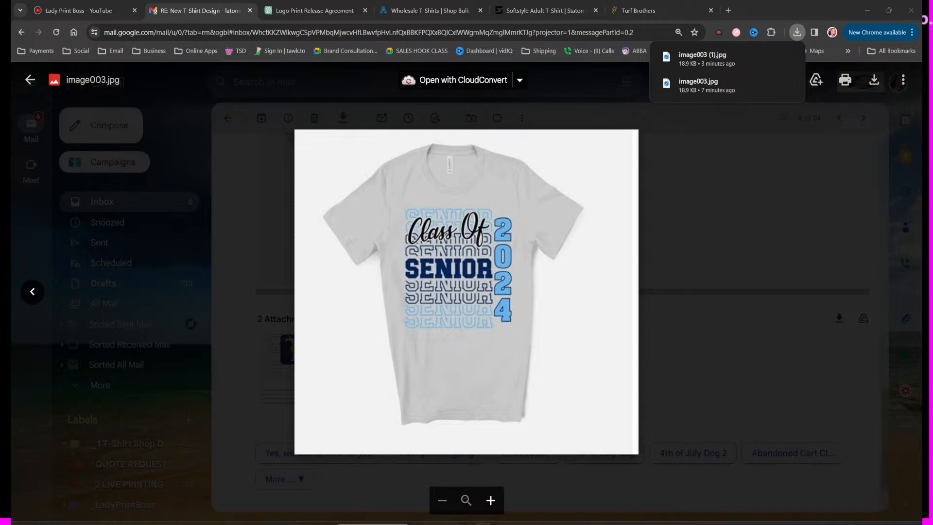
# Step: Open the system sound settings in a maximized window and review the output and input devices
pyautogui.click(855, 524)
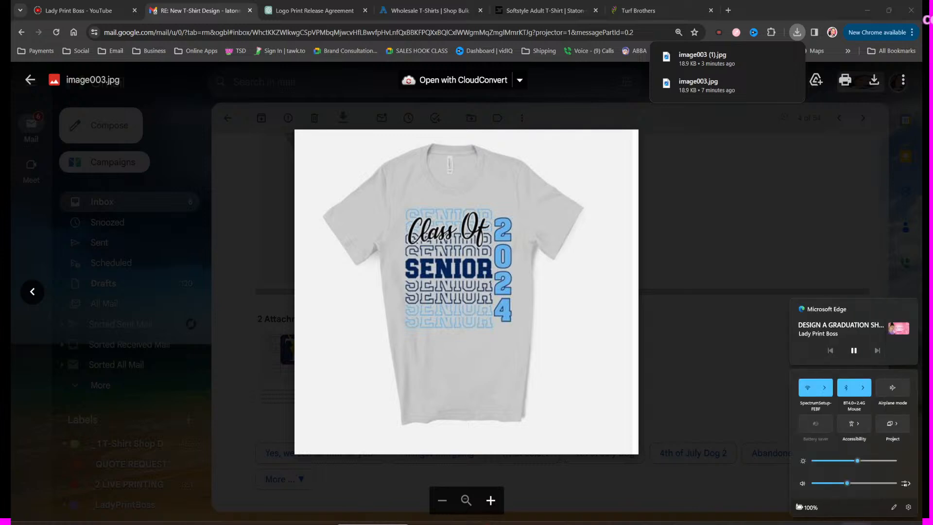
pyautogui.rightClick(854, 524)
pyautogui.click(854, 509)
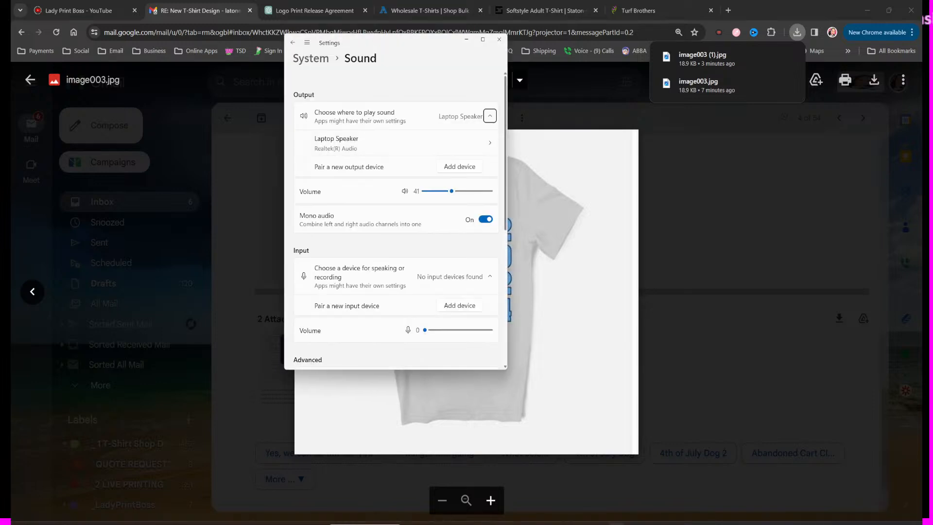
pyautogui.moveTo(389, 42); pyautogui.dragTo(497, 57)
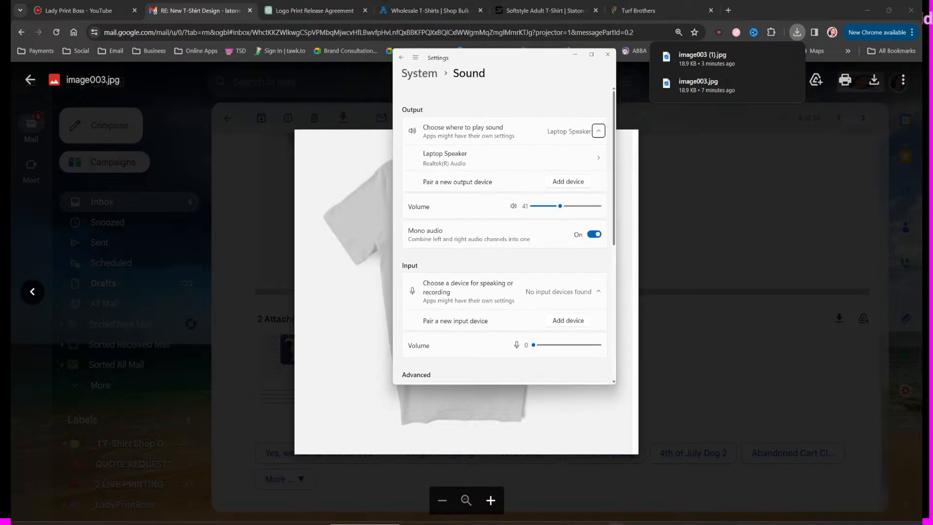
pyautogui.scroll(-3, 504, 233)
pyautogui.scroll(3, 504, 233)
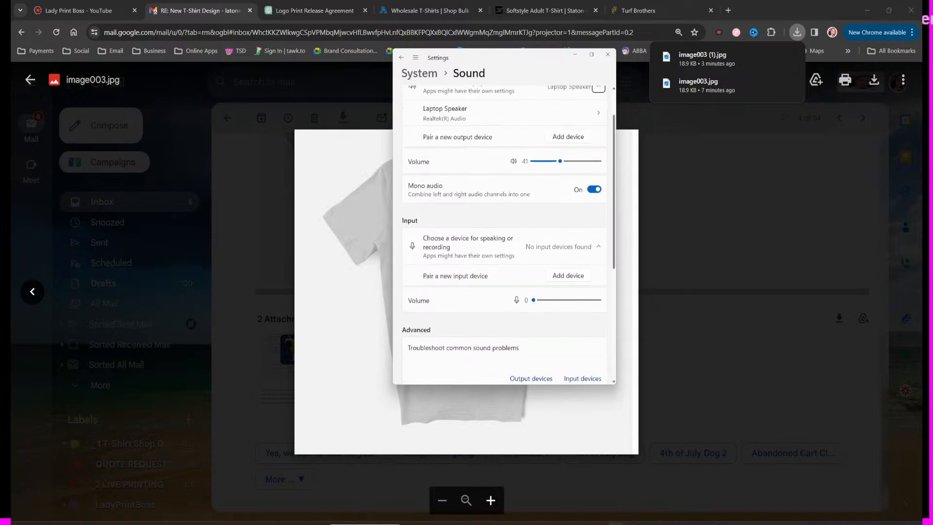
pyautogui.click(591, 54)
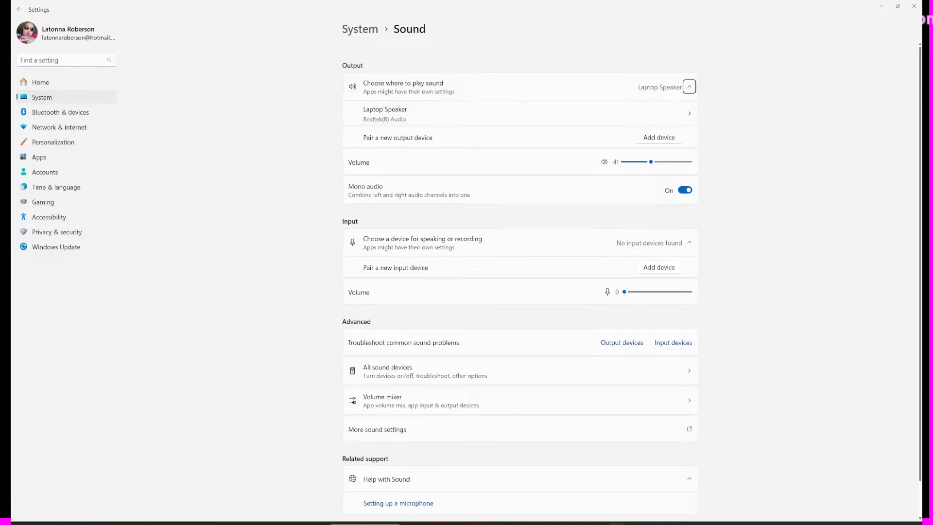
pyautogui.scroll(-2, 520, 279)
pyautogui.scroll(2, 520, 279)
pyautogui.press('Tab')
pyautogui.press('Return')
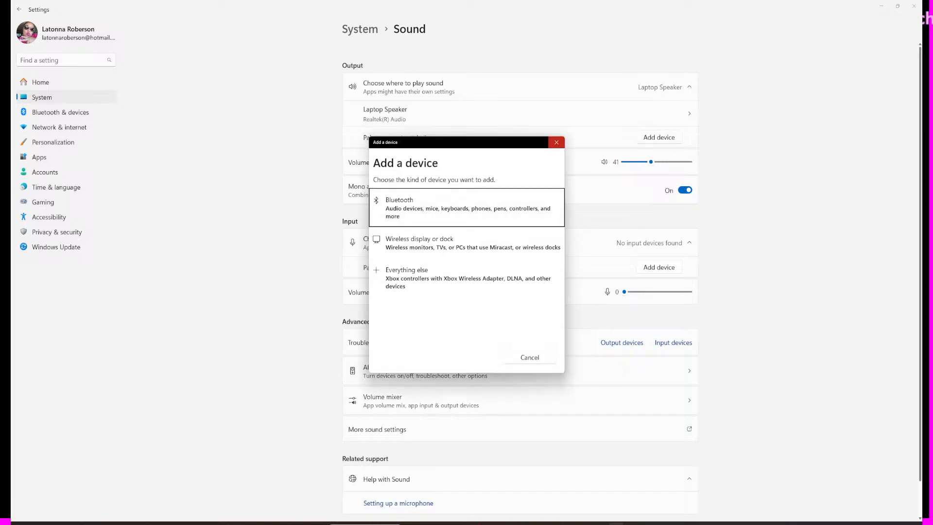
pyautogui.click(556, 142)
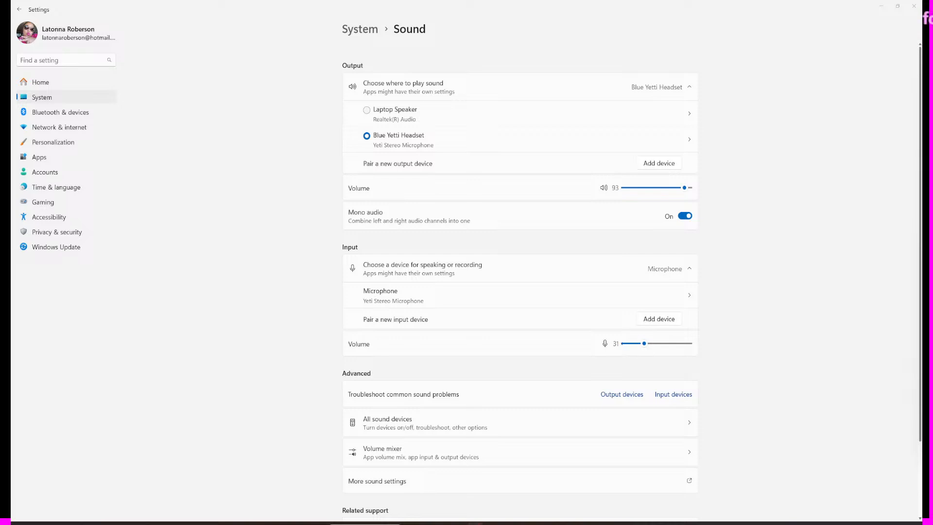
# Step: Close the sound settings, then switch to CorelDRAW and create a blank 13 × 19 inch portrait document
pyautogui.click(914, 7)
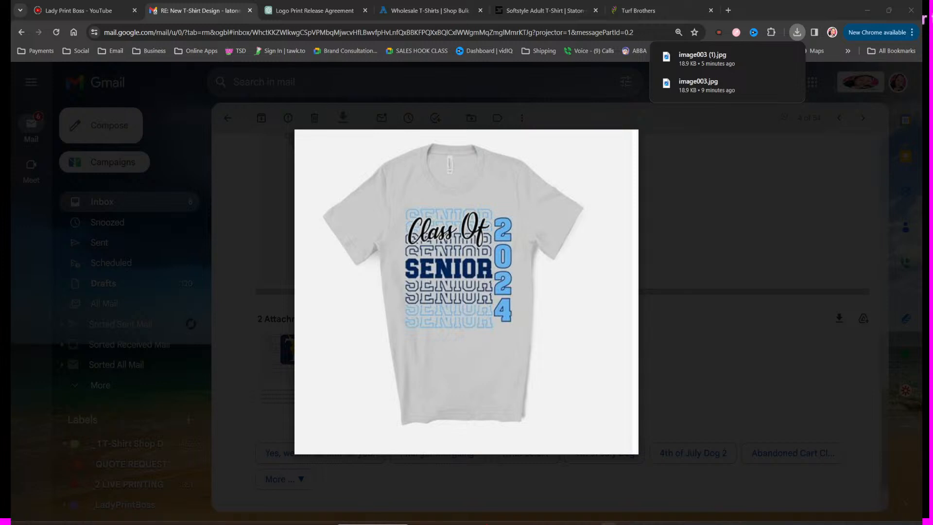
pyautogui.moveTo(787, 10); pyautogui.dragTo(932, 119)
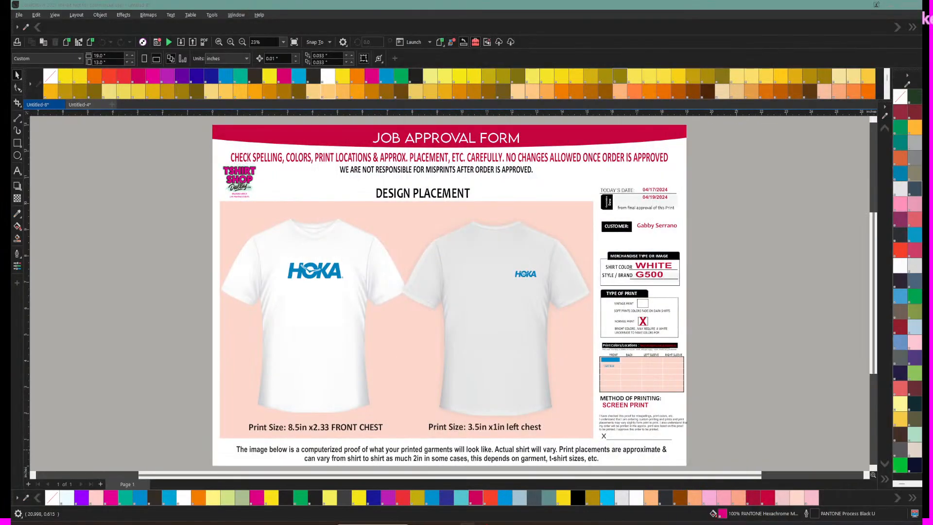
pyautogui.moveTo(932, 98); pyautogui.dragTo(932, 92)
pyautogui.hotkey('ctrl', 'n')
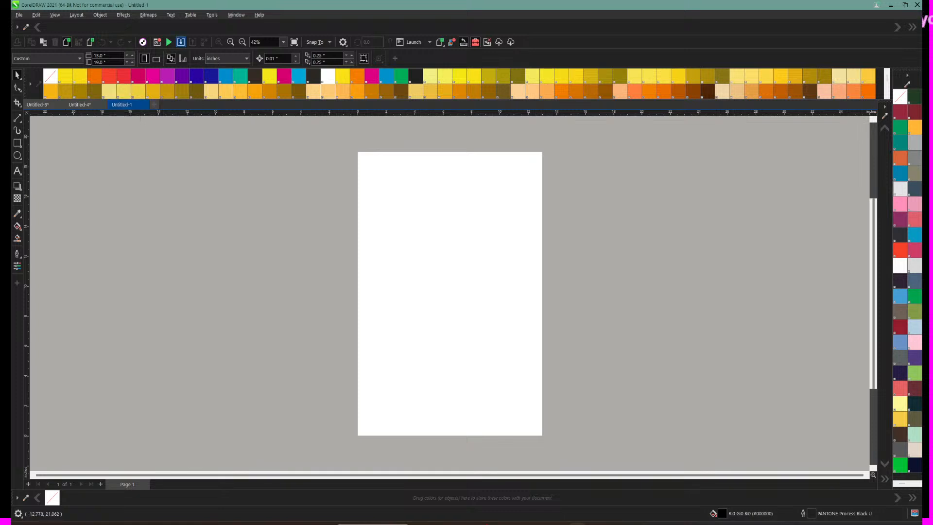
# Step: Import the image "image003 (1)" from the Desktop and place it on the upper part of the page
pyautogui.click(181, 42)
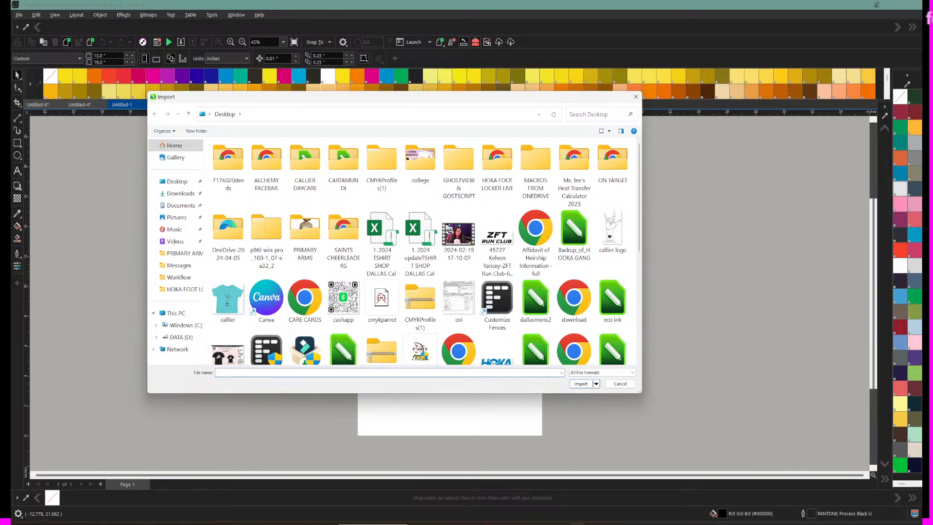
pyautogui.scroll(-5, 305, 343)
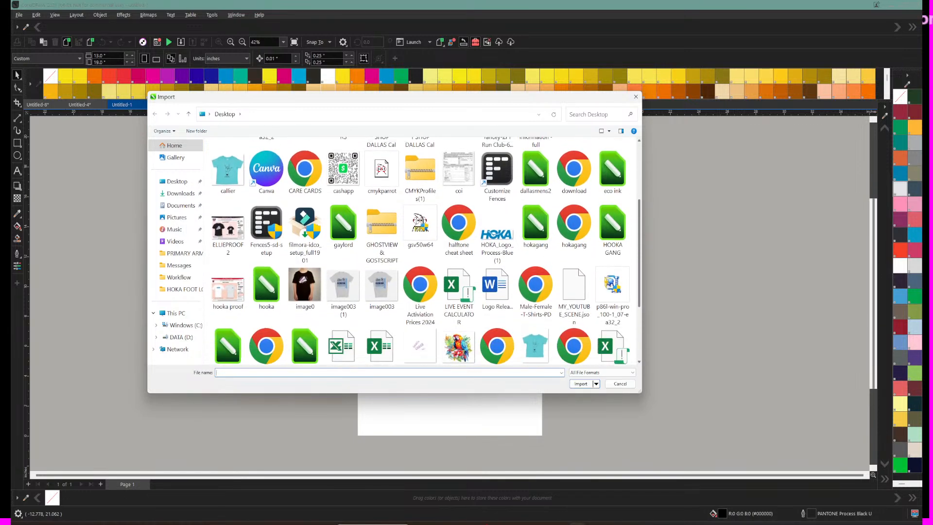
pyautogui.click(343, 282)
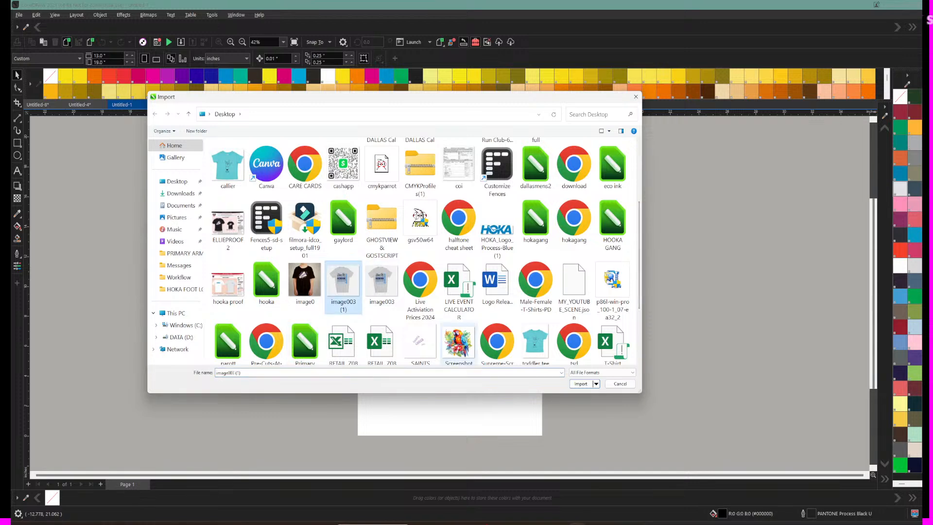
pyautogui.click(578, 384)
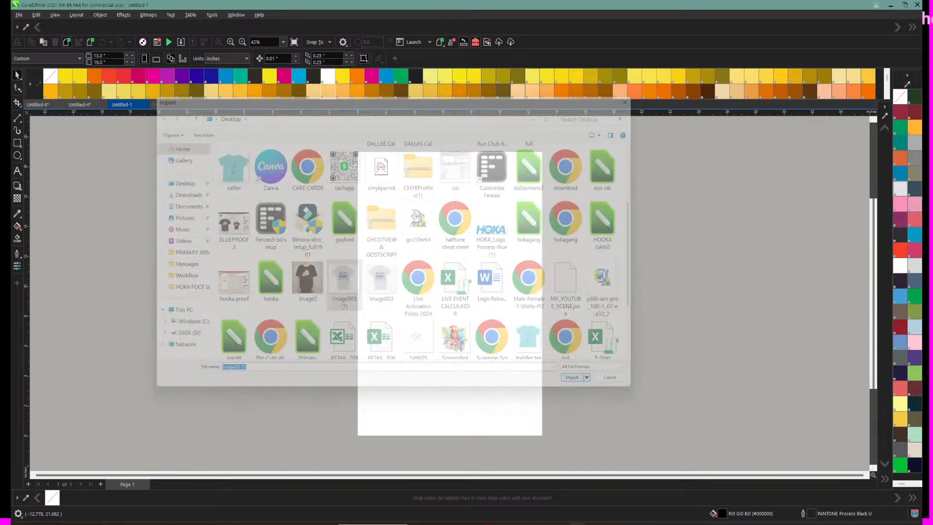
pyautogui.click(366, 222)
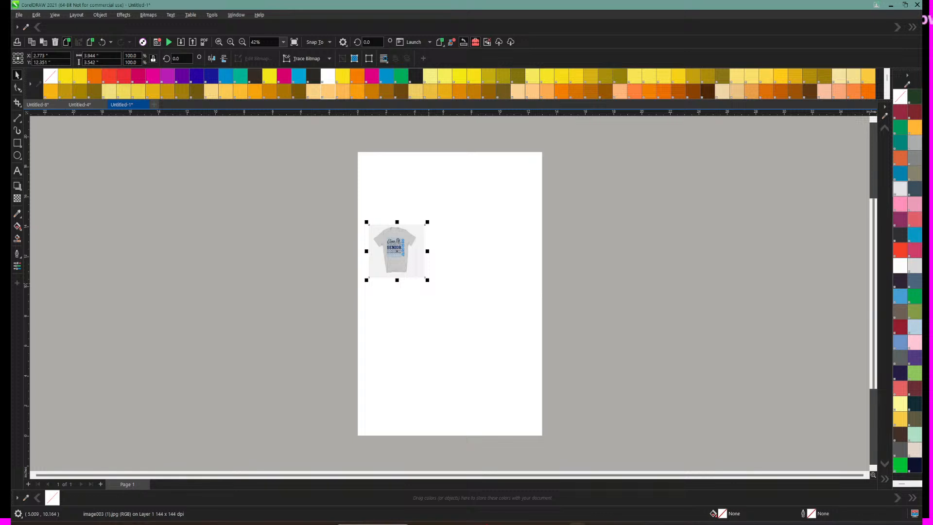
# Step: Enlarge the imported shirt image proportionally to about 21.2 × 19 inches, matching the page height
pyautogui.moveTo(368, 224); pyautogui.dragTo(331, 160)
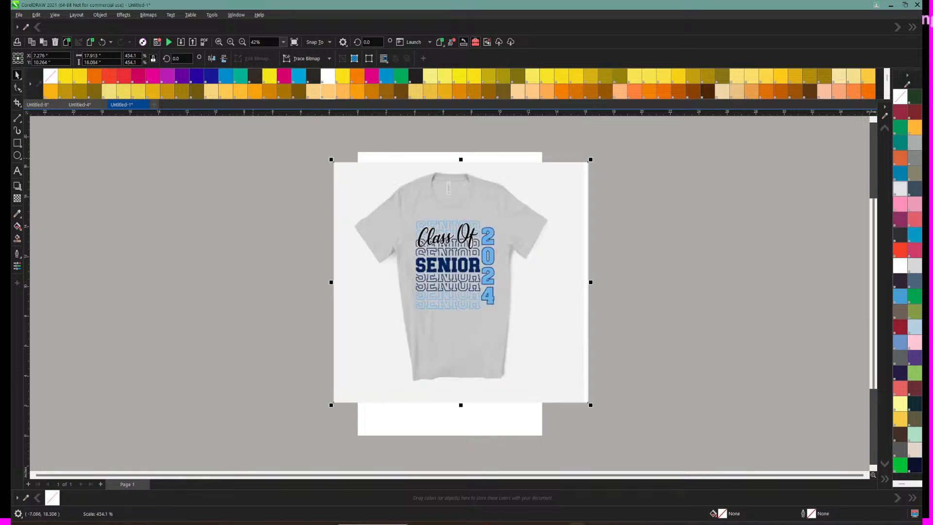
pyautogui.moveTo(413, 292); pyautogui.dragTo(622, 282)
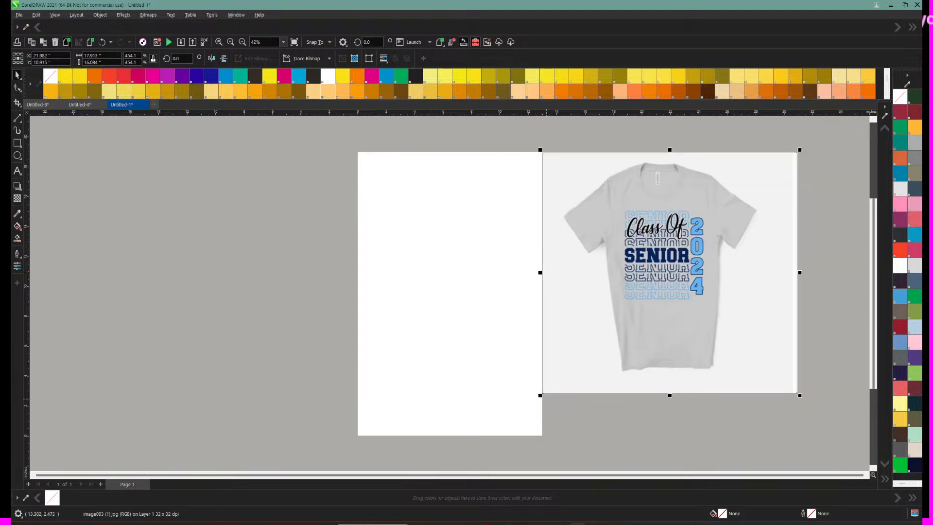
pyautogui.moveTo(540, 395); pyautogui.dragTo(494, 439)
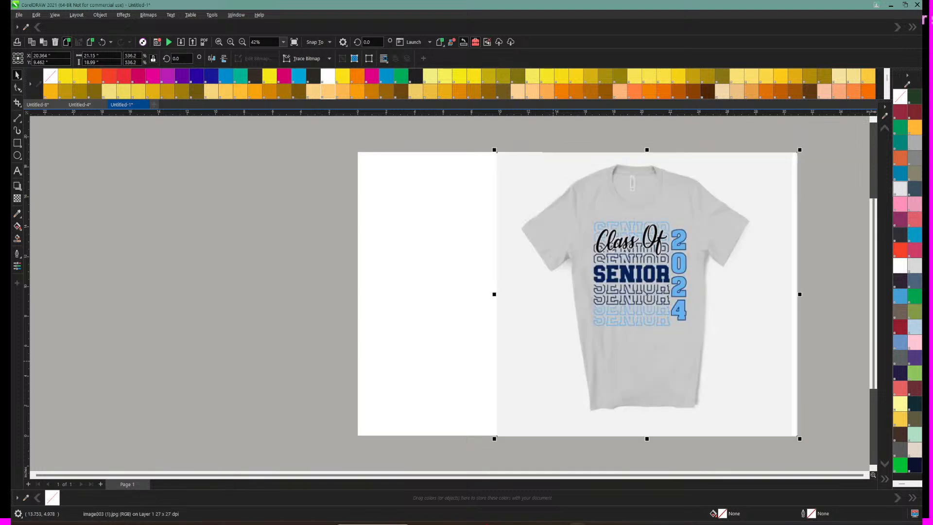
# Step: Move the shirt image off the page to its left side, leaving a gap between them
pyautogui.moveTo(653, 340); pyautogui.dragTo(214, 339)
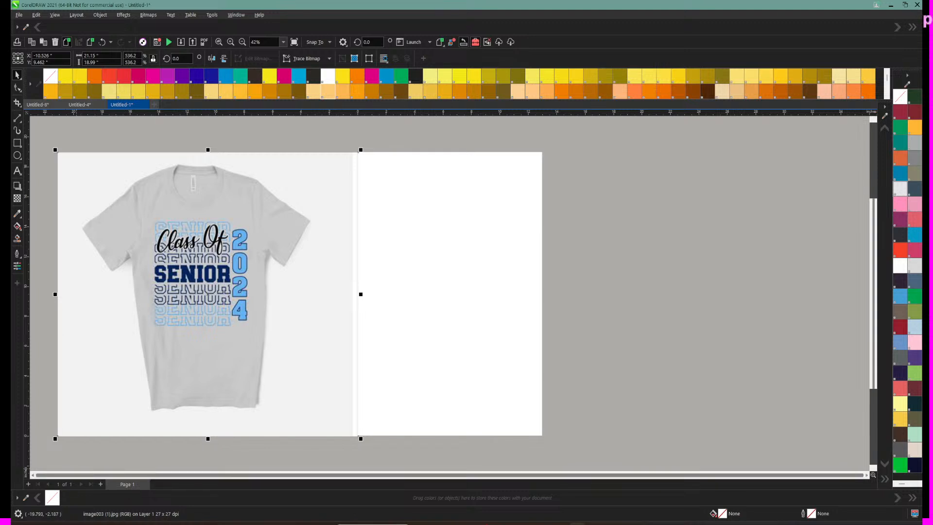
pyautogui.click(33, 475)
pyautogui.click(33, 475)
pyautogui.click(33, 475)
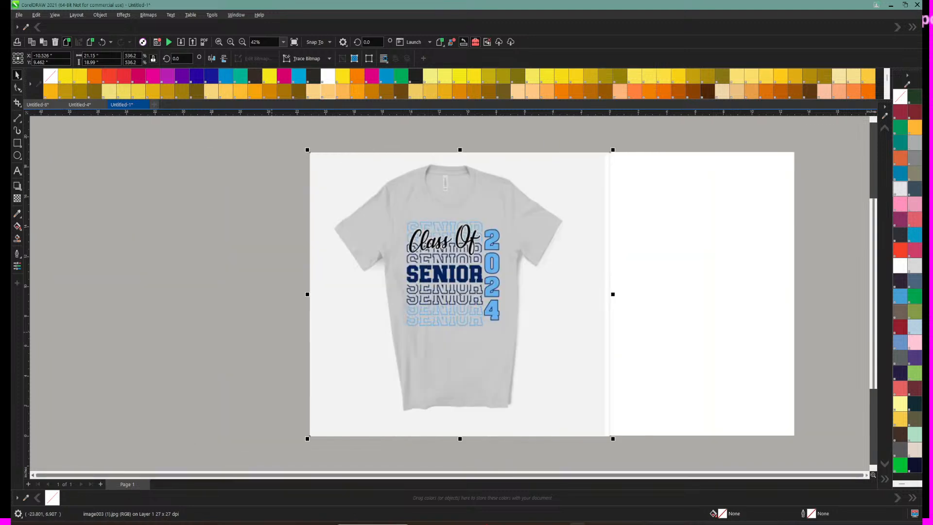
pyautogui.moveTo(419, 321); pyautogui.dragTo(357, 324)
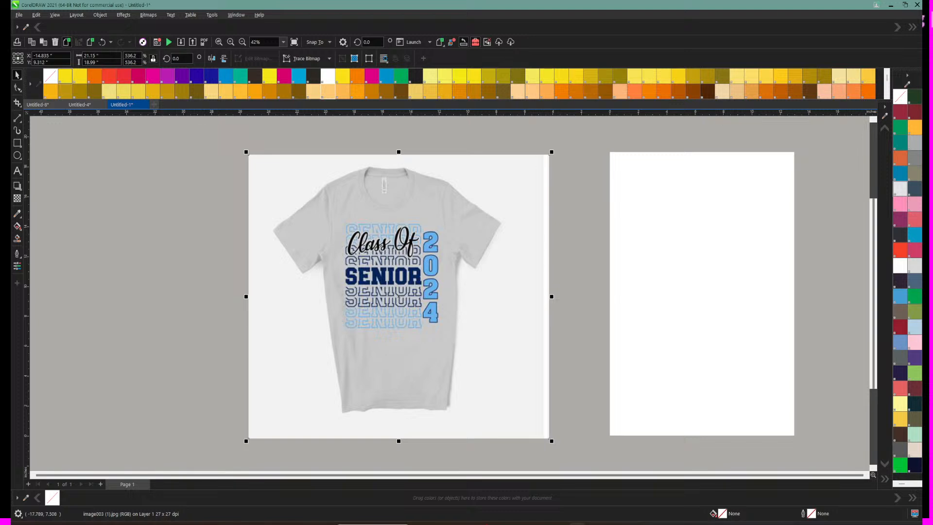
# Step: Shift the shirt image about 2.3 inches further left to widen the gap beside the page
pyautogui.moveTo(922, 73); pyautogui.dragTo(922, 136)
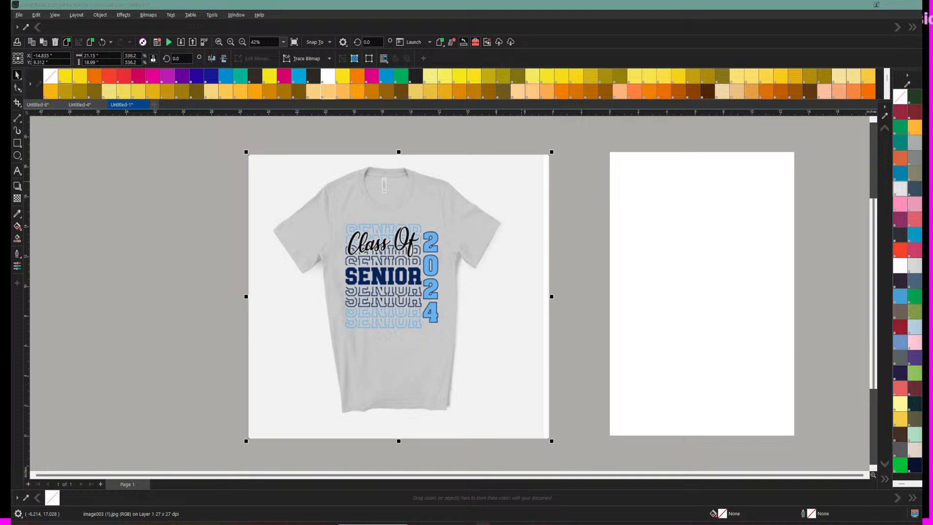
pyautogui.hotkey('alt', 'Tab')
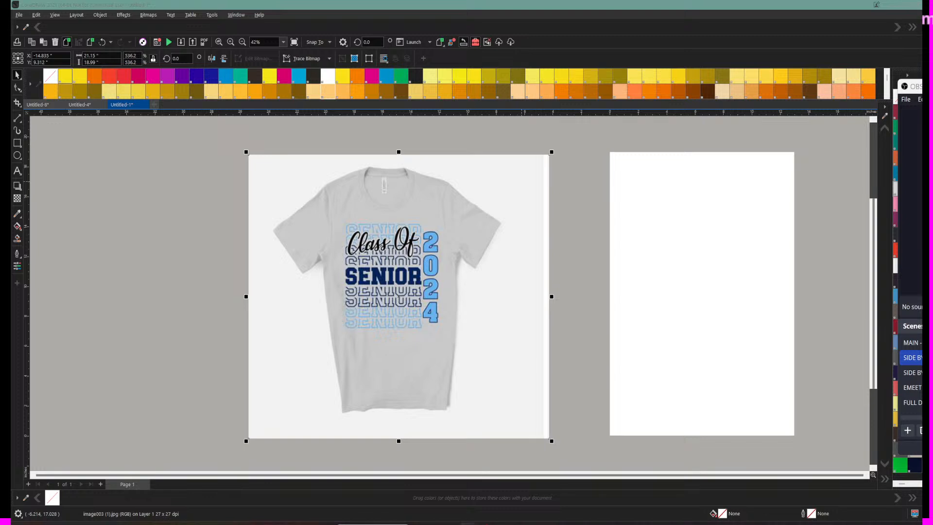
pyautogui.click(361, 251)
pyautogui.moveTo(362, 250); pyautogui.dragTo(330, 251)
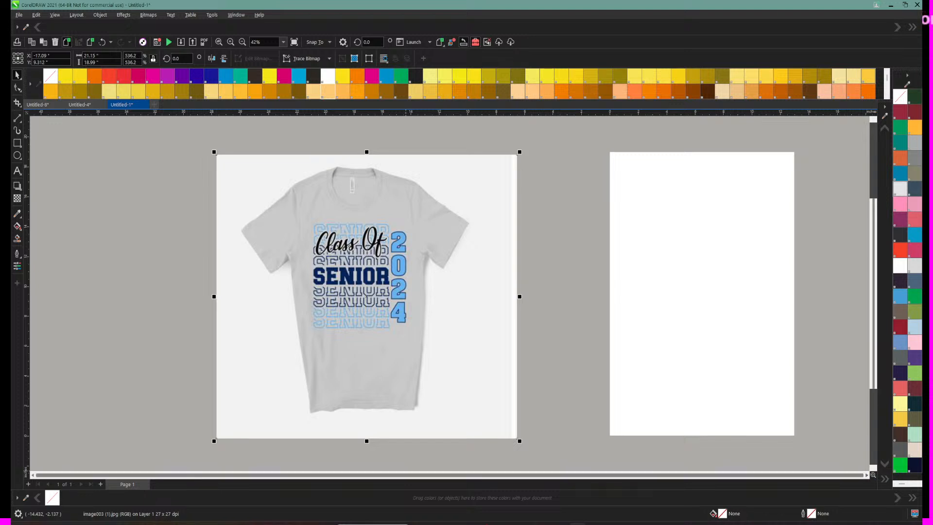
pyautogui.click(867, 475)
pyautogui.click(866, 476)
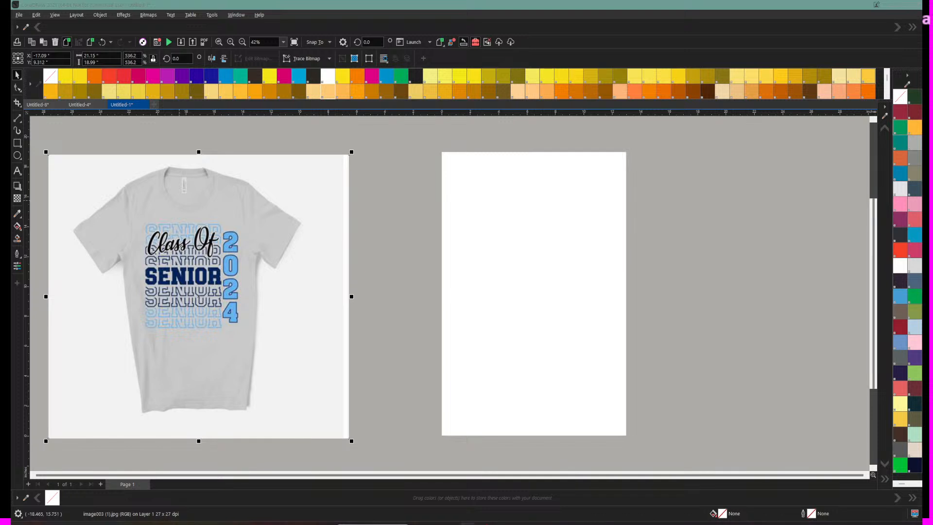
pyautogui.click(179, 204)
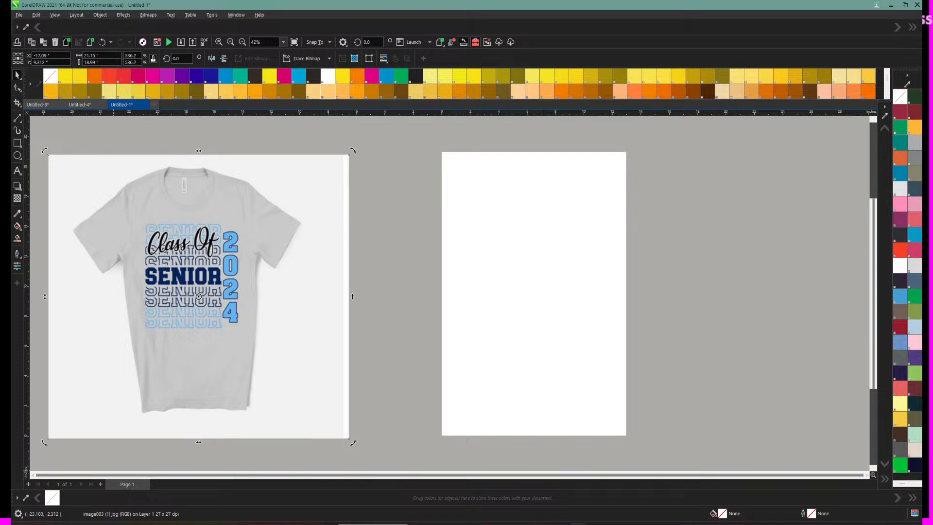
pyautogui.hscroll(-2, 446, 292)
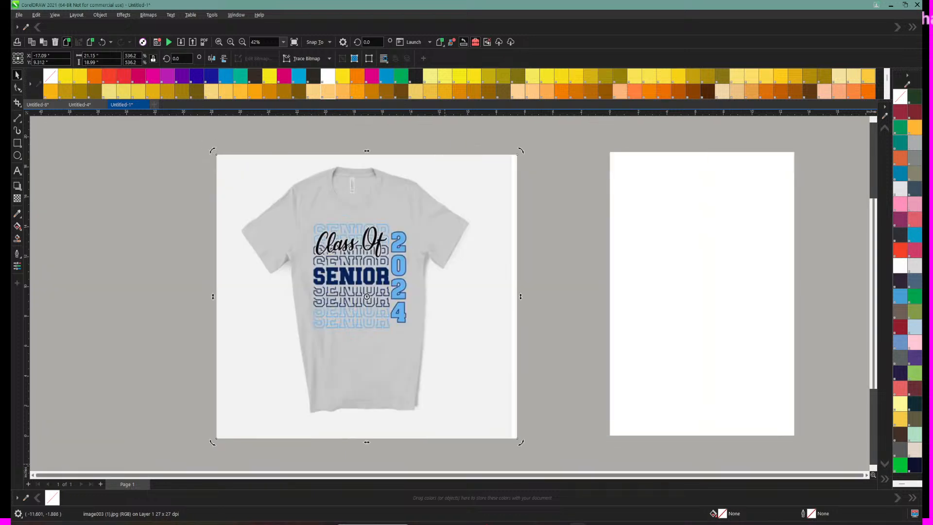
pyautogui.hscroll(1, 446, 291)
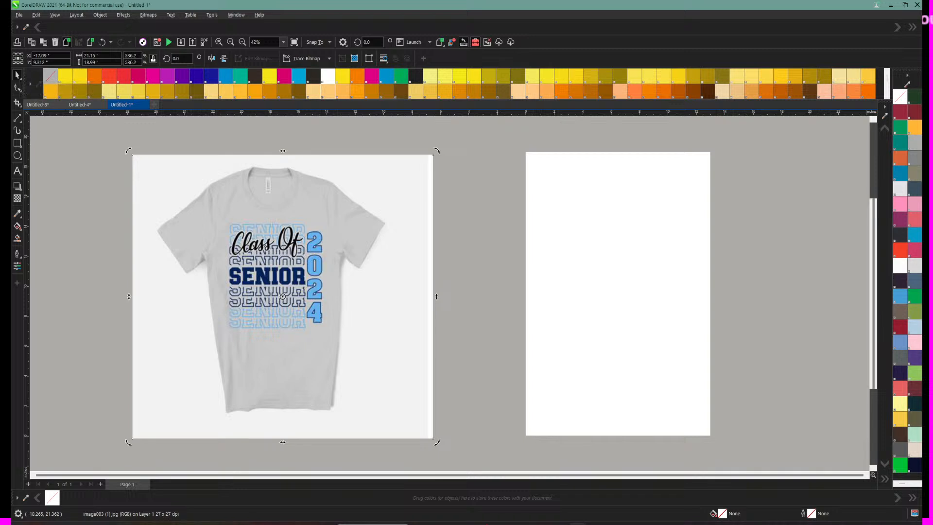
pyautogui.click(467, 523)
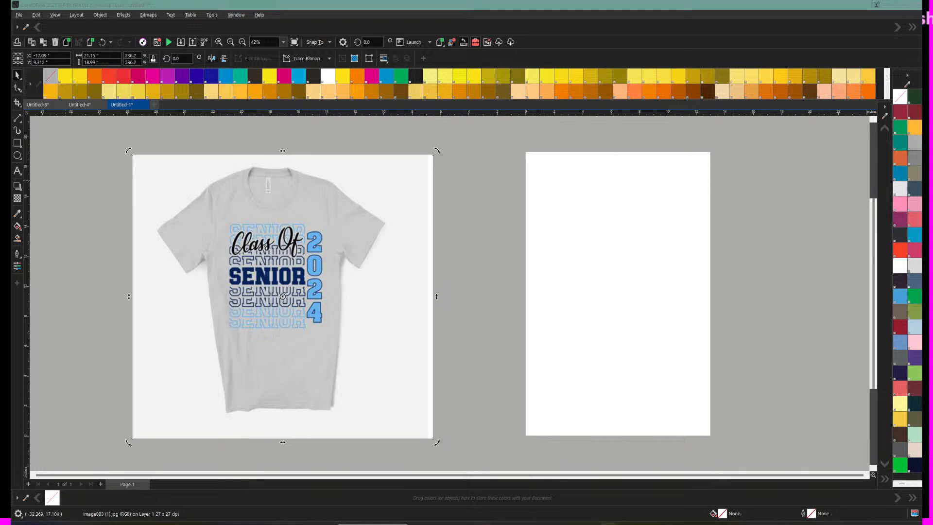
# Step: Add the artistic text "TITIANS" in the upper left area of the blank page
pyautogui.click(17, 171)
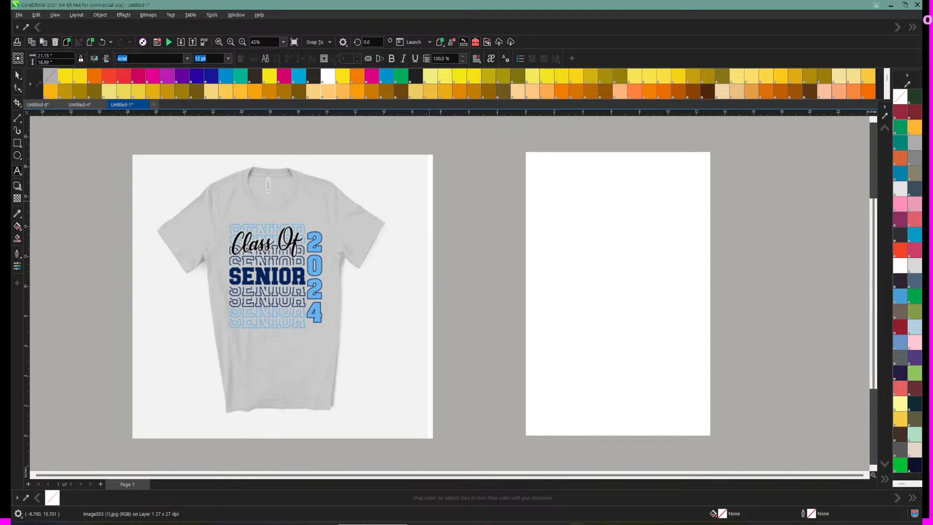
pyautogui.click(551, 223)
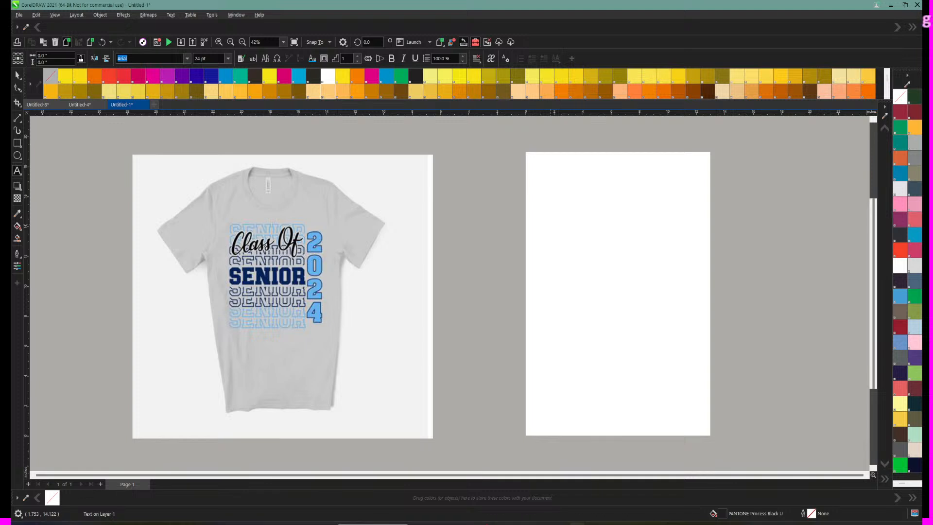
pyautogui.write('TITIANS')
pyautogui.click(569, 226)
pyautogui.click(18, 75)
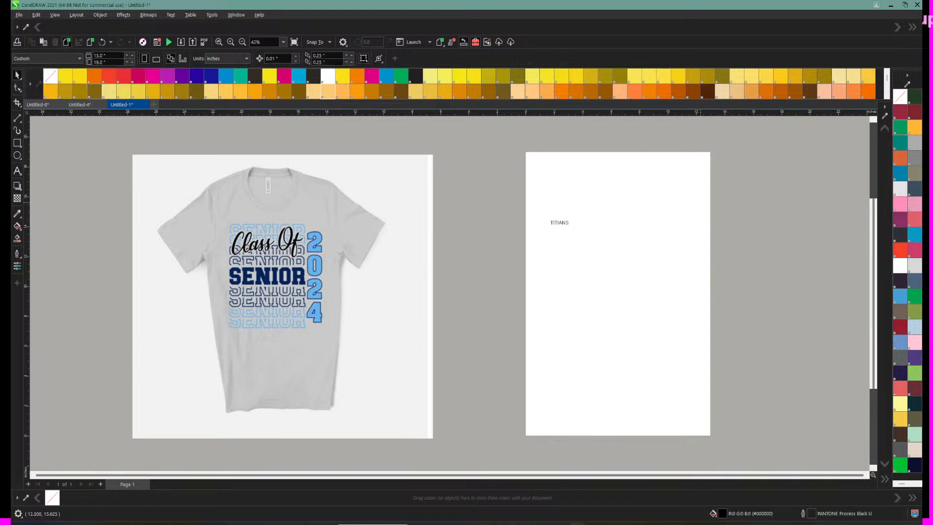
# Step: Enlarge the text on the page to about 163 pt and correct its spelling to "TITANS"
pyautogui.click(564, 225)
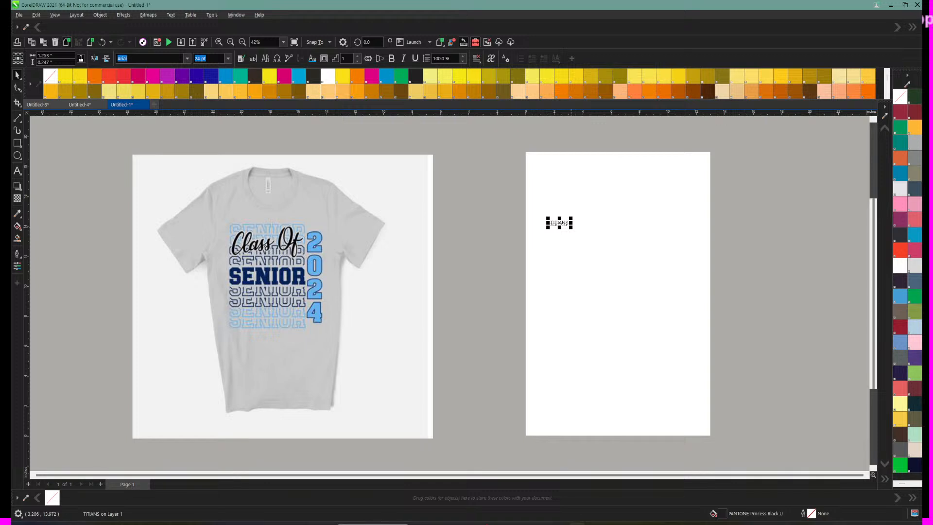
pyautogui.moveTo(571, 226); pyautogui.dragTo(675, 249)
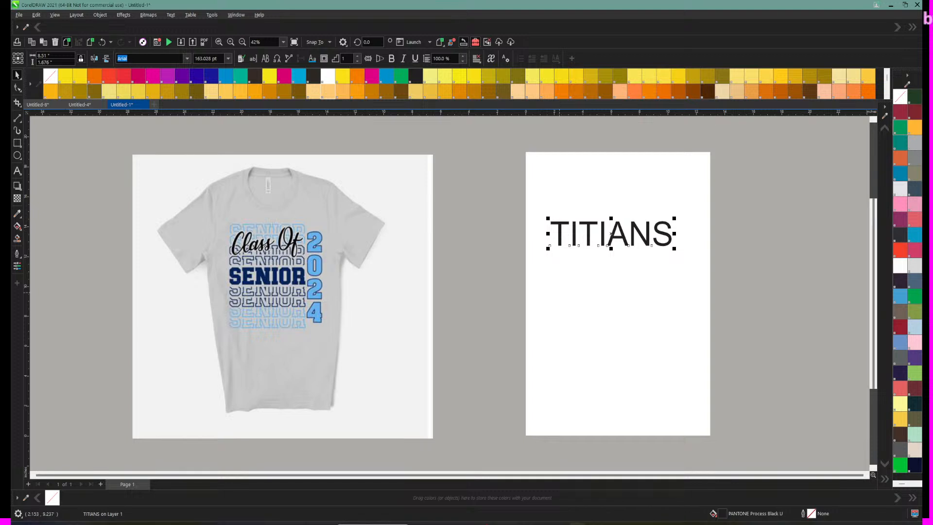
pyautogui.doubleClick(610, 233)
pyautogui.press('BackSpace')
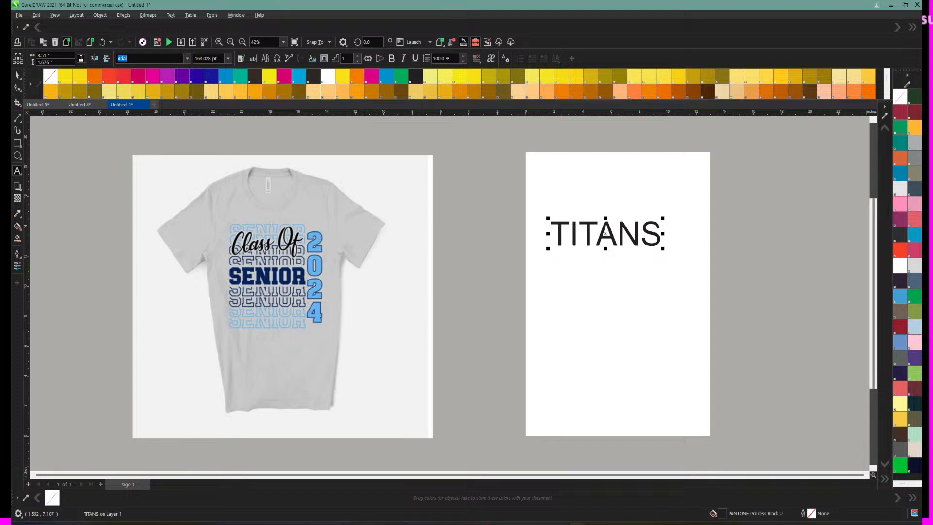
# Step: Add 2028 as vertically stacked digits, enlarge it to about 170 pt and place it just beyond the page's right edge
pyautogui.click(547, 330)
pyautogui.write('2 0 2')
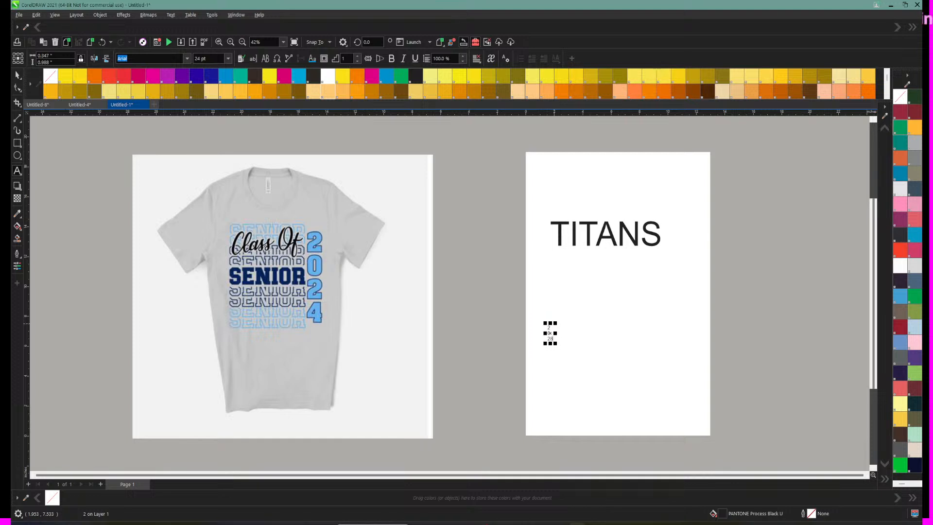
pyautogui.moveTo(555, 324); pyautogui.dragTo(648, 233)
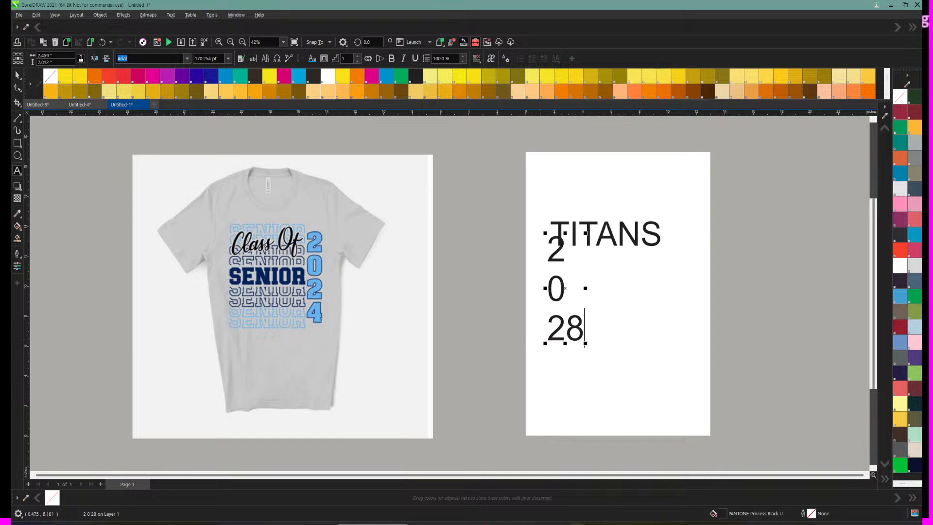
pyautogui.click(563, 330)
pyautogui.press('Return')
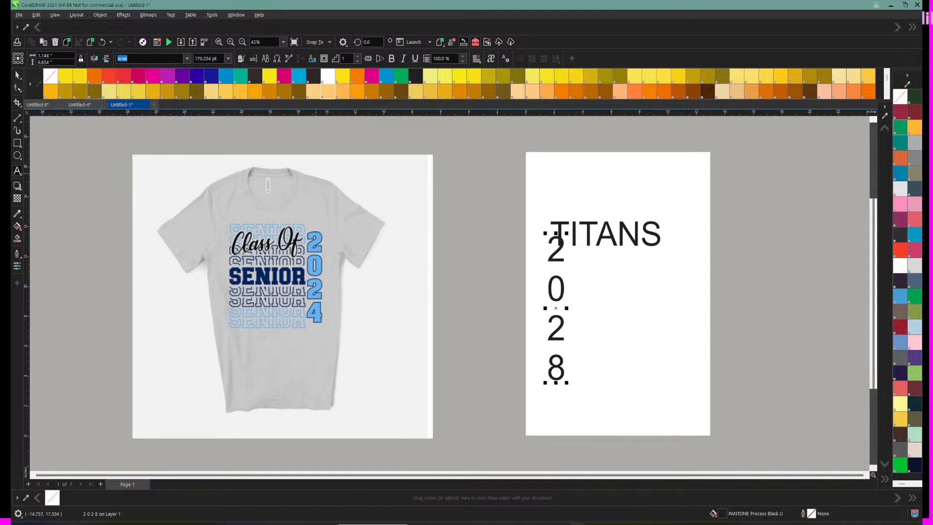
pyautogui.click(18, 75)
pyautogui.moveTo(556, 308); pyautogui.dragTo(729, 298)
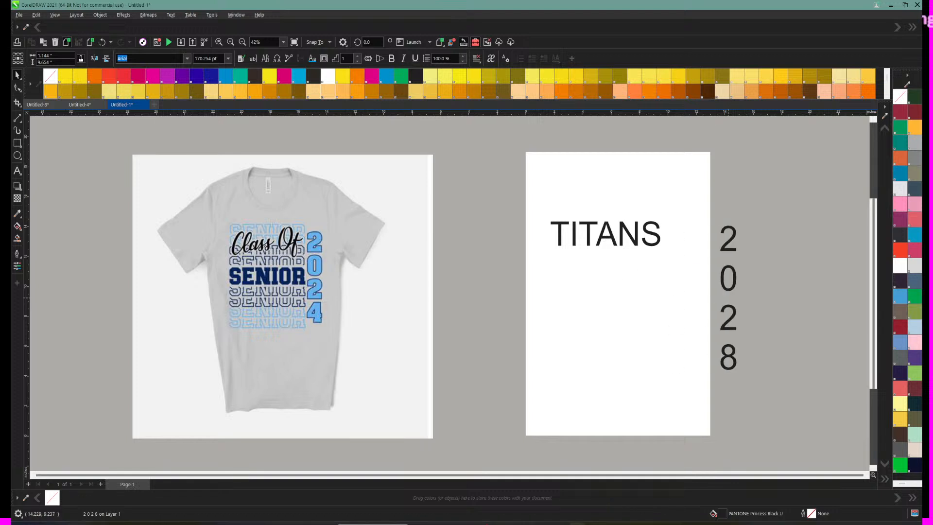
# Step: Add the text "cLASS OF" below TITANS on the page and enlarge it to about 148 pt
pyautogui.click(17, 171)
pyautogui.click(552, 333)
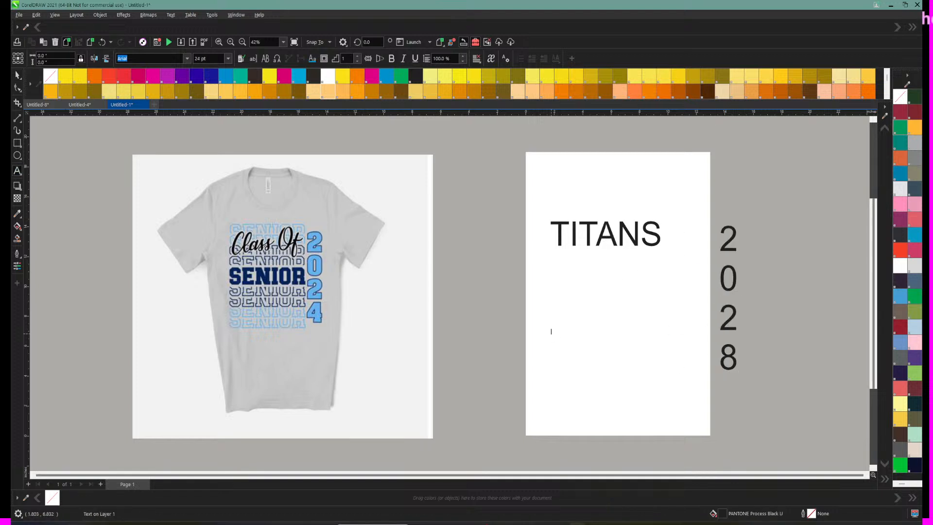
pyautogui.write('cLASSOF')
pyautogui.moveTo(575, 327); pyautogui.dragTo(682, 308)
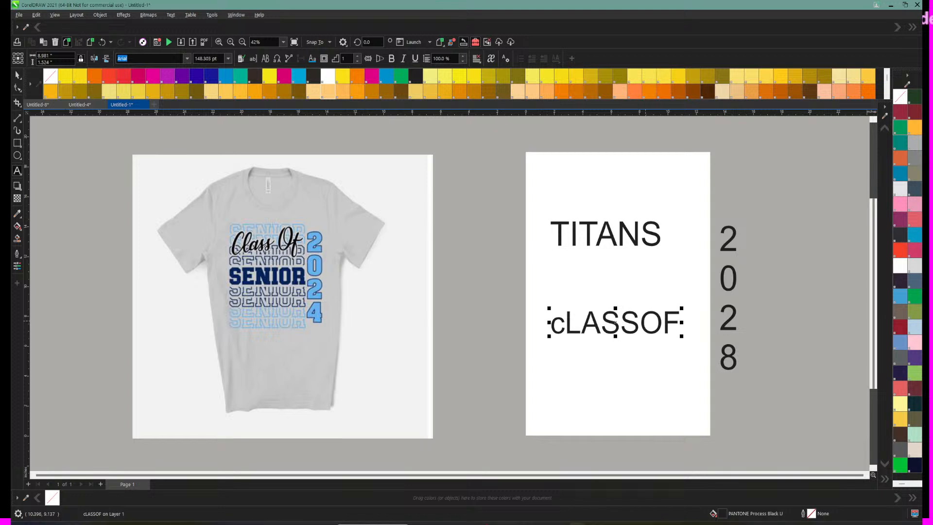
pyautogui.click(640, 322)
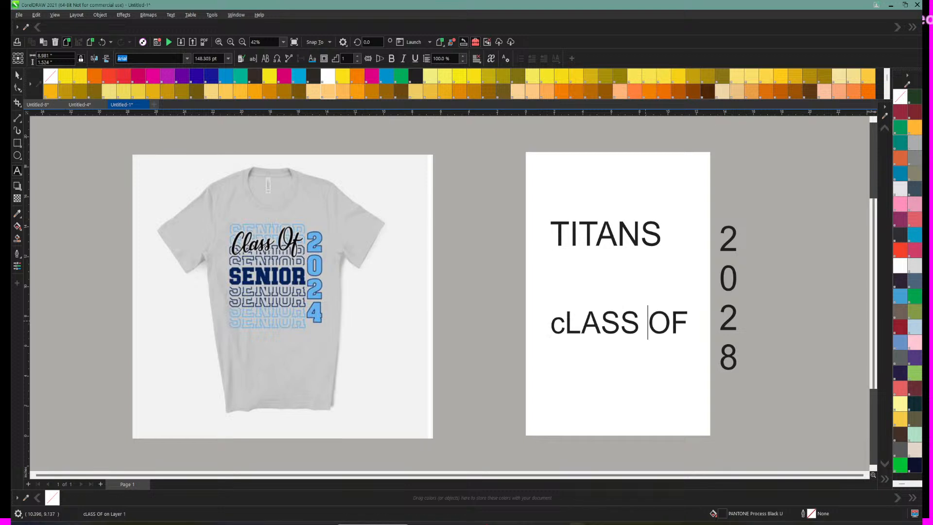
# Step: Convert the "cLASS OF" text to title case and move it above TITANS to the page's top edge
pyautogui.click(550, 322)
pyautogui.moveTo(550, 322); pyautogui.dragTo(688, 322)
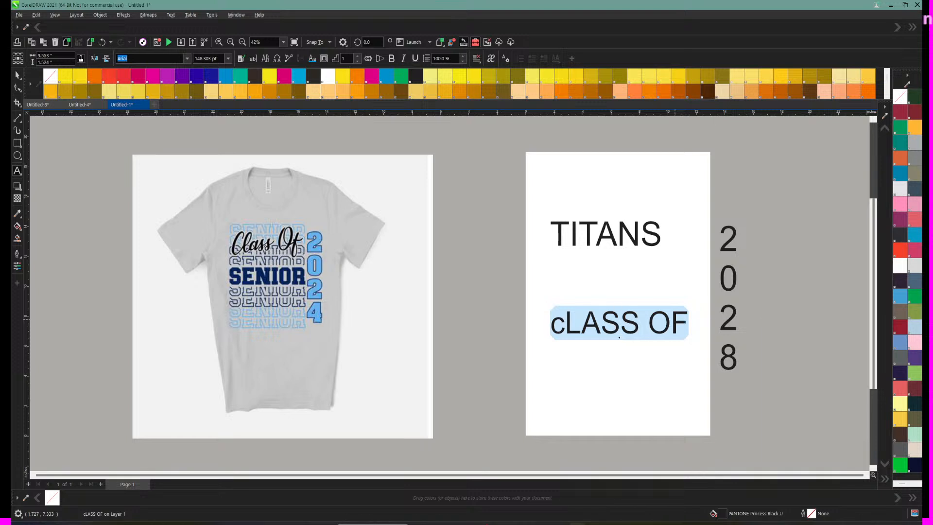
pyautogui.rightClick(676, 321)
pyautogui.moveTo(703, 409)
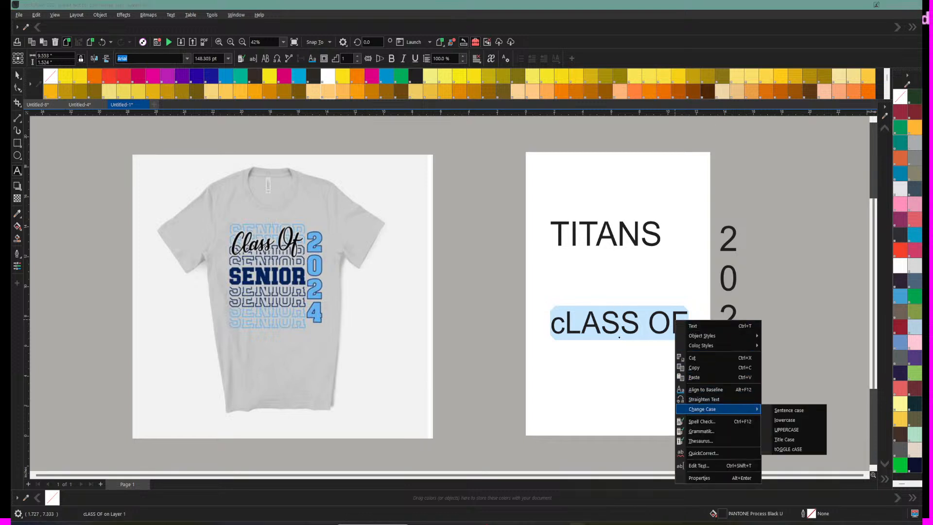
pyautogui.click(785, 439)
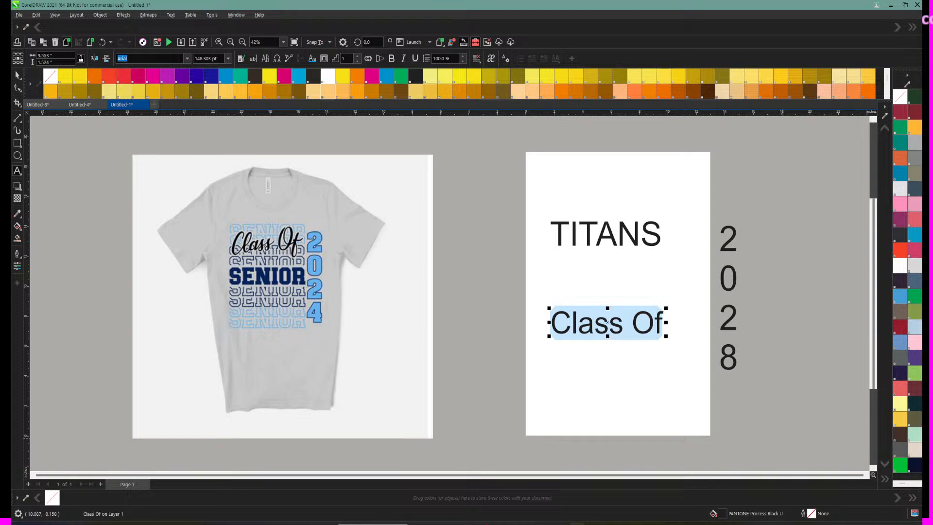
pyautogui.click(17, 75)
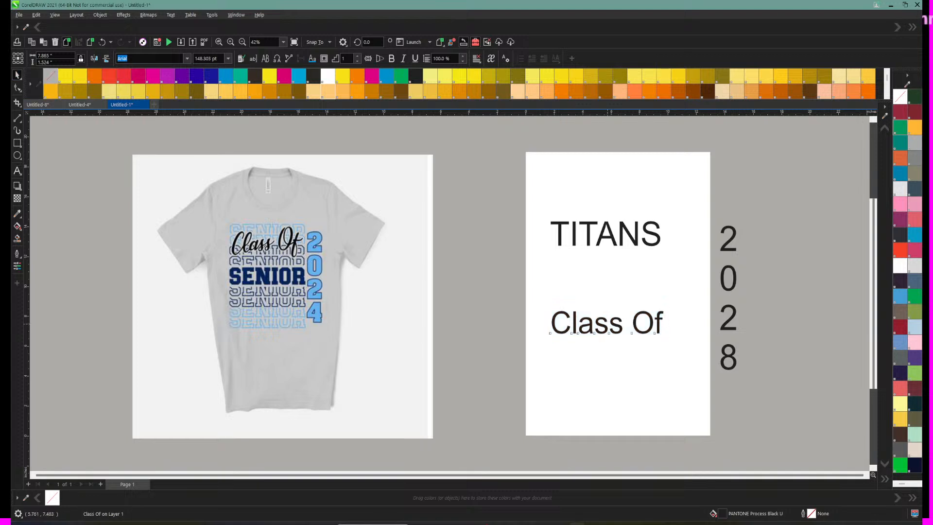
pyautogui.moveTo(607, 321); pyautogui.dragTo(622, 159)
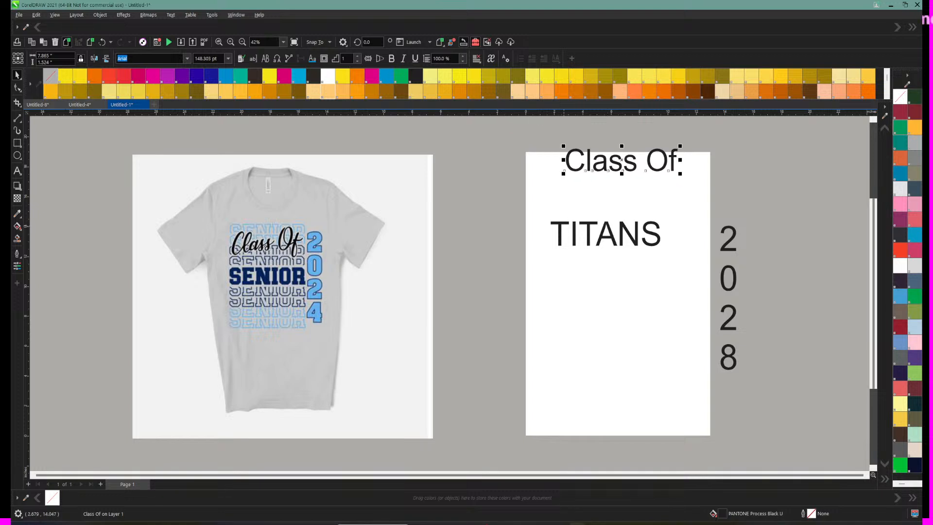
# Step: Select all of the TITANS text and search the font list for "COLLEG"
pyautogui.click(605, 233)
pyautogui.doubleClick(605, 233)
pyautogui.hotkey('ctrl', 'a')
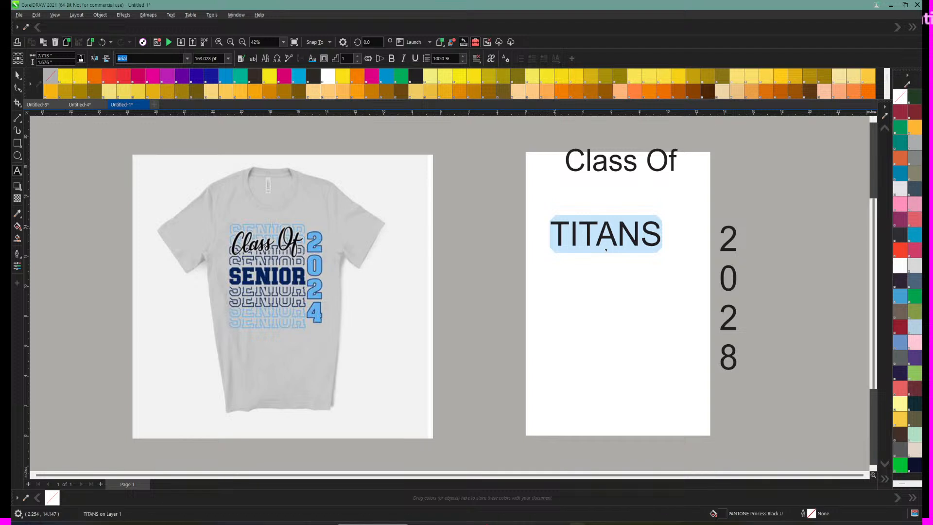
pyautogui.click(187, 59)
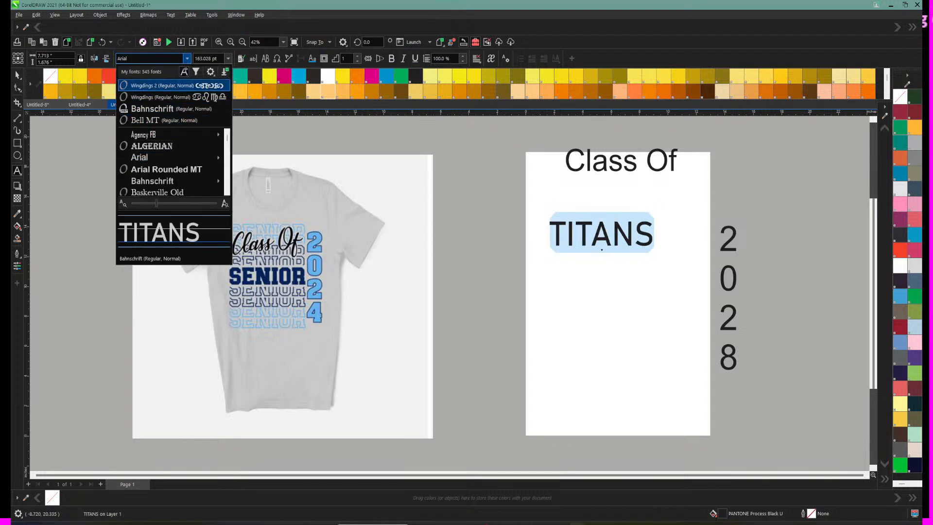
pyautogui.write('c')
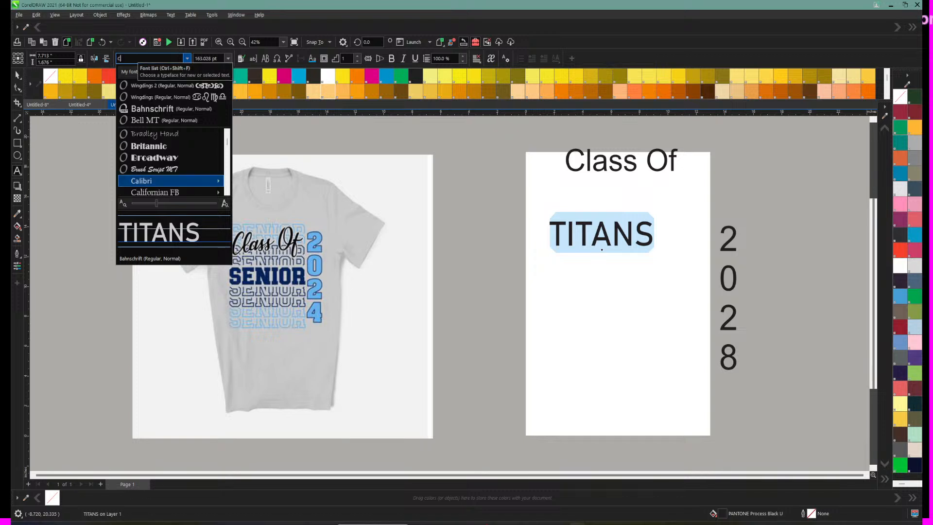
pyautogui.write('olleg')
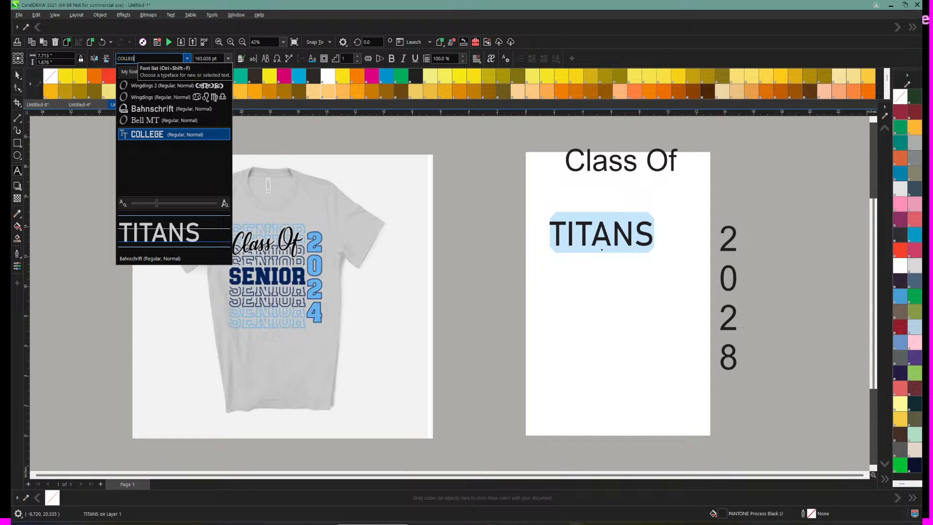
pyautogui.press('BackSpace')
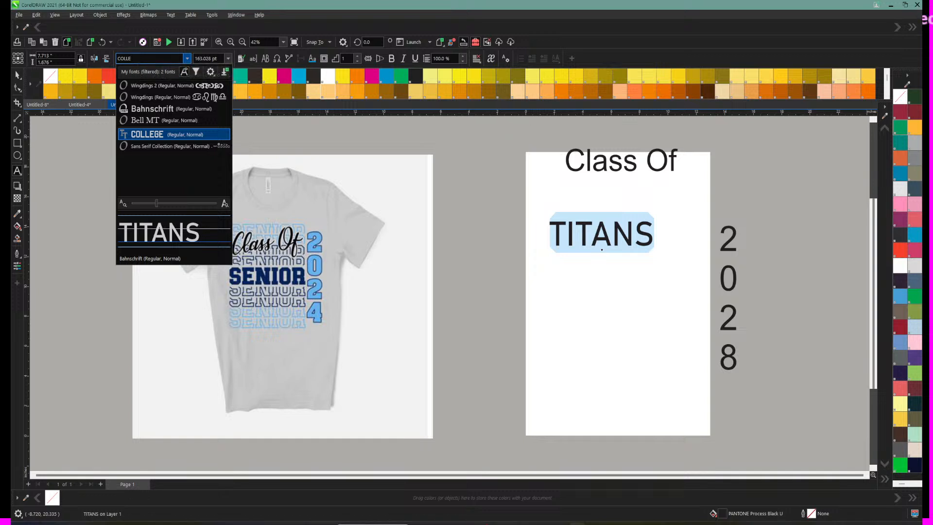
# Step: Search the font list for "STAHL" and clear the search
pyautogui.hotkey('ctrl', 'a')
pyautogui.write('STAHL')
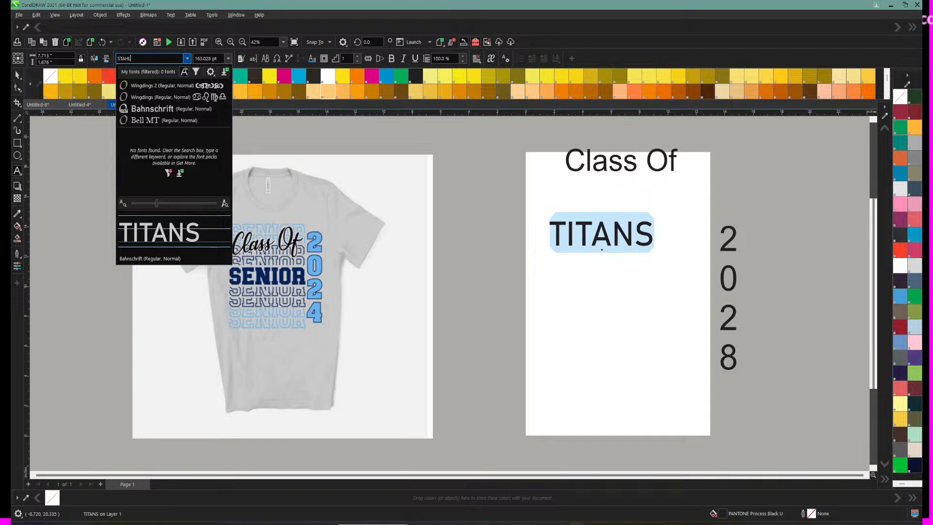
pyautogui.press('BackSpace')
pyautogui.press('BackSpace')
pyautogui.press('BackSpace')
pyautogui.press('BackSpace')
pyautogui.press('BackSpace')
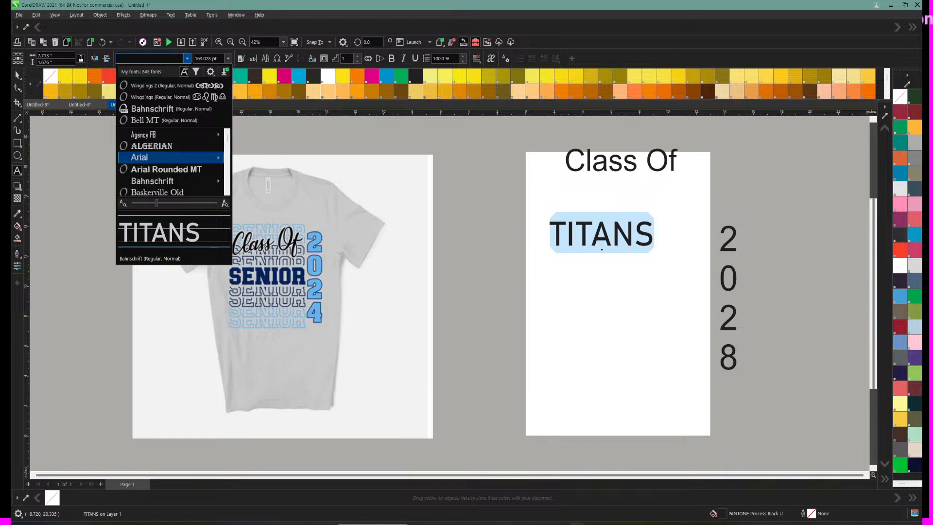
# Step: Browse the fonts from Arial through Courier New as previews on TITANS, and close the font list without choosing one
pyautogui.press('Down')
pyautogui.press('Down')
pyautogui.press('Down')
pyautogui.press('Down')
pyautogui.press('Down')
pyautogui.press('Down')
pyautogui.press('Down')
pyautogui.press('Down')
pyautogui.press('Down')
pyautogui.press('Down')
pyautogui.press('Down')
pyautogui.press('Down')
pyautogui.press('Down')
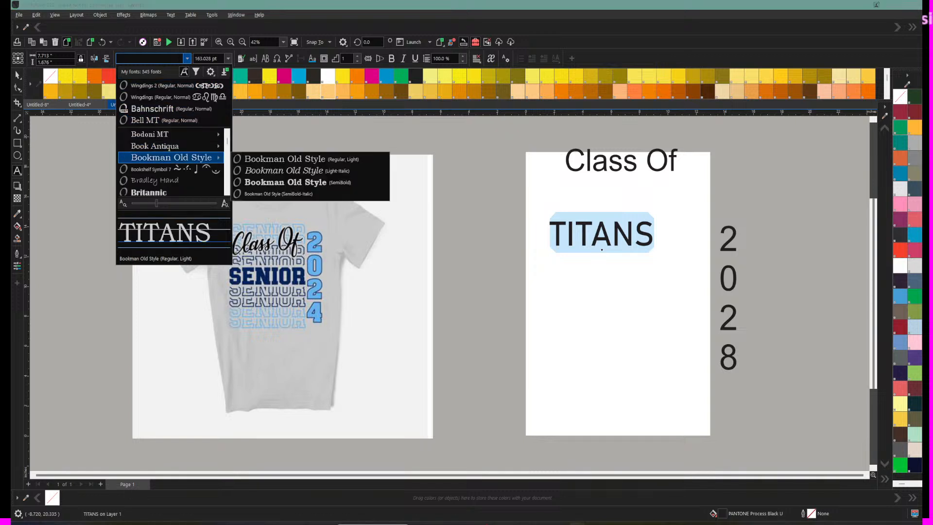
pyautogui.press('Down')
pyautogui.press('Down')
pyautogui.press('Down')
pyautogui.press('Down')
pyautogui.press('Down')
pyautogui.press('Down')
pyautogui.press('Down')
pyautogui.press('Down')
pyautogui.press('Down')
pyautogui.press('Down')
pyautogui.press('Down')
pyautogui.press('Down')
pyautogui.press('Down')
pyautogui.press('Down')
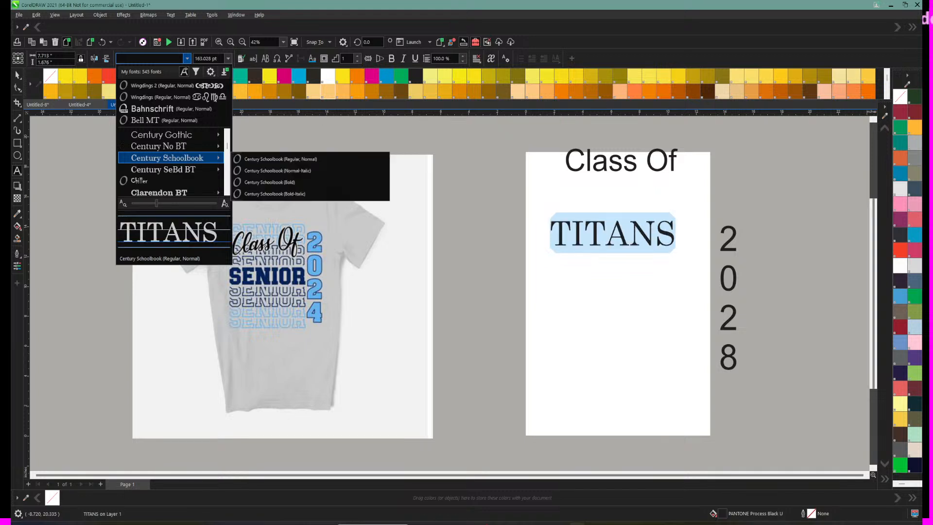
pyautogui.scroll(-2, 170, 157)
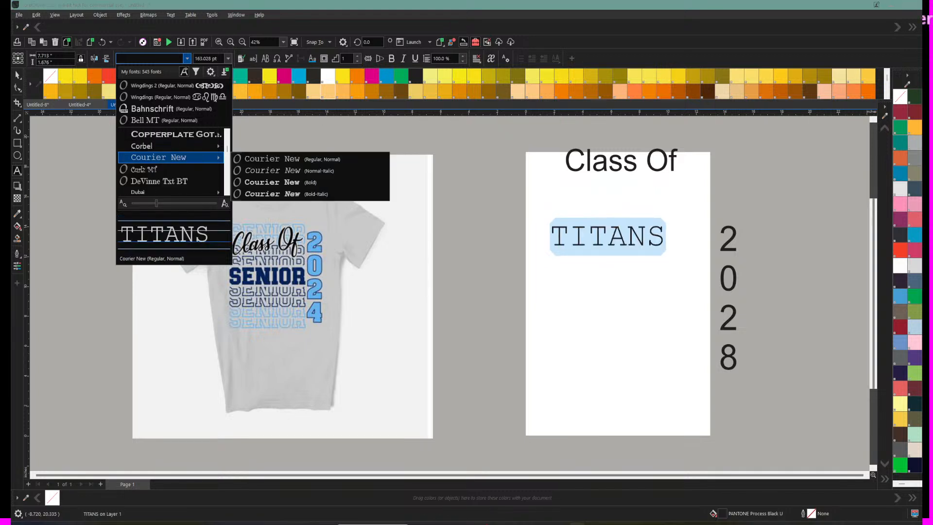
pyautogui.scroll(2, 170, 158)
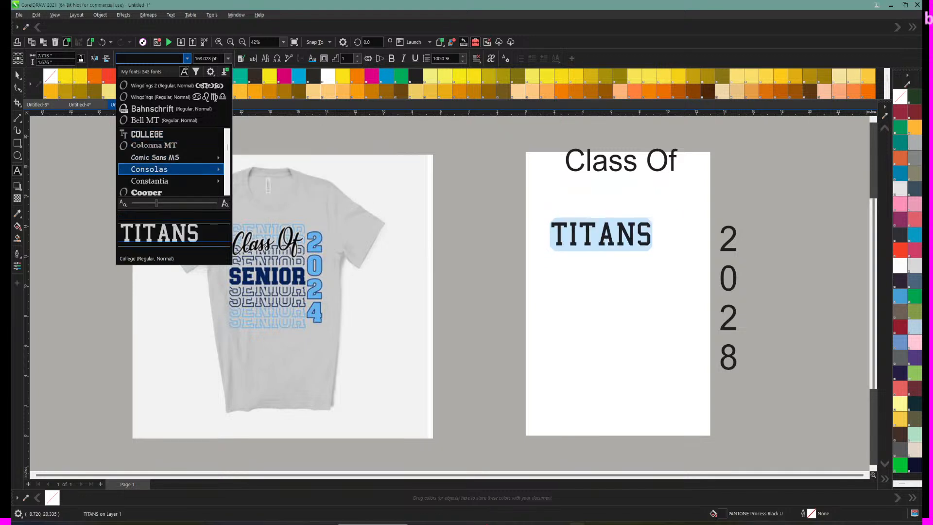
pyautogui.moveTo(170, 169)
pyautogui.press('Escape')
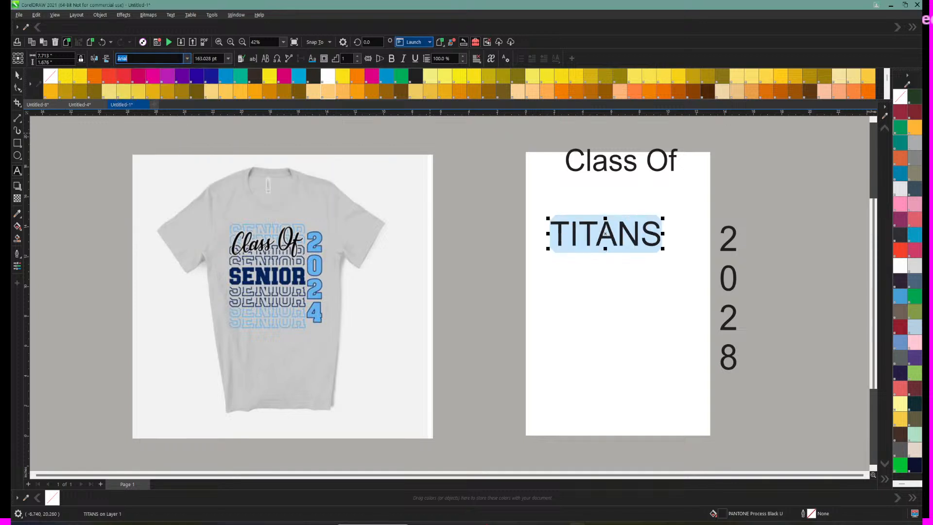
# Step: Switch to Chrome, bring its window onto this screen and maximize it, ready for a new web address
pyautogui.scroll(1, 430, 133)
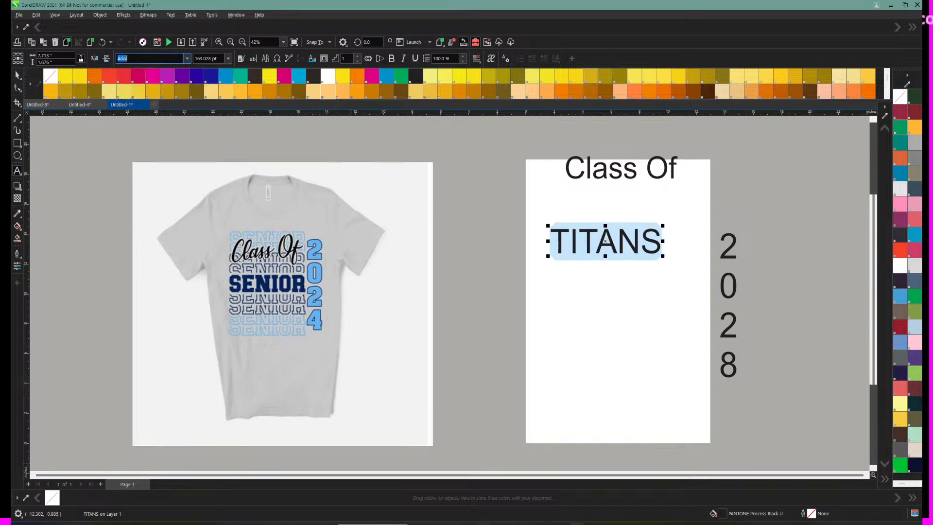
pyautogui.click(466, 522)
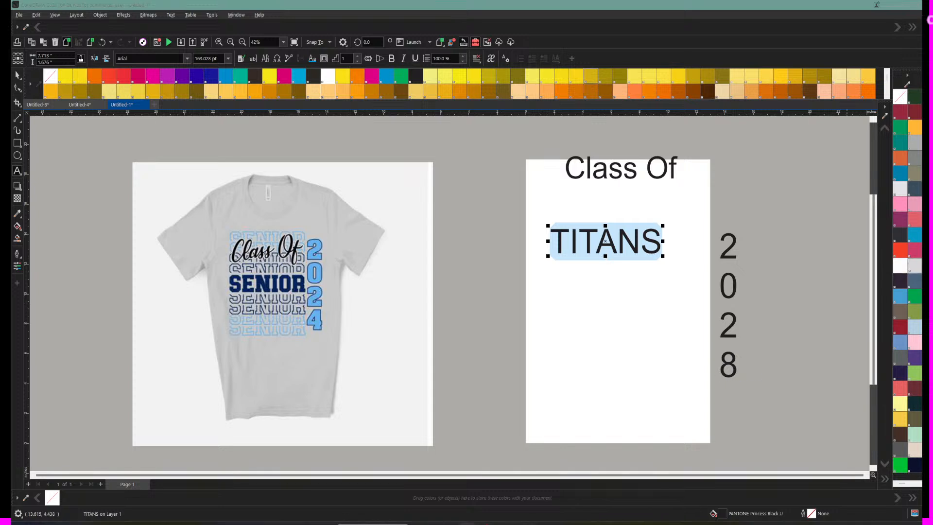
pyautogui.moveTo(922, 75); pyautogui.dragTo(413, 54)
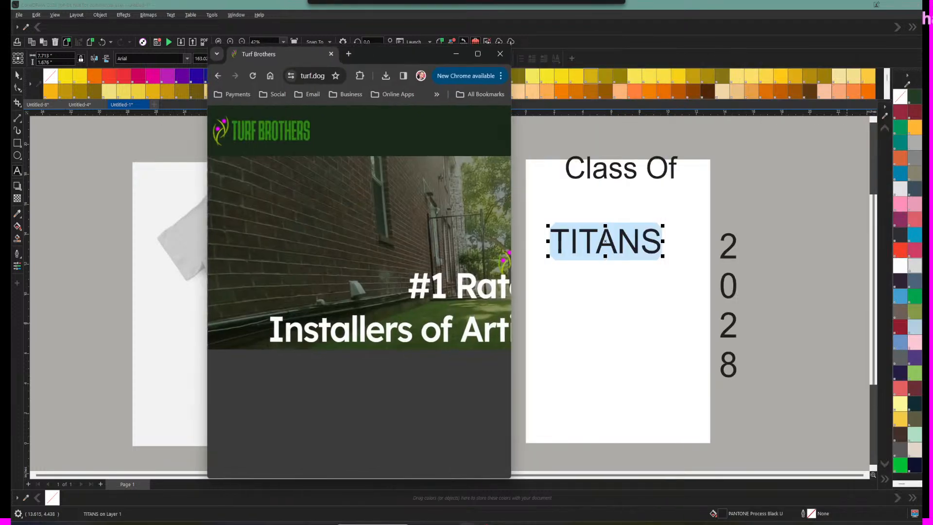
pyautogui.click(477, 54)
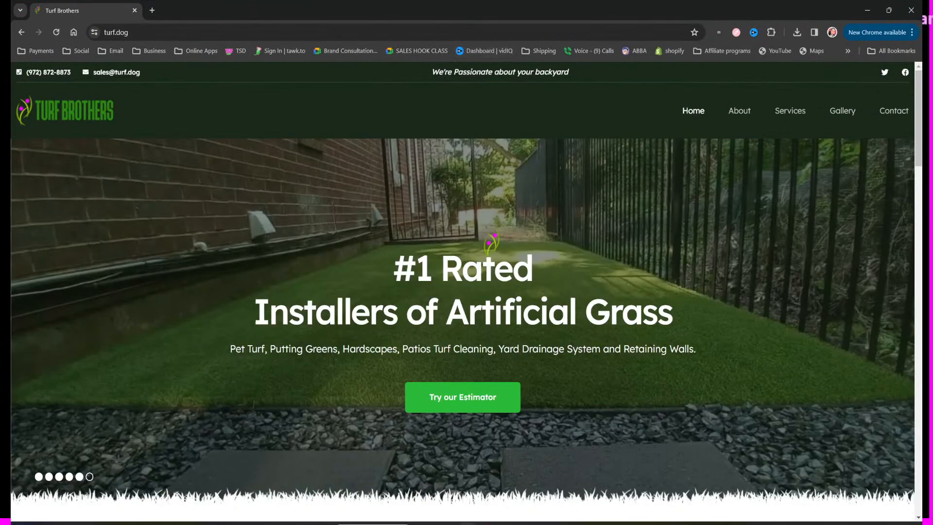
pyautogui.click(131, 32)
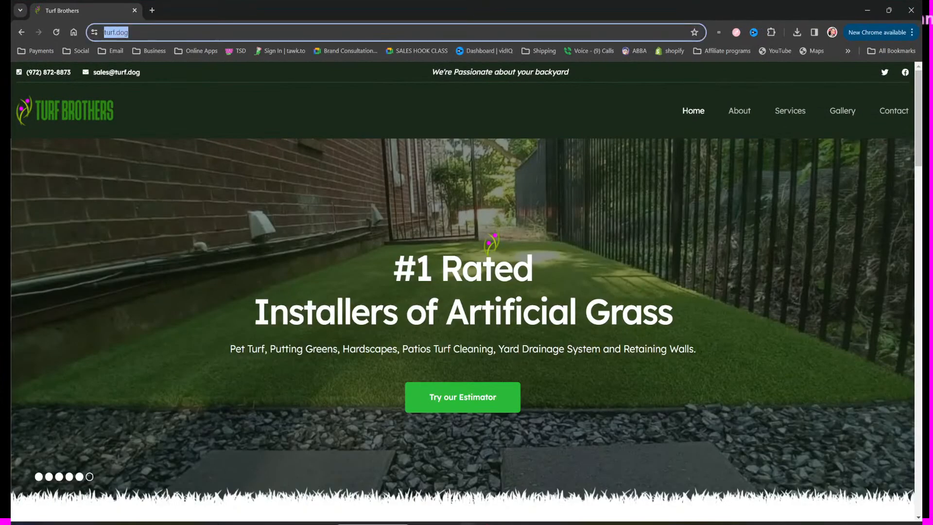
pyautogui.write('DAFONT')
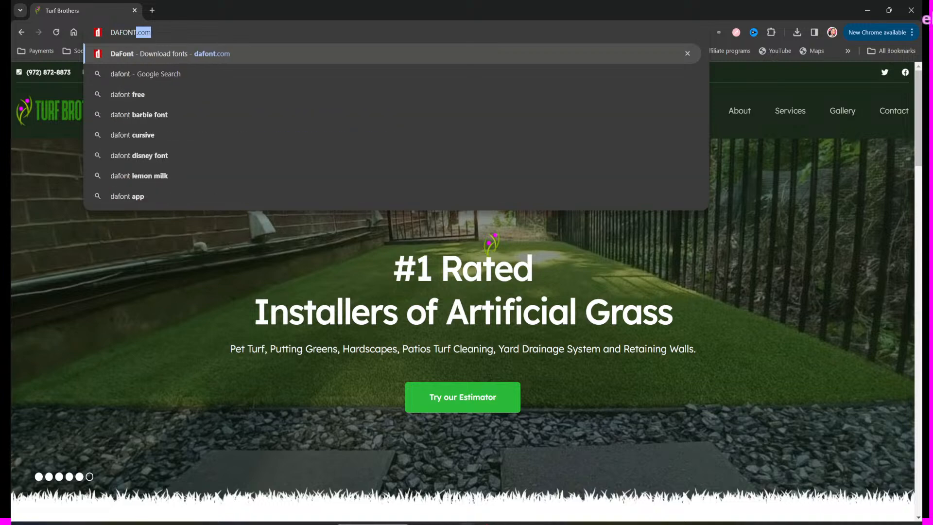
pyautogui.write('.COM')
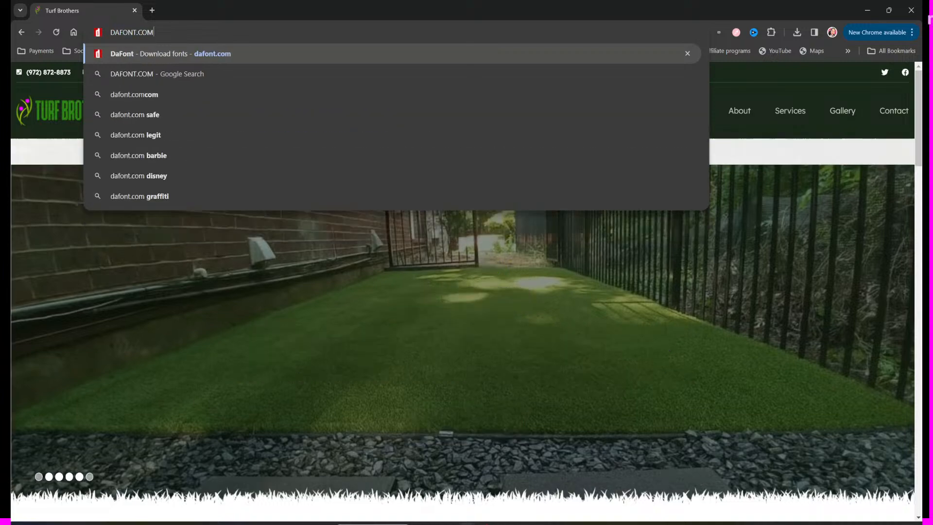
pyautogui.press('BackSpace')
pyautogui.press('BackSpace')
pyautogui.press('BackSpace')
pyautogui.press('BackSpace')
pyautogui.press('BackSpace')
pyautogui.press('BackSpace')
pyautogui.press('BackSpace')
pyautogui.press('BackSpace')
pyautogui.press('BackSpace')
pyautogui.press('BackSpace')
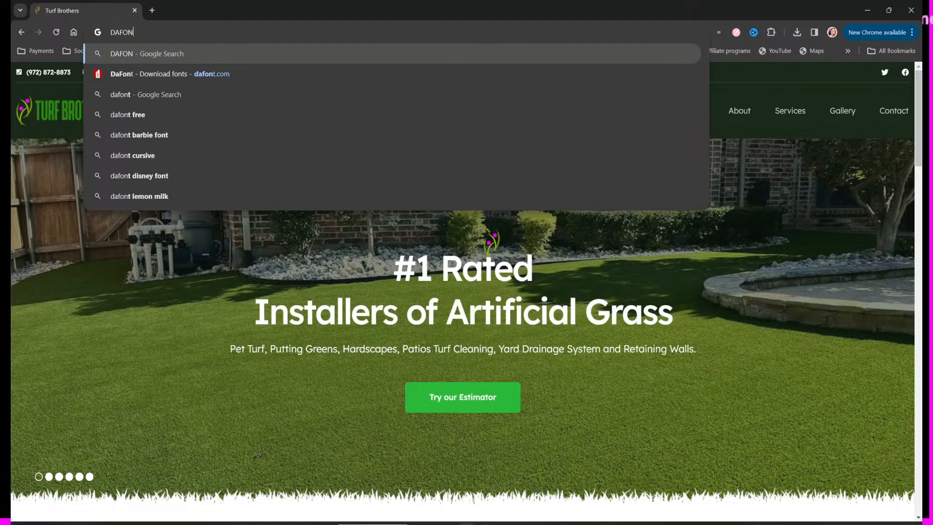
# Step: Search the web for CREATIVE FABRICA and open the sponsored Creative Fabrica Font Bundles result
pyautogui.write('cREATIVE')
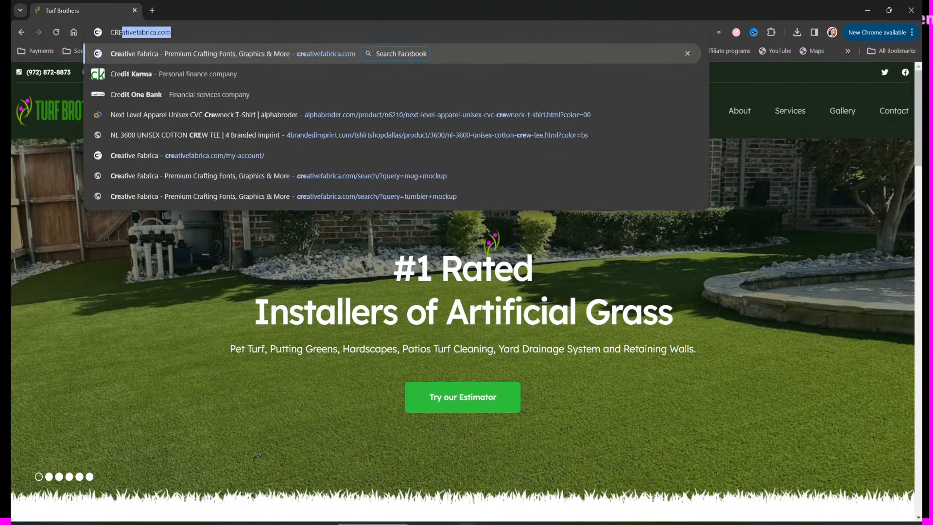
pyautogui.write(' FABRIC')
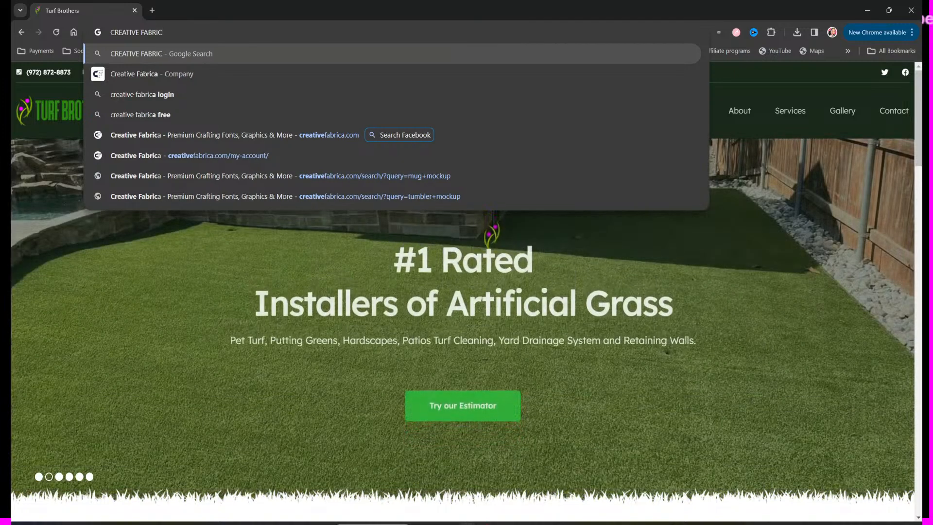
pyautogui.write('A')
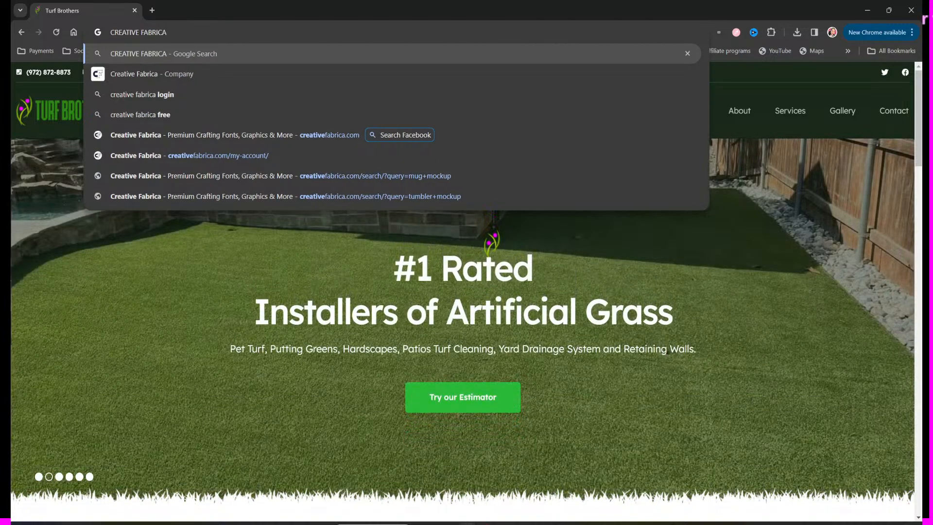
pyautogui.press('Return')
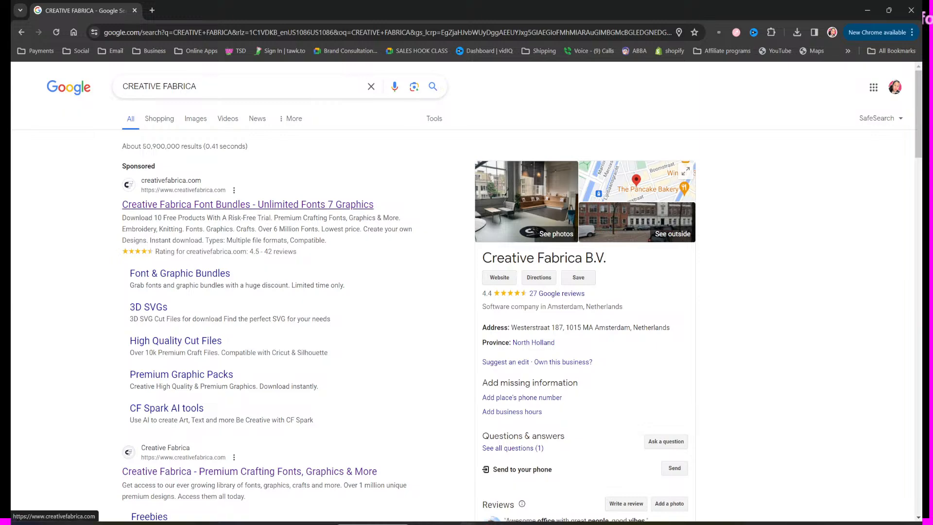
pyautogui.click(248, 204)
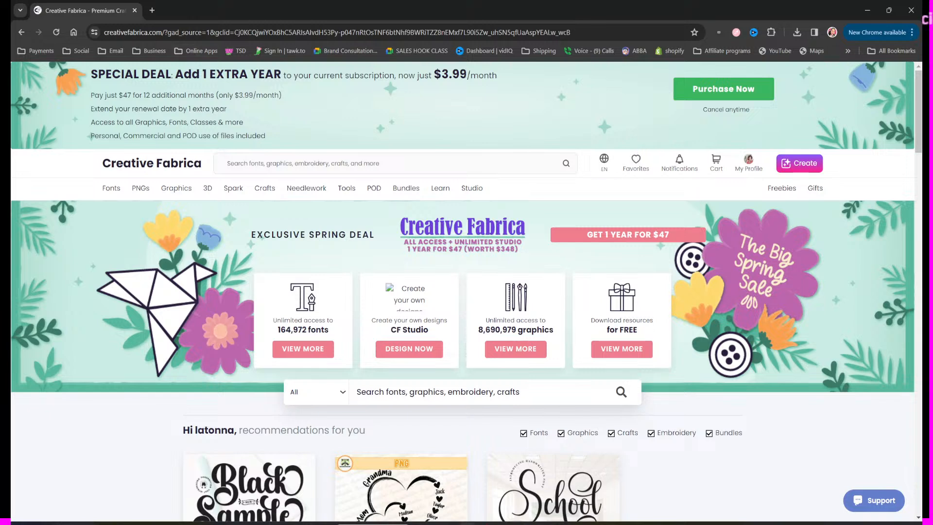
# Step: Go to Creative Fabrica's font section and open the Slab Serif Fonts category
pyautogui.click(303, 163)
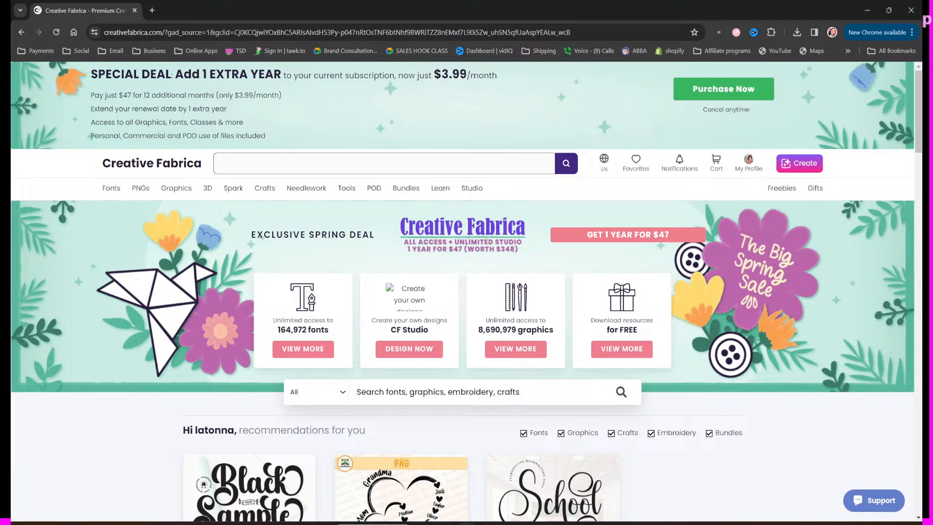
pyautogui.click(111, 189)
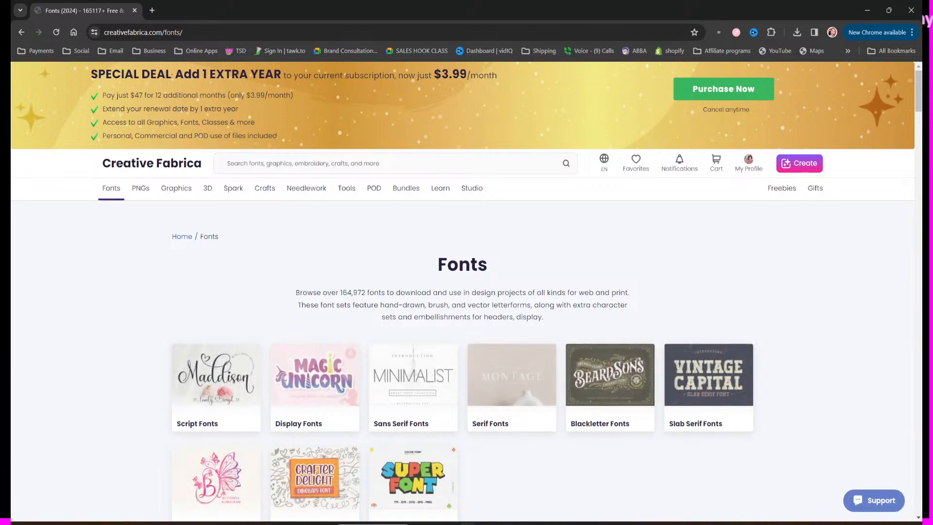
pyautogui.scroll(-3, 466, 292)
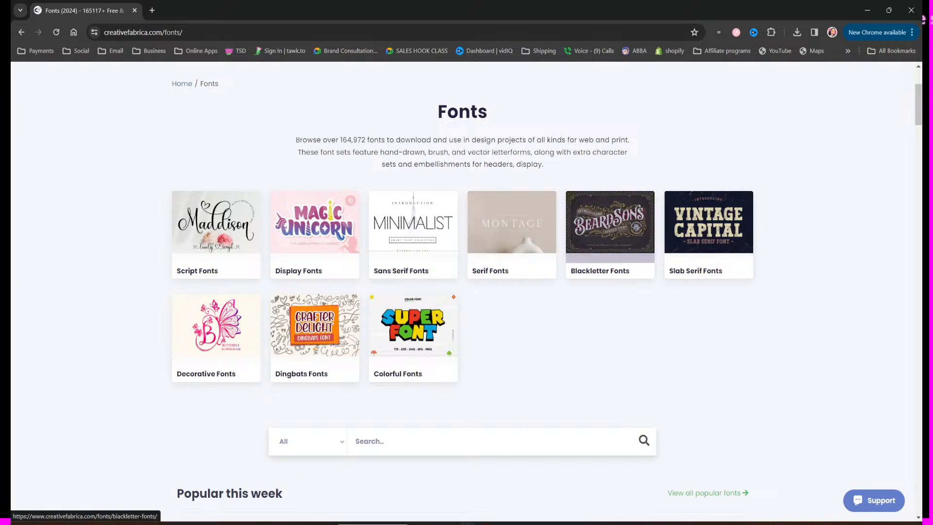
pyautogui.click(709, 234)
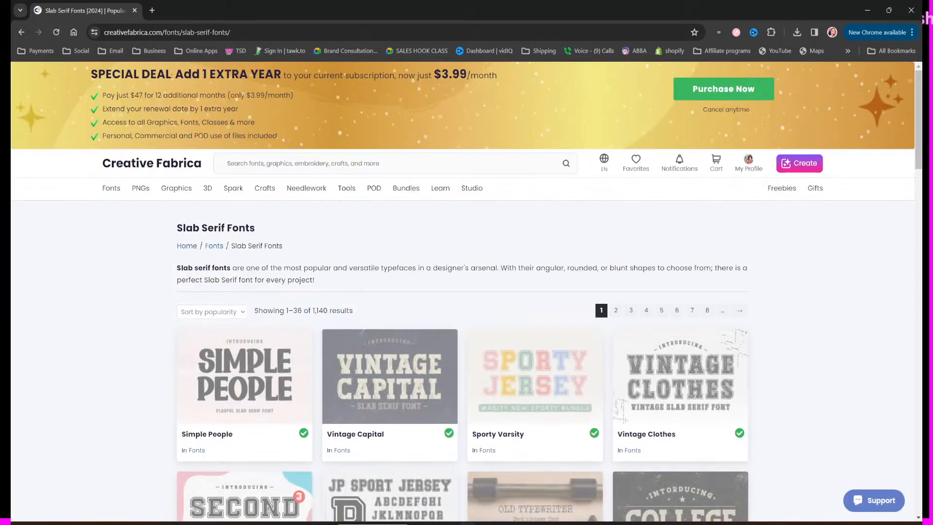
# Step: Look over the first slab serif fonts and shrink the browser window so the reference shirt in CorelDRAW shows beside it
pyautogui.scroll(-5, 535, 292)
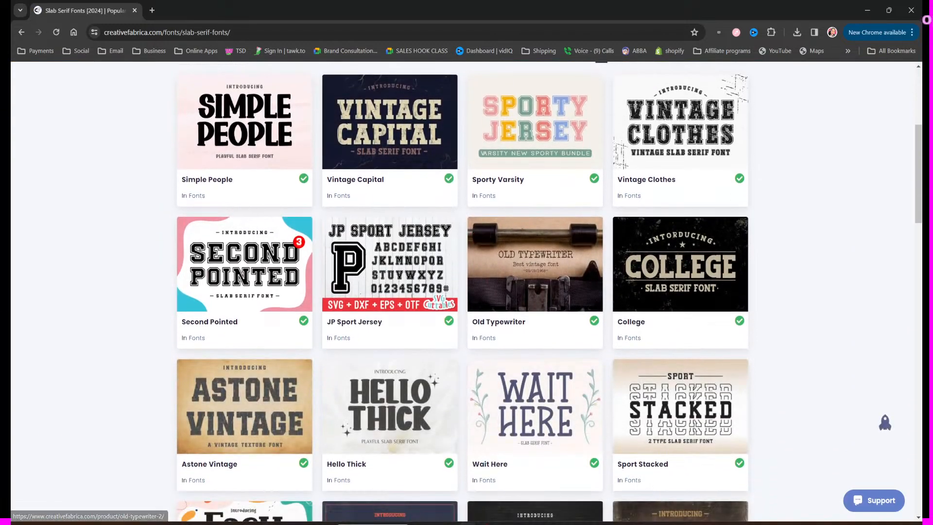
pyautogui.scroll(-2, 534, 282)
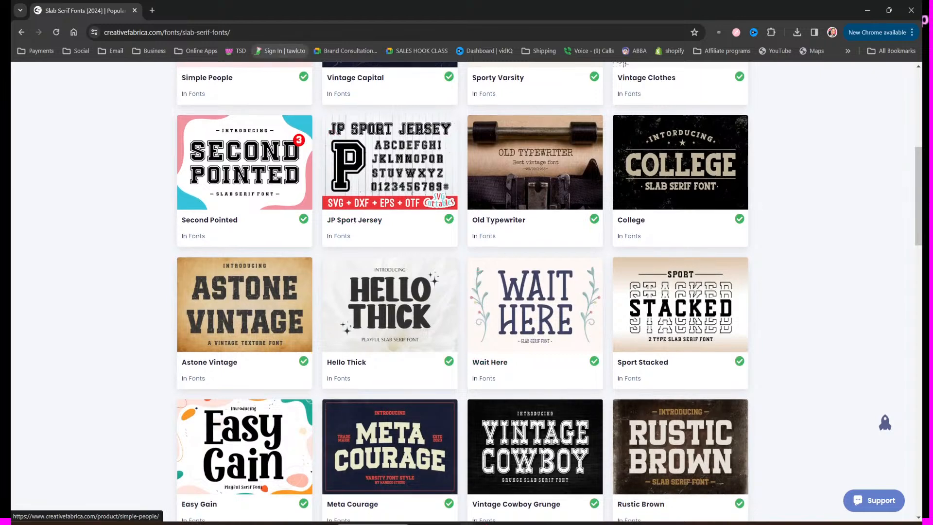
pyautogui.moveTo(243, 11); pyautogui.dragTo(423, 86)
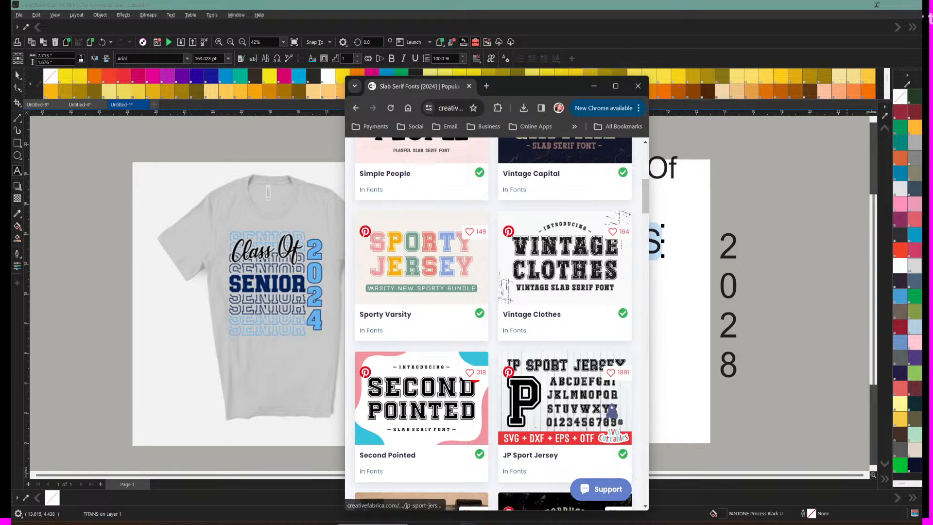
# Step: Examine the slab serif font listings for lettering that resembles the SENIOR text on the reference shirt
pyautogui.scroll(-6, 564, 409)
pyautogui.scroll(-4, 501, 321)
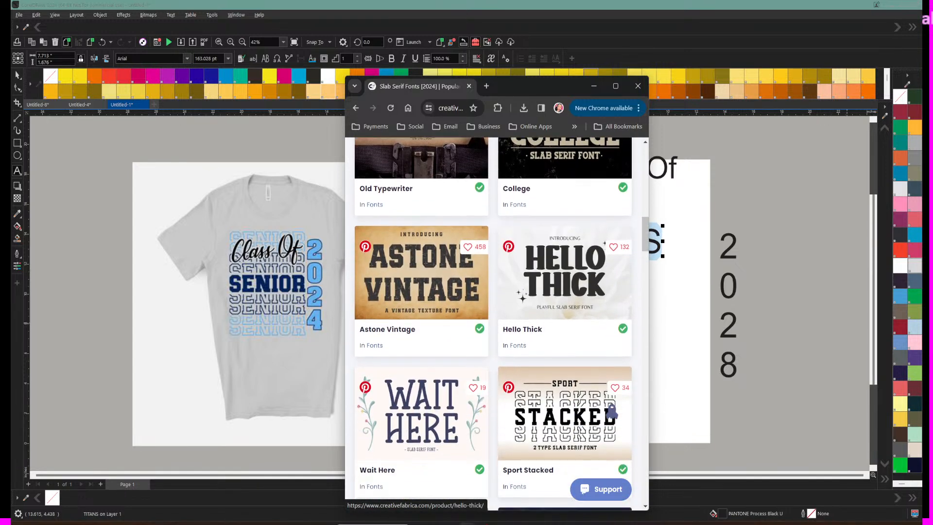
pyautogui.scroll(-2, 612, 411)
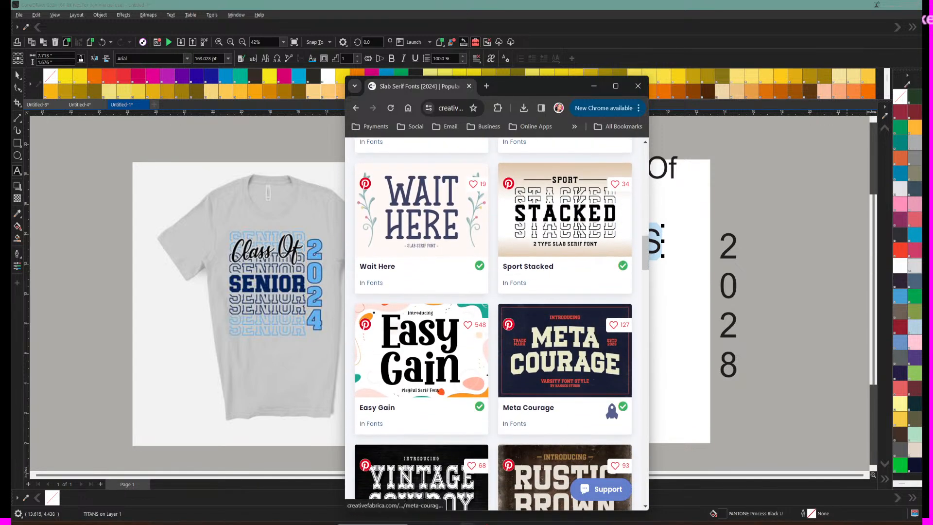
pyautogui.scroll(-1, 612, 410)
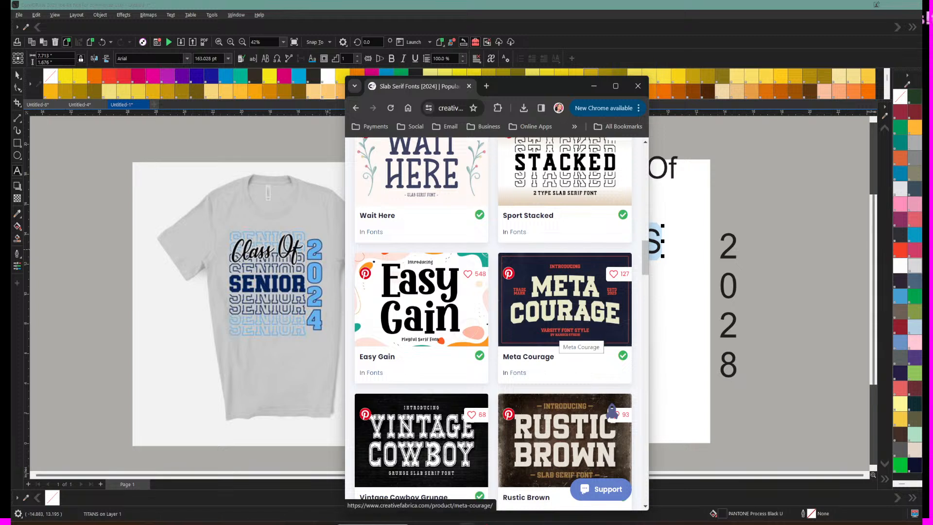
pyautogui.scroll(-1, 612, 410)
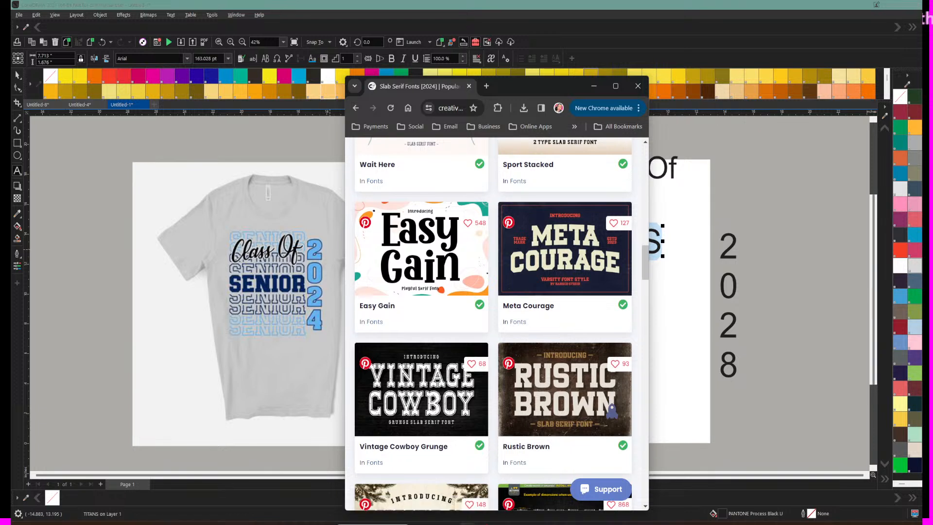
pyautogui.scroll(-1, 612, 411)
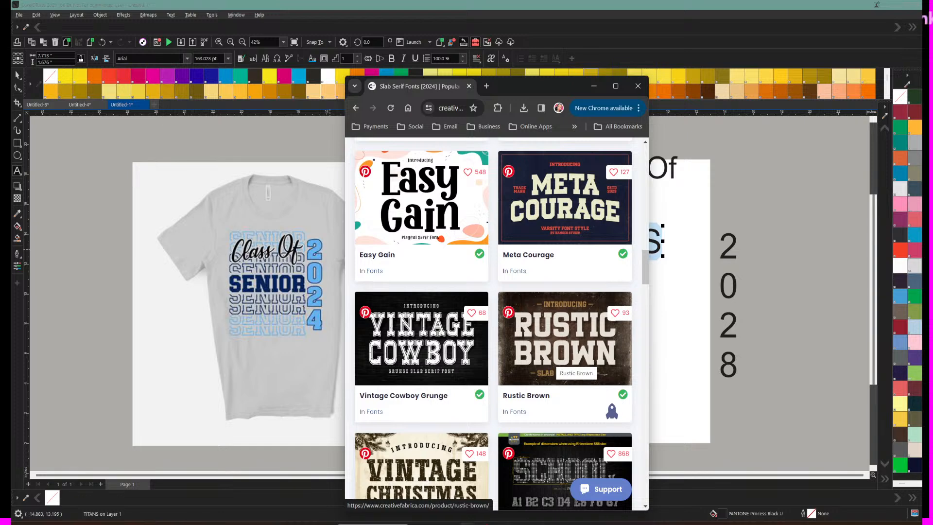
pyautogui.scroll(-6, 612, 411)
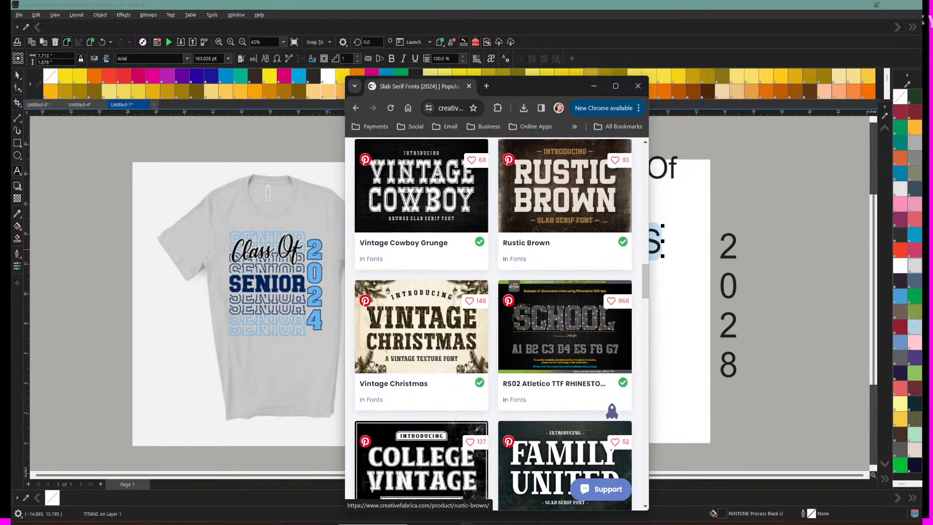
pyautogui.scroll(-5, 612, 411)
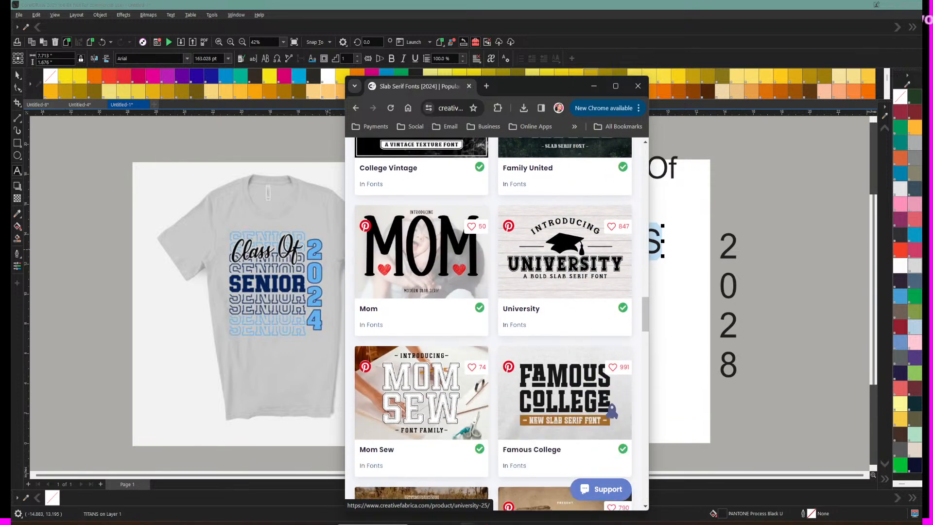
pyautogui.scroll(-4, 612, 410)
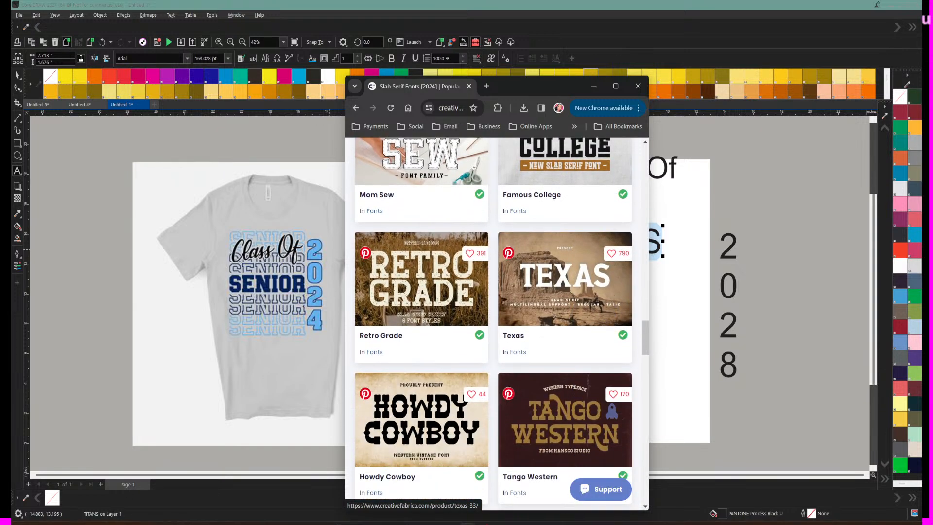
pyautogui.scroll(-5, 612, 411)
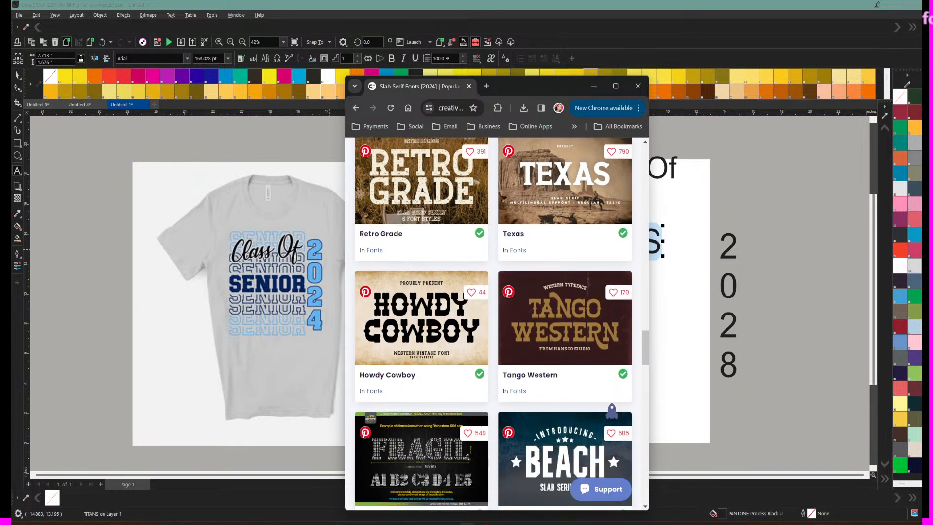
pyautogui.scroll(12, 612, 410)
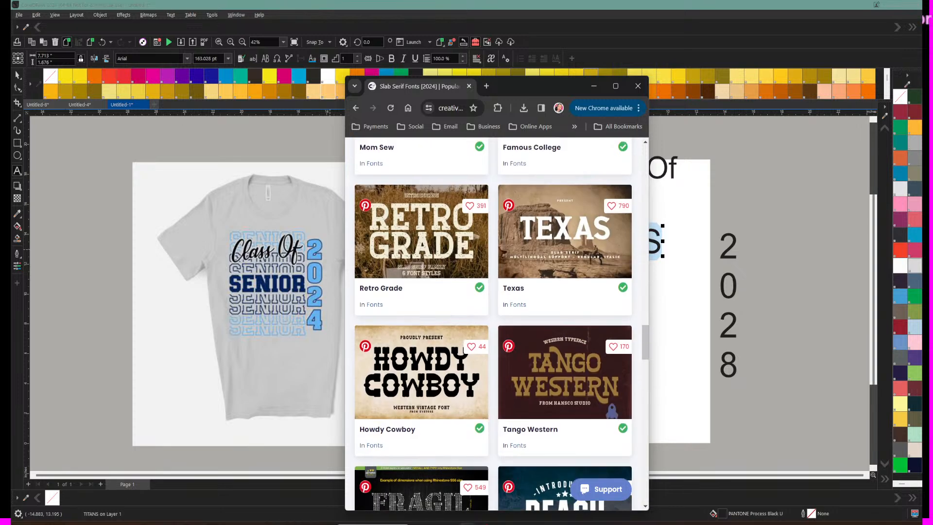
pyautogui.scroll(8, 612, 410)
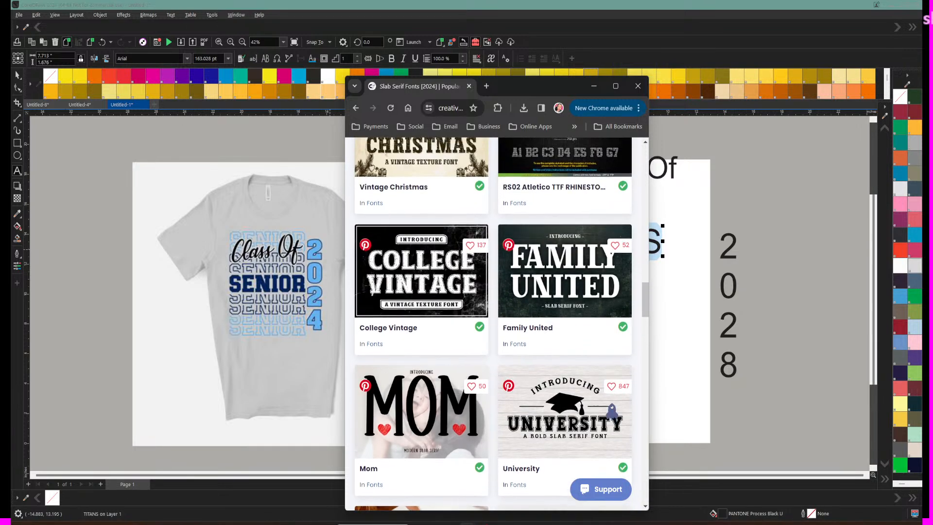
pyautogui.scroll(2, 612, 411)
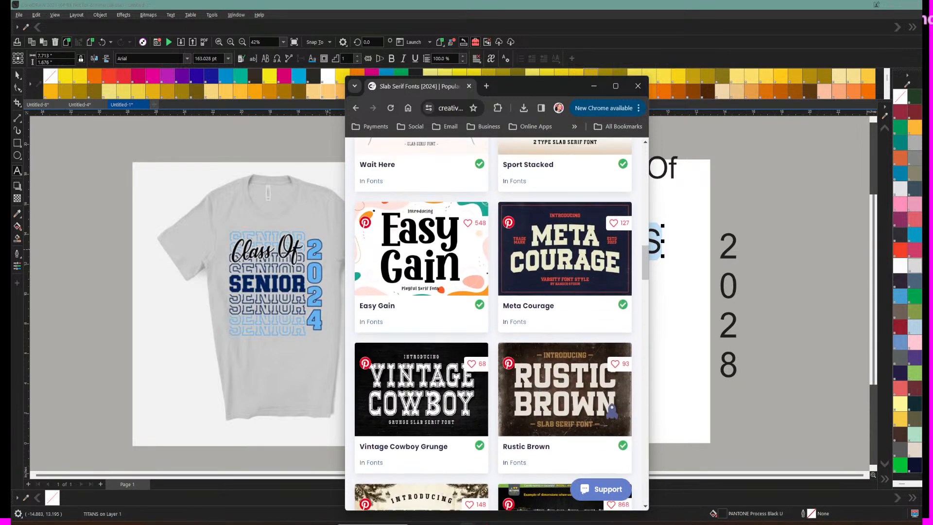
# Step: Open the Rustic Brown font's page, maximize the browser, and download the font archive to the Desktop
pyautogui.click(612, 411)
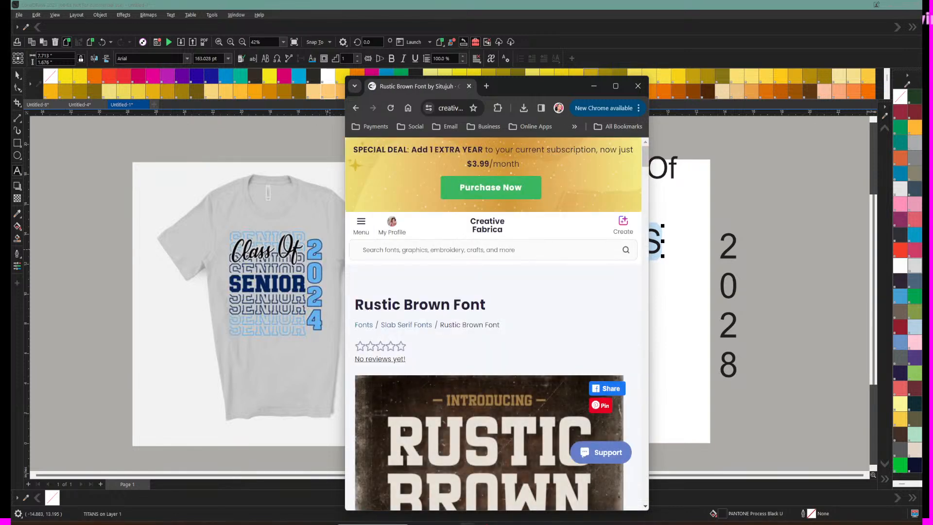
pyautogui.click(616, 86)
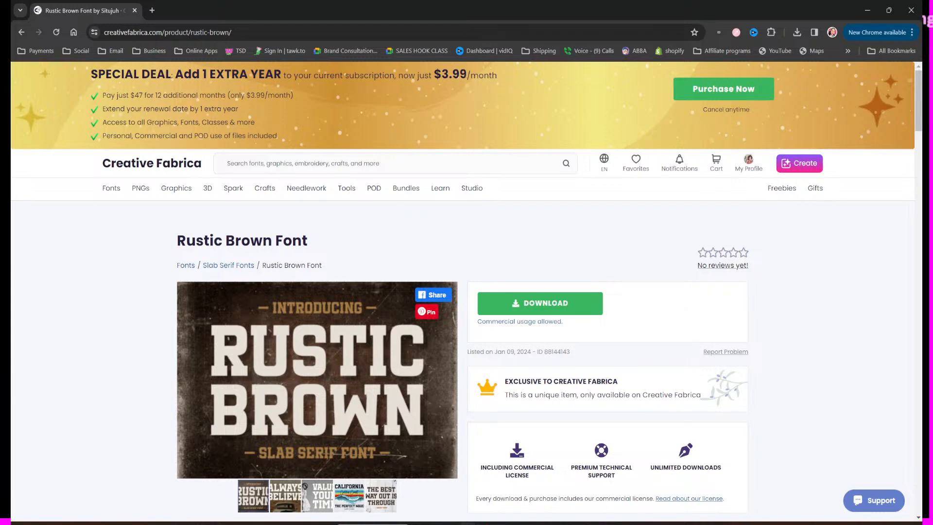
pyautogui.click(539, 303)
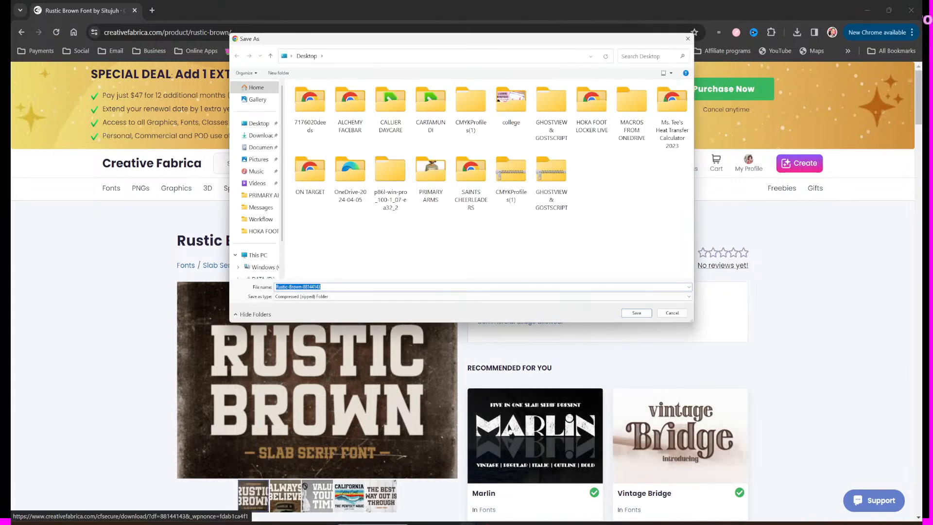
pyautogui.click(637, 313)
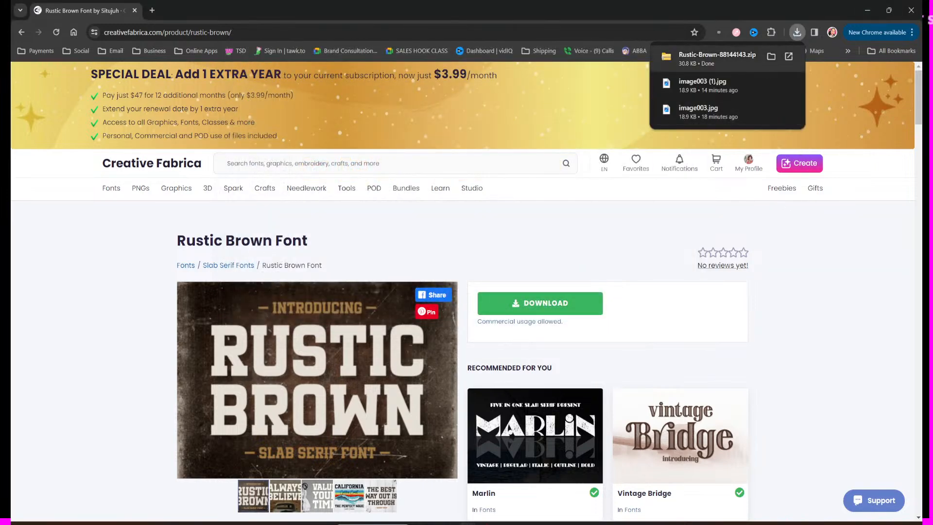
# Step: Open the downloaded Rustic-Brown-88144143 archive and extract all of its contents to a folder on the Desktop
pyautogui.click(714, 58)
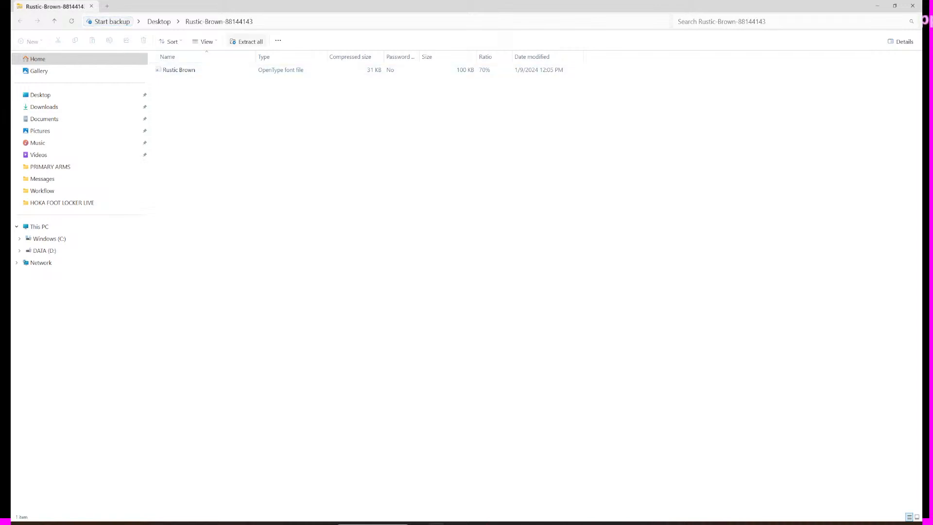
pyautogui.click(247, 42)
pyautogui.click(524, 340)
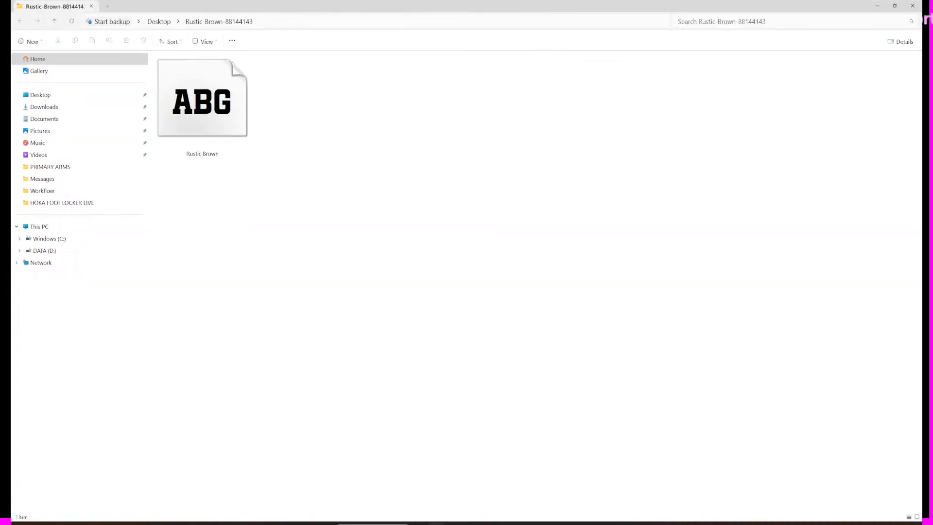
# Step: Open the extracted Rustic Brown font file, close its viewer, and return to CorelDRAW by closing both folder windows and Chrome
pyautogui.doubleClick(202, 105)
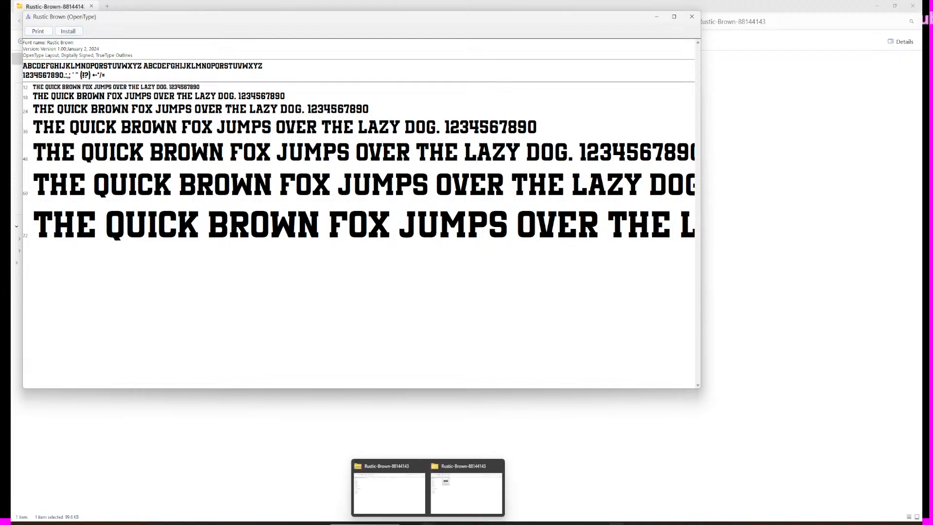
pyautogui.click(692, 16)
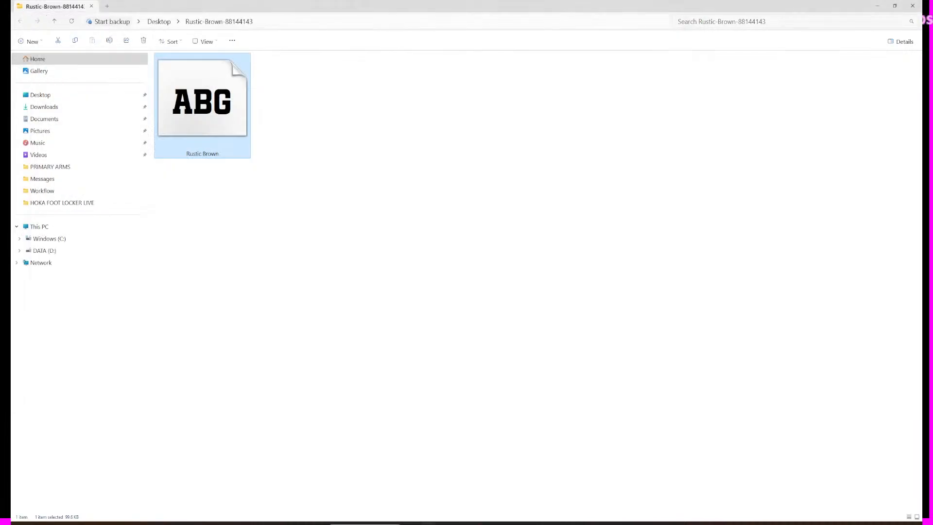
pyautogui.click(913, 6)
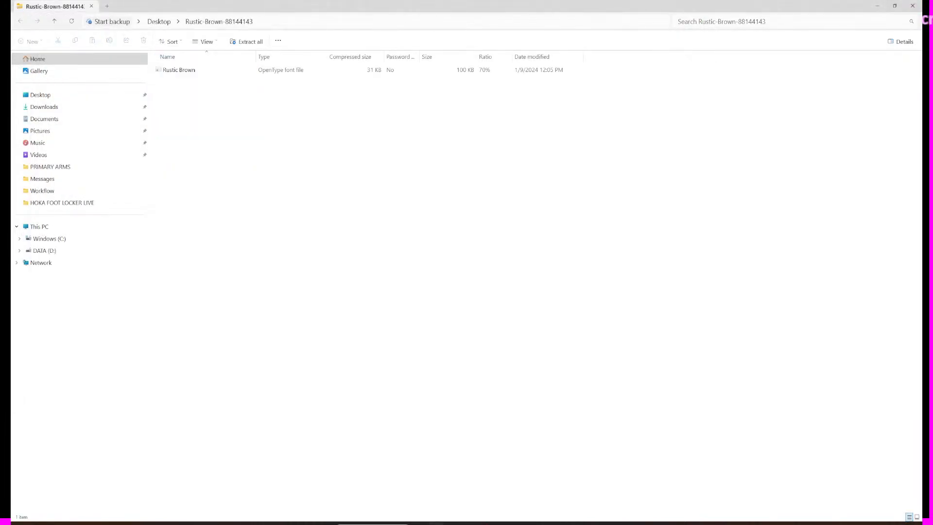
pyautogui.click(913, 6)
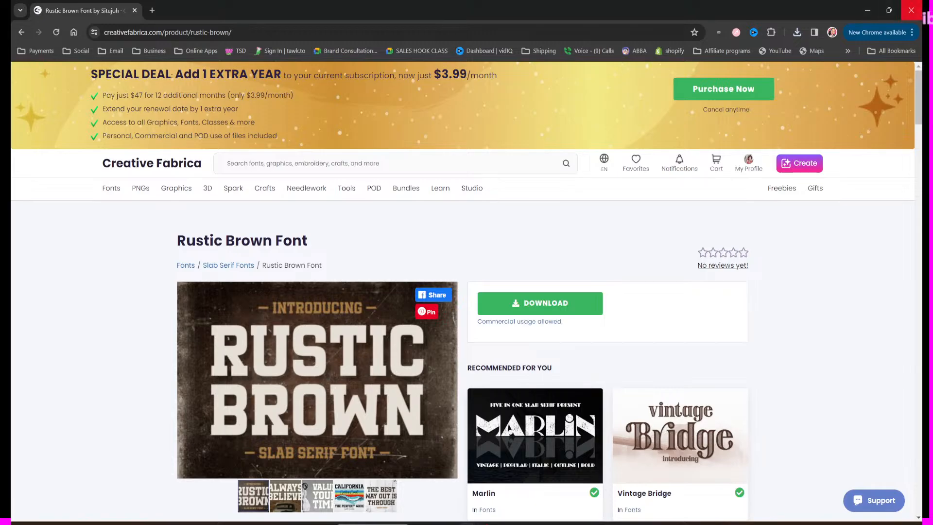
pyautogui.click(912, 10)
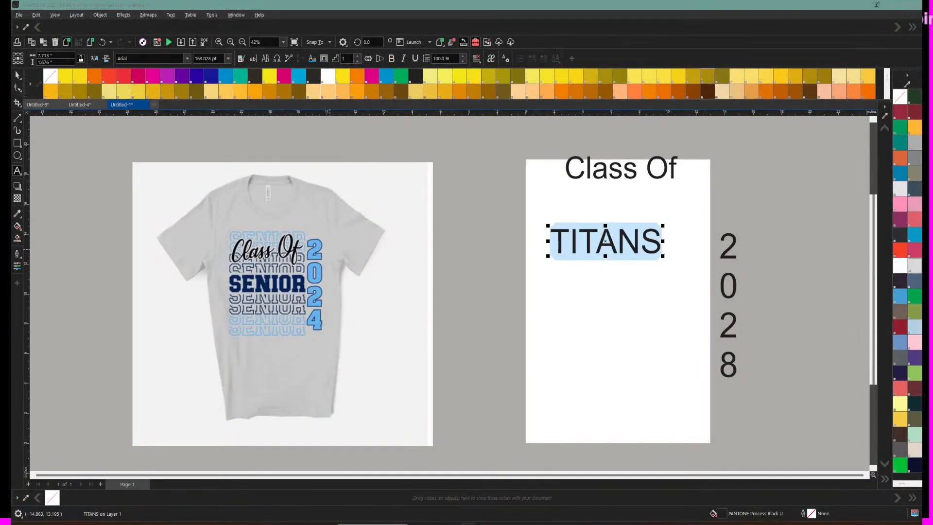
# Step: Open the Control Panel from File Explorer, switch its view to large icons, and open Fonts
pyautogui.click(437, 523)
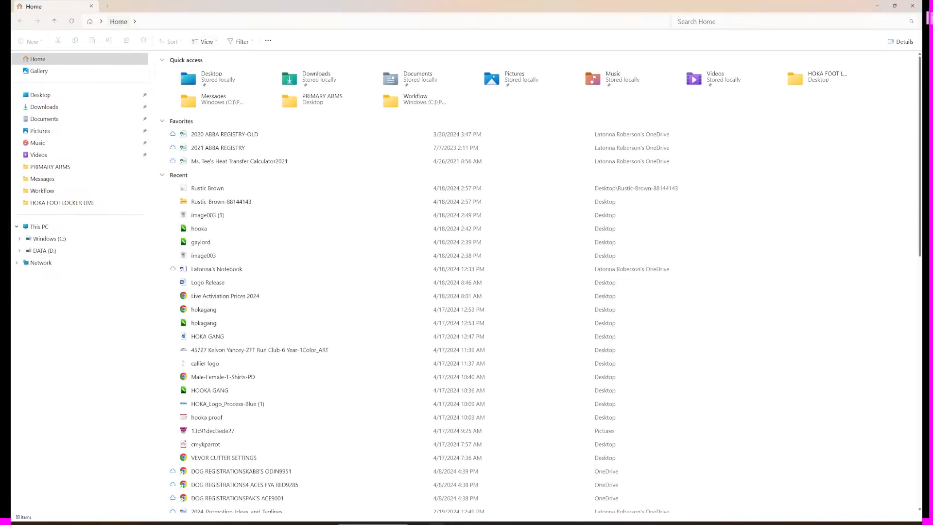
pyautogui.click(101, 21)
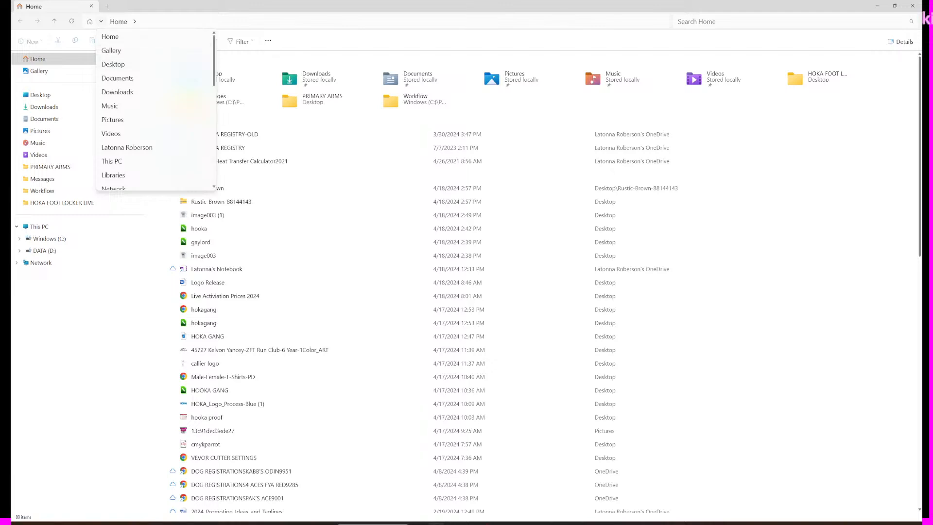
pyautogui.scroll(-1, 146, 130)
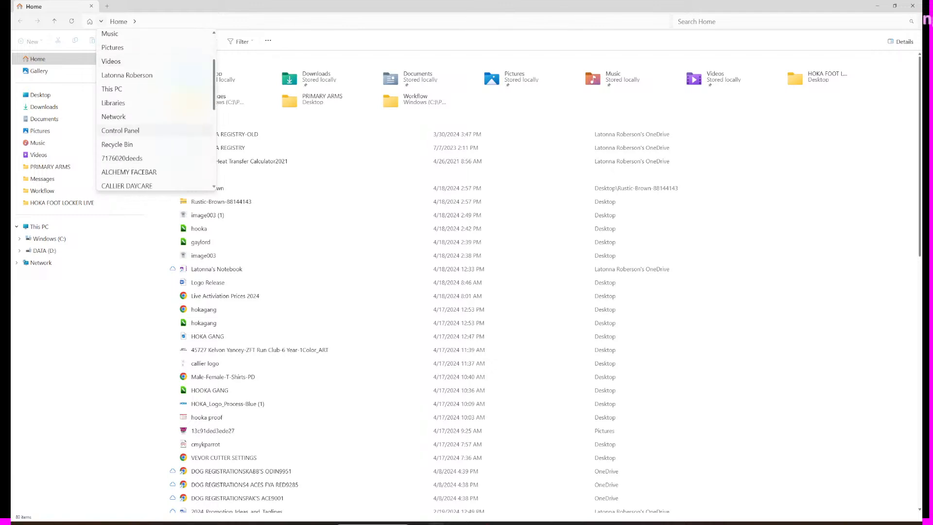
pyautogui.click(126, 130)
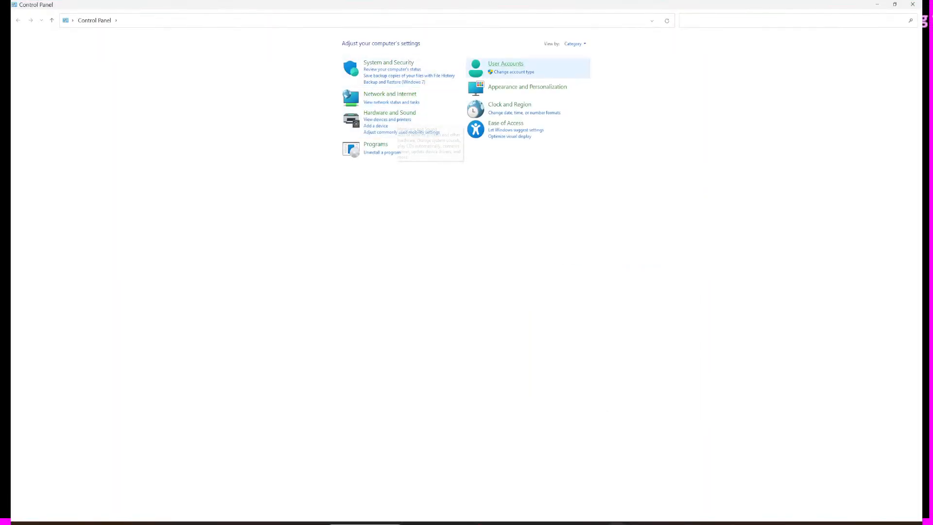
pyautogui.click(574, 43)
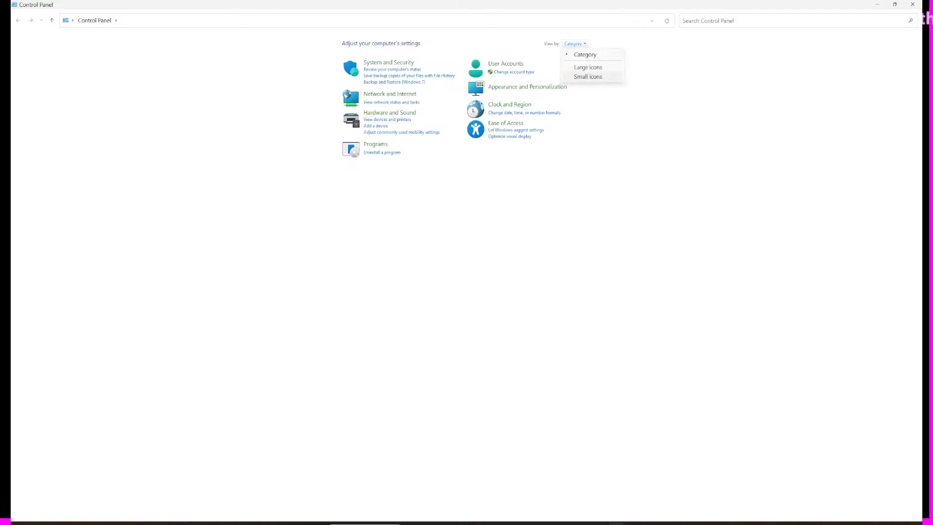
pyautogui.click(588, 67)
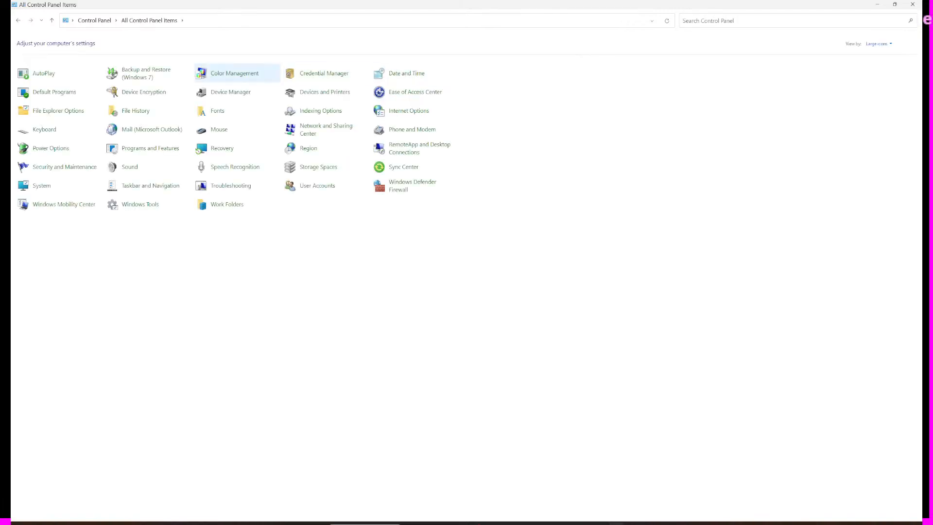
pyautogui.click(217, 111)
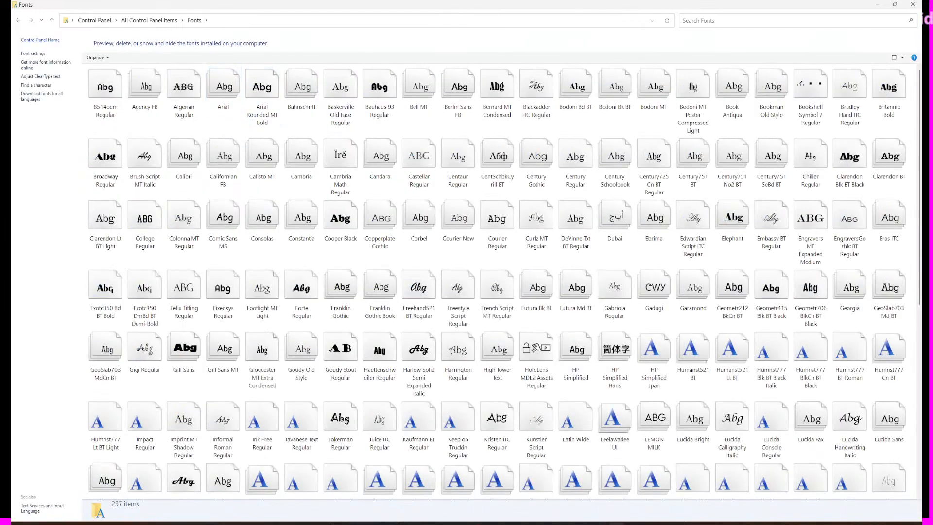
# Step: In the font settings, restore the defaults and allow fonts to be installed using a shortcut, then save
pyautogui.click(33, 54)
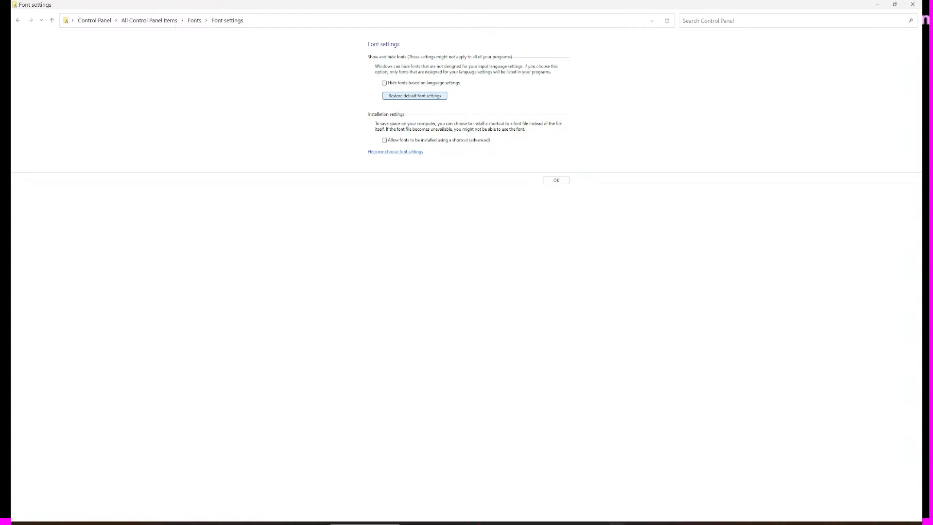
pyautogui.click(414, 96)
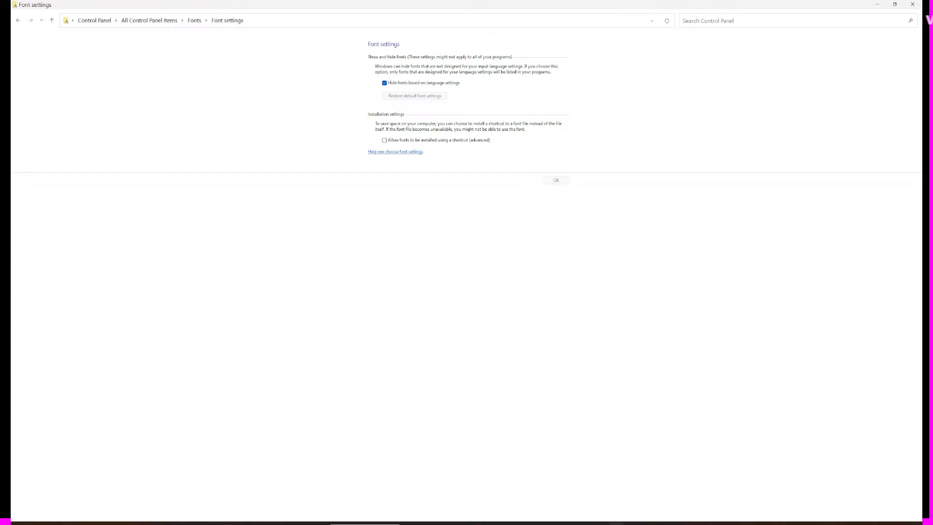
pyautogui.click(384, 140)
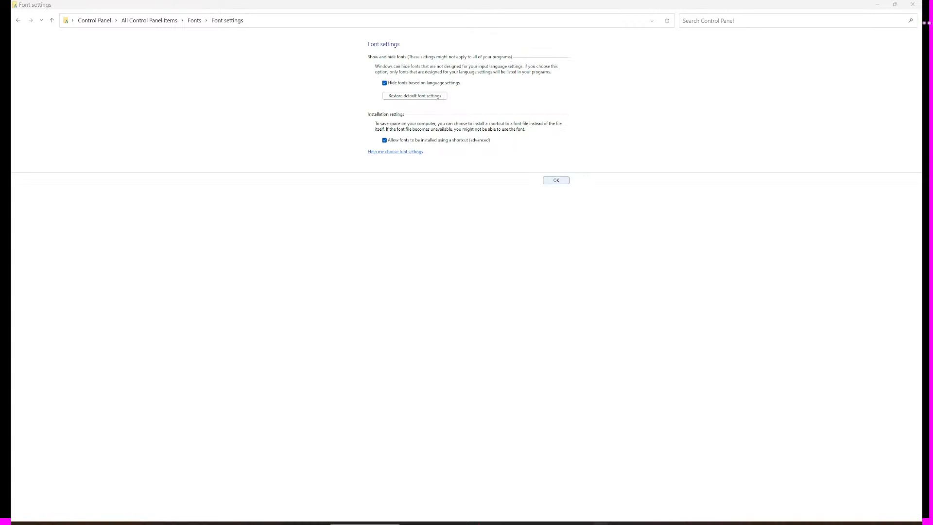
pyautogui.click(556, 180)
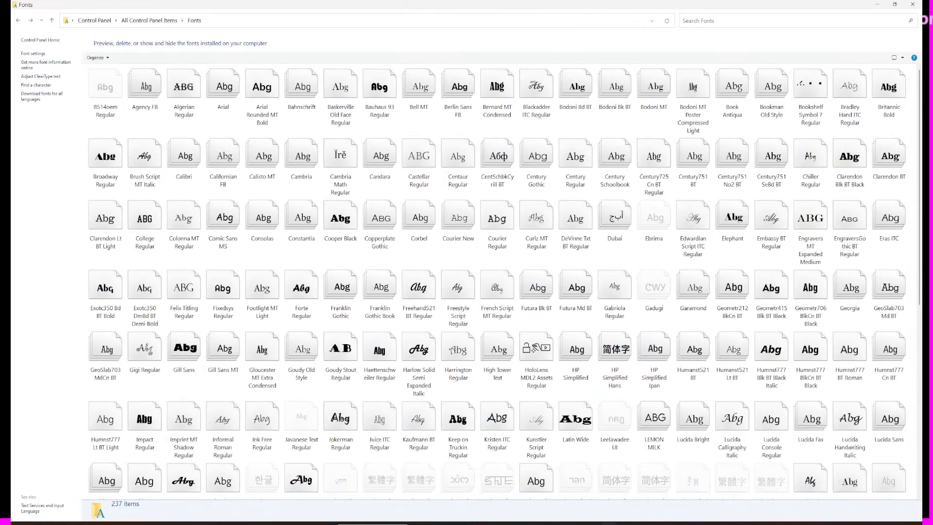
# Step: Look through the installed fonts for Rustic Brown and close the Fonts window
pyautogui.scroll(-5, 340, 194)
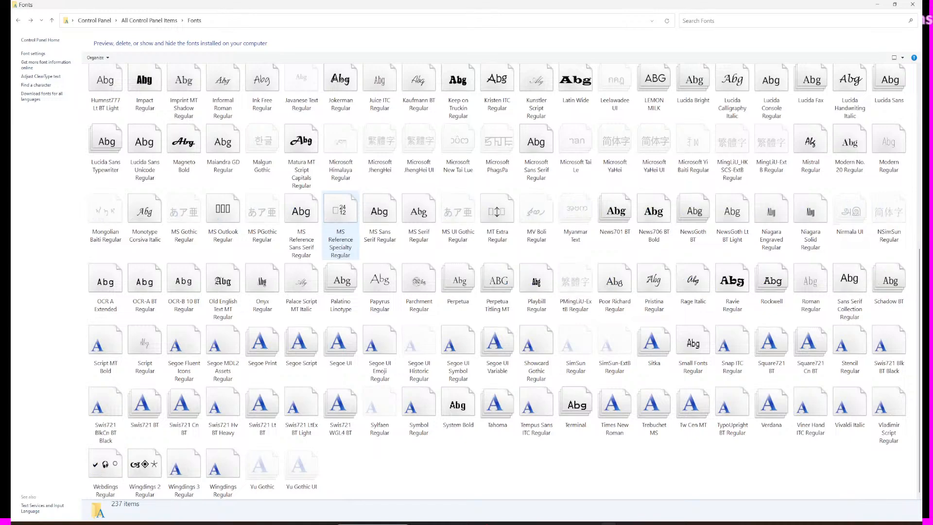
pyautogui.scroll(5, 341, 195)
pyautogui.scroll(-5, 340, 195)
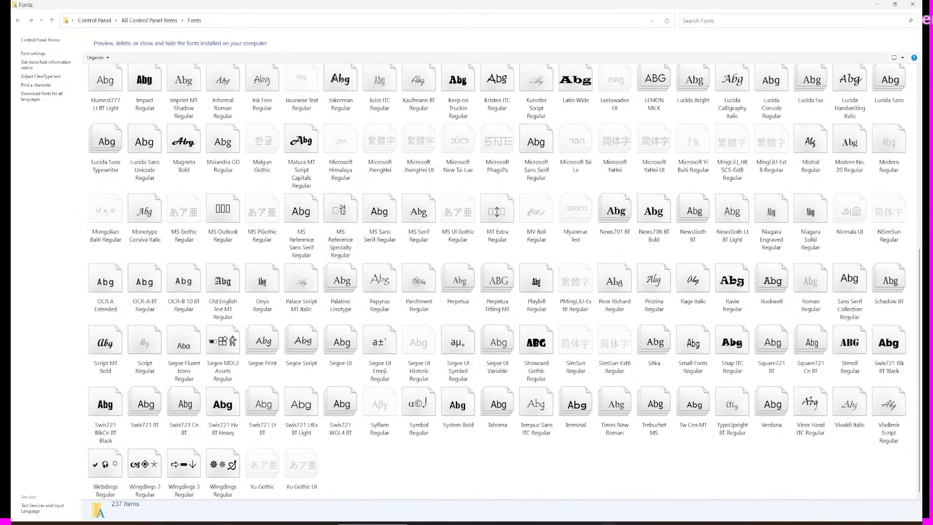
pyautogui.click(912, 4)
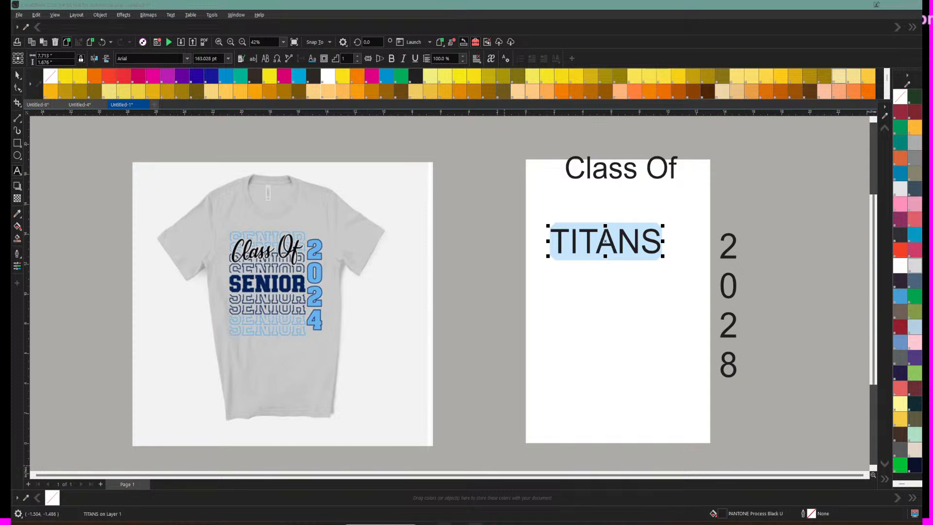
# Step: Install the Rustic Brown font from the extracted Rustic-Brown-88144143 folder on the Desktop and return to CorelDRAW
pyautogui.press('super+e')
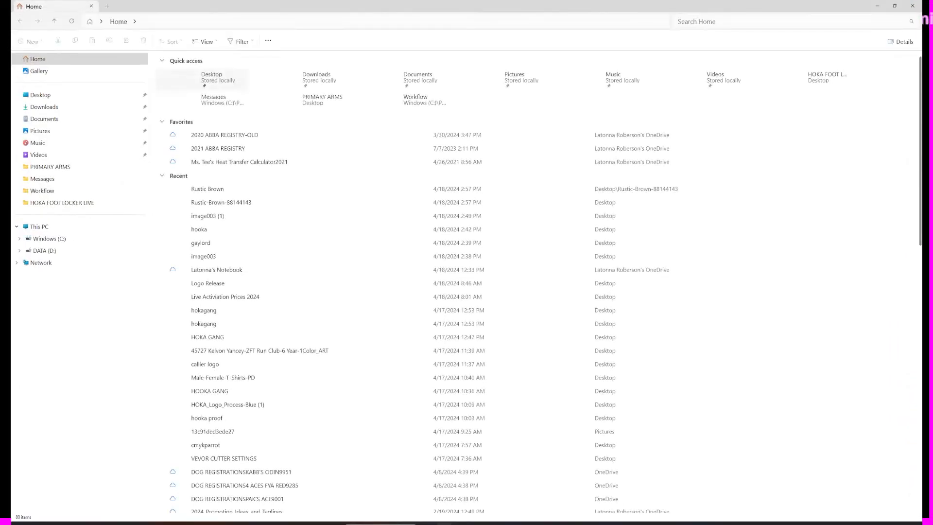
pyautogui.click(209, 78)
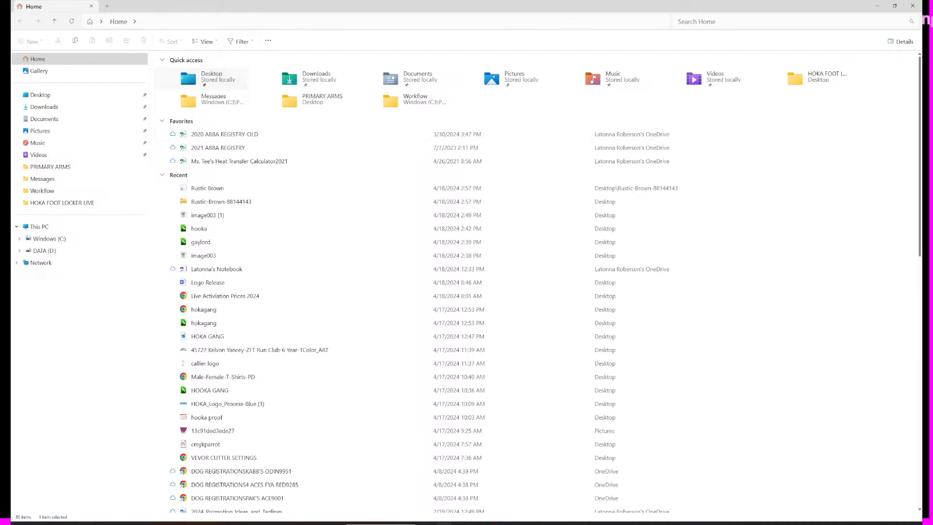
pyautogui.doubleClick(209, 78)
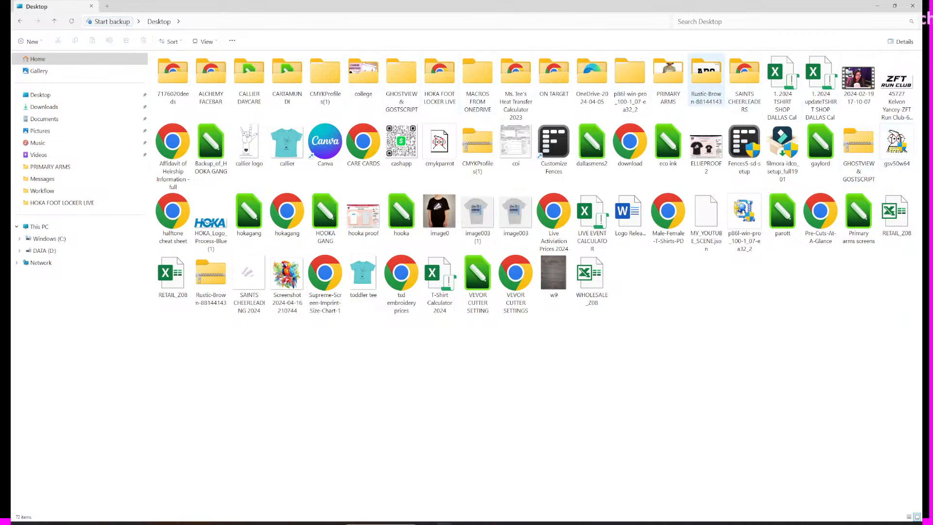
pyautogui.doubleClick(706, 78)
pyautogui.doubleClick(202, 106)
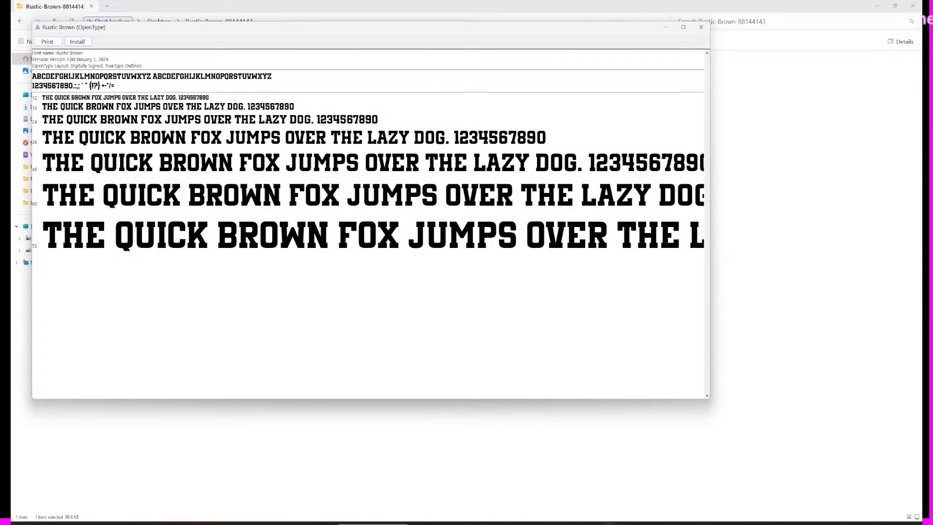
pyautogui.click(77, 41)
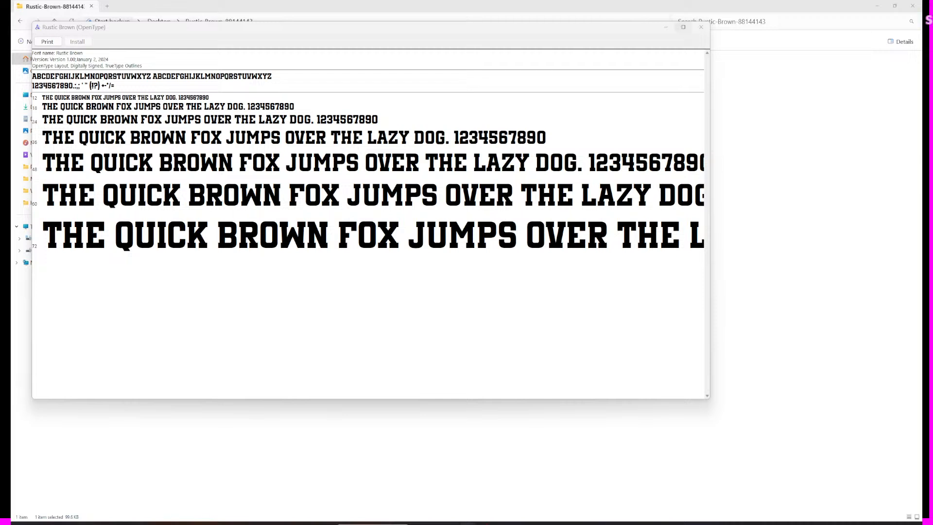
pyautogui.click(701, 27)
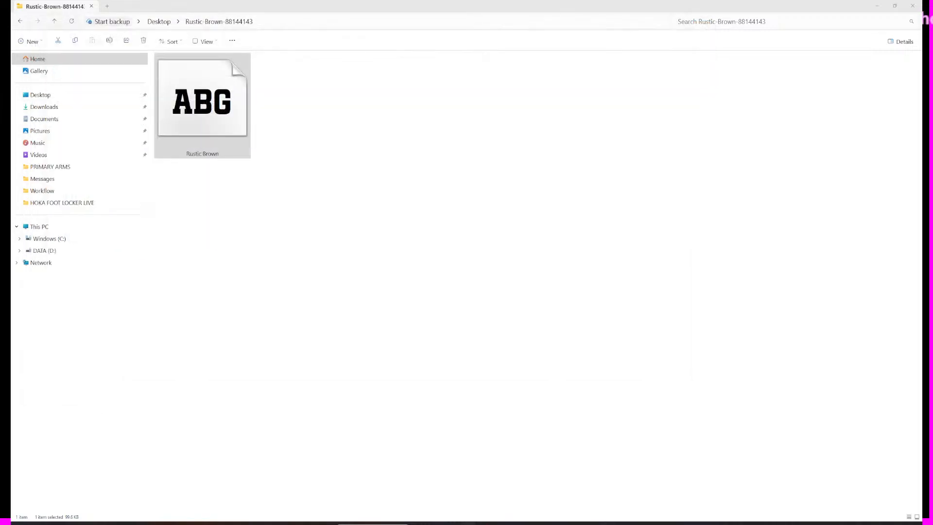
pyautogui.click(878, 6)
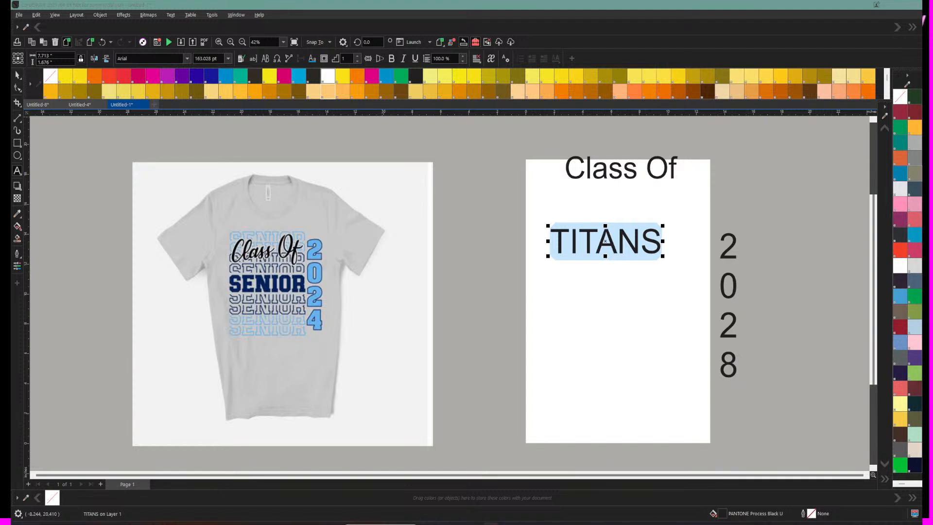
# Step: Set the font of the TITANS text to Rustic Brown
pyautogui.hotkey('ctrl', 'shift', 'f')
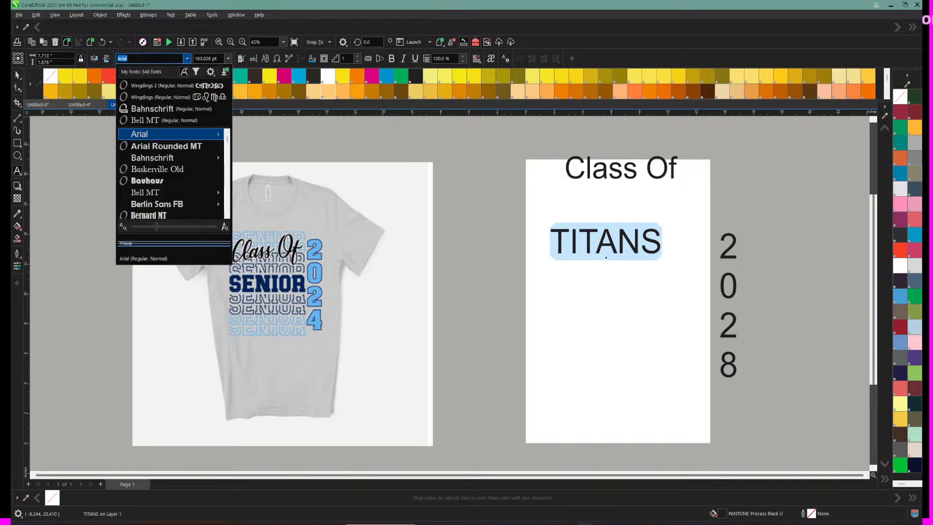
pyautogui.write('RUS')
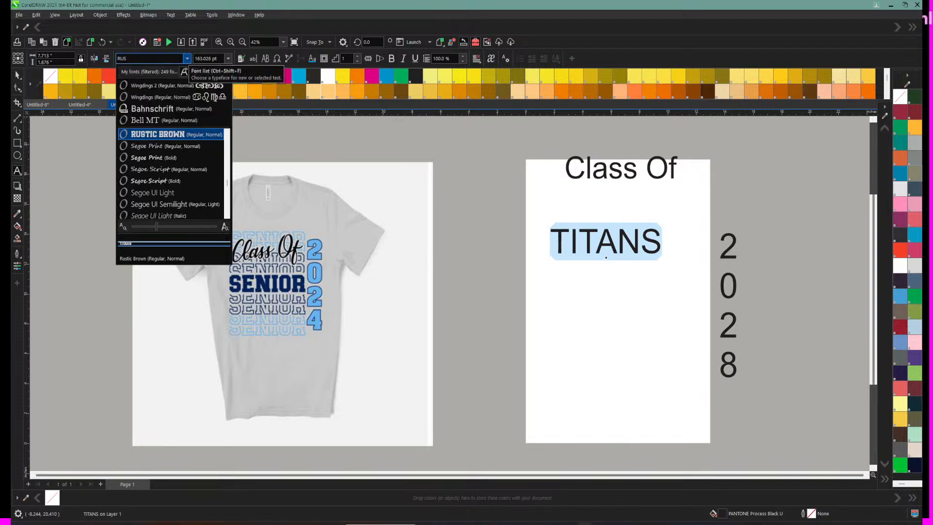
pyautogui.press('Return')
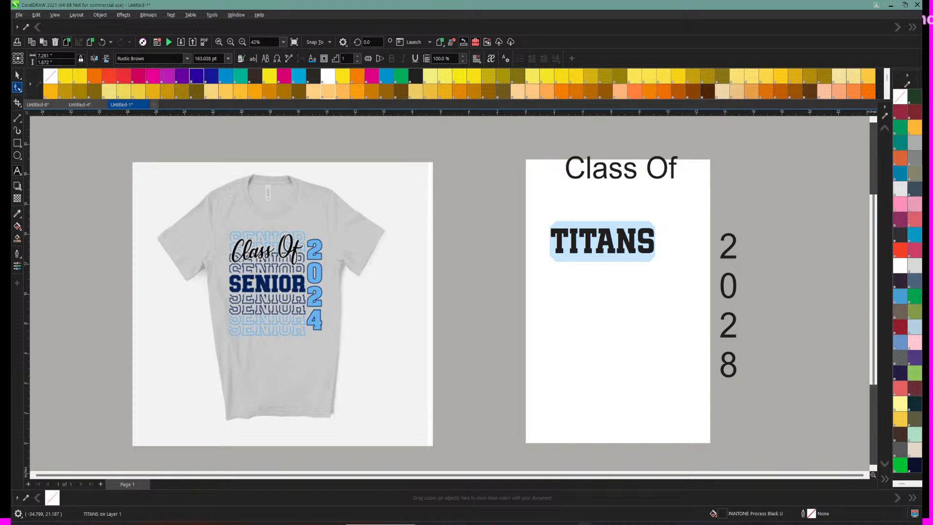
# Step: Move the reference shirt image up against the left edge of the page
pyautogui.click(18, 75)
pyautogui.click(246, 288)
pyautogui.moveTo(246, 288); pyautogui.dragTo(338, 258)
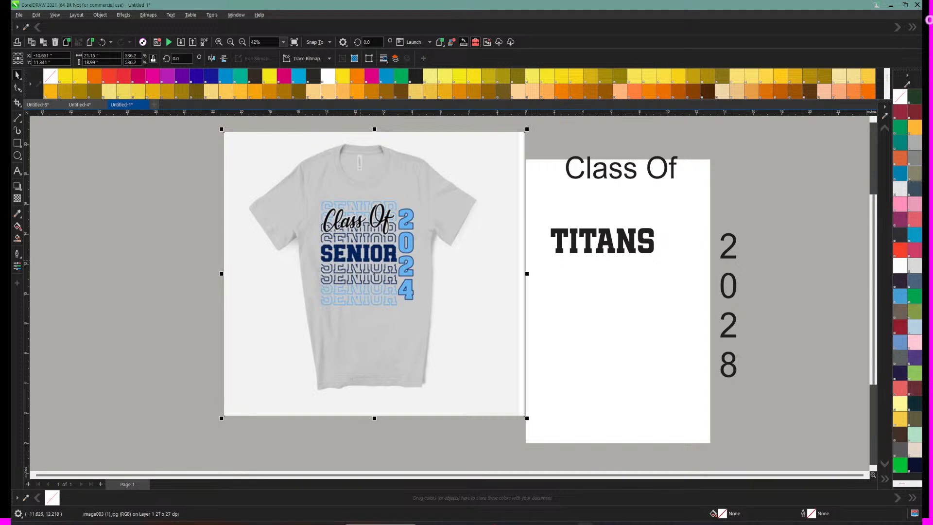
# Step: Overlay TITANS on the reference shirt's SENIOR lettering and shrink it to about 4.25 inches wide to compare them
pyautogui.click(558, 239)
pyautogui.moveTo(558, 239); pyautogui.dragTo(351, 261)
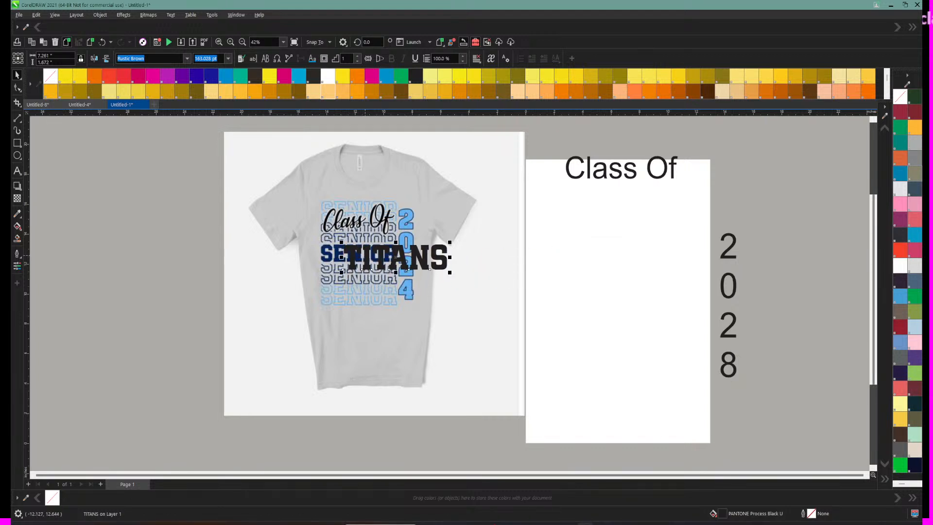
pyautogui.moveTo(449, 270); pyautogui.dragTo(404, 262)
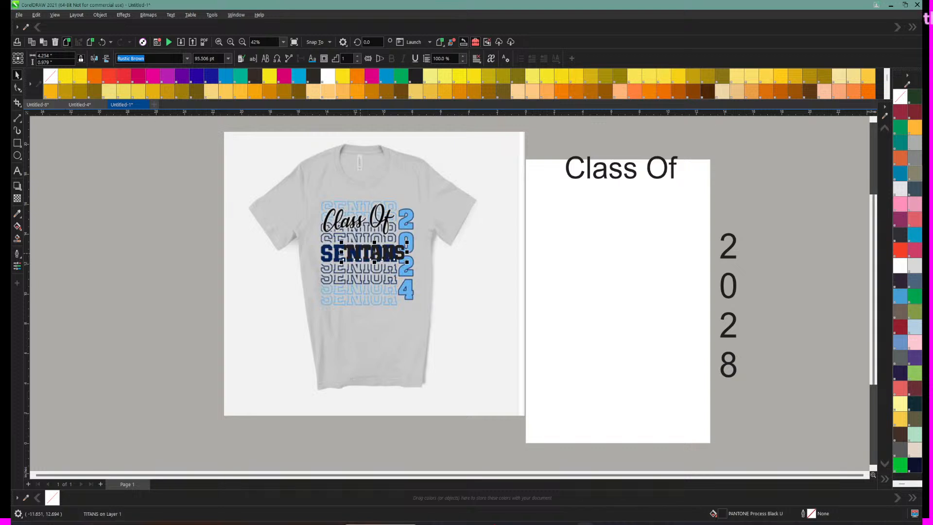
# Step: Move TITANS back onto the page below Class Of and enlarge it to about 10 inches wide
pyautogui.moveTo(358, 251); pyautogui.dragTo(540, 244)
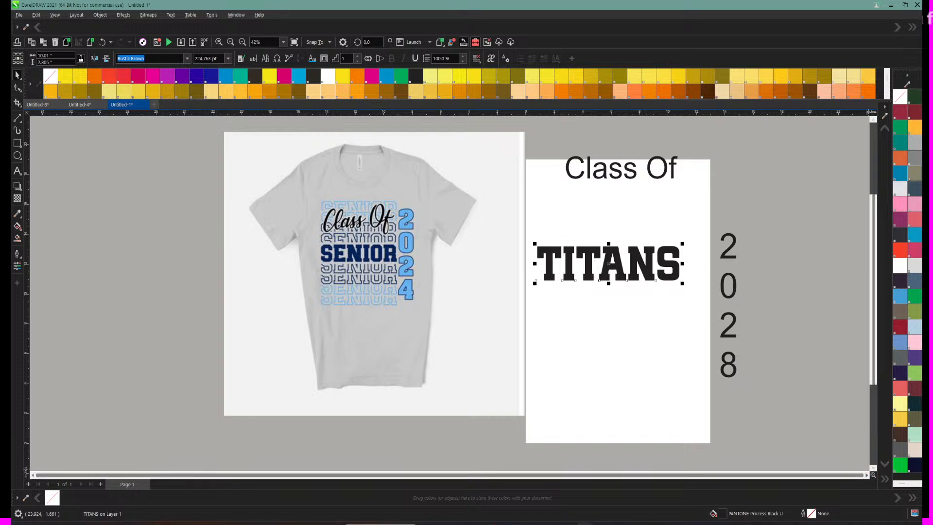
pyautogui.click(866, 474)
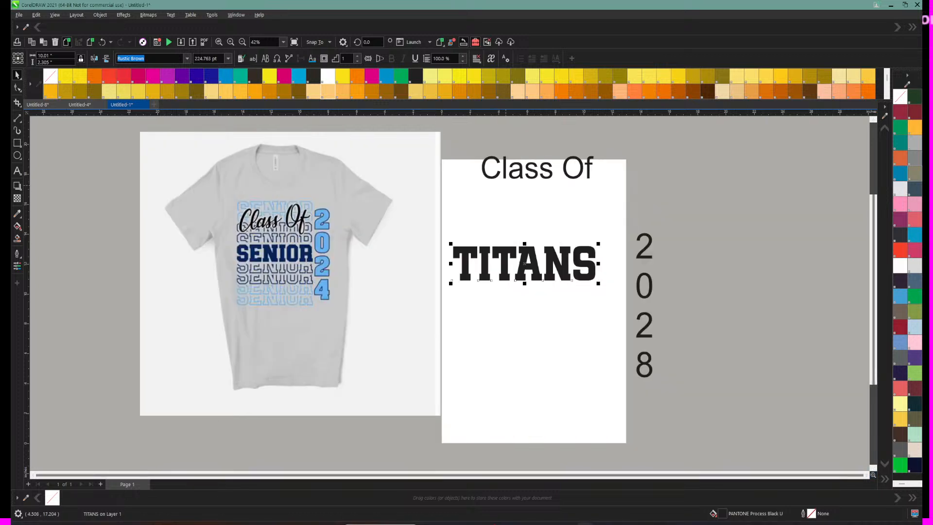
pyautogui.click(538, 168)
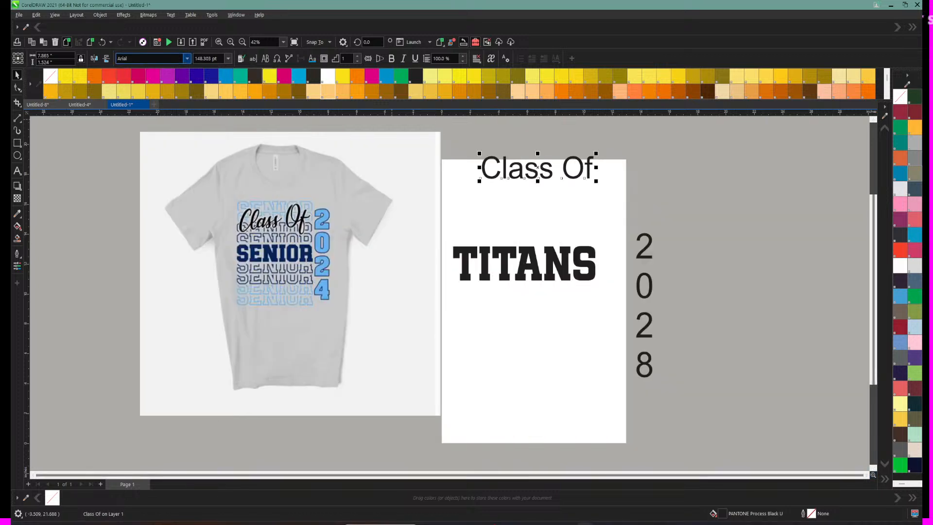
pyautogui.click(186, 58)
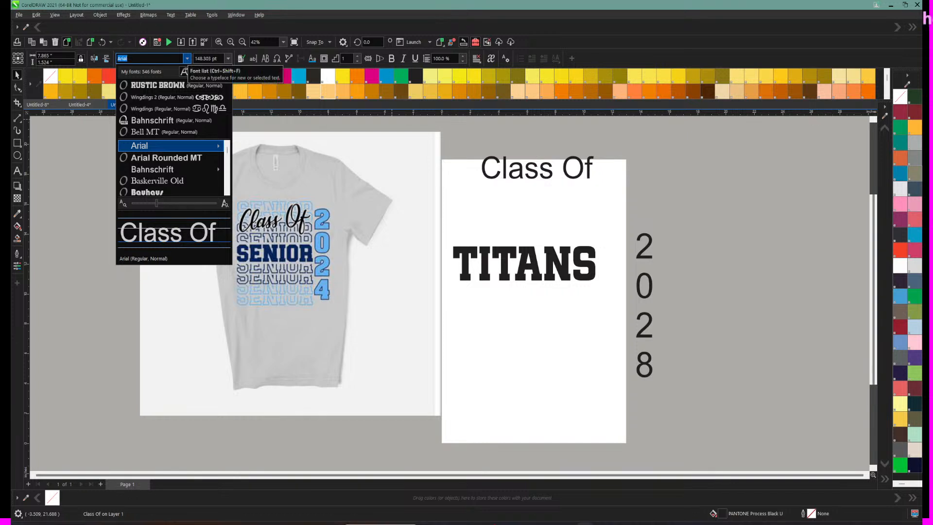
pyautogui.click(505, 265)
# Step: Duplicate TITANS, place the copy just below the original, and give the copy an Ash Grey fill and outline
pyautogui.click(505, 265)
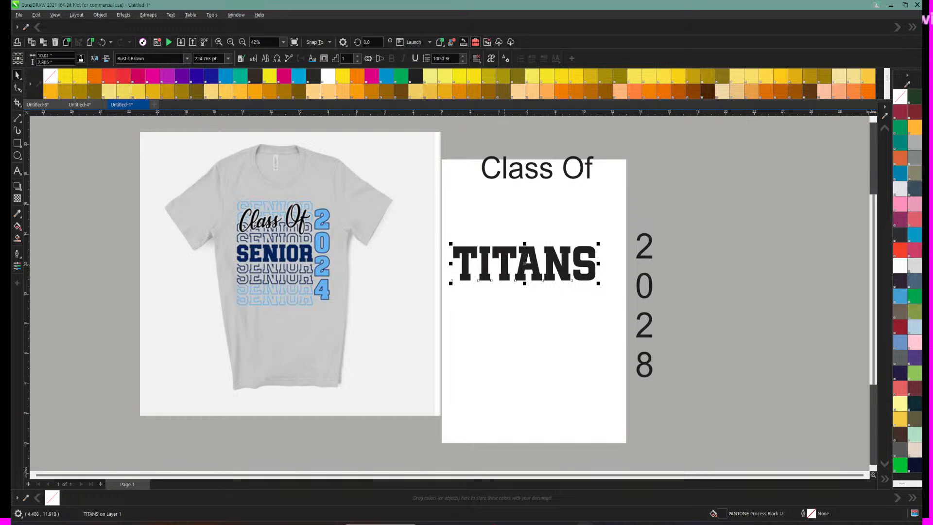
pyautogui.hotkey('ctrl', 'd')
pyautogui.moveTo(528, 263); pyautogui.dragTo(527, 319)
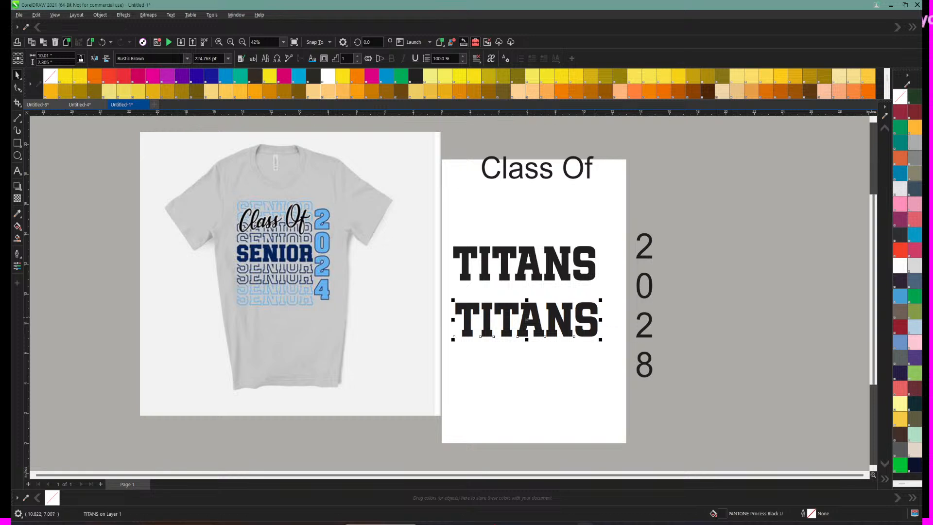
pyautogui.rightClick(900, 189)
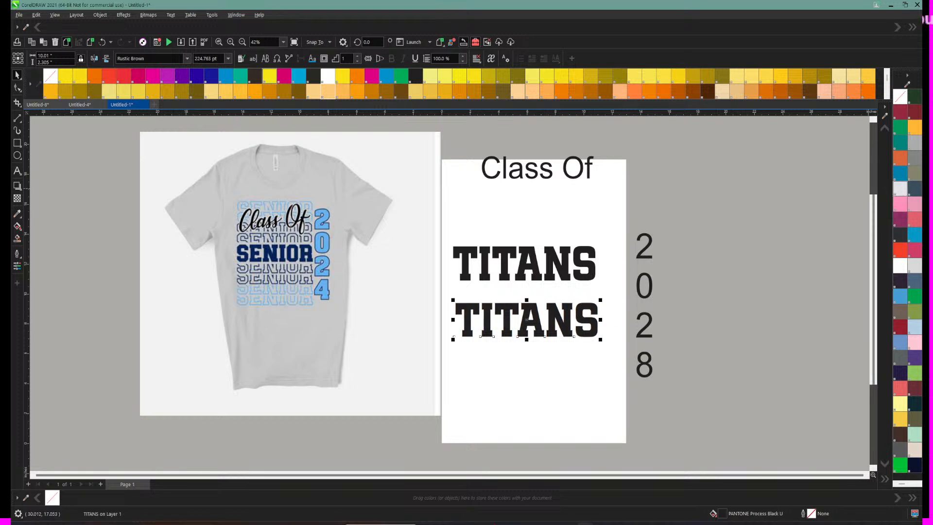
pyautogui.click(900, 188)
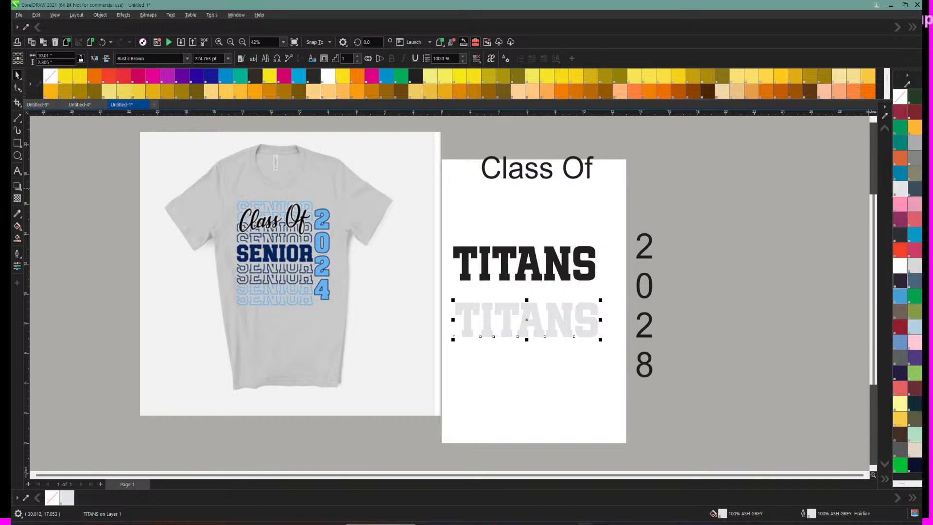
# Step: Give the lower TITANS copy a Black Berry outline and remove its fill
pyautogui.rightClick(900, 281)
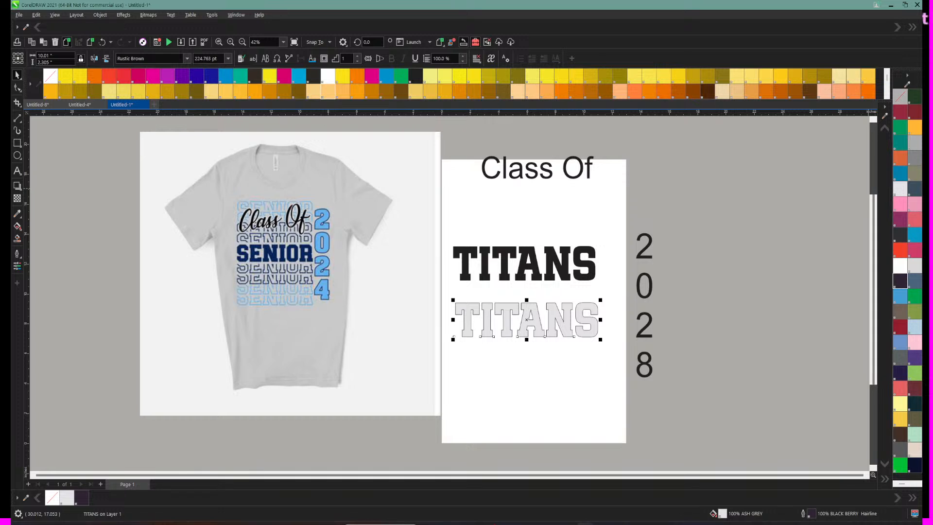
pyautogui.click(900, 96)
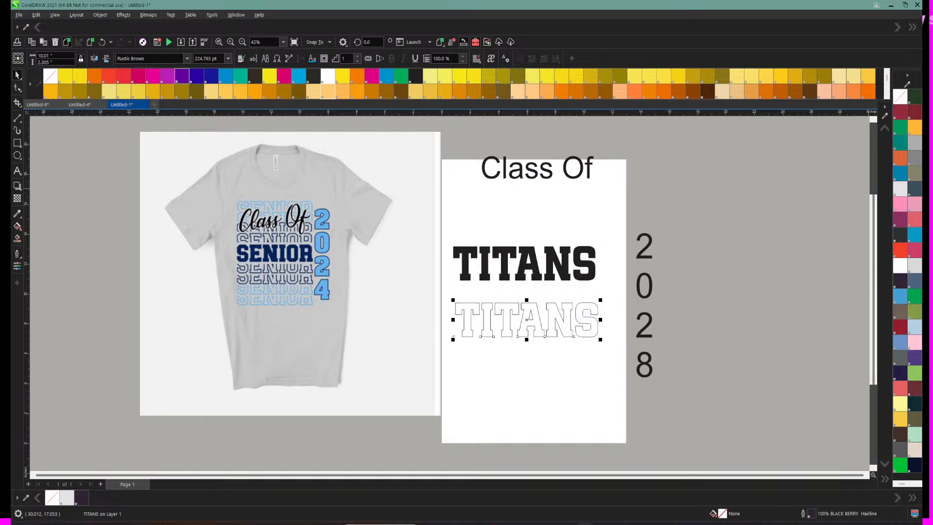
# Step: Sample the light blue (#64B8F4) from the reference shirt's 2024 numerals into the color palette
pyautogui.click(231, 42)
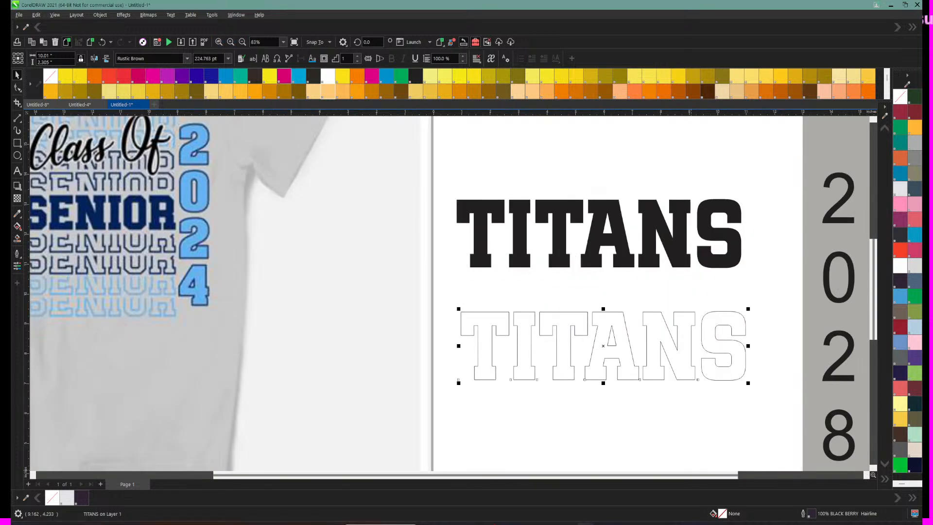
pyautogui.moveTo(574, 476); pyautogui.dragTo(643, 476)
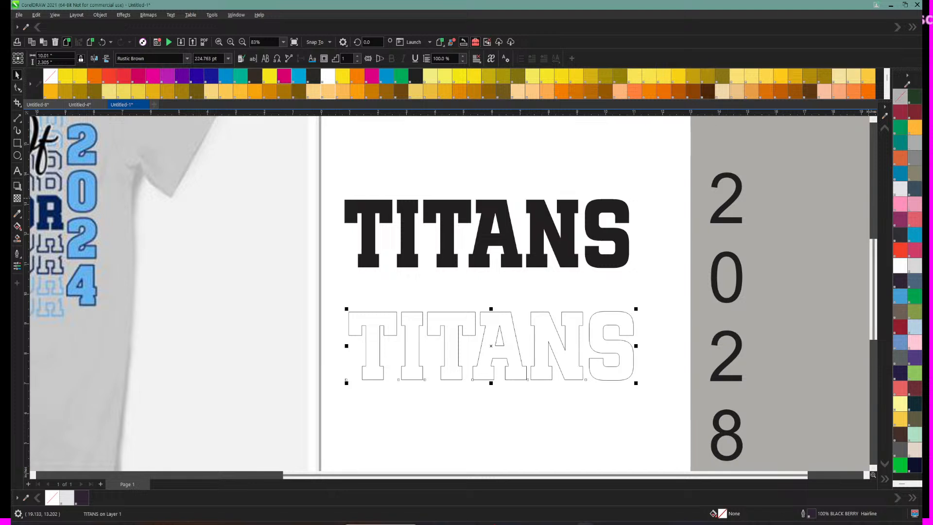
pyautogui.click(907, 84)
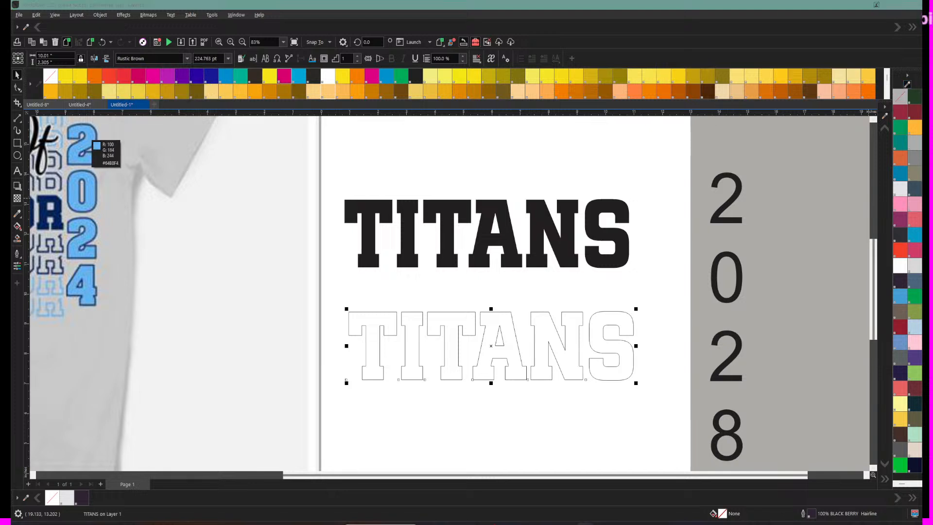
pyautogui.click(93, 142)
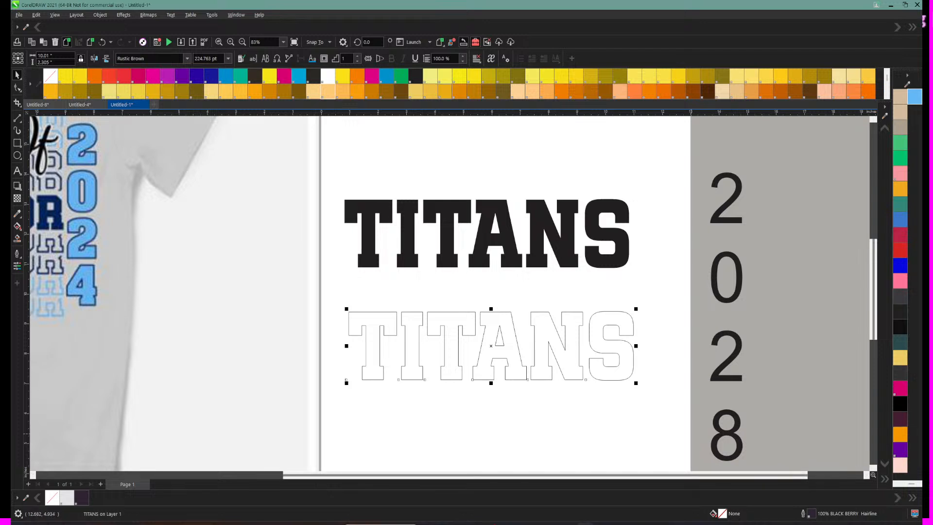
# Step: Apply the sampled light blue #64B8F4 to the lower TITANS copy's outline and leave the lettering without a fill
pyautogui.click(915, 96)
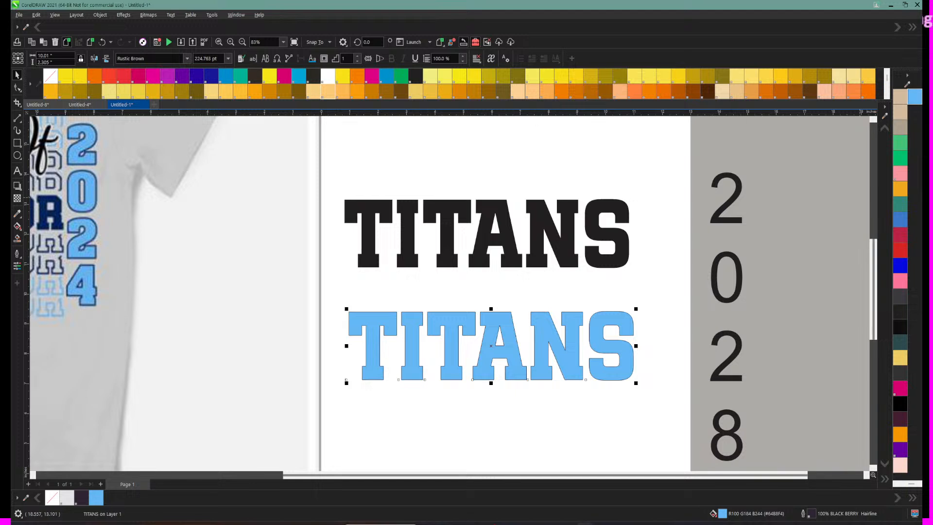
pyautogui.rightClick(915, 97)
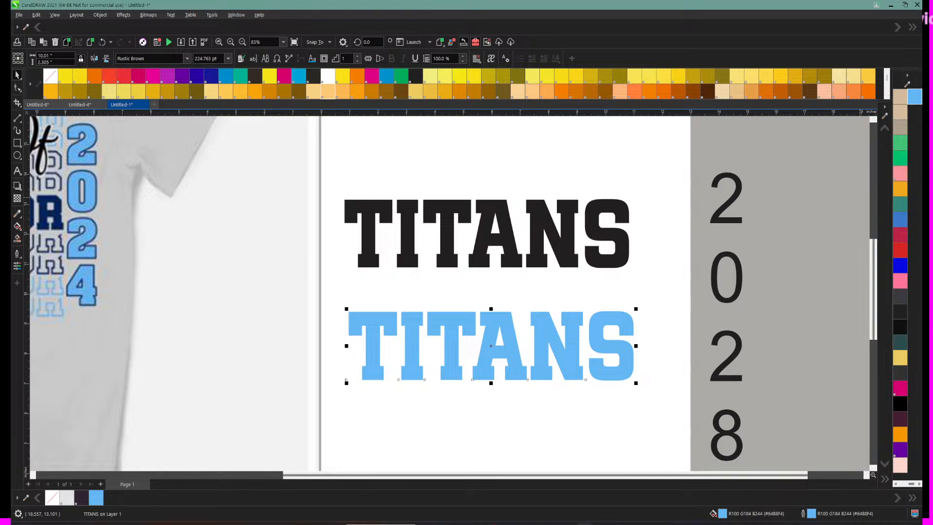
pyautogui.moveTo(912, 484); pyautogui.dragTo(902, 483)
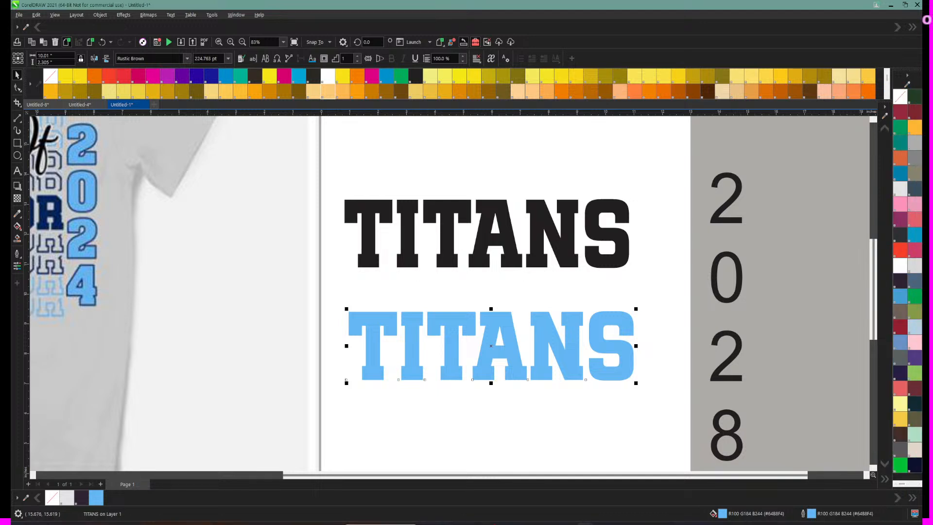
pyautogui.click(900, 96)
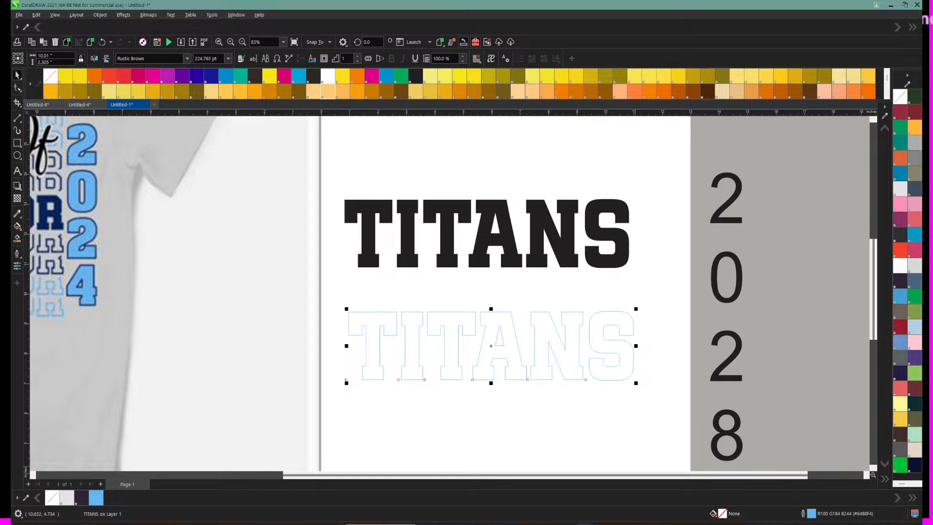
pyautogui.click(251, 217)
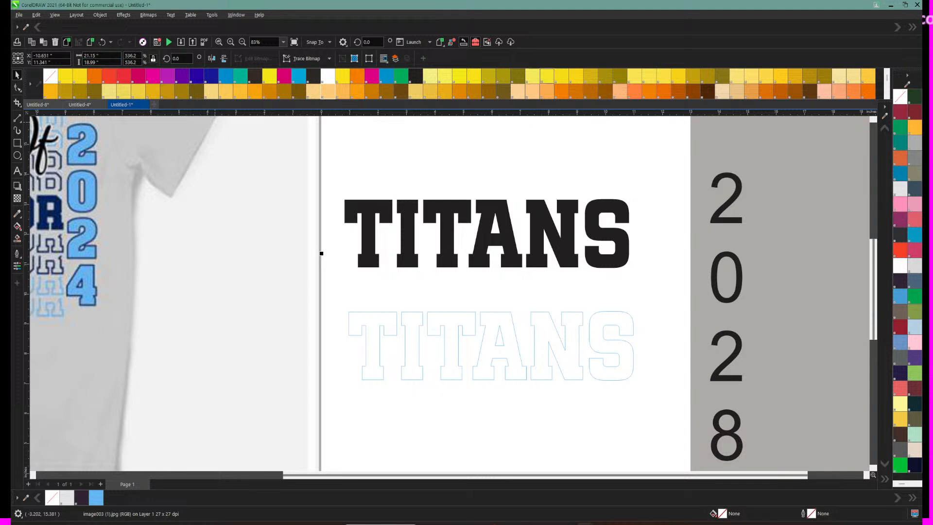
pyautogui.click(452, 315)
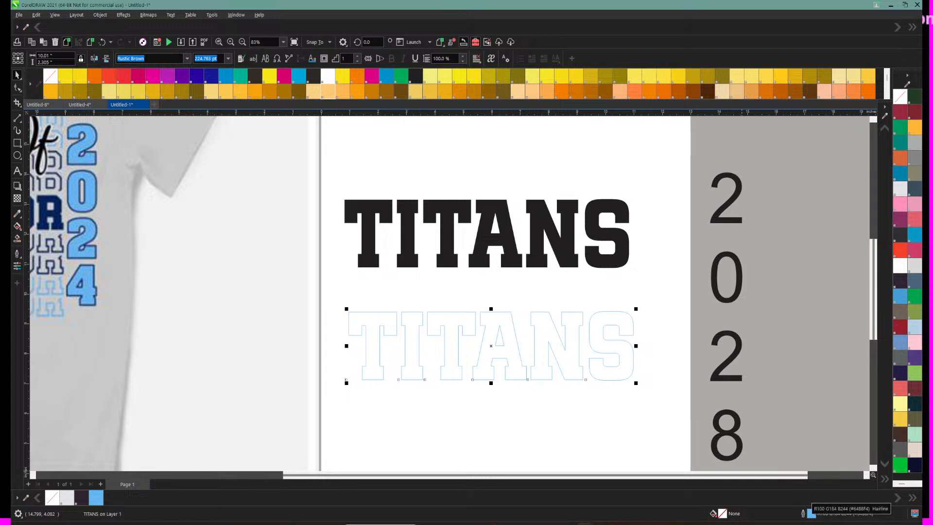
pyautogui.doubleClick(811, 513)
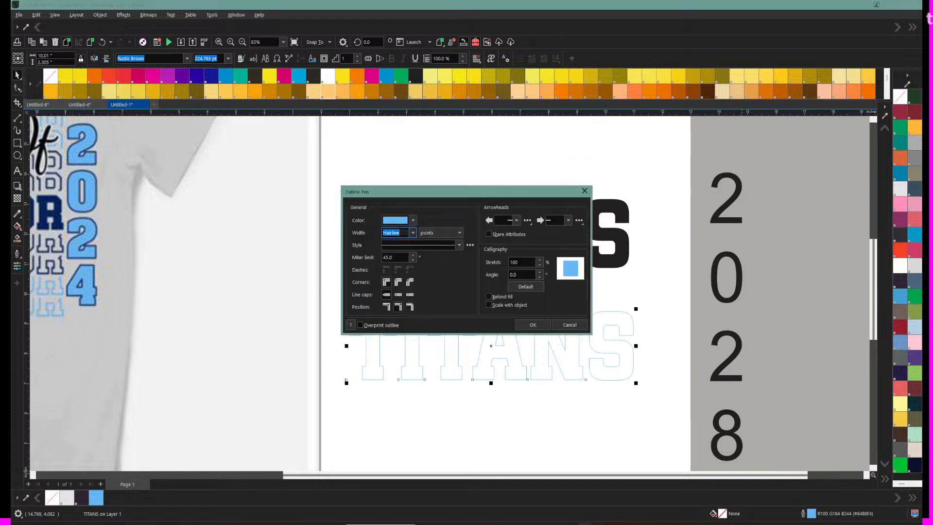
pyautogui.moveTo(467, 191); pyautogui.dragTo(524, 114)
pyautogui.click(470, 156)
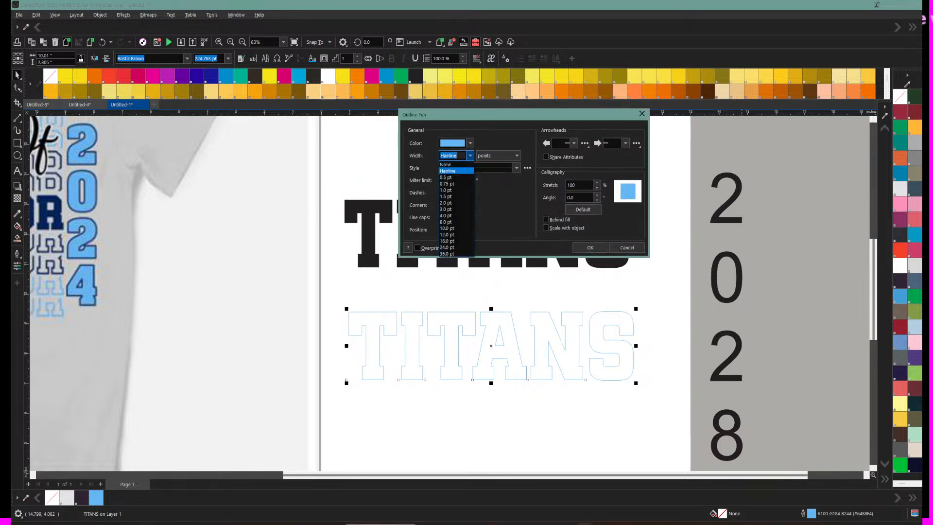
pyautogui.click(446, 209)
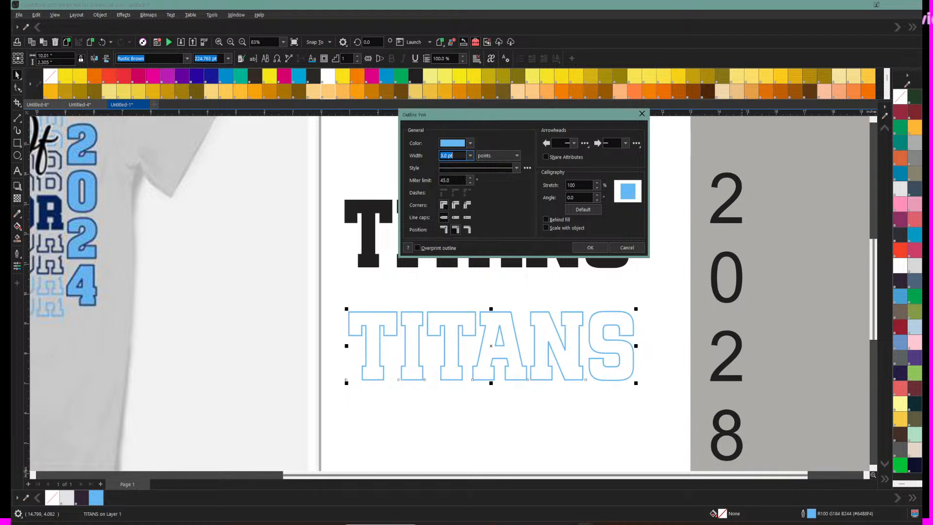
pyautogui.click(470, 156)
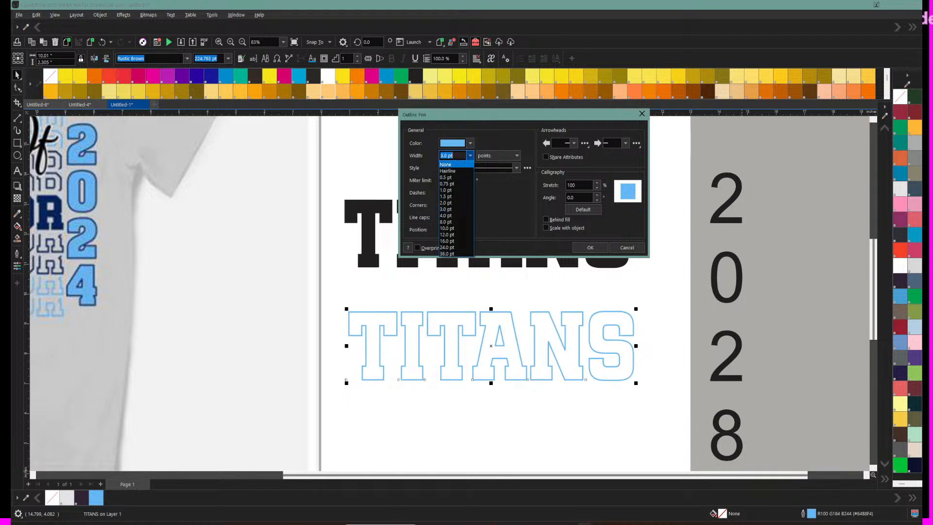
pyautogui.click(446, 215)
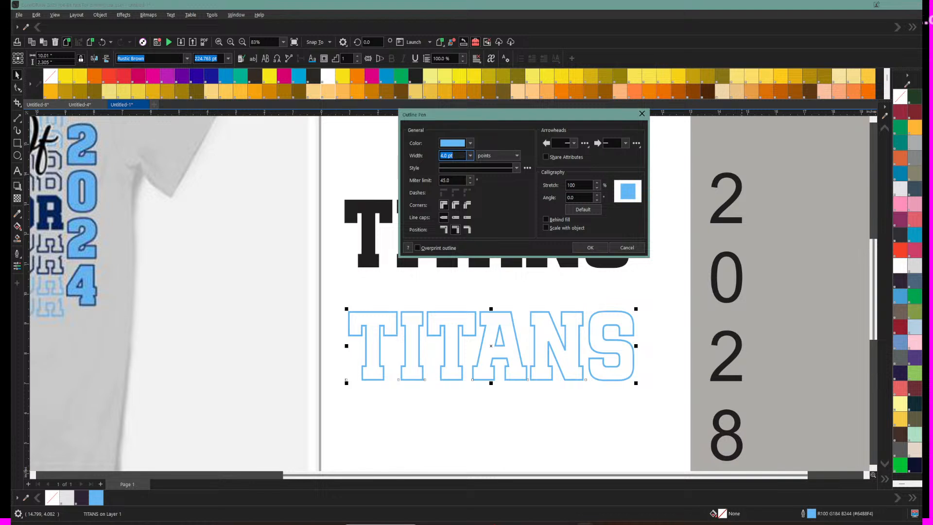
pyautogui.press('Escape')
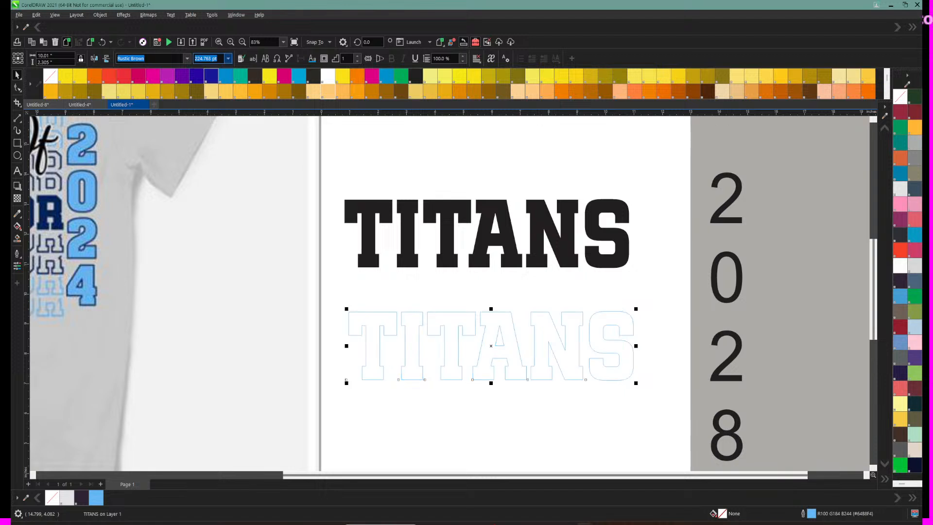
# Step: Set the outline width of the light blue TITANS copy to 4 pt
pyautogui.click(243, 41)
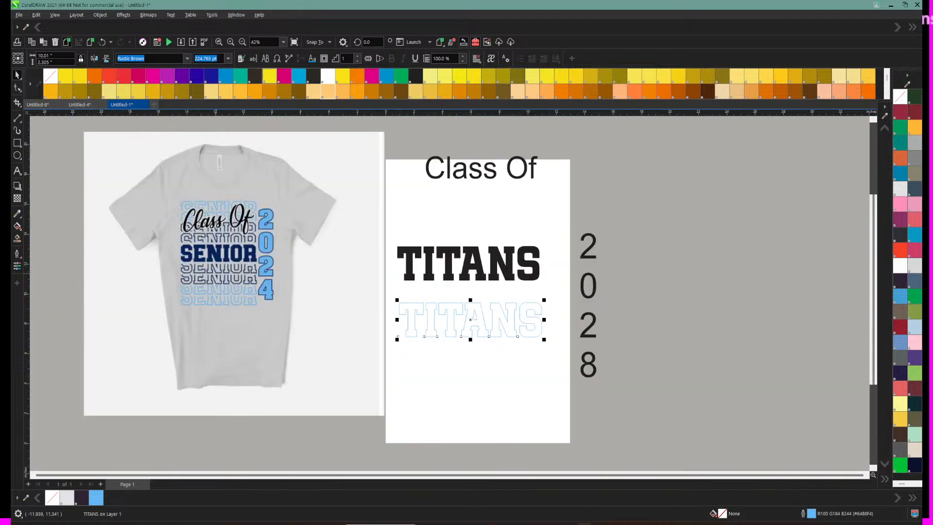
pyautogui.click(471, 320)
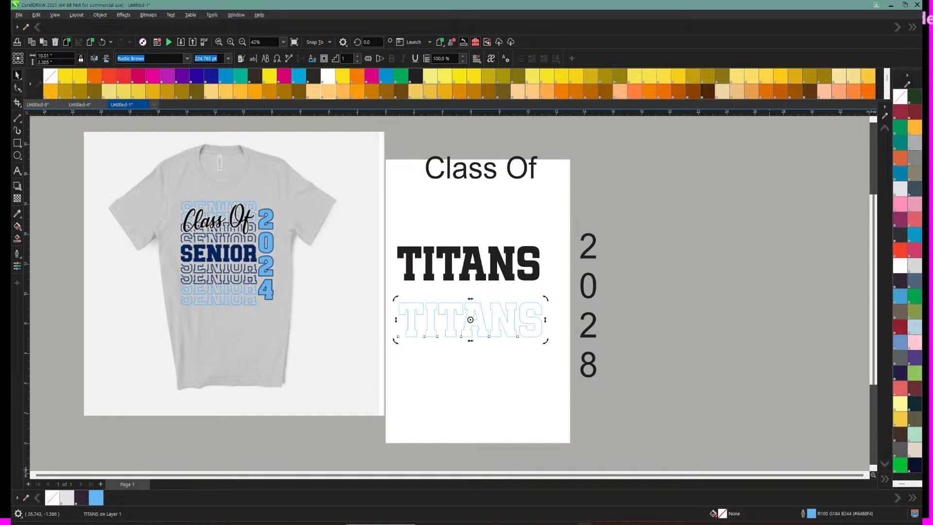
pyautogui.press('F12')
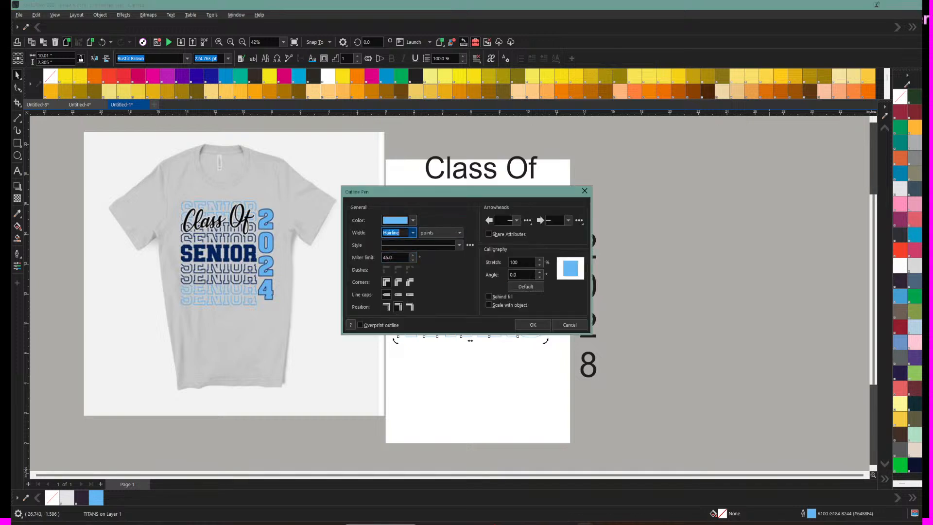
pyautogui.click(413, 233)
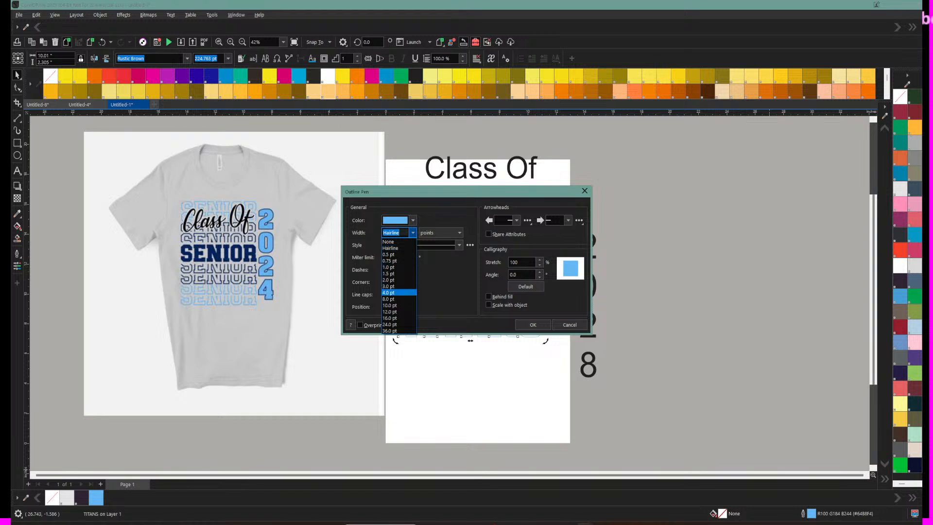
pyautogui.press('Return')
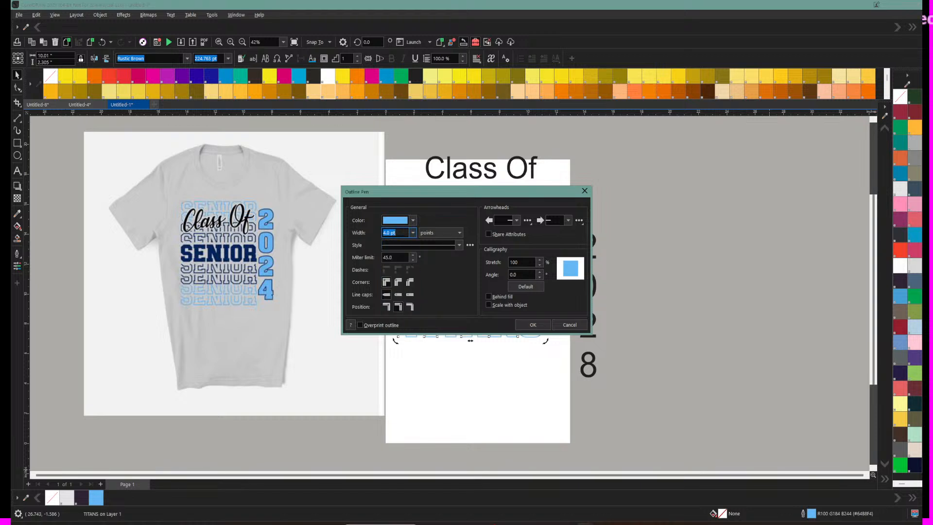
pyautogui.click(534, 324)
pyautogui.moveTo(467, 192); pyautogui.dragTo(692, 135)
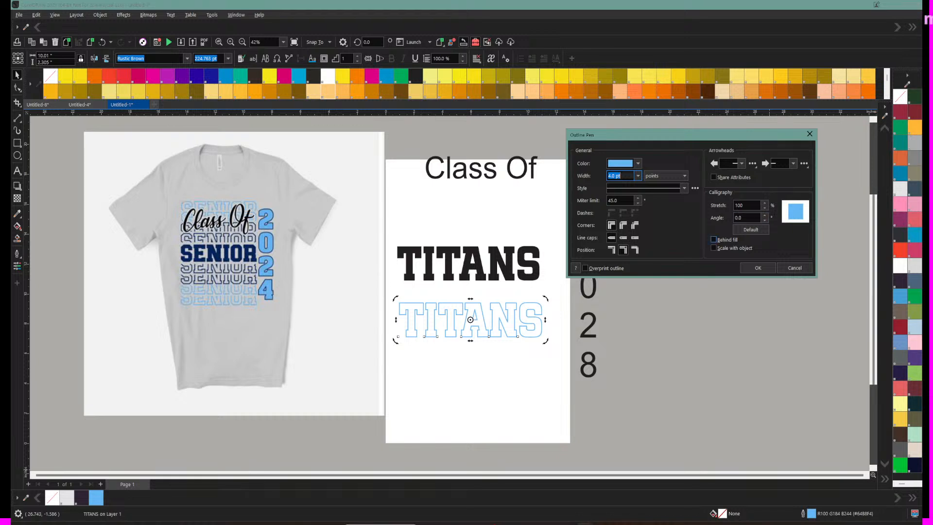
# Step: Place the light blue TITANS outline behind the fill and apply the outline settings
pyautogui.click(714, 239)
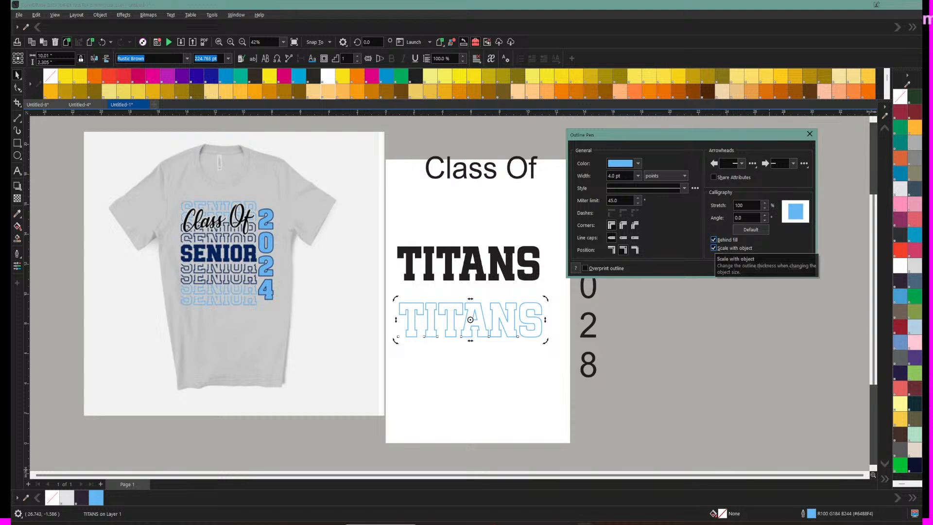
pyautogui.click(714, 240)
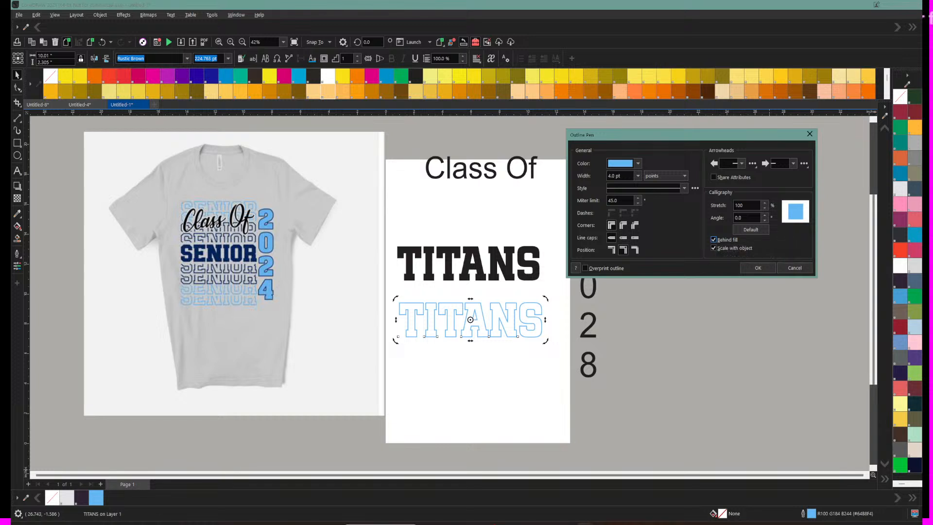
pyautogui.click(714, 248)
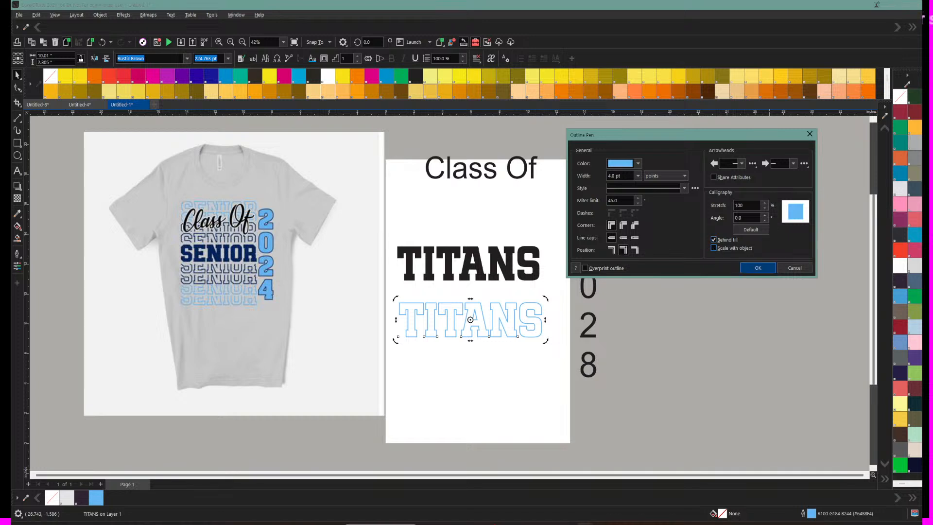
pyautogui.click(757, 268)
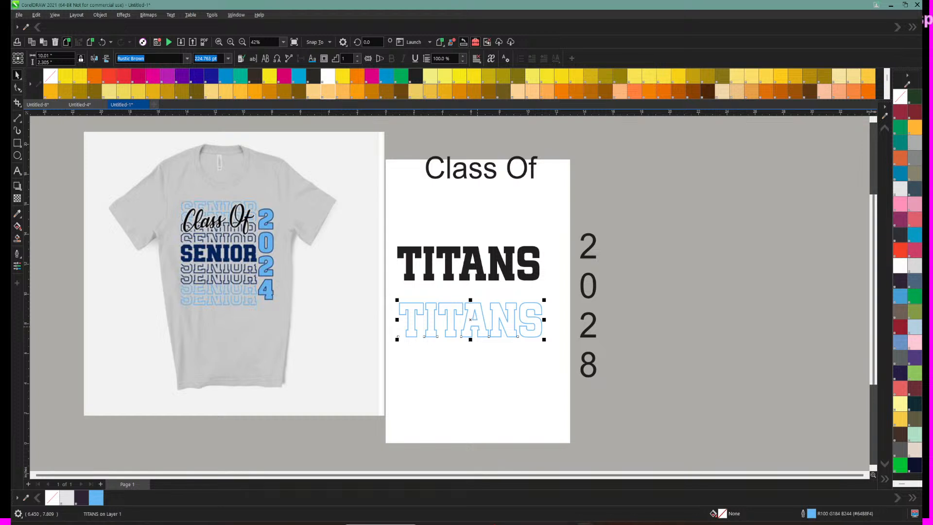
# Step: Move the outlined TITANS up directly beneath the black one and place a duplicate of it just above the black lettering
pyautogui.moveTo(467, 325); pyautogui.dragTo(467, 309)
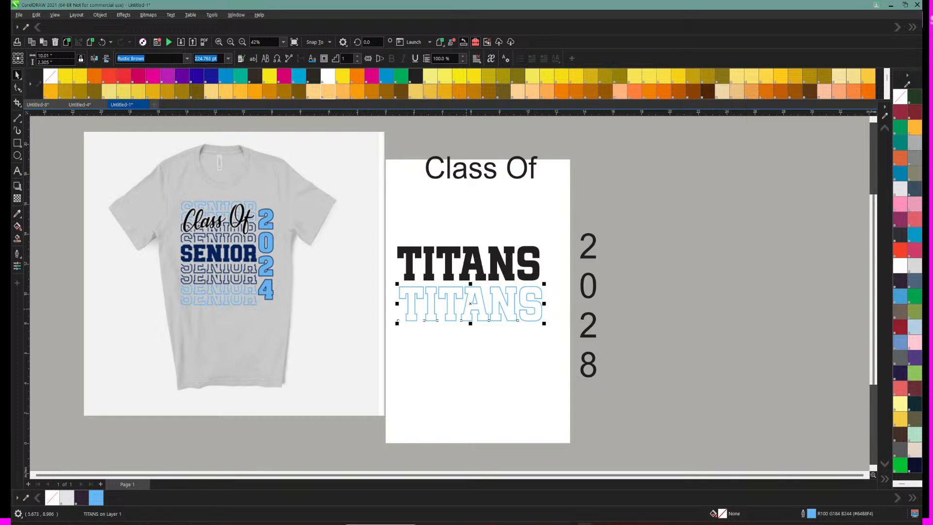
pyautogui.moveTo(471, 304); pyautogui.dragTo(474, 300)
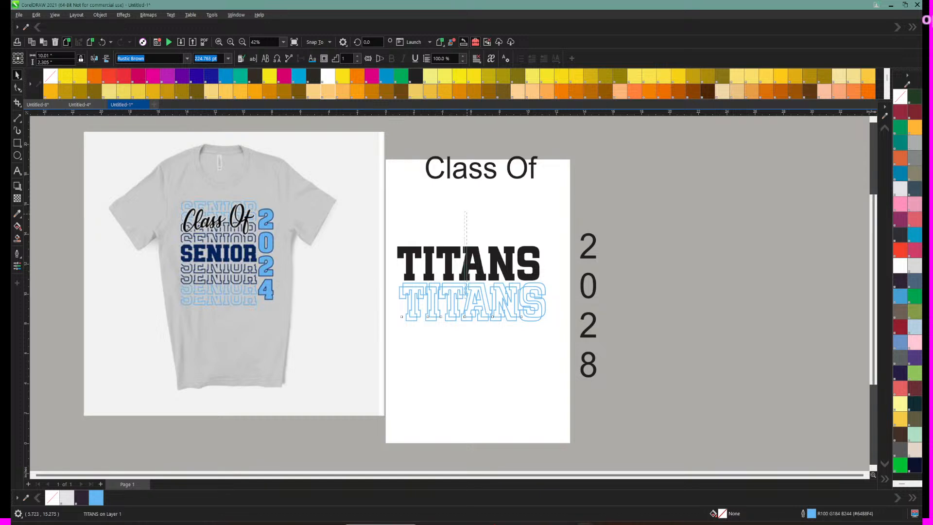
pyautogui.click(466, 210)
pyautogui.click(453, 301)
pyautogui.moveTo(453, 301); pyautogui.dragTo(448, 219)
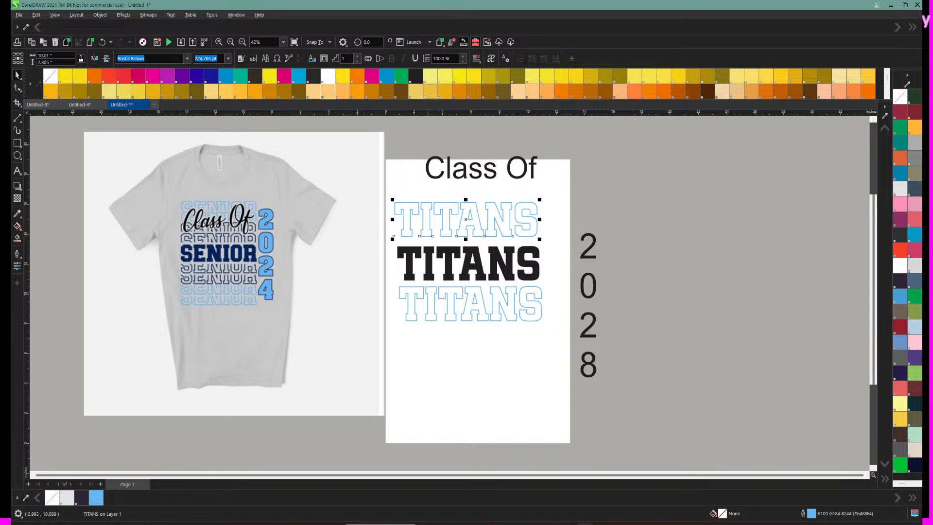
pyautogui.click(427, 303)
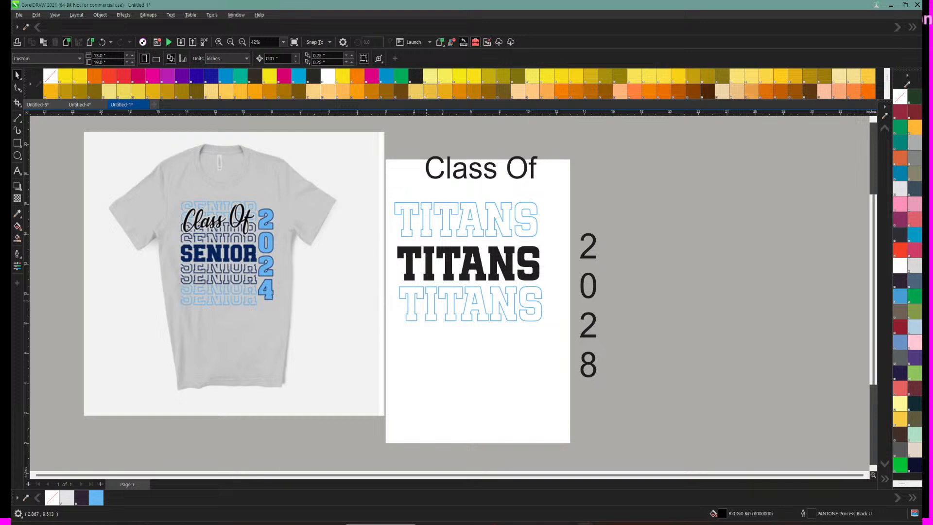
pyautogui.click(433, 302)
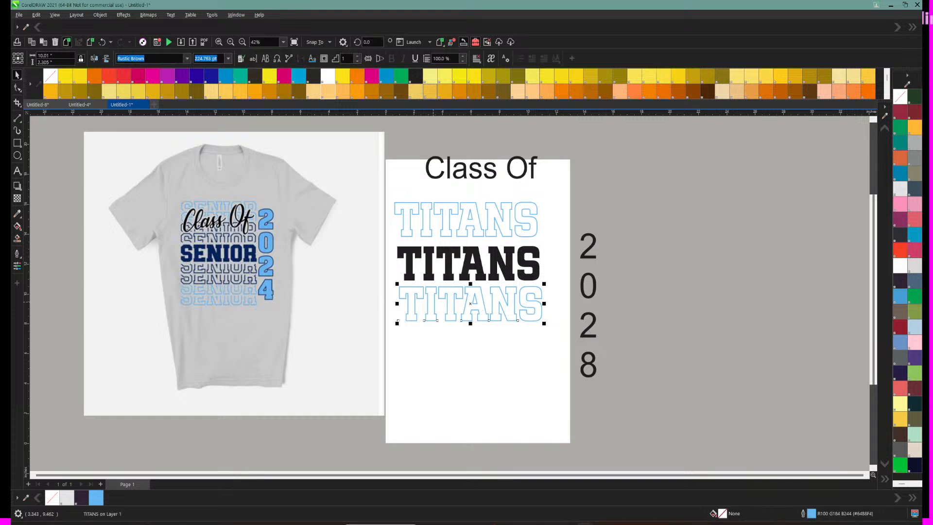
pyautogui.hotkey('ctrl', 's')
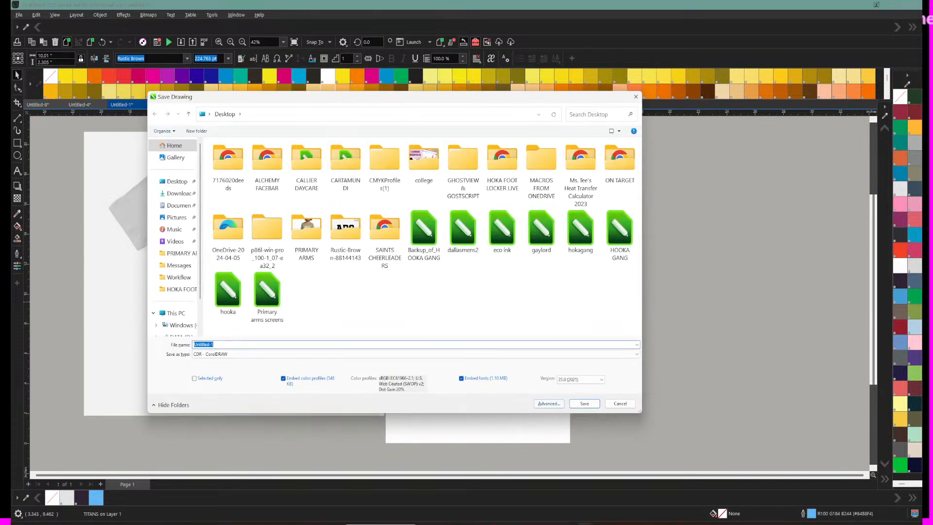
pyautogui.click(620, 403)
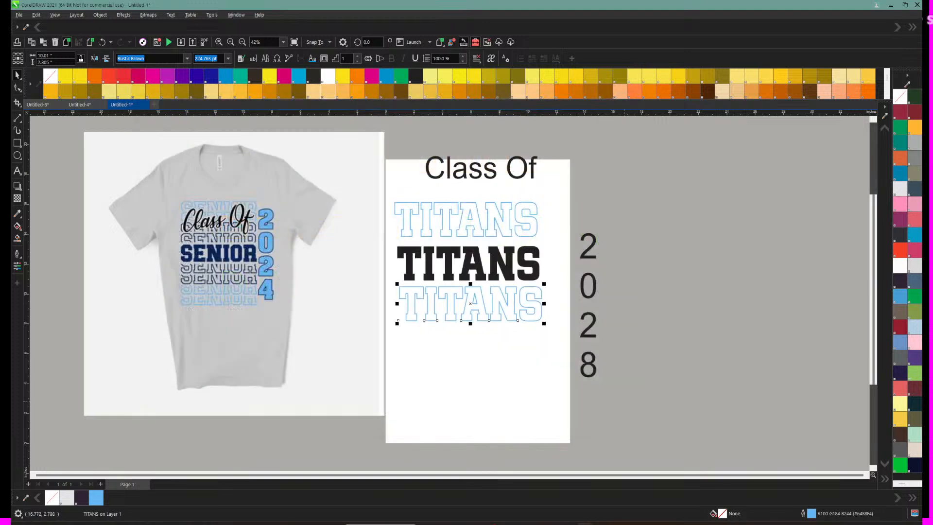
# Step: Duplicate the outlined TITANS beneath the black lettering and place the copy on its own further down the page
pyautogui.press('Escape')
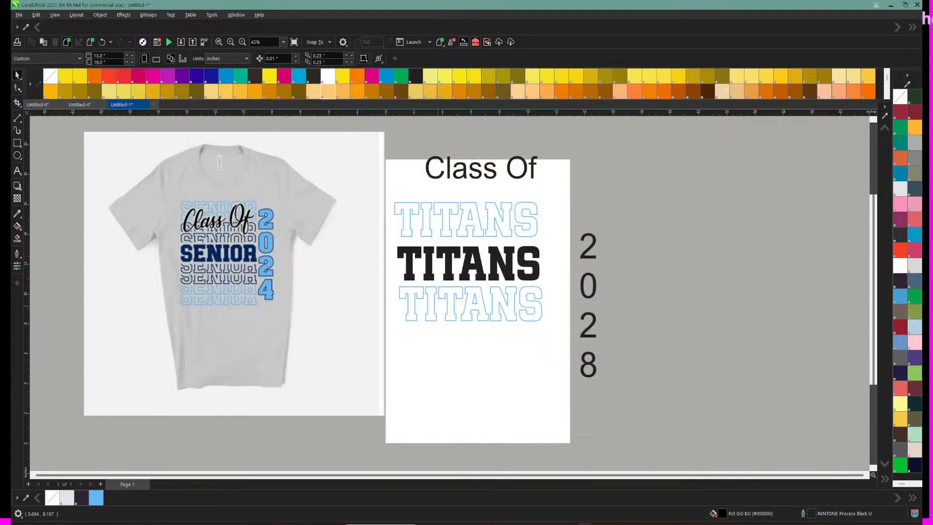
pyautogui.click(449, 305)
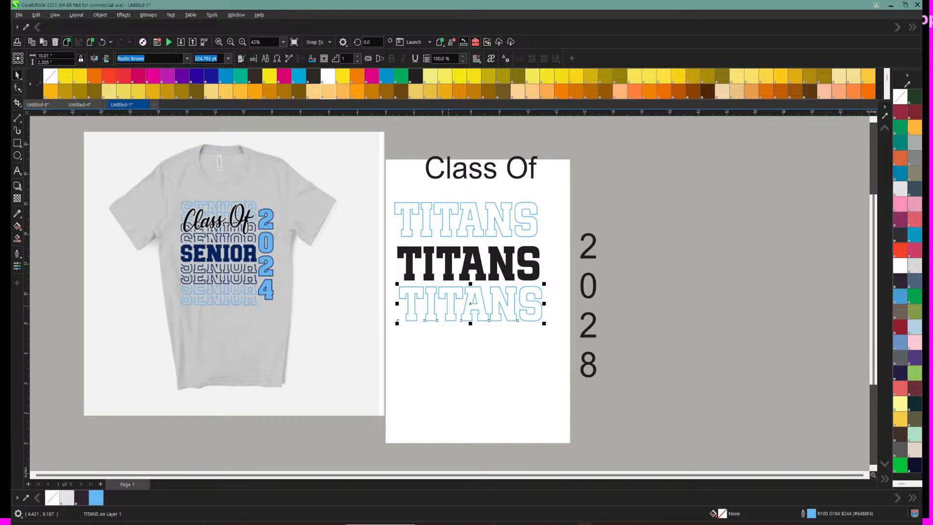
pyautogui.hotkey('ctrl', 'd')
pyautogui.hotkey('ctrl', 'z')
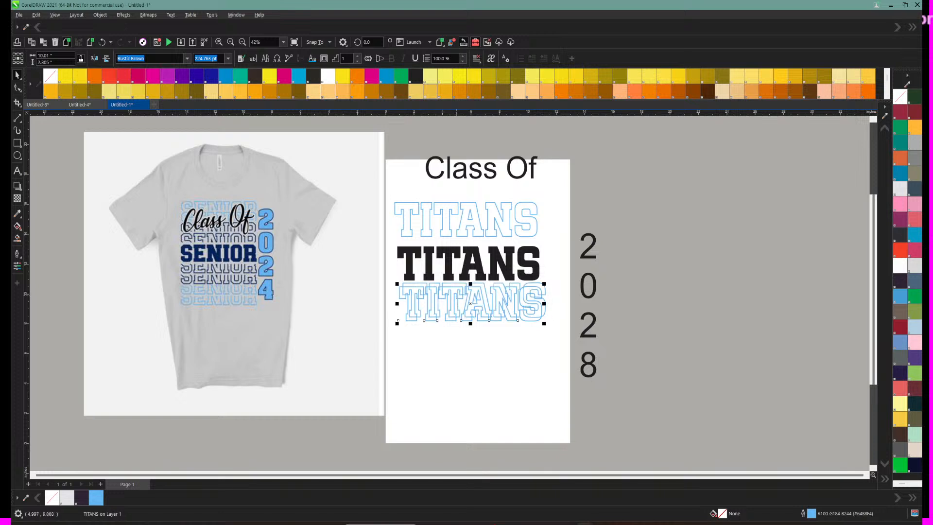
pyautogui.moveTo(456, 295); pyautogui.dragTo(454, 349)
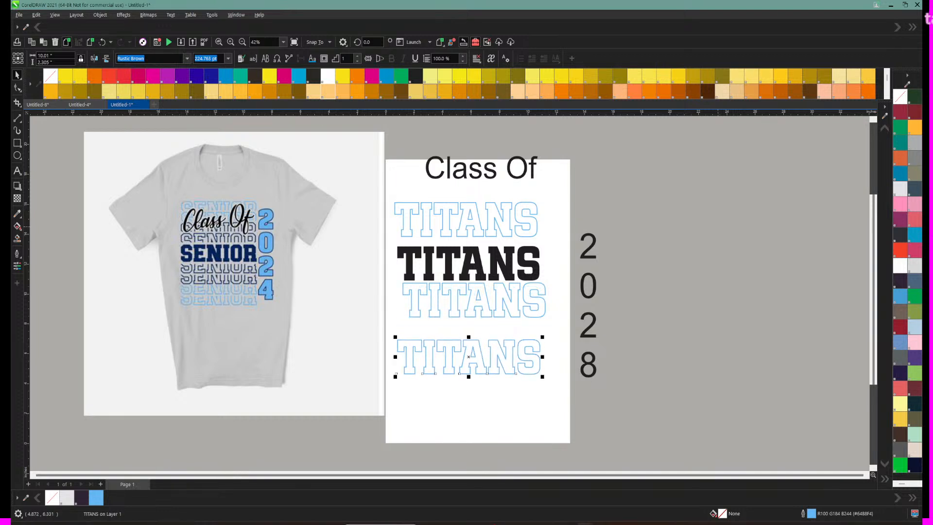
# Step: Fill the lowest TITANS copy with PANTONE Blue 072 C and open the list of available color palettes
pyautogui.click(907, 84)
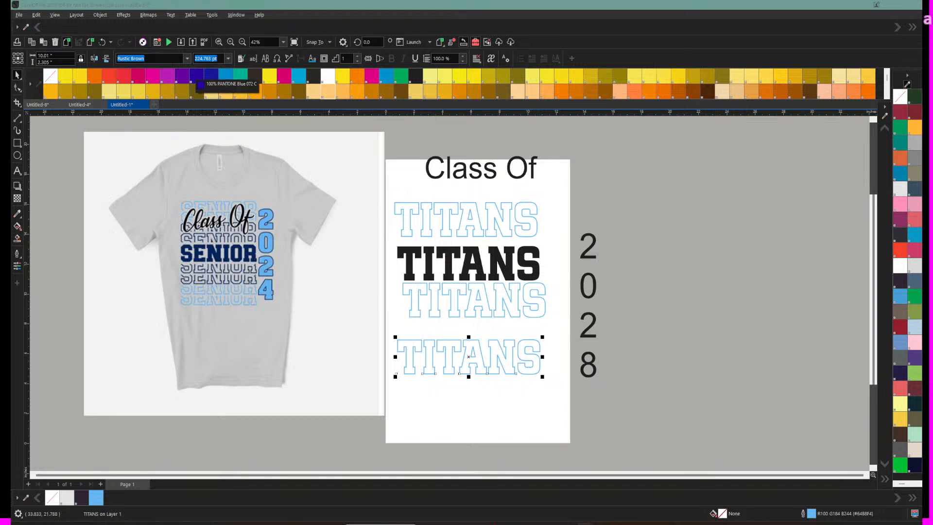
pyautogui.click(196, 76)
pyautogui.click(197, 77)
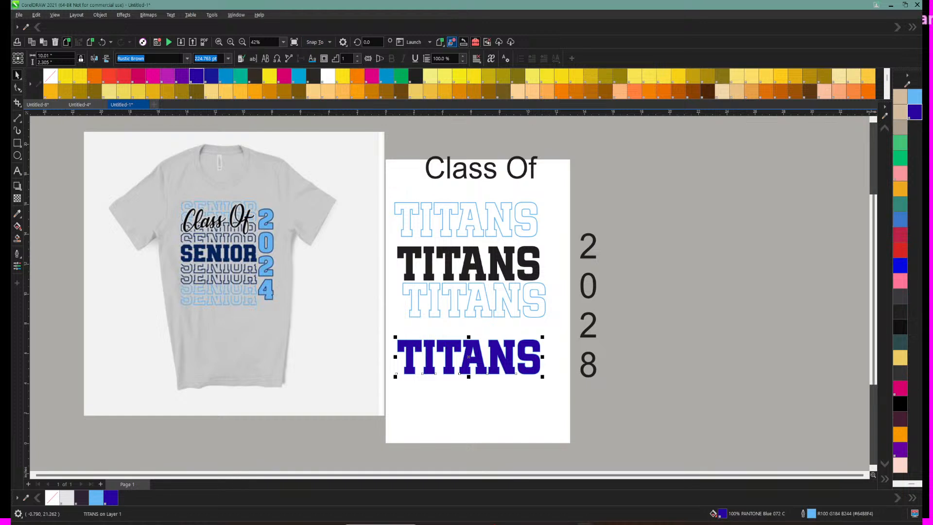
pyautogui.click(441, 42)
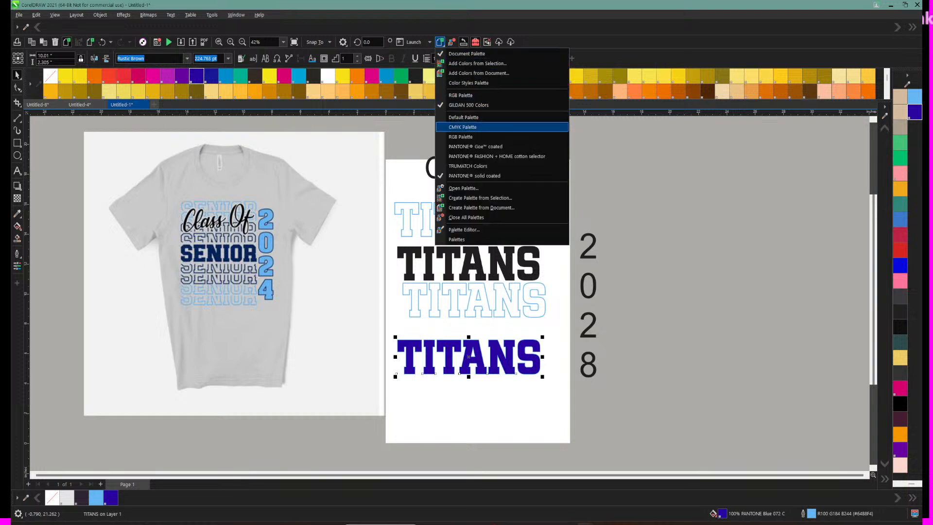
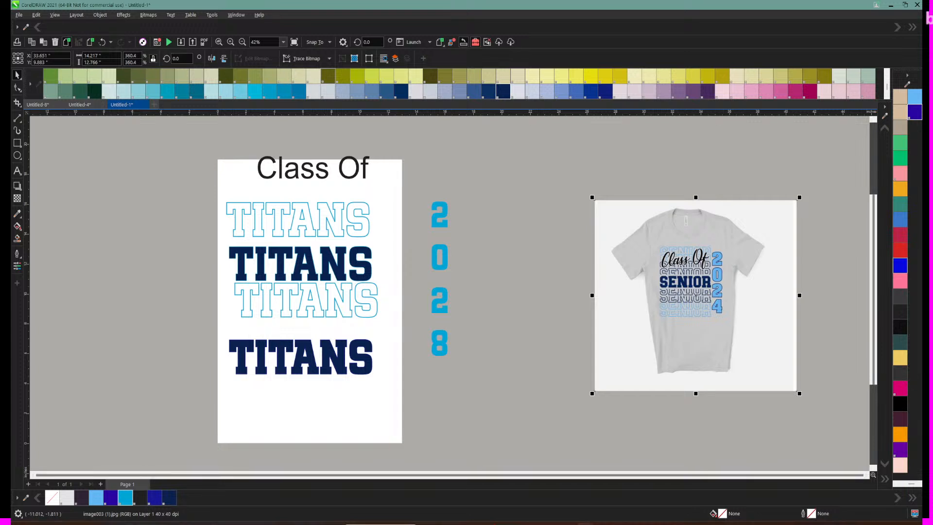
# Step: Move the T-shirt reference image closer, just beside the vertical 2028 digits
pyautogui.hscroll(-3, 449, 291)
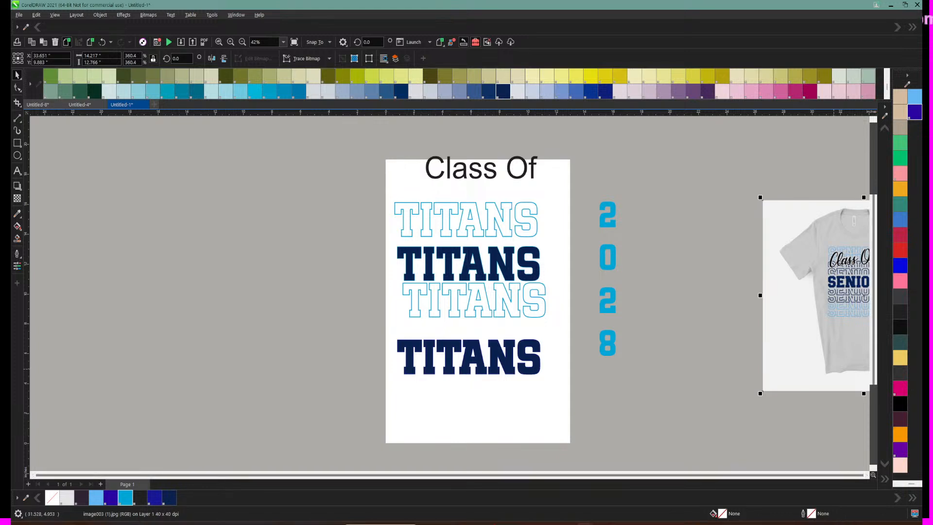
pyautogui.moveTo(803, 295); pyautogui.dragTo(685, 302)
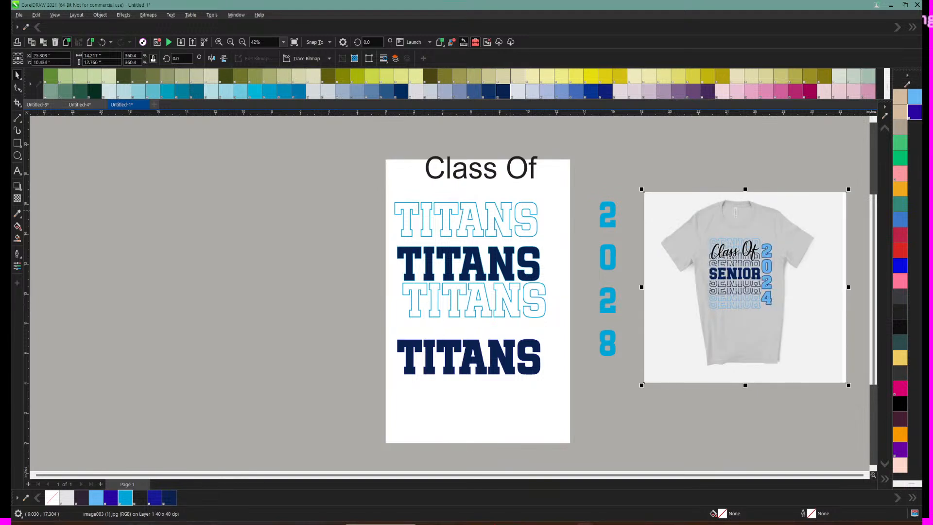
# Step: Ready the Knife tool for the top outlined TITANS and show the document grid
pyautogui.click(467, 219)
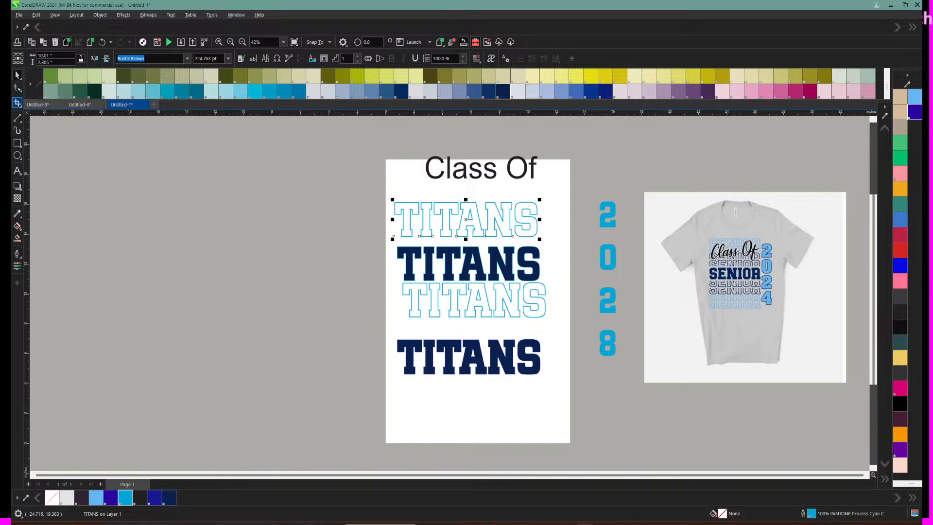
pyautogui.click(18, 103)
pyautogui.click(41, 113)
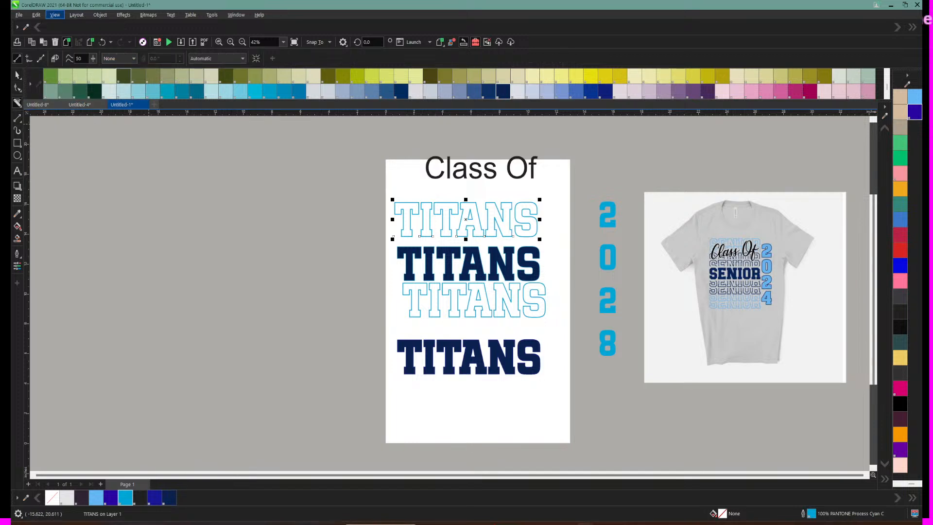
pyautogui.click(55, 15)
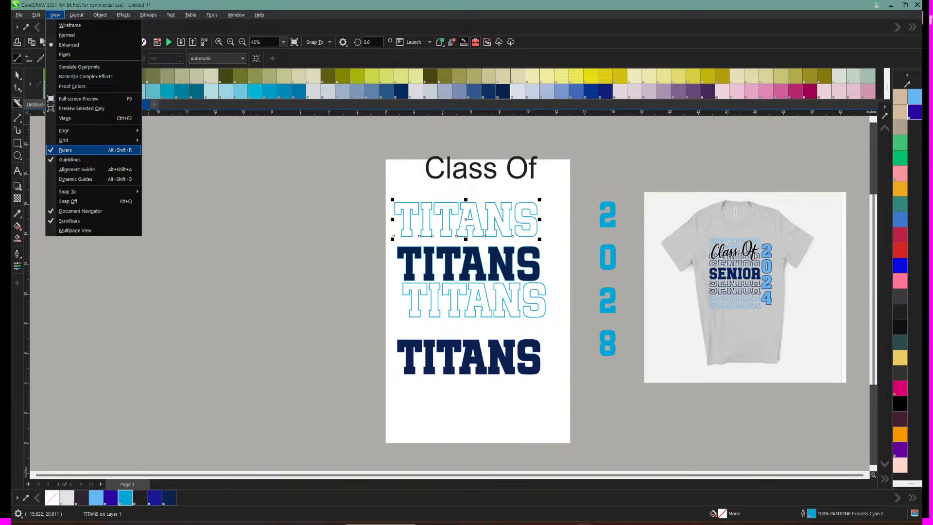
pyautogui.moveTo(68, 140)
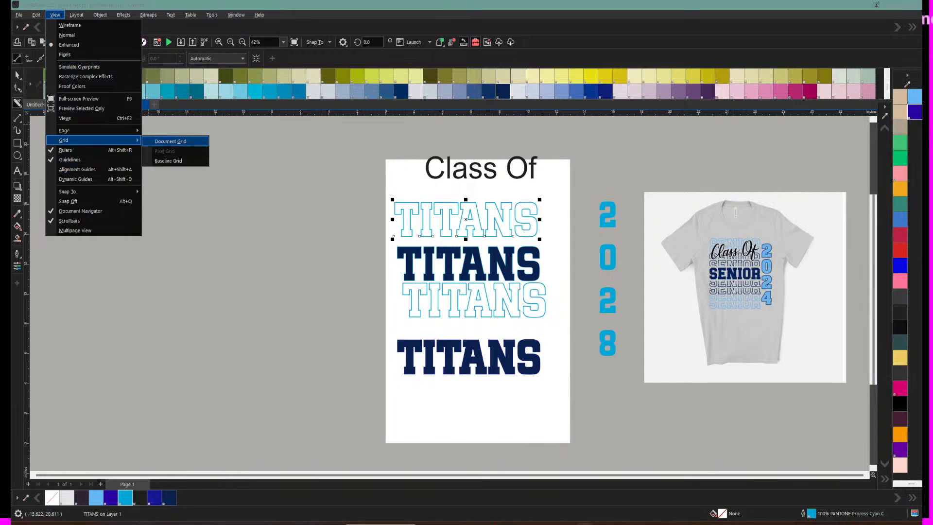
pyautogui.click(170, 141)
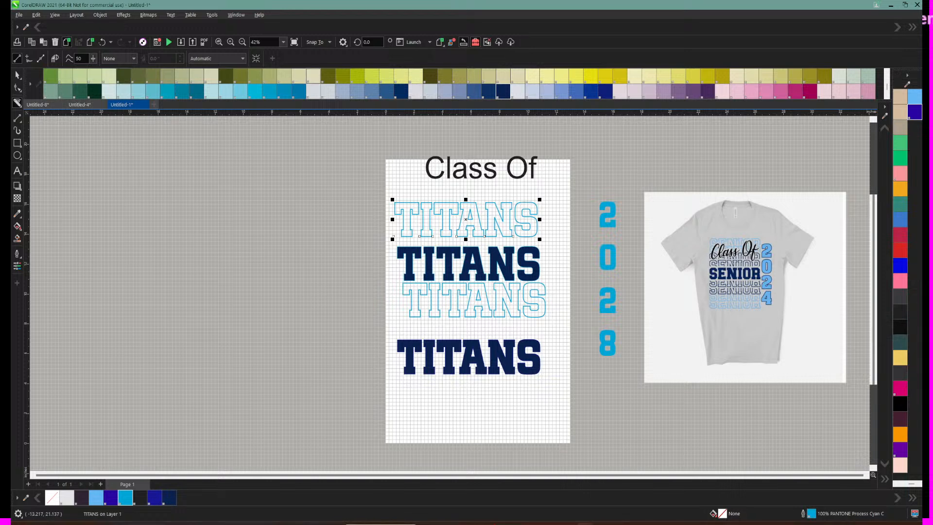
# Step: Move the top outlined TITANS slightly up and to the right to line it up with the grid
pyautogui.click(231, 42)
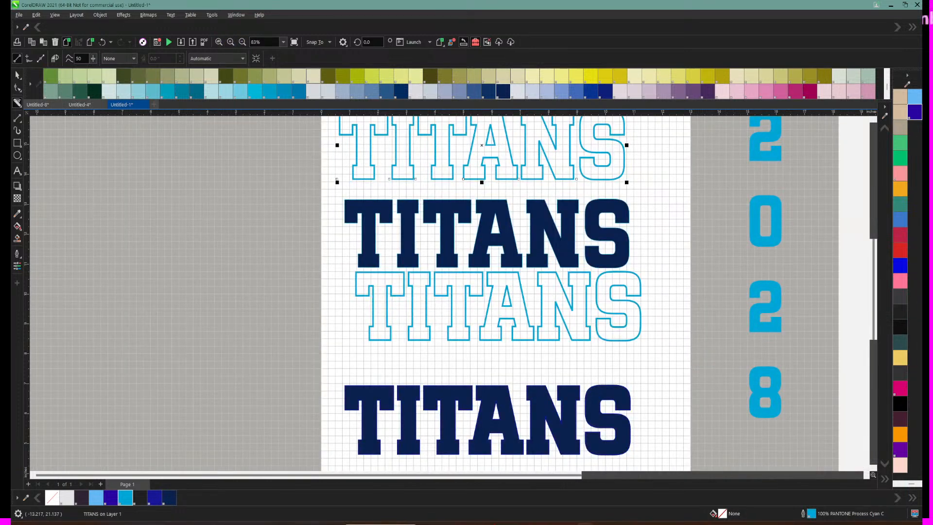
pyautogui.click(231, 42)
pyautogui.scroll(3, 486, 415)
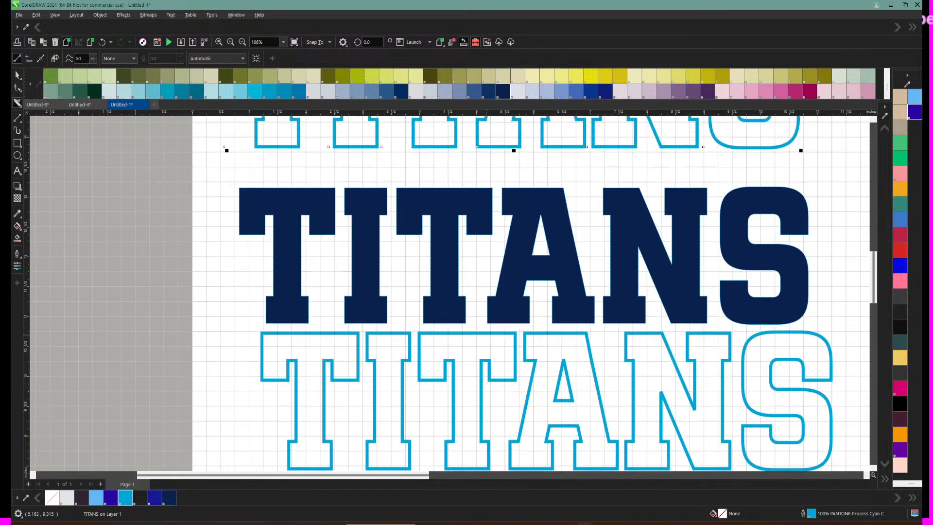
pyautogui.scroll(7, 534, 292)
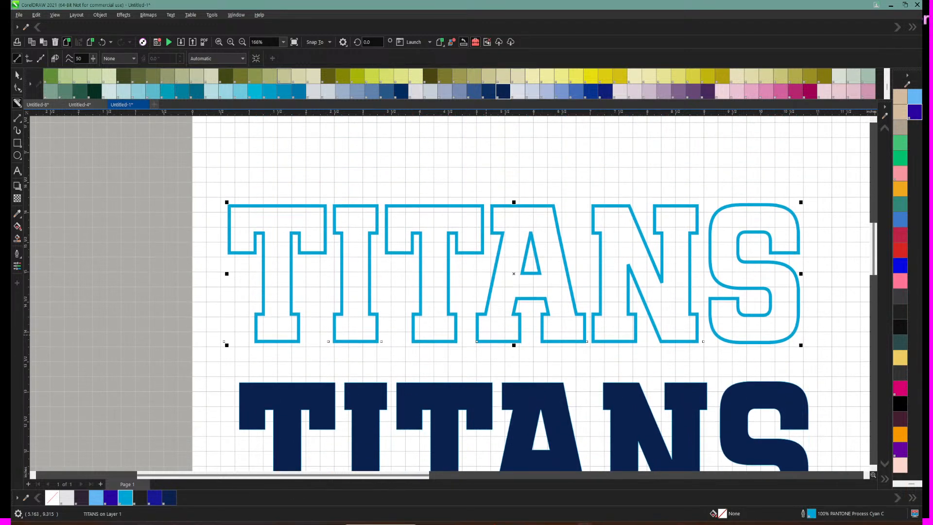
pyautogui.hscroll(10, 449, 292)
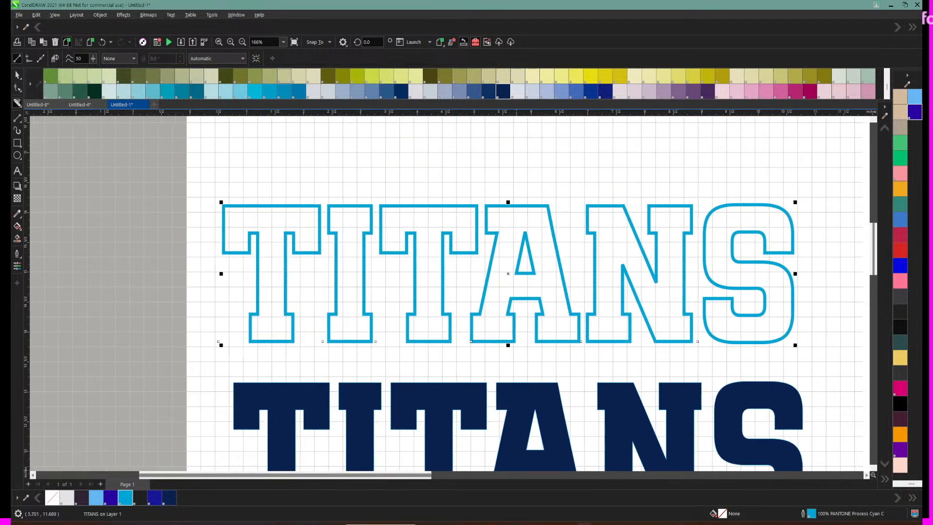
pyautogui.hscroll(5, 449, 291)
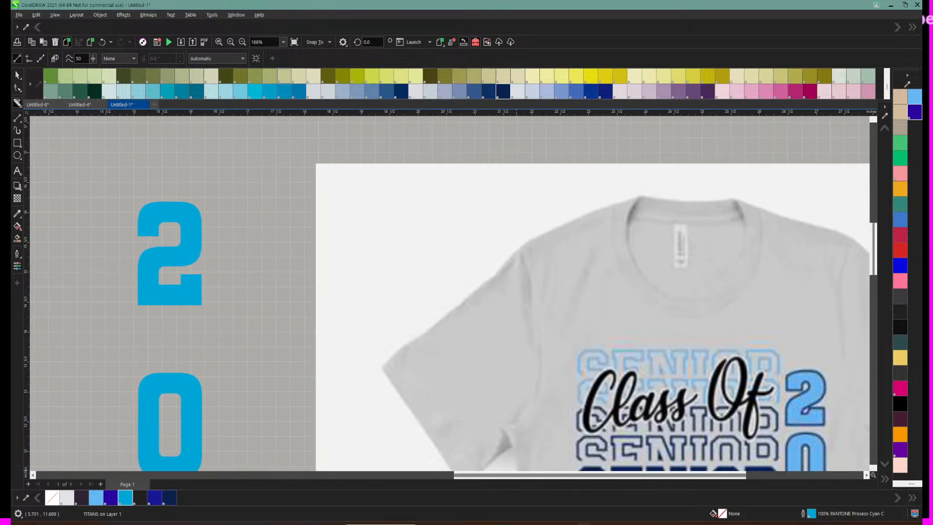
pyautogui.hscroll(-12, 450, 292)
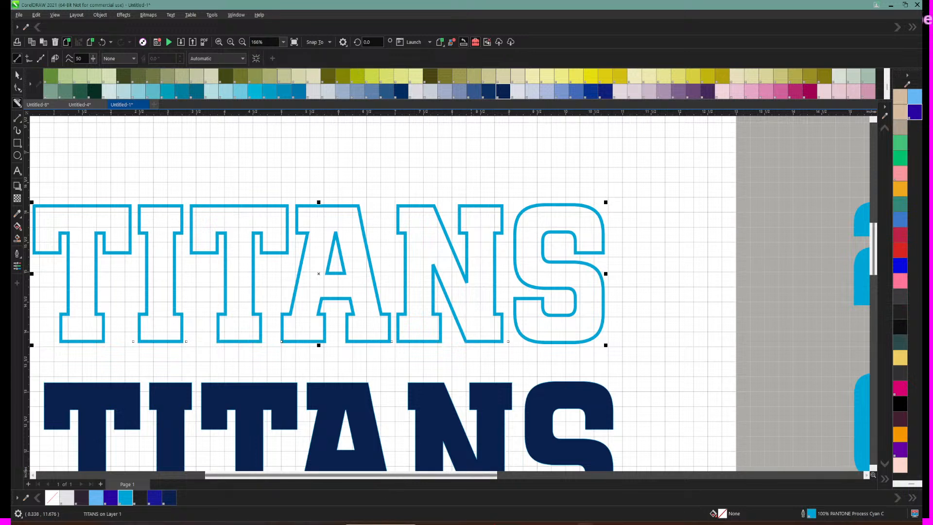
pyautogui.hscroll(-2, 472, 474)
pyautogui.hscroll(-3, 450, 294)
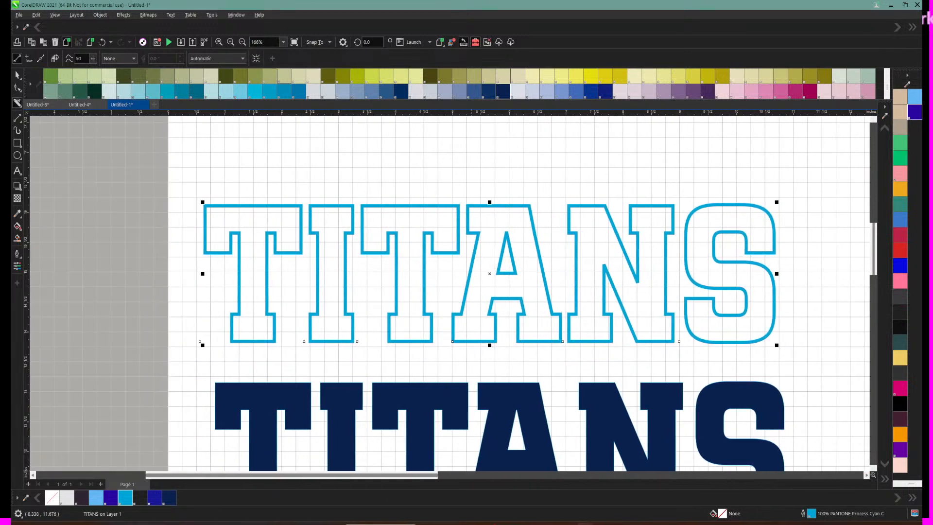
pyautogui.click(17, 75)
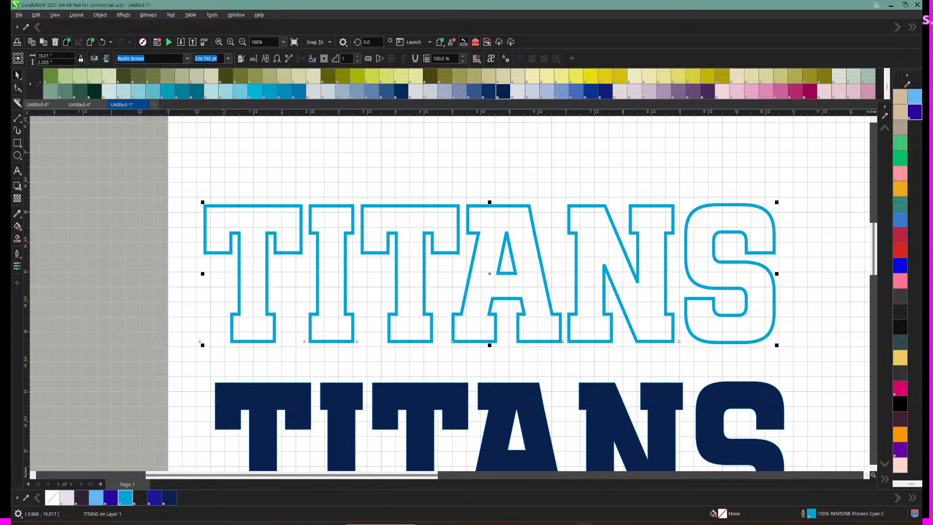
pyautogui.moveTo(210, 227); pyautogui.dragTo(237, 183)
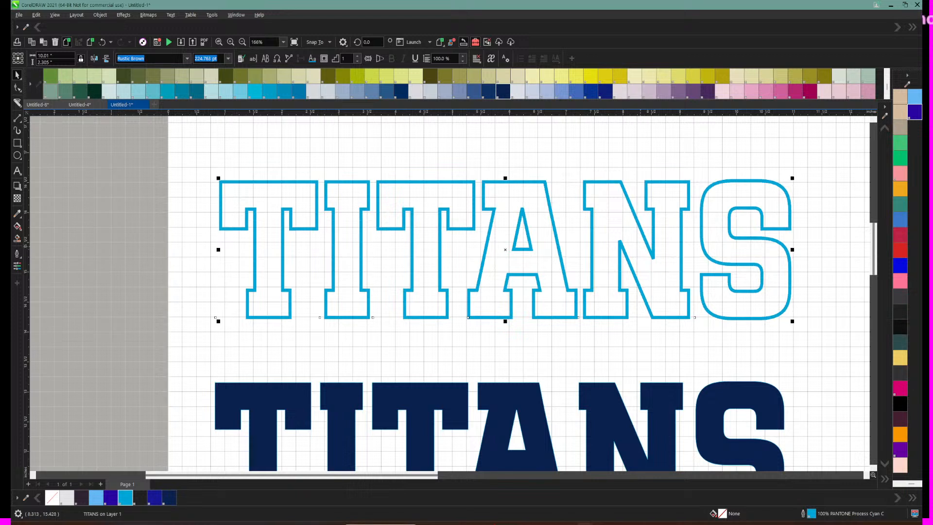
pyautogui.click(17, 119)
pyautogui.click(17, 118)
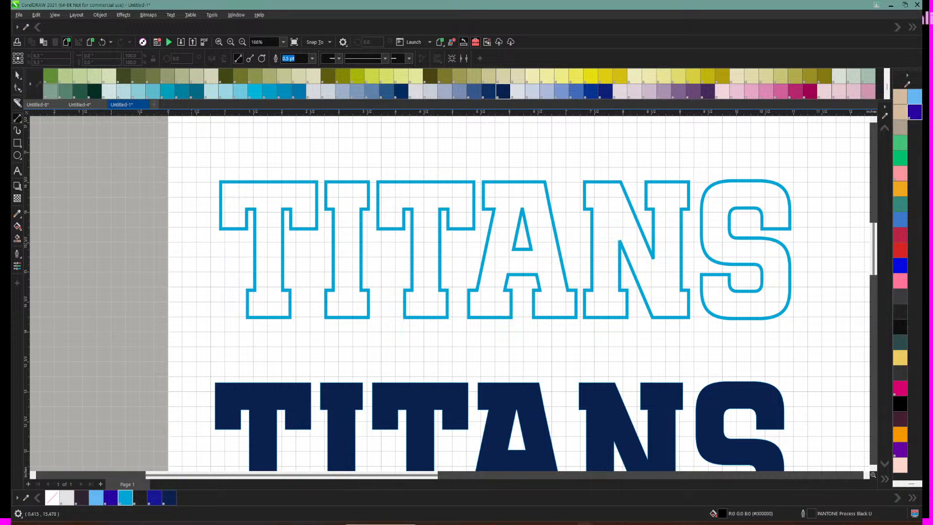
pyautogui.moveTo(192, 244); pyautogui.dragTo(813, 244)
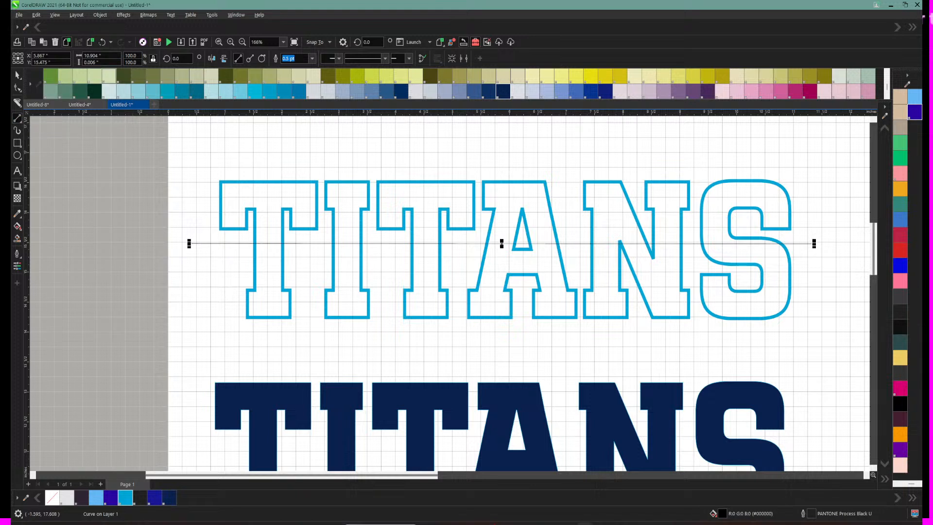
pyautogui.click(102, 41)
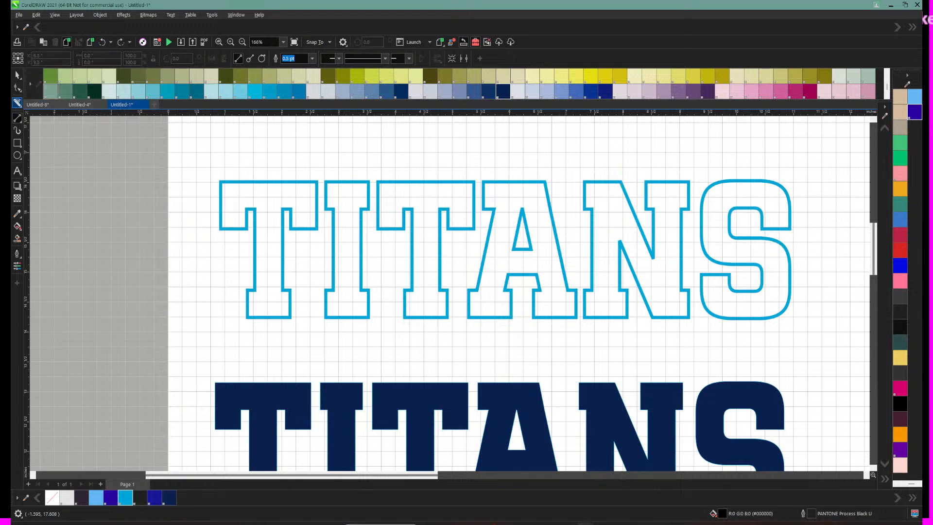
# Step: Cut the top outlined TITANS into upper and lower halves with a horizontal Knife line about 10.4 inches long near mid-height
pyautogui.click(17, 103)
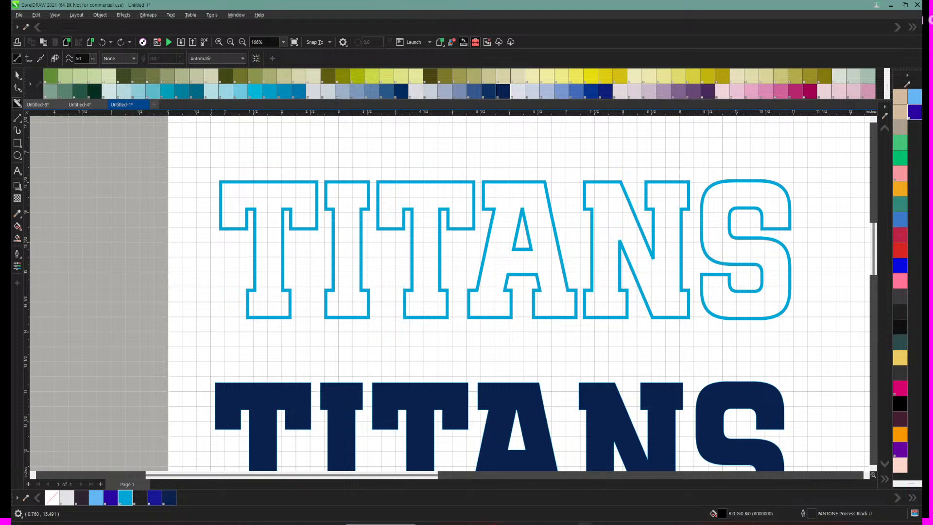
pyautogui.click(212, 242)
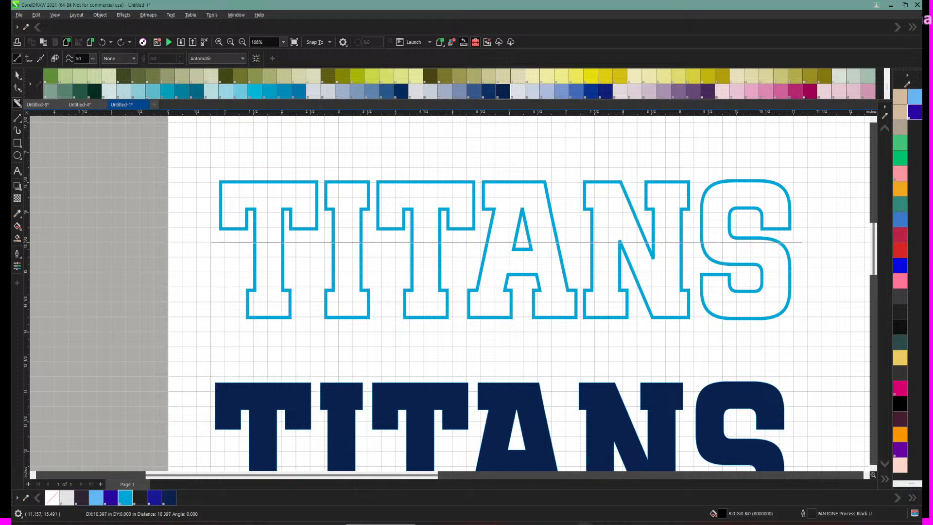
pyautogui.click(802, 243)
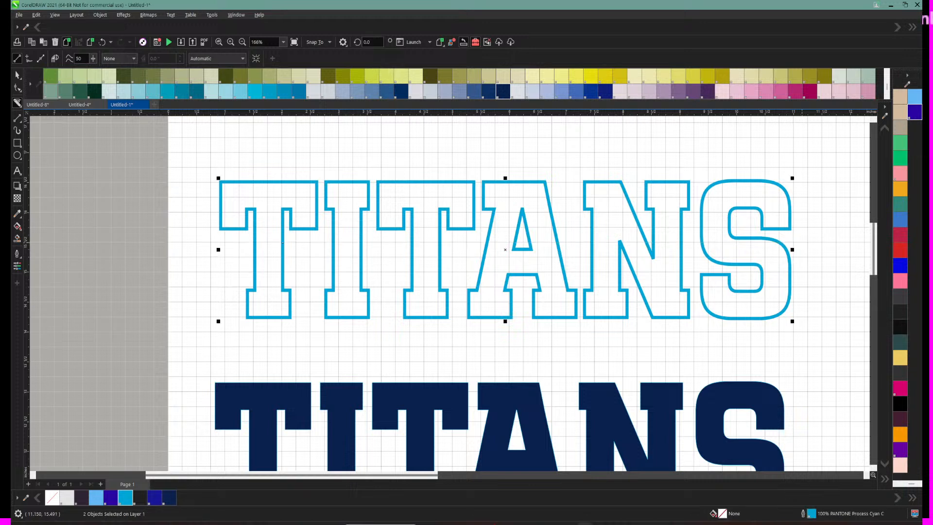
# Step: Try pulling the upper half of the cut TITANS upward, away from the lower half, and undo the move
pyautogui.click(17, 75)
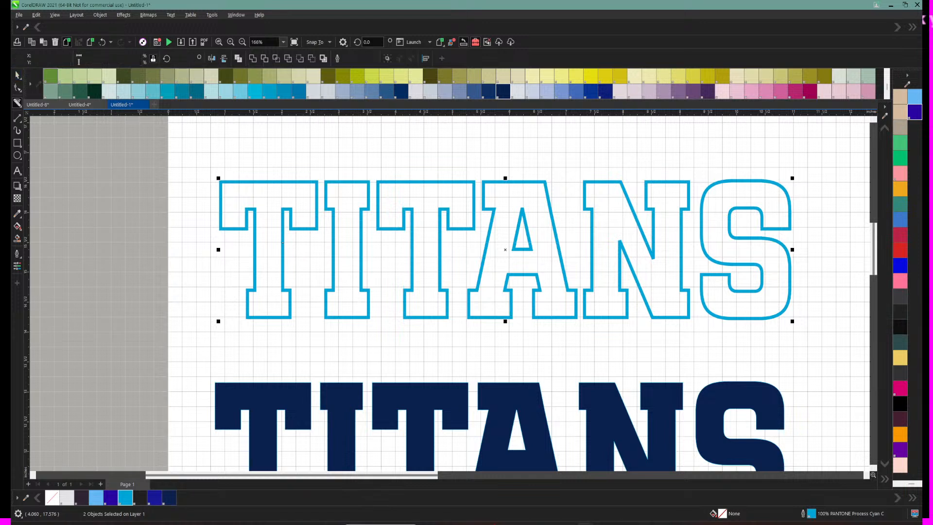
pyautogui.click(268, 200)
pyautogui.click(272, 152)
pyautogui.click(265, 198)
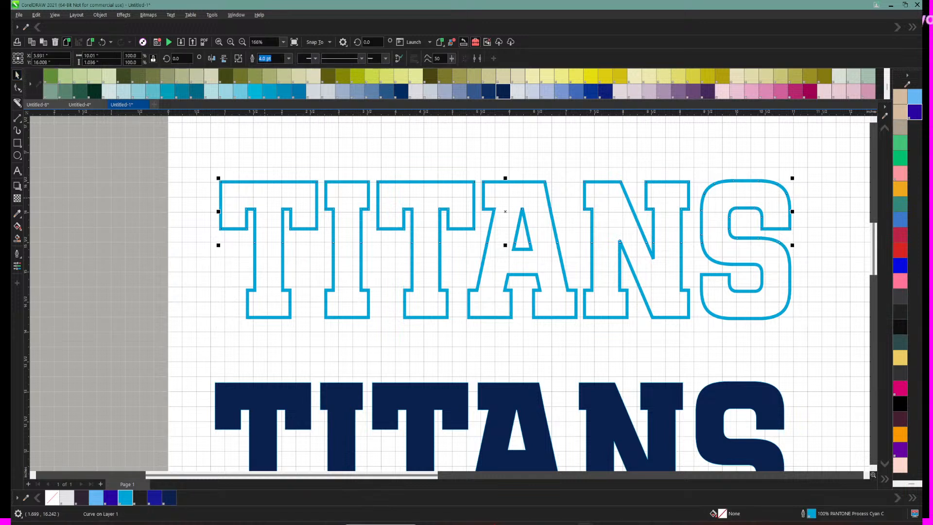
pyautogui.moveTo(267, 198); pyautogui.dragTo(269, 182)
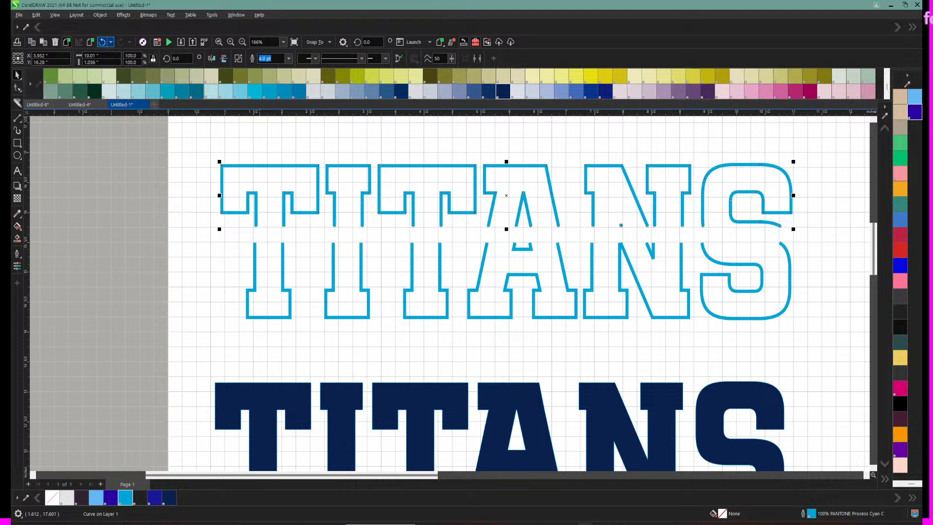
pyautogui.click(102, 42)
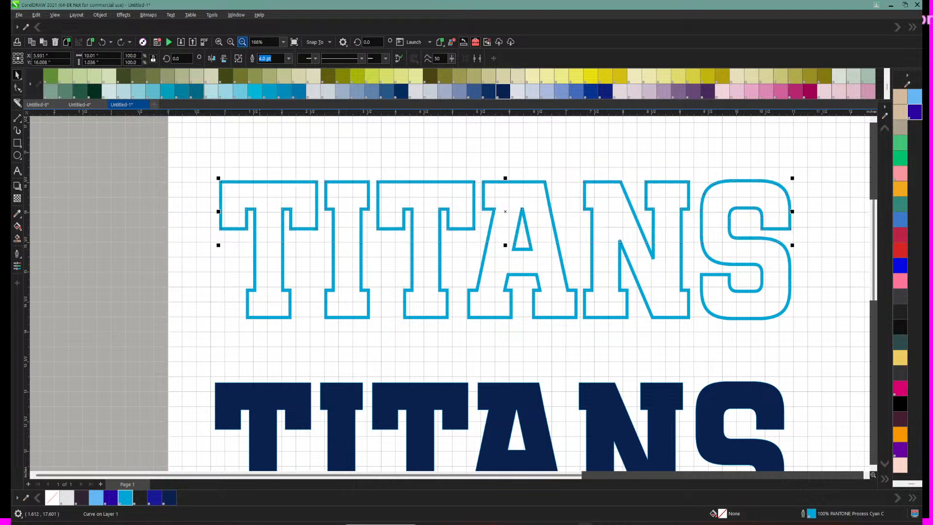
pyautogui.click(243, 41)
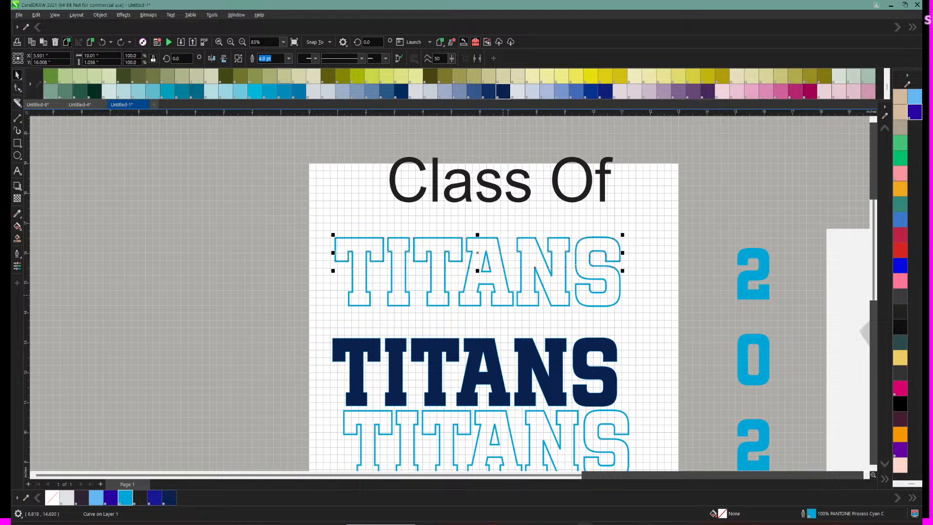
# Step: Move the uncut cyan outlined TITANS off the page onto the shirt image and place the cut lower half below the middle navy TITANS
pyautogui.scroll(-3, 689, 265)
pyautogui.scroll(-1, 689, 265)
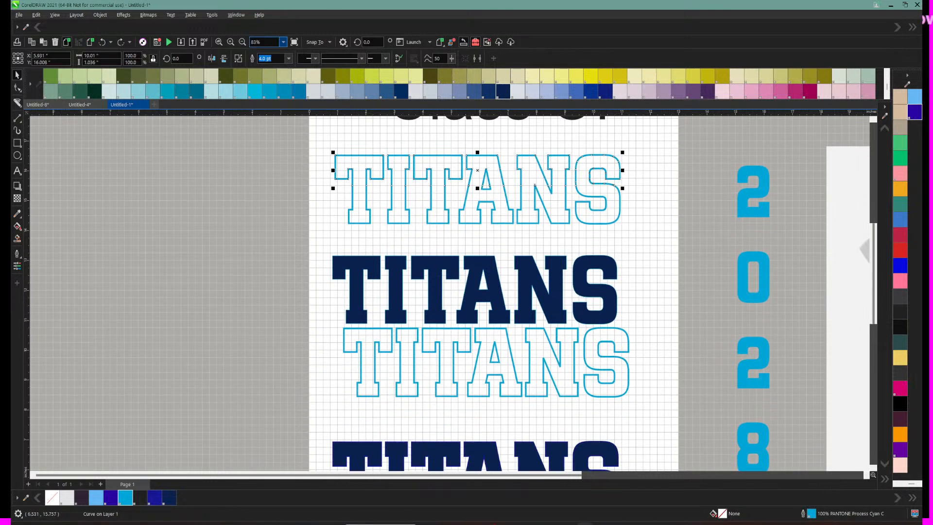
pyautogui.click(283, 41)
pyautogui.click(267, 50)
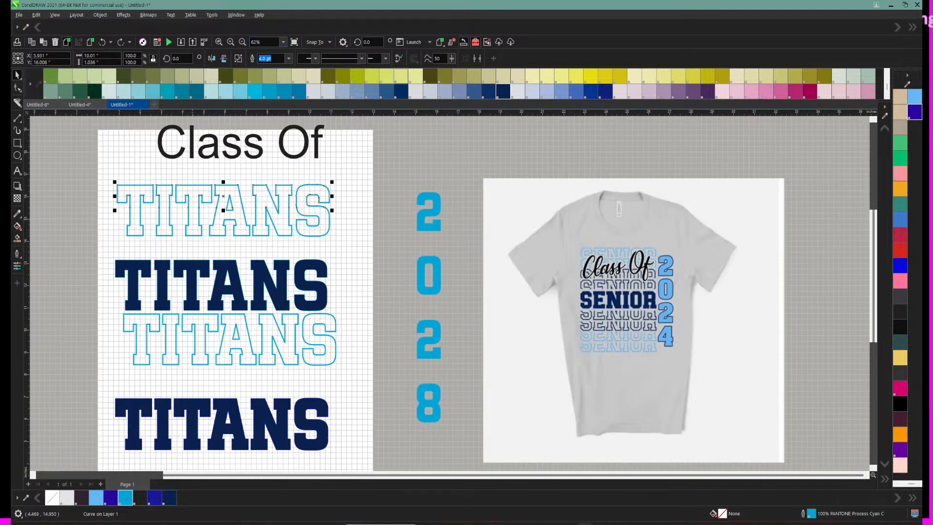
pyautogui.click(228, 206)
pyautogui.moveTo(194, 206); pyautogui.dragTo(475, 305)
pyautogui.click(171, 343)
pyautogui.click(172, 343)
pyautogui.click(236, 308)
pyautogui.moveTo(236, 307); pyautogui.dragTo(229, 330)
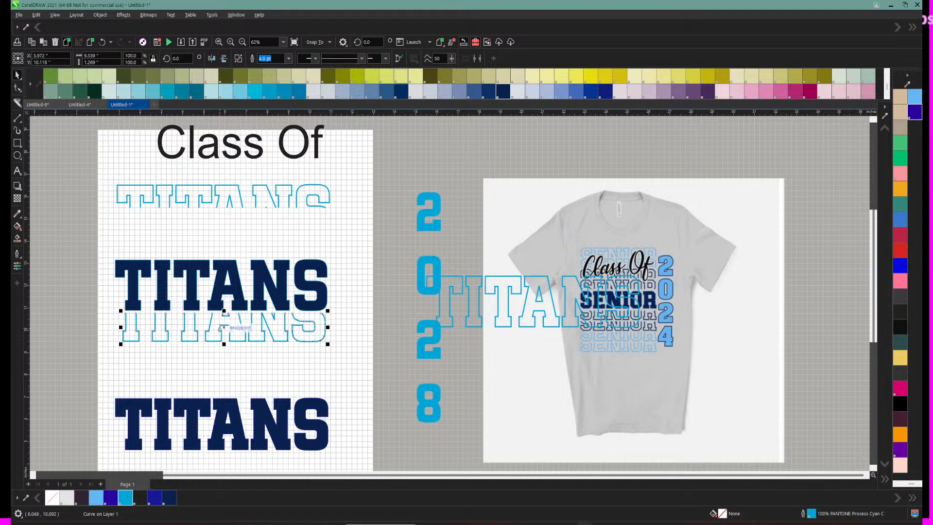
pyautogui.moveTo(224, 327); pyautogui.dragTo(225, 370)
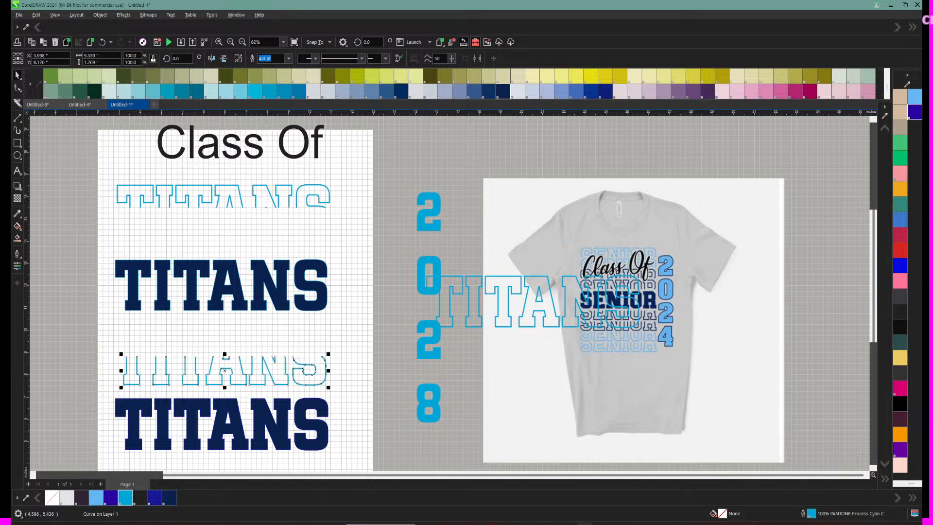
# Step: Move the bottom solid navy TITANS off the page to the empty area above the year digits and shirt image
pyautogui.click(193, 429)
pyautogui.moveTo(190, 425); pyautogui.dragTo(490, 167)
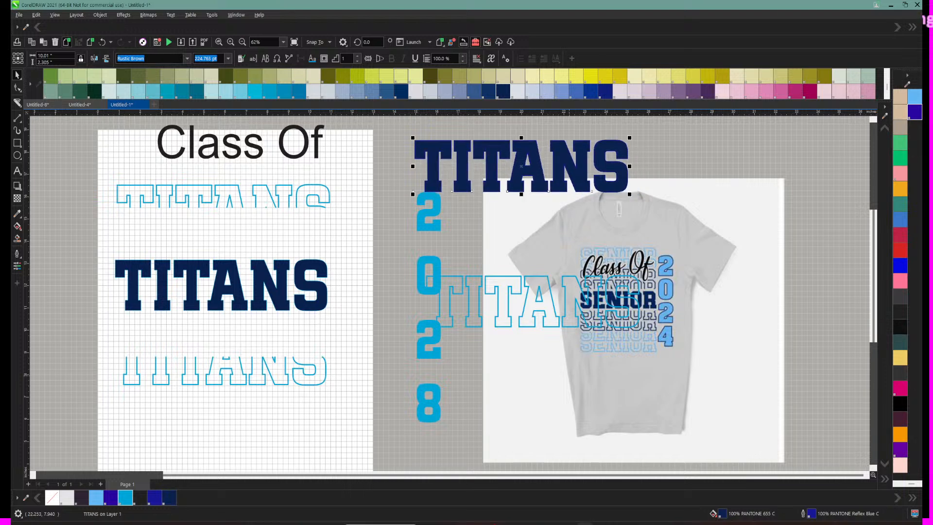
pyautogui.scroll(3, 569, 291)
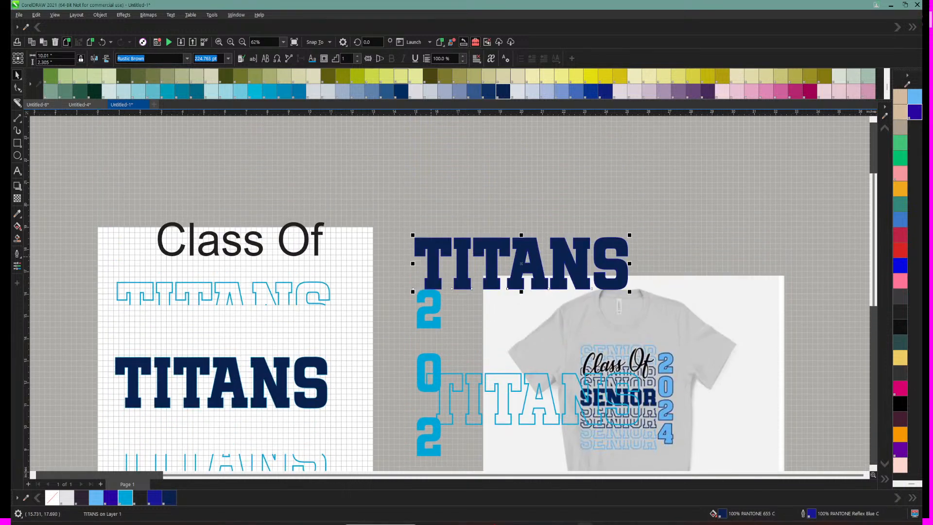
pyautogui.moveTo(431, 256); pyautogui.dragTo(428, 239)
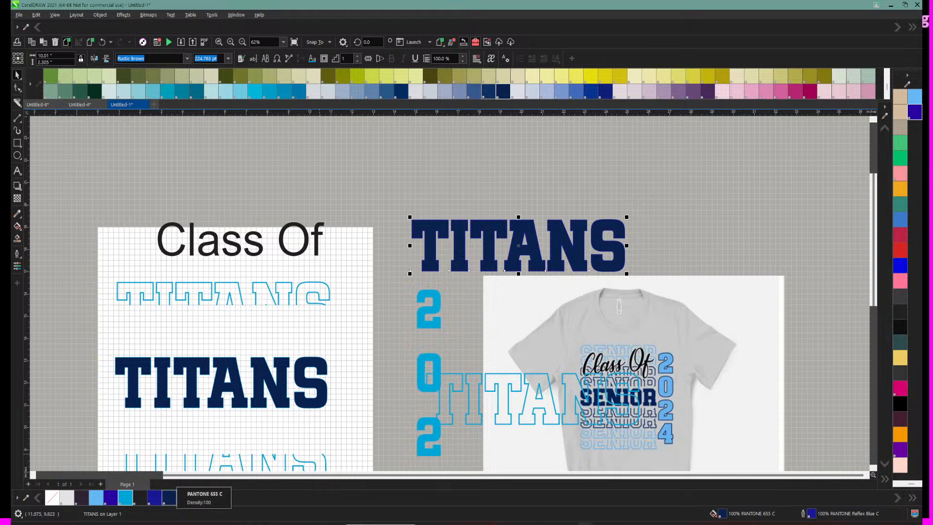
# Step: Give the off-page navy TITANS a PANTONE 655 C outline and remove its fill
pyautogui.rightClick(169, 497)
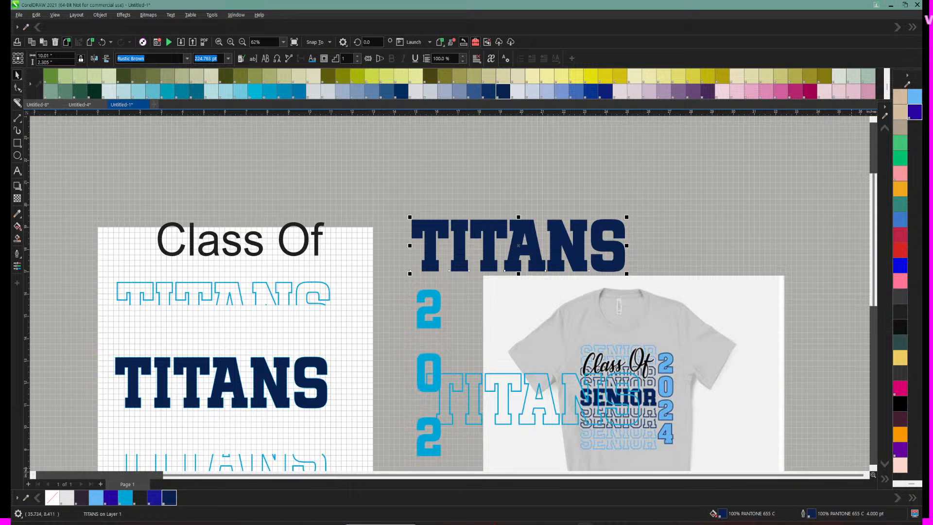
pyautogui.scroll(3, 901, 296)
pyautogui.click(900, 96)
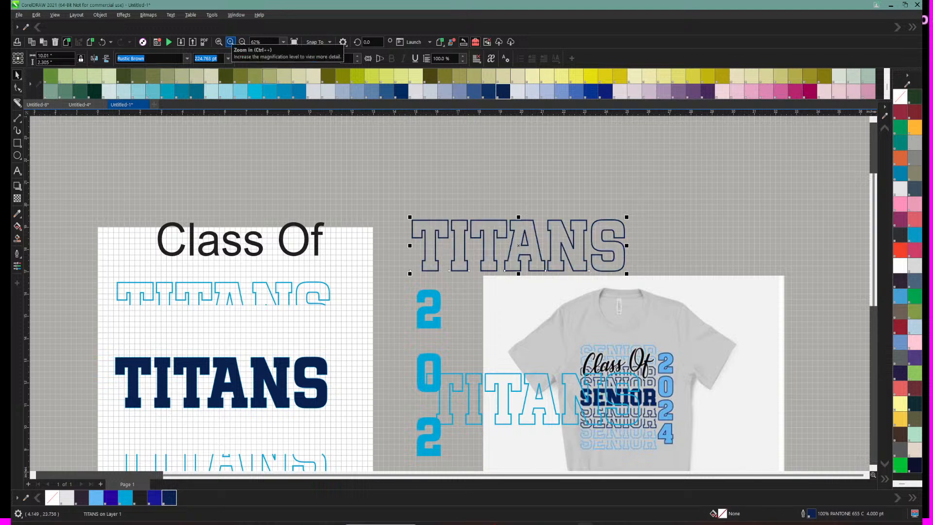
pyautogui.click(231, 42)
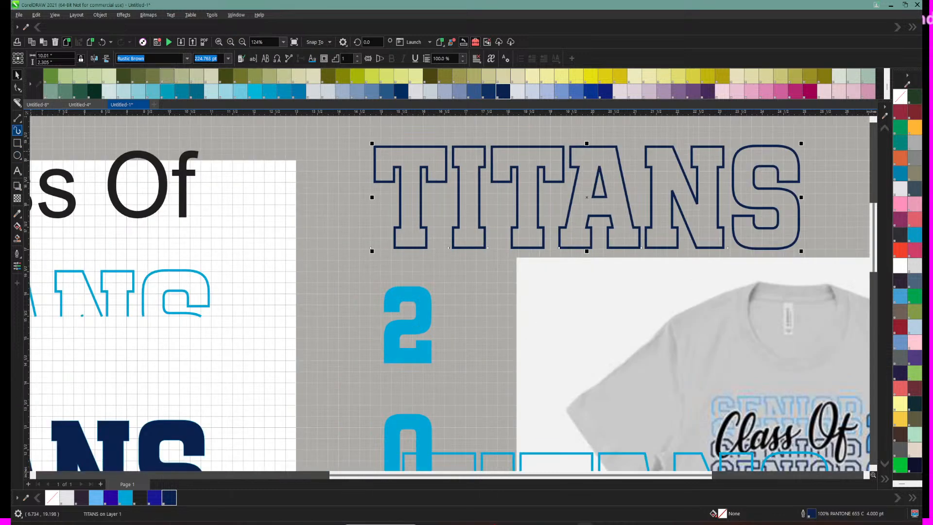
pyautogui.click(17, 118)
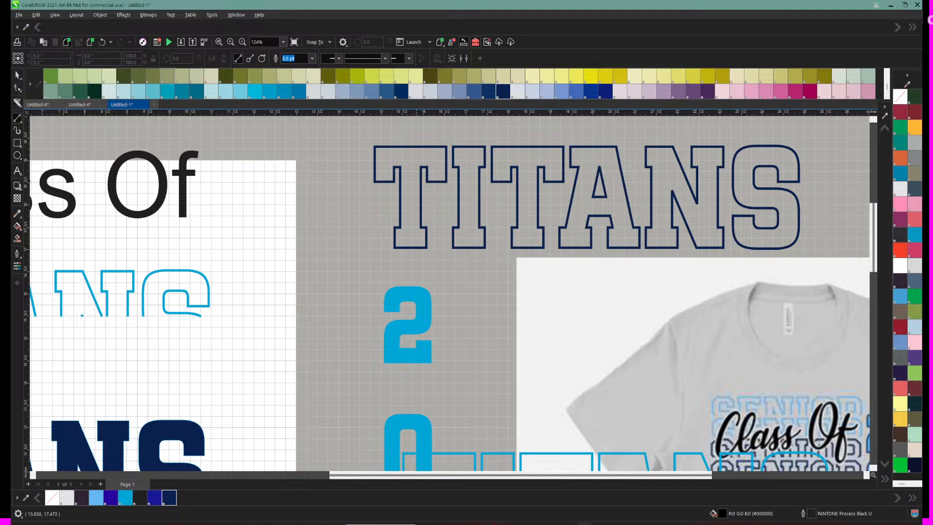
pyautogui.scroll(-1, 676, 374)
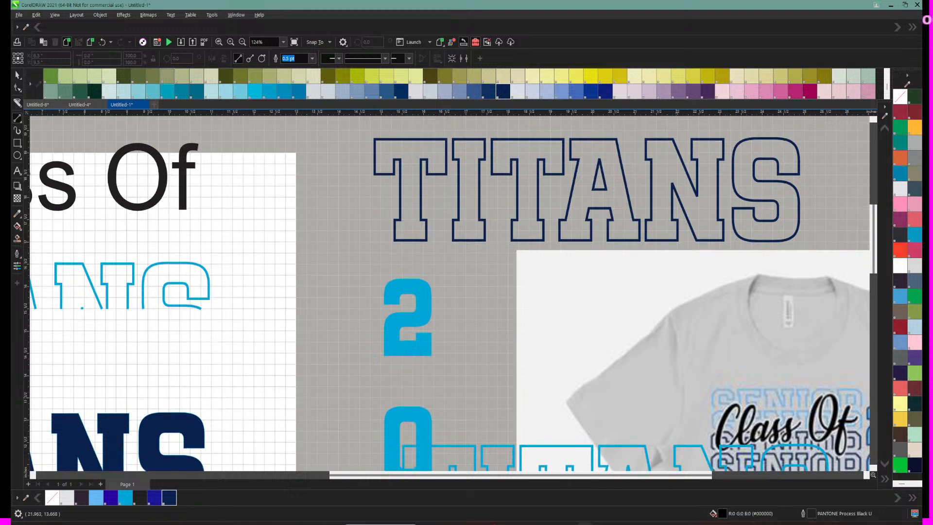
pyautogui.scroll(-1, 677, 360)
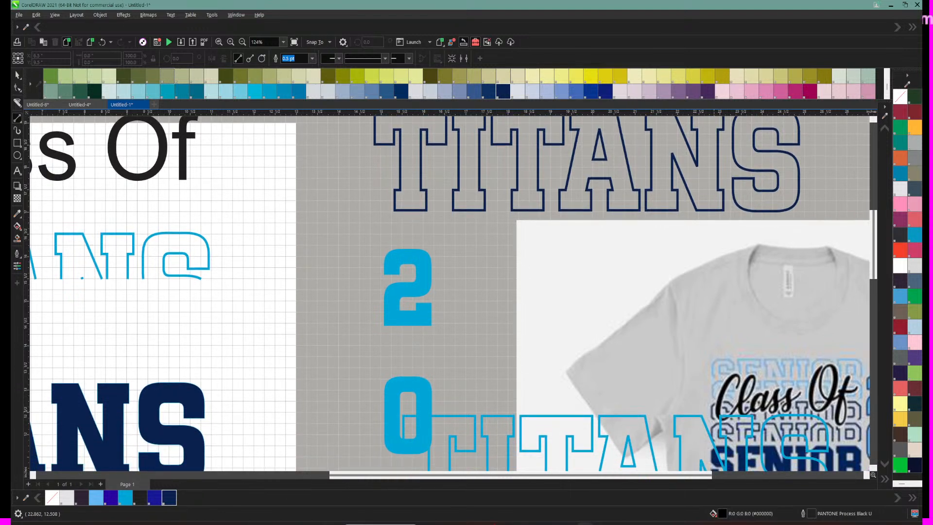
pyautogui.scroll(1, 549, 235)
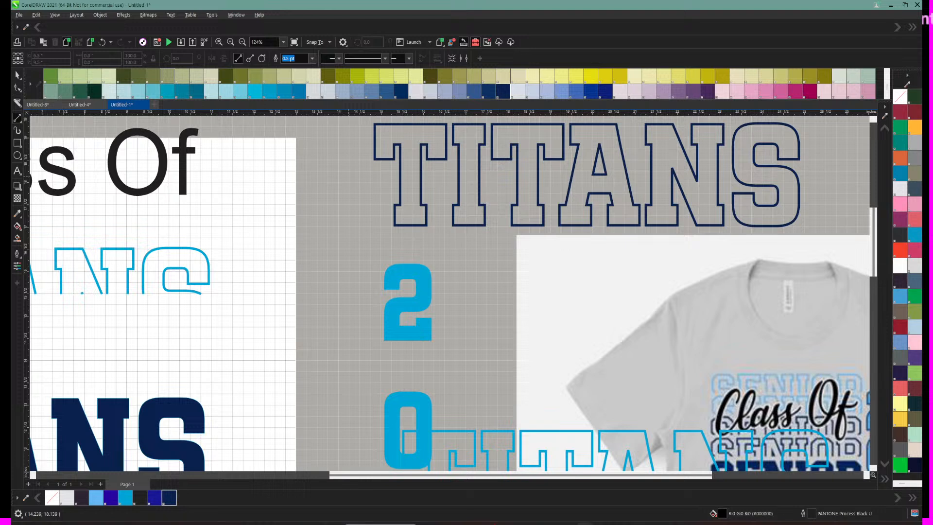
pyautogui.moveTo(349, 176); pyautogui.dragTo(828, 176)
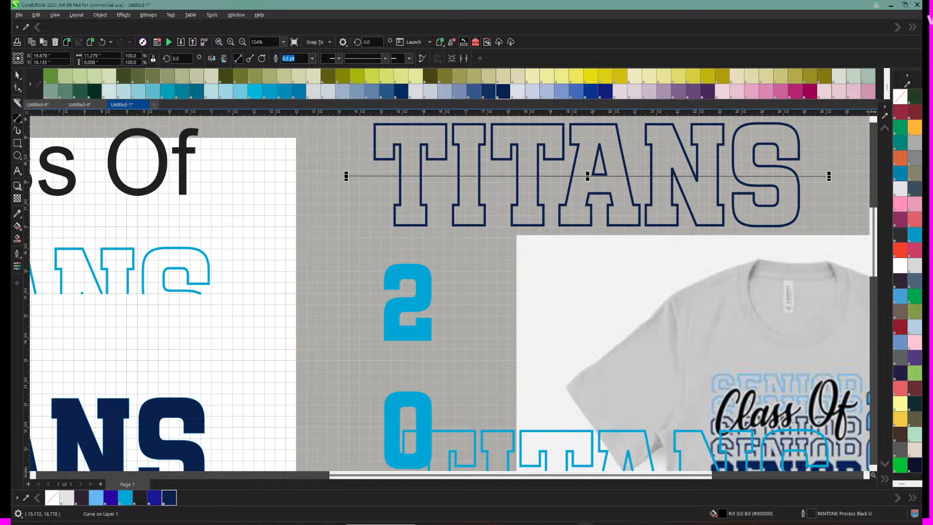
pyautogui.hotkey('ctrl', 'z')
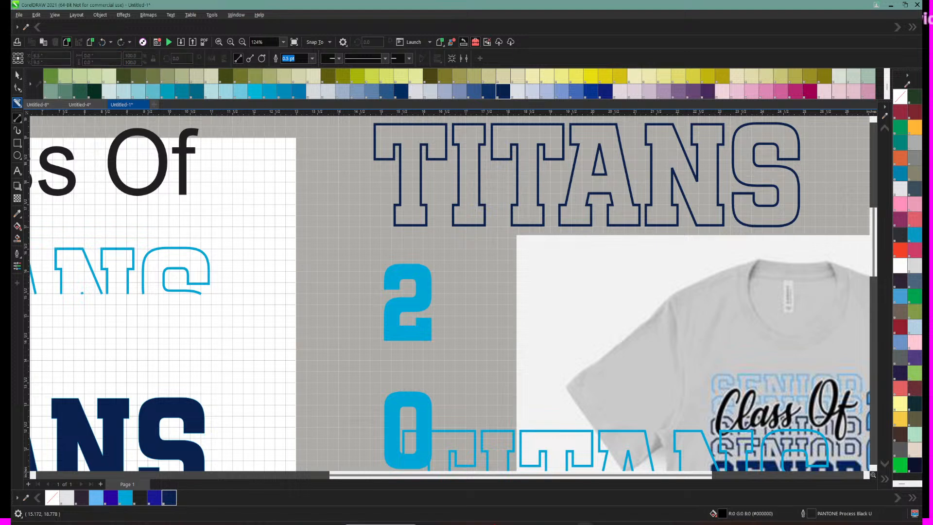
# Step: Cut the navy outlined TITANS into upper and lower halves with a horizontal Knife line about 11.7 inches long near mid-height
pyautogui.click(17, 102)
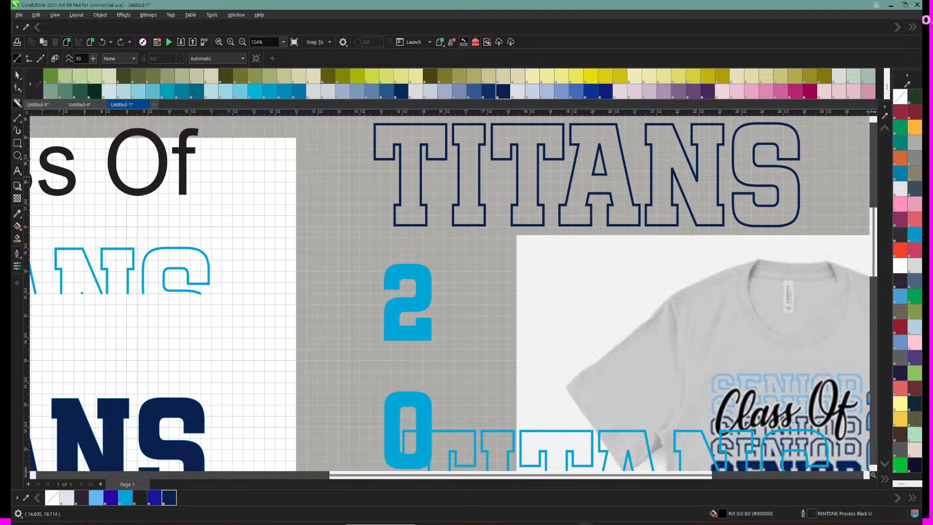
pyautogui.moveTo(366, 178); pyautogui.dragTo(857, 175)
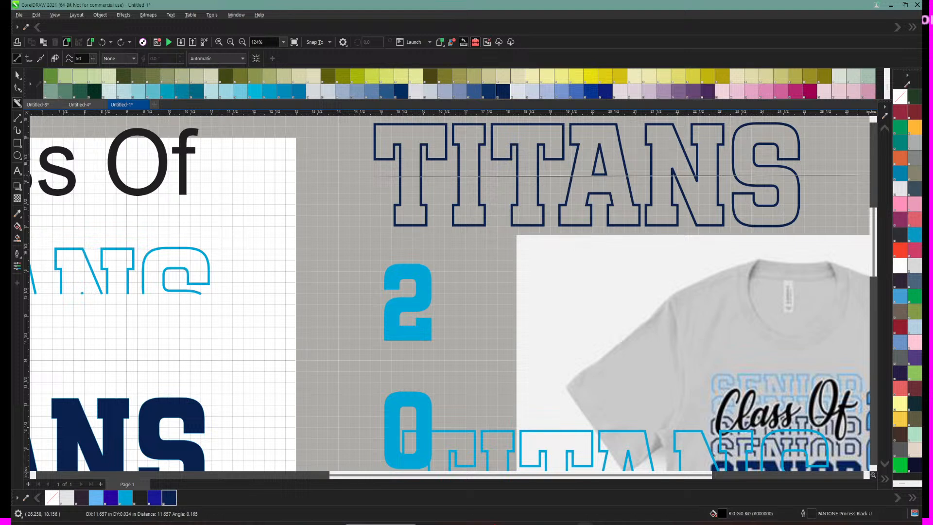
pyautogui.moveTo(858, 175); pyautogui.dragTo(858, 175)
pyautogui.press('space')
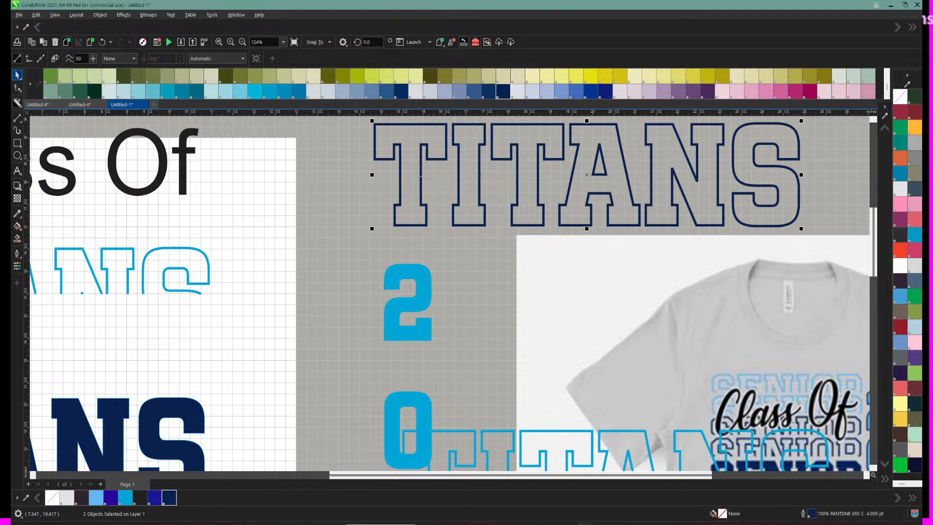
# Step: Place the upper half of the navy outlined TITANS on the page between the cyan upper half and the solid navy TITANS
pyautogui.click(363, 167)
pyautogui.click(383, 159)
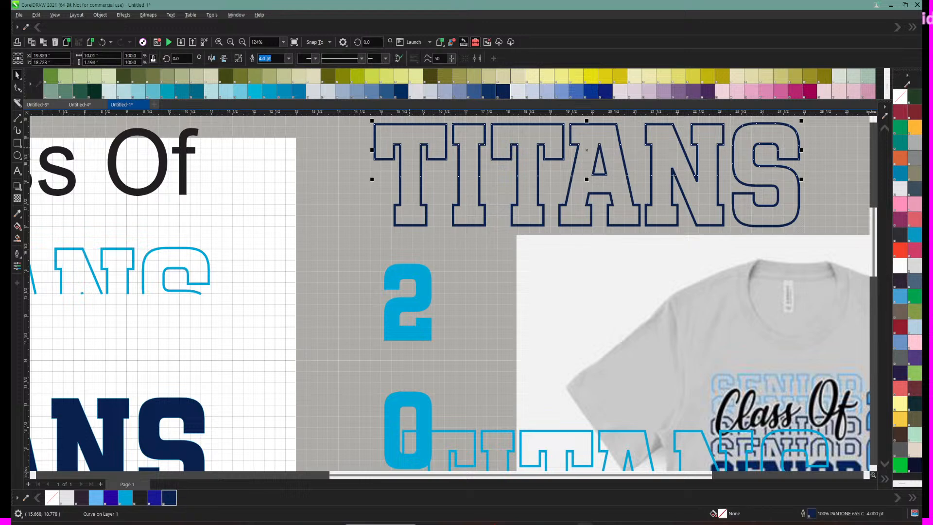
pyautogui.click(243, 42)
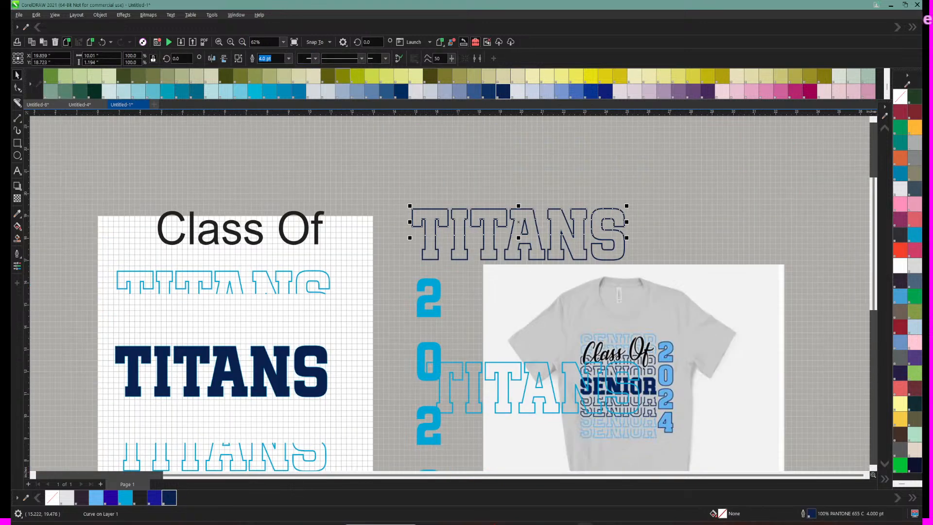
pyautogui.click(243, 42)
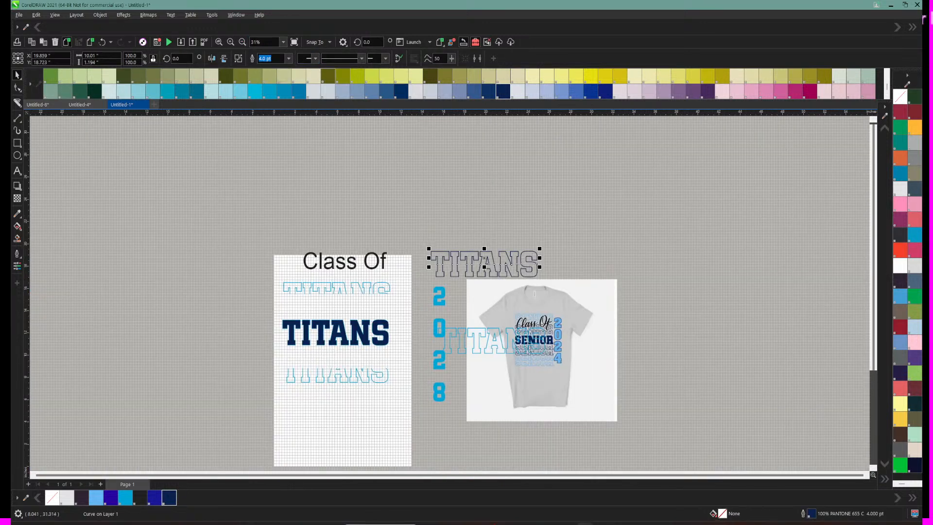
pyautogui.press('F9')
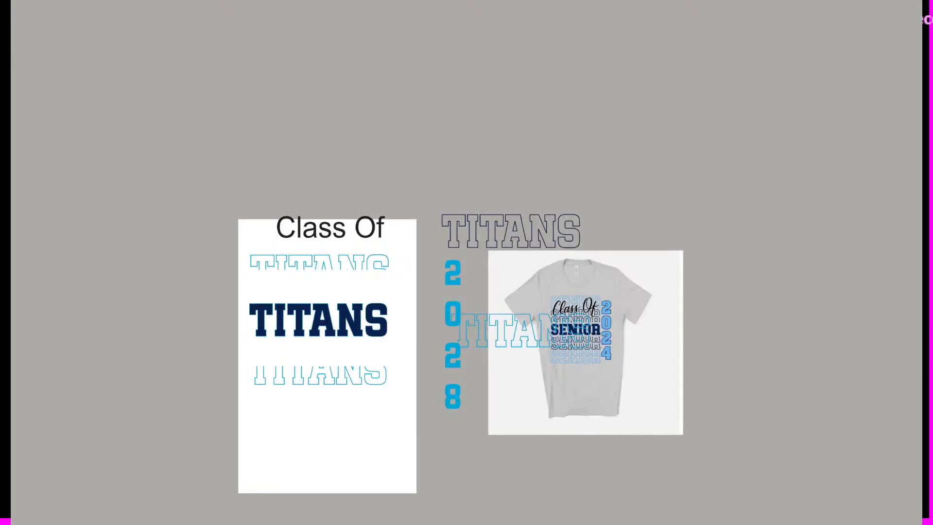
pyautogui.press('Escape')
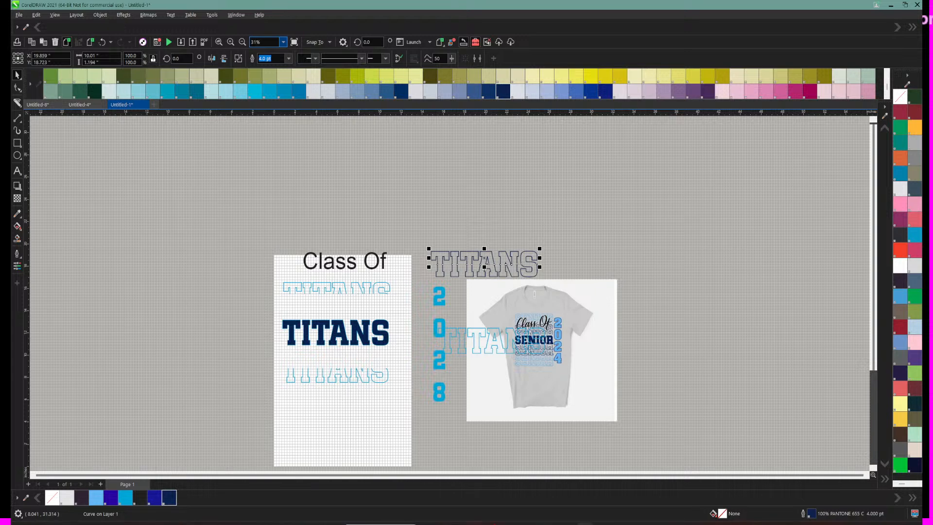
pyautogui.click(283, 42)
pyautogui.write('61')
pyautogui.press('Return')
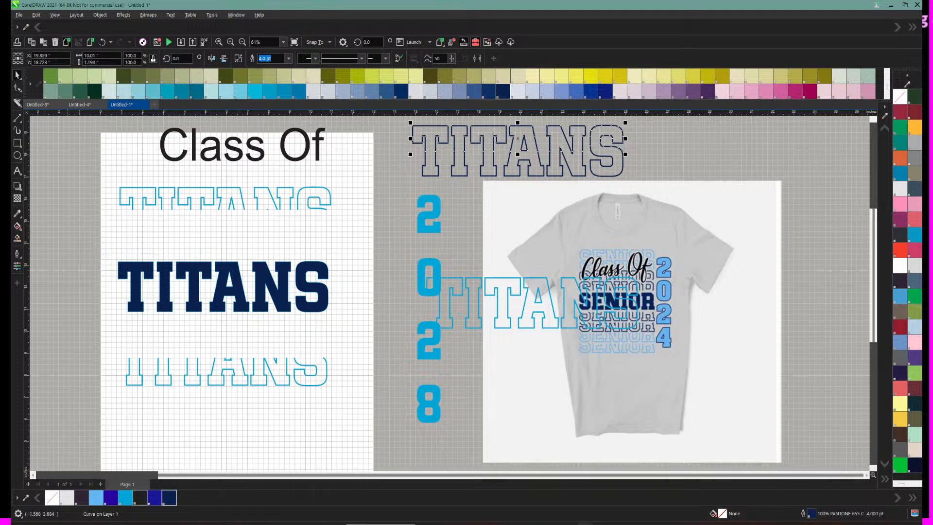
pyautogui.click(32, 475)
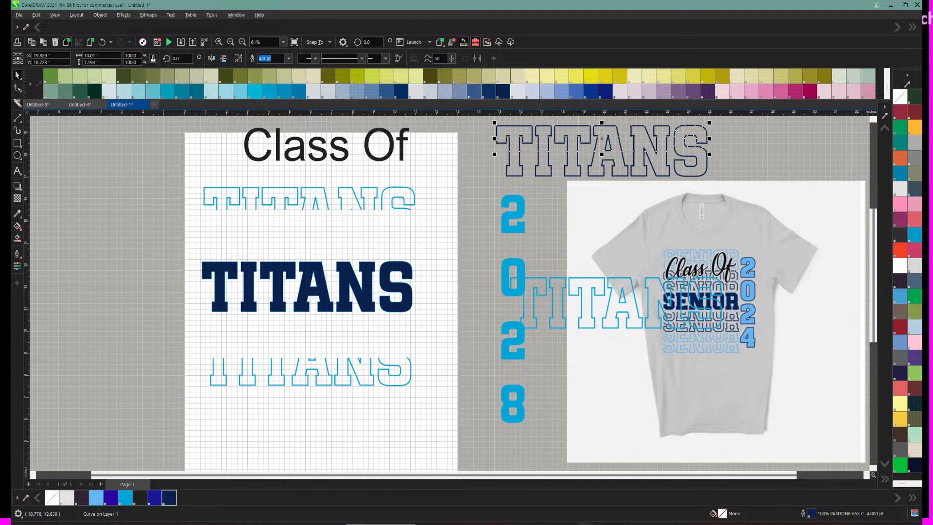
pyautogui.moveTo(496, 125); pyautogui.dragTo(175, 223)
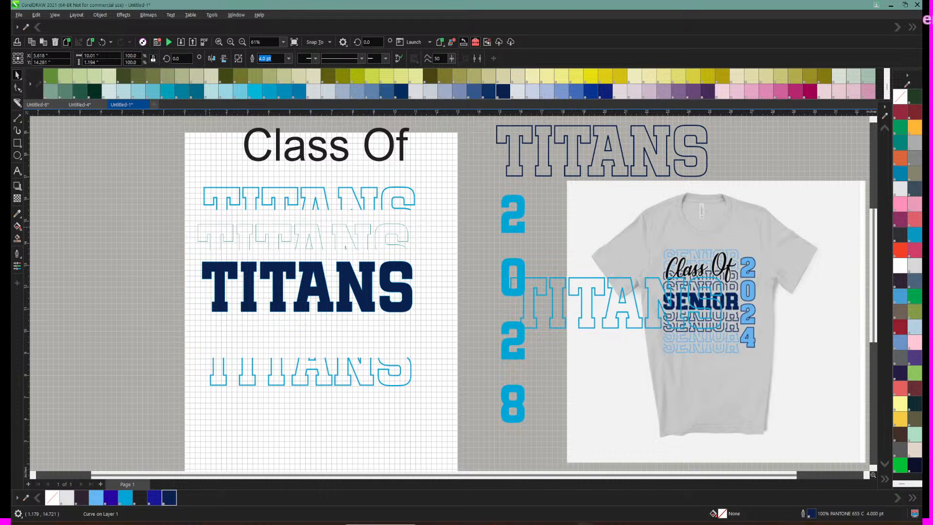
pyautogui.moveTo(175, 223); pyautogui.dragTo(216, 228)
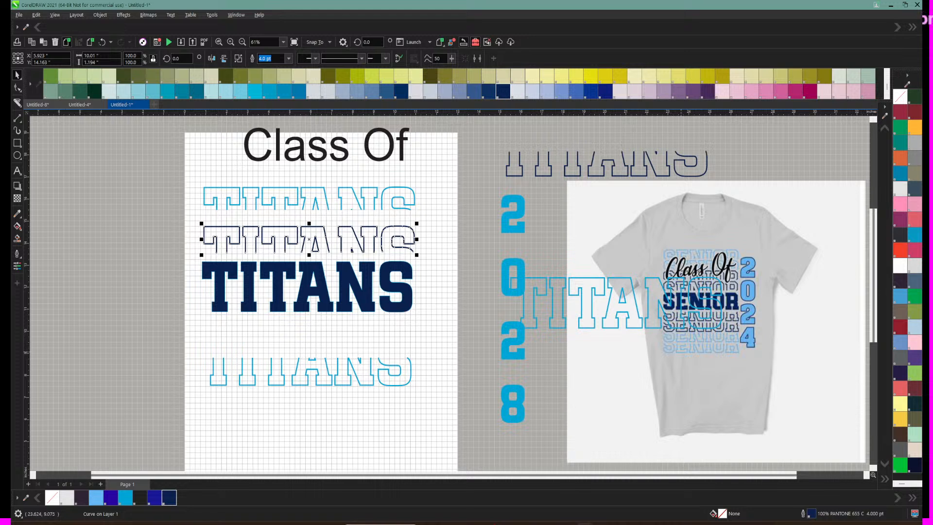
# Step: Move the uncut cyan outlined TITANS from the shirt image to the empty area on the other side of the page
pyautogui.click(591, 294)
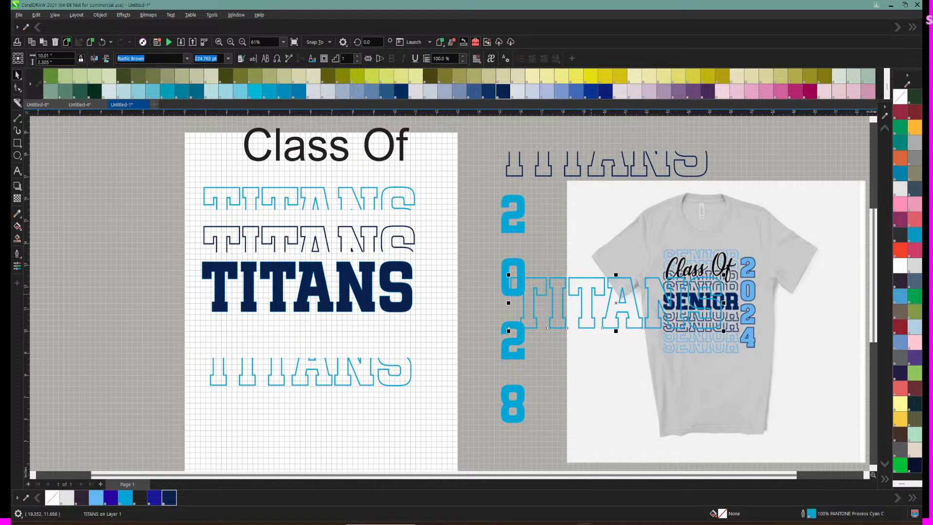
pyautogui.moveTo(592, 293); pyautogui.dragTo(91, 178)
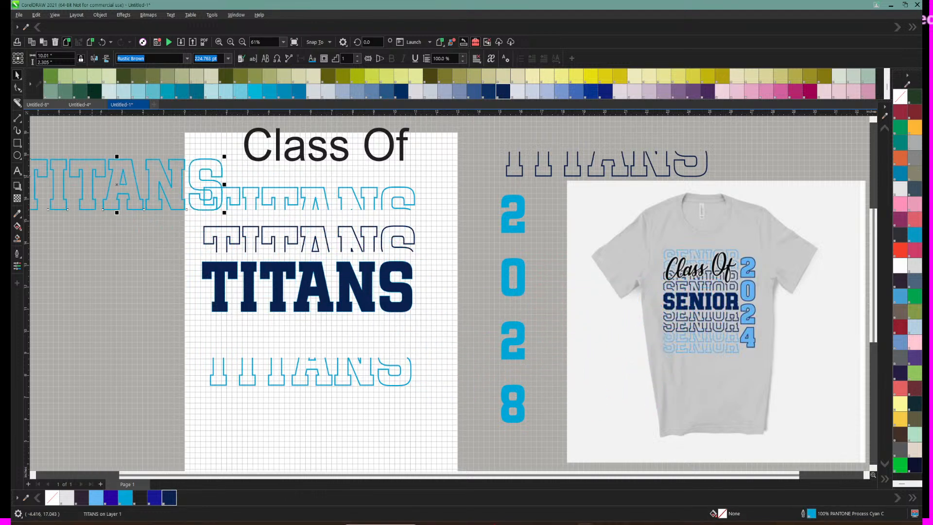
pyautogui.moveTo(388, 475); pyautogui.dragTo(304, 475)
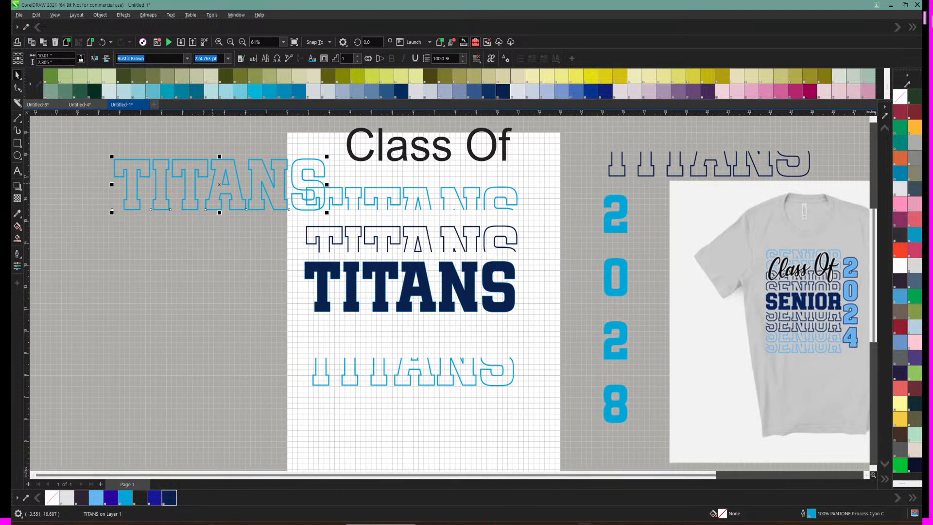
pyautogui.moveTo(221, 188); pyautogui.dragTo(180, 195)
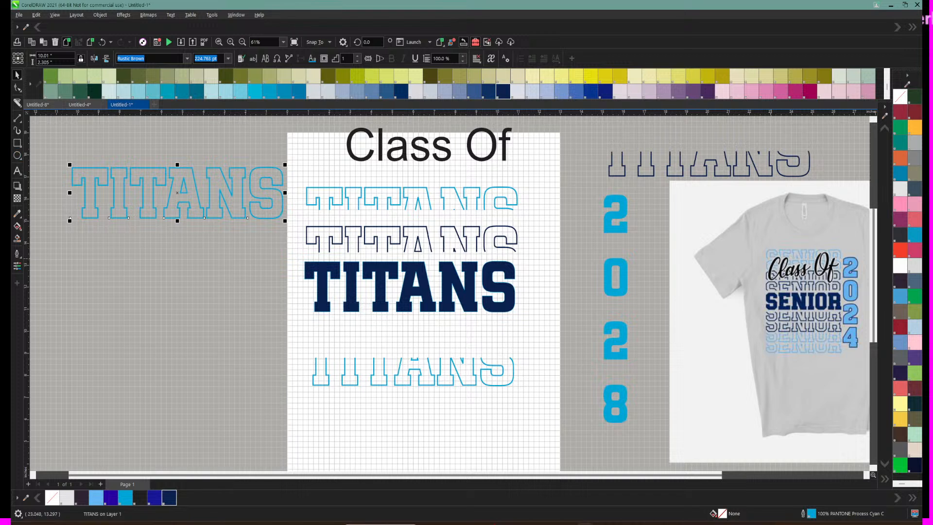
# Step: Move the cyan upper half of TITANS down so its cut edge slightly overlaps the navy outlined half beneath it
pyautogui.click(348, 198)
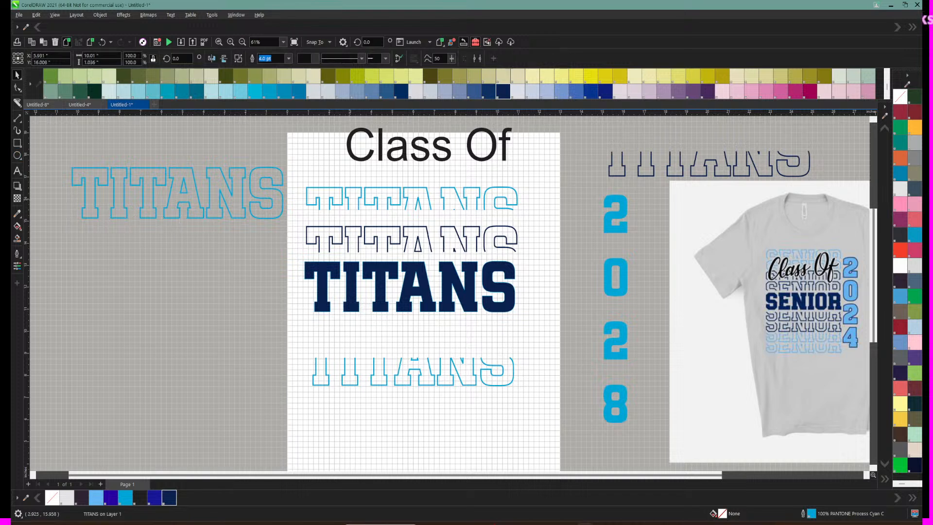
pyautogui.moveTo(349, 197); pyautogui.dragTo(345, 215)
pyautogui.click(226, 196)
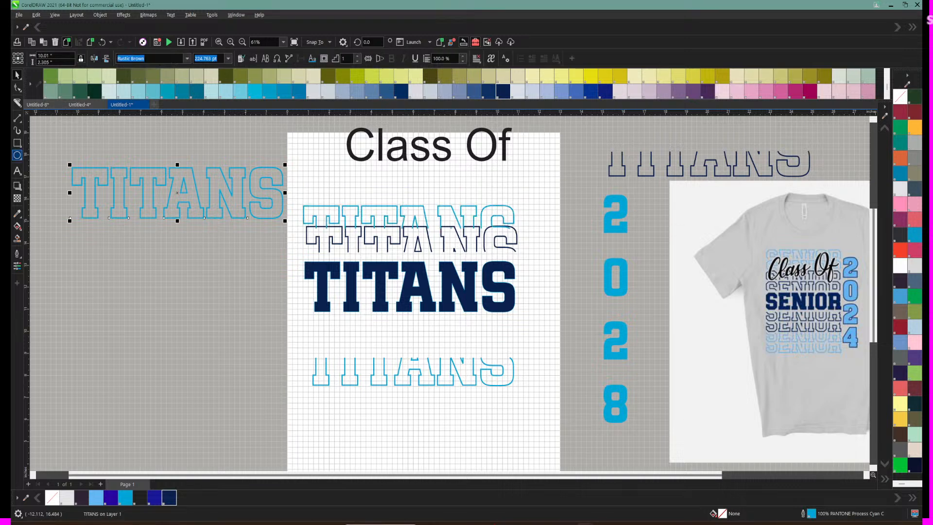
pyautogui.click(230, 41)
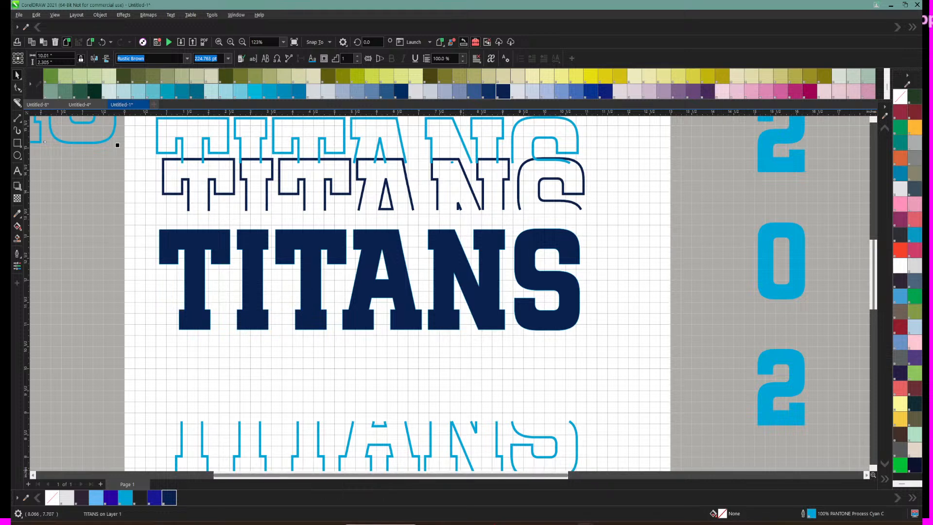
pyautogui.moveTo(463, 475); pyautogui.dragTo(284, 475)
pyautogui.scroll(1, 349, 363)
pyautogui.scroll(3, 454, 292)
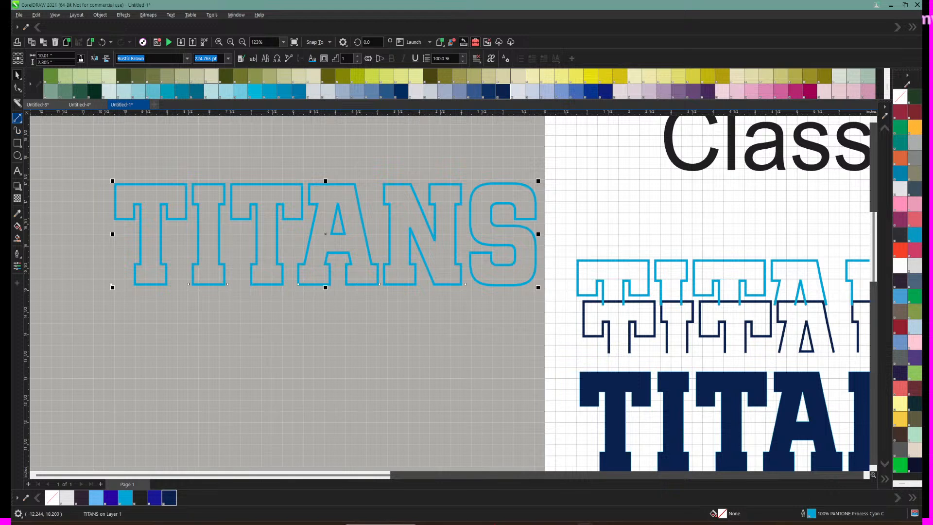
pyautogui.click(18, 118)
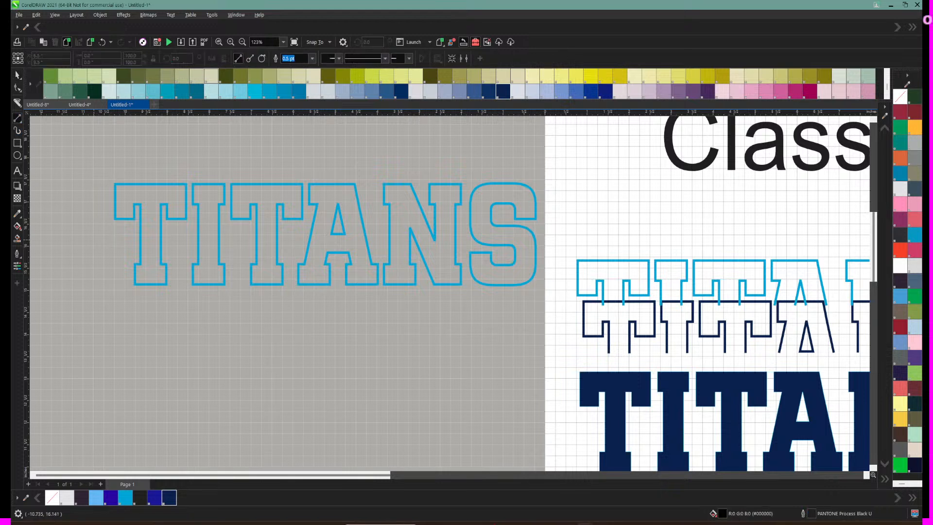
pyautogui.click(95, 240)
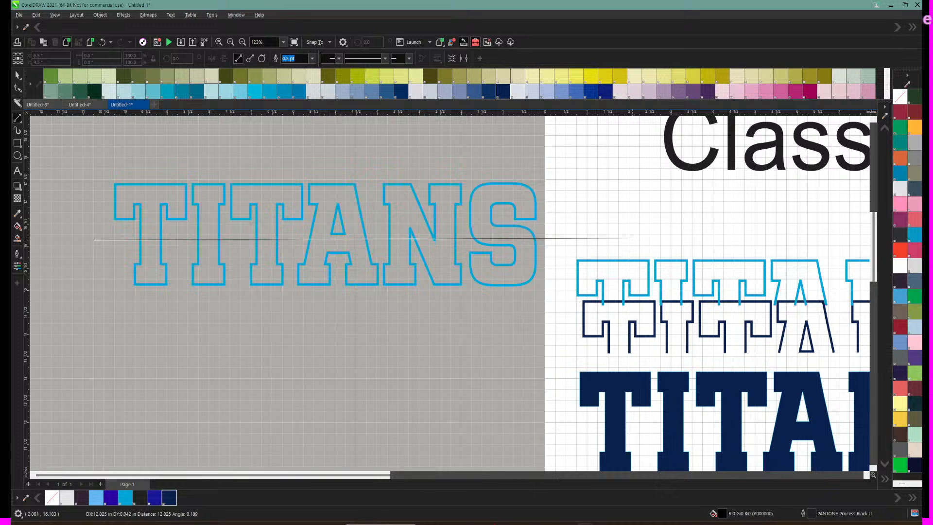
pyautogui.click(626, 239)
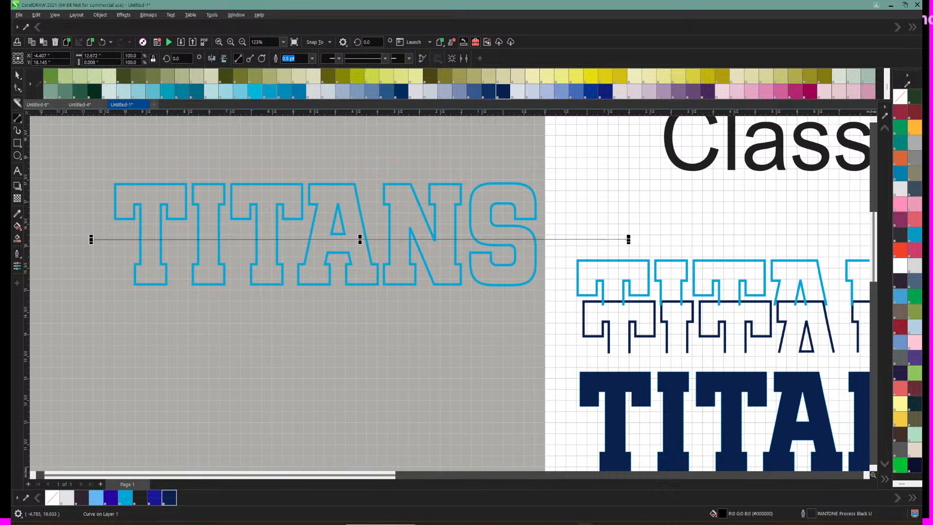
pyautogui.press('Escape')
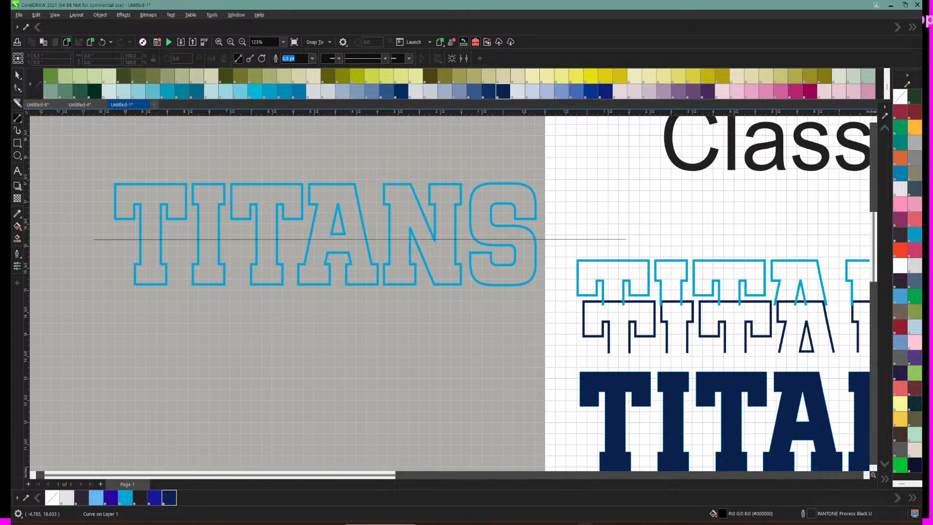
pyautogui.hotkey('ctrl', 'z')
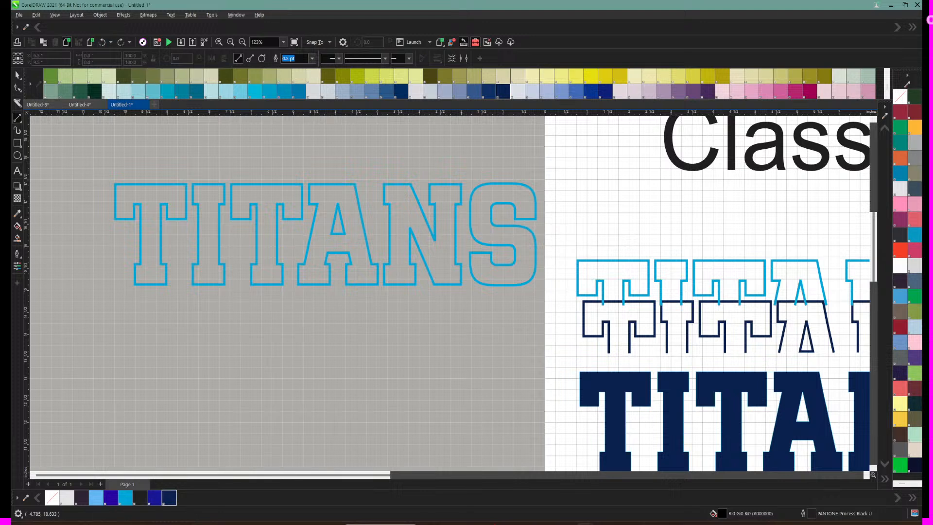
# Step: Cut the remaining full cyan outlined TITANS into upper and lower halves with a horizontal Knife line near mid-height
pyautogui.click(18, 103)
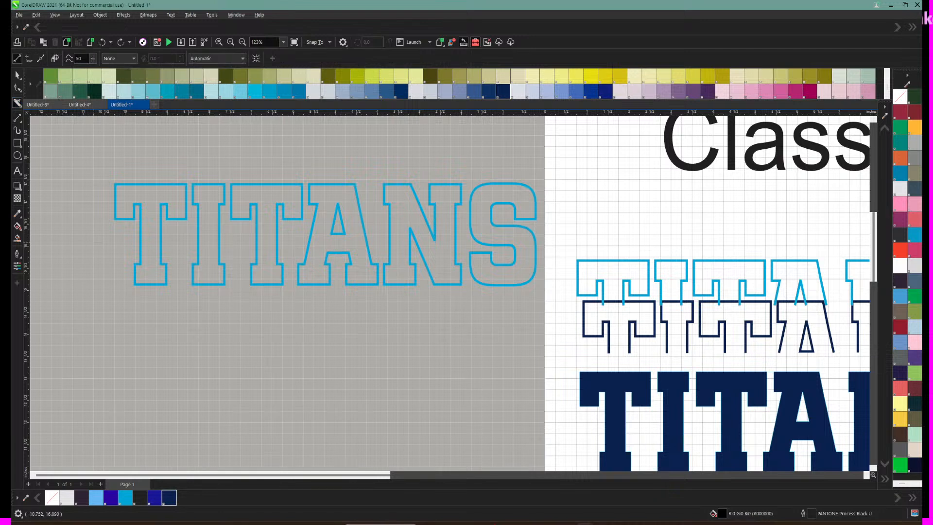
pyautogui.moveTo(97, 241); pyautogui.dragTo(619, 239)
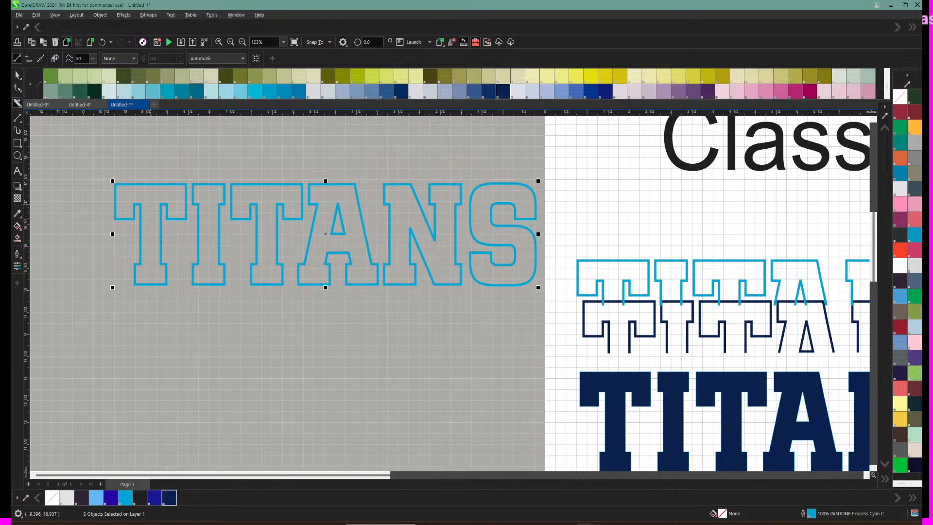
pyautogui.click(18, 75)
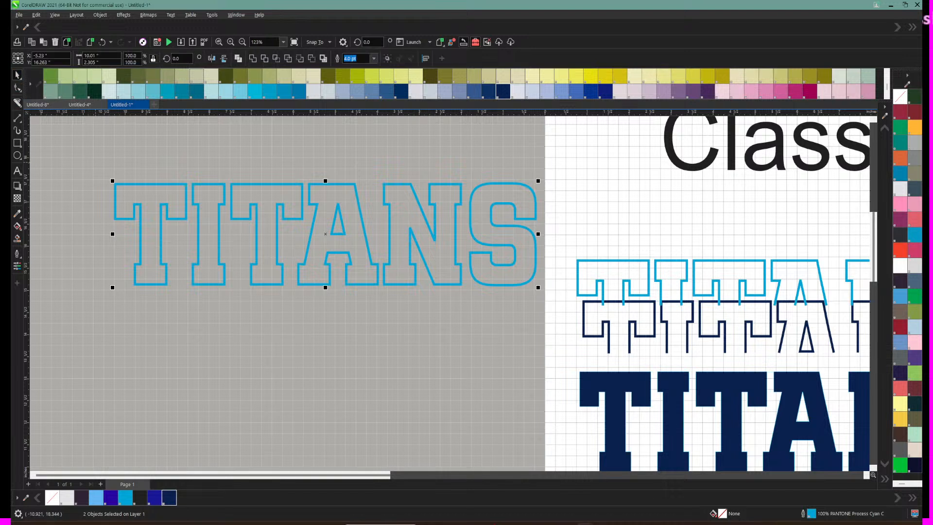
pyautogui.click(120, 178)
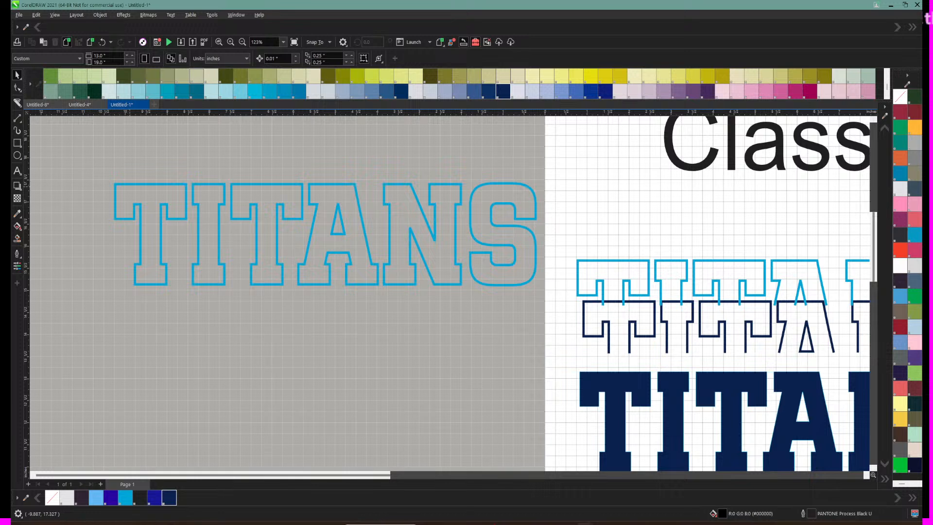
# Step: Place the new cyan upper half above the existing cyan one on the page and the new lower half beneath the solid navy TITANS
pyautogui.click(129, 183)
pyautogui.moveTo(129, 184); pyautogui.dragTo(591, 200)
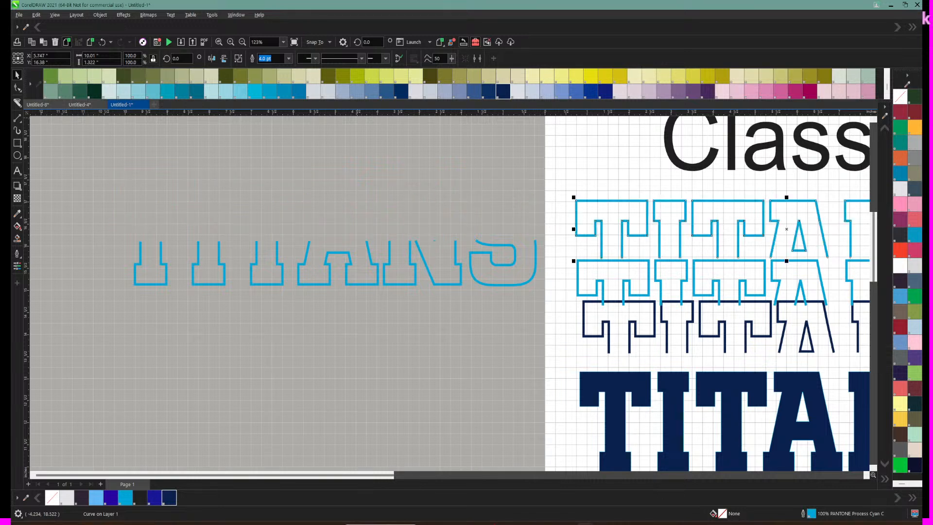
pyautogui.click(243, 42)
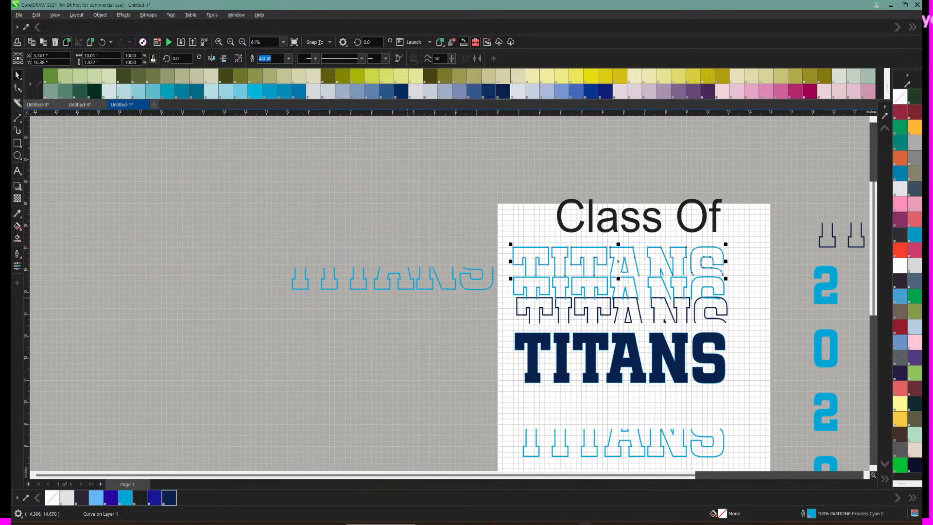
pyautogui.click(395, 279)
pyautogui.click(388, 275)
pyautogui.moveTo(389, 275); pyautogui.dragTo(619, 400)
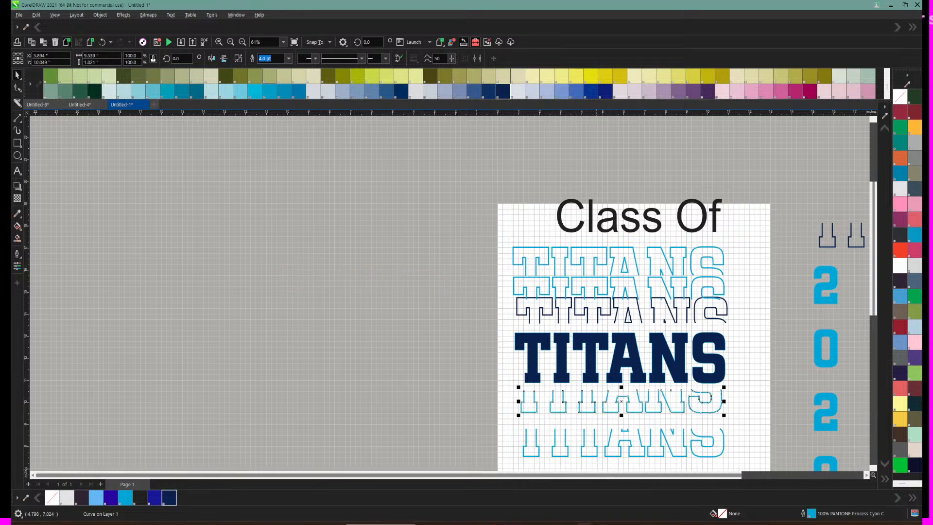
# Step: Bring the navy lower half of TITANS down beside the solid navy word and shift both cyan lower halves further down the page
pyautogui.moveTo(597, 475); pyautogui.dragTo(634, 475)
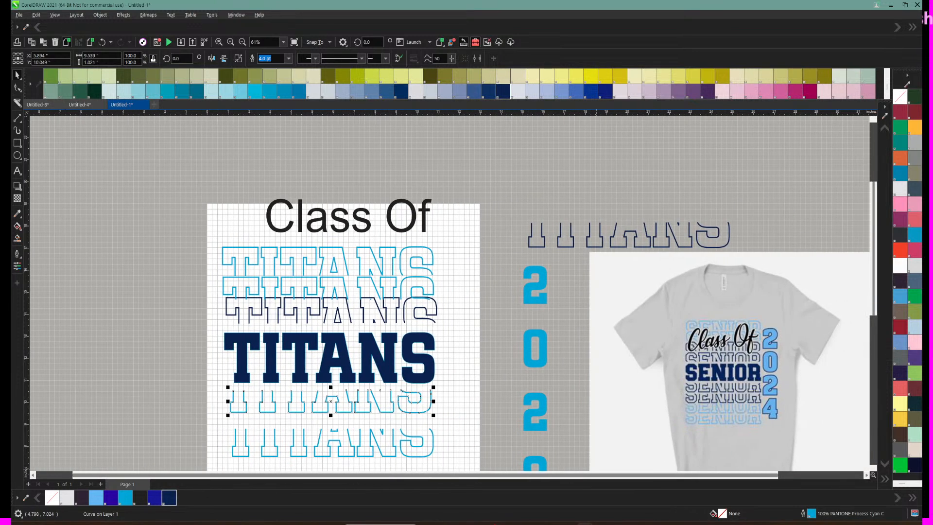
pyautogui.scroll(-3, 477, 325)
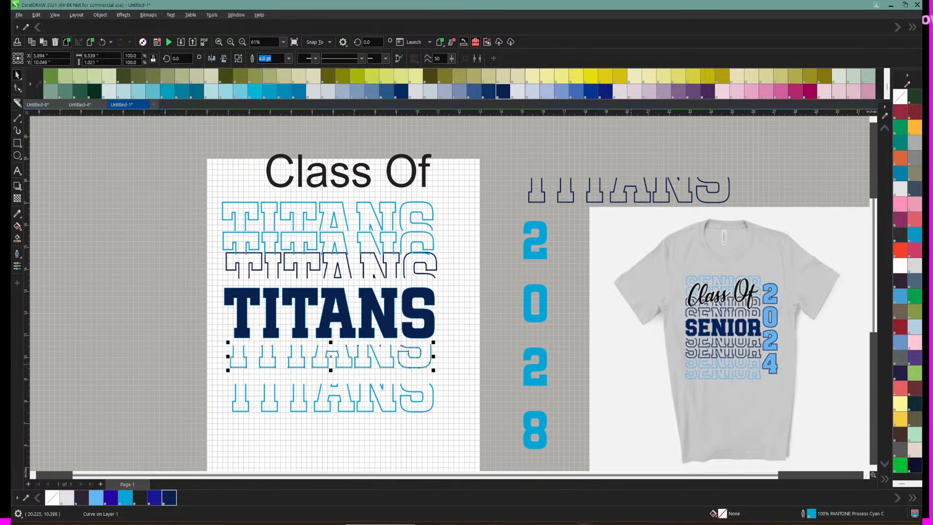
pyautogui.click(326, 330)
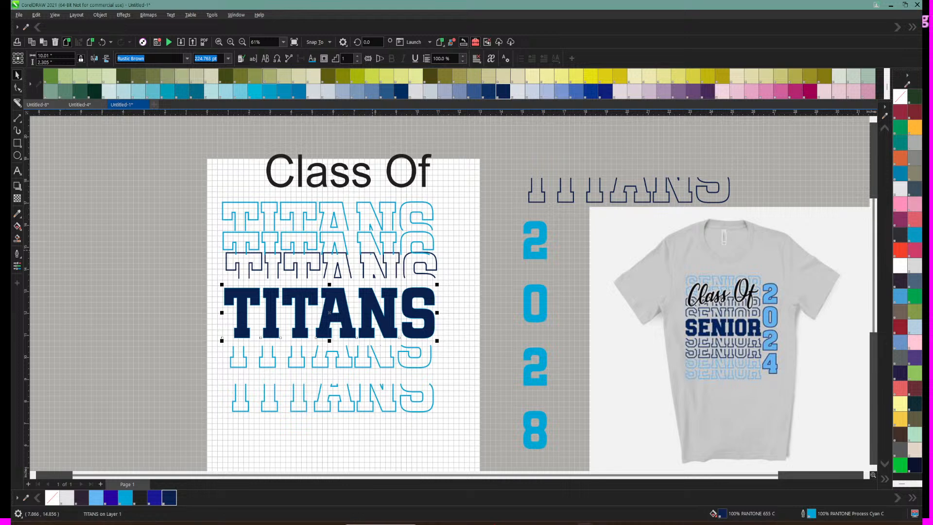
pyautogui.click(371, 269)
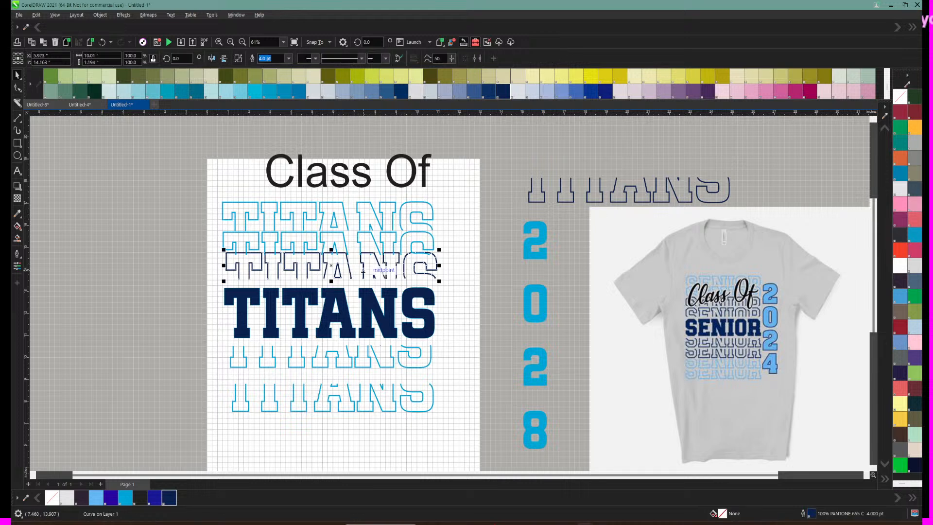
pyautogui.click(613, 188)
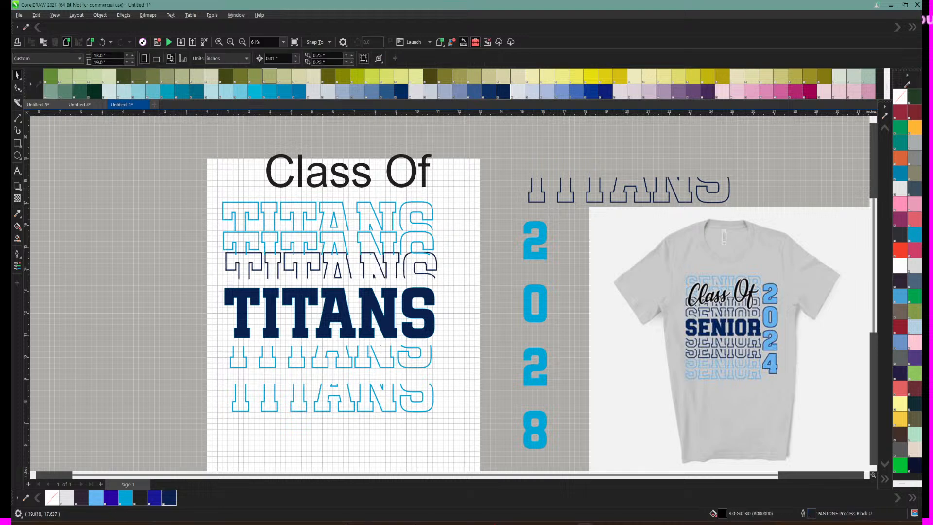
pyautogui.click(626, 190)
pyautogui.moveTo(626, 190); pyautogui.dragTo(513, 303)
pyautogui.moveTo(183, 335); pyautogui.dragTo(494, 428)
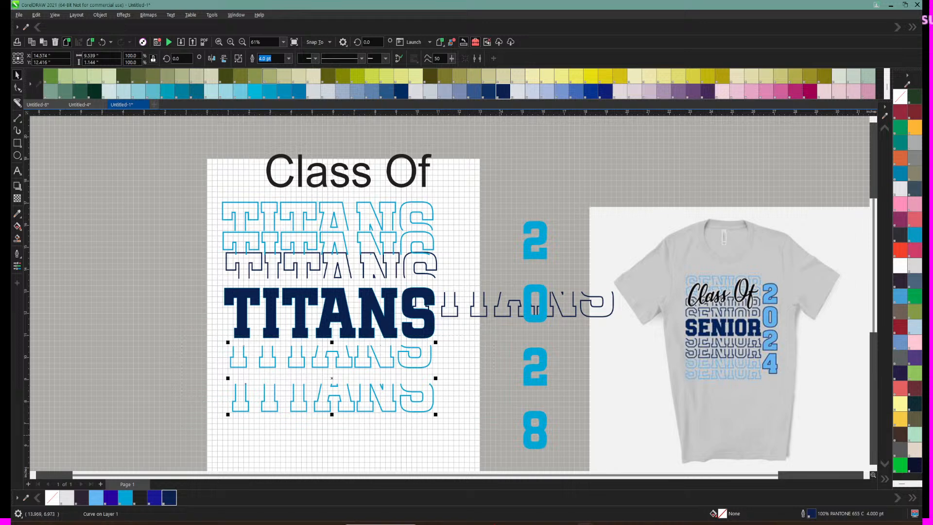
pyautogui.moveTo(332, 383); pyautogui.dragTo(335, 439)
# Step: Place the navy outlined lower half of TITANS directly beneath the solid navy TITANS
pyautogui.click(488, 309)
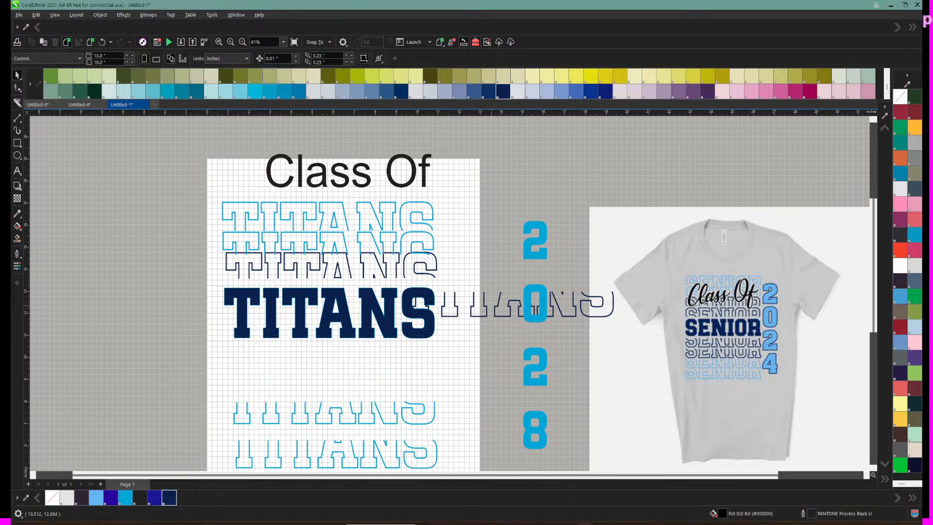
pyautogui.click(496, 306)
pyautogui.moveTo(495, 307); pyautogui.dragTo(313, 353)
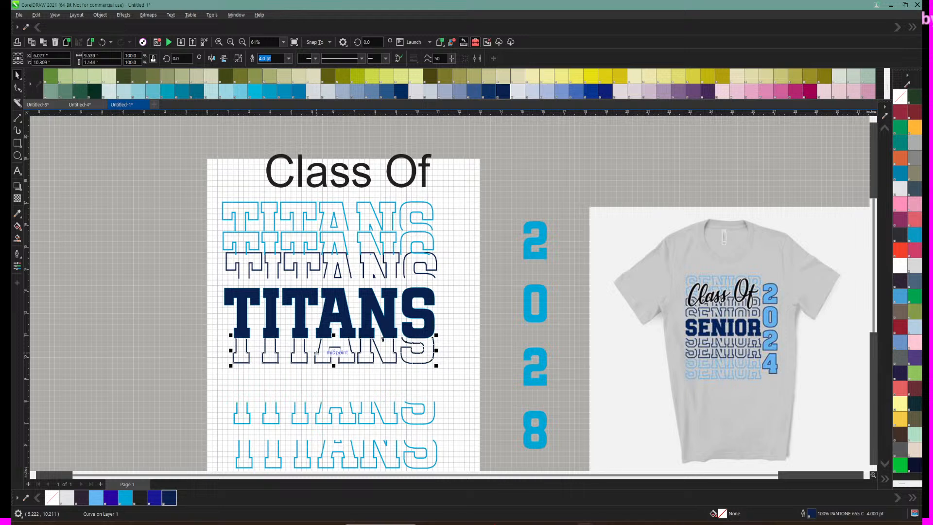
# Step: Duplicate the navy outlined upper half of TITANS and place the copy over the top edge of the solid navy TITANS
pyautogui.click(373, 276)
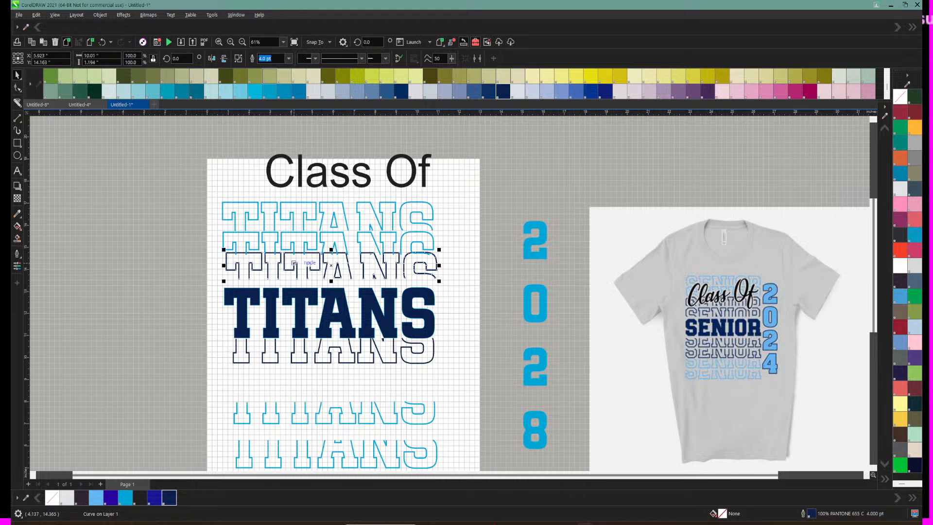
pyautogui.moveTo(293, 263); pyautogui.dragTo(162, 301)
pyautogui.moveTo(158, 266); pyautogui.dragTo(331, 289)
# Step: Move Class Of up past the page's top edge and shift both cyan upper halves of TITANS upward
pyautogui.moveTo(335, 188); pyautogui.dragTo(325, 141)
pyautogui.moveTo(316, 213); pyautogui.dragTo(318, 191)
pyautogui.click(311, 244)
pyautogui.moveTo(311, 244); pyautogui.dragTo(317, 222)
# Step: Move both navy outlined upper halves and the solid navy TITANS up so they stack closely beneath the cyan halves
pyautogui.moveTo(305, 269); pyautogui.dragTo(305, 248)
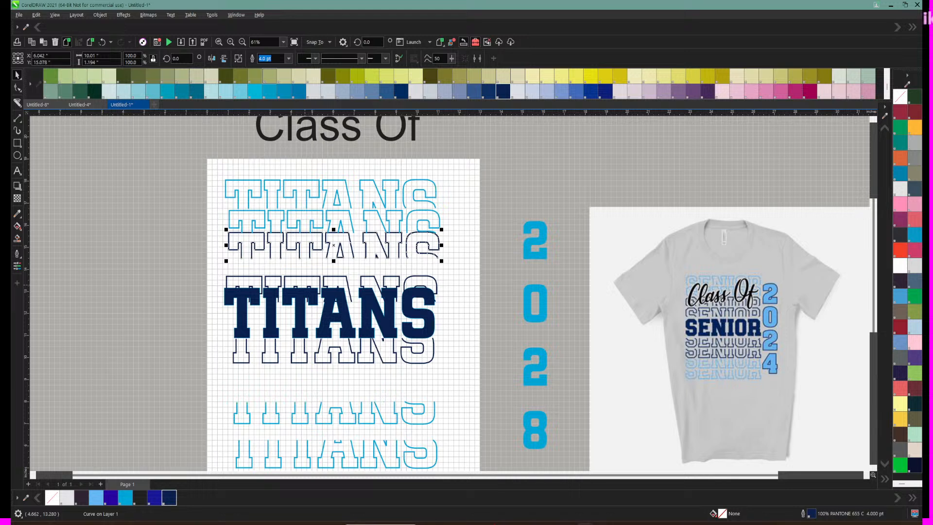
pyautogui.moveTo(305, 283); pyautogui.dragTo(307, 264)
pyautogui.moveTo(302, 302); pyautogui.dragTo(306, 294)
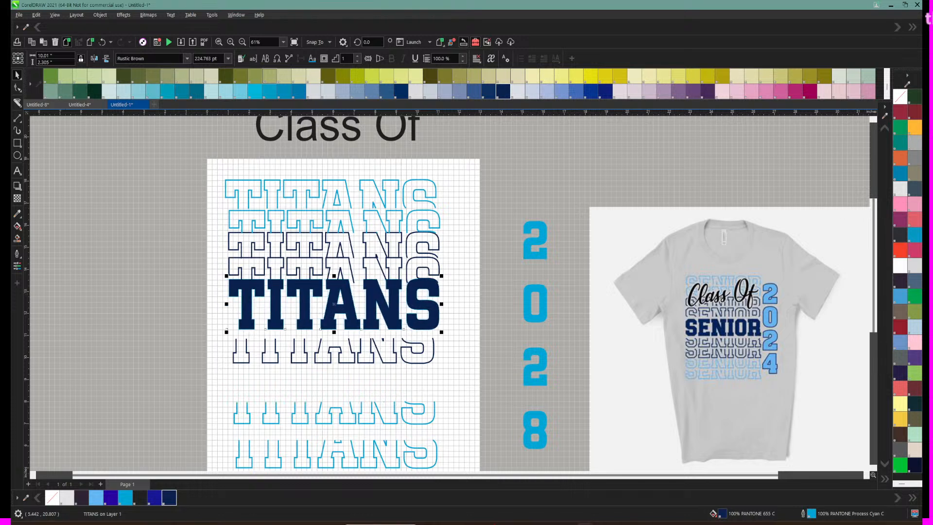
# Step: Move the navy lower half closer beneath the solid TITANS, then duplicate it and place the copy directly below
pyautogui.moveTo(317, 352); pyautogui.dragTo(323, 347)
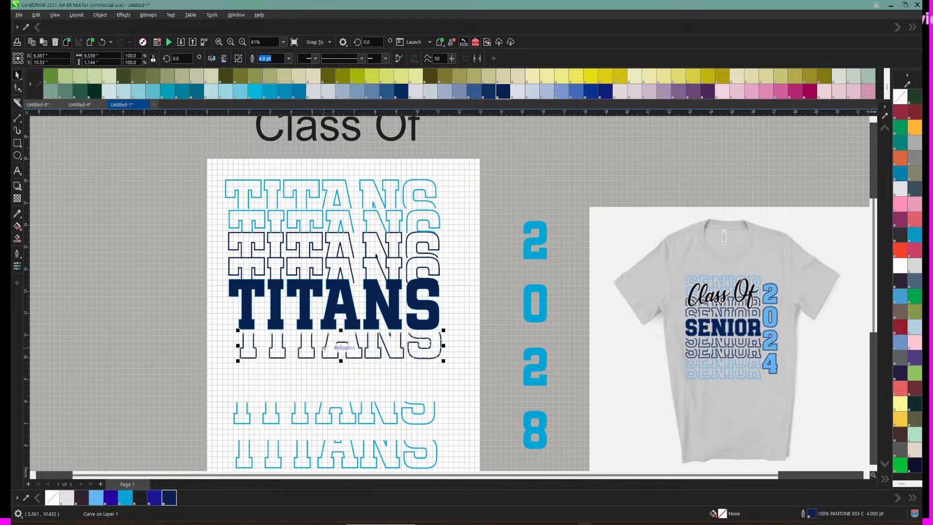
pyautogui.hotkey('ctrl', 's')
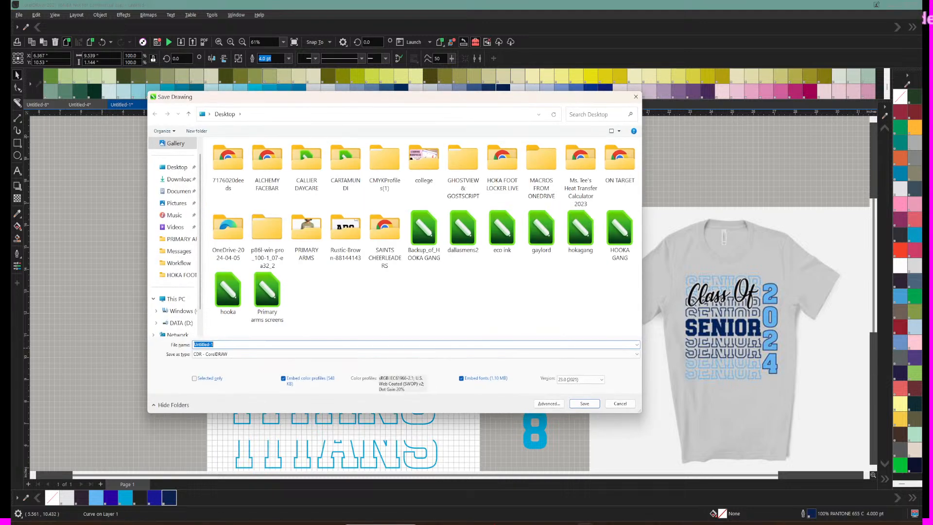
pyautogui.press('Escape')
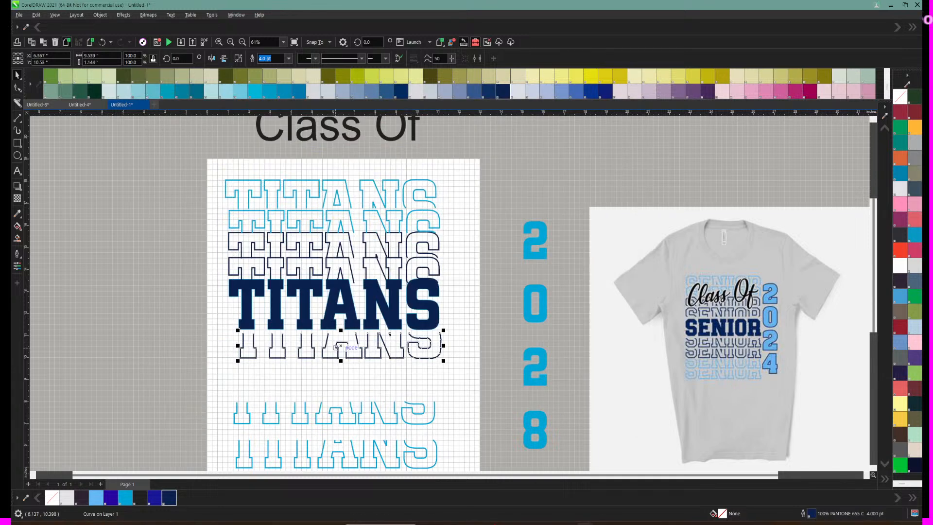
pyautogui.moveTo(340, 346); pyautogui.dragTo(345, 341)
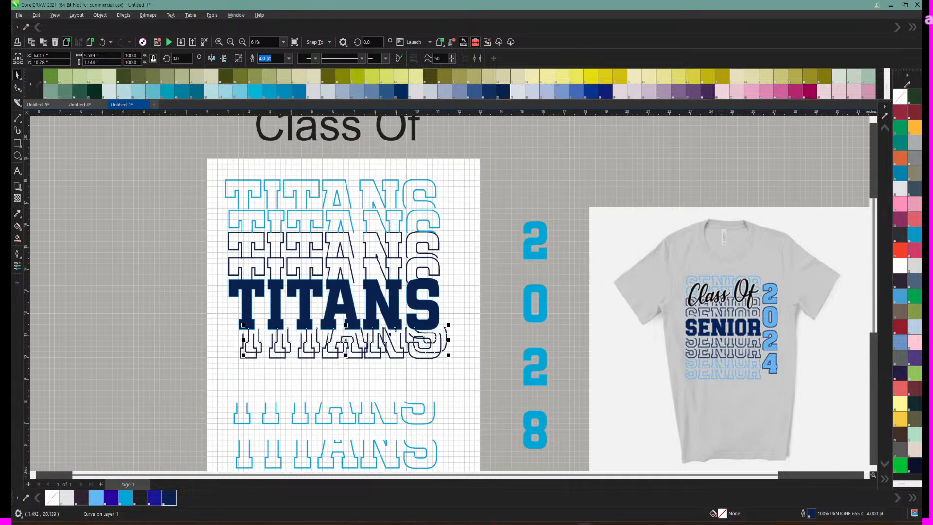
pyautogui.moveTo(343, 342); pyautogui.dragTo(337, 377)
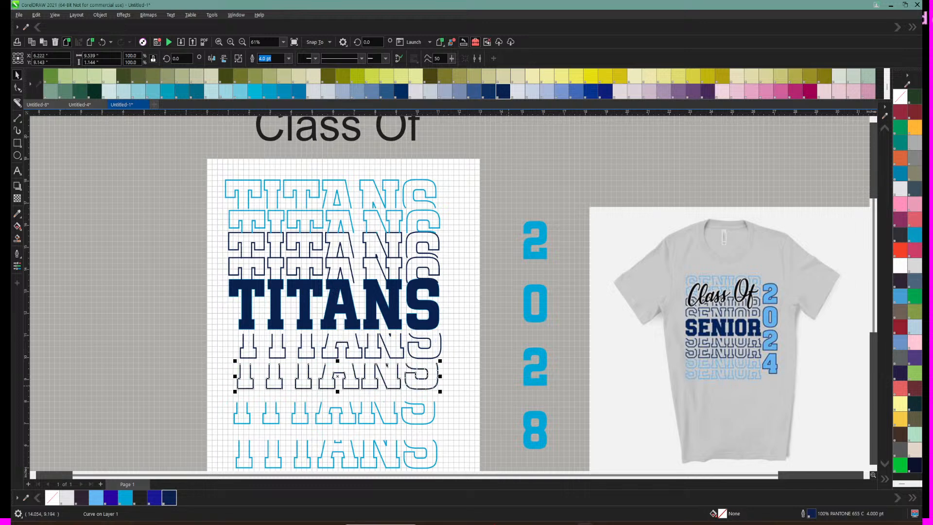
# Step: Move both cyan lower halves of TITANS up so they stack closely beneath the two navy lower halves
pyautogui.moveTo(467, 475); pyautogui.dragTo(431, 475)
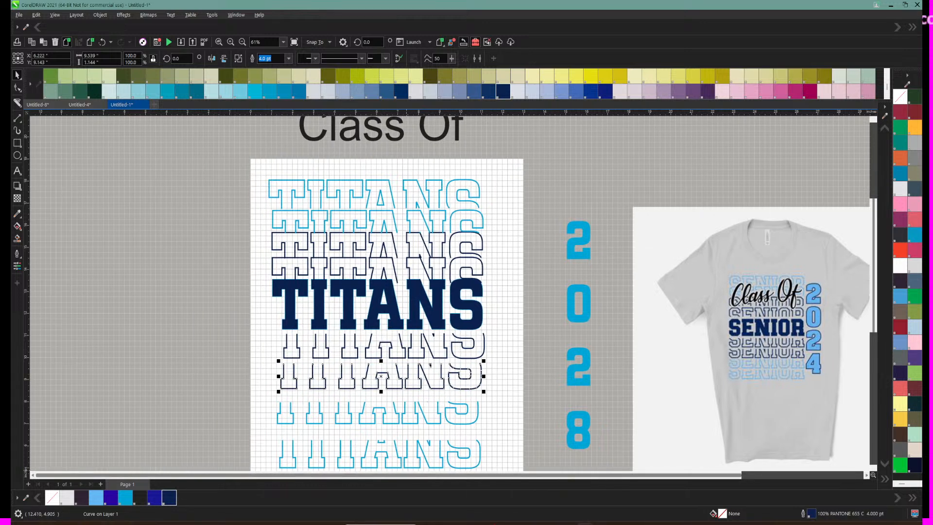
pyautogui.scroll(-3, 430, 365)
pyautogui.click(359, 361)
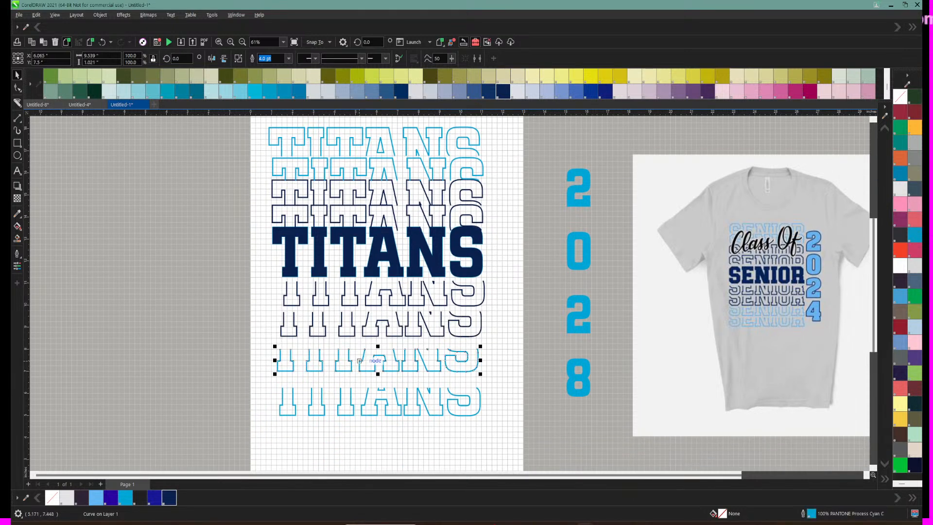
pyautogui.moveTo(359, 361); pyautogui.dragTo(364, 356)
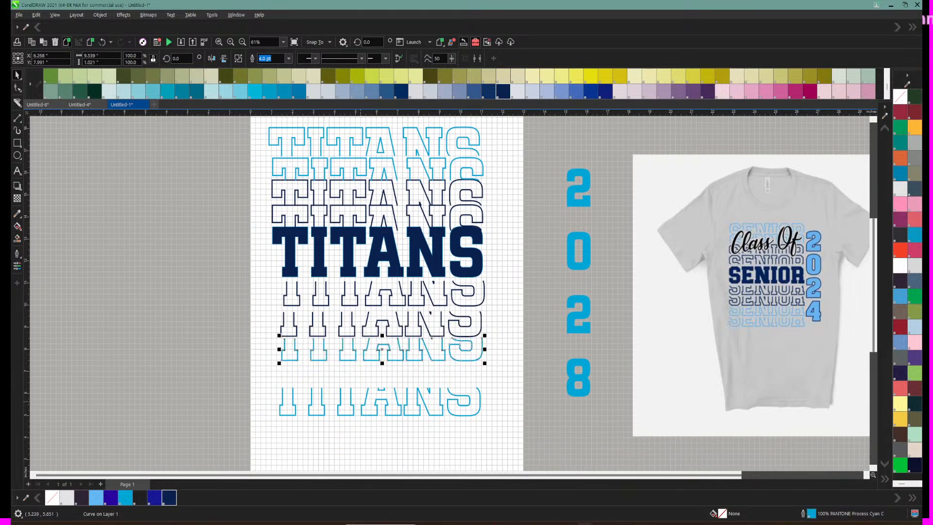
pyautogui.click(364, 388)
pyautogui.click(363, 406)
pyautogui.moveTo(364, 406); pyautogui.dragTo(365, 380)
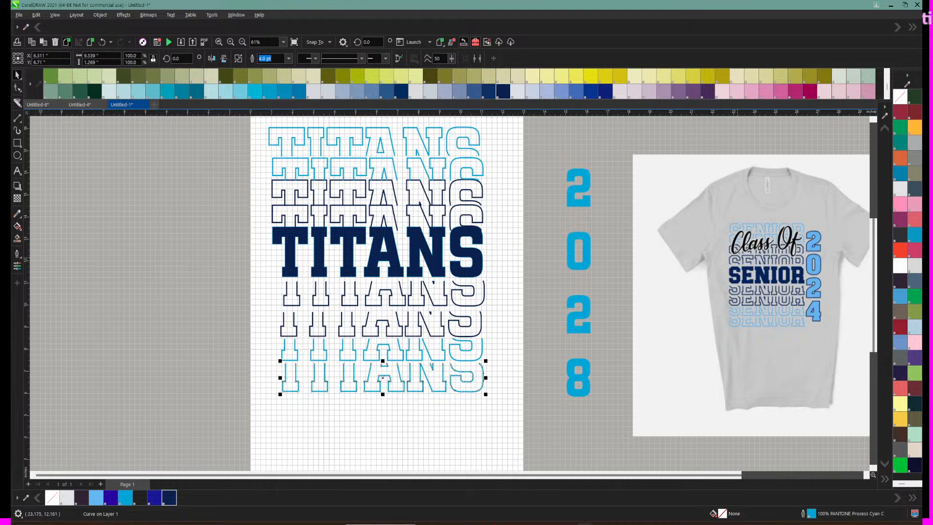
# Step: Align the centers of all nine stacked TITANS rows horizontally
pyautogui.moveTo(235, 122); pyautogui.dragTo(530, 373)
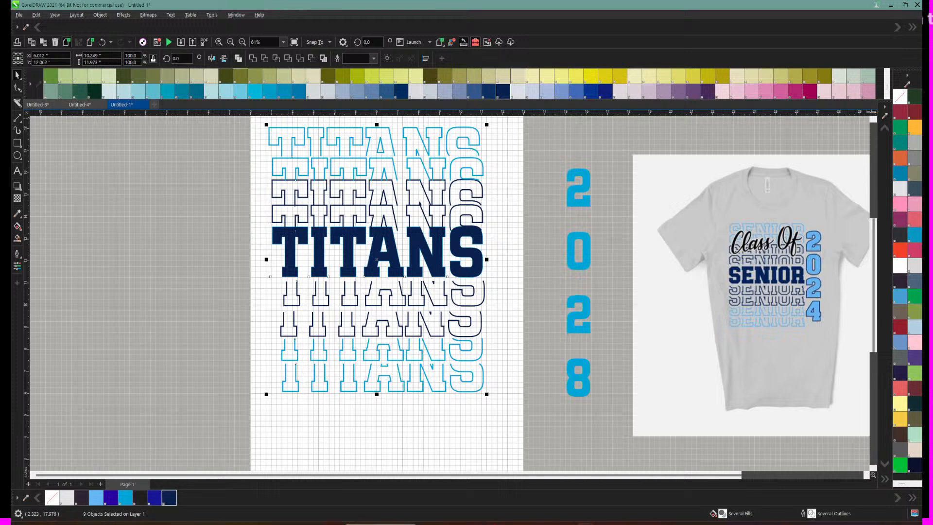
pyautogui.click(100, 15)
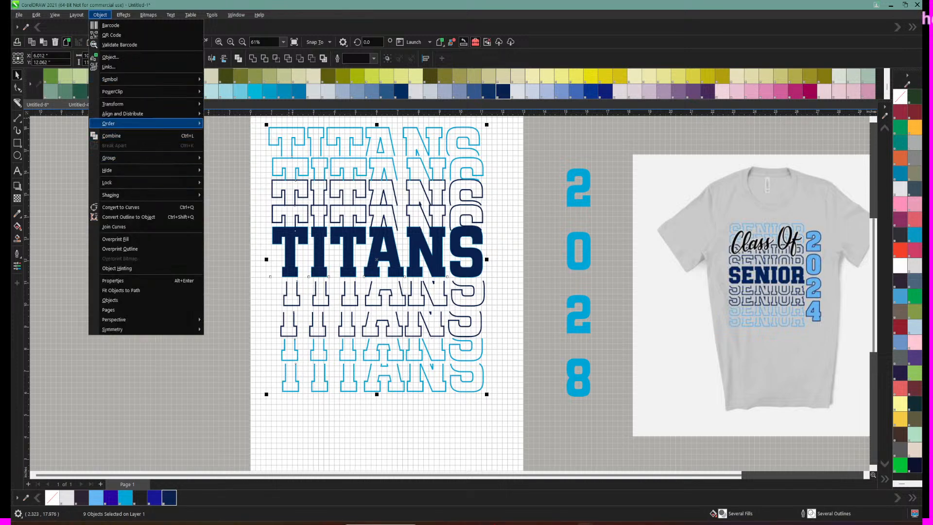
pyautogui.moveTo(146, 113)
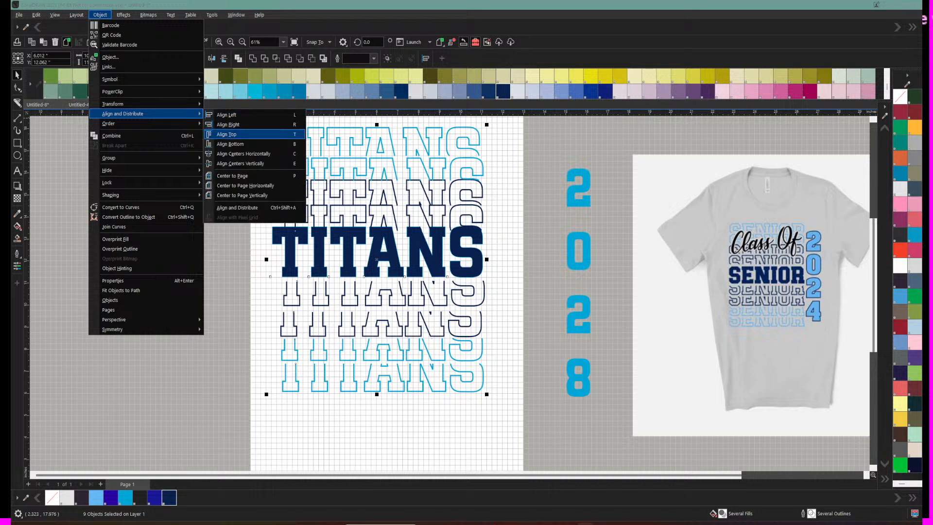
pyautogui.click(243, 153)
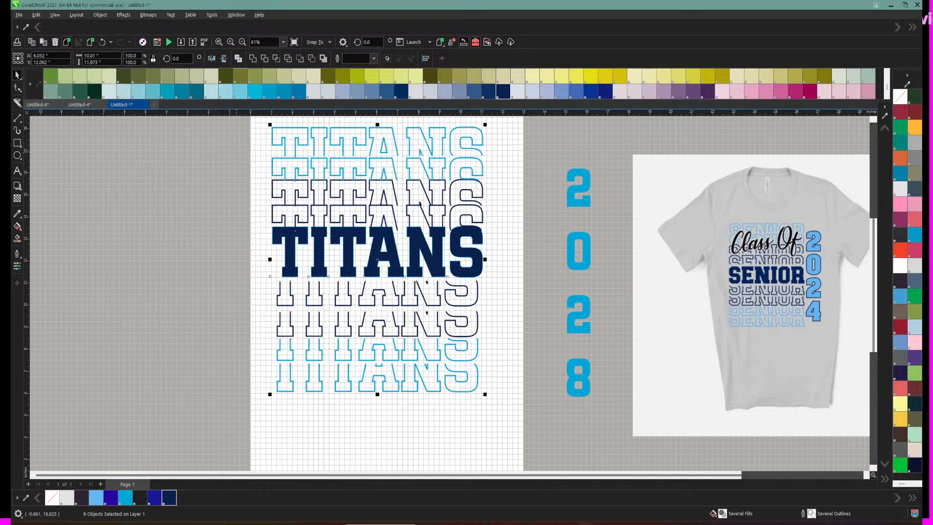
pyautogui.click(236, 155)
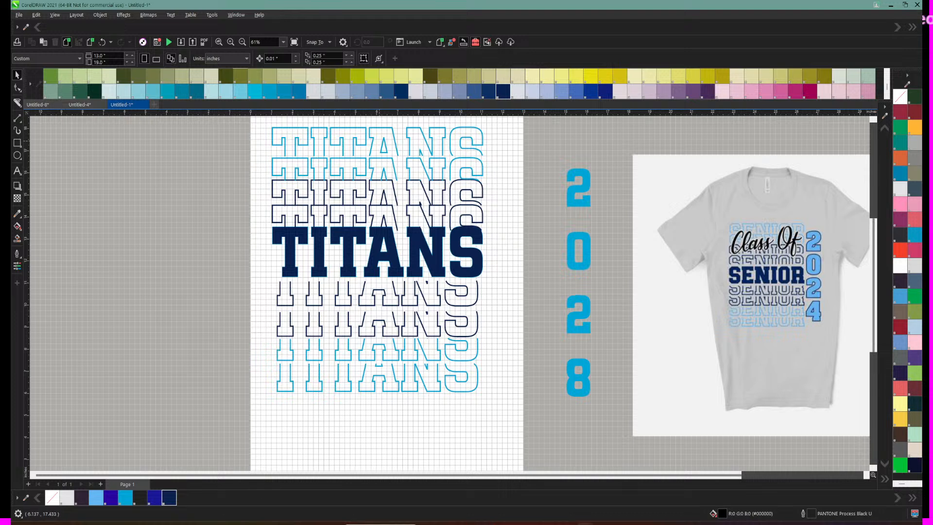
# Step: Nudge the topmost cyan upper half of TITANS down about 0.28 in, closer over the second cyan half
pyautogui.click(380, 149)
pyautogui.press('Down')
pyautogui.press('Down')
pyautogui.press('Down')
pyautogui.press('Down')
pyautogui.press('Down')
pyautogui.press('Down')
pyautogui.press('Down')
pyautogui.press('Down')
pyautogui.press('Down')
pyautogui.press('Down')
pyautogui.press('Down')
pyautogui.press('Down')
pyautogui.press('Down')
pyautogui.press('Down')
pyautogui.press('Down')
pyautogui.press('Down')
pyautogui.press('Down')
pyautogui.press('Down')
pyautogui.press('Down')
pyautogui.press('Down')
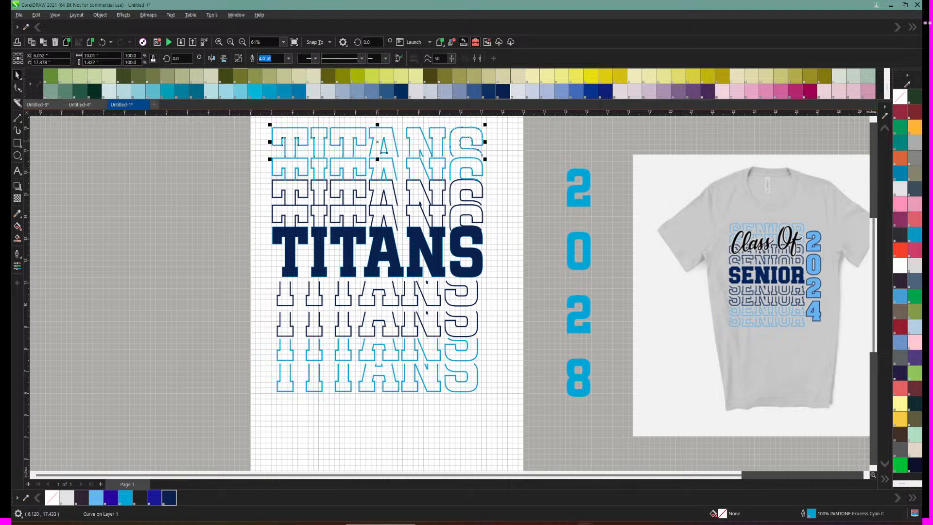
pyautogui.press('Down')
pyautogui.press('Down')
pyautogui.press('Down')
pyautogui.press('Down')
pyautogui.press('Down')
pyautogui.press('Down')
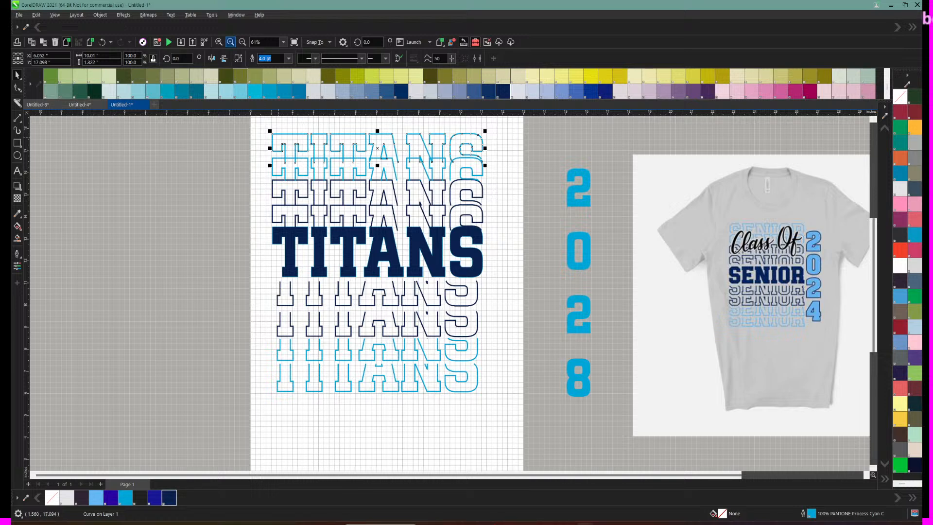
# Step: Examine the spacing and overlaps between the stacked cyan and navy TITANS rows up close
pyautogui.click(231, 42)
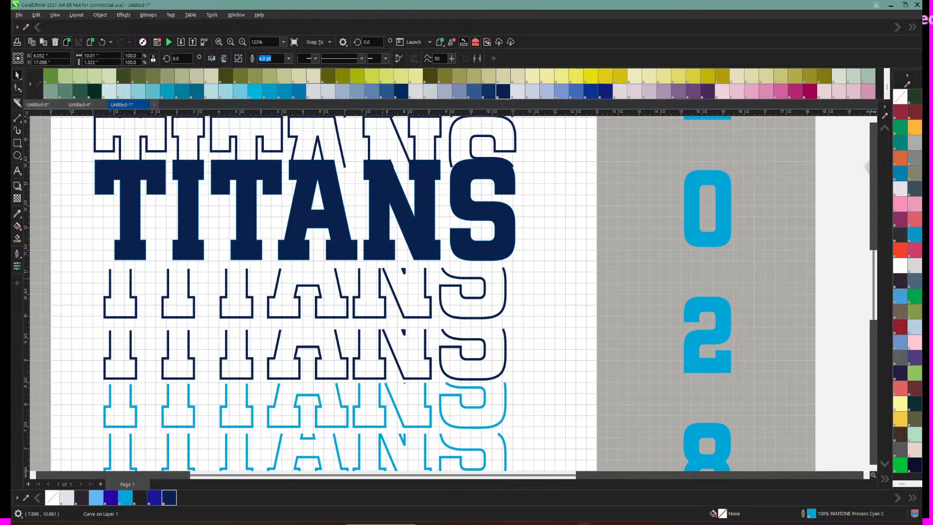
pyautogui.scroll(3, 377, 366)
pyautogui.scroll(1, 378, 366)
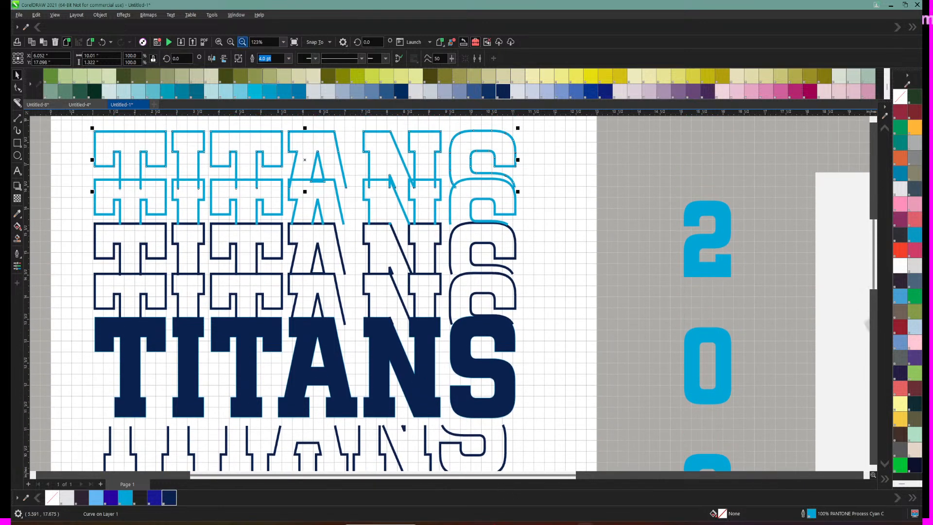
pyautogui.click(242, 42)
pyautogui.scroll(-1, 563, 291)
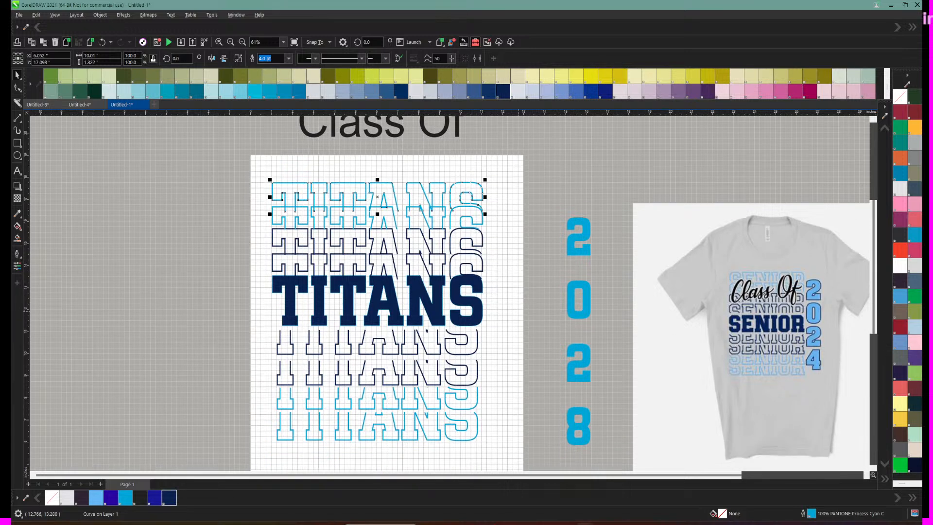
pyautogui.scroll(-2, 519, 281)
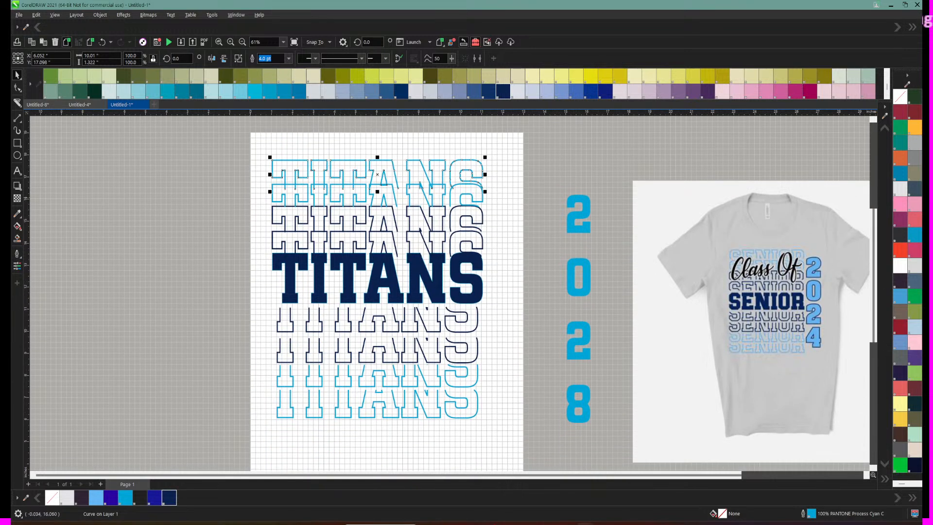
pyautogui.click(305, 200)
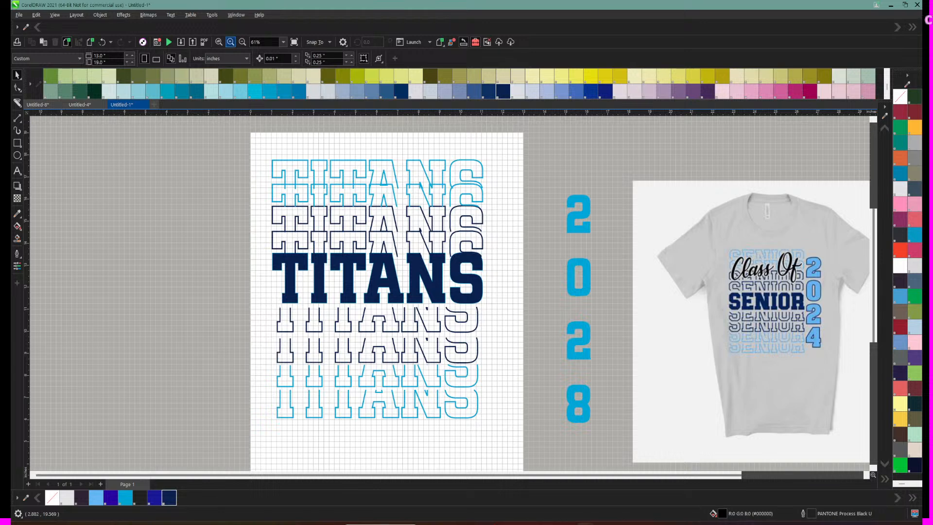
pyautogui.click(230, 42)
pyautogui.scroll(2, 495, 292)
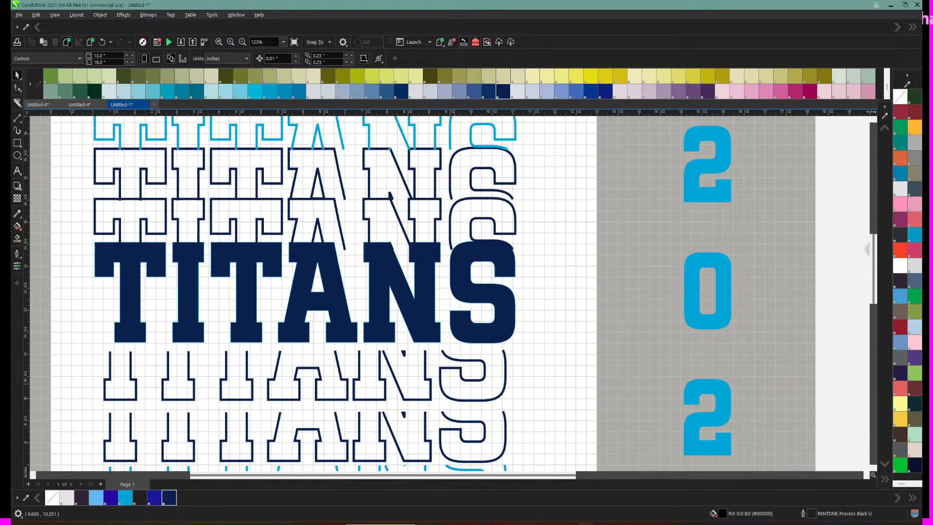
pyautogui.moveTo(495, 476); pyautogui.dragTo(447, 476)
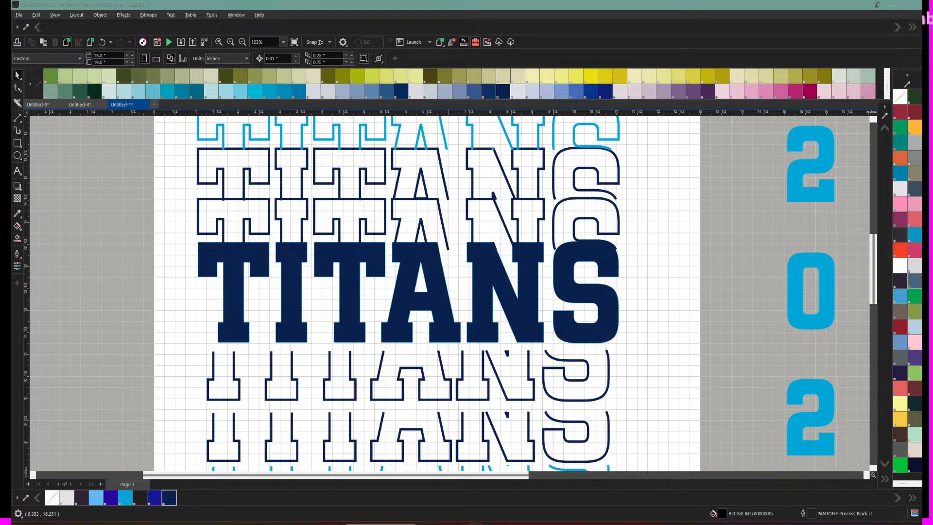
# Step: Shrink the drawing window and minimize the spreadsheet and shirt image viewer windows open around it
pyautogui.moveTo(413, 5); pyautogui.dragTo(541, 38)
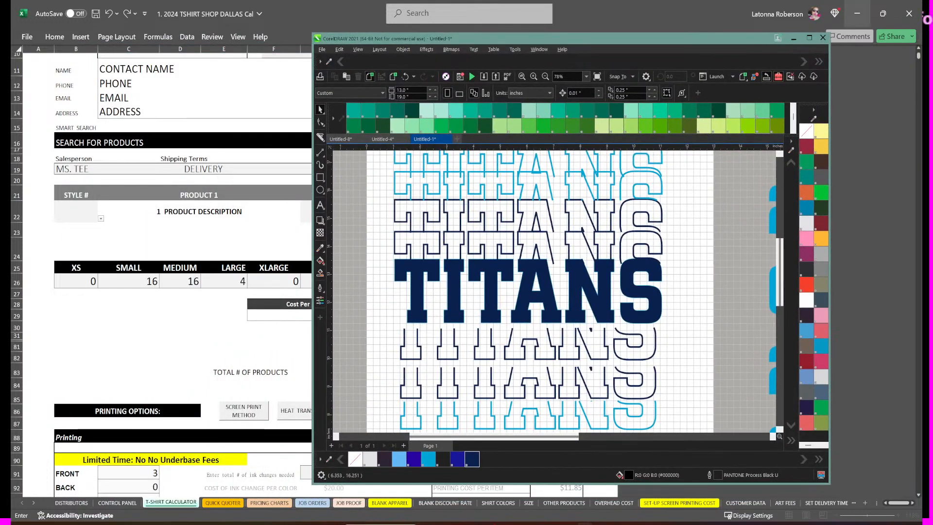
pyautogui.click(857, 13)
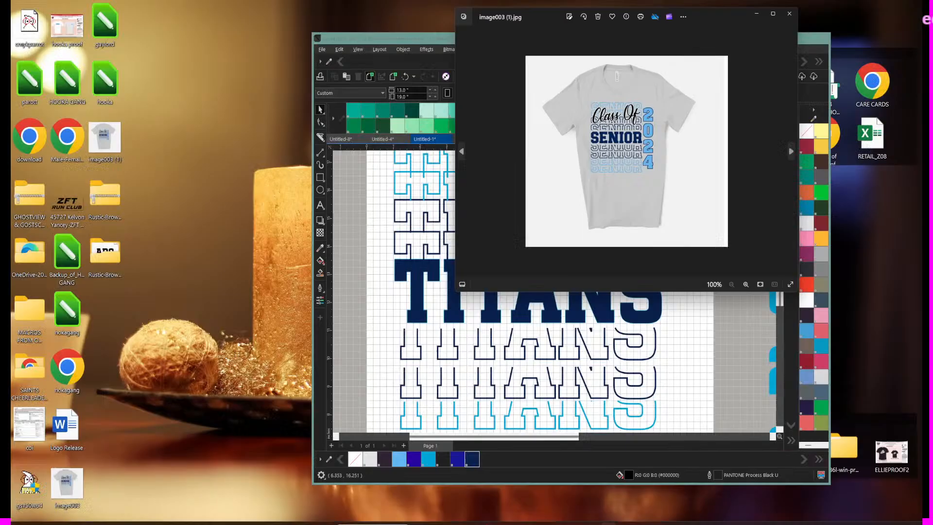
pyautogui.click(756, 14)
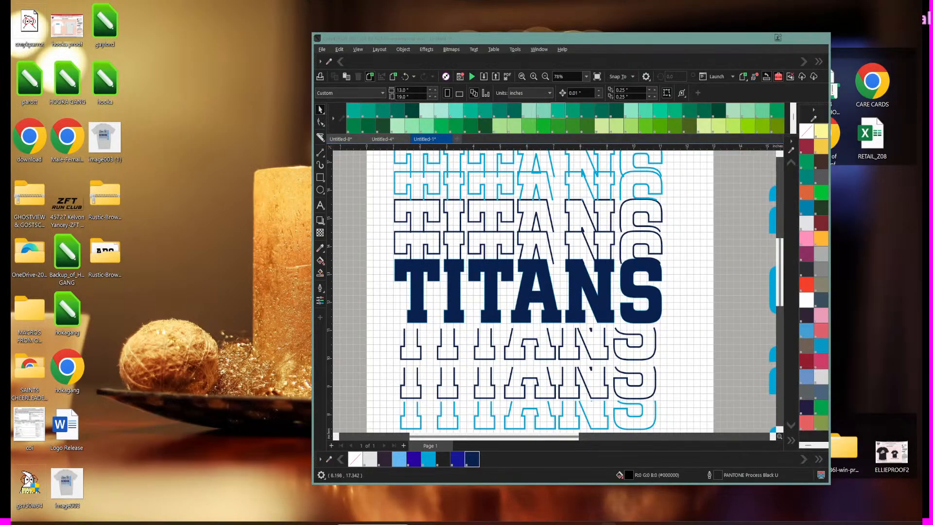
# Step: Delete the reference shirt image beside the page
pyautogui.scroll(1, 540, 292)
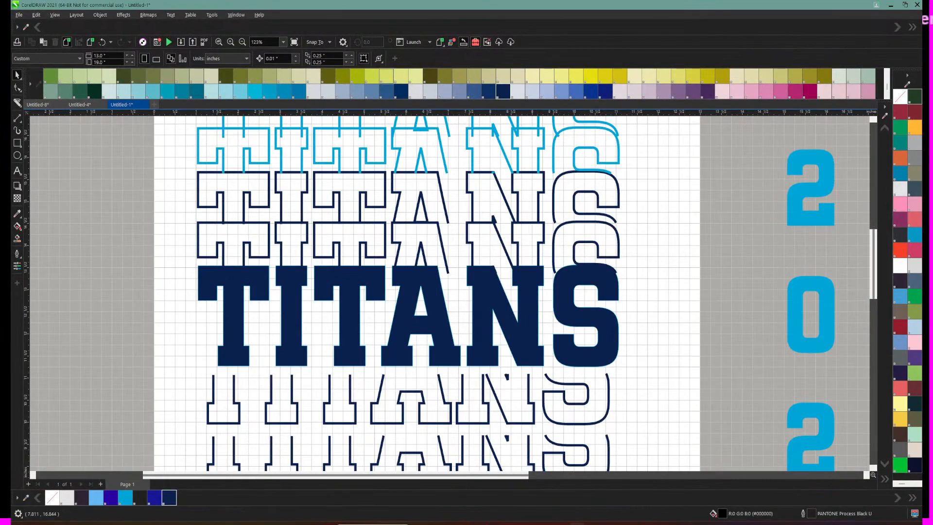
pyautogui.click(284, 43)
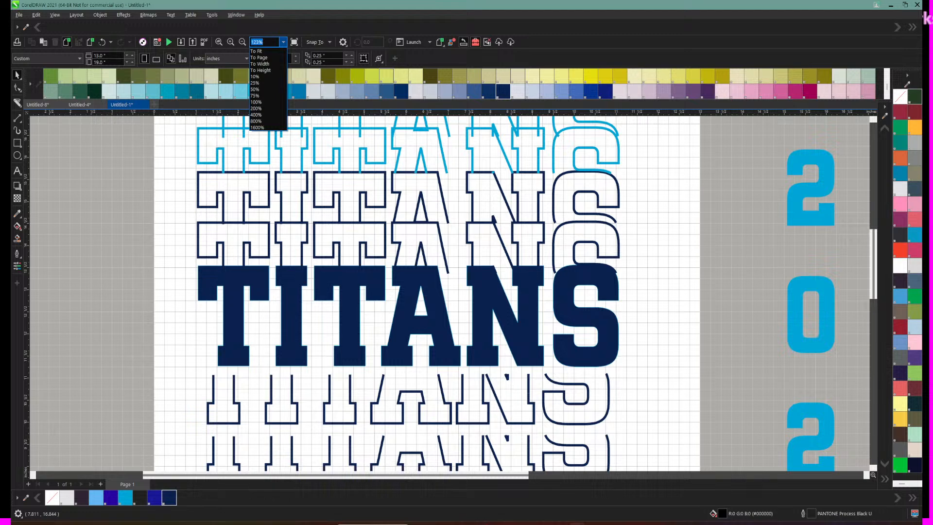
pyautogui.click(256, 51)
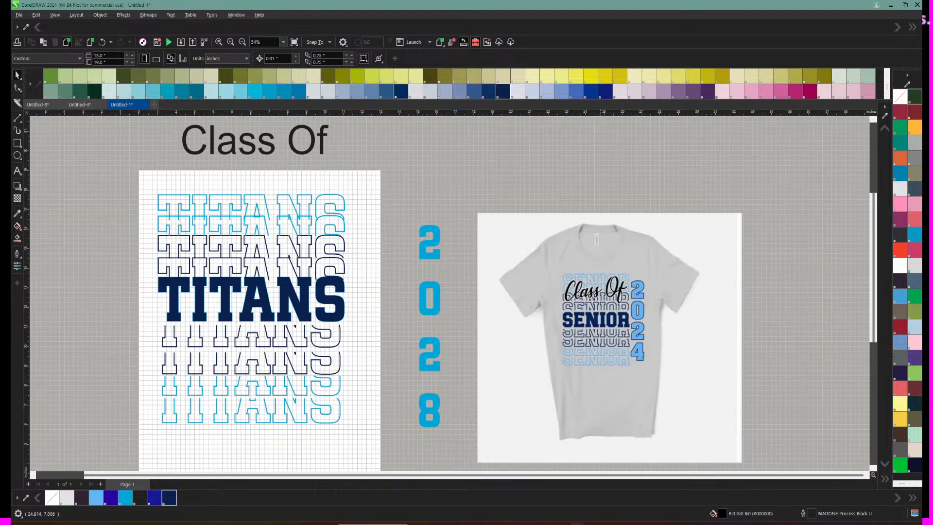
pyautogui.click(601, 400)
pyautogui.press('Delete')
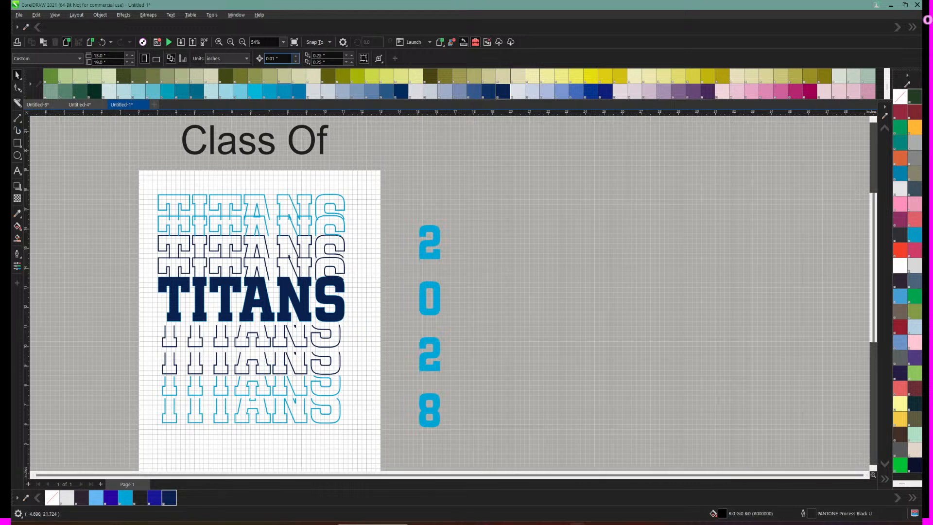
# Step: Nudge the topmost cyan upper half of TITANS up about 0.18 in to reduce its overlap with the second cyan half
pyautogui.click(283, 42)
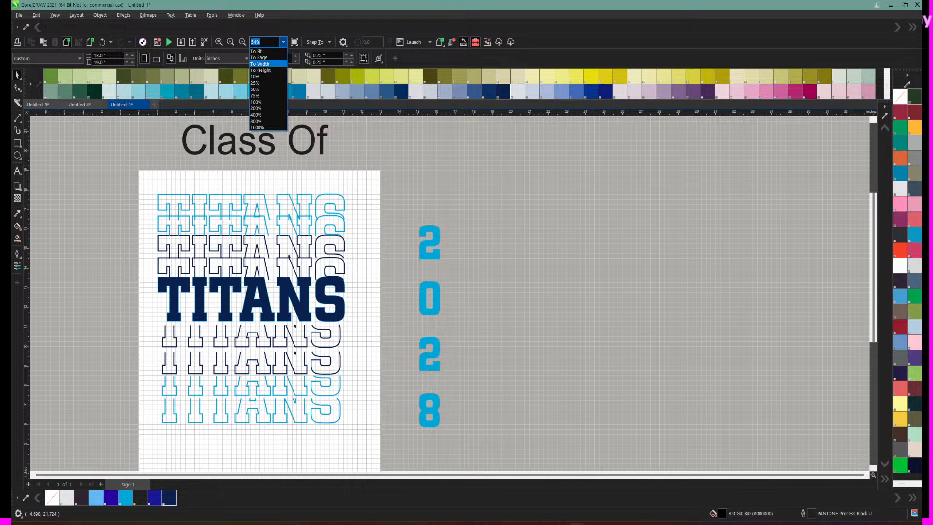
pyautogui.click(262, 51)
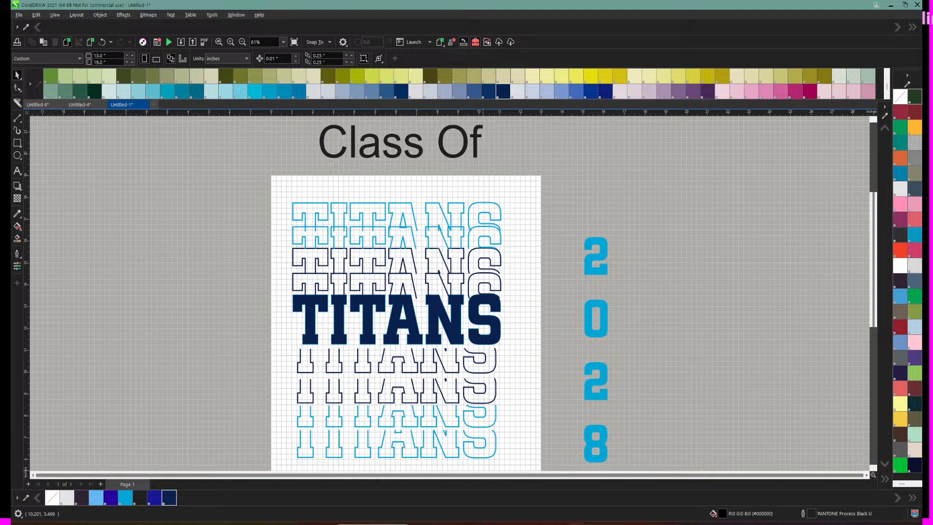
pyautogui.click(33, 476)
pyautogui.click(33, 475)
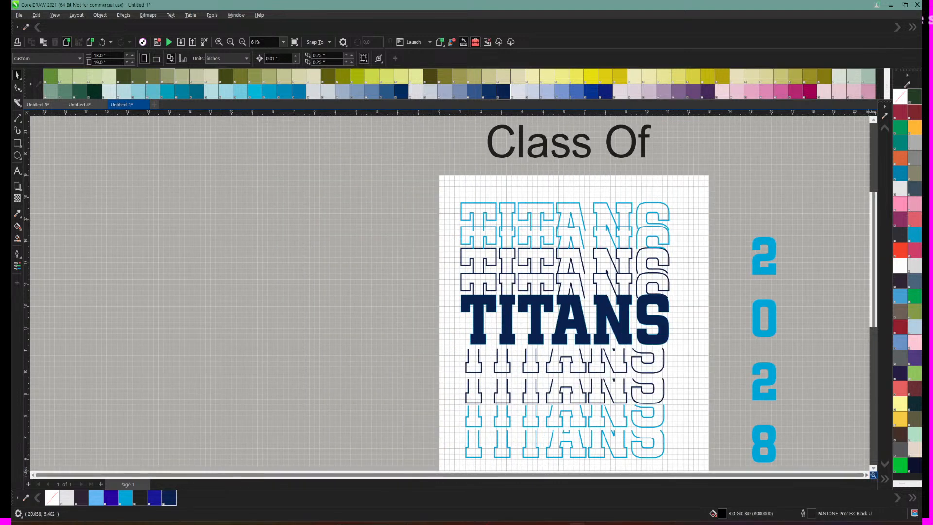
pyautogui.click(867, 475)
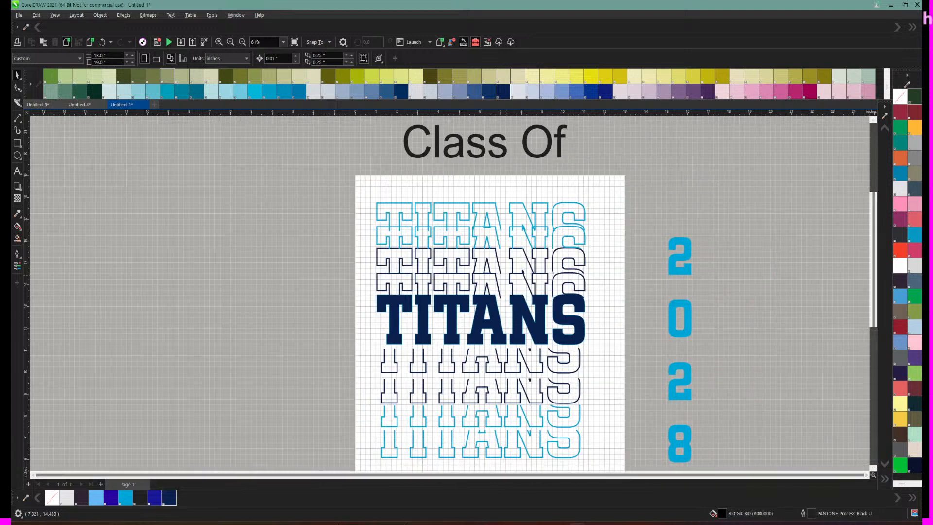
pyautogui.click(446, 216)
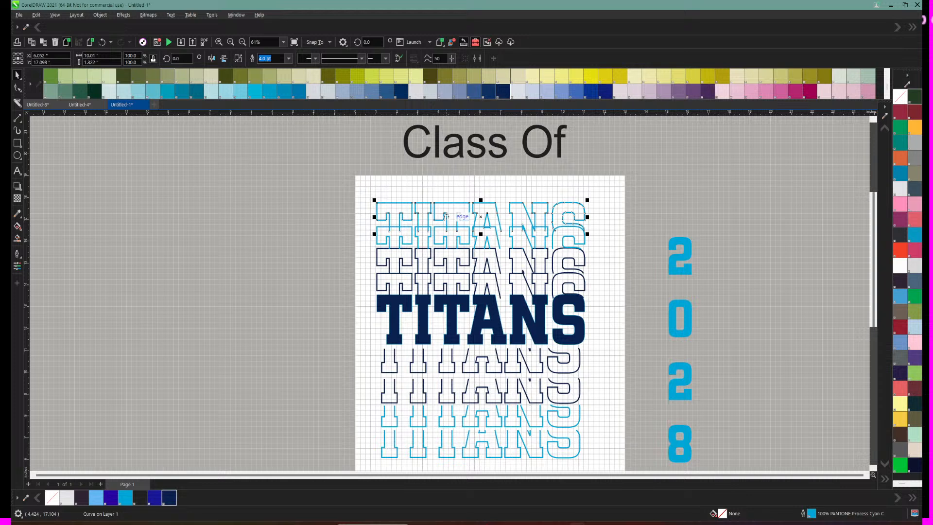
pyautogui.press('Up')
pyautogui.press('Up')
pyautogui.press('Up')
pyautogui.press('Up')
pyautogui.press('Up')
pyautogui.press('Up')
pyautogui.press('Up')
pyautogui.press('Up')
pyautogui.press('Up')
pyautogui.press('Up')
pyautogui.press('Up')
pyautogui.press('Up')
pyautogui.press('Up')
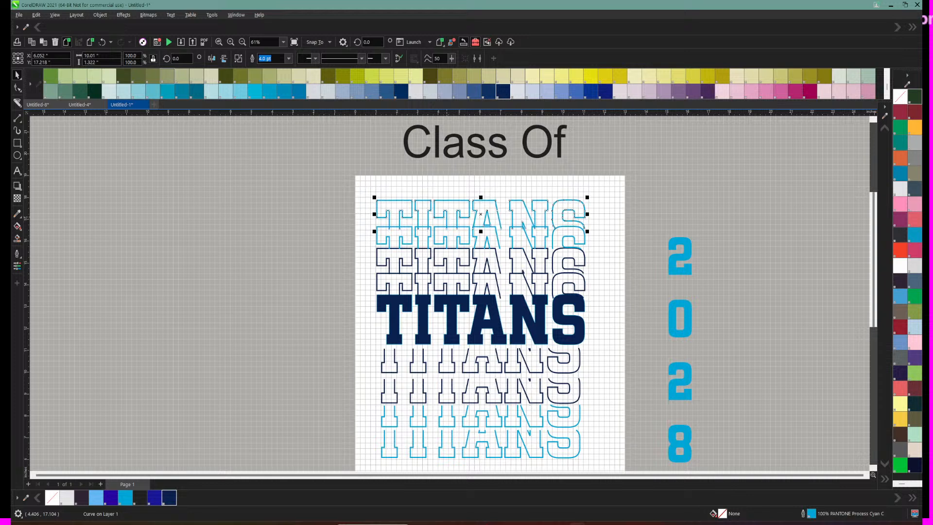
pyautogui.press('Up')
pyautogui.press('Up')
pyautogui.press('Up')
pyautogui.press('Up')
pyautogui.press('Up')
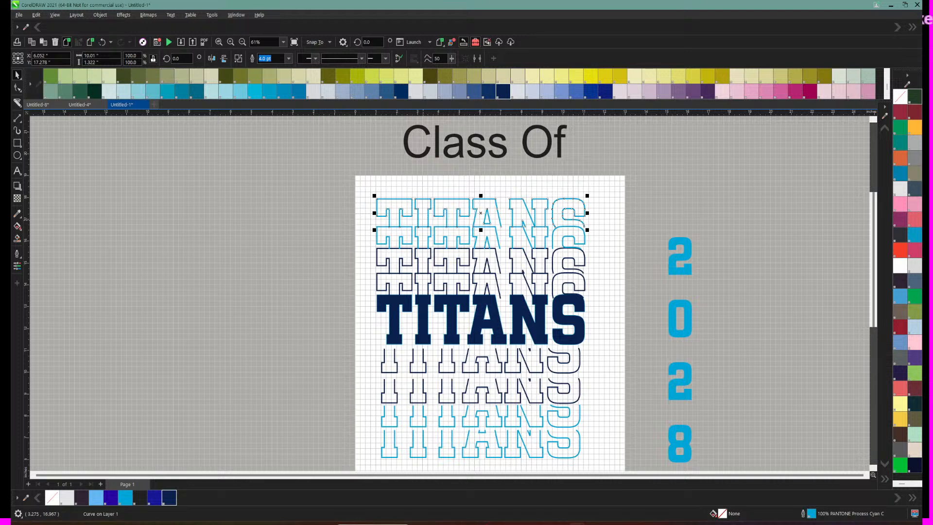
# Step: Bring the second cyan upper half of TITANS to the front of the page and select the navy half directly beneath it
pyautogui.click(388, 237)
pyautogui.click(393, 260)
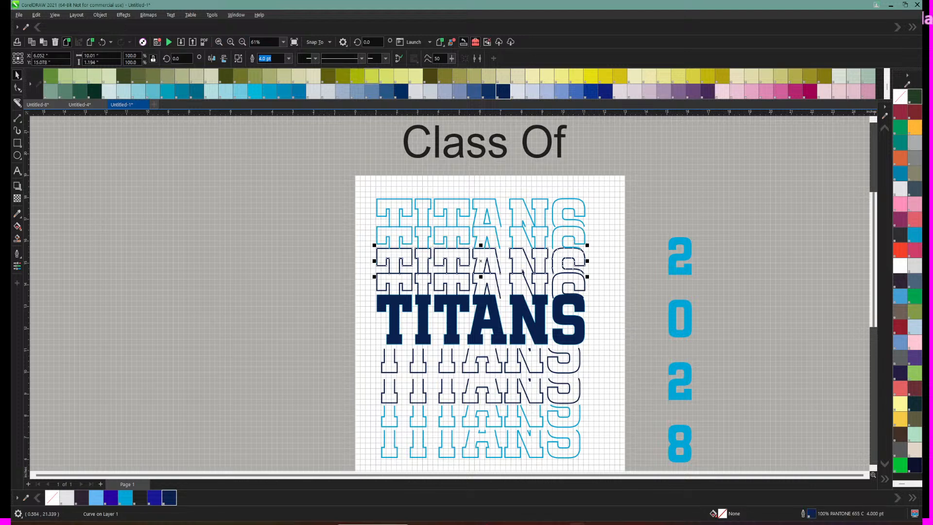
pyautogui.click(230, 42)
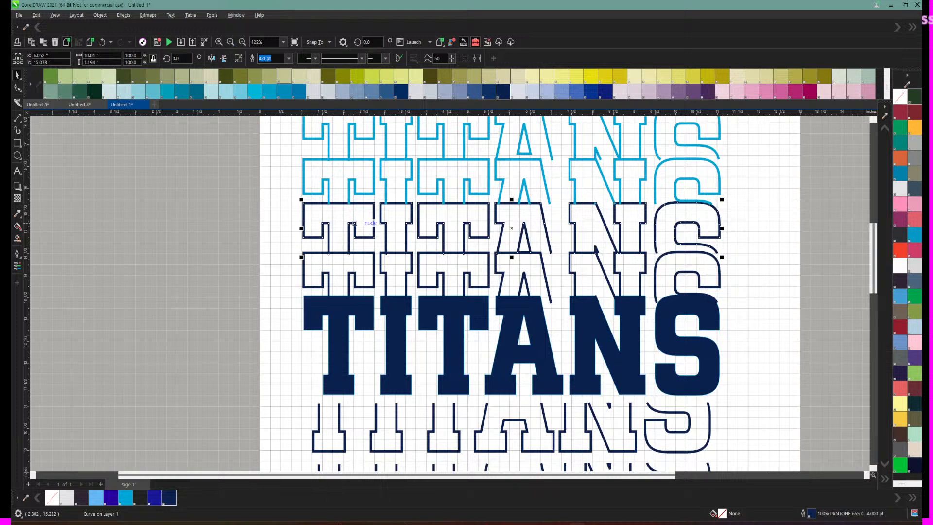
pyautogui.click(362, 224)
pyautogui.click(372, 181)
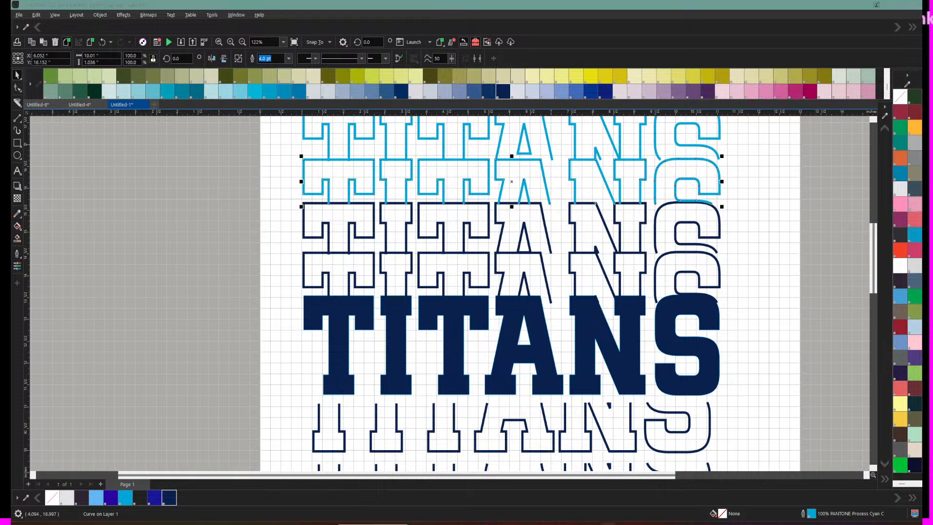
pyautogui.click(273, 167)
pyautogui.click(326, 159)
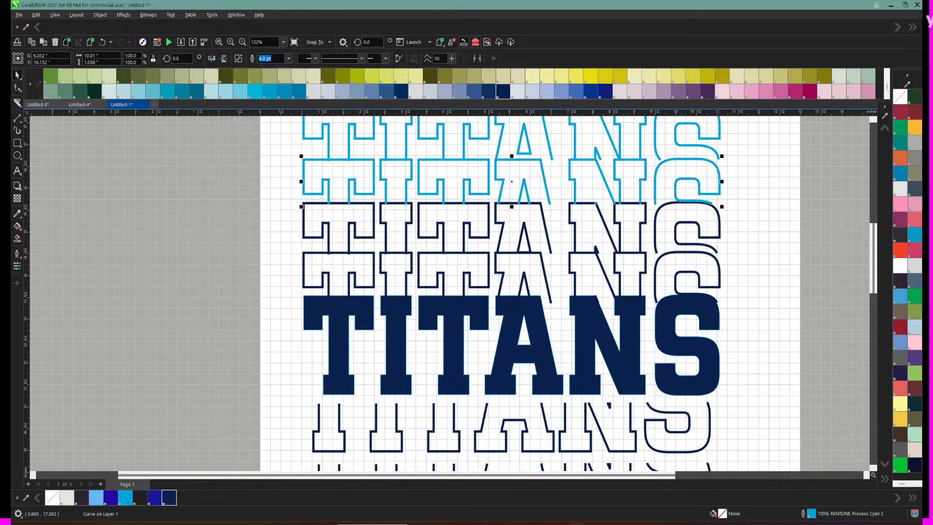
pyautogui.click(100, 14)
pyautogui.moveTo(109, 123)
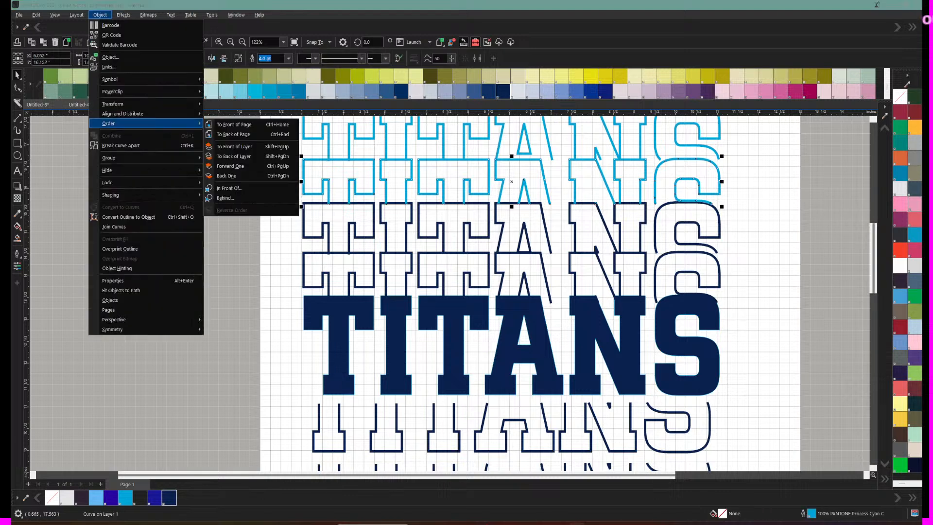
pyautogui.click(235, 125)
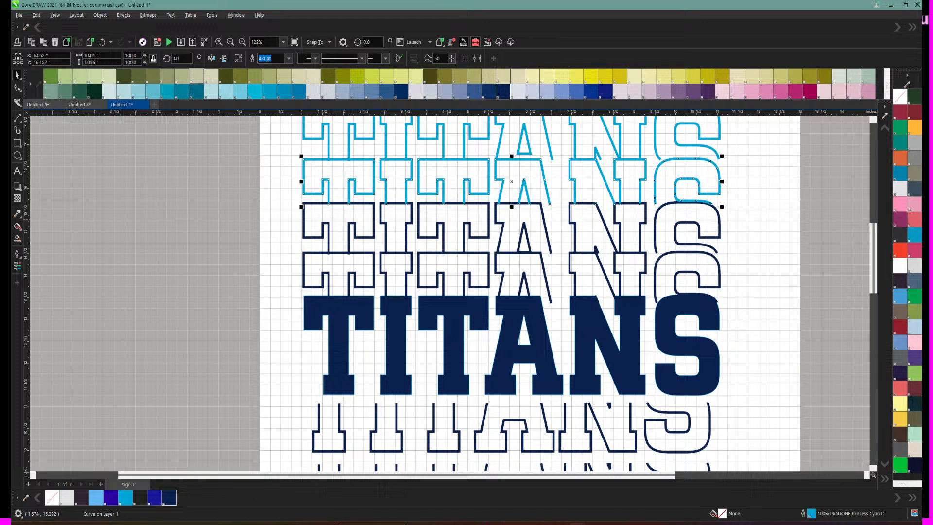
pyautogui.click(321, 203)
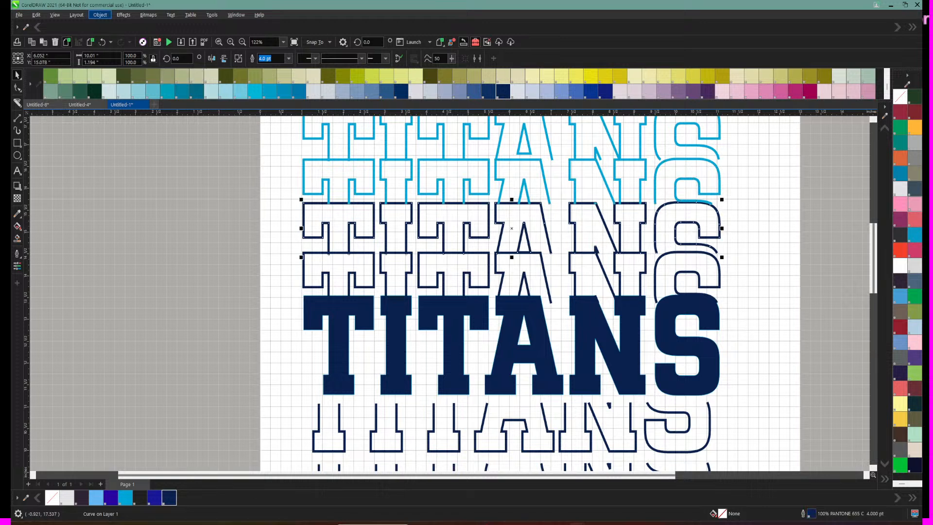
# Step: Bring the upper navy half of TITANS to the front of the page and nudge the navy half beneath it down about 0.01 in
pyautogui.click(100, 15)
pyautogui.moveTo(117, 123)
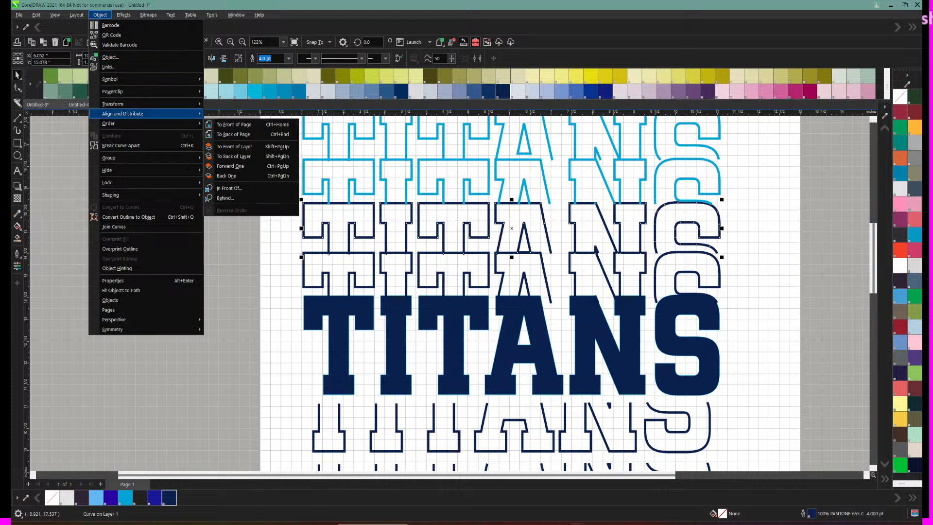
pyautogui.click(234, 124)
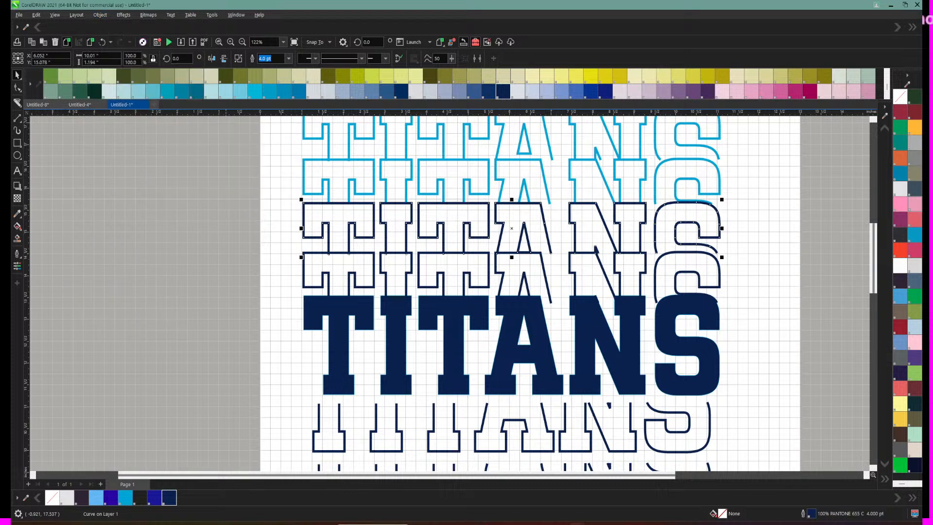
pyautogui.click(316, 255)
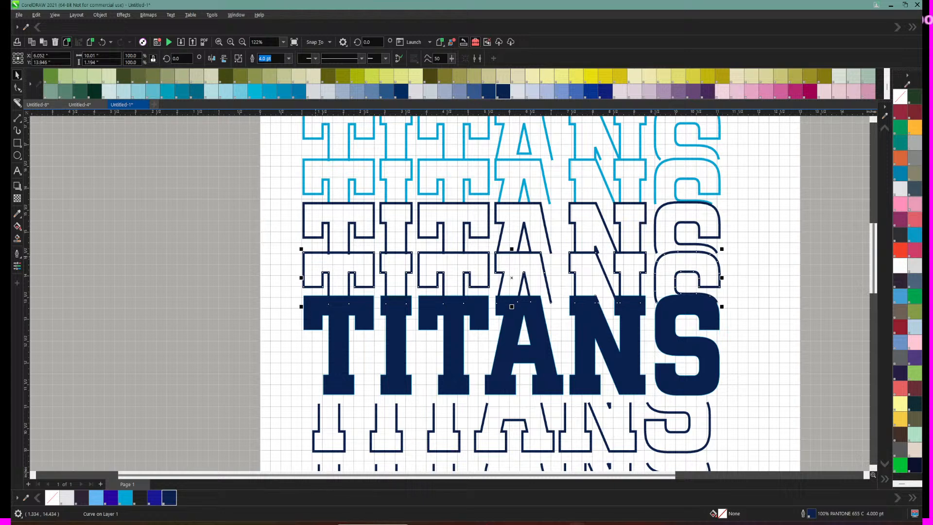
pyautogui.press('Down')
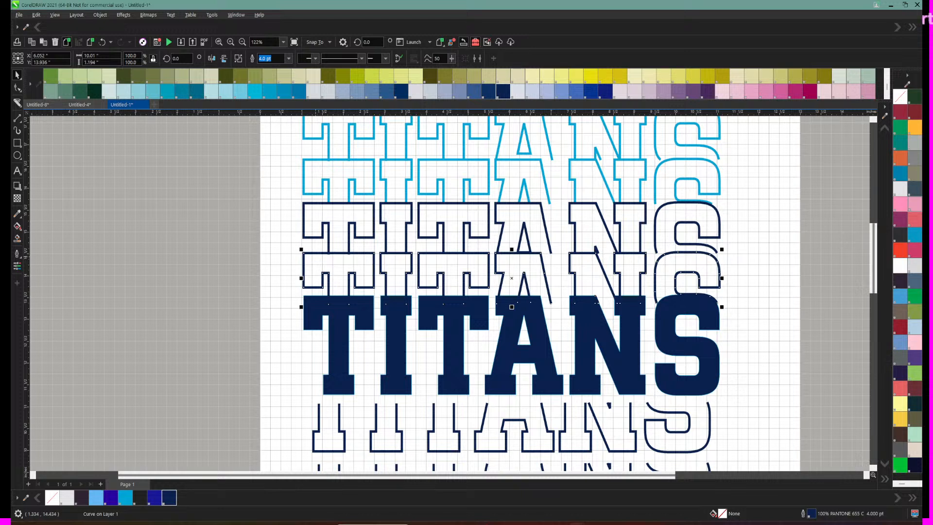
pyautogui.click(101, 15)
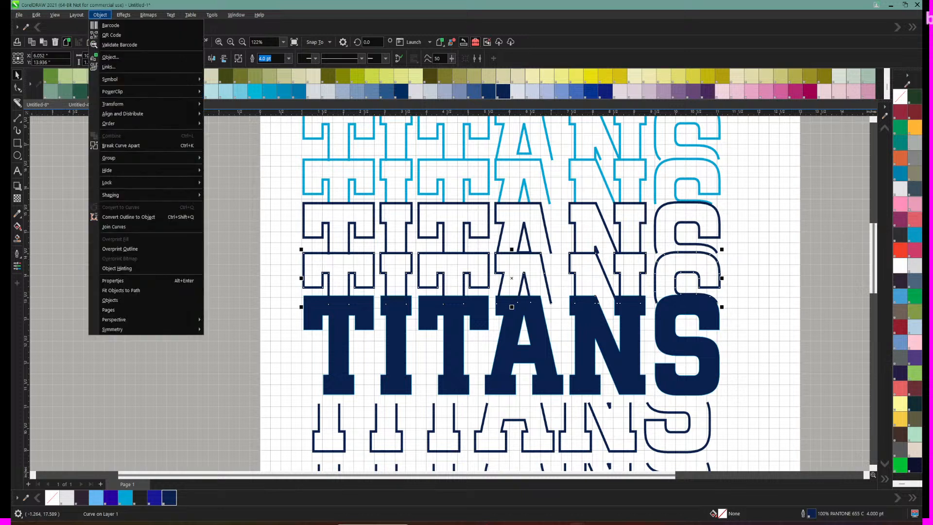
# Step: Bring the solid navy TITANS text to the front of the page
pyautogui.click(336, 347)
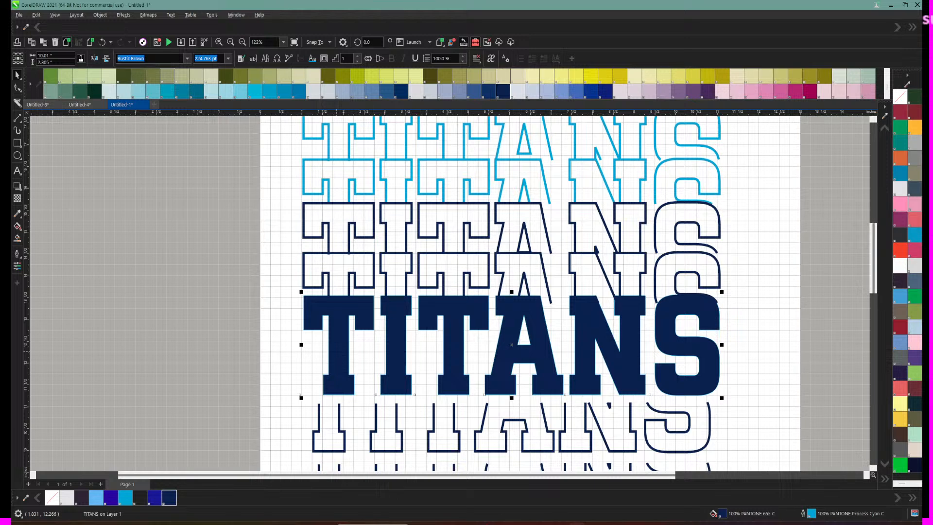
pyautogui.click(101, 15)
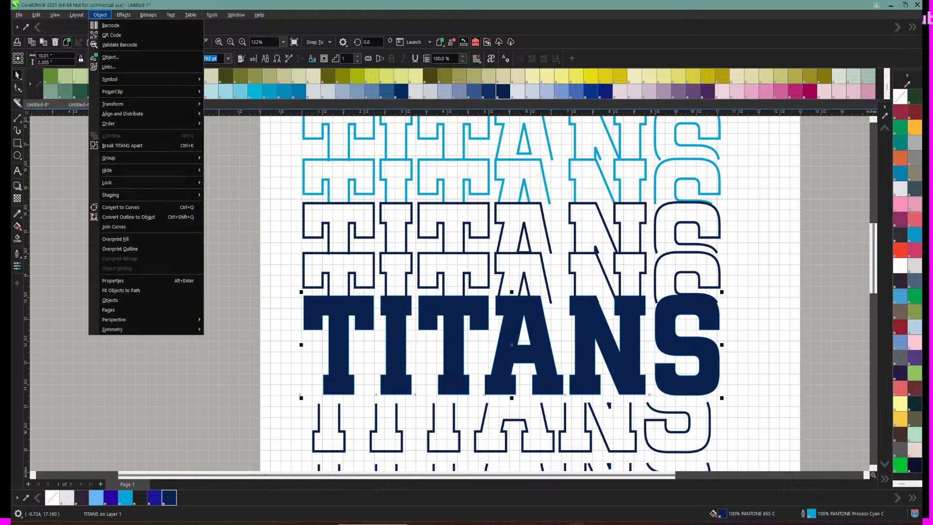
pyautogui.moveTo(128, 124)
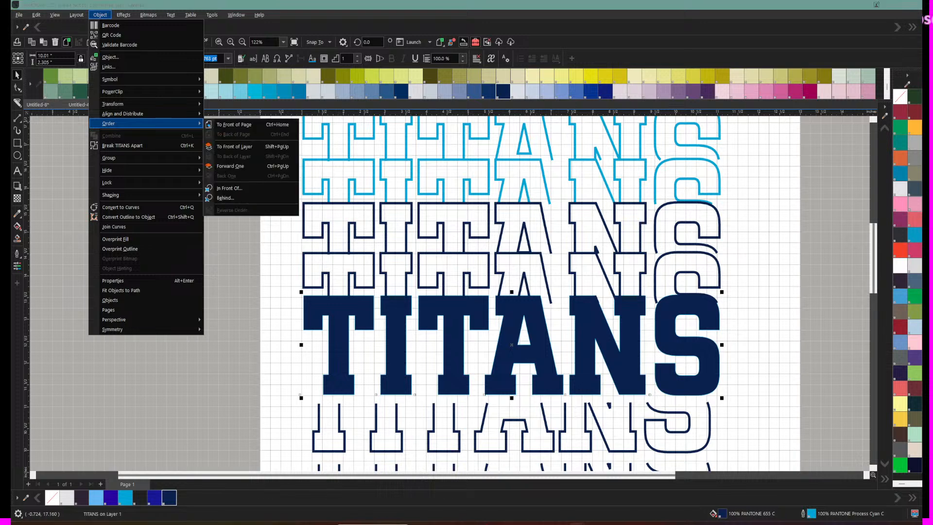
pyautogui.click(237, 123)
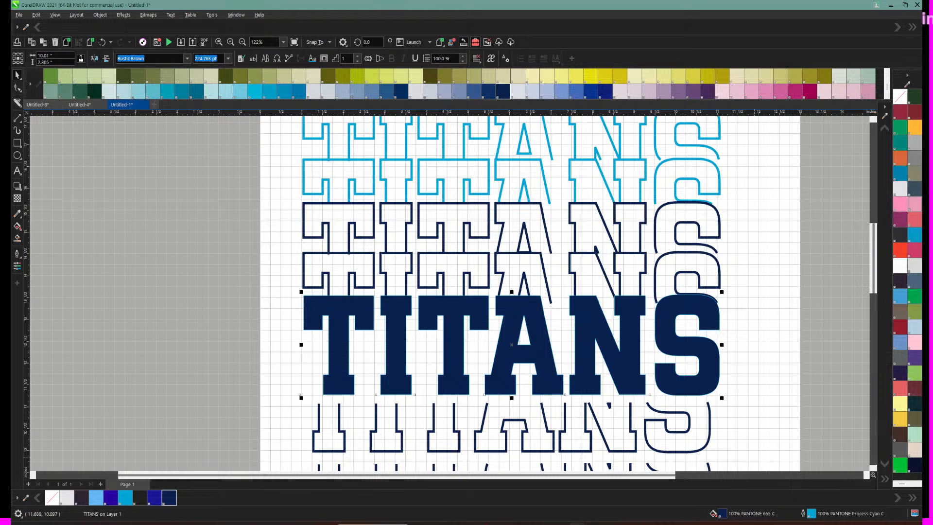
# Step: Give the solid TITANS text a 4.0 pt outline in Daisy yellow
pyautogui.press('F12')
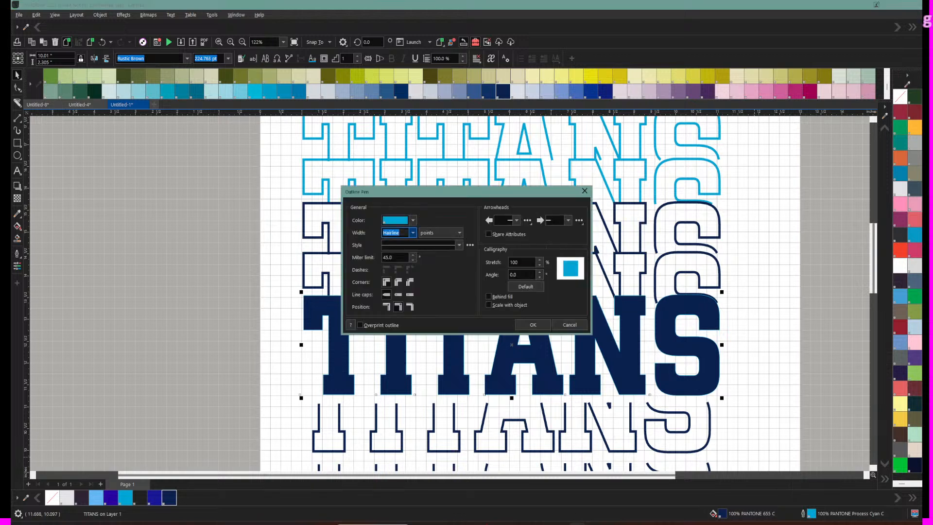
pyautogui.click(412, 233)
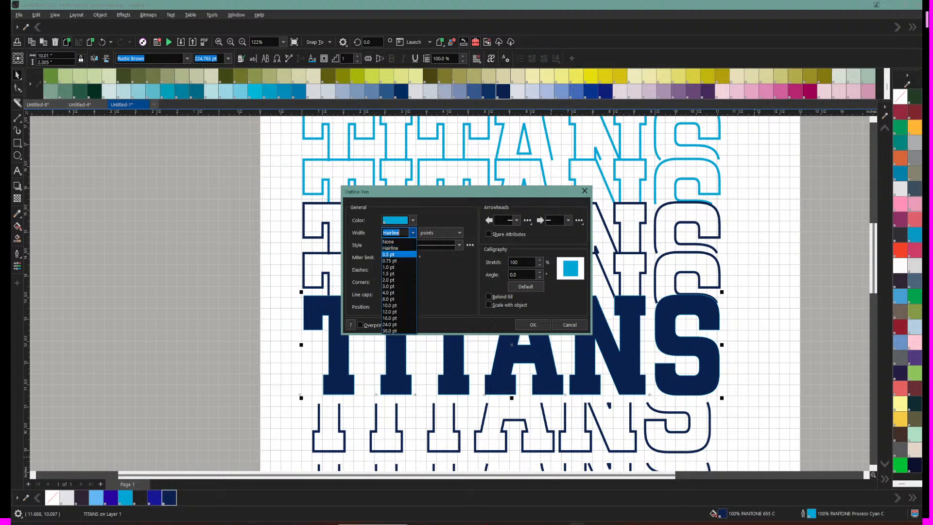
pyautogui.press('Down')
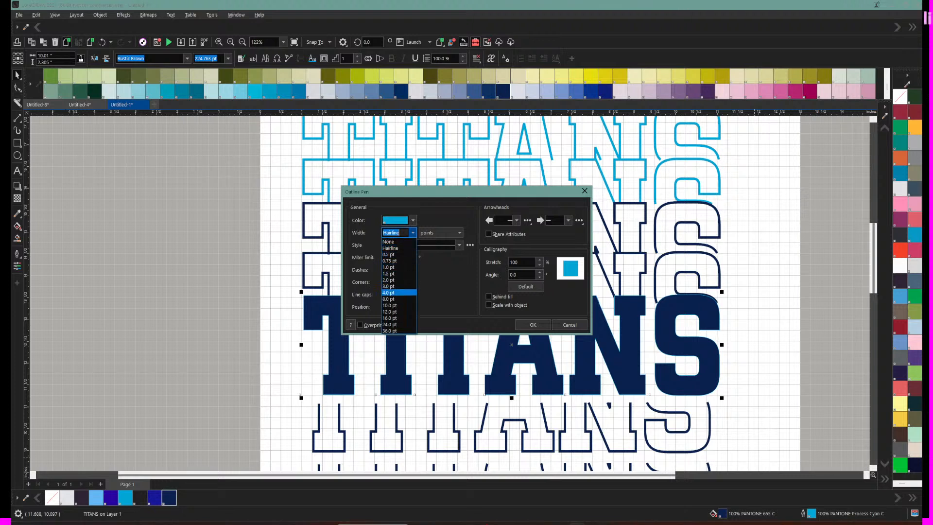
pyautogui.press('Return')
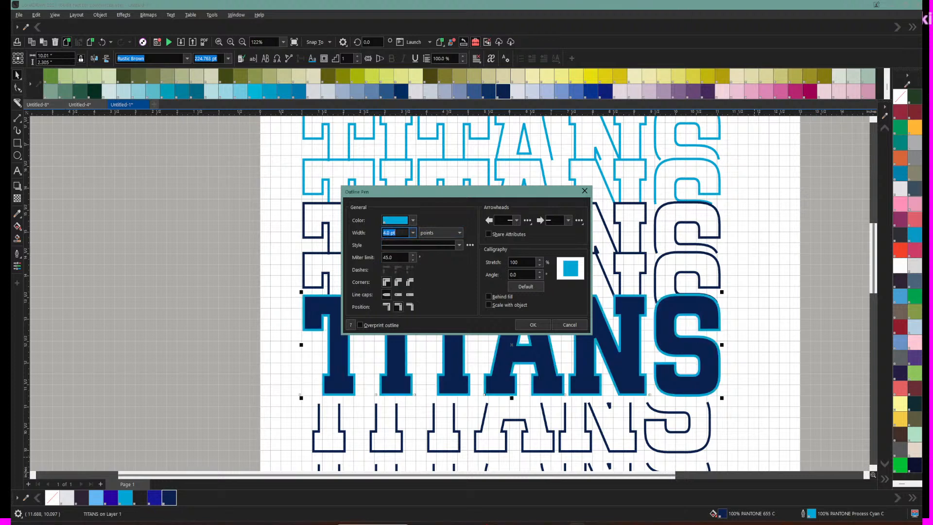
pyautogui.moveTo(413, 192); pyautogui.dragTo(550, 130)
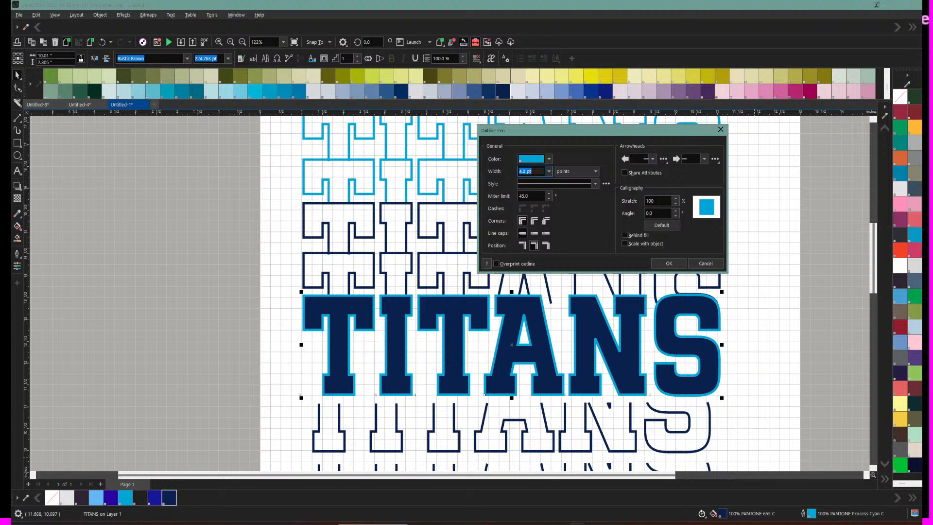
pyautogui.click(668, 263)
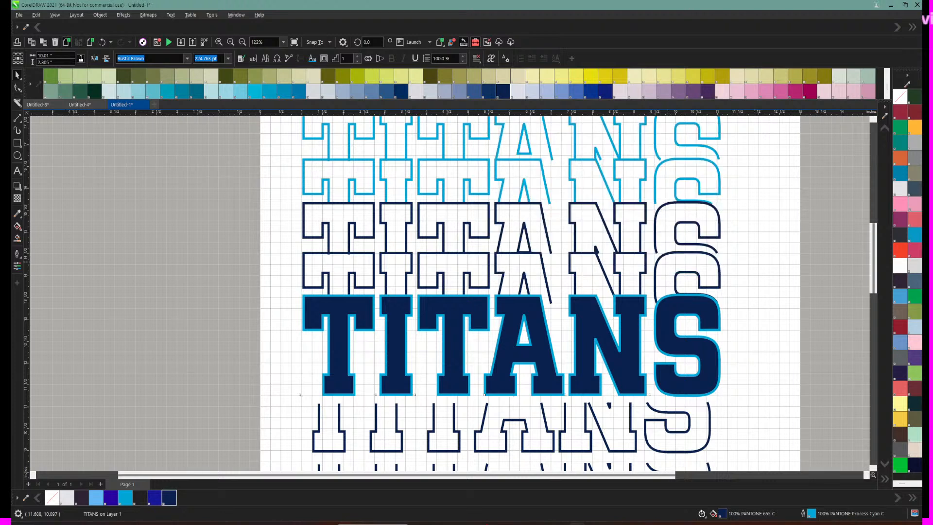
pyautogui.rightClick(901, 418)
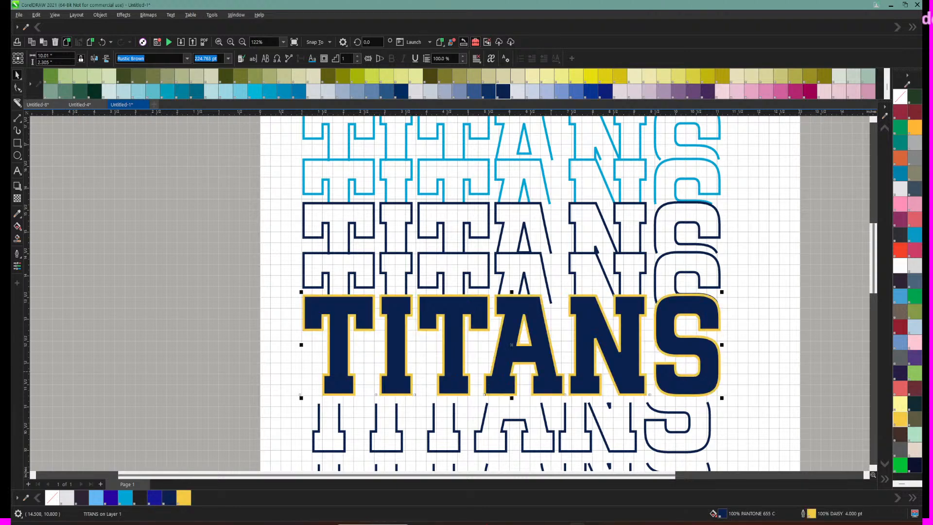
pyautogui.scroll(-1, 256, 273)
pyautogui.scroll(-1, 257, 292)
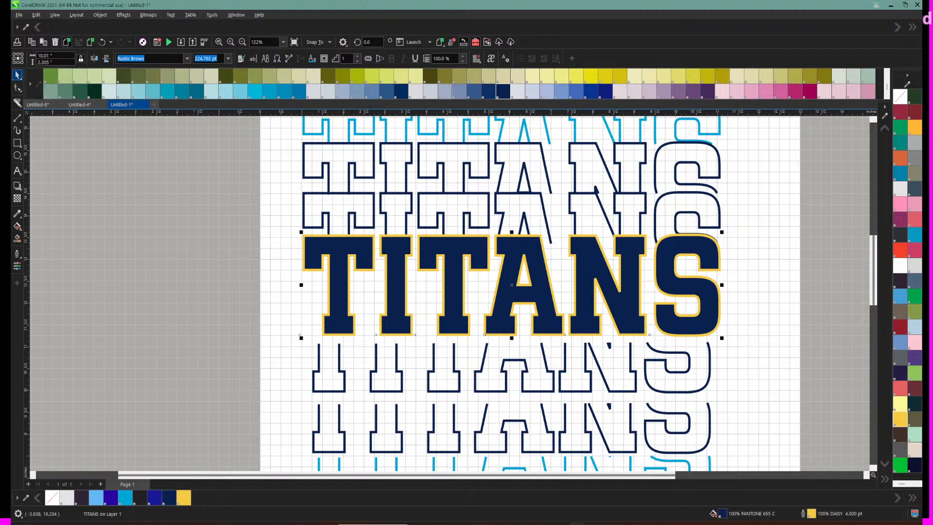
pyautogui.click(511, 284)
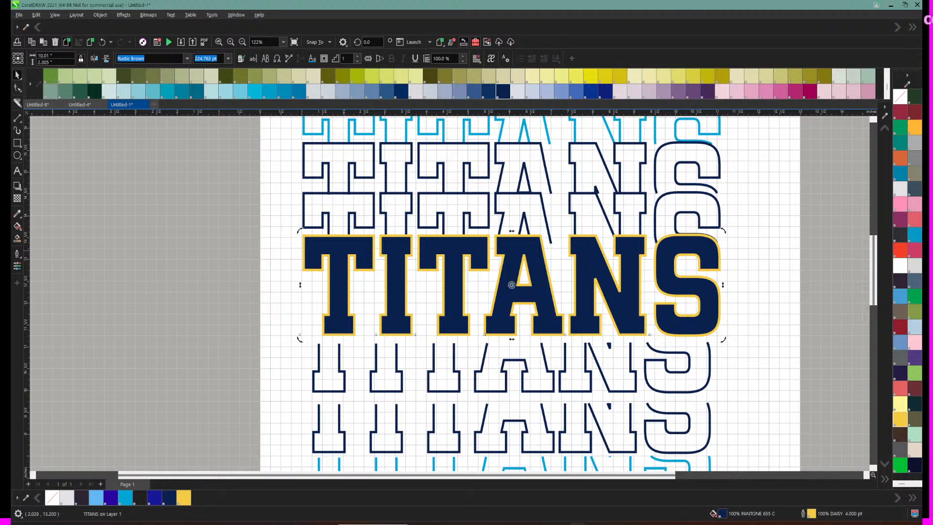
pyautogui.press('Up')
pyautogui.press('Up')
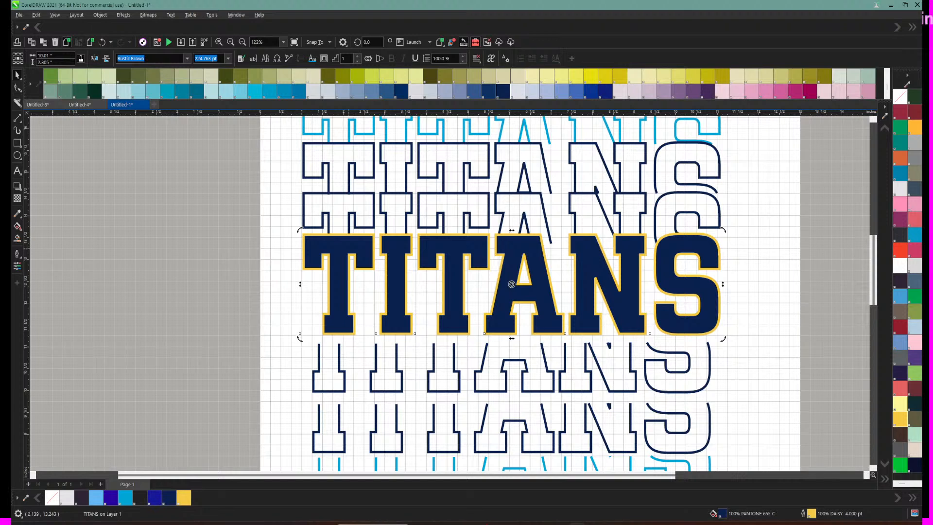
pyautogui.press('Down')
pyautogui.press('Down')
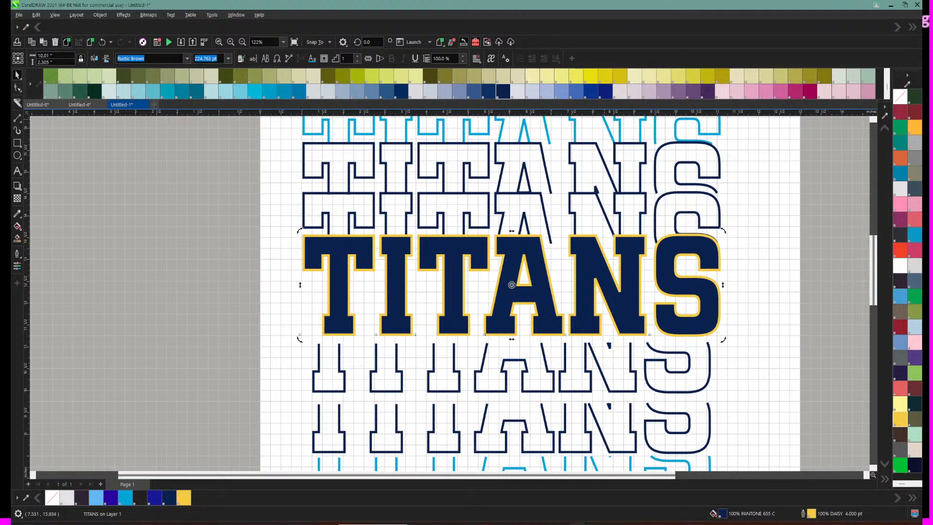
# Step: Check the layout of the layered words on the reference senior shirt image
pyautogui.moveTo(932, 104); pyautogui.dragTo(680, 104)
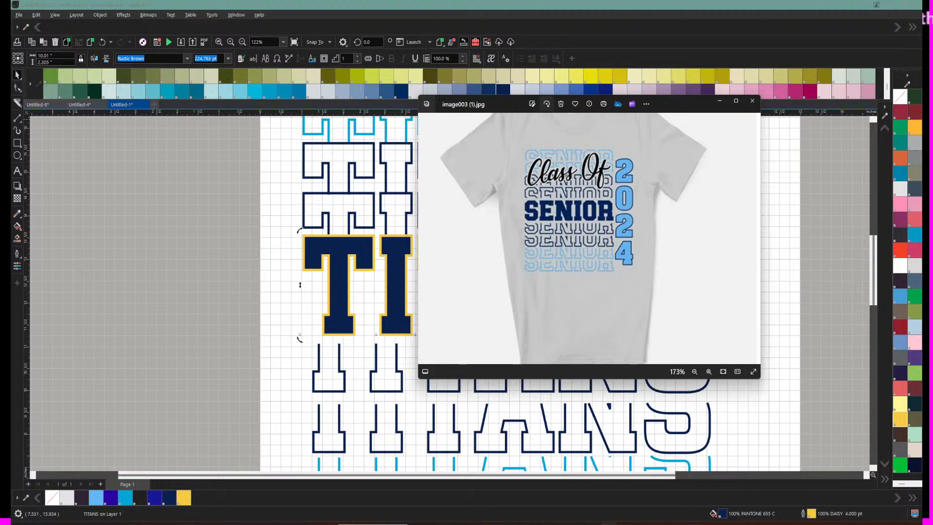
pyautogui.moveTo(547, 104); pyautogui.dragTo(932, 104)
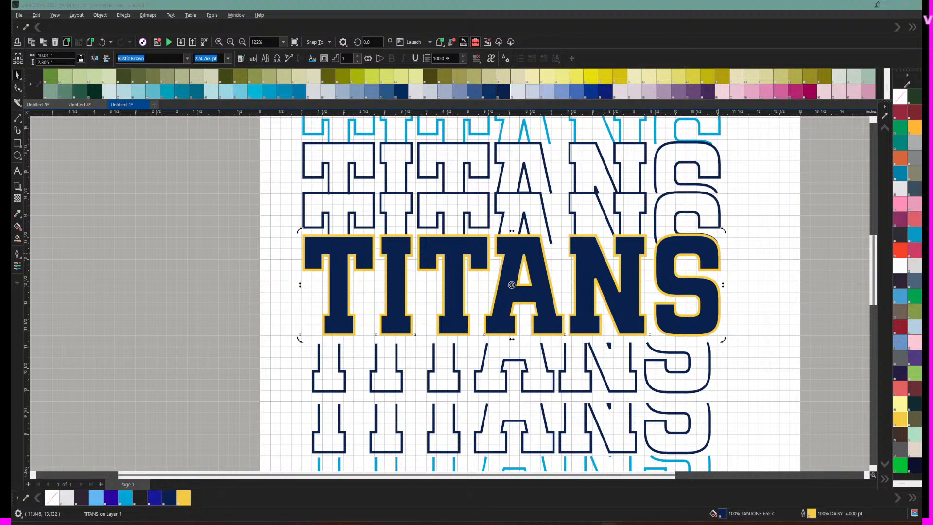
pyautogui.scroll(-3, 530, 294)
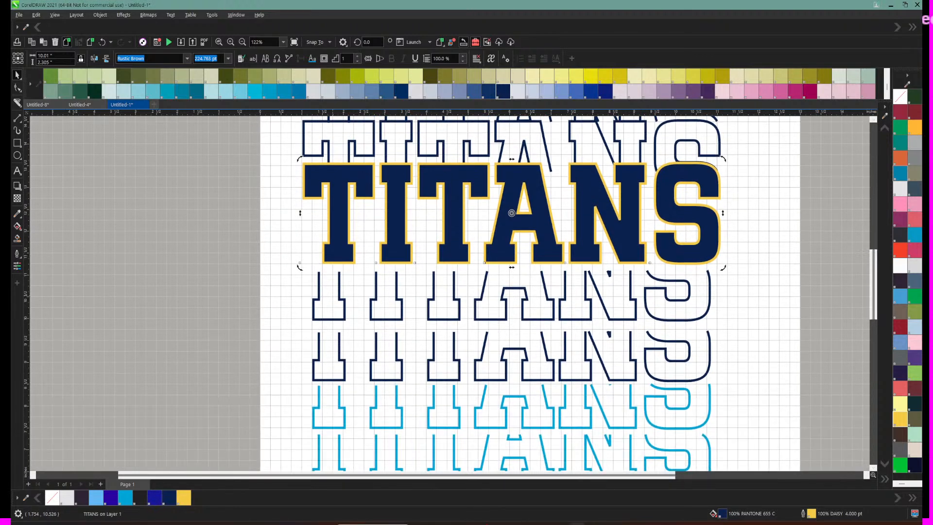
pyautogui.click(341, 297)
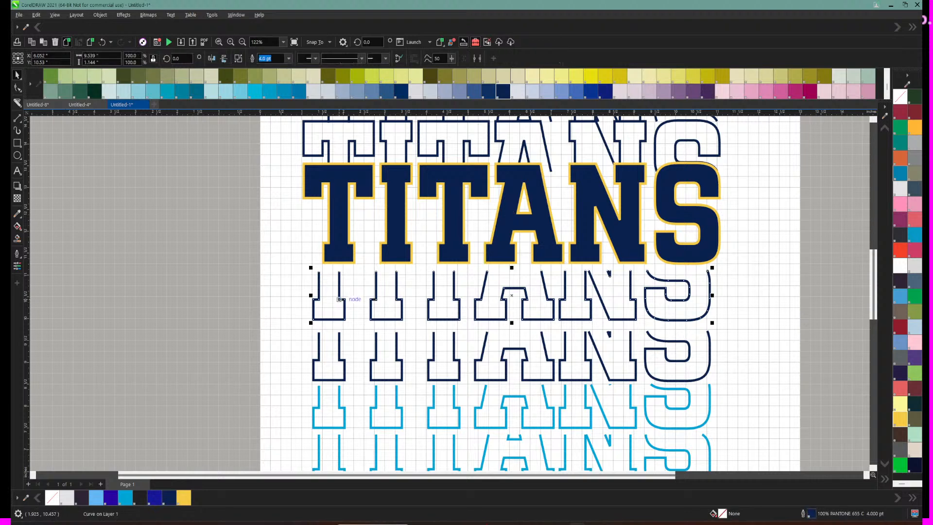
pyautogui.moveTo(344, 299); pyautogui.dragTo(344, 299)
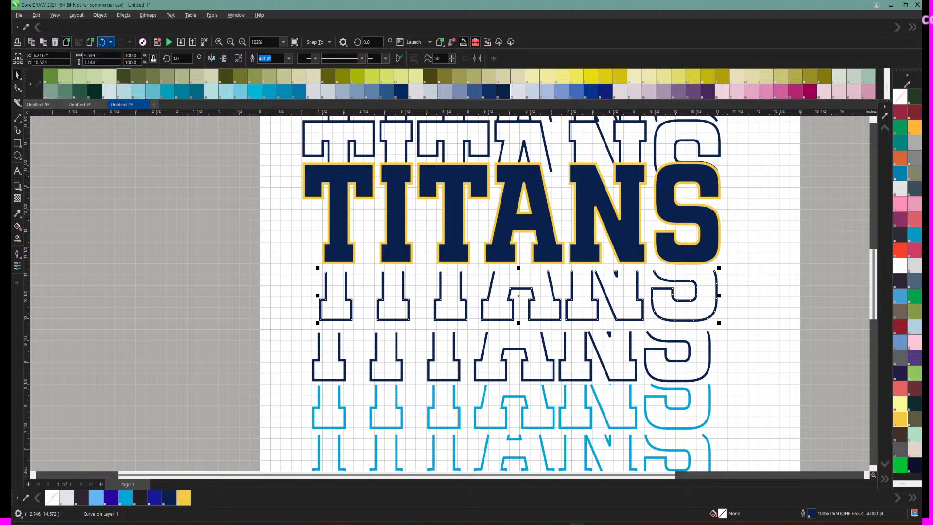
pyautogui.click(102, 42)
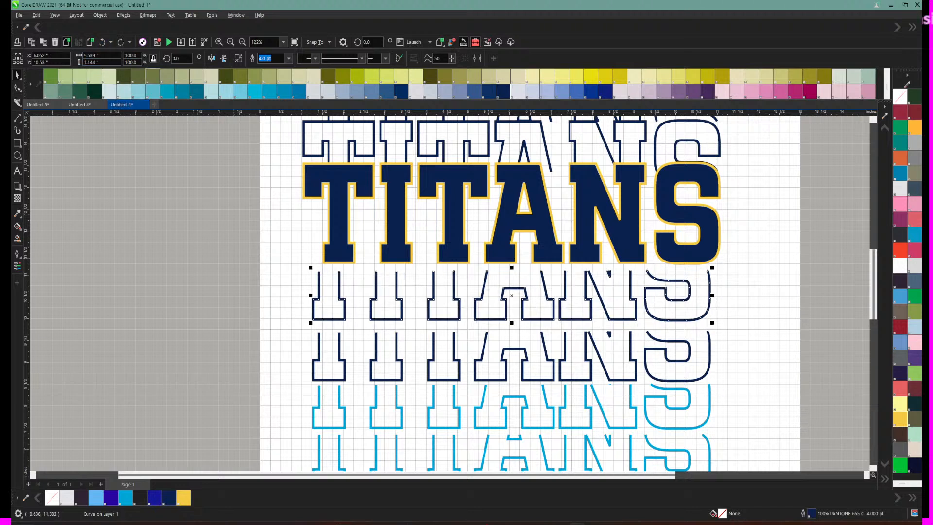
# Step: Move the first navy lower half up and right to about X 6.28 in, Y 10.59 in, aligning it beneath the solid TITANS letters
pyautogui.press('Up')
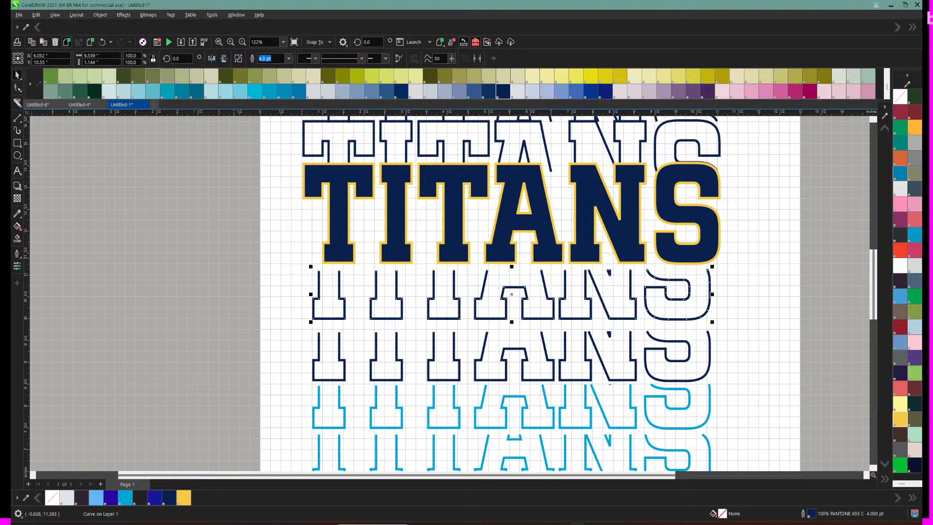
pyautogui.click(344, 210)
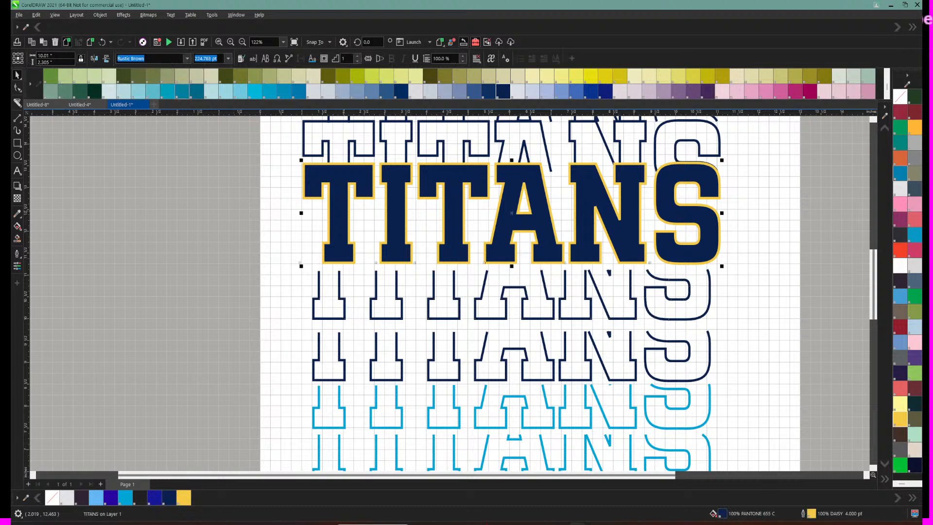
pyautogui.scroll(-2, 370, 276)
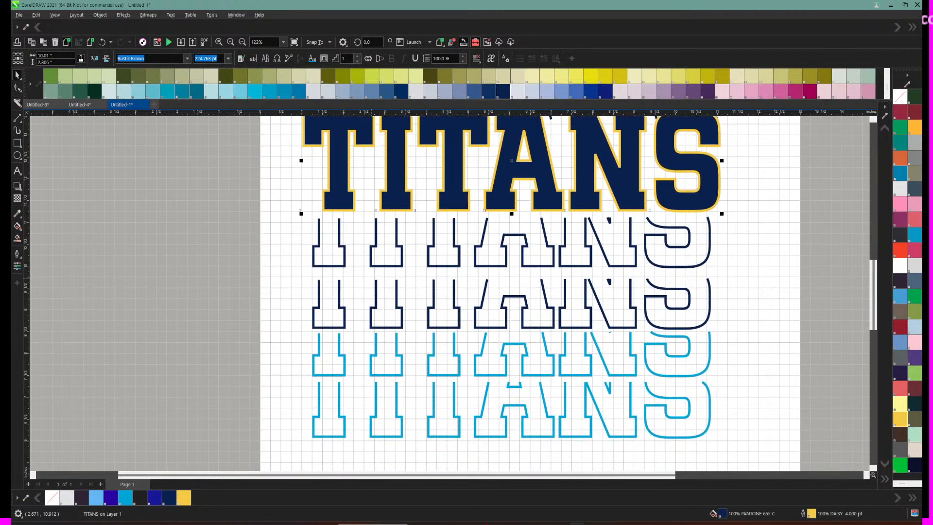
pyautogui.scroll(1, 340, 272)
pyautogui.click(340, 268)
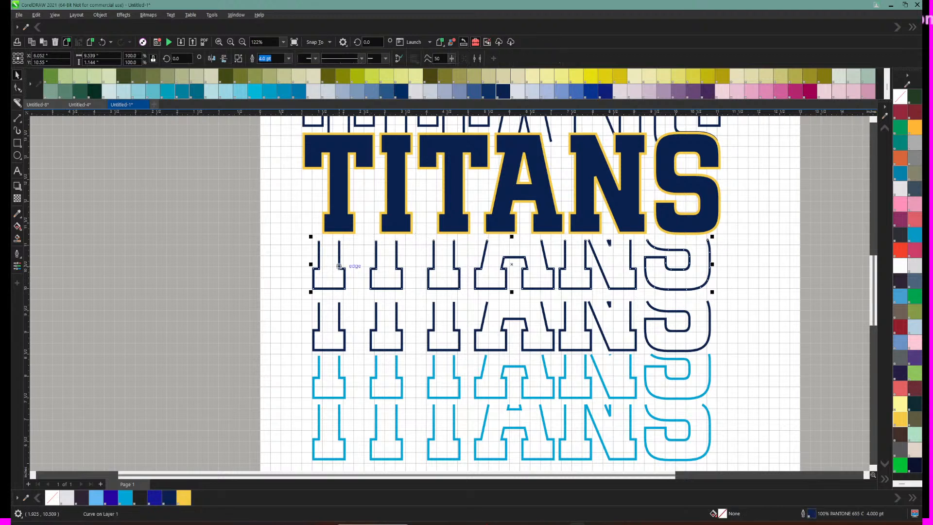
pyautogui.moveTo(339, 268); pyautogui.dragTo(350, 263)
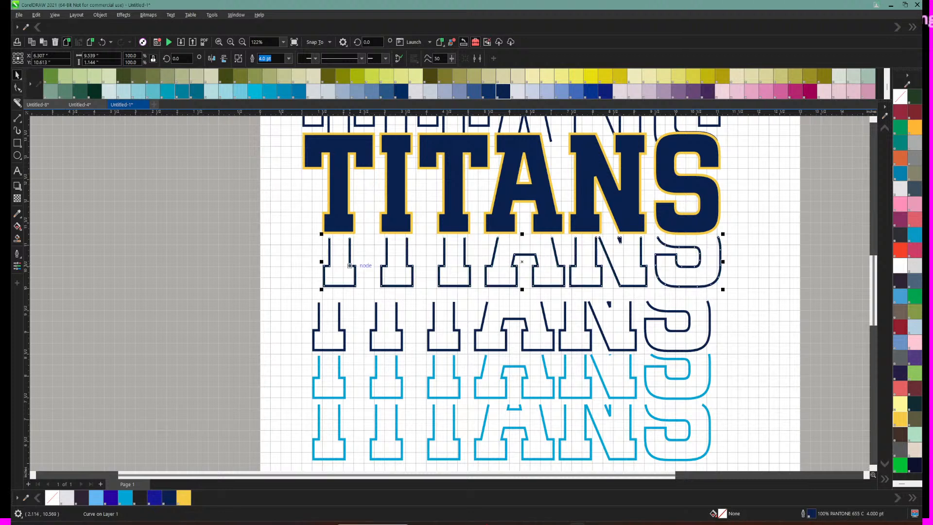
pyautogui.press('Down')
pyautogui.press('Down')
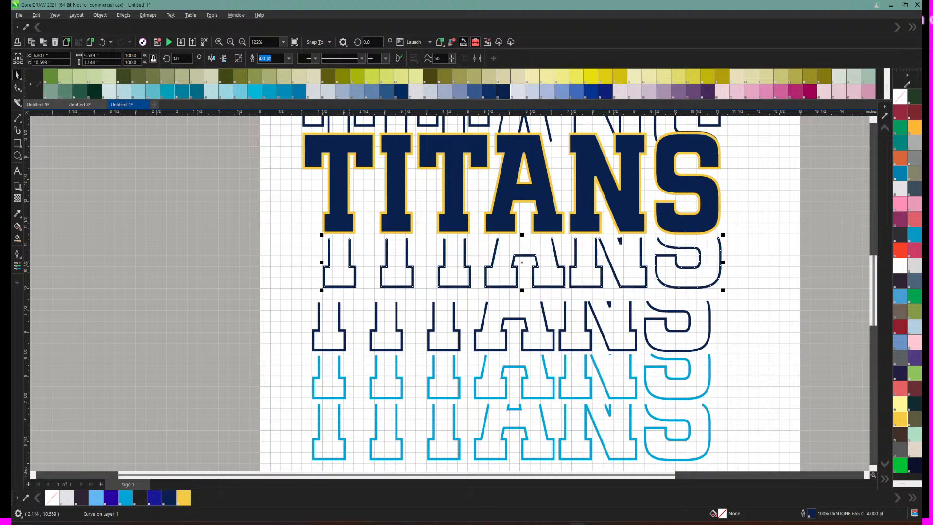
pyautogui.press('Left')
pyautogui.press('Left')
pyautogui.press('Left')
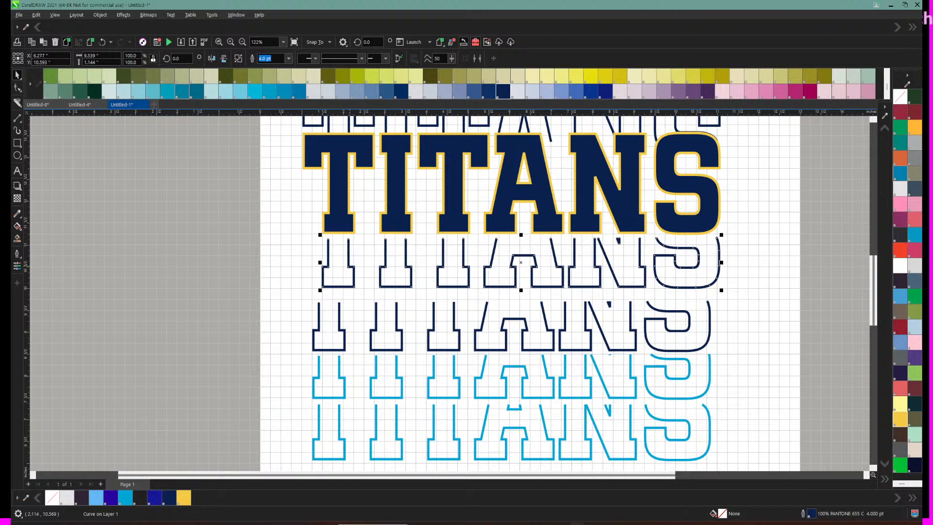
# Step: Move the second navy lower half of TITANS up and right to about X 6.26 in, Y 9.37 in, directly under the first
pyautogui.click(339, 330)
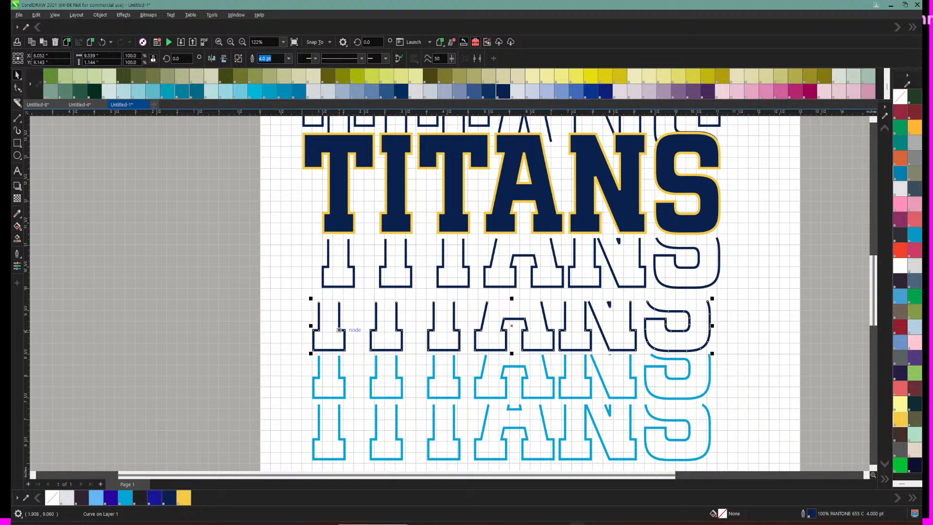
pyautogui.moveTo(338, 330)
pyautogui.mouseDown()
pyautogui.moveTo(348, 301)
pyautogui.moveTo(347, 317)
pyautogui.mouseUp()
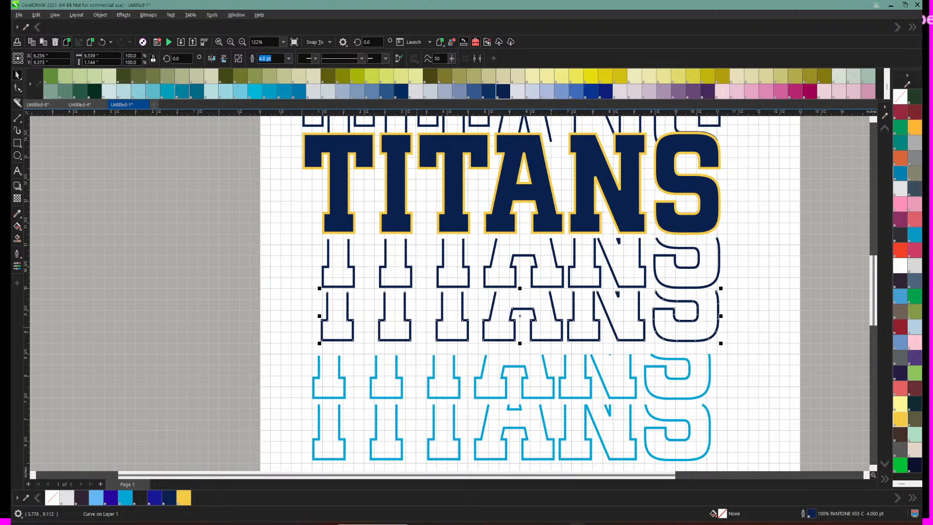
# Step: Move the first cyan lower half of TITANS up and right to about X 6.21 in, Y 8.26 in, beneath the navy lower halves
pyautogui.click(337, 319)
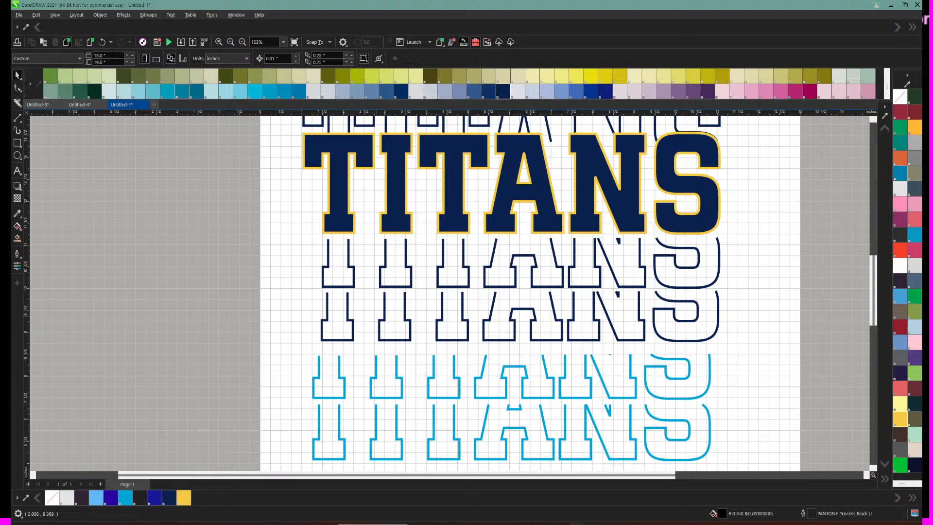
pyautogui.scroll(-1, 514, 296)
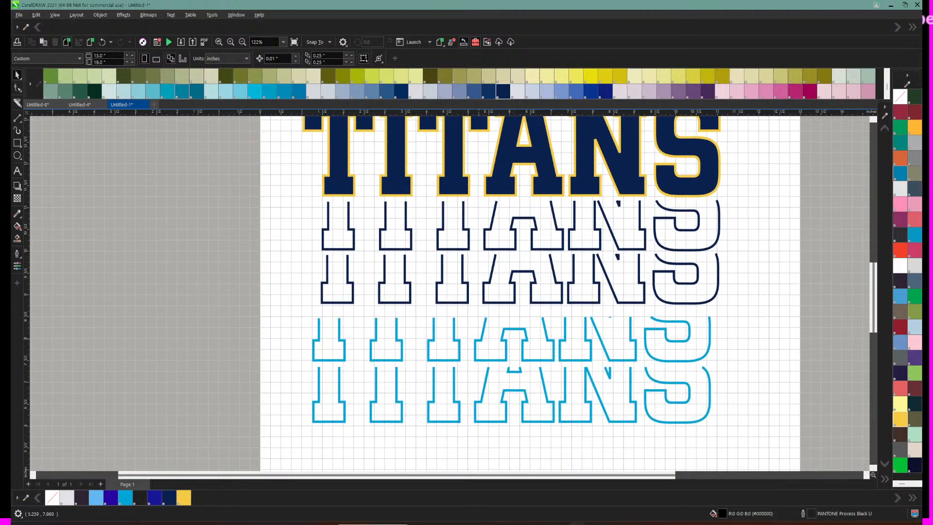
pyautogui.moveTo(480, 336); pyautogui.dragTo(486, 325)
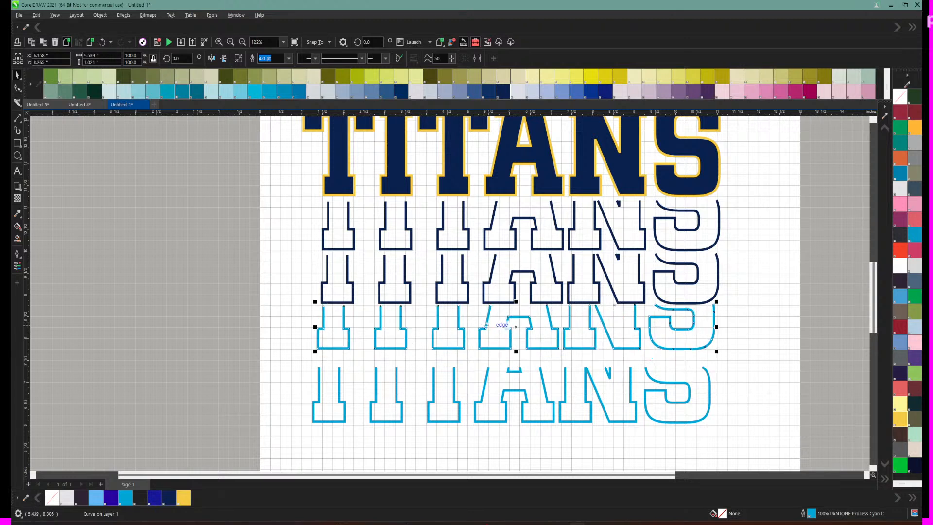
pyautogui.press('Right')
pyautogui.press('Right')
pyautogui.press('Right')
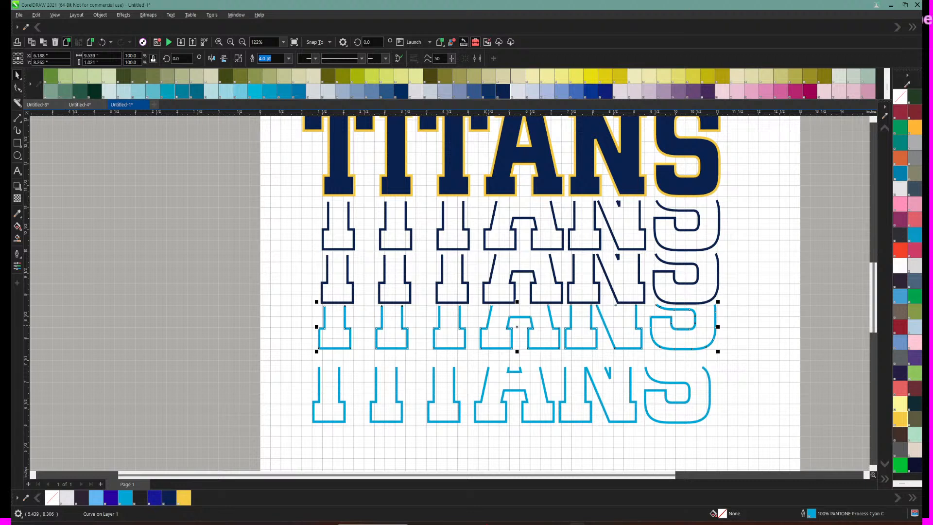
pyautogui.press('Up')
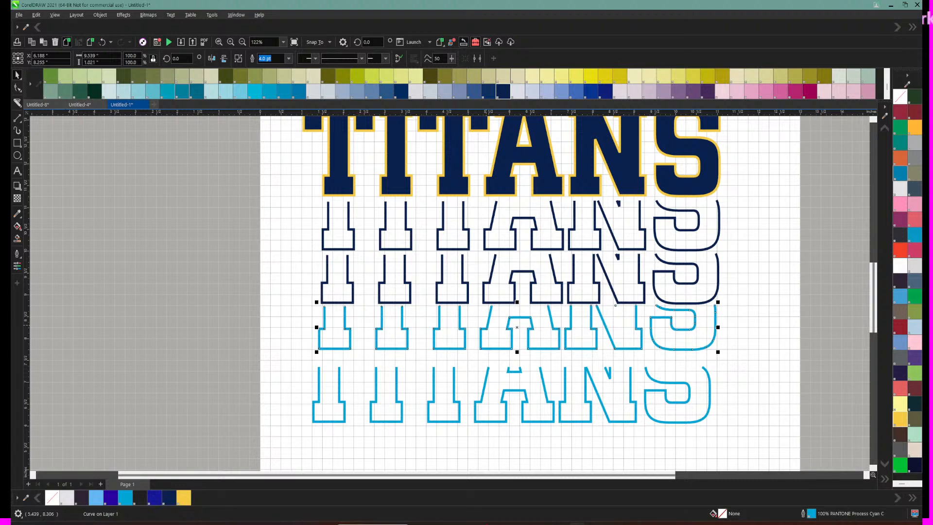
pyautogui.press('Right')
pyautogui.press('Right')
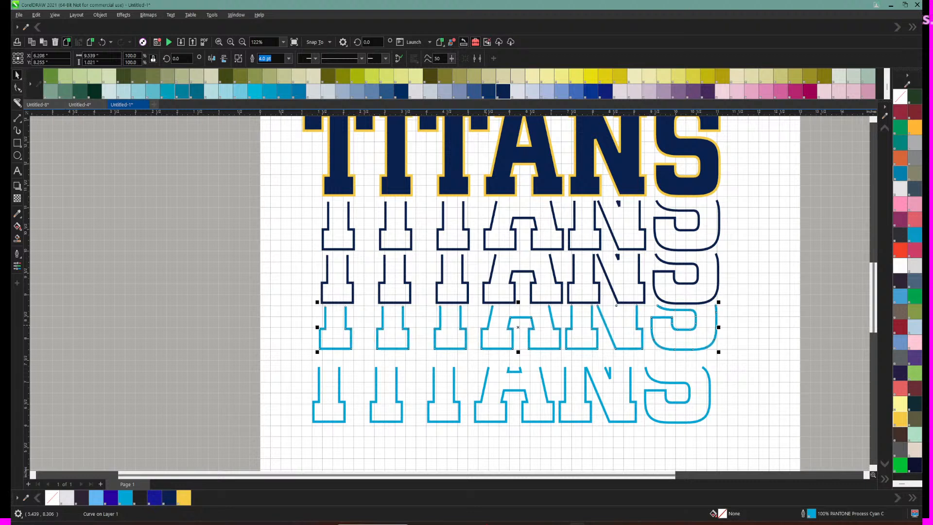
# Step: Move the second cyan lower half of TITANS up and right to about X 6.19 in, Y 7.05 in, directly under the first cyan one
pyautogui.click(394, 384)
pyautogui.moveTo(396, 384); pyautogui.dragTo(402, 370)
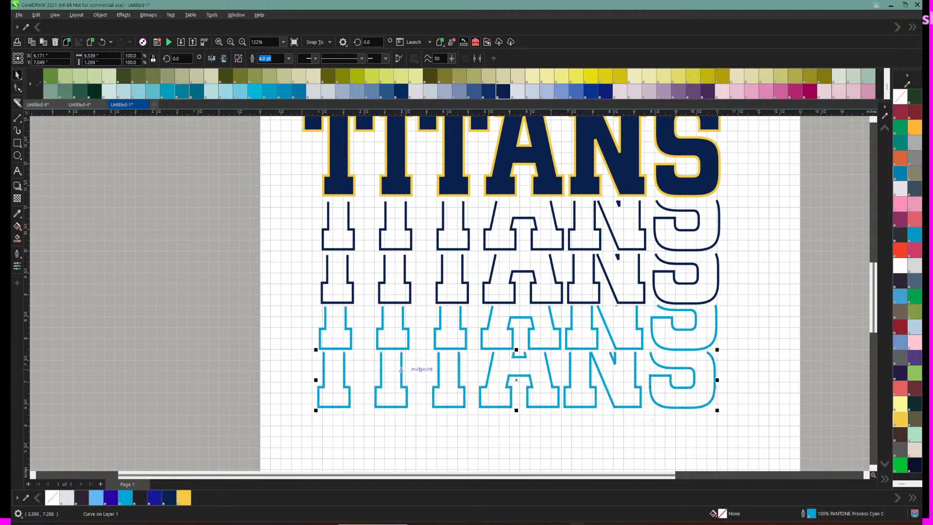
pyautogui.press('Right')
pyautogui.press('Right')
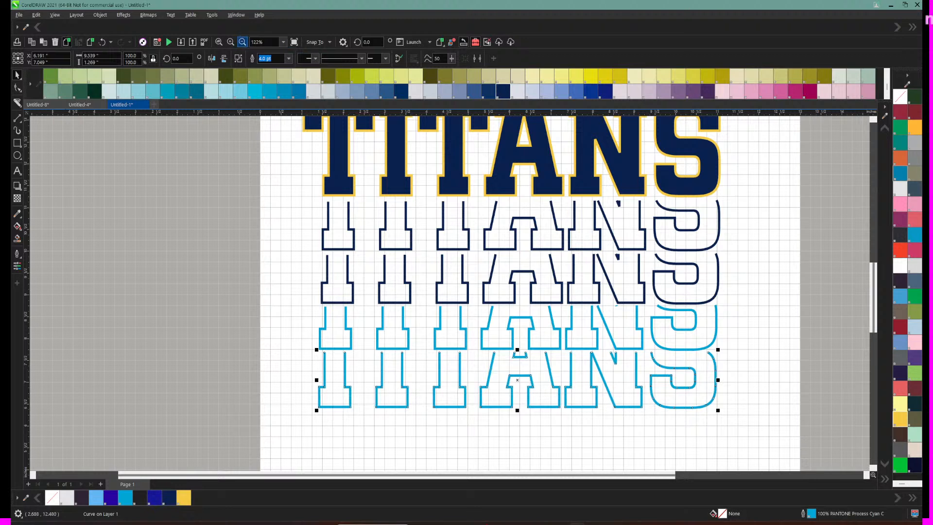
# Step: Squeeze the four outlined upper halves of TITANS together vertically to about 4.26 in tall, keeping their lower edge in place
pyautogui.click(243, 41)
pyautogui.scroll(2, 349, 245)
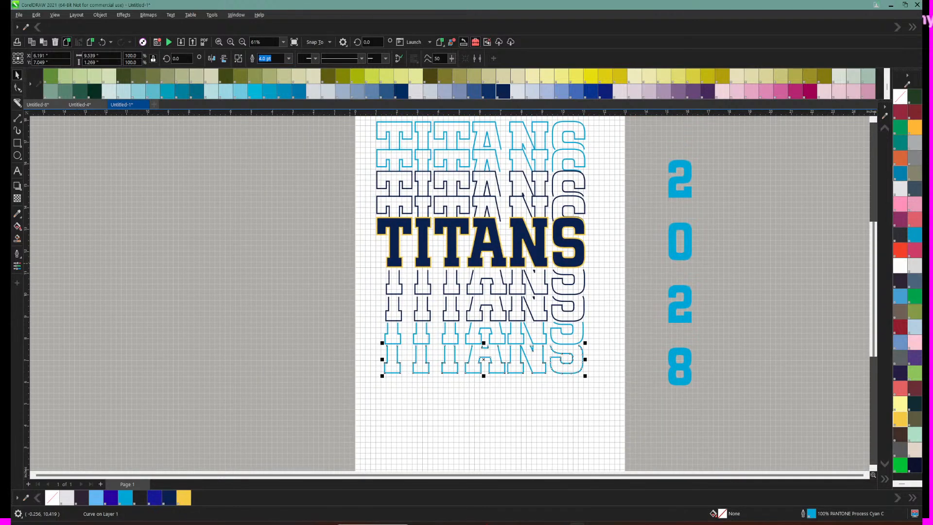
pyautogui.moveTo(339, 128); pyautogui.dragTo(600, 253)
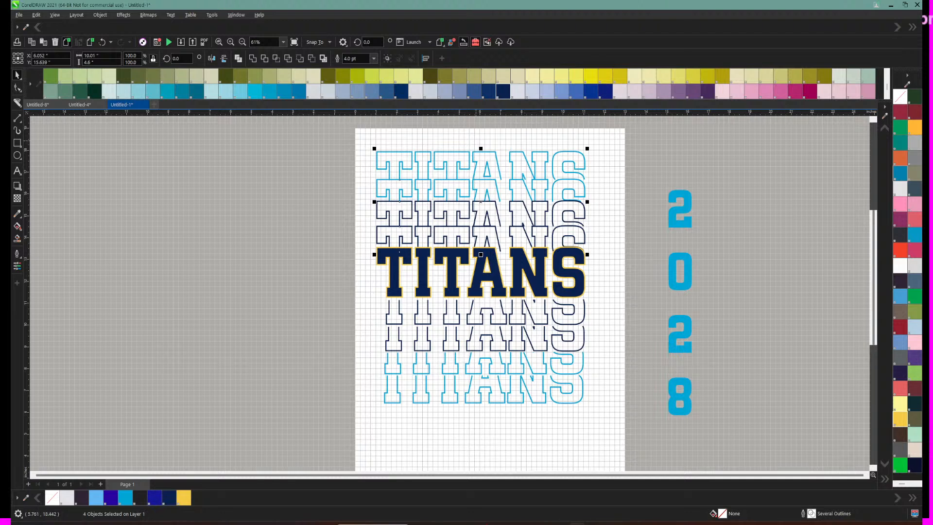
pyautogui.moveTo(481, 144); pyautogui.dragTo(481, 152)
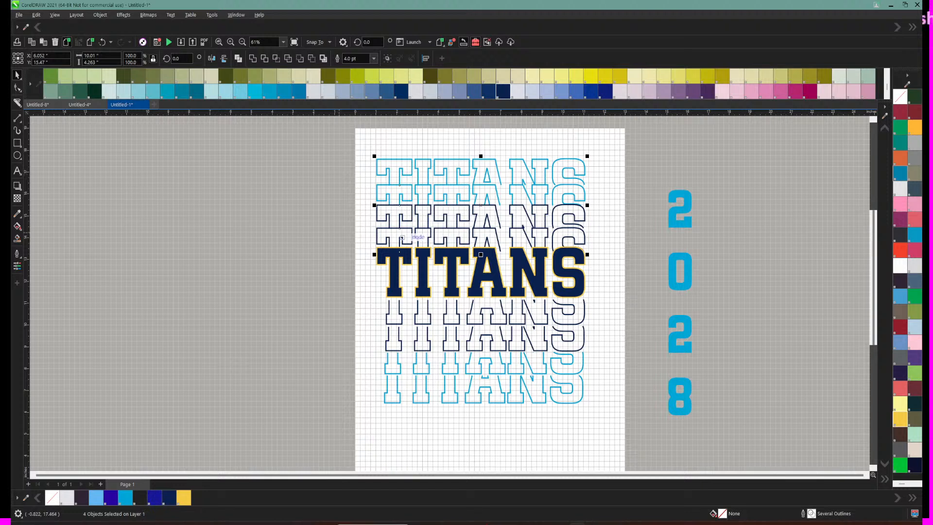
# Step: Compress the four outlined lower halves of TITANS together vertically by raising their bottom edge slightly, keeping their upper edge in place
pyautogui.click(399, 263)
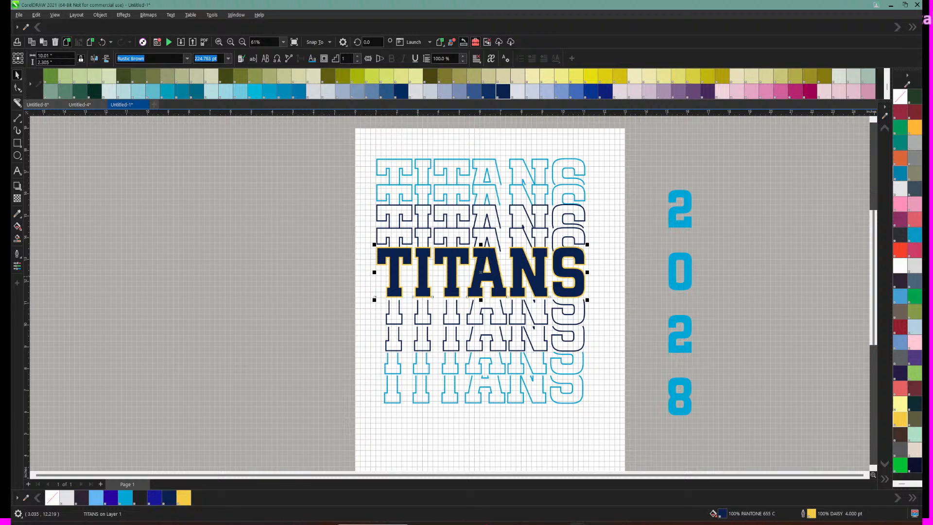
pyautogui.moveTo(354, 292); pyautogui.dragTo(609, 416)
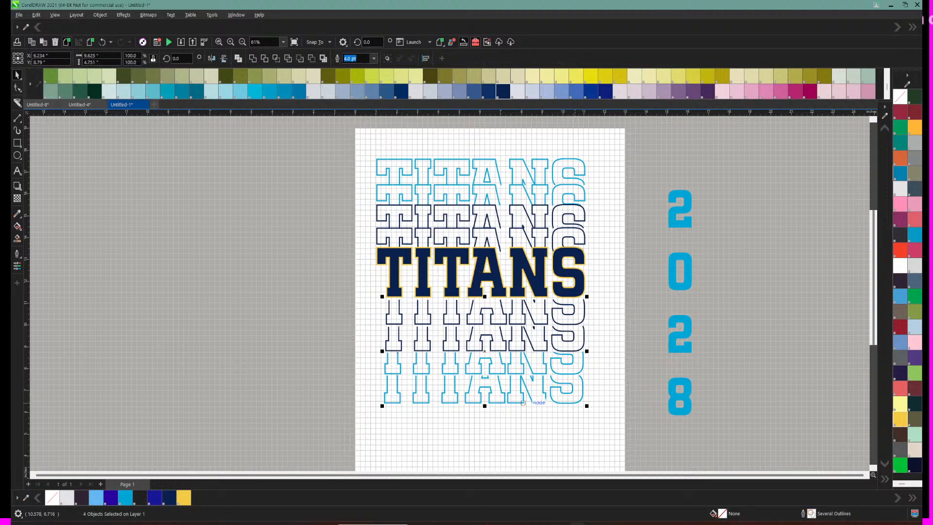
pyautogui.moveTo(484, 406); pyautogui.dragTo(486, 395)
pyautogui.click(482, 427)
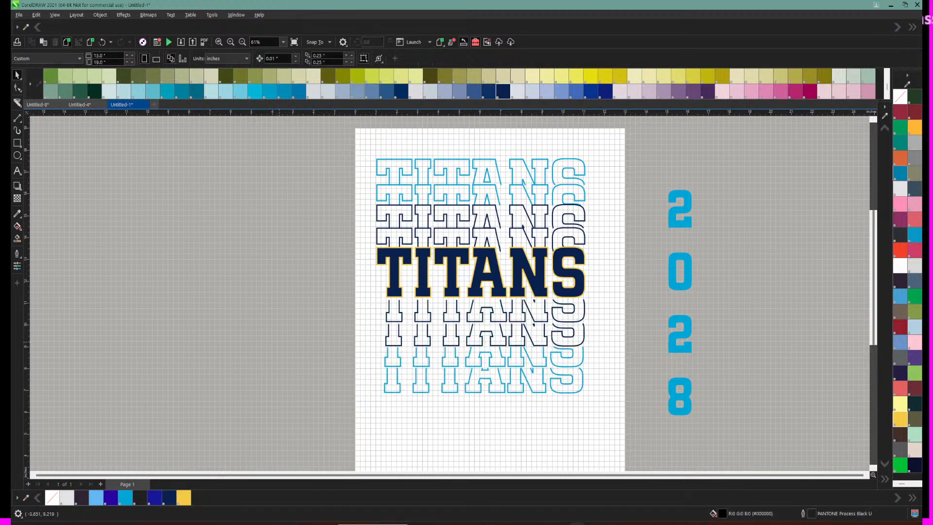
# Step: Hide the guidelines and the document grid
pyautogui.click(242, 42)
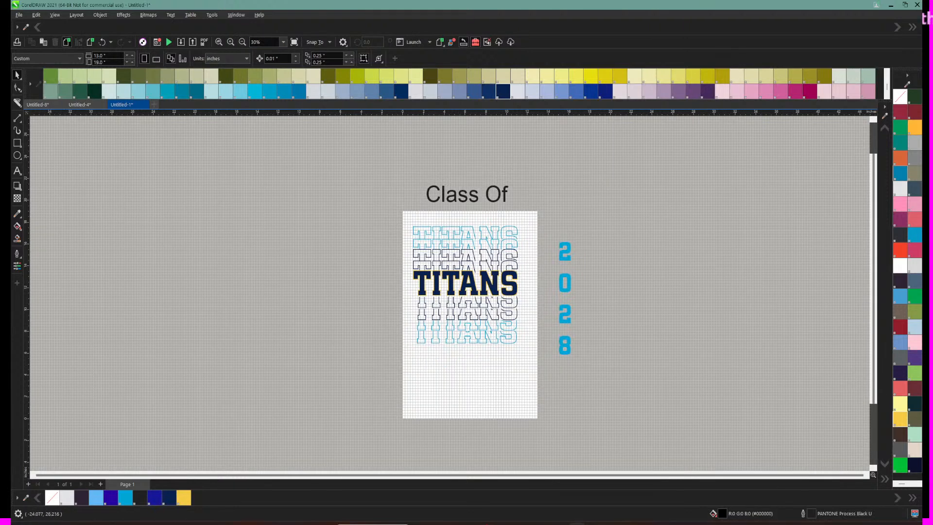
pyautogui.click(100, 15)
pyautogui.moveTo(55, 15)
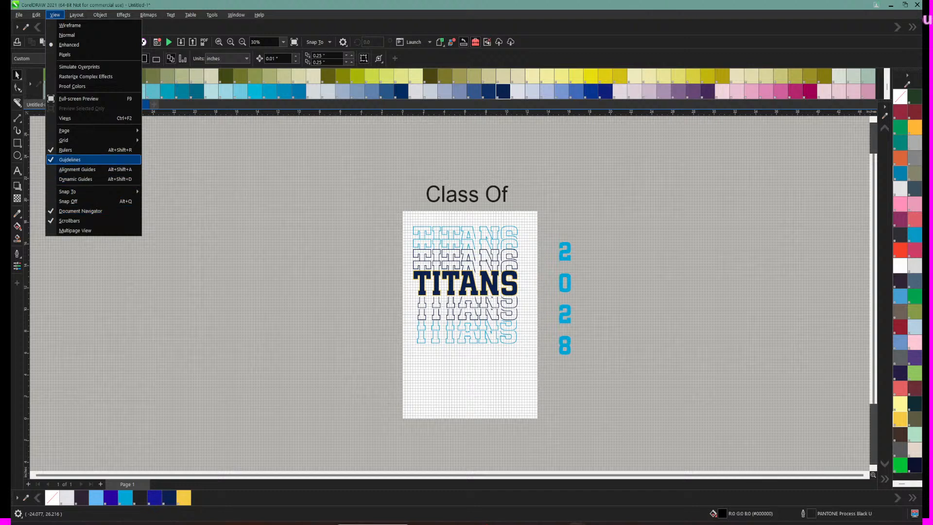
pyautogui.click(51, 160)
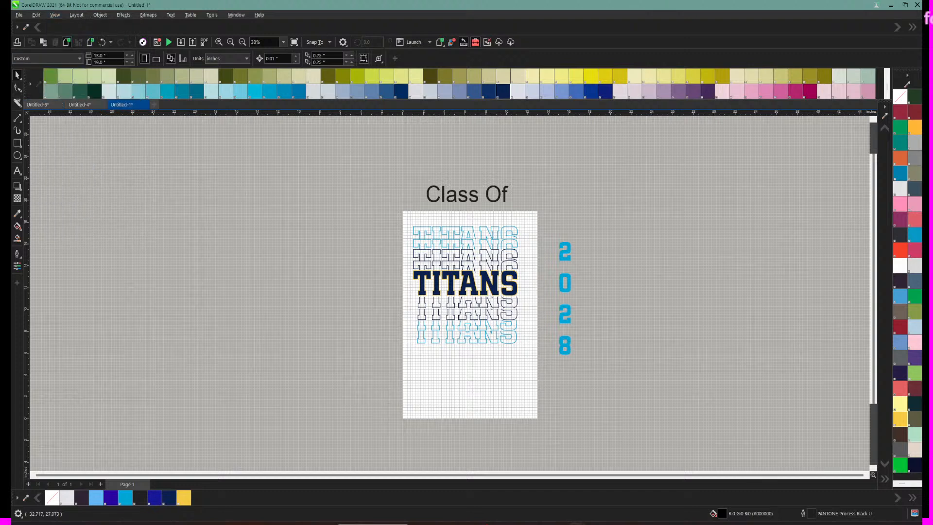
pyautogui.click(55, 14)
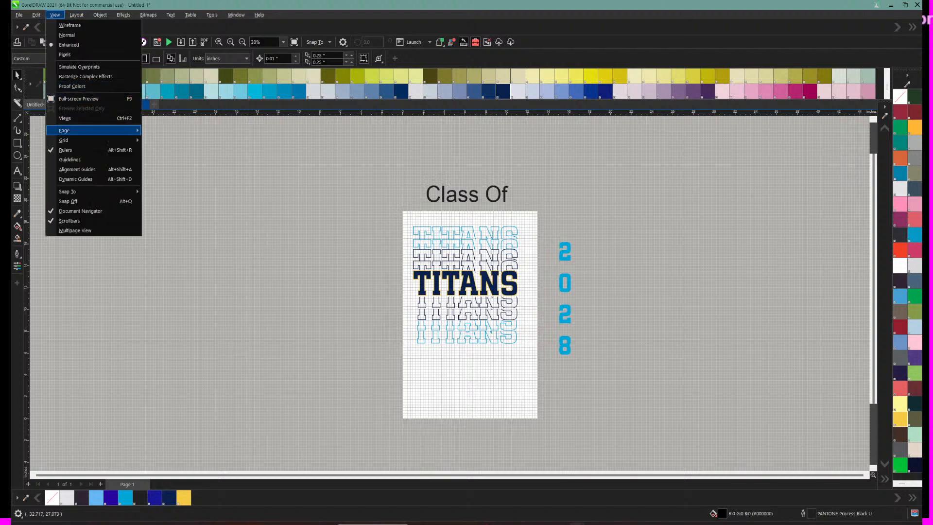
pyautogui.moveTo(97, 130)
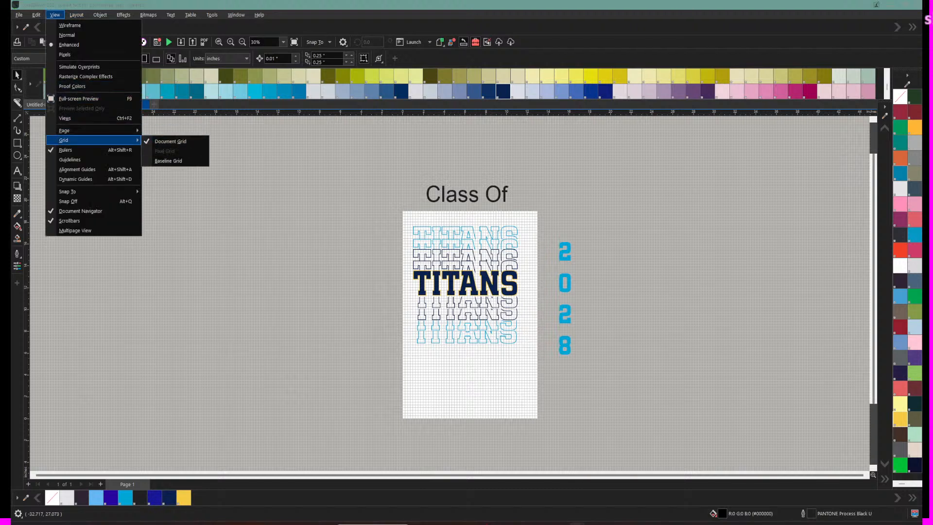
pyautogui.click(170, 141)
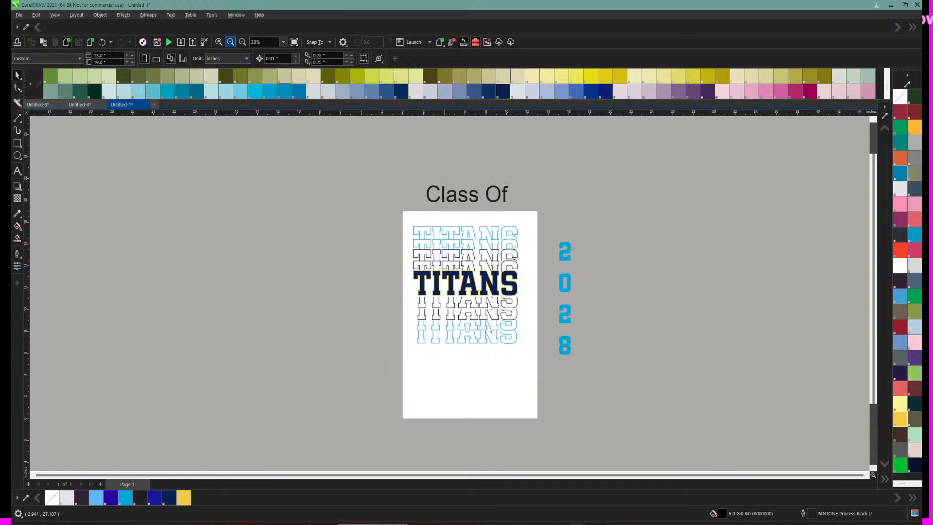
# Step: Compare the tightened TITANS layers with the word spacing on the reference senior shirt image
pyautogui.click(230, 41)
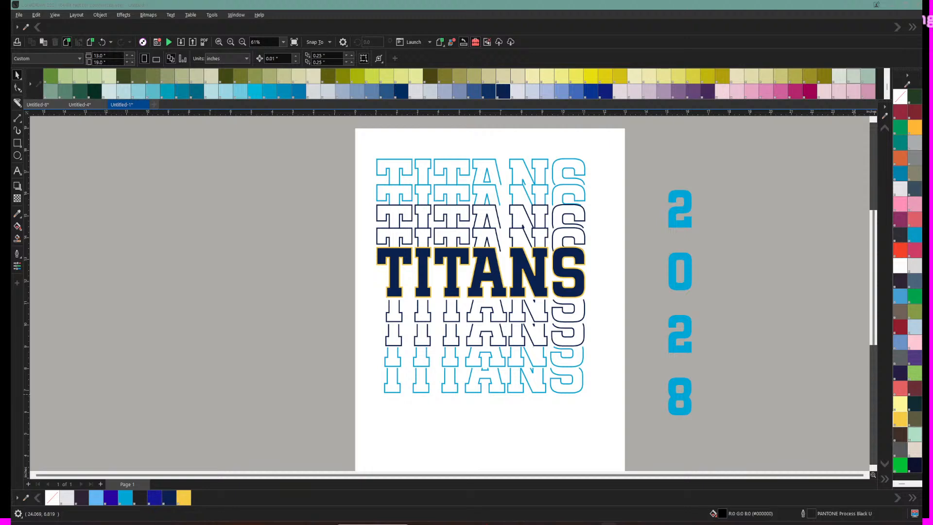
pyautogui.moveTo(932, 82); pyautogui.dragTo(802, 115)
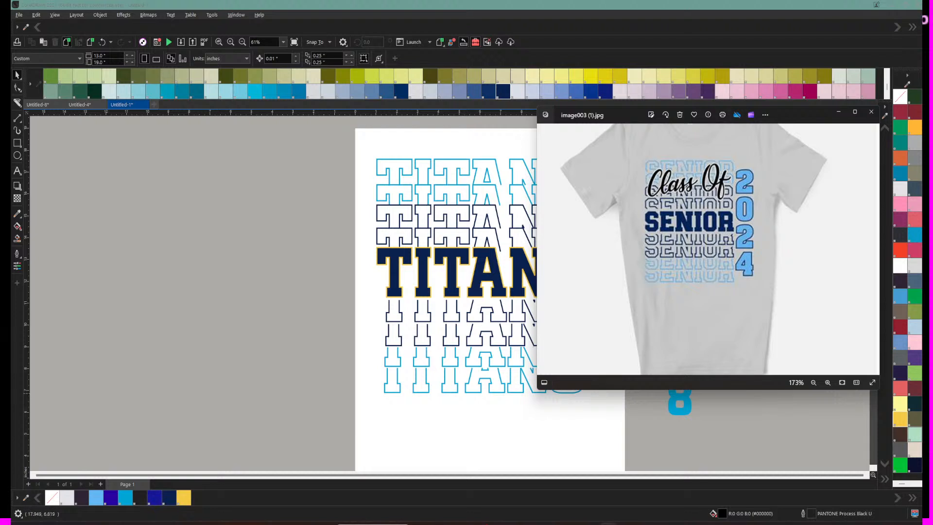
pyautogui.moveTo(799, 114); pyautogui.dragTo(932, 122)
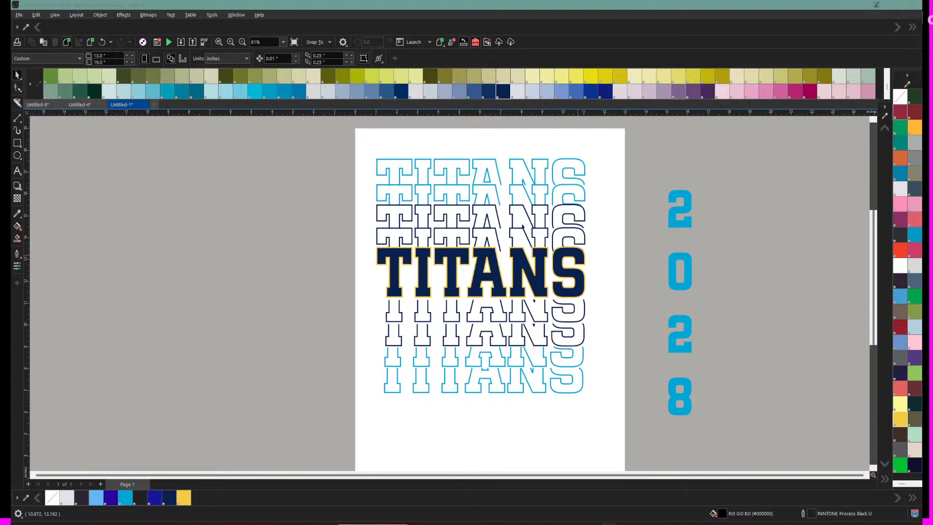
# Step: Move all four outlined upper halves of TITANS up together to about Y 15.61 in
pyautogui.click(450, 235)
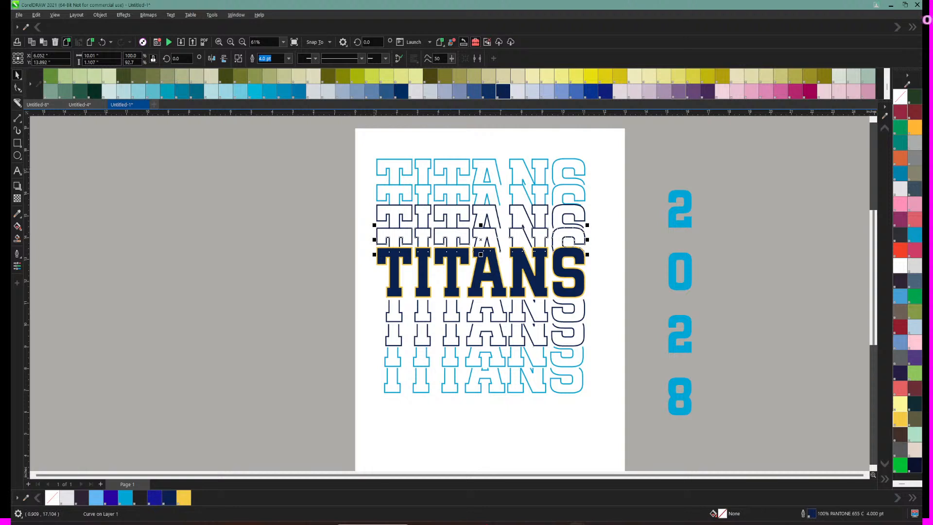
pyautogui.moveTo(353, 143); pyautogui.dragTo(600, 252)
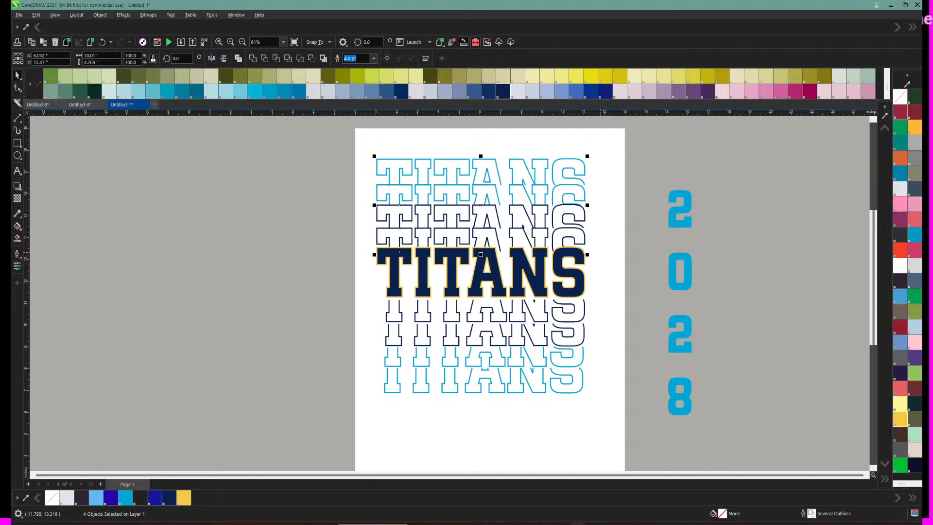
pyautogui.press('Up')
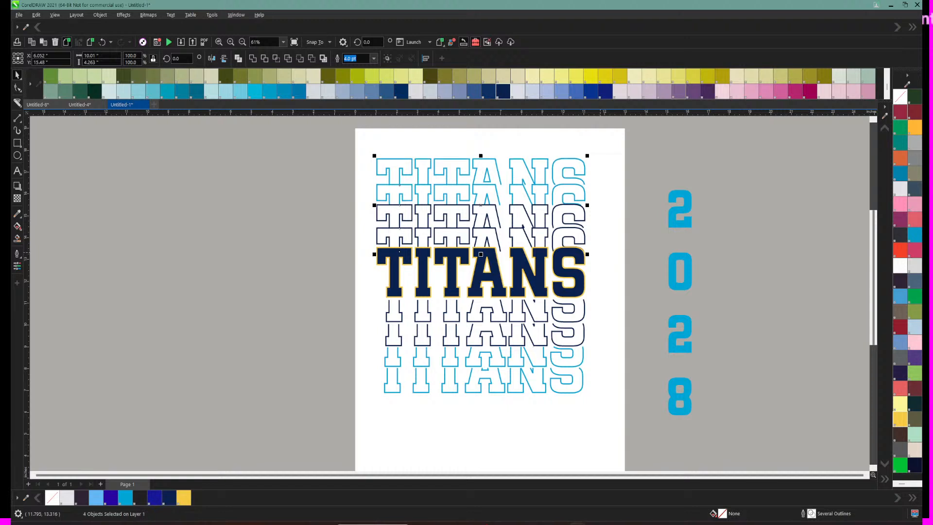
pyautogui.press('Up')
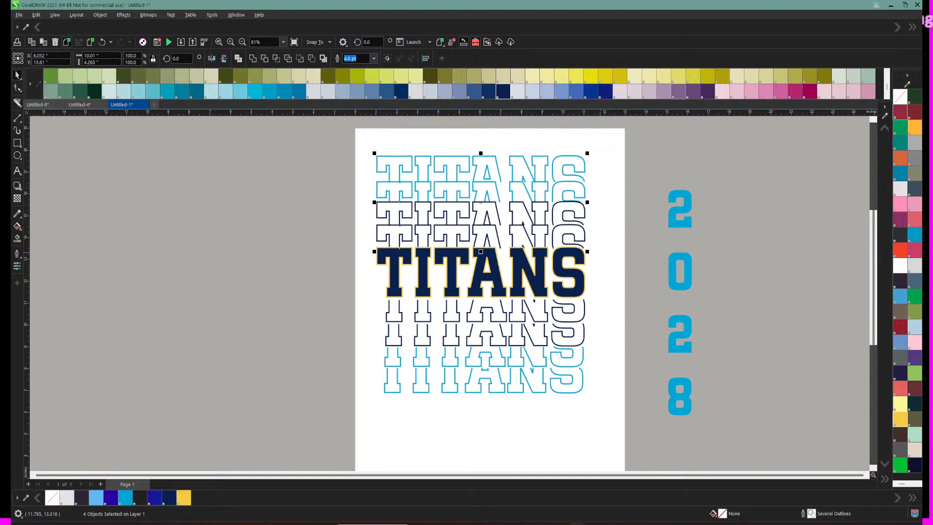
# Step: Move the topmost cyan TITANS half up to about Y 17.24 in and nudge the cyan half below it up to about Y 16.10 in
pyautogui.moveTo(345, 139); pyautogui.dragTo(586, 203)
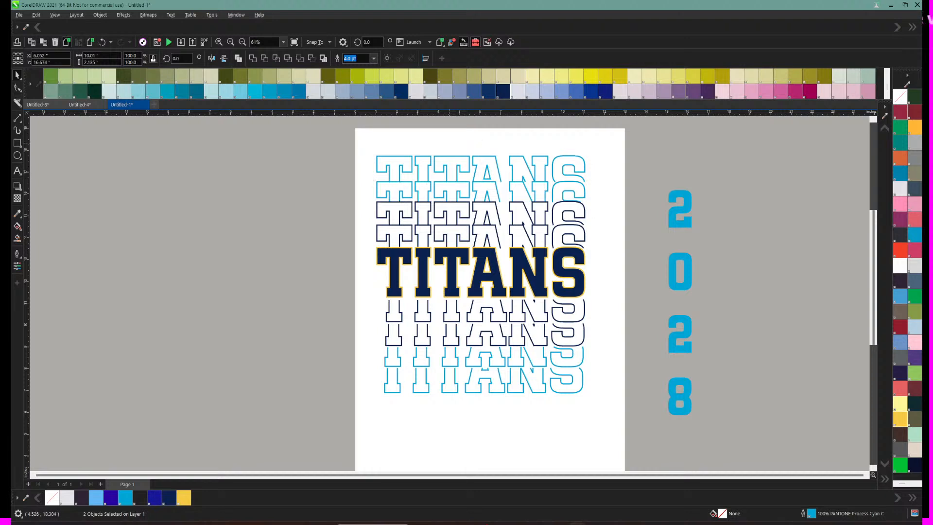
pyautogui.click(452, 143)
pyautogui.click(452, 161)
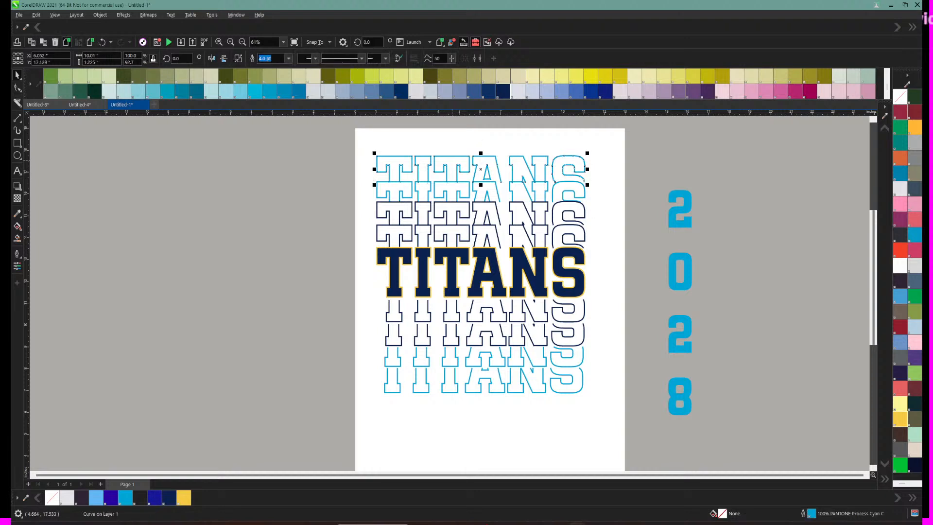
pyautogui.press('Up')
pyautogui.press('Up')
pyautogui.press('Up')
pyautogui.press('Up')
pyautogui.press('Up')
pyautogui.press('Up')
pyautogui.press('Up')
pyautogui.press('Up')
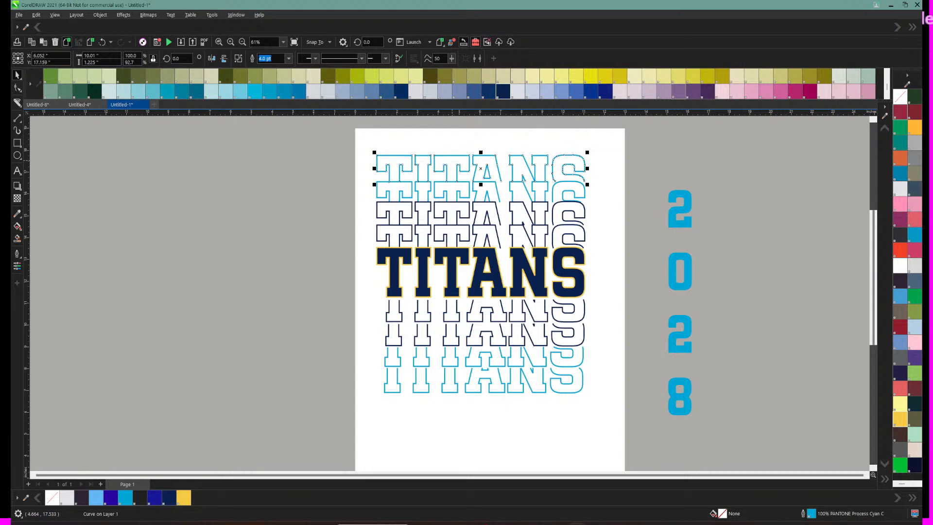
pyautogui.press('Up')
pyautogui.press('Up')
pyautogui.press('Up')
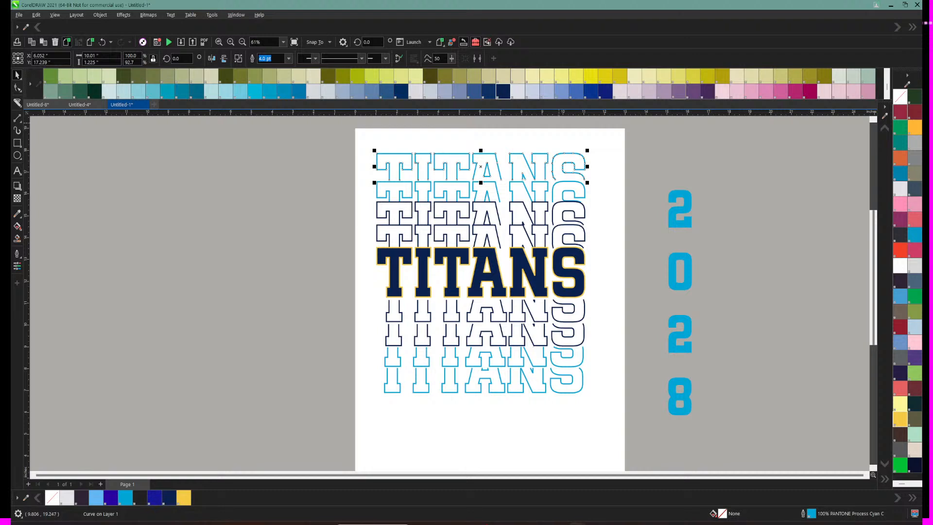
pyautogui.click(477, 191)
pyautogui.press('Up')
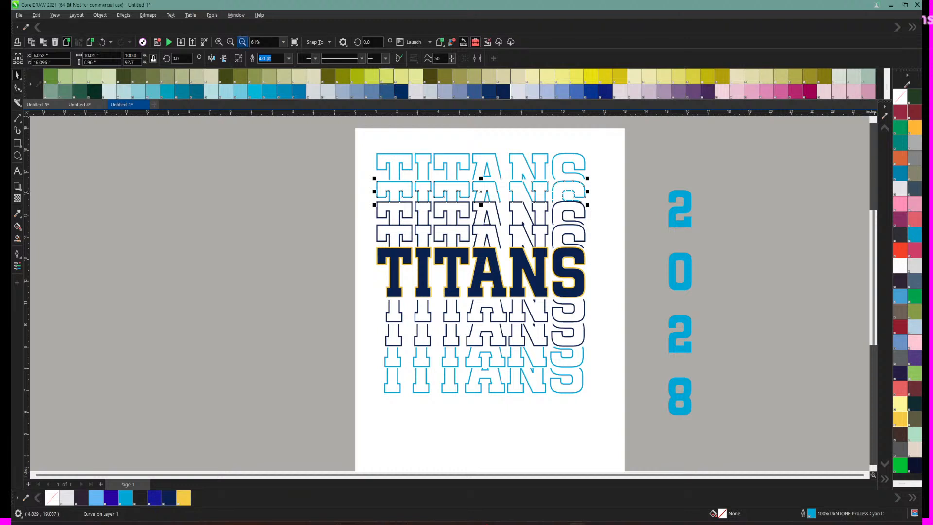
# Step: Preview different fonts from the font list on the Class Of text above the page
pyautogui.click(243, 42)
pyautogui.click(466, 195)
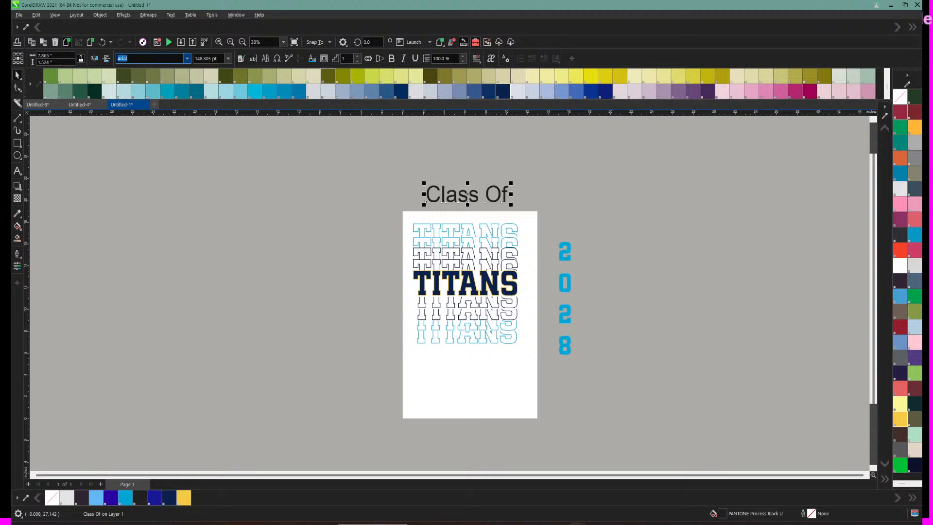
pyautogui.click(122, 59)
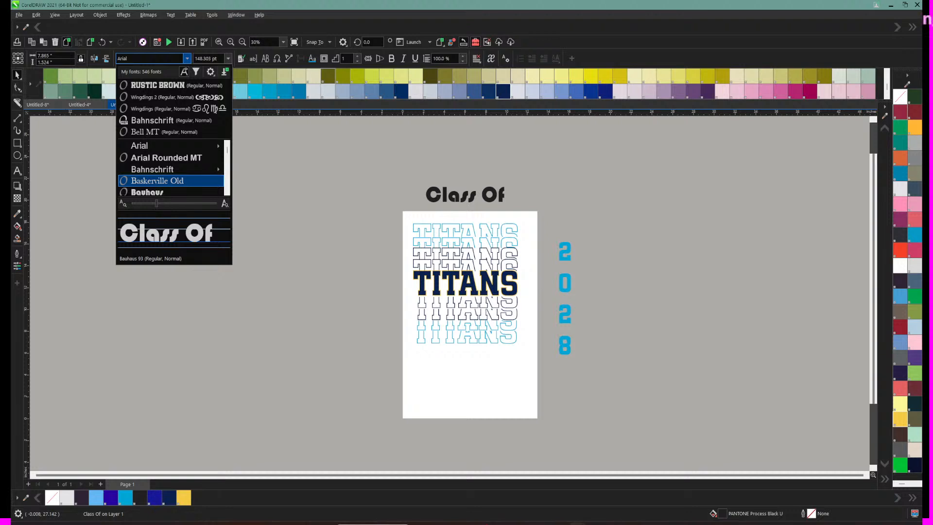
pyautogui.press('Up')
pyautogui.press('Up')
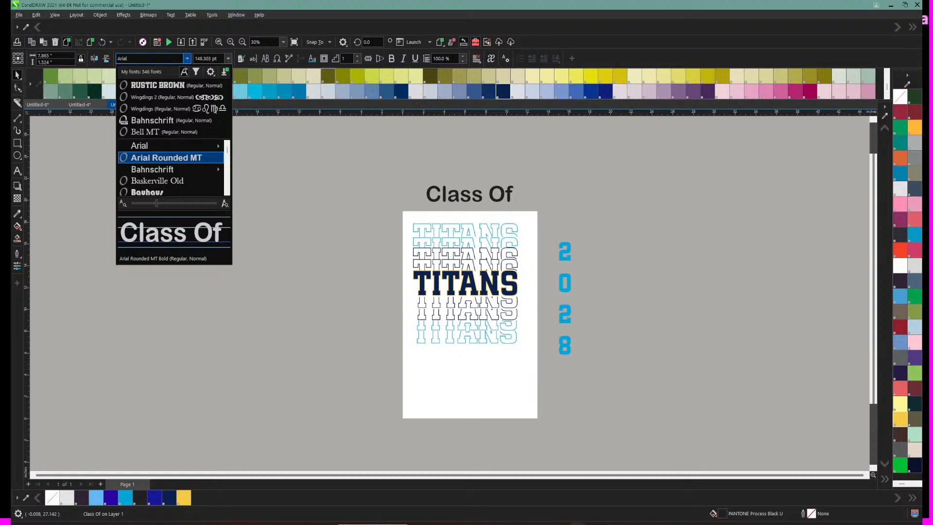
pyautogui.press('Up')
pyautogui.press('Up')
pyautogui.press('Up')
pyautogui.press('Up')
pyautogui.press('Up')
pyautogui.press('Up')
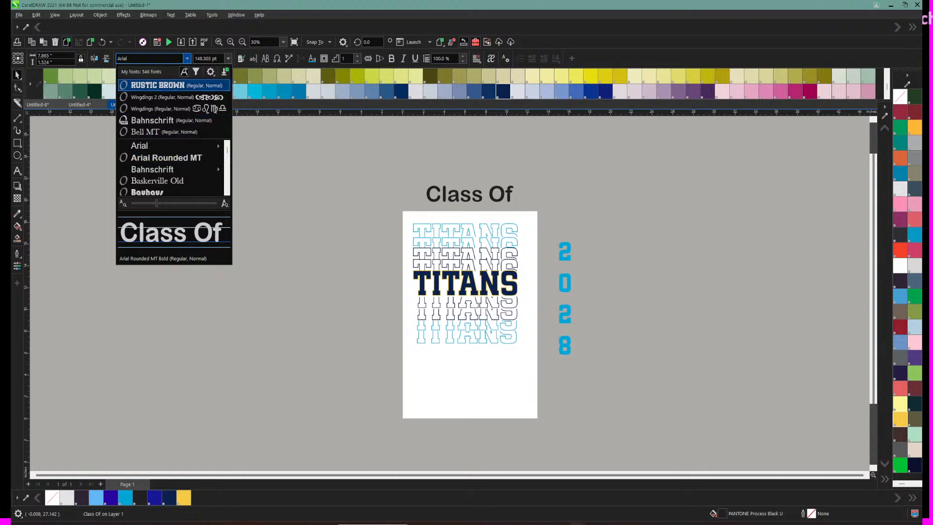
pyautogui.press('Down')
pyautogui.press('Down')
pyautogui.press('Up')
pyautogui.press('Up')
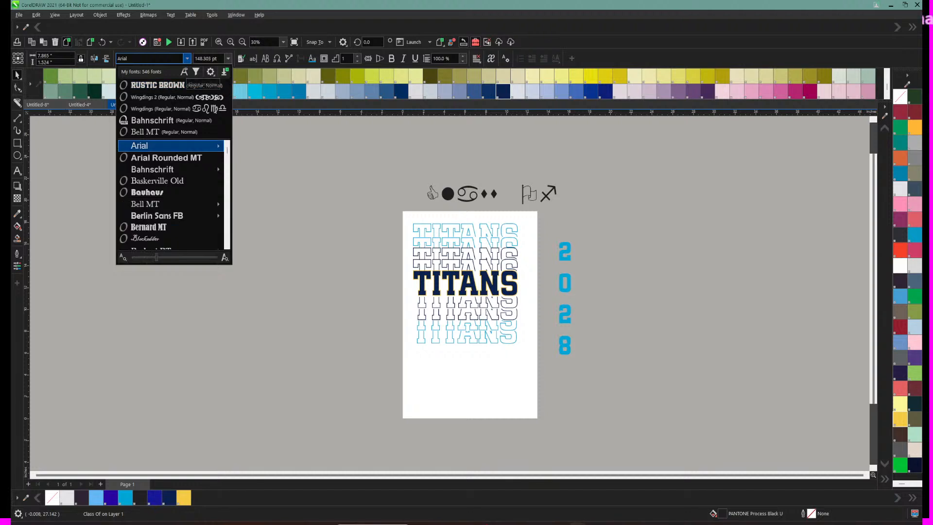
# Step: Filter the font list to Script styles and set the "Class Of" text in Script MT Bold
pyautogui.click(196, 72)
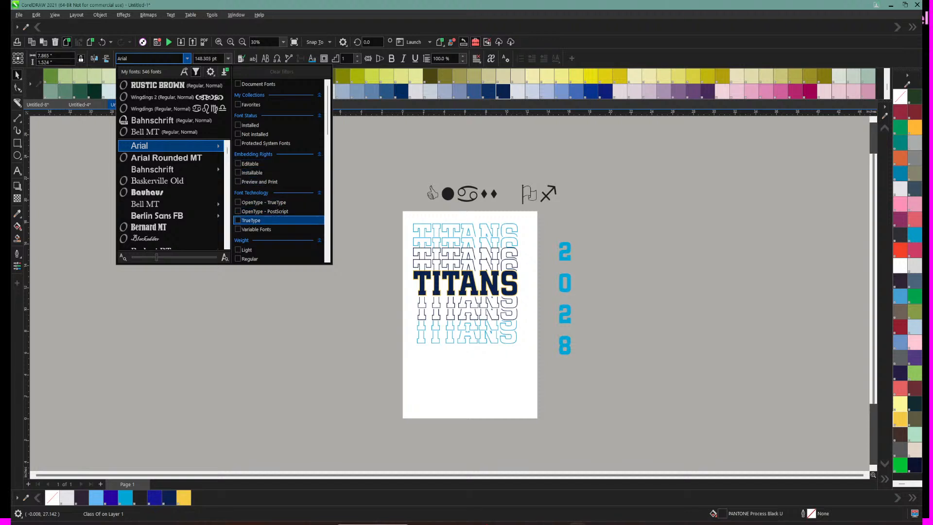
pyautogui.scroll(-6, 272, 218)
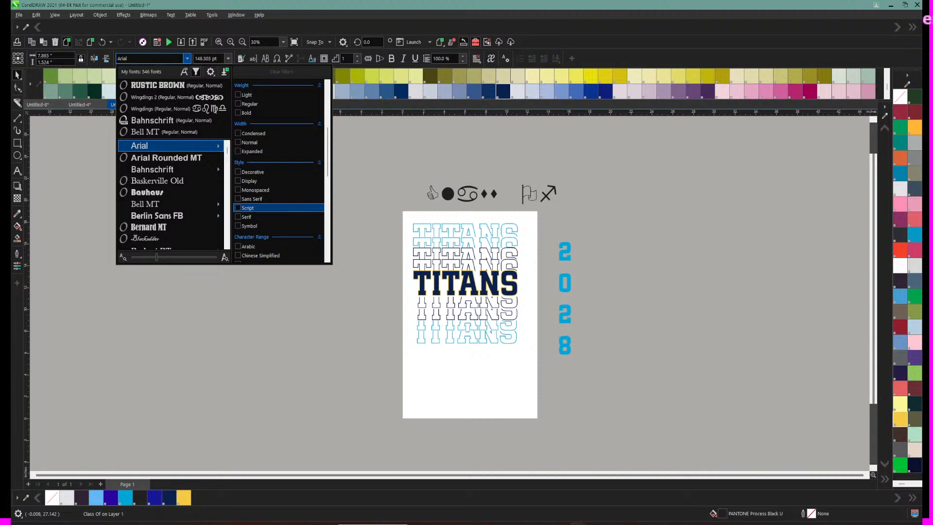
pyautogui.click(238, 207)
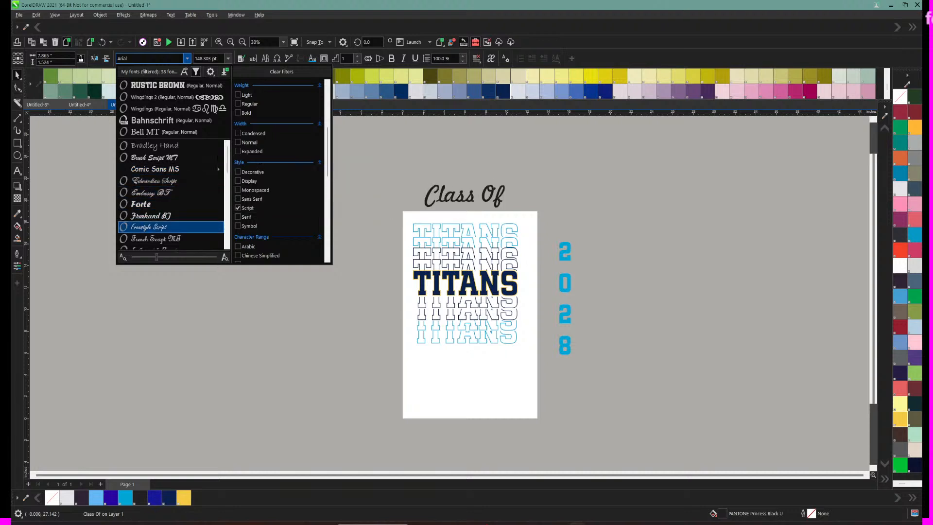
pyautogui.scroll(-2, 171, 227)
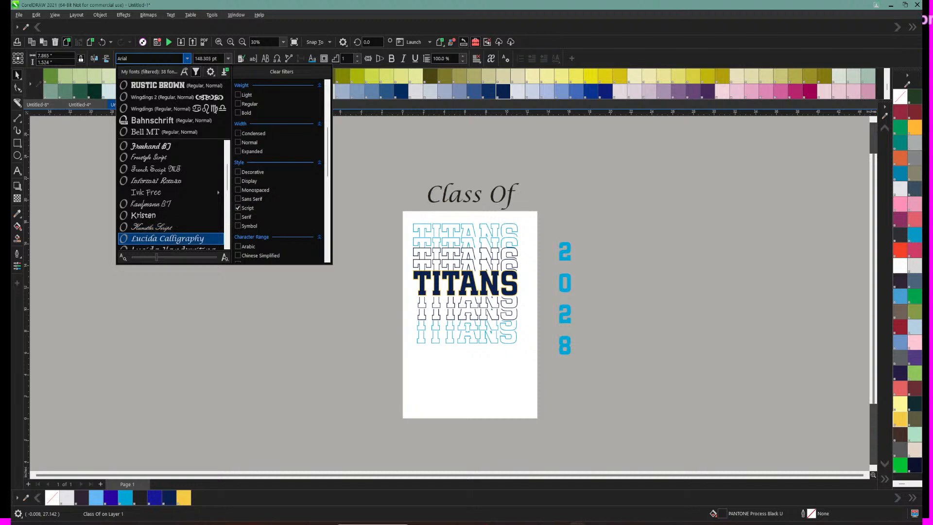
pyautogui.scroll(-2, 171, 238)
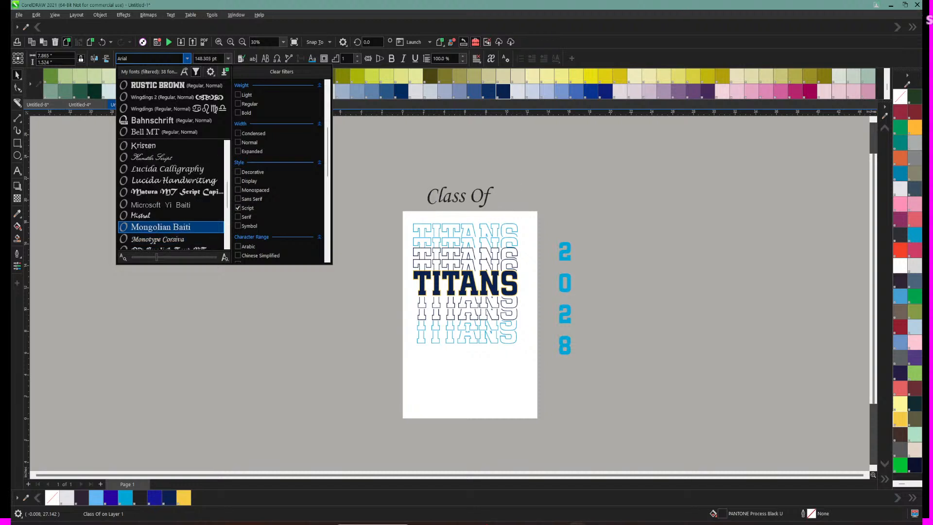
pyautogui.scroll(-3, 171, 238)
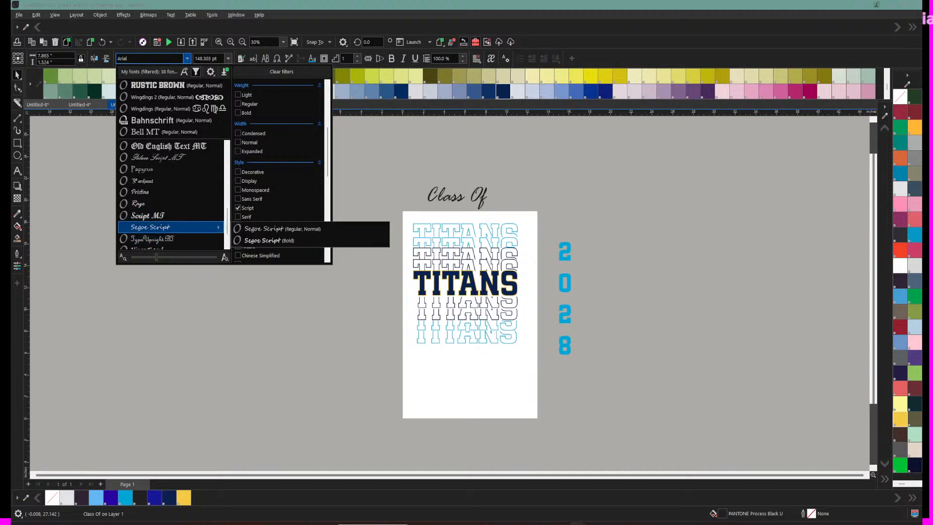
pyautogui.scroll(-1, 171, 233)
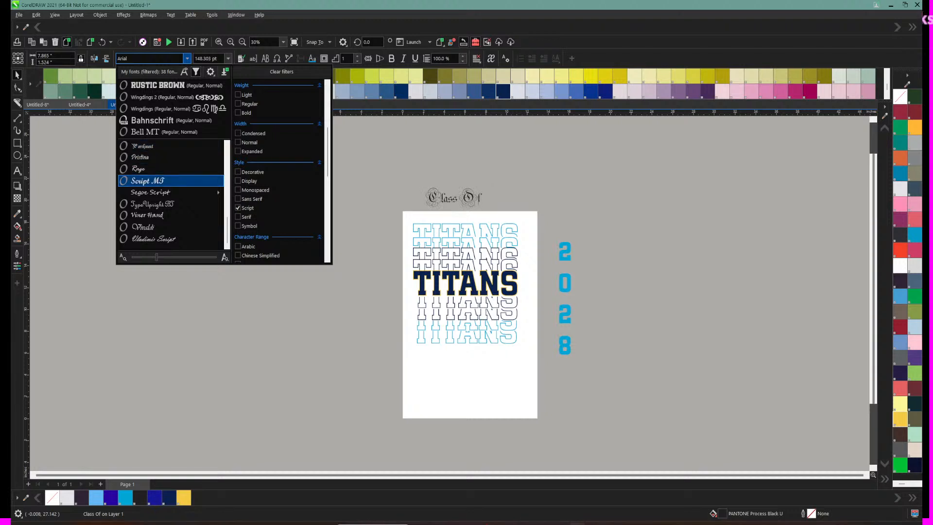
pyautogui.click(146, 180)
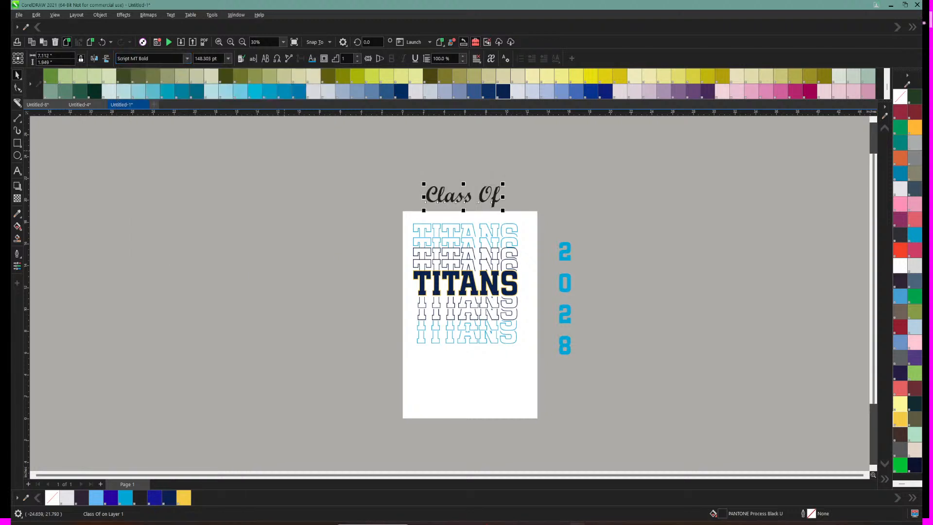
# Step: Fill the "Class Of" text with Daisy yellow and enlarge it proportionally to about 9.8 in wide
pyautogui.click(463, 196)
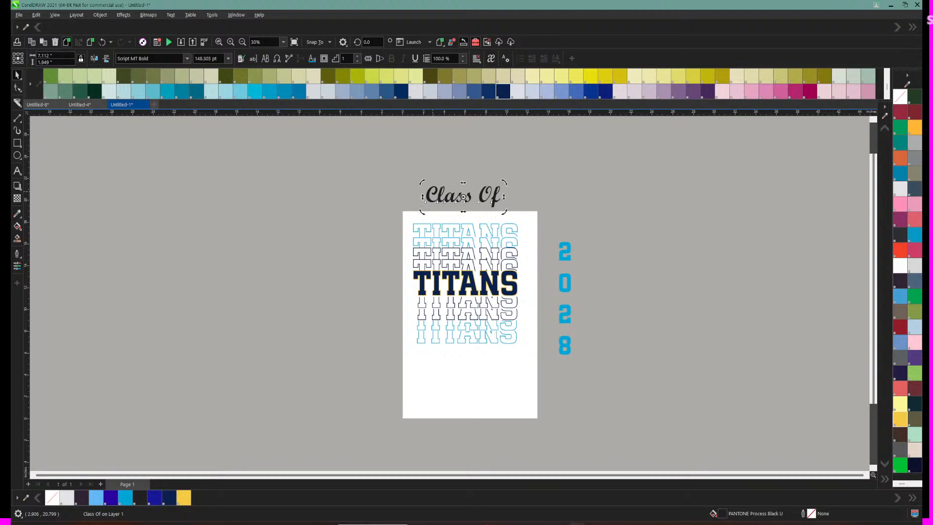
pyautogui.doubleClick(428, 193)
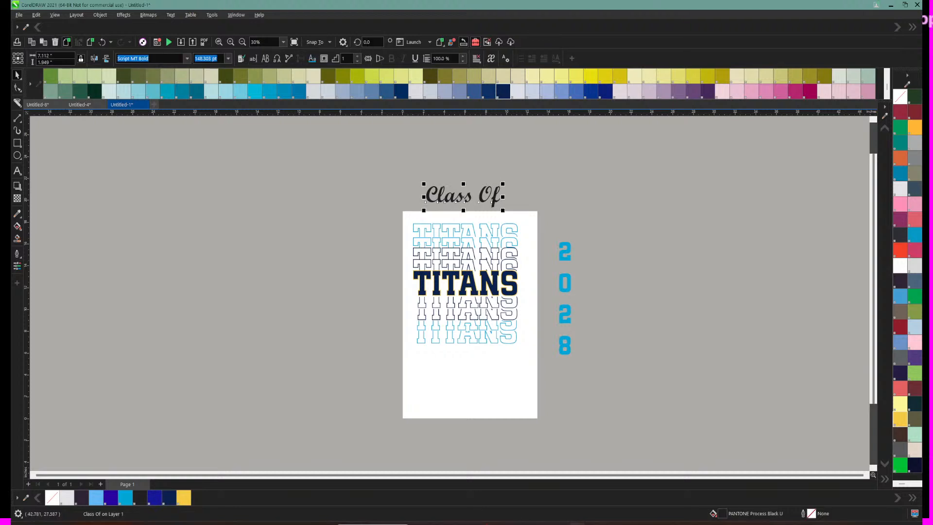
pyautogui.click(184, 497)
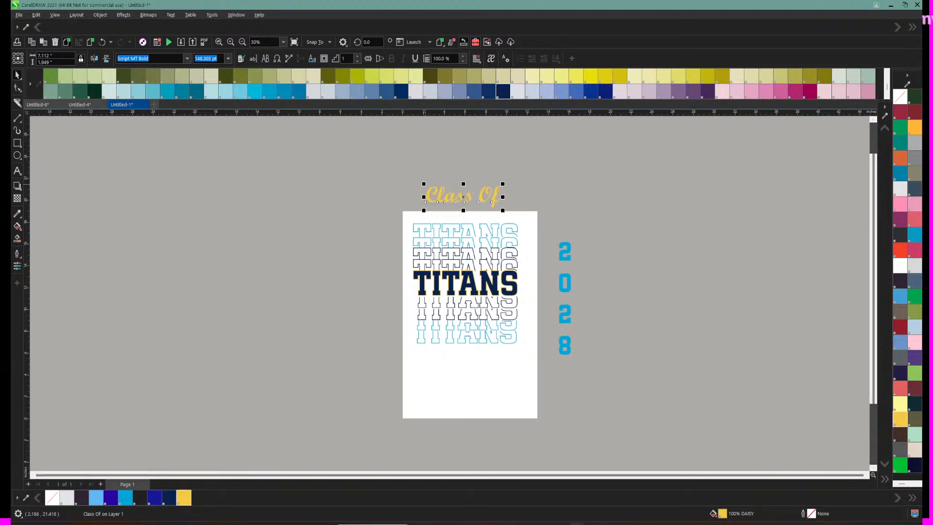
pyautogui.moveTo(424, 184); pyautogui.dragTo(398, 174)
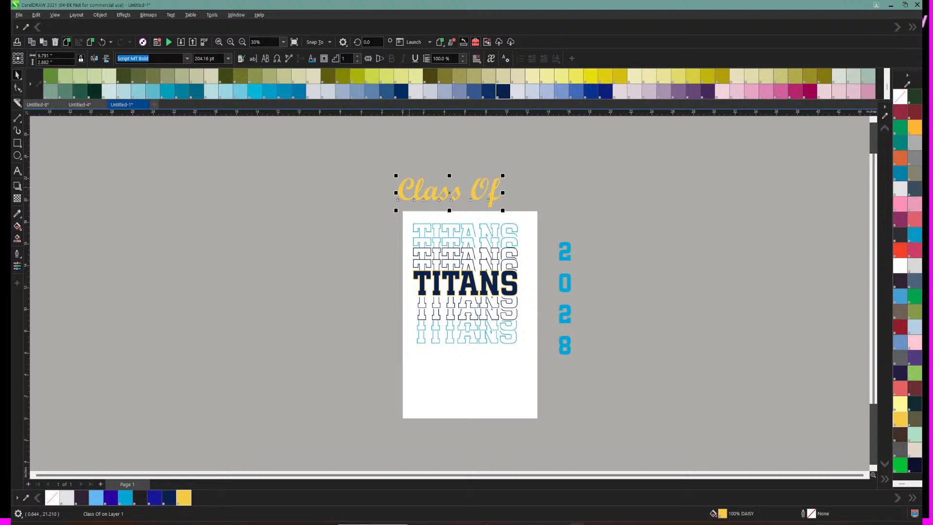
# Step: Move the "Class Of" text onto the upper TITANS rows and tilt it upward by about 8.7°
pyautogui.moveTo(408, 187); pyautogui.dragTo(410, 221)
pyautogui.click(426, 222)
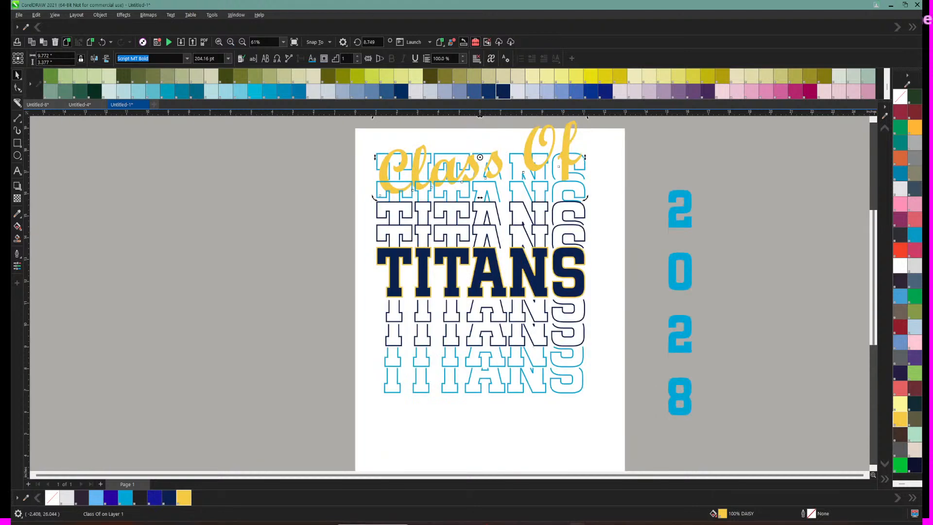
pyautogui.click(231, 41)
pyautogui.click(272, 160)
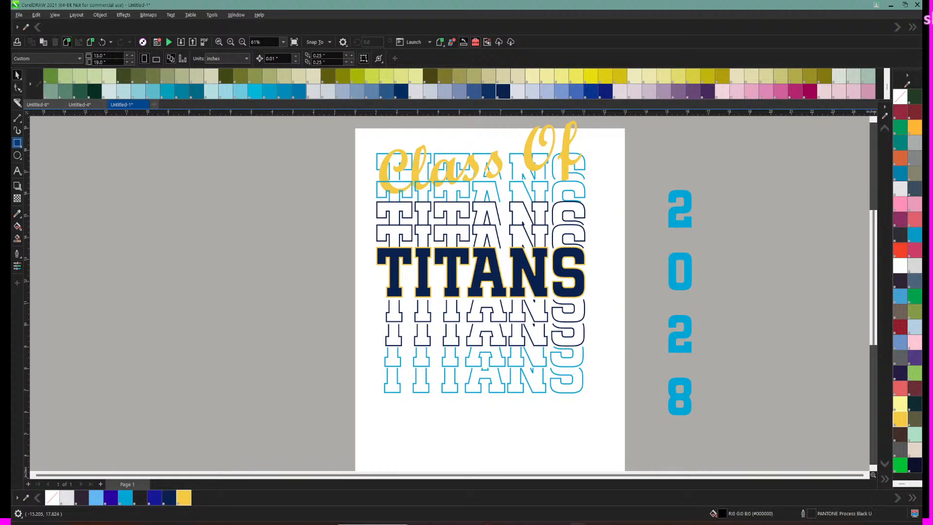
# Step: Add a page-sized background rectangle with no outline and a Heather Graphite fill
pyautogui.doubleClick(18, 143)
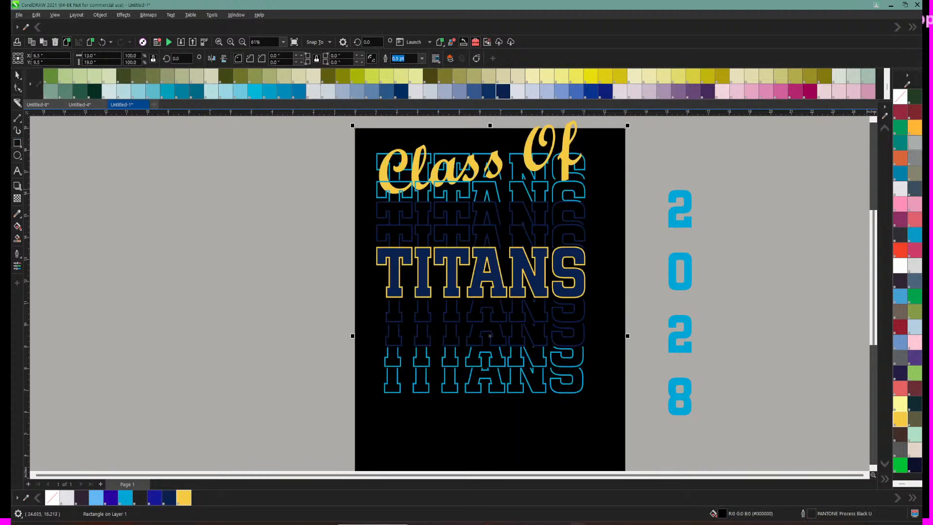
pyautogui.click(915, 142)
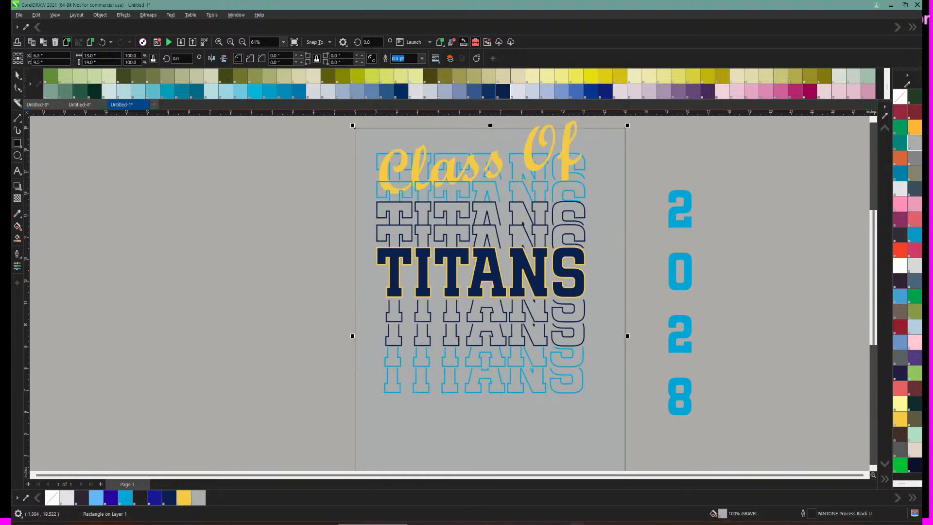
pyautogui.click(422, 58)
pyautogui.click(403, 67)
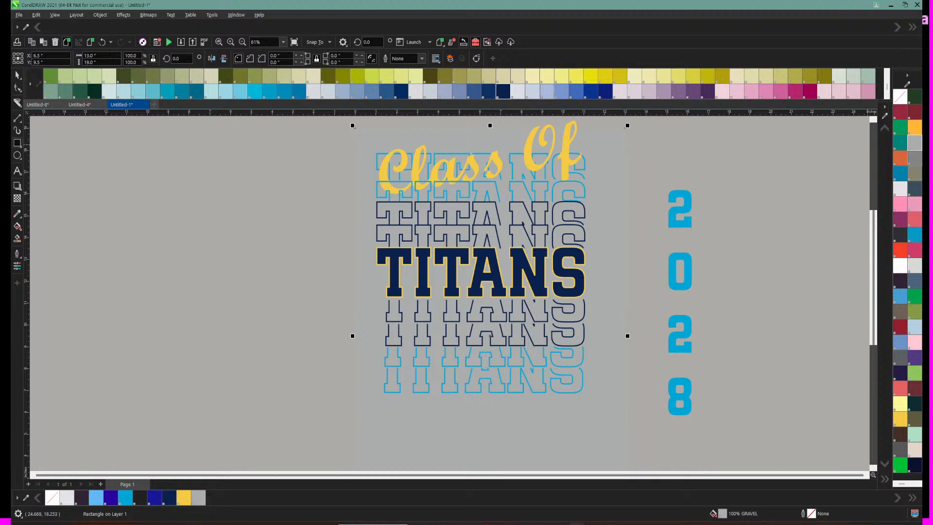
pyautogui.click(915, 158)
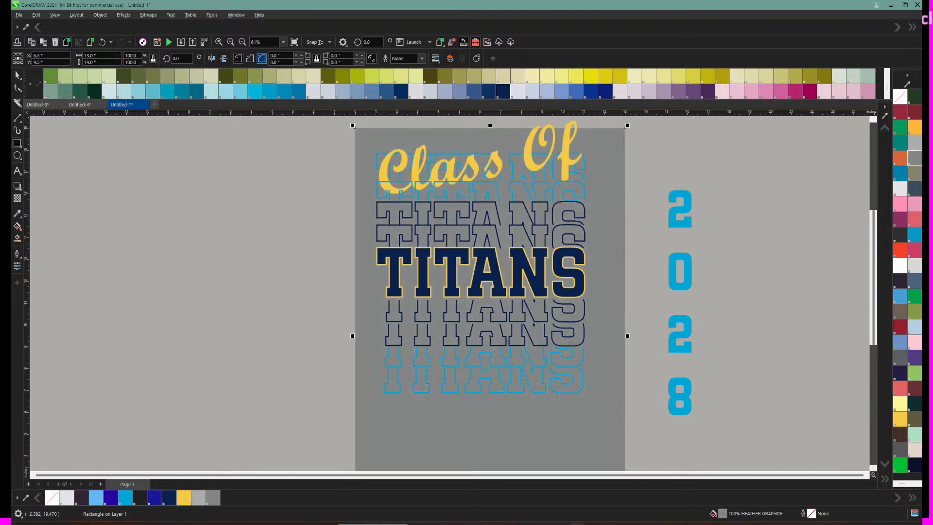
# Step: Lower the "Class Of" text to just above the solid TITANS word and bring it to the front
pyautogui.scroll(2, 451, 272)
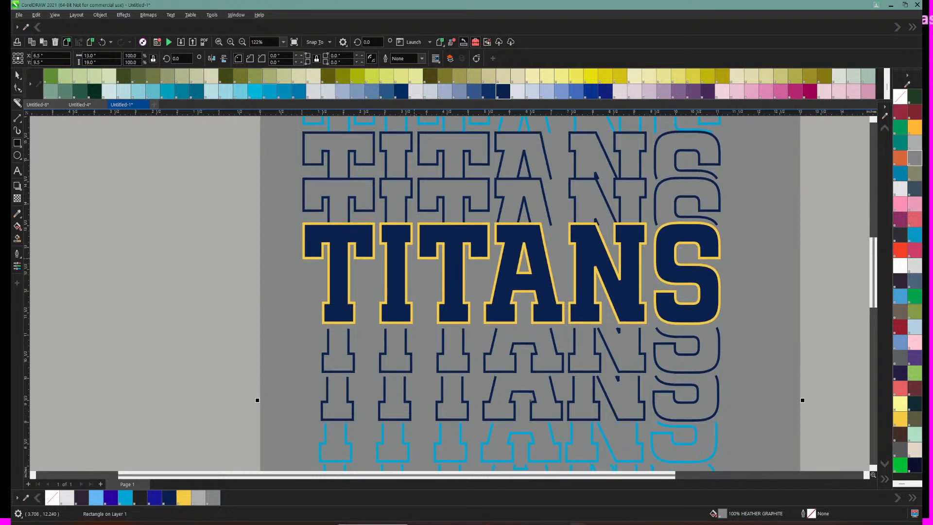
pyautogui.scroll(5, 406, 251)
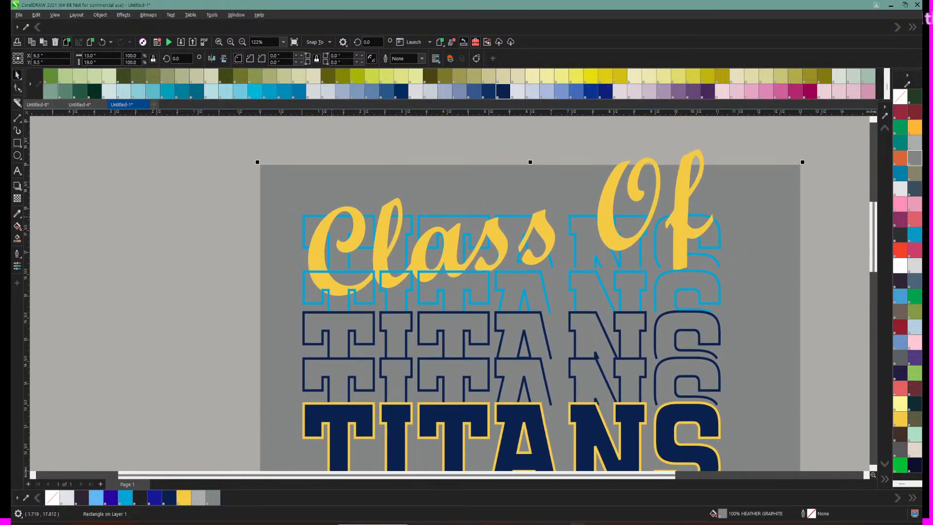
pyautogui.moveTo(332, 217); pyautogui.dragTo(330, 303)
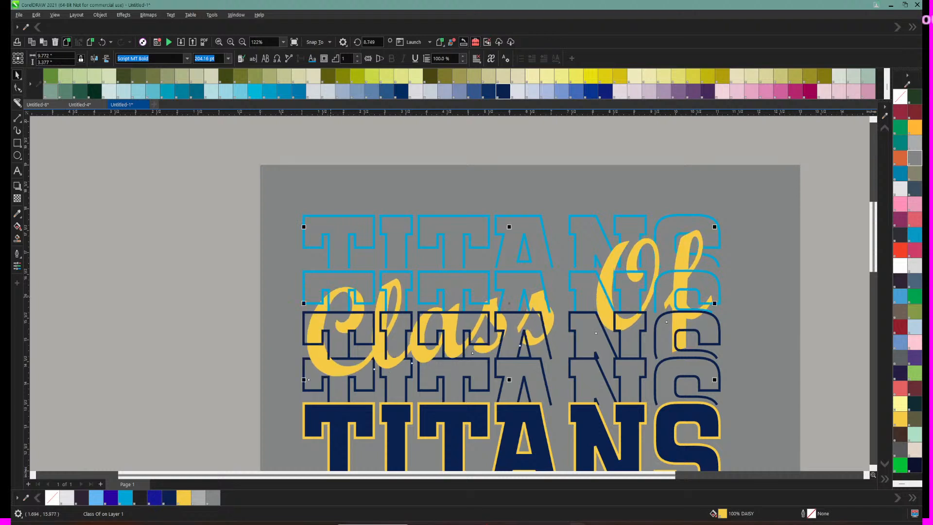
pyautogui.click(100, 15)
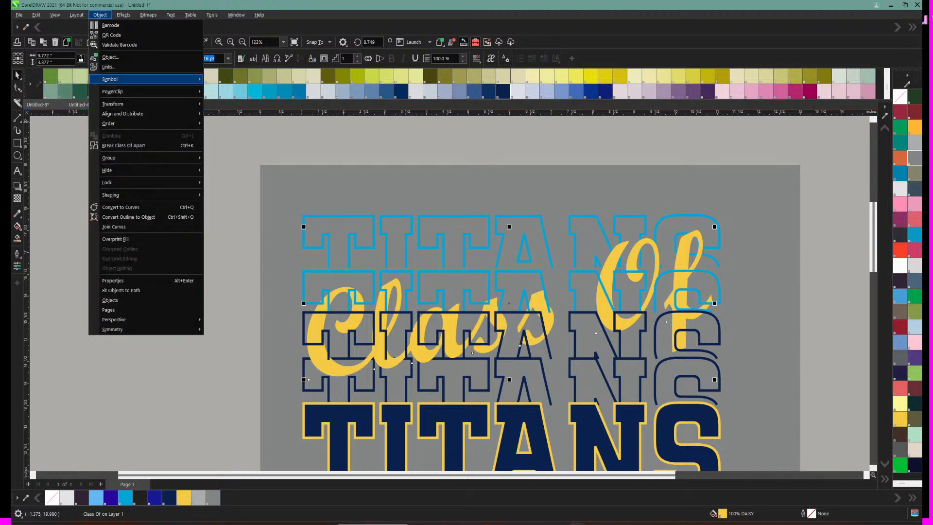
pyautogui.moveTo(116, 123)
pyautogui.click(233, 124)
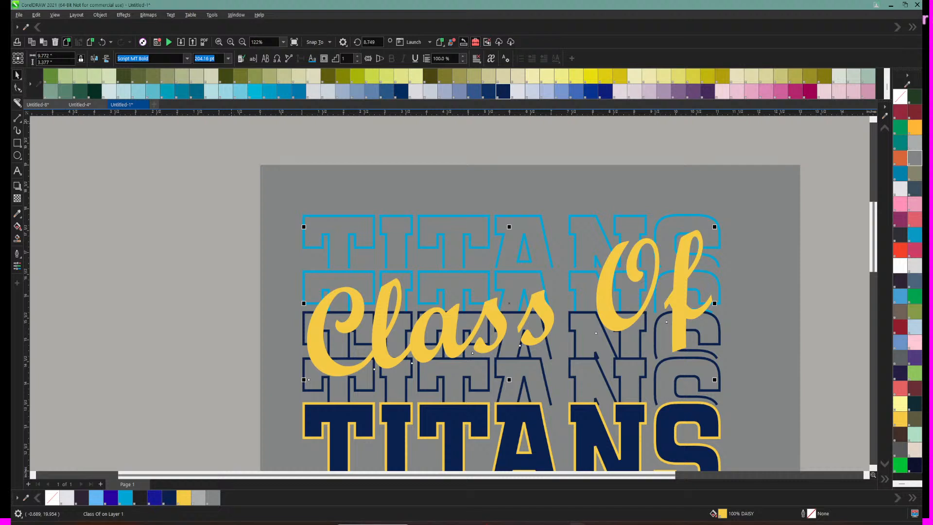
# Step: Give the "Class Of" text a white outline 2.0 pt wide
pyautogui.click(381, 291)
pyautogui.rightClick(901, 266)
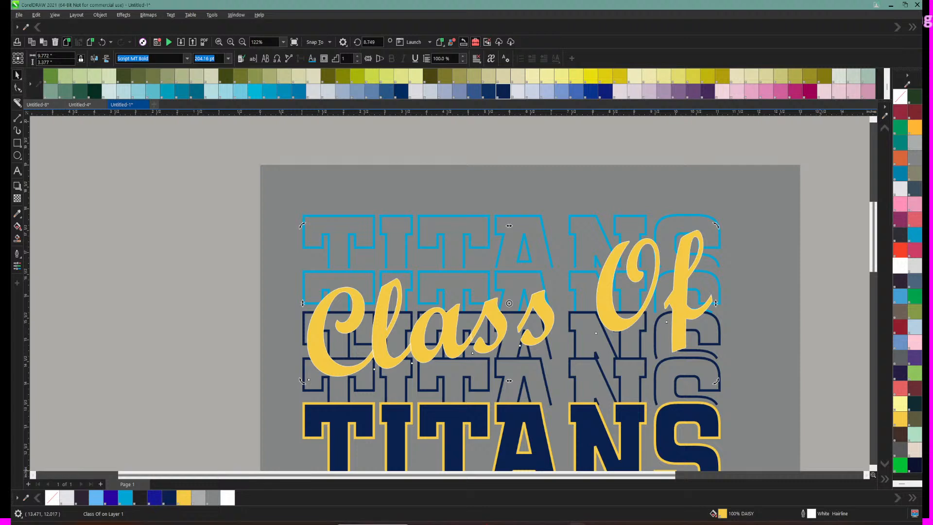
pyautogui.press('F12')
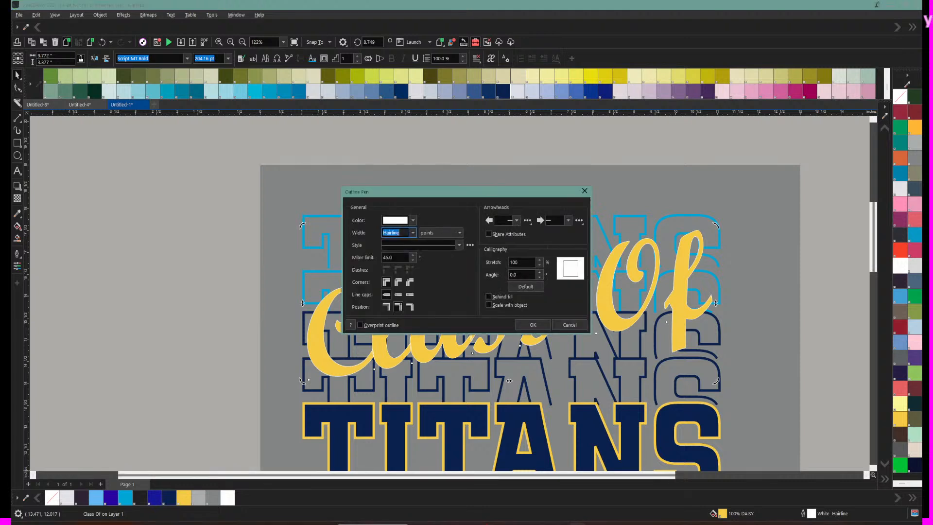
pyautogui.click(413, 232)
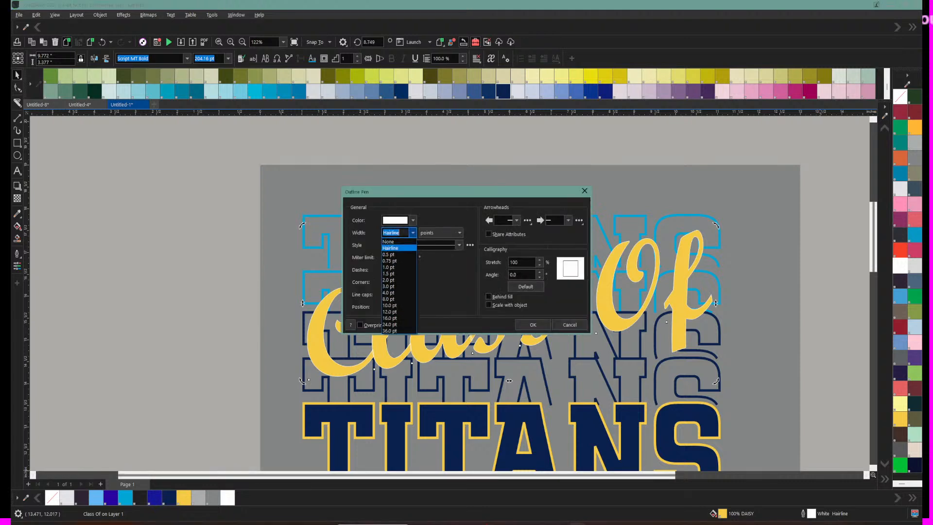
pyautogui.press('Return')
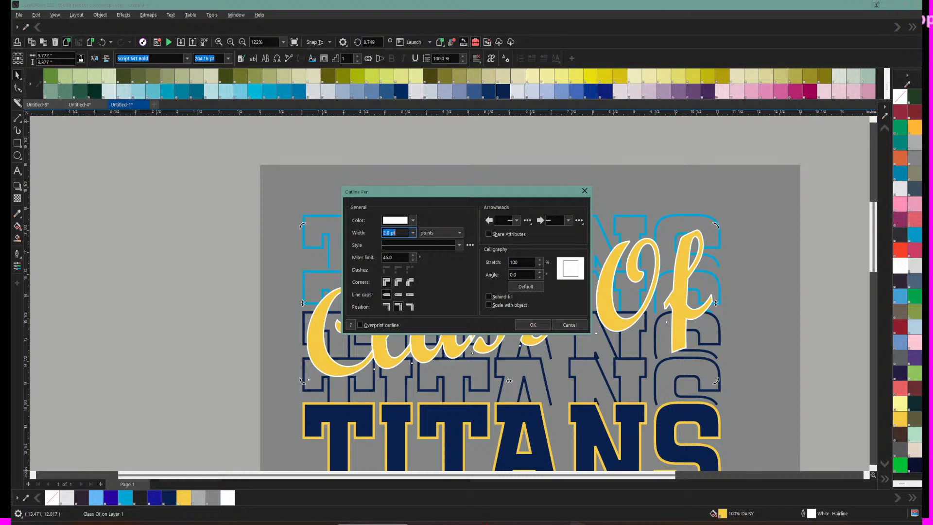
pyautogui.click(533, 325)
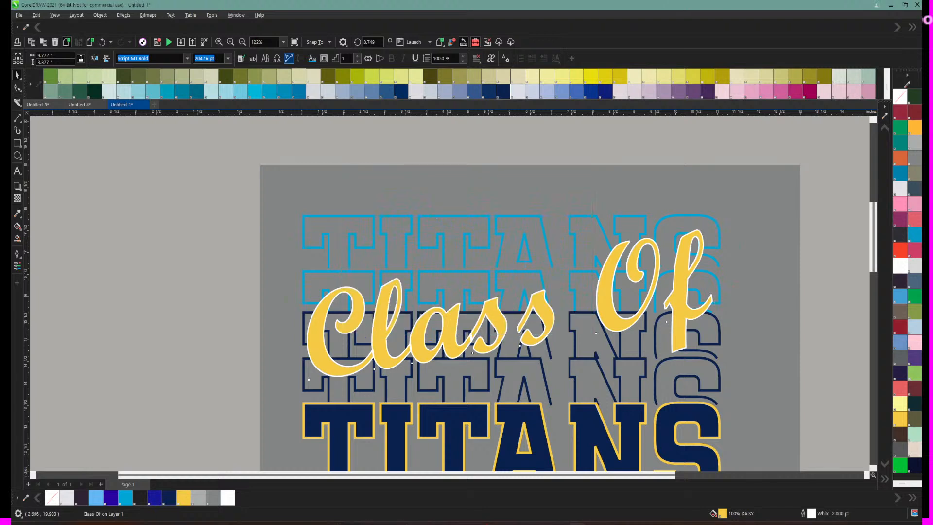
# Step: Move the vertical 2028 text onto the page, directly beside the right end of the stacked TITANS rows
pyautogui.click(284, 42)
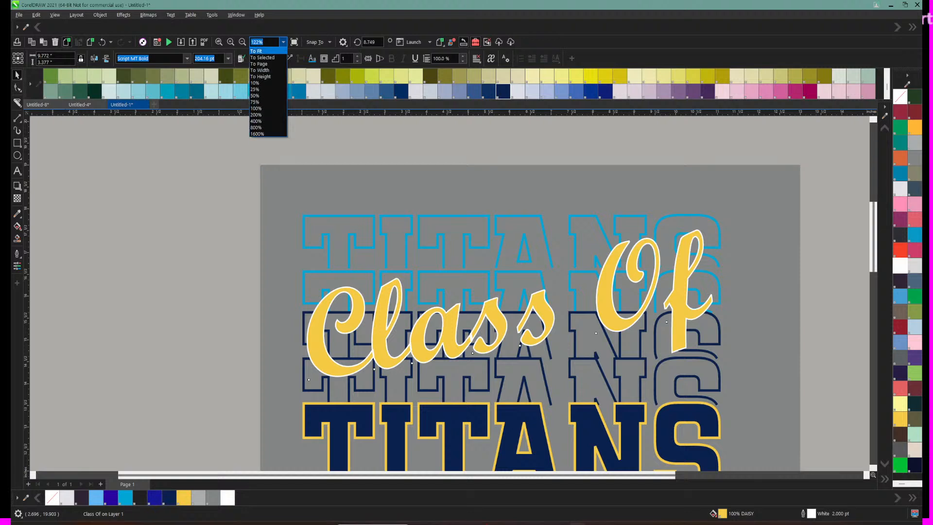
pyautogui.click(272, 50)
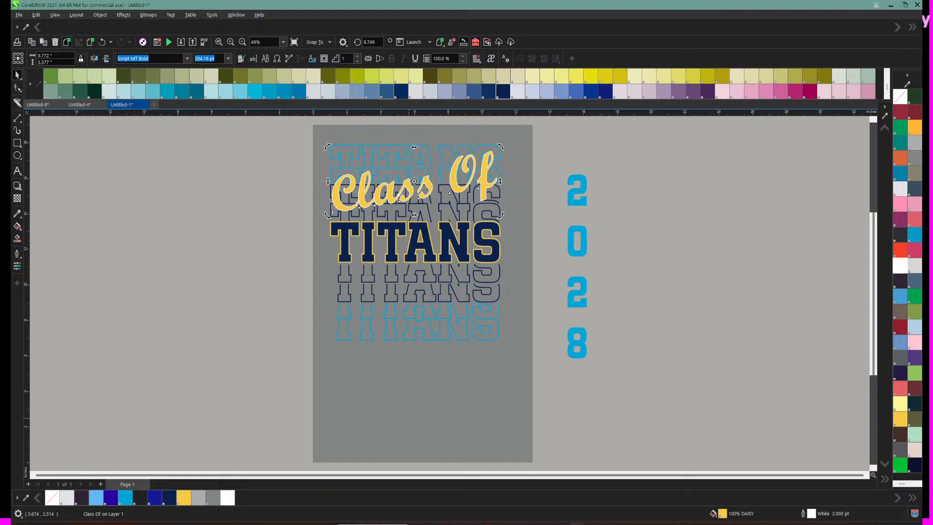
pyautogui.click(581, 195)
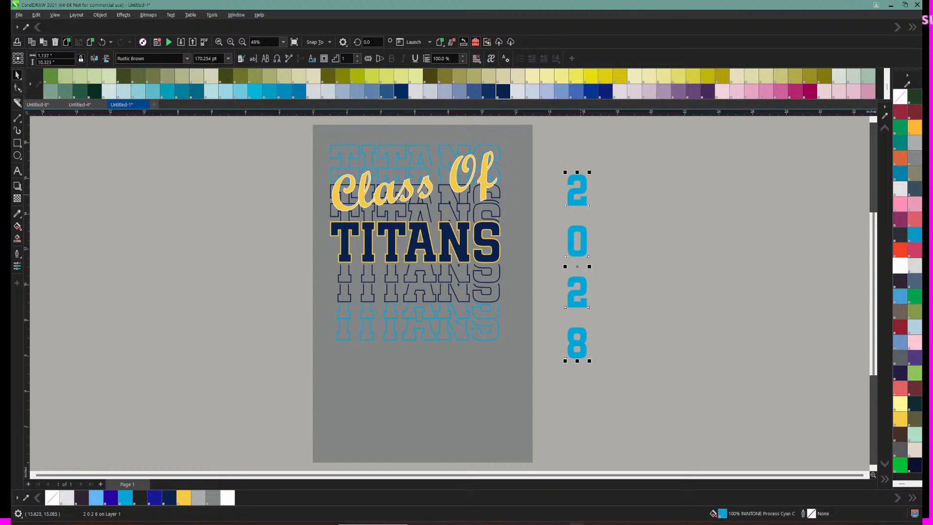
pyautogui.moveTo(582, 195); pyautogui.dragTo(524, 168)
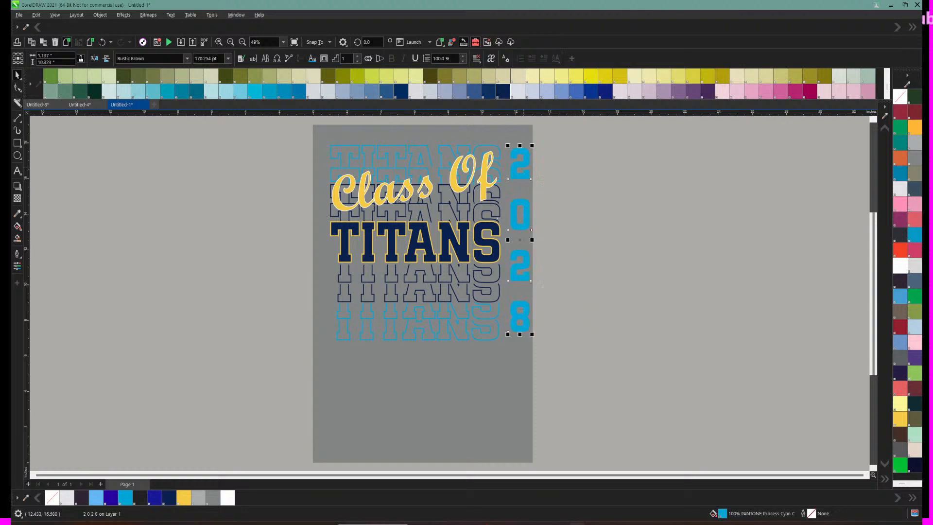
# Step: Change the background rectangle's fill to PANTONE 600 C
pyautogui.click(320, 127)
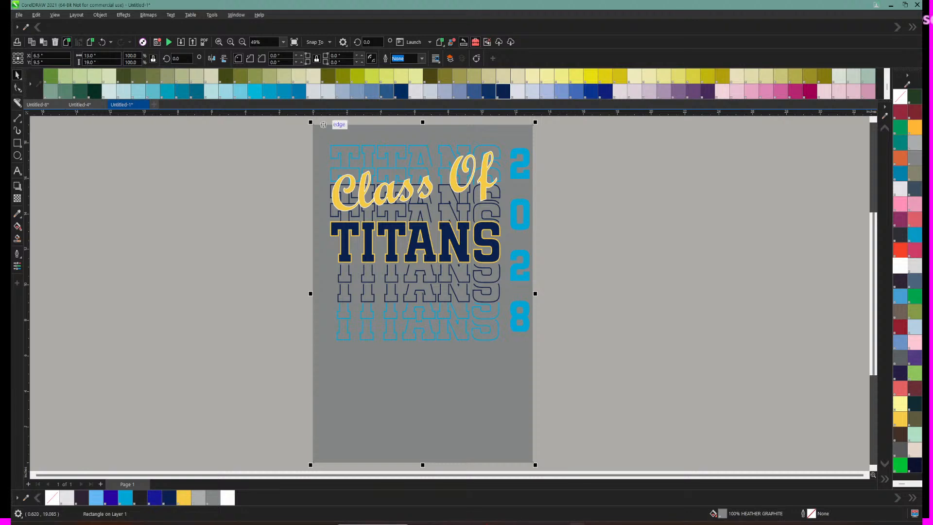
pyautogui.click(532, 76)
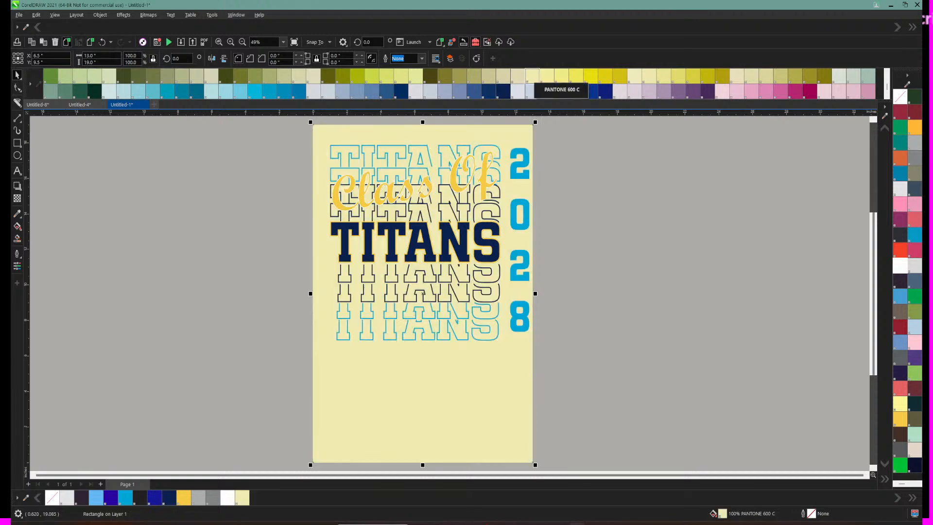
pyautogui.scroll(3, 532, 160)
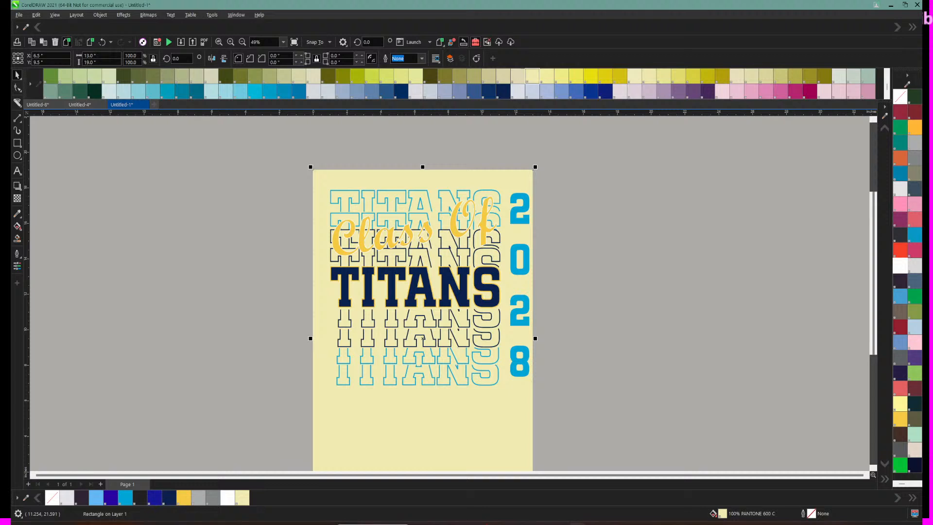
# Step: Change the background rectangle's fill to white
pyautogui.click(901, 266)
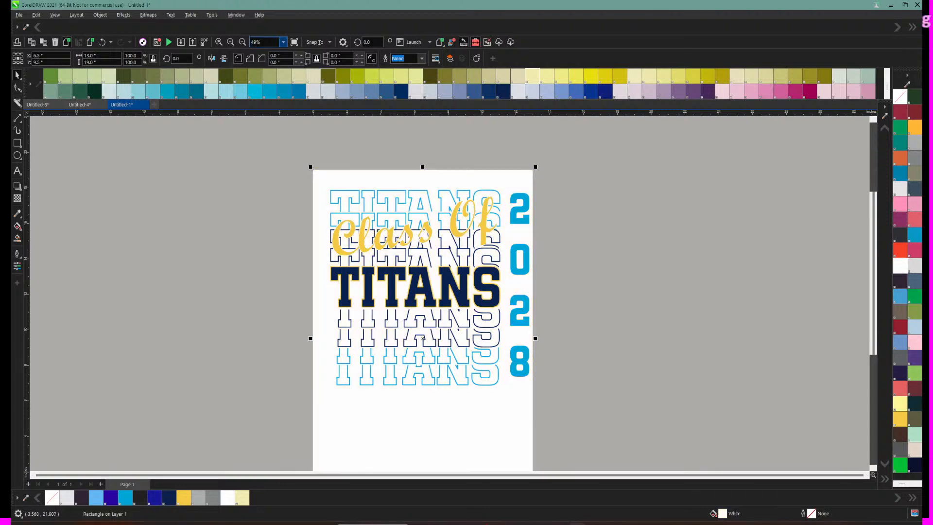
pyautogui.click(219, 42)
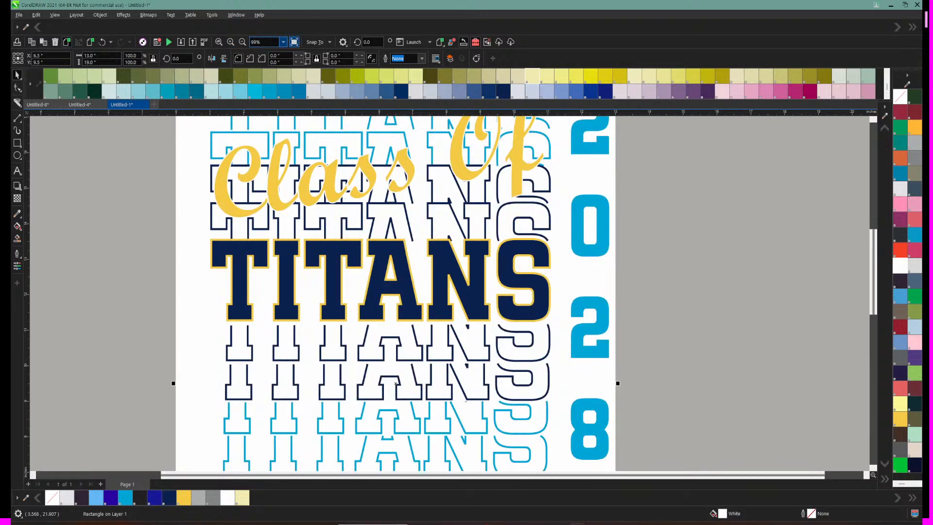
pyautogui.click(242, 42)
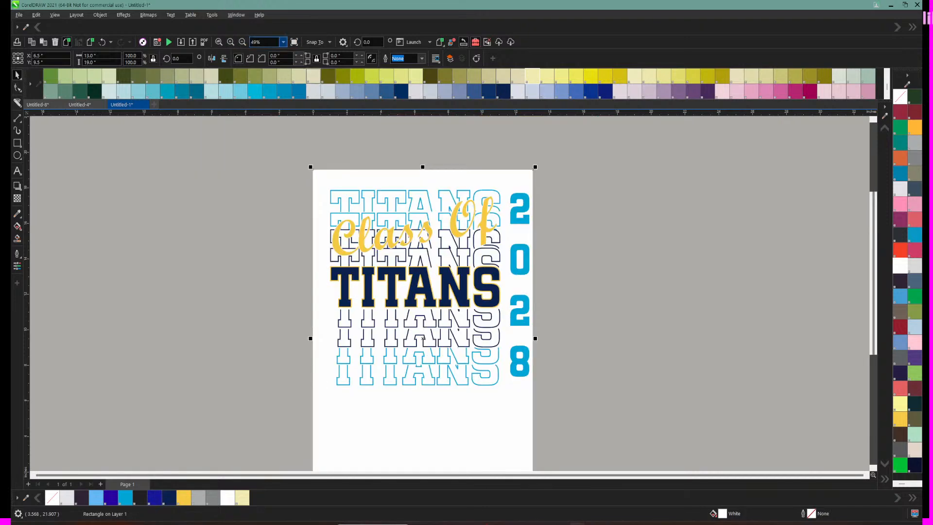
# Step: Shift the vertical 2028 text slightly closer to the TITANS rows and give it a 3.0 pt PANTONE 655 C outline
pyautogui.click(519, 212)
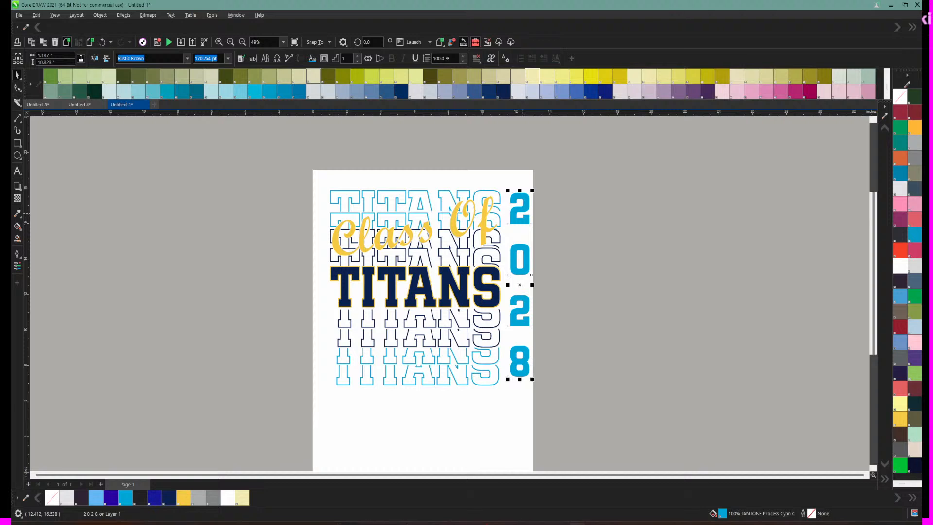
pyautogui.moveTo(518, 213); pyautogui.dragTo(513, 208)
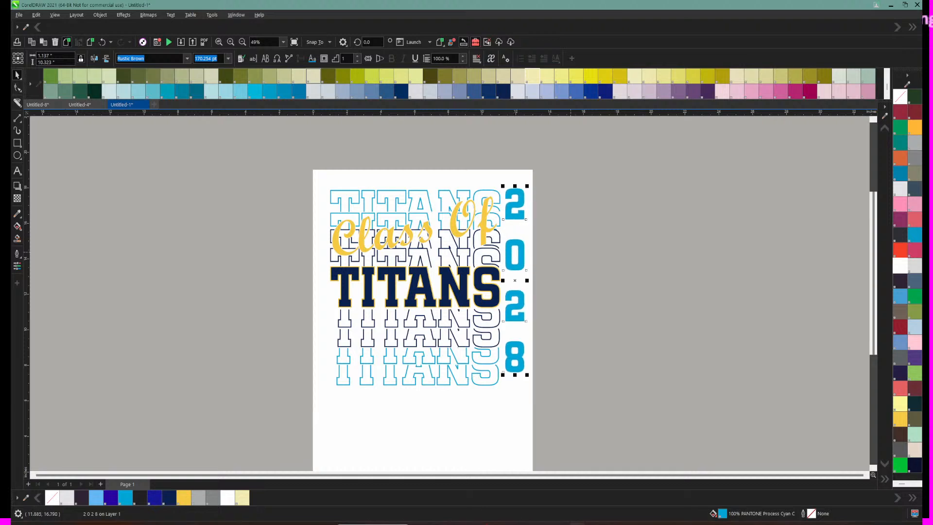
pyautogui.rightClick(170, 498)
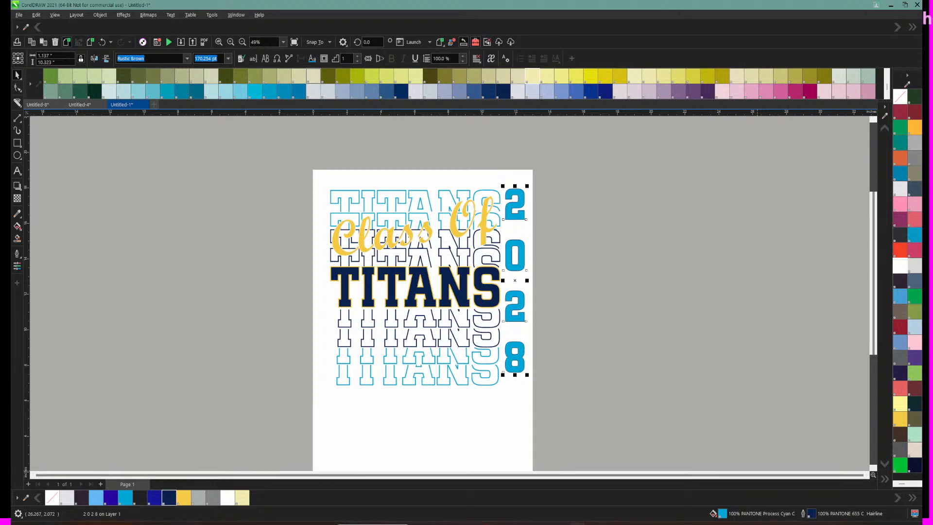
pyautogui.press('F12')
pyautogui.click(413, 233)
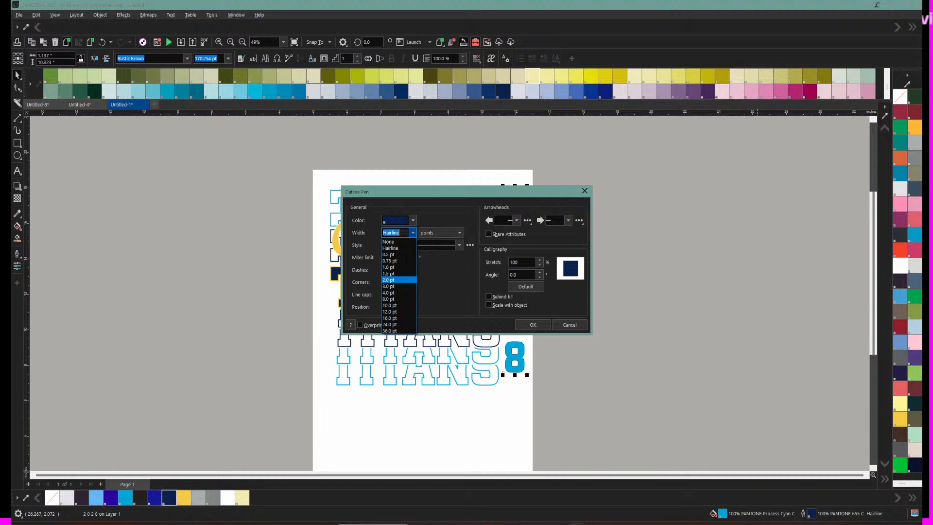
pyautogui.press('Return')
pyautogui.click(413, 232)
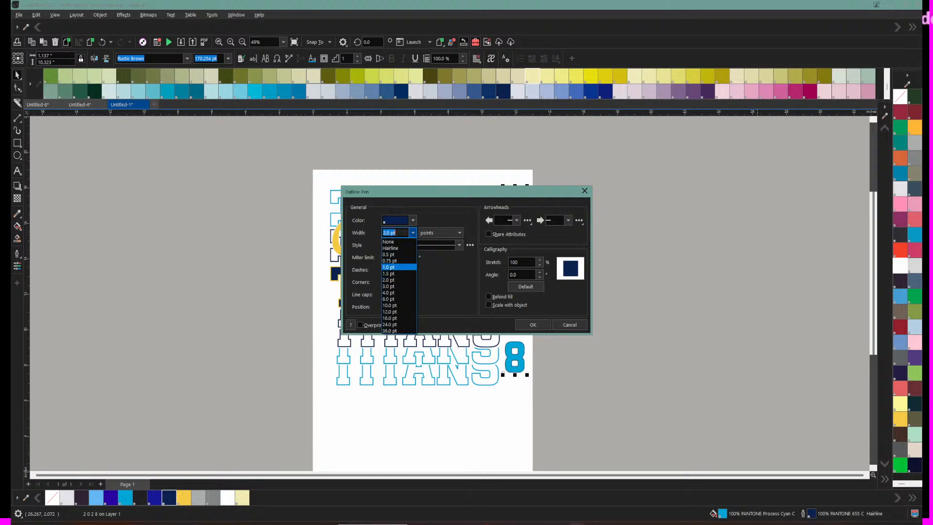
pyautogui.click(401, 285)
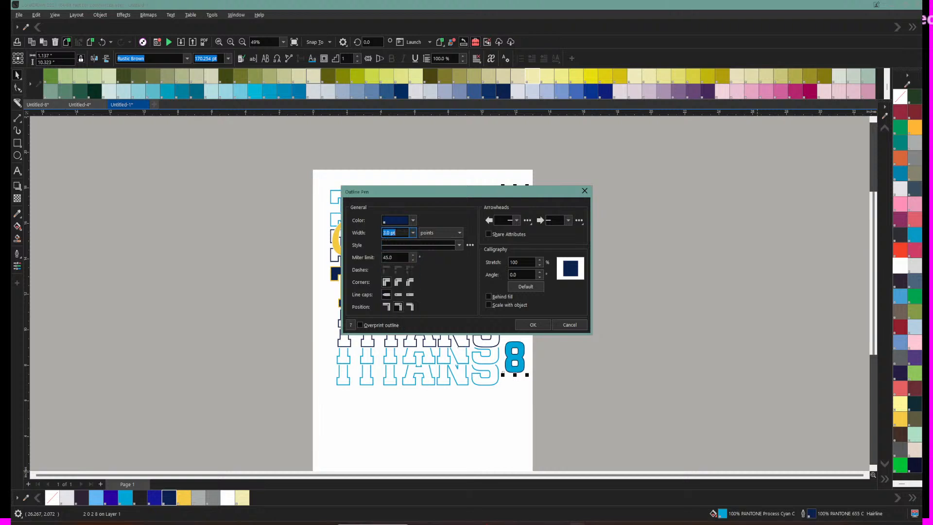
pyautogui.moveTo(388, 192); pyautogui.dragTo(628, 181)
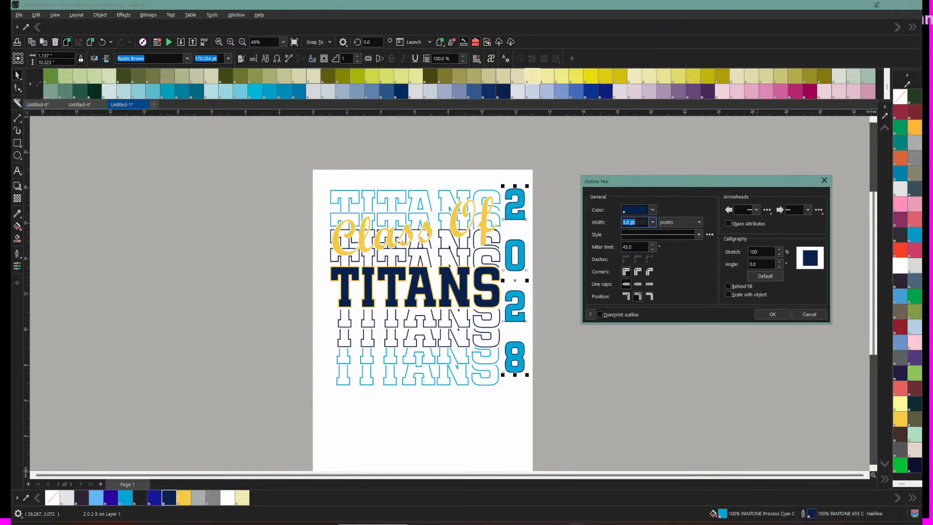
pyautogui.press('Return')
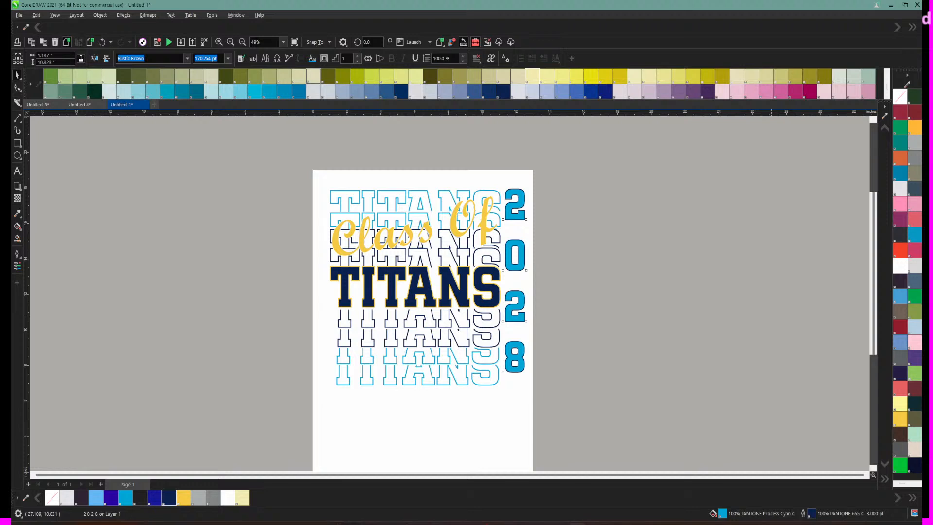
# Step: Tighten the vertical spacing between the 2028 digits to about 67%
pyautogui.click(17, 88)
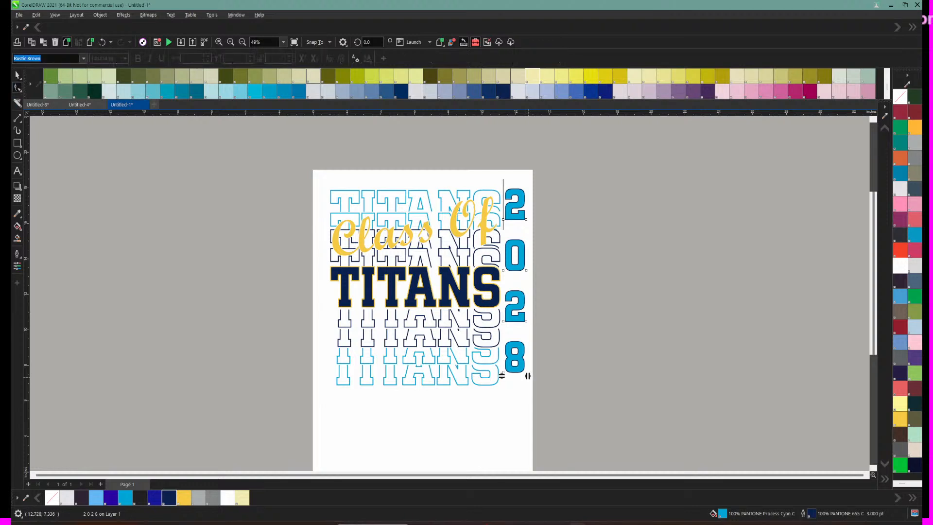
pyautogui.moveTo(528, 376); pyautogui.dragTo(505, 314)
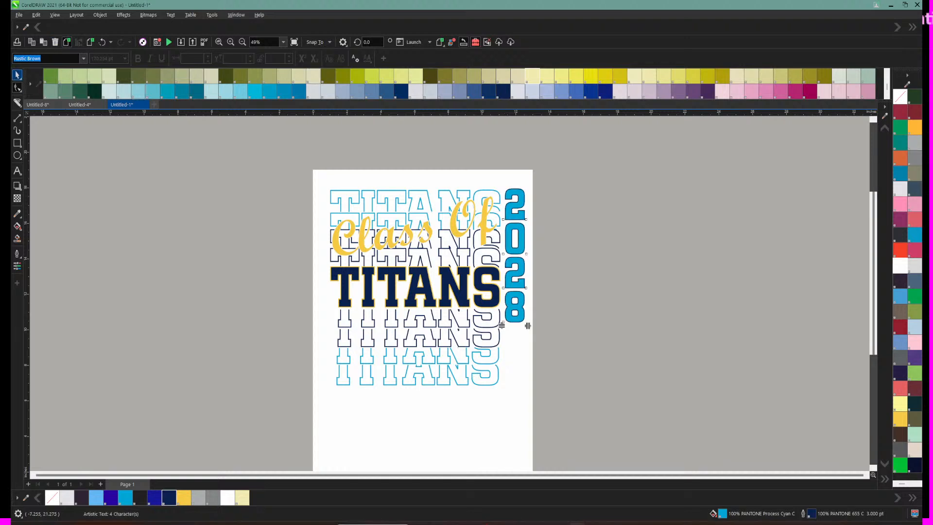
pyautogui.click(17, 75)
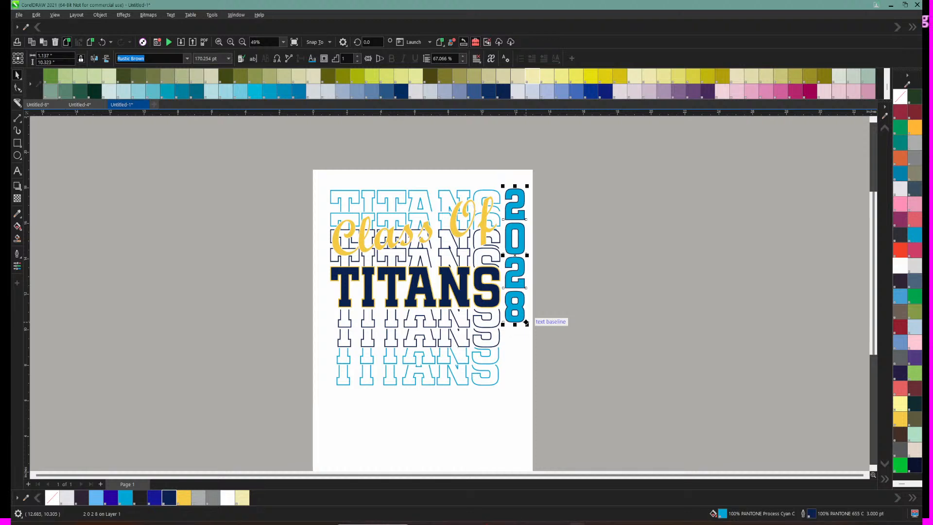
# Step: Enlarge the vertical 2028 text proportionally to about 219 pt and lower it to sit midway along the stacked TITANS rows
pyautogui.moveTo(526, 323); pyautogui.dragTo(532, 363)
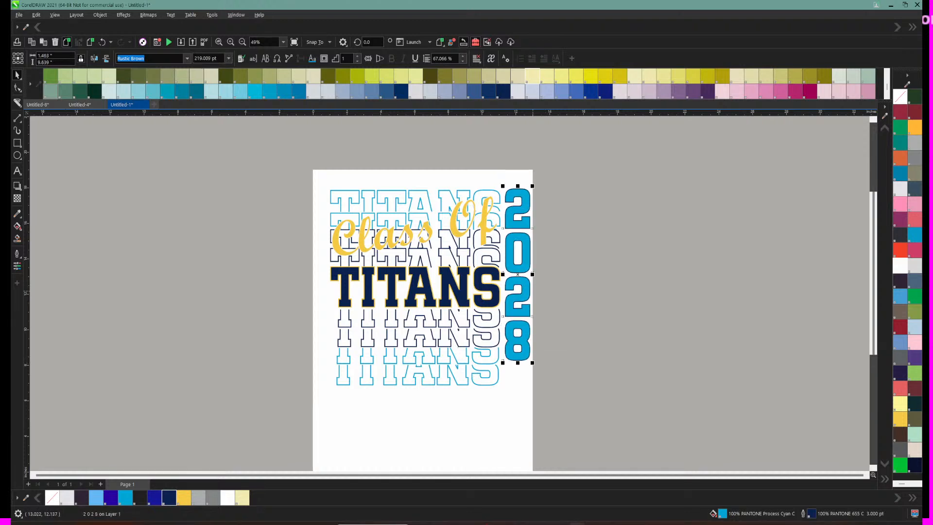
pyautogui.moveTo(518, 274); pyautogui.dragTo(517, 288)
pyautogui.click(539, 269)
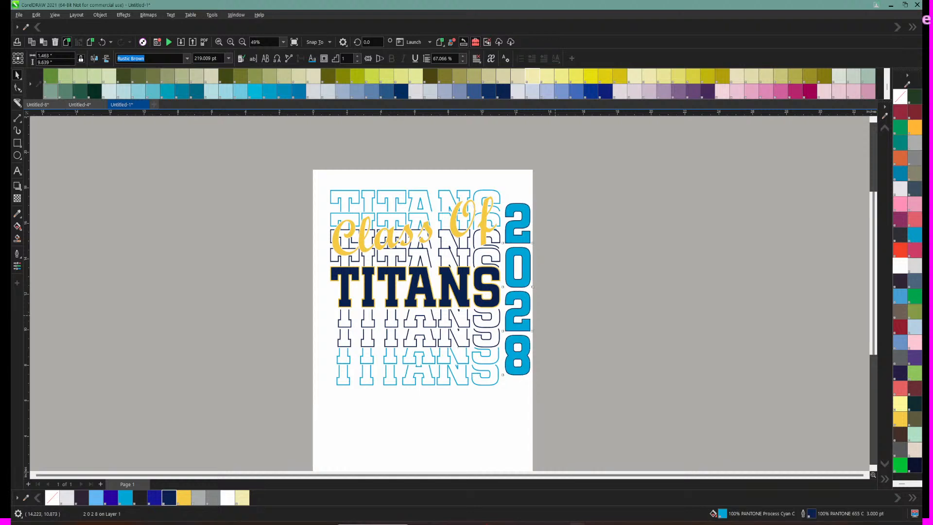
# Step: Hide the white background rectangle
pyautogui.click(518, 232)
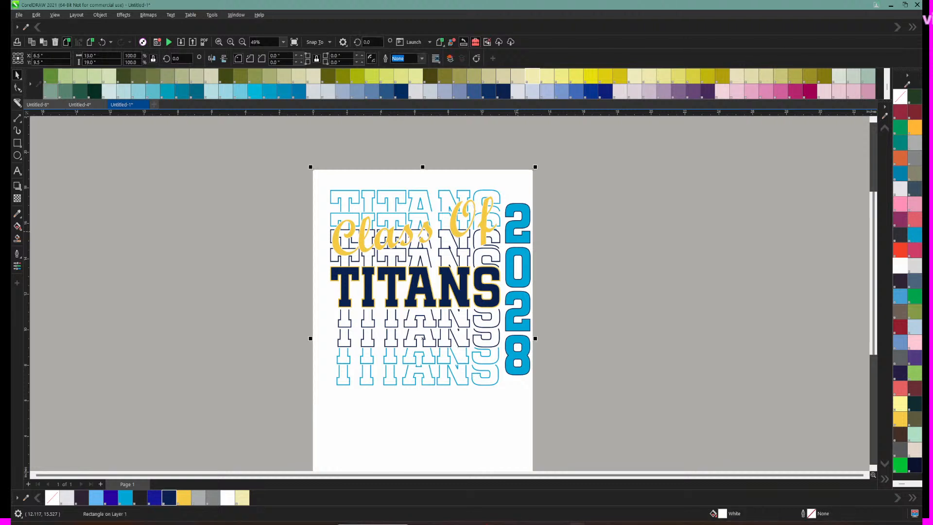
pyautogui.rightClick(518, 232)
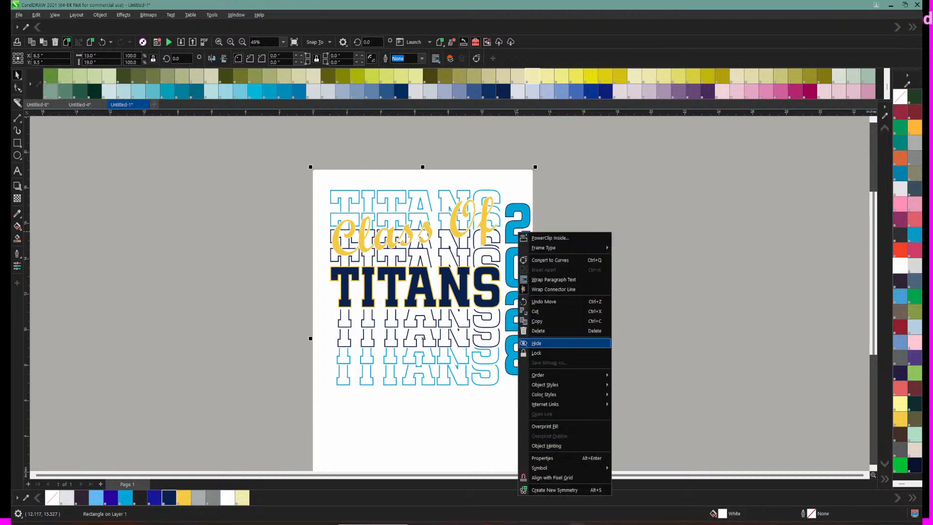
pyautogui.click(540, 343)
# Step: Select all the TITANS, "Class Of" and 2028 artwork and shift it together slightly left and down to centre it across the page
pyautogui.moveTo(518, 234); pyautogui.dragTo(575, 430)
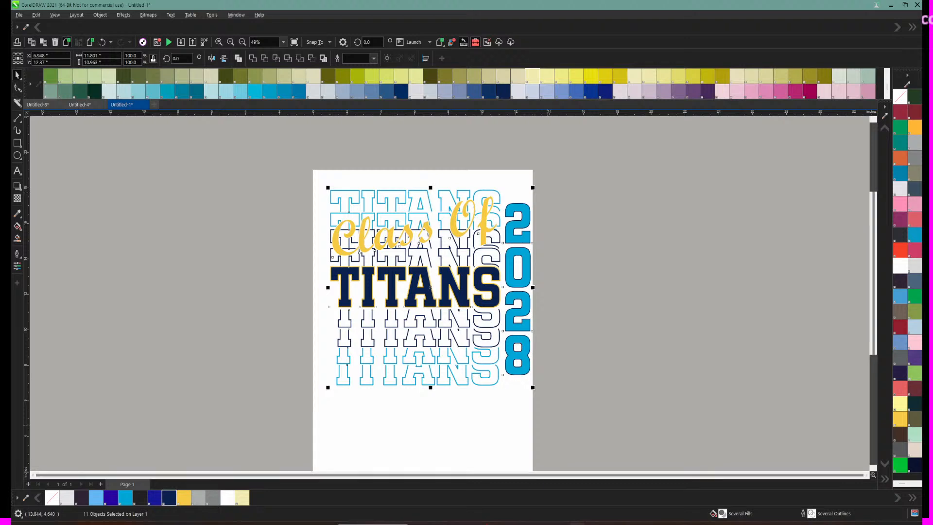
pyautogui.press('Escape')
pyautogui.moveTo(434, 203); pyautogui.dragTo(549, 372)
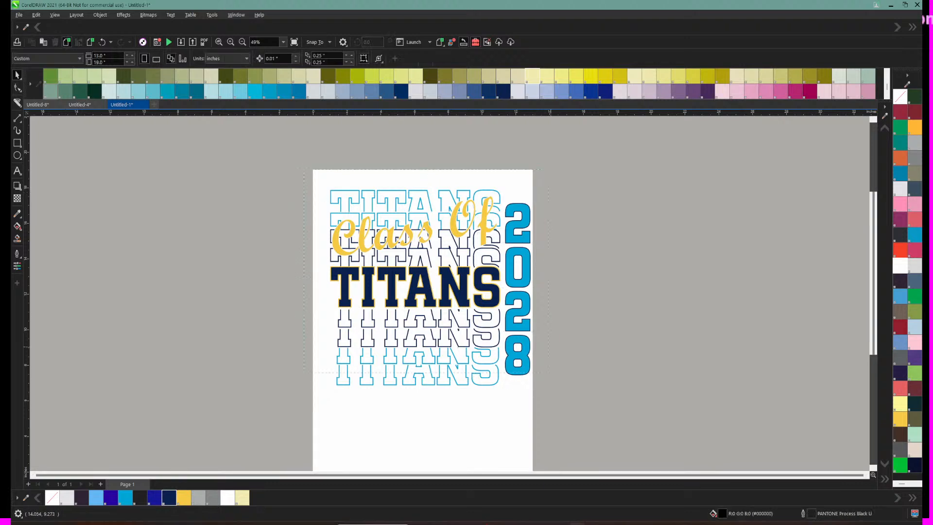
pyautogui.moveTo(548, 419); pyautogui.dragTo(548, 419)
pyautogui.moveTo(429, 286); pyautogui.dragTo(425, 288)
pyautogui.click(305, 189)
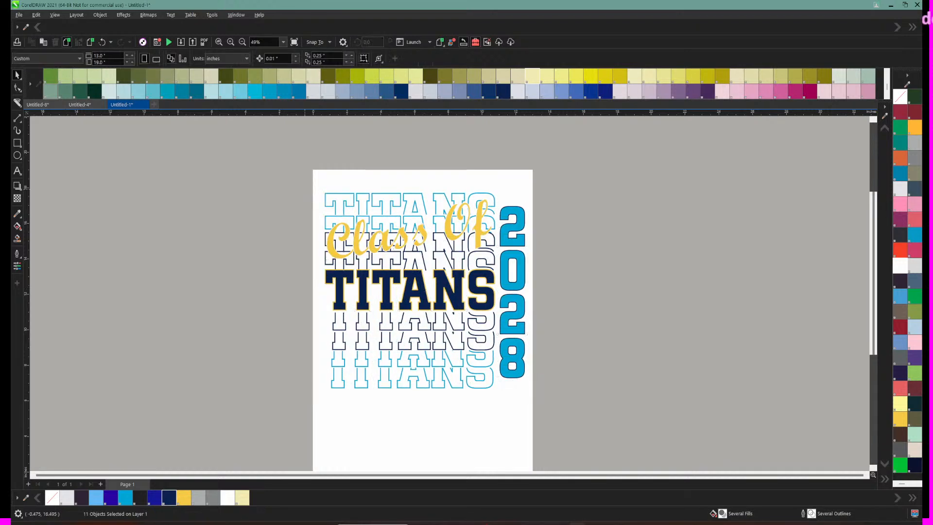
pyautogui.click(230, 42)
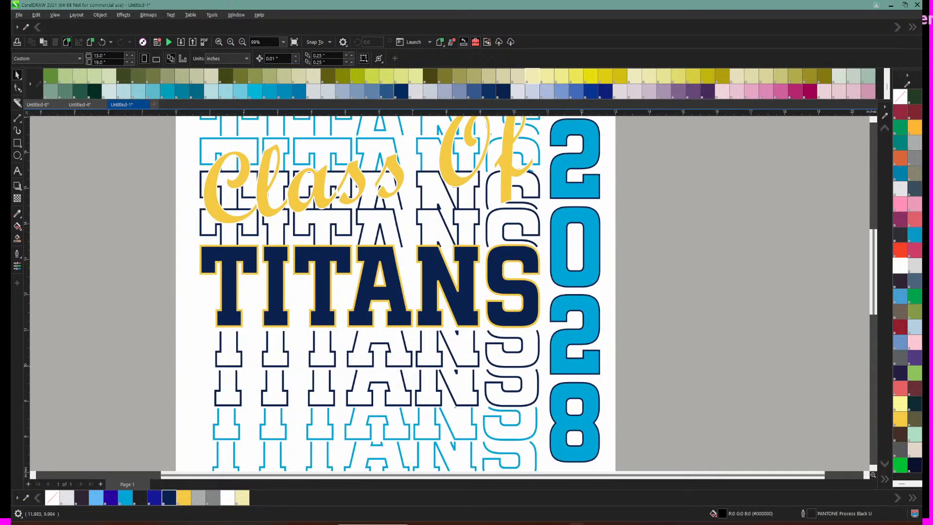
pyautogui.scroll(3, 562, 215)
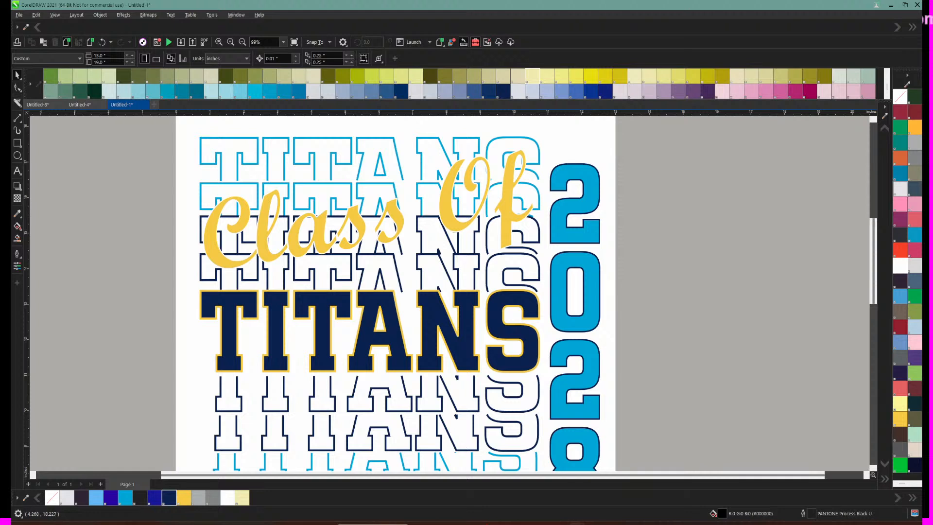
pyautogui.click(243, 42)
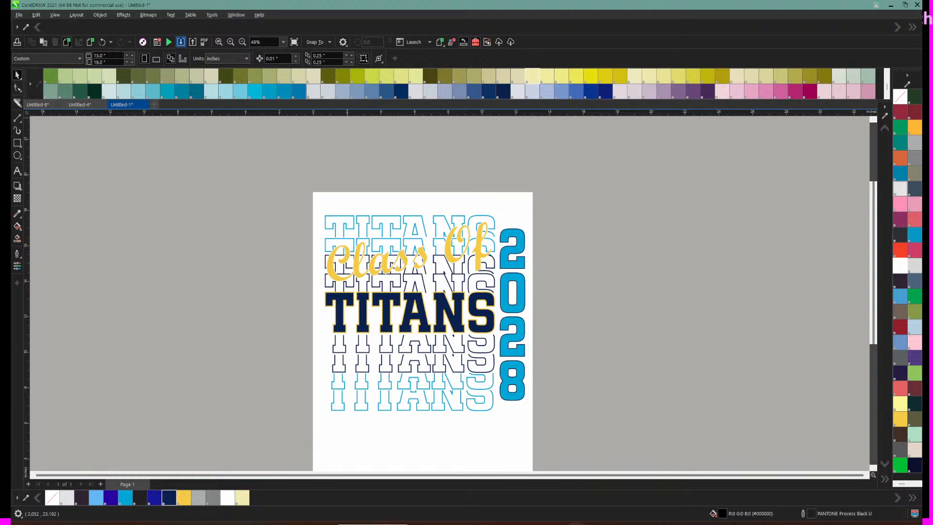
# Step: Browse the Desktop, Documents and Pictures folders for an image file to import into the layout
pyautogui.click(180, 42)
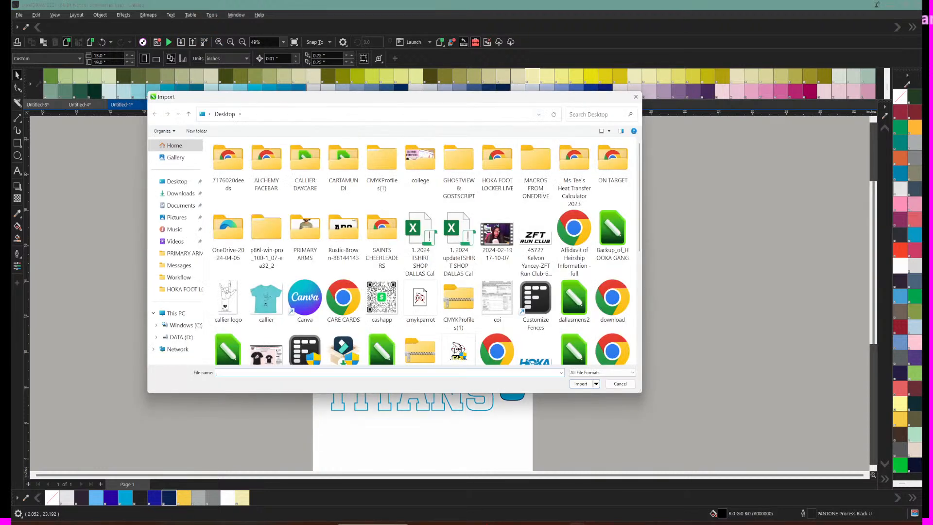
pyautogui.scroll(-5, 426, 252)
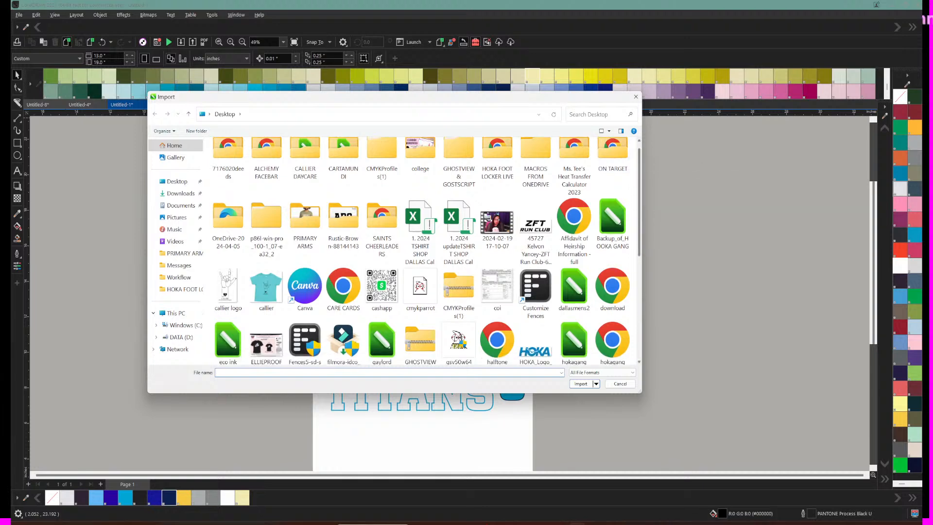
pyautogui.scroll(5, 427, 251)
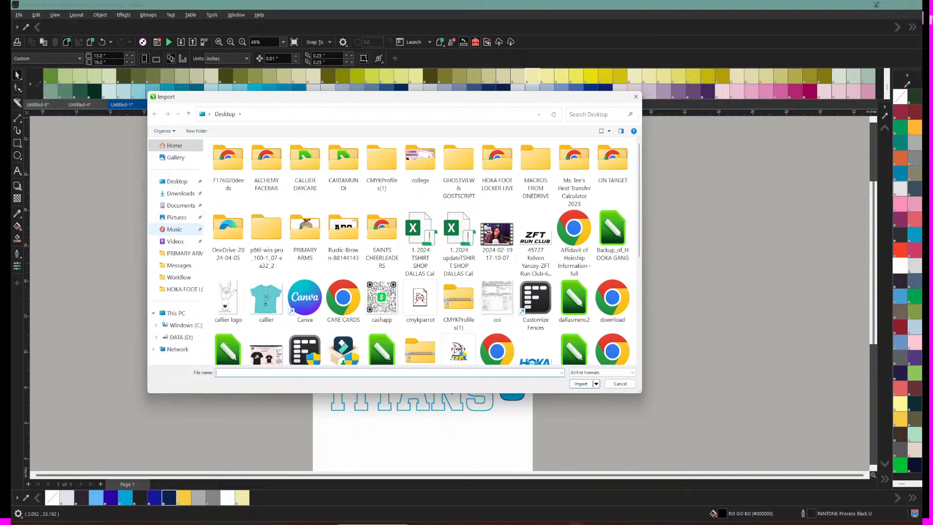
pyautogui.click(181, 205)
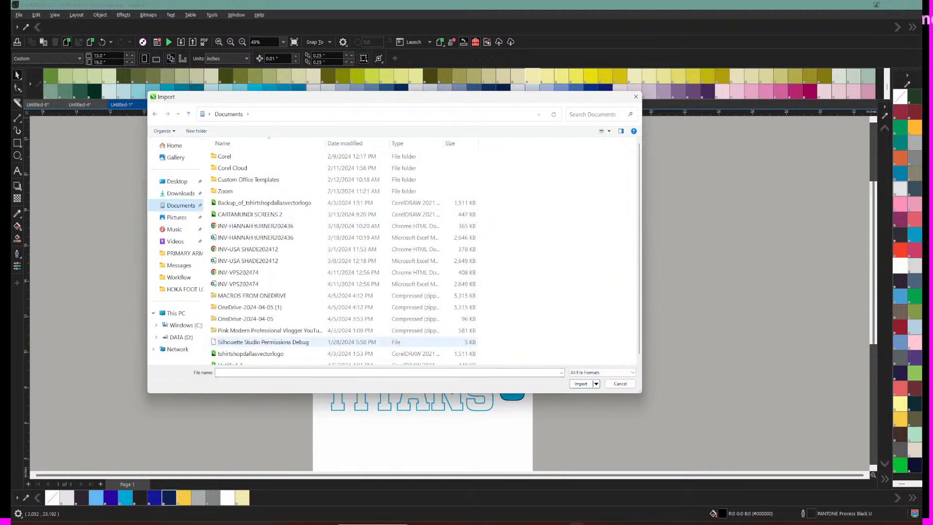
pyautogui.scroll(-1, 253, 313)
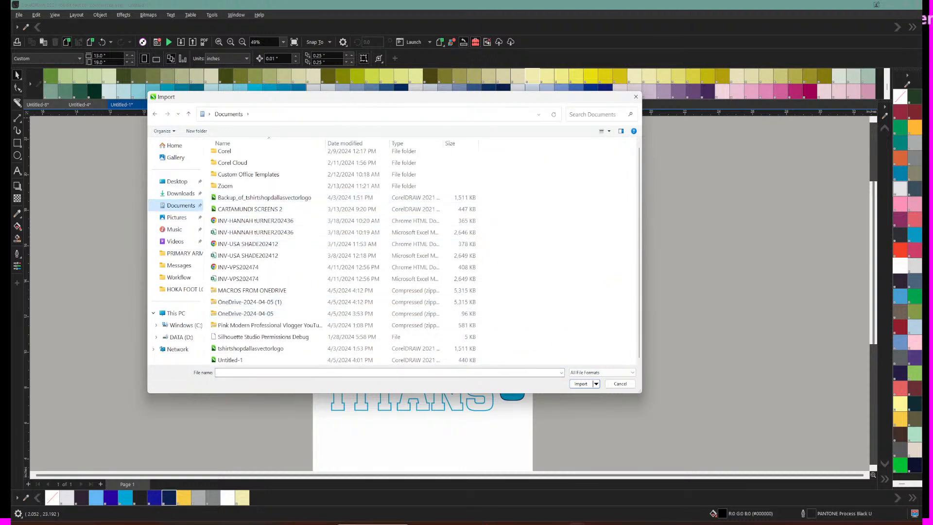
pyautogui.scroll(1, 268, 331)
pyautogui.scroll(-1, 250, 336)
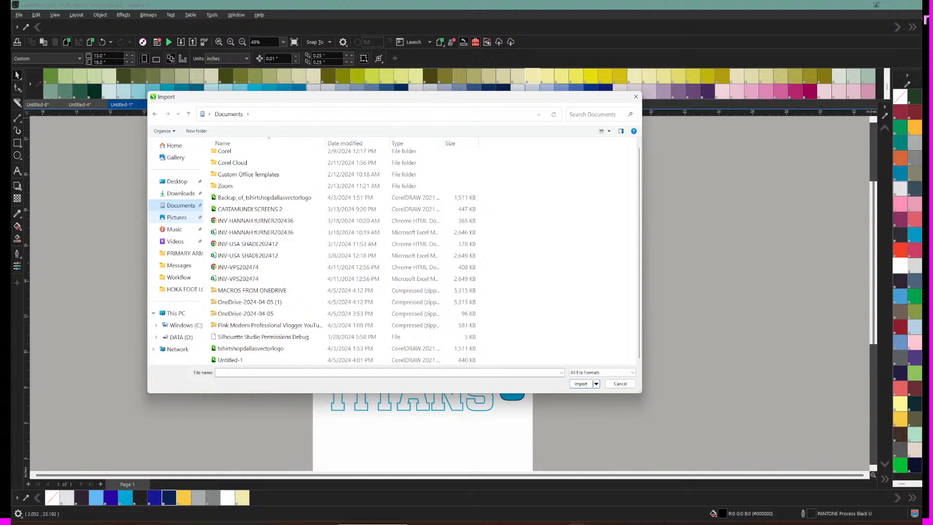
pyautogui.click(177, 217)
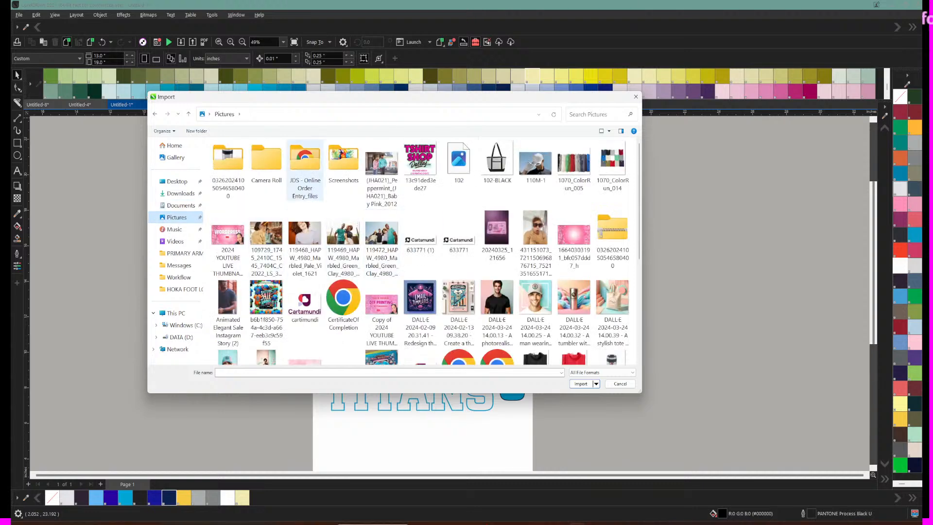
pyautogui.scroll(-4, 497, 315)
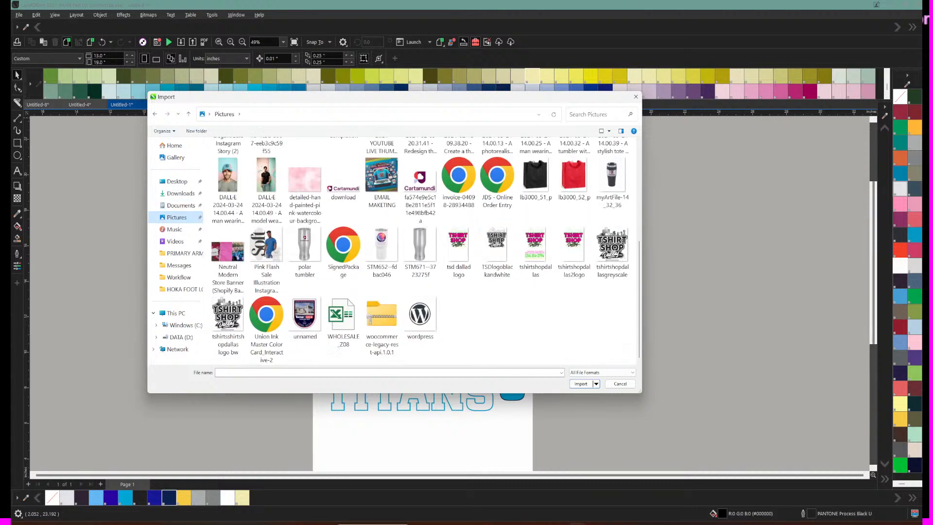
pyautogui.scroll(4, 393, 251)
pyautogui.scroll(4, 421, 251)
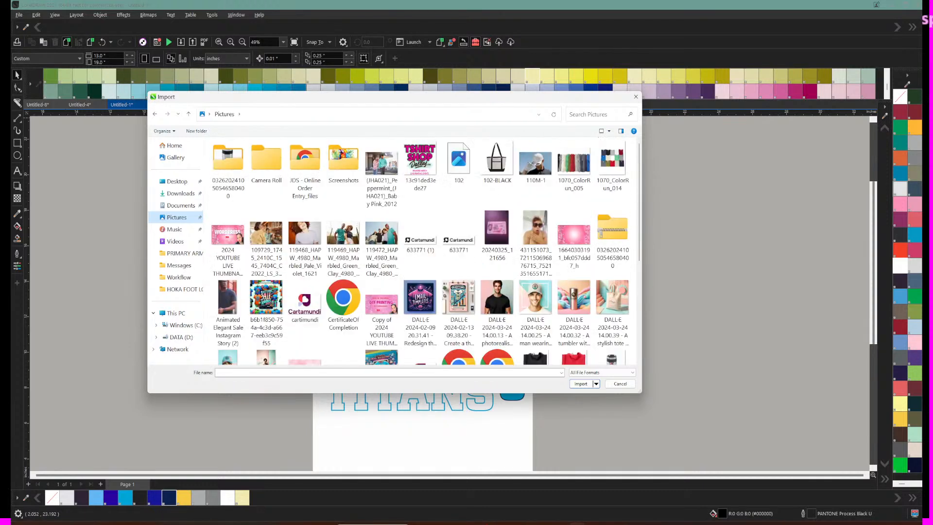
pyautogui.scroll(-4, 420, 250)
pyautogui.scroll(4, 420, 250)
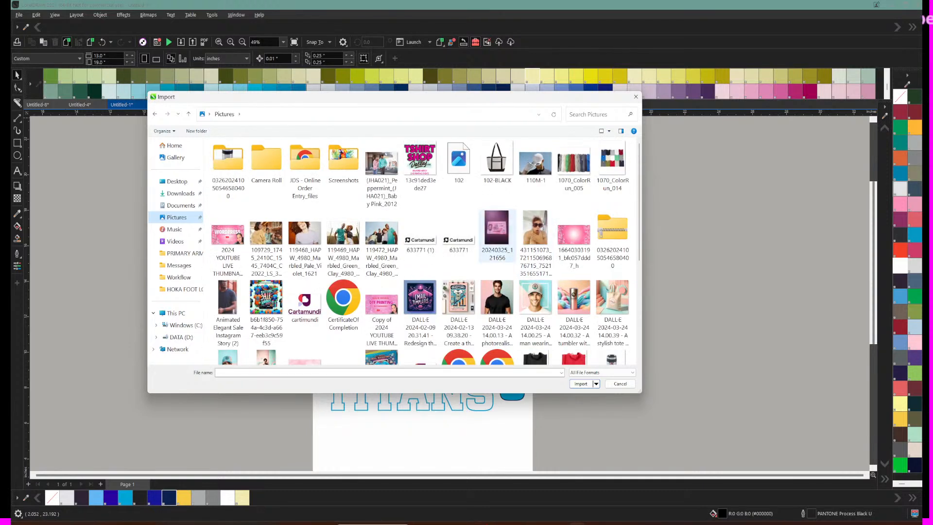
pyautogui.scroll(-2, 421, 250)
pyautogui.scroll(-3, 421, 251)
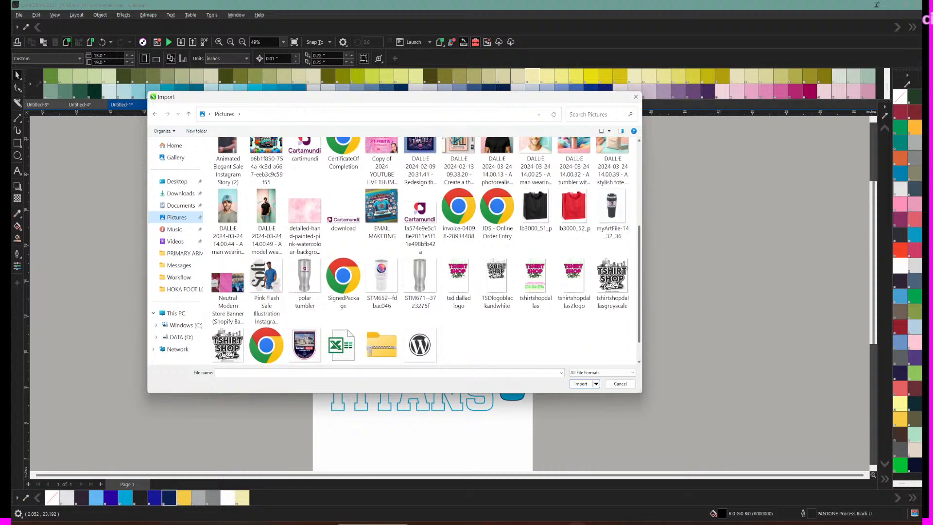
pyautogui.scroll(5, 421, 250)
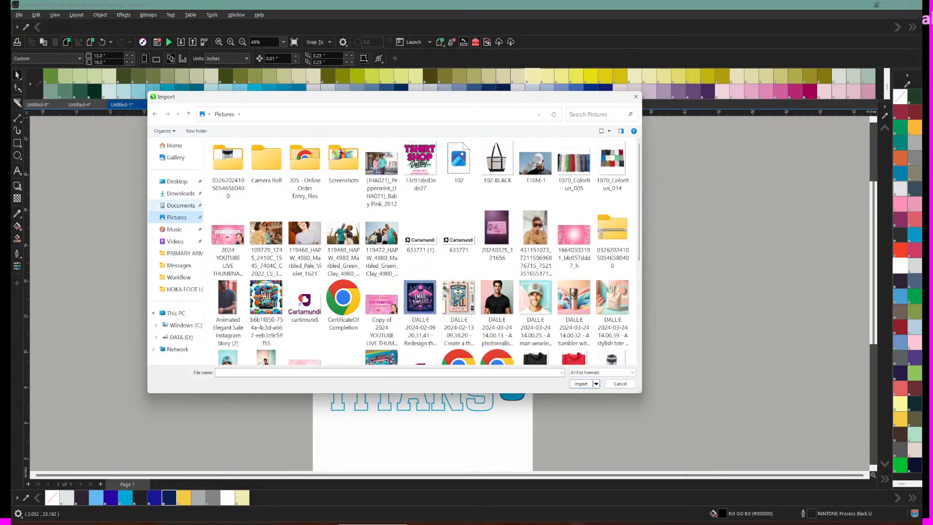
pyautogui.click(180, 205)
pyautogui.scroll(-1, 267, 191)
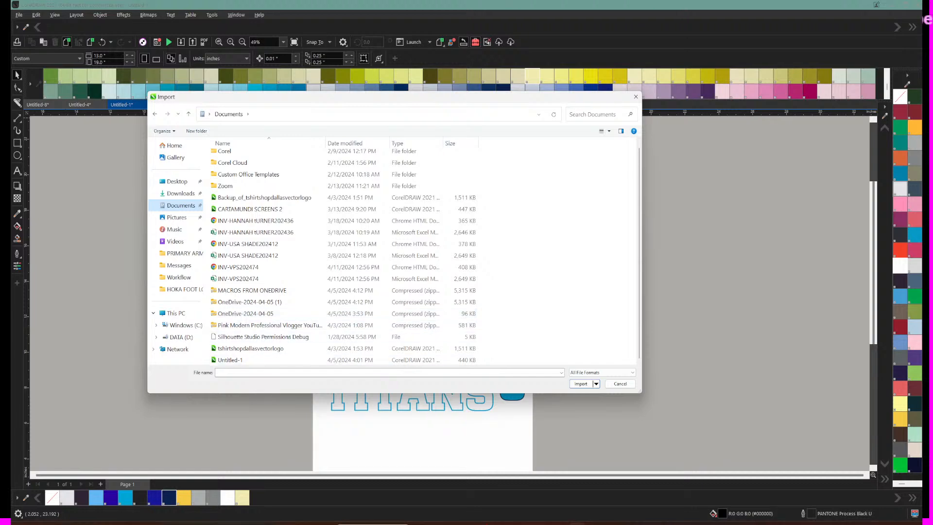
pyautogui.click(620, 384)
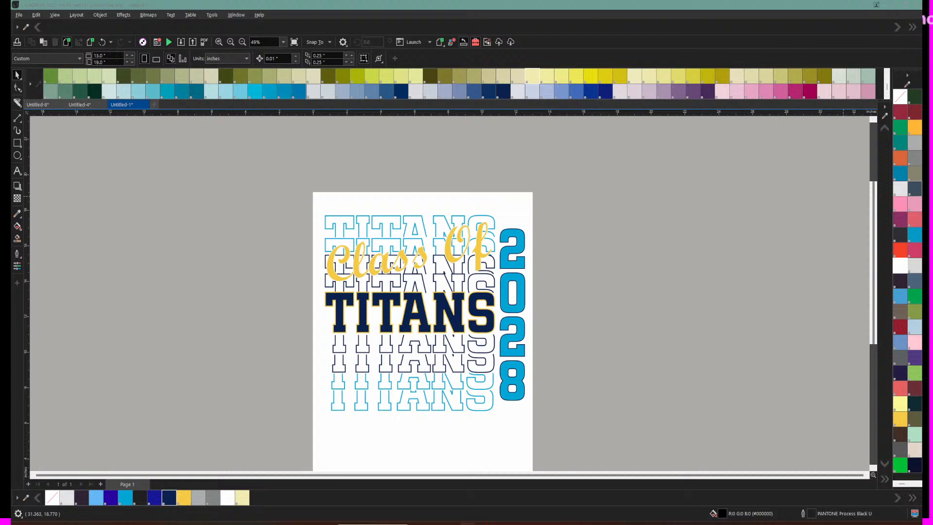
# Step: Bring the image003 (1).jpg shirt reference beside the TITANS artwork and switch to a maximised Chrome window
pyautogui.moveTo(932, 98); pyautogui.dragTo(696, 125)
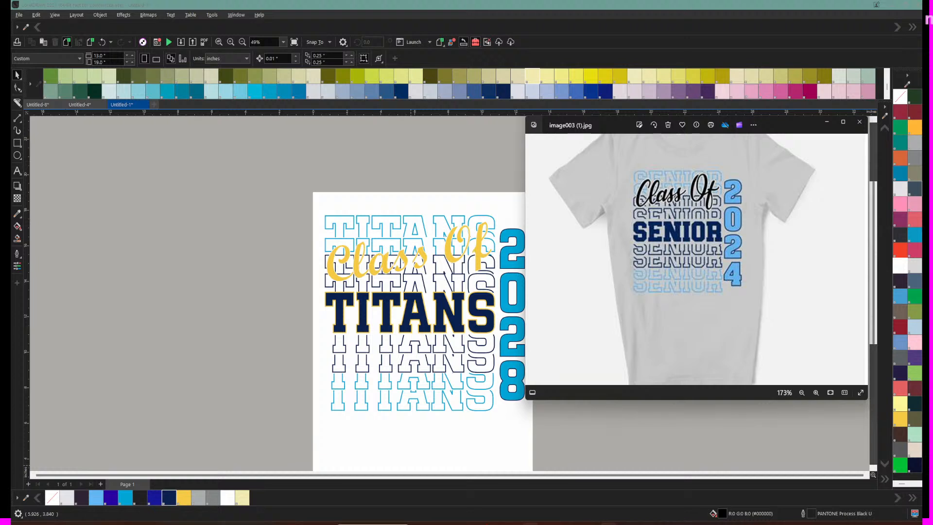
pyautogui.moveTo(545, 524)
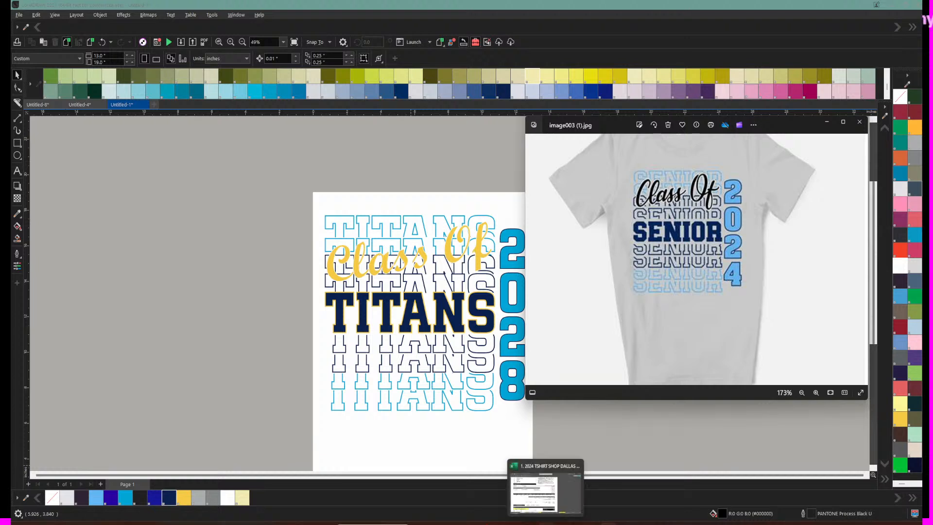
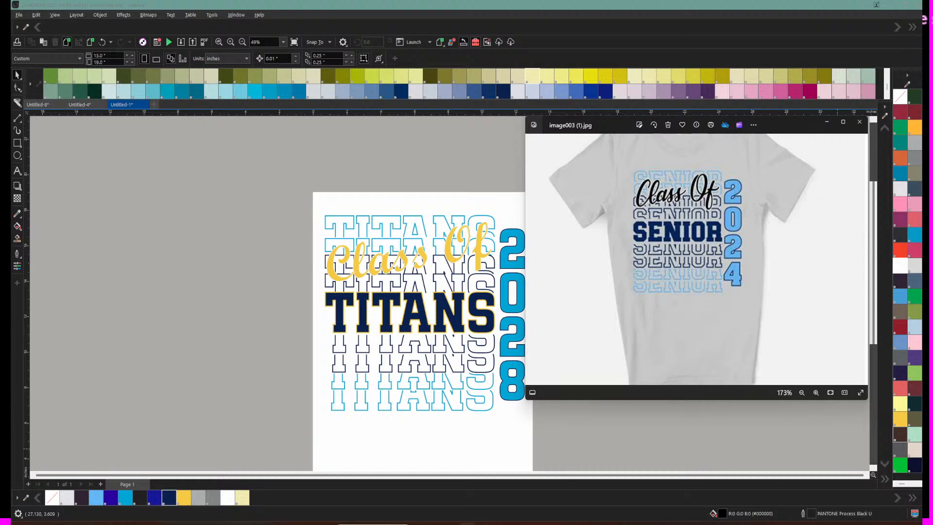
pyautogui.moveTo(930, 80); pyautogui.dragTo(534, 53)
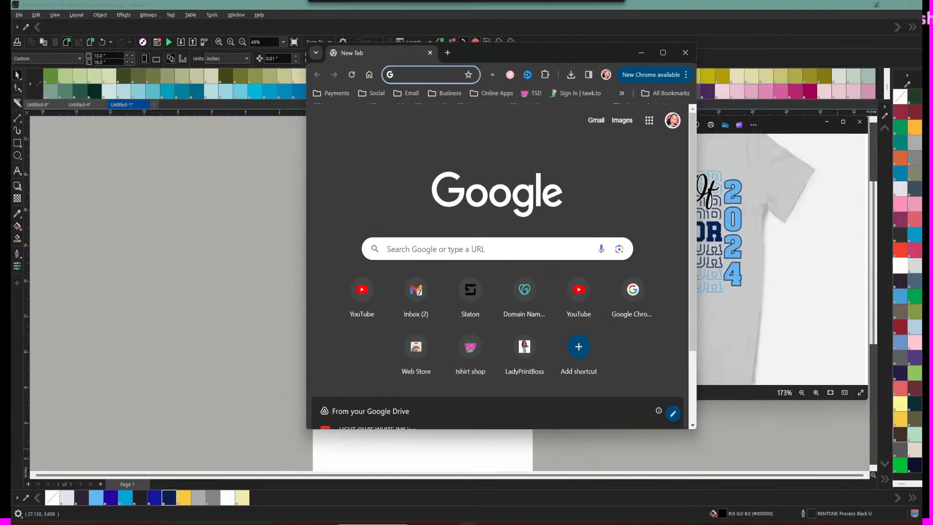
pyautogui.click(663, 52)
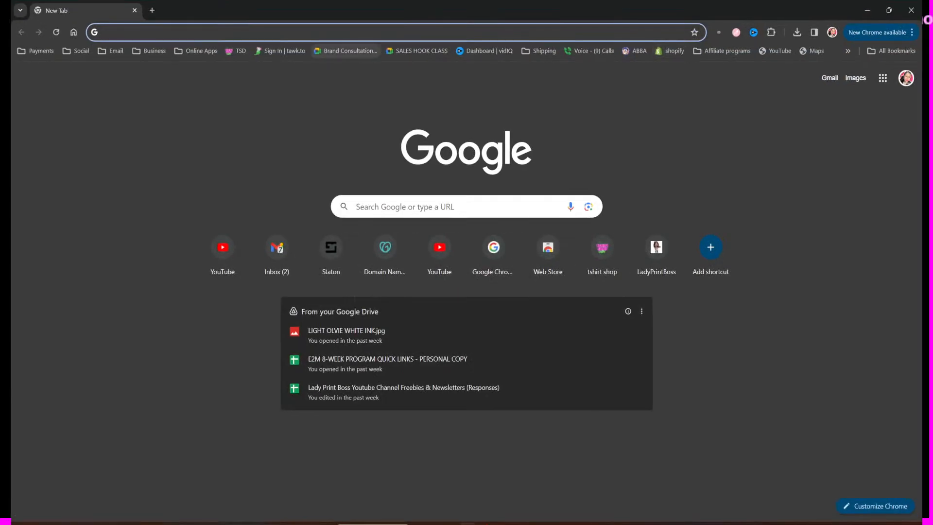
# Step: Search Google for "ALPAH BRODER" and open the official alphabroder site
pyautogui.click(311, 32)
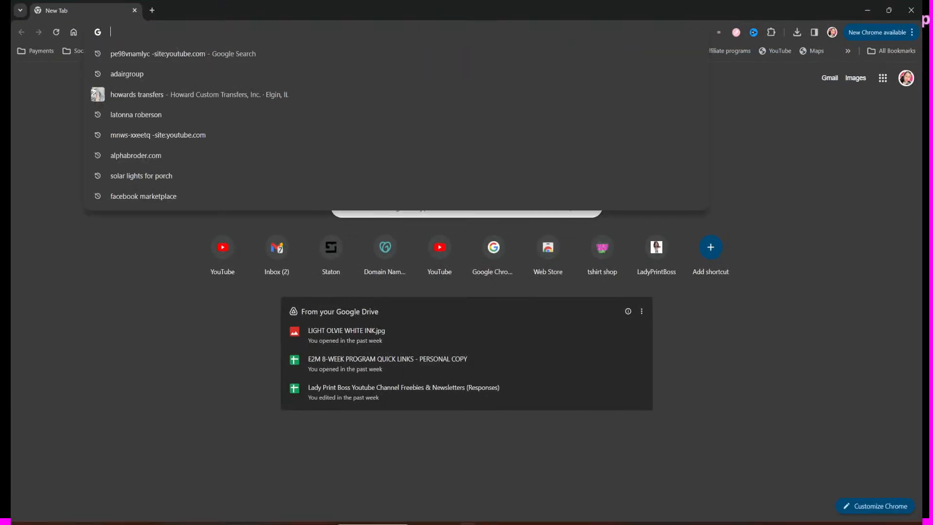
pyautogui.write('ALPAH B')
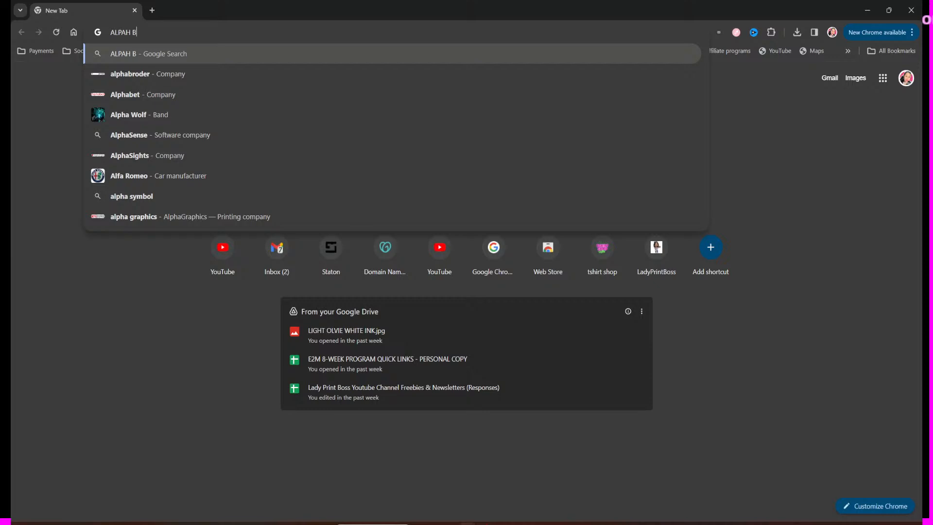
pyautogui.write('RODER')
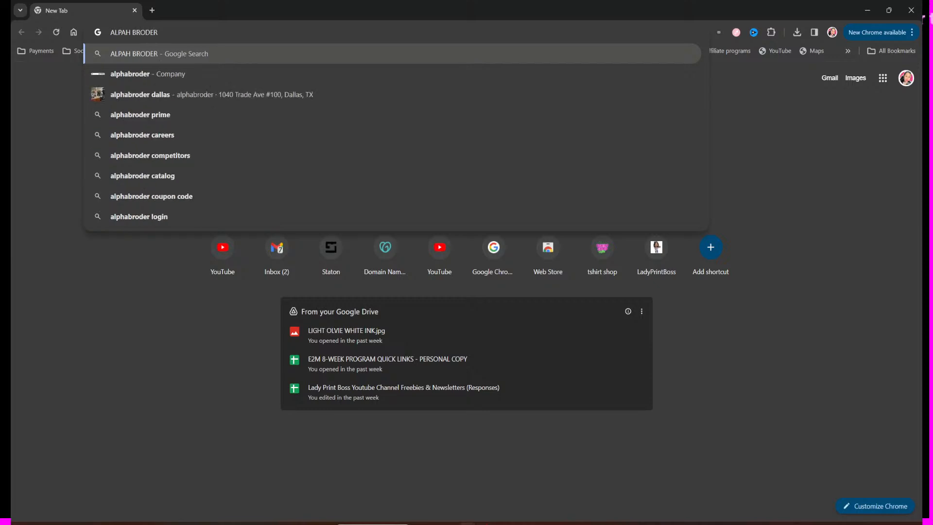
pyautogui.press('Return')
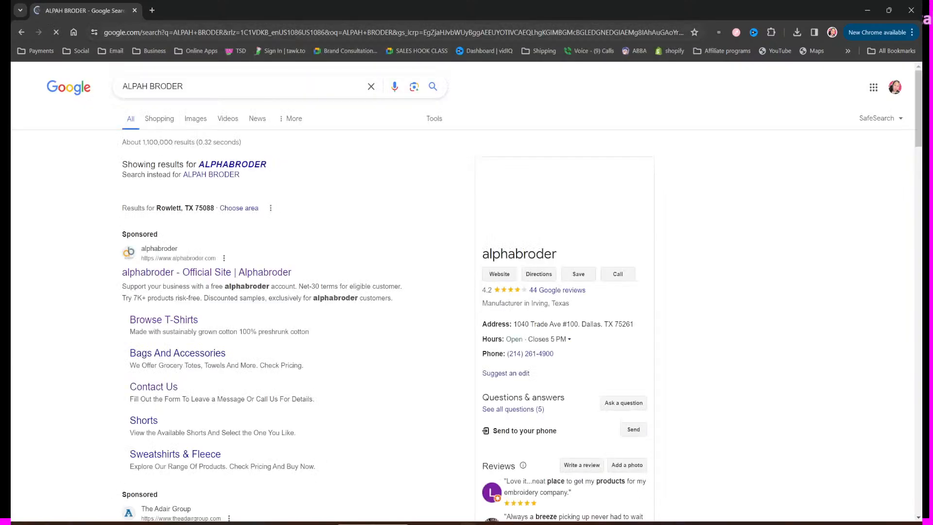
pyautogui.click(206, 272)
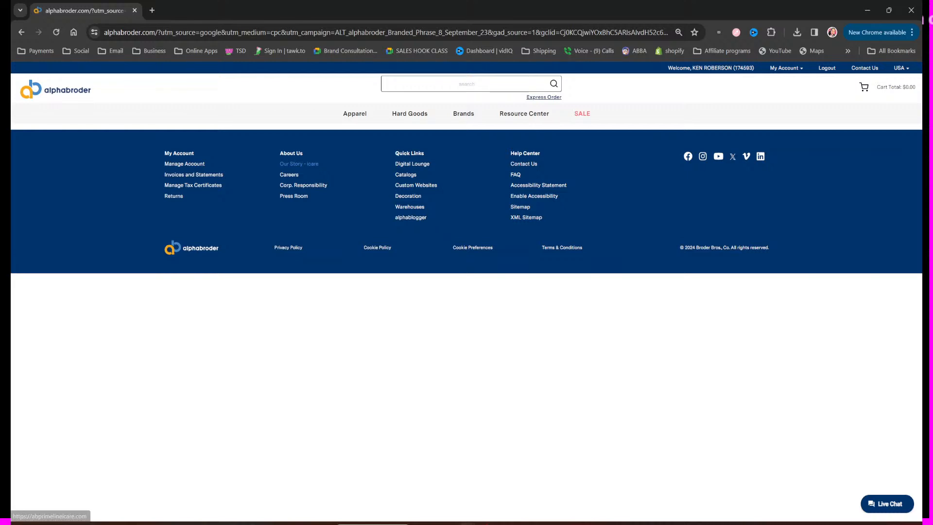
# Step: Search the alphabroder catalog for G650, open the Gildan Unisex Softstyle Midweight T-Shirt and show it in Graphite Heather
pyautogui.click(466, 84)
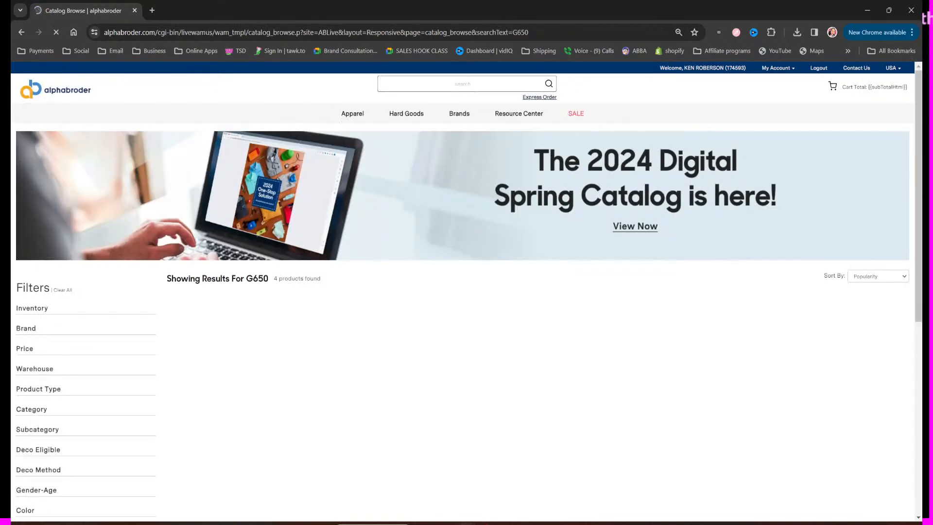
pyautogui.scroll(-2, 467, 84)
pyautogui.scroll(-3, 438, 126)
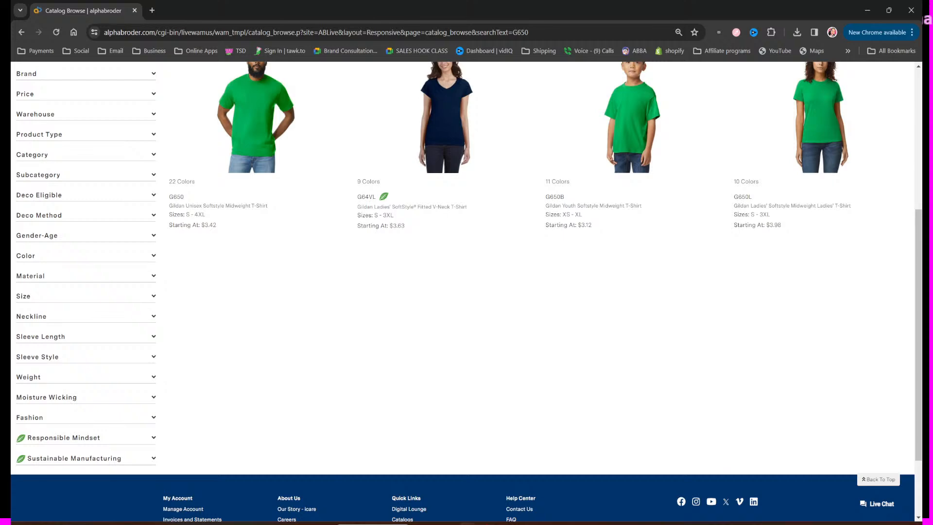
pyautogui.click(255, 122)
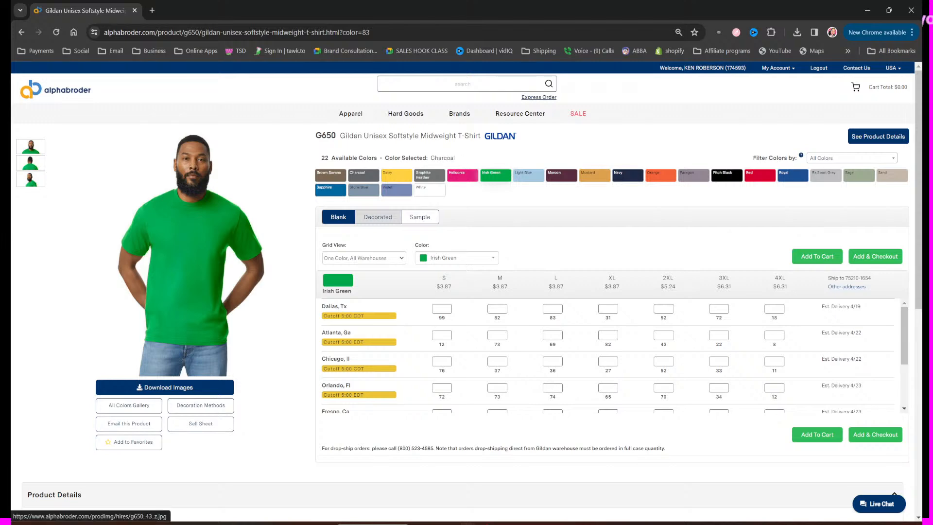
pyautogui.click(430, 176)
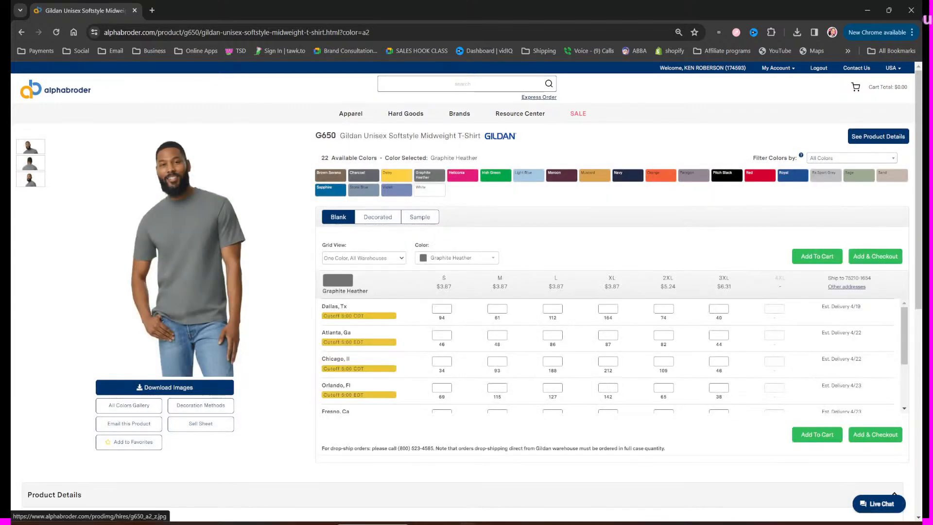
pyautogui.moveTo(183, 242)
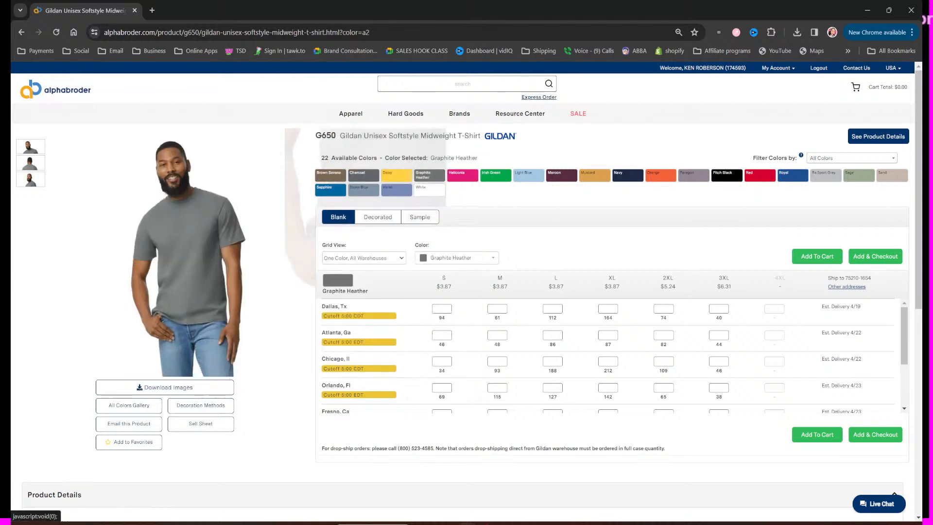
# Step: Download the high-res front image of the Graphite Heather G650 shirt as a zip file saved to the Desktop
pyautogui.click(165, 388)
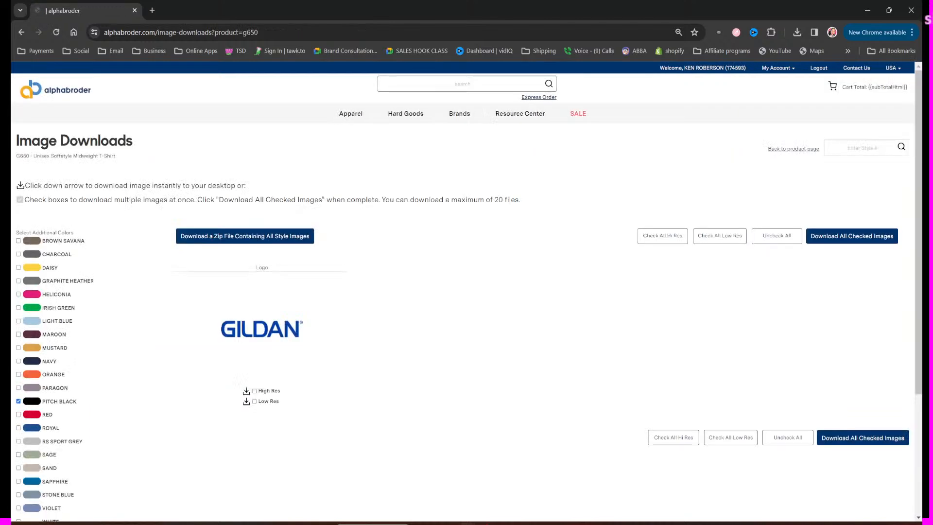
pyautogui.scroll(-7, 467, 292)
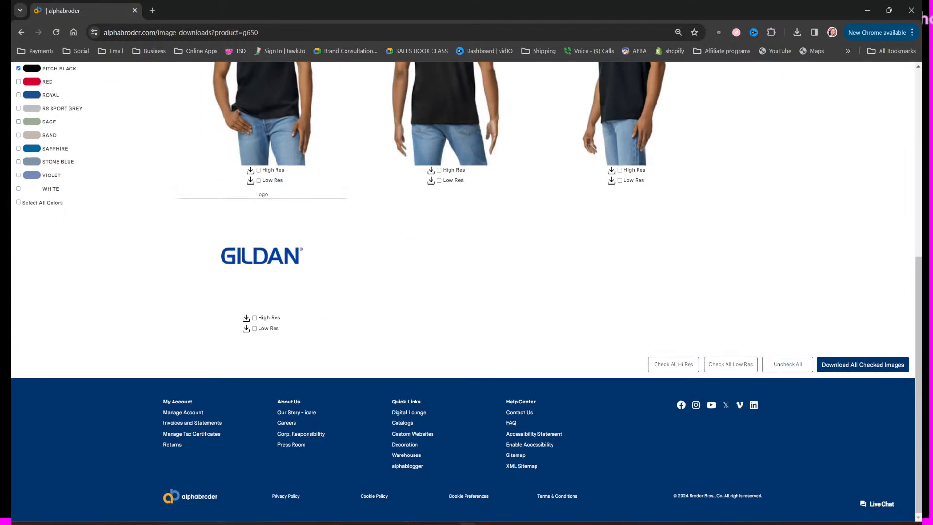
pyautogui.scroll(3, 467, 292)
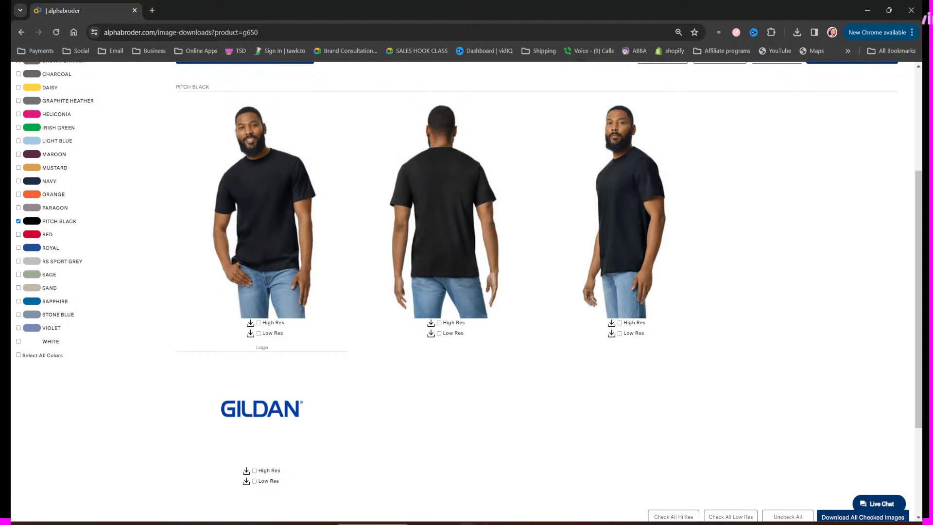
pyautogui.click(18, 101)
pyautogui.scroll(-4, 467, 292)
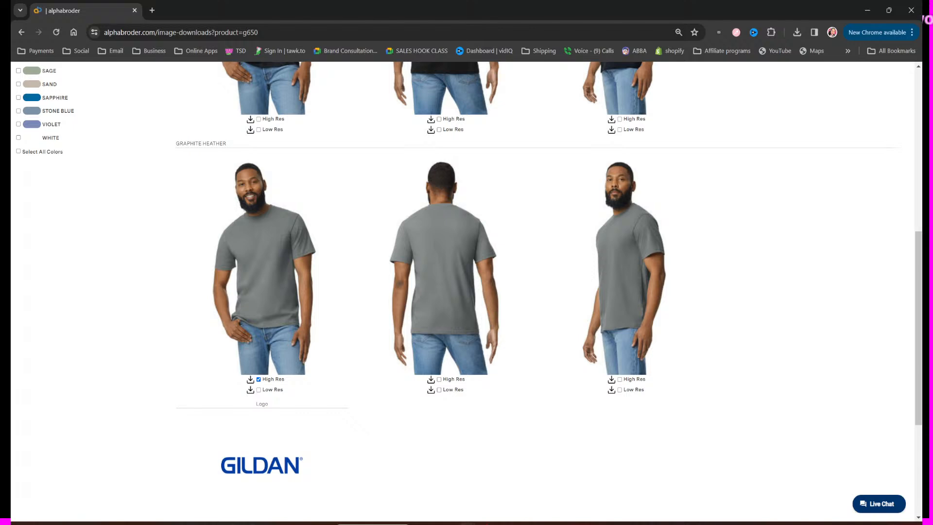
pyautogui.scroll(-4, 467, 291)
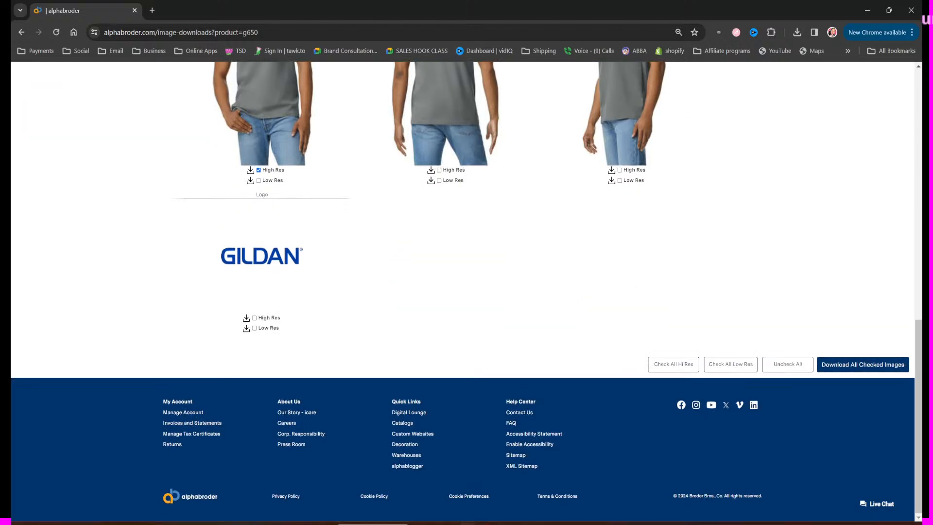
pyautogui.click(863, 364)
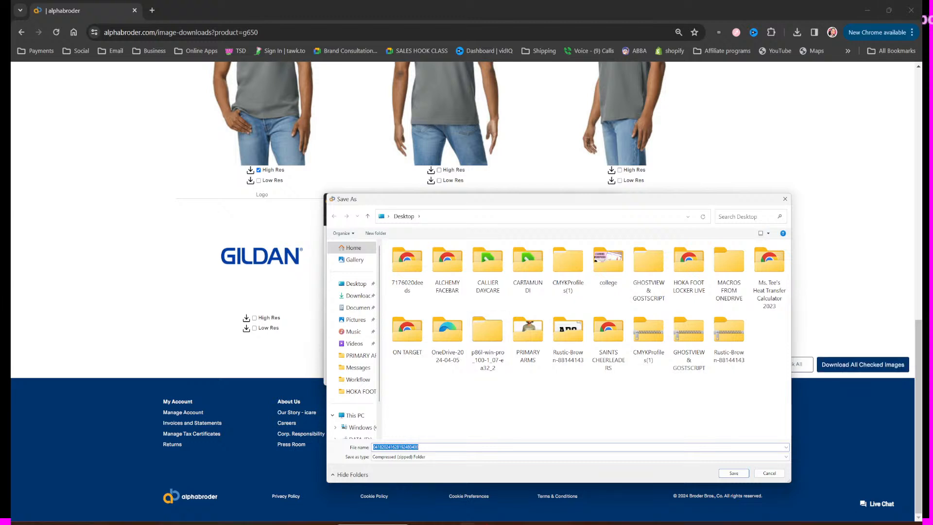
pyautogui.press('Return')
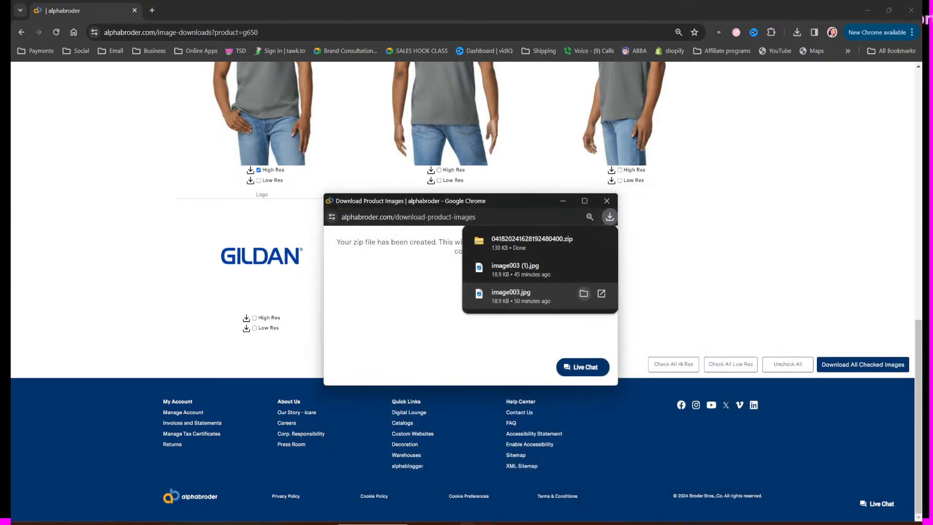
# Step: Open the downloaded zip and extract its g650_a2_z image to the suggested Desktop folder
pyautogui.click(532, 243)
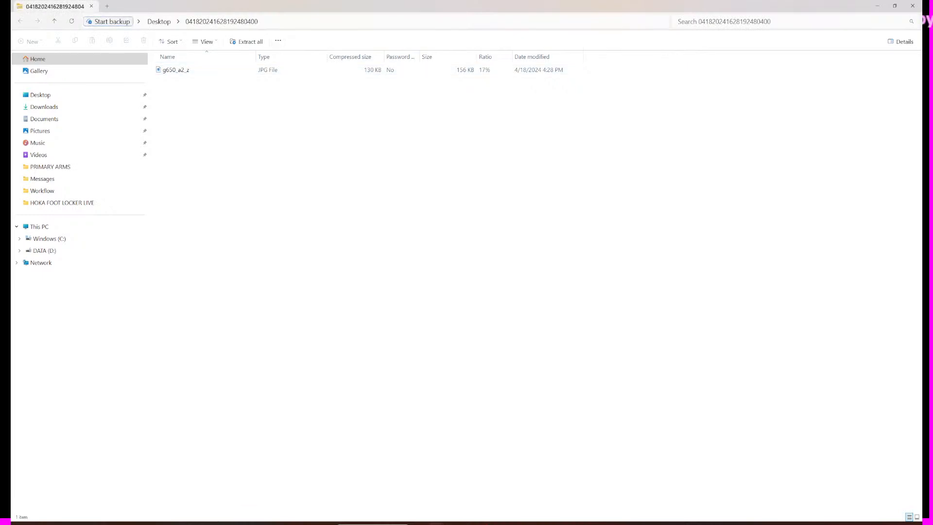
pyautogui.click(246, 41)
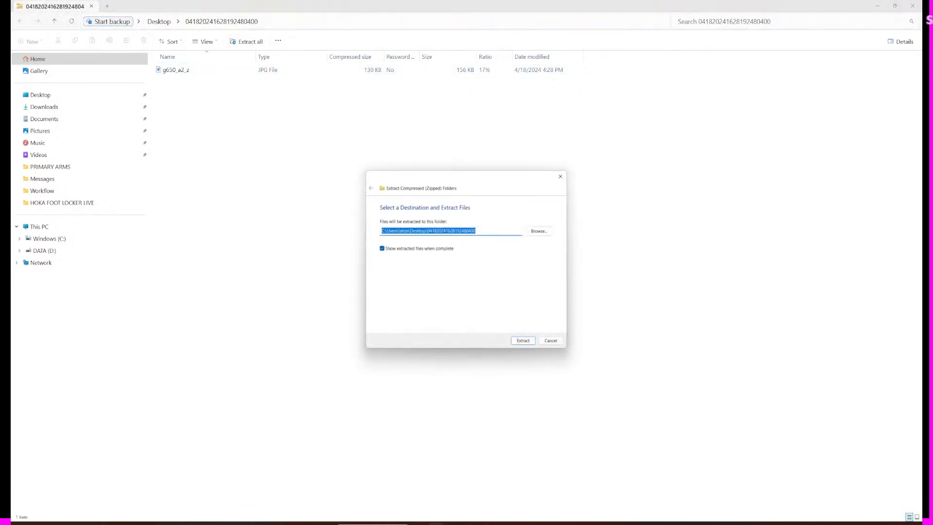
pyautogui.click(522, 340)
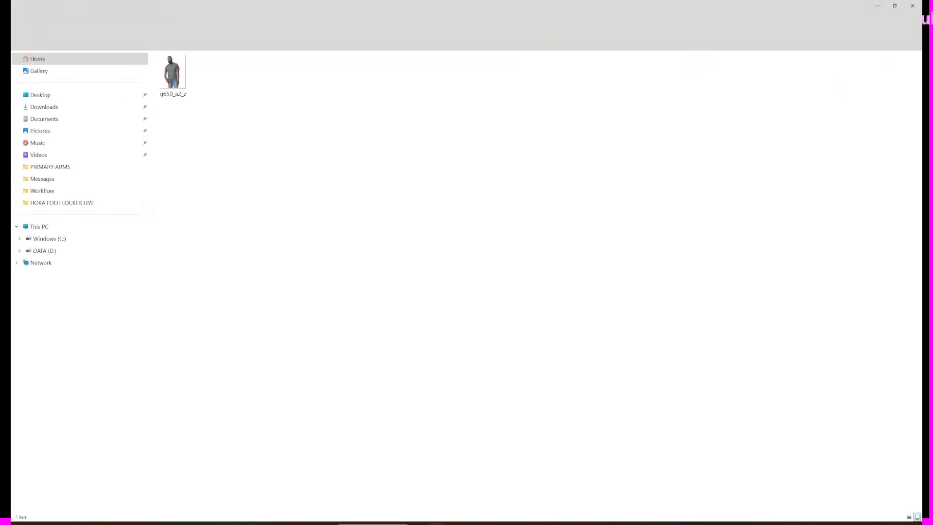
# Step: Minimise the Explorer and main Chrome windows, close the download pop-up and switch back to the TITANS layout in CorelDRAW
pyautogui.click(877, 6)
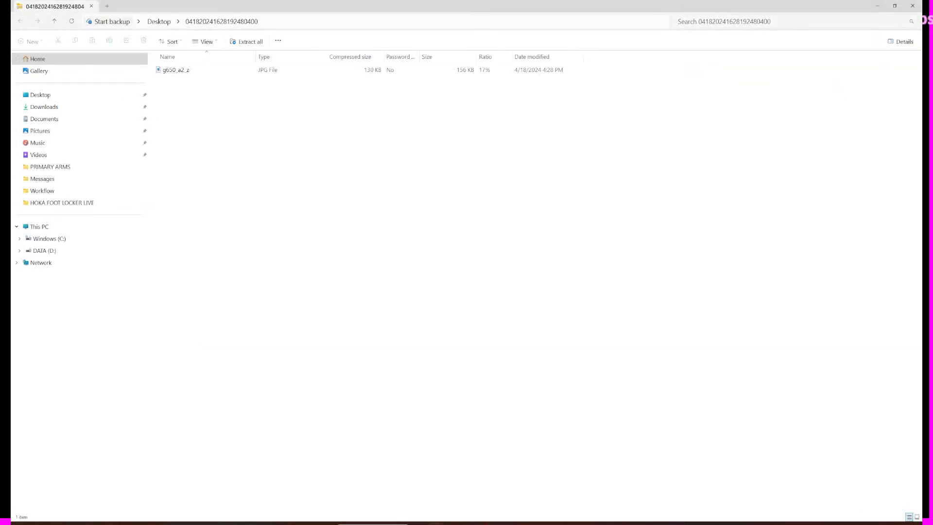
pyautogui.click(878, 6)
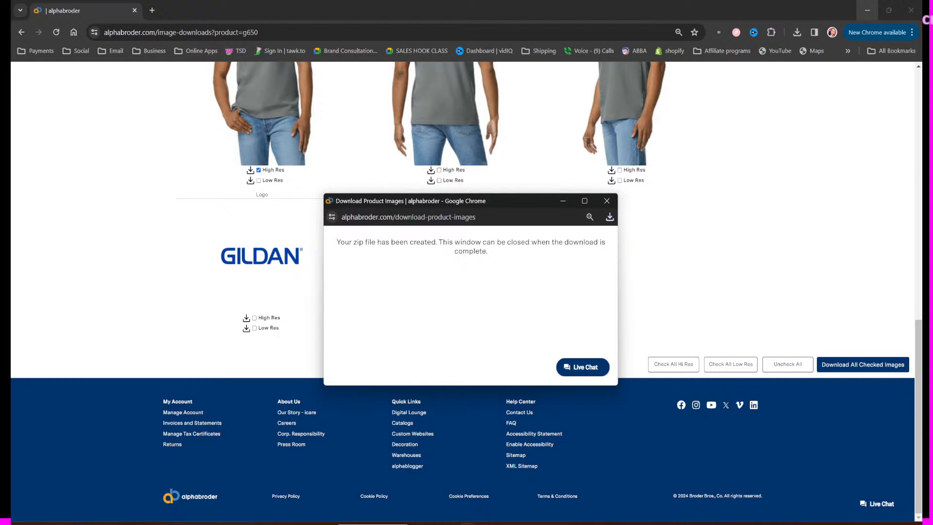
pyautogui.click(867, 9)
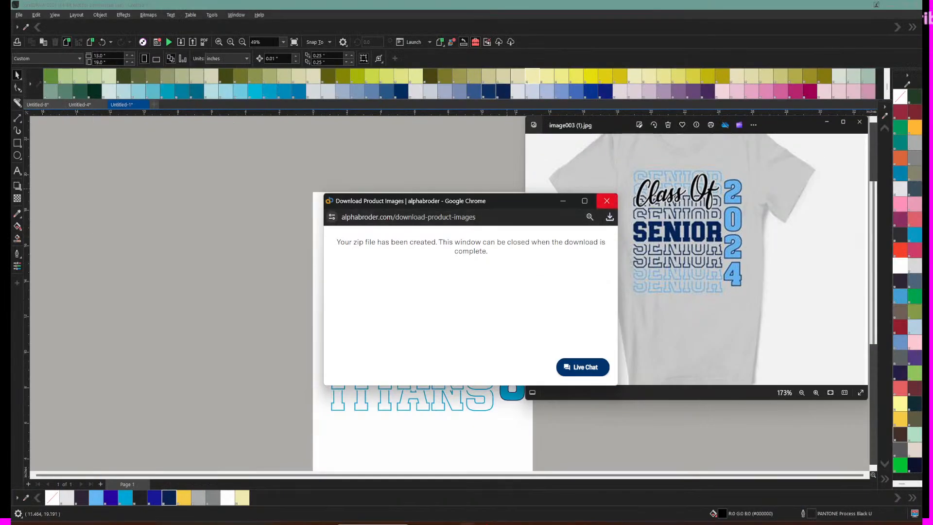
pyautogui.click(607, 201)
pyautogui.click(507, 189)
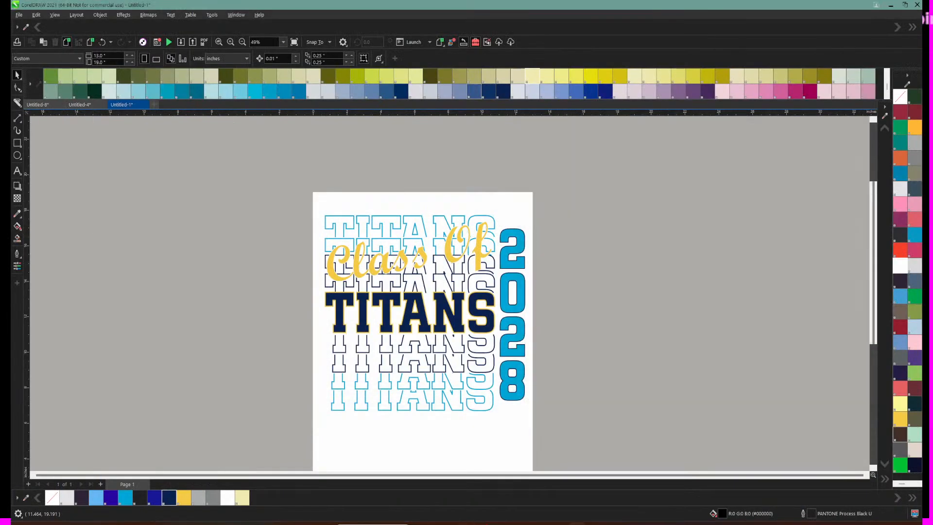
# Step: Import g650_a2_z from the extracted Desktop folder and place it over the upper-left corner of the page
pyautogui.hotkey('ctrl', 'i')
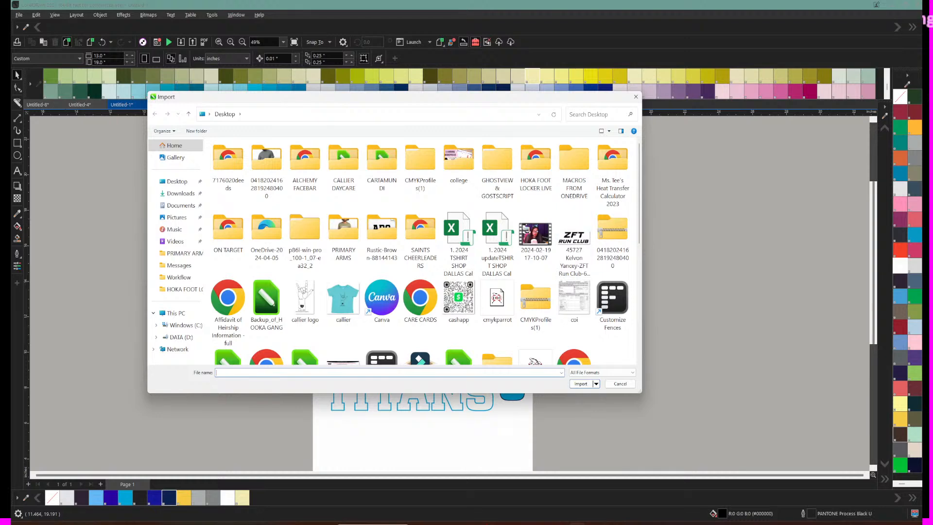
pyautogui.scroll(-3, 535, 238)
pyautogui.scroll(3, 535, 238)
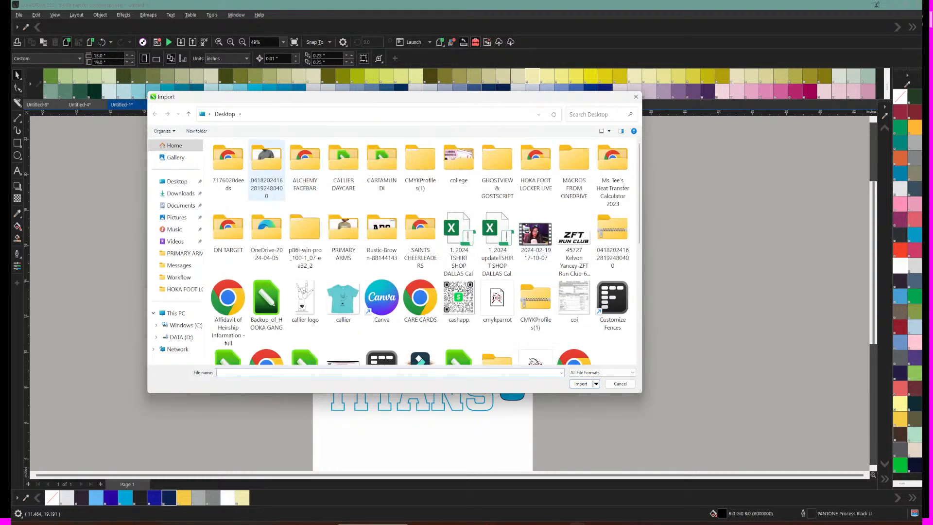
pyautogui.doubleClick(266, 166)
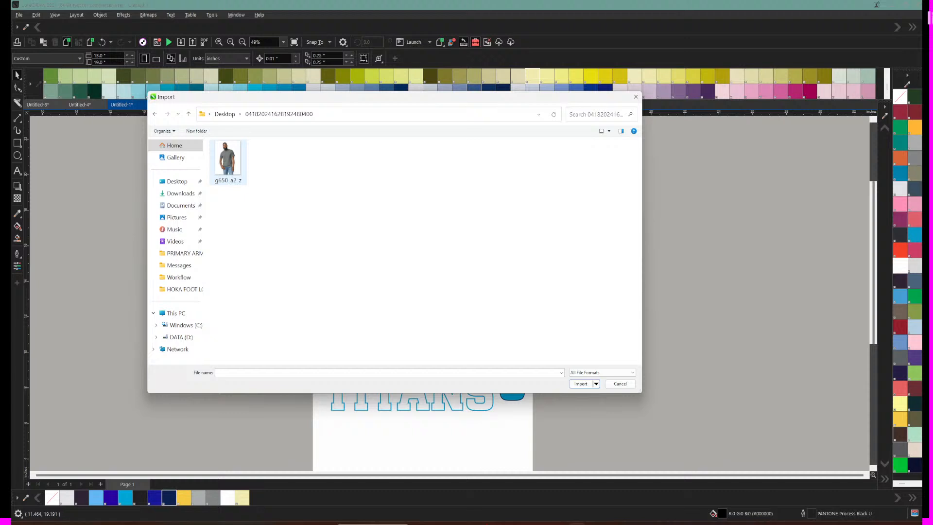
pyautogui.click(228, 163)
pyautogui.click(581, 383)
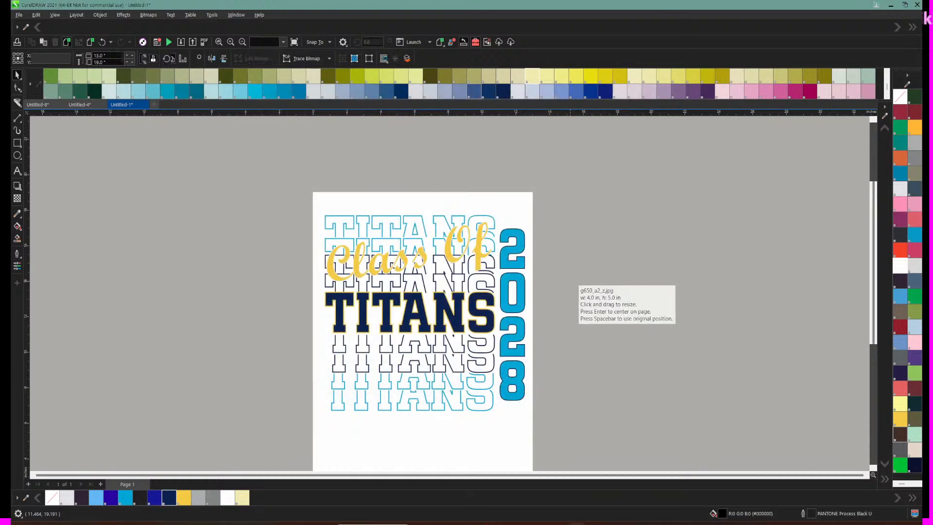
pyautogui.click(311, 140)
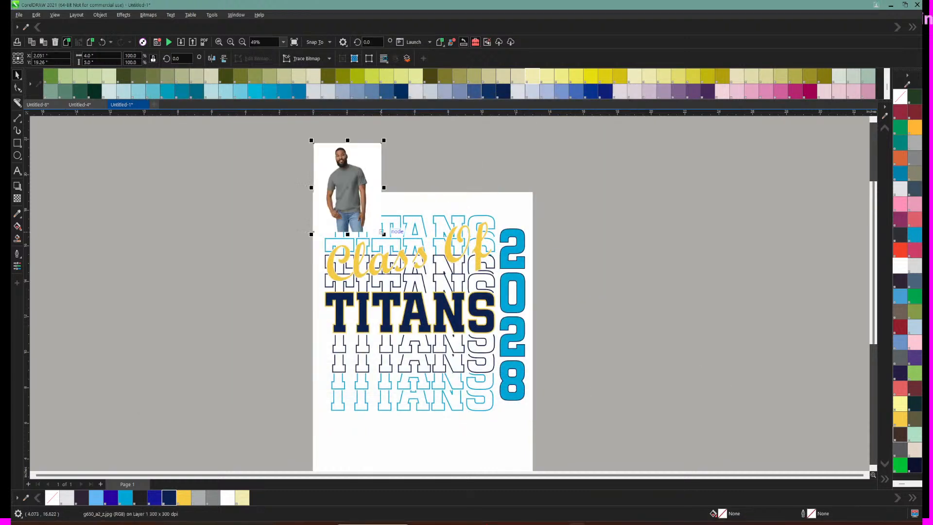
# Step: Enlarge the shirt photo over the page, shift it slightly left and set its width to 30 inches
pyautogui.moveTo(384, 234); pyautogui.dragTo(653, 462)
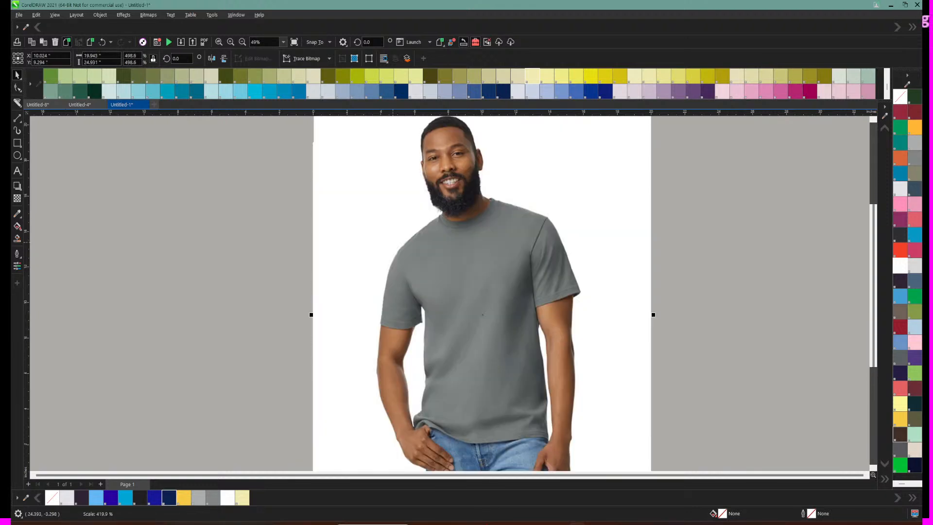
pyautogui.moveTo(445, 276); pyautogui.dragTo(411, 283)
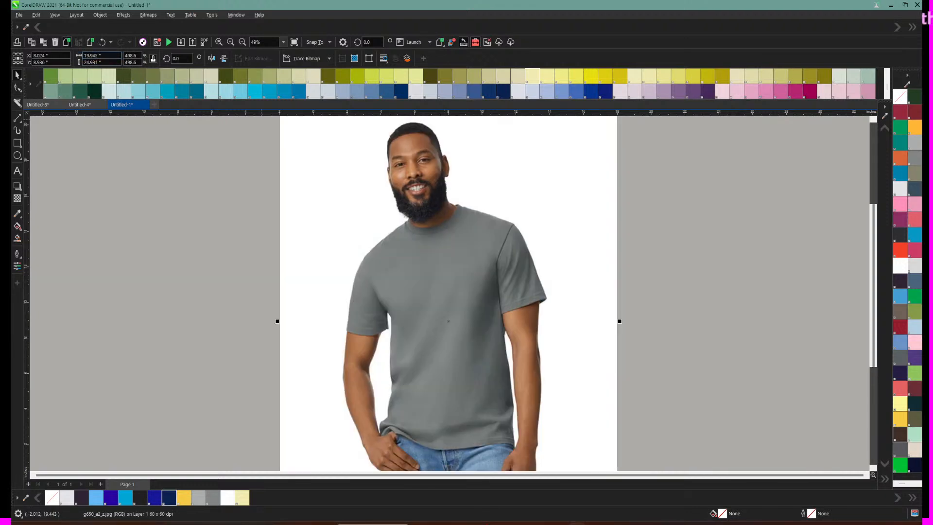
pyautogui.write('3')
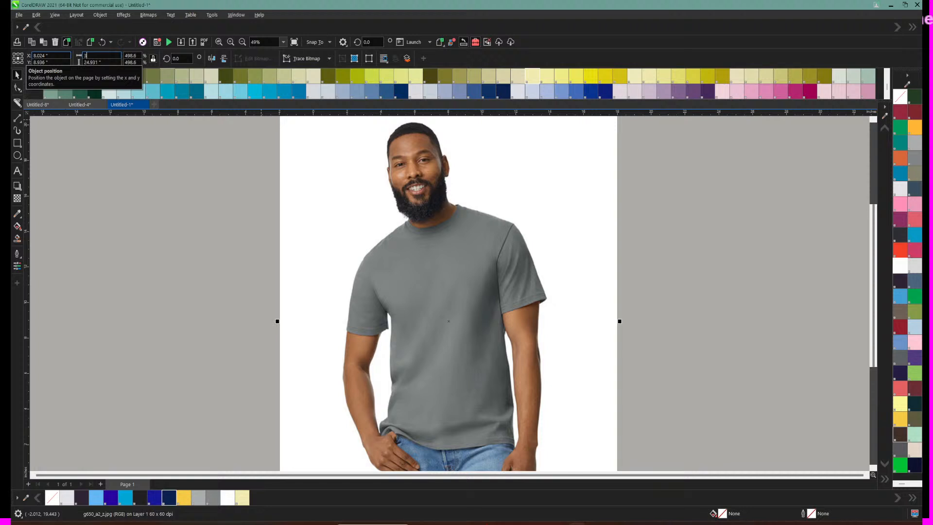
pyautogui.write('0')
pyautogui.press('Return')
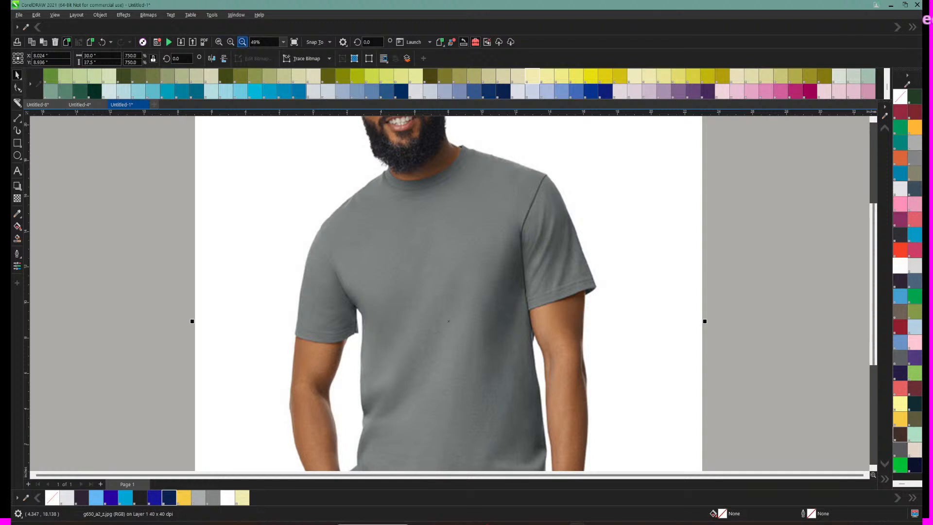
# Step: Send the shirt photo to the back of the page, behind the TITANS artwork
pyautogui.click(242, 42)
pyautogui.click(242, 41)
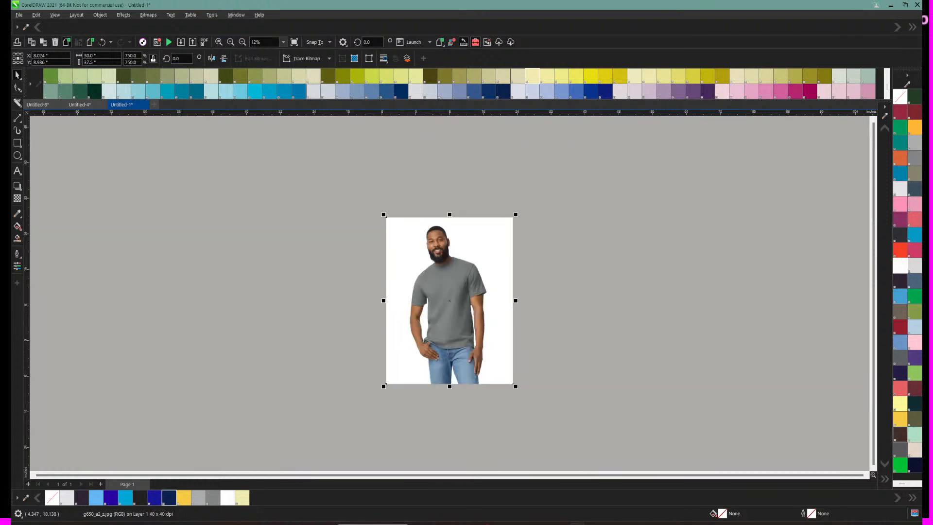
pyautogui.click(438, 268)
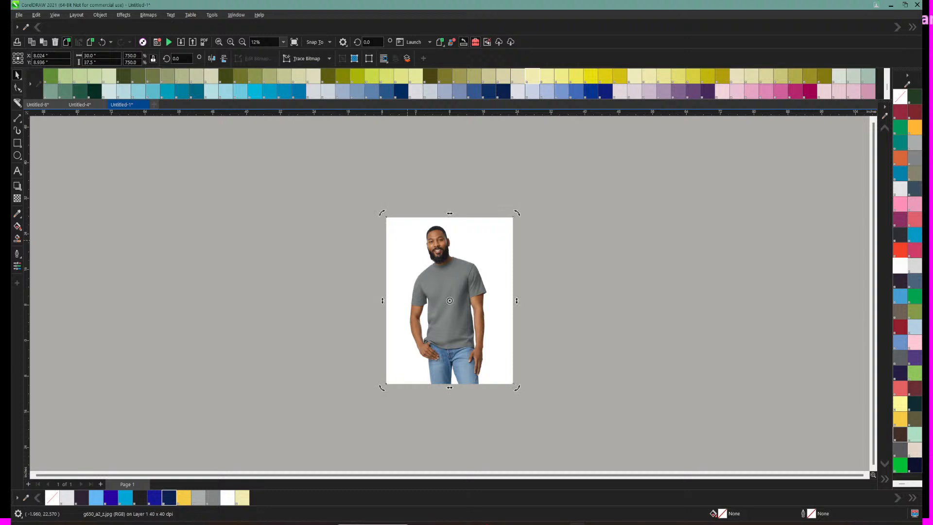
pyautogui.click(100, 15)
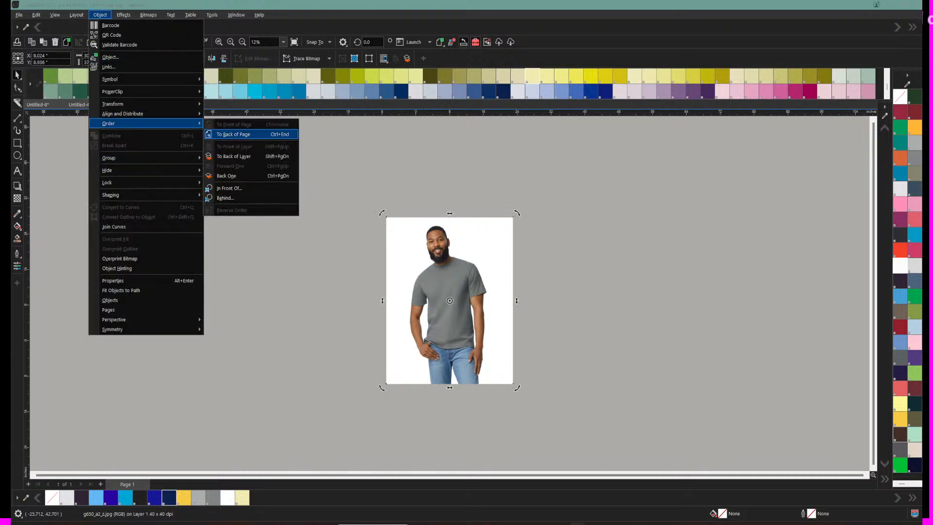
pyautogui.click(233, 135)
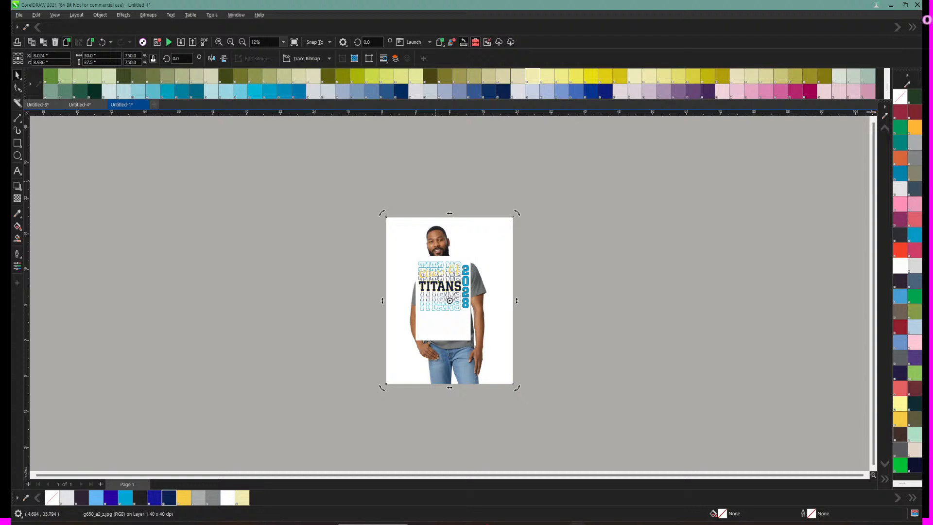
# Step: Delete the white background rectangle between the TITANS artwork and the shirt photo
pyautogui.click(231, 41)
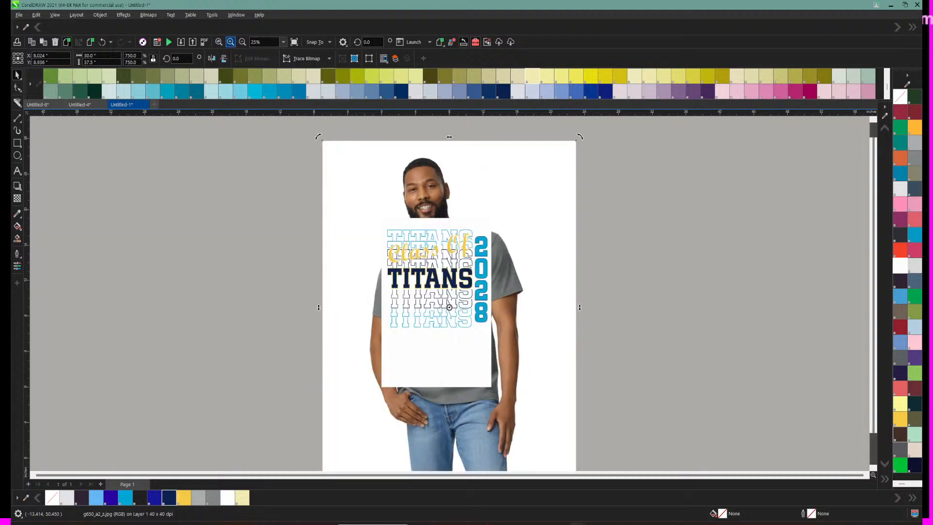
pyautogui.click(231, 42)
pyautogui.click(448, 320)
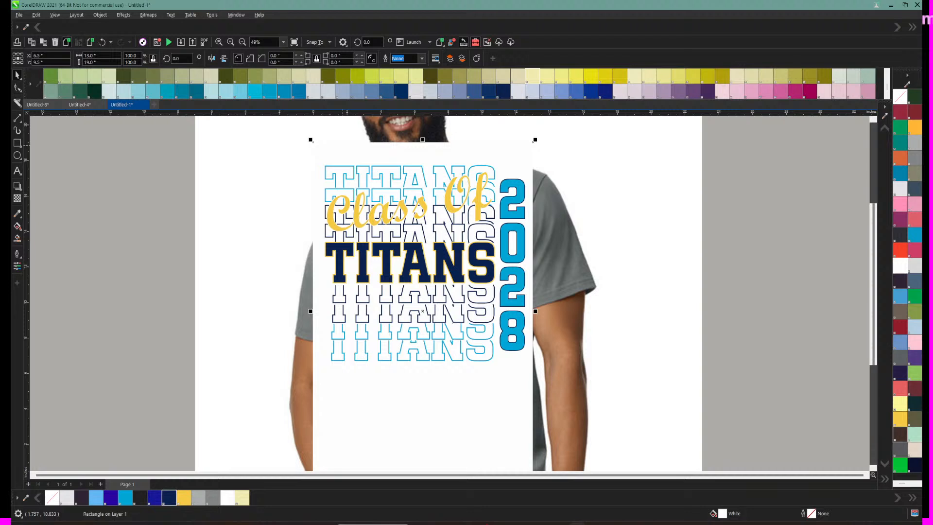
pyautogui.press('Delete')
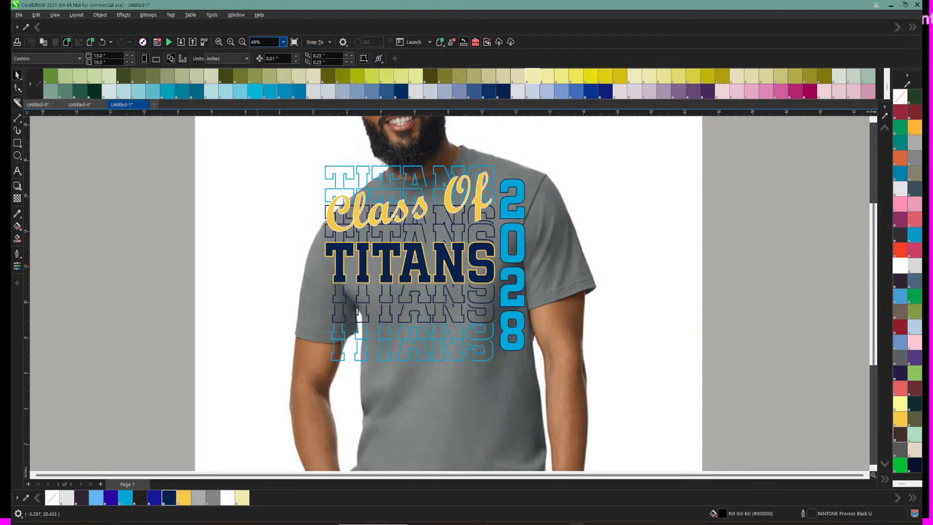
# Step: Enlarge the shirt photo to about 55 inches wide and position it so the TITANS design sits on the chest
pyautogui.click(283, 42)
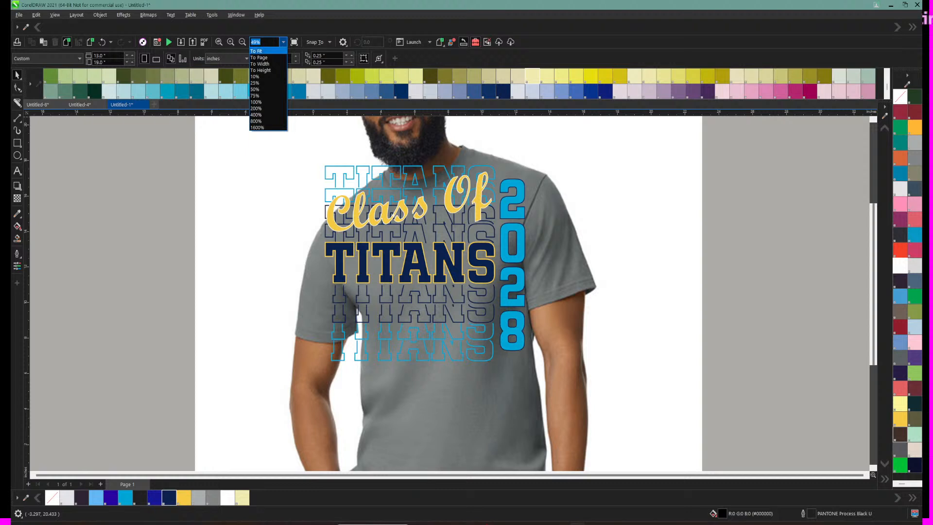
pyautogui.click(255, 83)
pyautogui.click(321, 130)
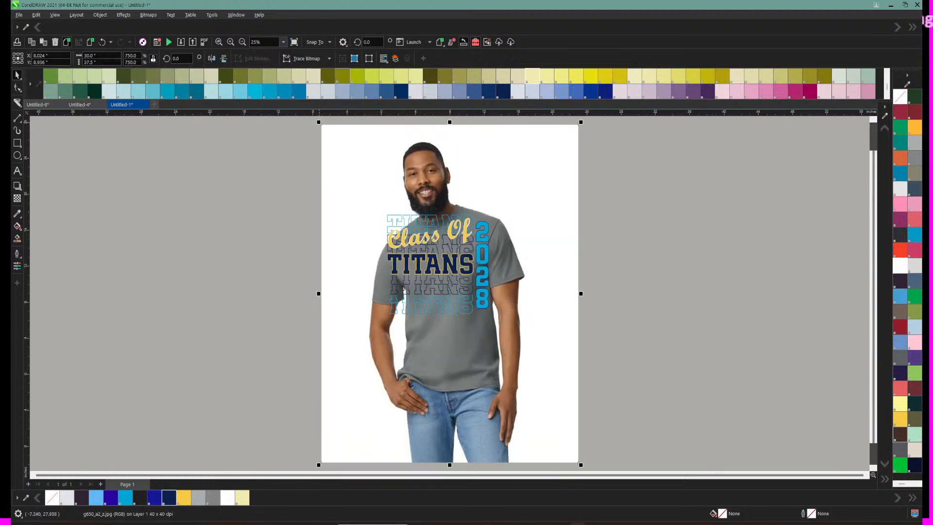
pyautogui.moveTo(318, 123); pyautogui.dragTo(236, 66)
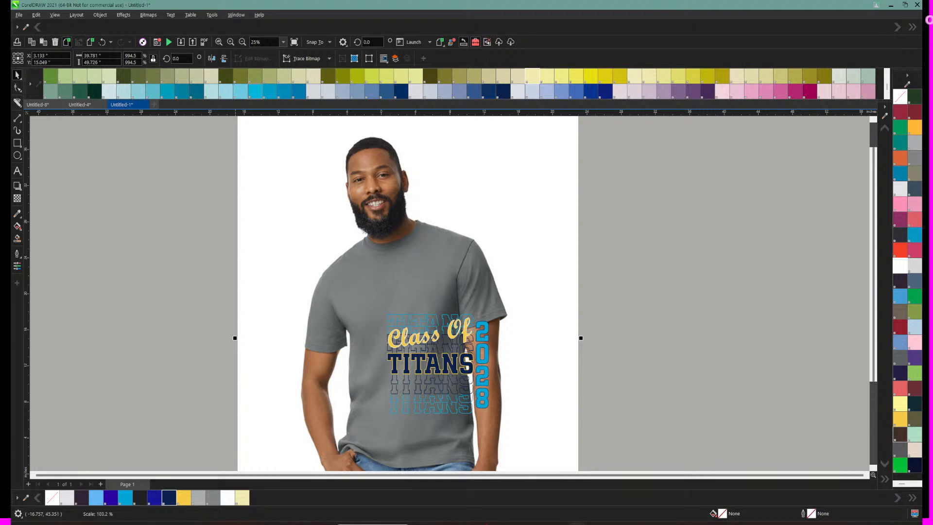
pyautogui.moveTo(348, 259); pyautogui.dragTo(379, 287)
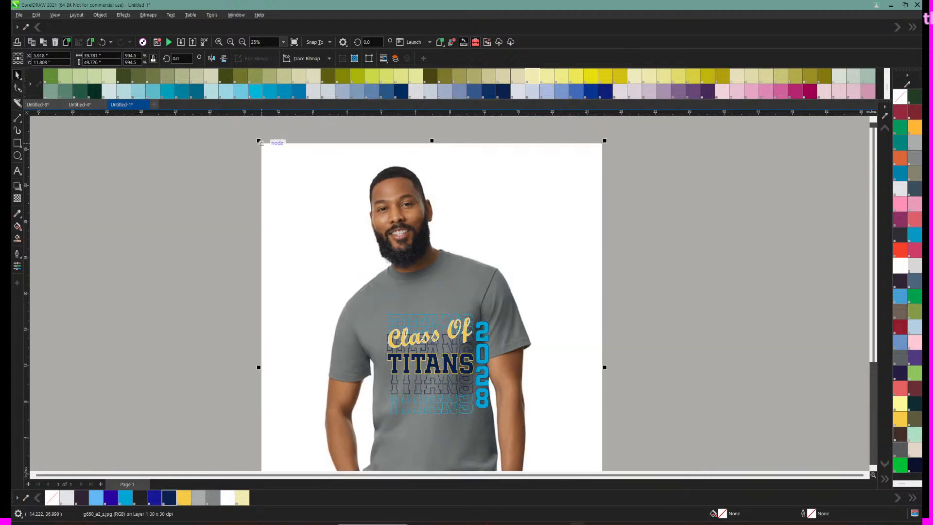
pyautogui.moveTo(260, 141); pyautogui.dragTo(129, 76)
pyautogui.moveTo(248, 212); pyautogui.dragTo(361, 334)
pyautogui.moveTo(411, 258)
pyautogui.mouseDown()
pyautogui.moveTo(379, 268)
pyautogui.moveTo(397, 268)
pyautogui.mouseUp()
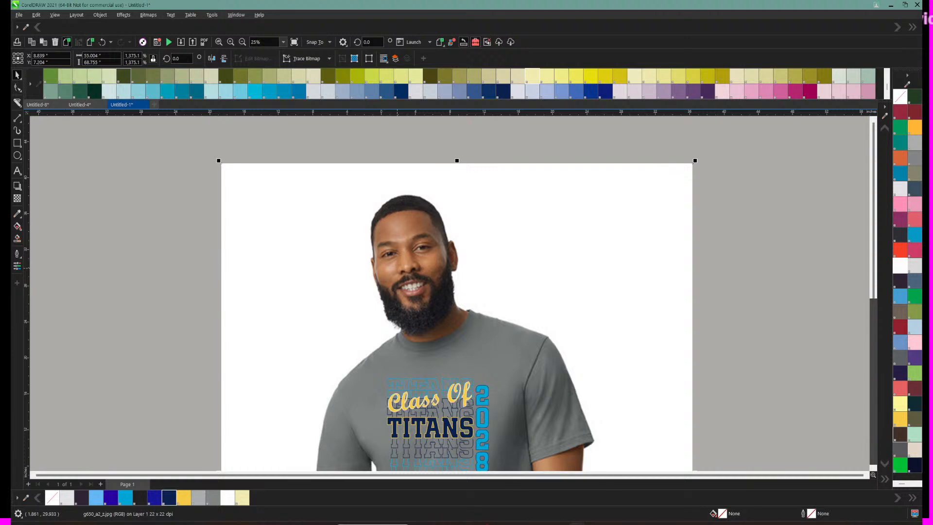
# Step: Move the shirt photo slightly up and to the left behind the TITANS artwork
pyautogui.scroll(-5, 457, 291)
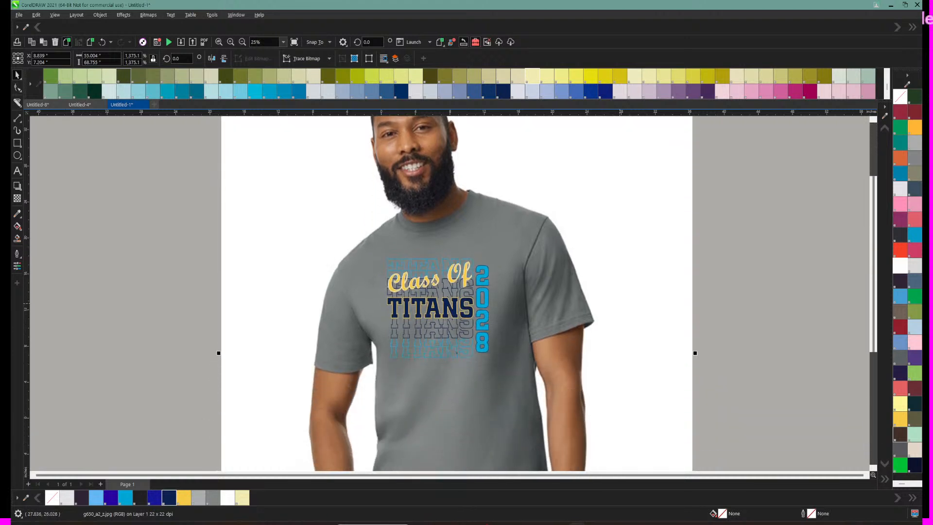
pyautogui.scroll(1, 456, 291)
pyautogui.scroll(-2, 456, 292)
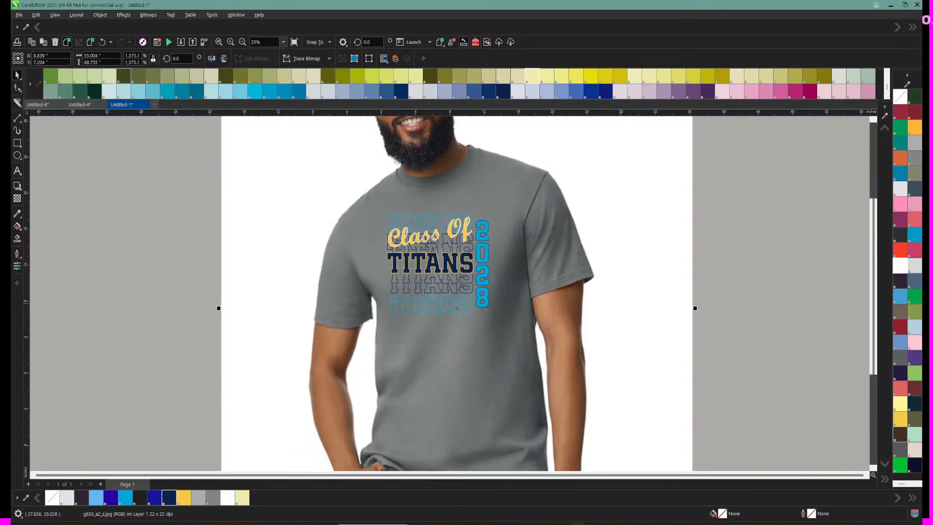
pyautogui.click(243, 42)
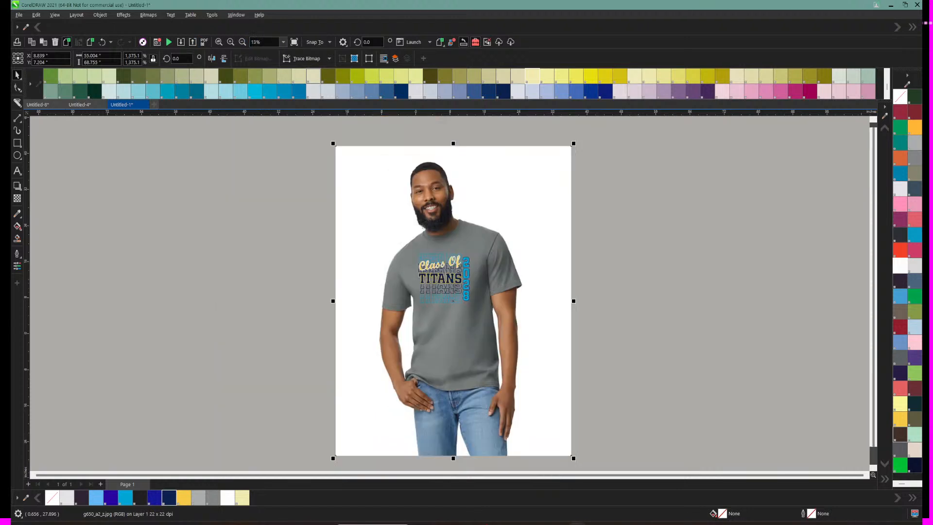
pyautogui.click(637, 243)
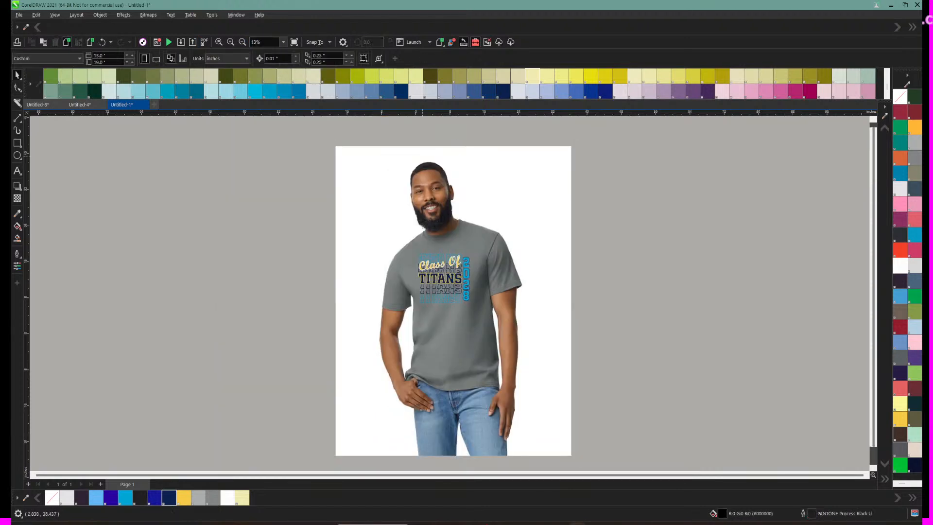
pyautogui.moveTo(392, 227); pyautogui.dragTo(387, 221)
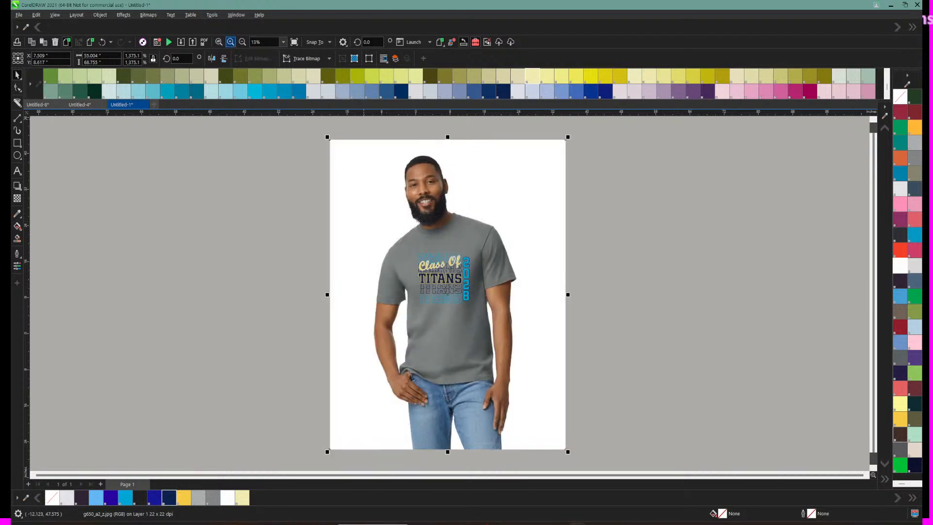
# Step: Examine the placement of the TITANS design on the shirt both close up and with the whole photo in view
pyautogui.click(230, 42)
pyautogui.click(190, 189)
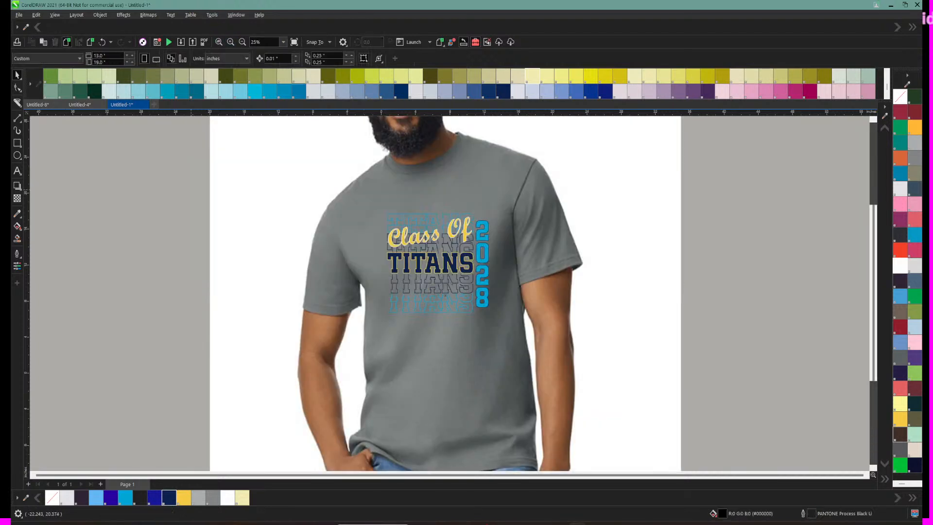
pyautogui.moveTo(190, 189); pyautogui.dragTo(584, 343)
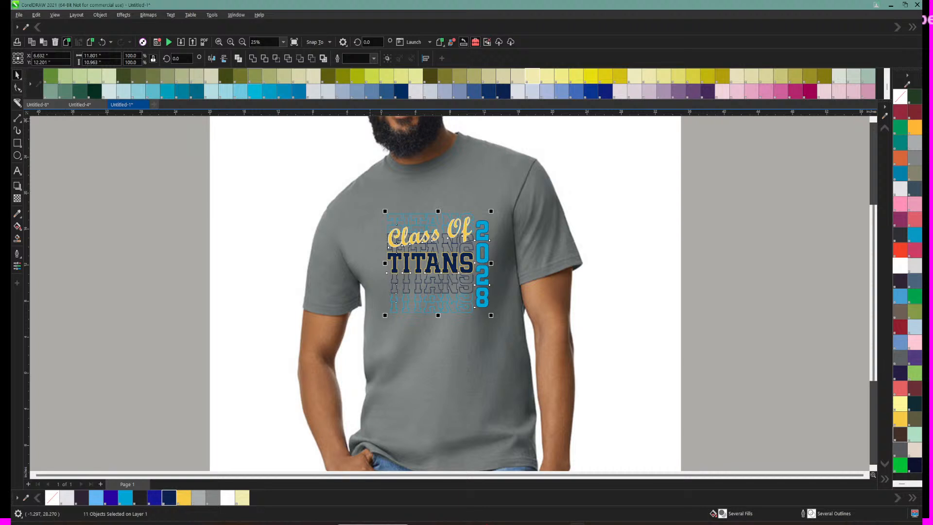
pyautogui.click(481, 175)
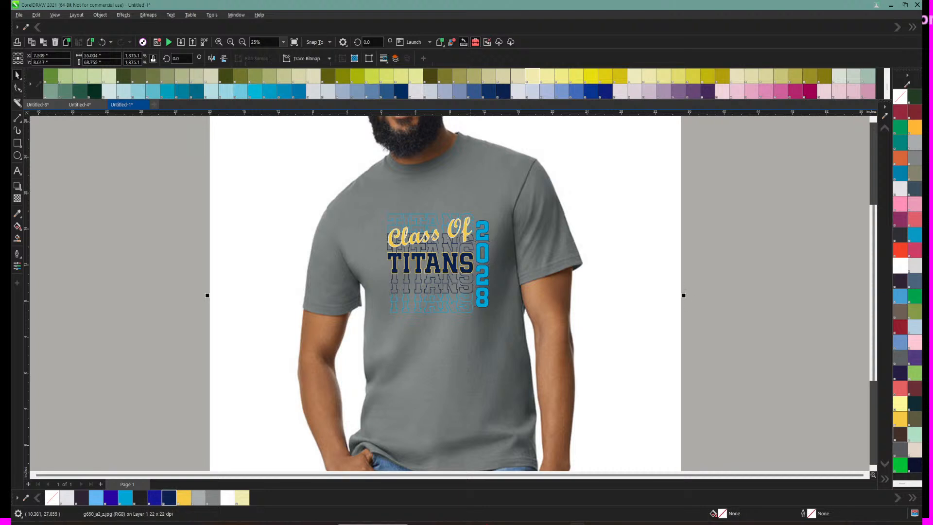
pyautogui.click(243, 42)
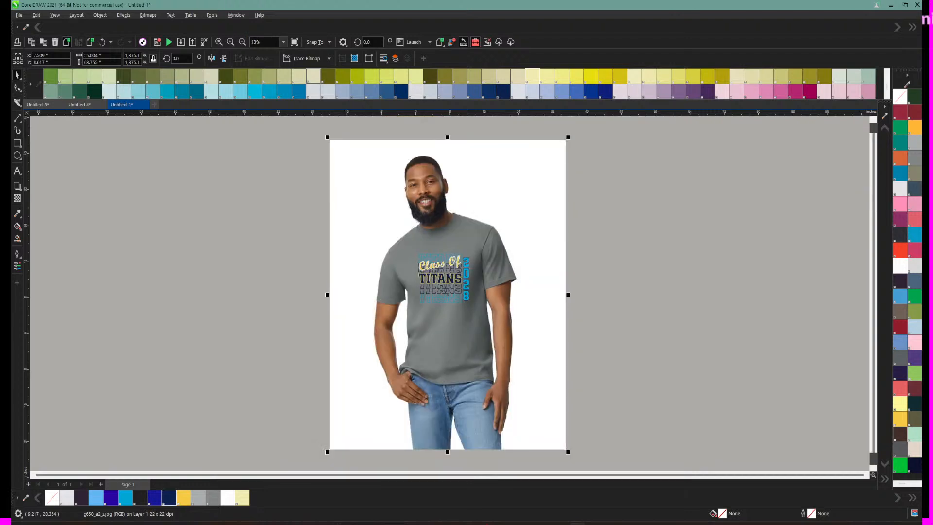
pyautogui.click(477, 225)
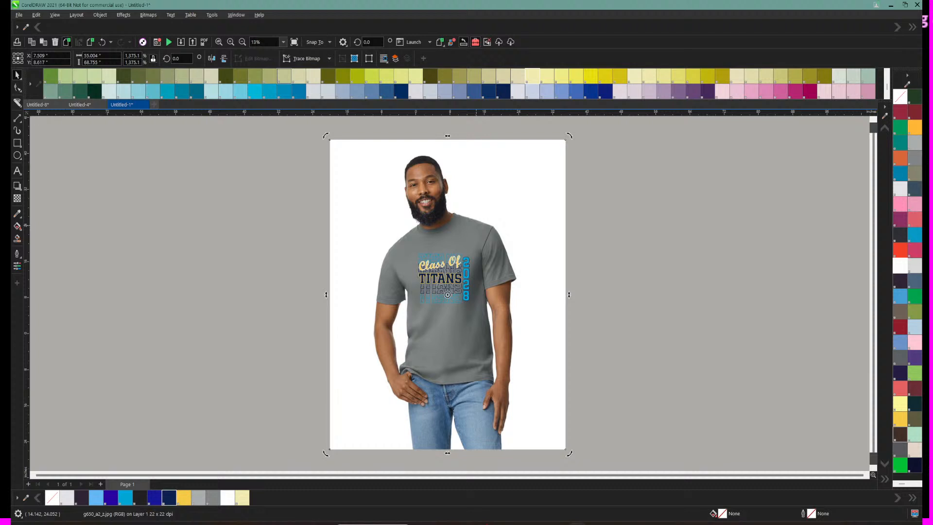
pyautogui.click(477, 226)
pyautogui.click(231, 42)
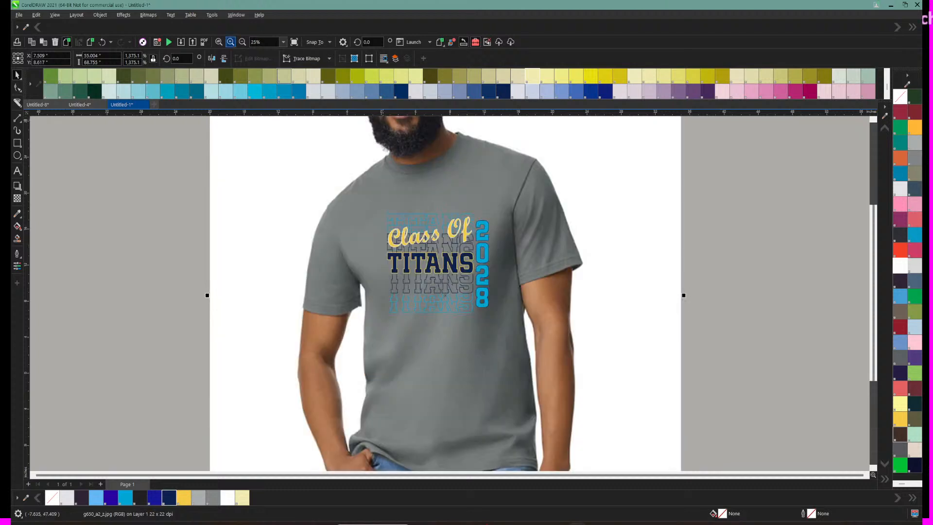
pyautogui.scroll(2, 444, 296)
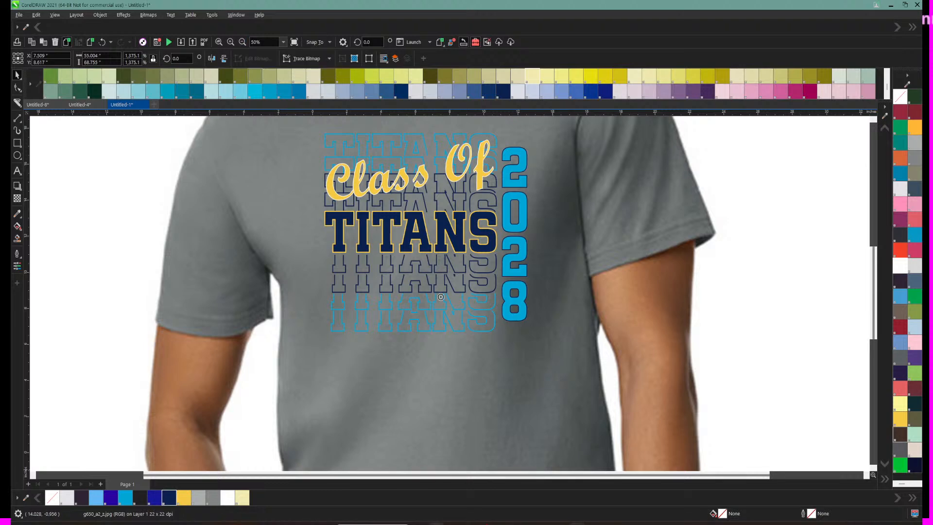
# Step: Switch to the alphabroder G650 image page in Chrome and display the White shirt photos alongside the Pitch Black and Graphite Heather ones
pyautogui.click(467, 523)
pyautogui.click(491, 493)
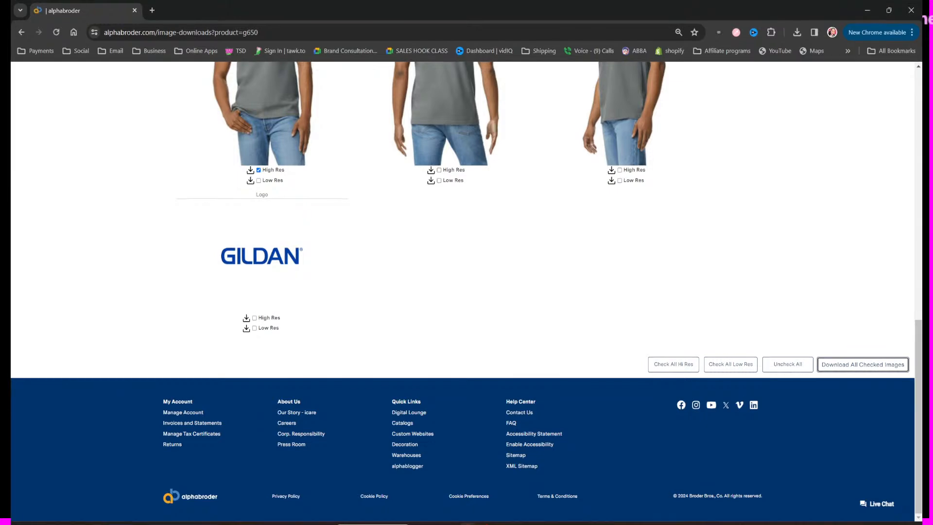
pyautogui.scroll(12, 467, 292)
pyautogui.scroll(-7, 467, 292)
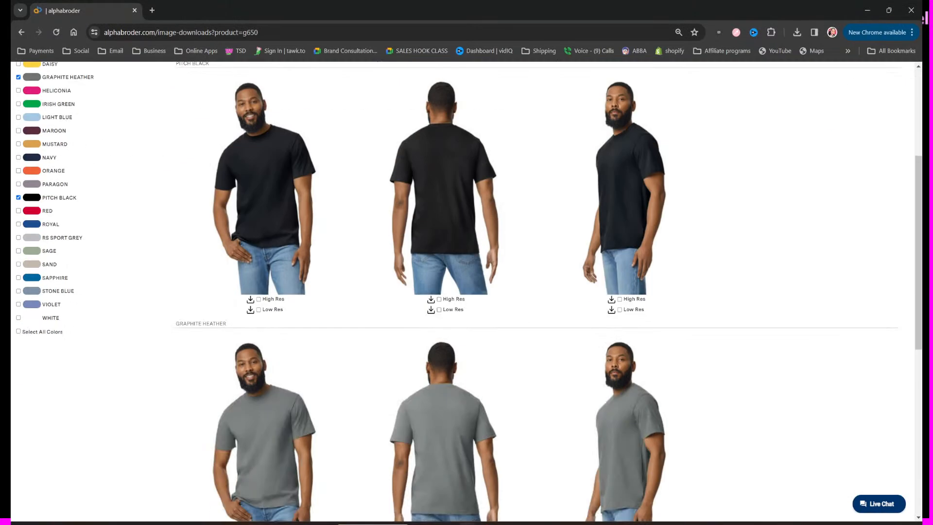
pyautogui.scroll(4, 467, 292)
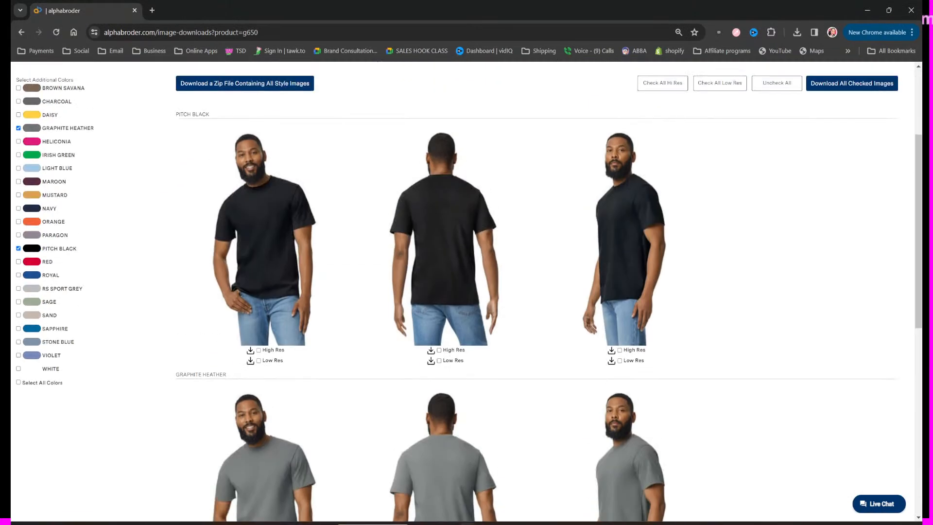
pyautogui.click(19, 369)
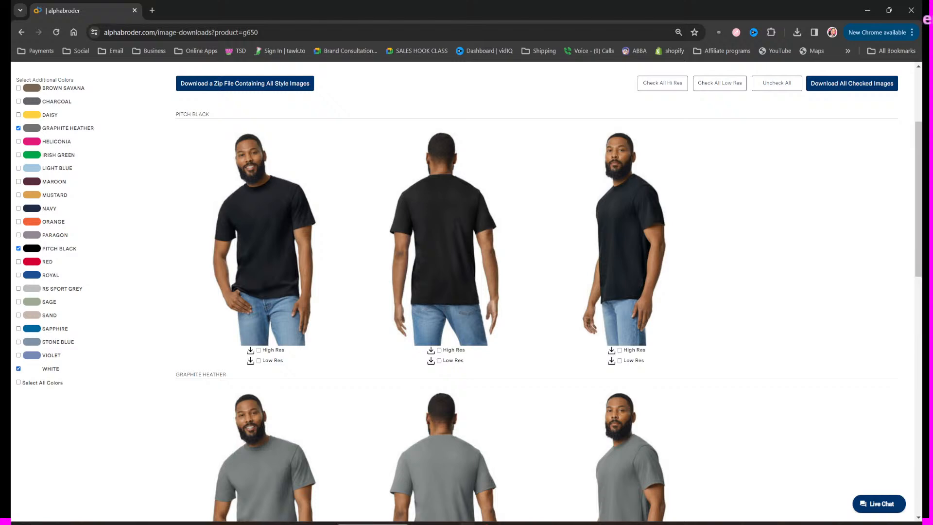
pyautogui.scroll(-11, 467, 292)
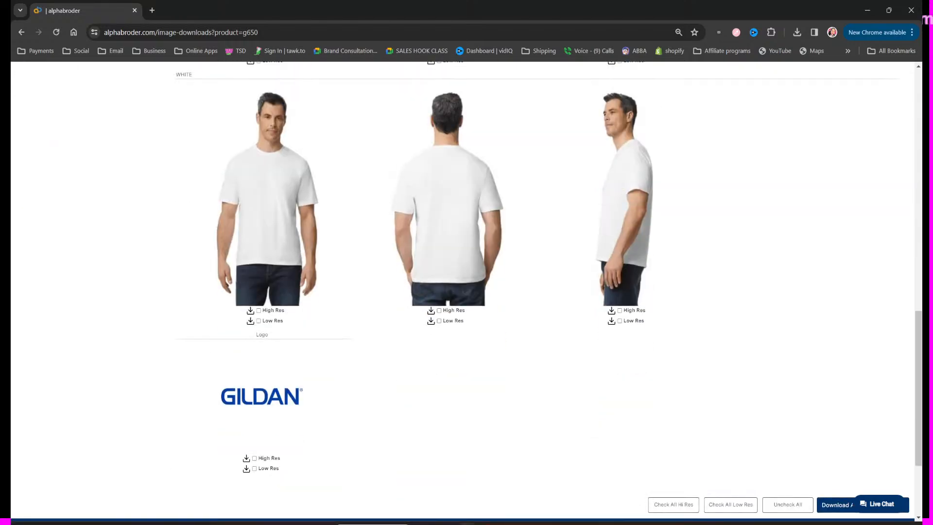
pyautogui.scroll(-4, 466, 292)
pyautogui.scroll(15, 467, 292)
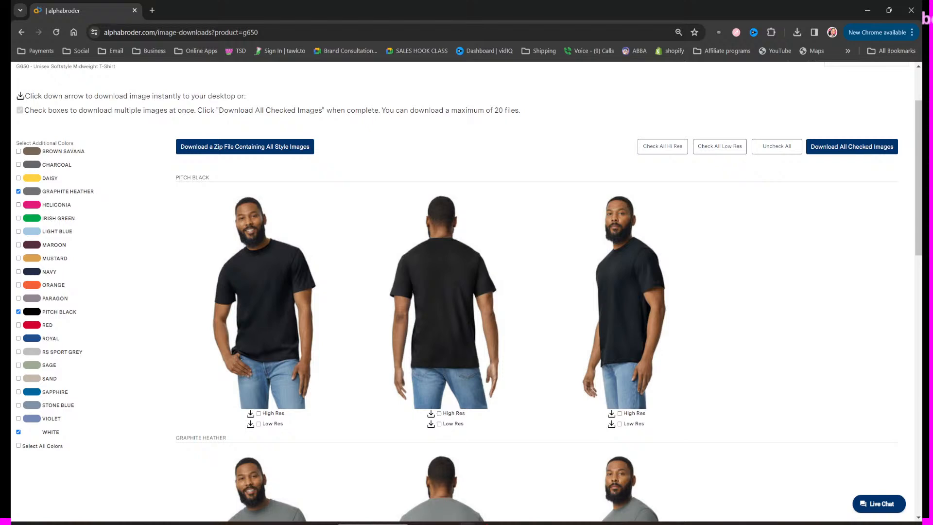
pyautogui.scroll(2, 466, 291)
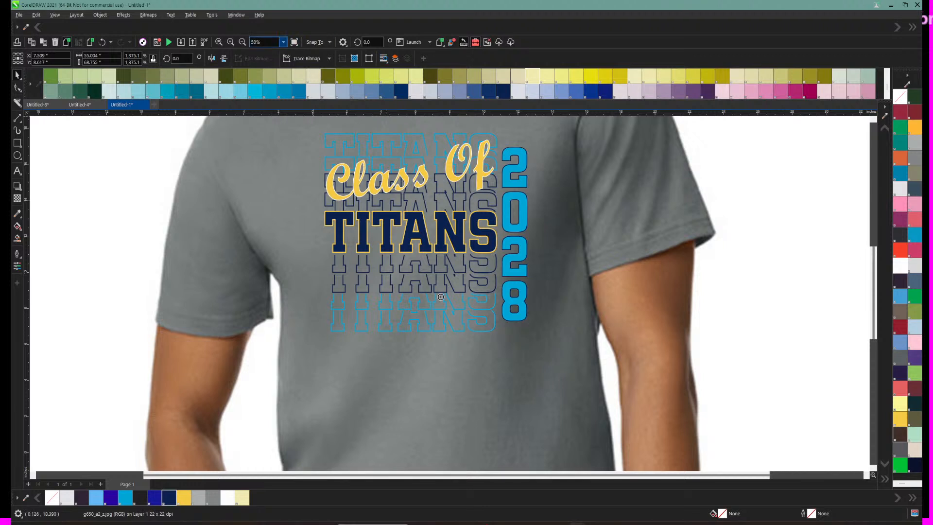
# Step: Rotate the complete TITANS "Class Of 2028" artwork counterclockwise about 5.5° and check it against the whole shirt photo
pyautogui.click(283, 42)
pyautogui.click(283, 42)
pyautogui.click(283, 42)
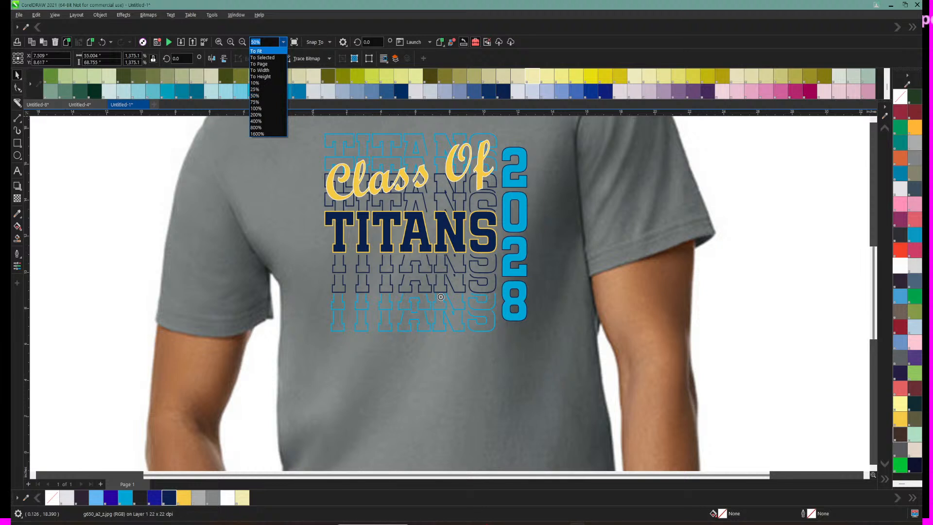
pyautogui.click(257, 51)
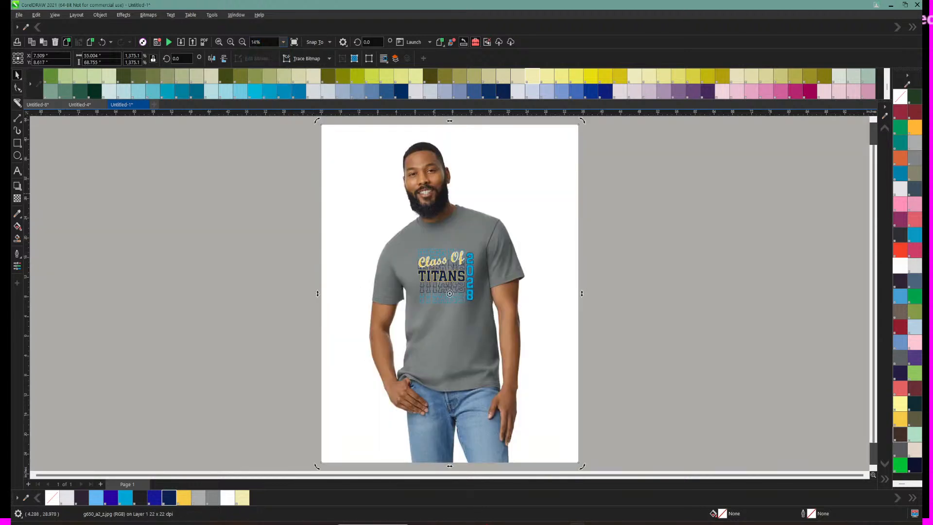
pyautogui.click(301, 226)
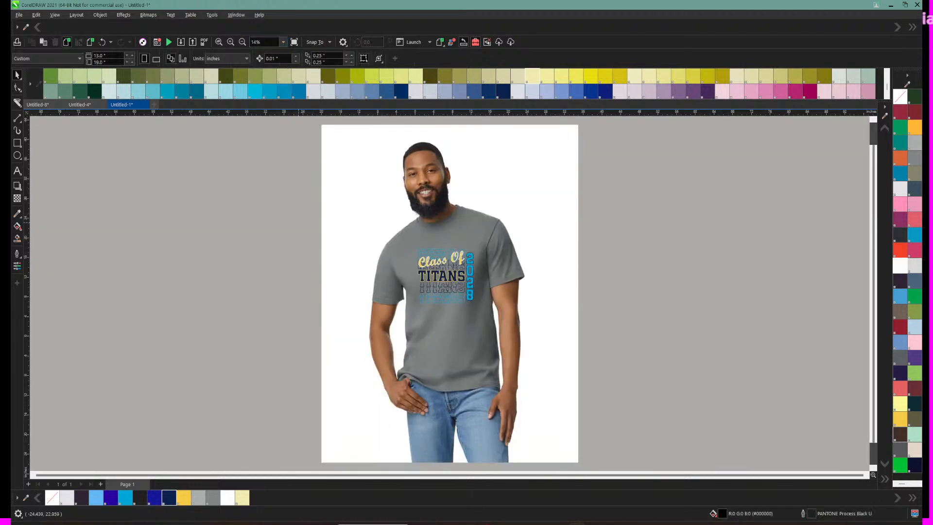
pyautogui.moveTo(380, 240); pyautogui.dragTo(492, 314)
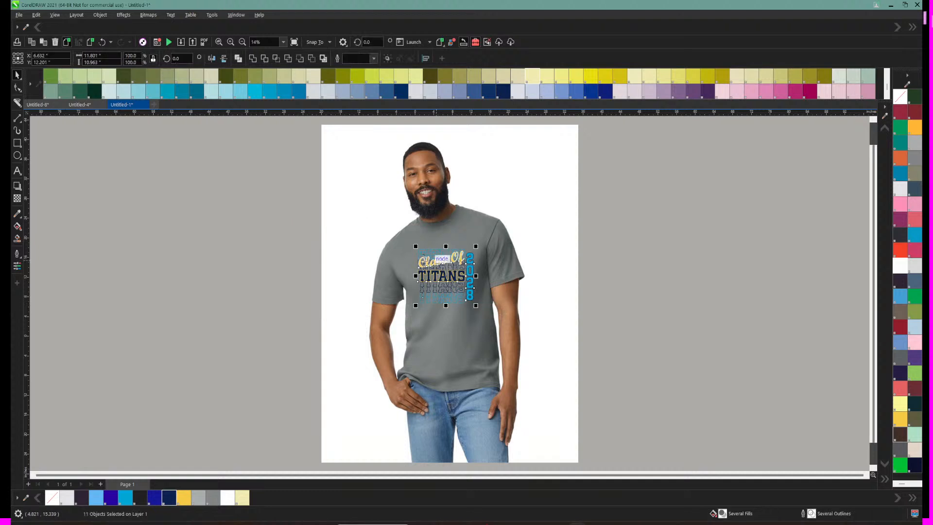
pyautogui.click(230, 42)
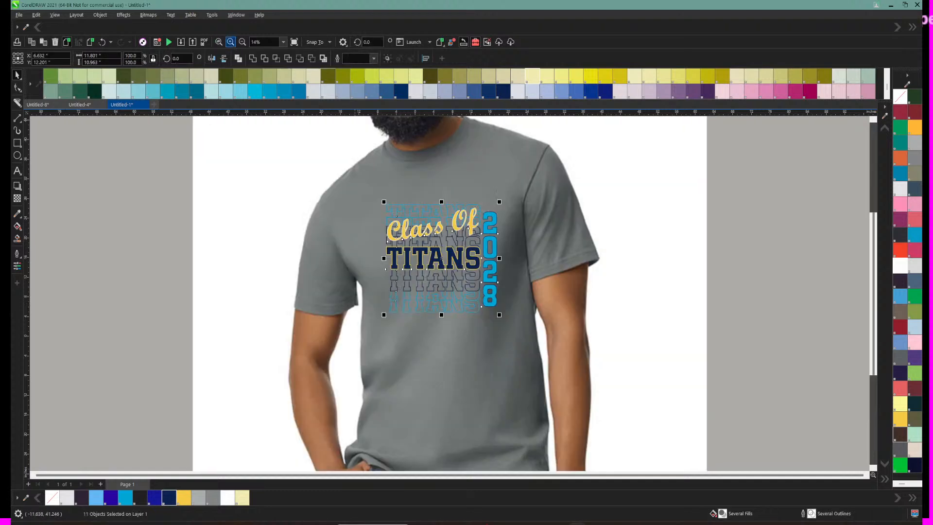
pyautogui.click(431, 221)
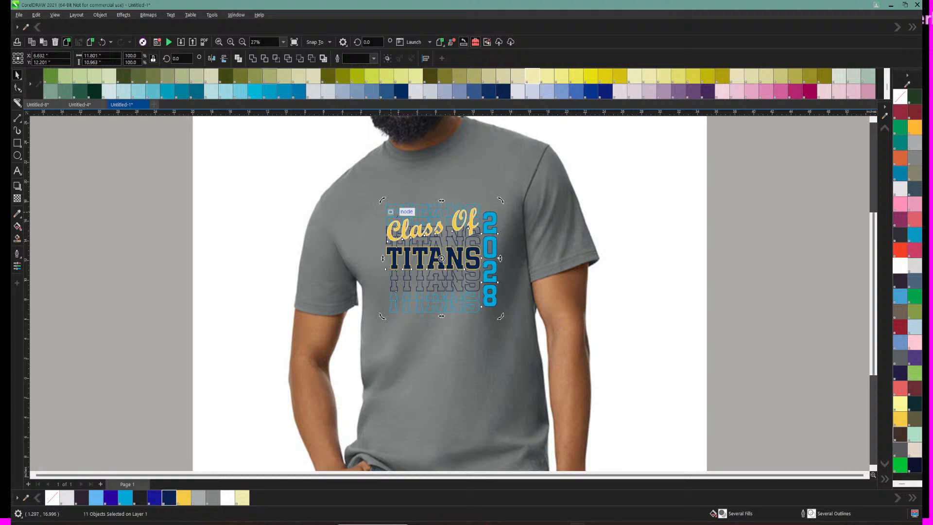
pyautogui.moveTo(387, 204); pyautogui.dragTo(381, 211)
pyautogui.click(362, 187)
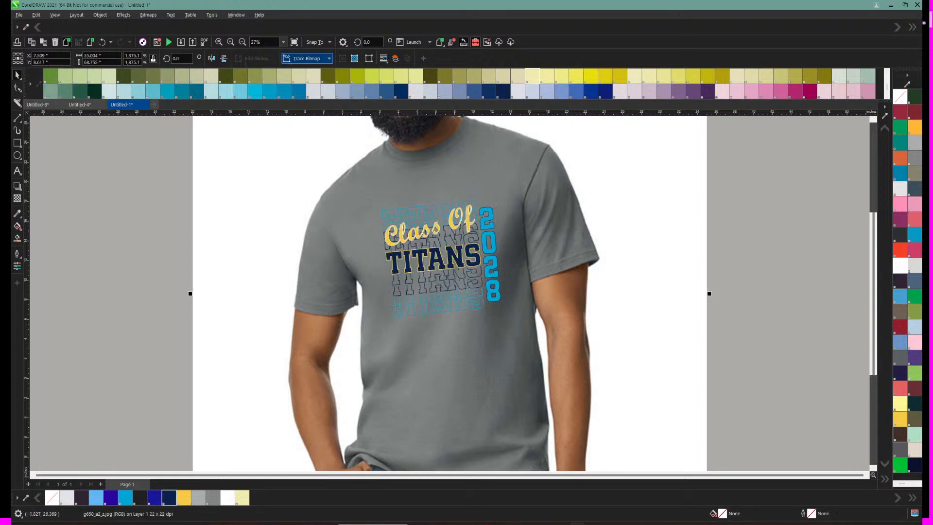
pyautogui.click(242, 43)
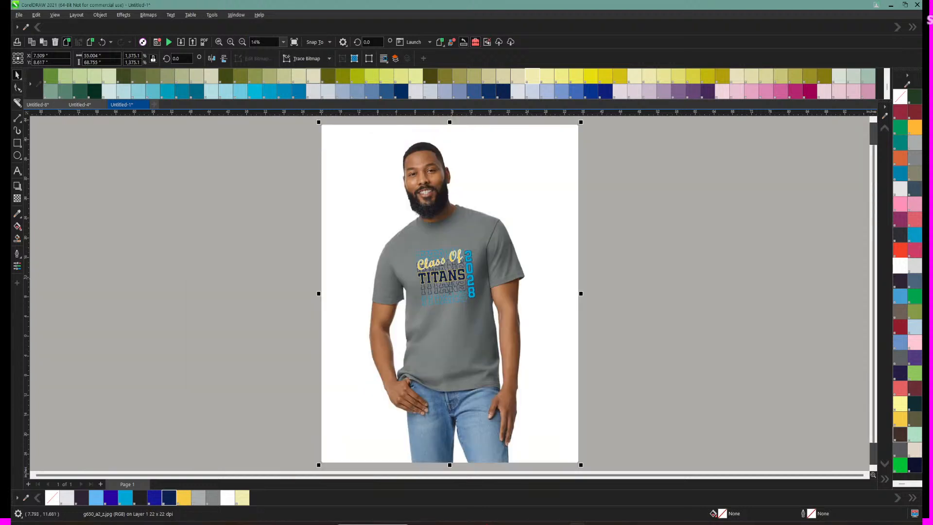
pyautogui.click(294, 169)
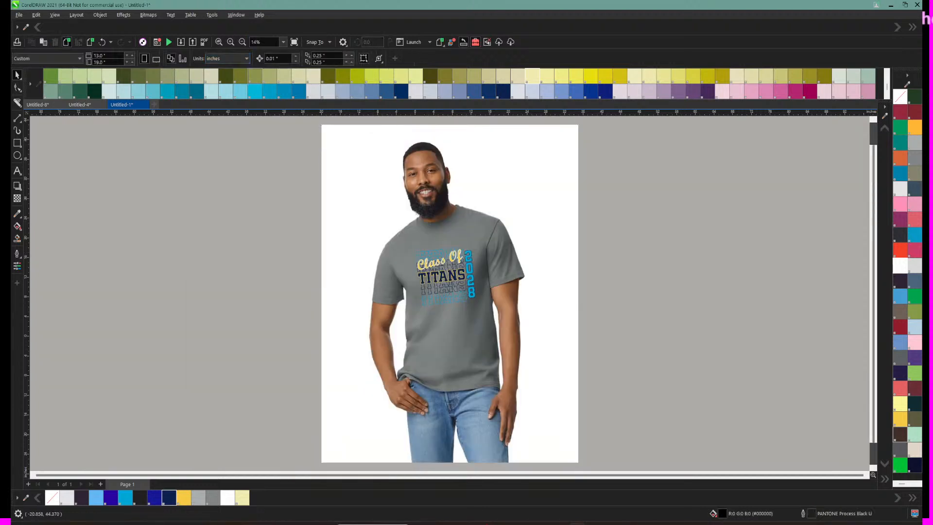
pyautogui.click(231, 42)
pyautogui.moveTo(278, 180)
pyautogui.mouseDown()
pyautogui.moveTo(503, 218)
pyautogui.moveTo(568, 252)
pyautogui.mouseUp()
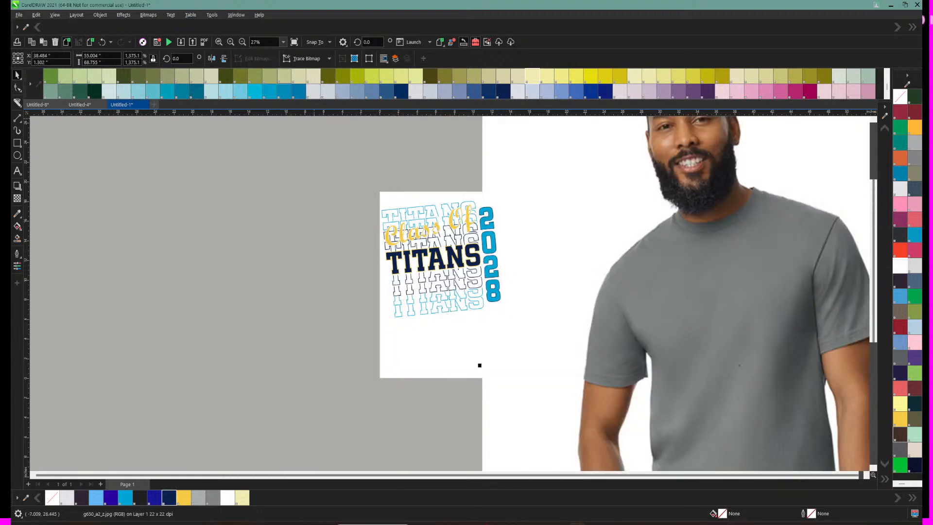
pyautogui.hotkey('ctrl', 'z')
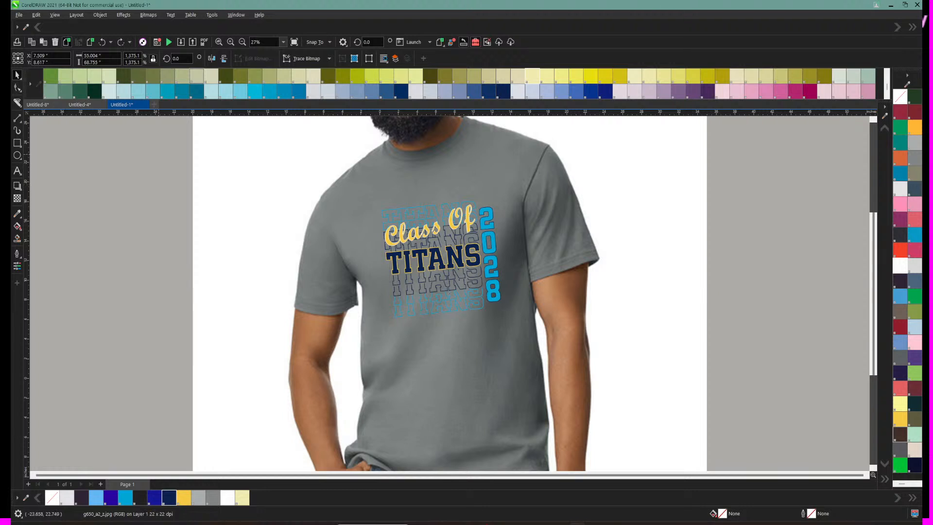
# Step: Adjust the rotation of the complete TITANS "Class Of 2028" artwork to about 1.5° counterclockwise
pyautogui.moveTo(158, 154); pyautogui.dragTo(558, 365)
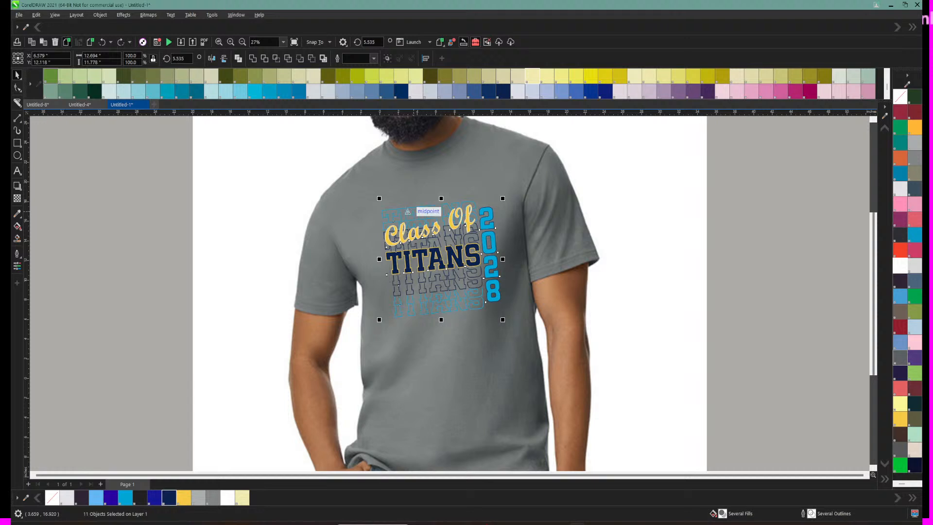
pyautogui.click(397, 215)
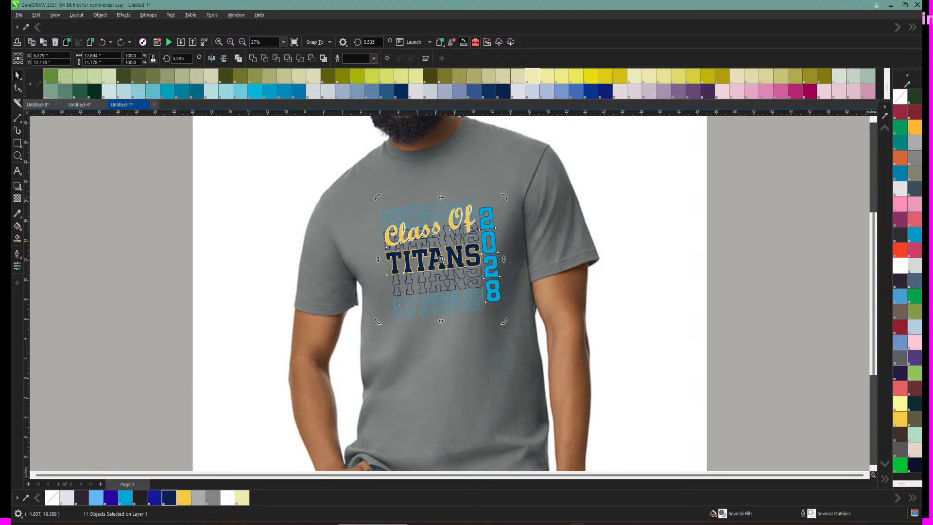
pyautogui.moveTo(504, 321); pyautogui.dragTo(500, 324)
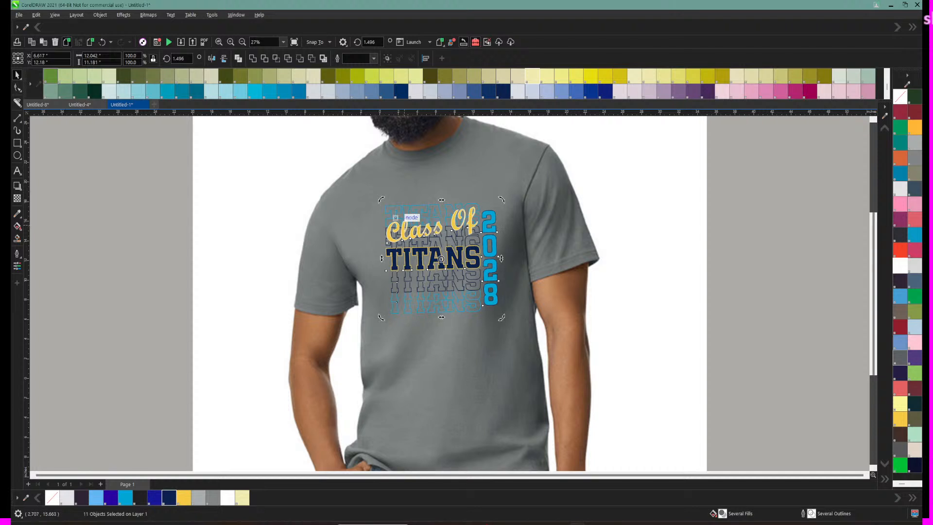
pyautogui.click(403, 218)
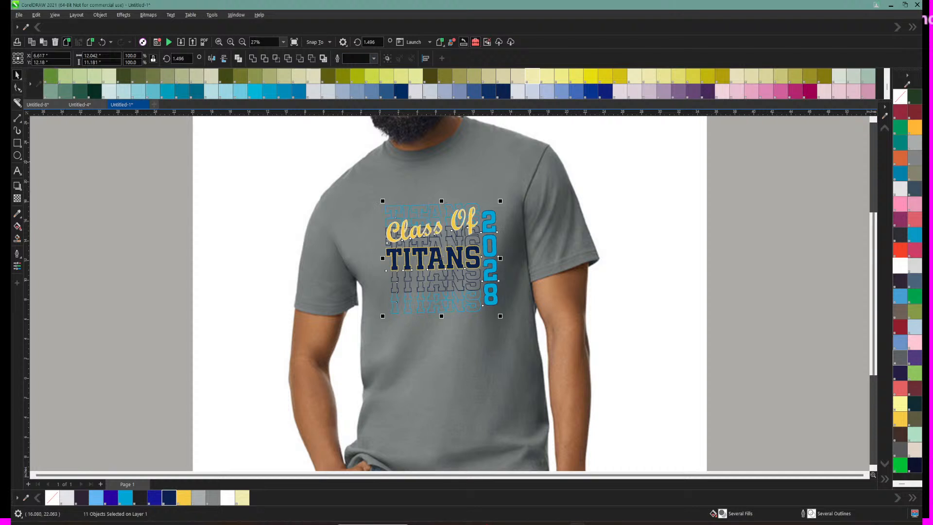
pyautogui.click(456, 175)
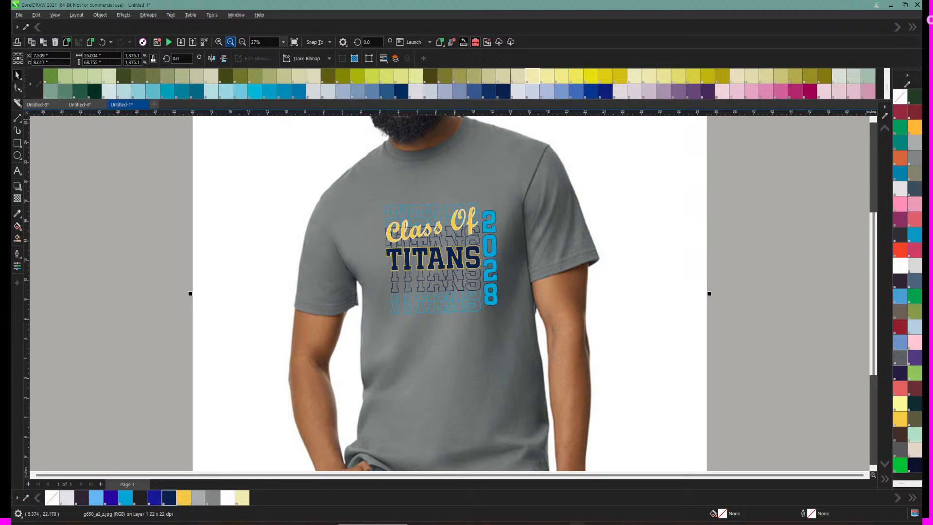
# Step: Try a uniform transparency of 24 on the Graphite Heather shirt photo
pyautogui.click(242, 41)
pyautogui.click(242, 42)
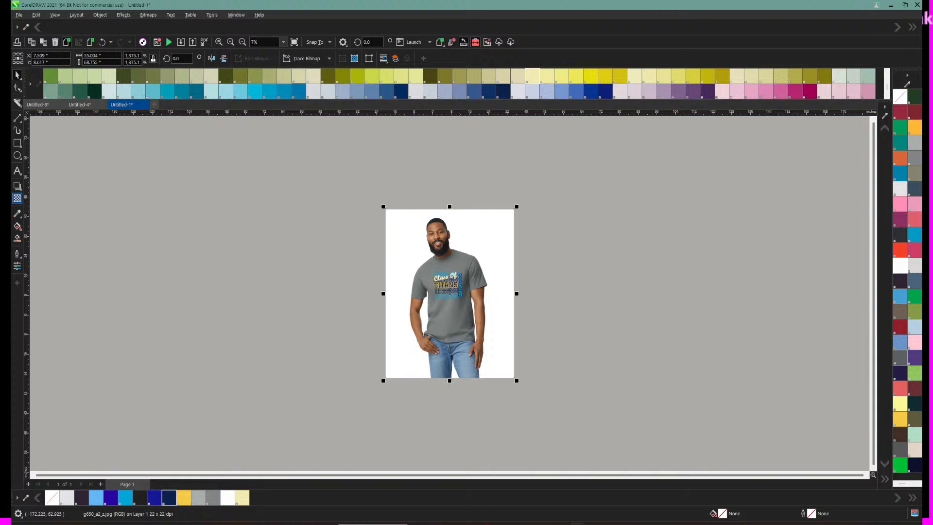
pyautogui.click(17, 198)
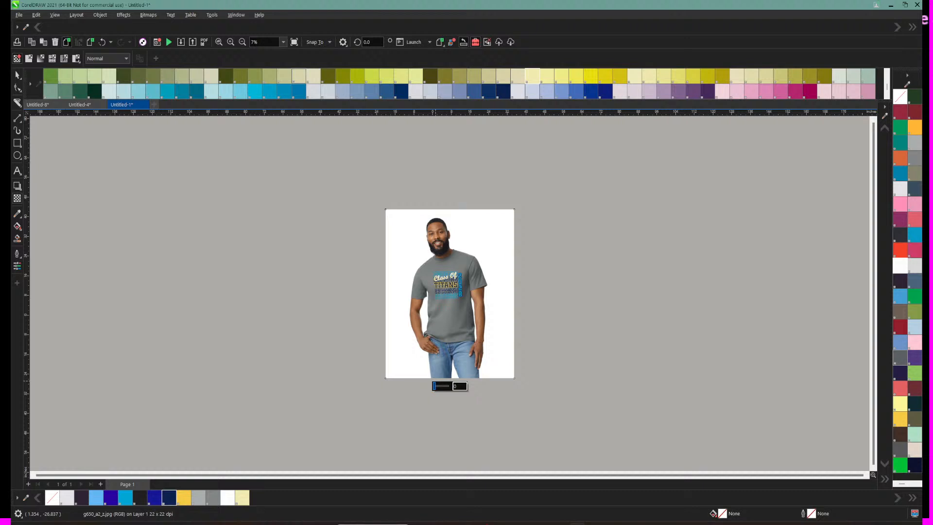
pyautogui.moveTo(434, 386); pyautogui.dragTo(441, 386)
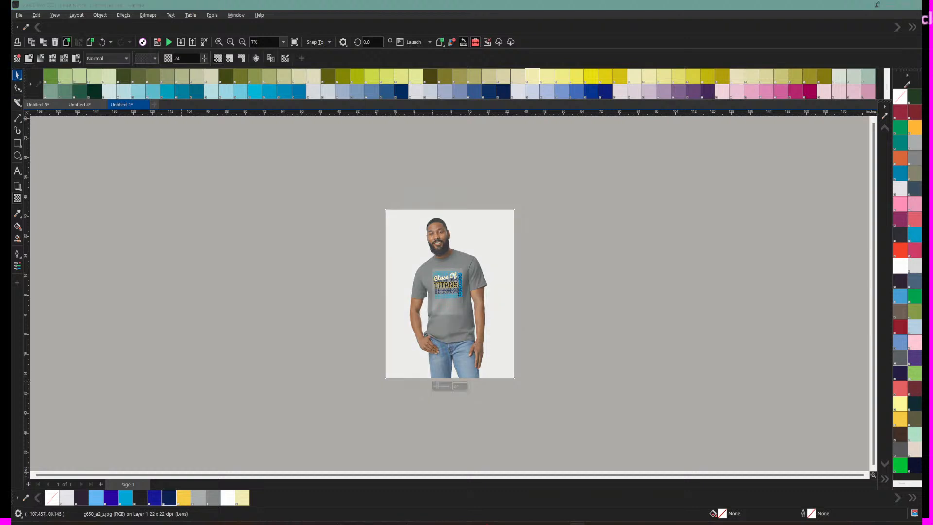
# Step: Move the shirt photo off the artwork to inspect both separately, and undo the move
pyautogui.click(17, 74)
pyautogui.click(161, 165)
pyautogui.click(440, 271)
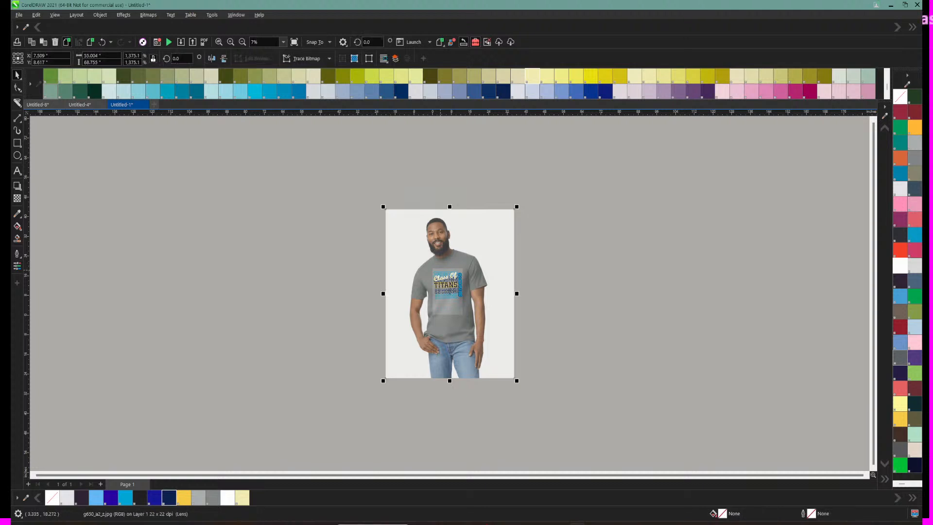
pyautogui.moveTo(440, 270); pyautogui.dragTo(591, 269)
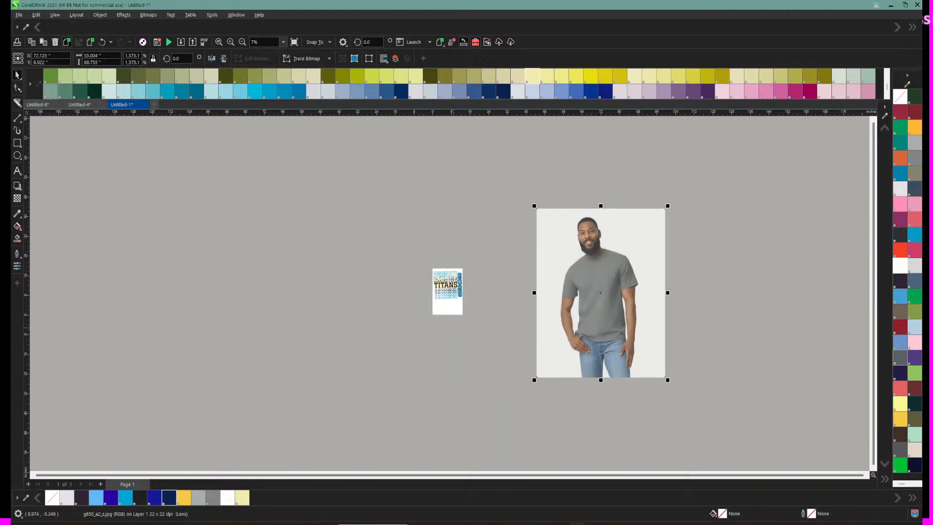
pyautogui.click(450, 312)
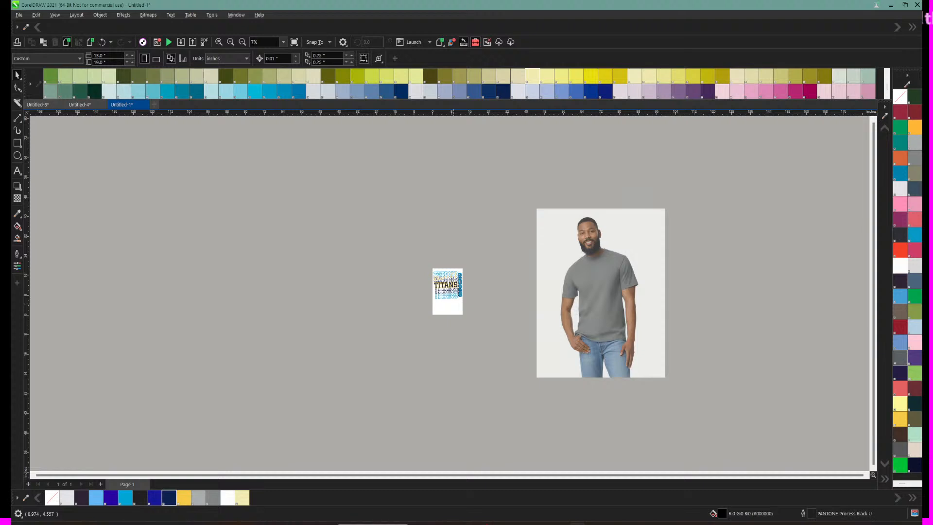
pyautogui.moveTo(475, 322); pyautogui.dragTo(416, 255)
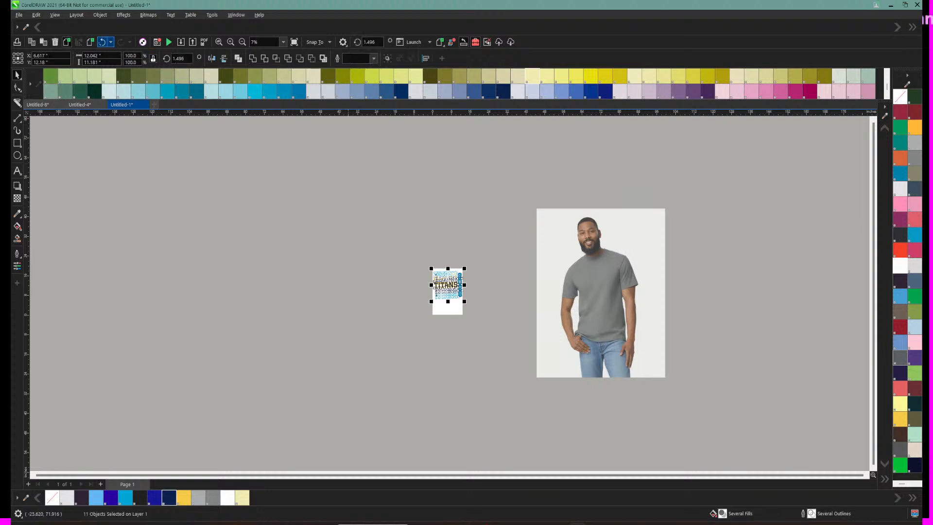
pyautogui.click(103, 42)
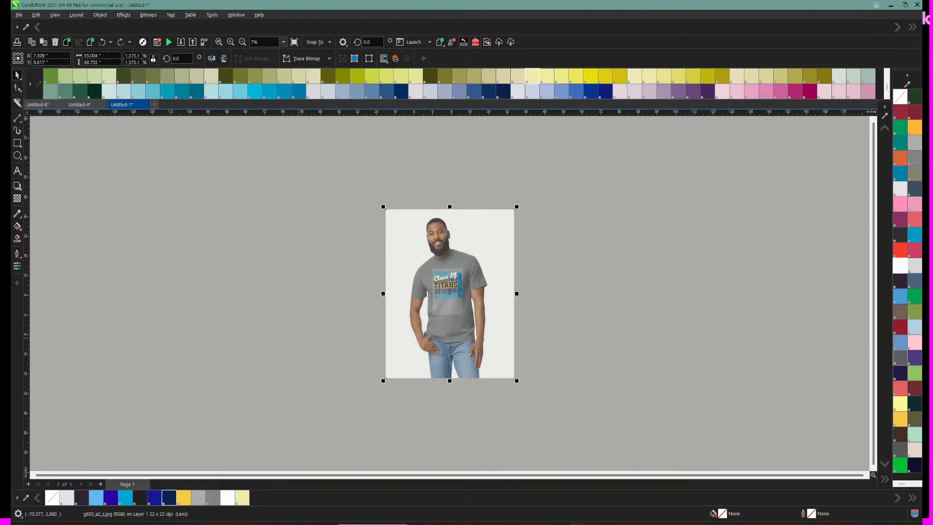
# Step: Try a transparency of 14 on the shirt photo and return it to 0
pyautogui.click(424, 272)
pyautogui.click(17, 198)
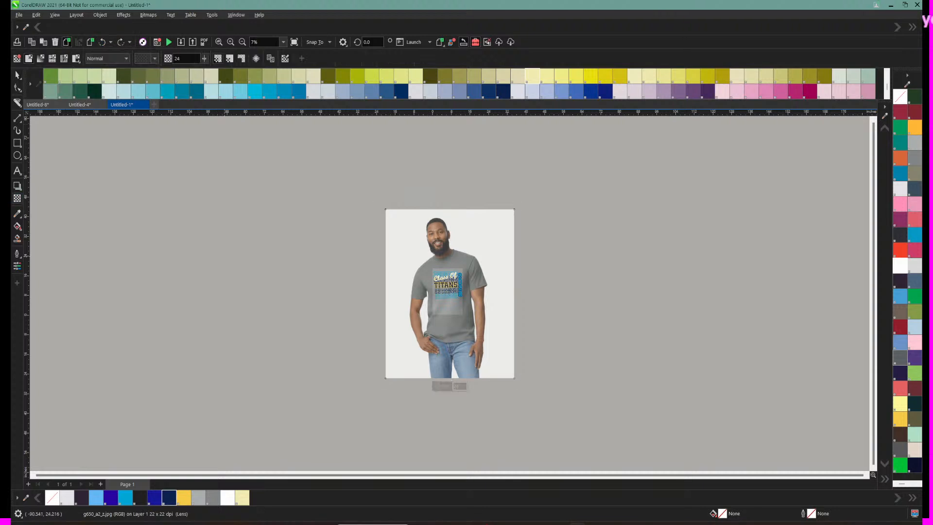
pyautogui.press('Return')
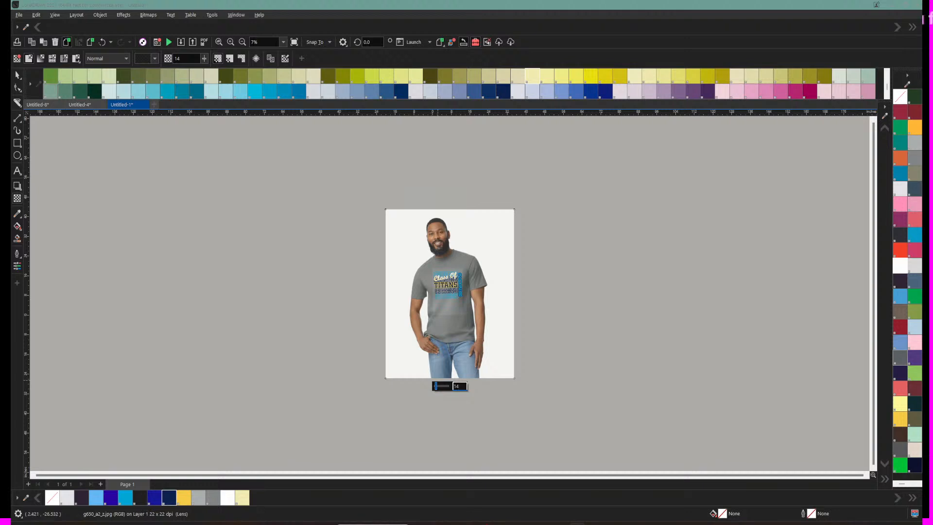
pyautogui.moveTo(436, 386); pyautogui.dragTo(432, 386)
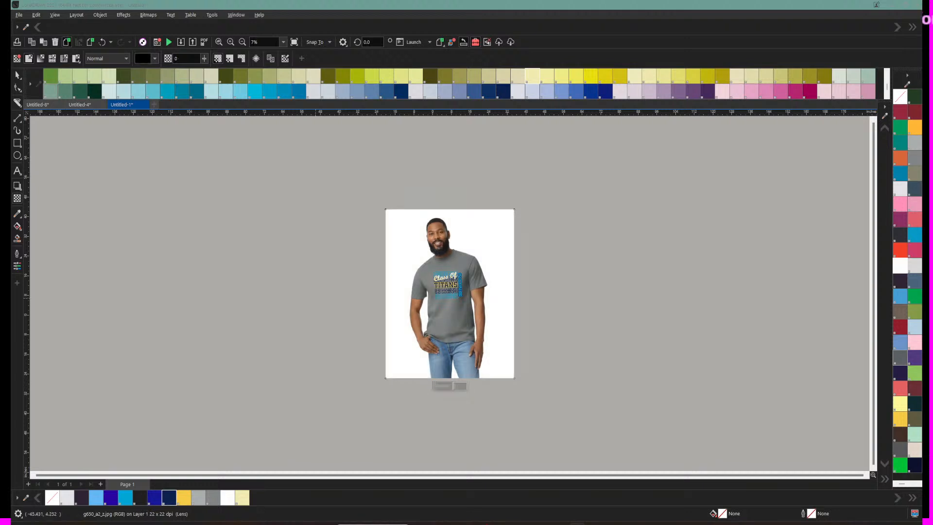
# Step: Group all 11 objects of the TITANS "Class Of 2028" artwork on the shirt
pyautogui.click(230, 42)
pyautogui.click(230, 43)
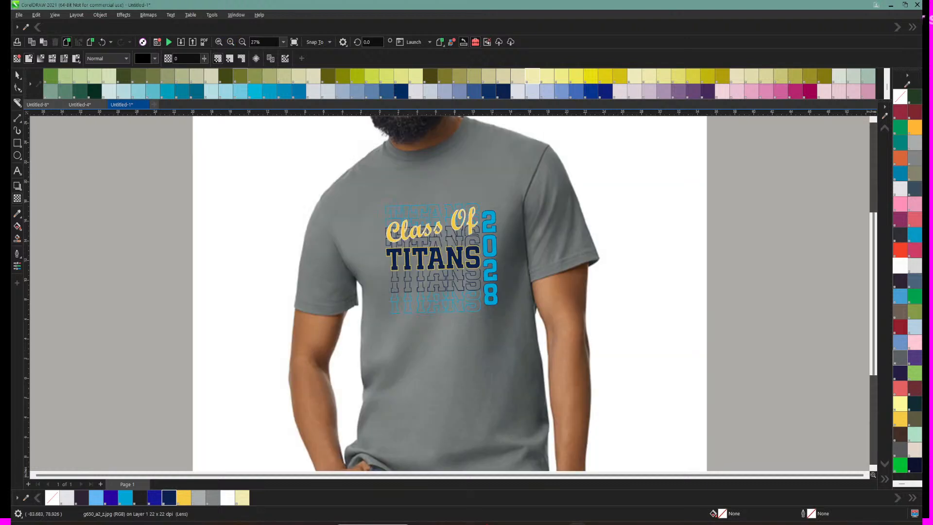
pyautogui.click(17, 75)
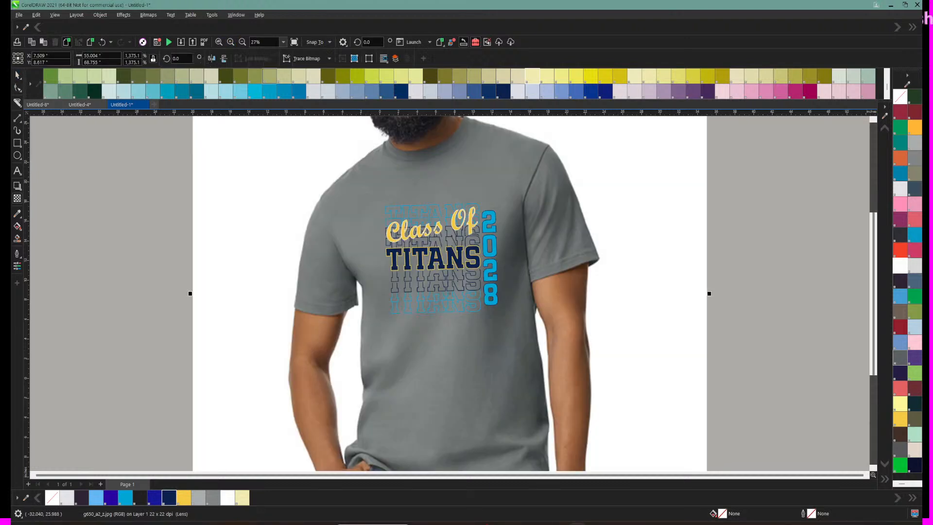
pyautogui.moveTo(181, 169); pyautogui.dragTo(543, 342)
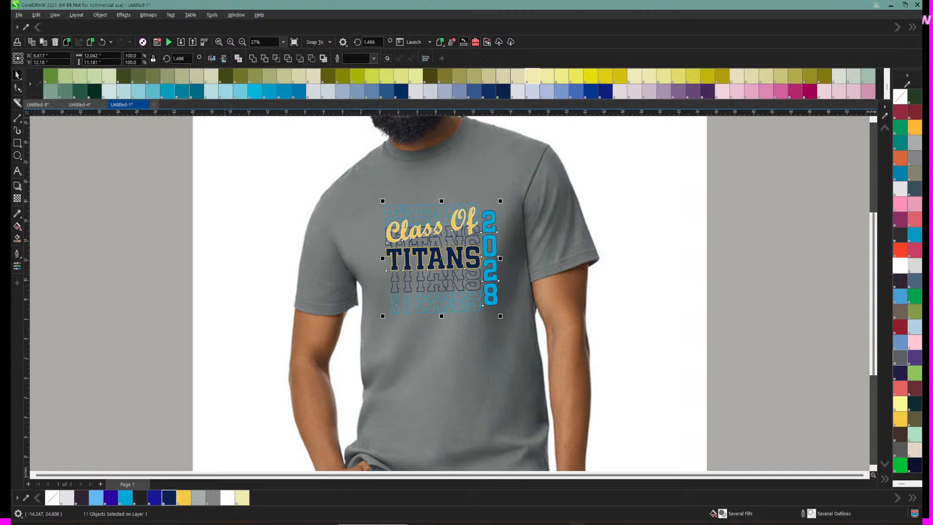
pyautogui.hotkey('ctrl', 'g')
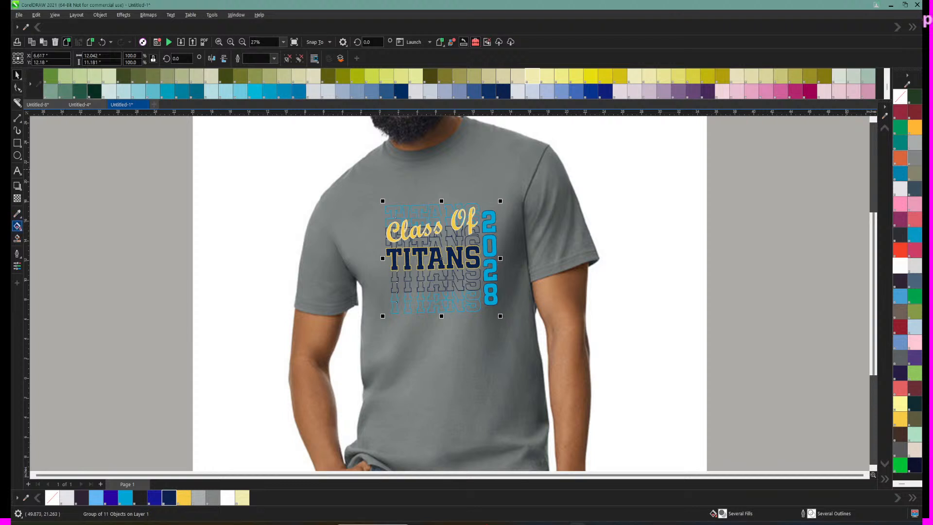
# Step: Try a uniform transparency of 29 on the grouped TITANS artwork and settle on 14
pyautogui.click(17, 199)
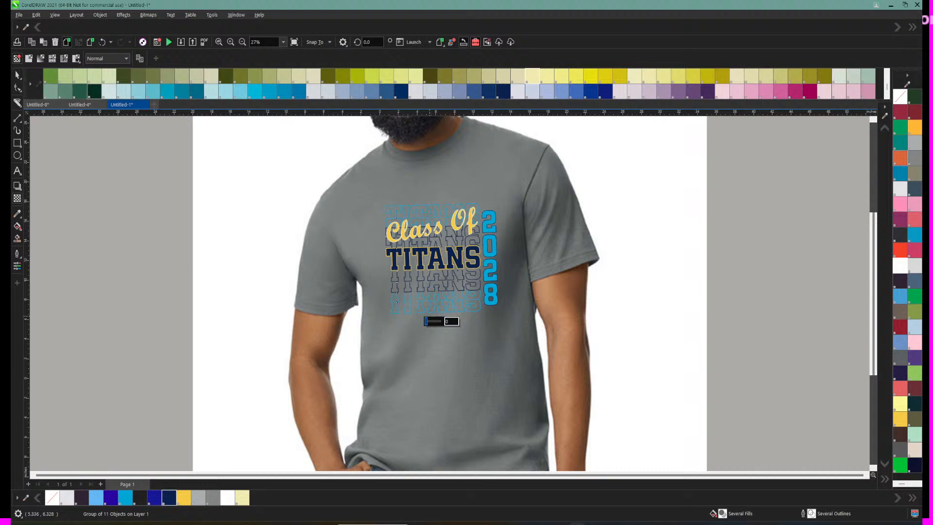
pyautogui.moveTo(426, 322); pyautogui.dragTo(432, 321)
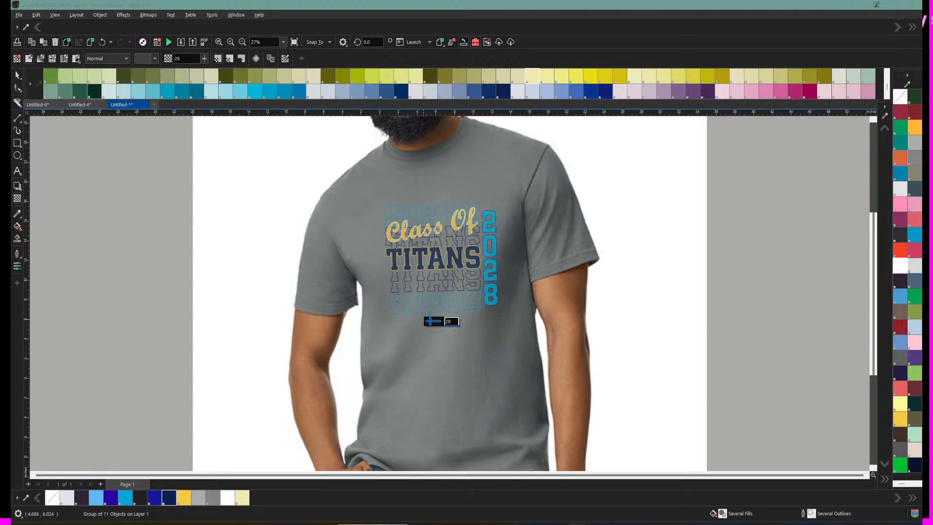
pyautogui.moveTo(432, 321); pyautogui.dragTo(428, 321)
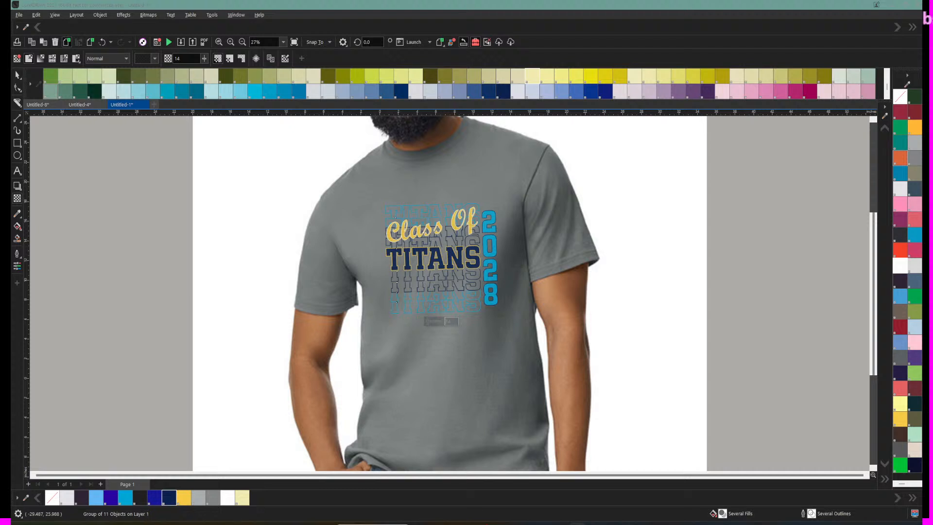
pyautogui.click(18, 74)
pyautogui.click(52, 128)
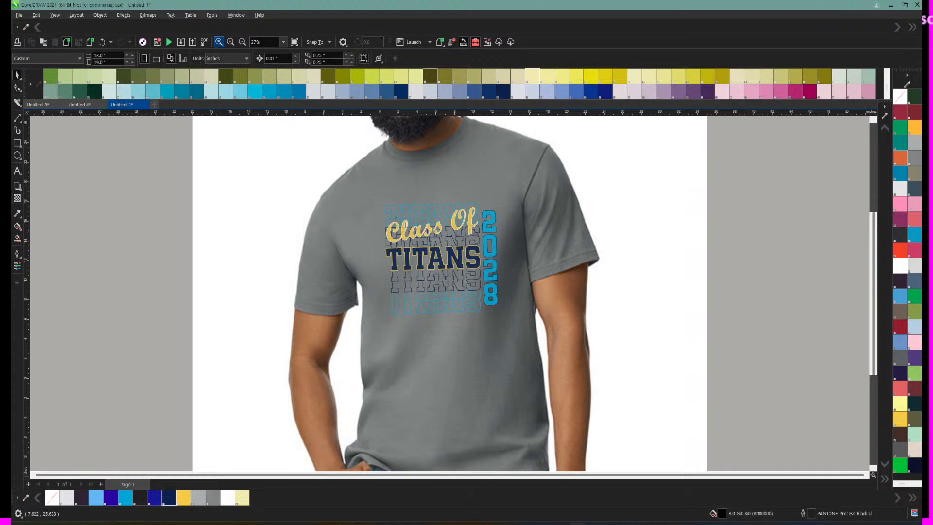
# Step: Inspect the semi-transparent artwork close up and ungroup it into its separate objects
pyautogui.click(230, 42)
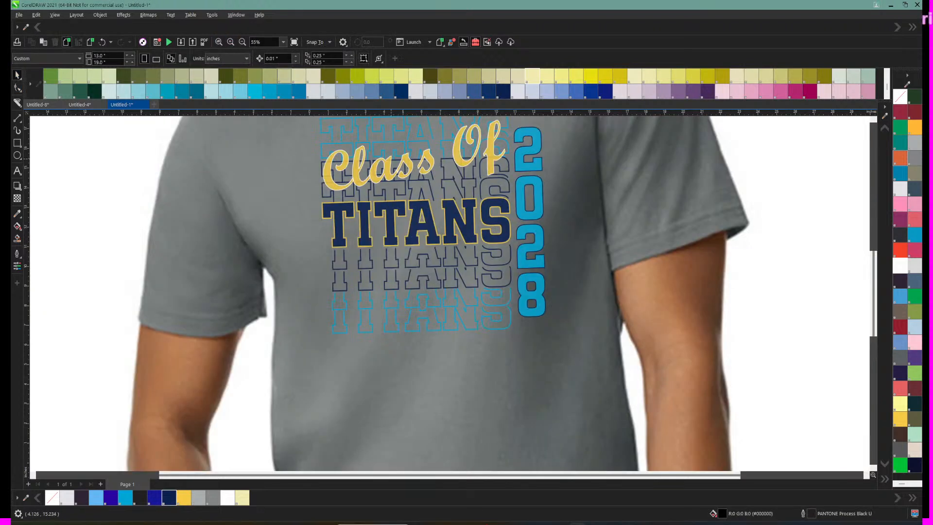
pyautogui.scroll(1, 450, 292)
pyautogui.scroll(3, 451, 292)
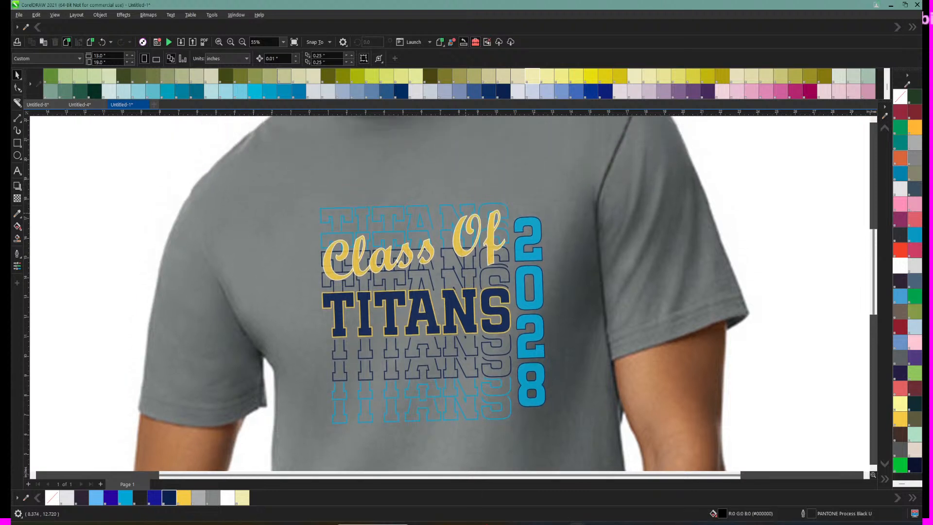
pyautogui.click(452, 204)
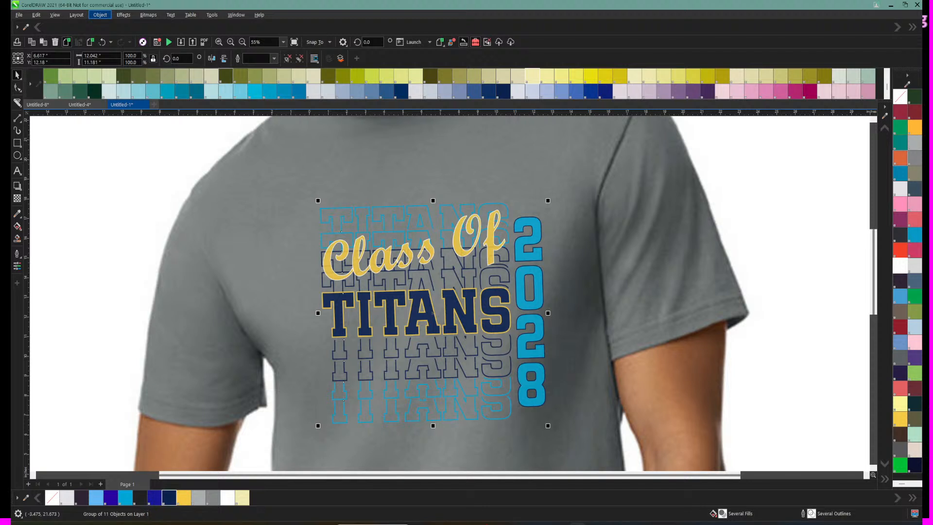
pyautogui.click(100, 14)
pyautogui.moveTo(141, 158)
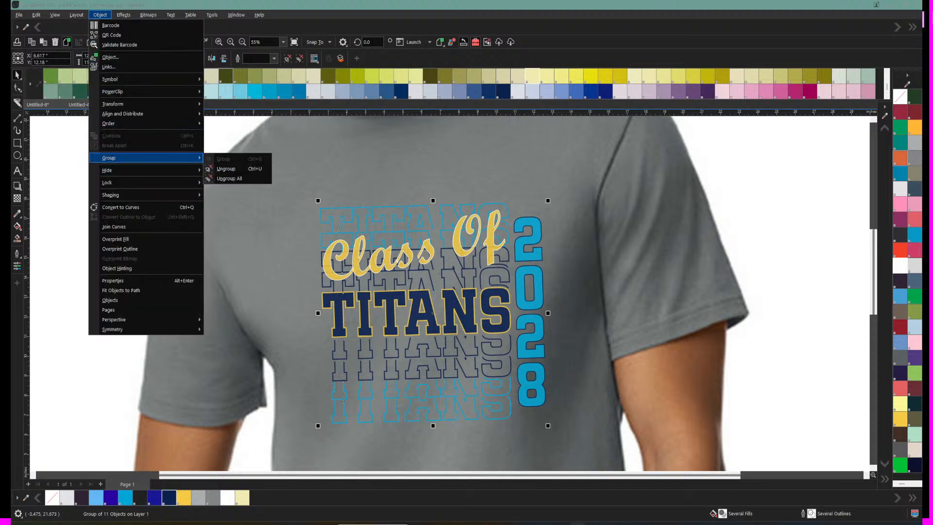
pyautogui.click(229, 169)
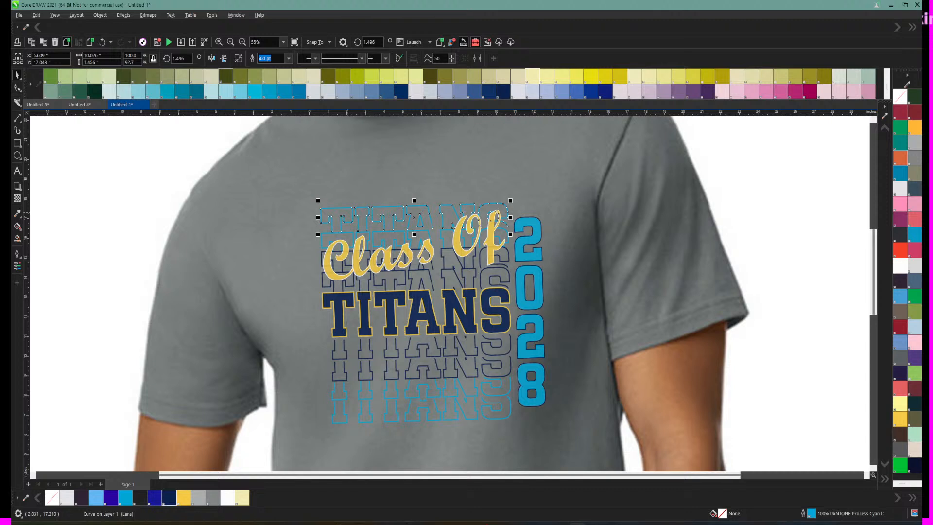
# Step: Select the 2028 text and arrange the reference image003 (1).jpg in the photo viewer beside a reduced CorelDRAW window
pyautogui.click(536, 234)
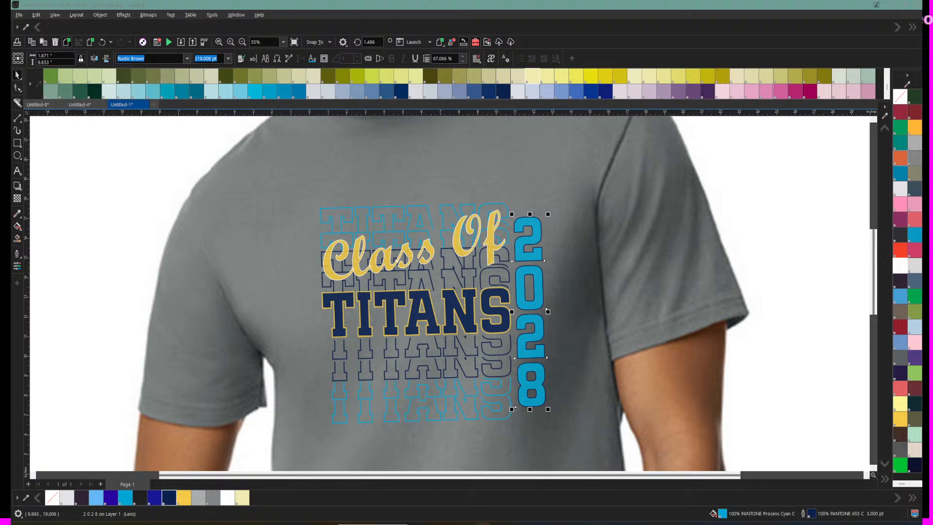
pyautogui.hotkey('alt', 'Tab')
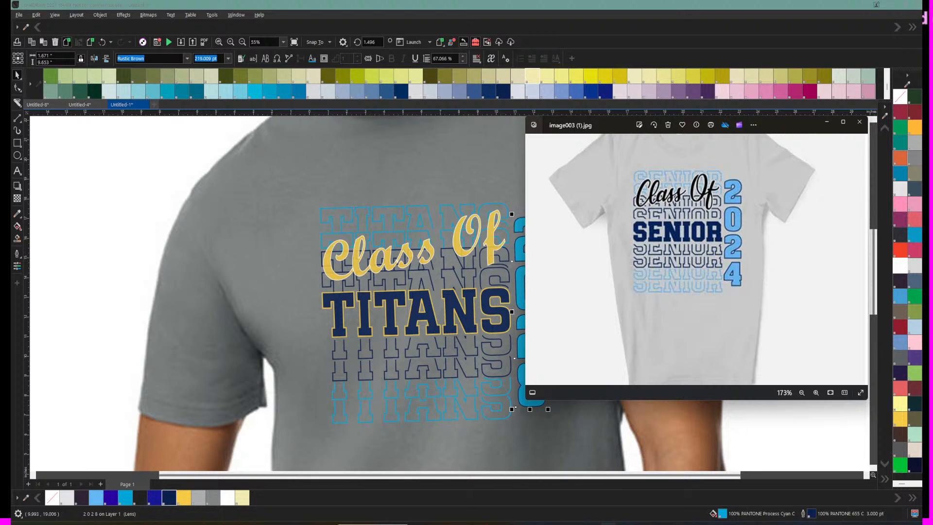
pyautogui.moveTo(613, 125); pyautogui.dragTo(610, 149)
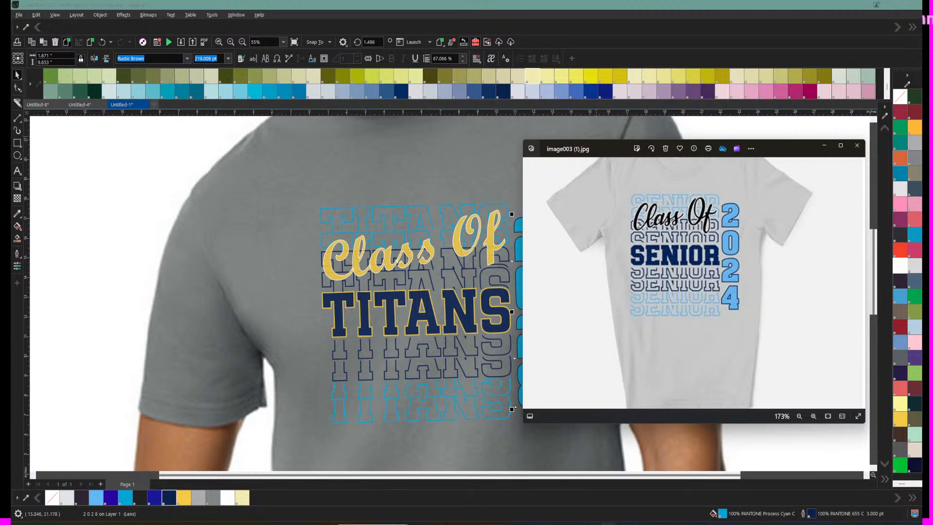
pyautogui.moveTo(595, 148); pyautogui.dragTo(626, 146)
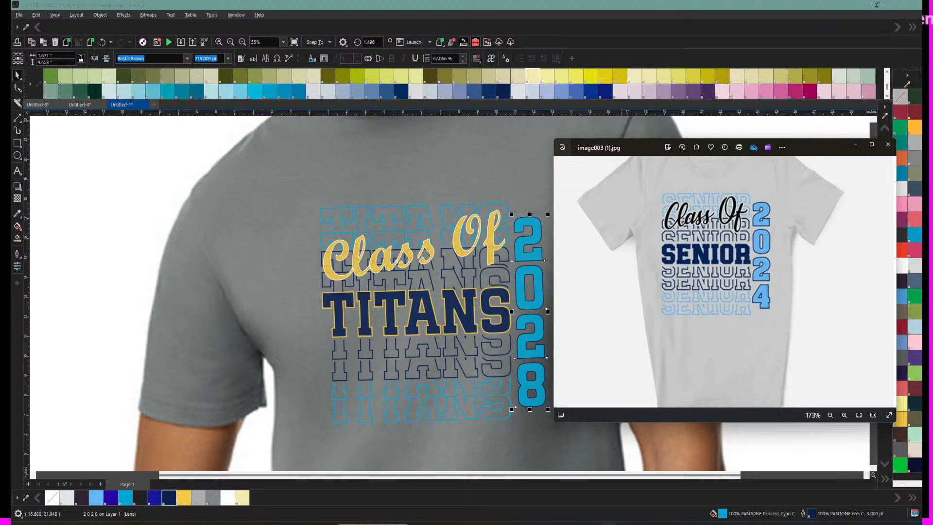
pyautogui.click(887, 96)
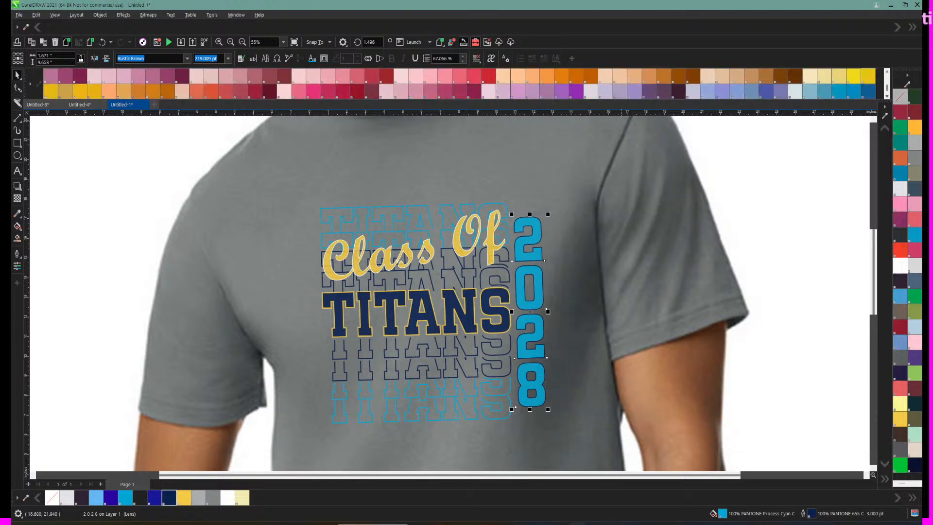
pyautogui.click(887, 96)
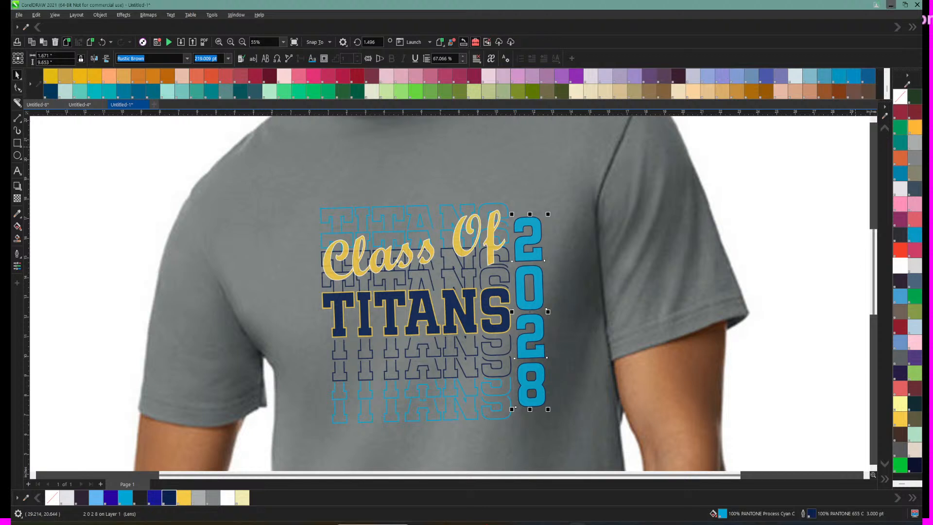
pyautogui.click(905, 4)
pyautogui.moveTo(574, 38); pyautogui.dragTo(381, 28)
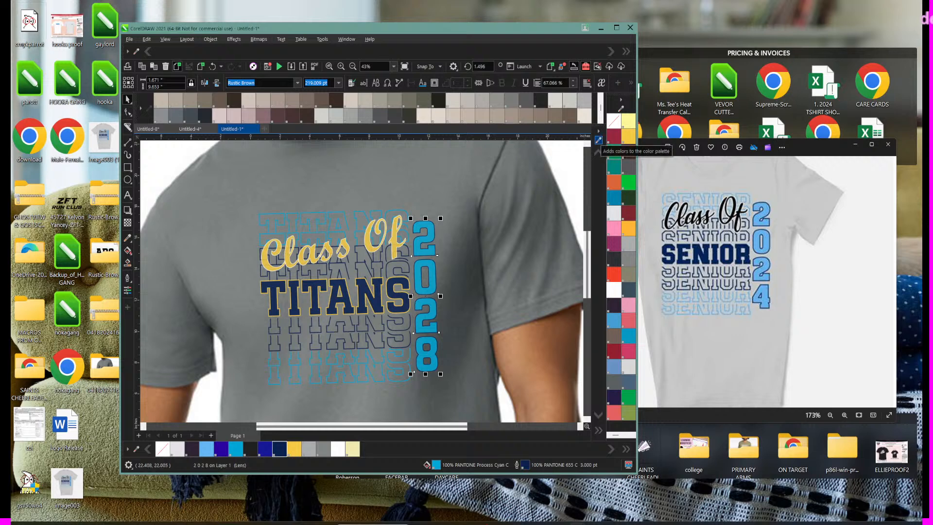
# Step: Try PANTONE Process Blue C and PANTONE Process Cyan C from the colour palette as the fill of the 2028 text
pyautogui.click(599, 141)
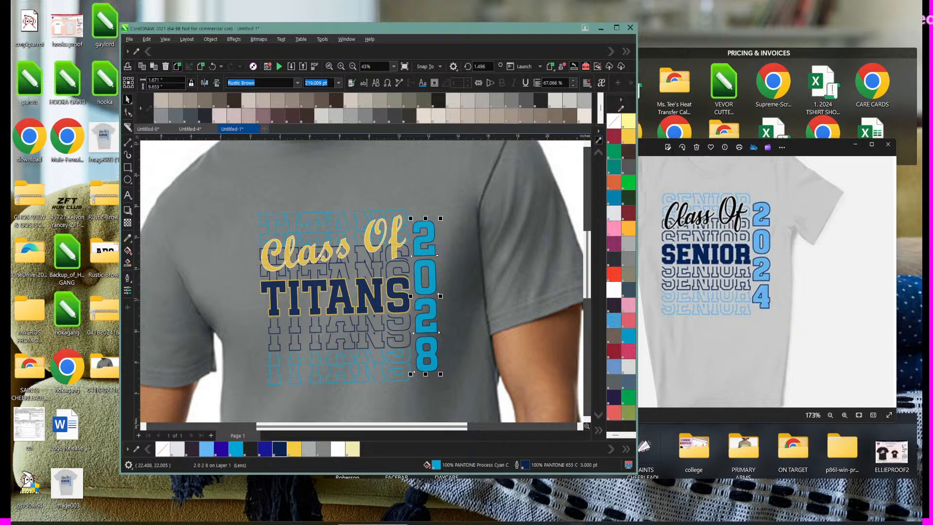
pyautogui.click(601, 97)
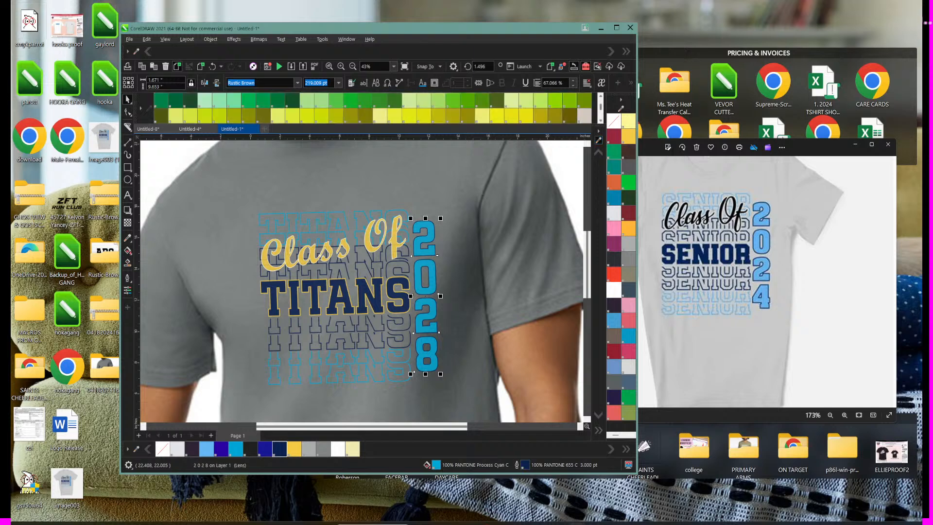
pyautogui.click(601, 120)
pyautogui.click(600, 121)
pyautogui.click(601, 121)
pyautogui.click(601, 121)
pyautogui.click(600, 120)
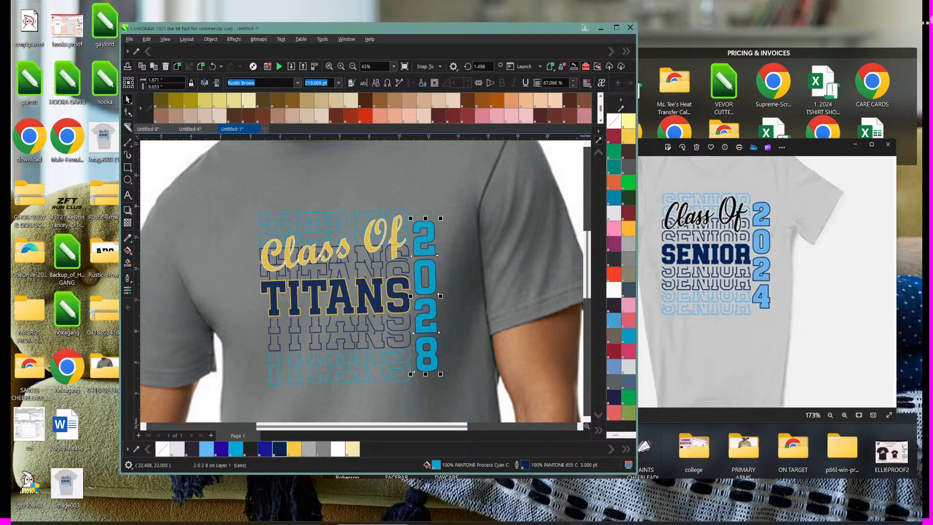
pyautogui.click(601, 120)
pyautogui.click(601, 120)
pyautogui.click(601, 120)
pyautogui.click(601, 121)
pyautogui.click(600, 120)
pyautogui.click(601, 120)
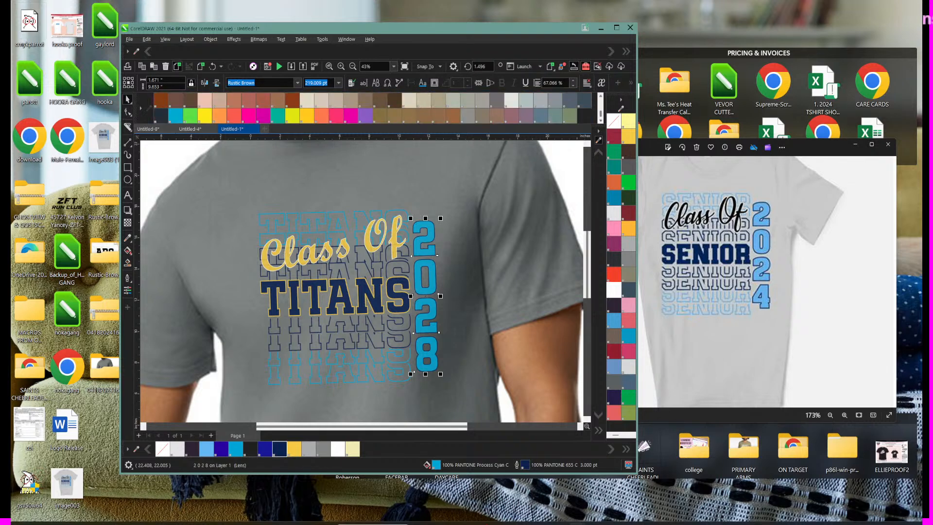
pyautogui.click(600, 121)
pyautogui.click(601, 121)
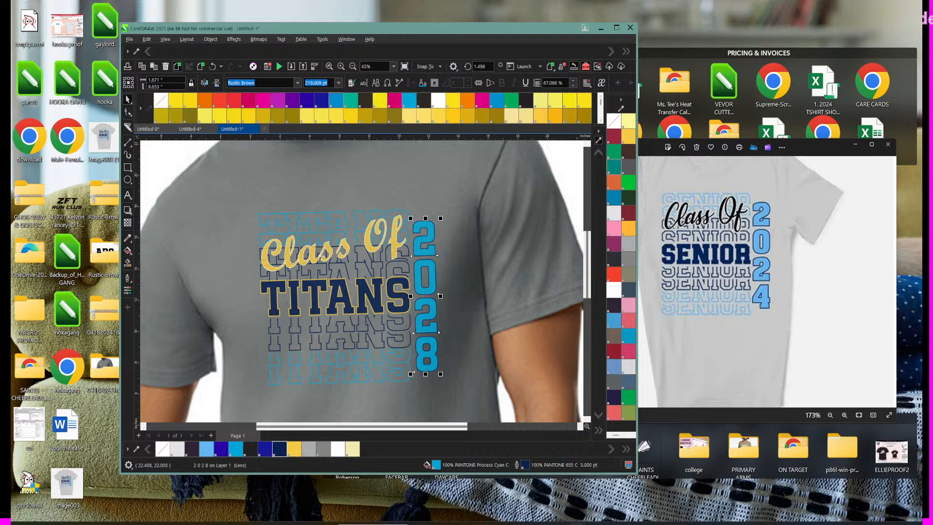
pyautogui.click(336, 100)
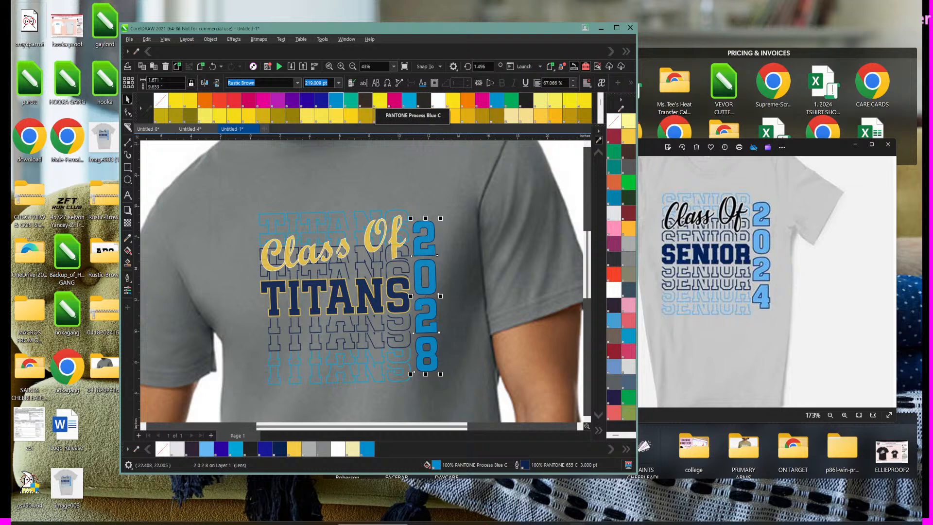
pyautogui.click(409, 100)
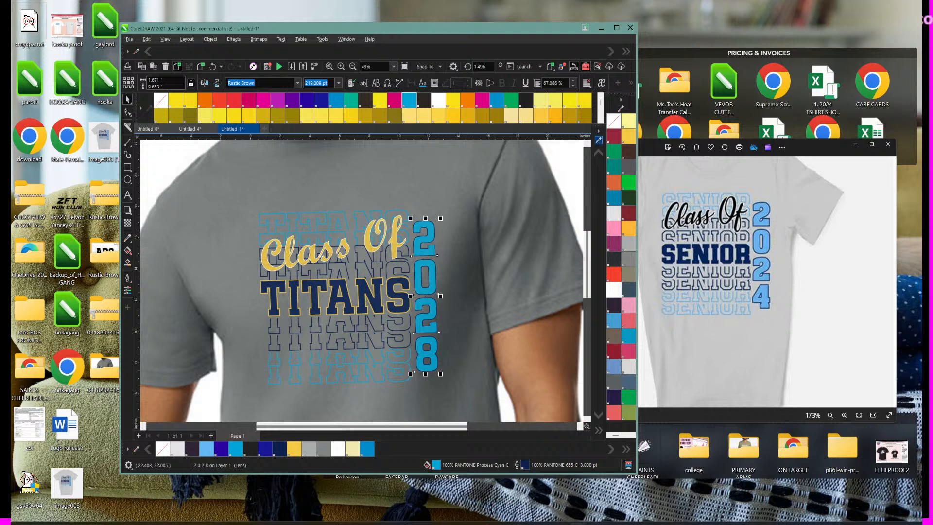
# Step: Sample the light blue #71B5E8 from the 2024 numerals in the reference image and fill the 2028 text with it
pyautogui.click(599, 131)
pyautogui.click(598, 140)
pyautogui.click(621, 108)
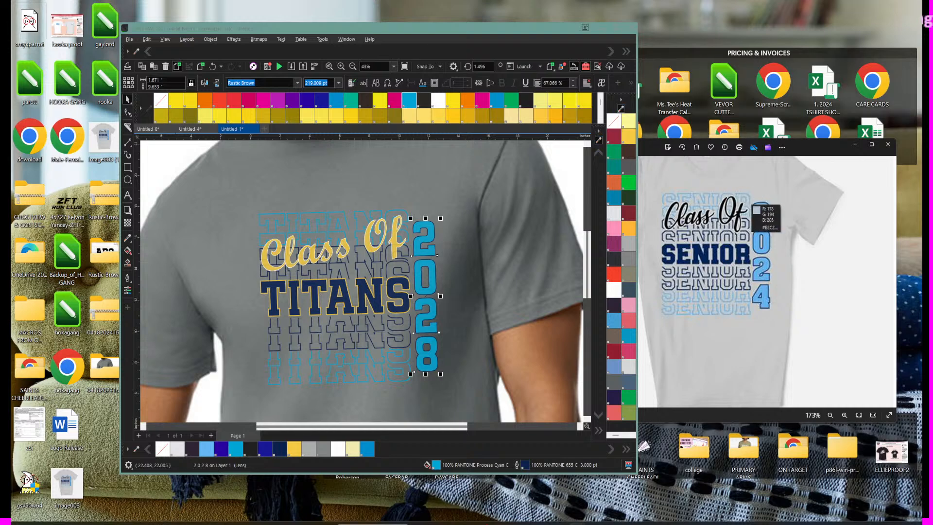
pyautogui.click(761, 213)
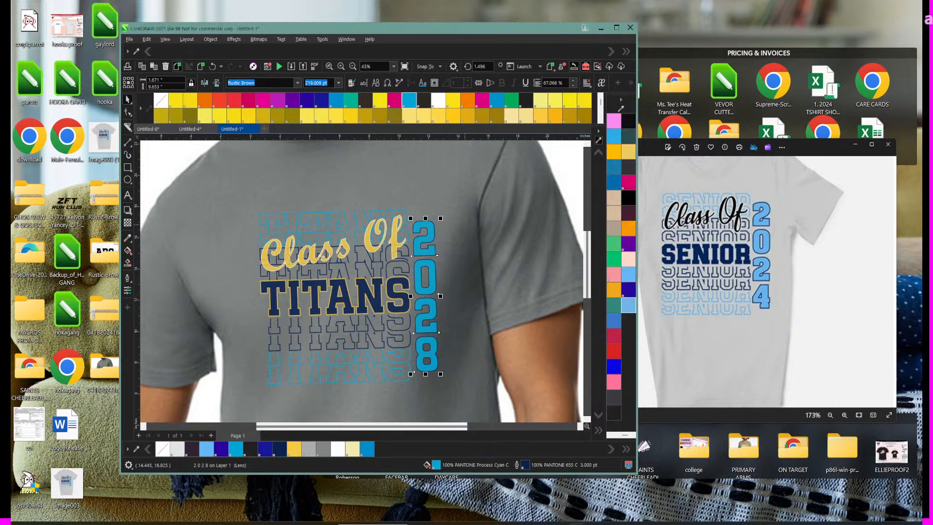
pyautogui.click(427, 222)
pyautogui.click(628, 305)
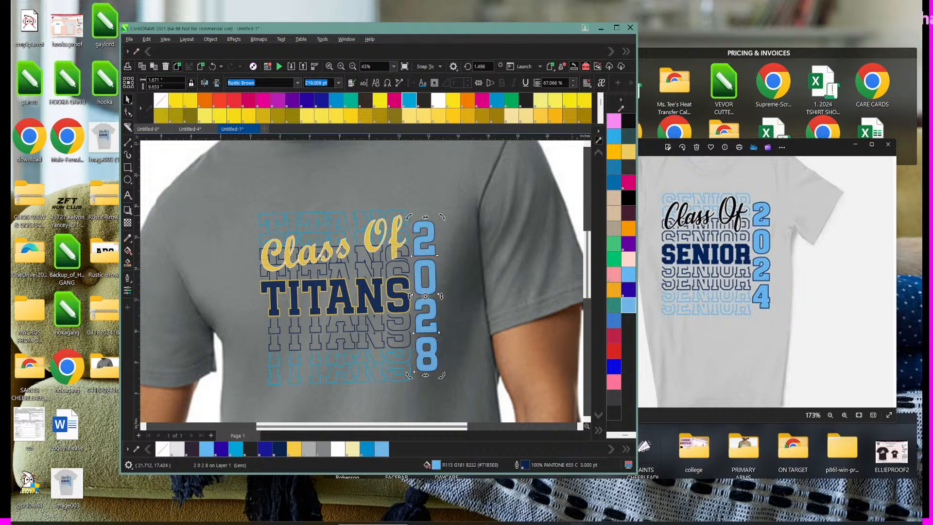
pyautogui.click(465, 196)
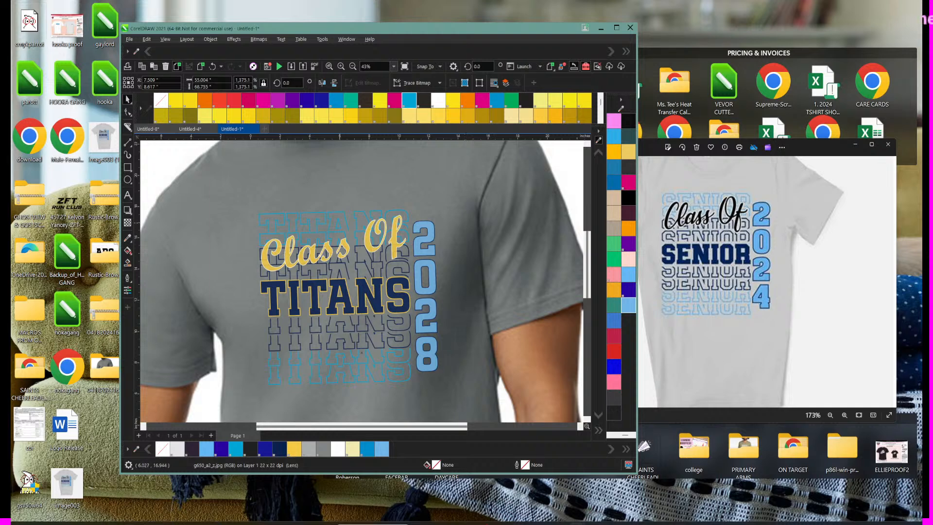
# Step: Change the outline of the two uppermost TITANS rows to the sampled light blue #71B5E8, leaving them unfilled
pyautogui.click(342, 213)
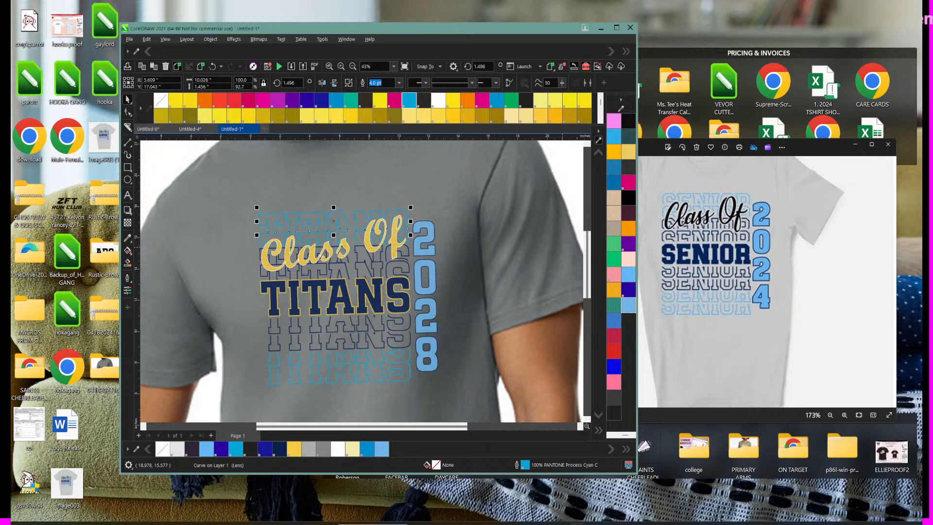
pyautogui.click(629, 305)
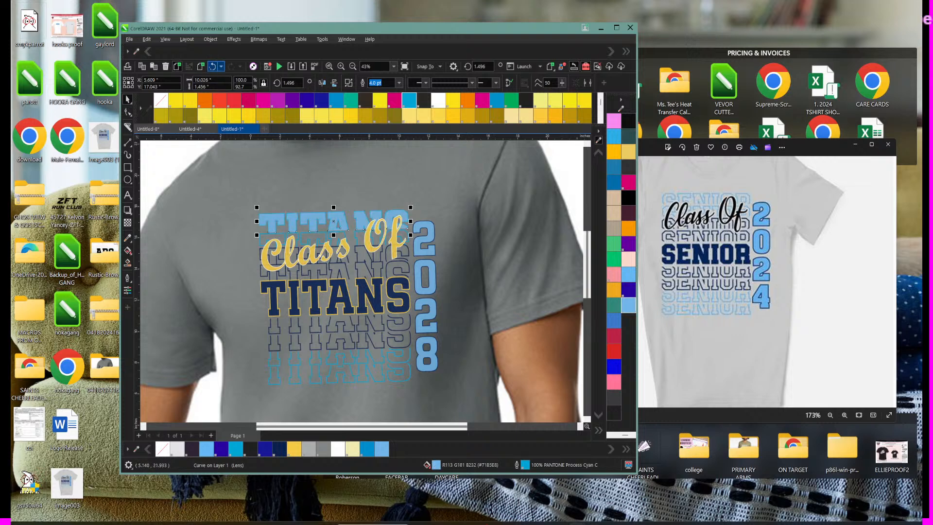
pyautogui.click(212, 66)
pyautogui.rightClick(628, 306)
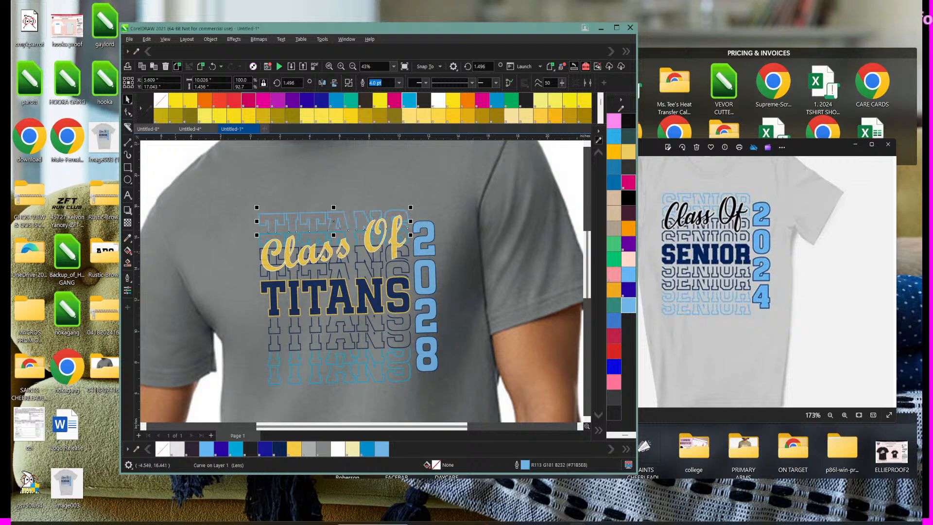
pyautogui.click(296, 231)
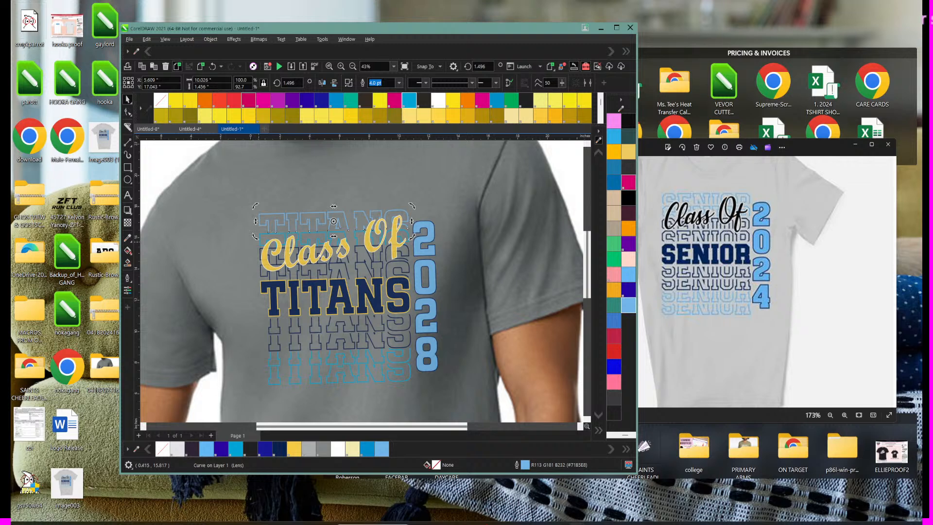
pyautogui.click(316, 234)
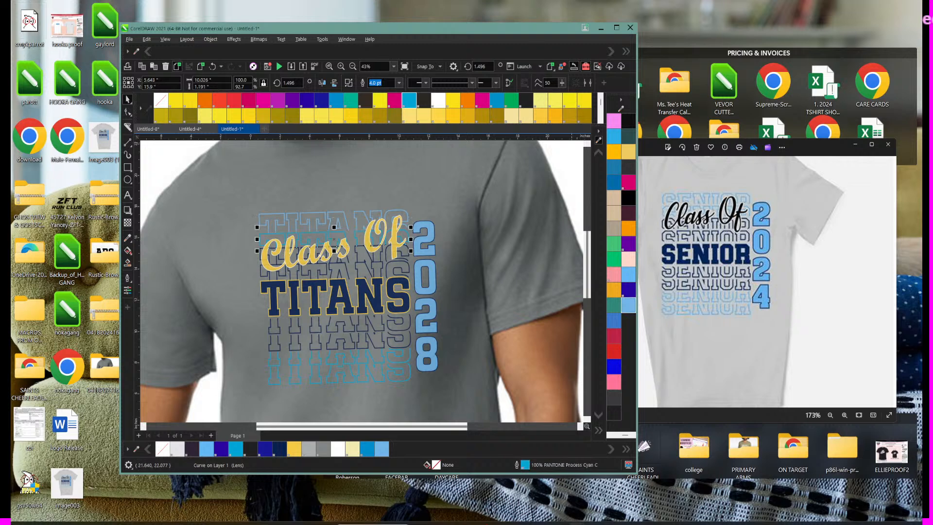
pyautogui.rightClick(628, 305)
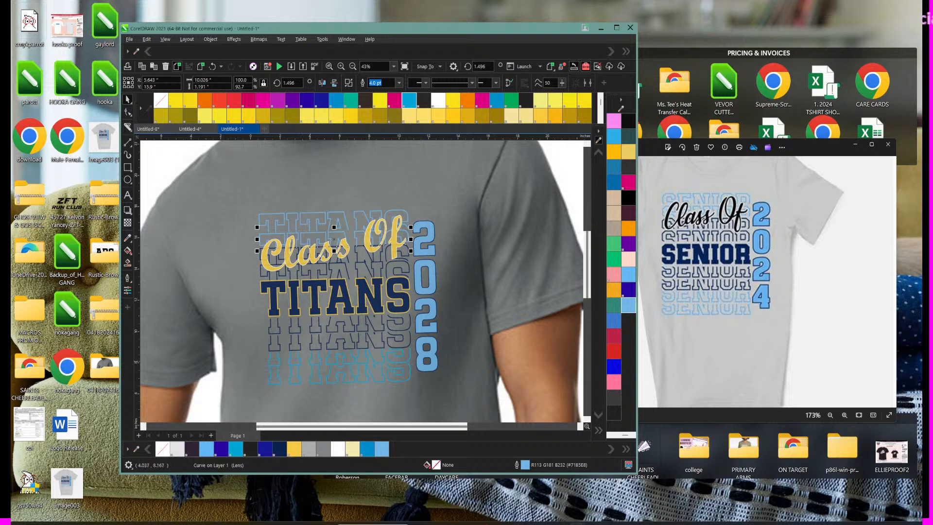
# Step: Change the outline of the two lowest TITANS rows to the sampled light blue #71B5E8
pyautogui.click(311, 361)
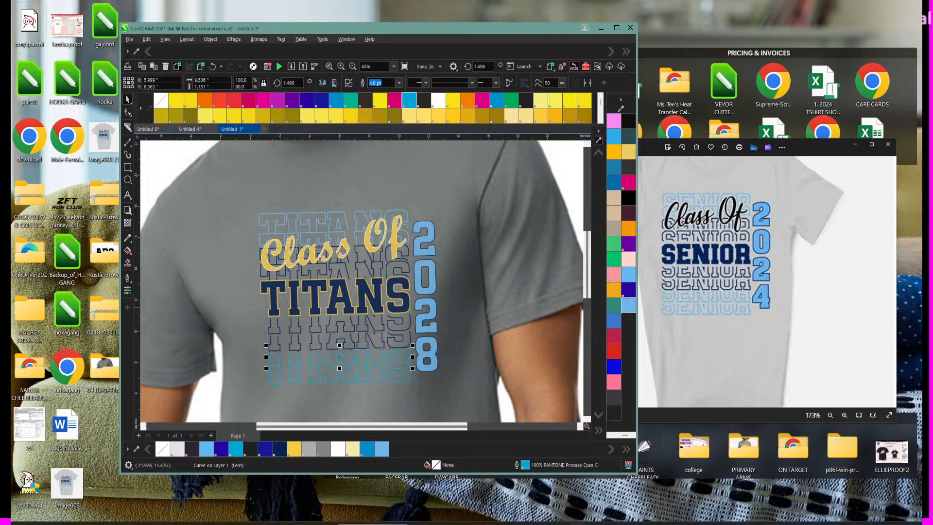
pyautogui.click(350, 357)
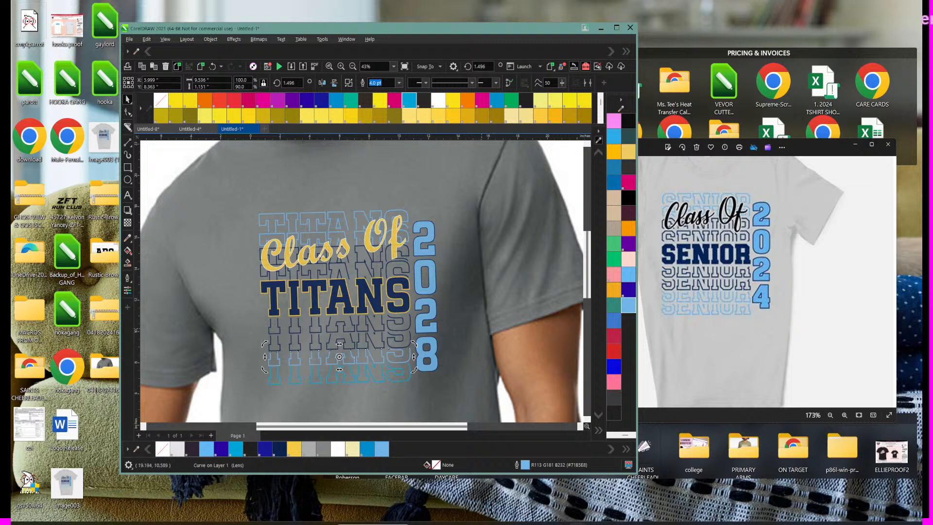
pyautogui.click(358, 375)
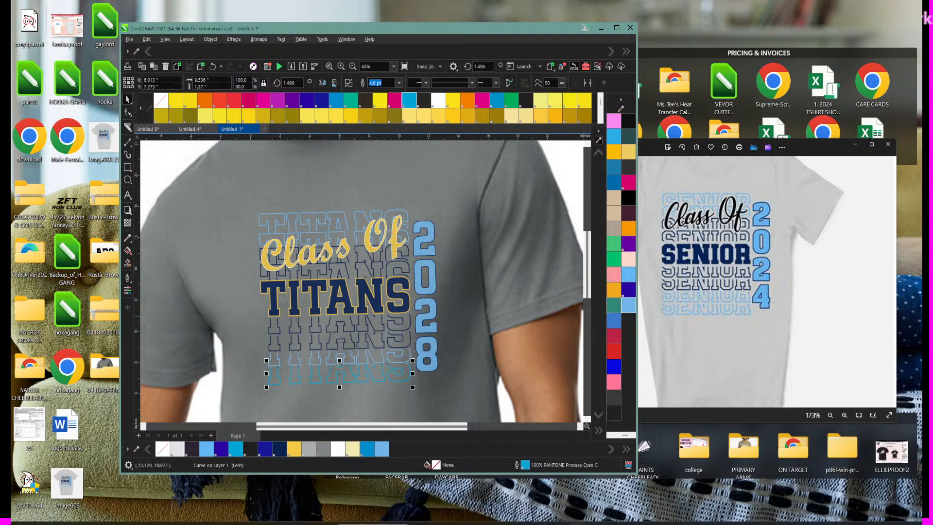
pyautogui.rightClick(629, 306)
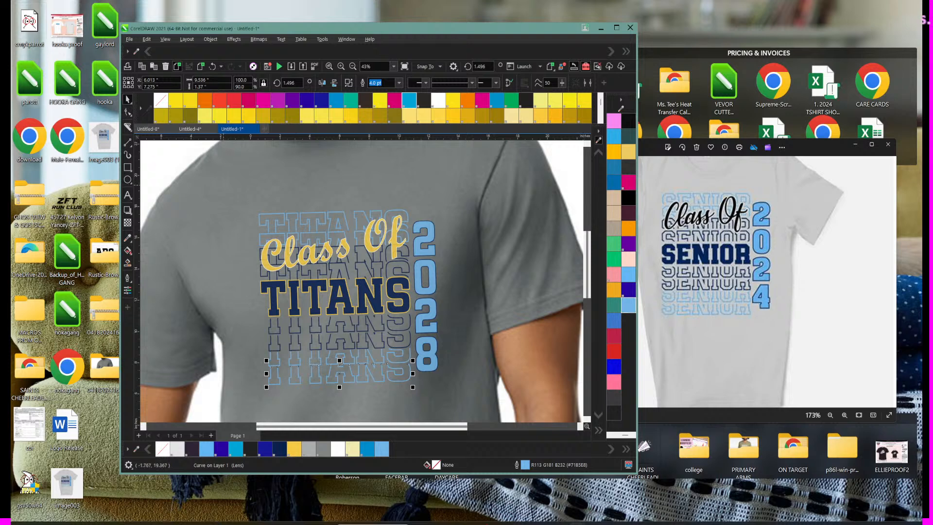
# Step: Give the "Class Of" text a PANTONE 655 C fill and a HEATHER GRAPHITE outline
pyautogui.click(389, 241)
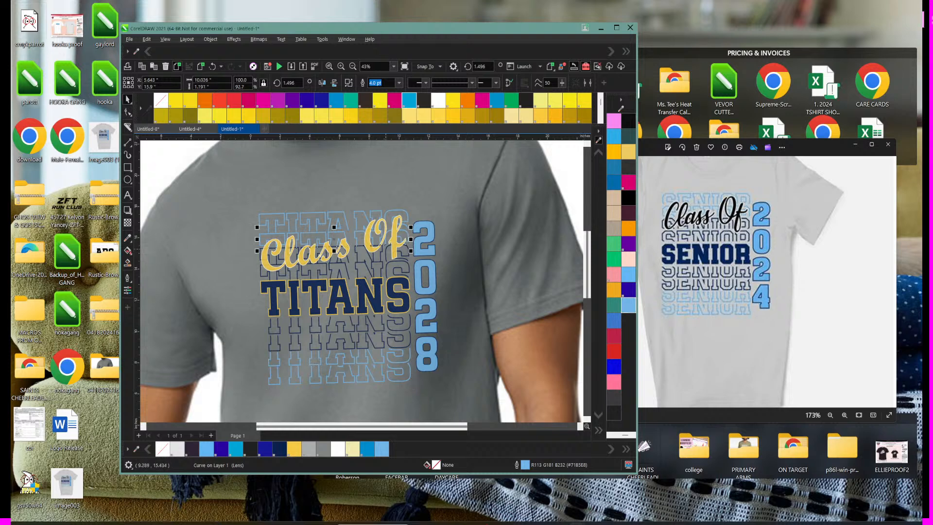
pyautogui.click(265, 448)
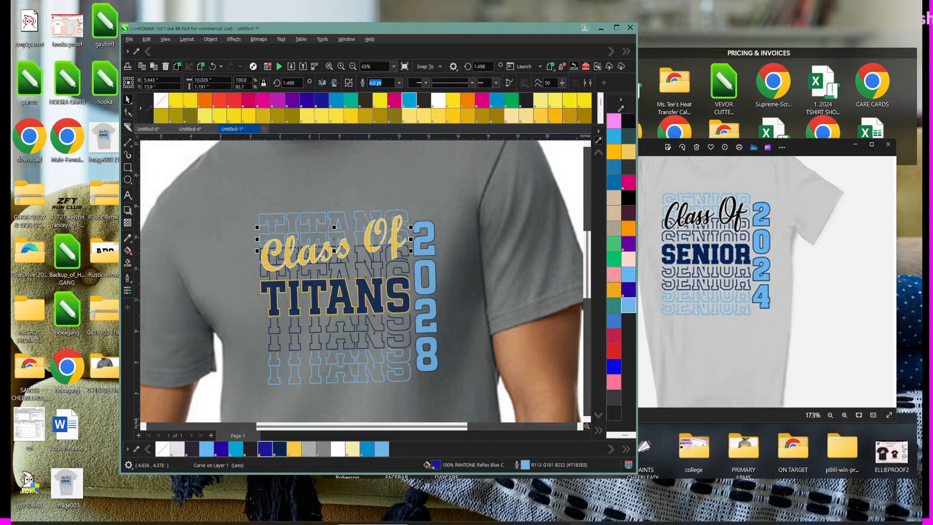
pyautogui.click(245, 244)
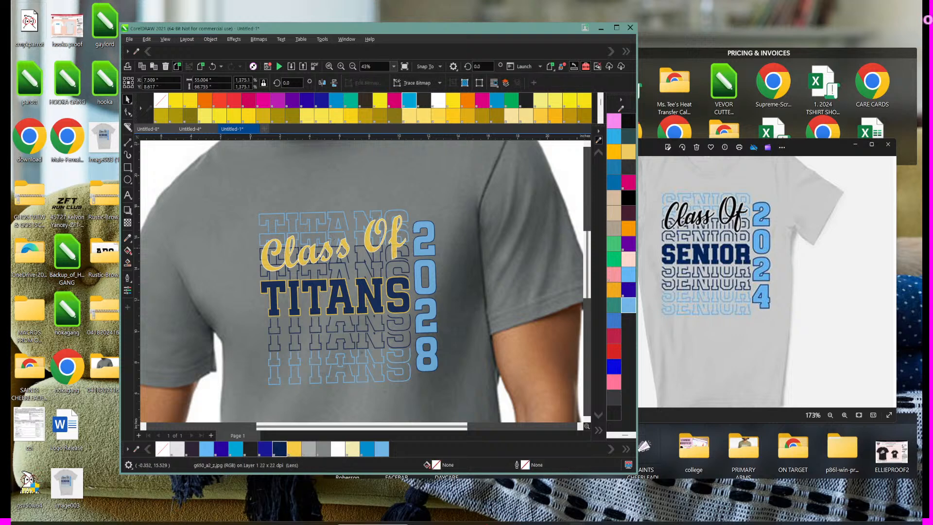
pyautogui.click(267, 258)
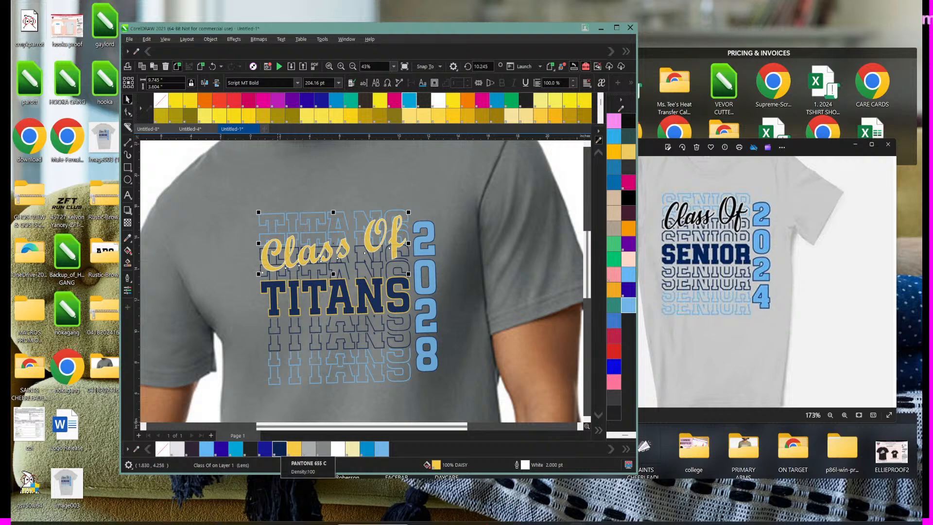
pyautogui.click(279, 449)
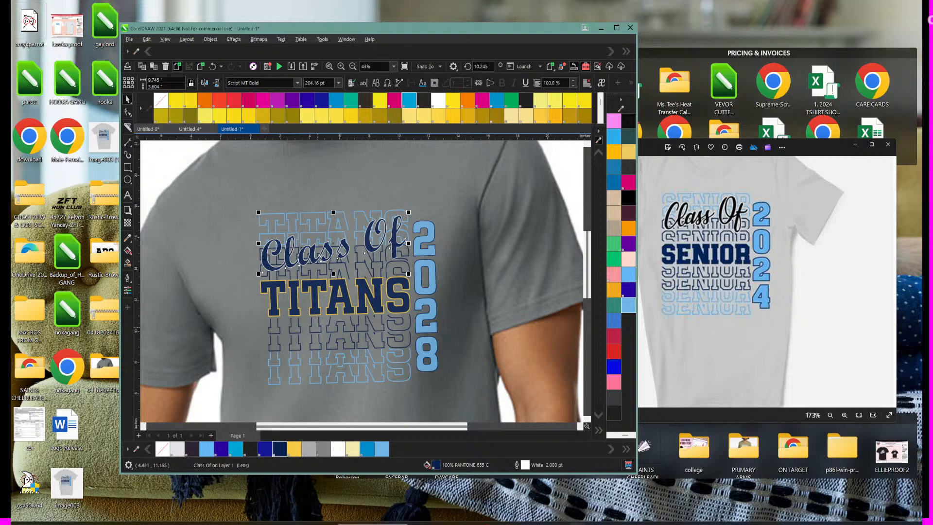
pyautogui.rightClick(323, 449)
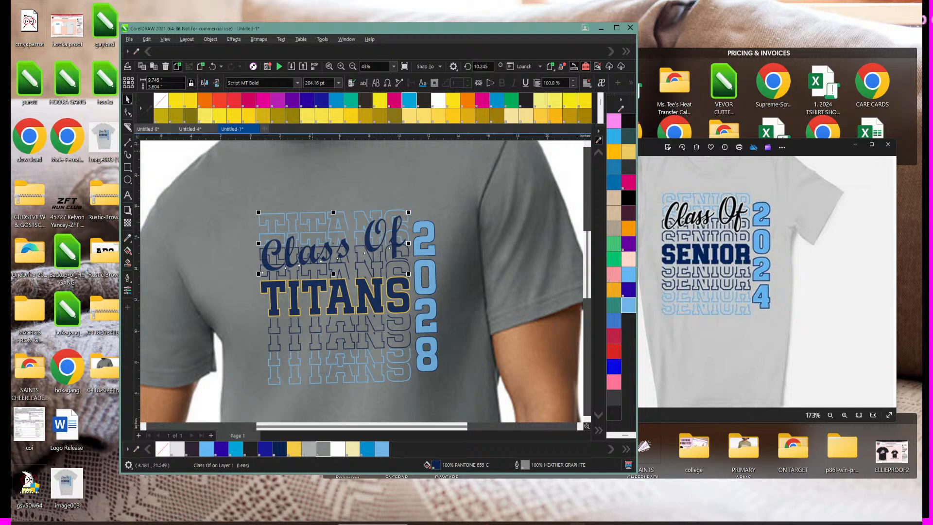
# Step: Maximize CorelDRAW, switch to the alphabroder G650 image page in Chrome, add the RS SPORT GREY colour and look over its shirt photos
pyautogui.click(617, 28)
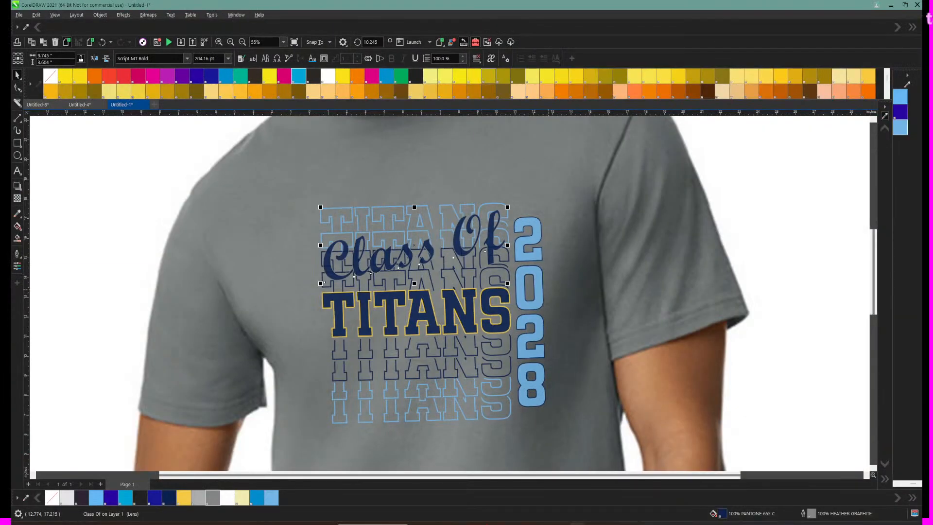
pyautogui.moveTo(467, 523)
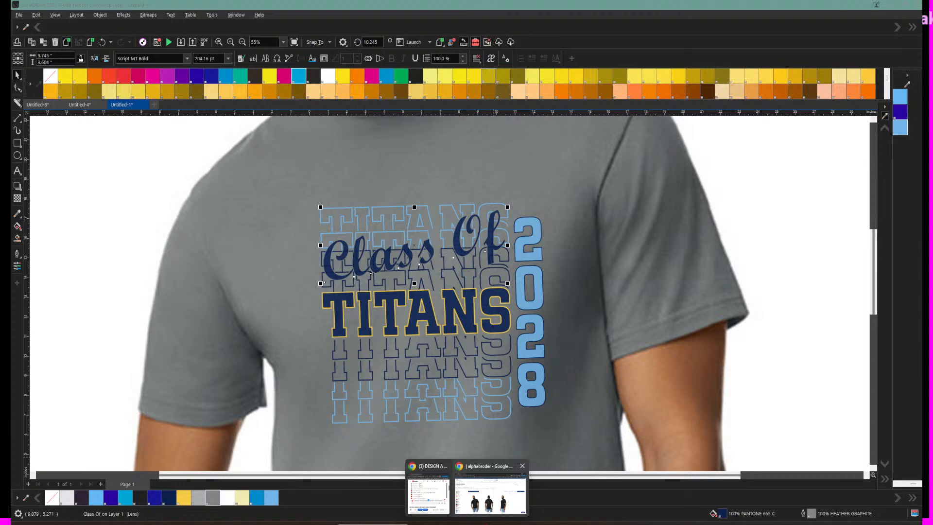
pyautogui.click(492, 494)
pyautogui.scroll(-3, 466, 292)
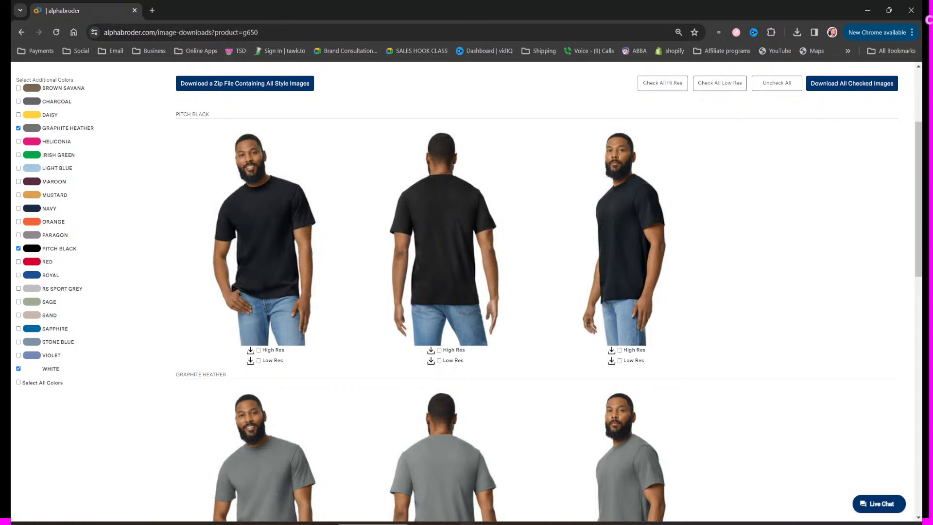
pyautogui.click(19, 289)
pyautogui.click(18, 289)
pyautogui.click(19, 289)
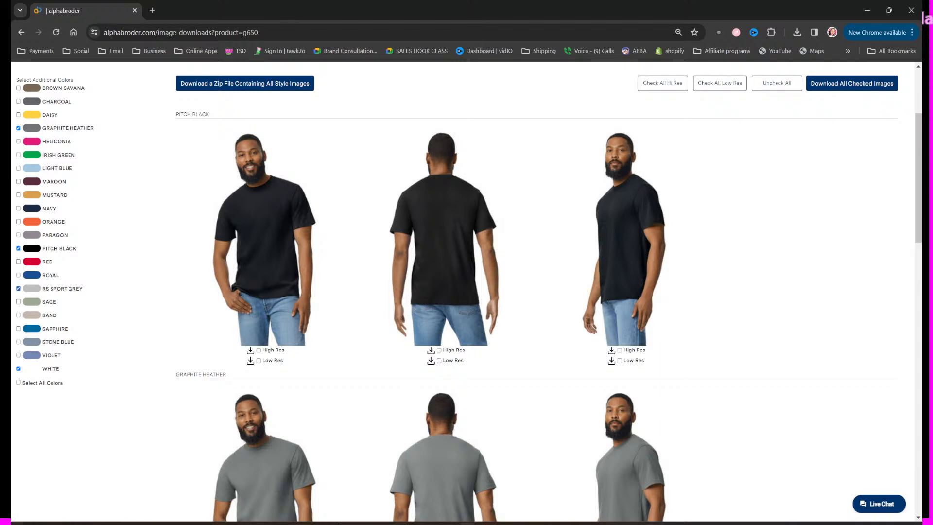
pyautogui.scroll(-15, 466, 291)
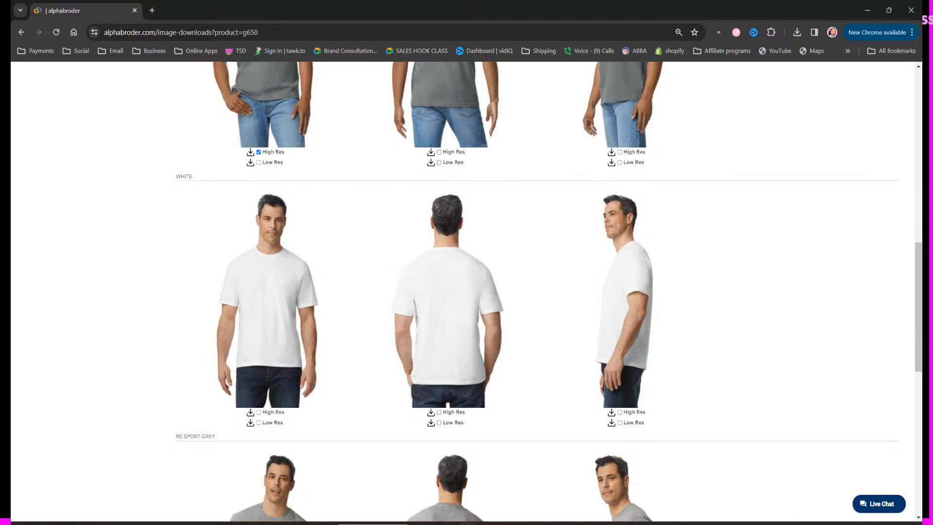
pyautogui.scroll(-5, 466, 291)
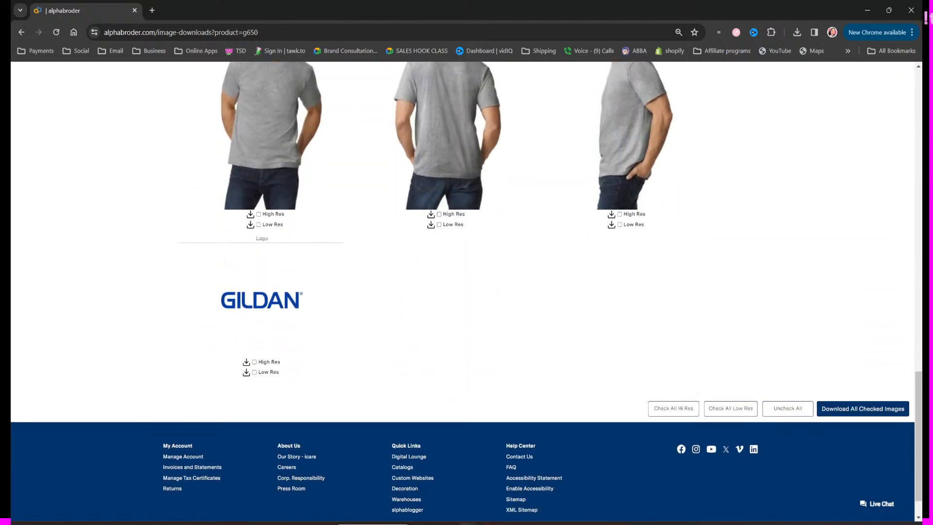
pyautogui.scroll(3, 467, 292)
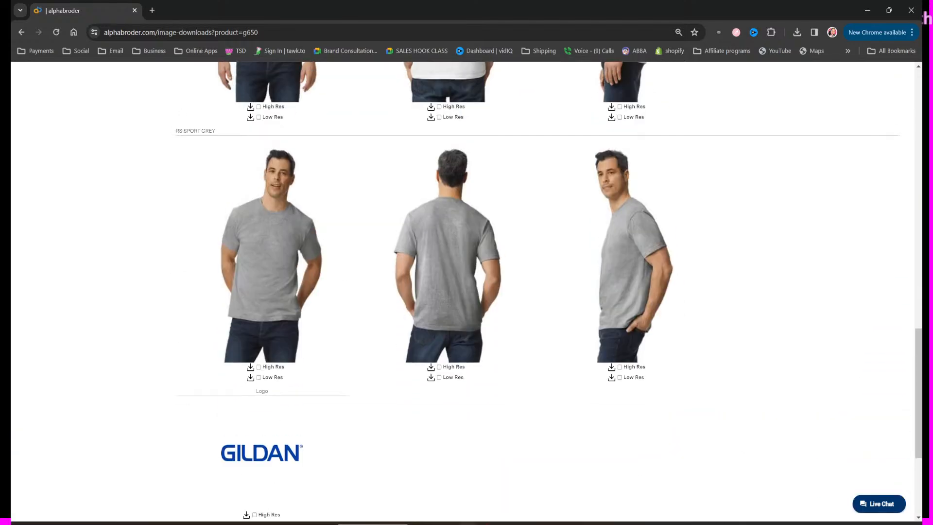
pyautogui.scroll(4, 549, 287)
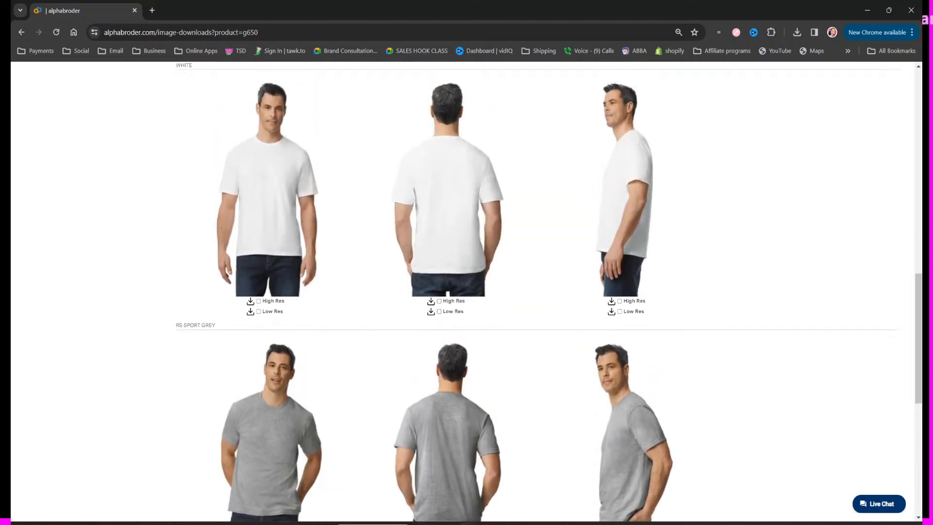
# Step: Choose the high-res front photo of the RS SPORT GREY shirt and download the checked images as a zip to the Desktop
pyautogui.scroll(-4, 550, 287)
pyautogui.scroll(-1, 549, 287)
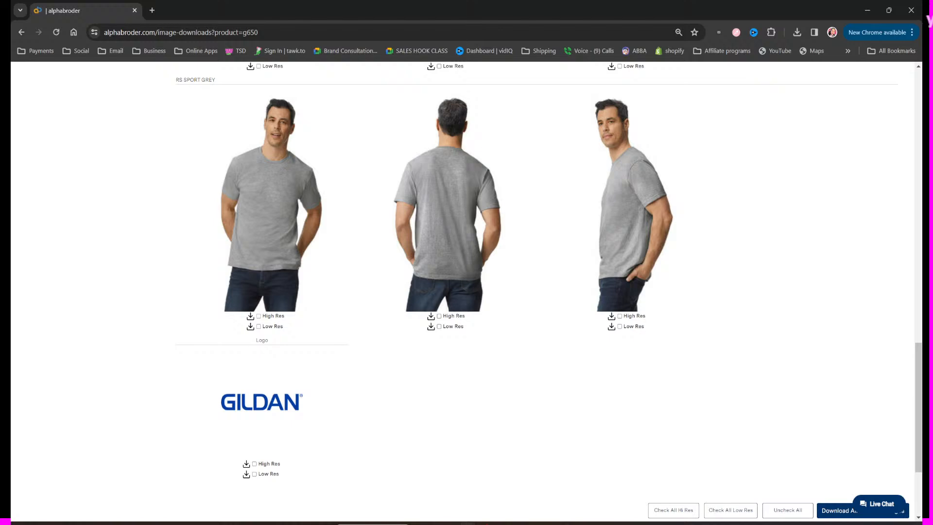
pyautogui.scroll(-3, 466, 291)
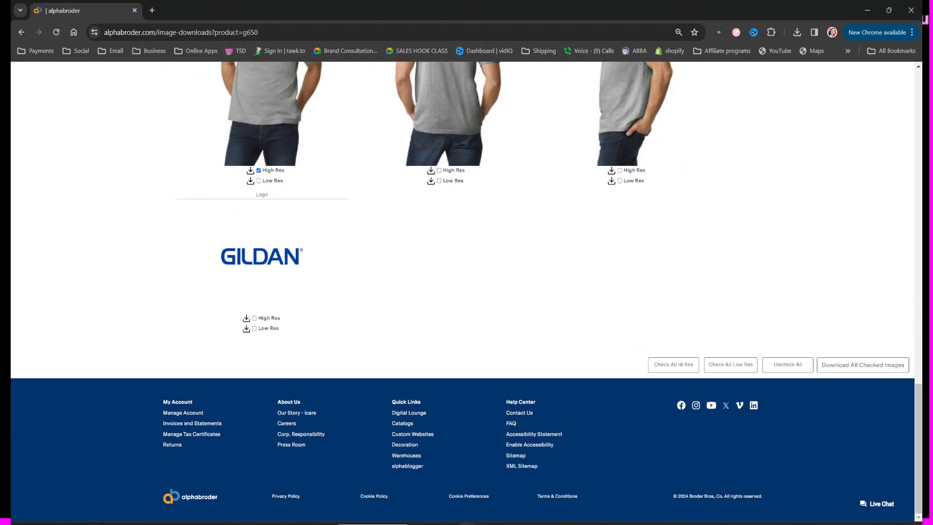
pyautogui.click(863, 364)
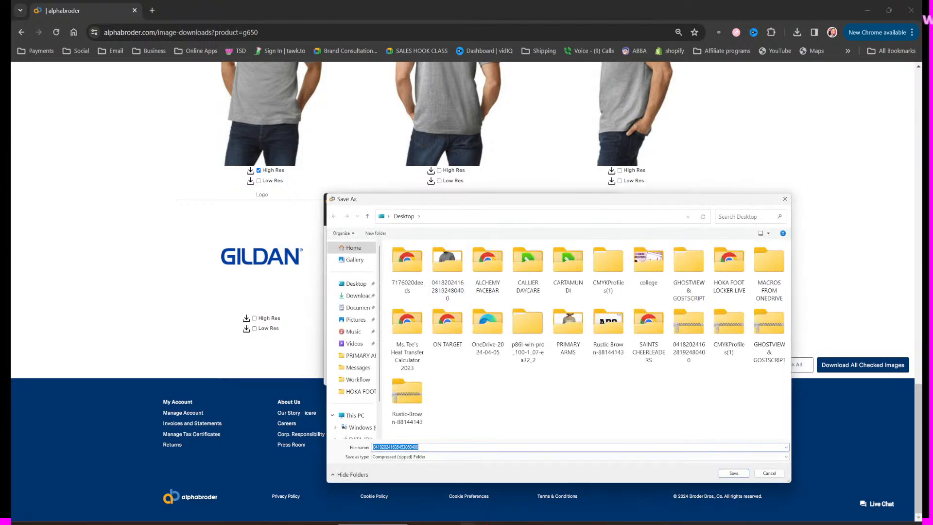
pyautogui.click(733, 473)
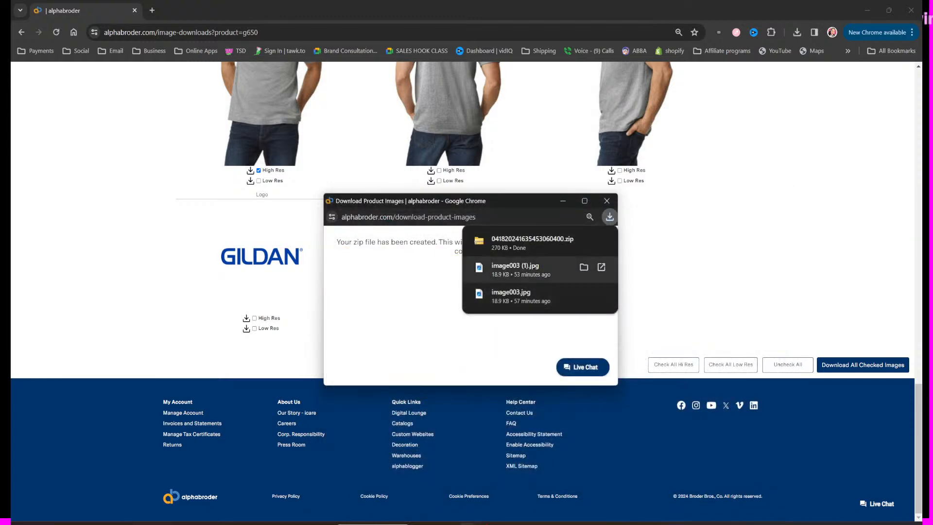
# Step: Open the downloaded zip and extract its images into a Desktop folder, shown in a reduced window
pyautogui.click(532, 243)
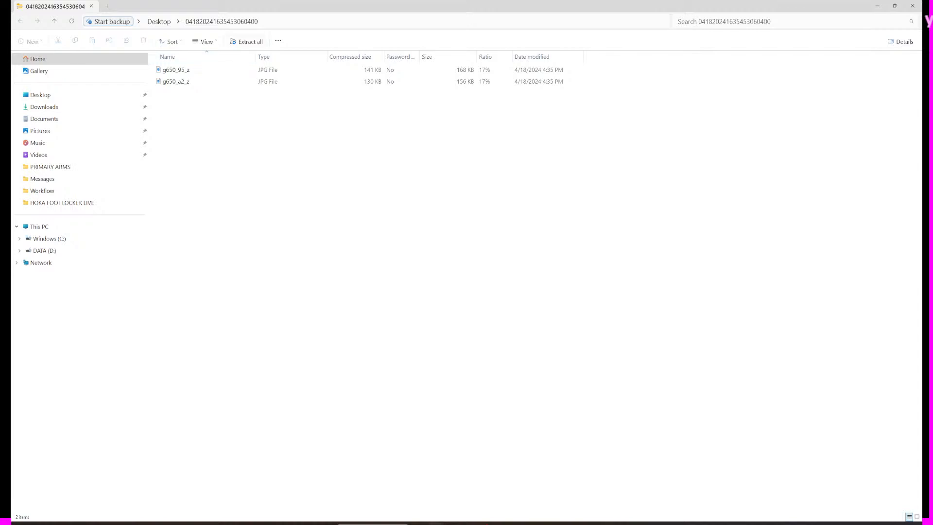
pyautogui.click(246, 41)
pyautogui.press('Return')
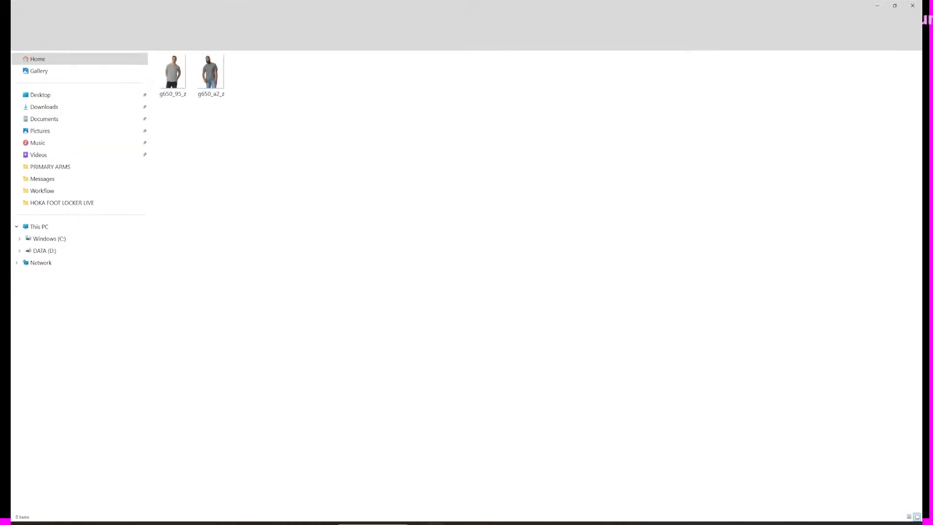
pyautogui.click(895, 6)
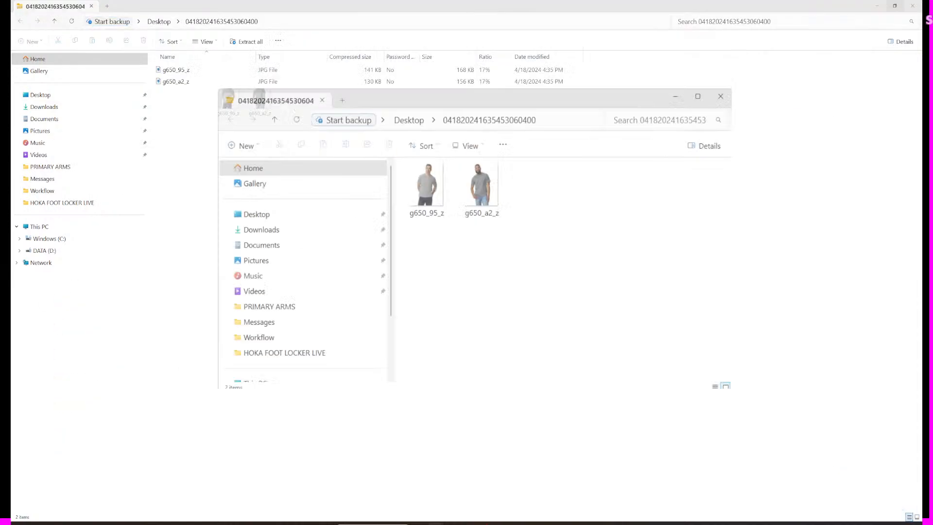
# Step: Return to CorelDRAW, place the extracted g650_95_z photo in the TITANS document and clear away the folder and download windows
pyautogui.click(877, 5)
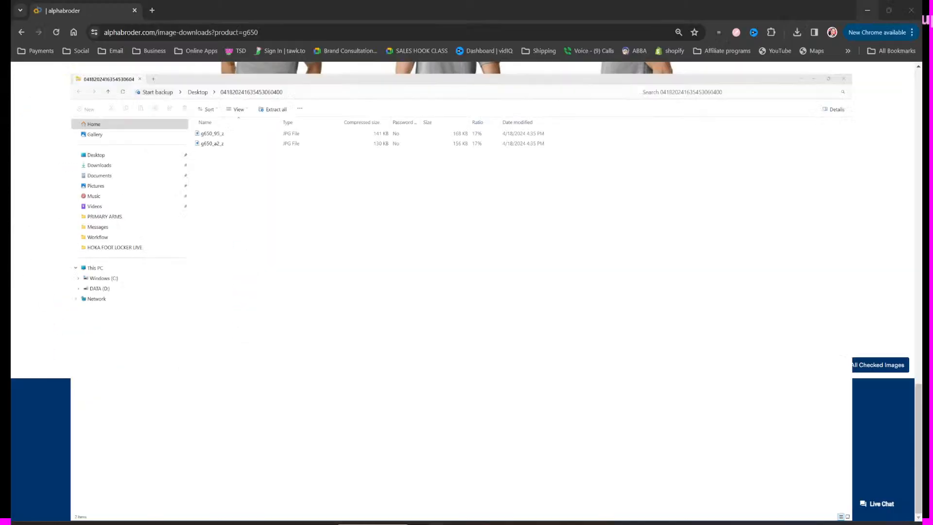
pyautogui.click(868, 10)
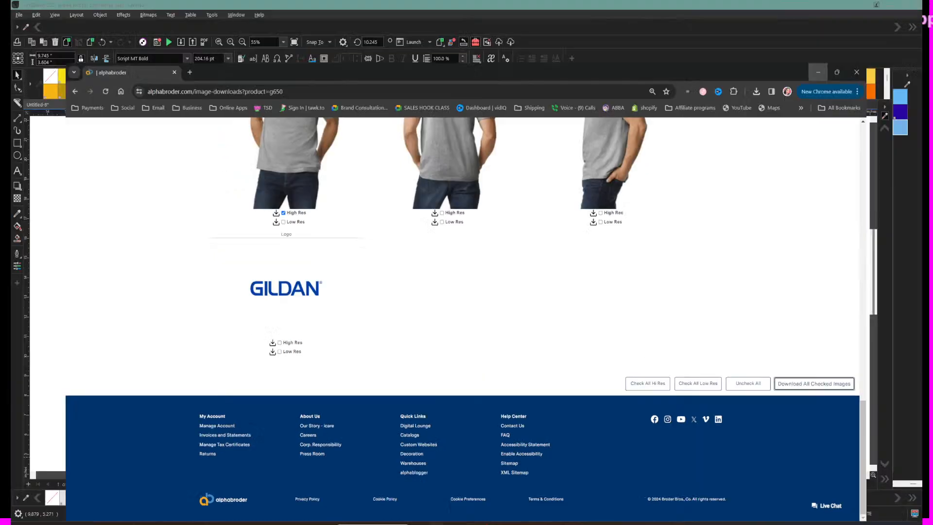
pyautogui.moveTo(439, 190); pyautogui.dragTo(233, 244)
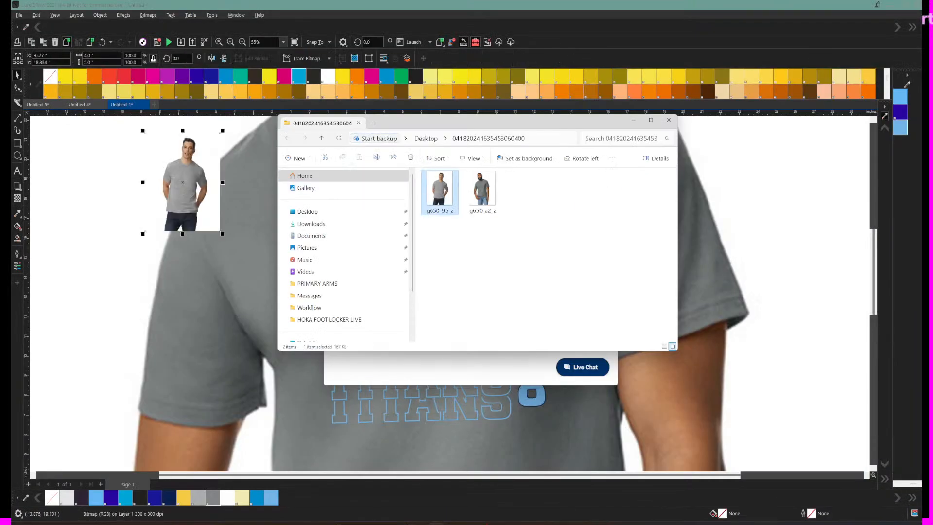
pyautogui.click(635, 120)
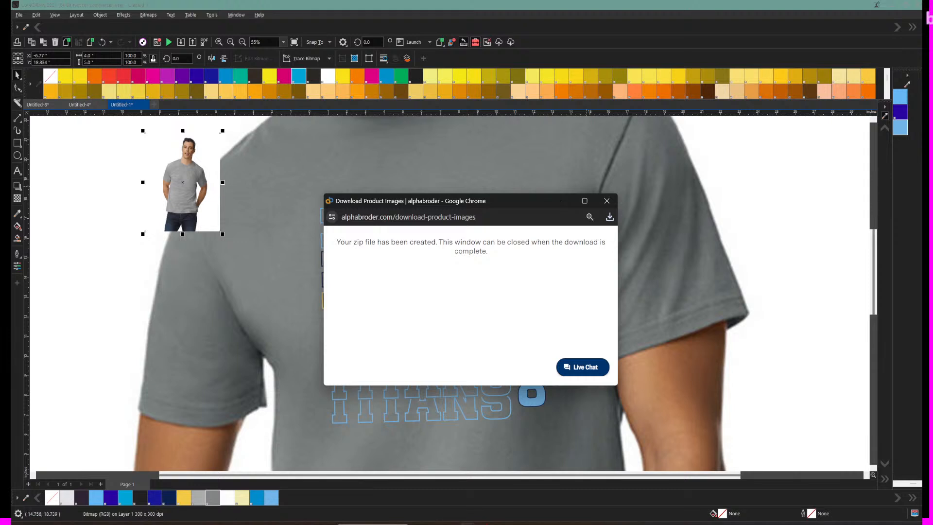
pyautogui.click(606, 201)
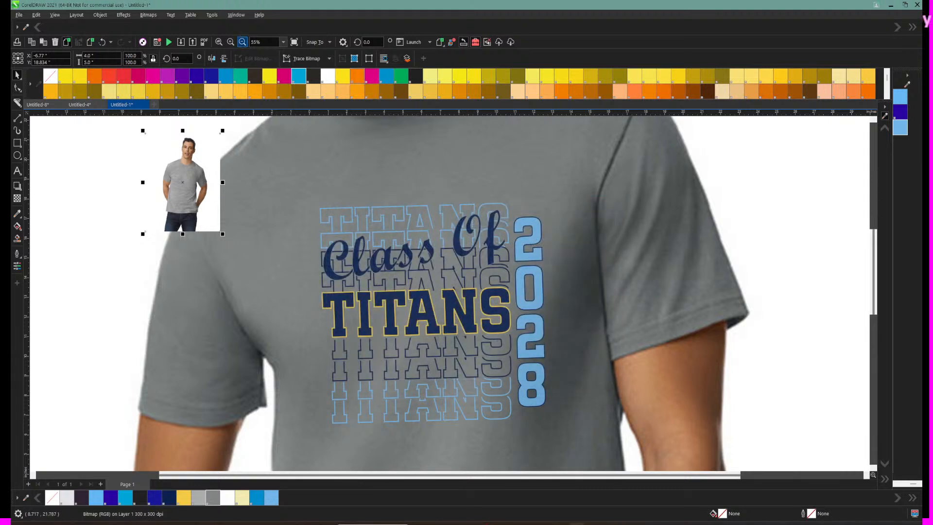
# Step: Set the grey shirt photo's width to 55 inches with proportions kept and position it over the bearded model's photo
pyautogui.click(242, 42)
pyautogui.click(242, 42)
pyautogui.click(327, 157)
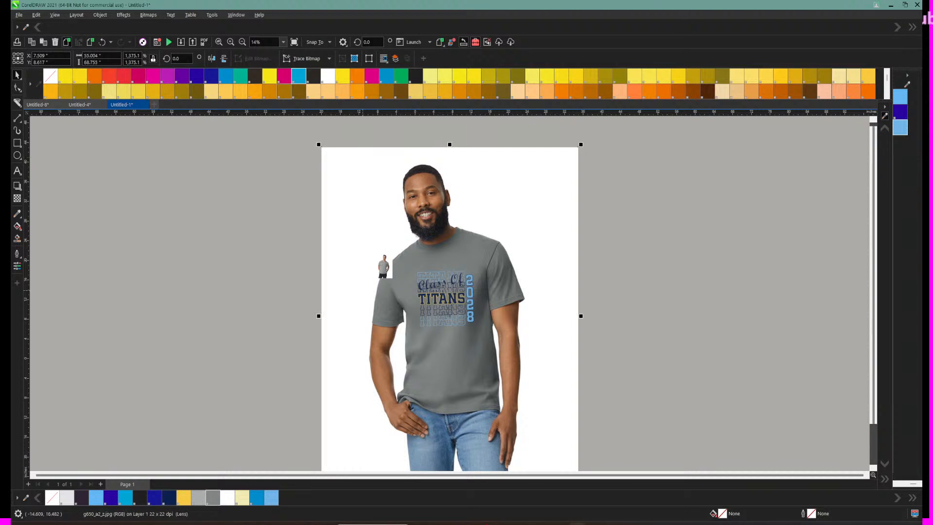
pyautogui.click(385, 266)
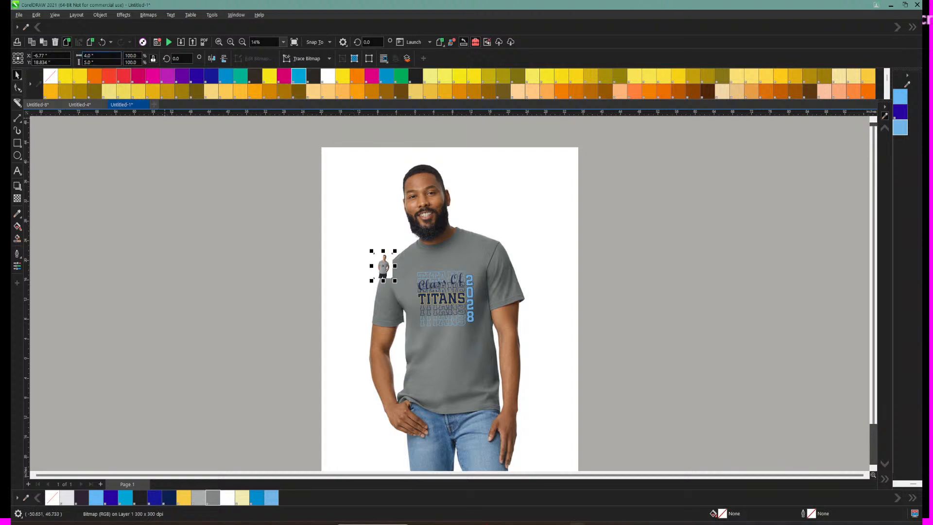
pyautogui.click(88, 56)
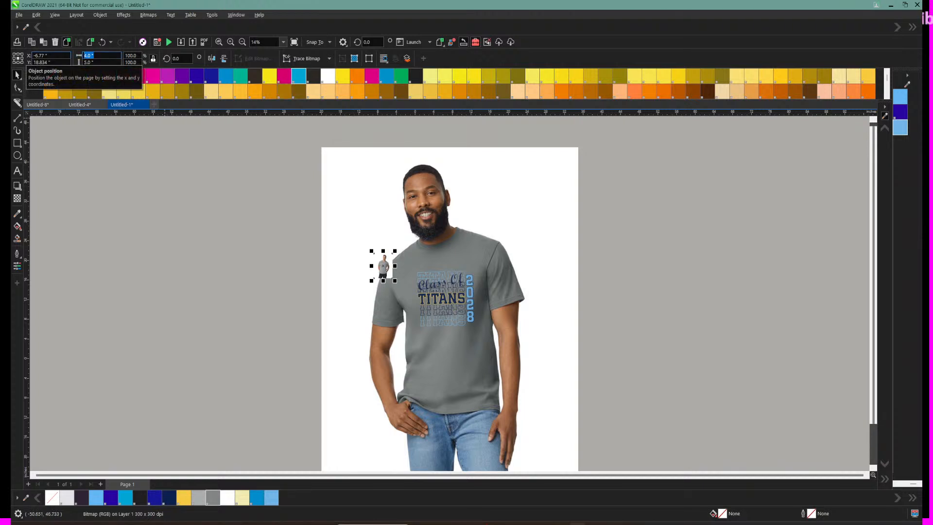
pyautogui.write('55')
pyautogui.press('Return')
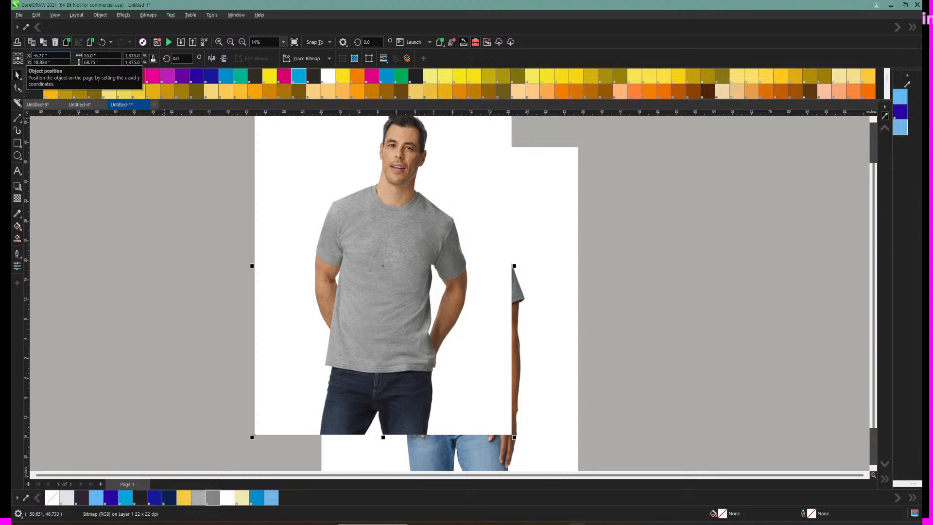
pyautogui.moveTo(374, 267); pyautogui.dragTo(431, 305)
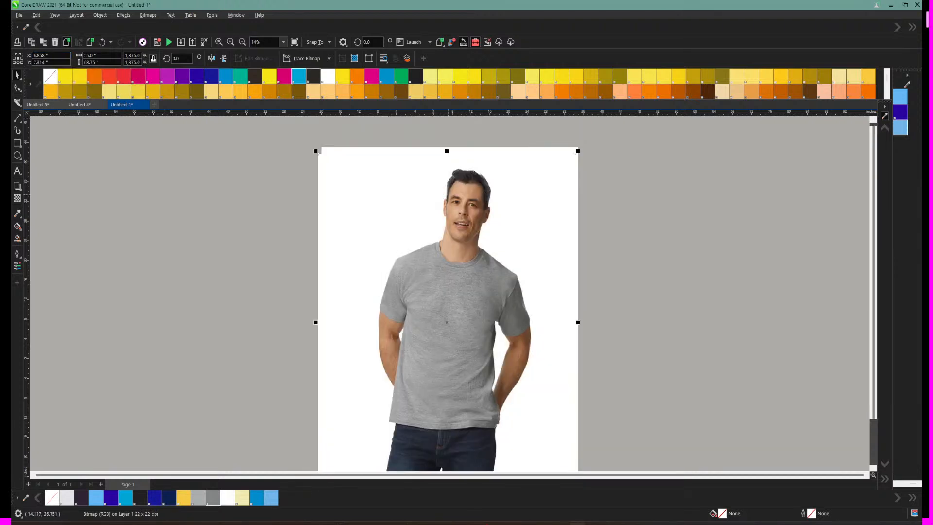
# Step: Send the grey shirt photo behind everything else and move the bearded model's photo off to the right of it
pyautogui.click(100, 16)
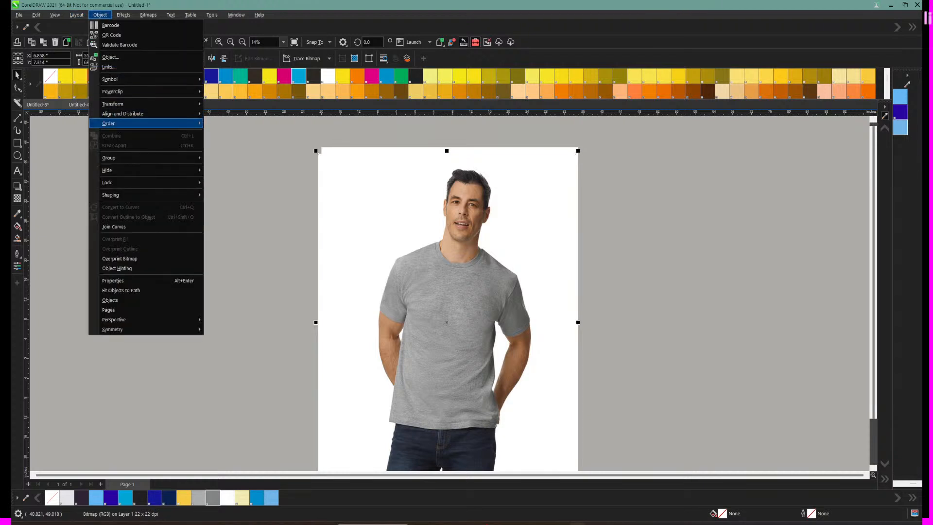
pyautogui.moveTo(117, 124)
pyautogui.click(234, 134)
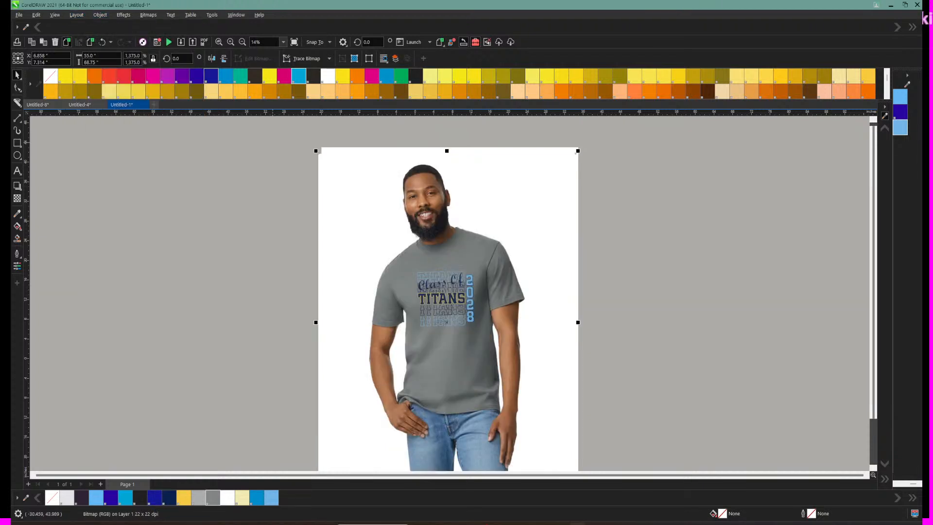
pyautogui.click(322, 165)
pyautogui.moveTo(321, 166); pyautogui.dragTo(444, 167)
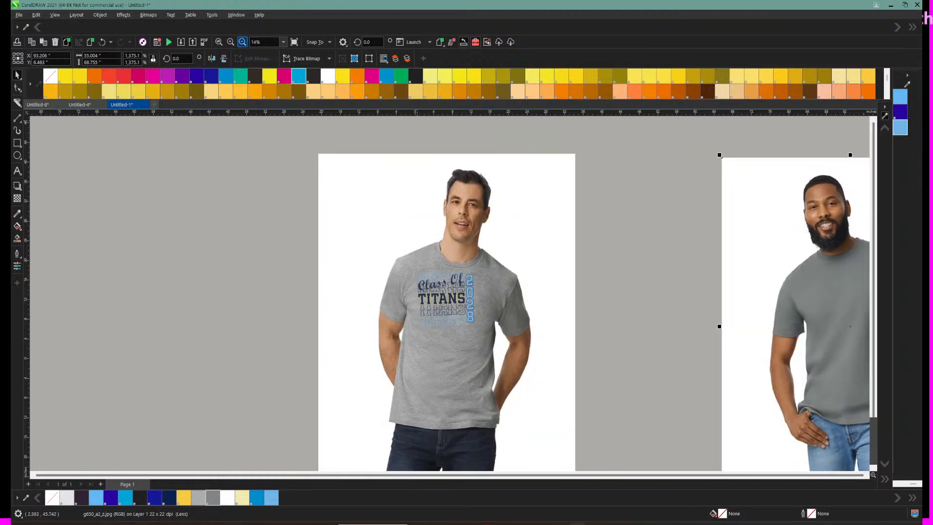
# Step: Move the whole TITANS design lower on the grey shirt's chest and set its rotation angle to 0 degrees
pyautogui.click(231, 42)
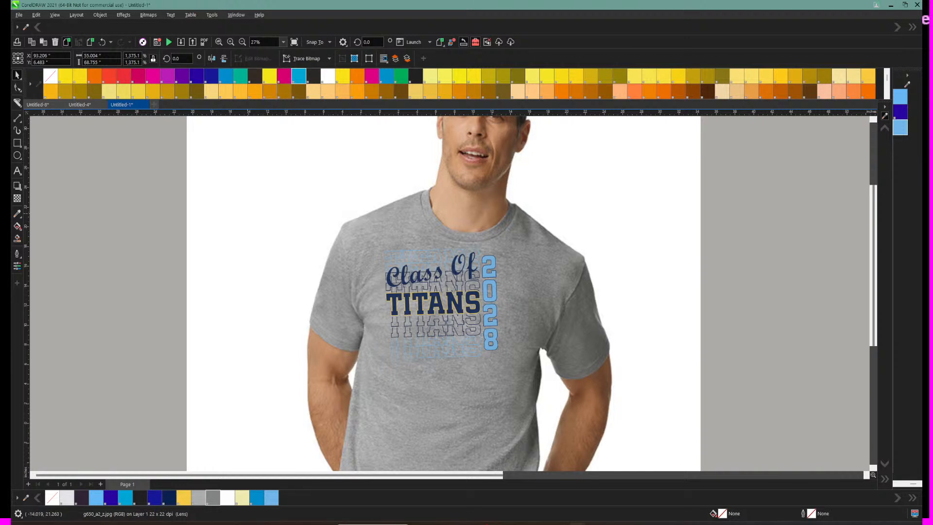
pyautogui.moveTo(141, 171); pyautogui.dragTo(584, 410)
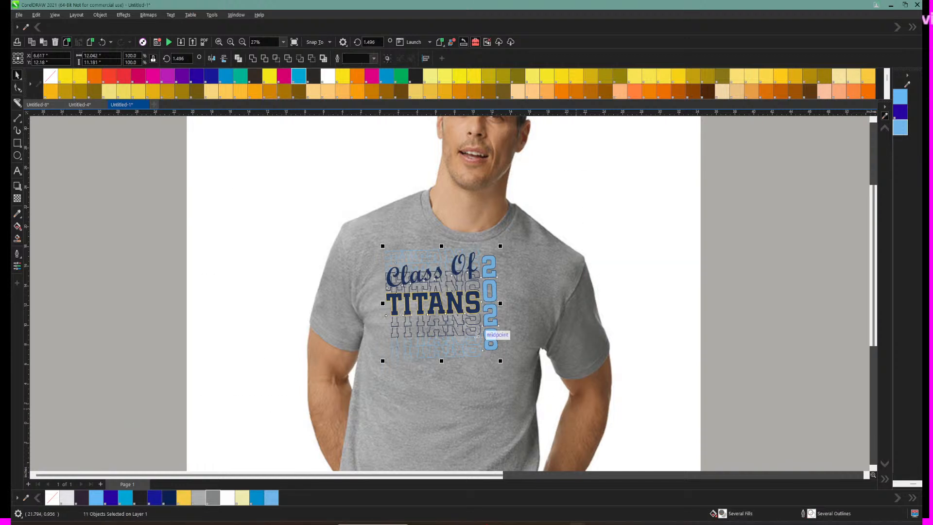
pyautogui.moveTo(435, 293); pyautogui.dragTo(434, 314)
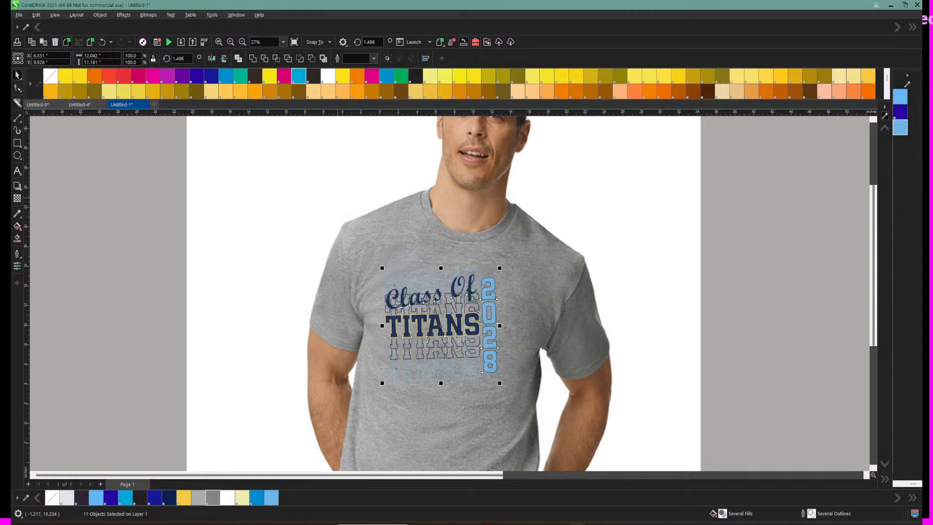
pyautogui.moveTo(184, 58); pyautogui.dragTo(154, 59)
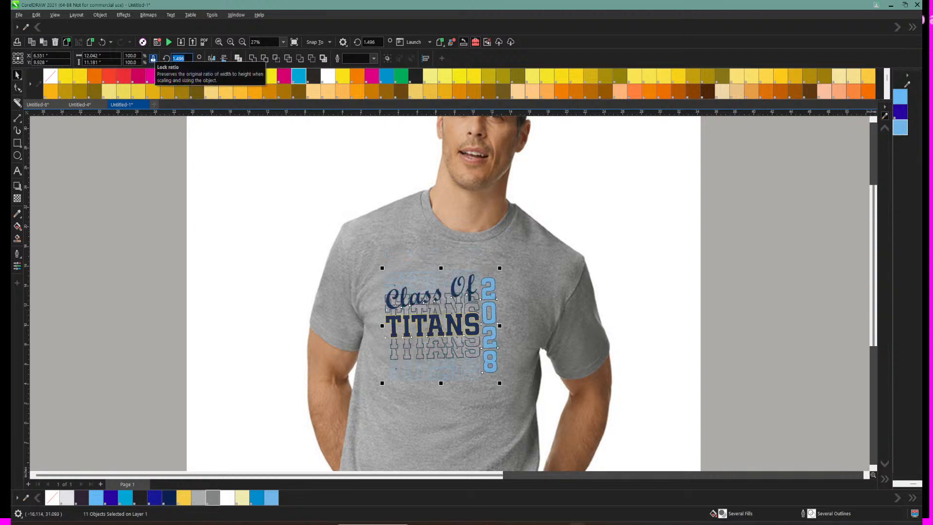
pyautogui.write('0')
pyautogui.press('Return')
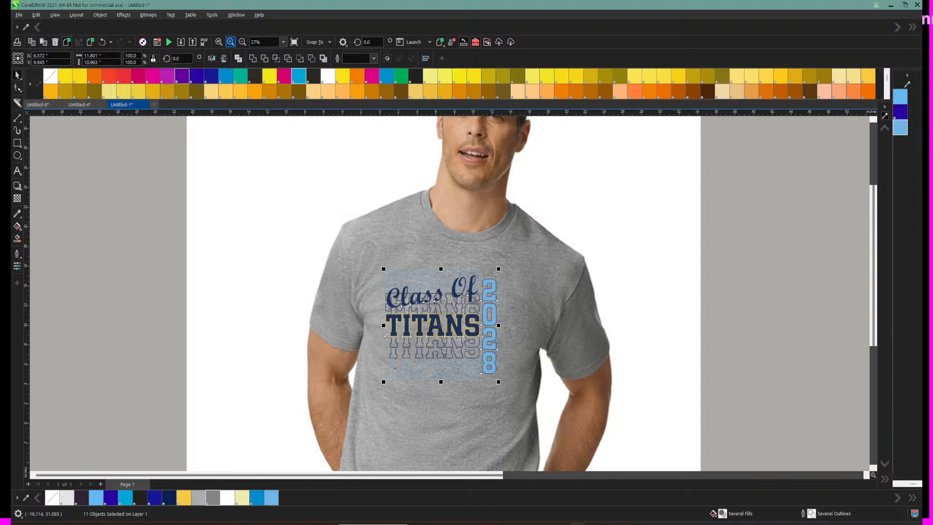
# Step: Shift the straightened design slightly down and right on the shirt to center it on the chest
pyautogui.click(231, 42)
pyautogui.scroll(-4, 451, 294)
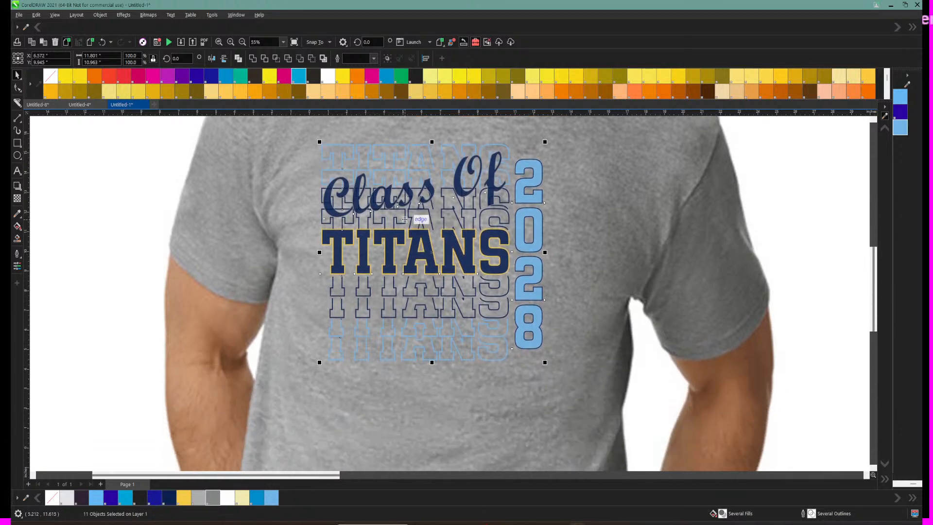
pyautogui.moveTo(405, 219); pyautogui.dragTo(423, 242)
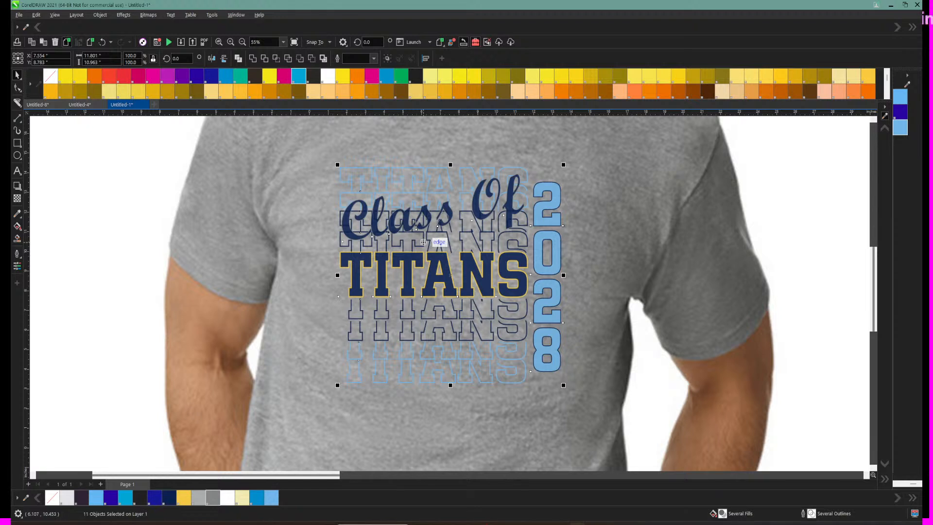
pyautogui.click(424, 242)
# Step: Try an 8 pt outline width on the uppermost light blue TITANS row, then undo it
pyautogui.click(356, 168)
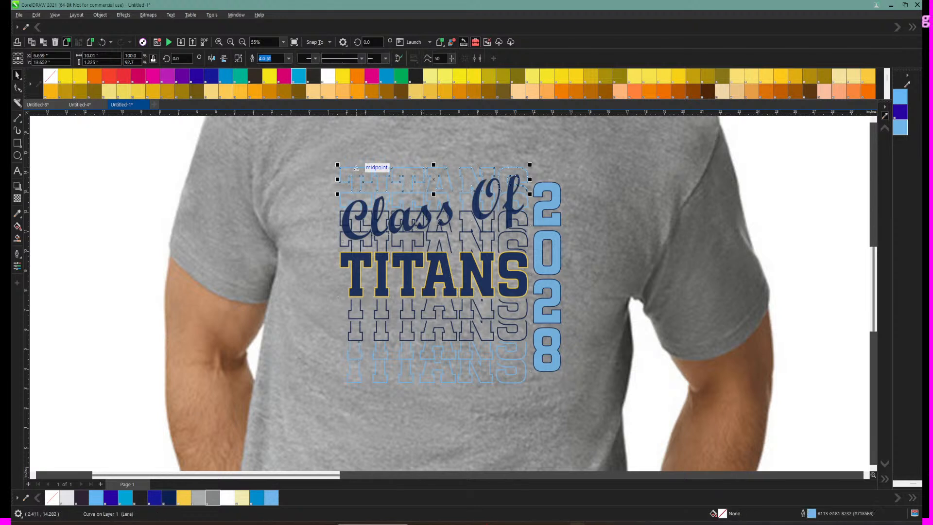
pyautogui.click(289, 59)
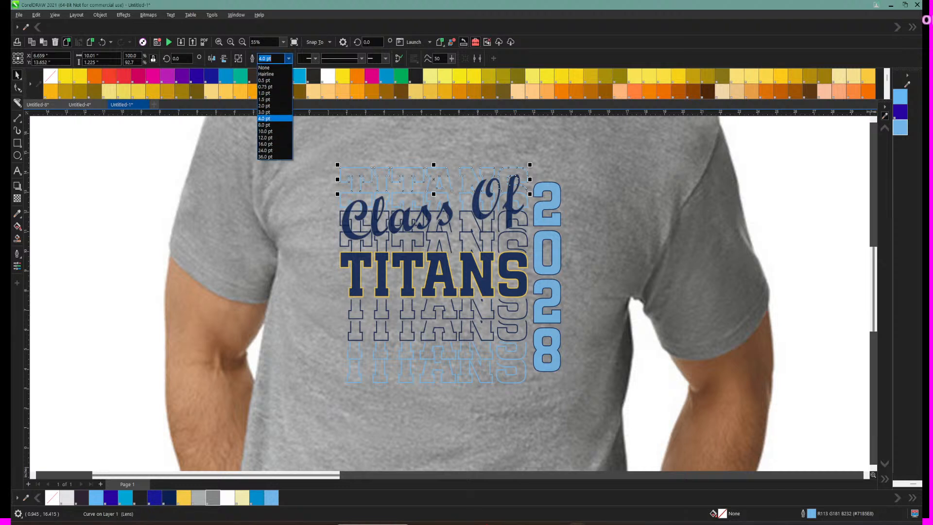
pyautogui.click(273, 125)
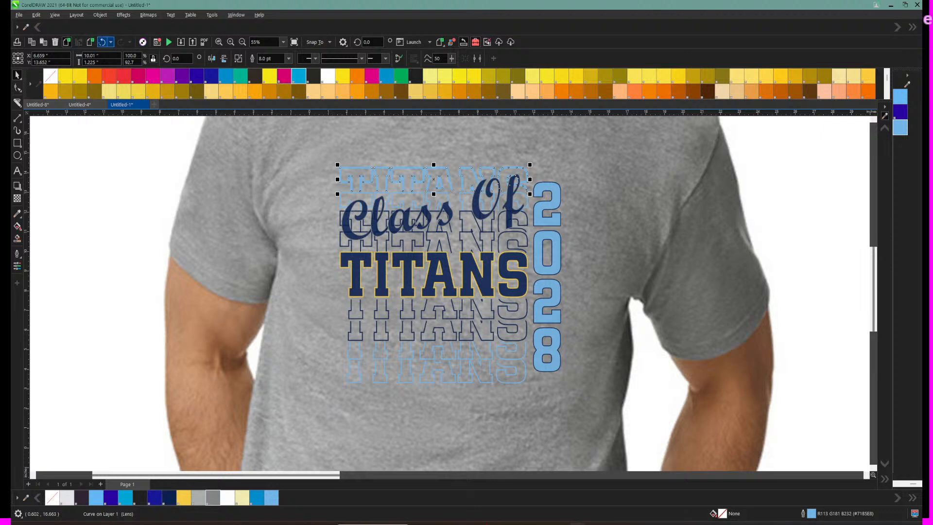
pyautogui.hotkey('ctrl', 'z')
# Step: Delete the grey shirt photo, move the whole TITANS design back within the page edges and deselect it
pyautogui.click(241, 186)
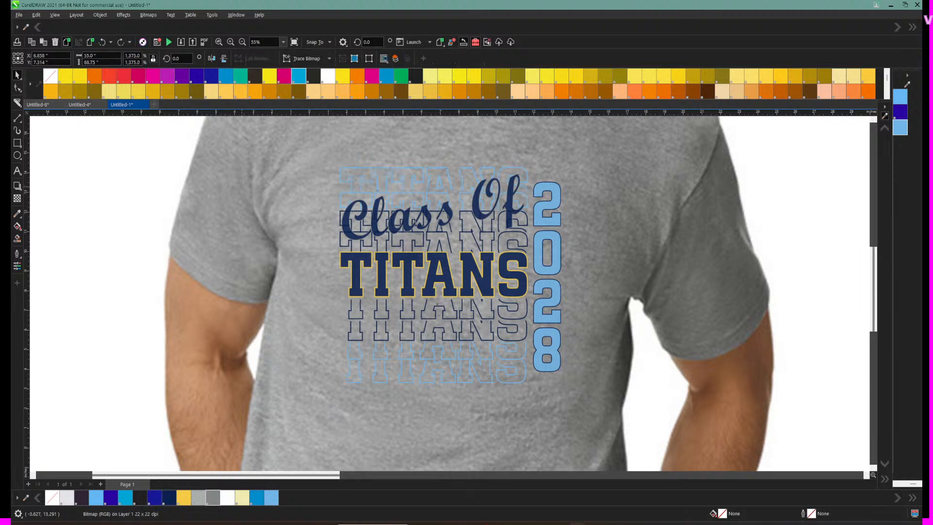
pyautogui.press('Delete')
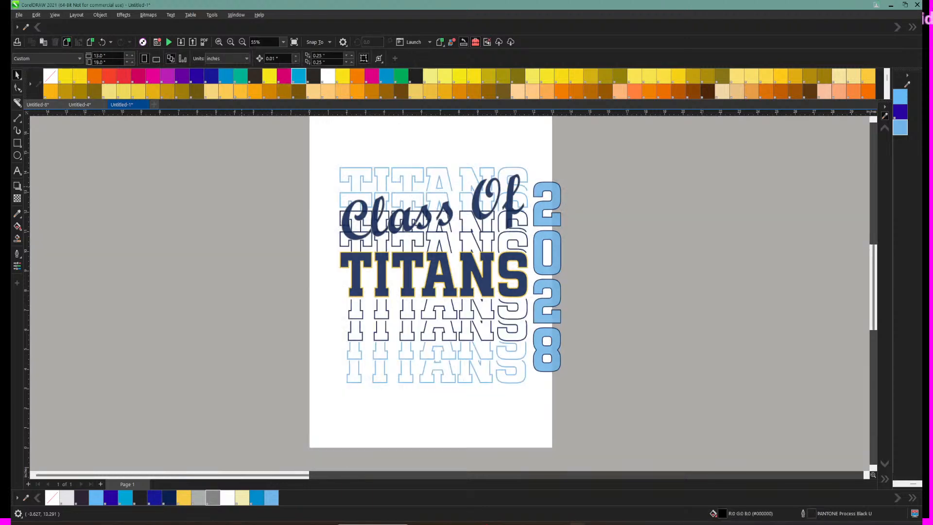
pyautogui.moveTo(311, 126); pyautogui.dragTo(602, 444)
pyautogui.moveTo(434, 273); pyautogui.dragTo(415, 259)
pyautogui.press('Escape')
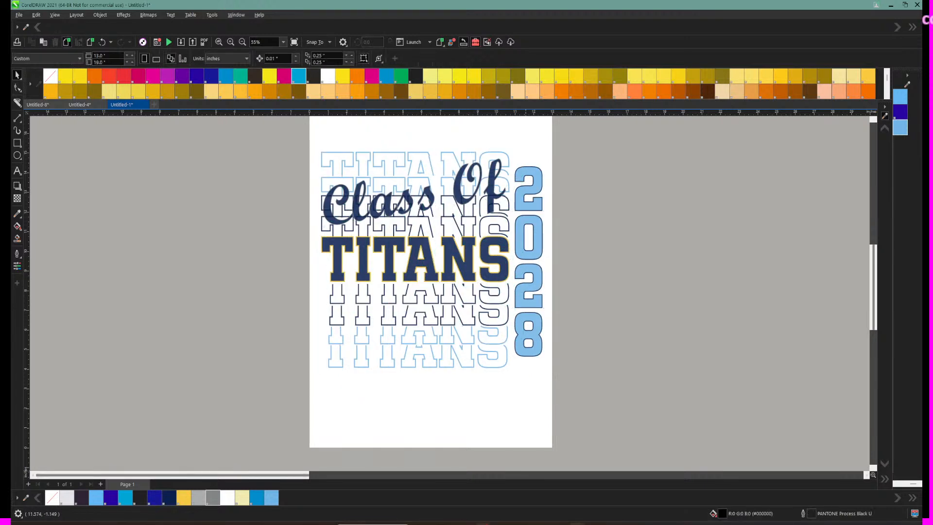
# Step: Switch to the alphabroder site in Chrome and open its Apparel category
pyautogui.moveTo(577, 524)
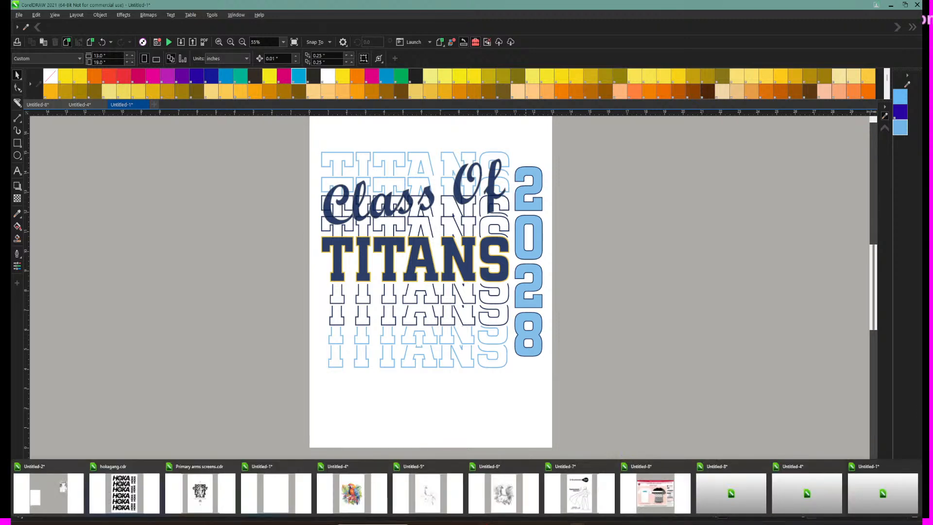
pyautogui.moveTo(467, 524)
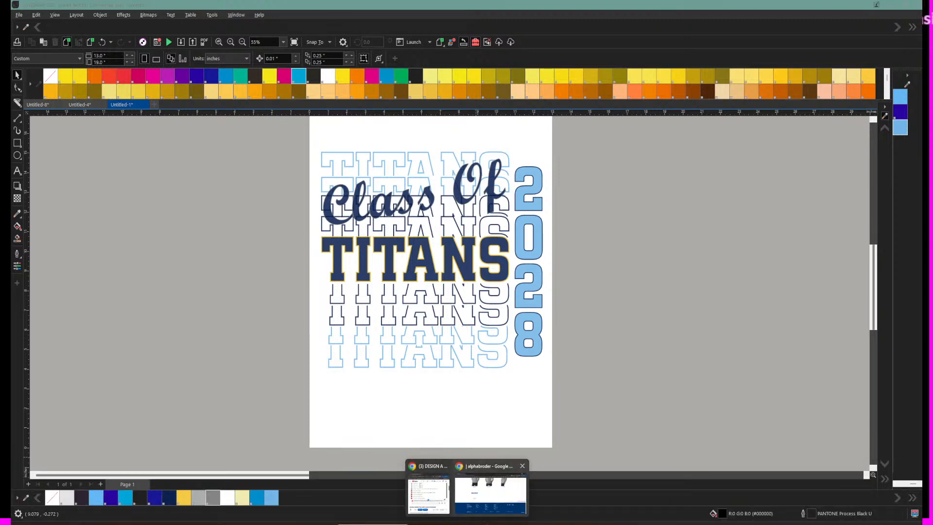
pyautogui.click(490, 491)
pyautogui.scroll(15, 467, 291)
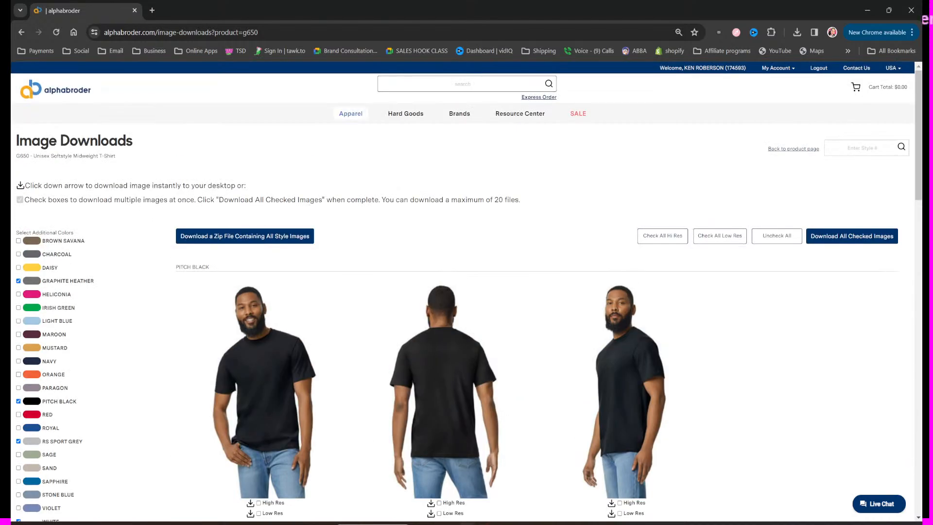
pyautogui.click(351, 113)
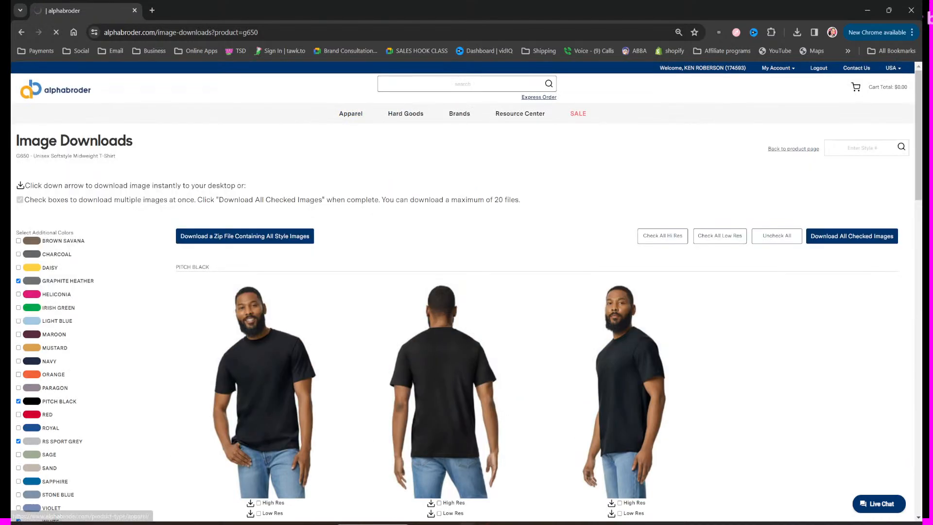
pyautogui.click(462, 84)
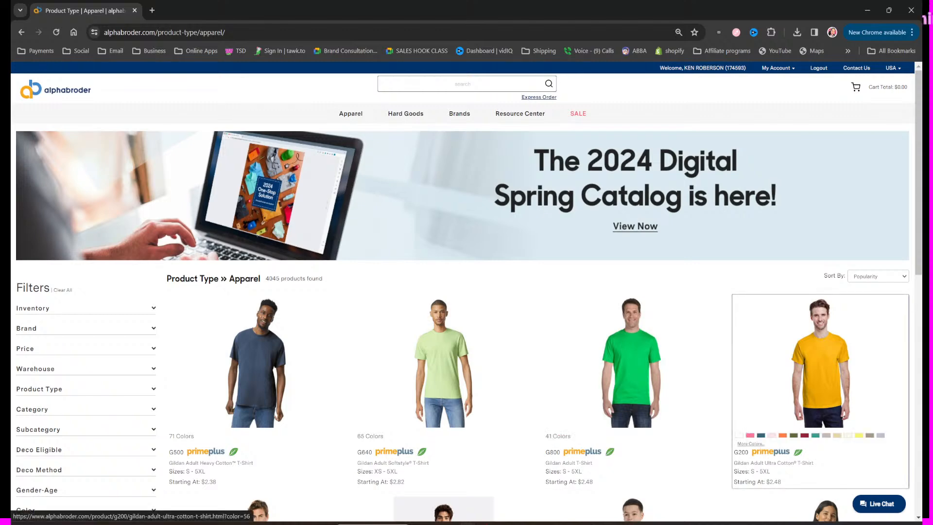
# Step: Browse the apparel listings and open the Gildan G800 Adult T-Shirt product page
pyautogui.scroll(-2, 821, 316)
pyautogui.scroll(-1, 821, 316)
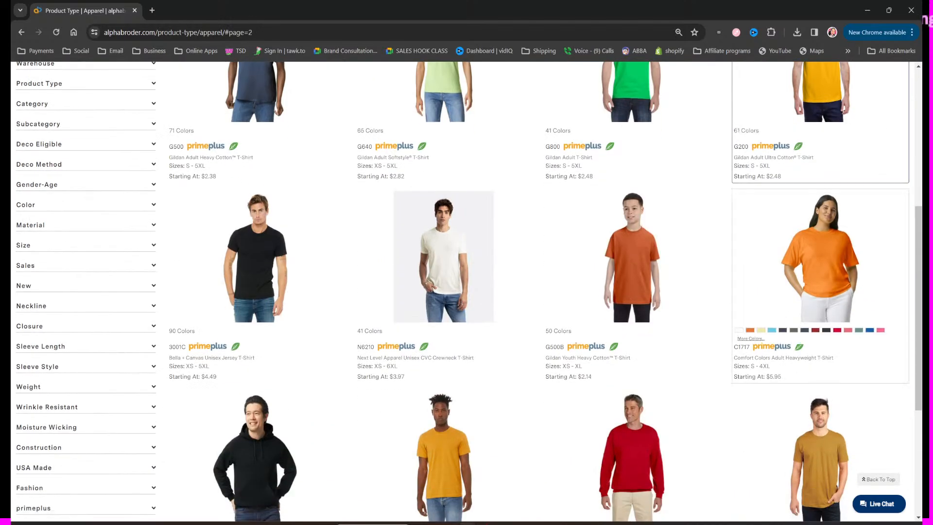
pyautogui.scroll(1, 632, 408)
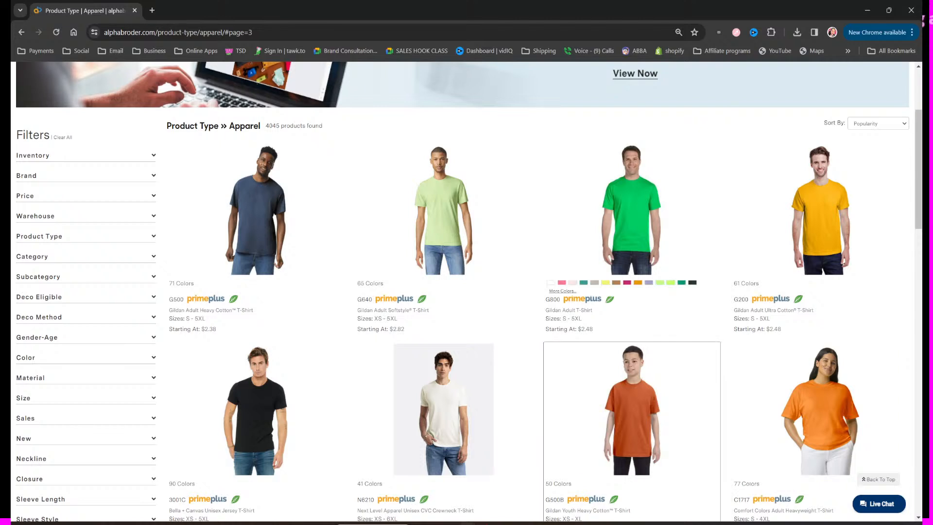
pyautogui.click(632, 218)
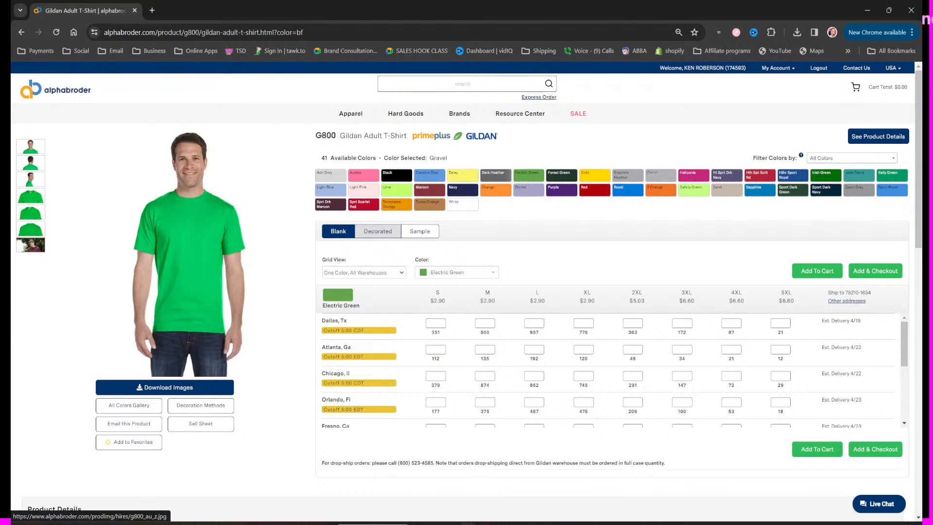
# Step: Preview the G800 shirt in Gravel, switch it to Ash Grey and display the flat front photo without a model
pyautogui.click(661, 176)
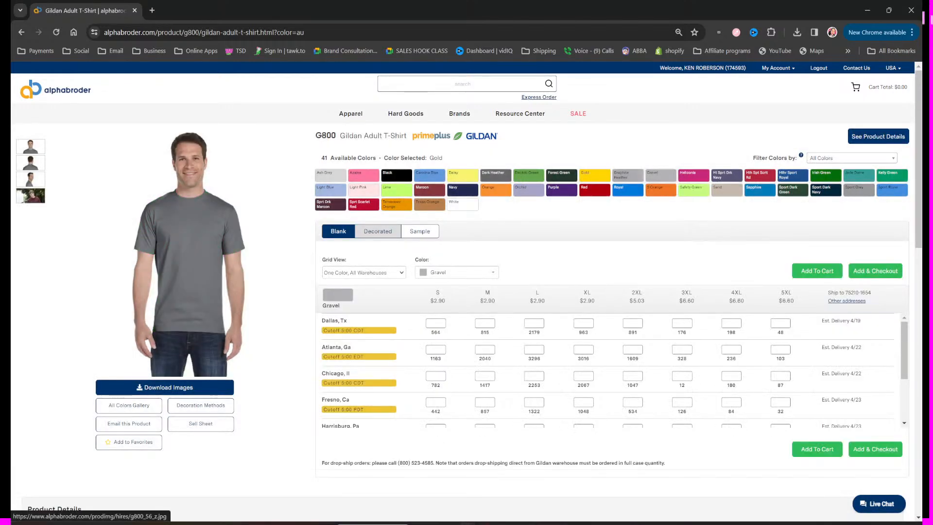
pyautogui.click(331, 175)
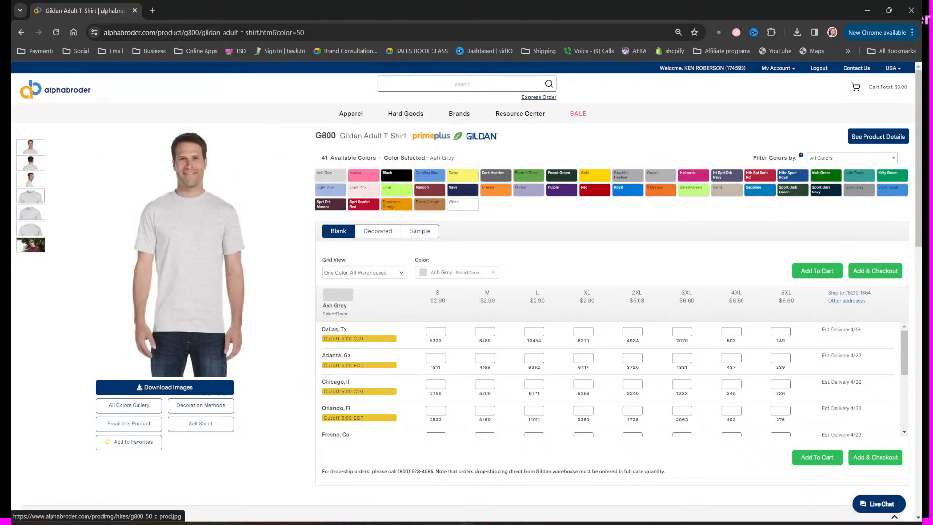
pyautogui.click(31, 212)
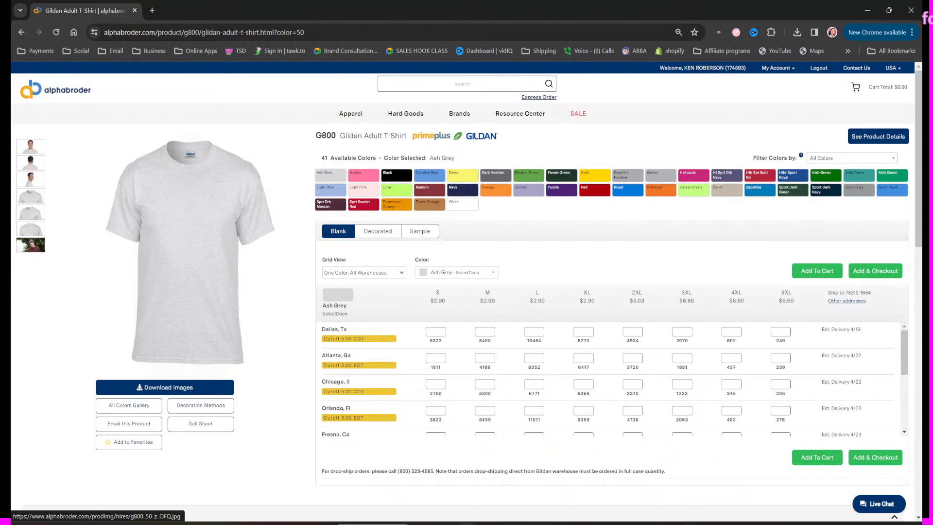
# Step: Save the Ash Grey shirt photo to the Desktop as g800_of1_50_vp and return to CorelDRAW
pyautogui.rightClick(204, 212)
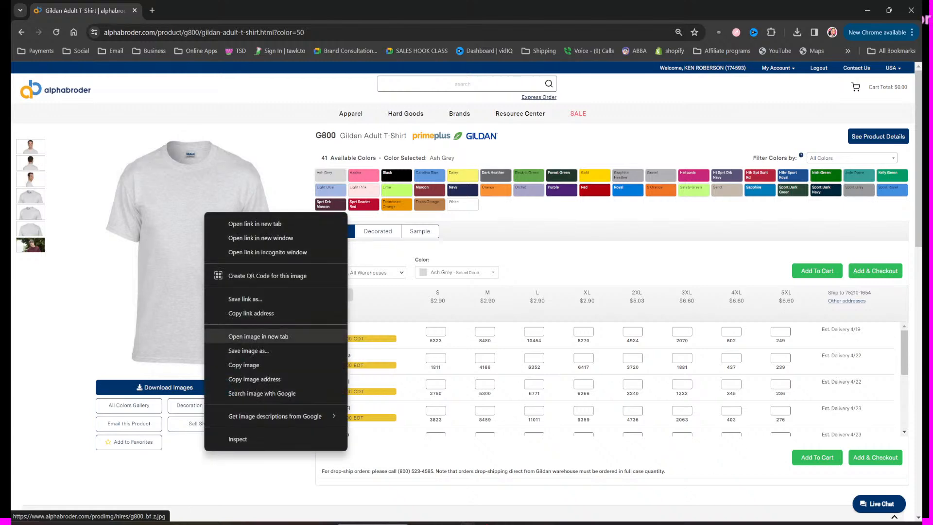
pyautogui.click(249, 351)
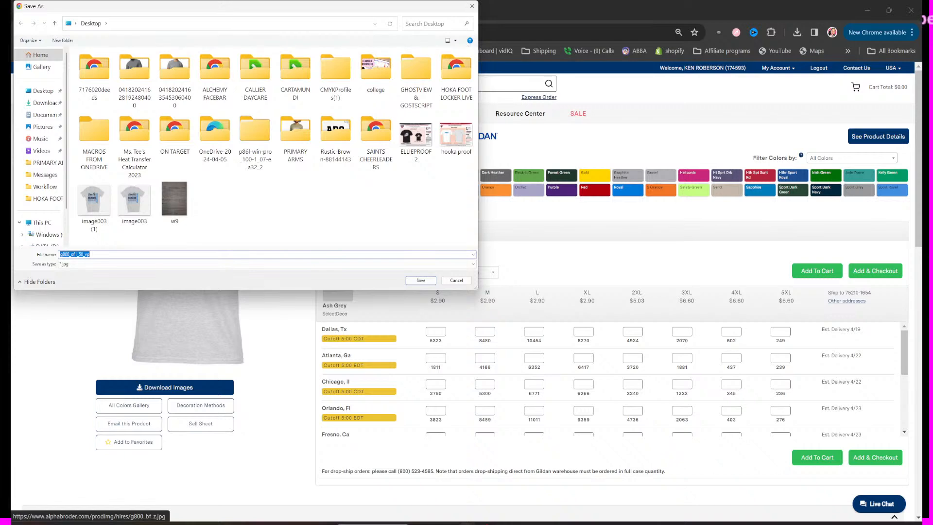
pyautogui.click(421, 280)
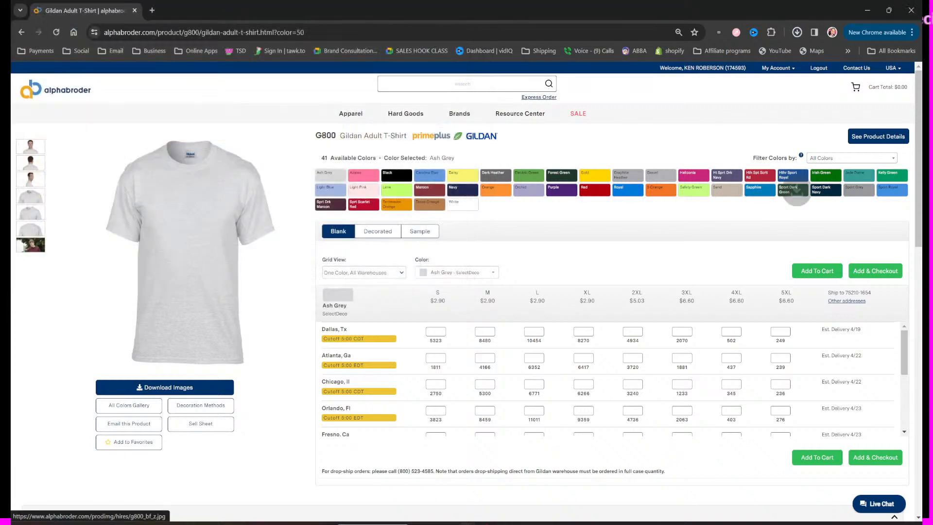
pyautogui.click(868, 10)
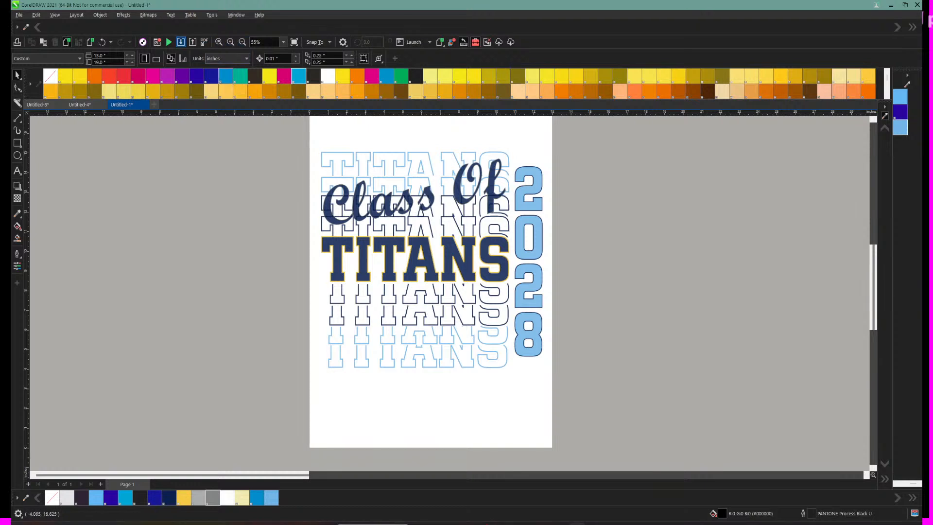
# Step: Import the g800_of1_50_vp photo from the Desktop and place it over the TITANS design
pyautogui.click(180, 42)
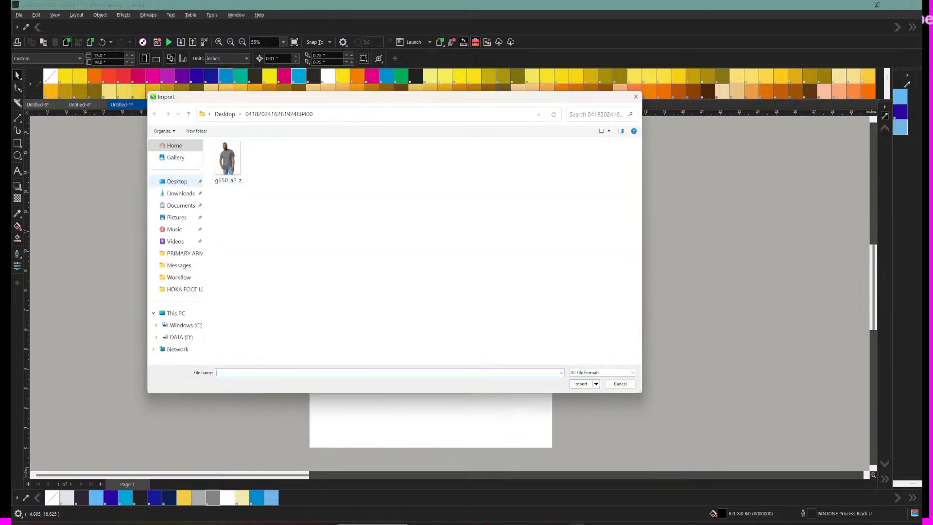
pyautogui.click(177, 181)
pyautogui.scroll(-3, 459, 224)
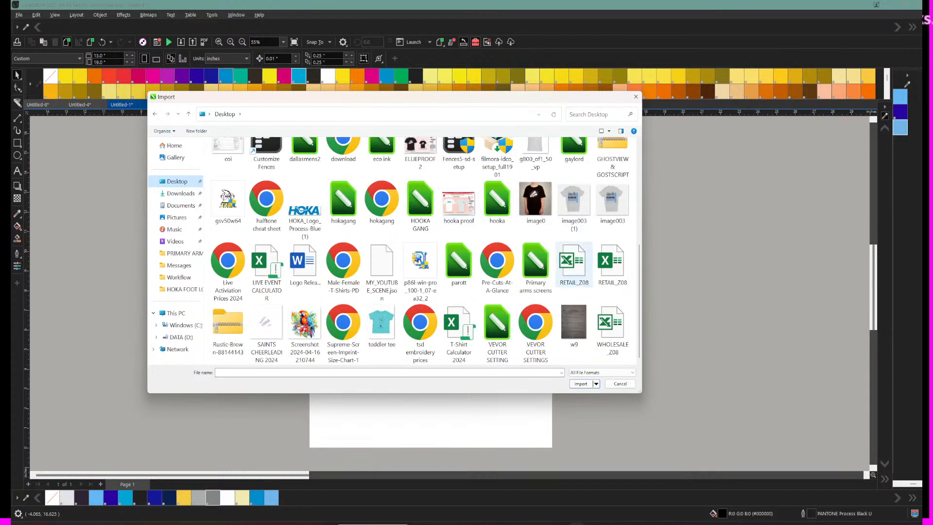
pyautogui.click(535, 148)
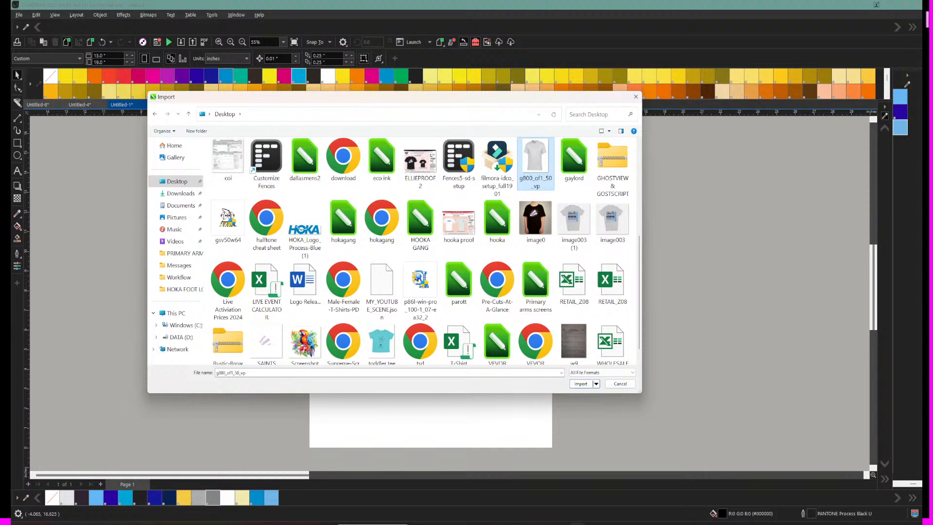
pyautogui.click(581, 383)
pyautogui.click(340, 165)
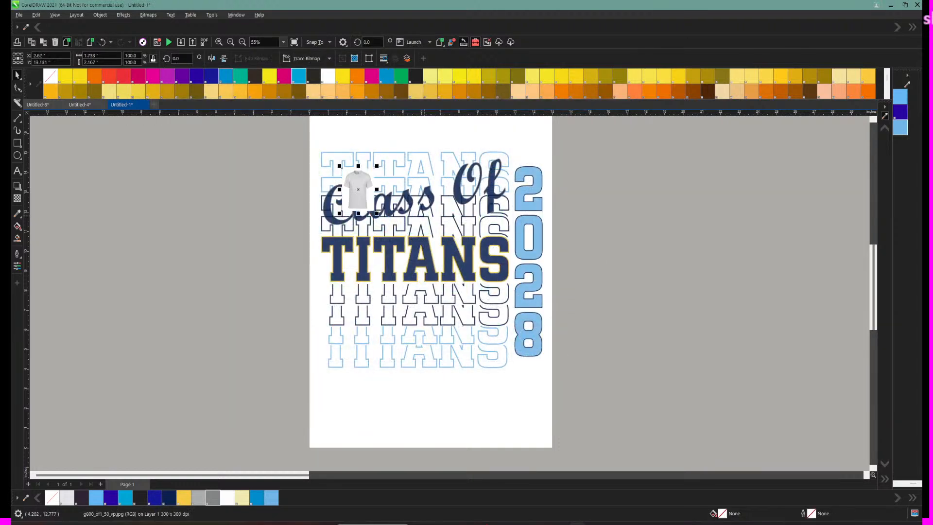
# Step: Enlarge the imported shirt photo, move it beside the design and set its width to 55 inches
pyautogui.moveTo(339, 166); pyautogui.dragTo(264, 117)
pyautogui.moveTo(323, 178); pyautogui.dragTo(604, 349)
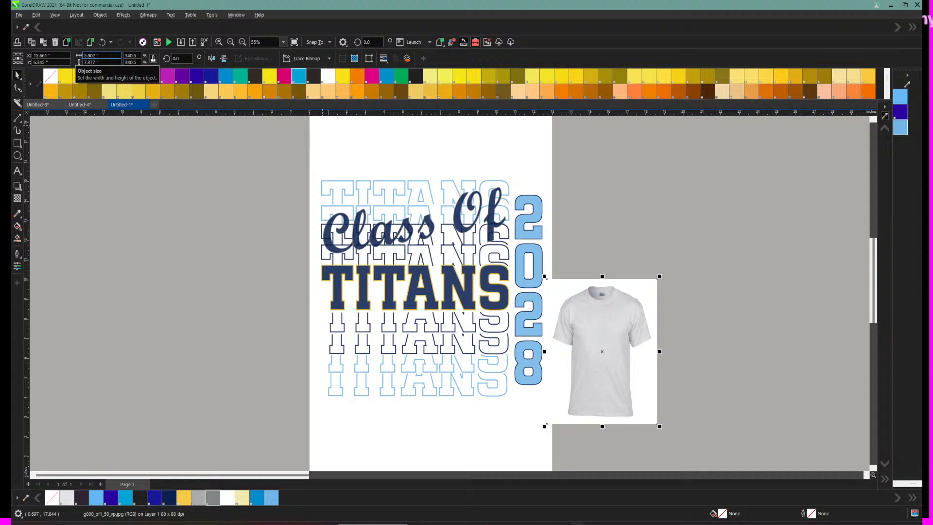
pyautogui.click(85, 55)
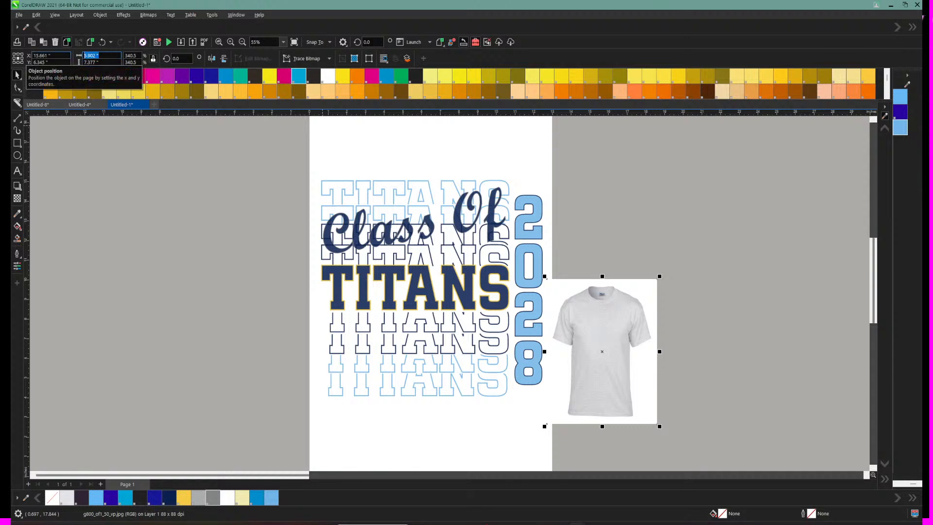
pyautogui.write('55')
pyautogui.press('Return')
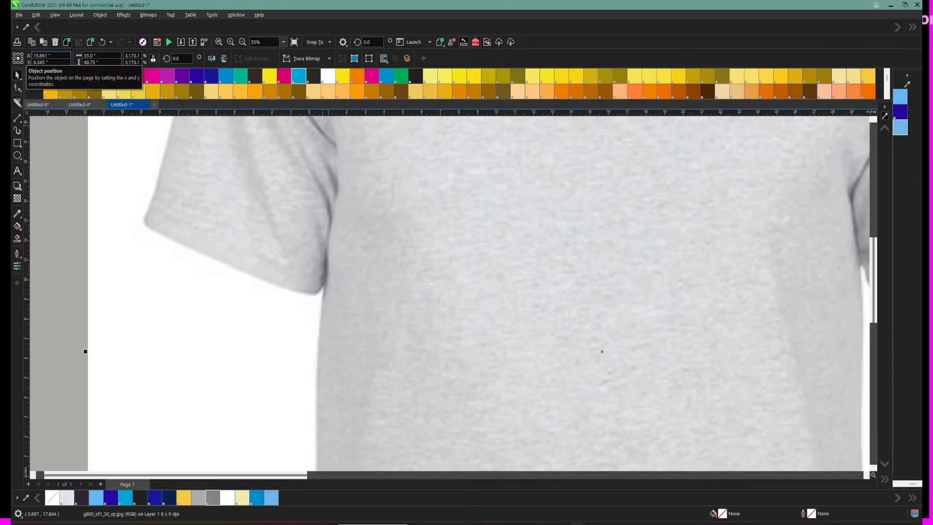
# Step: Send the Ash Grey shirt photo to the back of the page behind the TITANS design
pyautogui.press('F3')
pyautogui.press('F3')
pyautogui.press('F3')
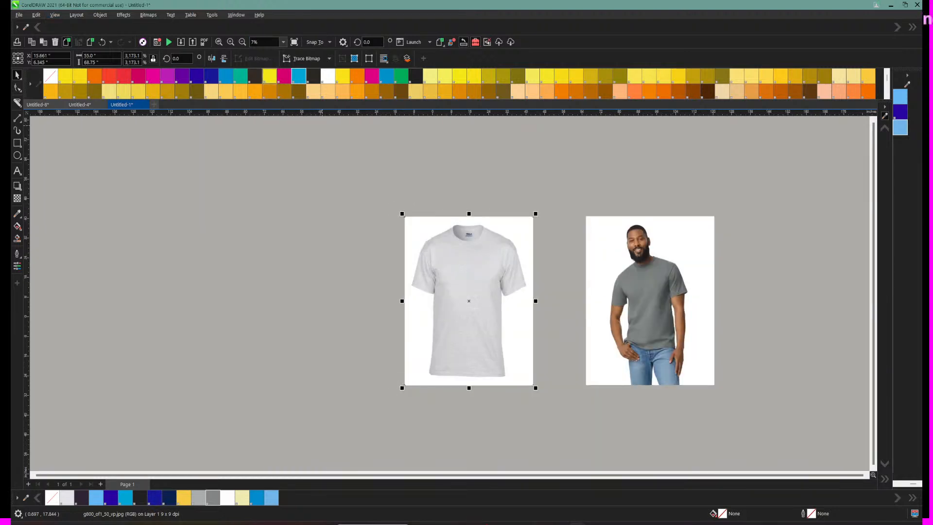
pyautogui.click(100, 16)
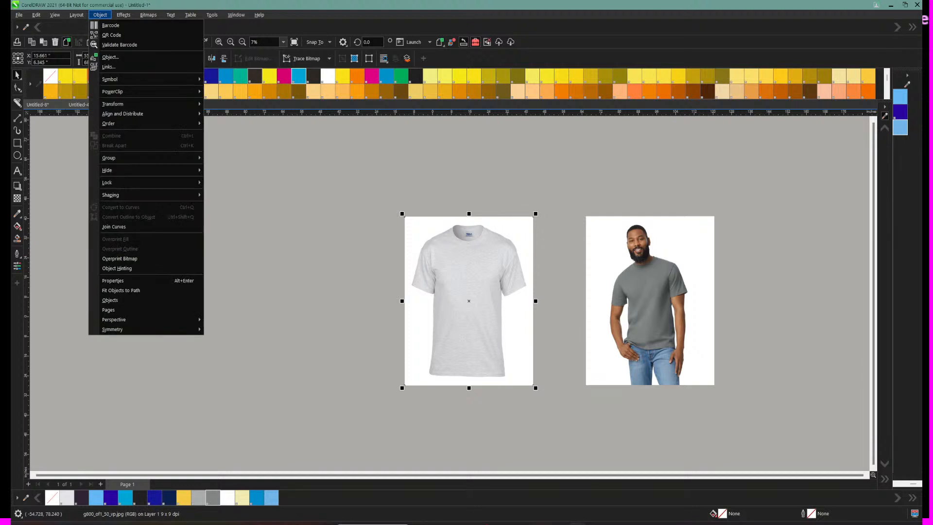
pyautogui.moveTo(109, 123)
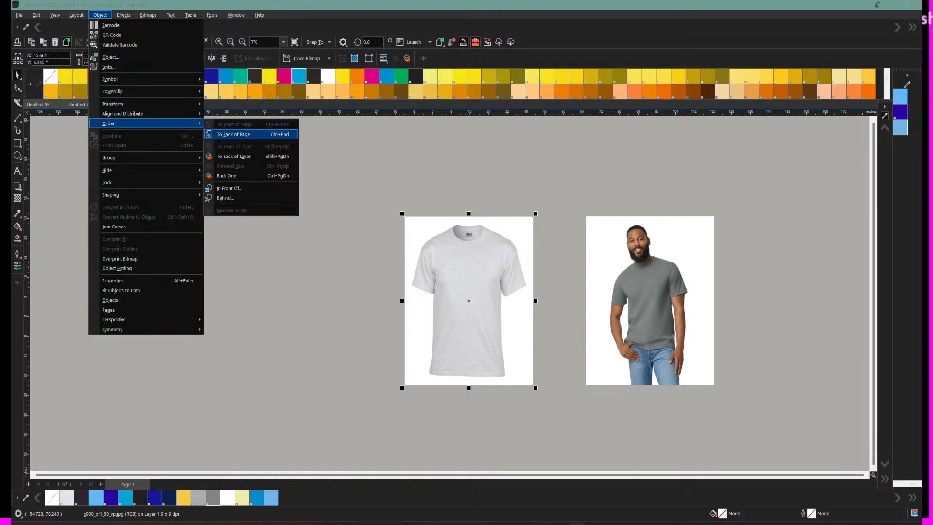
pyautogui.click(233, 134)
# Step: Move the Ash Grey shirt photo behind the design and center it on the page
pyautogui.click(387, 234)
pyautogui.moveTo(500, 251); pyautogui.dragTo(472, 259)
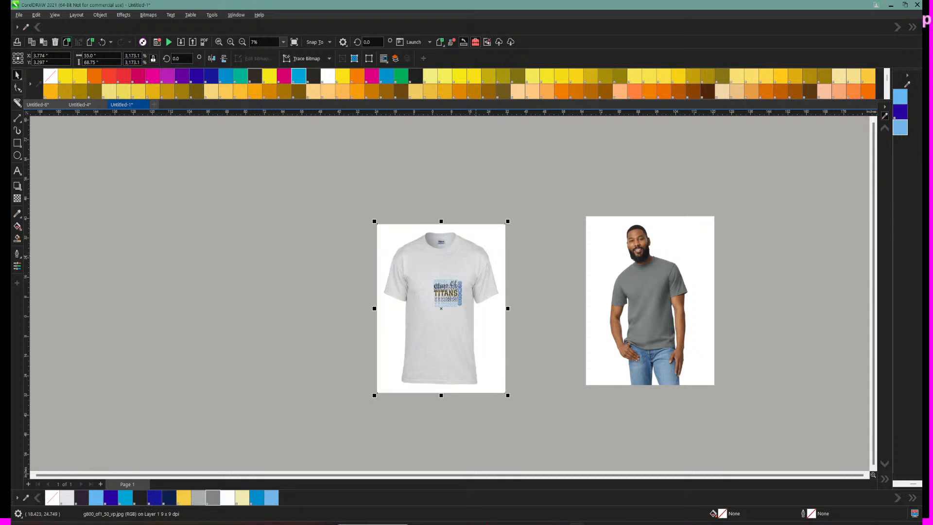
pyautogui.press('p')
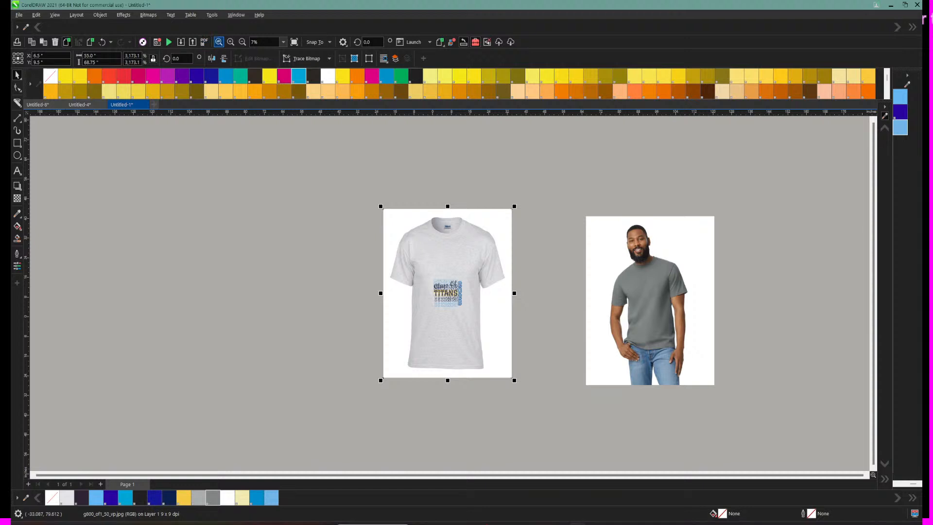
# Step: Shrink the shirt photo to about 36.3 inches wide and move it so the design sits on the chest
pyautogui.click(230, 42)
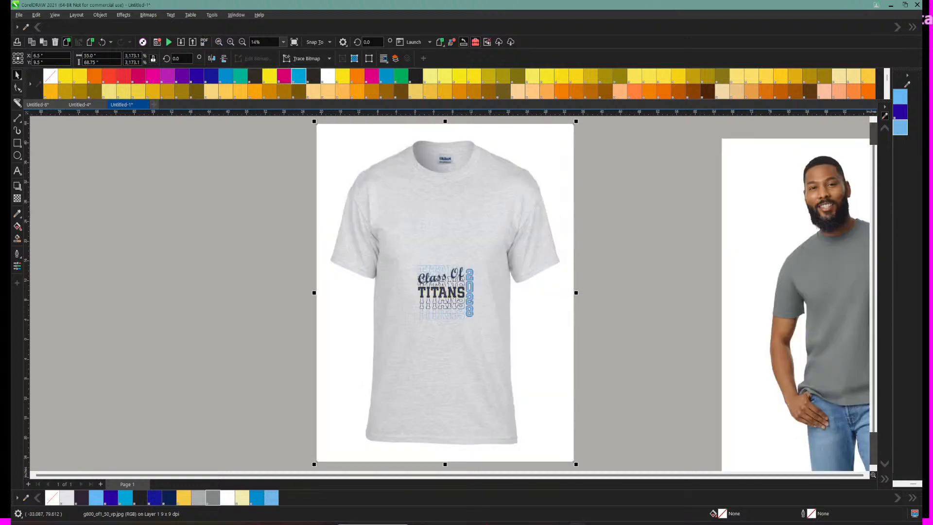
pyautogui.moveTo(315, 122); pyautogui.dragTo(402, 236)
pyautogui.moveTo(530, 414); pyautogui.dragTo(489, 393)
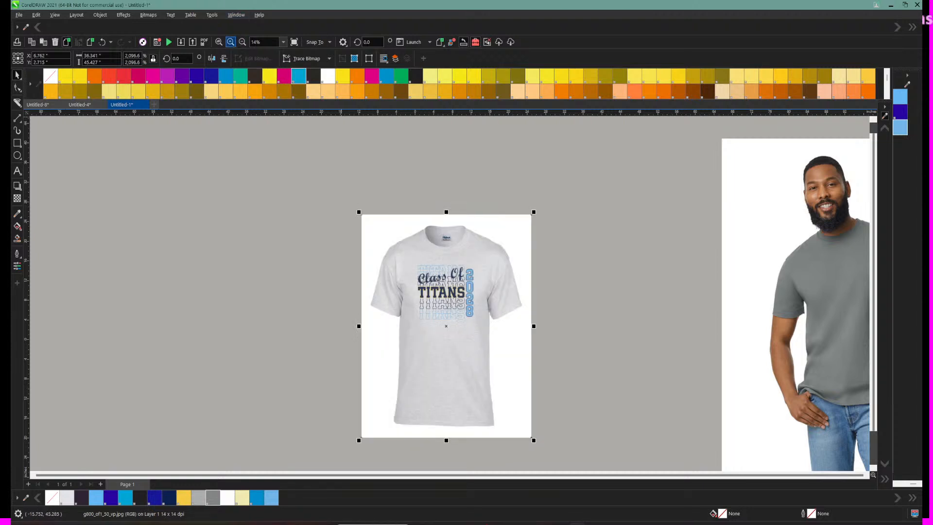
# Step: Set the uppermost light blue TITANS row's outline width to 8 pt and check the design on the full shirt
pyautogui.click(231, 42)
pyautogui.click(231, 42)
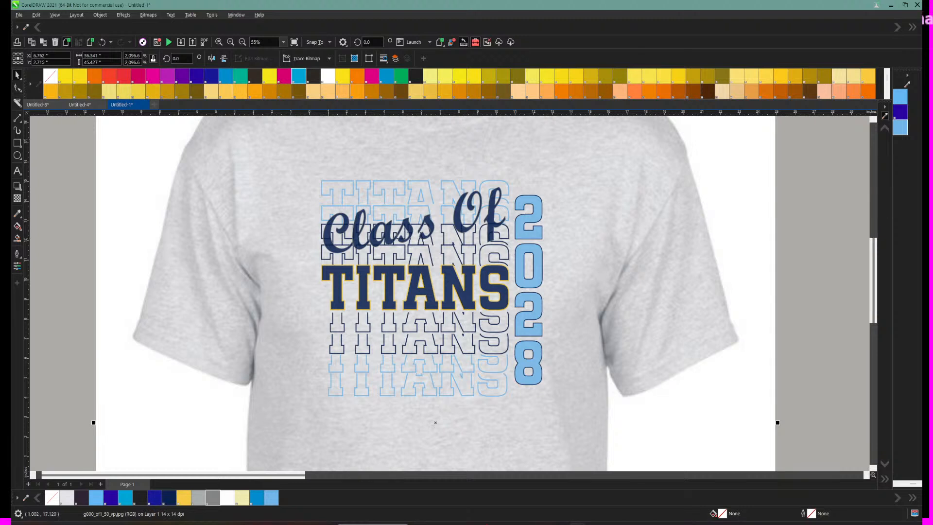
pyautogui.click(283, 42)
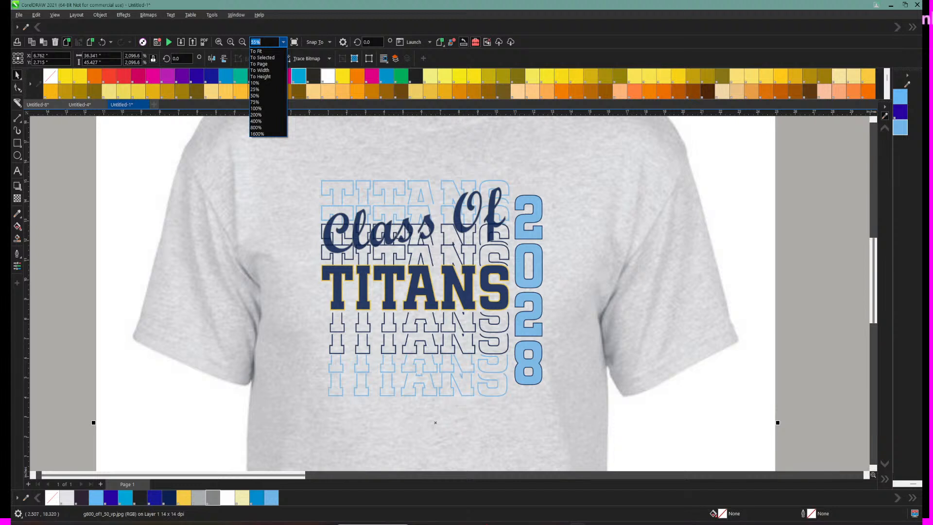
pyautogui.click(257, 51)
pyautogui.click(394, 183)
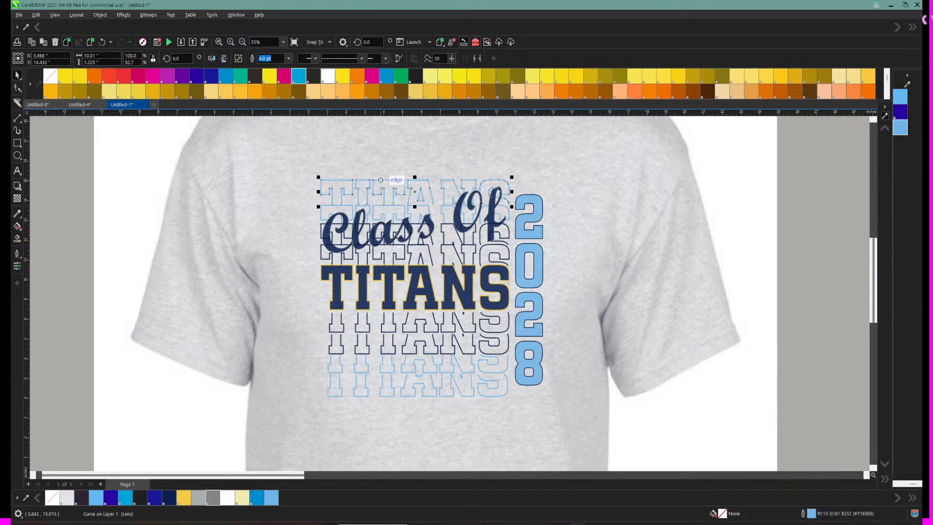
pyautogui.click(289, 58)
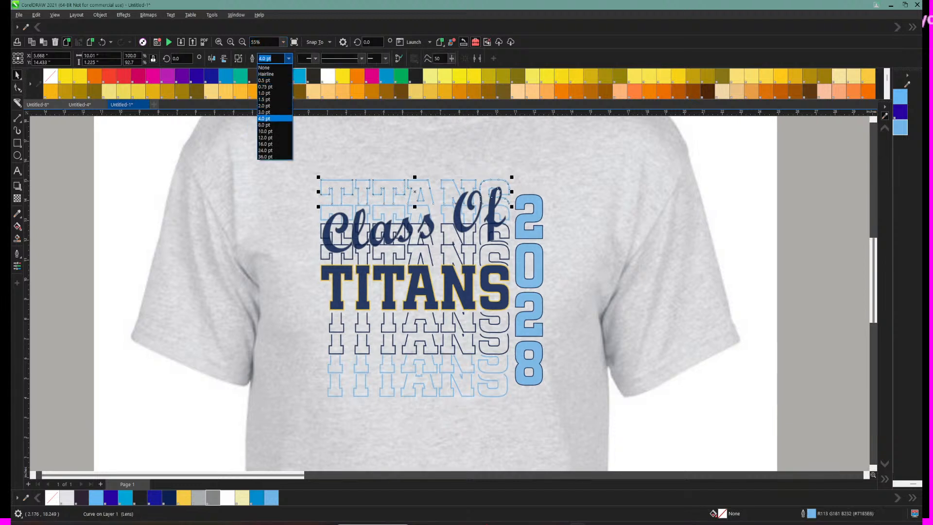
pyautogui.click(265, 125)
pyautogui.click(271, 172)
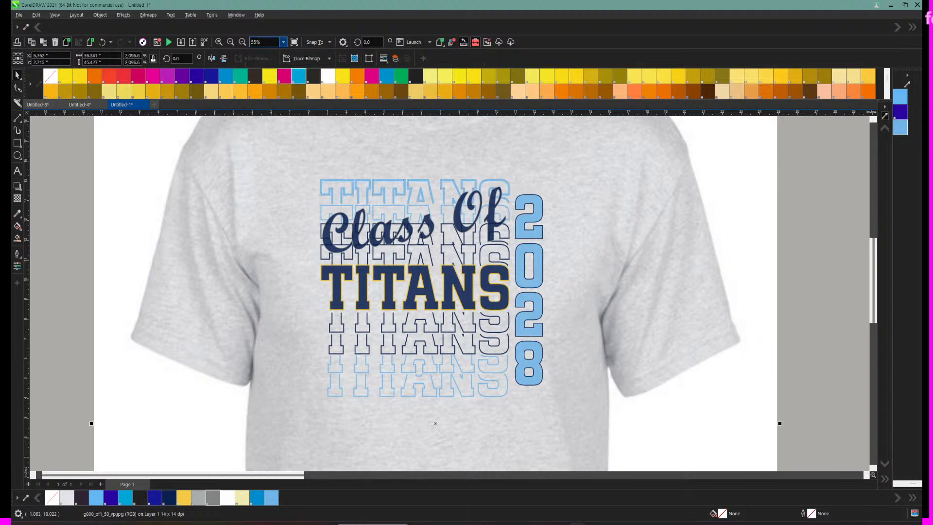
pyautogui.click(267, 41)
pyautogui.click(284, 43)
pyautogui.click(265, 51)
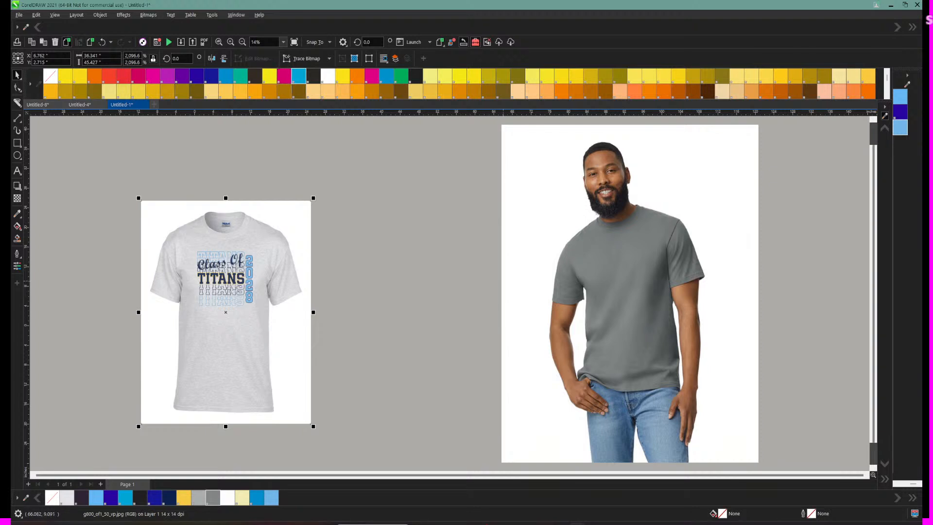
# Step: Delete the photo of the model in the dark grey shirt and fit the remaining shirt mockup in view
pyautogui.click(581, 288)
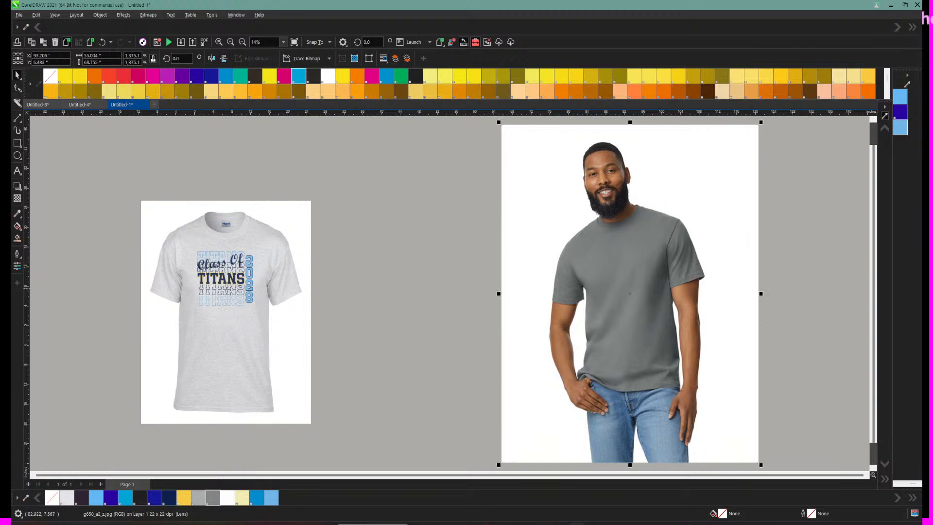
pyautogui.press('Delete')
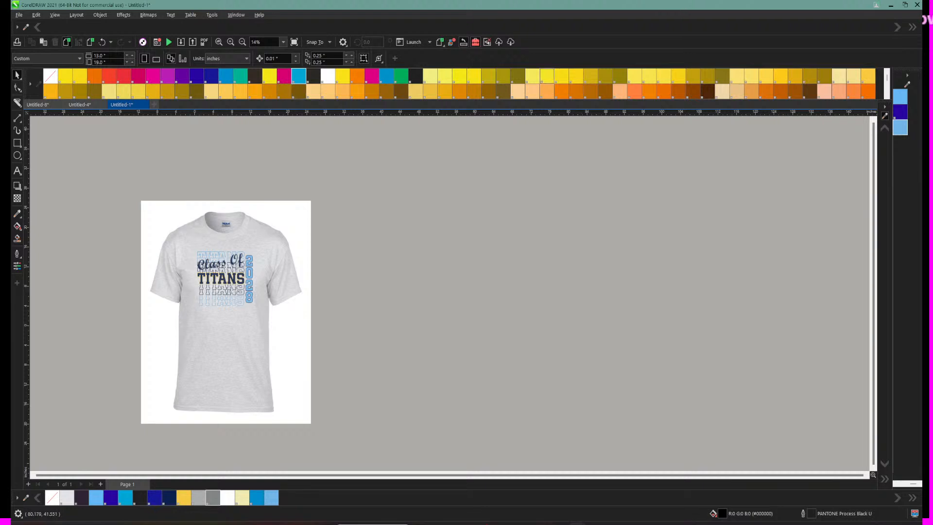
pyautogui.click(283, 41)
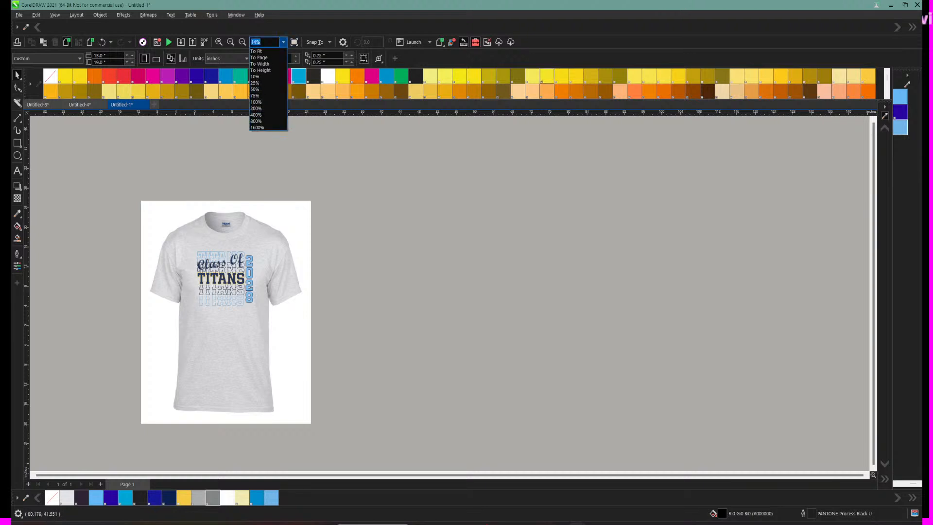
pyautogui.click(260, 51)
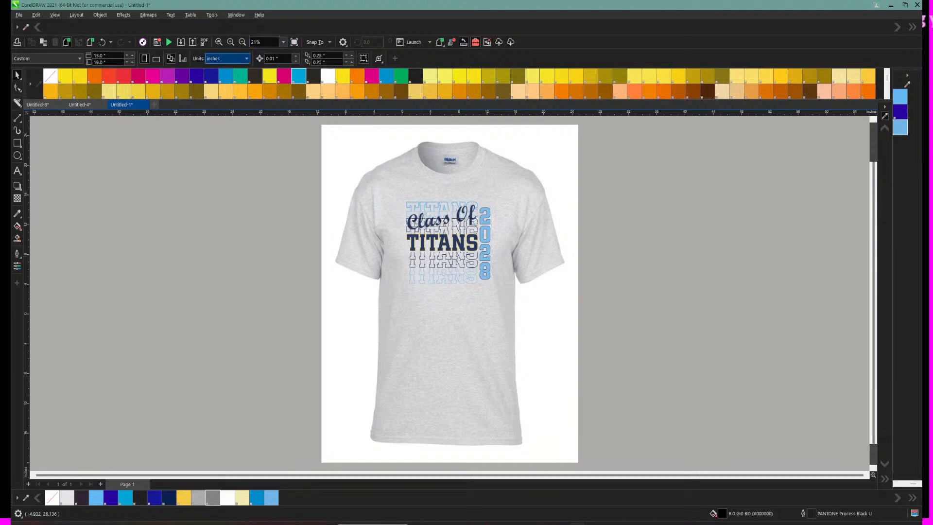
# Step: Set the outline width of the second light blue TITANS row from the top to 8 pt
pyautogui.click(230, 42)
pyautogui.scroll(3, 452, 292)
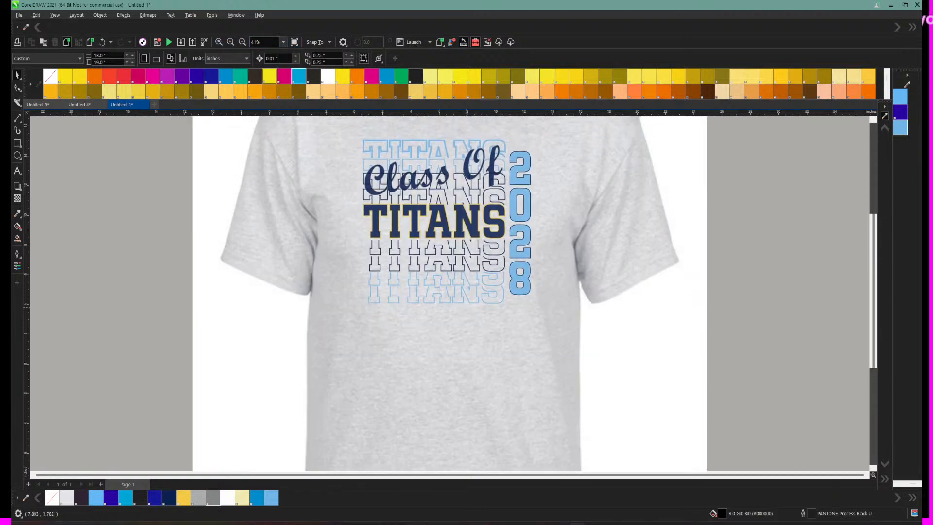
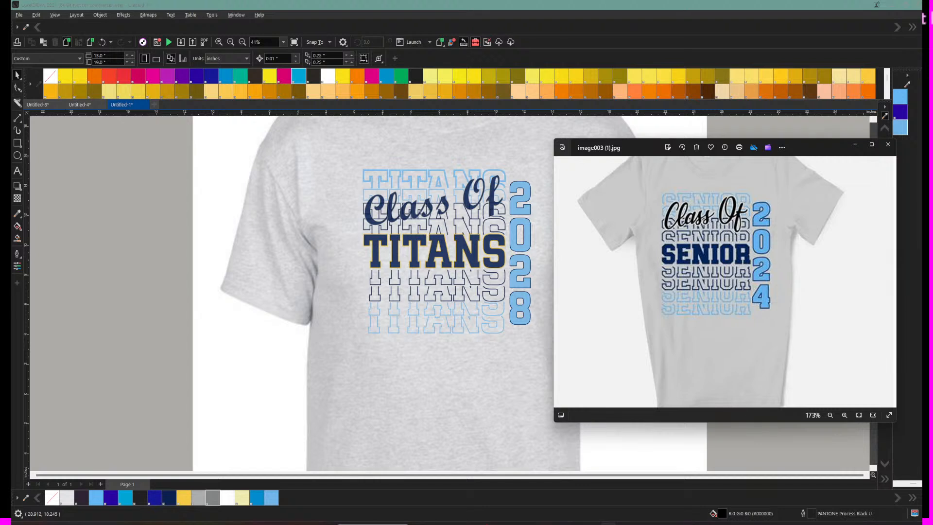
pyautogui.click(418, 191)
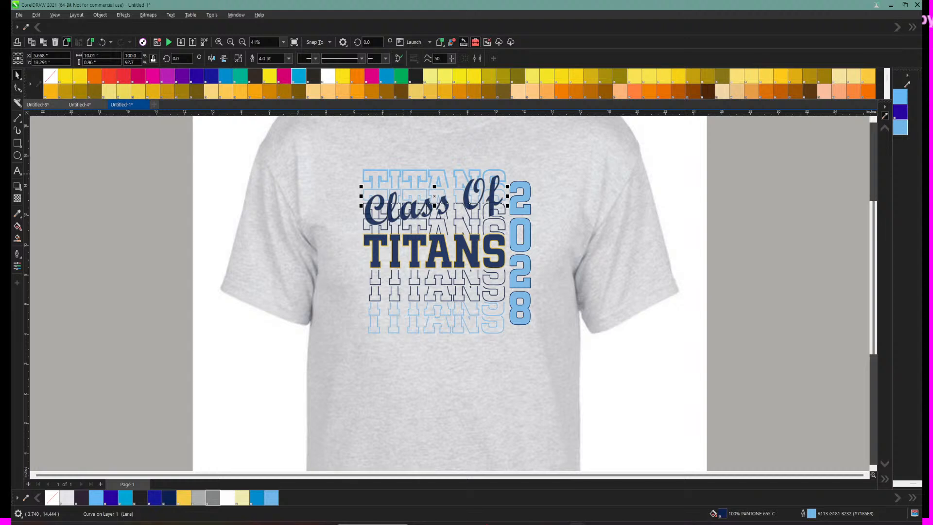
pyautogui.click(288, 58)
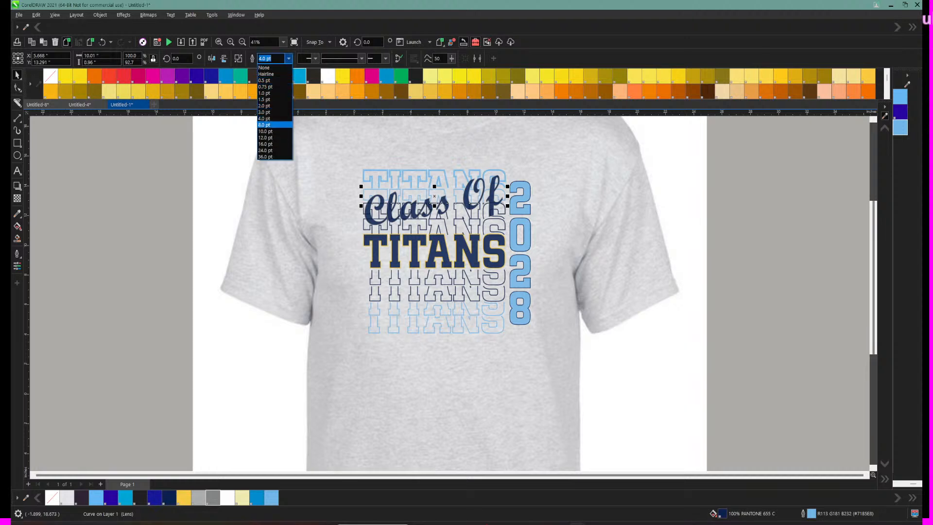
pyautogui.click(274, 125)
# Step: Set the outline width of the upper navy outlined TITANS row behind "Class Of" to 8 pt
pyautogui.click(427, 209)
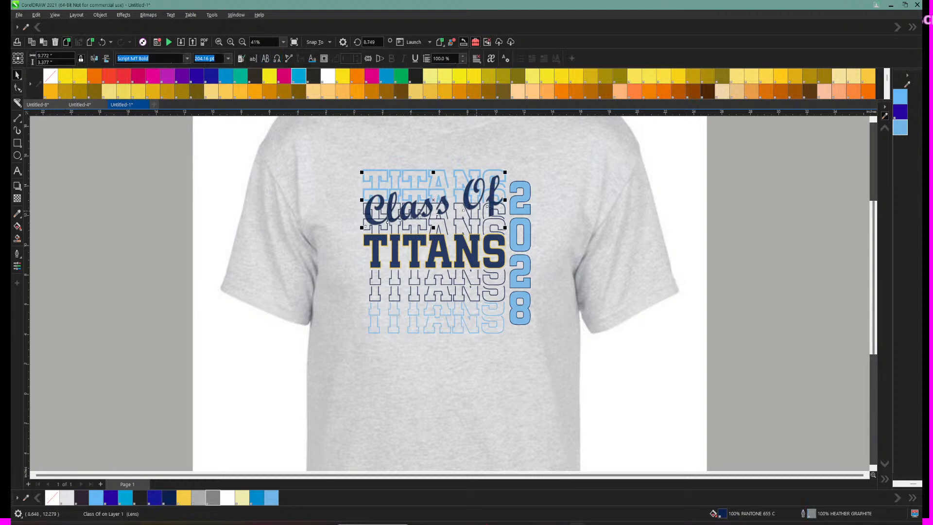
pyautogui.click(476, 211)
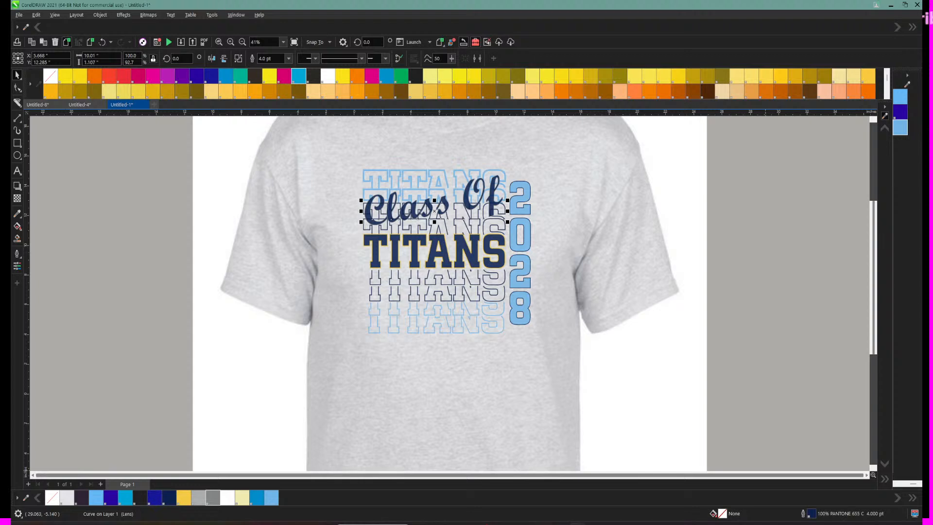
pyautogui.press('F12')
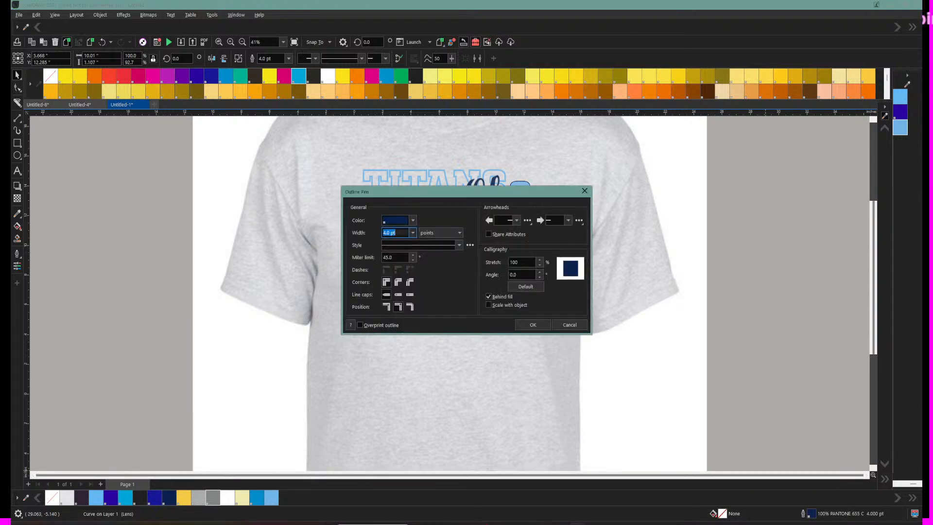
pyautogui.click(412, 232)
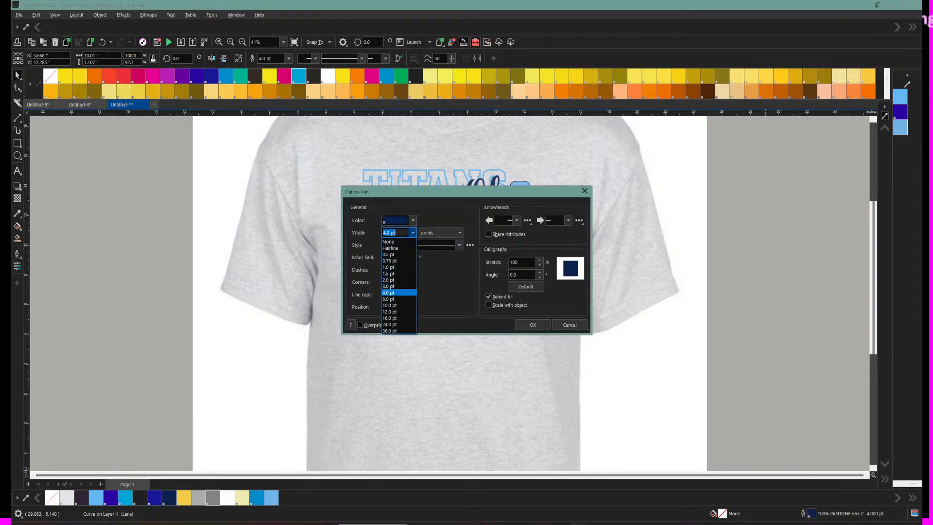
pyautogui.press('Down')
pyautogui.press('Return')
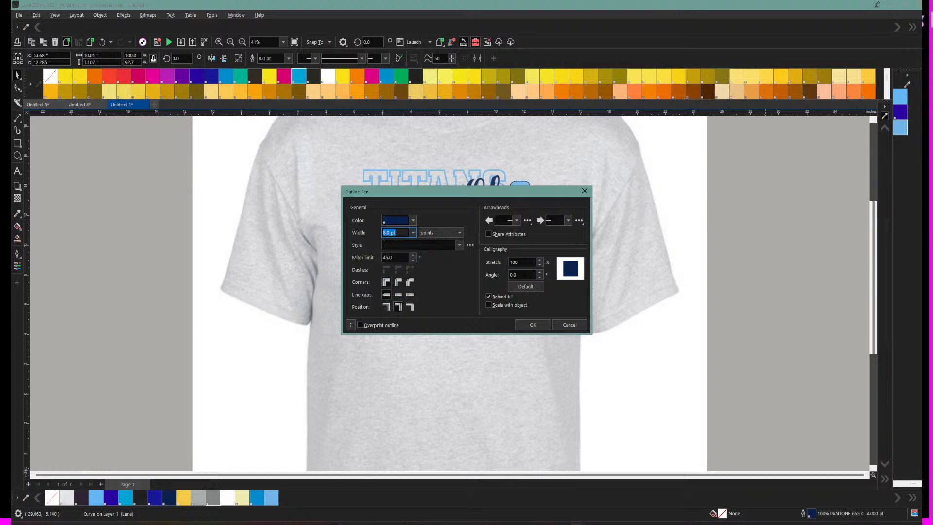
pyautogui.moveTo(457, 192); pyautogui.dragTo(676, 191)
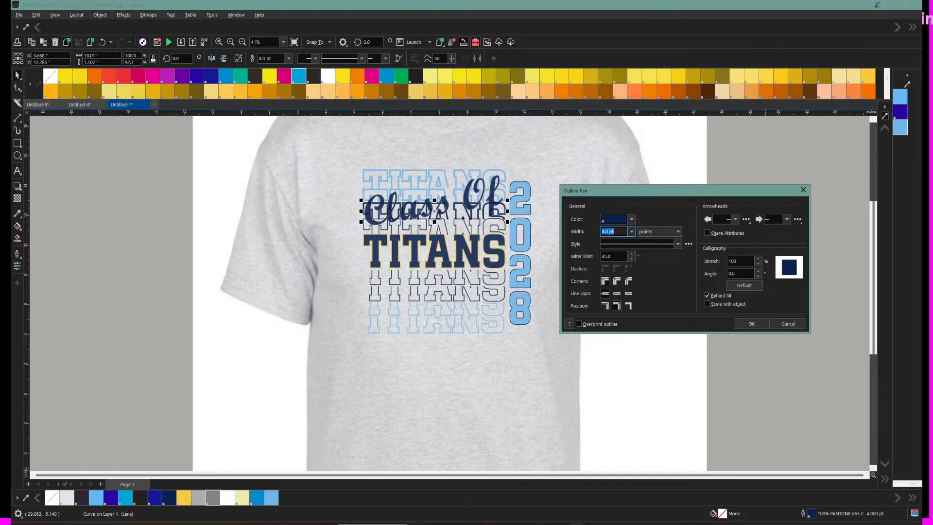
pyautogui.click(752, 324)
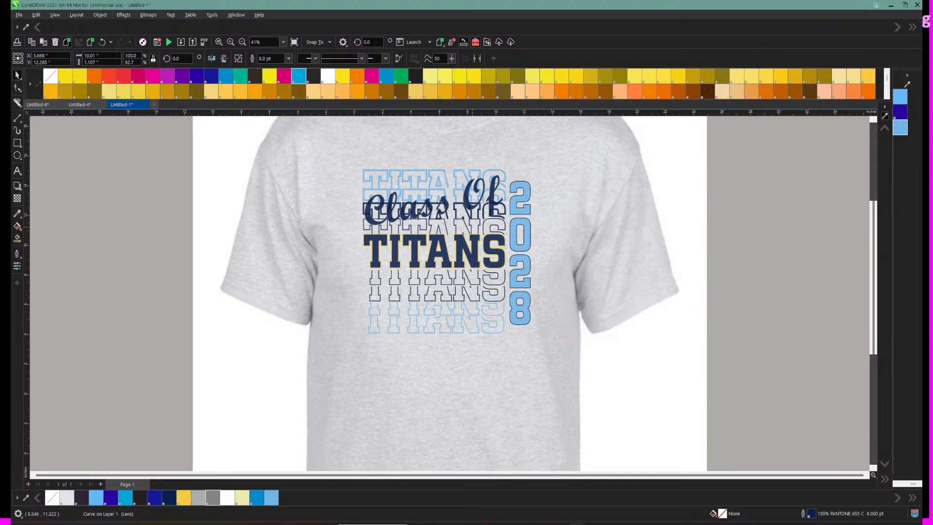
# Step: Set the outline width of the navy TITANS row directly above the solid TITANS word to 8 pt
pyautogui.click(473, 228)
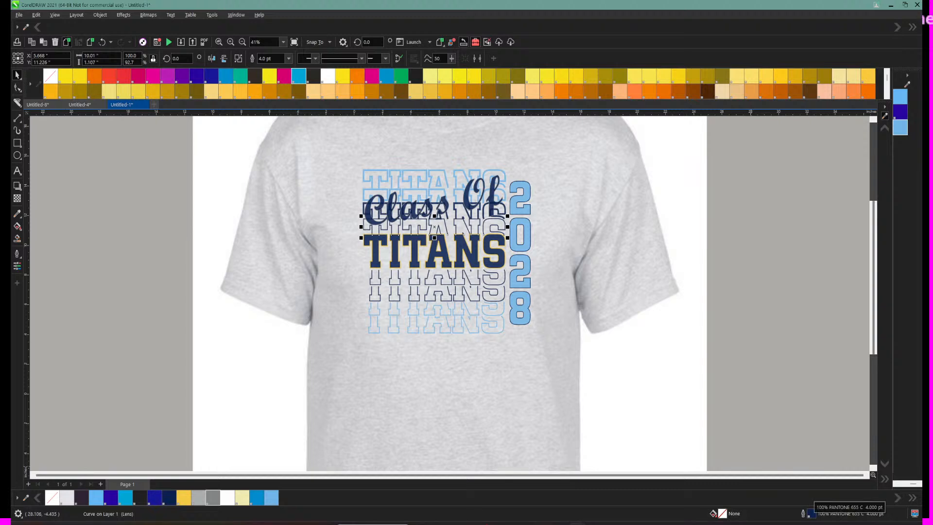
pyautogui.doubleClick(811, 514)
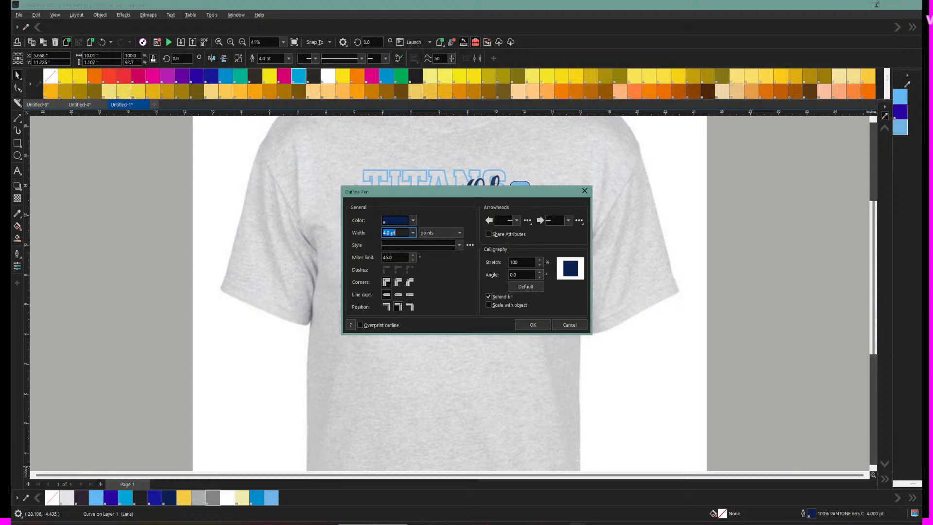
pyautogui.moveTo(413, 192); pyautogui.dragTo(695, 170)
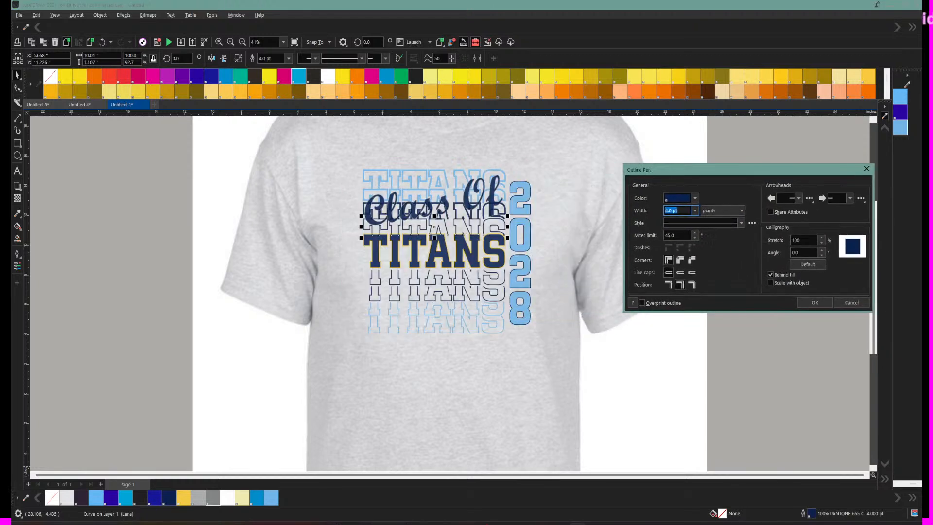
pyautogui.click(695, 210)
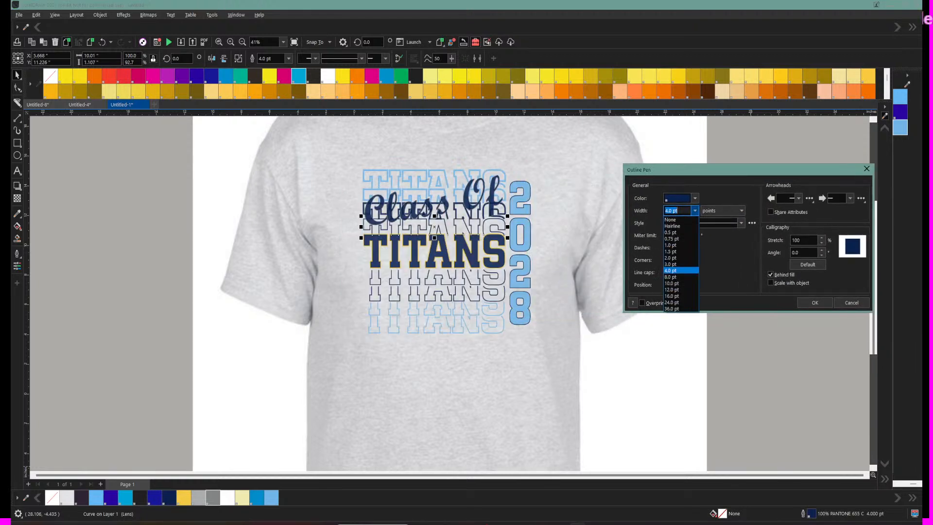
pyautogui.click(679, 277)
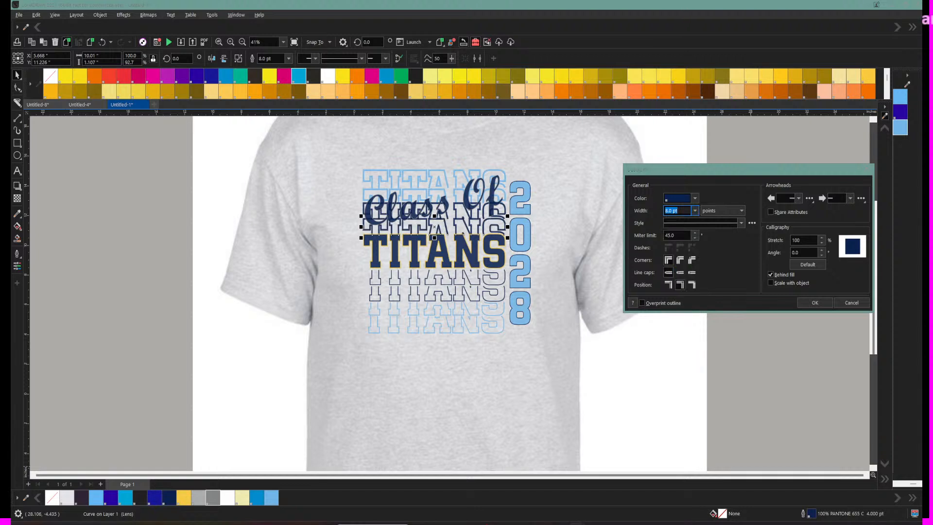
pyautogui.click(815, 303)
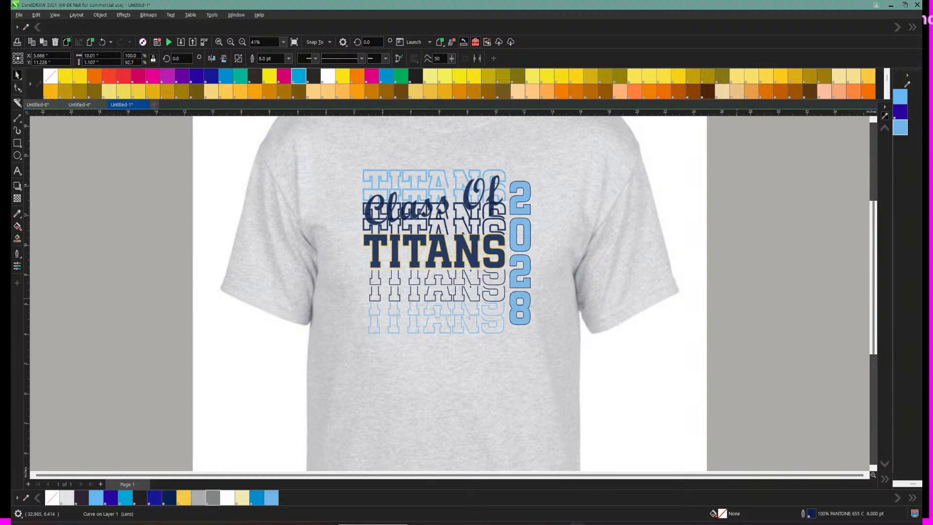
# Step: Set the outline width of all four TITANS rows below the solid word to 8 pt together
pyautogui.click(443, 283)
pyautogui.moveTo(128, 240); pyautogui.dragTo(445, 287)
pyautogui.moveTo(339, 287); pyautogui.dragTo(516, 338)
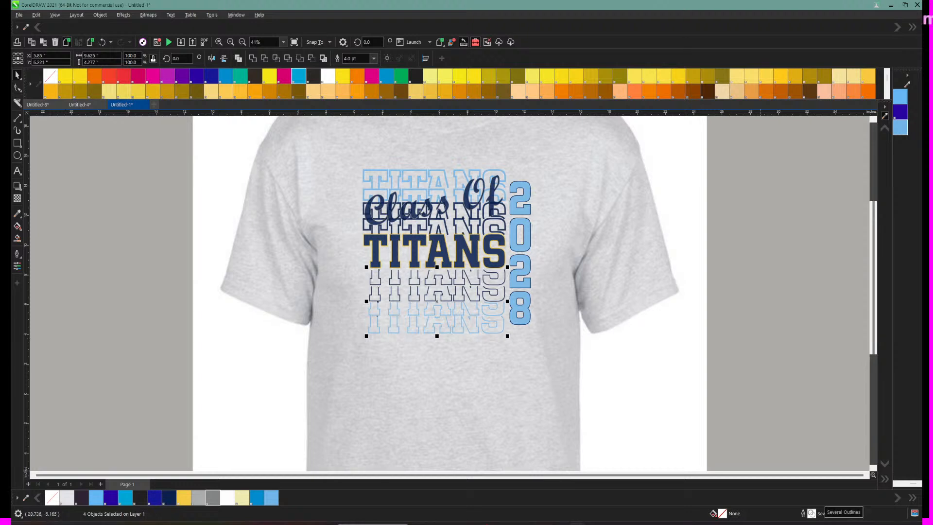
pyautogui.press('F12')
pyautogui.moveTo(437, 192); pyautogui.dragTo(703, 185)
pyautogui.click(678, 225)
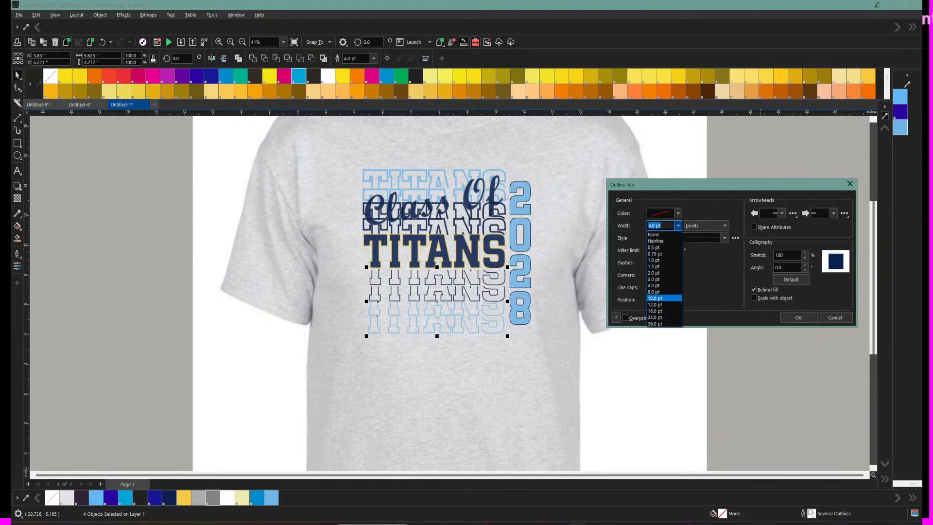
pyautogui.click(654, 292)
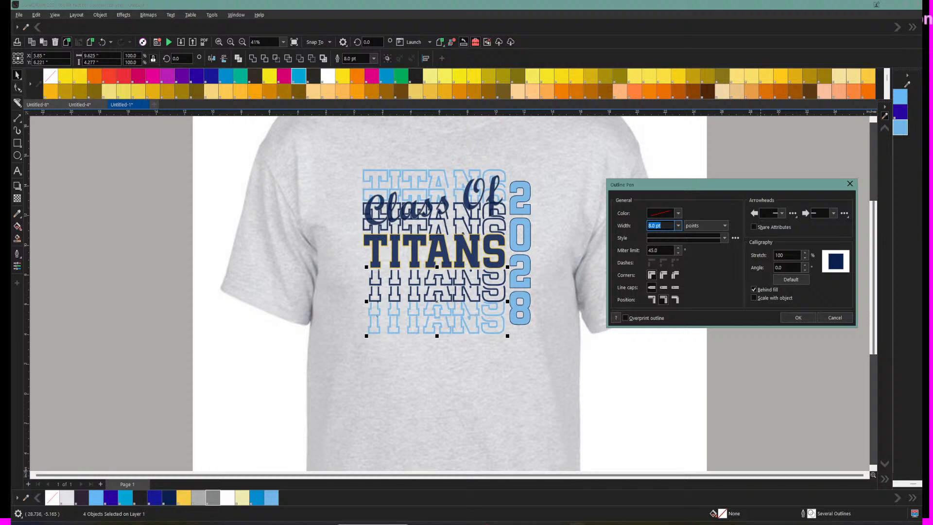
pyautogui.click(798, 317)
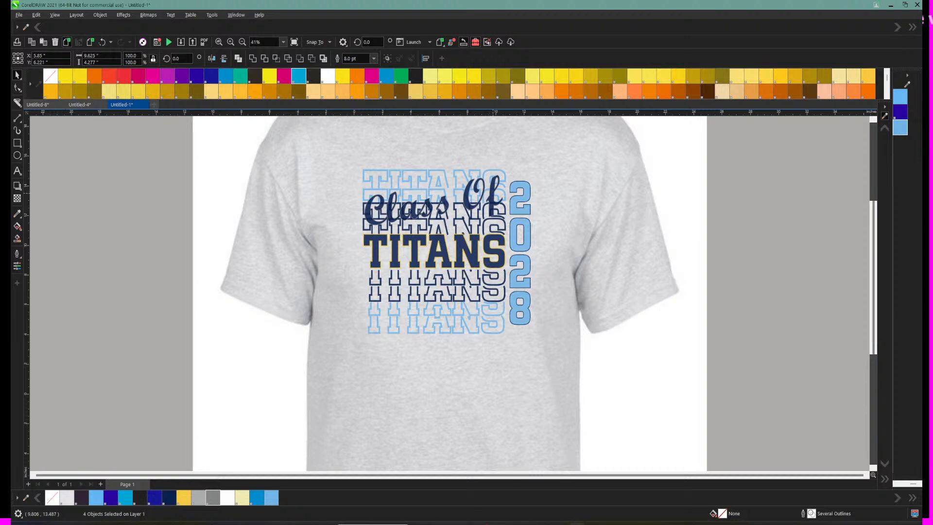
# Step: Change the outline color of the "Class Of" script text to white and check it up close
pyautogui.click(493, 190)
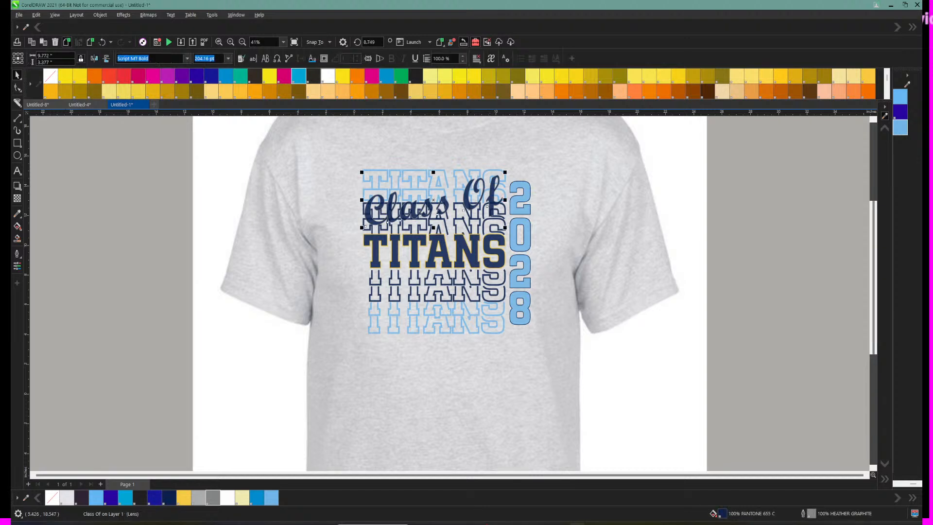
pyautogui.rightClick(329, 77)
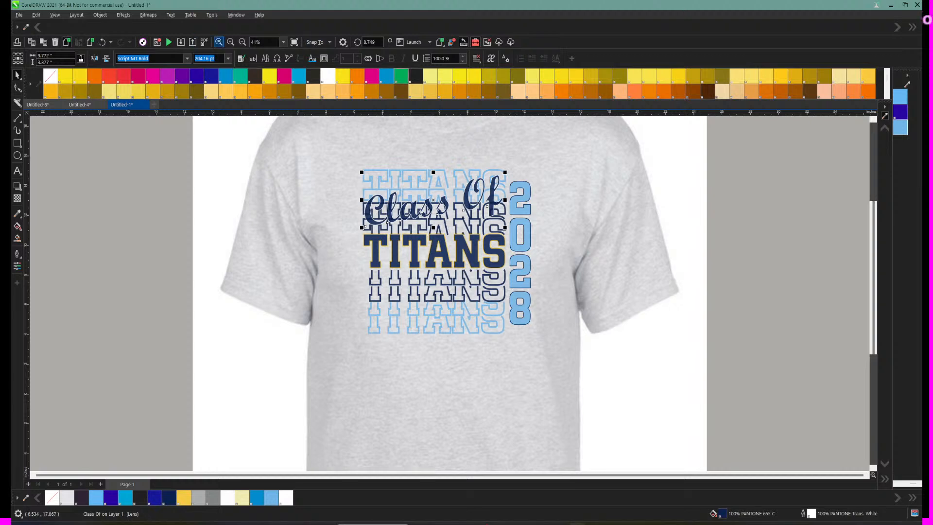
pyautogui.click(218, 41)
pyautogui.scroll(3, 450, 293)
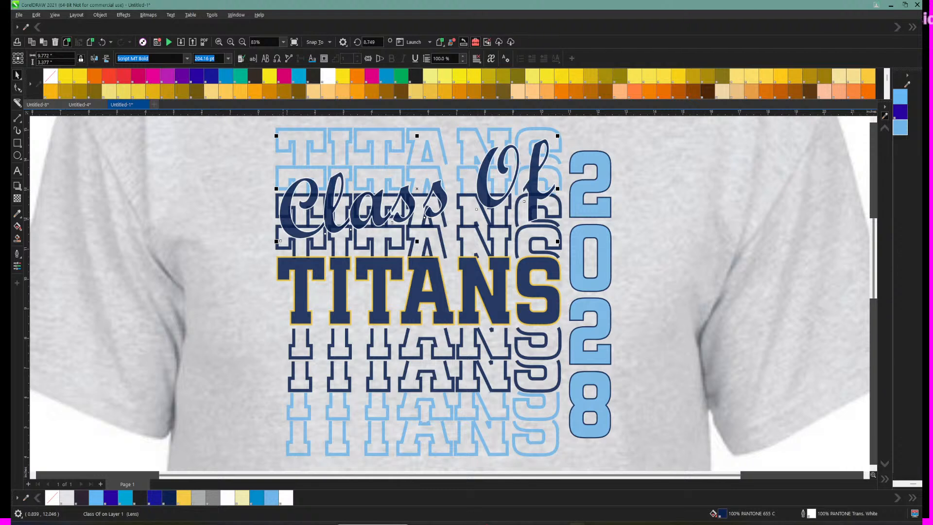
# Step: Cut the navy outlined TITANS row directly above the solid word with the Knife along a straight horizontal line just above the solid letters
pyautogui.scroll(2, 450, 293)
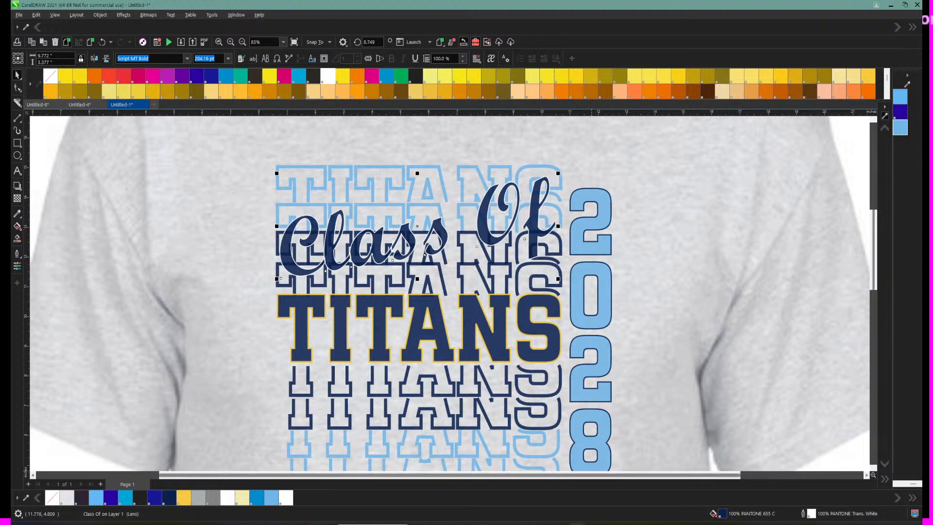
pyautogui.moveTo(592, 475); pyautogui.dragTo(496, 475)
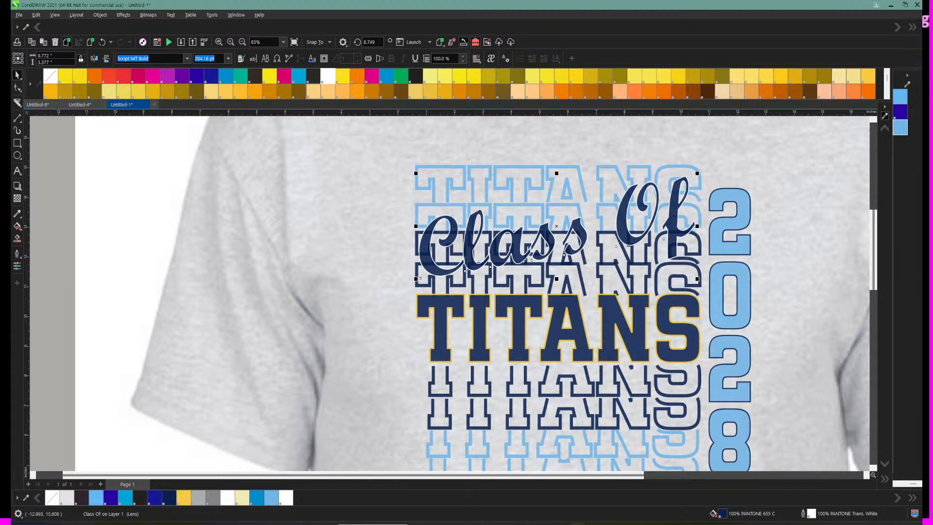
pyautogui.press('F8')
pyautogui.click(18, 103)
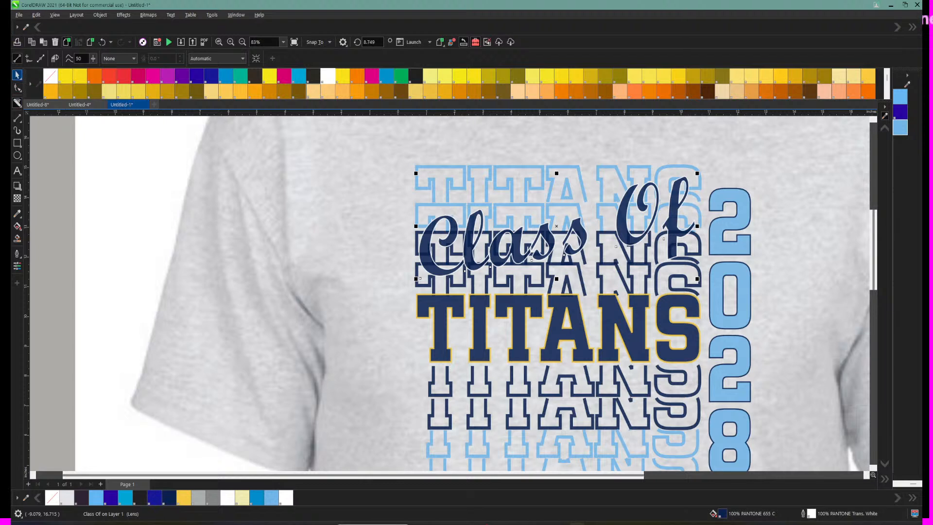
pyautogui.click(17, 74)
pyautogui.click(460, 206)
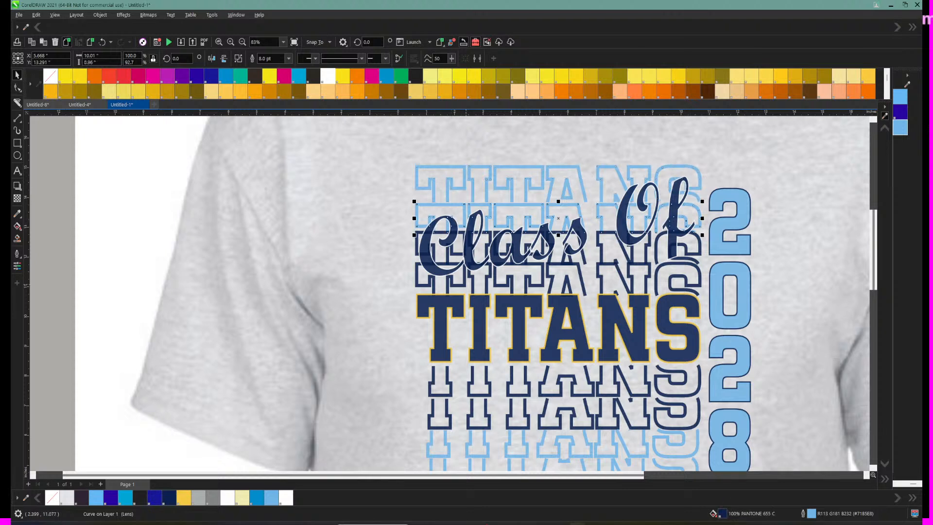
pyautogui.click(462, 287)
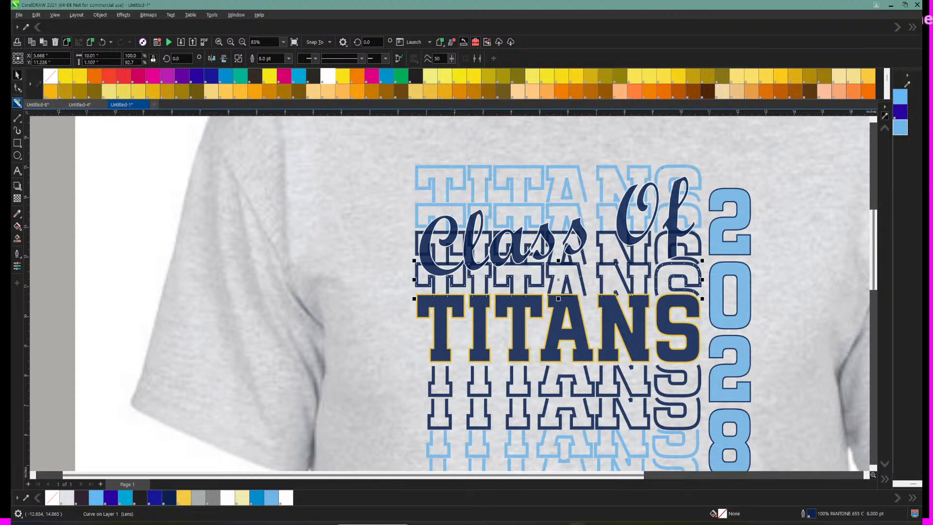
pyautogui.click(17, 103)
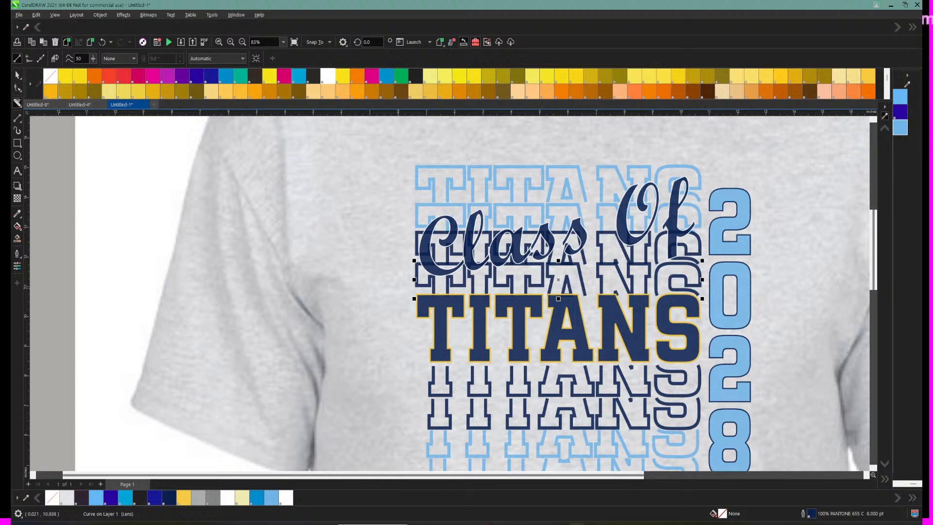
pyautogui.click(403, 291)
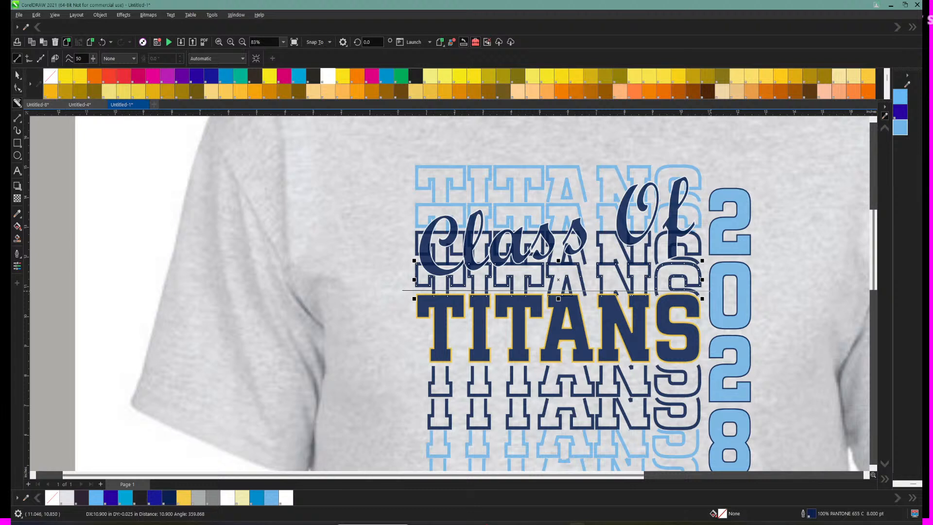
pyautogui.click(709, 291)
pyautogui.click(17, 75)
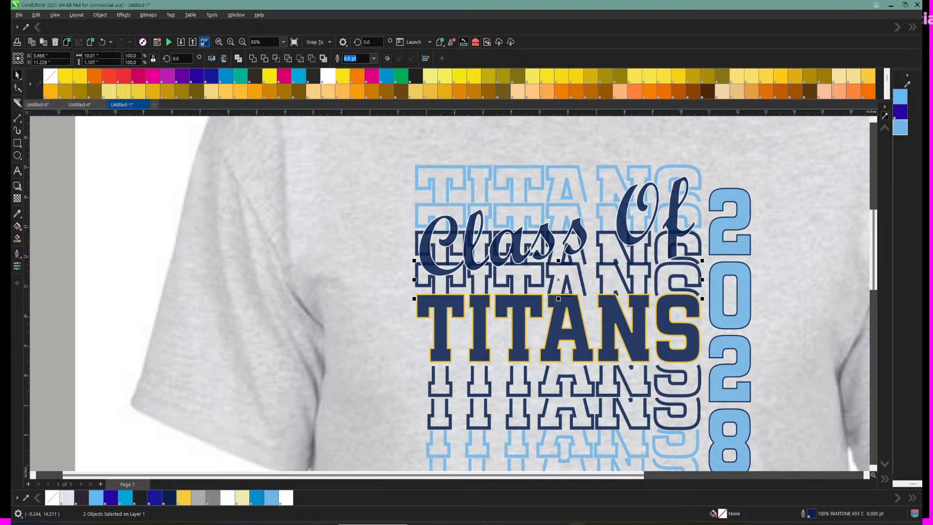
# Step: Delete the cut-off bottom strip of the navy row that overlaps the top of the solid TITANS word
pyautogui.click(231, 42)
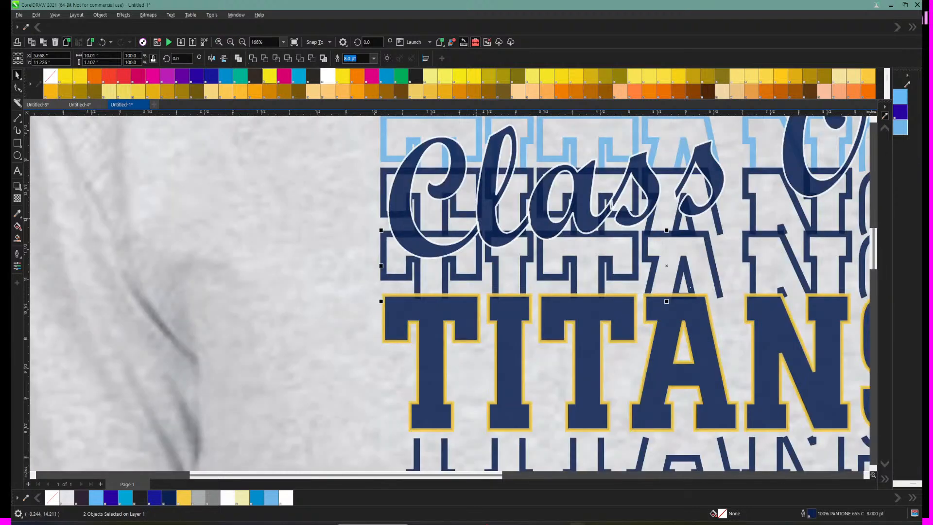
pyautogui.click(311, 241)
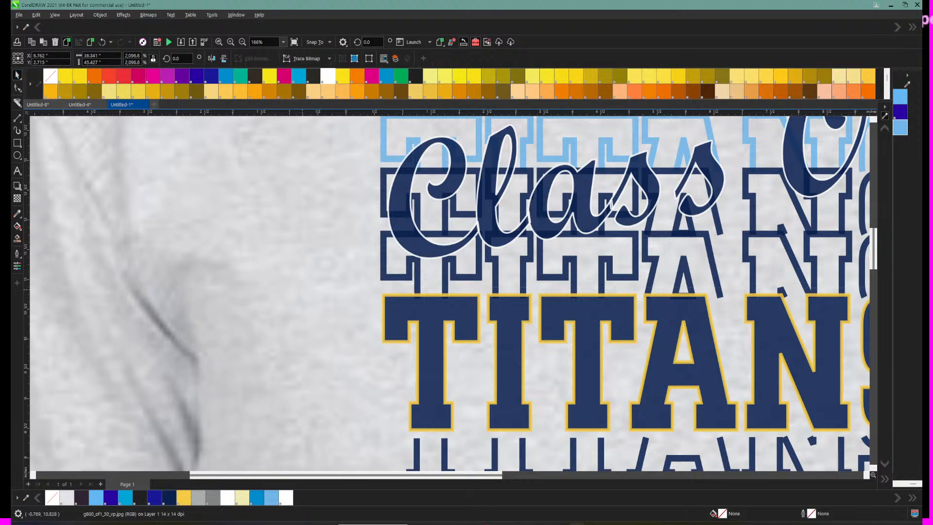
pyautogui.click(416, 292)
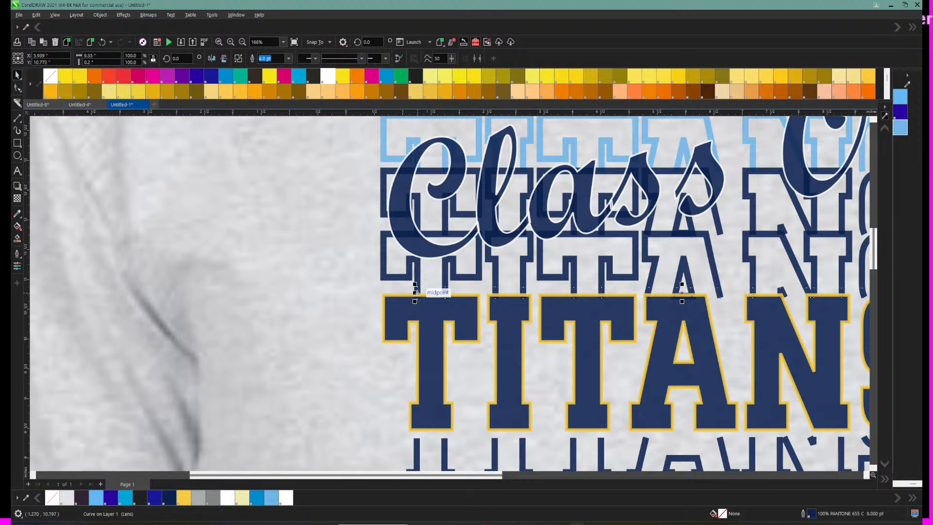
pyautogui.moveTo(416, 293); pyautogui.dragTo(309, 303)
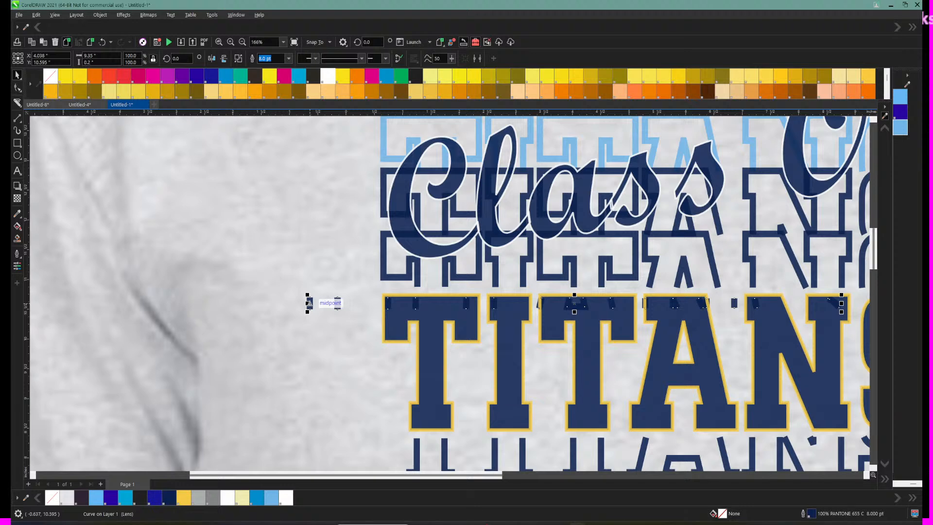
pyautogui.press('Delete')
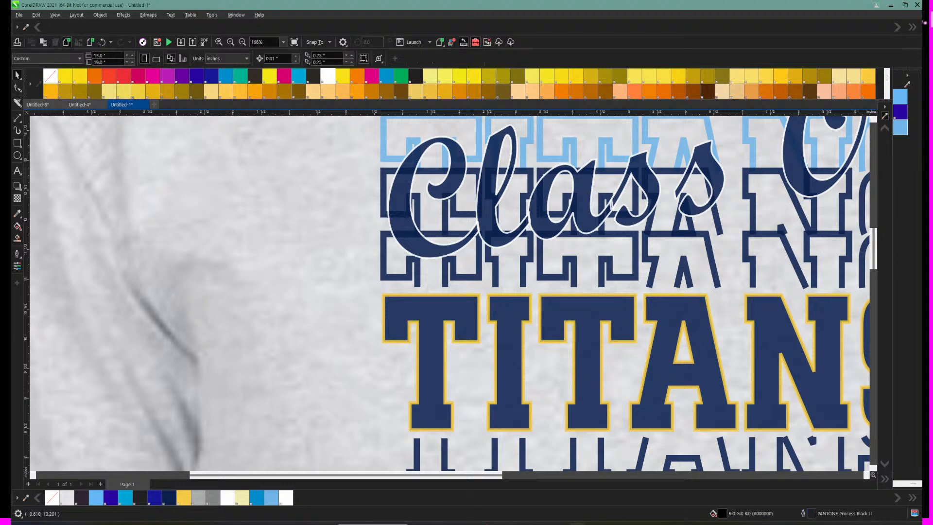
# Step: Move the "Class Of" script text up, clear of the outlined TITANS rows
pyautogui.click(243, 43)
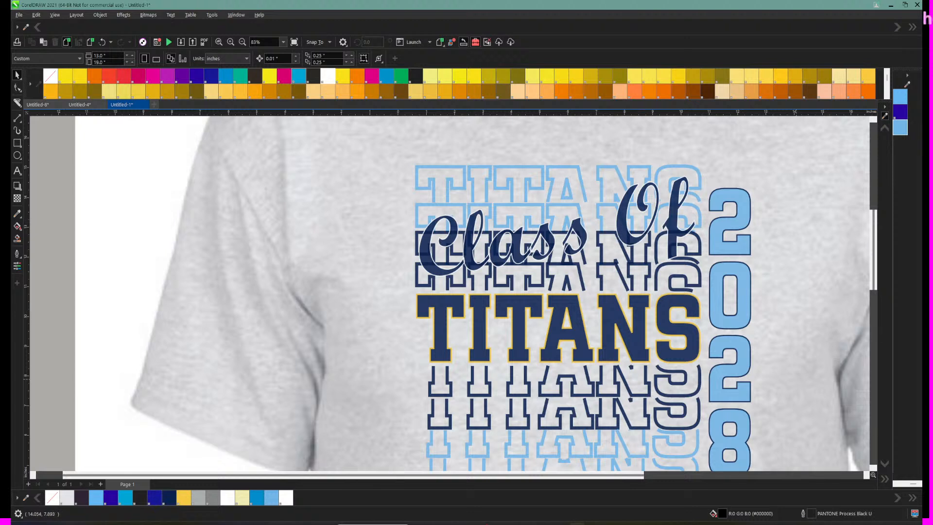
pyautogui.scroll(-2, 501, 292)
pyautogui.scroll(-4, 796, 378)
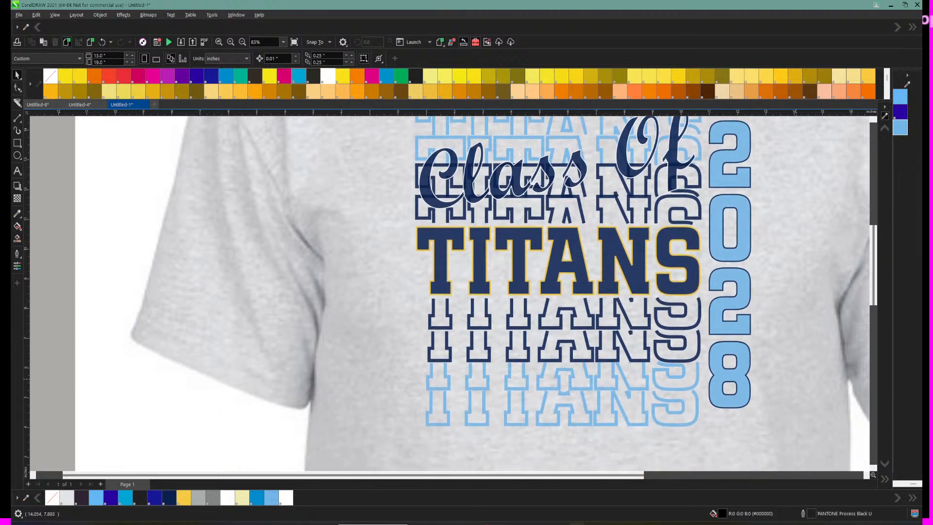
pyautogui.scroll(3, 796, 379)
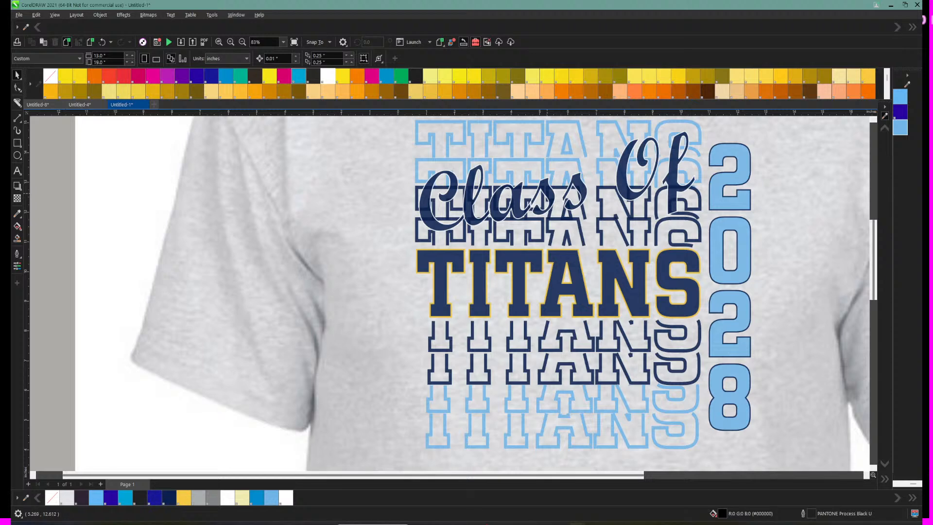
pyautogui.click(544, 197)
pyautogui.moveTo(544, 198); pyautogui.dragTo(537, 139)
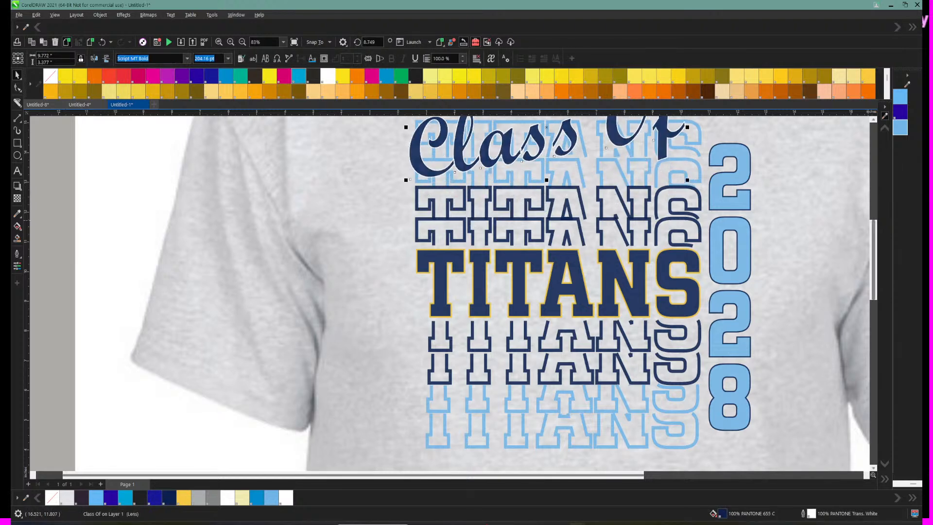
pyautogui.moveTo(873, 232); pyautogui.dragTo(873, 202)
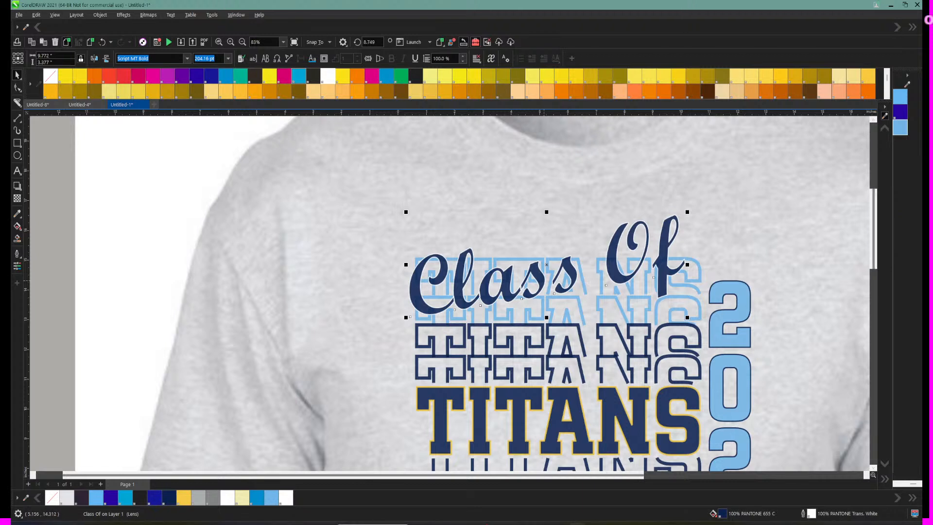
pyautogui.moveTo(544, 280); pyautogui.dragTo(548, 178)
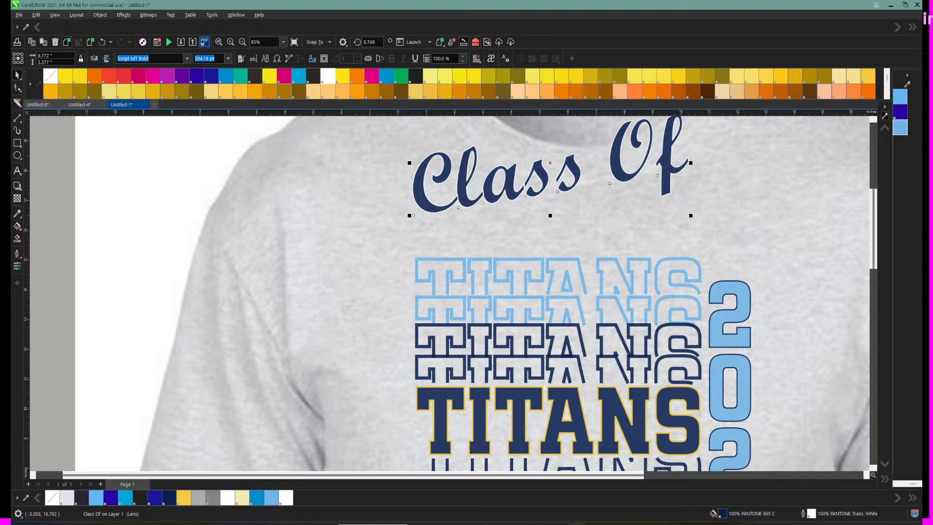
# Step: Move the upper navy outlined TITANS row up about 0.13 inches to open a gap above the lower navy row
pyautogui.click(231, 42)
pyautogui.scroll(-5, 534, 257)
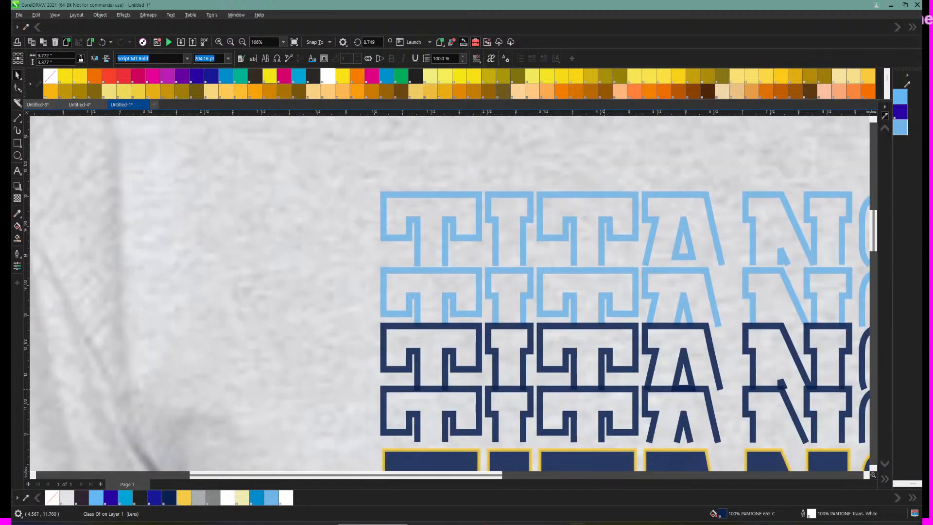
pyautogui.scroll(-1, 535, 292)
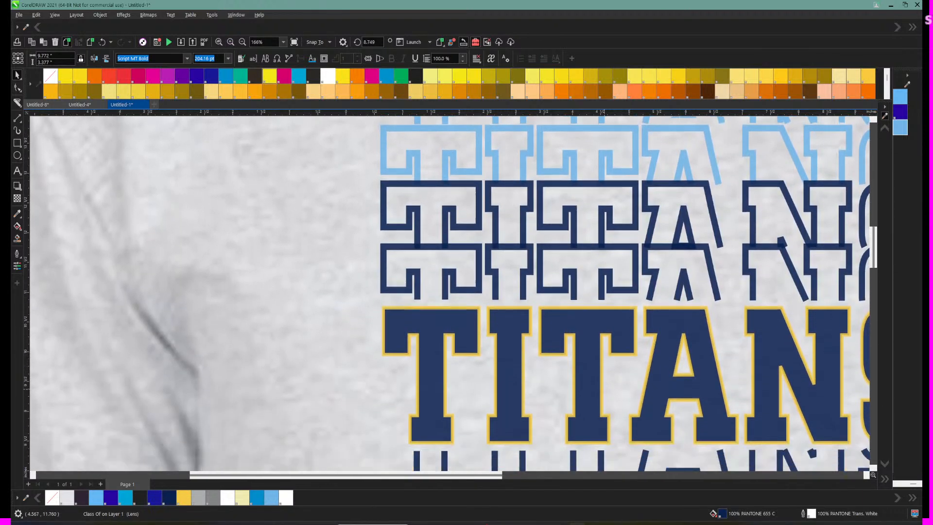
pyautogui.click(590, 474)
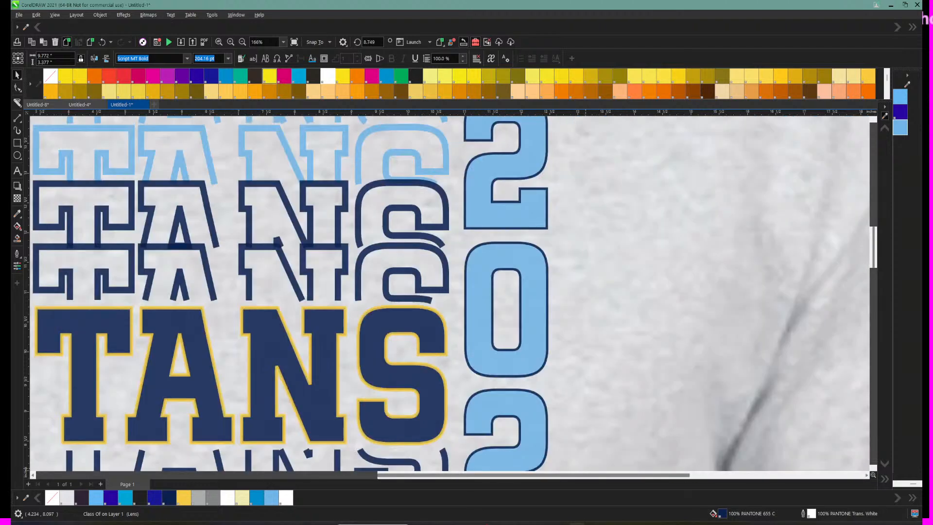
pyautogui.moveTo(585, 474); pyautogui.dragTo(442, 475)
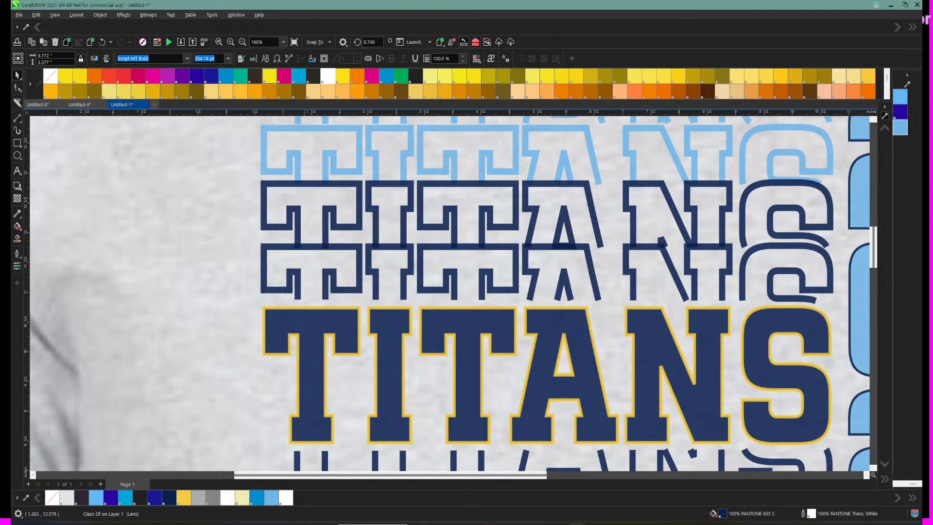
pyautogui.click(306, 198)
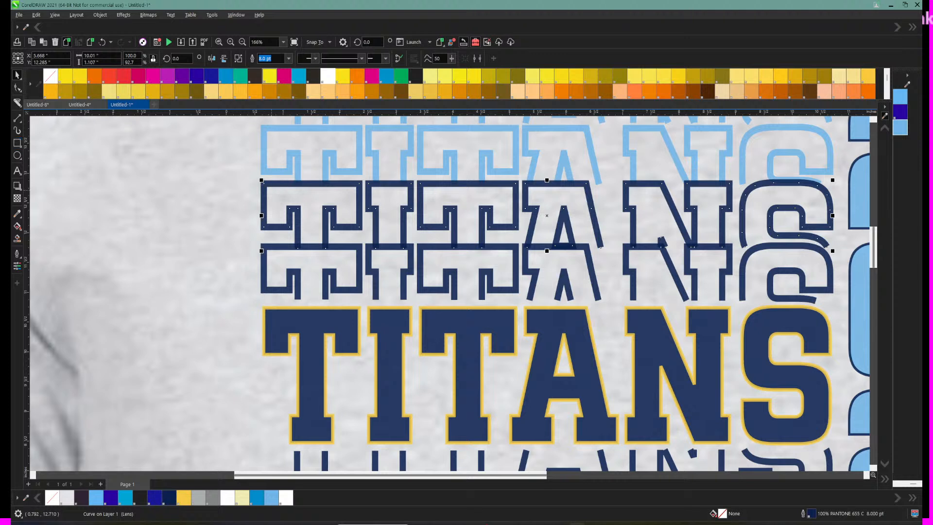
pyautogui.moveTo(271, 191); pyautogui.dragTo(271, 184)
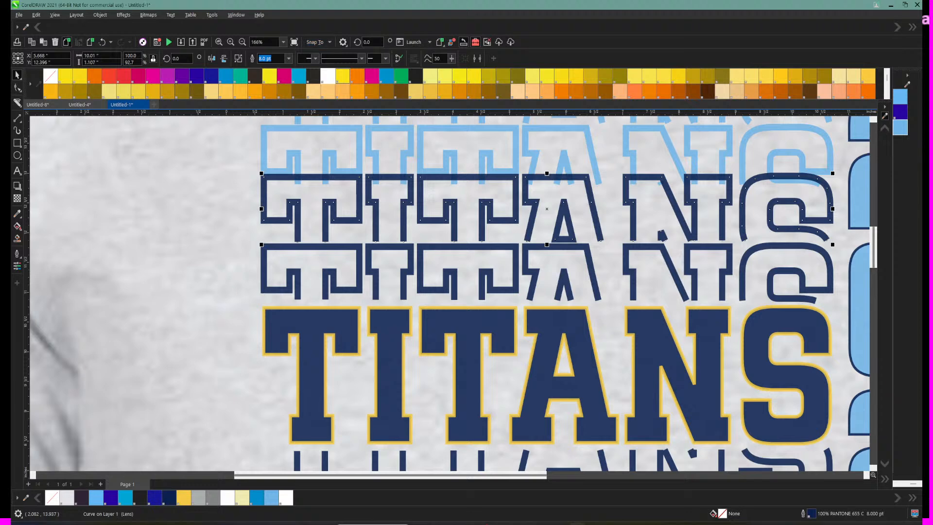
# Step: Move both light blue TITANS rows at the top of the stack up slightly, the topmost by about 0.13 inches
pyautogui.moveTo(874, 239); pyautogui.dragTo(873, 222)
pyautogui.click(494, 214)
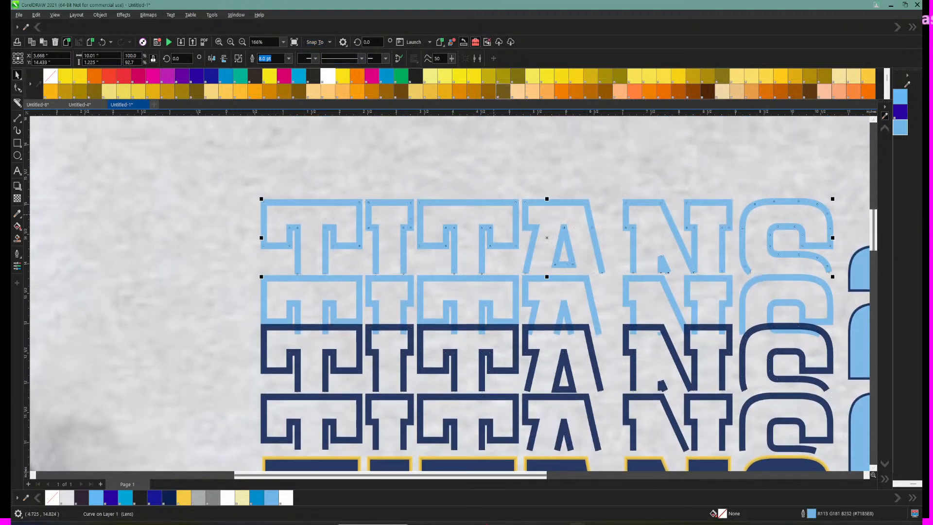
pyautogui.moveTo(486, 222); pyautogui.dragTo(485, 214)
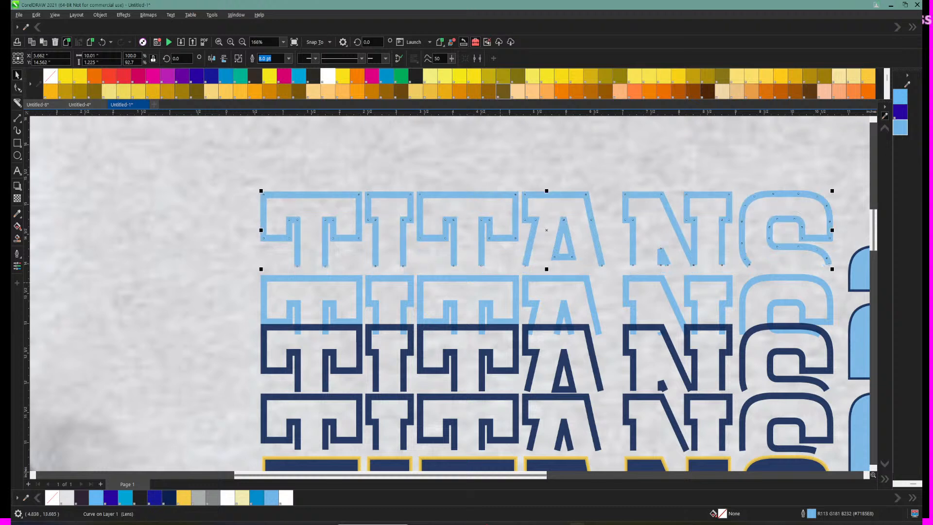
pyautogui.click(500, 282)
pyautogui.moveTo(500, 294); pyautogui.dragTo(500, 285)
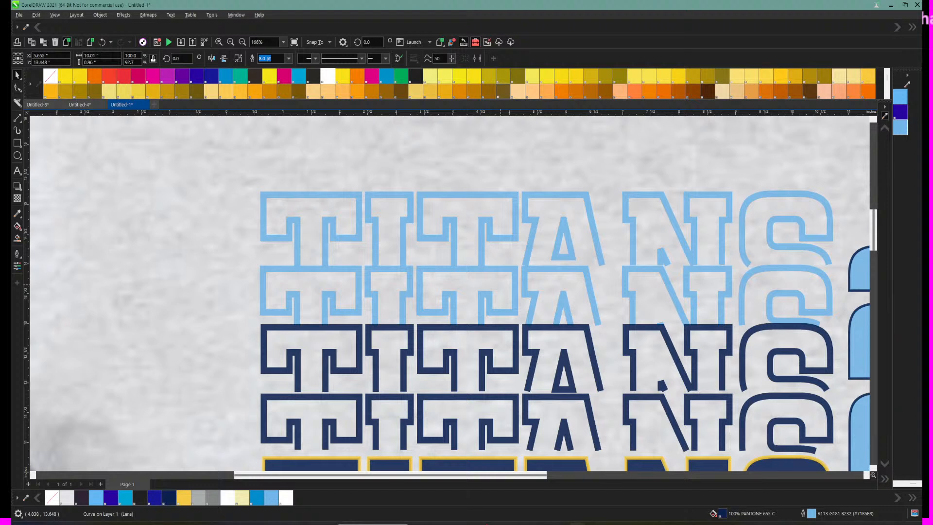
pyautogui.click(500, 284)
# Step: Cut the lower light blue TITANS row with the Knife along a horizontal line just above the upper navy row
pyautogui.scroll(-3, 569, 292)
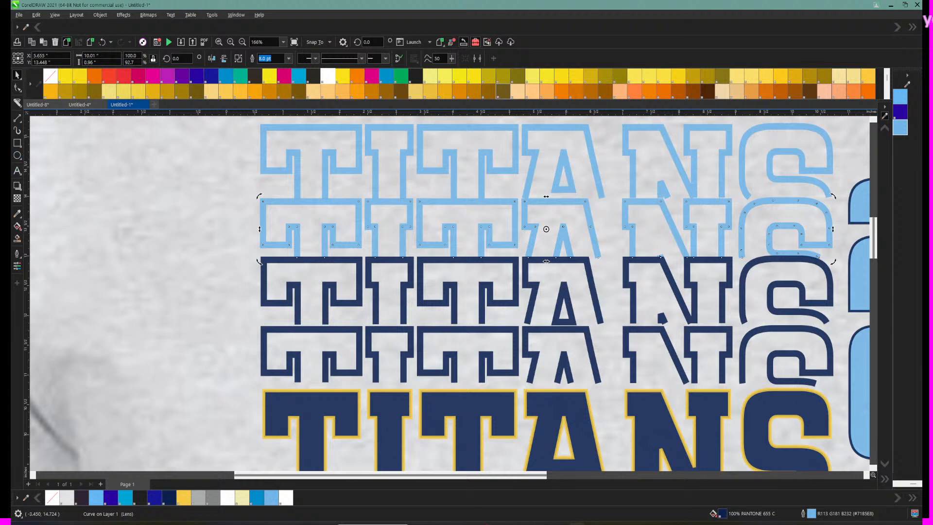
pyautogui.click(17, 103)
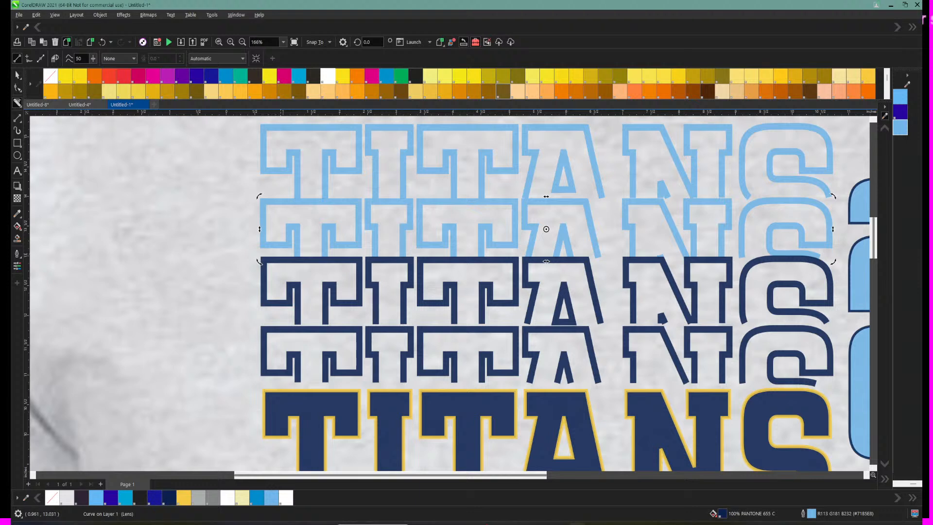
pyautogui.moveTo(281, 254); pyautogui.dragTo(830, 253)
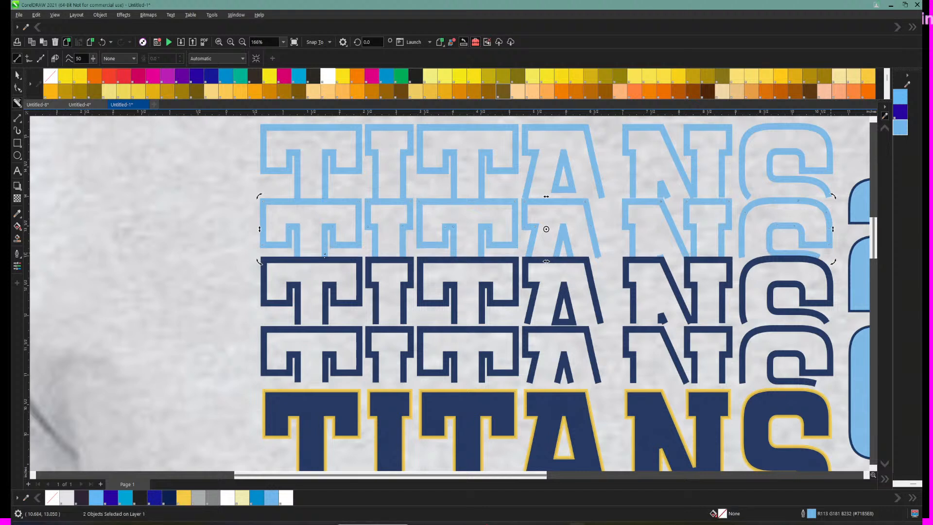
pyautogui.click(17, 74)
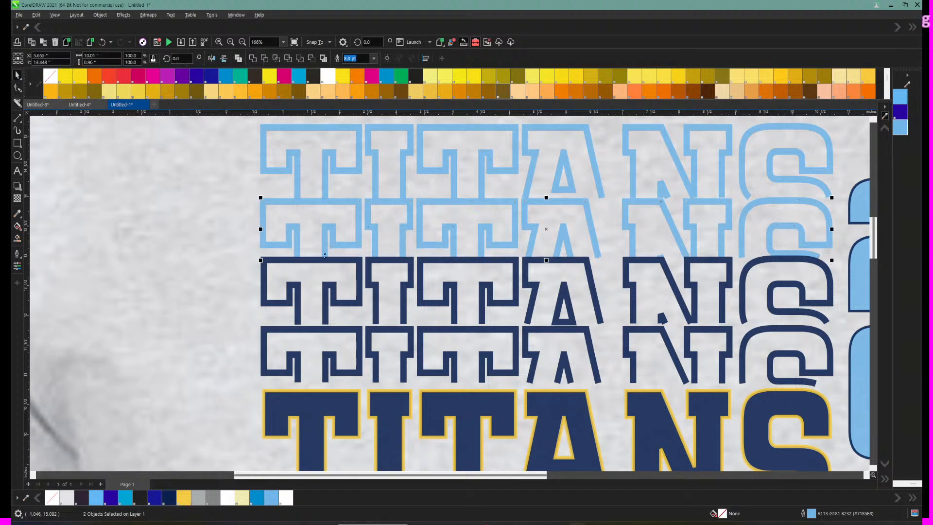
# Step: Move the trimmed lower light blue TITANS row aside and delete the leftover slivers just above the upper navy row
pyautogui.click(51, 130)
pyautogui.click(295, 260)
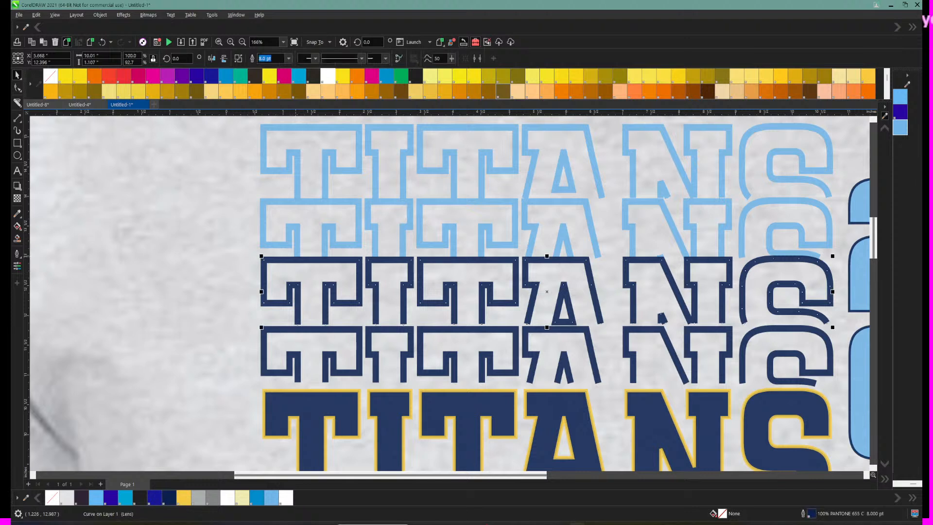
pyautogui.click(296, 254)
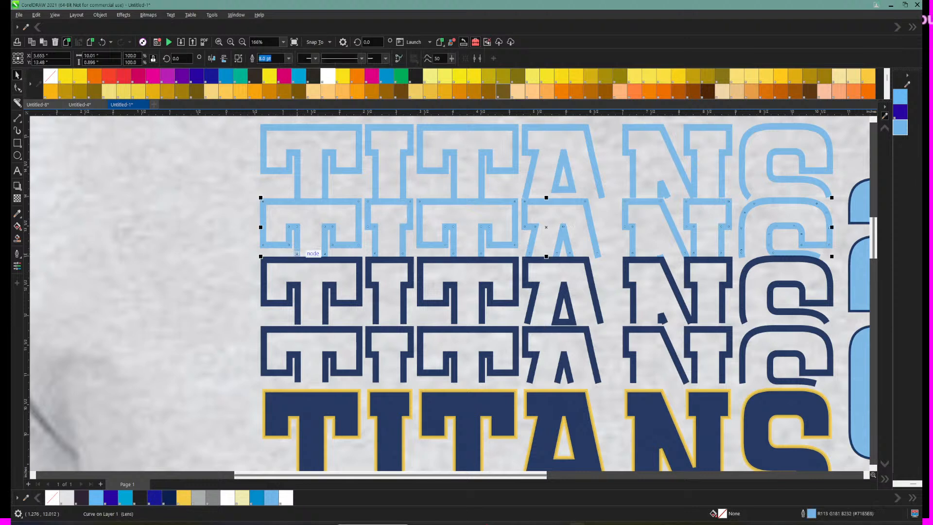
pyautogui.click(295, 256)
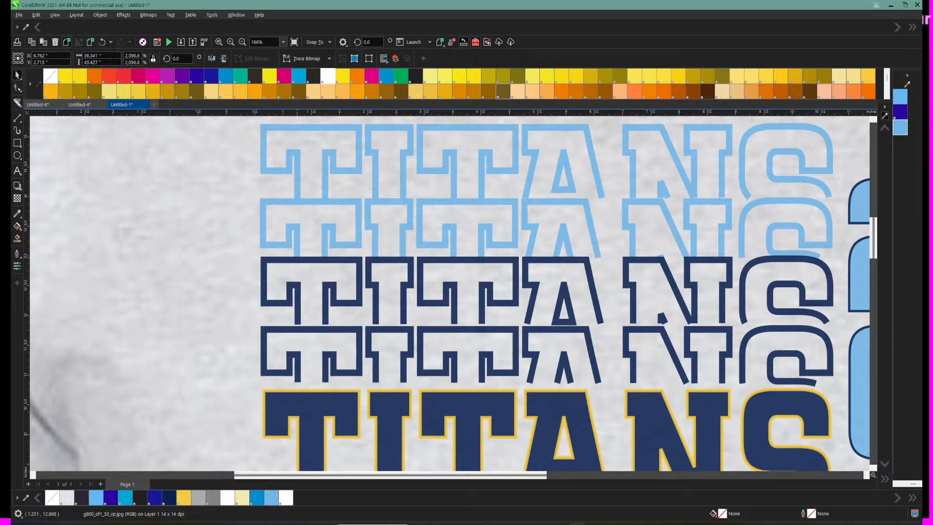
pyautogui.click(297, 255)
pyautogui.moveTo(297, 254); pyautogui.dragTo(270, 245)
pyautogui.click(298, 257)
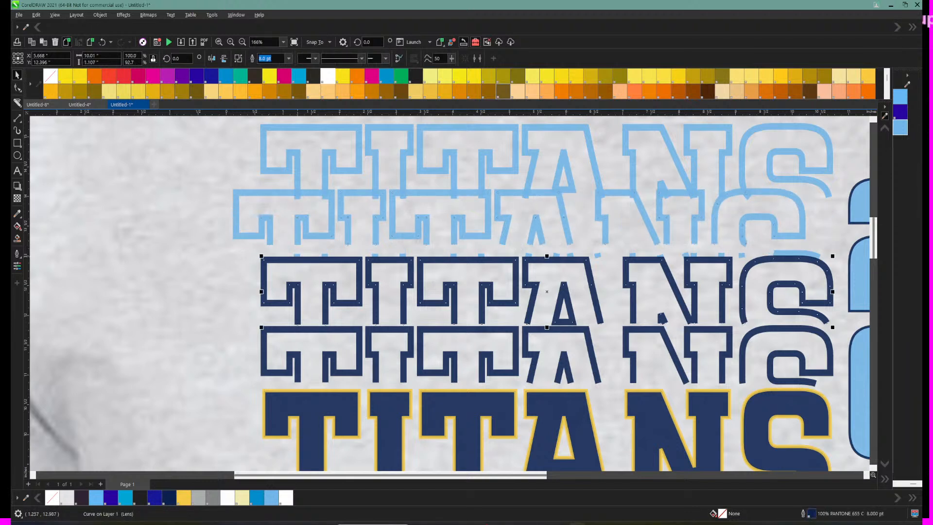
pyautogui.click(296, 254)
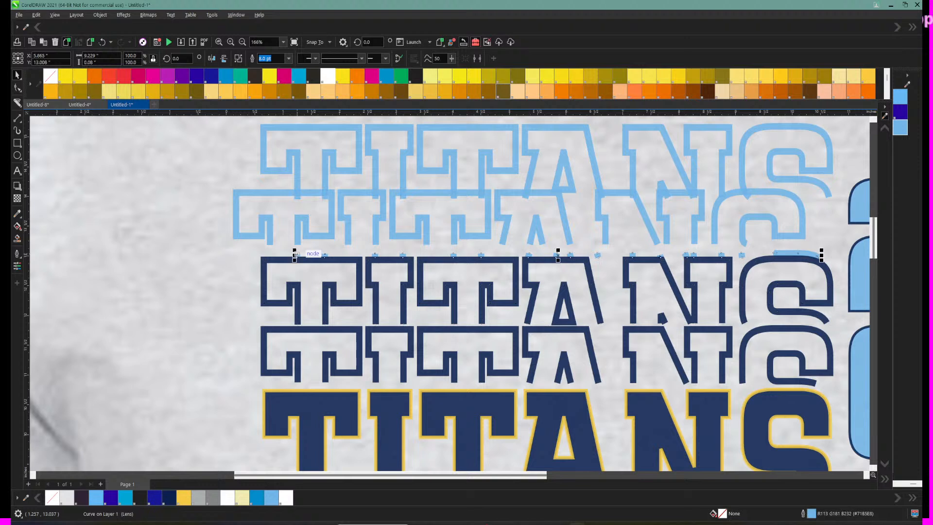
pyautogui.press('Delete')
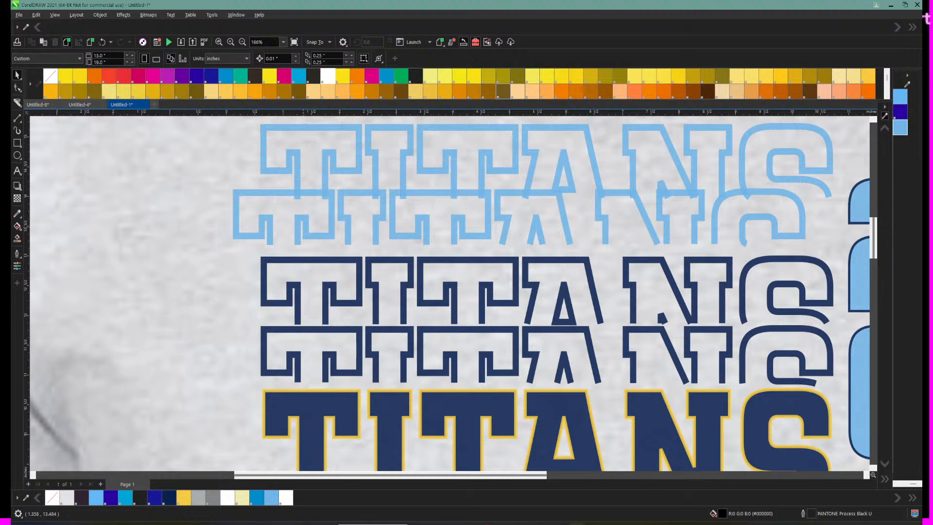
# Step: Move the trimmed light blue TITANS row back into the stack, between the topmost light blue row and the upper navy row
pyautogui.click(311, 222)
pyautogui.moveTo(317, 232); pyautogui.dragTo(316, 232)
pyautogui.hotkey('ctrl', 'z')
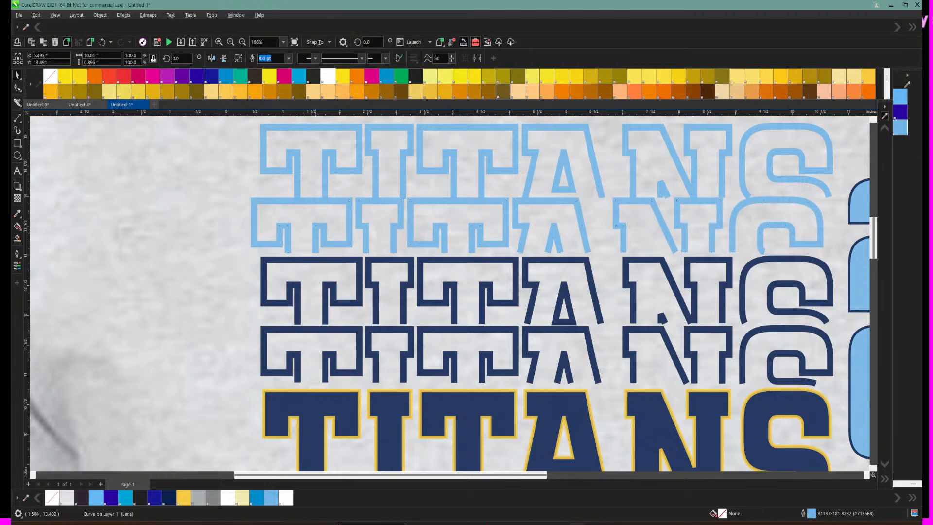
pyautogui.moveTo(315, 232); pyautogui.dragTo(321, 232)
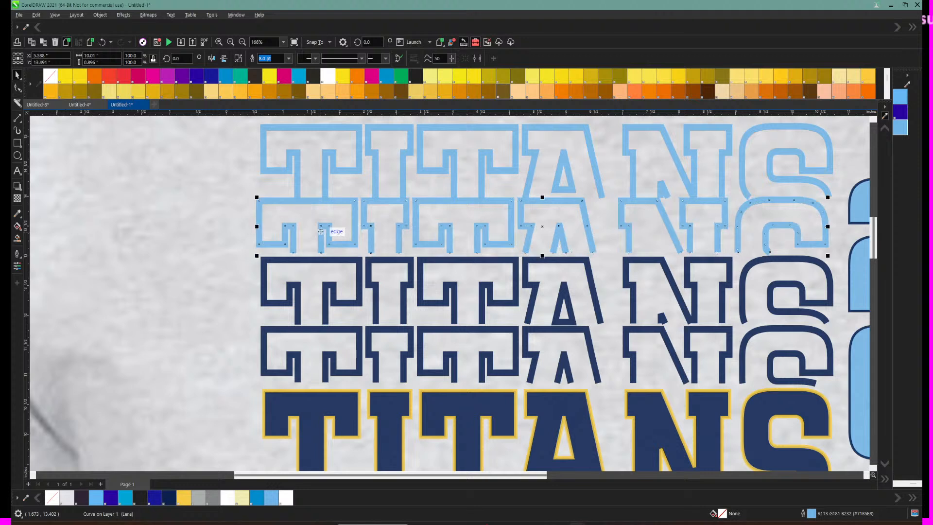
pyautogui.press('Down')
pyautogui.press('Down')
pyautogui.press('Down')
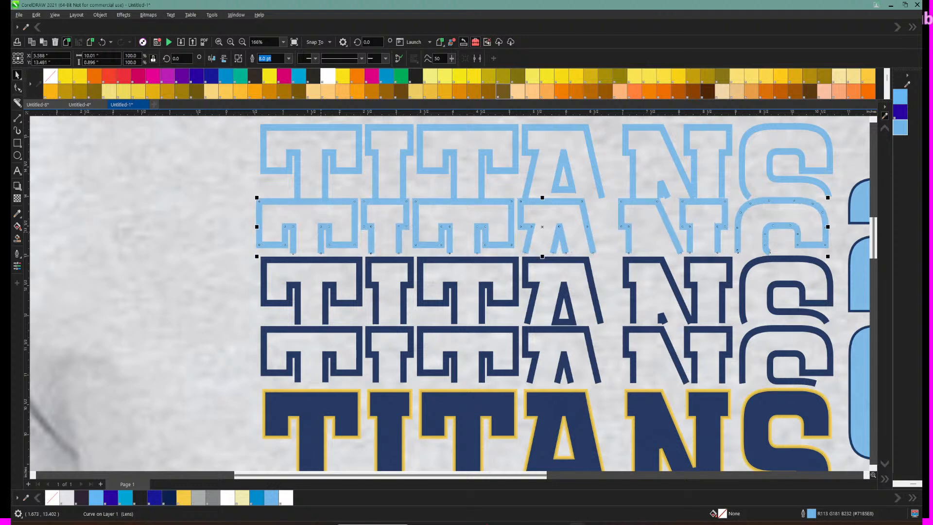
pyautogui.click(443, 137)
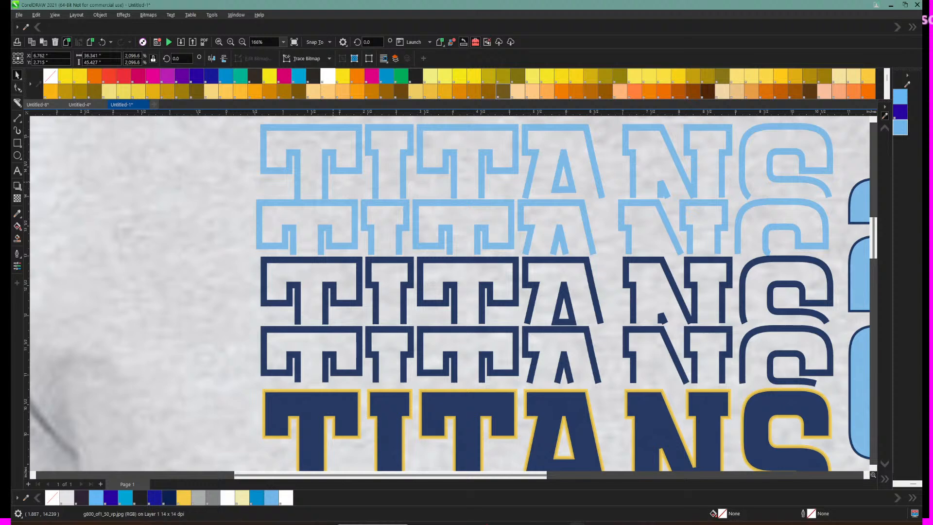
# Step: Examine the spacing of the whole TITANS stack against the Class Of text and the vertical 2028
pyautogui.click(243, 42)
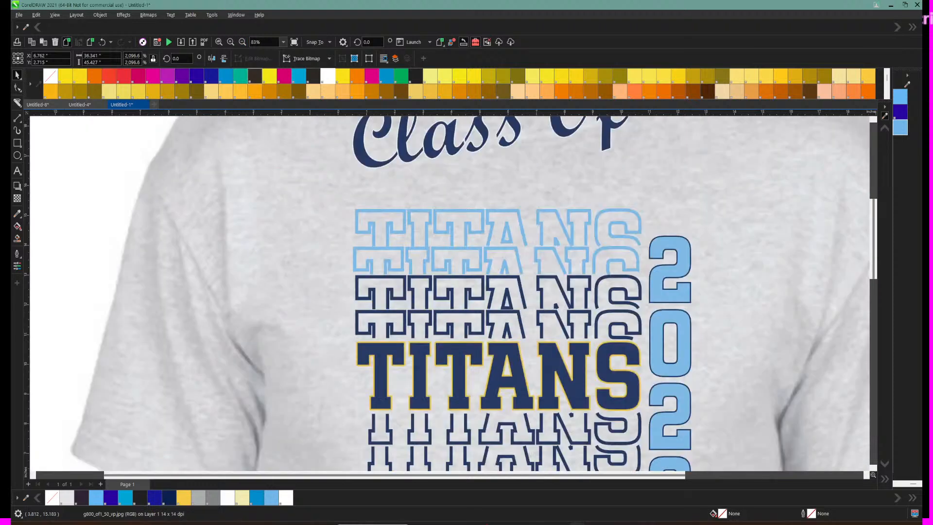
pyautogui.scroll(-3, 450, 292)
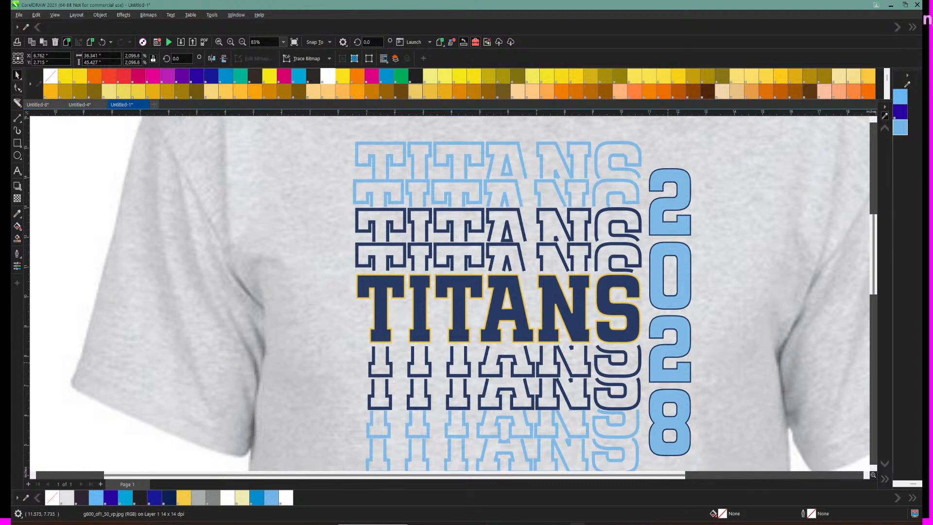
pyautogui.scroll(4, 474, 294)
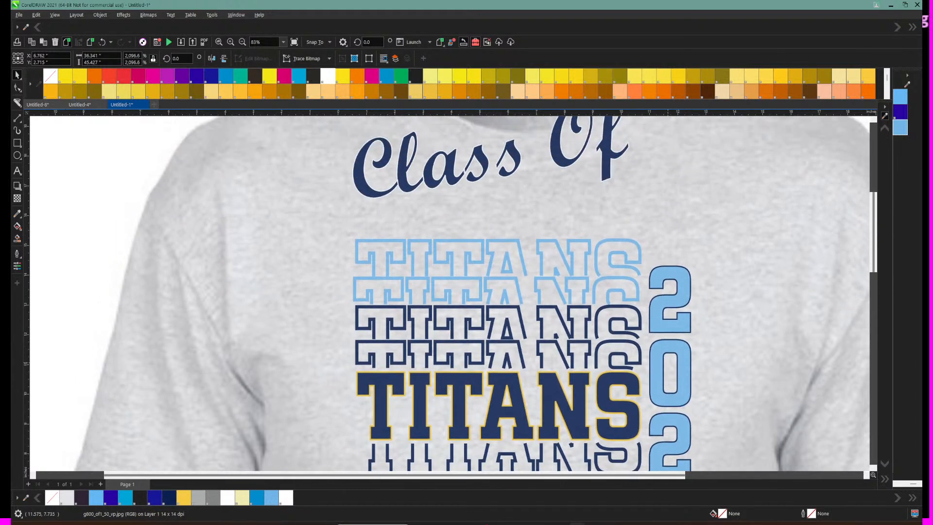
pyautogui.click(465, 262)
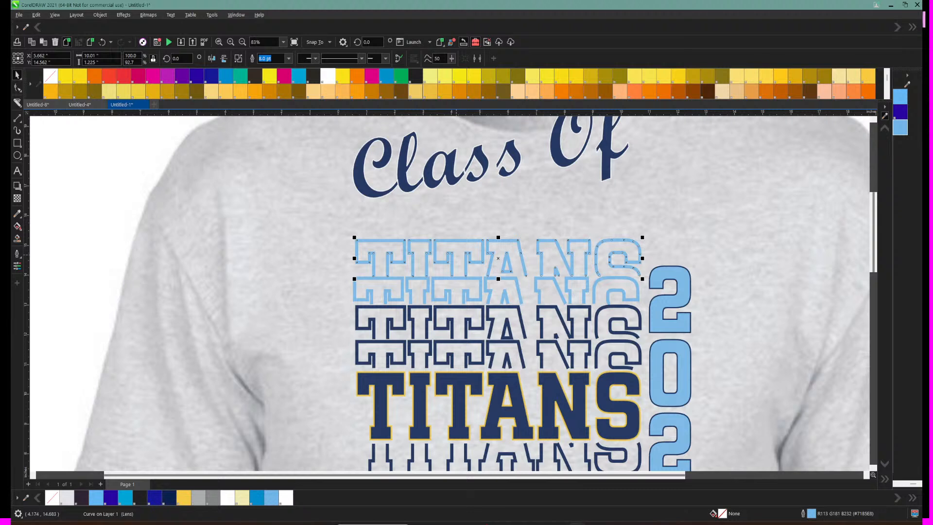
pyautogui.click(447, 265)
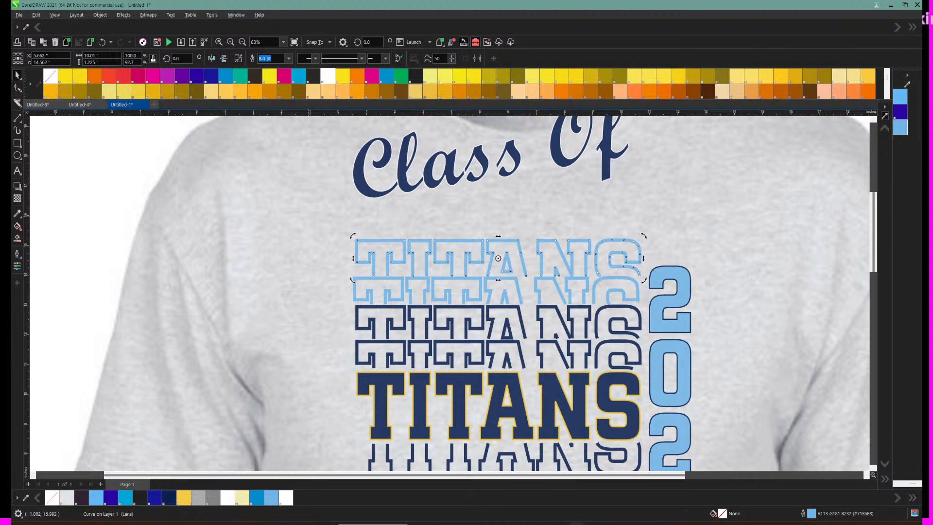
pyautogui.click(335, 219)
pyautogui.scroll(-5, 474, 292)
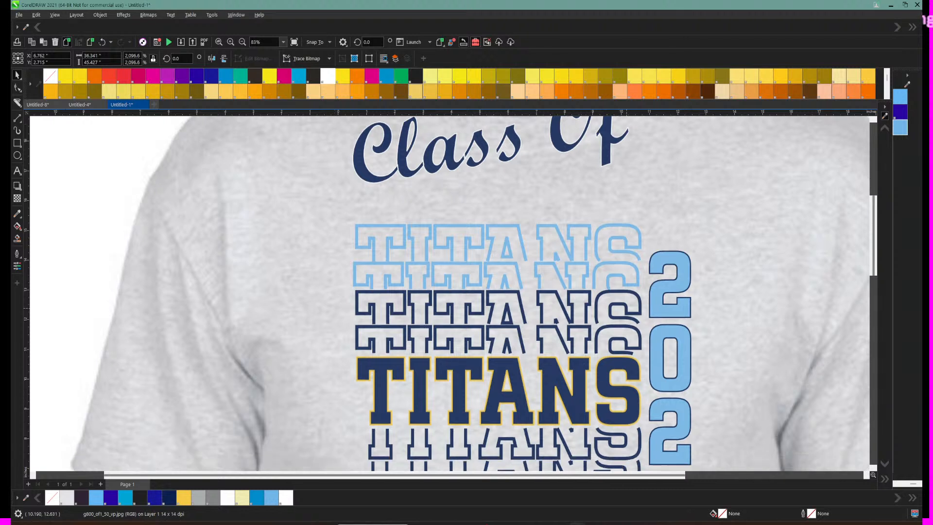
pyautogui.scroll(-1, 529, 453)
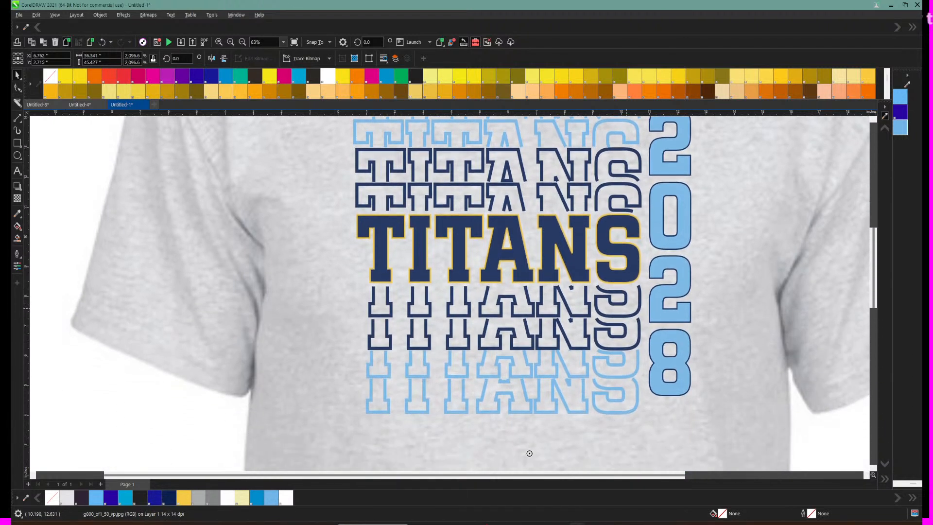
pyautogui.scroll(2, 529, 453)
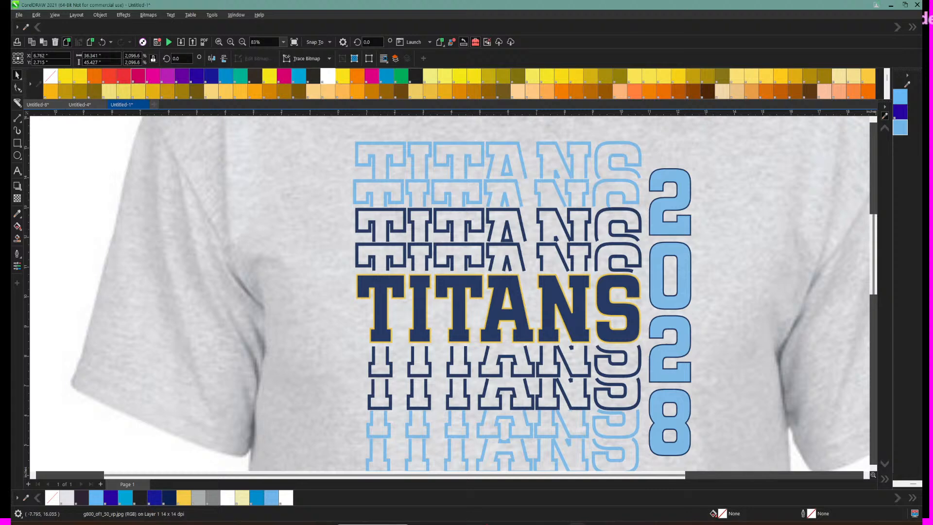
# Step: Align the centers of all the stacked TITANS rows horizontally
pyautogui.click(242, 42)
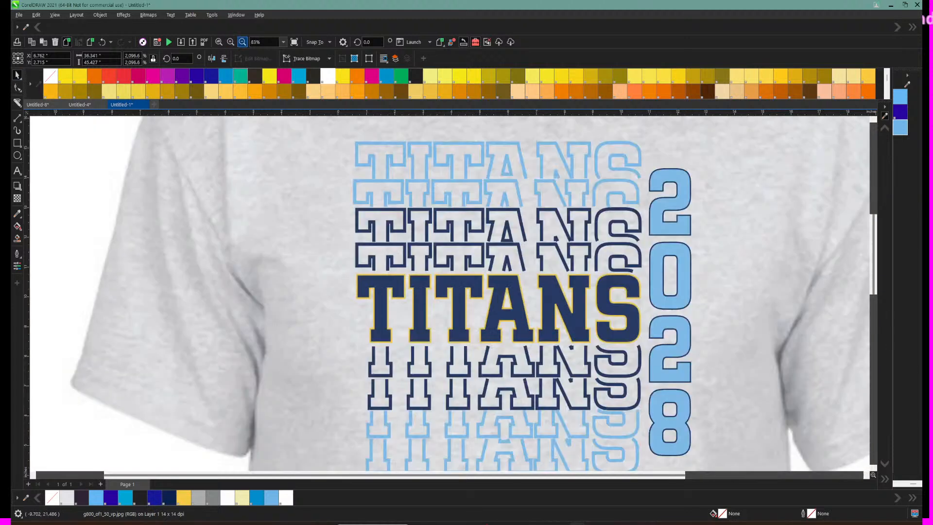
pyautogui.click(231, 42)
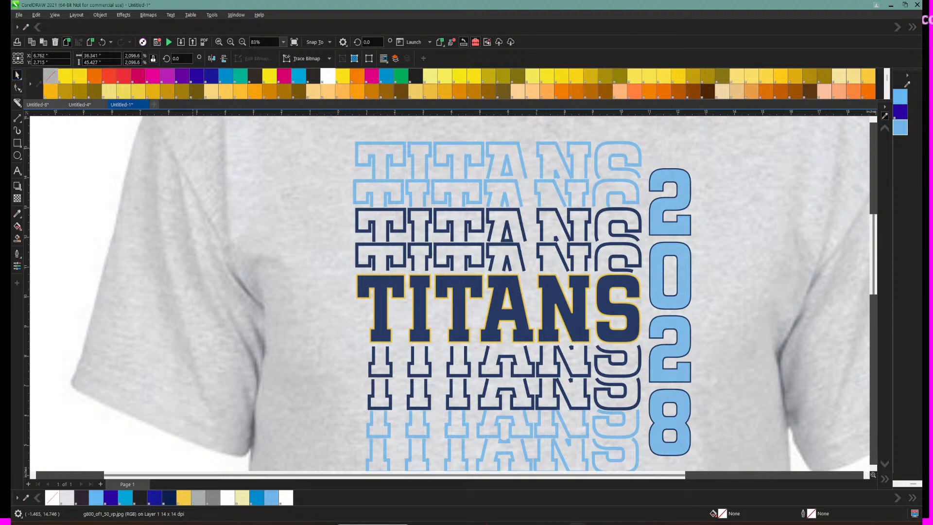
pyautogui.click(242, 42)
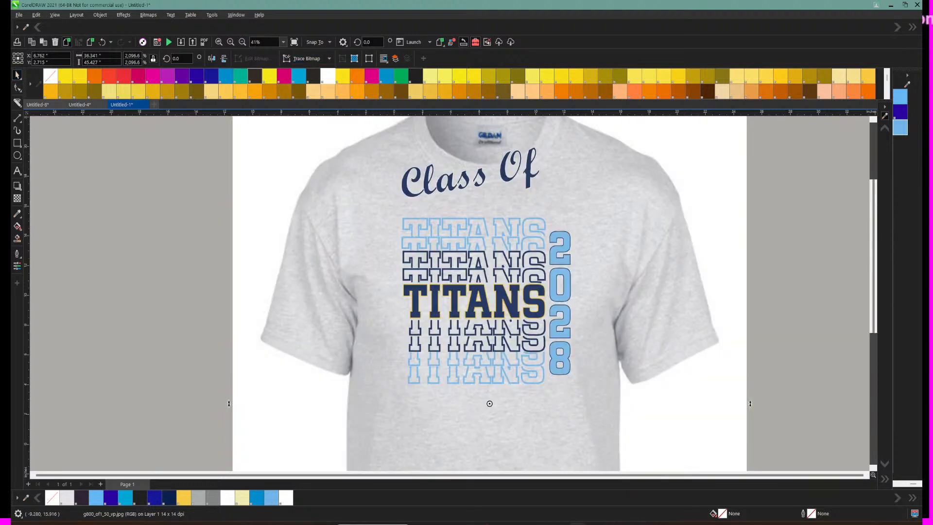
pyautogui.moveTo(191, 180); pyautogui.dragTo(558, 401)
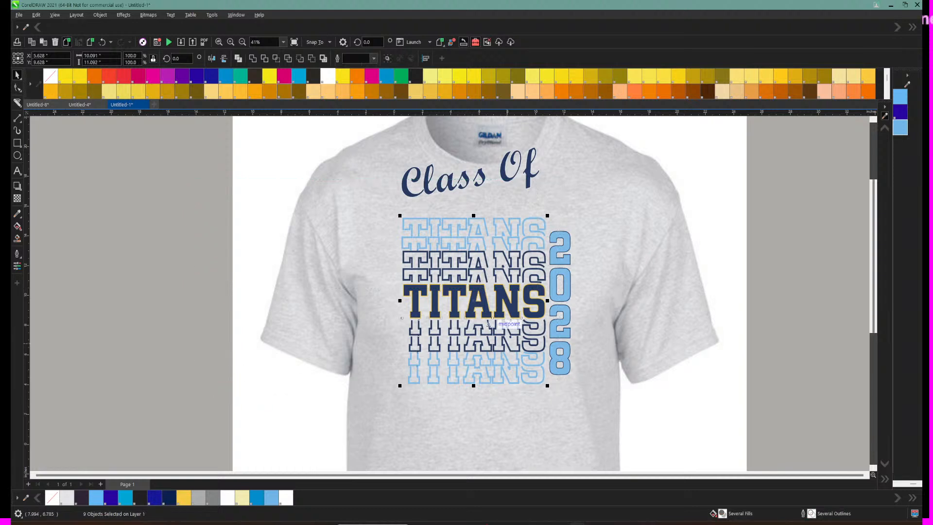
pyautogui.click(100, 15)
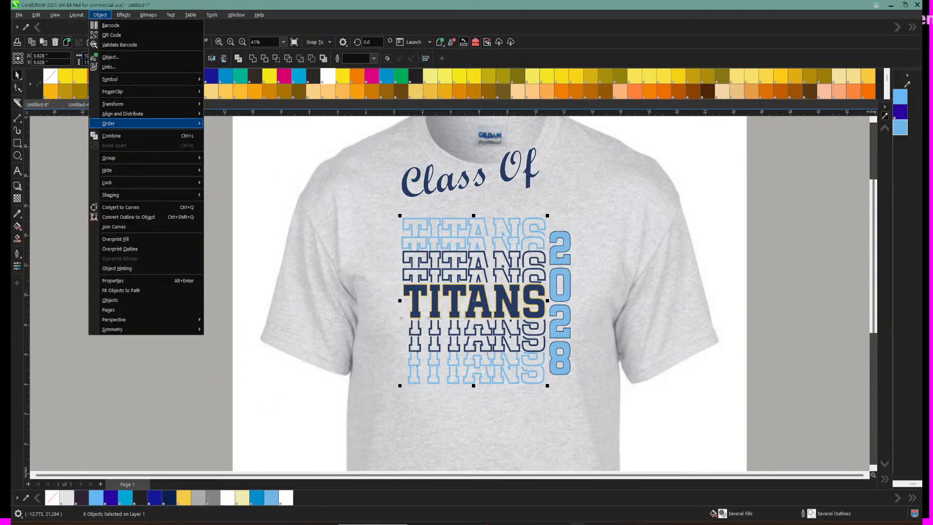
pyautogui.moveTo(146, 124)
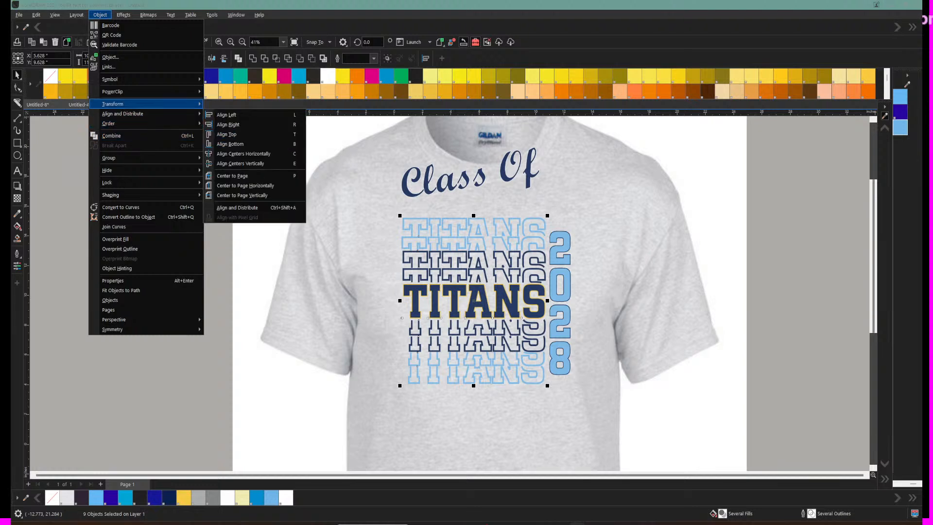
pyautogui.click(244, 154)
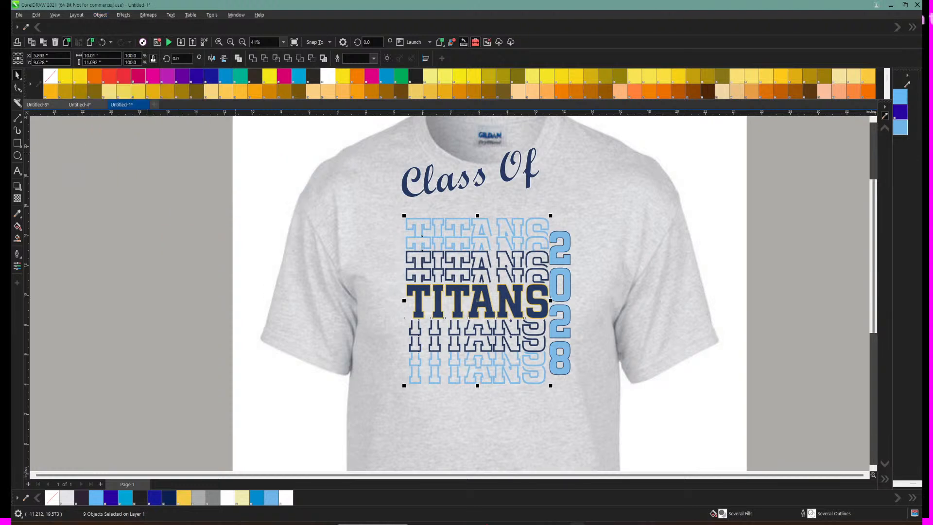
pyautogui.click(203, 161)
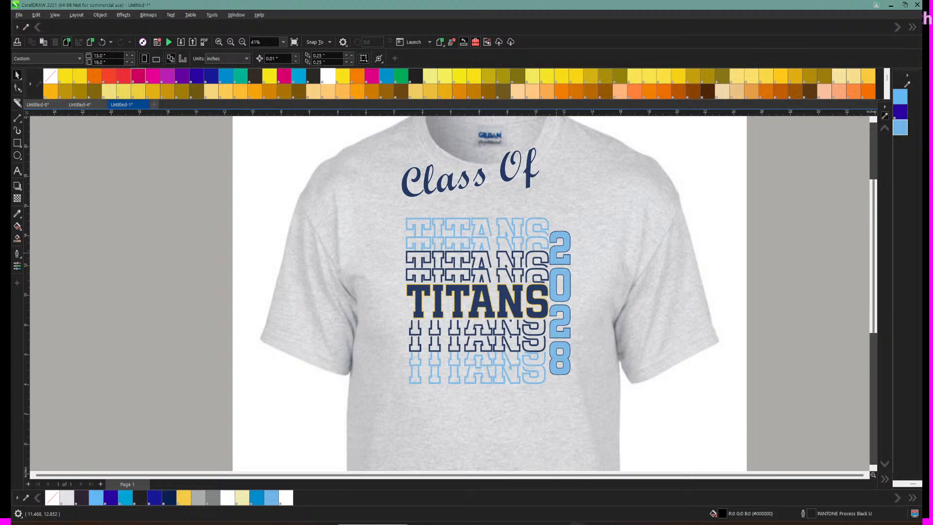
# Step: Move the vertical 2028 clear of the TITANS rows and scale it down to about 1.32 by 7.36 inches beside the solid row
pyautogui.click(556, 253)
pyautogui.moveTo(555, 253); pyautogui.dragTo(566, 271)
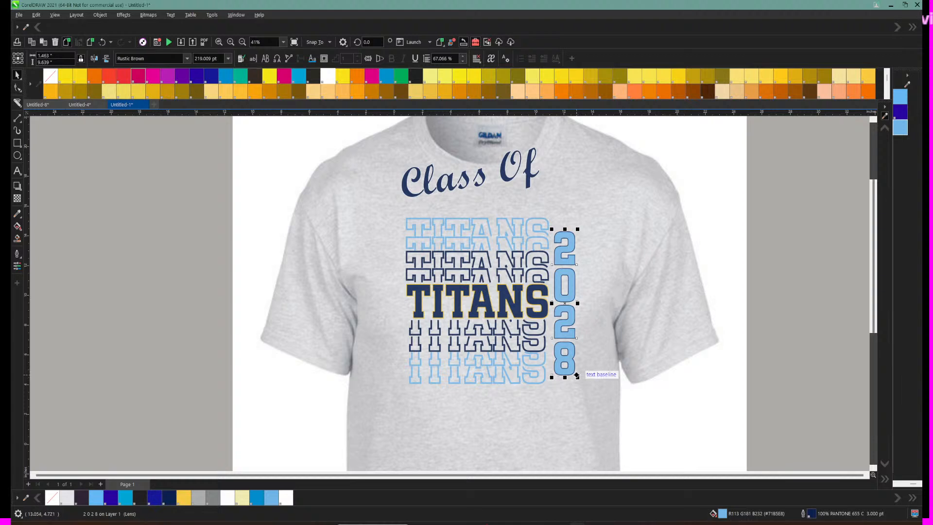
pyautogui.moveTo(577, 376); pyautogui.dragTo(564, 339)
pyautogui.moveTo(564, 286); pyautogui.dragTo(563, 298)
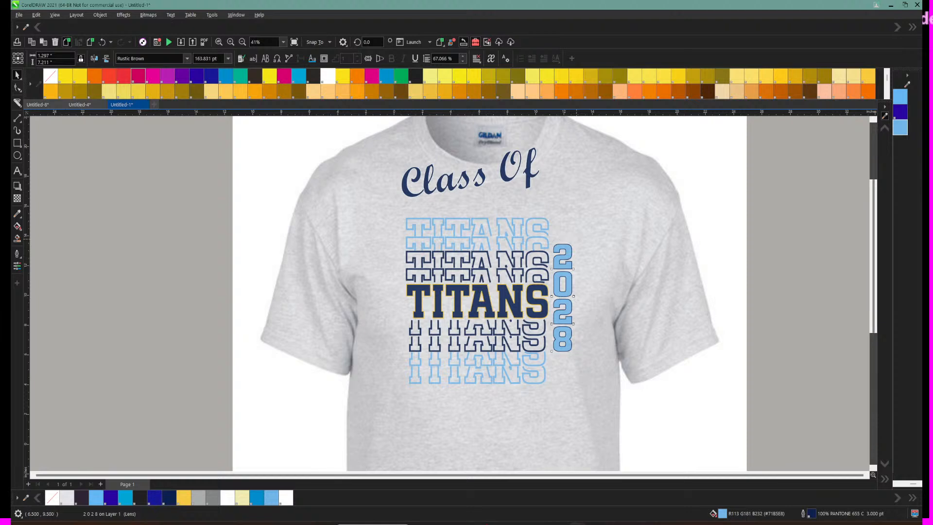
pyautogui.moveTo(575, 242); pyautogui.dragTo(576, 239)
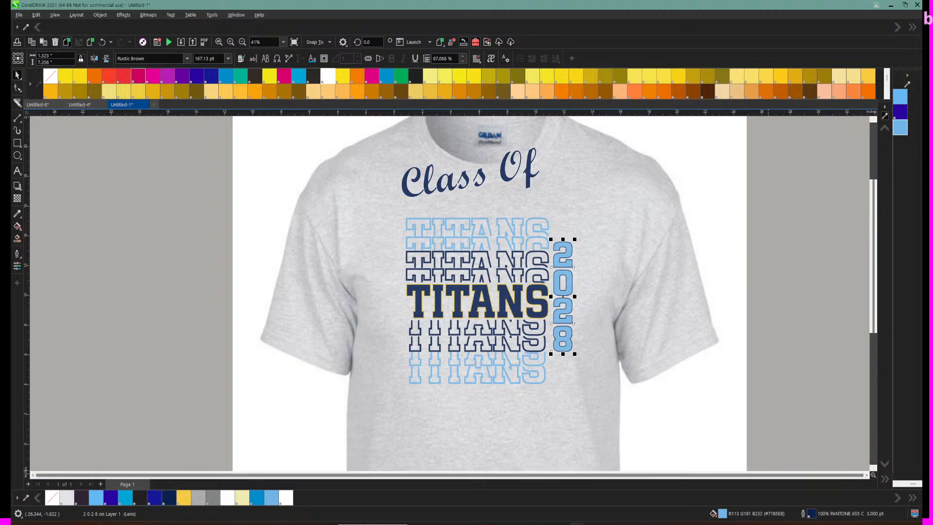
# Step: Open the outline pen settings for the vertical 2028 and show its outline width choices
pyautogui.press('F12')
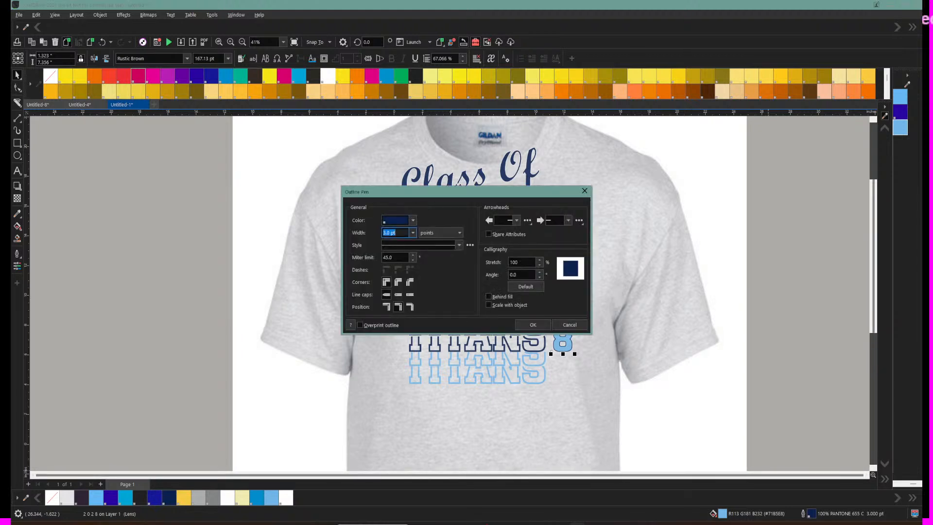
pyautogui.click(413, 232)
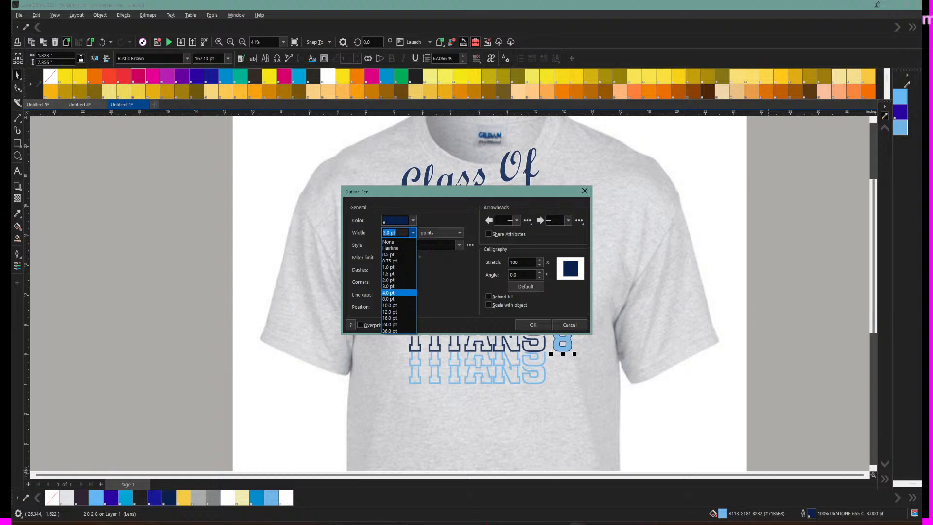
# Step: Set the navy outline of the vertical 2028 text to a width of 4.0 pt
pyautogui.click(391, 292)
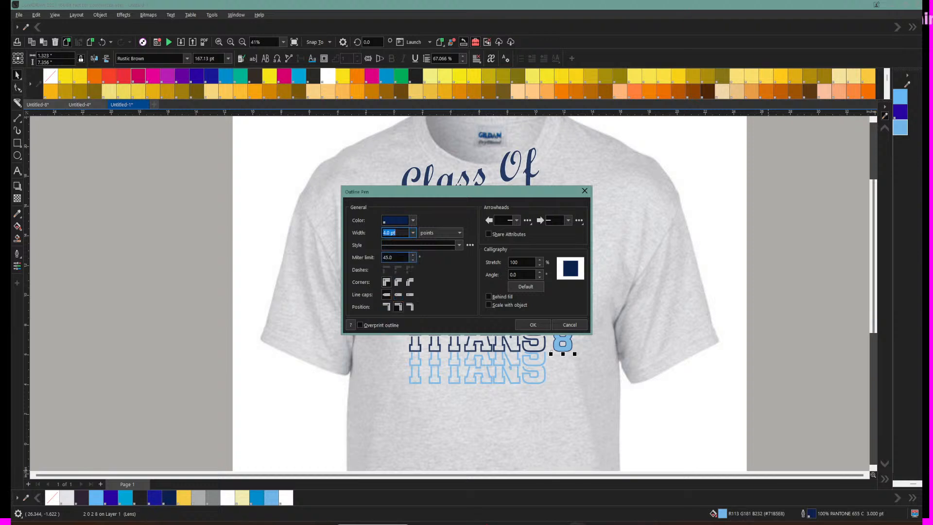
pyautogui.click(413, 233)
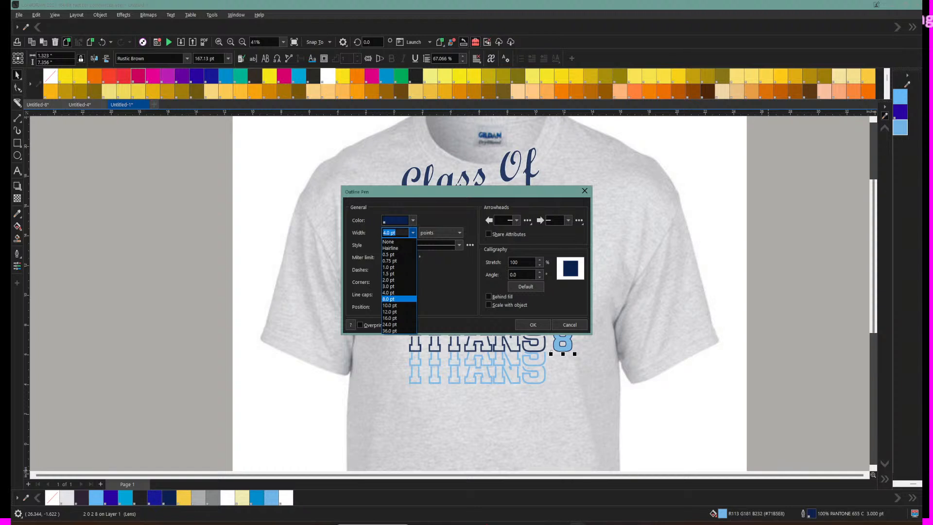
pyautogui.click(394, 299)
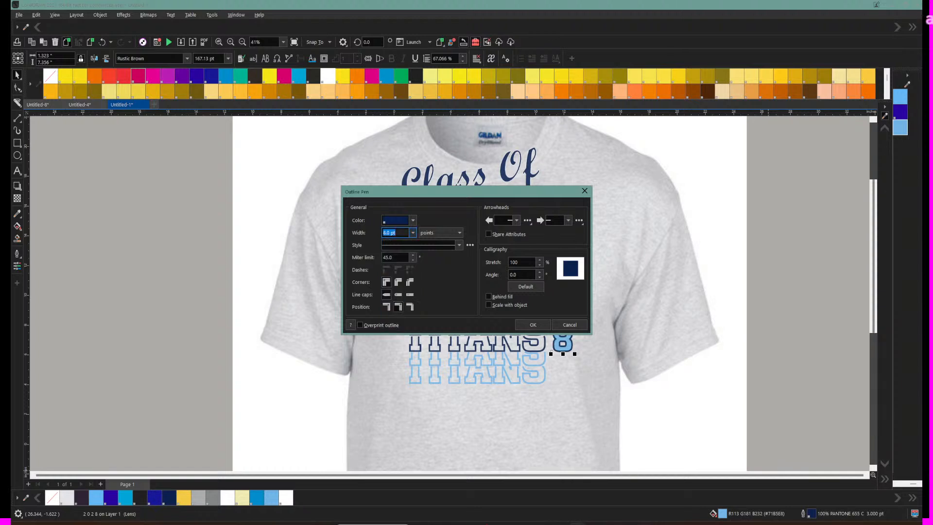
pyautogui.moveTo(369, 191); pyautogui.dragTo(668, 182)
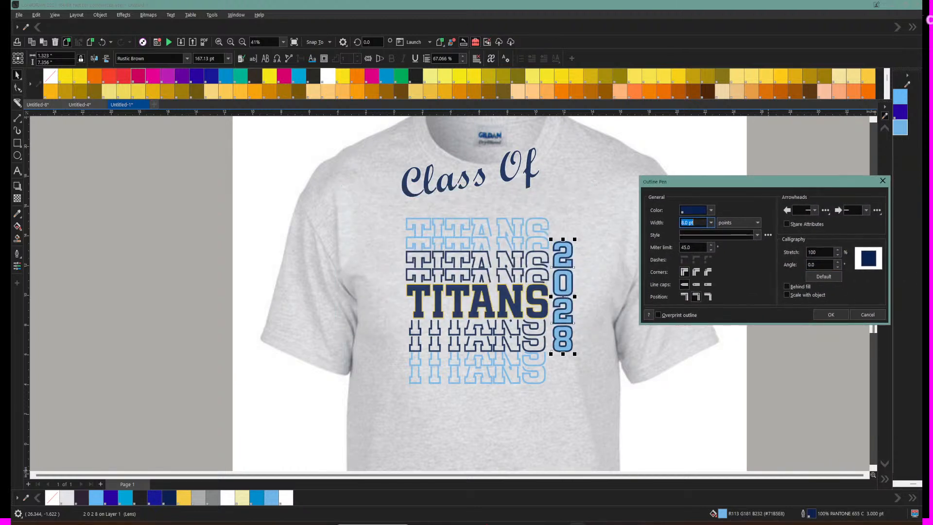
pyautogui.click(711, 222)
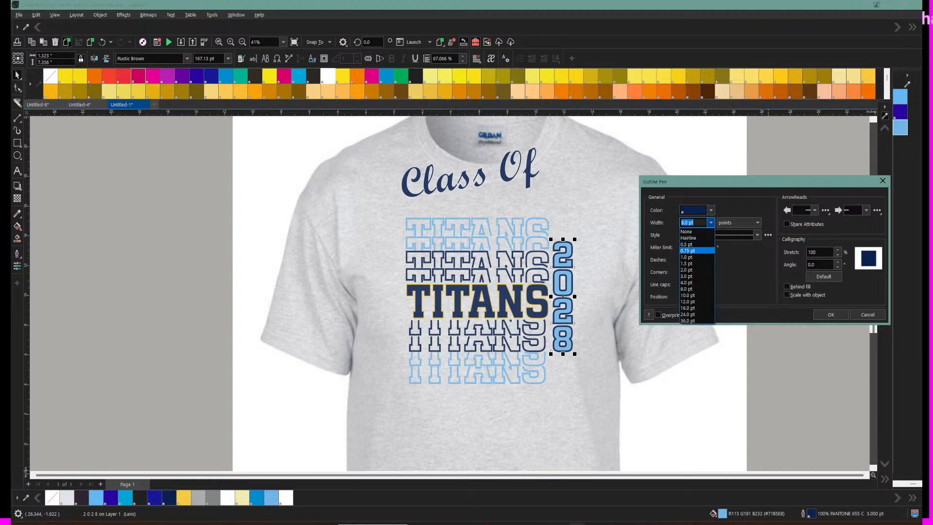
pyautogui.click(695, 282)
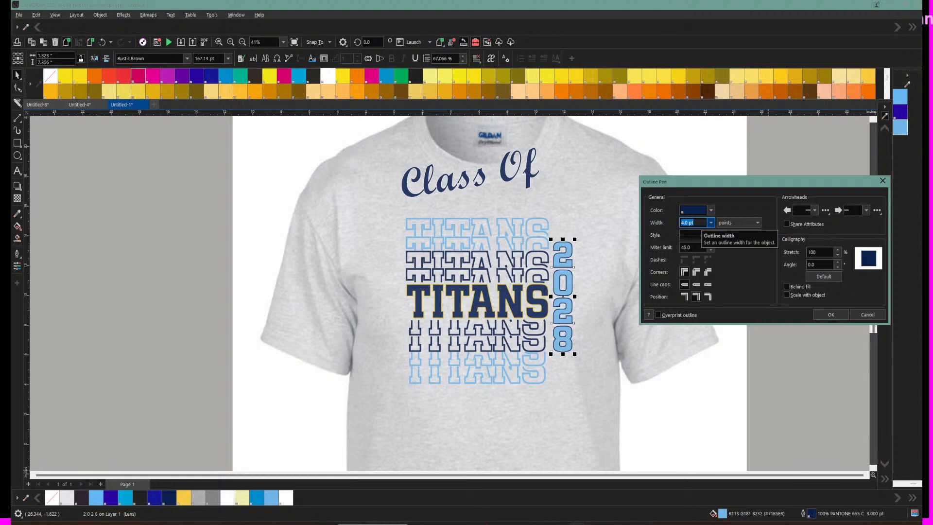
pyautogui.click(831, 315)
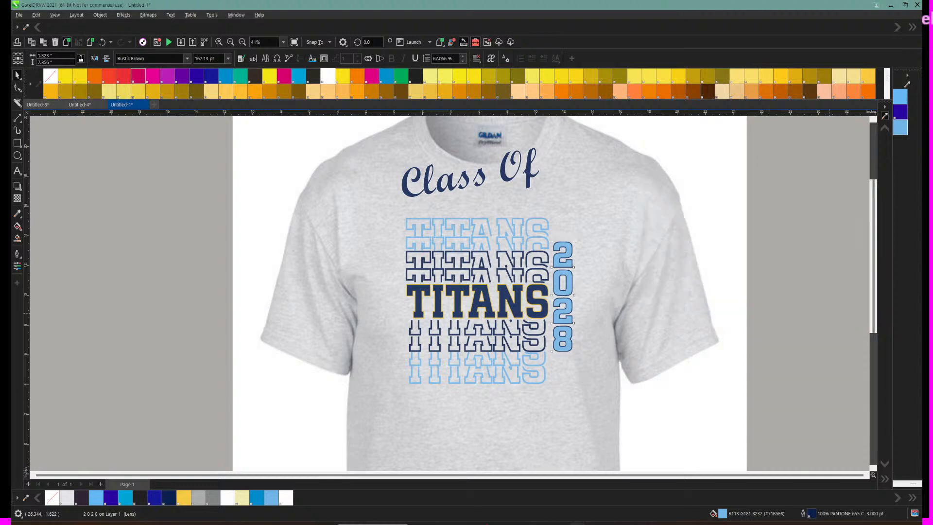
# Step: Move the "Class Of" script text down over the upper TITANS rows, just above the solid TITANS
pyautogui.click(474, 183)
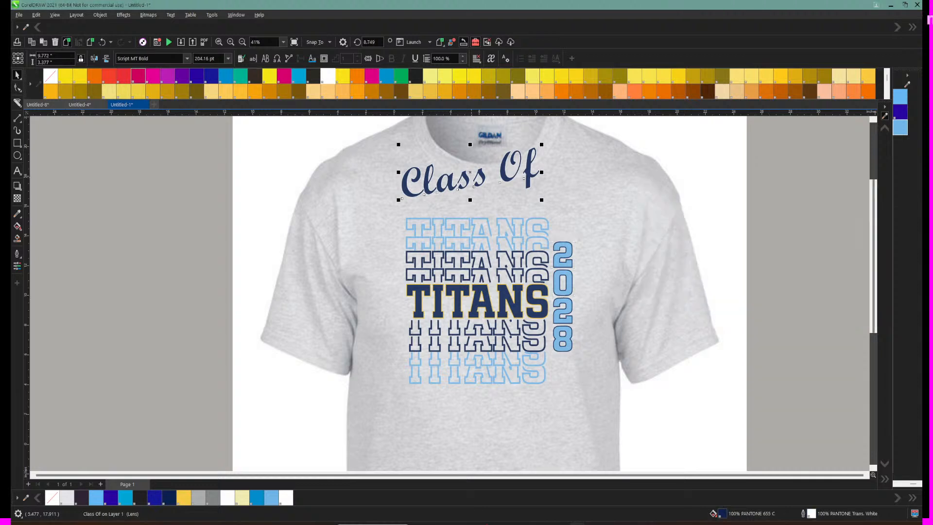
pyautogui.moveTo(467, 177); pyautogui.dragTo(472, 254)
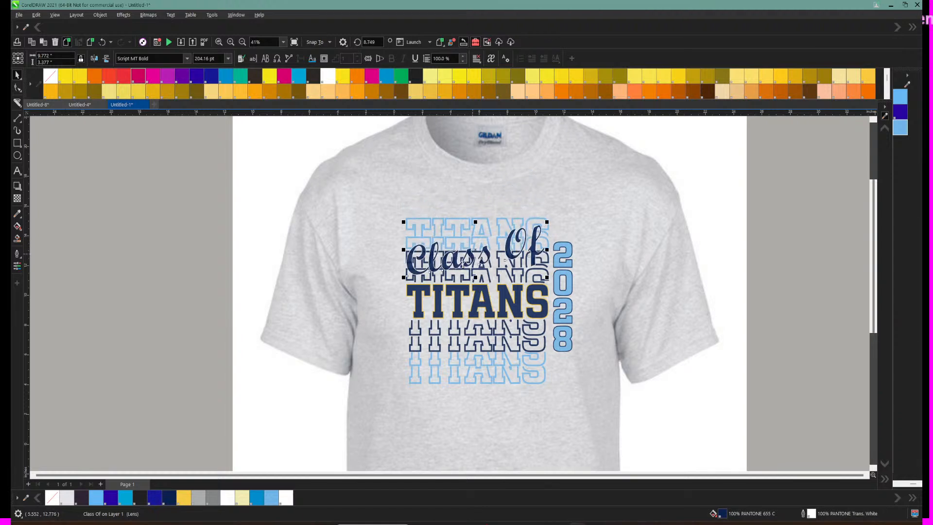
pyautogui.click(230, 42)
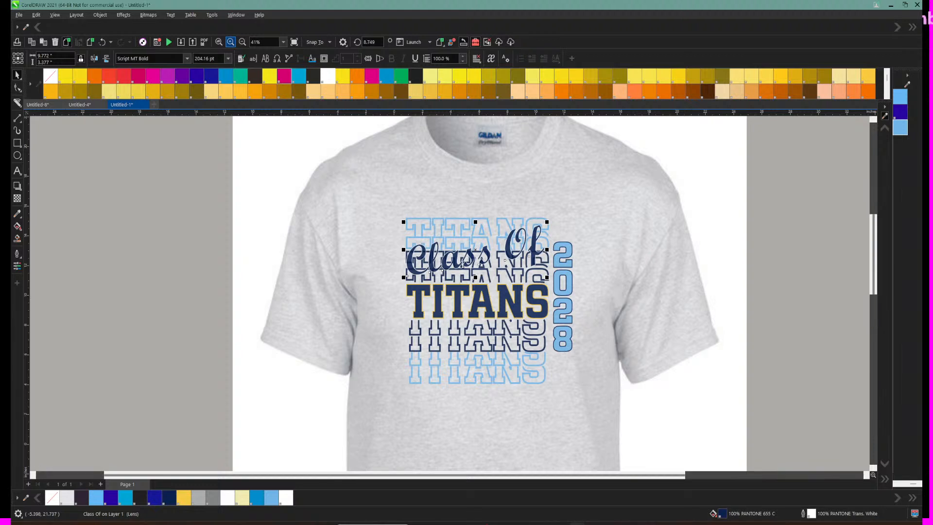
pyautogui.click(401, 208)
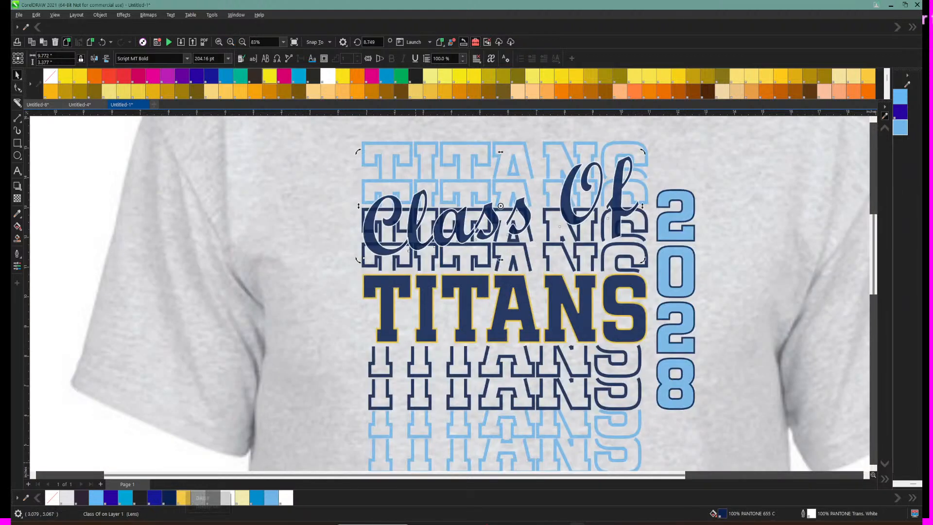
# Step: Try a Daisy yellow outline on the "Class Of" text, and undo it together with the small move
pyautogui.rightClick(183, 497)
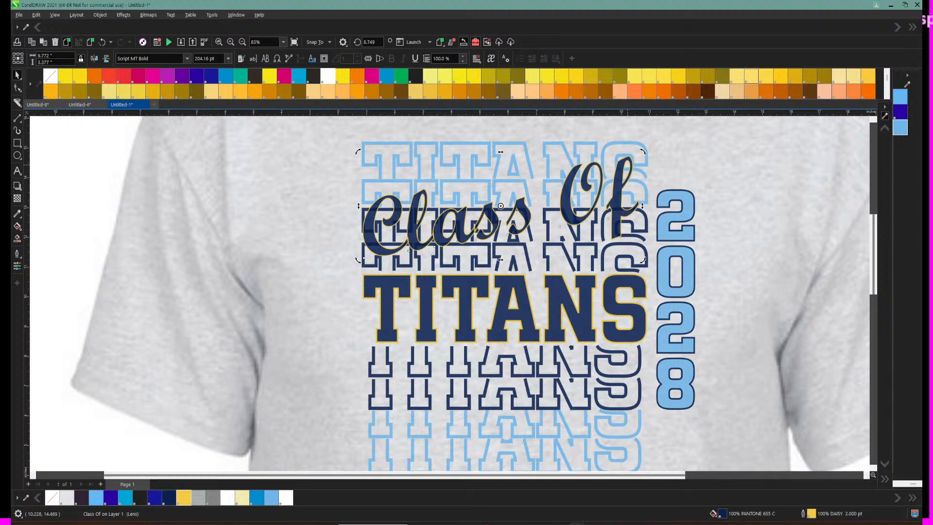
pyautogui.click(620, 169)
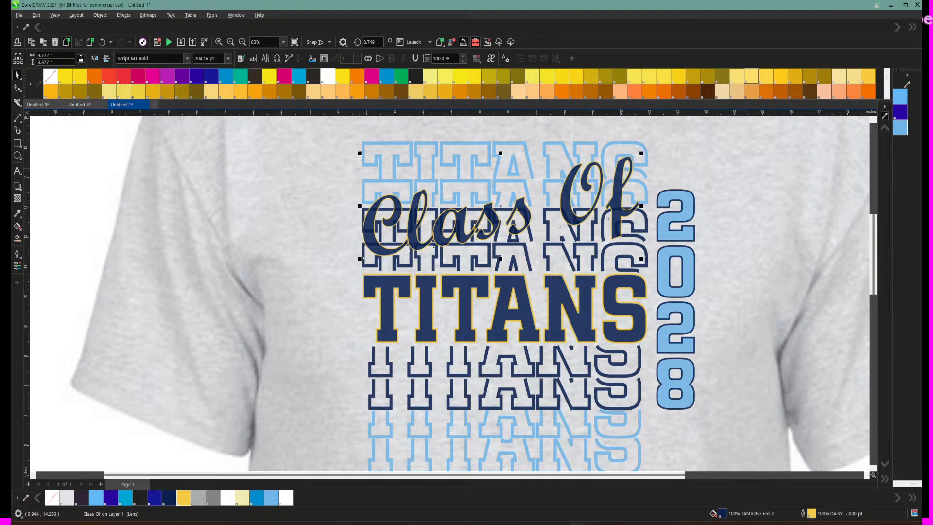
pyautogui.moveTo(620, 169); pyautogui.dragTo(621, 171)
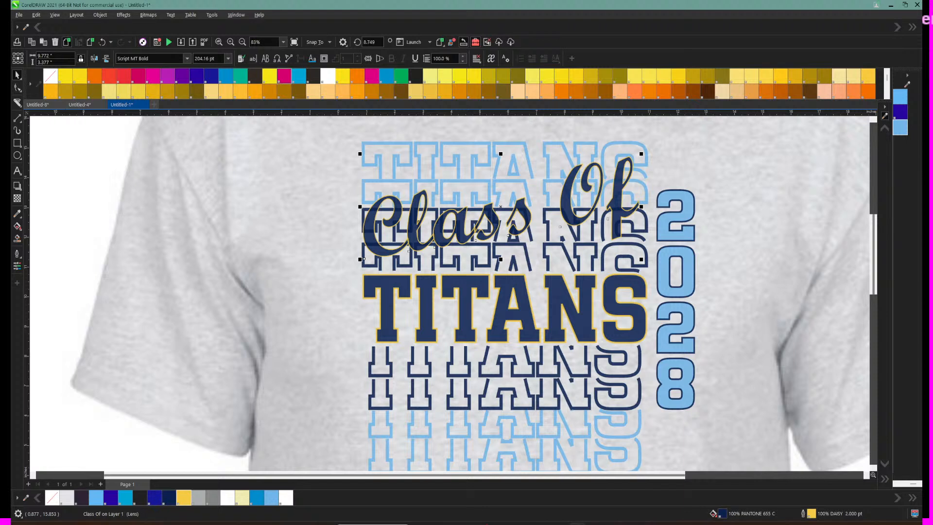
pyautogui.click(102, 41)
pyautogui.click(102, 41)
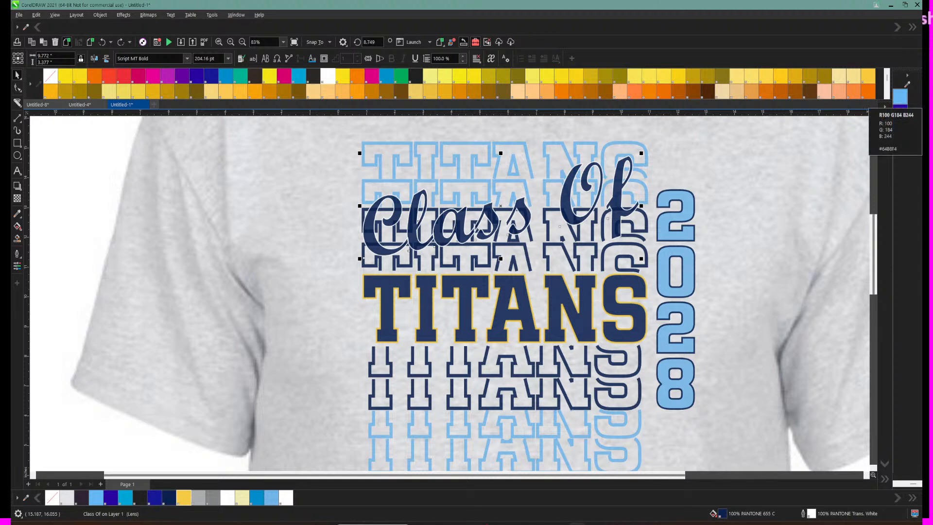
# Step: Remove the outlines from the "Class Of" text and the solid TITANS text
pyautogui.rightClick(50, 76)
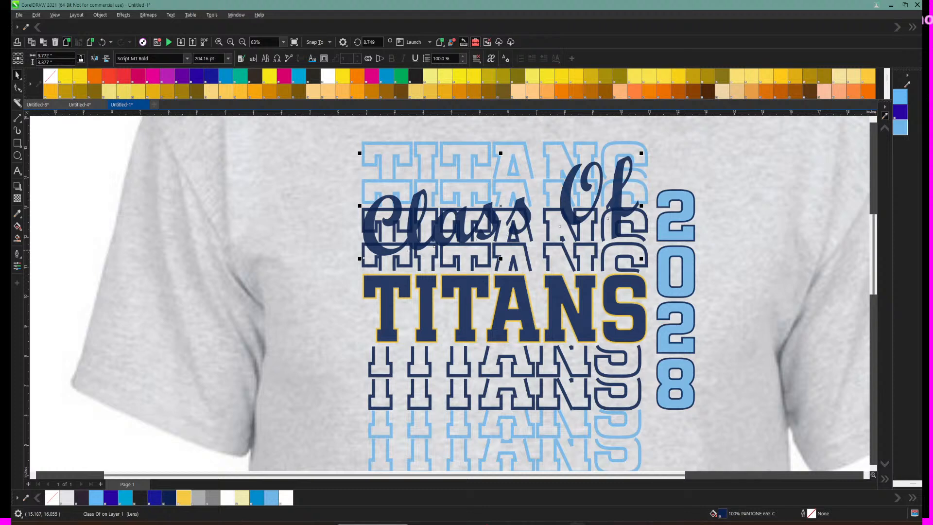
pyautogui.click(383, 294)
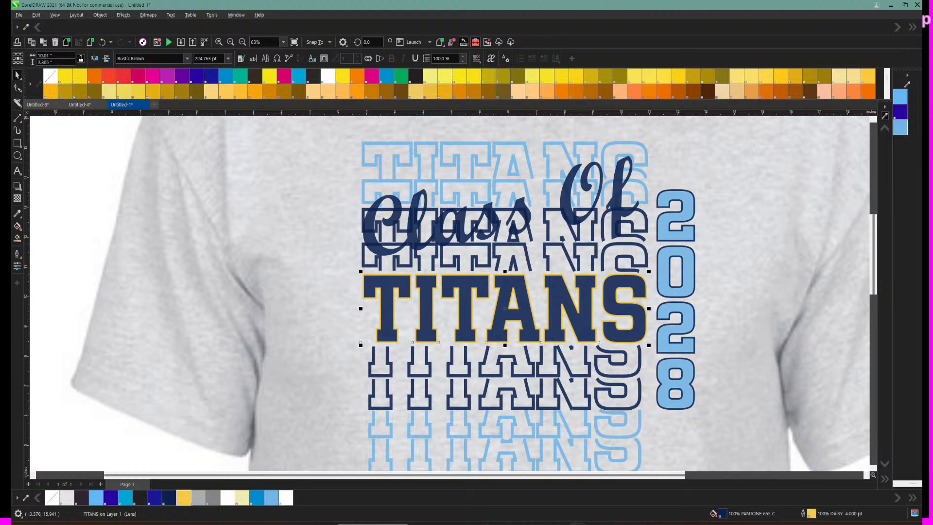
pyautogui.rightClick(51, 76)
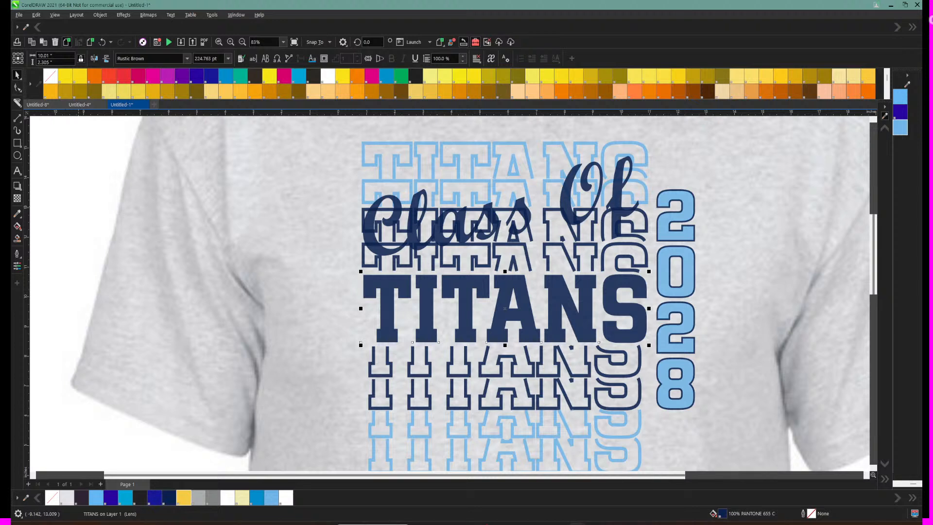
# Step: Try the Contour tool on the solid TITANS text and show the Contour settings for it
pyautogui.click(17, 186)
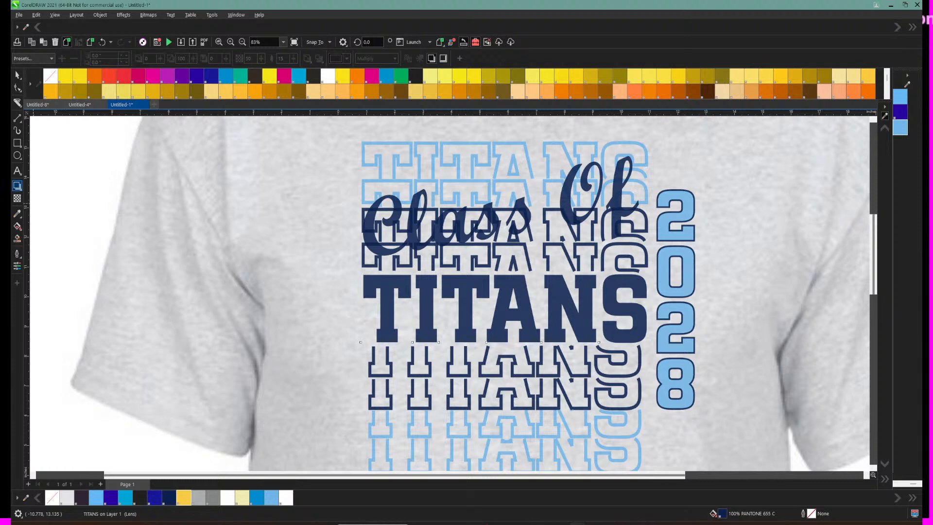
pyautogui.click(20, 189)
pyautogui.click(44, 195)
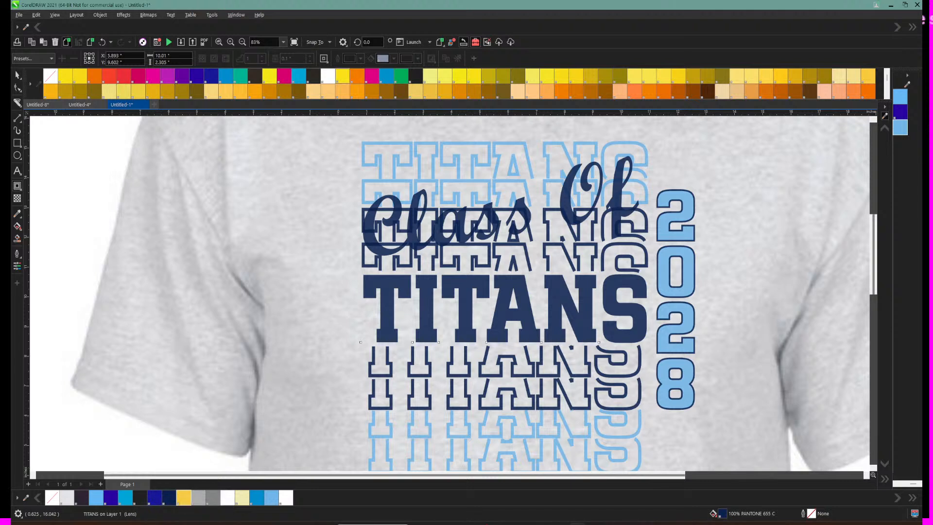
pyautogui.click(323, 59)
pyautogui.click(17, 75)
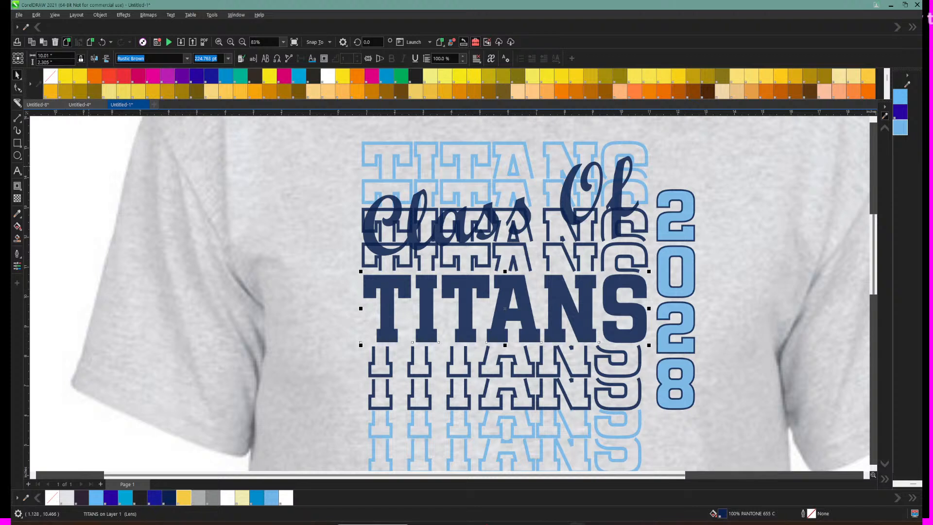
pyautogui.click(17, 185)
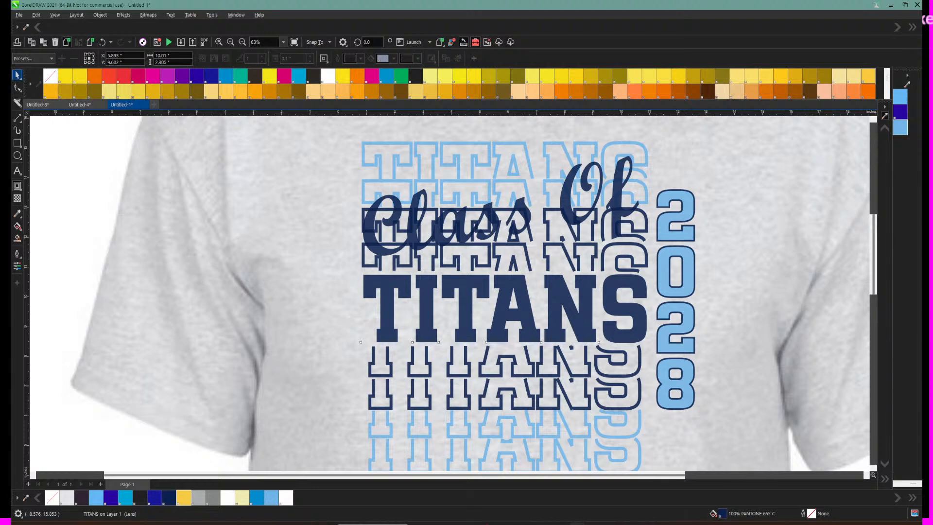
pyautogui.click(17, 74)
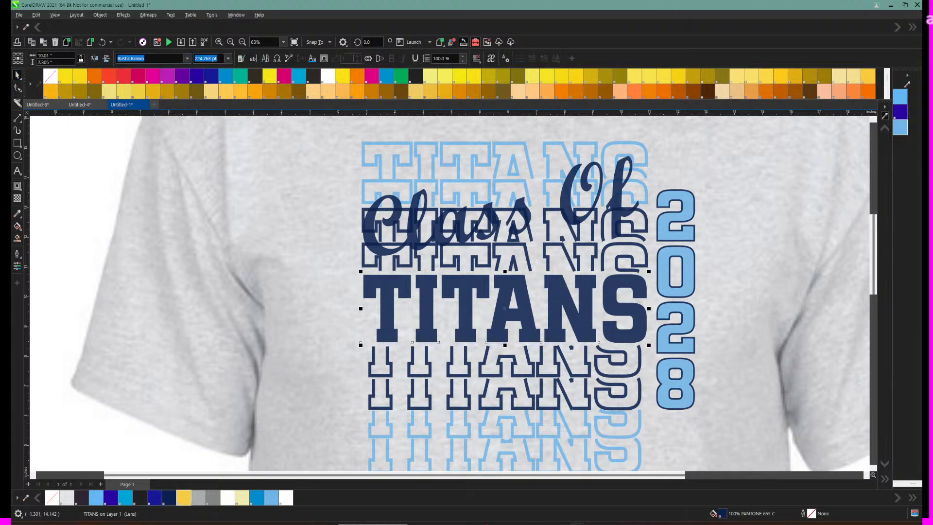
pyautogui.click(324, 58)
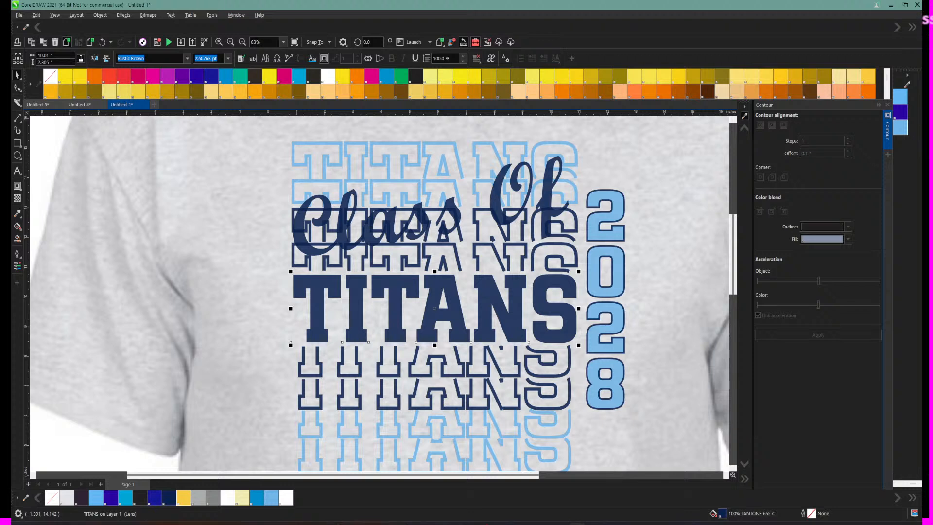
# Step: Reselect the solid TITANS text and convert it to curves
pyautogui.click(536, 299)
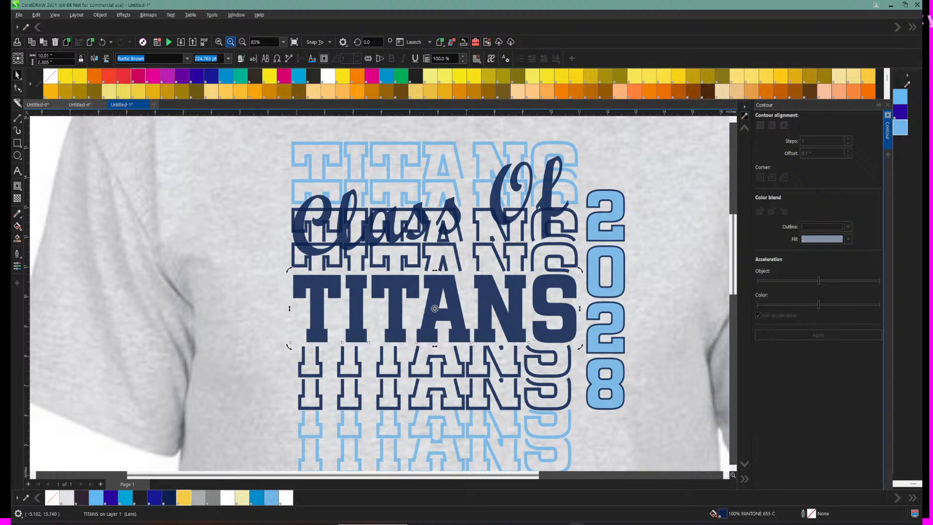
pyautogui.click(242, 42)
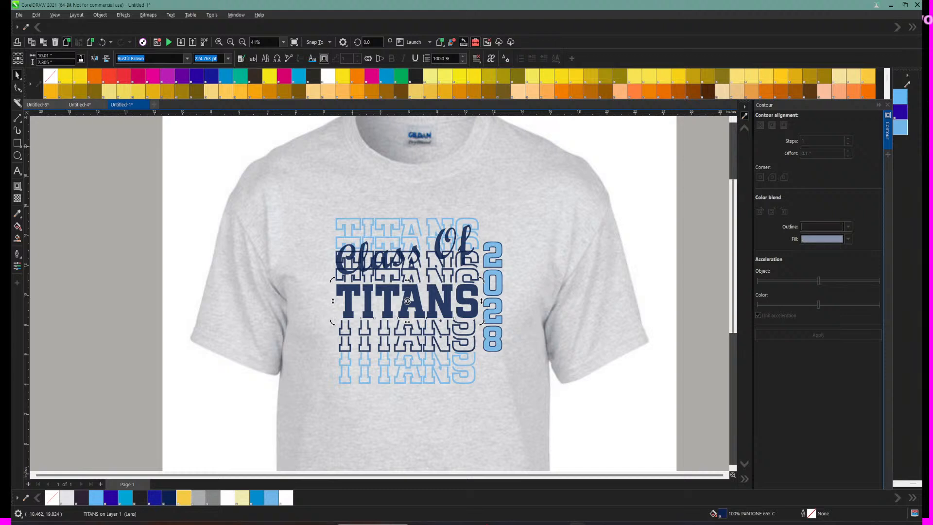
pyautogui.press('Escape')
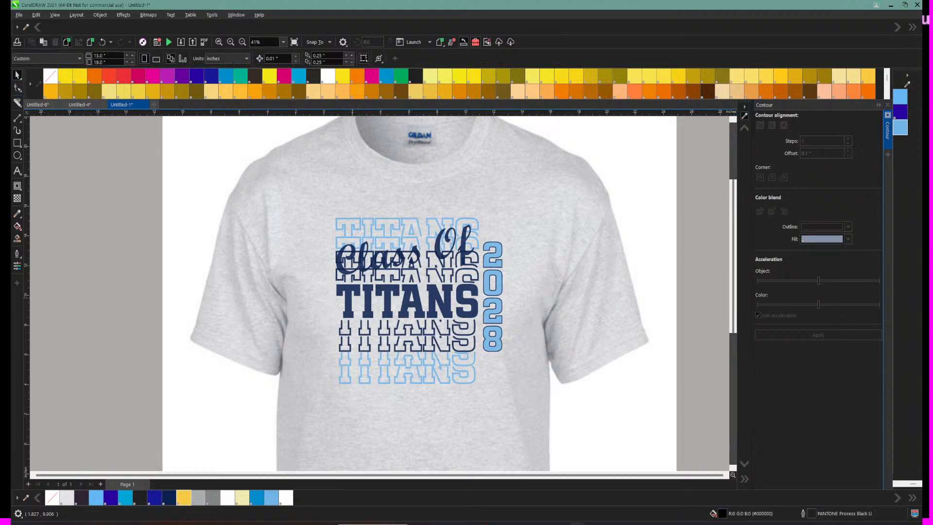
pyautogui.click(342, 298)
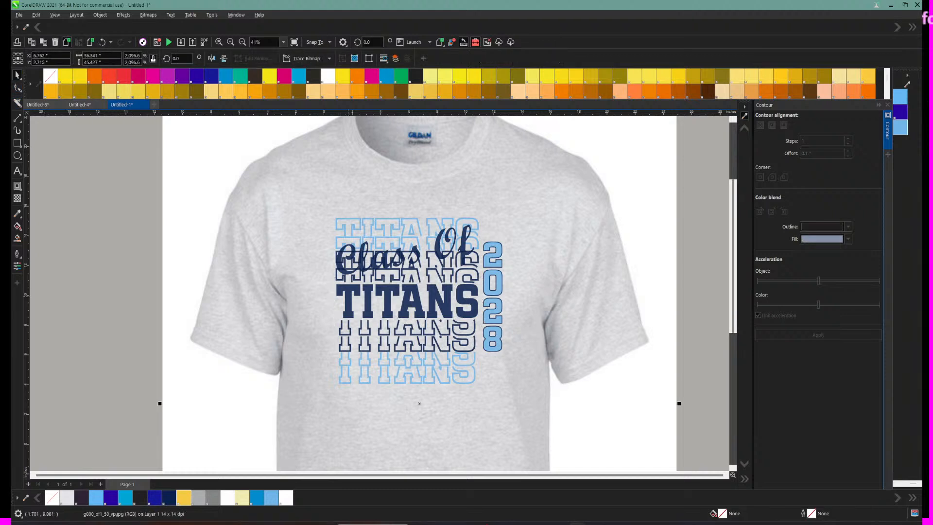
pyautogui.click(346, 295)
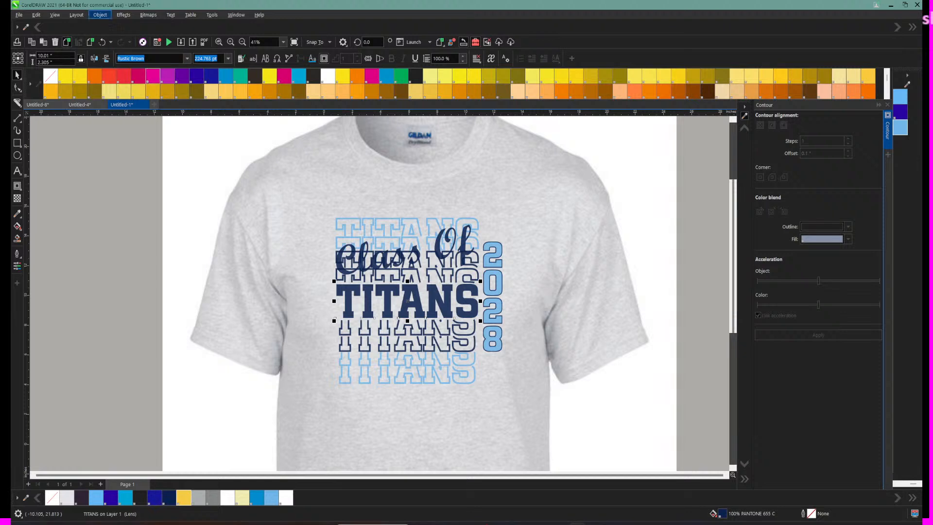
pyautogui.click(100, 15)
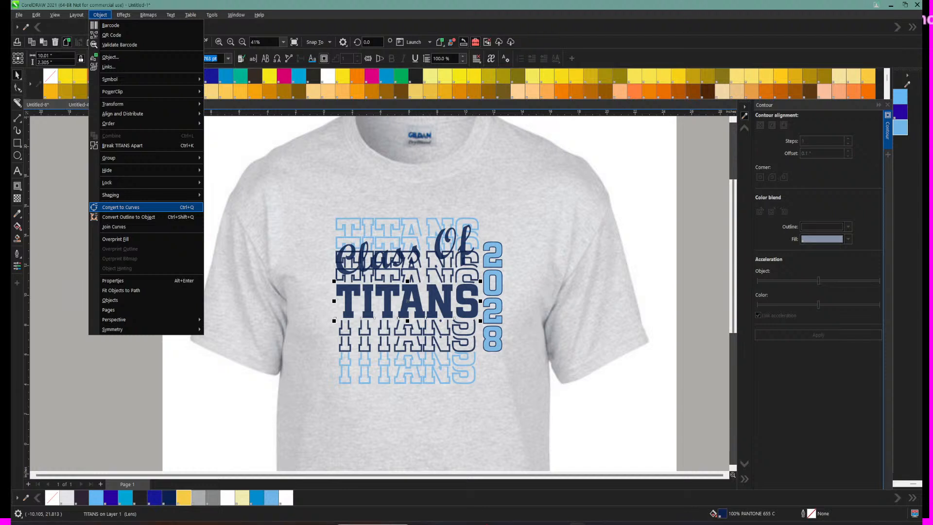
pyautogui.click(121, 207)
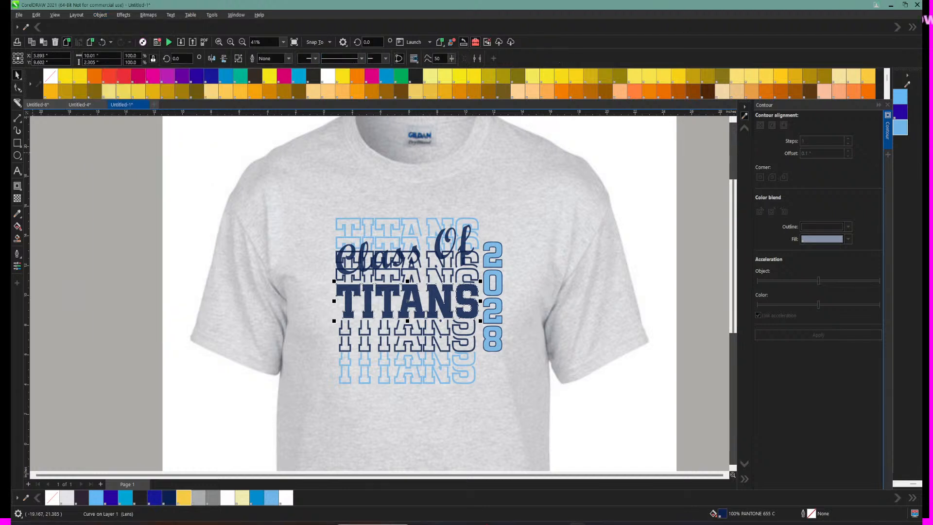
# Step: Try the Contour tool on the solid TITANS curves and check its contour corner options
pyautogui.click(17, 186)
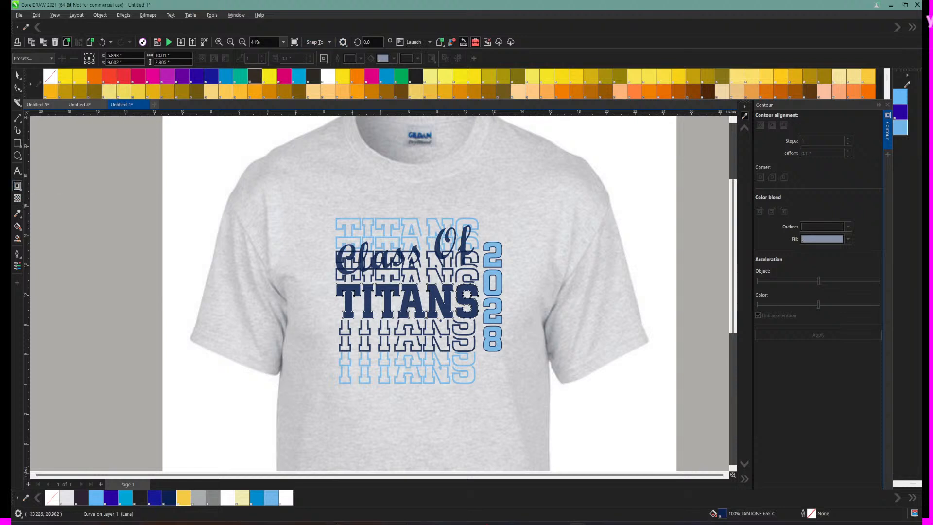
pyautogui.click(324, 58)
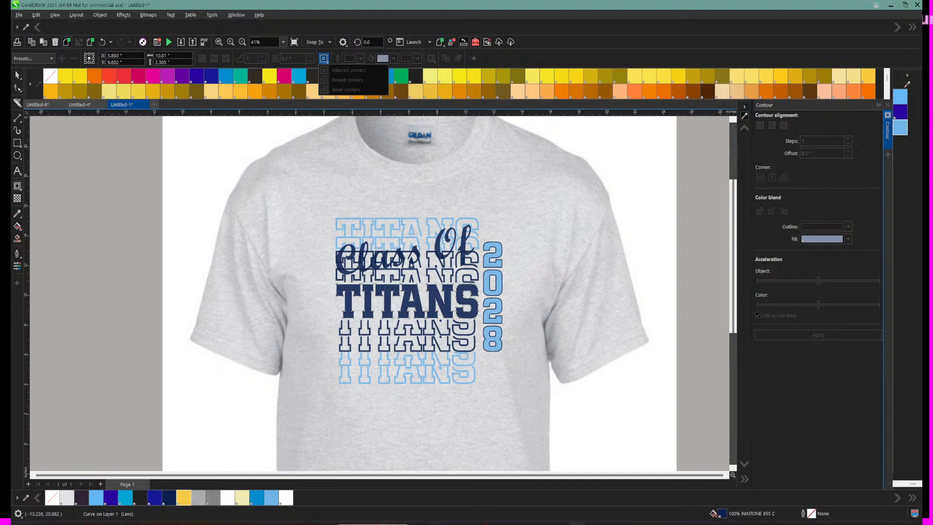
pyautogui.click(172, 56)
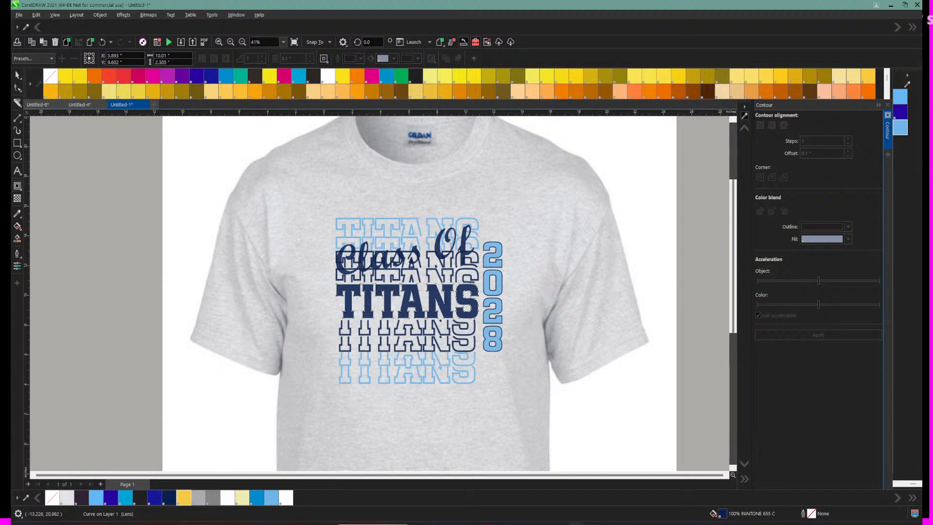
pyautogui.click(231, 42)
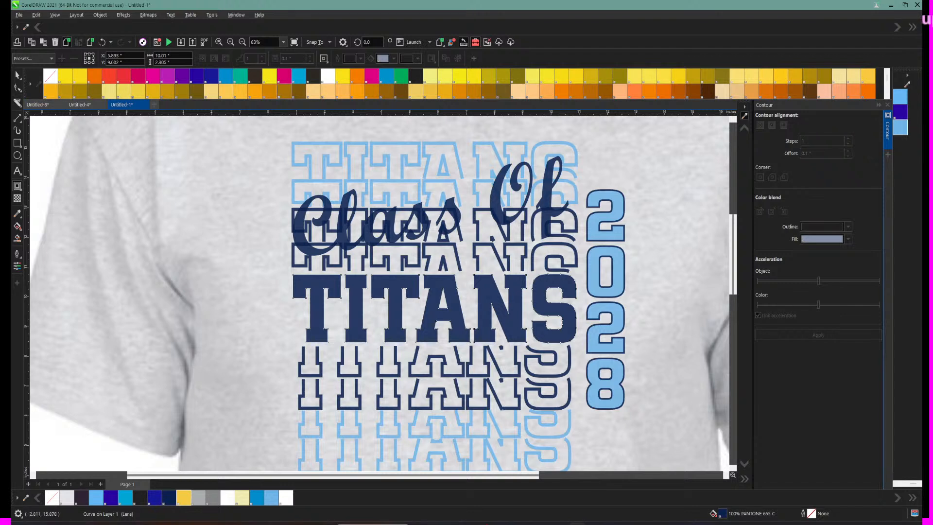
# Step: Deselect the TITANS curves by selecting the shirt image, and close the Contour docker
pyautogui.click(17, 75)
pyautogui.click(653, 161)
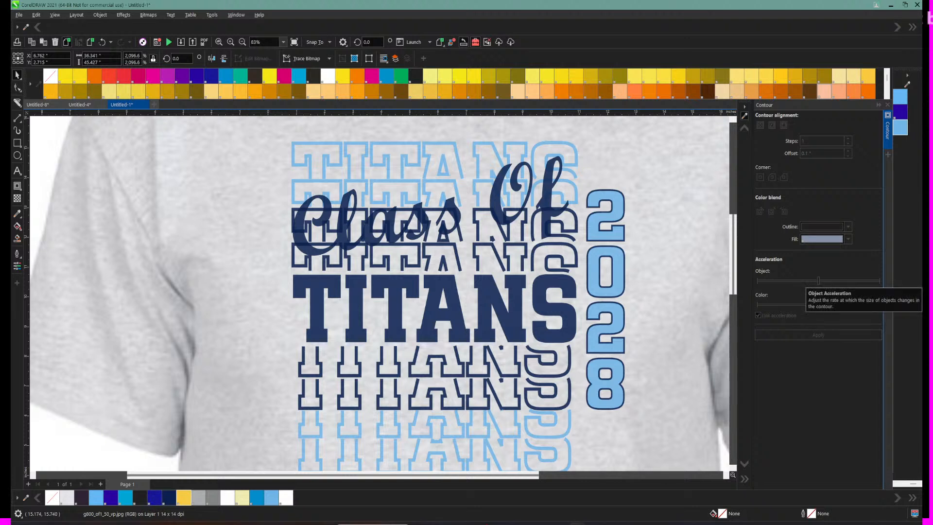
pyautogui.click(887, 104)
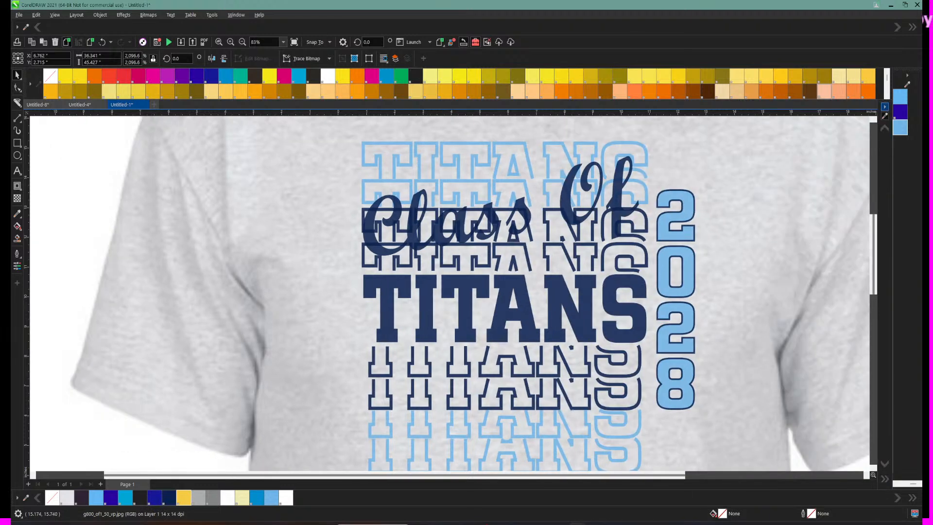
# Step: Add the text "TITANS" in Arial on the empty area left of the shirt and enlarge it to about 28.3 inches wide
pyautogui.click(284, 42)
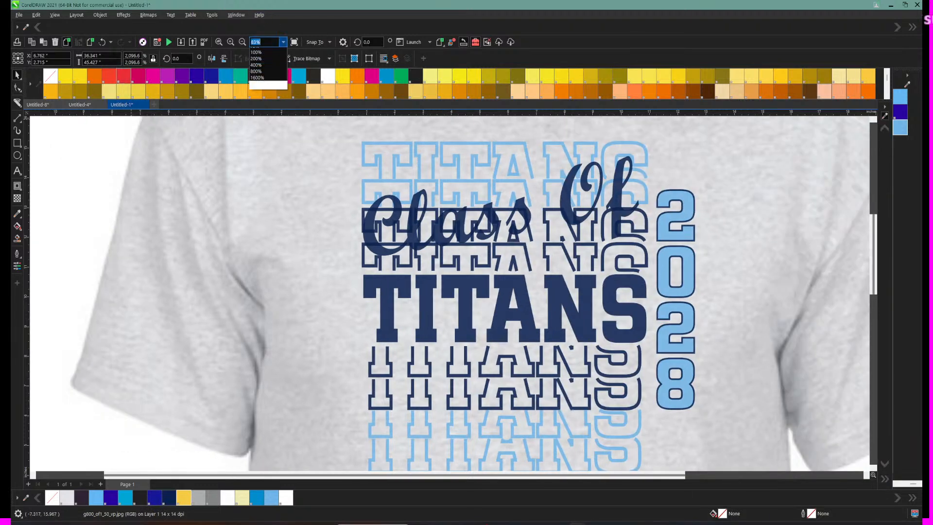
pyautogui.click(265, 50)
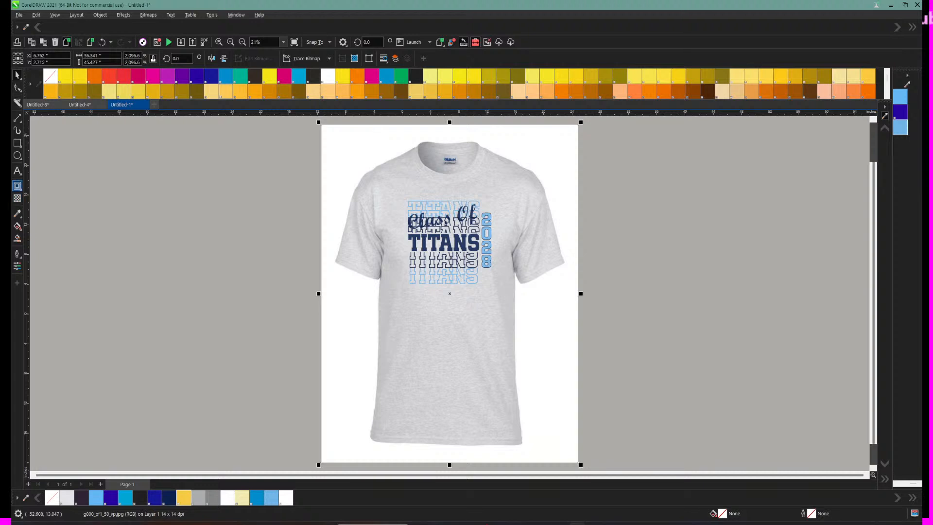
pyautogui.click(17, 170)
pyautogui.click(126, 217)
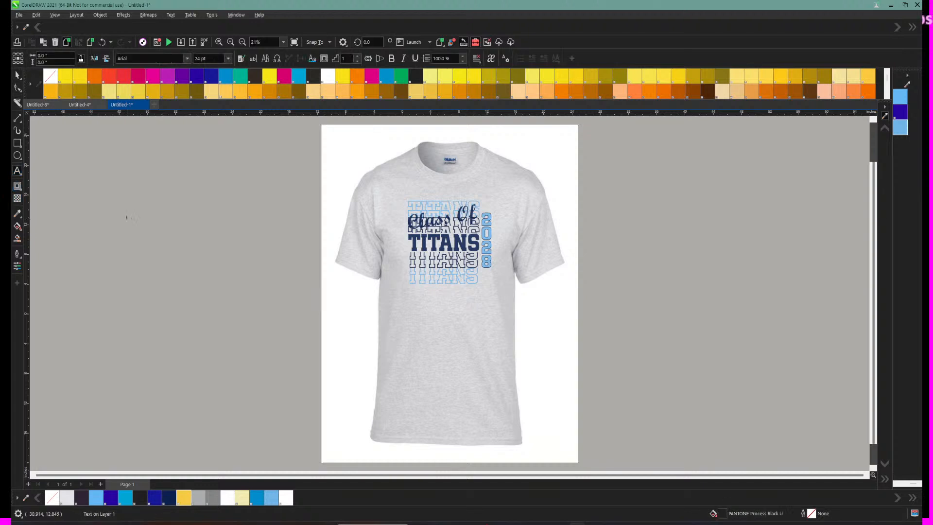
pyautogui.write('T')
pyautogui.moveTo(140, 223); pyautogui.dragTo(329, 265)
pyautogui.moveTo(126, 240); pyautogui.dragTo(330, 240)
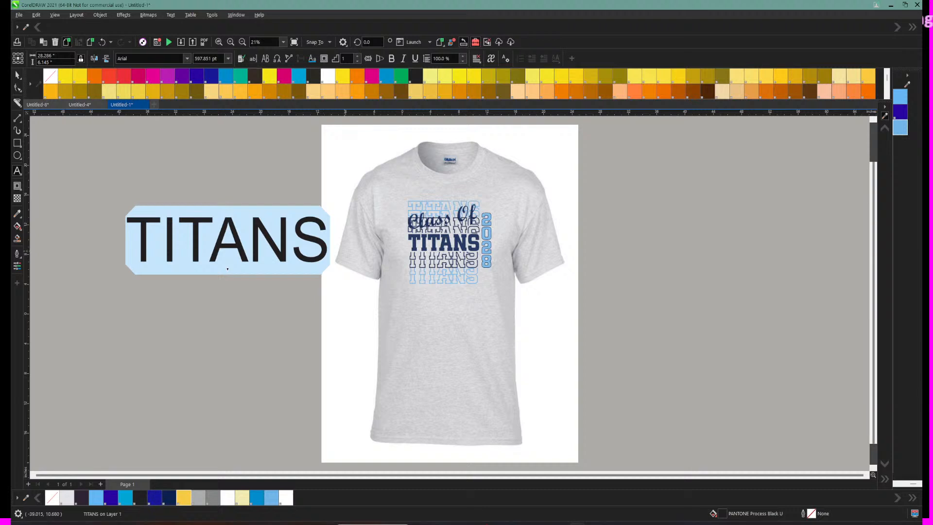
# Step: Apply an outside contour with 1 step and a 0.1 inch offset to the new Arial TITANS text
pyautogui.click(17, 185)
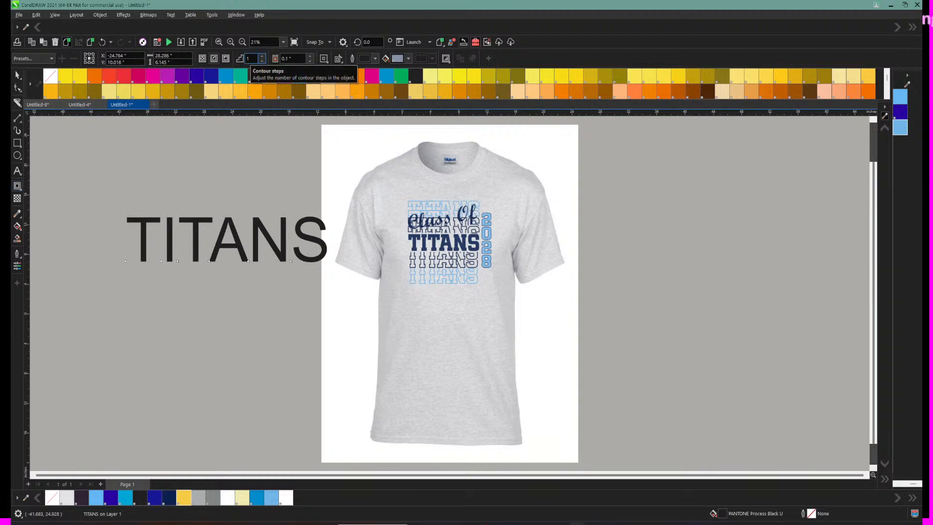
pyautogui.click(226, 59)
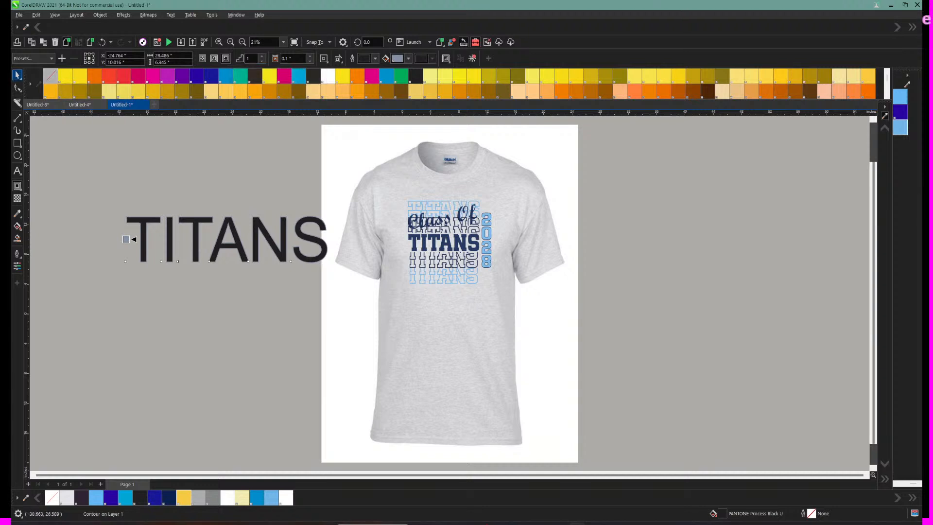
pyautogui.click(17, 74)
# Step: Try the Contour tool on the shirt's solid TITANS curves again and check which contour options are available
pyautogui.click(415, 242)
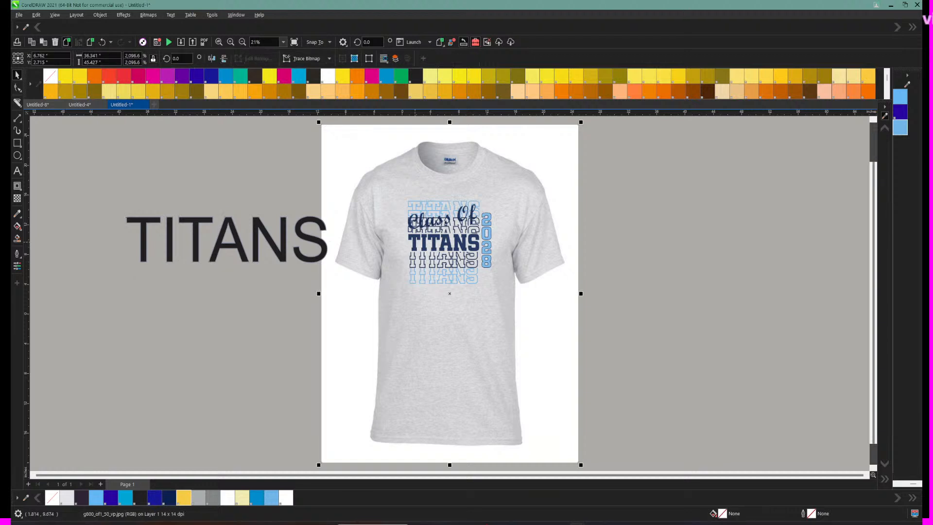
pyautogui.click(428, 237)
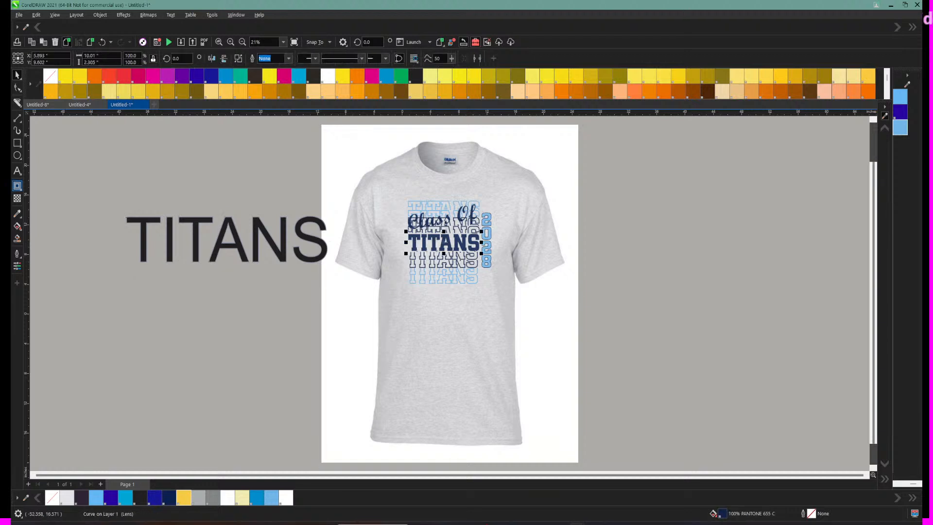
pyautogui.click(17, 186)
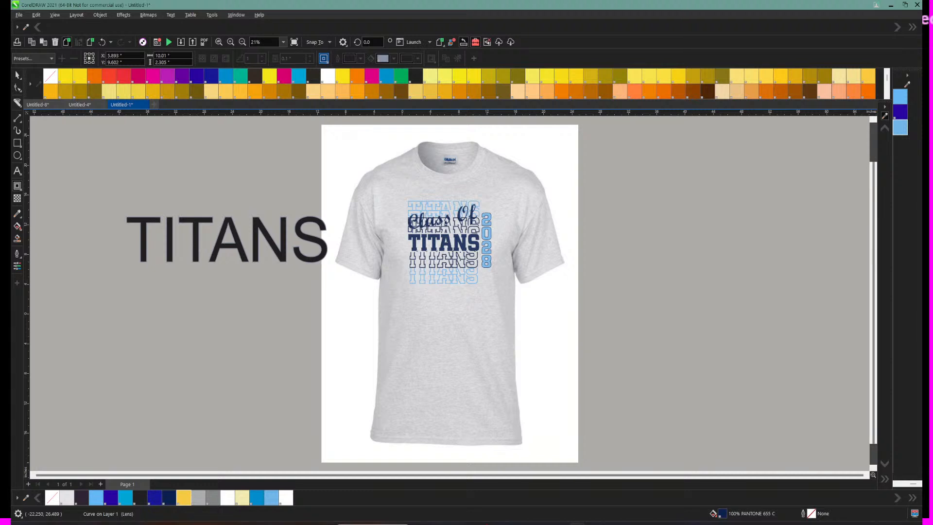
pyautogui.click(323, 59)
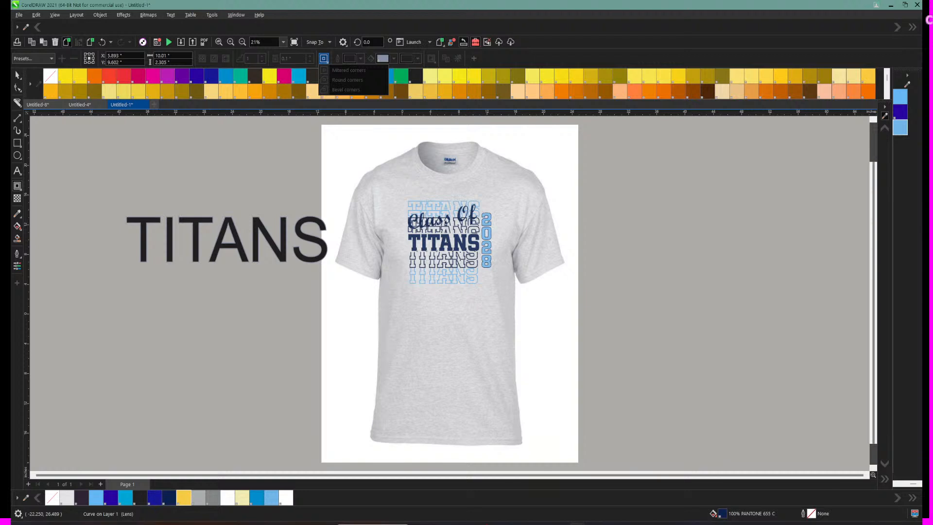
pyautogui.click(17, 75)
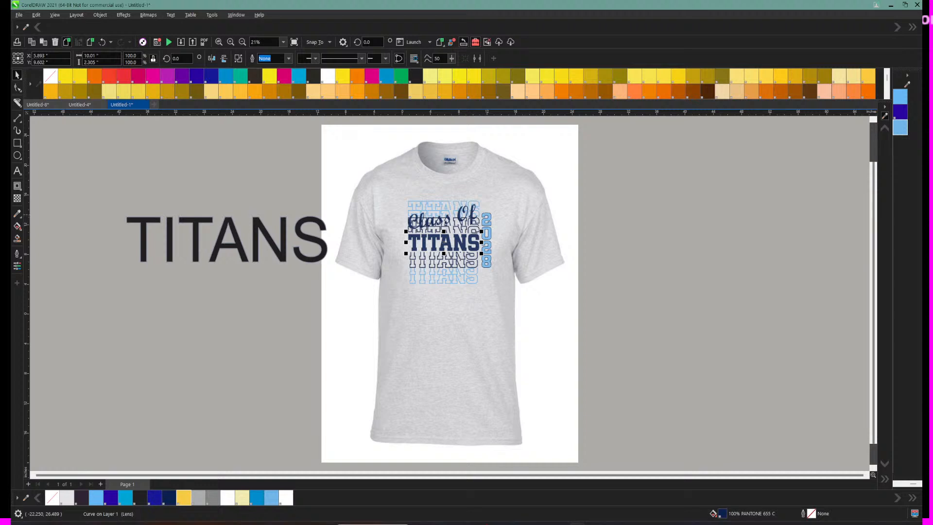
# Step: Change the font of the large contoured TITANS text beside the shirt to Rustic Brown
pyautogui.click(116, 257)
pyautogui.click(145, 223)
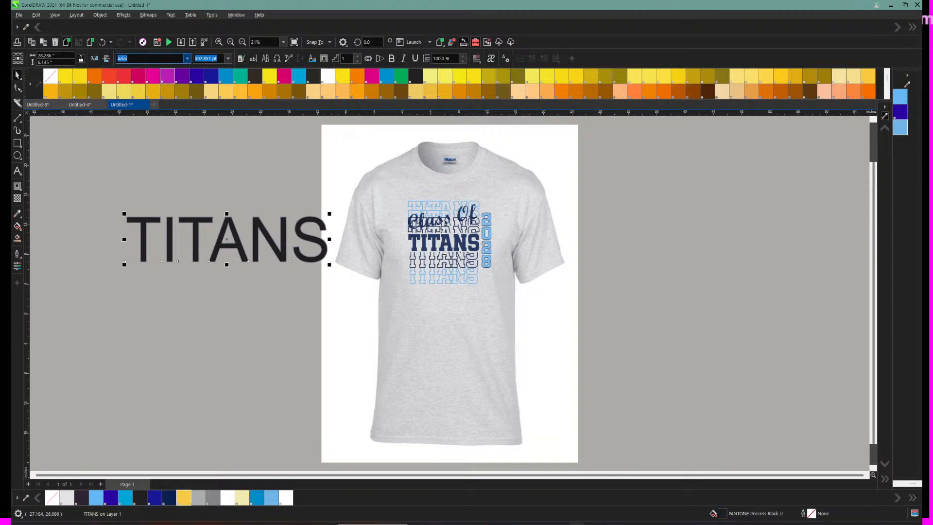
pyautogui.click(187, 59)
pyautogui.click(180, 97)
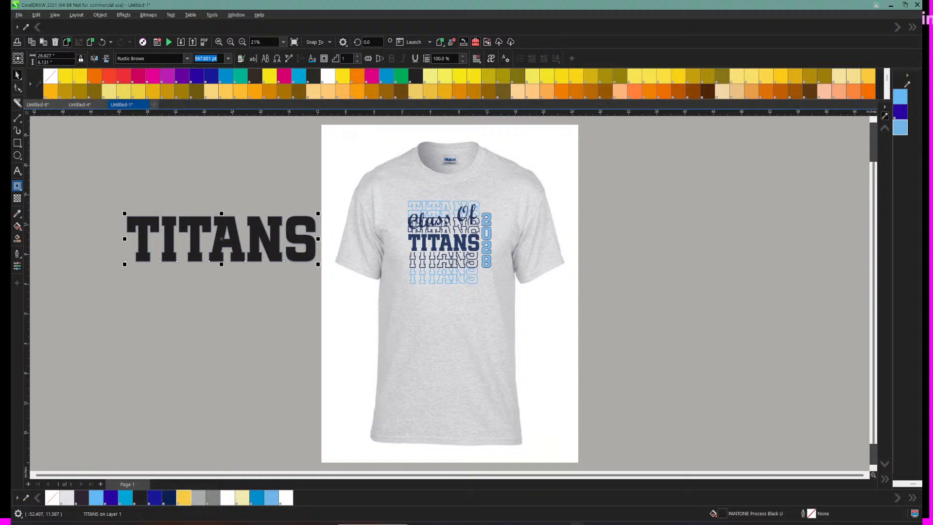
# Step: Set the contour offset of the large TITANS text to 0.24 inches
pyautogui.click(17, 186)
pyautogui.click(44, 196)
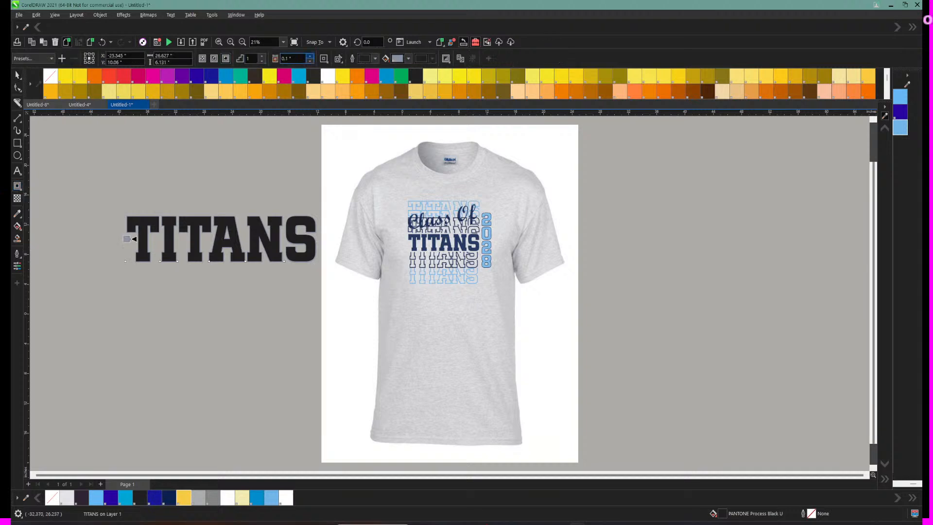
pyautogui.click(310, 56)
pyautogui.click(309, 56)
pyautogui.write('4')
pyautogui.press('Return')
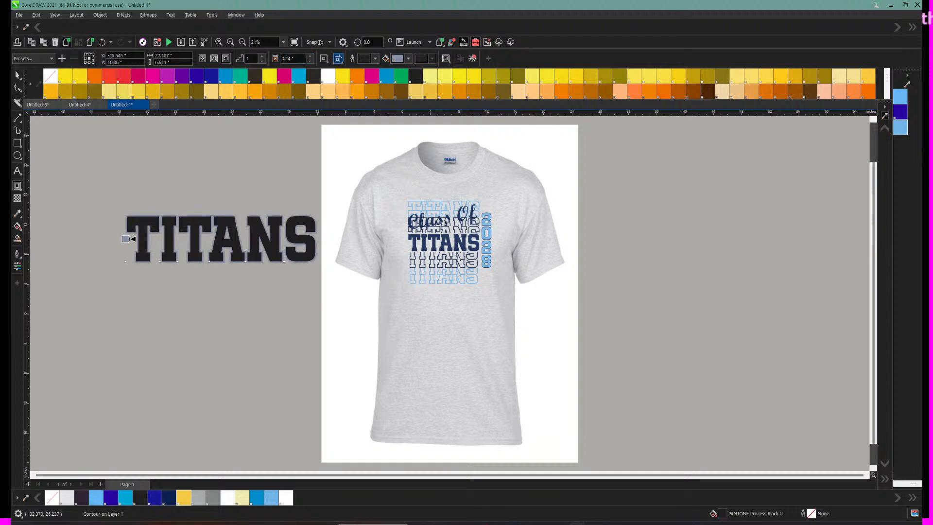
# Step: Set the fill colour of the TITANS contour to the golden yellow from the document palette
pyautogui.click(408, 59)
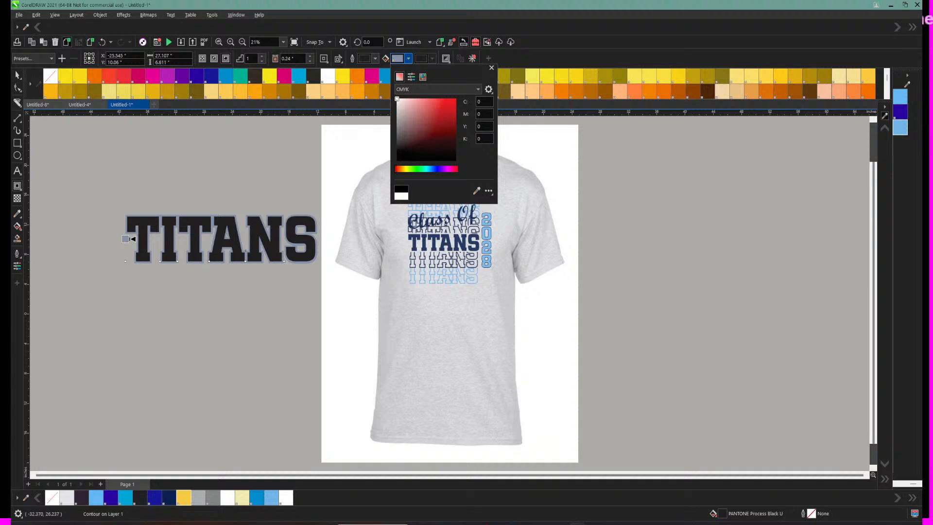
pyautogui.click(407, 169)
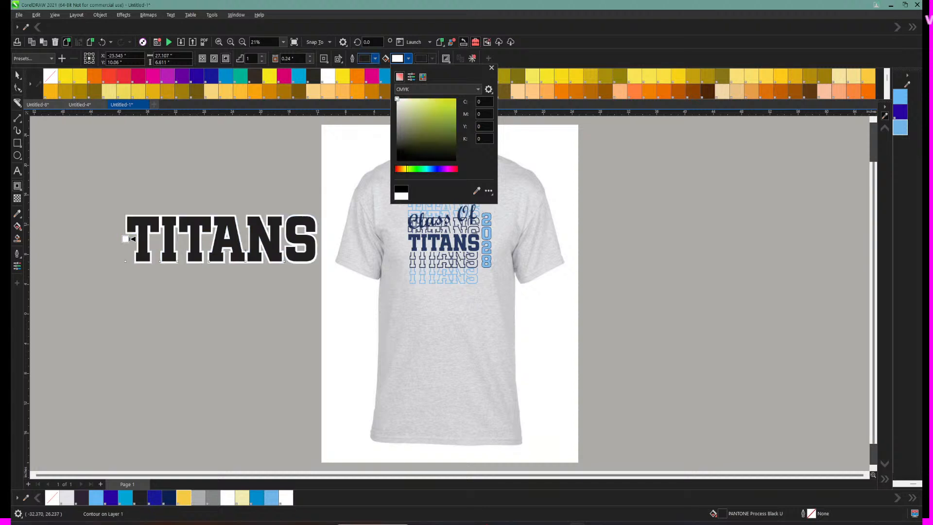
pyautogui.click(439, 103)
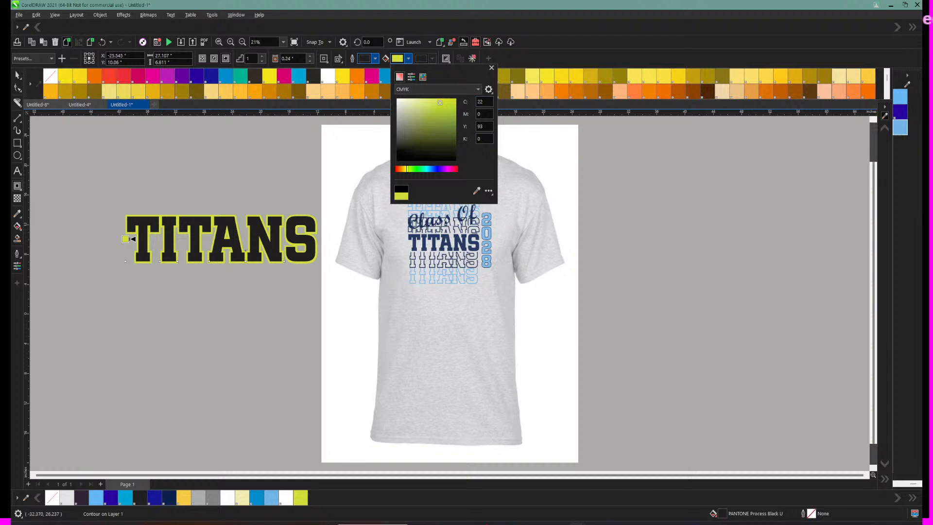
pyautogui.click(477, 190)
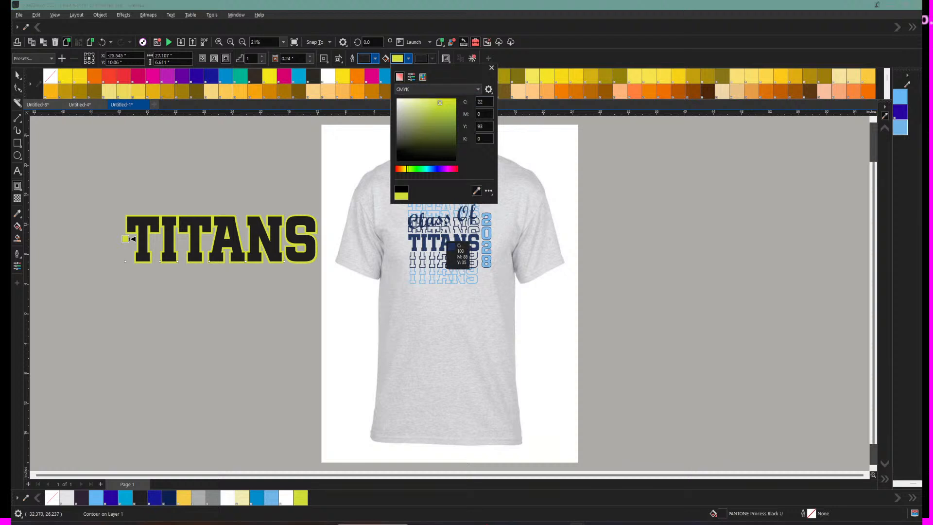
pyautogui.click(184, 498)
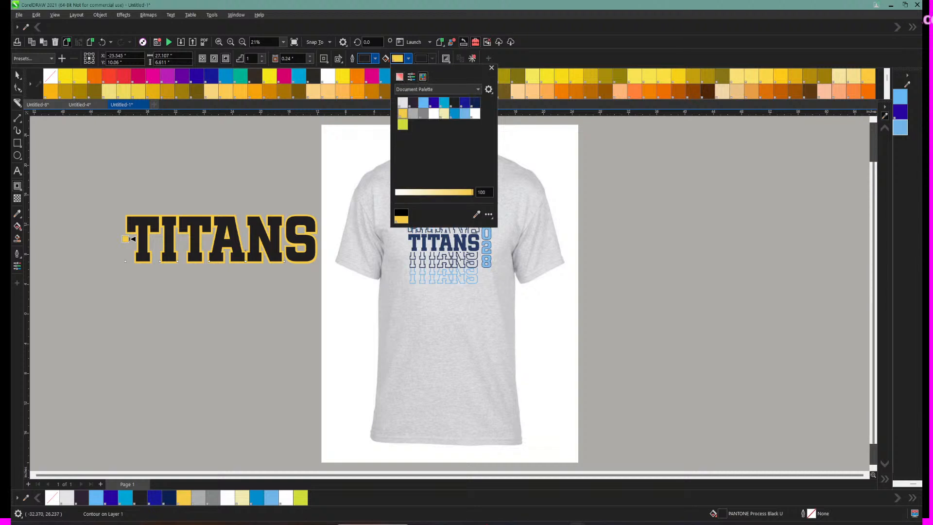
pyautogui.click(491, 67)
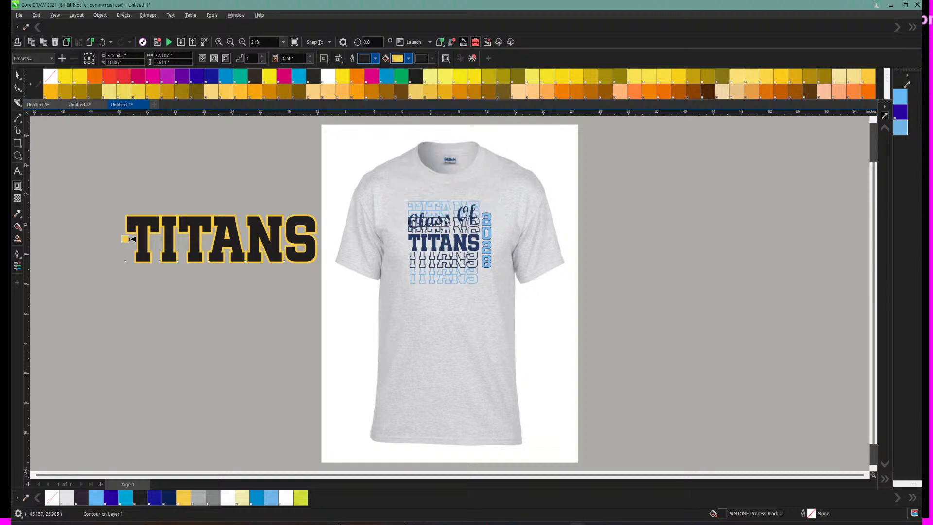
# Step: Centre the large contoured TITANS text on the page
pyautogui.click(231, 41)
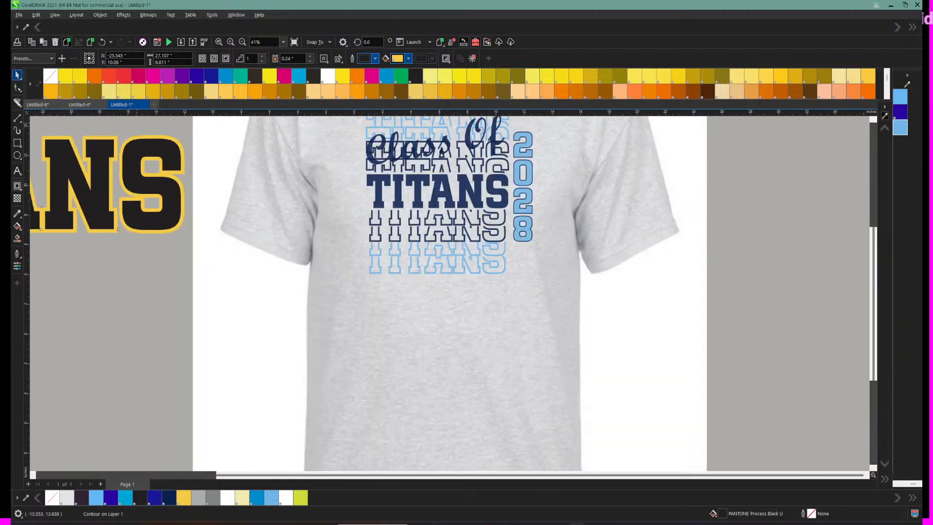
pyautogui.click(18, 75)
pyautogui.click(382, 183)
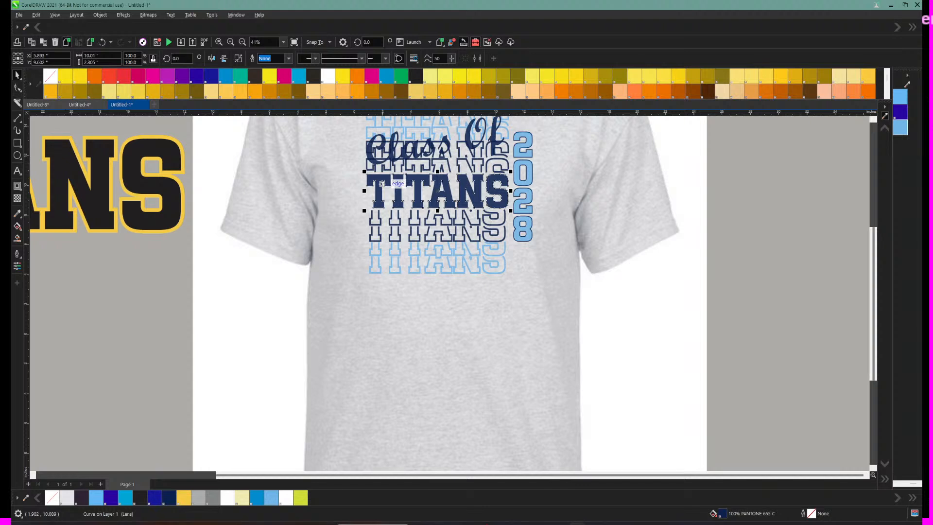
pyautogui.click(131, 174)
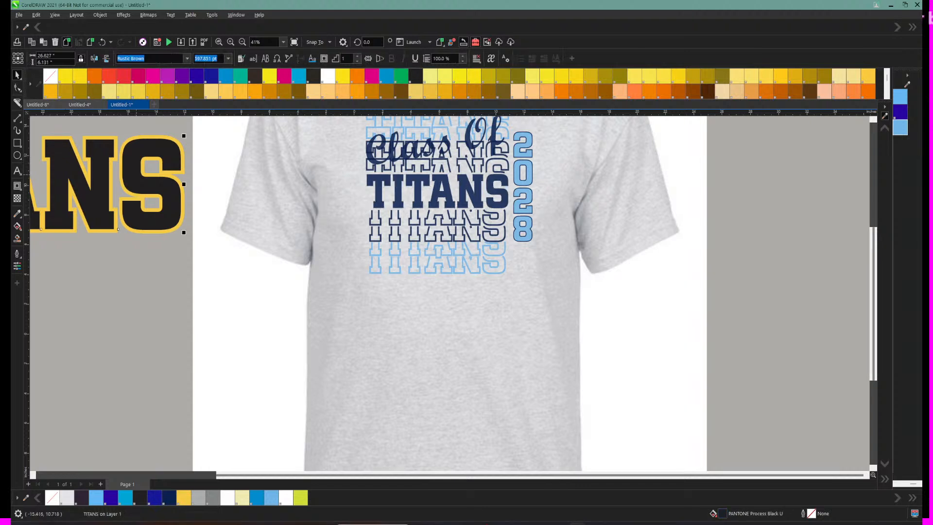
pyautogui.press('p')
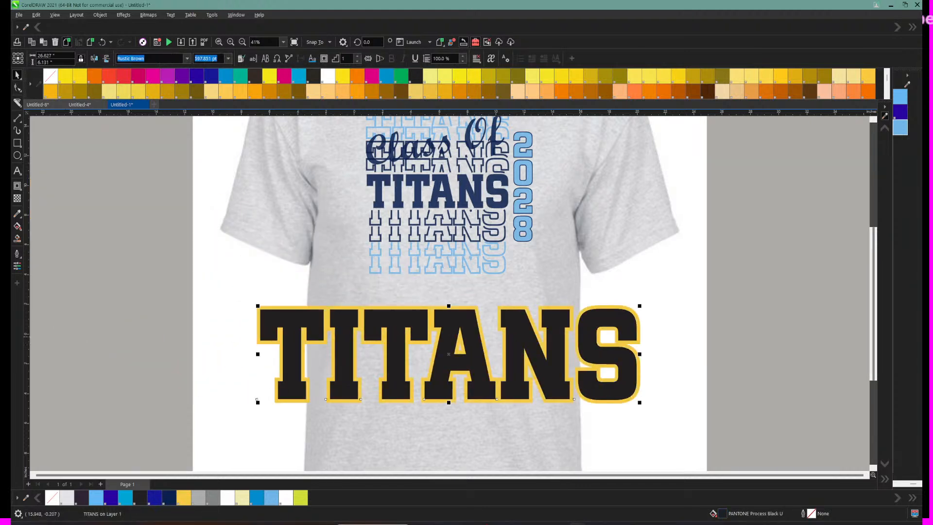
# Step: Lock the shirt mockup image
pyautogui.click(278, 172)
pyautogui.rightClick(278, 171)
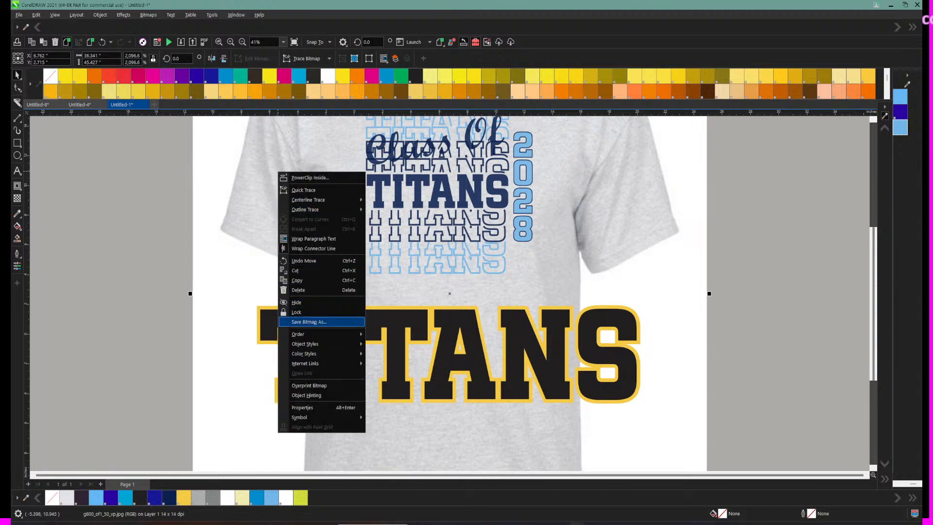
pyautogui.click(297, 312)
# Step: Shrink the contoured TITANS text to about 6.3 inches wide, place it over the lowest light blue TITANS rows, and select the solid TITANS curves
pyautogui.click(262, 310)
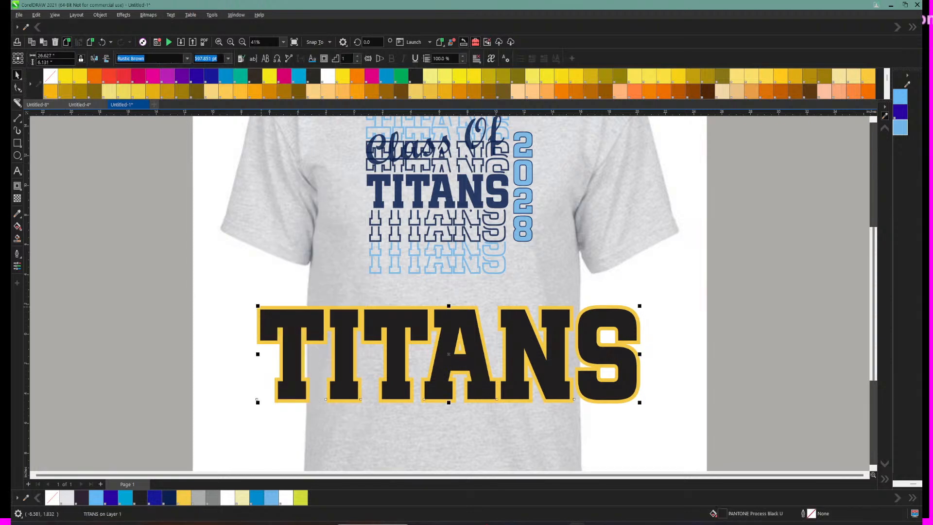
pyautogui.moveTo(258, 306); pyautogui.dragTo(441, 259)
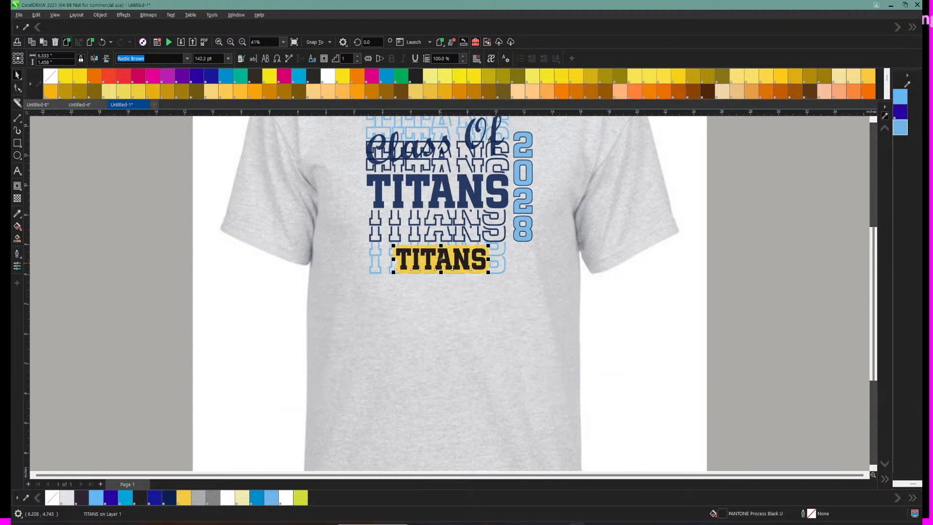
pyautogui.click(382, 173)
pyautogui.click(379, 187)
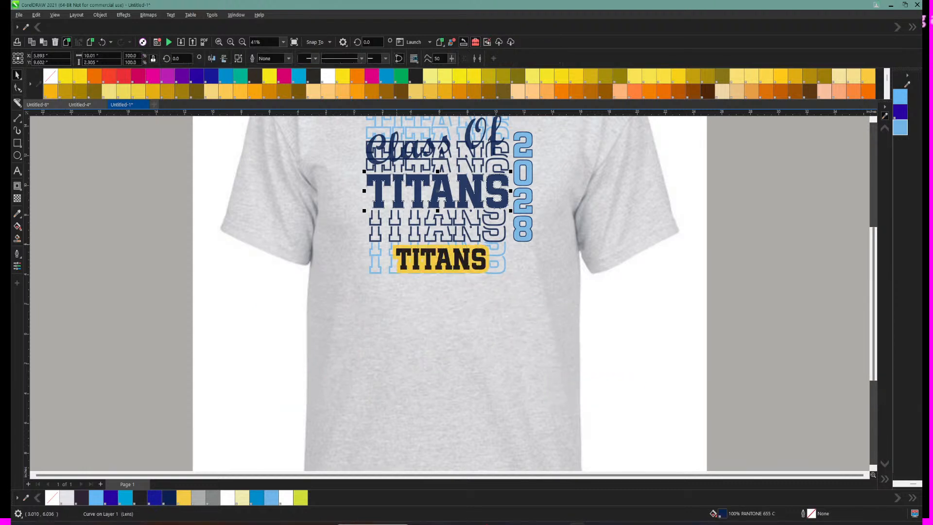
# Step: Enlarge the contoured TITANS text proportionally until it is about 9.9 inches wide, like the solid navy TITANS curves above it
pyautogui.click(400, 250)
pyautogui.click(375, 185)
pyautogui.click(392, 244)
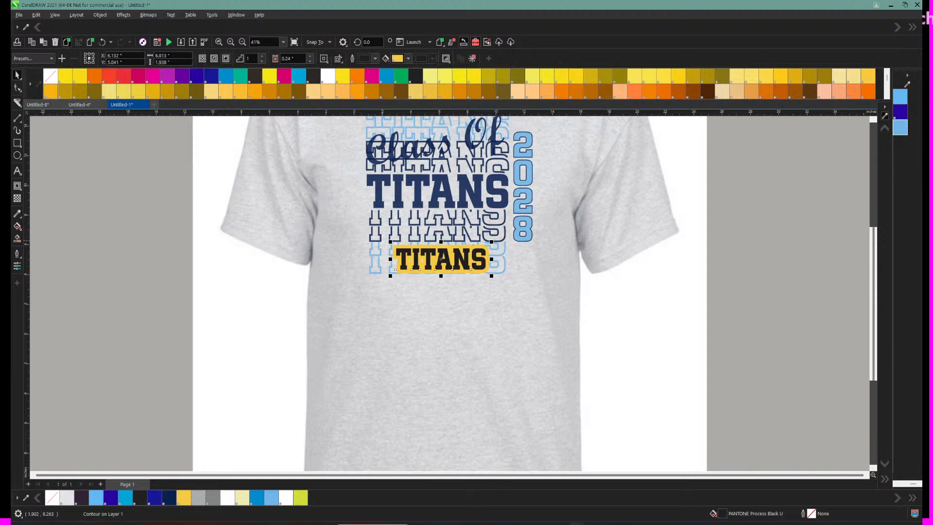
pyautogui.moveTo(392, 243); pyautogui.dragTo(372, 220)
# Step: Delete the solid navy TITANS curves and move the contoured TITANS text up into their place
pyautogui.click(382, 181)
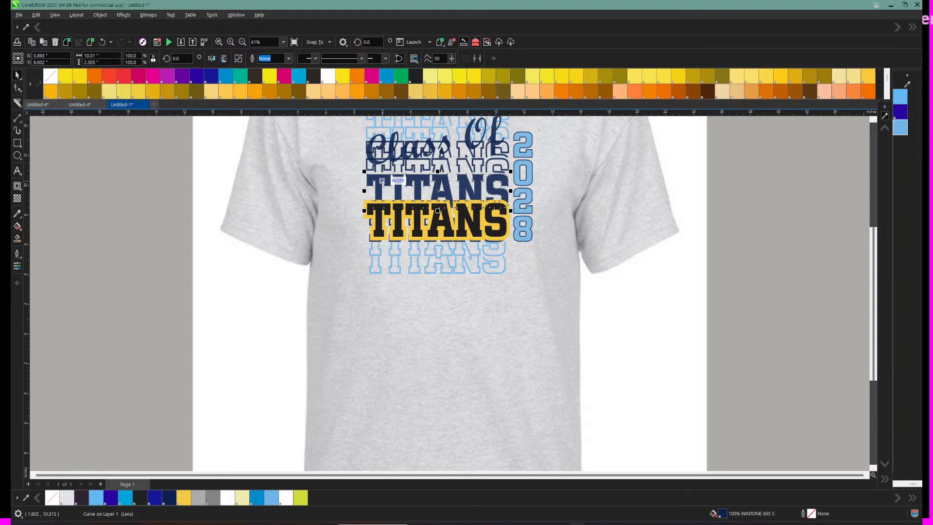
pyautogui.press('Delete')
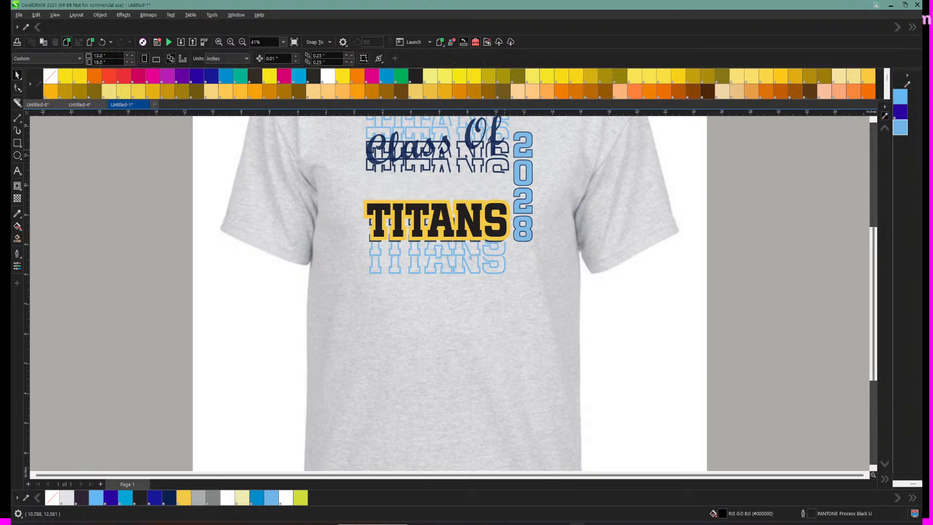
pyautogui.click(446, 216)
pyautogui.moveTo(445, 229); pyautogui.dragTo(443, 199)
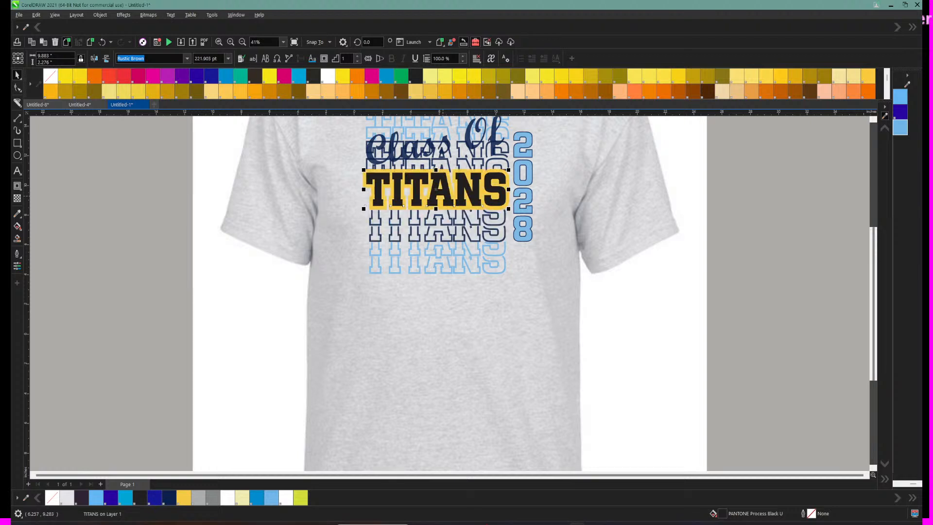
# Step: Reduce the contour offset of the TITANS text to 0.07 inches
pyautogui.scroll(2, 490, 218)
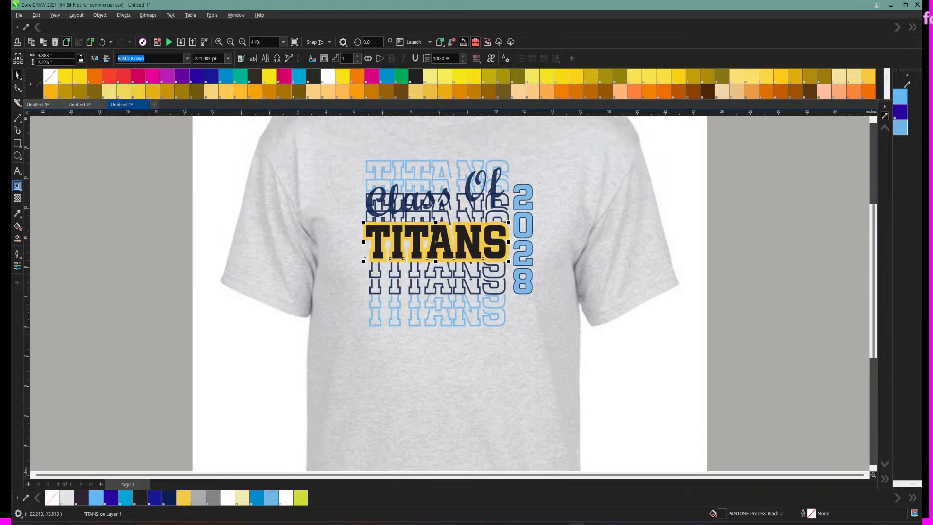
pyautogui.click(231, 41)
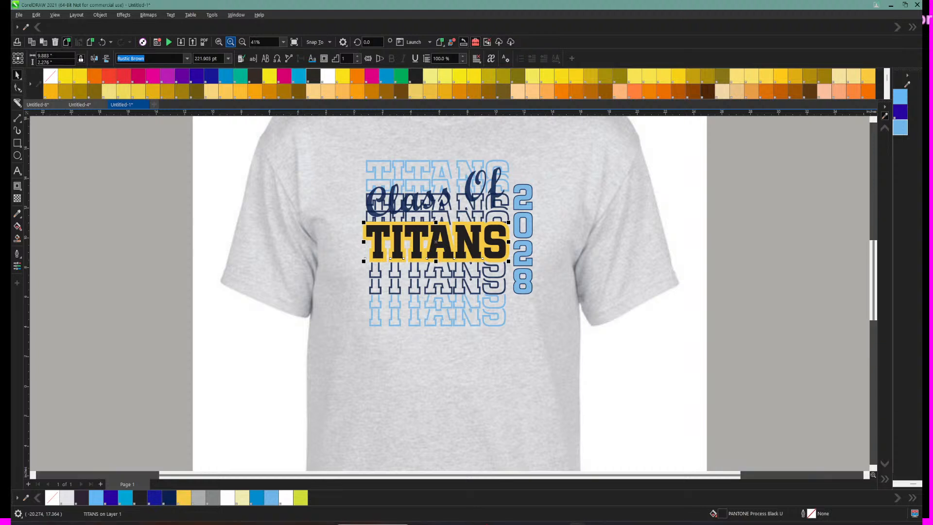
pyautogui.scroll(1, 452, 292)
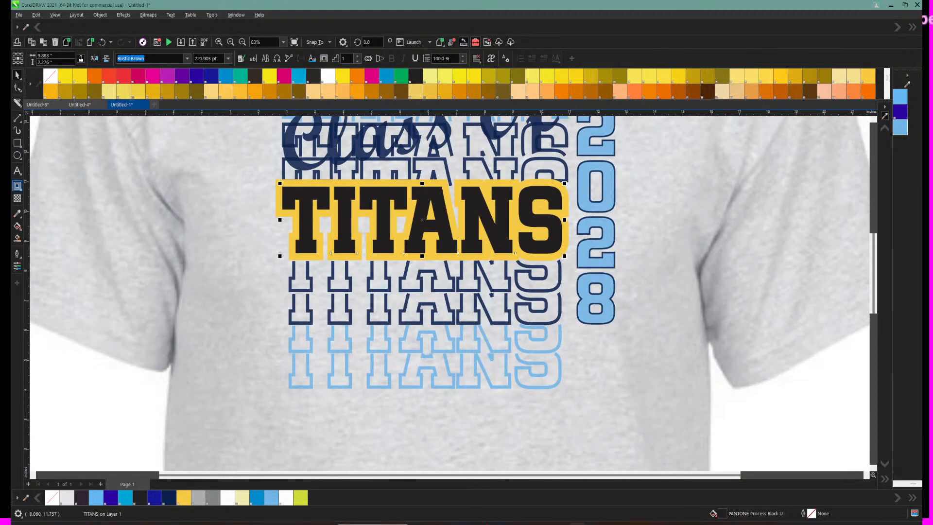
pyautogui.click(17, 186)
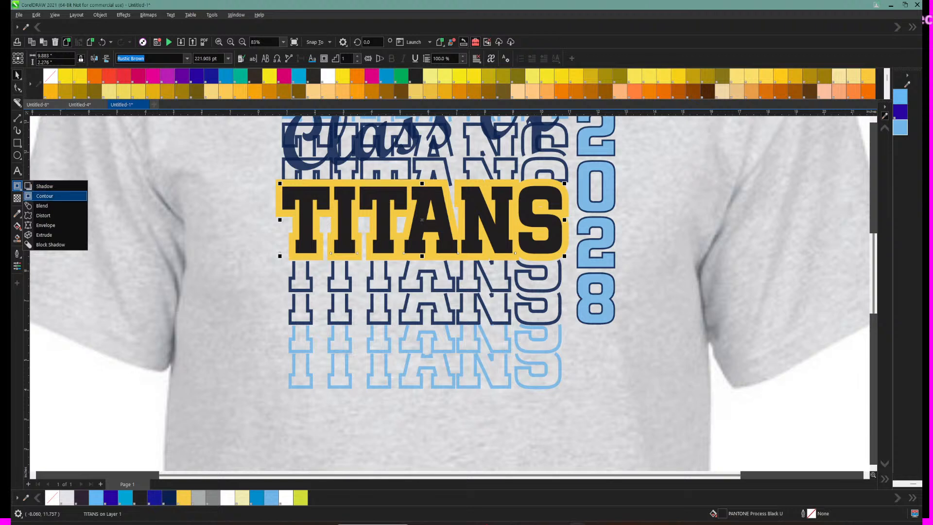
pyautogui.click(44, 196)
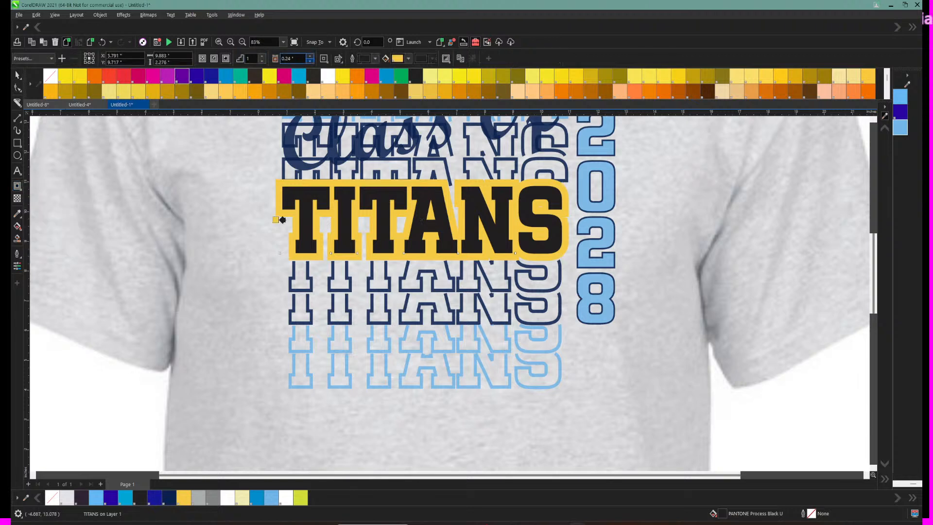
pyautogui.moveTo(283, 219); pyautogui.dragTo(286, 220)
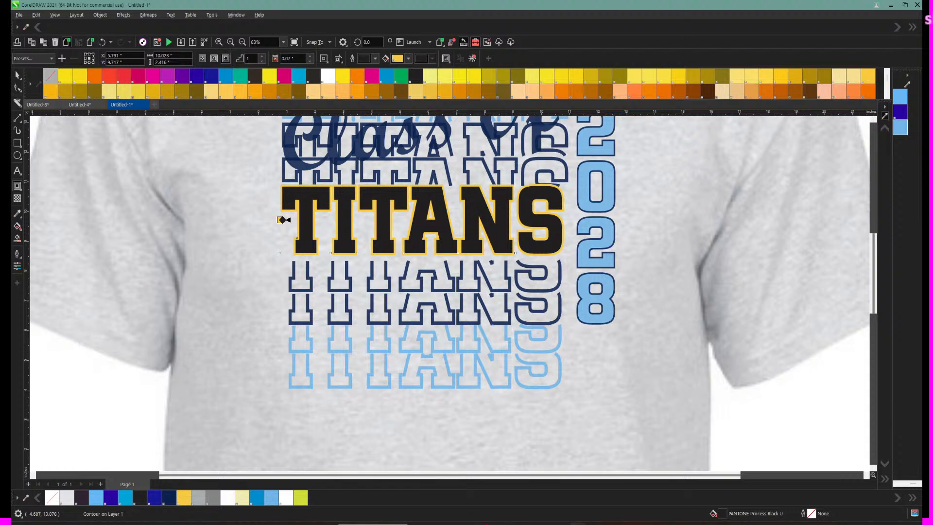
# Step: Try round corners on the yellow TITANS contour and settle on bevel corners
pyautogui.click(243, 41)
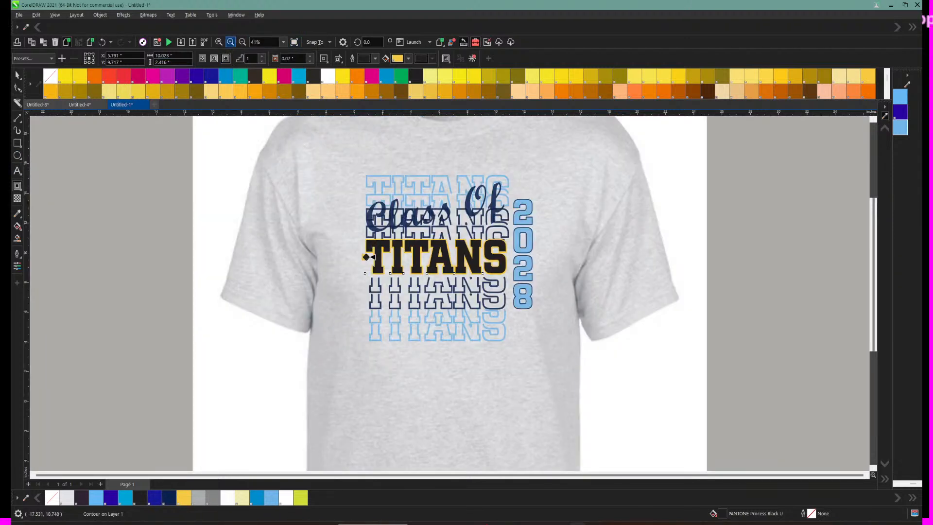
pyautogui.click(231, 41)
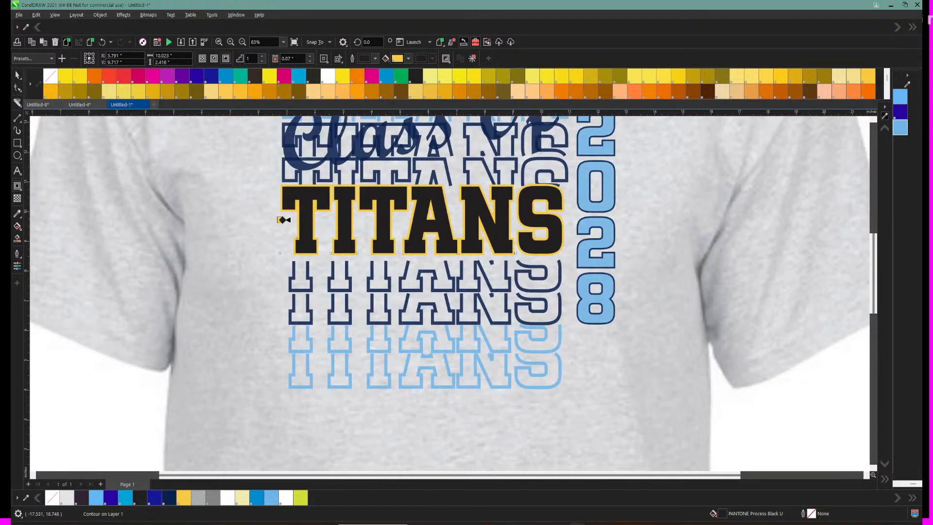
pyautogui.click(230, 42)
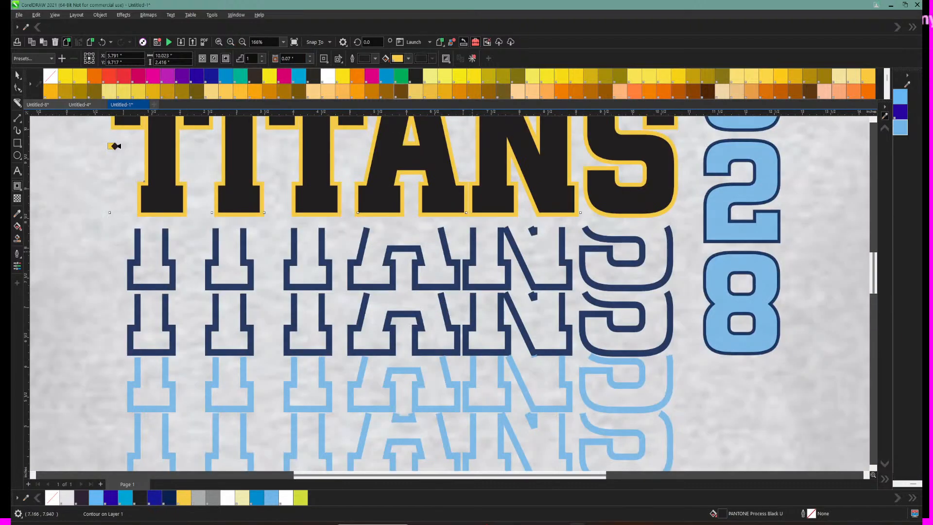
pyautogui.scroll(2, 472, 243)
pyautogui.scroll(2, 114, 183)
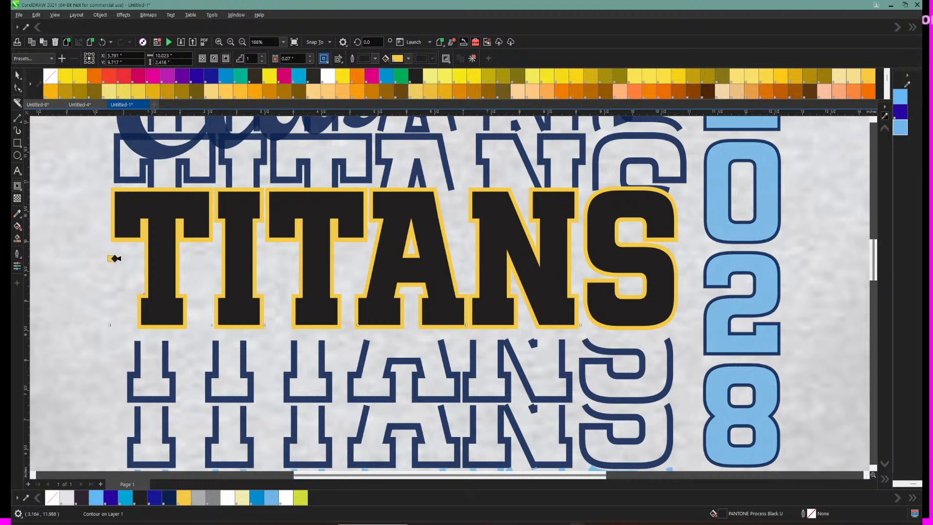
pyautogui.click(324, 58)
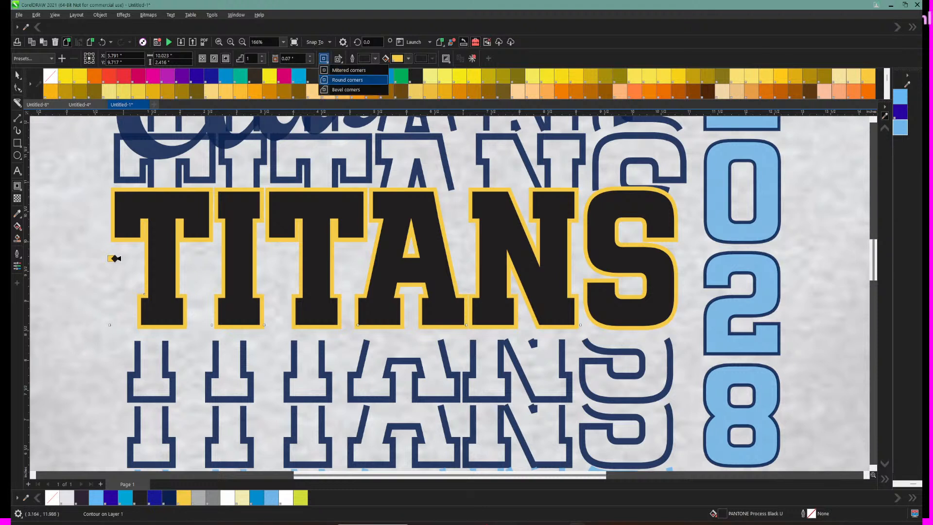
pyautogui.click(347, 80)
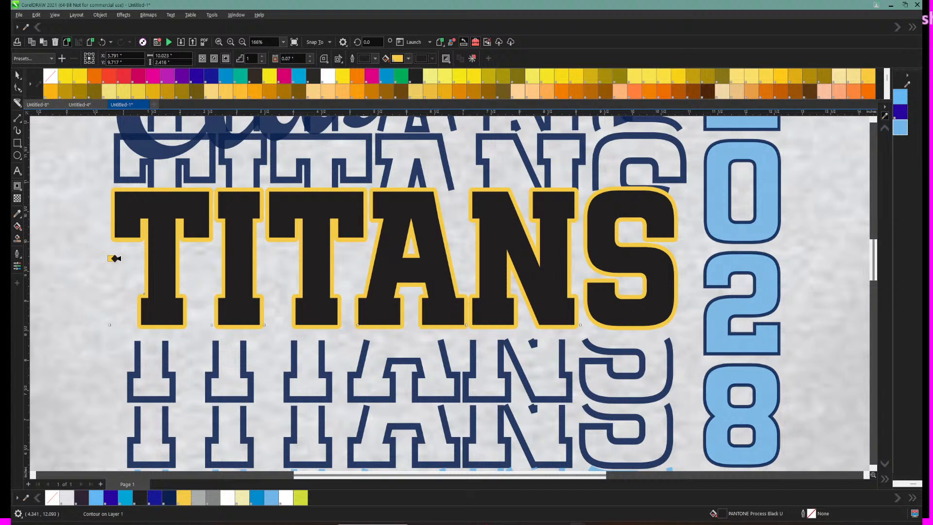
pyautogui.click(324, 58)
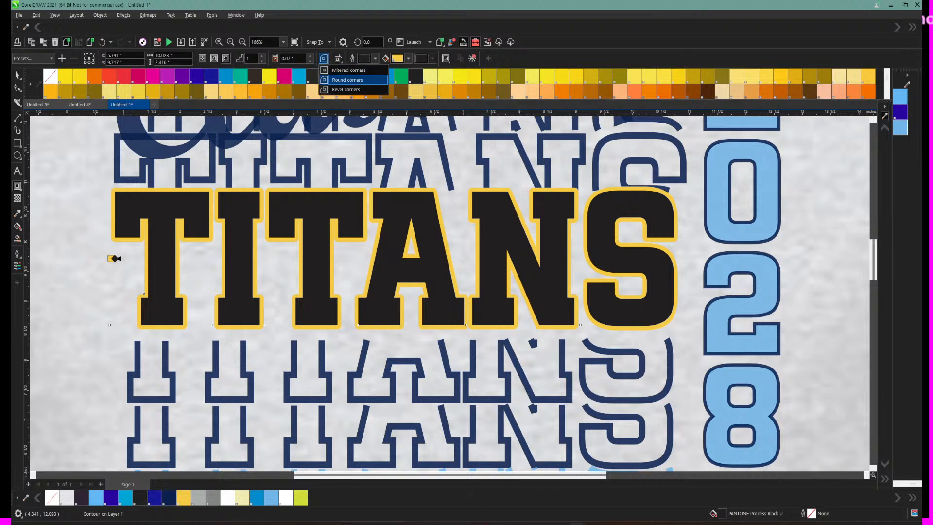
pyautogui.click(348, 80)
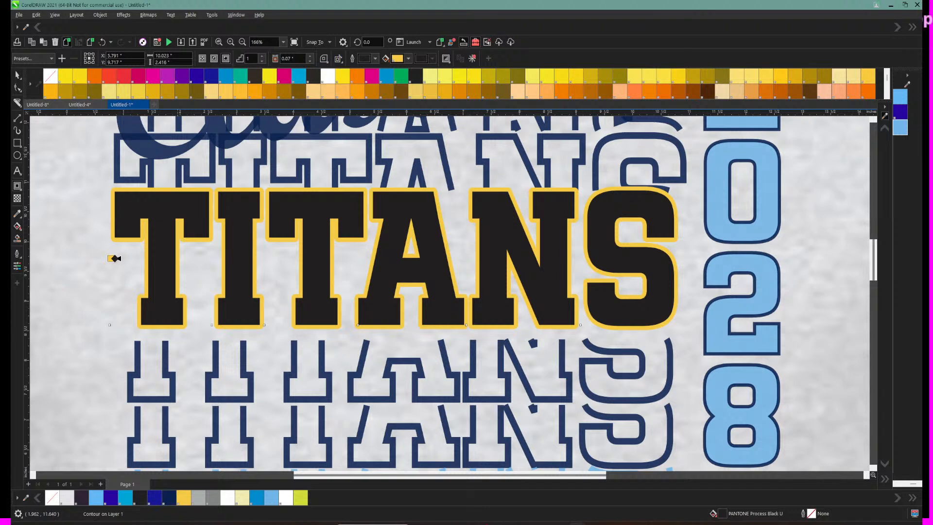
pyautogui.click(324, 58)
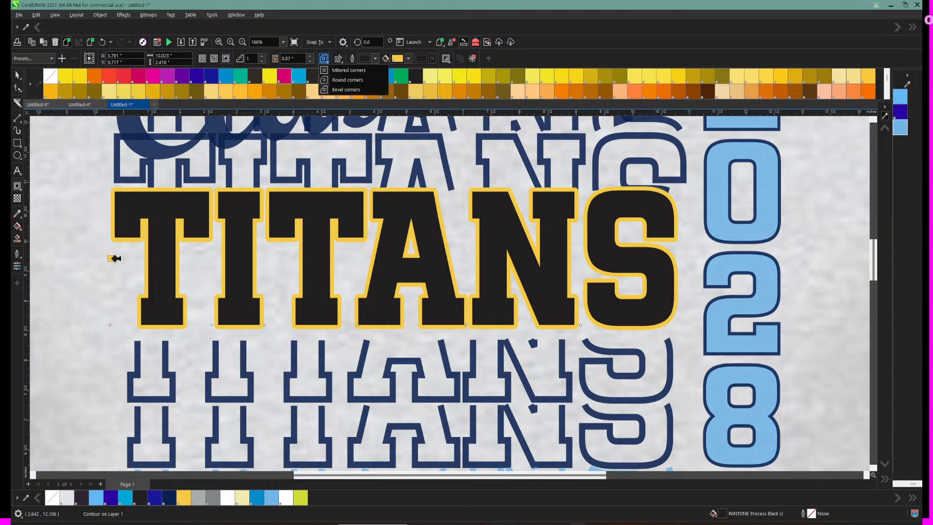
pyautogui.click(346, 89)
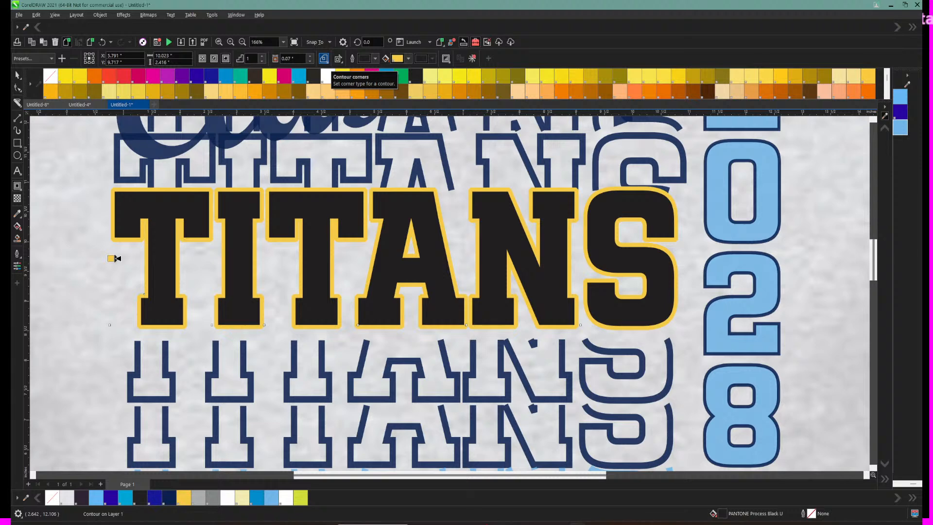
# Step: Set the transparency of the navy Class Of text to 0
pyautogui.scroll(10, 336, 206)
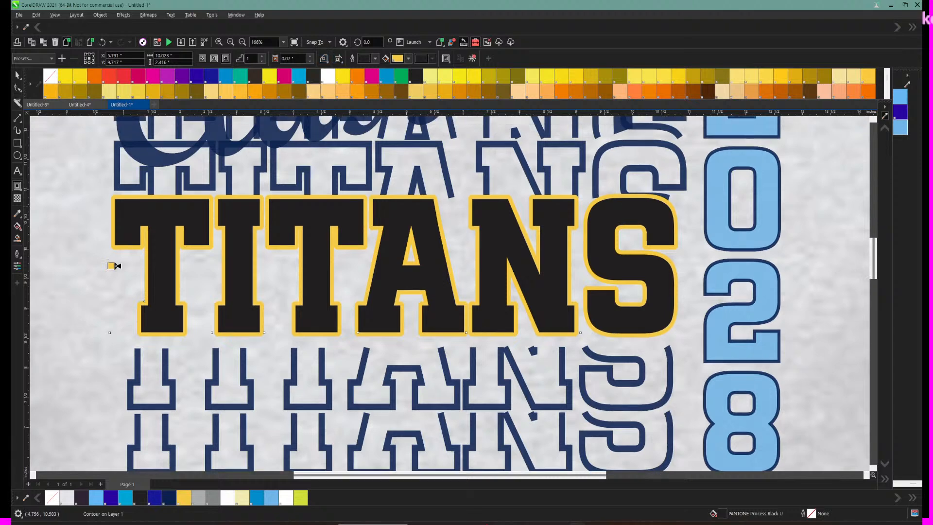
pyautogui.scroll(5, 117, 348)
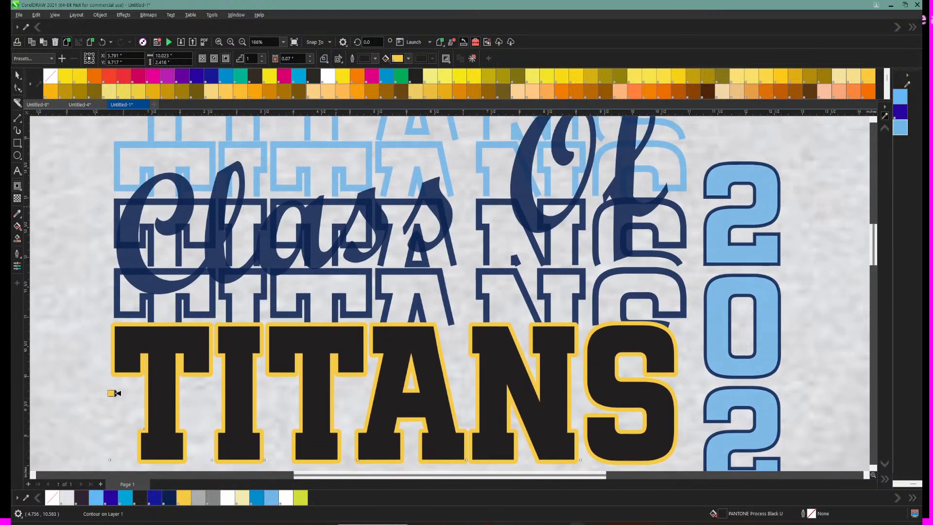
pyautogui.press('space')
pyautogui.click(178, 181)
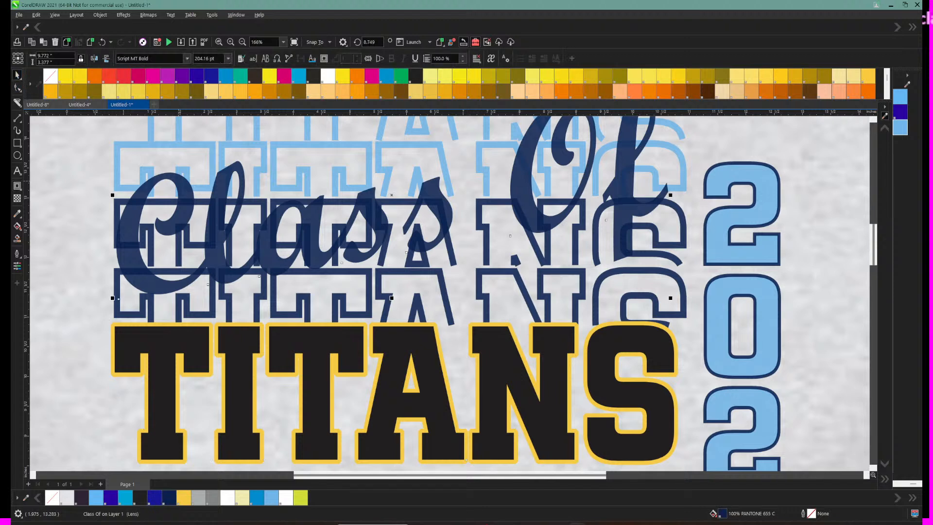
pyautogui.click(17, 198)
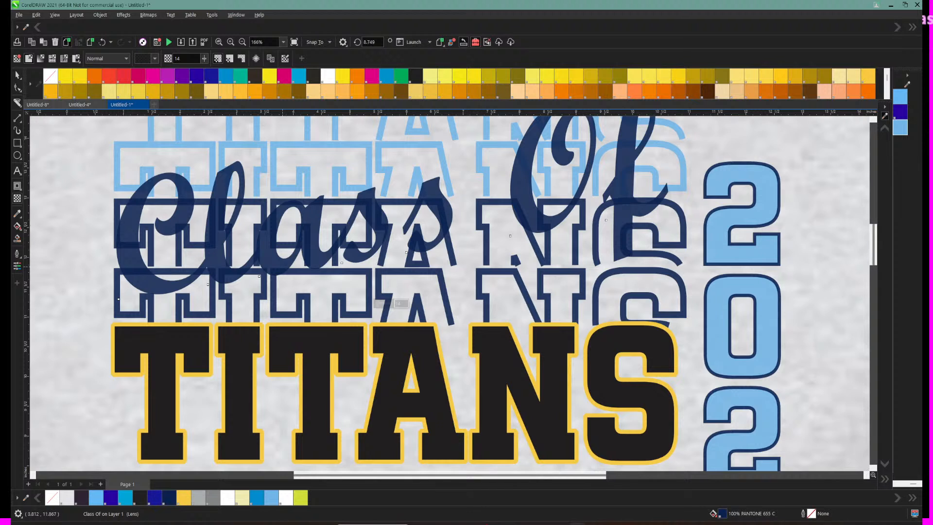
pyautogui.moveTo(377, 303); pyautogui.dragTo(373, 303)
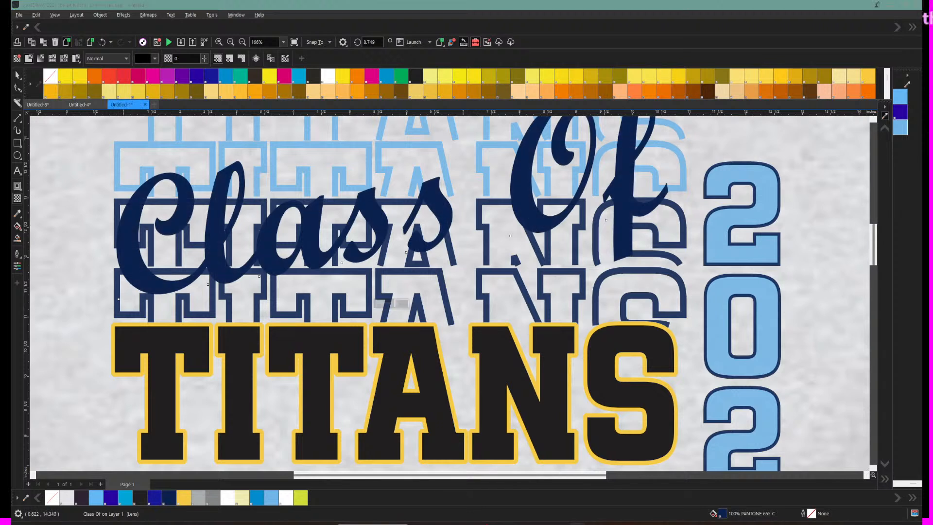
# Step: Try to apply the Contour tool to the Class Of text
pyautogui.click(242, 42)
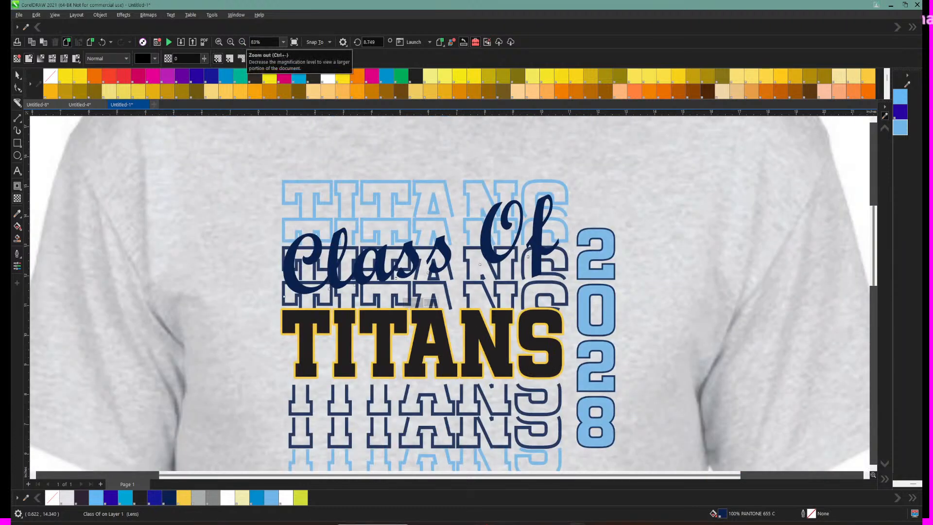
pyautogui.scroll(-1, 451, 294)
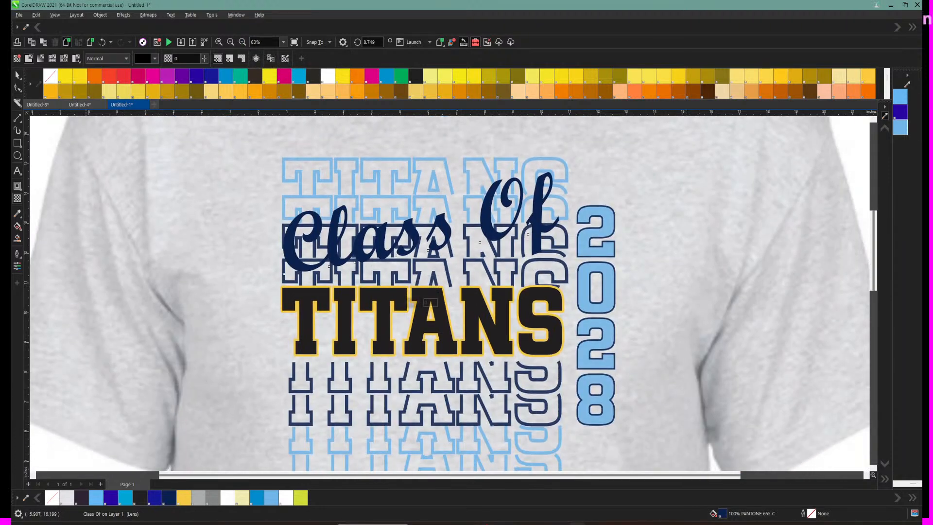
pyautogui.click(17, 75)
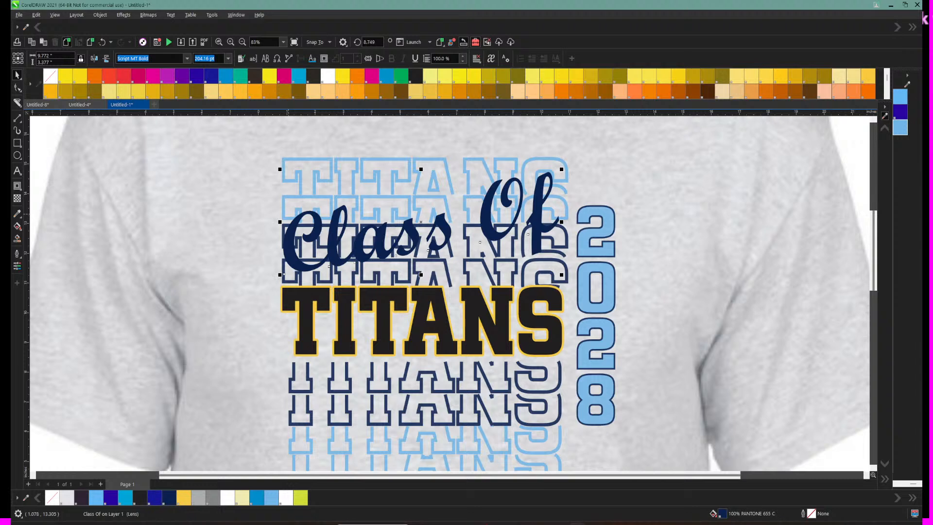
pyautogui.click(294, 222)
pyautogui.press('Escape')
pyautogui.click(287, 236)
pyautogui.click(17, 186)
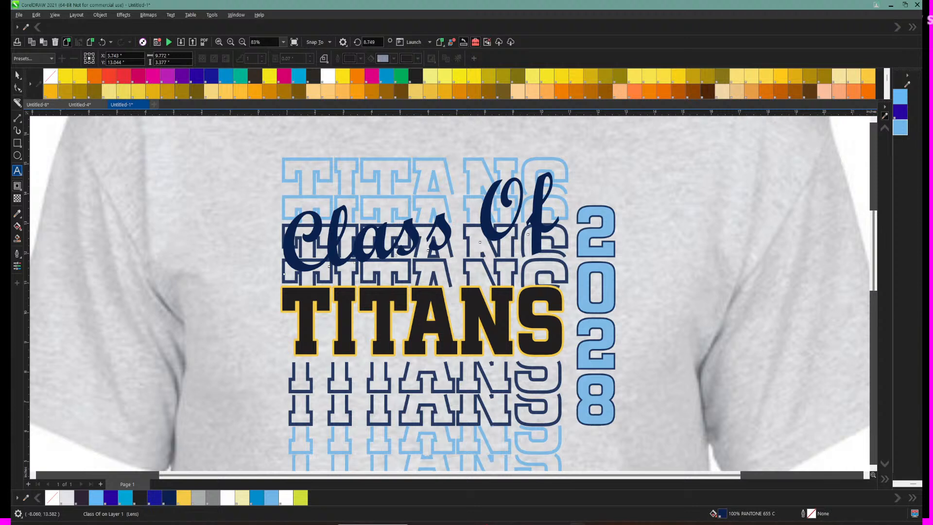
pyautogui.click(17, 171)
pyautogui.click(17, 171)
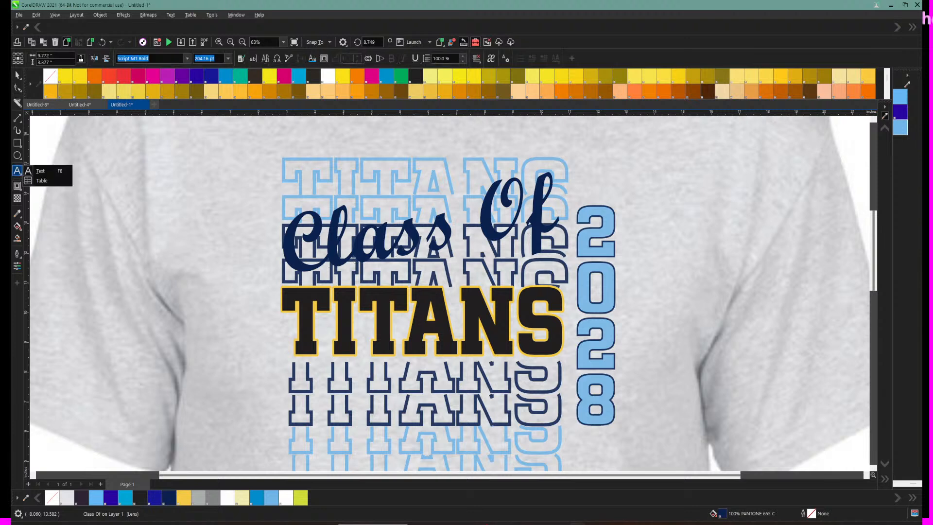
pyautogui.click(17, 185)
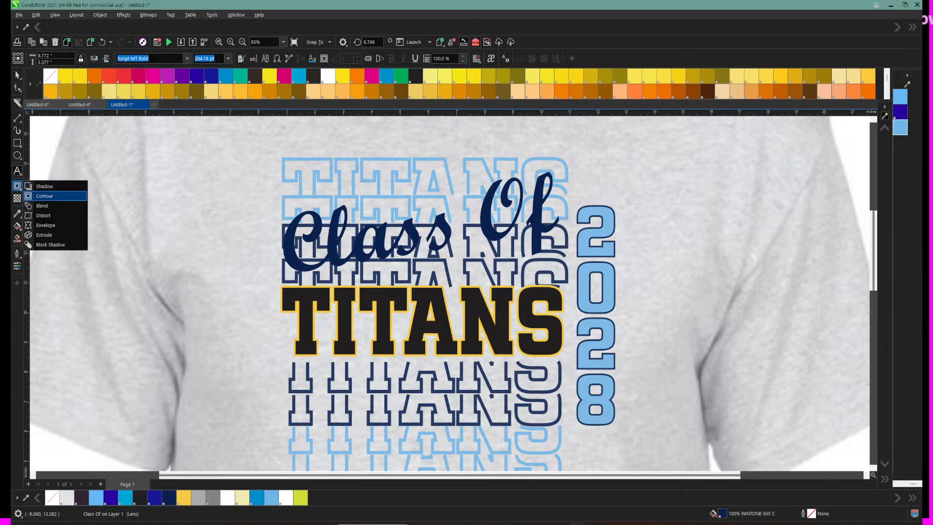
pyautogui.click(44, 196)
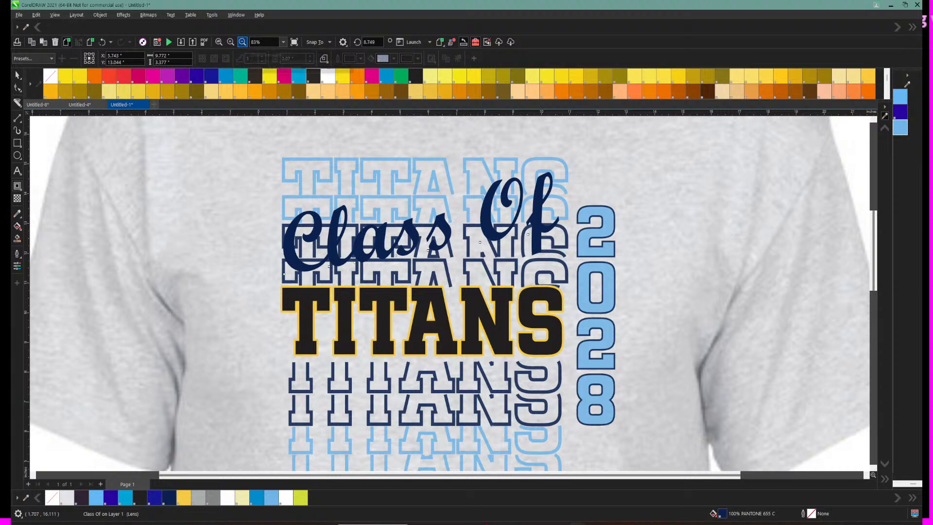
# Step: Add a new Class Of text object on the blank area beside the shirt and enlarge it to about 30.7 inches wide
pyautogui.click(243, 42)
pyautogui.click(242, 41)
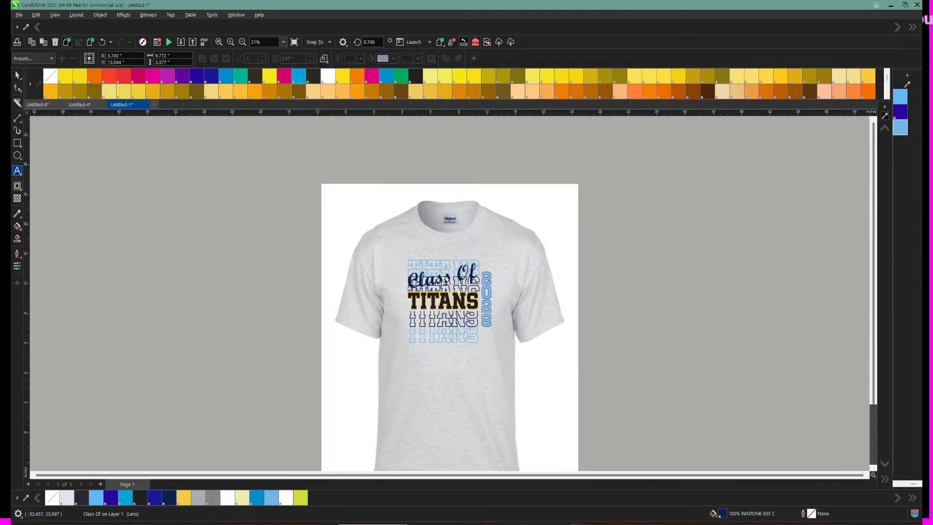
pyautogui.click(44, 188)
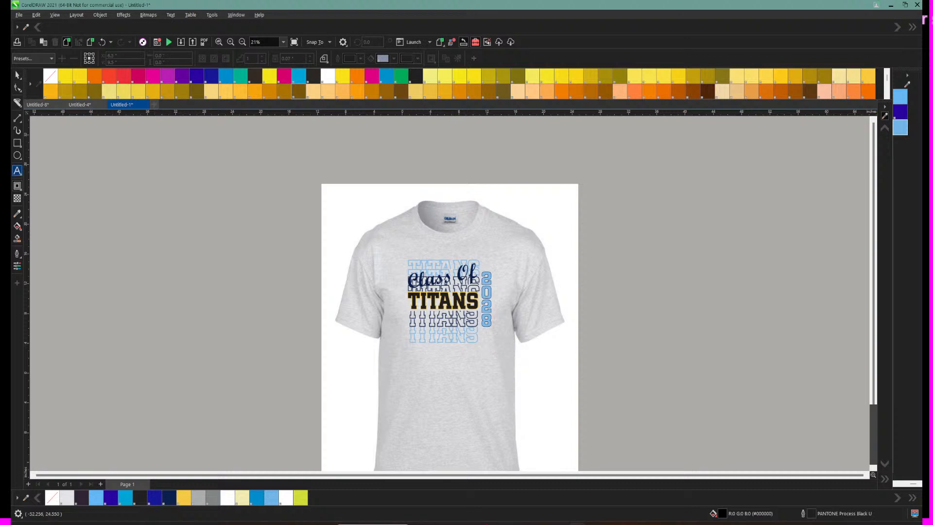
pyautogui.click(17, 171)
pyautogui.click(133, 230)
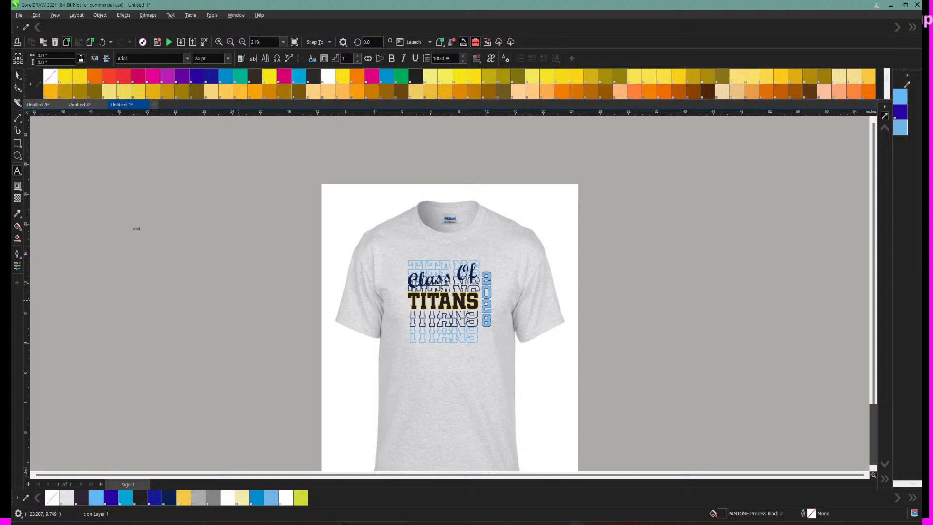
pyautogui.write('c;ASS O')
pyautogui.click(18, 74)
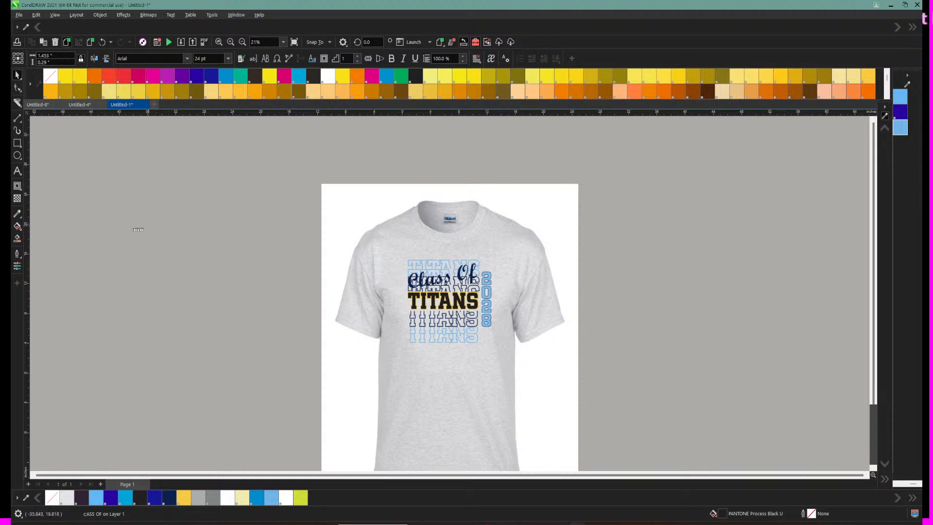
pyautogui.moveTo(146, 225); pyautogui.dragTo(353, 182)
# Step: Correct the misspelled start of the new text to "cL" and convert the whole phrase to Title Case
pyautogui.doubleClick(181, 205)
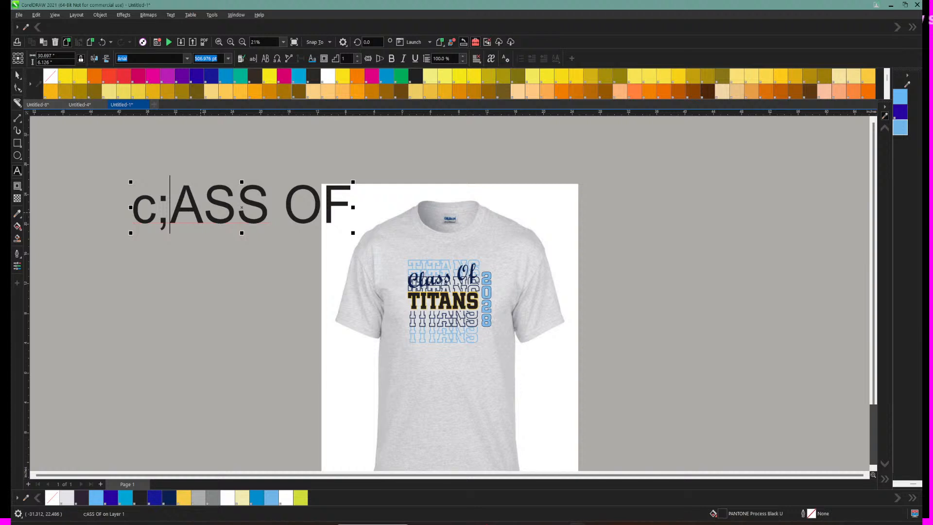
pyautogui.press('BackSpace')
pyautogui.press('BackSpace')
pyautogui.write('cL')
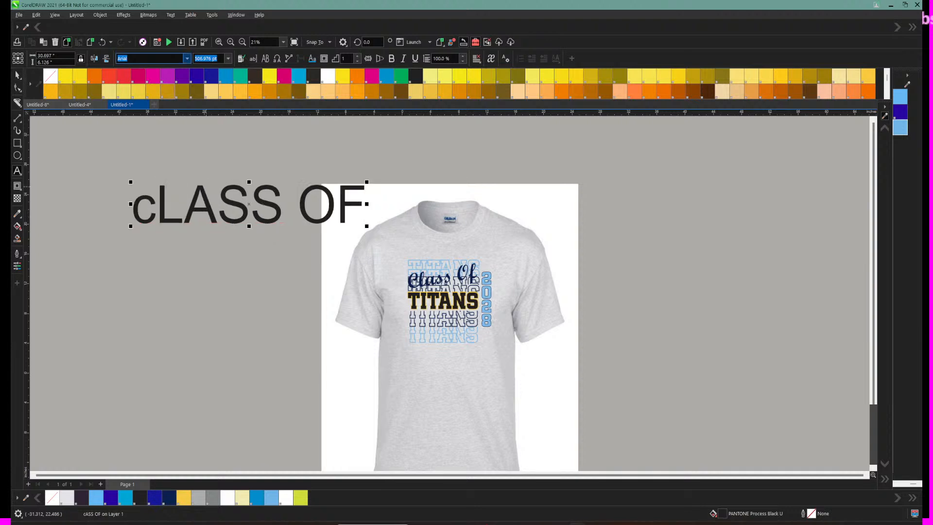
pyautogui.moveTo(133, 206); pyautogui.dragTo(364, 209)
pyautogui.rightClick(341, 210)
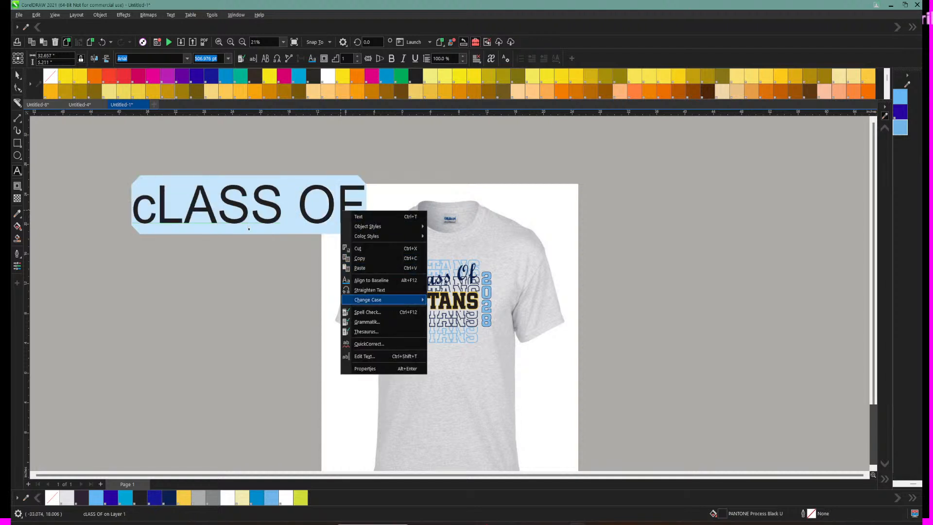
pyautogui.moveTo(368, 299)
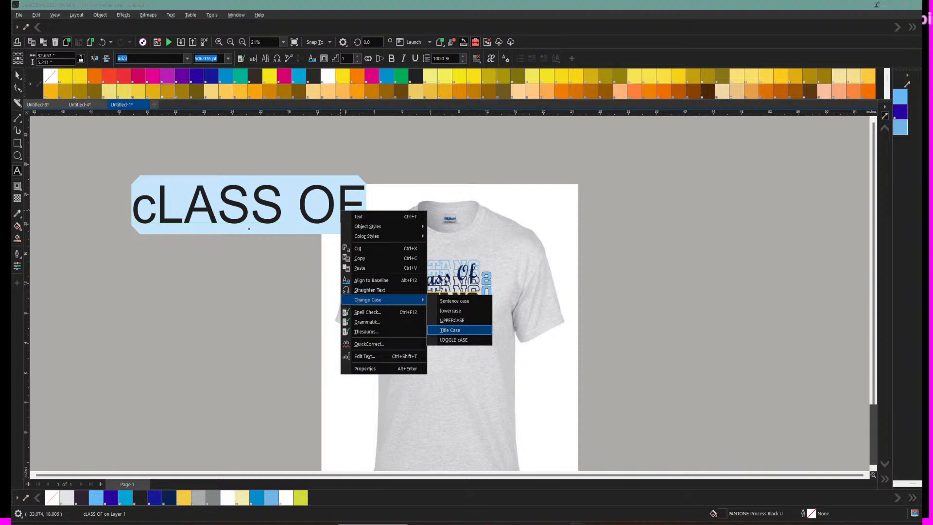
pyautogui.click(450, 330)
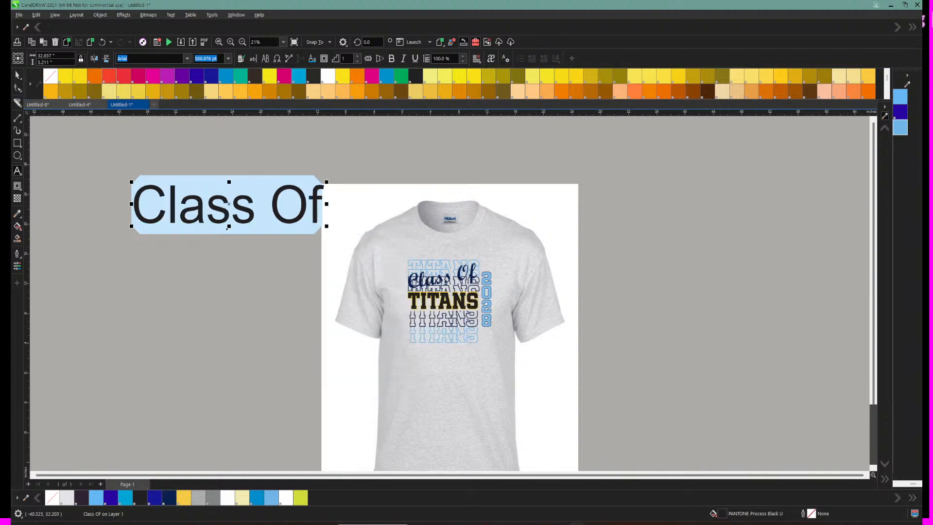
# Step: Set the new Class Of text in Brush Script MT and rotate it about 6.2 degrees so it slants upward
pyautogui.click(187, 58)
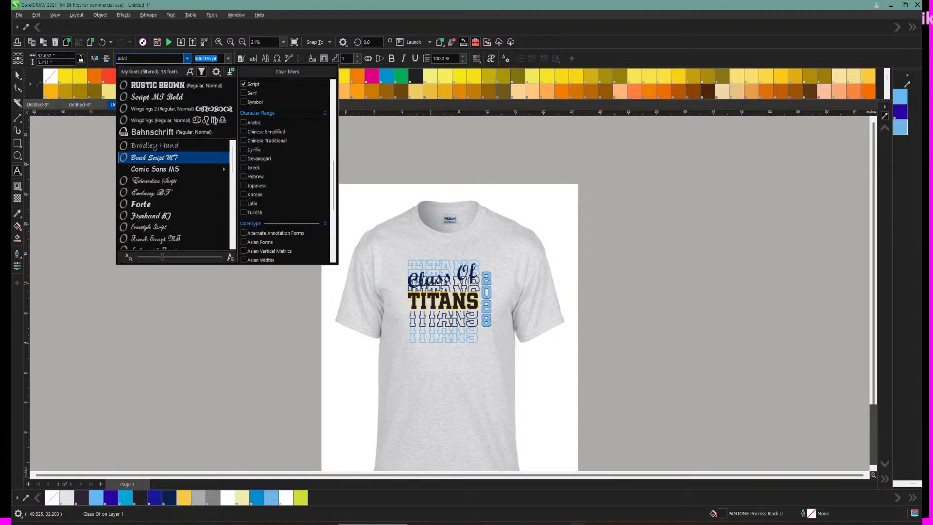
pyautogui.click(155, 157)
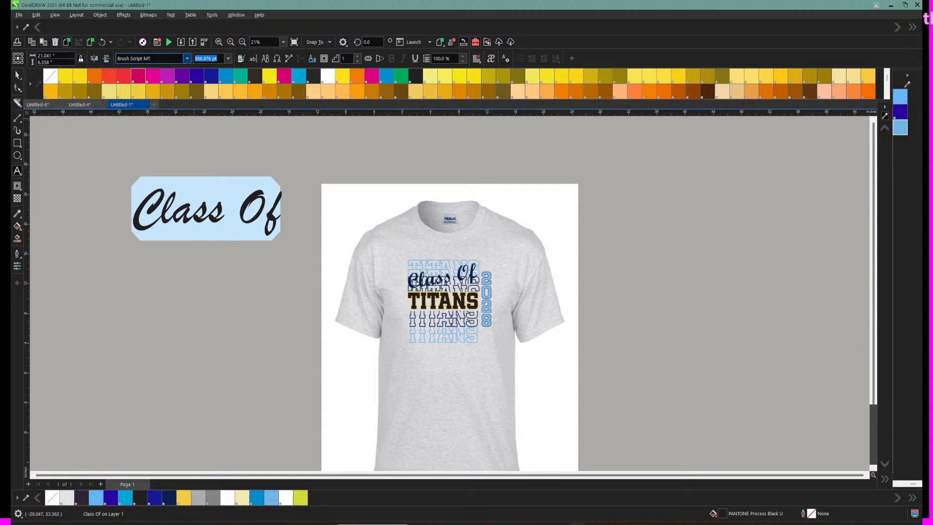
pyautogui.click(17, 75)
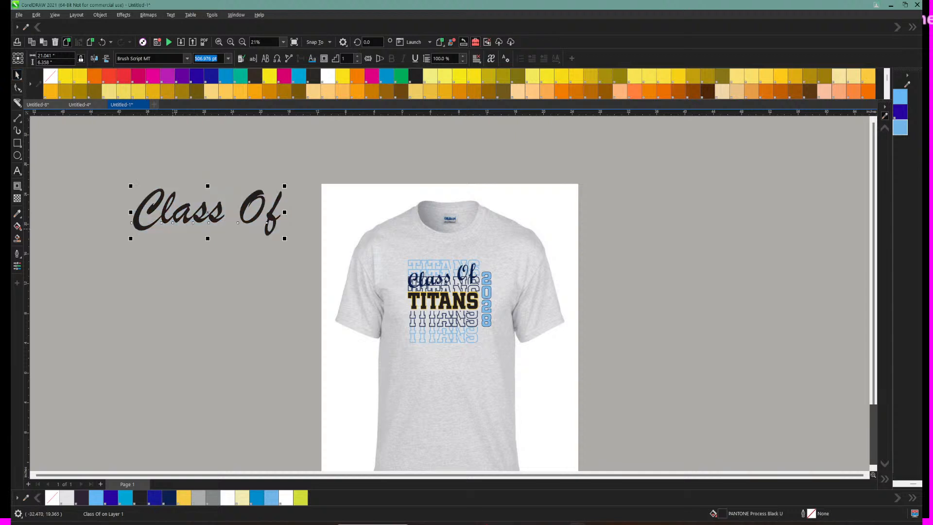
pyautogui.click(176, 235)
pyautogui.click(142, 226)
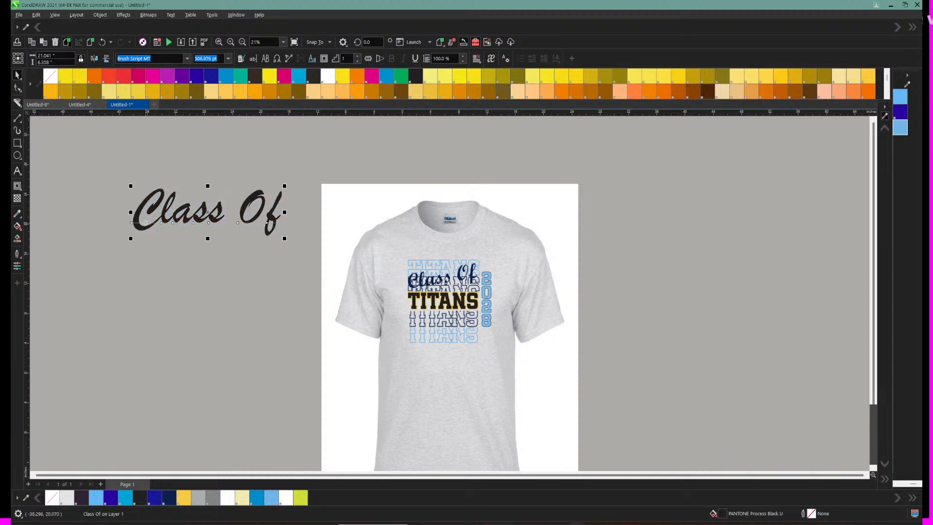
pyautogui.moveTo(141, 225); pyautogui.dragTo(204, 238)
pyautogui.click(202, 222)
pyautogui.moveTo(192, 199); pyautogui.dragTo(190, 207)
# Step: Change the new text to Script MT Bold like the original and scale it down to about 13.5 inches wide
pyautogui.moveTo(436, 522)
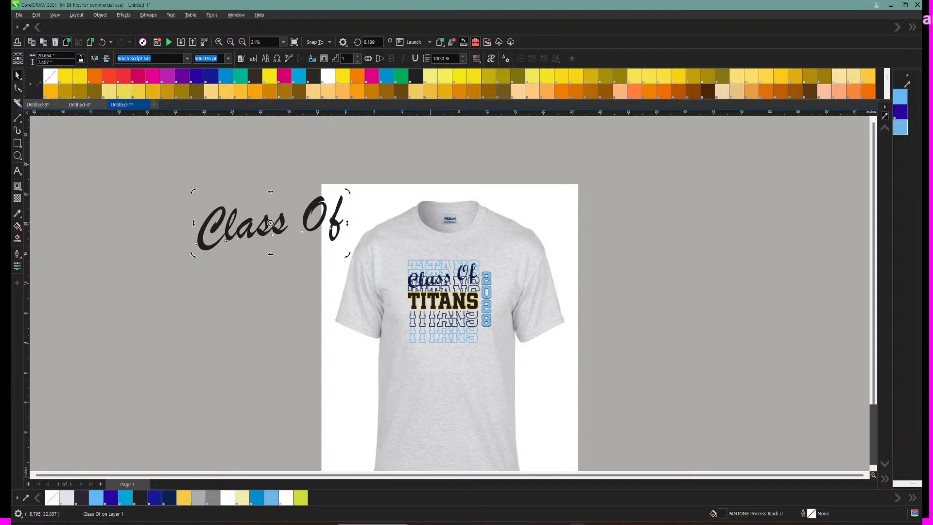
pyautogui.click(439, 279)
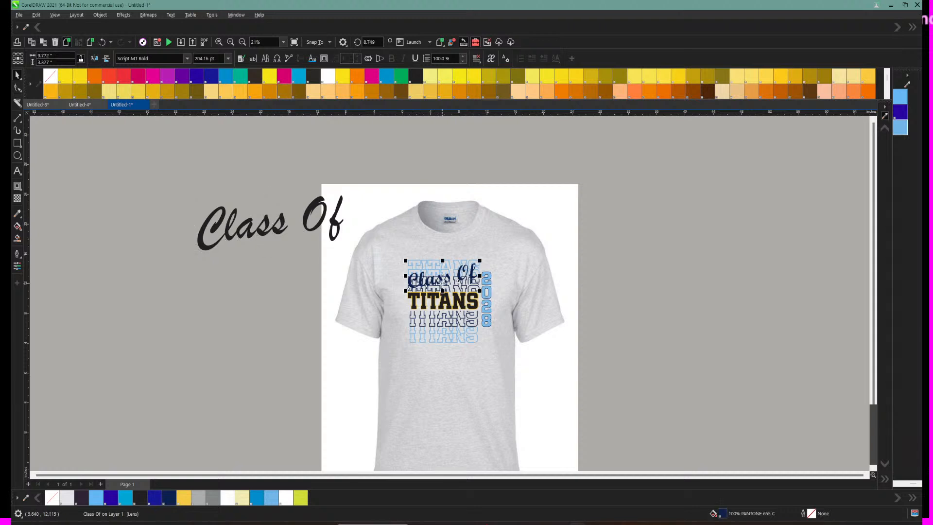
pyautogui.click(316, 225)
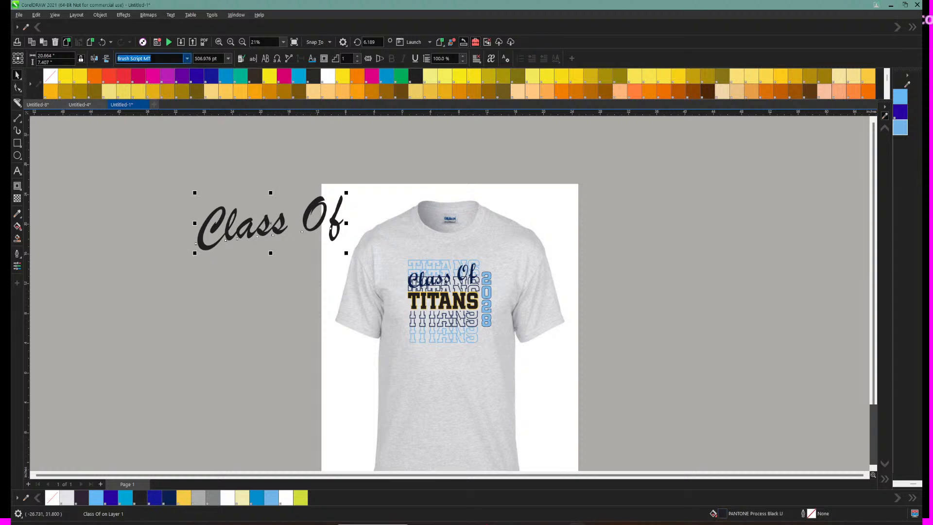
pyautogui.click(187, 59)
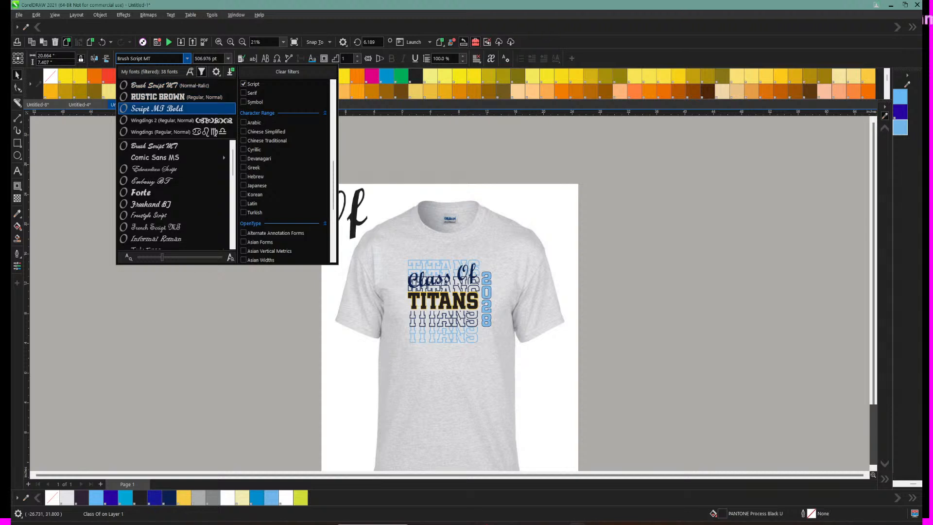
pyautogui.click(165, 109)
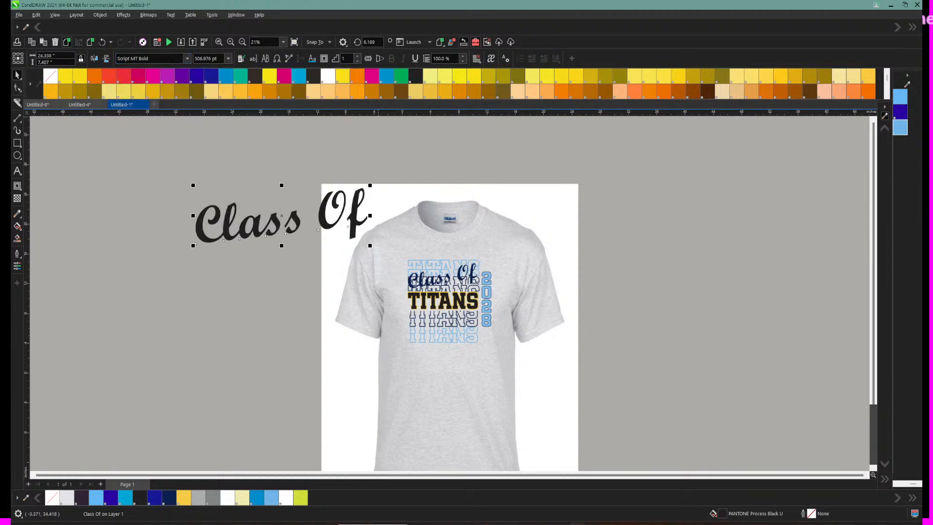
pyautogui.moveTo(370, 185); pyautogui.dragTo(376, 214)
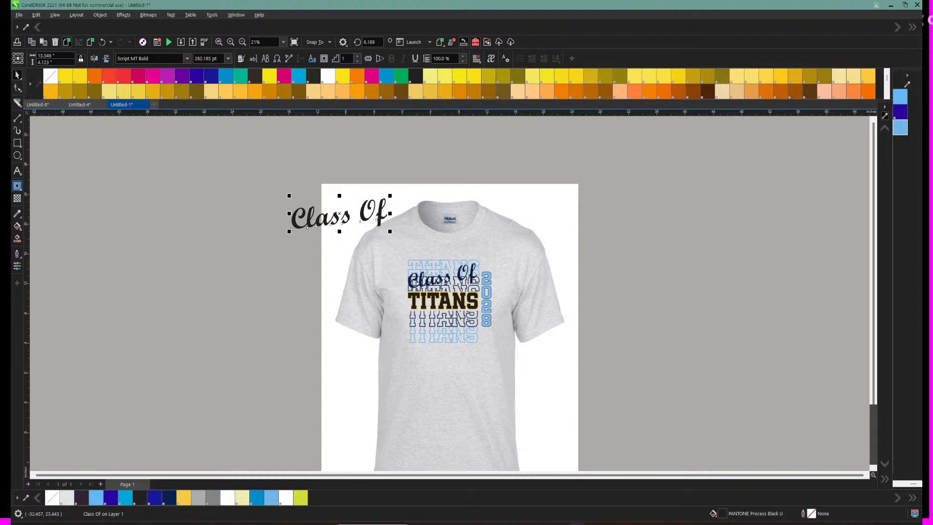
# Step: Contour the new Class Of text with 2 steps at a 0.07 inch offset and fill the contour light grey
pyautogui.click(17, 186)
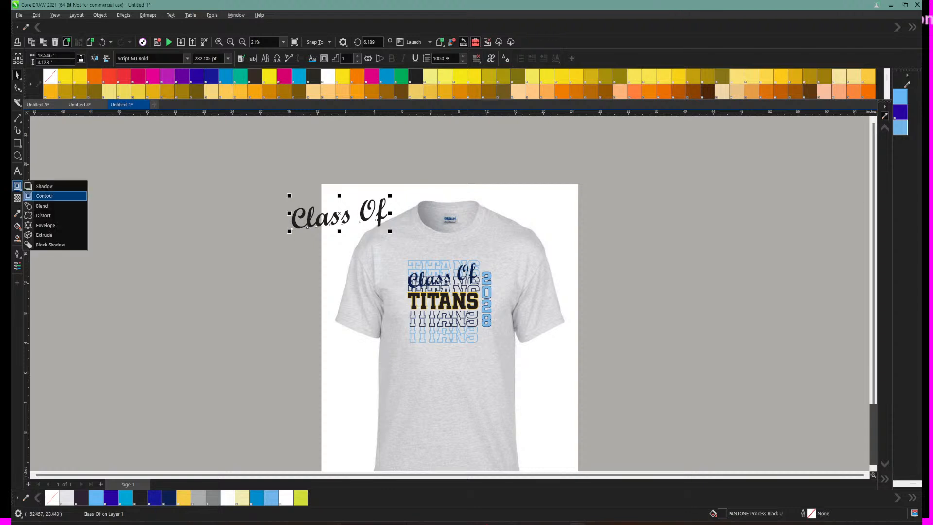
pyautogui.click(44, 196)
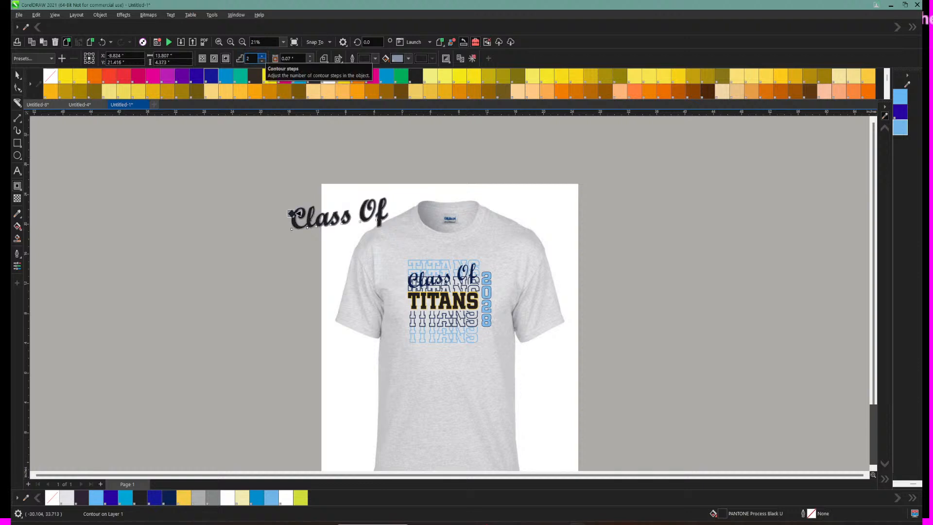
pyautogui.click(408, 58)
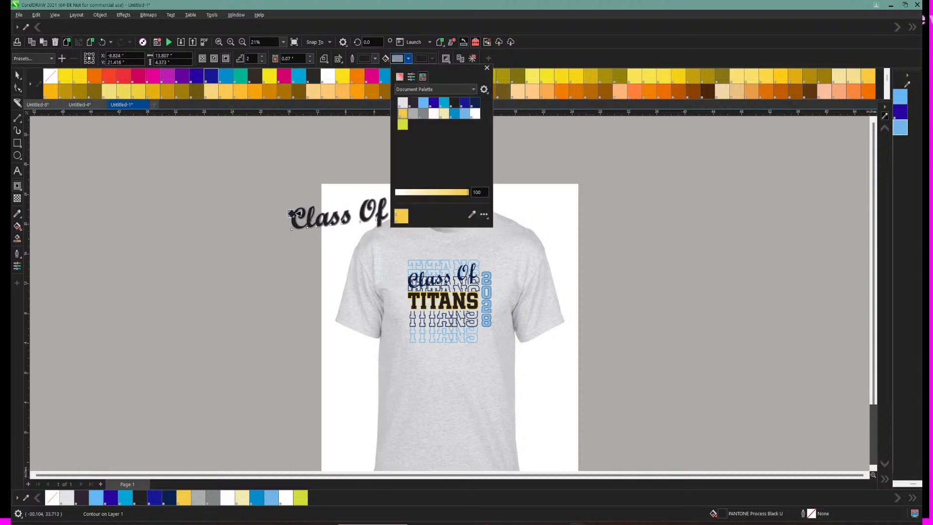
pyautogui.click(402, 102)
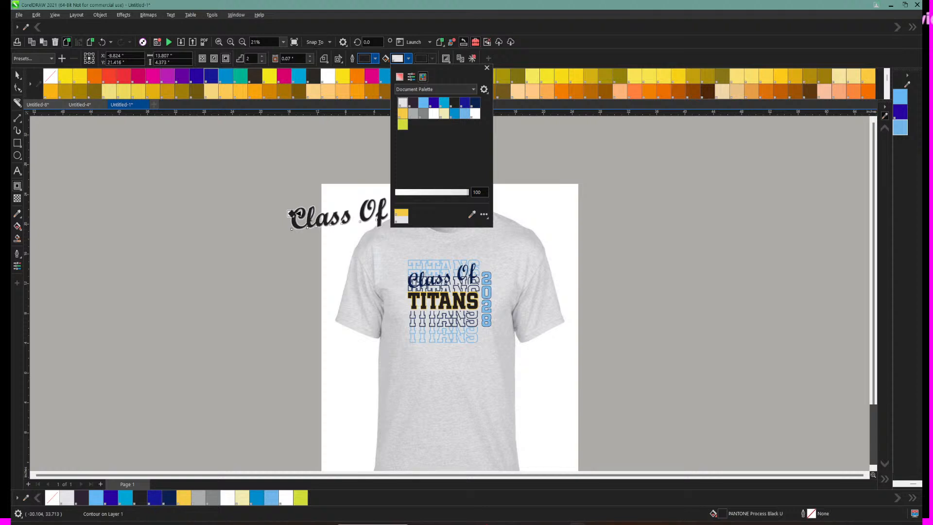
# Step: Move the contoured Class Of text over the navy original on the shirt and scale it to about 8.3 inches wide
pyautogui.click(231, 42)
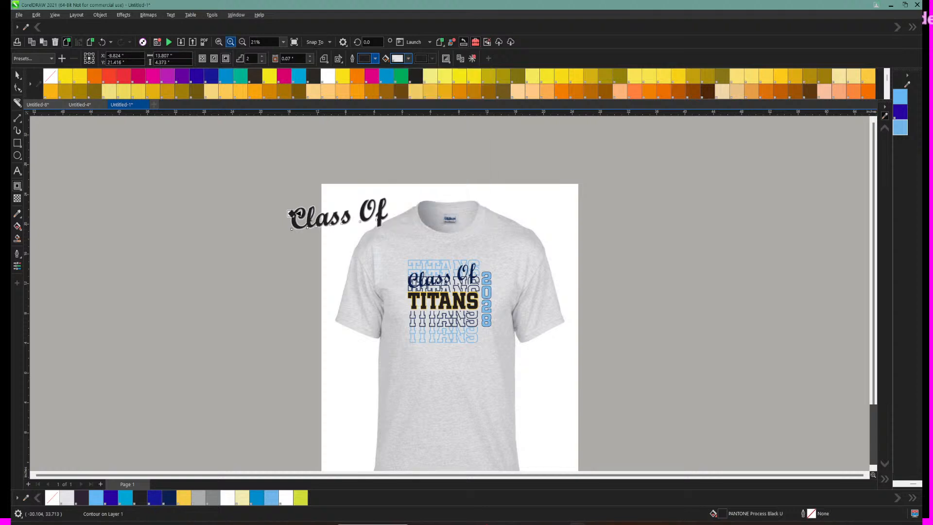
pyautogui.click(230, 43)
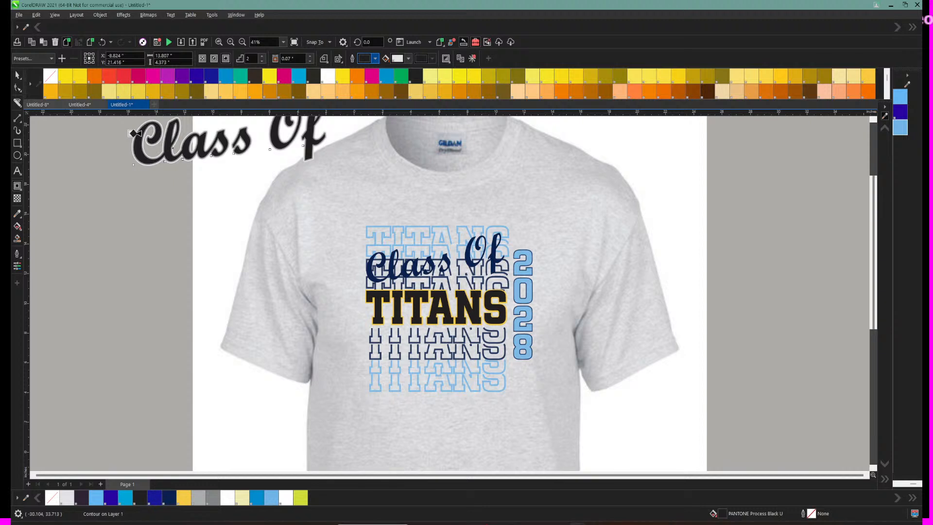
pyautogui.click(18, 74)
pyautogui.moveTo(160, 145); pyautogui.dragTo(377, 270)
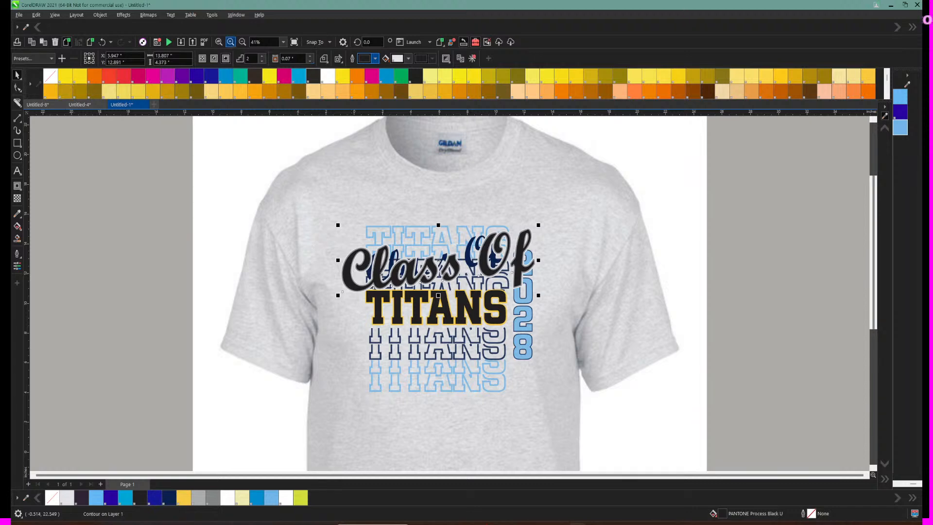
pyautogui.scroll(2, 450, 296)
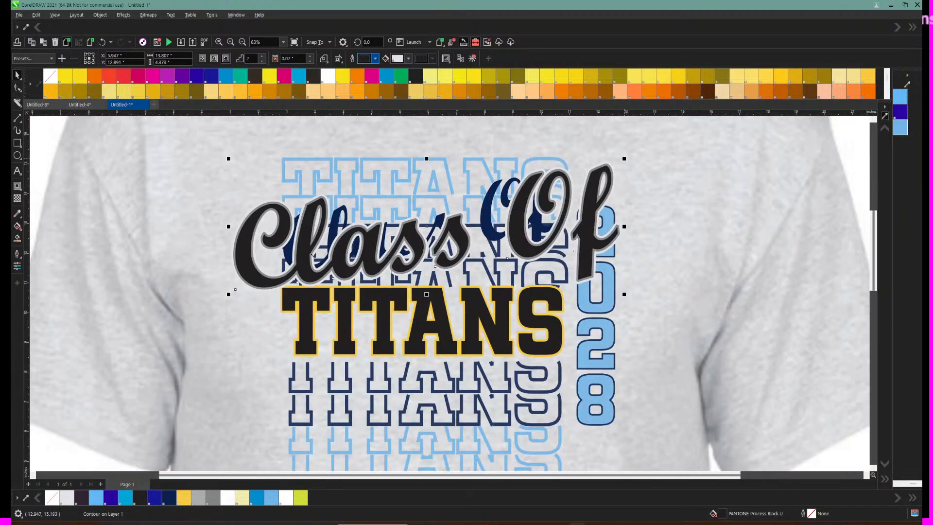
pyautogui.moveTo(624, 158); pyautogui.dragTo(467, 183)
pyautogui.moveTo(343, 250); pyautogui.dragTo(394, 233)
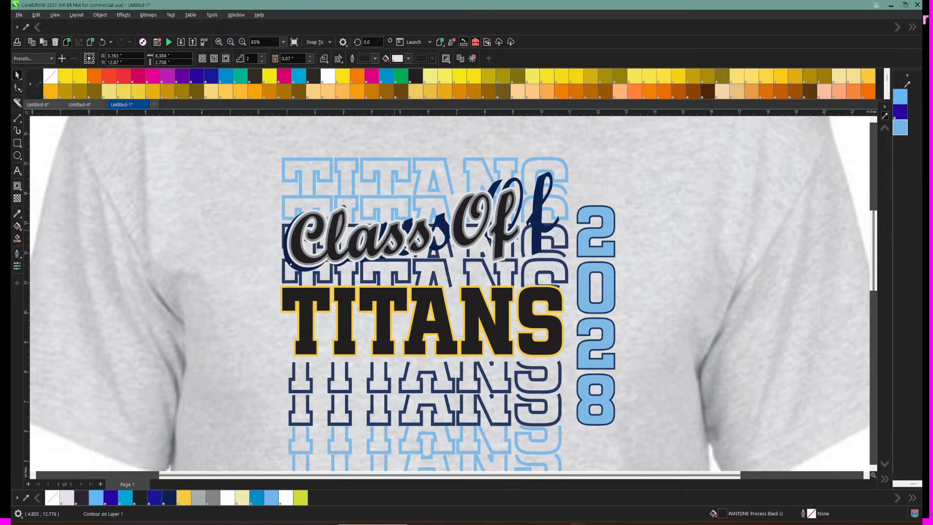
# Step: Delete the original navy Class Of text and enlarge the new text to about 9.3 inches wide above the yellow-contoured TITANS
pyautogui.click(536, 217)
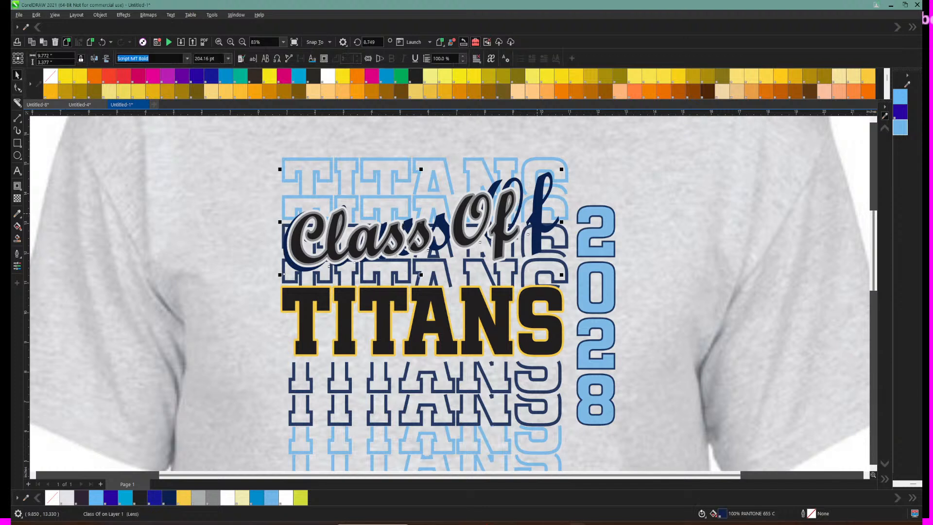
pyautogui.press('Escape')
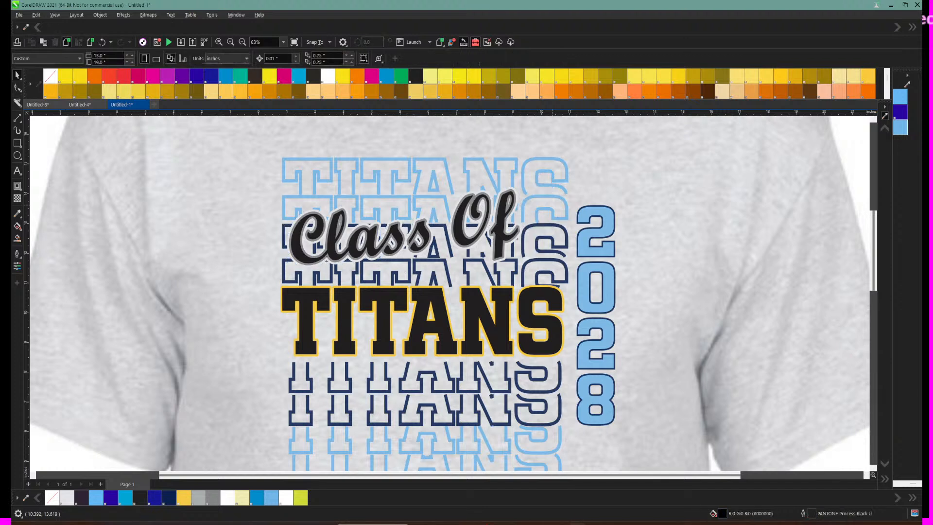
pyautogui.click(501, 227)
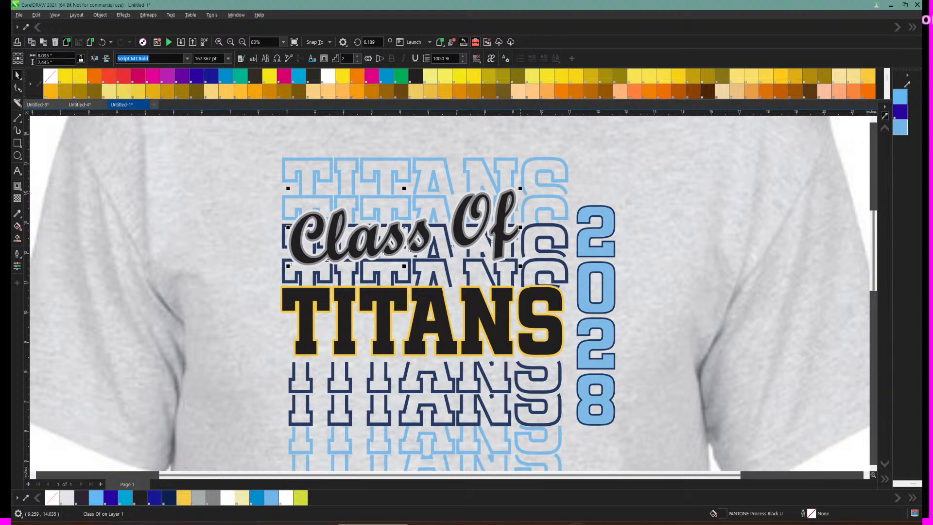
pyautogui.moveTo(520, 188); pyautogui.dragTo(556, 176)
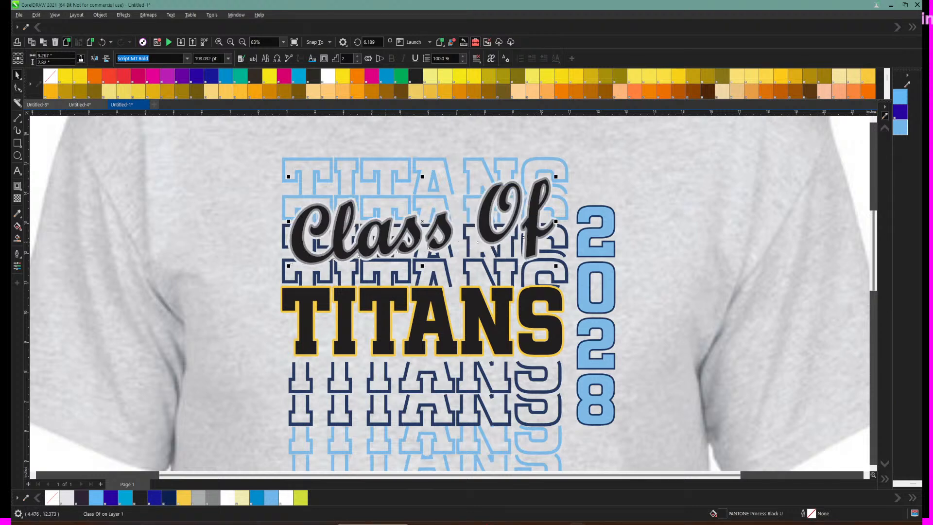
pyautogui.moveTo(384, 242); pyautogui.dragTo(379, 242)
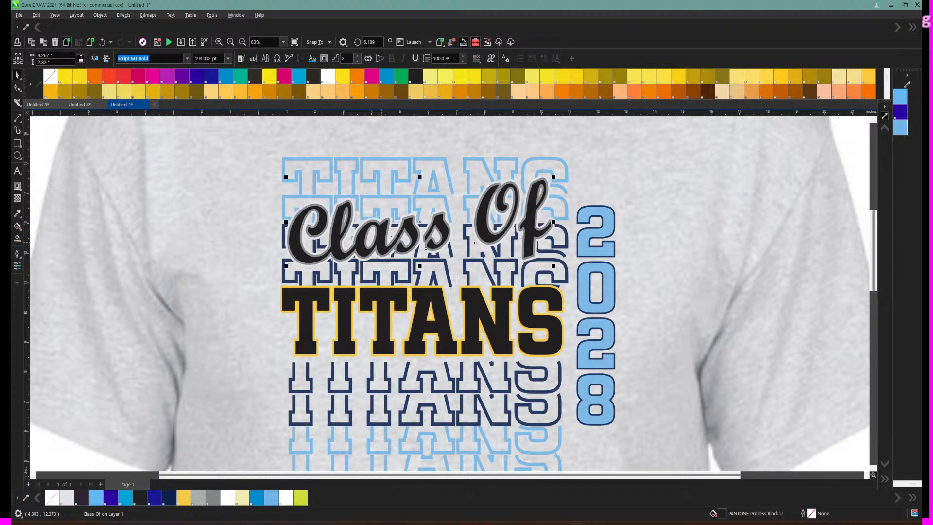
pyautogui.press('Escape')
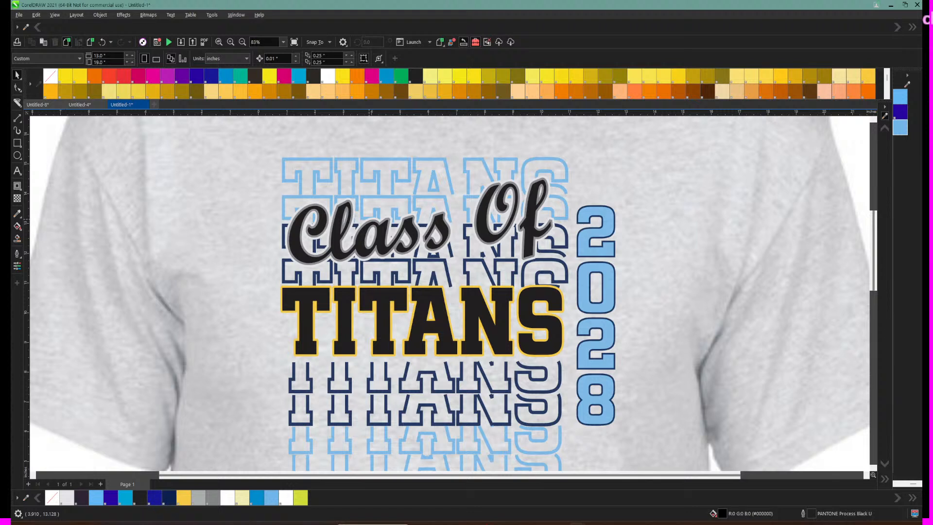
pyautogui.click(100, 15)
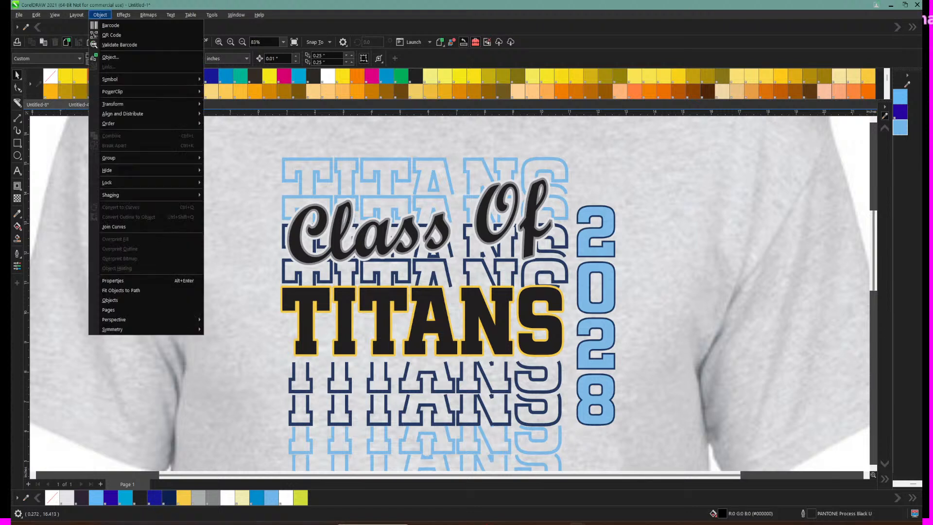
pyautogui.moveTo(146, 157)
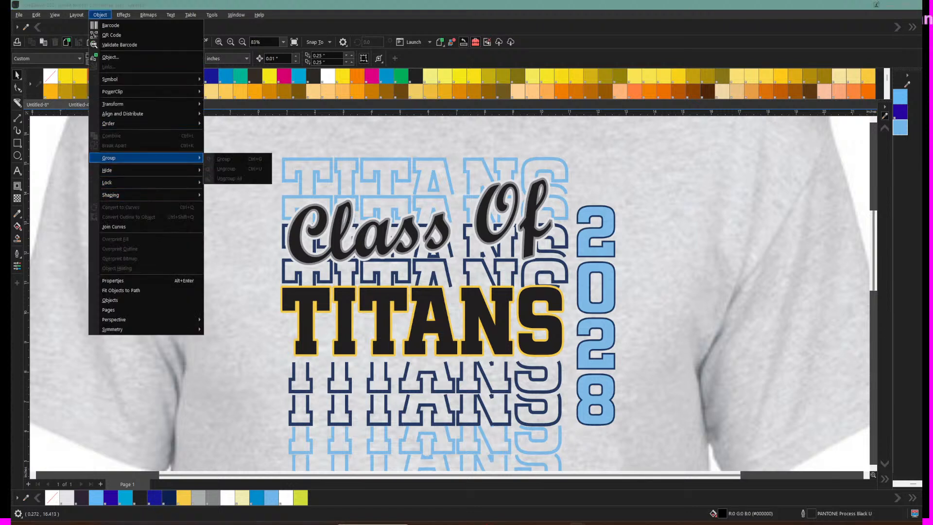
pyautogui.click(303, 233)
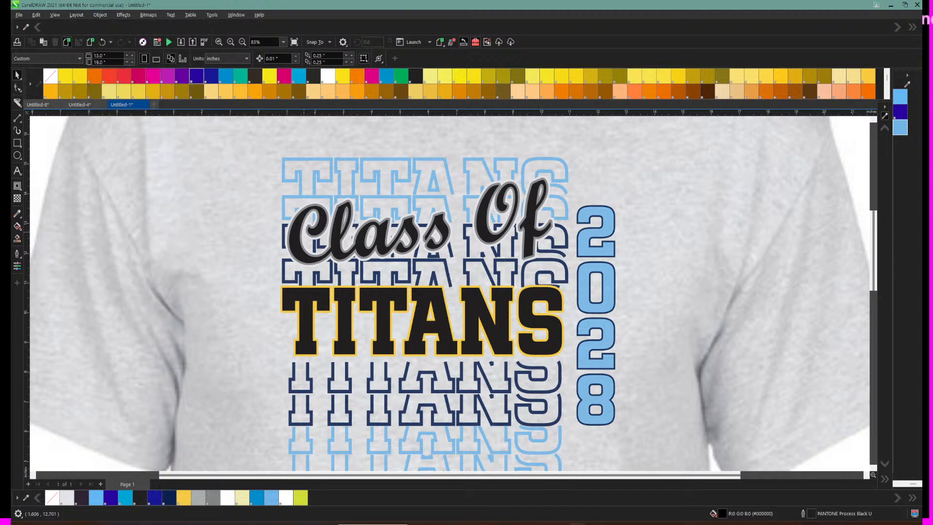
pyautogui.click(297, 230)
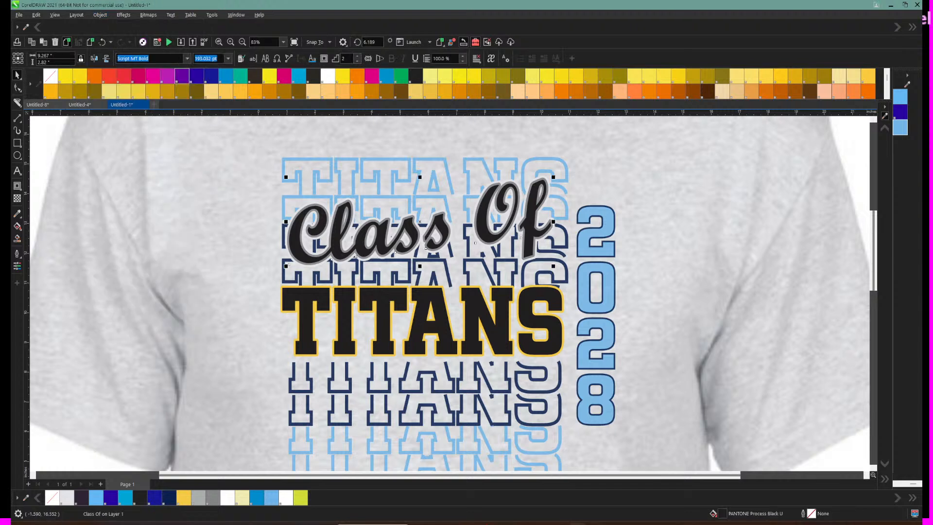
pyautogui.click(100, 14)
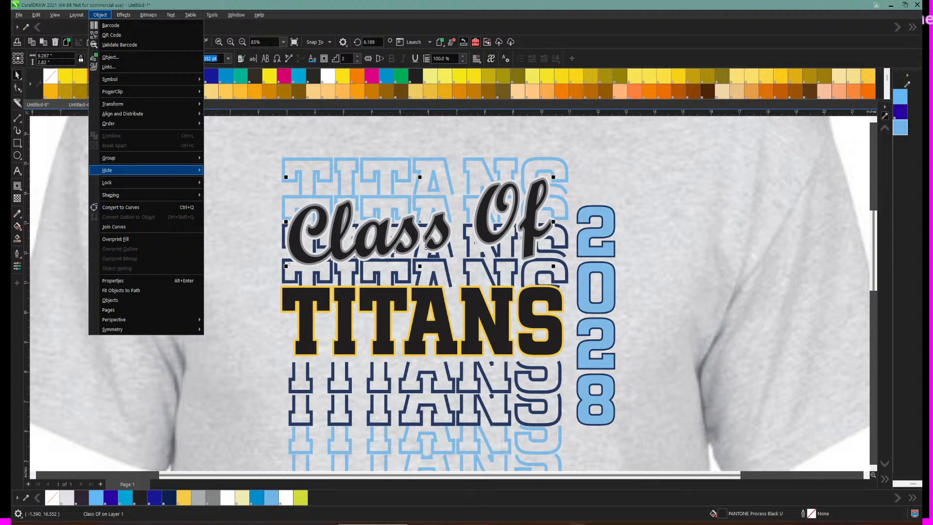
pyautogui.moveTo(126, 79)
pyautogui.click(324, 24)
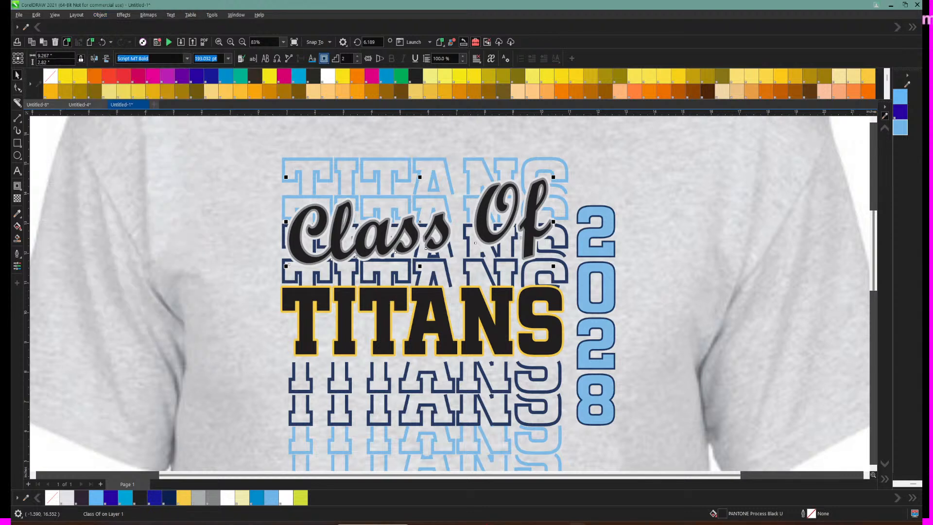
pyautogui.click(320, 217)
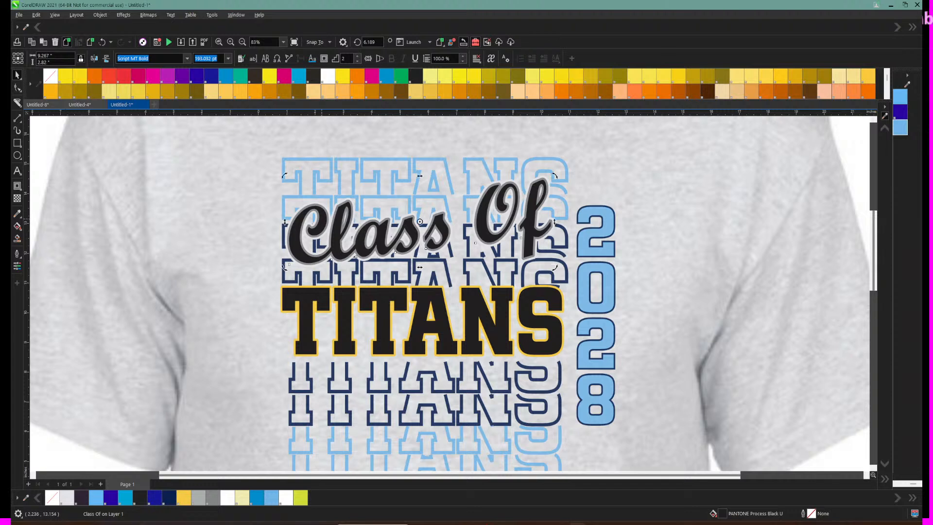
pyautogui.click(100, 15)
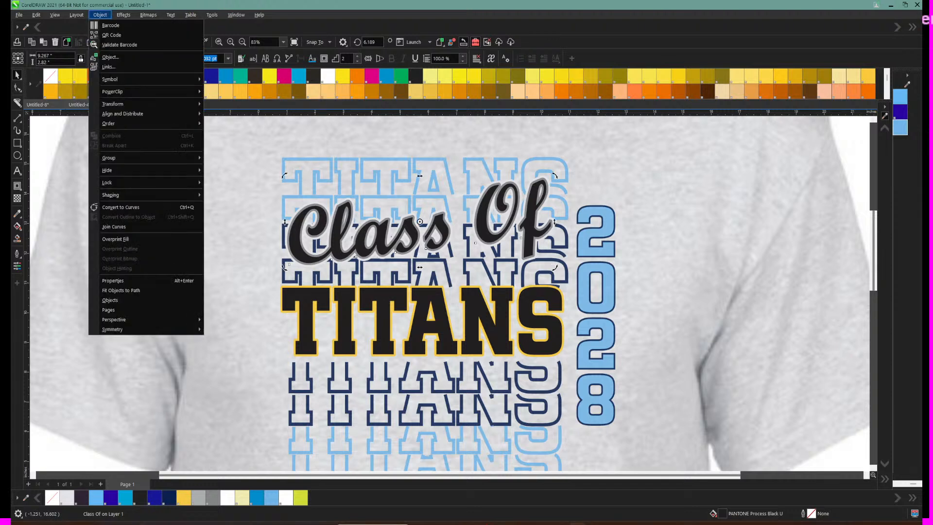
pyautogui.moveTo(113, 104)
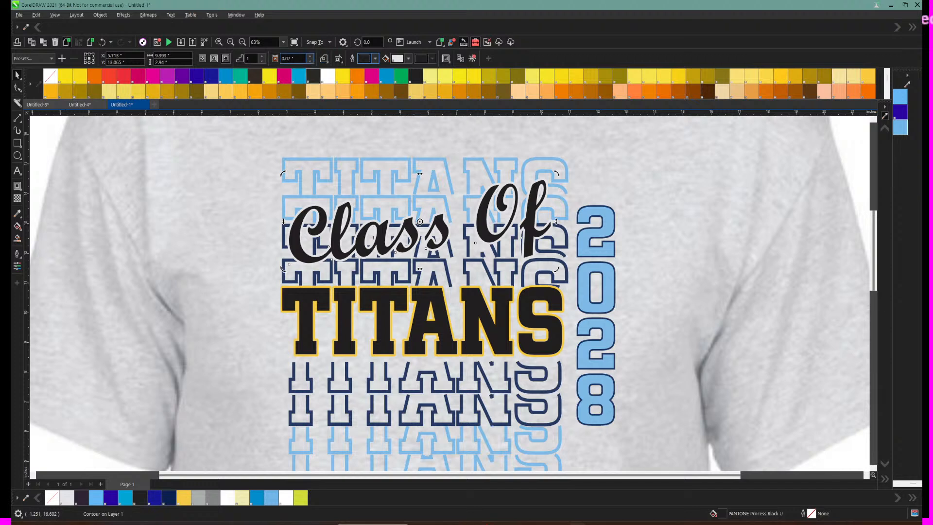
# Step: Set the Class Of contour to 2 steps and break the contour apart from the text
pyautogui.click(262, 56)
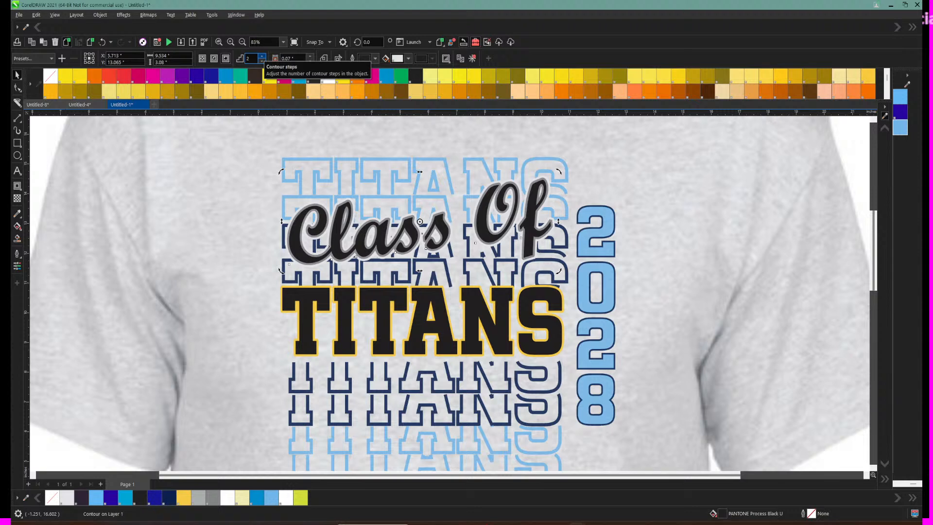
pyautogui.click(100, 15)
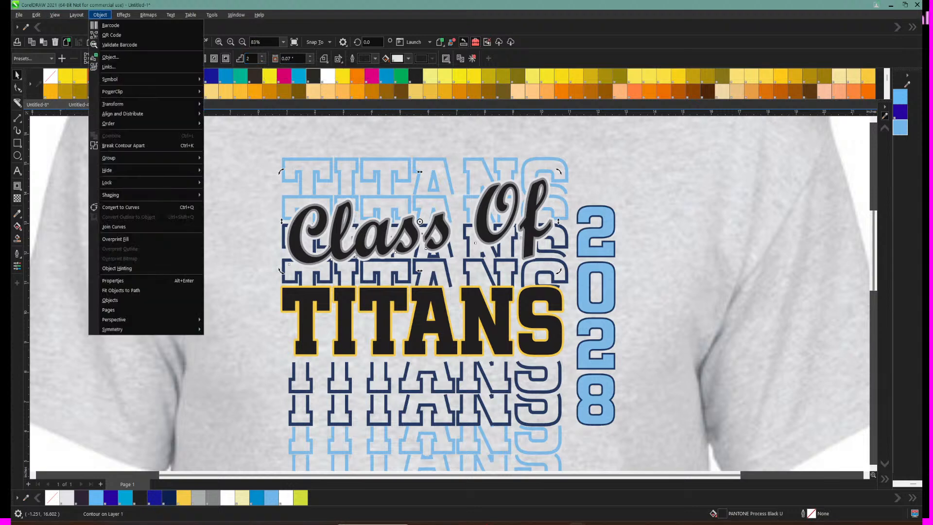
pyautogui.click(124, 145)
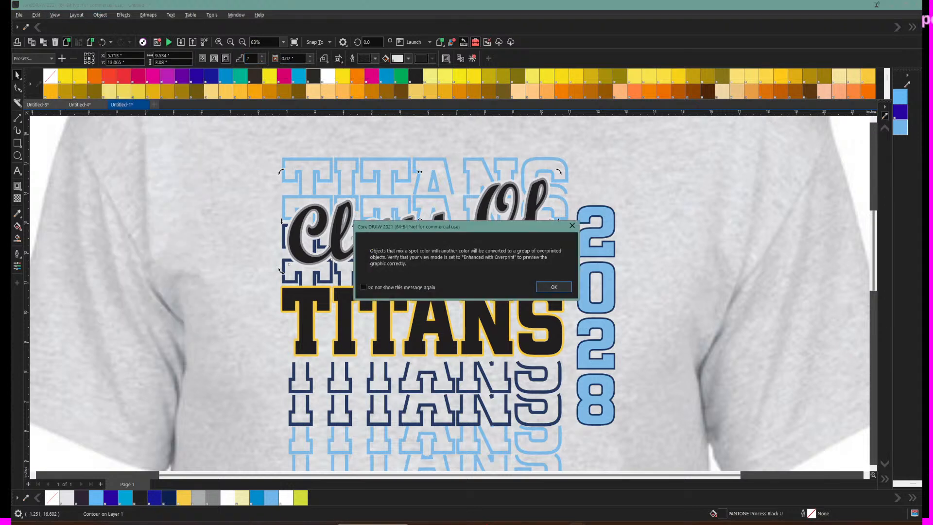
pyautogui.press('Return')
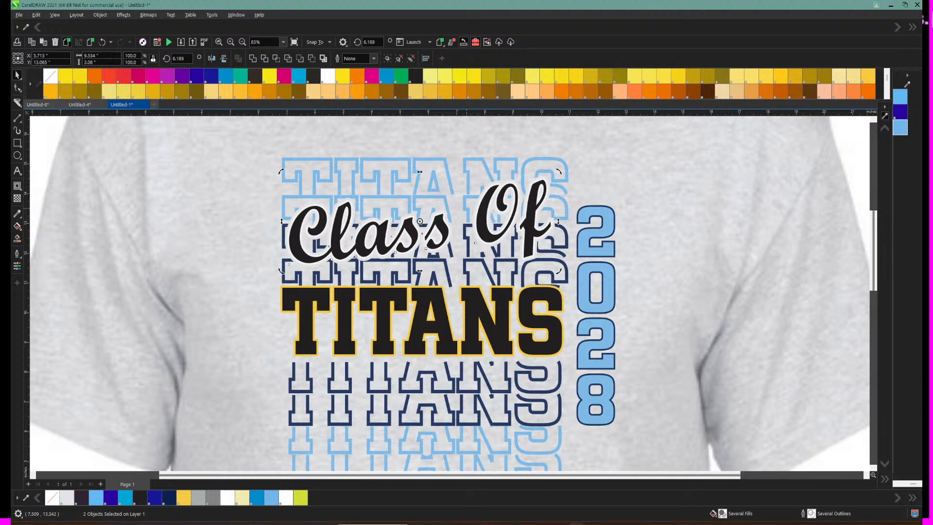
# Step: Ungroup the separated Class Of contour pieces once and deselect everything
pyautogui.click(230, 42)
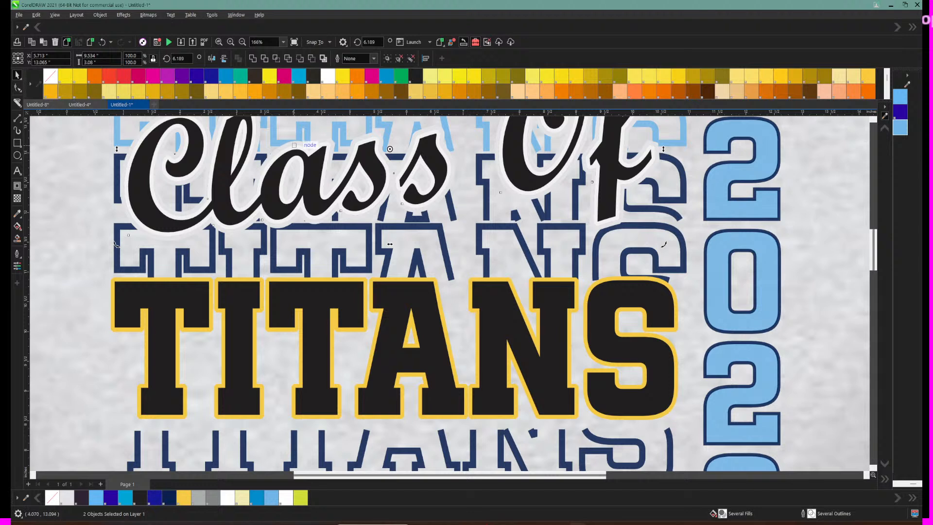
pyautogui.click(296, 145)
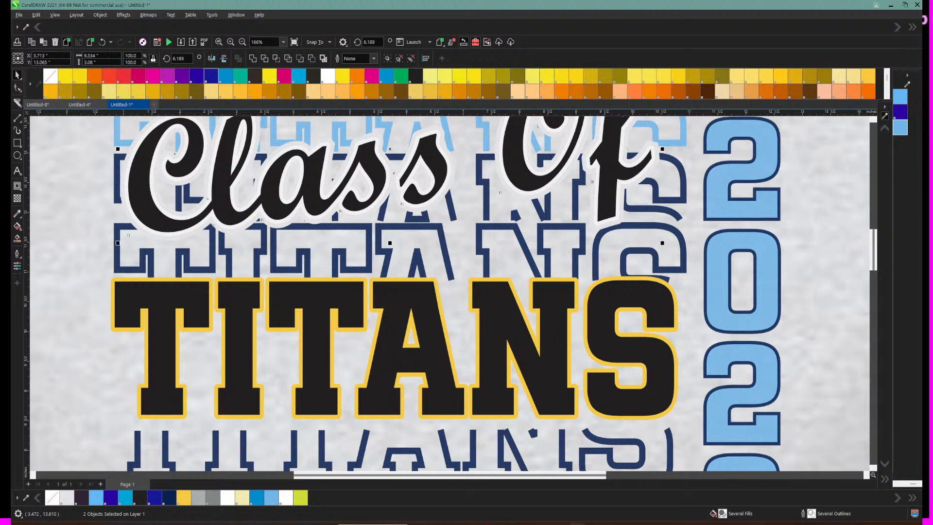
pyautogui.click(99, 15)
pyautogui.moveTo(146, 158)
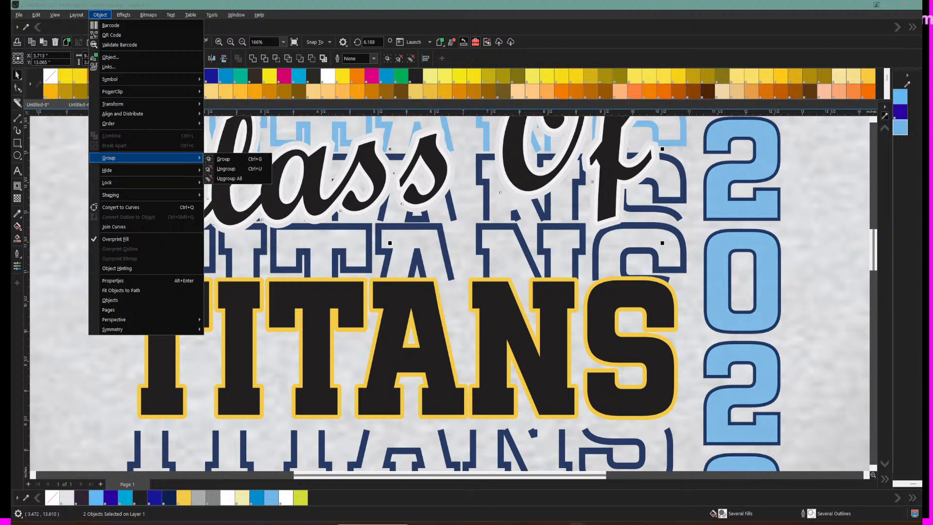
pyautogui.click(226, 169)
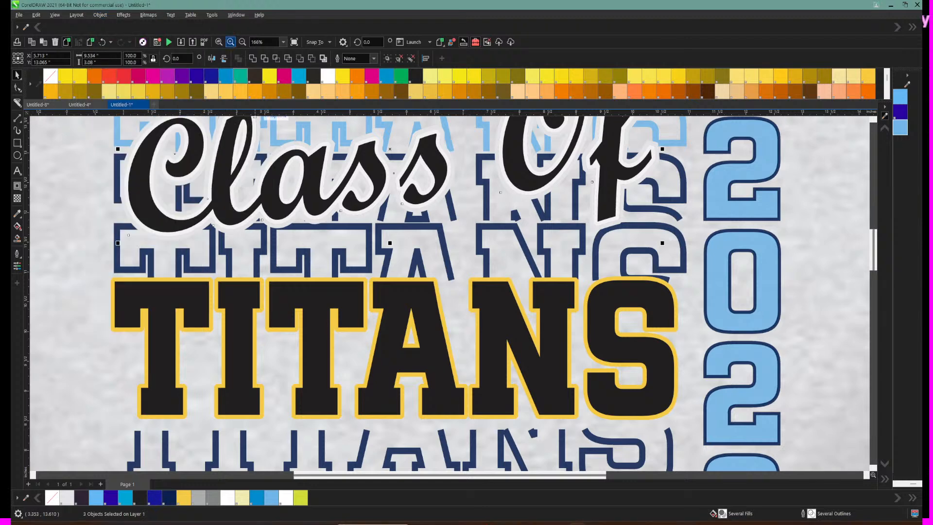
pyautogui.click(242, 42)
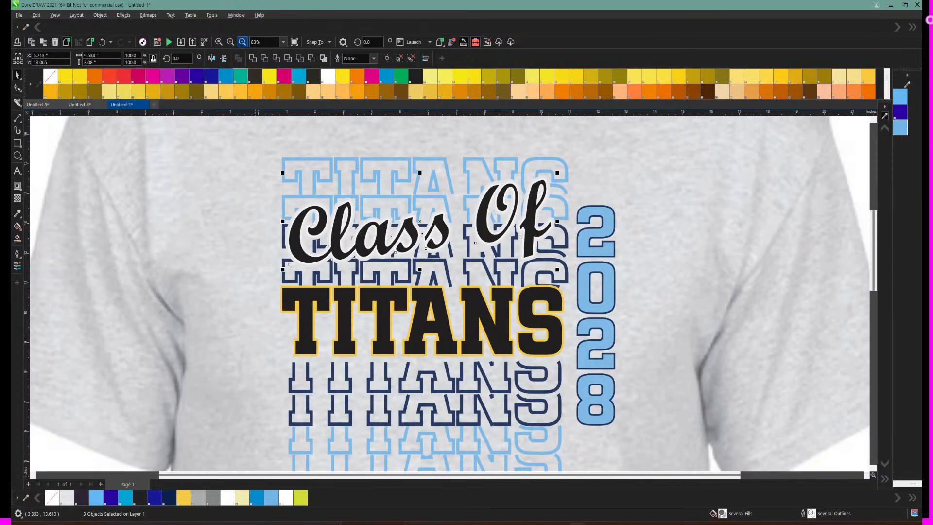
pyautogui.click(243, 41)
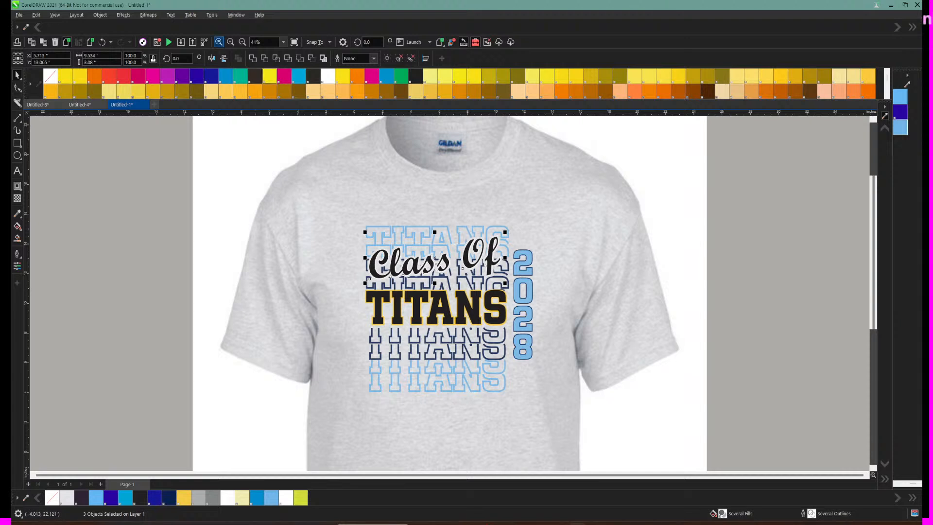
pyautogui.click(231, 42)
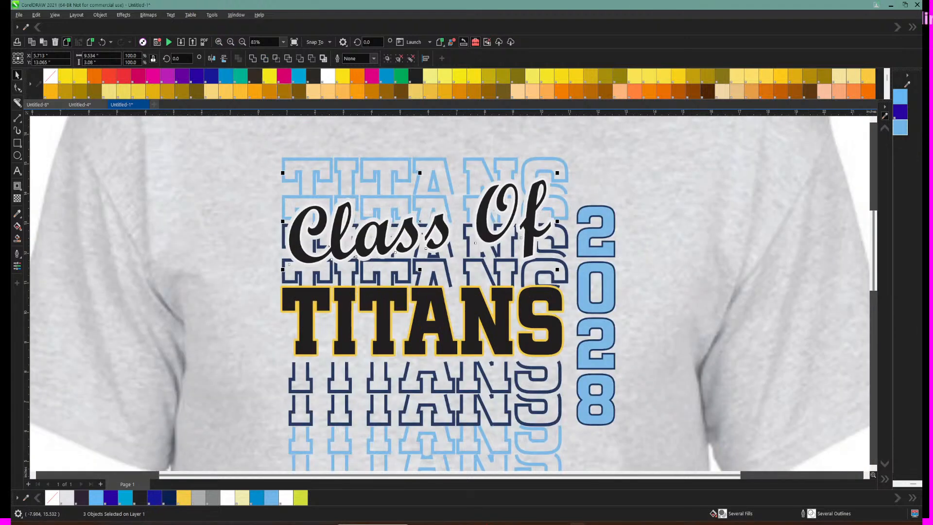
pyautogui.press('Escape')
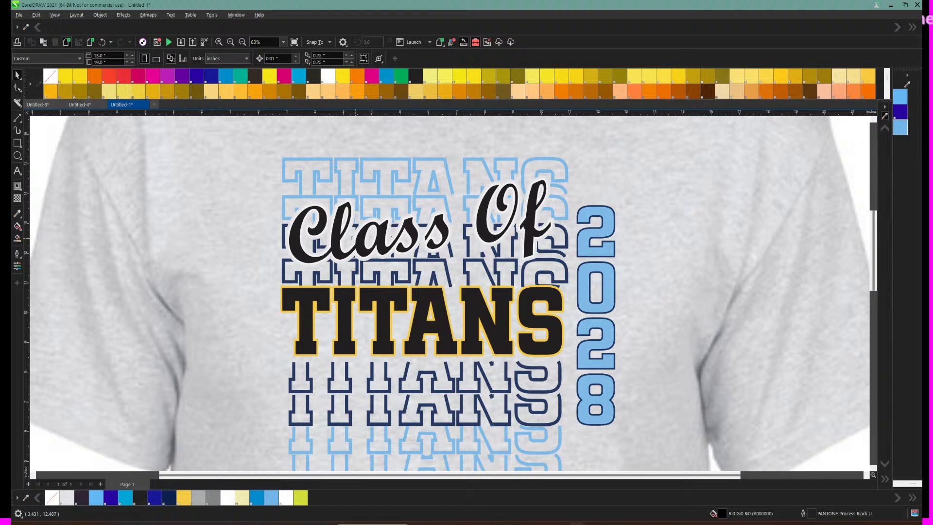
# Step: Recolor the inner Class Of contour DAISY yellow to match the TITANS outline, leaving the outer contour light grey
pyautogui.click(321, 208)
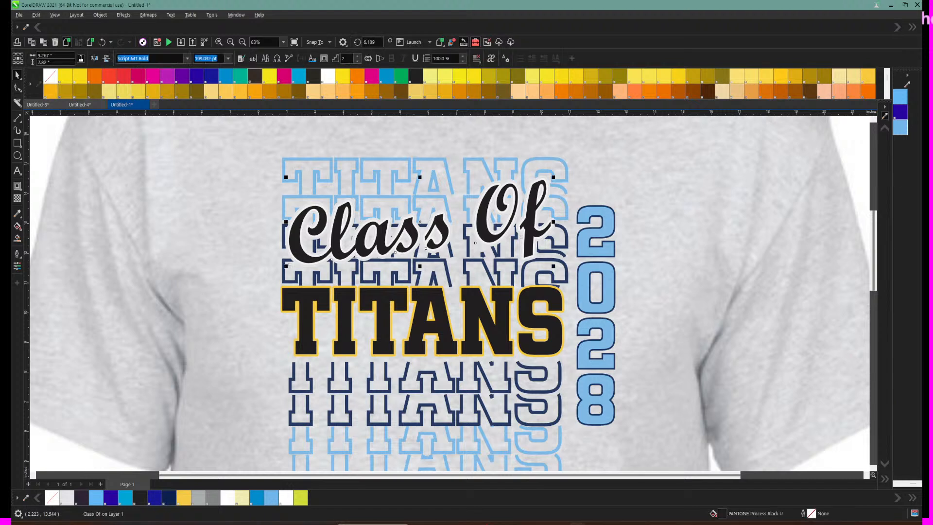
pyautogui.click(230, 41)
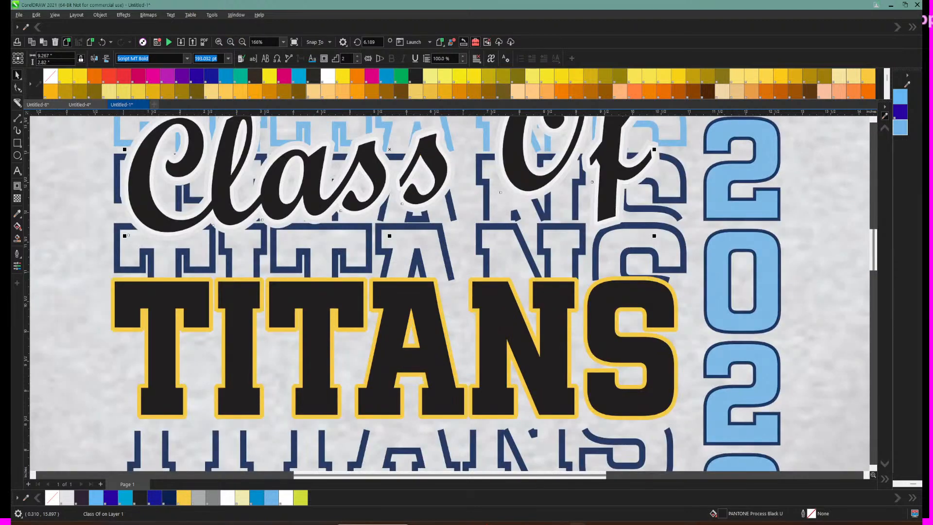
pyautogui.click(325, 142)
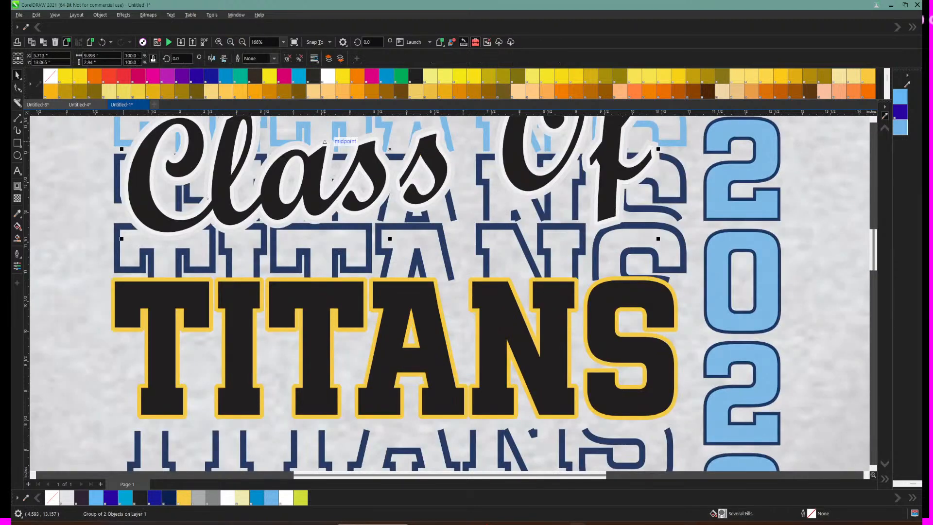
pyautogui.moveTo(325, 142); pyautogui.dragTo(341, 147)
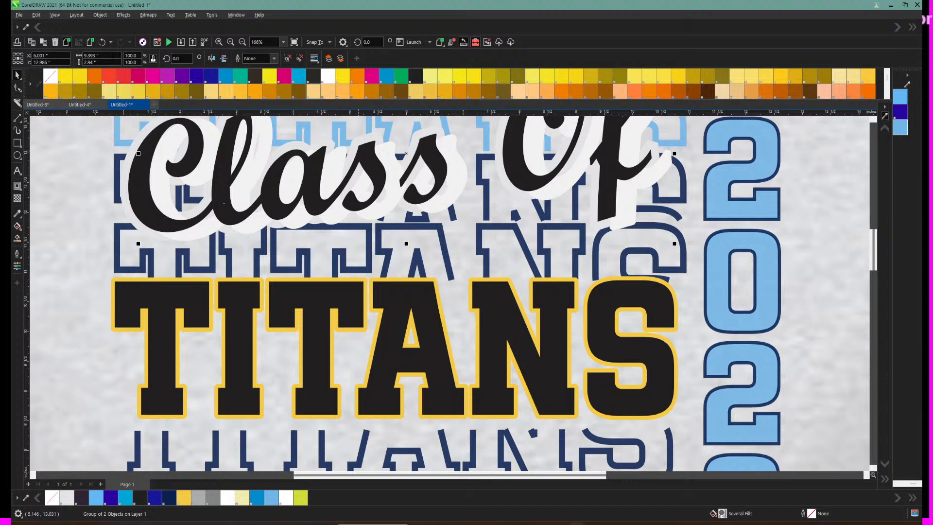
pyautogui.click(102, 42)
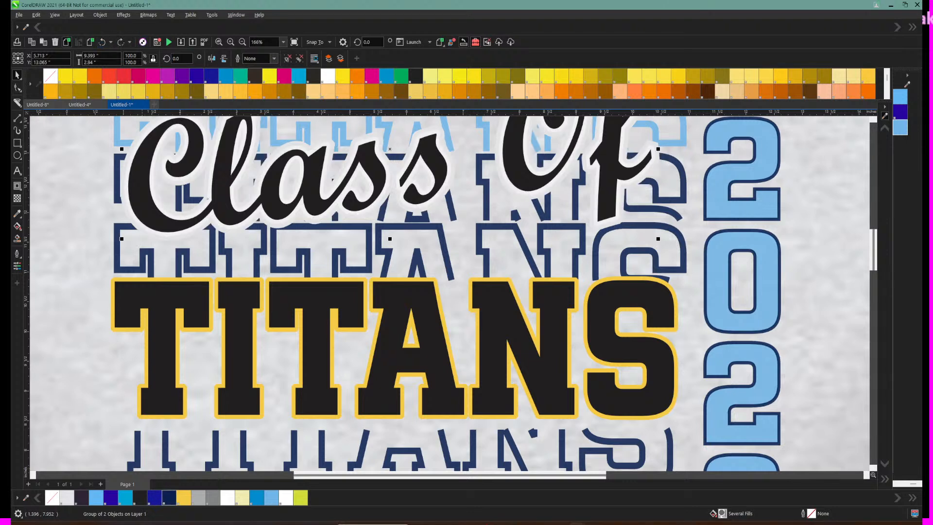
pyautogui.click(169, 497)
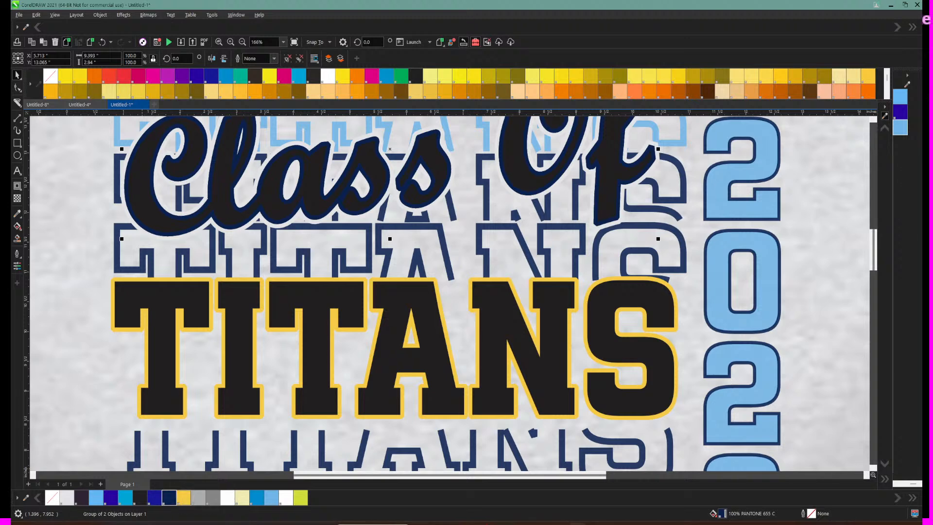
pyautogui.click(184, 497)
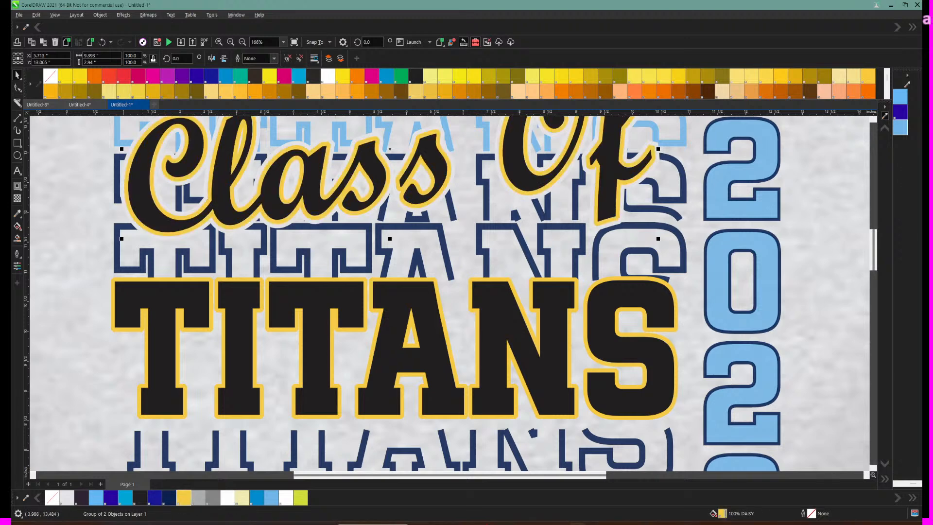
pyautogui.press('F3')
pyautogui.press('F3')
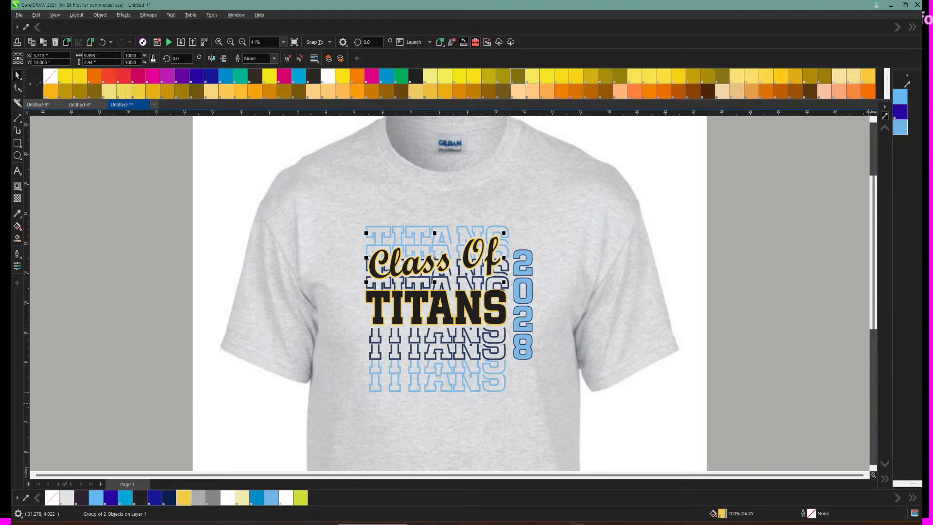
pyautogui.click(225, 196)
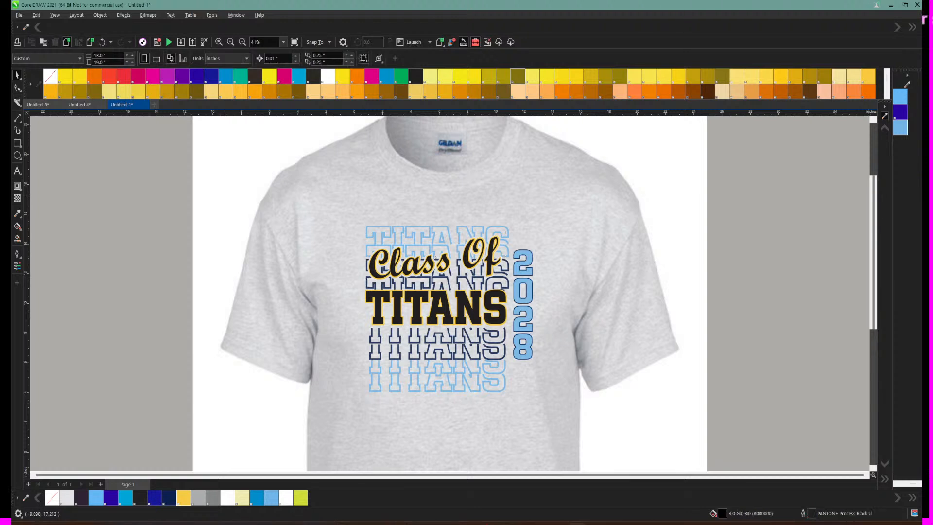
# Step: Add two blank pages after page 1 and show all three pages together in multipage view
pyautogui.moveTo(563, 327); pyautogui.dragTo(559, 406)
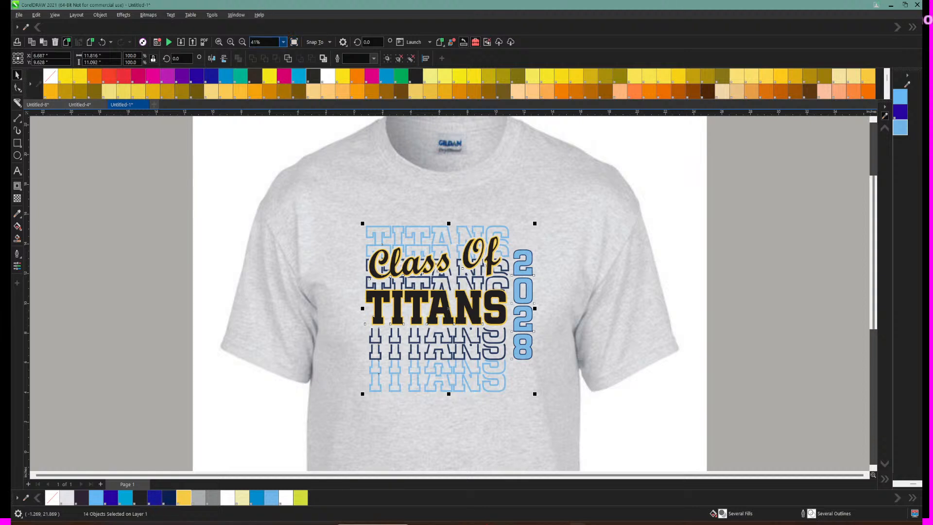
pyautogui.click(242, 42)
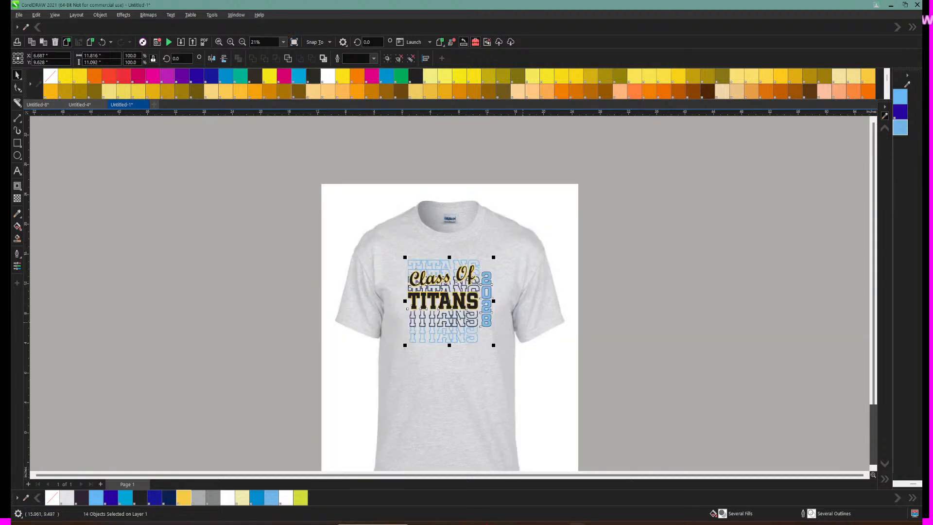
pyautogui.scroll(-1, 346, 336)
pyautogui.scroll(1, 599, 297)
pyautogui.click(101, 484)
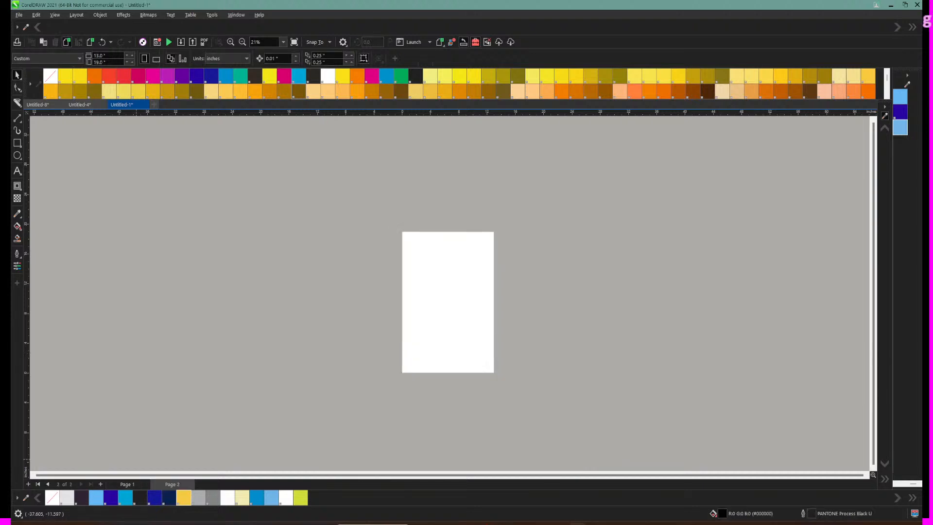
pyautogui.click(101, 484)
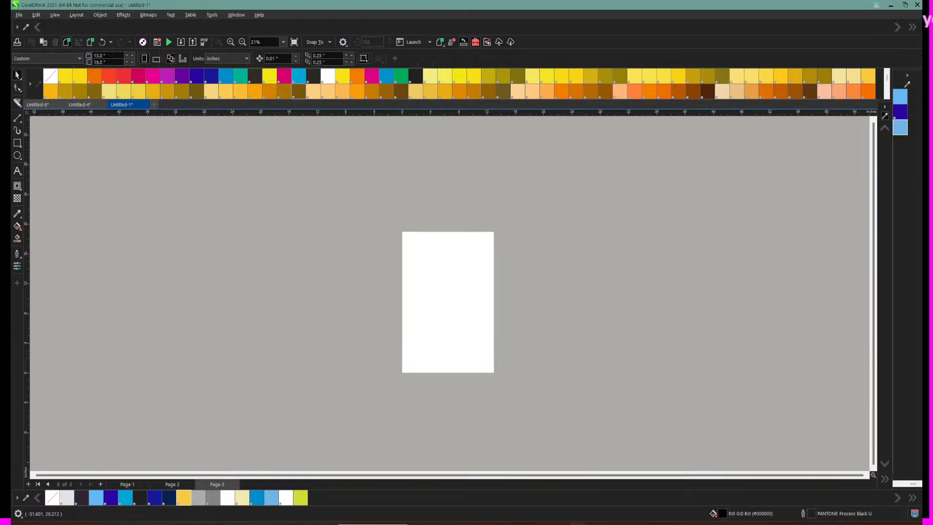
pyautogui.click(55, 14)
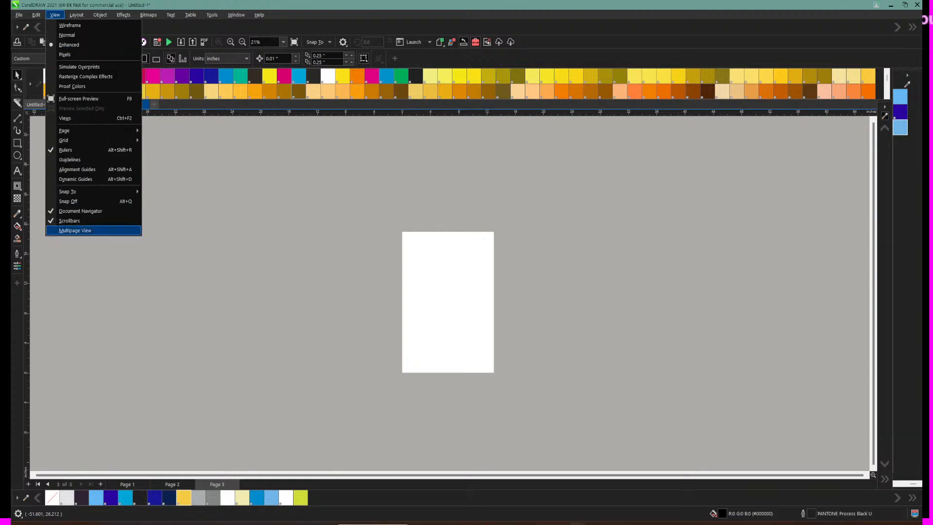
pyautogui.click(75, 230)
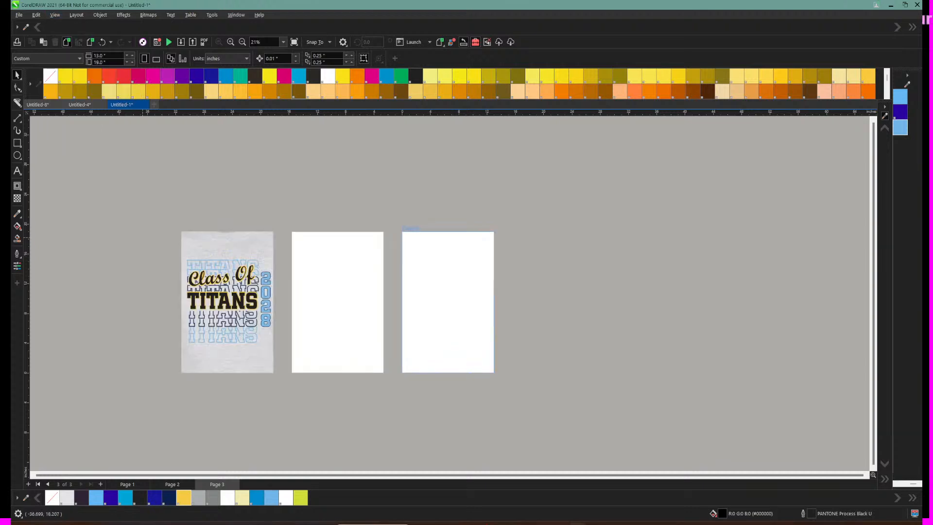
# Step: Select the complete Class Of TITANS 2028 artwork on page 1, without the shirt photo, and copy it
pyautogui.click(214, 242)
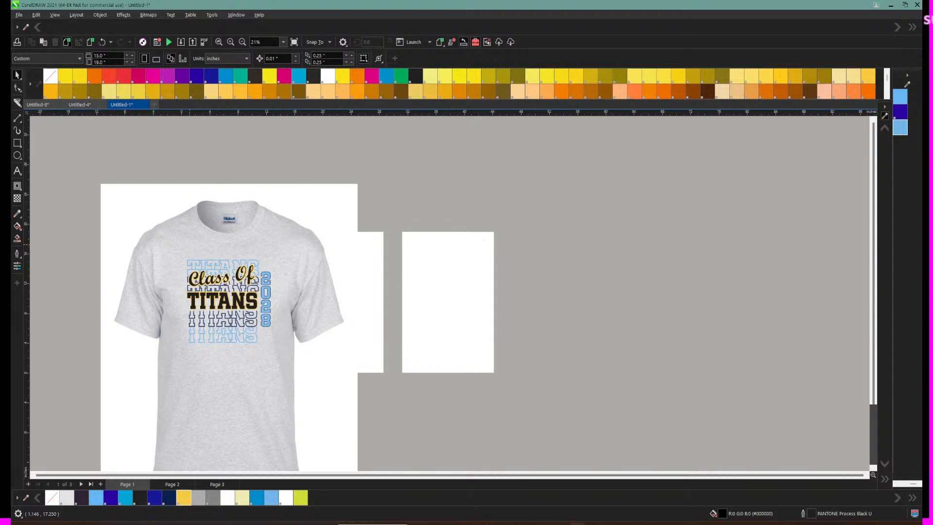
pyautogui.click(450, 251)
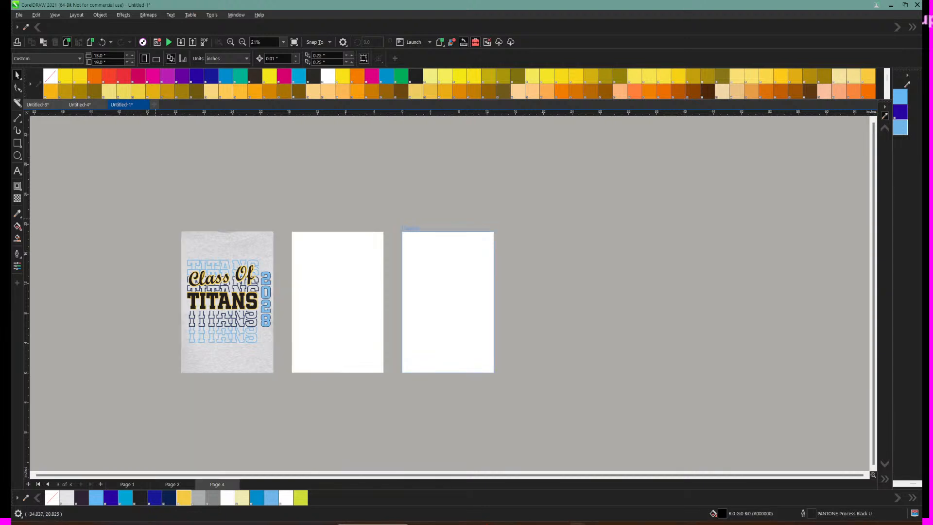
pyautogui.click(206, 243)
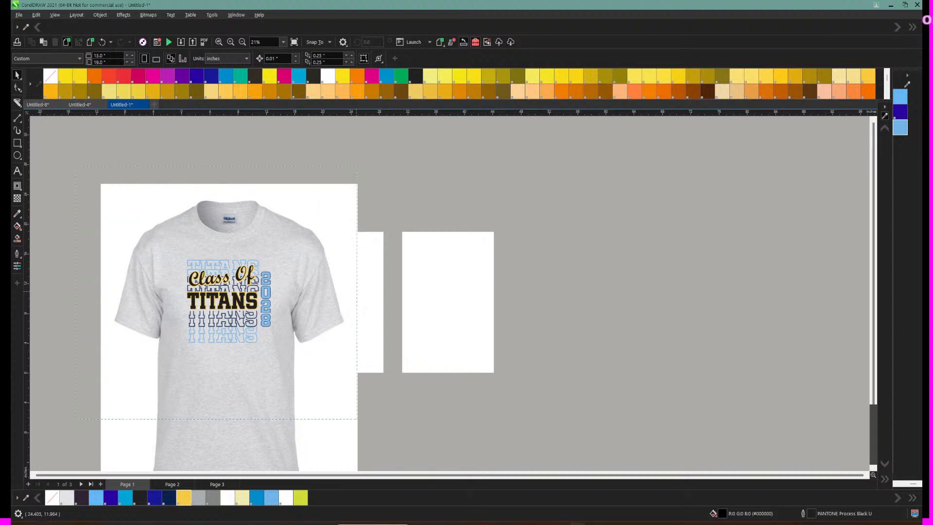
pyautogui.scroll(-3, 229, 292)
pyautogui.moveTo(381, 451); pyautogui.dragTo(379, 449)
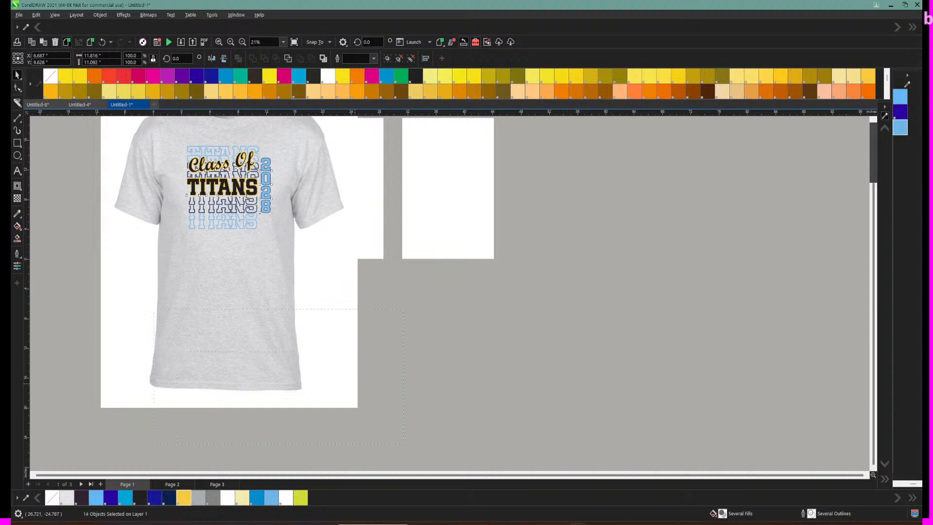
pyautogui.scroll(2, 273, 291)
pyautogui.scroll(3, 228, 291)
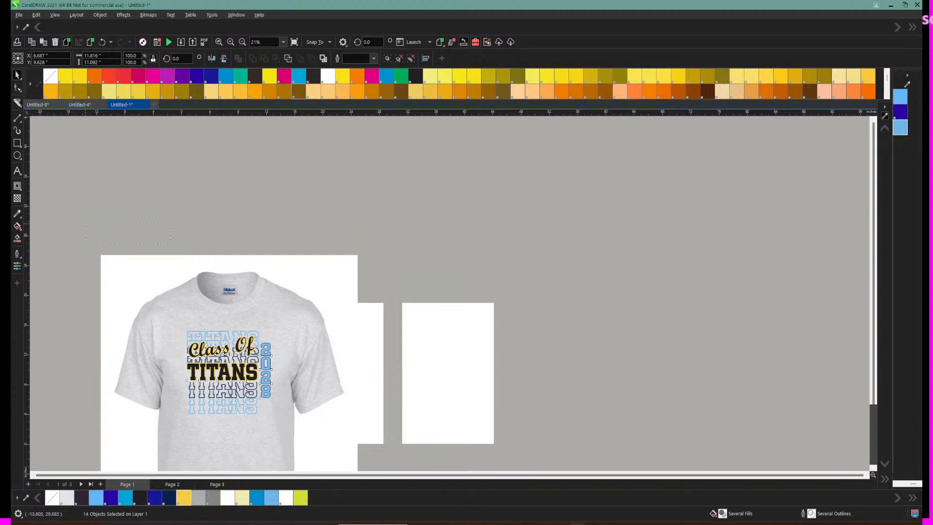
pyautogui.scroll(-3, 261, 291)
pyautogui.scroll(-2, 261, 292)
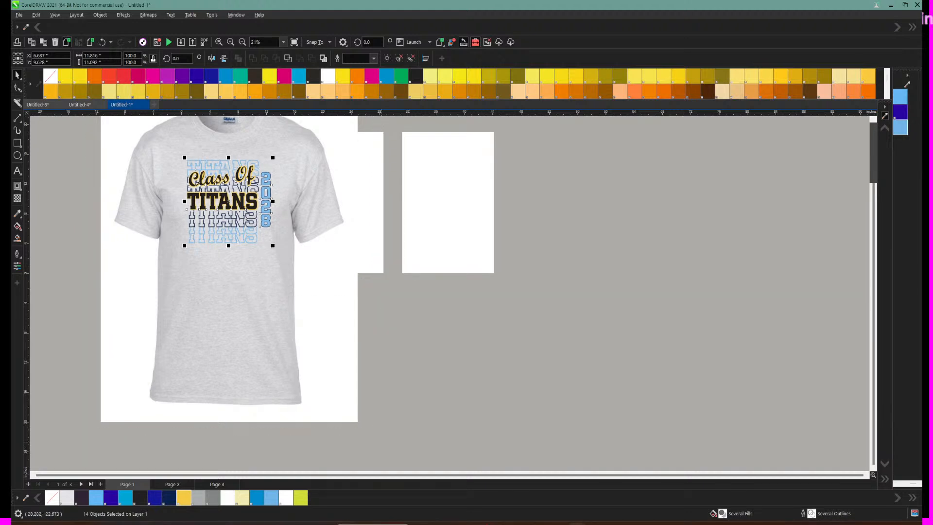
# Step: Paste the copied Class Of TITANS 2028 artwork onto page 2 and page 3
pyautogui.click(375, 239)
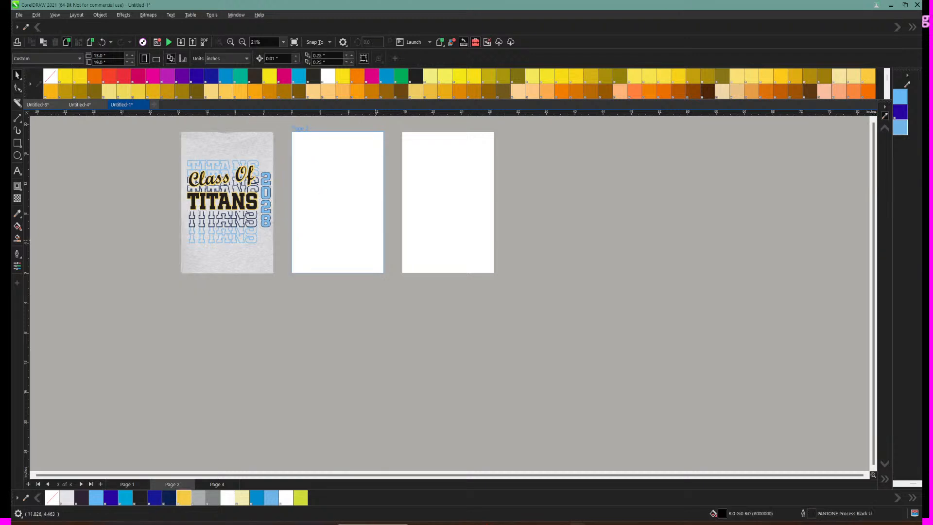
pyautogui.hotkey('ctrl', 'v')
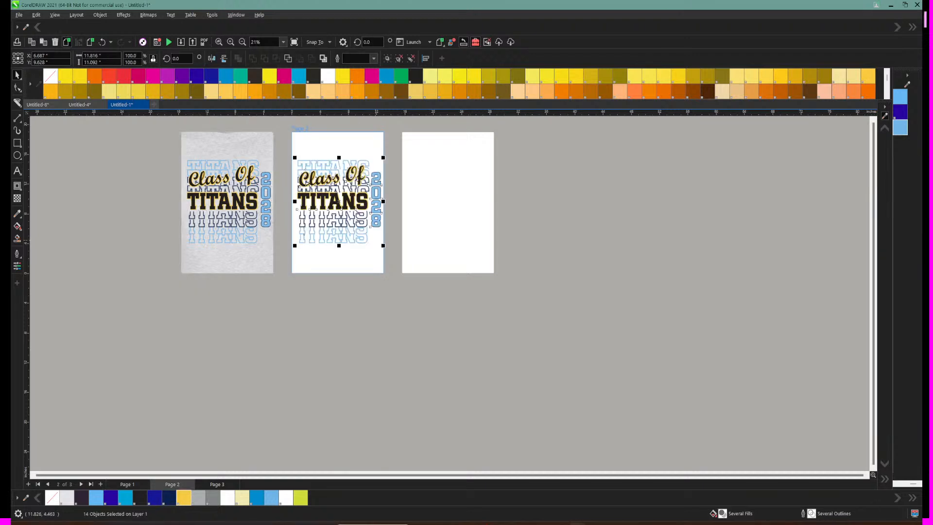
pyautogui.click(456, 230)
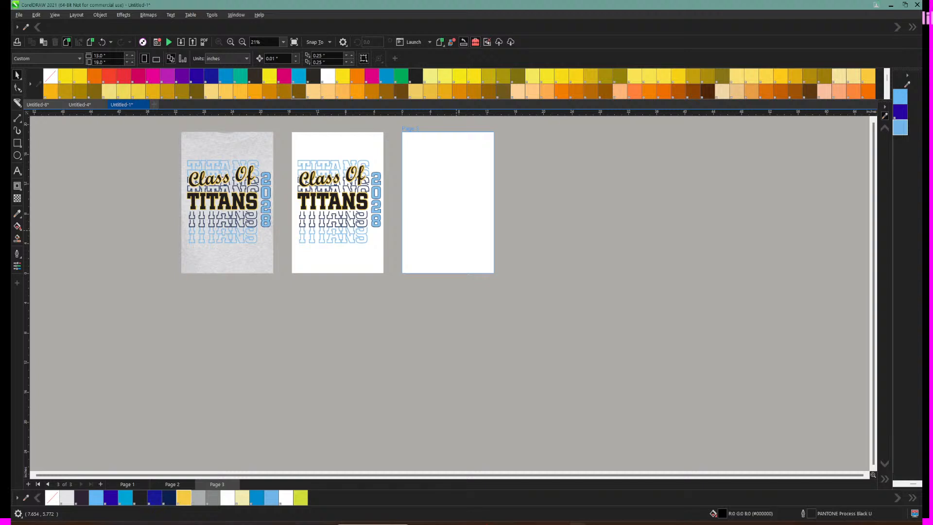
pyautogui.hotkey('ctrl', 'v')
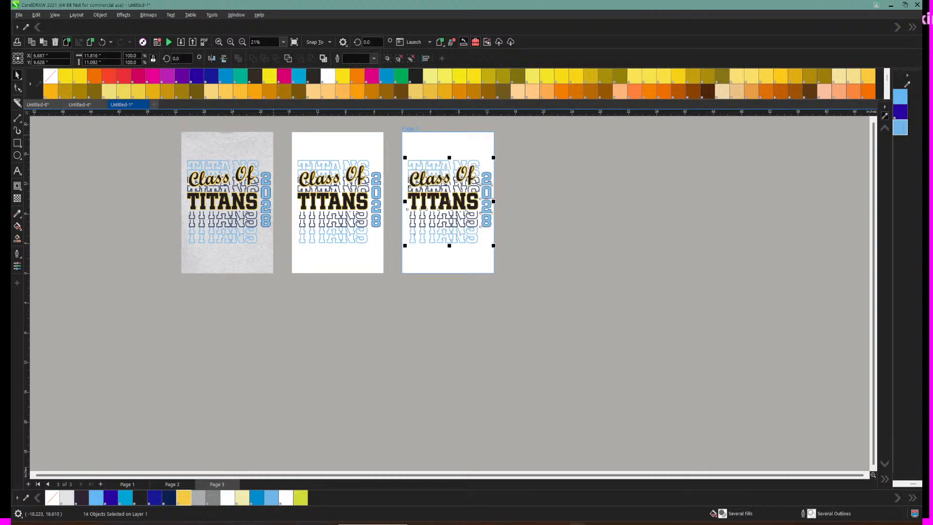
# Step: Unlock the grey shirt photo on page 1 and copy it
pyautogui.click(238, 155)
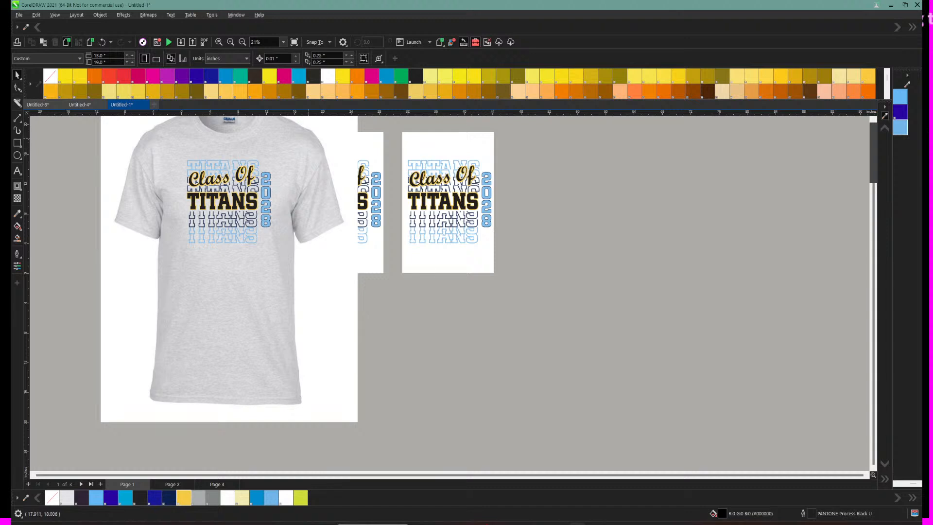
pyautogui.click(230, 42)
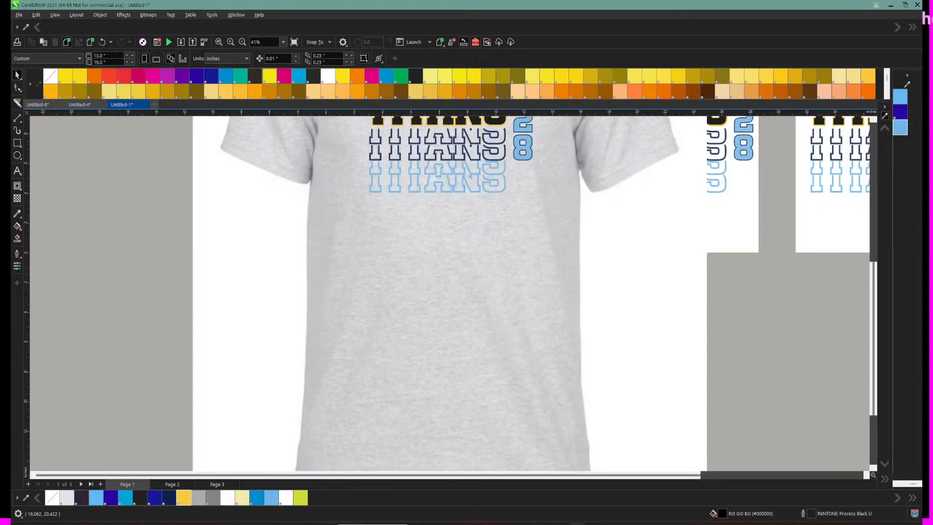
pyautogui.scroll(5, 536, 340)
pyautogui.scroll(5, 449, 291)
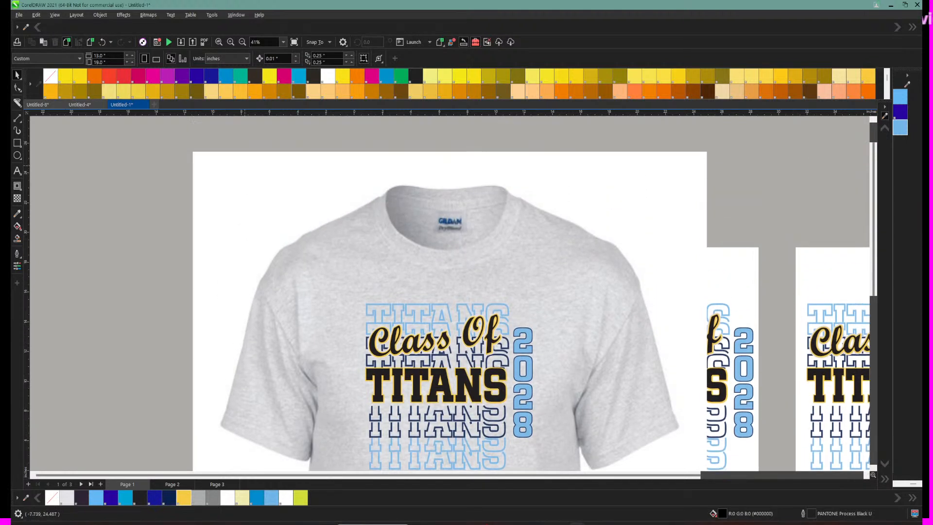
pyautogui.rightClick(203, 159)
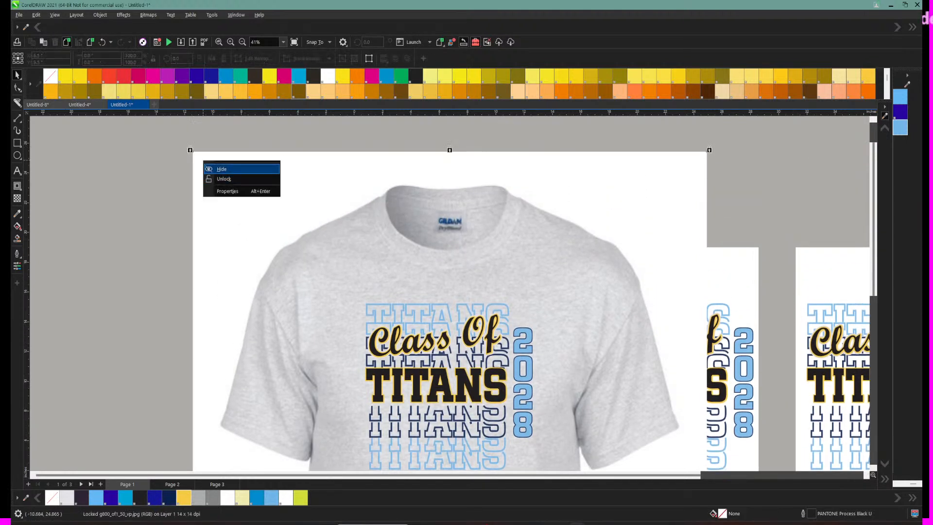
pyautogui.click(225, 179)
pyautogui.click(276, 182)
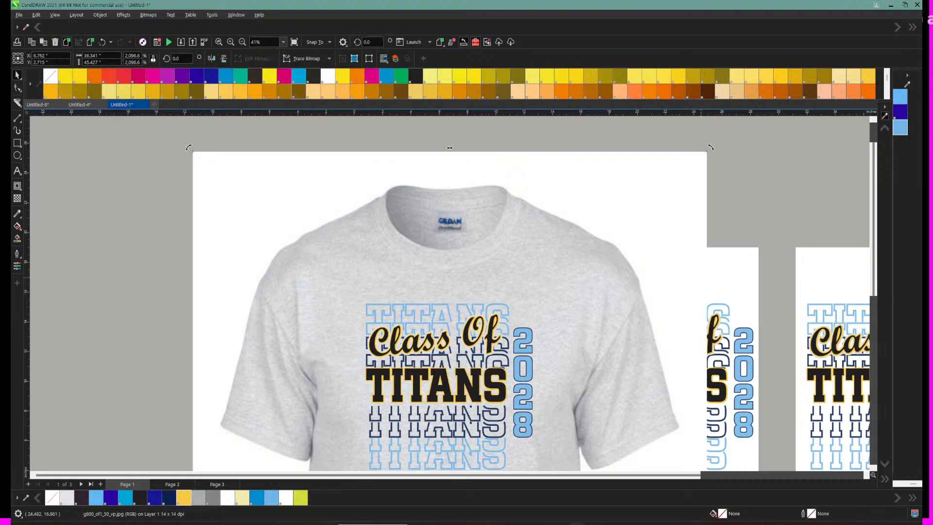
pyautogui.press('Delete')
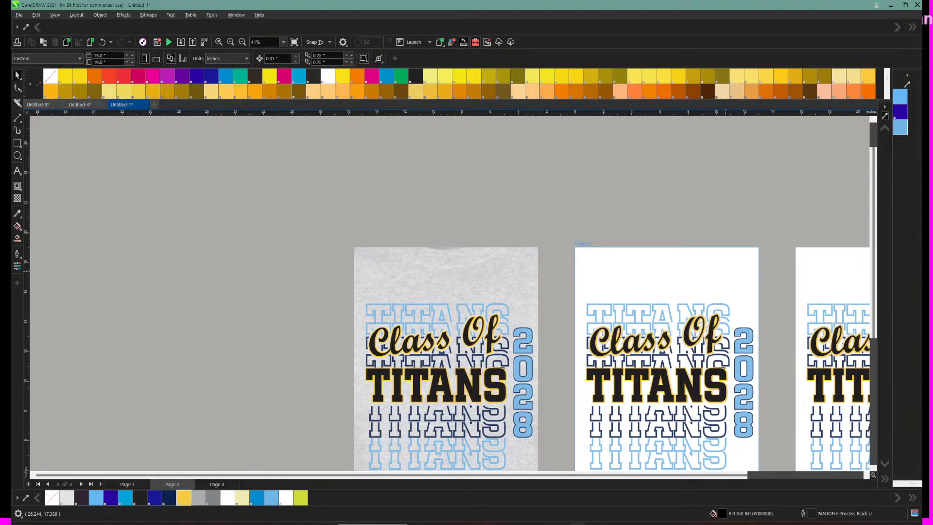
# Step: Paste the shirt photo onto page 2 and send it behind the Class Of TITANS artwork
pyautogui.hotkey('ctrl', 'z')
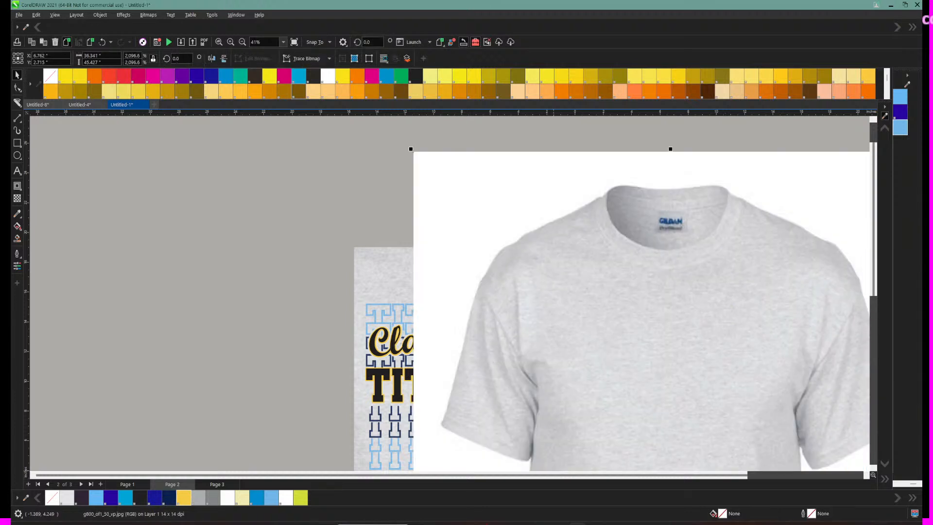
pyautogui.press('Delete')
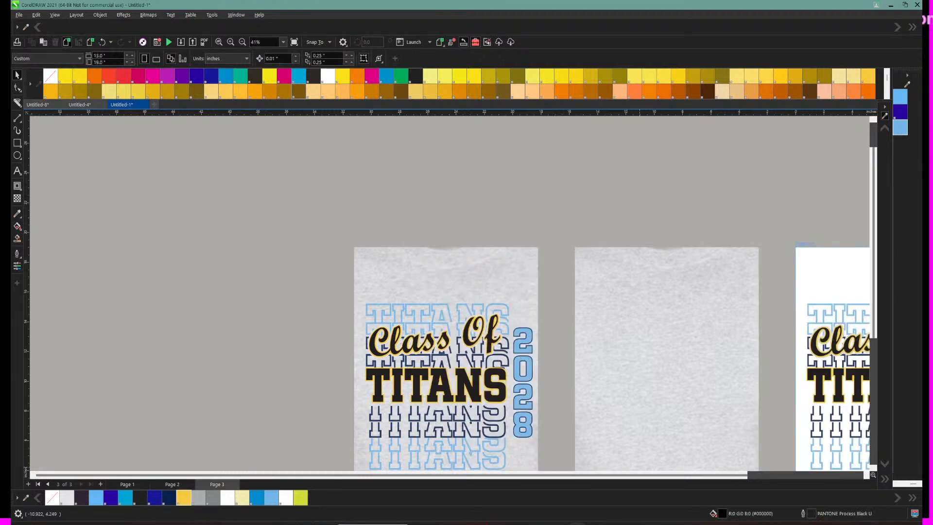
pyautogui.moveTo(621, 475); pyautogui.dragTo(683, 475)
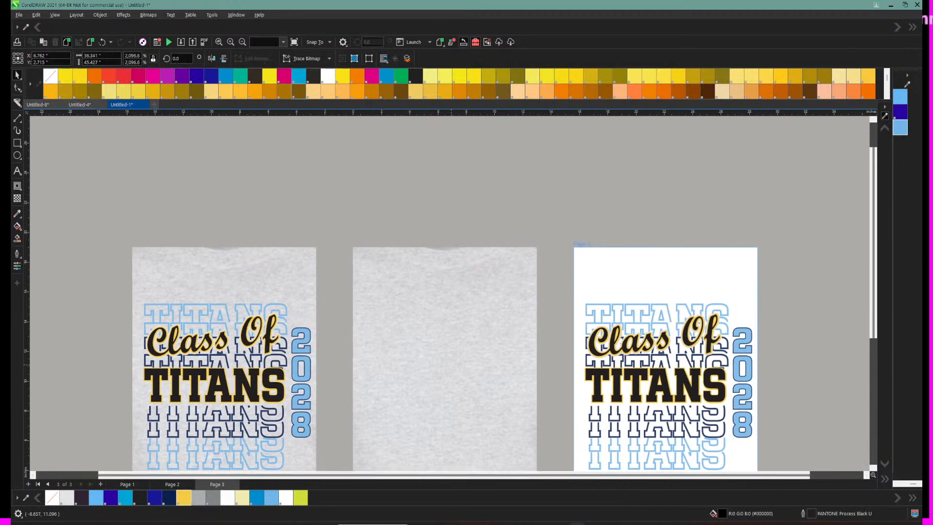
pyautogui.hotkey('ctrl', 'z')
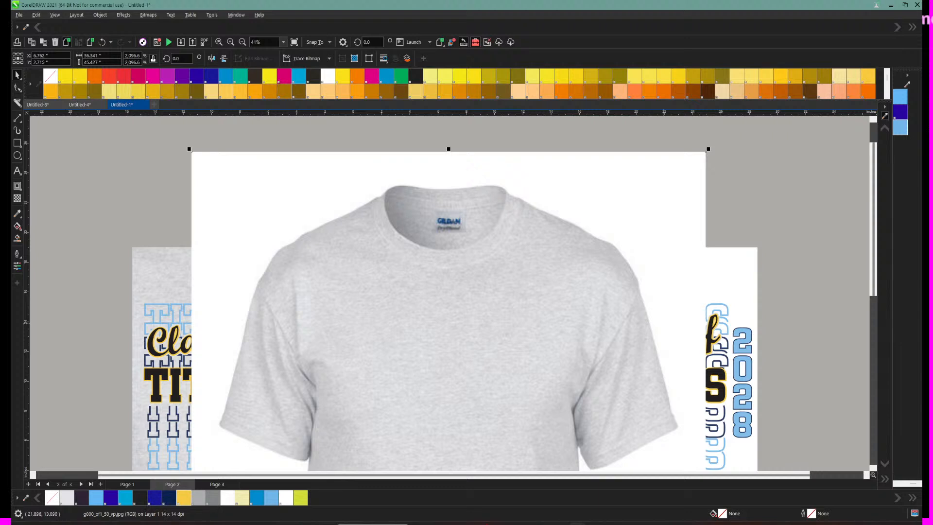
pyautogui.click(100, 15)
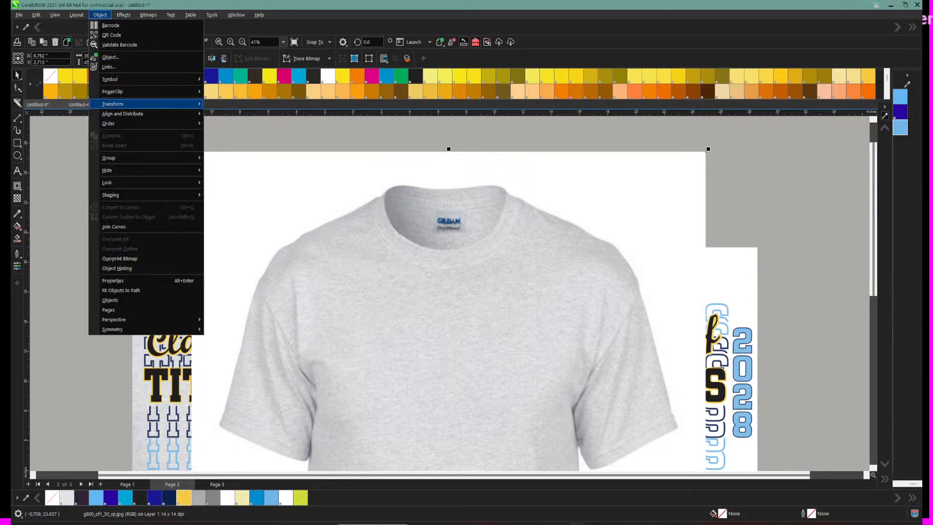
pyautogui.moveTo(145, 158)
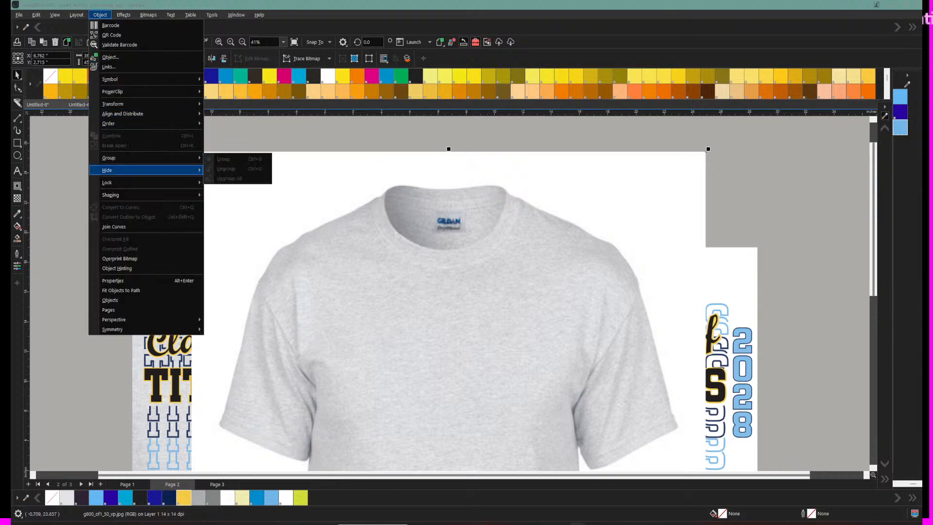
pyautogui.moveTo(146, 123)
pyautogui.click(233, 135)
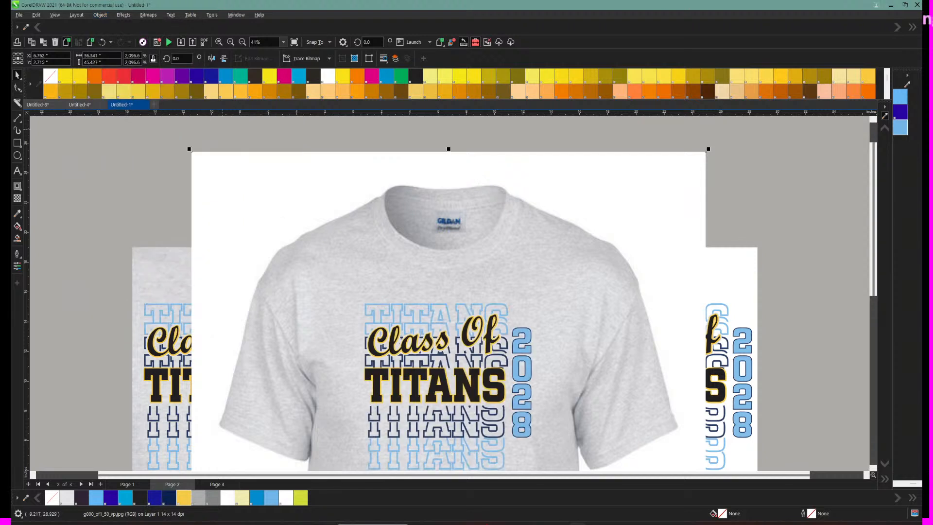
pyautogui.press('Delete')
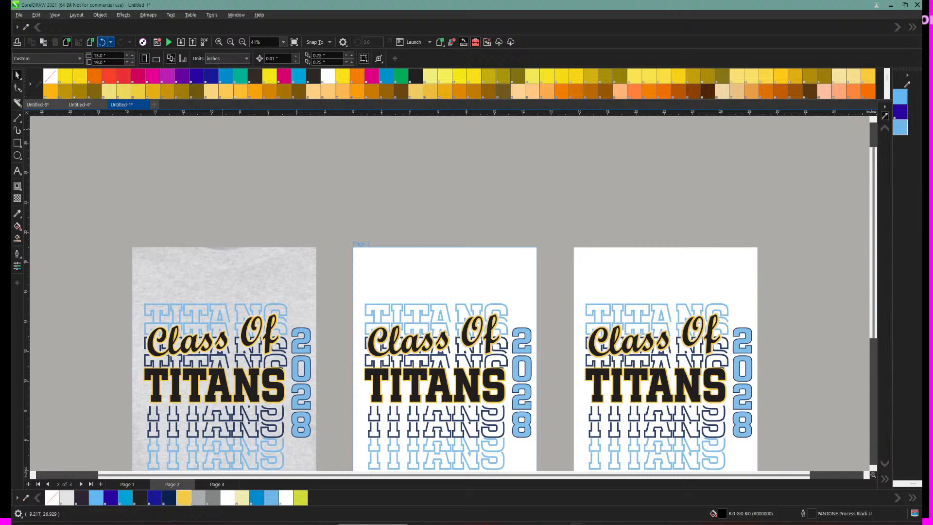
pyautogui.hotkey('ctrl', 'z')
# Step: Paste the shirt photo onto page 3 and order it behind that page's artwork
pyautogui.press('Delete')
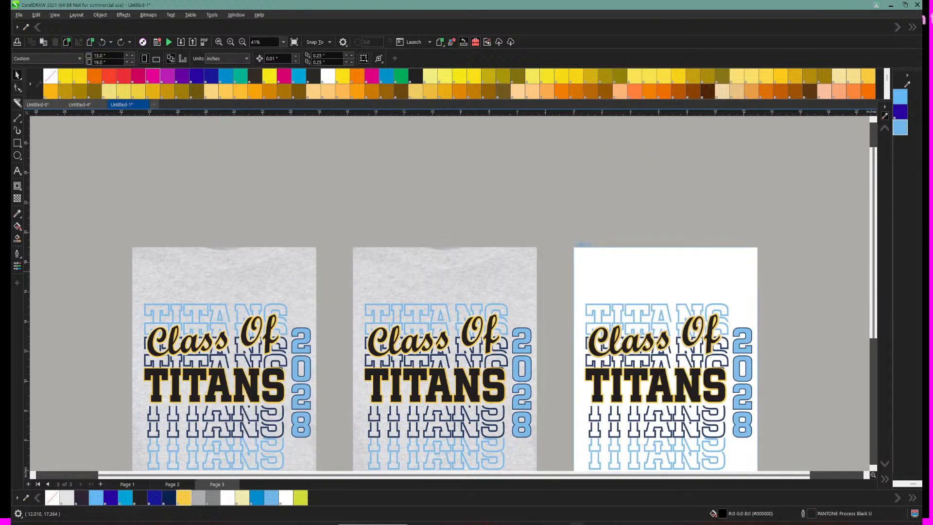
pyautogui.scroll(-5, 486, 291)
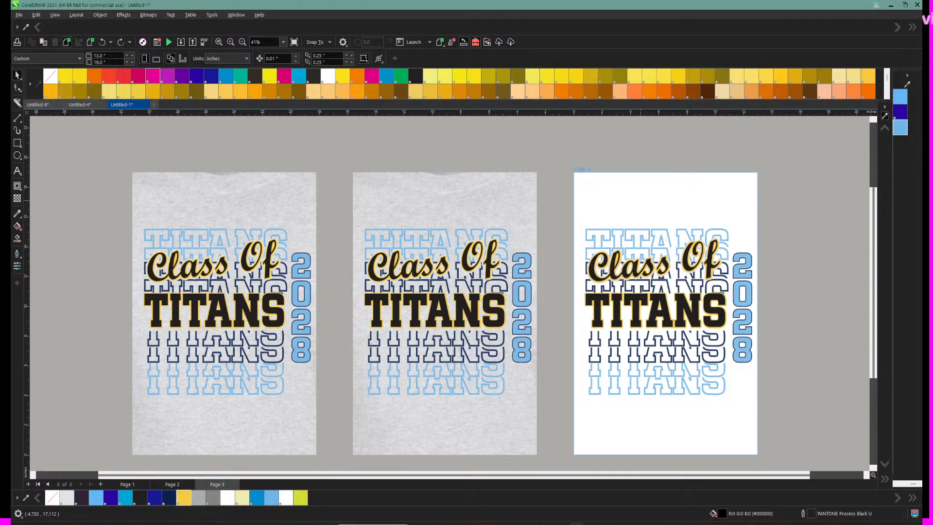
pyautogui.hotkey('ctrl', 'v')
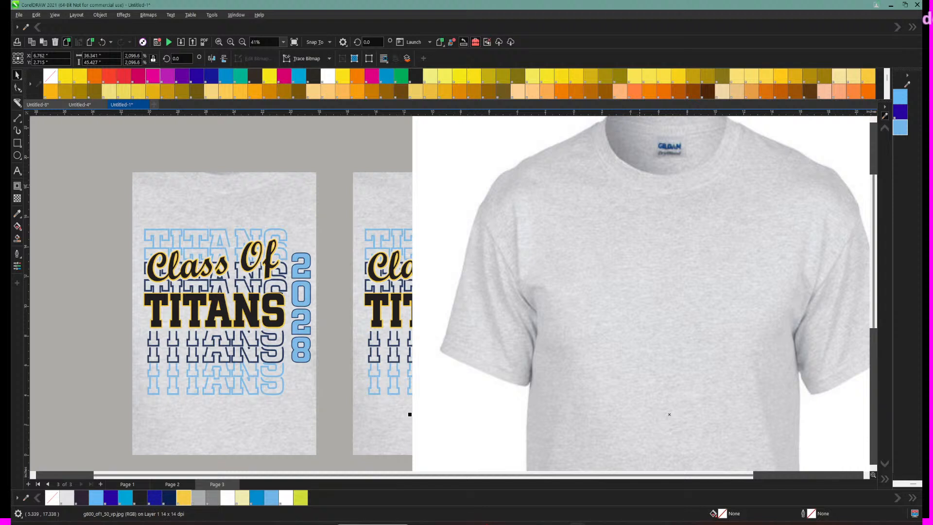
pyautogui.click(100, 14)
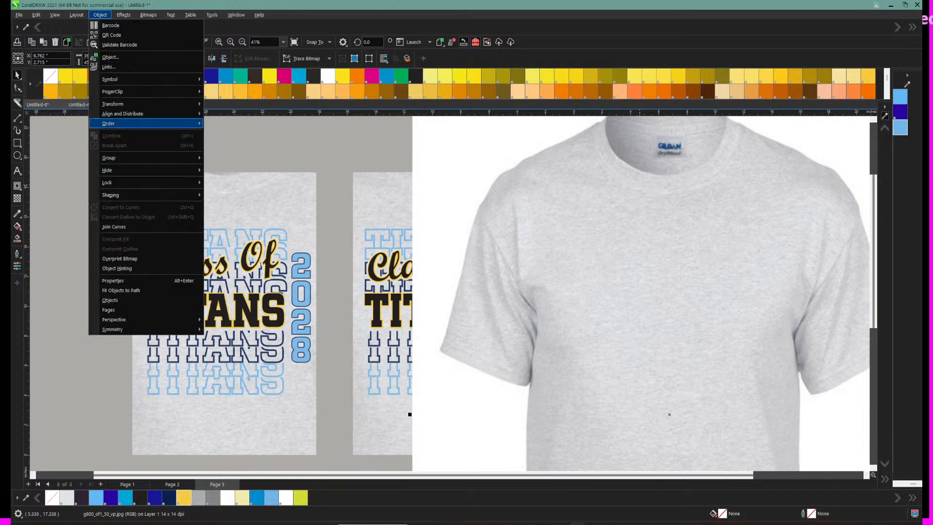
pyautogui.moveTo(117, 124)
pyautogui.click(234, 134)
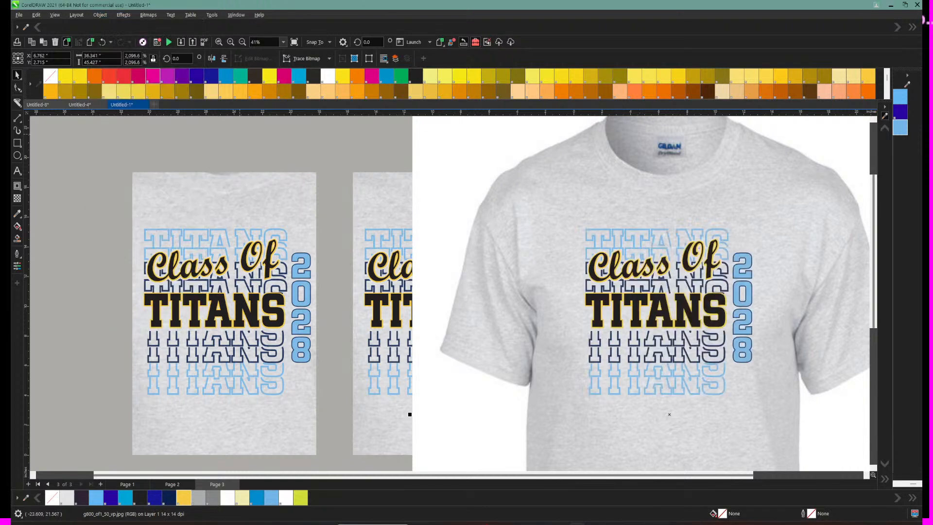
# Step: Add a fourth blank page to the document and make it the active page
pyautogui.click(366, 141)
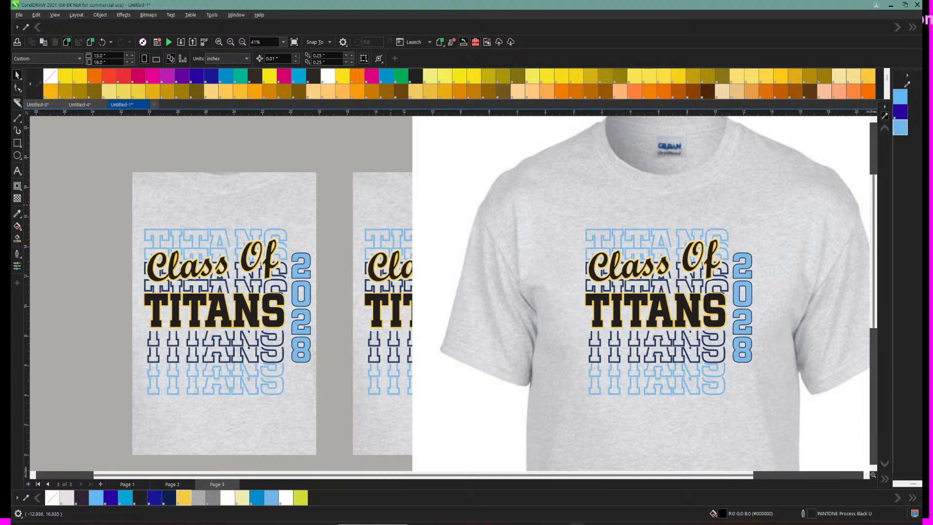
pyautogui.click(391, 205)
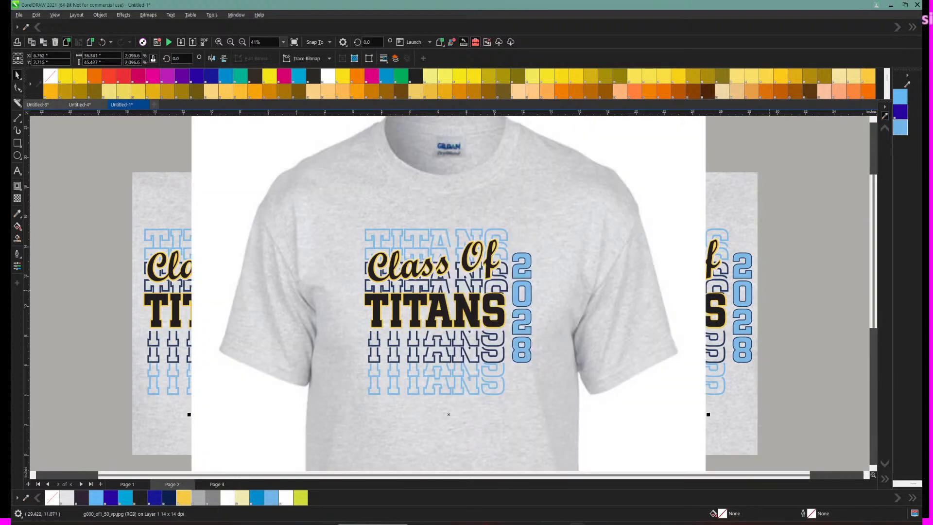
pyautogui.click(729, 248)
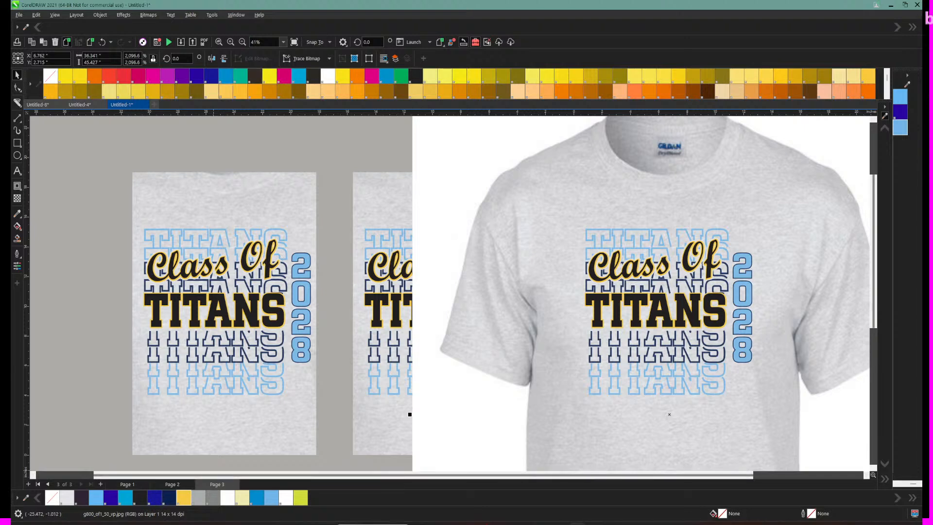
pyautogui.click(100, 484)
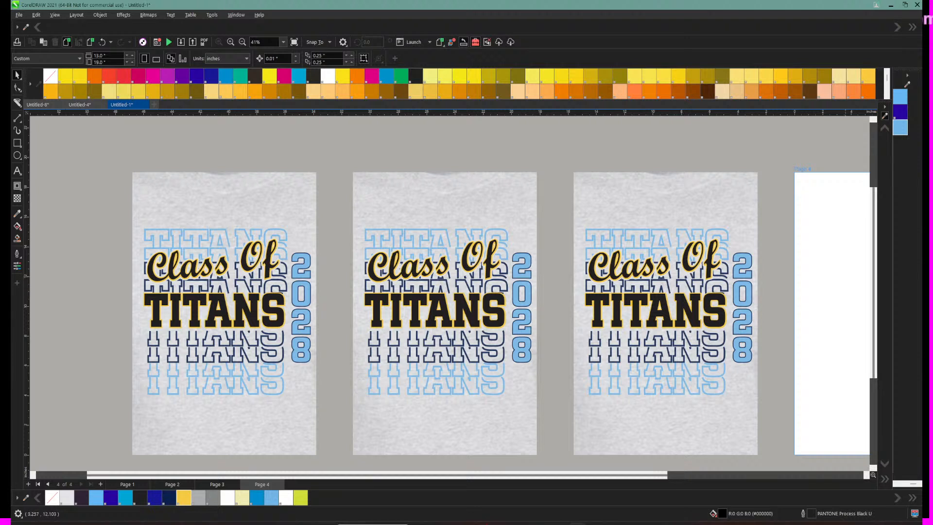
pyautogui.click(620, 197)
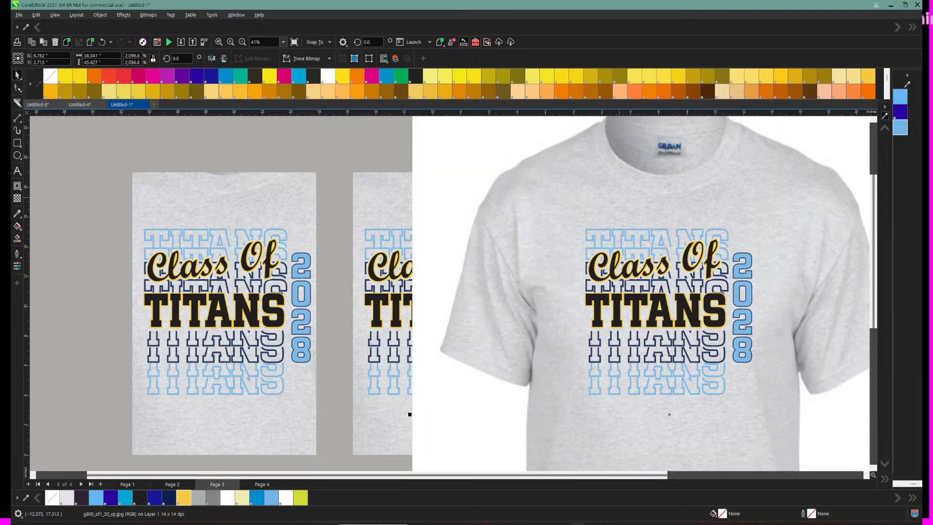
pyautogui.click(375, 149)
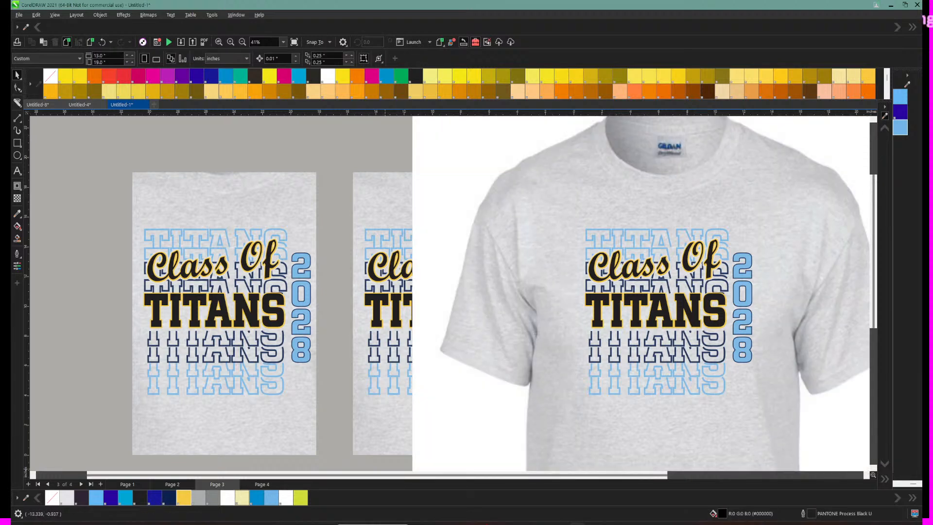
pyautogui.click(262, 485)
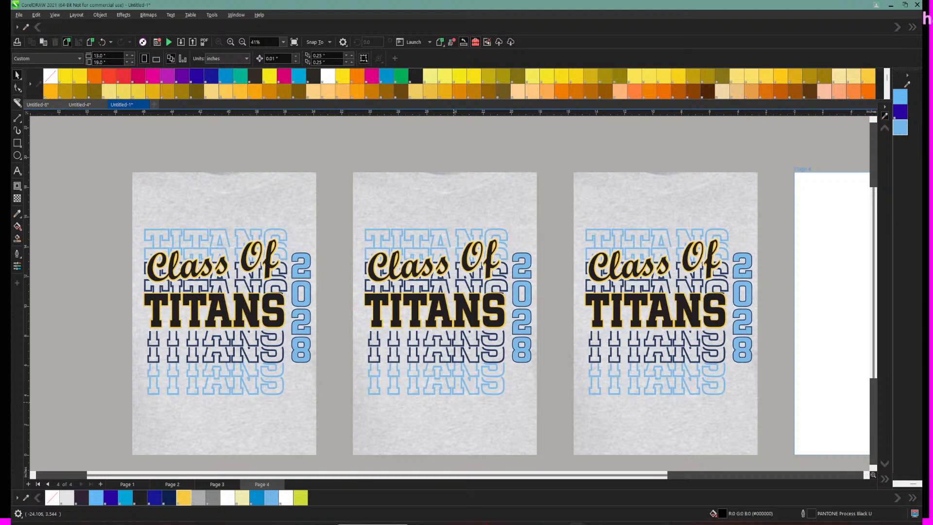
pyautogui.scroll(-1, 501, 301)
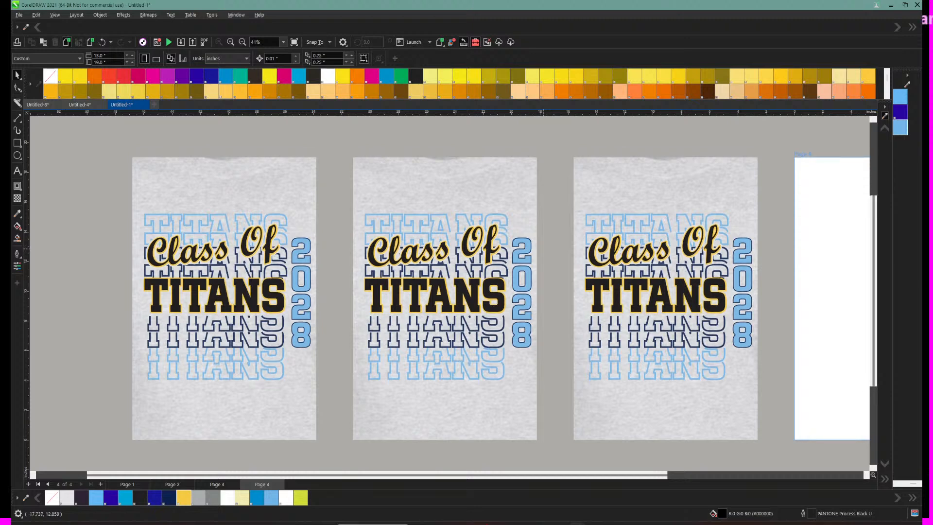
# Step: On page 2, fill the vertical 2028 with DAISY yellow and the contour around Class Of with PANTONE Trans. White
pyautogui.click(521, 306)
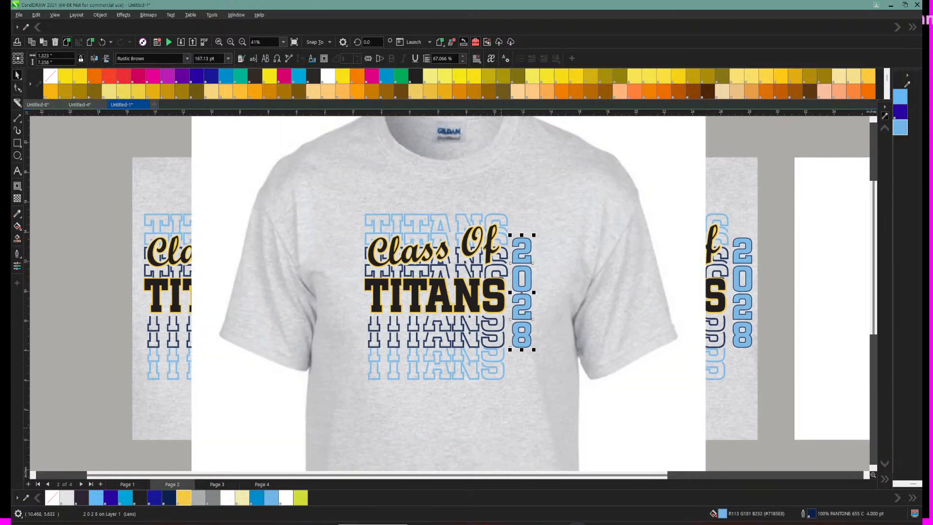
pyautogui.click(184, 497)
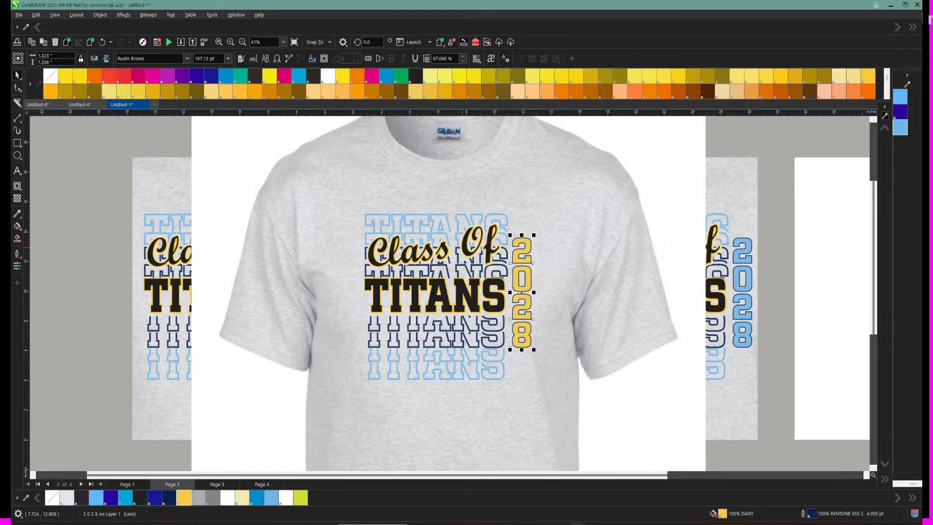
pyautogui.click(463, 247)
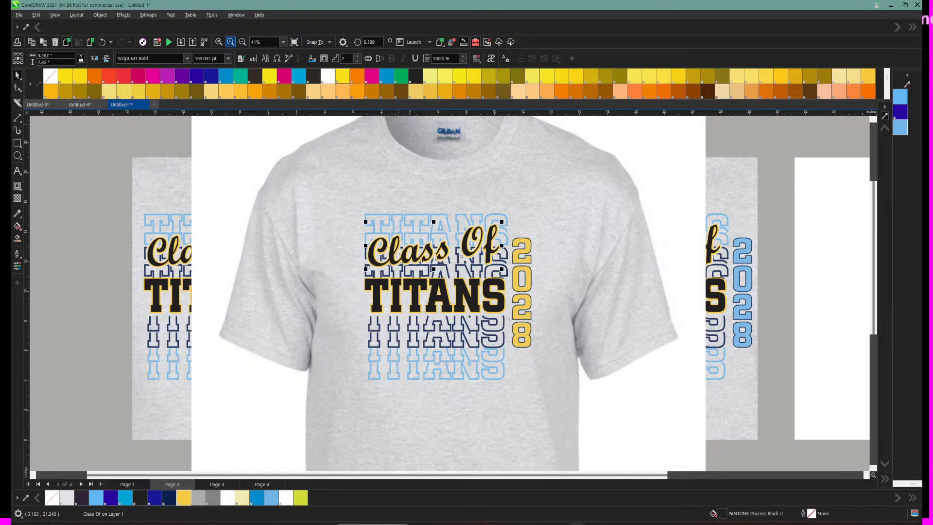
pyautogui.click(231, 42)
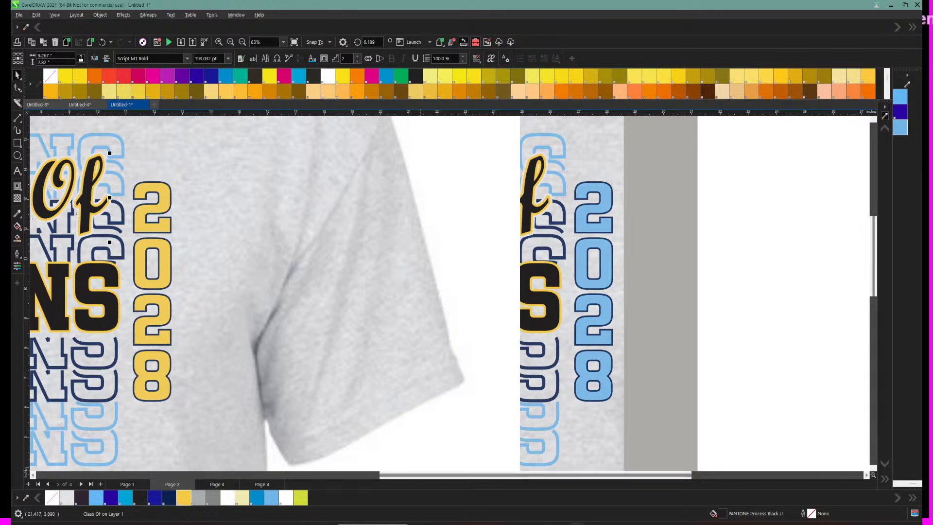
pyautogui.moveTo(418, 475); pyautogui.dragTo(301, 475)
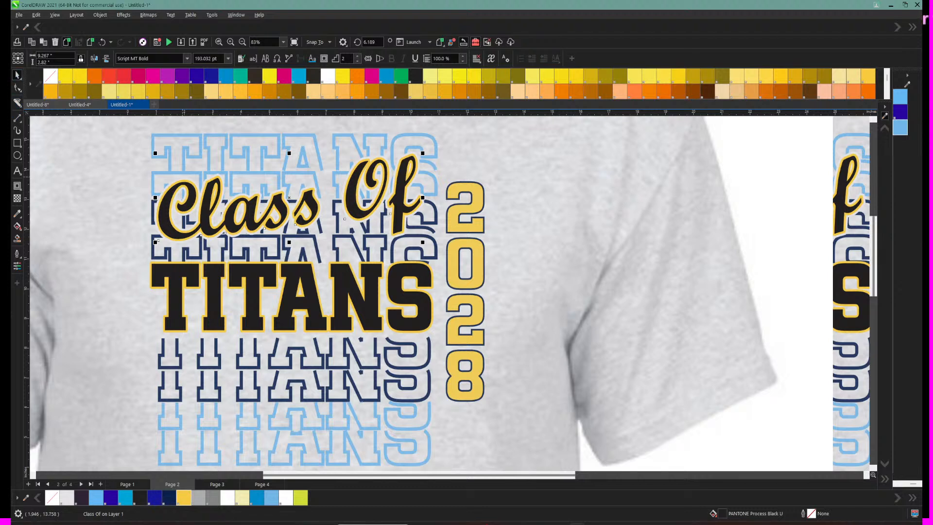
pyautogui.click(183, 179)
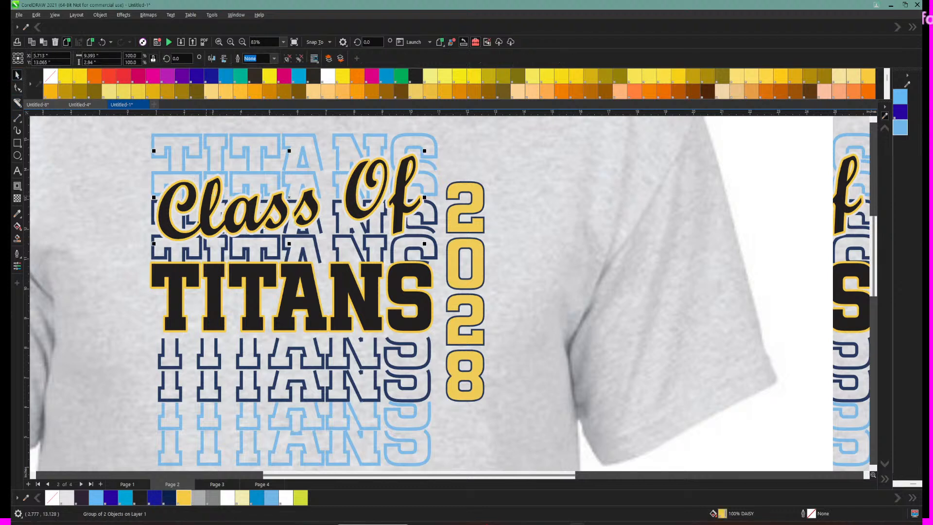
pyautogui.click(286, 497)
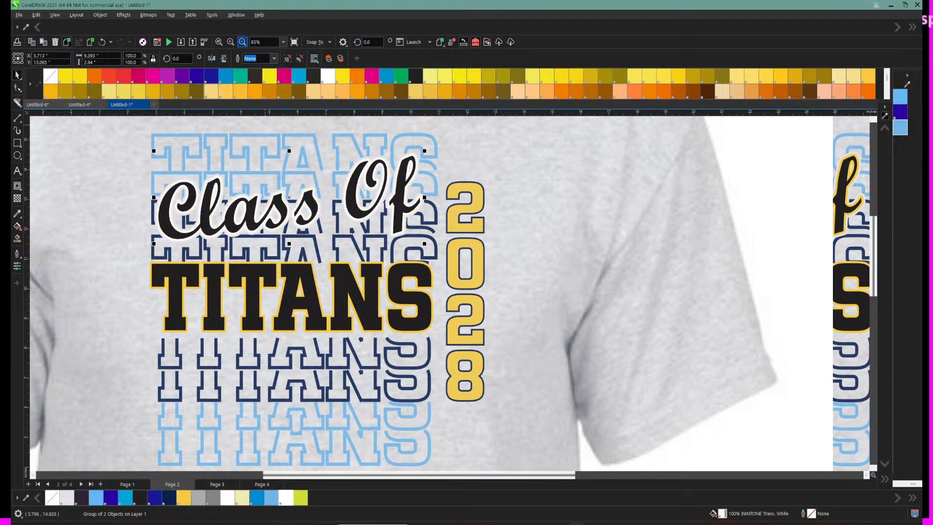
pyautogui.click(242, 42)
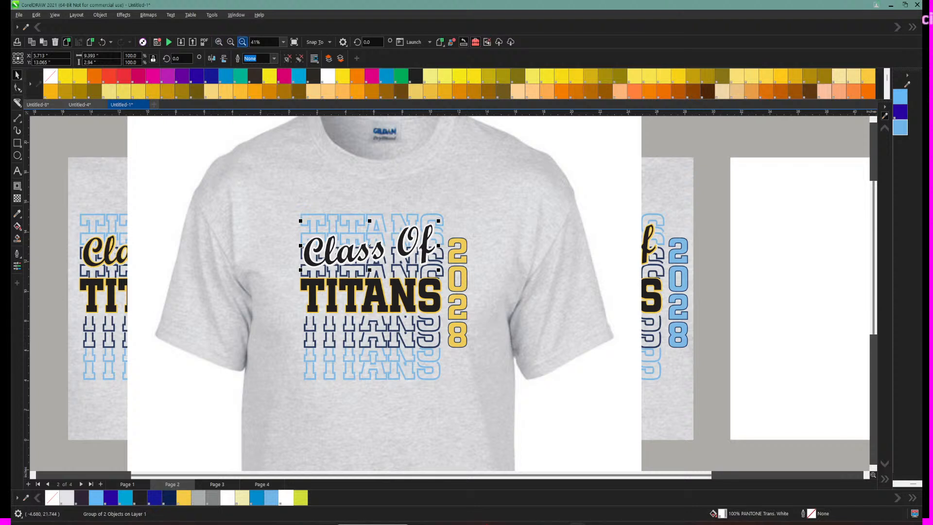
pyautogui.click(242, 41)
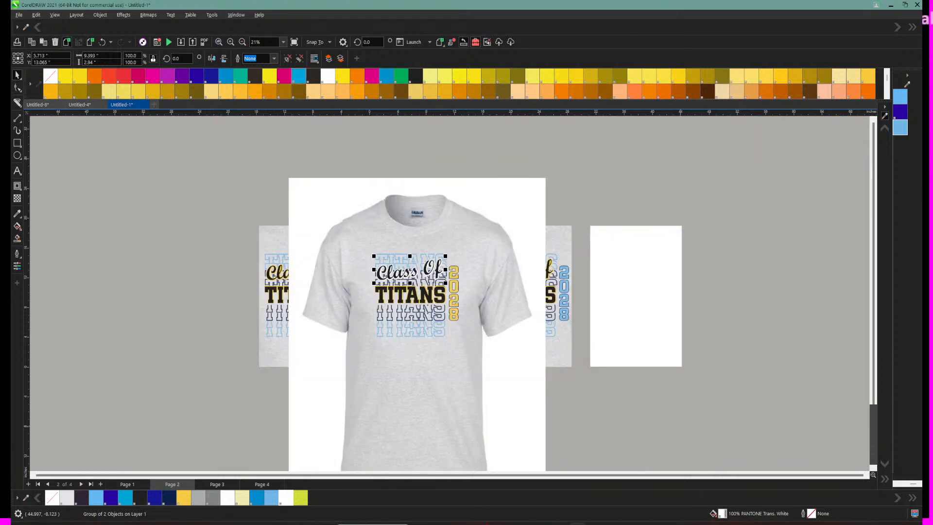
pyautogui.click(657, 340)
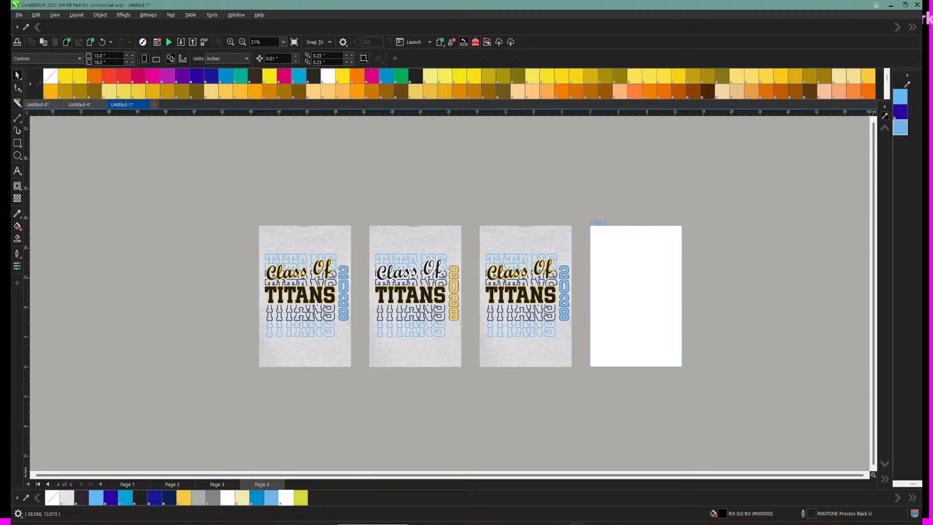
# Step: Check the SENIOR 2024 reference image and fill page 1's main TITANS and Class Of text with PANTONE 655 C
pyautogui.hotkey('alt', 'Tab')
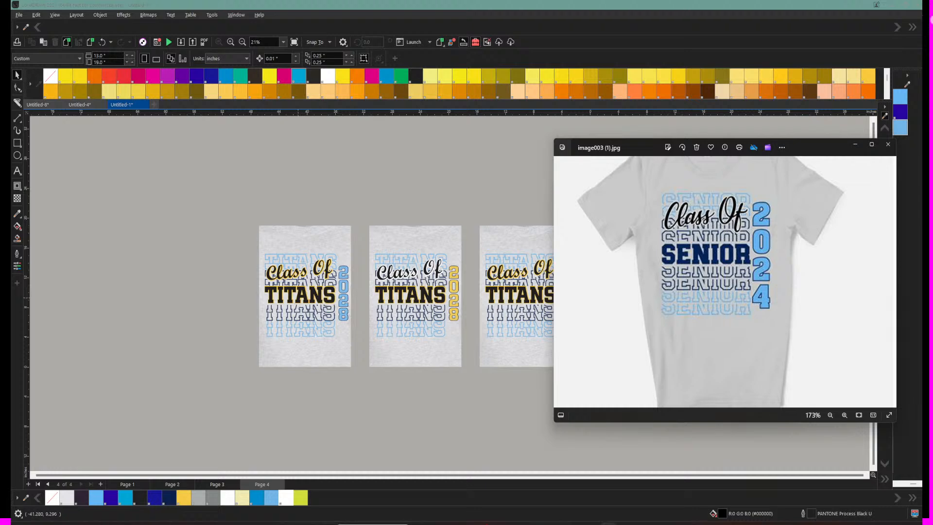
pyautogui.click(298, 298)
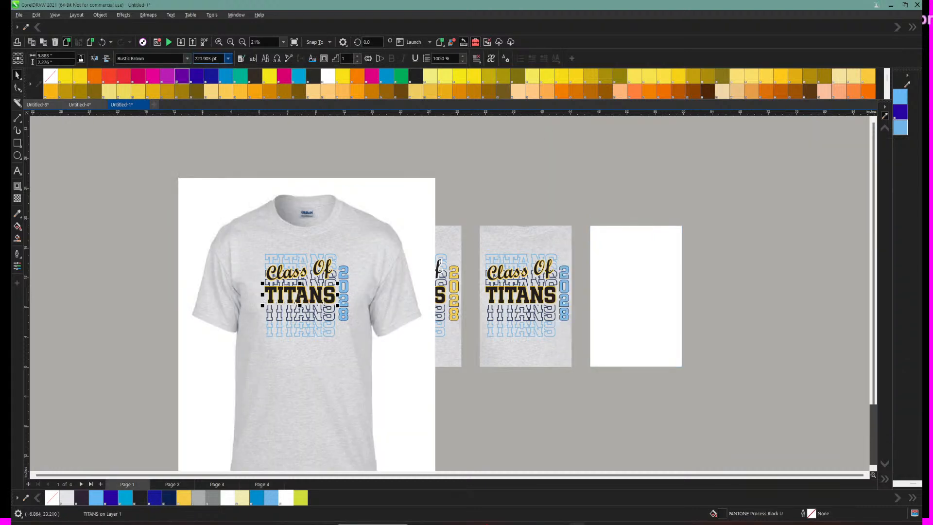
pyautogui.scroll(5, 302, 294)
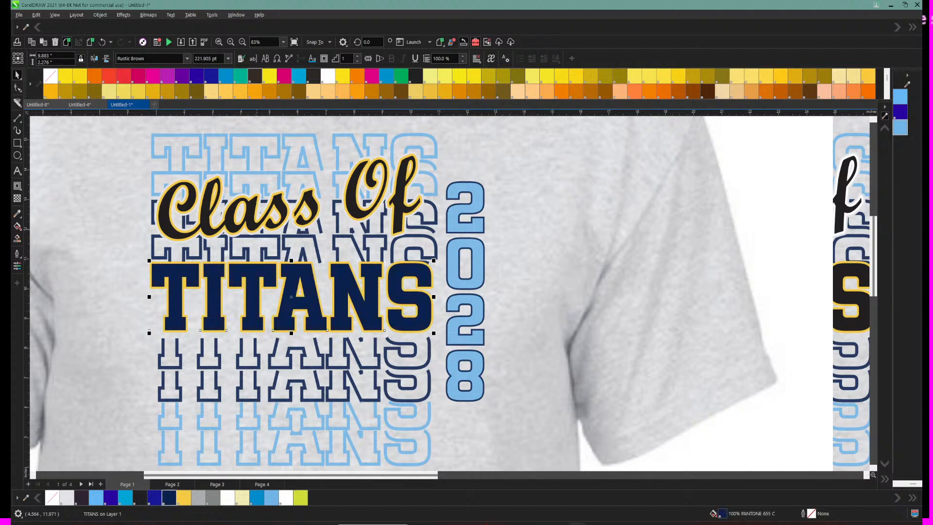
pyautogui.click(253, 211)
pyautogui.click(169, 497)
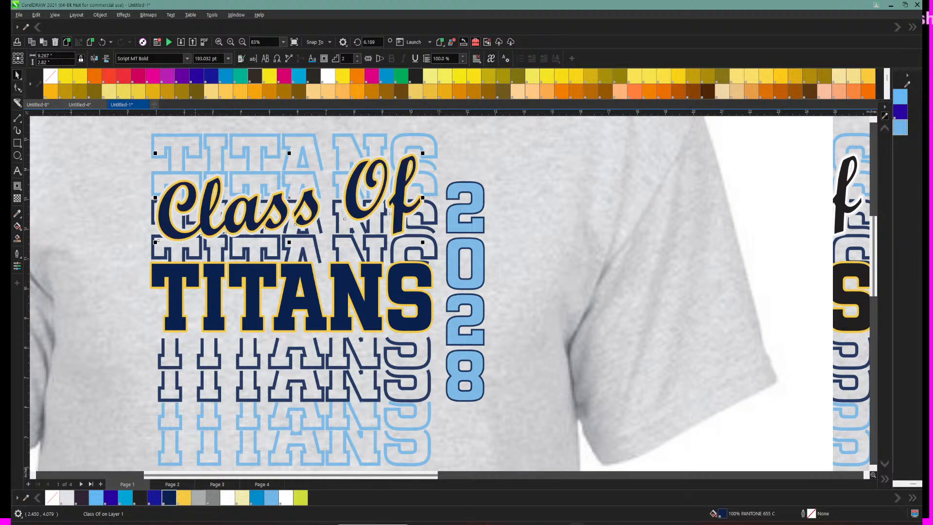
# Step: Fill page 2's Class Of and main TITANS text with PANTONE 655 C and reactivate the blank page 4
pyautogui.moveTo(209, 476); pyautogui.dragTo(332, 476)
pyautogui.click(594, 386)
pyautogui.click(172, 484)
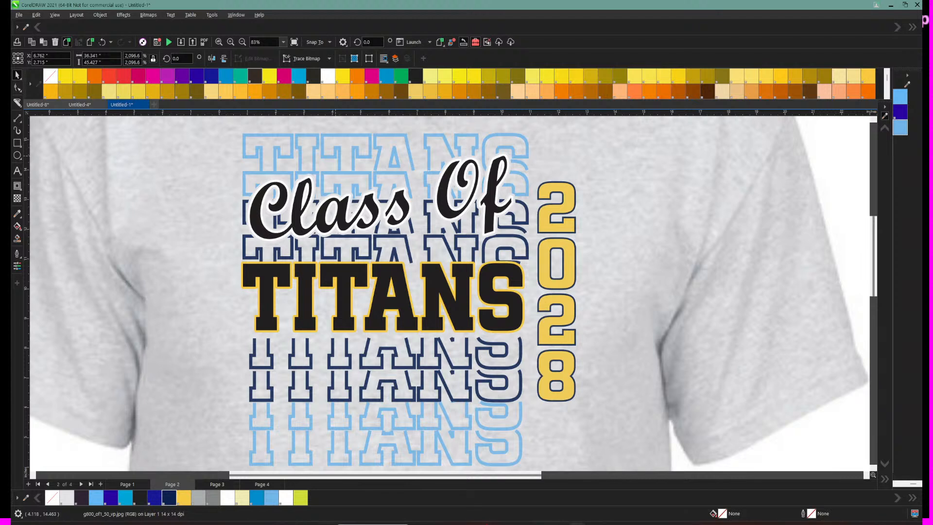
pyautogui.click(397, 193)
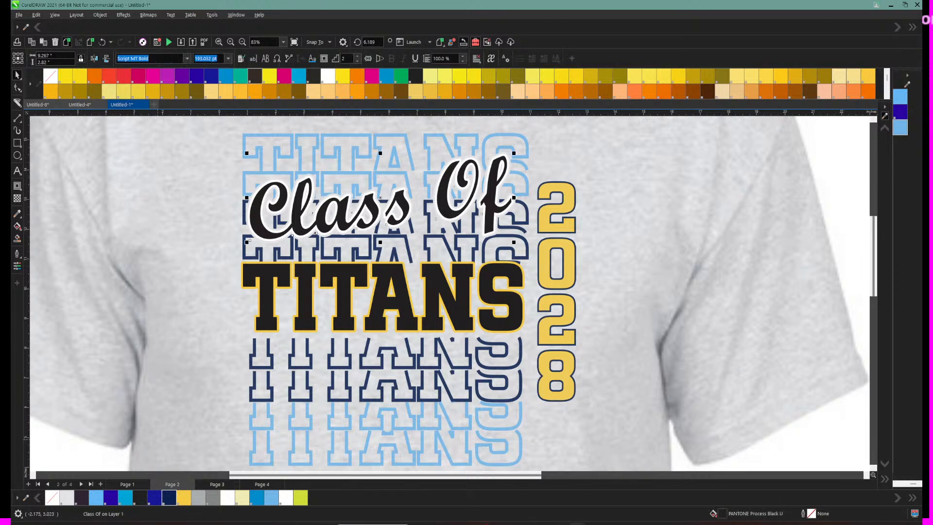
pyautogui.click(168, 498)
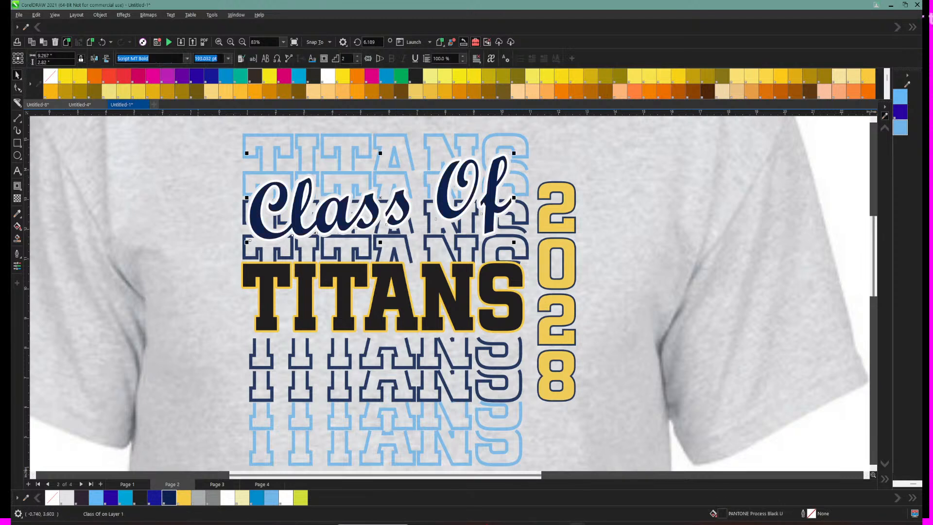
pyautogui.click(263, 313)
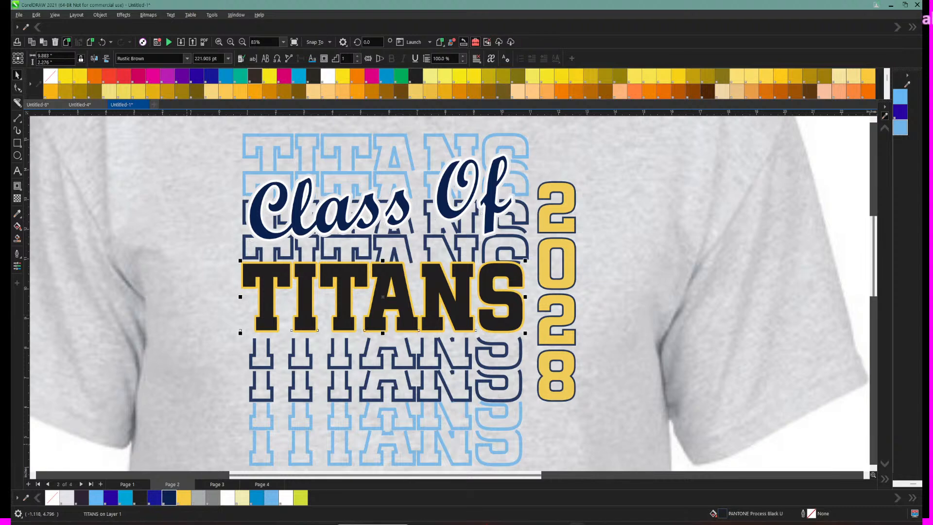
pyautogui.click(169, 498)
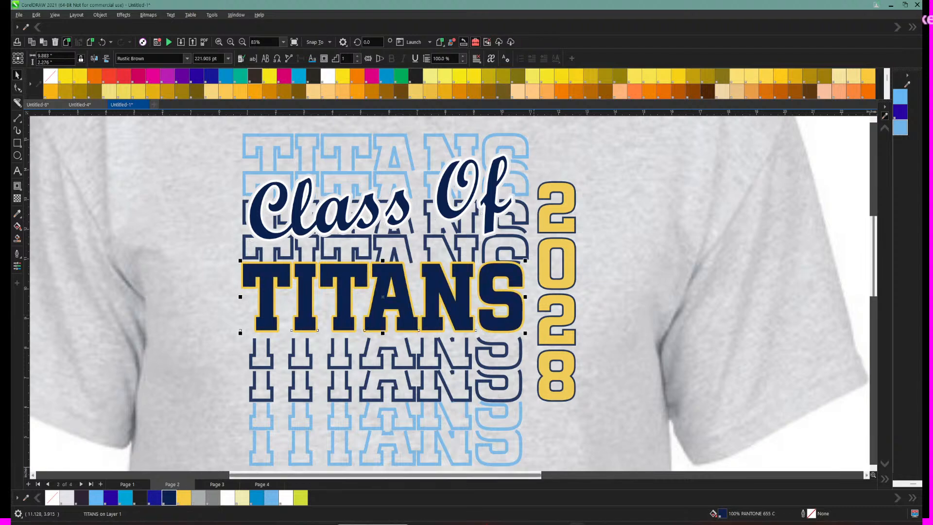
pyautogui.click(242, 42)
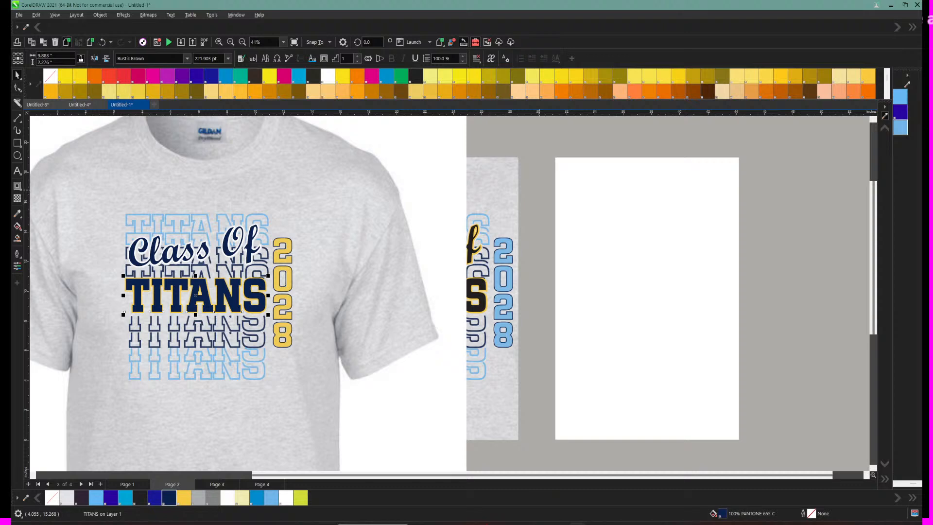
pyautogui.click(576, 335)
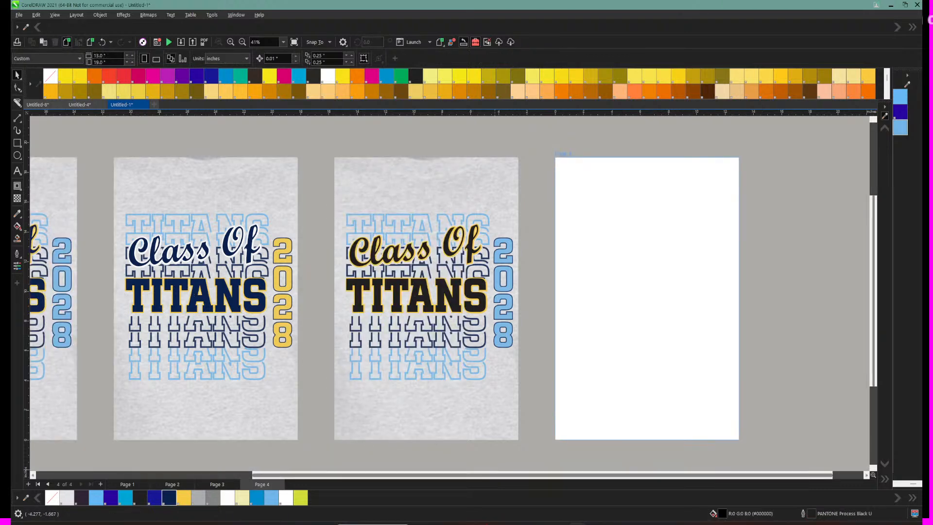
pyautogui.moveTo(493, 476); pyautogui.dragTo(373, 475)
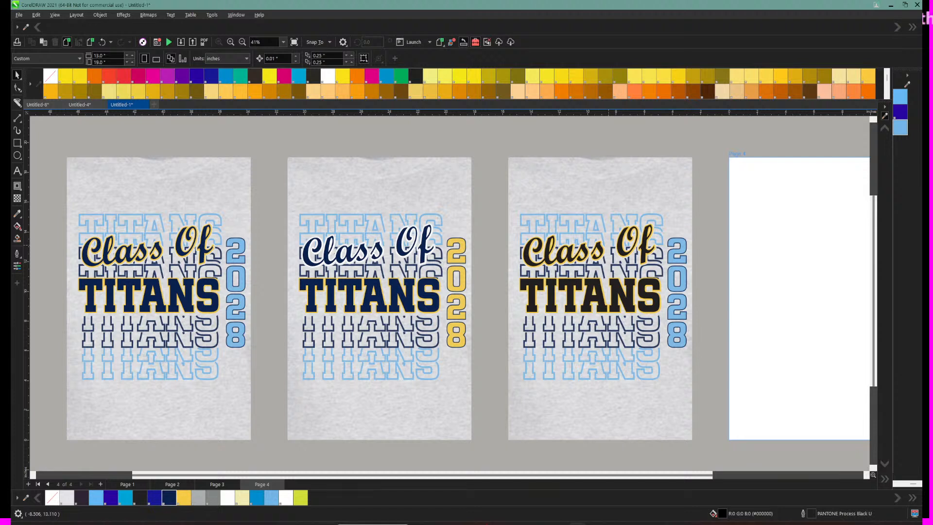
# Step: Try a White fill on page 3's Class Of text and replace it with no fill
pyautogui.click(616, 256)
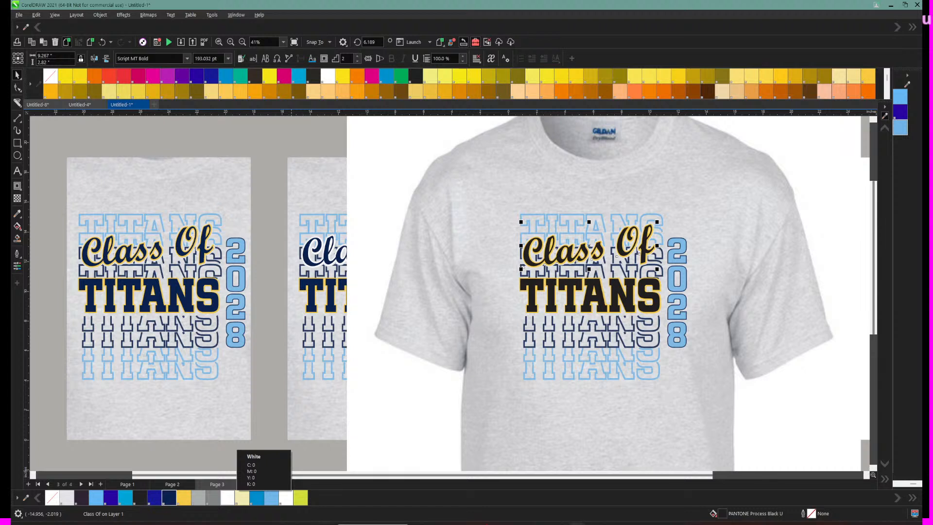
pyautogui.click(227, 497)
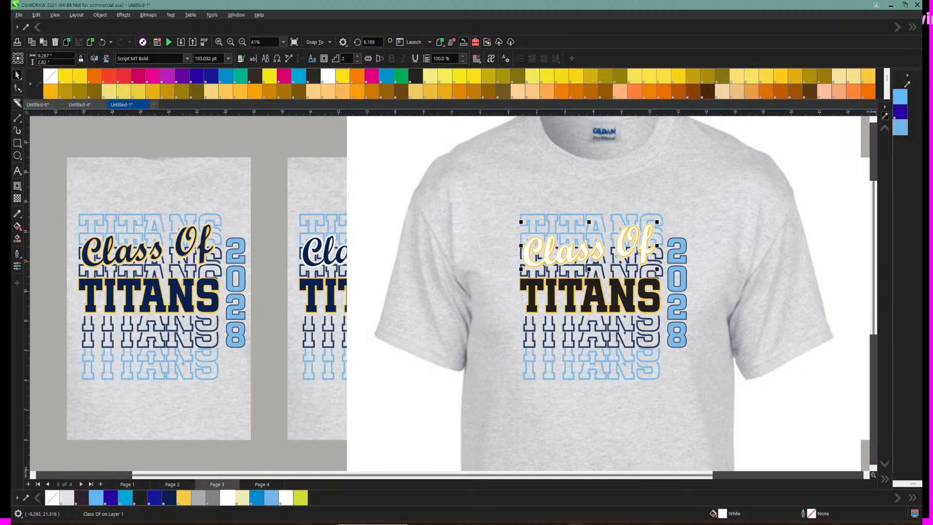
pyautogui.click(50, 76)
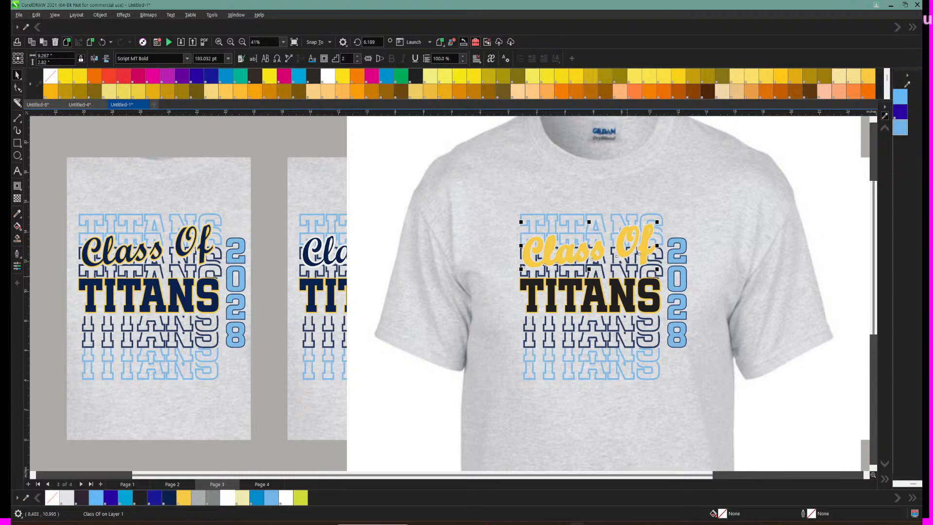
# Step: Outline the main TITANS text on page 3 in PANTONE Trans. White
pyautogui.click(628, 276)
pyautogui.click(626, 286)
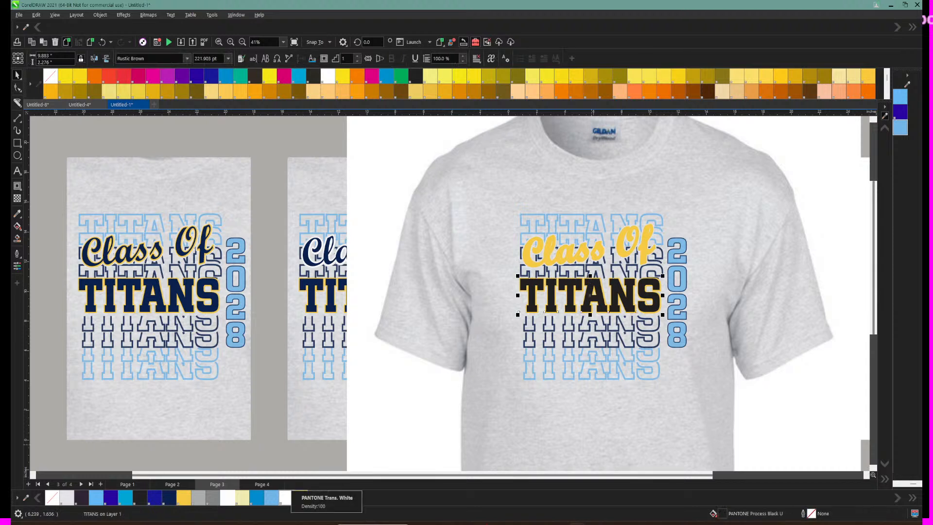
pyautogui.rightClick(285, 496)
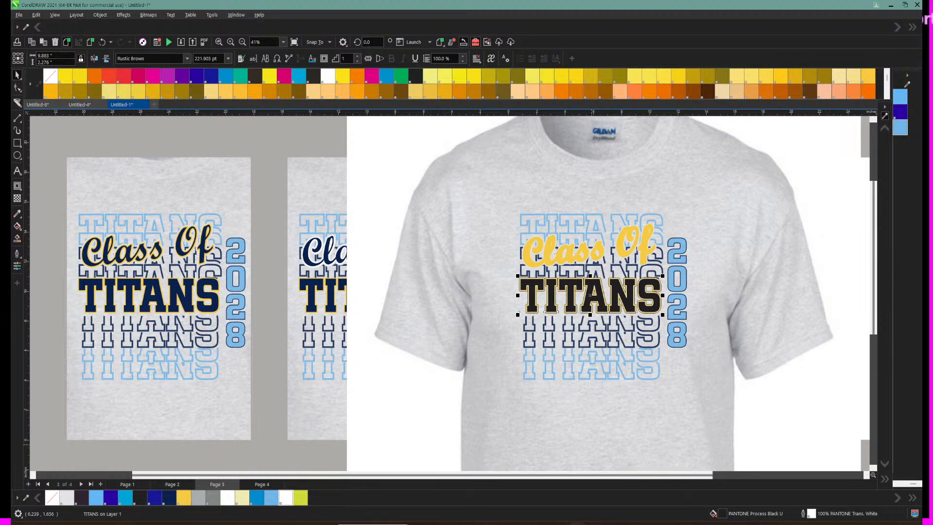
# Step: Undo the white outline on page 3's main TITANS text and break its yellow contour apart into a separate object
pyautogui.click(102, 42)
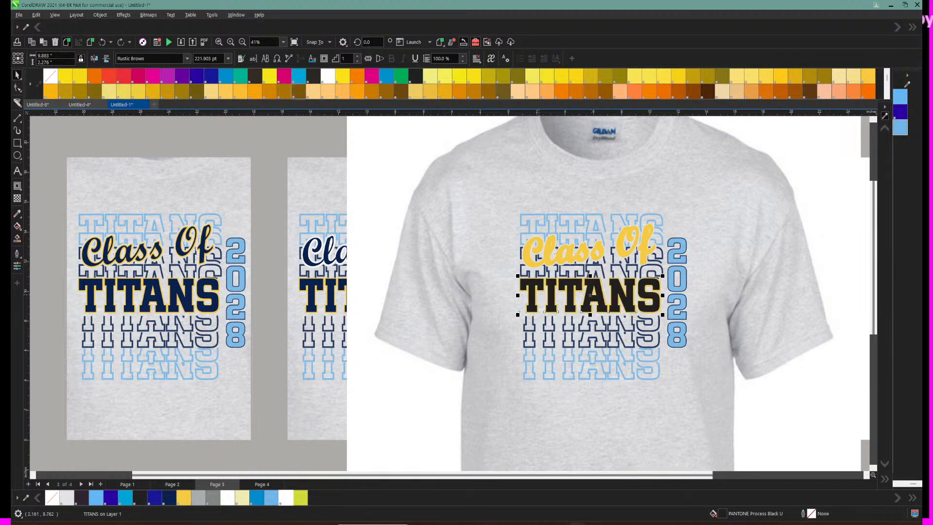
pyautogui.click(544, 296)
pyautogui.click(524, 284)
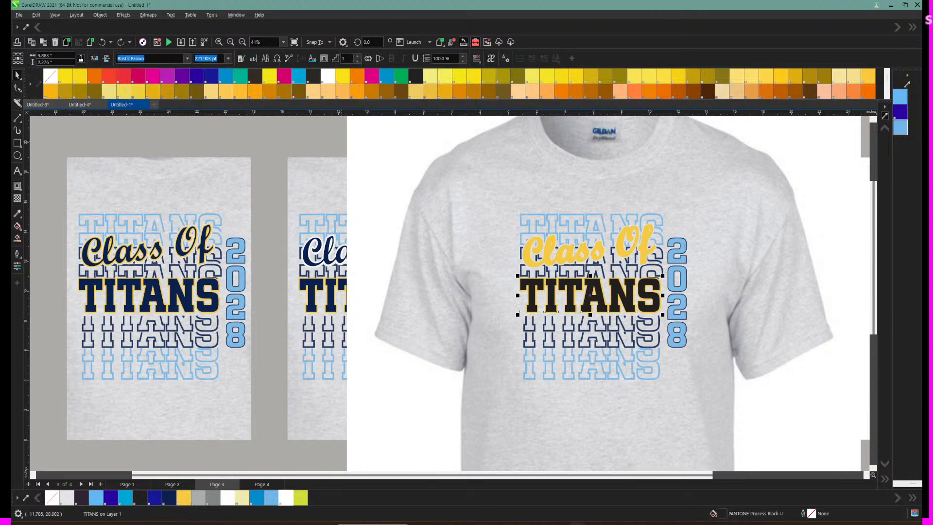
pyautogui.click(100, 14)
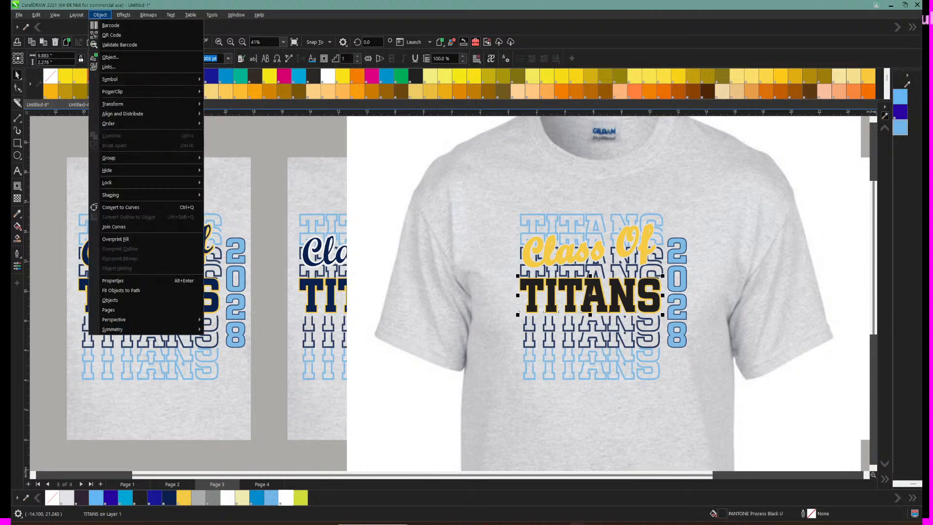
pyautogui.moveTo(123, 15)
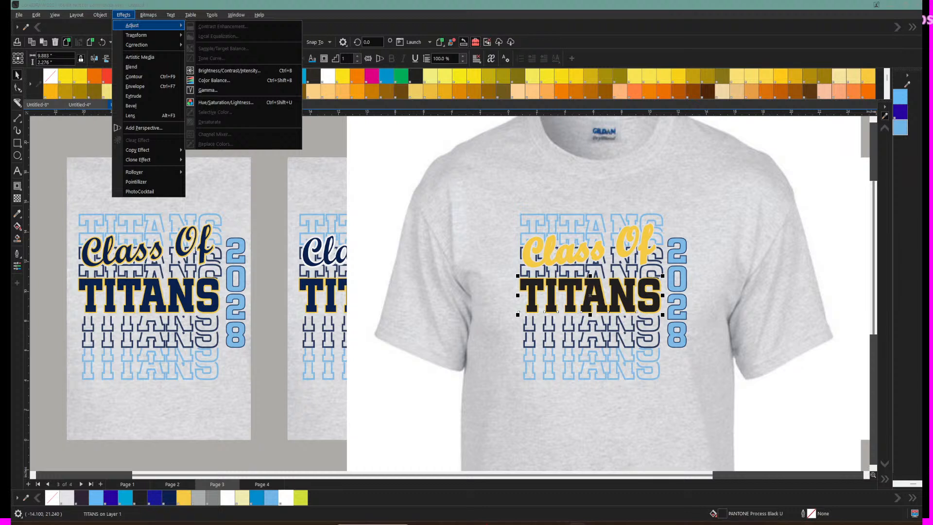
pyautogui.click(134, 76)
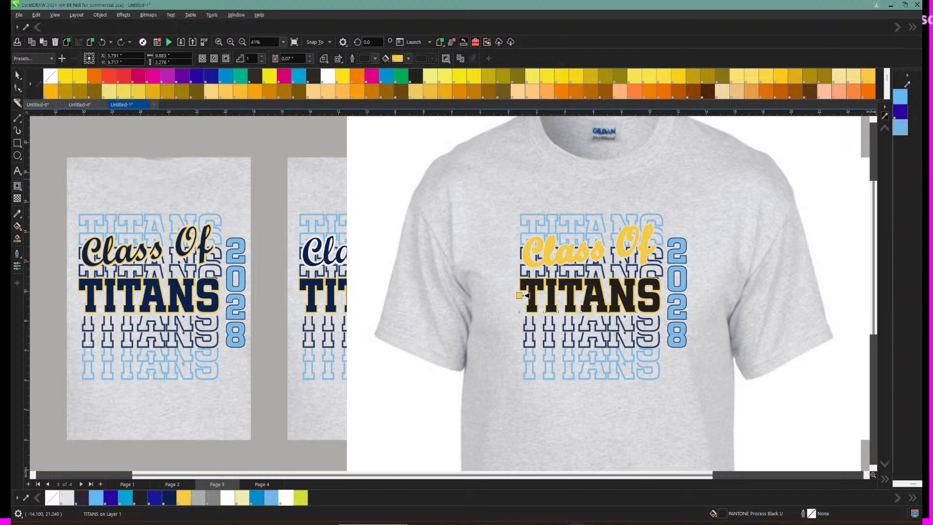
pyautogui.click(527, 295)
pyautogui.click(100, 15)
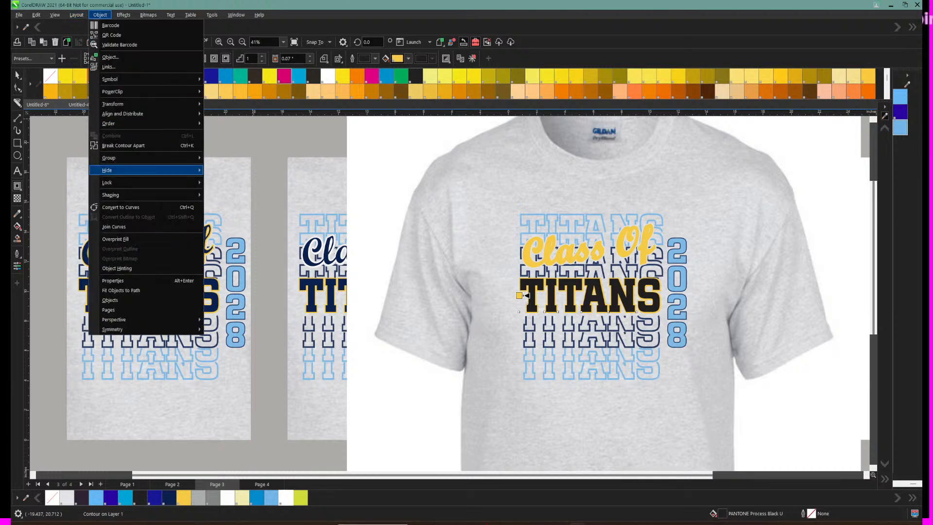
pyautogui.click(124, 146)
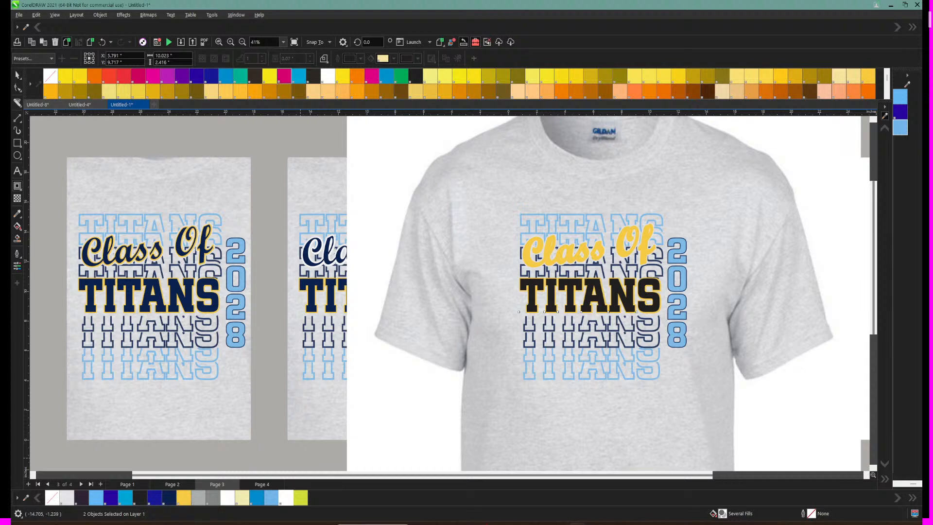
# Step: Try a White fill and White outline on the separated contour of page 3's main TITANS text
pyautogui.press('Escape')
pyautogui.click(545, 309)
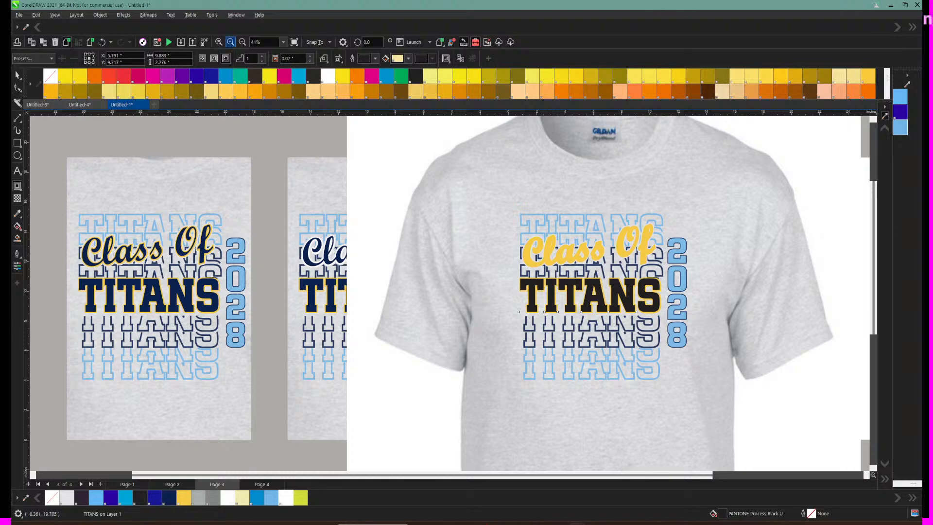
pyautogui.click(231, 42)
pyautogui.click(414, 262)
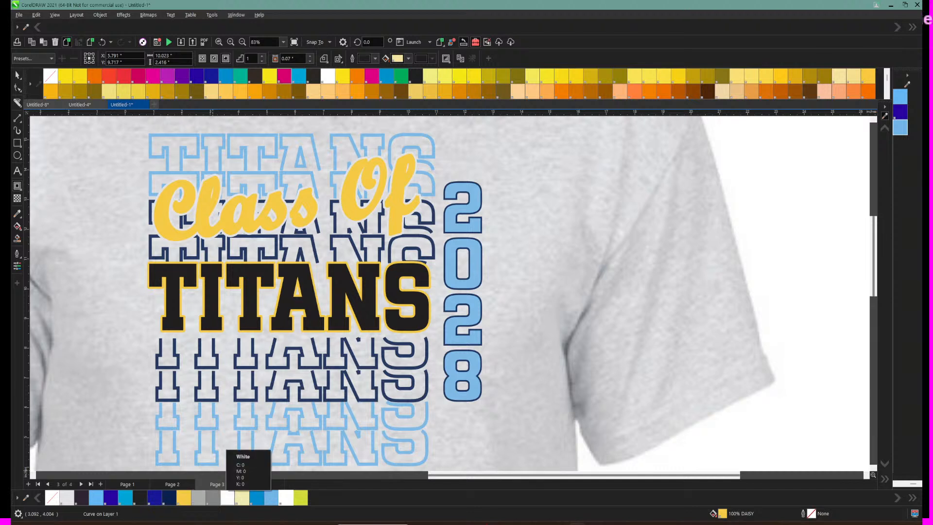
pyautogui.rightClick(227, 498)
pyautogui.click(228, 497)
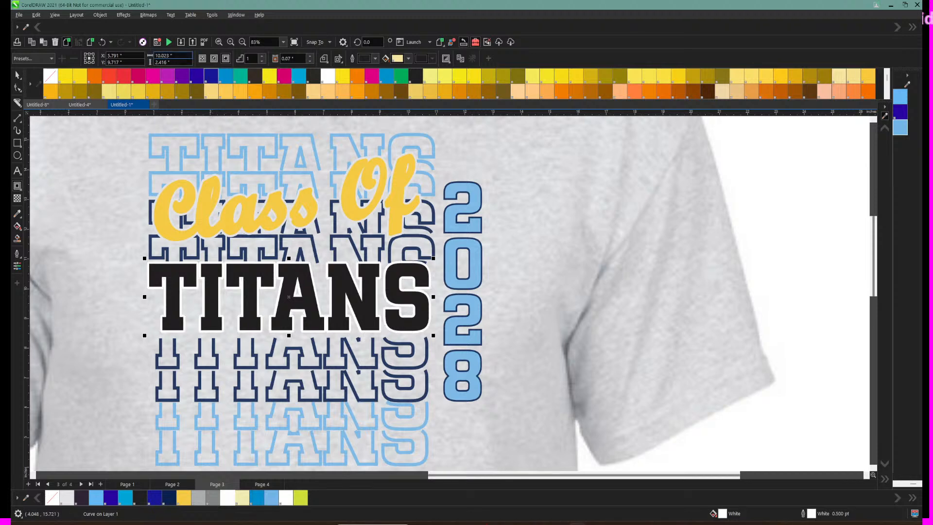
# Step: Fill the main TITANS contour on page 3 with GRAVEL and remove its outline
pyautogui.click(230, 42)
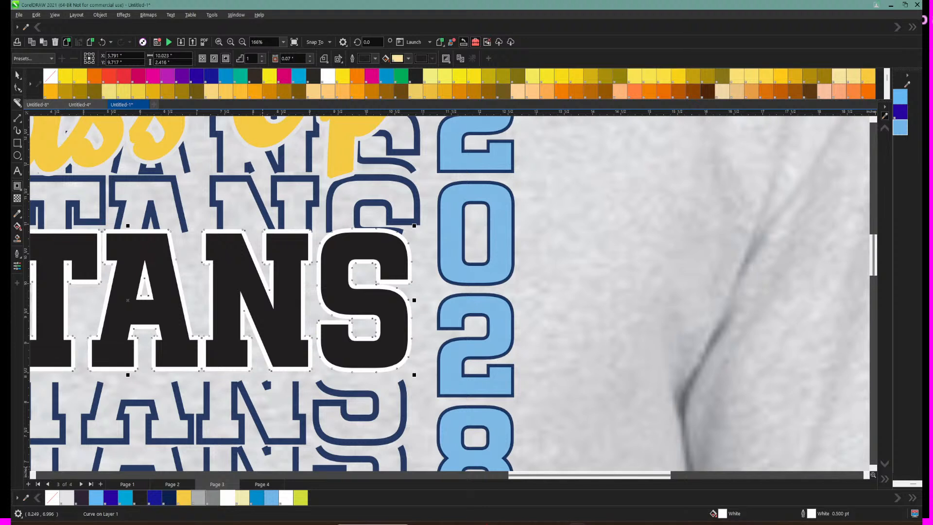
pyautogui.rightClick(198, 498)
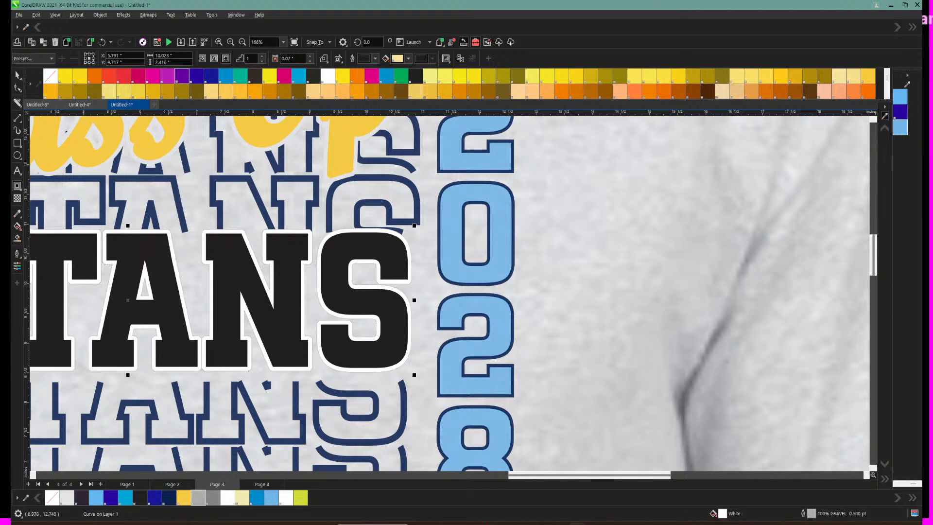
pyautogui.click(102, 42)
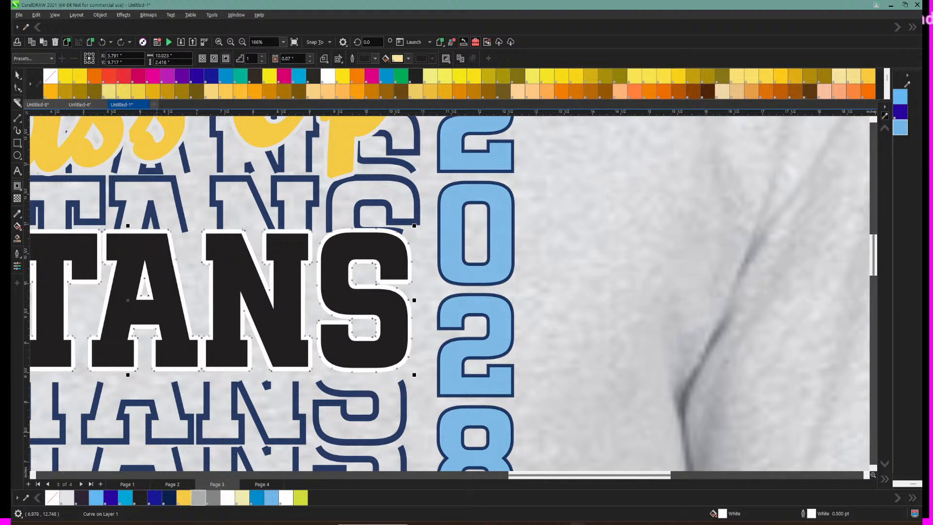
pyautogui.rightClick(198, 497)
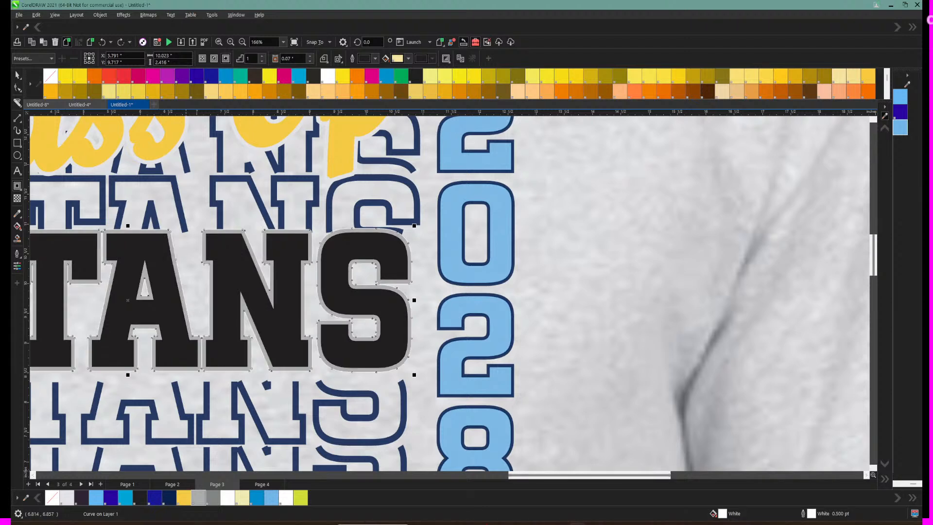
pyautogui.click(198, 497)
pyautogui.click(242, 42)
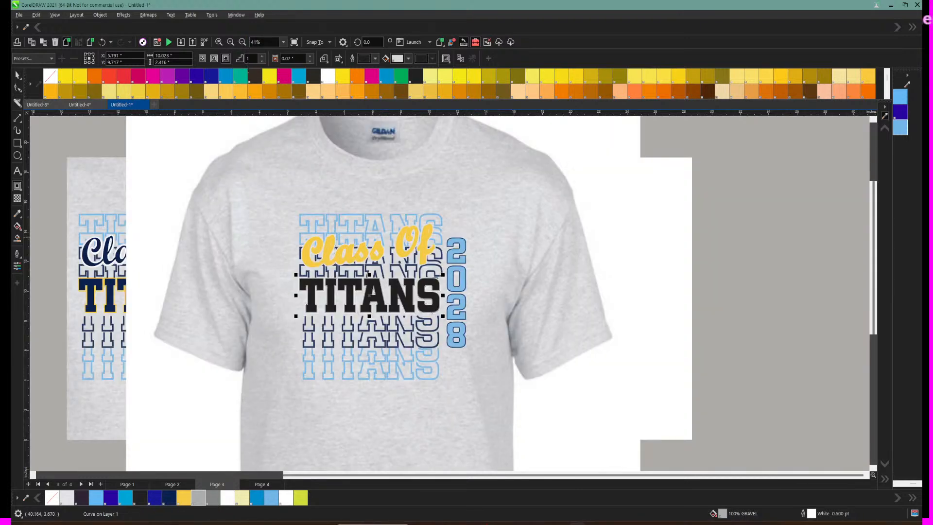
pyautogui.rightClick(51, 77)
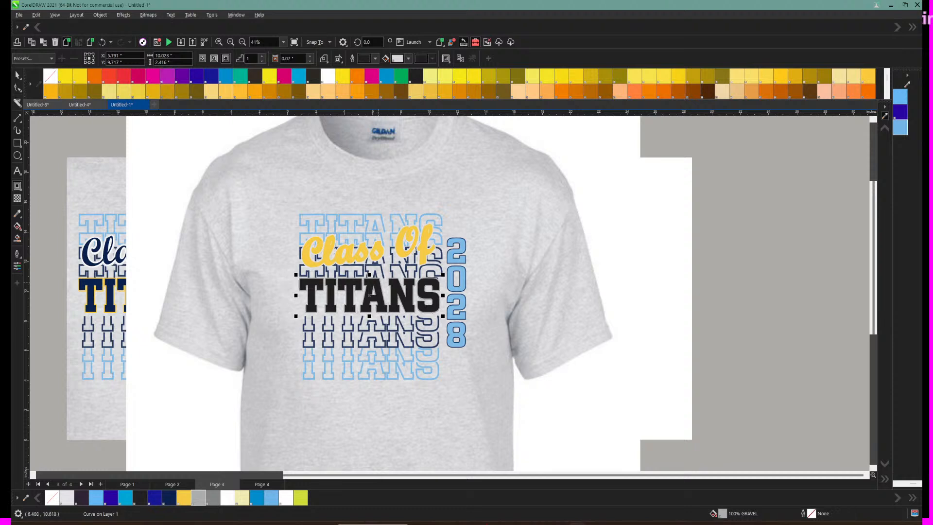
# Step: Try a HEATHER GRAPHITE fill on the navy outlined TITANS copy behind page 3's Class Of text and undo it
pyautogui.click(231, 42)
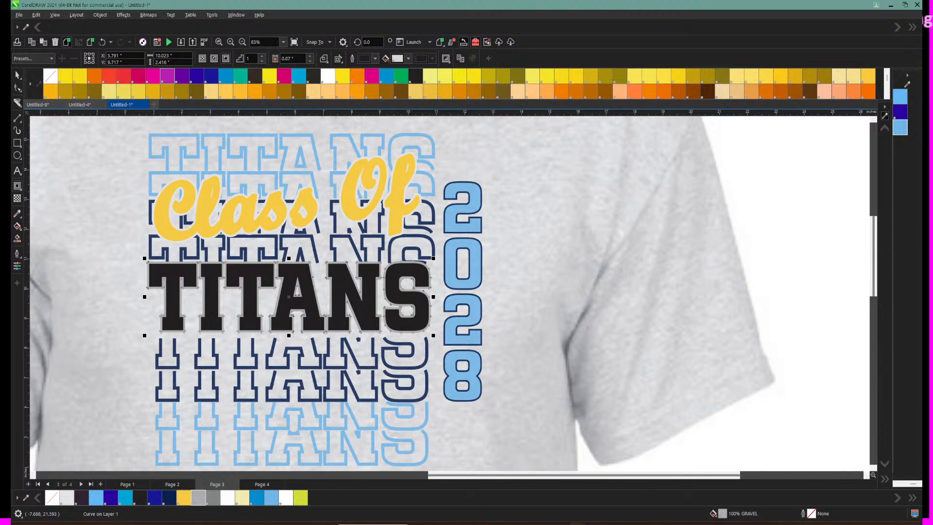
pyautogui.moveTo(456, 475); pyautogui.dragTo(369, 475)
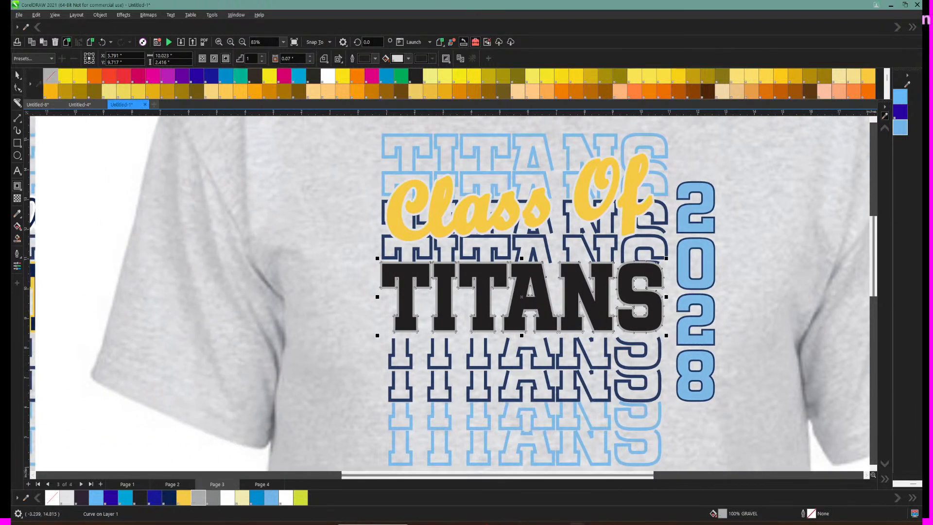
pyautogui.click(17, 75)
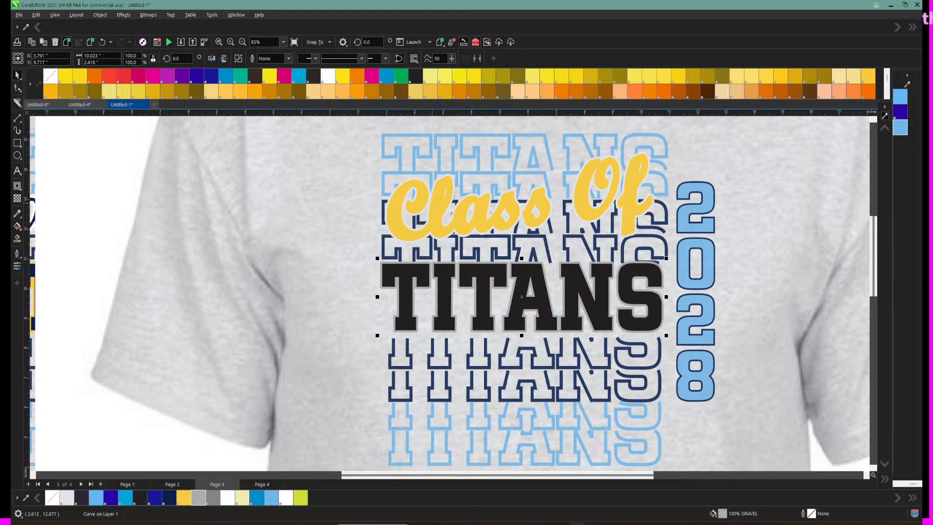
pyautogui.click(432, 203)
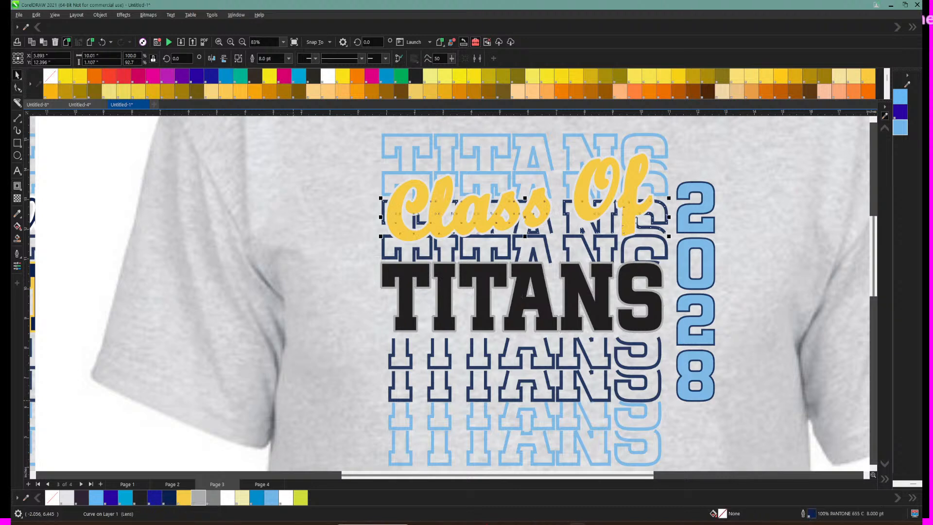
pyautogui.click(210, 497)
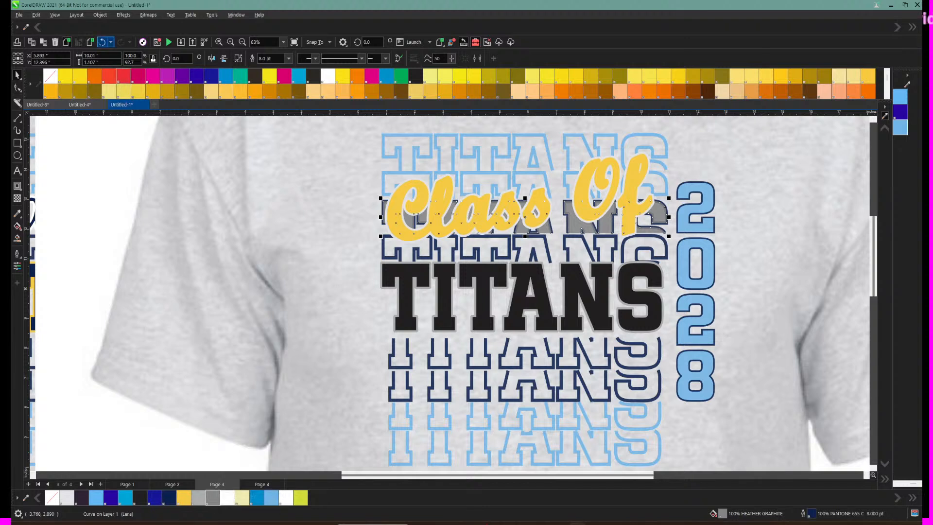
pyautogui.click(102, 42)
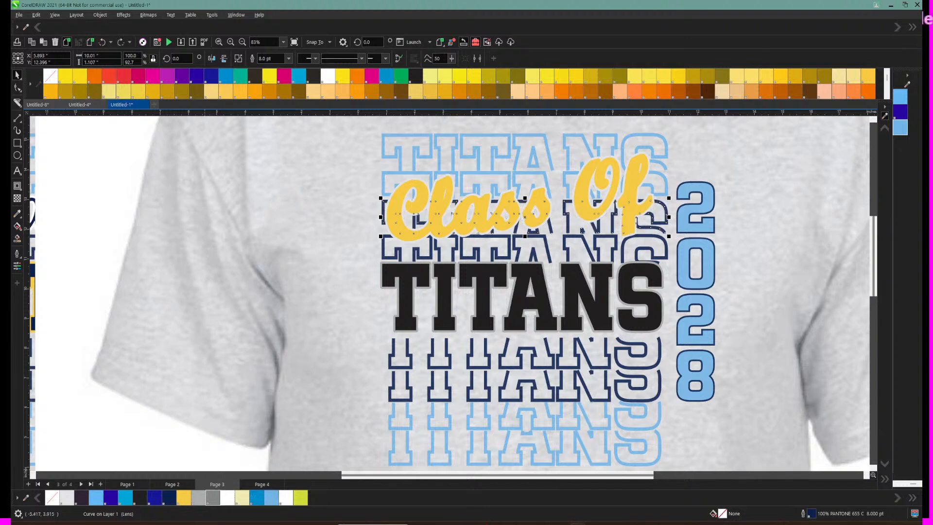
# Step: Fill page 3's Class Of text with HEATHER GRAPHITE, and try a PANTONE 655 C outline on it and undo that outline
pyautogui.click(397, 207)
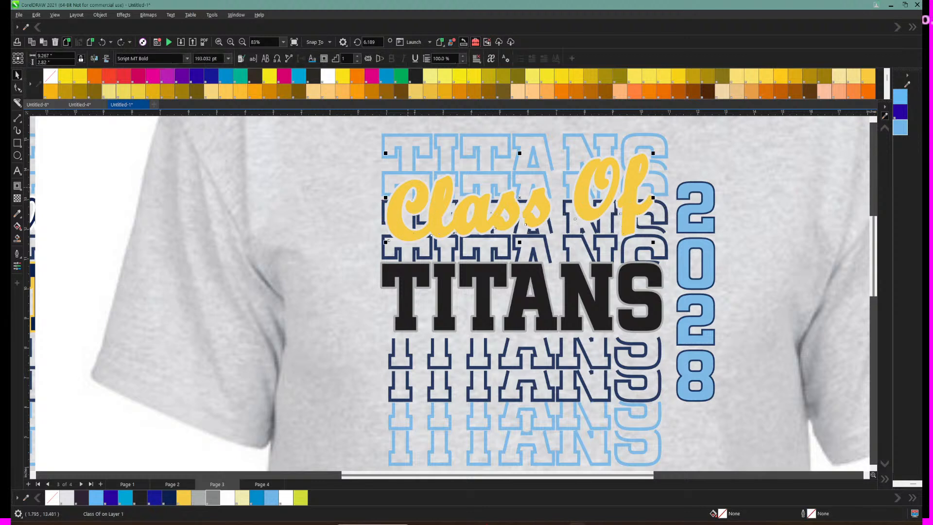
pyautogui.click(213, 497)
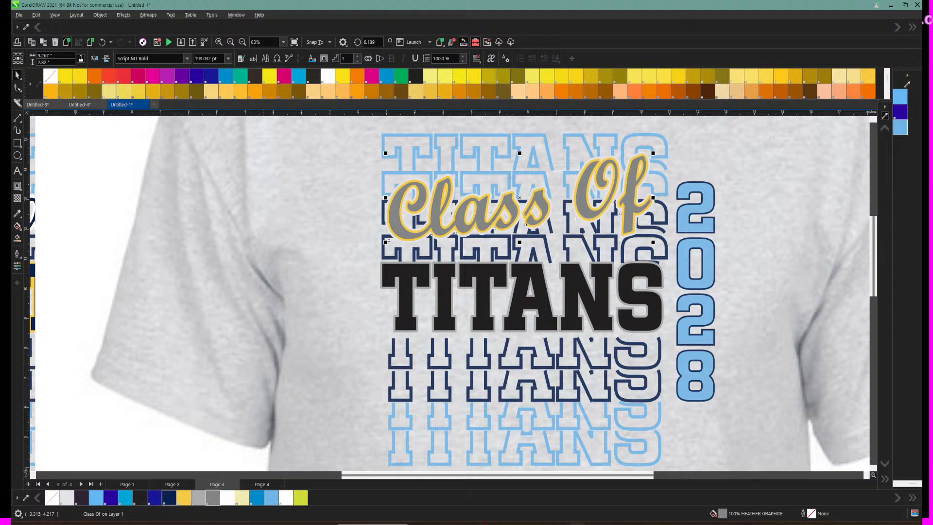
pyautogui.rightClick(170, 497)
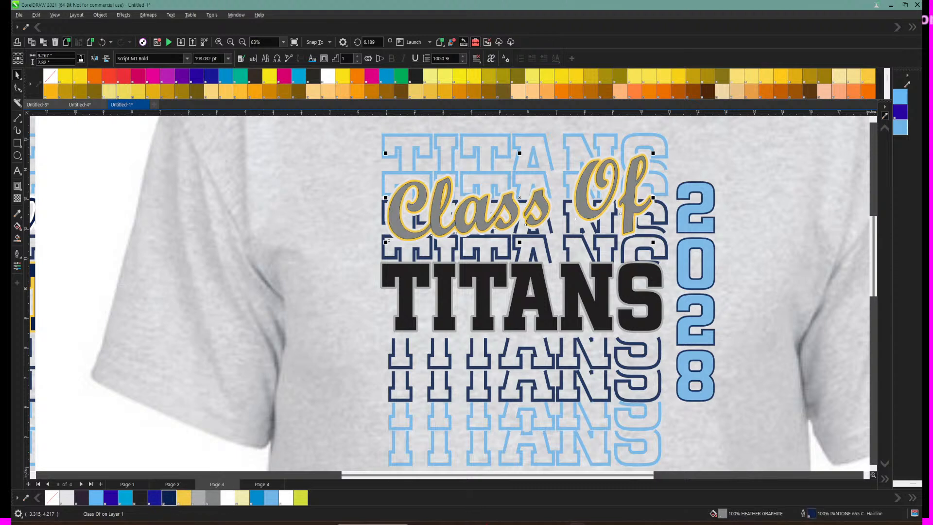
pyautogui.click(102, 41)
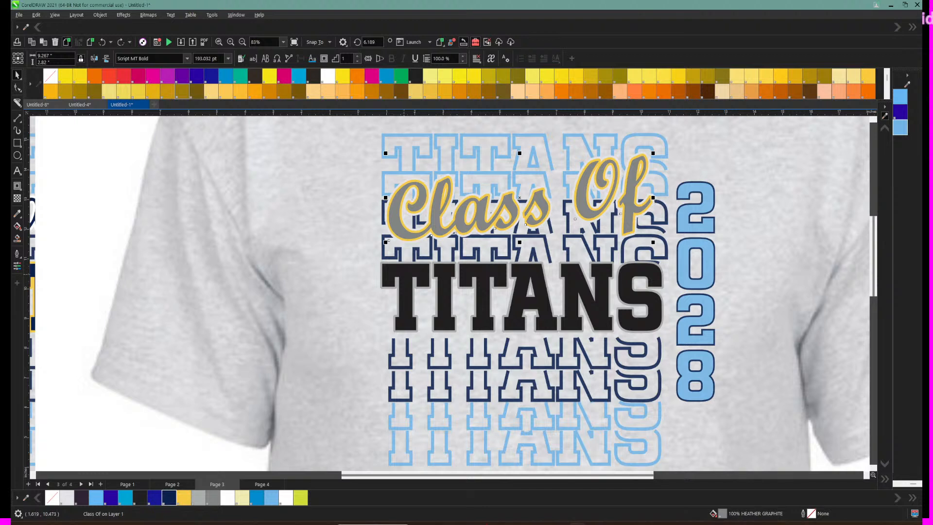
# Step: Fill page 3's main TITANS text and the contour group around Class Of with PANTONE 655 C
pyautogui.click(404, 274)
pyautogui.click(169, 497)
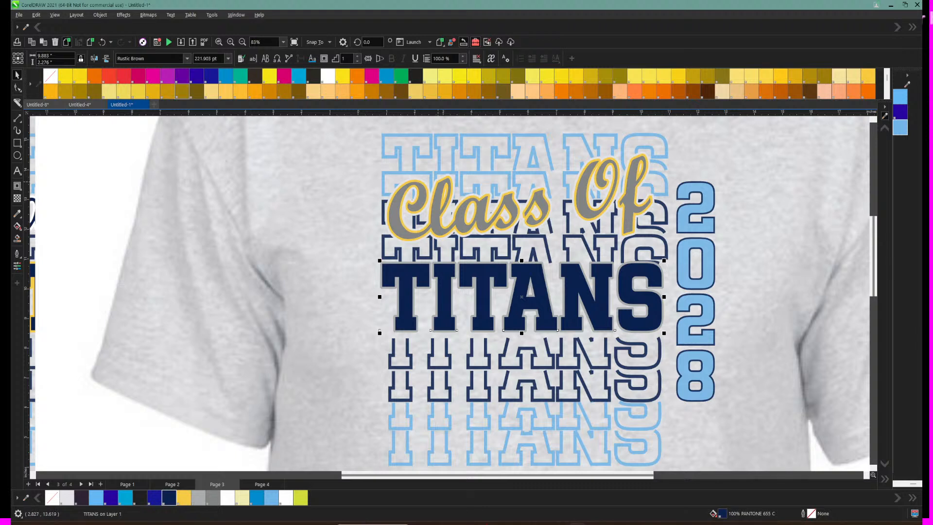
pyautogui.click(435, 179)
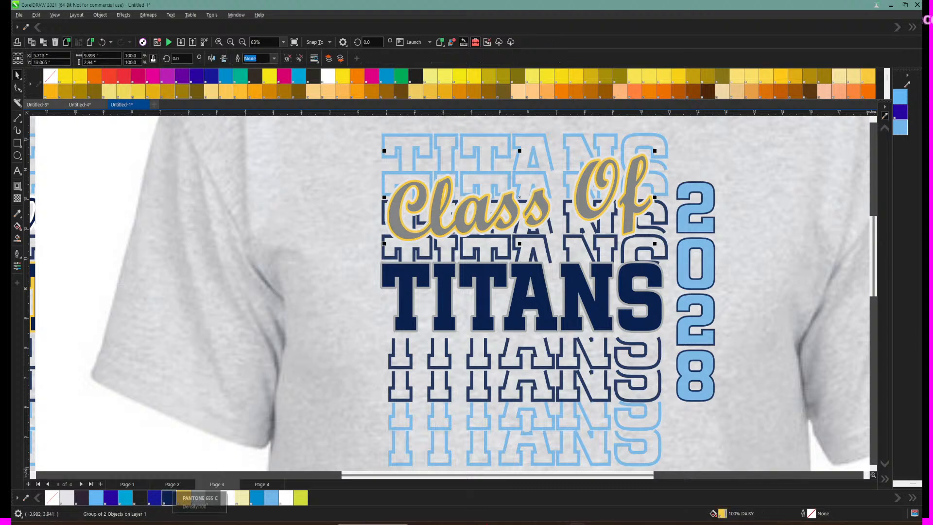
pyautogui.click(169, 498)
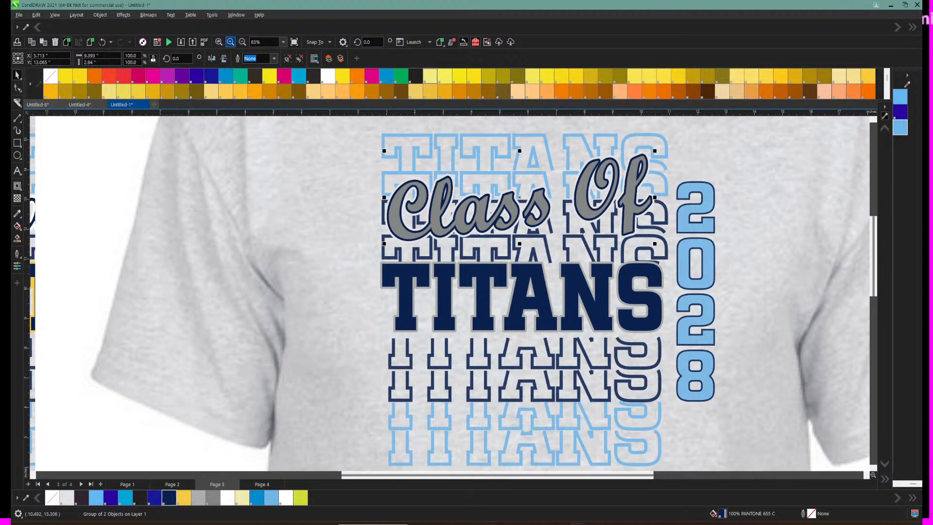
pyautogui.click(242, 42)
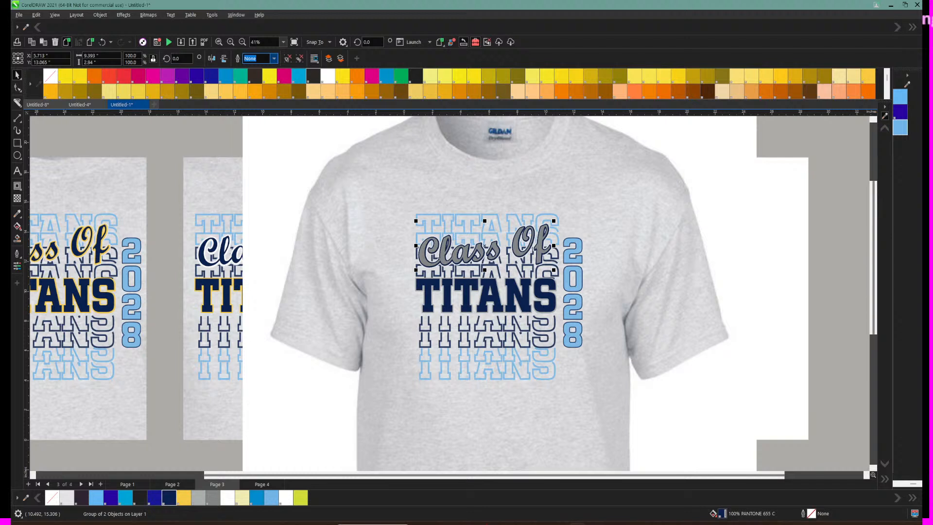
# Step: Try HEATHER GRAPHITE and PANTONE 655 C fills on page 3's vertical 2028 text and settle on a DAISY fill
pyautogui.click(788, 192)
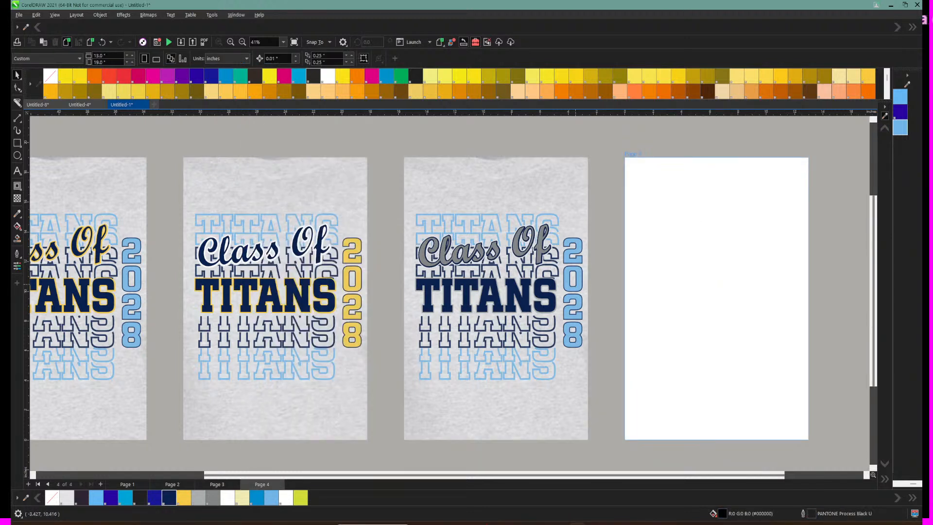
pyautogui.click(573, 306)
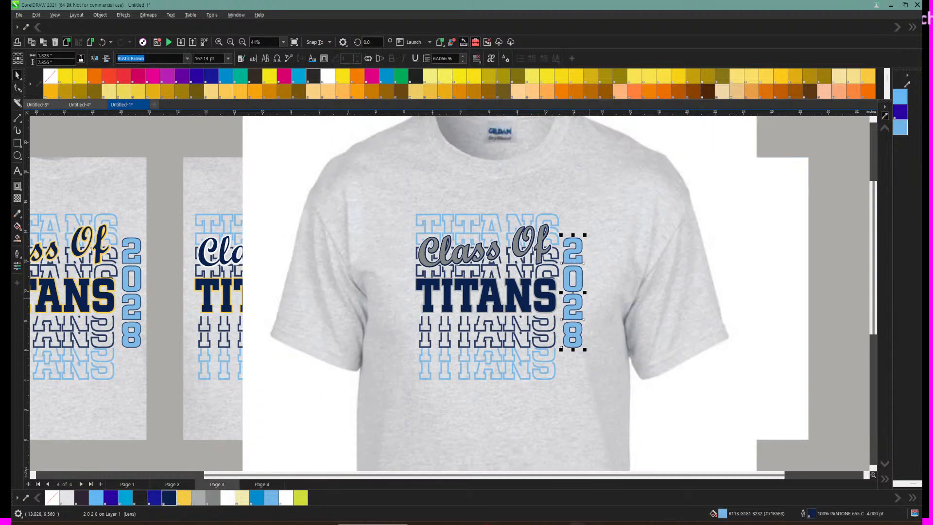
pyautogui.click(213, 497)
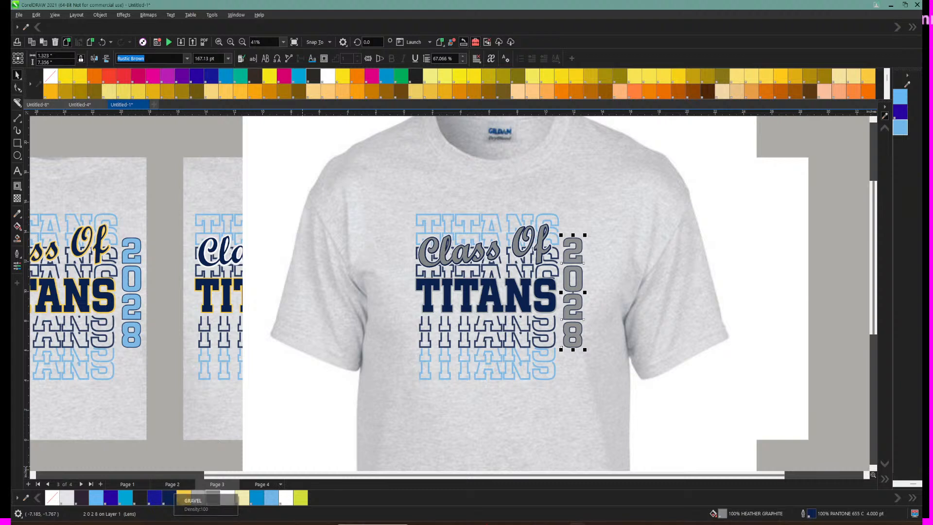
pyautogui.click(168, 498)
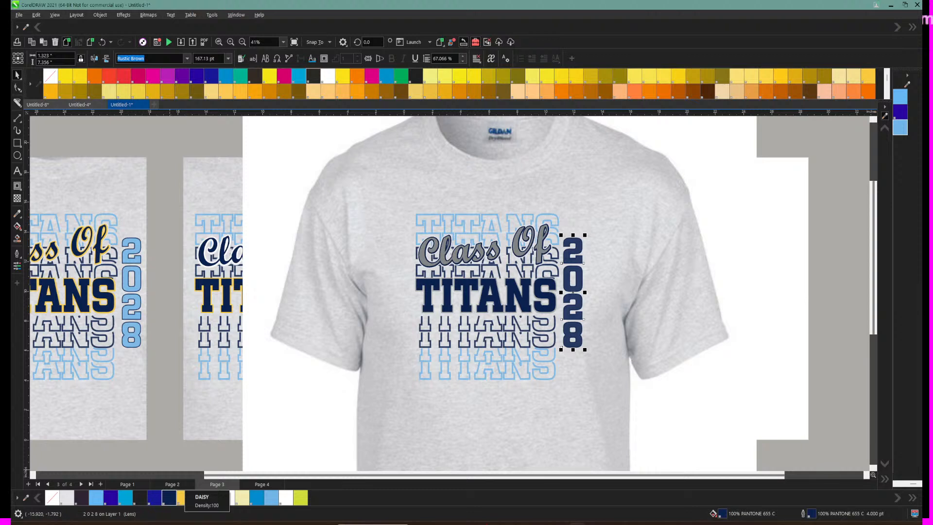
pyautogui.click(181, 497)
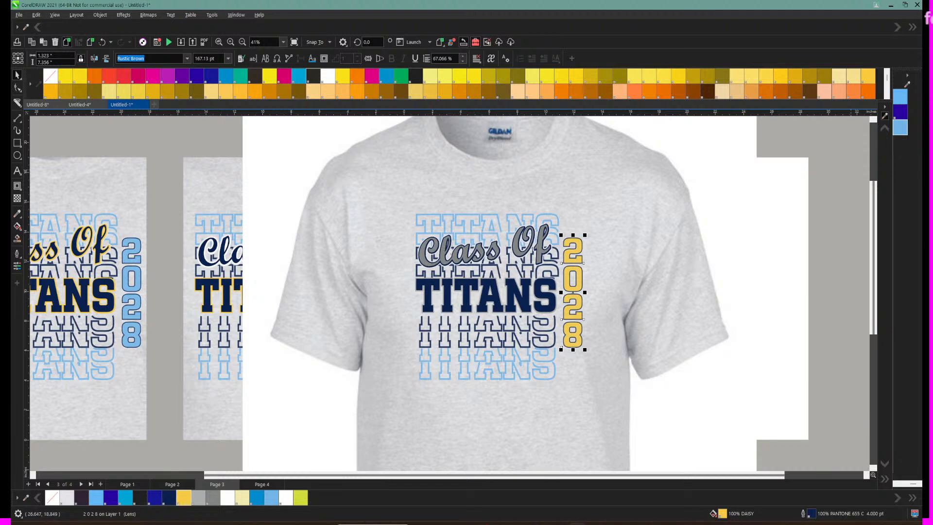
# Step: Compare the three coloured shirt designs on pages 1 to 3 and examine page 3's design beside the blank page 4
pyautogui.click(851, 169)
pyautogui.click(790, 208)
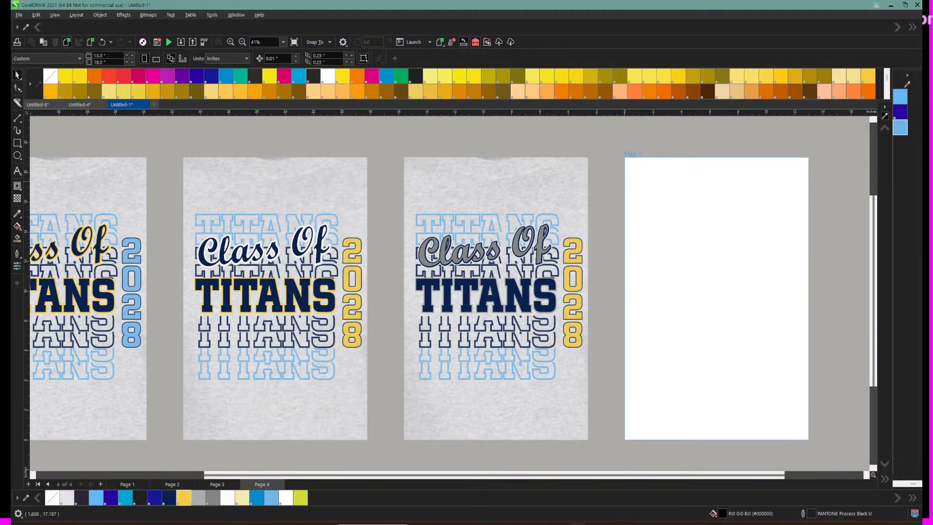
pyautogui.hscroll(-3, 437, 291)
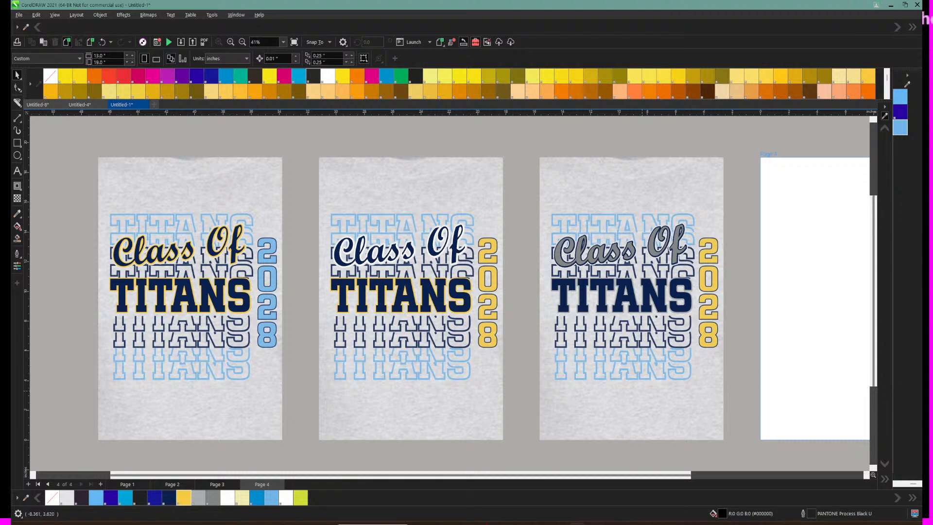
pyautogui.moveTo(673, 475); pyautogui.dragTo(840, 475)
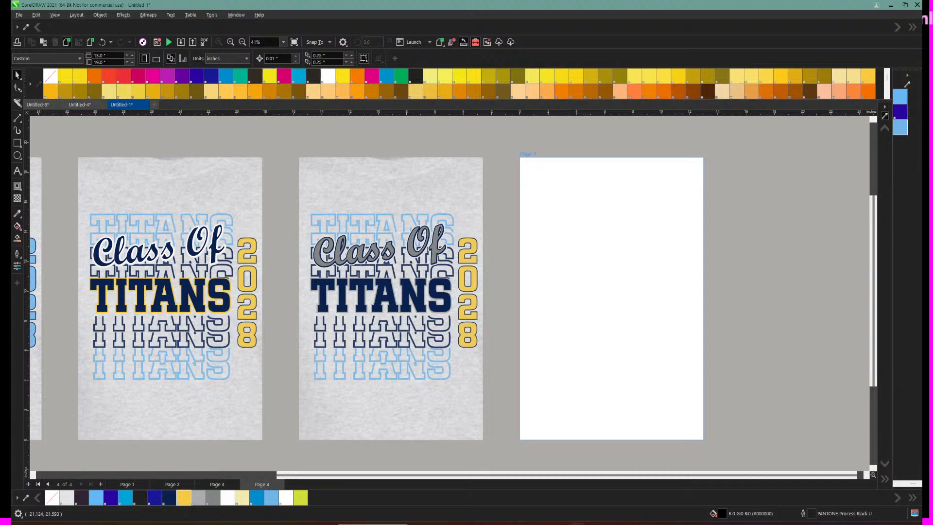
pyautogui.click(231, 42)
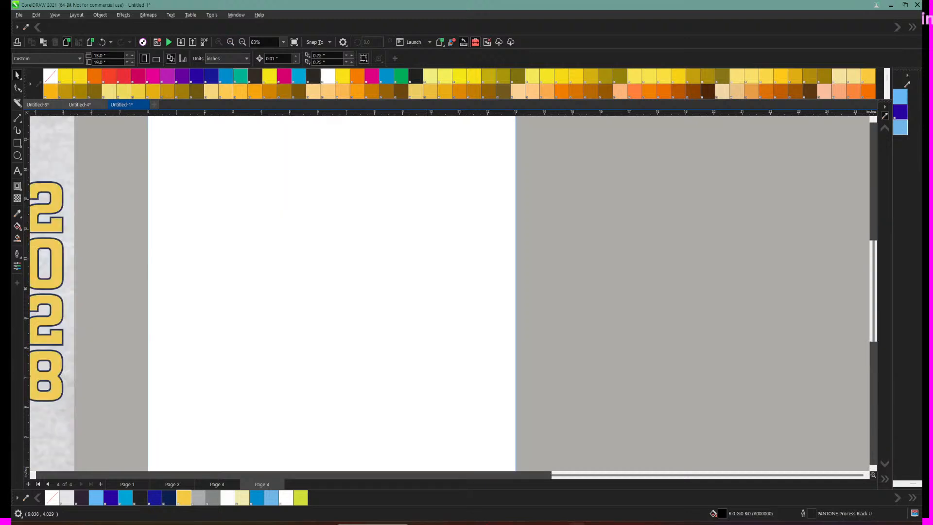
pyautogui.click(431, 475)
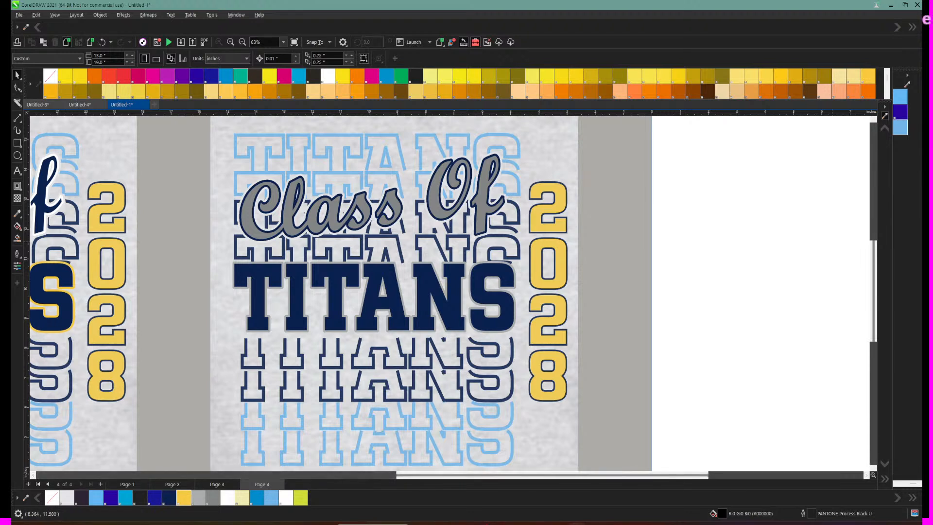
pyautogui.scroll(3, 661, 323)
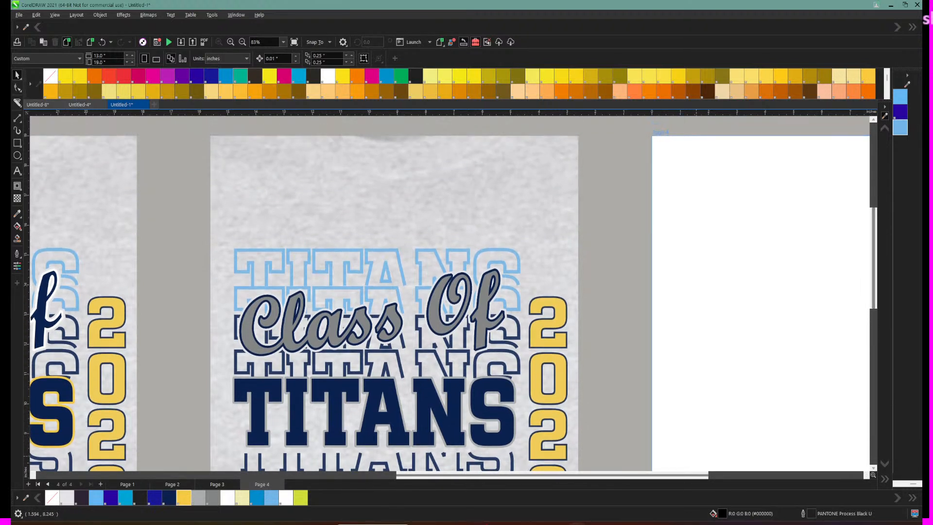
pyautogui.hscroll(5, 450, 292)
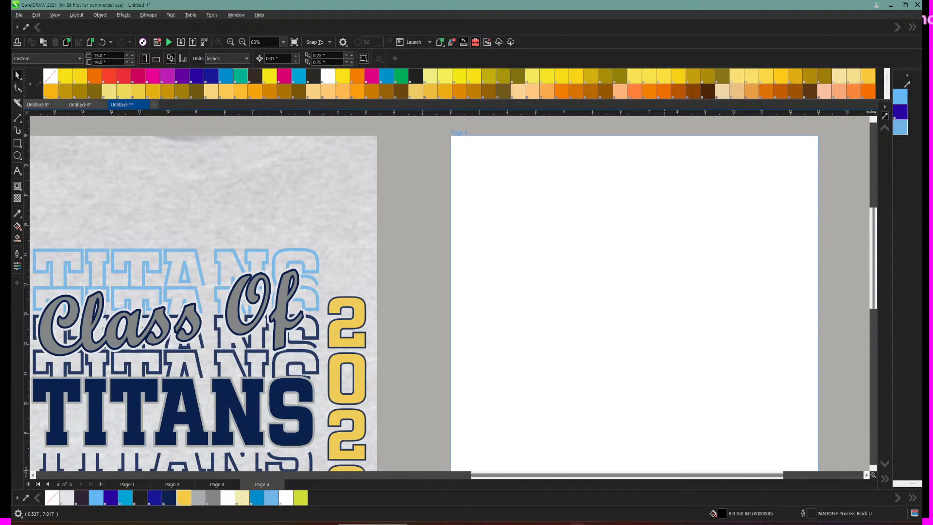
pyautogui.hscroll(-3, 449, 292)
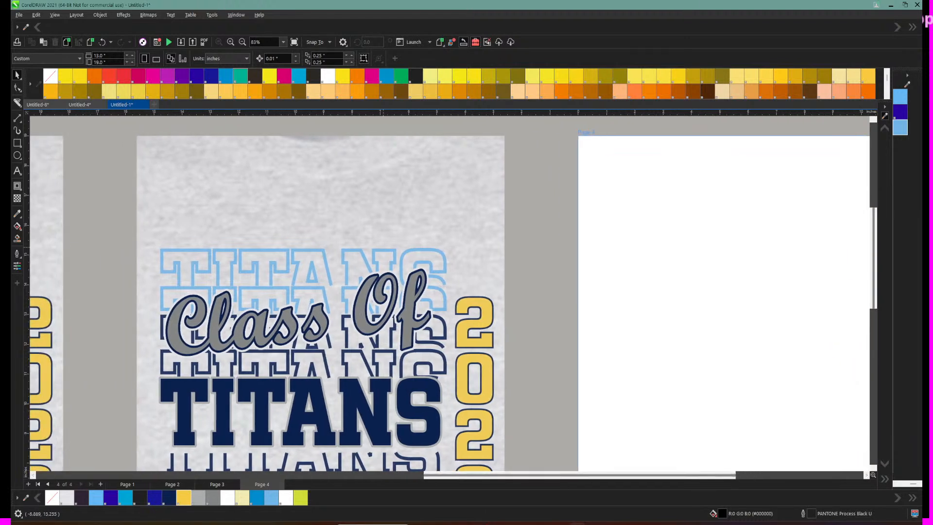
pyautogui.moveTo(112, 198); pyautogui.dragTo(355, 253)
pyautogui.moveTo(545, 446); pyautogui.dragTo(523, 458)
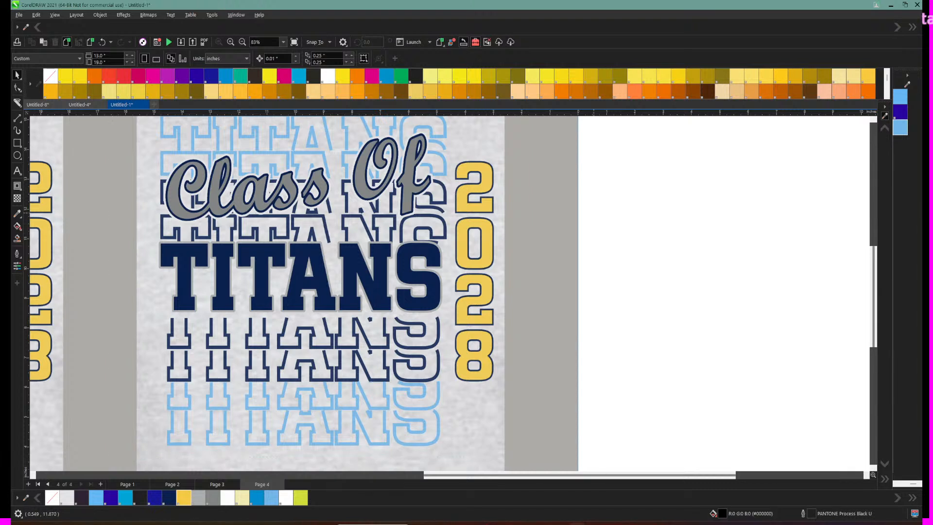
# Step: Cover page 4 with a page-sized 13 x 19 inch rectangle filled with PANTONE Hexachrome Black
pyautogui.press('F6')
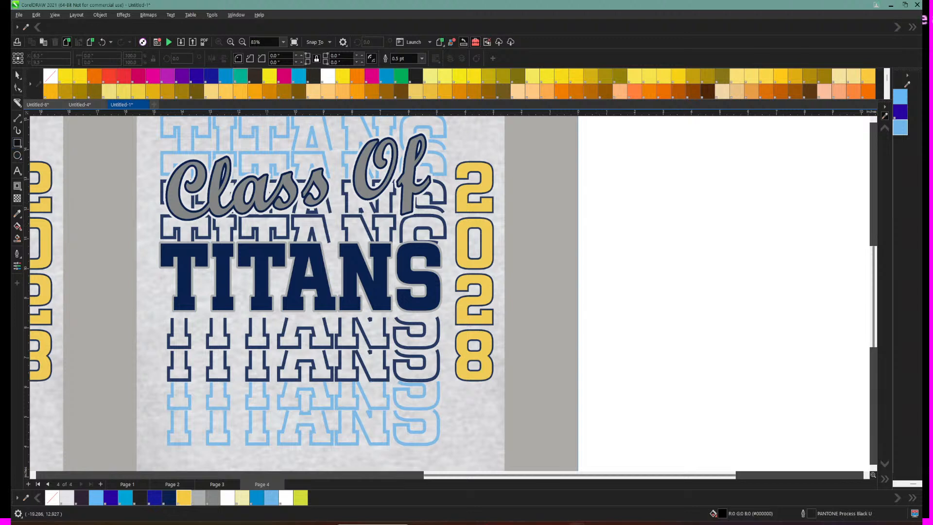
pyautogui.click(416, 76)
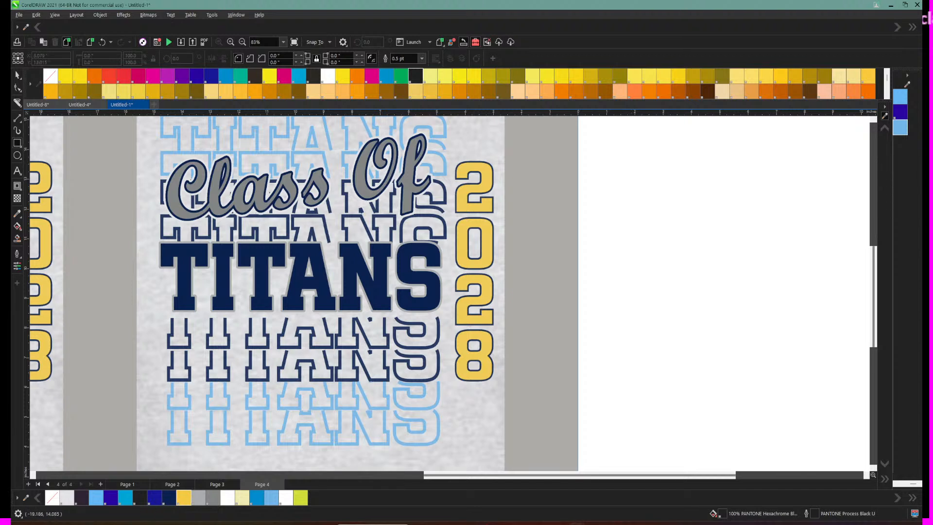
pyautogui.doubleClick(17, 142)
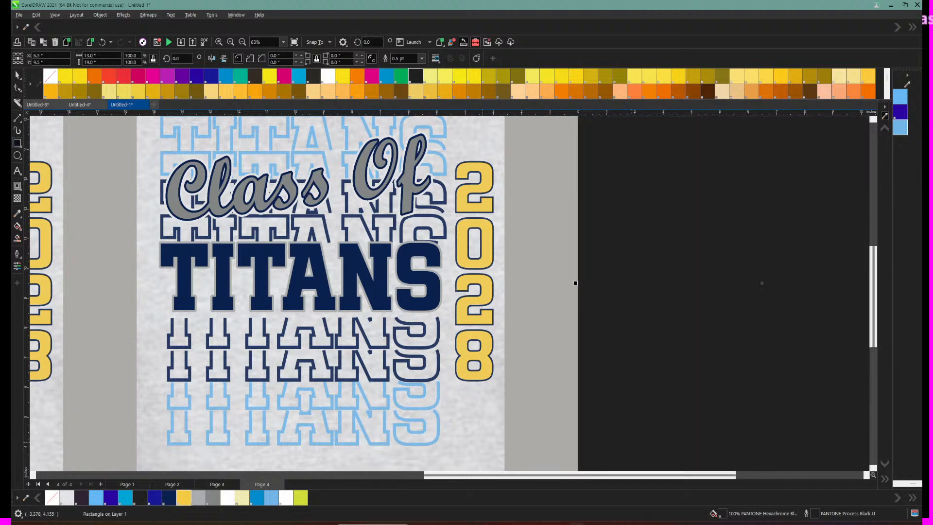
pyautogui.moveTo(530, 475); pyautogui.dragTo(537, 475)
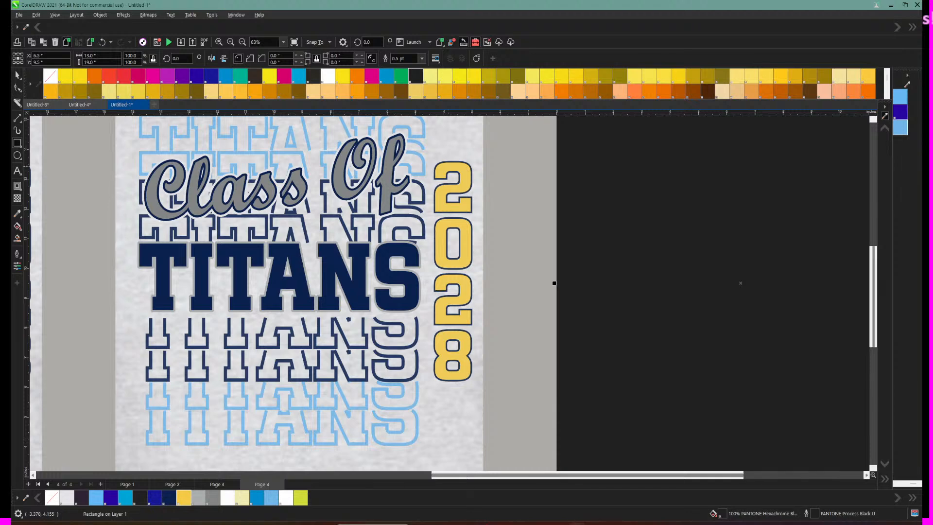
pyautogui.click(243, 41)
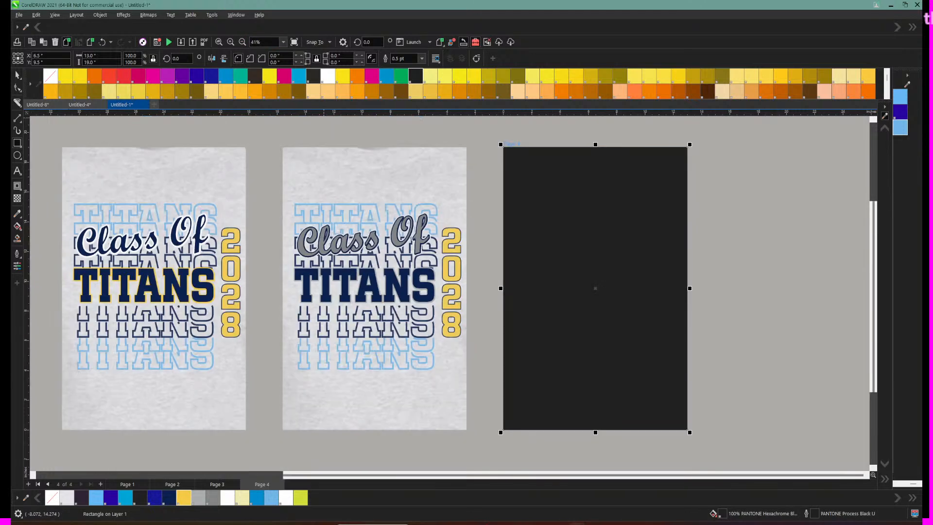
pyautogui.click(17, 75)
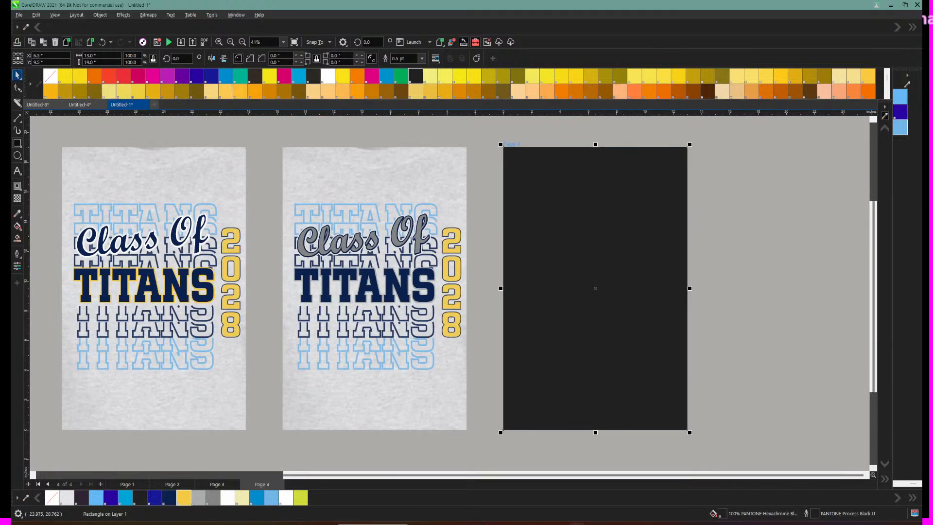
# Step: Copy all the Class Of TITANS 2028 artwork on page 3 without the shirt photo
pyautogui.click(482, 184)
pyautogui.moveTo(482, 183); pyautogui.dragTo(282, 398)
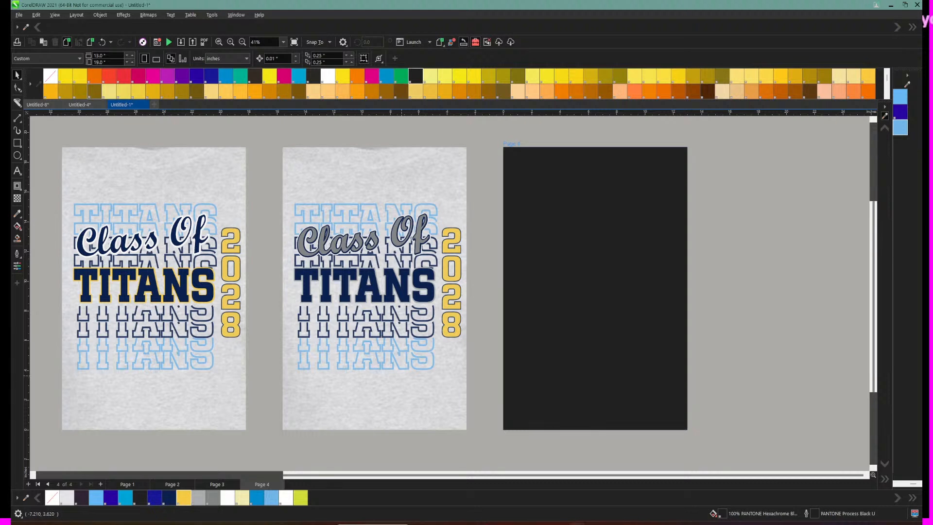
pyautogui.click(440, 387)
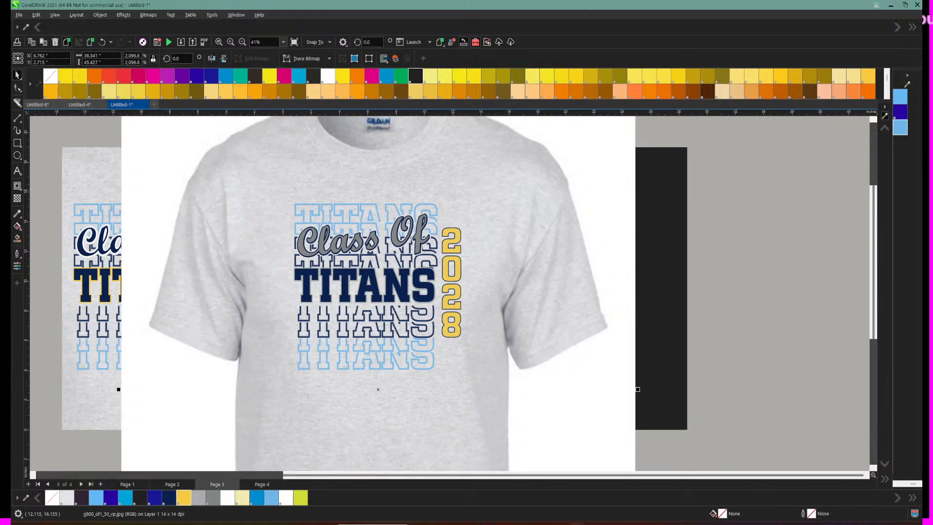
pyautogui.press('Escape')
pyautogui.moveTo(711, 167); pyautogui.dragTo(268, 412)
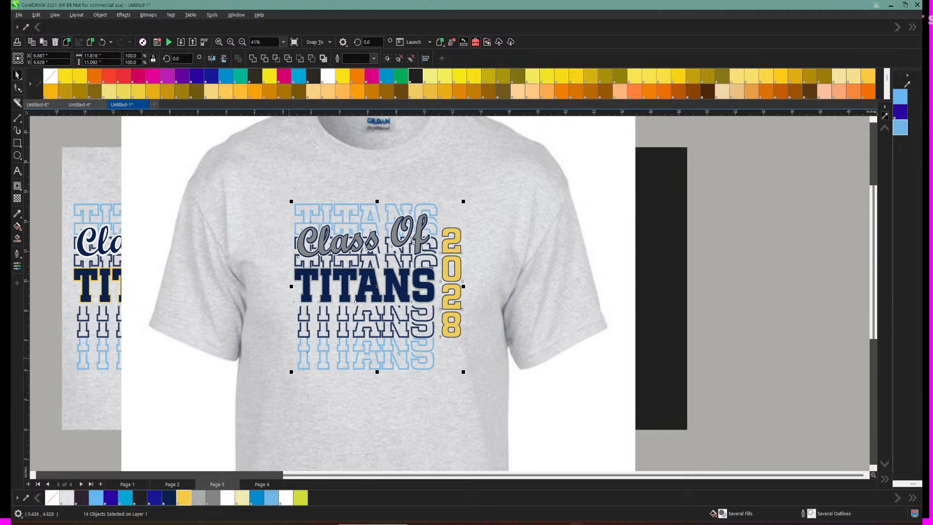
# Step: Lock the black background rectangle on page 4 and paste the copied Class Of TITANS 2028 artwork over it
pyautogui.click(668, 292)
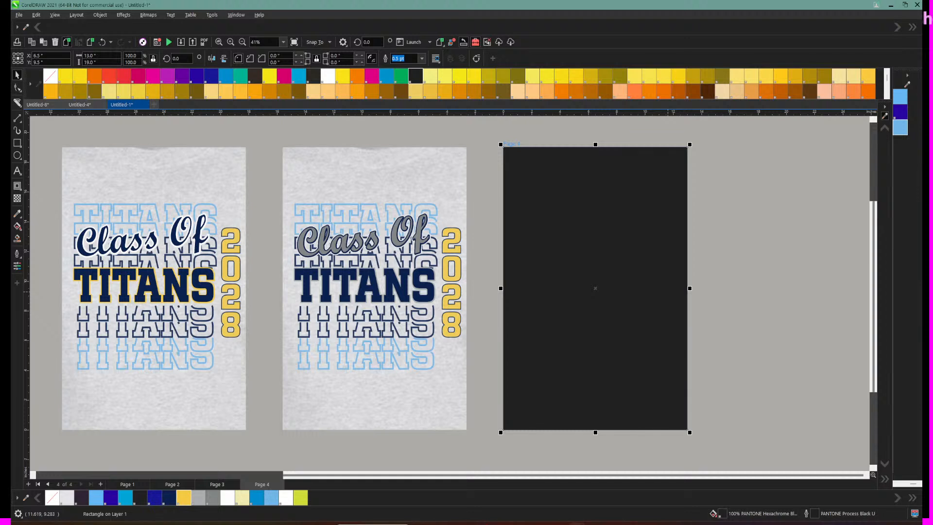
pyautogui.click(655, 292)
pyautogui.rightClick(655, 292)
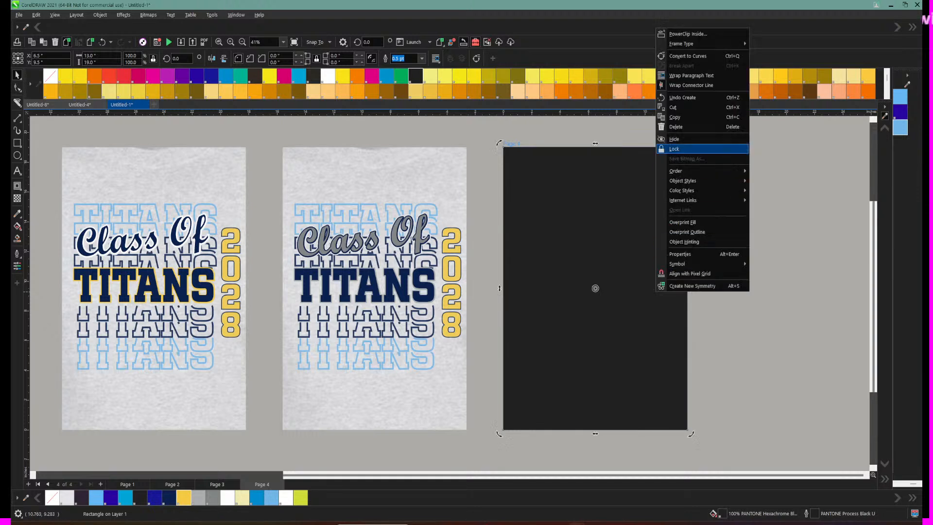
pyautogui.click(681, 149)
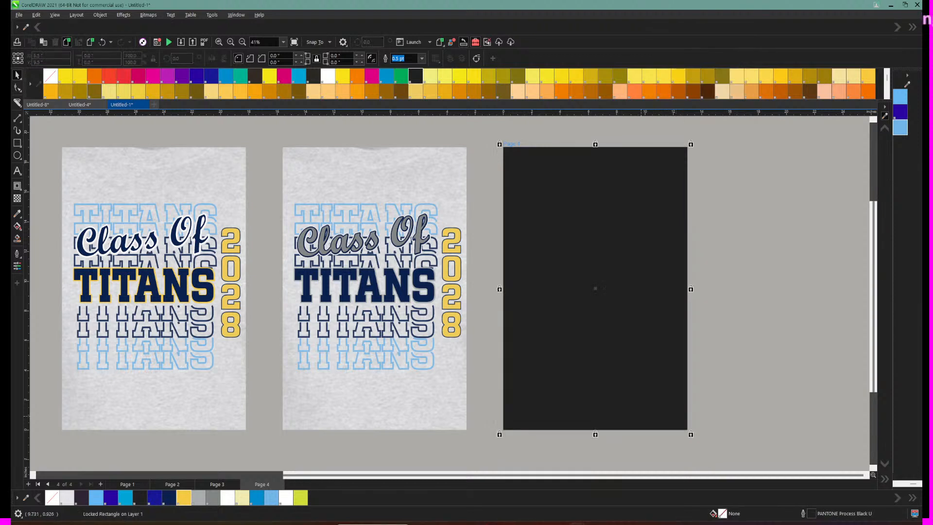
pyautogui.hotkey('ctrl', 'v')
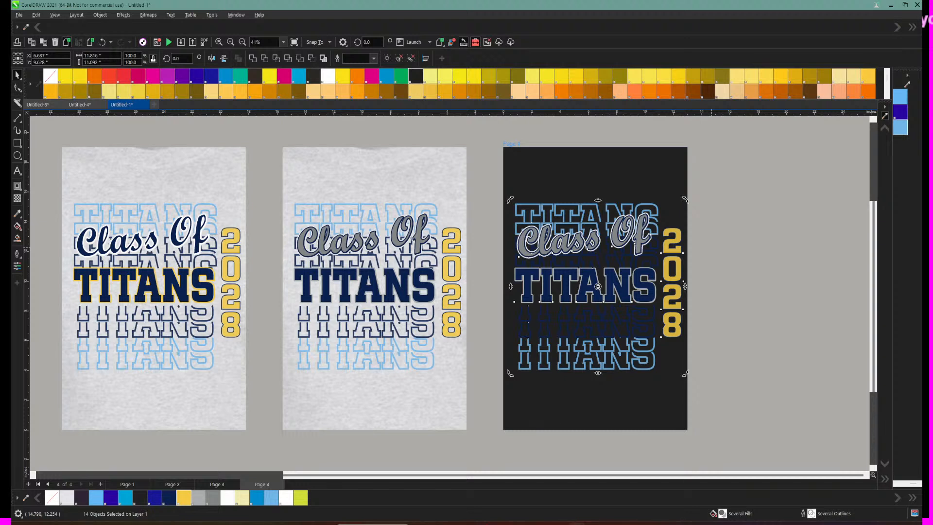
pyautogui.click(712, 248)
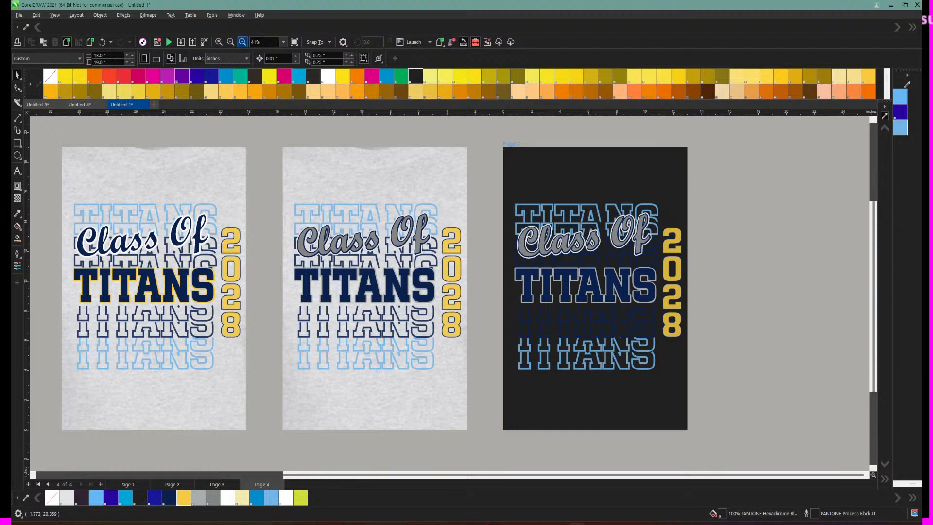
# Step: Delete the light blue and navy outlined TITANS copies above the main TITANS text on page 4, keeping Class Of
pyautogui.click(230, 42)
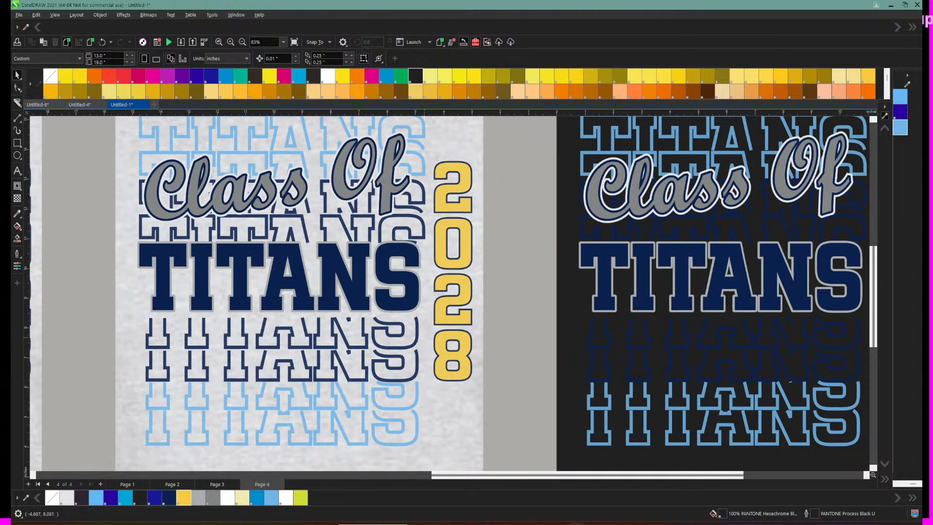
pyautogui.hscroll(5, 449, 295)
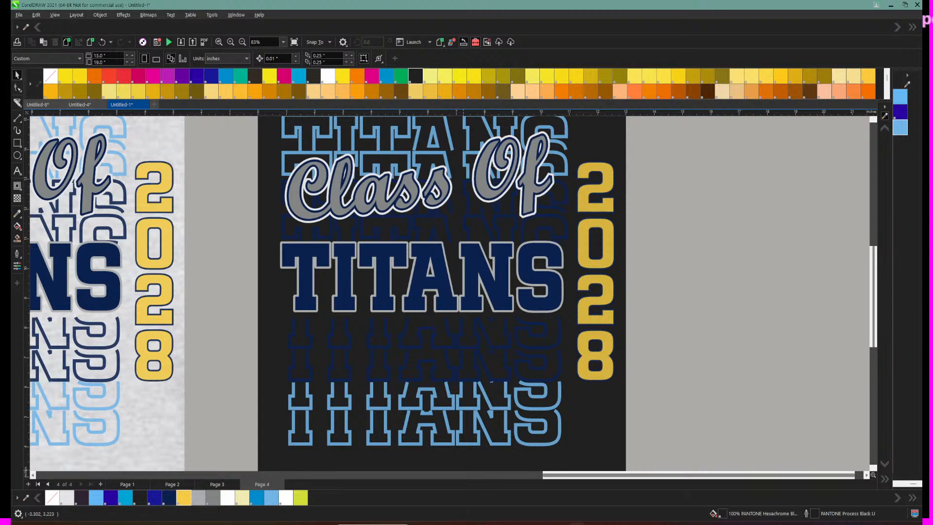
pyautogui.scroll(1, 307, 184)
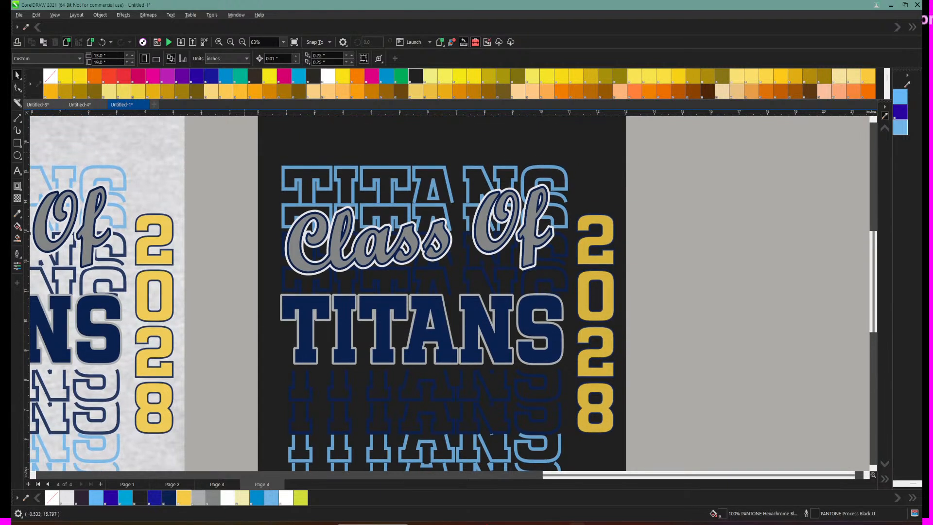
pyautogui.click(307, 184)
pyautogui.moveTo(306, 183); pyautogui.dragTo(307, 170)
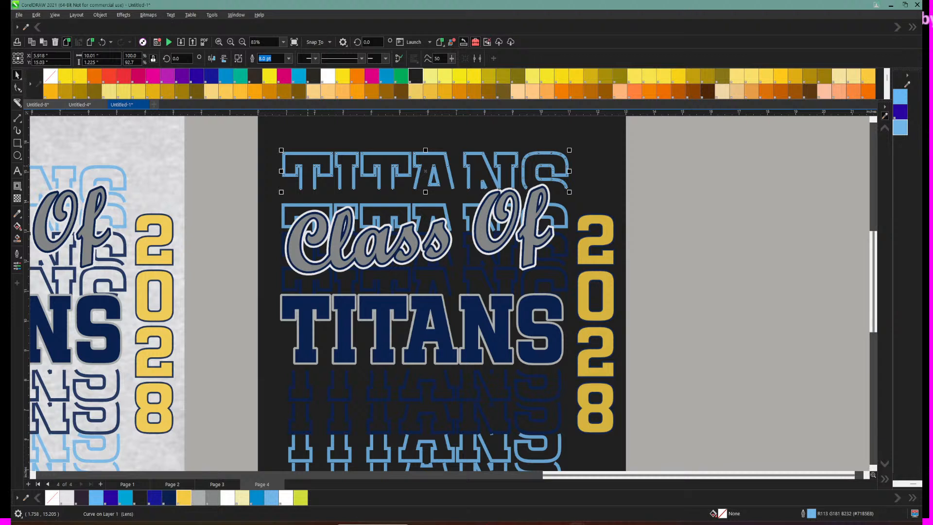
pyautogui.press('Delete')
pyautogui.click(301, 207)
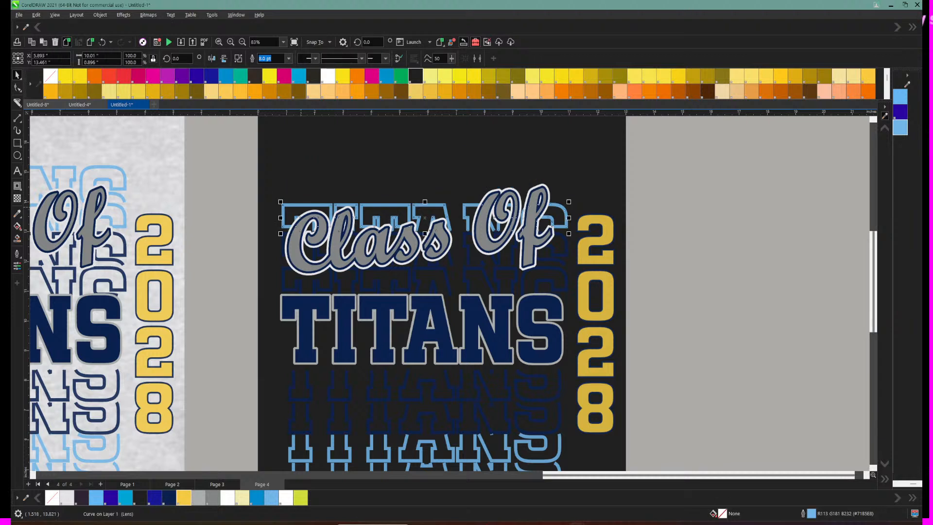
pyautogui.press('Delete')
pyautogui.click(321, 275)
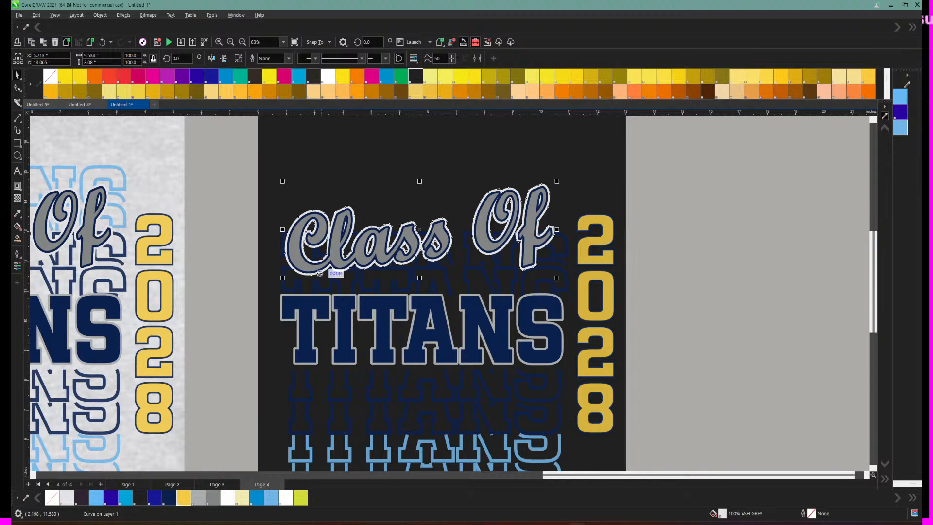
pyautogui.press('Delete')
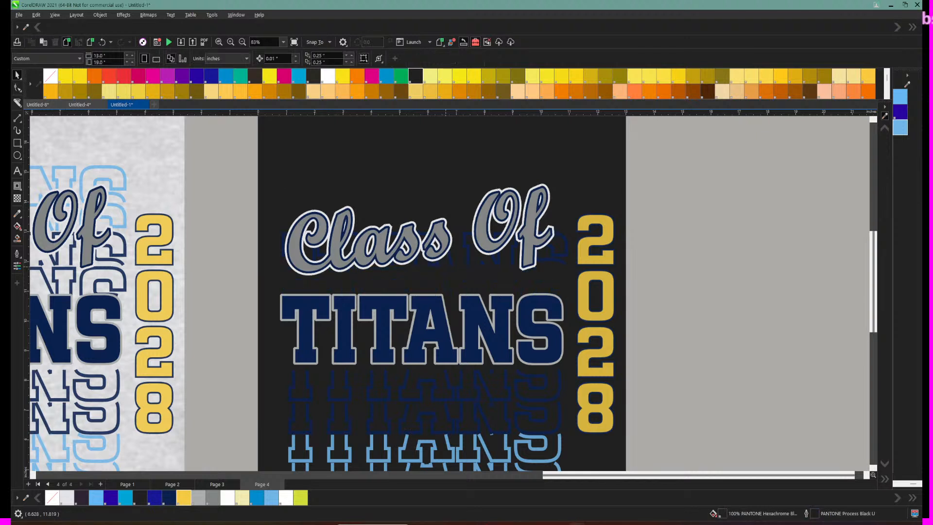
pyautogui.click(446, 268)
pyautogui.press('Delete')
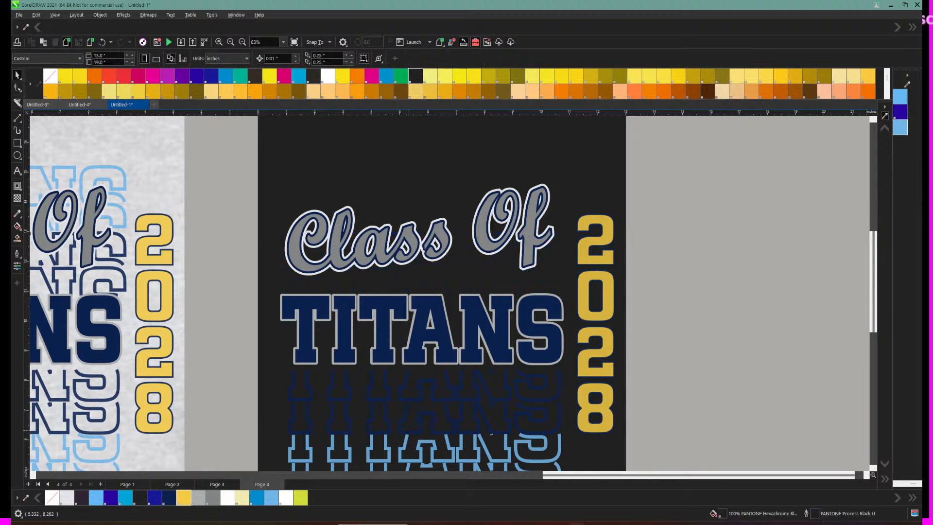
# Step: Delete the navy and light blue outlined TITANS copies below the main TITANS text on page 4
pyautogui.click(406, 431)
pyautogui.press('Delete')
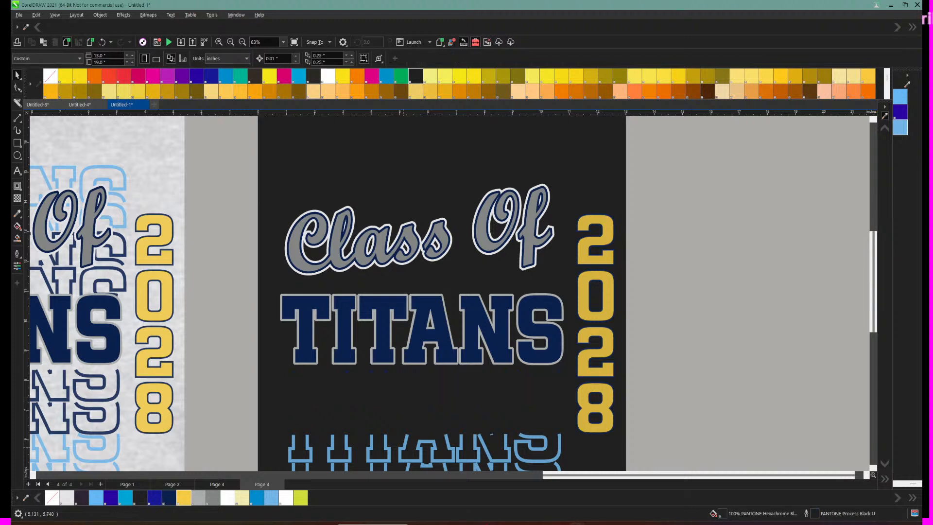
pyautogui.click(403, 446)
pyautogui.press('Delete')
pyautogui.click(412, 463)
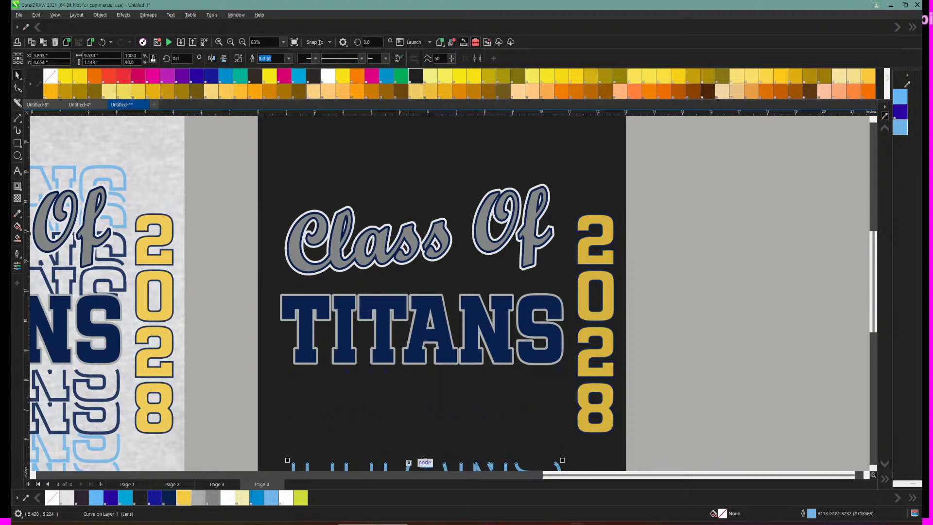
pyautogui.press('Delete')
# Step: Duplicate the main navy TITANS text, place the copy directly below it, and fill the copy with white
pyautogui.scroll(-3, 705, 392)
pyautogui.scroll(-1, 499, 334)
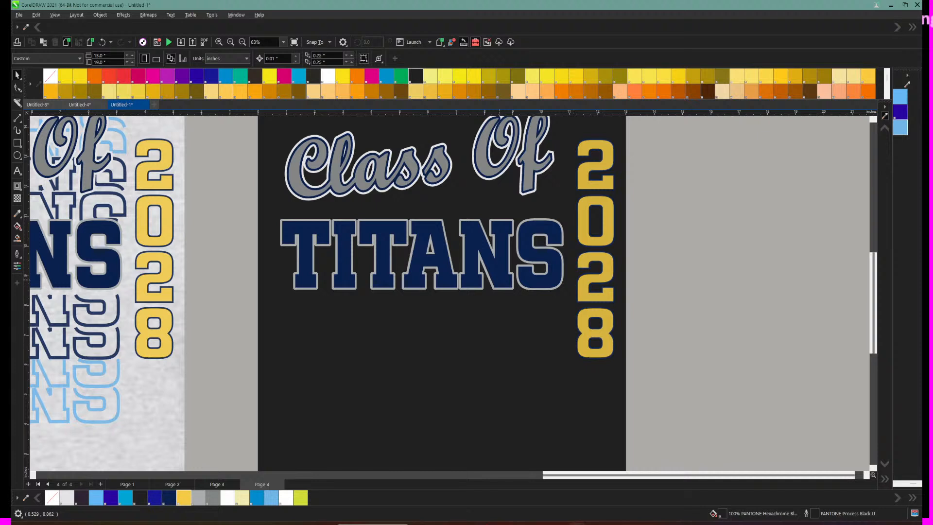
pyautogui.click(376, 249)
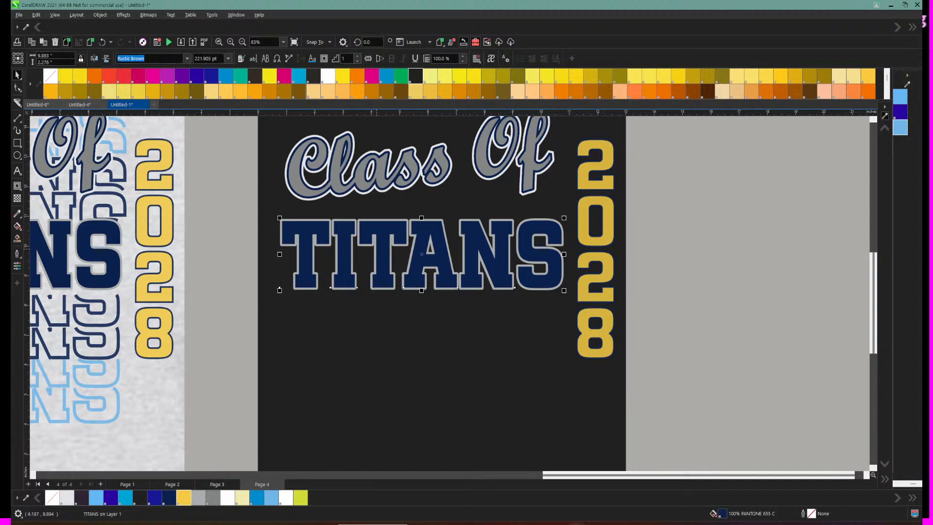
pyautogui.hotkey('ctrl', 'd')
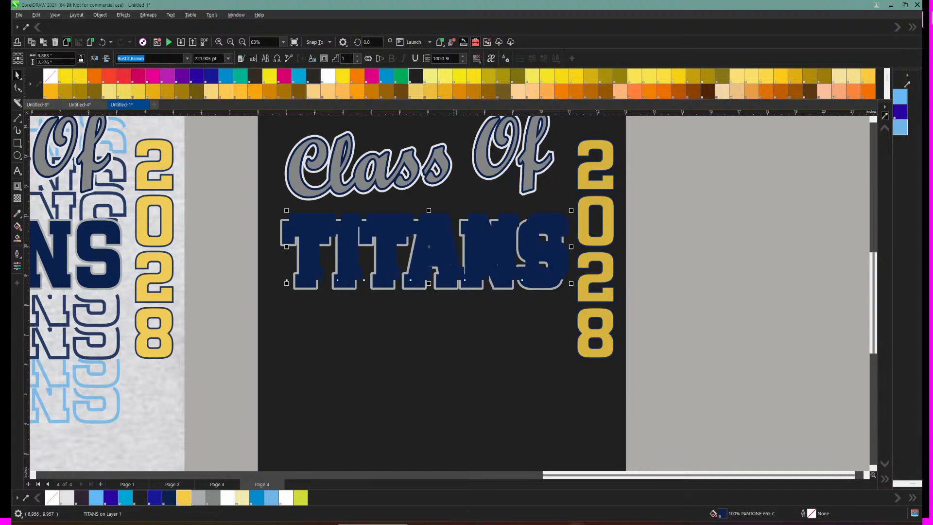
pyautogui.moveTo(389, 248); pyautogui.dragTo(390, 332)
pyautogui.click(328, 75)
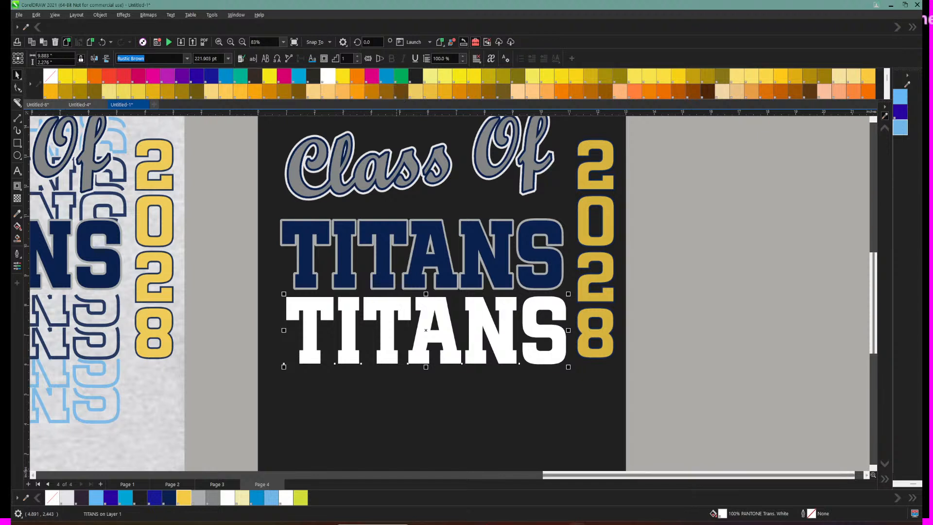
# Step: Turn off the multipage view while staying on page 4
pyautogui.click(217, 484)
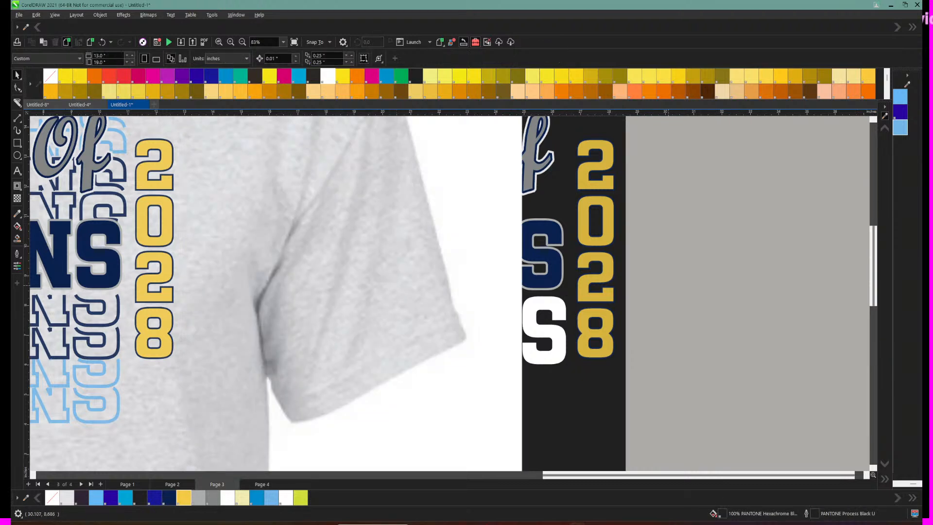
pyautogui.click(262, 484)
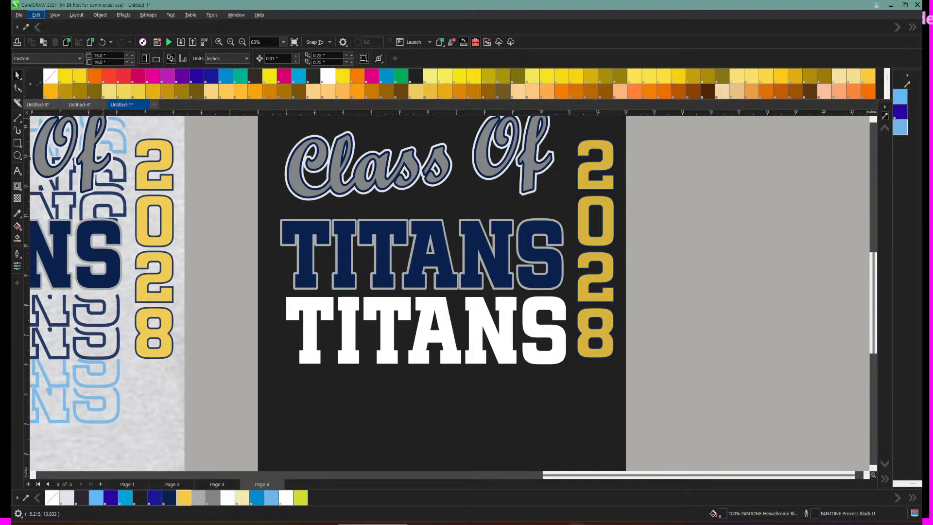
pyautogui.click(36, 15)
pyautogui.moveTo(55, 15)
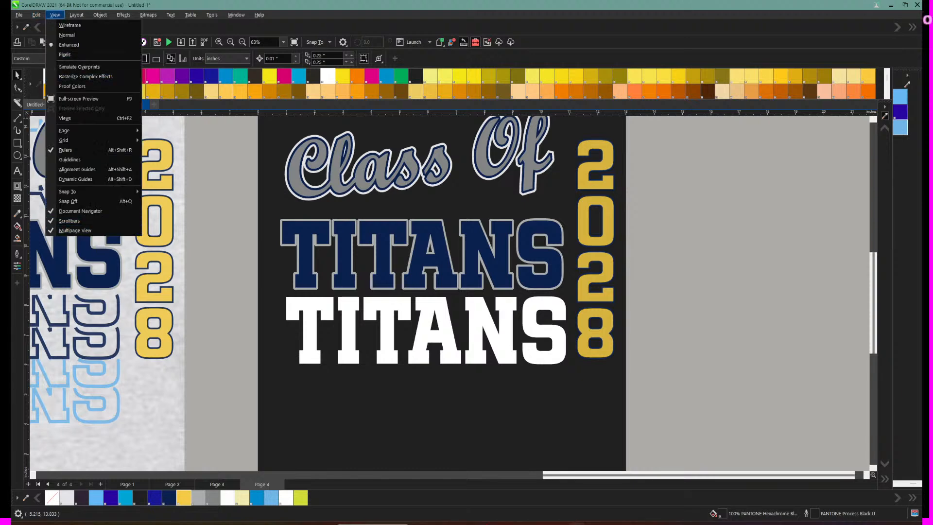
pyautogui.click(75, 230)
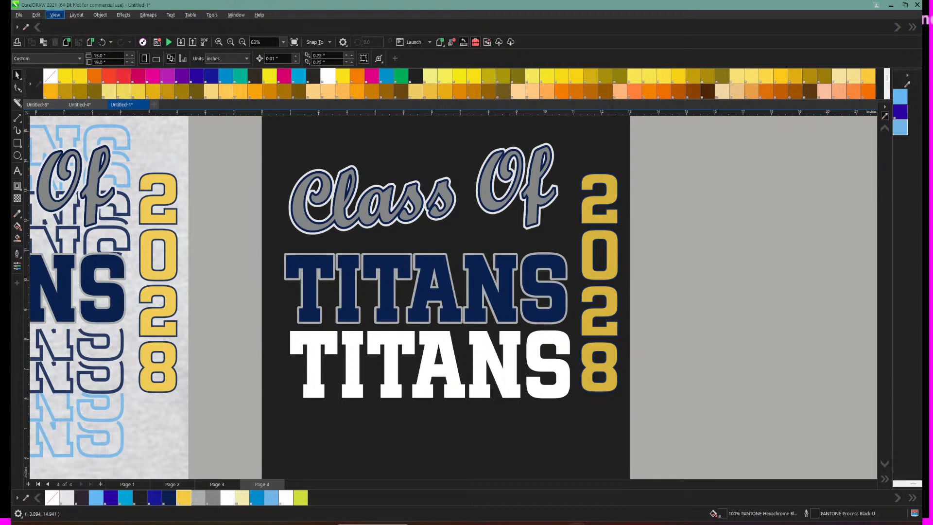
pyautogui.click(55, 15)
pyautogui.click(76, 231)
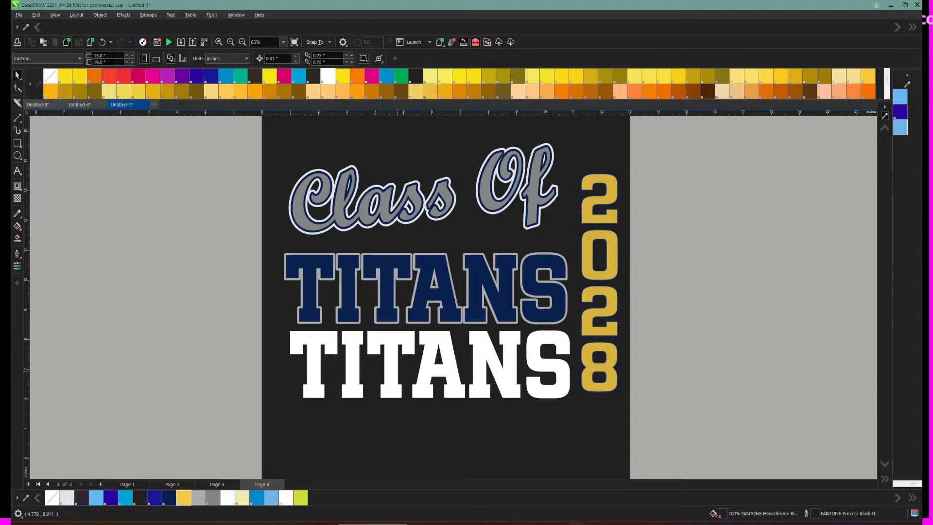
# Step: Move the white TITANS copy up close to the navy text and overlap a duplicate of it about half a letter height lower
pyautogui.moveTo(393, 361); pyautogui.dragTo(393, 356)
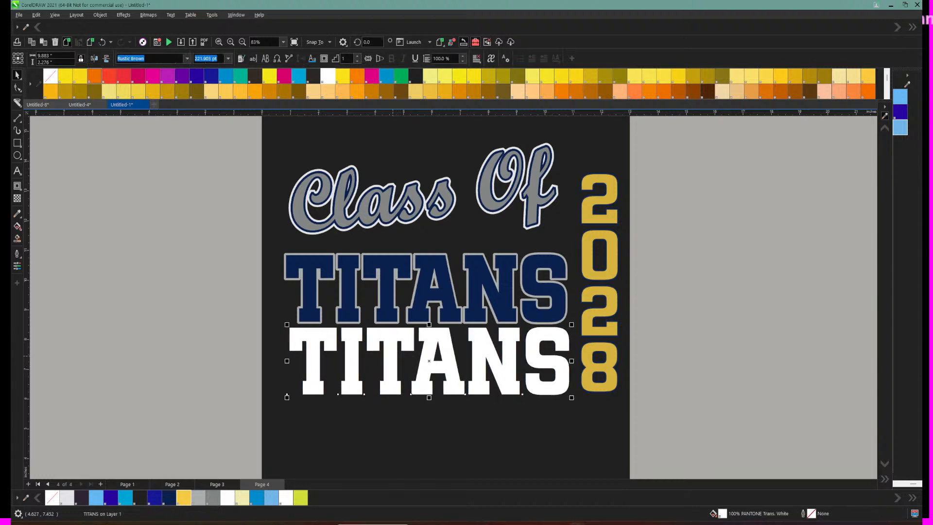
pyautogui.hotkey('ctrl', 'd')
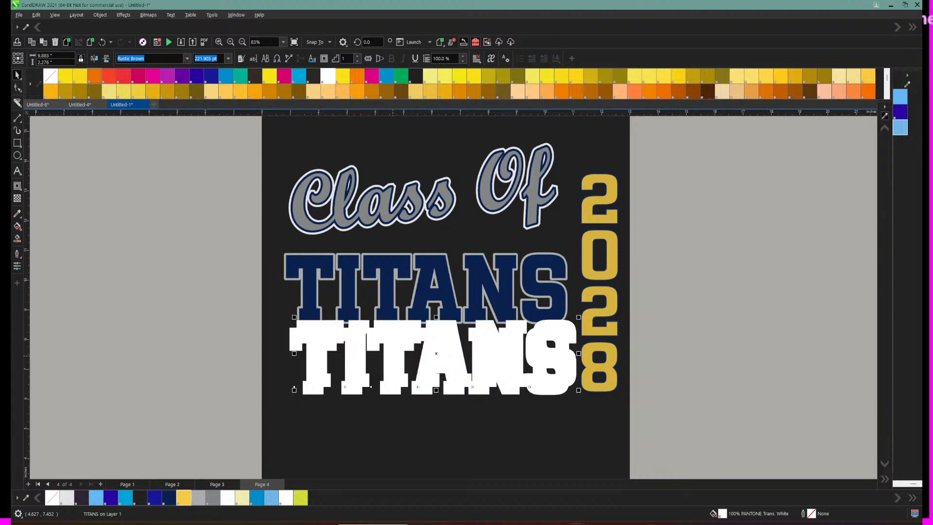
pyautogui.moveTo(393, 356); pyautogui.dragTo(386, 396)
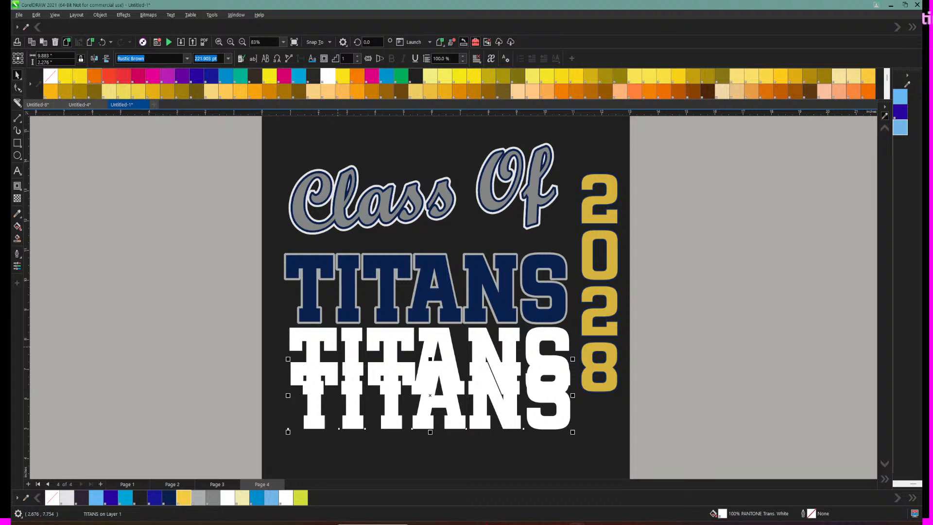
pyautogui.click(311, 340)
pyautogui.moveTo(311, 340); pyautogui.dragTo(311, 338)
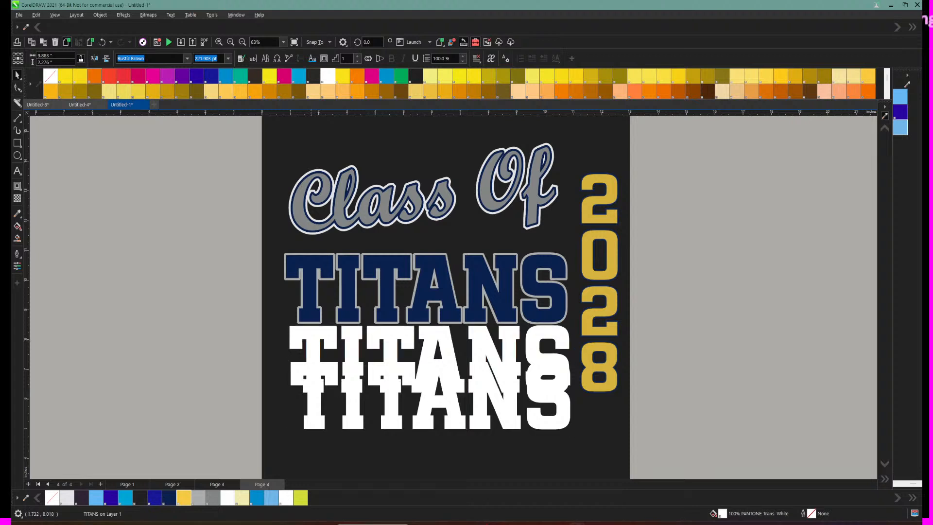
pyautogui.click(311, 340)
pyautogui.click(317, 399)
# Step: Duplicate both white TITANS copies together and place the pair below them to continue the overlapping stack
pyautogui.moveTo(262, 321); pyautogui.dragTo(578, 446)
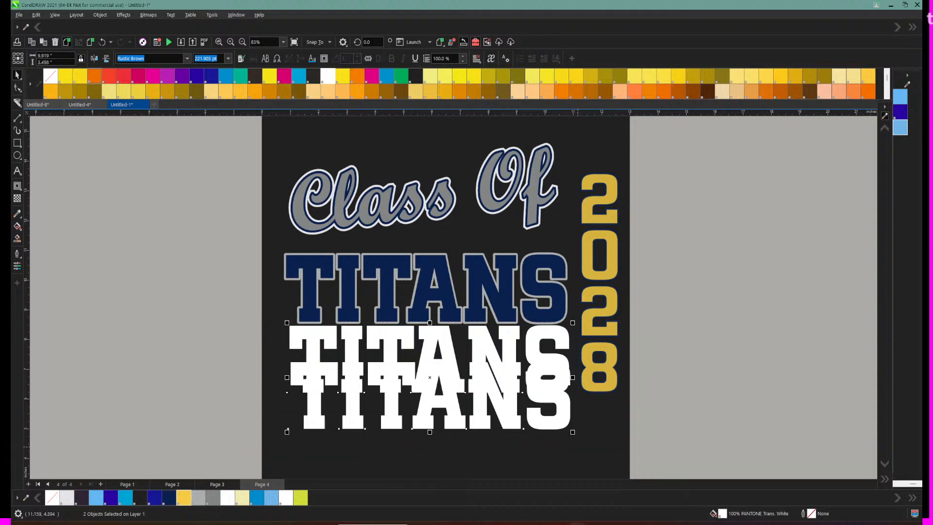
pyautogui.hotkey('ctrl', 'd')
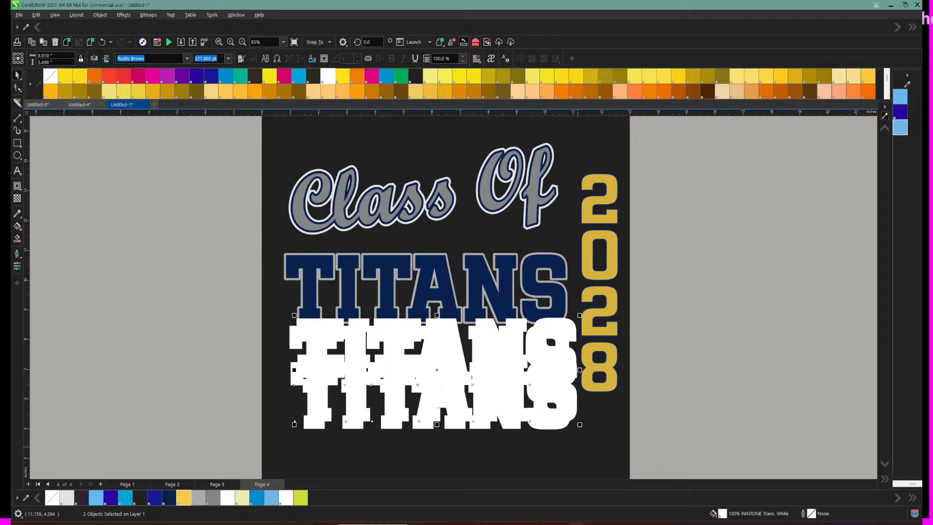
pyautogui.scroll(-3, 438, 292)
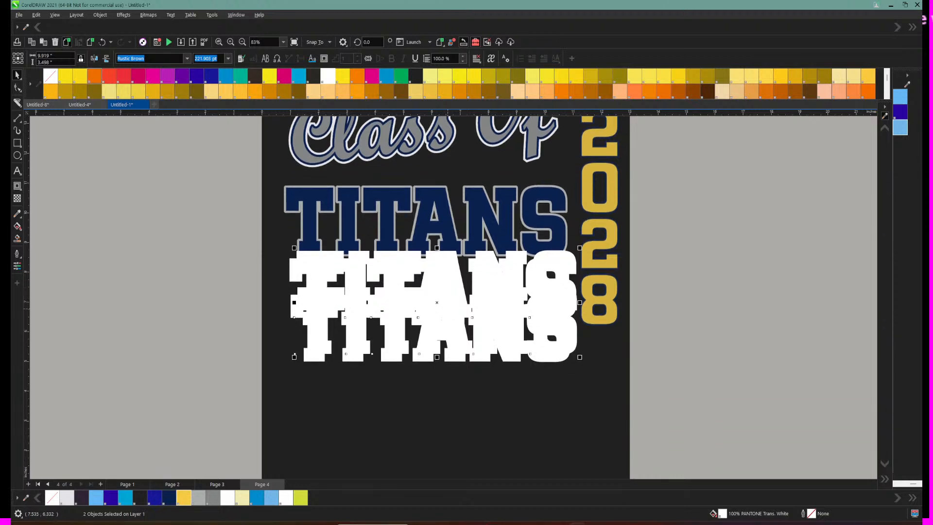
pyautogui.moveTo(435, 303); pyautogui.dragTo(400, 383)
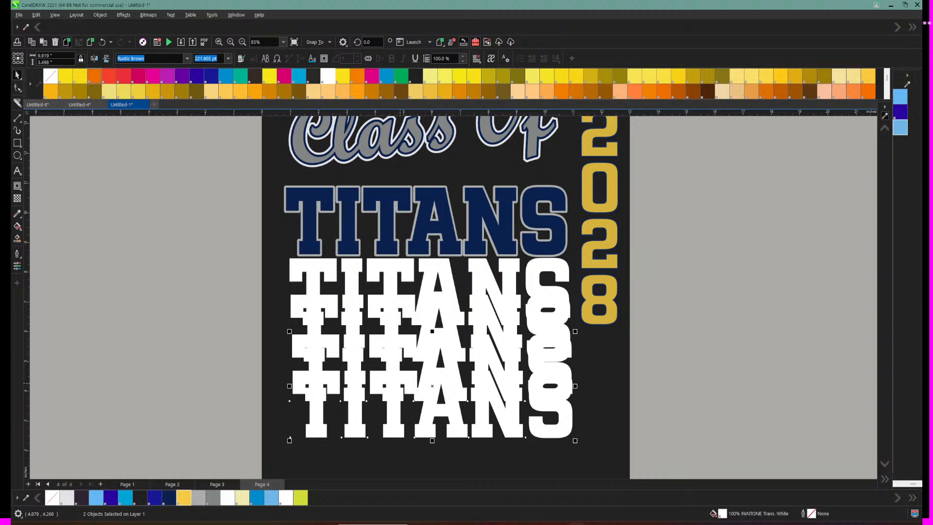
# Step: Align the centers of all four white TITANS copies horizontally
pyautogui.moveTo(250, 251); pyautogui.dragTo(585, 474)
pyautogui.click(100, 15)
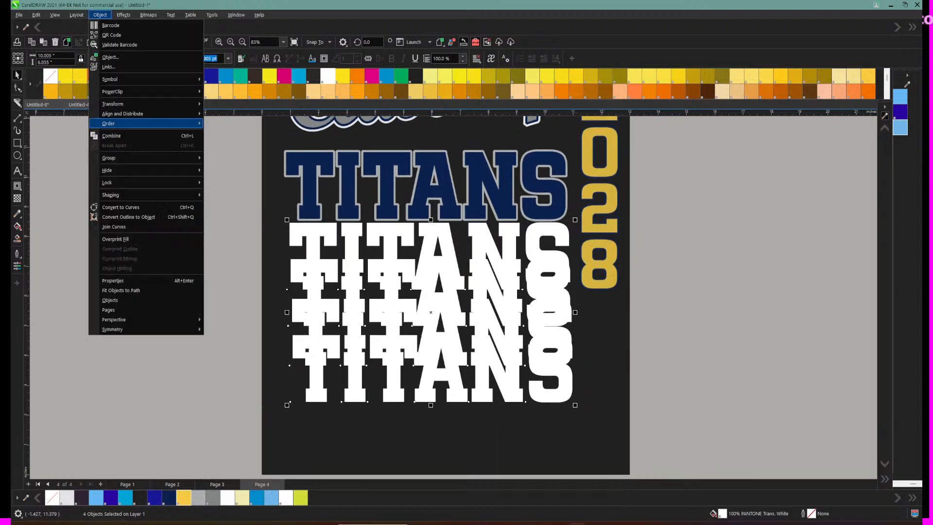
pyautogui.moveTo(145, 113)
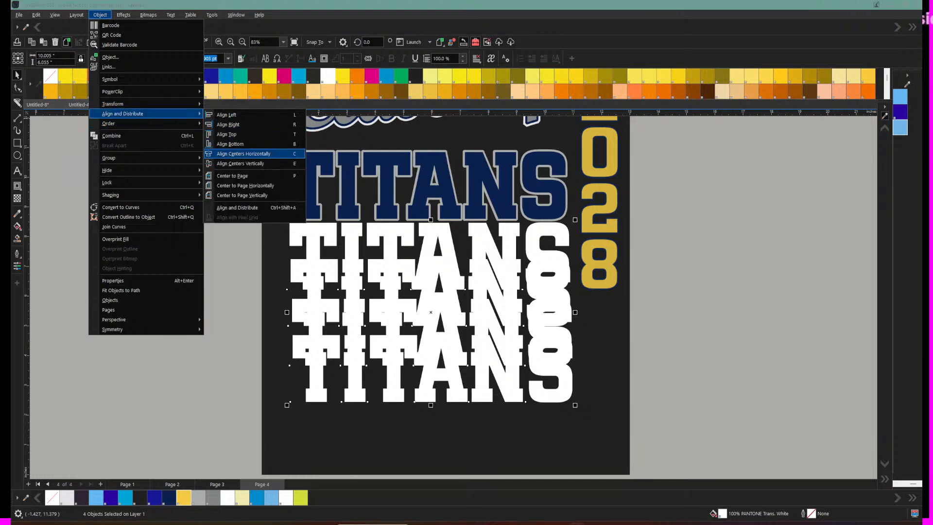
pyautogui.click(243, 153)
# Step: Duplicate the stack of four white TITANS copies, place it above and partly over the navy TITANS, and align its centers horizontally
pyautogui.moveTo(232, 207); pyautogui.dragTo(593, 317)
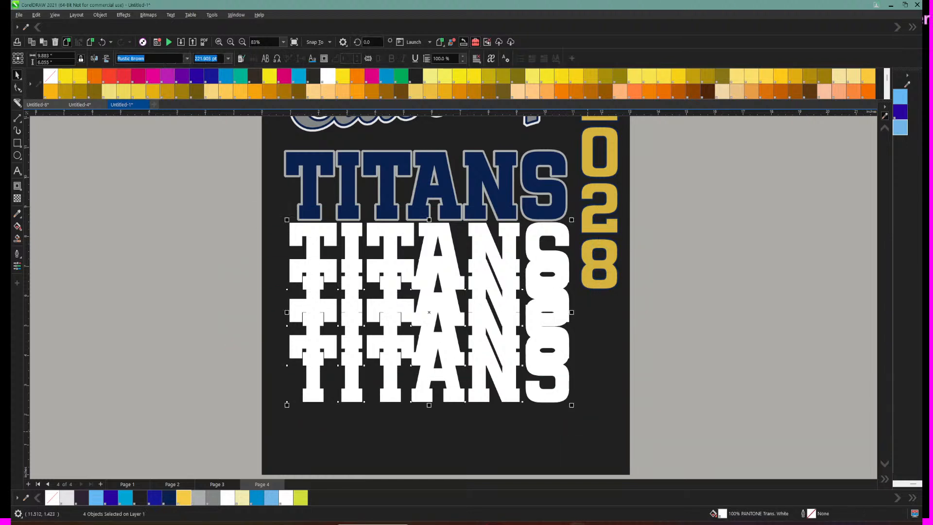
pyautogui.hotkey('ctrl', 'd')
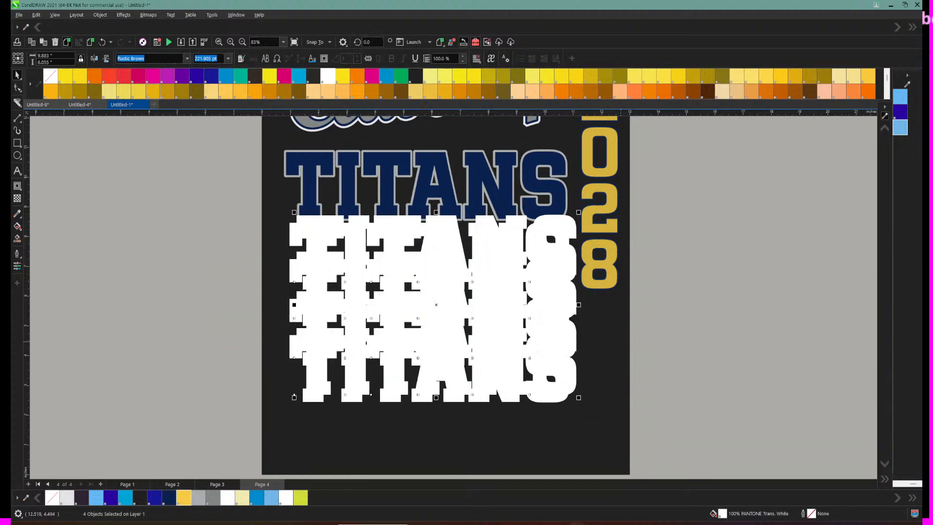
pyautogui.scroll(3, 446, 291)
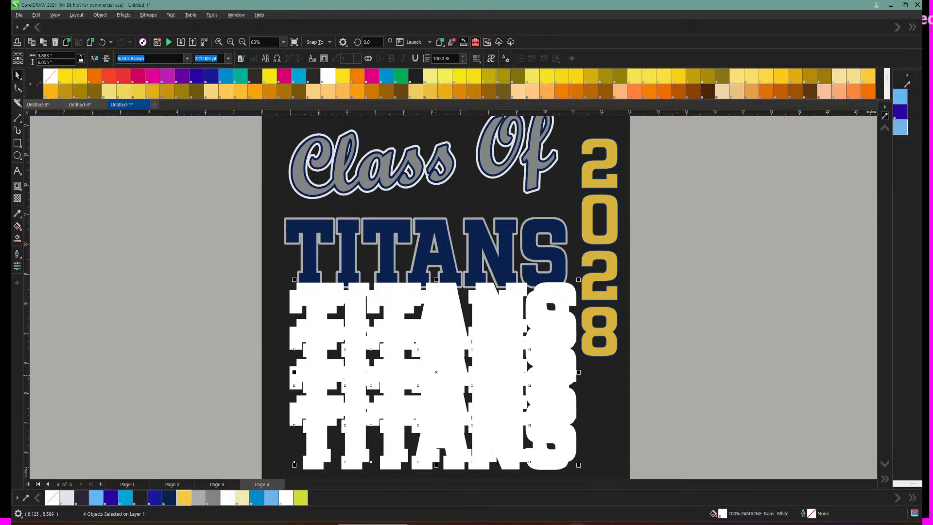
pyautogui.moveTo(436, 372); pyautogui.dragTo(427, 158)
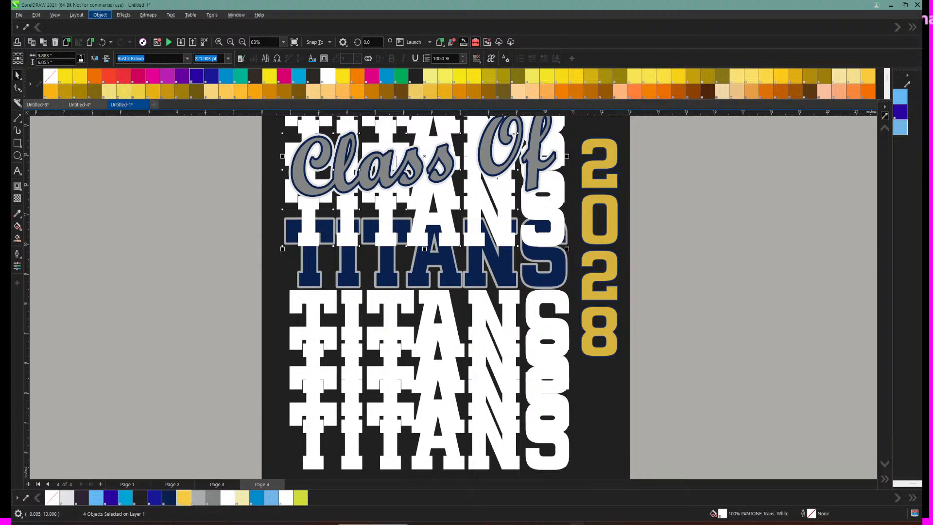
pyautogui.click(100, 15)
pyautogui.moveTo(126, 113)
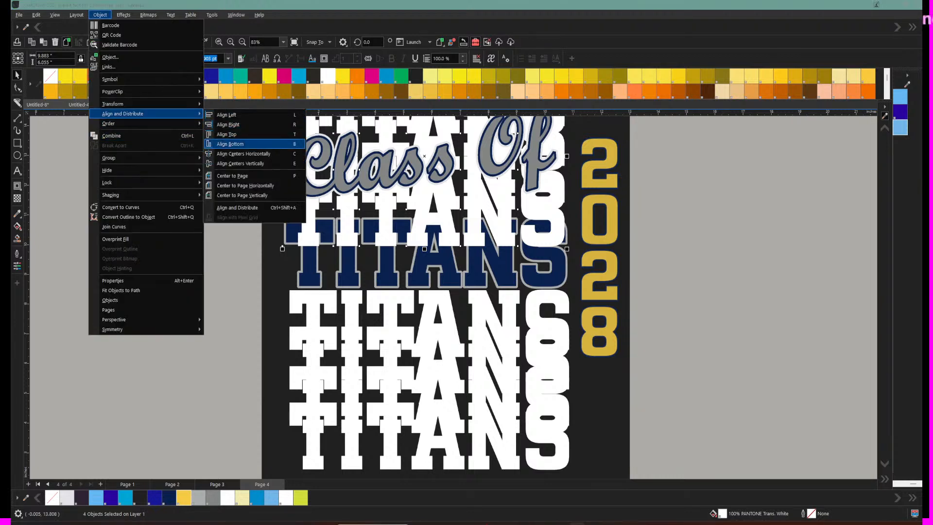
pyautogui.click(243, 154)
pyautogui.click(232, 251)
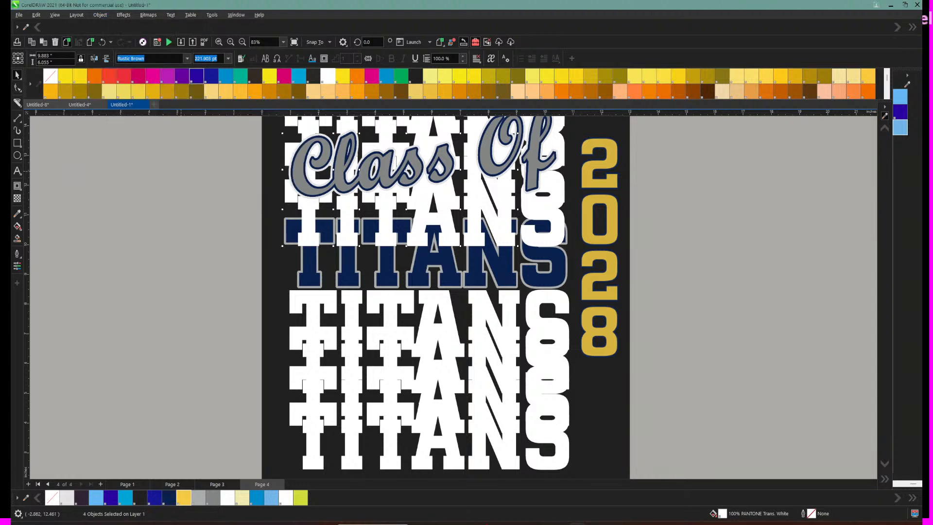
# Step: Move the grey Class Of lettering, its ash grey outline shape and its navy backing off the artwork, to the right of the page
pyautogui.scroll(3, 232, 250)
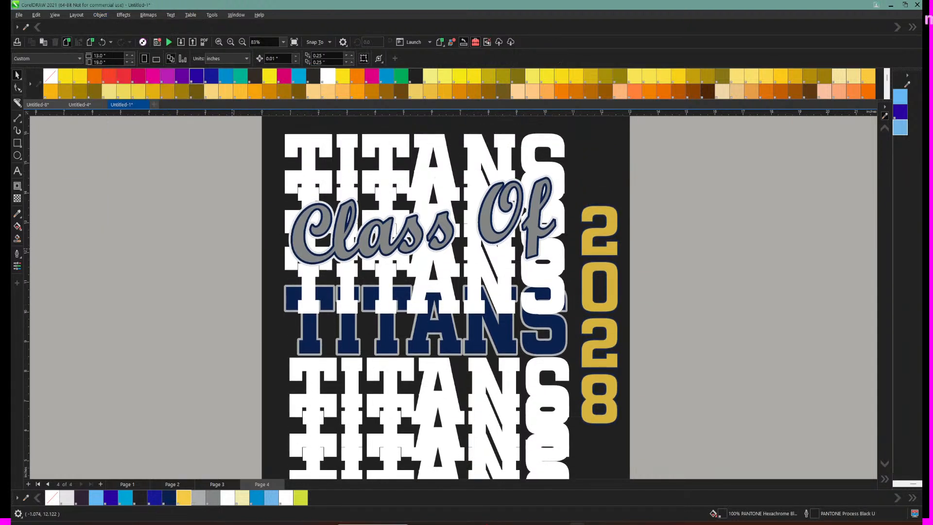
pyautogui.click(307, 235)
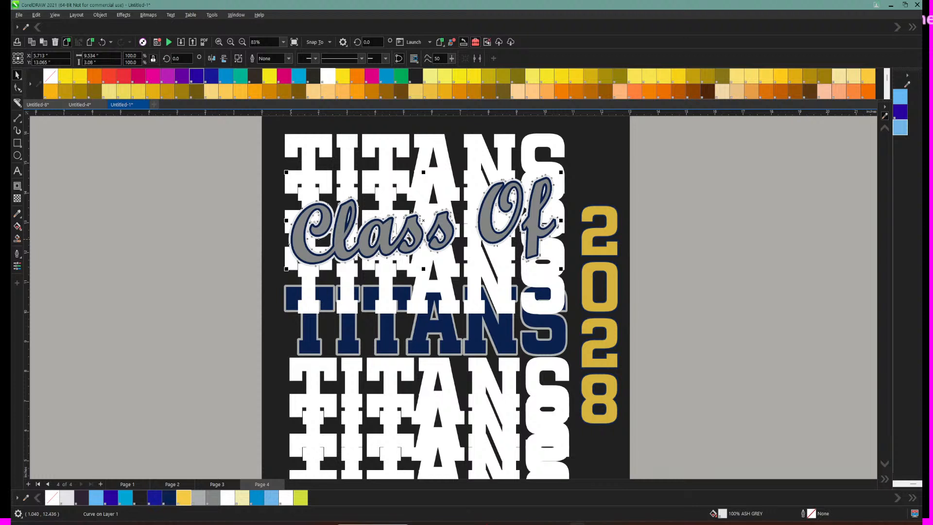
pyautogui.moveTo(296, 236); pyautogui.dragTo(657, 220)
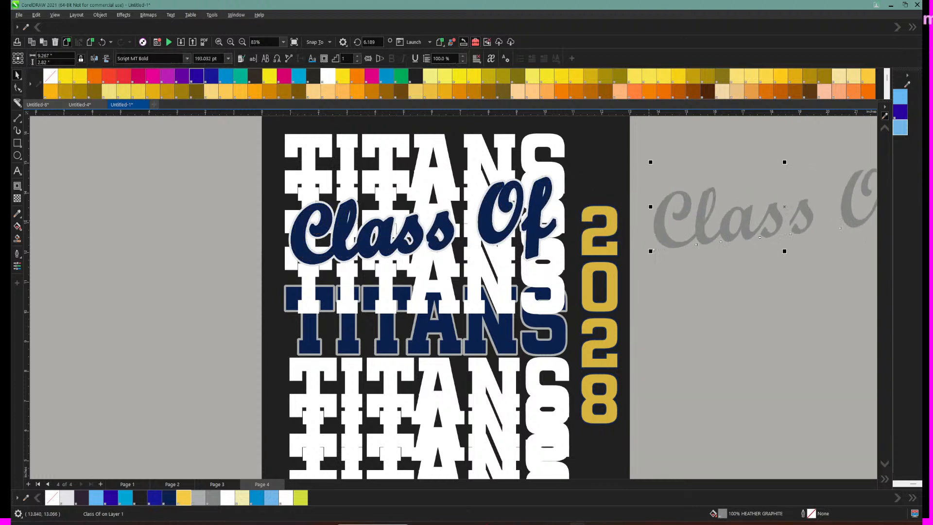
pyautogui.click(392, 235)
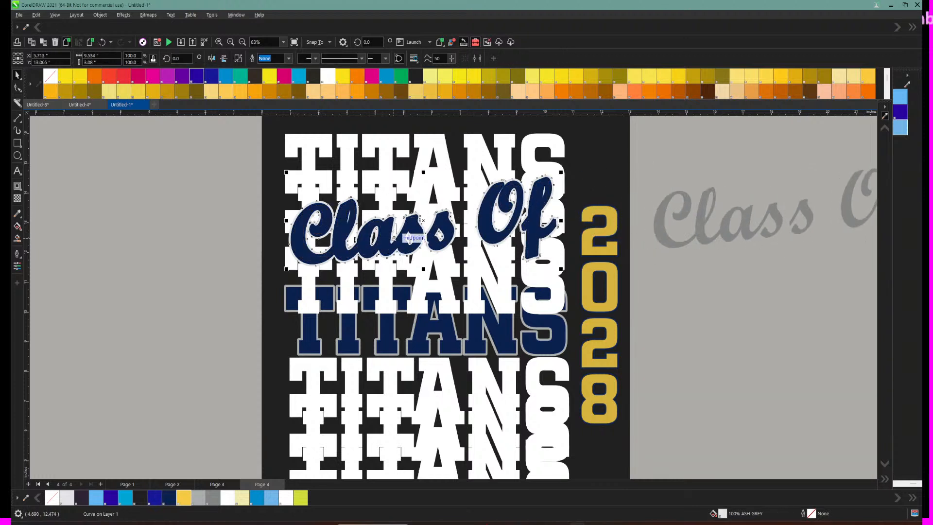
pyautogui.moveTo(393, 236); pyautogui.dragTo(767, 233)
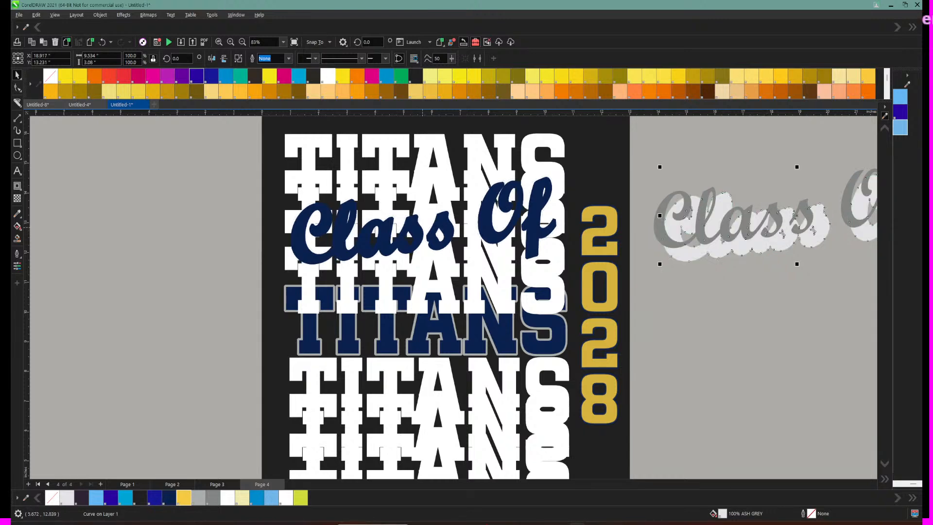
pyautogui.click(431, 228)
pyautogui.moveTo(430, 228); pyautogui.dragTo(789, 223)
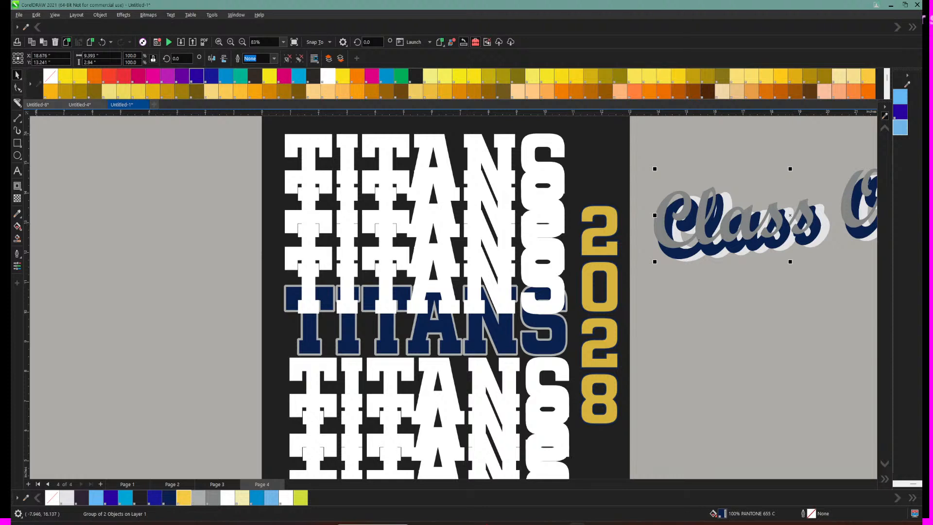
# Step: Draw a black rectangle about 12.87 by 0.97 inches across the lower part of the topmost white TITANS and shift it slightly upward
pyautogui.click(17, 143)
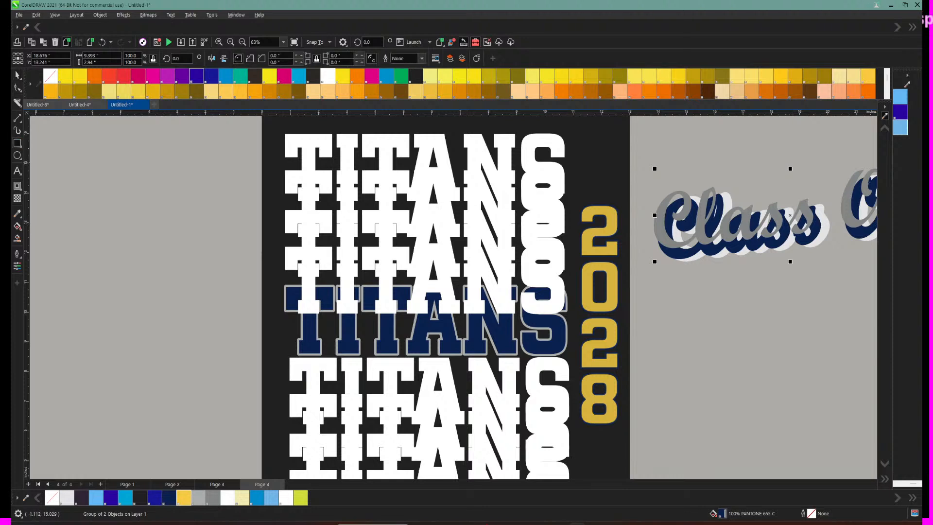
pyautogui.moveTo(231, 162); pyautogui.dragTo(598, 194)
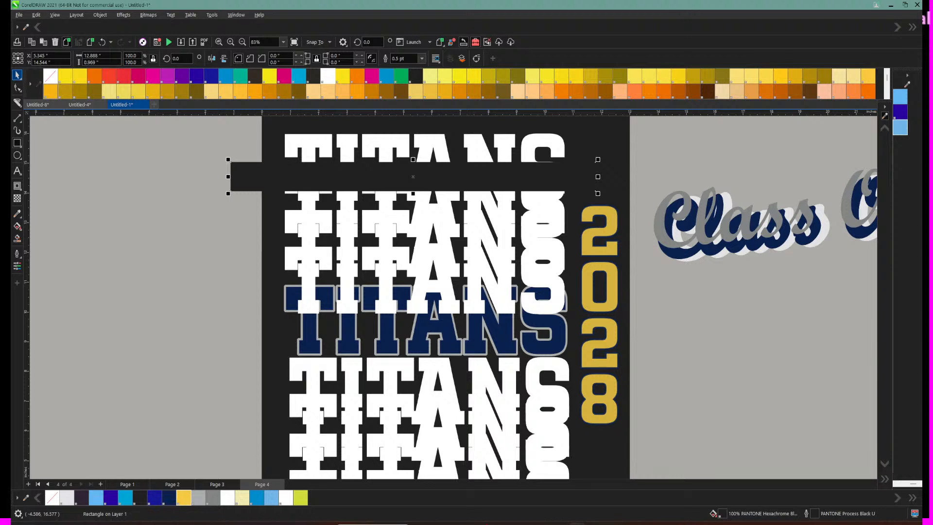
pyautogui.click(18, 75)
pyautogui.click(261, 182)
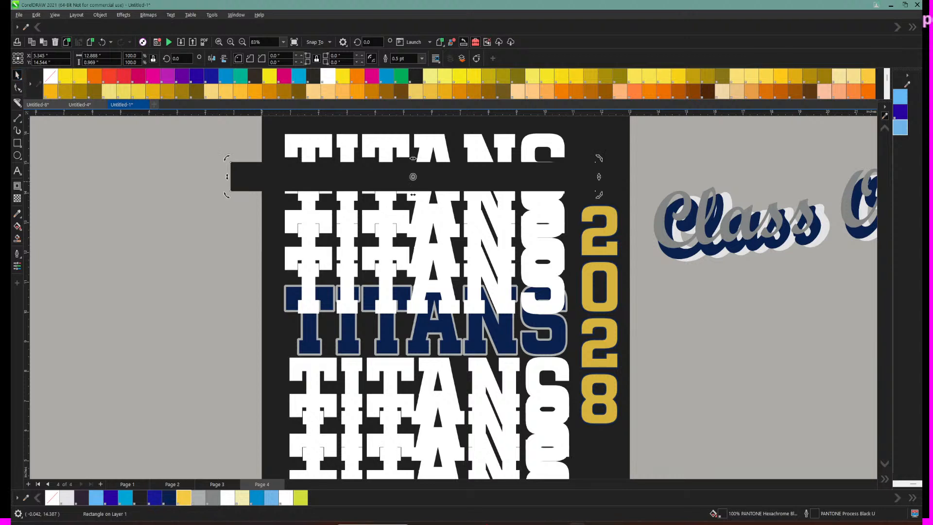
pyautogui.moveTo(260, 182); pyautogui.dragTo(261, 178)
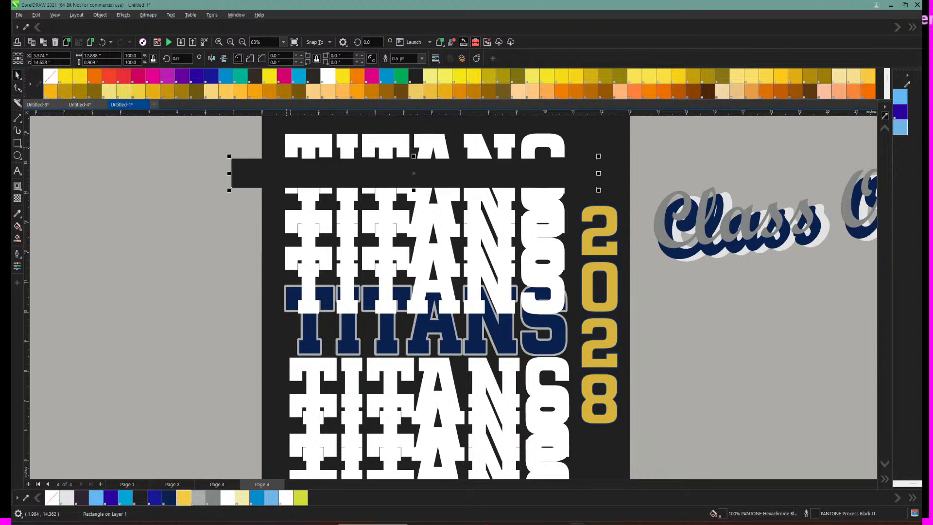
# Step: Bring the second white TITANS from the top to the front of the page, above the black rectangle
pyautogui.click(99, 14)
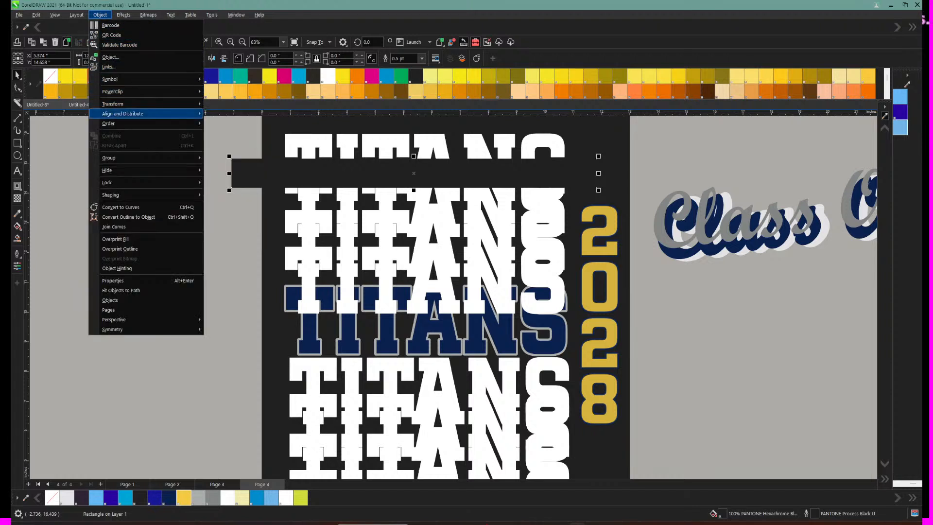
pyautogui.press('Escape')
pyautogui.press('Escape')
pyautogui.press('Escape')
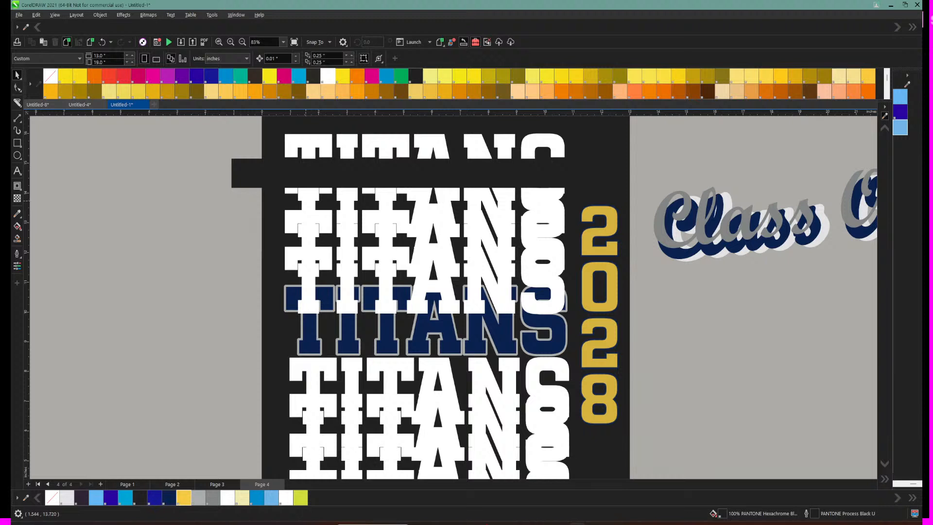
pyautogui.click(306, 199)
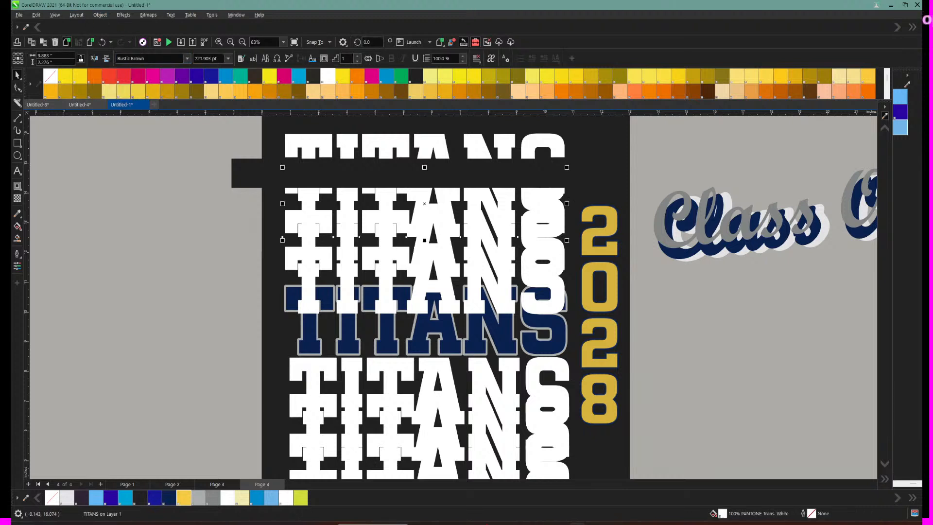
pyautogui.click(100, 15)
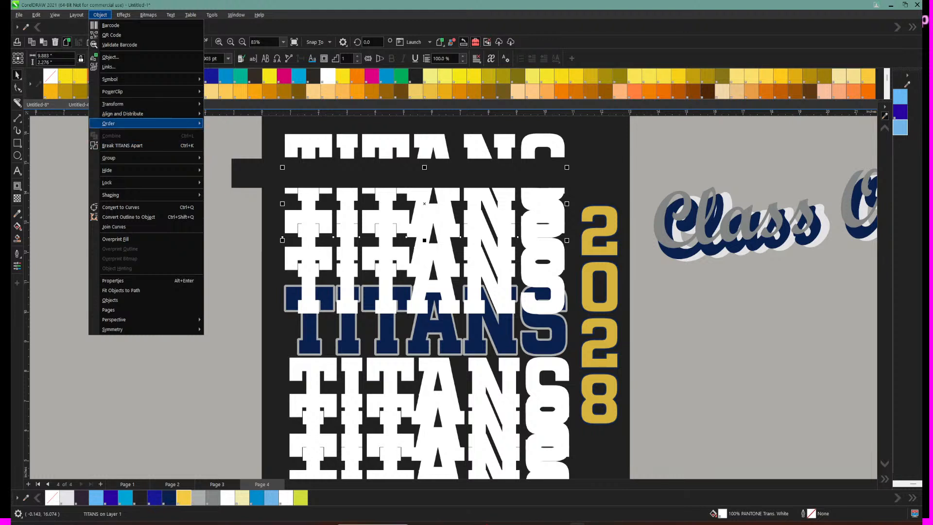
pyautogui.moveTo(117, 124)
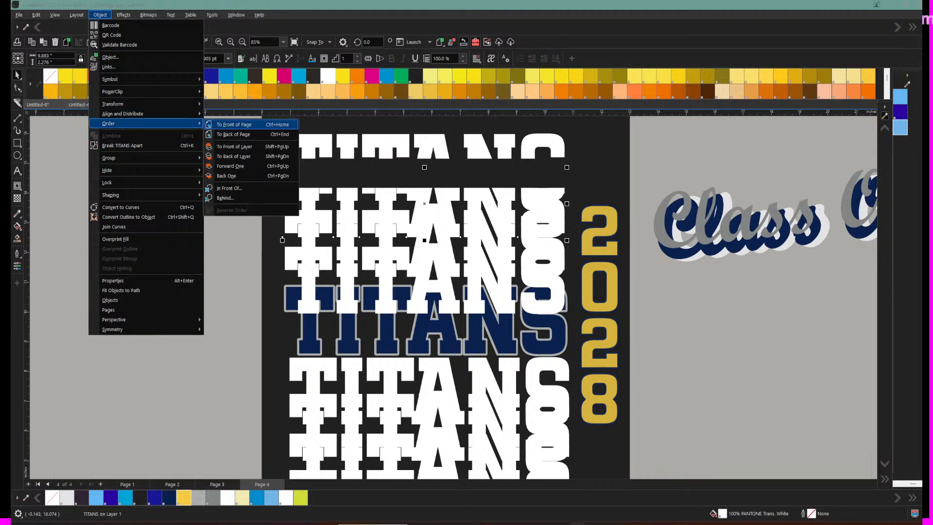
pyautogui.click(234, 125)
pyautogui.press('Escape')
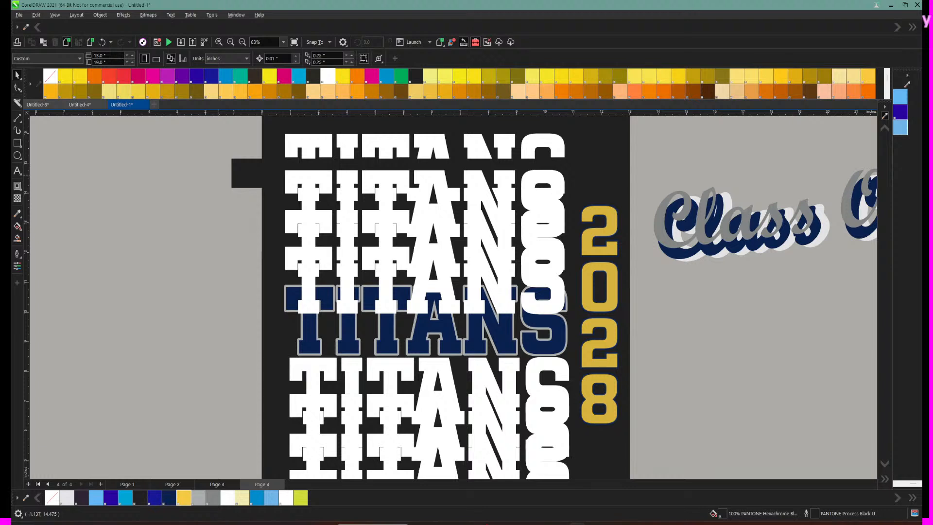
# Step: Shift the black rectangle slightly down so it cuts off the topmost TITANS just above the second one
pyautogui.click(244, 171)
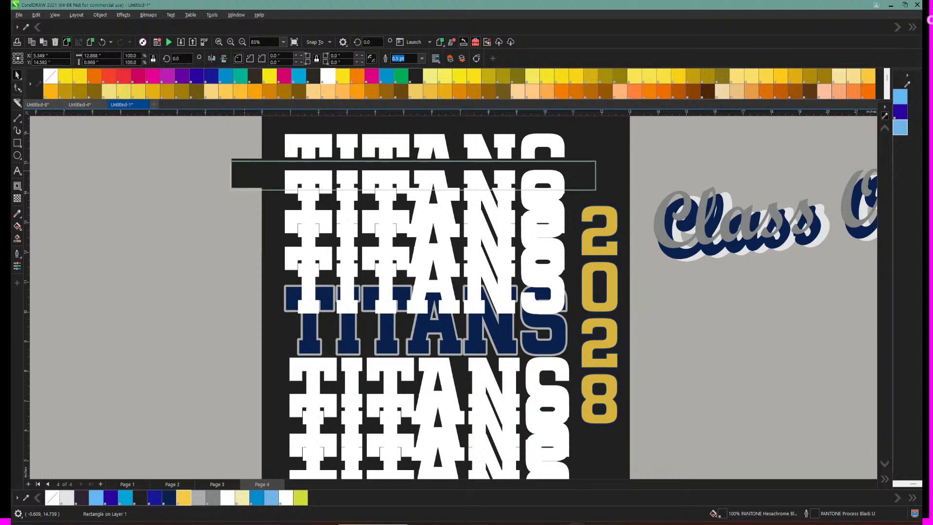
pyautogui.moveTo(243, 169); pyautogui.dragTo(242, 171)
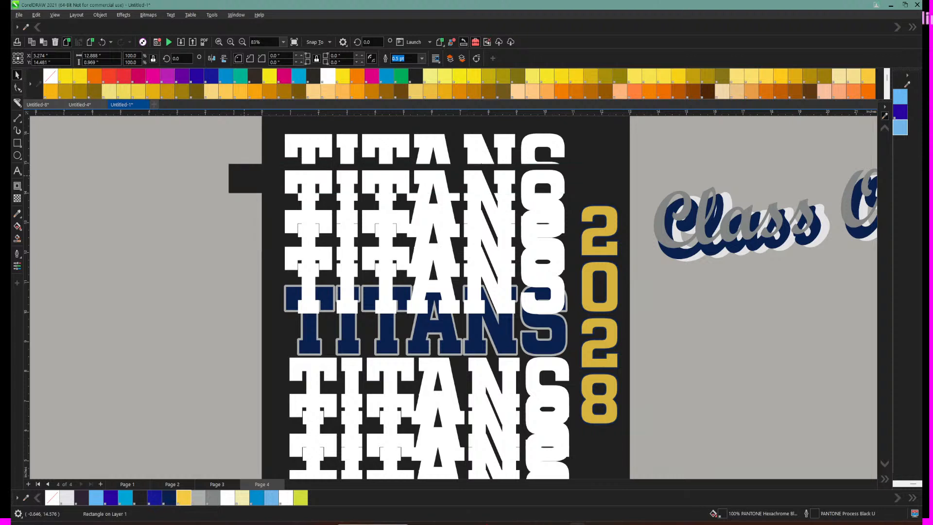
pyautogui.press('Down')
pyautogui.press('Down')
pyautogui.press('Up')
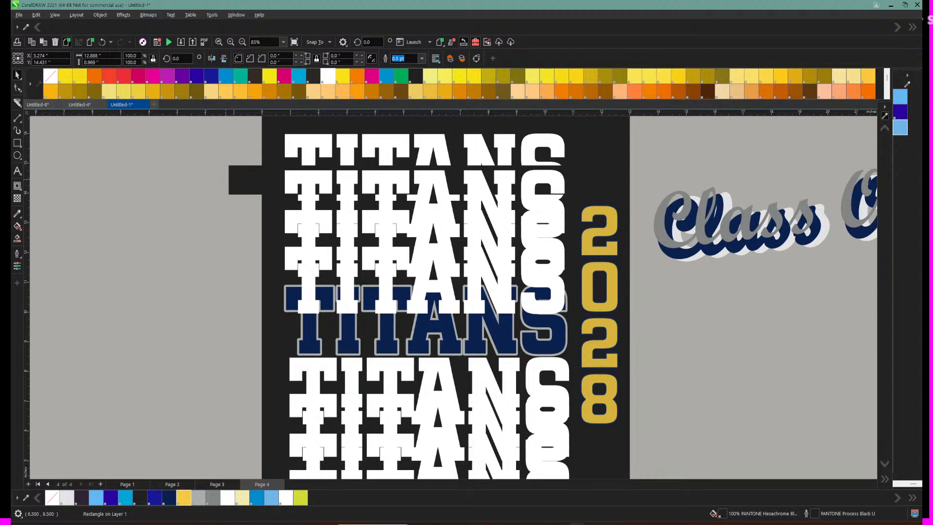
# Step: Resize the black rectangle to about 11.46 by 1.31 inches, shortening its left end and extending its lower edge
pyautogui.moveTo(226, 180); pyautogui.dragTo(267, 180)
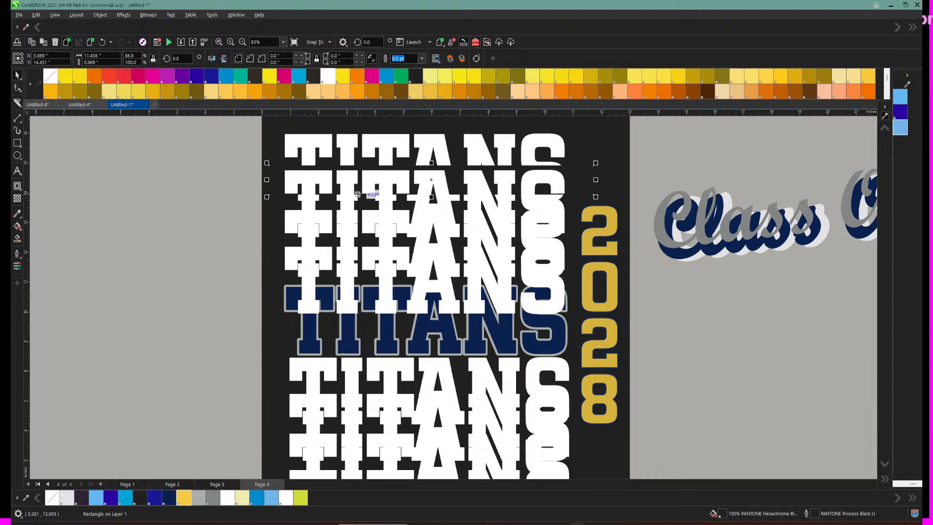
pyautogui.moveTo(431, 197); pyautogui.dragTo(432, 206)
pyautogui.click(222, 203)
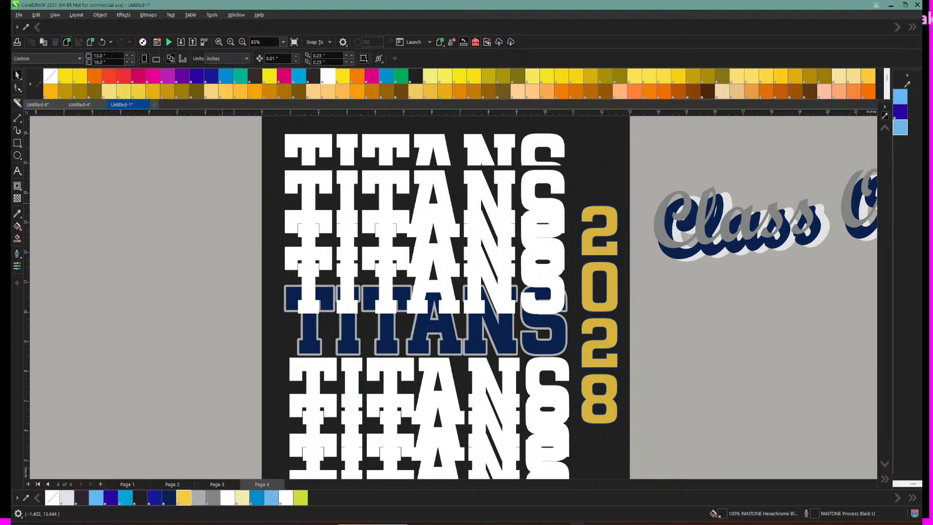
# Step: Move the topmost white TITANS slightly upward and compare the spacing with the artwork on page 3
pyautogui.scroll(-1, 222, 203)
pyautogui.scroll(2, 222, 203)
pyautogui.scroll(2, 222, 203)
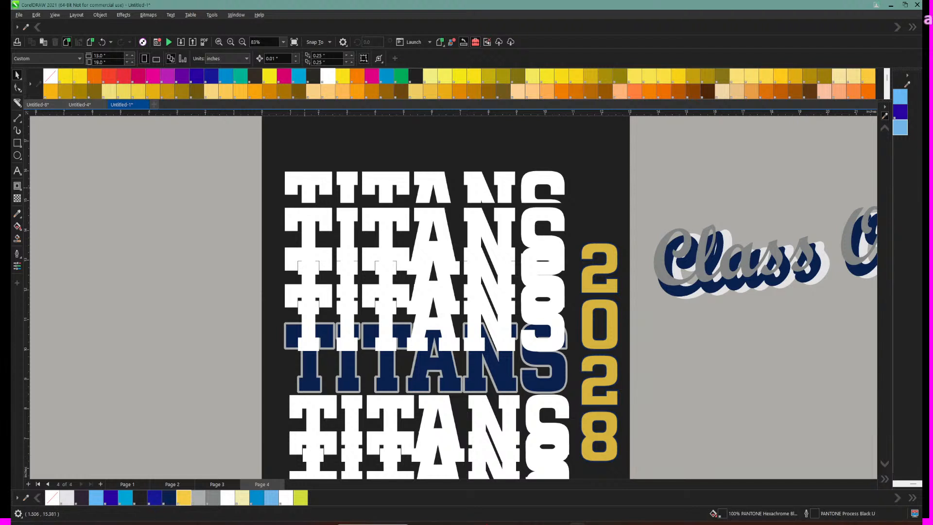
pyautogui.click(306, 185)
pyautogui.moveTo(306, 186); pyautogui.dragTo(306, 182)
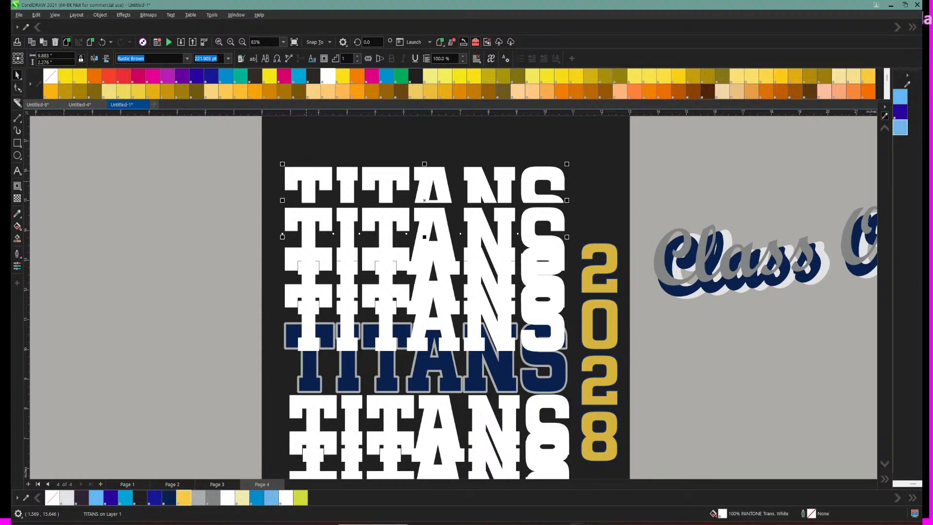
pyautogui.click(307, 181)
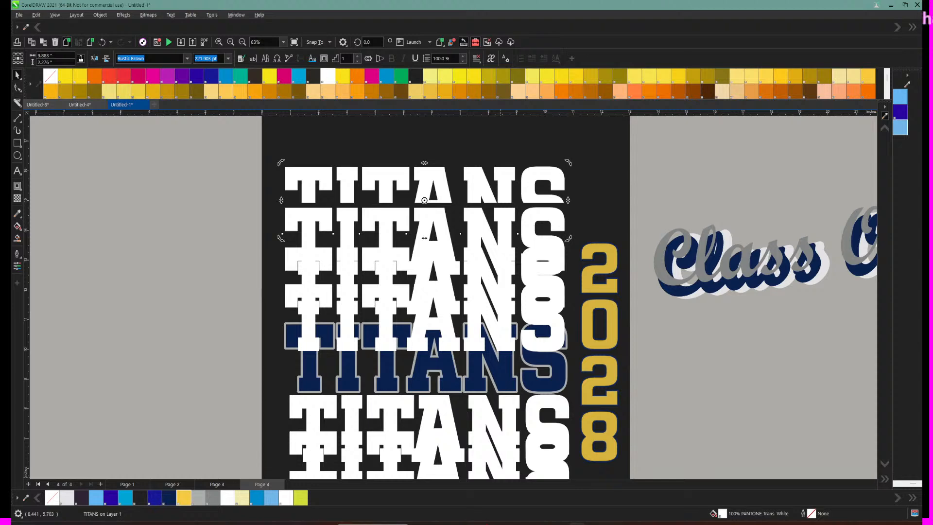
pyautogui.click(217, 484)
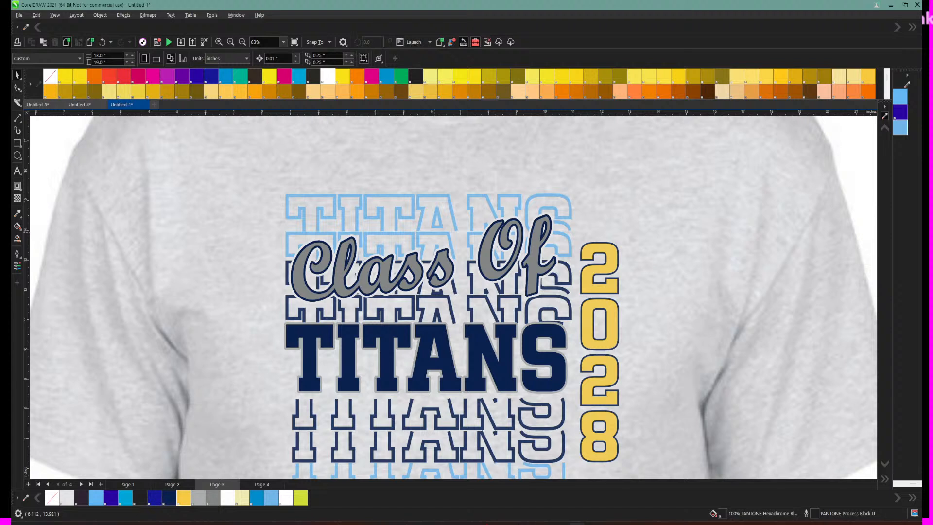
pyautogui.click(262, 485)
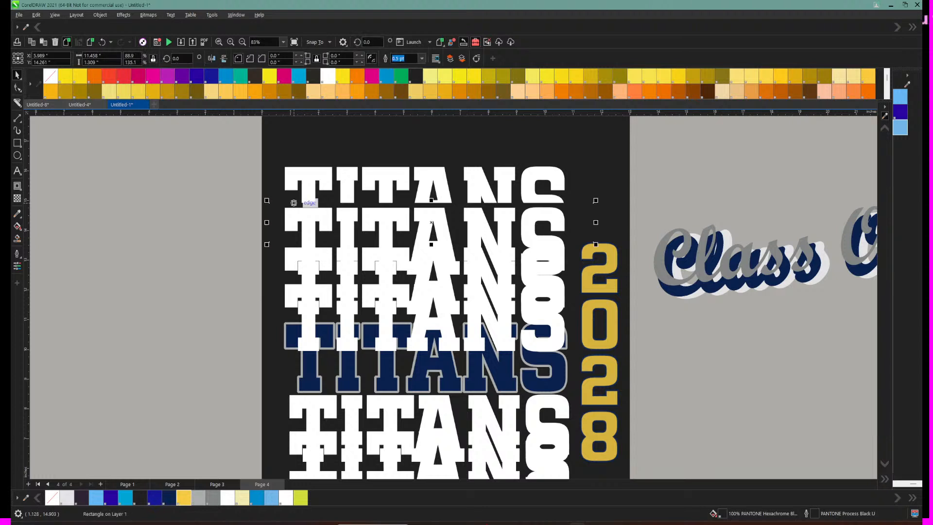
# Step: Fill the black rectangle with PANTONE Process Yellow, then duplicate it and place the copy across the lower edge of the second TITANS
pyautogui.click(270, 76)
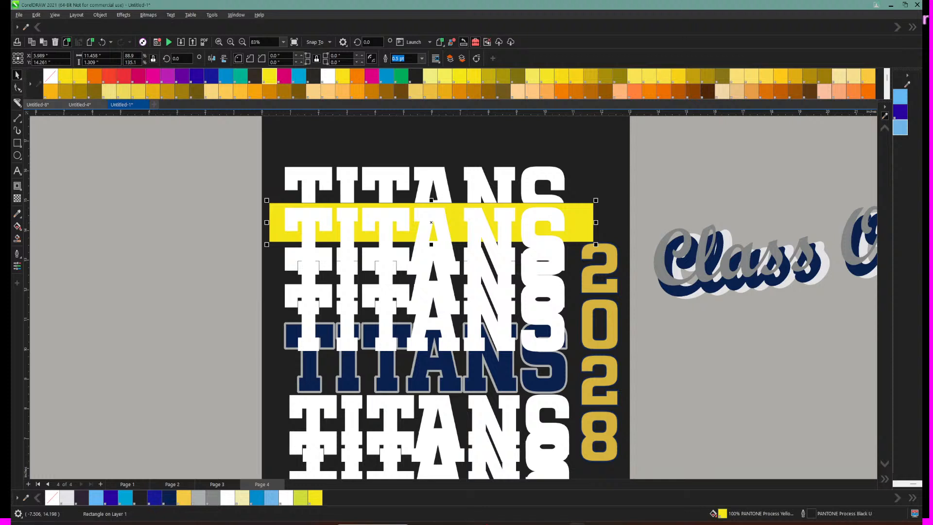
pyautogui.hotkey('ctrl', 'd')
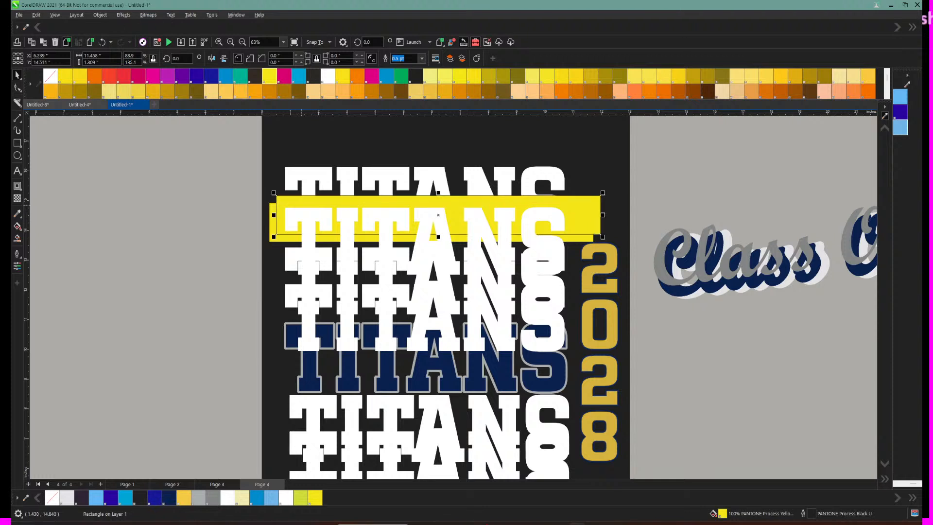
pyautogui.moveTo(298, 198); pyautogui.dragTo(291, 263)
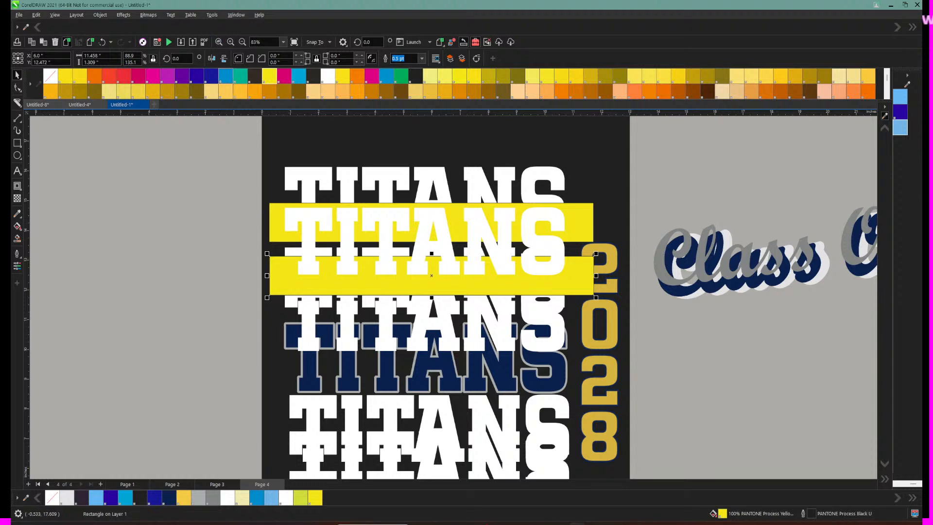
# Step: Recolour the original upper rectangle black, leaving its lower copy yellow
pyautogui.click(242, 234)
pyautogui.click(280, 233)
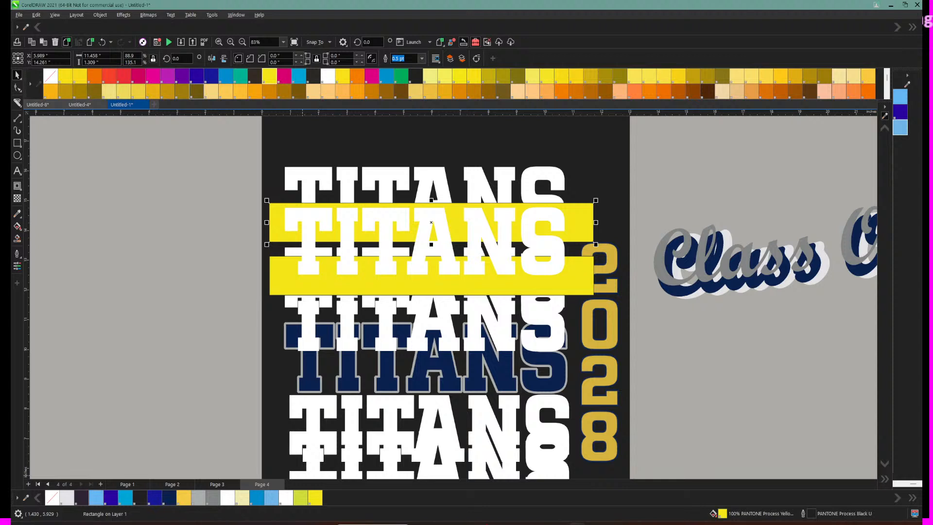
pyautogui.press('Delete')
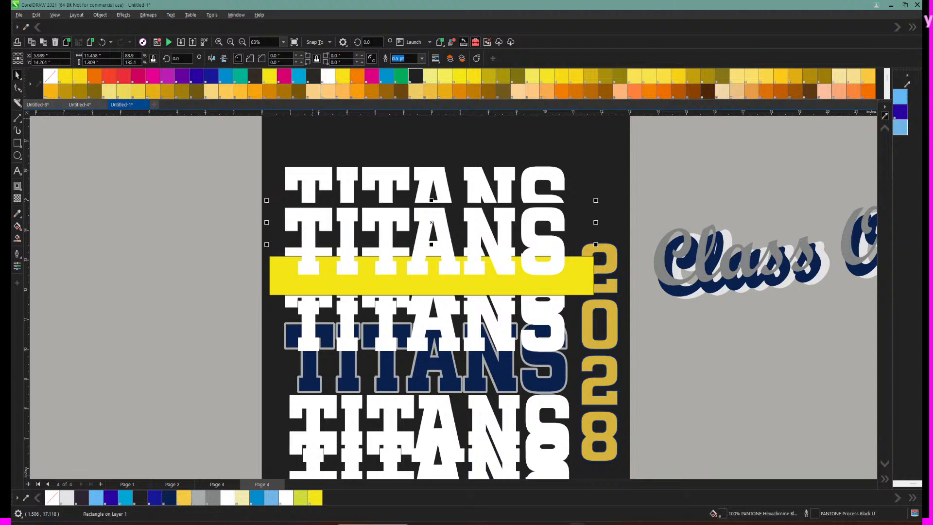
pyautogui.moveTo(286, 274); pyautogui.dragTo(285, 274)
pyautogui.click(285, 274)
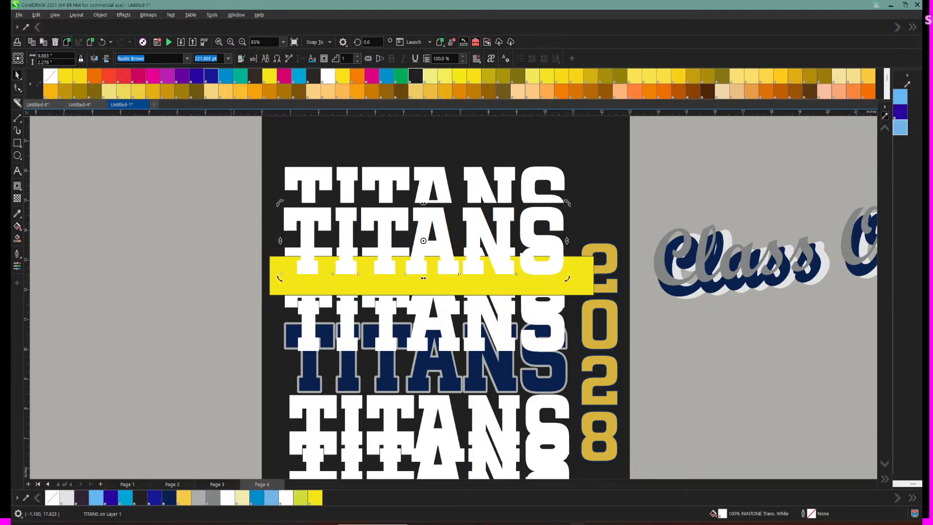
pyautogui.click(100, 14)
pyautogui.moveTo(126, 123)
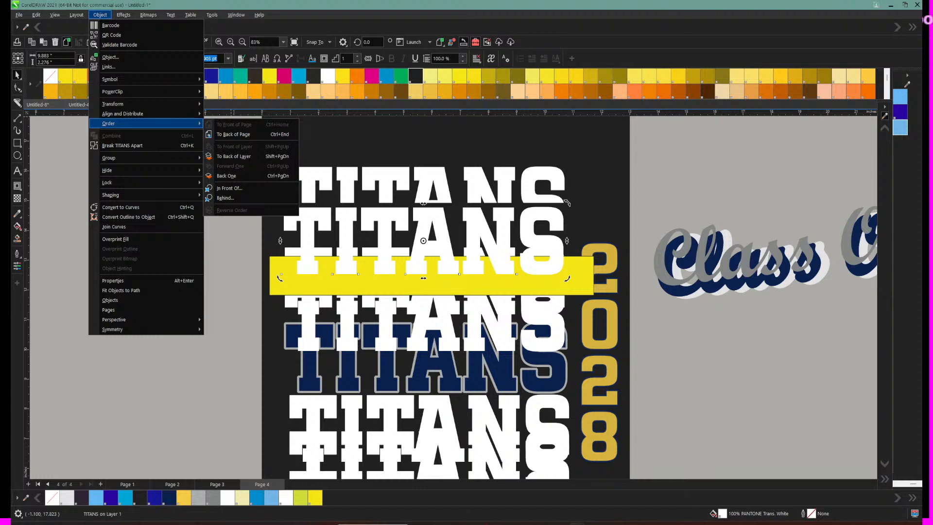
pyautogui.press('Escape')
pyautogui.press('Escape')
pyautogui.press('Escape')
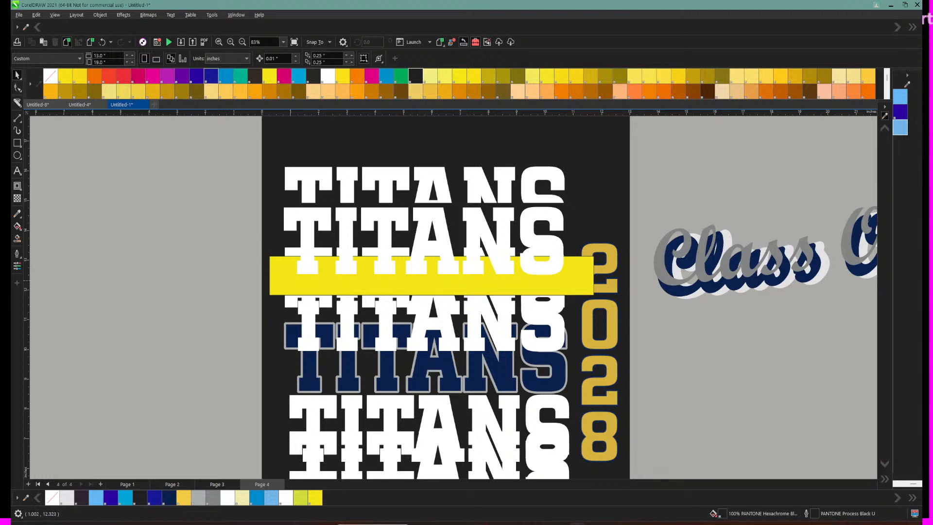
# Step: Bring the yellow rectangle to the front of the page and move it up over the lower half of the second TITANS
pyautogui.click(286, 278)
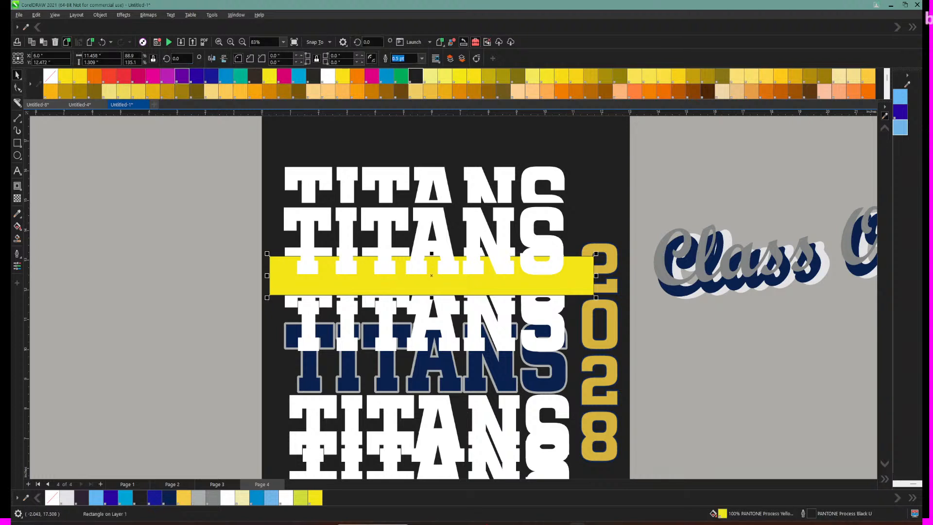
pyautogui.click(100, 15)
pyautogui.moveTo(111, 158)
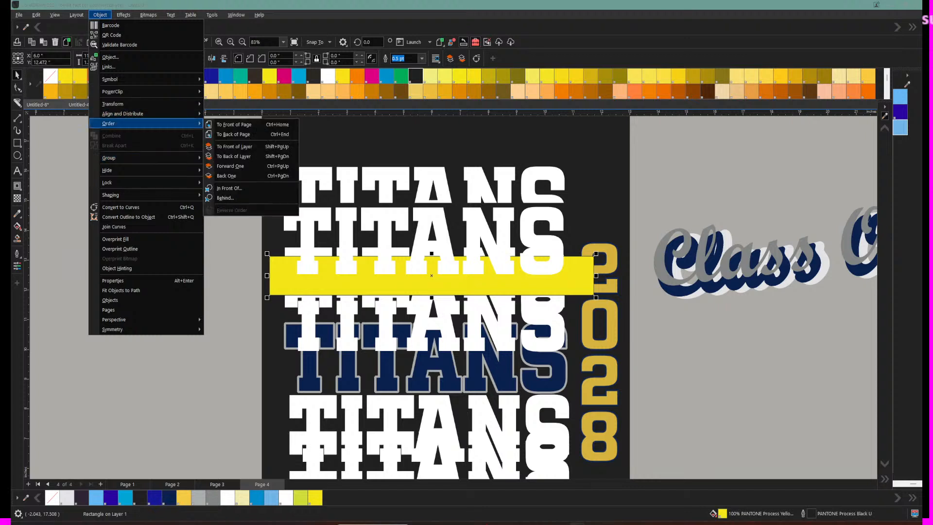
pyautogui.click(233, 125)
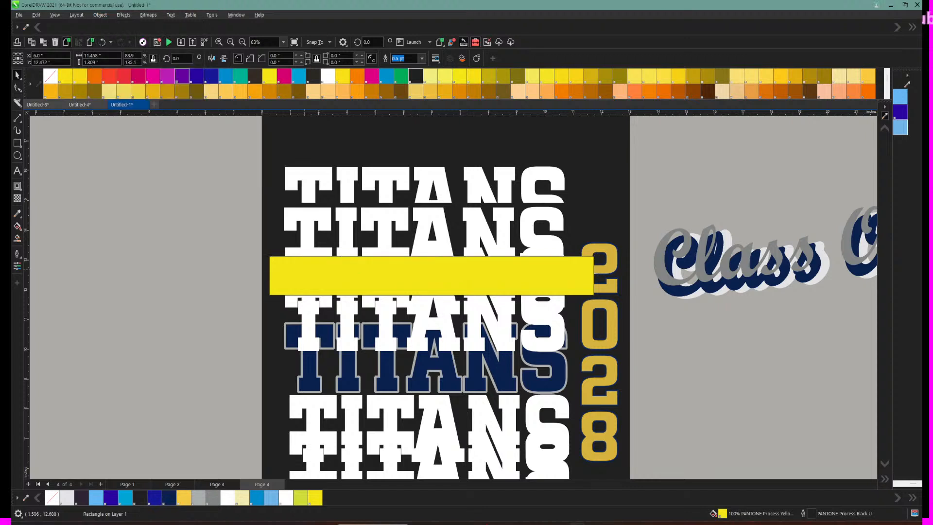
pyautogui.moveTo(302, 262); pyautogui.dragTo(300, 256)
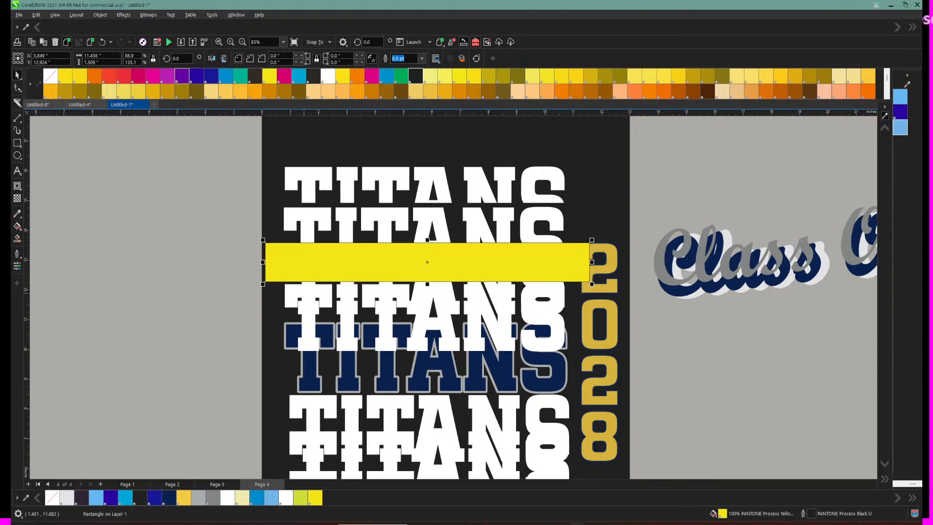
# Step: Bring the lowest white TITANS of the upper stack to the front of the page and move it down over the navy TITANS
pyautogui.click(306, 288)
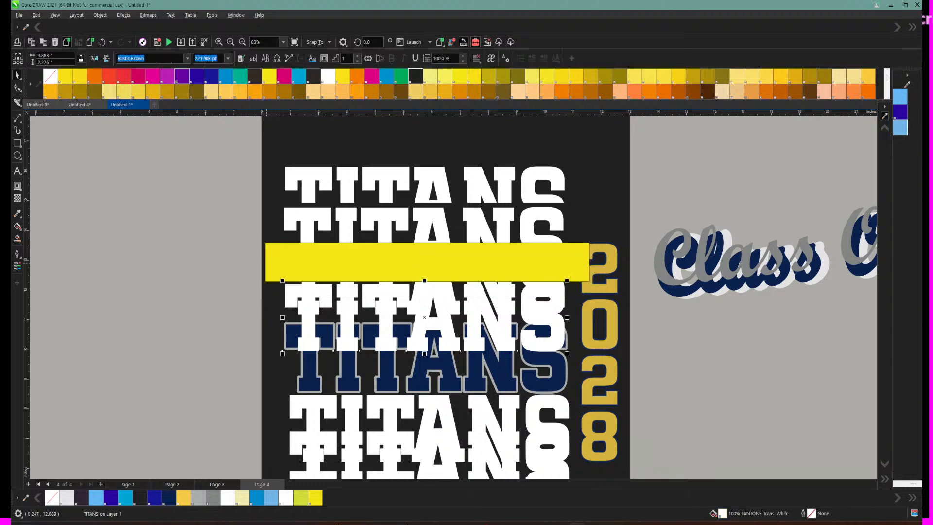
pyautogui.click(100, 15)
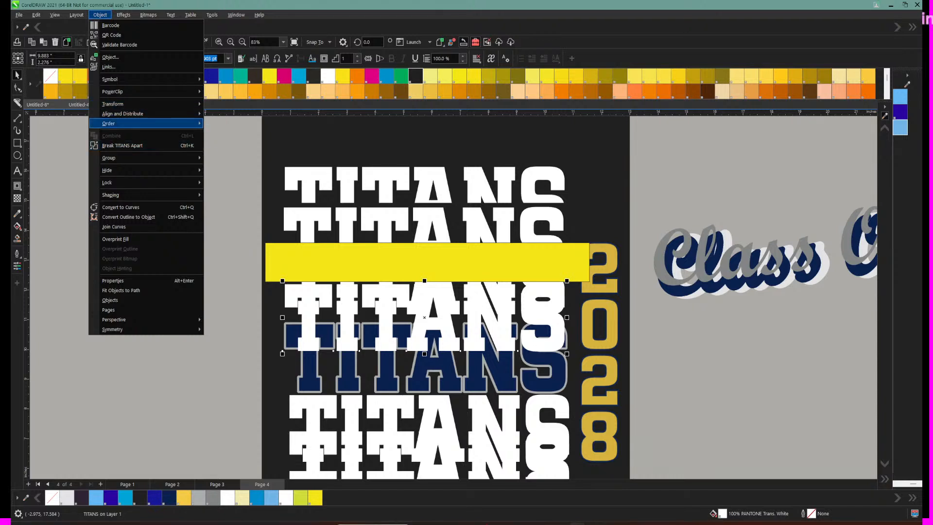
pyautogui.click(229, 123)
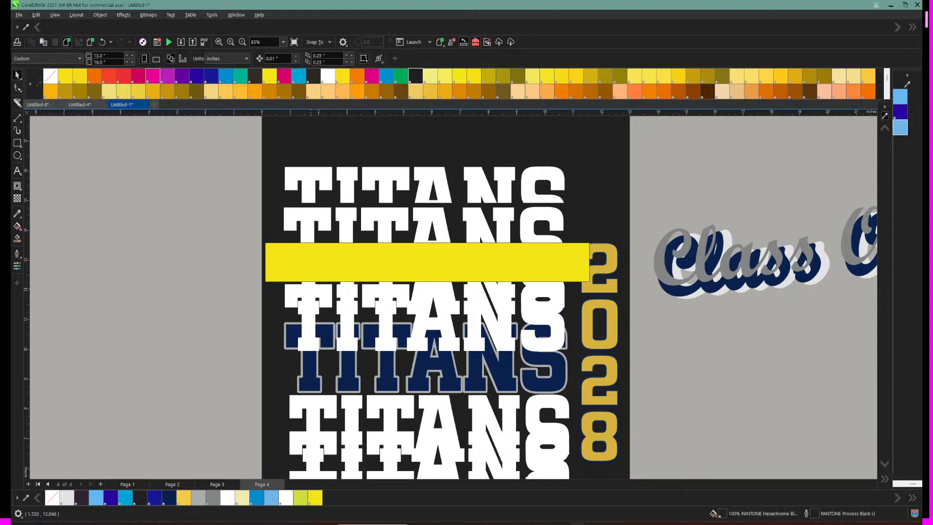
pyautogui.moveTo(308, 316); pyautogui.dragTo(308, 349)
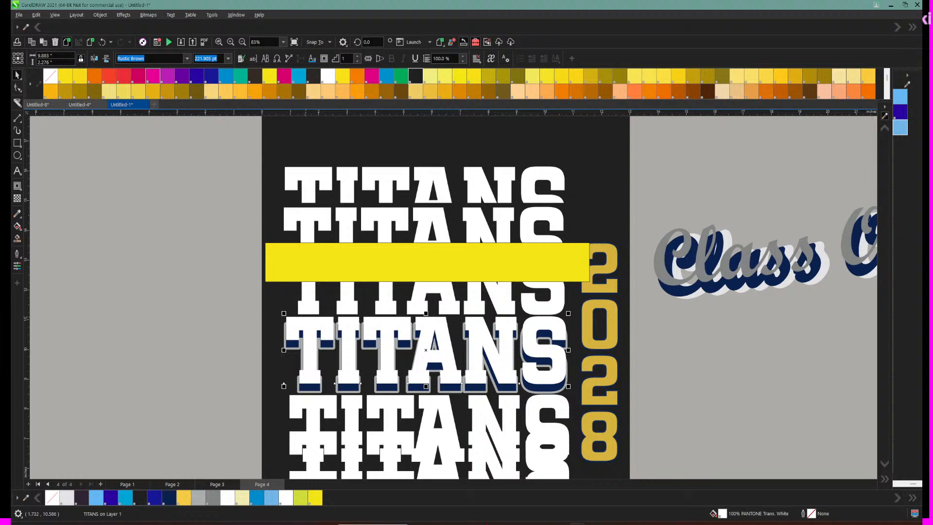
# Step: Bring the third white TITANS from the top to the front of the page, above the yellow rectangle
pyautogui.click(310, 305)
pyautogui.click(100, 15)
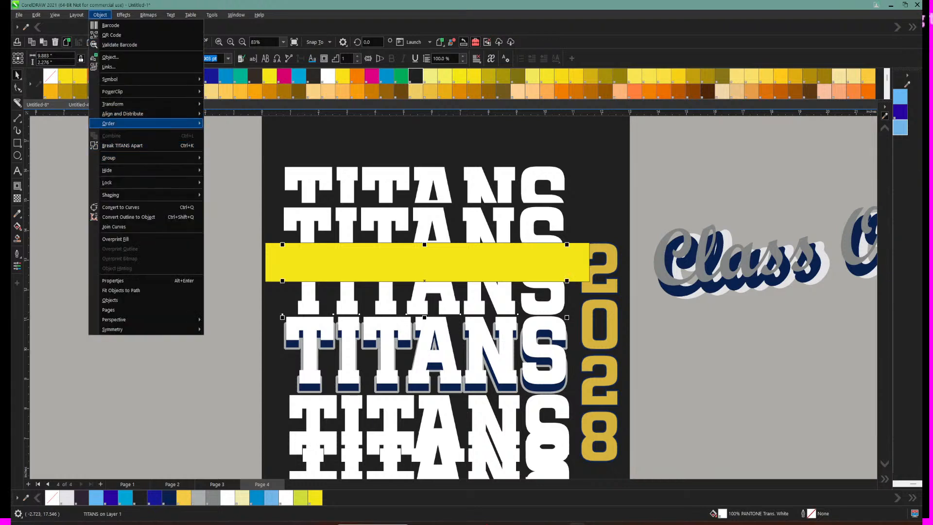
pyautogui.moveTo(146, 124)
pyautogui.click(234, 124)
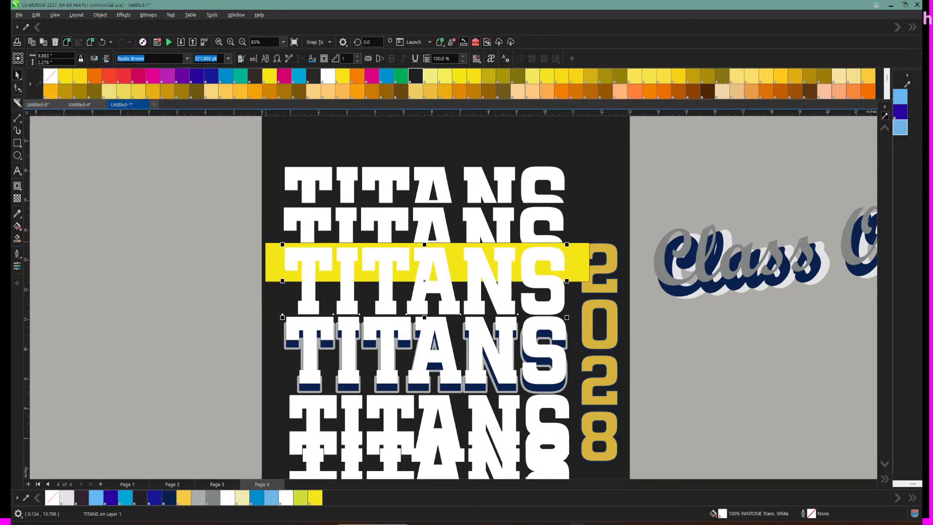
pyautogui.click(275, 257)
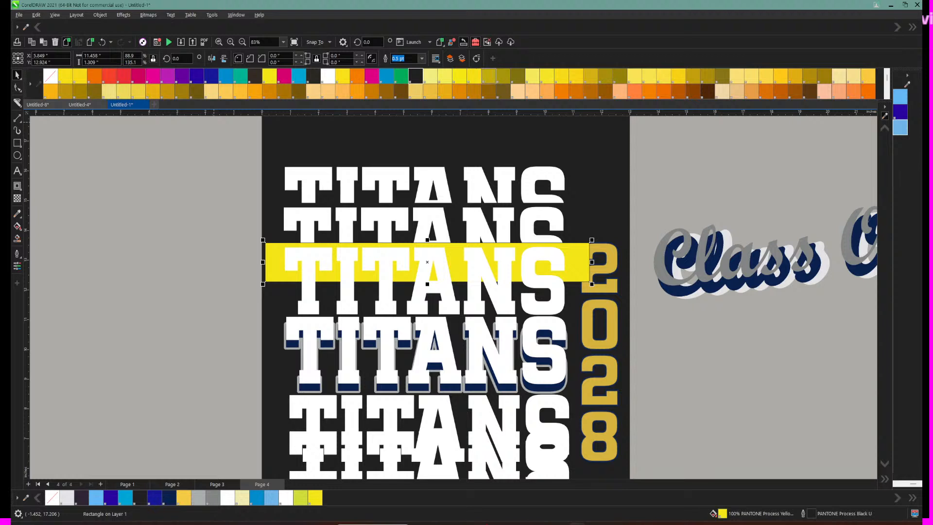
# Step: Recolour the yellow rectangle behind the third TITANS black and duplicate it
pyautogui.click(415, 76)
pyautogui.click(200, 276)
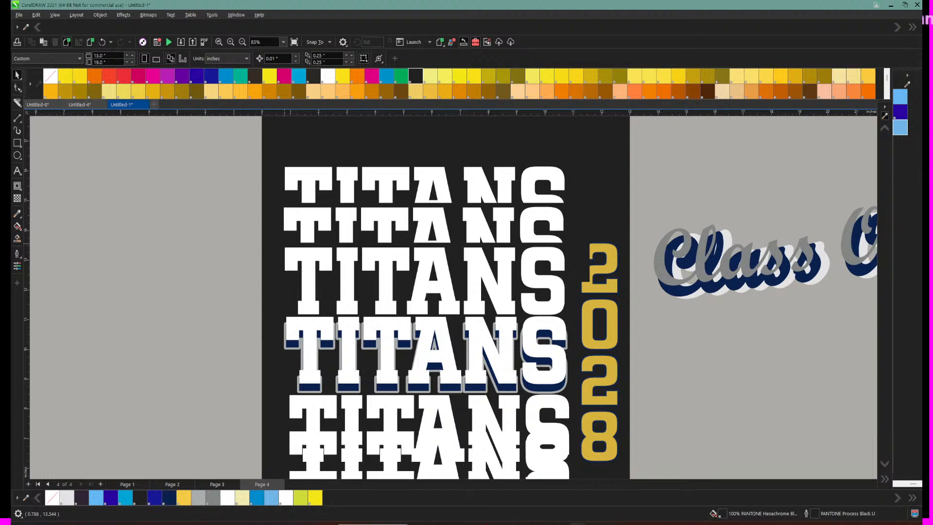
pyautogui.click(285, 243)
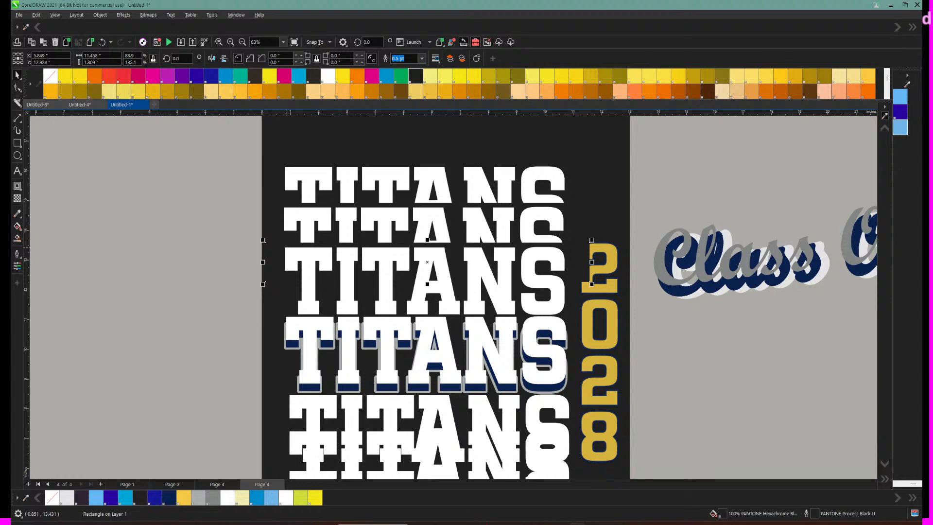
pyautogui.press('Right')
pyautogui.press('Up')
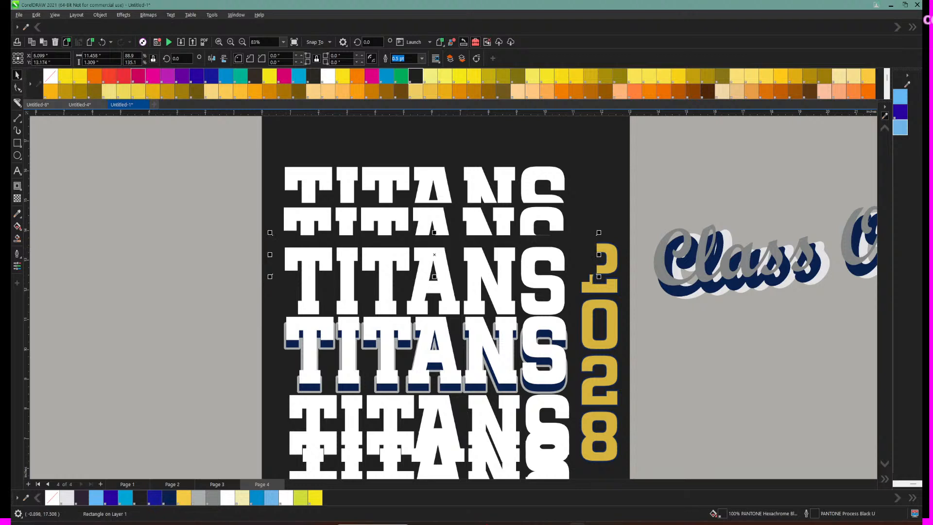
# Step: Bring the duplicate black rectangle to the front of the page and move it down over the lower half of the third TITANS
pyautogui.click(100, 15)
pyautogui.moveTo(146, 123)
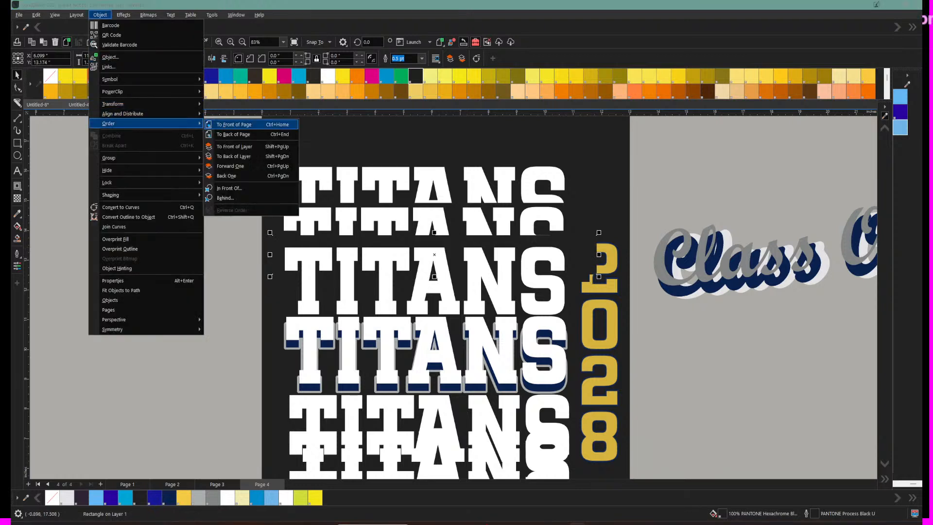
pyautogui.click(229, 124)
pyautogui.moveTo(282, 257); pyautogui.dragTo(282, 299)
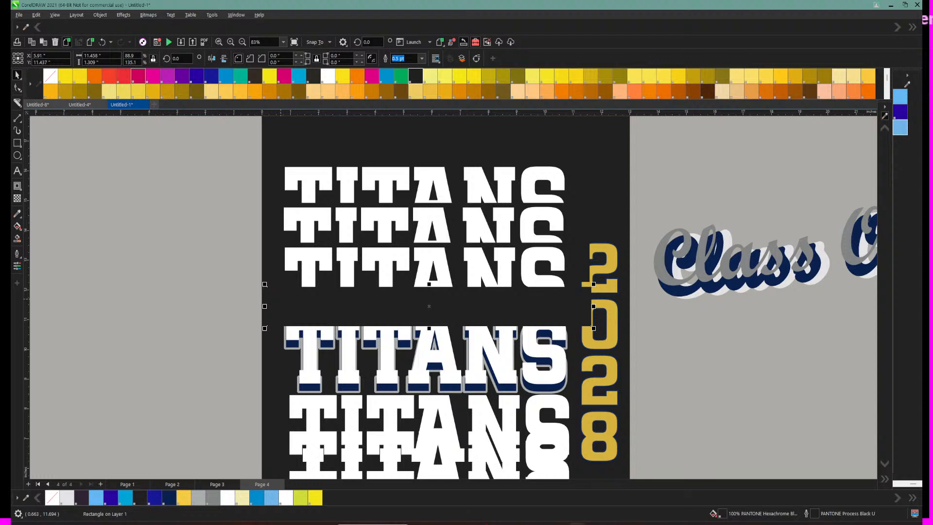
# Step: Move the white TITANS covering the navy one up beneath the third TITANS and bring it to the front of the page
pyautogui.click(311, 381)
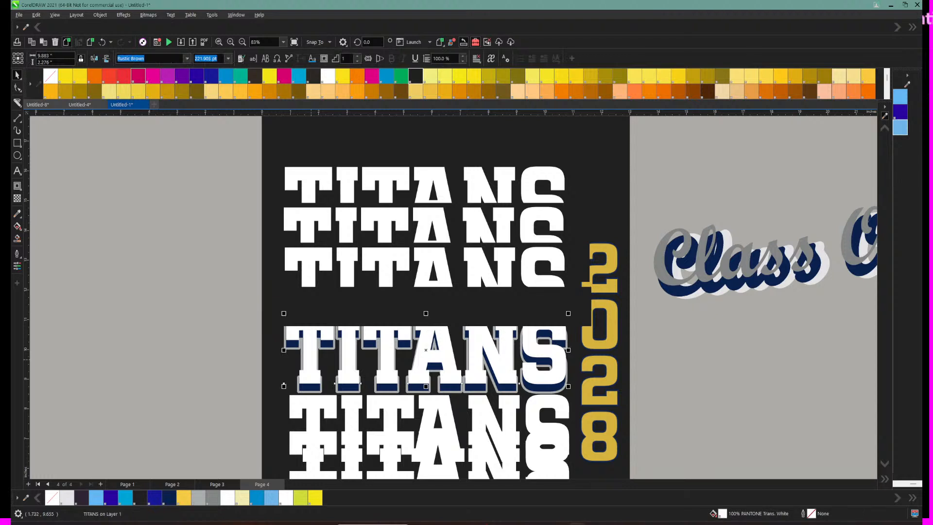
pyautogui.moveTo(310, 381); pyautogui.dragTo(310, 366)
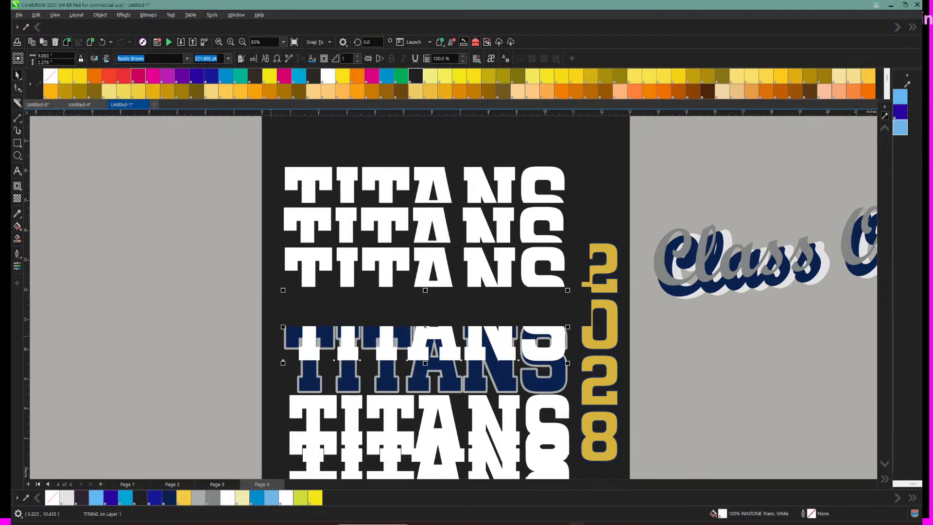
pyautogui.click(100, 14)
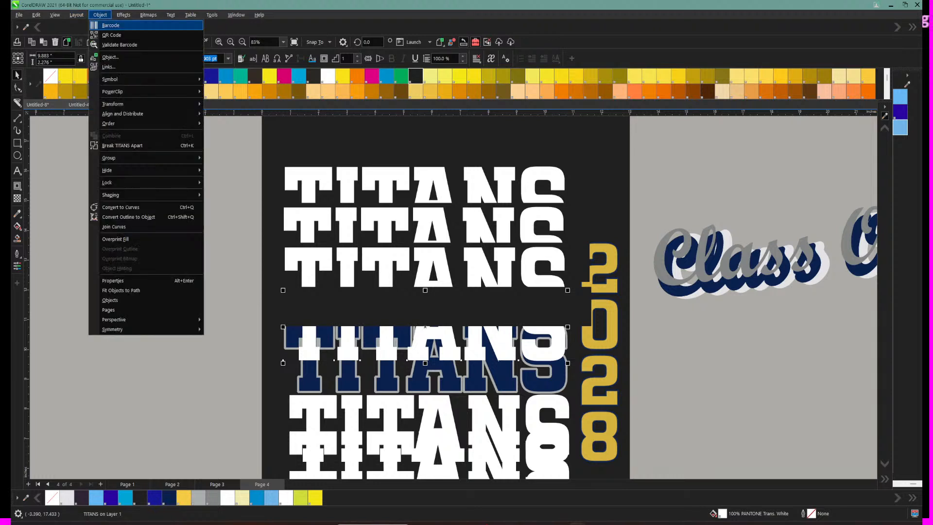
pyautogui.moveTo(116, 124)
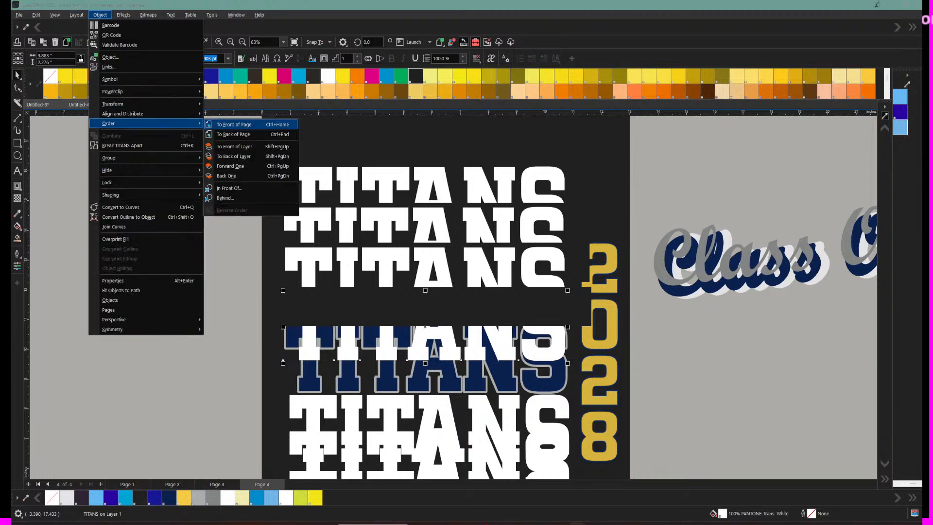
pyautogui.click(234, 125)
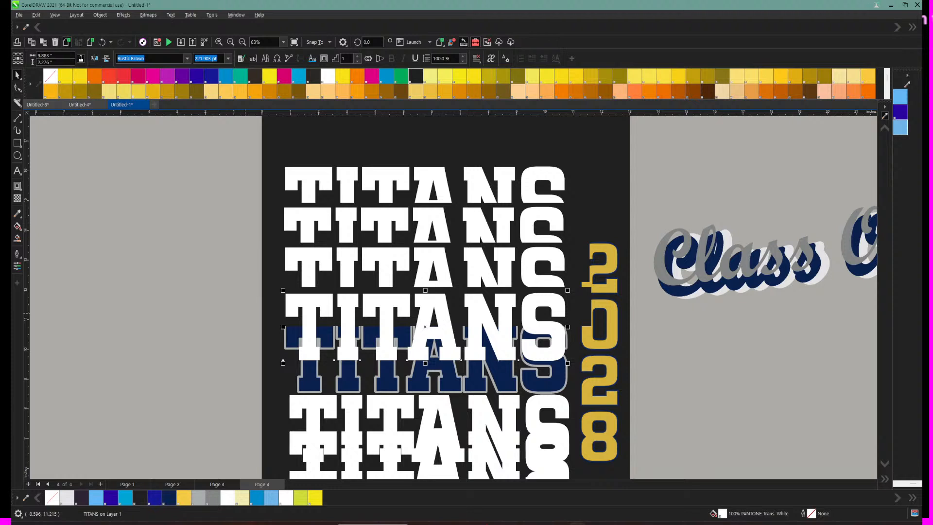
# Step: Select the navy TITANS together with its grey outline object and open their stacking order options
pyautogui.click(274, 310)
pyautogui.click(297, 335)
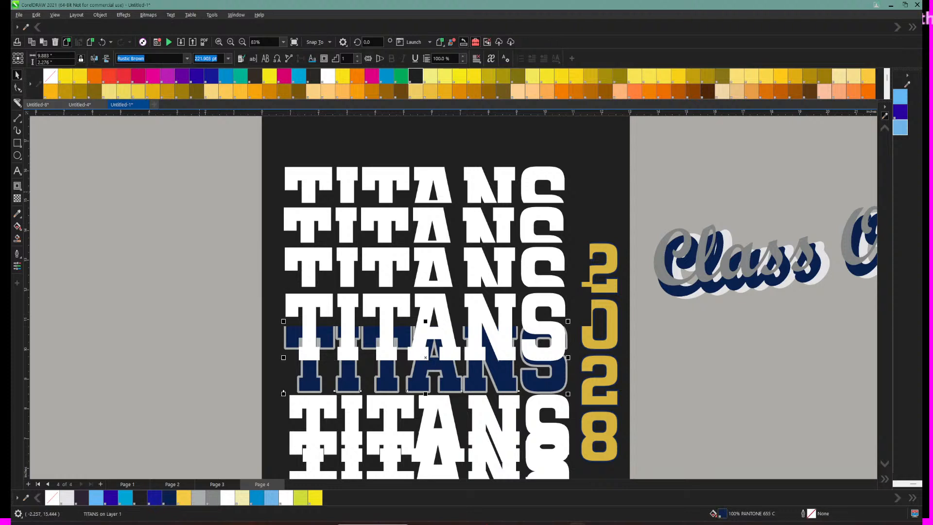
pyautogui.moveTo(240, 307); pyautogui.dragTo(582, 398)
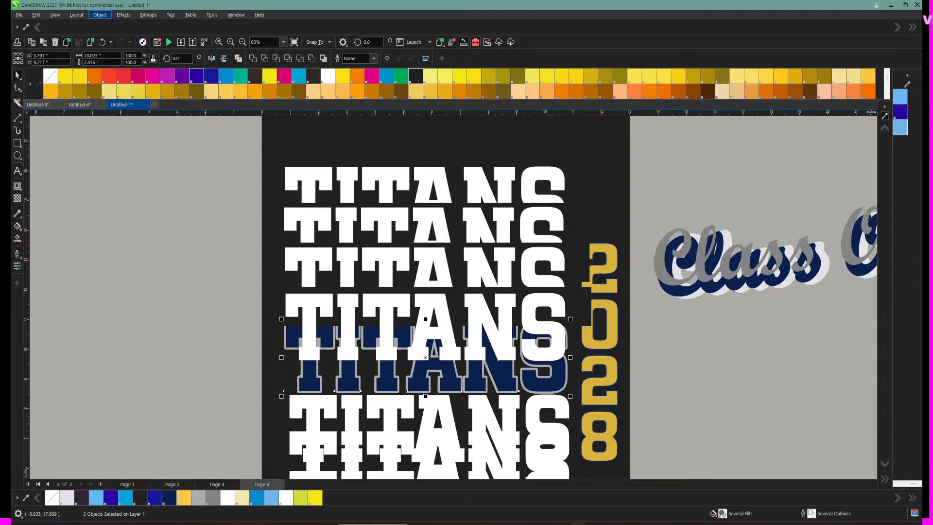
pyautogui.click(100, 15)
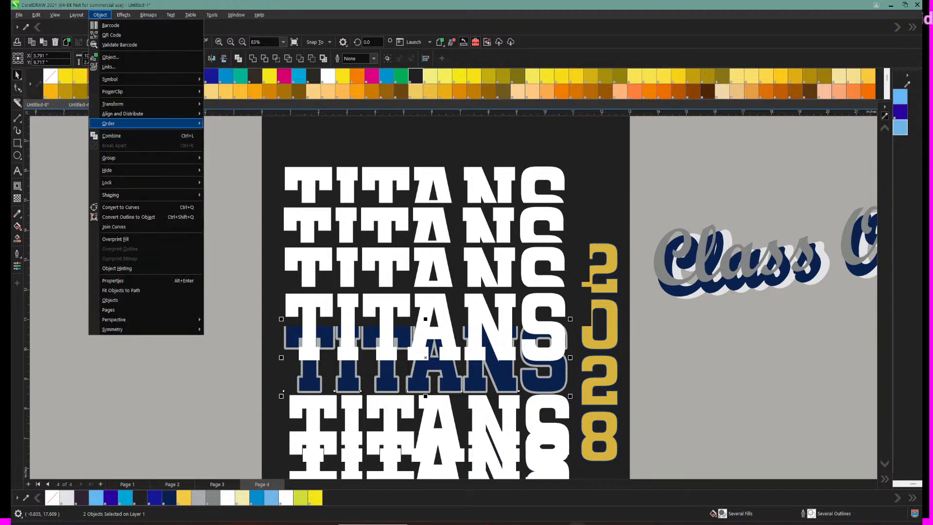
# Step: Bring the selected navy TITANS text with its grey outline to the front of the page
pyautogui.moveTo(141, 123)
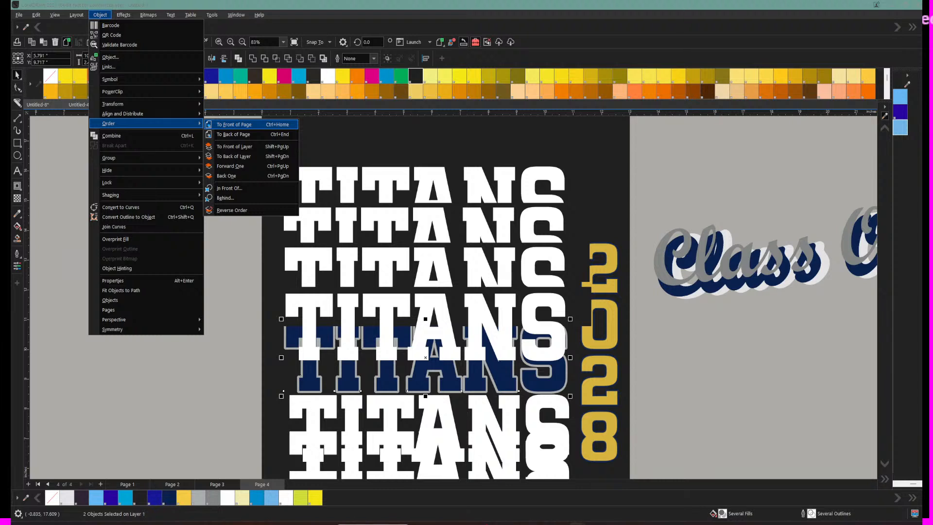
pyautogui.click(234, 125)
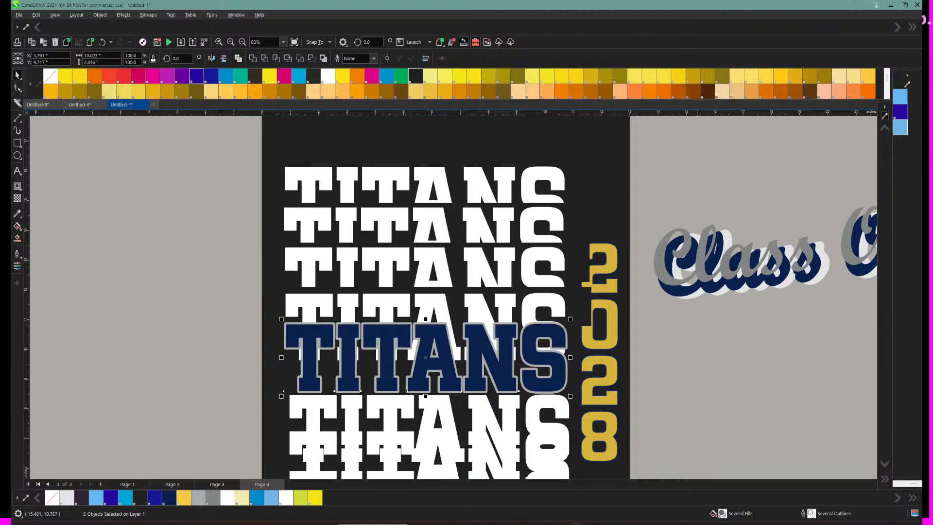
pyautogui.scroll(-3, 425, 302)
pyautogui.press('Escape')
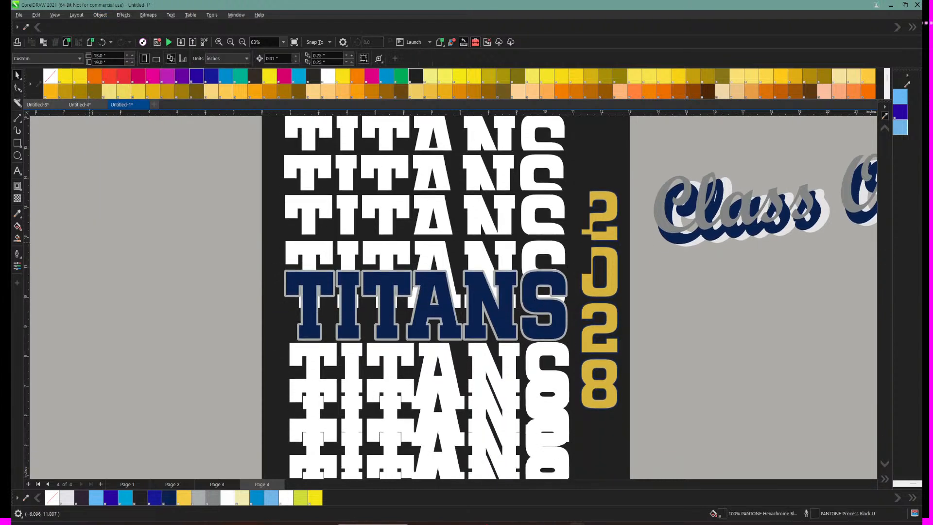
pyautogui.scroll(2, 580, 298)
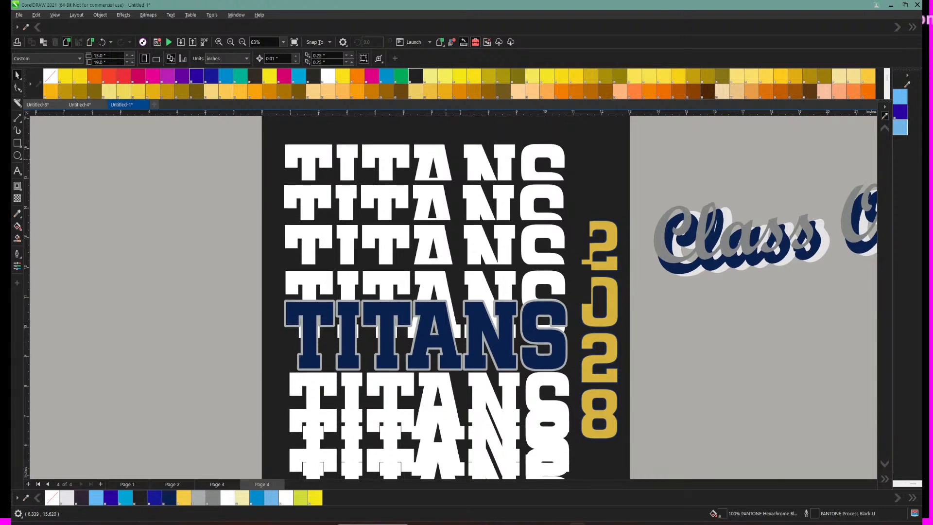
# Step: Bring the dark rectangle near the fourth white TITANS row to the front of the page and lower it over the navy TITANS' upper half
pyautogui.click(572, 285)
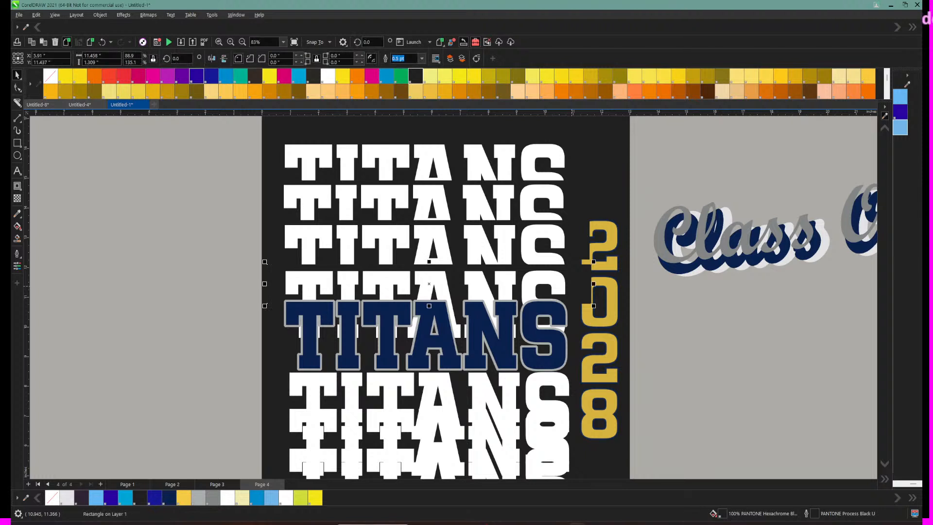
pyautogui.press('Up')
pyautogui.press('Right')
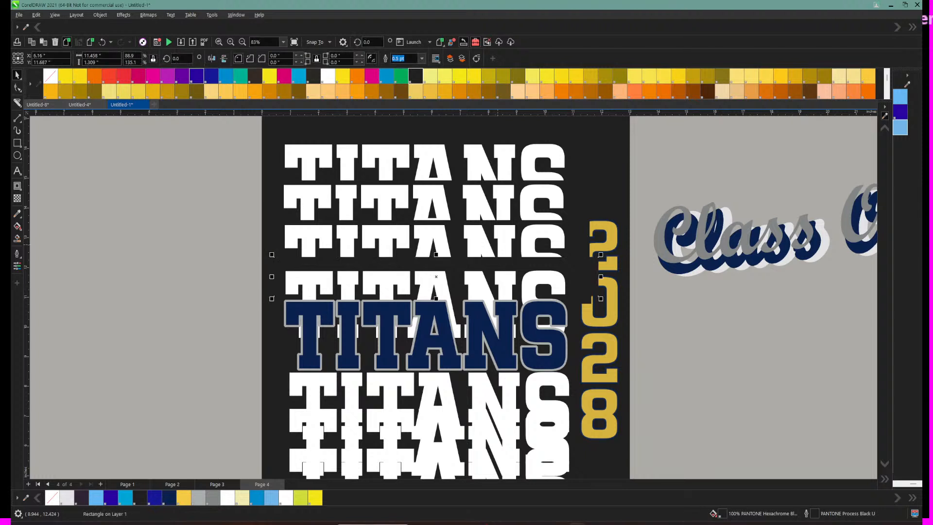
pyautogui.click(100, 15)
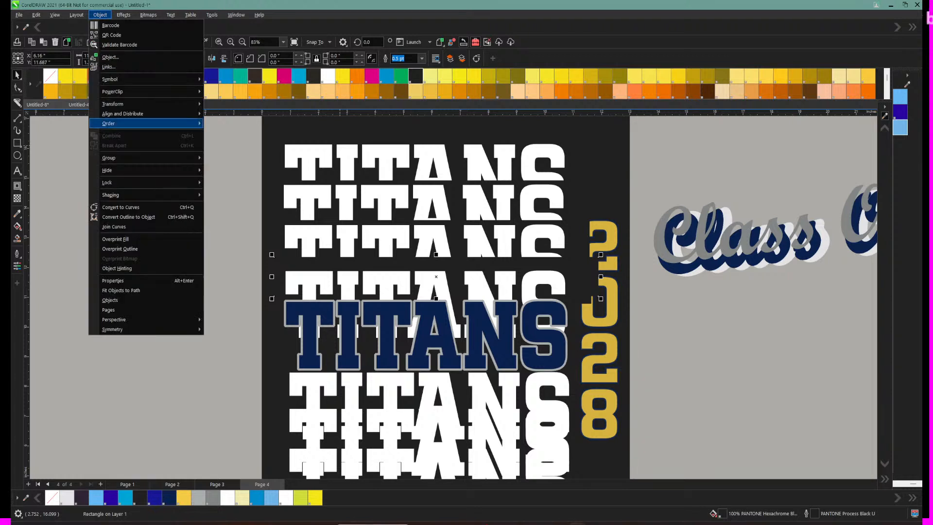
pyautogui.moveTo(108, 124)
pyautogui.click(233, 123)
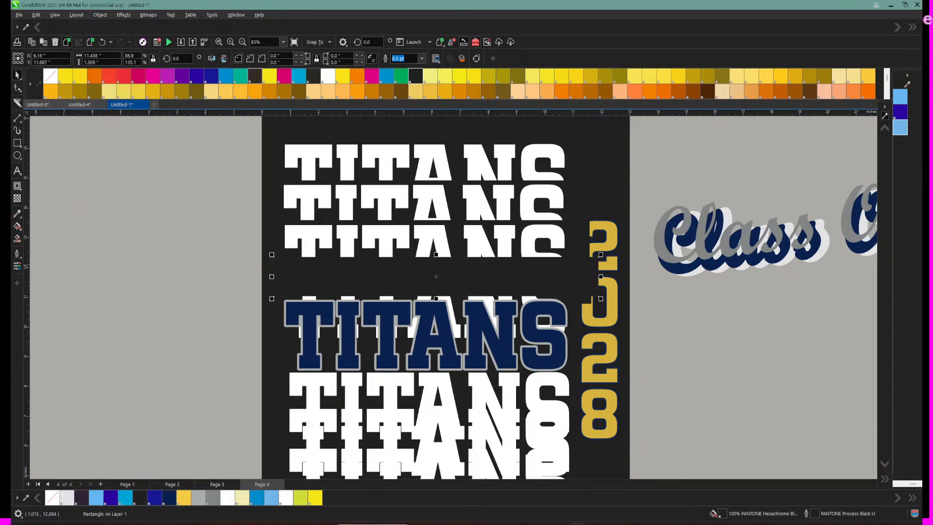
pyautogui.moveTo(293, 264); pyautogui.dragTo(291, 305)
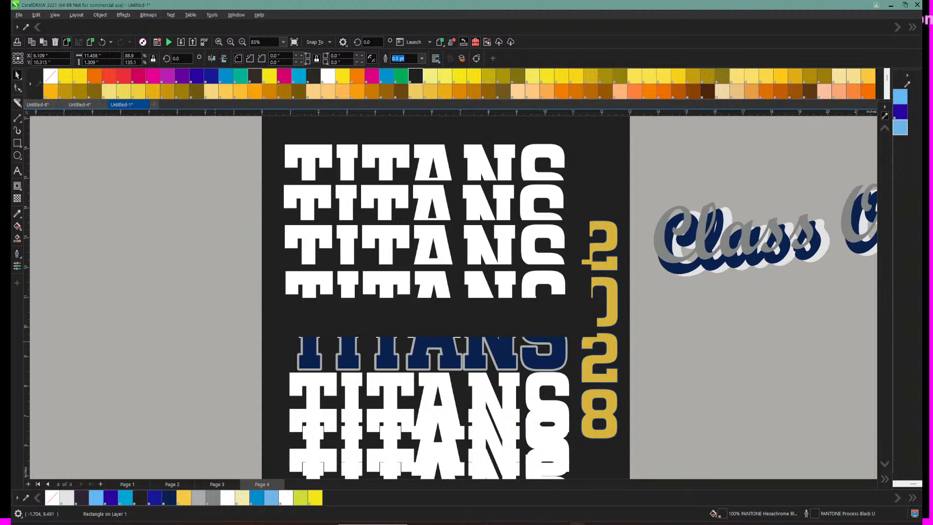
# Step: Try to bring the two navy TITANS objects to the front of the page, above the dark rectangle
pyautogui.click(222, 325)
pyautogui.moveTo(187, 308); pyautogui.dragTo(425, 316)
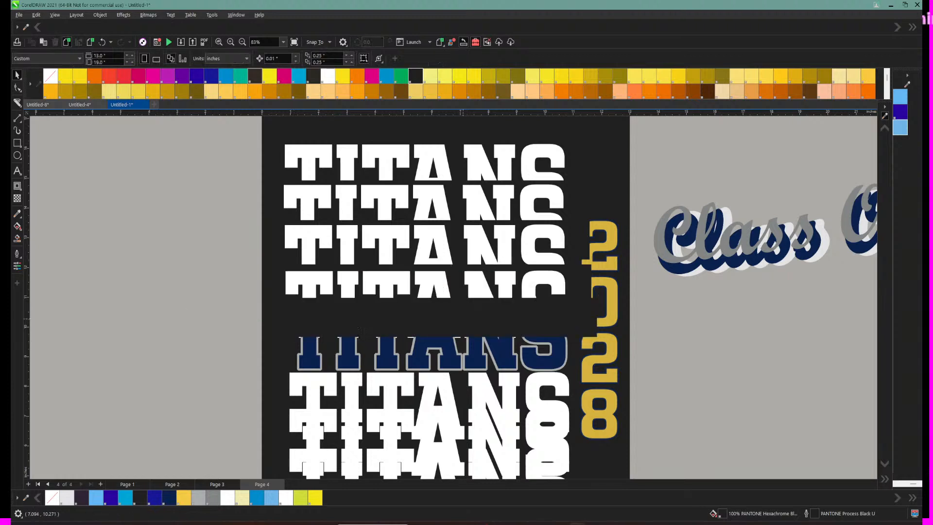
pyautogui.moveTo(265, 290); pyautogui.dragTo(572, 376)
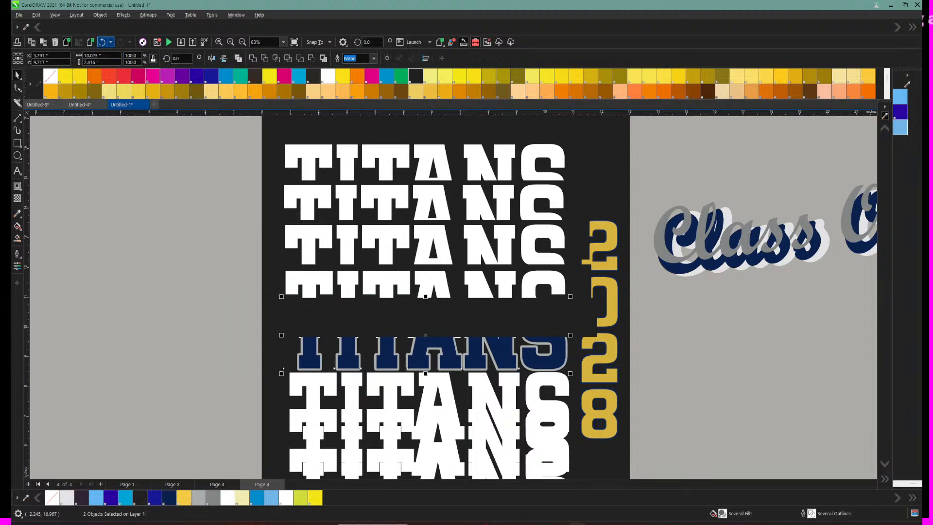
pyautogui.click(100, 14)
pyautogui.moveTo(146, 158)
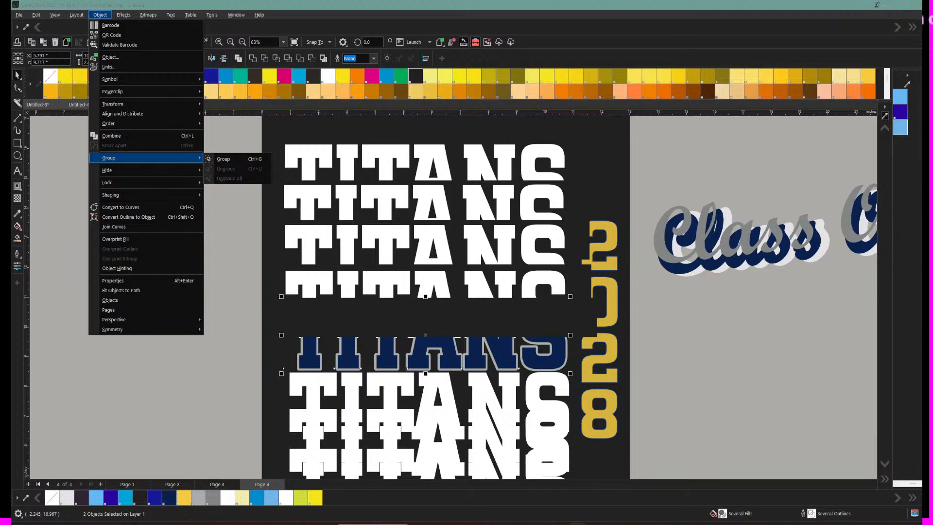
pyautogui.moveTo(146, 124)
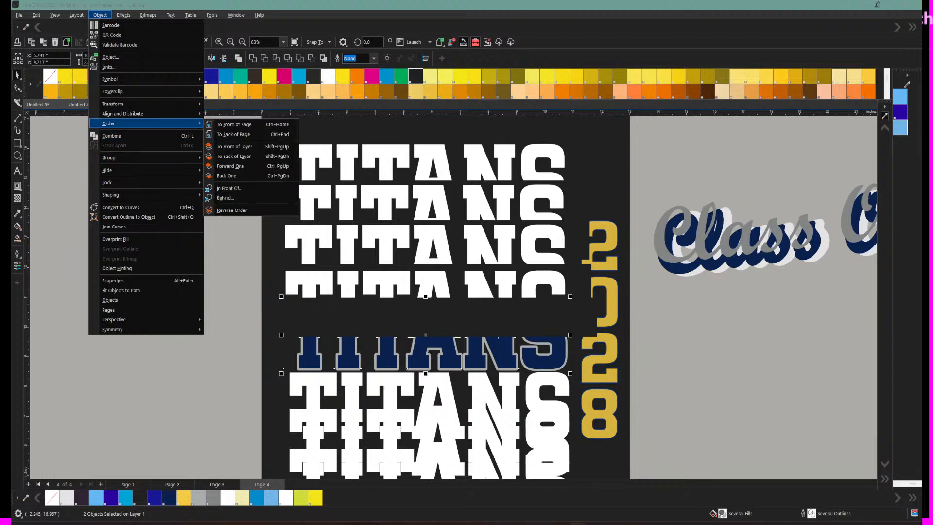
pyautogui.click(234, 126)
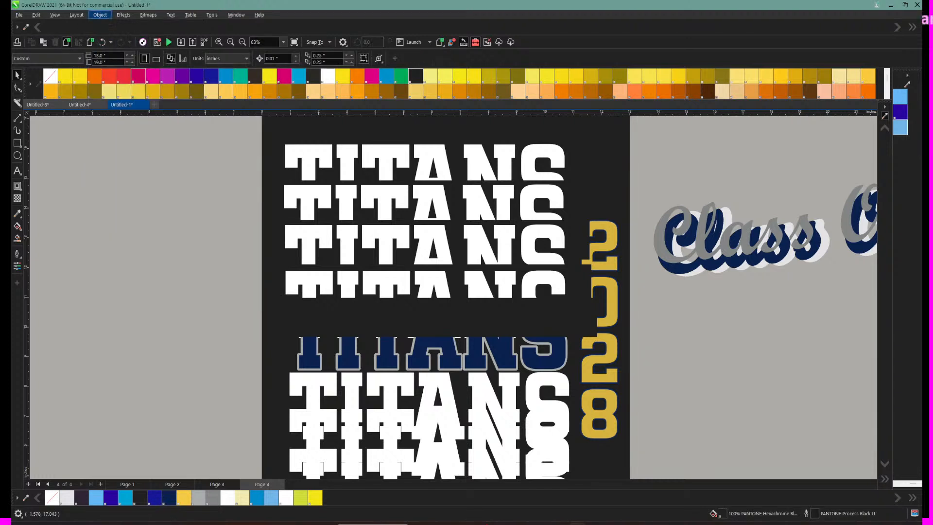
pyautogui.click(100, 15)
pyautogui.moveTo(146, 124)
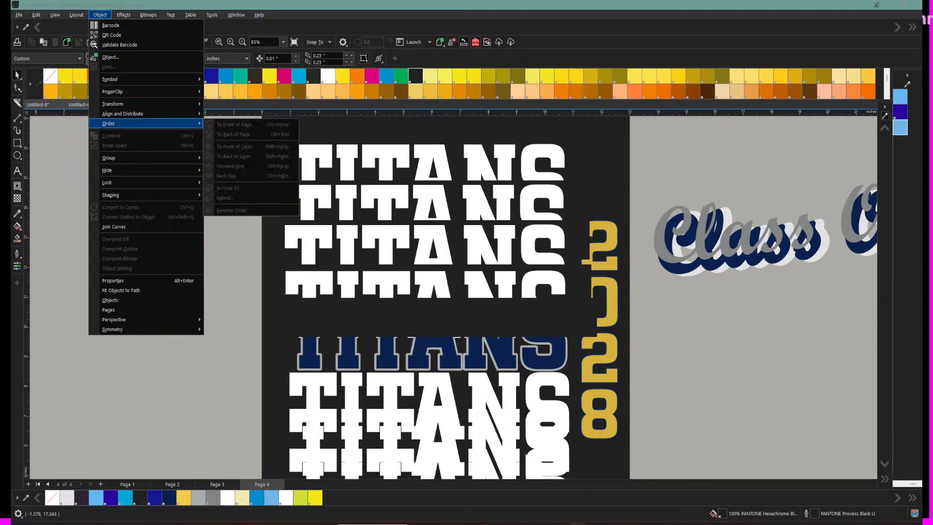
pyautogui.click(350, 318)
pyautogui.click(350, 317)
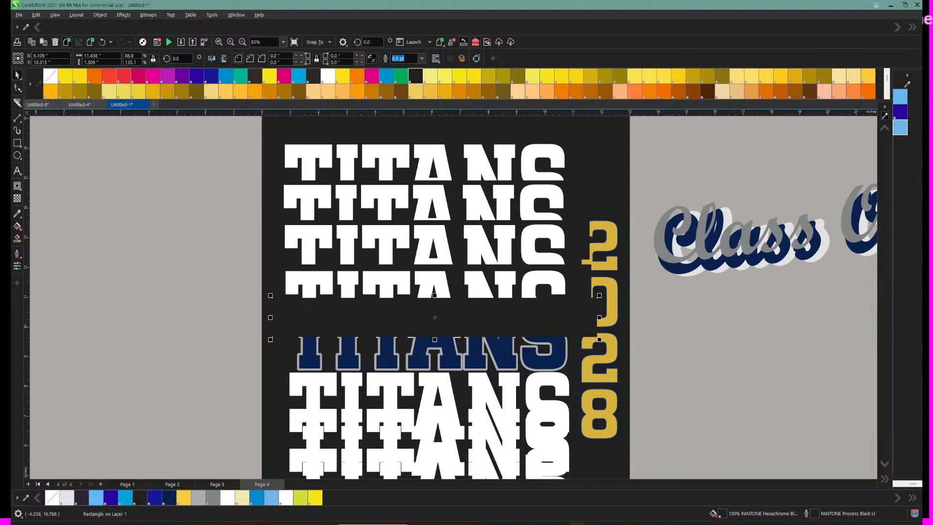
# Step: Send the dark rectangle back one level twice so that it sits behind both navy TITANS objects
pyautogui.click(100, 15)
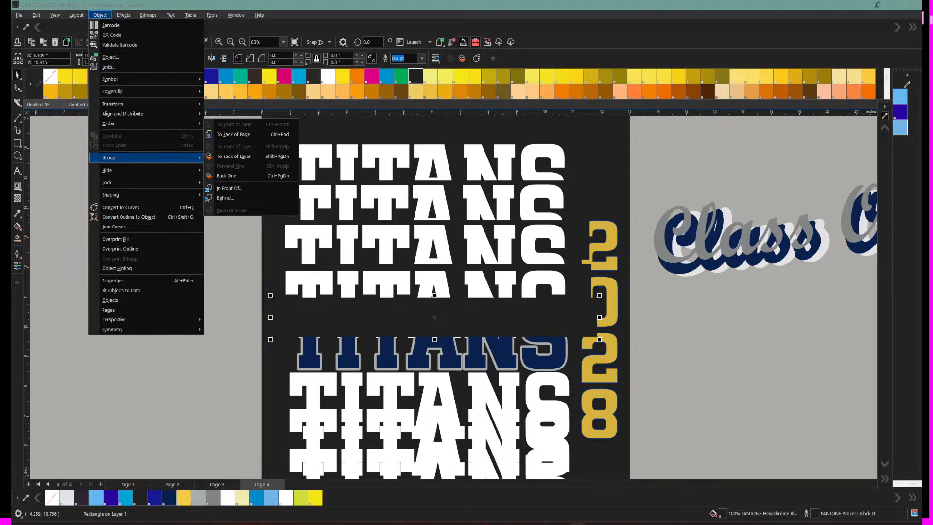
pyautogui.moveTo(146, 158)
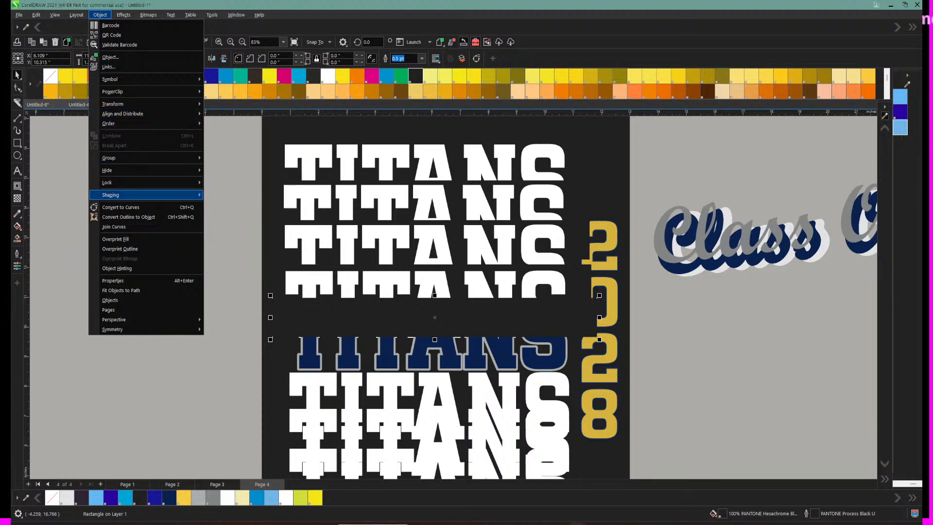
pyautogui.moveTo(146, 123)
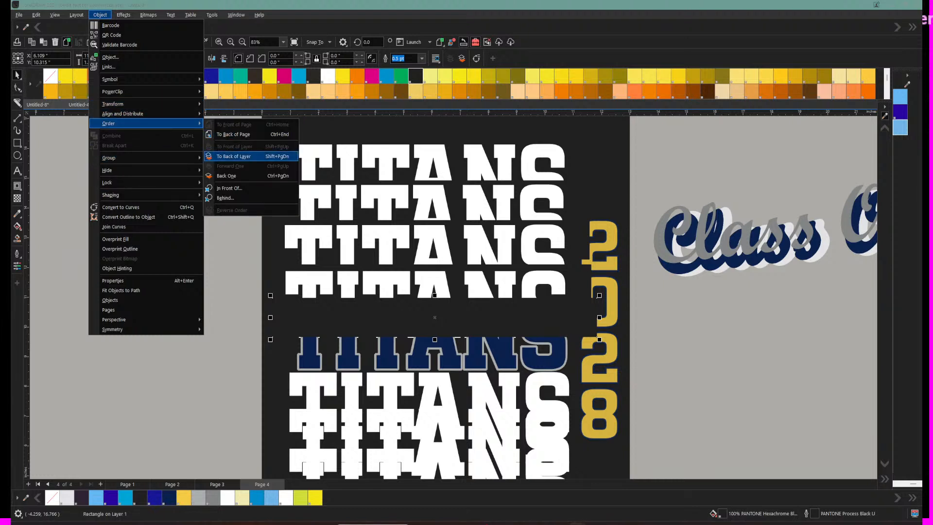
pyautogui.click(229, 176)
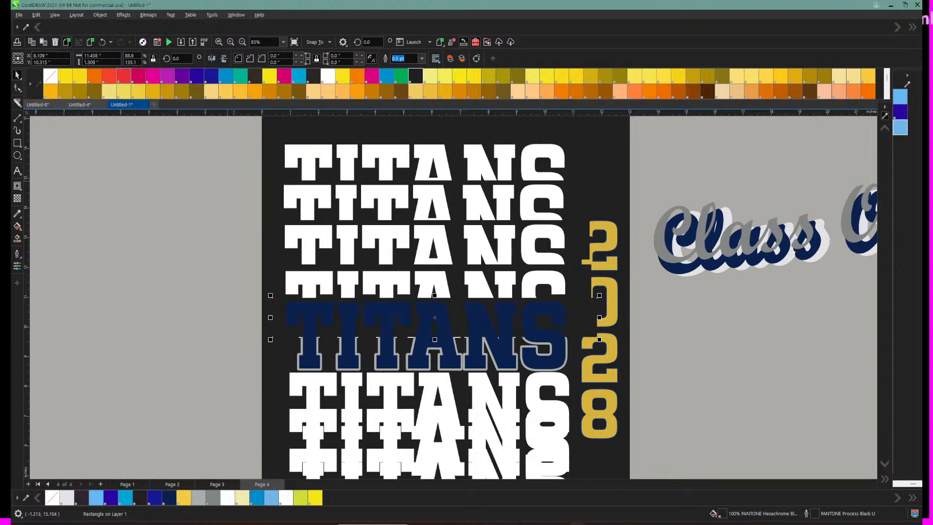
pyautogui.press('Escape')
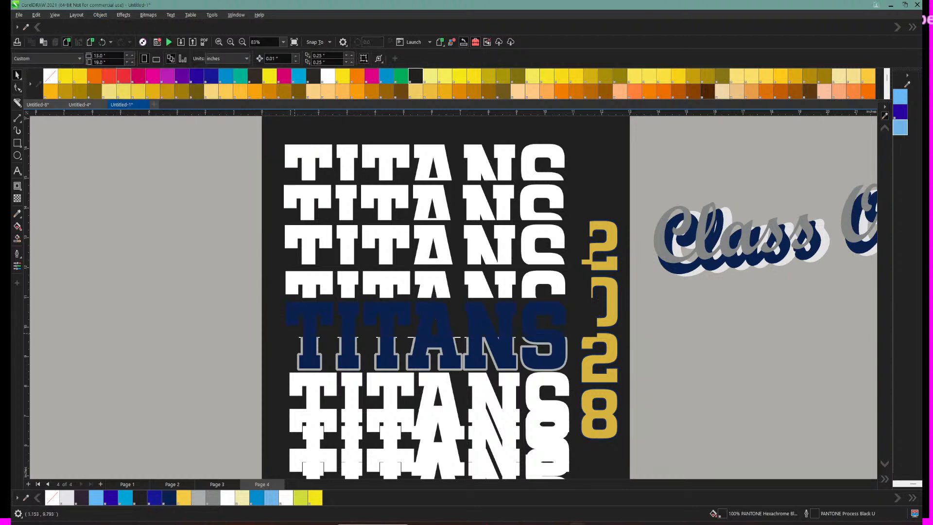
pyautogui.click(286, 368)
pyautogui.click(277, 318)
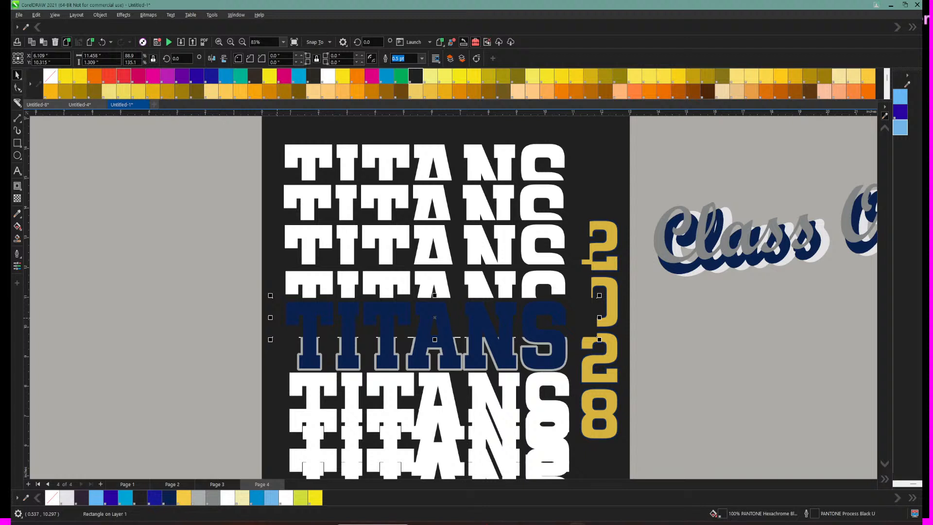
pyautogui.click(100, 15)
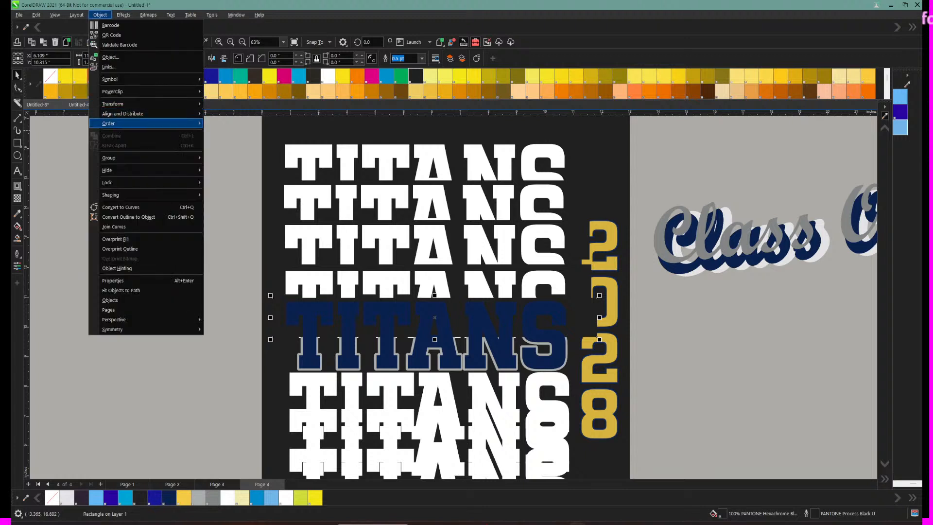
pyautogui.moveTo(112, 124)
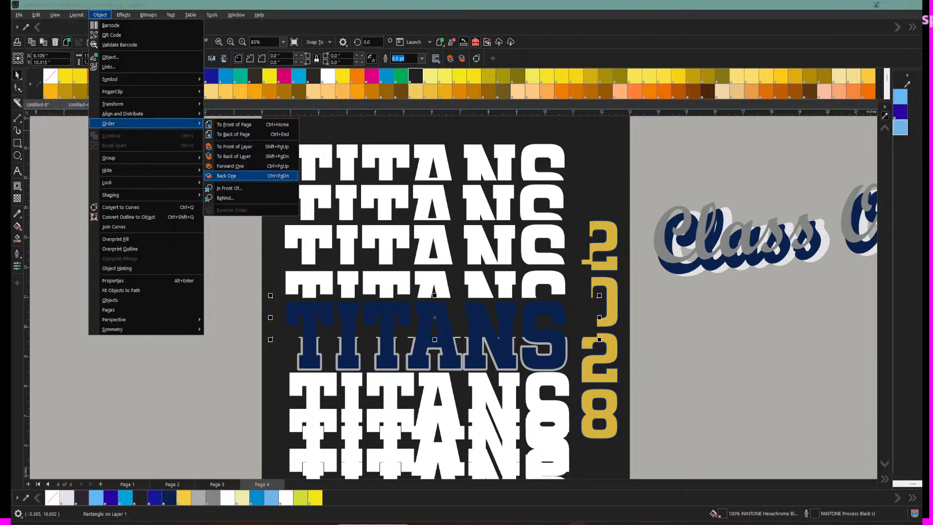
pyautogui.click(226, 175)
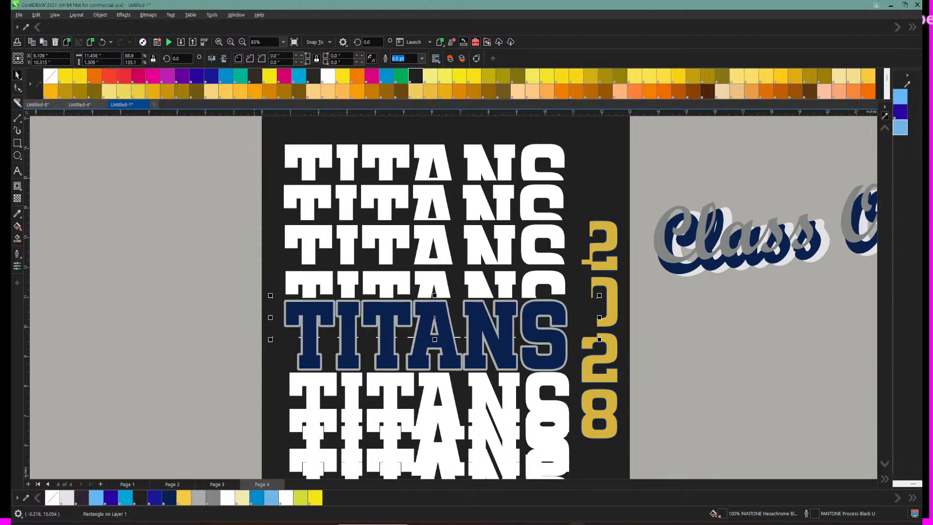
pyautogui.click(255, 176)
# Step: Fill the page-sized background rectangle with PANTONE Purple C
pyautogui.scroll(-3, 645, 371)
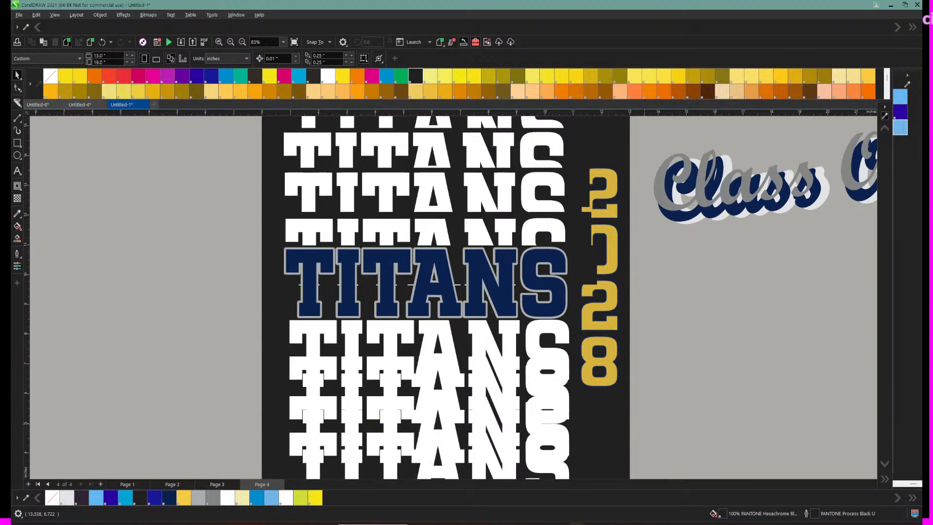
pyautogui.scroll(4, 580, 297)
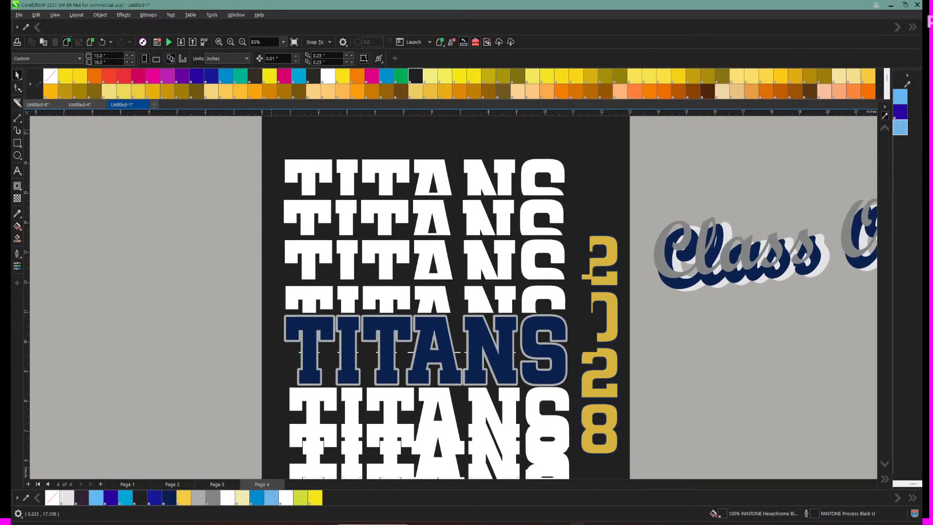
pyautogui.rightClick(271, 132)
pyautogui.click(294, 149)
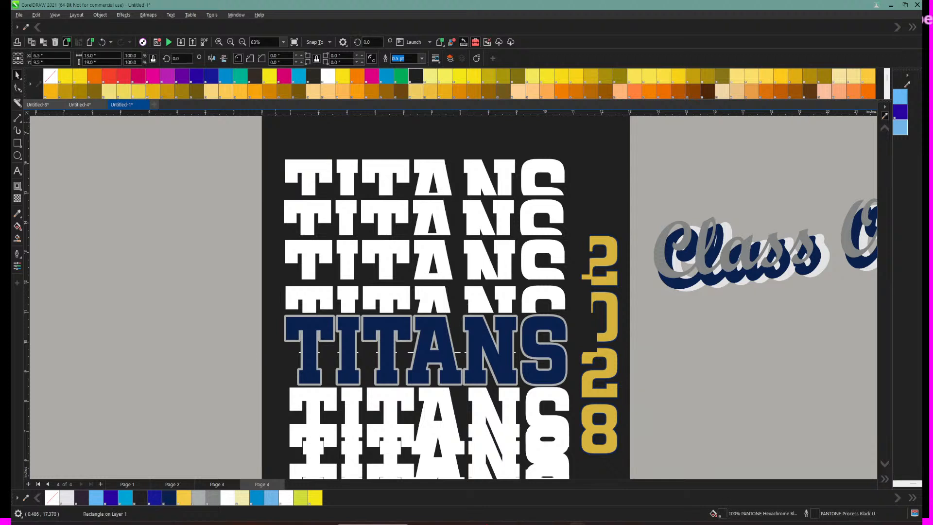
pyautogui.click(167, 76)
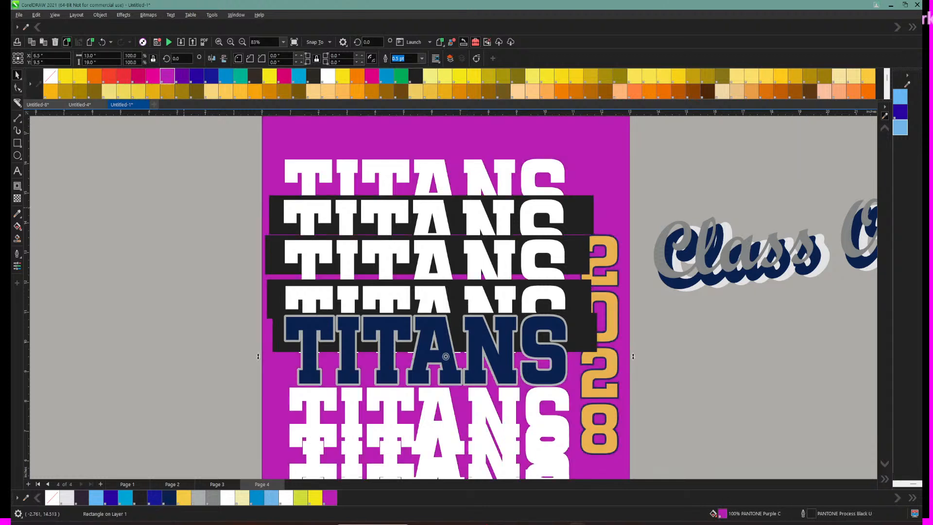
# Step: Examine the dark cover rectangles between the TITANS rows against the purple background, and reselect the background rectangle
pyautogui.scroll(-2, 447, 311)
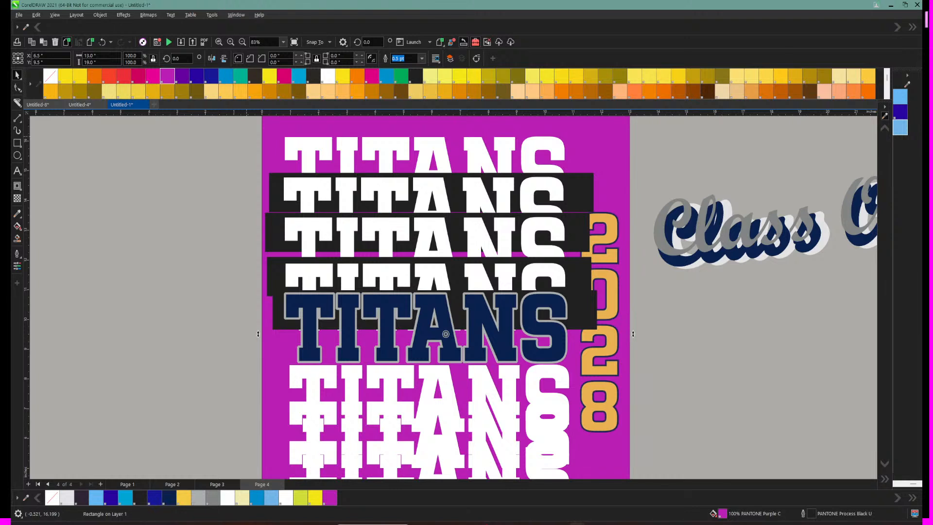
pyautogui.scroll(-2, 571, 300)
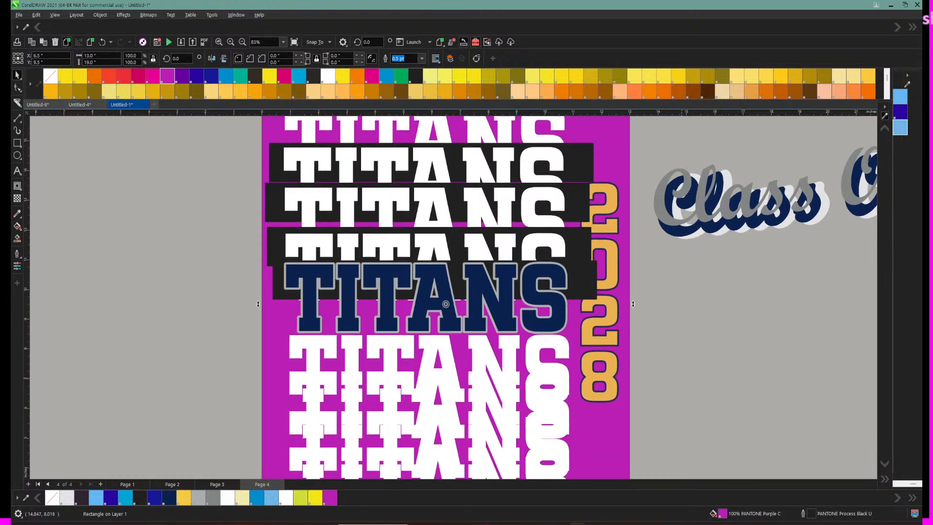
pyautogui.scroll(4, 572, 298)
pyautogui.scroll(-4, 571, 297)
pyautogui.scroll(2, 682, 347)
pyautogui.click(258, 130)
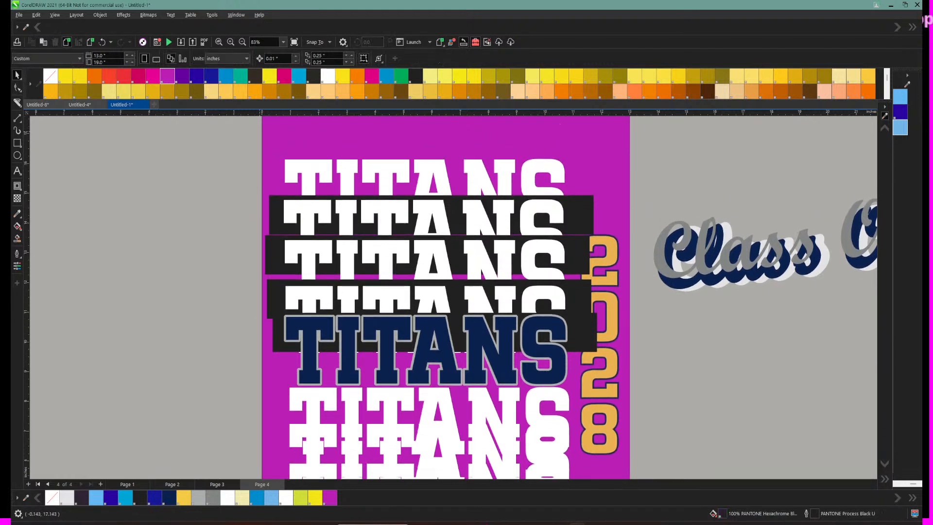
pyautogui.click(274, 203)
pyautogui.click(298, 169)
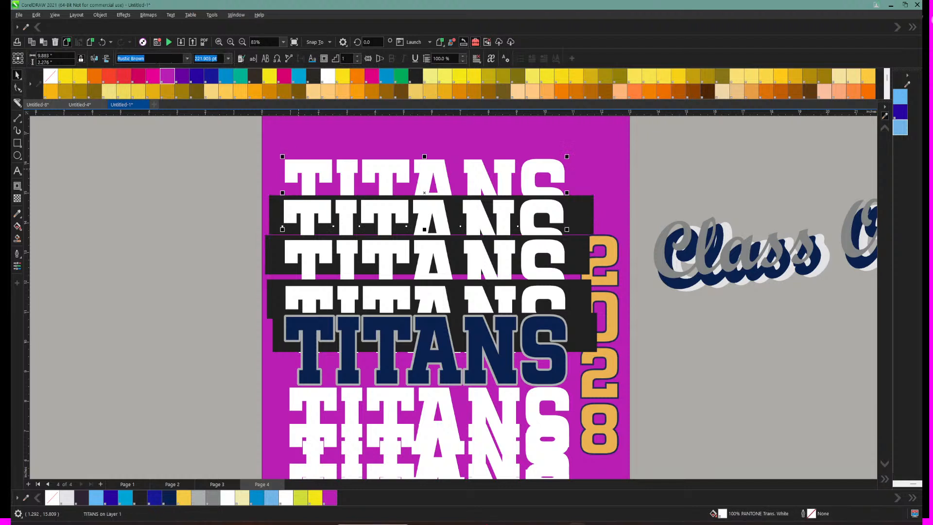
pyautogui.click(271, 141)
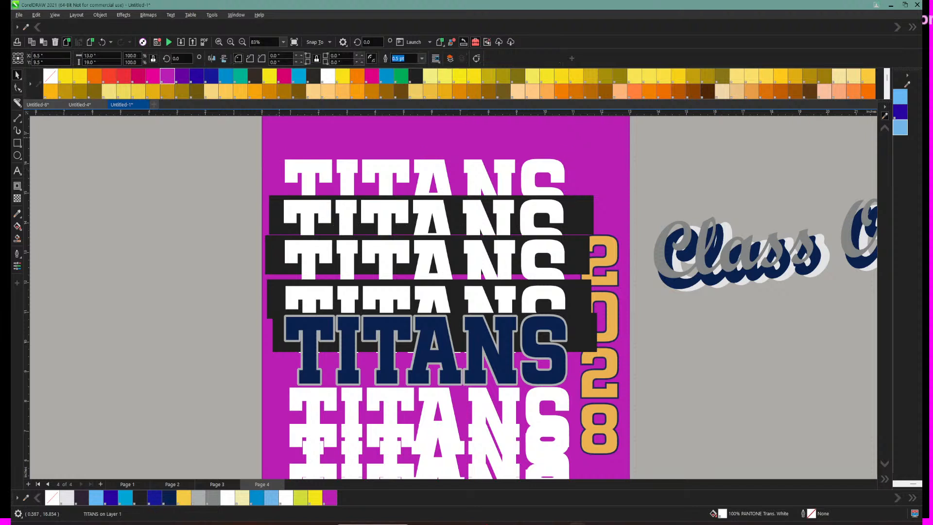
pyautogui.click(274, 134)
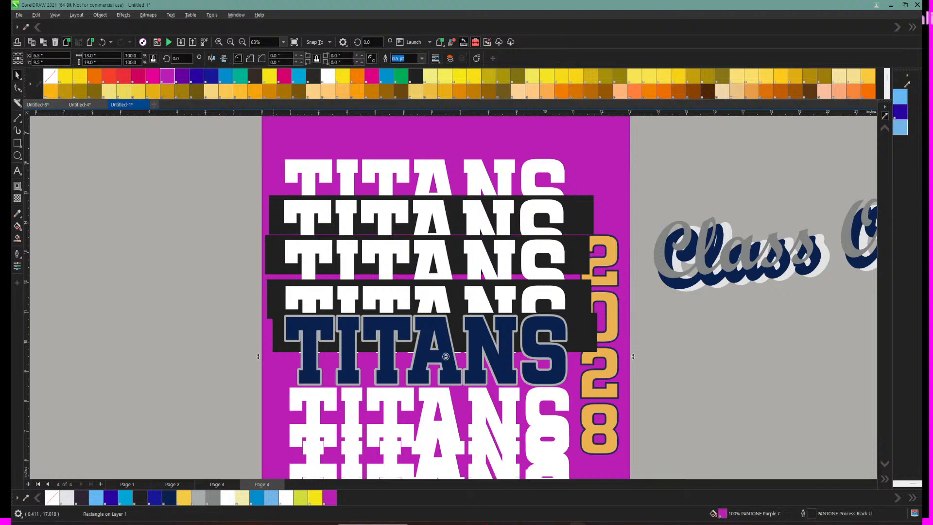
# Step: Lock the purple background rectangle and align the top three white TITANS rows by their horizontal centers
pyautogui.rightClick(273, 133)
pyautogui.click(301, 254)
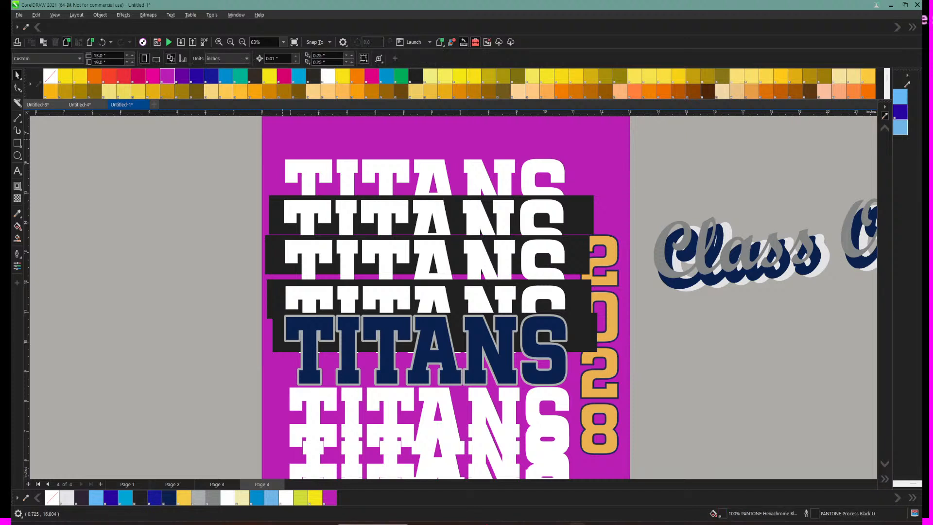
pyautogui.moveTo(282, 140); pyautogui.dragTo(584, 321)
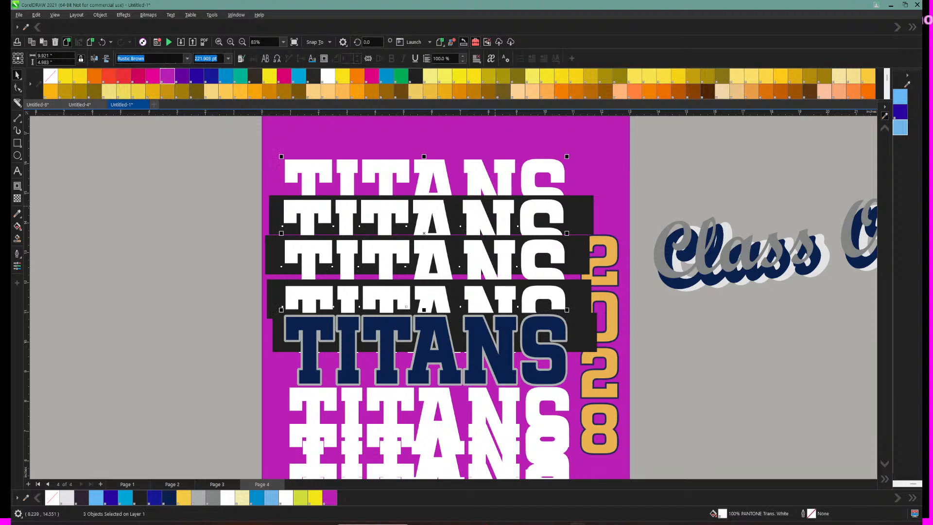
pyautogui.click(100, 15)
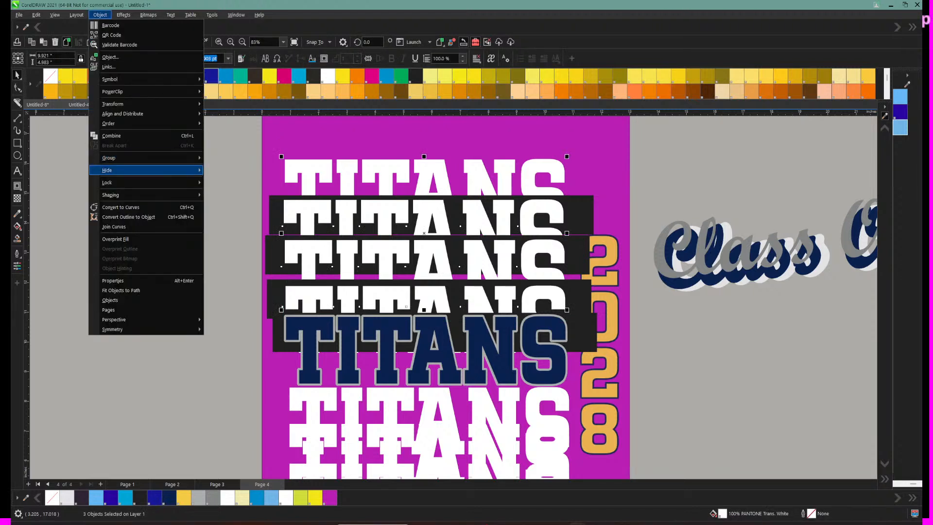
pyautogui.moveTo(126, 158)
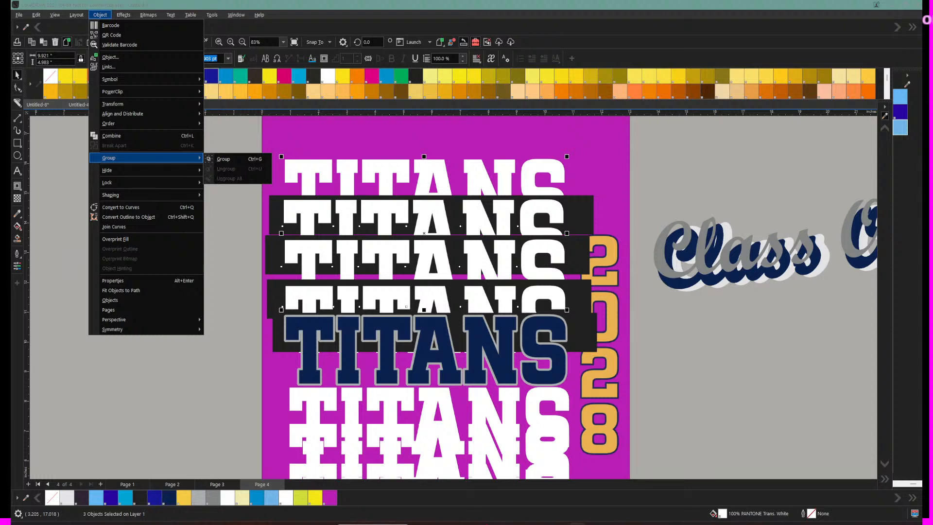
pyautogui.moveTo(127, 113)
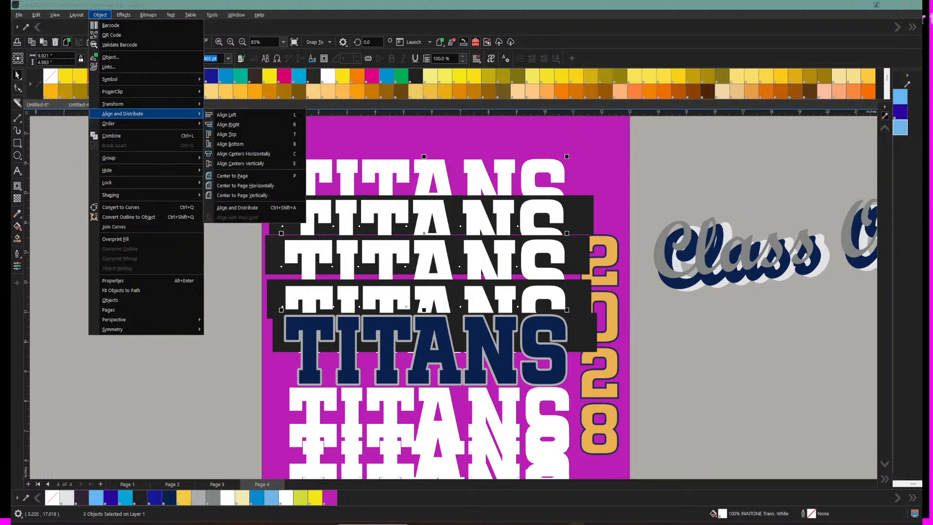
pyautogui.click(228, 154)
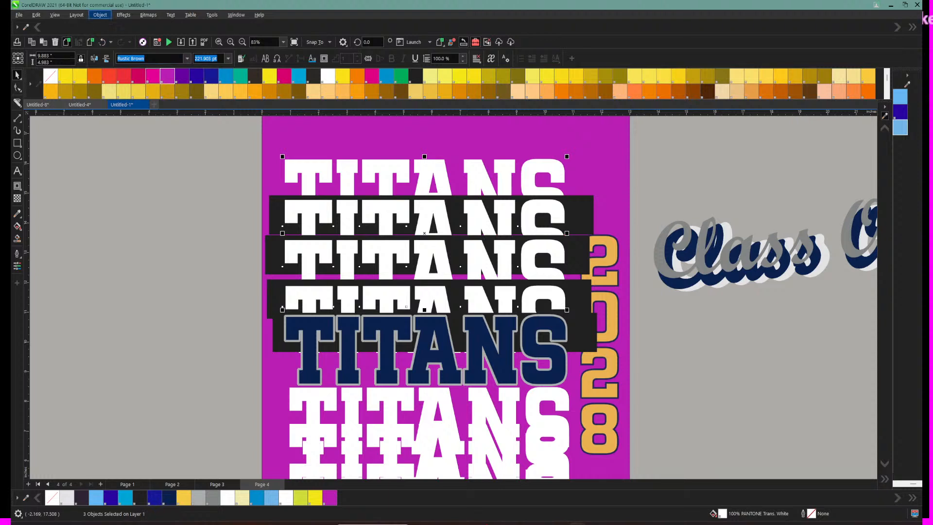
# Step: Try grouping the top three white TITANS rows, undo the grouping and clear the selection
pyautogui.click(100, 15)
pyautogui.moveTo(146, 158)
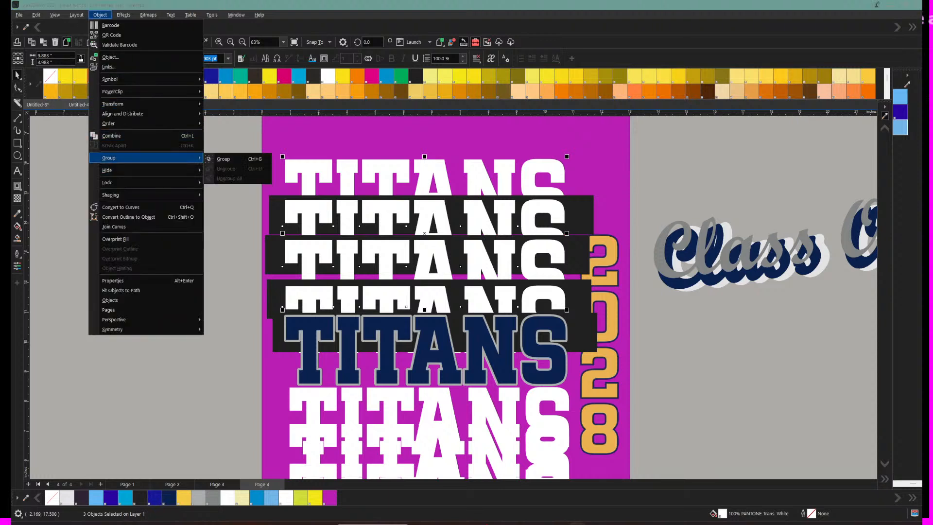
pyautogui.click(226, 156)
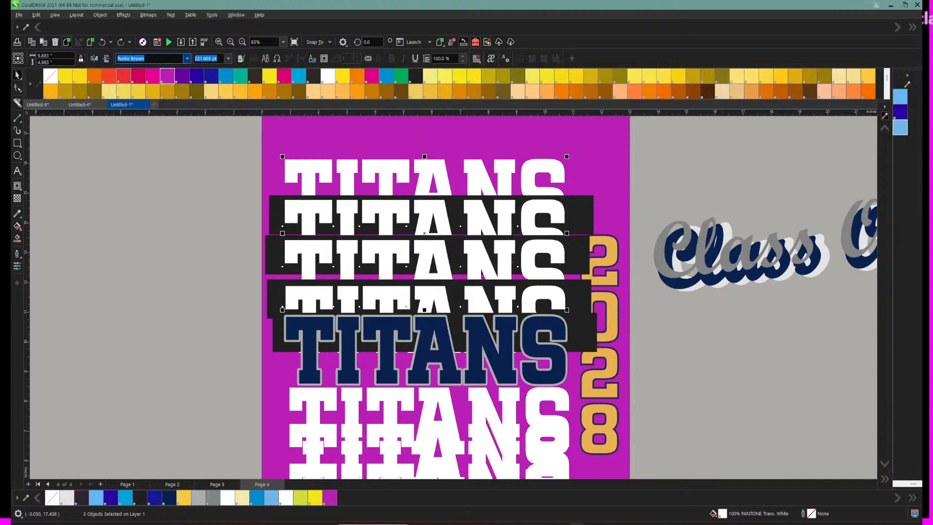
pyautogui.click(102, 42)
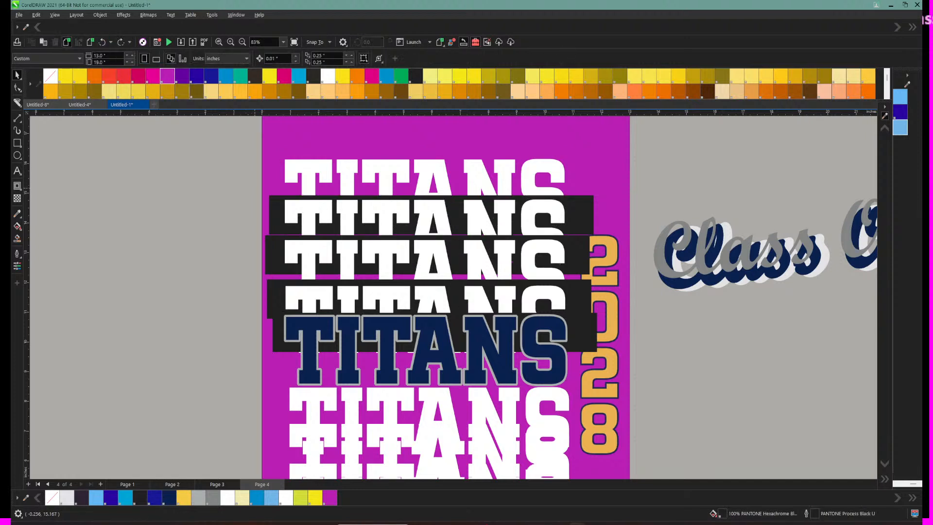
pyautogui.click(273, 204)
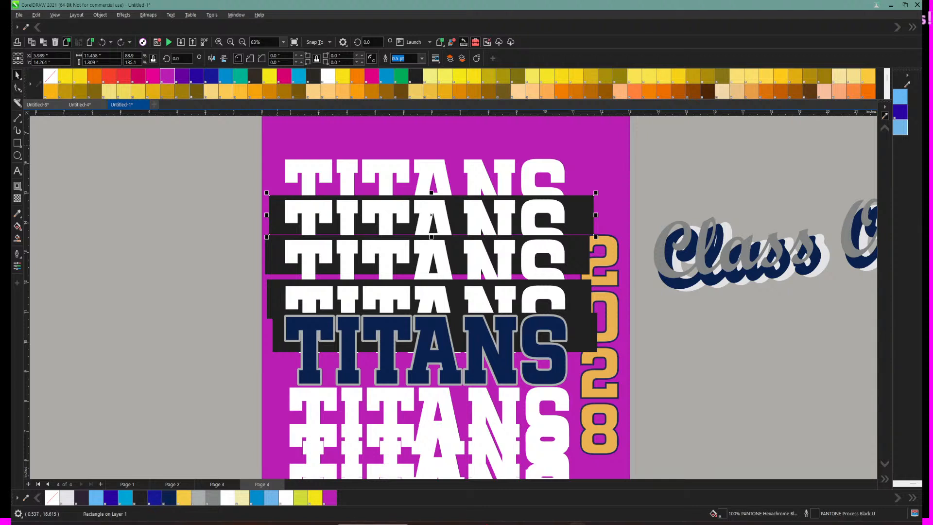
pyautogui.click(247, 137)
# Step: Lock the top three white TITANS rows in place
pyautogui.moveTo(238, 136); pyautogui.dragTo(584, 316)
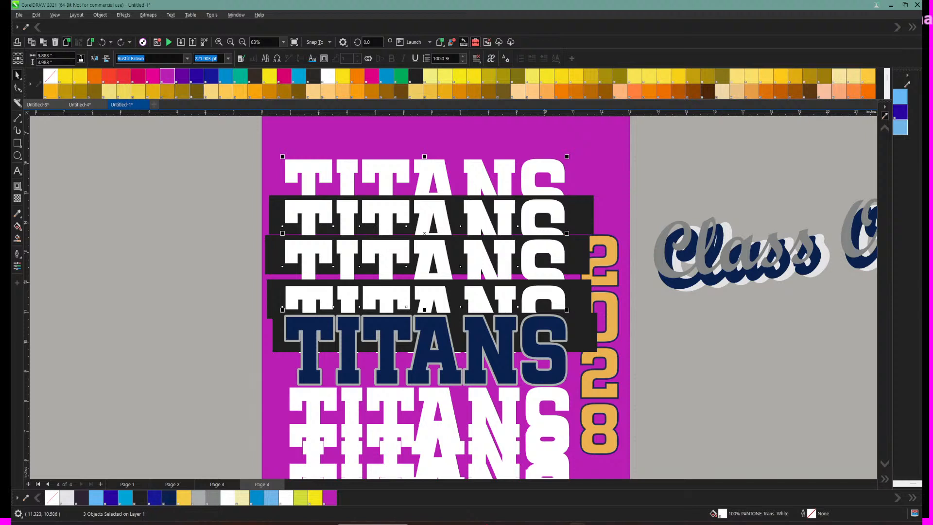
pyautogui.click(100, 15)
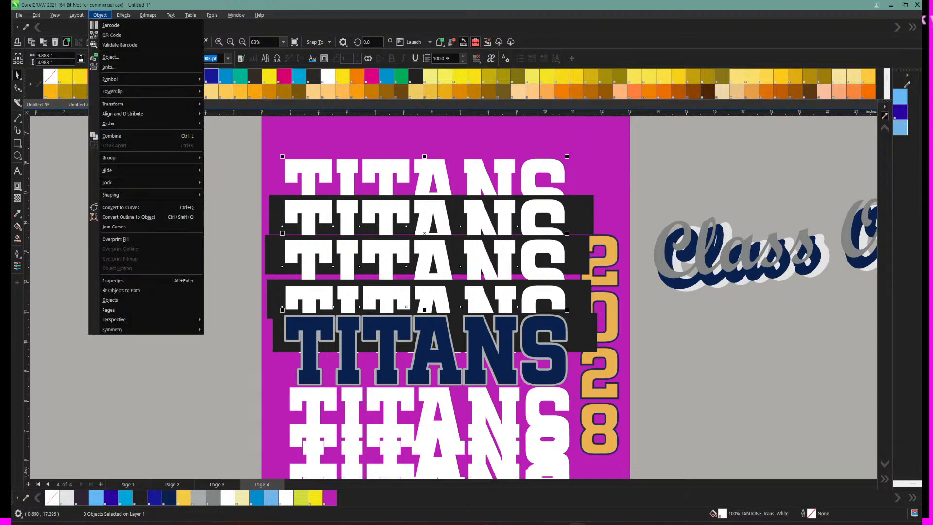
pyautogui.moveTo(146, 124)
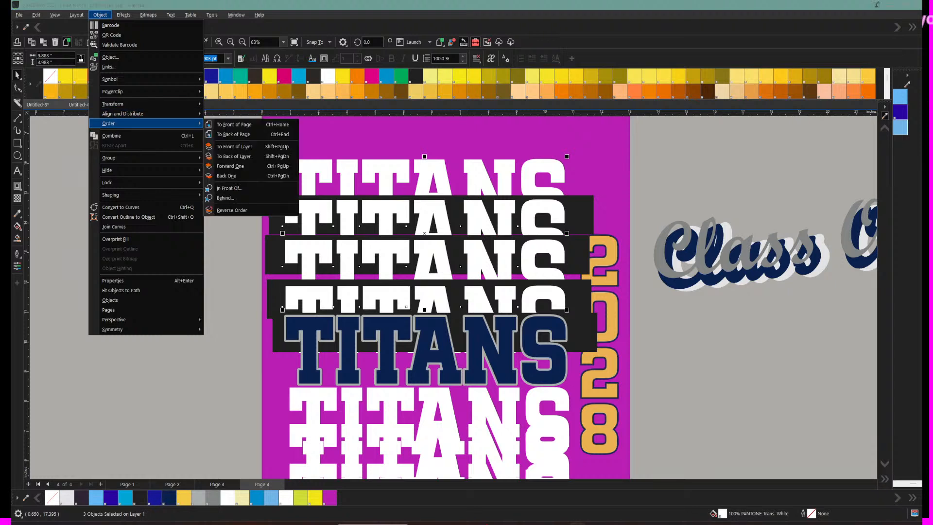
pyautogui.moveTo(146, 158)
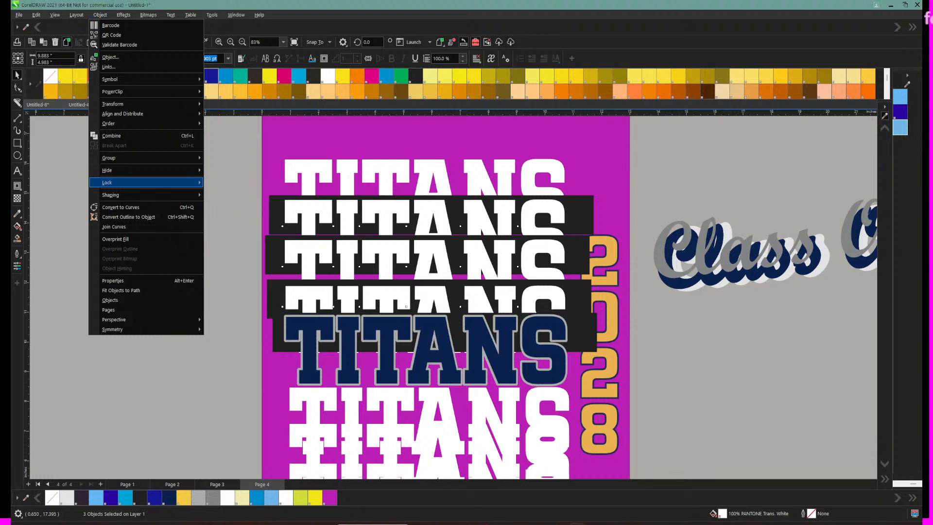
pyautogui.click(234, 184)
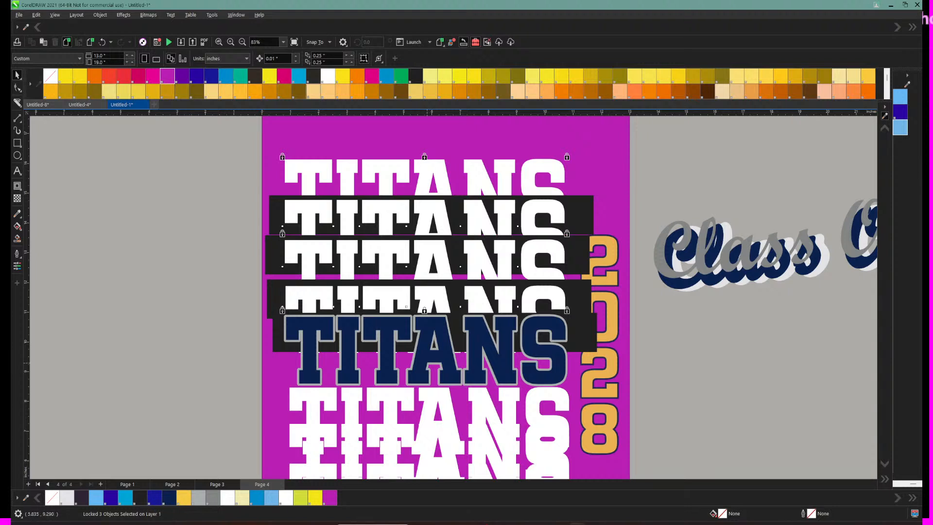
# Step: Align the dark cover rectangles and the fourth white TITANS row by their horizontal centers
pyautogui.scroll(-1, 570, 312)
pyautogui.scroll(-3, 571, 312)
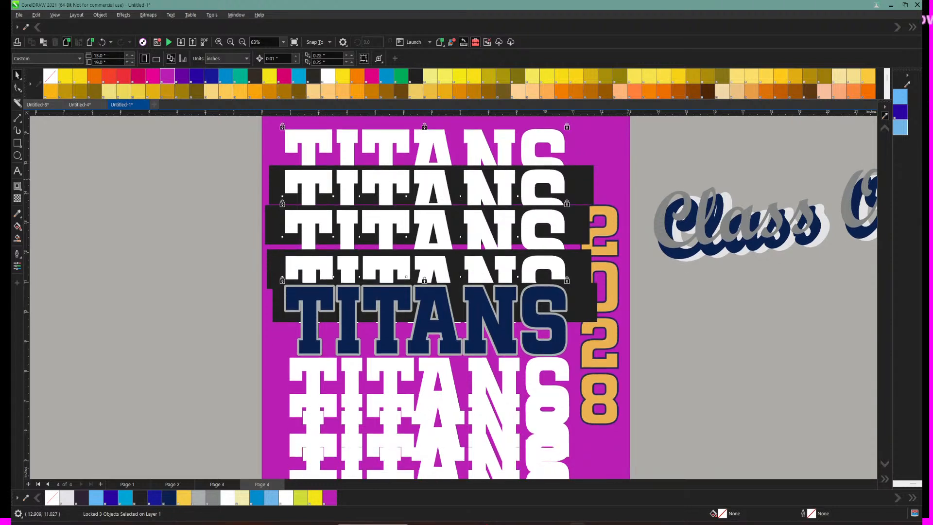
pyautogui.moveTo(235, 163); pyautogui.dragTo(612, 327)
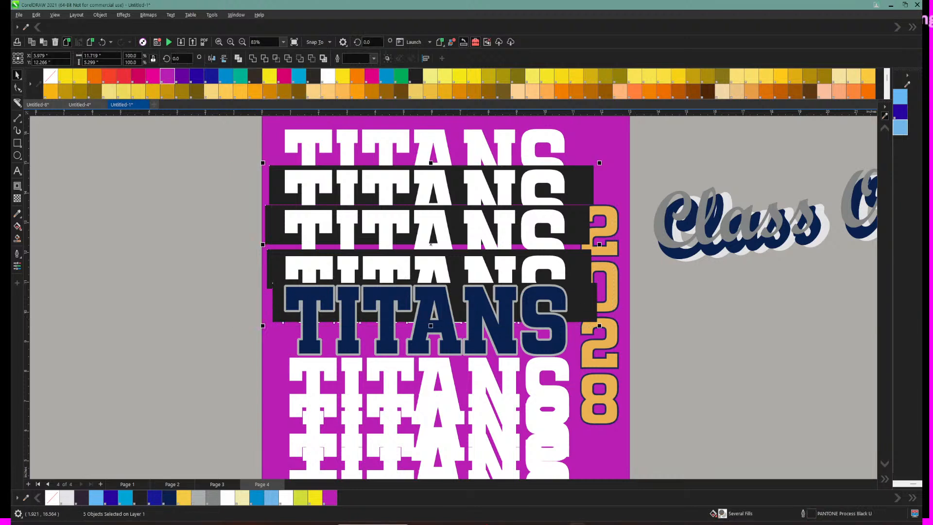
pyautogui.click(100, 14)
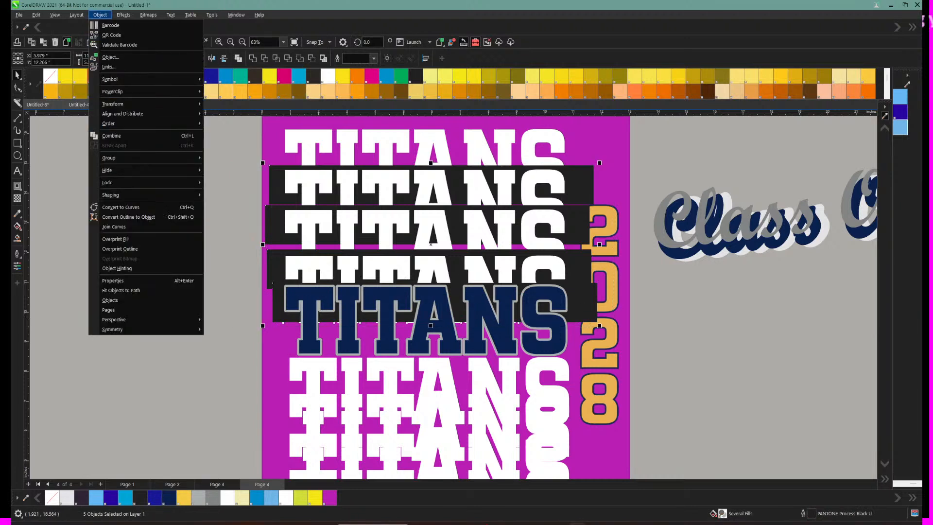
pyautogui.moveTo(146, 123)
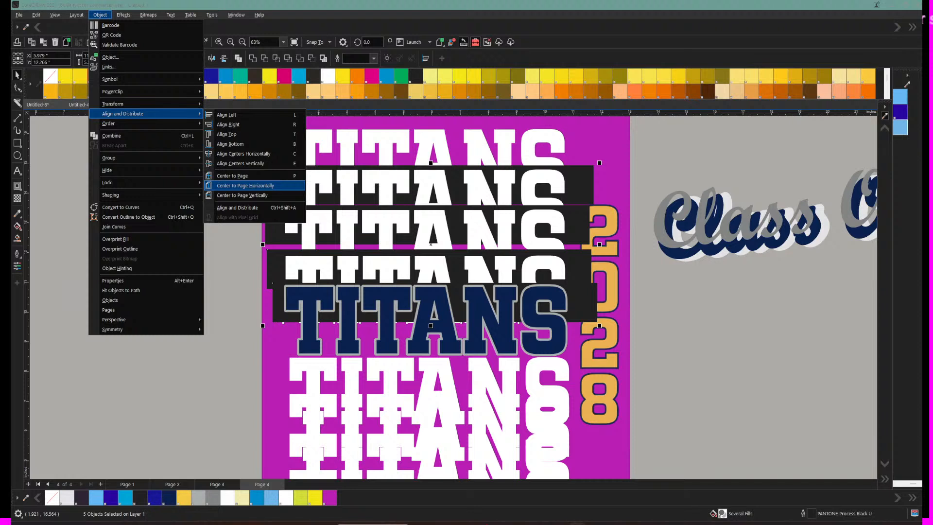
pyautogui.click(243, 154)
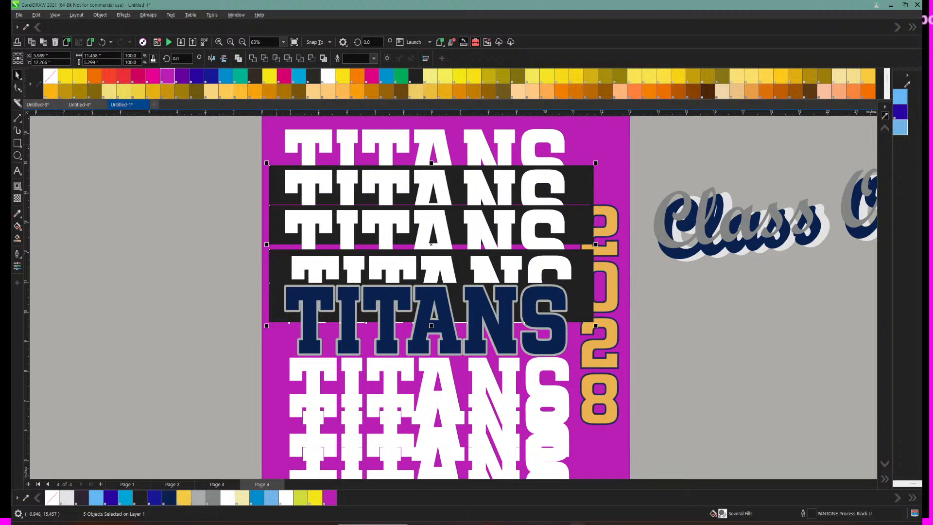
# Step: Shift the fourth white TITANS row slightly left, toward the alignment of the rows above it
pyautogui.click(276, 144)
pyautogui.click(284, 265)
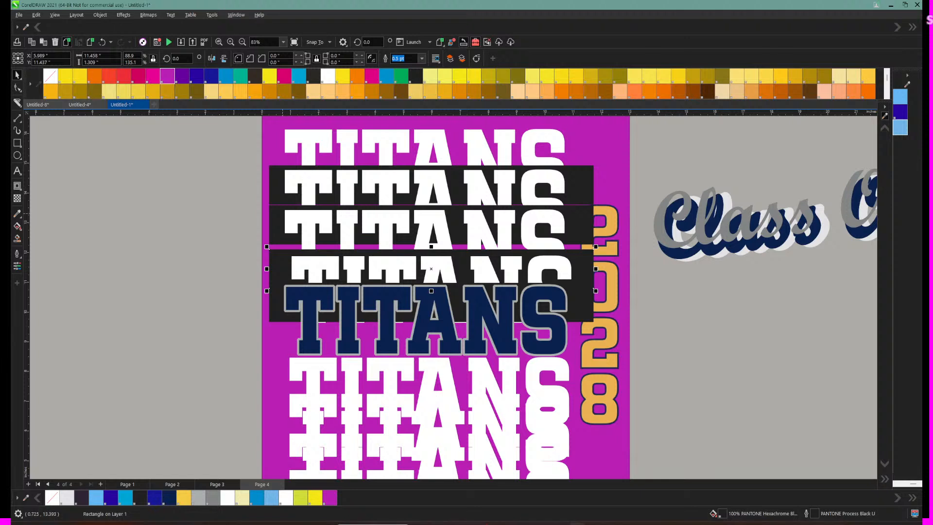
pyautogui.click(281, 223)
pyautogui.click(540, 266)
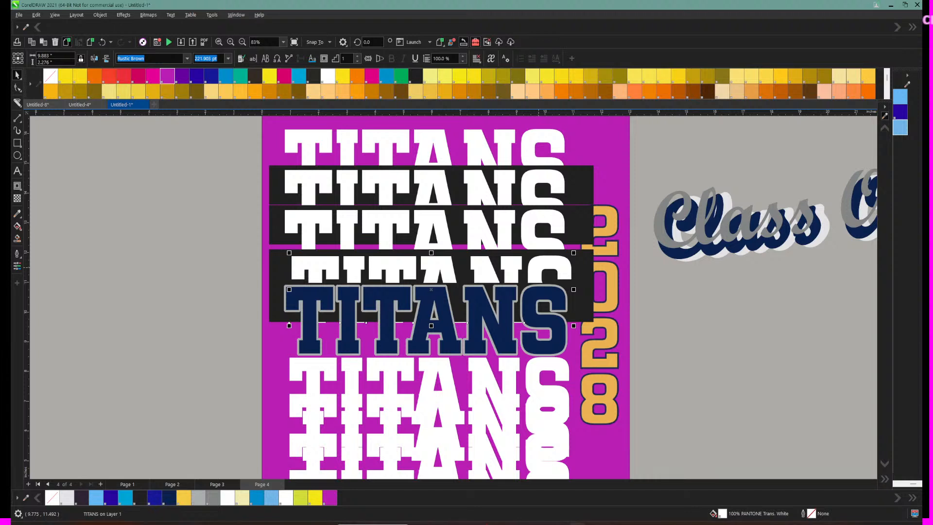
pyautogui.moveTo(538, 267); pyautogui.dragTo(535, 267)
pyautogui.click(229, 259)
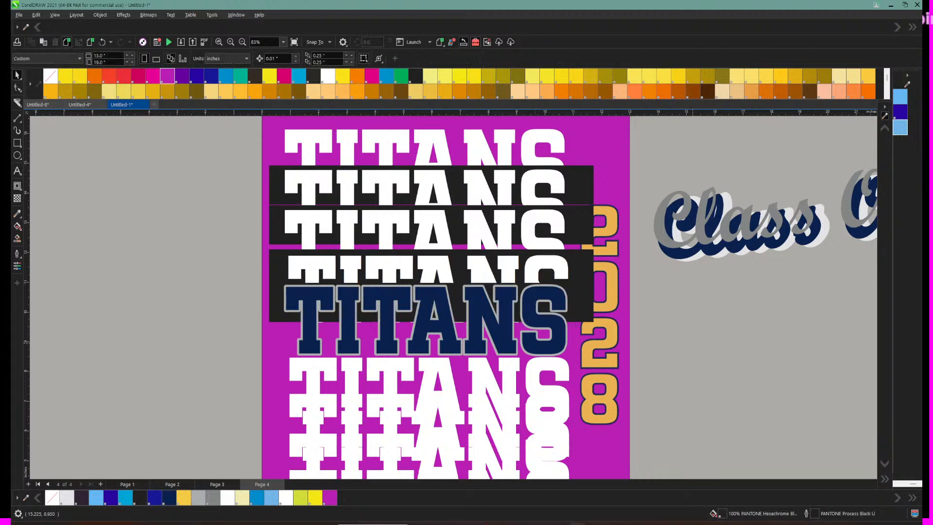
pyautogui.scroll(-1, 722, 346)
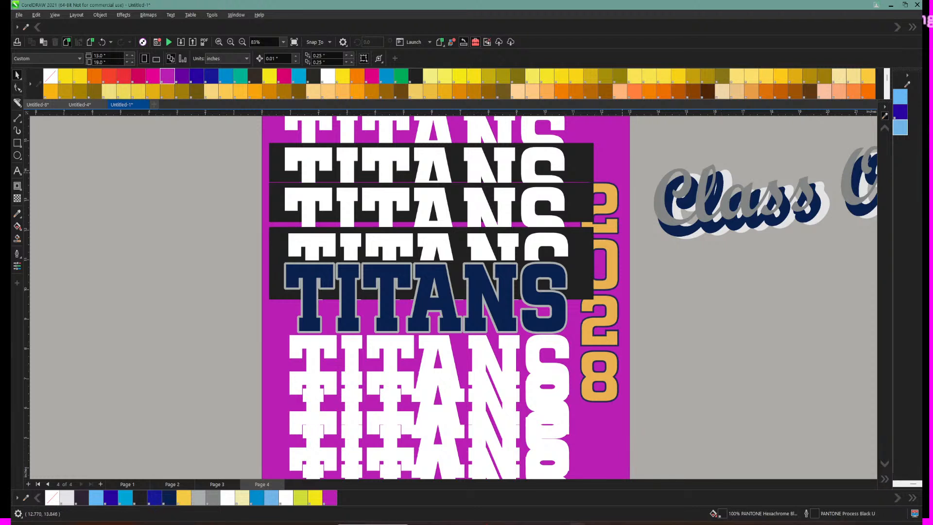
pyautogui.moveTo(263, 130); pyautogui.dragTo(600, 306)
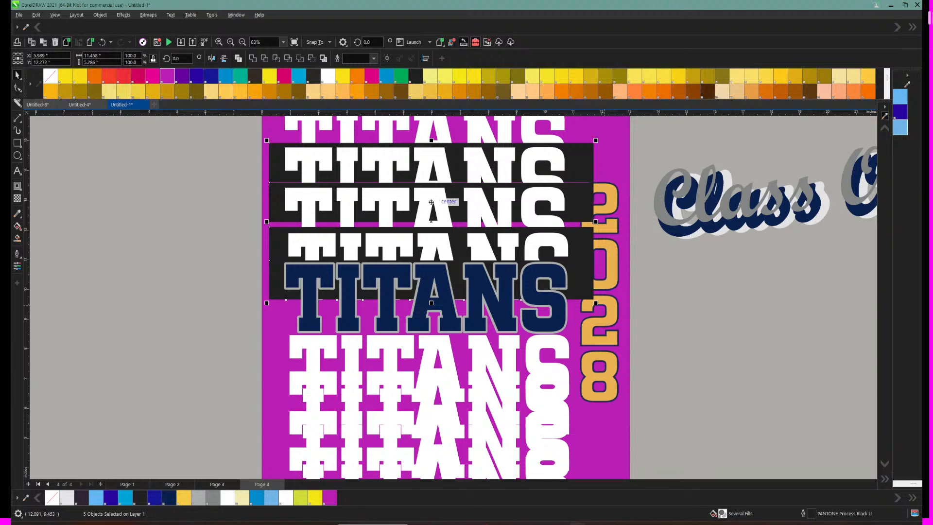
pyautogui.click(615, 228)
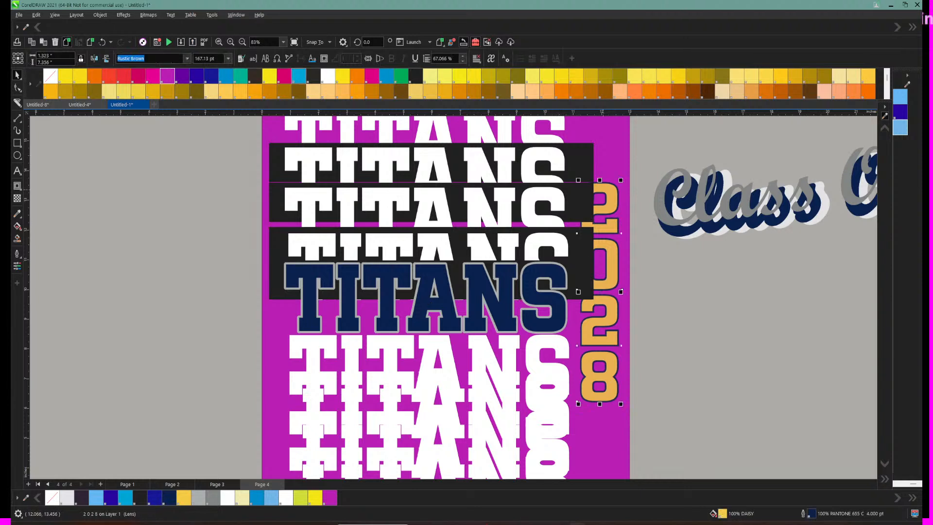
pyautogui.scroll(2, 573, 297)
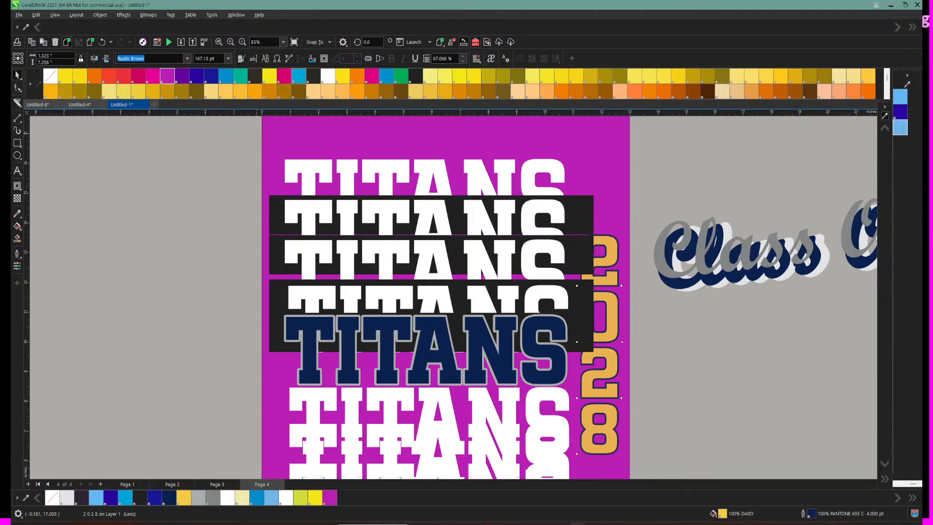
# Step: Unlock the topmost white TITANS row
pyautogui.moveTo(257, 132); pyautogui.dragTo(580, 319)
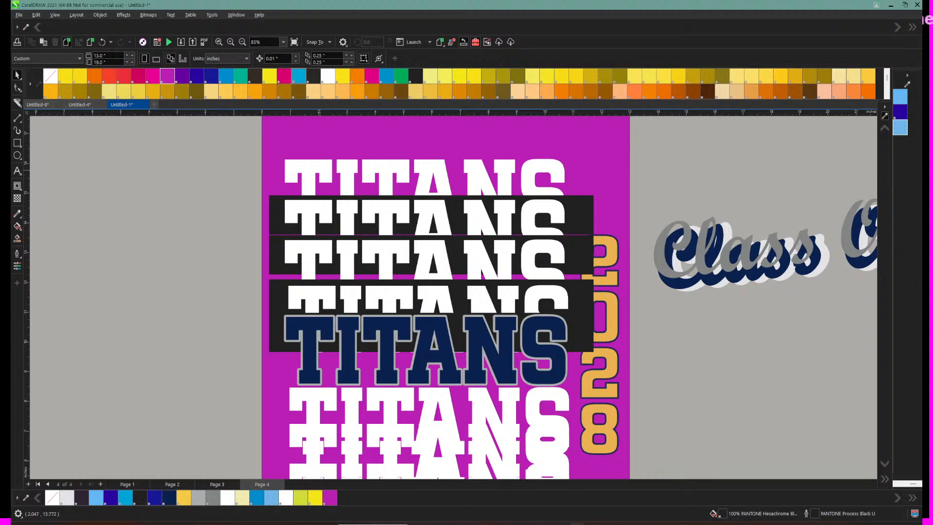
pyautogui.rightClick(313, 167)
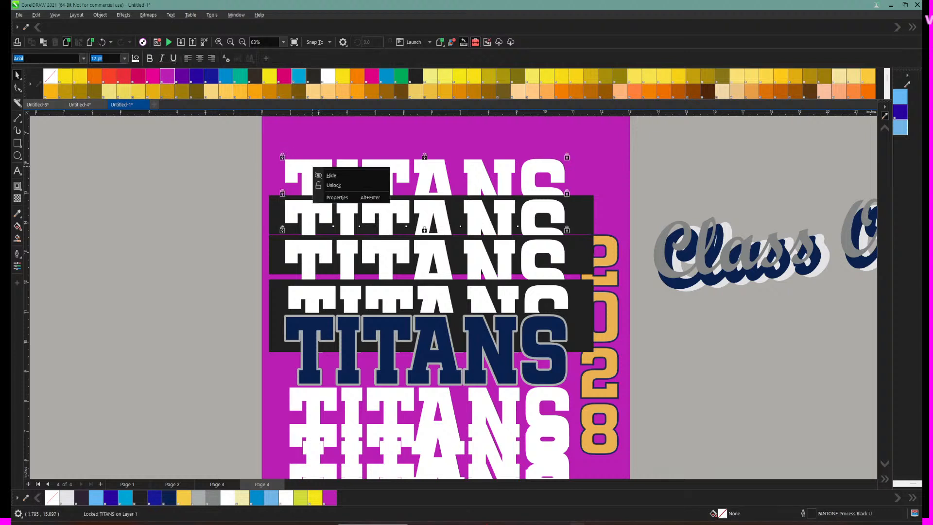
pyautogui.click(334, 186)
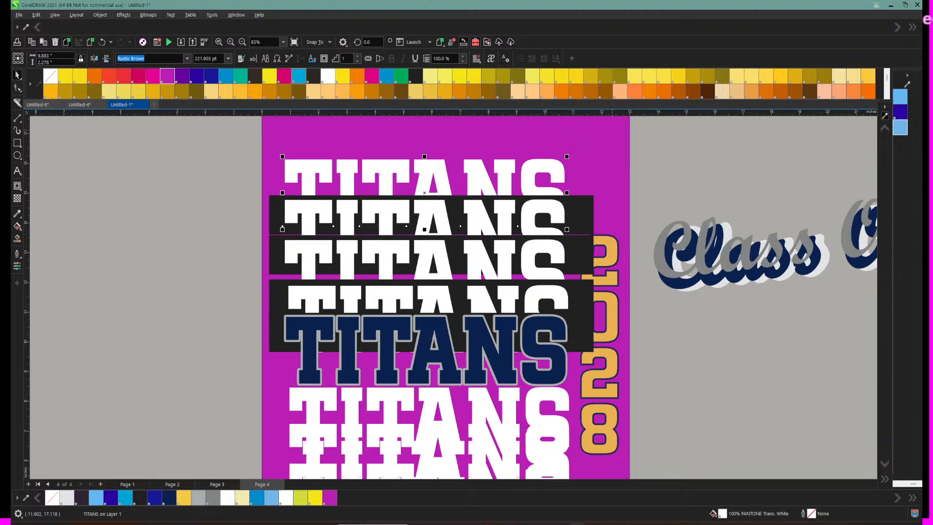
pyautogui.moveTo(631, 132); pyautogui.dragTo(276, 315)
pyautogui.click(231, 140)
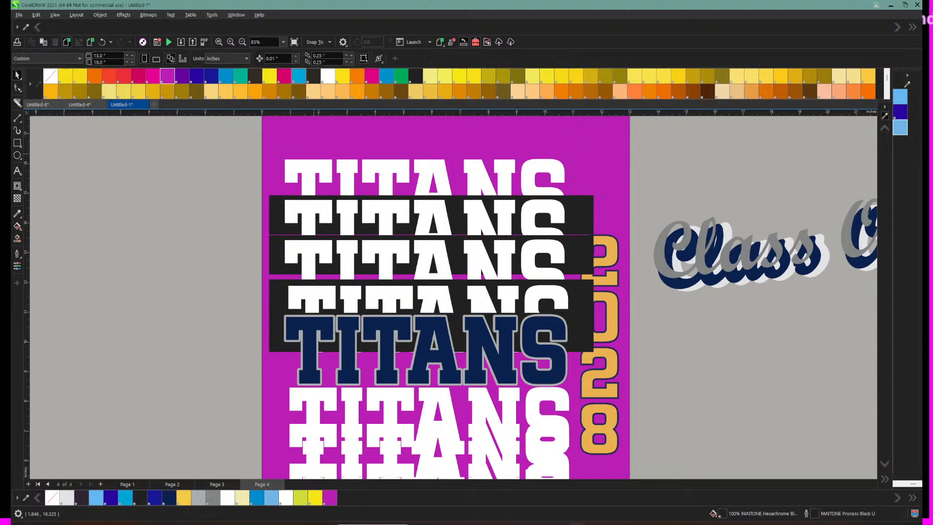
# Step: Fill the topmost TITANS row with PANTONE Process Cyan C
pyautogui.moveTo(261, 138); pyautogui.dragTo(579, 246)
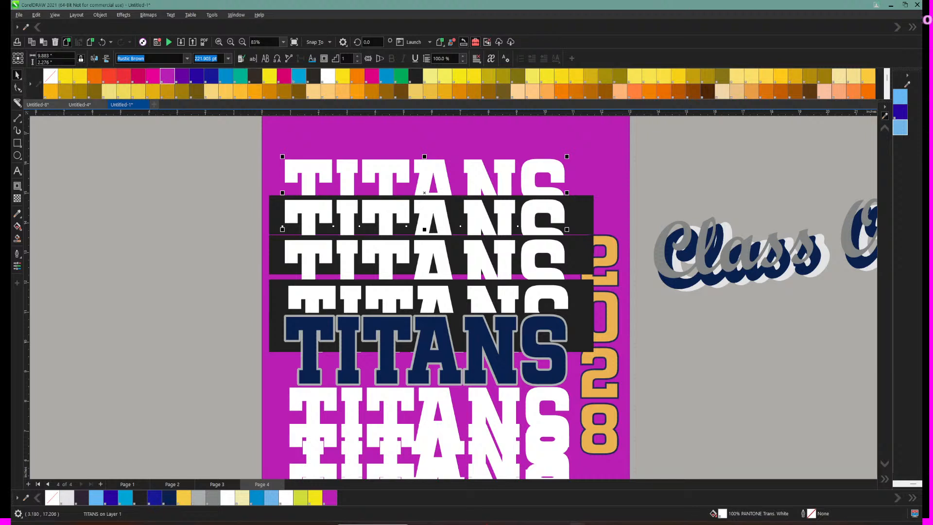
pyautogui.click(314, 76)
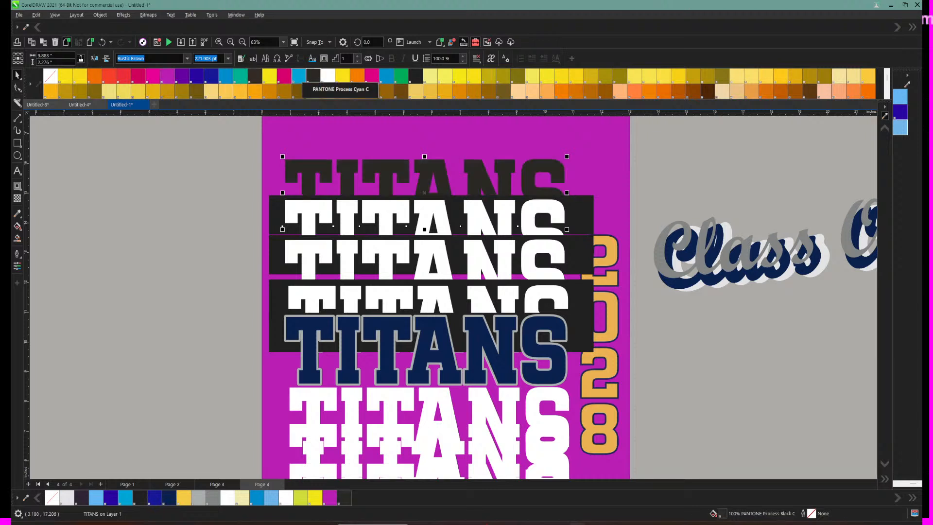
pyautogui.click(299, 76)
pyautogui.press('Escape')
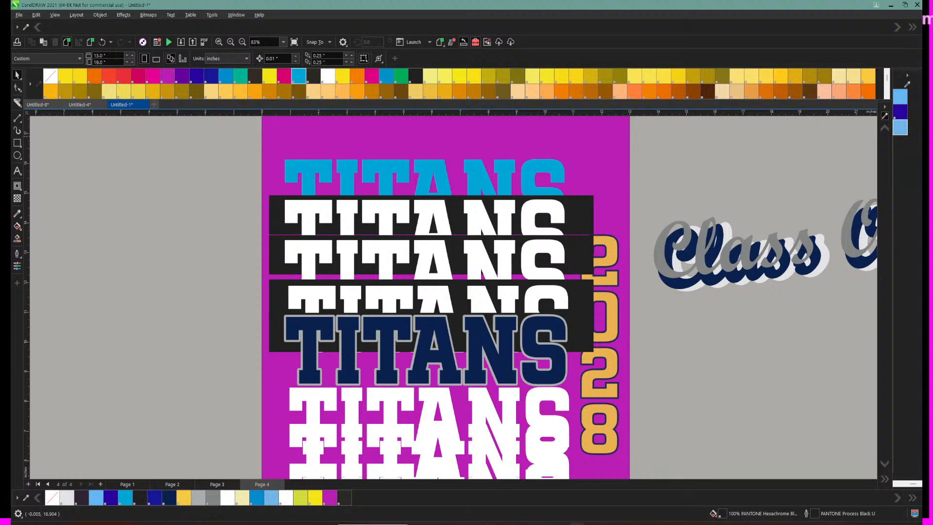
# Step: Unlock the second TITANS row and fill it with PANTONE Process Cyan C
pyautogui.rightClick(293, 205)
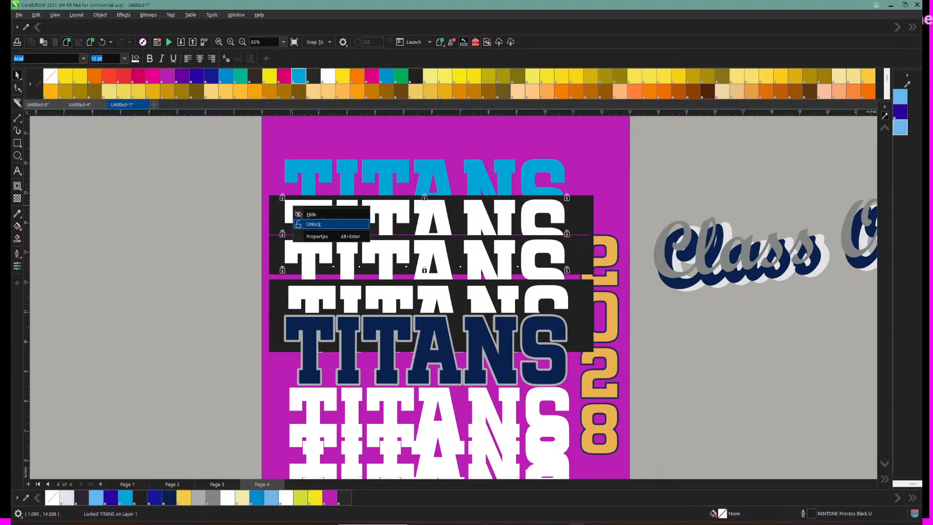
pyautogui.click(310, 224)
pyautogui.click(299, 76)
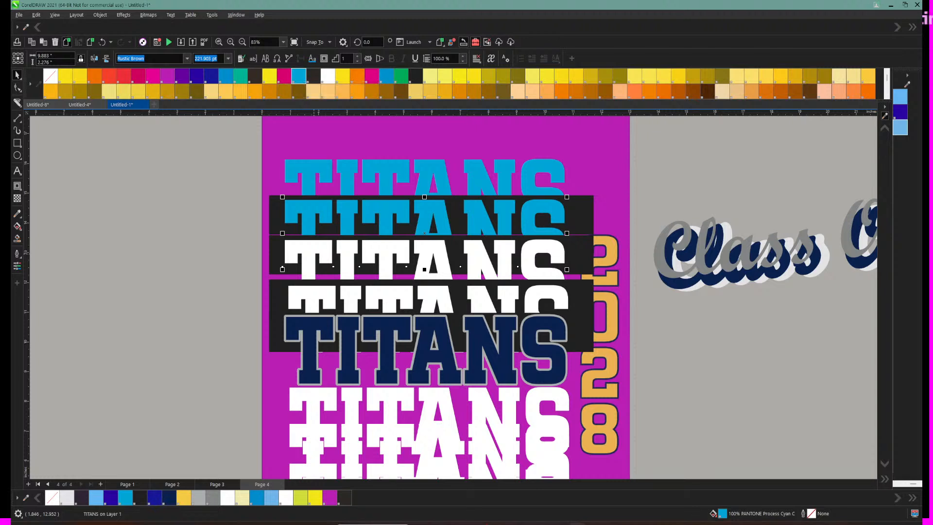
pyautogui.press('Escape')
# Step: Give the topmost TITANS row a PANTONE Process Cyan C outline
pyautogui.click(305, 185)
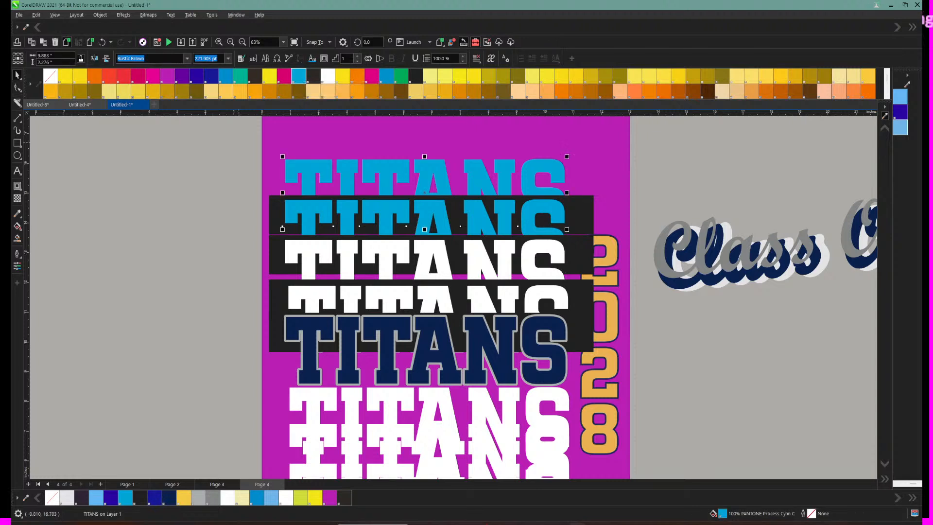
pyautogui.moveTo(233, 138); pyautogui.dragTo(583, 241)
pyautogui.rightClick(298, 77)
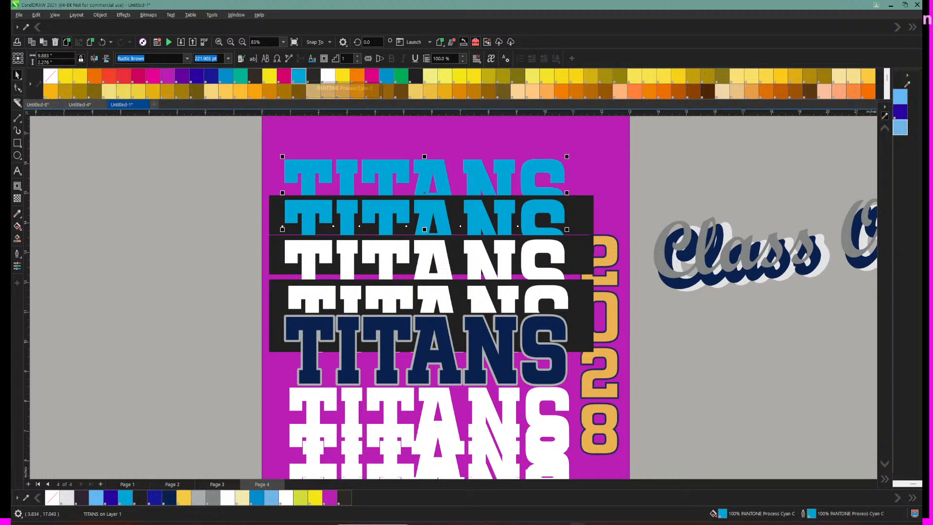
# Step: Remove the fill from the topmost TITANS row, and try the same on the second row
pyautogui.click(50, 77)
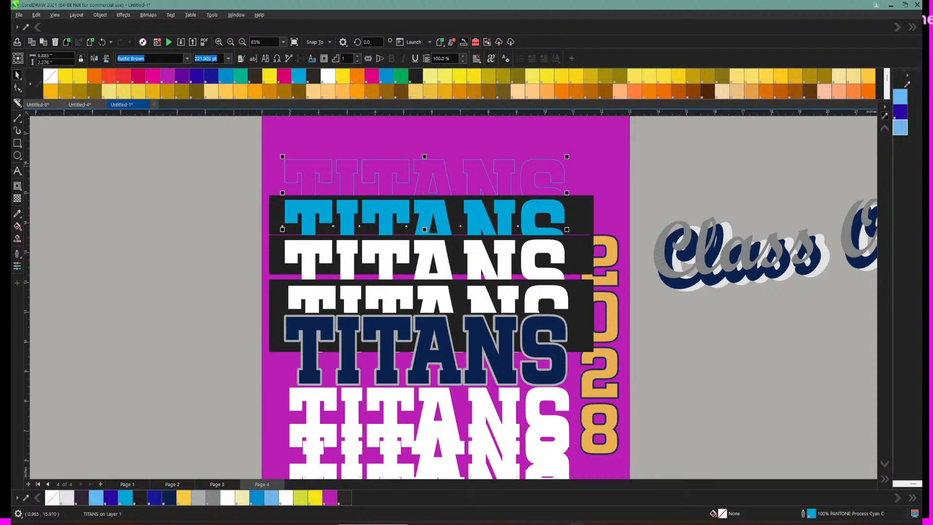
pyautogui.click(292, 217)
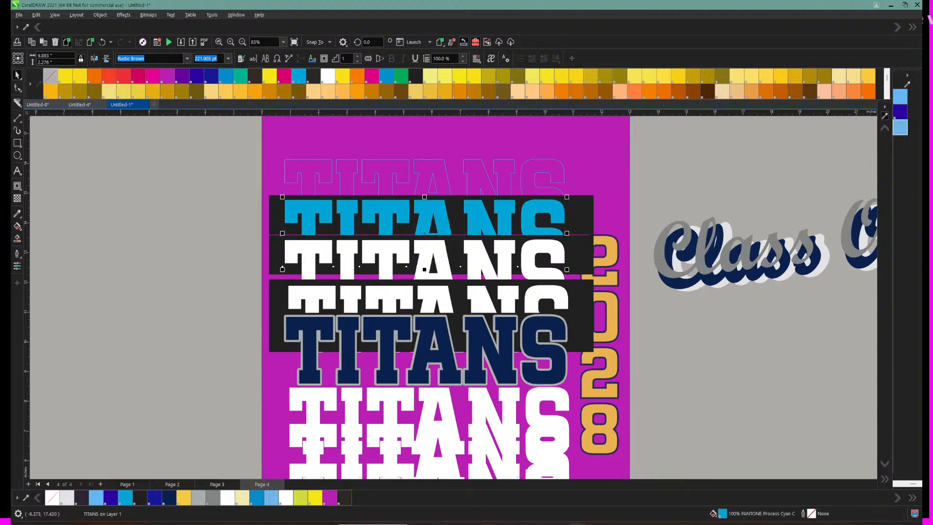
pyautogui.click(50, 77)
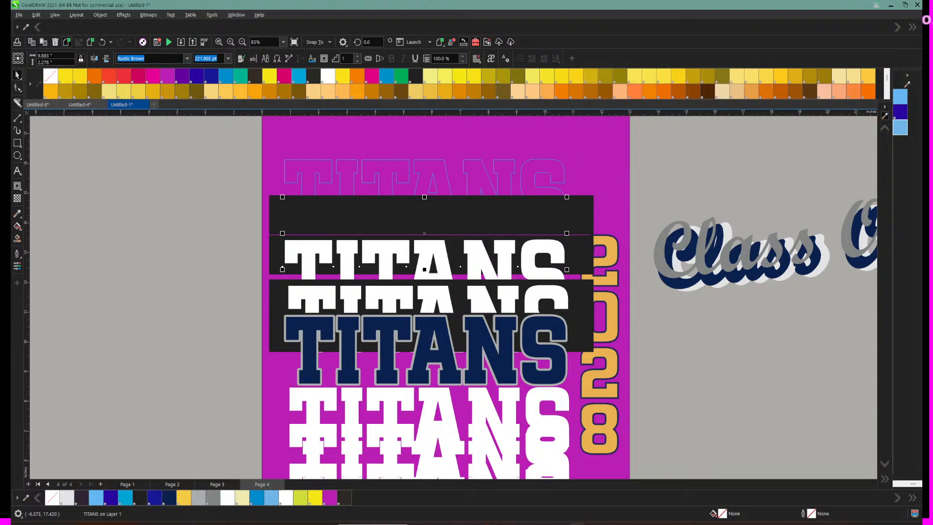
pyautogui.click(102, 43)
pyautogui.click(102, 42)
pyautogui.click(102, 42)
pyautogui.click(369, 230)
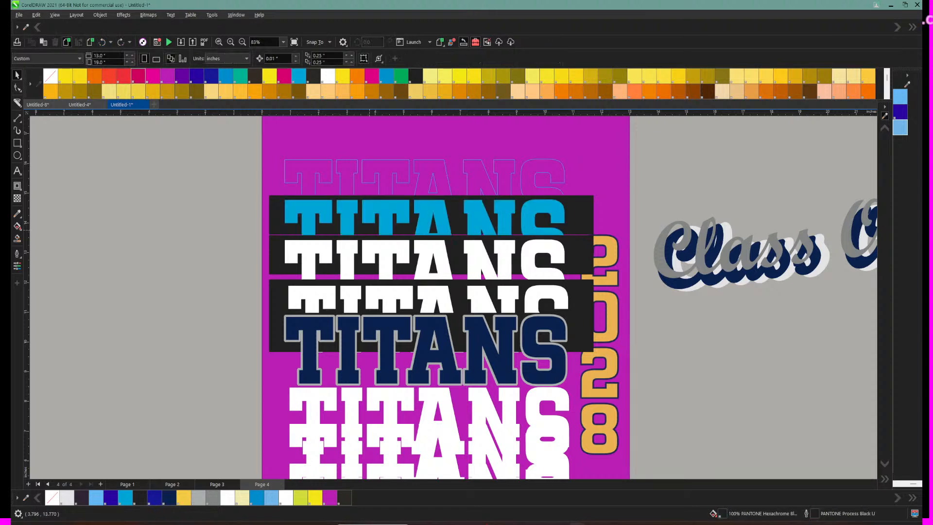
# Step: Try the second TITANS row with no fill and a 4 pt outline
pyautogui.click(319, 211)
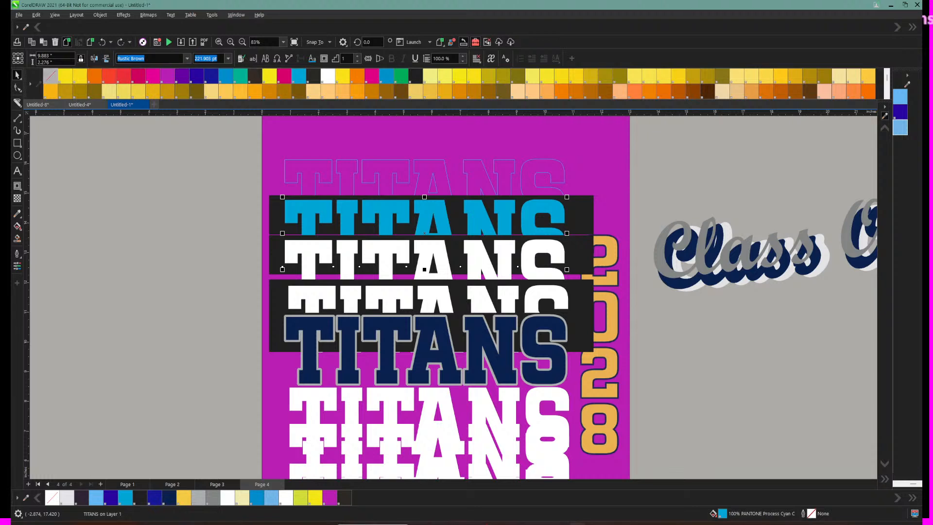
pyautogui.click(50, 76)
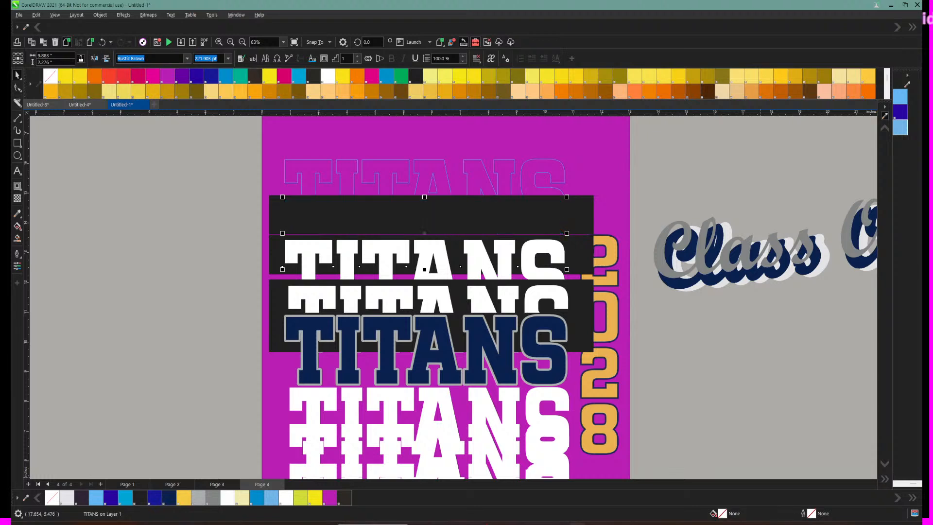
pyautogui.press('F12')
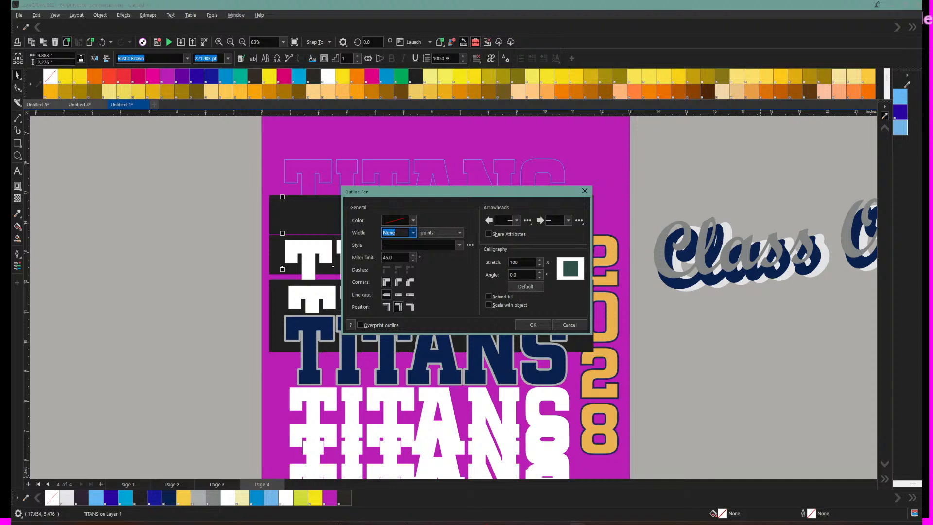
pyautogui.click(413, 232)
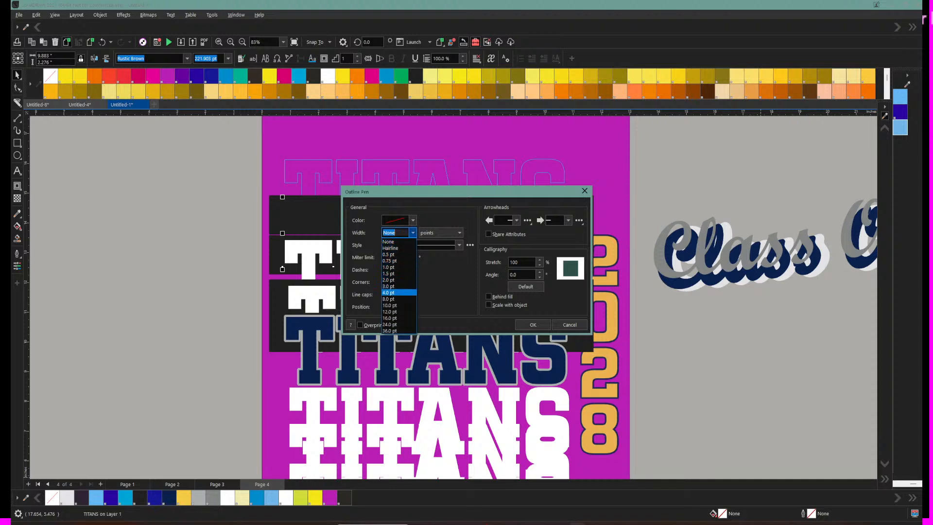
pyautogui.click(393, 292)
pyautogui.click(532, 324)
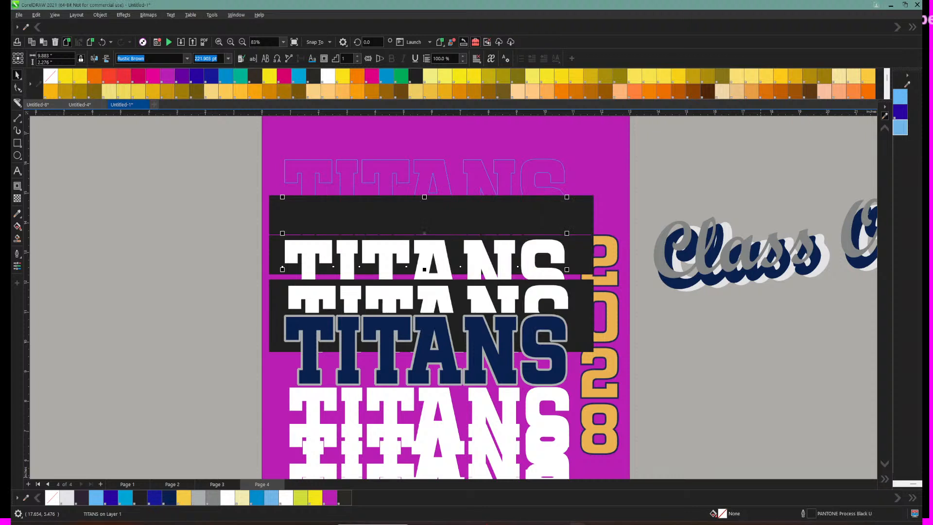
# Step: Undo the outline and fill changes made to the second TITANS row
pyautogui.click(335, 155)
pyautogui.click(299, 195)
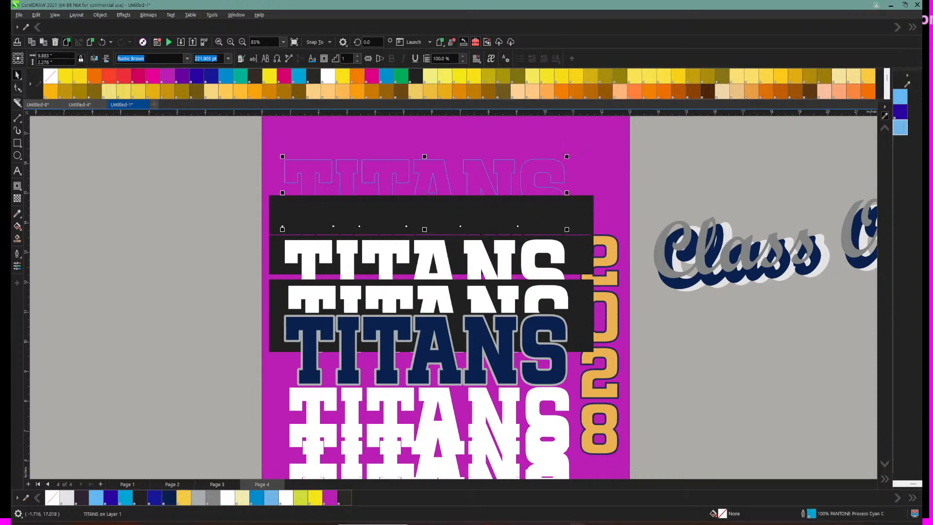
pyautogui.click(102, 42)
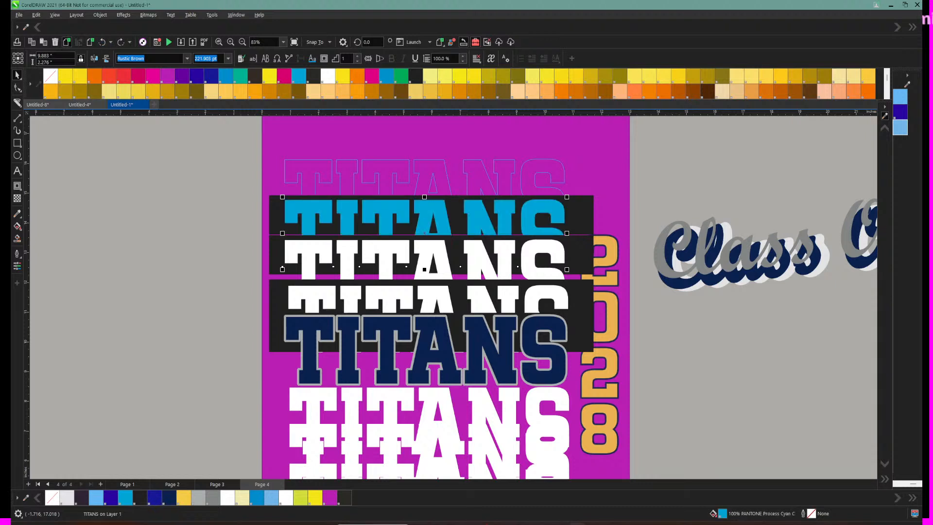
pyautogui.click(102, 42)
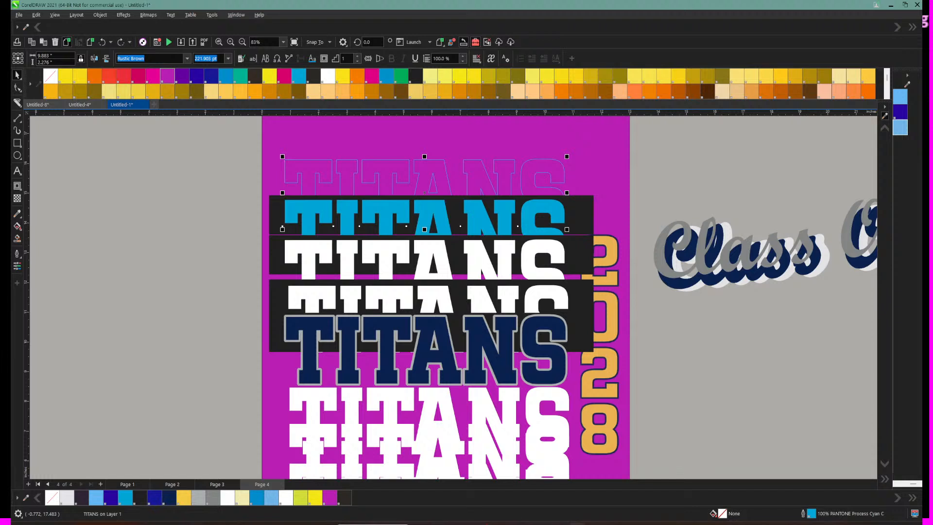
# Step: Fill the topmost TITANS row with a slightly darker blue than the cyan second row
pyautogui.click(299, 76)
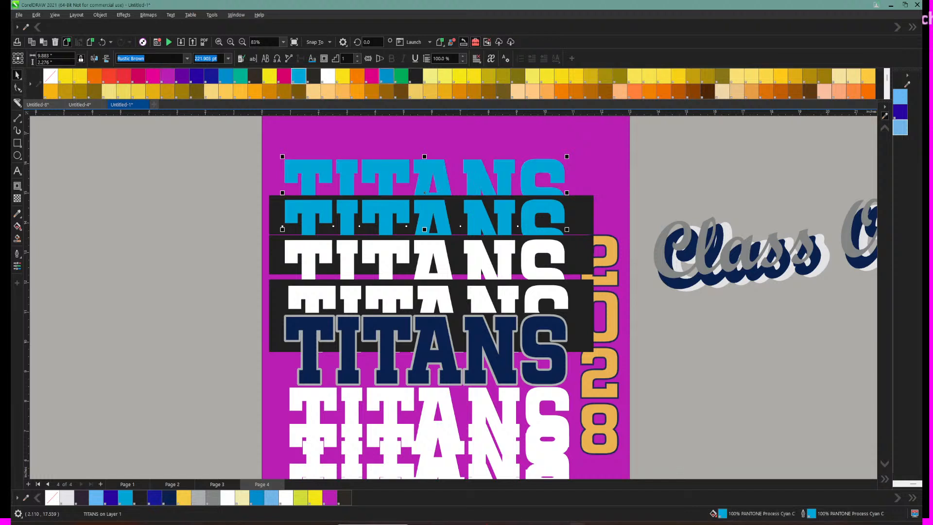
pyautogui.click(387, 76)
# Step: Unlock all locked objects and fill the third TITANS row with PANTONE Process Magenta
pyautogui.click(293, 258)
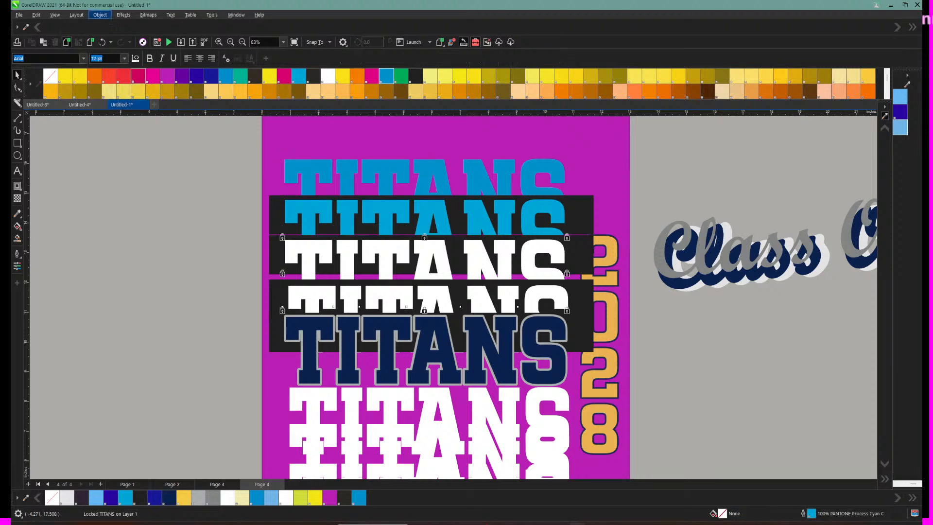
pyautogui.click(101, 15)
pyautogui.moveTo(126, 158)
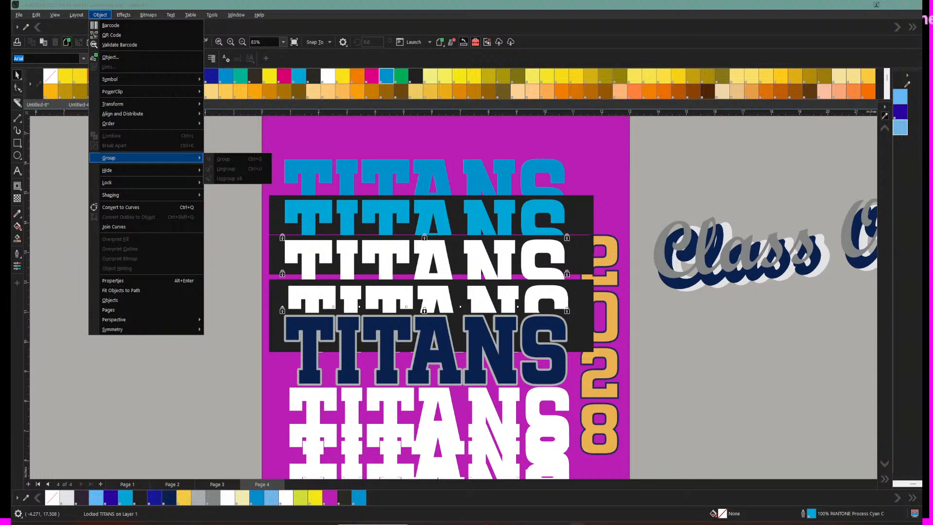
pyautogui.moveTo(127, 182)
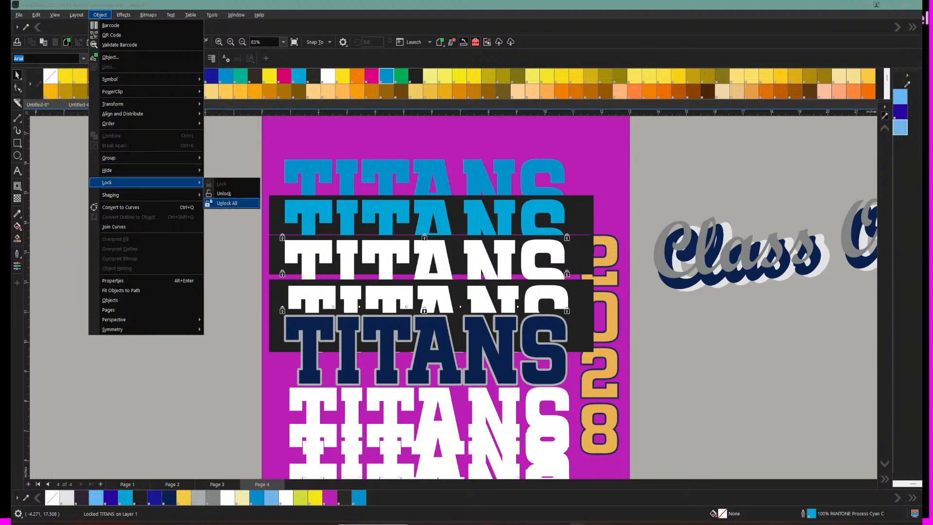
pyautogui.click(226, 203)
pyautogui.press('Escape')
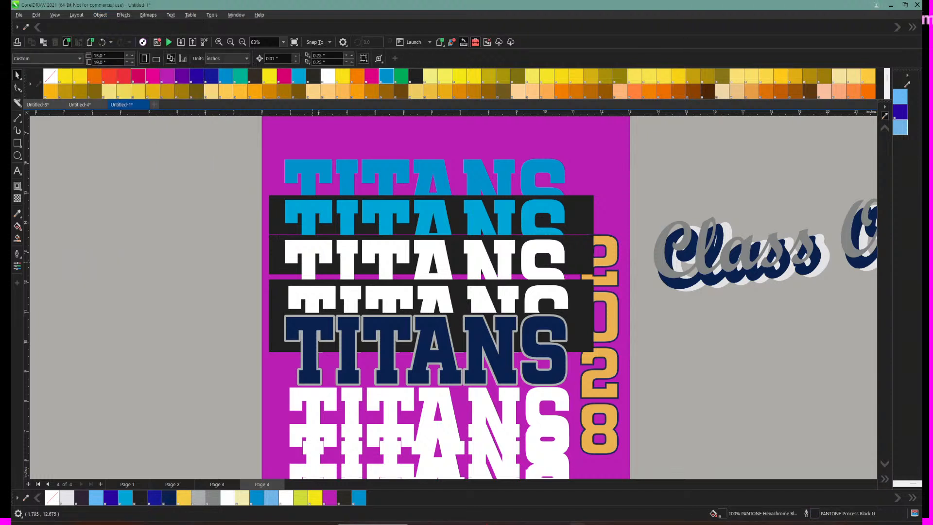
pyautogui.click(310, 263)
pyautogui.click(284, 78)
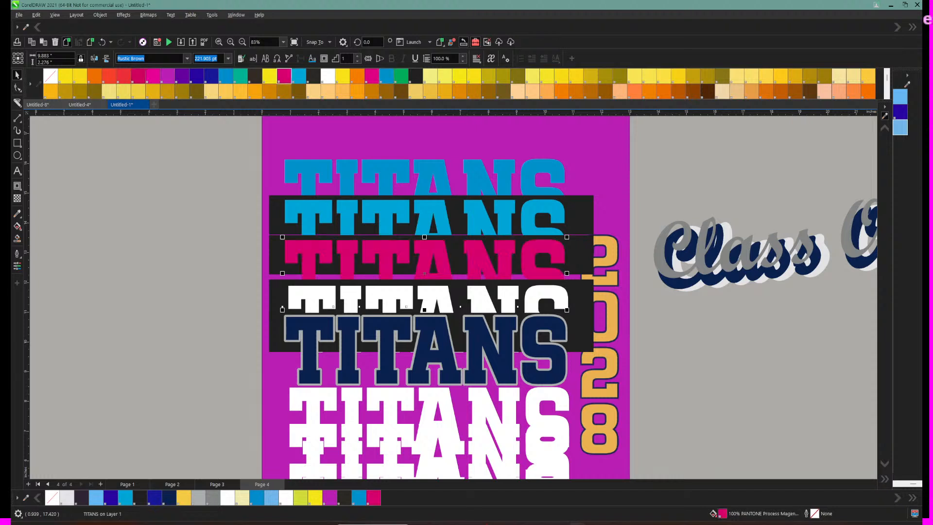
# Step: Try a PANTONE Process Magenta fill on the dark rectangle behind the fourth TITANS row
pyautogui.click(278, 300)
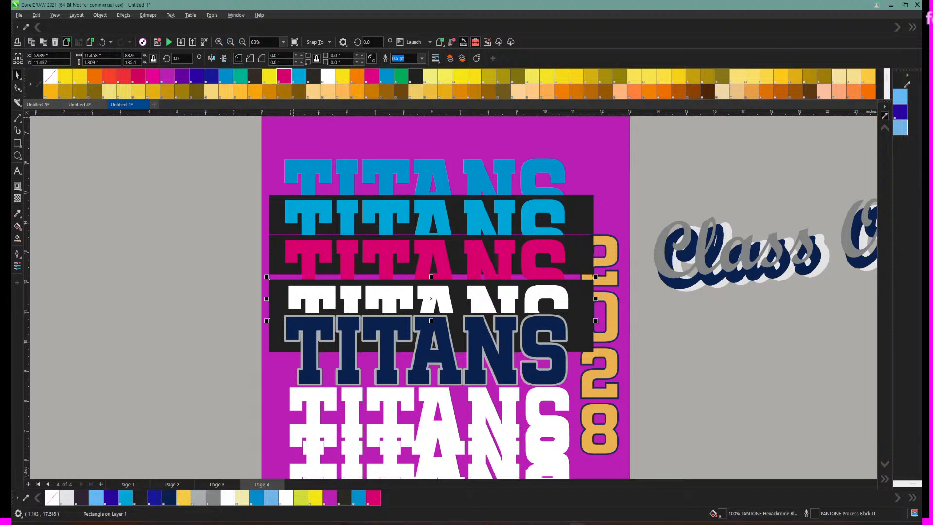
pyautogui.click(284, 76)
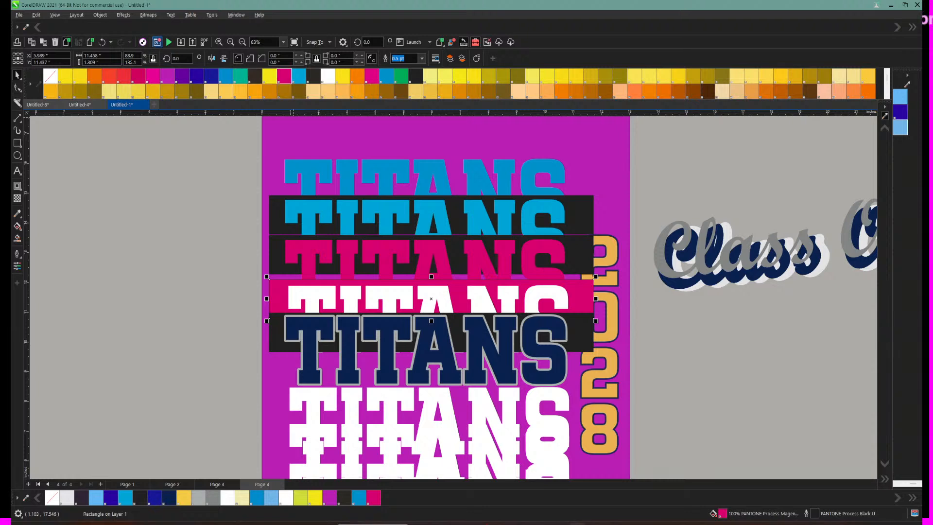
pyautogui.click(102, 42)
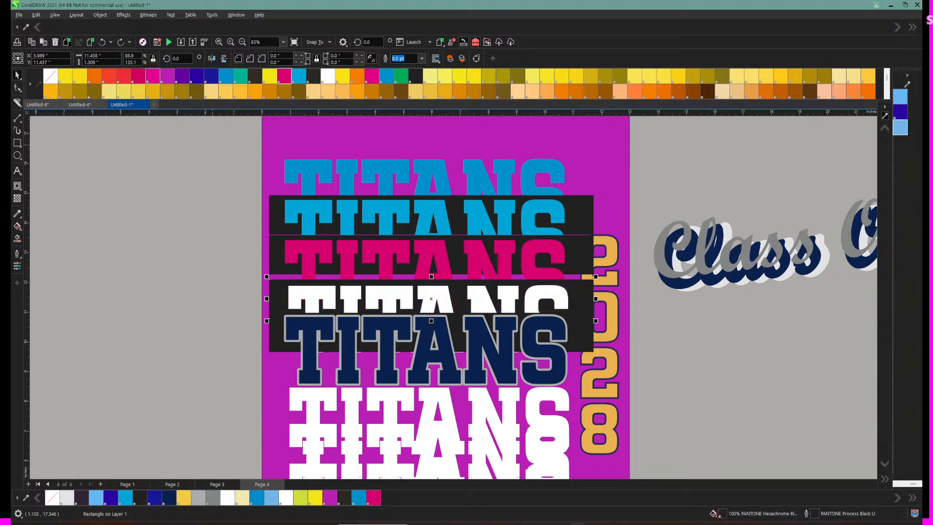
# Step: Fill the fourth TITANS row, just above the navy one, with PANTONE Process Magenta
pyautogui.click(310, 293)
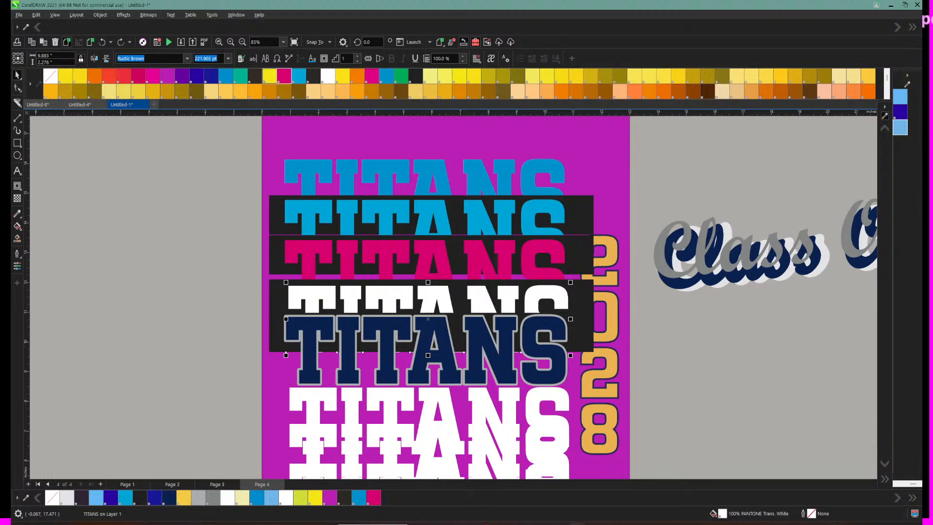
pyautogui.click(284, 77)
pyautogui.click(177, 293)
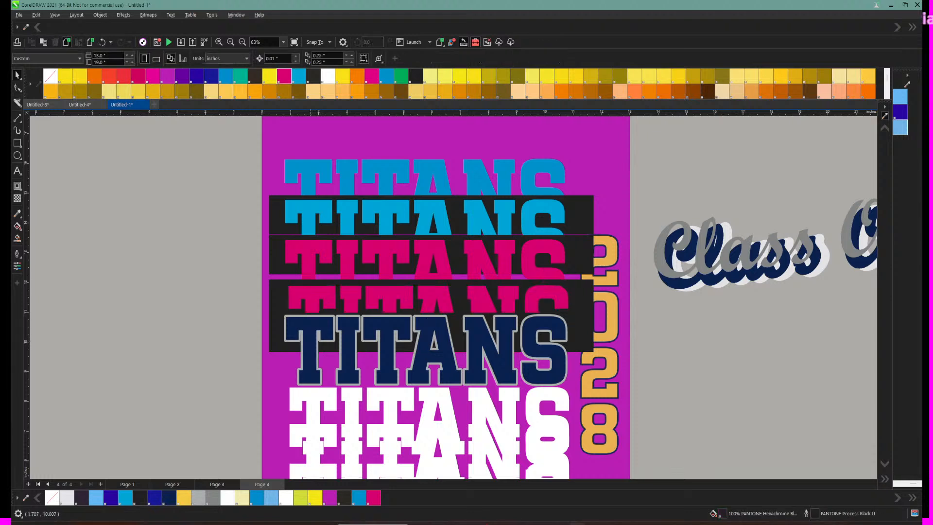
pyautogui.scroll(-3, 447, 292)
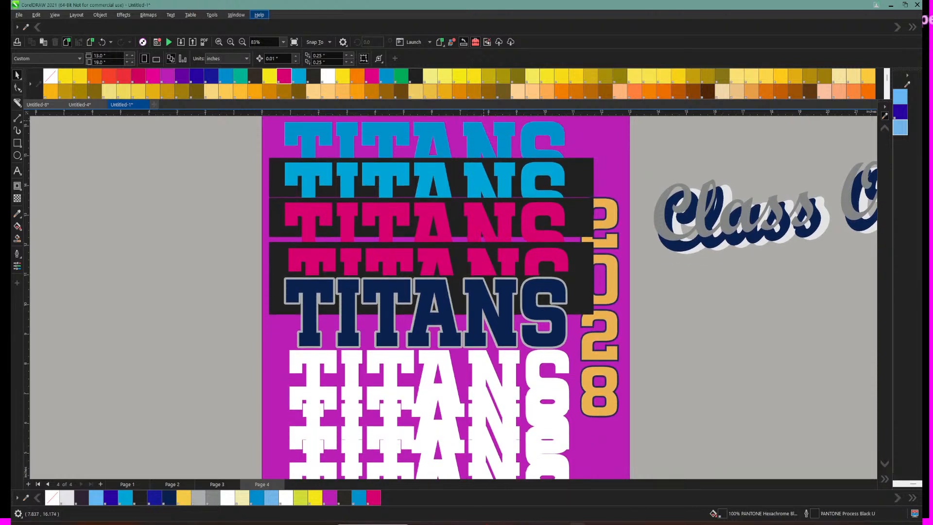
pyautogui.click(283, 41)
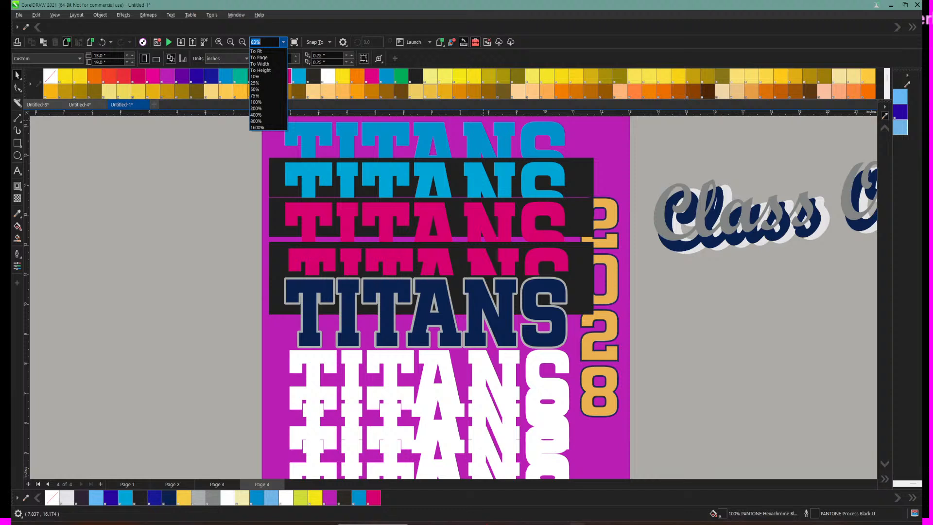
pyautogui.click(266, 42)
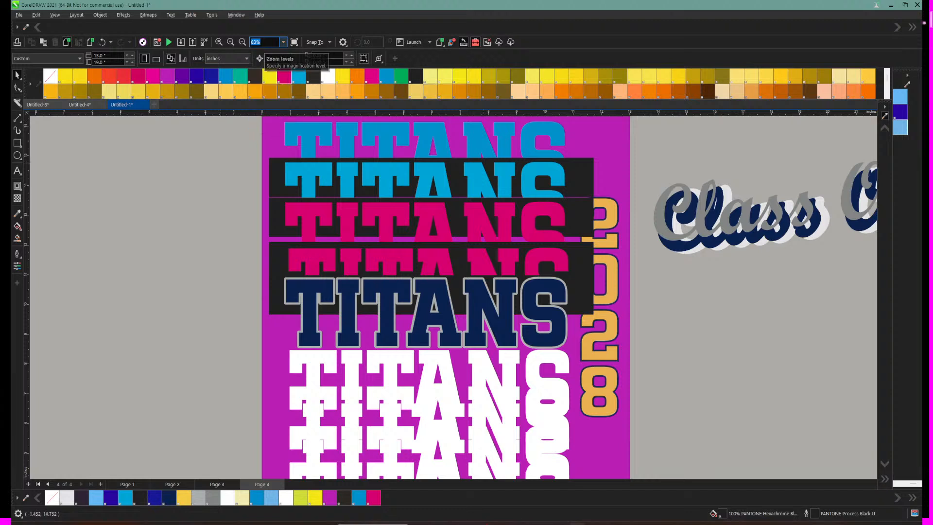
pyautogui.scroll(-3, 452, 296)
pyautogui.scroll(4, 452, 297)
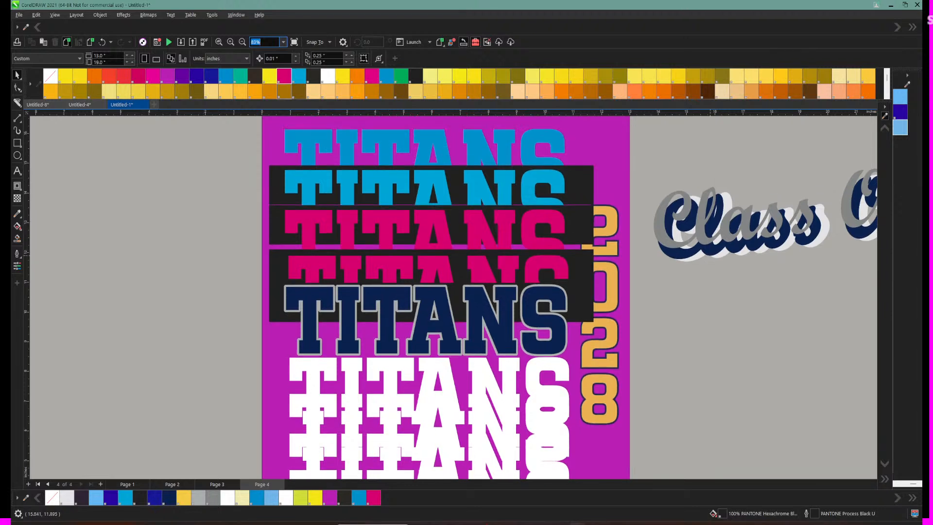
pyautogui.click(599, 292)
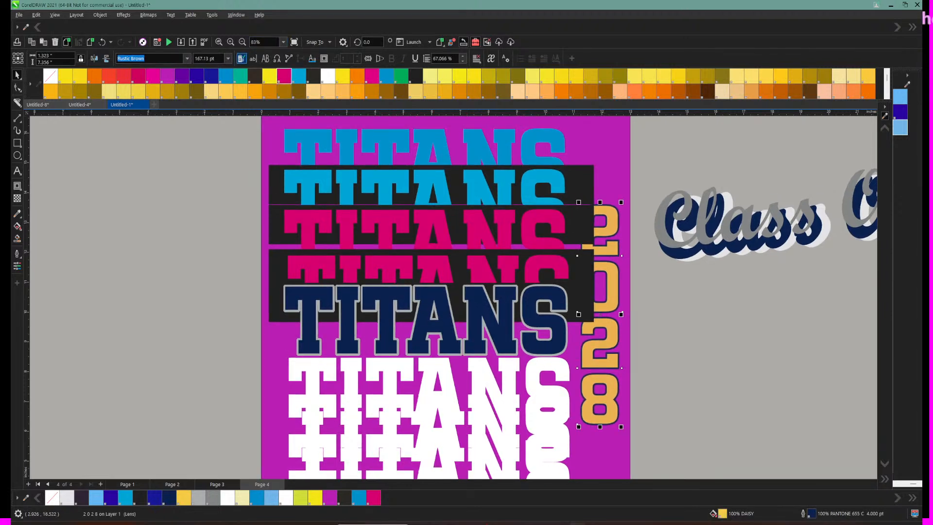
pyautogui.scroll(-5, 452, 297)
pyautogui.scroll(-5, 452, 296)
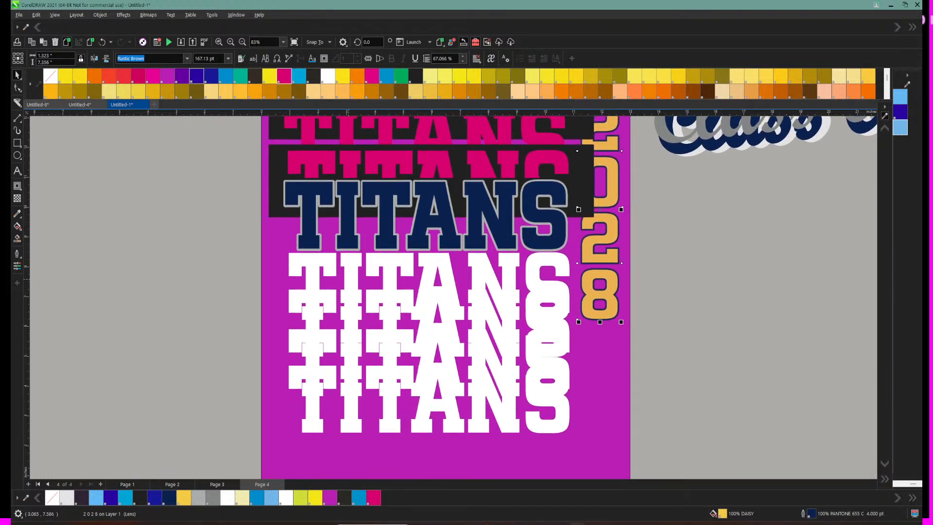
# Step: Move the lower dark rectangle down behind the lower half of the navy TITANS, masking the top of the first white row
pyautogui.click(305, 275)
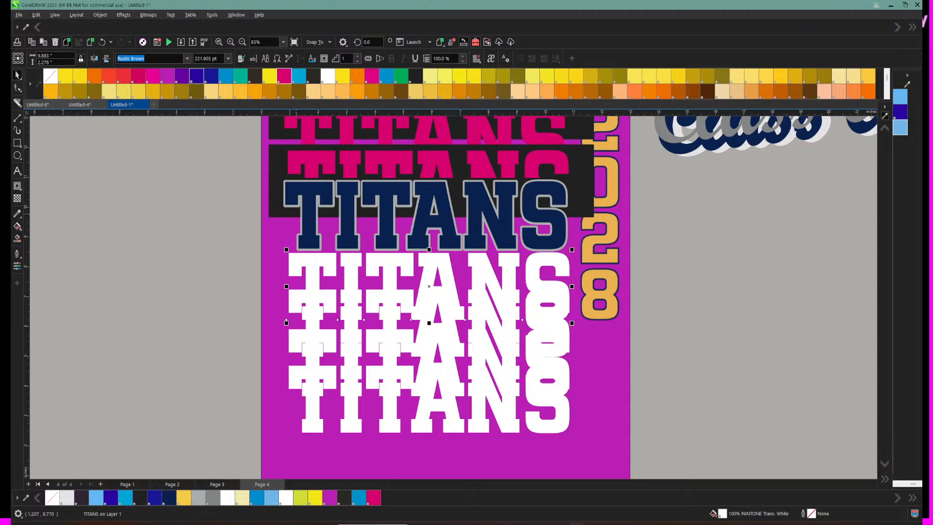
pyautogui.click(272, 209)
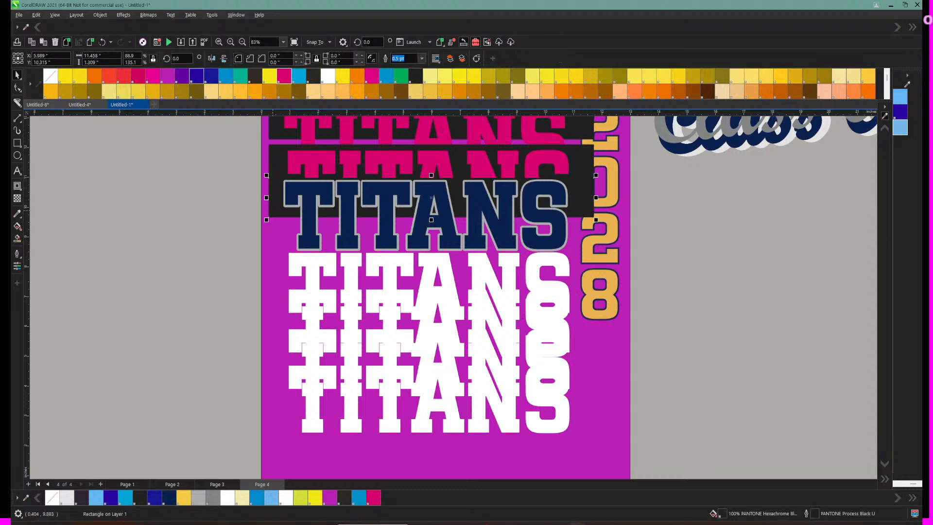
pyautogui.moveTo(268, 218)
pyautogui.mouseDown()
pyautogui.moveTo(275, 210)
pyautogui.moveTo(263, 273)
pyautogui.mouseUp()
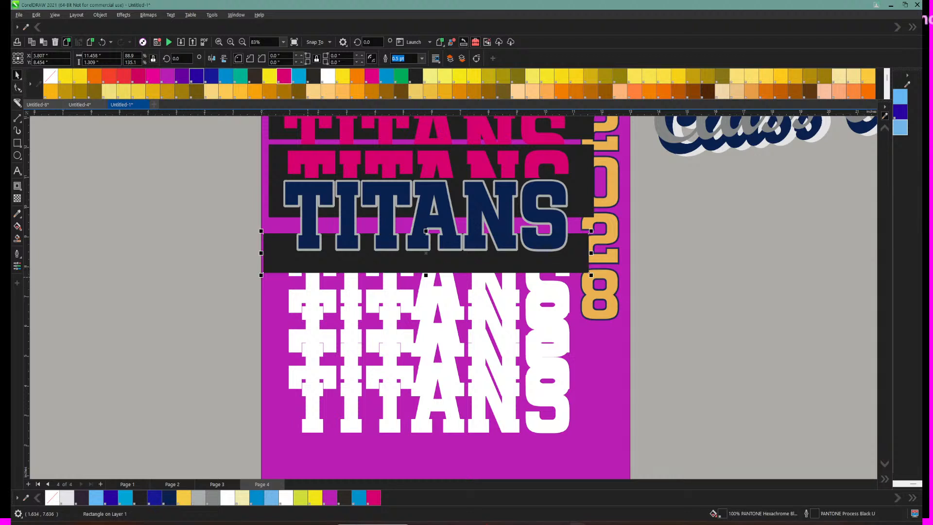
pyautogui.moveTo(305, 259)
pyautogui.mouseDown()
pyautogui.moveTo(297, 241)
pyautogui.moveTo(310, 261)
pyautogui.moveTo(285, 247)
pyautogui.moveTo(290, 256)
pyautogui.mouseUp()
pyautogui.click(301, 270)
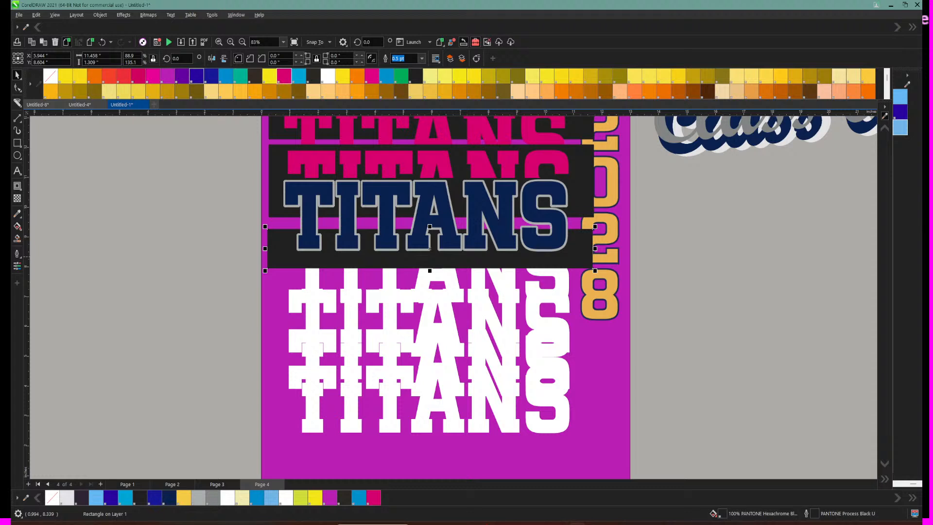
pyautogui.moveTo(430, 249); pyautogui.dragTo(431, 238)
pyautogui.moveTo(290, 247); pyautogui.dragTo(288, 255)
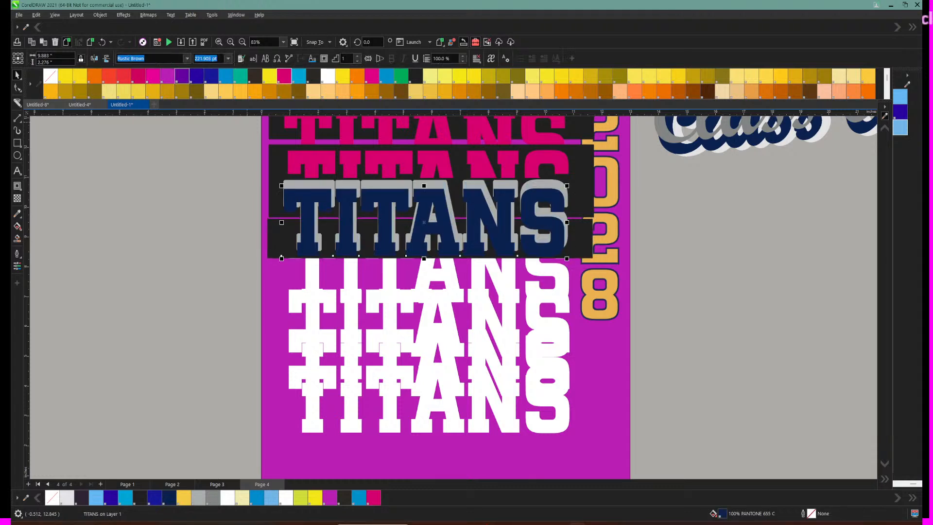
pyautogui.click(102, 41)
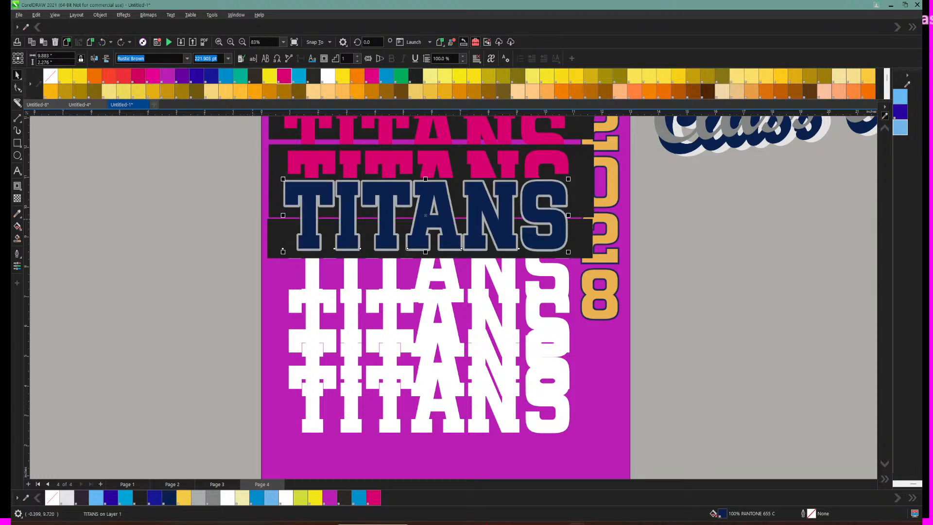
# Step: Duplicate the dark rectangle behind the navy TITANS and place the copy across the overlap of the first and second white rows
pyautogui.click(270, 234)
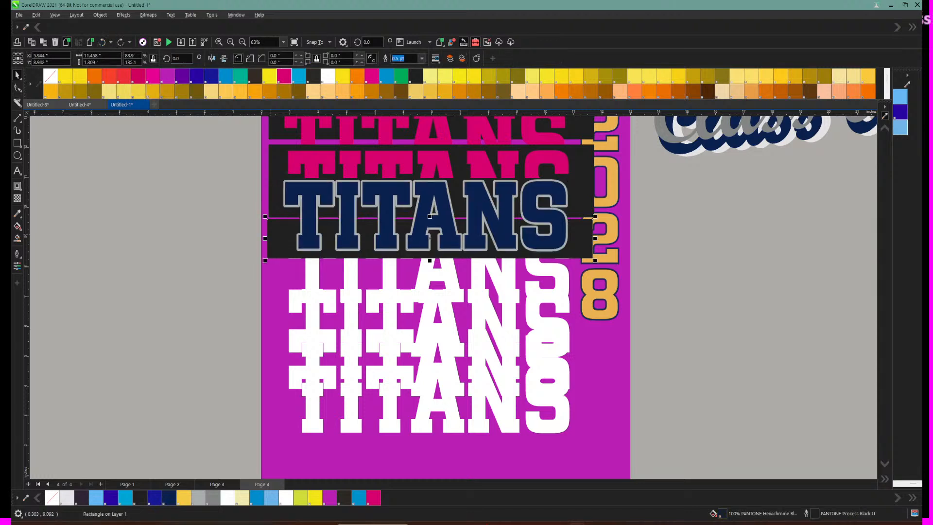
pyautogui.hotkey('ctrl', 'd')
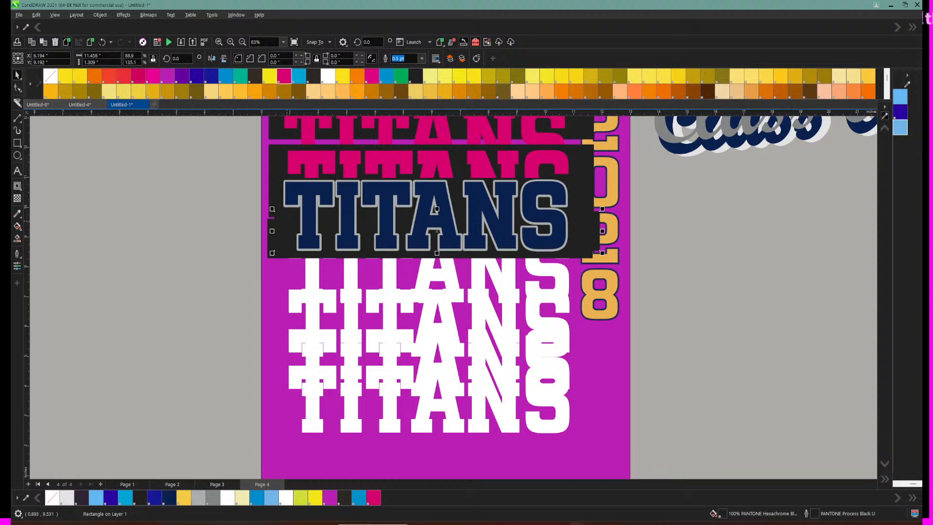
pyautogui.moveTo(436, 230); pyautogui.dragTo(434, 303)
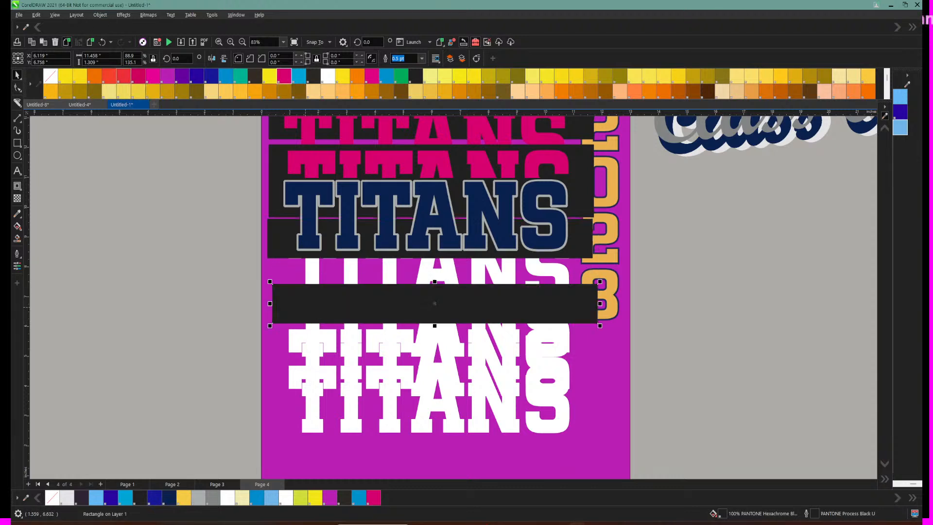
pyautogui.moveTo(306, 307); pyautogui.dragTo(305, 294)
# Step: Bring the second white TITANS row to the front of the page
pyautogui.click(310, 323)
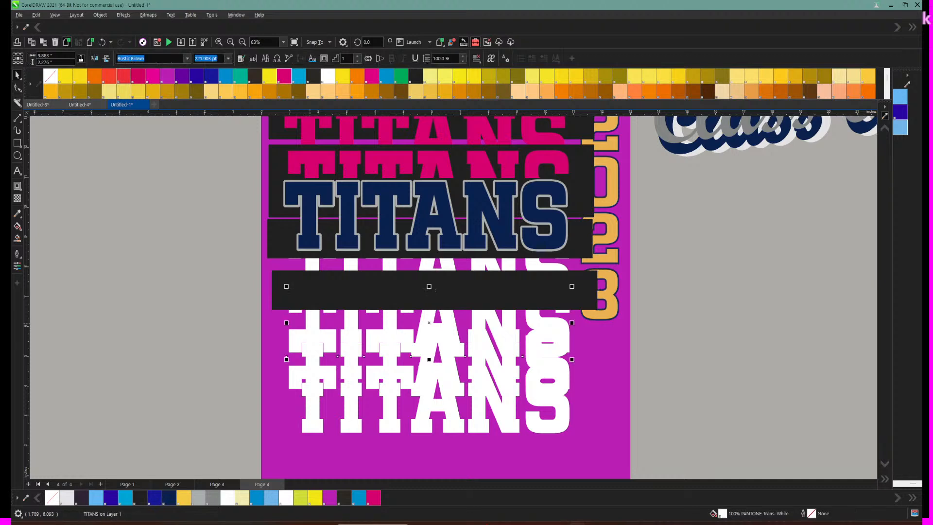
pyautogui.click(100, 14)
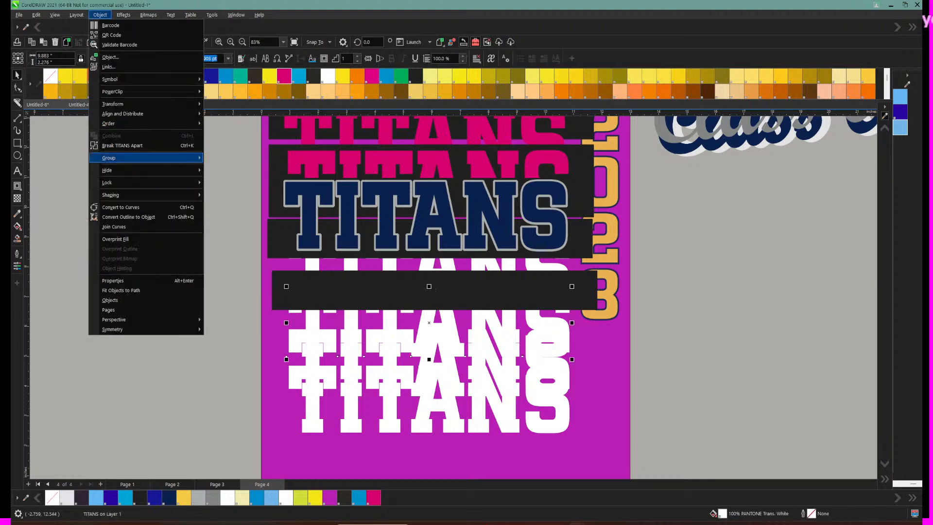
pyautogui.moveTo(127, 124)
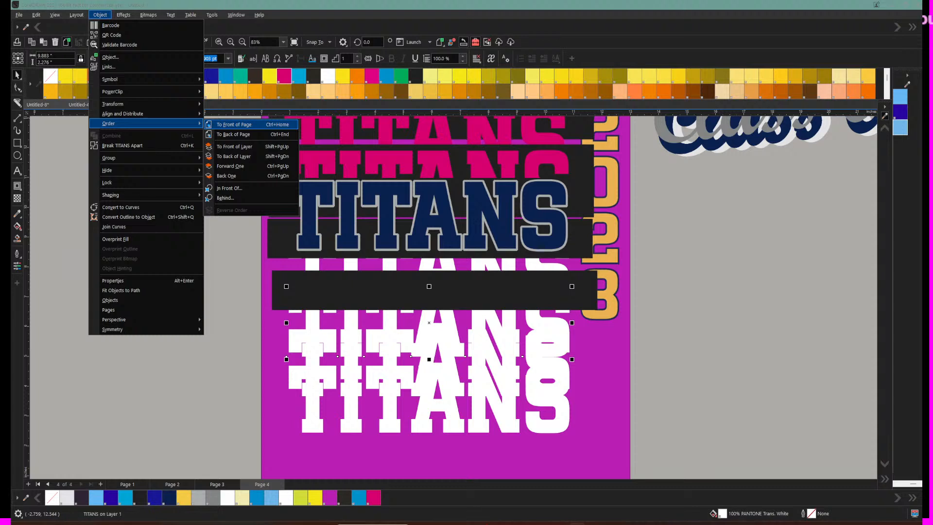
pyautogui.click(234, 124)
pyautogui.press('Escape')
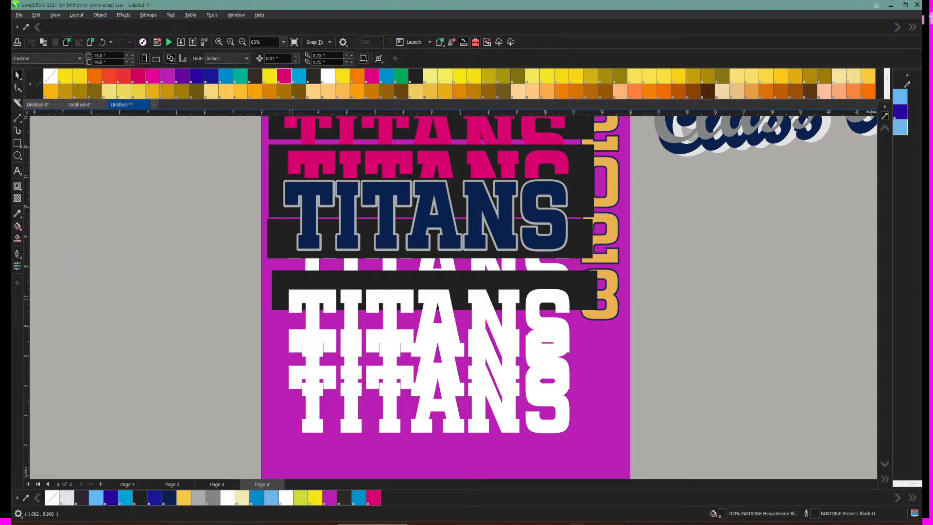
# Step: Lower the duplicated dark rectangle and move the first white TITANS row up so its letter tops tuck under the upper dark rectangle
pyautogui.click(277, 278)
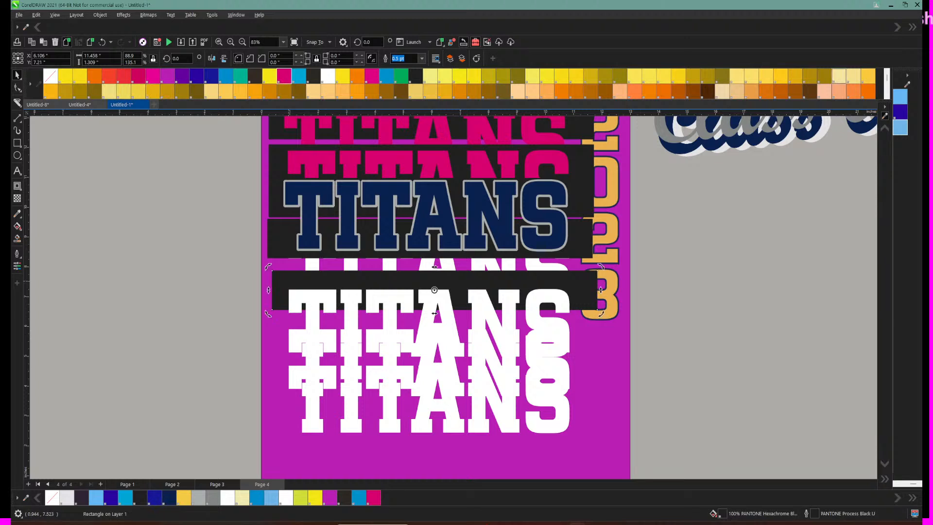
pyautogui.moveTo(299, 268)
pyautogui.mouseDown()
pyautogui.moveTo(303, 285)
pyautogui.moveTo(309, 269)
pyautogui.mouseUp()
pyautogui.click(318, 263)
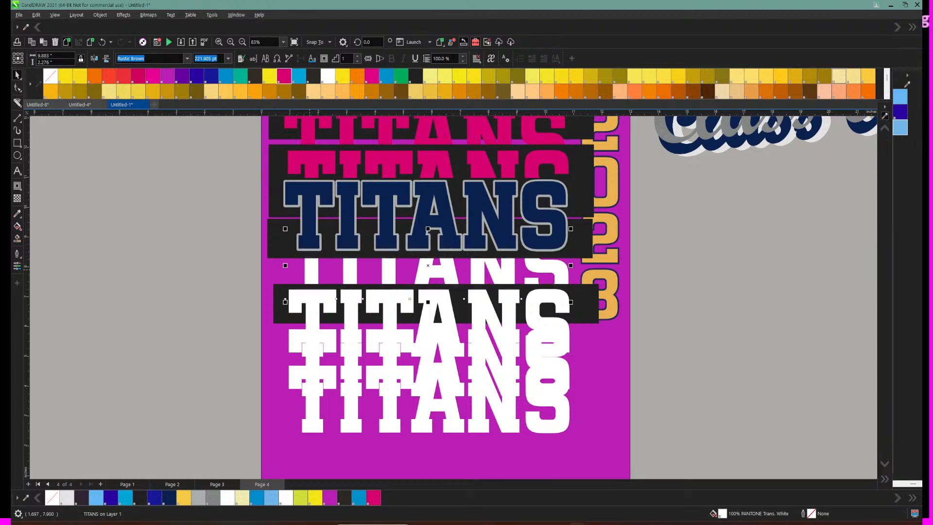
pyautogui.click(281, 303)
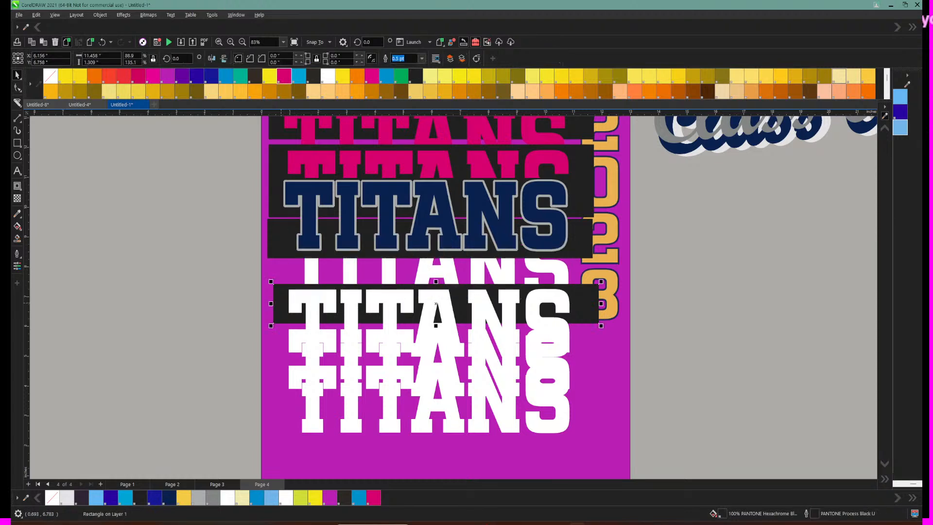
pyautogui.moveTo(435, 304); pyautogui.dragTo(437, 317)
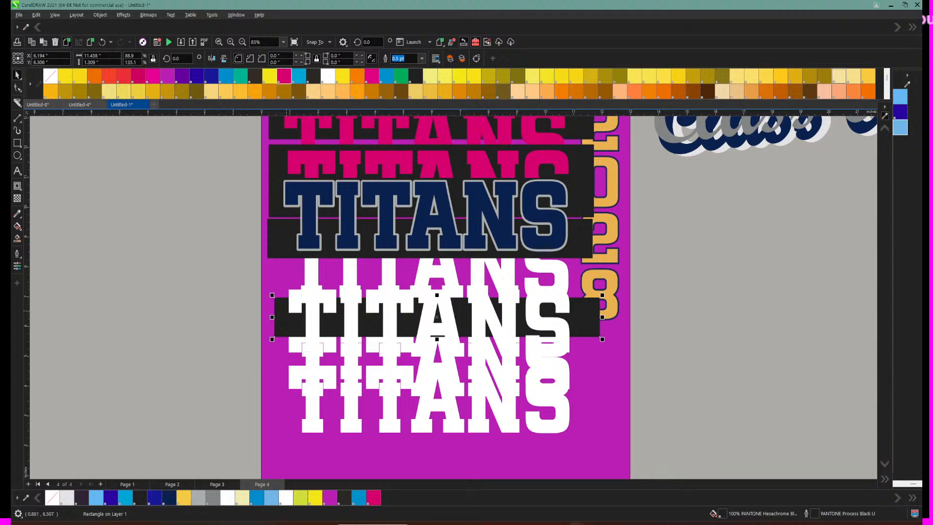
pyautogui.moveTo(280, 309); pyautogui.dragTo(313, 278)
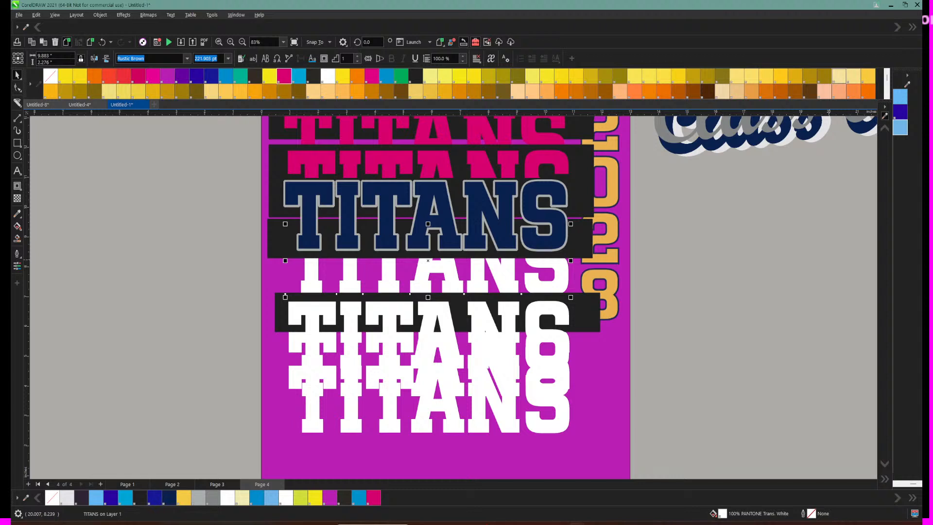
# Step: Check the Class Of SENIOR 2024 reference image, and send the second white TITANS row to the back of the page
pyautogui.hotkey('alt', 'Tab')
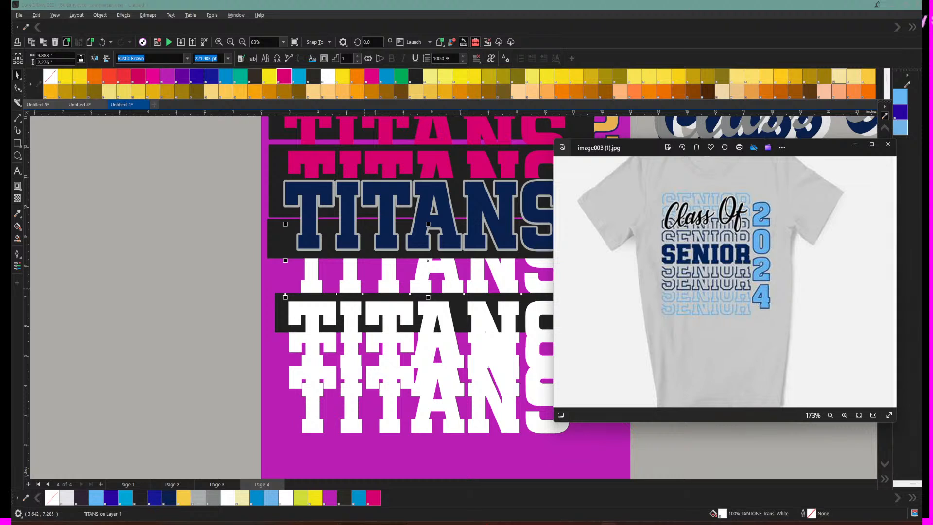
pyautogui.click(308, 320)
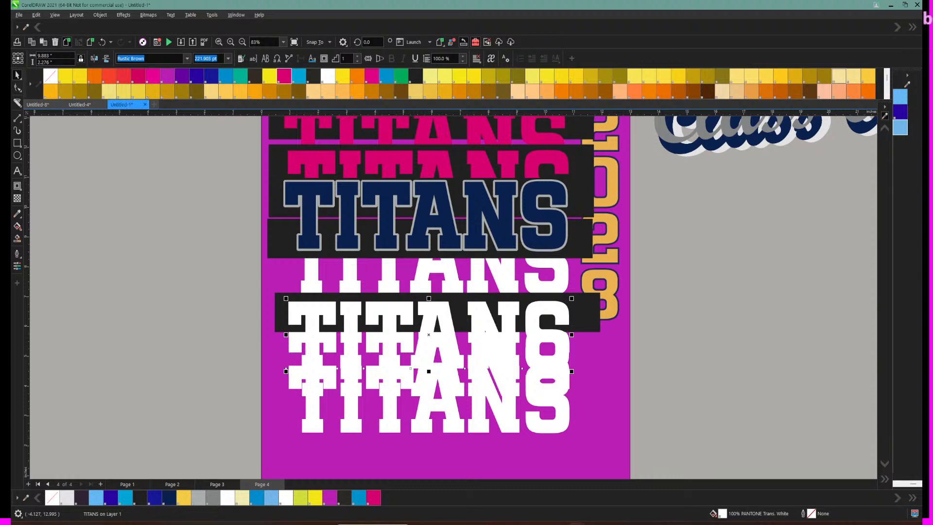
pyautogui.click(100, 15)
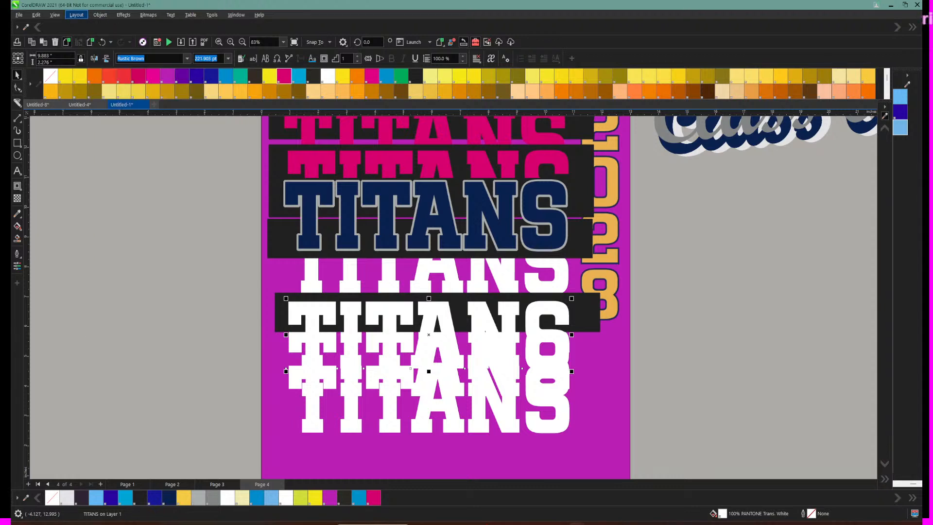
pyautogui.moveTo(77, 15)
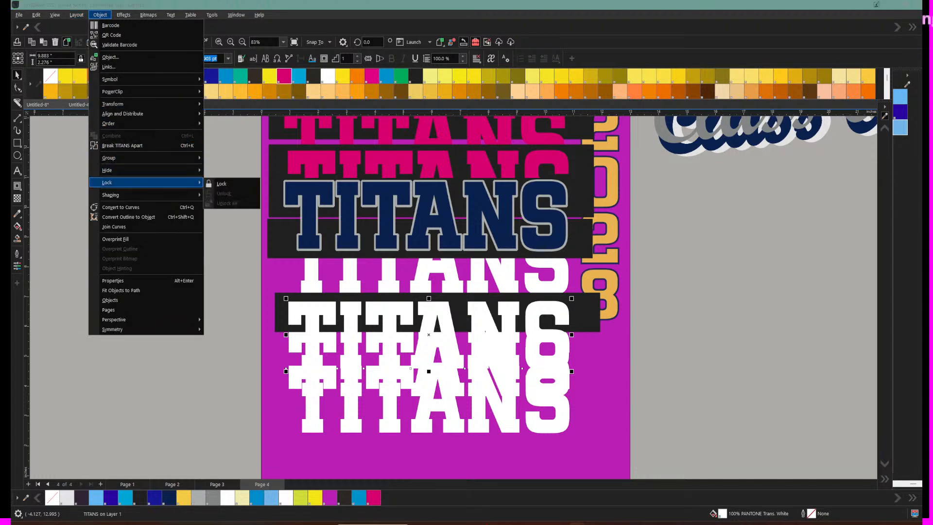
pyautogui.moveTo(109, 123)
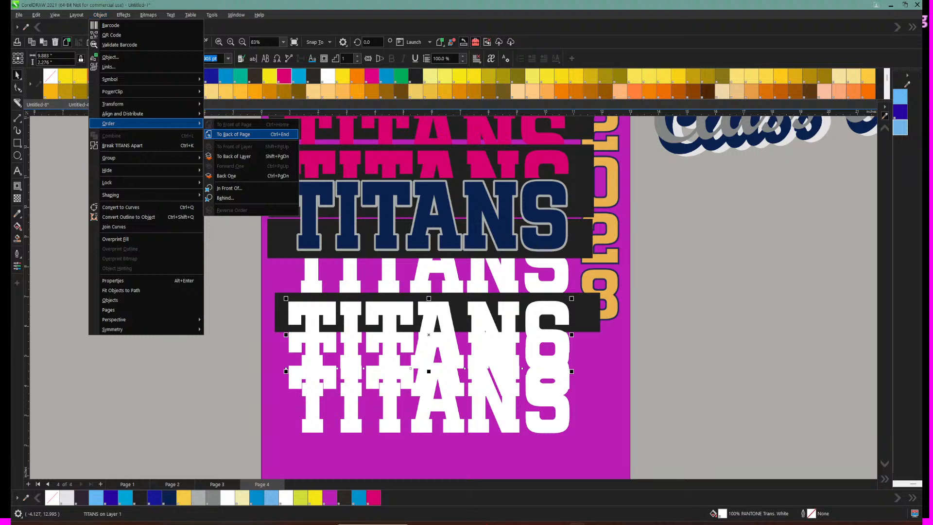
pyautogui.click(234, 134)
pyautogui.press('Escape')
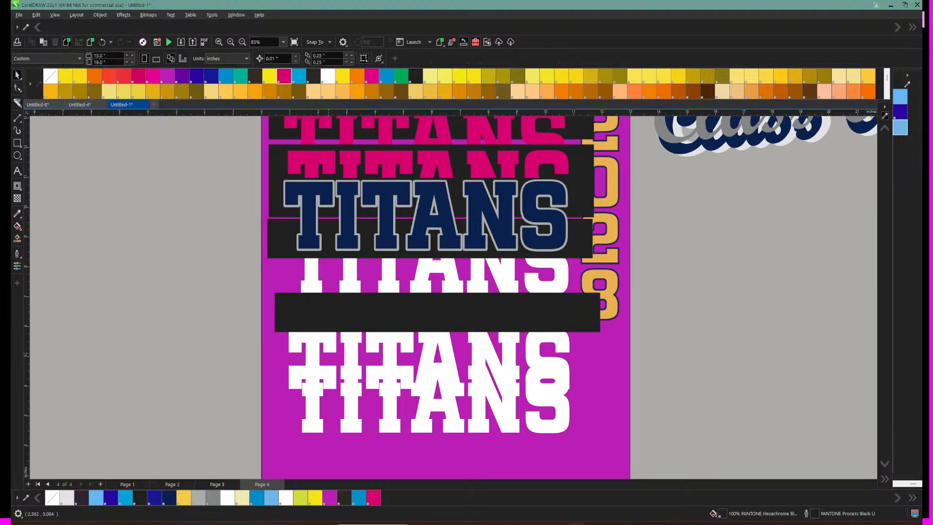
# Step: Move the bottom white TITANS row down clear of the others and raise the row above it until its top sits under the dark rectangle
pyautogui.click(310, 401)
pyautogui.moveTo(310, 401); pyautogui.dragTo(310, 443)
pyautogui.click(310, 369)
pyautogui.moveTo(310, 369)
pyautogui.mouseDown()
pyautogui.moveTo(315, 400)
pyautogui.moveTo(316, 339)
pyautogui.mouseUp()
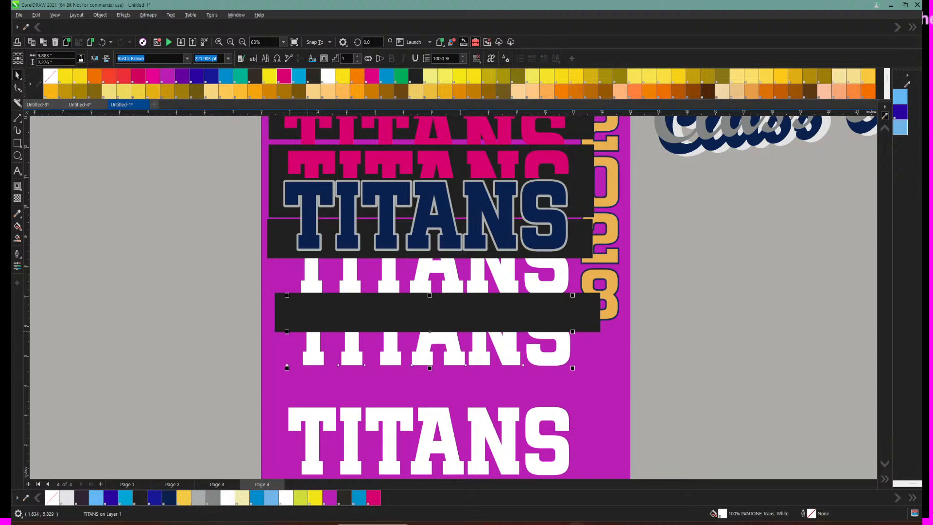
# Step: Shrink the dark rectangle between the white rows to a 0.64-inch-high strip and nudge the TITANS row beneath it slightly up
pyautogui.click(279, 328)
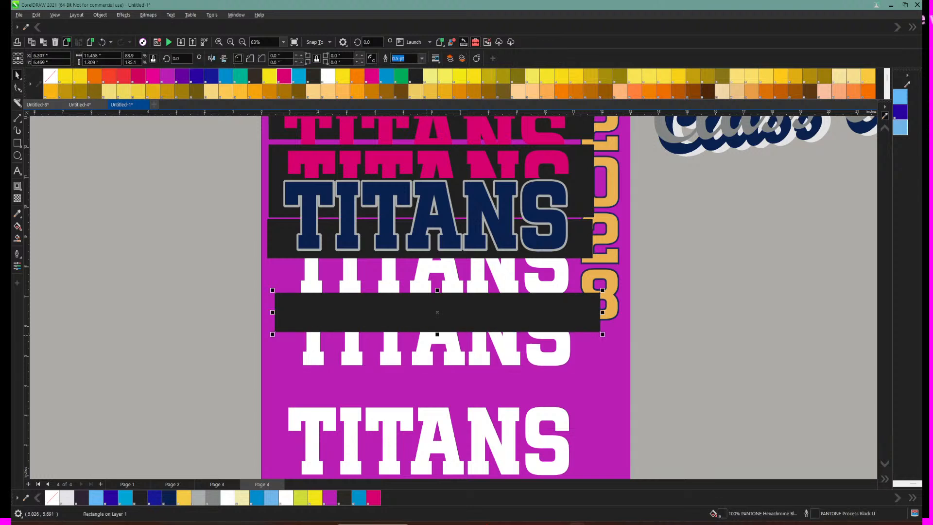
pyautogui.moveTo(437, 334); pyautogui.dragTo(438, 321)
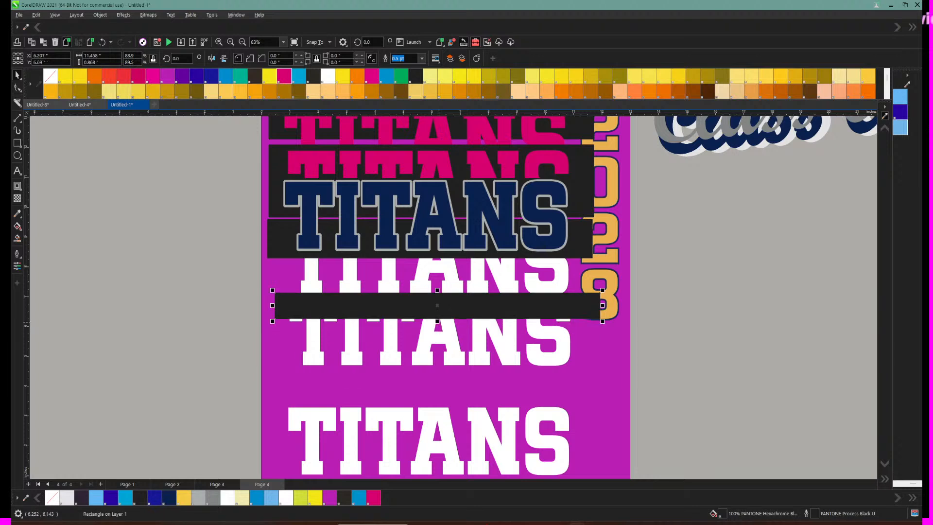
pyautogui.click(423, 349)
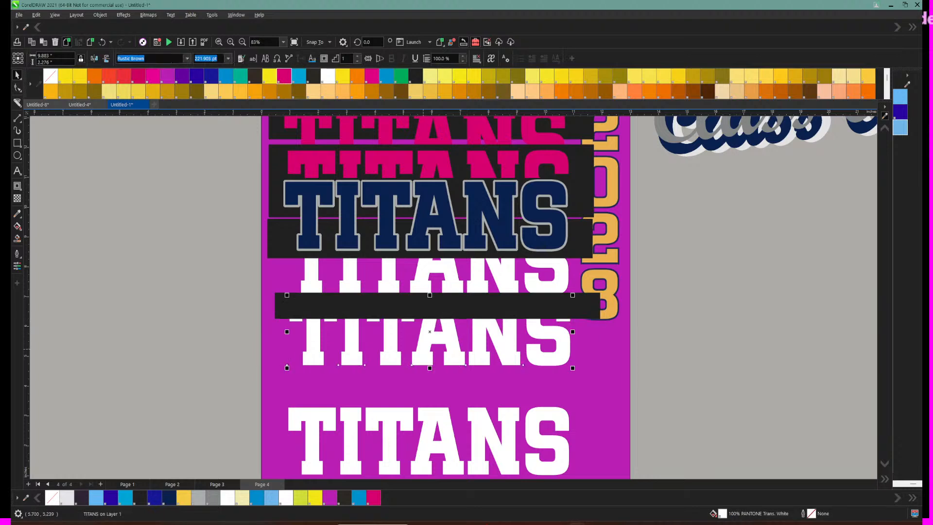
pyautogui.moveTo(426, 352); pyautogui.dragTo(426, 348)
pyautogui.click(437, 303)
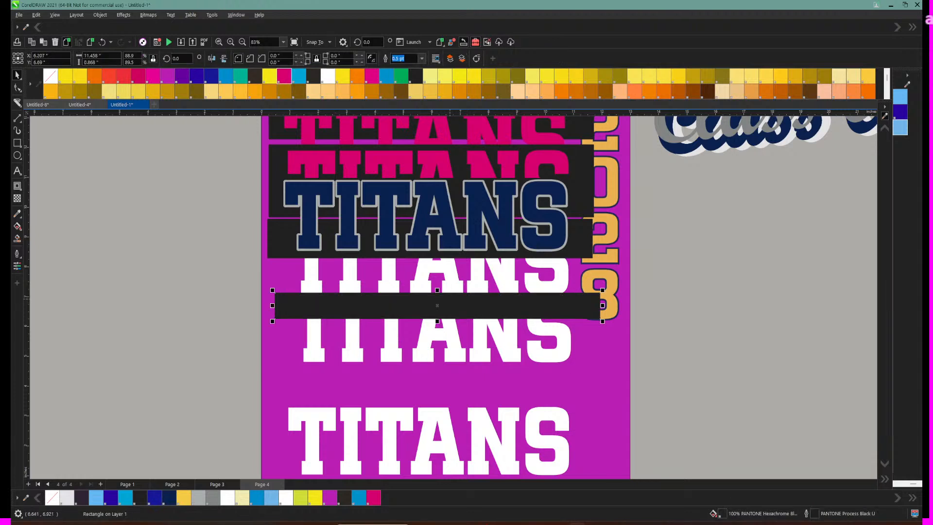
pyautogui.moveTo(436, 291); pyautogui.dragTo(429, 293)
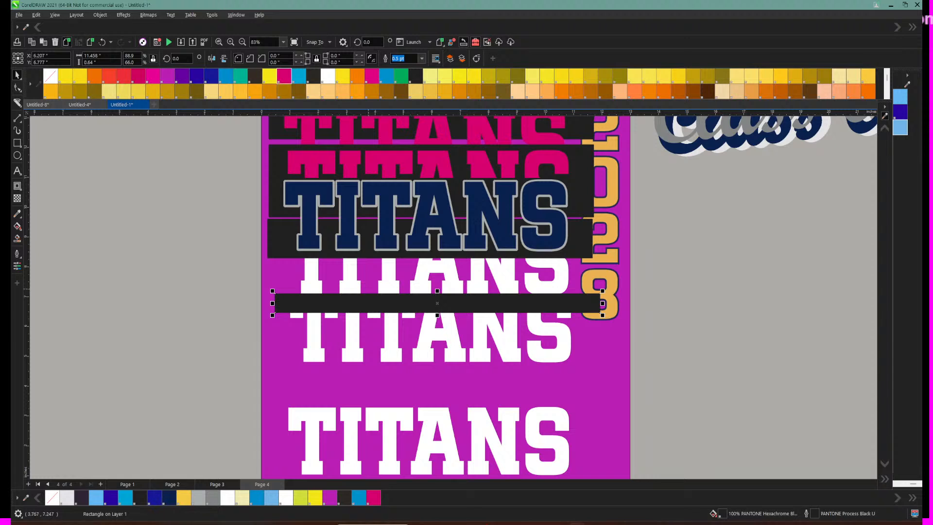
pyautogui.click(384, 284)
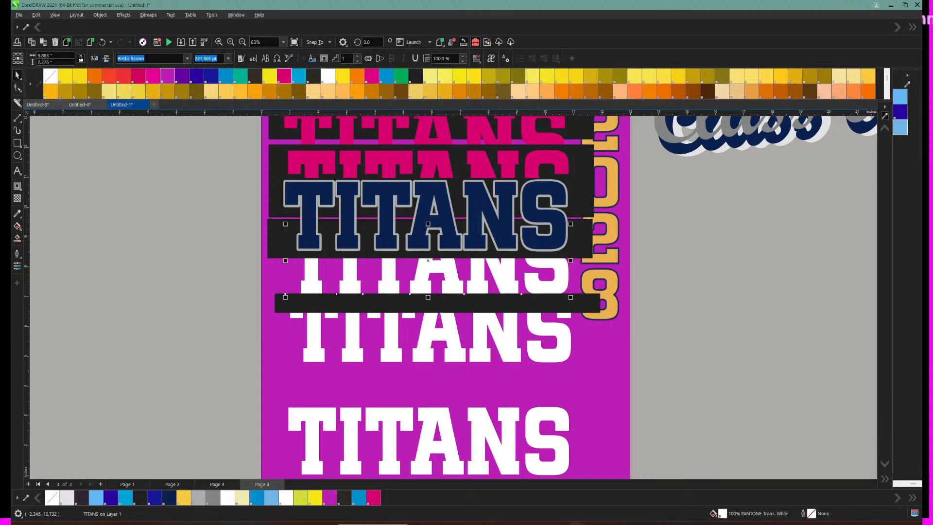
pyautogui.click(100, 15)
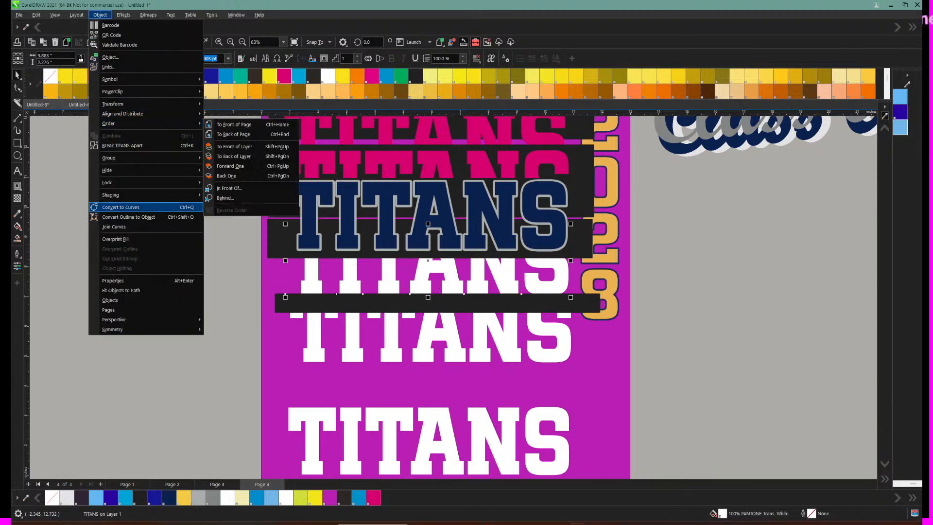
pyautogui.press('Escape')
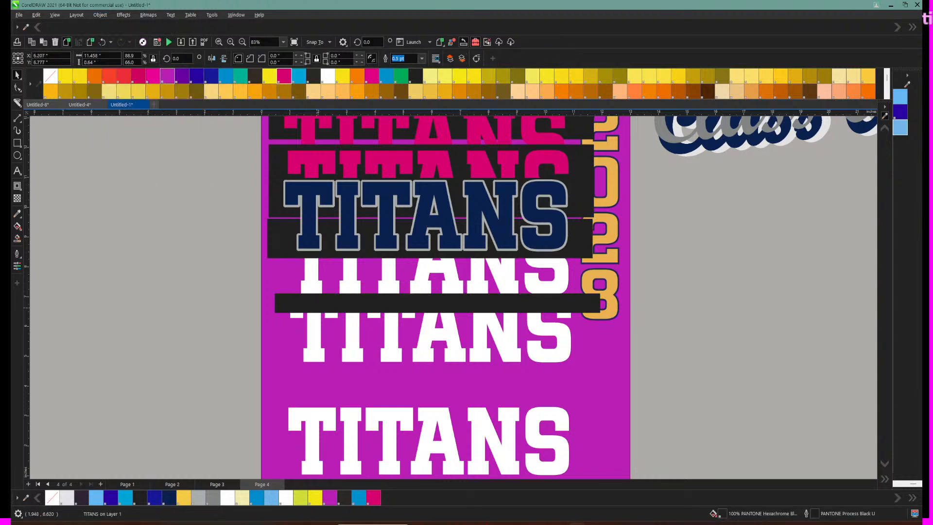
# Step: Nudge the thin dark strip slightly up against the base of the first white TITANS row, and select that row
pyautogui.click(307, 299)
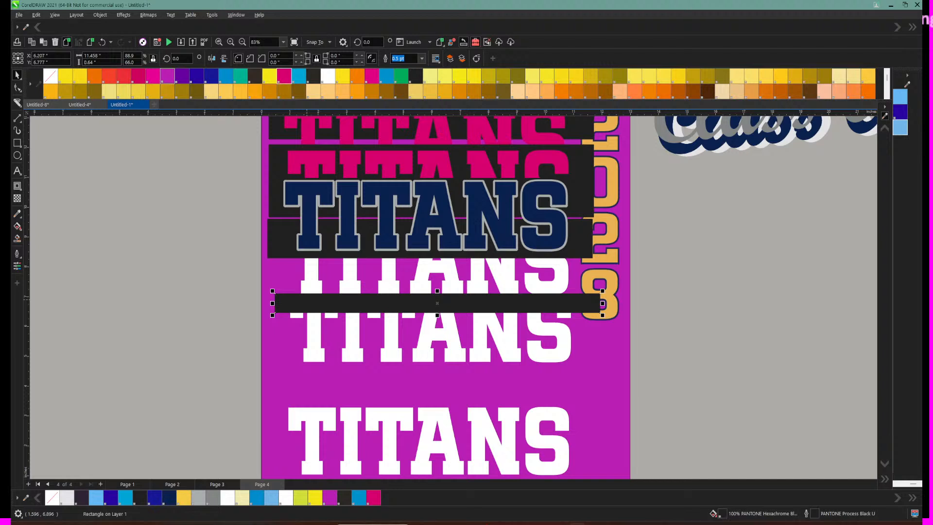
pyautogui.moveTo(307, 300)
pyautogui.mouseDown()
pyautogui.moveTo(307, 287)
pyautogui.moveTo(309, 302)
pyautogui.mouseUp()
pyautogui.click(308, 271)
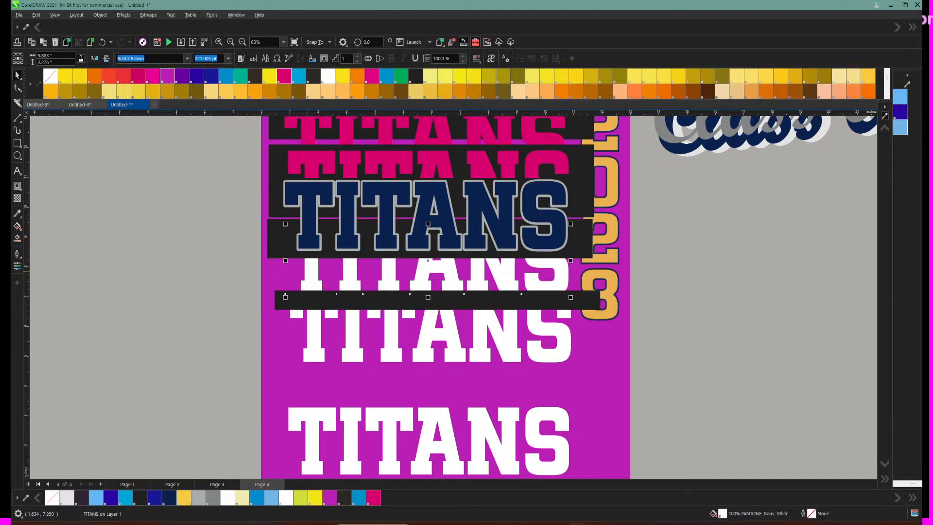
# Step: Try sending the thin dark strip between the white TITANS rows to the back of the page, and undo it
pyautogui.click(310, 300)
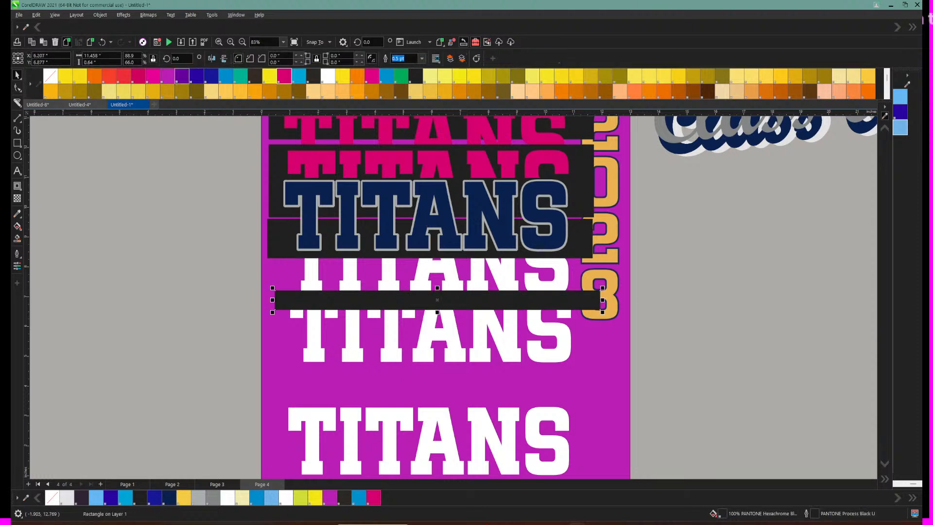
pyautogui.click(100, 14)
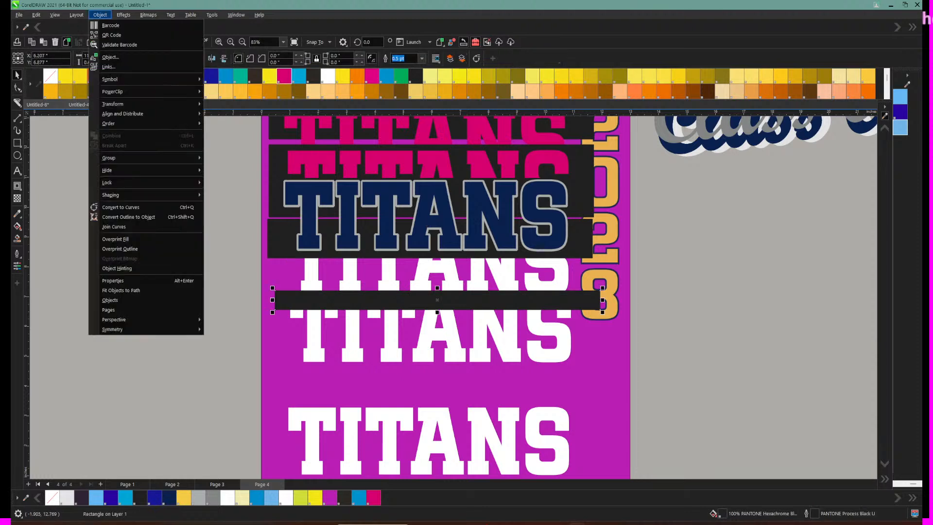
pyautogui.moveTo(146, 124)
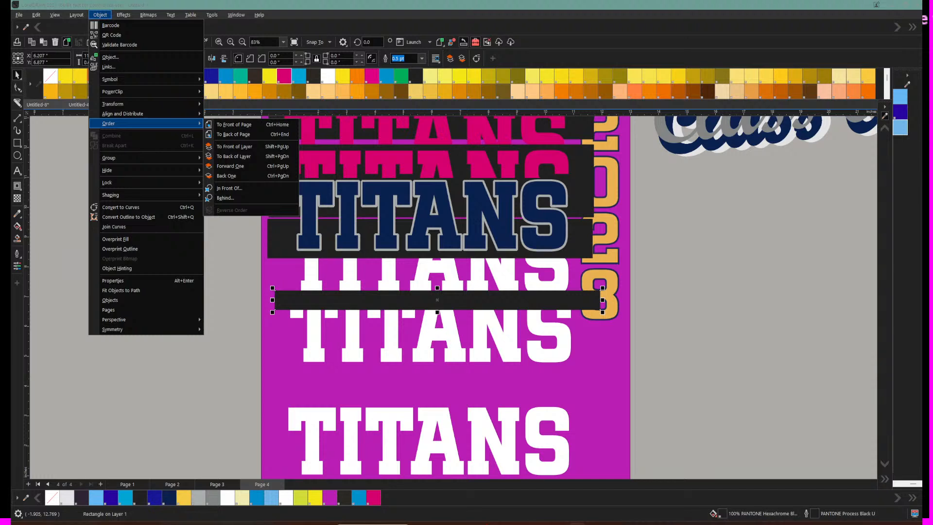
pyautogui.click(233, 135)
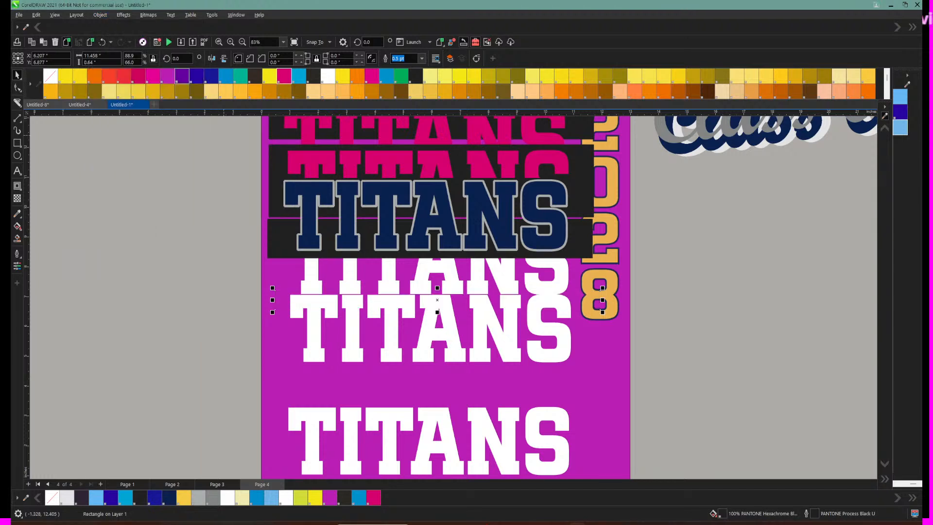
pyautogui.click(102, 41)
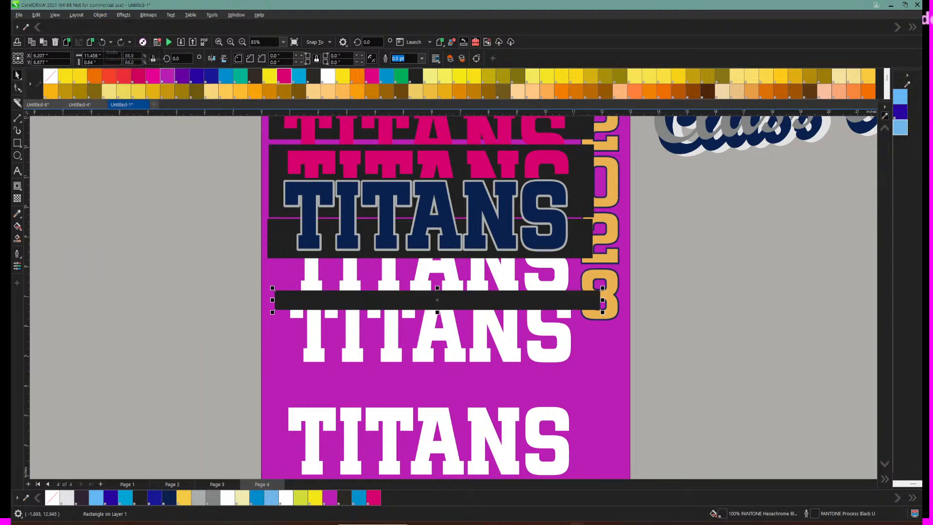
pyautogui.click(100, 15)
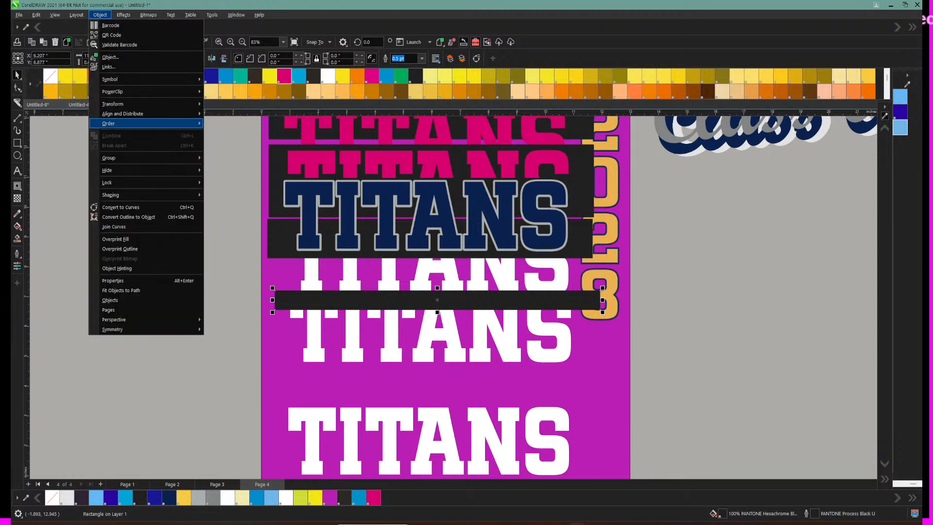
pyautogui.moveTo(146, 124)
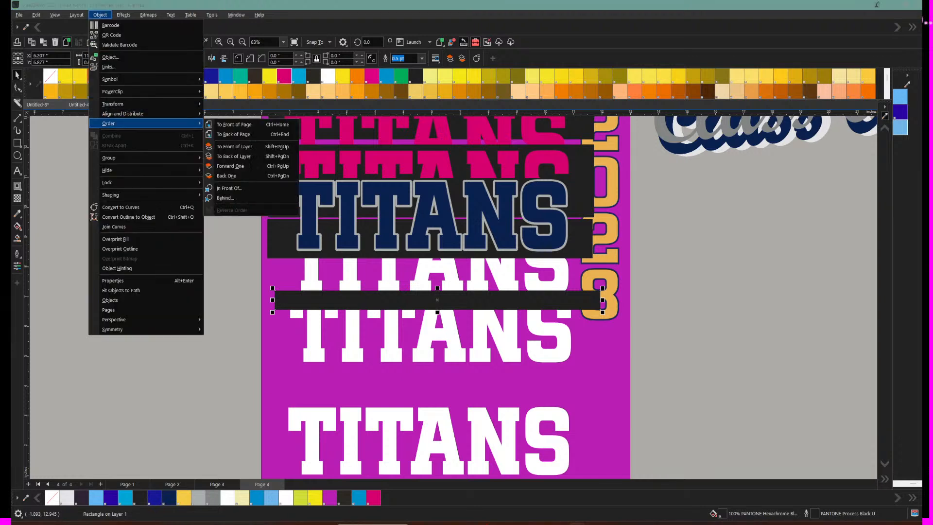
pyautogui.press('Escape')
pyautogui.press('Escape')
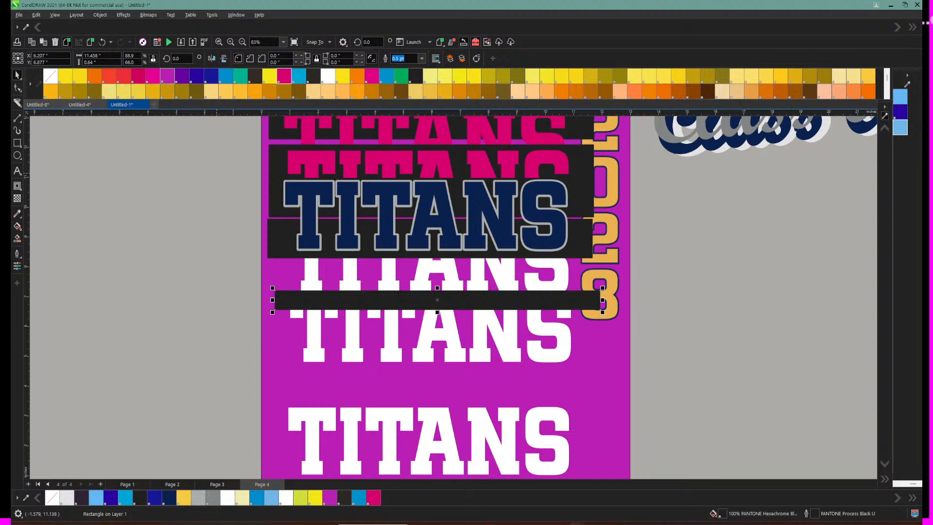
pyautogui.press('Escape')
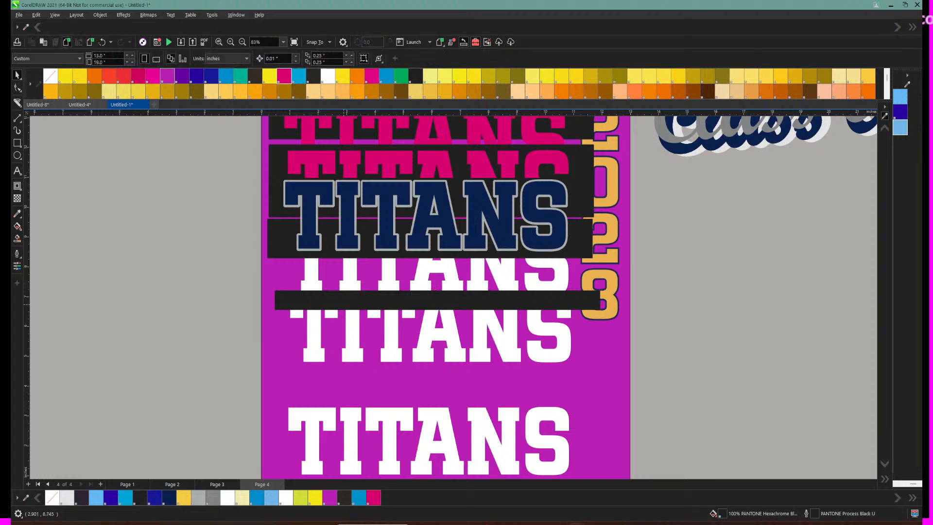
# Step: Move the thin dark strip slightly down and send it back one level in the stacking order
pyautogui.moveTo(343, 303)
pyautogui.mouseDown()
pyautogui.moveTo(343, 294)
pyautogui.moveTo(343, 306)
pyautogui.mouseUp()
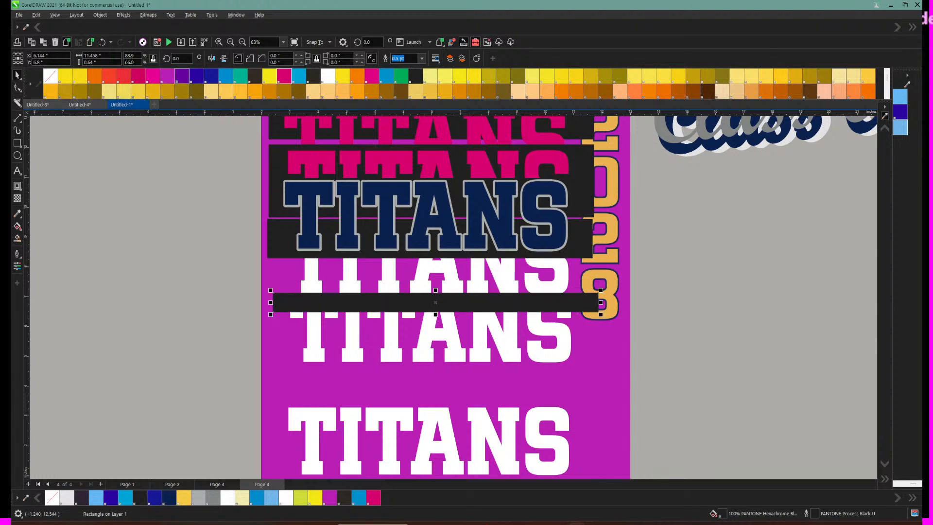
pyautogui.click(99, 15)
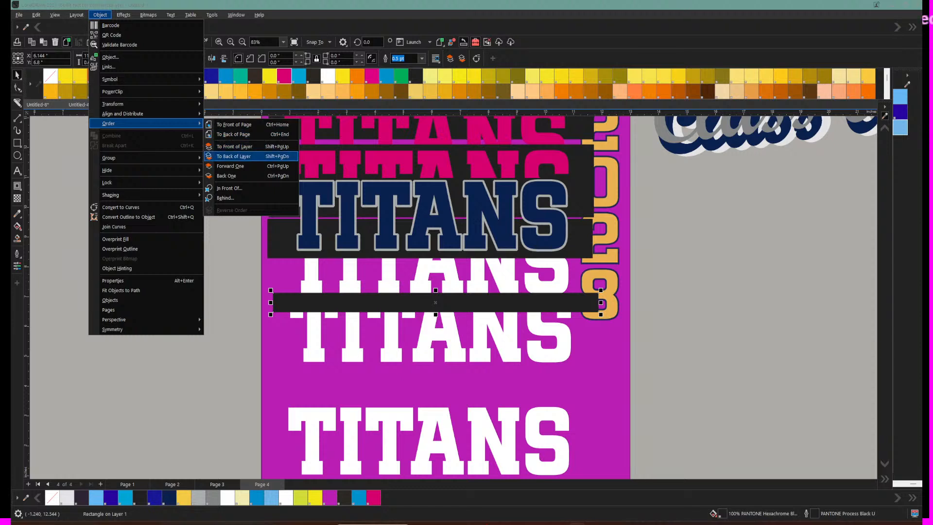
pyautogui.click(227, 175)
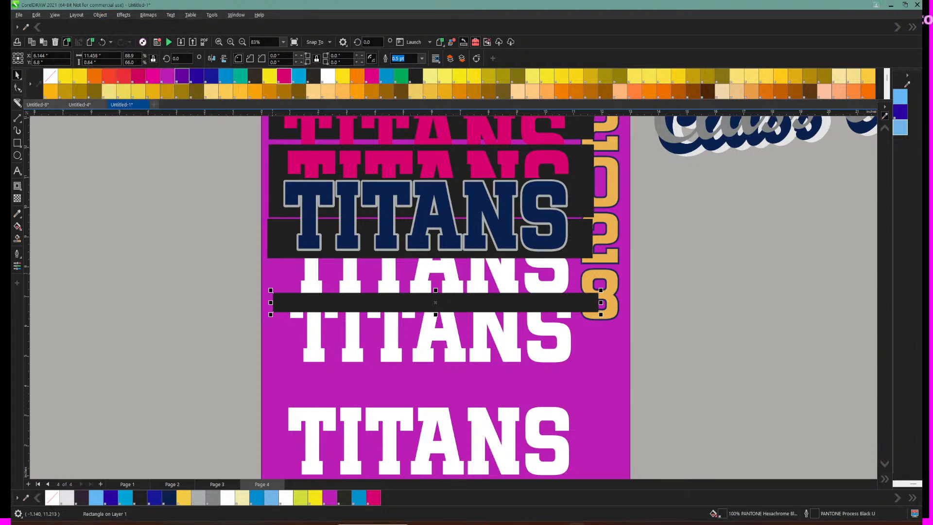
# Step: Shift the thin dark strip slightly left and fine-tune its vertical position between the two white TITANS rows
pyautogui.moveTo(313, 308); pyautogui.dragTo(311, 308)
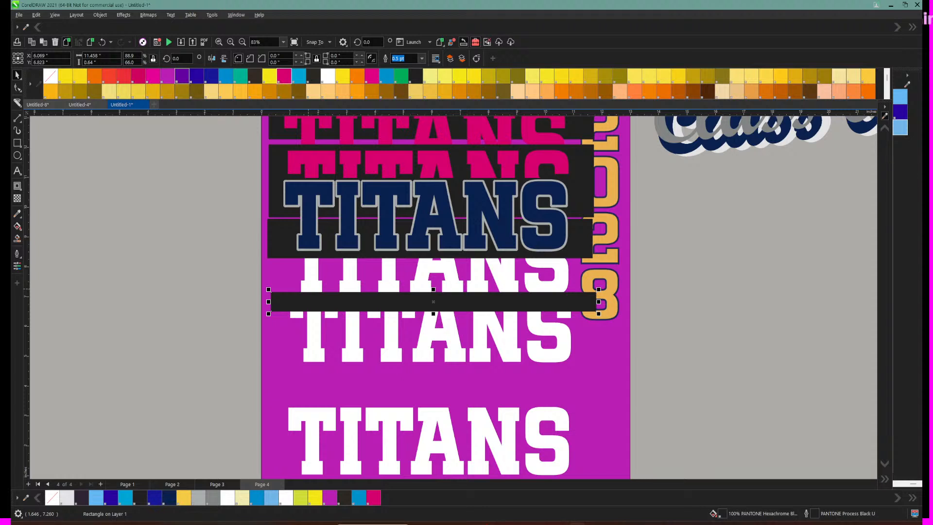
pyautogui.press('Down')
pyautogui.press('Down')
pyautogui.press('Down')
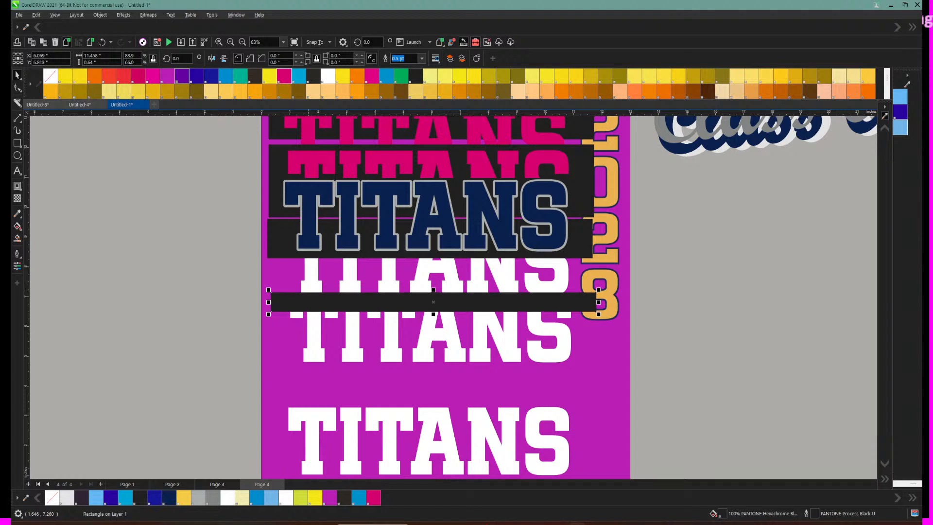
pyautogui.moveTo(308, 302); pyautogui.dragTo(308, 299)
pyautogui.press('Down')
pyautogui.press('Down')
pyautogui.press('Down')
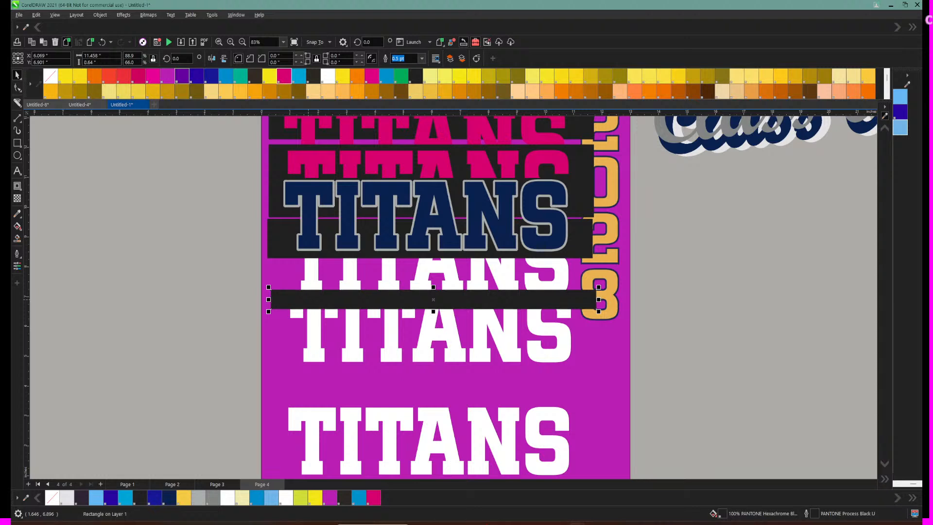
pyautogui.press('Down')
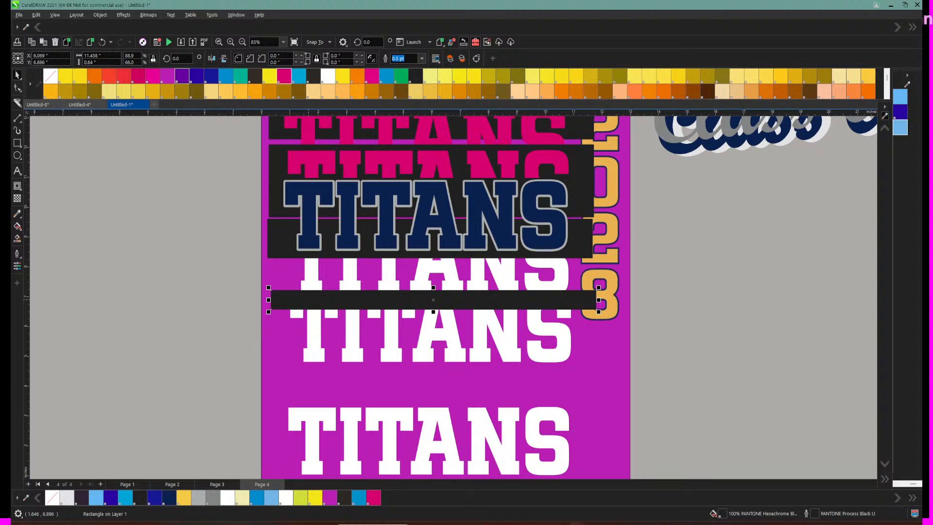
pyautogui.press('Down')
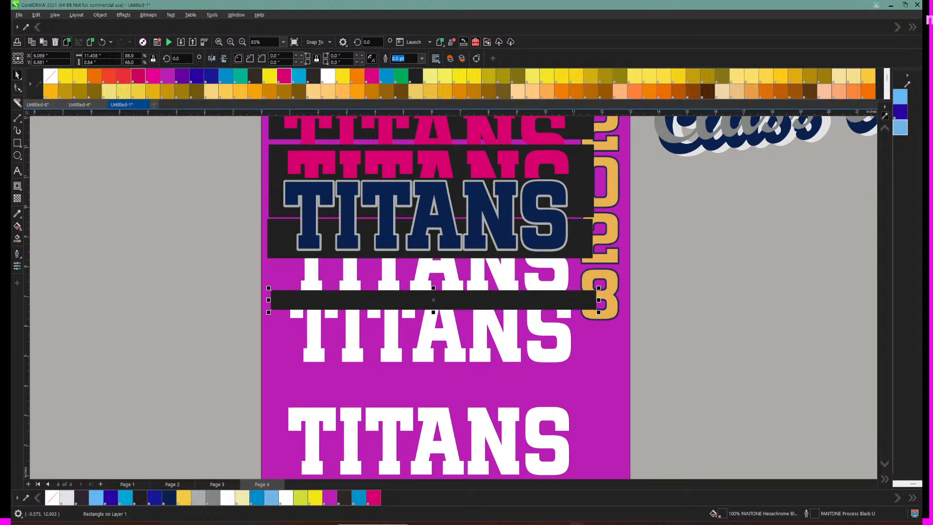
# Step: Raise the thin dark strip over the base of the first white TITANS row, and select that row
pyautogui.click(100, 15)
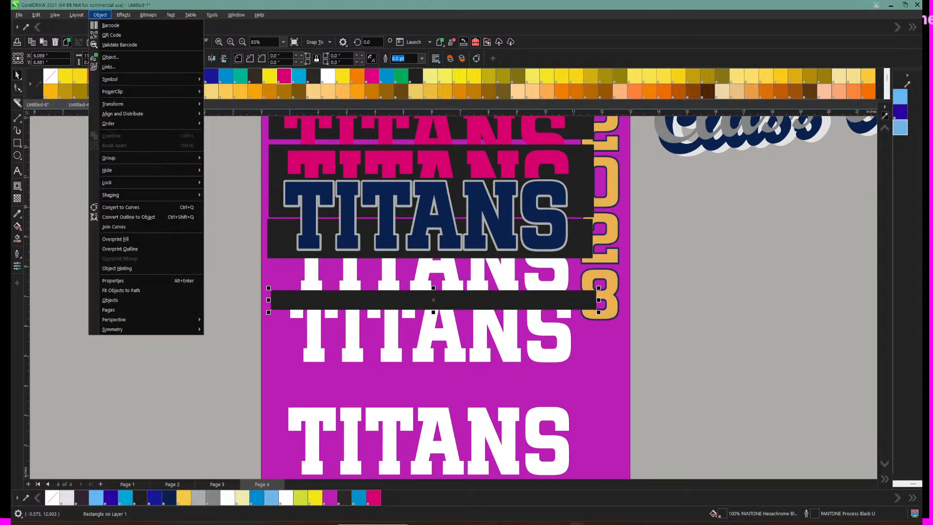
pyautogui.moveTo(146, 124)
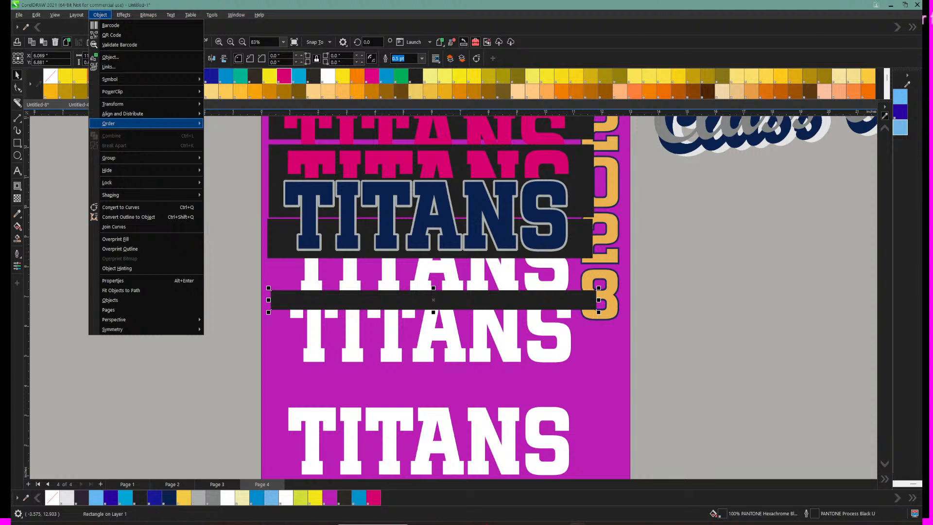
pyautogui.click(266, 256)
pyautogui.moveTo(292, 292); pyautogui.dragTo(291, 293)
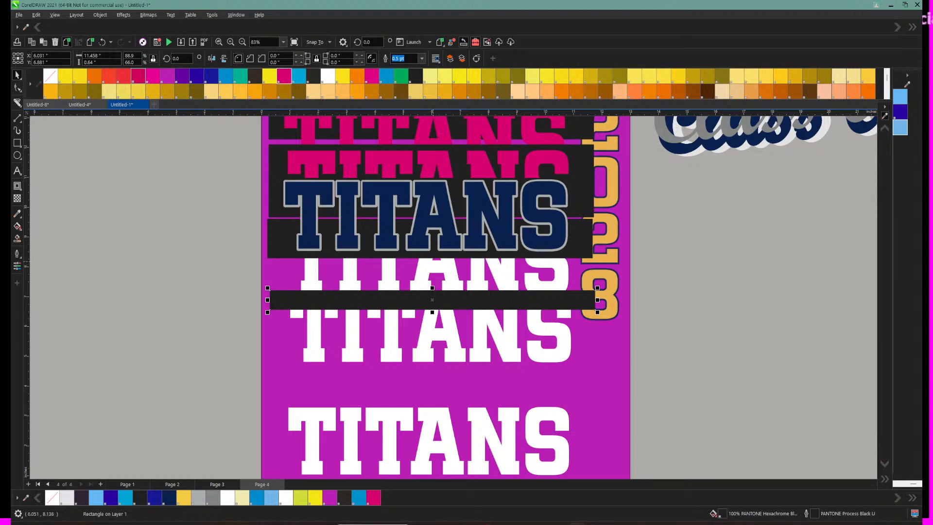
pyautogui.click(308, 283)
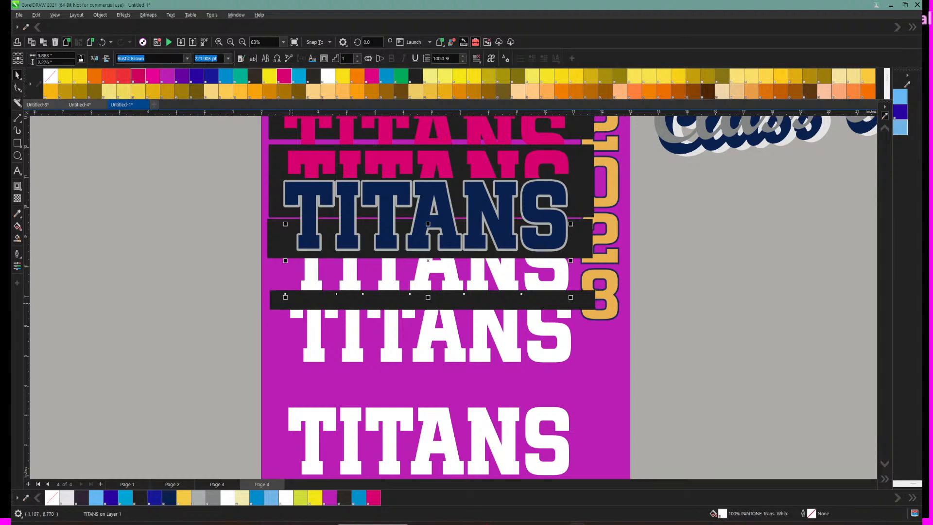
pyautogui.moveTo(293, 302); pyautogui.dragTo(301, 294)
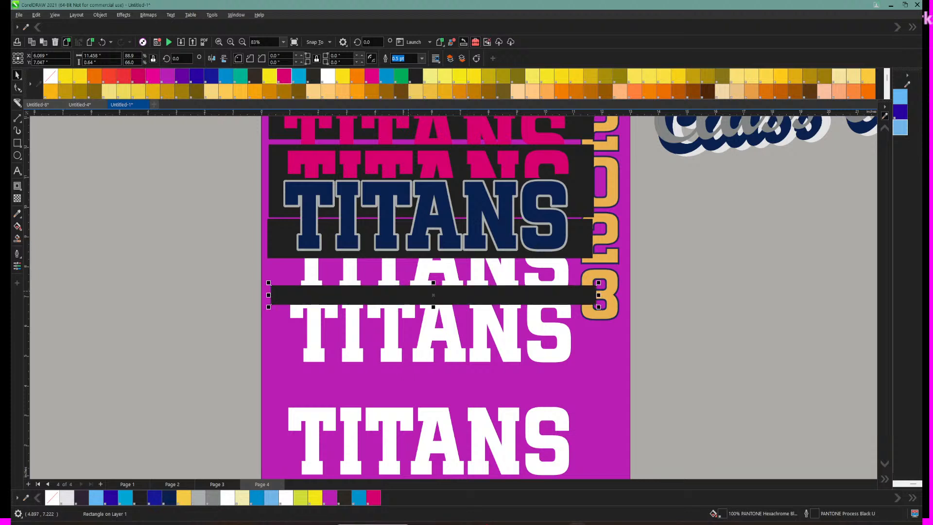
pyautogui.click(390, 279)
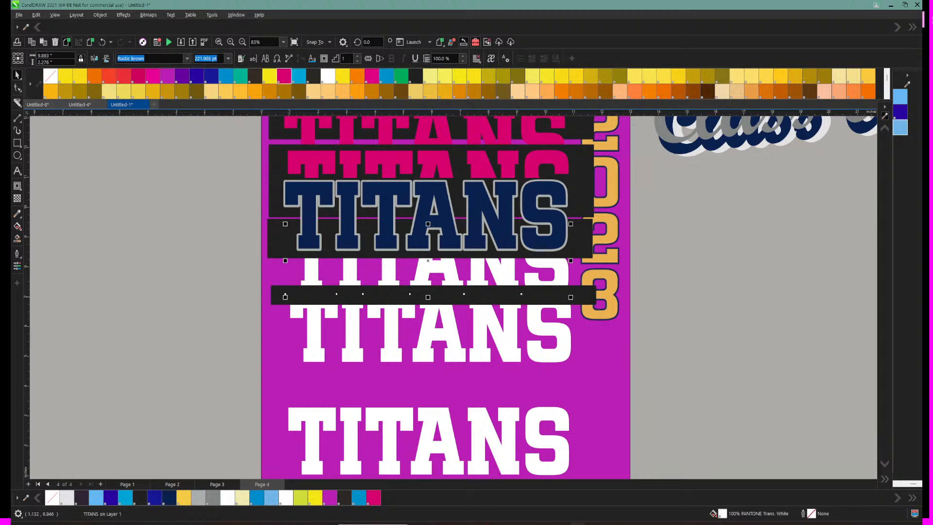
# Step: Slide the thin dark strip partly off the page's left side and order it behind the second white TITANS row
pyautogui.click(370, 298)
pyautogui.moveTo(372, 298); pyautogui.dragTo(221, 293)
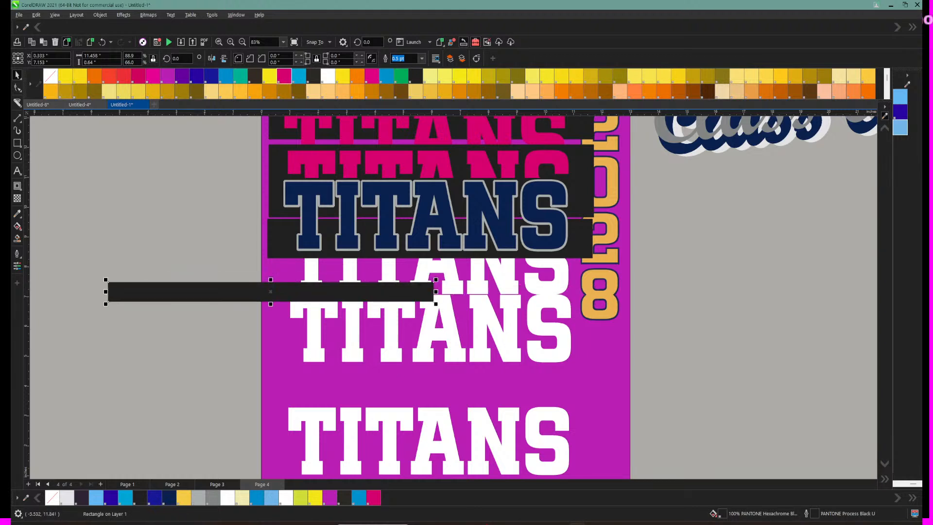
pyautogui.click(100, 15)
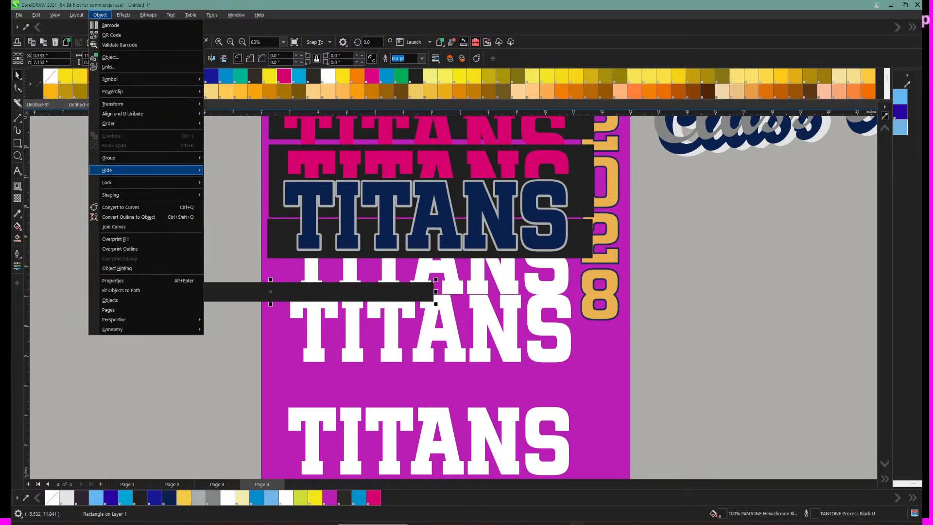
pyautogui.moveTo(109, 158)
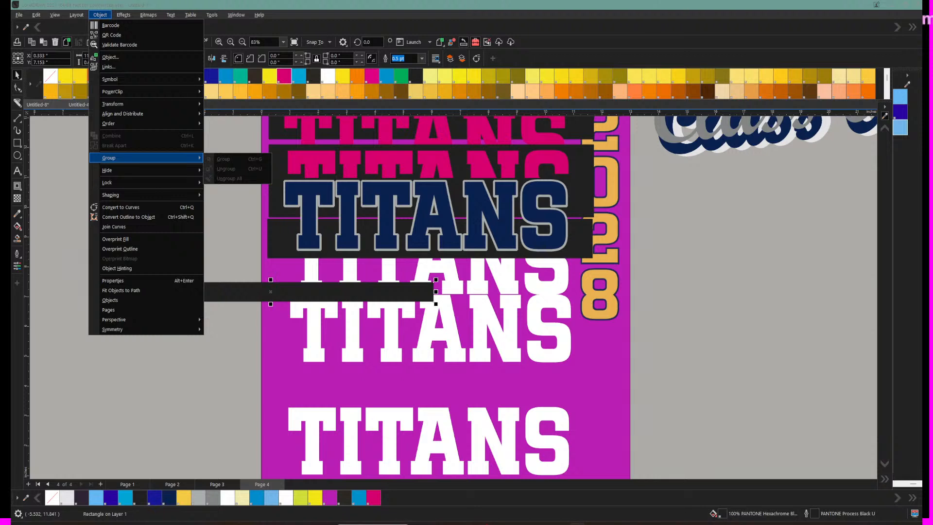
pyautogui.moveTo(108, 124)
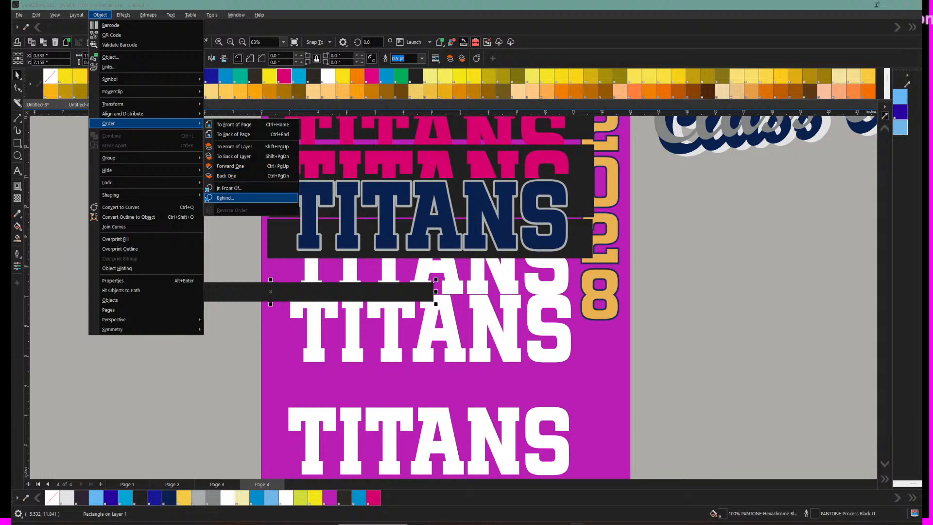
pyautogui.click(225, 198)
pyautogui.click(433, 301)
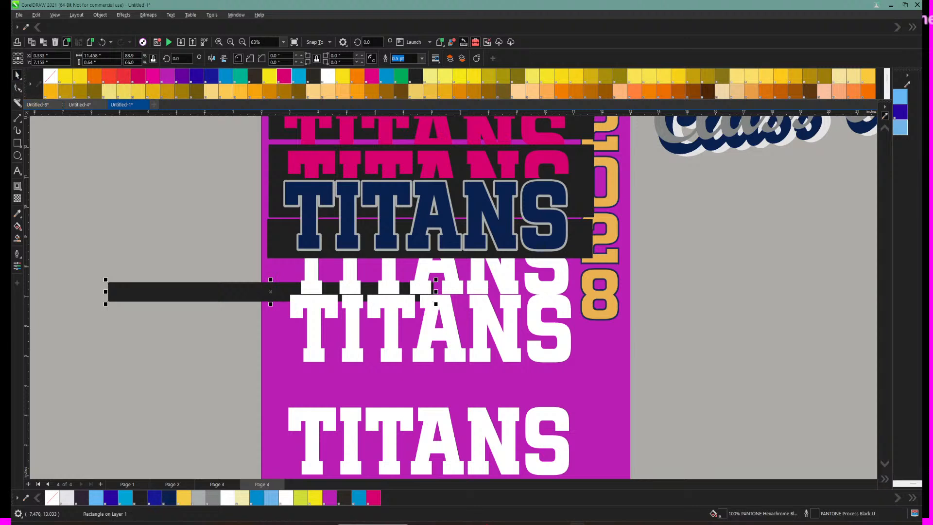
# Step: Move the thin dark strip back across the page so it spans the seam between the two white TITANS rows
pyautogui.moveTo(233, 292); pyautogui.dragTo(386, 293)
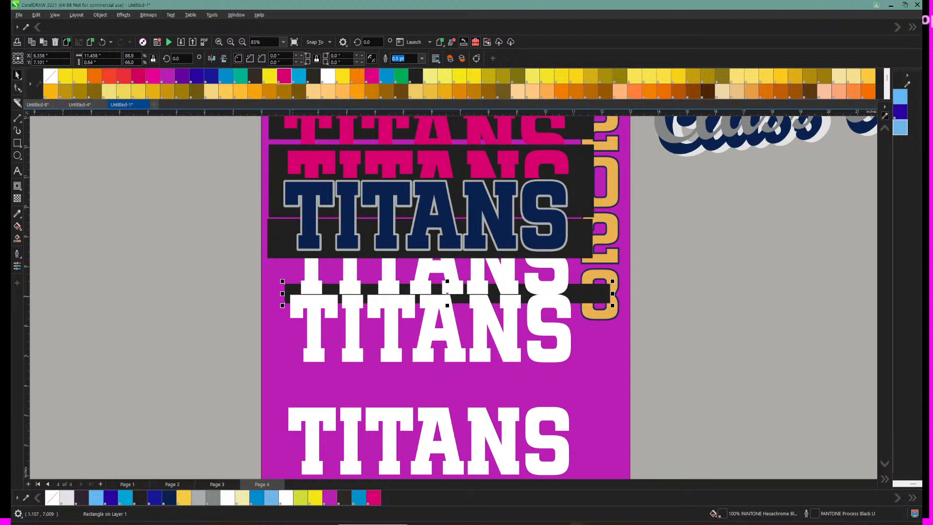
pyautogui.moveTo(287, 288); pyautogui.dragTo(285, 288)
pyautogui.click(285, 289)
# Step: Order the second white TITANS row behind the thin dark strip so the strip masks its top edge
pyautogui.click(315, 315)
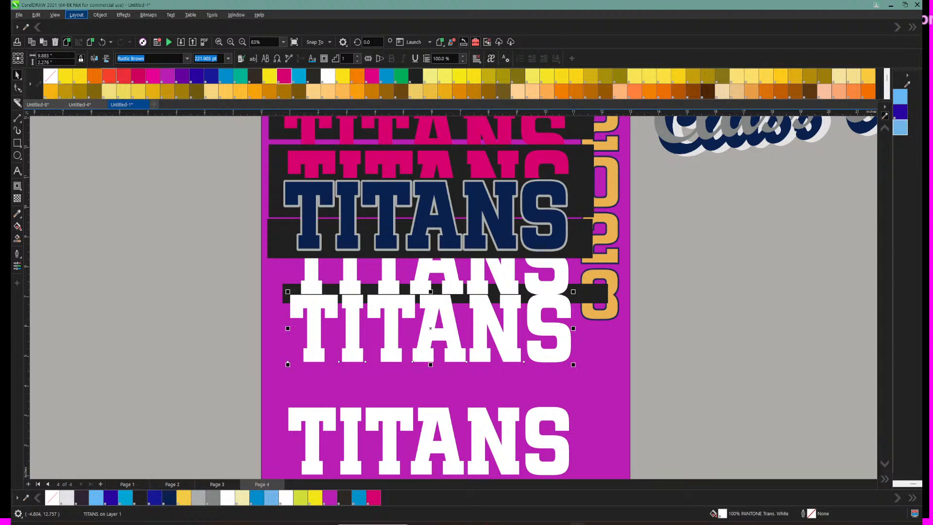
pyautogui.click(99, 14)
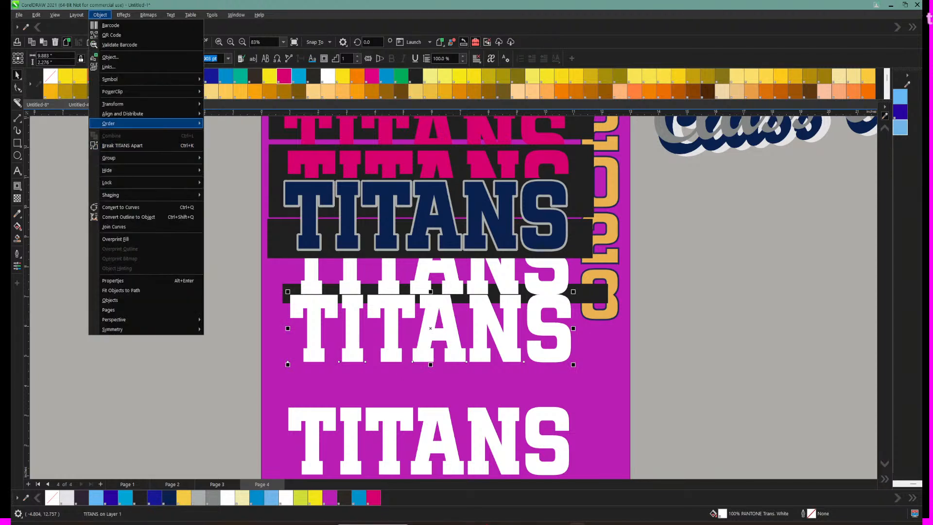
pyautogui.click(209, 198)
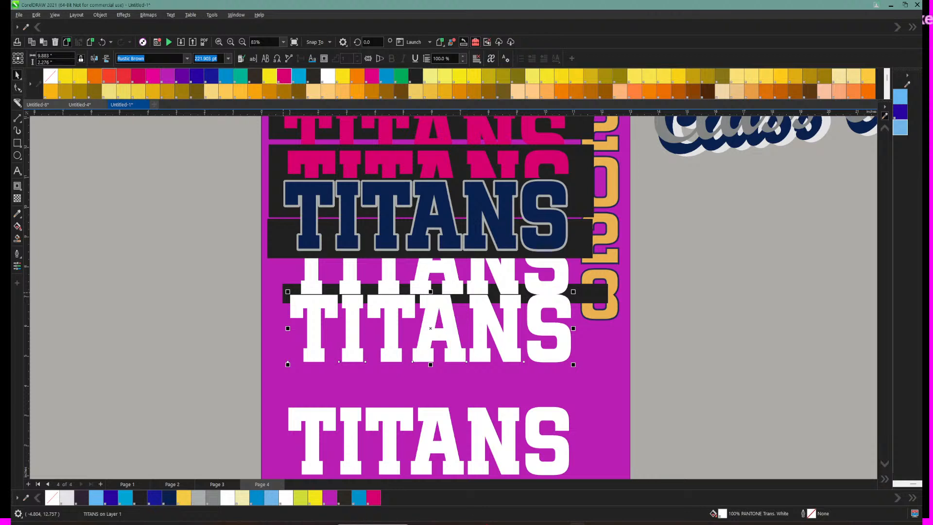
pyautogui.click(283, 290)
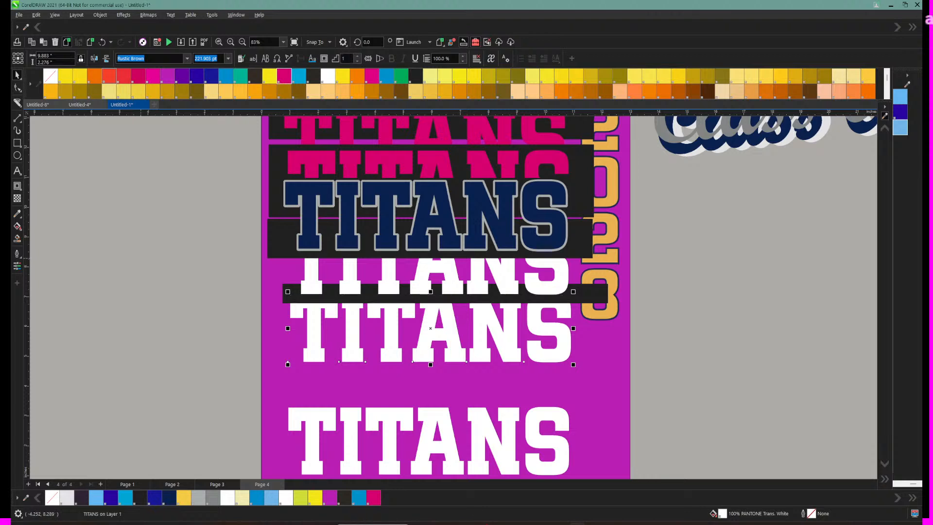
pyautogui.press('Escape')
# Step: Stretch the dark strip upward to about 1.51 inches high so it backs the first white TITANS row
pyautogui.click(310, 343)
pyautogui.click(452, 292)
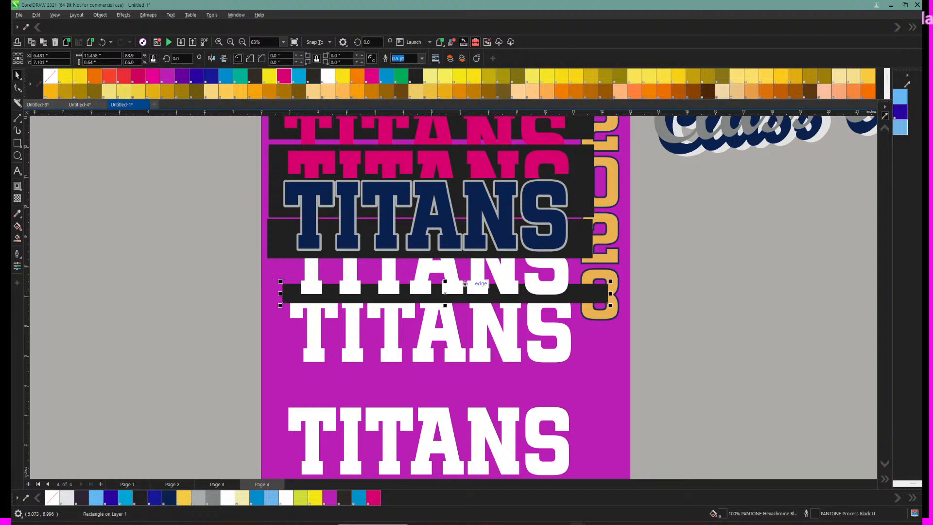
pyautogui.moveTo(445, 281); pyautogui.dragTo(445, 256)
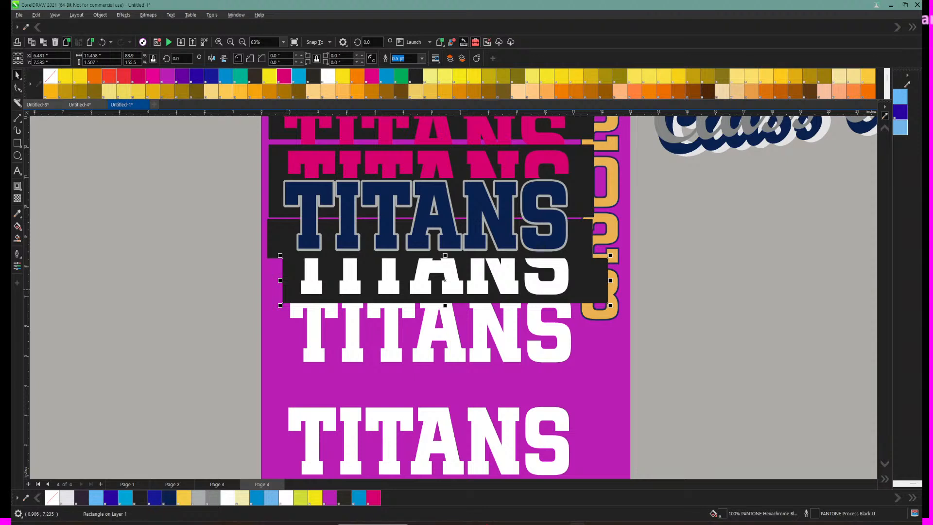
# Step: Align the dark strip with the strips above and raise the second white TITANS row so the strip covers its top
pyautogui.moveTo(287, 289); pyautogui.dragTo(275, 289)
pyautogui.click(310, 337)
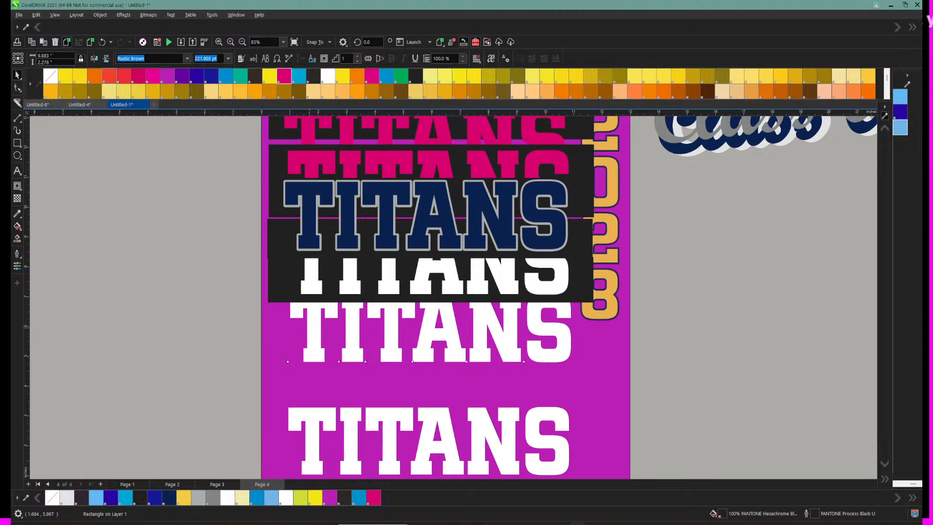
pyautogui.moveTo(311, 337); pyautogui.dragTo(310, 317)
pyautogui.click(276, 278)
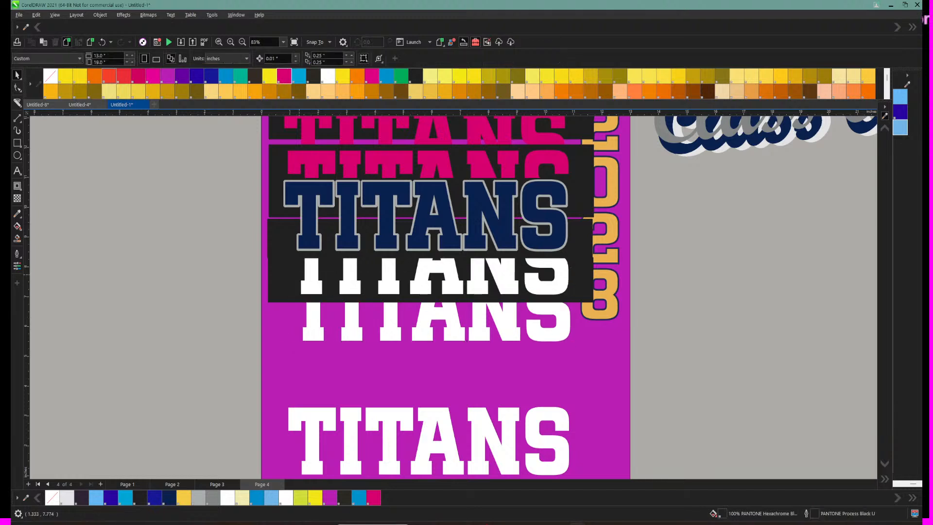
pyautogui.moveTo(276, 278); pyautogui.dragTo(278, 278)
pyautogui.click(323, 324)
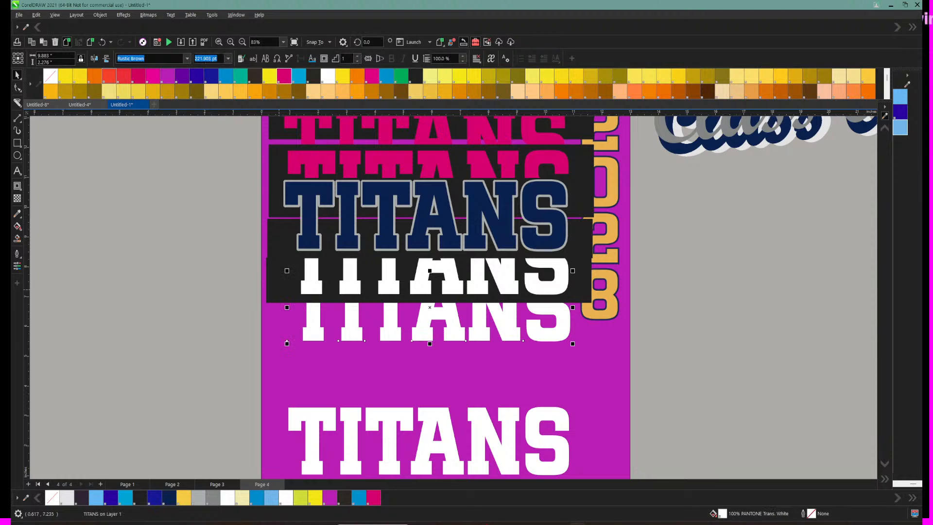
# Step: Duplicate the dark strip behind the first white TITANS row and place the copy just below the second white row
pyautogui.click(278, 290)
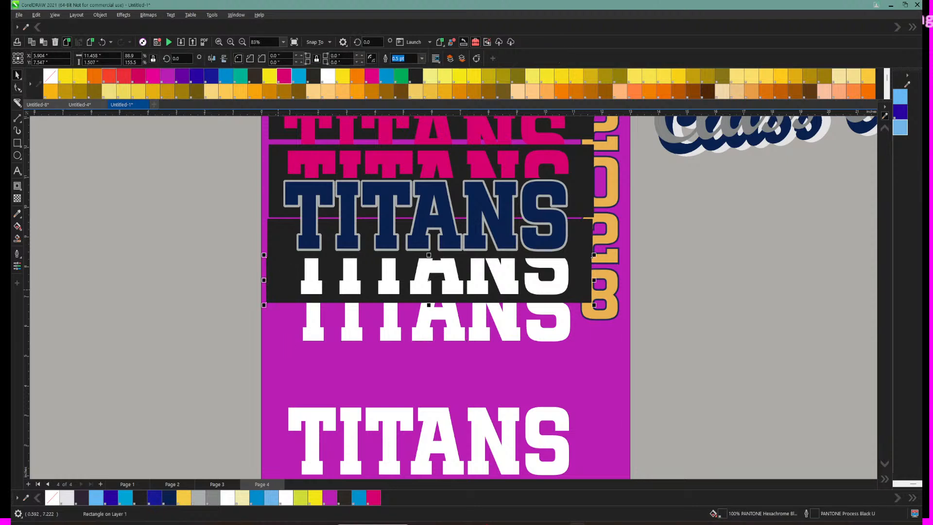
pyautogui.hotkey('ctrl', 'd')
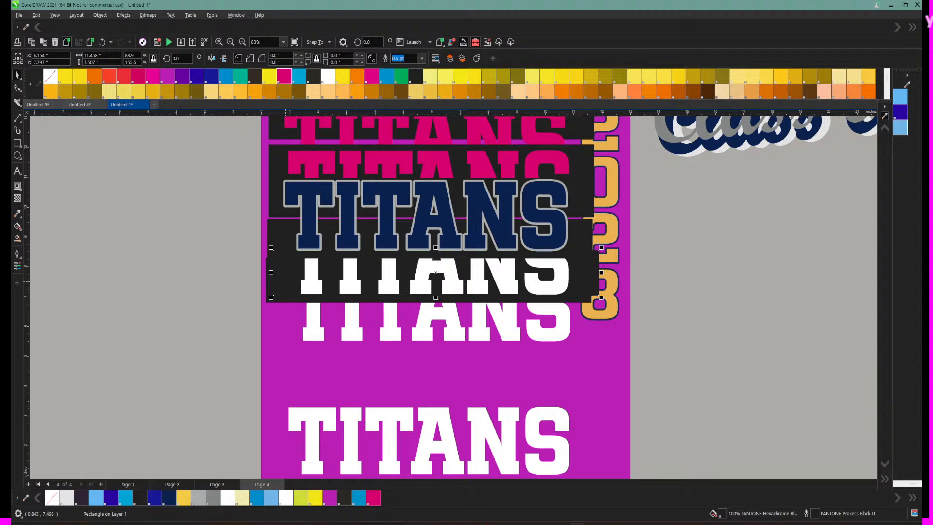
pyautogui.moveTo(286, 270); pyautogui.dragTo(278, 366)
pyautogui.scroll(2, 678, 425)
pyautogui.scroll(3, 569, 296)
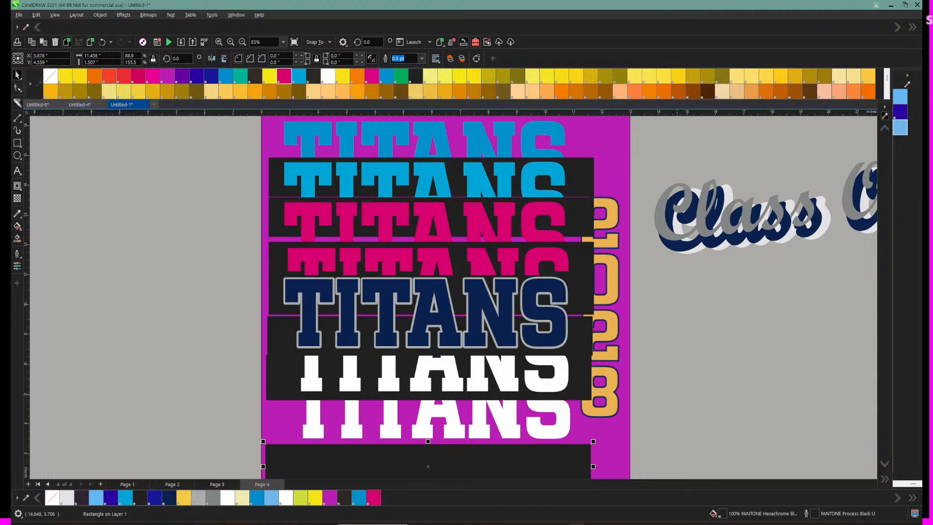
pyautogui.scroll(-1, 569, 291)
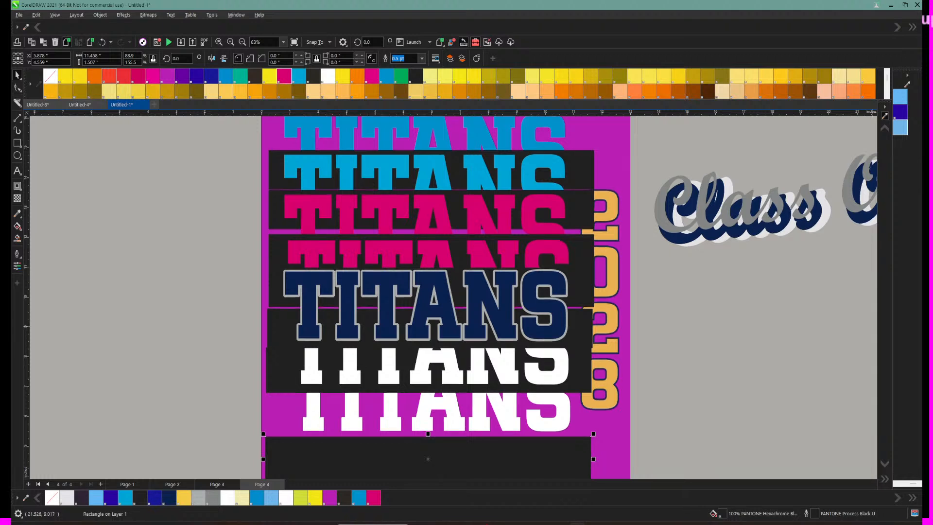
pyautogui.hotkey('alt', 'Tab')
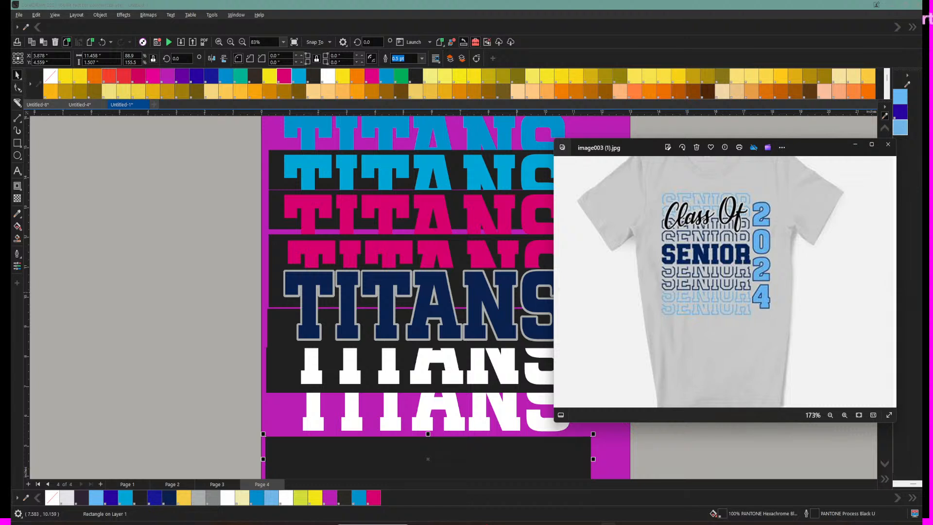
pyautogui.click(214, 337)
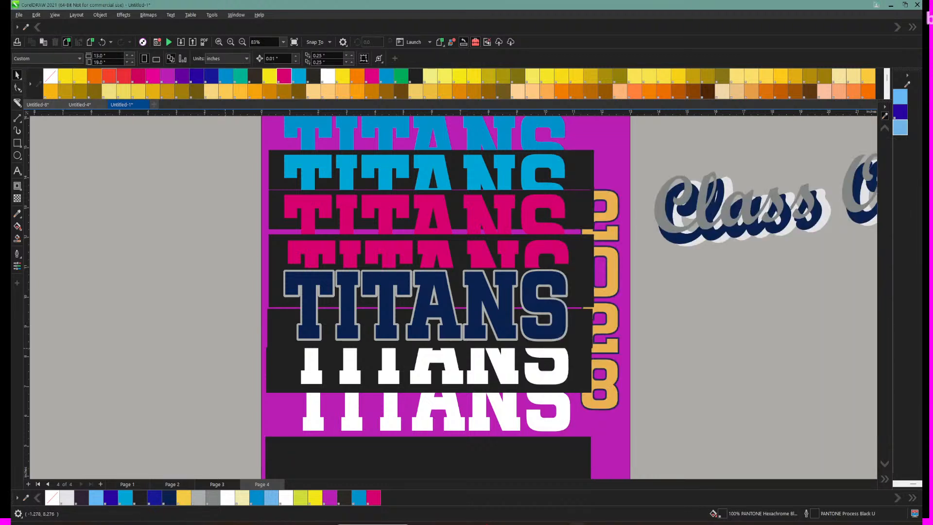
pyautogui.moveTo(220, 340); pyautogui.dragTo(600, 437)
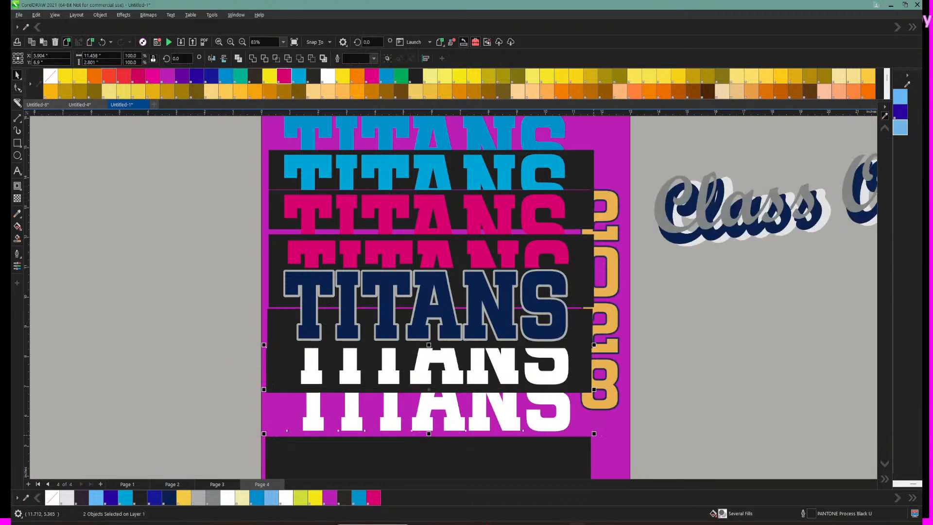
pyautogui.click(374, 497)
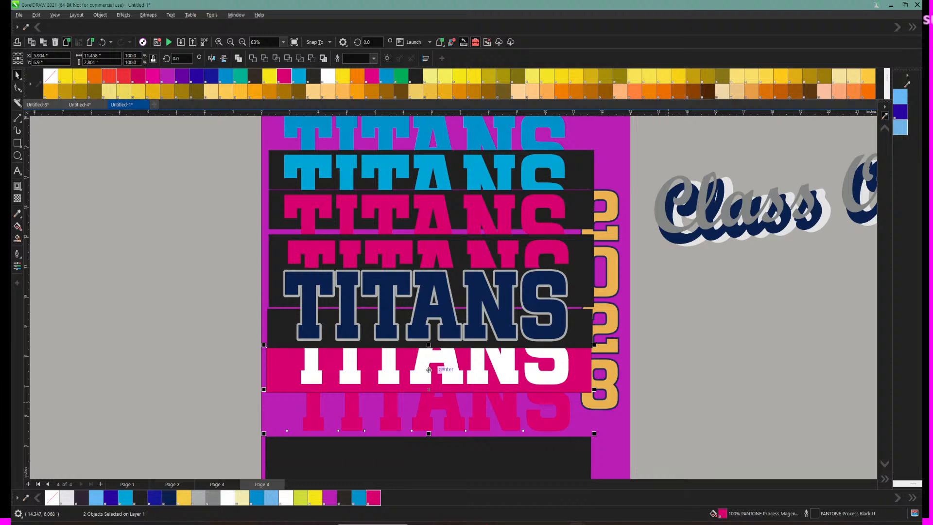
pyautogui.hotkey('ctrl', 'z')
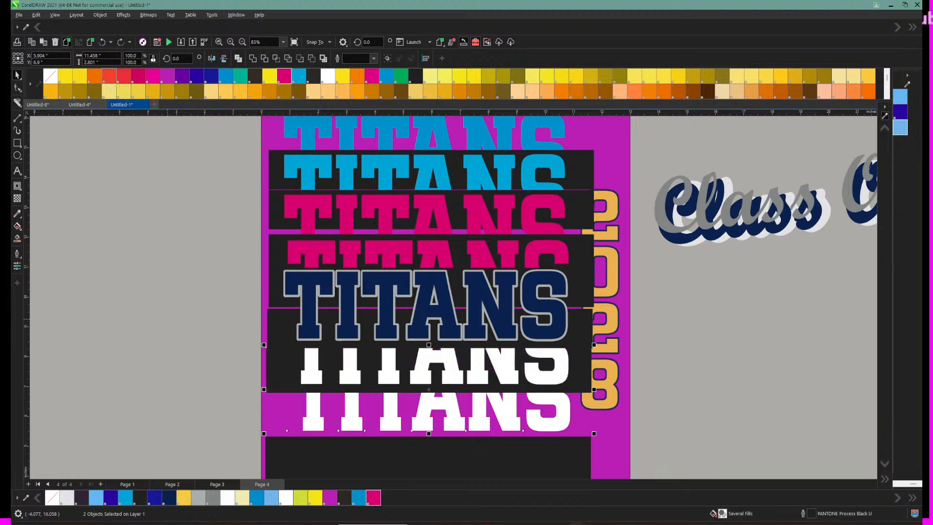
pyautogui.press('Escape')
# Step: Fill both white TITANS rows directly beneath the navy TITANS with PANTONE Process Magenta
pyautogui.click(429, 386)
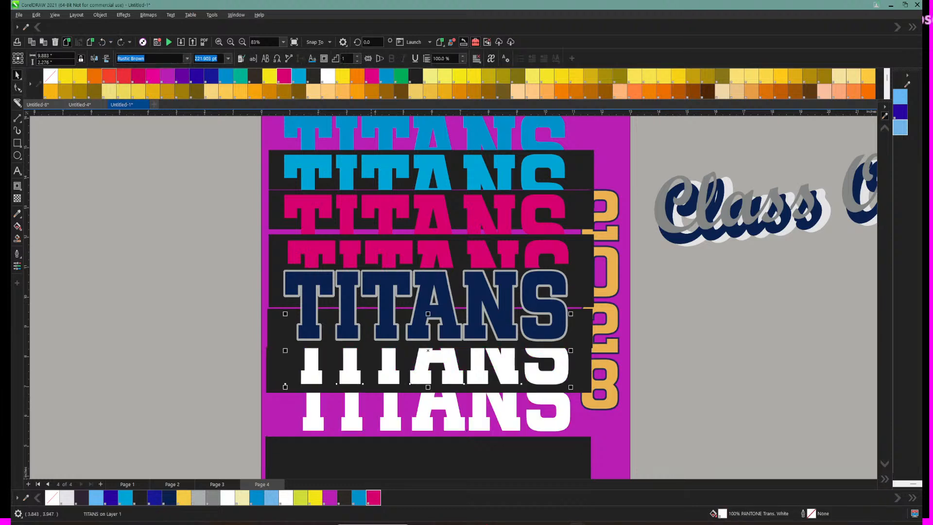
pyautogui.click(373, 497)
pyautogui.click(309, 423)
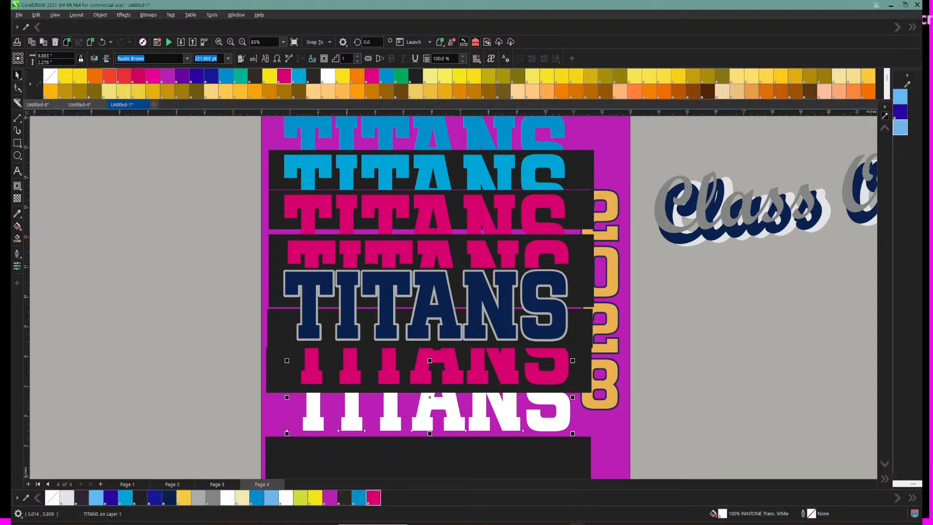
pyautogui.click(373, 497)
# Step: Move the duplicated dark strip up over the lower magenta TITANS row, against the strip above
pyautogui.scroll(-2, 153, 333)
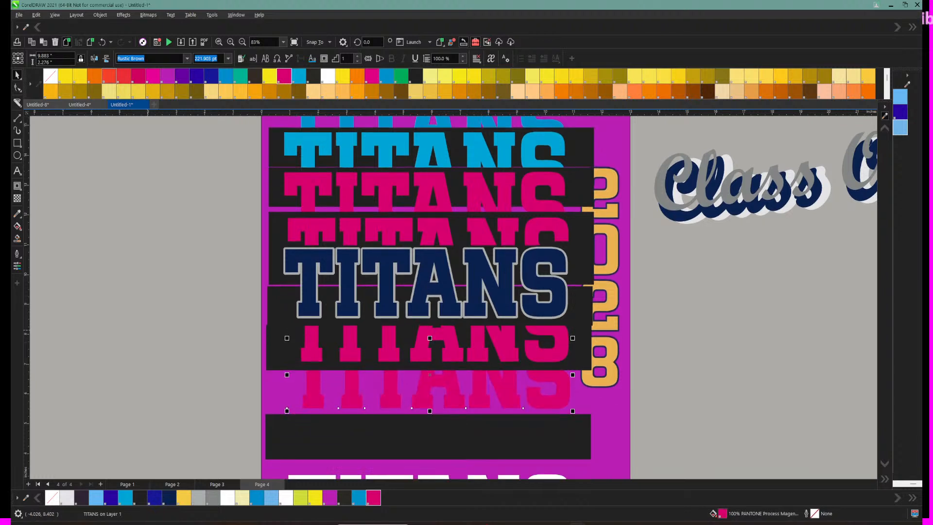
pyautogui.scroll(-1, 152, 333)
pyautogui.click(298, 397)
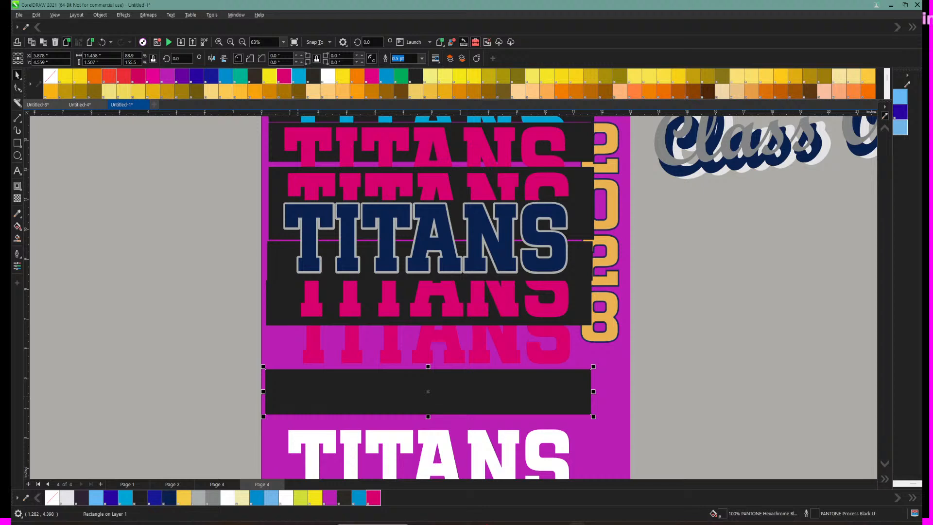
pyautogui.moveTo(298, 397); pyautogui.dragTo(299, 351)
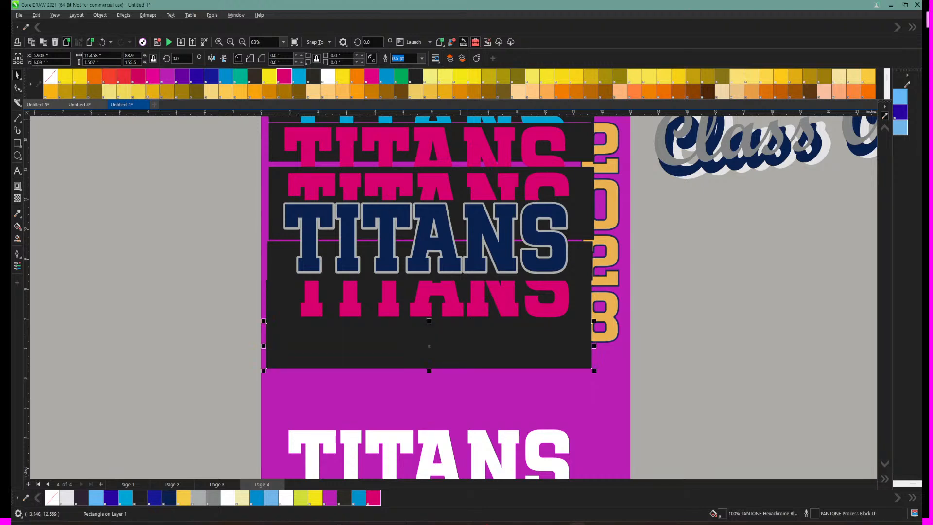
pyautogui.click(100, 15)
pyautogui.moveTo(195, 123)
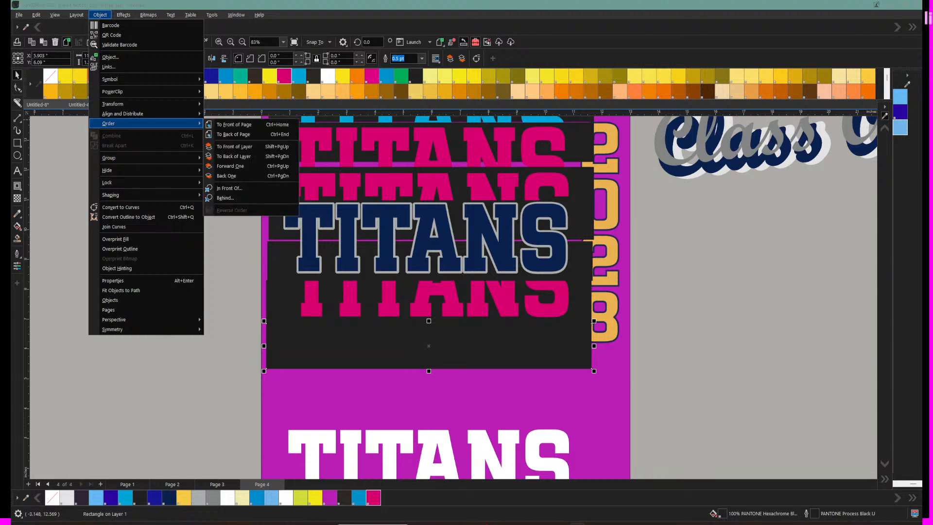
pyautogui.click(208, 199)
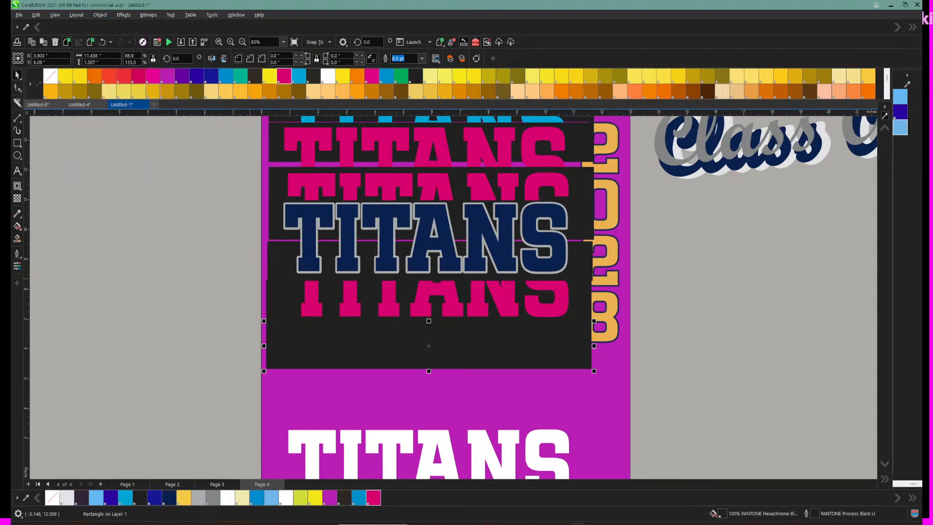
pyautogui.click(273, 330)
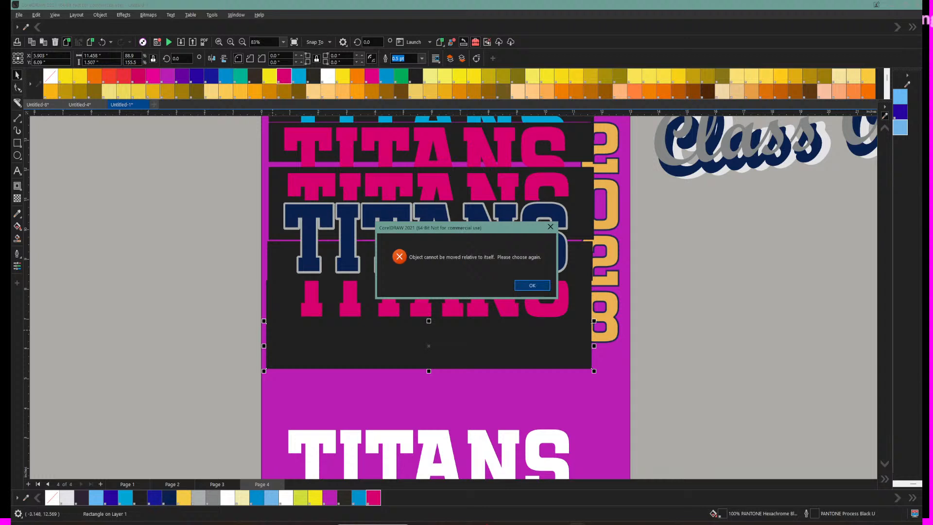
pyautogui.press('Return')
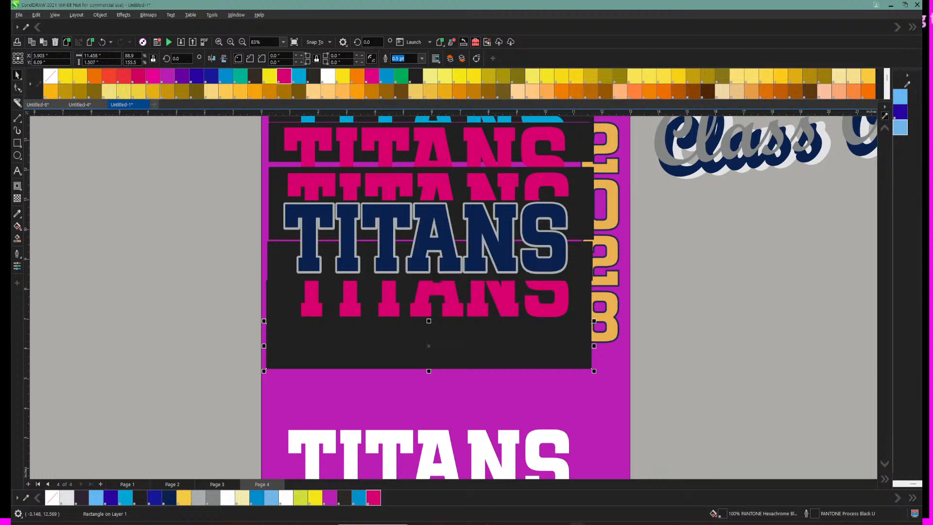
pyautogui.click(171, 153)
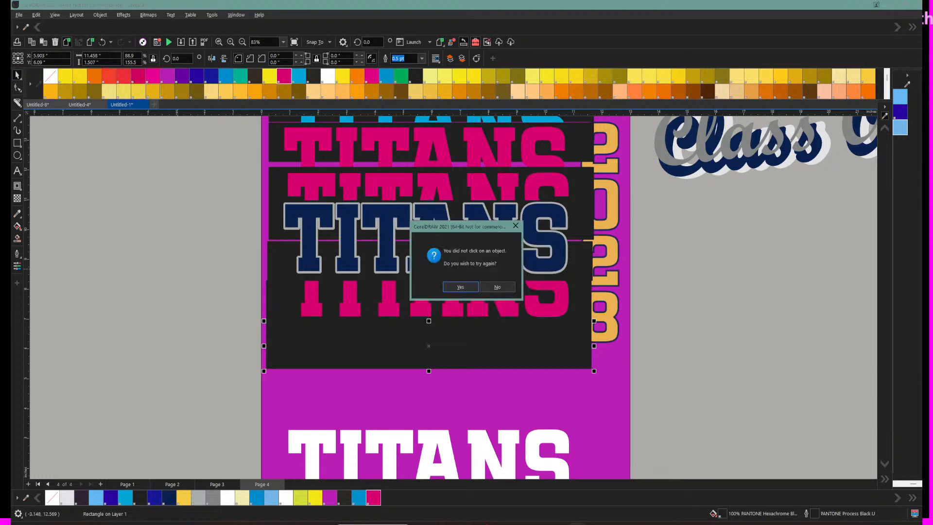
pyautogui.click(497, 287)
# Step: Shift the dark strip down to expose the lower magenta TITANS row and order the strip behind that row
pyautogui.moveTo(353, 342); pyautogui.dragTo(354, 358)
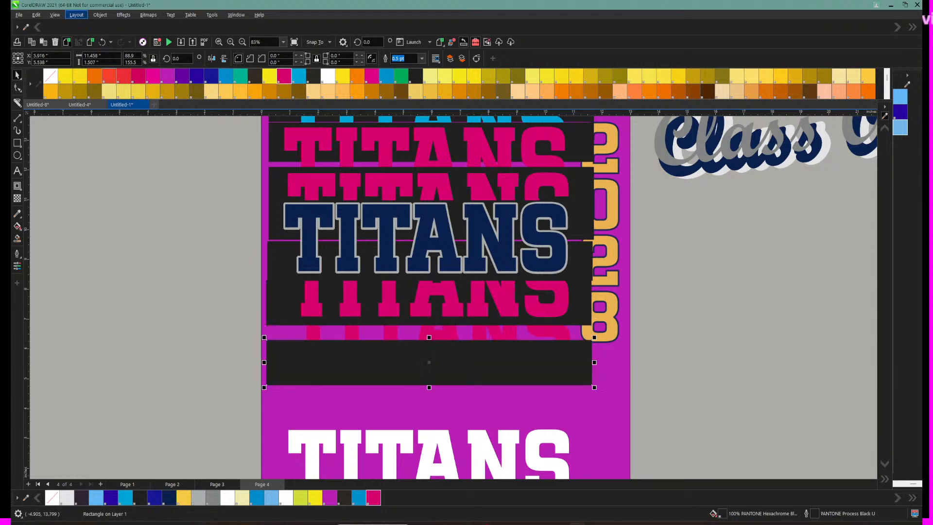
pyautogui.click(100, 14)
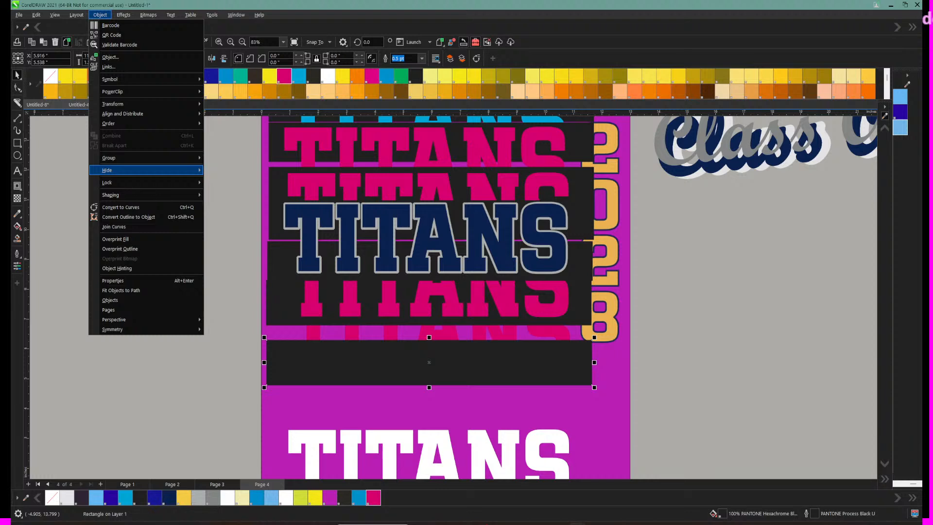
pyautogui.moveTo(126, 170)
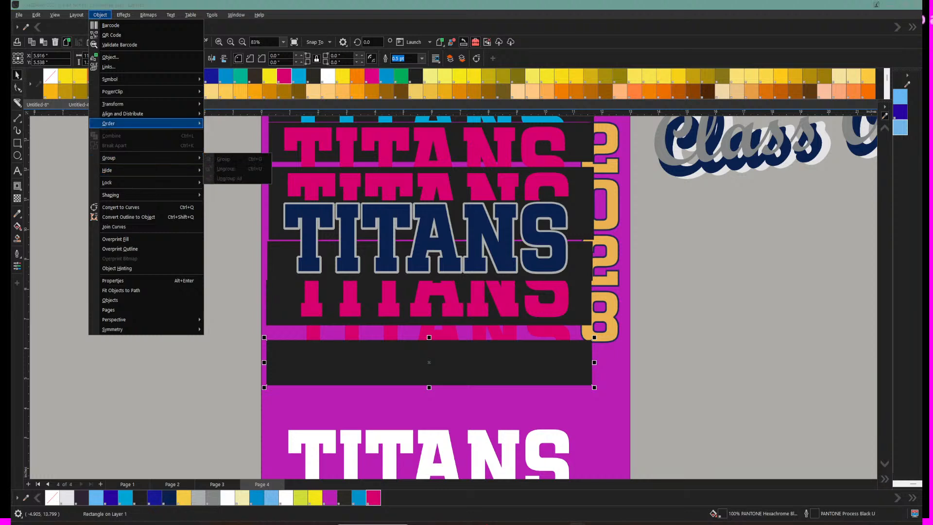
pyautogui.moveTo(145, 124)
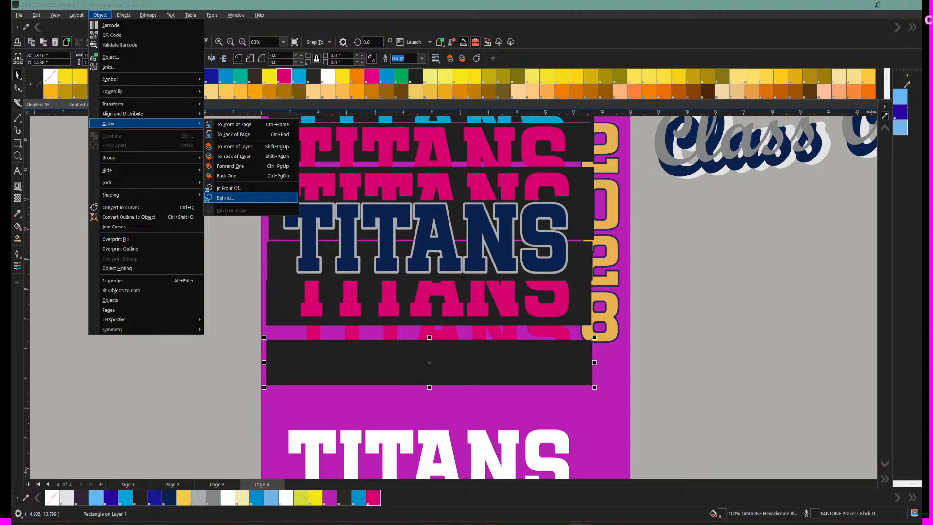
pyautogui.click(208, 197)
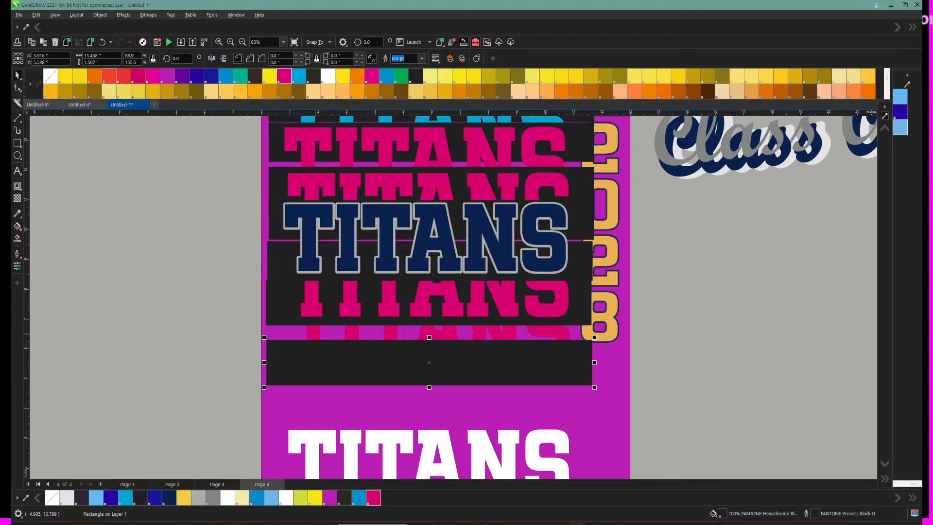
pyautogui.click(319, 334)
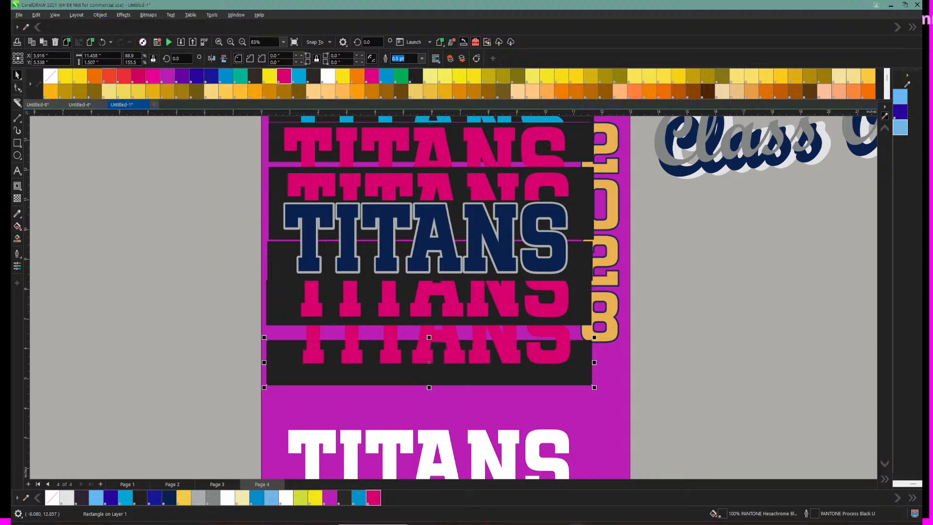
# Step: Move the dark strip back up so it backs the lower magenta TITANS row and meets the strip above
pyautogui.click(245, 359)
pyautogui.click(283, 374)
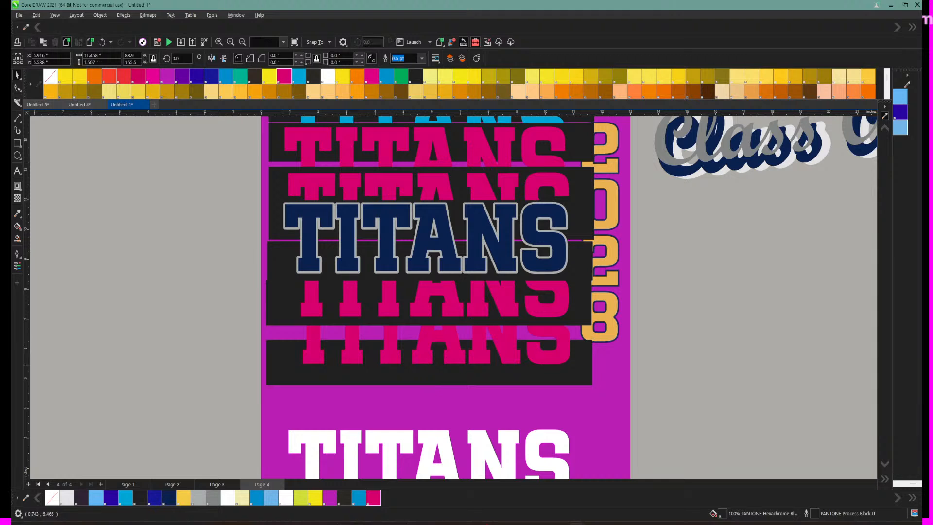
pyautogui.moveTo(282, 374); pyautogui.dragTo(280, 356)
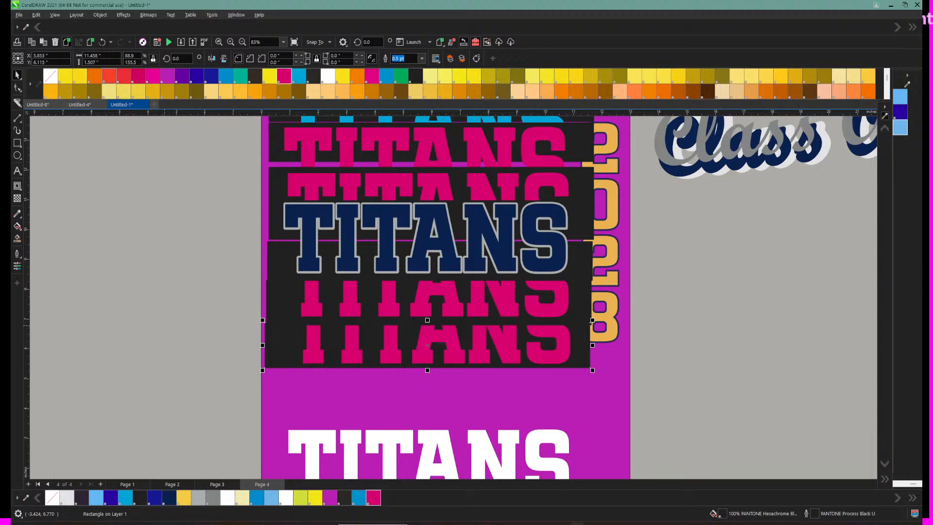
# Step: Move the white TITANS up just beneath the lower magenta TITANS row and fill it with PANTONE Hexachrome Cyan
pyautogui.scroll(3, 281, 355)
pyautogui.scroll(-1, 428, 296)
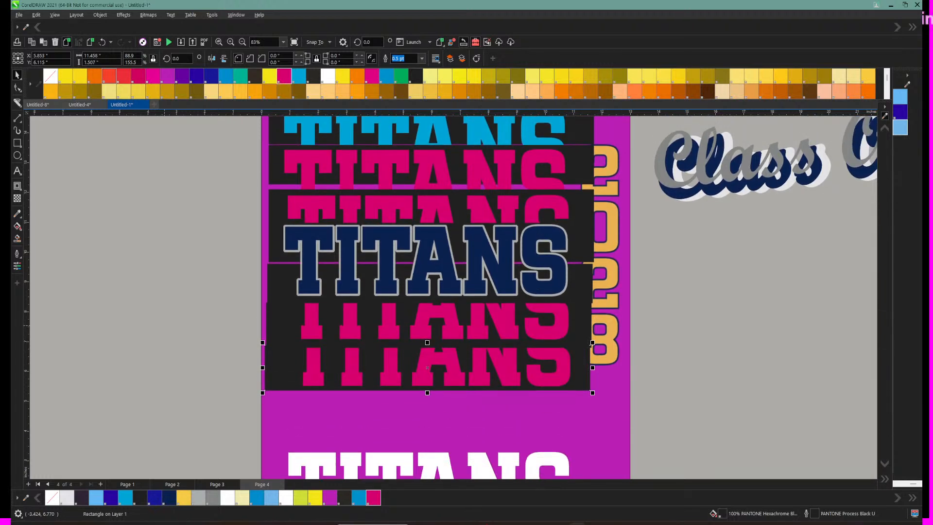
pyautogui.scroll(4, 427, 296)
pyautogui.scroll(-8, 428, 297)
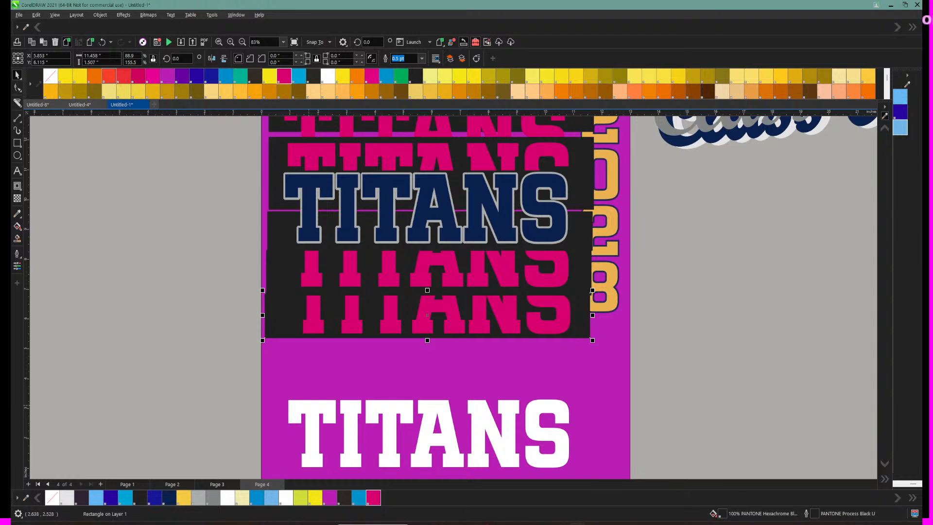
pyautogui.scroll(-2, 428, 296)
pyautogui.scroll(8, 428, 297)
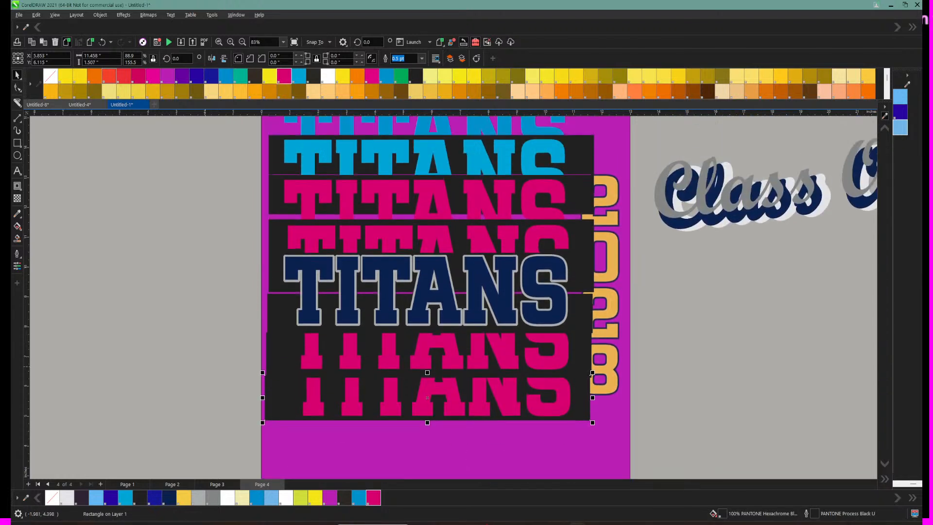
pyautogui.scroll(-10, 427, 296)
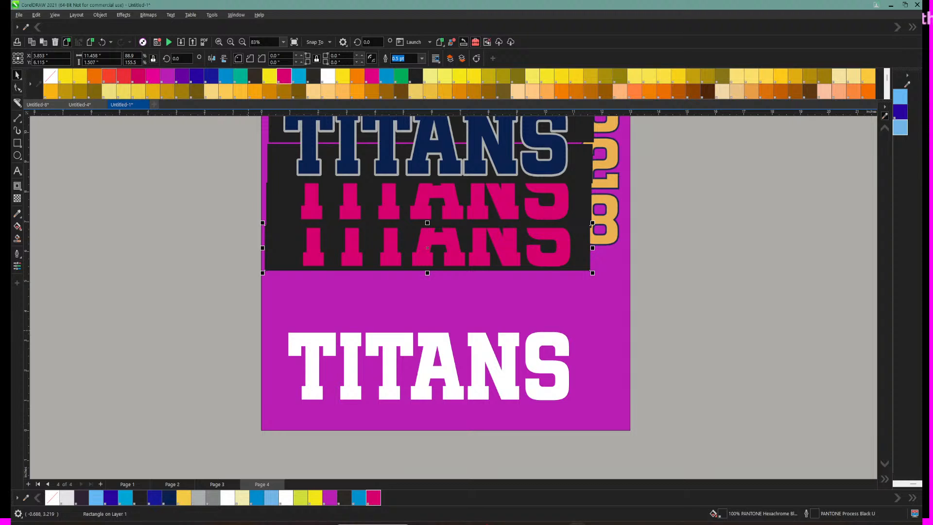
pyautogui.click(297, 371)
pyautogui.click(311, 376)
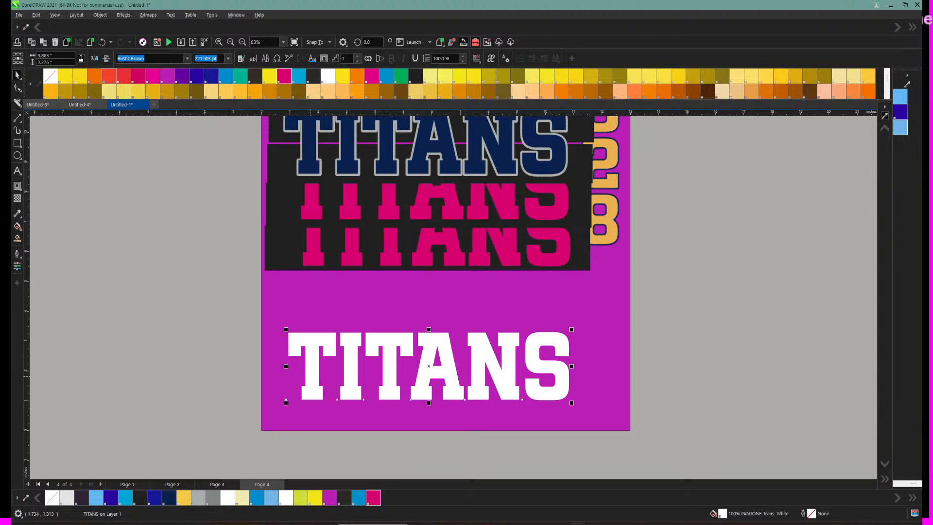
pyautogui.moveTo(310, 377); pyautogui.dragTo(310, 309)
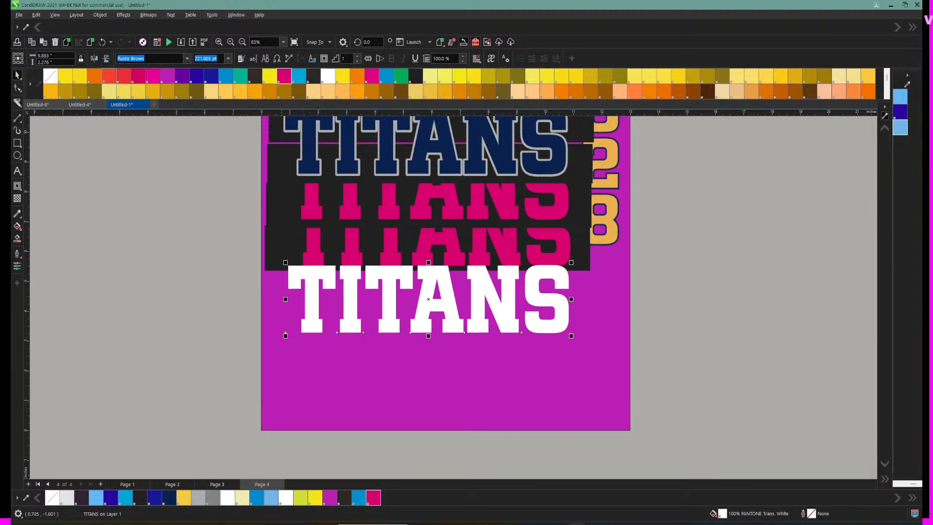
pyautogui.click(358, 497)
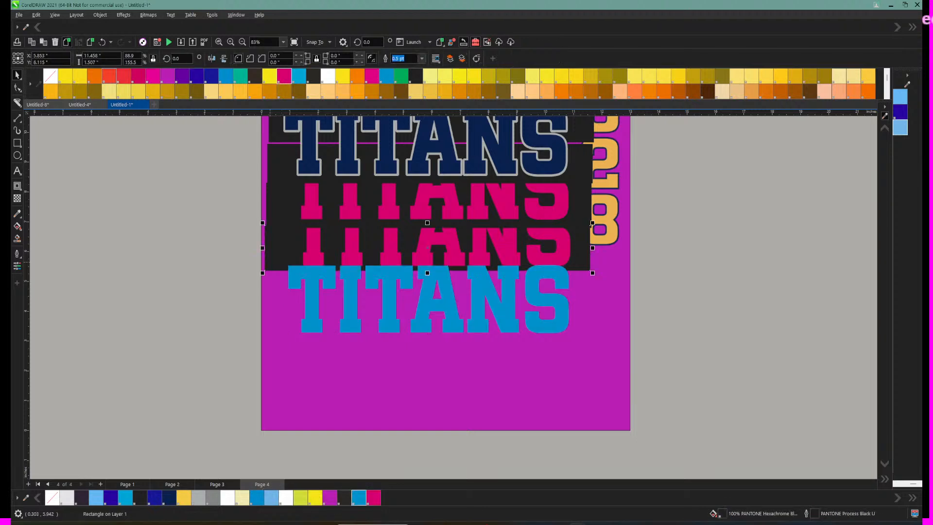
pyautogui.moveTo(307, 296); pyautogui.dragTo(306, 300)
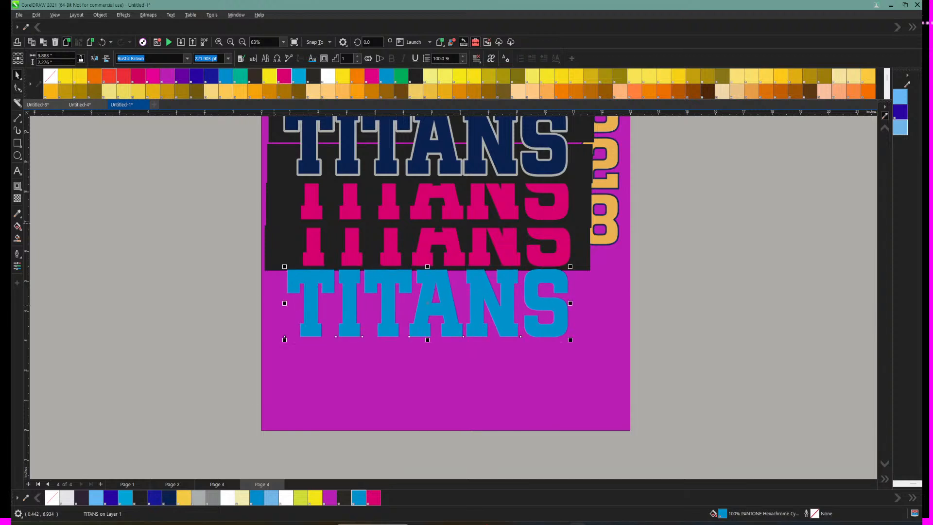
# Step: Order the lower cyan TITANS behind the magenta TITANS row above it and move it up to overlap that row
pyautogui.click(310, 301)
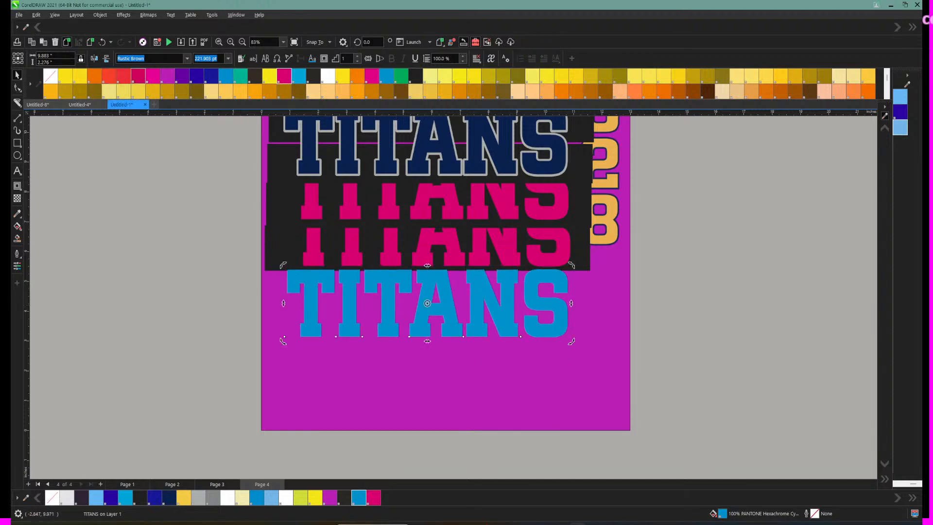
pyautogui.click(100, 14)
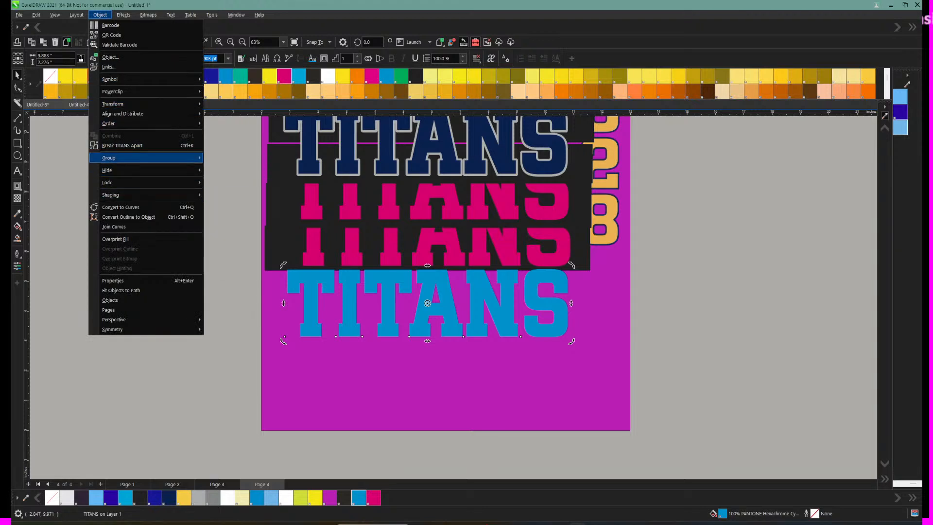
pyautogui.moveTo(185, 124)
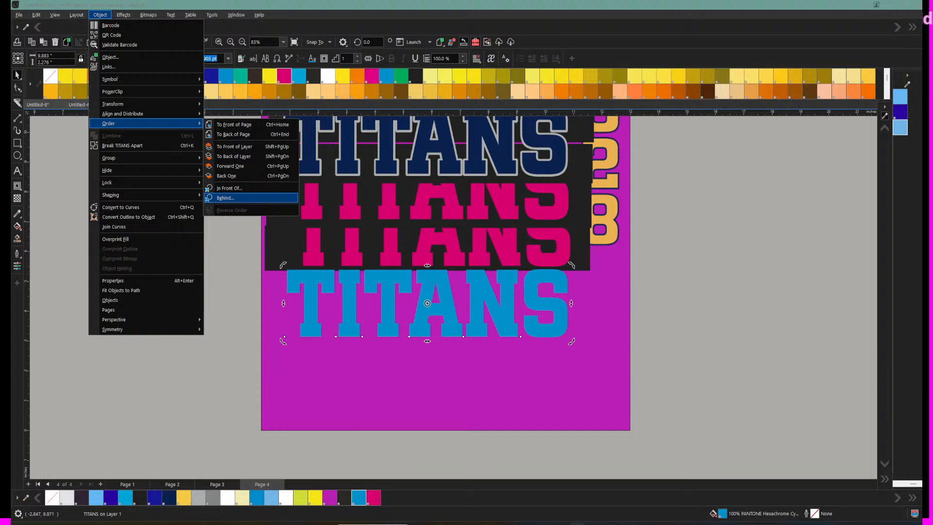
pyautogui.click(225, 198)
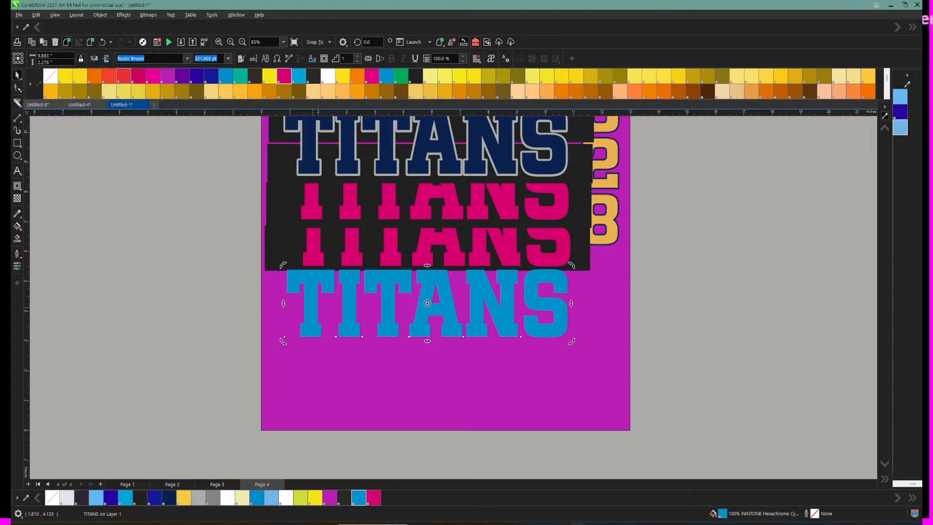
pyautogui.click(313, 309)
pyautogui.moveTo(313, 316); pyautogui.dragTo(315, 291)
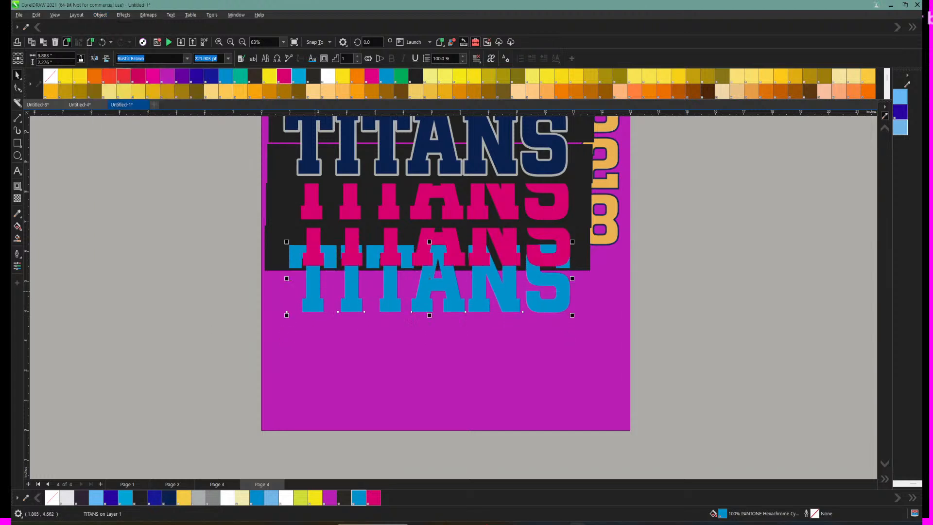
# Step: Duplicate the dark strip backing the lowest magenta TITANS row and move the copy down to the lower cyan TITANS
pyautogui.click(273, 257)
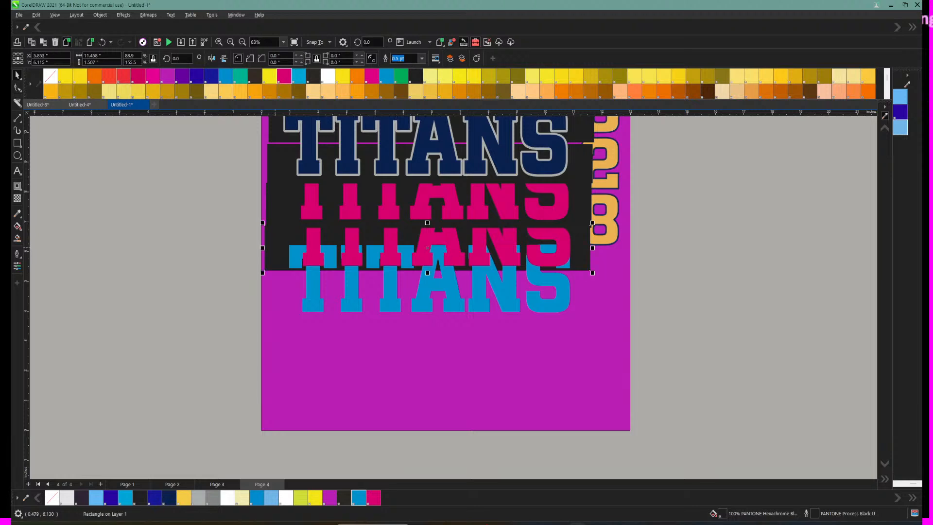
pyautogui.hotkey('ctrl', 'd')
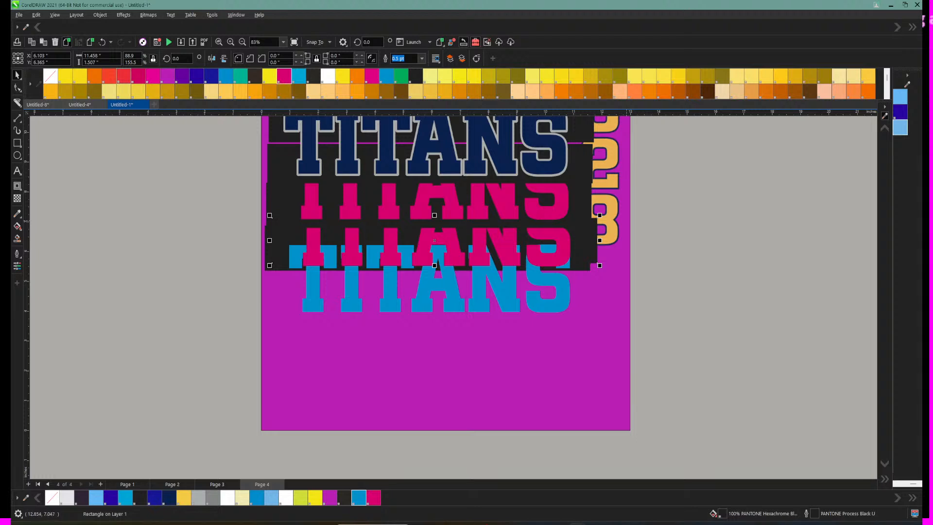
pyautogui.moveTo(582, 234); pyautogui.dragTo(581, 292)
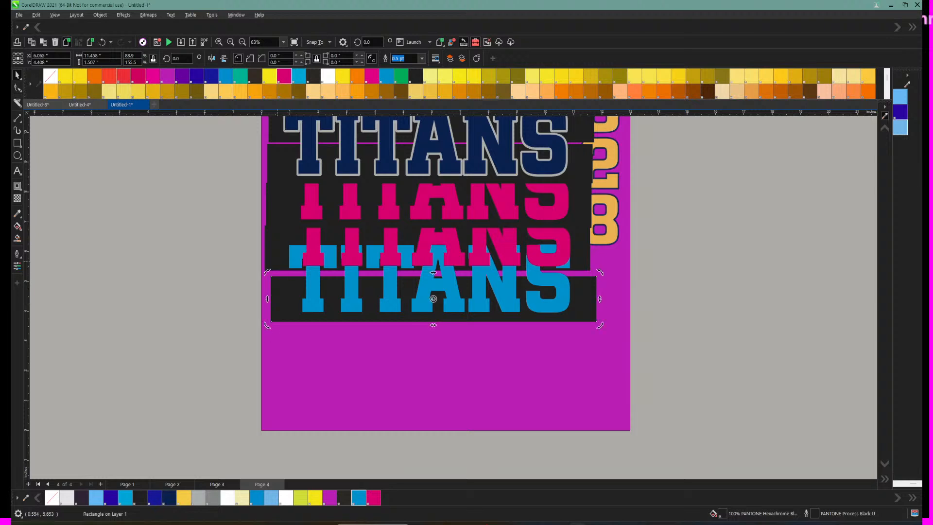
# Step: Nudge the lower cyan TITANS slightly up and to the left beneath the magenta row
pyautogui.click(277, 254)
pyautogui.press('Tab')
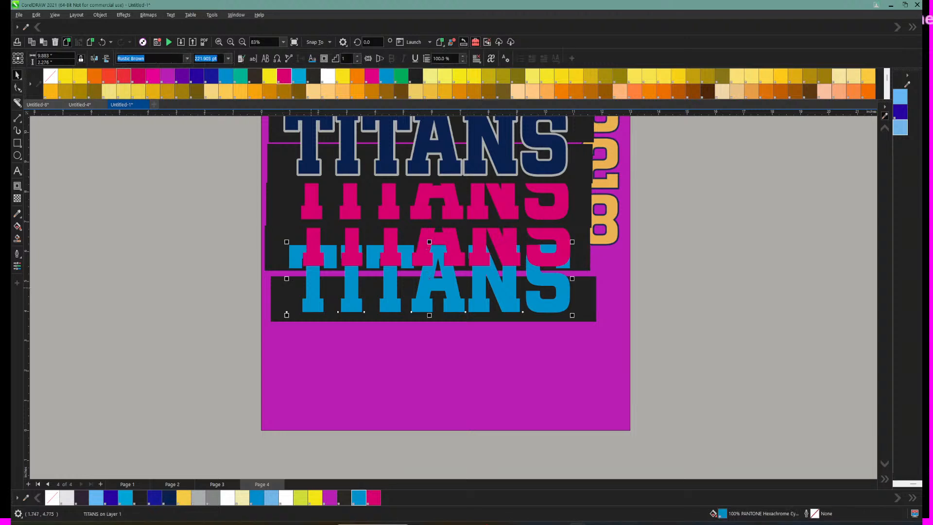
pyautogui.click(311, 288)
pyautogui.moveTo(311, 287); pyautogui.dragTo(310, 280)
pyautogui.click(310, 284)
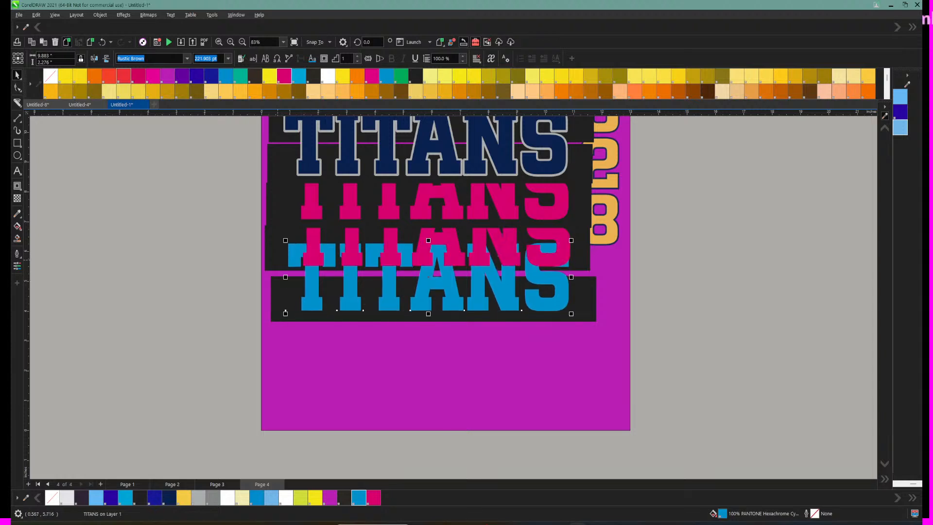
pyautogui.click(282, 286)
pyautogui.click(277, 264)
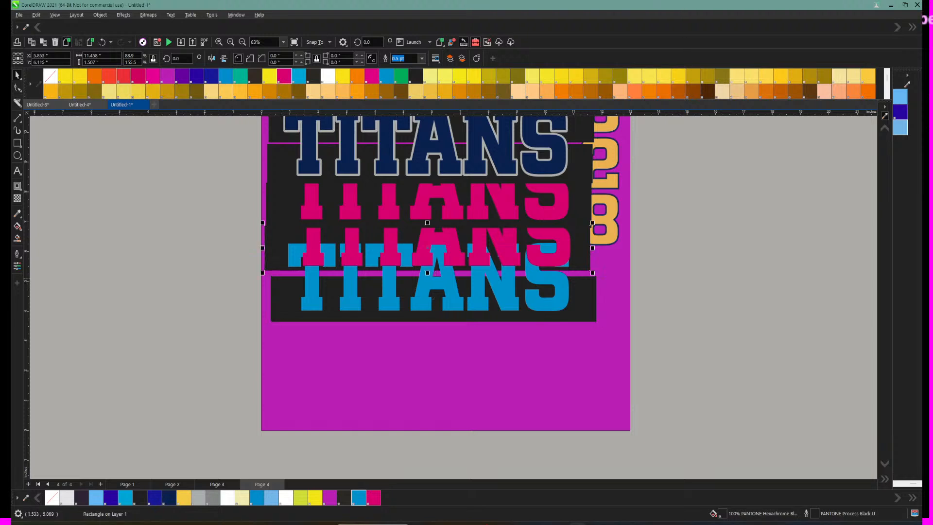
# Step: Order the lower cyan TITANS behind the dark strip that backs the lowest magenta row
pyautogui.click(312, 290)
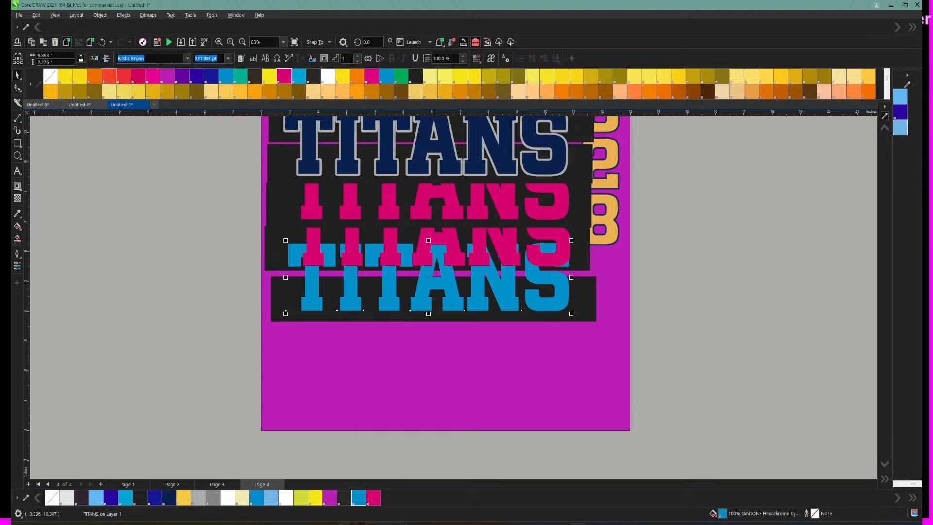
pyautogui.click(100, 15)
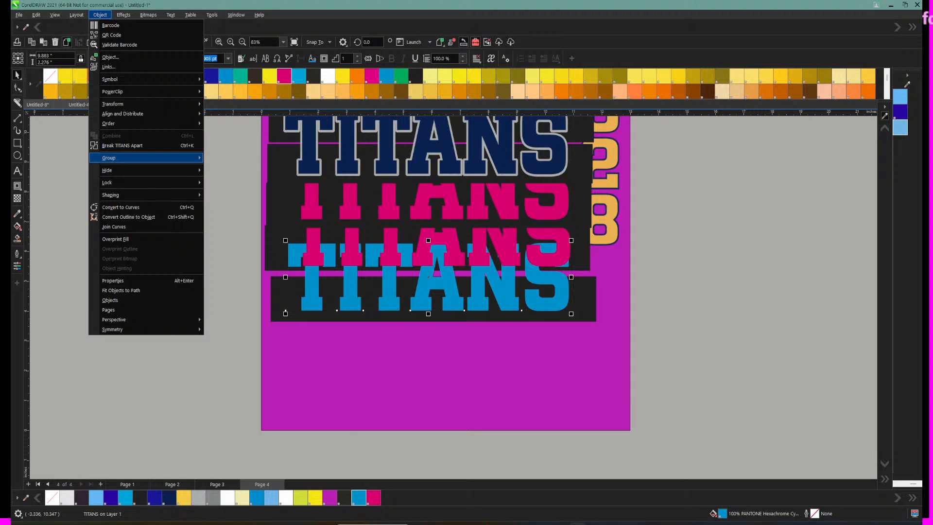
pyautogui.moveTo(145, 124)
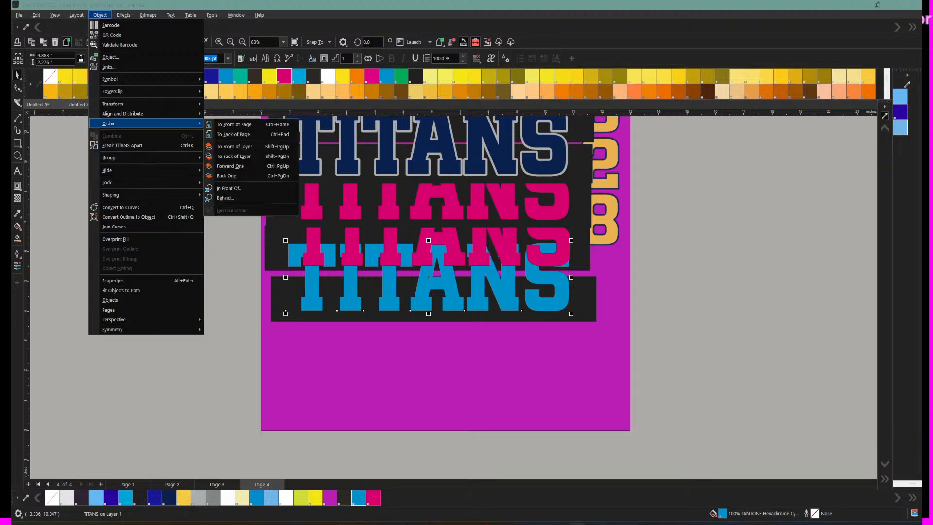
pyautogui.click(226, 198)
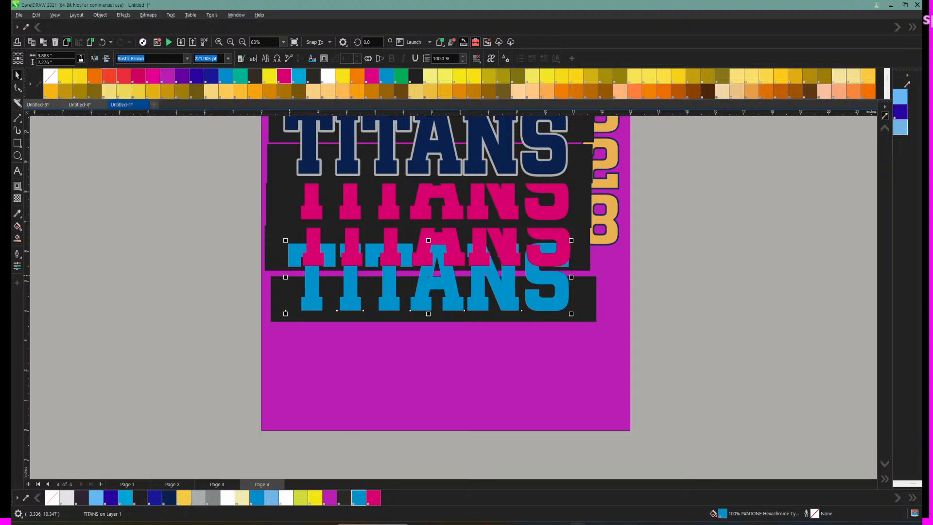
pyautogui.click(298, 230)
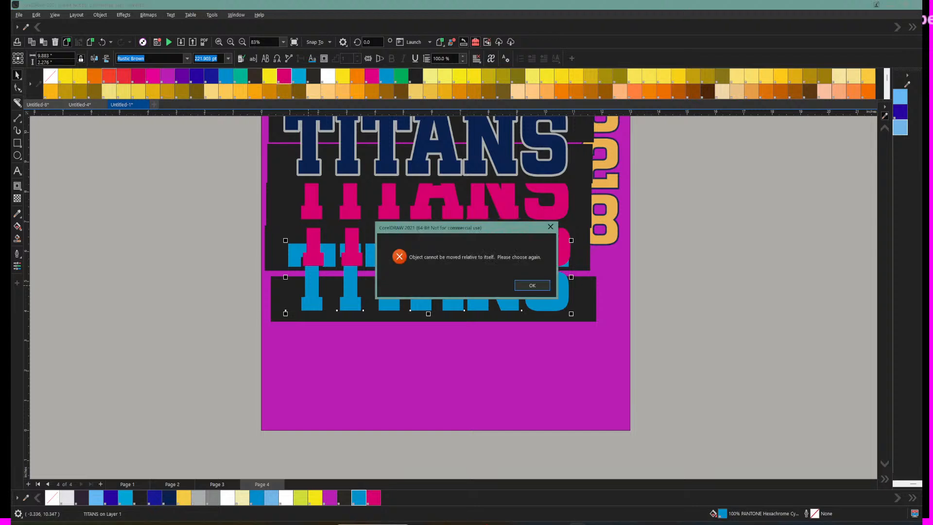
pyautogui.press('Return')
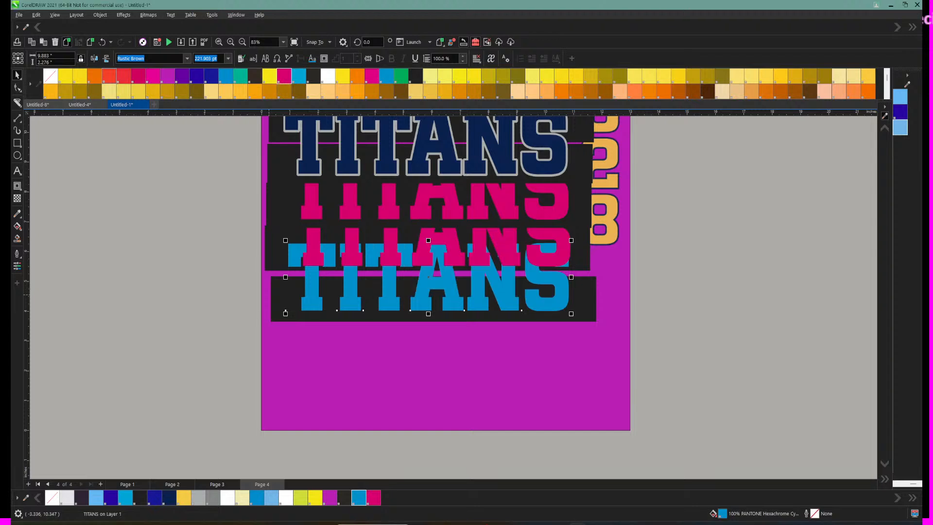
pyautogui.hotkey('ctrl', 'pagedown')
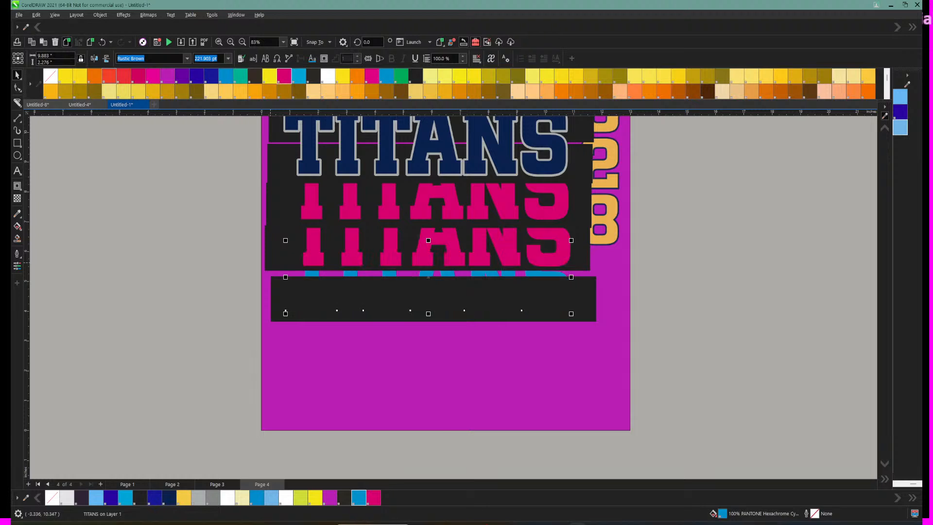
# Step: Shift the duplicated dark strip down to expose the lower cyan TITANS and order the strip behind that row
pyautogui.click(293, 299)
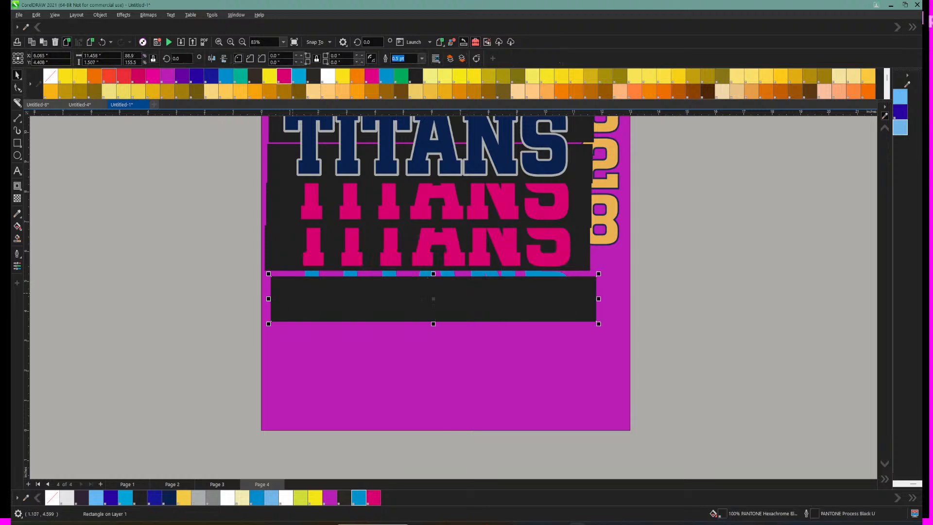
pyautogui.moveTo(293, 299); pyautogui.dragTo(290, 326)
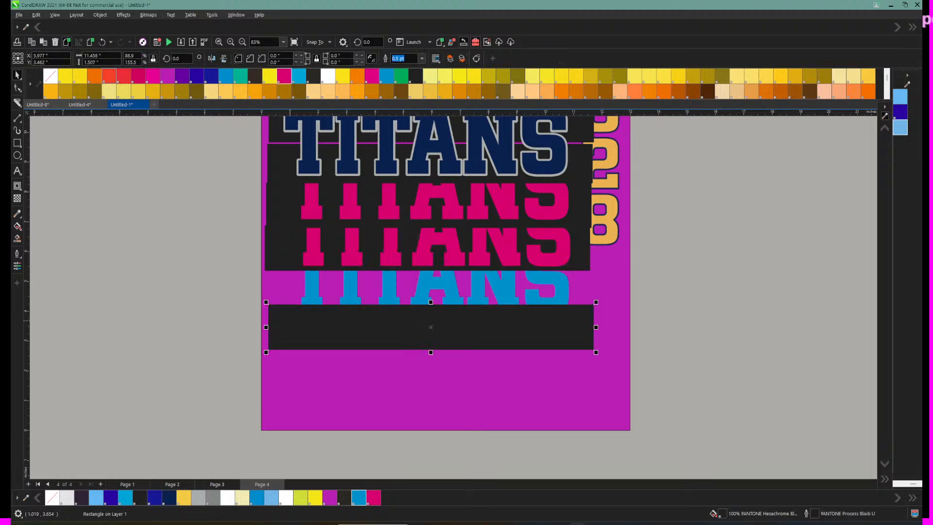
pyautogui.click(312, 306)
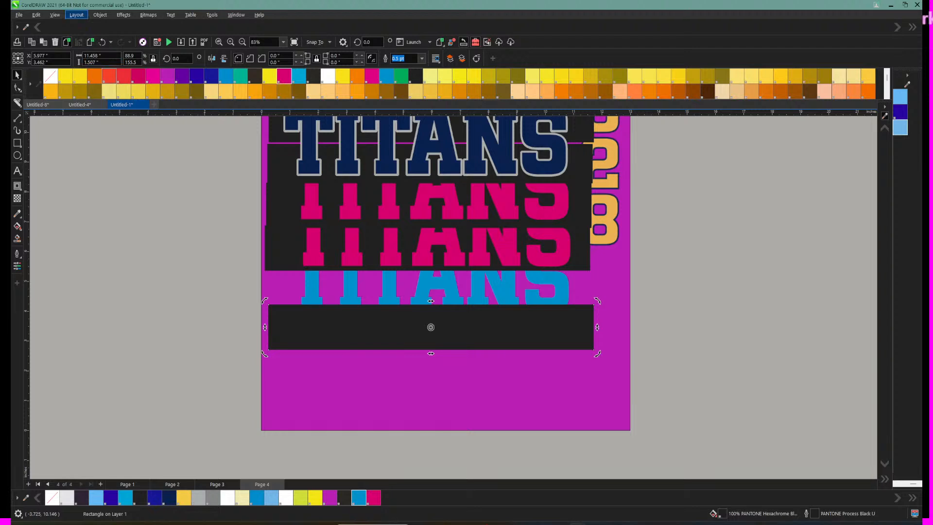
pyautogui.click(100, 15)
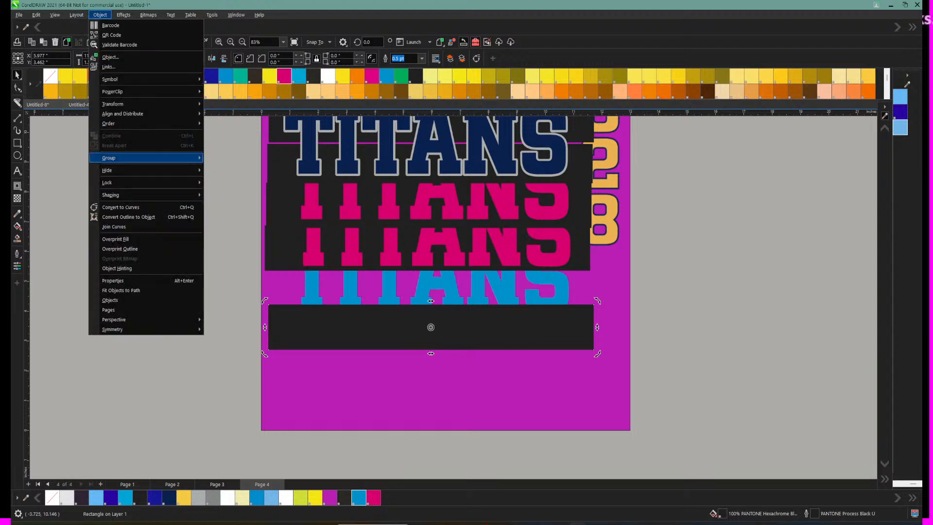
pyautogui.moveTo(126, 158)
pyautogui.moveTo(126, 123)
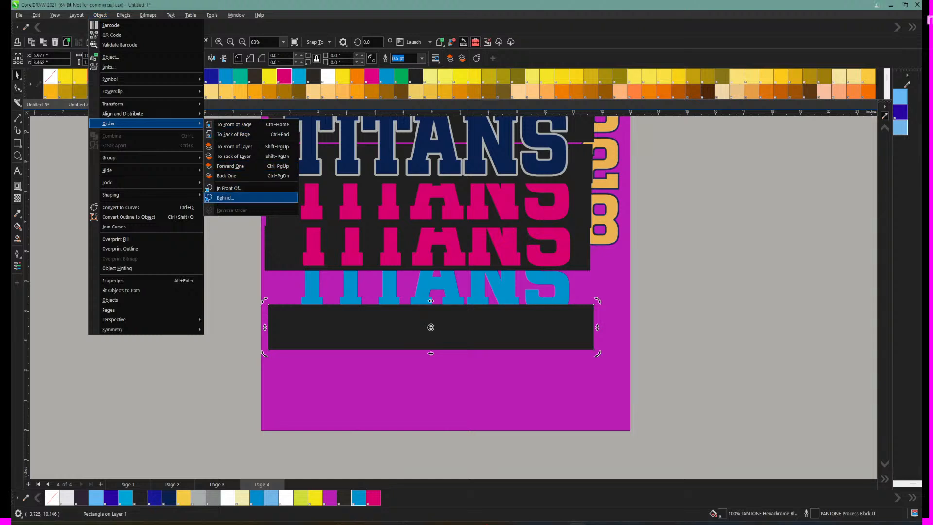
pyautogui.click(225, 198)
pyautogui.click(310, 297)
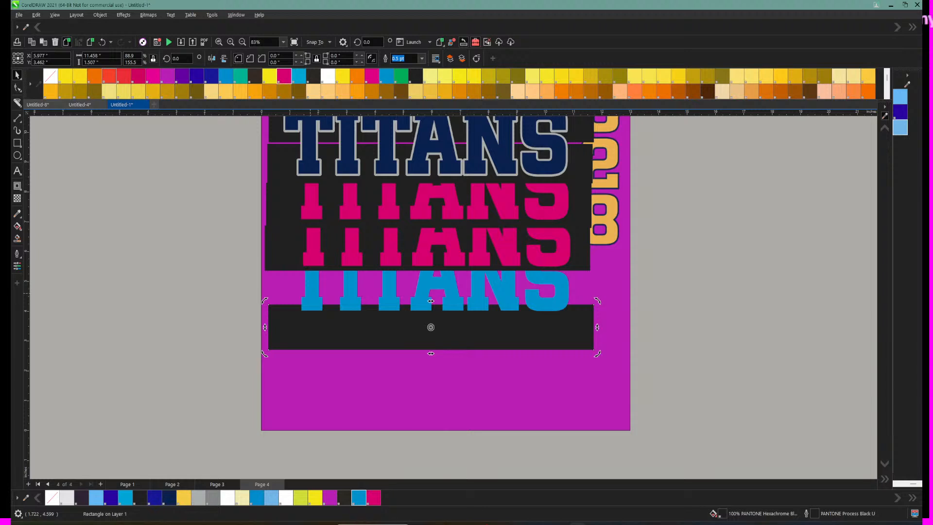
# Step: Move the dark strip back up so it backs the lower cyan TITANS row and meets the strip above
pyautogui.click(285, 344)
pyautogui.moveTo(285, 344); pyautogui.dragTo(281, 304)
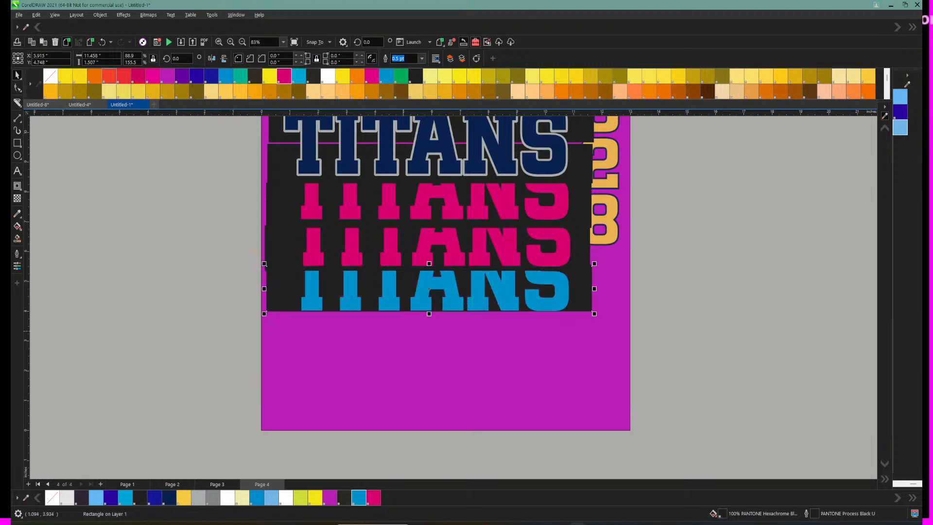
pyautogui.scroll(3, 281, 305)
pyautogui.scroll(5, 446, 284)
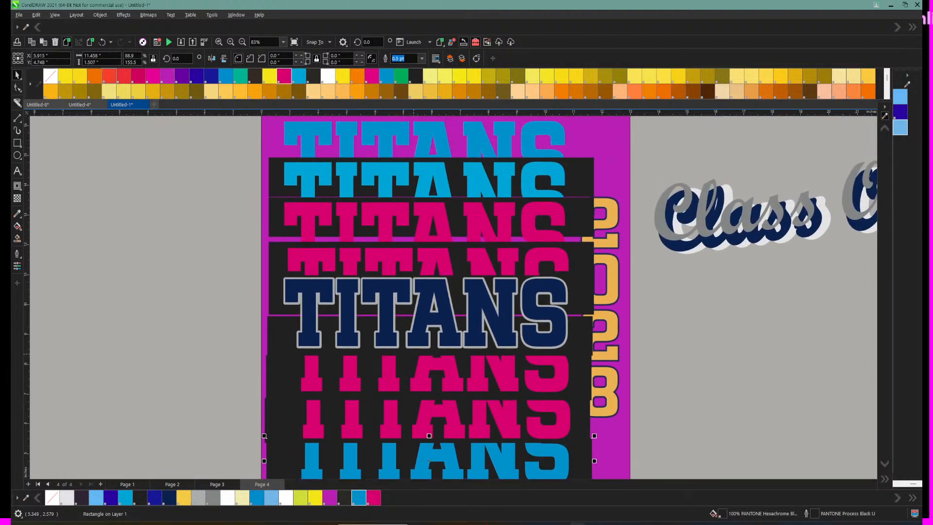
pyautogui.scroll(-4, 446, 291)
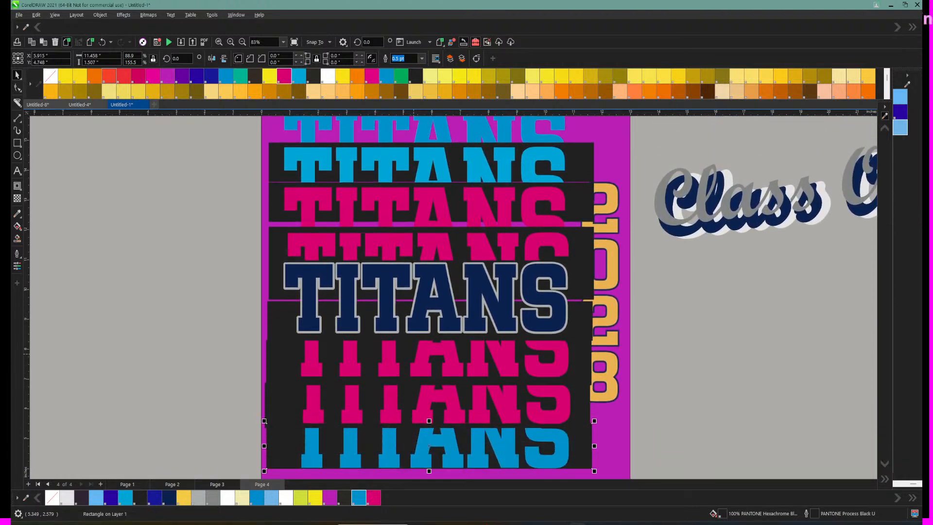
# Step: Duplicate the lower cyan TITANS and place the copy directly beneath it as a new bottom row
pyautogui.click(354, 346)
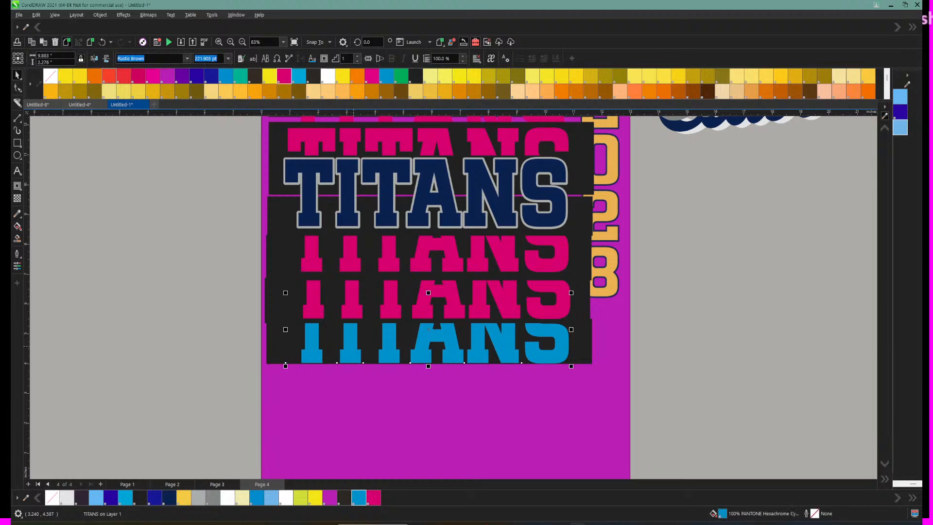
pyautogui.hotkey('ctrl', 'd')
pyautogui.moveTo(353, 346); pyautogui.dragTo(348, 395)
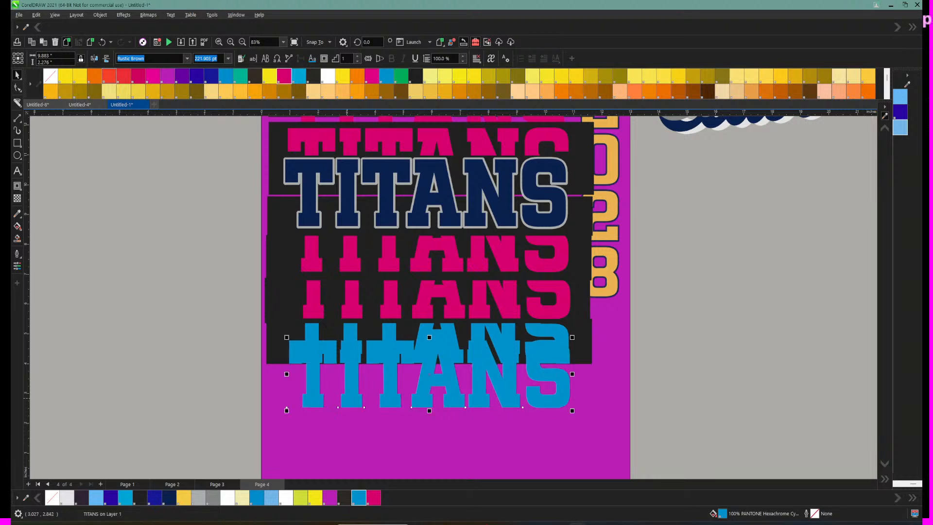
# Step: Order the new bottom cyan TITANS behind the dark strip that backs the cyan row above it
pyautogui.click(99, 15)
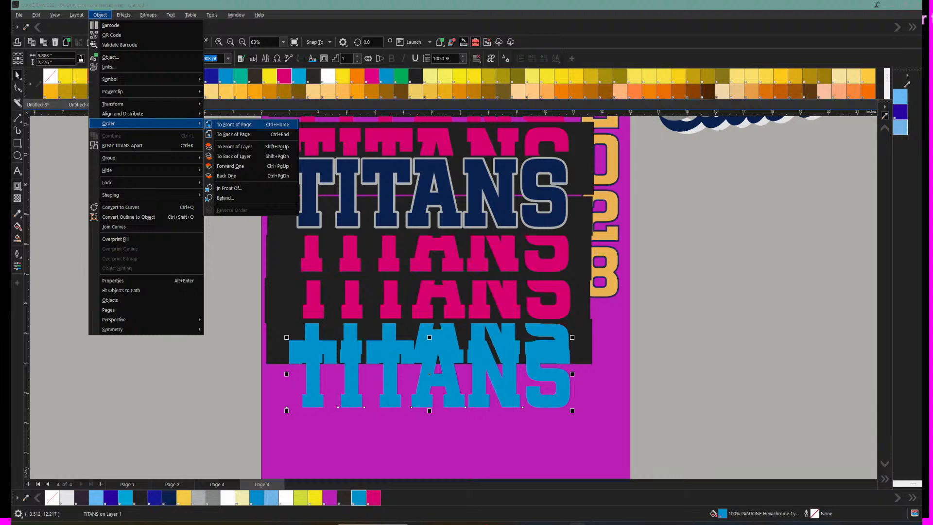
pyautogui.click(225, 198)
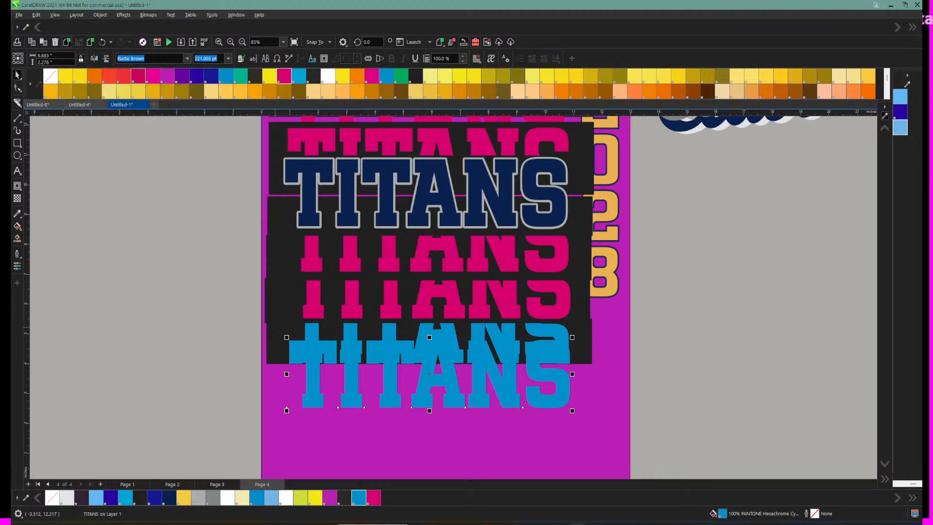
pyautogui.click(275, 345)
pyautogui.press('Escape')
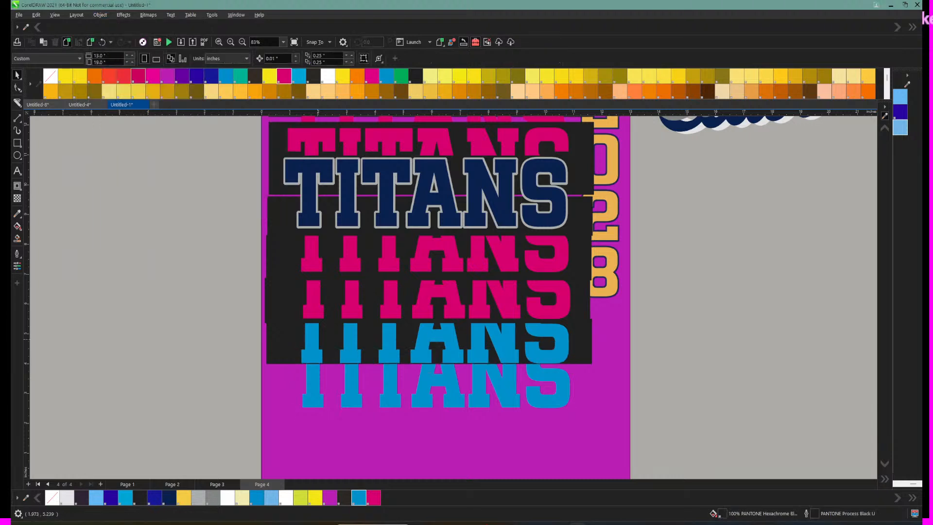
# Step: Nudge the bottom cyan TITANS slightly down so its row spacing matches the rows above
pyautogui.click(315, 385)
pyautogui.moveTo(315, 385); pyautogui.dragTo(315, 387)
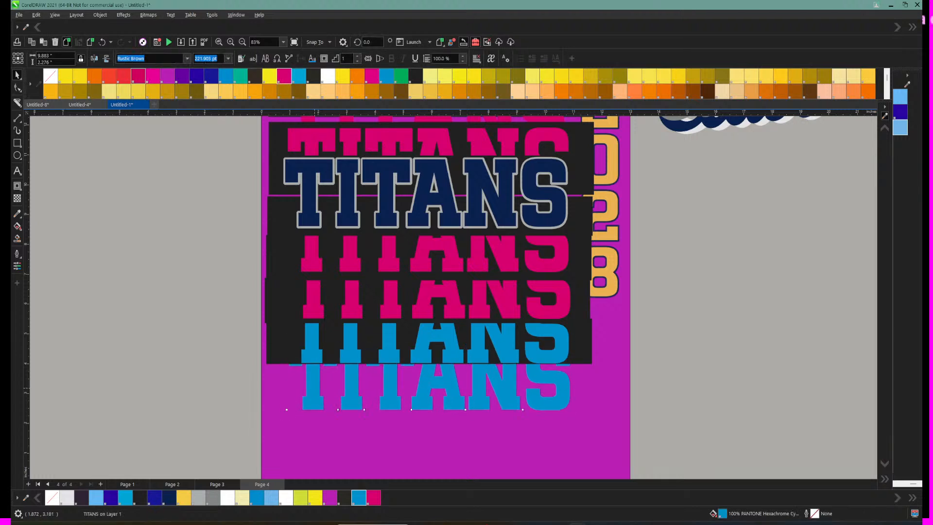
pyautogui.press('Up')
# Step: Stretch the lowest dark strip downward to about 1.68 in high, covering more of the bottom cyan TITANS' upper part
pyautogui.click(274, 350)
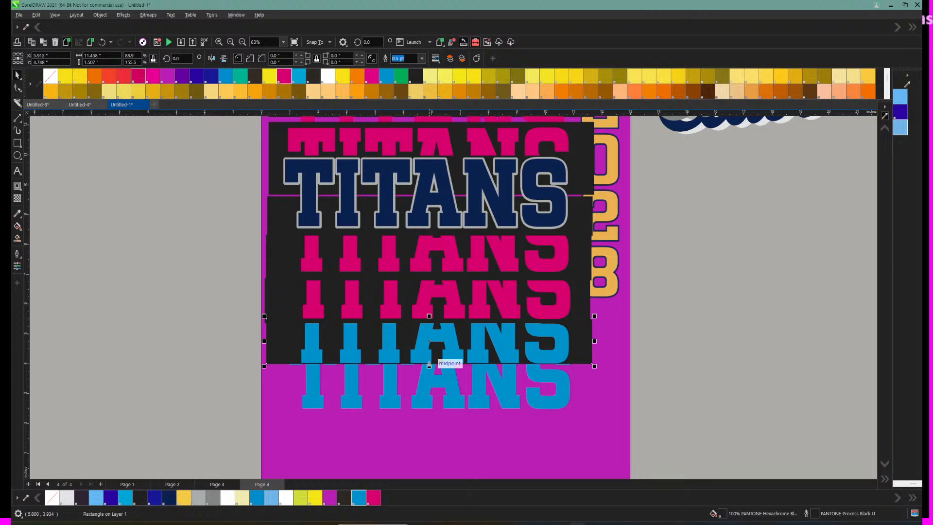
pyautogui.moveTo(429, 365); pyautogui.dragTo(429, 371)
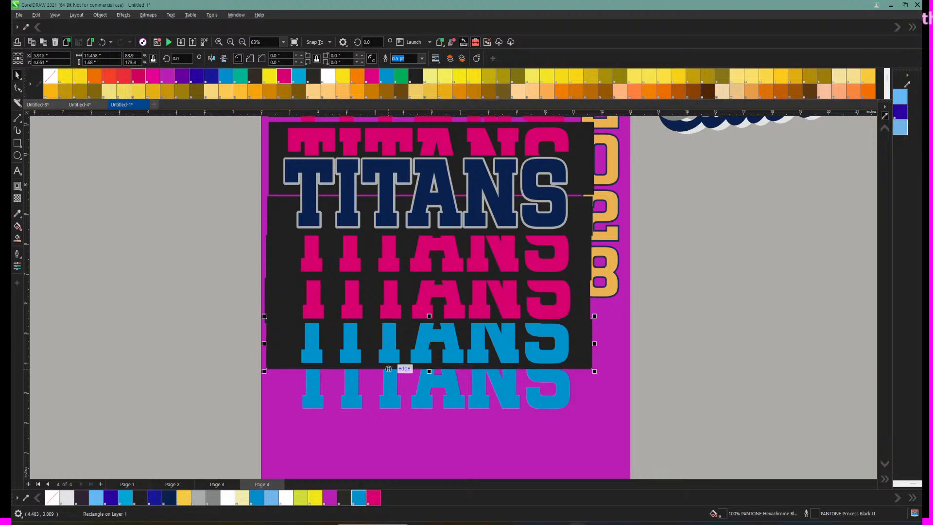
pyautogui.press('Escape')
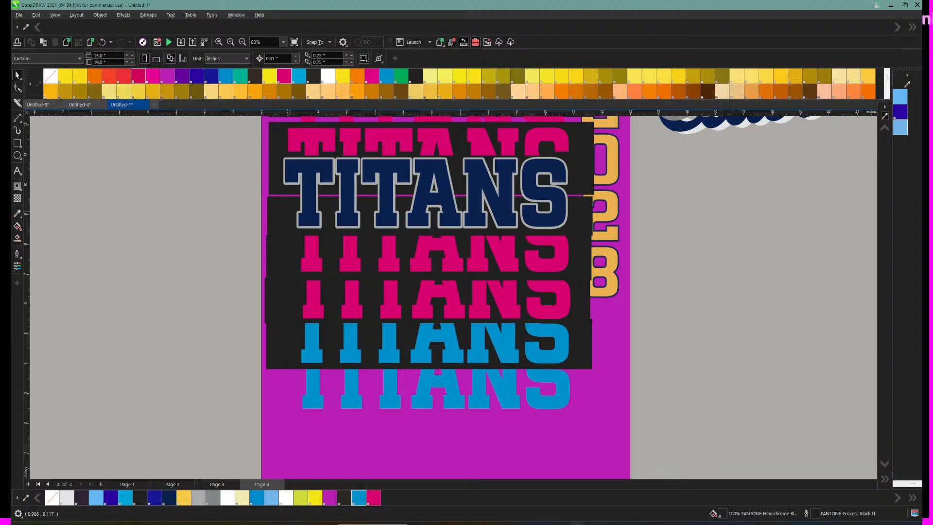
pyautogui.moveTo(219, 225); pyautogui.dragTo(580, 421)
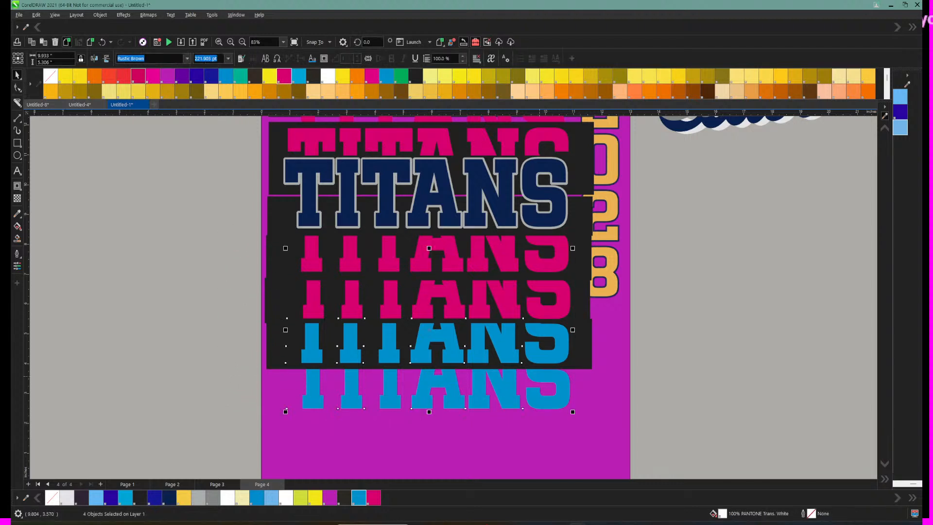
pyautogui.click(100, 14)
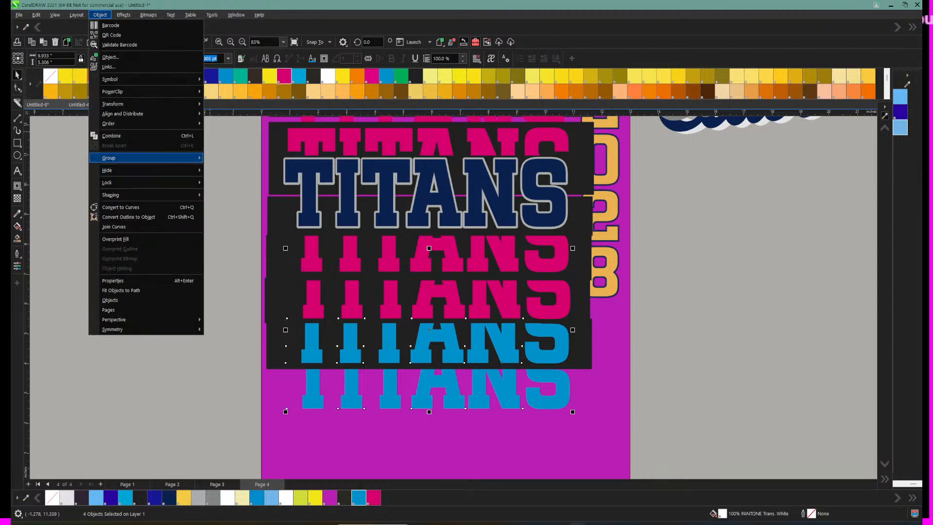
pyautogui.moveTo(122, 123)
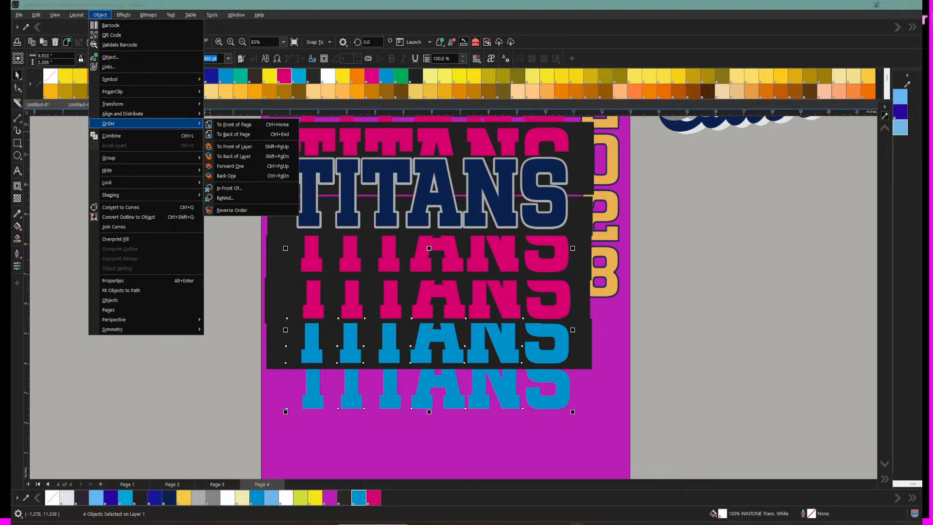
pyautogui.click(233, 263)
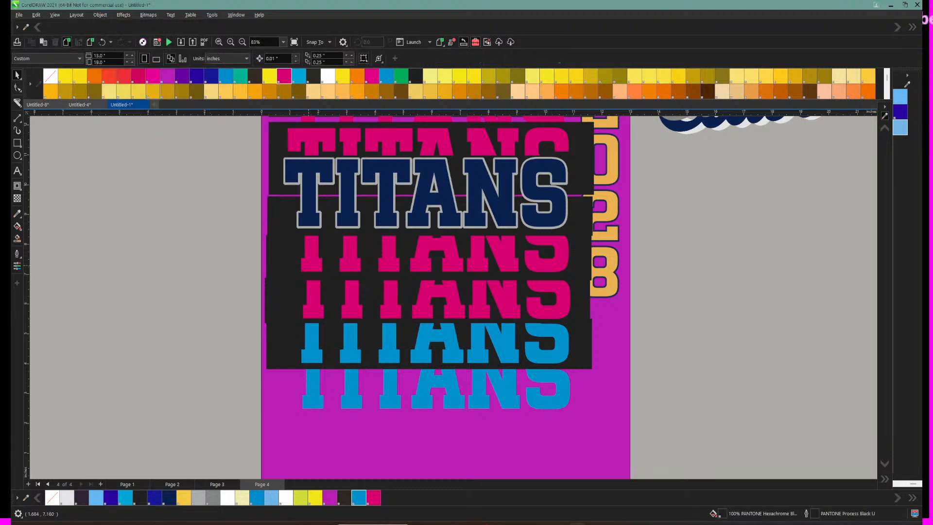
pyautogui.scroll(2, 572, 263)
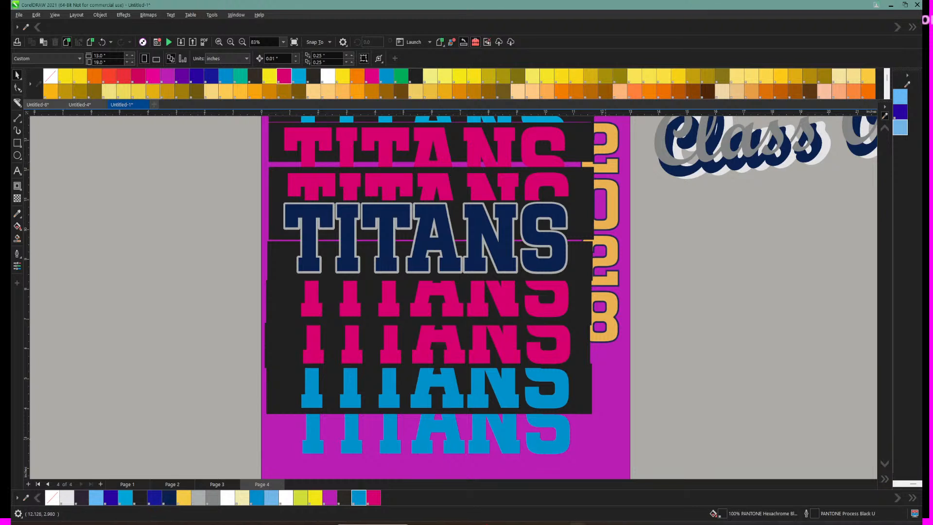
pyautogui.moveTo(631, 463); pyautogui.dragTo(274, 265)
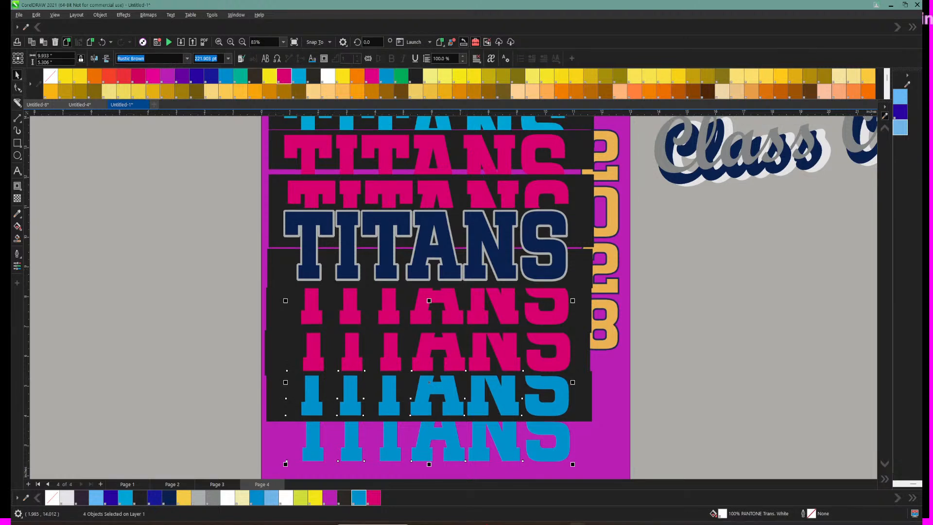
pyautogui.click(101, 14)
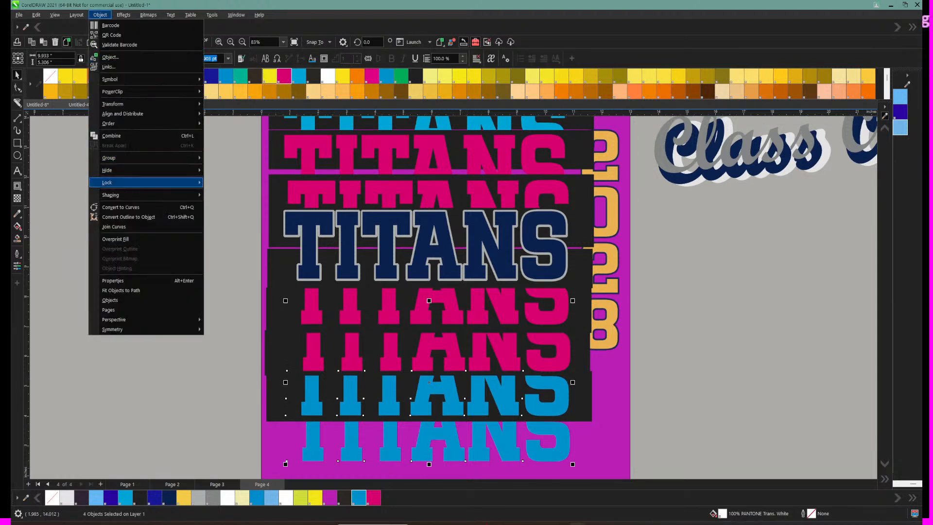
pyautogui.moveTo(146, 183)
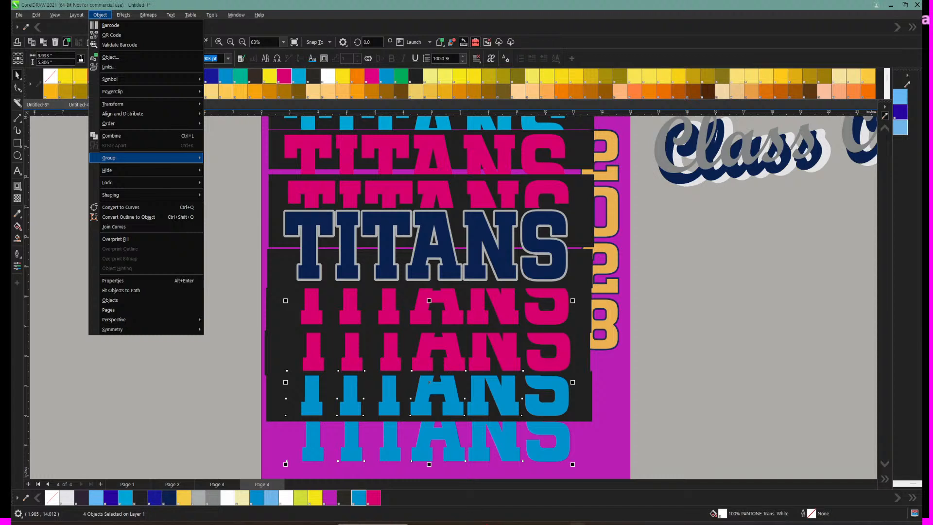
pyautogui.moveTo(145, 158)
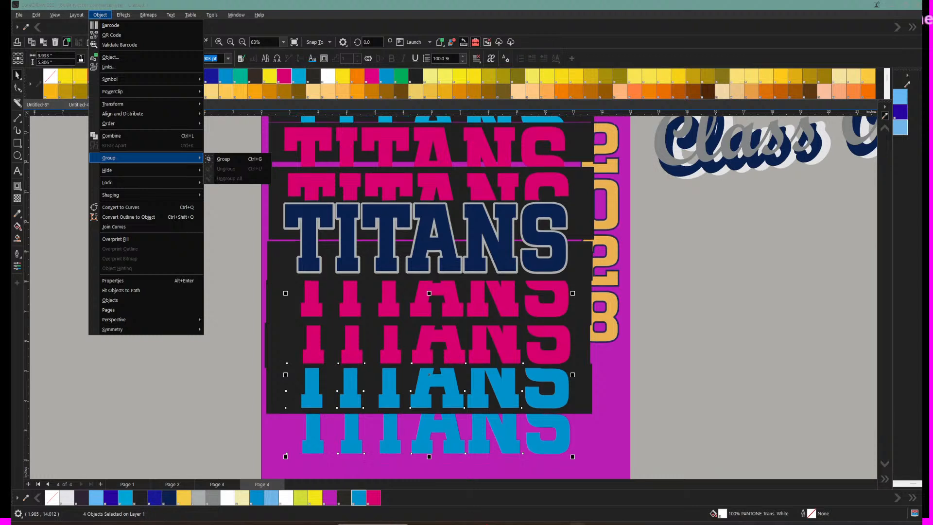
pyautogui.click(230, 278)
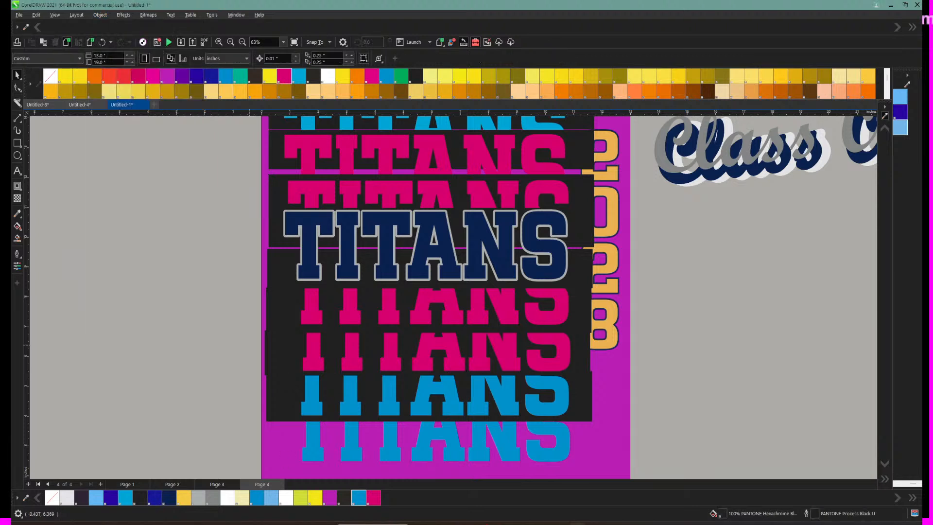
pyautogui.moveTo(235, 285); pyautogui.dragTo(585, 446)
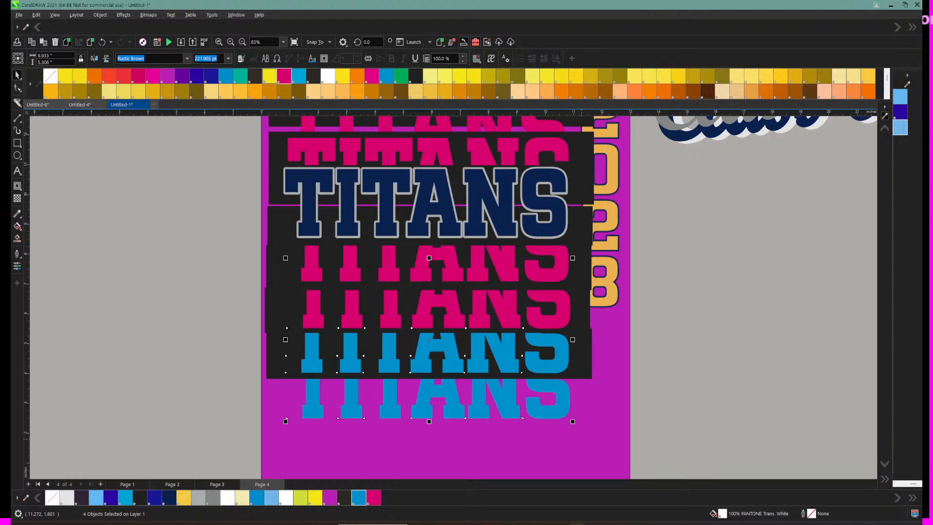
pyautogui.moveTo(645, 453); pyautogui.dragTo(436, 444)
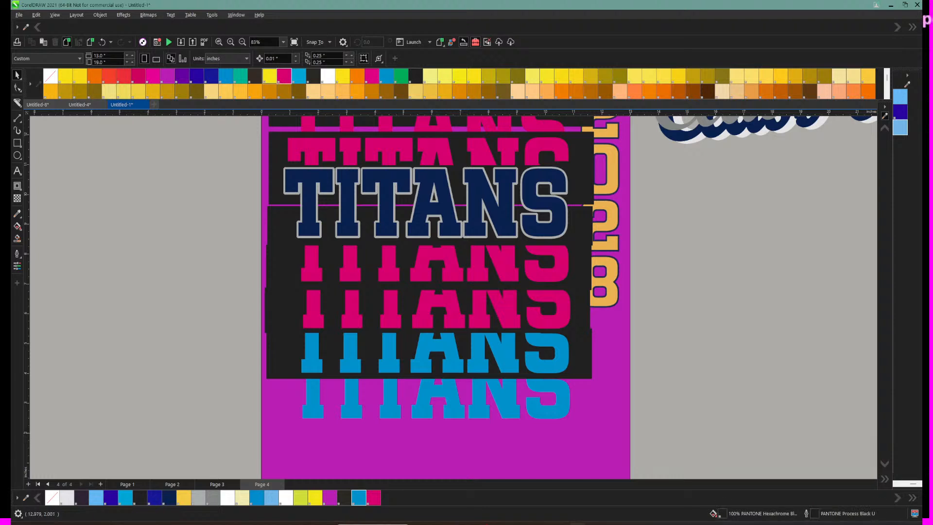
pyautogui.moveTo(631, 433); pyautogui.dragTo(284, 253)
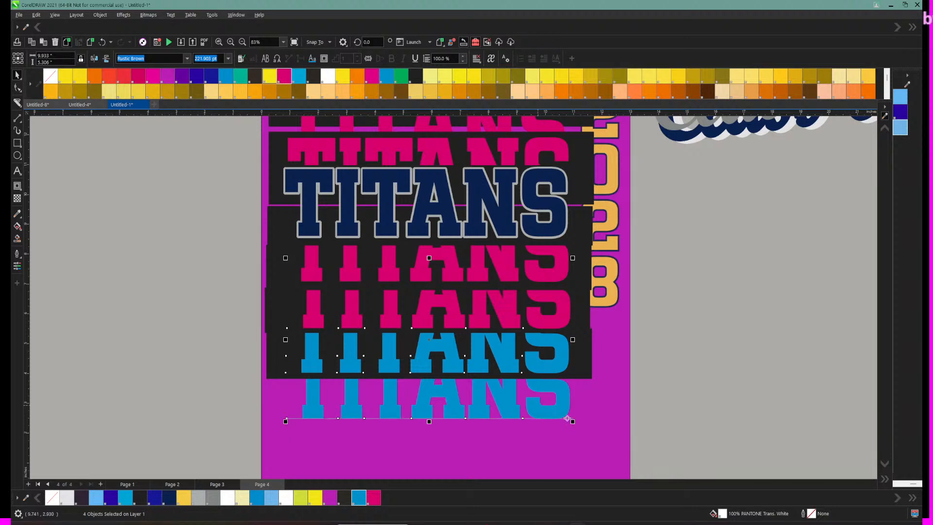
# Step: Nudge the lowest dark strip slightly left behind the upper of the two lower cyan rows
pyautogui.scroll(-2, 569, 297)
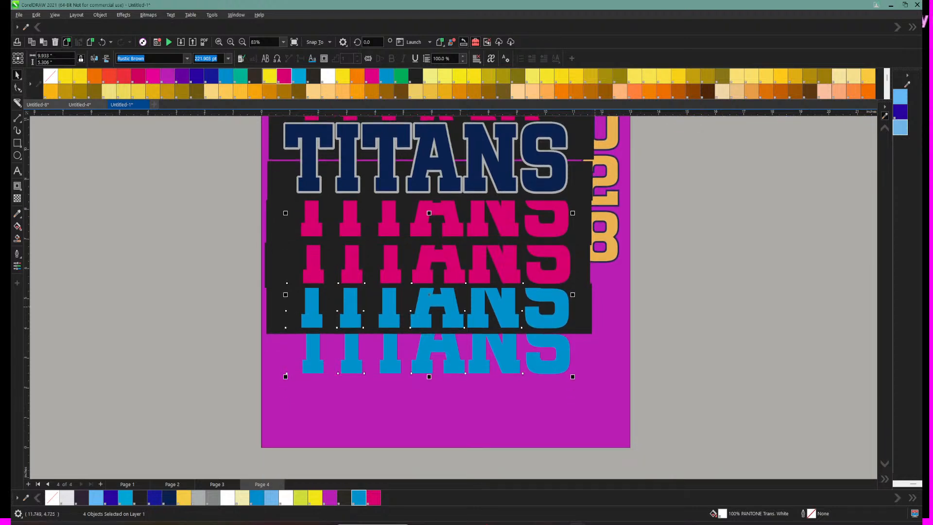
pyautogui.click(583, 309)
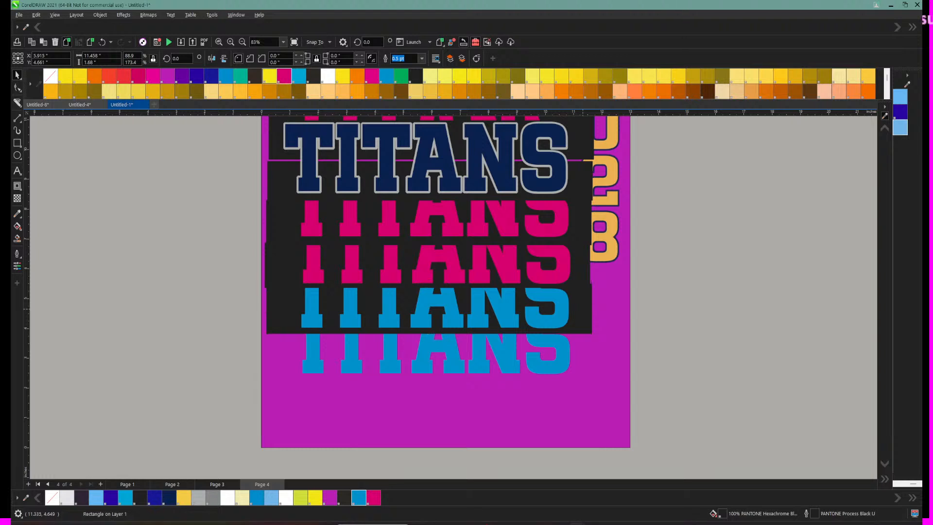
pyautogui.press('Left')
pyautogui.moveTo(237, 148); pyautogui.dragTo(602, 339)
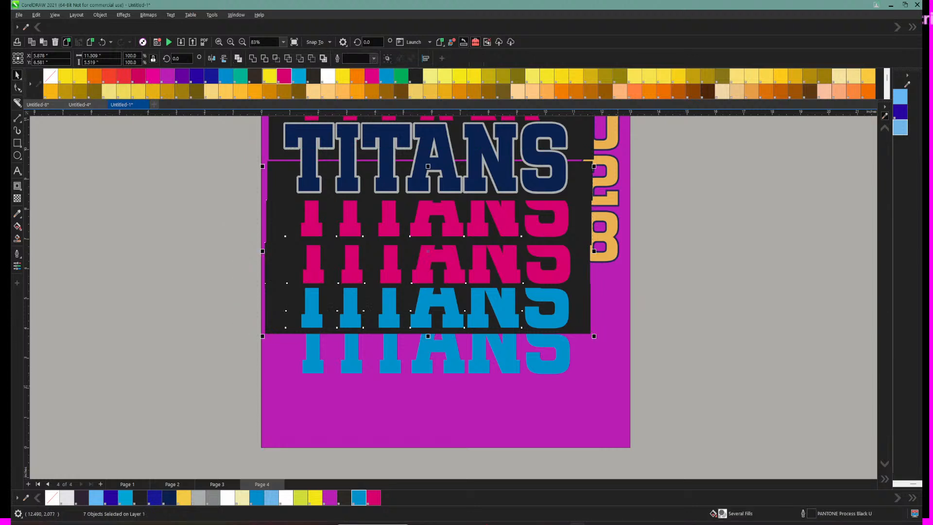
pyautogui.moveTo(596, 448); pyautogui.dragTo(281, 204)
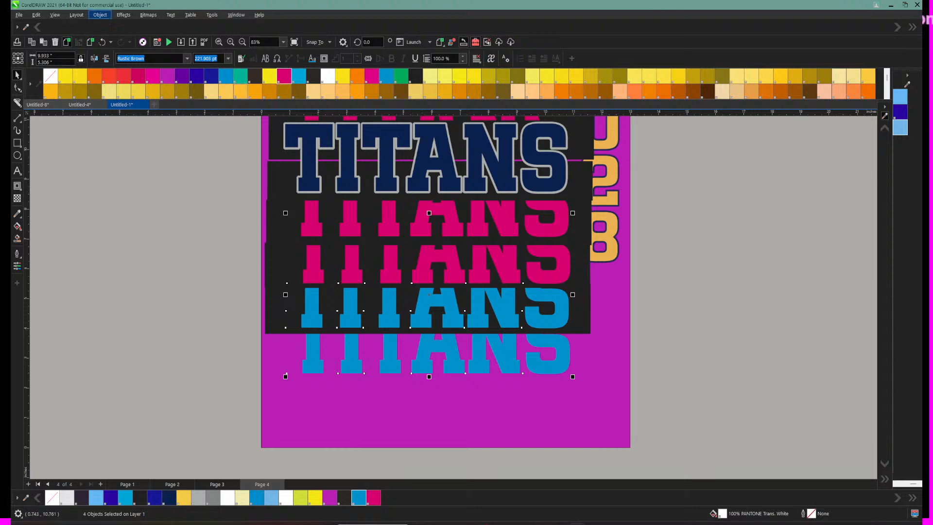
pyautogui.click(100, 15)
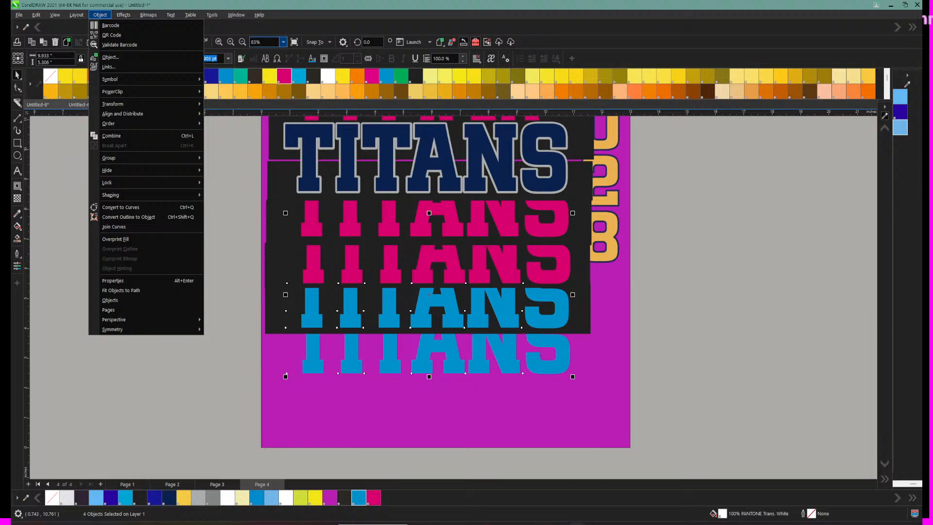
pyautogui.click(224, 149)
# Step: Delete the purple background rectangle that fills the page behind the TITANS stack
pyautogui.click(284, 42)
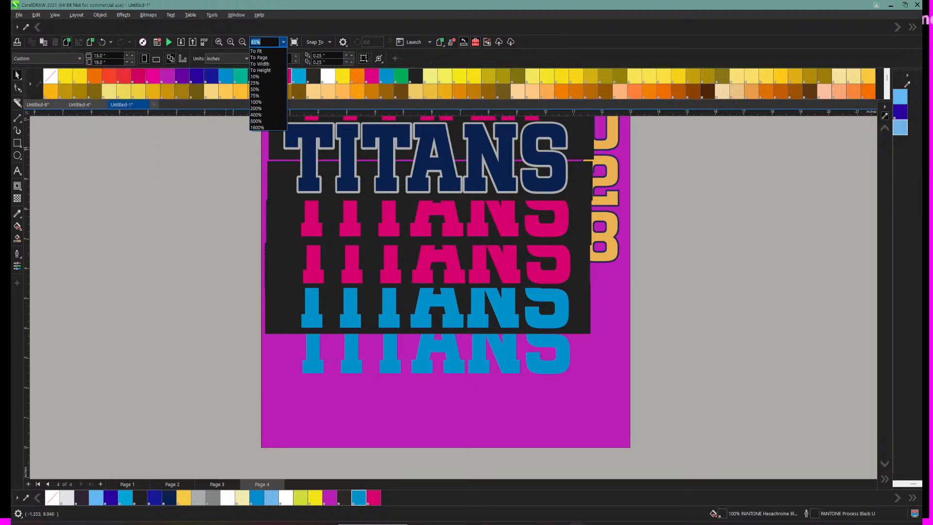
pyautogui.click(256, 51)
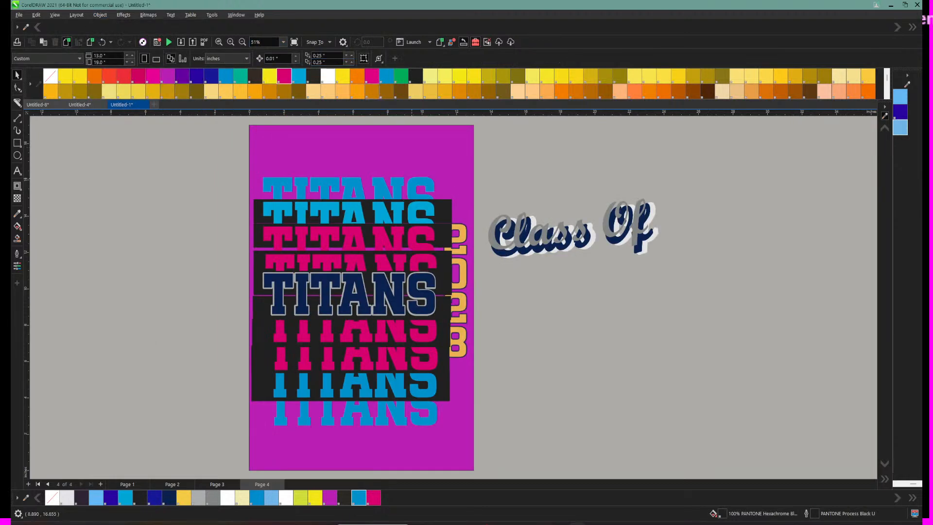
pyautogui.scroll(-1, 447, 423)
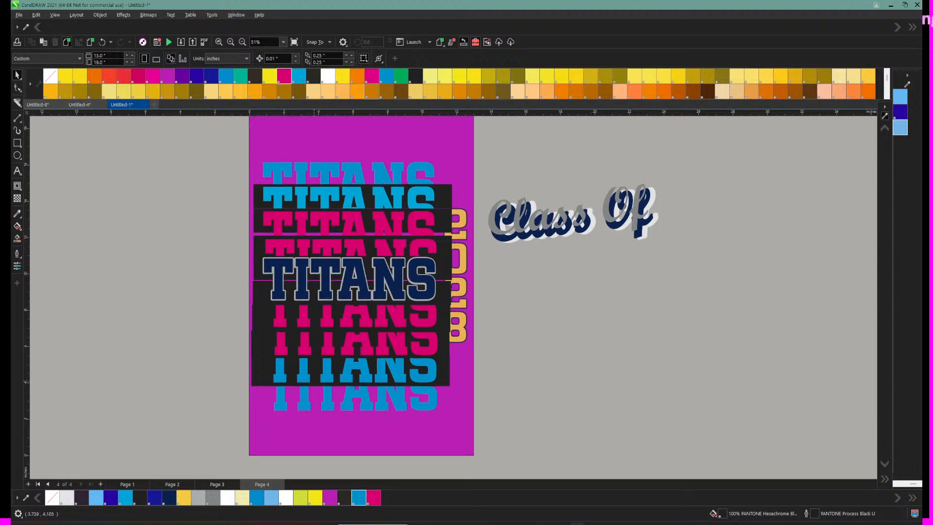
pyautogui.click(450, 143)
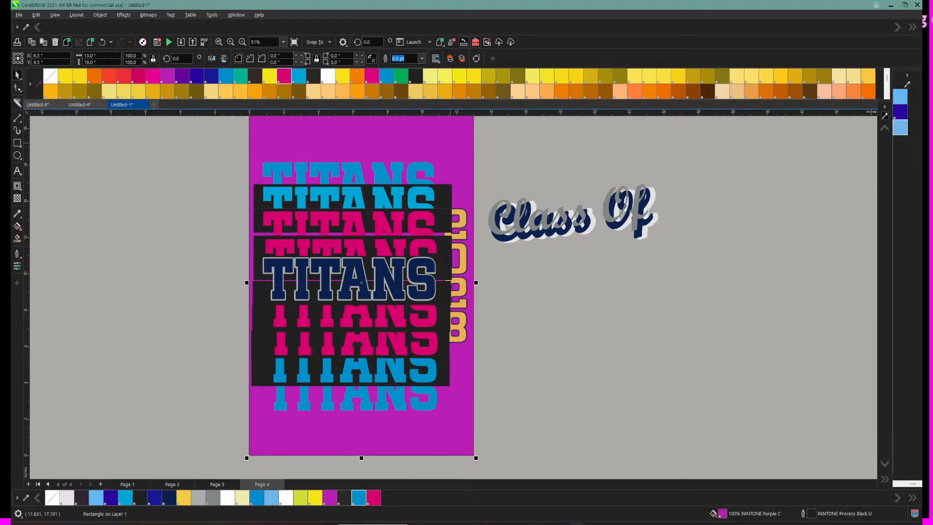
pyautogui.rightClick(451, 143)
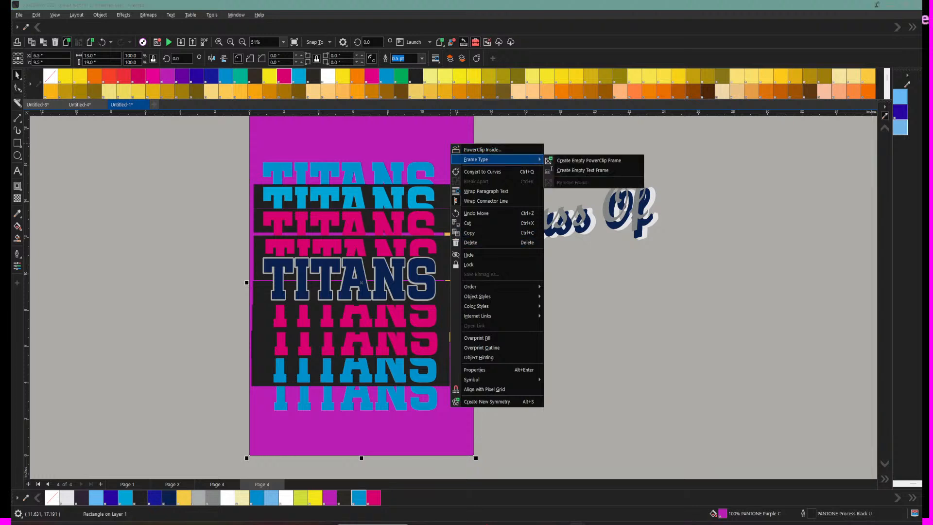
pyautogui.click(361, 282)
pyautogui.press('Delete')
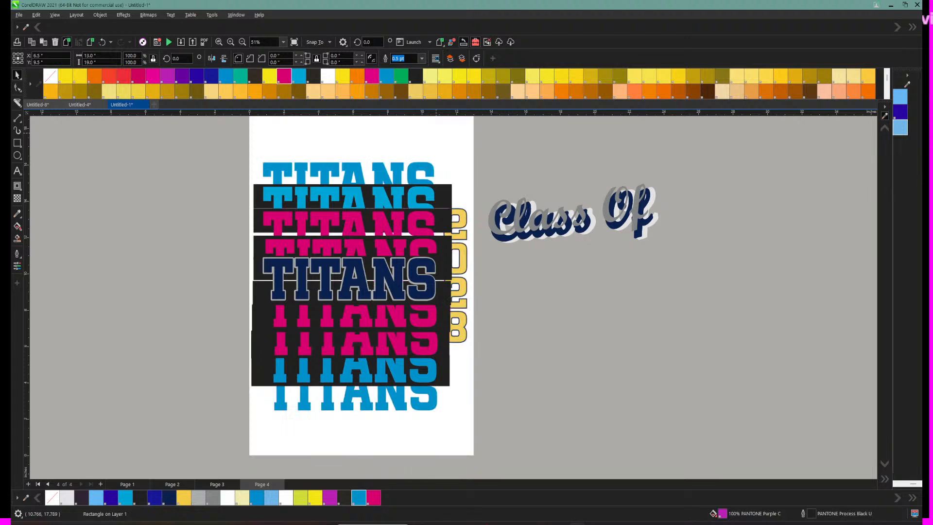
# Step: Bring the vertical yellow 2028 text to the front of the page, above the dark strips and TITANS rows
pyautogui.click(457, 242)
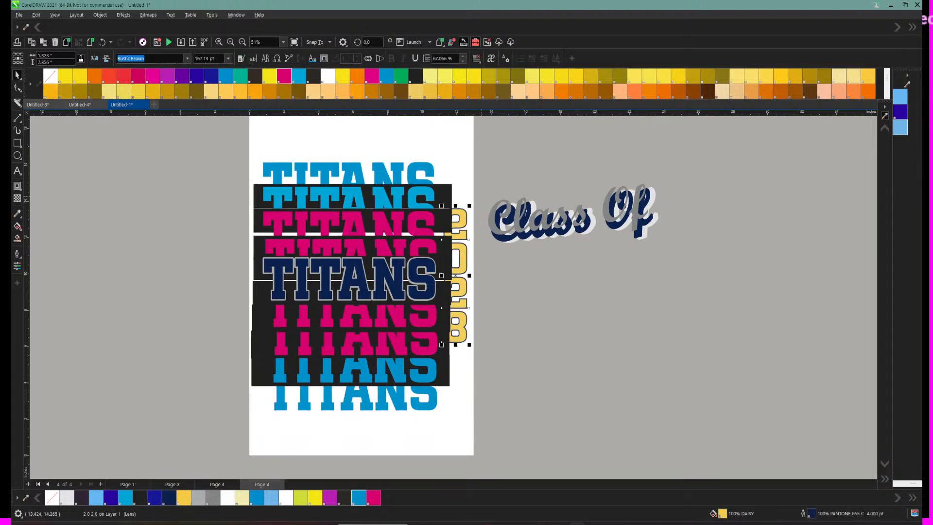
pyautogui.moveTo(482, 197); pyautogui.dragTo(438, 369)
pyautogui.click(100, 15)
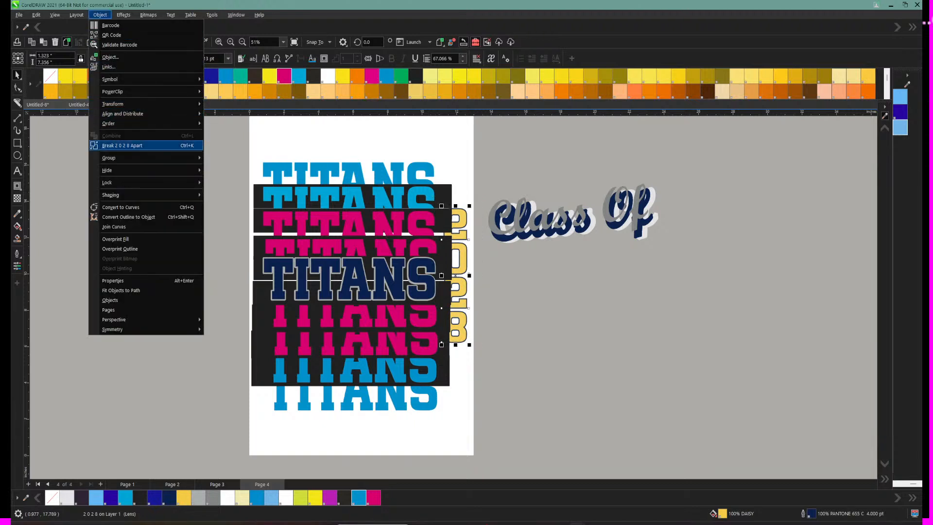
pyautogui.moveTo(127, 123)
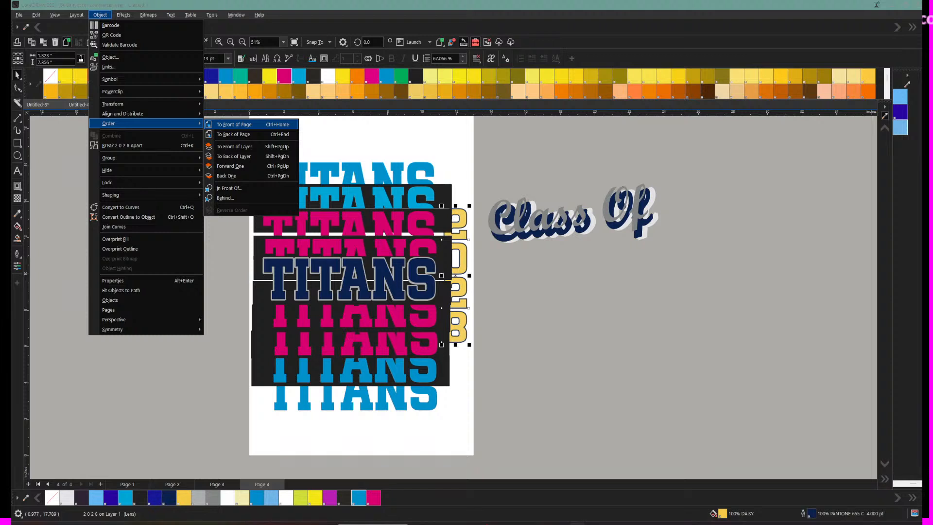
pyautogui.click(233, 125)
pyautogui.press('Escape')
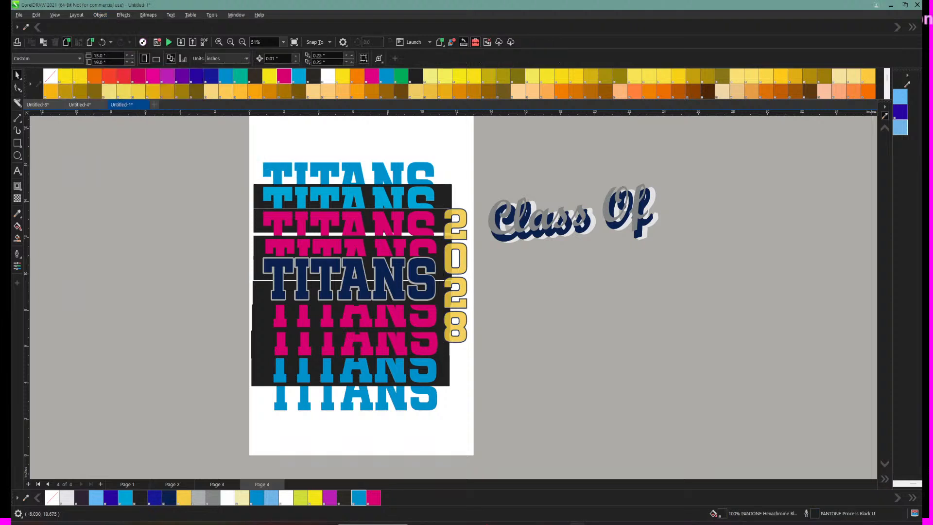
# Step: Set the transparency of the vertical 2028 text to 0 so its yellow is fully opaque
pyautogui.click(463, 217)
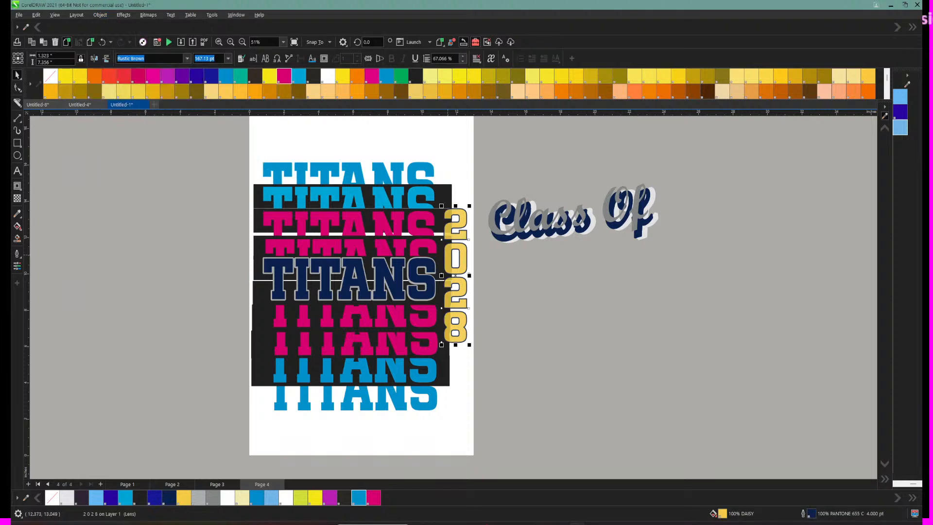
pyautogui.click(17, 198)
pyautogui.moveTo(442, 349); pyautogui.dragTo(437, 351)
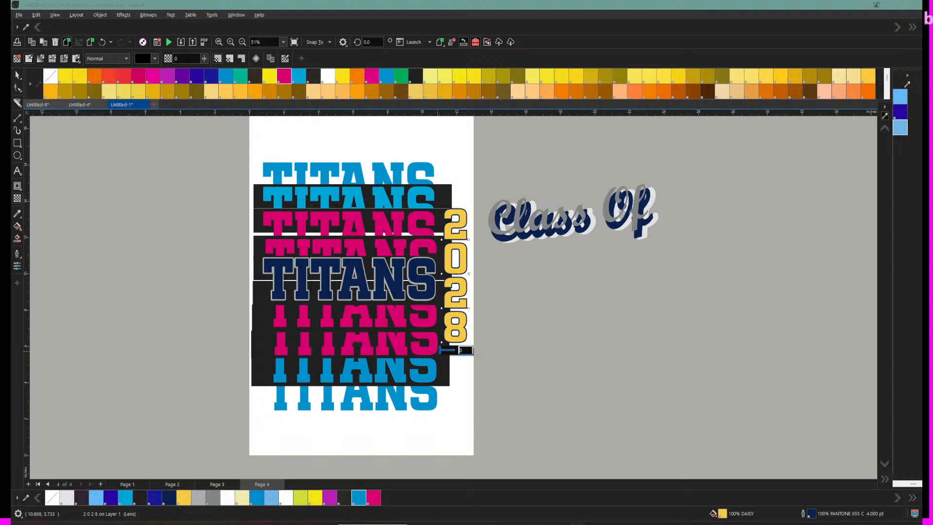
pyautogui.click(542, 340)
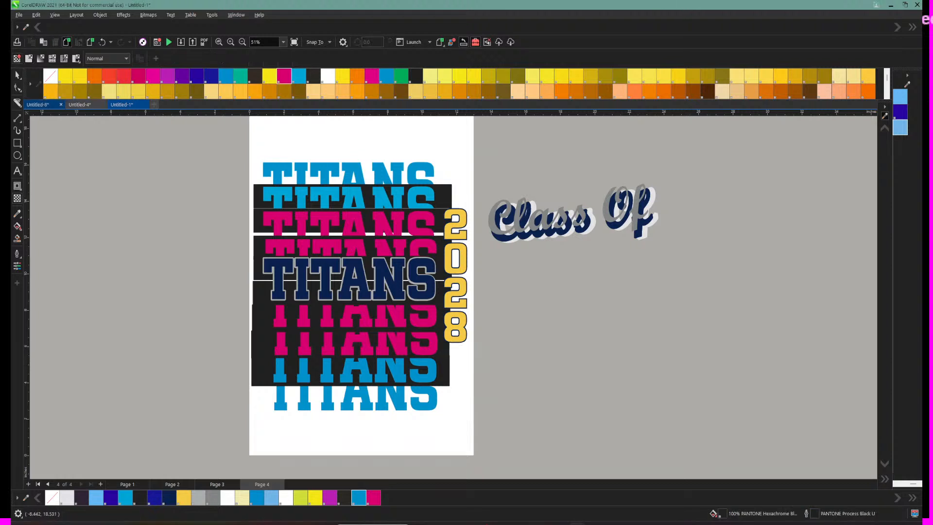
pyautogui.click(18, 75)
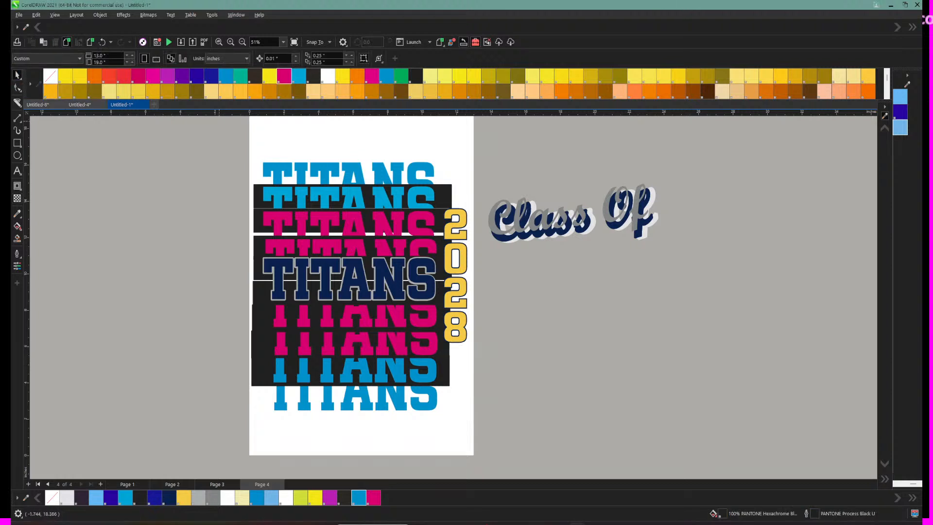
# Step: Select all the artwork on the page and set up Find and Replace to replace objects by color
pyautogui.hotkey('ctrl', 'a')
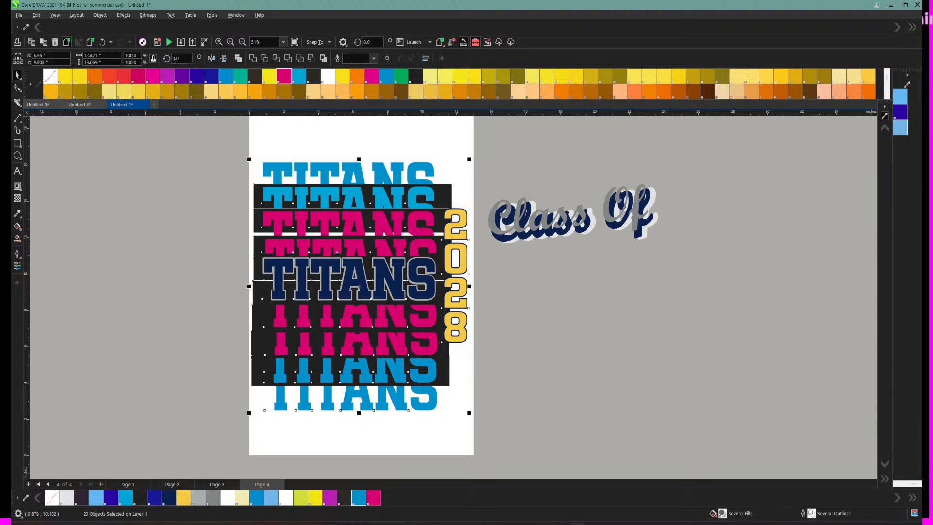
pyautogui.click(36, 15)
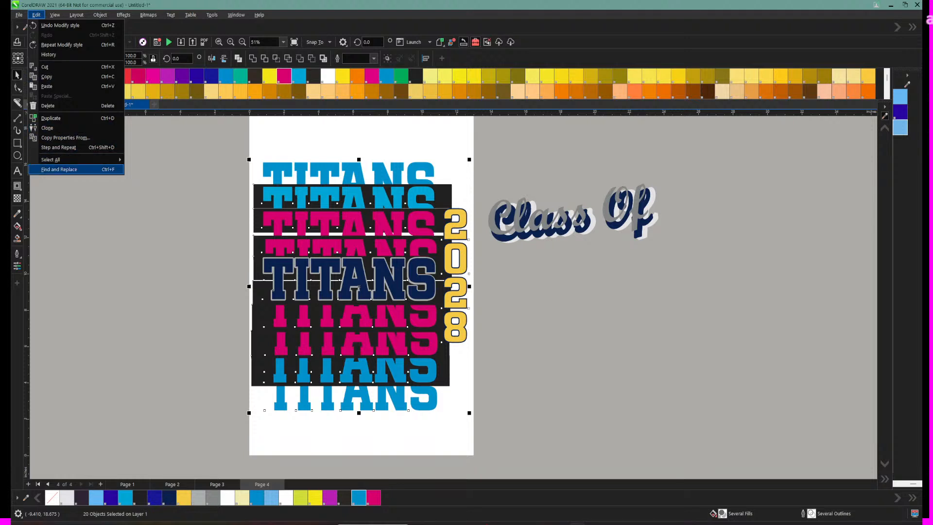
pyautogui.click(59, 169)
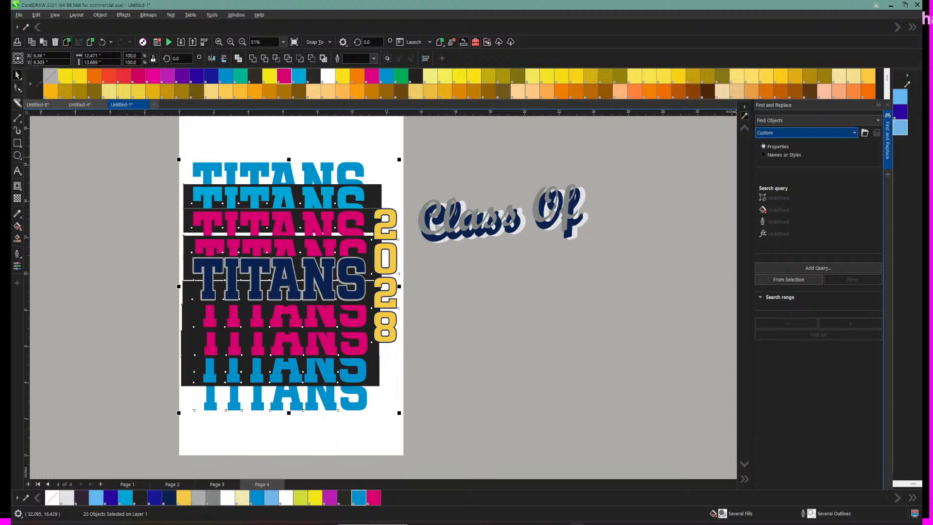
pyautogui.click(854, 133)
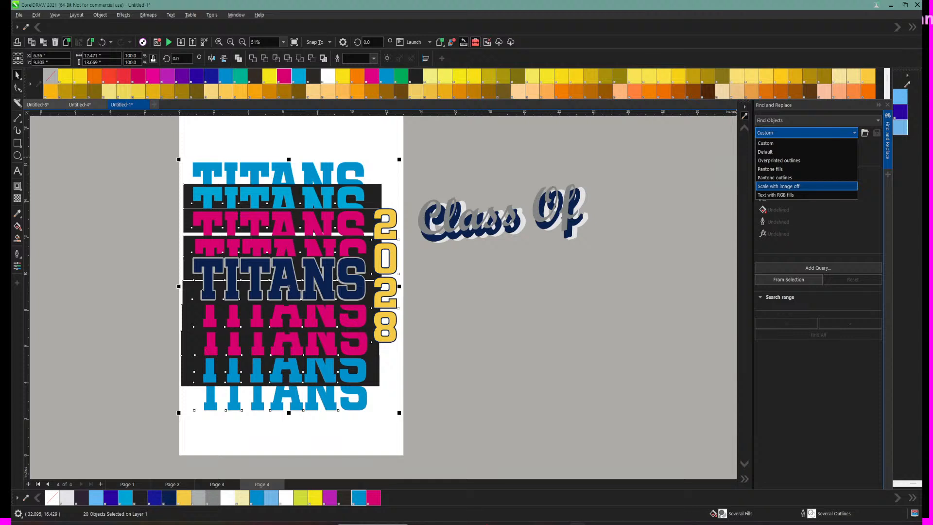
pyautogui.click(846, 120)
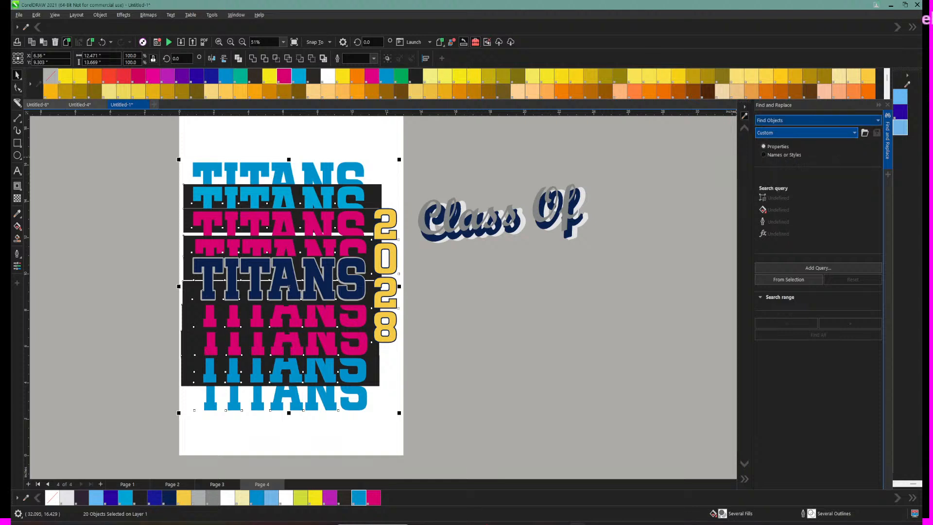
pyautogui.click(845, 120)
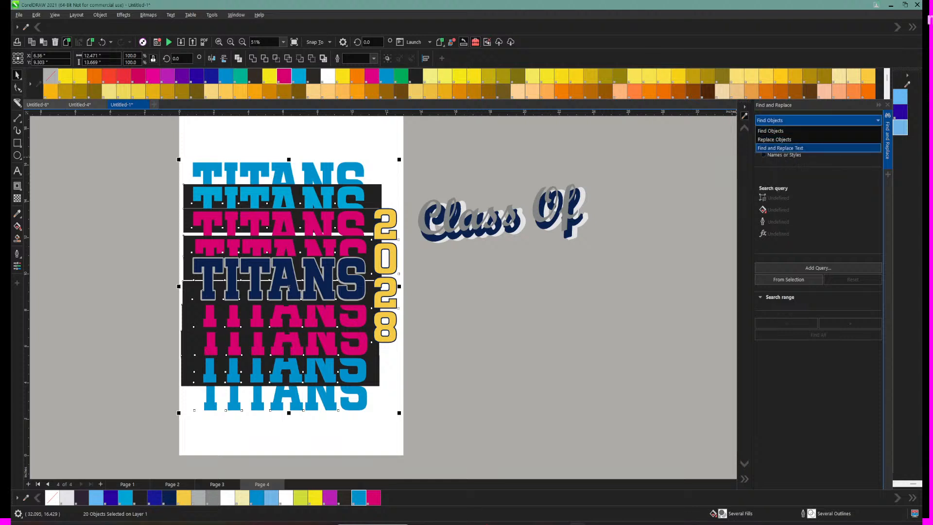
pyautogui.click(787, 140)
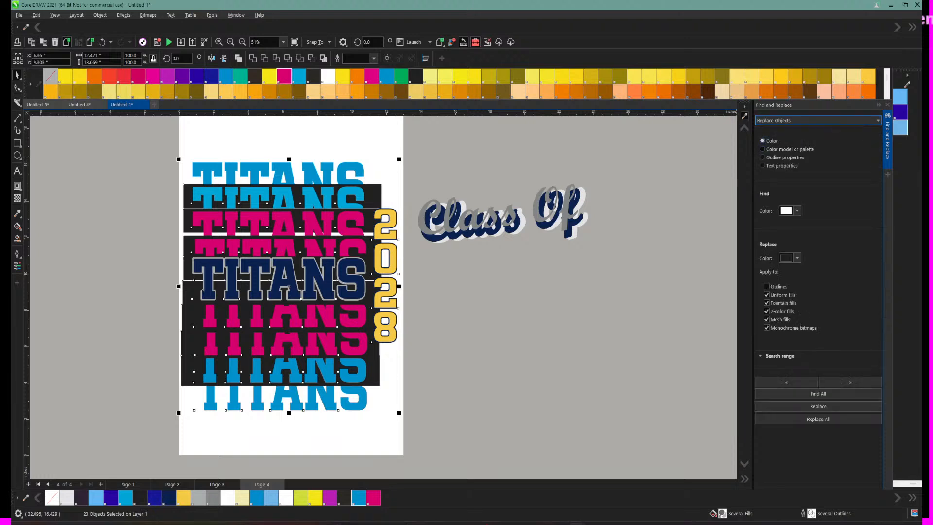
# Step: Sample the dark strip beside the second cyan TITANS as the color to find
pyautogui.click(797, 210)
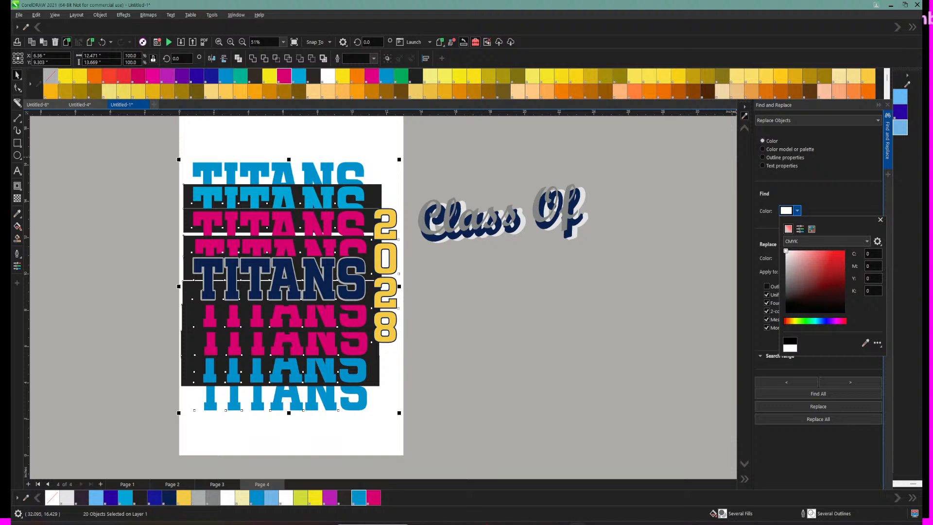
pyautogui.click(865, 343)
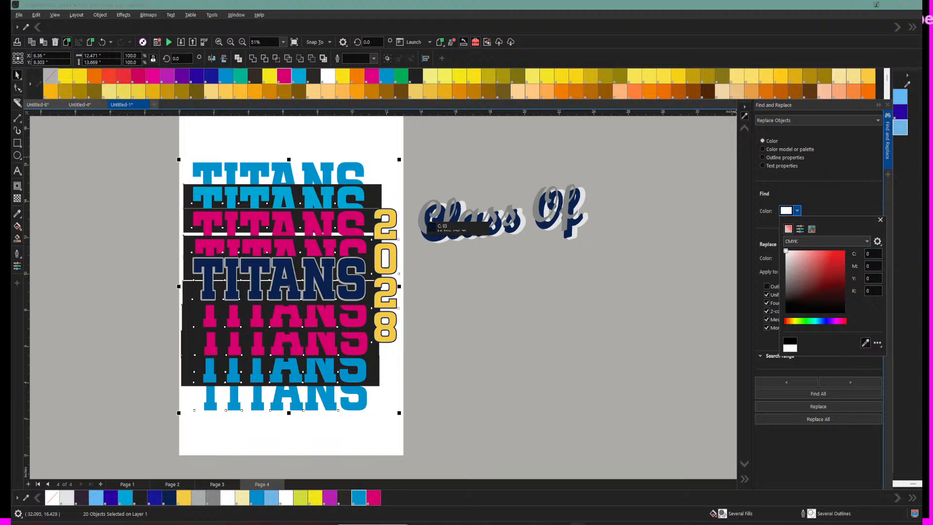
pyautogui.click(375, 200)
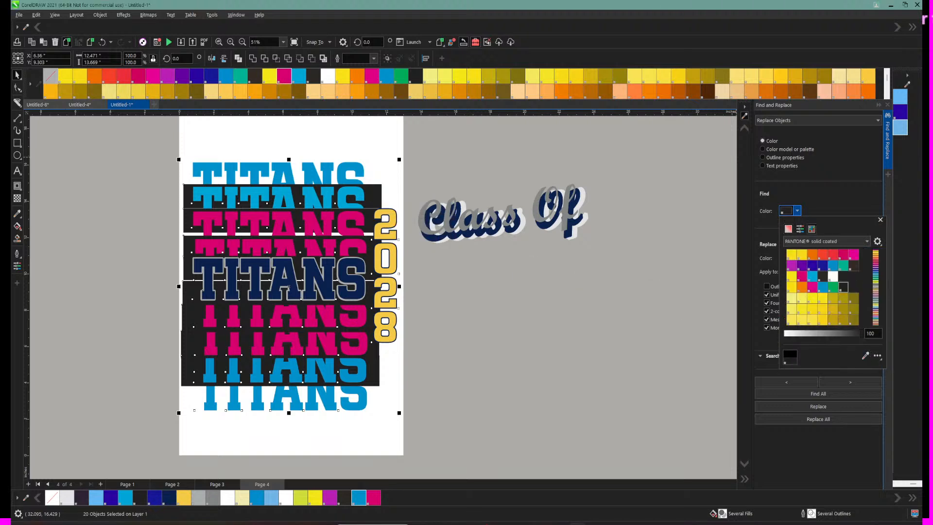
pyautogui.click(880, 219)
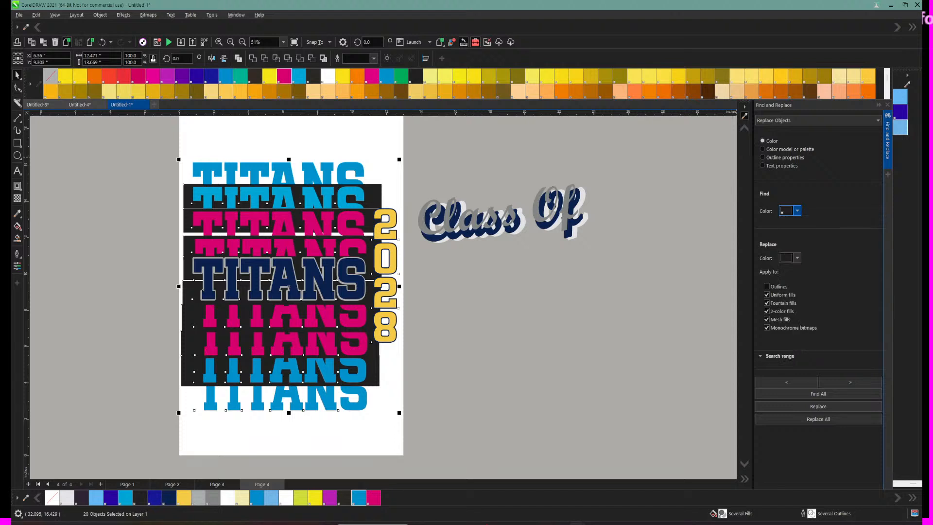
# Step: Sample the page's white (#FFFFFF) as the replacement color and replace every matching dark fill
pyautogui.click(797, 258)
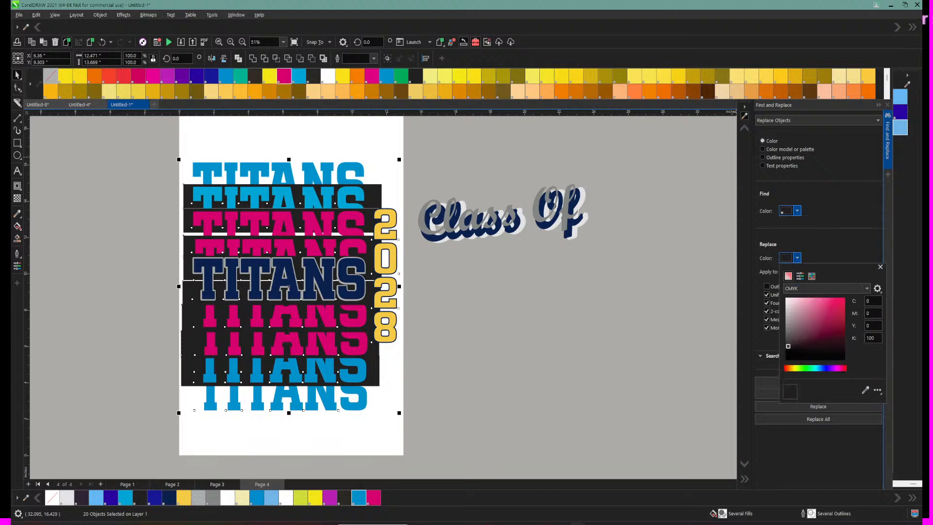
pyautogui.click(865, 390)
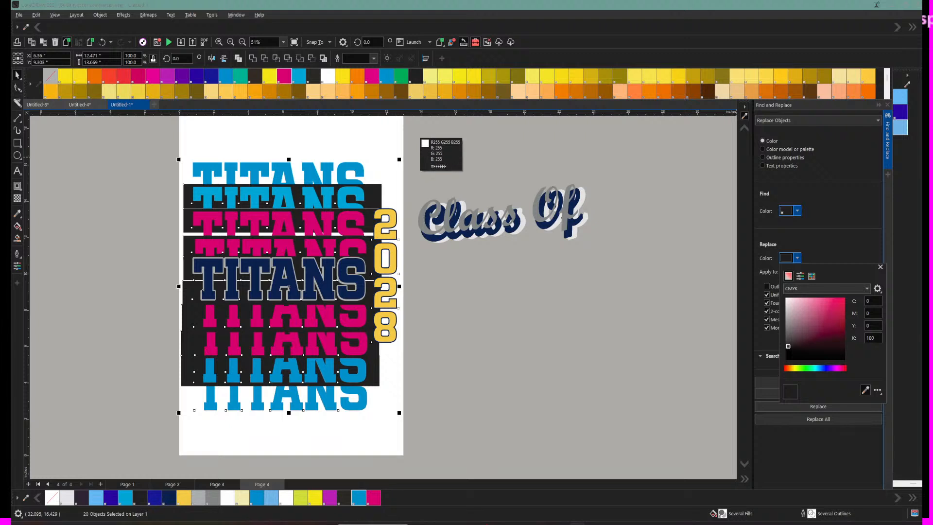
pyautogui.click(396, 163)
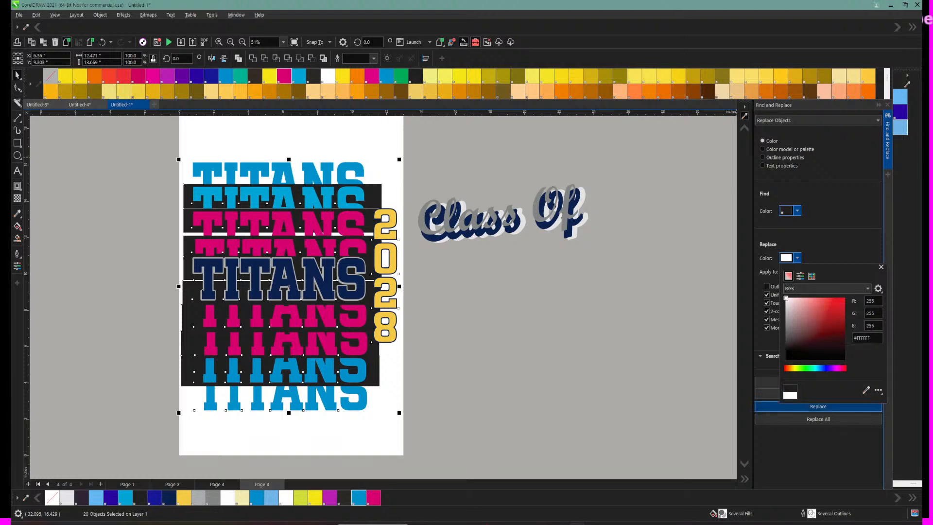
pyautogui.click(818, 419)
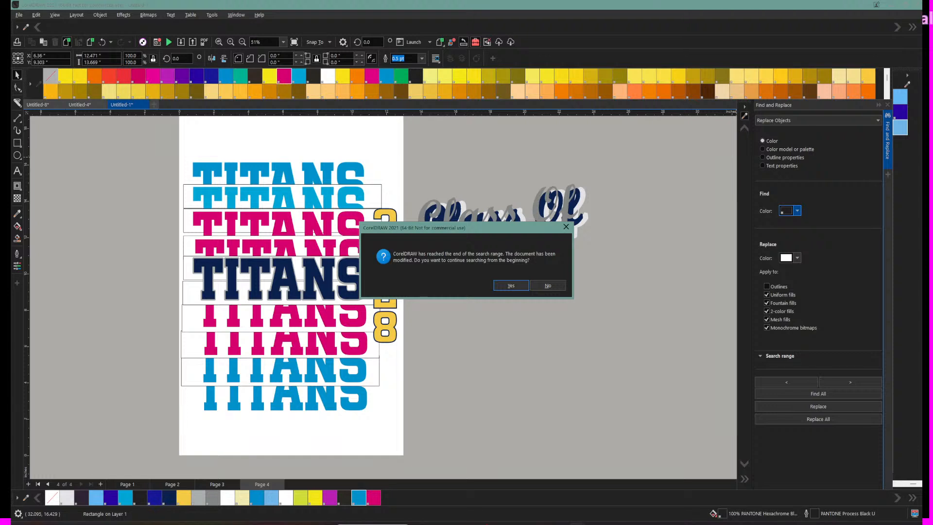
pyautogui.press('Return')
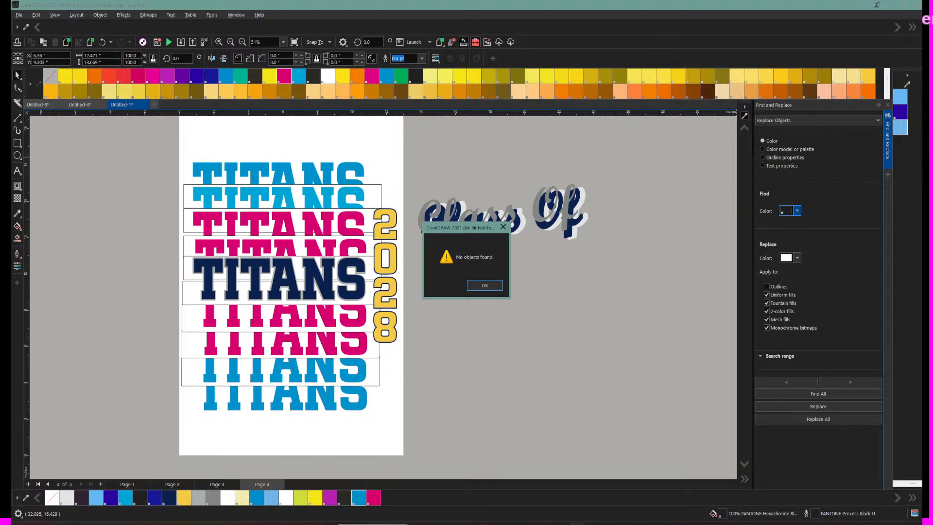
pyautogui.press('Return')
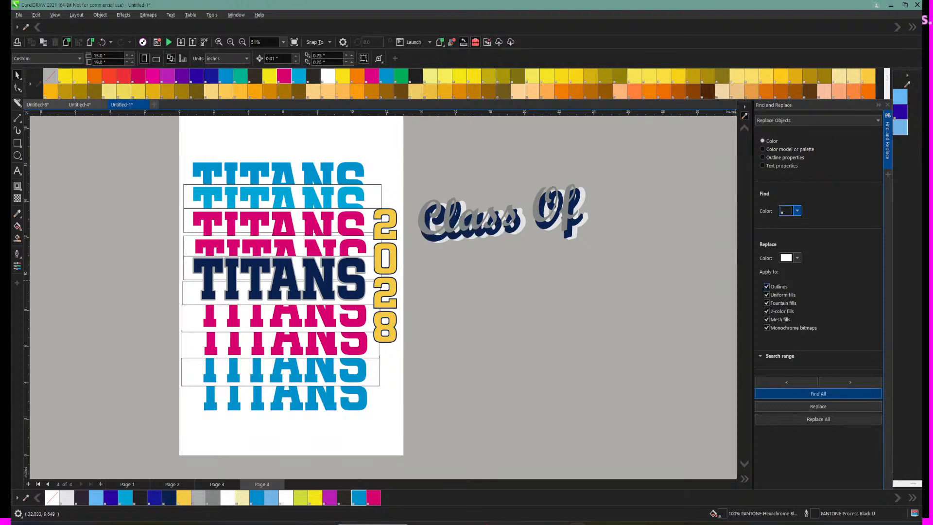
# Step: Try to replace the dark color with white throughout the design with outlines included
pyautogui.click(818, 419)
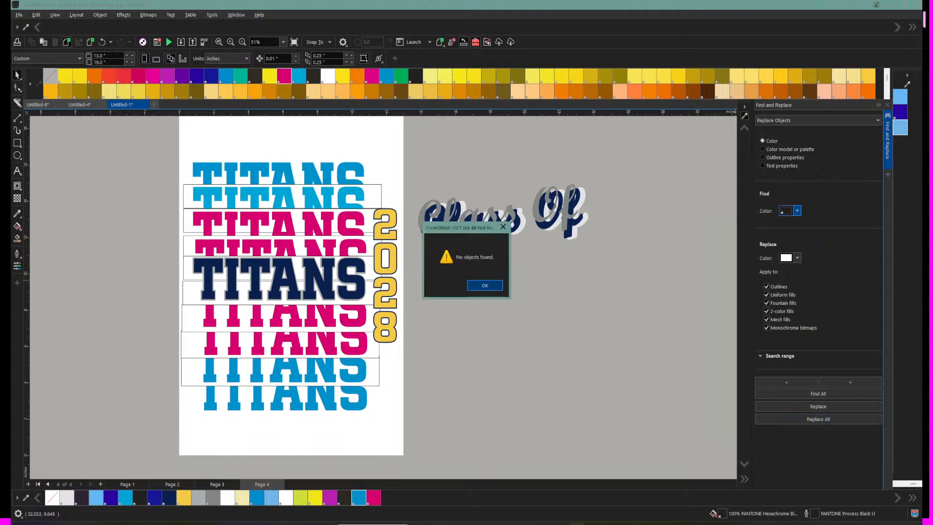
pyautogui.press('Return')
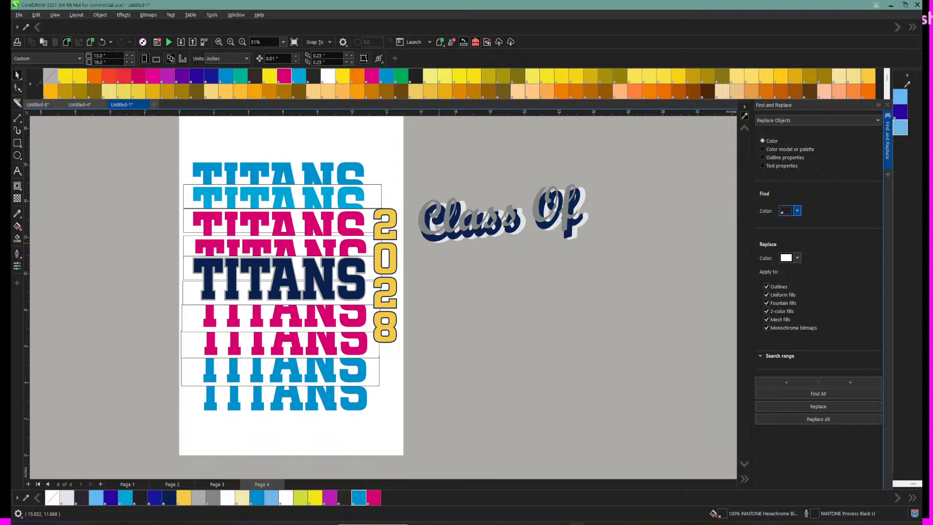
pyautogui.click(818, 419)
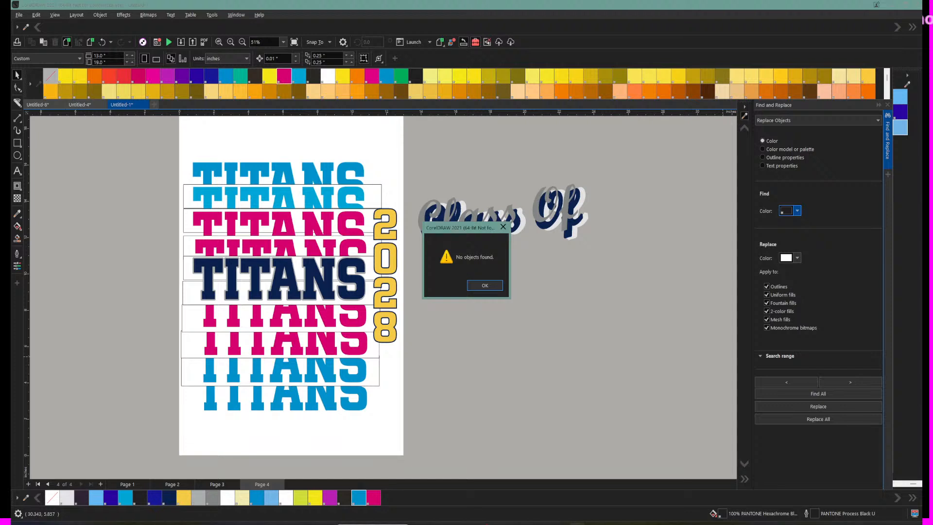
pyautogui.press('Return')
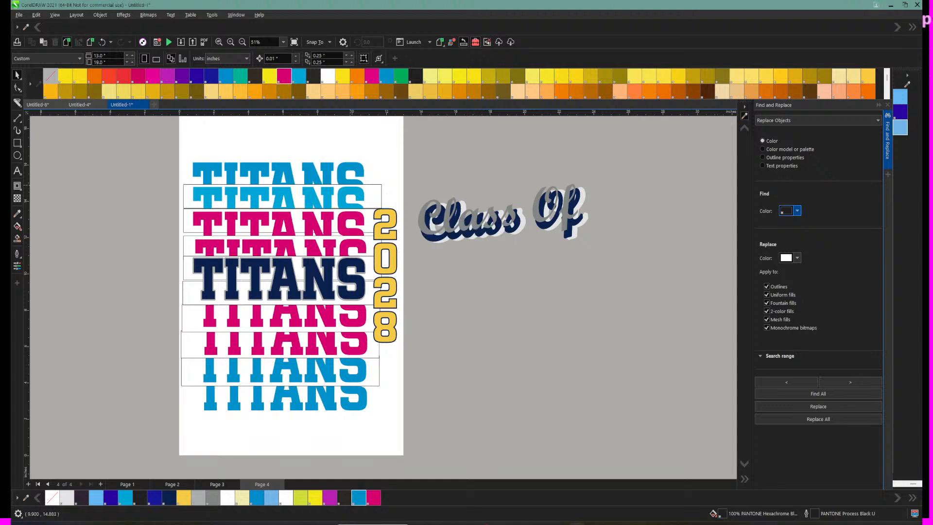
# Step: Give the topmost mask strip, behind the second cyan TITANS, a PANTONE Trans. White fill and outline
pyautogui.click(188, 197)
pyautogui.moveTo(151, 133); pyautogui.dragTo(407, 427)
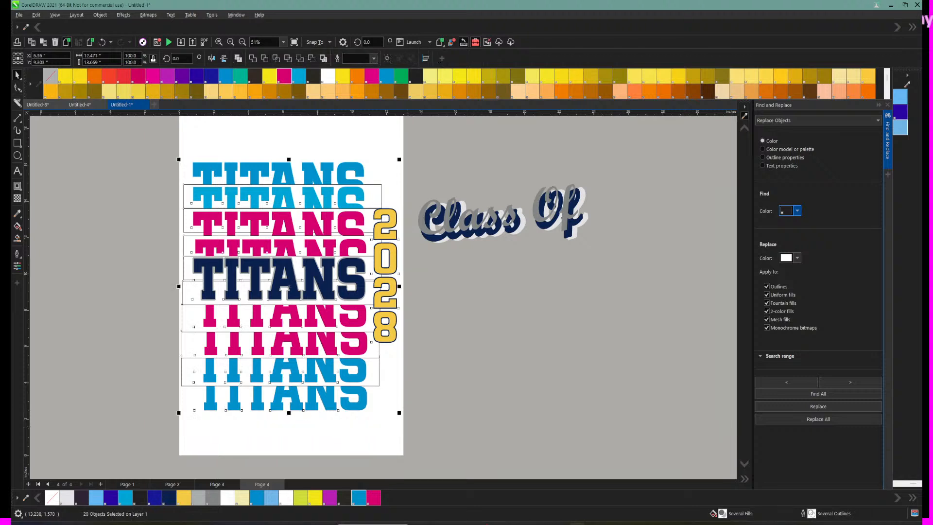
pyautogui.press('Escape')
pyautogui.click(377, 197)
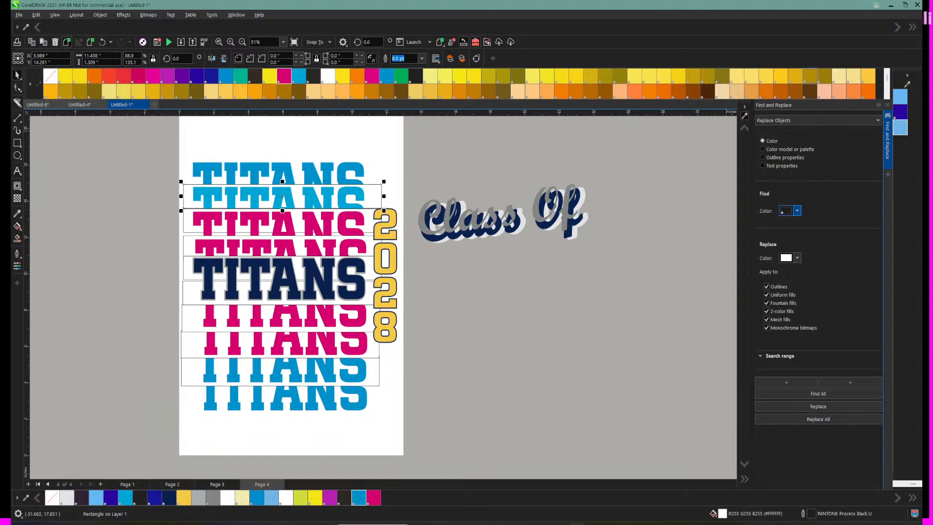
pyautogui.click(328, 76)
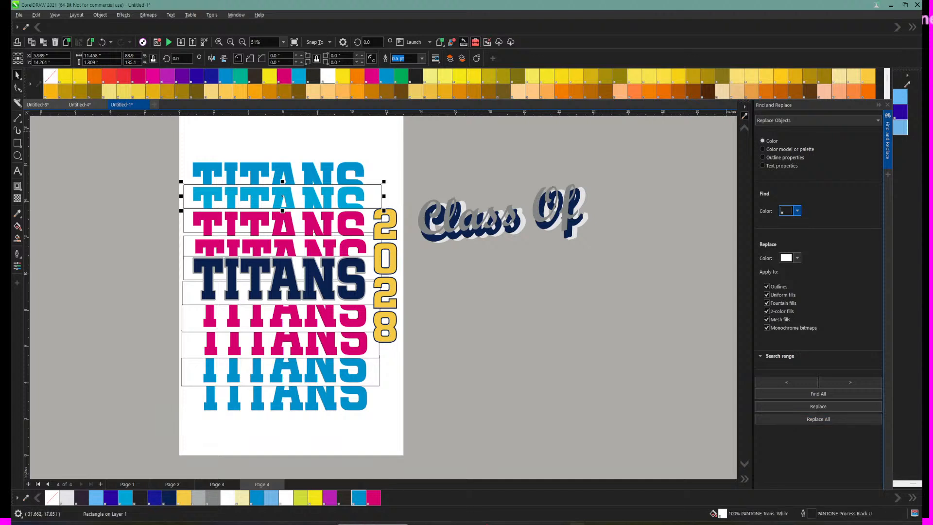
pyautogui.rightClick(328, 76)
# Step: Give the four mask strips from the upper magenta row down to just behind the navy TITANS a PANTONE Trans. White outline
pyautogui.click(369, 223)
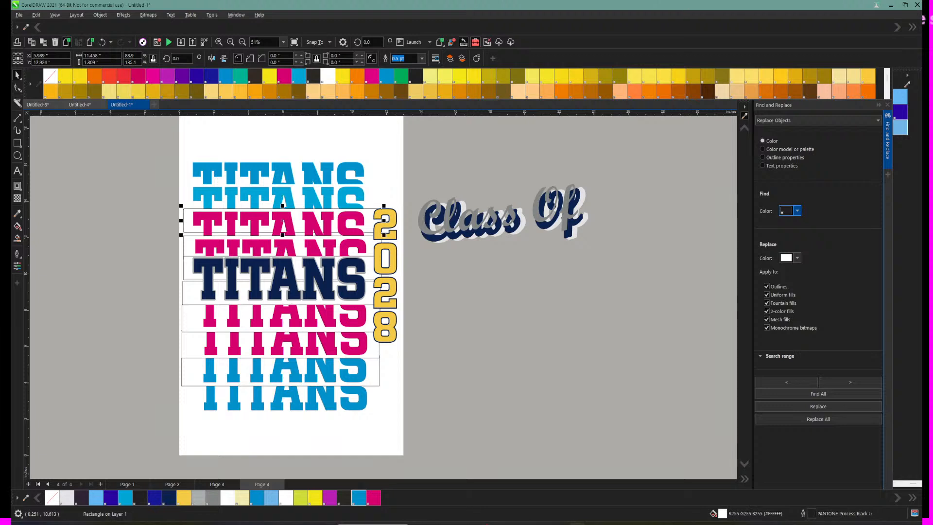
pyautogui.rightClick(328, 75)
pyautogui.click(370, 247)
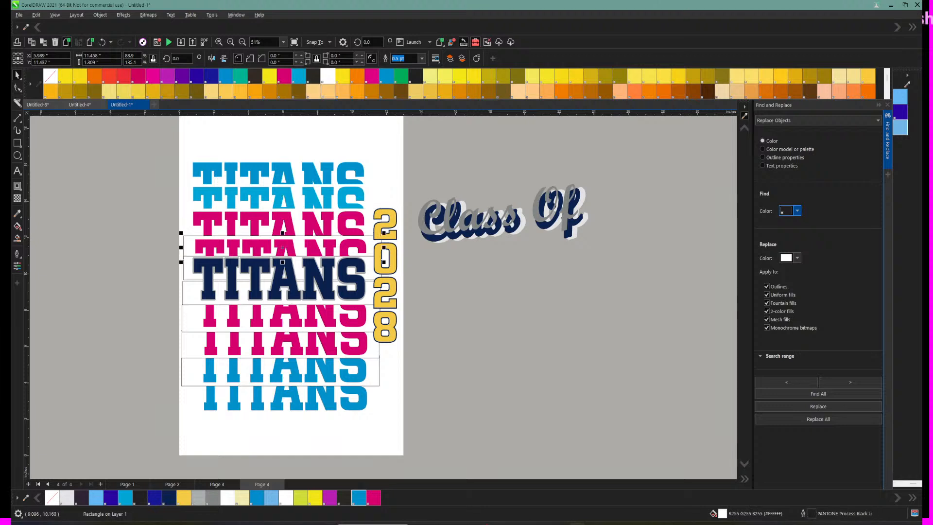
pyautogui.rightClick(328, 76)
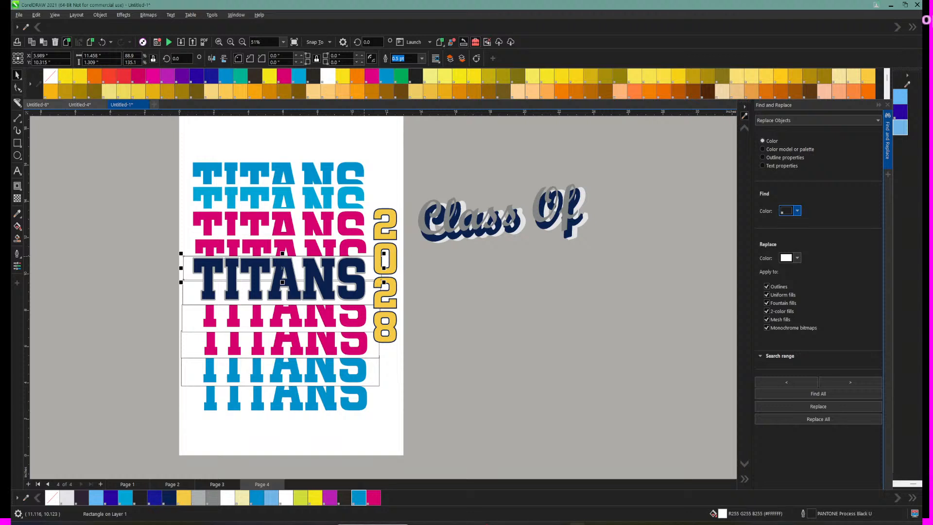
pyautogui.click(350, 256)
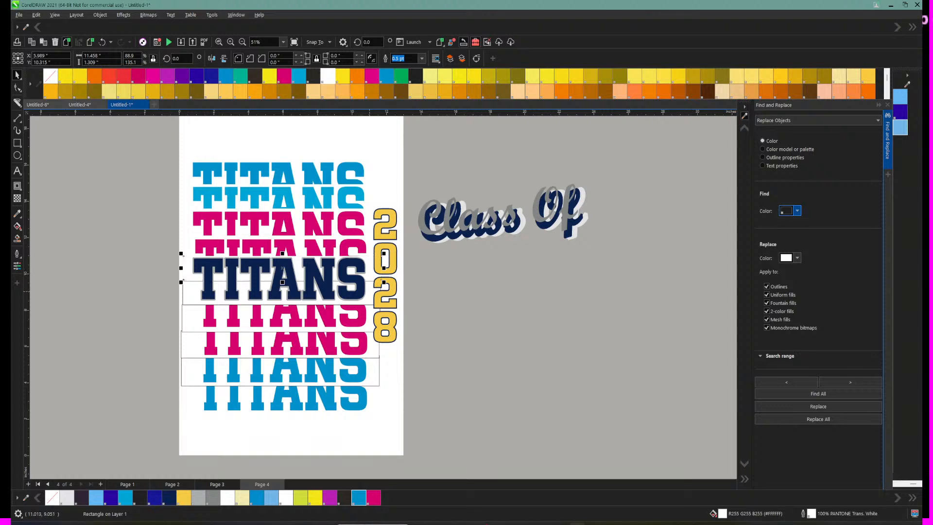
pyautogui.click(369, 281)
pyautogui.rightClick(328, 76)
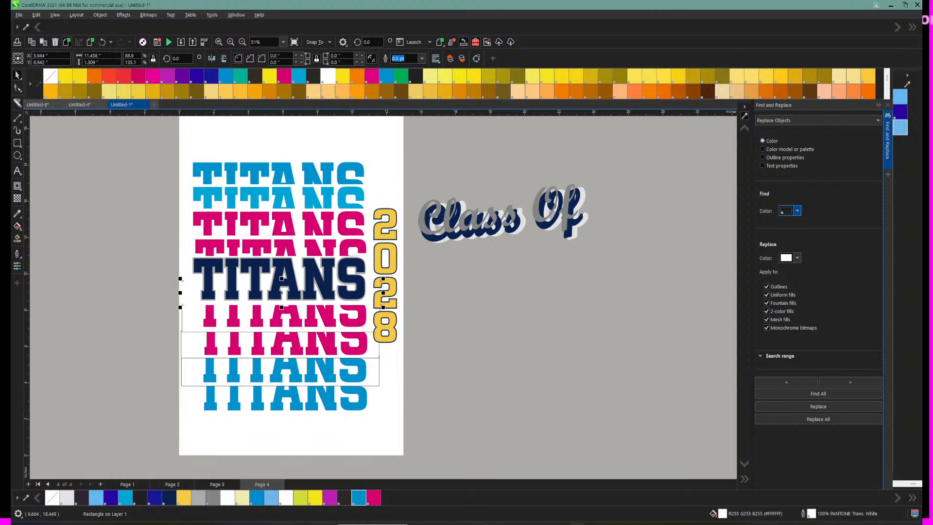
# Step: Give the three remaining mask strips over the lower magenta and cyan TITANS rows a white outline
pyautogui.click(378, 302)
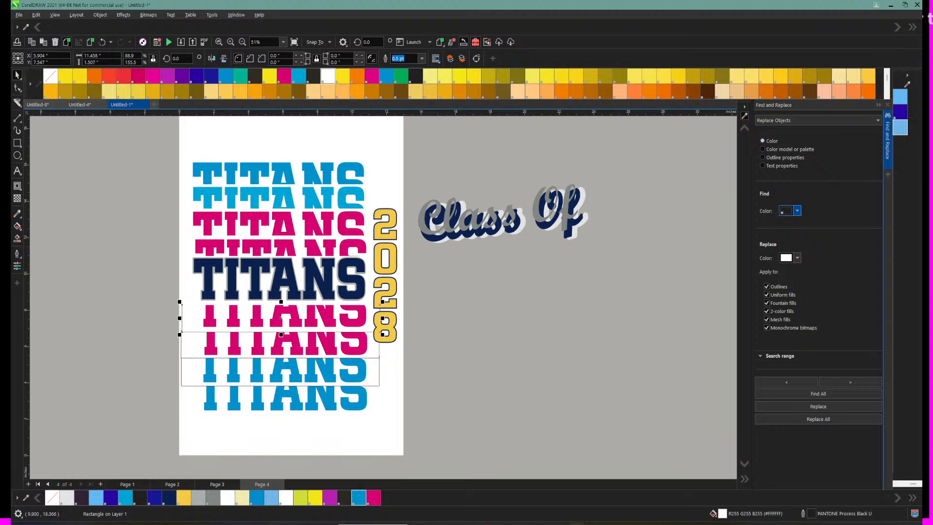
pyautogui.rightClick(328, 76)
pyautogui.click(381, 329)
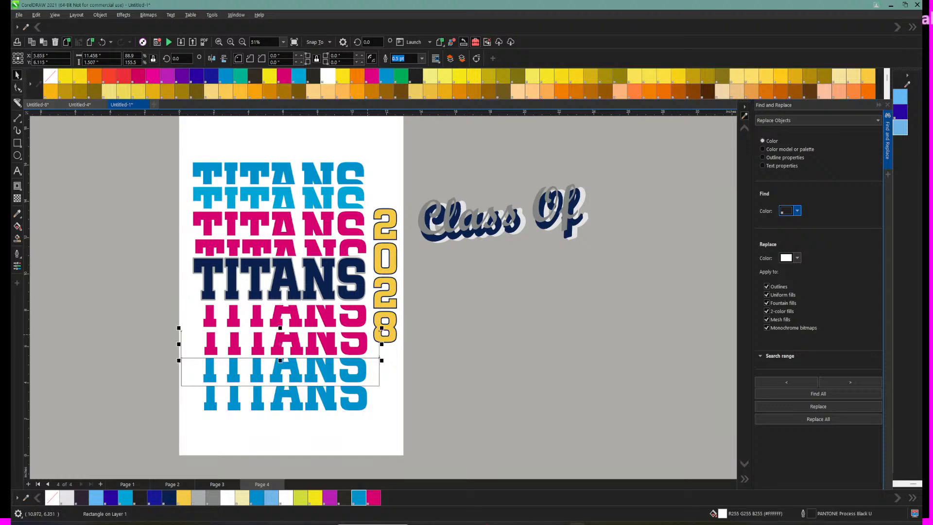
pyautogui.rightClick(328, 76)
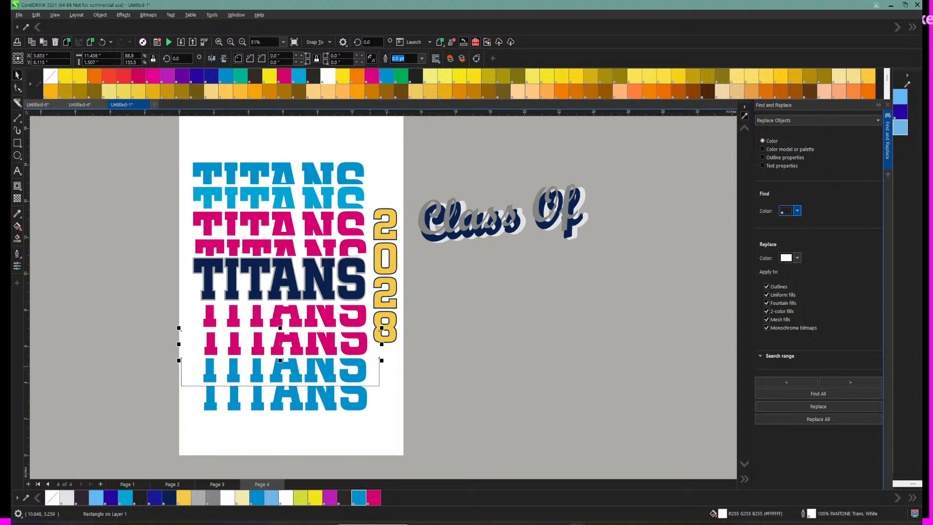
pyautogui.click(381, 354)
pyautogui.rightClick(328, 75)
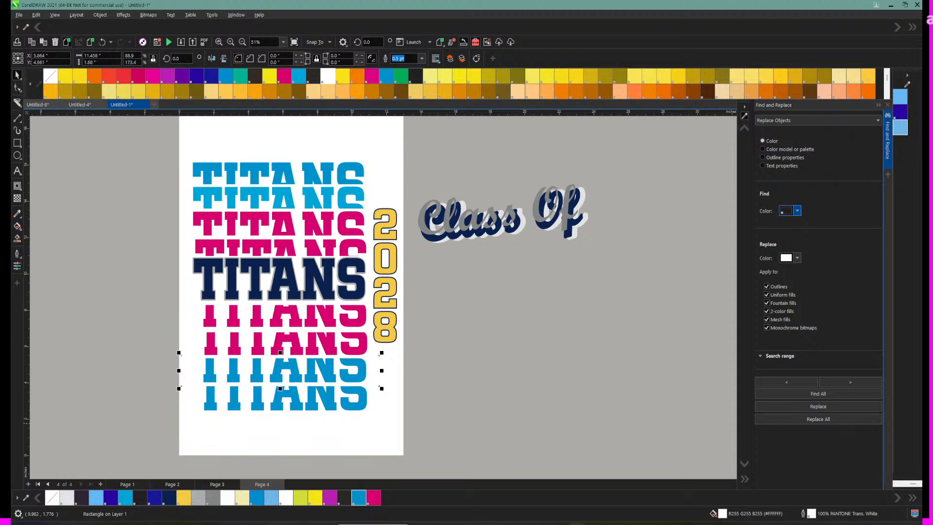
pyautogui.click(425, 372)
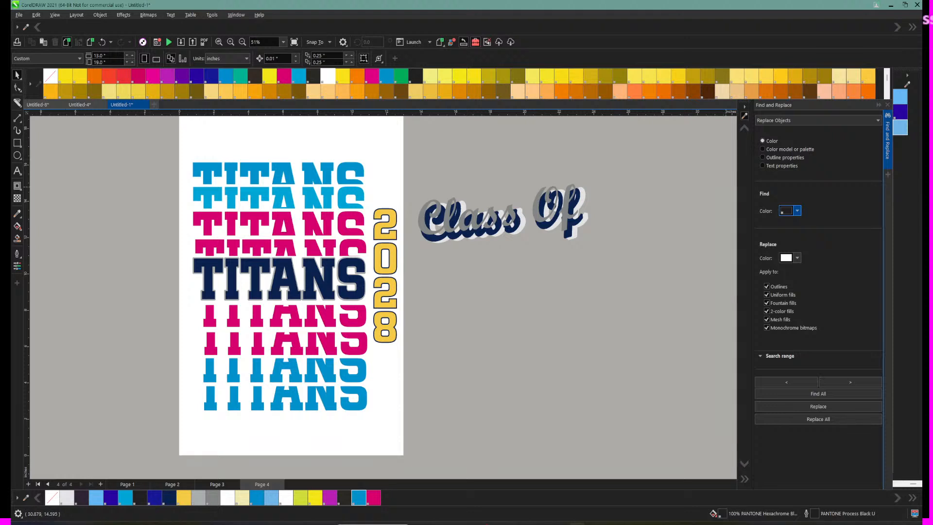
# Step: Collapse the Find and Replace docker and align the centers of all stacked TITANS rows horizontally
pyautogui.click(887, 141)
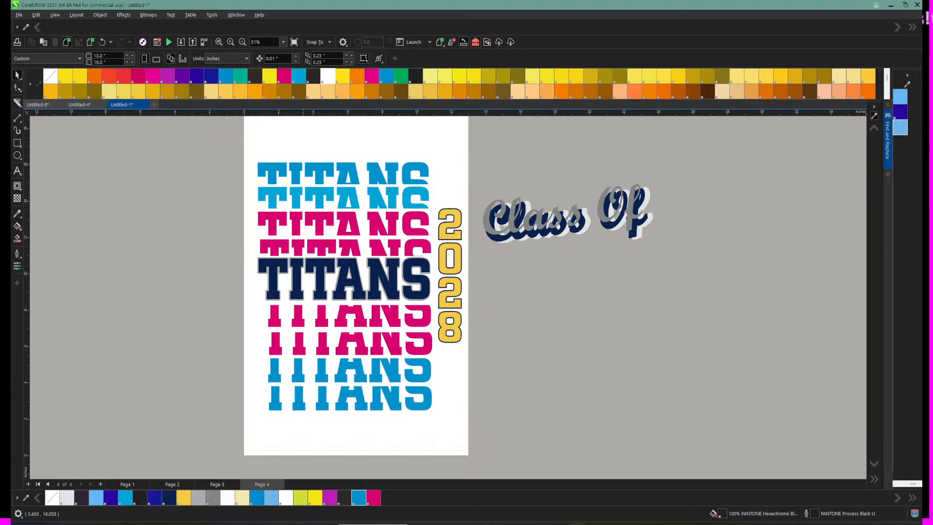
pyautogui.moveTo(254, 151); pyautogui.dragTo(433, 414)
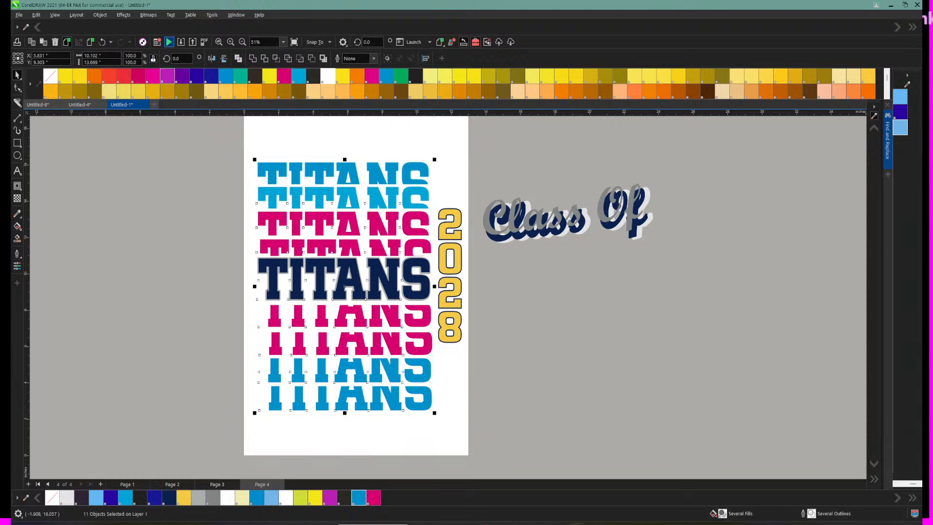
pyautogui.click(101, 14)
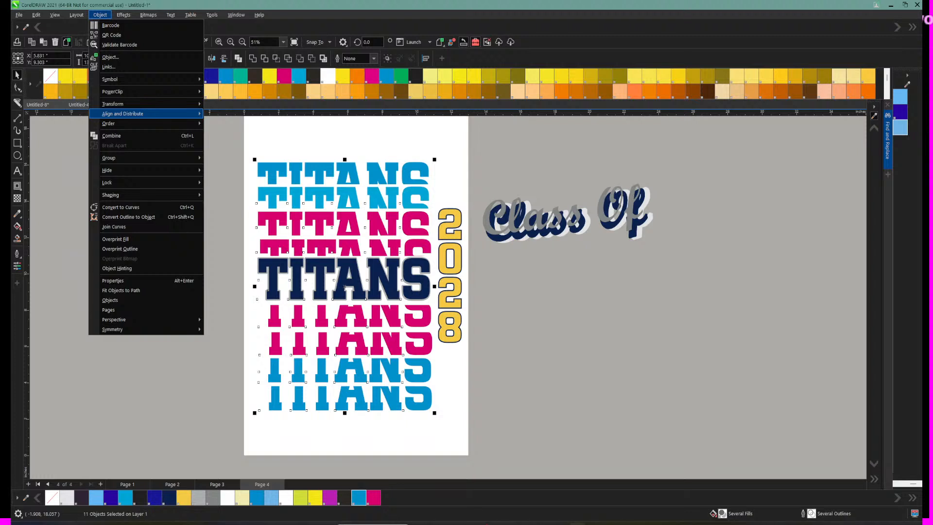
pyautogui.moveTo(146, 114)
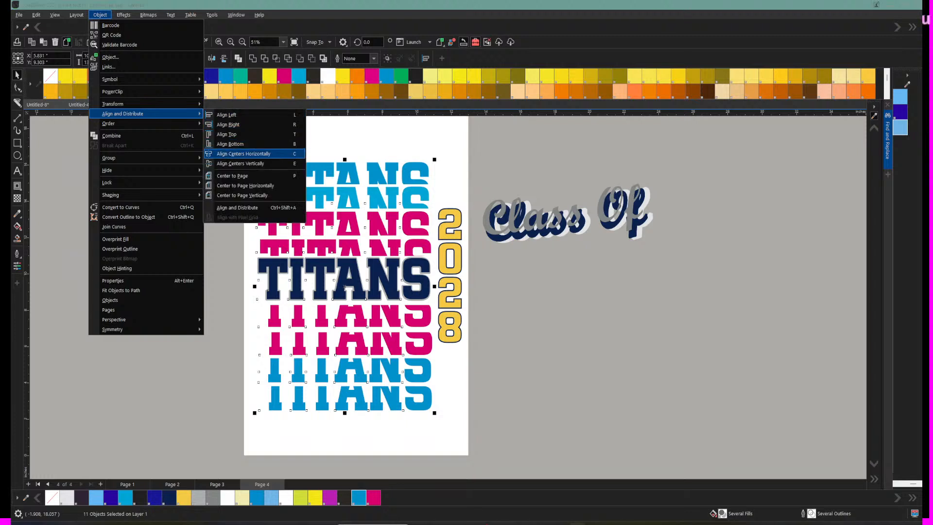
pyautogui.click(243, 154)
pyautogui.click(161, 157)
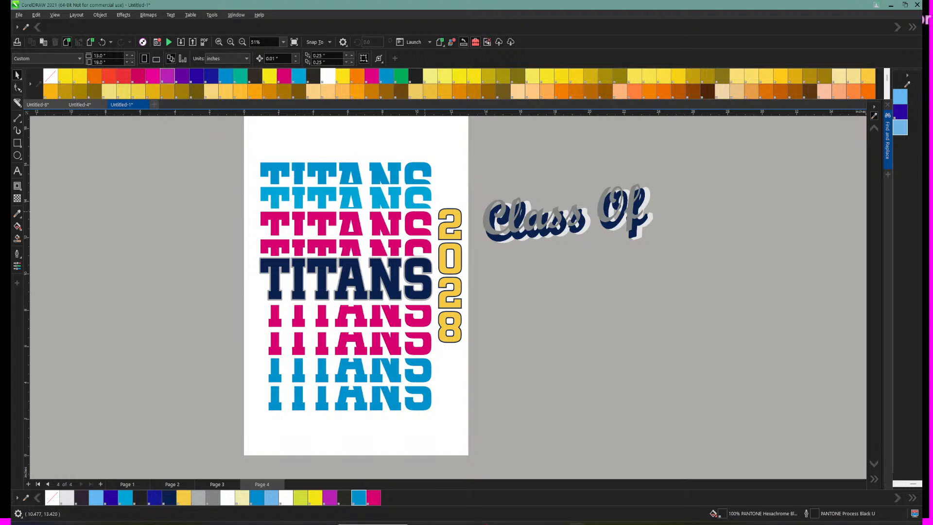
pyautogui.click(267, 166)
pyautogui.doubleClick(268, 166)
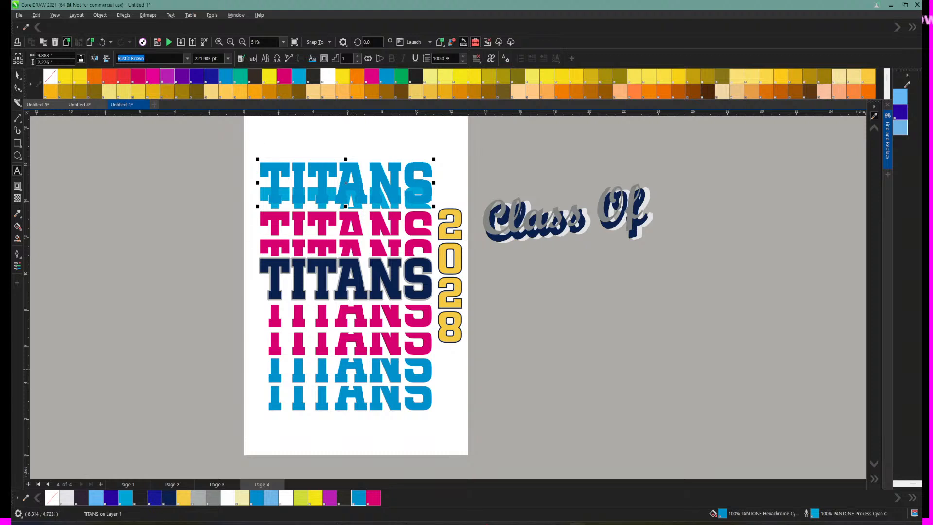
pyautogui.click(242, 43)
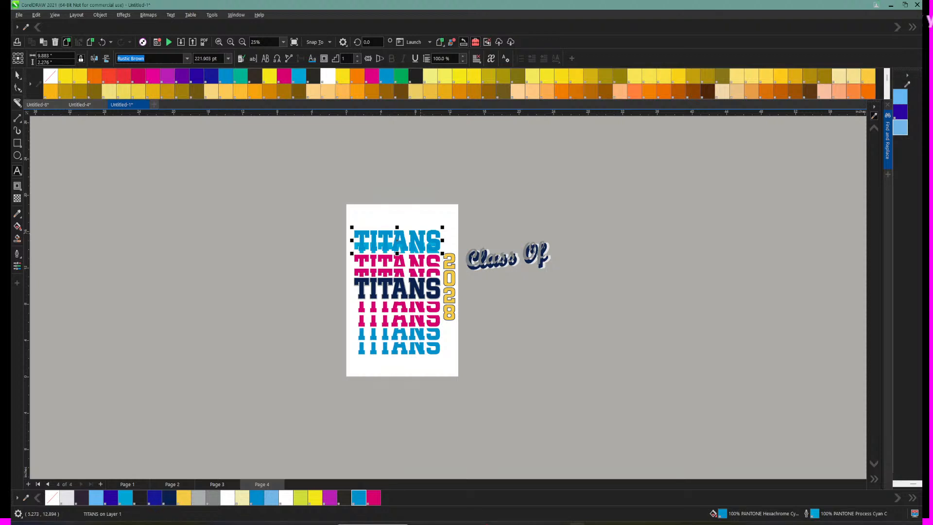
pyautogui.click(18, 75)
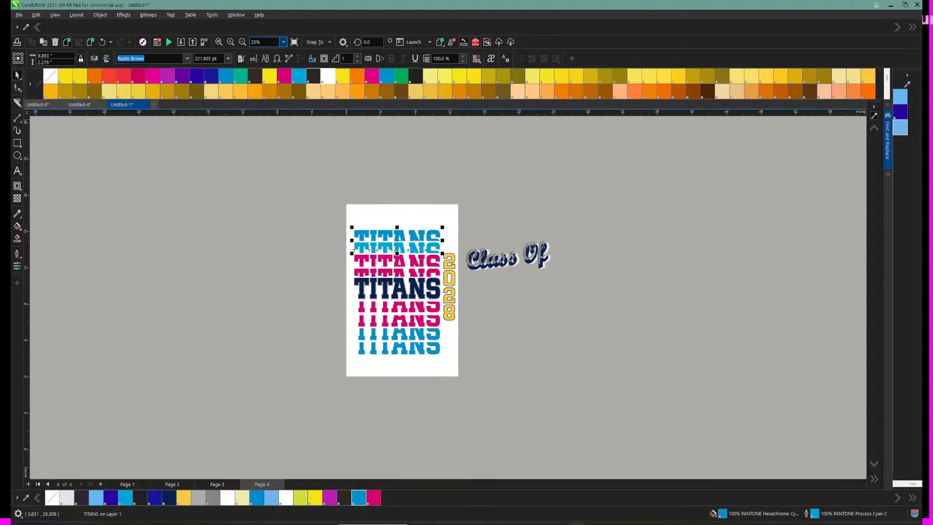
pyautogui.click(230, 42)
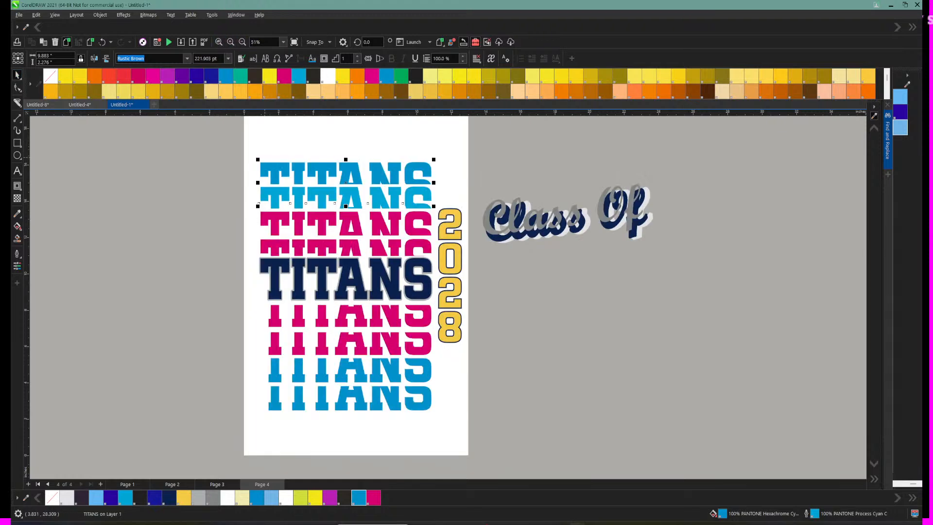
# Step: Replace the text of the topmost cyan TITANS row with SENIORS
pyautogui.doubleClick(278, 168)
pyautogui.click(268, 167)
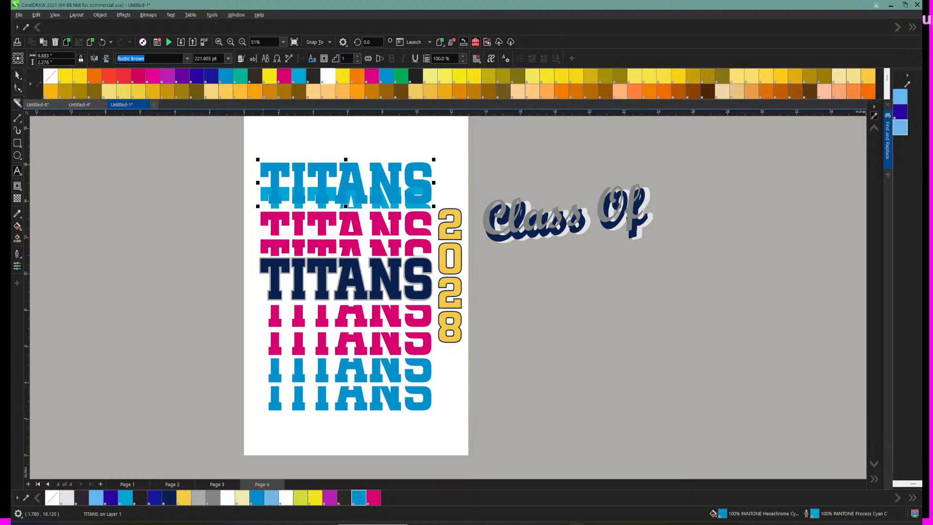
pyautogui.write('SENIORS')
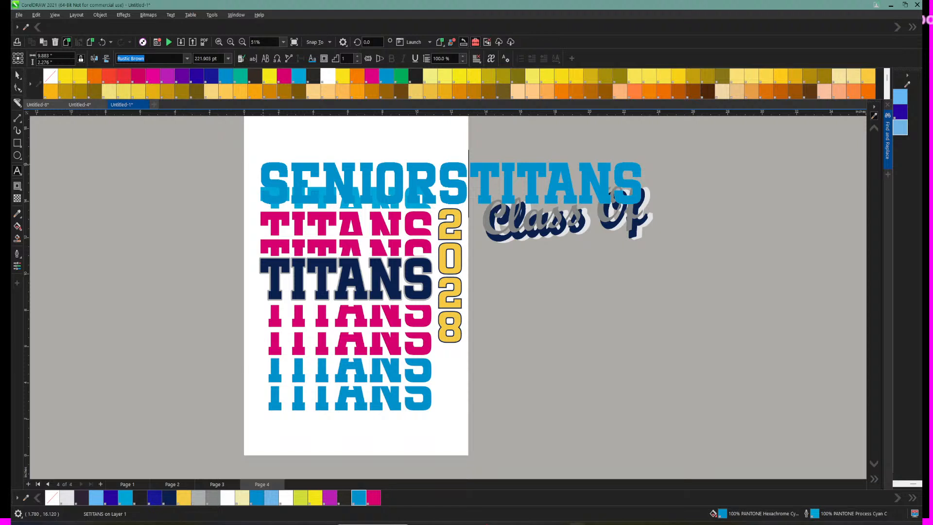
pyautogui.press('Return')
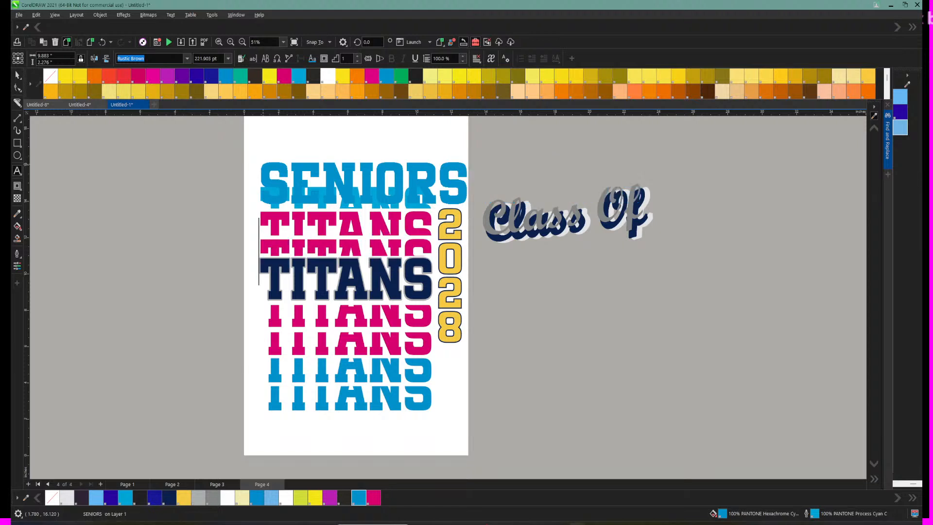
pyautogui.click(214, 202)
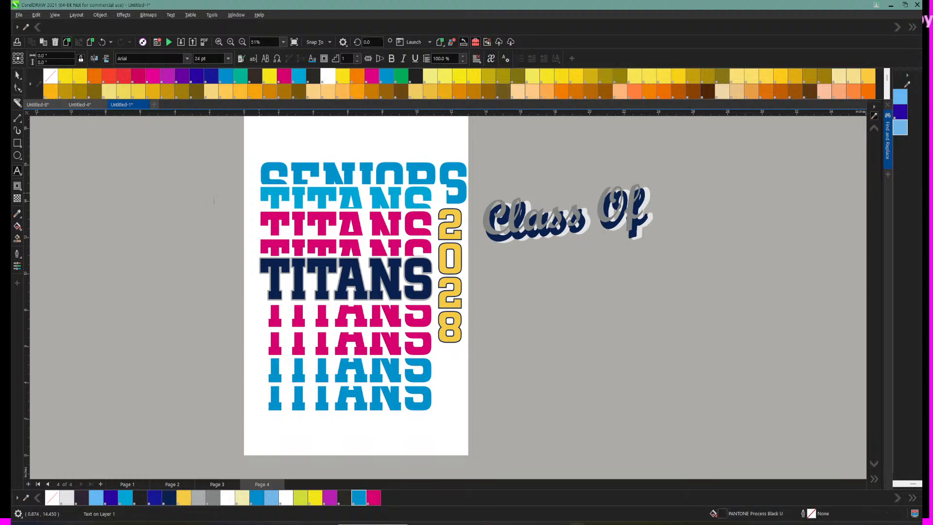
# Step: Replace the text of the second cyan TITANS row with SENIOR
pyautogui.click(263, 195)
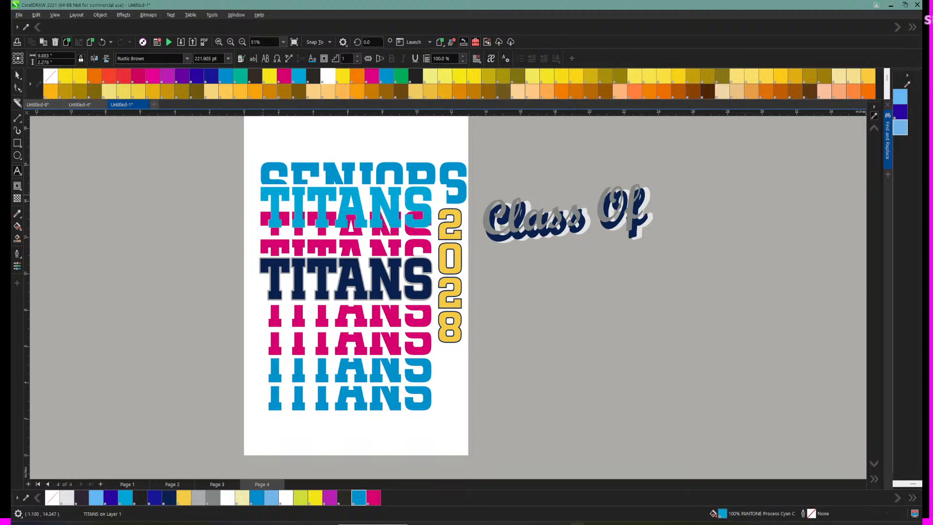
pyautogui.write('SEN')
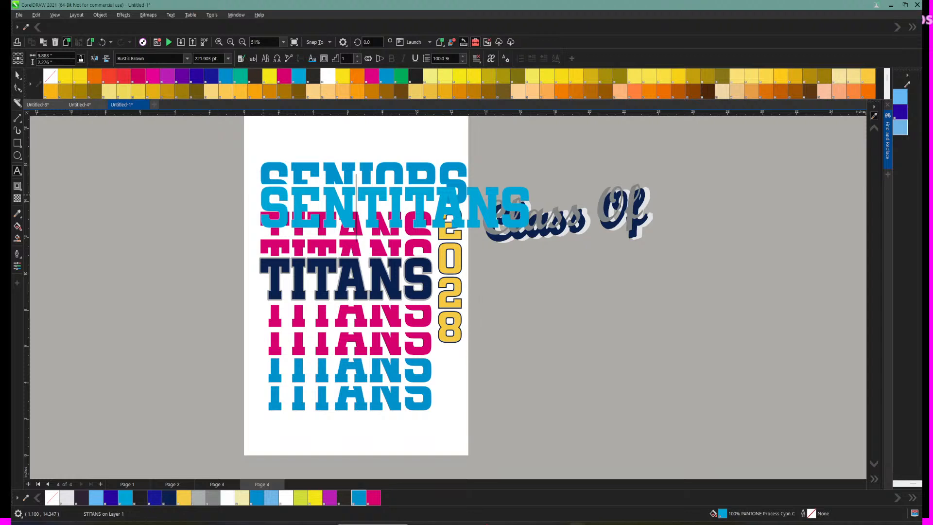
pyautogui.write('IOR')
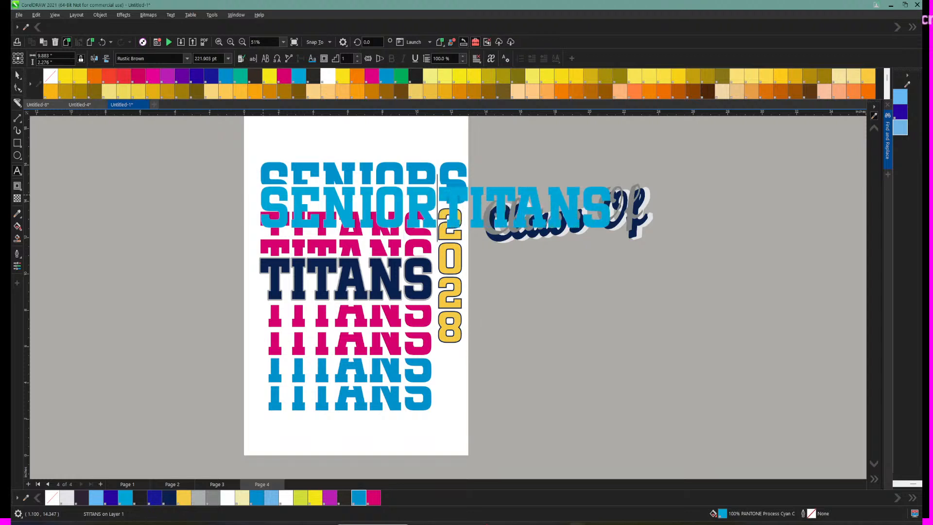
pyautogui.press('Delete')
pyautogui.press('Delete')
pyautogui.press('Delete')
pyautogui.press('Delete')
pyautogui.press('Delete')
pyautogui.press('Delete')
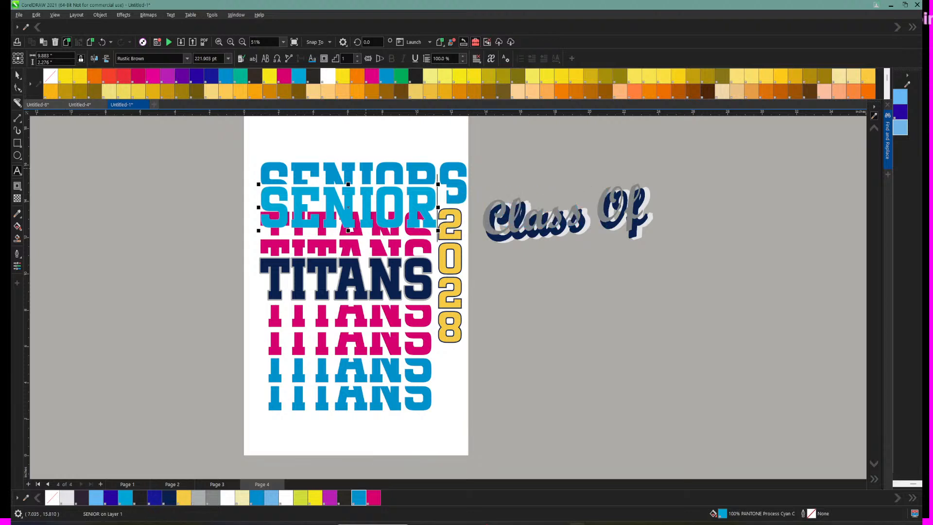
# Step: Shorten the topmost cyan row's text to SENIOR, removing the final S and any extra characters or line break
pyautogui.write('SS')
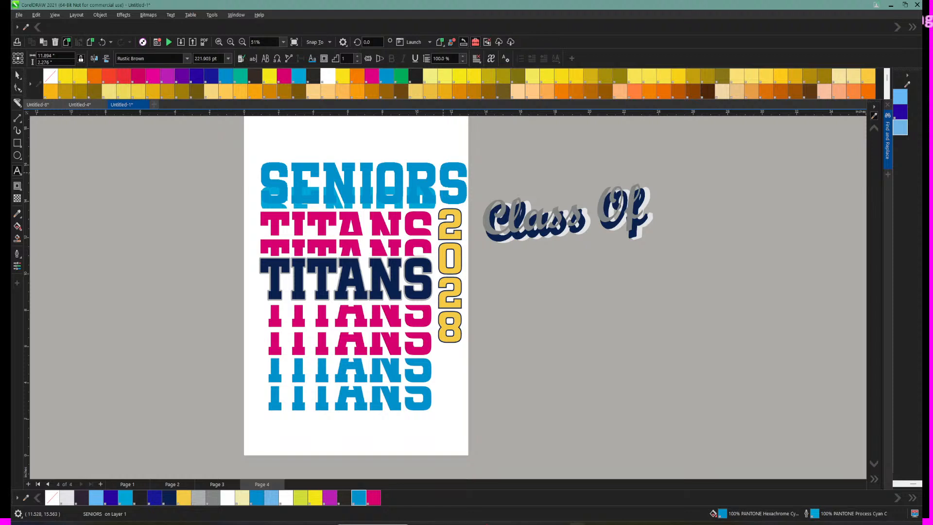
pyautogui.press('Left')
pyautogui.write('ENIOR')
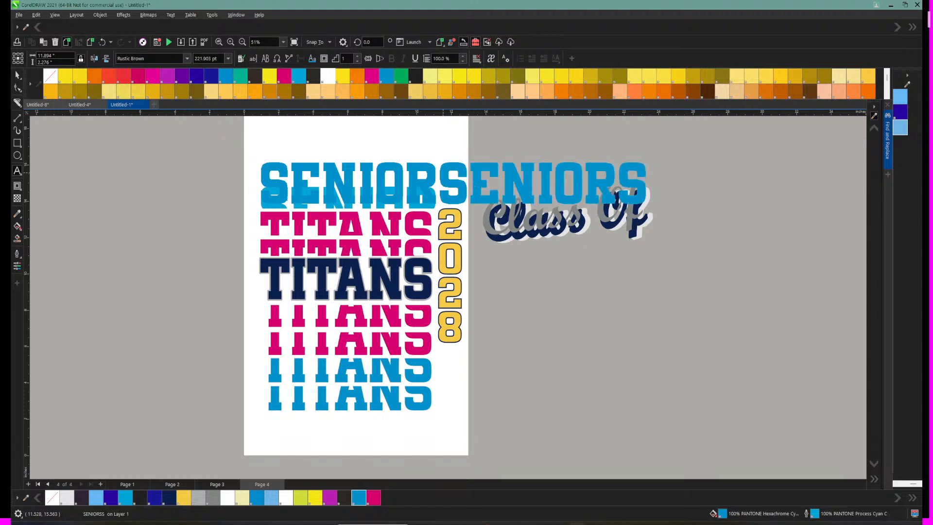
pyautogui.press('Return')
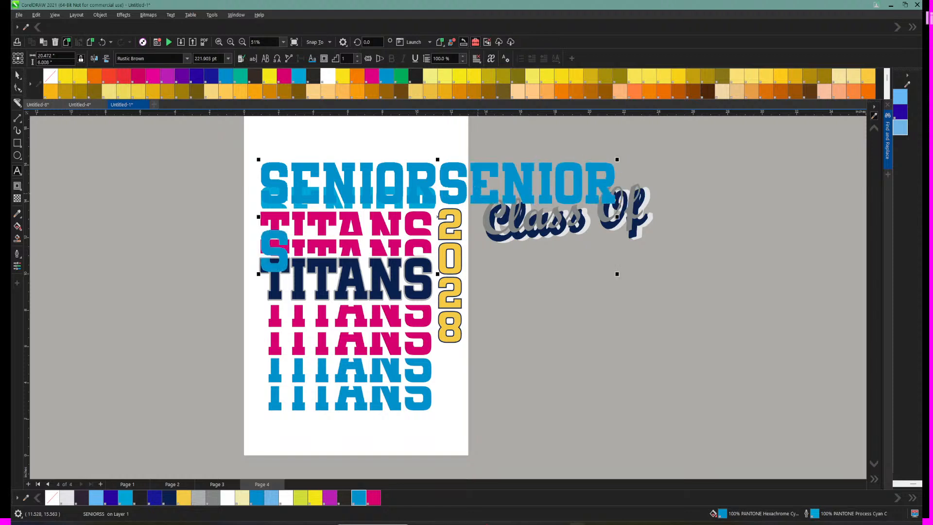
pyautogui.press('BackSpace')
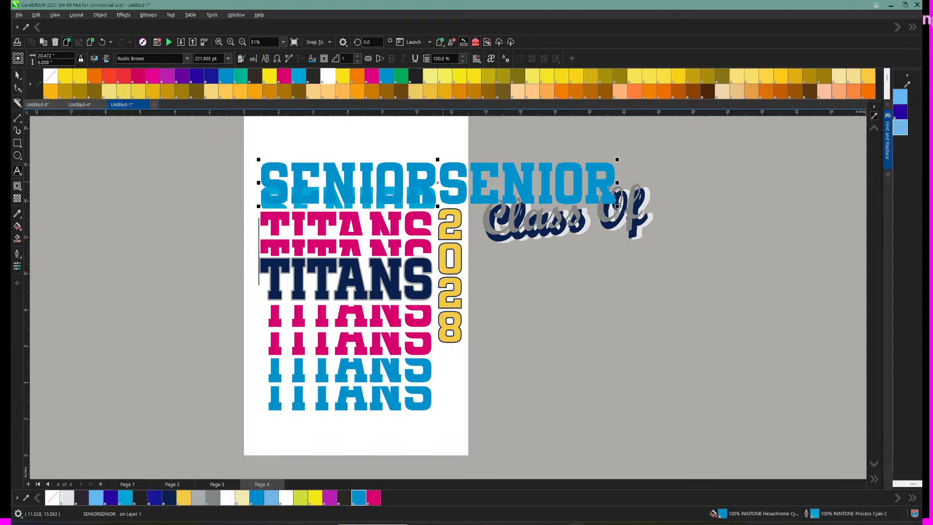
pyautogui.press('BackSpace')
pyautogui.press('Delete')
pyautogui.press('Delete')
pyautogui.press('Delete')
pyautogui.press('Delete')
pyautogui.press('Delete')
pyautogui.press('Delete')
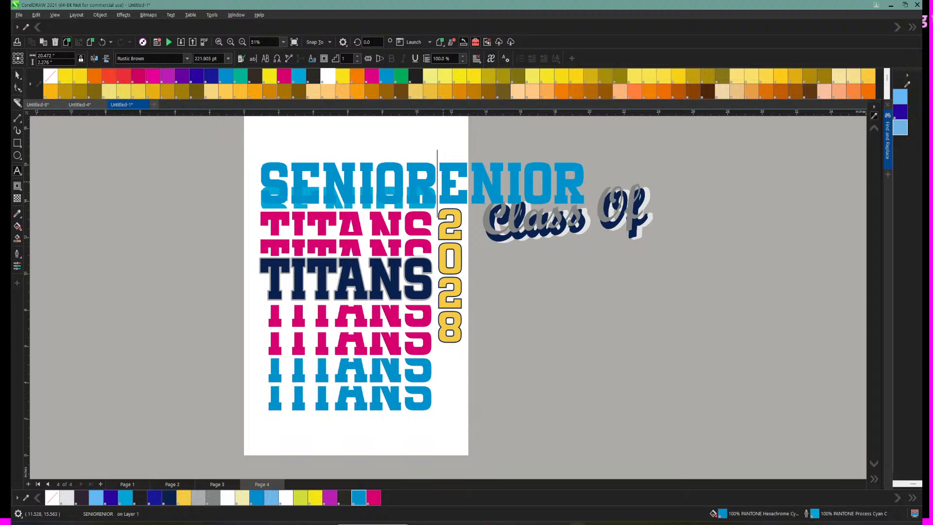
pyautogui.click(527, 350)
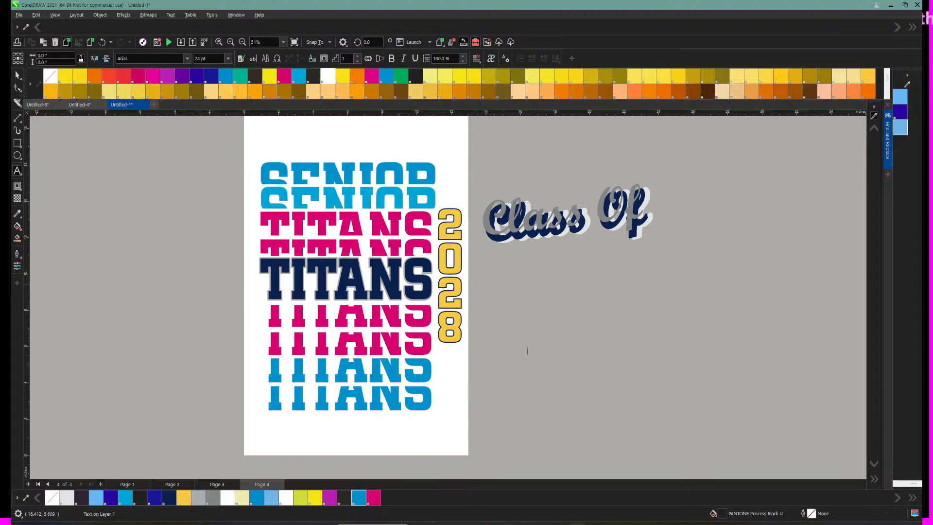
# Step: Replace the text of the upper magenta TITANS row above the navy word with SENIOR
pyautogui.click(260, 232)
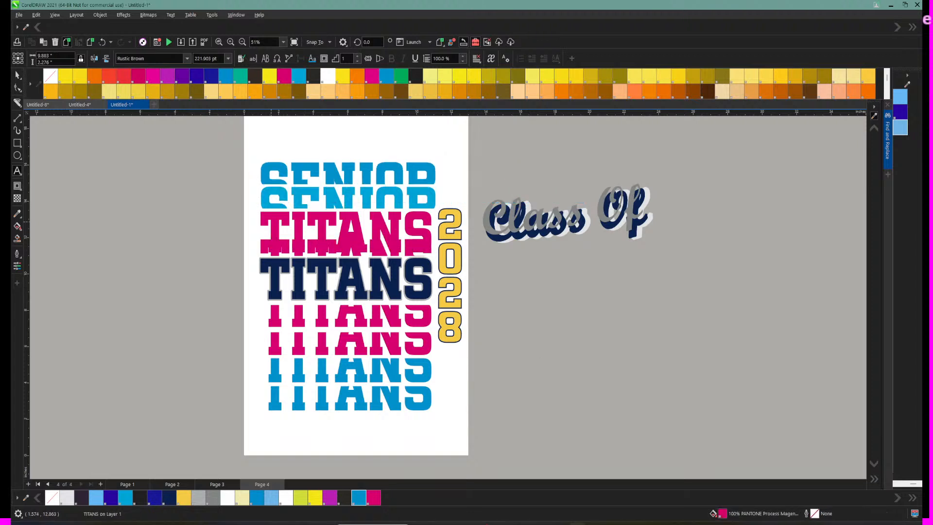
pyautogui.write('SENIOR')
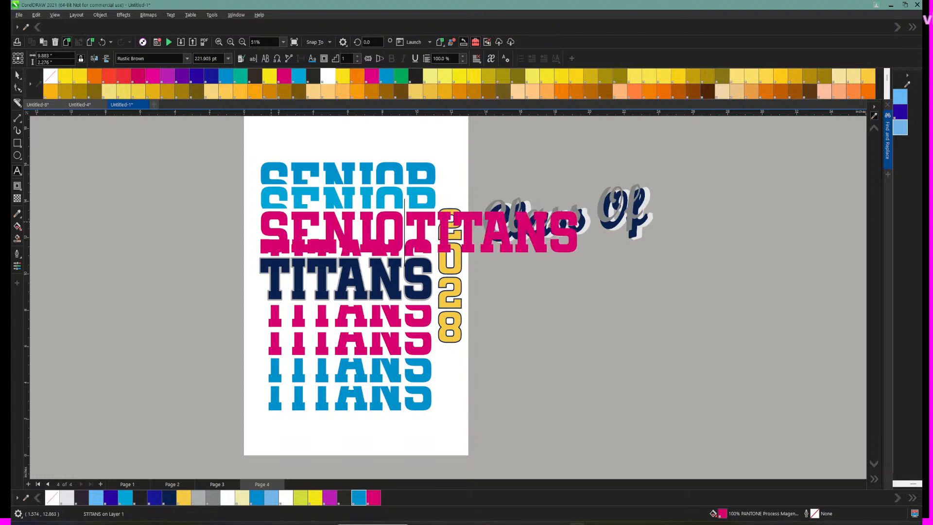
pyautogui.press('Delete')
pyautogui.press('Delete')
pyautogui.press('Delete')
pyautogui.press('Delete')
pyautogui.press('Delete')
pyautogui.press('Delete')
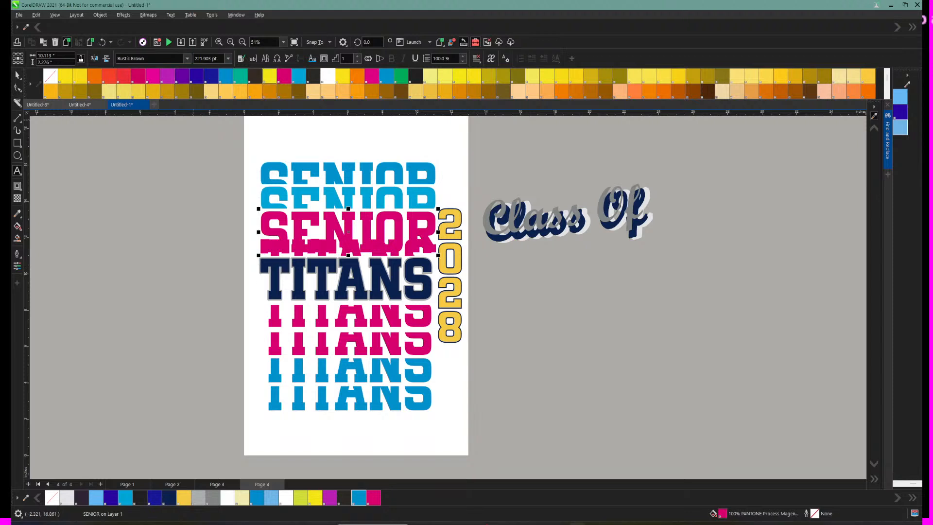
pyautogui.click(128, 206)
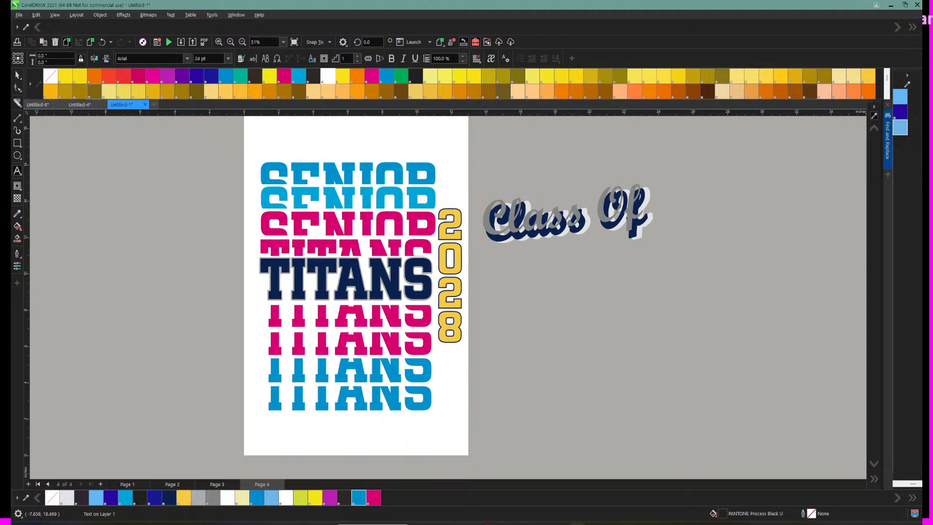
# Step: Look closely at the stacked rows, compare them with the shirt mockup on page 3, and return to page 4
pyautogui.click(231, 42)
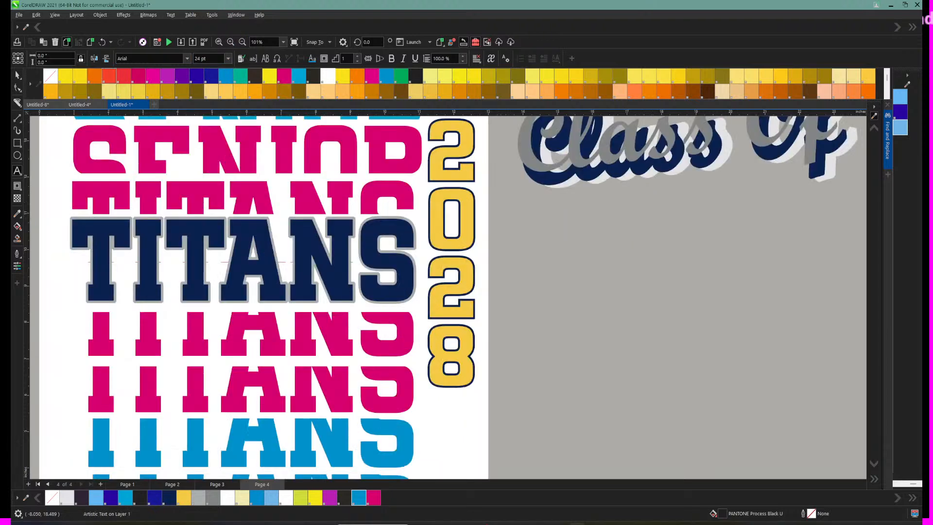
pyautogui.scroll(1, 374, 408)
pyautogui.scroll(2, 441, 297)
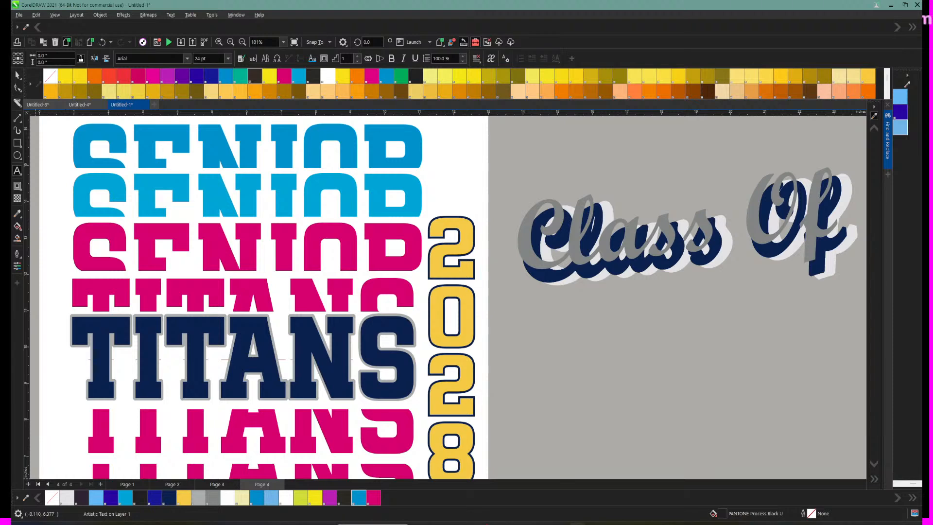
pyautogui.click(47, 484)
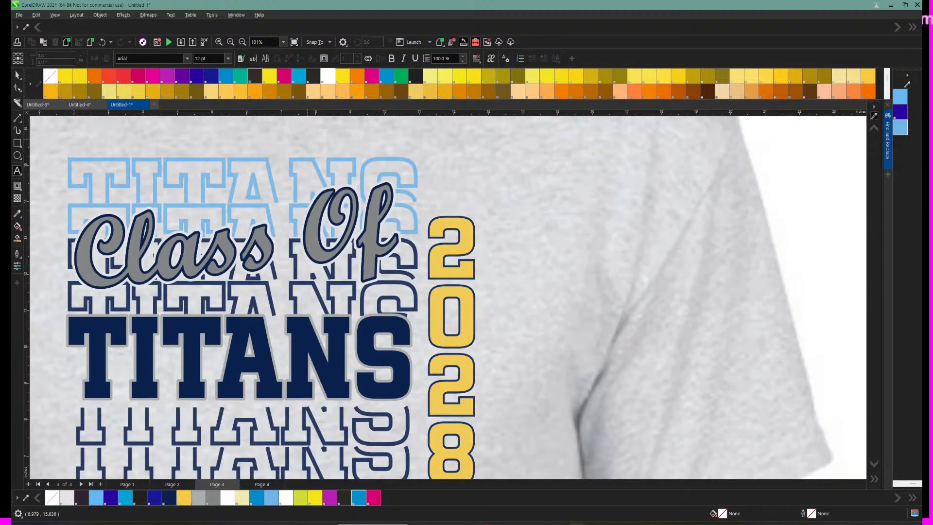
pyautogui.click(242, 42)
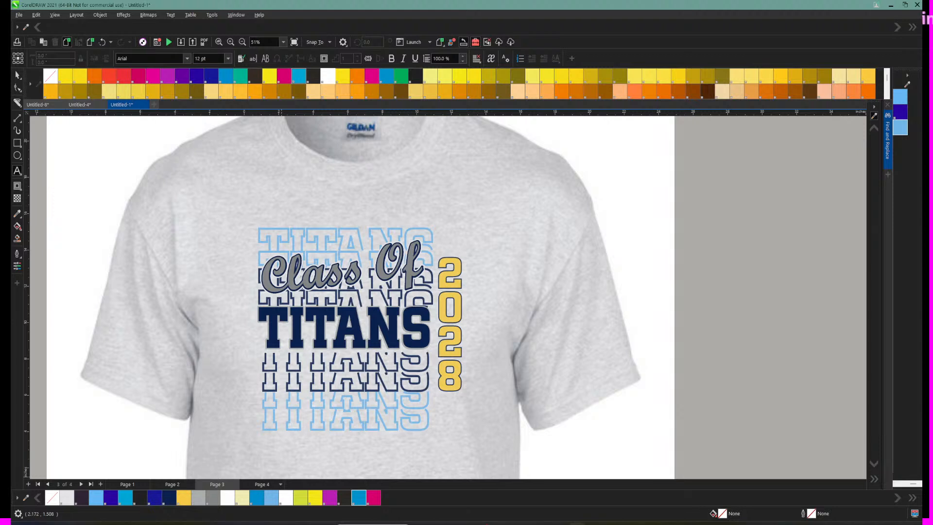
pyautogui.click(261, 484)
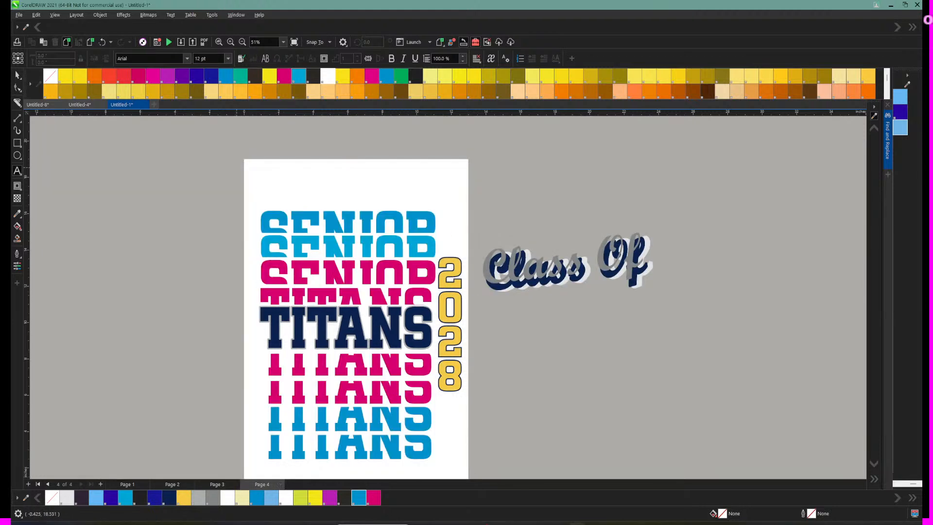
# Step: Replace the text of the magenta TITANS row directly above the navy word with SENIOR
pyautogui.click(267, 292)
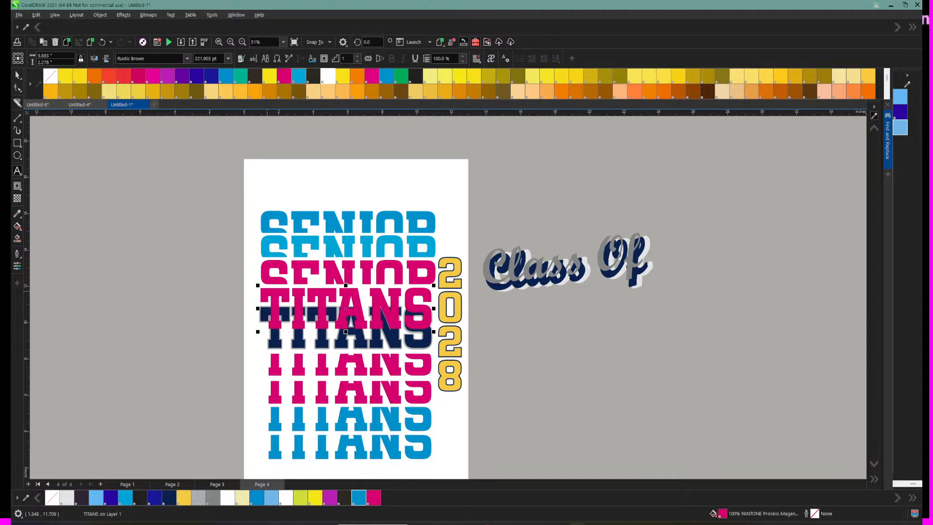
pyautogui.write('SENIOR')
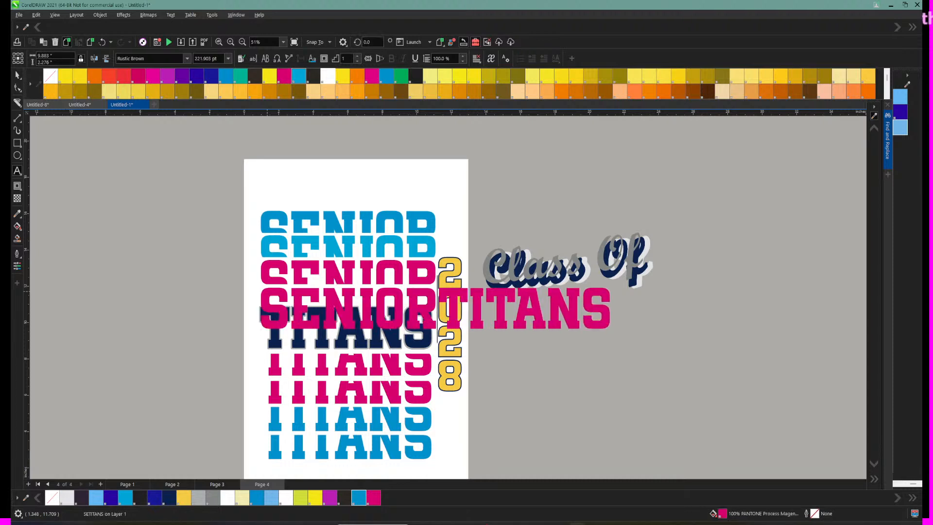
pyautogui.press('Delete')
pyautogui.press('Delete')
pyautogui.press('Delete')
pyautogui.press('Delete')
pyautogui.press('Delete')
pyautogui.press('Delete')
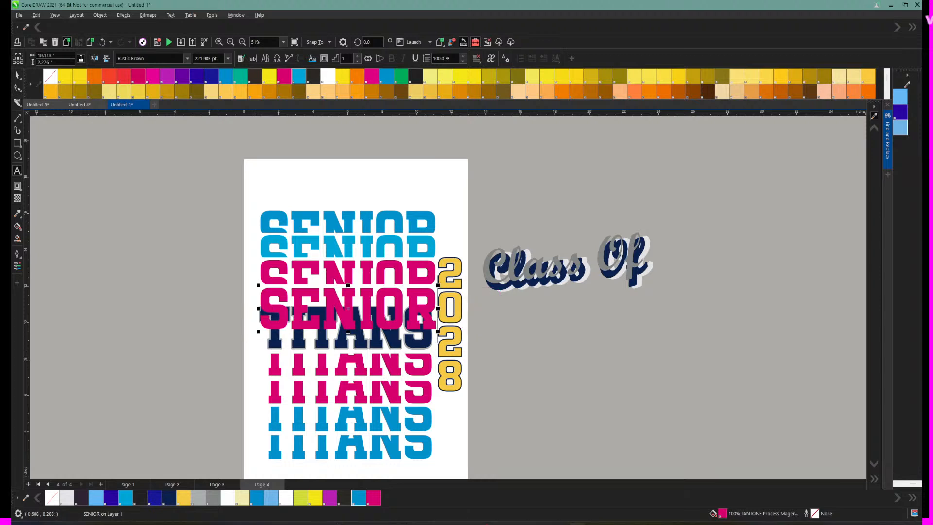
# Step: Replace the text of the magenta TITANS row directly below the navy word with SENIOR
pyautogui.click(273, 364)
pyautogui.write('SENIOR')
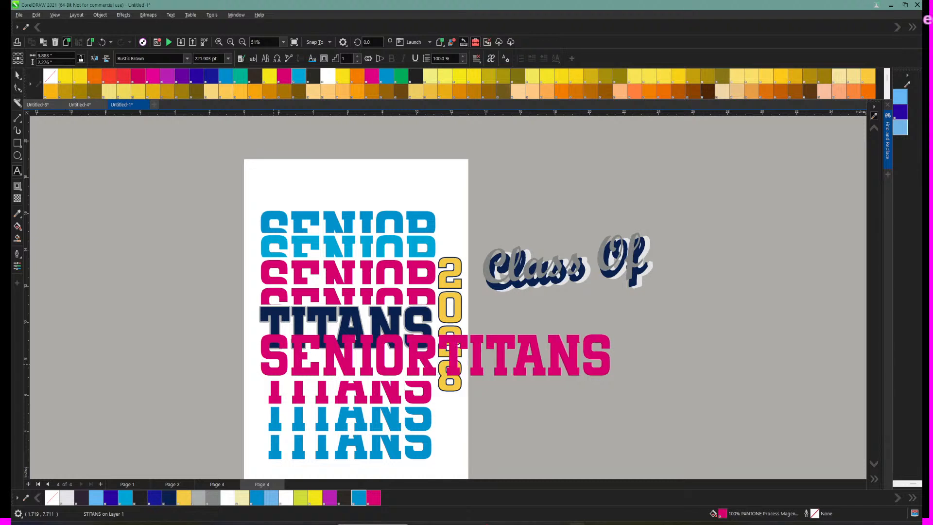
pyautogui.press('Delete')
pyautogui.press('Delete')
pyautogui.press('Delete')
pyautogui.press('Delete')
pyautogui.press('Delete')
pyautogui.press('Delete')
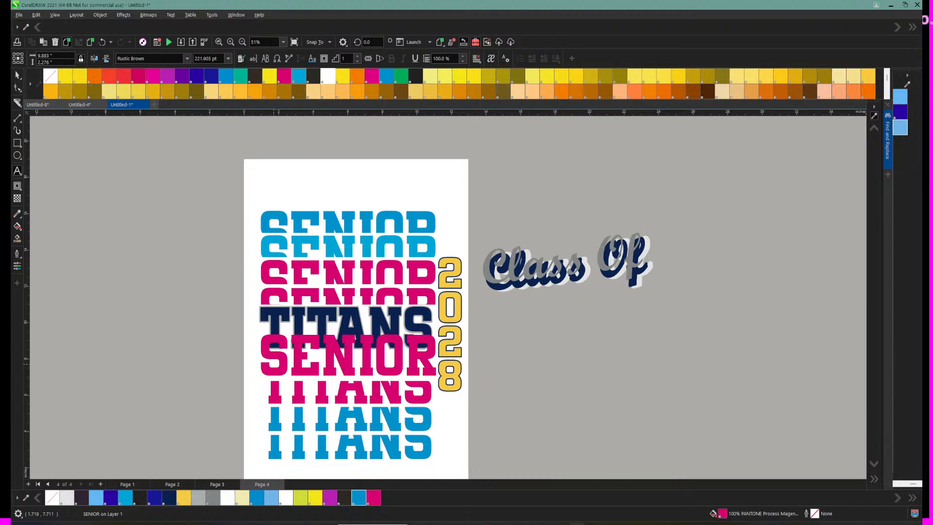
# Step: Replace the text of the second magenta TITANS row below the navy word with SENIOR
pyautogui.click(276, 367)
pyautogui.hotkey('ctrl', 'z')
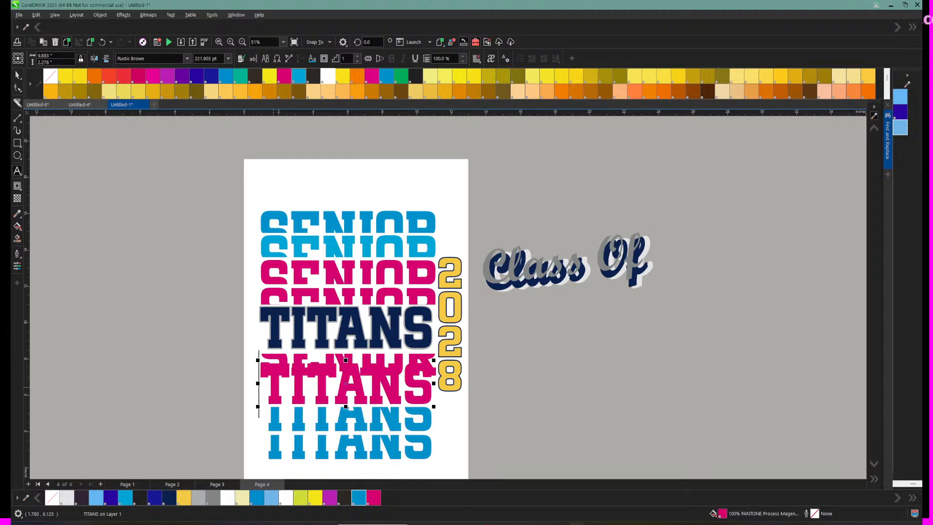
pyautogui.write('SEM')
pyautogui.press('BackSpace')
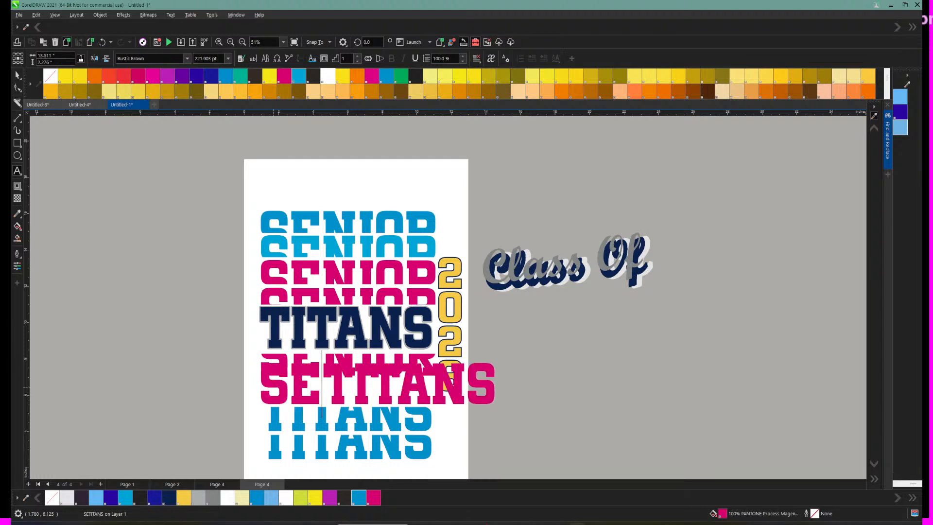
pyautogui.write('NIOR')
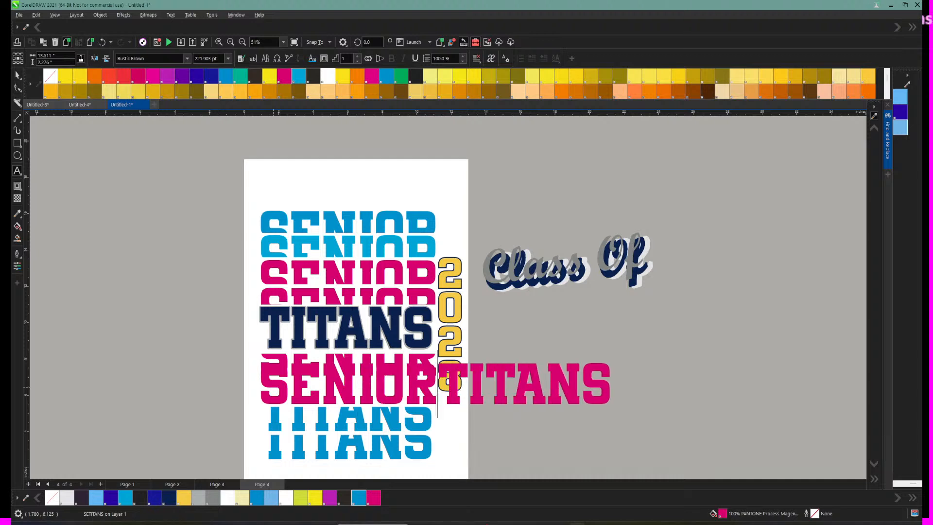
pyautogui.press('Delete')
pyautogui.press('Delete')
pyautogui.press('Delete')
pyautogui.press('Delete')
pyautogui.press('Delete')
pyautogui.press('Delete')
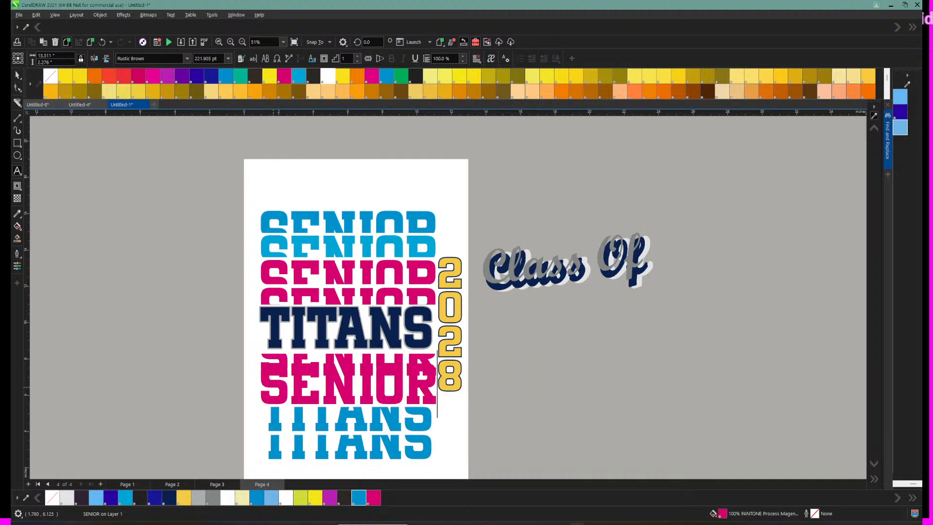
pyautogui.click(282, 395)
pyautogui.click(170, 353)
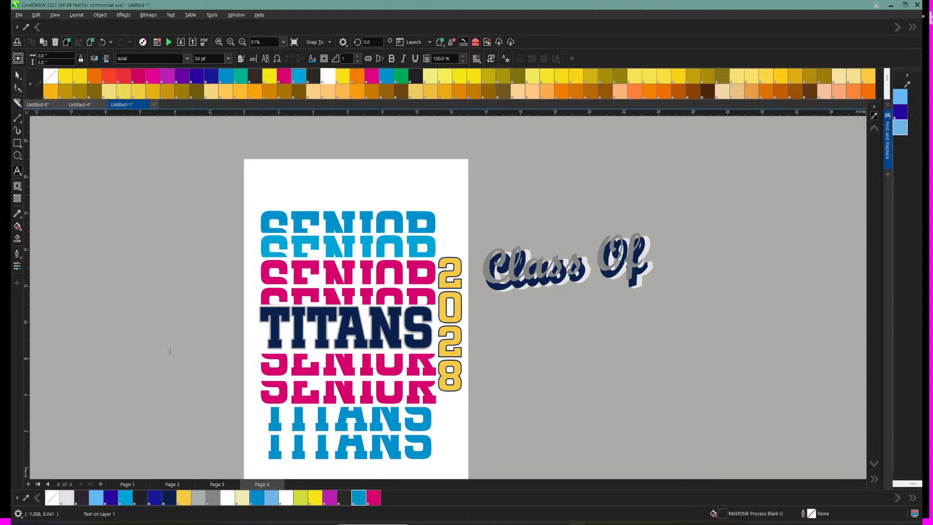
# Step: Replace the text of the upper cyan TITANS row below the magenta rows with SENIOR
pyautogui.click(18, 76)
pyautogui.scroll(-3, 407, 350)
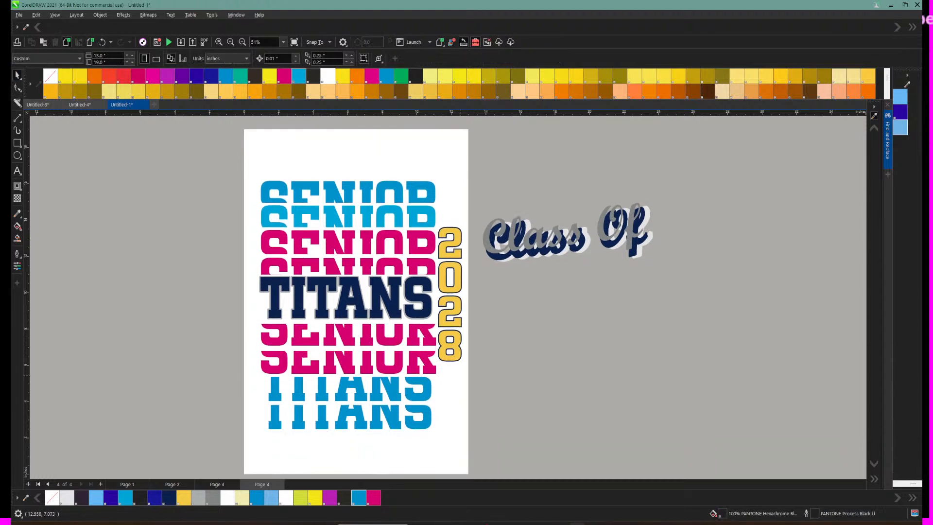
pyautogui.click(277, 369)
pyautogui.doubleClick(277, 368)
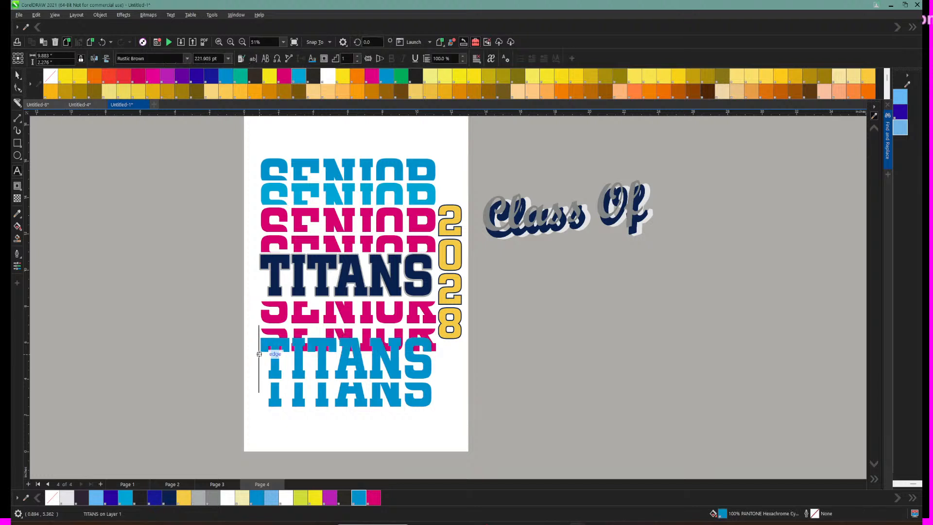
pyautogui.write('SEN')
pyautogui.write('IOR')
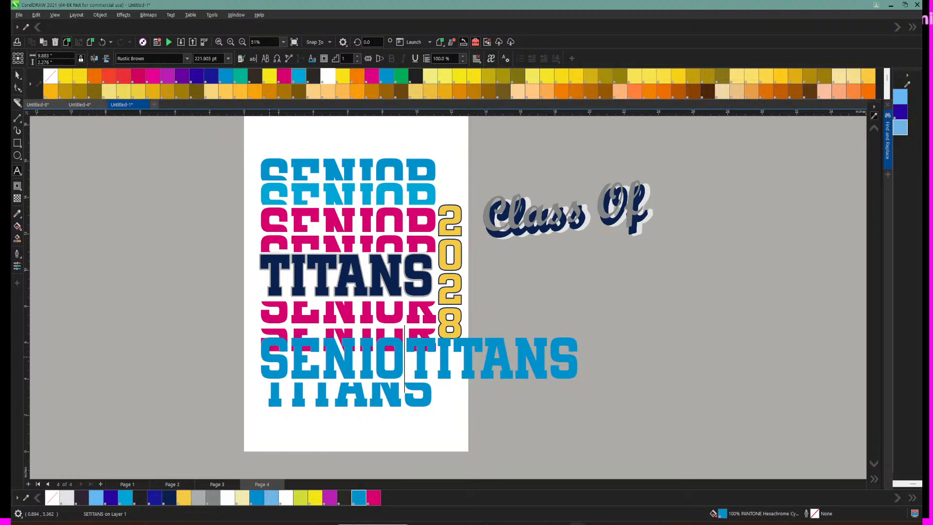
pyautogui.press('Delete')
pyautogui.press('Delete')
pyautogui.press('Delete')
pyautogui.press('Delete')
pyautogui.press('Delete')
pyautogui.press('Delete')
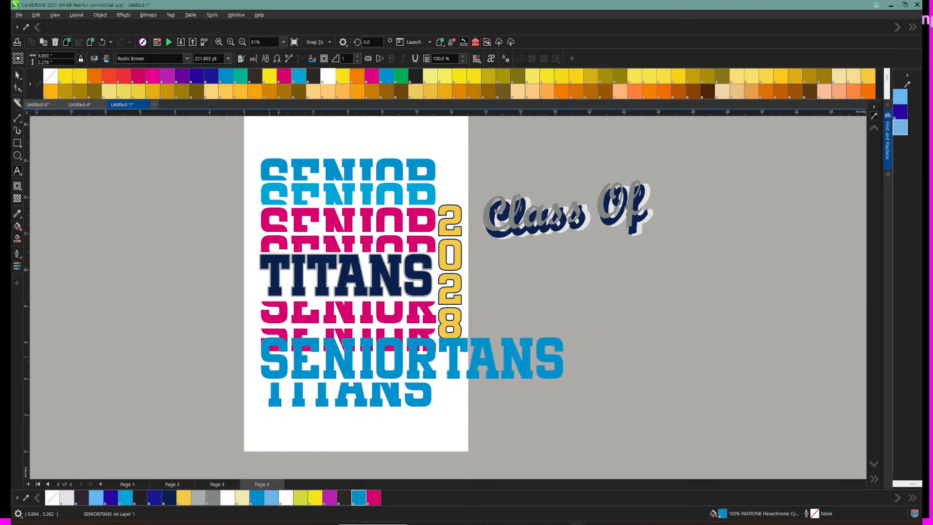
pyautogui.press('Escape')
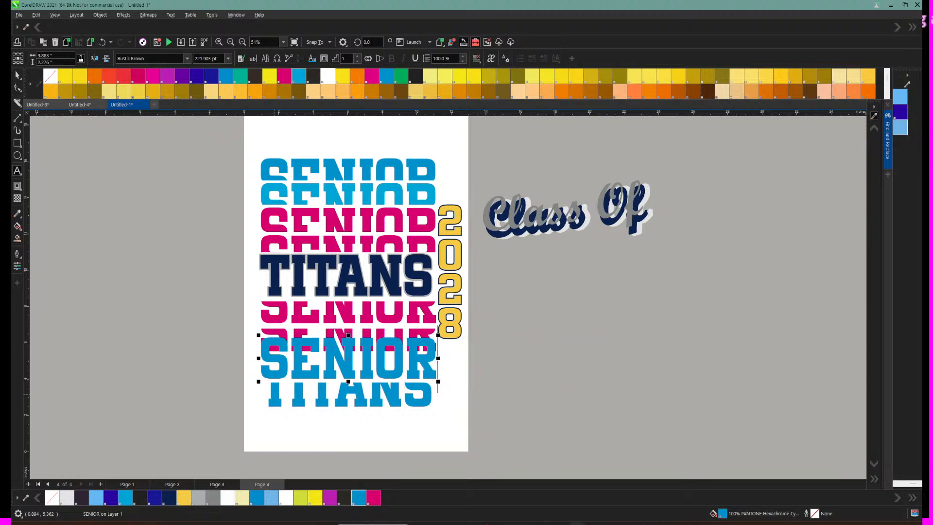
# Step: Replace the text of the bottommost cyan TITANS row with SENIOR
pyautogui.click(279, 390)
pyautogui.click(270, 390)
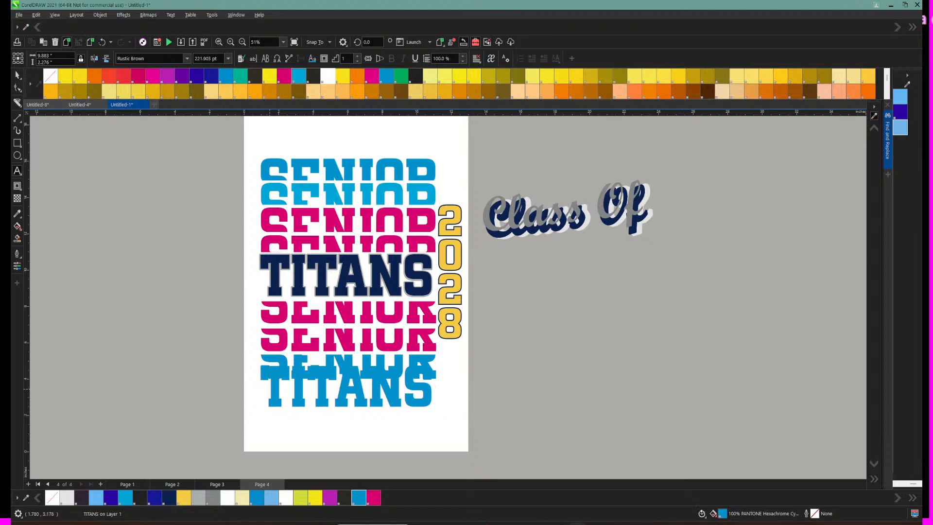
pyautogui.write('SENIOR')
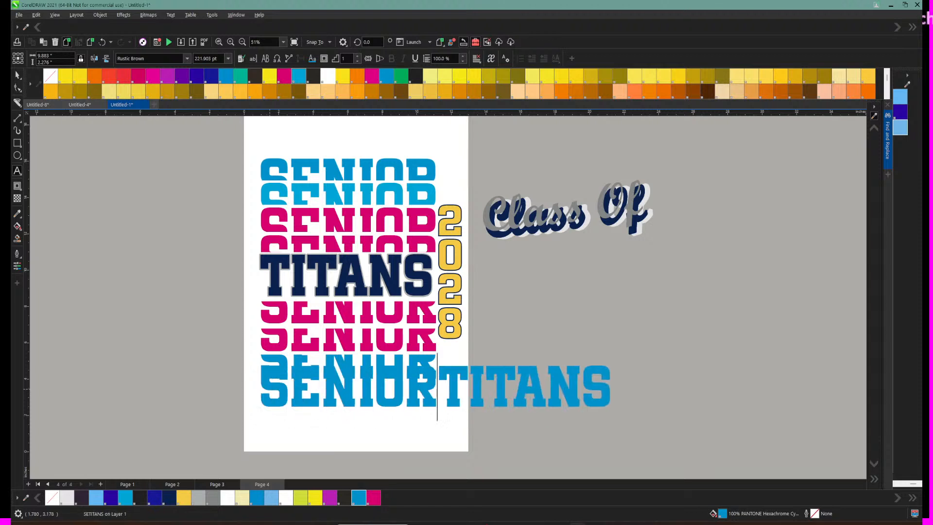
pyautogui.press('Delete')
pyautogui.press('Delete')
pyautogui.press('Delete')
pyautogui.press('Delete')
pyautogui.press('Delete')
pyautogui.press('Delete')
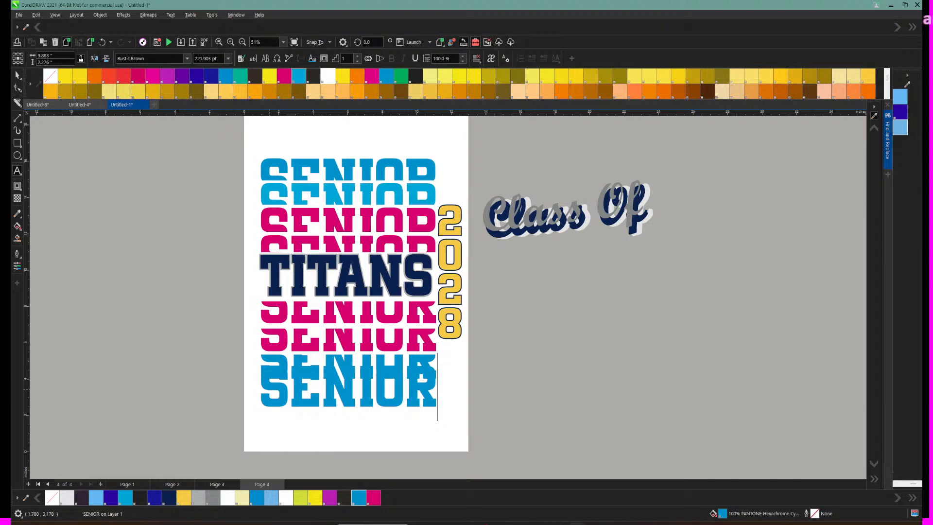
pyautogui.press('Escape')
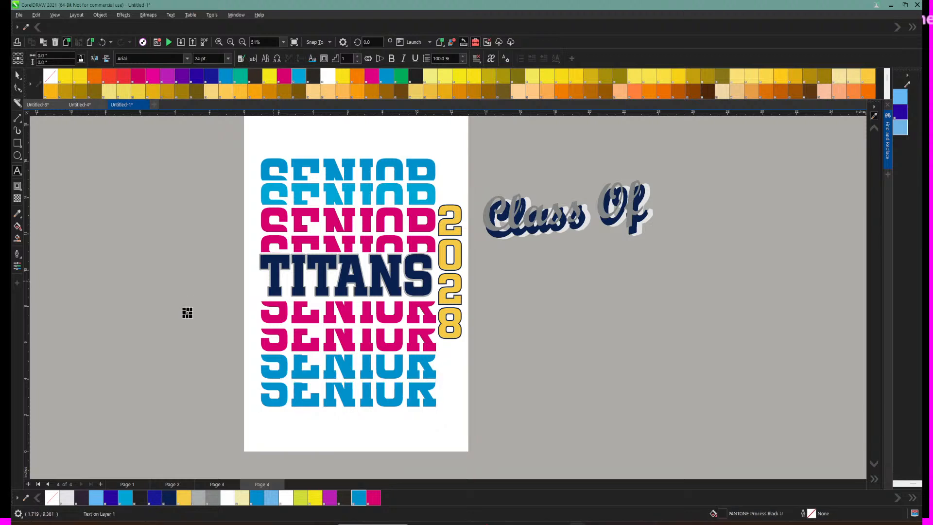
# Step: Replace the text of the navy TITANS row in the middle of the stack with SENIOR
pyautogui.click(274, 281)
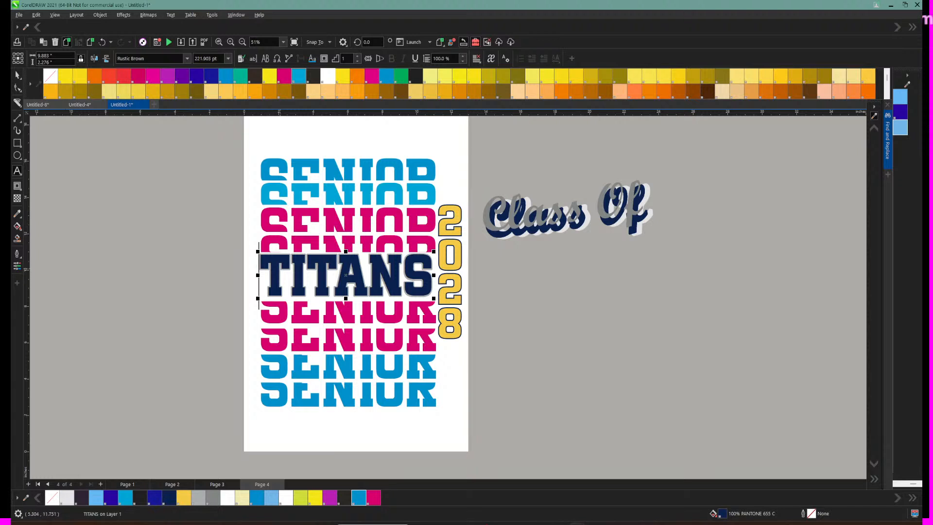
pyautogui.write('SENIOR')
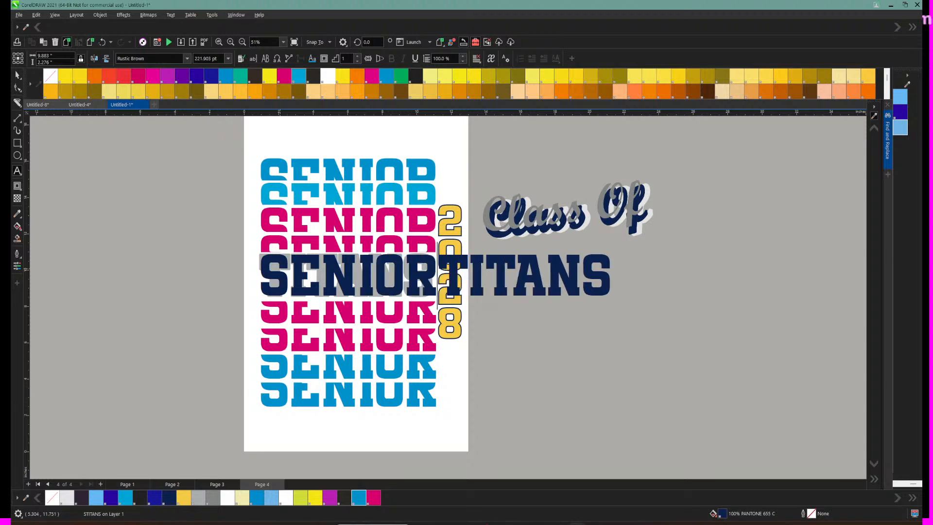
pyautogui.press('Delete')
pyautogui.press('Delete')
pyautogui.press('Delete')
pyautogui.press('Delete')
pyautogui.press('Delete')
pyautogui.press('Delete')
pyautogui.hotkey('ctrl', 'space')
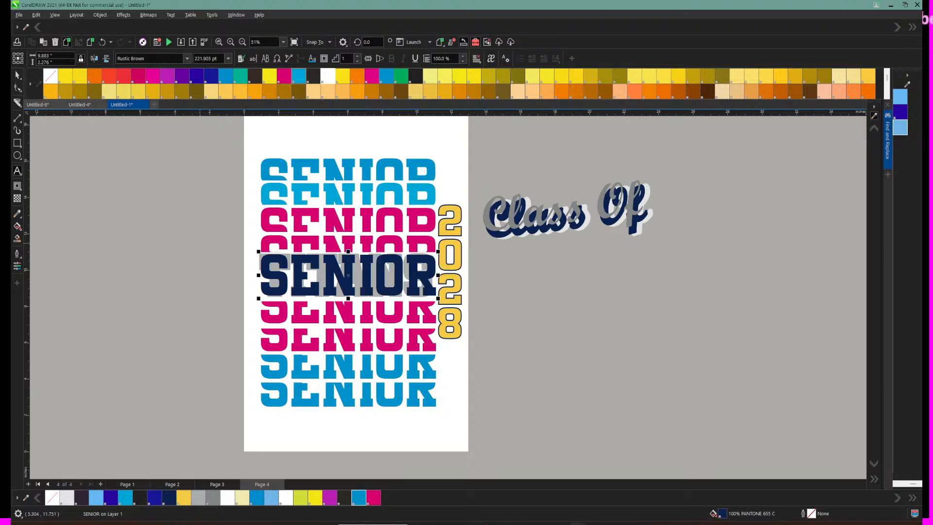
pyautogui.press('Escape')
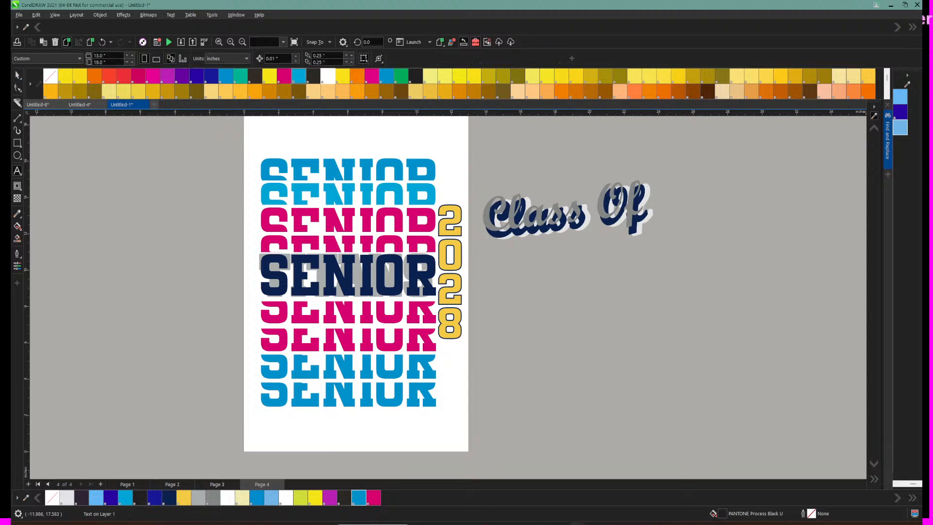
# Step: Delete the gray TITANS outline behind the navy SENIOR, moving the navy word aside and back into its gap between the magenta rows
pyautogui.moveTo(278, 259); pyautogui.dragTo(276, 275)
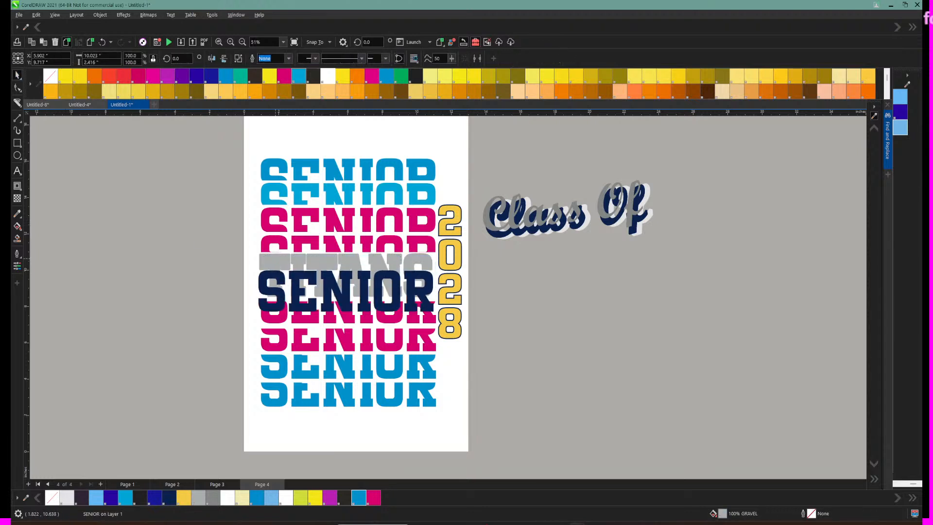
pyautogui.click(276, 259)
pyautogui.press('Delete')
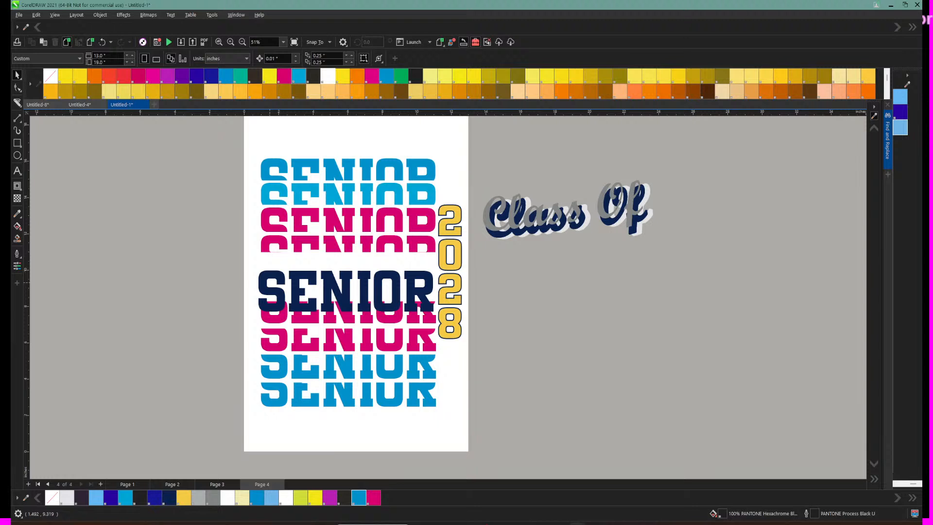
pyautogui.click(272, 282)
pyautogui.moveTo(267, 287); pyautogui.dragTo(269, 271)
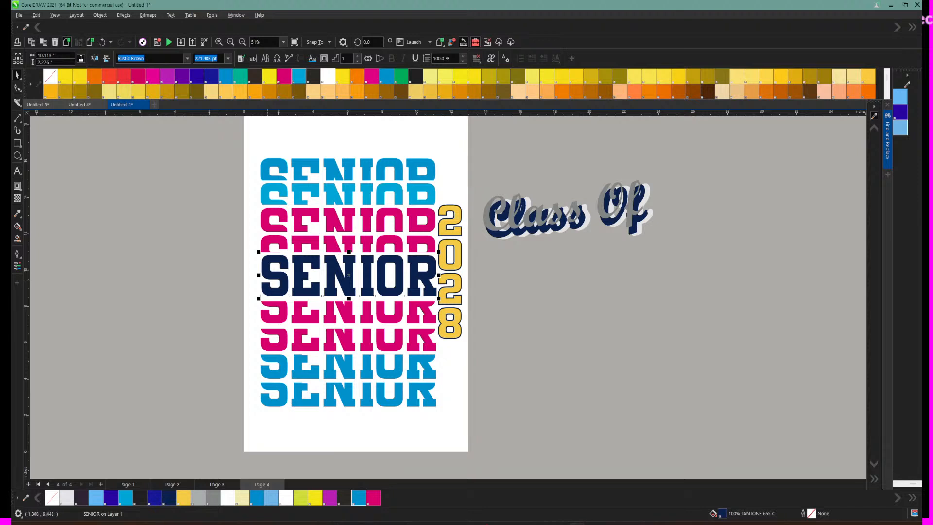
# Step: Stretch the white masking rectangle behind the navy SENIOR downward to about 1.51 inches high, covering the stray magenta line between its letters
pyautogui.click(268, 285)
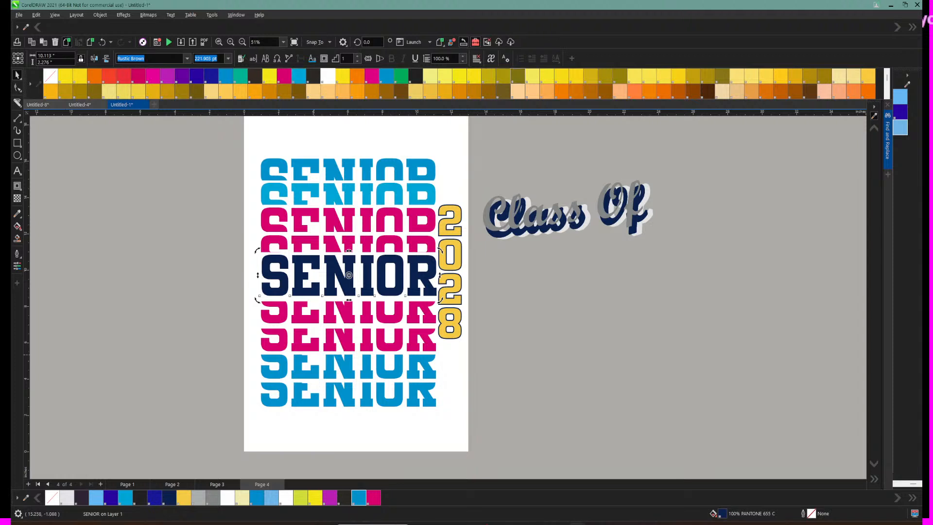
pyautogui.press('Escape')
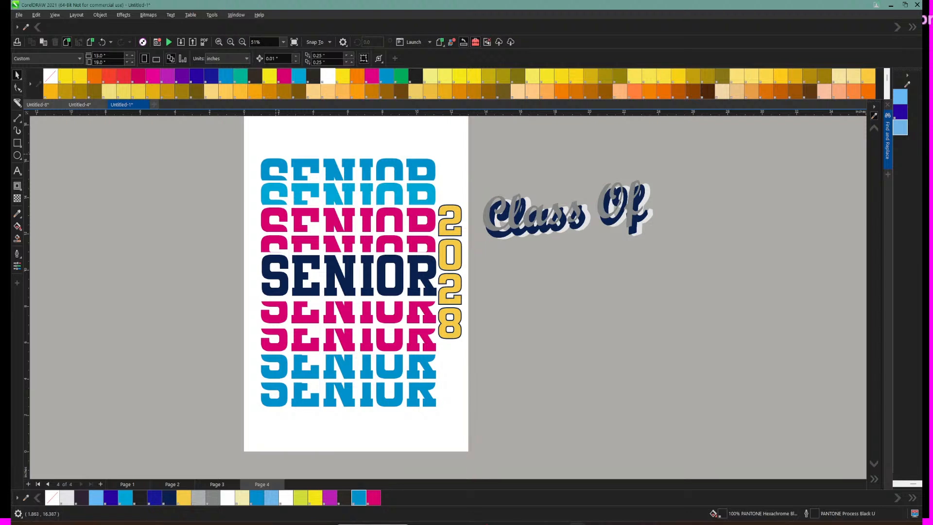
pyautogui.click(230, 42)
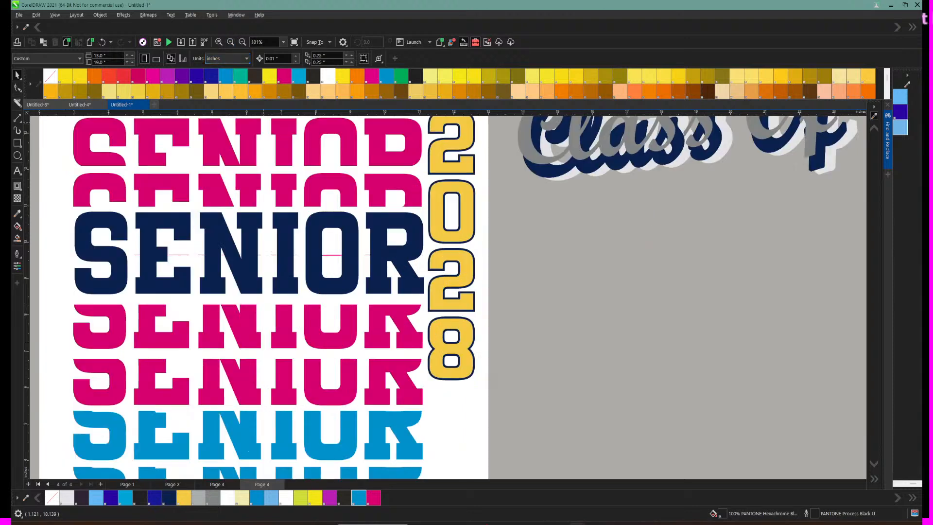
pyautogui.scroll(1, 441, 296)
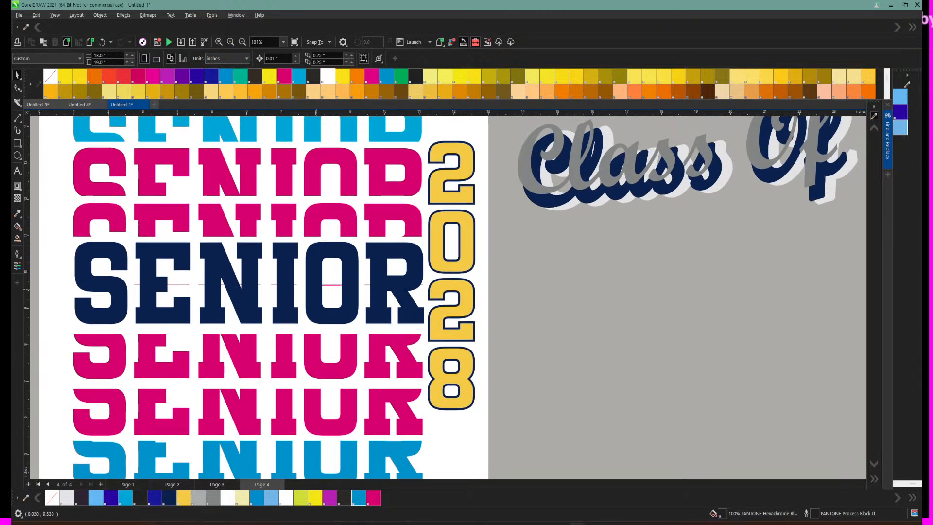
pyautogui.click(332, 280)
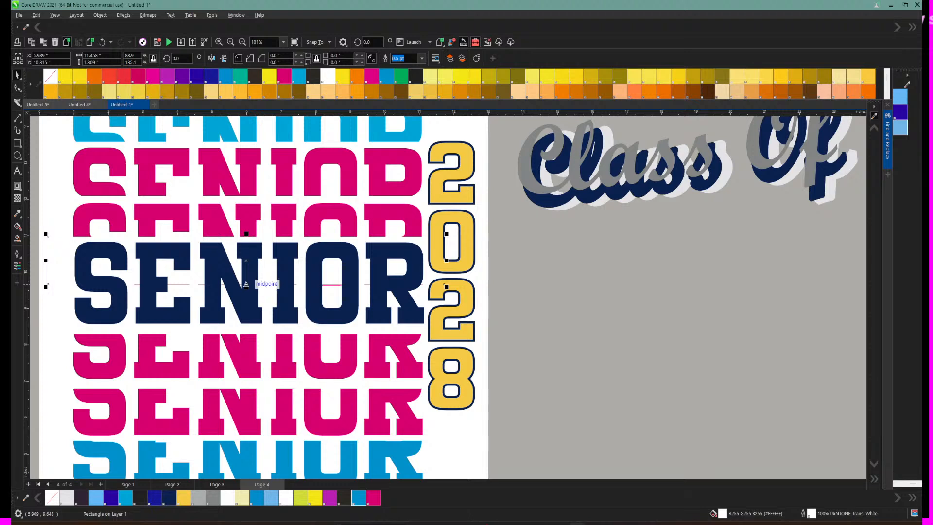
pyautogui.moveTo(247, 286); pyautogui.dragTo(247, 295)
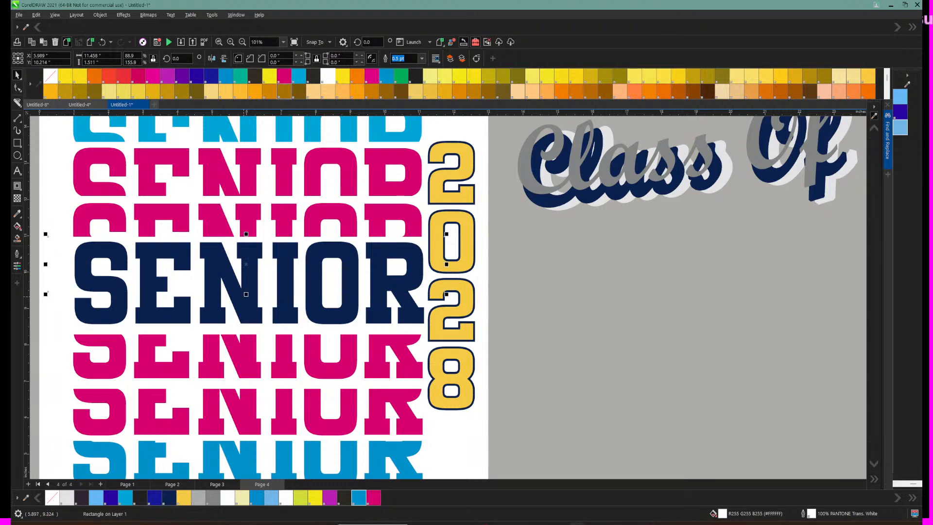
pyautogui.scroll(2, 540, 413)
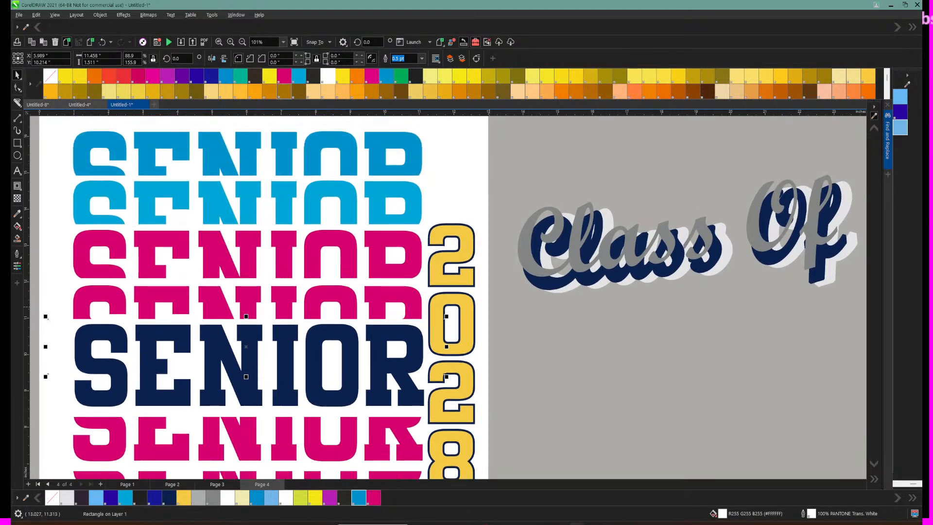
pyautogui.click(243, 42)
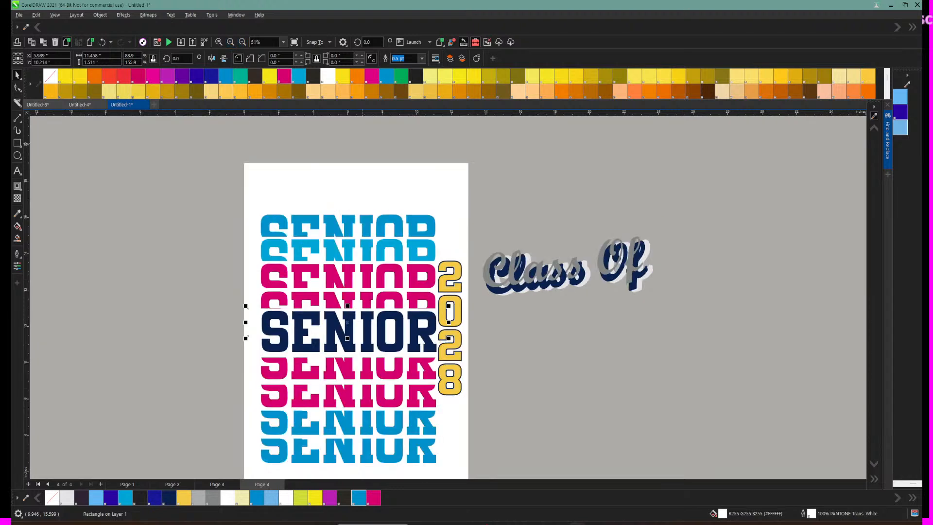
pyautogui.click(296, 199)
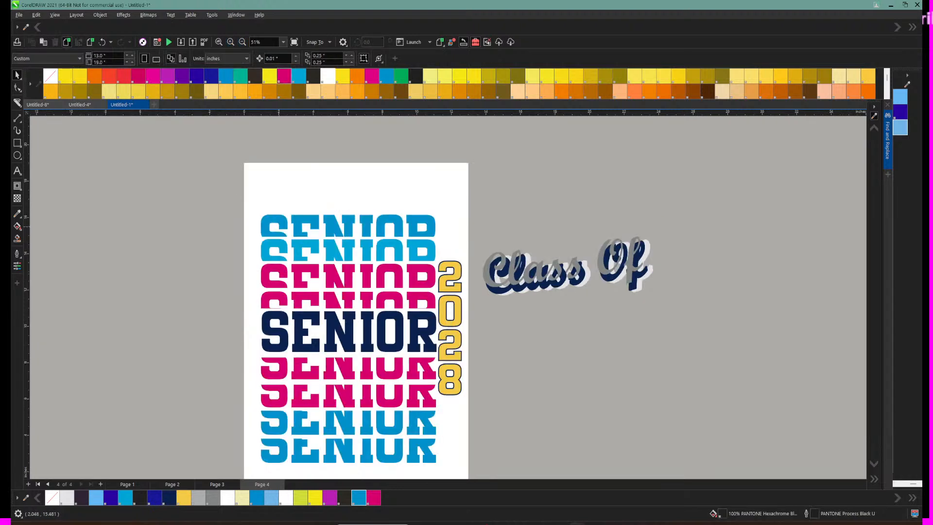
# Step: Select the entire stacked SENIOR design with its 2028 numerals, leaving out Class Of, and add a new page after Page 4
pyautogui.scroll(-2, 539, 292)
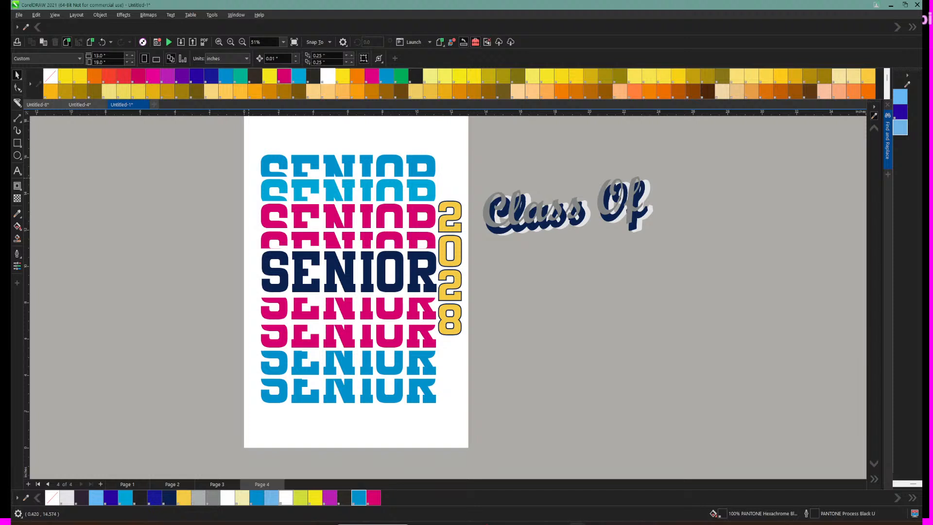
pyautogui.moveTo(210, 125); pyautogui.dragTo(460, 306)
pyautogui.moveTo(481, 436); pyautogui.dragTo(481, 436)
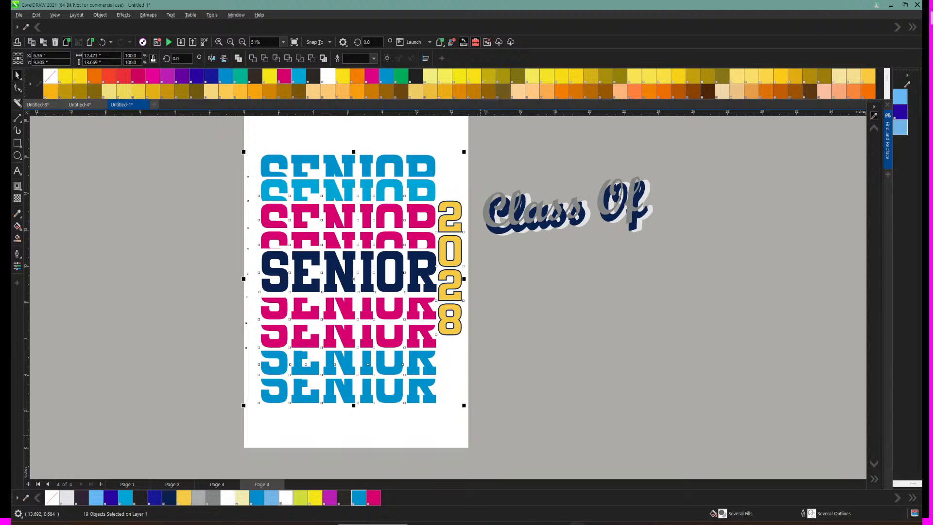
pyautogui.click(100, 484)
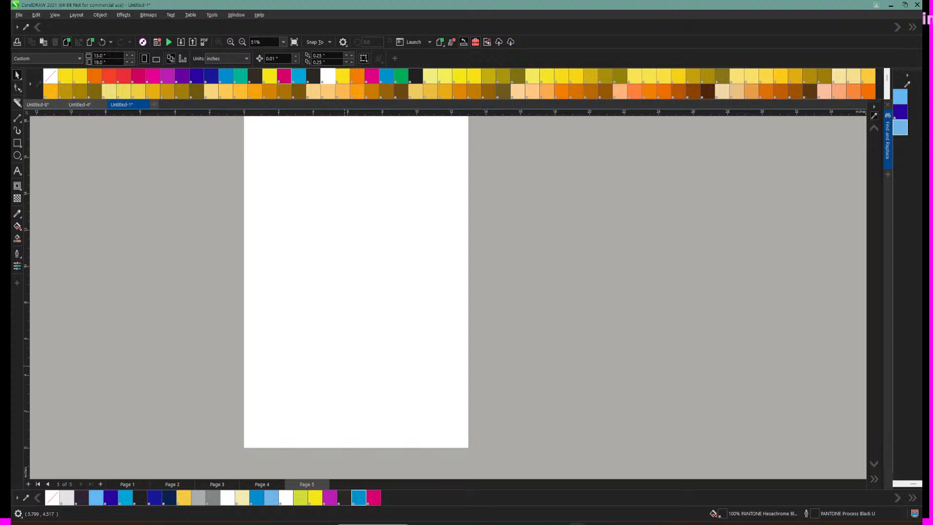
# Step: Paste the copied SENIOR 2028 artwork onto the blank Page 5
pyautogui.hotkey('ctrl', 'v')
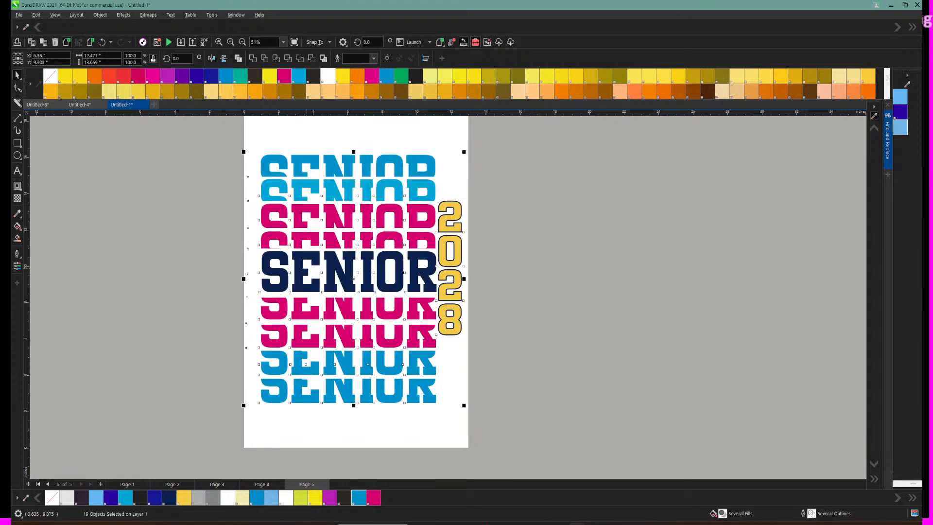
pyautogui.click(282, 134)
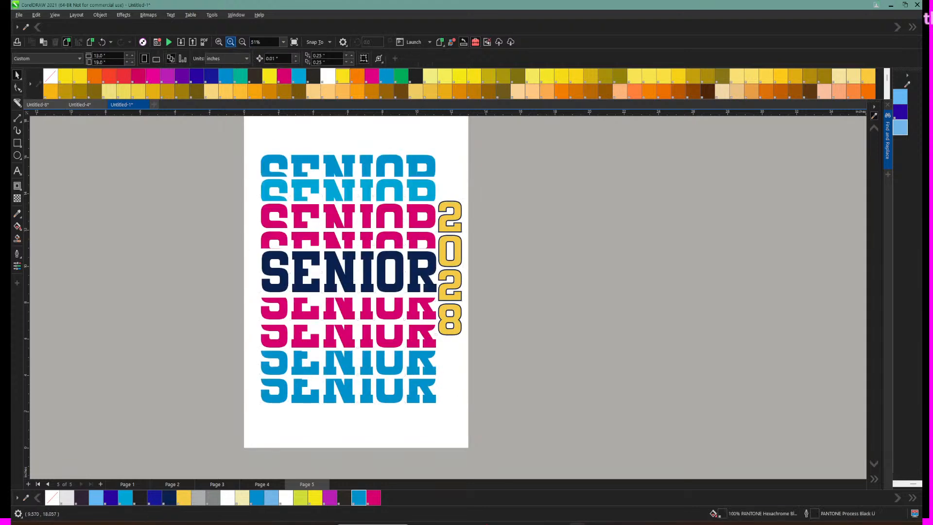
pyautogui.click(231, 42)
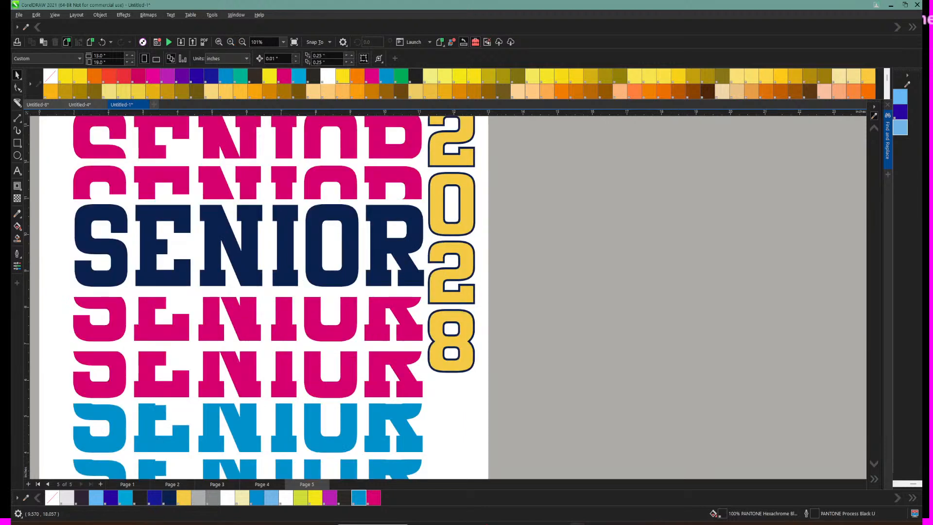
# Step: Examine the pasted artwork's construction in Wireframe view and compare it with the TITANS design on Page 3
pyautogui.click(55, 14)
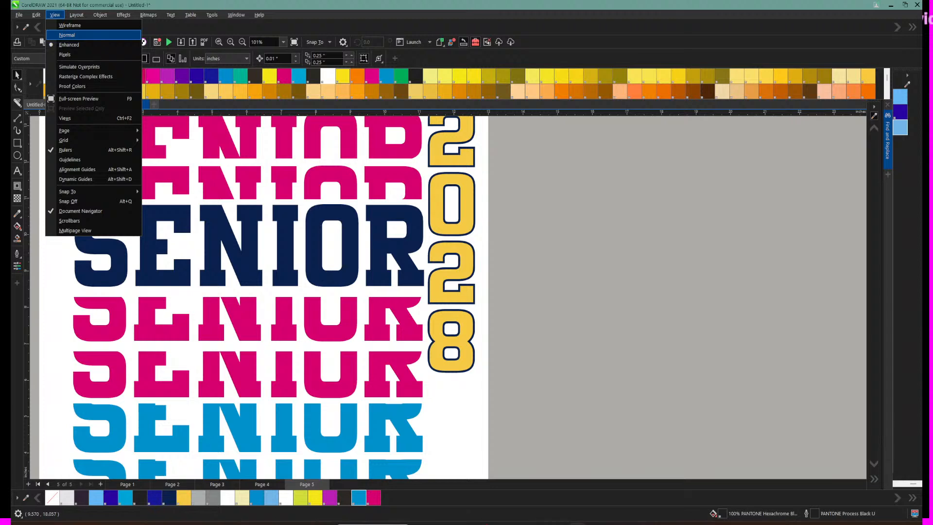
pyautogui.click(70, 25)
pyautogui.scroll(3, 259, 297)
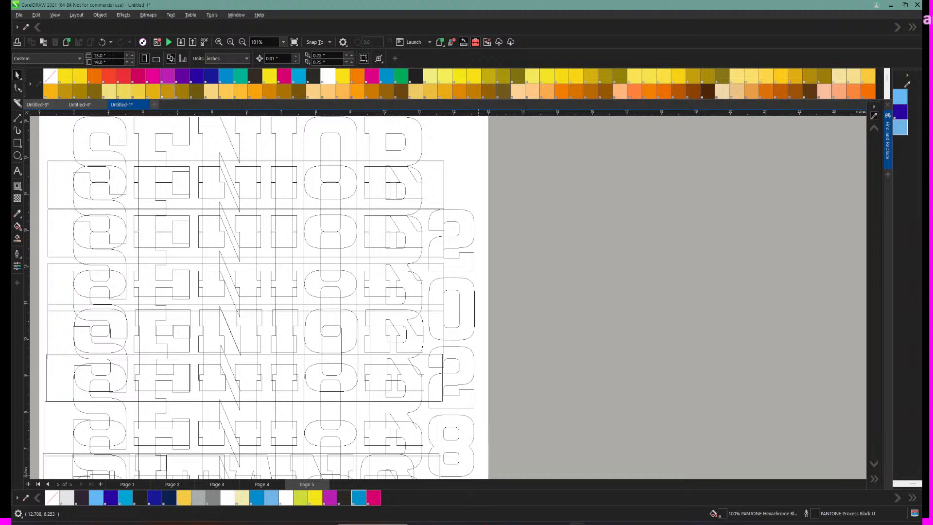
pyautogui.press('pageup')
pyautogui.press('pageup')
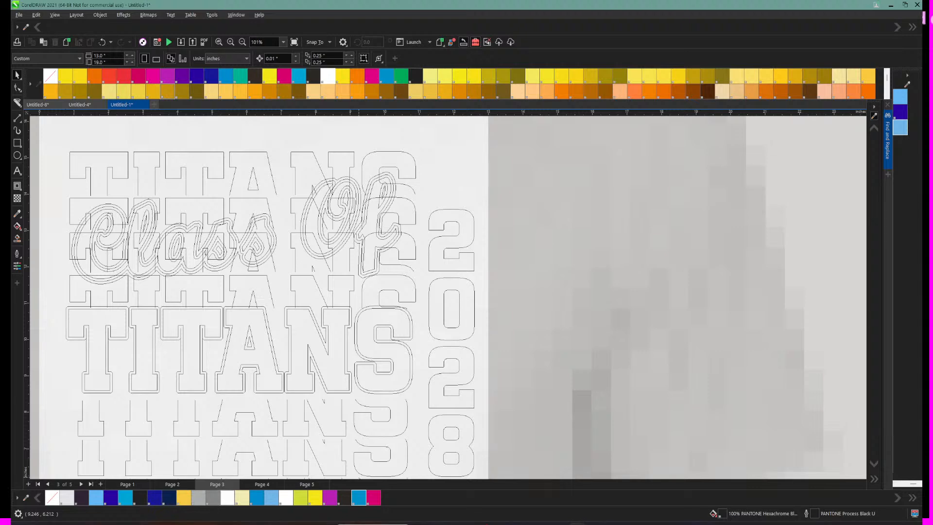
pyautogui.press('pagedown')
pyautogui.press('pagedown')
pyautogui.scroll(3, 262, 297)
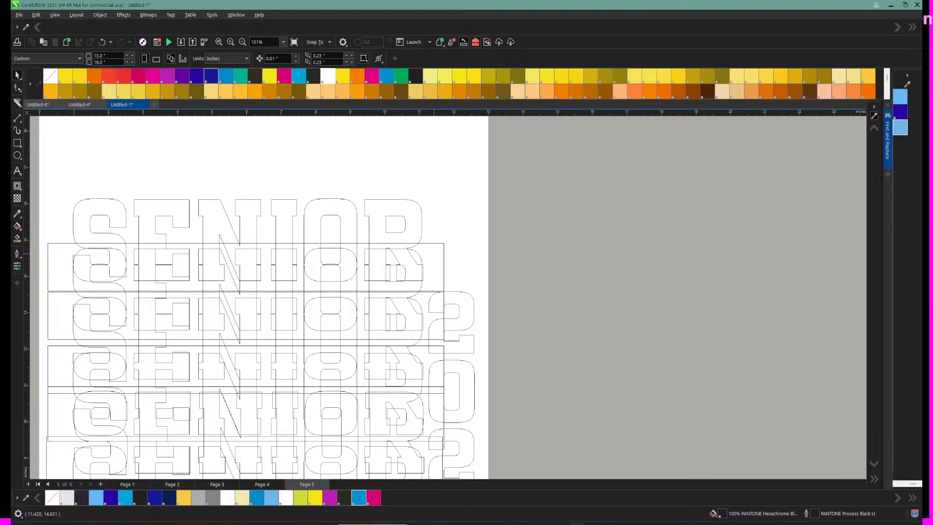
# Step: Return to Enhanced view and move the white rectangle covering the lower part of the first SENIOR row off the page
pyautogui.click(444, 253)
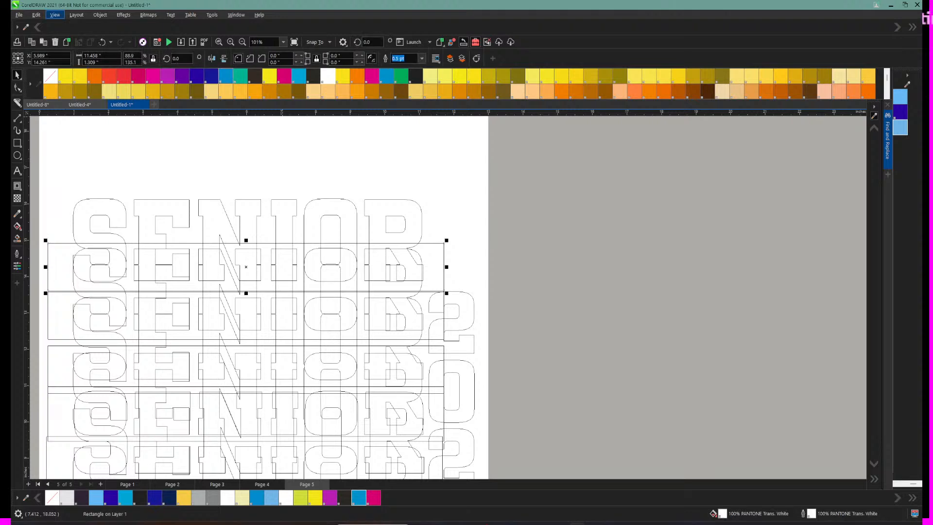
pyautogui.click(55, 14)
pyautogui.click(69, 45)
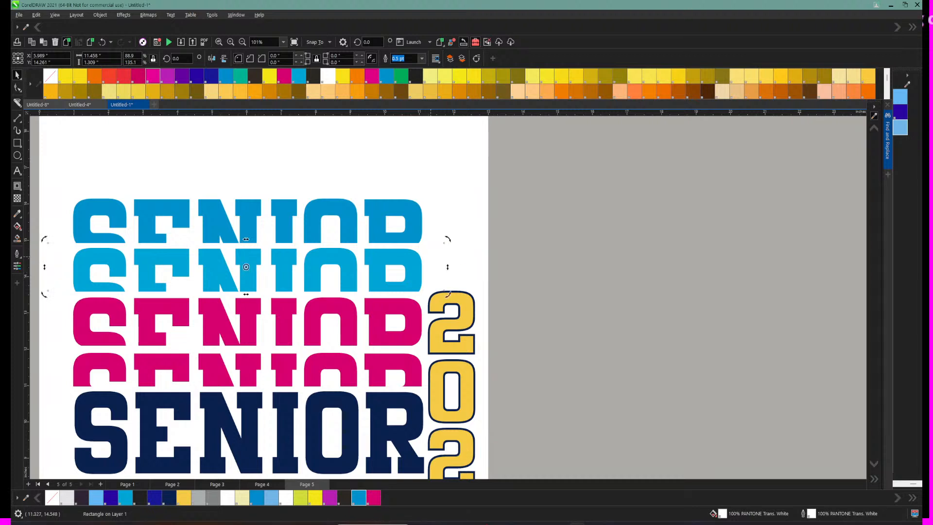
pyautogui.moveTo(429, 254); pyautogui.dragTo(832, 241)
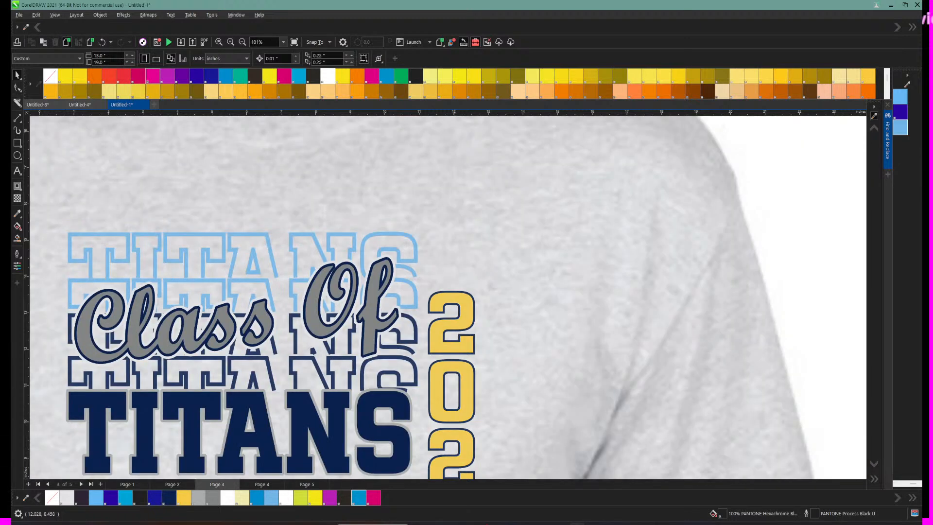
# Step: On Page 5, delete the moved white rectangle and the one masking the second blue SENIOR row
pyautogui.click(307, 484)
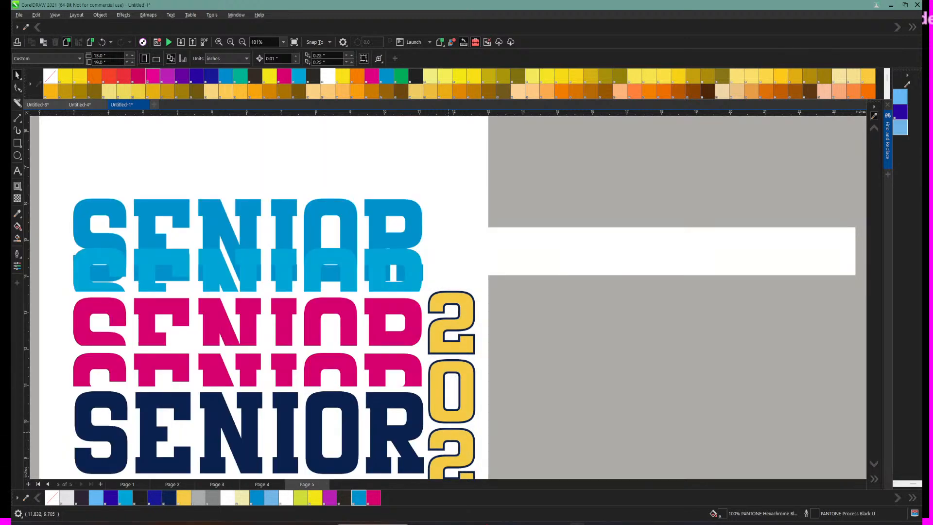
pyautogui.scroll(-3, 437, 330)
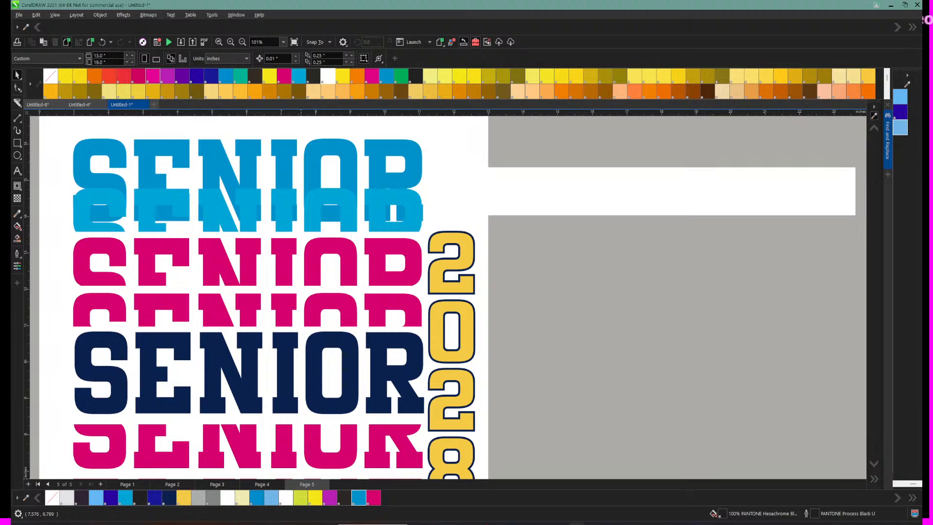
pyautogui.click(48, 484)
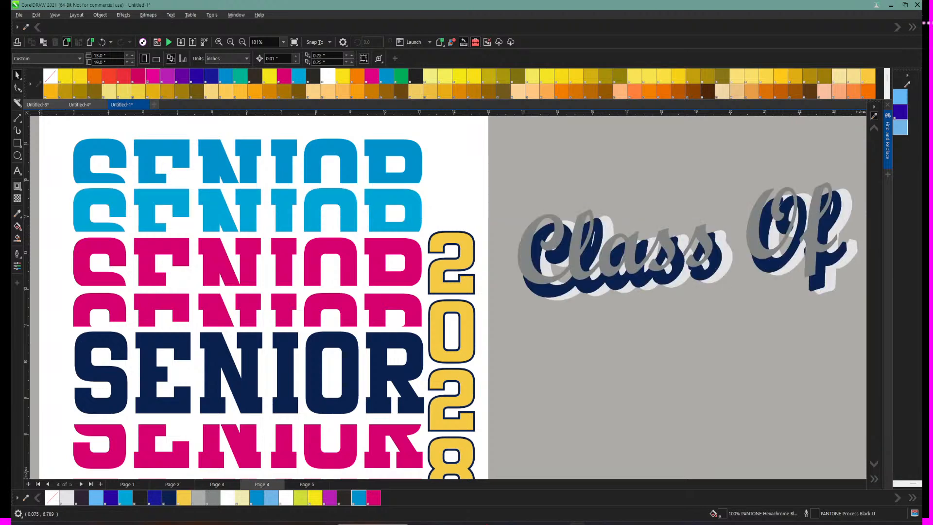
pyautogui.click(47, 484)
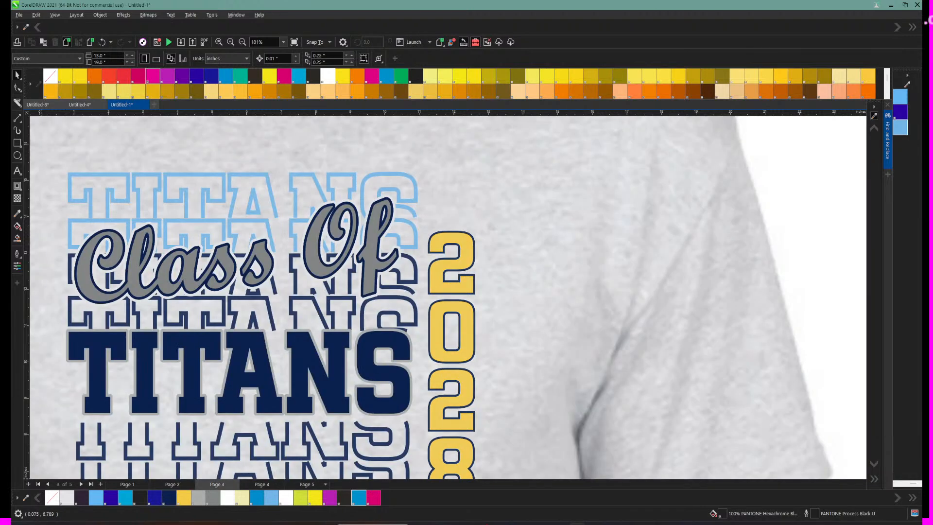
pyautogui.click(91, 484)
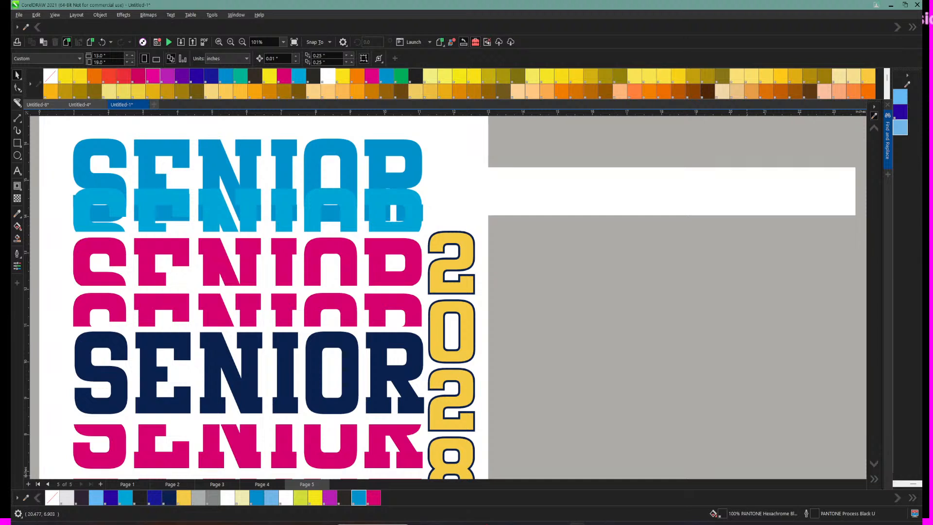
pyautogui.click(578, 196)
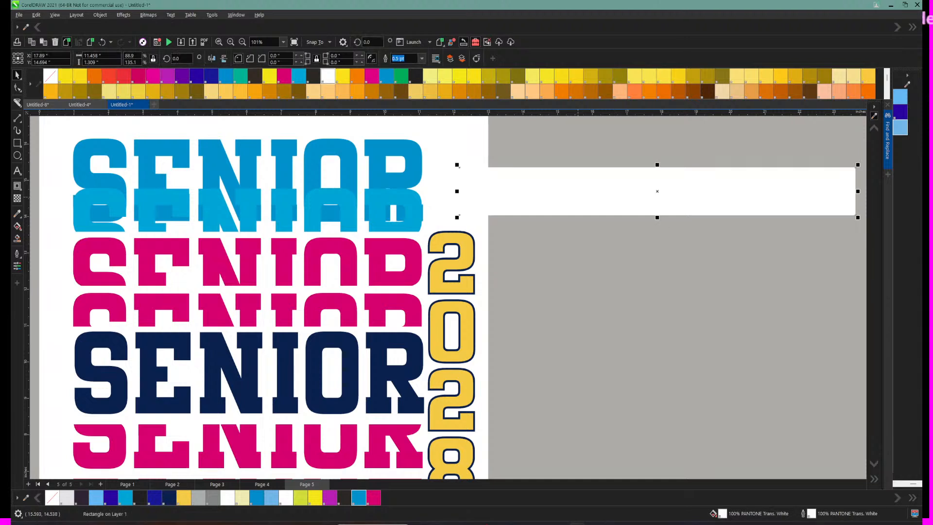
pyautogui.press('Delete')
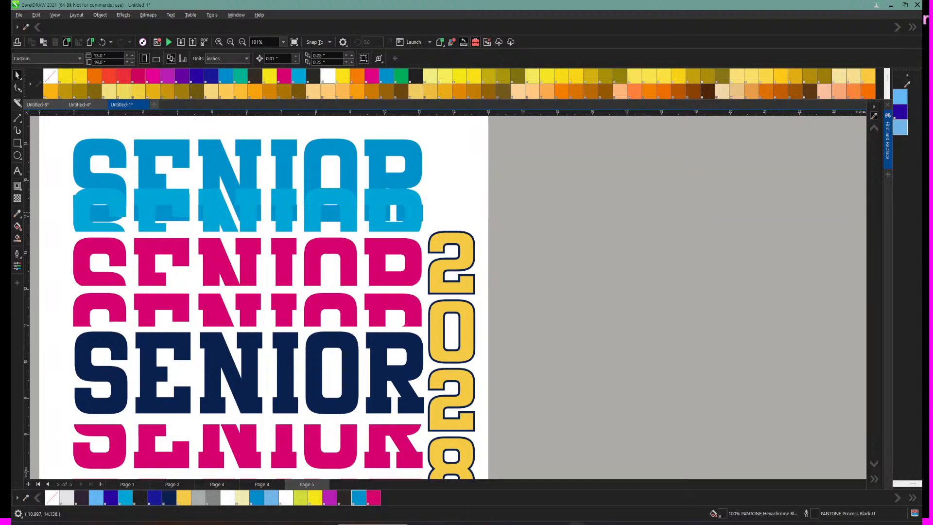
pyautogui.click(425, 239)
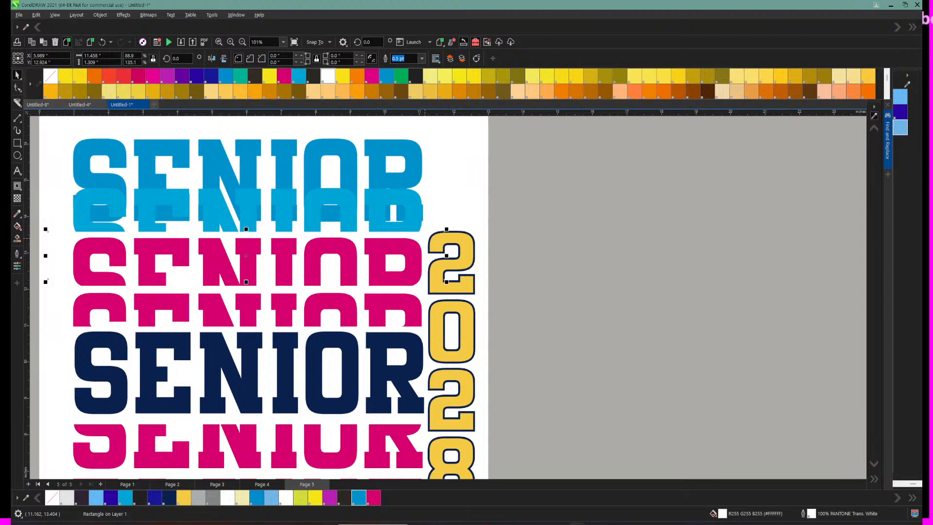
pyautogui.press('Delete')
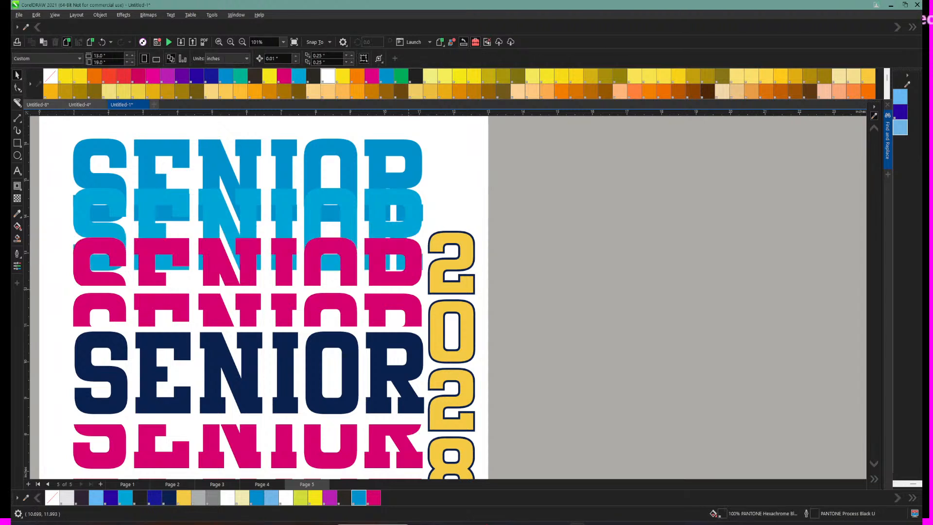
pyautogui.click(395, 284)
pyautogui.press('Delete')
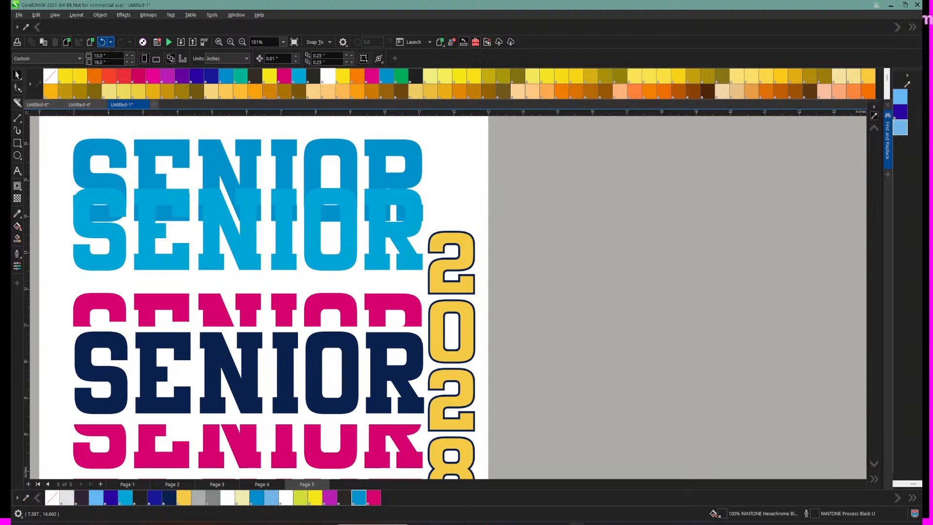
pyautogui.hotkey('ctrl', 'z')
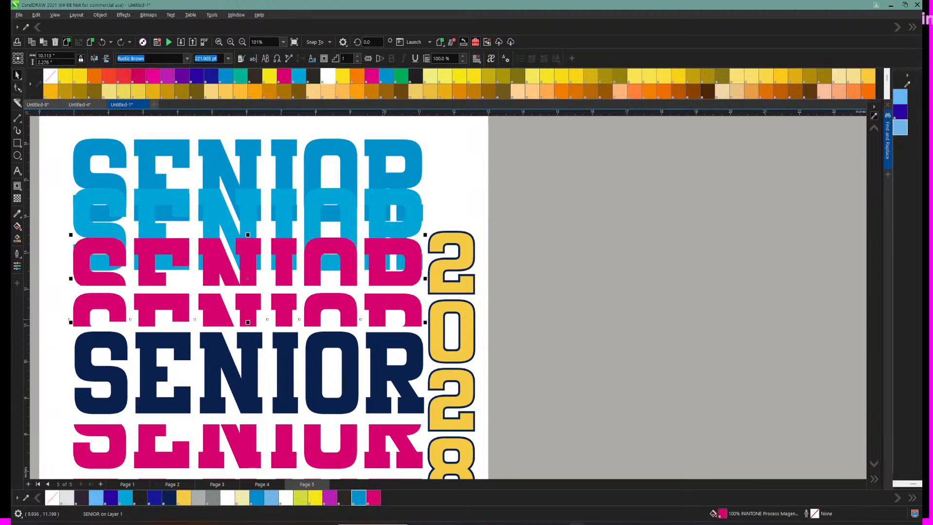
# Step: Using Wireframe view, delete the two white rectangles masking the magenta SENIOR rows above the navy one, and restore Enhanced view
pyautogui.click(407, 326)
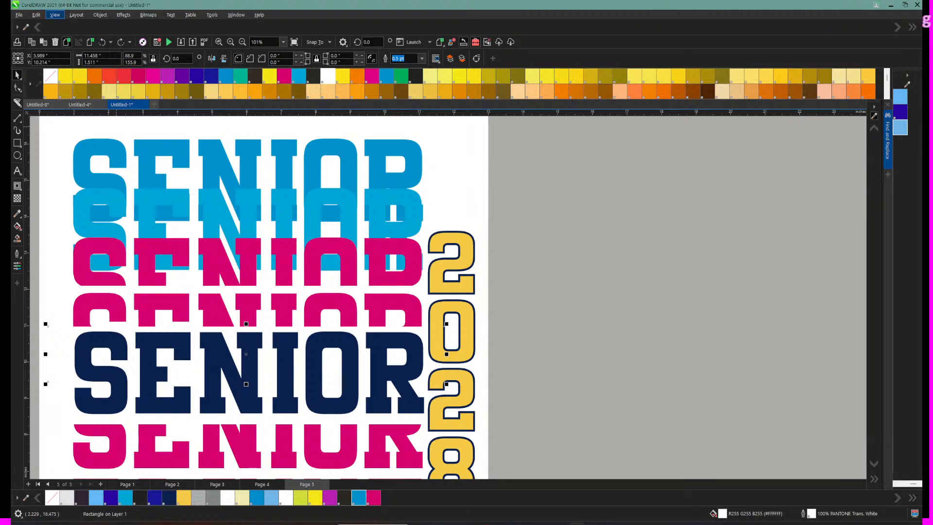
pyautogui.click(55, 15)
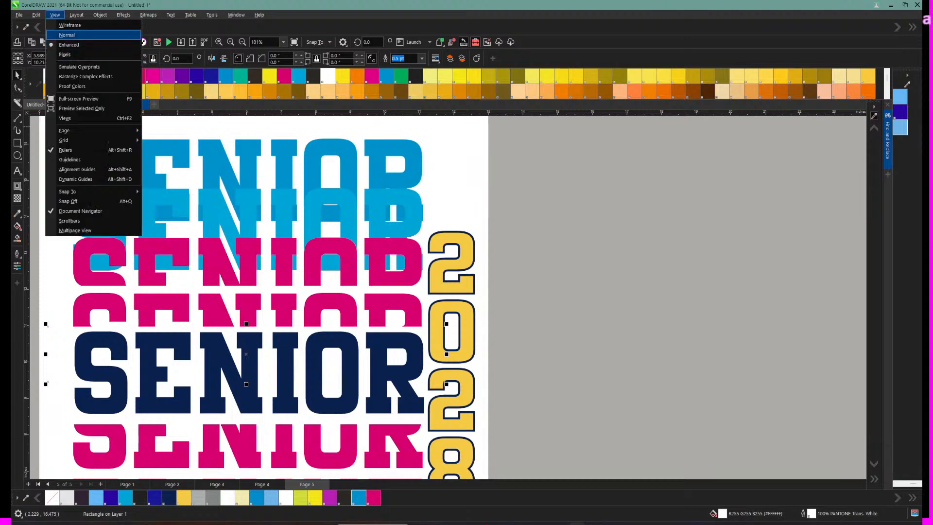
pyautogui.click(70, 25)
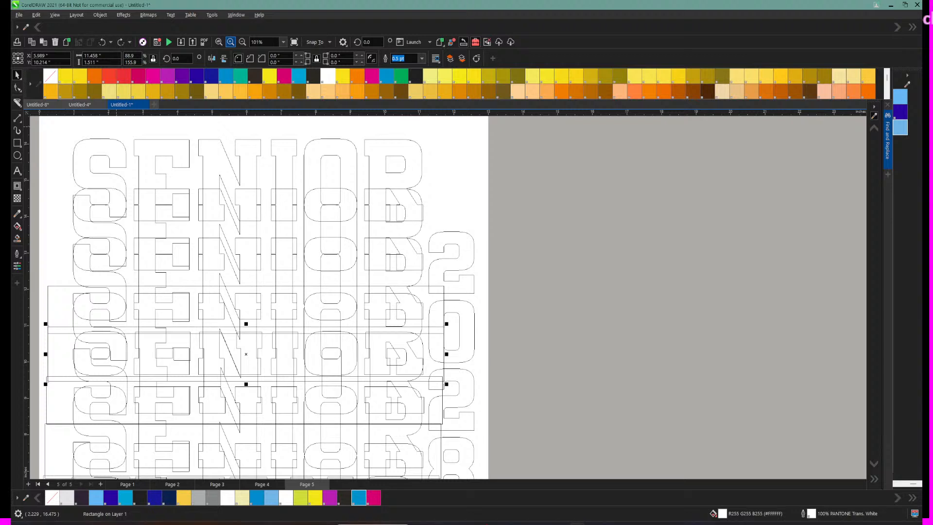
pyautogui.click(283, 42)
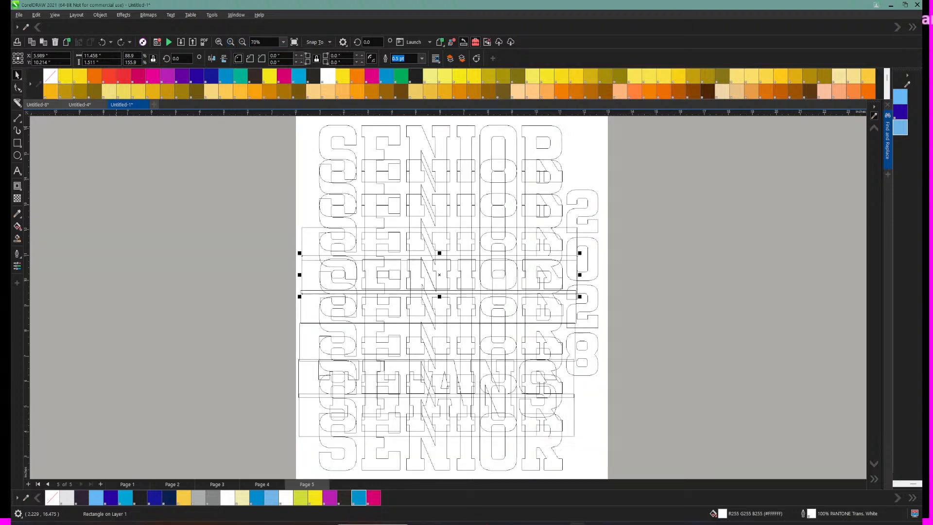
pyautogui.click(265, 53)
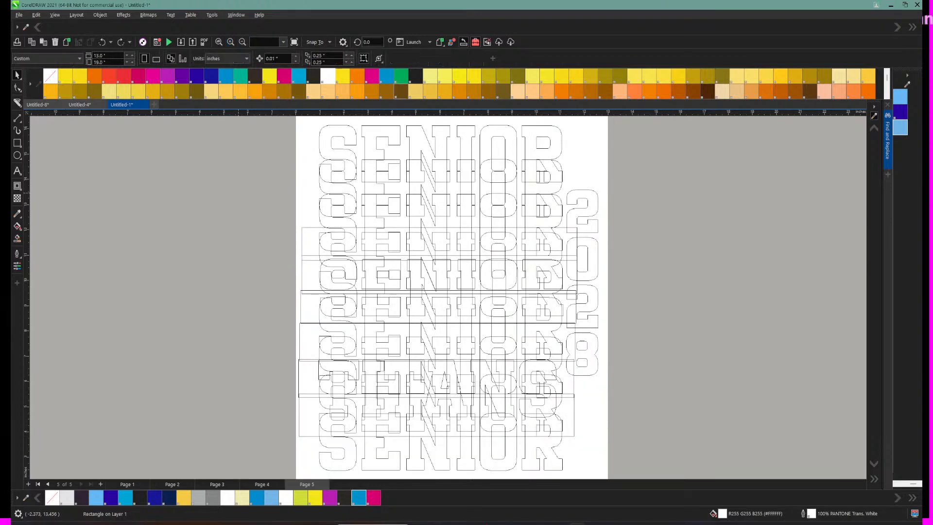
pyautogui.click(301, 236)
pyautogui.press('Delete')
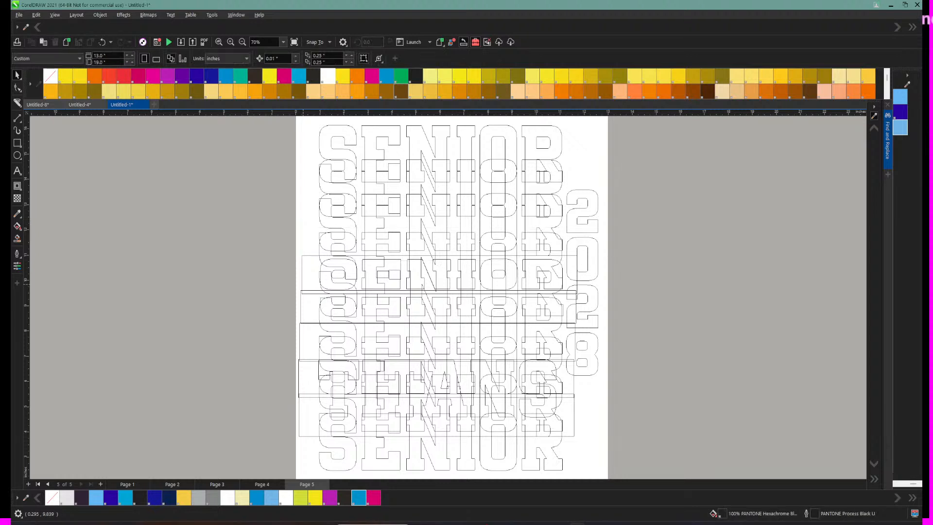
pyautogui.click(303, 284)
pyautogui.press('Delete')
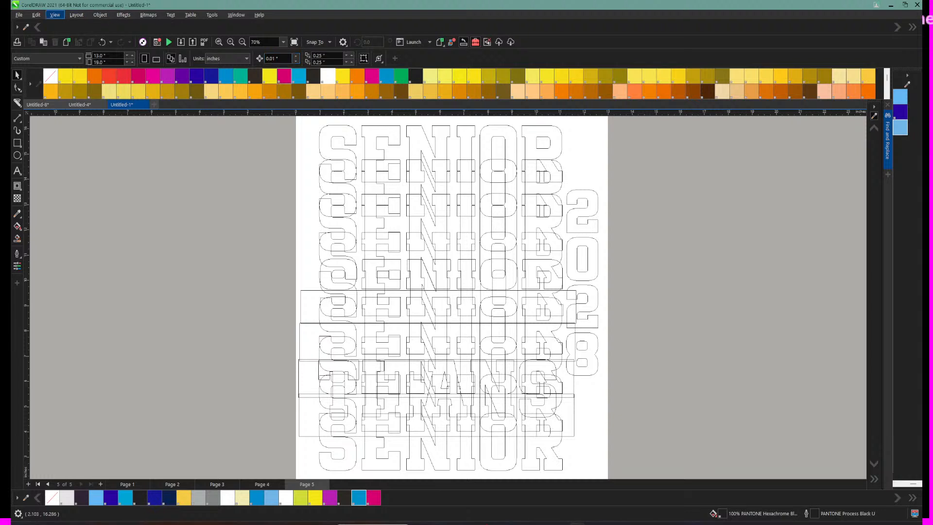
pyautogui.click(55, 14)
pyautogui.click(63, 41)
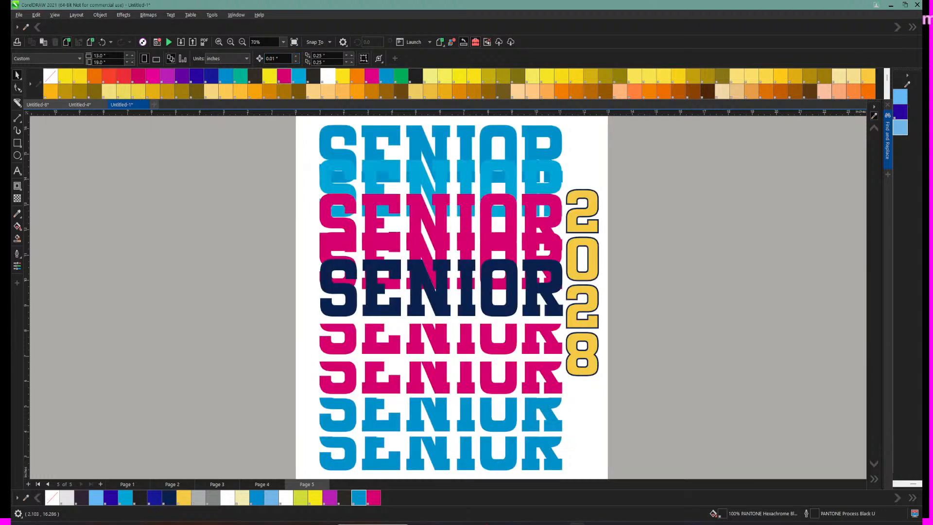
# Step: Apply a vertical gradient transparency to the first blue SENIOR row so it fades out toward its lower edge
pyautogui.click(329, 143)
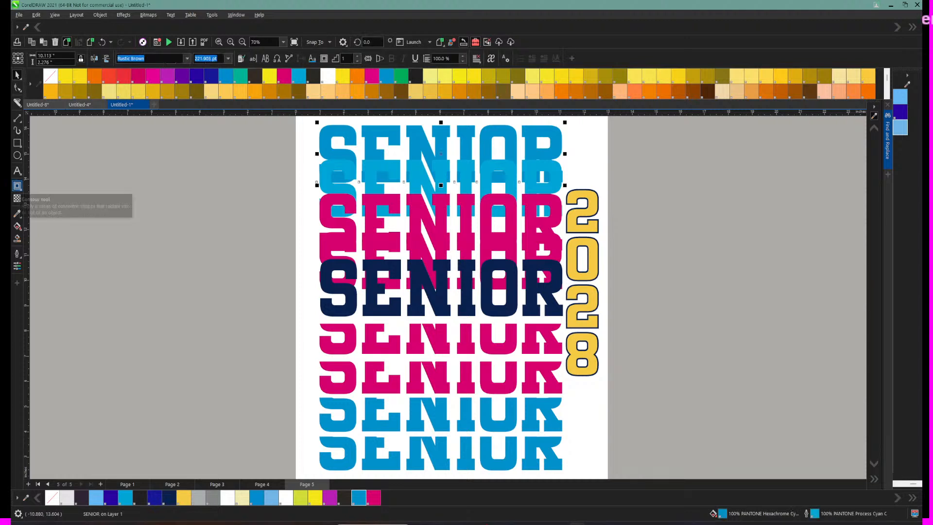
pyautogui.click(17, 198)
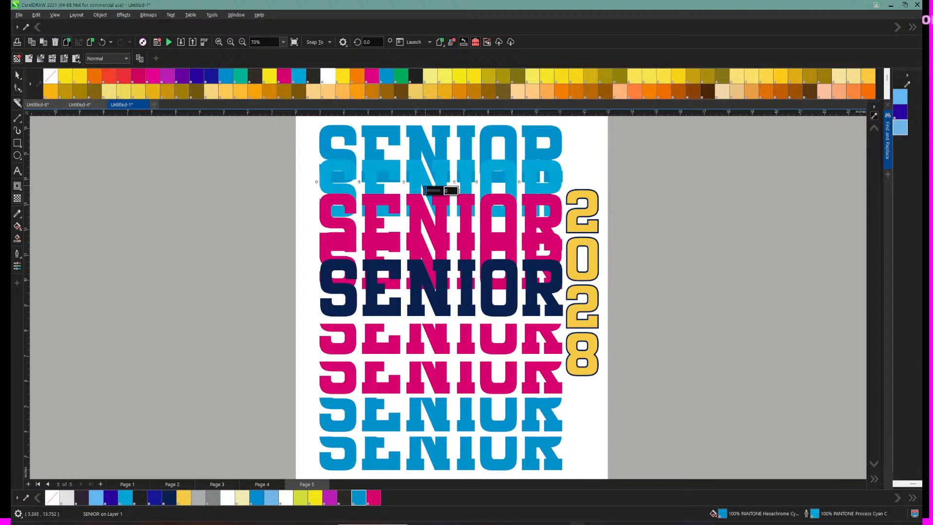
pyautogui.moveTo(426, 191); pyautogui.dragTo(437, 190)
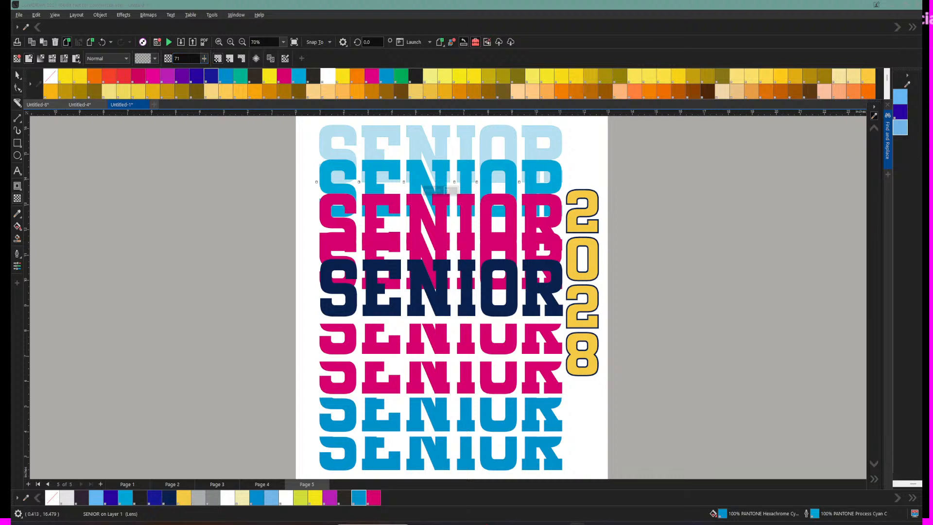
pyautogui.hotkey('ctrl', 'z')
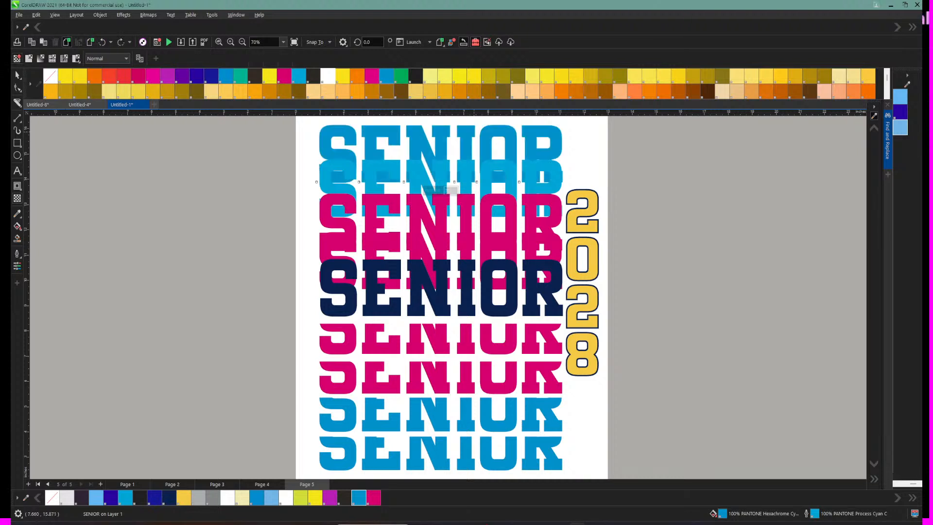
pyautogui.moveTo(437, 118); pyautogui.dragTo(435, 185)
pyautogui.moveTo(436, 184); pyautogui.dragTo(436, 185)
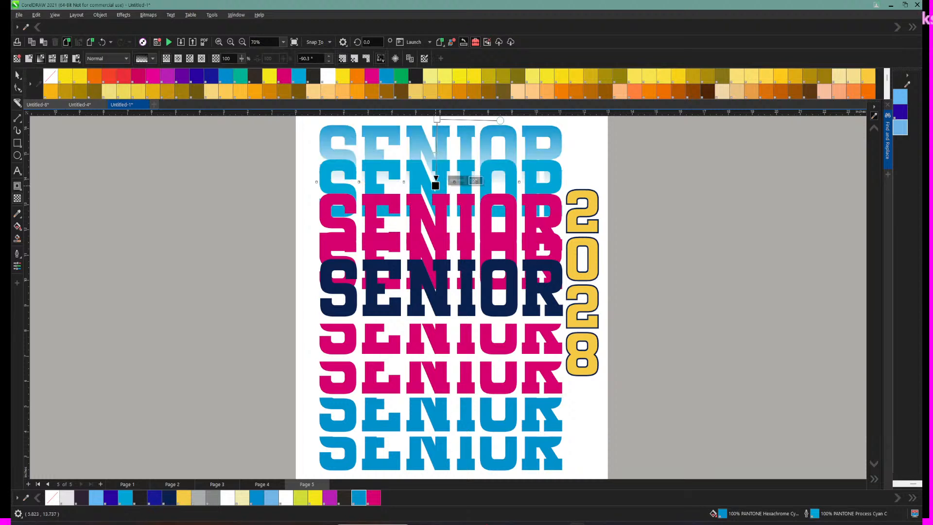
pyautogui.moveTo(502, 120); pyautogui.dragTo(503, 119)
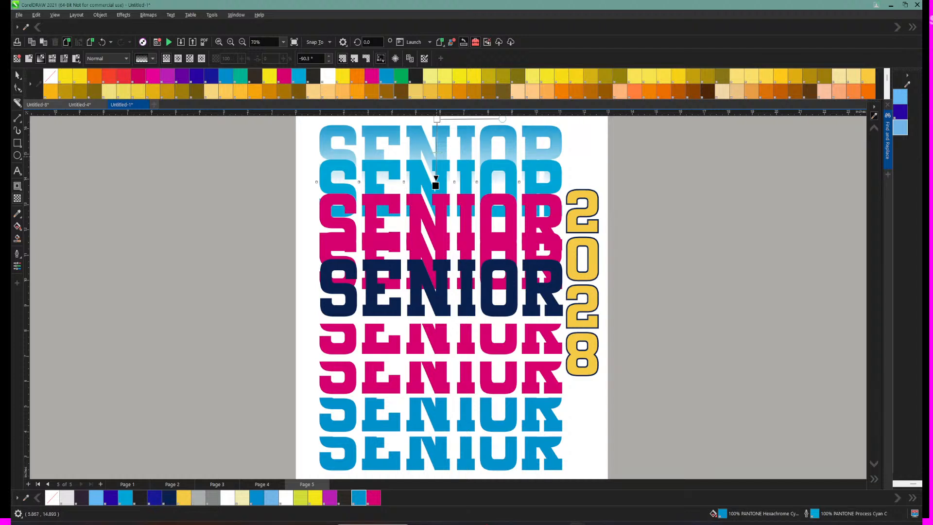
# Step: Shorten the first blue SENIOR row's gradient transparency to end at the second row's upper edge, and shift its midpoint lower
pyautogui.moveTo(437, 157); pyautogui.dragTo(436, 166)
pyautogui.click(230, 42)
pyautogui.scroll(5, 423, 166)
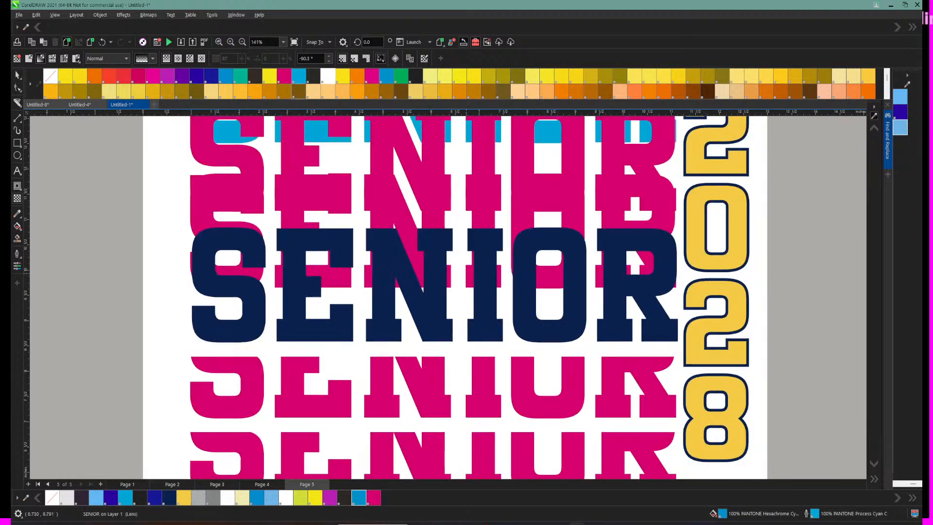
pyautogui.scroll(2, 423, 165)
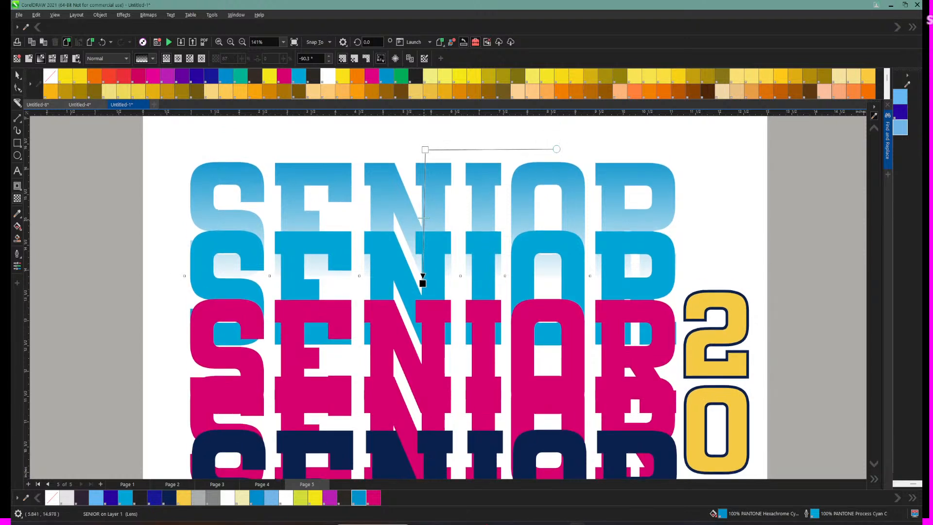
pyautogui.moveTo(424, 212); pyautogui.dragTo(423, 236)
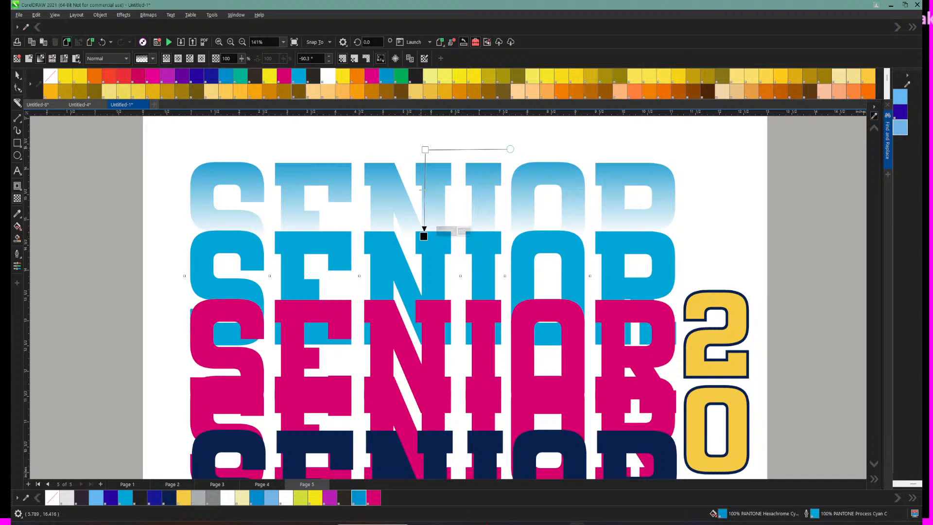
pyautogui.moveTo(425, 190); pyautogui.dragTo(425, 217)
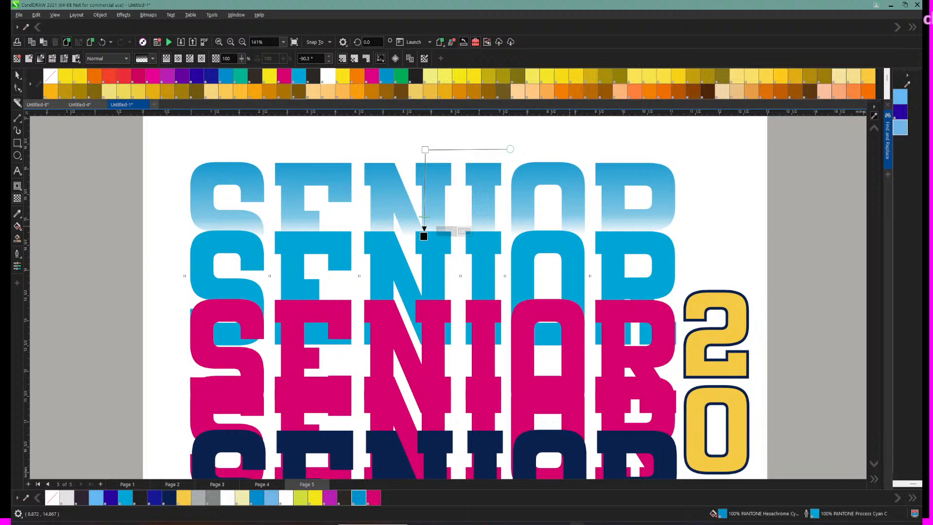
pyautogui.scroll(-2, 447, 291)
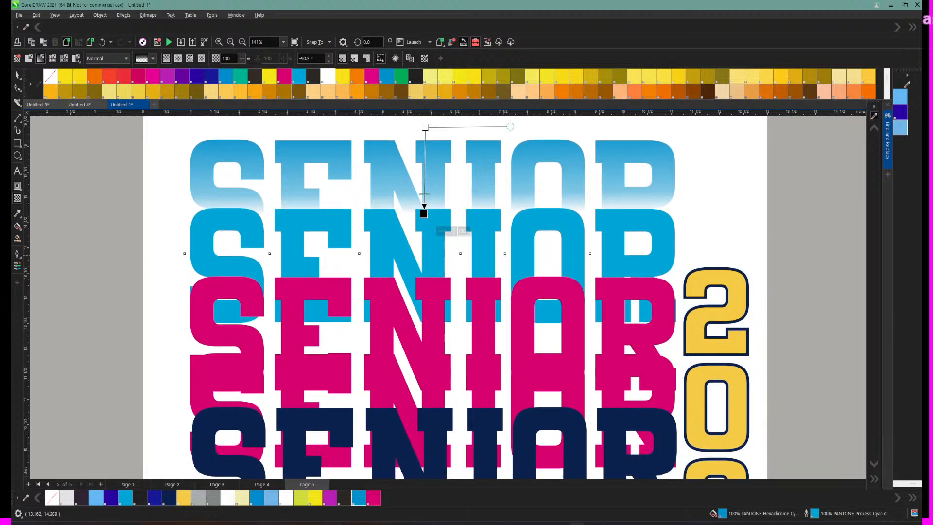
pyautogui.scroll(-2, 776, 255)
pyautogui.scroll(3, 486, 234)
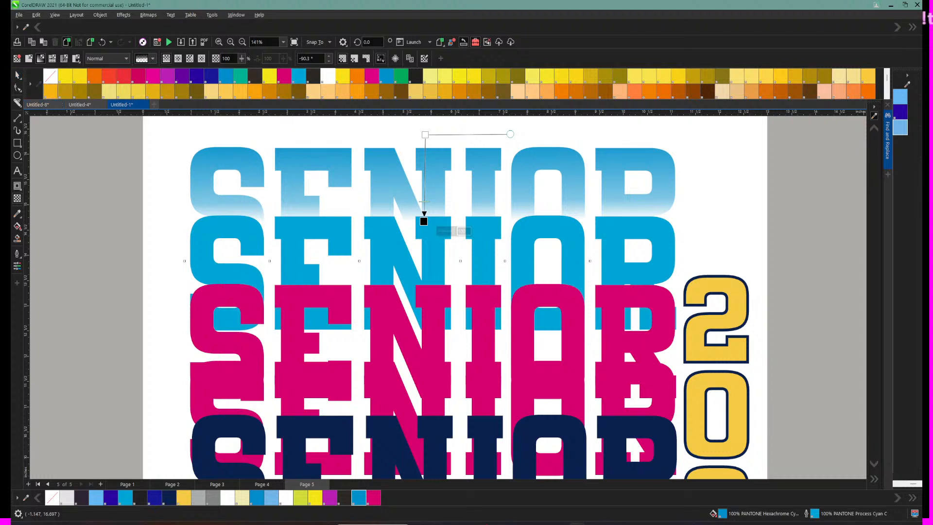
# Step: Select the second blue SENIOR row on its own
pyautogui.click(156, 187)
pyautogui.click(335, 168)
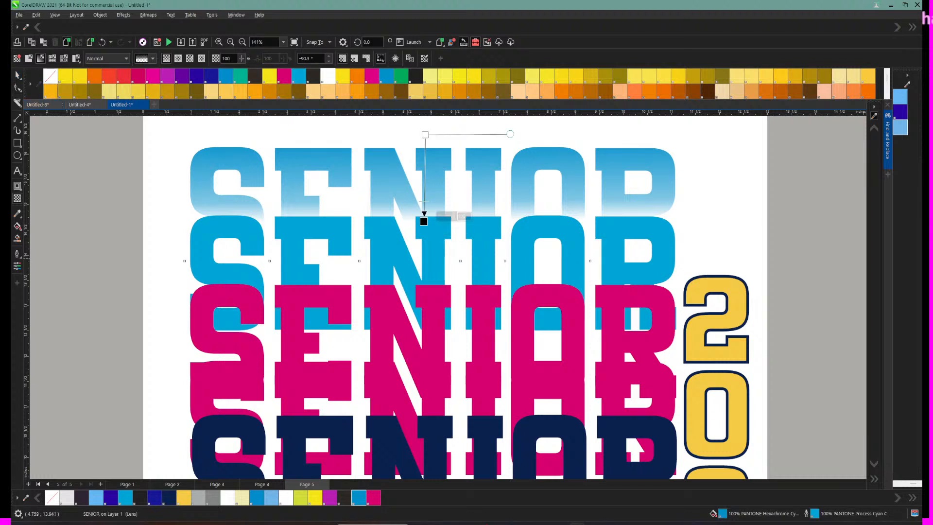
pyautogui.click(338, 237)
pyautogui.press('space')
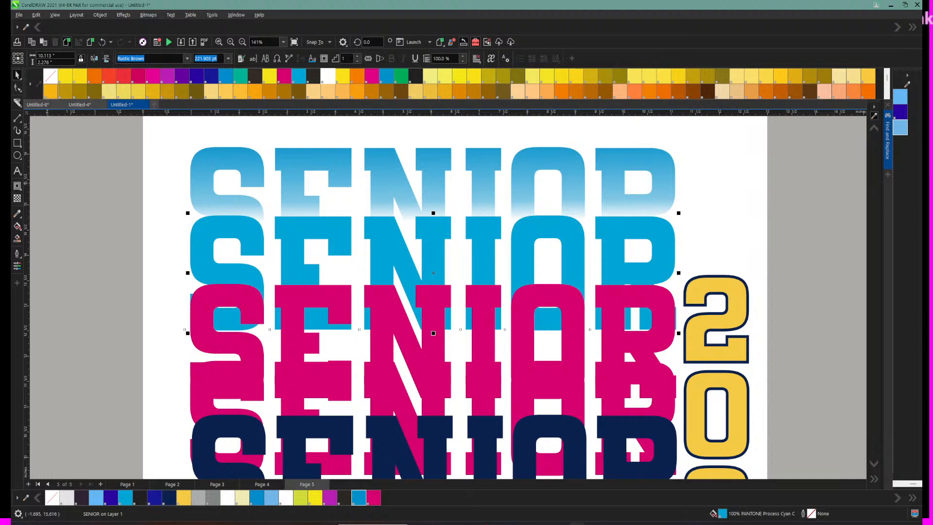
pyautogui.click(18, 186)
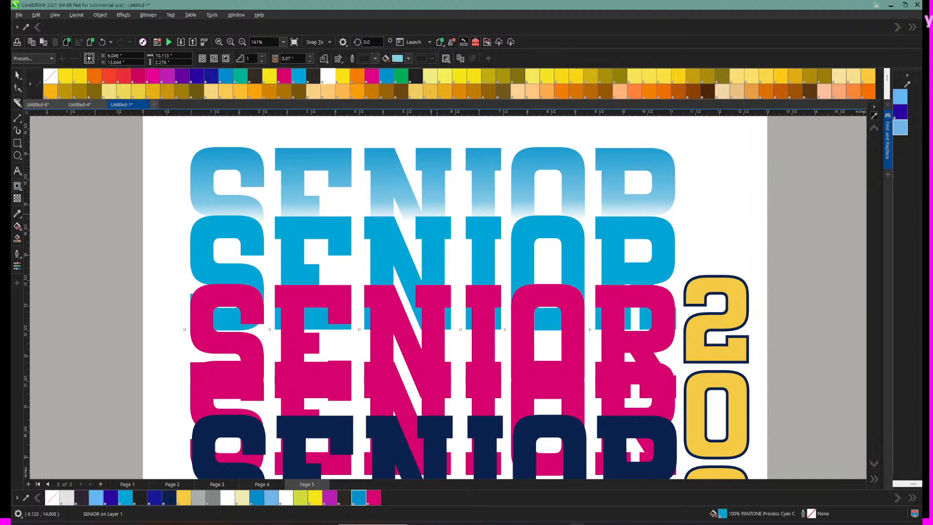
pyautogui.moveTo(434, 216); pyautogui.dragTo(433, 273)
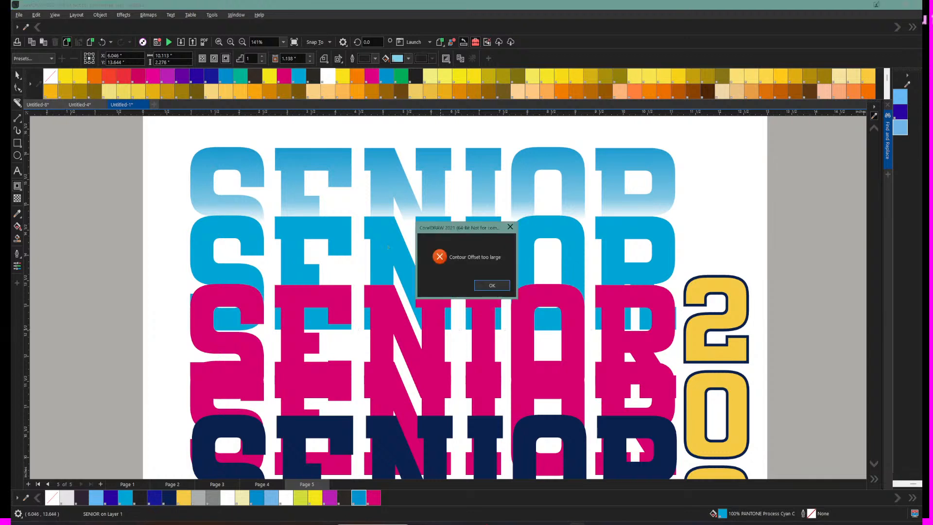
pyautogui.press('Return')
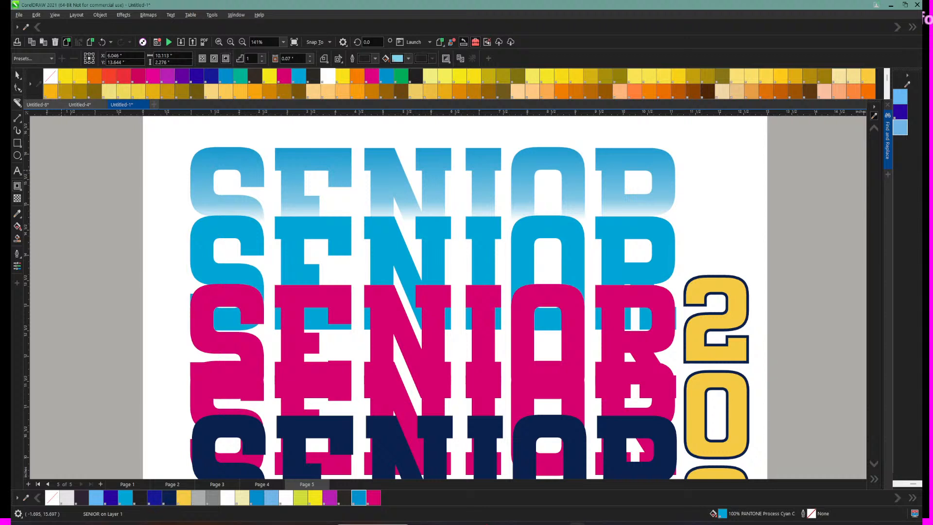
# Step: Apply a vertical gradient transparency to the second blue SENIOR row, fading it out at the upper edge of the first magenta row
pyautogui.click(17, 198)
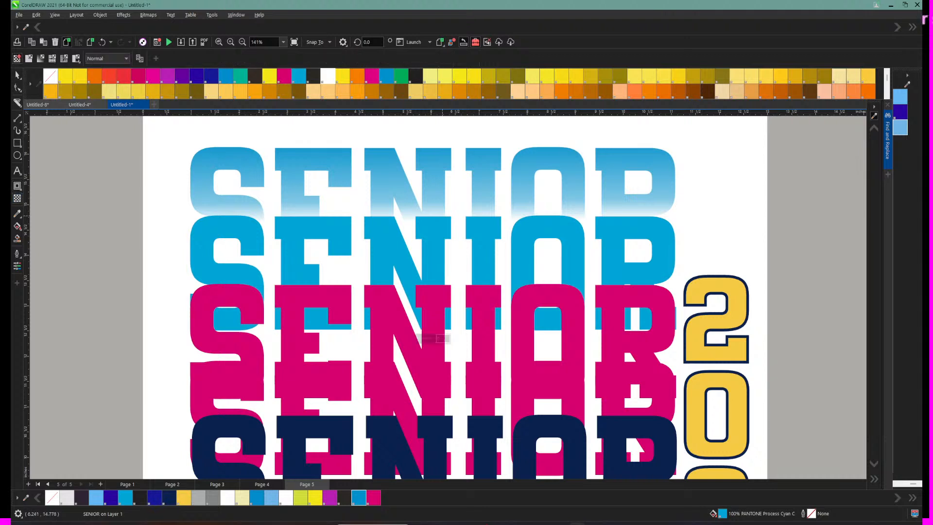
pyautogui.moveTo(442, 215); pyautogui.dragTo(441, 335)
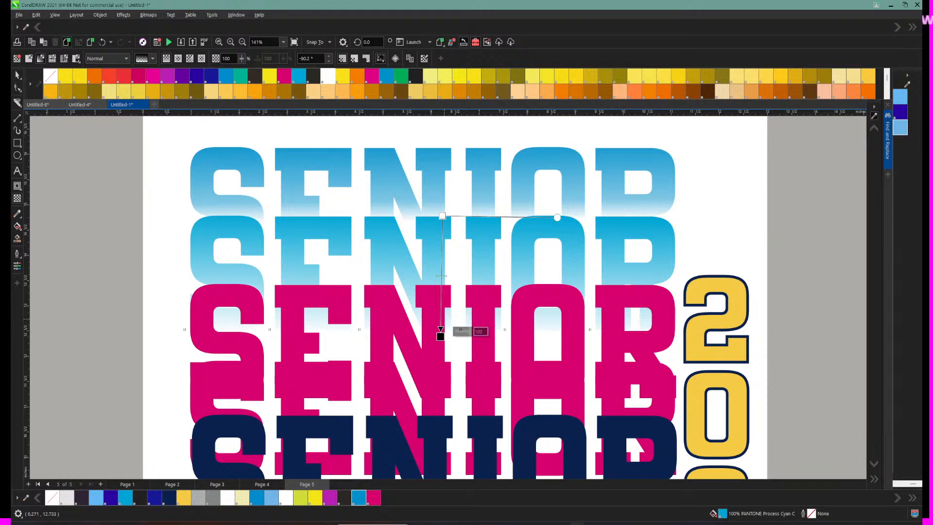
pyautogui.moveTo(440, 336); pyautogui.dragTo(442, 284)
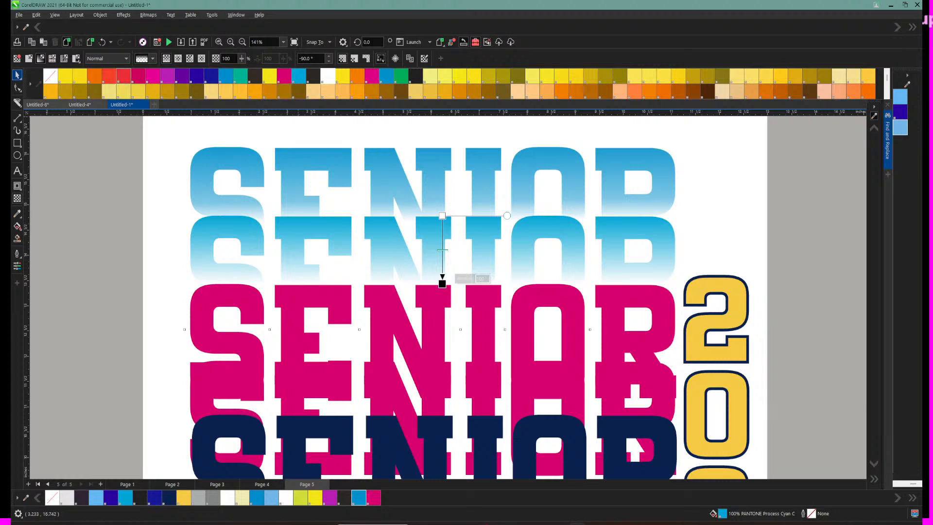
pyautogui.click(17, 75)
pyautogui.click(459, 197)
# Step: Apply a vertical gradient transparency to the upper magenta SENIOR row, fading it out just below the second magenta row's upper edge
pyautogui.scroll(-2, 455, 297)
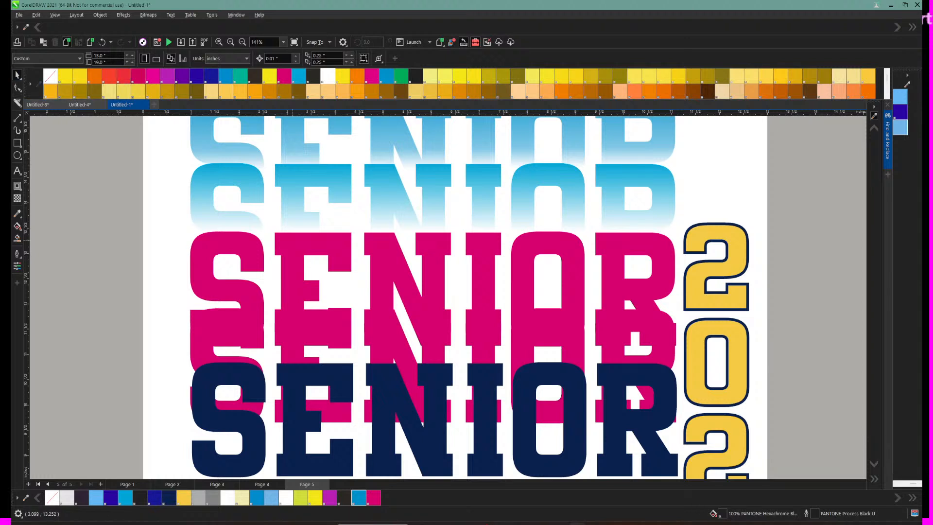
pyautogui.click(228, 243)
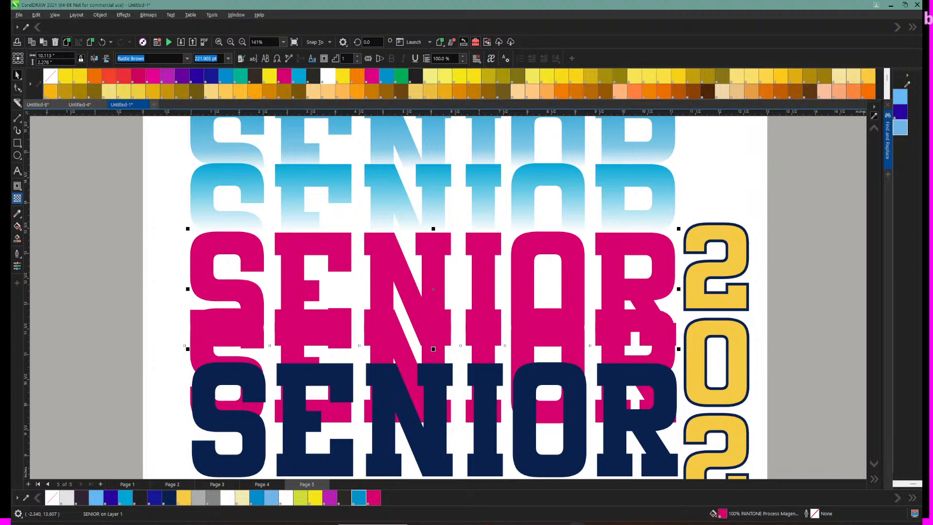
pyautogui.click(17, 198)
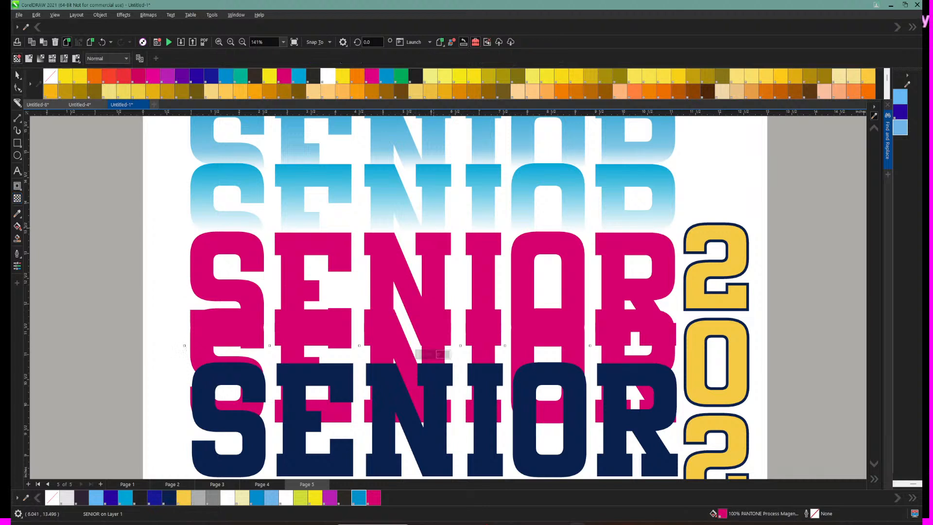
pyautogui.moveTo(433, 230); pyautogui.dragTo(432, 355)
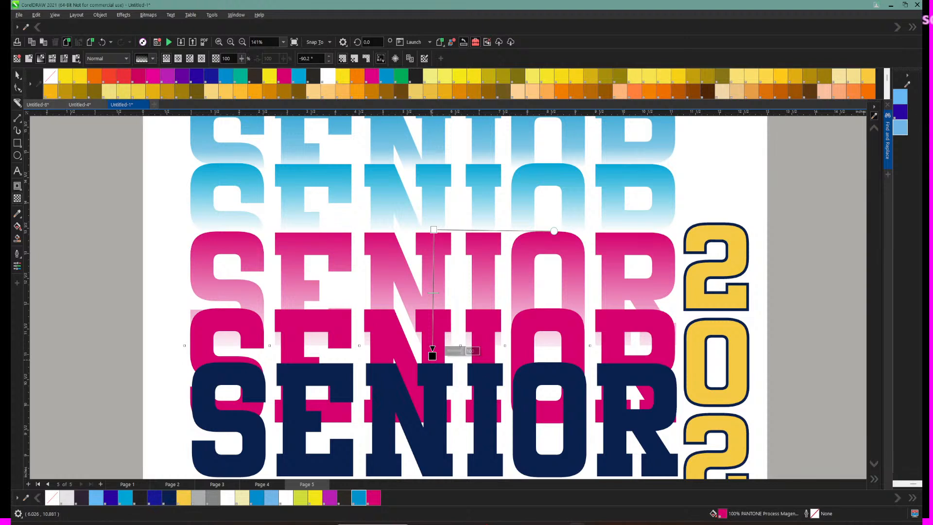
pyautogui.moveTo(432, 356); pyautogui.dragTo(434, 321)
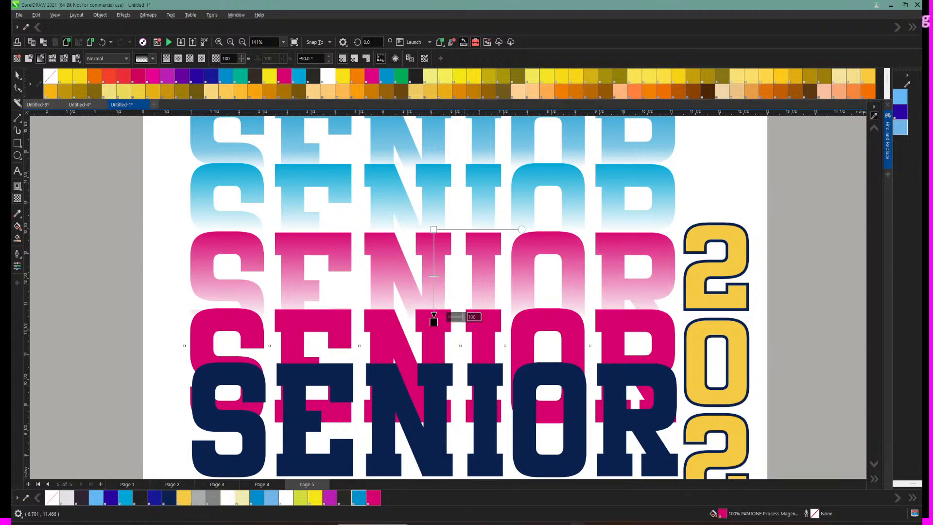
pyautogui.scroll(-1, 446, 298)
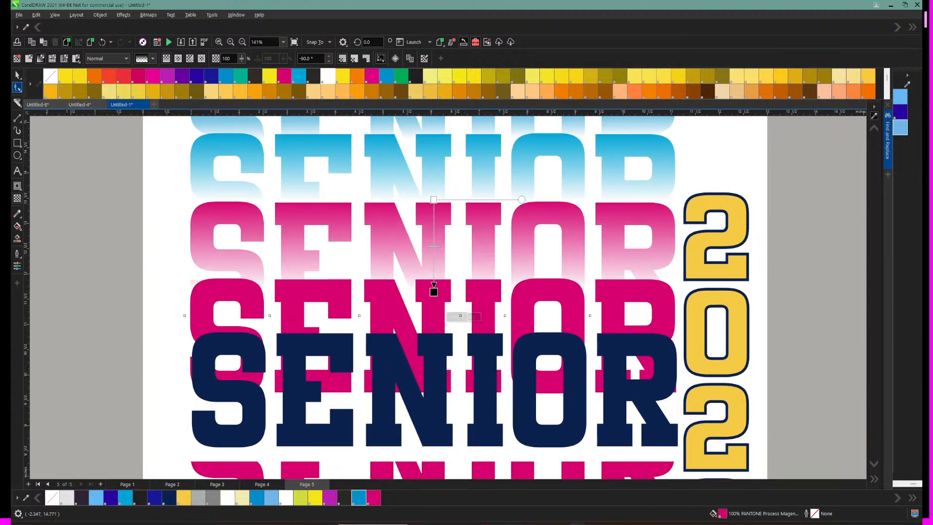
# Step: Select the magenta SENIOR row directly above the navy one, with the whole design in view
pyautogui.click(283, 42)
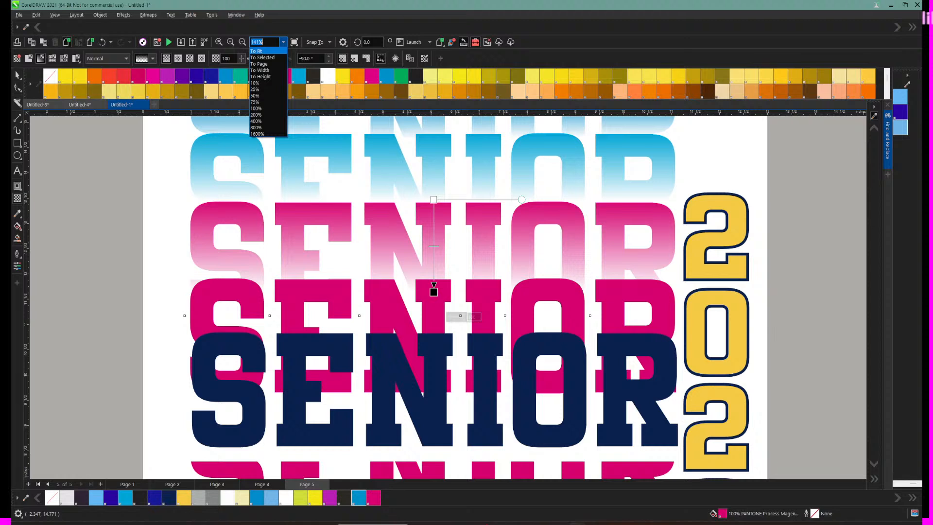
pyautogui.click(267, 58)
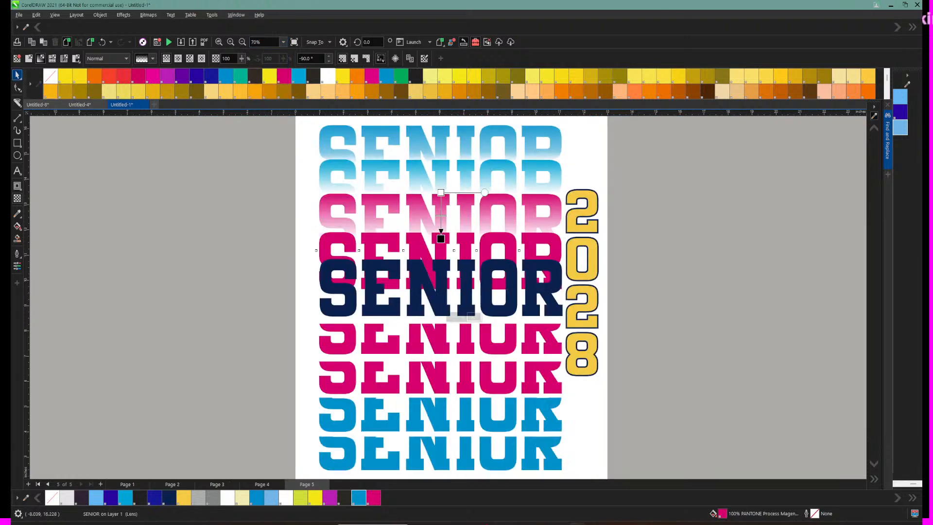
pyautogui.click(17, 74)
pyautogui.click(214, 186)
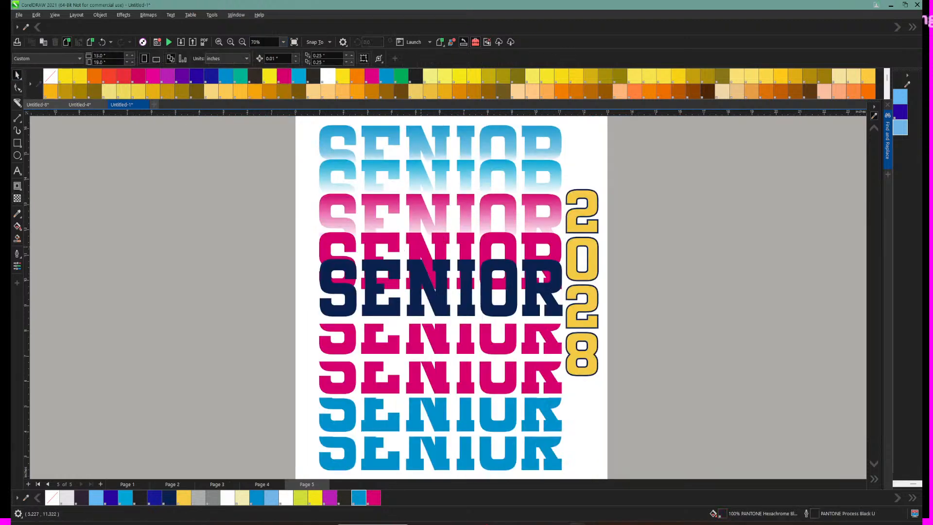
pyautogui.click(408, 288)
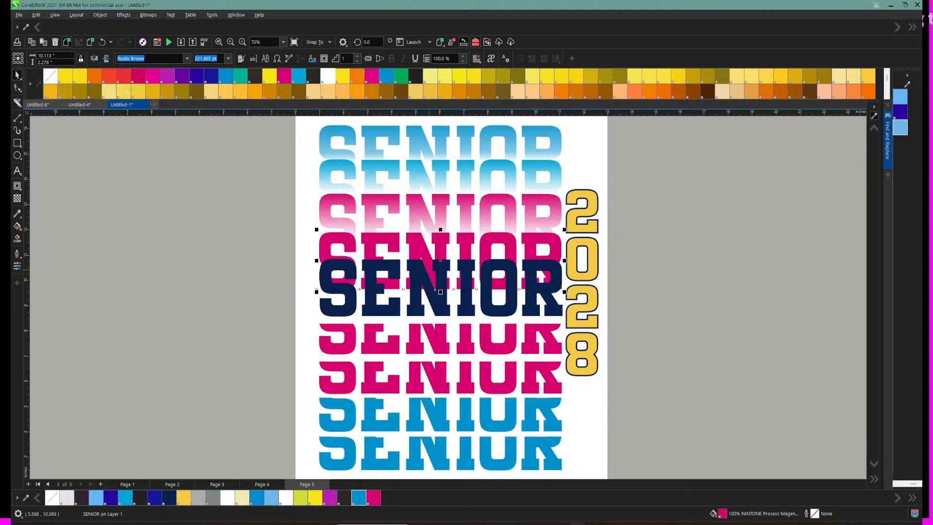
pyautogui.click(17, 186)
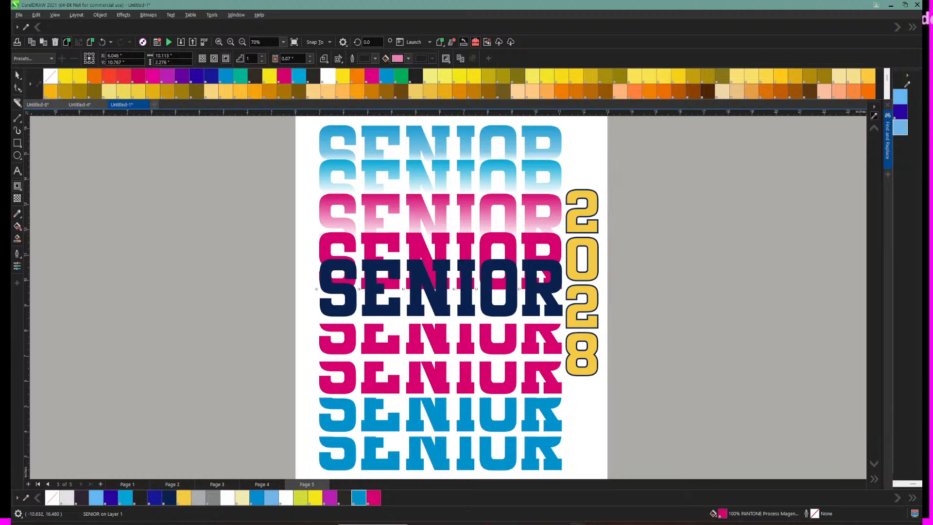
pyautogui.press('space')
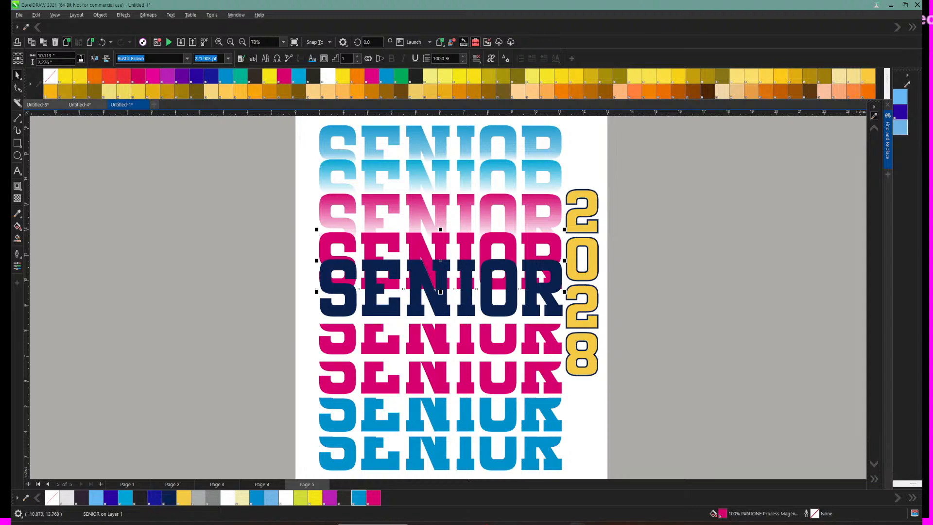
pyautogui.click(17, 186)
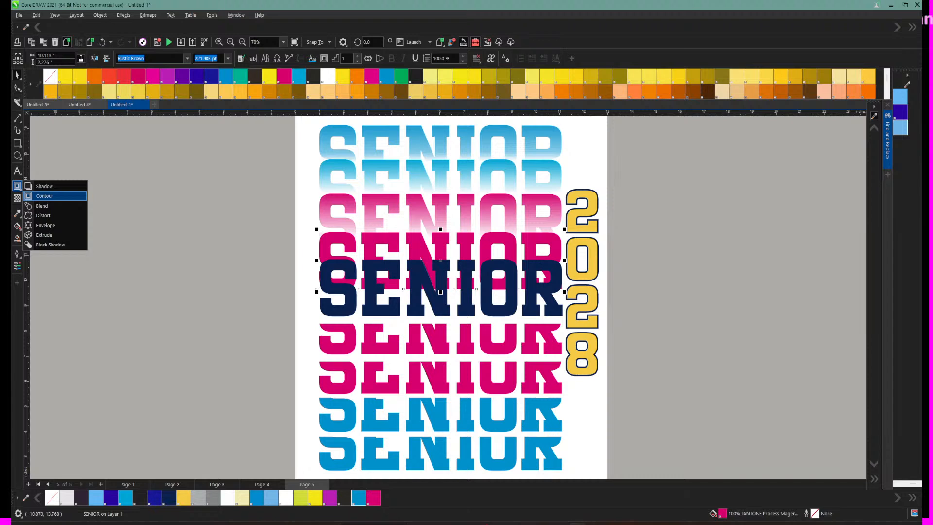
# Step: Apply a downward gradient transparency to the magenta SENIOR row directly above the navy one, and move its start point lower
pyautogui.click(17, 199)
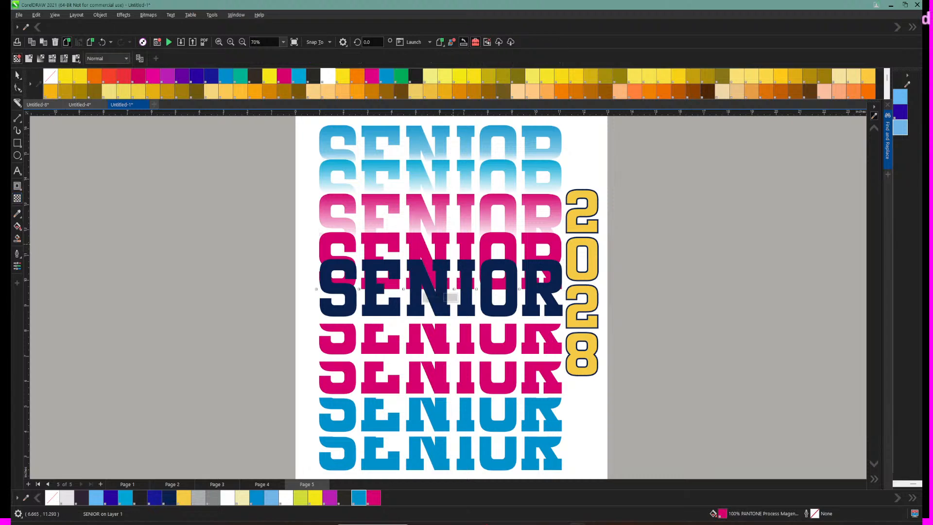
pyautogui.moveTo(440, 234); pyautogui.dragTo(438, 306)
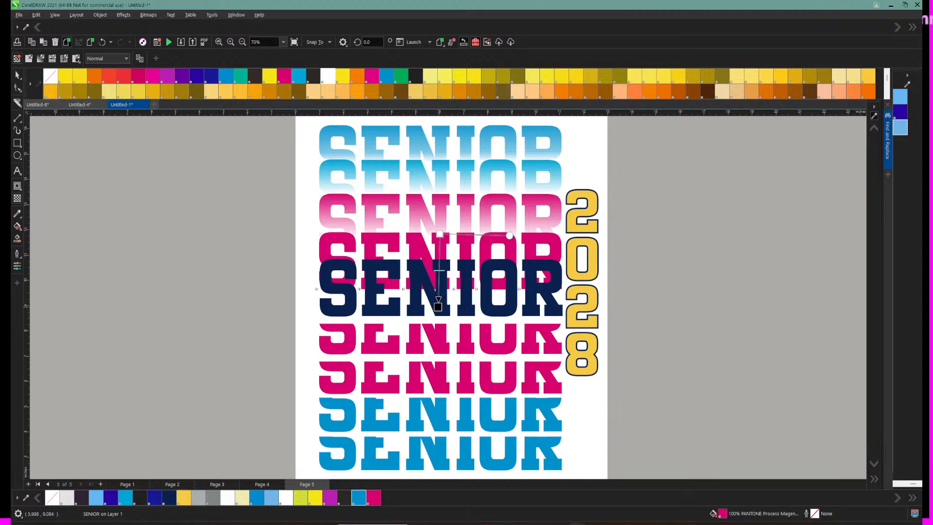
pyautogui.moveTo(438, 306); pyautogui.dragTo(441, 281)
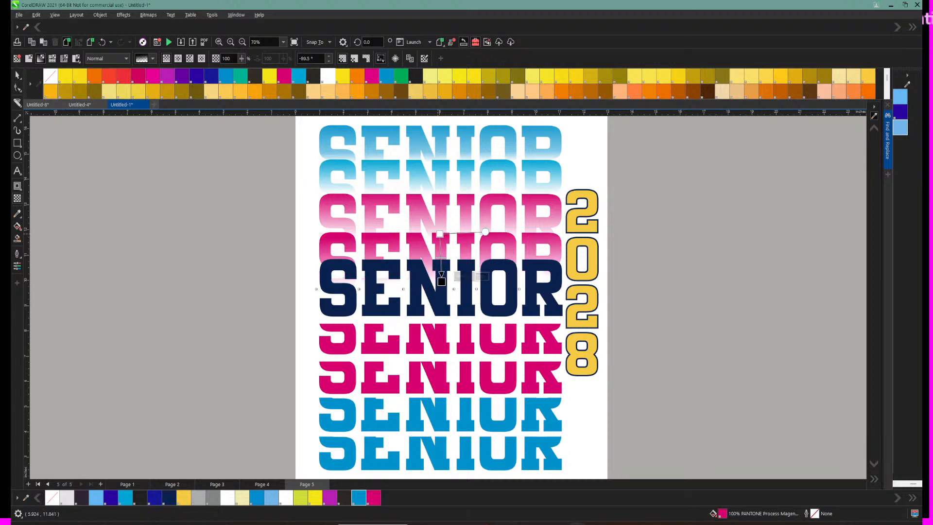
pyautogui.moveTo(440, 235); pyautogui.dragTo(438, 253)
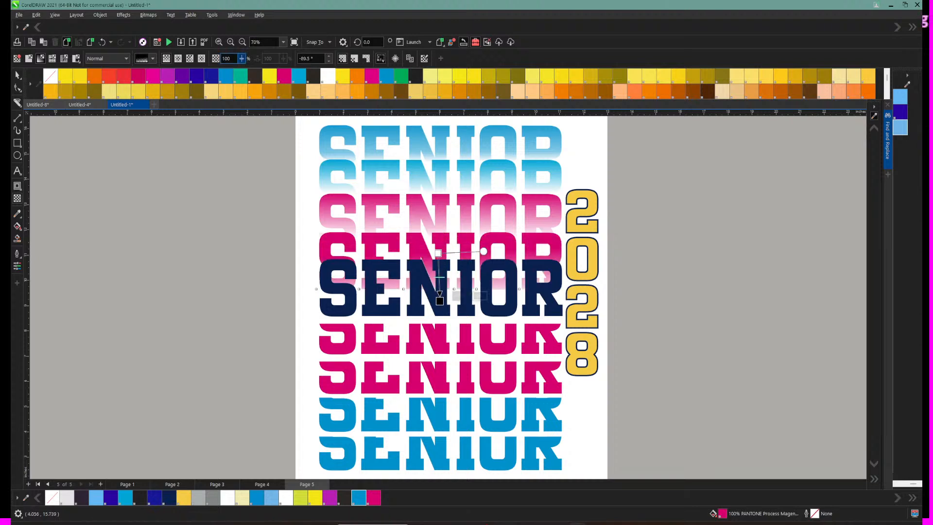
# Step: Shorten the gradient transparency on the magenta SENIOR row directly above the navy one, and shift the whole fade slightly lower
pyautogui.click(231, 42)
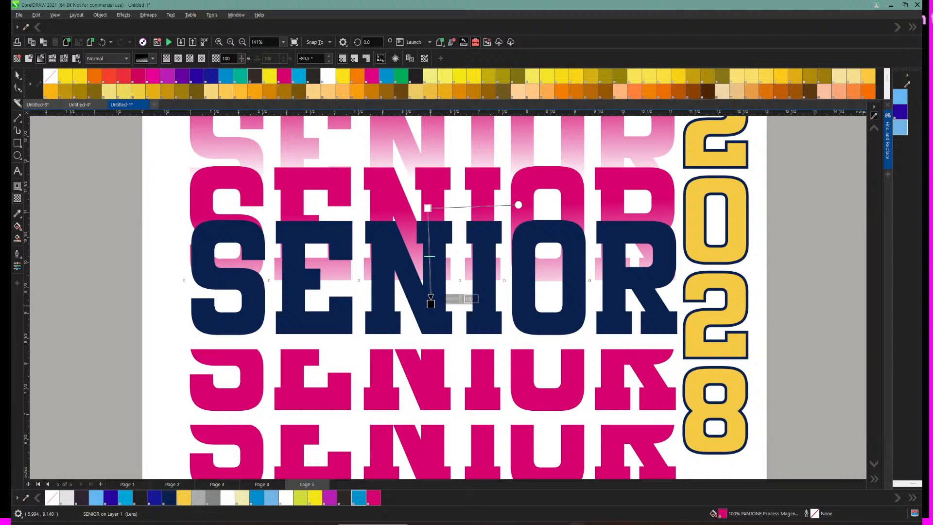
pyautogui.moveTo(431, 304); pyautogui.dragTo(428, 172)
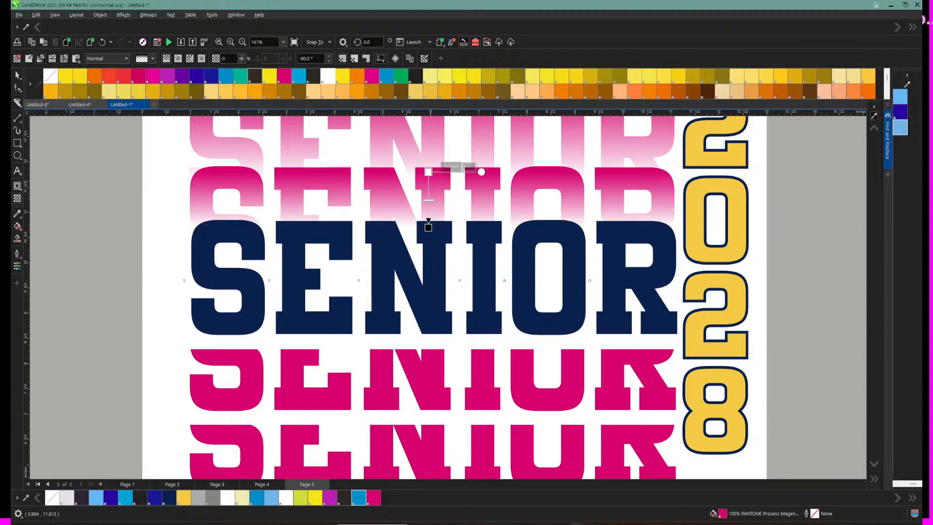
pyautogui.moveTo(428, 200); pyautogui.dragTo(428, 221)
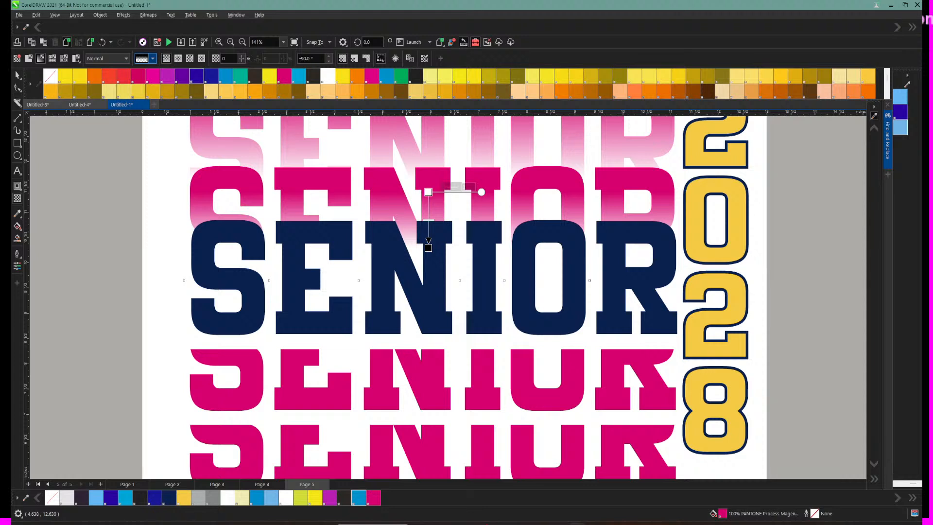
# Step: Try several preset transparencies and an elliptical gradient transparency on the magenta row above the navy one, and undo each of them
pyautogui.click(125, 58)
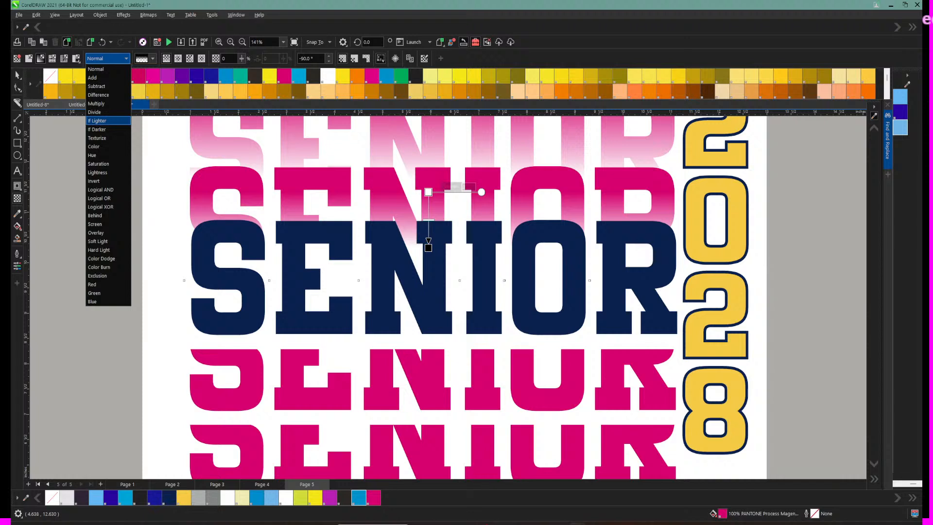
pyautogui.click(153, 59)
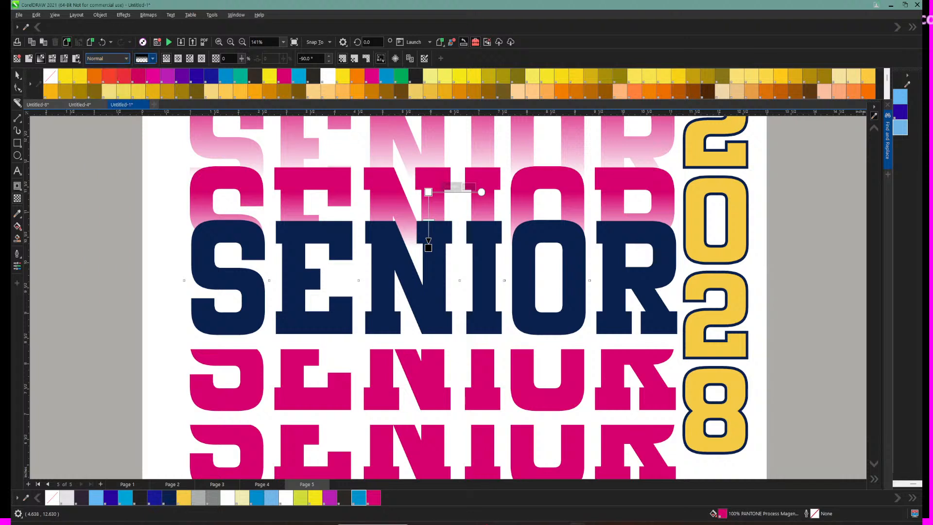
pyautogui.click(152, 59)
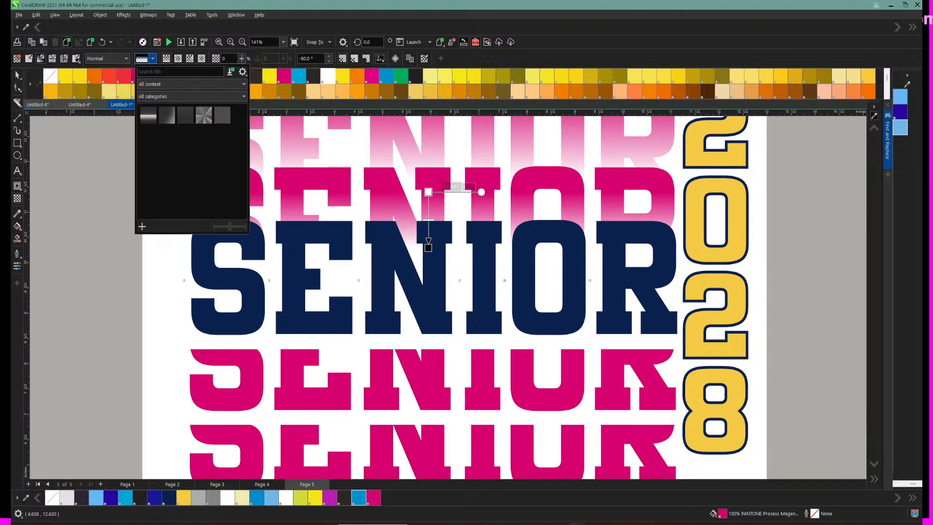
pyautogui.click(204, 115)
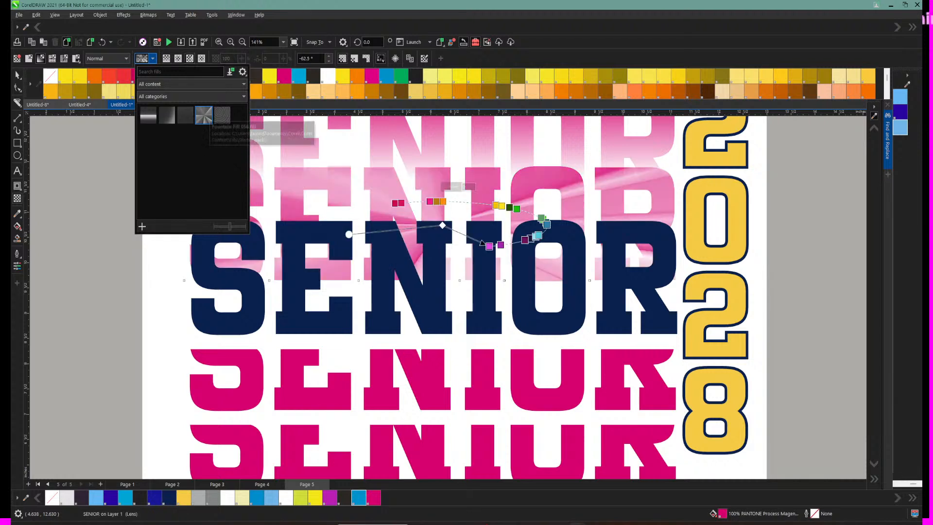
pyautogui.click(222, 115)
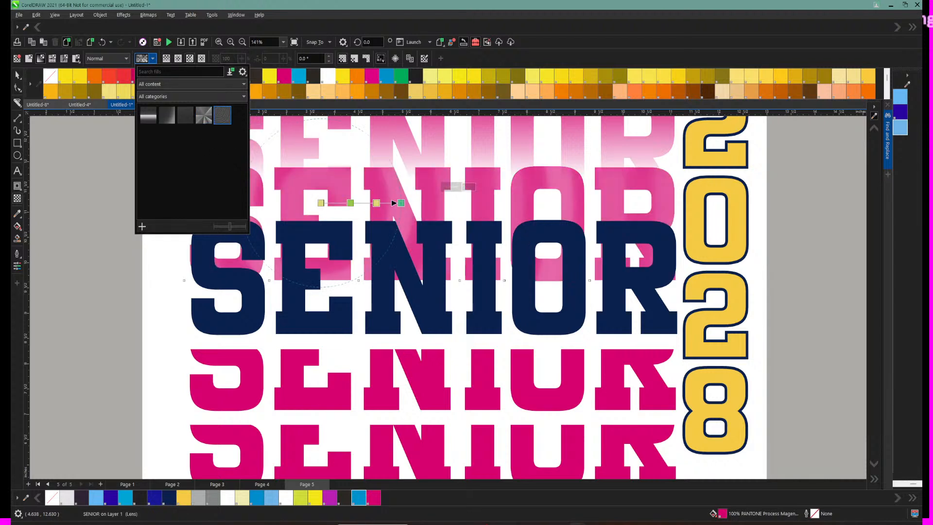
pyautogui.click(148, 116)
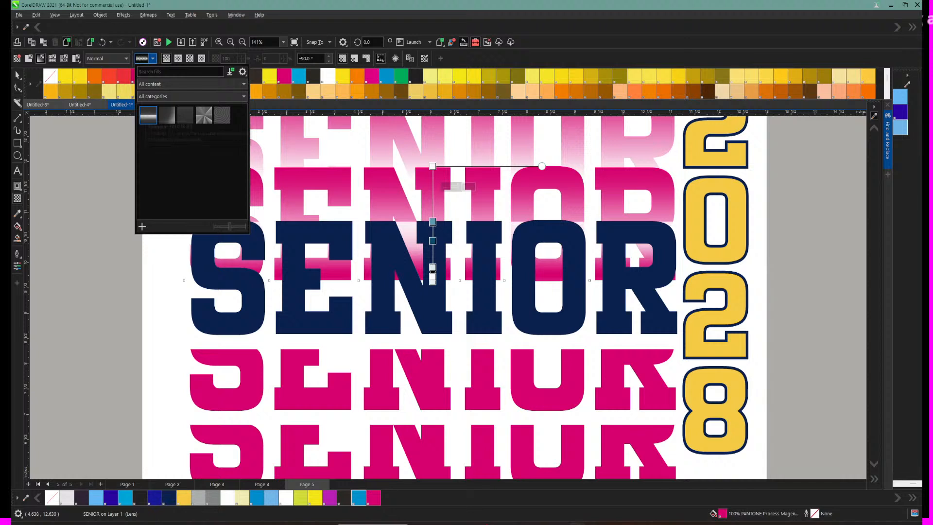
pyautogui.click(102, 42)
pyautogui.click(102, 42)
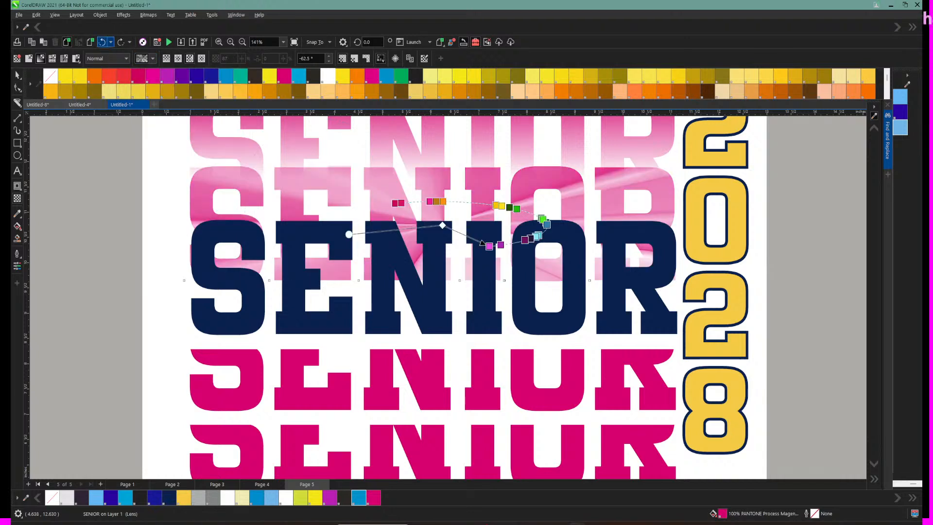
pyautogui.click(121, 42)
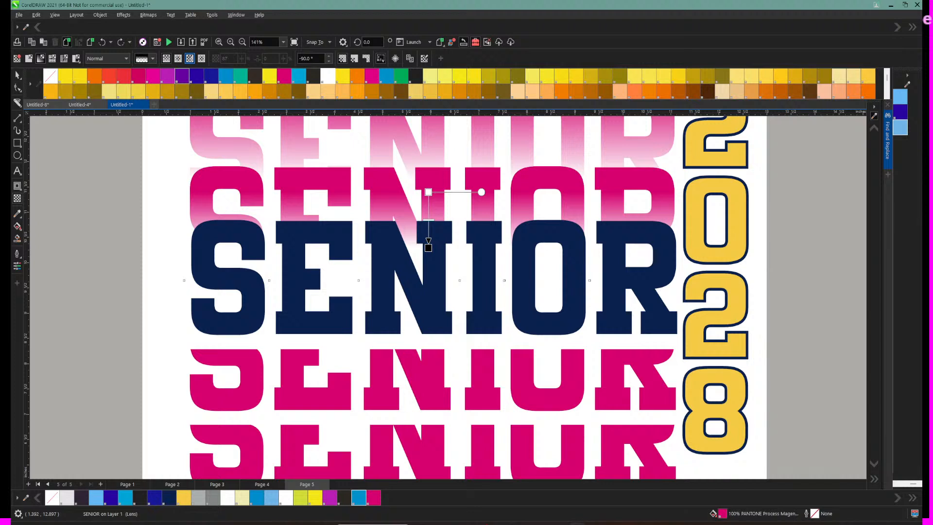
pyautogui.click(178, 59)
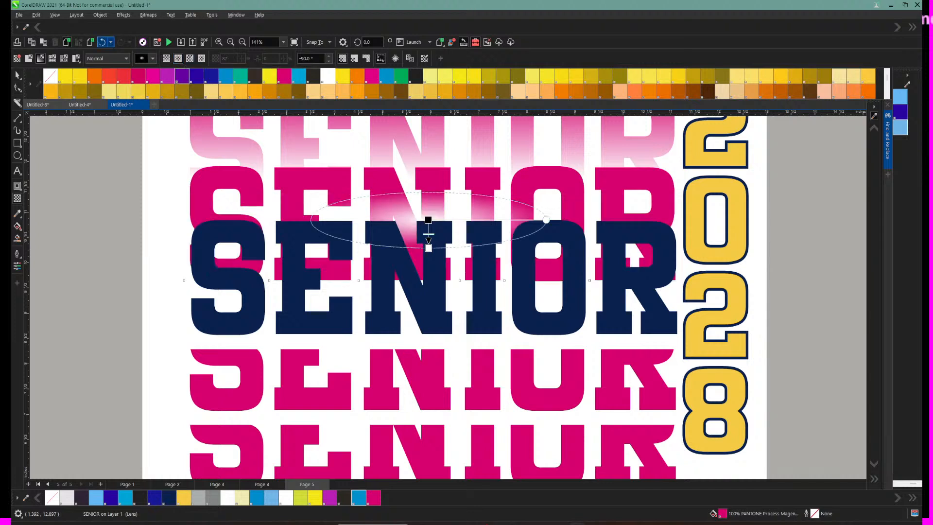
pyautogui.click(102, 42)
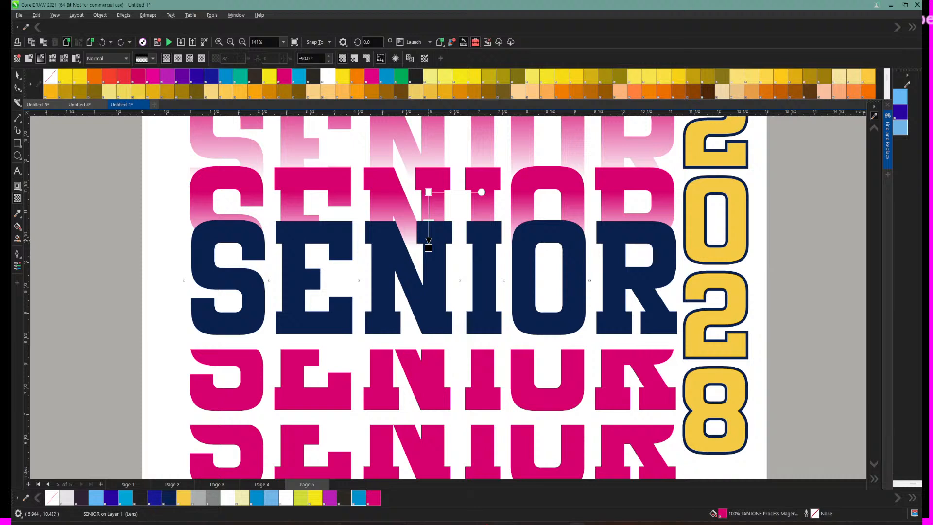
# Step: Raise the end point of the magenta row's gradient transparency to the upper edge of the navy SENIOR row
pyautogui.moveTo(428, 240); pyautogui.dragTo(429, 222)
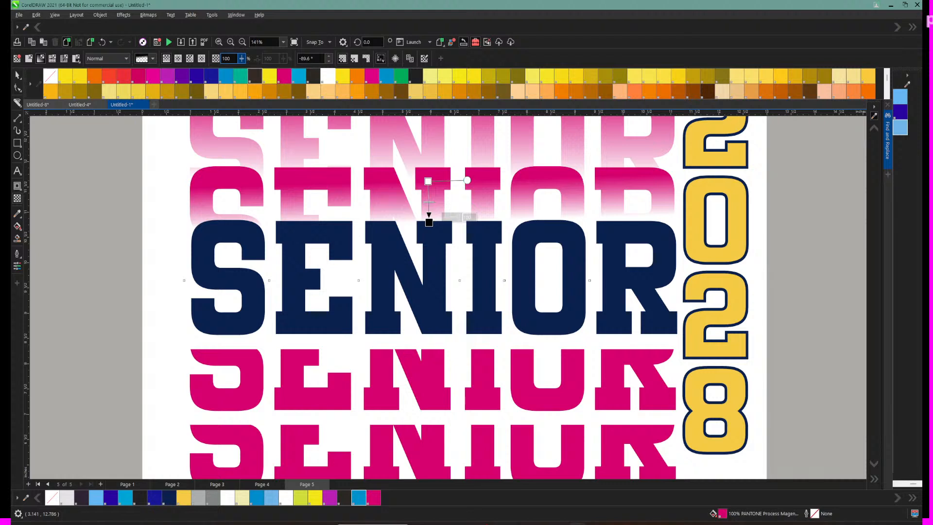
# Step: Try an end transparency of 26% on the magenta row above the navy one, stretching the gradient down behind the navy letters
pyautogui.click(242, 59)
pyautogui.moveTo(241, 69); pyautogui.dragTo(212, 69)
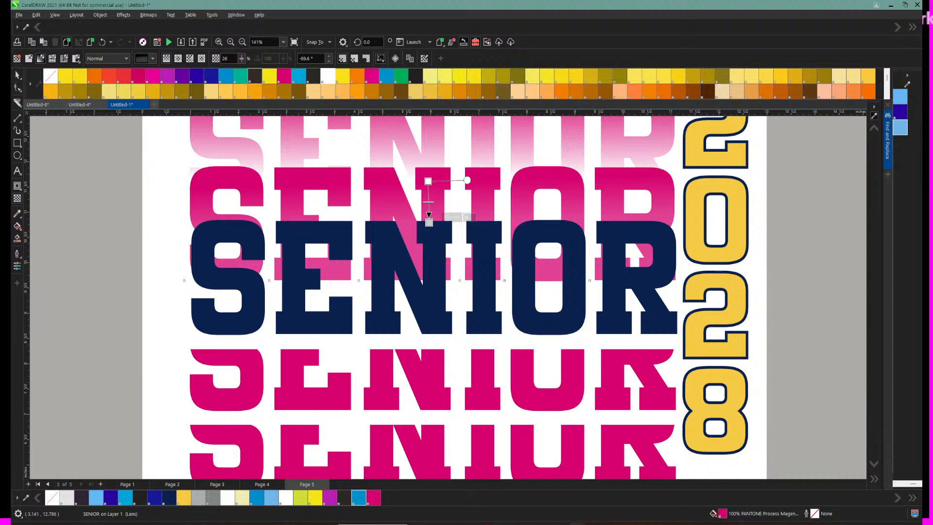
pyautogui.moveTo(429, 223); pyautogui.dragTo(429, 289)
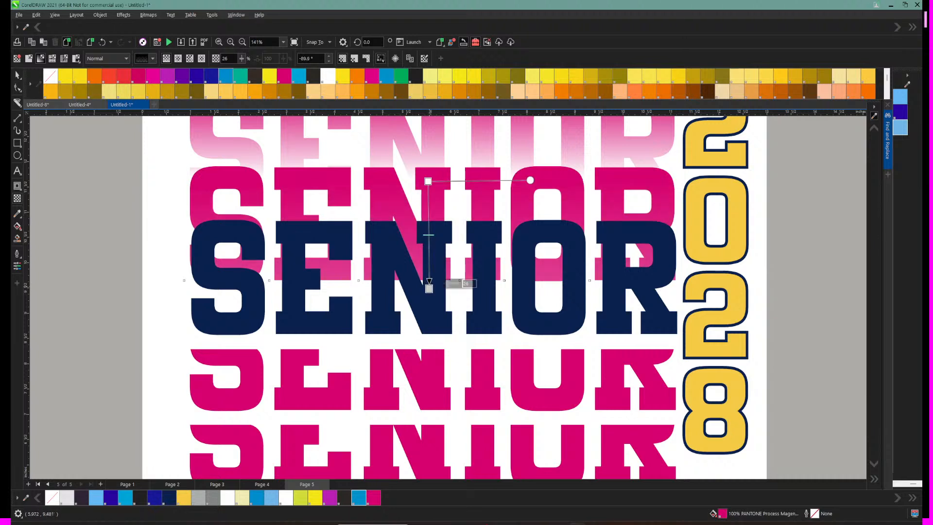
pyautogui.moveTo(428, 182); pyautogui.dragTo(426, 212)
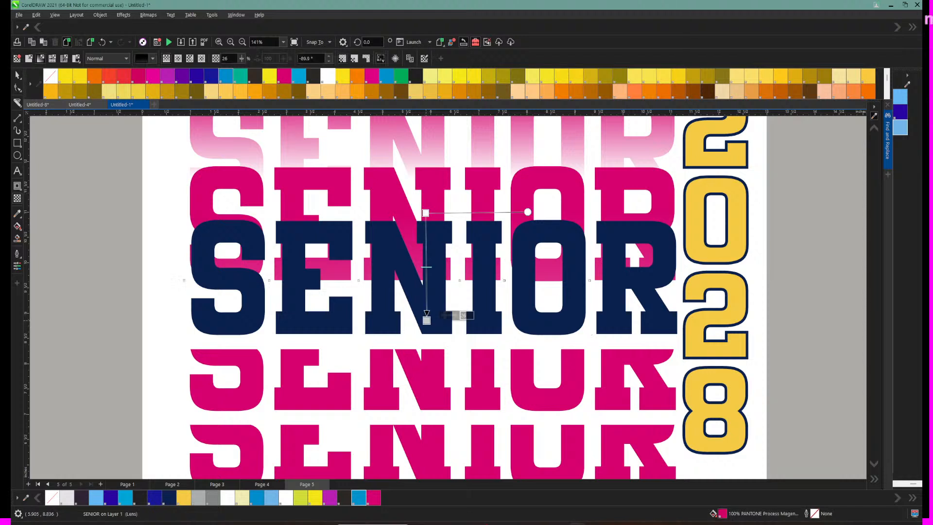
pyautogui.moveTo(426, 321); pyautogui.dragTo(425, 280)
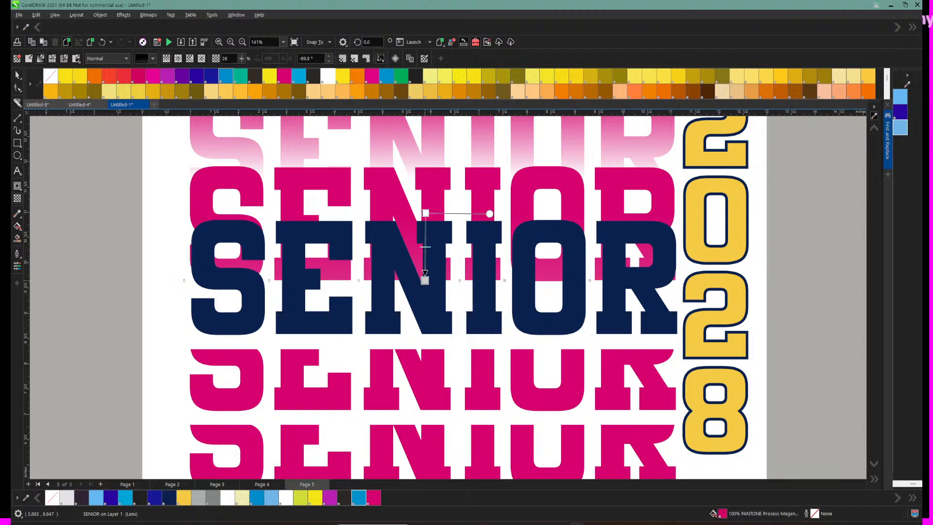
pyautogui.moveTo(426, 248); pyautogui.dragTo(426, 242)
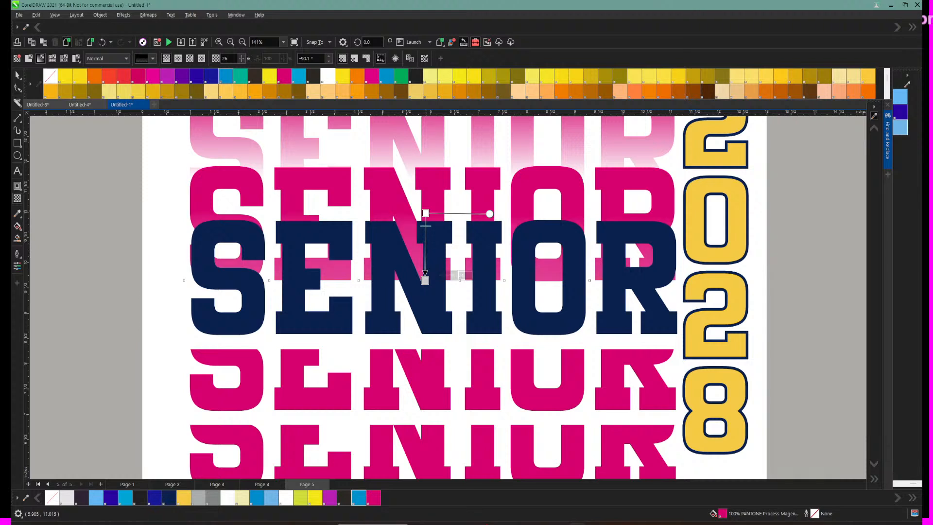
pyautogui.moveTo(426, 212); pyautogui.dragTo(424, 181)
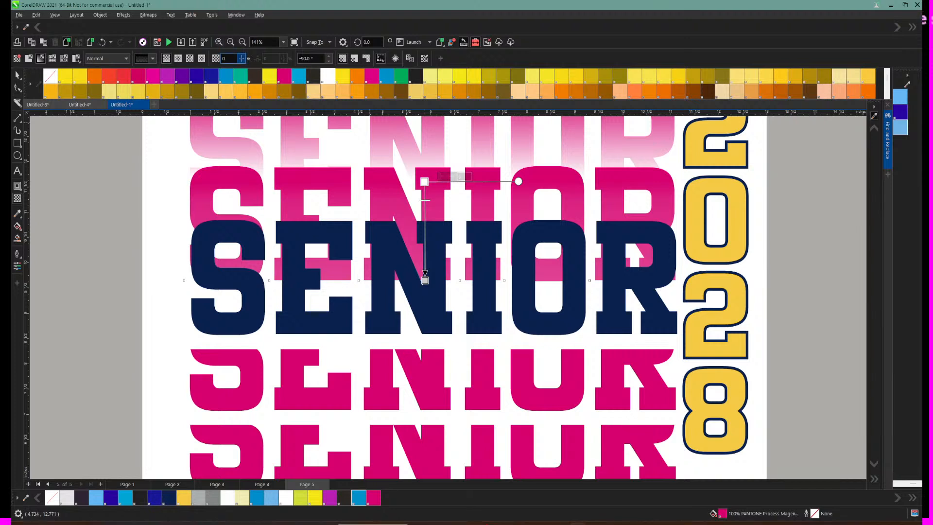
# Step: Try a start transparency of 11% and an end transparency of 48% on that magenta row, with the gradient moved higher
pyautogui.write('11')
pyautogui.press('Return')
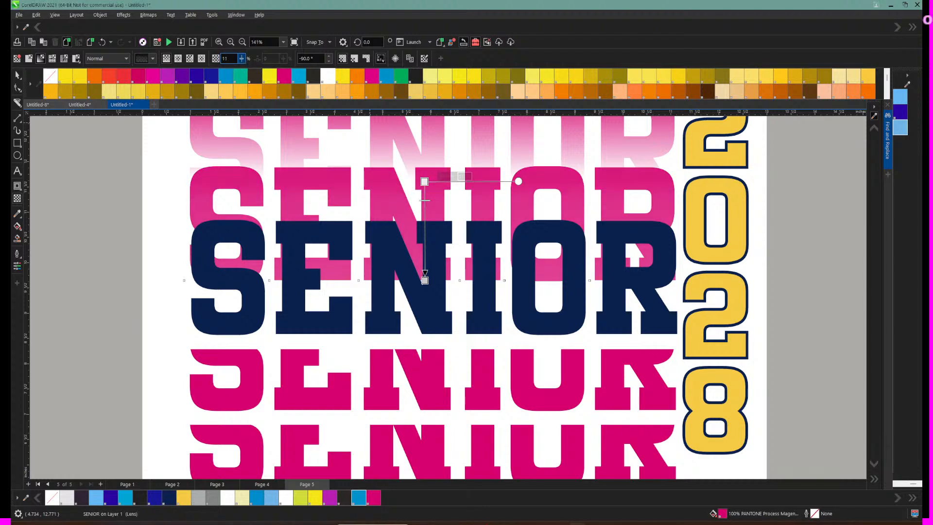
pyautogui.moveTo(424, 276); pyautogui.dragTo(427, 222)
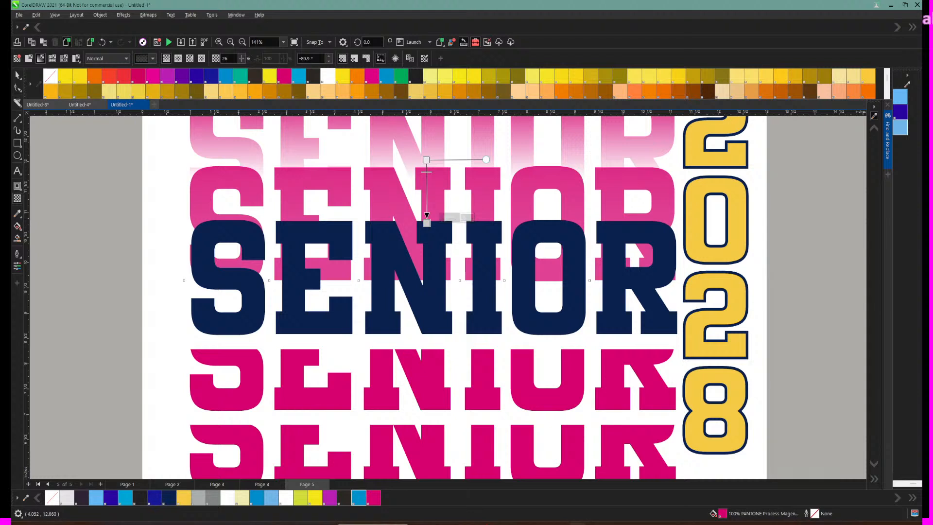
pyautogui.click(242, 59)
pyautogui.moveTo(238, 69); pyautogui.dragTo(248, 70)
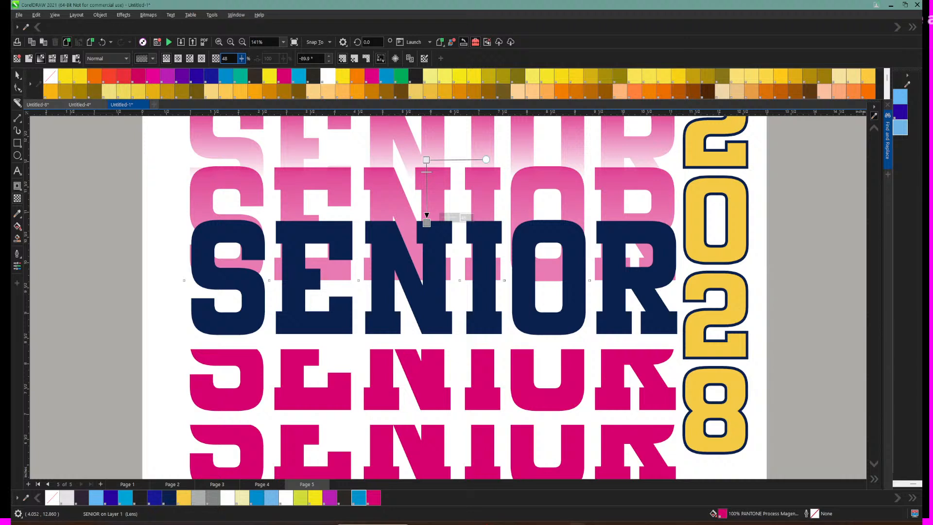
# Step: Undo the recent transparency value and handle changes on the magenta row, back to the fade ending at the navy row's upper edge
pyautogui.click(101, 42)
pyautogui.click(101, 41)
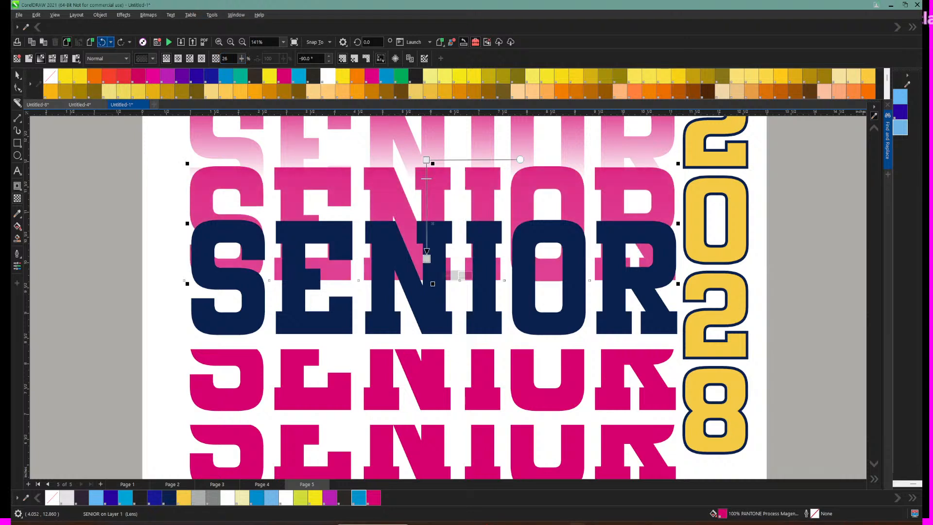
pyautogui.click(101, 42)
pyautogui.click(101, 41)
pyautogui.click(101, 42)
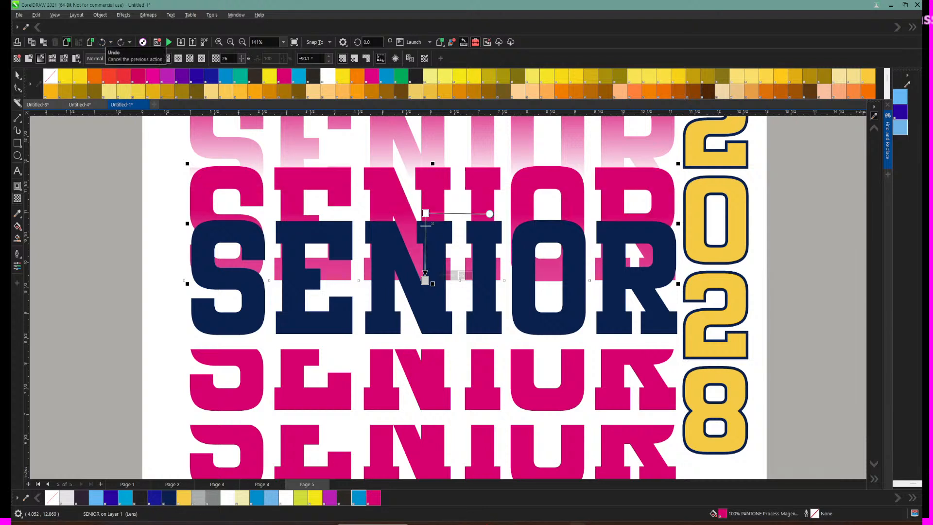
pyautogui.click(102, 42)
pyautogui.click(101, 42)
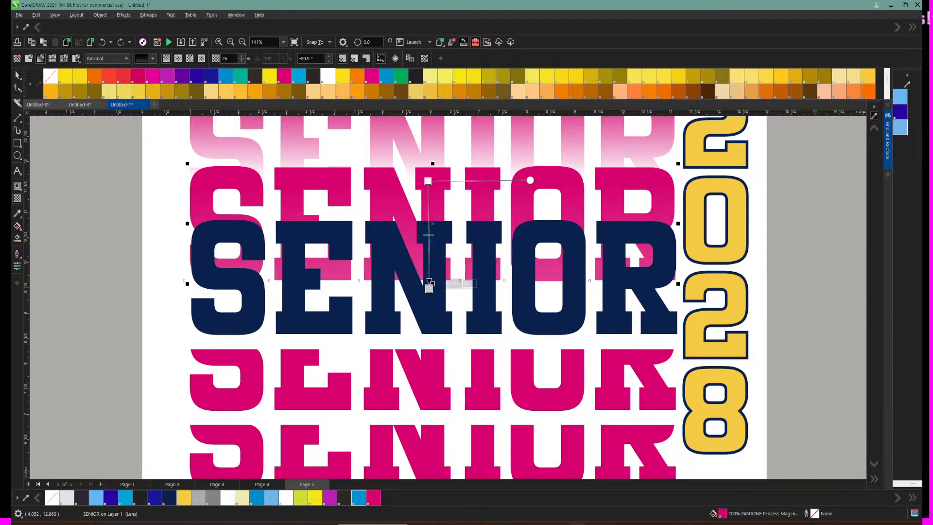
pyautogui.click(101, 42)
pyautogui.click(101, 42)
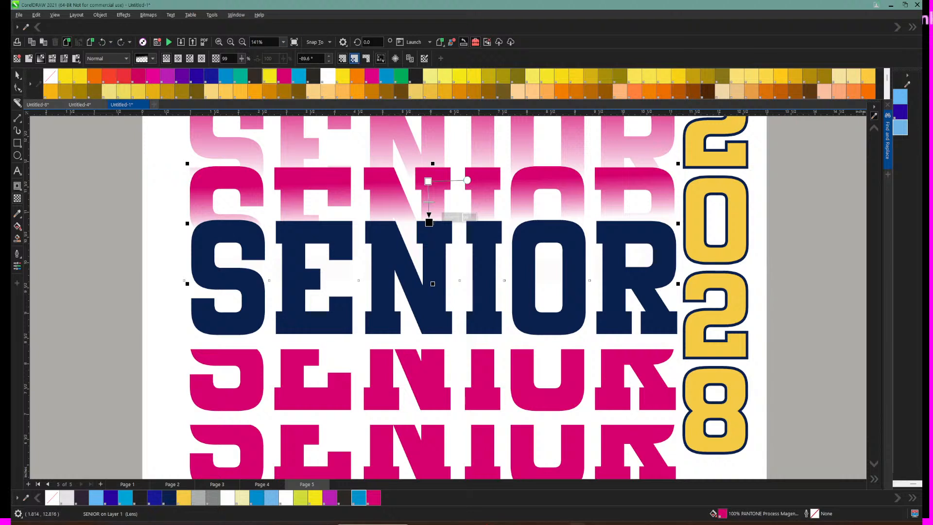
# Step: Enlarge the vertical 2028 text slightly downward, keeping its upper end in place
pyautogui.click(283, 42)
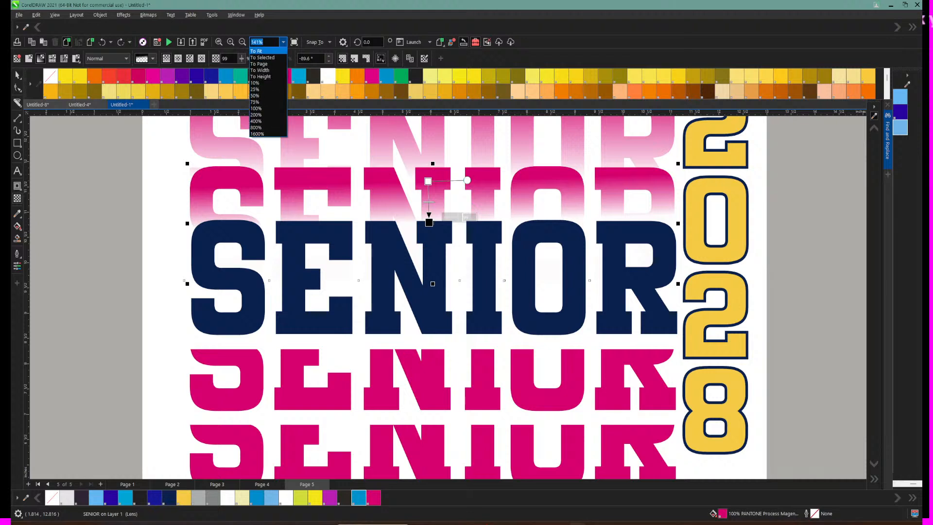
pyautogui.click(267, 51)
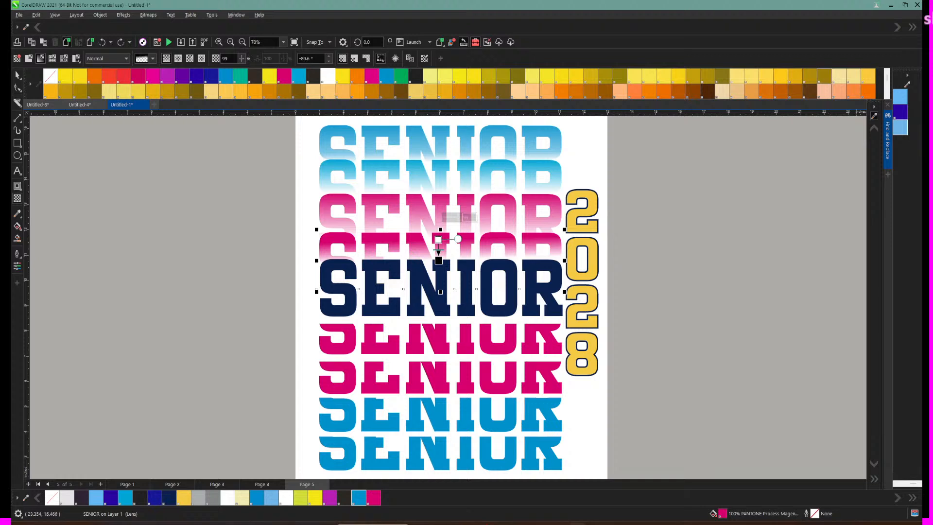
pyautogui.click(18, 74)
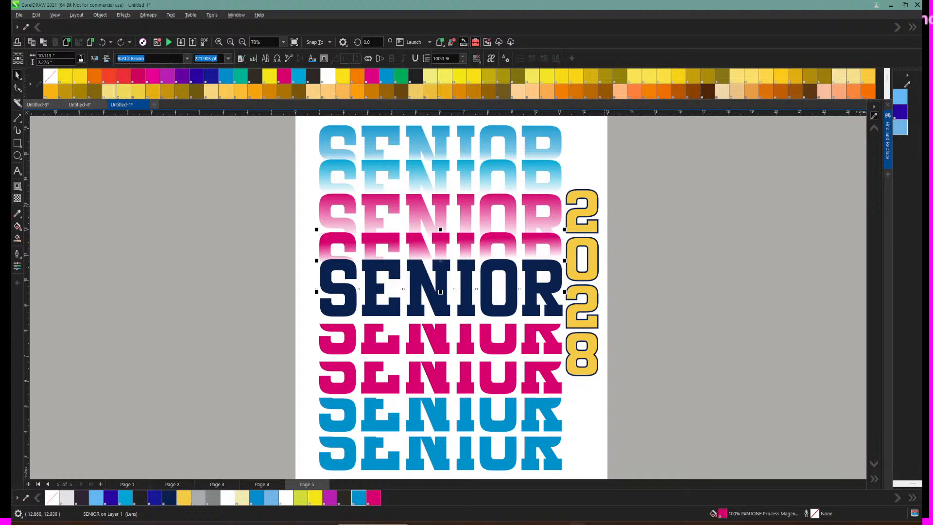
pyautogui.click(574, 220)
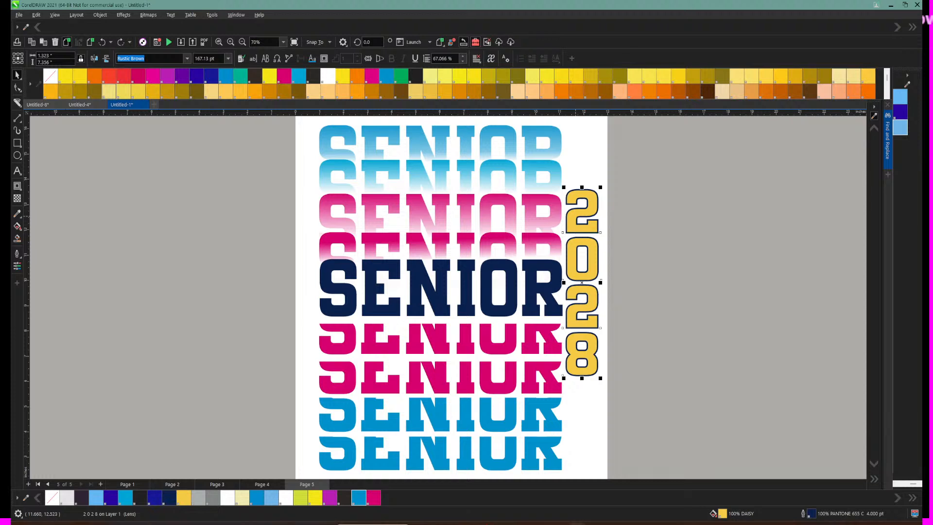
pyautogui.moveTo(602, 379); pyautogui.dragTo(605, 395)
# Step: Delete the white masking rectangle covering the upper part of the magenta SENIOR row directly below the navy one
pyautogui.click(344, 335)
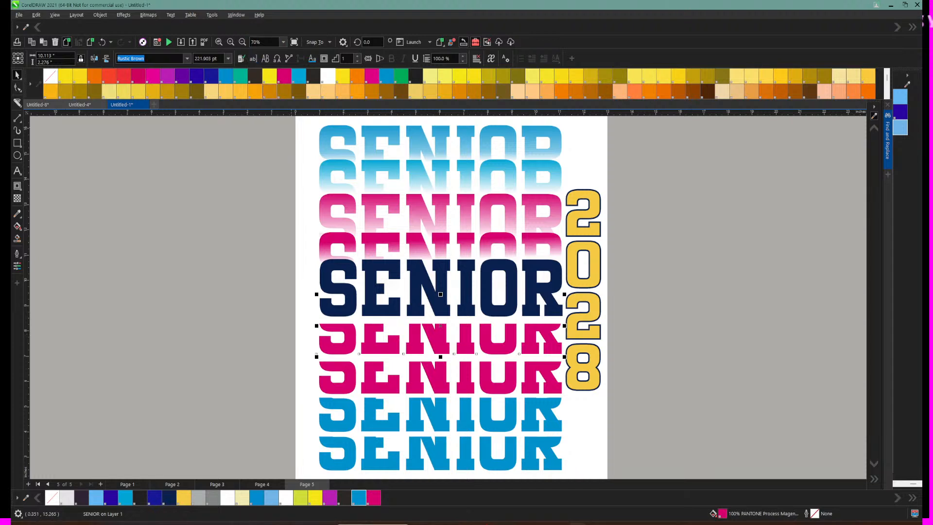
pyautogui.scroll(-1, 589, 291)
pyautogui.scroll(-2, 589, 292)
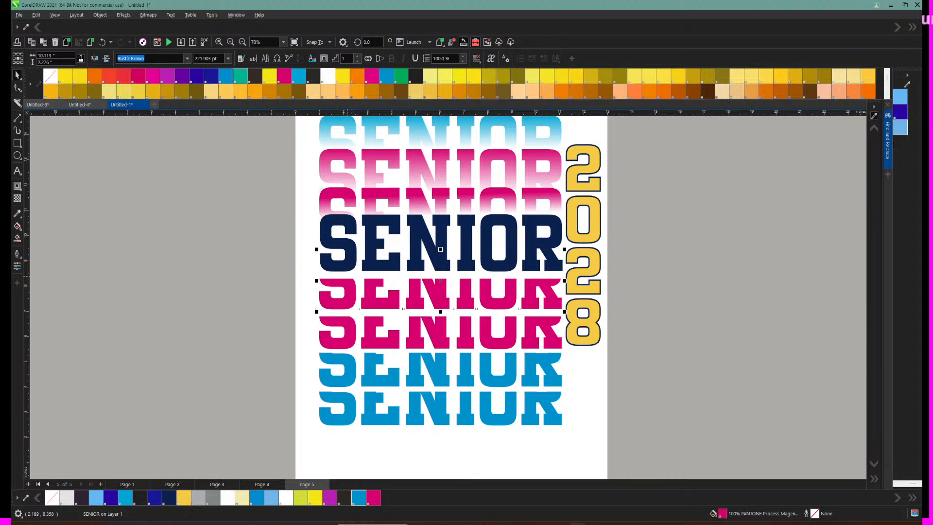
pyautogui.click(348, 276)
pyautogui.moveTo(348, 277); pyautogui.dragTo(242, 277)
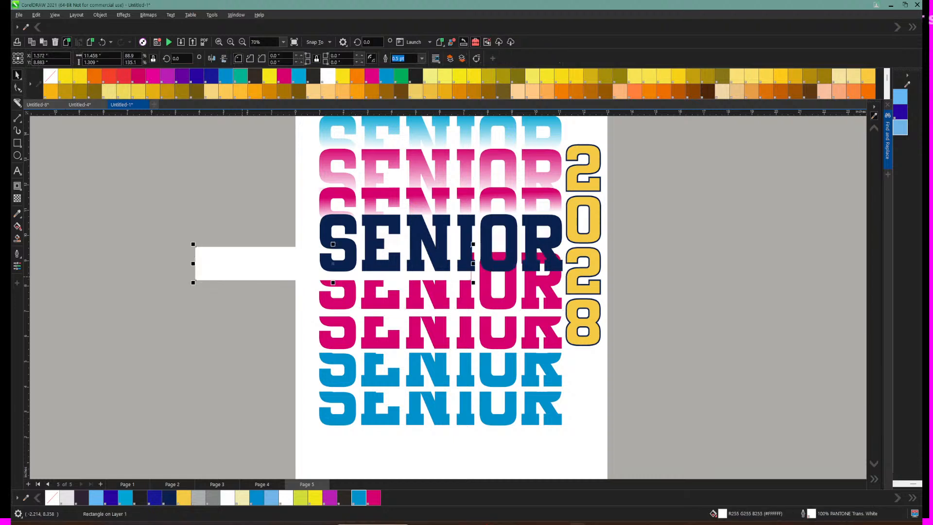
pyautogui.press('Delete')
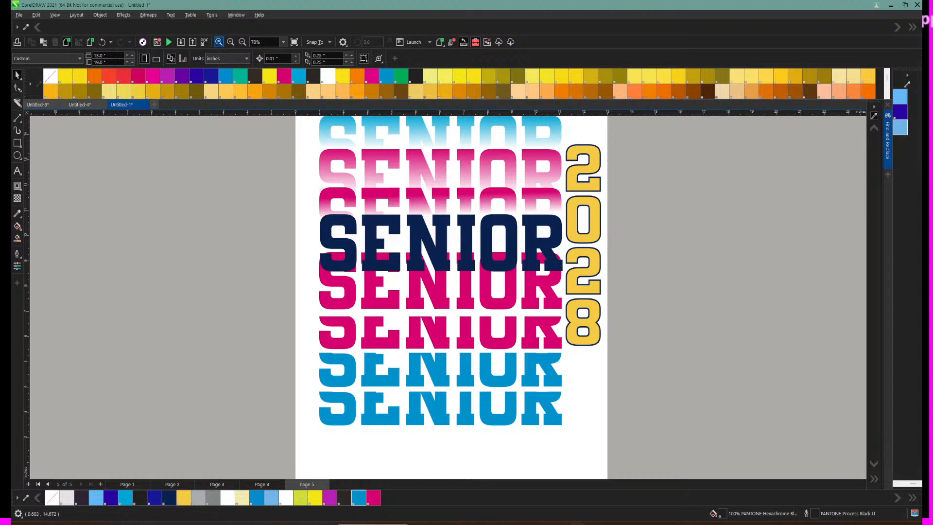
# Step: Select the magenta SENIOR row directly below the navy one
pyautogui.click(231, 41)
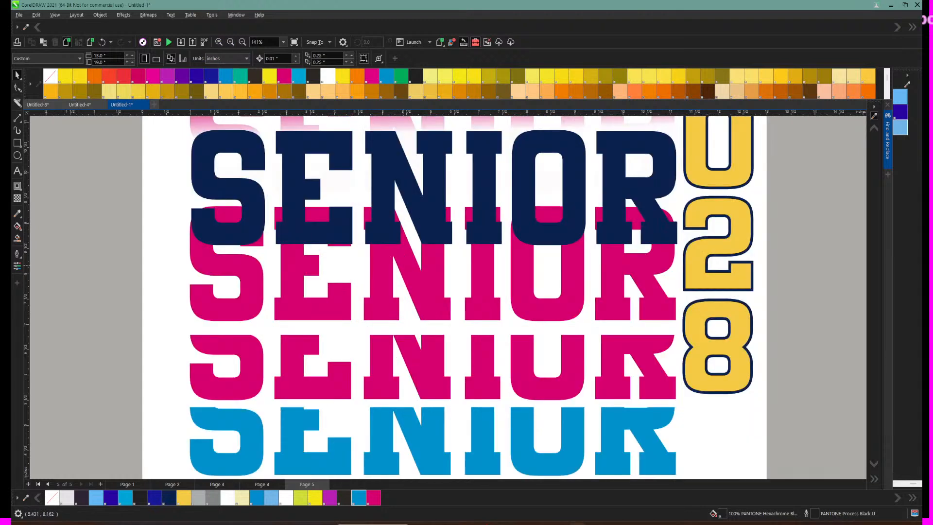
pyautogui.click(401, 260)
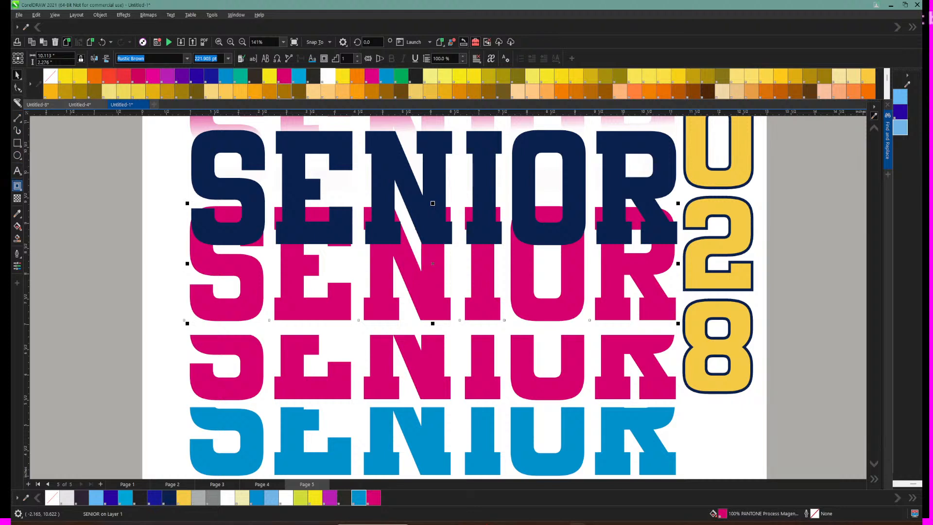
pyautogui.click(17, 185)
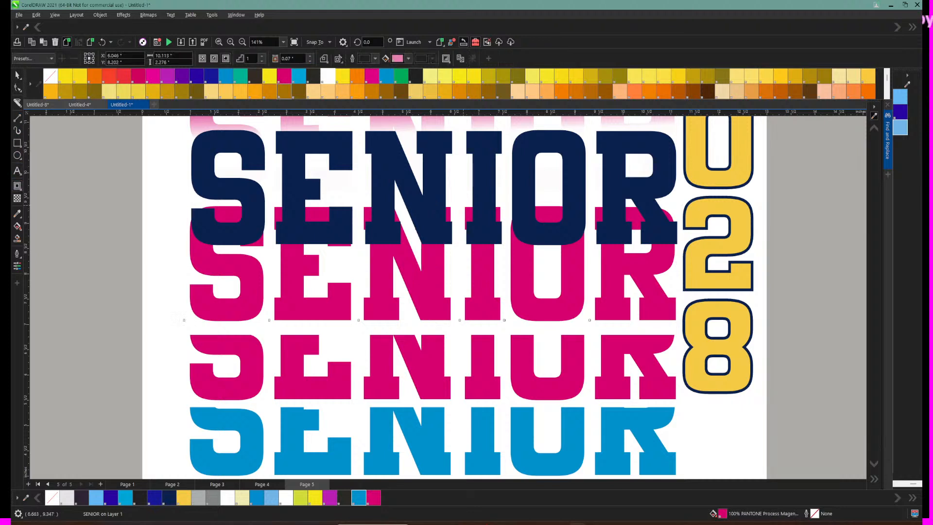
pyautogui.moveTo(433, 207); pyautogui.dragTo(432, 263)
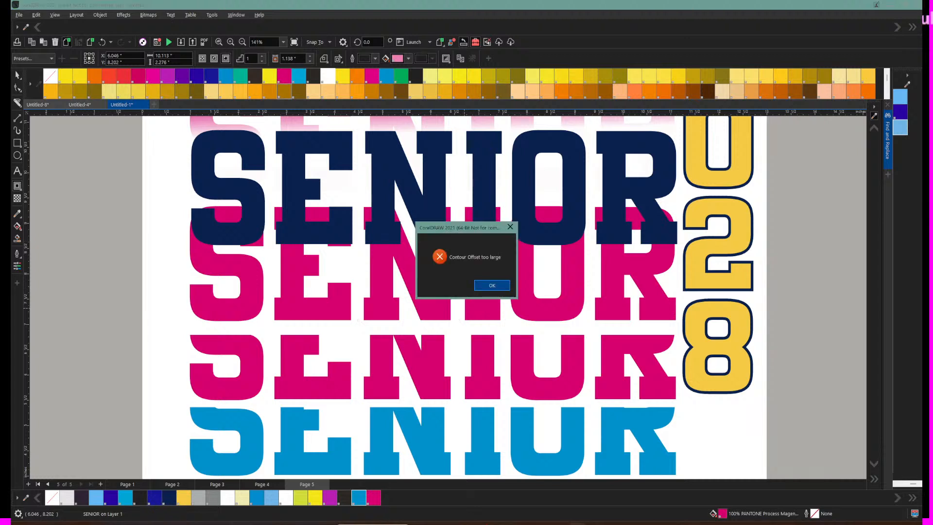
pyautogui.click(492, 285)
# Step: Apply a linear gradient transparency to this magenta row, from opaque at its base to 100% transparent just below the navy row, and deselect it
pyautogui.click(17, 198)
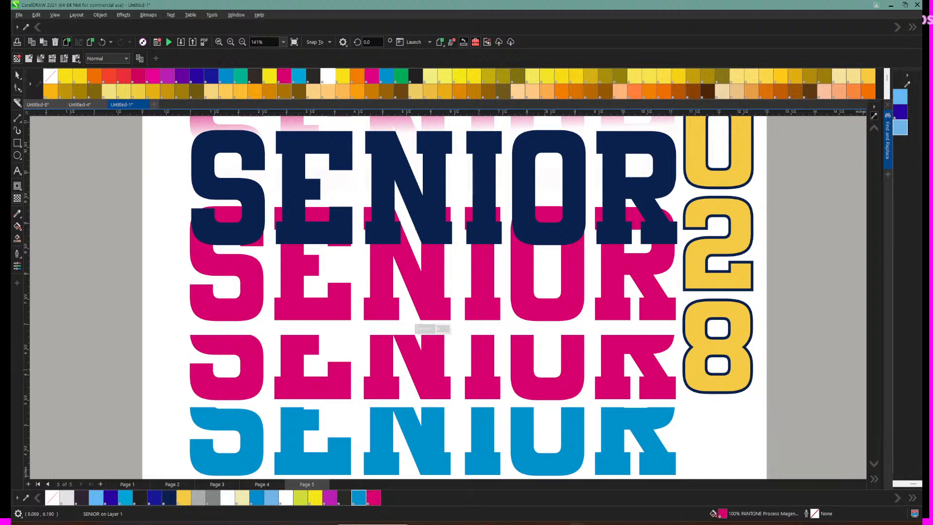
pyautogui.moveTo(463, 205); pyautogui.dragTo(463, 115)
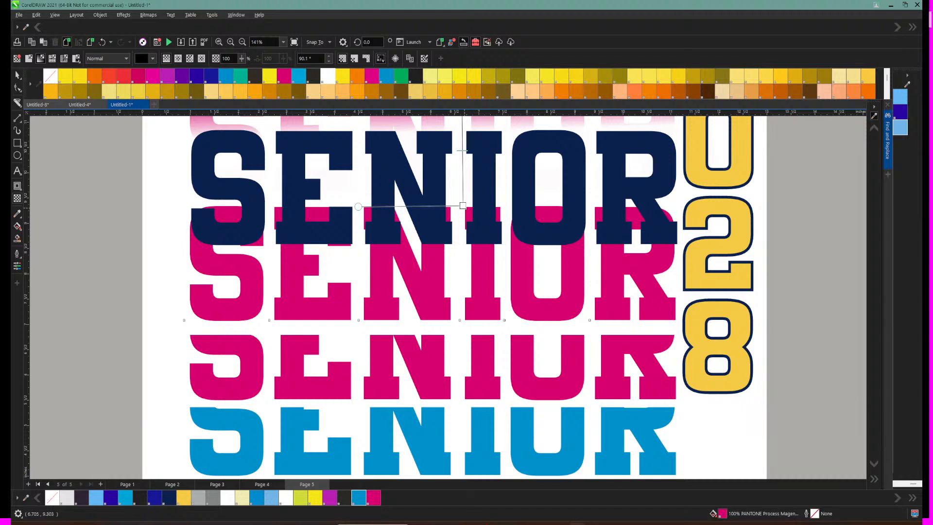
pyautogui.moveTo(462, 205); pyautogui.dragTo(463, 311)
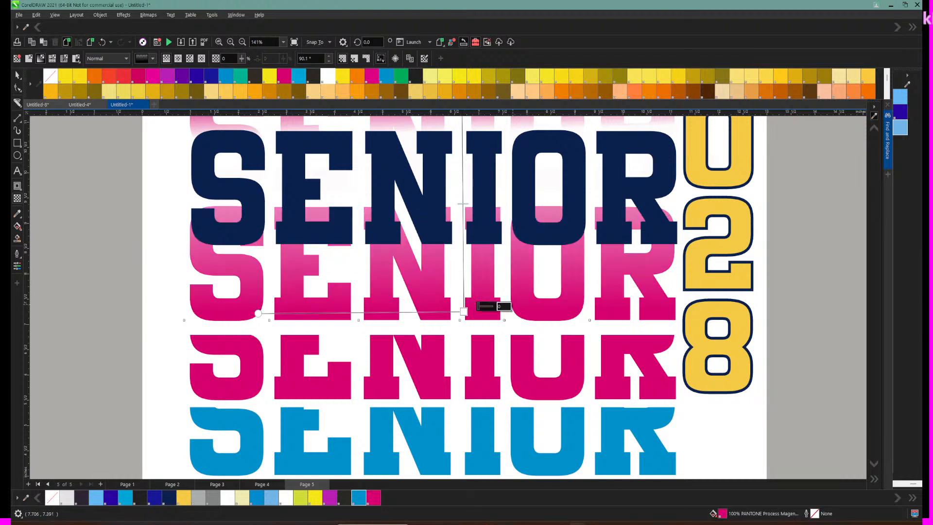
pyautogui.scroll(1, 486, 306)
pyautogui.moveTo(462, 130); pyautogui.dragTo(464, 288)
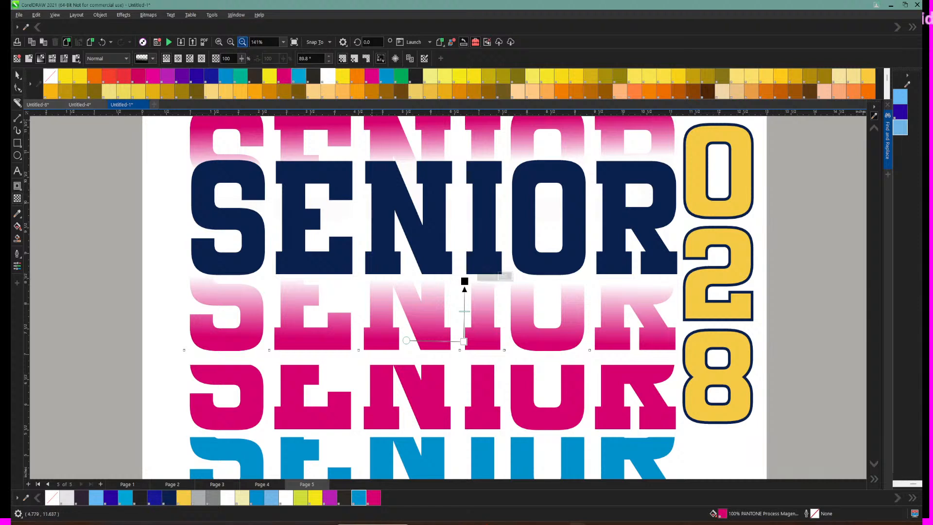
pyautogui.click(242, 42)
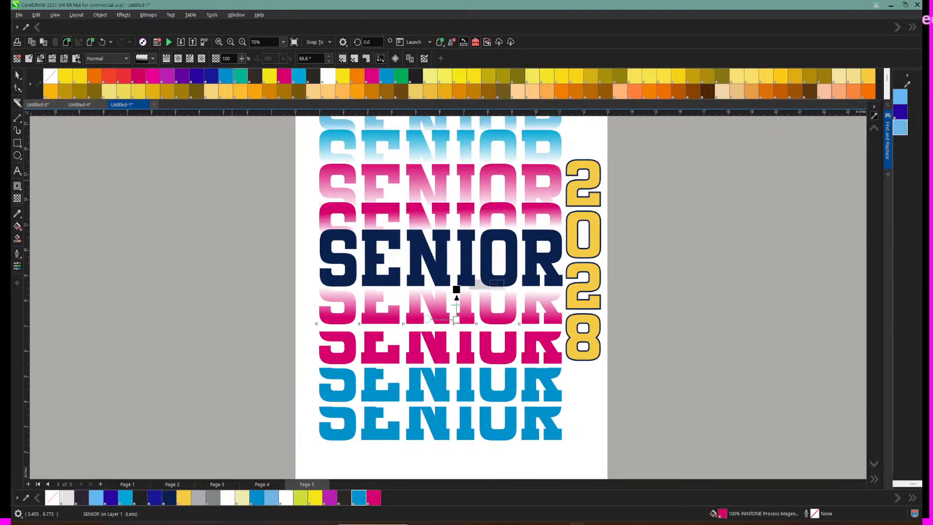
pyautogui.click(143, 125)
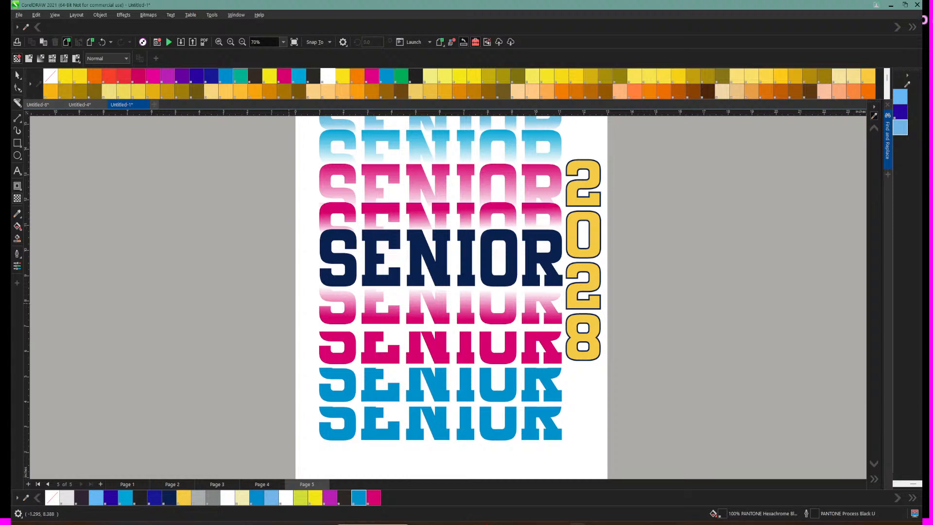
# Step: Delete the white masking rectangle covering the upper part of the second magenta SENIOR row below the navy one
pyautogui.click(379, 365)
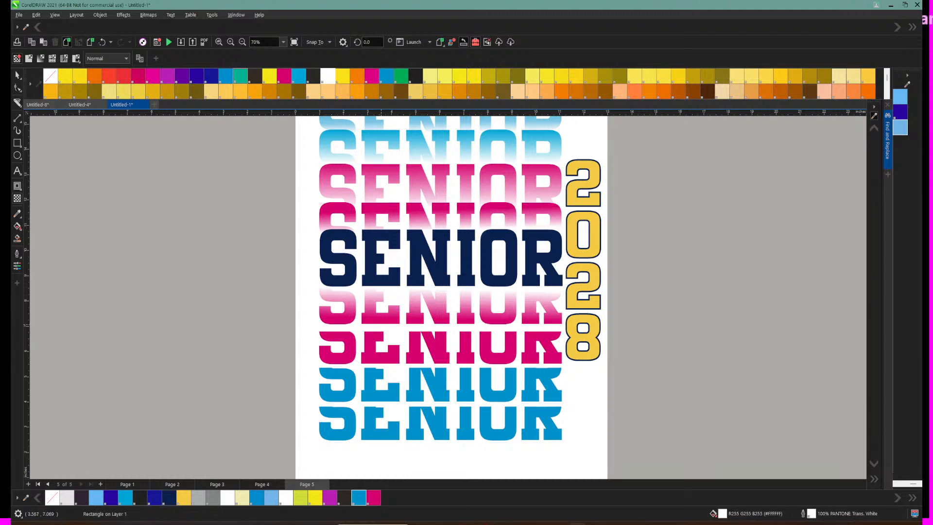
pyautogui.click(377, 321)
pyautogui.click(378, 327)
pyautogui.press('space')
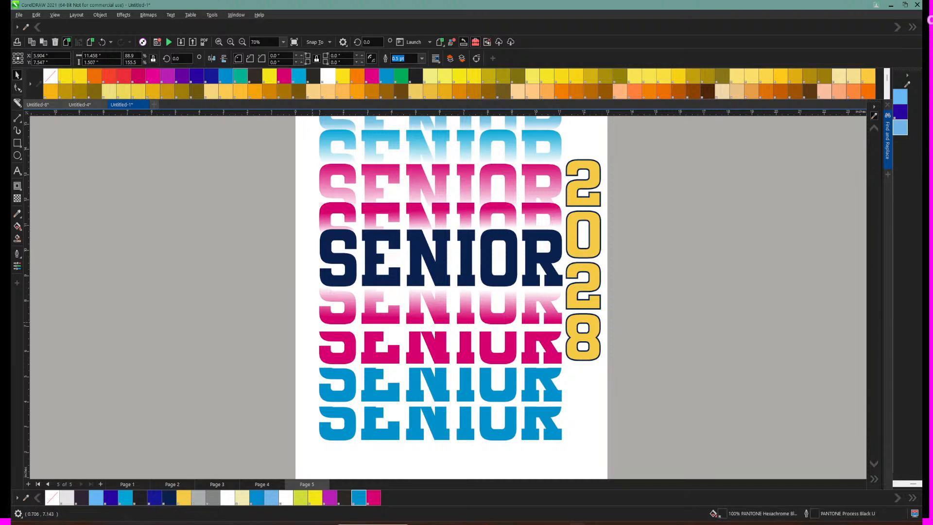
pyautogui.click(317, 331)
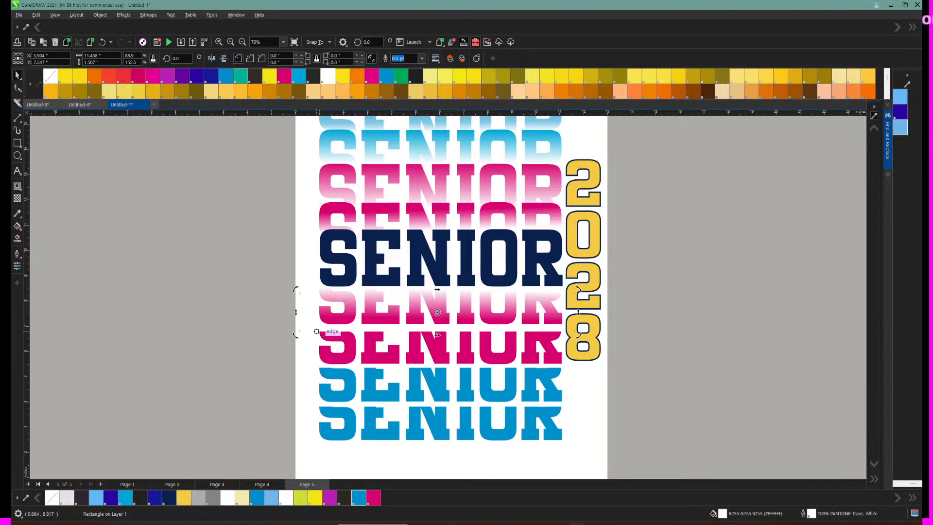
pyautogui.moveTo(316, 332); pyautogui.dragTo(287, 323)
pyautogui.press('Delete')
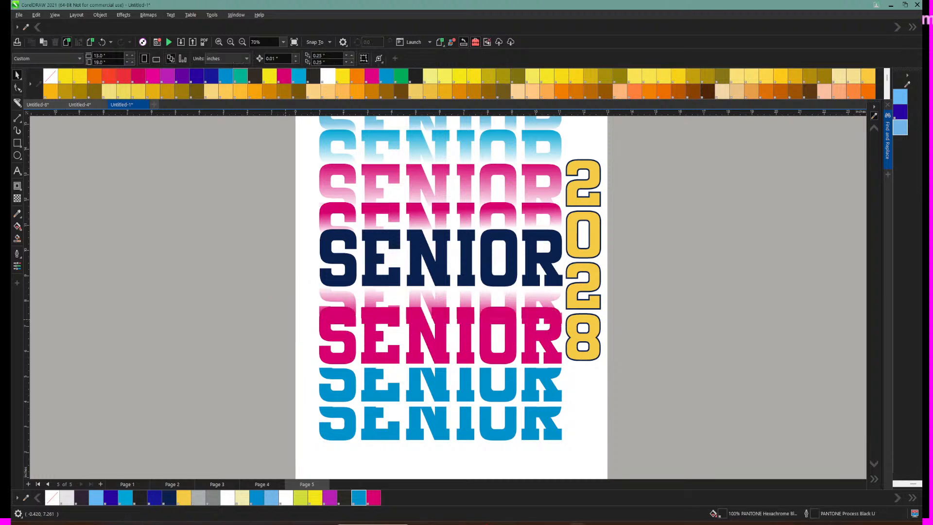
# Step: Apply a linear gradient transparency to the lowest magenta row, fading upward from its base to the bottom edge of the row above
pyautogui.click(341, 312)
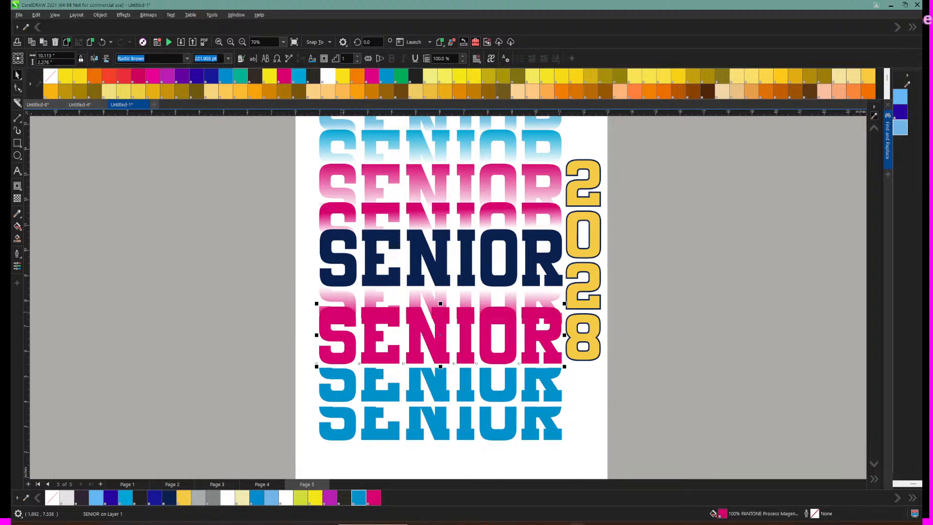
pyautogui.click(230, 42)
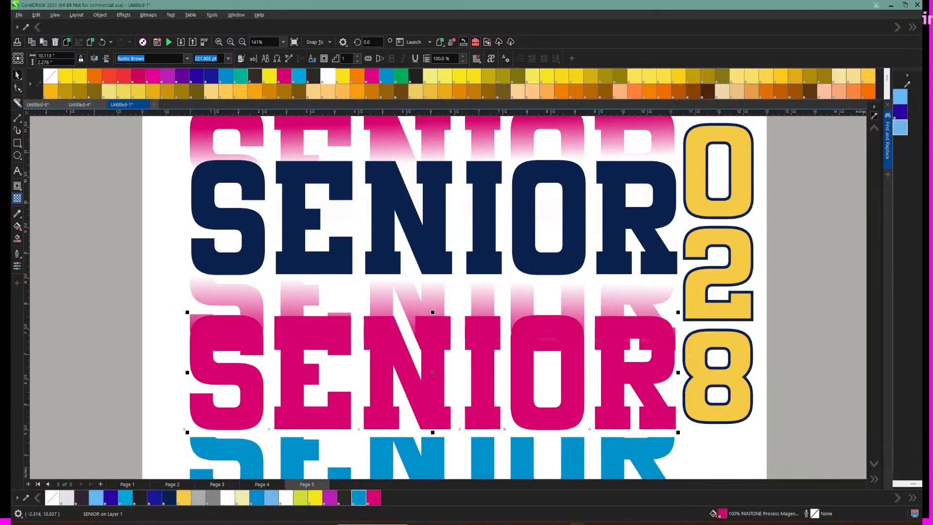
pyautogui.click(17, 199)
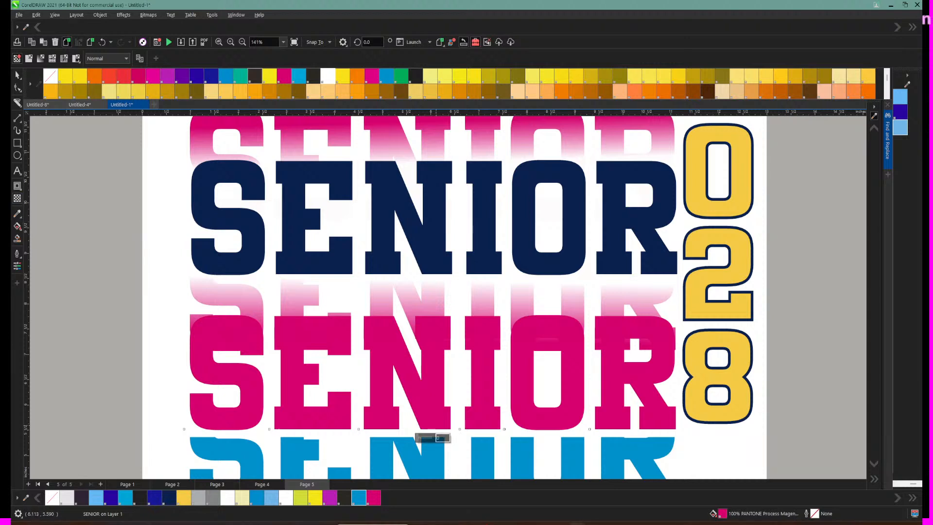
pyautogui.moveTo(437, 426); pyautogui.dragTo(435, 346)
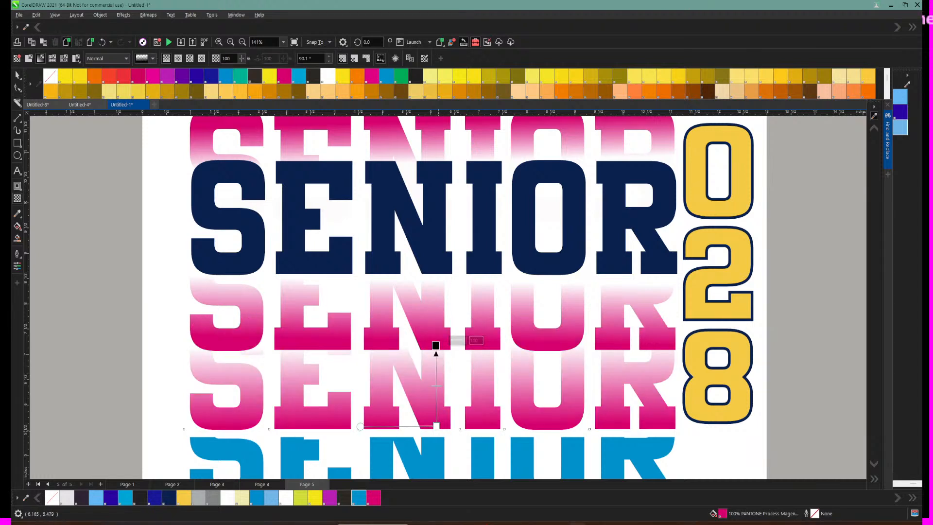
# Step: Try a reversed fade on the lowest magenta row, running from opaque at the letter tops to fully transparent at the base
pyautogui.moveTo(437, 425)
pyautogui.mouseDown()
pyautogui.moveTo(434, 317)
pyautogui.moveTo(432, 420)
pyautogui.mouseUp()
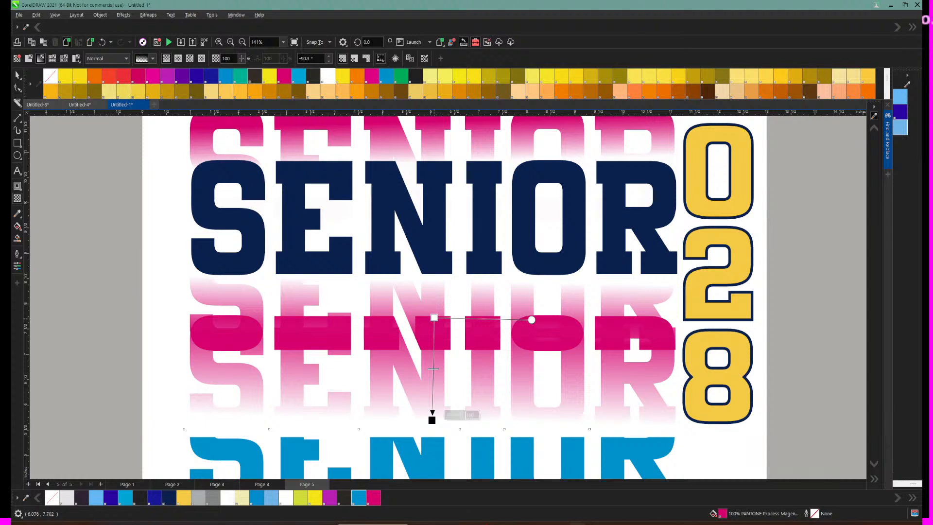
pyautogui.moveTo(434, 317); pyautogui.dragTo(432, 360)
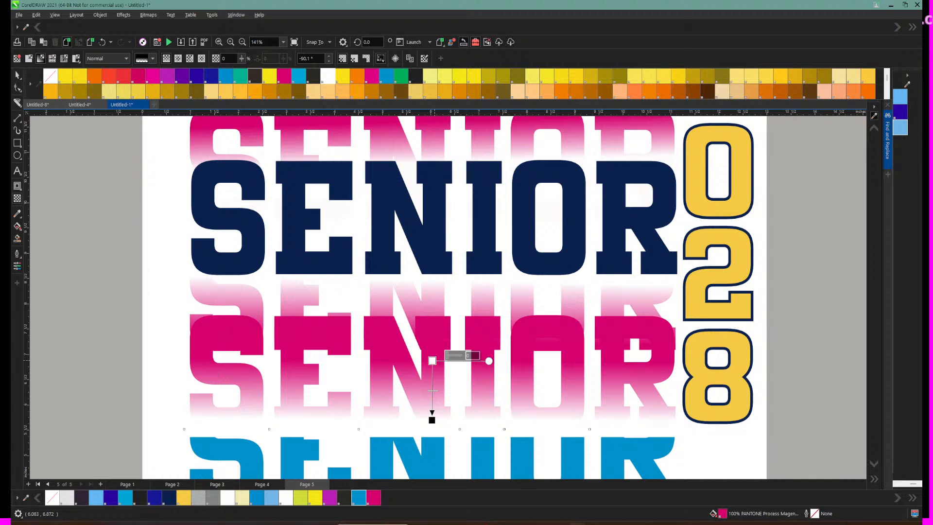
pyautogui.moveTo(432, 361); pyautogui.dragTo(435, 337)
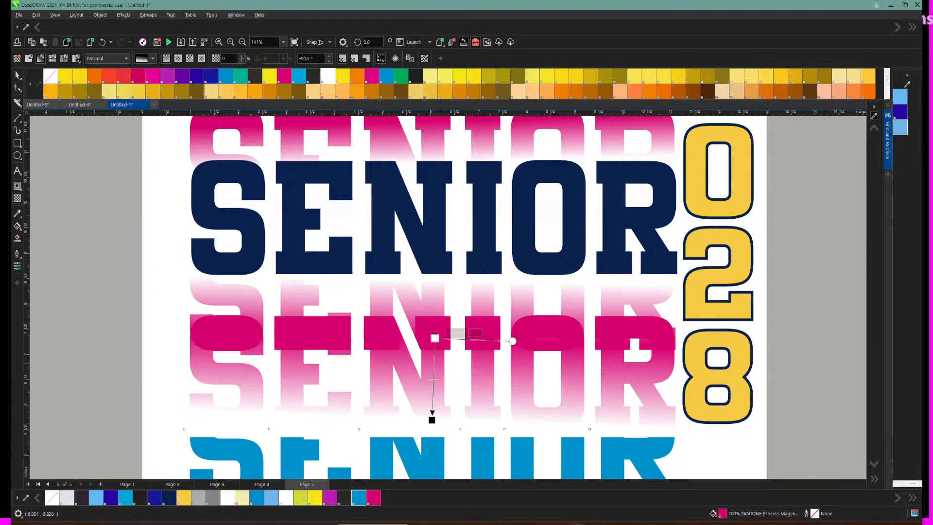
pyautogui.moveTo(432, 420); pyautogui.dragTo(434, 430)
pyautogui.moveTo(435, 338); pyautogui.dragTo(434, 315)
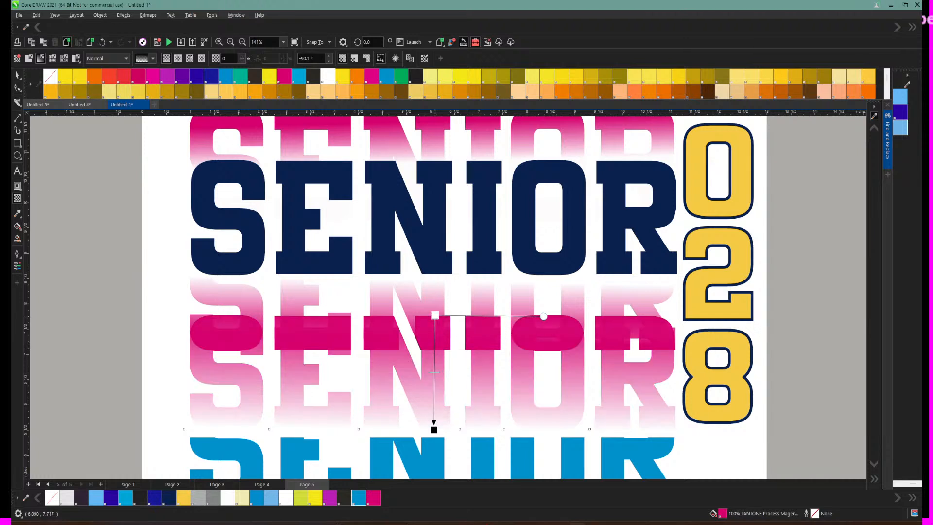
# Step: Reposition the gradient on the lowest magenta row to start opaque near its base and end transparent just below the magenta row above
pyautogui.moveTo(434, 315); pyautogui.dragTo(370, 386)
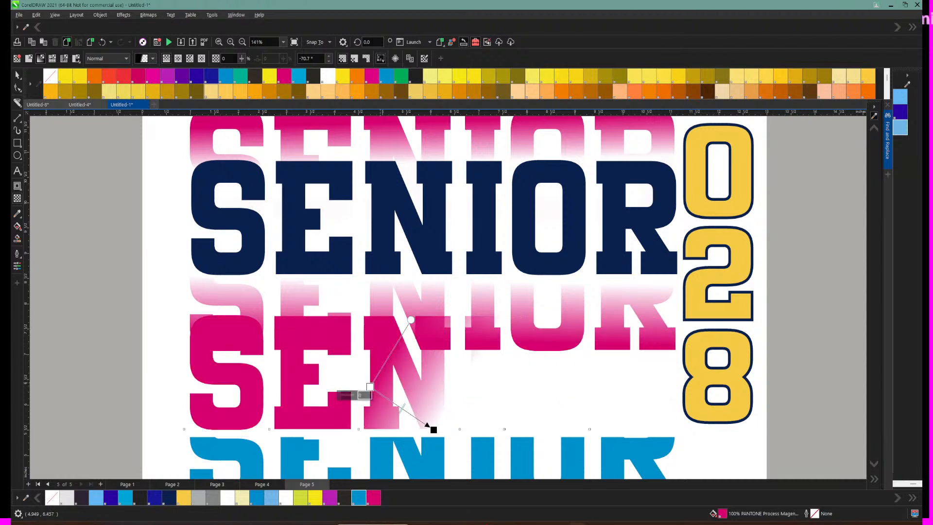
pyautogui.moveTo(369, 386); pyautogui.dragTo(436, 469)
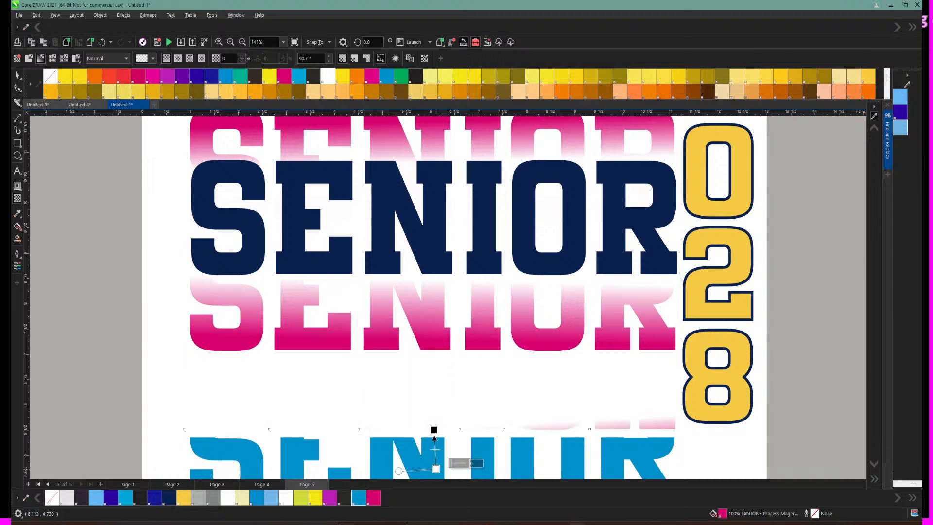
pyautogui.moveTo(433, 429); pyautogui.dragTo(438, 355)
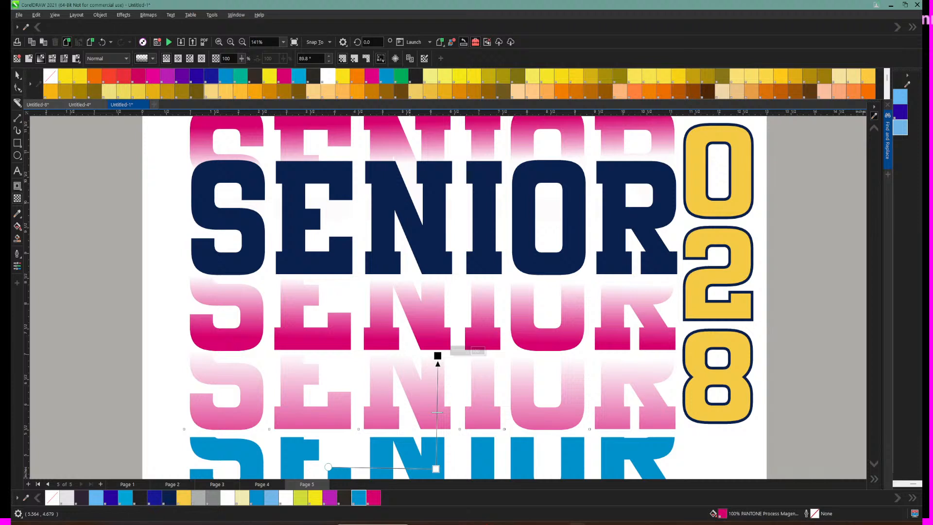
pyautogui.moveTo(436, 469); pyautogui.dragTo(437, 421)
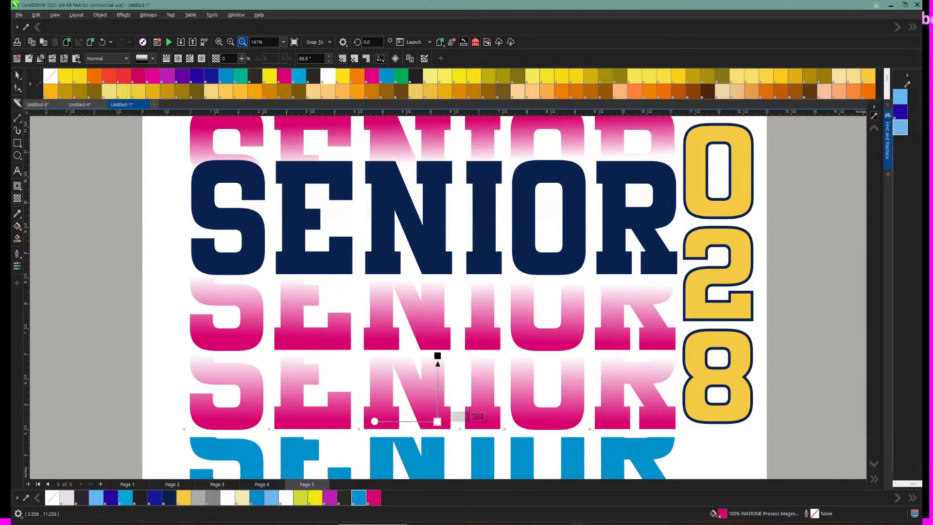
# Step: Examine the whole stacked SENIOR 2028 design, comparing the faded rows above and below the navy one with the remaining solid blue rows
pyautogui.click(242, 42)
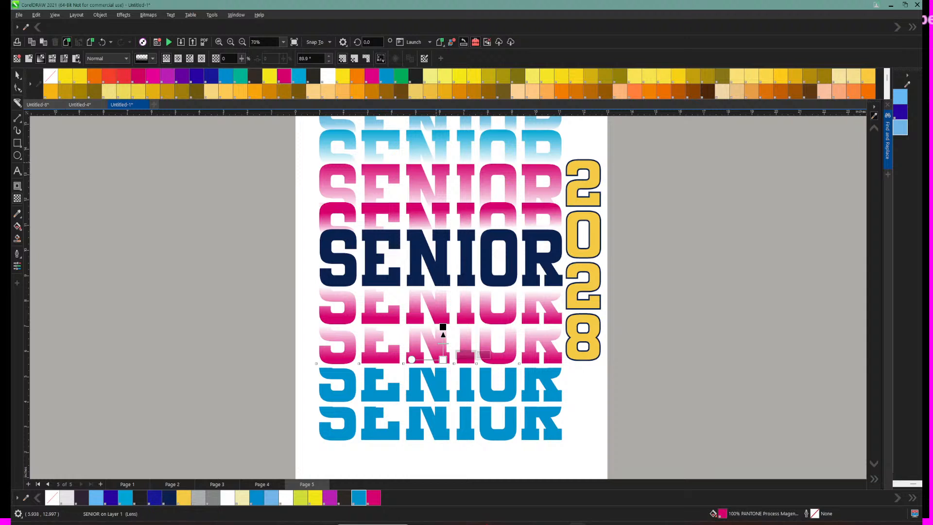
pyautogui.scroll(3, 459, 297)
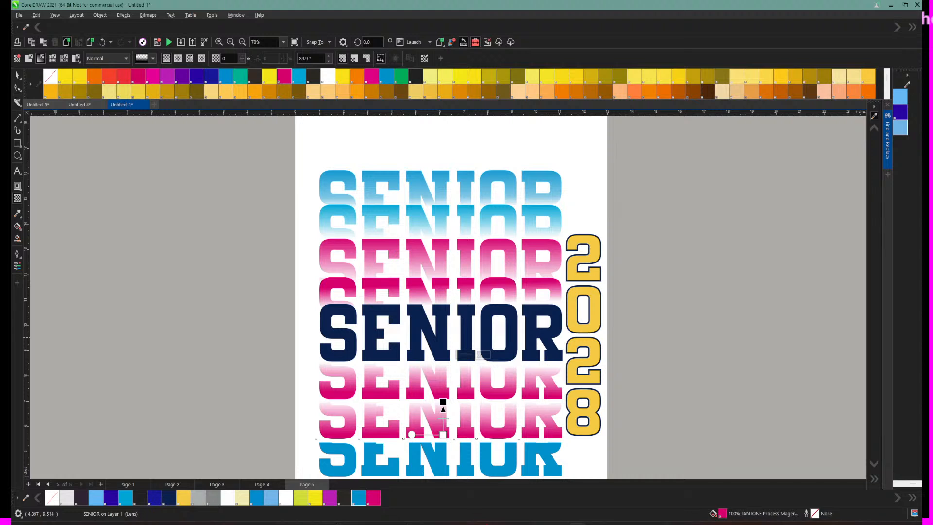
pyautogui.click(242, 42)
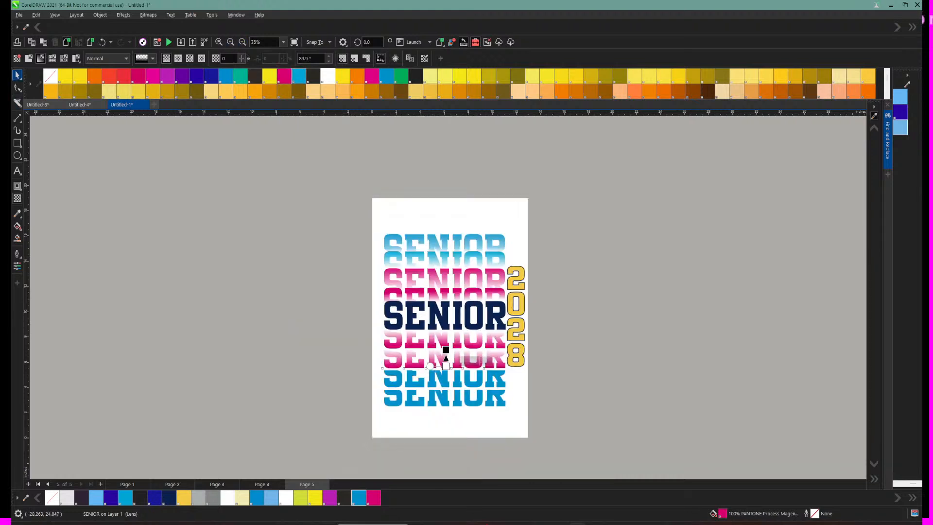
pyautogui.click(17, 75)
pyautogui.click(243, 154)
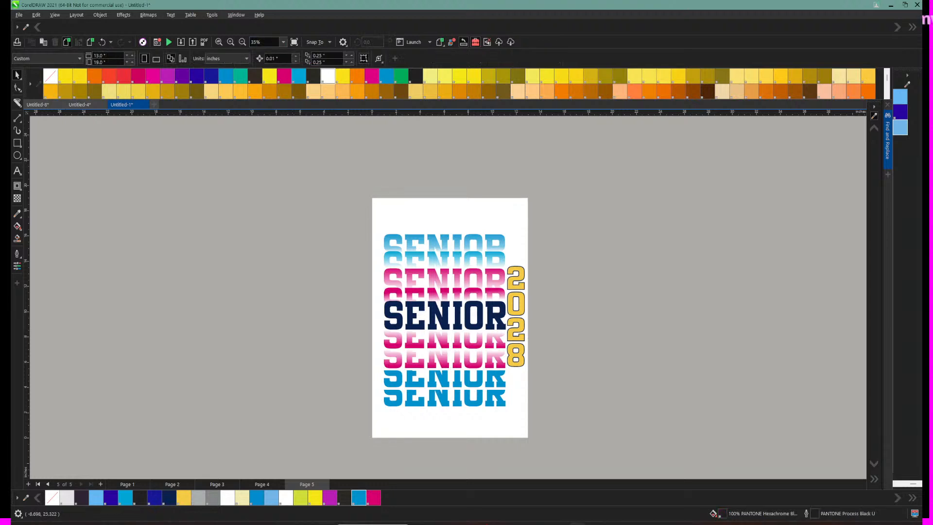
pyautogui.click(230, 42)
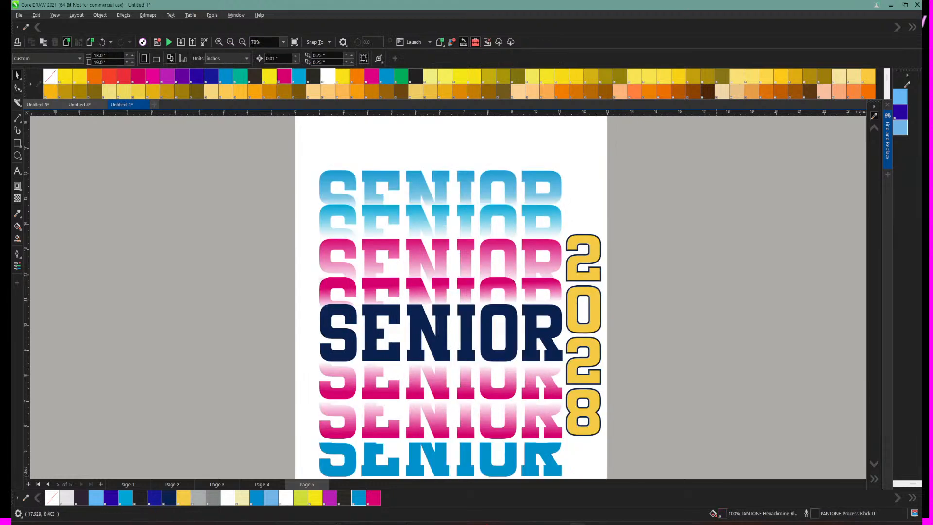
pyautogui.scroll(-3, 553, 366)
pyautogui.scroll(-2, 552, 366)
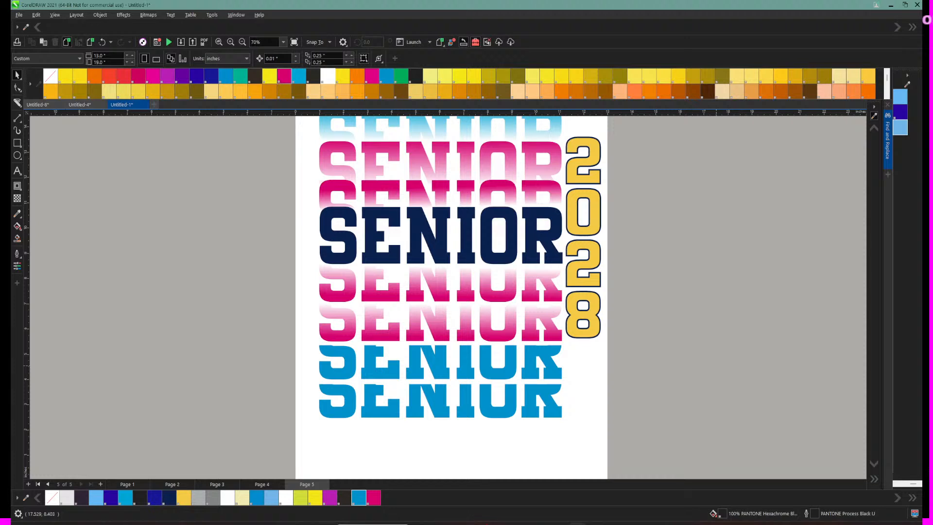
# Step: Duplicate the faded lowest magenta SENIOR row
pyautogui.click(442, 363)
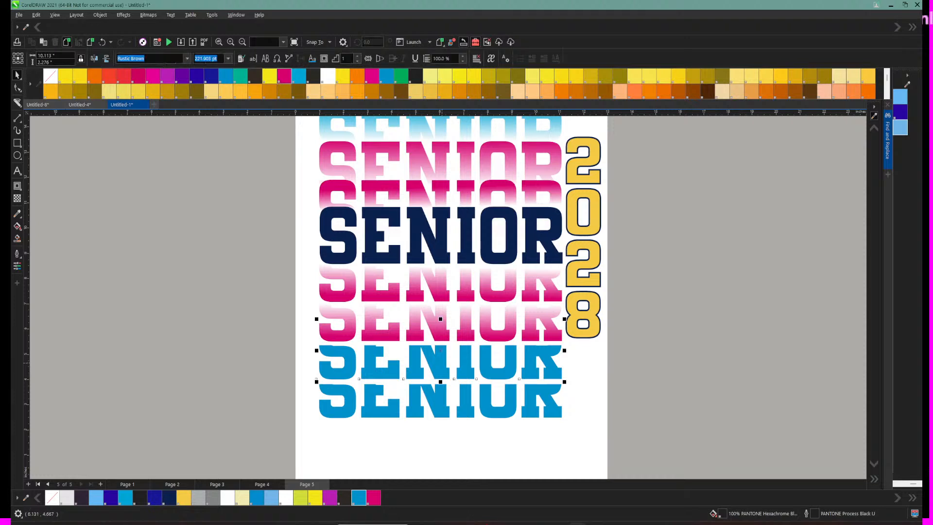
pyautogui.click(435, 326)
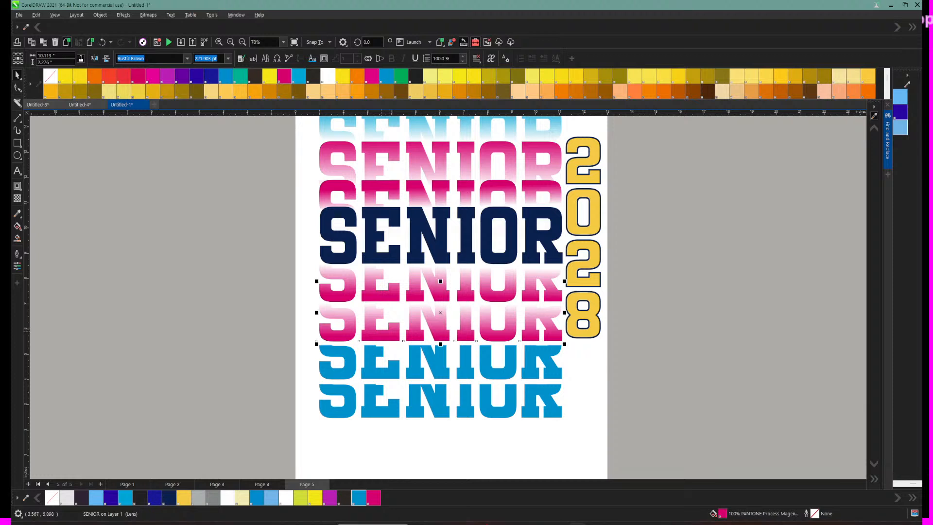
pyautogui.hotkey('ctrl', 'd')
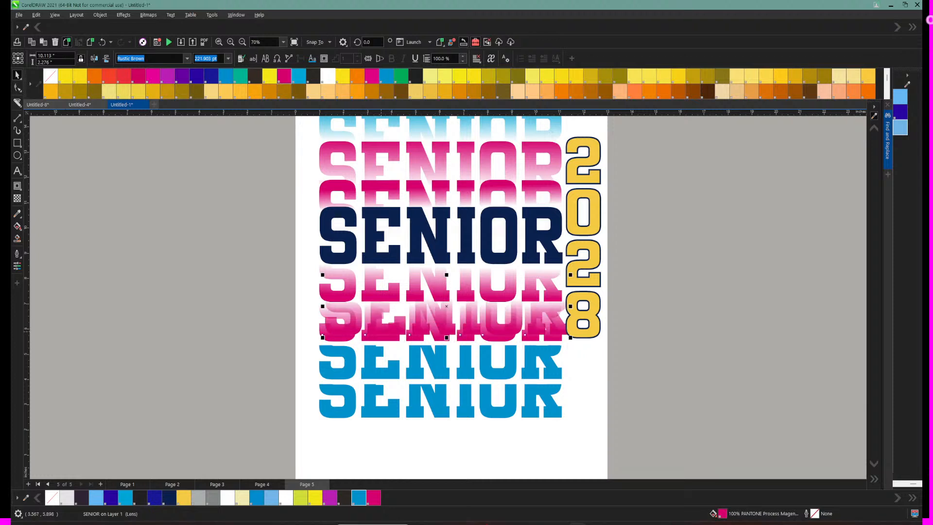
# Step: Position the faded magenta copy over the upper solid blue SENIOR row and pull that solid row out to the side of the page
pyautogui.moveTo(381, 337); pyautogui.dragTo(375, 374)
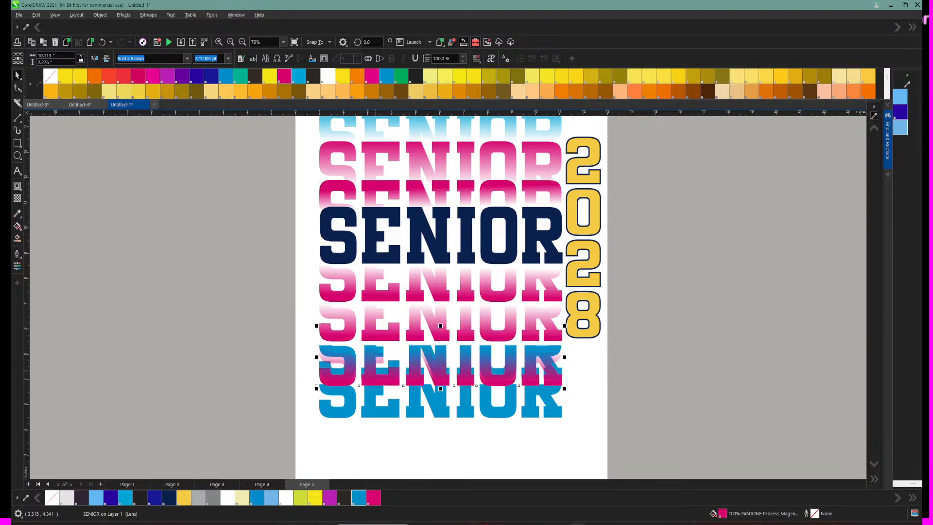
pyautogui.moveTo(336, 347); pyautogui.dragTo(577, 380)
pyautogui.moveTo(417, 369); pyautogui.dragTo(419, 364)
pyautogui.click(419, 363)
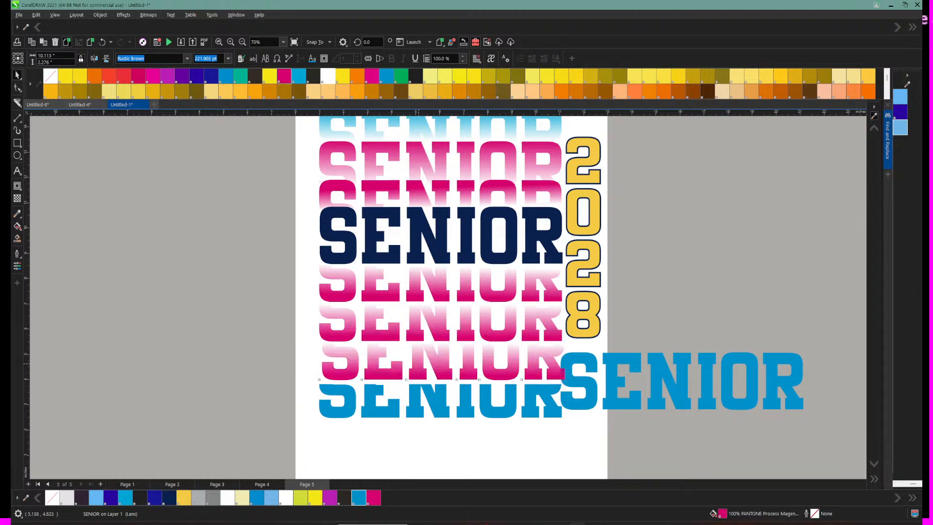
# Step: Recolor the faded copy to the PANTONE Hexachrome Cyan blue and delete the displaced solid blue SENIOR row
pyautogui.click(358, 498)
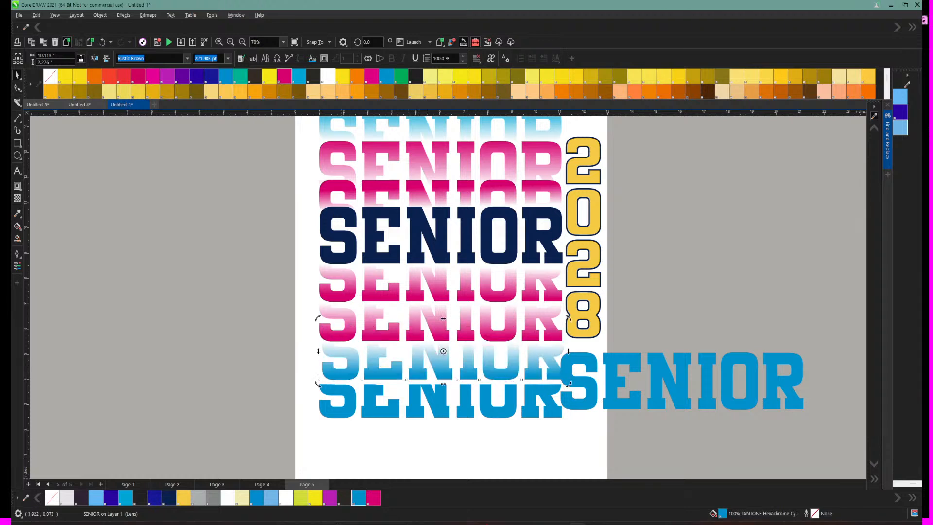
pyautogui.click(595, 392)
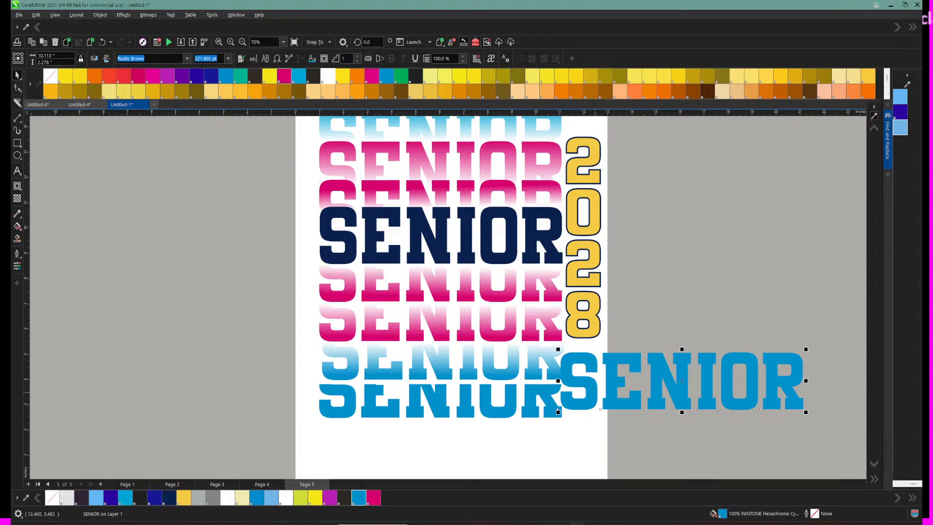
pyautogui.press('Delete')
# Step: Replace the remaining solid blue row at the base of the stack with a duplicate of the faded blue SENIOR row
pyautogui.click(493, 408)
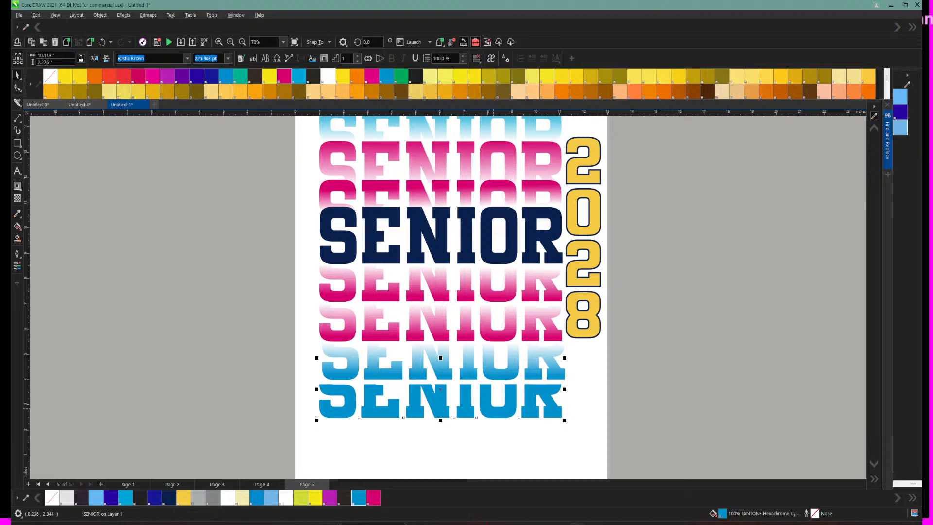
pyautogui.click(457, 410)
pyautogui.hotkey('ctrl', 'z')
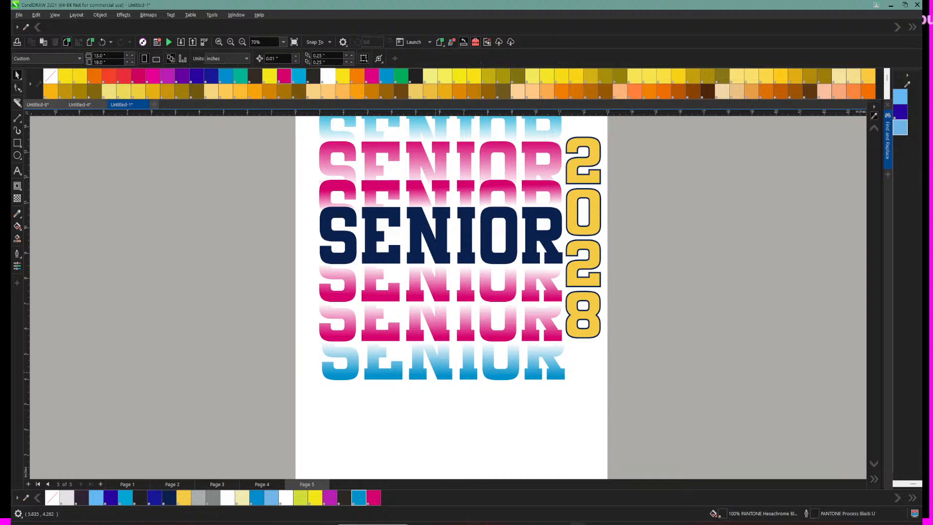
pyautogui.moveTo(428, 379)
pyautogui.mouseDown()
pyautogui.moveTo(434, 373)
pyautogui.moveTo(444, 386)
pyautogui.mouseUp()
pyautogui.click(445, 386)
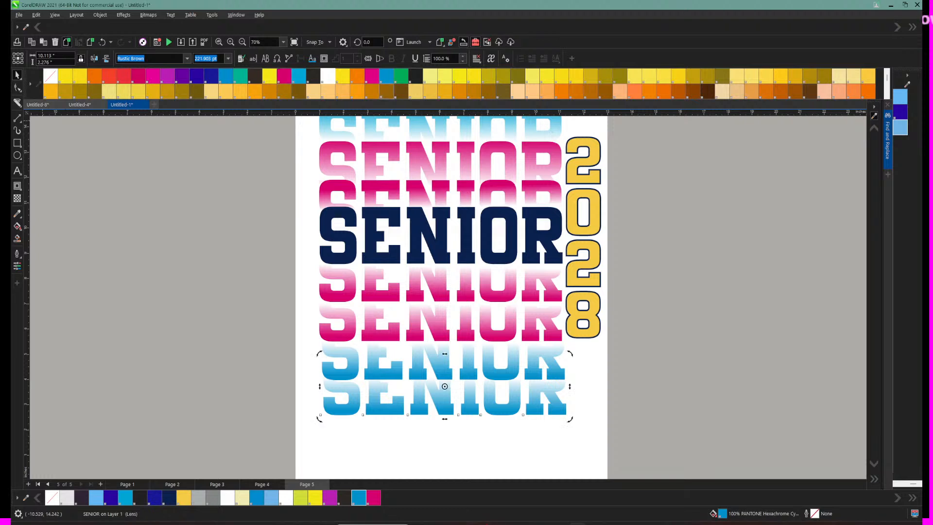
# Step: Align the centers of all the stacked SENIOR rows horizontally
pyautogui.click(242, 42)
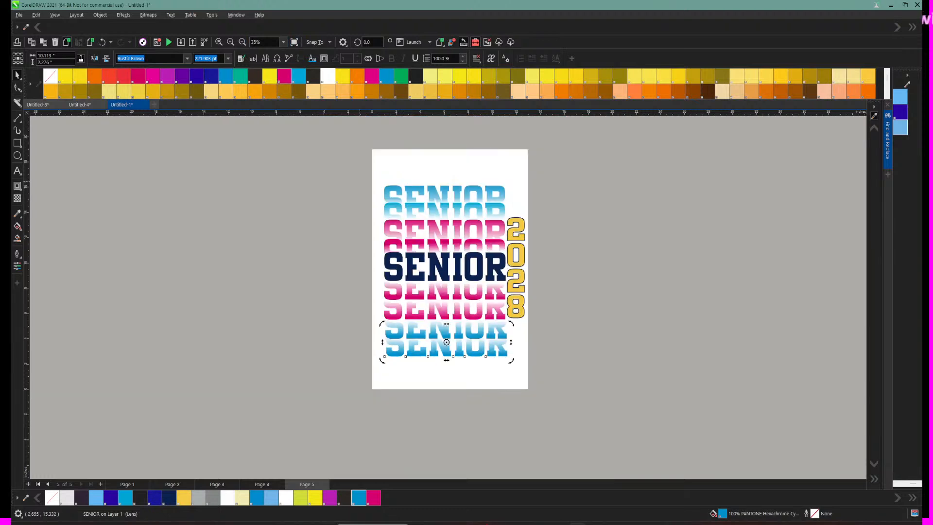
pyautogui.moveTo(543, 341); pyautogui.dragTo(519, 382)
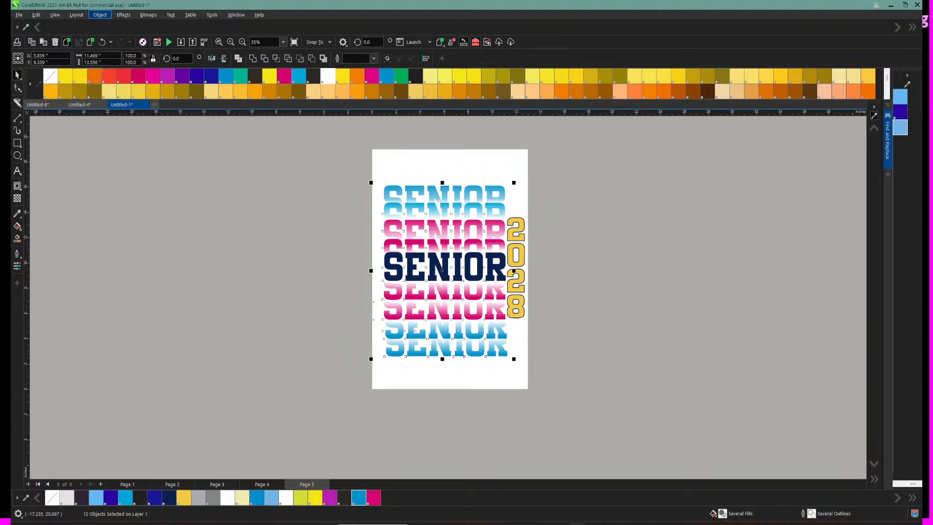
pyautogui.click(100, 15)
pyautogui.moveTo(146, 113)
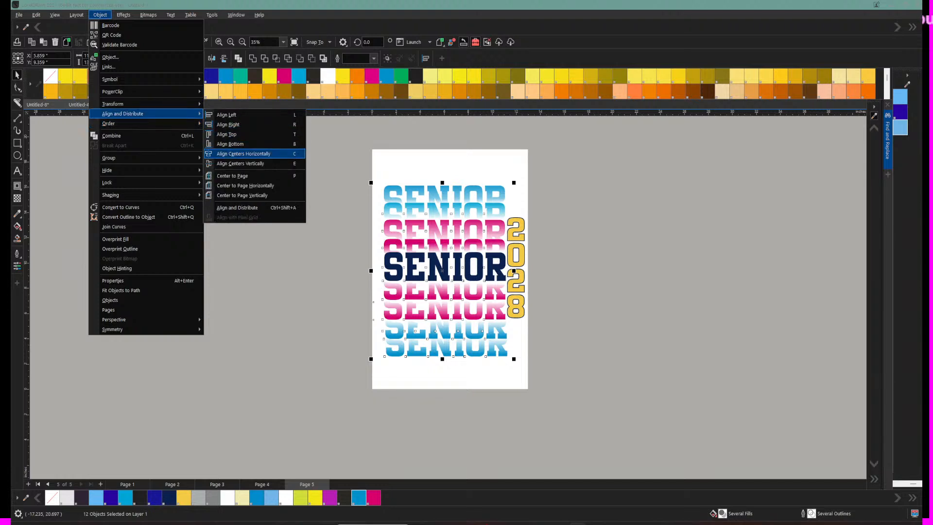
pyautogui.click(243, 153)
pyautogui.press('Escape')
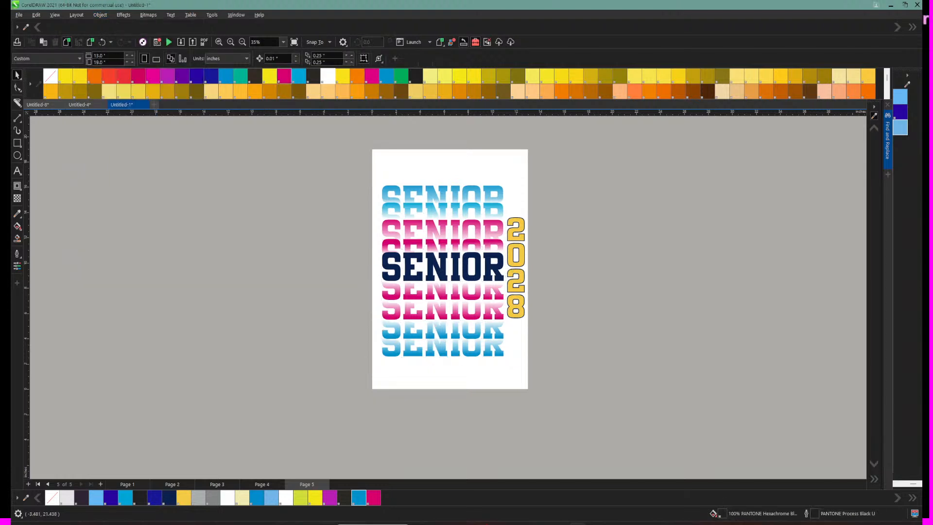
# Step: Shift the two blue rows and the upper magenta row above the navy SENIOR down to tighten their spacing
pyautogui.click(231, 42)
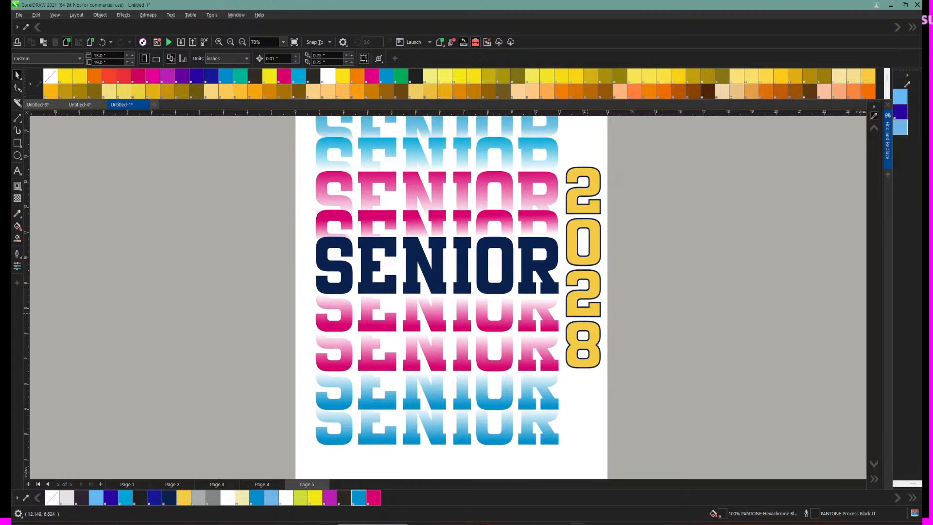
pyautogui.scroll(2, 451, 291)
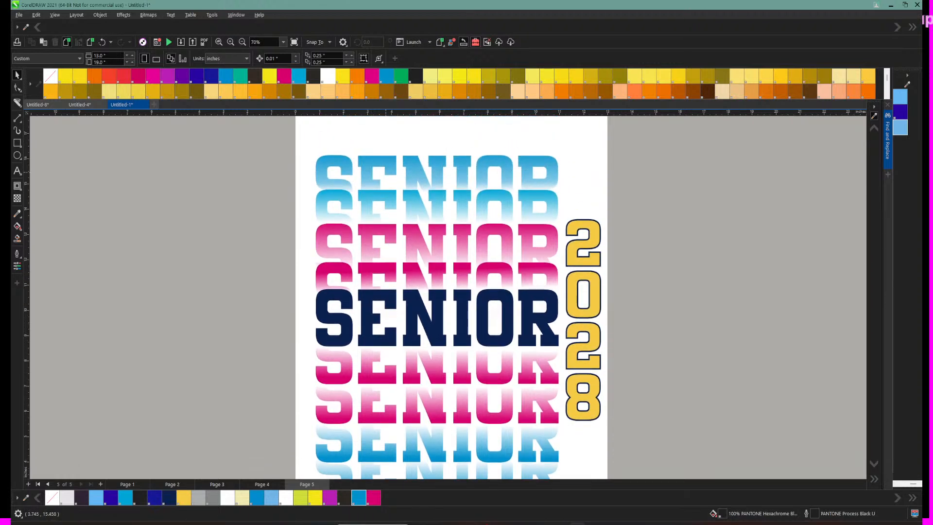
pyautogui.click(418, 170)
pyautogui.moveTo(418, 170); pyautogui.dragTo(421, 179)
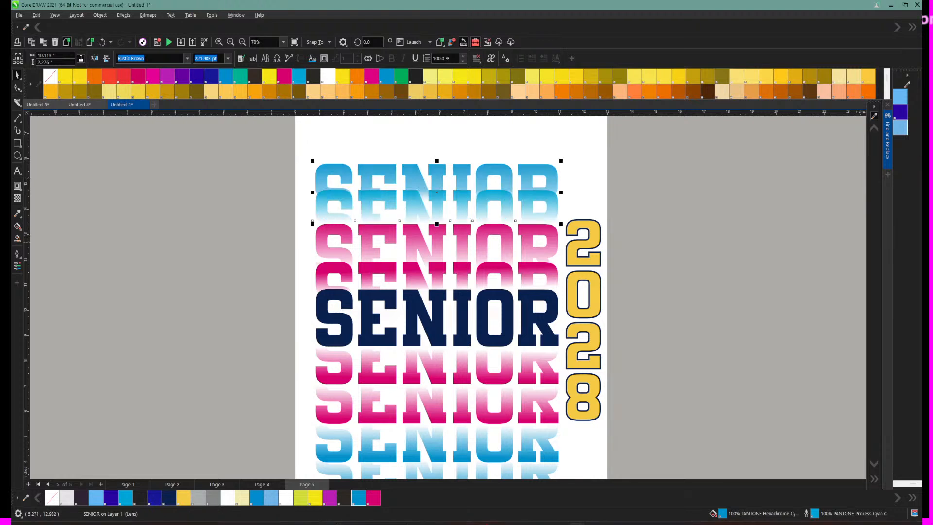
pyautogui.moveTo(420, 192); pyautogui.dragTo(417, 219)
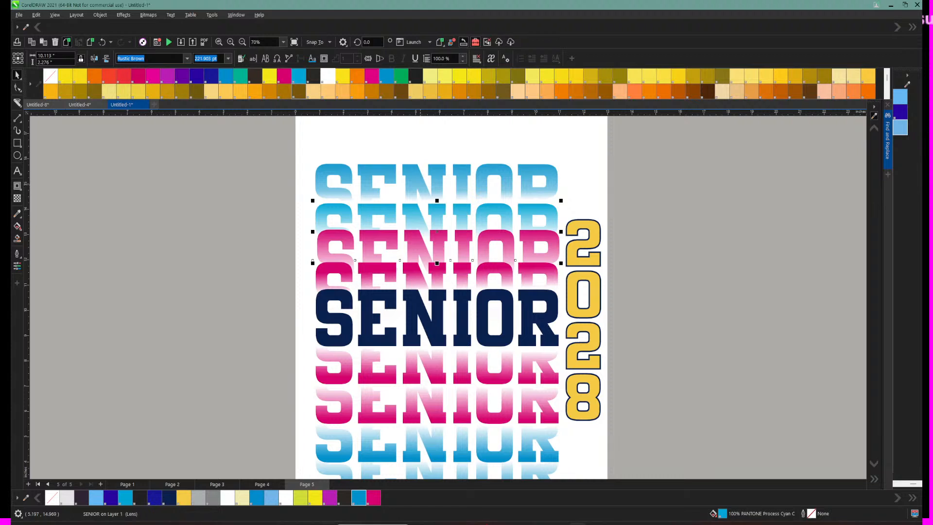
pyautogui.moveTo(418, 170); pyautogui.dragTo(418, 175)
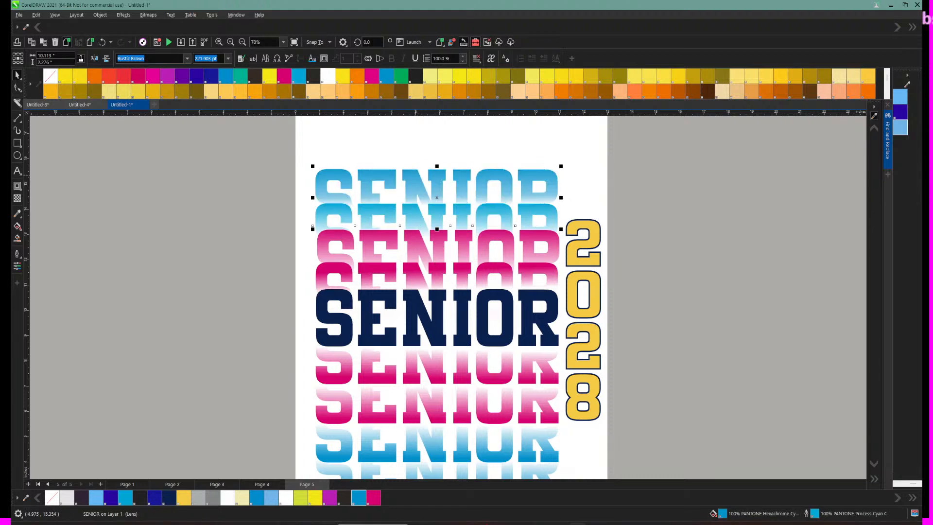
pyautogui.scroll(1, 312, 304)
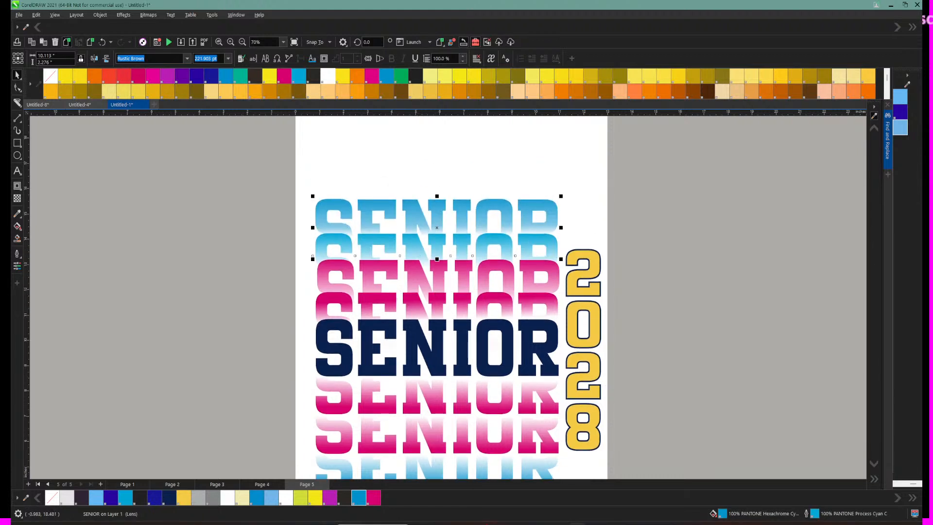
# Step: Undo the row spacing moves and the horizontal centering of the SENIOR stack, and deselect everything
pyautogui.click(102, 42)
pyautogui.click(102, 43)
pyautogui.click(102, 42)
pyautogui.click(102, 42)
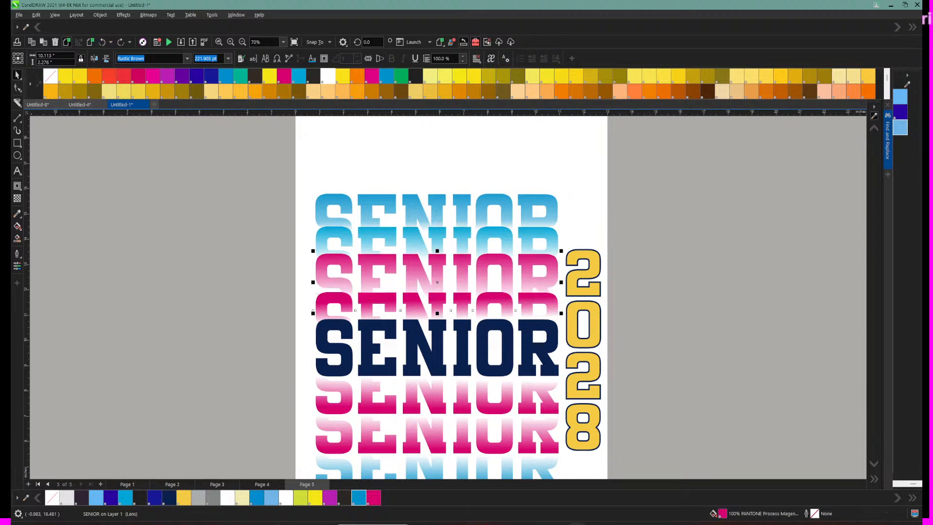
pyautogui.click(102, 42)
pyautogui.click(102, 43)
pyautogui.click(102, 43)
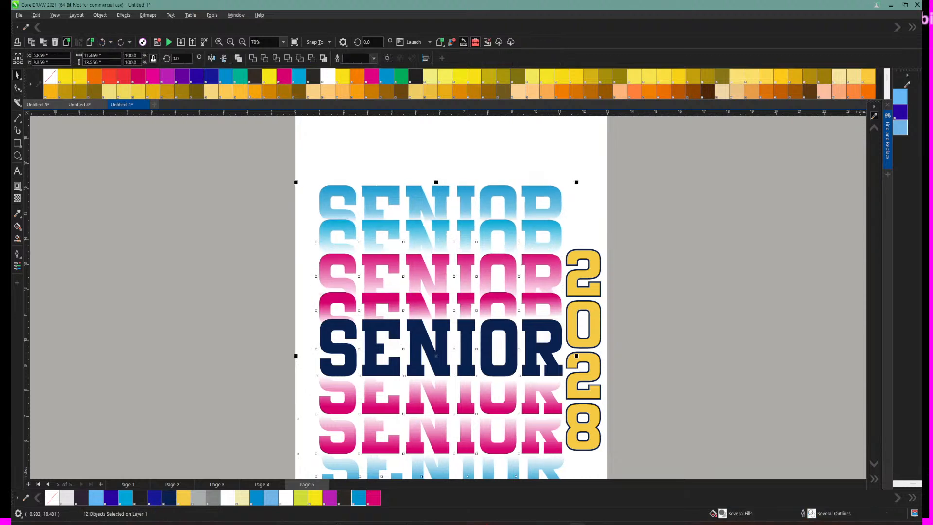
pyautogui.scroll(-2, 418, 287)
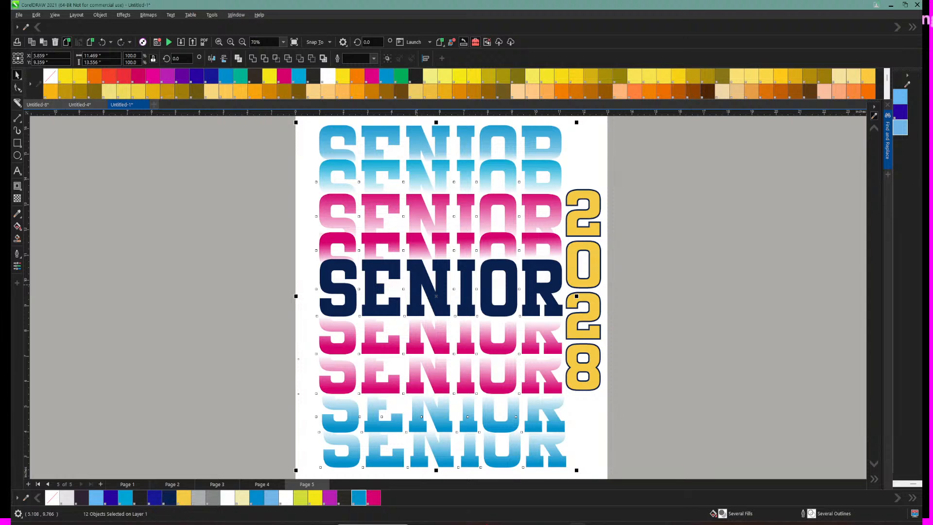
pyautogui.press('Escape')
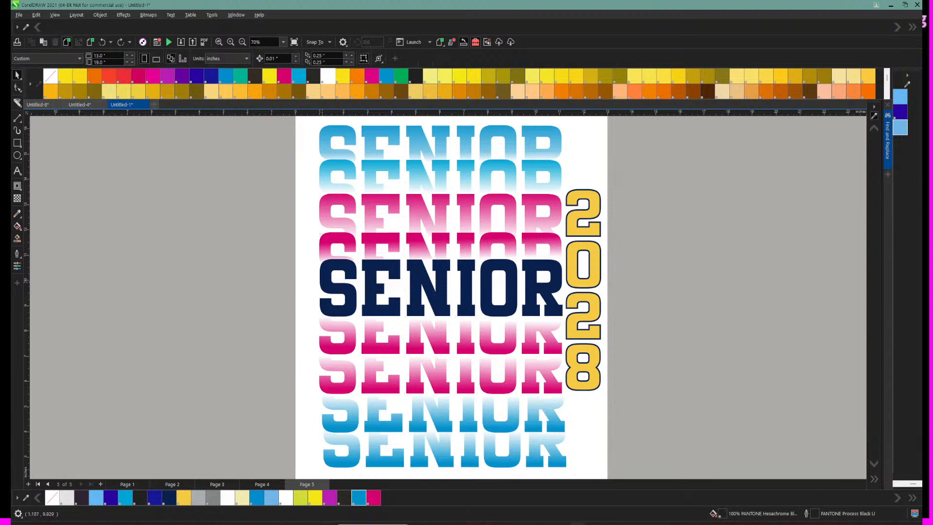
# Step: Try an outside contour with 2 steps and a 0.07-inch offset on the navy SENIOR row
pyautogui.click(322, 282)
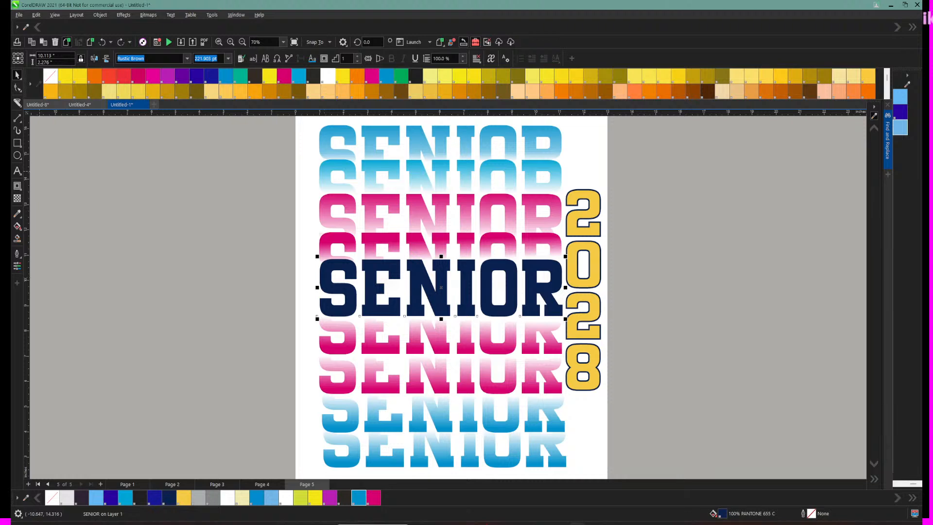
pyautogui.click(17, 186)
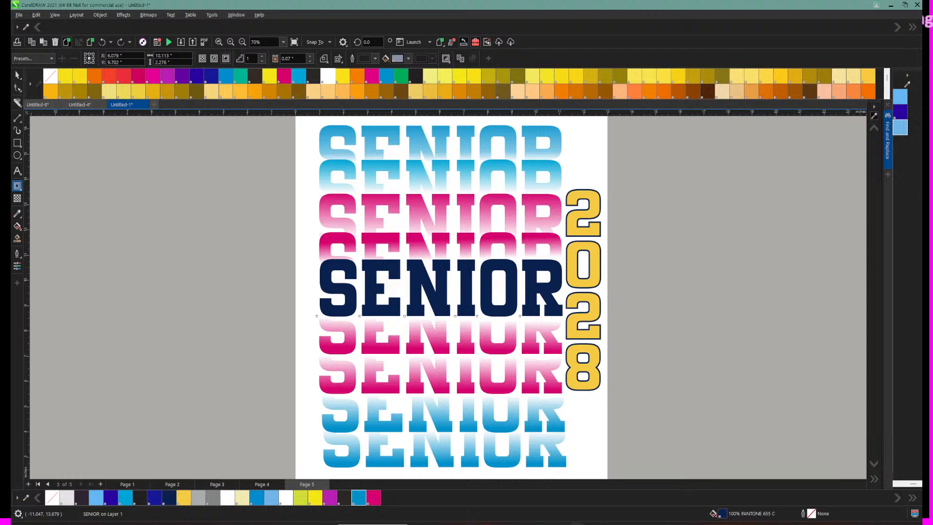
pyautogui.click(17, 185)
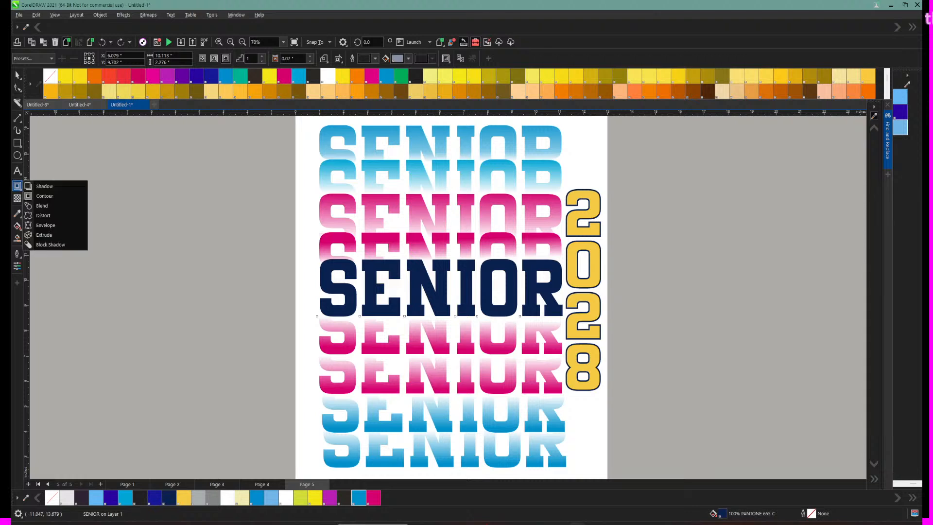
pyautogui.click(226, 58)
pyautogui.click(249, 58)
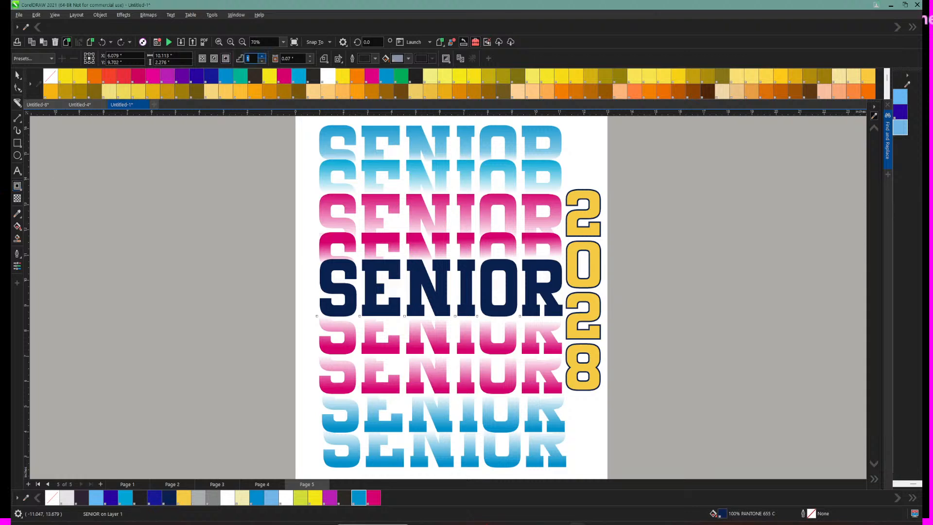
pyautogui.write('2')
pyautogui.press('Return')
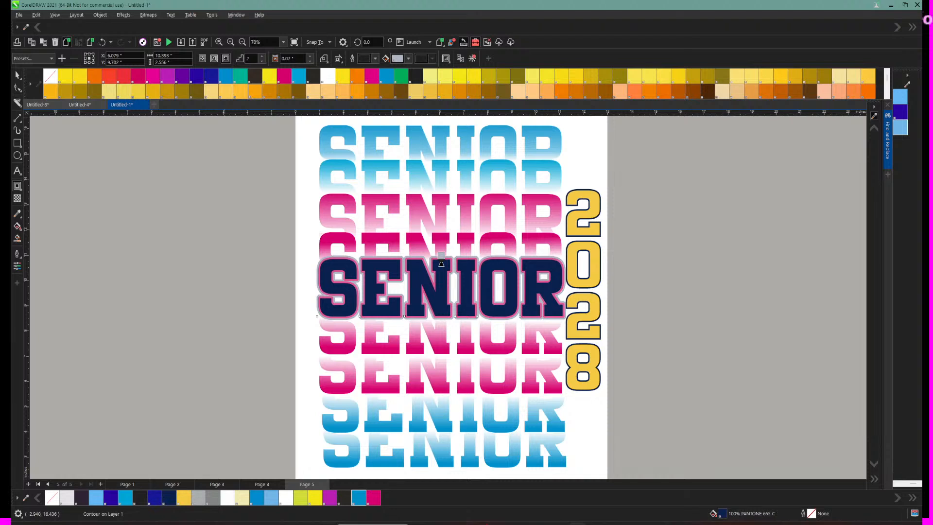
# Step: Undo the contour on the navy SENIOR row
pyautogui.click(170, 55)
pyautogui.click(120, 56)
pyautogui.hotkey('ctrl', 'z')
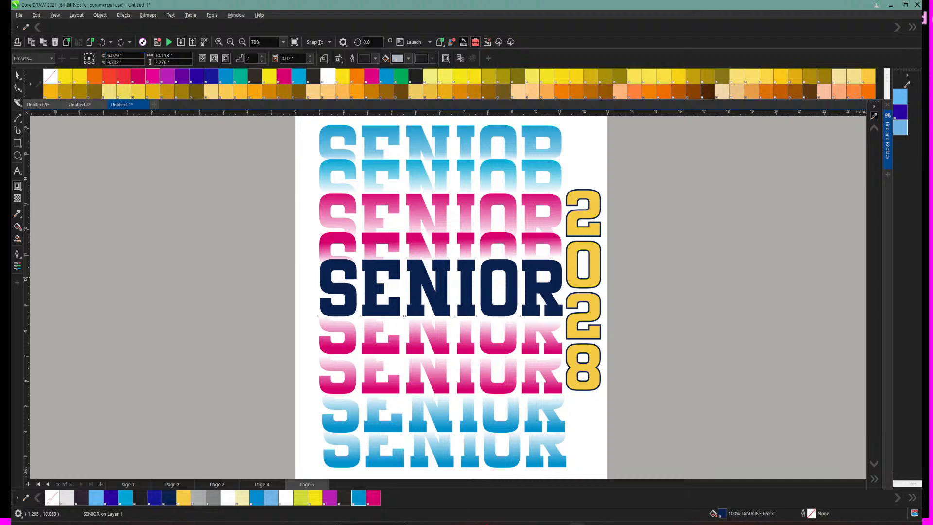
pyautogui.click(18, 74)
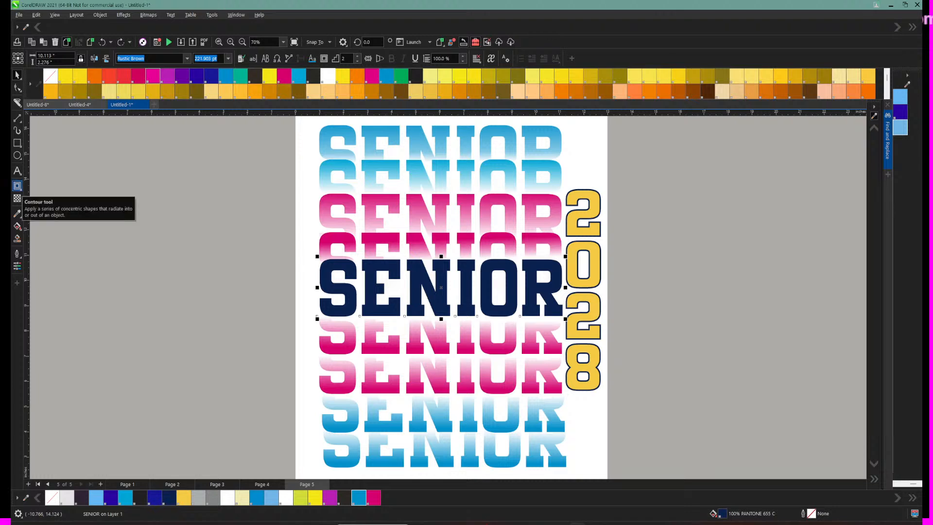
# Step: Extrude the navy SENIOR row and apply the Extrude Top Left preset to it
pyautogui.click(17, 186)
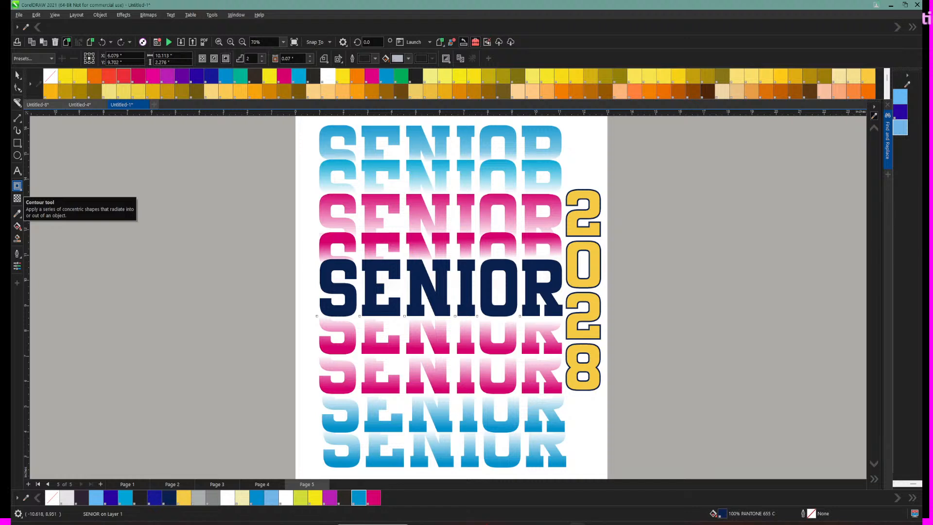
pyautogui.click(20, 188)
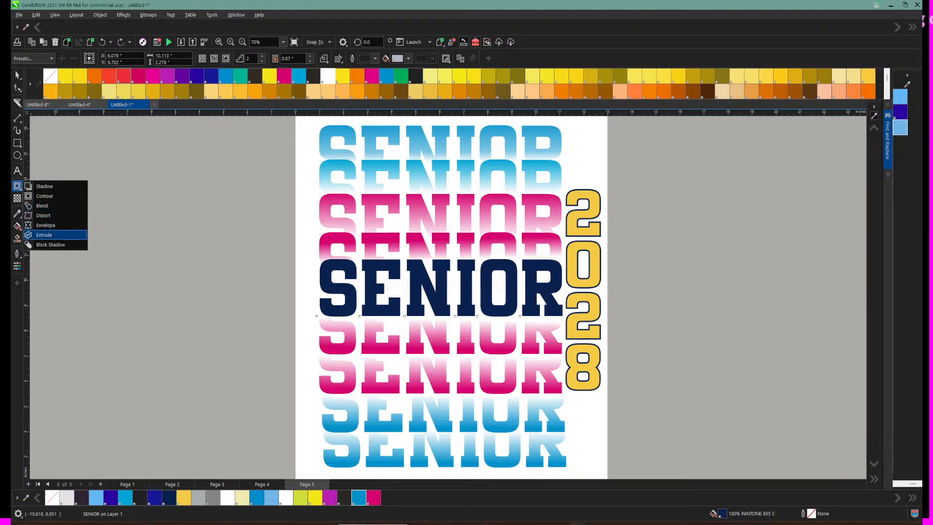
pyautogui.click(44, 235)
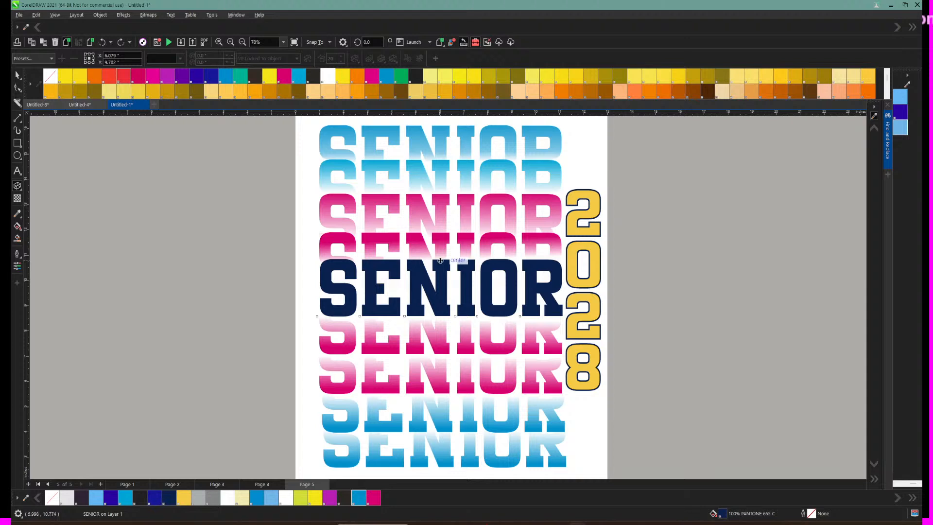
pyautogui.moveTo(440, 261); pyautogui.dragTo(441, 287)
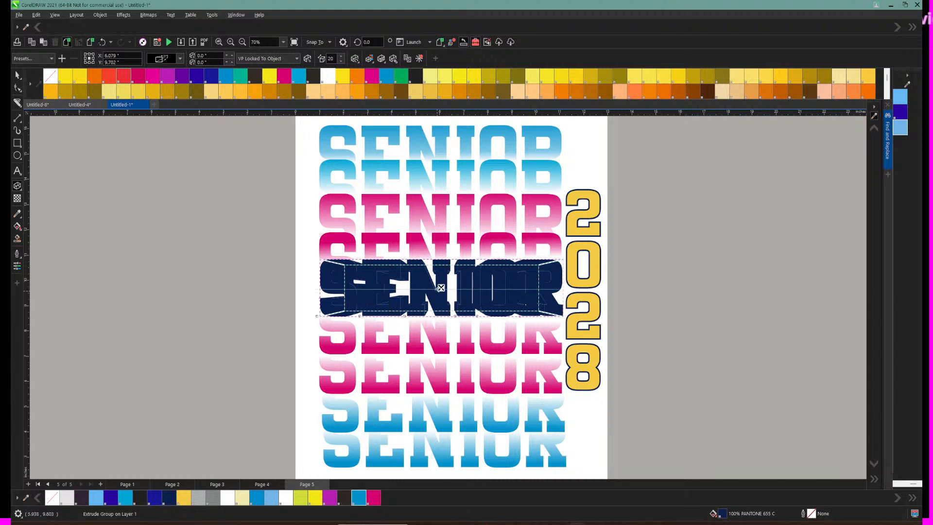
pyautogui.click(35, 58)
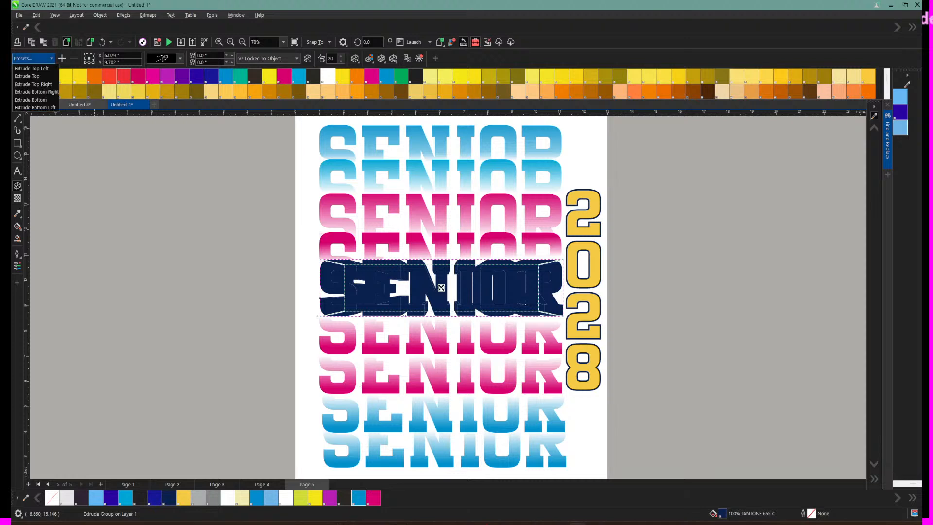
pyautogui.click(30, 68)
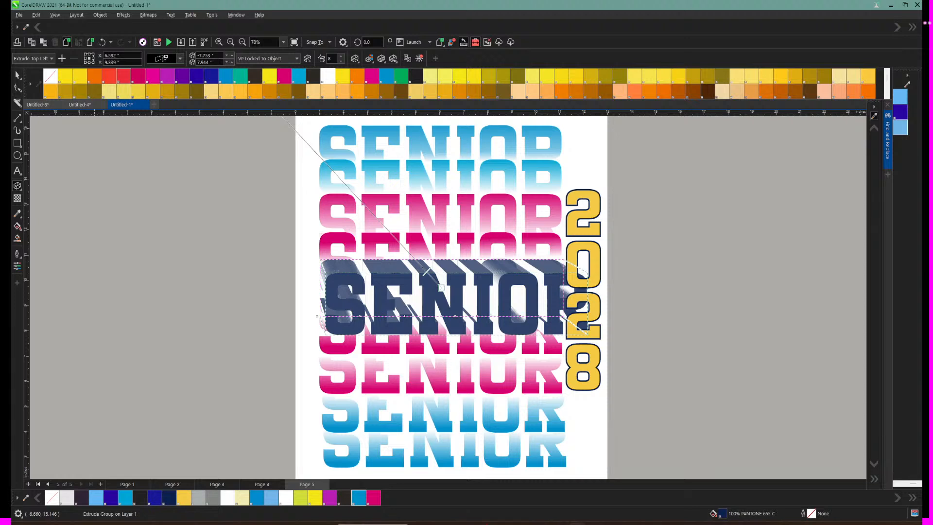
pyautogui.scroll(1, 145, 146)
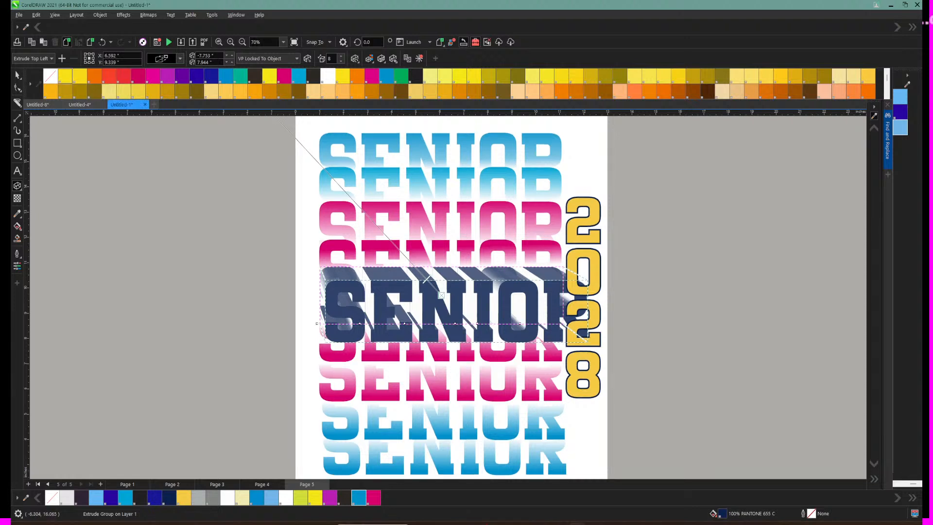
# Step: Apply the Extrude Top preset to the navy SENIOR row and fit the design in the view
pyautogui.click(34, 58)
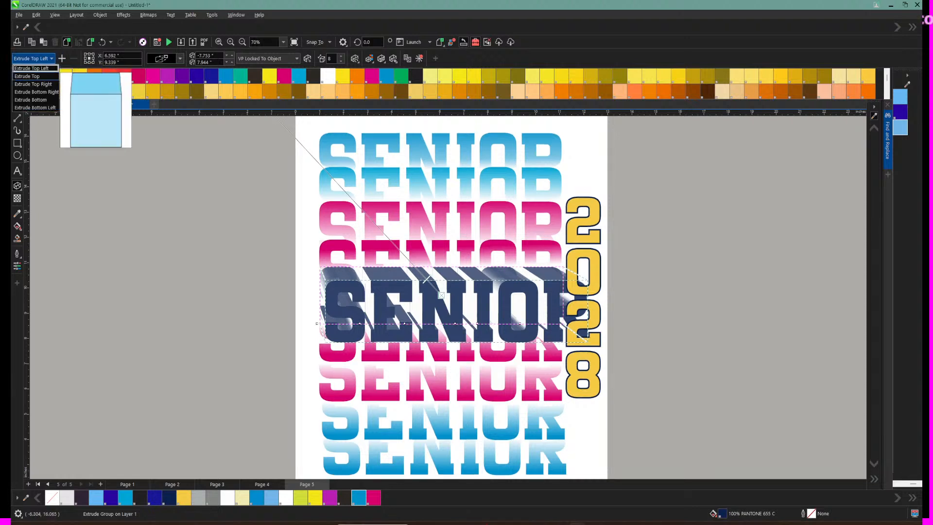
pyautogui.click(28, 77)
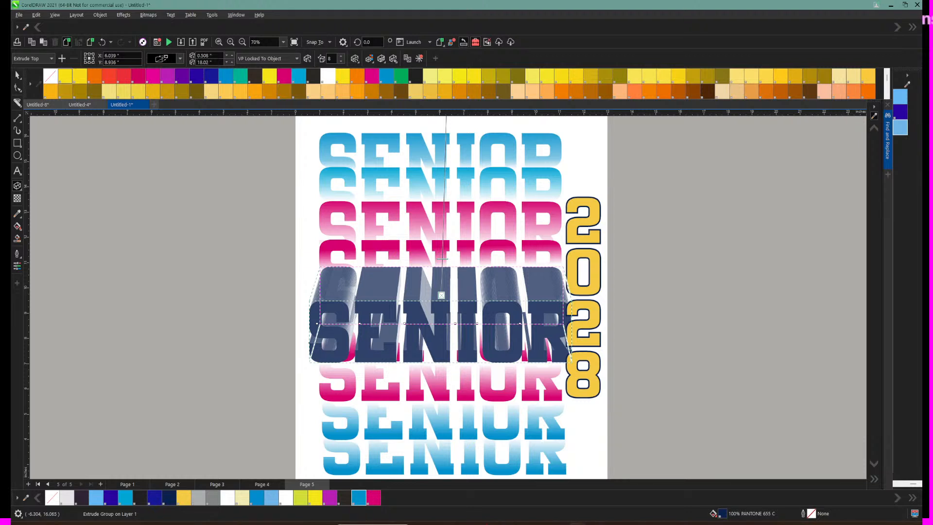
pyautogui.scroll(4, 552, 381)
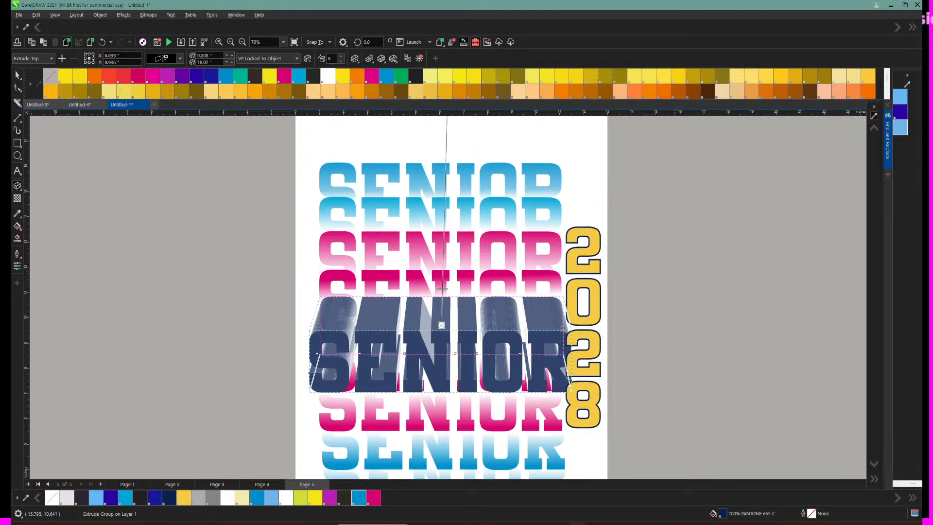
pyautogui.scroll(8, 528, 410)
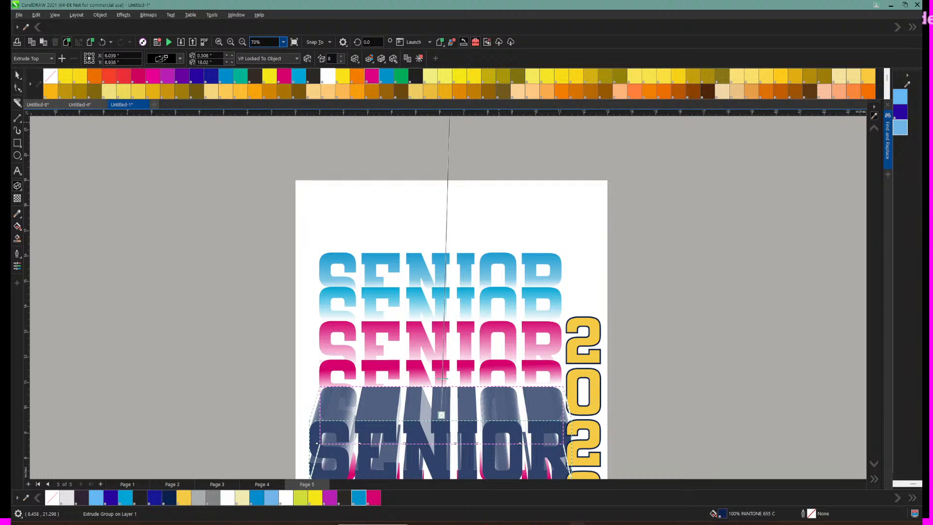
pyautogui.click(283, 42)
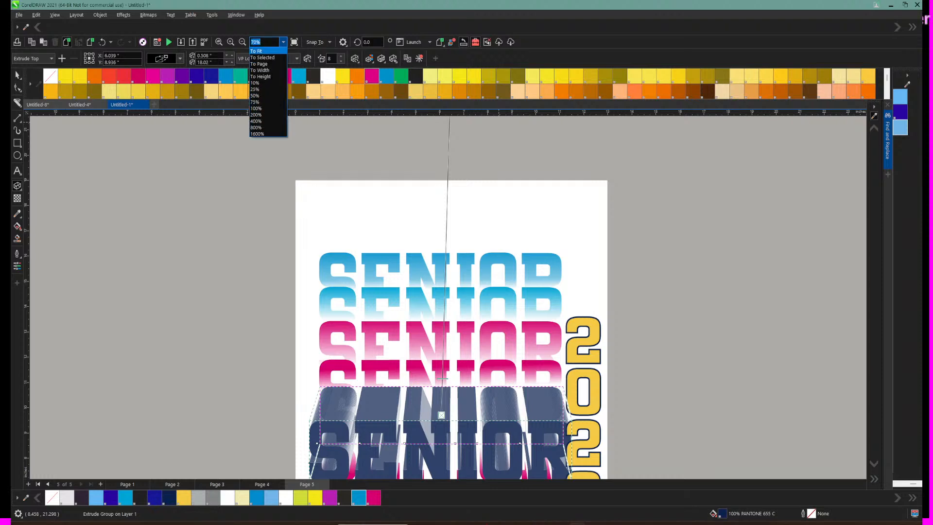
pyautogui.click(256, 51)
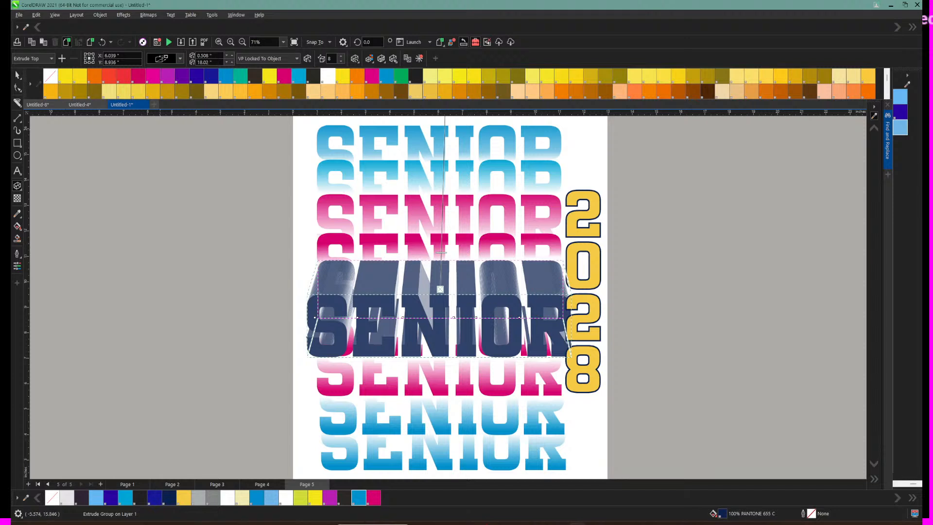
# Step: Try the Extrude Bottom and Extrude Bottom Left presets on the navy SENIOR row, ending with Extrude Top Left
pyautogui.click(48, 58)
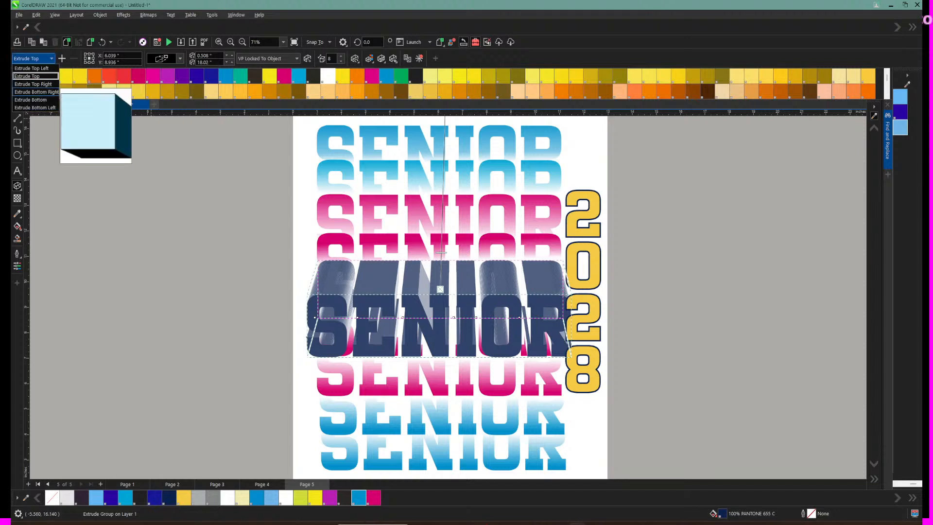
pyautogui.click(31, 100)
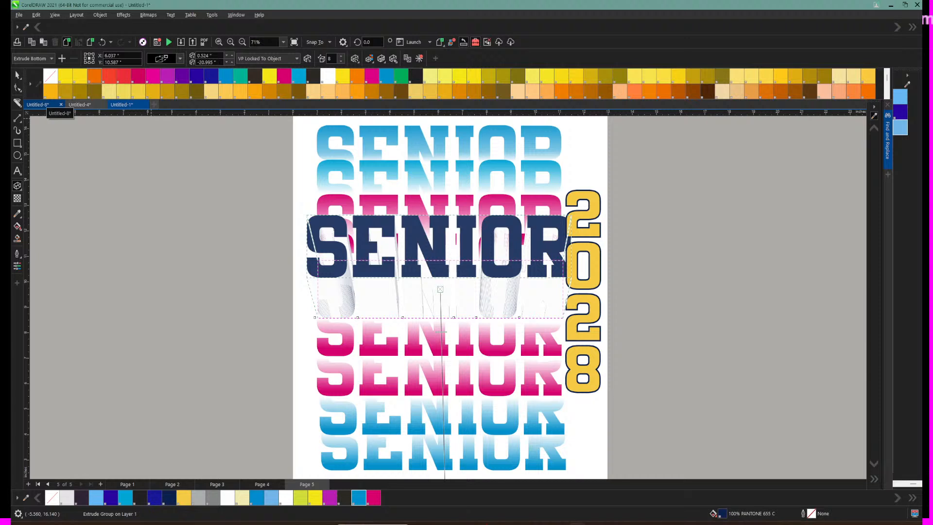
pyautogui.click(32, 58)
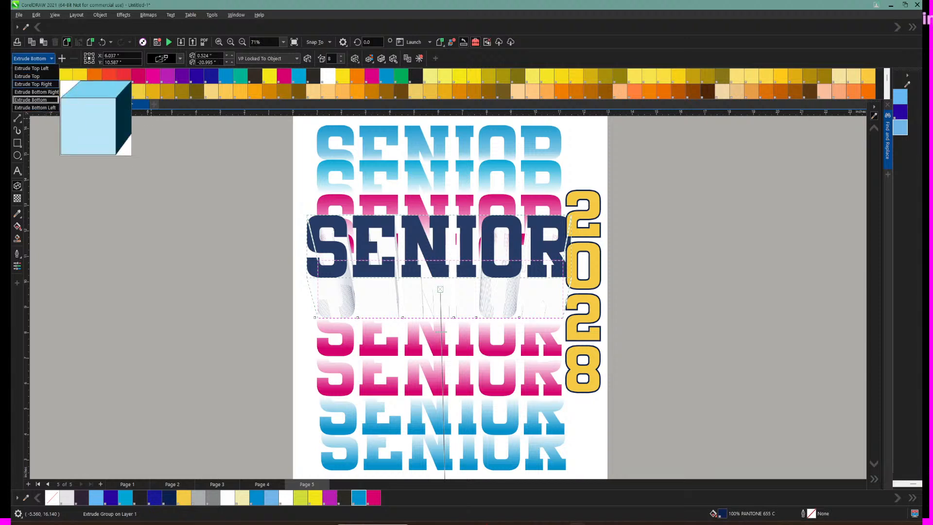
pyautogui.click(35, 107)
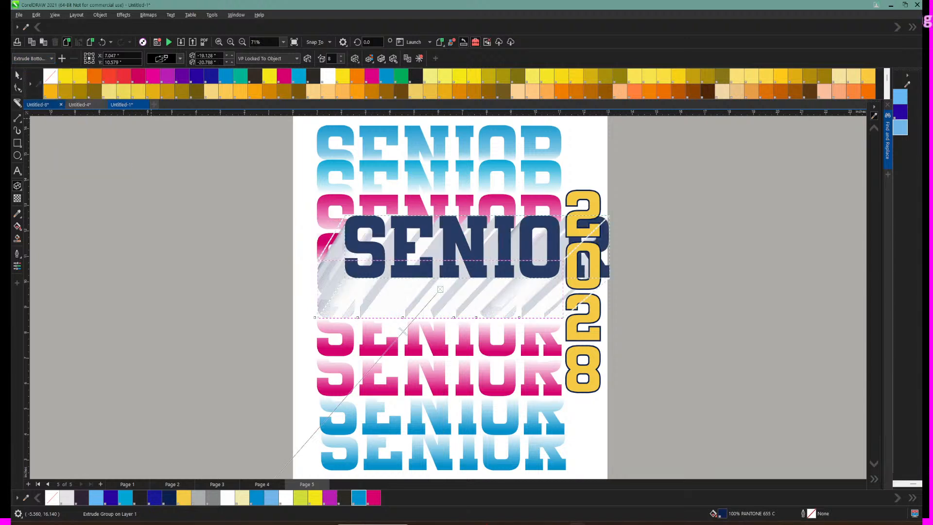
pyautogui.click(33, 58)
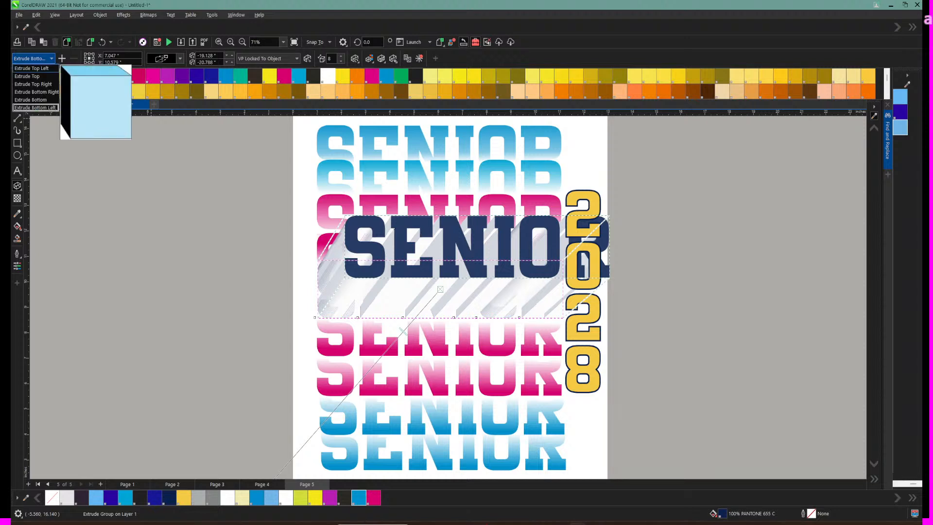
pyautogui.click(33, 69)
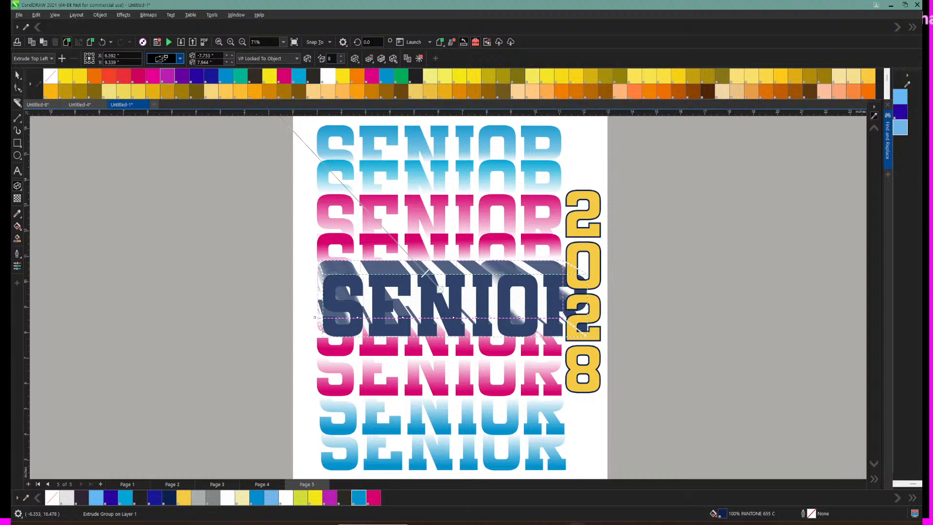
# Step: Try another extrusion type on the navy SENIOR row and move its vanishing point to about -1.408, 4.703 inches
pyautogui.click(163, 58)
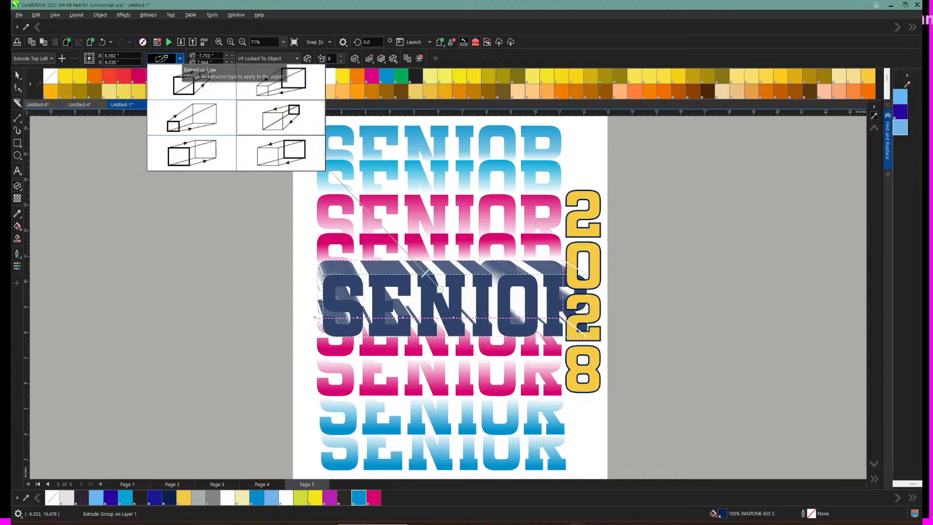
pyautogui.click(280, 118)
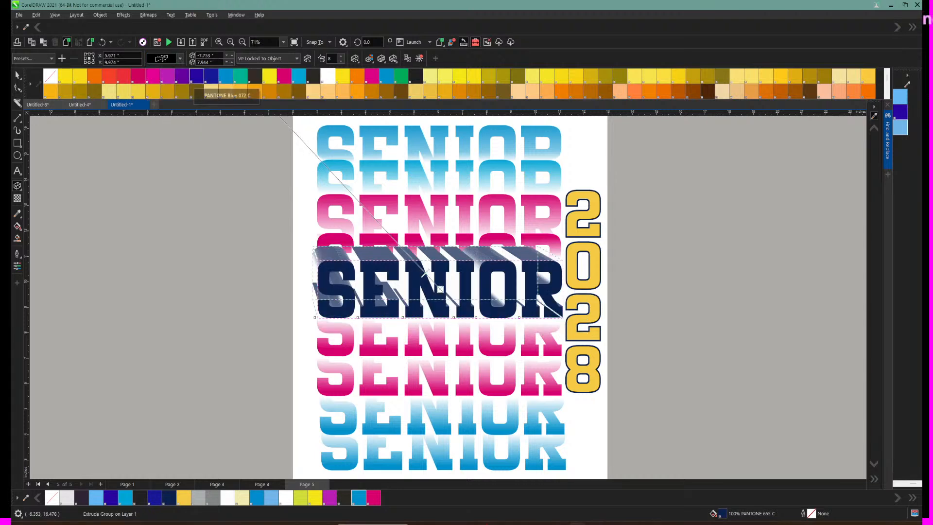
pyautogui.scroll(3, 424, 217)
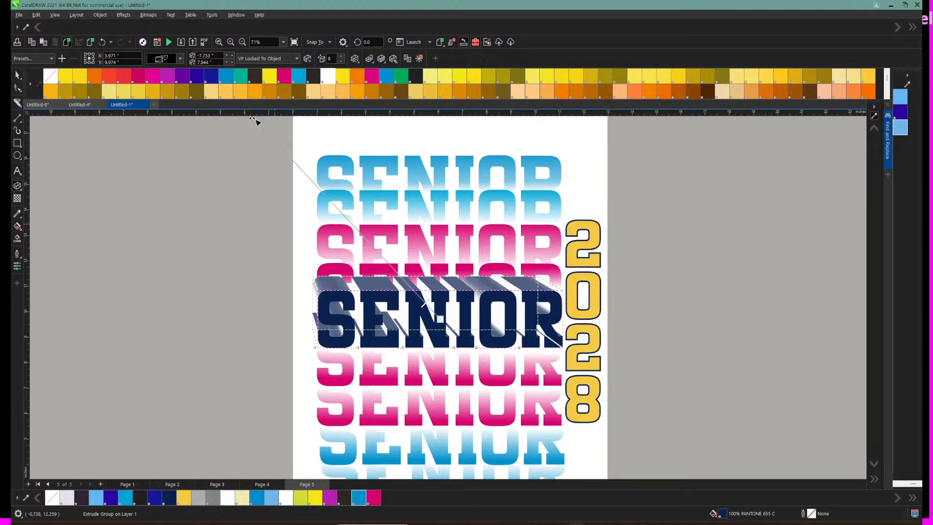
pyautogui.moveTo(252, 140); pyautogui.dragTo(406, 222)
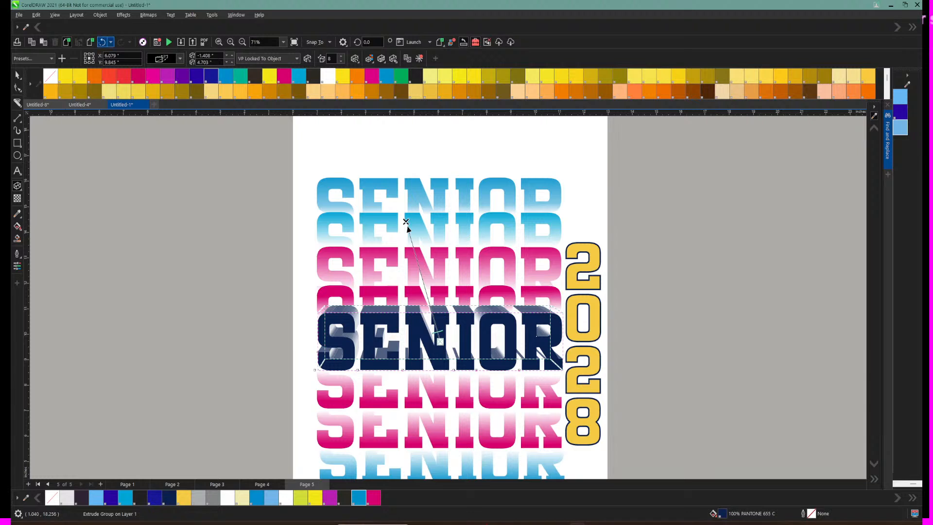
# Step: Undo all the extrude changes on the navy SENIOR row, restoring the plain lettering
pyautogui.hotkey('ctrl', 'z')
pyautogui.click(102, 41)
pyautogui.click(102, 42)
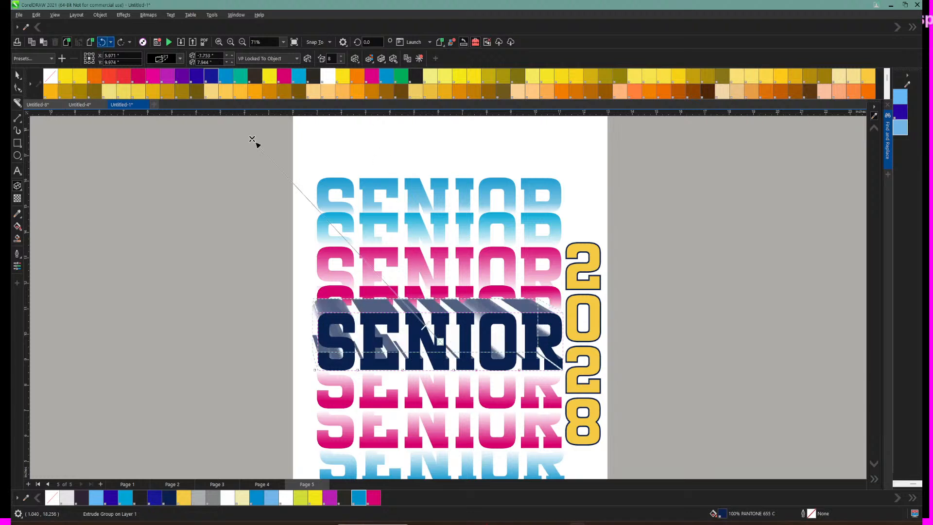
pyautogui.click(102, 42)
pyautogui.click(102, 42)
pyautogui.click(103, 42)
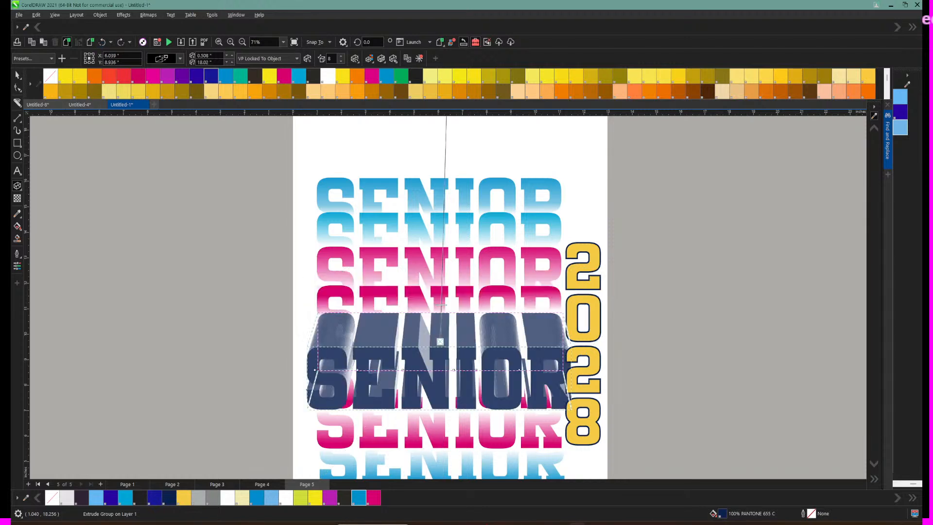
pyautogui.click(102, 41)
pyautogui.click(102, 42)
pyautogui.click(103, 42)
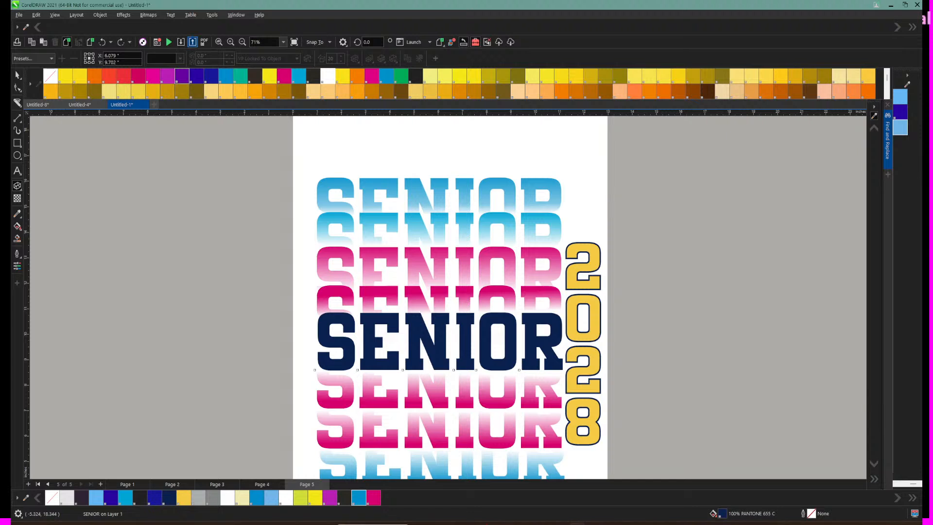
# Step: Switch to Page 4 and turn on Multipage View
pyautogui.click(242, 42)
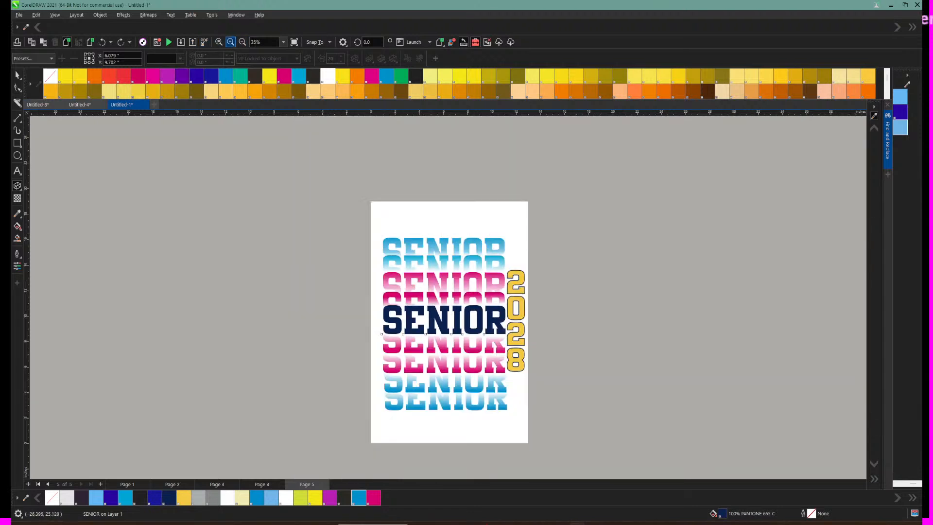
pyautogui.click(262, 484)
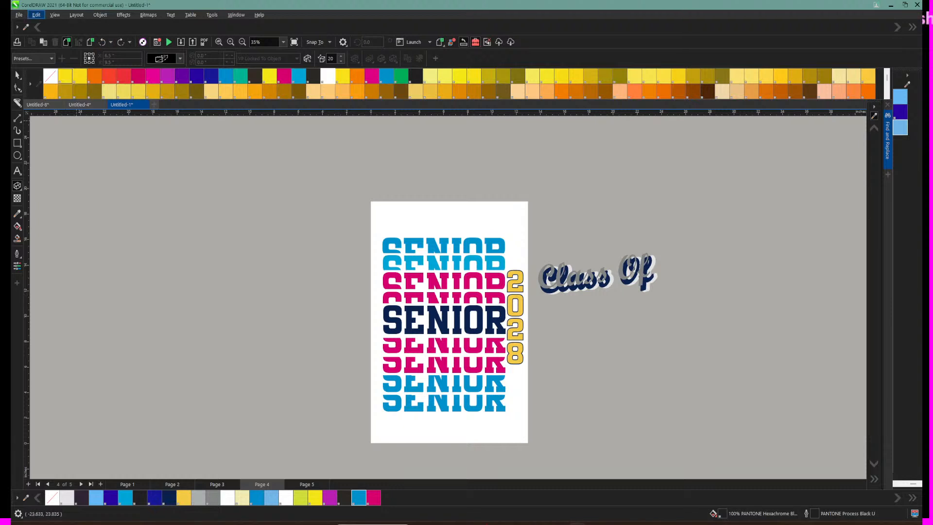
pyautogui.click(36, 15)
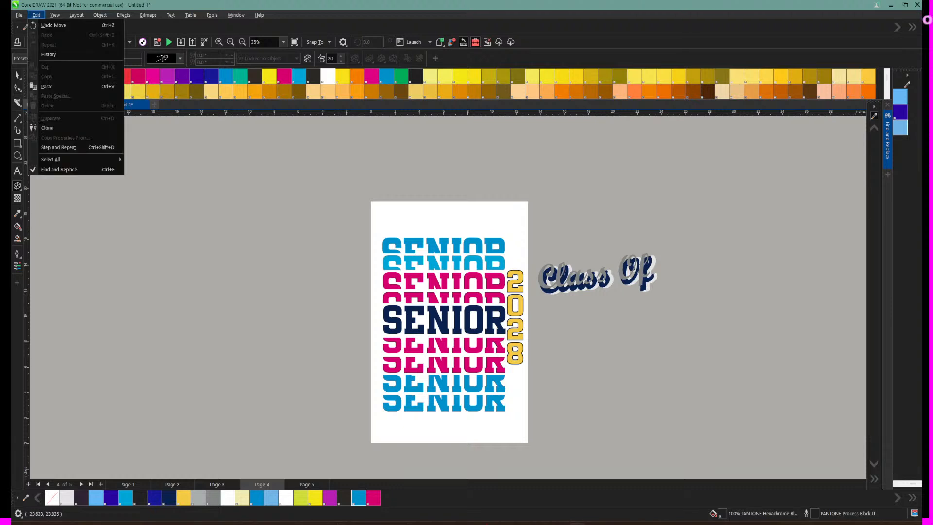
pyautogui.moveTo(55, 14)
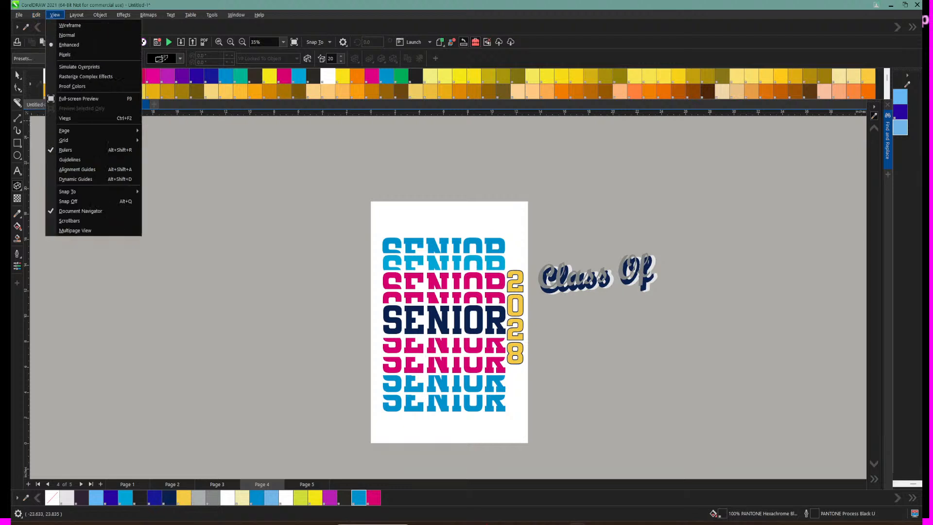
pyautogui.press('Escape')
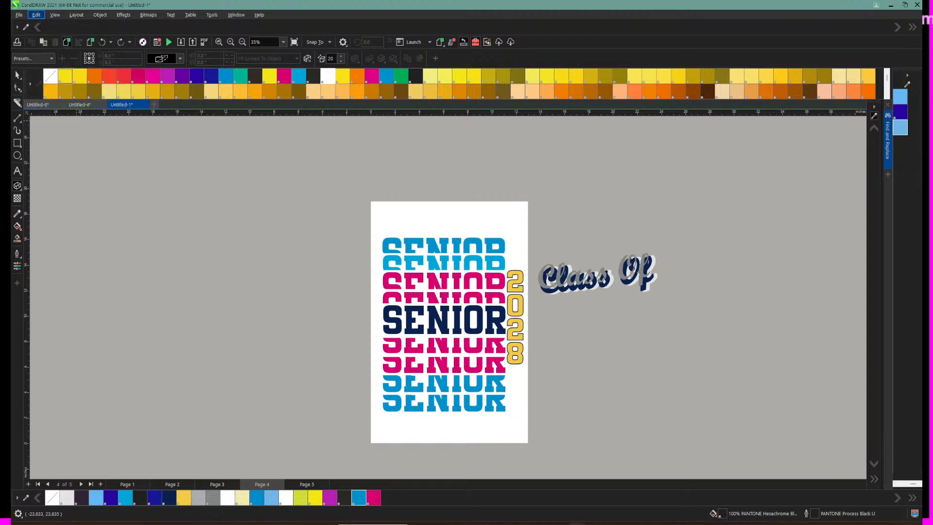
pyautogui.click(55, 15)
pyautogui.press('Escape')
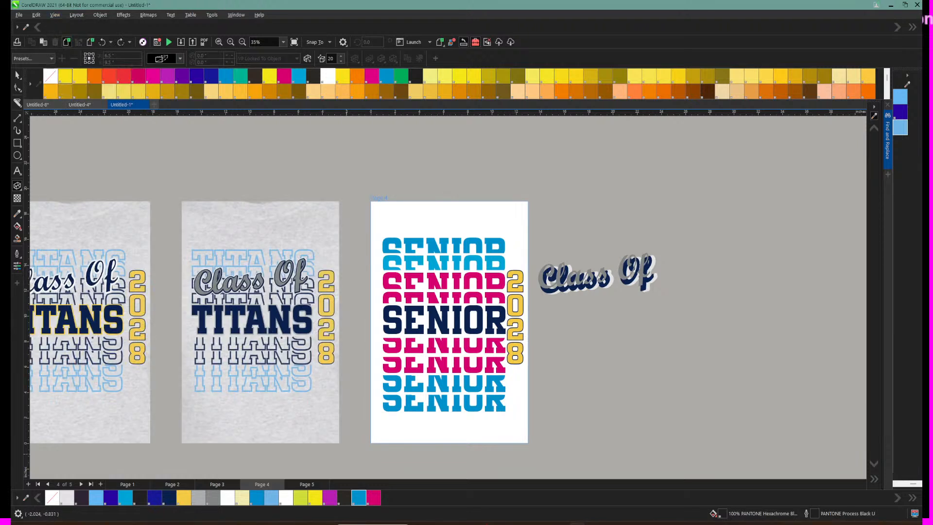
# Step: Activate Page 5, return to Page 1, and fit all pages in the view to compare the shirt designs
pyautogui.click(311, 484)
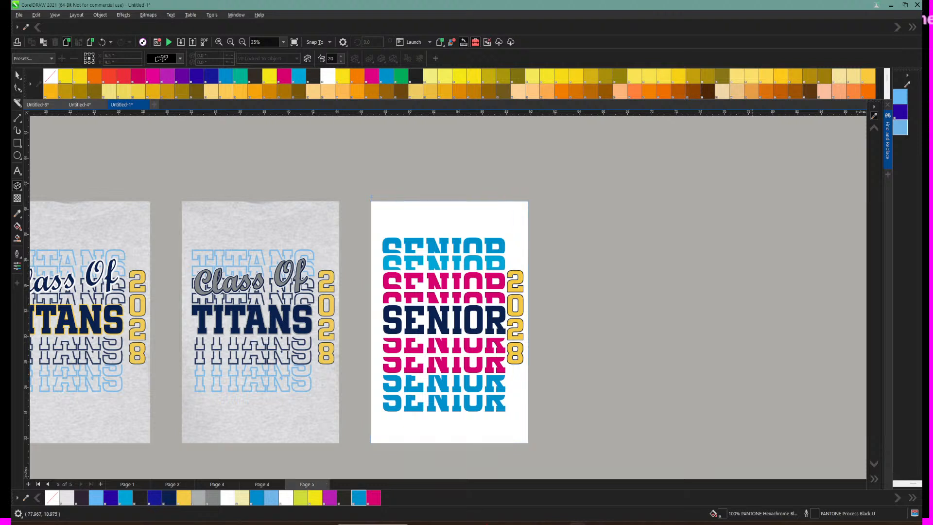
pyautogui.click(874, 479)
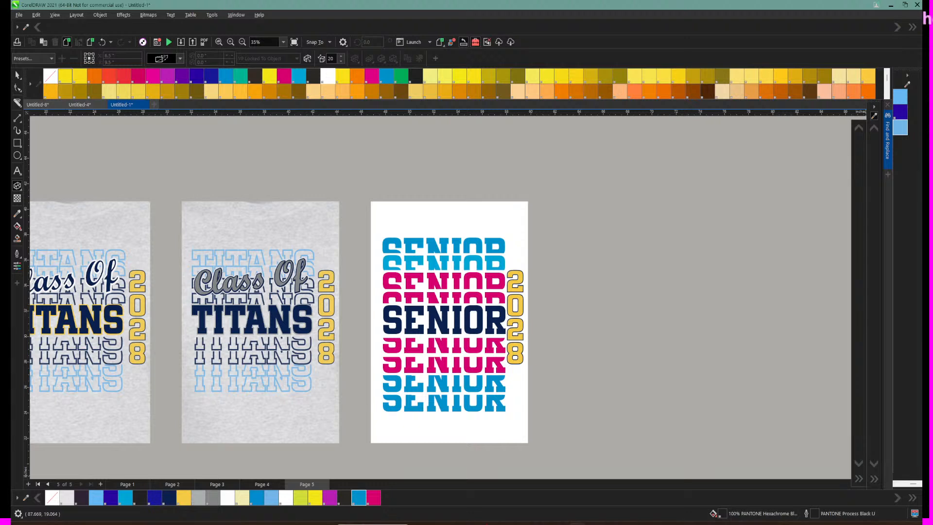
pyautogui.click(874, 480)
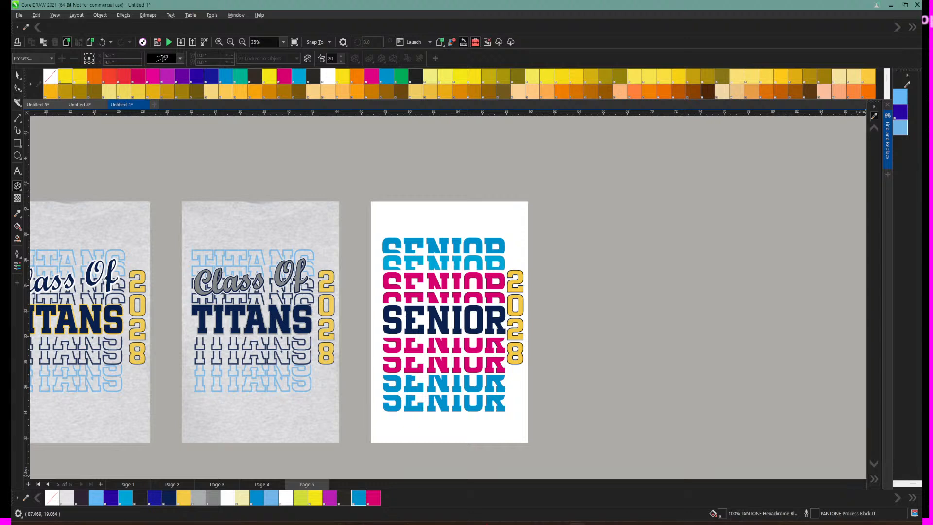
pyautogui.press('pageup')
pyautogui.press('pageup')
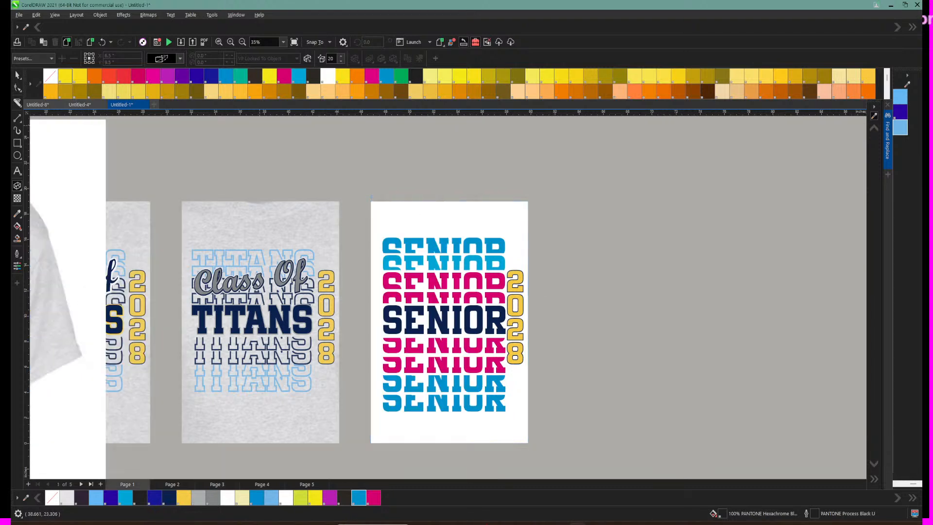
pyautogui.click(283, 42)
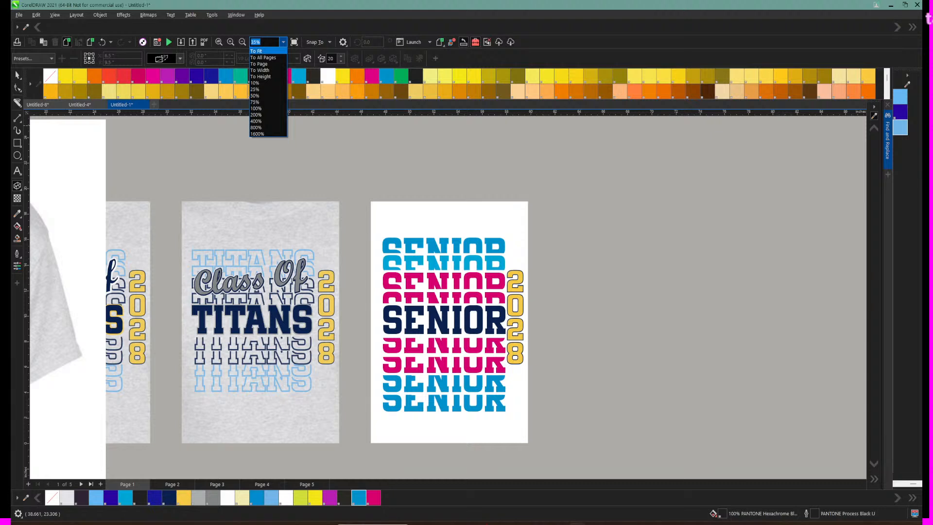
pyautogui.click(262, 59)
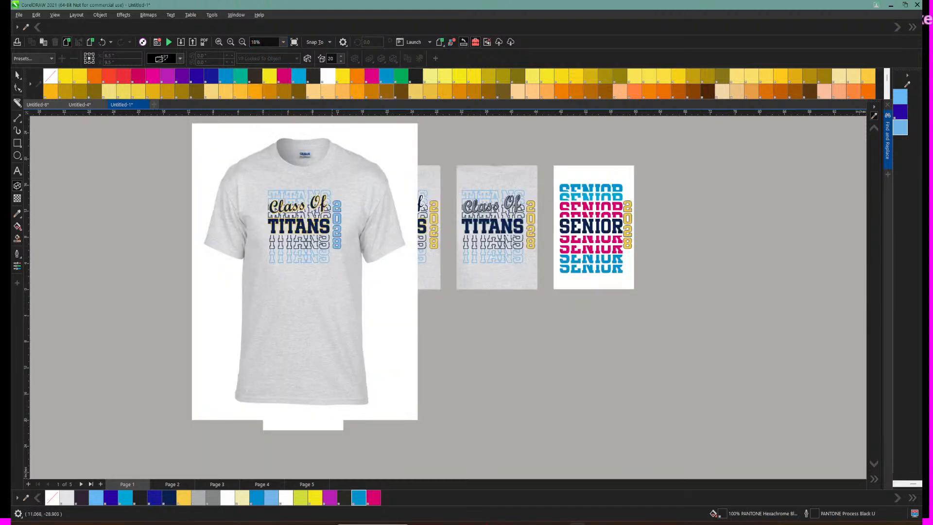
# Step: Insert a blank page after Page 1 and inspect the neighbouring TITANS and SENIOR designs
pyautogui.click(100, 484)
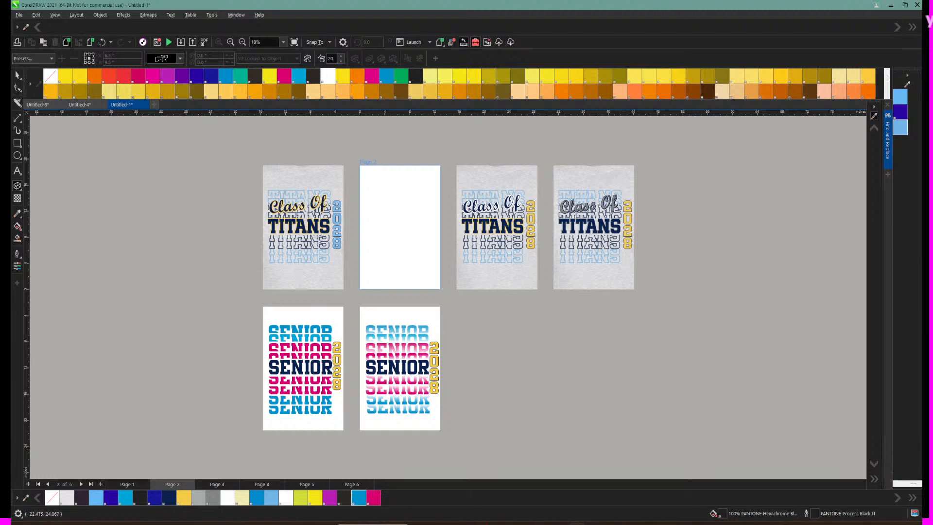
pyautogui.click(230, 41)
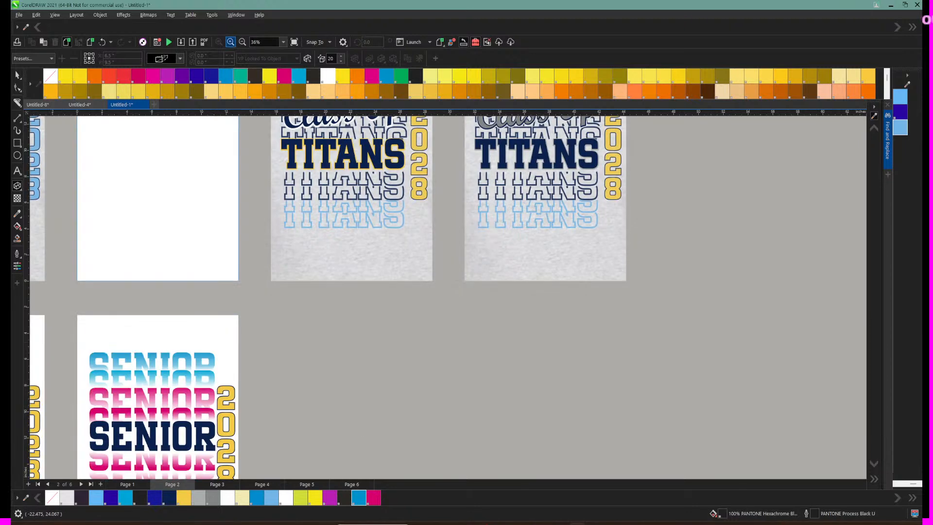
pyautogui.click(231, 42)
pyautogui.scroll(2, 306, 136)
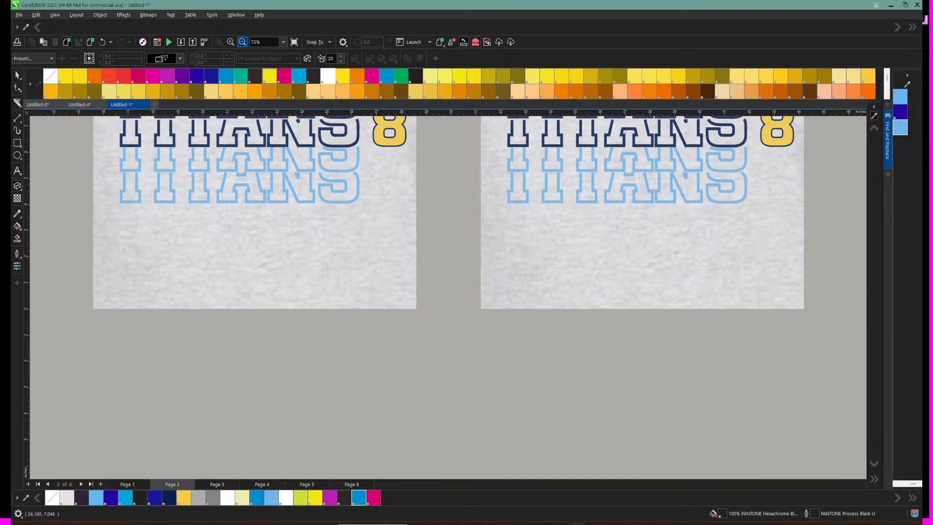
pyautogui.click(242, 42)
pyautogui.scroll(-1, 326, 243)
pyautogui.scroll(1, 326, 243)
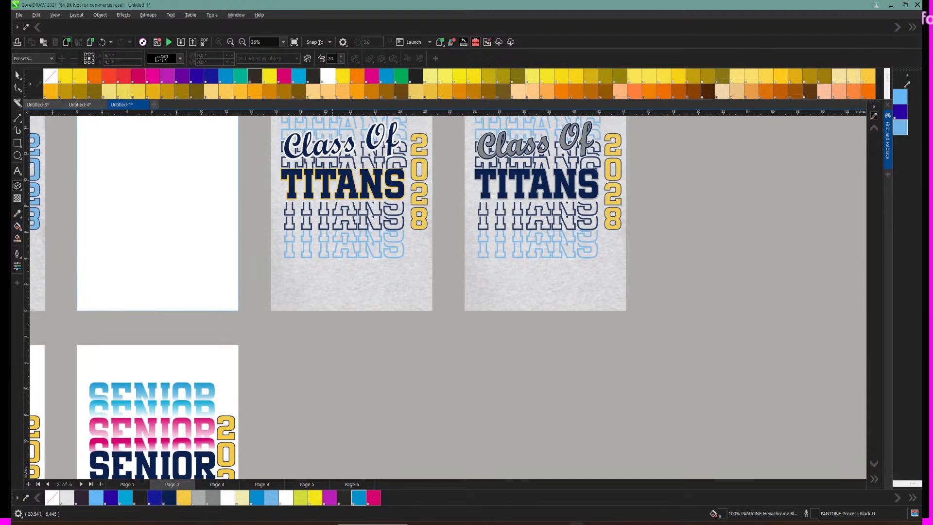
# Step: Compare the TITANS and SENIOR designs across all the pages
pyautogui.scroll(-2, 325, 243)
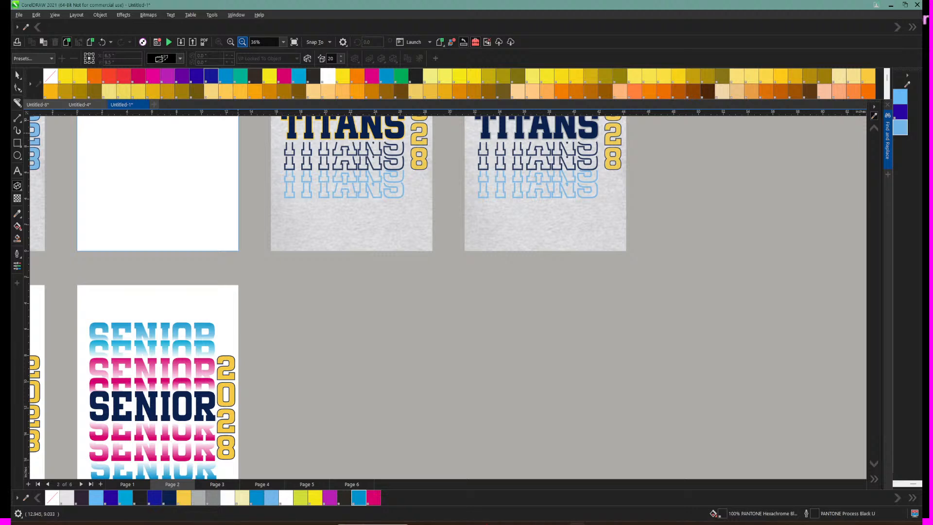
pyautogui.click(242, 42)
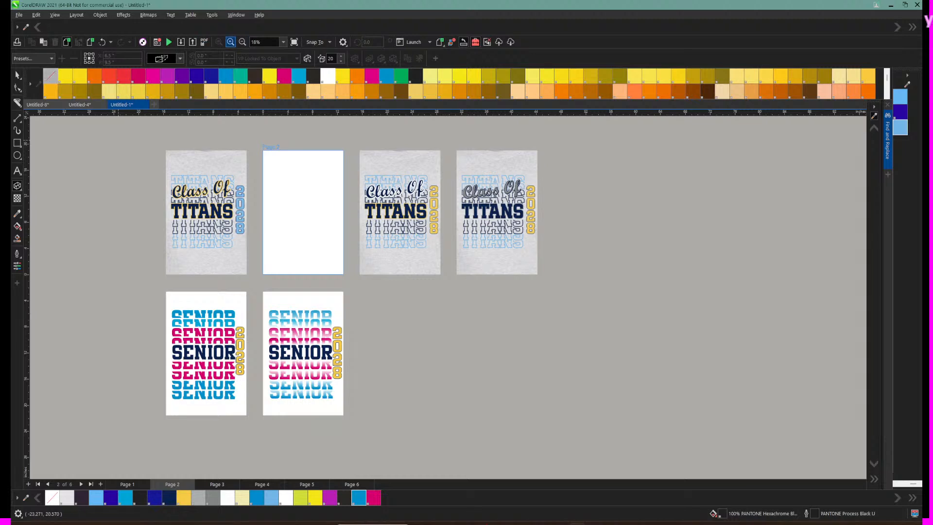
pyautogui.click(231, 42)
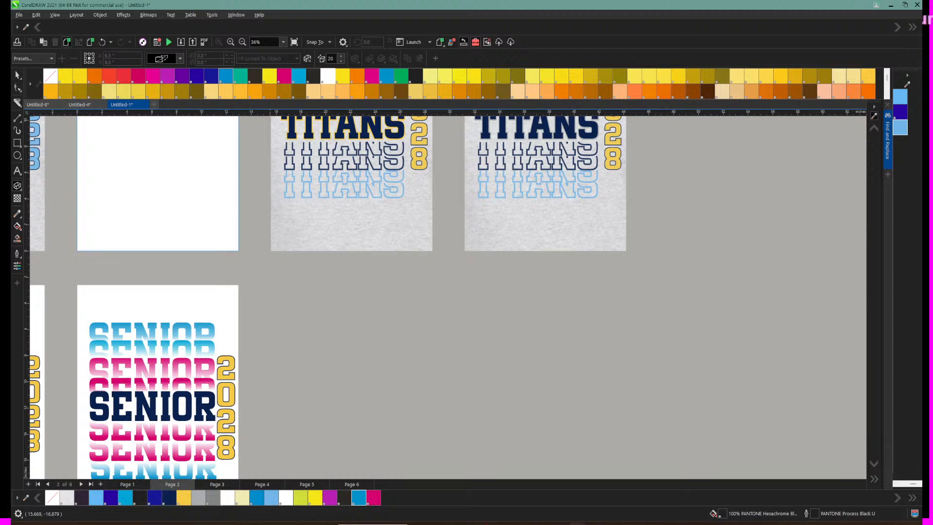
# Step: Activate Page 6, turn off Multipage View, and fit the gradient SENIOR 2028 page in the view
pyautogui.click(128, 484)
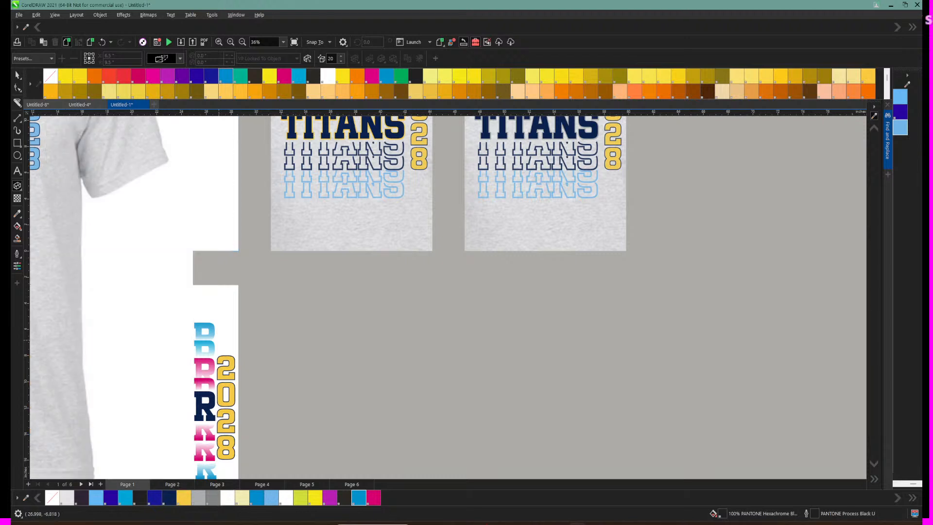
pyautogui.click(352, 484)
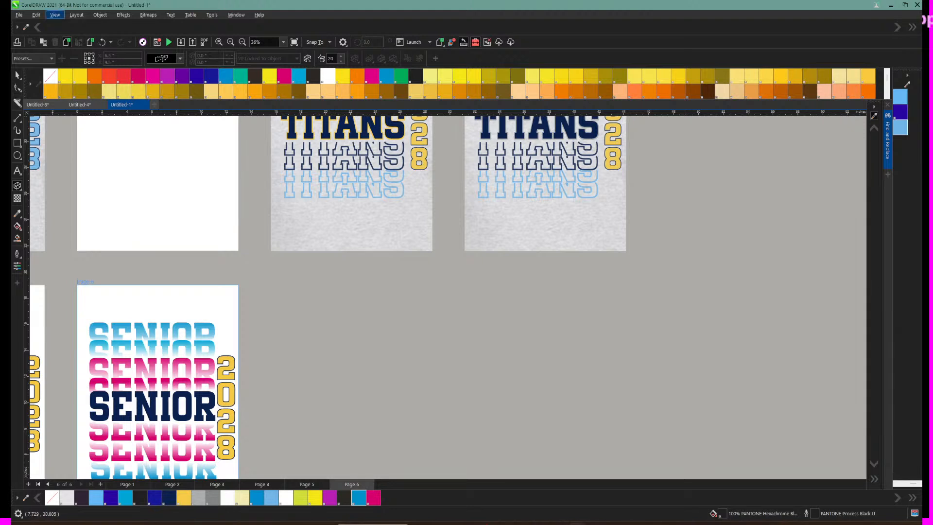
pyautogui.click(55, 14)
pyautogui.click(73, 230)
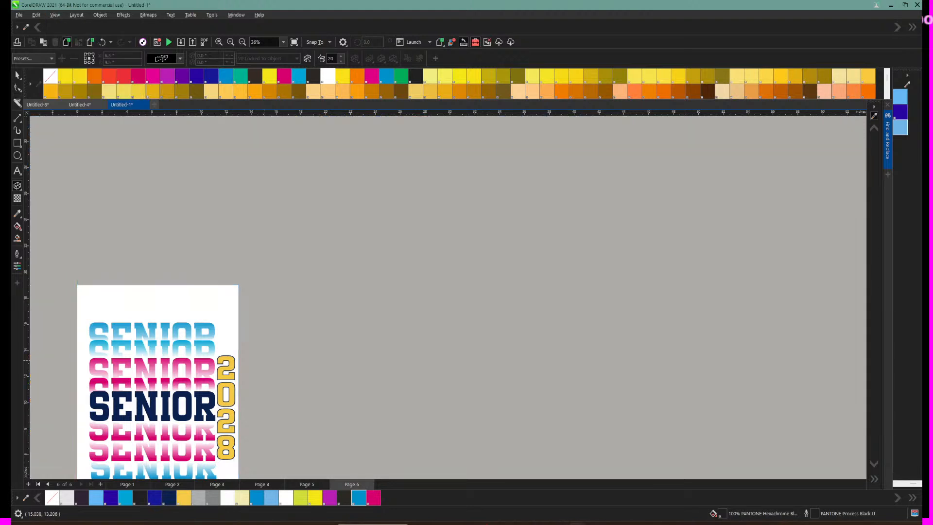
pyautogui.scroll(-7, 334, 476)
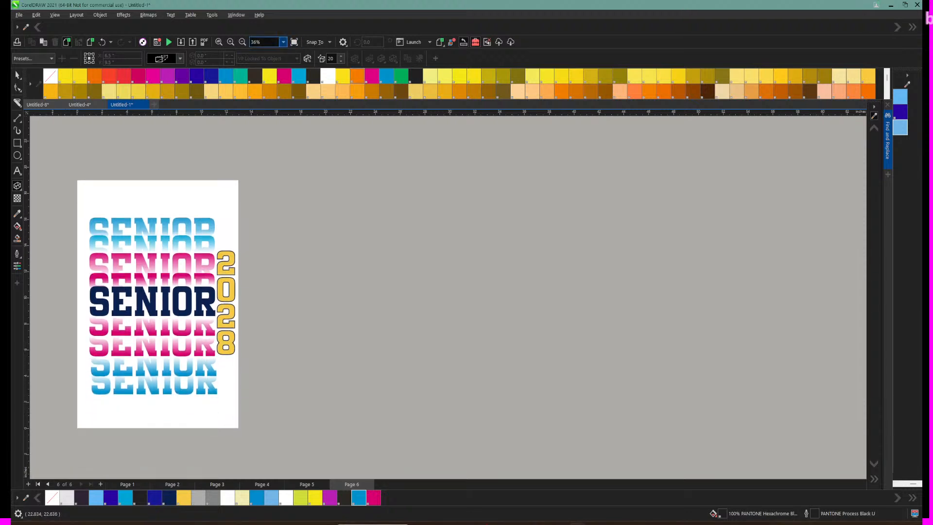
pyautogui.click(283, 42)
pyautogui.click(259, 57)
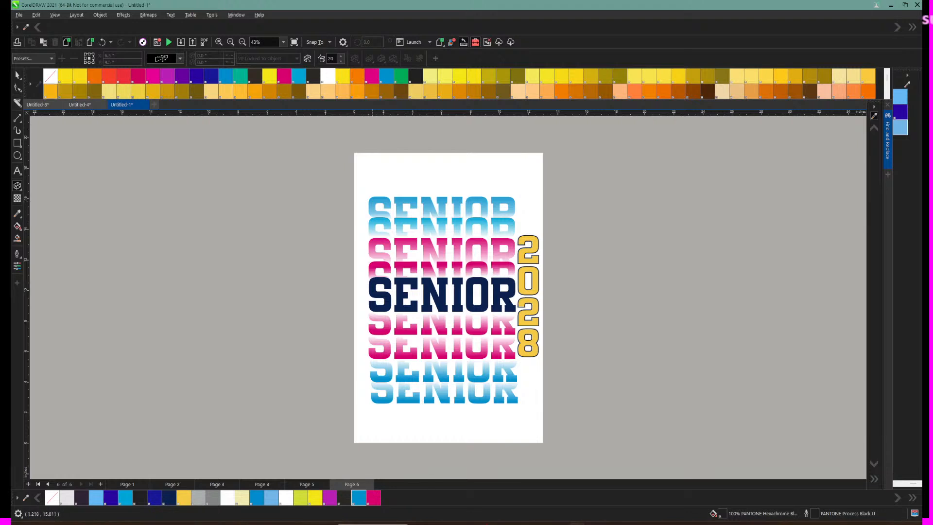
# Step: Replace the word SENIOR in the topmost faded blue row with TITANS
pyautogui.click(373, 201)
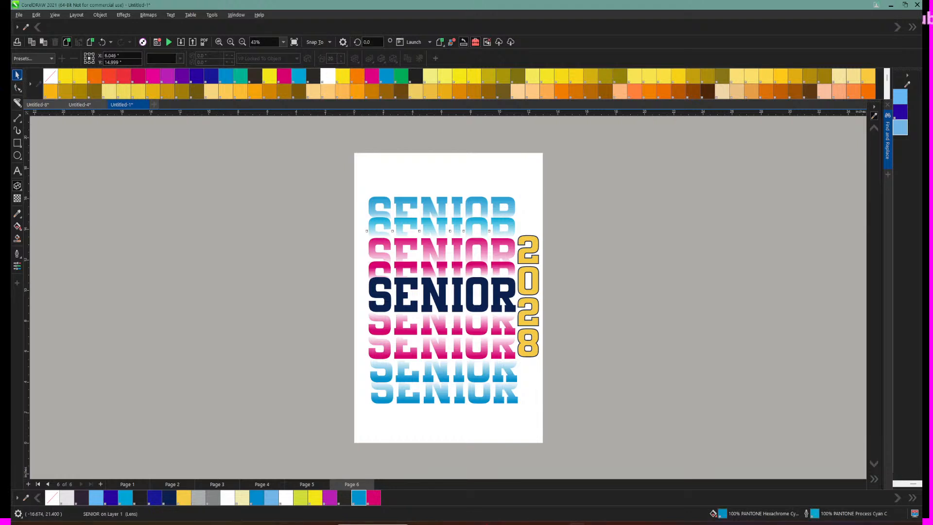
pyautogui.click(17, 74)
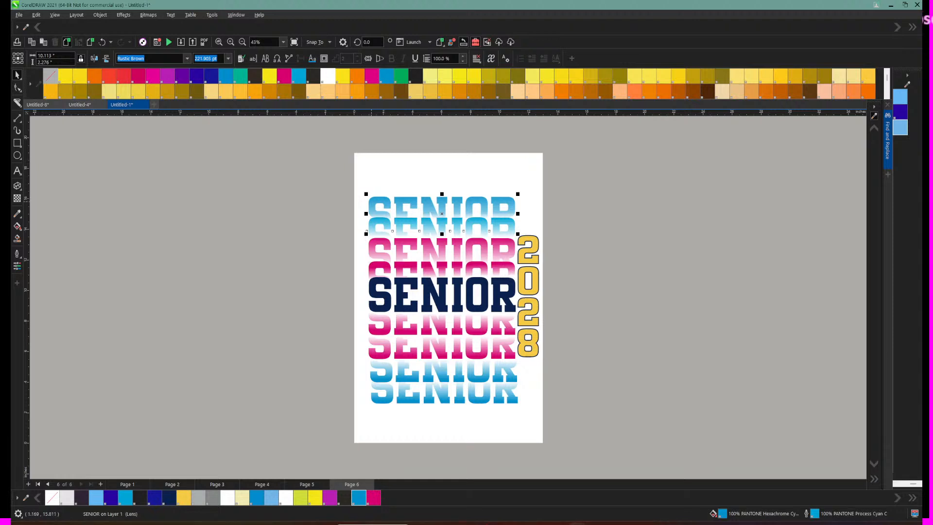
pyautogui.doubleClick(372, 202)
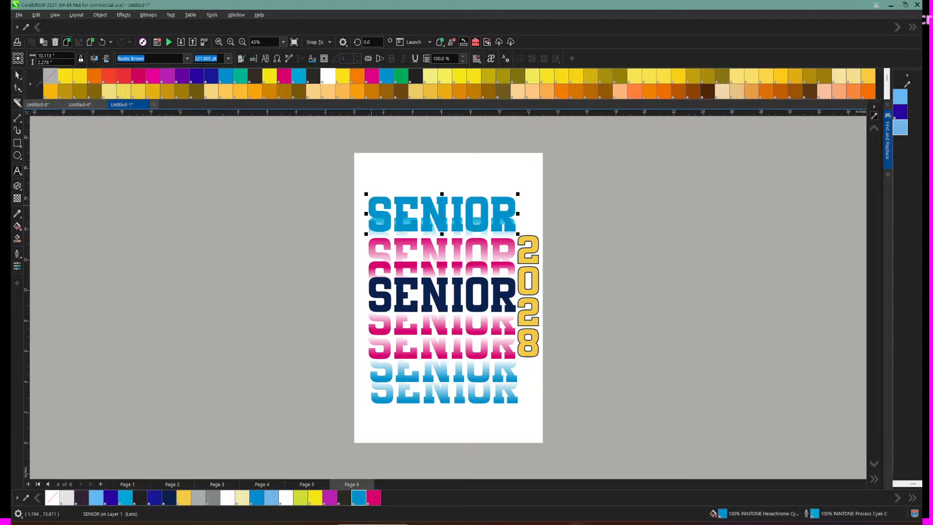
pyautogui.write('TITA')
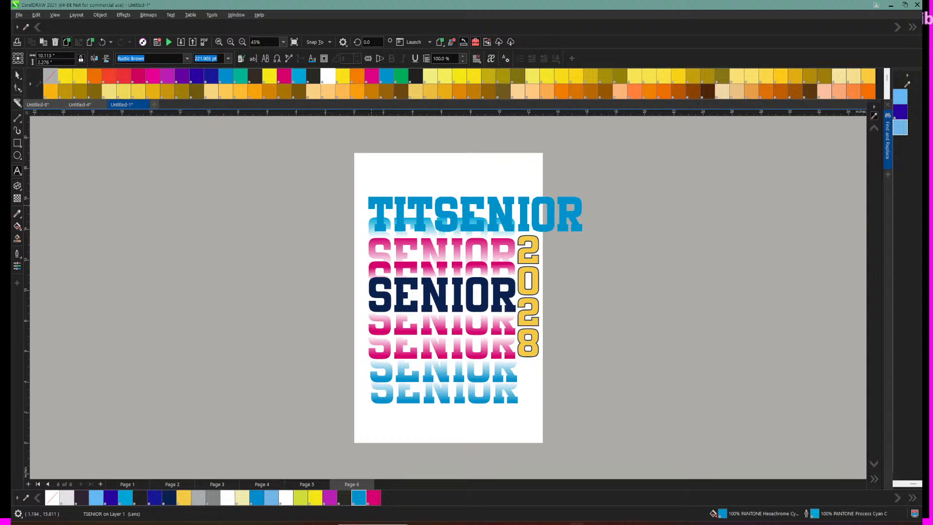
pyautogui.write('NS')
pyautogui.press('Delete')
pyautogui.press('Delete')
pyautogui.press('Delete')
pyautogui.press('Delete')
pyautogui.press('Delete')
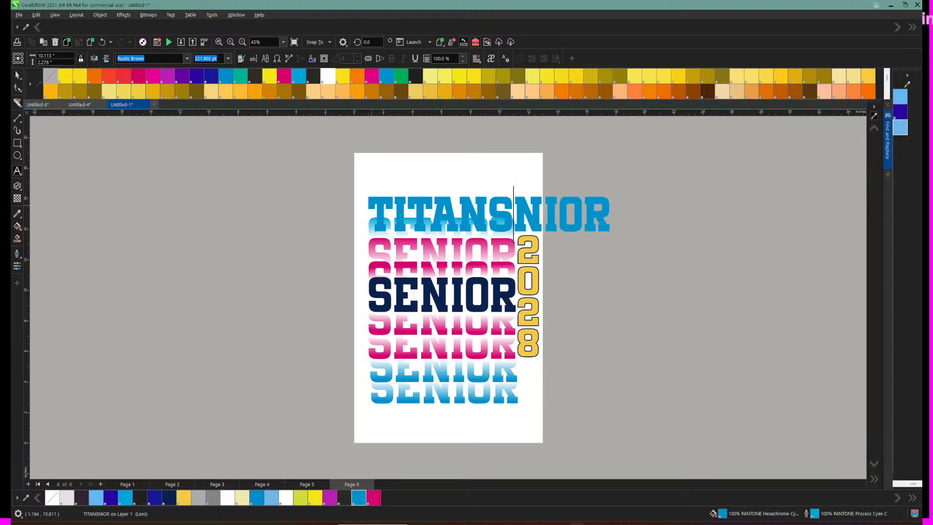
pyautogui.press('Delete')
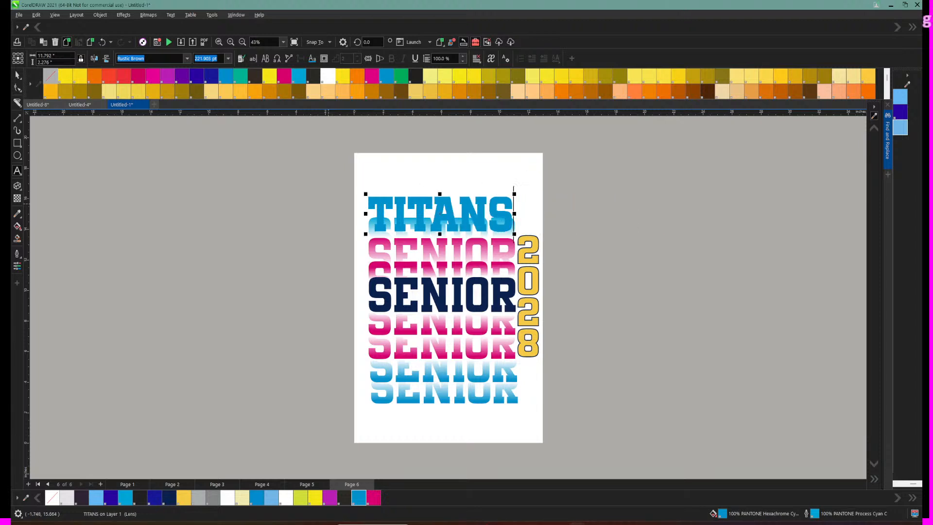
pyautogui.click(328, 201)
# Step: Change the second faded blue row's text from SENIOR to TITANS
pyautogui.click(18, 75)
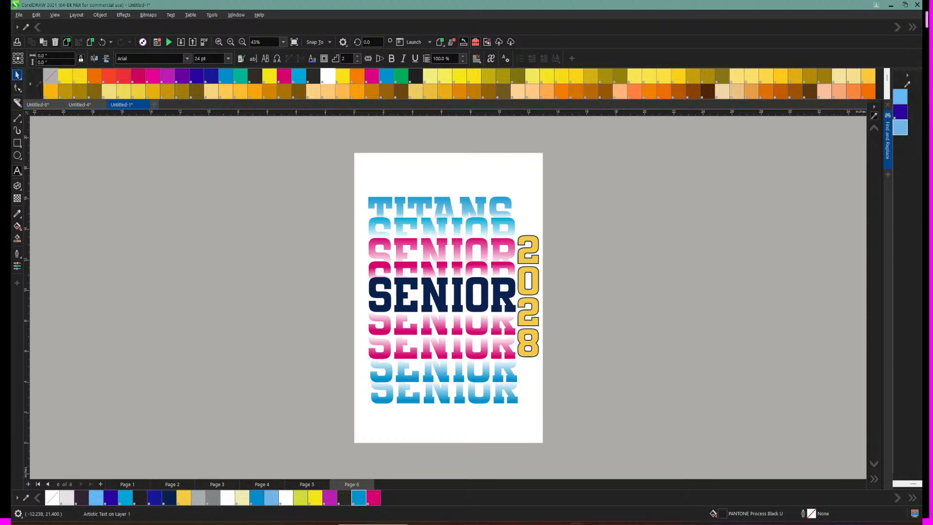
pyautogui.click(414, 223)
pyautogui.doubleClick(408, 223)
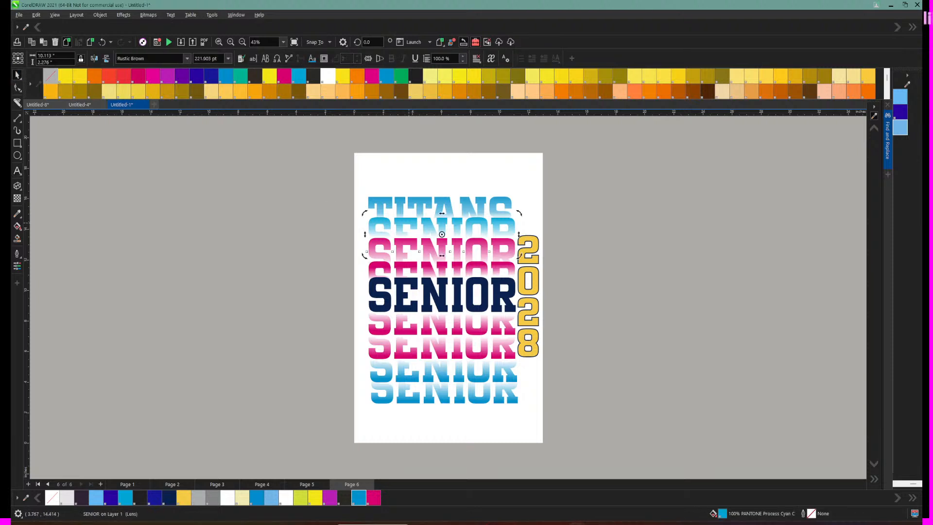
pyautogui.click(376, 228)
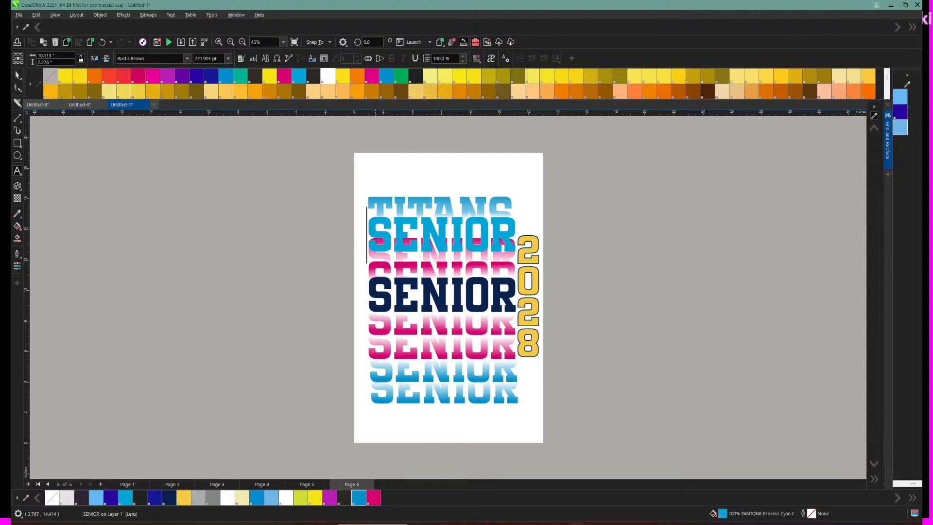
pyautogui.press('Delete')
pyautogui.press('Delete')
pyautogui.press('Delete')
pyautogui.press('Delete')
pyautogui.press('Delete')
pyautogui.press('Delete')
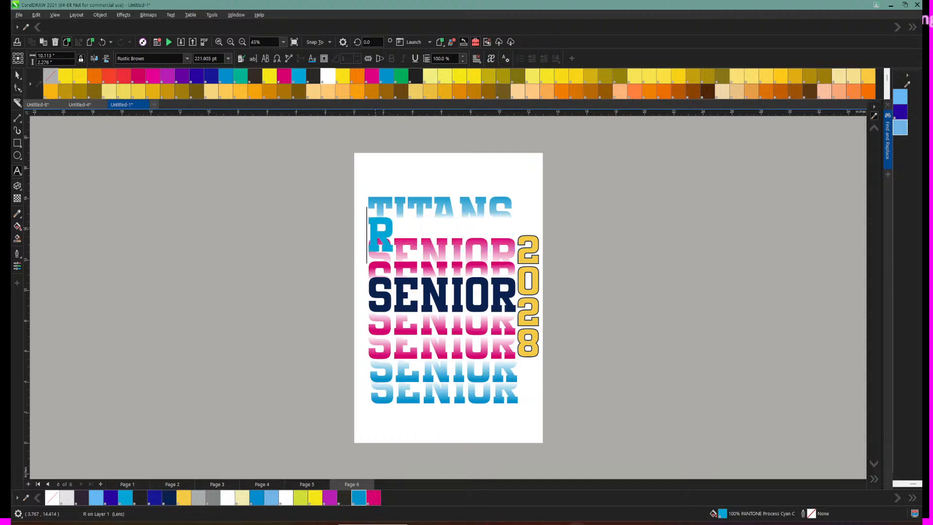
pyautogui.write('TITA')
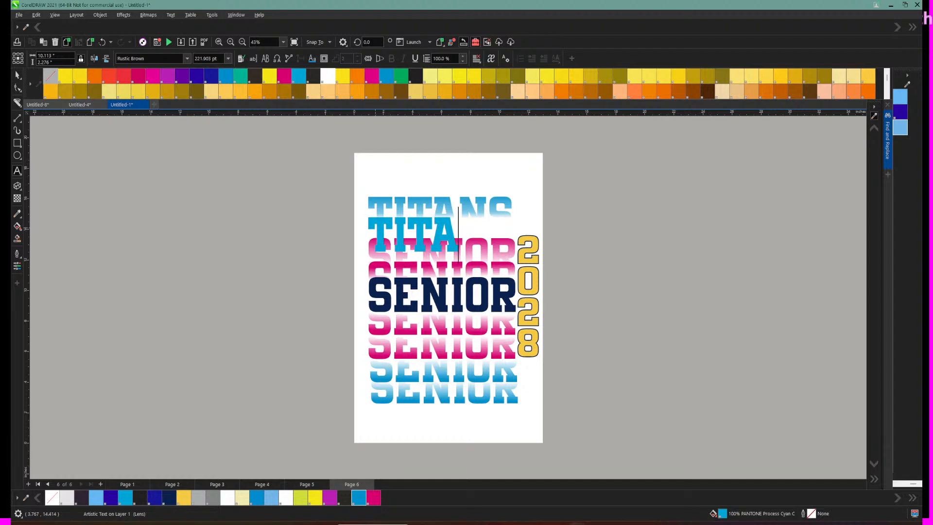
pyautogui.write('NS')
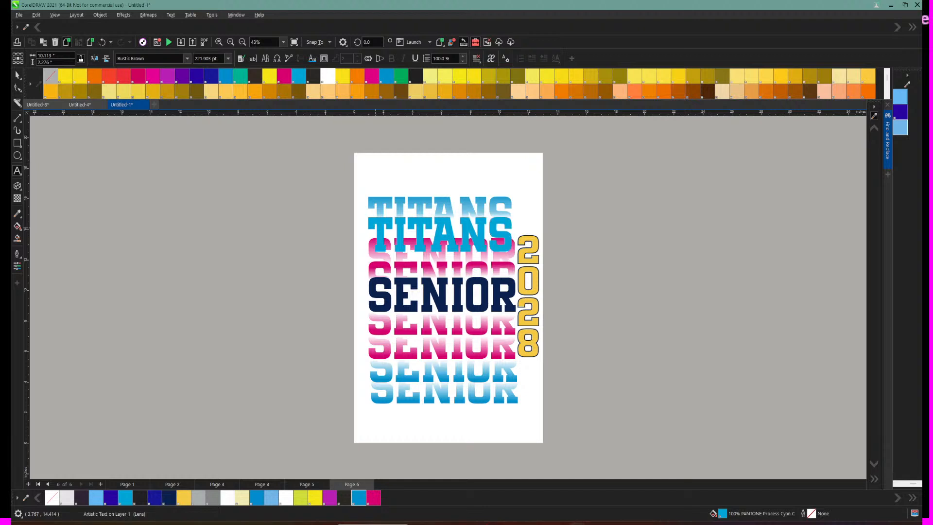
pyautogui.press('Return')
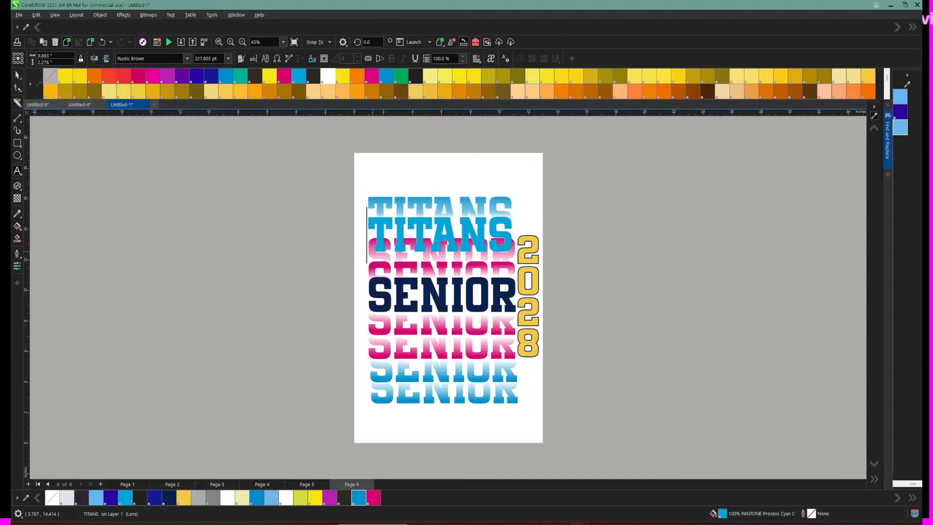
# Step: Change the upper faded magenta row, directly below the blue rows, to read TITANS
pyautogui.click(374, 252)
pyautogui.click(375, 252)
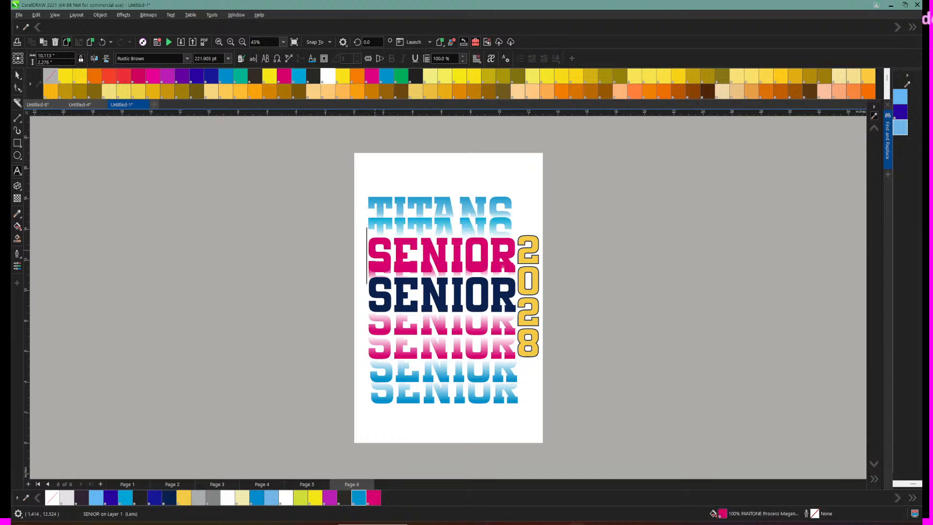
pyautogui.write('TITANS')
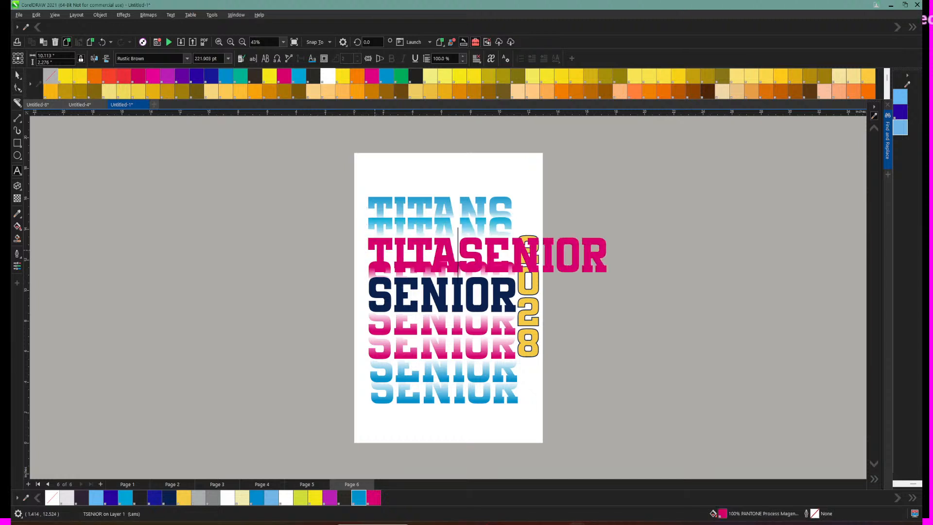
pyautogui.press('Delete')
pyautogui.press('Delete')
pyautogui.press('Delete')
pyautogui.press('Delete')
pyautogui.press('Delete')
pyautogui.press('Delete')
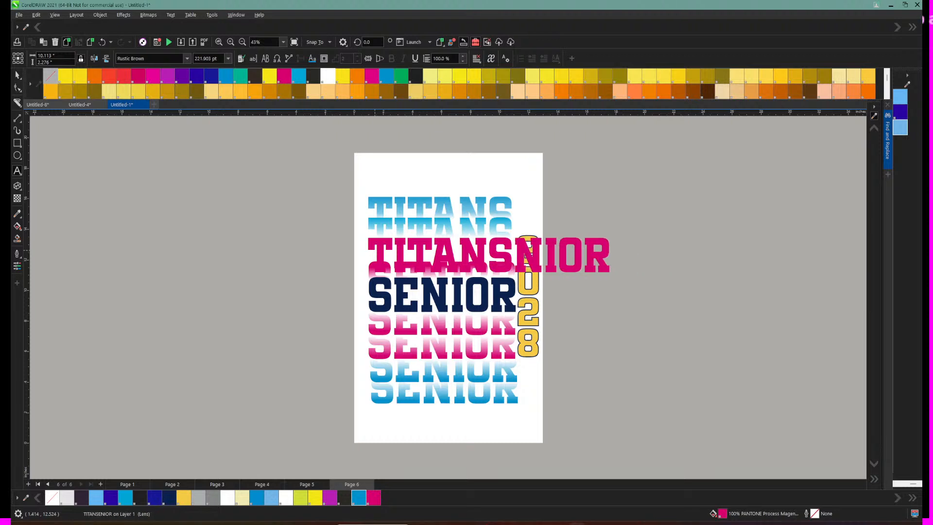
pyautogui.click(331, 265)
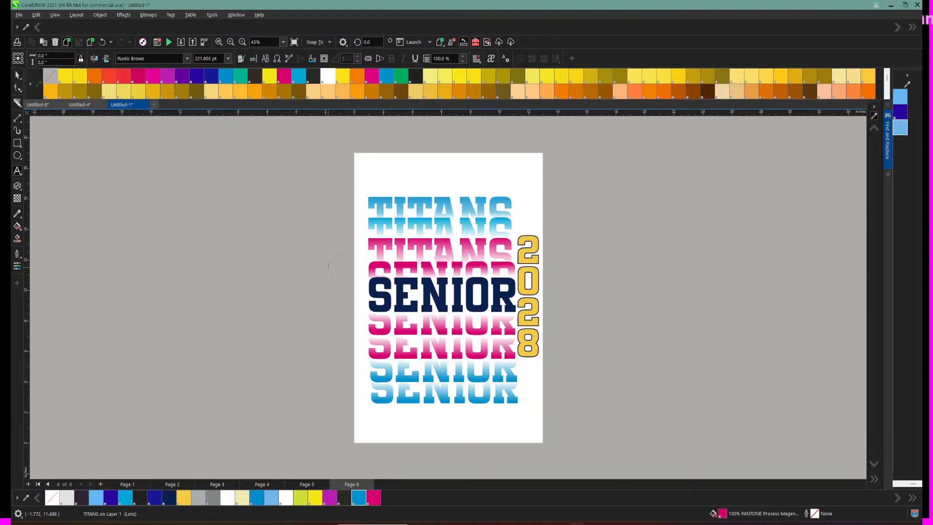
# Step: Retype the magenta row directly above the navy lettering as TITANS, removing the leftover SENIOR letters
pyautogui.click(376, 271)
pyautogui.write('TITANS')
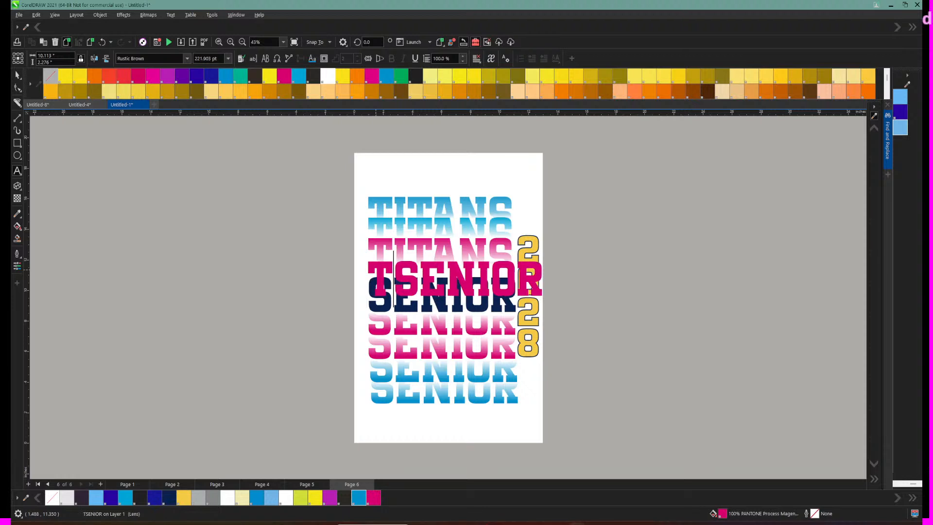
pyautogui.press('BackSpace')
pyautogui.press('BackSpace')
pyautogui.press('BackSpace')
pyautogui.press('BackSpace')
pyautogui.press('BackSpace')
pyautogui.press('BackSpace')
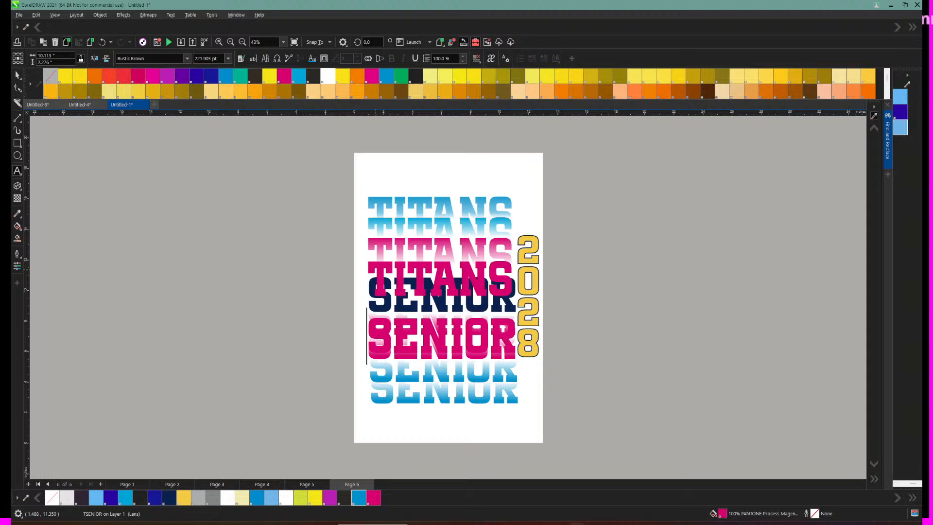
pyautogui.press('Delete')
pyautogui.press('Delete')
pyautogui.press('Delete')
pyautogui.press('Delete')
pyautogui.press('Delete')
pyautogui.press('Delete')
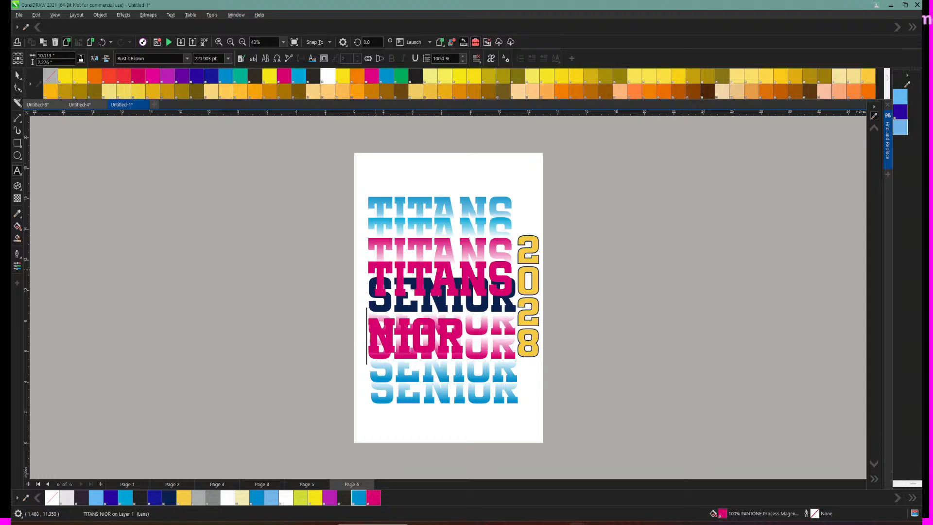
pyautogui.click(336, 287)
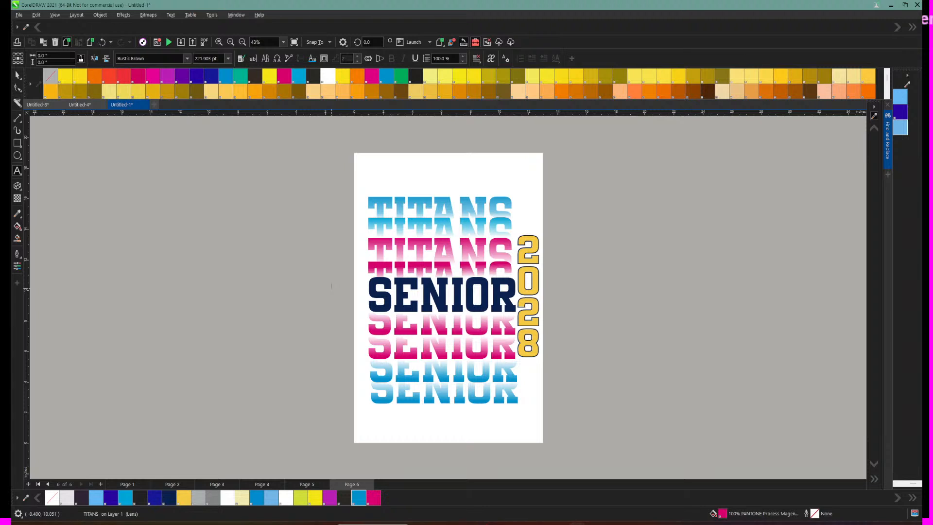
# Step: Replace SENIOR with TITANS in the solid navy middle row
pyautogui.click(378, 292)
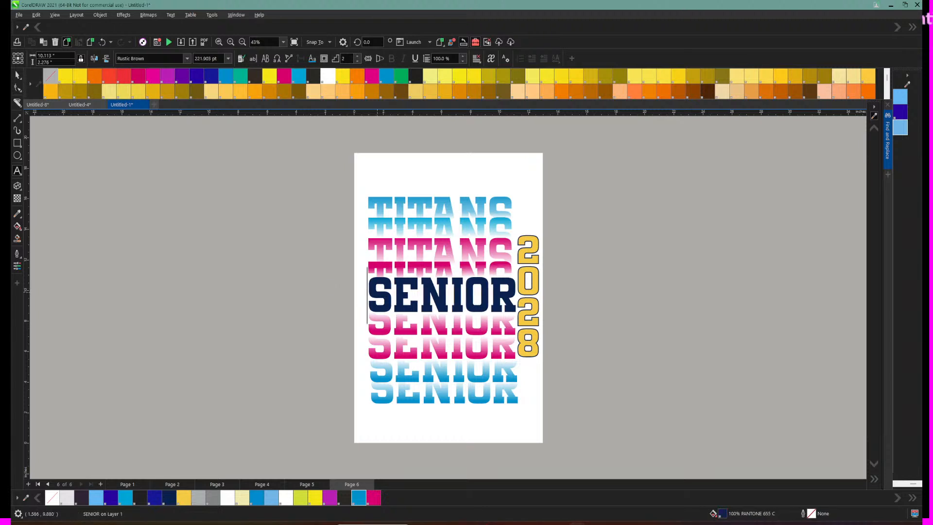
pyautogui.write('TITANS')
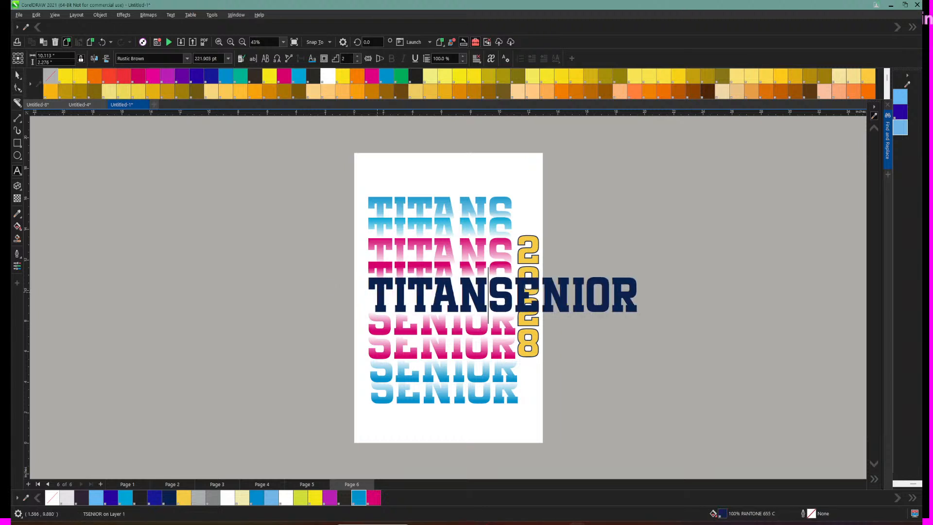
pyautogui.press('Delete')
pyautogui.press('Delete')
pyautogui.press('Delete')
pyautogui.press('Delete')
pyautogui.press('Delete')
pyautogui.press('Delete')
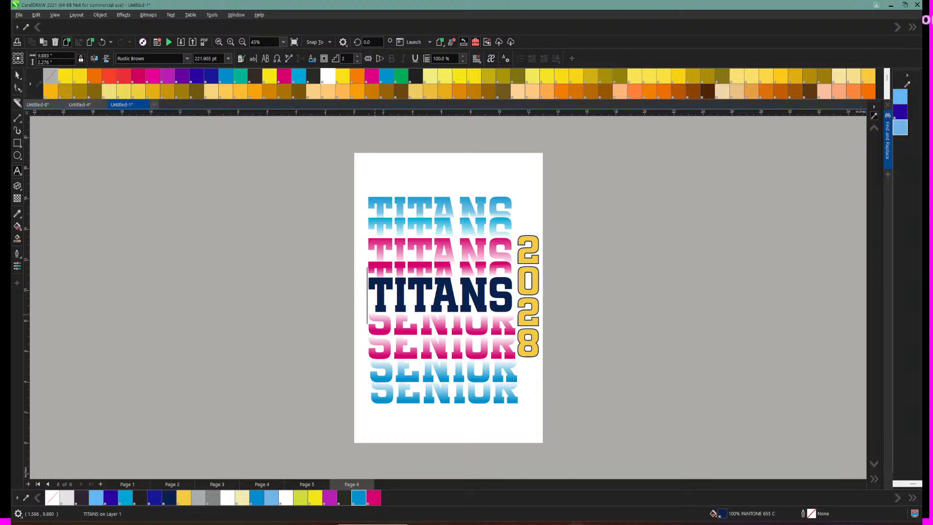
pyautogui.press('Escape')
# Step: Replace SENIOR with TITANS in the magenta row directly below the navy lettering
pyautogui.click(231, 42)
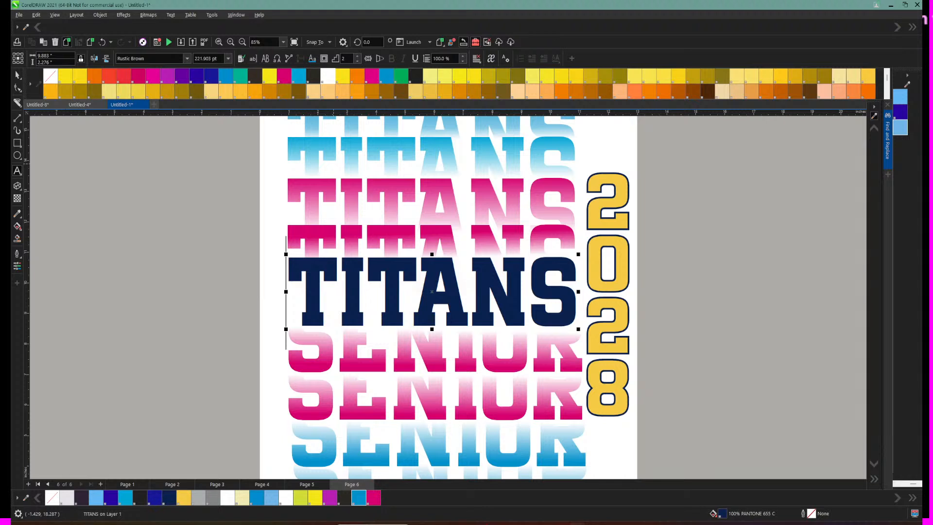
pyautogui.scroll(-1, 451, 368)
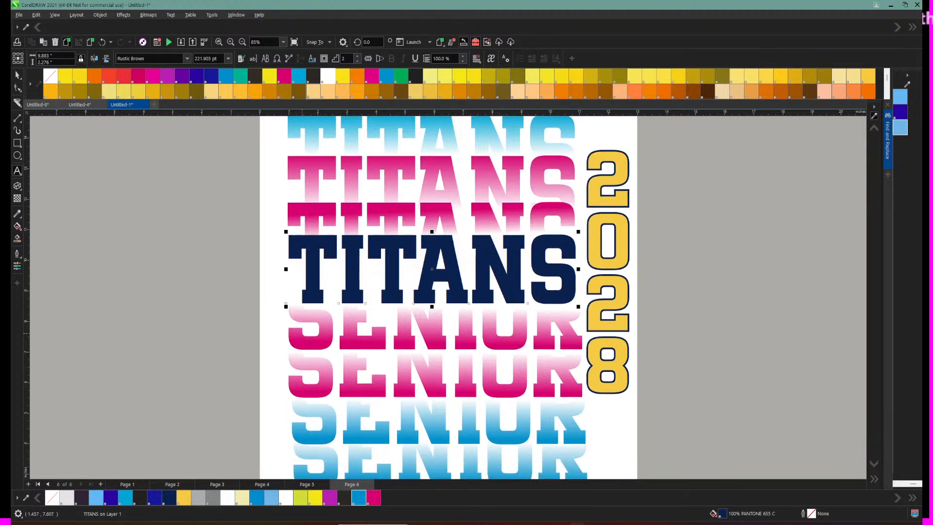
pyautogui.click(299, 341)
pyautogui.write('TIT')
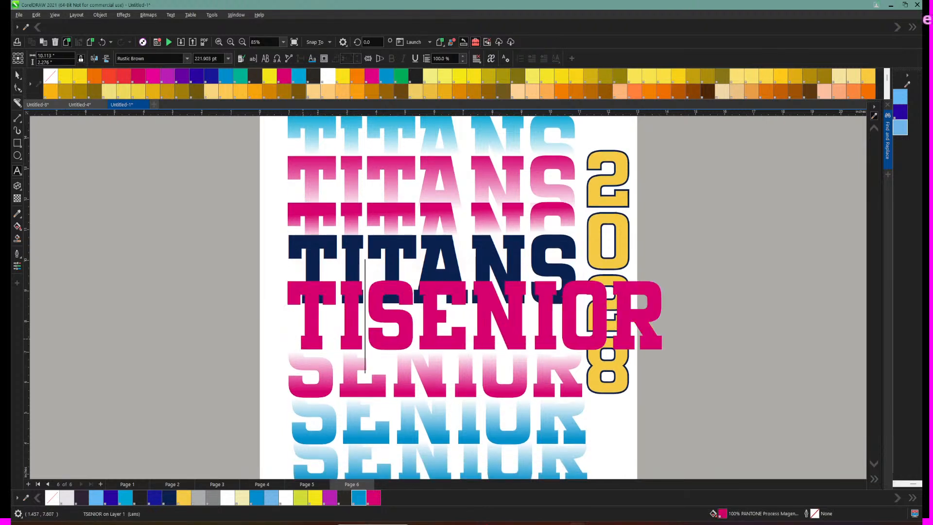
pyautogui.write('ANS')
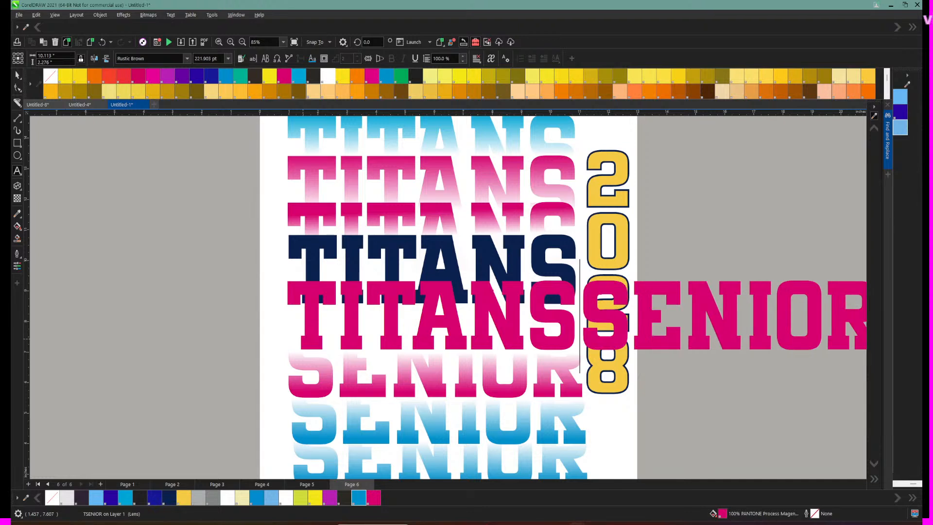
pyautogui.press('Delete')
pyautogui.press('Delete')
pyautogui.press('Delete')
pyautogui.press('Delete')
pyautogui.press('Delete')
pyautogui.press('Delete')
# Step: Change the upper of the two lower blue rows to read TITANS, removing the old SENIOR letters
pyautogui.click(313, 376)
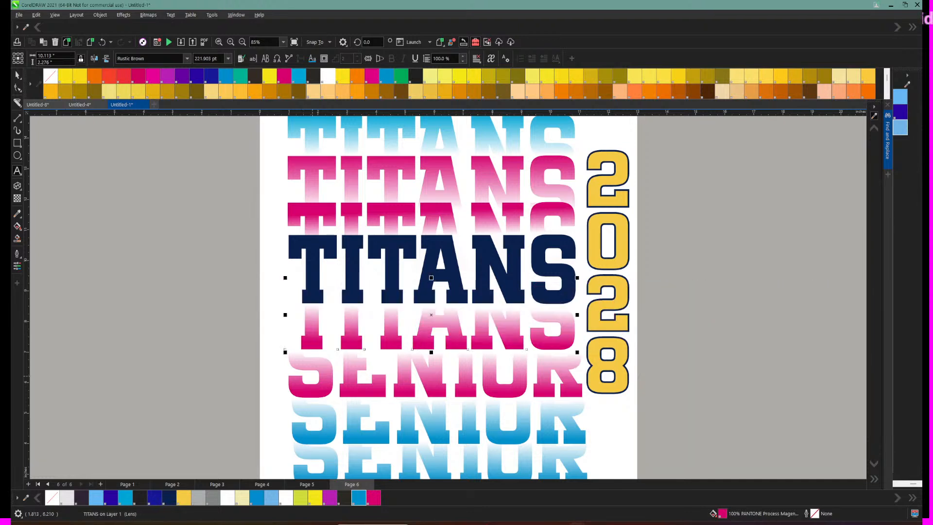
pyautogui.write('TITANS')
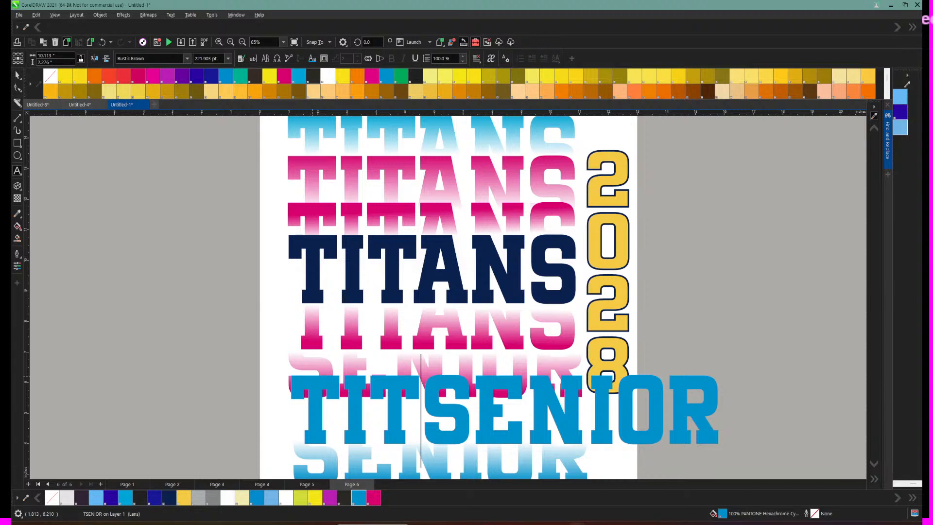
pyautogui.press('Delete')
pyautogui.press('Delete')
pyautogui.press('Delete')
pyautogui.press('Delete')
pyautogui.press('Delete')
pyautogui.press('Delete')
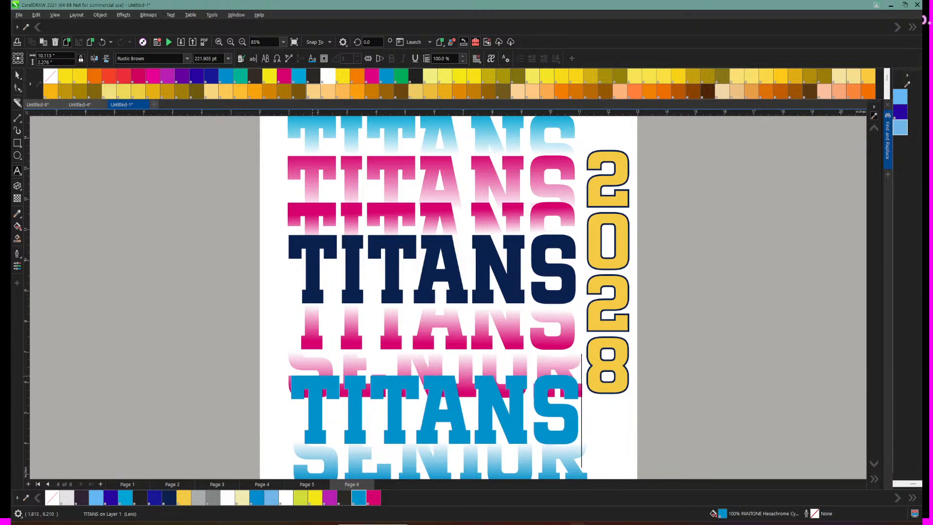
# Step: Retype the second magenta row below the navy lettering as TITANS in place of SENIOR
pyautogui.click(291, 363)
pyautogui.click(296, 358)
pyautogui.click(236, 329)
pyautogui.click(317, 372)
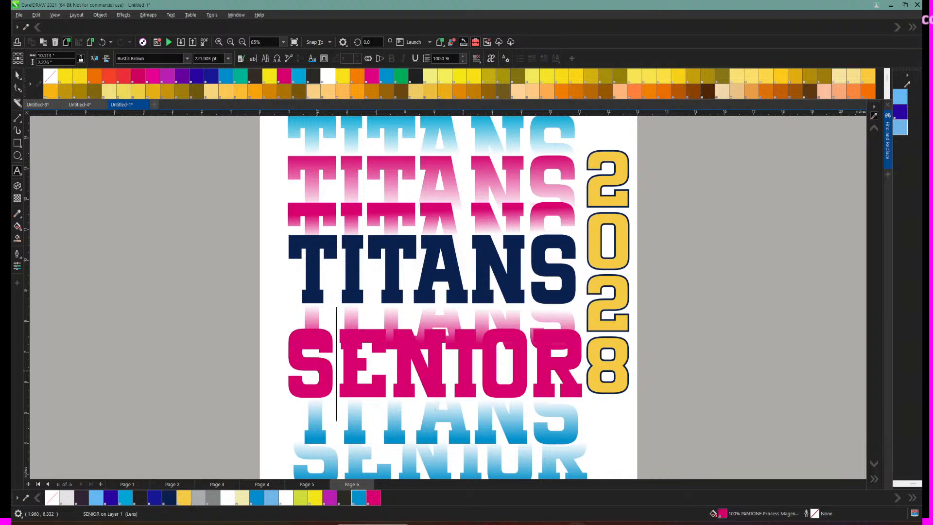
pyautogui.click(296, 355)
pyautogui.write('TIT')
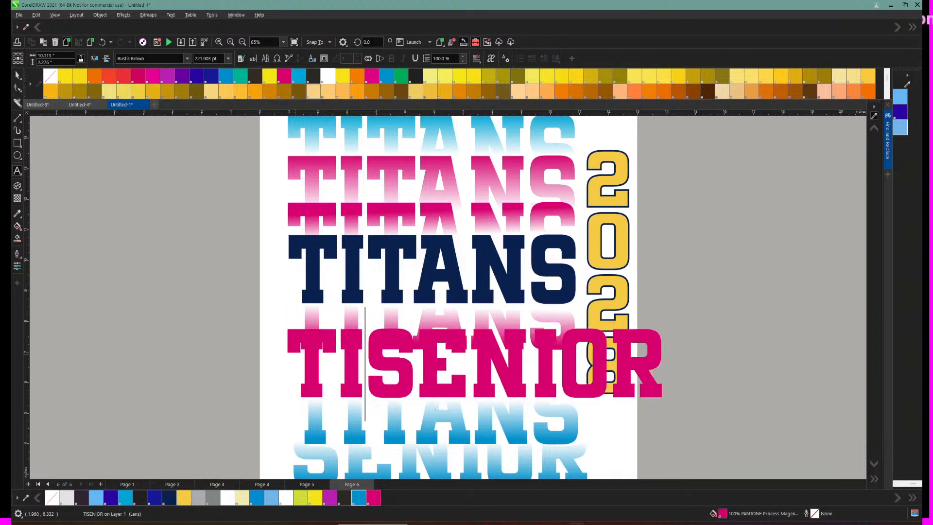
pyautogui.write('ANS')
pyautogui.press('Delete')
pyautogui.press('Delete')
pyautogui.press('Delete')
pyautogui.press('Delete')
pyautogui.press('Delete')
pyautogui.press('Delete')
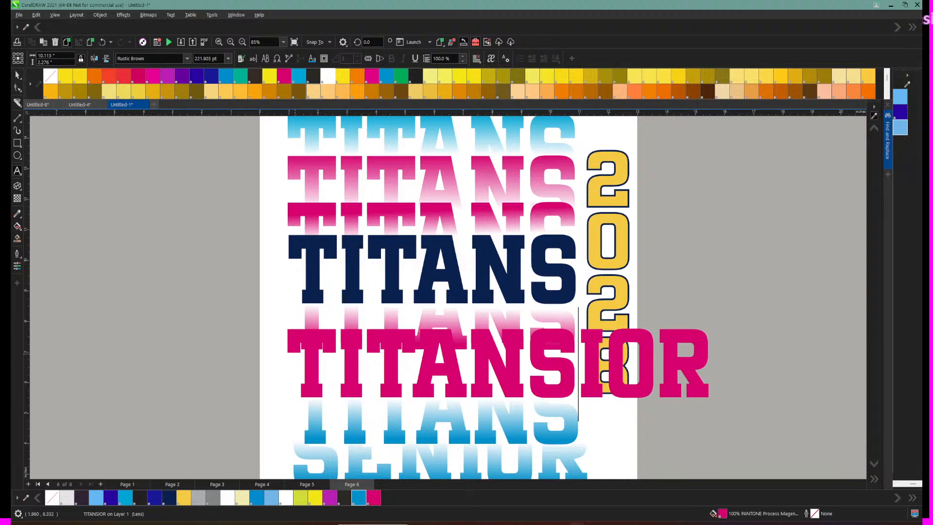
# Step: Change the bottommost blue row's text from SENIOR to TITANS and leave text editing
pyautogui.click(165, 302)
pyautogui.scroll(-2, 164, 302)
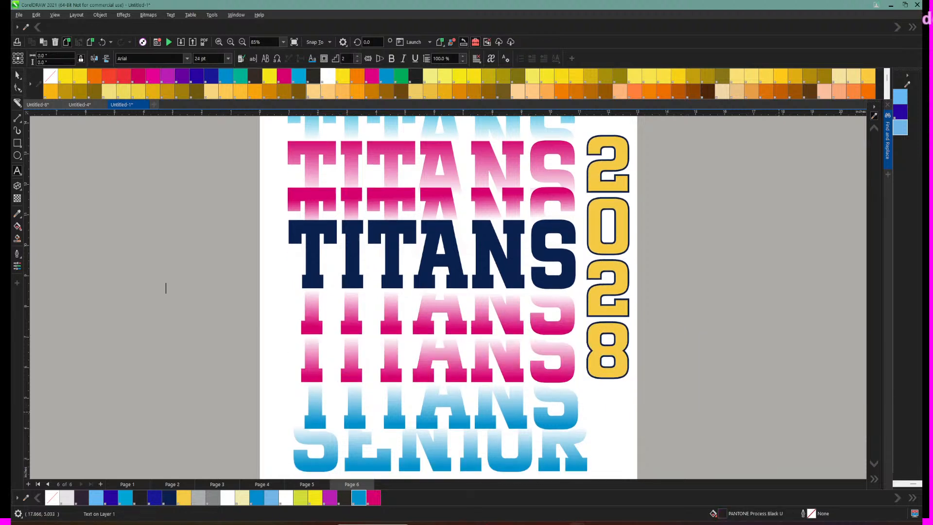
pyautogui.click(312, 409)
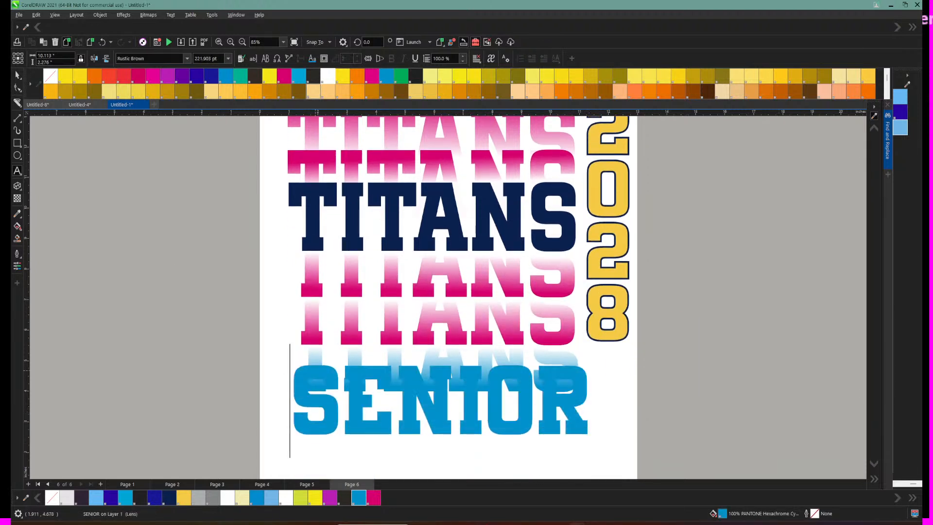
pyautogui.write('TITAN')
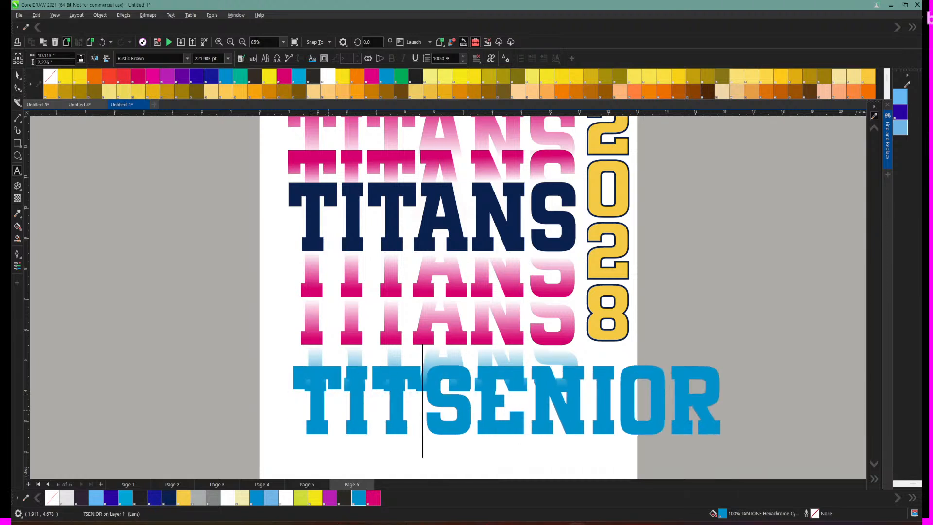
pyautogui.write('S')
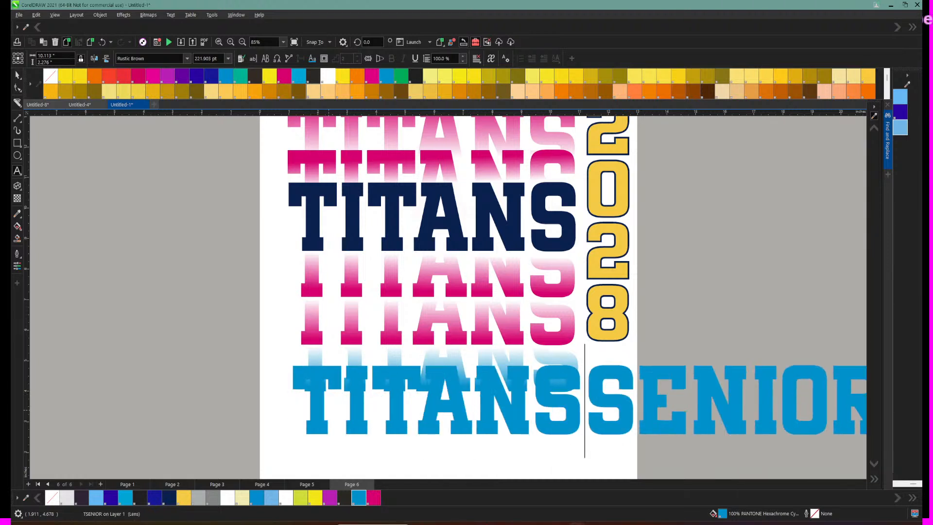
pyautogui.press('Delete')
pyautogui.press('Delete')
pyautogui.press('Delete')
pyautogui.press('Delete')
pyautogui.press('Delete')
pyautogui.press('Delete')
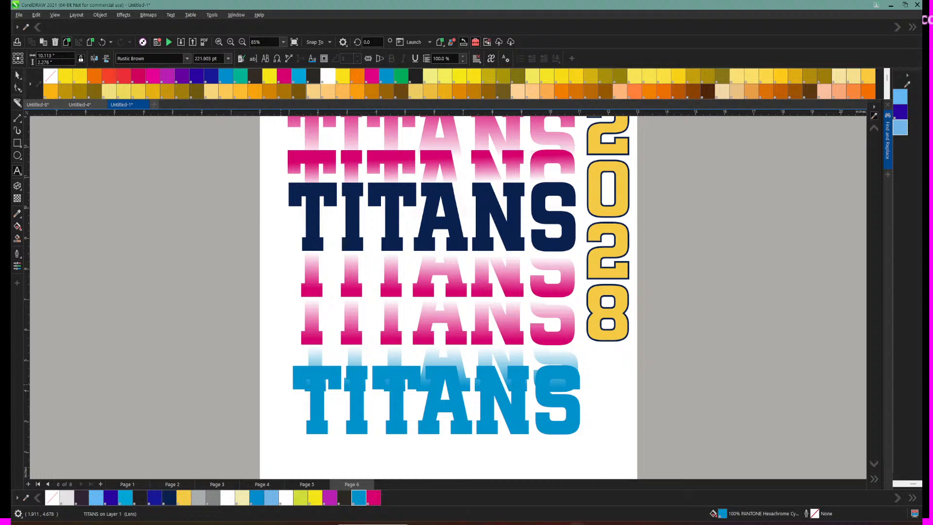
pyautogui.click(240, 357)
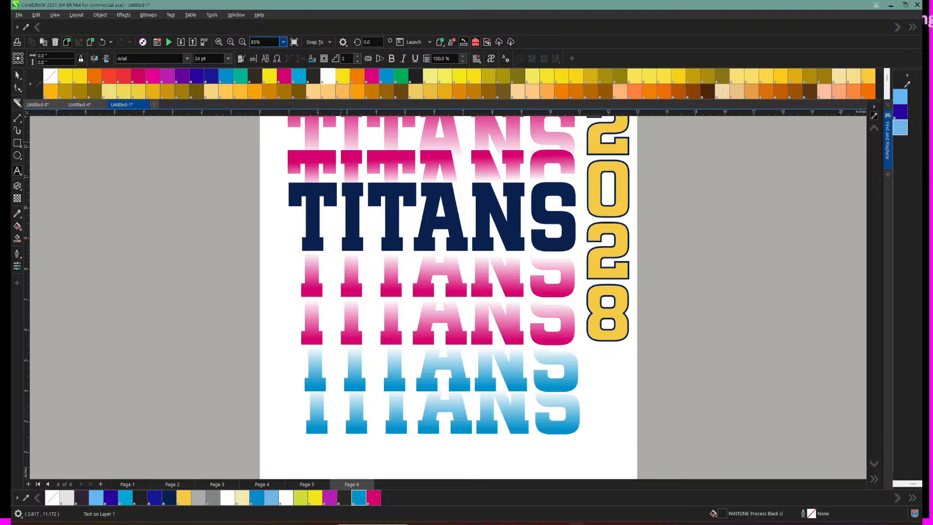
# Step: Give the bottommost blue TITANS row a PANTONE Hexachrome Cyan C outline and remove its fill
pyautogui.click(282, 42)
pyautogui.click(265, 51)
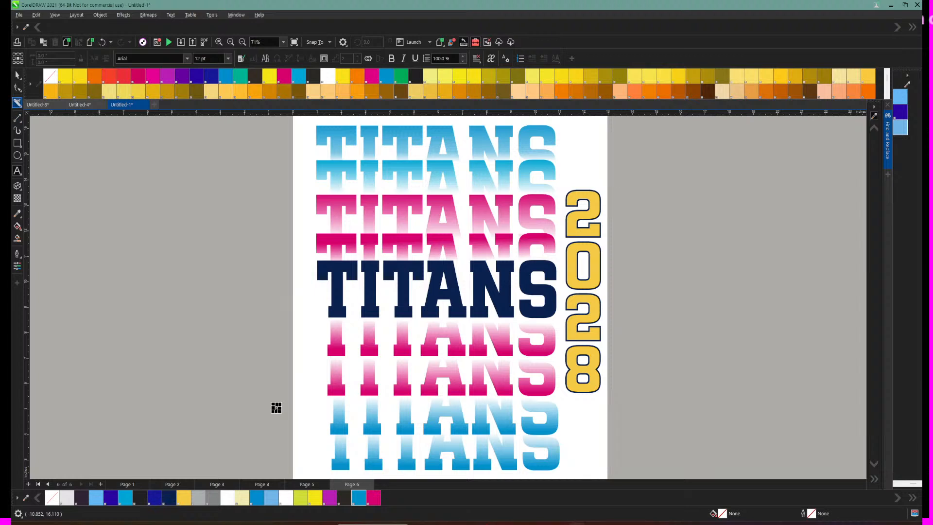
pyautogui.click(17, 75)
pyautogui.scroll(-1, 450, 296)
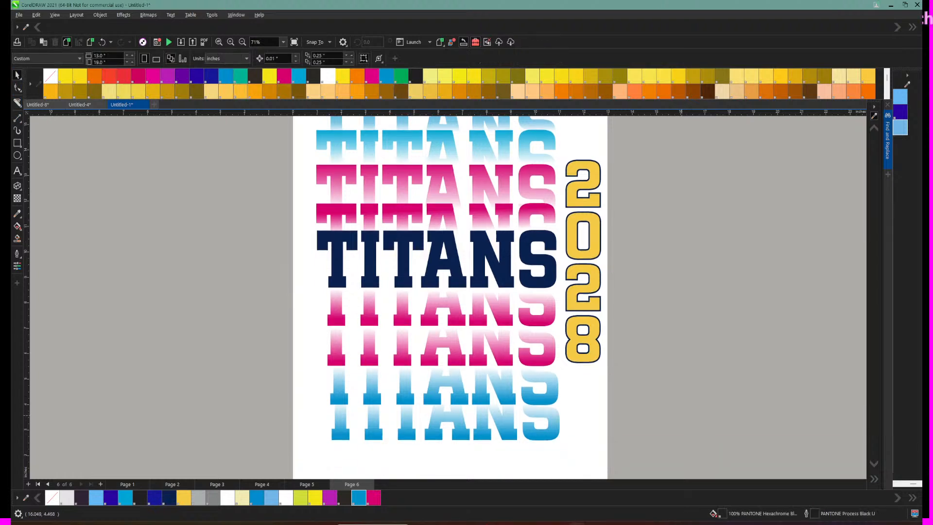
pyautogui.click(479, 419)
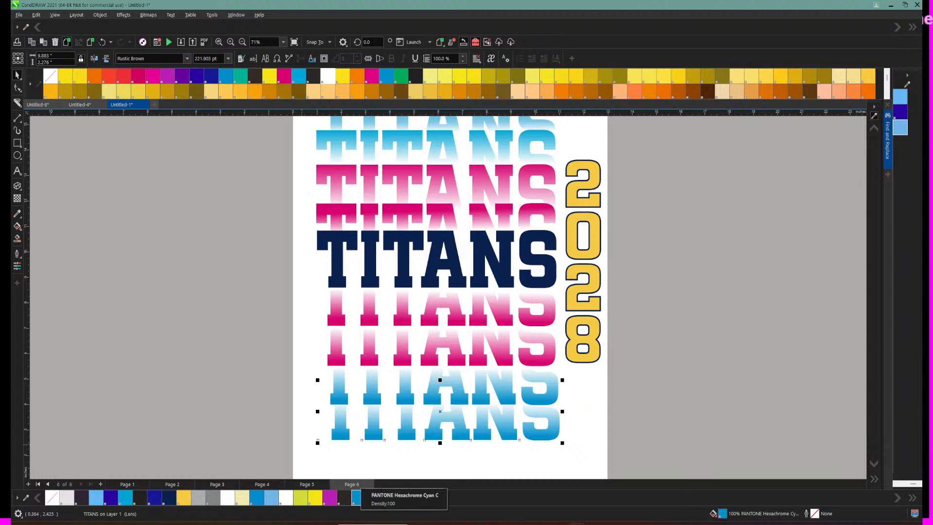
pyautogui.rightClick(358, 497)
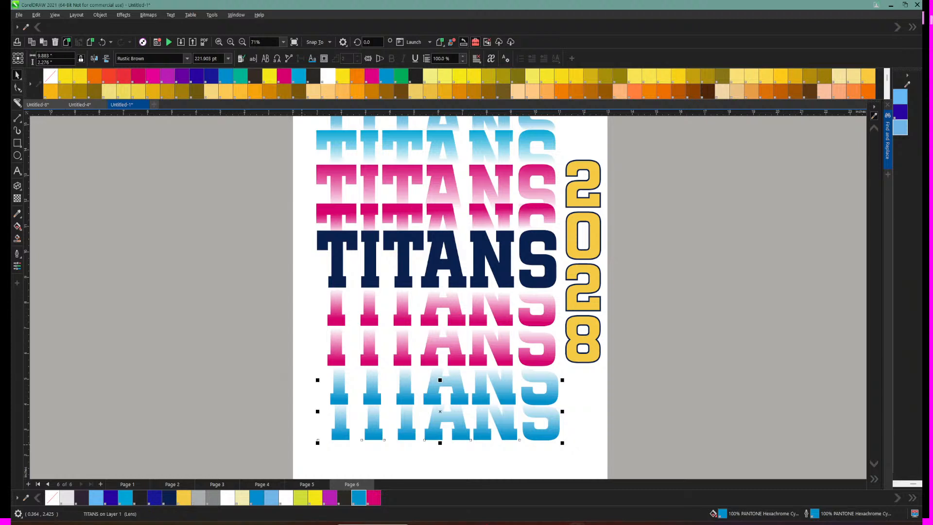
pyautogui.click(51, 497)
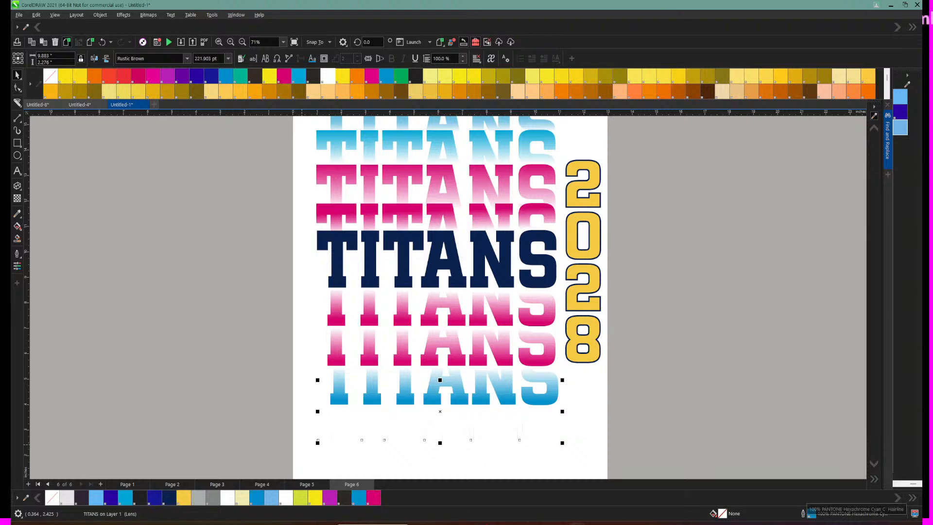
# Step: Set the outline width of the bottommost TITANS row to 4.0 pt
pyautogui.press('F12')
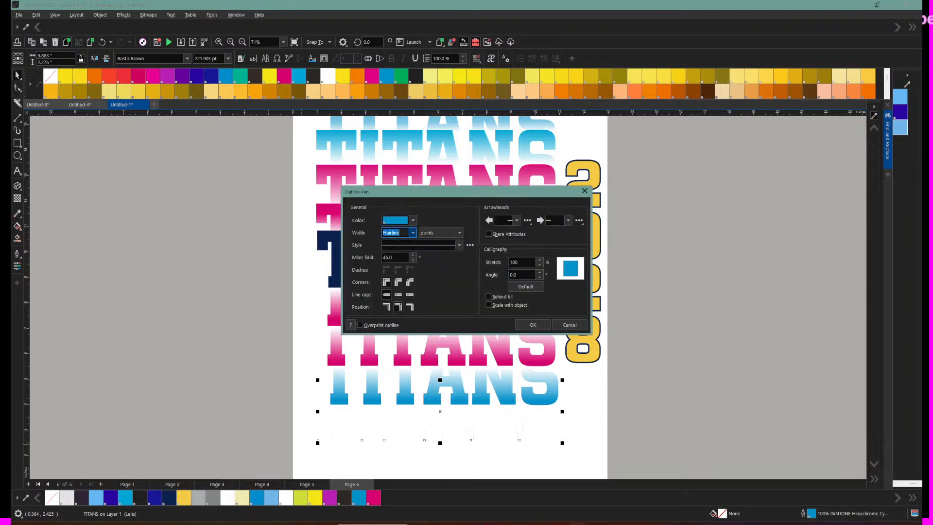
pyautogui.click(414, 233)
pyautogui.click(391, 292)
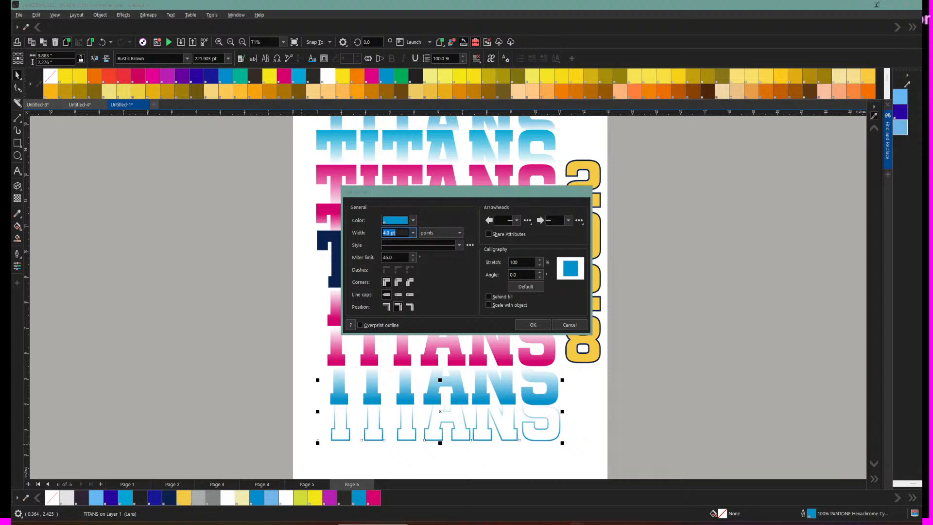
pyautogui.click(533, 324)
# Step: Give the white TITANS copy behind the lower magenta and blue rows a PANTONE Hexachrome Cyan C outline and no fill
pyautogui.click(500, 384)
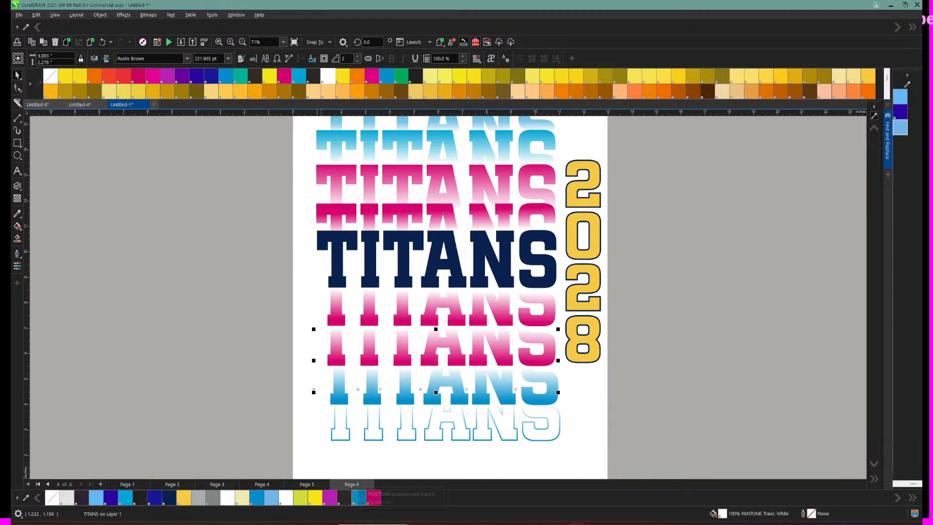
pyautogui.rightClick(358, 497)
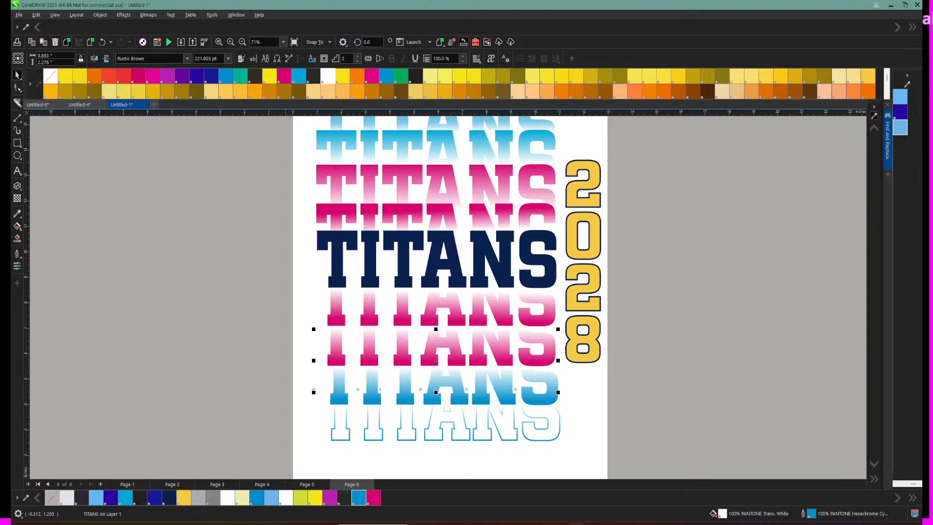
pyautogui.click(52, 497)
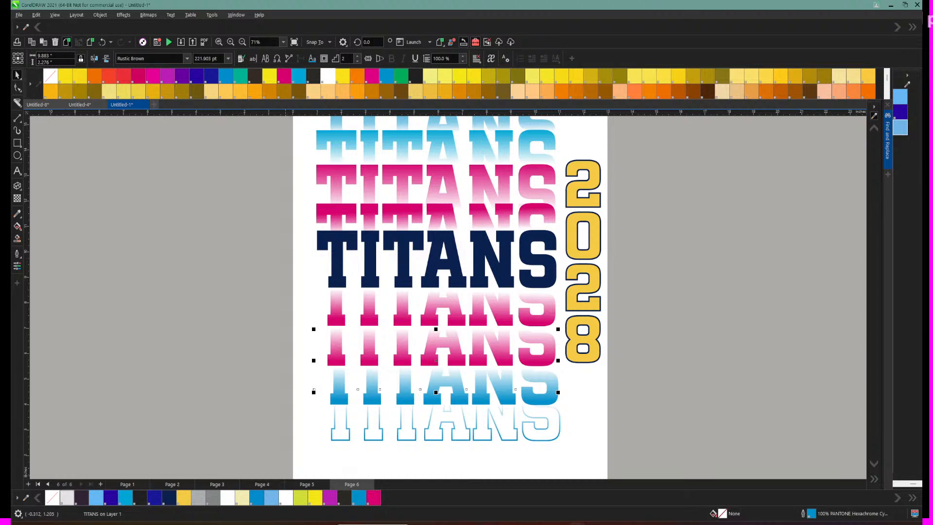
pyautogui.click(67, 497)
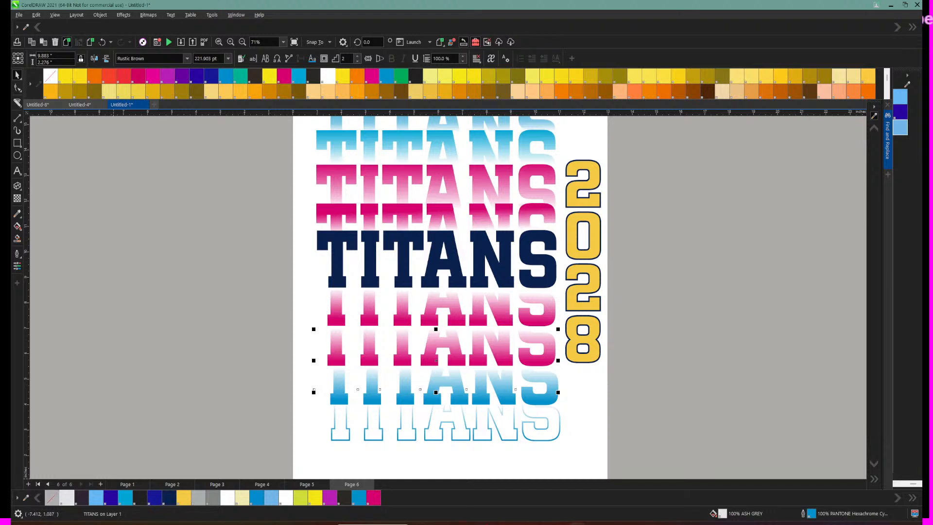
pyautogui.click(52, 496)
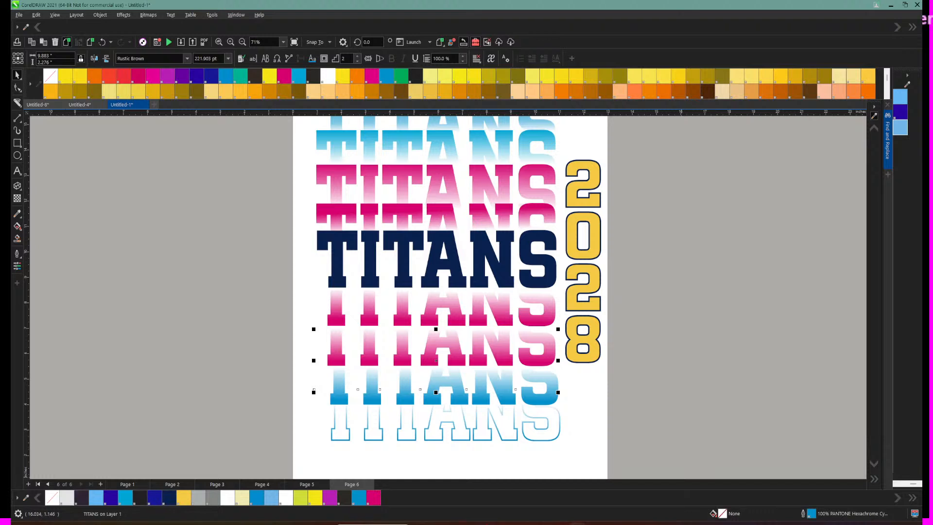
# Step: Replace the hairline outline of that unfilled TITANS copy with a thicker preset width
pyautogui.doubleClick(809, 514)
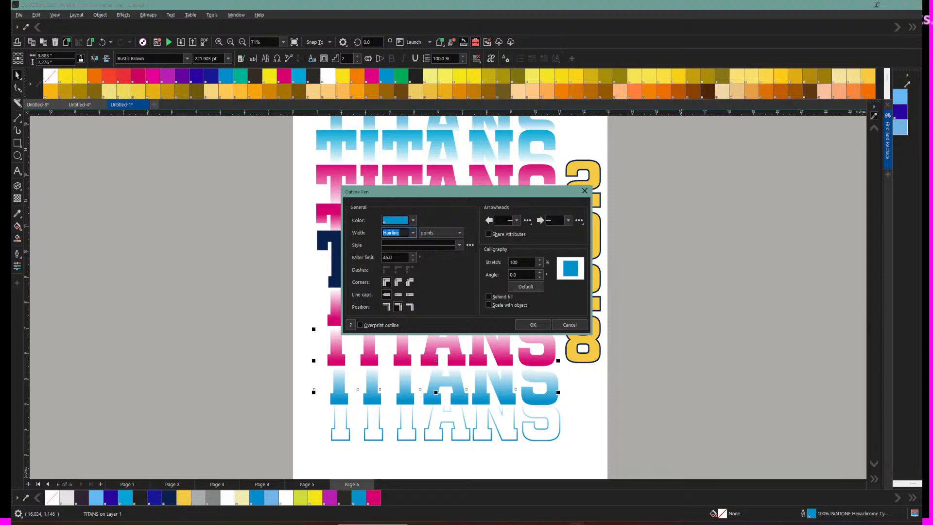
pyautogui.moveTo(466, 192); pyautogui.dragTo(633, 169)
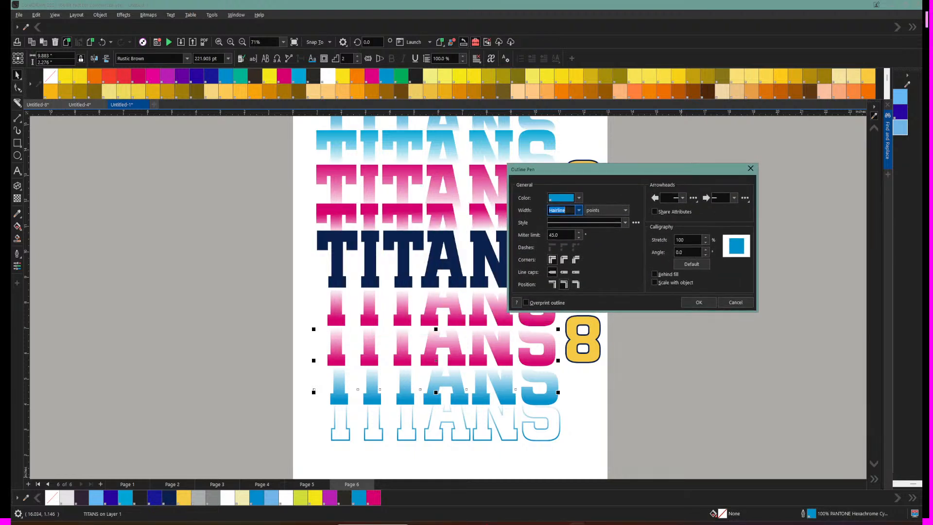
pyautogui.click(579, 210)
pyautogui.click(564, 271)
pyautogui.click(698, 302)
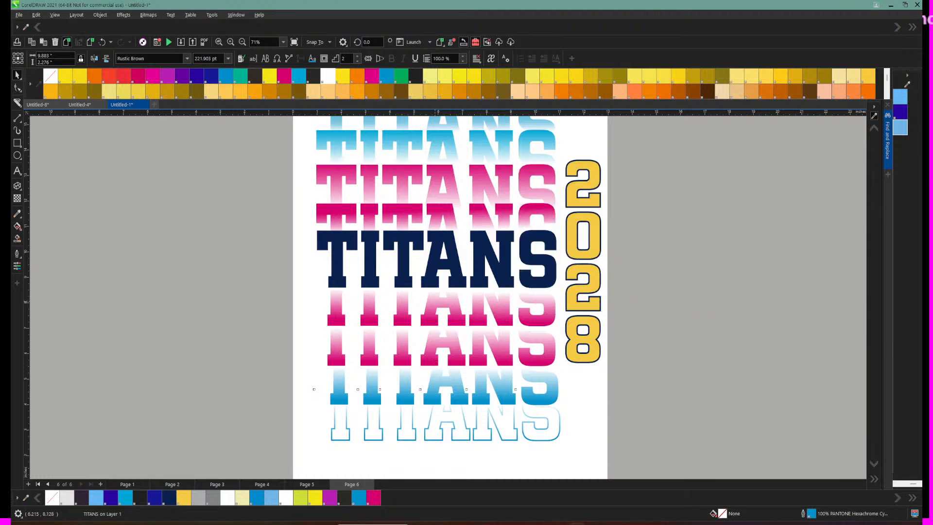
# Step: Examine the stacked TITANS copies around the lower blue rows to tell the filled row from the unfilled outlined copy
pyautogui.click(430, 383)
pyautogui.click(281, 369)
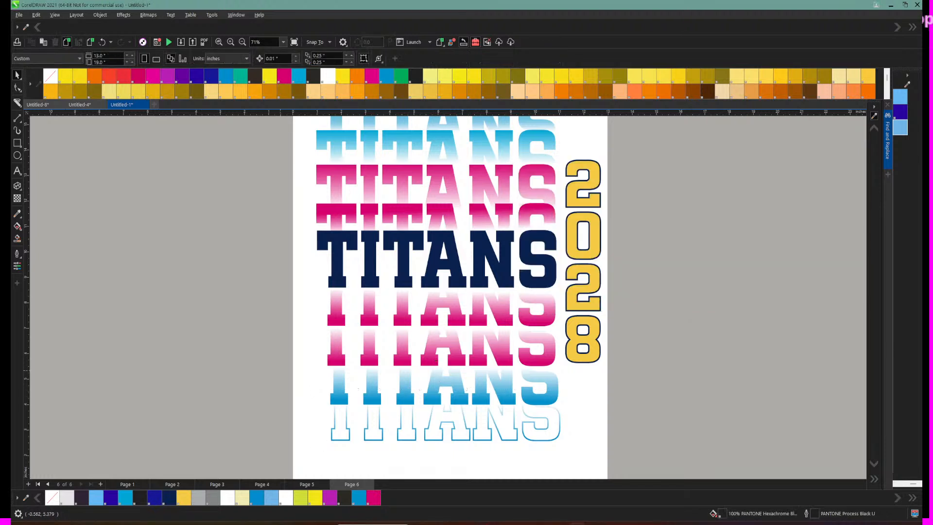
pyautogui.click(372, 384)
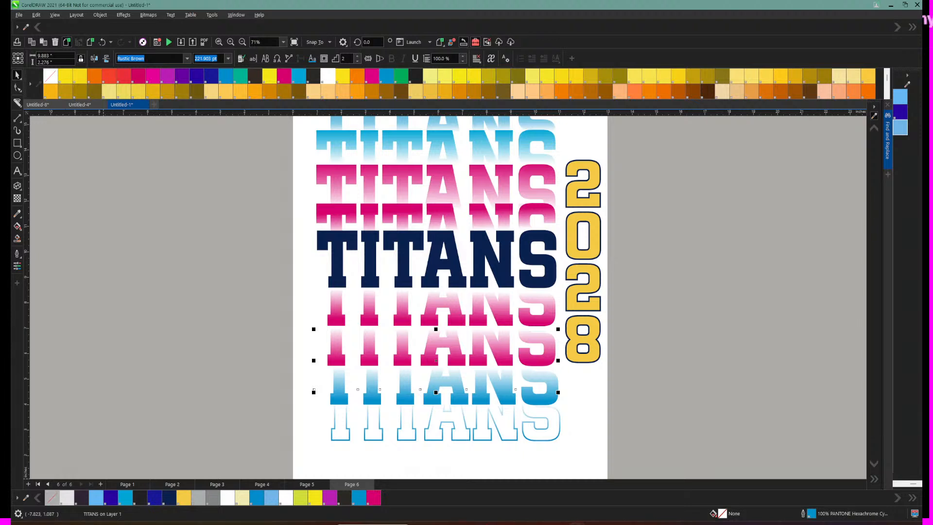
pyautogui.click(280, 388)
pyautogui.click(370, 392)
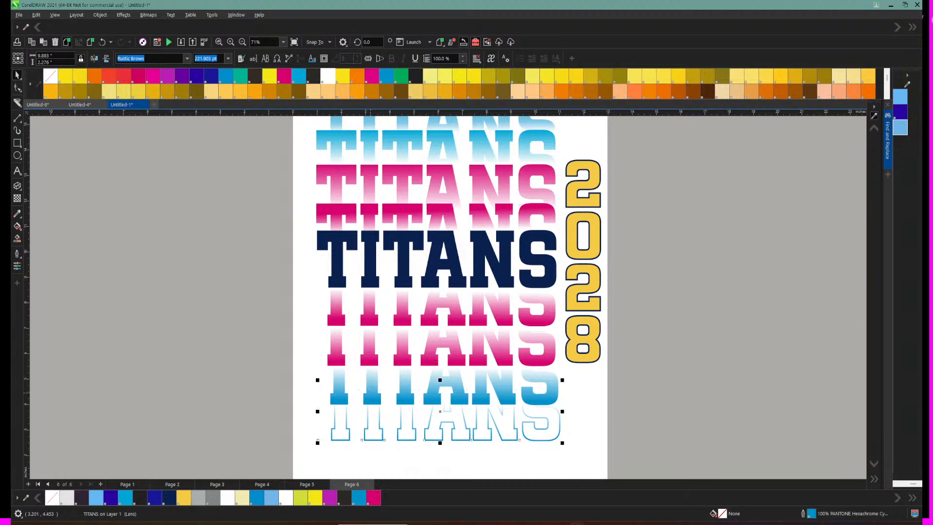
pyautogui.click(555, 389)
pyautogui.click(585, 391)
pyautogui.click(427, 346)
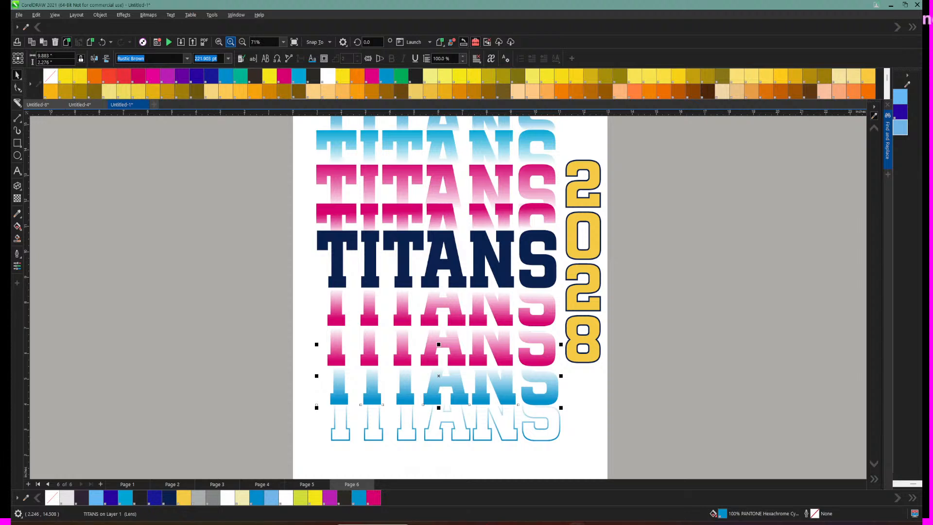
# Step: Remove the outline from the unfilled TITANS copy behind the lower magenta and blue rows
pyautogui.click(231, 42)
pyautogui.scroll(-5, 452, 296)
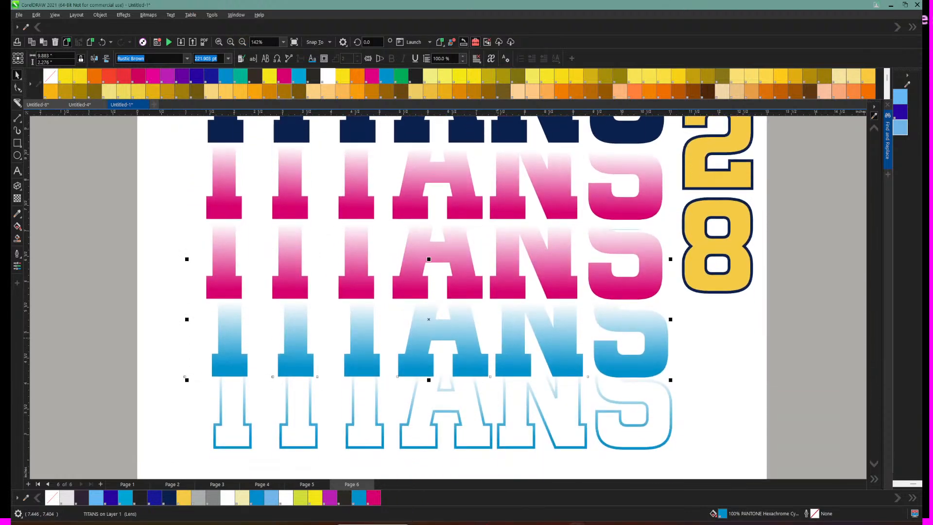
pyautogui.scroll(-1, 452, 296)
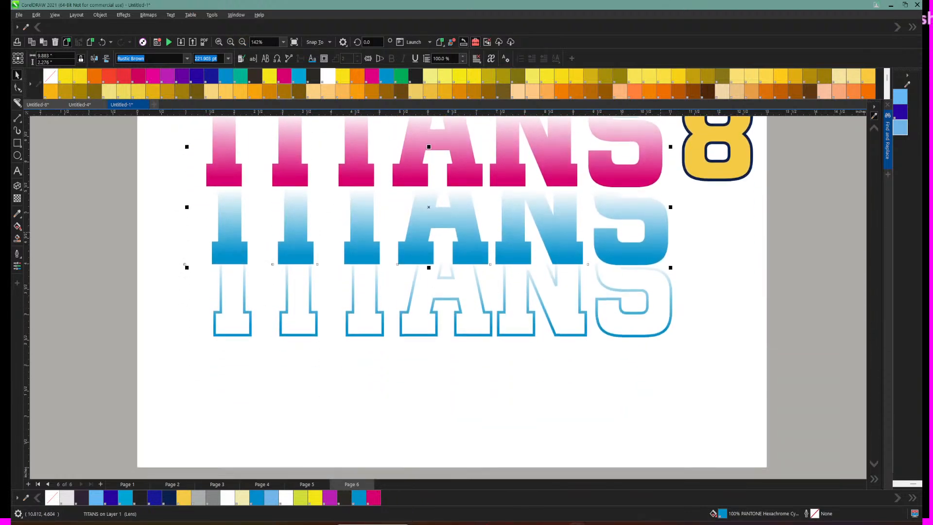
pyautogui.click(657, 225)
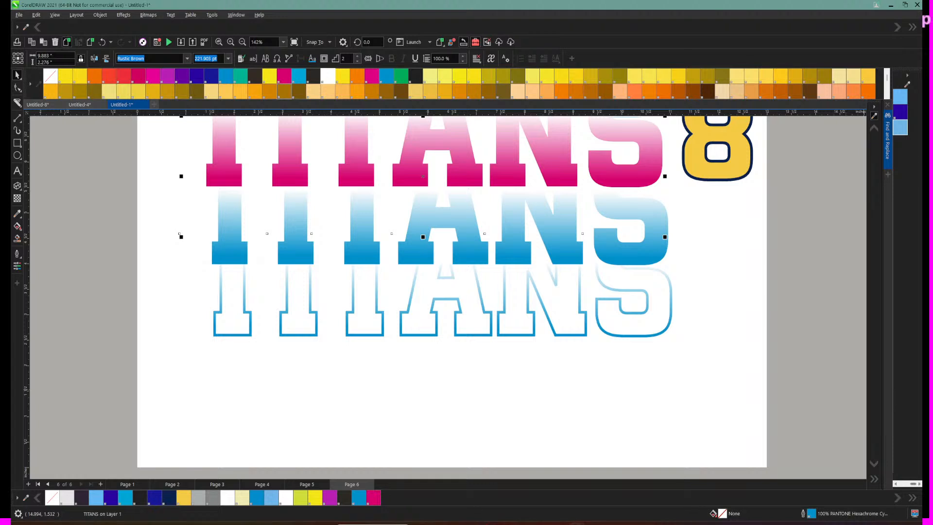
pyautogui.moveTo(913, 484); pyautogui.dragTo(911, 484)
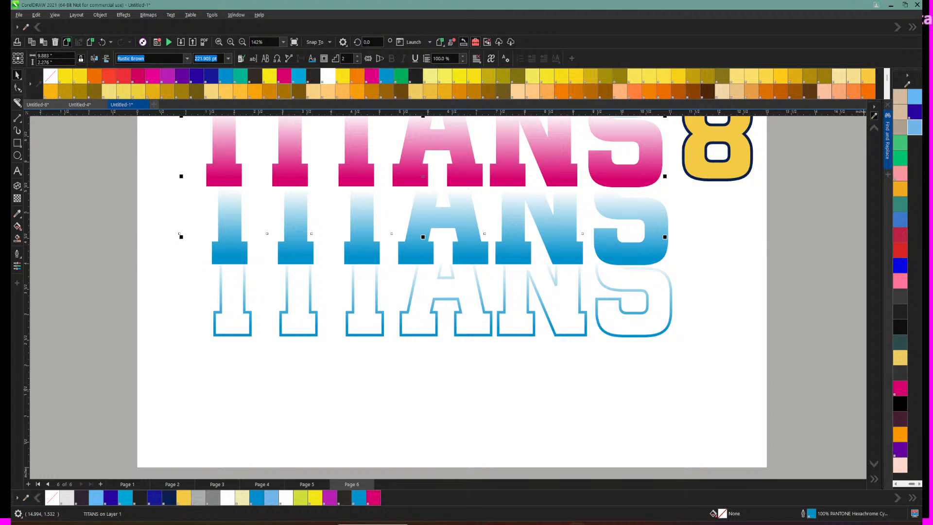
pyautogui.moveTo(912, 484); pyautogui.dragTo(902, 485)
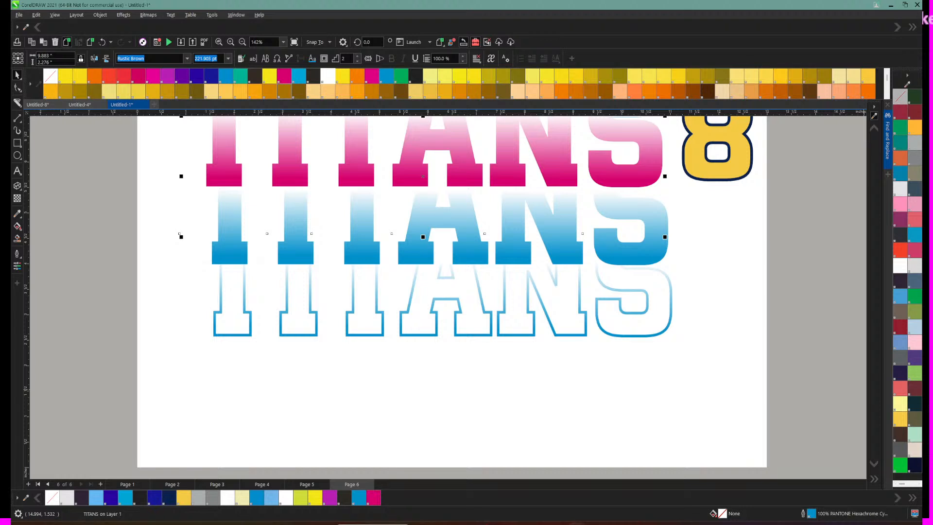
pyautogui.rightClick(900, 97)
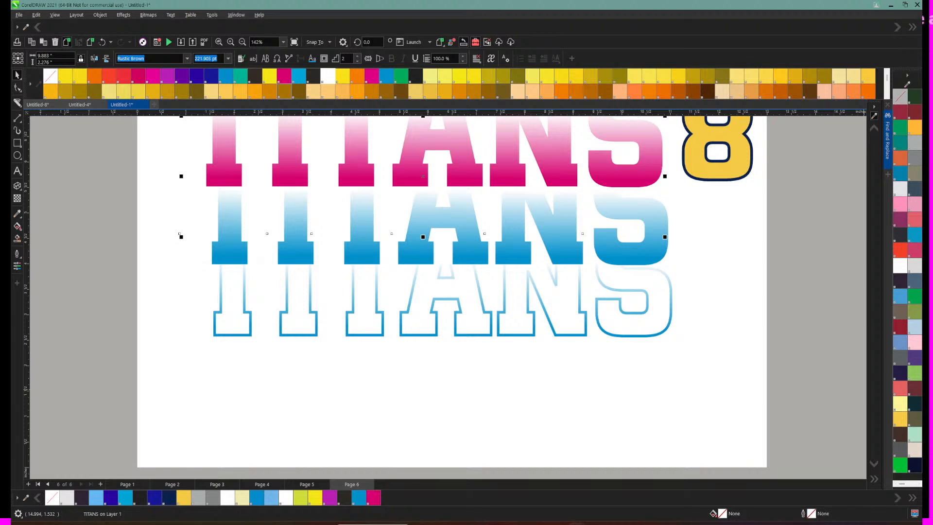
# Step: Remove the fill of the remaining solid blue TITANS row below the magenta rows and give it a PANTONE Hexachrome Cyan C outline
pyautogui.click(720, 253)
pyautogui.click(648, 235)
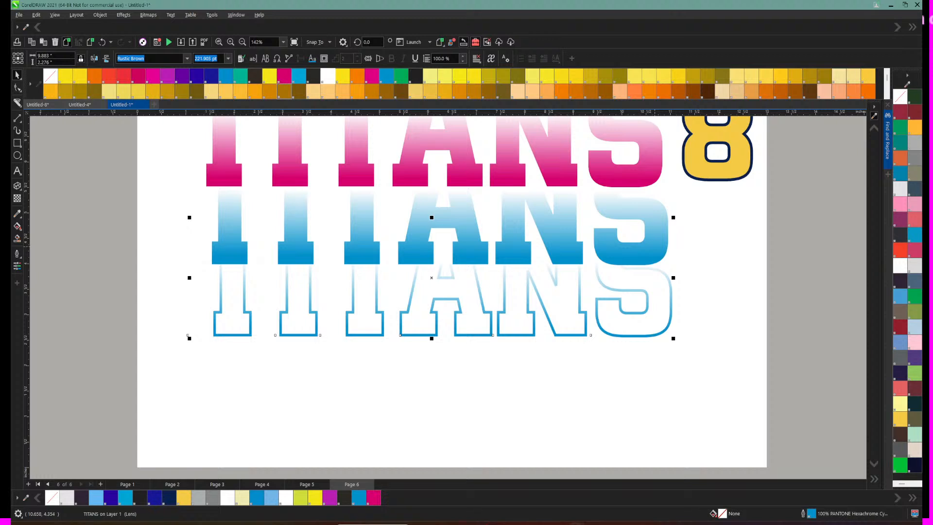
pyautogui.click(665, 233)
pyautogui.click(647, 214)
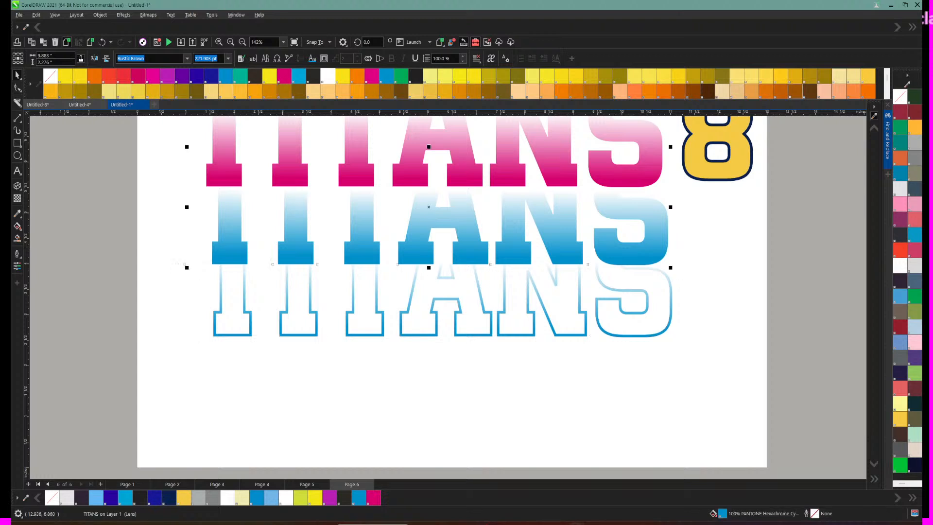
pyautogui.click(901, 97)
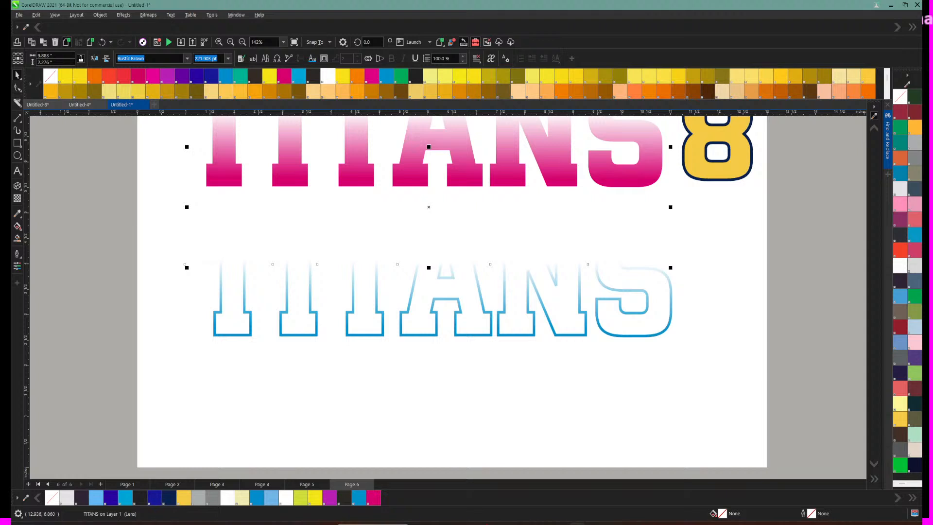
pyautogui.rightClick(358, 498)
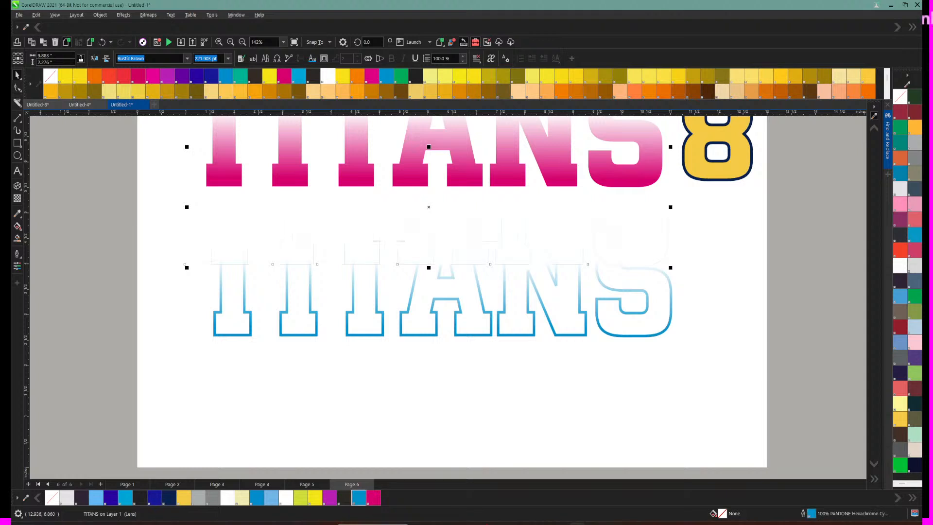
# Step: Set the outline width of the second-lowest TITANS row to 4.0 pt
pyautogui.press('F12')
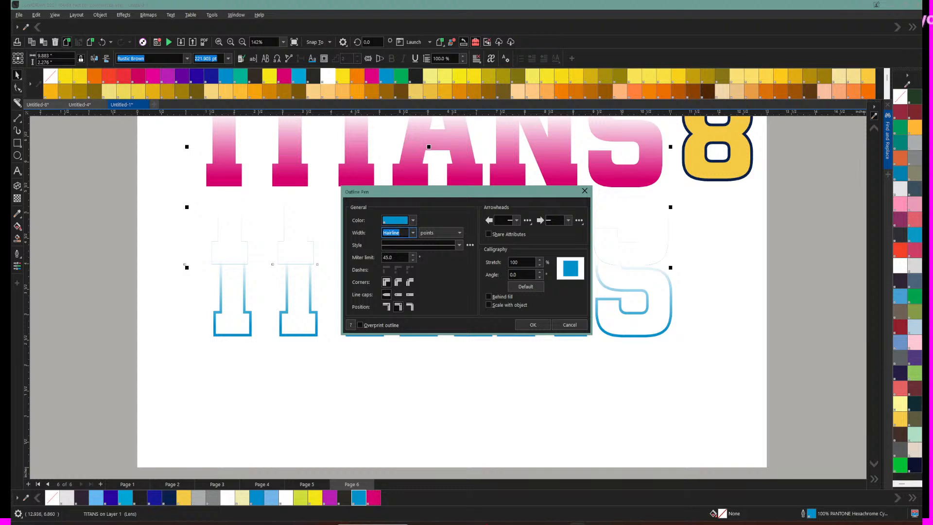
pyautogui.moveTo(438, 192); pyautogui.dragTo(679, 197)
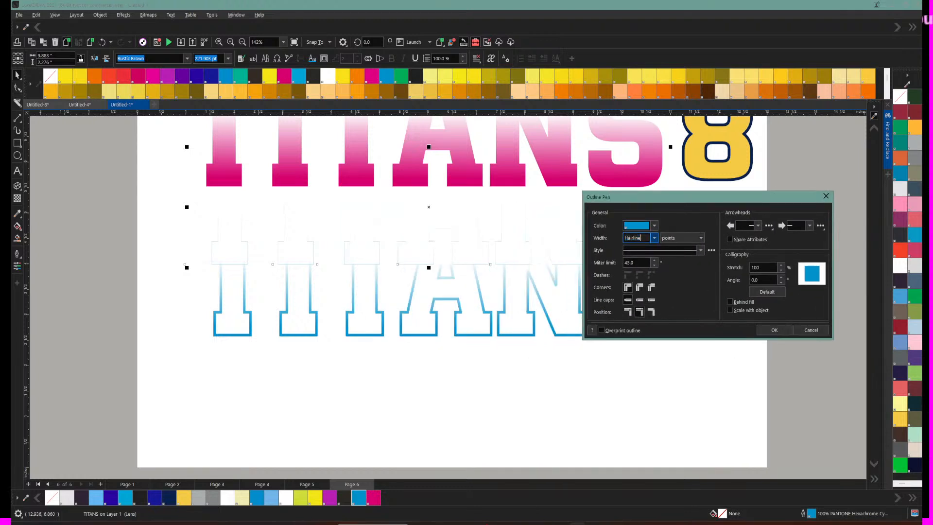
pyautogui.click(654, 238)
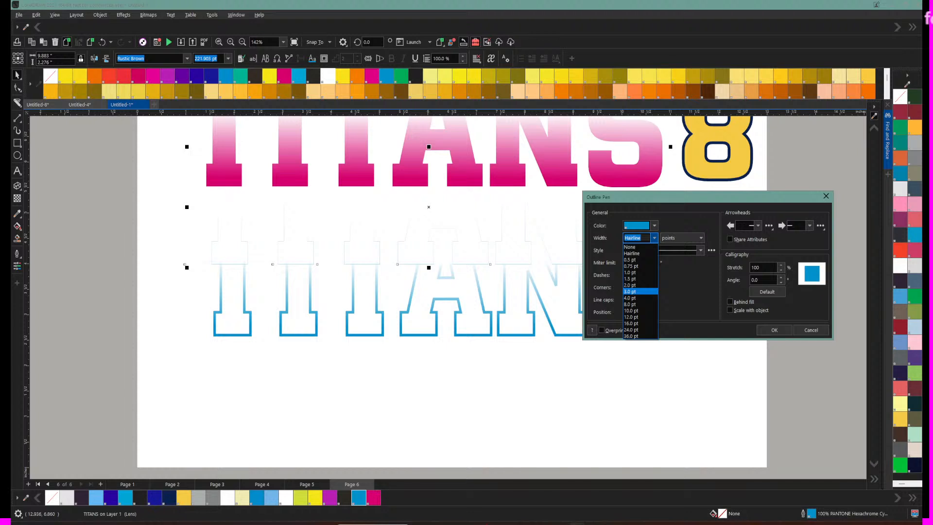
pyautogui.press('Down')
pyautogui.press('Return')
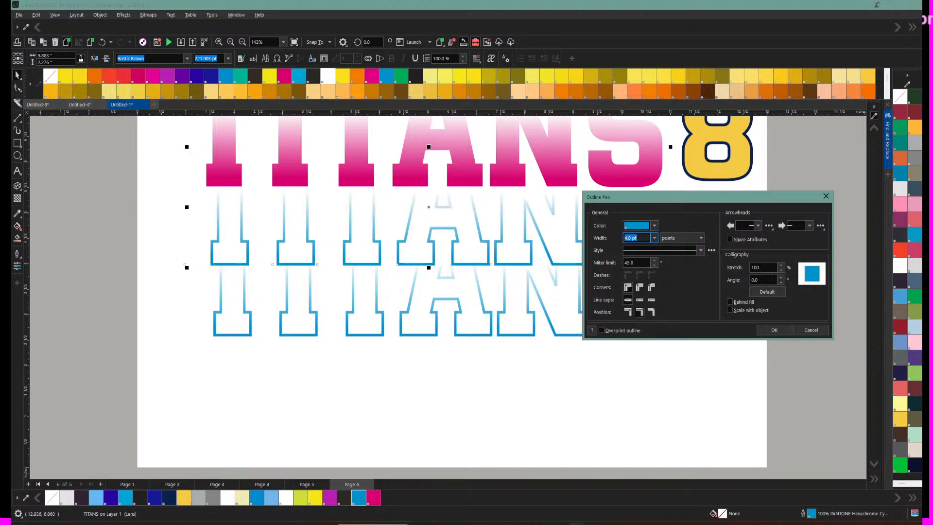
pyautogui.click(775, 330)
# Step: Recolor the outlines of the two lowest TITANS rows with navy PANTONE 655 C
pyautogui.scroll(3, 466, 277)
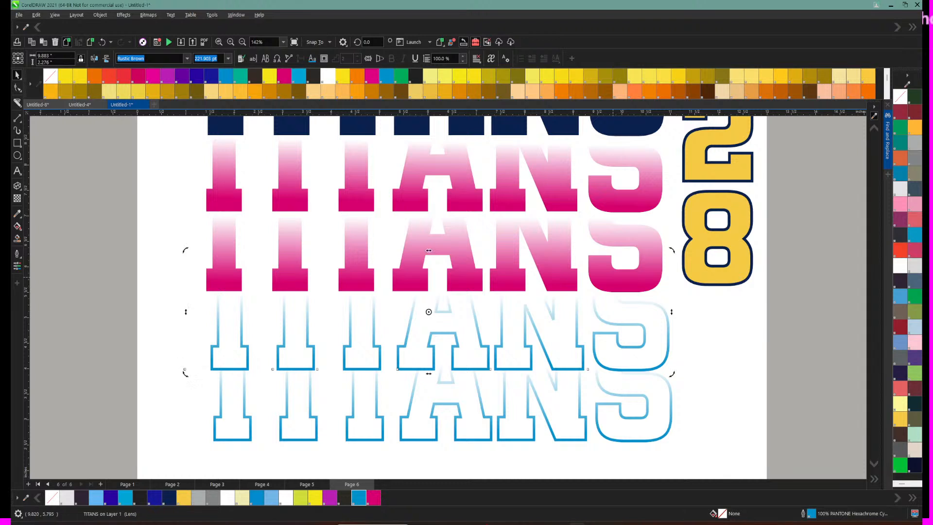
pyautogui.click(606, 366)
pyautogui.click(605, 365)
pyautogui.rightClick(169, 497)
pyautogui.click(283, 440)
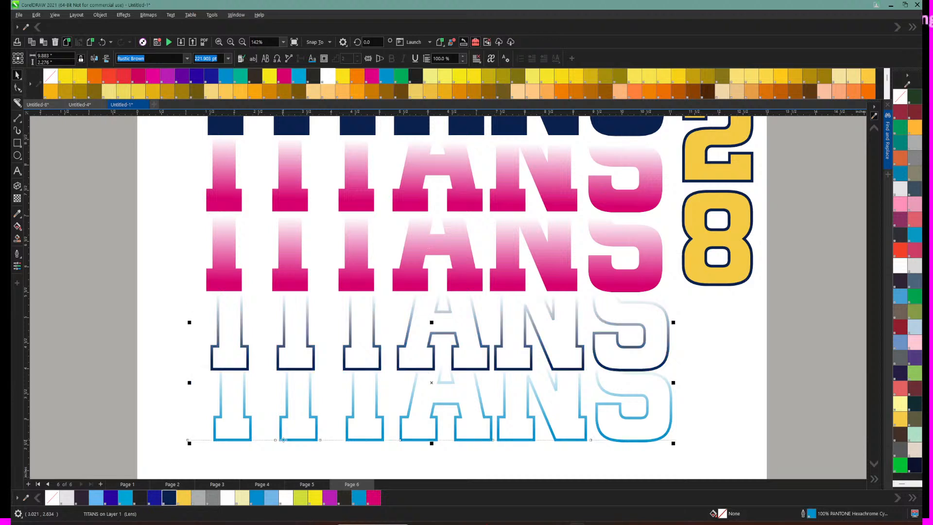
pyautogui.rightClick(169, 498)
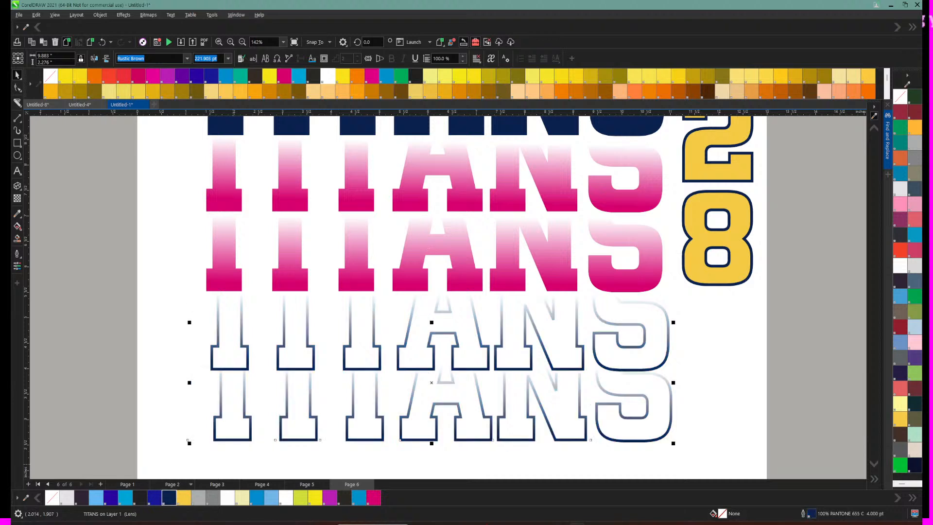
pyautogui.click(283, 368)
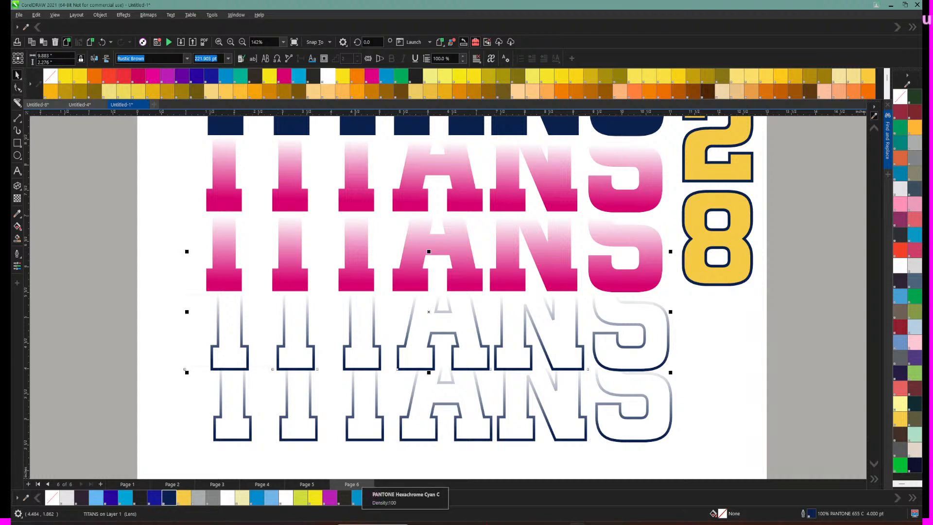
pyautogui.rightClick(357, 497)
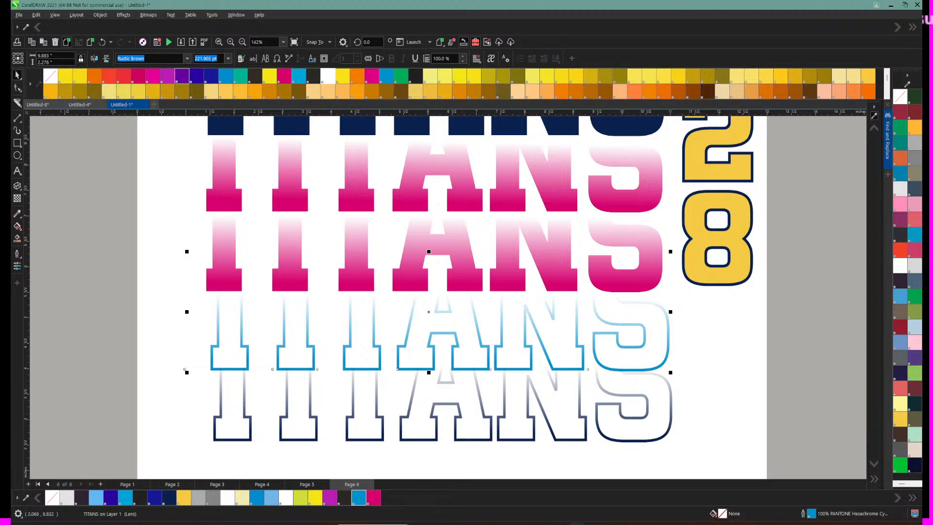
pyautogui.click(102, 42)
# Step: Replace the fill of the lowest magenta TITANS row with a 4.0 pt PANTONE Hexachrome Cyan C outline
pyautogui.click(287, 253)
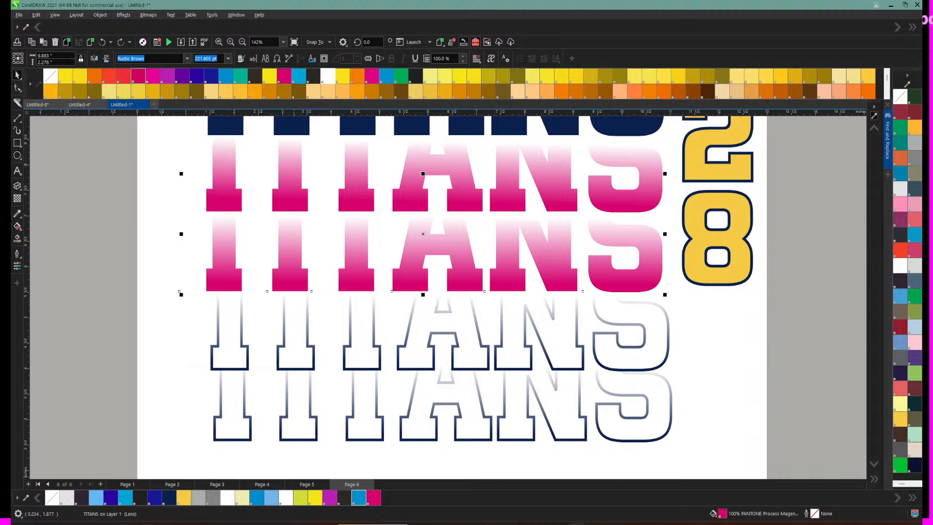
pyautogui.rightClick(359, 497)
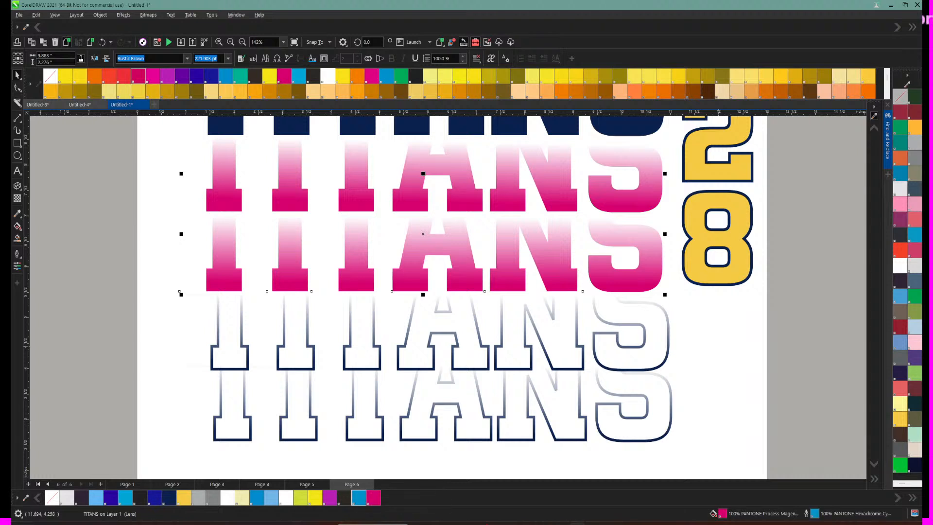
pyautogui.click(900, 96)
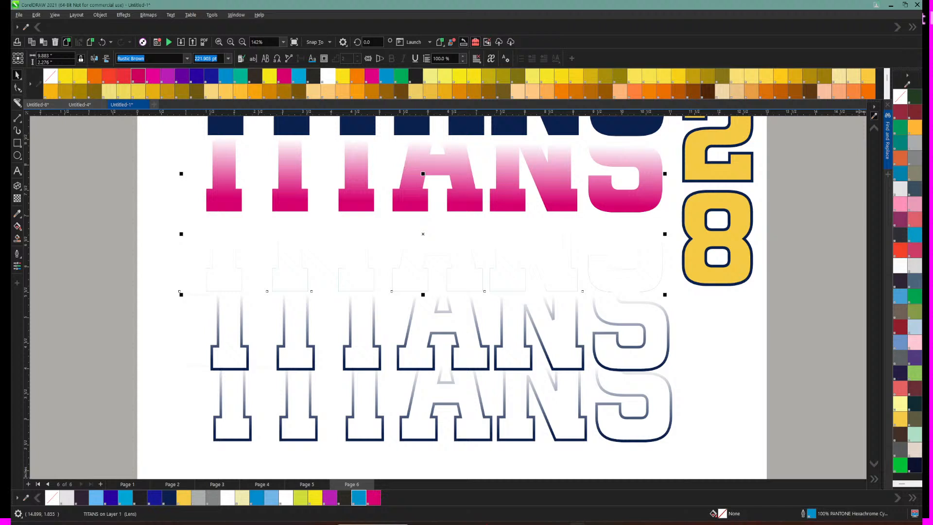
pyautogui.press('F12')
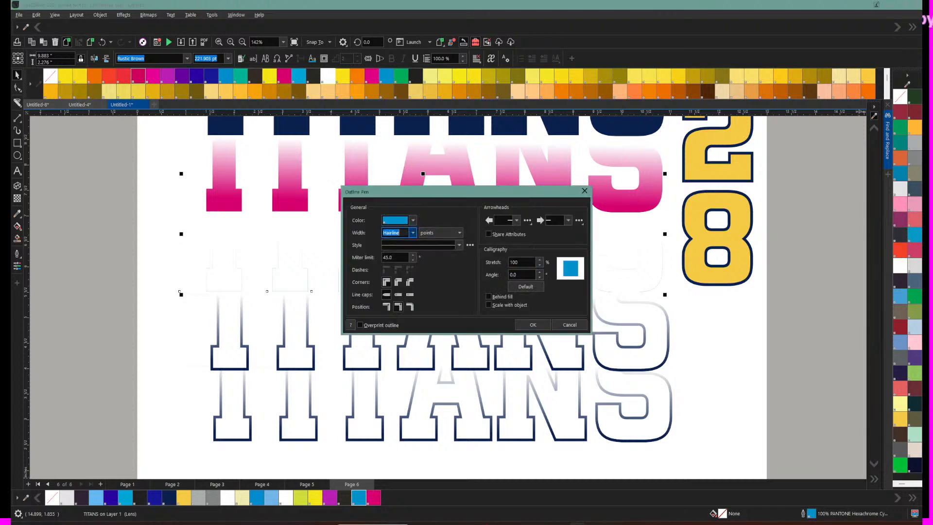
pyautogui.click(413, 232)
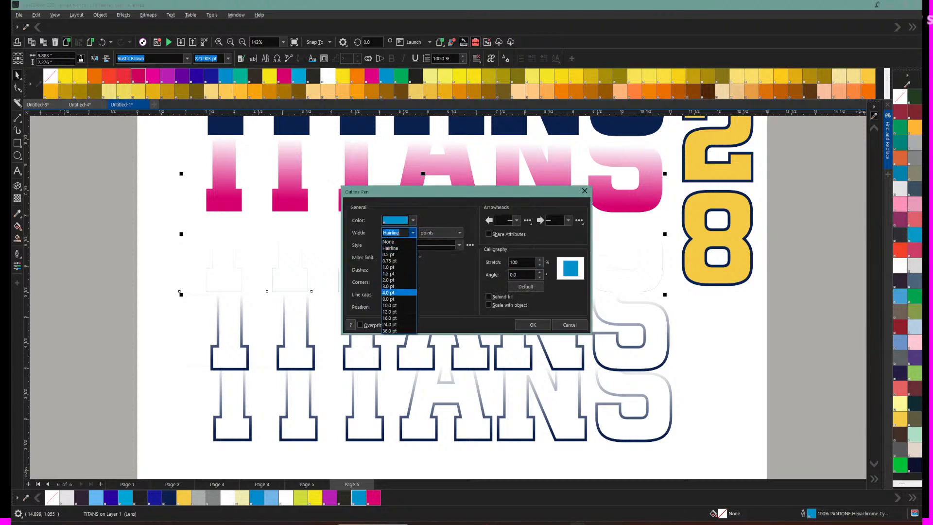
pyautogui.click(399, 293)
pyautogui.click(533, 324)
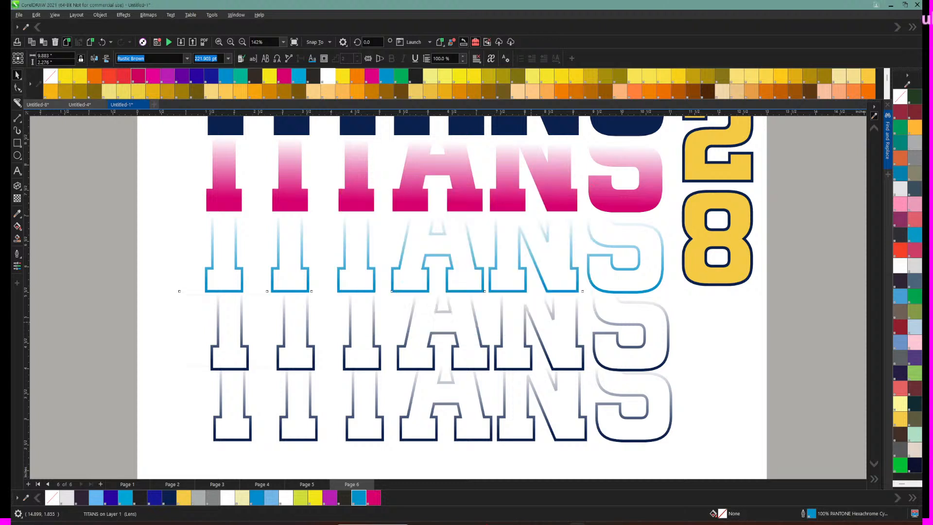
# Step: Replace the fill of the magenta TITANS row directly below the navy word with a 4.0 pt PANTONE Hexachrome Cyan C outline
pyautogui.scroll(1, 756, 354)
pyautogui.click(496, 225)
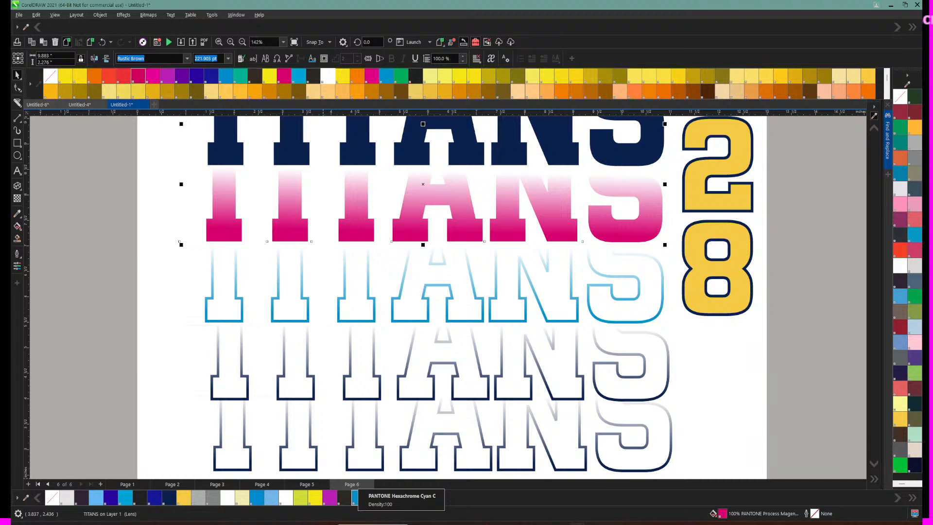
pyautogui.click(355, 496)
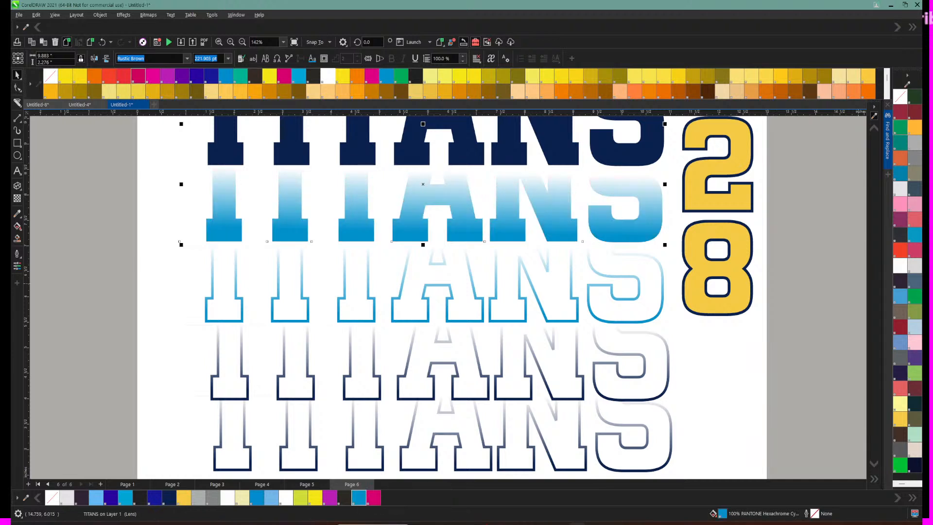
pyautogui.click(901, 96)
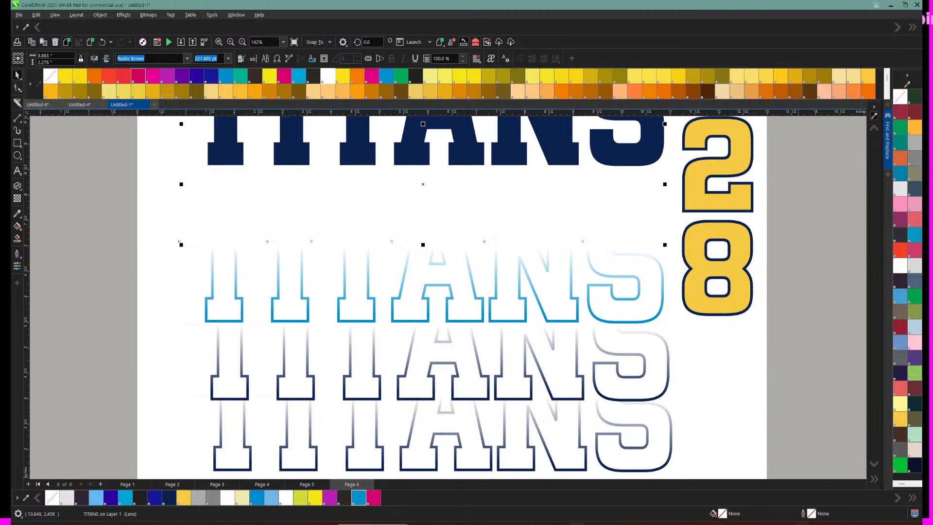
pyautogui.press('F12')
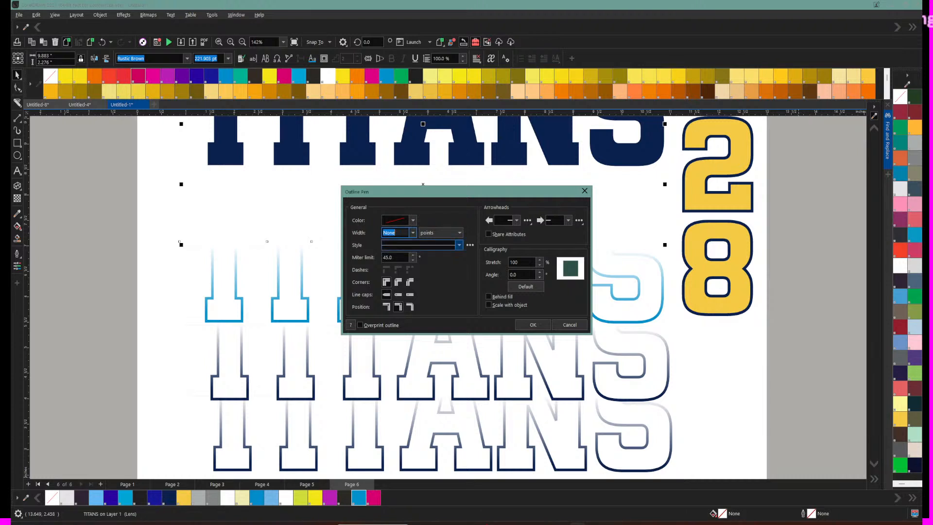
pyautogui.click(413, 233)
pyautogui.press('Down')
pyautogui.press('Down')
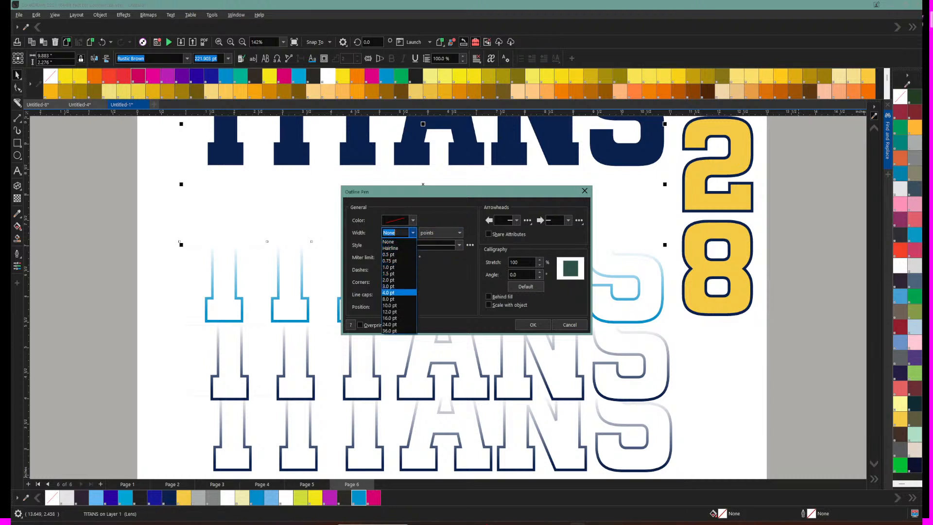
pyautogui.press('Return')
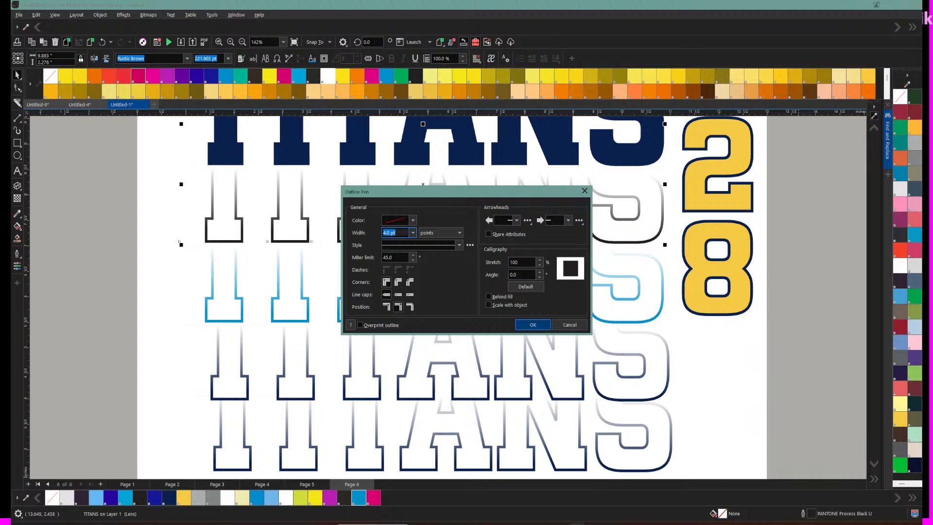
pyautogui.click(532, 325)
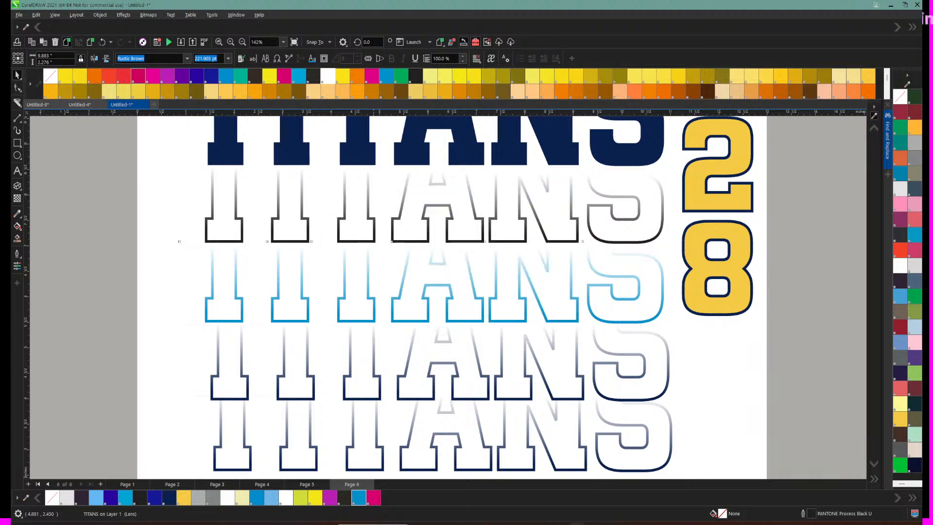
pyautogui.scroll(3, 389, 296)
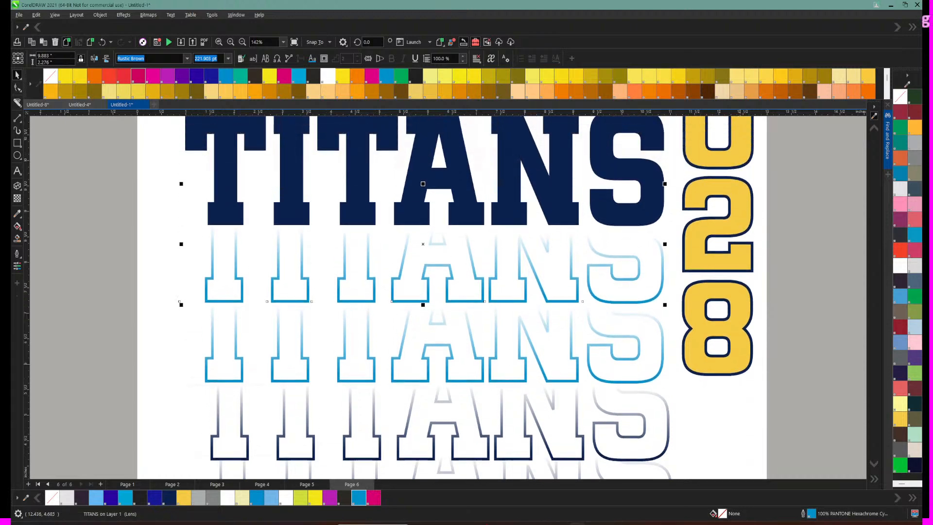
# Step: Compare the TITANS rows with the outline colors in the reference T-shirt picture image003 (1).jpg, and close the picture
pyautogui.click(520, 236)
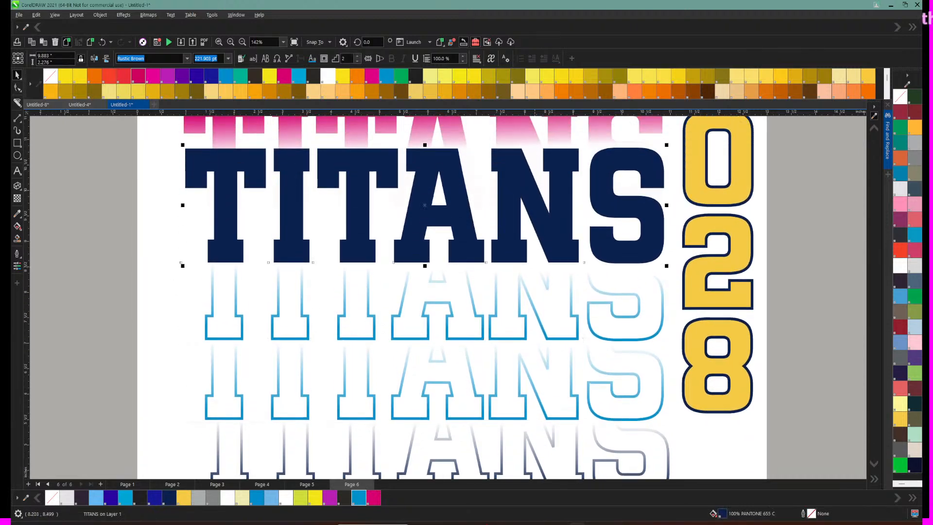
pyautogui.scroll(5, 535, 265)
pyautogui.click(512, 213)
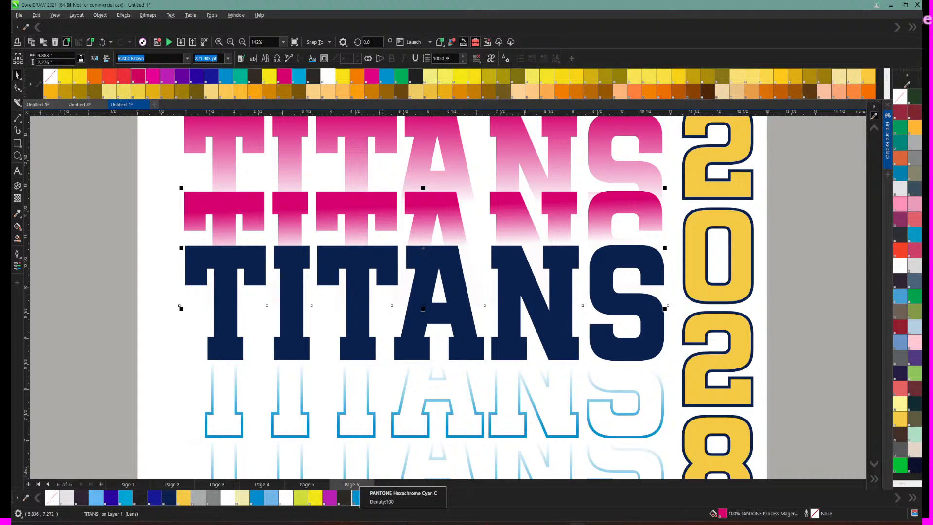
pyautogui.hotkey('alt', 'Tab')
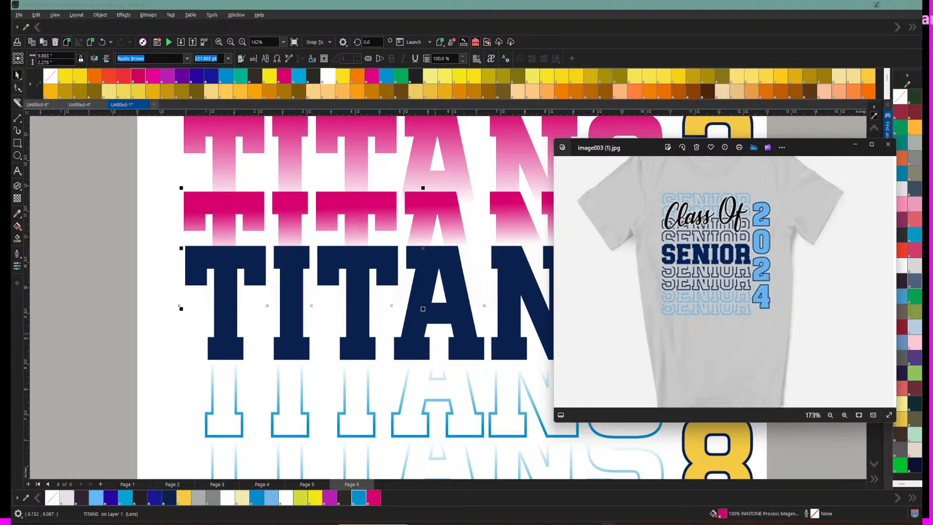
pyautogui.scroll(-5, 340, 291)
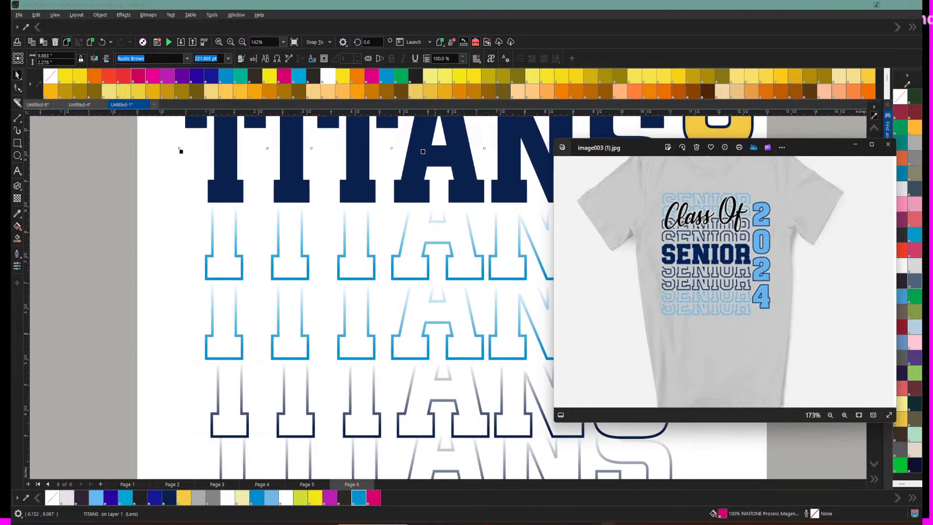
pyautogui.scroll(-1, 340, 291)
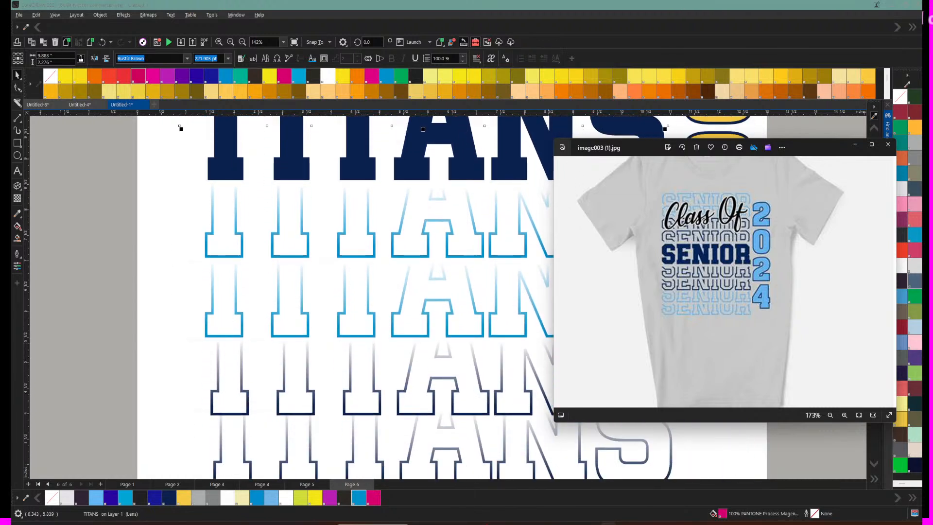
pyautogui.scroll(3, 646, 345)
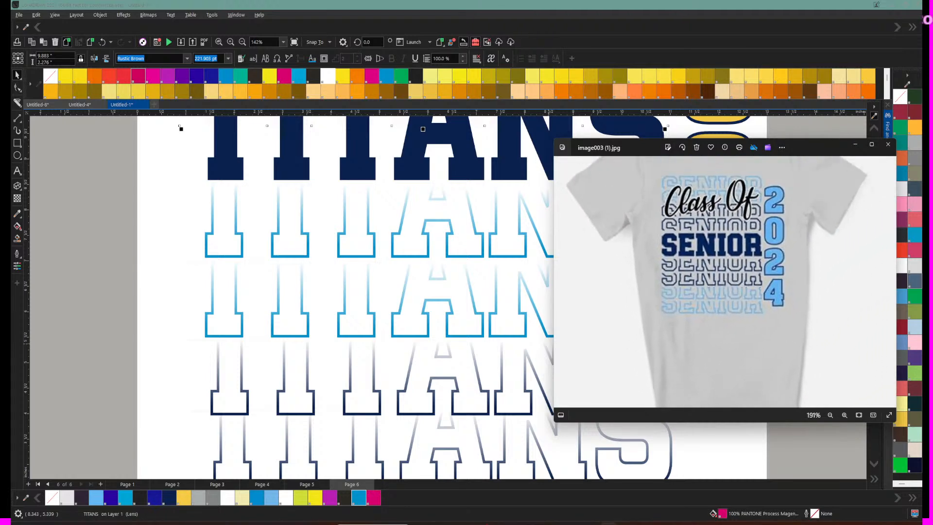
pyautogui.click(888, 144)
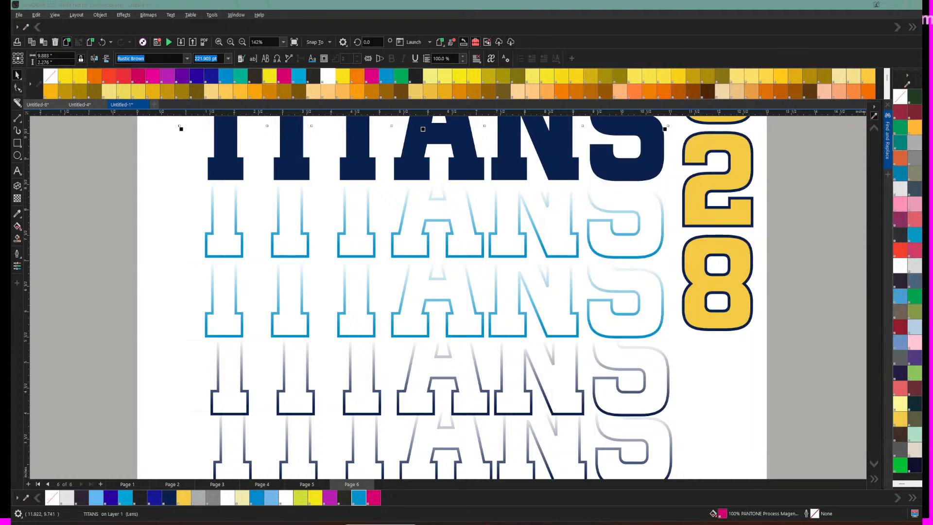
# Step: Recolor the outlines of the two TITANS rows directly below the navy word with PANTONE 655 C
pyautogui.scroll(-1, 448, 297)
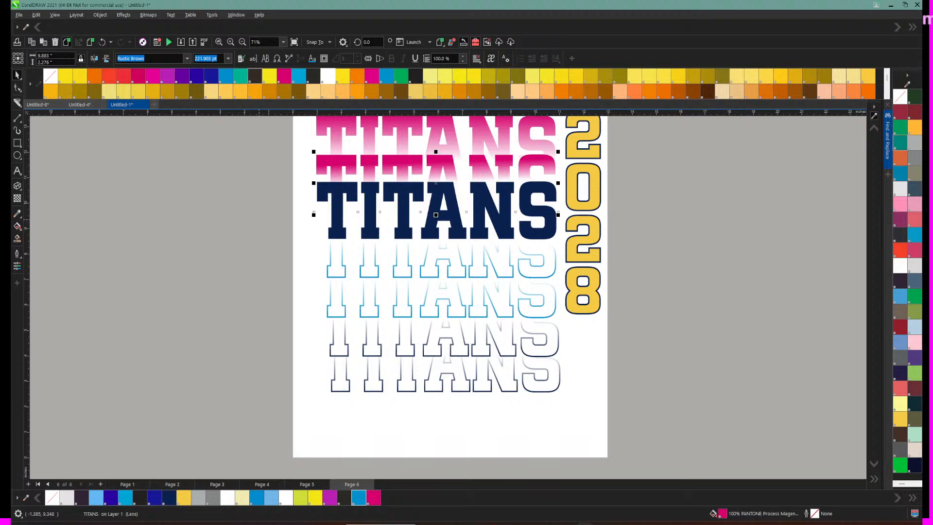
pyautogui.moveTo(266, 220); pyautogui.dragTo(583, 326)
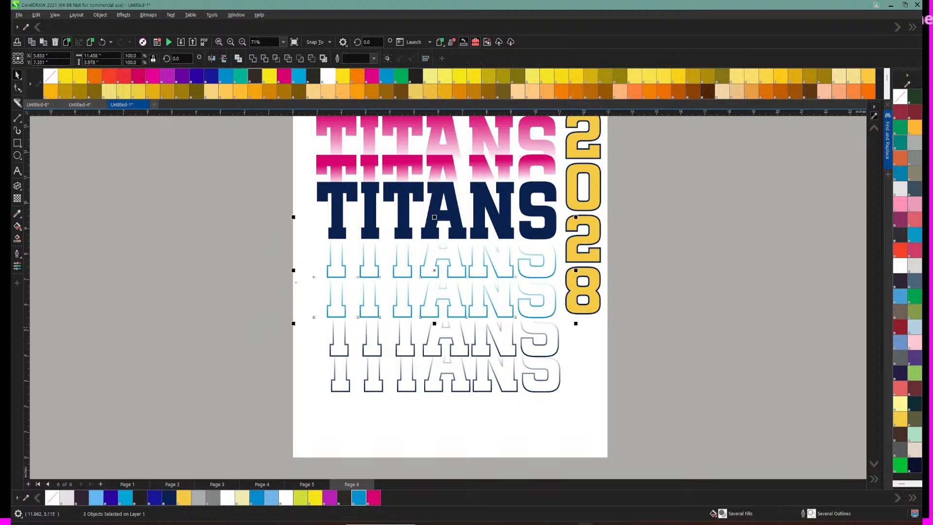
pyautogui.rightClick(169, 497)
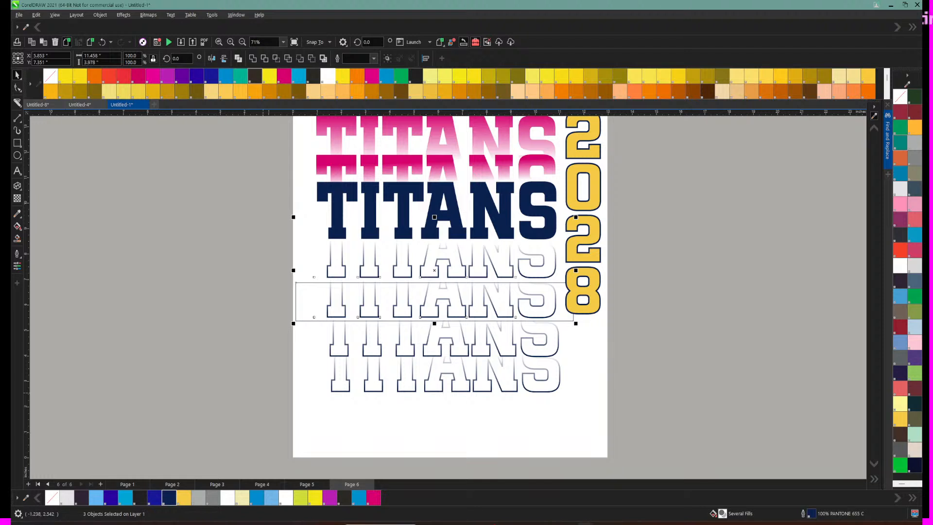
# Step: Recolor the outlines of the two lowest TITANS rows with PANTONE Hexachrome Cyan C
pyautogui.click(607, 426)
pyautogui.moveTo(607, 426); pyautogui.dragTo(300, 311)
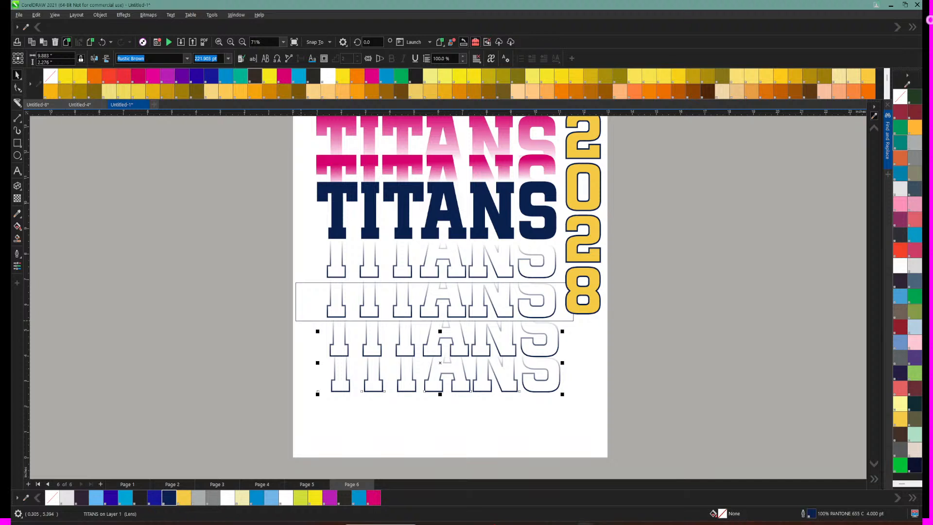
pyautogui.click(621, 437)
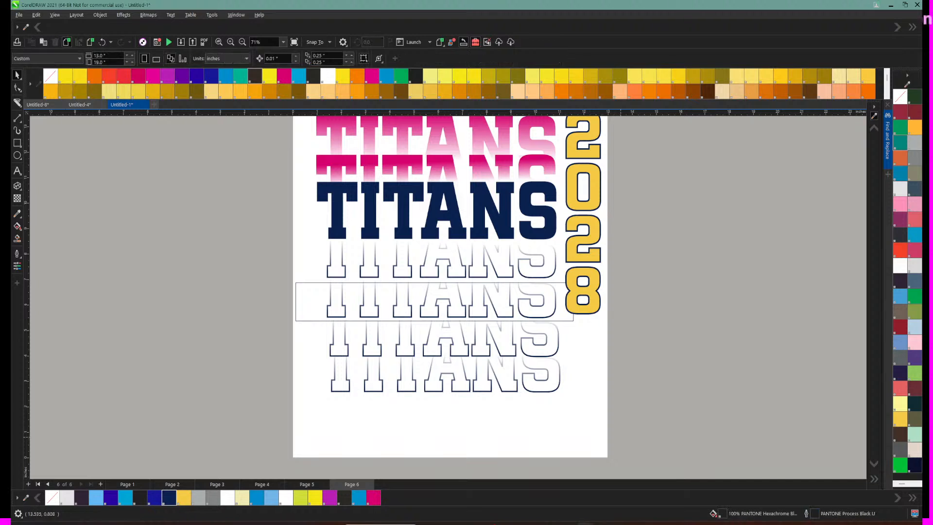
pyautogui.moveTo(621, 436); pyautogui.dragTo(321, 335)
pyautogui.moveTo(311, 280); pyautogui.dragTo(310, 280)
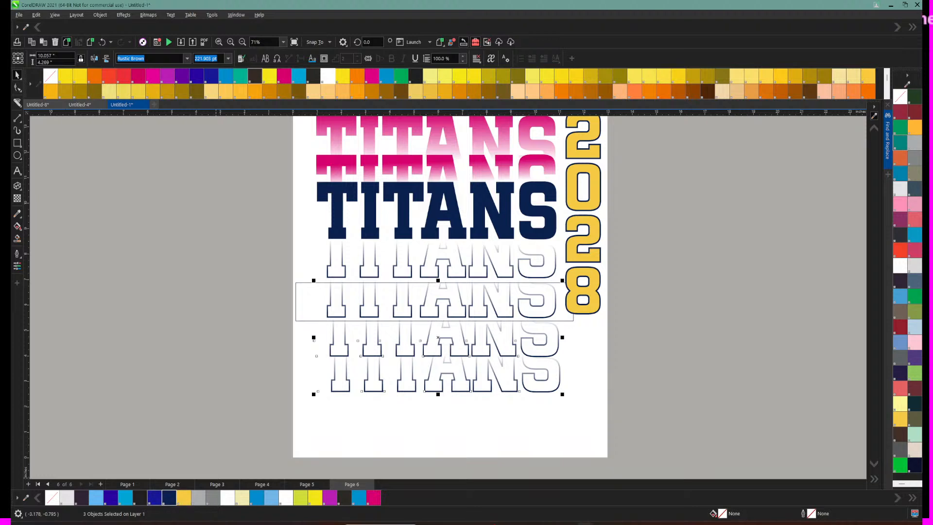
pyautogui.click(358, 497)
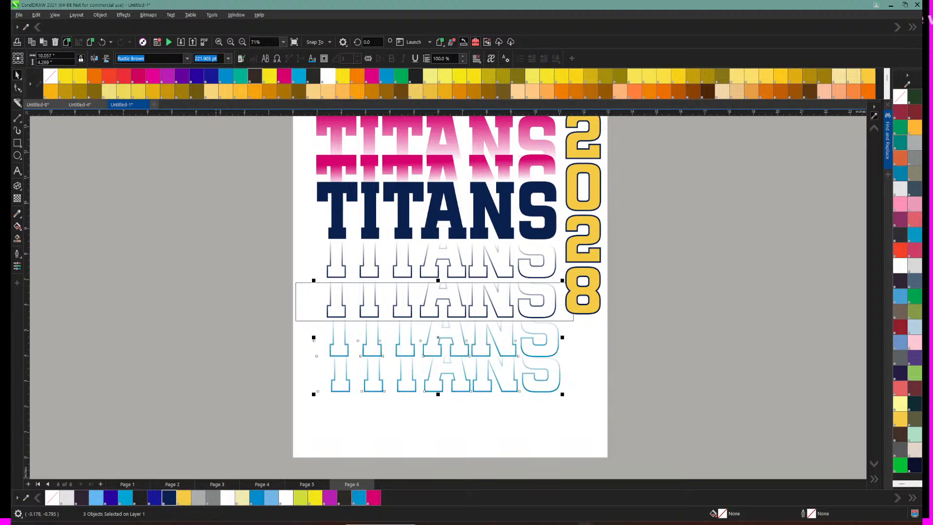
pyautogui.press('Escape')
# Step: Delete the stray rectangle and the extra thin-outlined TITANS text lying over the second row below the navy word
pyautogui.click(329, 288)
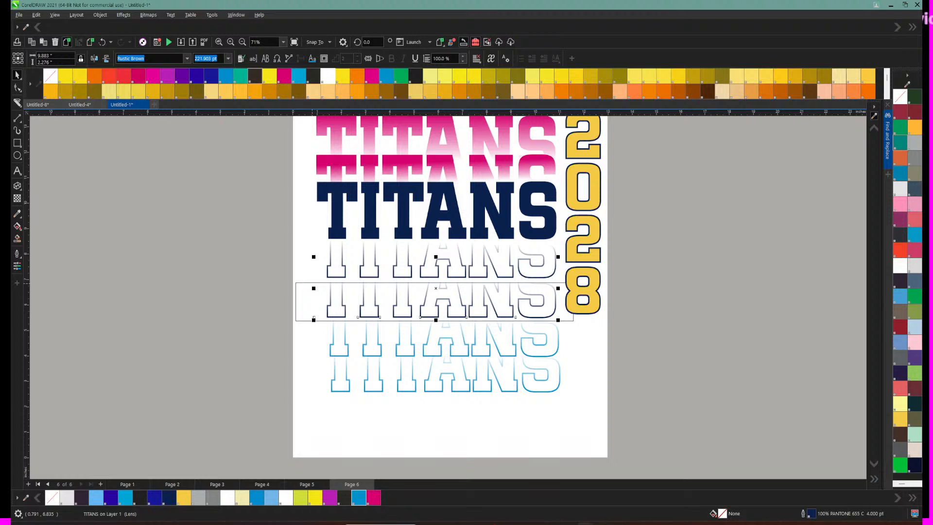
pyautogui.click(302, 283)
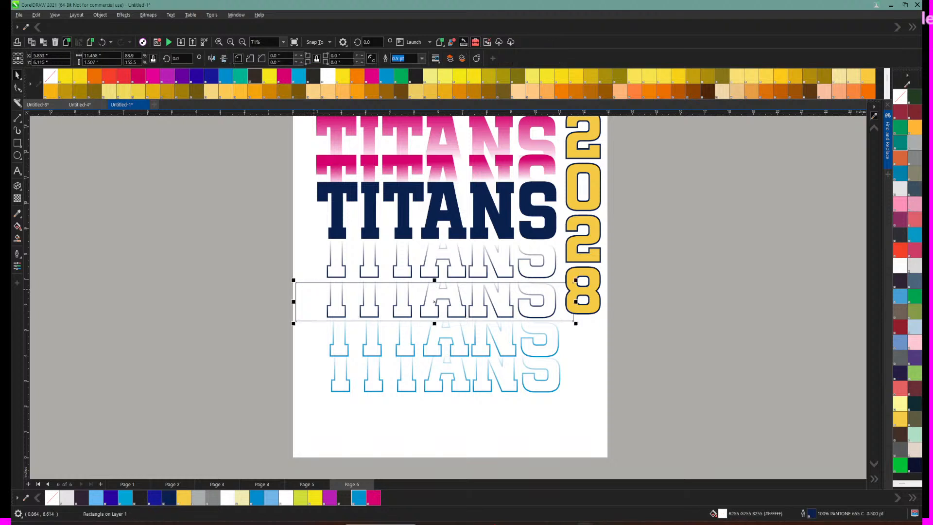
pyautogui.press('Delete')
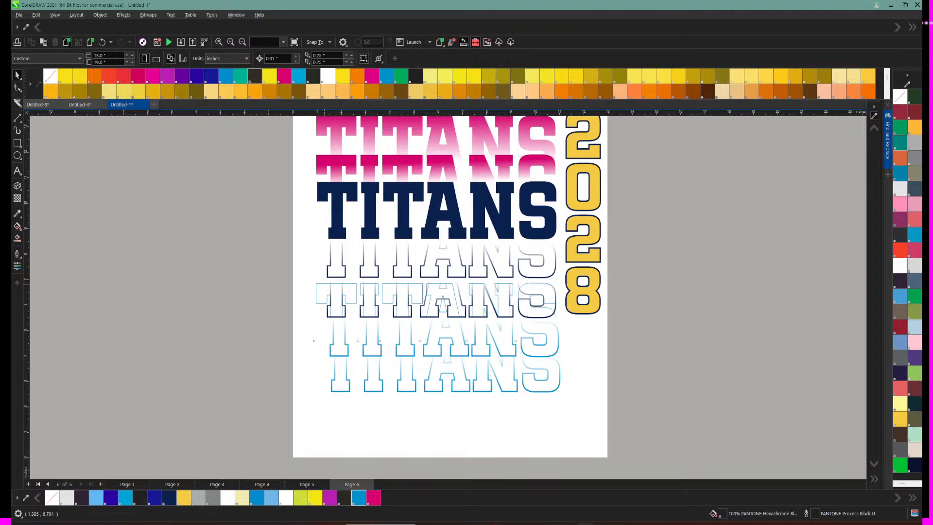
pyautogui.click(329, 284)
pyautogui.moveTo(330, 284); pyautogui.dragTo(593, 312)
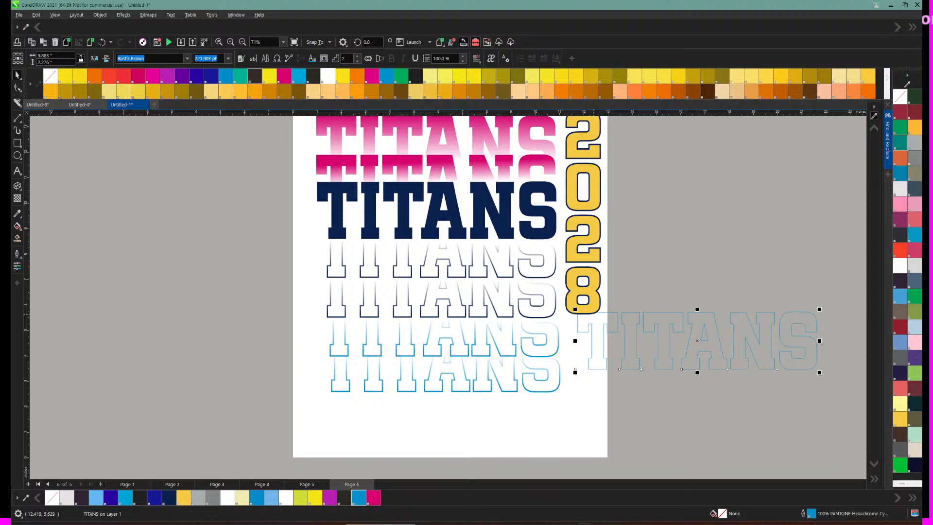
pyautogui.press('Delete')
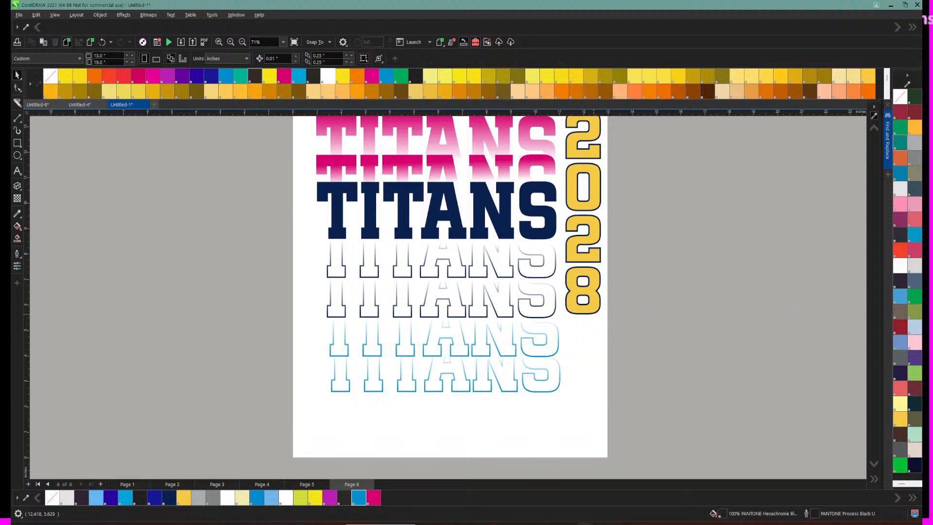
# Step: Try PANTONE Blue 072 C outlines and a Reflex Blue C fill on the two rows below the navy word, and restore their PANTONE 655 C outlines
pyautogui.scroll(2, 691, 342)
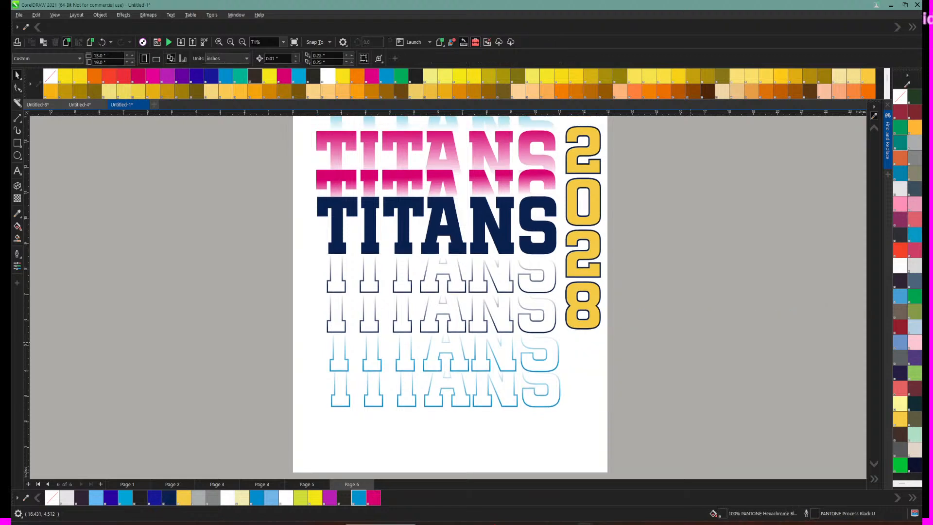
pyautogui.scroll(-3, 690, 343)
pyautogui.moveTo(281, 209); pyautogui.dragTo(572, 321)
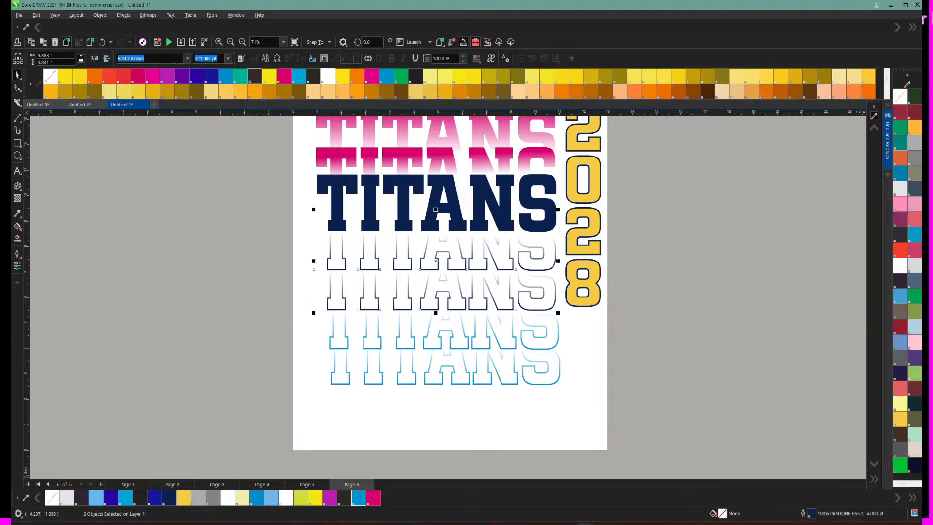
pyautogui.rightClick(155, 497)
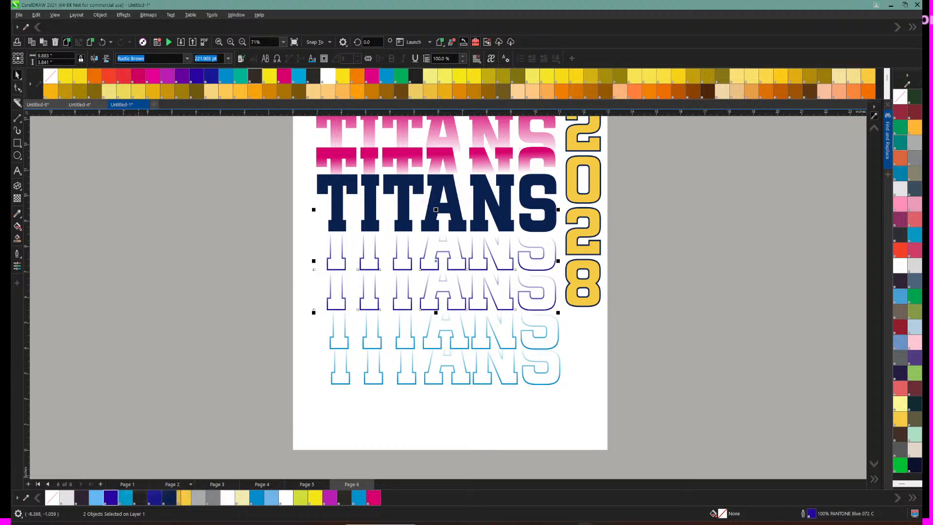
pyautogui.rightClick(111, 497)
pyautogui.click(155, 497)
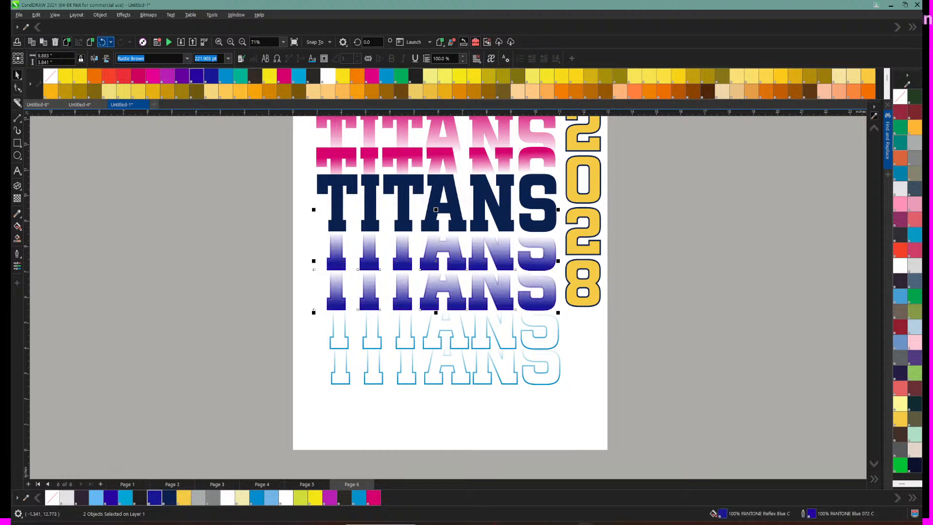
pyautogui.click(102, 42)
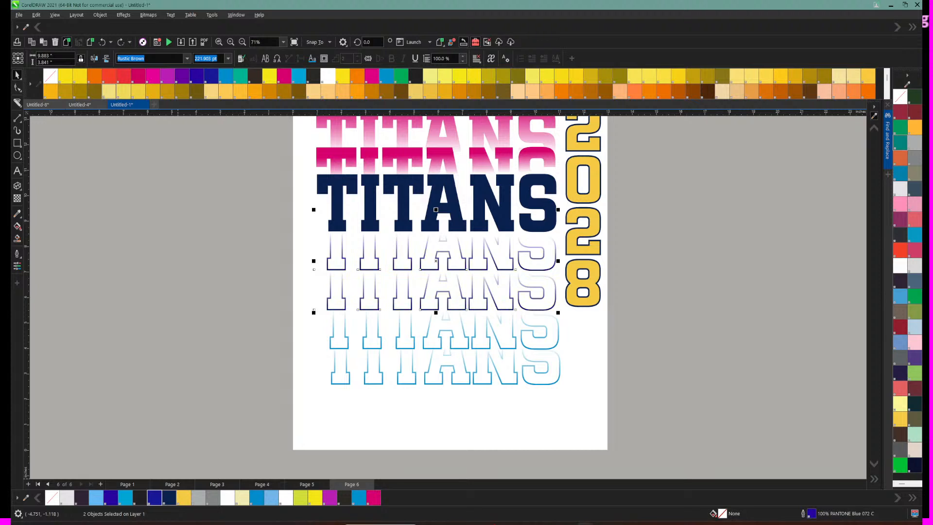
pyautogui.rightClick(169, 497)
# Step: Try a 4 pt outline on the two top cyan TITANS rows, and remove their outlines
pyautogui.scroll(8, 184, 315)
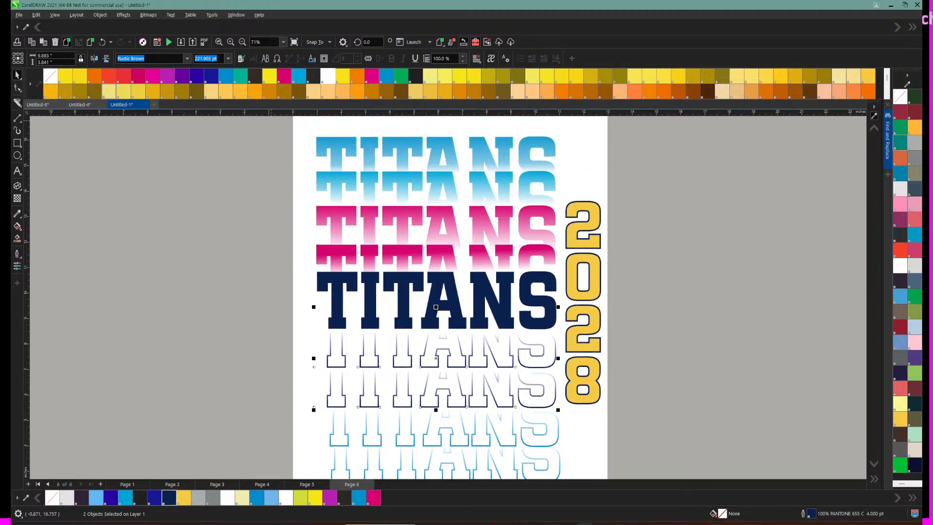
pyautogui.moveTo(272, 121); pyautogui.dragTo(590, 193)
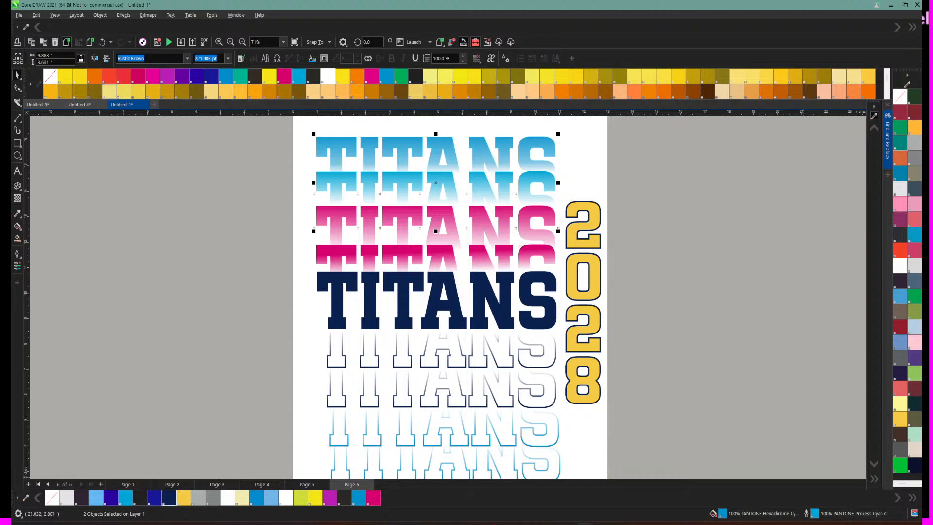
pyautogui.press('F12')
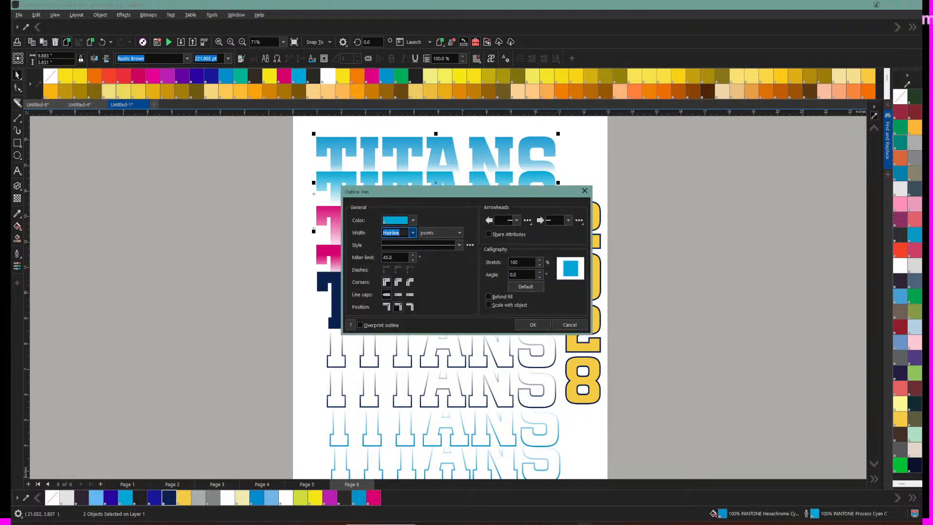
pyautogui.click(413, 233)
pyautogui.click(401, 292)
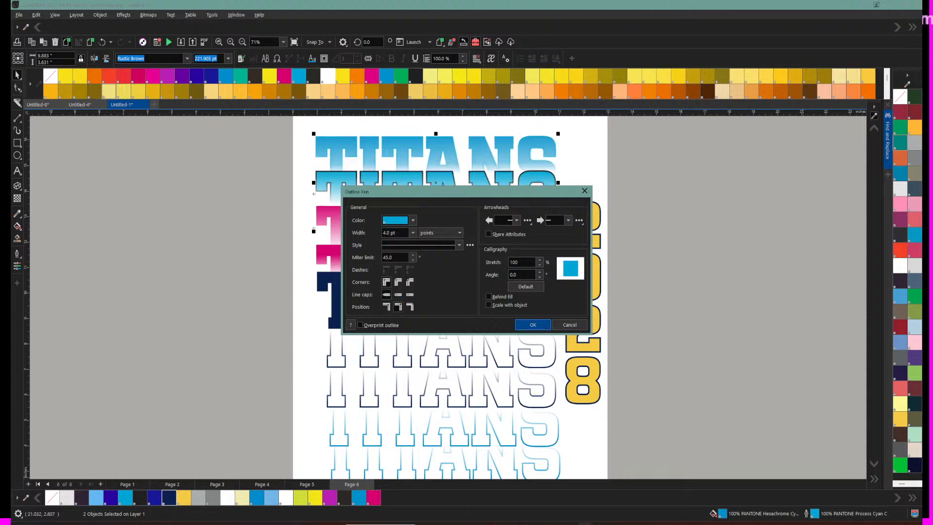
pyautogui.click(533, 324)
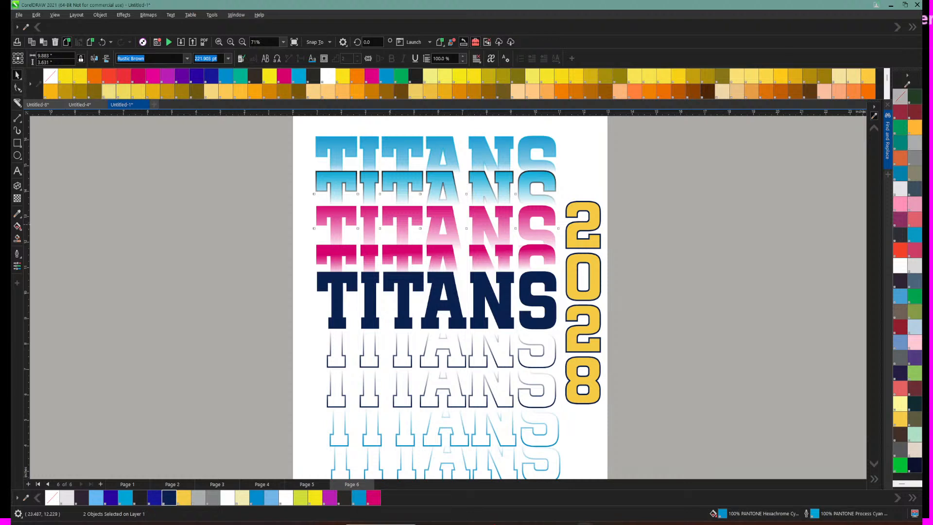
pyautogui.rightClick(901, 97)
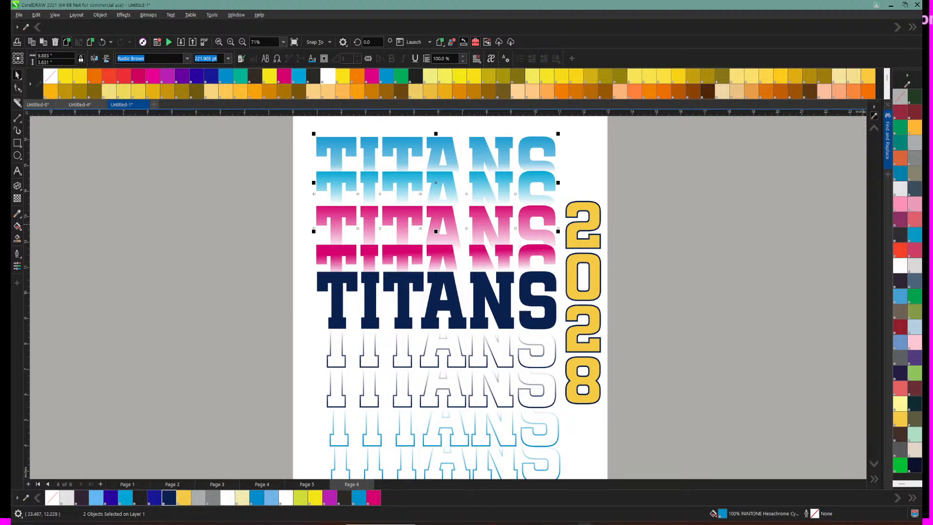
# Step: Remove the cyan fill from the two top TITANS rows
pyautogui.click(558, 154)
pyautogui.click(547, 142)
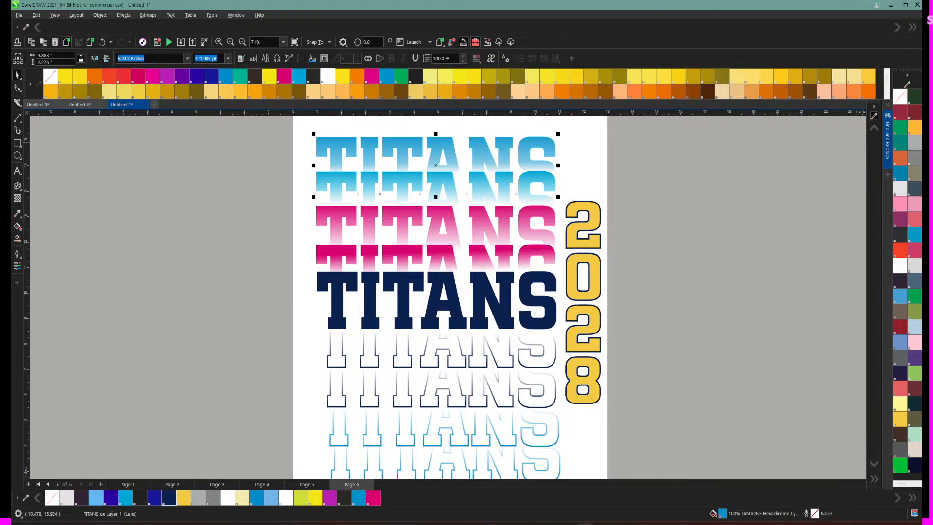
pyautogui.click(901, 97)
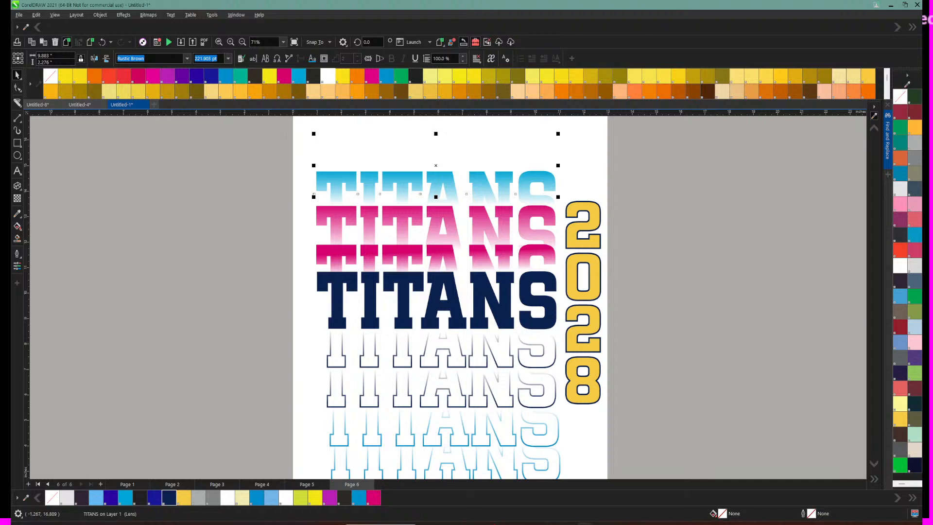
pyautogui.click(273, 125)
pyautogui.moveTo(486, 141); pyautogui.dragTo(596, 235)
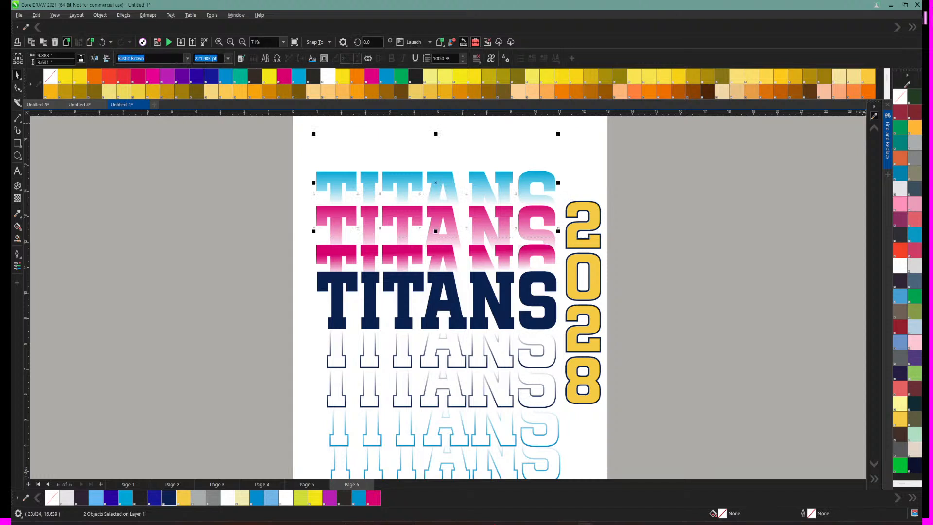
pyautogui.click(901, 96)
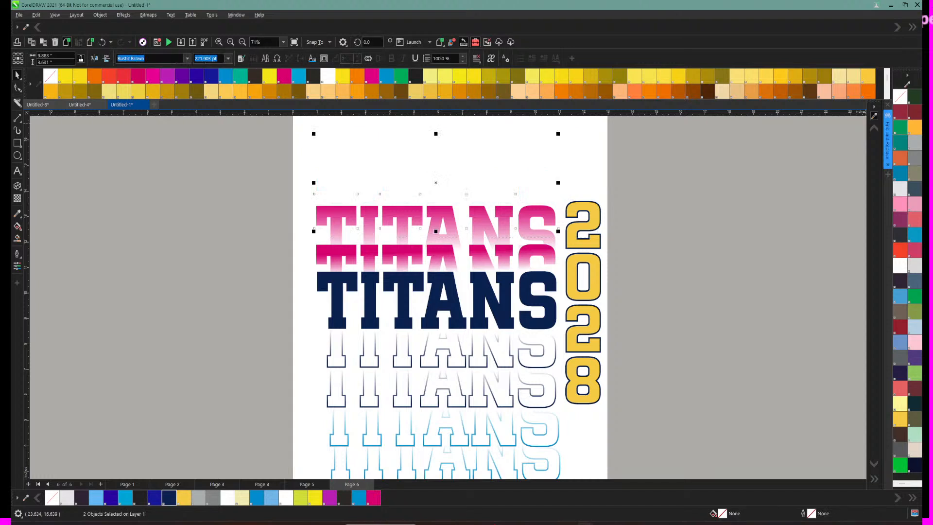
# Step: Give the two top TITANS rows a 4 pt outline in PANTONE Hexachrome Cyan C
pyautogui.rightClick(359, 497)
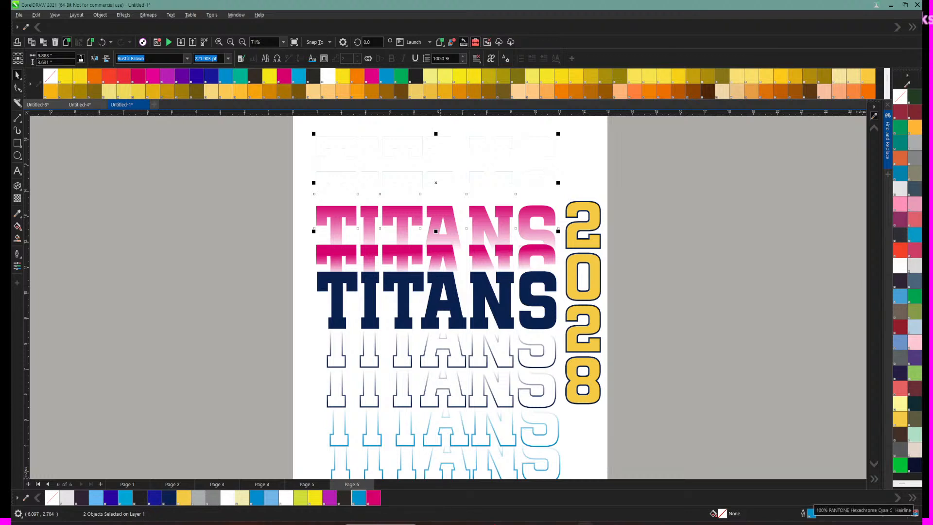
pyautogui.doubleClick(811, 513)
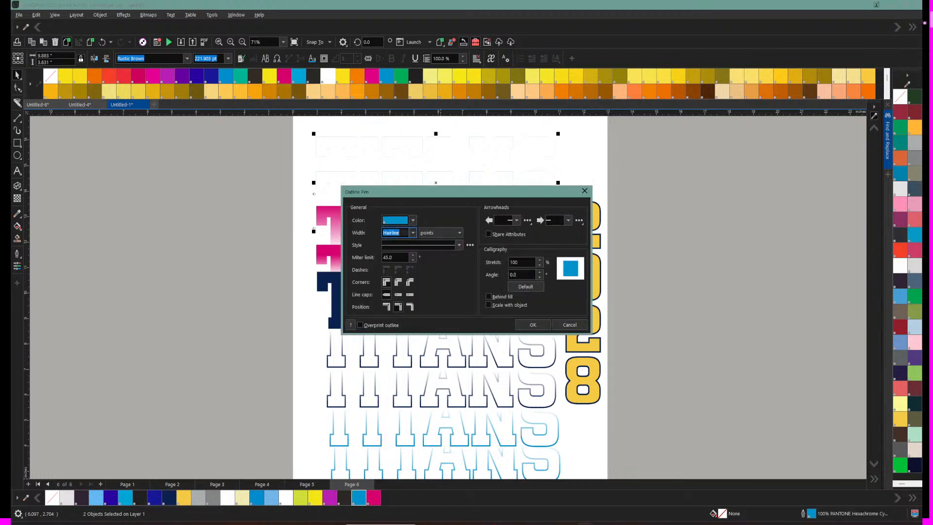
pyautogui.click(413, 232)
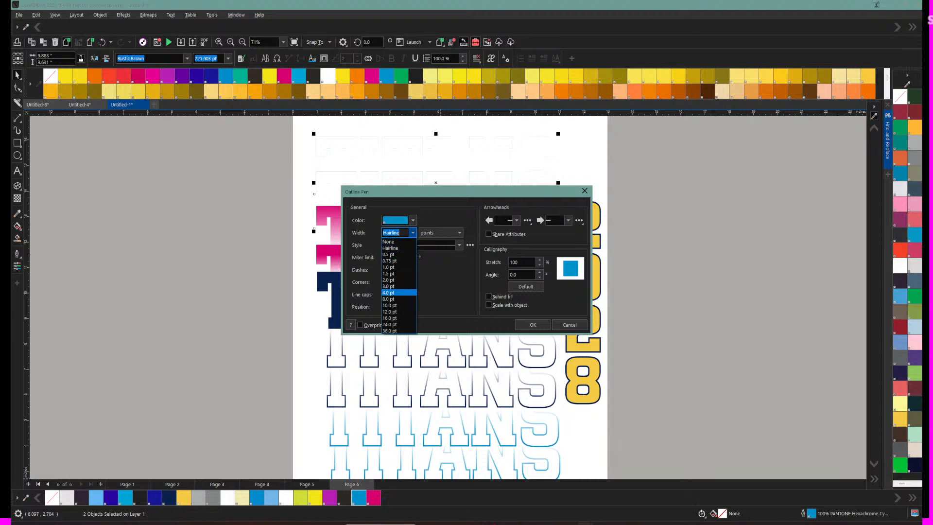
pyautogui.click(391, 293)
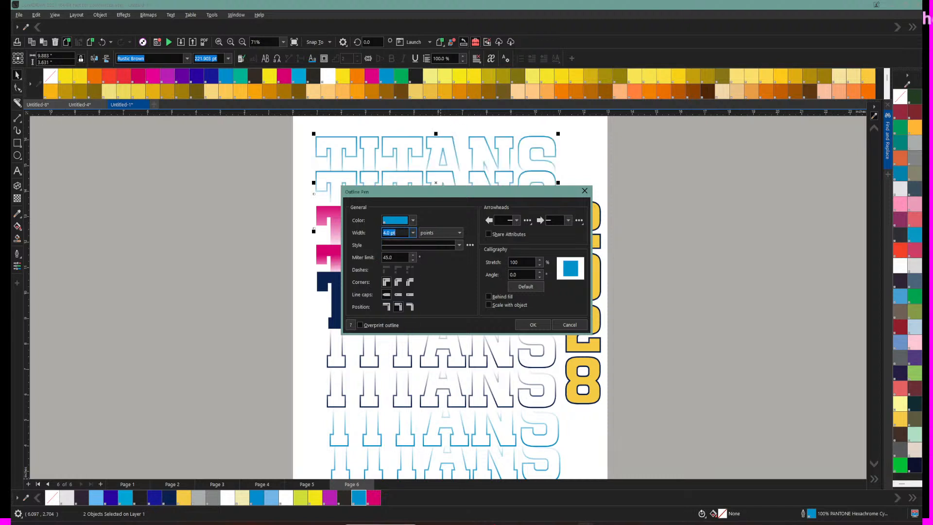
pyautogui.press('Return')
pyautogui.press('Escape')
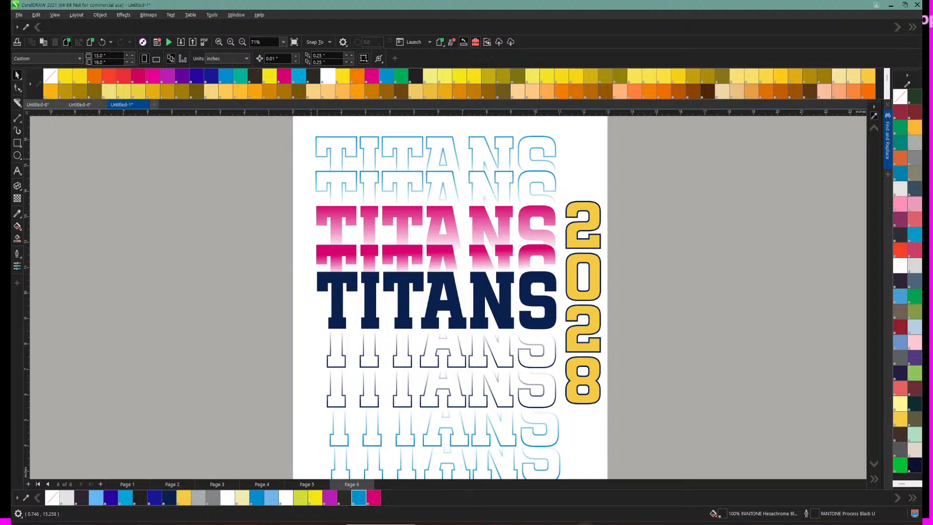
# Step: Check the design for overlapping objects in Wireframe view and return to Enhanced view
pyautogui.click(55, 15)
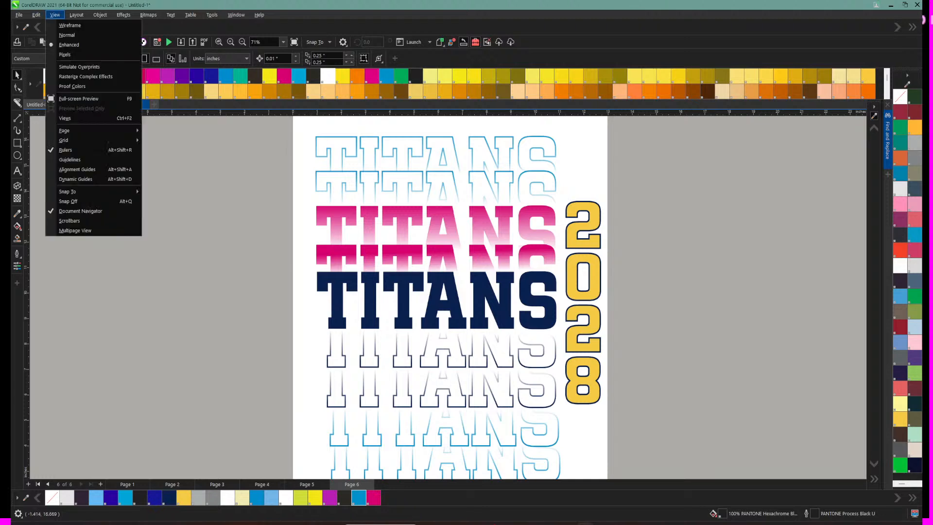
pyautogui.click(69, 26)
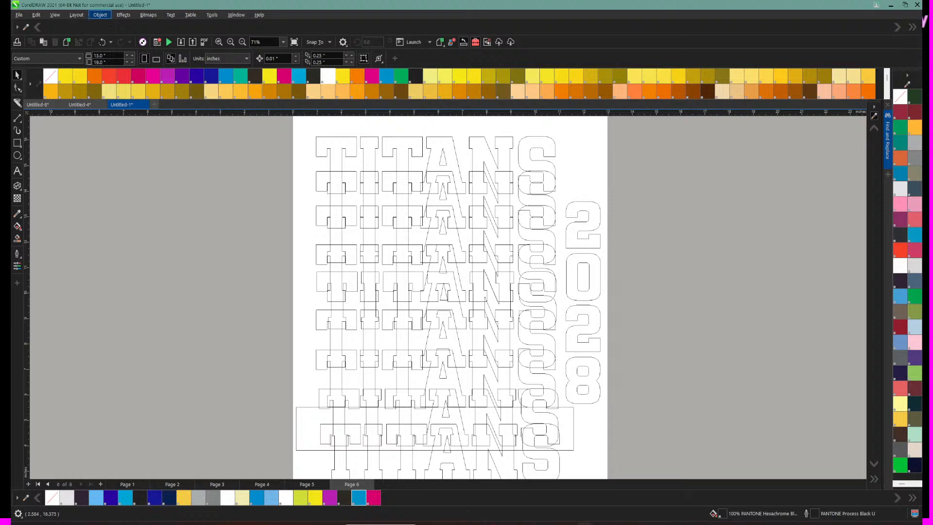
pyautogui.click(54, 14)
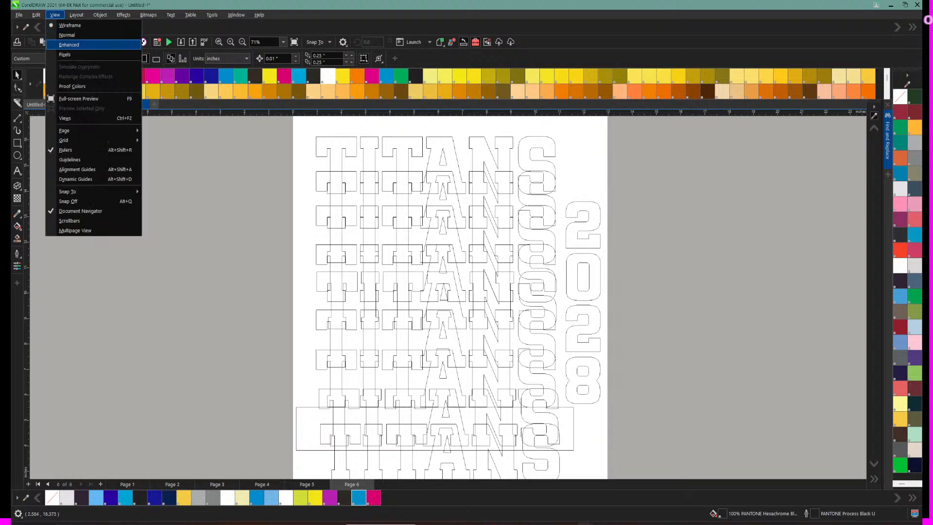
pyautogui.click(69, 44)
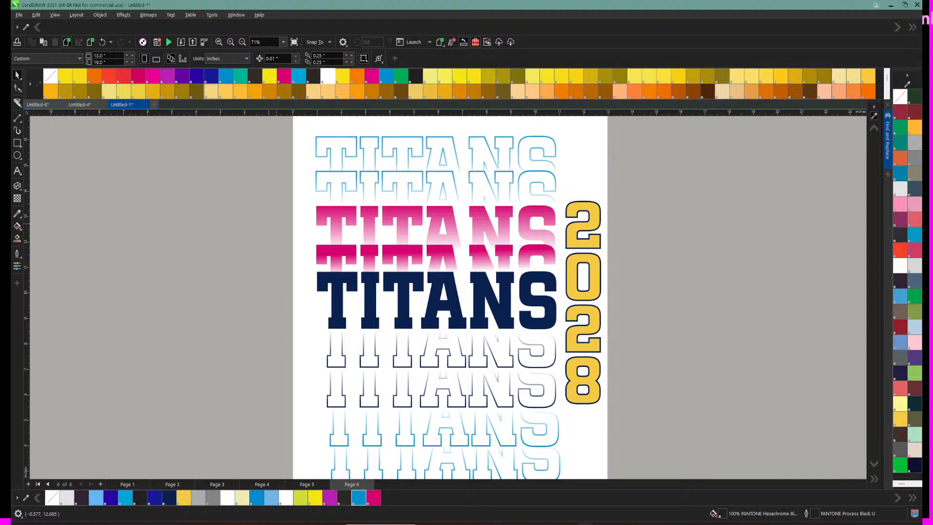
# Step: Outline the two magenta TITANS rows above the navy word in PANTONE 655 C and remove their fill
pyautogui.click(319, 219)
pyautogui.click(233, 186)
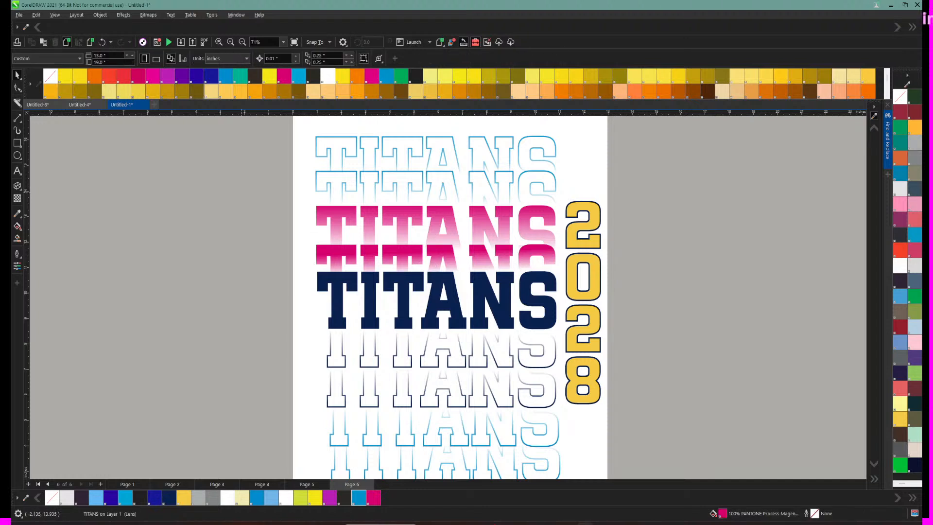
pyautogui.moveTo(230, 184); pyautogui.dragTo(603, 314)
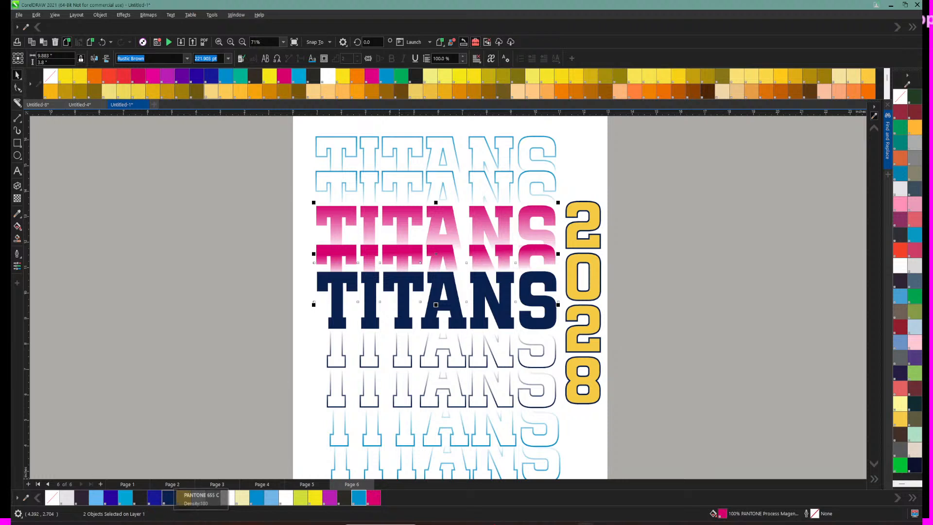
pyautogui.rightClick(169, 497)
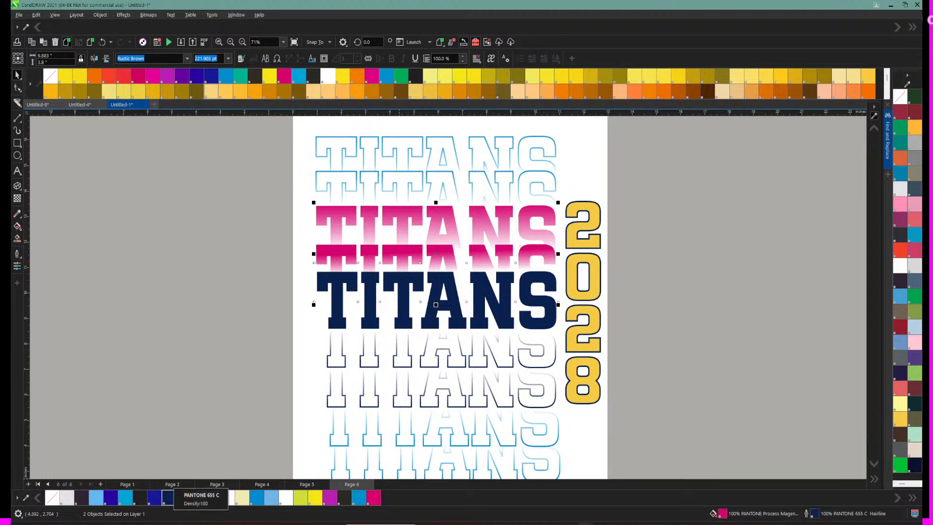
pyautogui.click(900, 96)
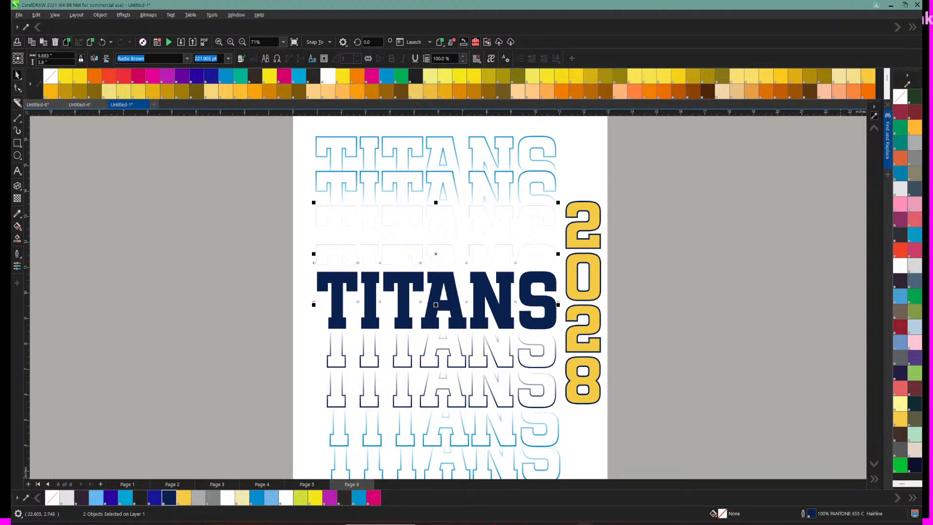
# Step: Set the outline width of the two TITANS rows directly above the navy word to 4 pt
pyautogui.press('F12')
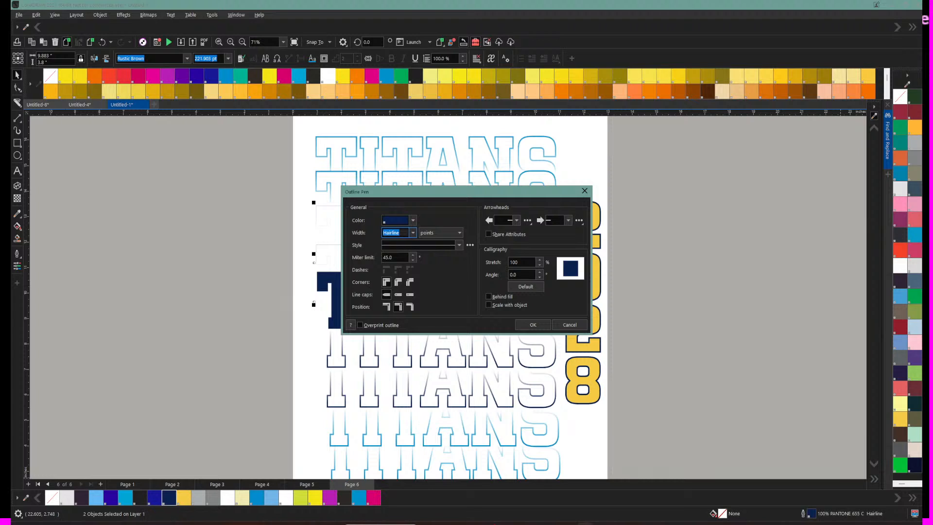
pyautogui.click(413, 233)
pyautogui.press('Return')
pyautogui.click(533, 325)
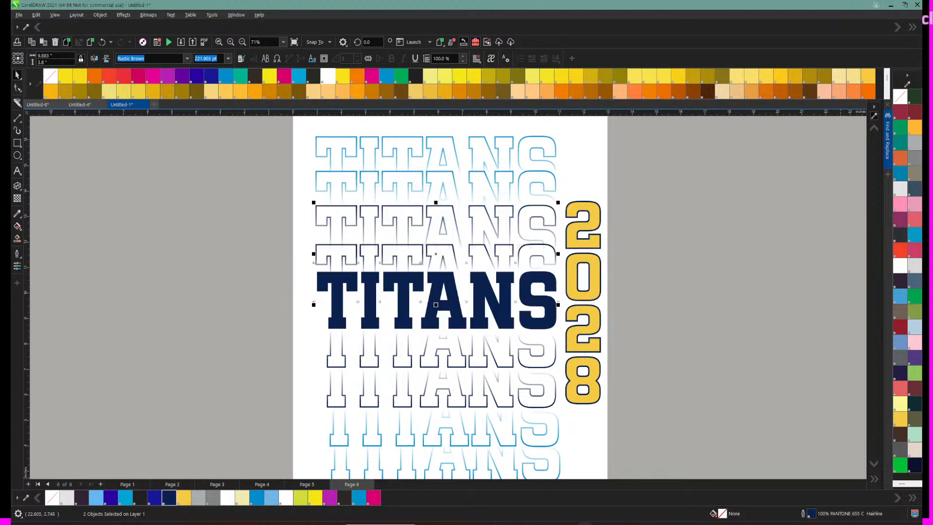
pyautogui.click(746, 342)
# Step: Examine the outlined TITANS rows up close and the whole design at full-page size
pyautogui.scroll(5, 745, 342)
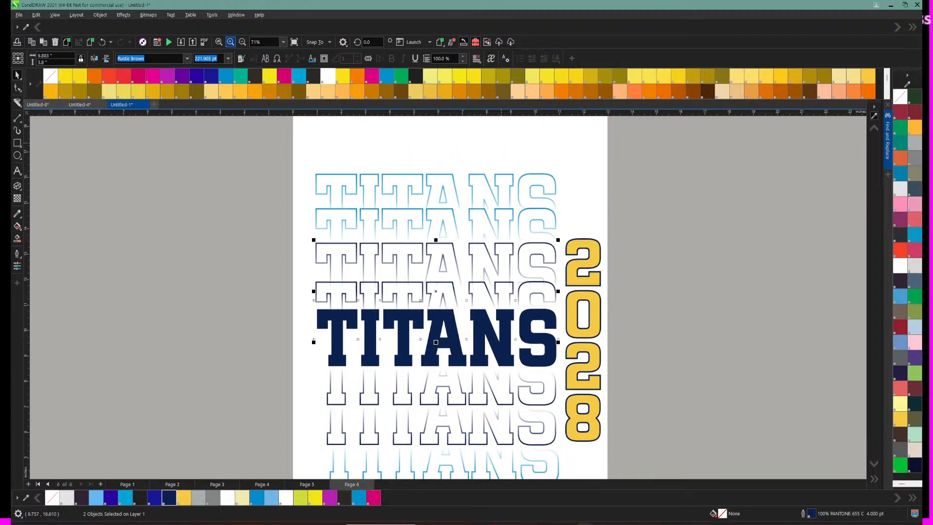
pyautogui.click(231, 42)
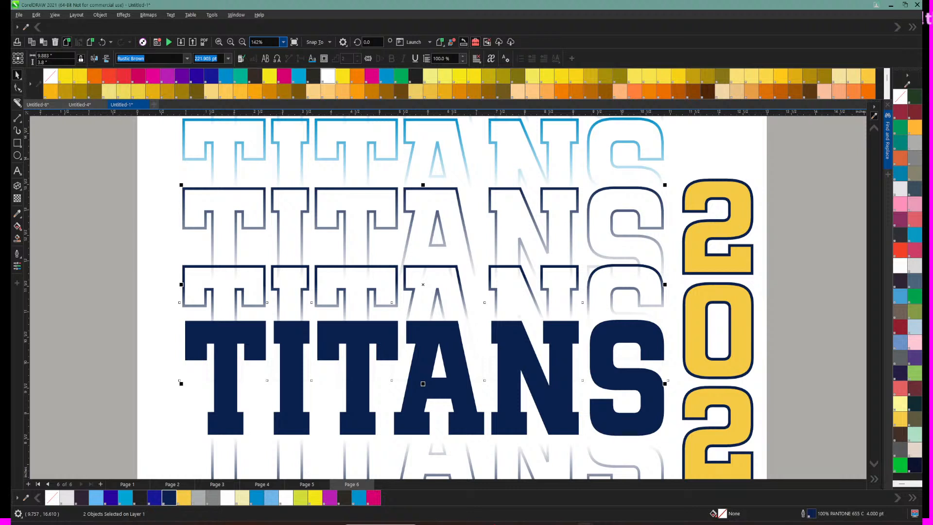
pyautogui.click(284, 43)
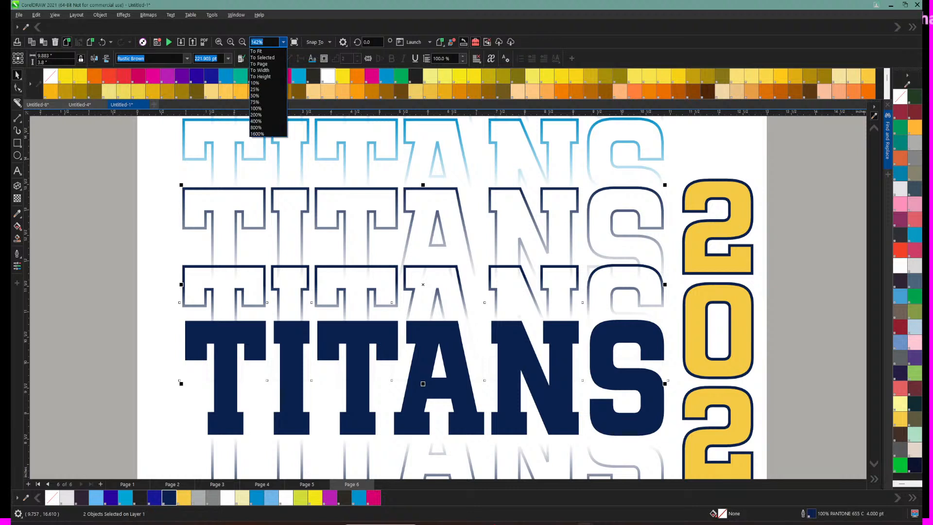
pyautogui.click(263, 51)
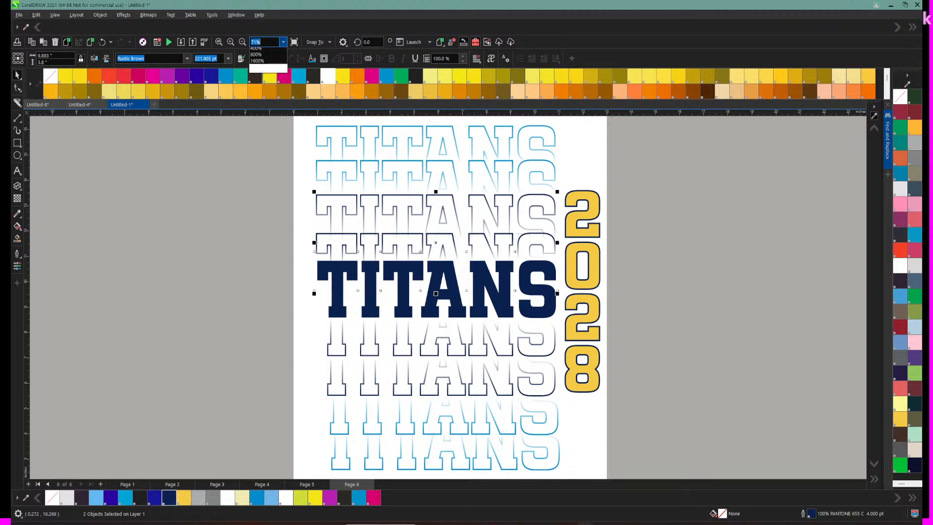
pyautogui.click(284, 42)
pyautogui.click(258, 64)
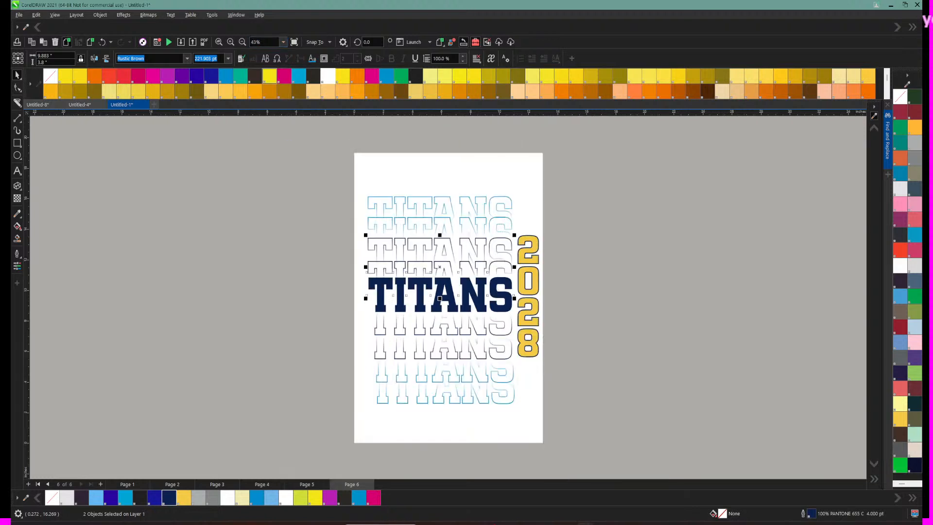
pyautogui.press('Escape')
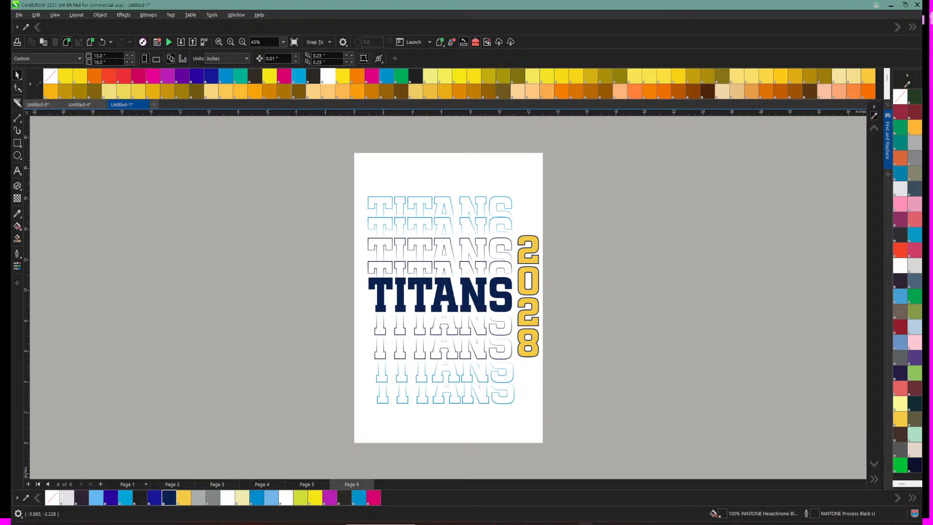
# Step: Align the centers of all nine stacked TITANS rows horizontally, leaving out the vertical 2028
pyautogui.click(55, 15)
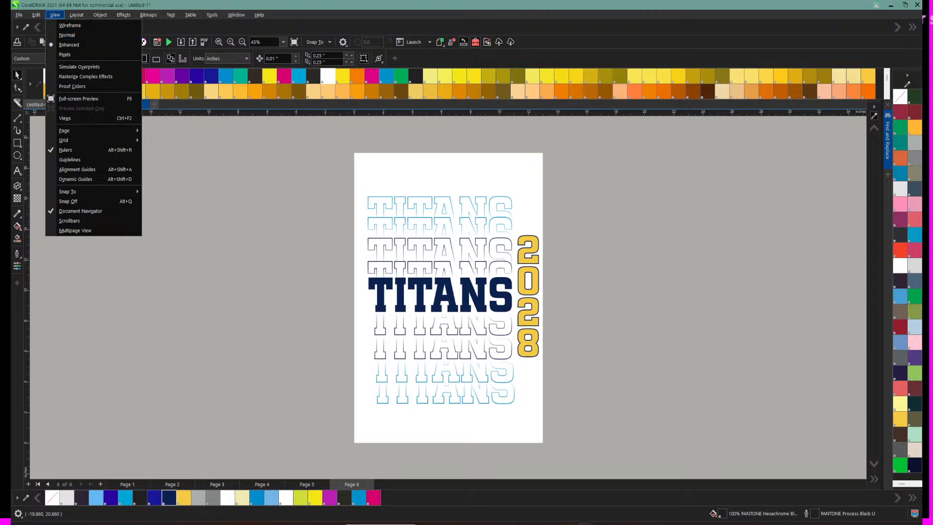
pyautogui.click(359, 181)
pyautogui.moveTo(359, 180); pyautogui.dragTo(523, 421)
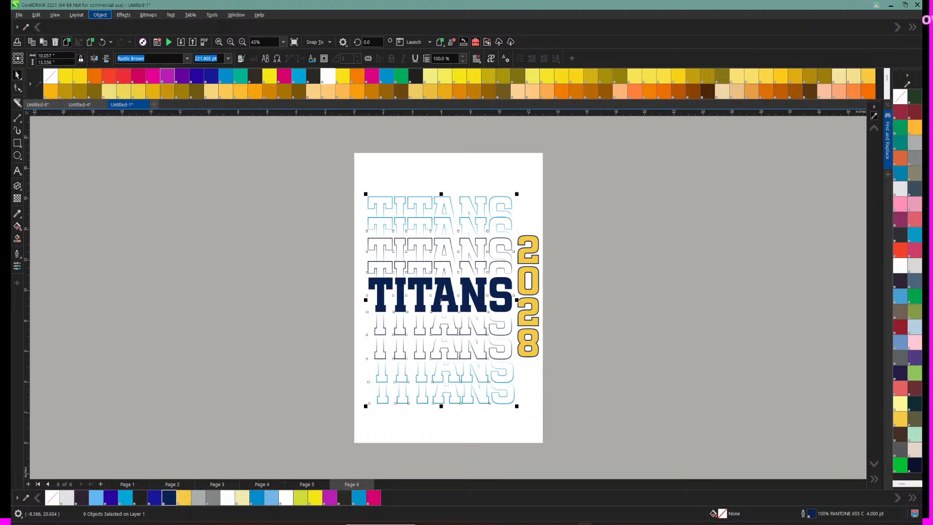
pyautogui.click(100, 14)
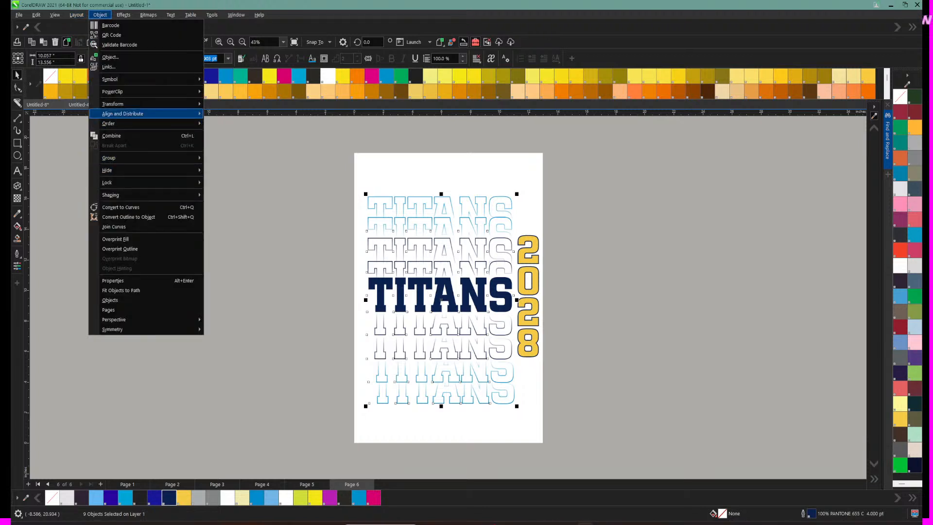
pyautogui.moveTo(113, 104)
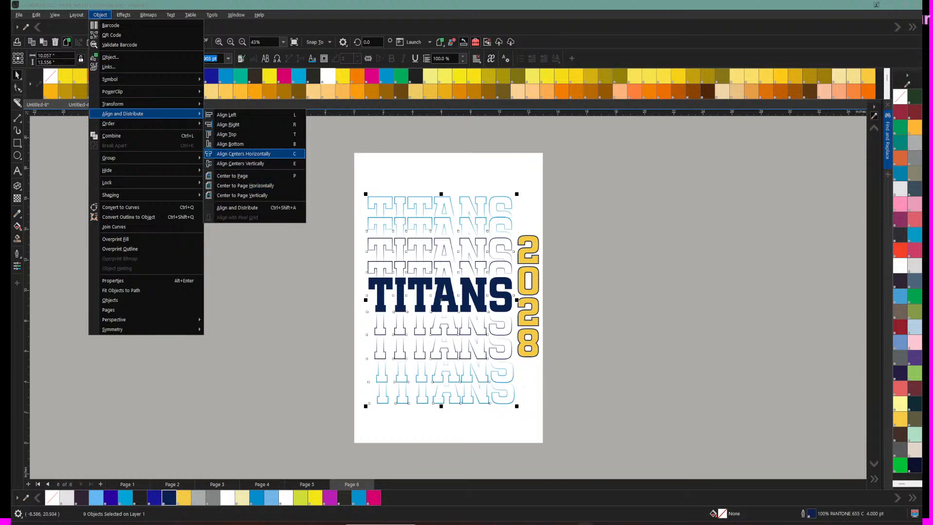
pyautogui.click(229, 154)
pyautogui.click(275, 147)
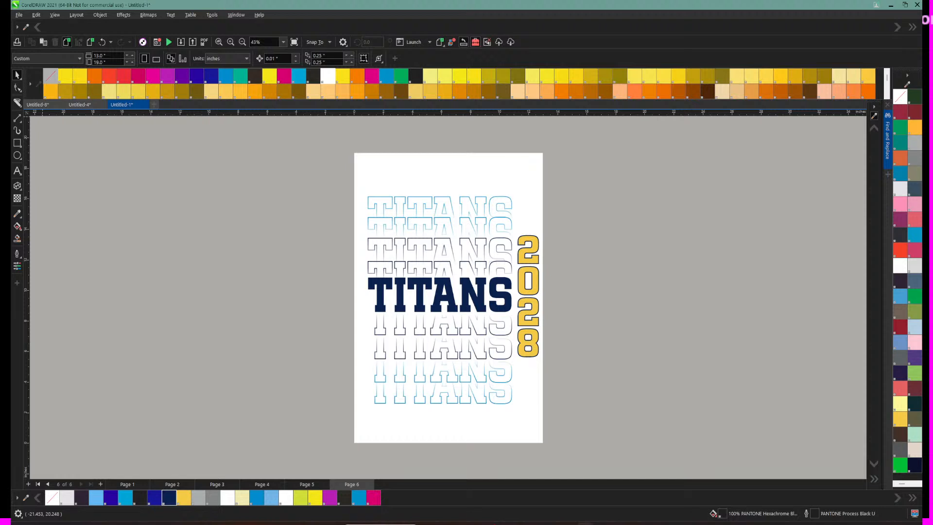
# Step: Turn on Multipage View and show Page 2 among its neighbouring pages at page-fit zoom
pyautogui.click(55, 15)
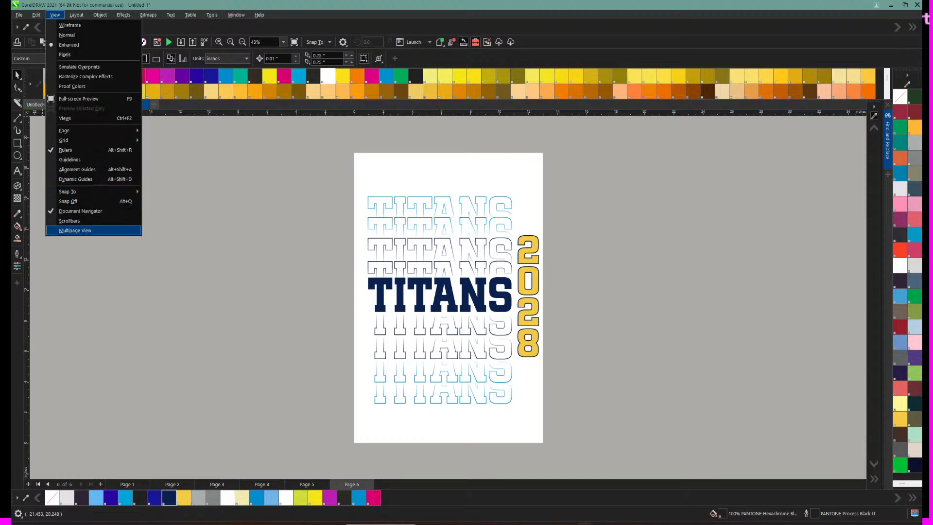
pyautogui.click(75, 231)
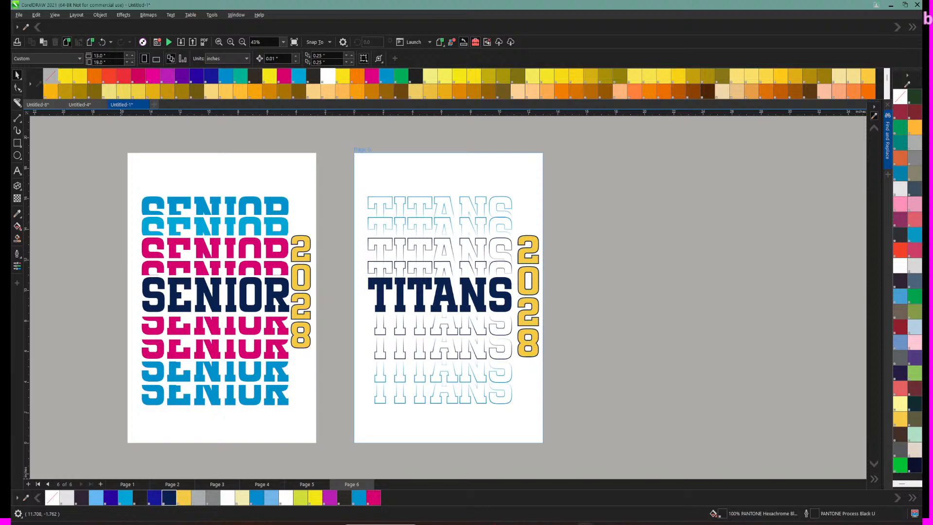
pyautogui.click(125, 485)
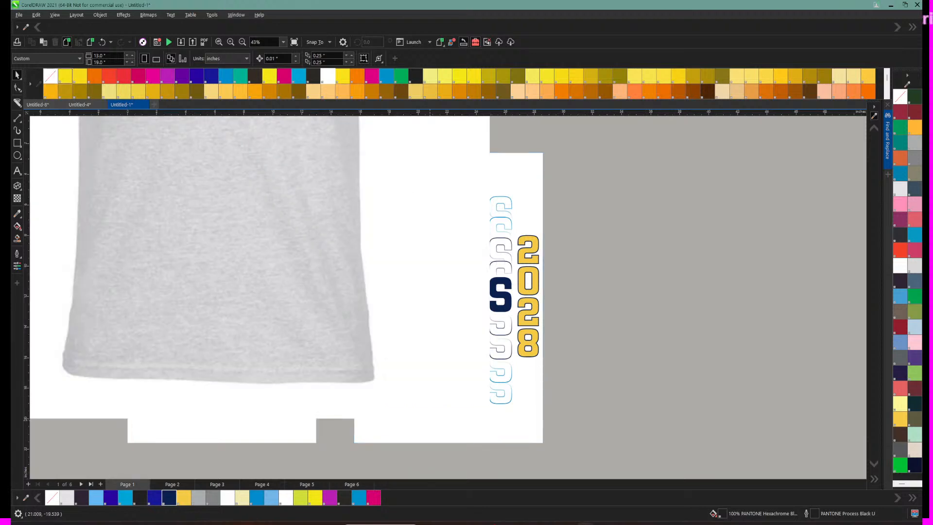
pyautogui.click(352, 484)
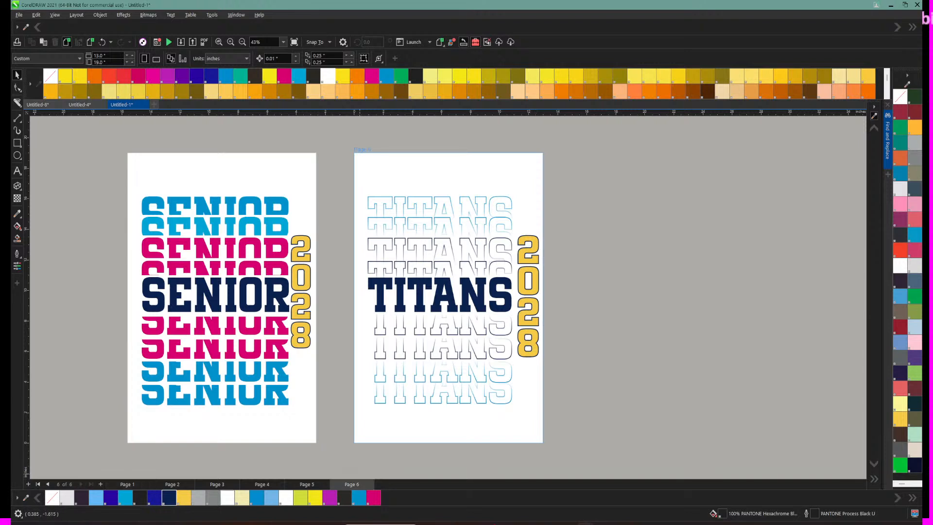
pyautogui.click(38, 485)
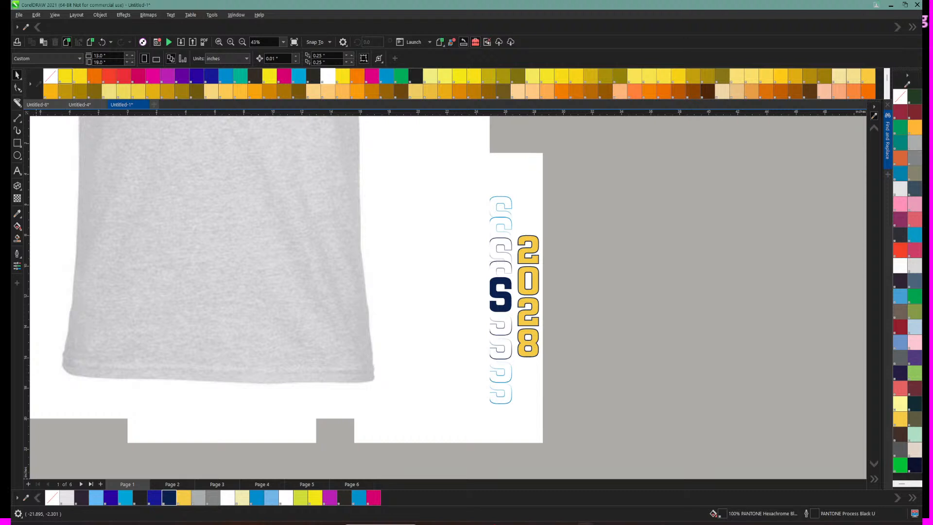
pyautogui.click(173, 485)
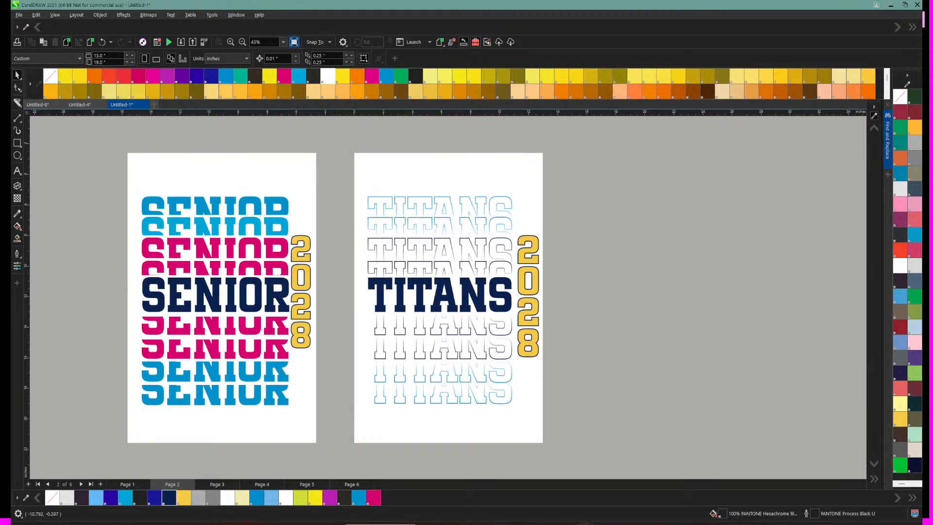
pyautogui.click(283, 42)
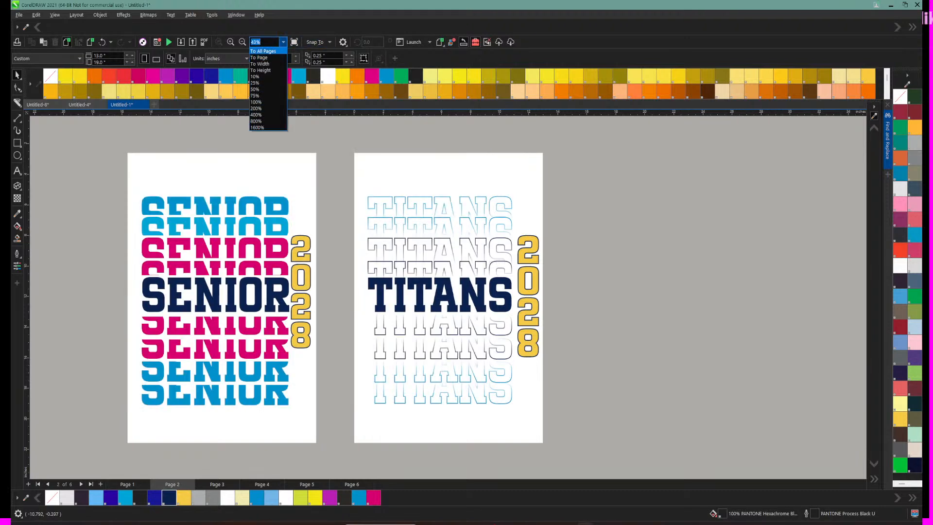
pyautogui.click(259, 57)
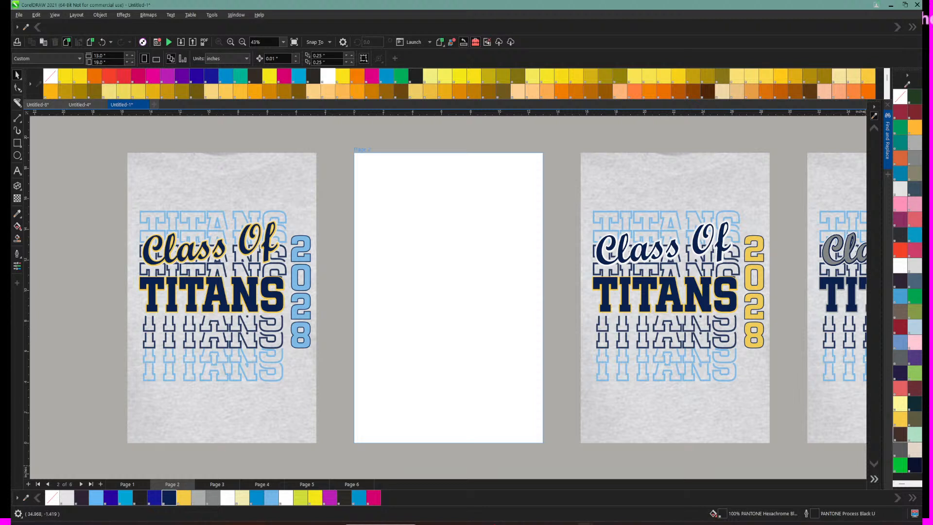
# Step: Compare the Class Of TITANS designs on the upper pages with the SENIOR and outlined TITANS designs below them
pyautogui.click(874, 479)
pyautogui.click(809, 472)
pyautogui.scroll(-2, 448, 296)
pyautogui.scroll(-8, 448, 297)
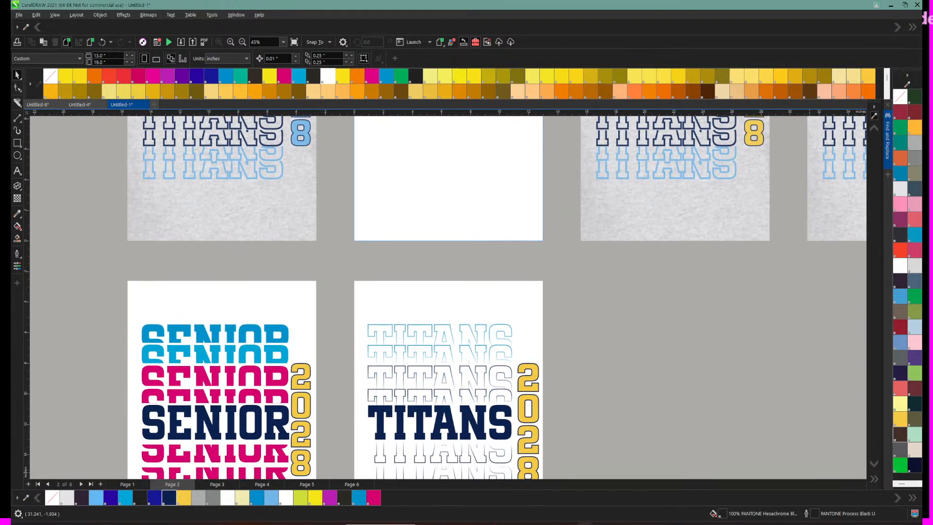
pyautogui.scroll(6, 448, 297)
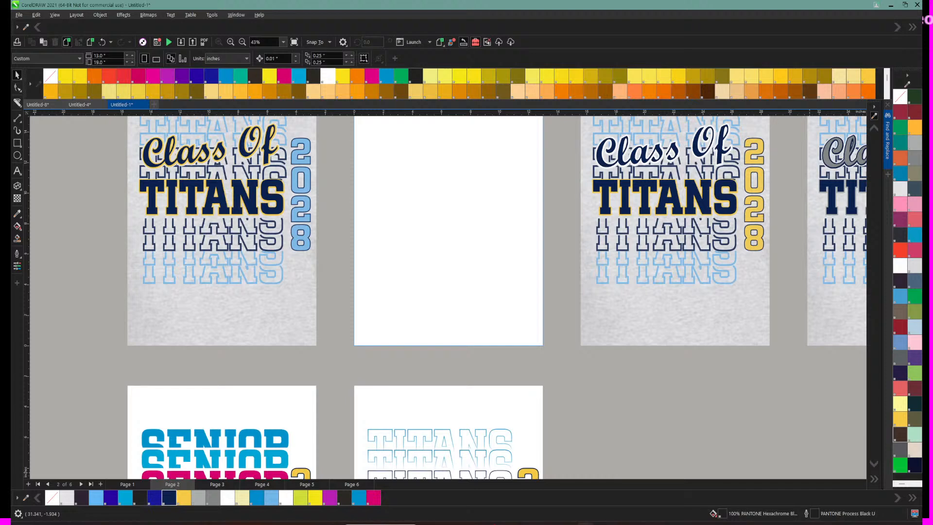
pyautogui.scroll(-2, 448, 297)
pyautogui.scroll(-2, 448, 297)
pyautogui.scroll(3, 448, 297)
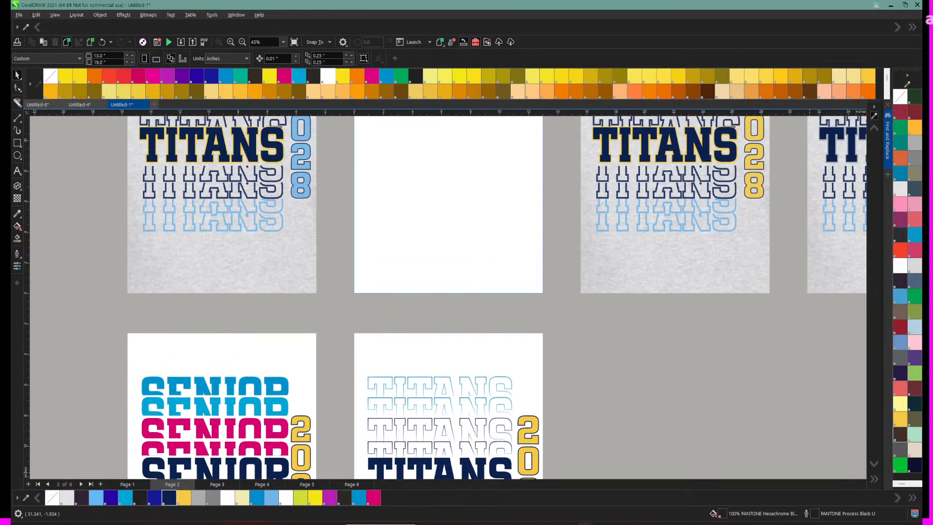
pyautogui.scroll(-1, 448, 296)
pyautogui.scroll(-4, 448, 297)
pyautogui.scroll(-2, 448, 297)
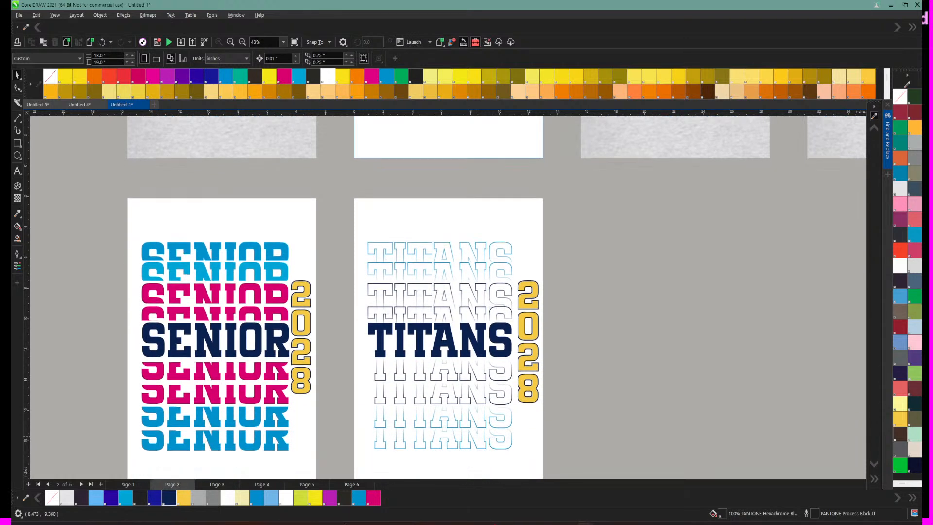
# Step: Return to Page 6, select the two cyan TITANS rows at the top of the design and open their outline settings
pyautogui.moveTo(455, 239); pyautogui.dragTo(504, 215)
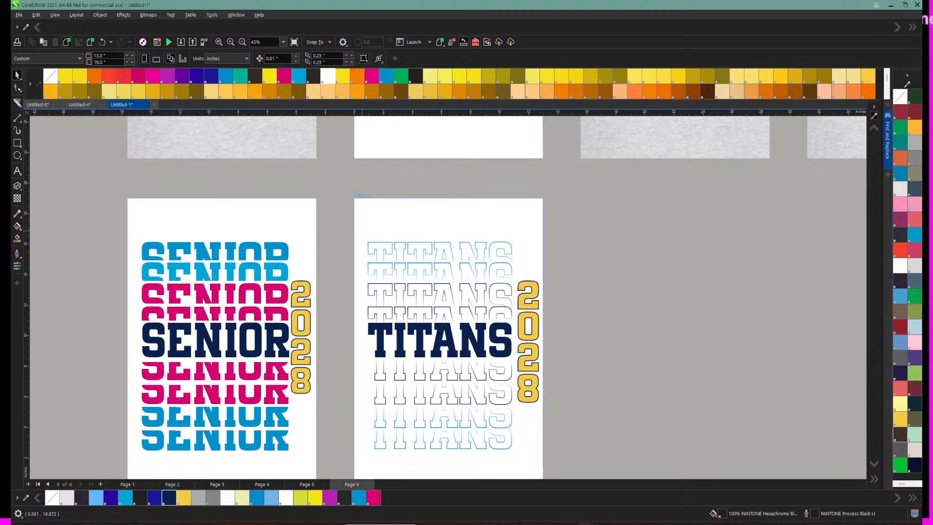
pyautogui.moveTo(332, 222); pyautogui.dragTo(565, 432)
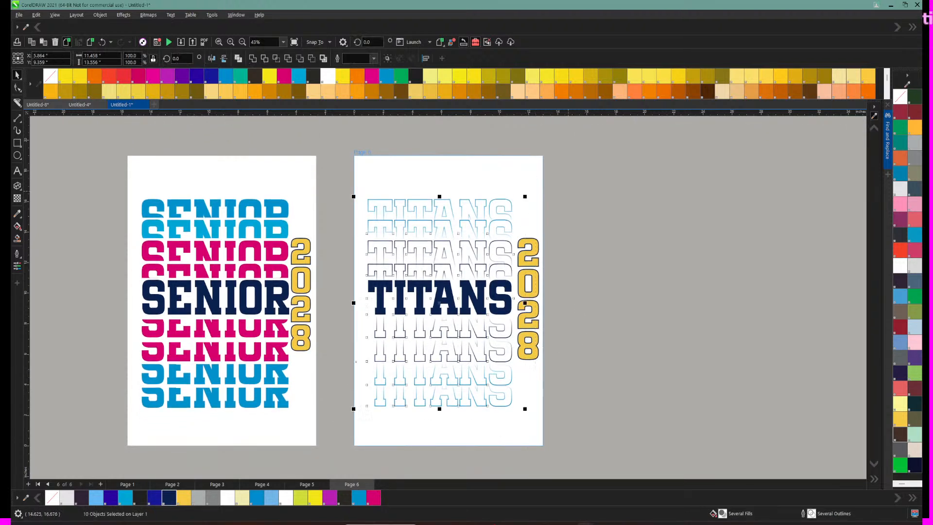
pyautogui.click(662, 389)
pyautogui.moveTo(353, 184); pyautogui.dragTo(542, 262)
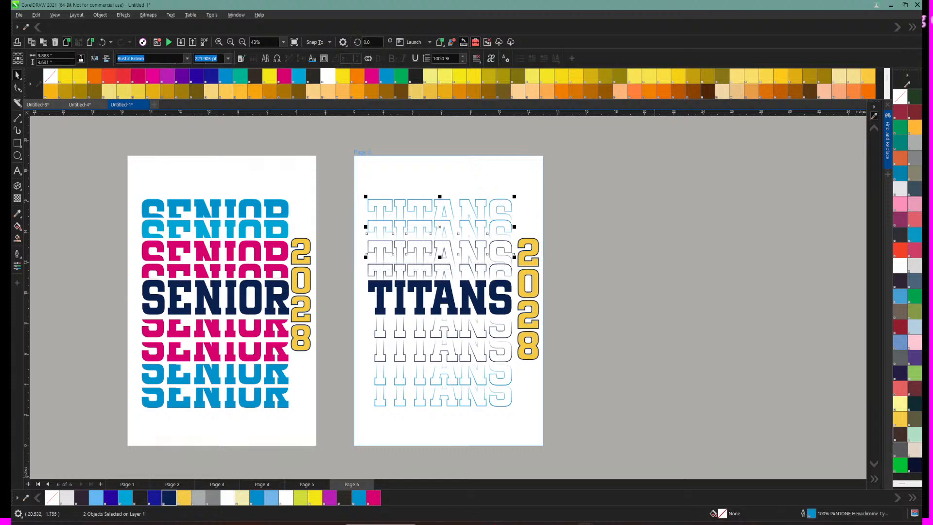
pyautogui.press('F12')
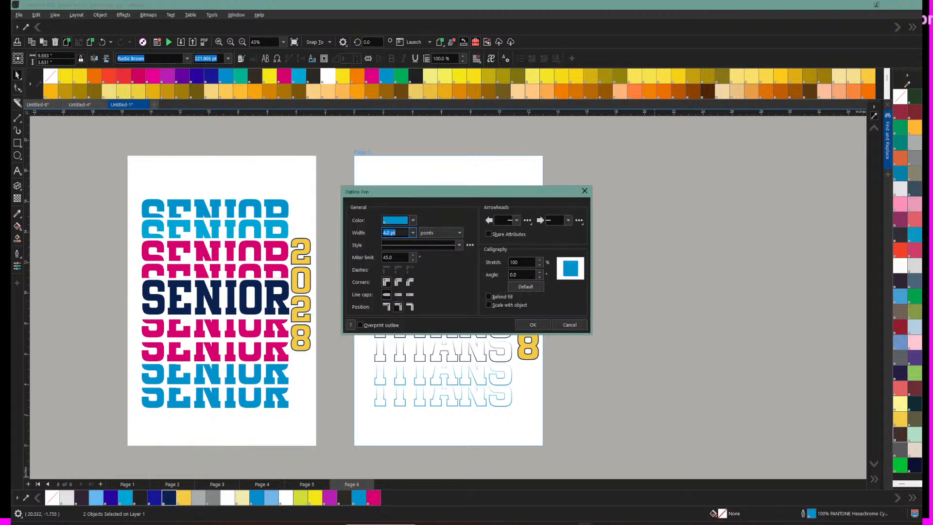
# Step: Set the outline width of the upper two light blue TITANS lines to 8 pt
pyautogui.moveTo(452, 191); pyautogui.dragTo(632, 130)
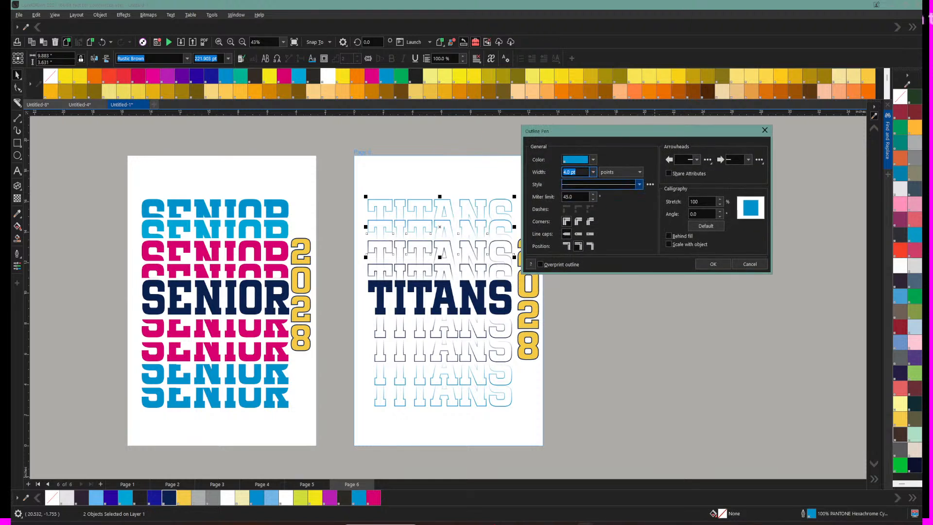
pyautogui.click(593, 172)
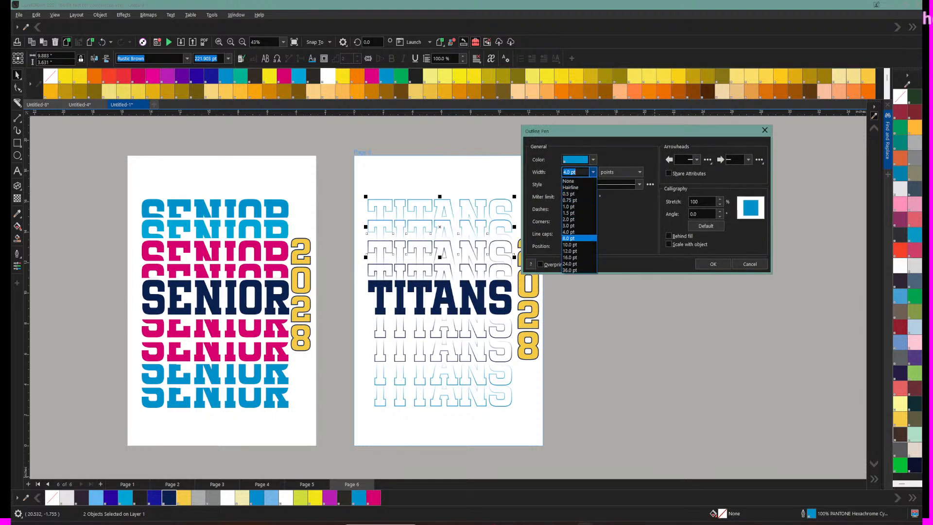
pyautogui.click(569, 238)
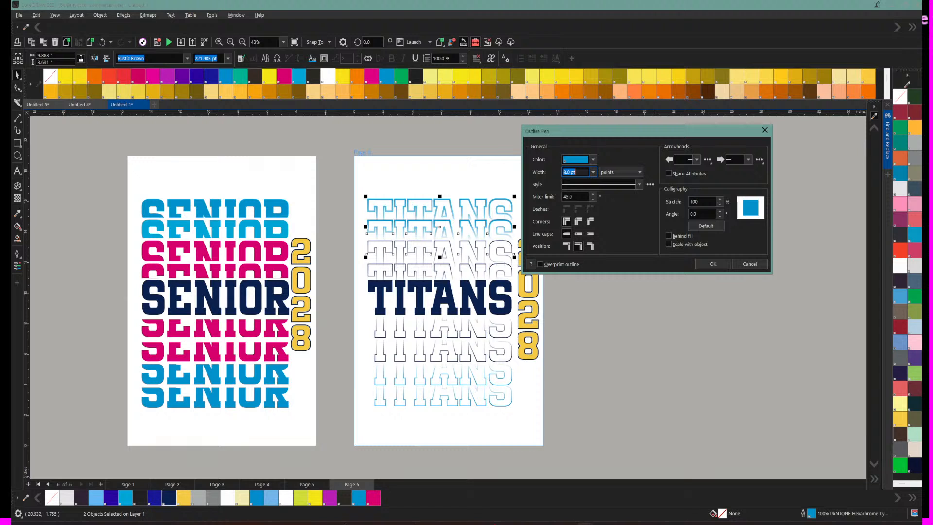
pyautogui.click(713, 264)
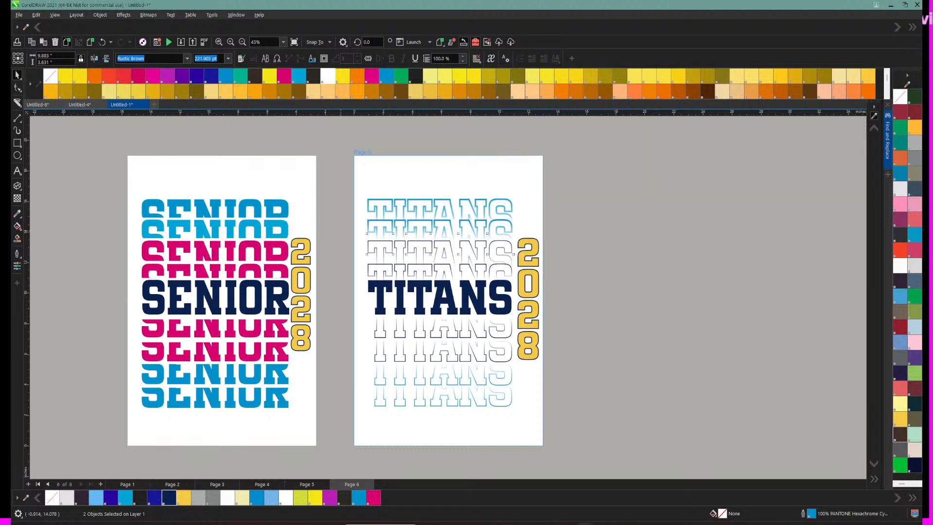
# Step: Set the outline width of the two navy TITANS lines above the solid TITANS to 8 pt
pyautogui.moveTo(342, 231); pyautogui.dragTo(525, 301)
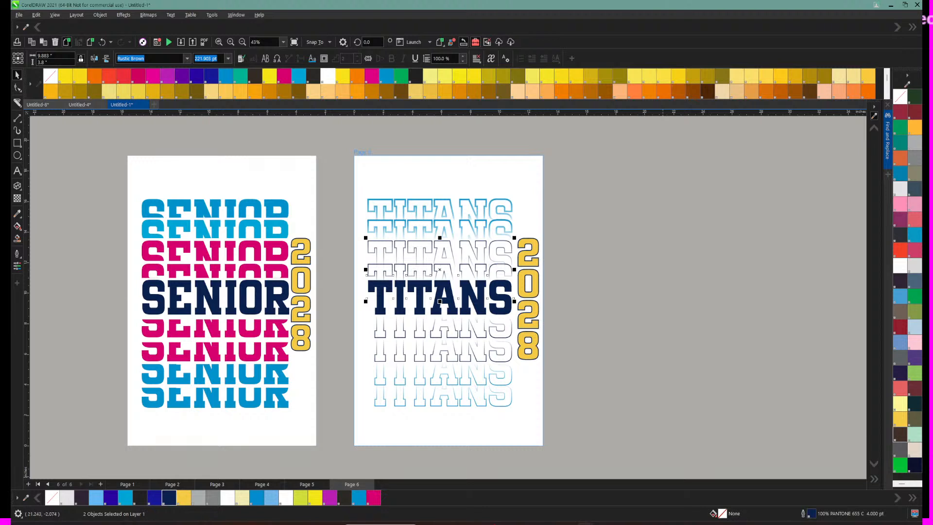
pyautogui.press('F12')
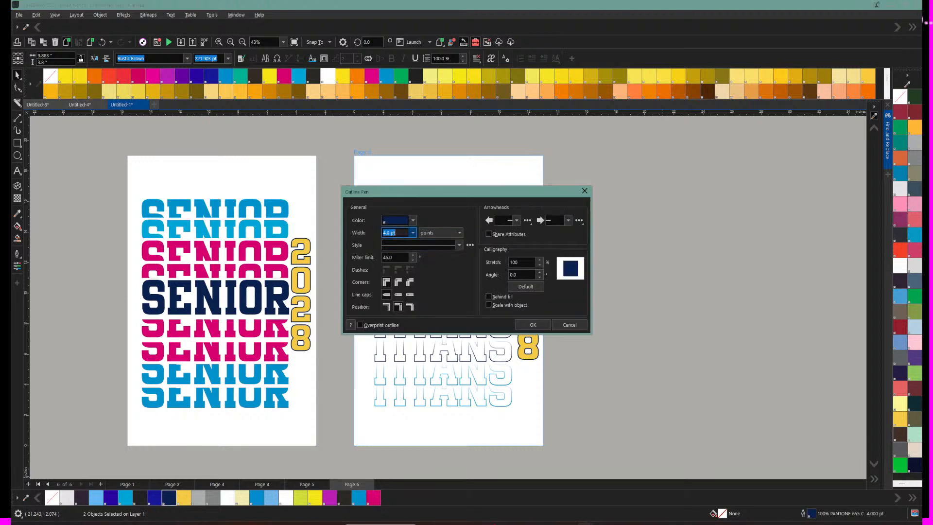
pyautogui.click(413, 232)
pyautogui.click(398, 298)
pyautogui.click(533, 324)
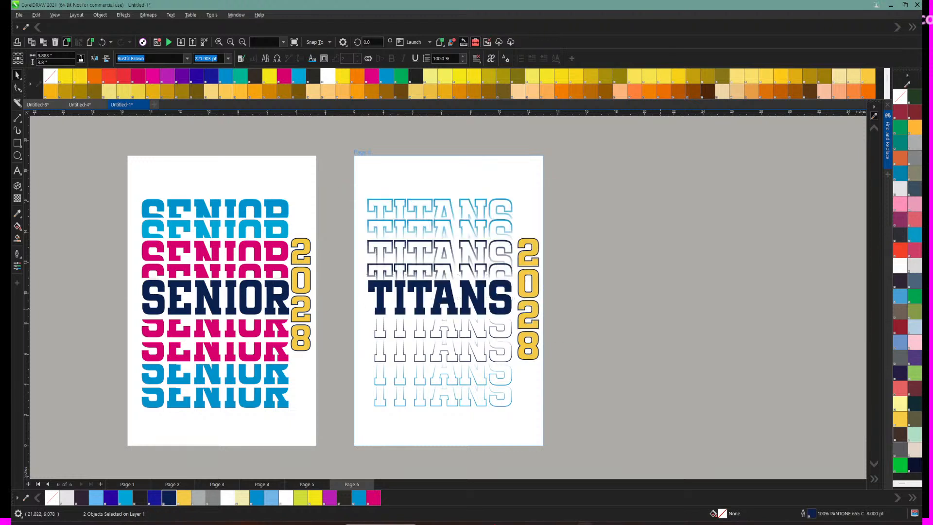
pyautogui.click(660, 308)
# Step: Set the outline width of the lowest two light blue TITANS lines to 8 pt
pyautogui.scroll(-3, 655, 308)
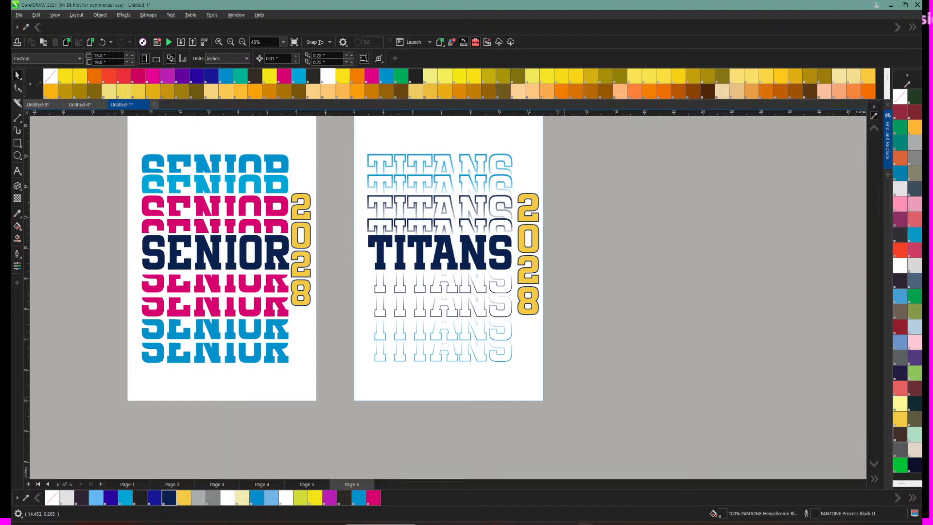
pyautogui.moveTo(559, 398); pyautogui.dragTo(315, 299)
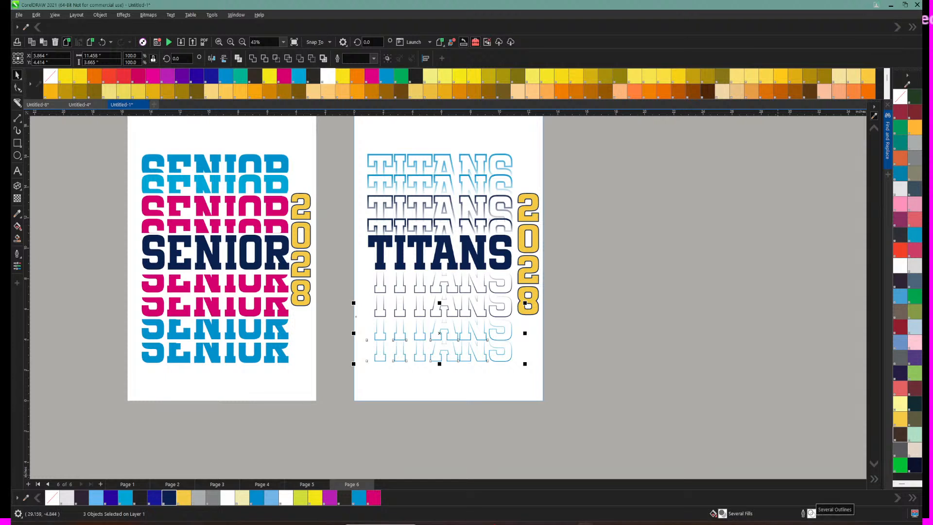
pyautogui.doubleClick(811, 514)
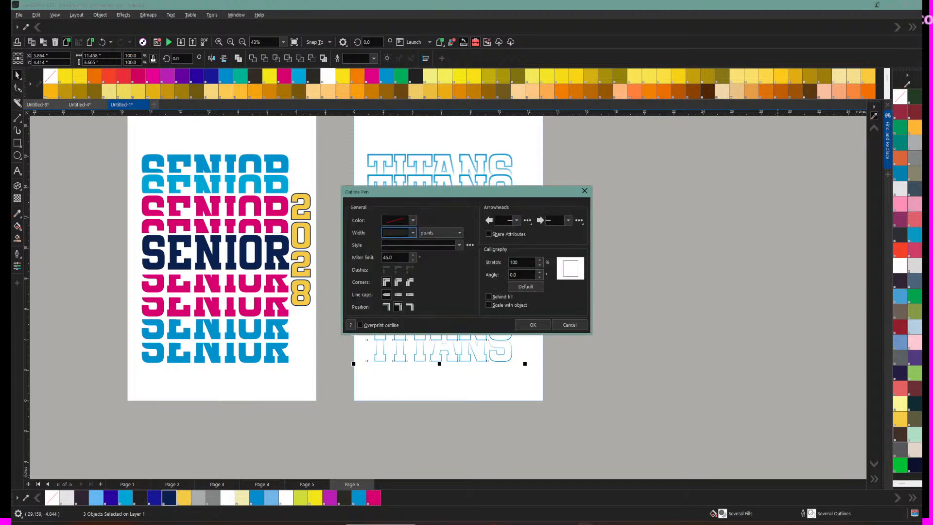
pyautogui.moveTo(379, 191); pyautogui.dragTo(517, 129)
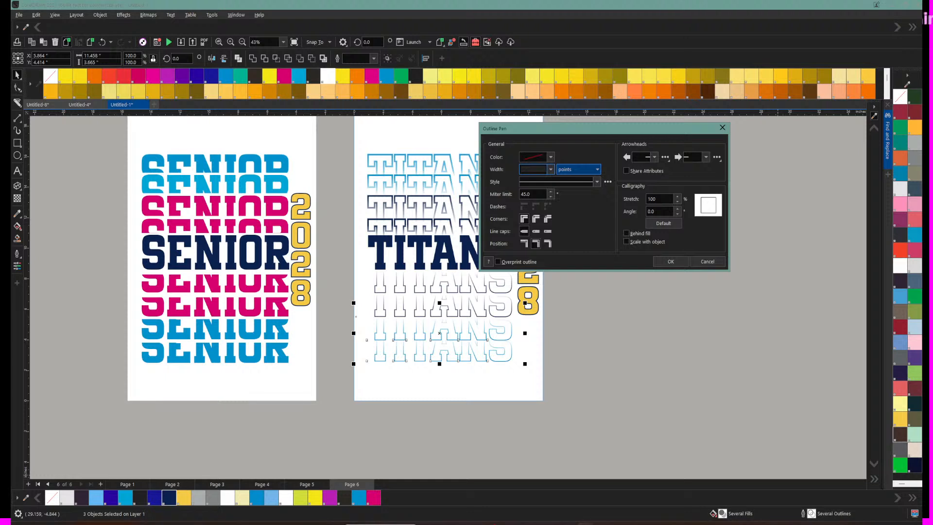
pyautogui.click(551, 169)
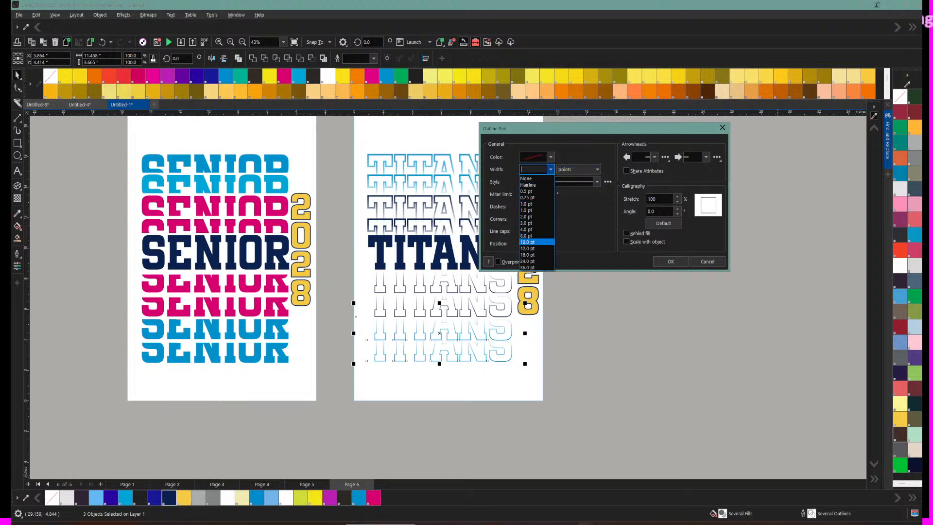
pyautogui.click(527, 231)
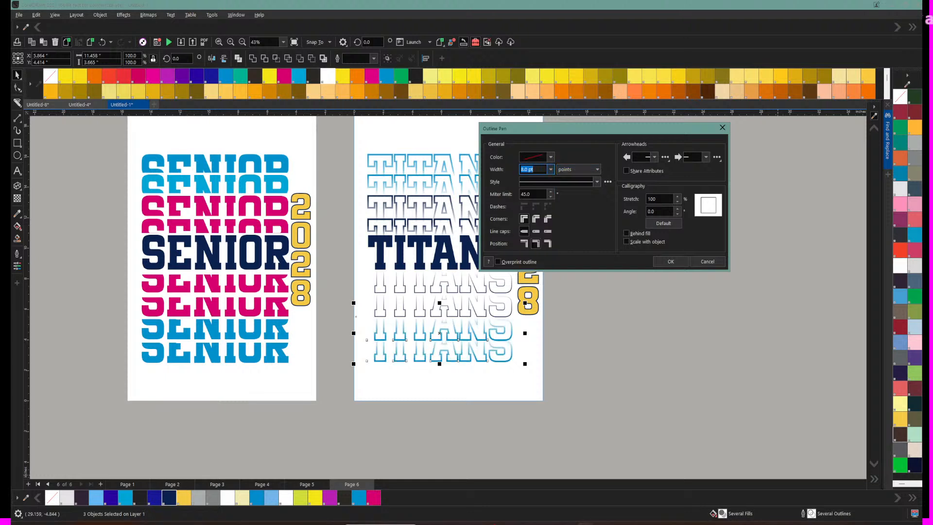
pyautogui.click(670, 261)
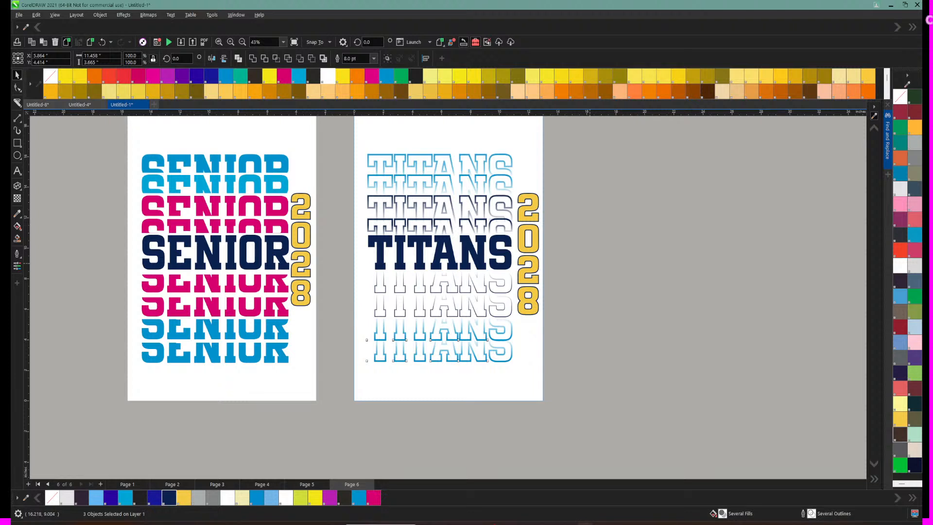
# Step: Set the outline width of the two navy TITANS lines below the solid TITANS to 8 pt
pyautogui.moveTo(598, 240); pyautogui.dragTo(344, 329)
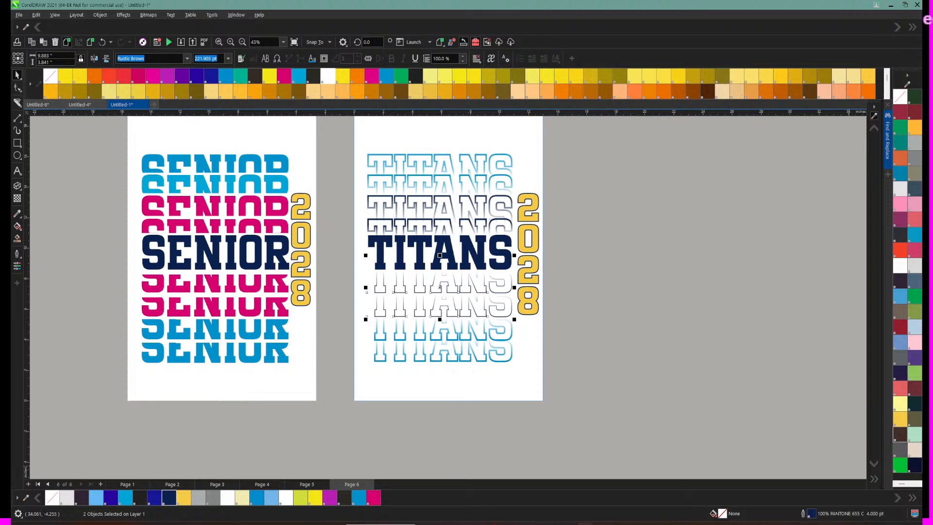
pyautogui.press('F12')
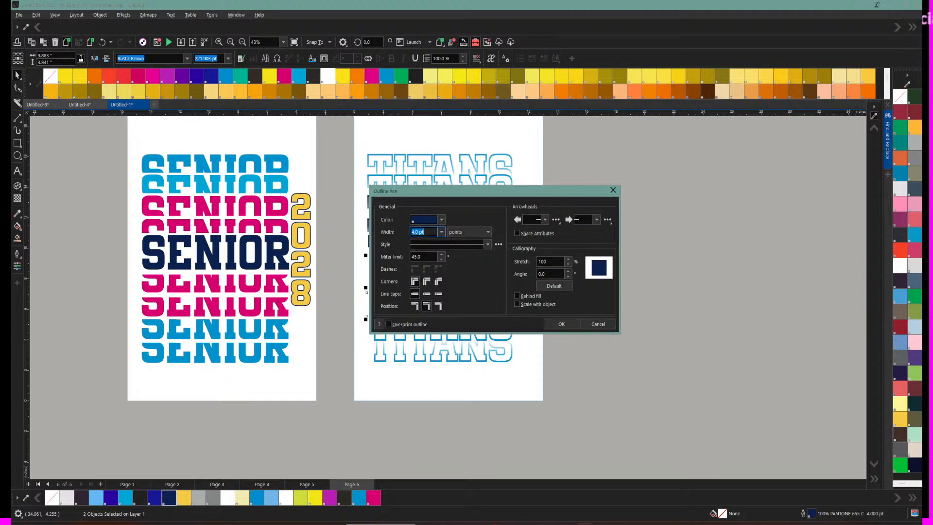
pyautogui.moveTo(428, 191); pyautogui.dragTo(592, 181)
pyautogui.click(607, 222)
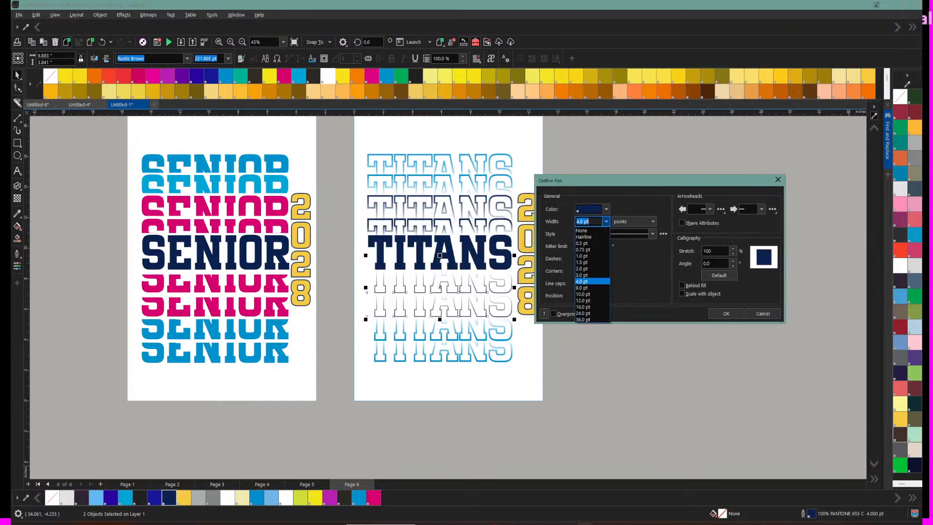
pyautogui.click(591, 288)
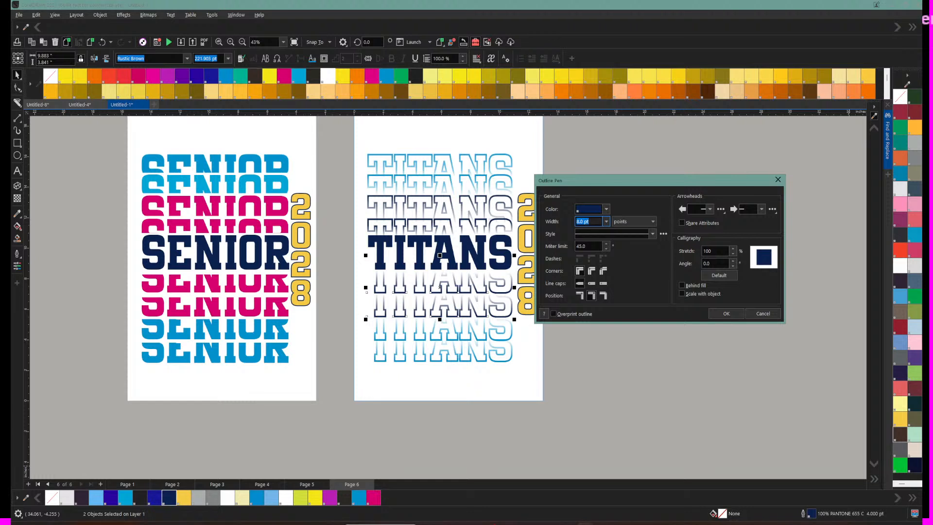
pyautogui.click(727, 314)
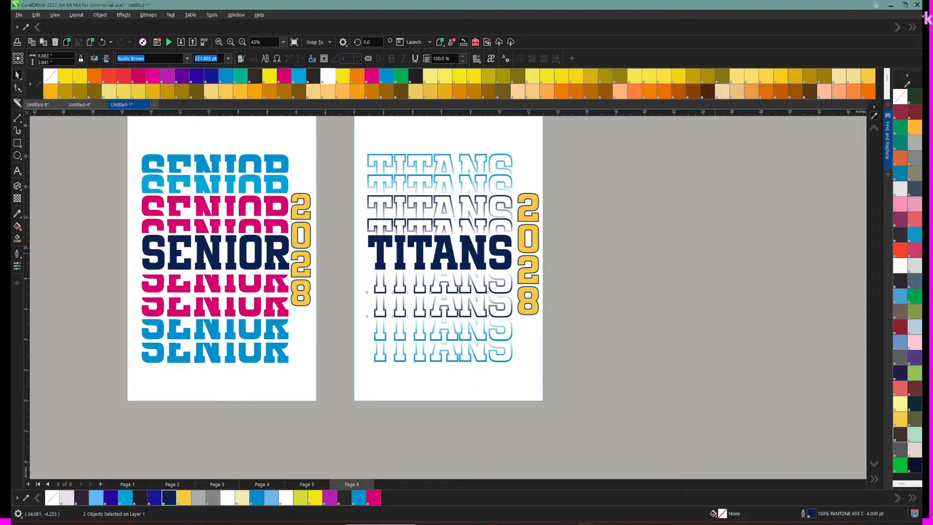
# Step: Apply a two-step contour around the solid navy TITANS text
pyautogui.scroll(1, 460, 359)
pyautogui.scroll(5, 445, 297)
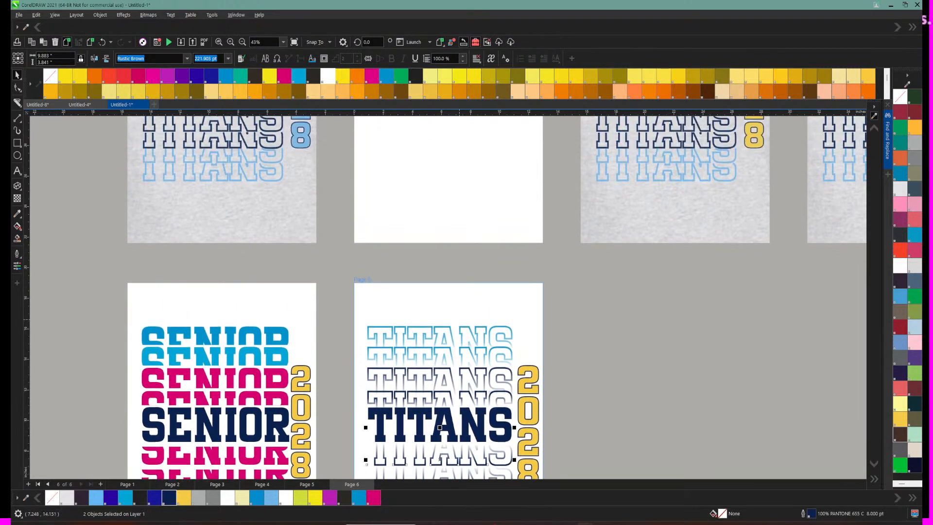
pyautogui.scroll(-6, 445, 298)
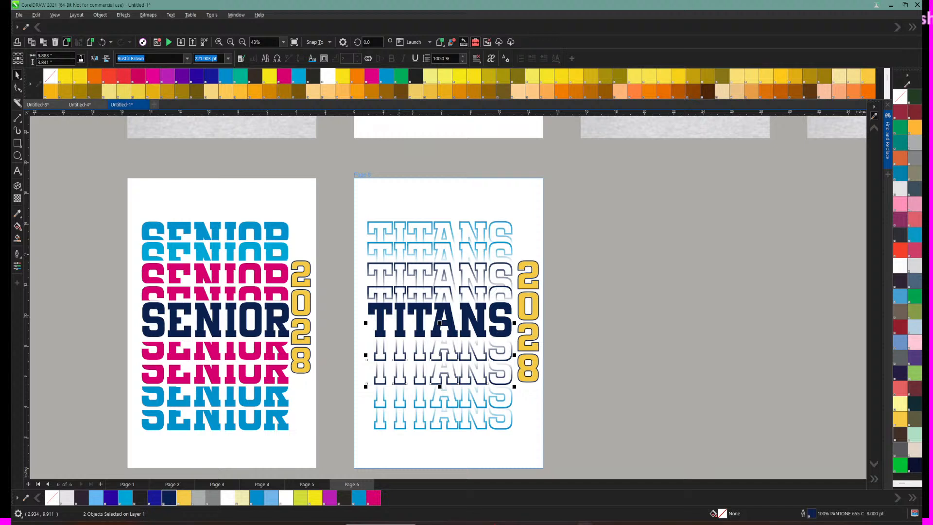
pyautogui.click(370, 322)
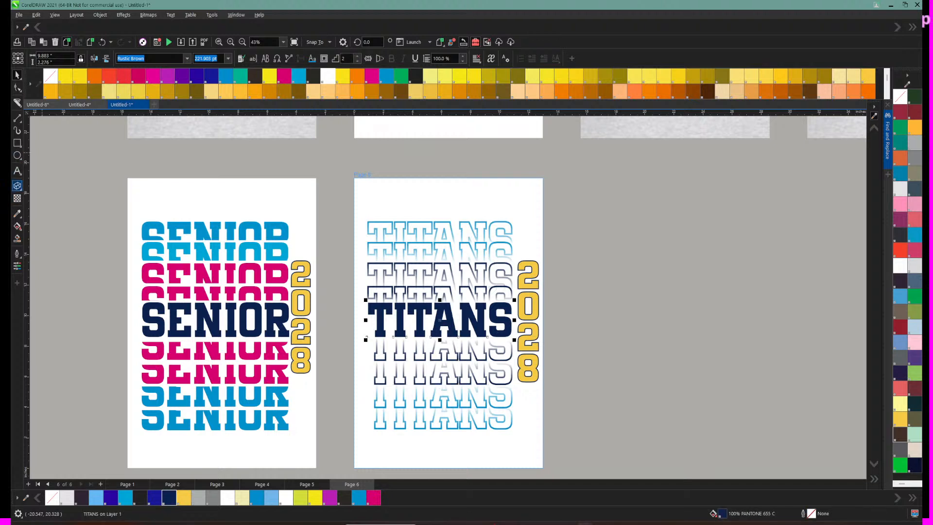
pyautogui.click(17, 186)
pyautogui.click(46, 191)
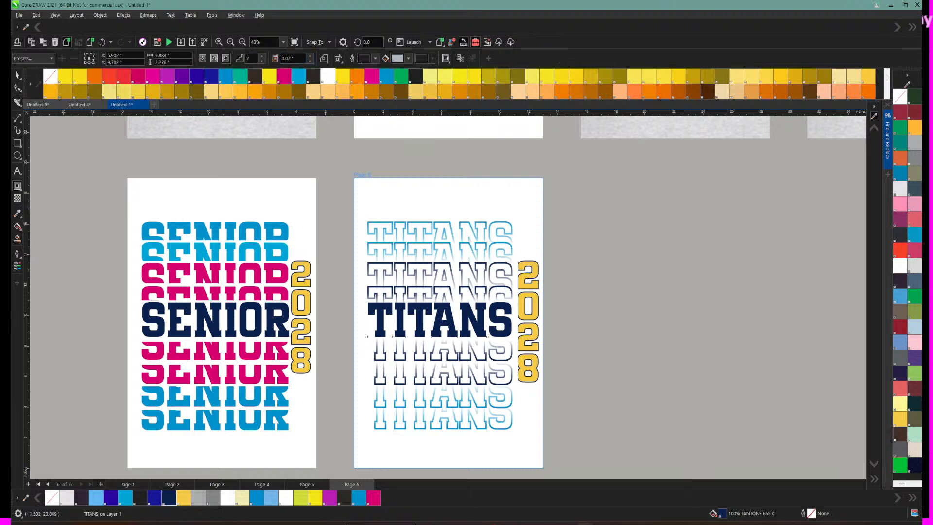
pyautogui.click(262, 56)
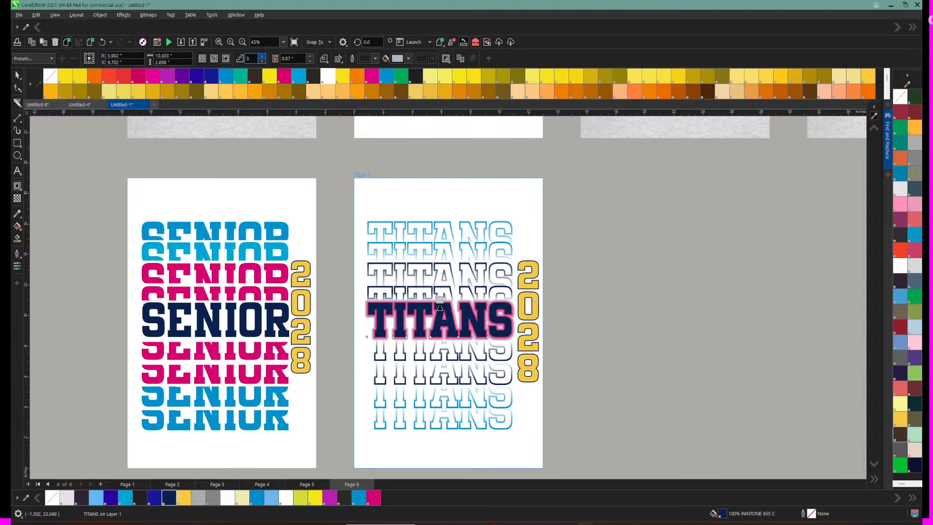
pyautogui.click(262, 61)
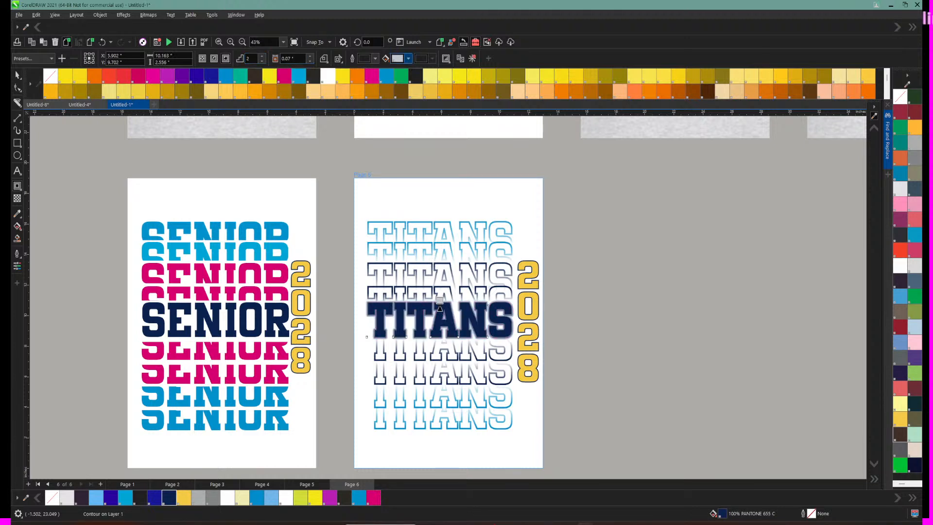
# Step: Fill the solid TITANS text's contour with gold from the document palette, trying one contour step and going back to two
pyautogui.click(409, 58)
pyautogui.click(403, 113)
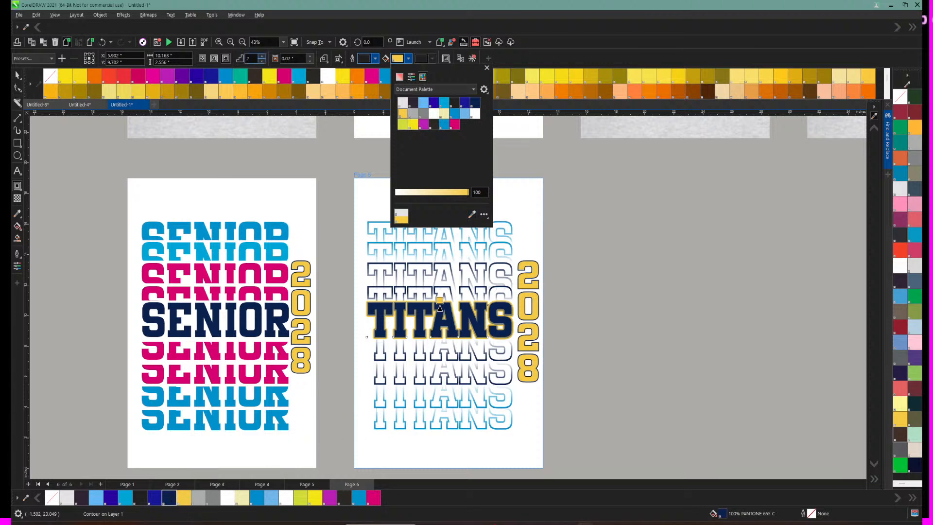
pyautogui.click(262, 61)
pyautogui.click(262, 61)
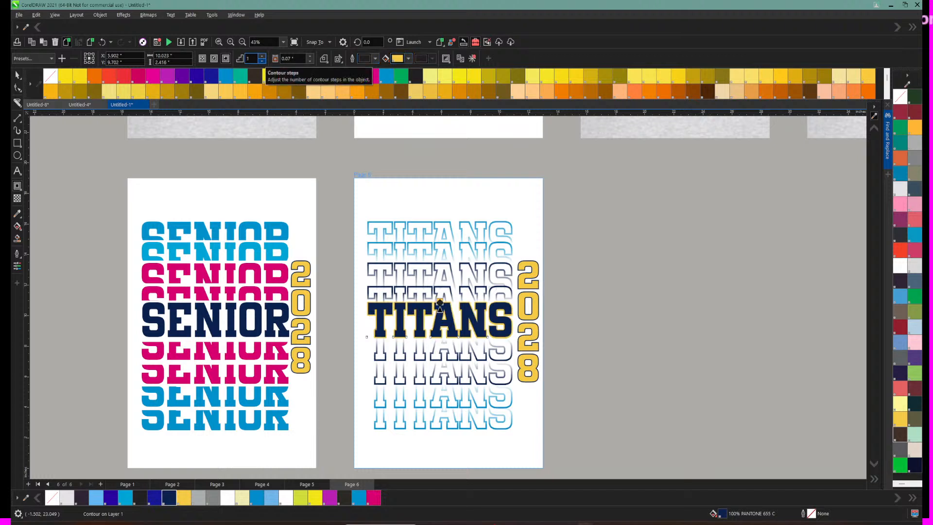
pyautogui.click(262, 56)
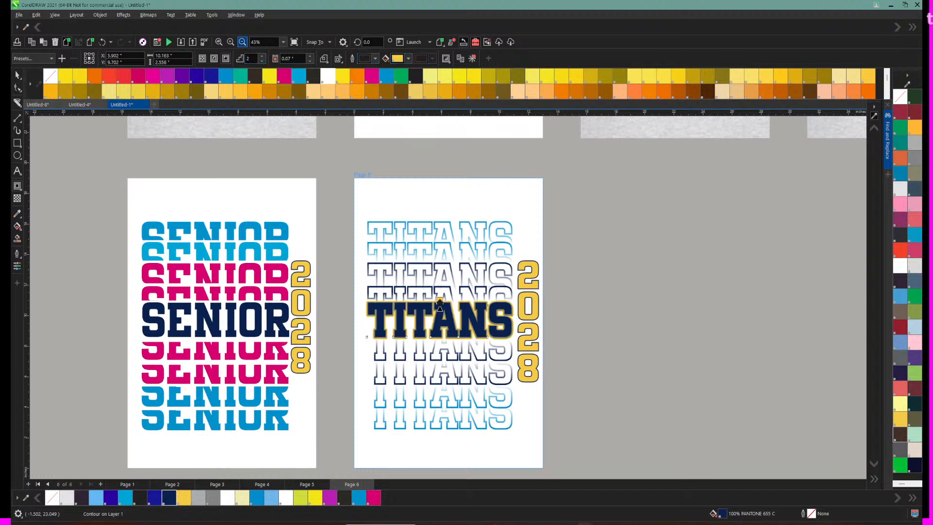
# Step: Examine the gold contour on the solid TITANS text up close and compare it with the other pages' TITANS designs
pyautogui.click(231, 42)
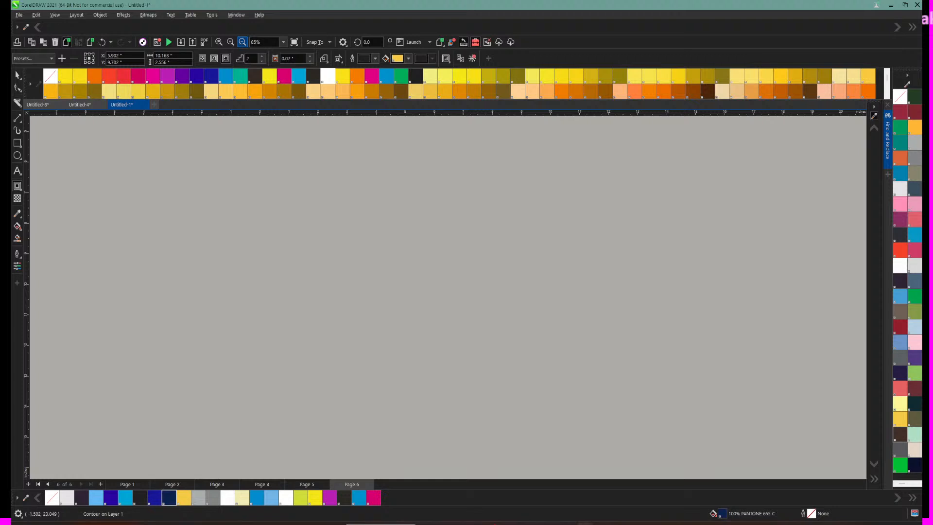
pyautogui.click(242, 42)
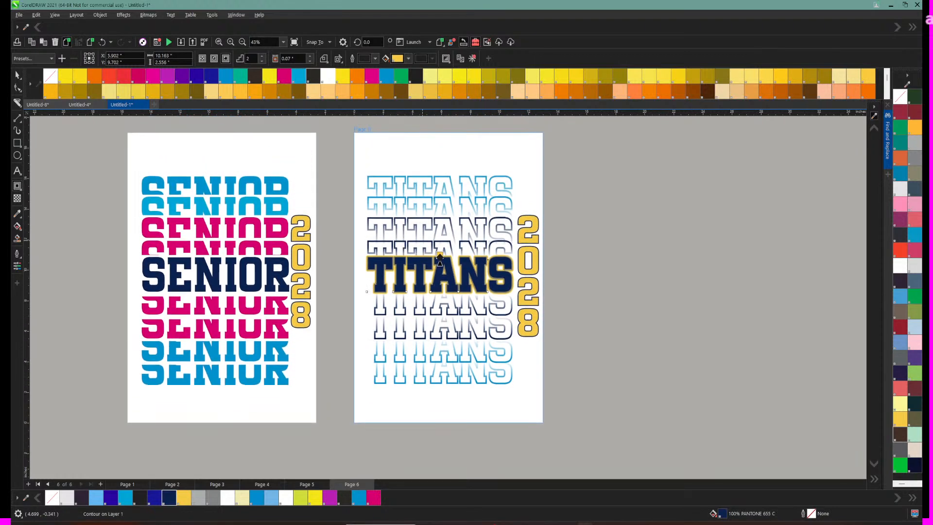
pyautogui.scroll(3, 336, 291)
pyautogui.click(230, 42)
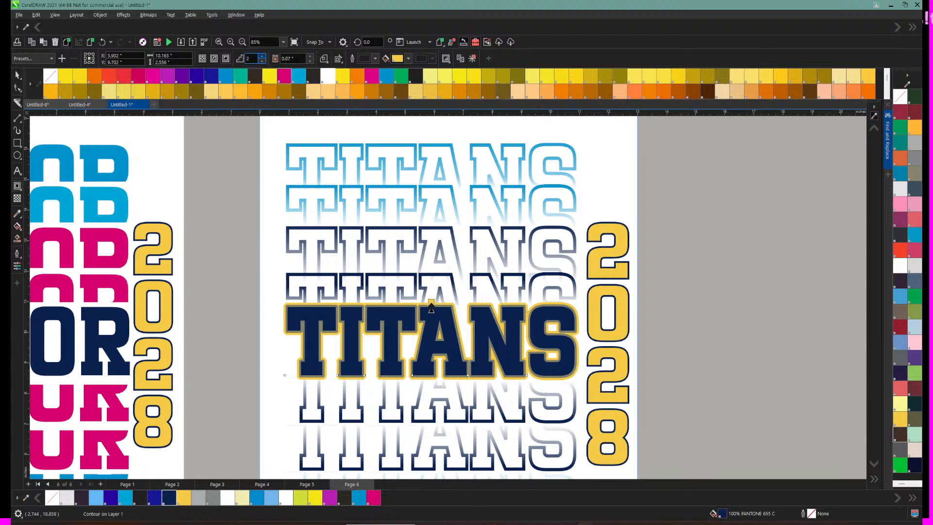
pyautogui.moveTo(431, 307)
pyautogui.mouseDown()
pyautogui.moveTo(432, 299)
pyautogui.moveTo(431, 309)
pyautogui.mouseUp()
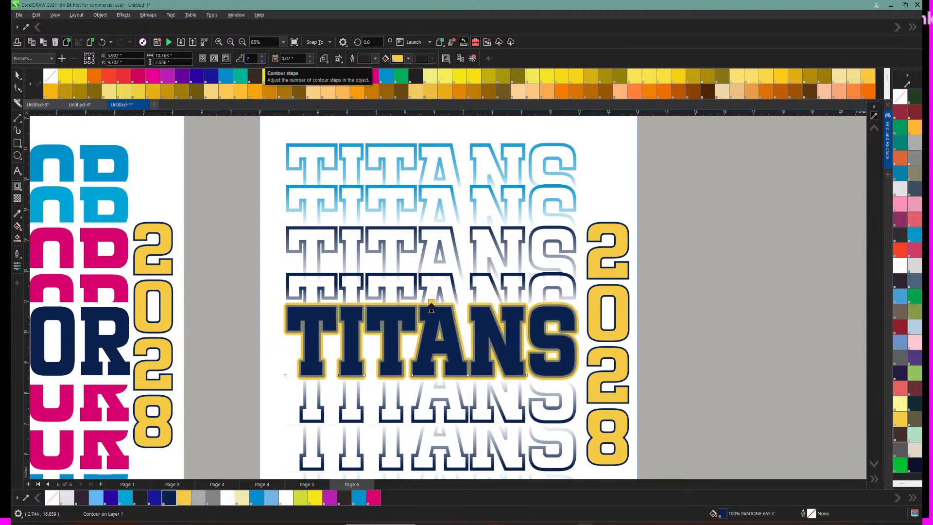
pyautogui.scroll(2, 447, 296)
pyautogui.scroll(10, 431, 351)
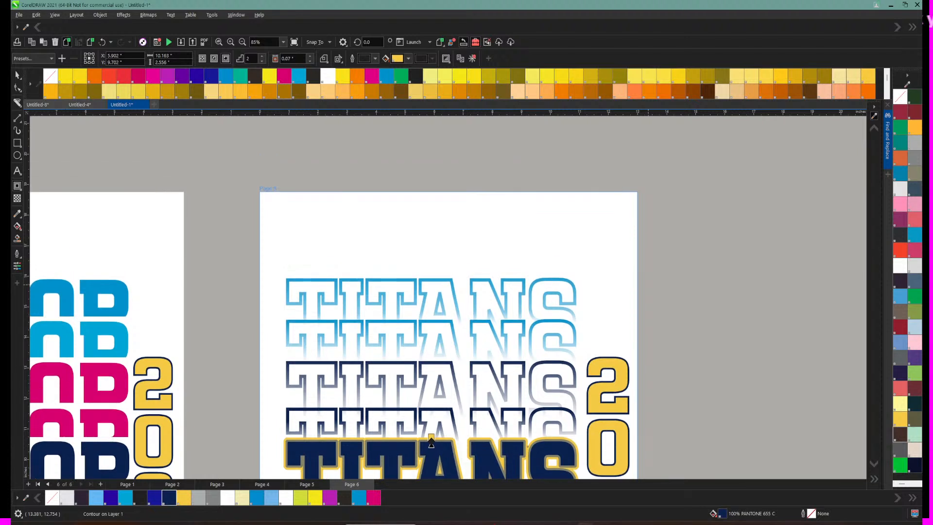
pyautogui.scroll(8, 431, 351)
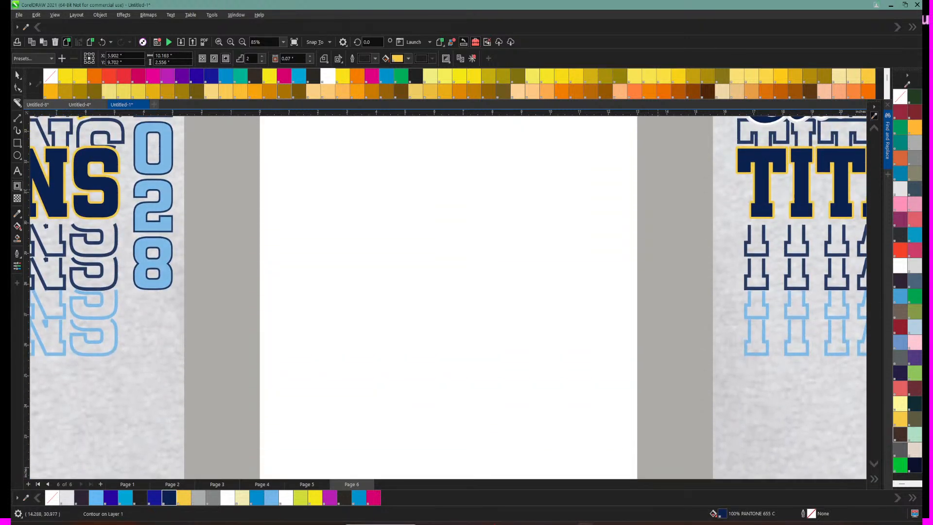
pyautogui.scroll(-5, 447, 297)
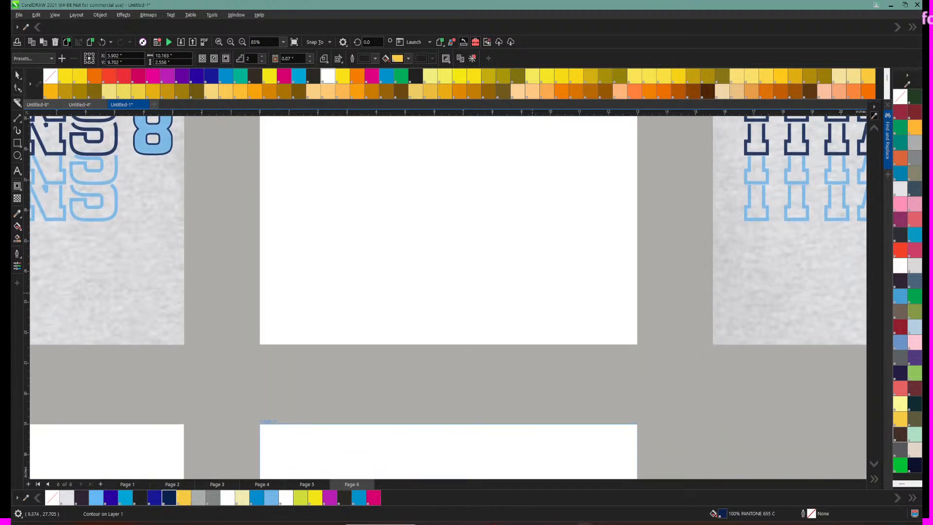
# Step: Break the contour around the solid navy TITANS on page 6 apart into separate objects and accept the spot color message
pyautogui.scroll(-8, 431, 473)
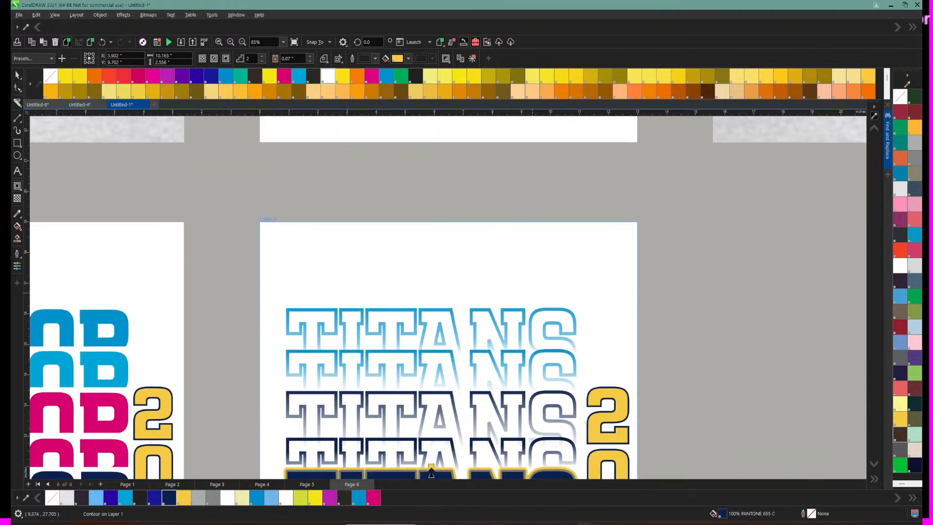
pyautogui.scroll(-8, 447, 296)
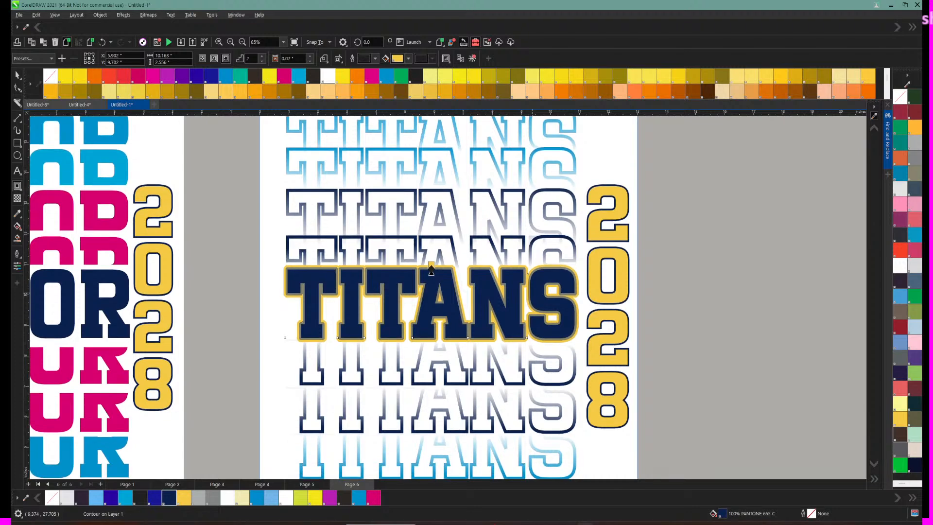
pyautogui.scroll(-3, 447, 296)
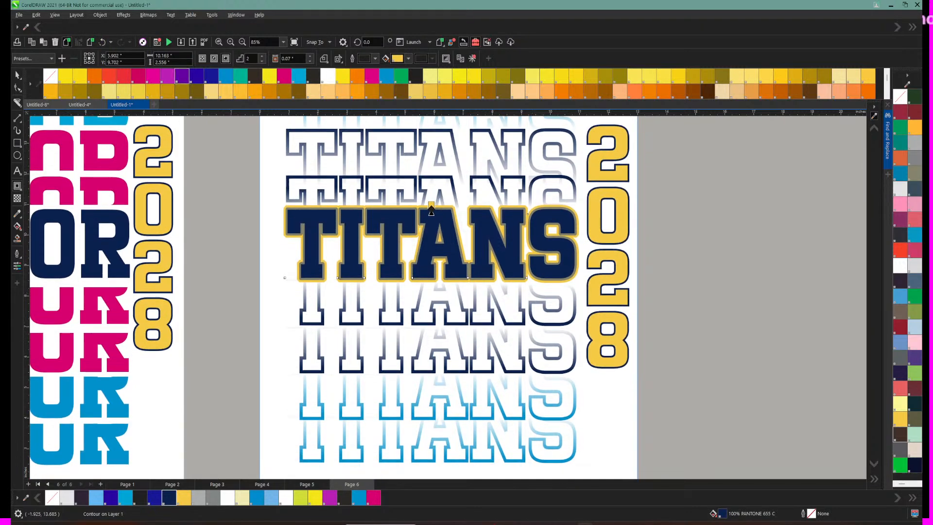
pyautogui.click(100, 15)
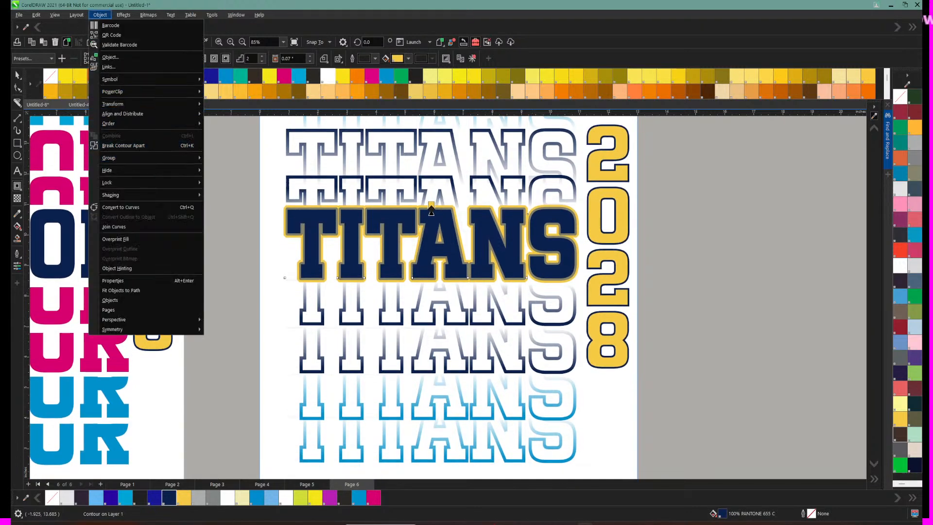
pyautogui.click(124, 146)
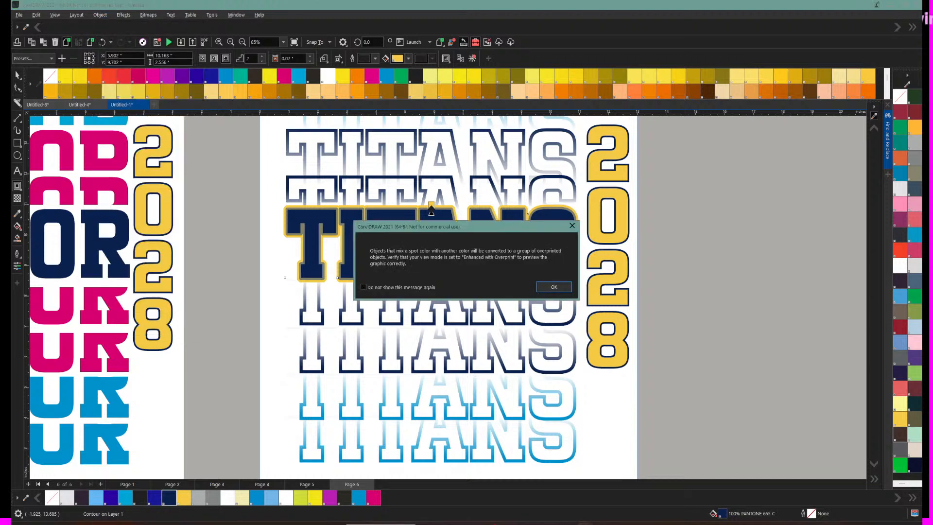
pyautogui.click(553, 287)
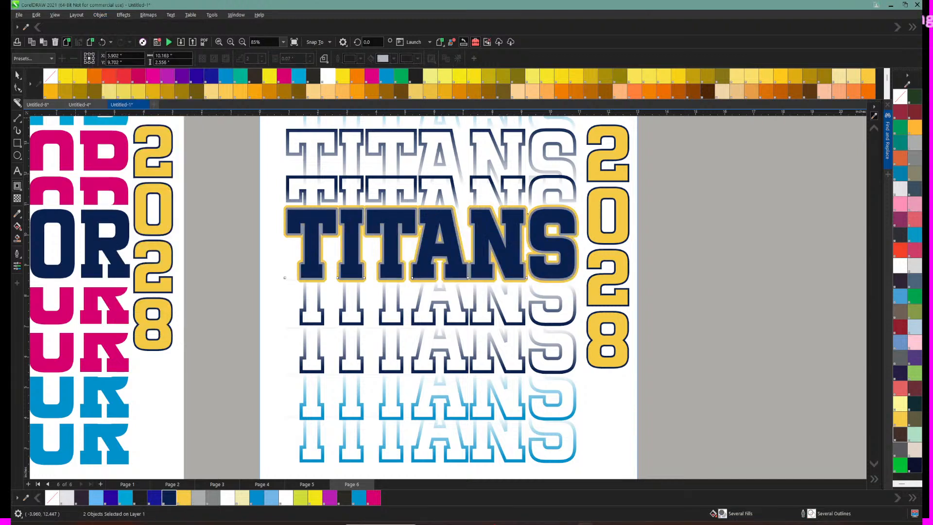
pyautogui.click(17, 75)
pyautogui.press('Escape')
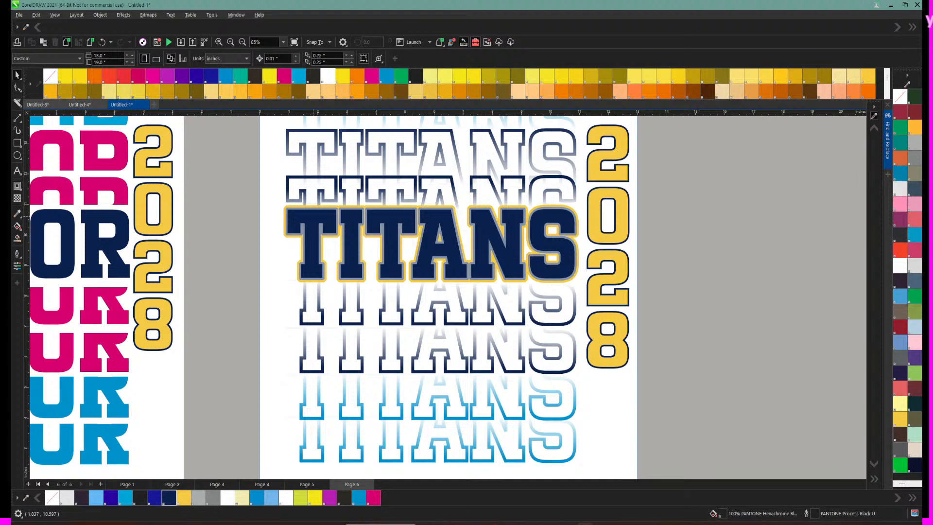
# Step: Ungroup the two contour shapes separated from the solid TITANS text
pyautogui.click(303, 210)
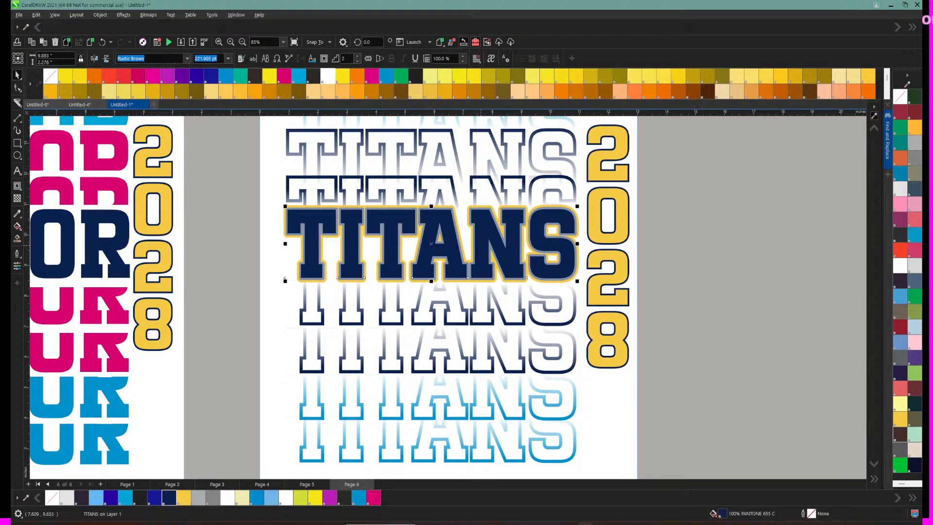
pyautogui.click(273, 211)
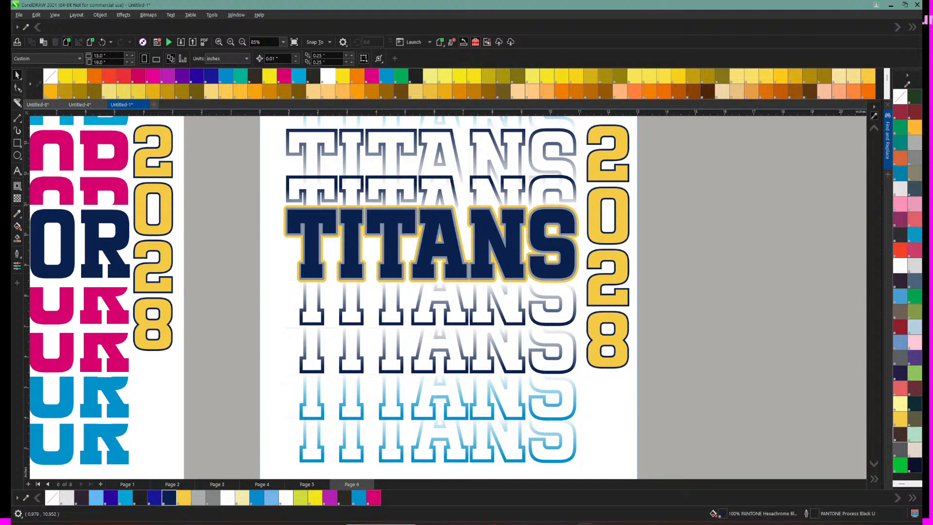
pyautogui.click(285, 212)
pyautogui.click(101, 15)
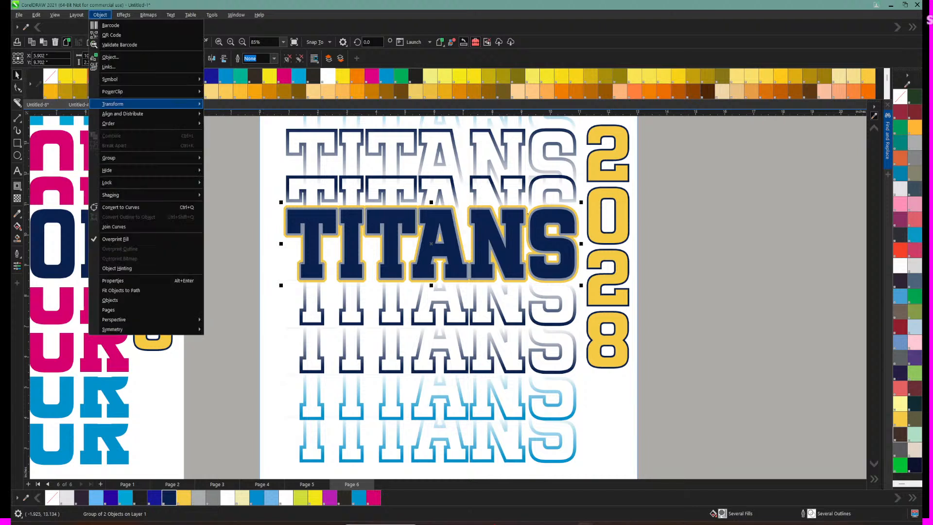
pyautogui.moveTo(127, 158)
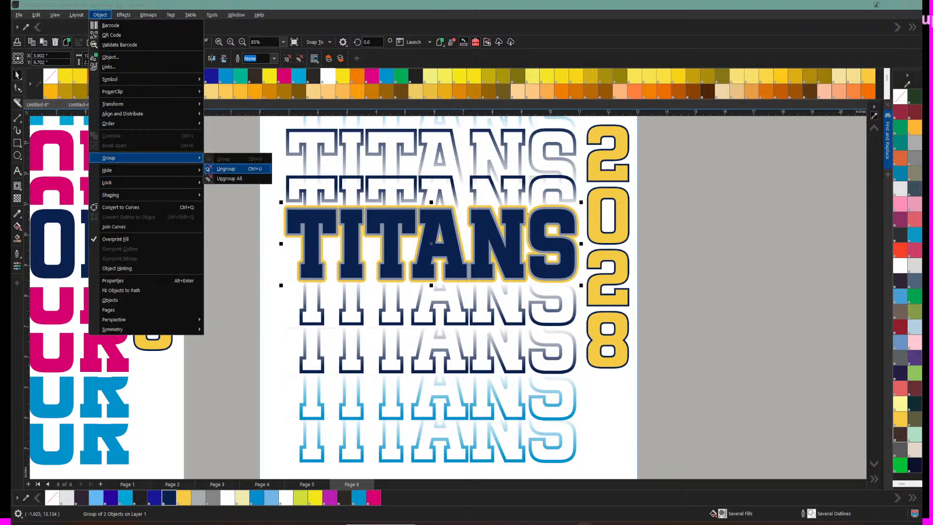
pyautogui.click(226, 169)
pyautogui.press('Escape')
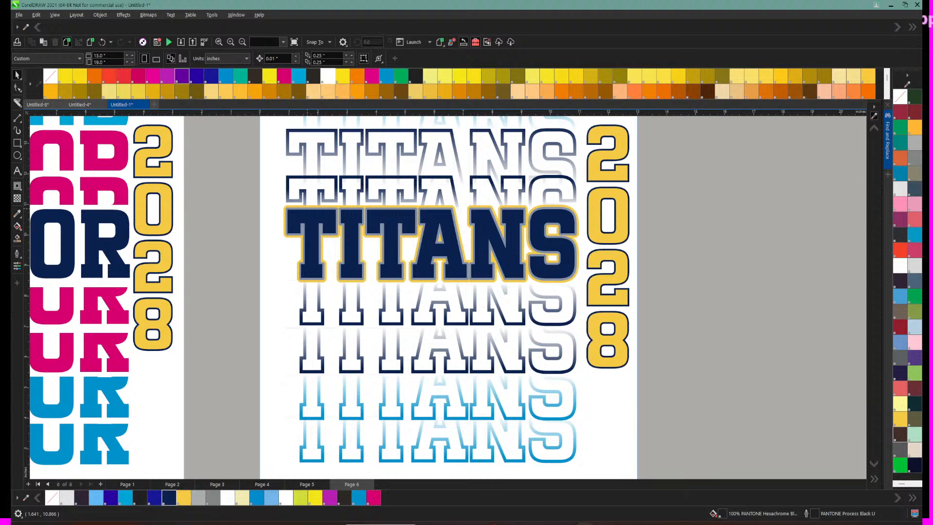
# Step: Fill the inner contour of the solid TITANS with PANTONE Trans. White after trying Hexachrome magenta
pyautogui.click(309, 210)
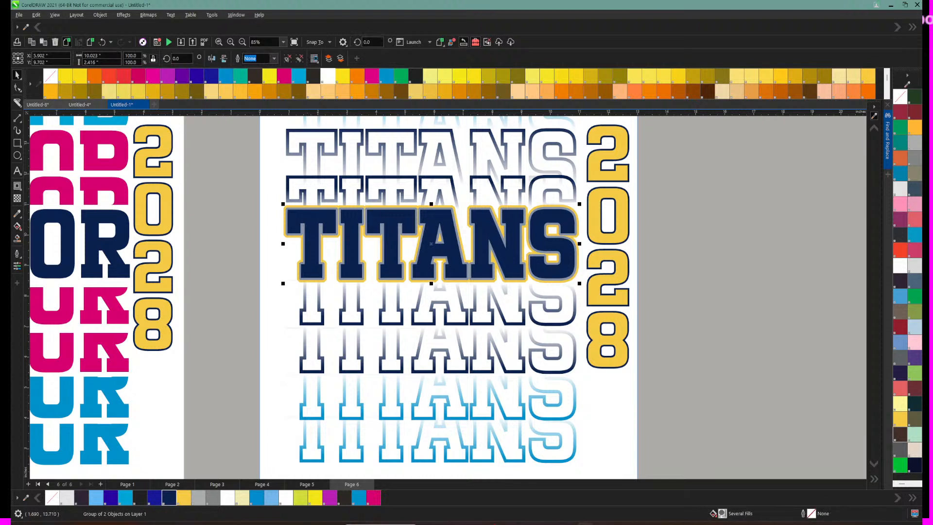
pyautogui.click(371, 76)
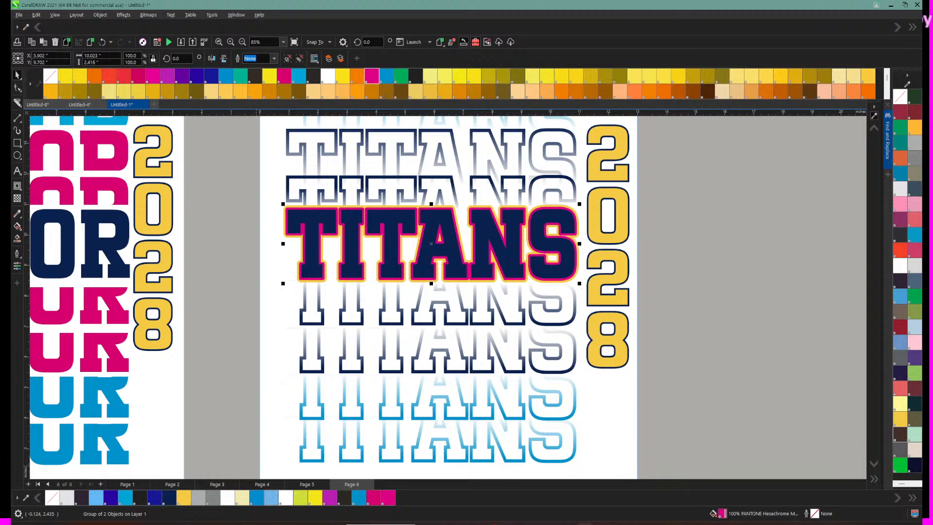
pyautogui.click(285, 497)
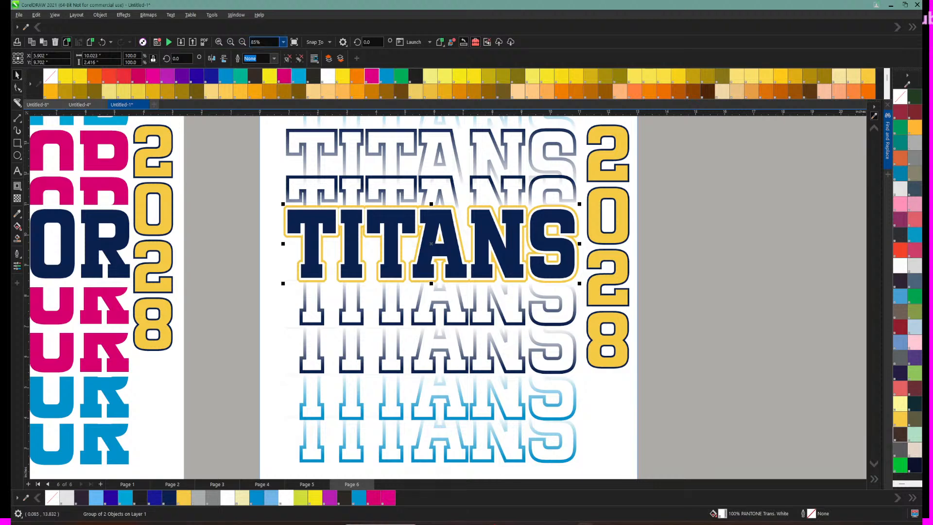
# Step: Try GRAVEL and HEATHER GRAPHITE as the inner contour's fill and view the whole TITANS design
pyautogui.click(284, 42)
pyautogui.click(271, 50)
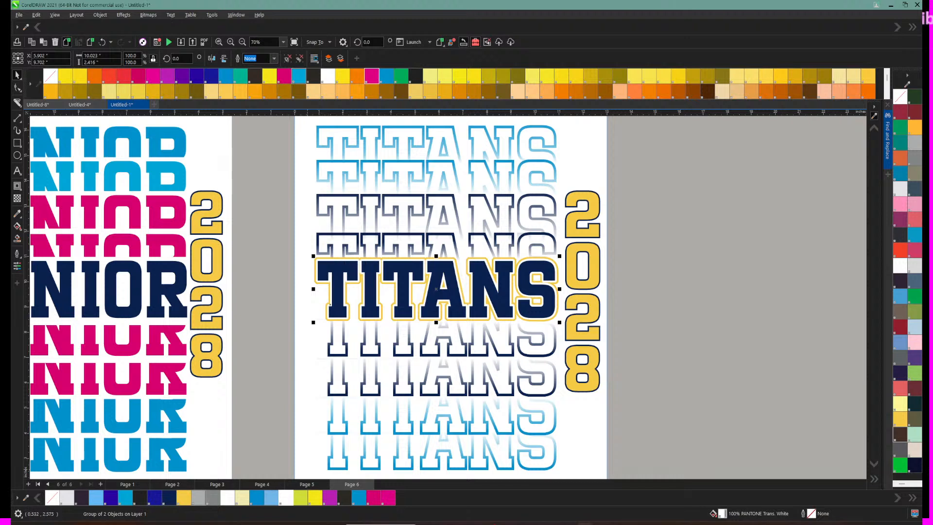
pyautogui.click(198, 497)
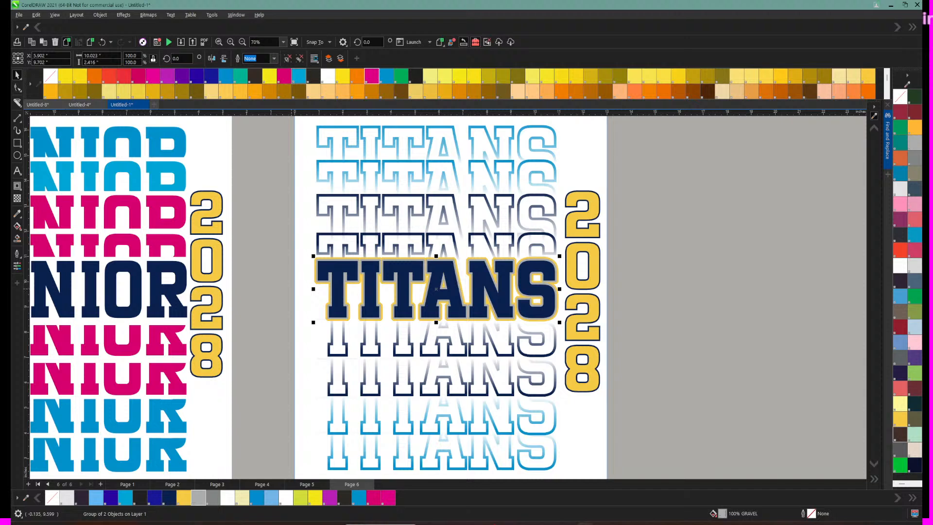
pyautogui.click(212, 497)
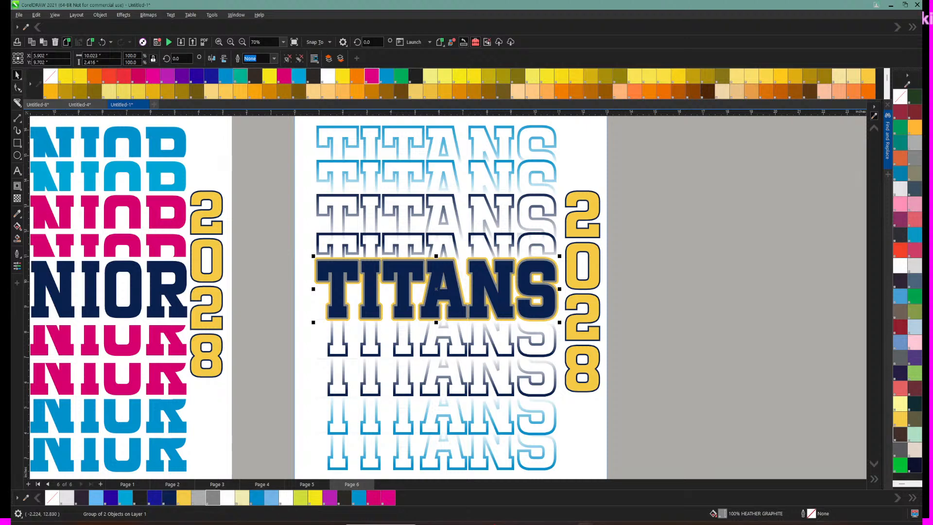
pyautogui.click(243, 41)
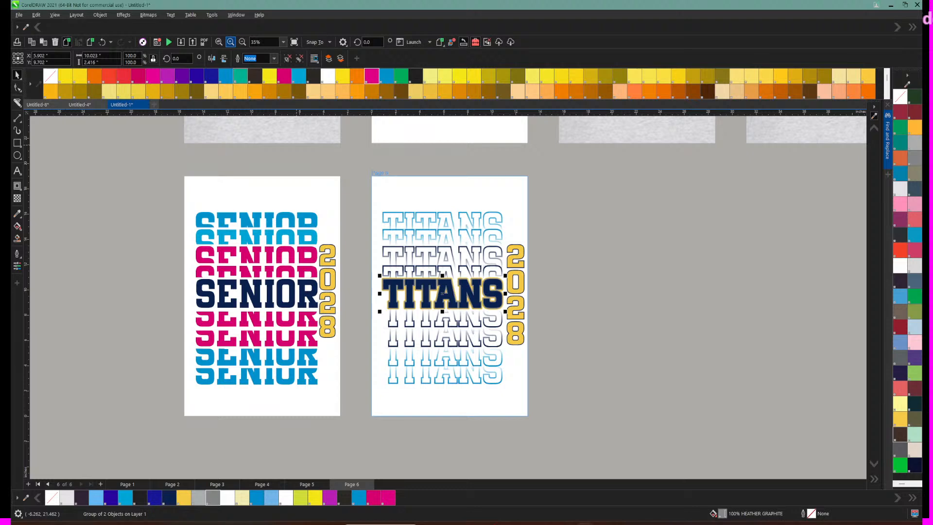
pyautogui.click(230, 42)
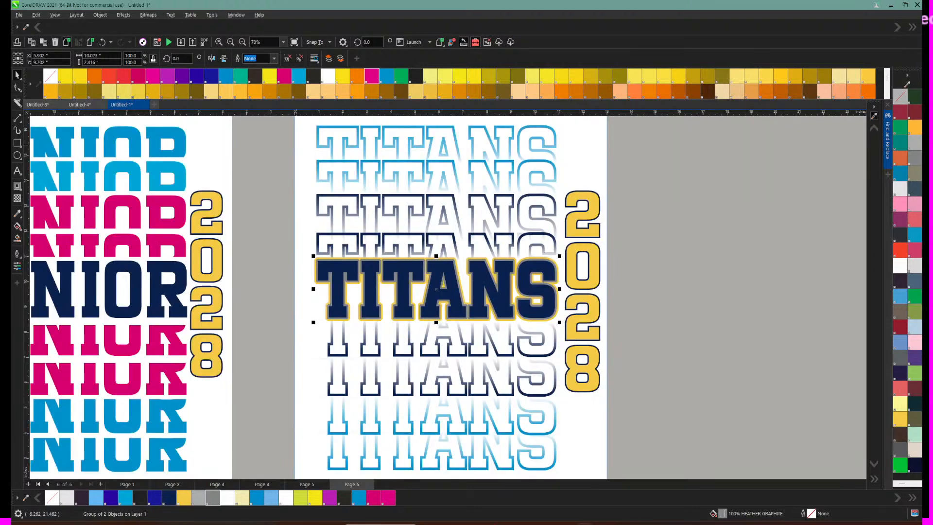
# Step: Try the inner contour without a fill, undo that, and fill it with PANTONE Trans. White
pyautogui.click(900, 97)
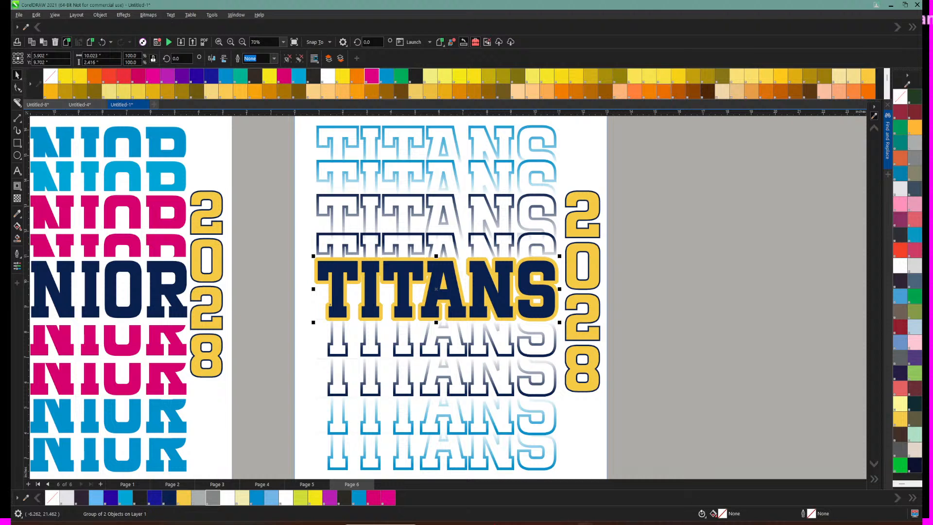
pyautogui.hotkey('ctrl', 'z')
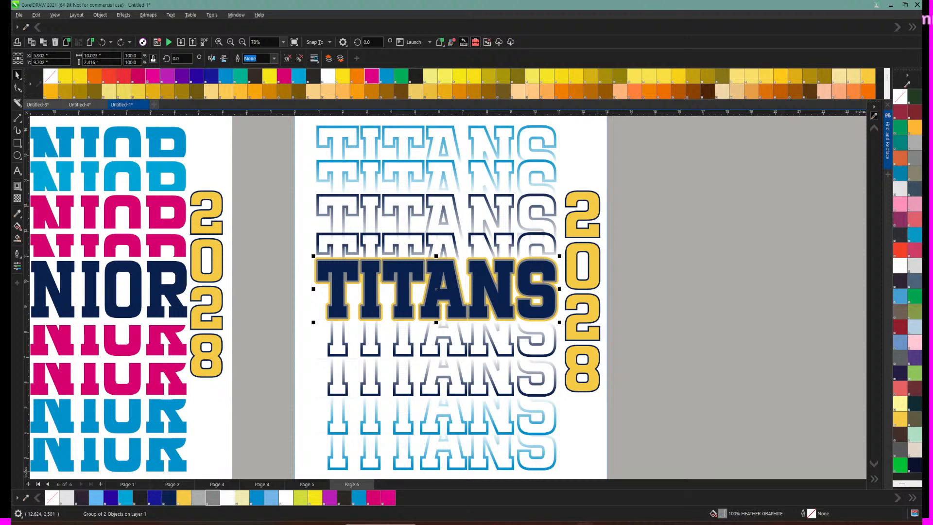
pyautogui.click(286, 498)
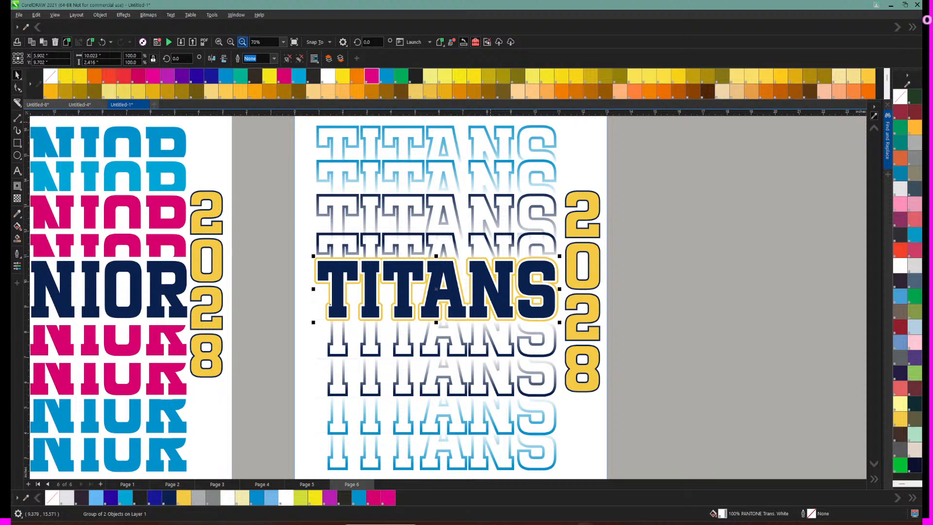
# Step: Duplicate the grey T-shirt image behind the Class Of TITANS design on page 4 with a 0.25 inch offset
pyautogui.click(242, 41)
pyautogui.click(242, 42)
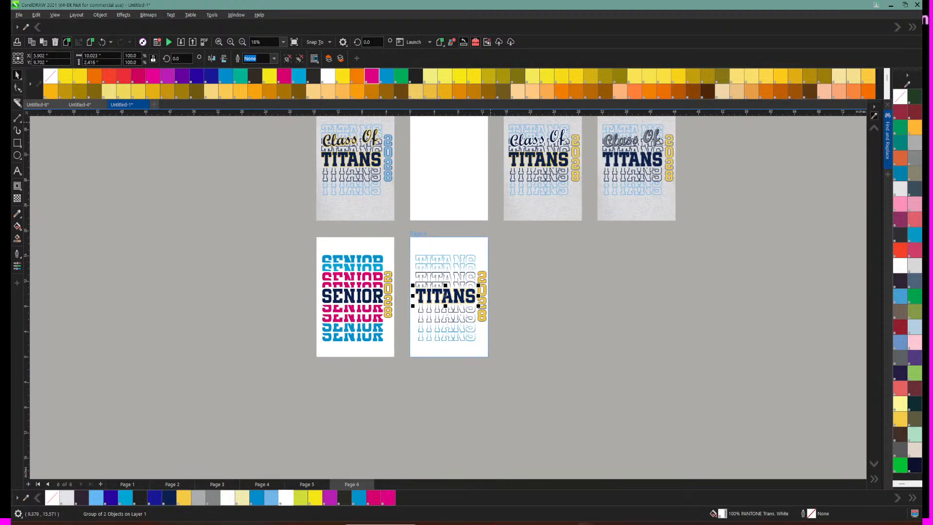
pyautogui.scroll(3, 215, 221)
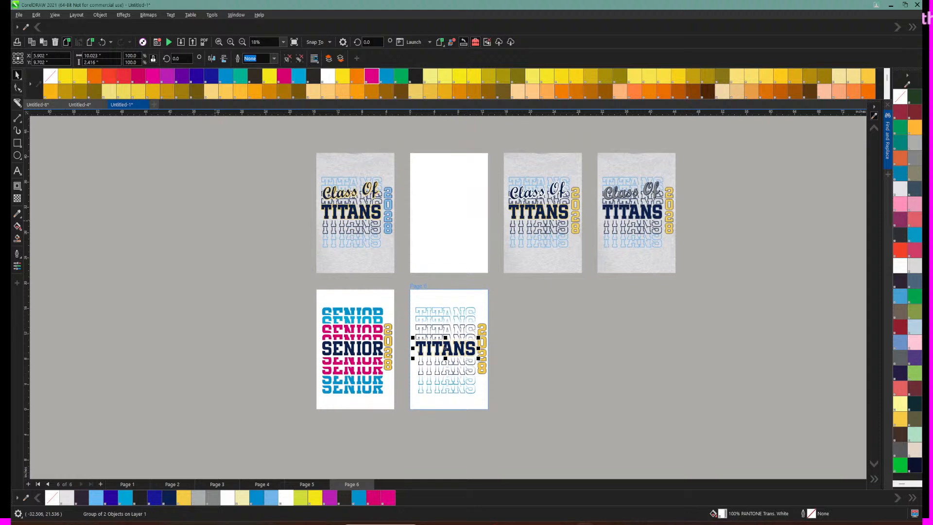
pyautogui.scroll(1, 215, 221)
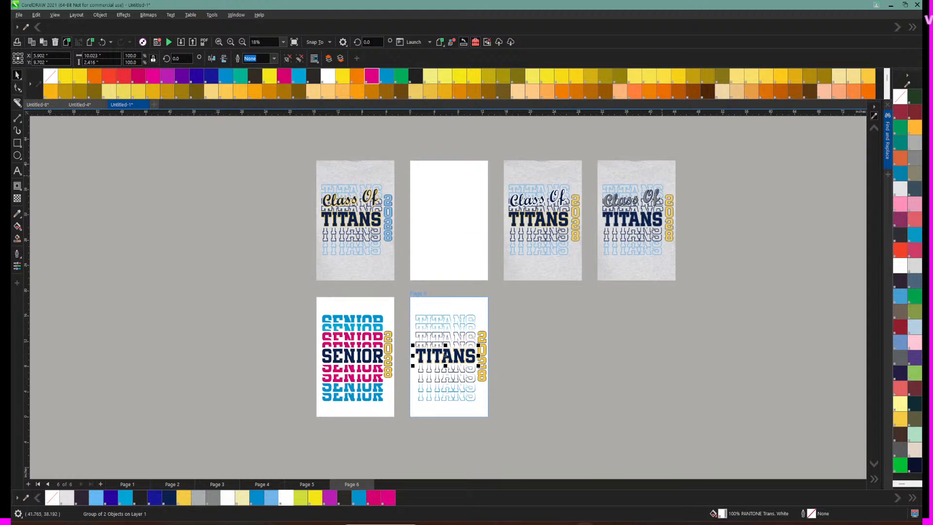
pyautogui.click(685, 171)
pyautogui.moveTo(614, 193); pyautogui.dragTo(597, 208)
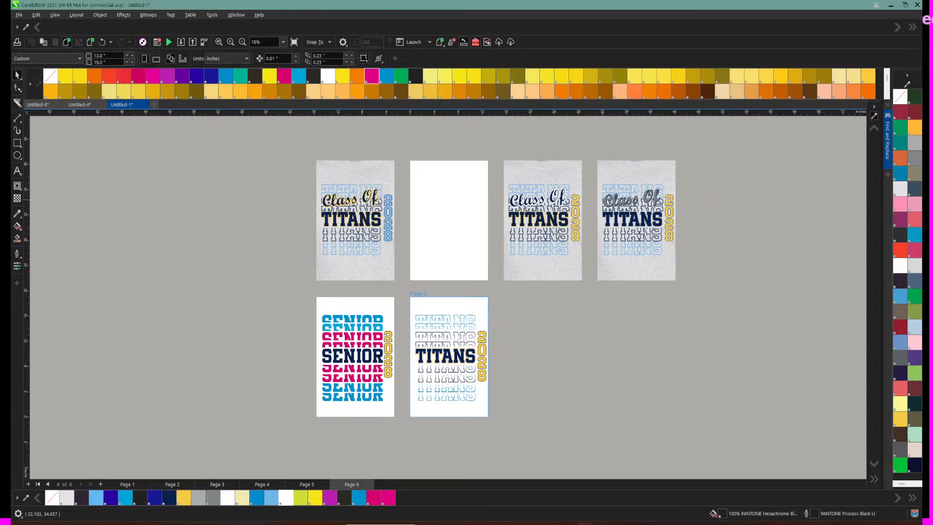
pyautogui.click(604, 202)
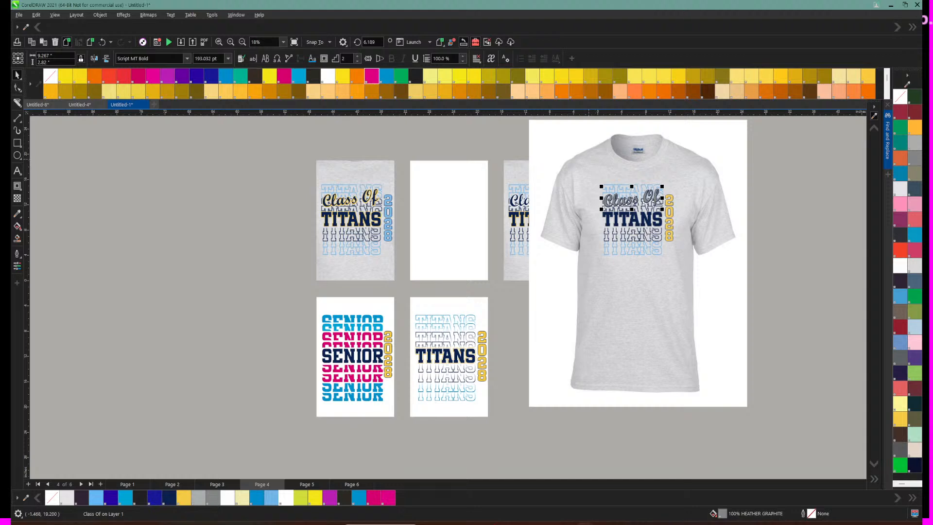
pyautogui.click(589, 160)
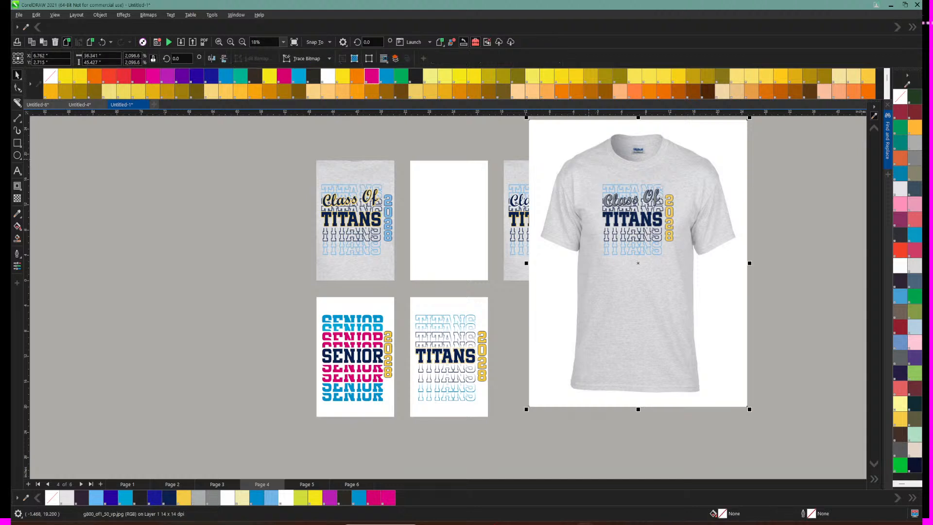
pyautogui.press('Right')
pyautogui.press('Up')
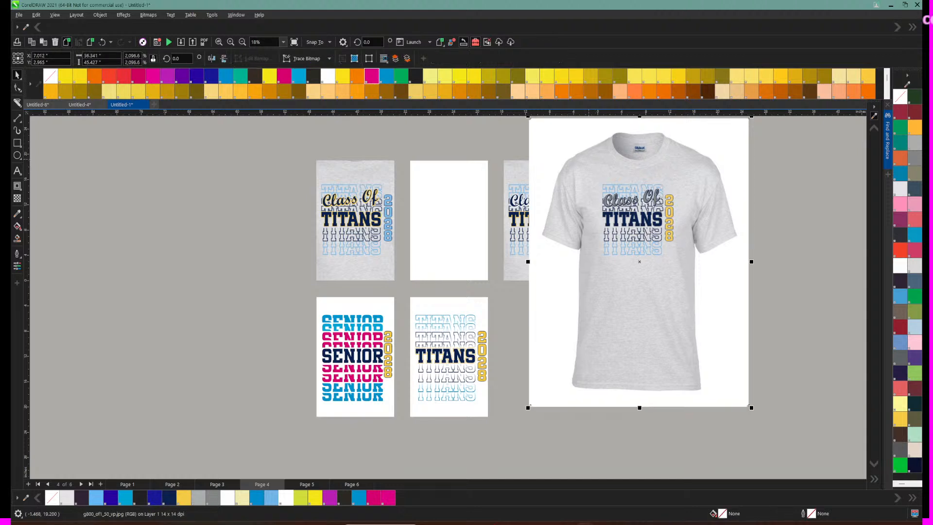
# Step: Move the duplicated grey T-shirt image onto page 6 and center it on that page
pyautogui.moveTo(588, 162); pyautogui.dragTo(470, 336)
pyautogui.moveTo(518, 354); pyautogui.dragTo(497, 340)
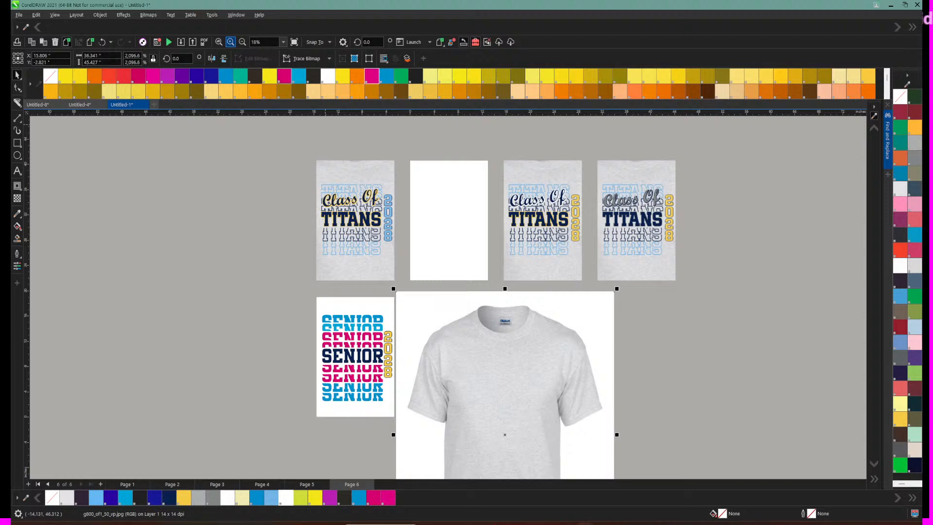
pyautogui.click(231, 41)
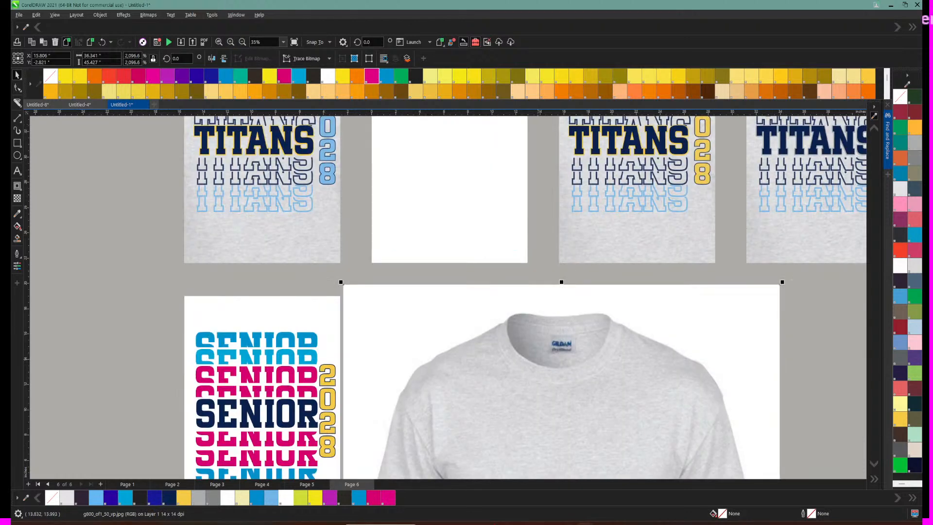
pyautogui.press('p')
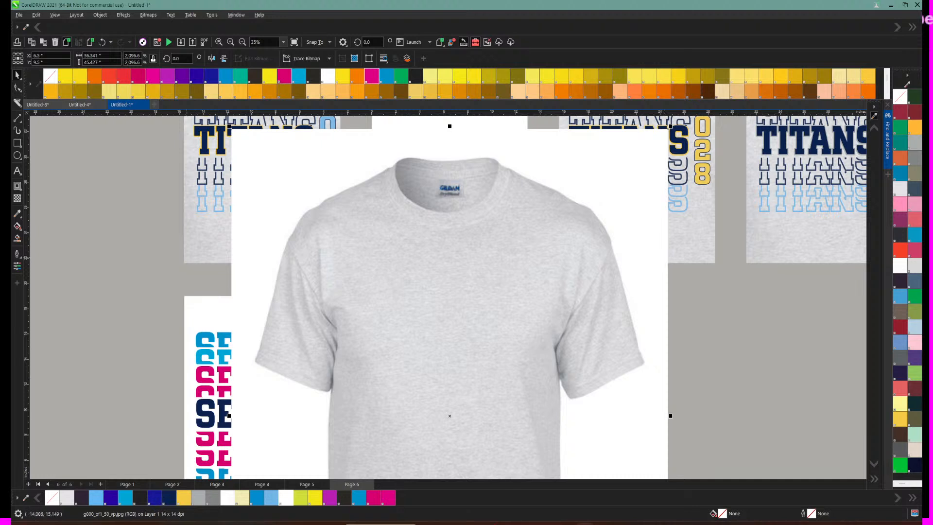
pyautogui.moveTo(471, 360); pyautogui.dragTo(287, 172)
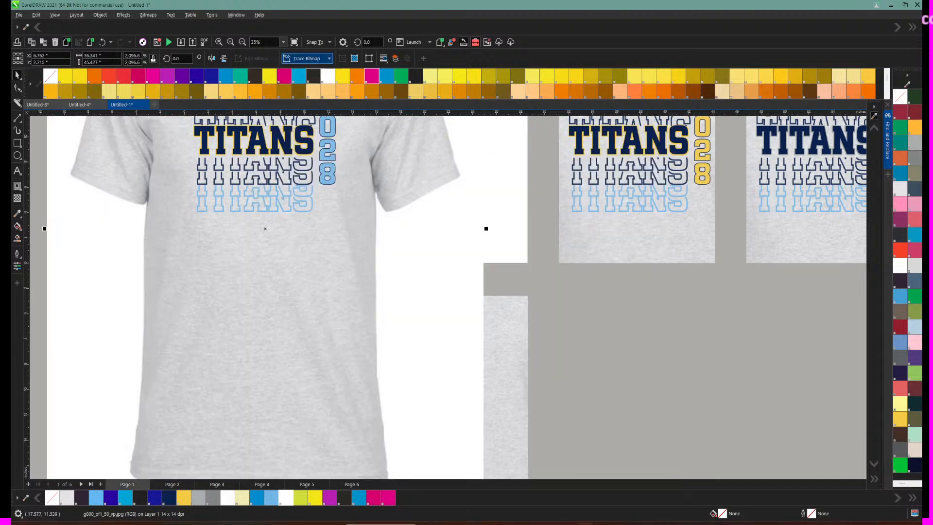
pyautogui.click(282, 41)
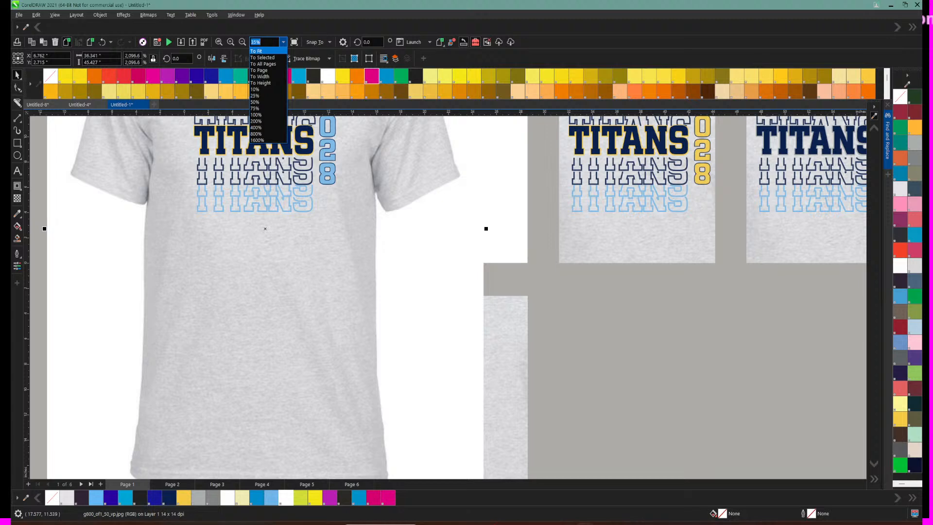
pyautogui.click(263, 57)
pyautogui.click(437, 222)
pyautogui.moveTo(436, 222); pyautogui.dragTo(487, 248)
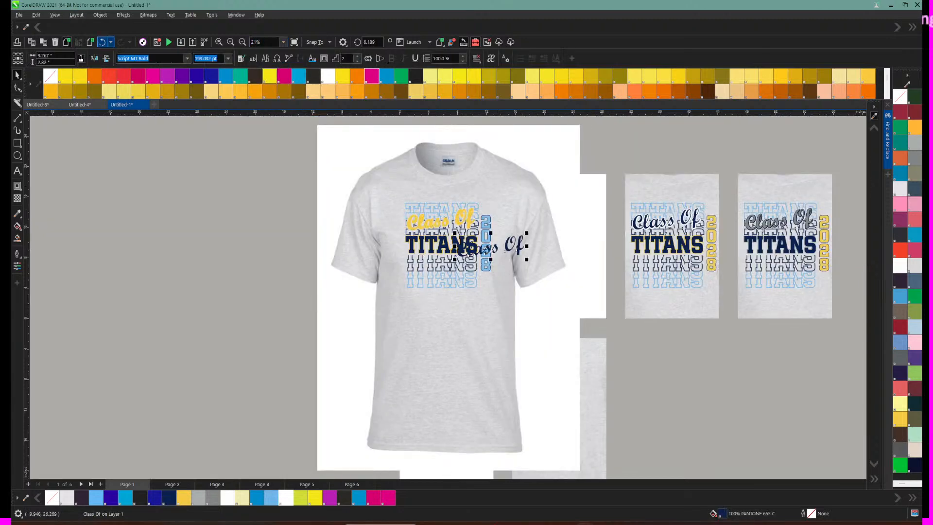
pyautogui.click(102, 42)
pyautogui.click(102, 42)
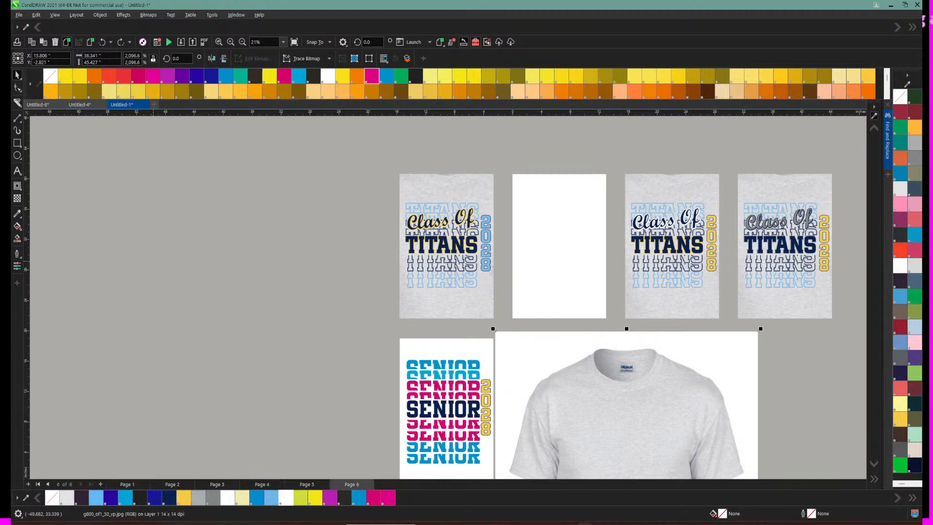
# Step: Select the grey T-shirt image on page 6 and turn off the multipage view
pyautogui.click(154, 261)
pyautogui.scroll(-2, 804, 366)
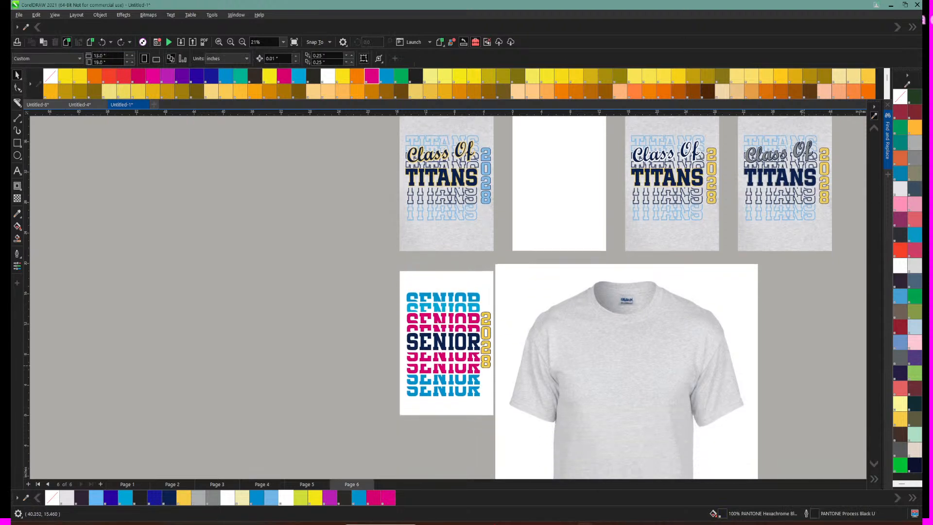
pyautogui.scroll(-2, 804, 366)
pyautogui.click(554, 159)
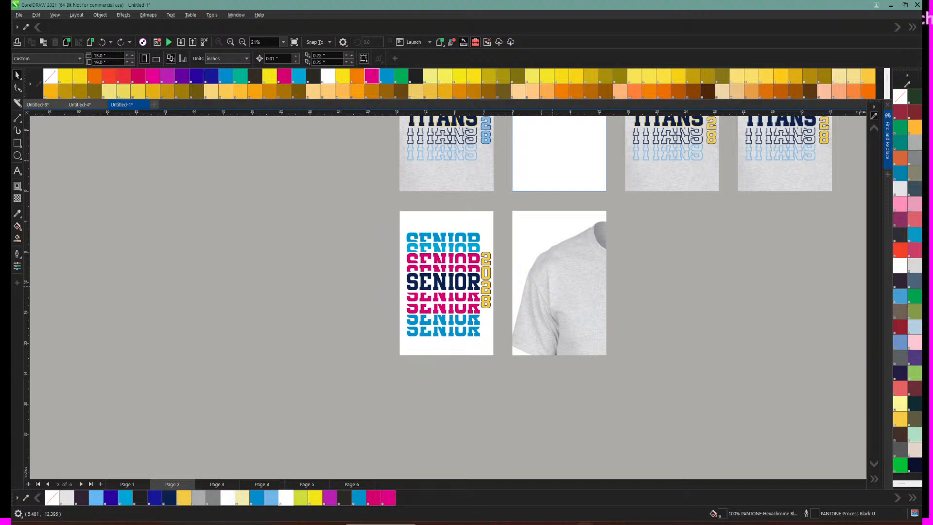
pyautogui.click(552, 285)
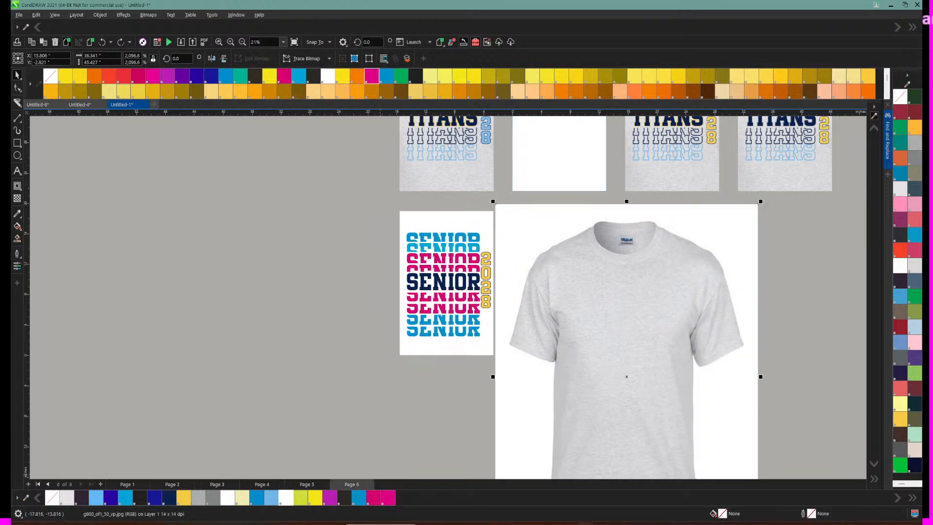
pyautogui.click(55, 15)
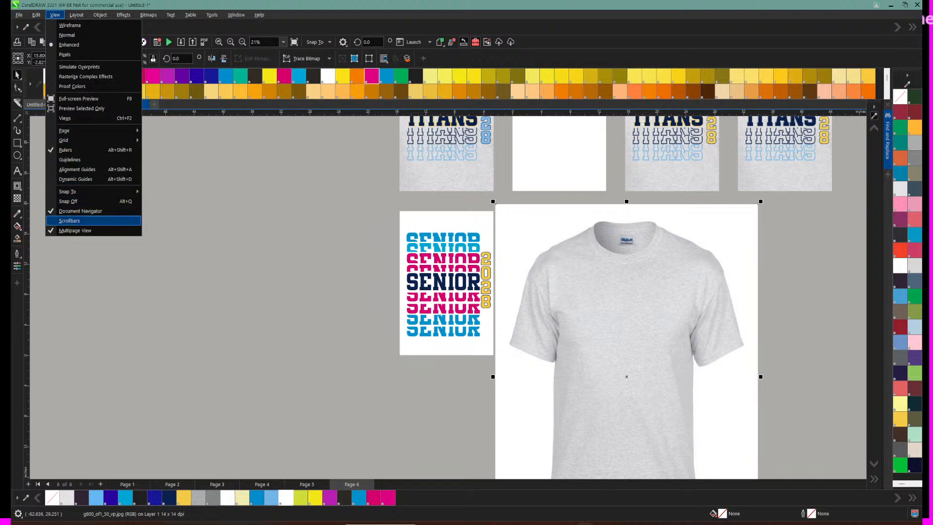
pyautogui.click(75, 231)
# Step: Send the grey T-shirt image to the back so it lies behind the TITANS 2028 design on page 6
pyautogui.click(592, 293)
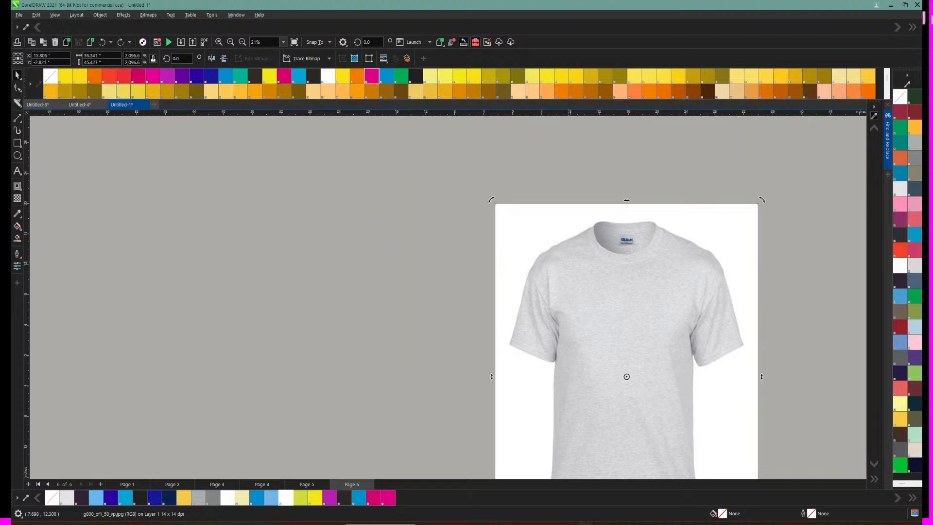
pyautogui.click(101, 14)
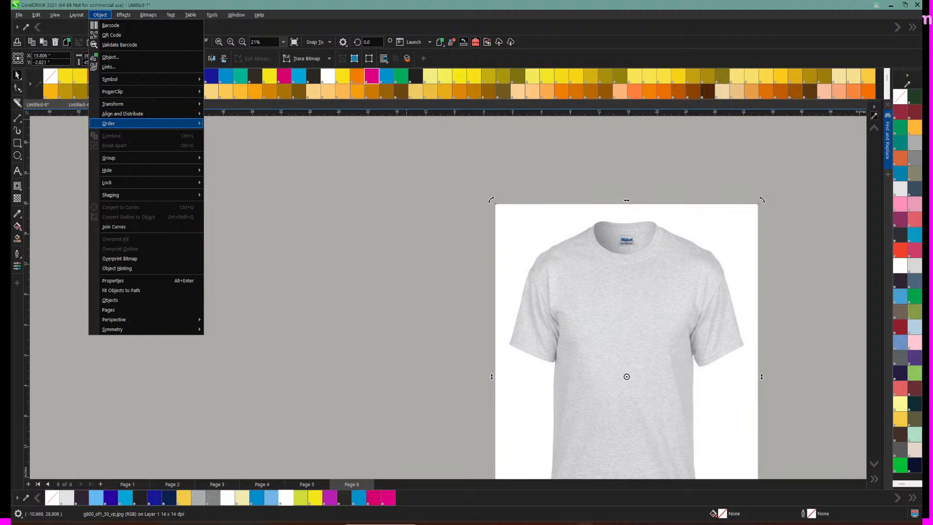
pyautogui.moveTo(124, 14)
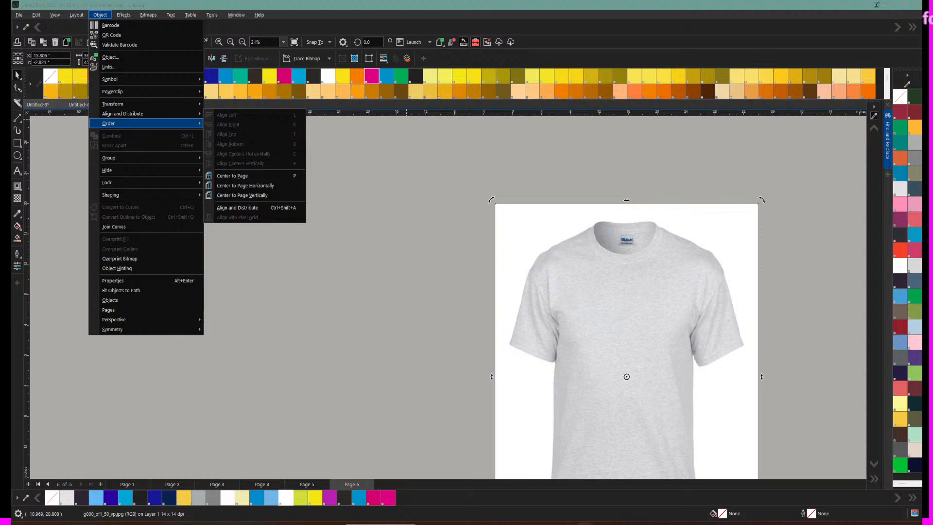
pyautogui.click(233, 134)
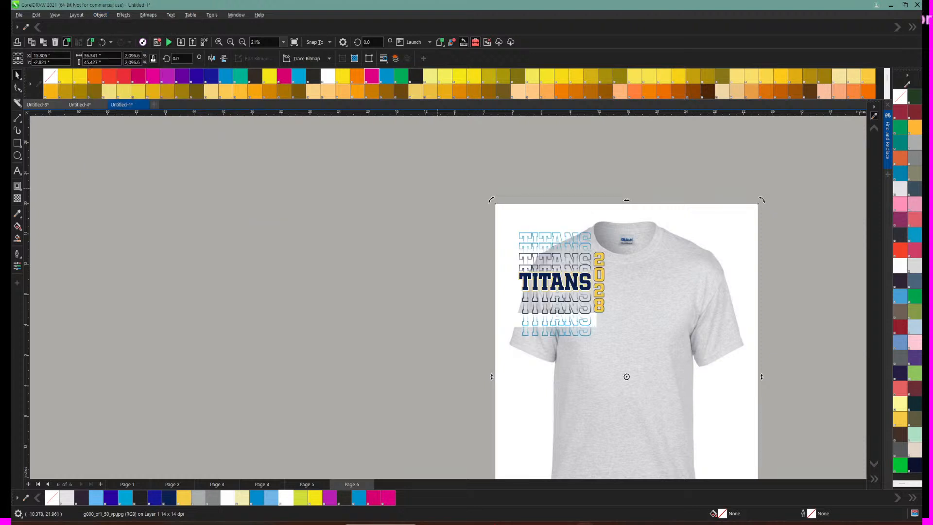
# Step: Move the T-shirt image to about X 6.35 inches, Y 4.271 inches so the TITANS 2028 design sits on its chest
pyautogui.moveTo(687, 346); pyautogui.dragTo(615, 277)
pyautogui.moveTo(600, 408); pyautogui.dragTo(569, 385)
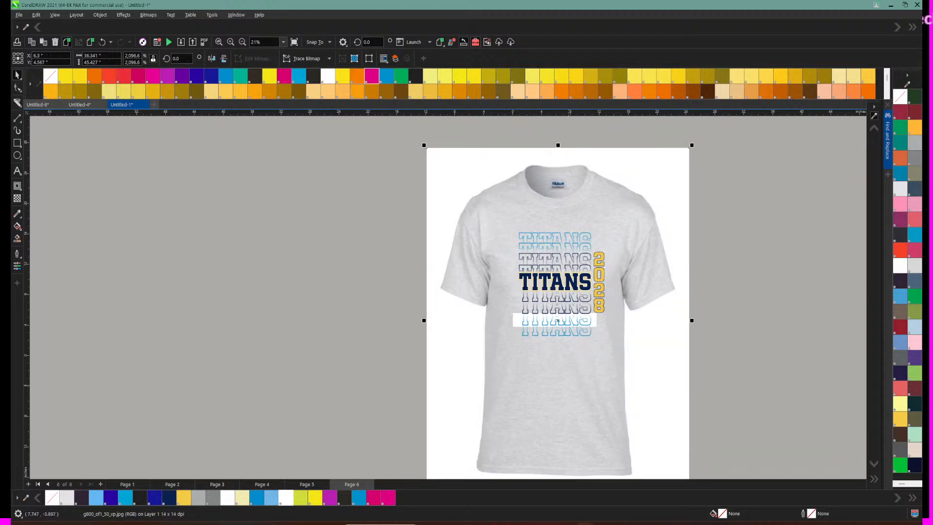
pyautogui.moveTo(558, 320); pyautogui.dragTo(559, 322)
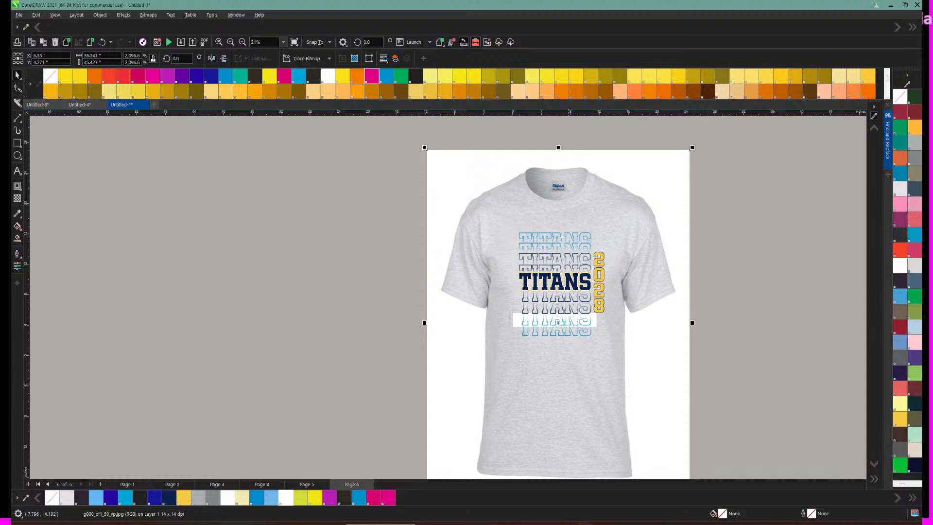
# Step: Delete the white rectangle behind the lower light blue TITANS line
pyautogui.click(230, 41)
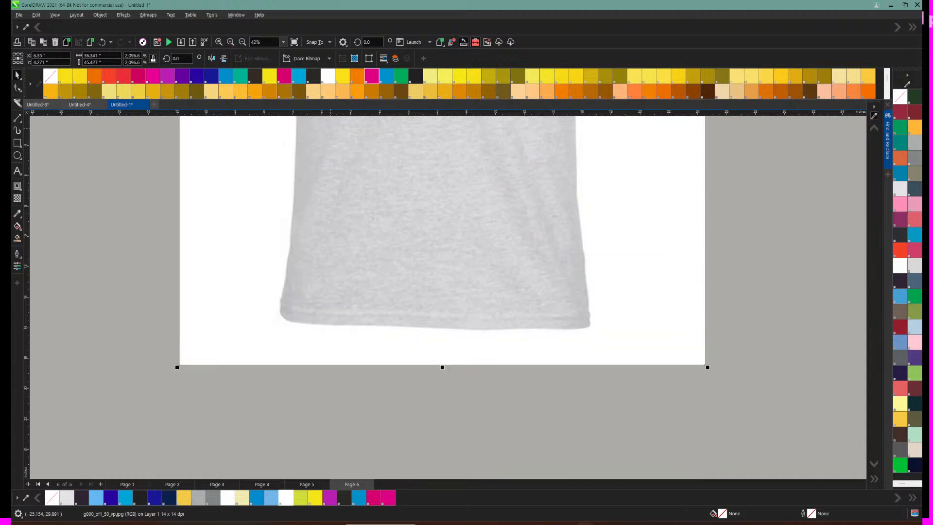
pyautogui.scroll(4, 518, 238)
pyautogui.scroll(2, 391, 291)
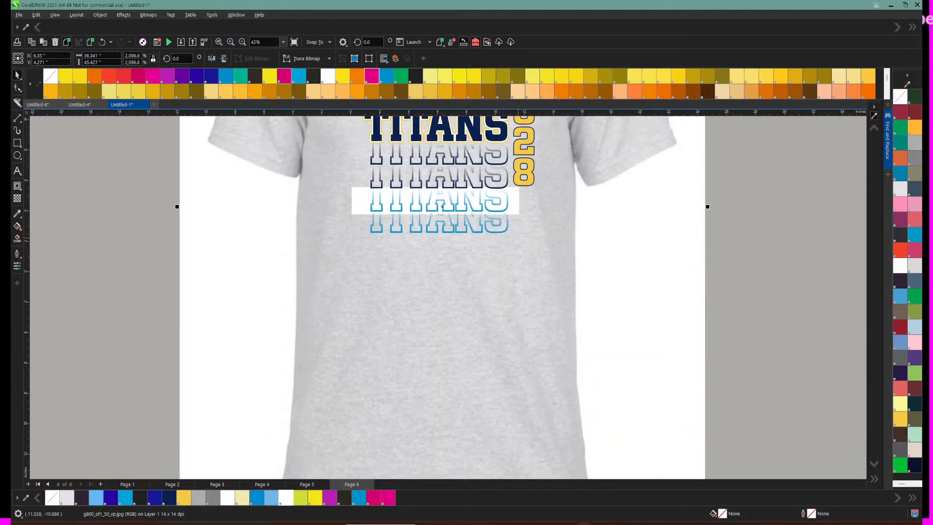
pyautogui.click(359, 207)
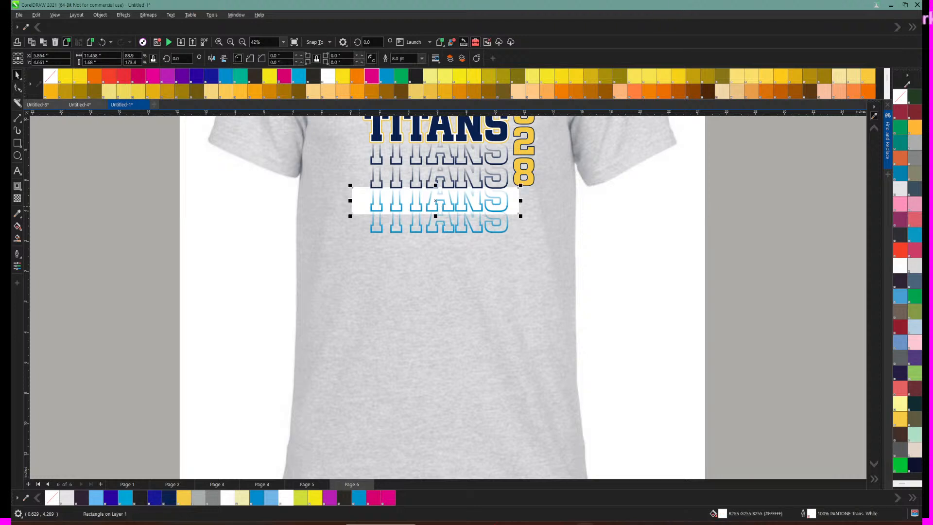
pyautogui.press('Delete')
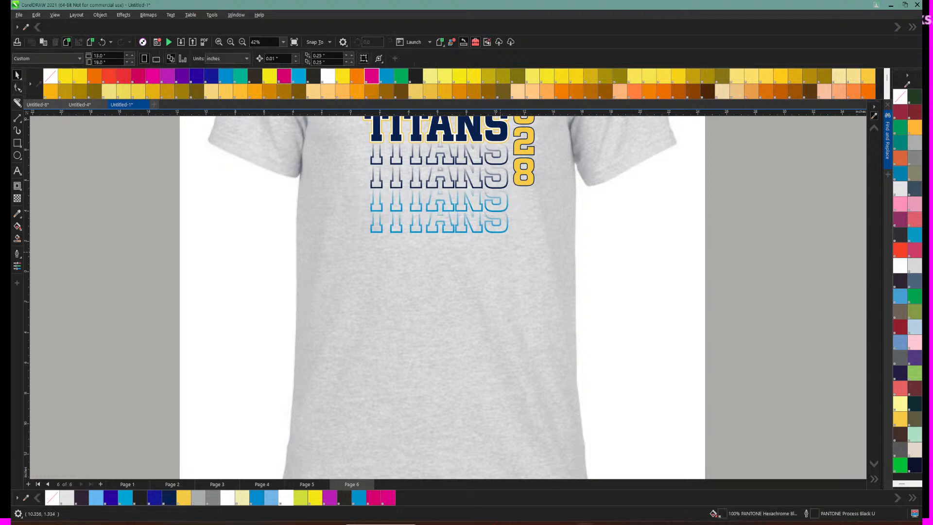
pyautogui.scroll(4, 442, 291)
pyautogui.scroll(2, 442, 292)
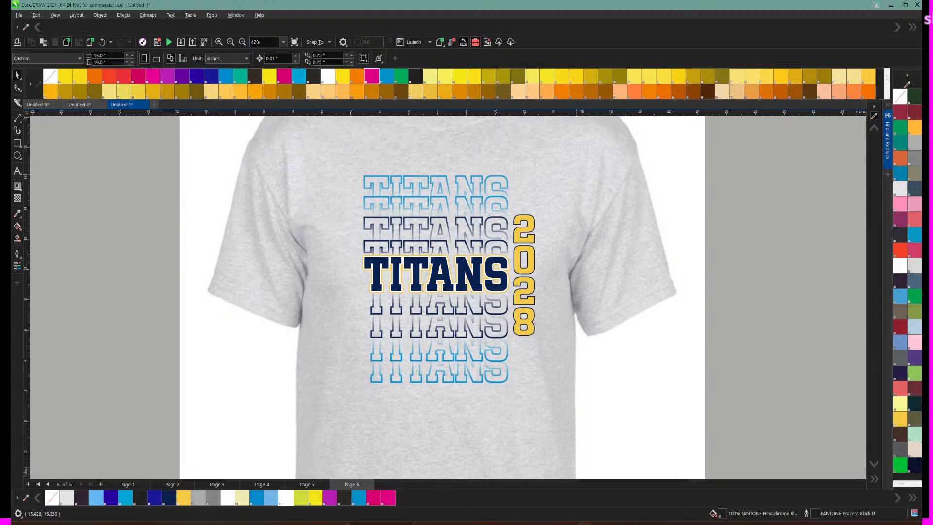
# Step: Sample the shirt's light grey #E1E1E3 and fill the inner contour around the central TITANS with it
pyautogui.click(523, 229)
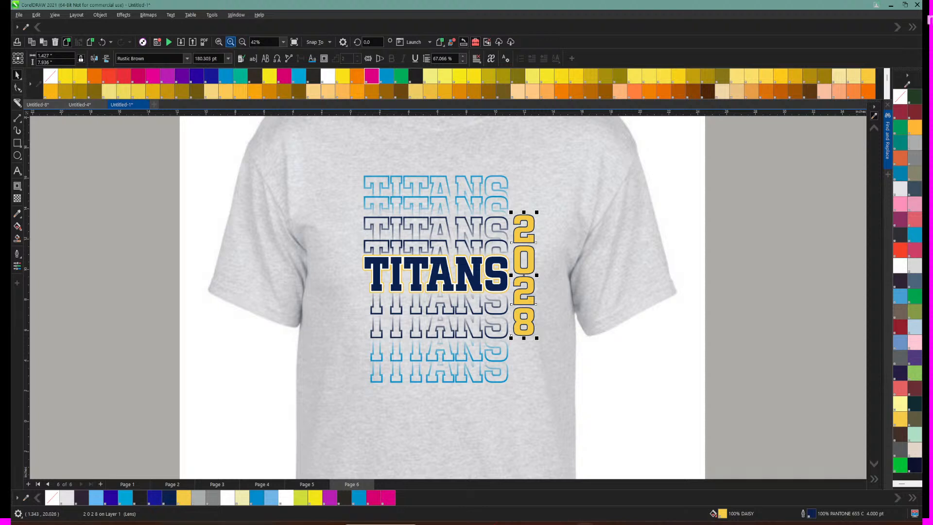
pyautogui.click(230, 42)
pyautogui.click(231, 42)
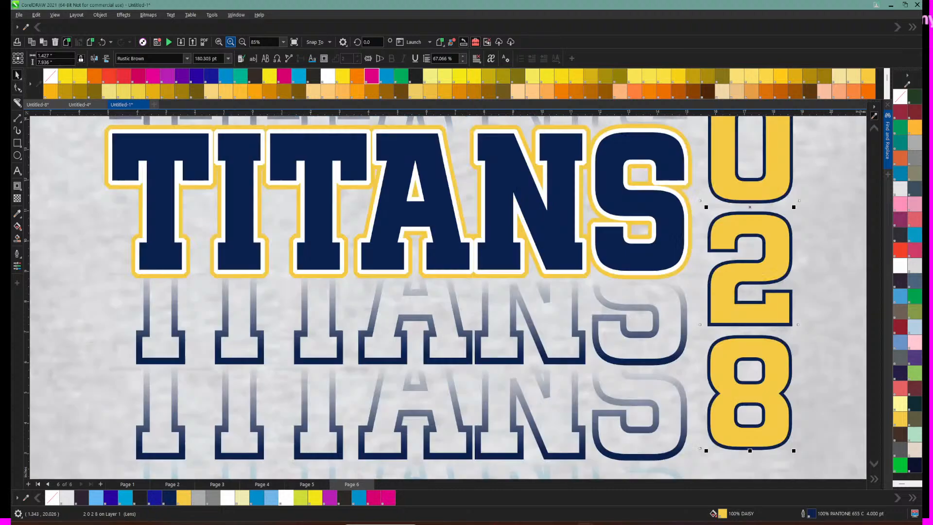
pyautogui.scroll(2, 291, 204)
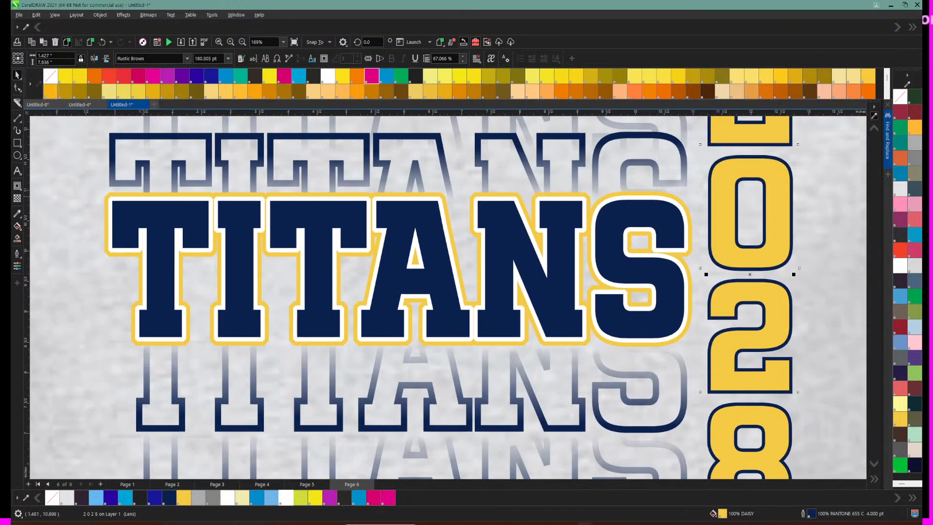
pyautogui.click(146, 197)
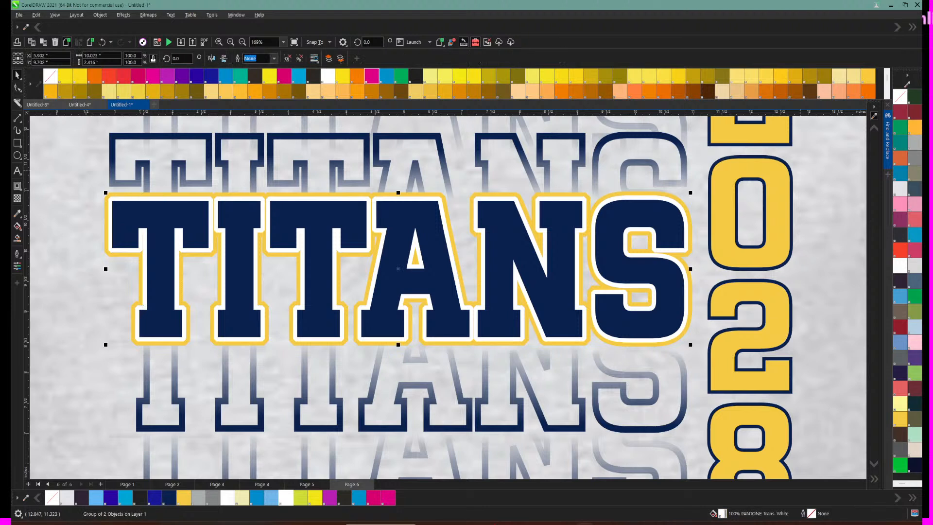
pyautogui.click(907, 84)
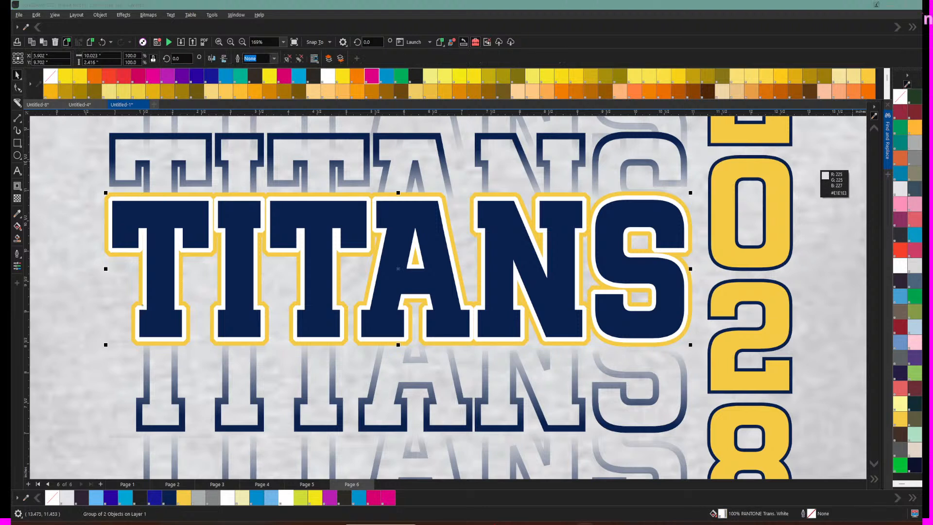
pyautogui.click(818, 169)
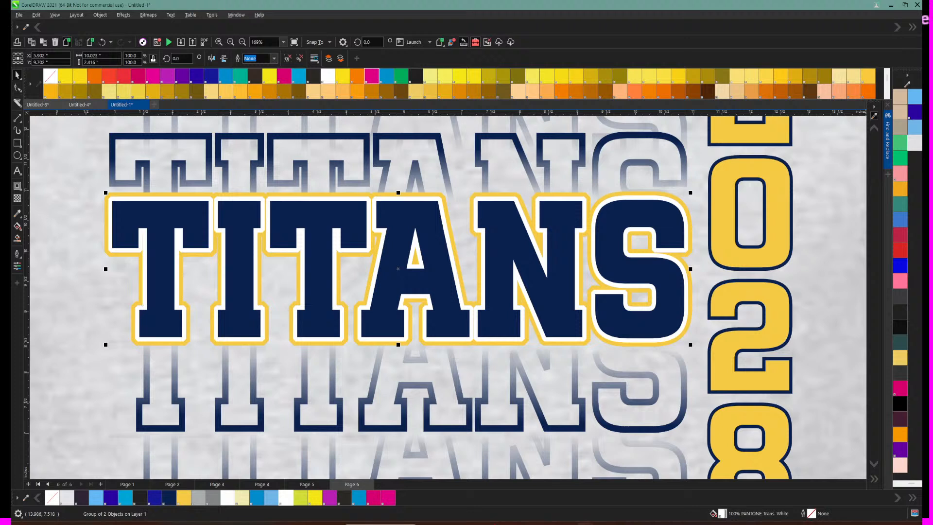
pyautogui.click(914, 143)
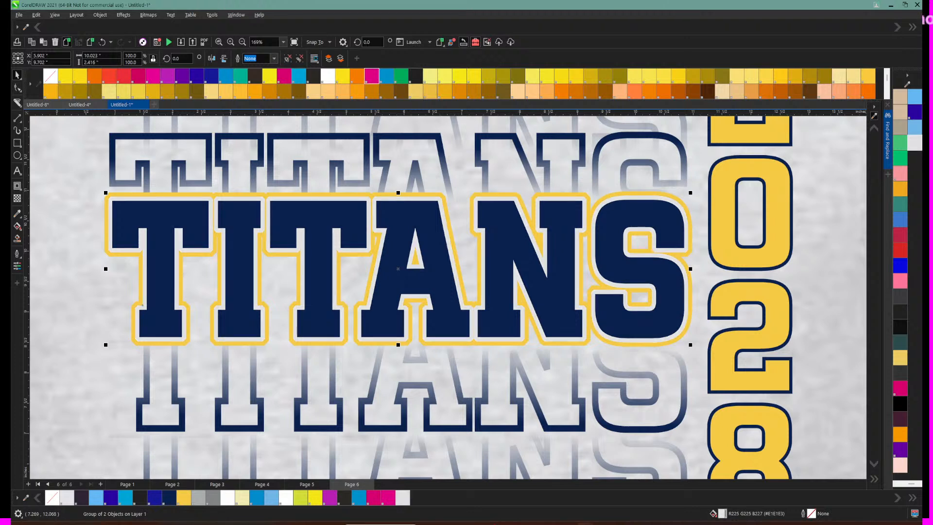
# Step: View the whole shirt mock-up, turn the multipage view back on and compare the designs on all pages
pyautogui.click(243, 42)
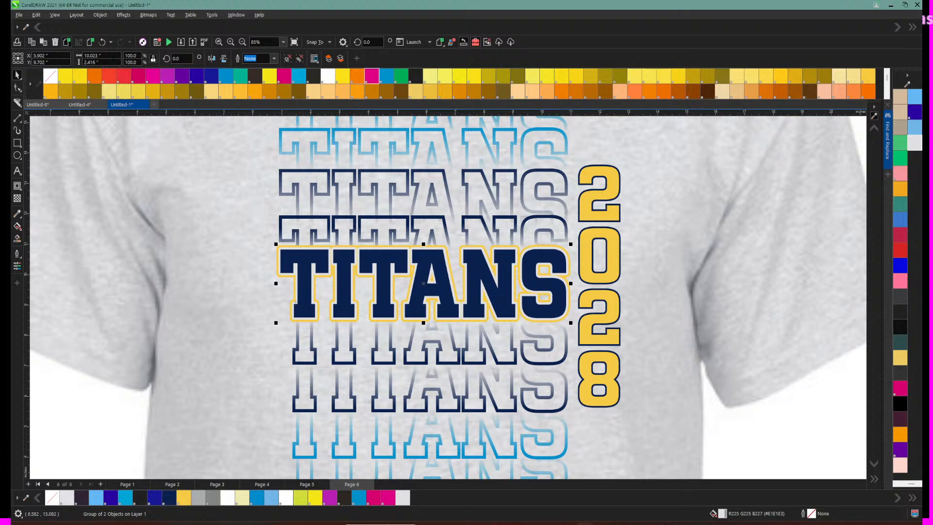
pyautogui.click(242, 42)
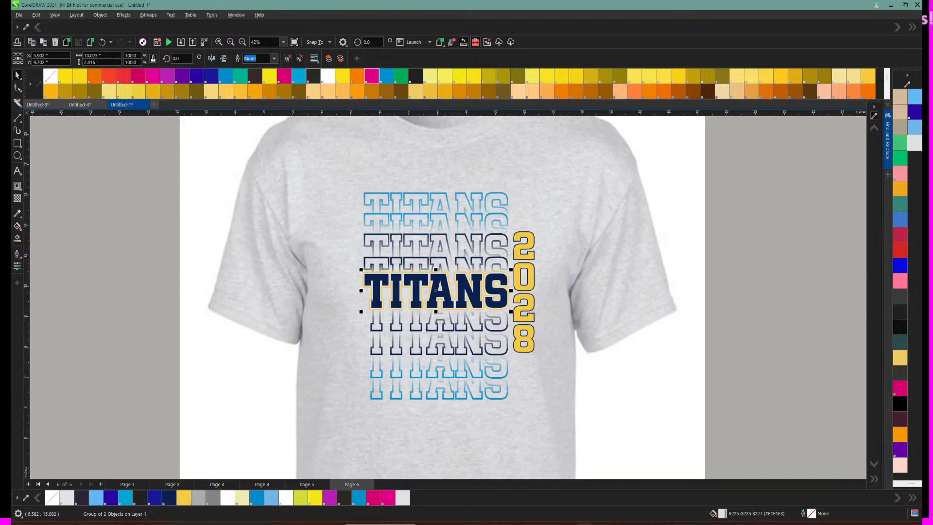
pyautogui.click(242, 42)
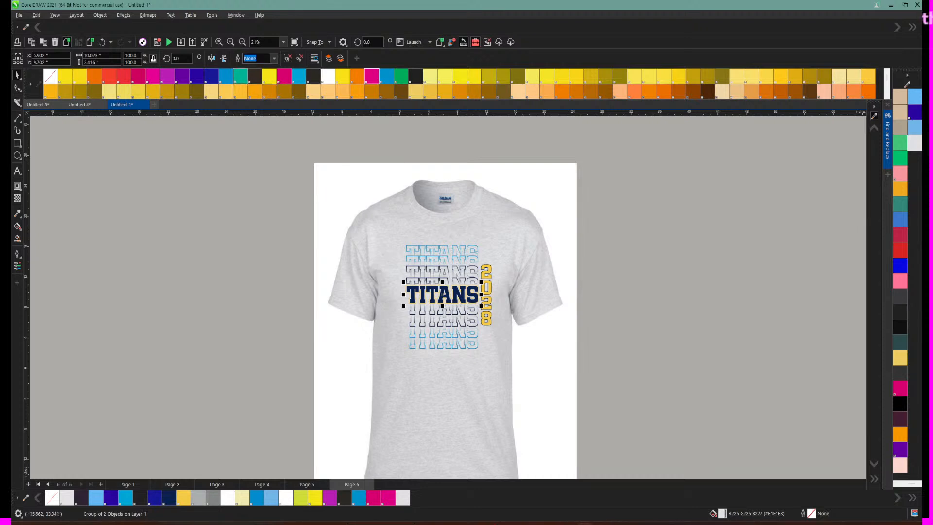
pyautogui.click(242, 42)
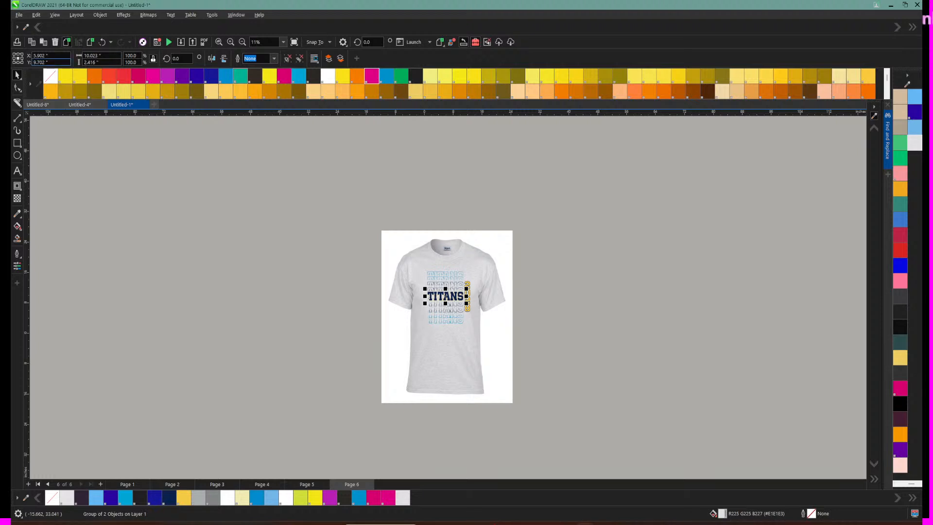
pyautogui.click(55, 14)
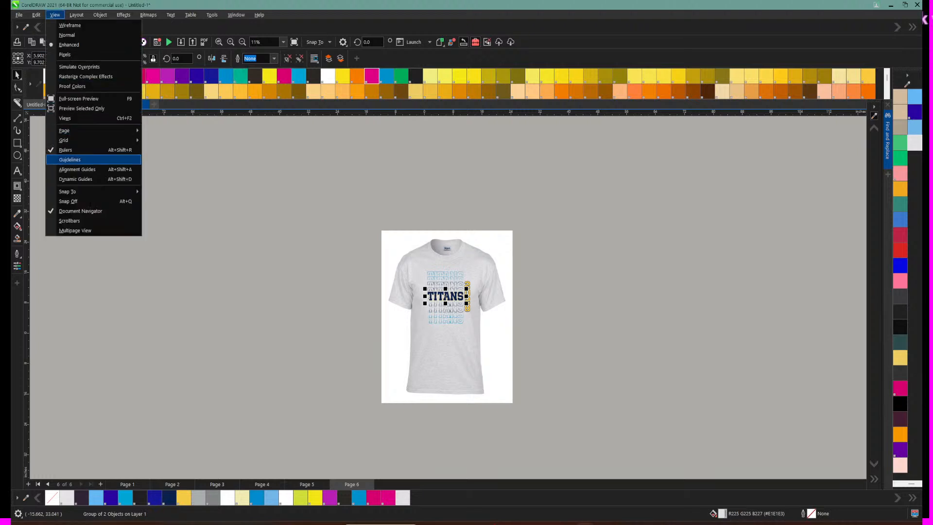
pyautogui.click(75, 230)
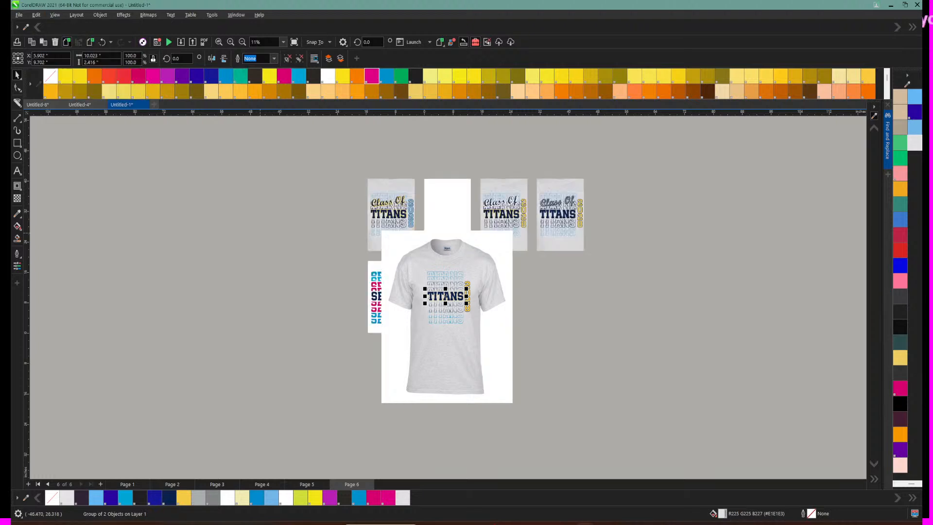
pyautogui.click(461, 215)
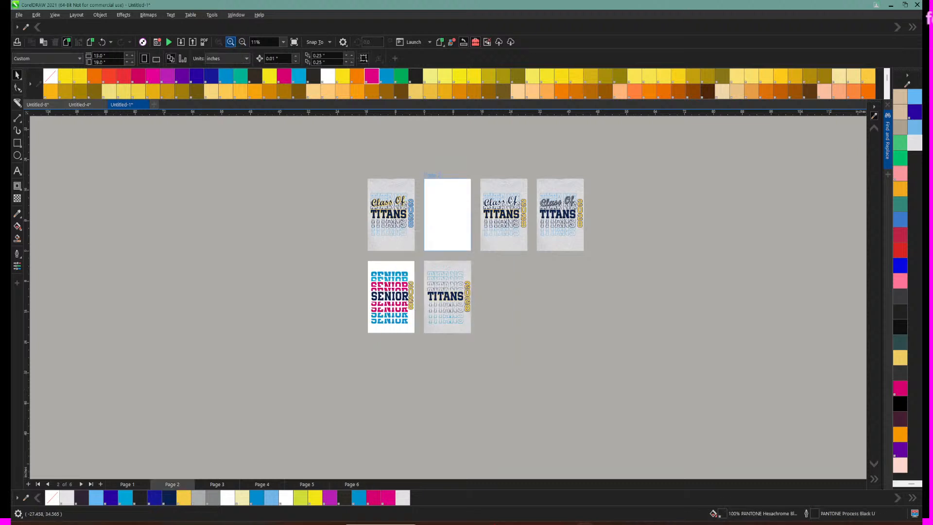
pyautogui.click(231, 42)
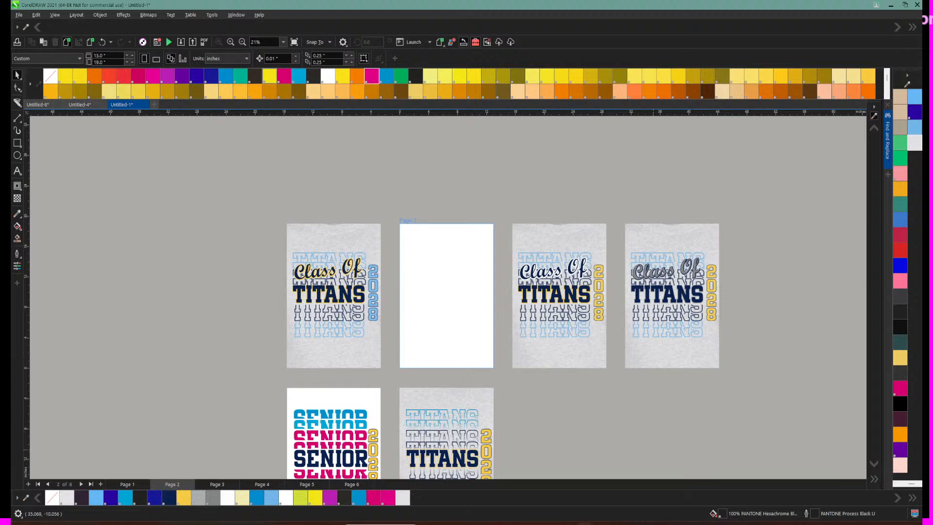
pyautogui.scroll(-3, 447, 340)
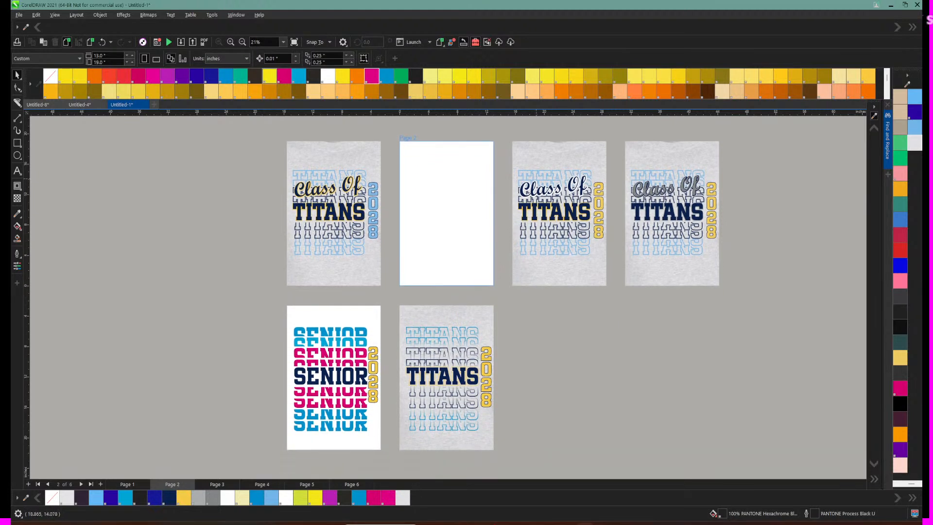
pyautogui.click(533, 192)
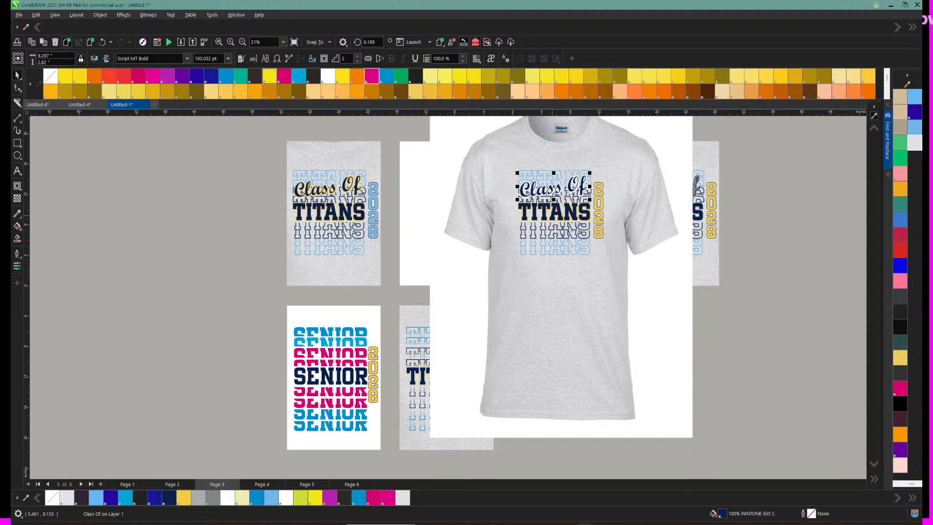
pyautogui.click(423, 316)
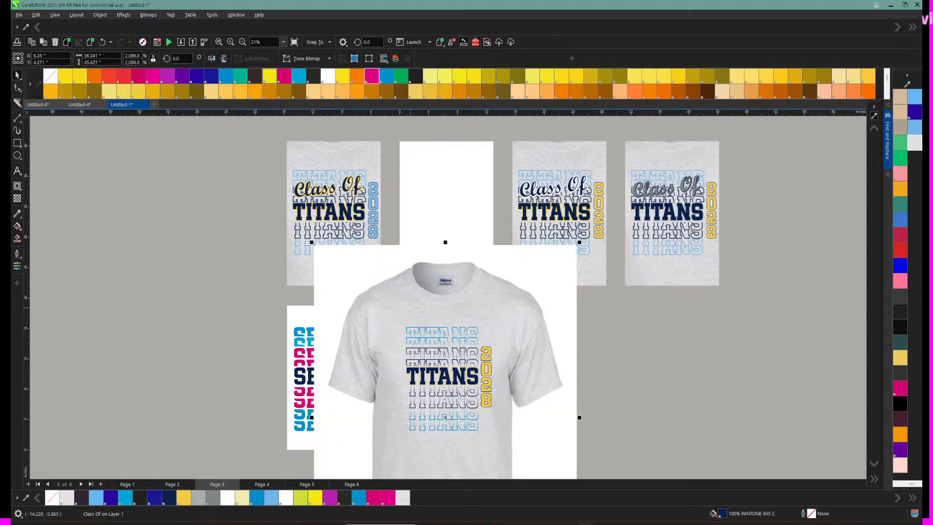
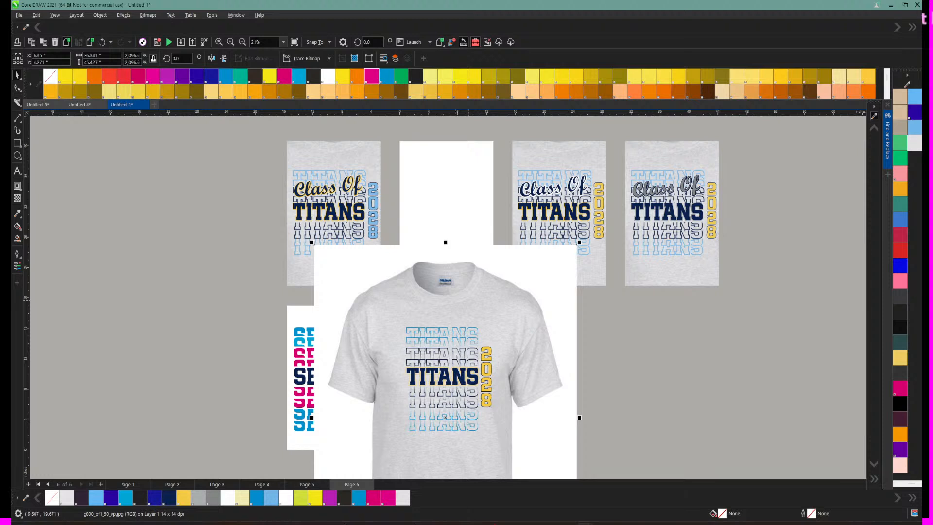
pyautogui.click(408, 266)
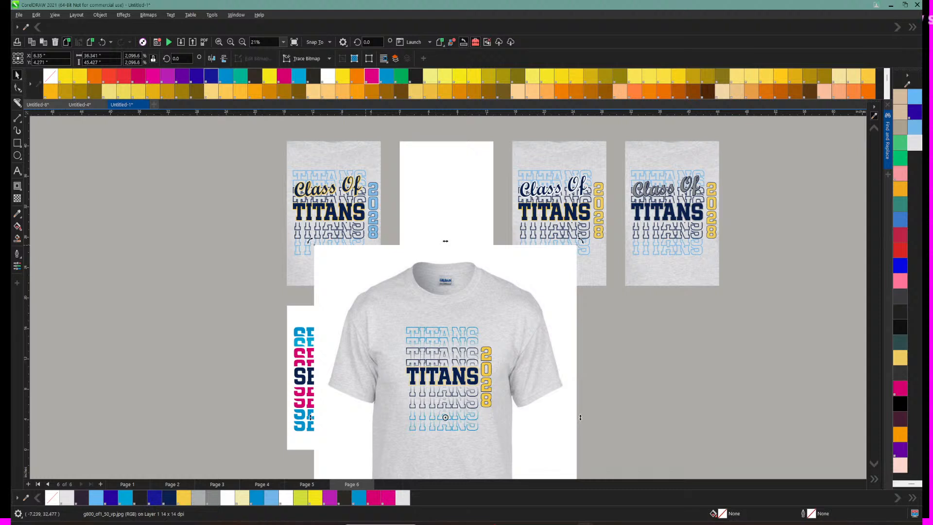
pyautogui.click(373, 281)
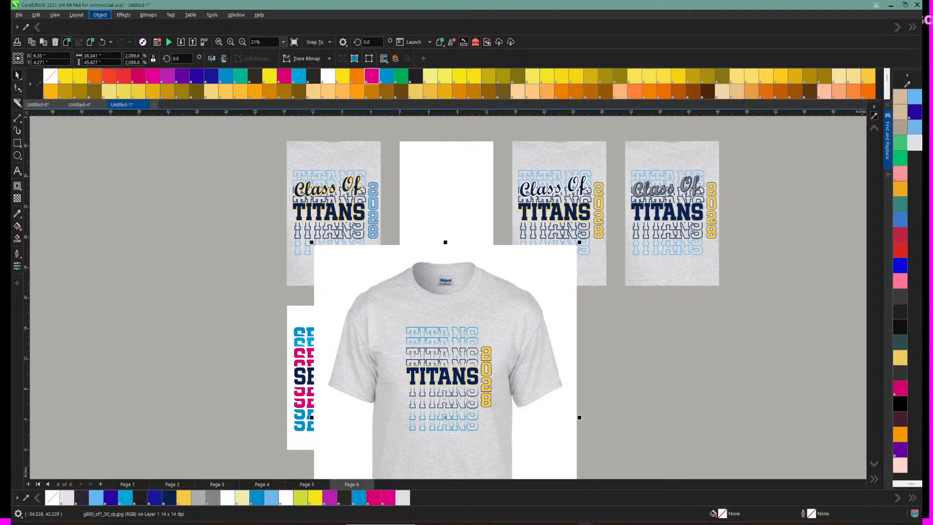
pyautogui.click(100, 14)
pyautogui.moveTo(126, 124)
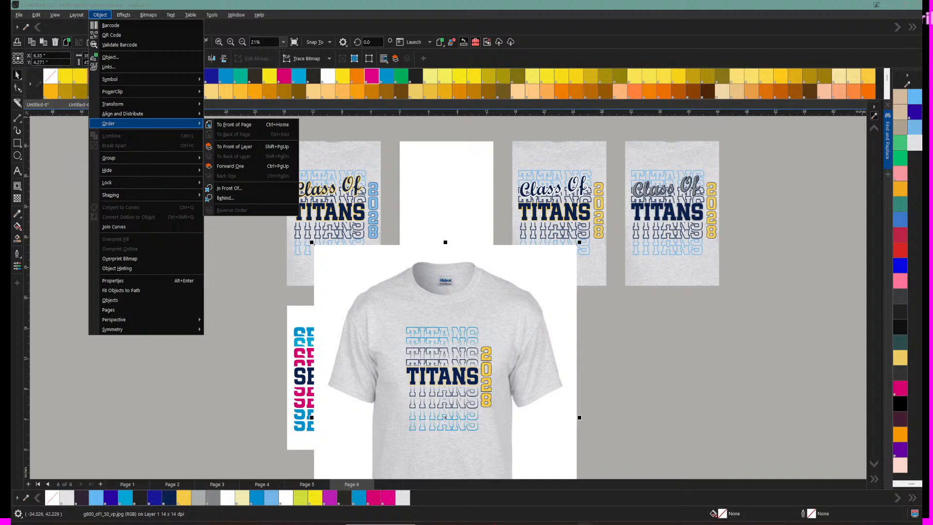
pyautogui.click(262, 278)
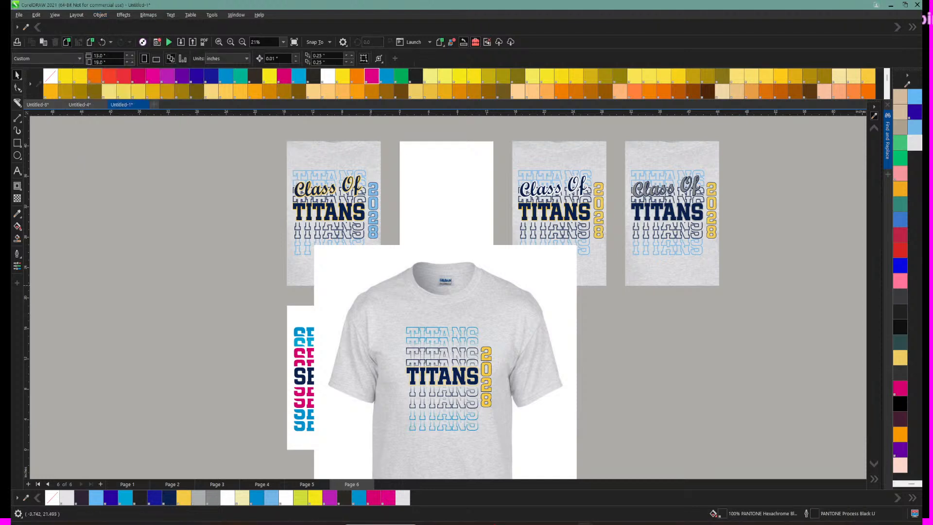
pyautogui.moveTo(373, 292); pyautogui.dragTo(554, 326)
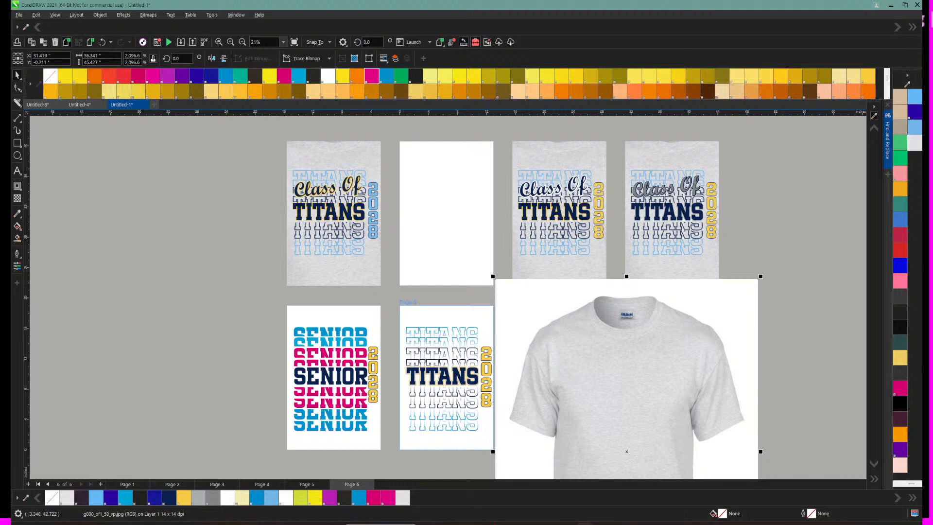
pyautogui.click(102, 42)
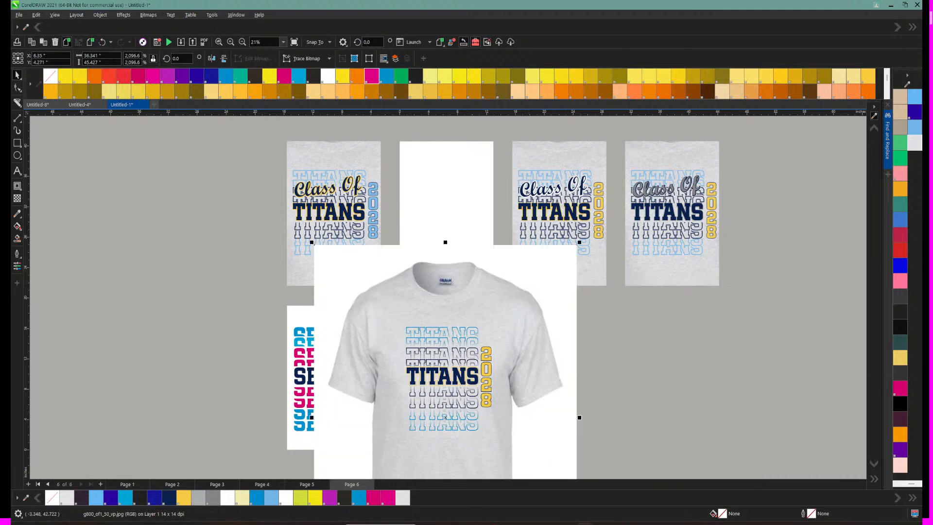
# Step: Deselect the T-shirt image and turn off the multipage view so only page 6 is displayed
pyautogui.click(370, 129)
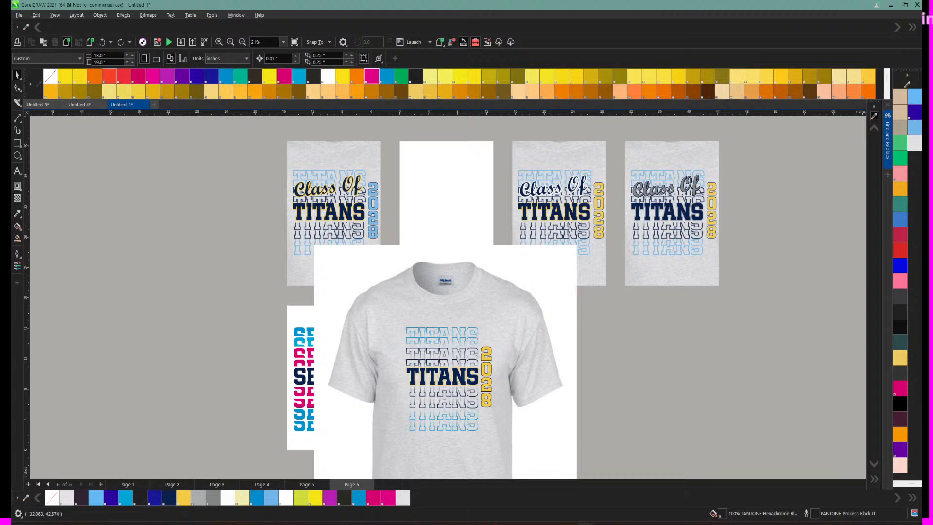
pyautogui.click(55, 15)
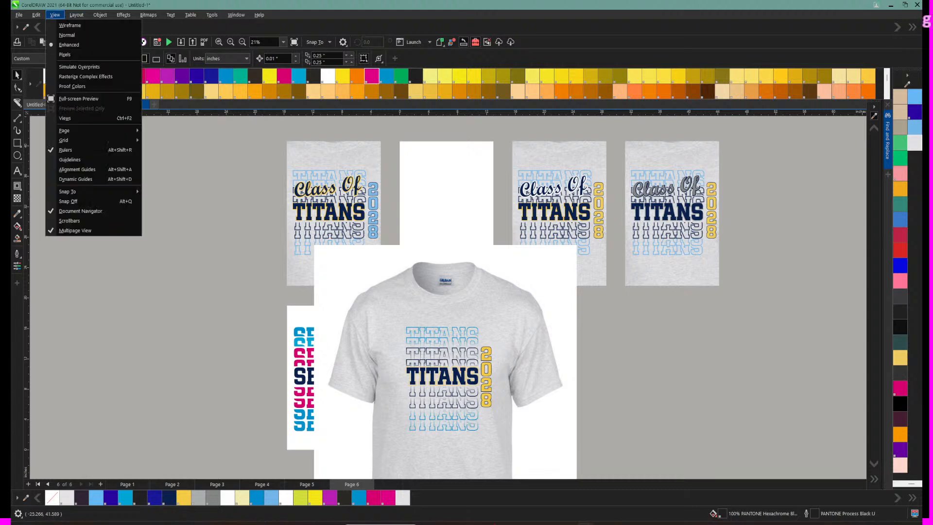
pyautogui.click(76, 230)
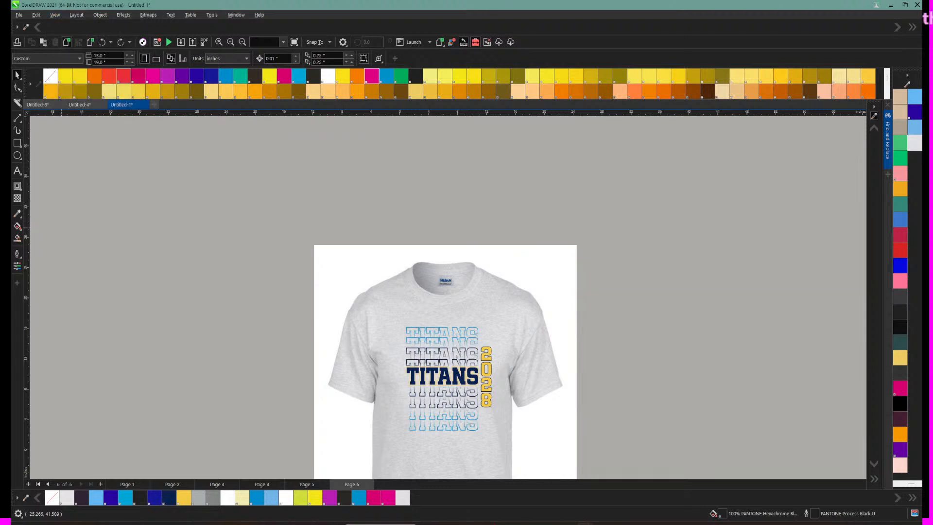
pyautogui.rightClick(416, 313)
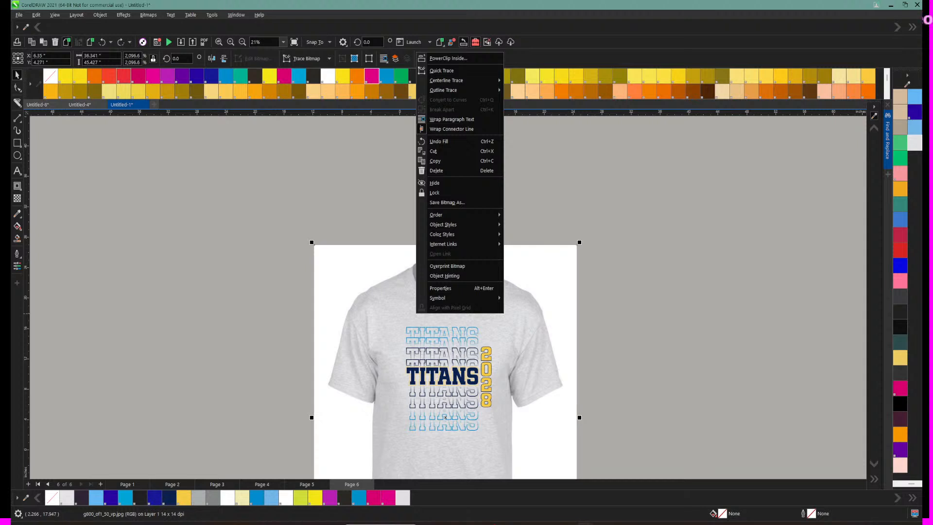
pyautogui.click(435, 193)
pyautogui.click(393, 208)
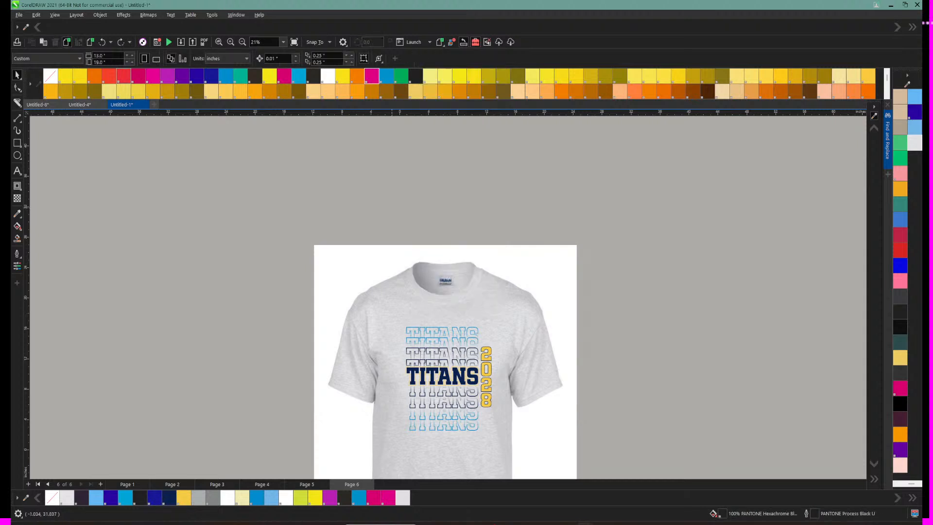
pyautogui.hotkey('ctrl', 'v')
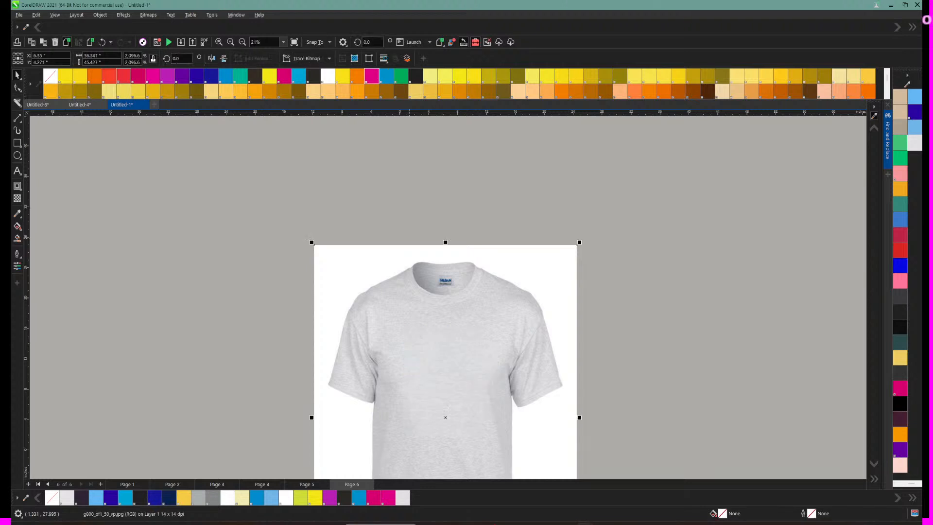
pyautogui.press('Delete')
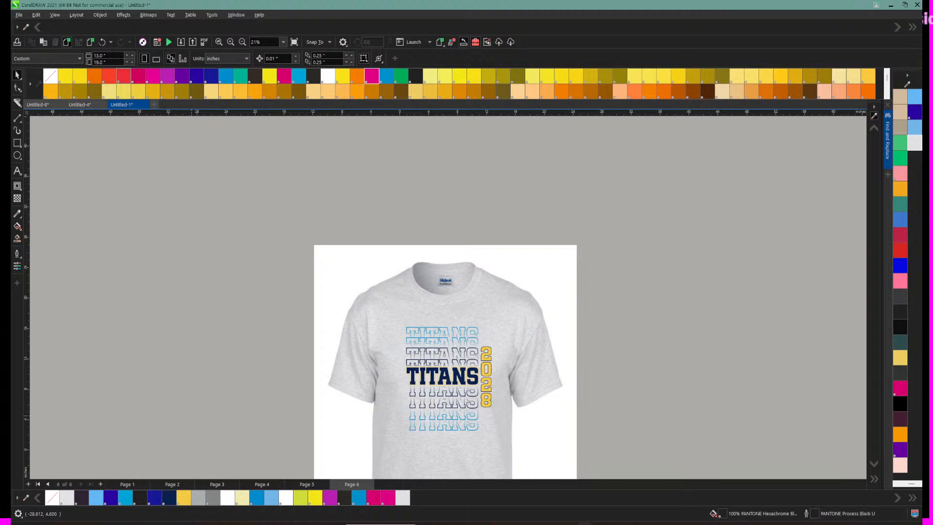
# Step: Copy the three layered Class Of objects beside the SENIOR design on page 5 and paste them onto page 6
pyautogui.press('pageup')
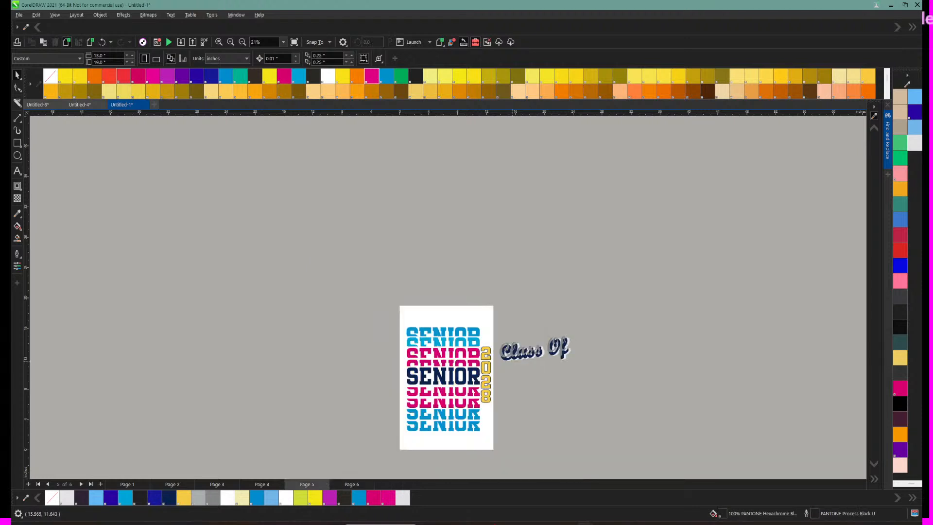
pyautogui.moveTo(487, 369); pyautogui.dragTo(485, 369)
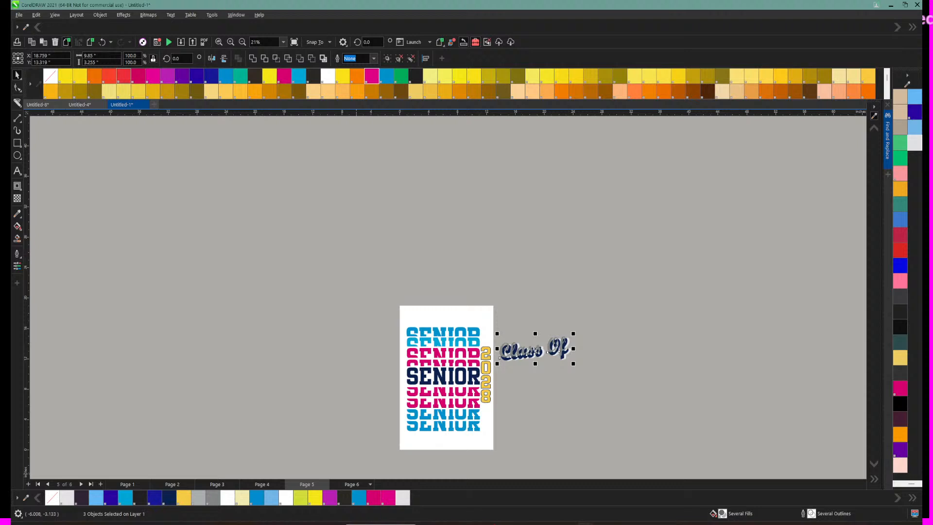
pyautogui.press('pagedown')
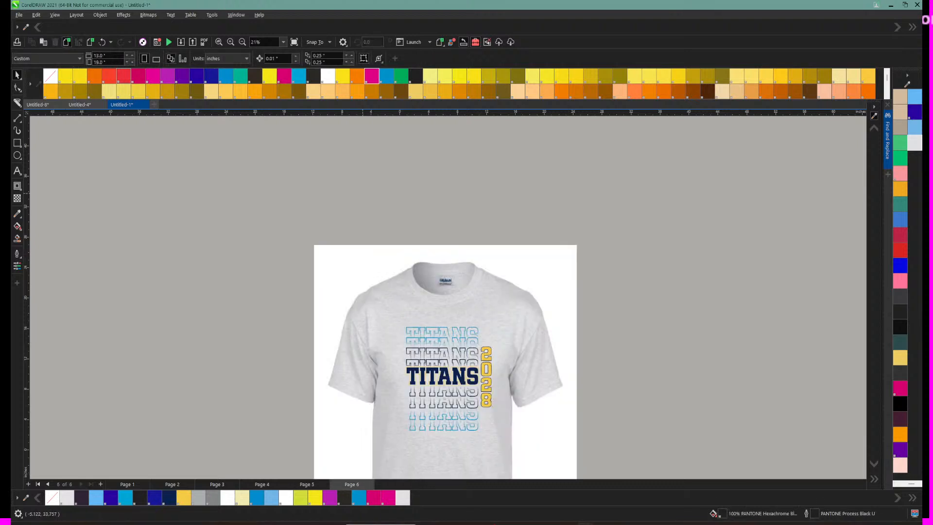
pyautogui.hotkey('ctrl', 'v')
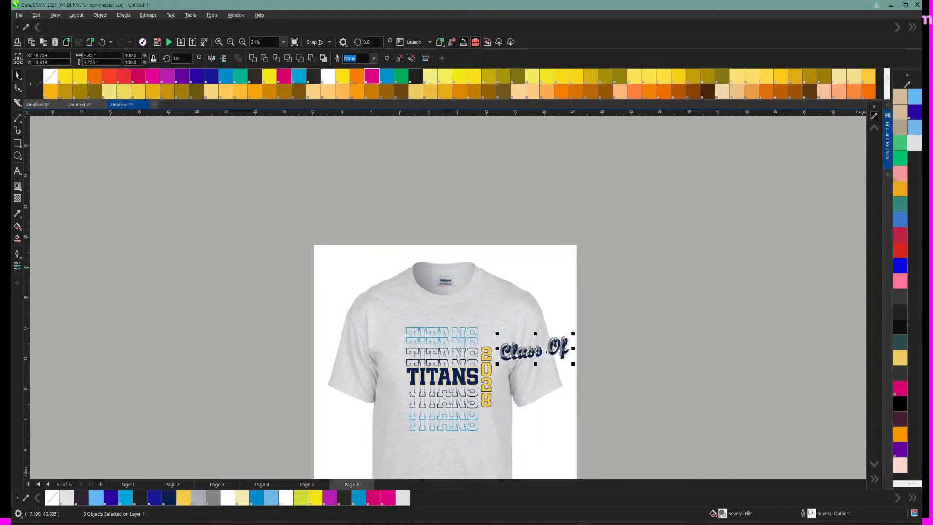
# Step: Separate the pasted Class Of layers by moving the navy group and the heather graphite text away from the ash grey backing
pyautogui.click(230, 43)
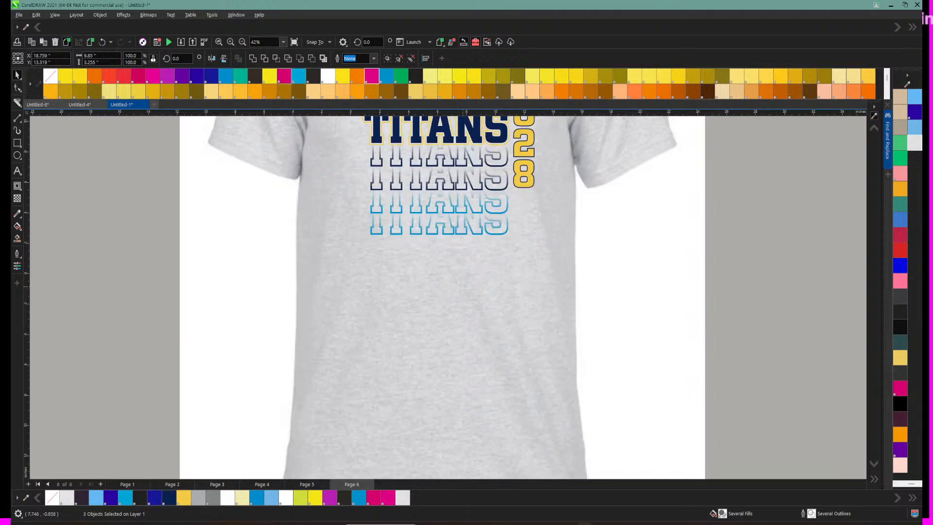
pyautogui.scroll(4, 685, 198)
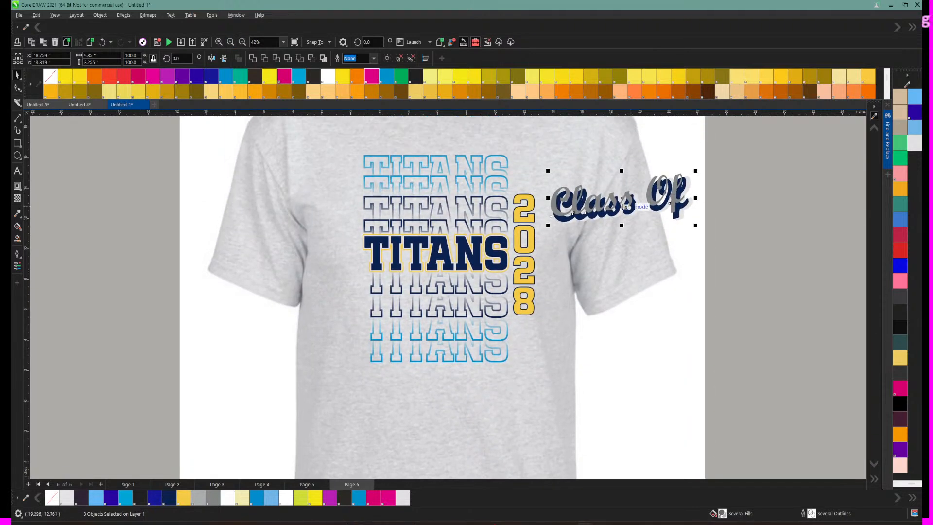
pyautogui.moveTo(593, 204); pyautogui.dragTo(629, 194)
pyautogui.click(676, 231)
pyautogui.click(732, 190)
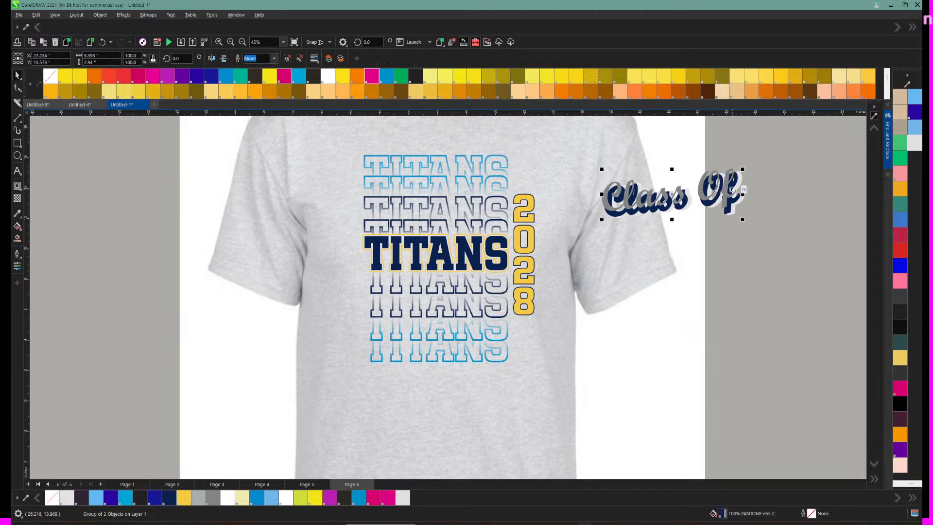
pyautogui.moveTo(732, 190); pyautogui.dragTo(628, 170)
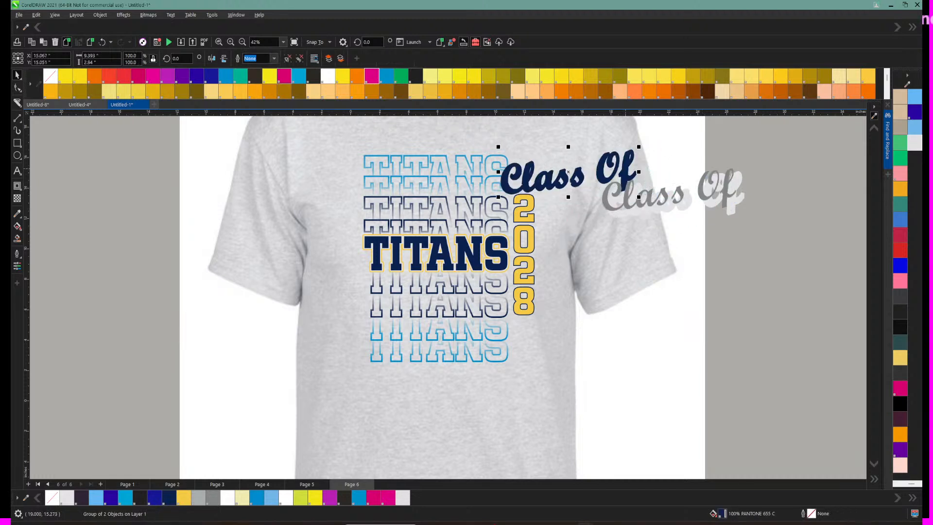
pyautogui.moveTo(665, 194); pyautogui.dragTo(648, 234)
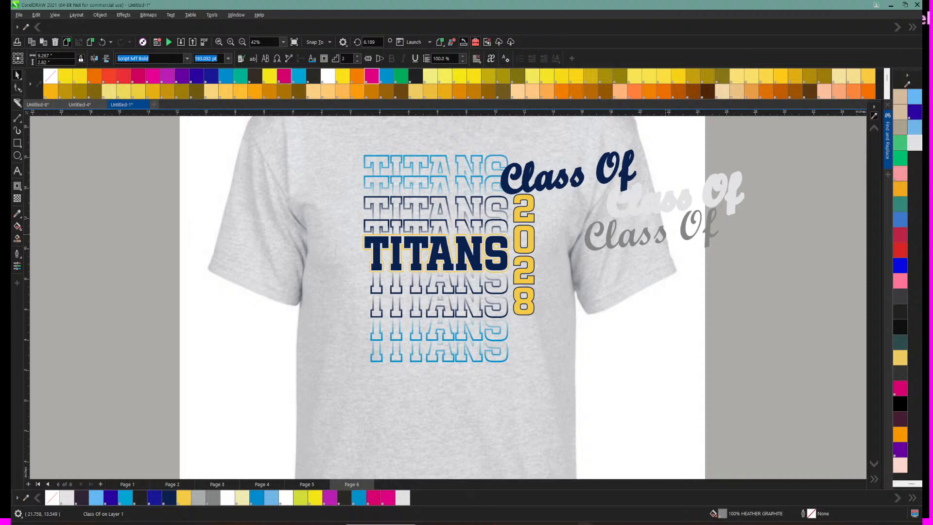
# Step: Delete the ash grey backing curve and the navy Class Of group, keeping only the heather graphite text
pyautogui.click(638, 200)
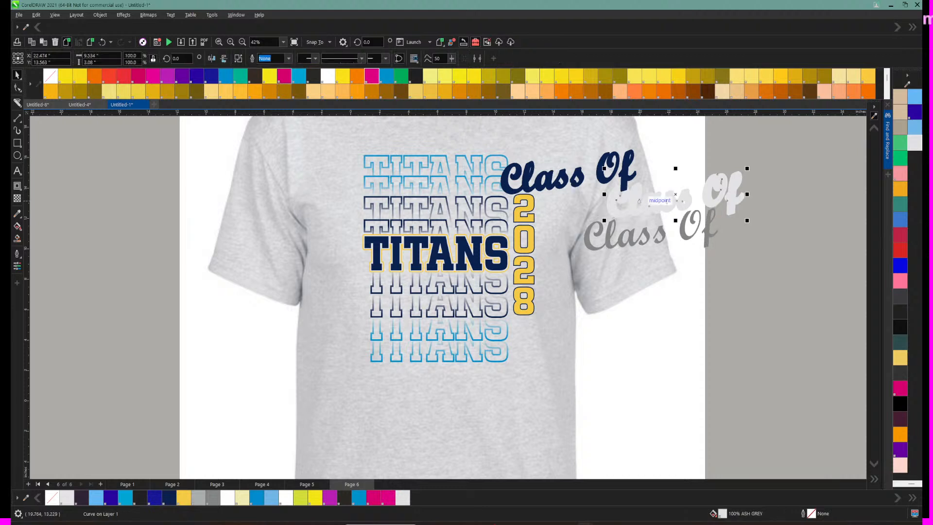
pyautogui.press('Delete')
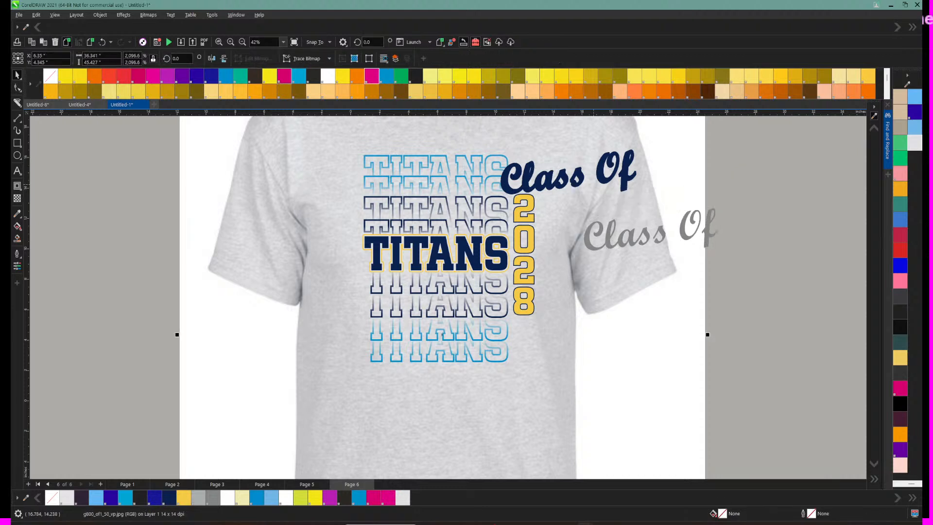
pyautogui.click(607, 177)
pyautogui.press('Delete')
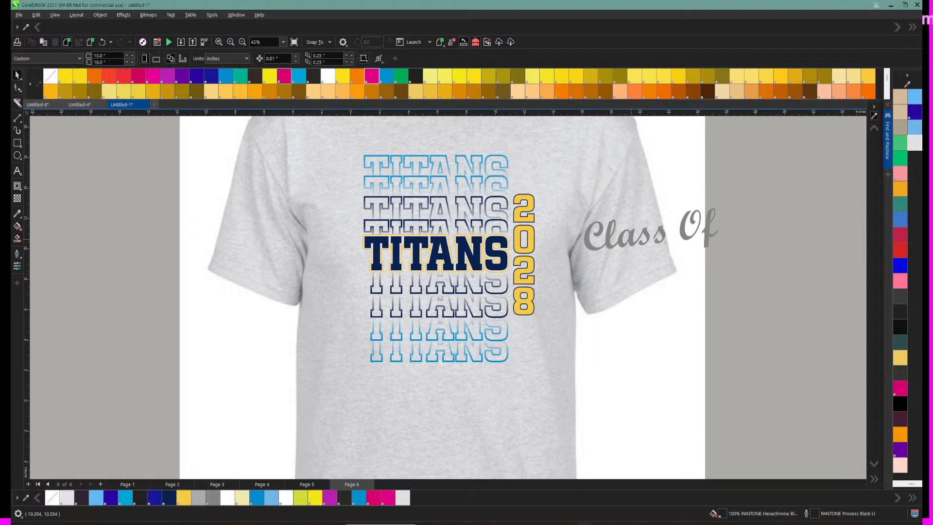
# Step: Place the grey Class Of text across the upper TITANS lines and add a two-step contour with 0.07 inch offset around it
pyautogui.moveTo(632, 231); pyautogui.dragTo(415, 190)
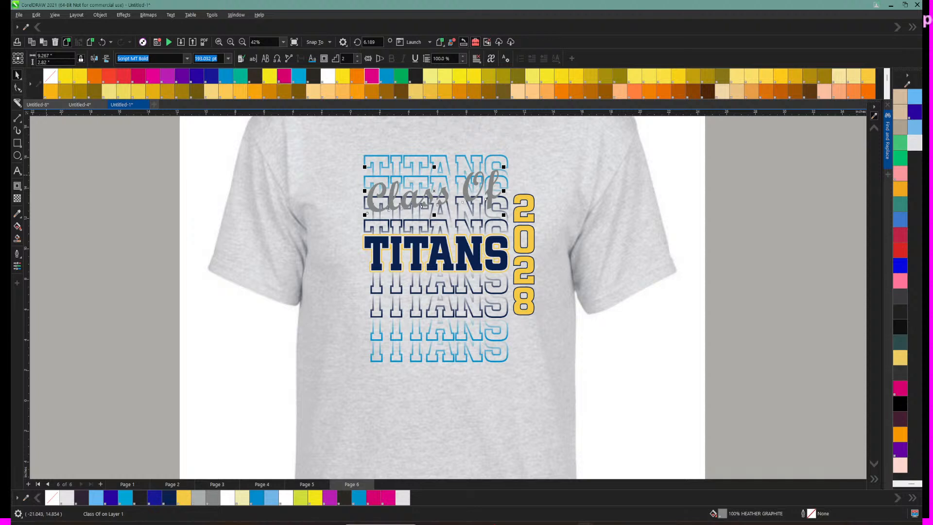
pyautogui.click(18, 186)
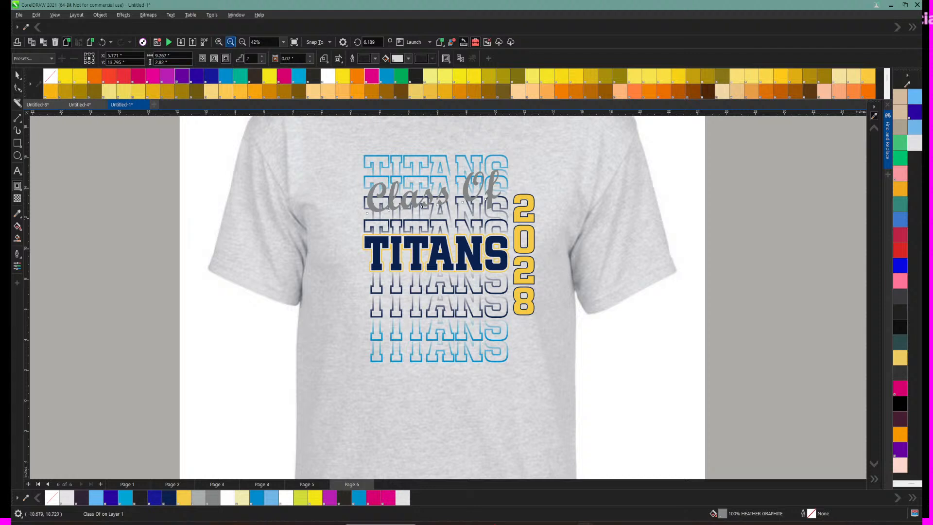
pyautogui.click(230, 42)
pyautogui.scroll(1, 415, 282)
pyautogui.scroll(2, 447, 291)
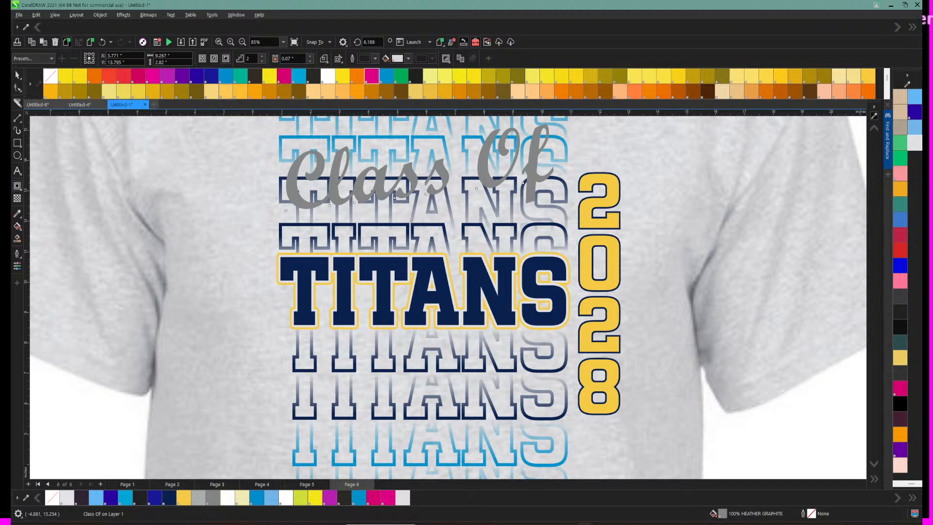
pyautogui.moveTo(422, 178); pyautogui.dragTo(419, 125)
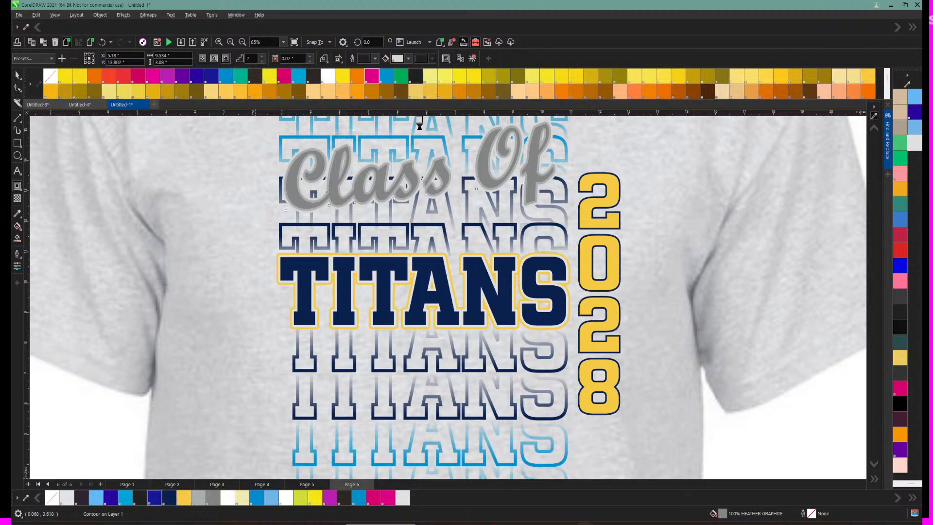
# Step: Fill the Class Of lettering with navy PANTONE 655 C and sample the shirt's light grey #DCDCDE into the palette
pyautogui.click(169, 497)
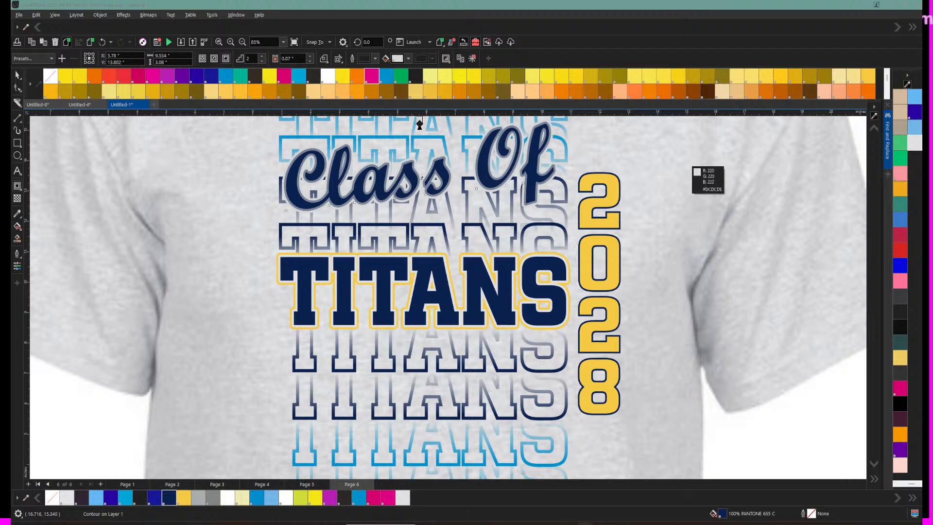
pyautogui.click(692, 166)
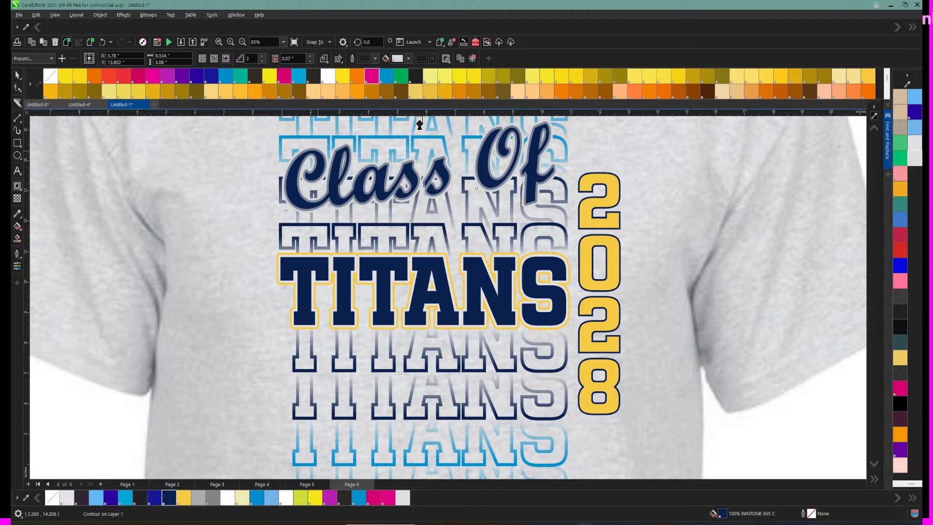
pyautogui.press('space')
# Step: Shift the contour's linked object and color acceleration slightly below the midpoint for the navy Class Of lettering
pyautogui.click(17, 186)
pyautogui.click(446, 58)
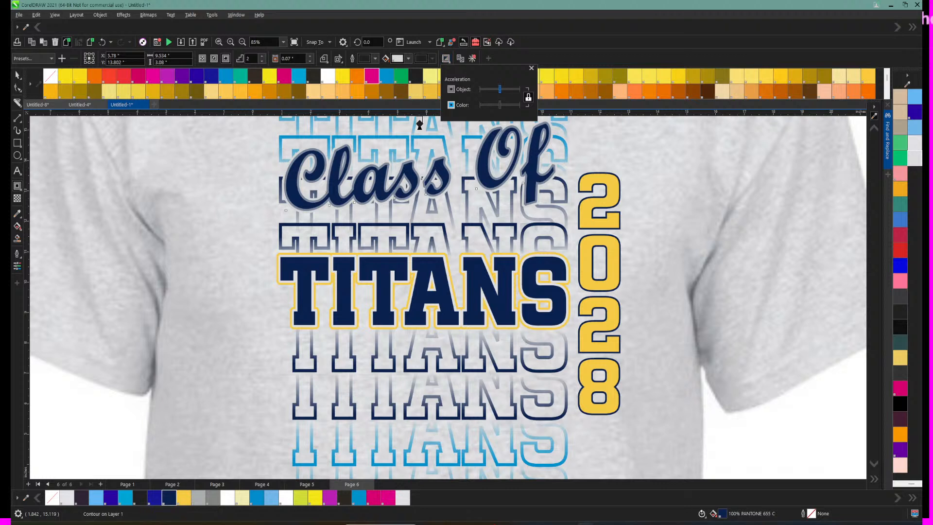
pyautogui.moveTo(500, 89)
pyautogui.mouseDown()
pyautogui.moveTo(513, 89)
pyautogui.moveTo(495, 89)
pyautogui.mouseUp()
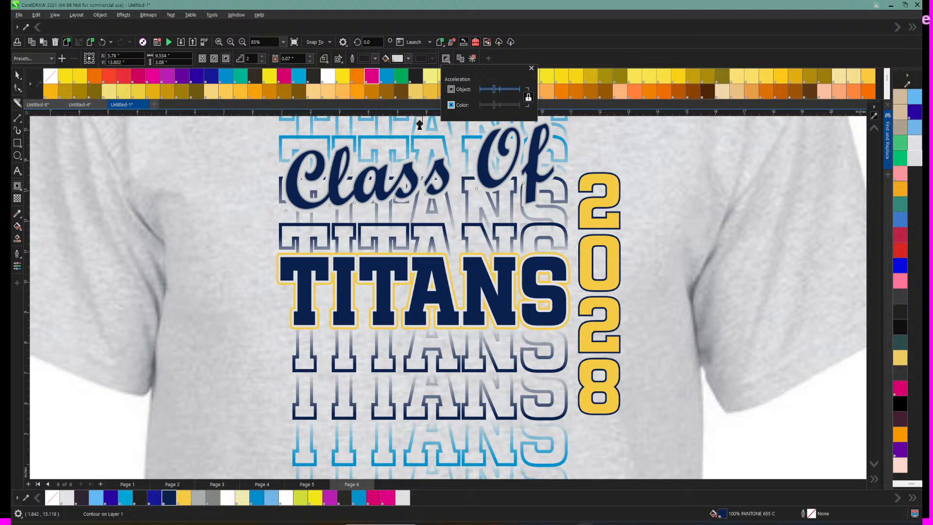
pyautogui.click(531, 68)
# Step: Show the Contour docker's settings for the Class Of lettering and view the design on the whole T-shirt
pyautogui.click(888, 174)
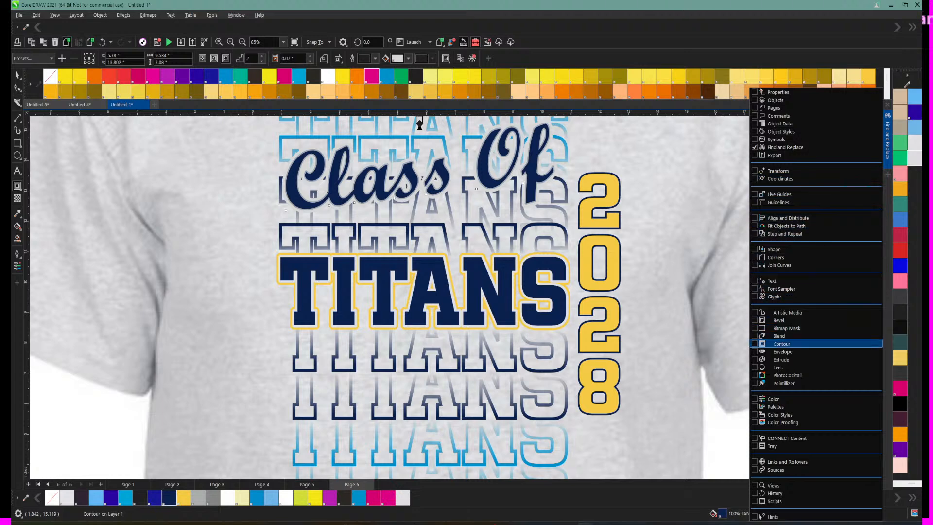
pyautogui.click(782, 343)
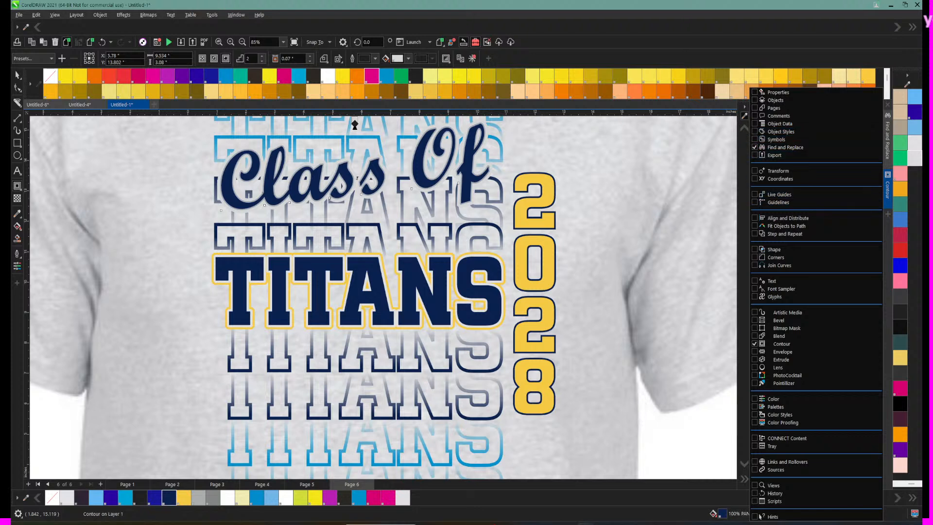
pyautogui.click(888, 191)
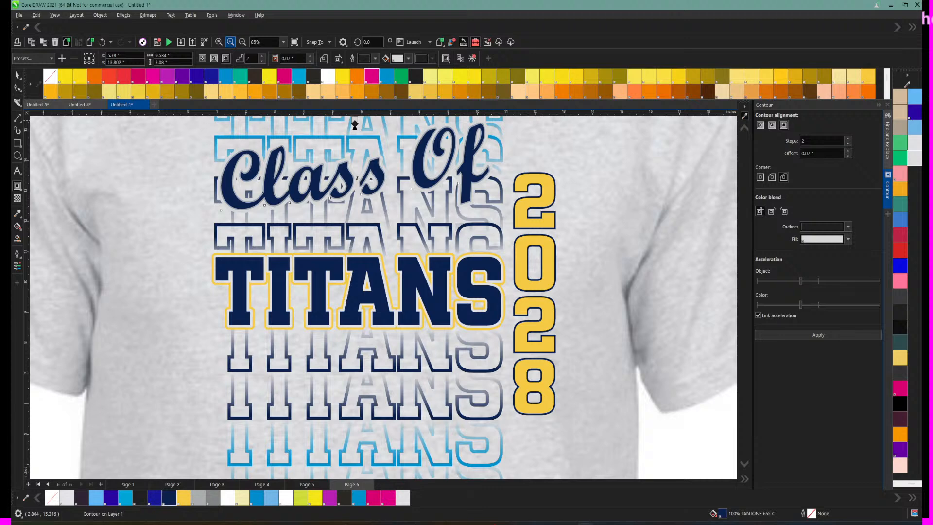
pyautogui.scroll(-2, 355, 125)
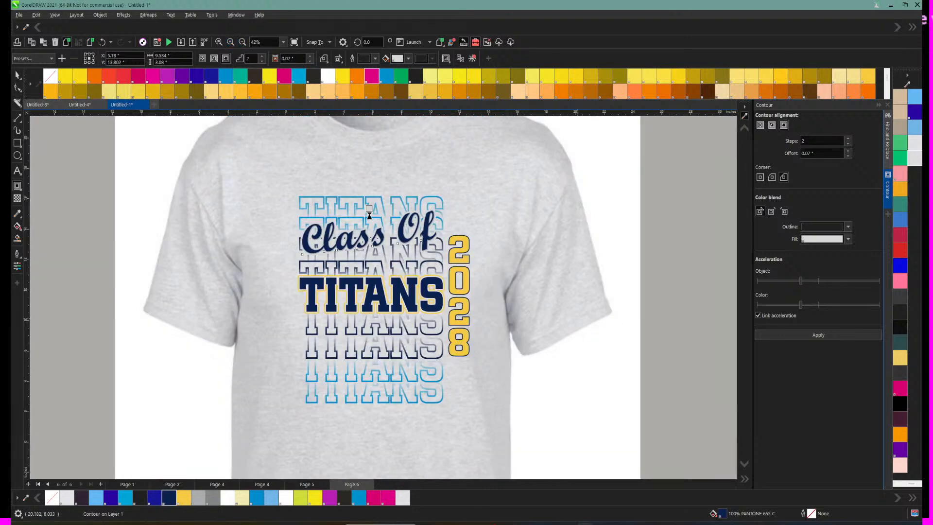
pyautogui.scroll(3, 378, 296)
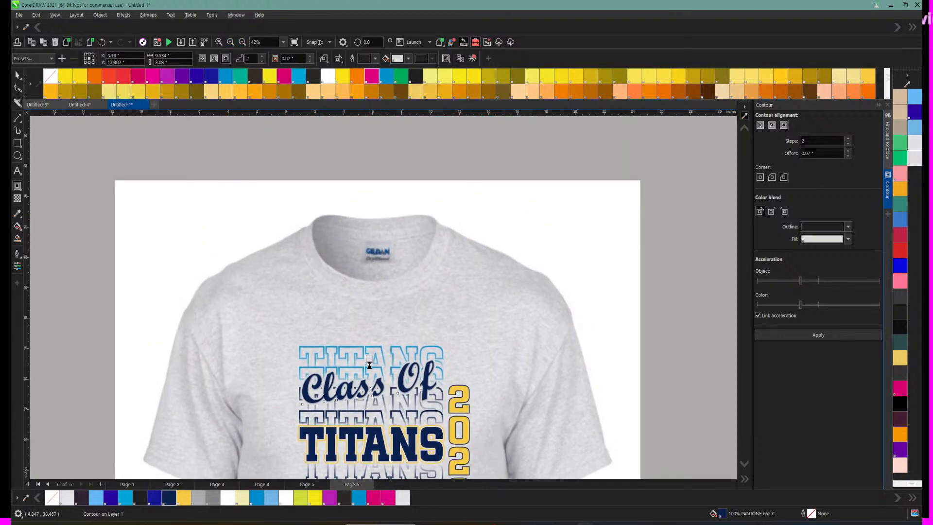
pyautogui.scroll(-1, 377, 335)
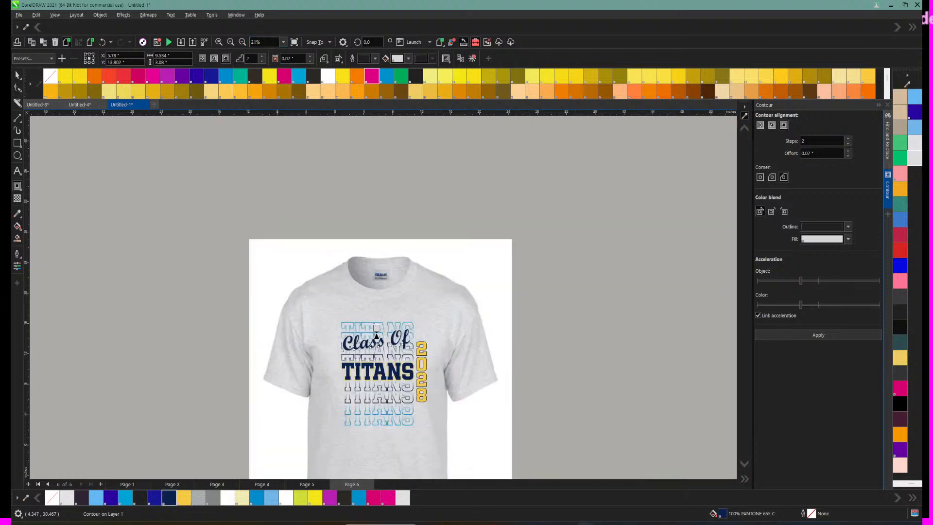
pyautogui.scroll(-1, 381, 335)
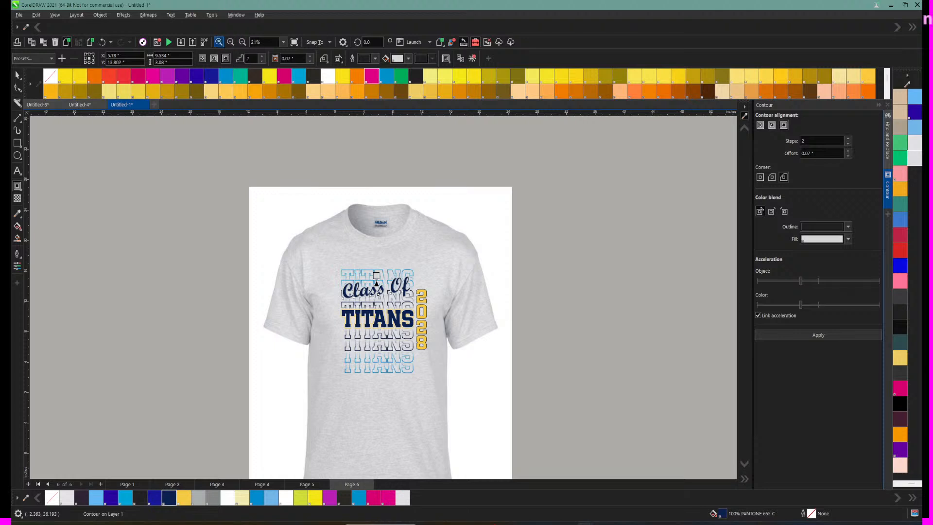
# Step: Go to page 5, lay out all pages together in Multipage view, and collapse the Contour docker to compare the designs
pyautogui.click(307, 484)
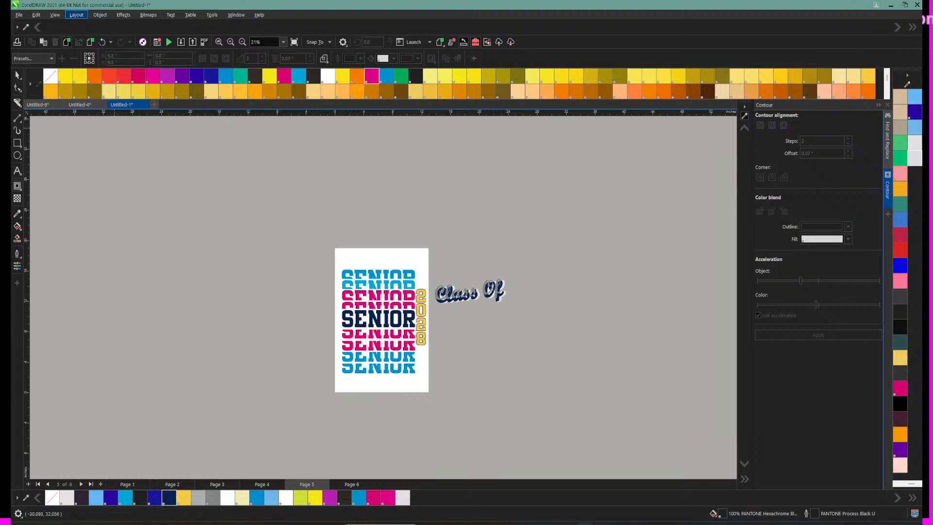
pyautogui.click(55, 15)
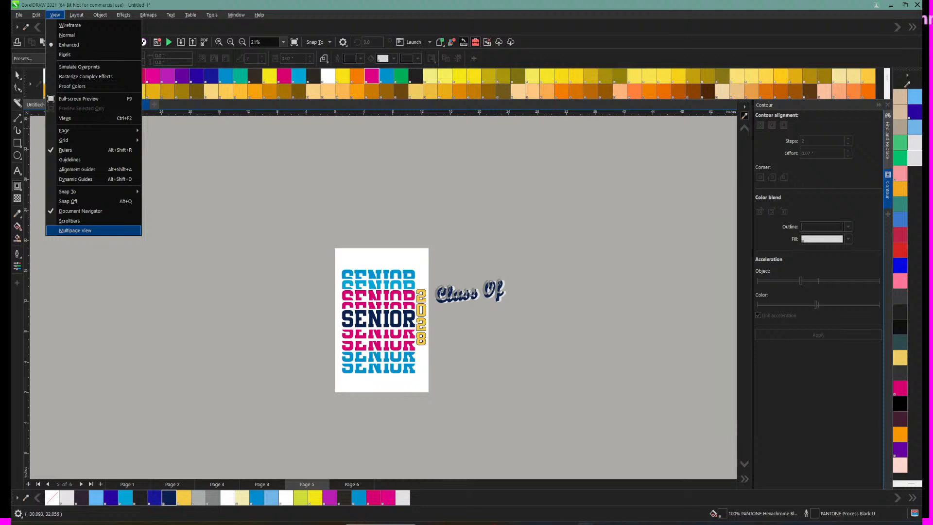
pyautogui.click(75, 231)
pyautogui.scroll(4, 533, 398)
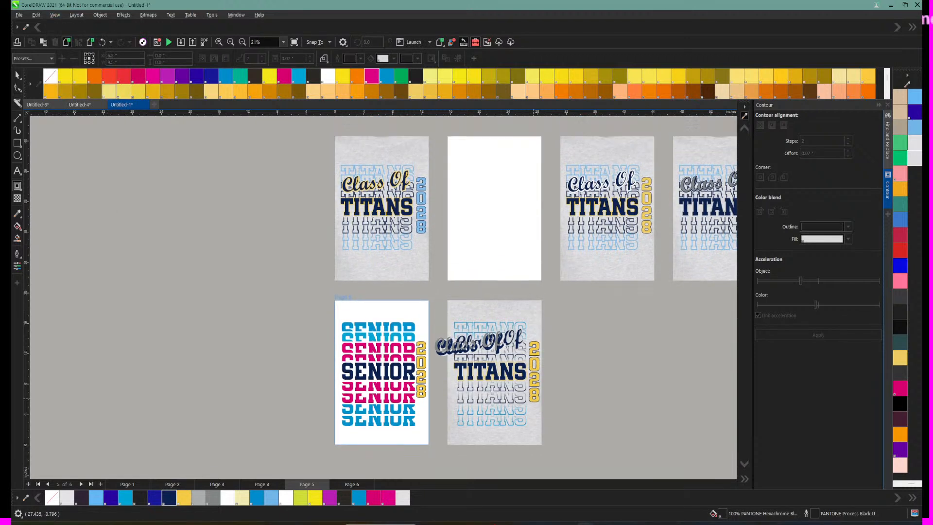
pyautogui.scroll(-2, 534, 301)
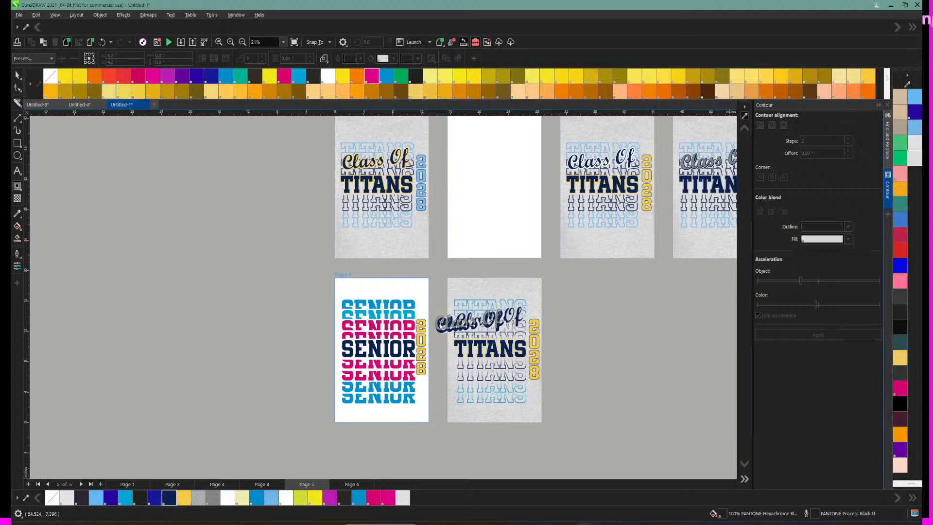
pyautogui.click(744, 480)
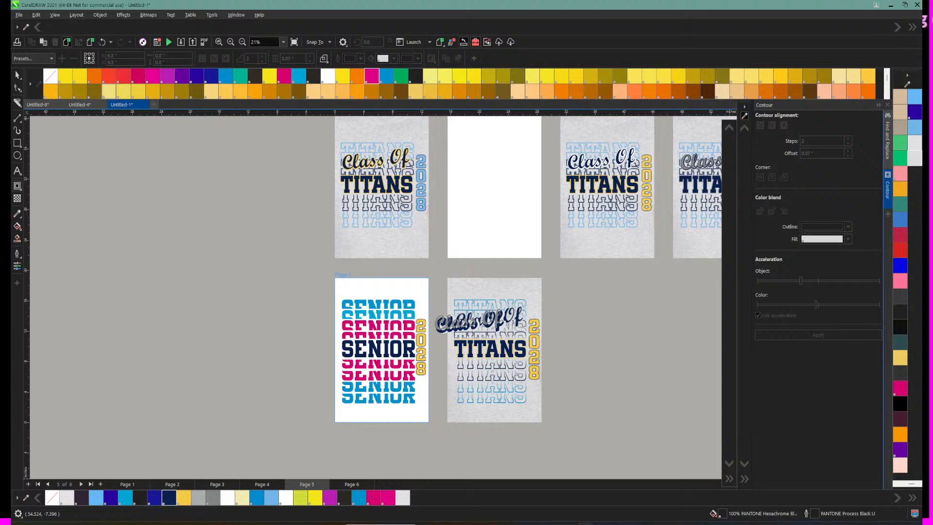
pyautogui.click(879, 105)
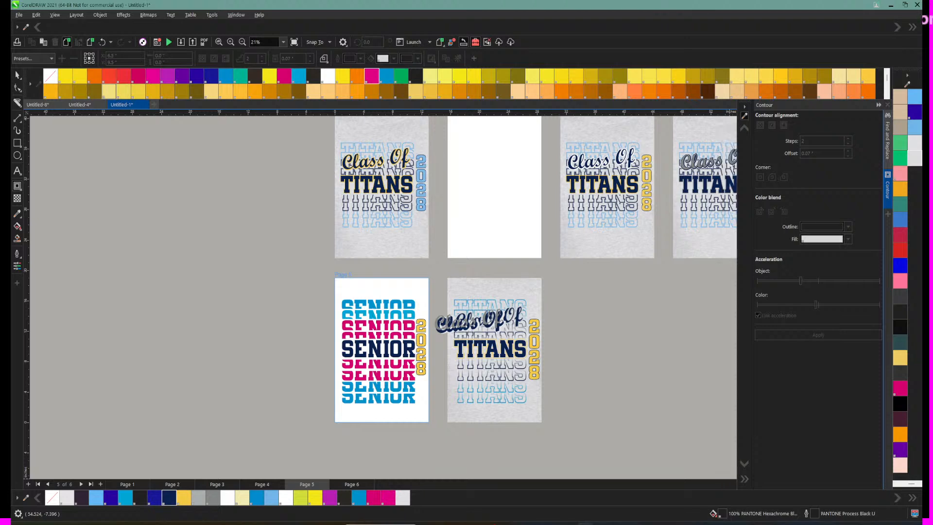
pyautogui.click(879, 105)
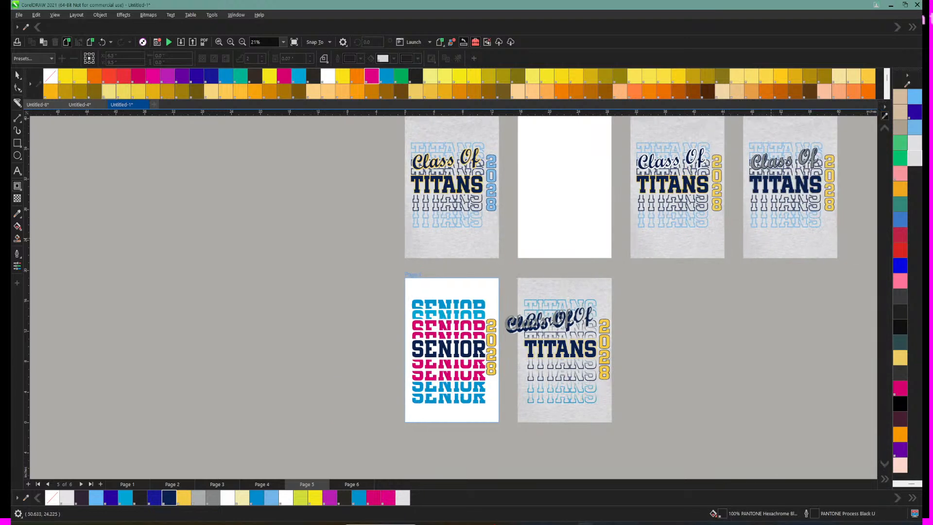
pyautogui.scroll(1, 723, 341)
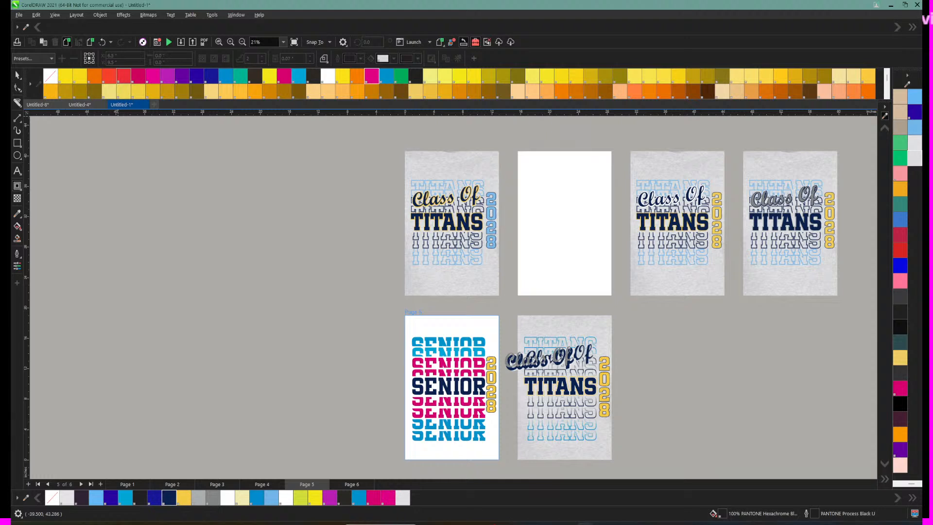
# Step: Make page 6 the active page and turn off Multipage view
pyautogui.click(518, 386)
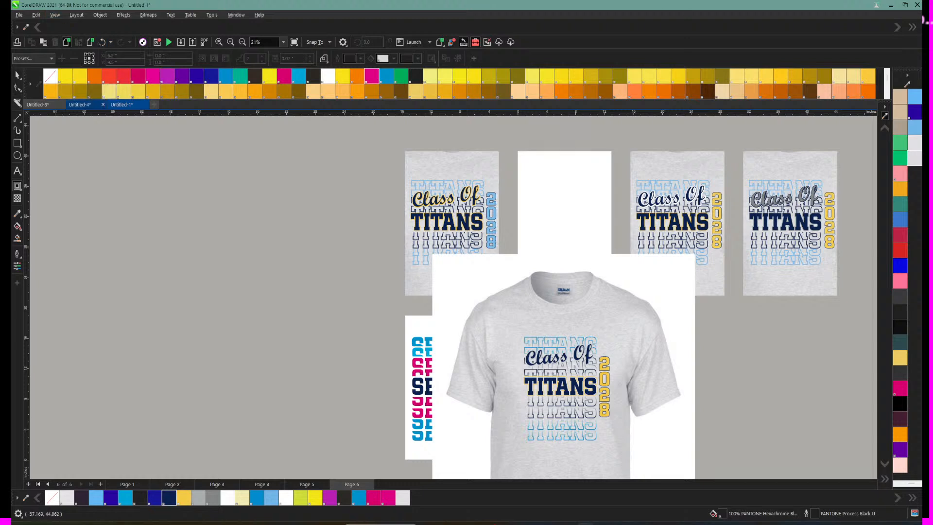
pyautogui.click(55, 14)
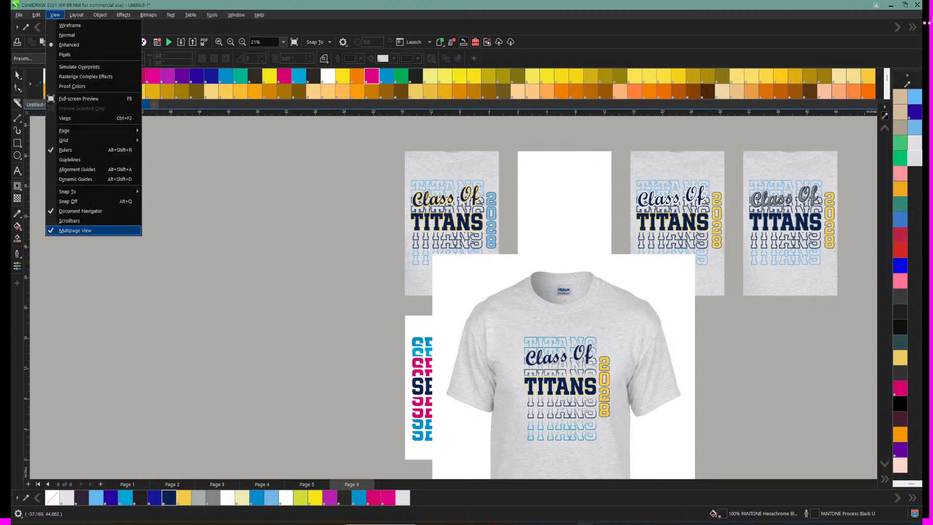
pyautogui.click(75, 231)
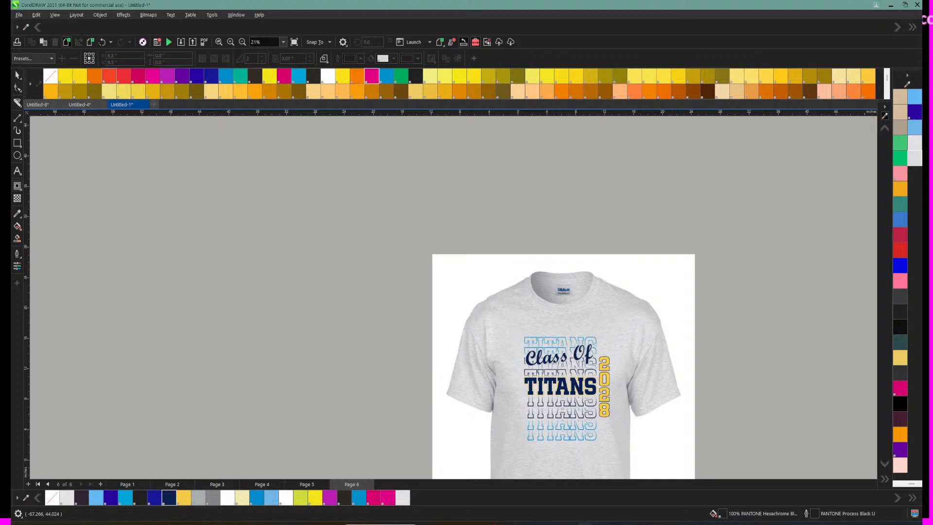
# Step: Inspect the outlines of the stacked TITANS and Class Of artwork in Wireframe view, and restore Enhanced view
pyautogui.click(231, 43)
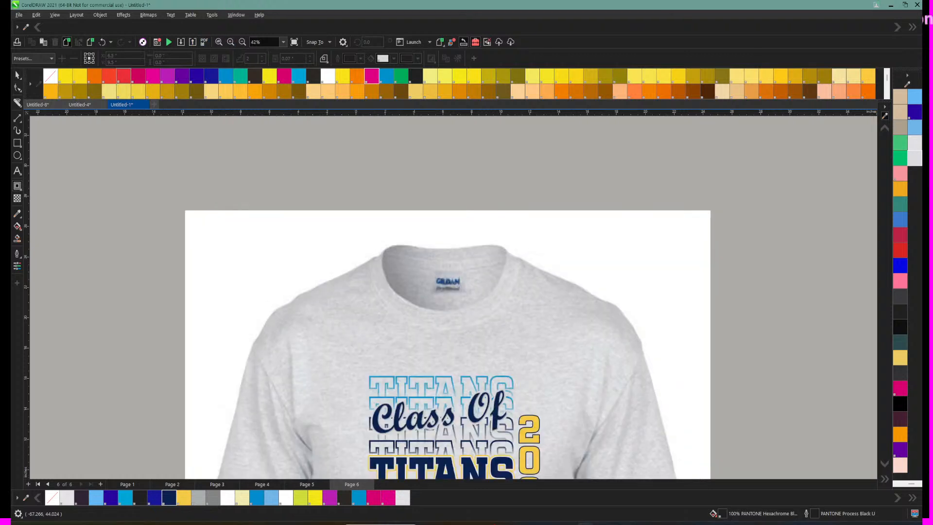
pyautogui.click(55, 15)
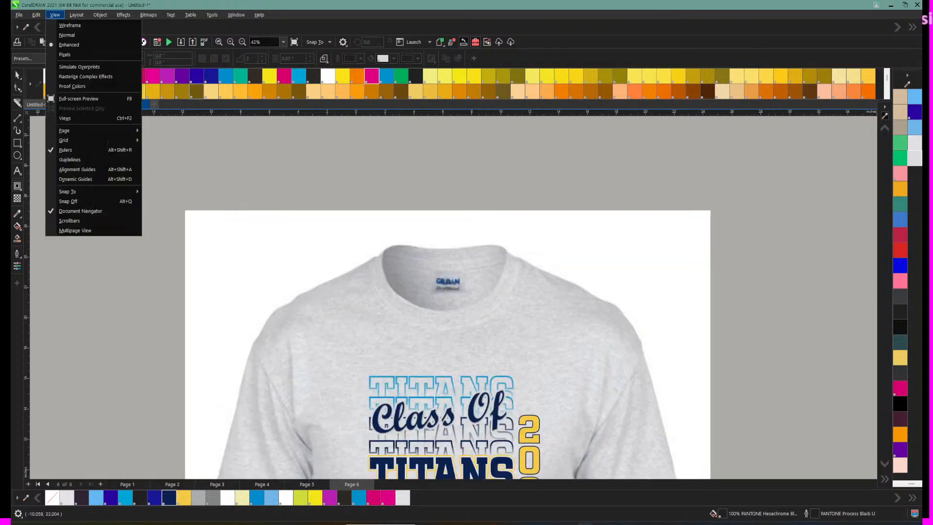
pyautogui.click(70, 25)
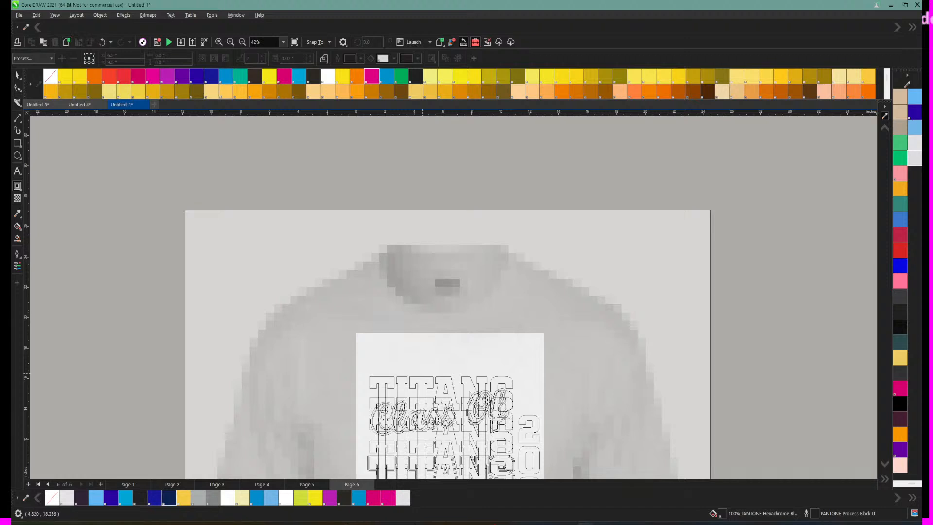
pyautogui.scroll(-4, 448, 296)
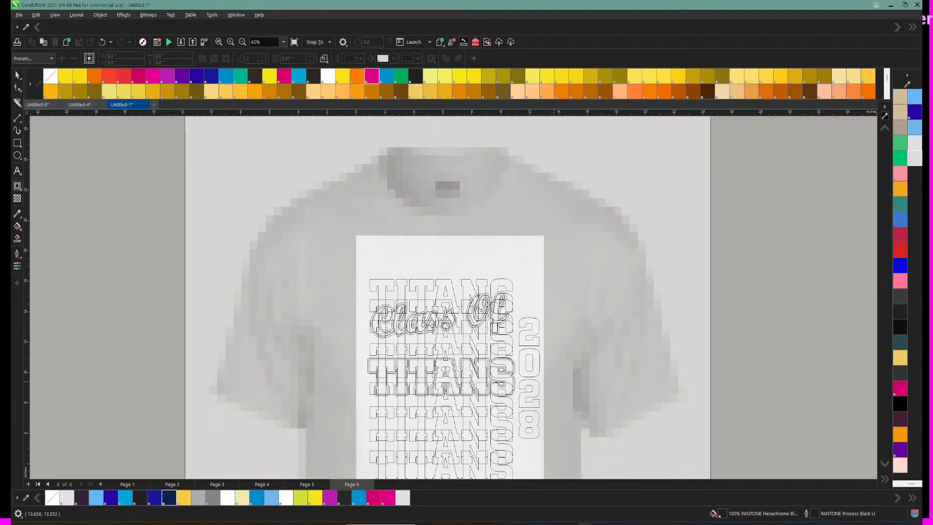
pyautogui.scroll(-5, 447, 296)
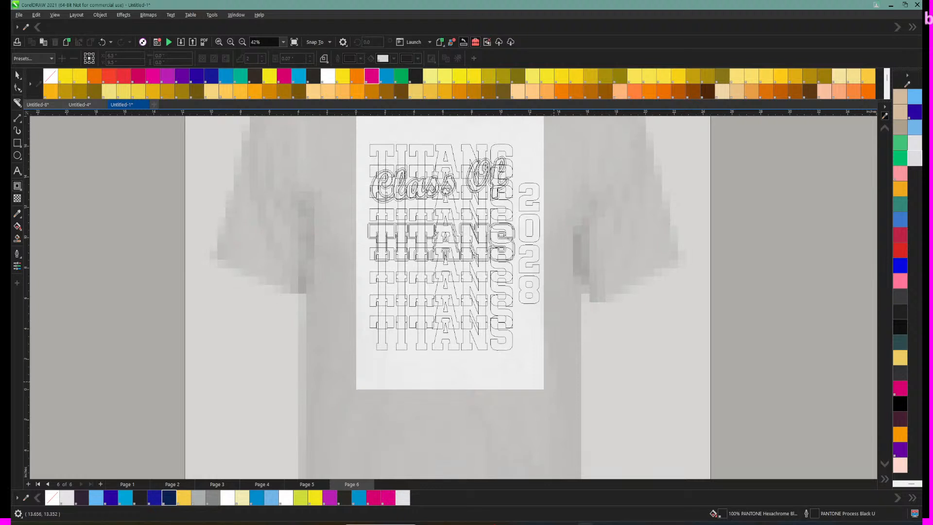
pyautogui.scroll(3, 447, 296)
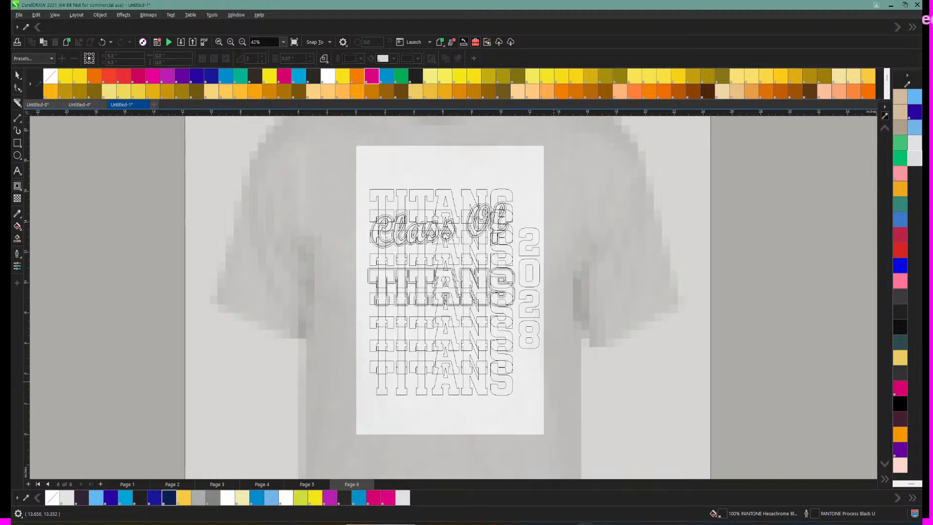
pyautogui.scroll(1, 554, 381)
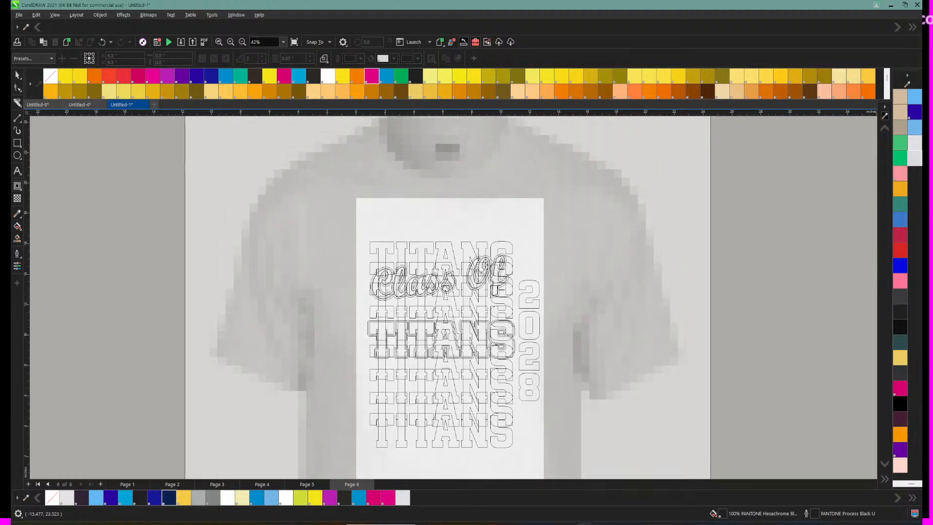
pyautogui.click(55, 15)
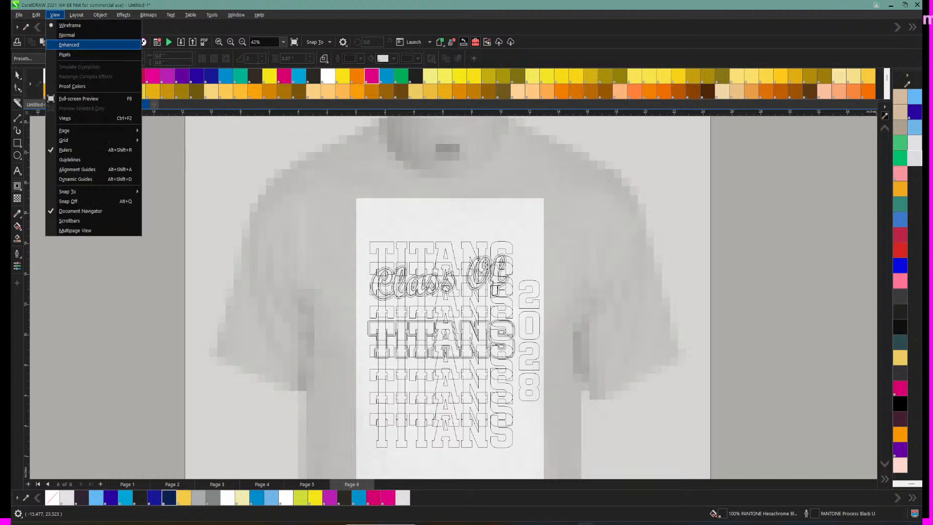
pyautogui.click(69, 44)
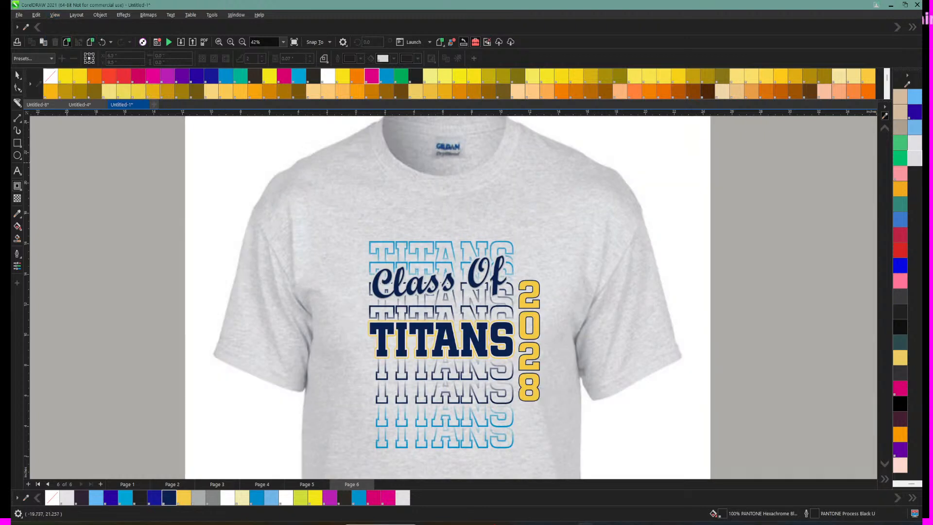
# Step: Delete the grey T-shirt photo from page 6 and copy the entire remaining Class Of TITANS 2028 design
pyautogui.click(312, 191)
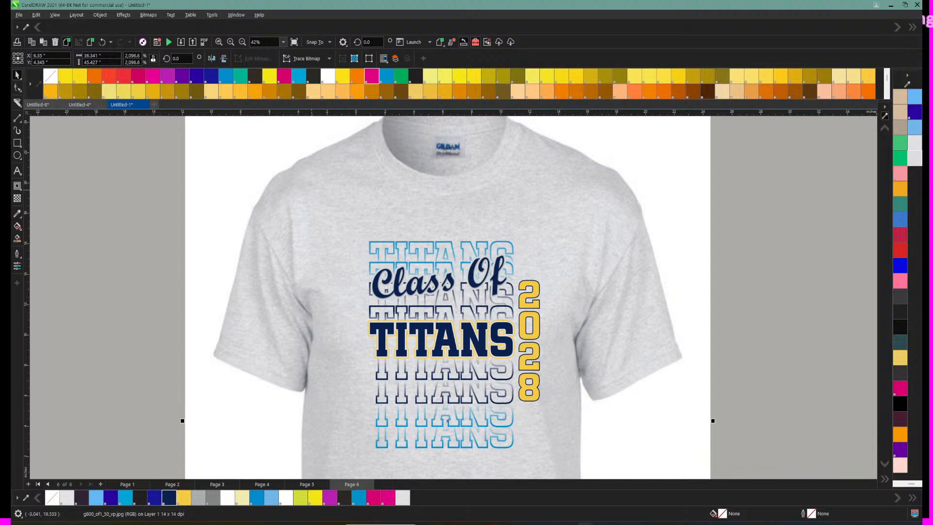
pyautogui.press('Delete')
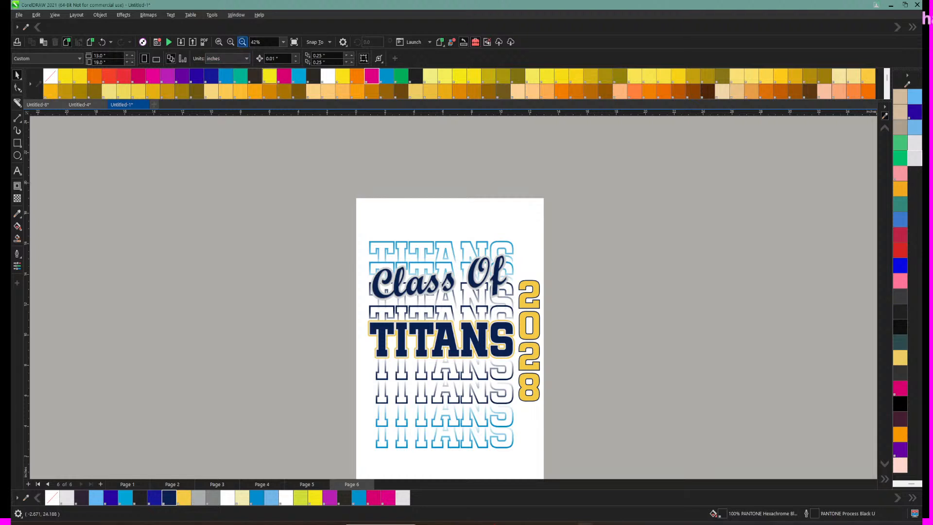
pyautogui.click(242, 42)
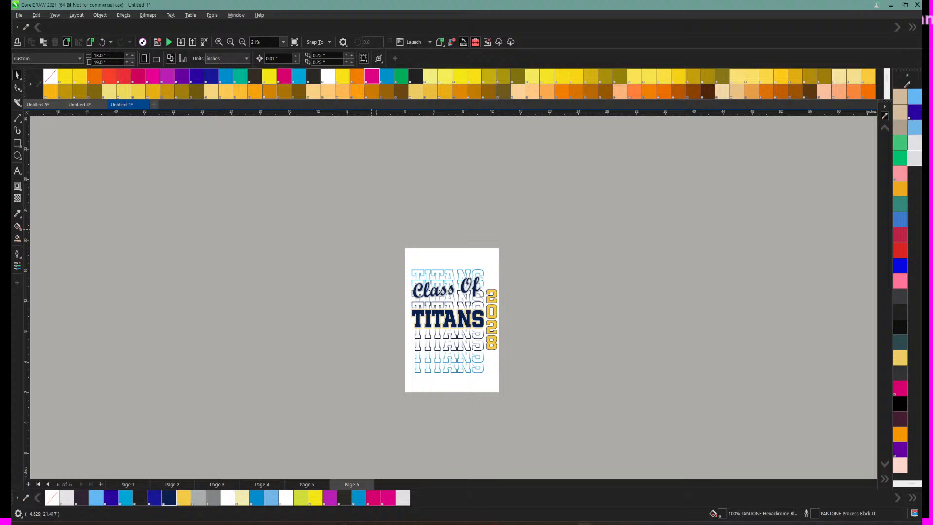
pyautogui.hotkey('ctrl', 'a')
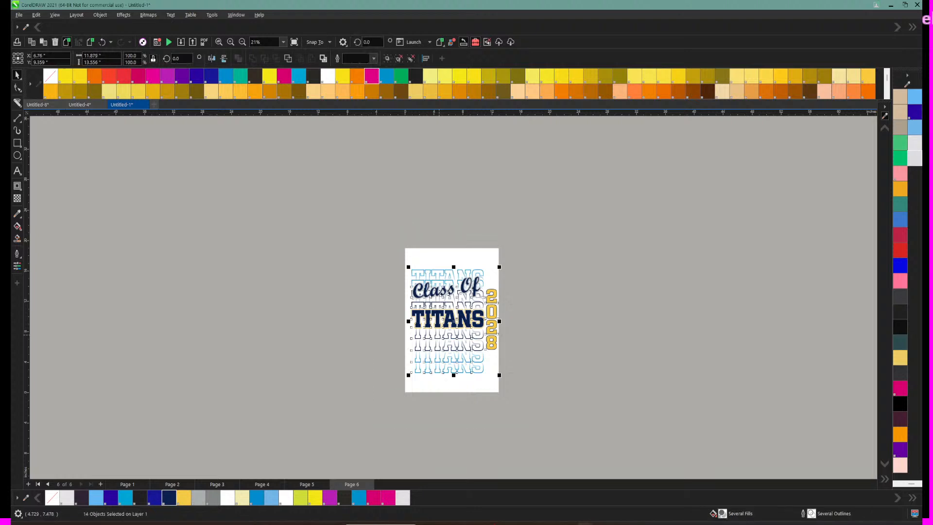
pyautogui.rightClick(440, 334)
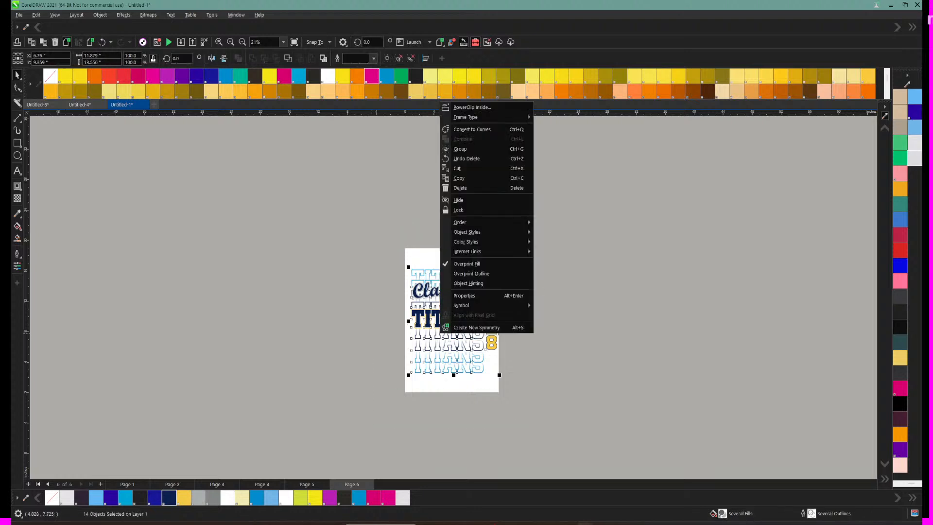
pyautogui.click(459, 178)
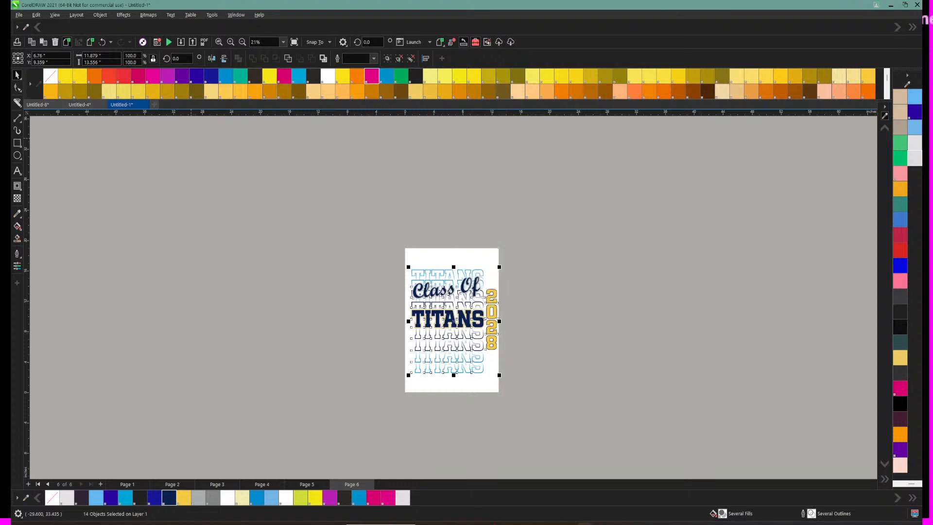
# Step: Create a new blank document and paste the copied Class Of TITANS 2028 artwork onto its page
pyautogui.click(154, 105)
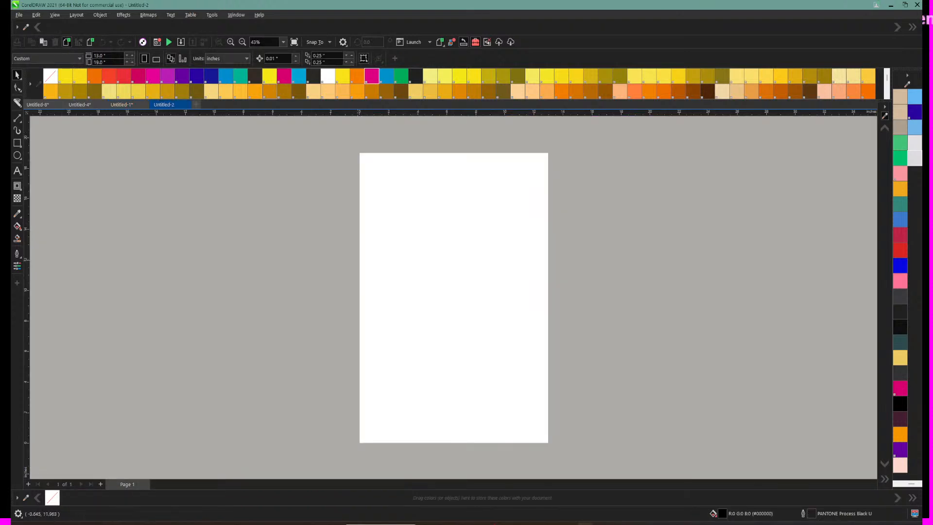
pyautogui.rightClick(388, 259)
pyautogui.click(407, 316)
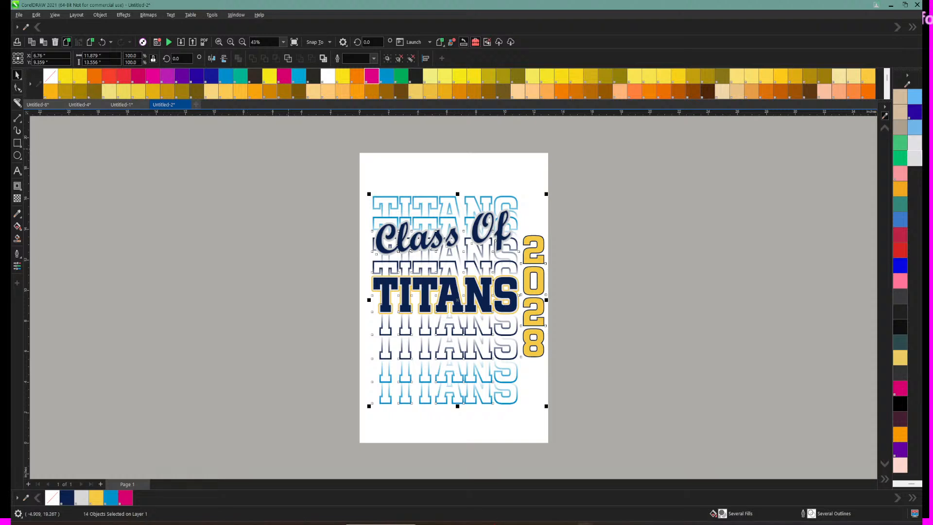
# Step: Save the document as a CorelDRAW template named STACKED in the Templates folder
pyautogui.click(19, 15)
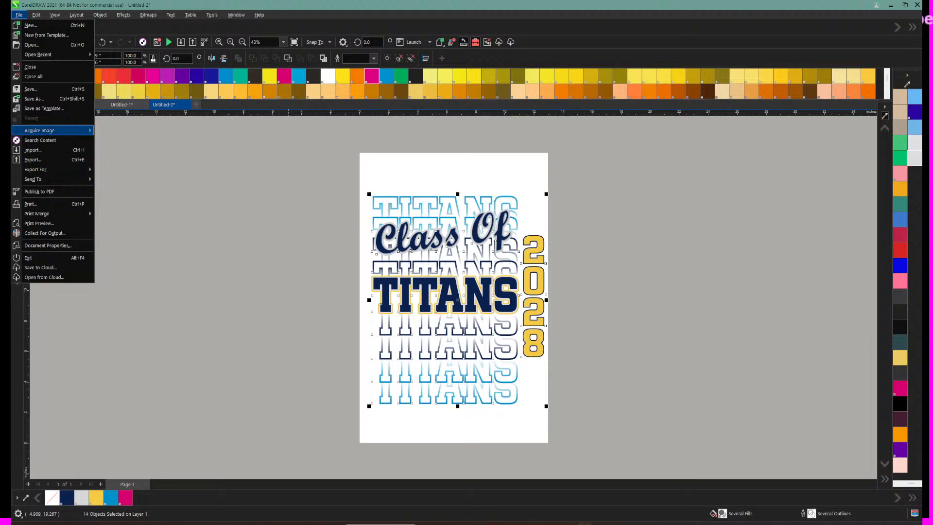
pyautogui.click(34, 99)
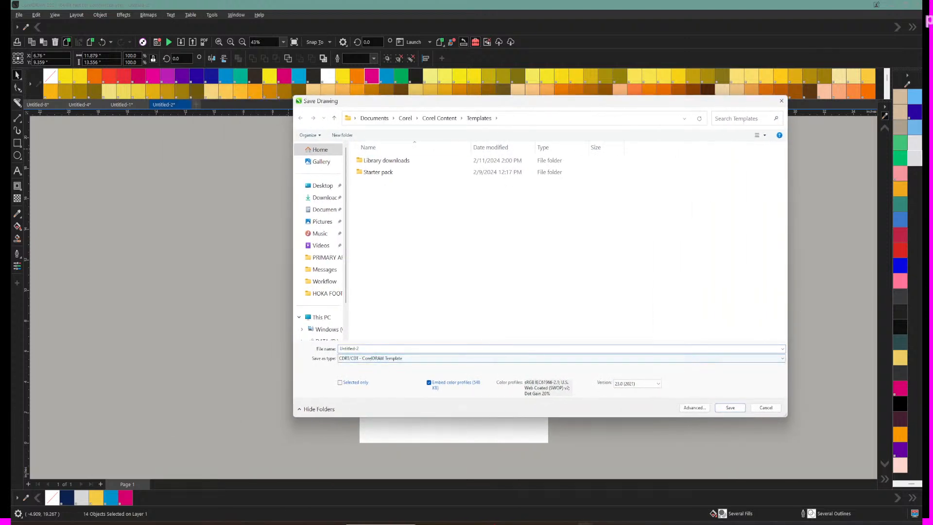
pyautogui.write('StA')
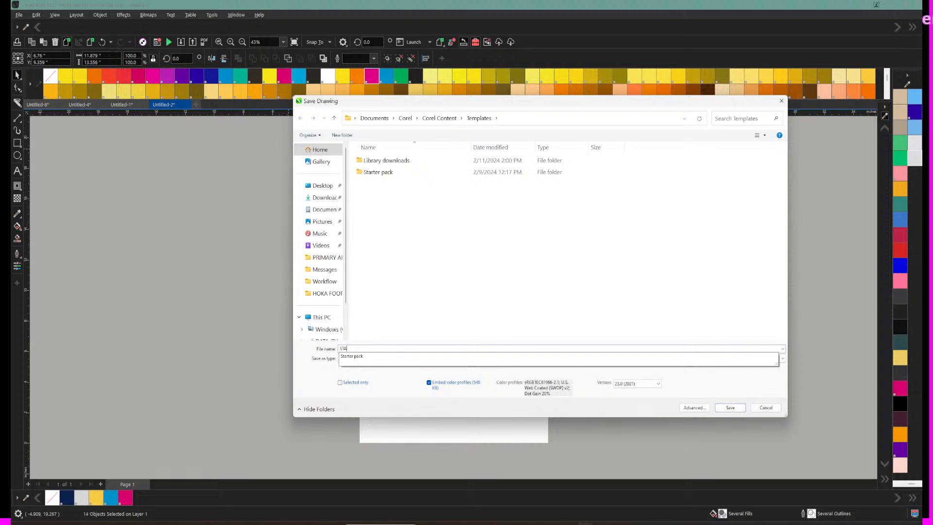
pyautogui.write('VKED')
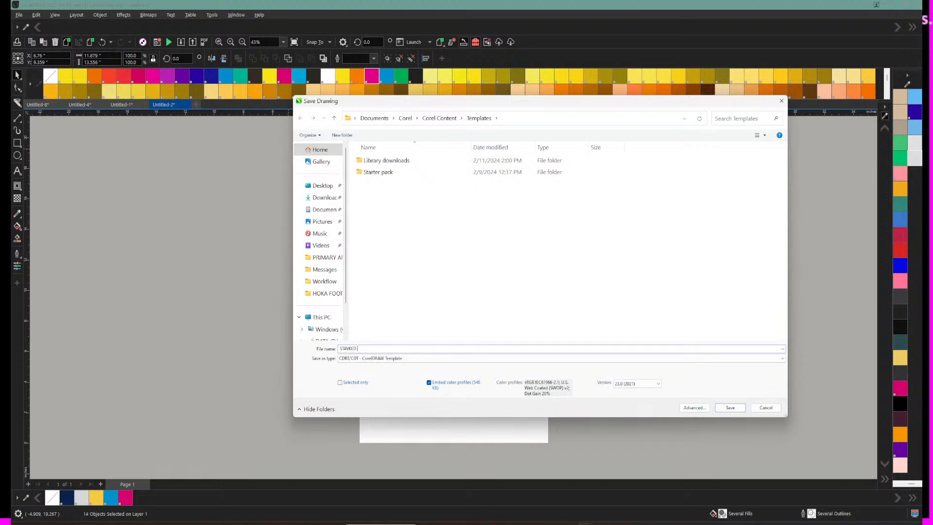
pyautogui.press('BackSpace')
pyautogui.press('BackSpace')
pyautogui.press('BackSpace')
pyautogui.press('BackSpace')
pyautogui.write('C')
pyautogui.press('Return')
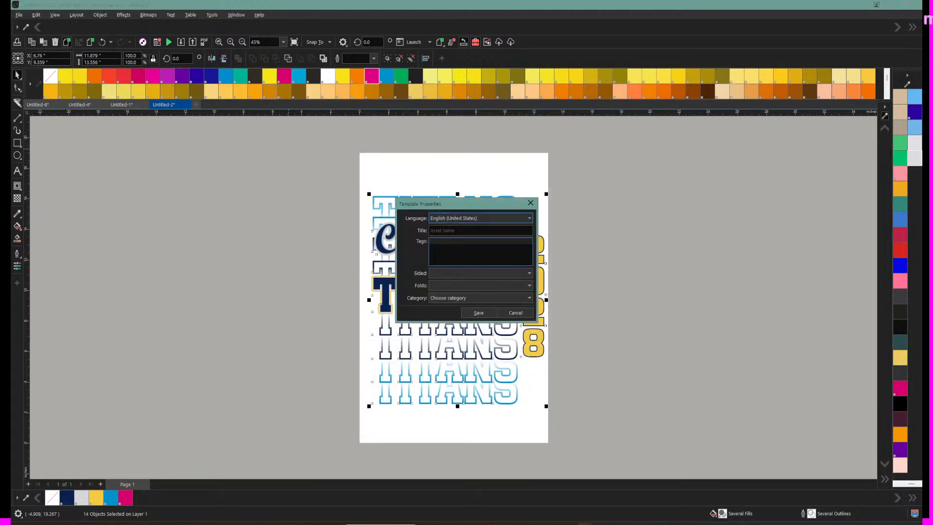
# Step: Set the template's title to STACKED TEXT and save the template properties
pyautogui.click(480, 231)
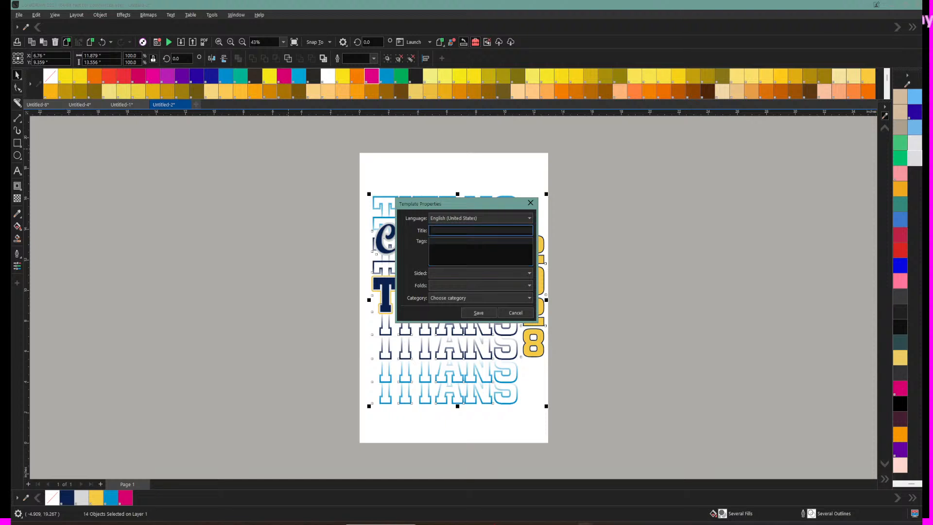
pyautogui.write('STACKED TEC')
pyautogui.press('BackSpace')
pyautogui.write('XT')
pyautogui.click(479, 313)
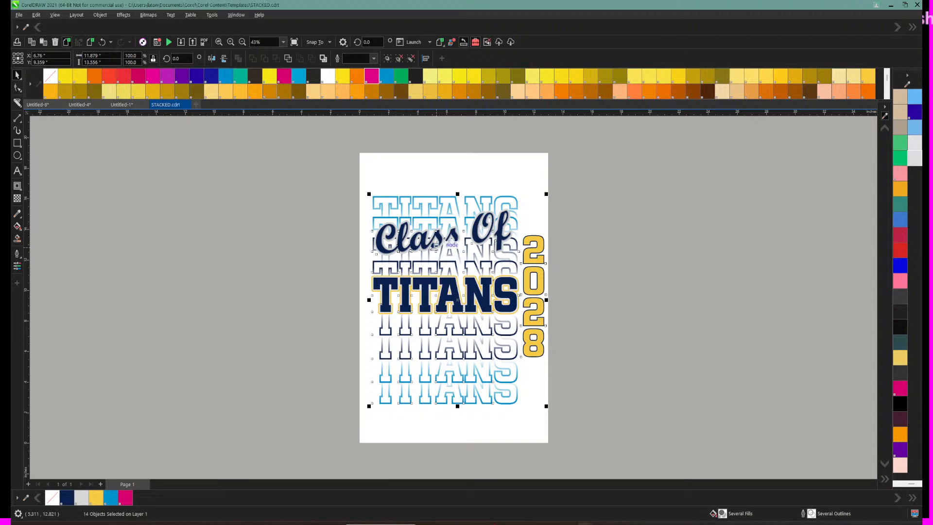
# Step: Remove the Class Of lettering and the vertical 2028 from the stacked TITANS design
pyautogui.click(433, 247)
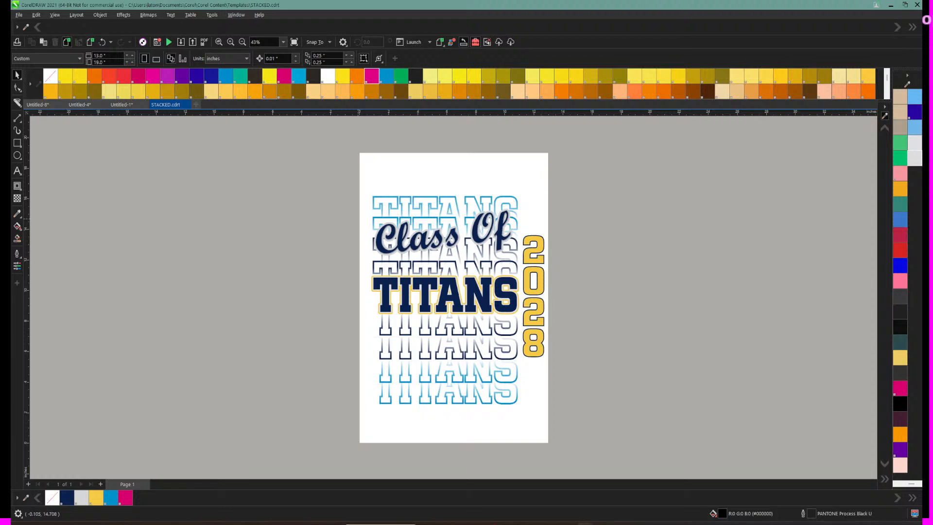
pyautogui.moveTo(381, 241); pyautogui.dragTo(562, 244)
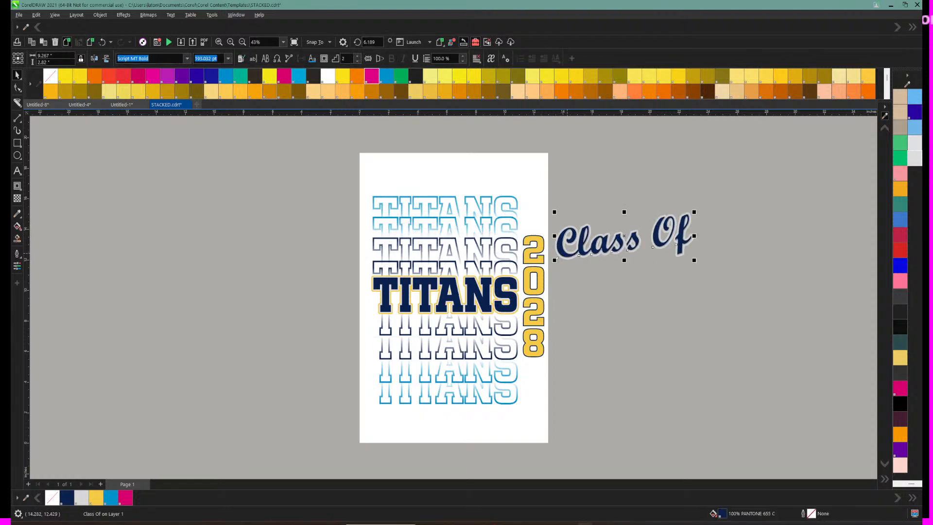
pyautogui.press('Delete')
pyautogui.click(533, 270)
pyautogui.press('Delete')
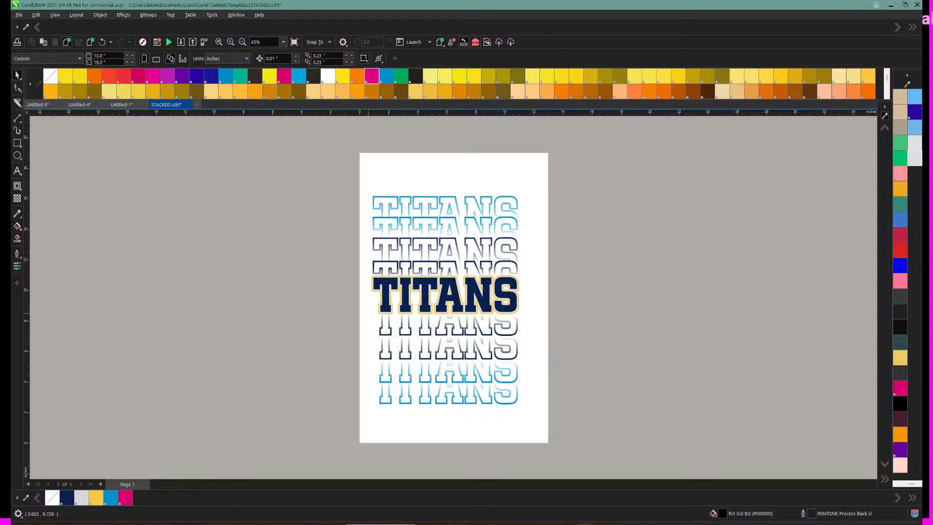
# Step: Delete the two light blue TITANS outline rows above and the two below the navy rows
pyautogui.moveTo(512, 333); pyautogui.dragTo(533, 351)
pyautogui.moveTo(344, 184); pyautogui.dragTo(562, 242)
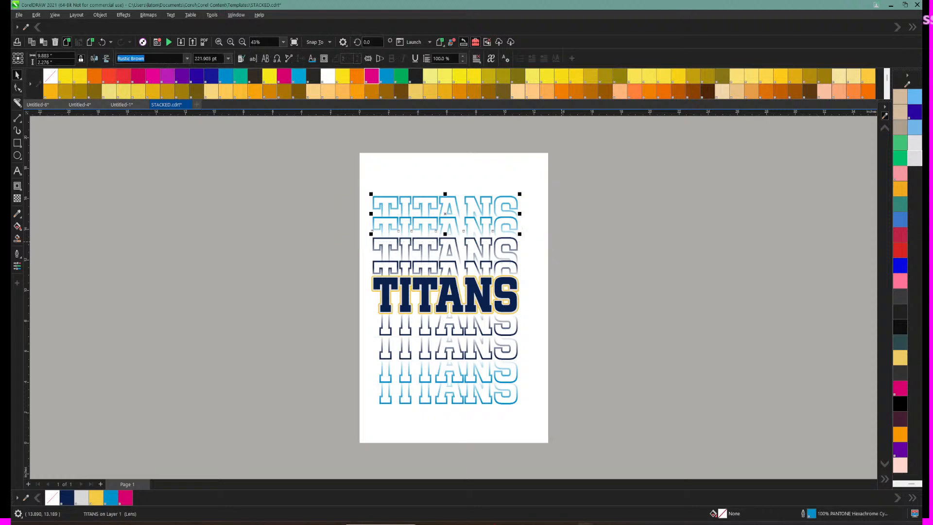
pyautogui.press('Delete')
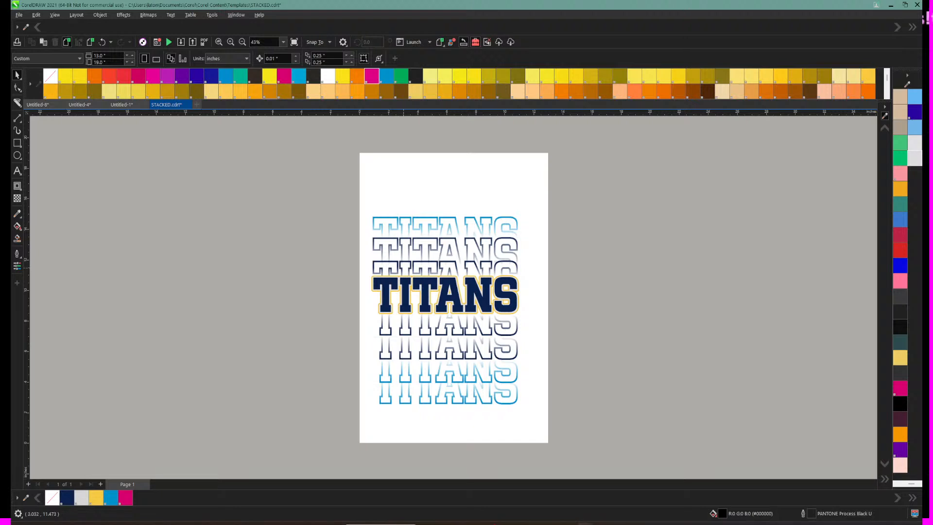
pyautogui.click(374, 219)
pyautogui.press('Delete')
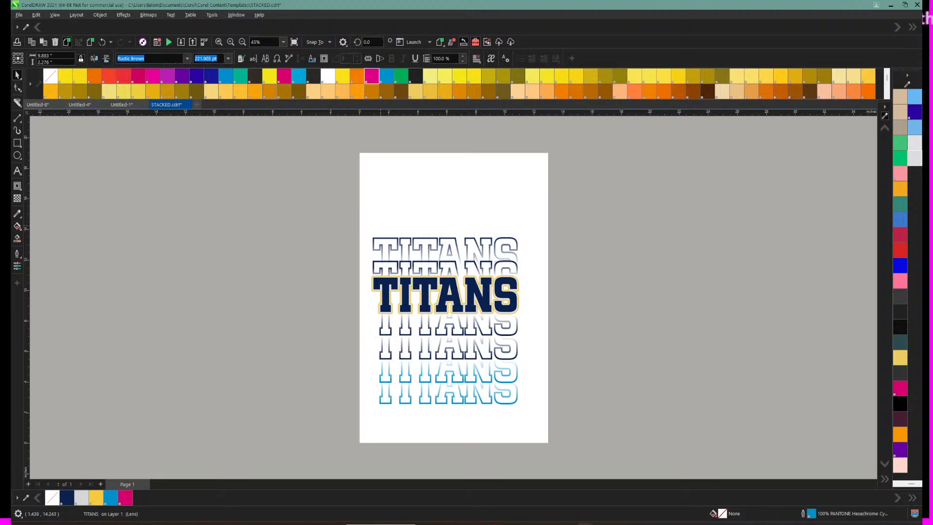
pyautogui.click(402, 396)
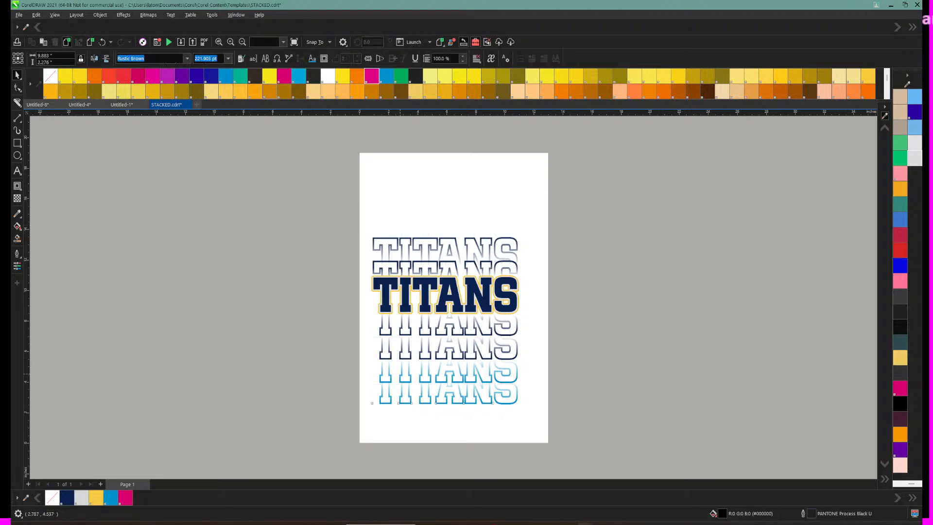
pyautogui.press('Delete')
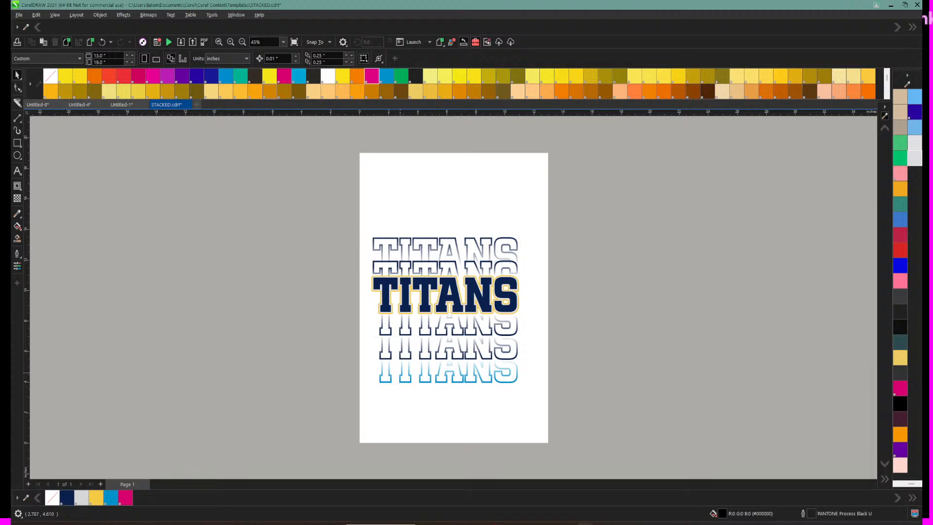
pyautogui.click(400, 372)
pyautogui.press('Delete')
# Step: Enlarge the remaining TITANS stack to about 12.04 by 9.39 inches and move it slightly higher on the page
pyautogui.moveTo(339, 206); pyautogui.dragTo(541, 417)
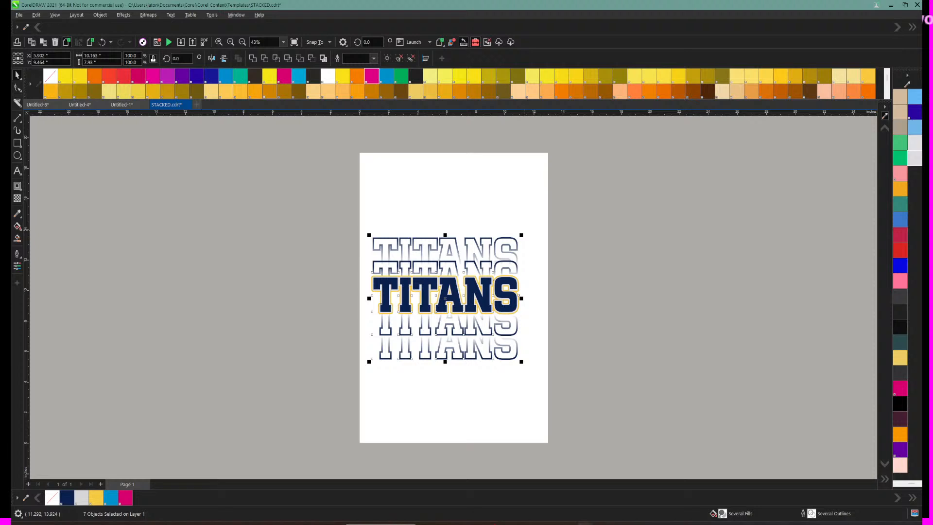
pyautogui.moveTo(521, 235); pyautogui.dragTo(549, 213)
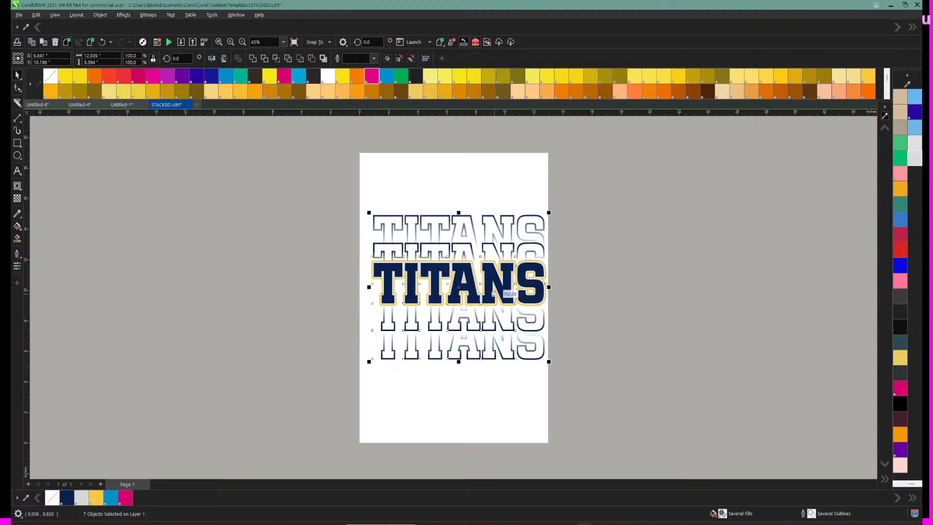
pyautogui.moveTo(493, 293); pyautogui.dragTo(490, 278)
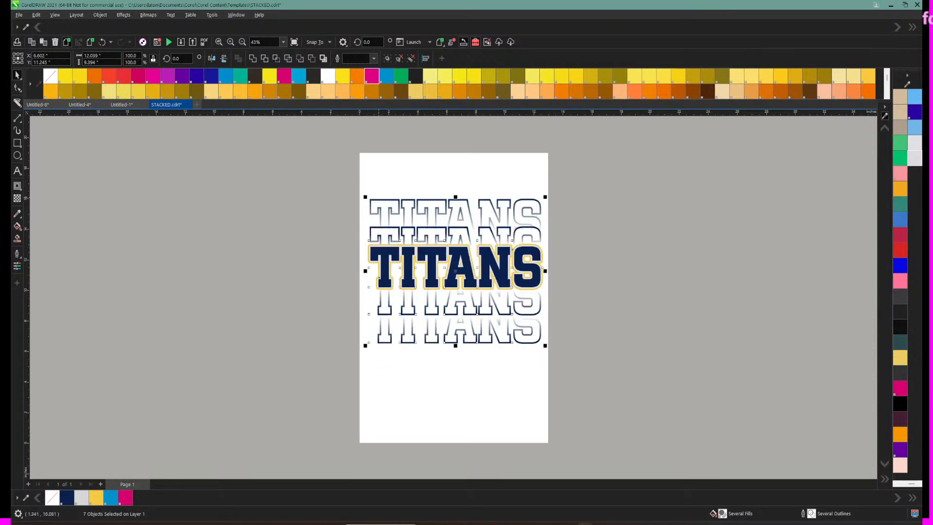
pyautogui.click(218, 42)
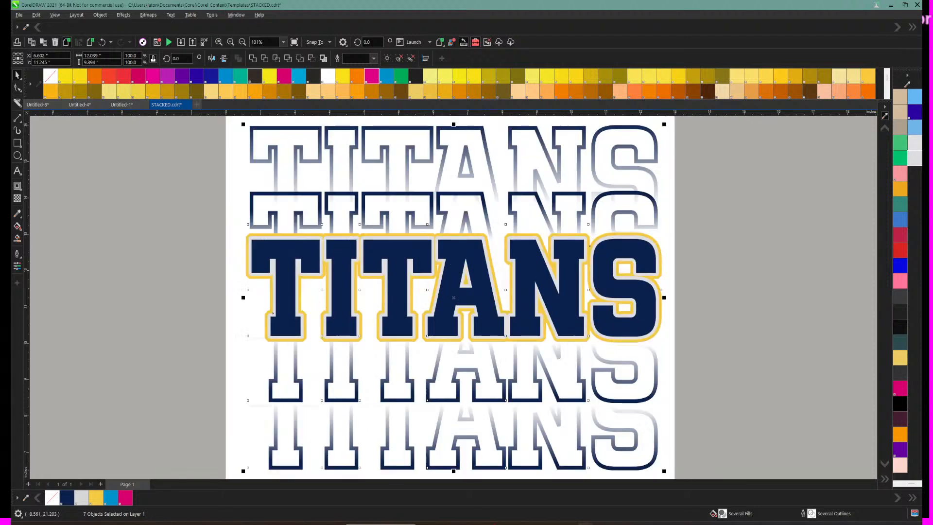
pyautogui.press('Escape')
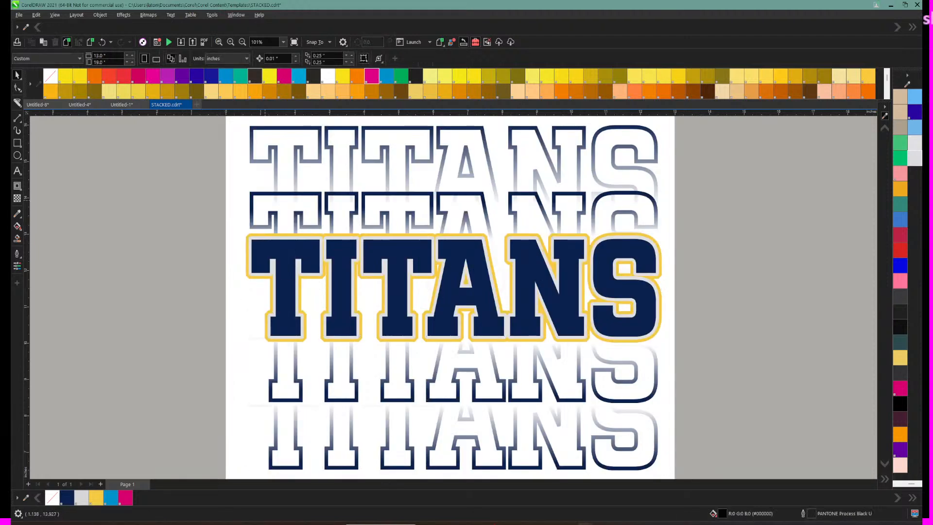
# Step: Fill the topmost TITANS row with light gold and the second row with PANTONE 143 C
pyautogui.click(264, 291)
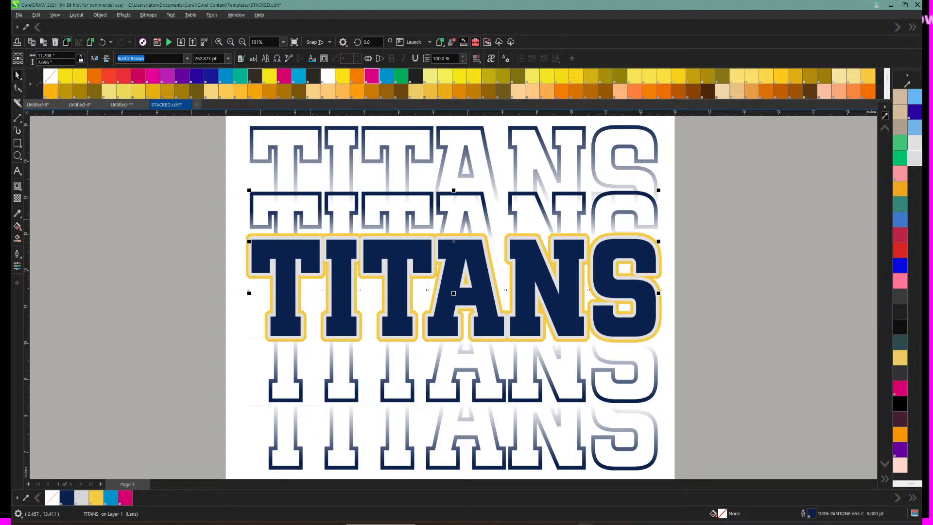
pyautogui.scroll(-3, 447, 295)
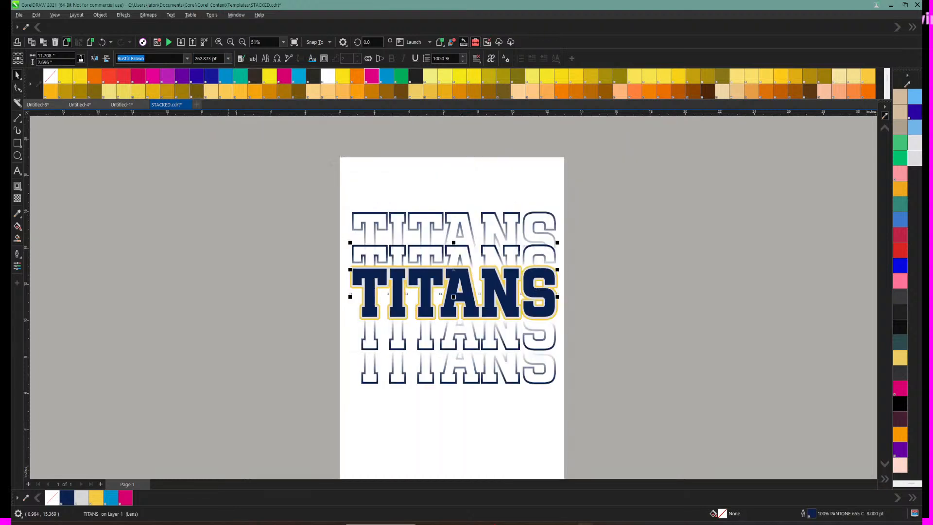
pyautogui.press('Escape')
pyautogui.click(367, 218)
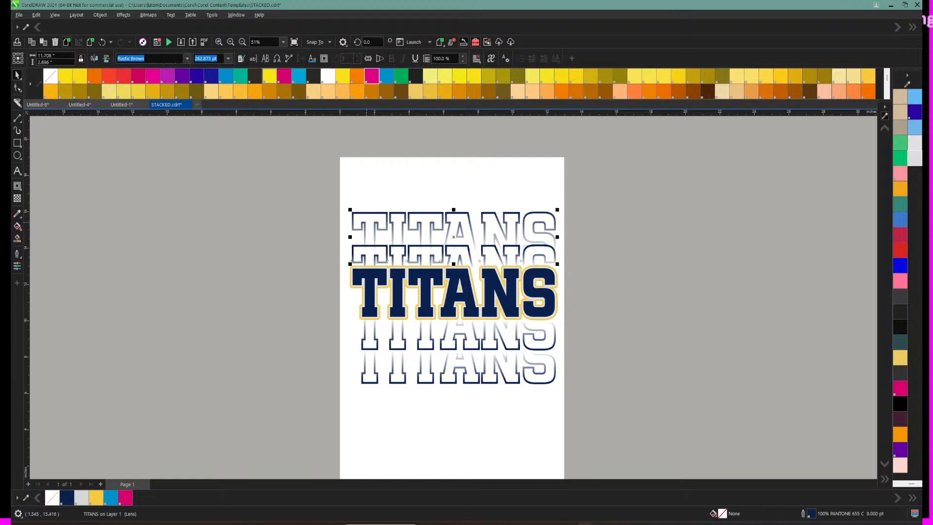
pyautogui.click(366, 222)
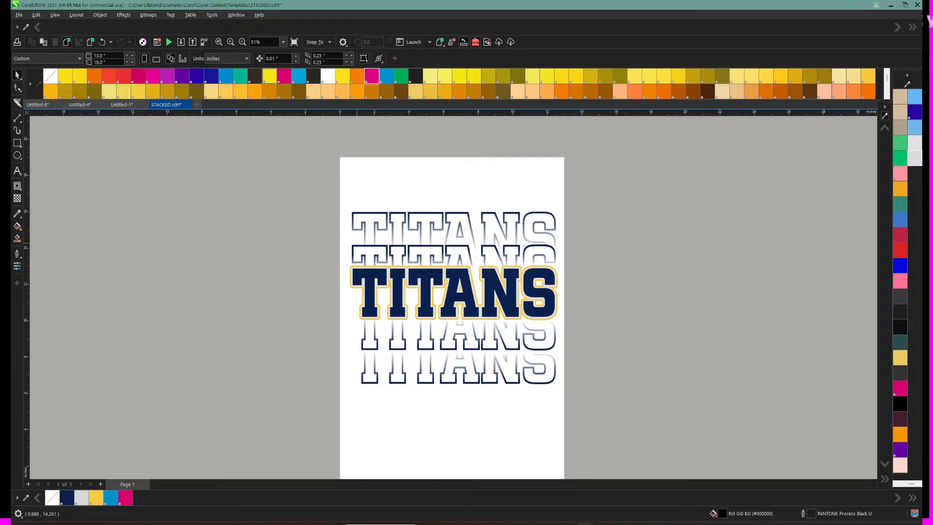
pyautogui.click(362, 215)
pyautogui.click(360, 221)
pyautogui.click(360, 214)
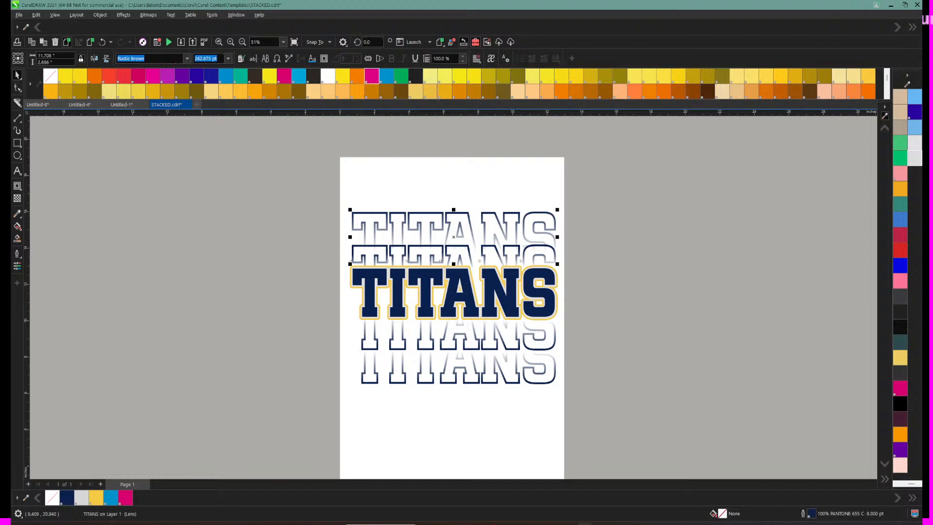
pyautogui.click(431, 92)
pyautogui.click(412, 247)
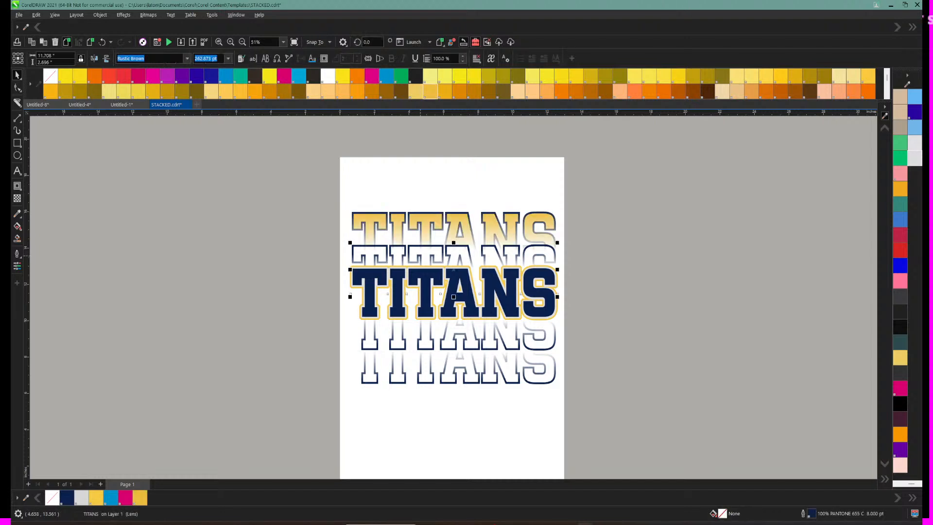
pyautogui.click(446, 91)
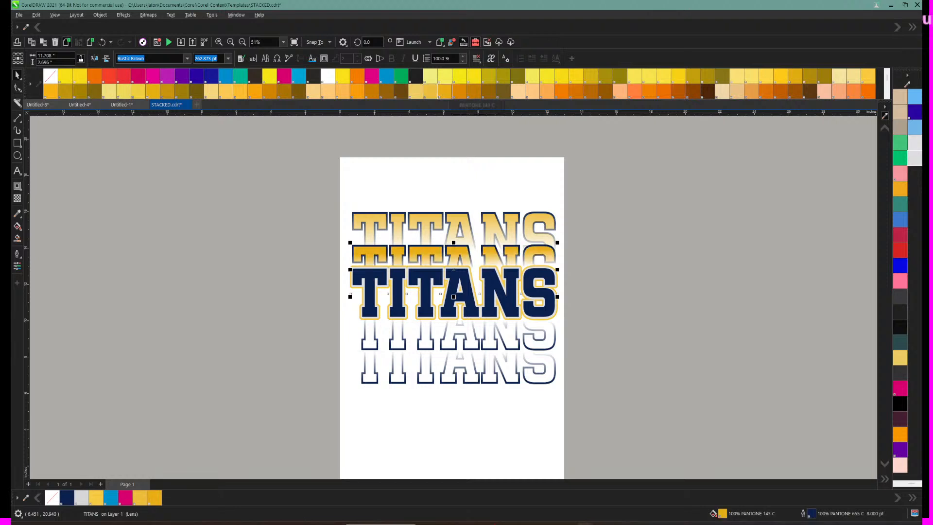
# Step: Fill the solid central TITANS word with PANTONE 144 C, and change its fill to PANTONE 145 C
pyautogui.click(427, 292)
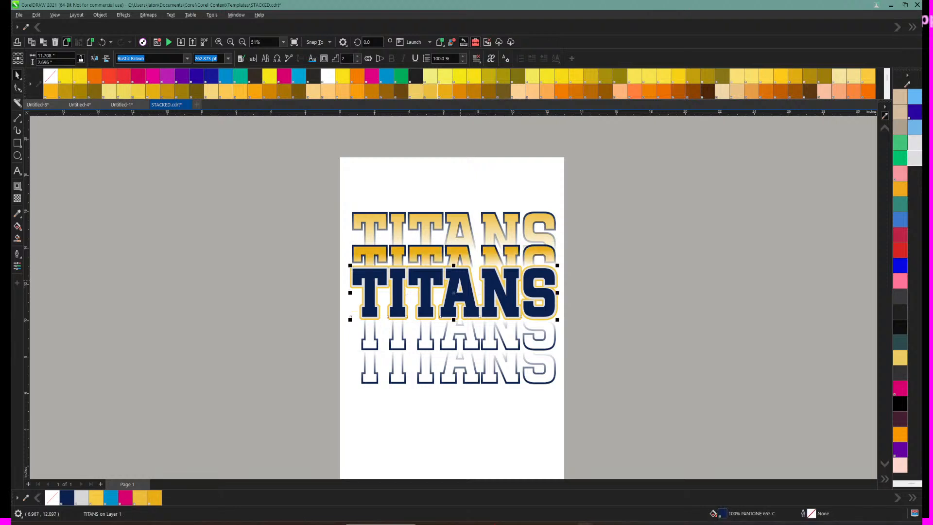
pyautogui.click(460, 92)
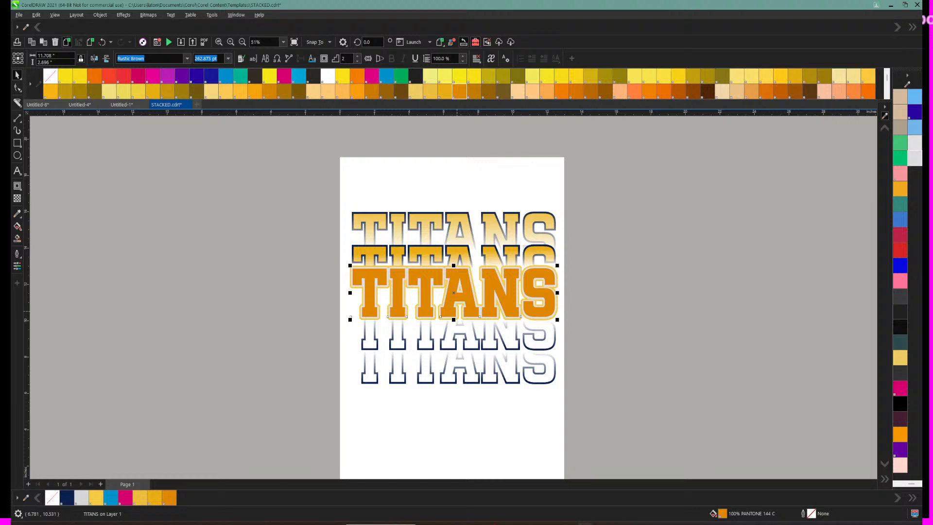
pyautogui.click(474, 91)
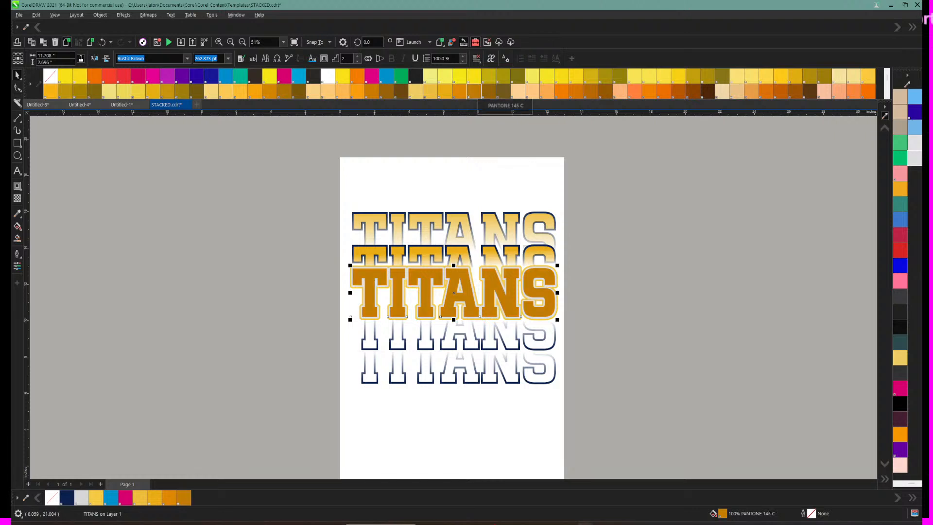
# Step: Fill the TITANS row just below the central word with PANTONE 143 C and the lowest row with Hexachrome black
pyautogui.click(467, 343)
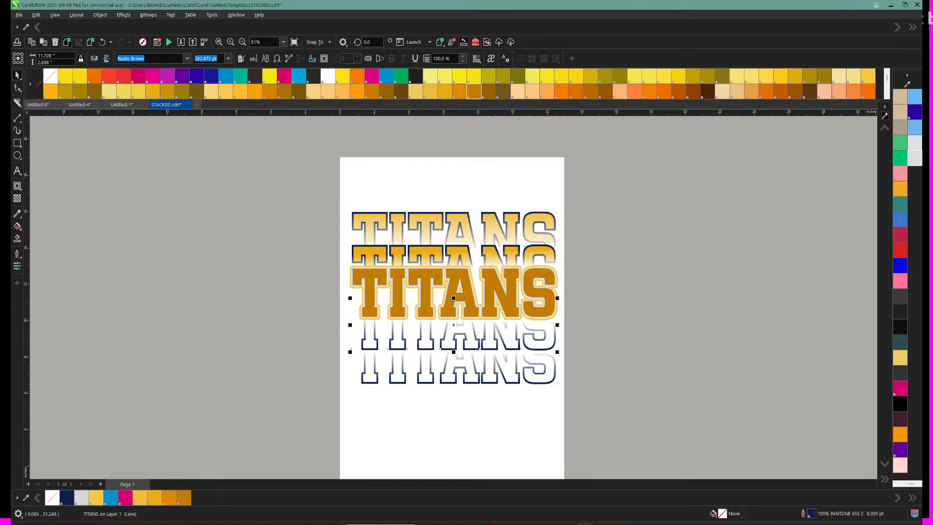
pyautogui.click(447, 92)
pyautogui.click(462, 374)
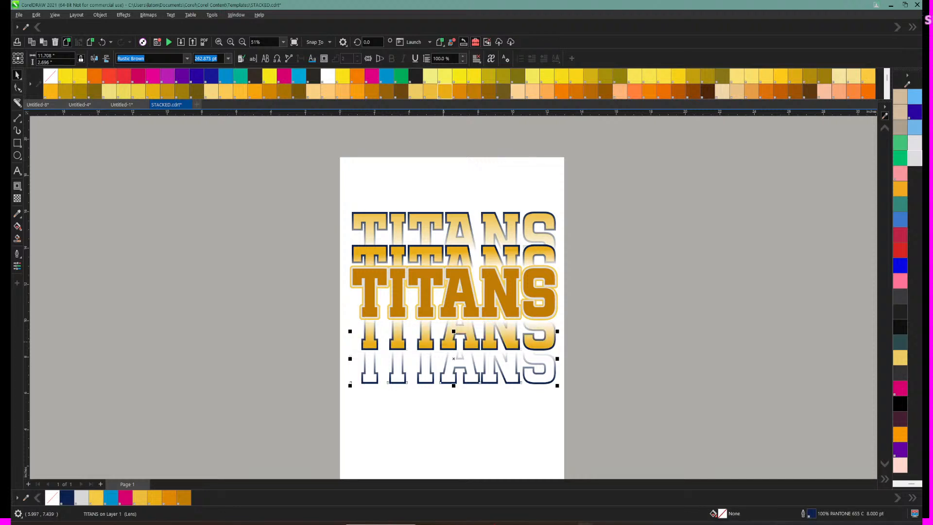
pyautogui.click(416, 77)
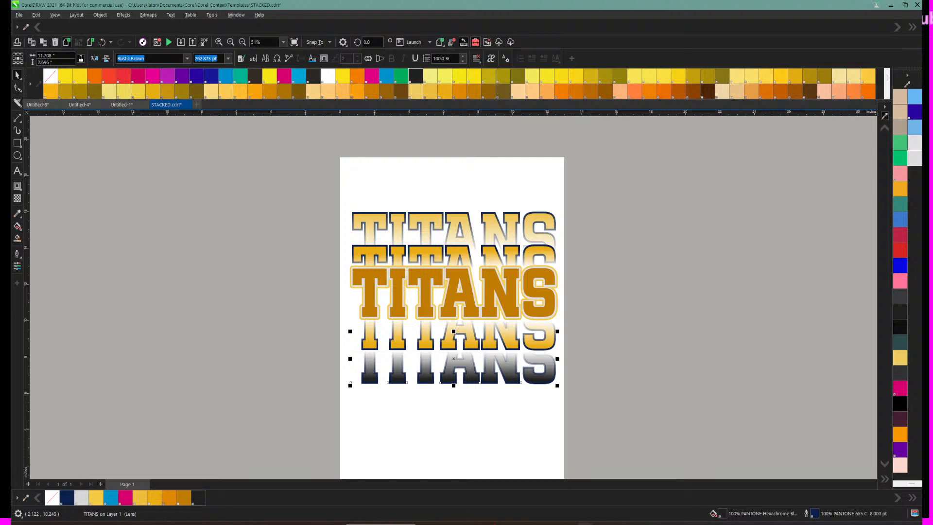
# Step: Fill the lowest TITANS row with PANTONE 141 C and the solid central TITANS word with PANTONE 1535 C
pyautogui.click(415, 91)
pyautogui.press('Escape')
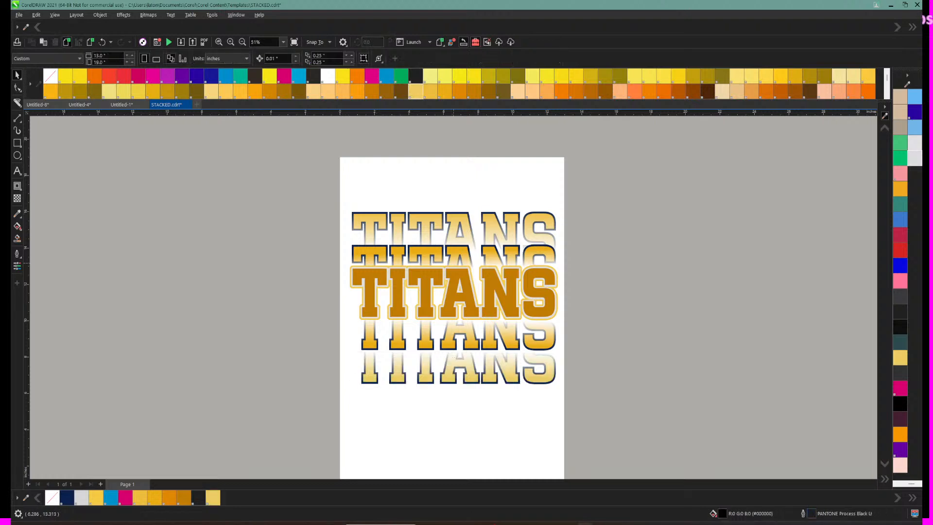
pyautogui.click(373, 280)
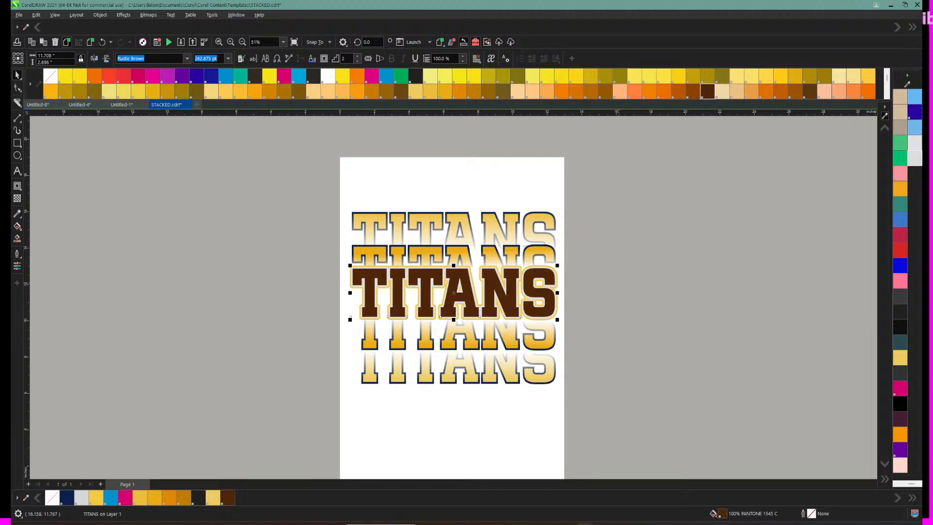
pyautogui.click(693, 91)
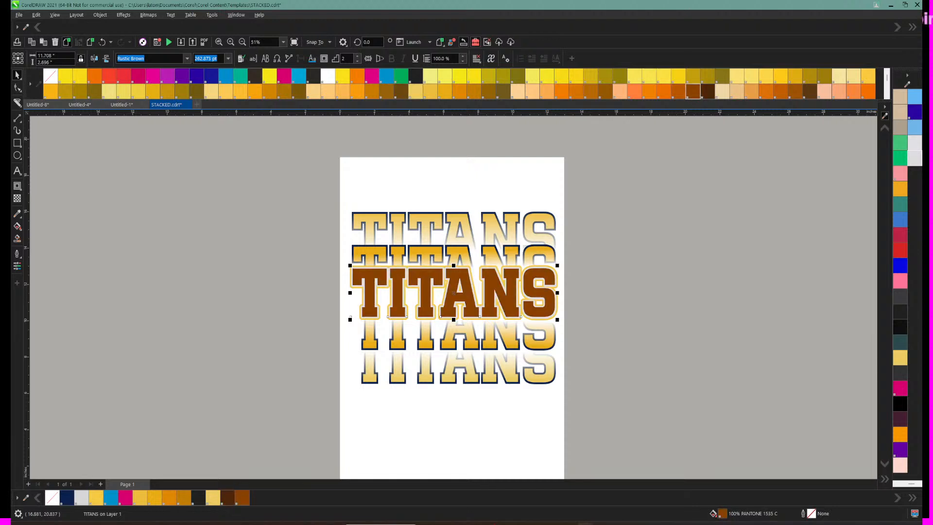
pyautogui.press('Escape')
# Step: Remove the outline from the topmost TITANS row by setting its outline width to None
pyautogui.click(359, 212)
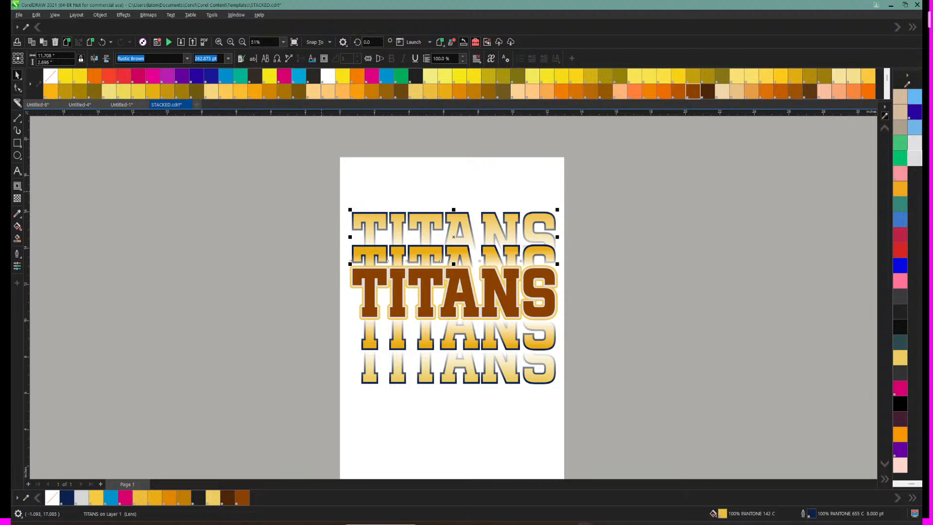
pyautogui.press('Escape')
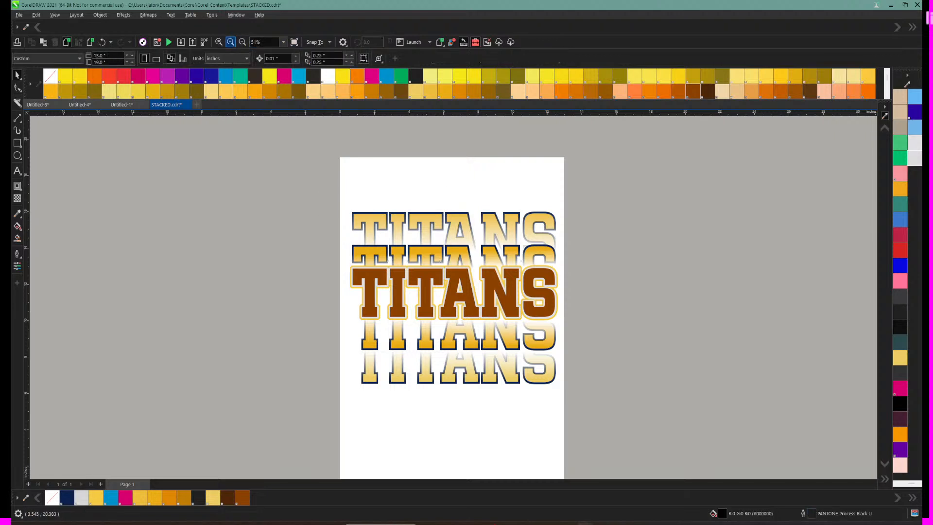
pyautogui.scroll(2, 447, 296)
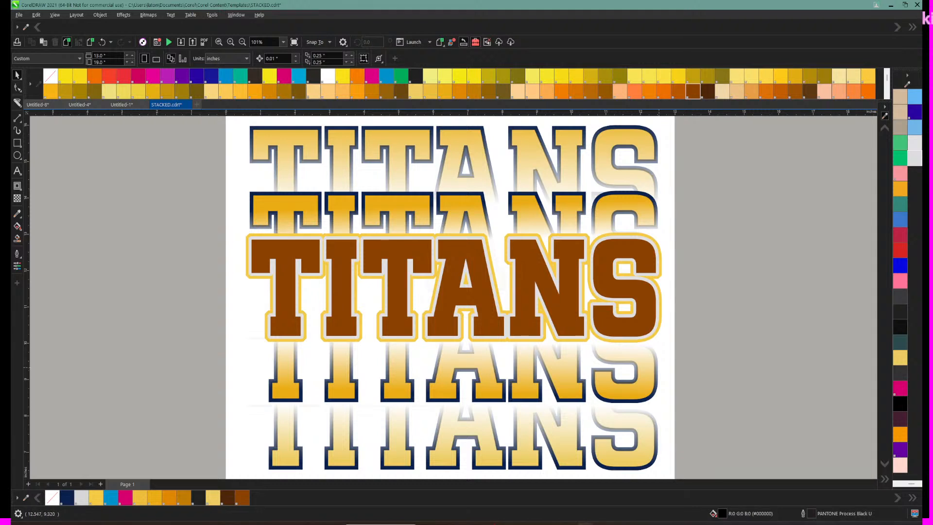
pyautogui.scroll(2, 450, 296)
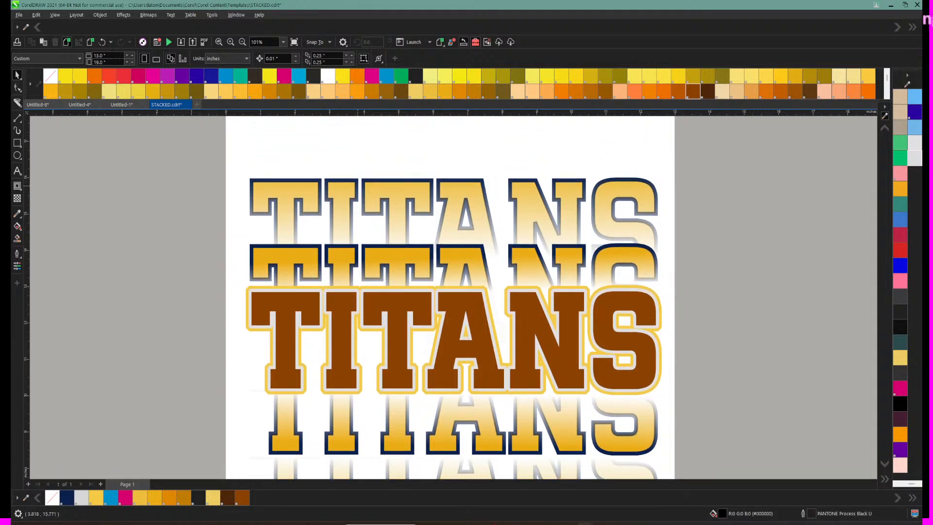
pyautogui.click(377, 196)
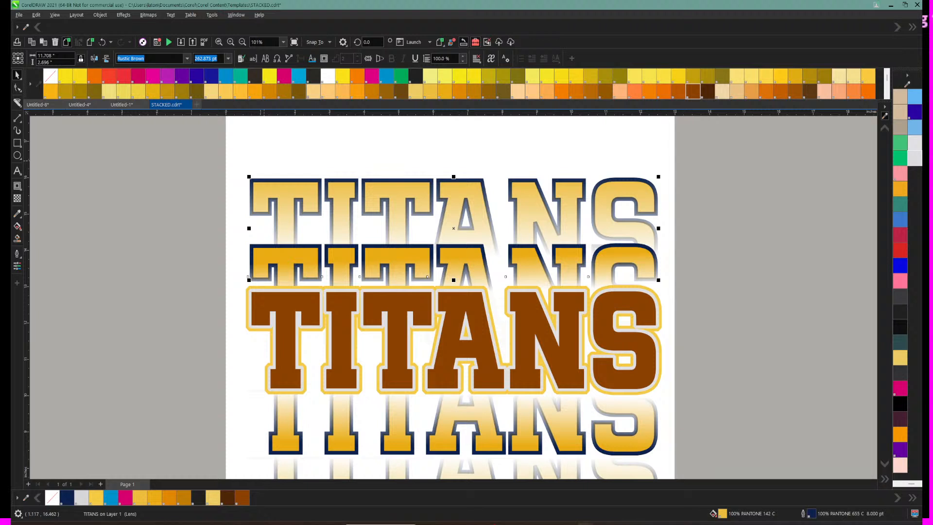
pyautogui.moveTo(201, 158); pyautogui.dragTo(676, 268)
pyautogui.moveTo(682, 291); pyautogui.dragTo(682, 304)
pyautogui.press('F12')
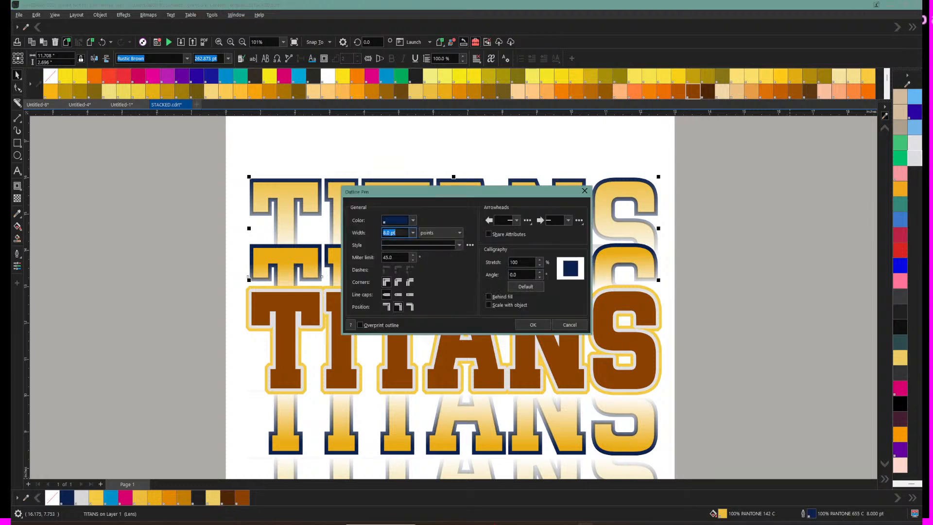
pyautogui.click(413, 233)
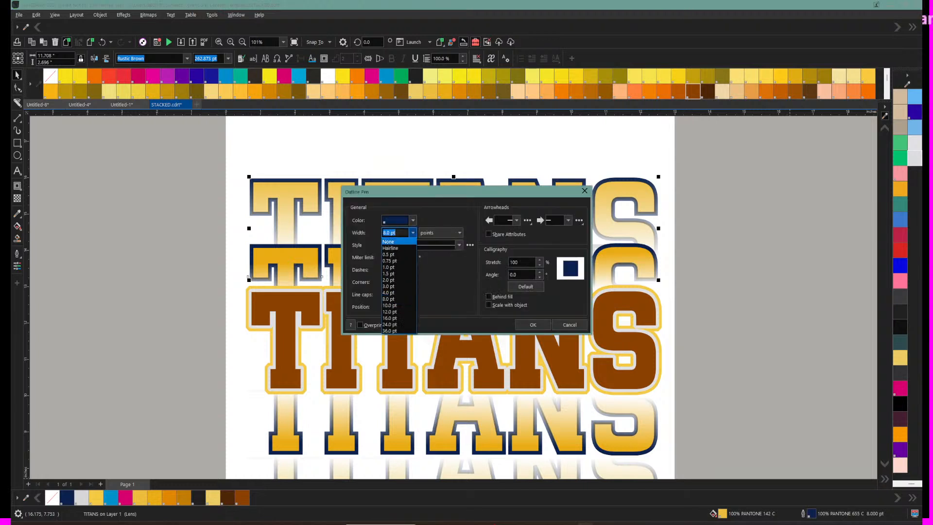
pyautogui.press('Return')
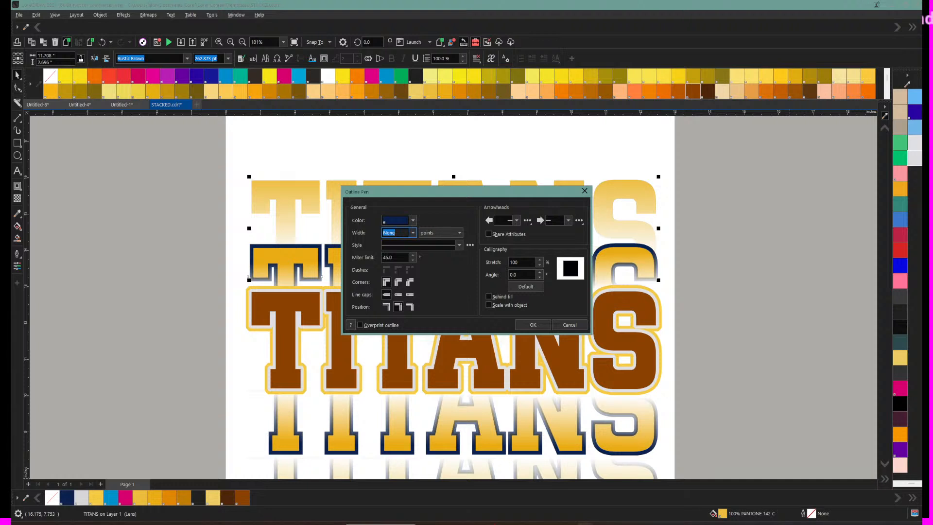
pyautogui.moveTo(457, 192); pyautogui.dragTo(655, 167)
pyautogui.click(732, 300)
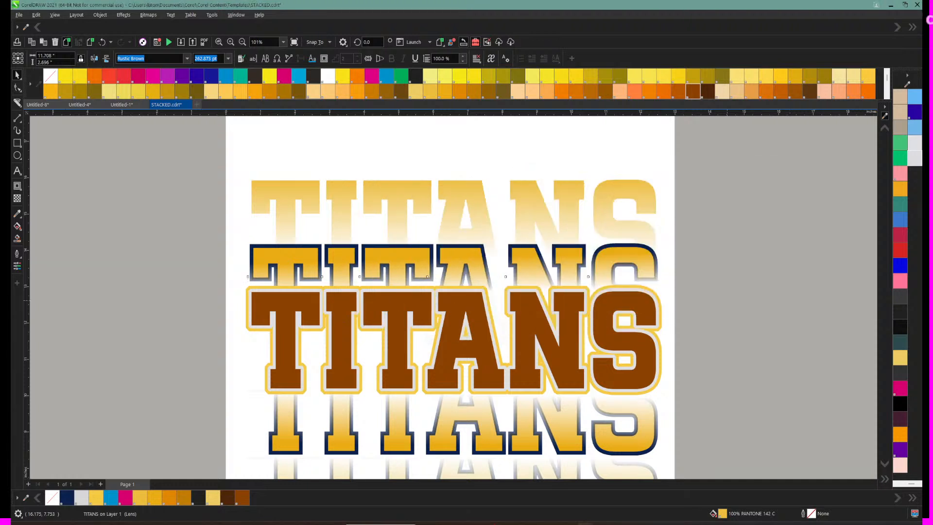
# Step: Set the outline width of the second TITANS row, just above the central word, to None
pyautogui.click(467, 258)
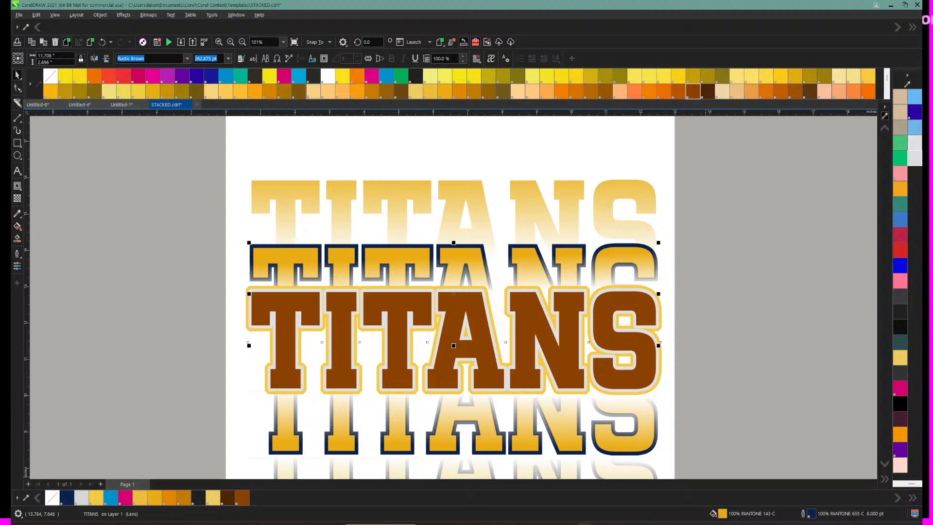
pyautogui.doubleClick(812, 514)
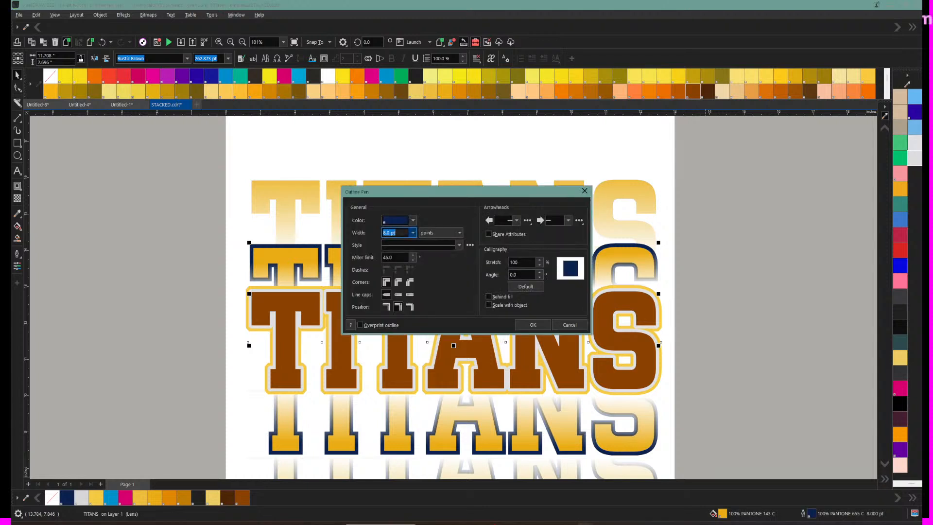
pyautogui.click(412, 232)
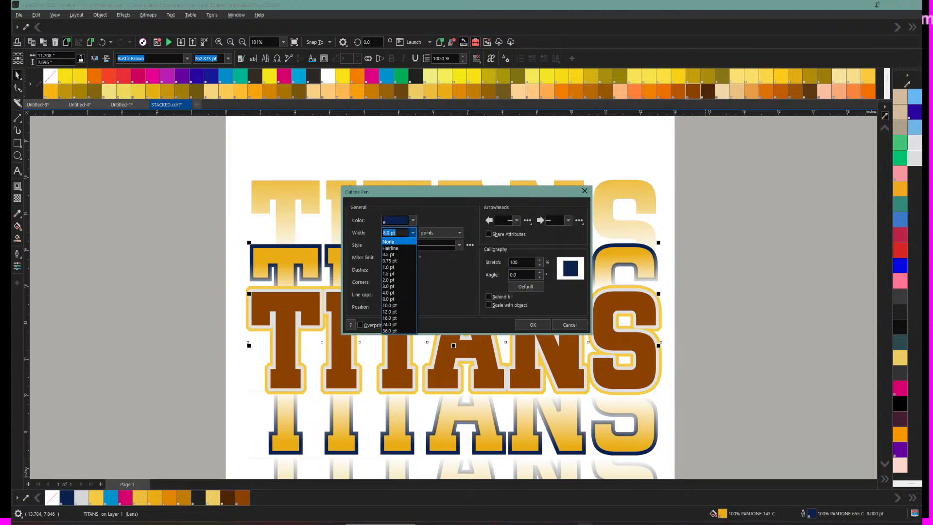
pyautogui.click(389, 242)
pyautogui.moveTo(413, 191); pyautogui.dragTo(659, 171)
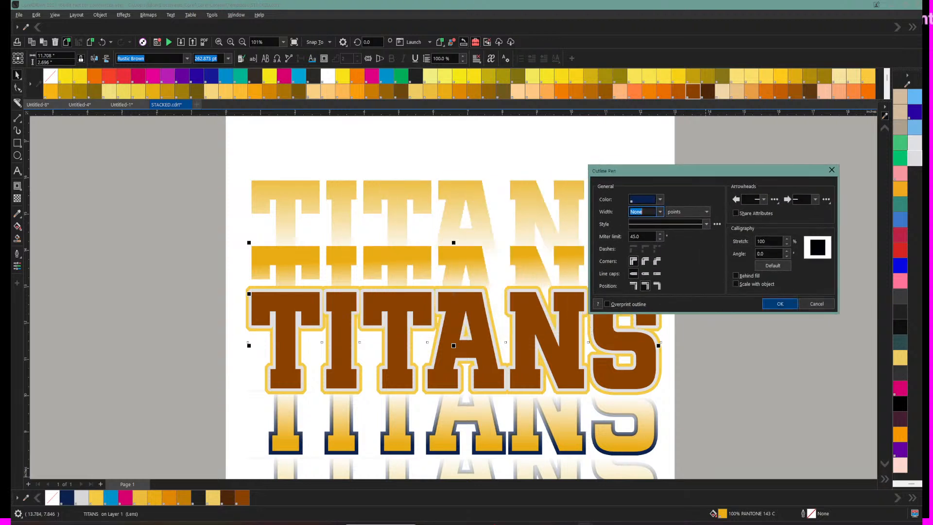
pyautogui.click(780, 304)
pyautogui.scroll(-3, 454, 311)
pyautogui.scroll(-3, 453, 311)
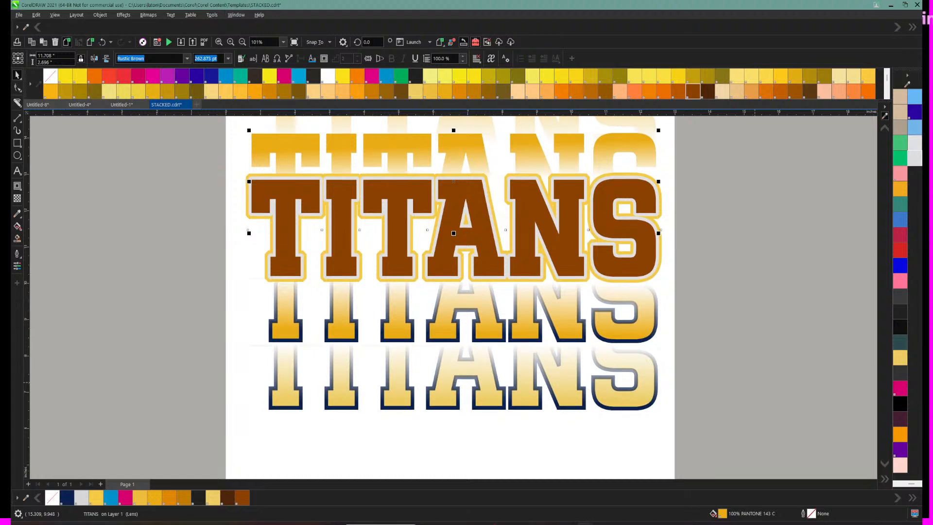
pyautogui.click(597, 319)
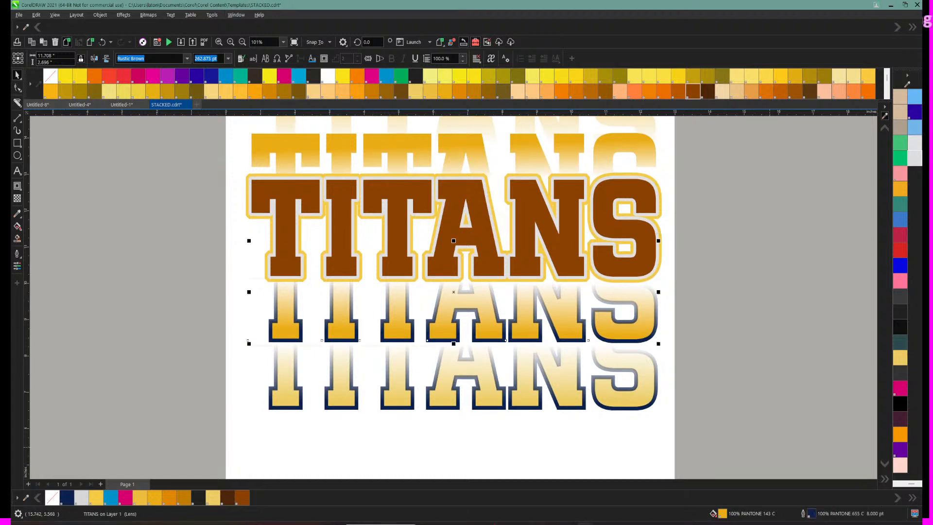
pyautogui.press('F12')
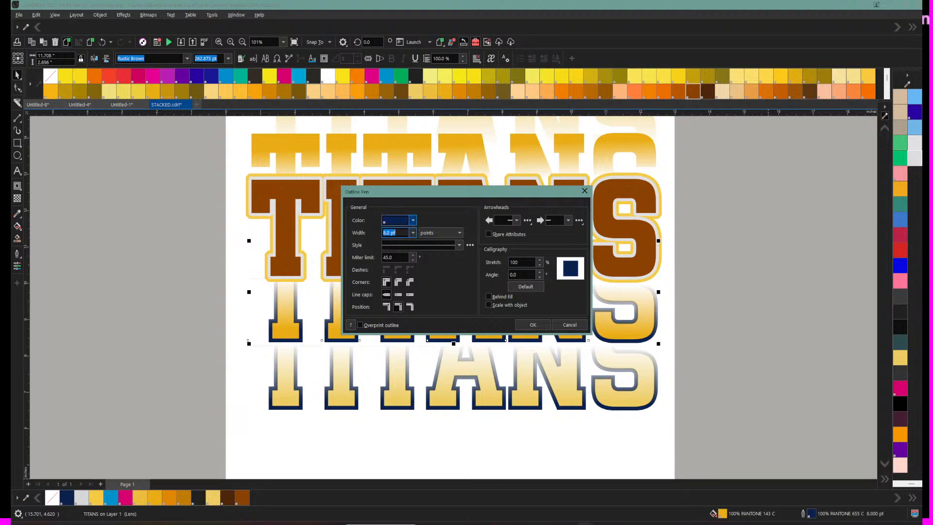
pyautogui.click(413, 220)
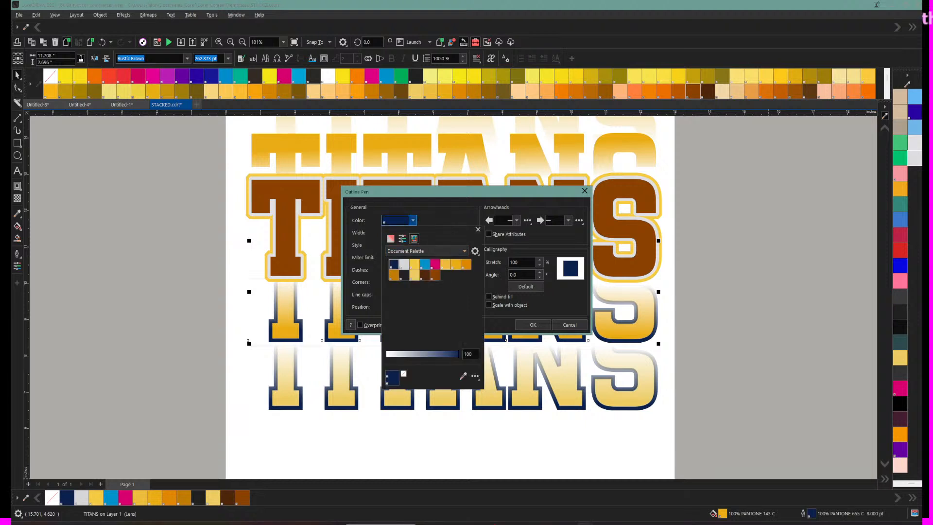
pyautogui.press('Escape')
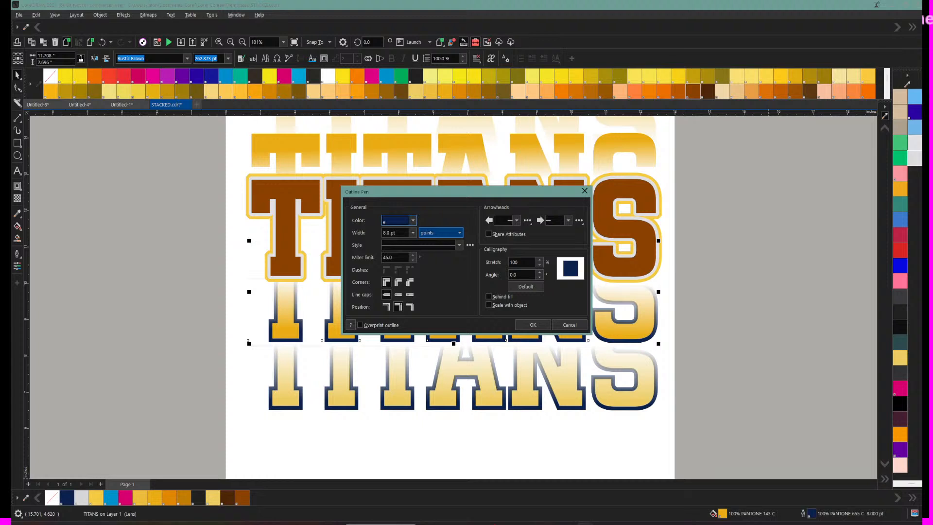
pyautogui.click(412, 233)
pyautogui.click(413, 233)
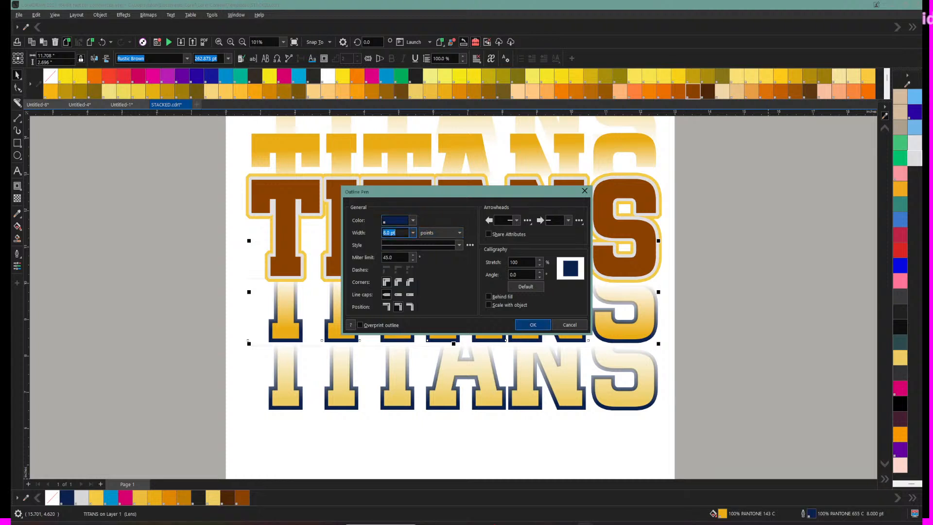
pyautogui.press('Return')
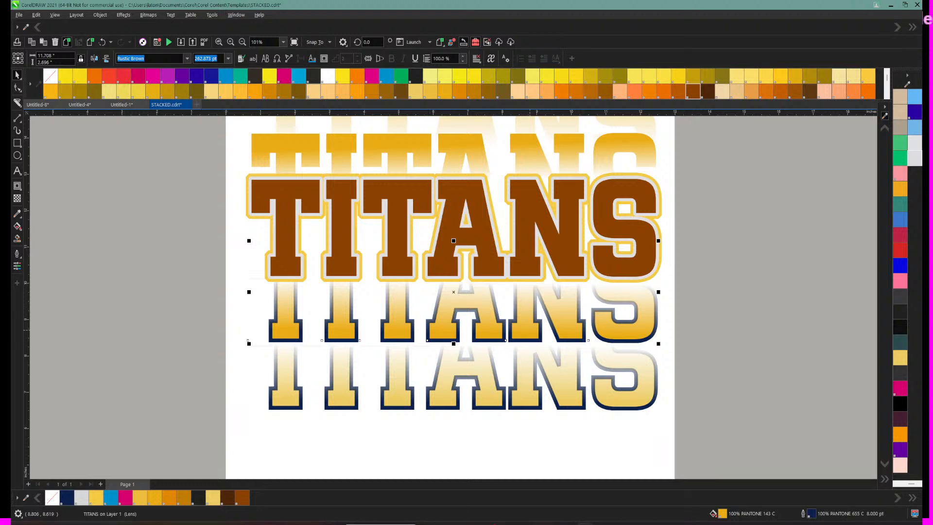
# Step: Remove the outlines from the TITANS row just below the central word and from the lowest row
pyautogui.click(530, 330)
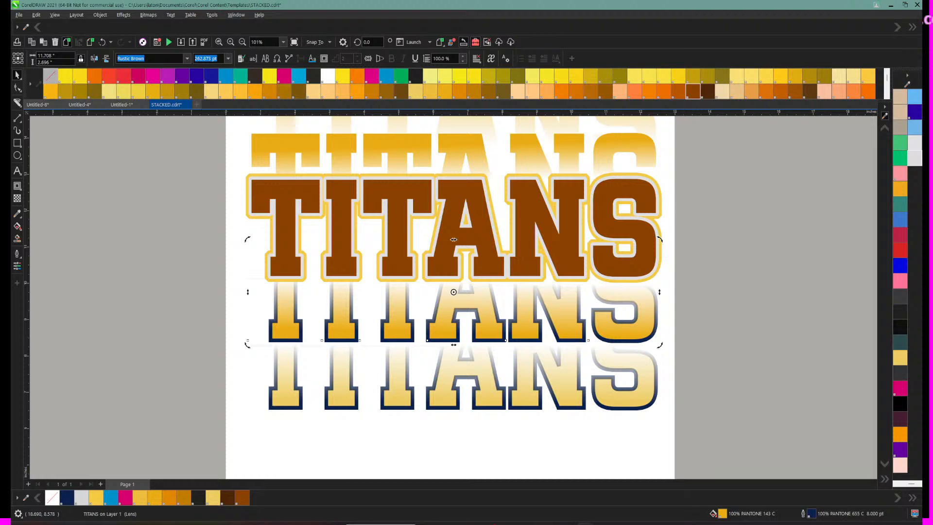
pyautogui.rightClick(50, 76)
pyautogui.click(525, 398)
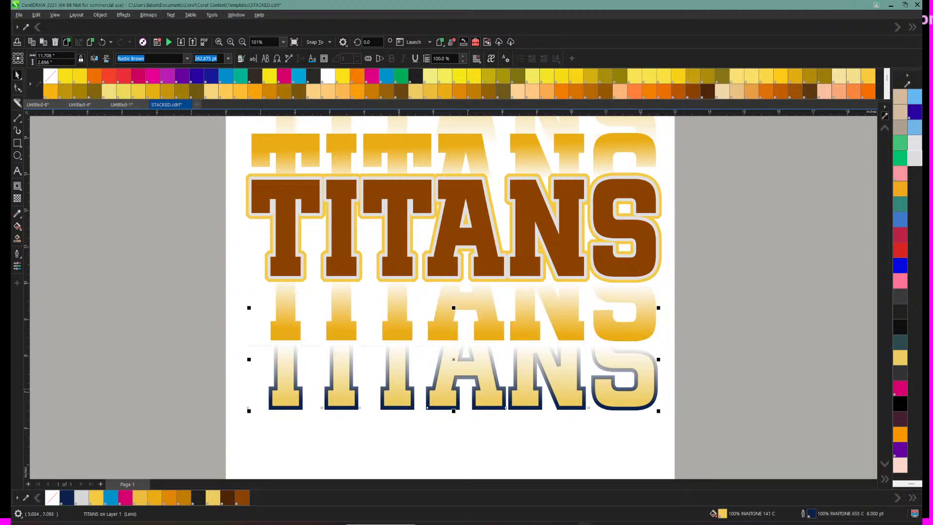
pyautogui.rightClick(50, 76)
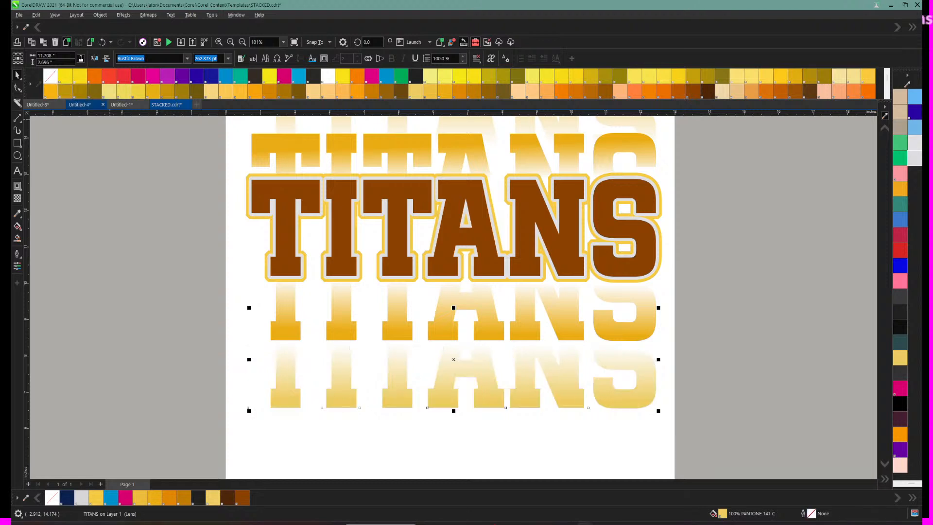
pyautogui.press('Escape')
# Step: Move the lowest TITANS row slightly up so it sits closer to the row above it
pyautogui.scroll(1, 454, 280)
pyautogui.scroll(3, 454, 297)
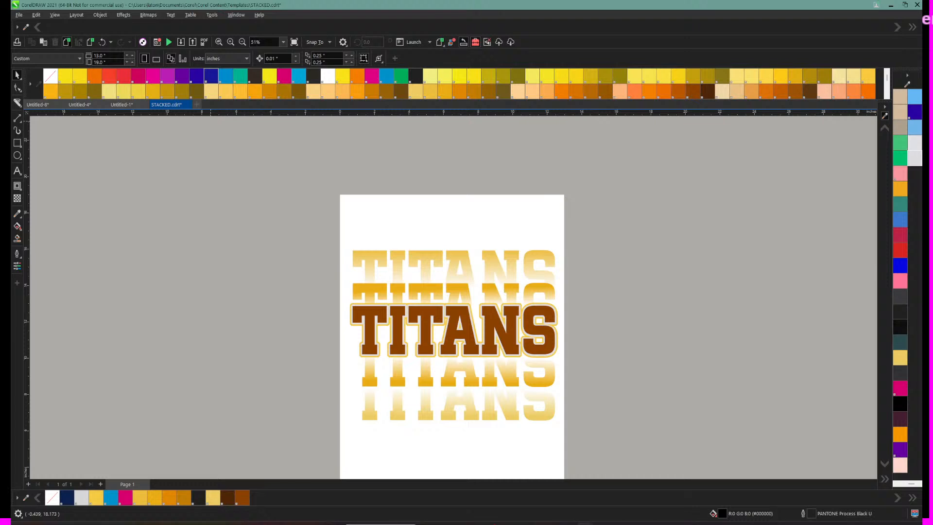
pyautogui.click(242, 41)
pyautogui.click(447, 366)
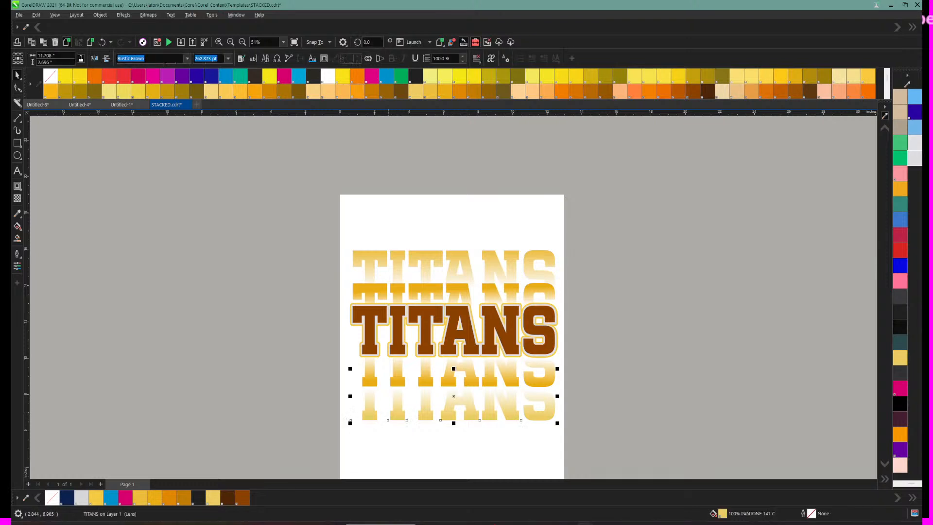
pyautogui.click(408, 419)
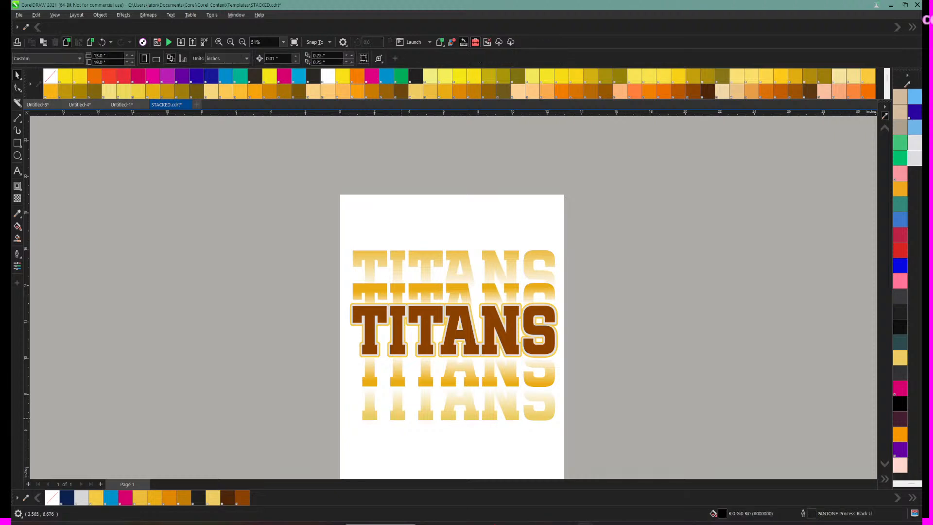
pyautogui.moveTo(400, 415); pyautogui.dragTo(399, 409)
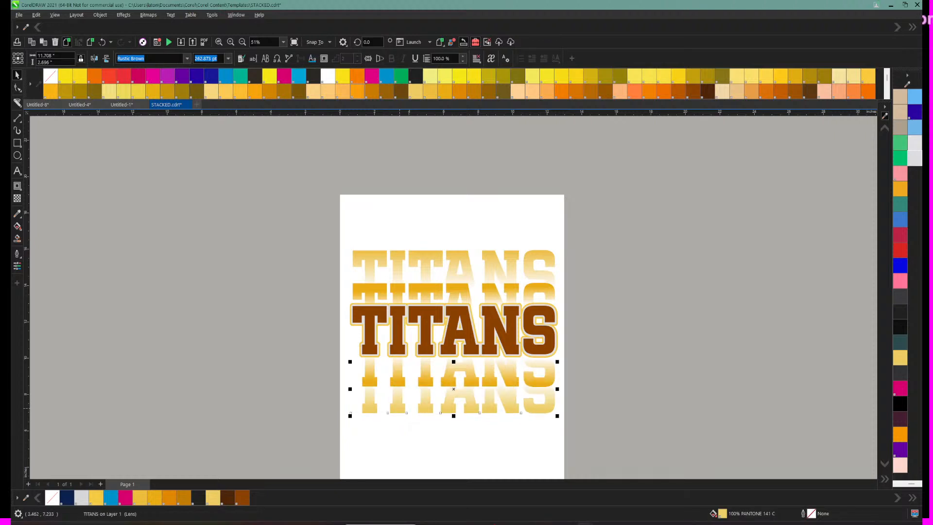
pyautogui.click(447, 393)
pyautogui.click(488, 392)
pyautogui.press('Escape')
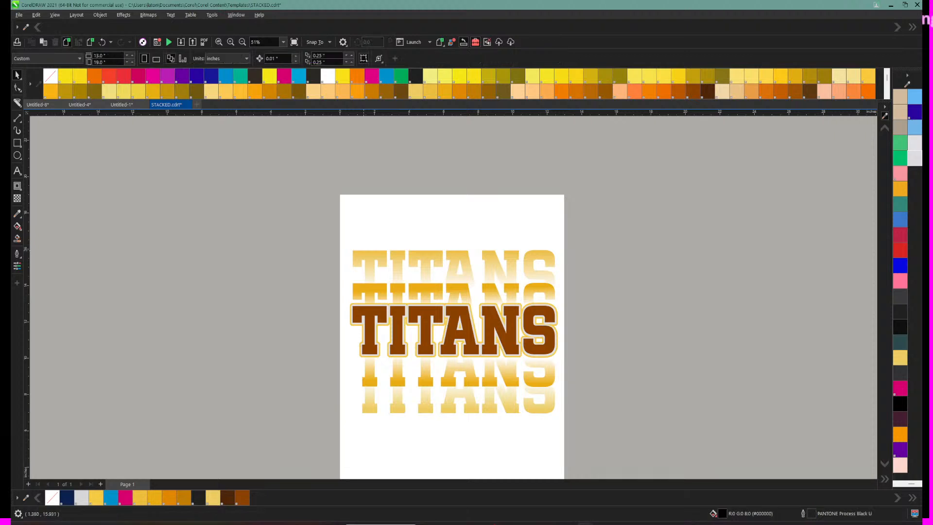
# Step: Save the recolored TITANS stack as a new CorelDRAW template named STACKED 2, with STACKED TEXT as its title
pyautogui.moveTo(330, 234); pyautogui.dragTo(572, 443)
pyautogui.click(19, 14)
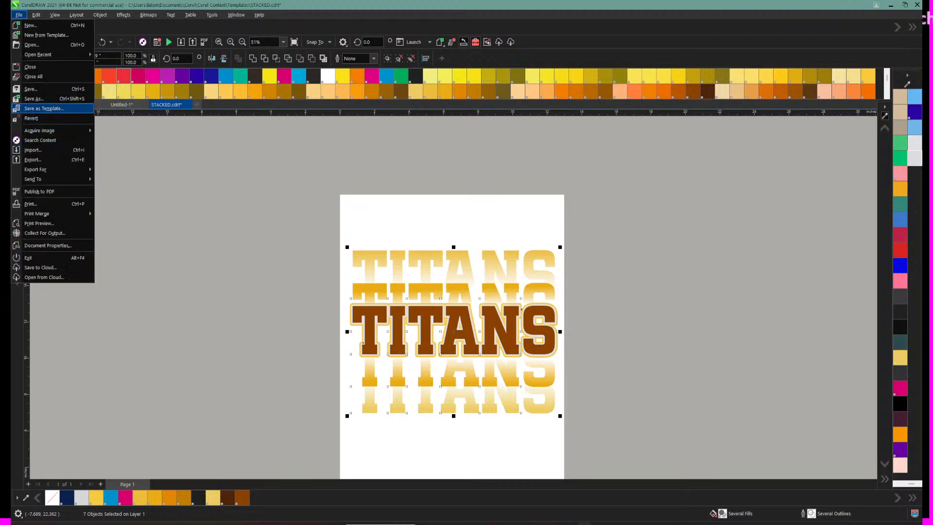
pyautogui.click(43, 109)
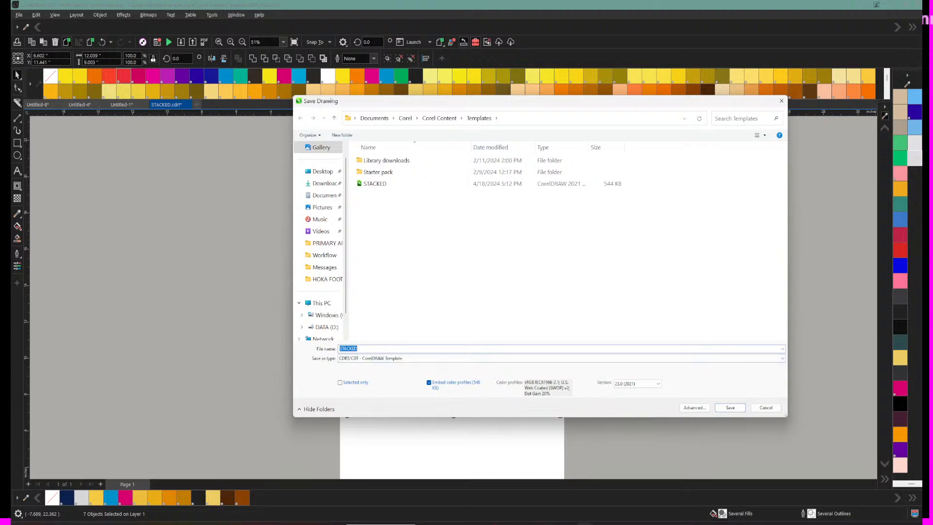
pyautogui.click(358, 349)
pyautogui.press('Return')
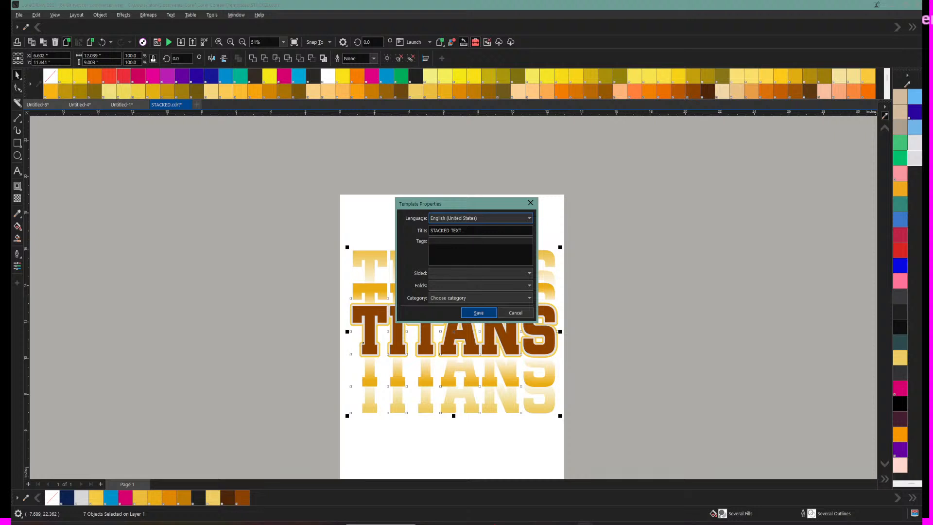
pyautogui.press('Return')
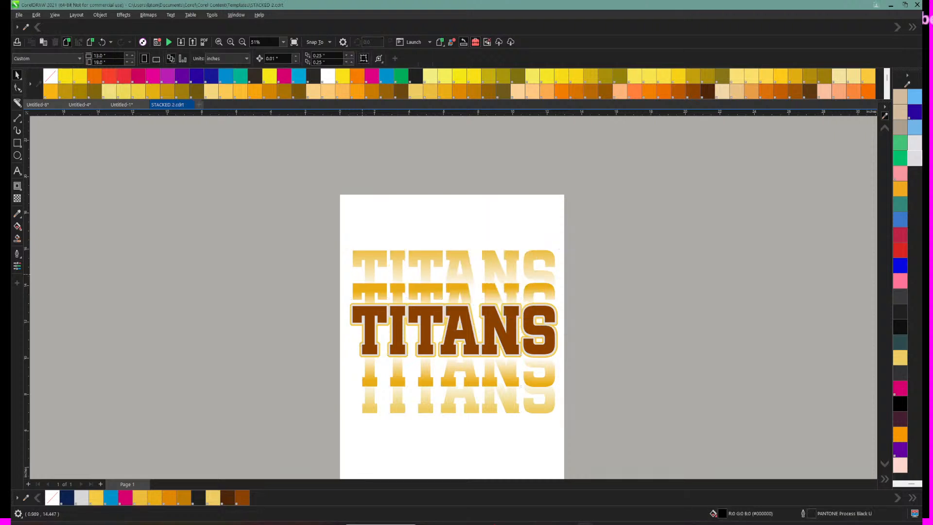
# Step: Move all the TITANS rows except the topmost one off the page onto the pasteboard beside it
pyautogui.click(374, 258)
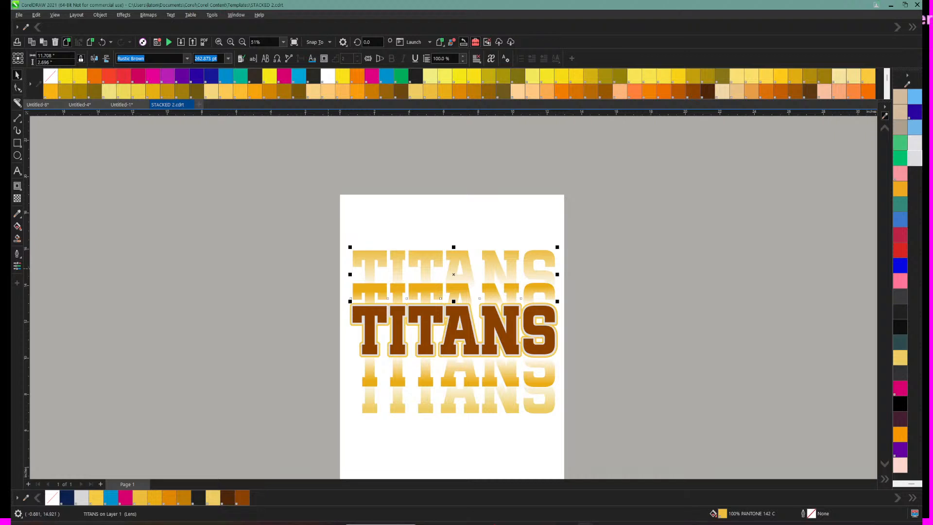
pyautogui.moveTo(321, 270); pyautogui.dragTo(584, 432)
pyautogui.moveTo(467, 343); pyautogui.dragTo(745, 321)
# Step: Insert SKA before TITANS in the remaining row and fill the whole text with near-black #0F0F0F
pyautogui.doubleClick(545, 270)
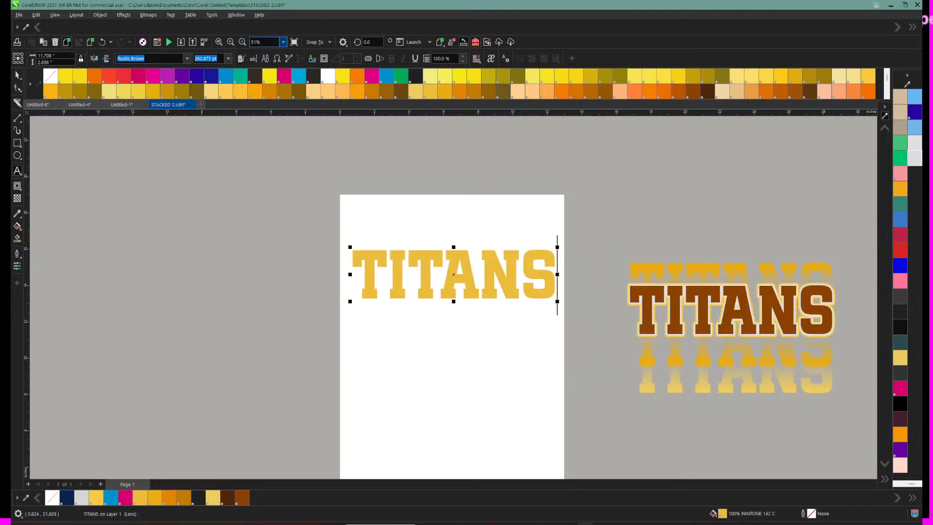
pyautogui.click(358, 270)
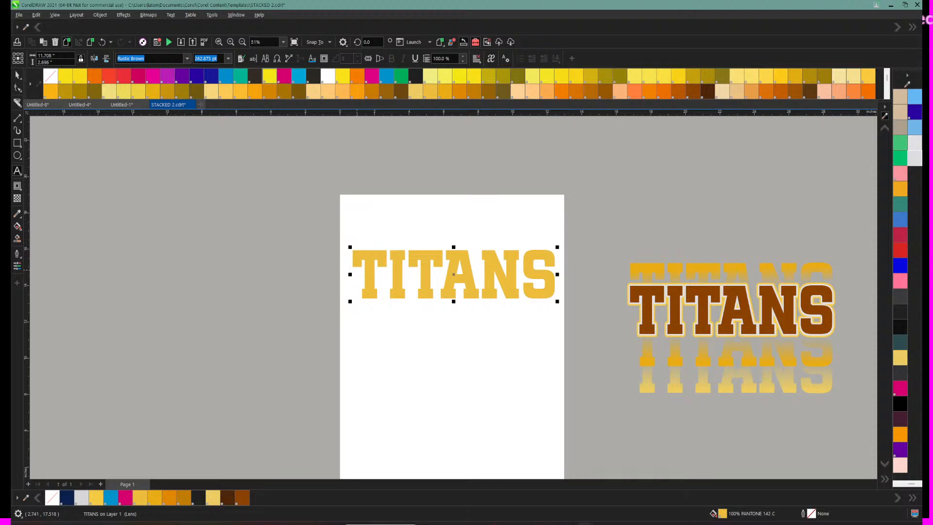
pyautogui.write('SKA')
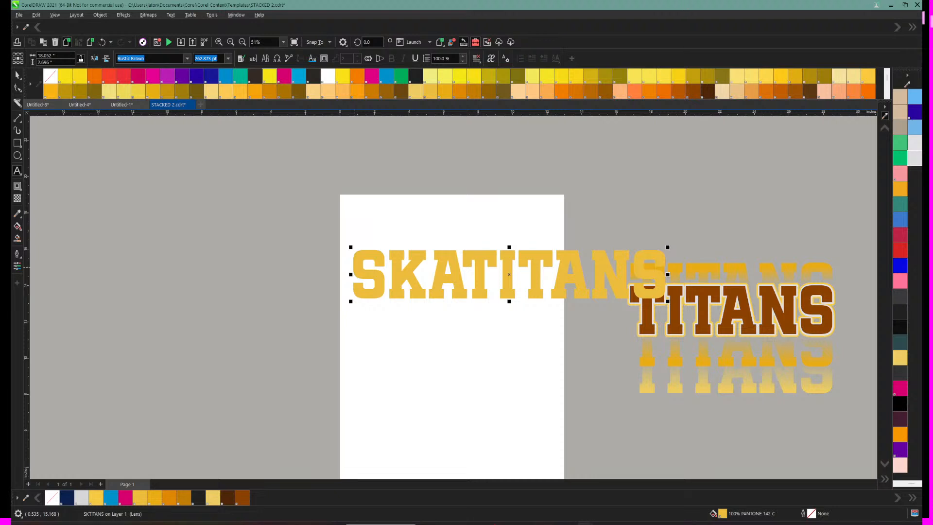
pyautogui.hotkey('ctrl', 'a')
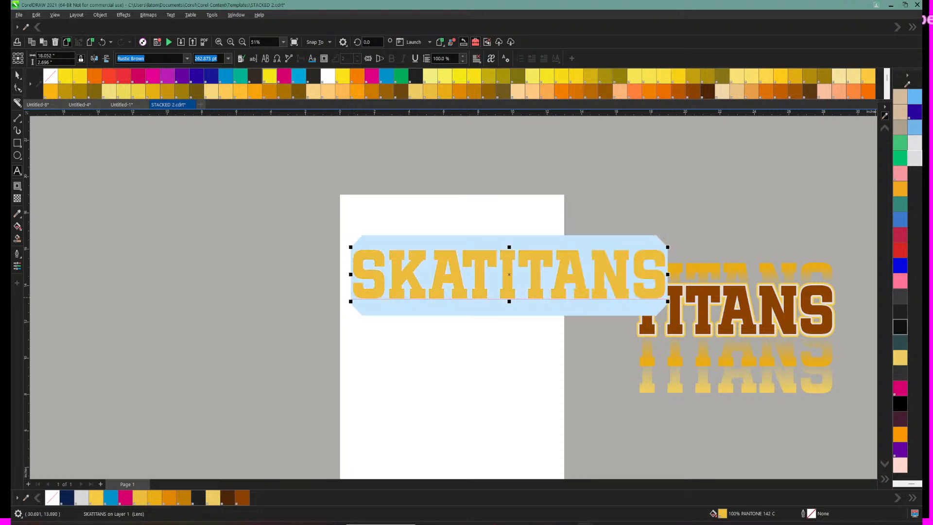
pyautogui.click(900, 326)
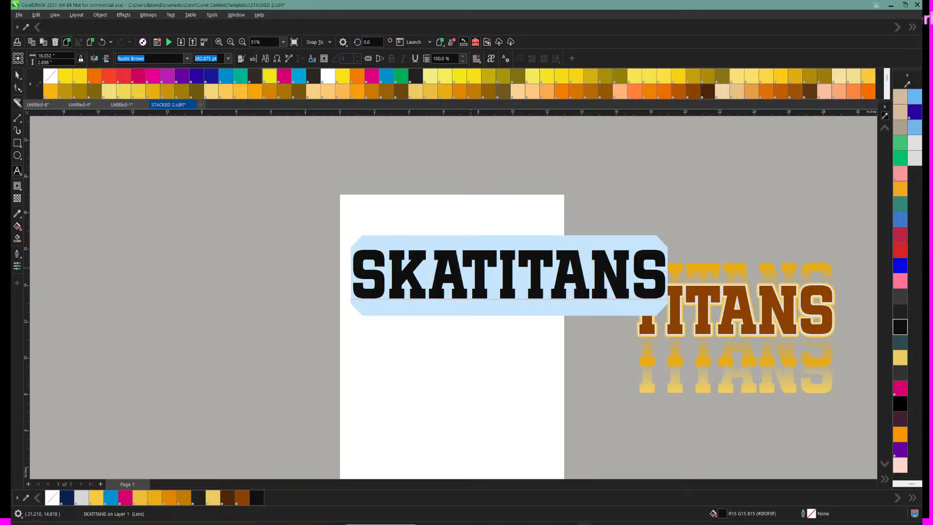
# Step: Insert text after the initial S to form three separate lines reading STACK, STACK and STAXK, with the leftover KATITANS on the line below
pyautogui.click(470, 268)
pyautogui.click(395, 268)
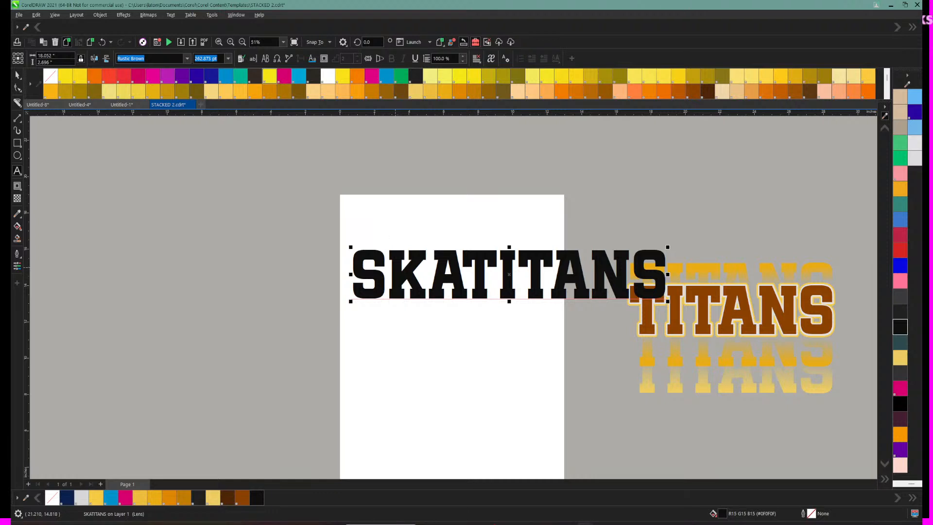
pyautogui.write('TACK')
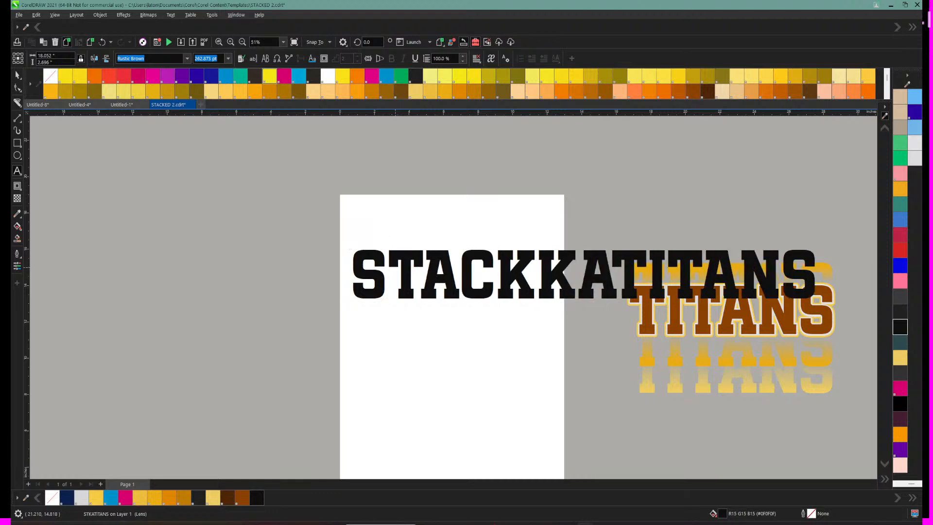
pyautogui.press('Return')
pyautogui.write('STA')
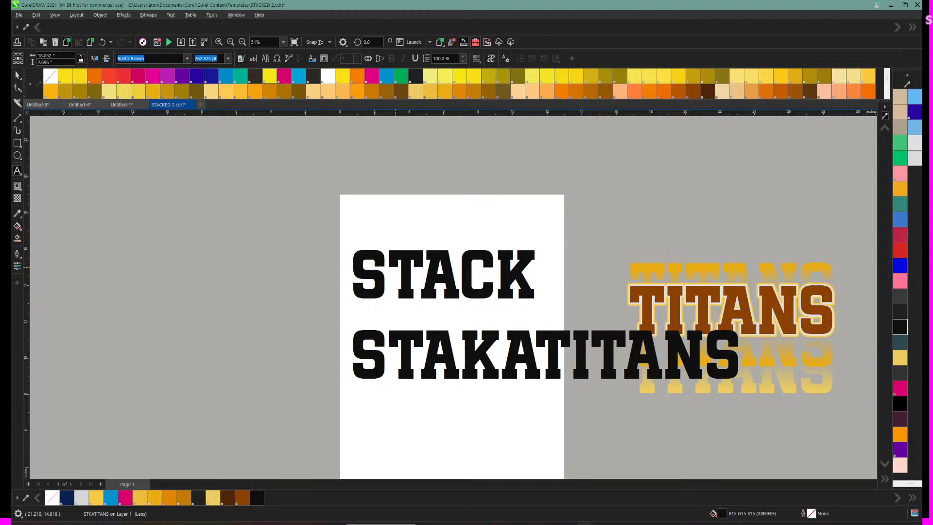
pyautogui.write('CK')
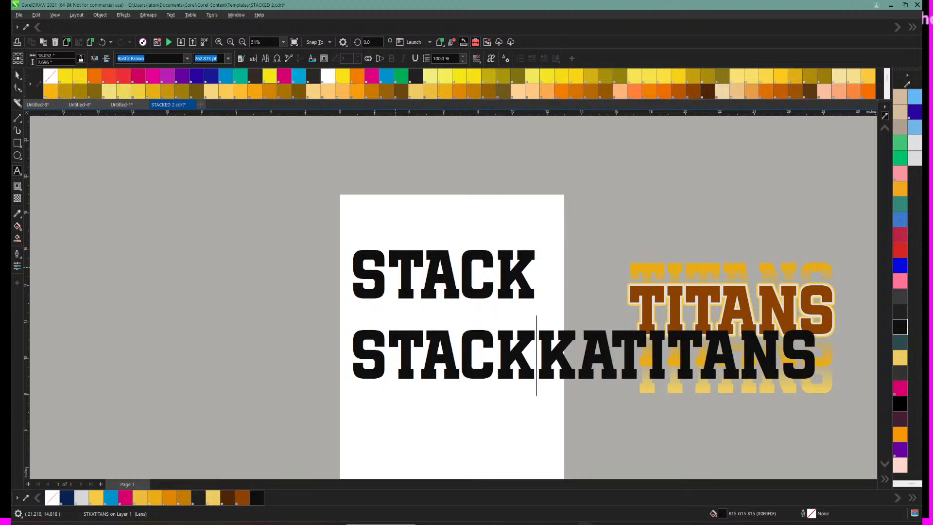
pyautogui.press('Return')
pyautogui.write('ST')
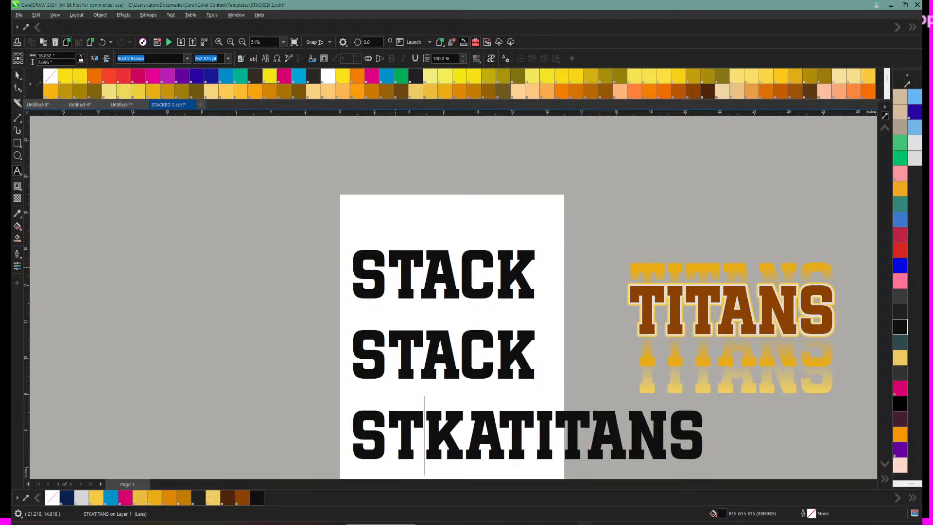
pyautogui.write('AXK')
pyautogui.press('Return')
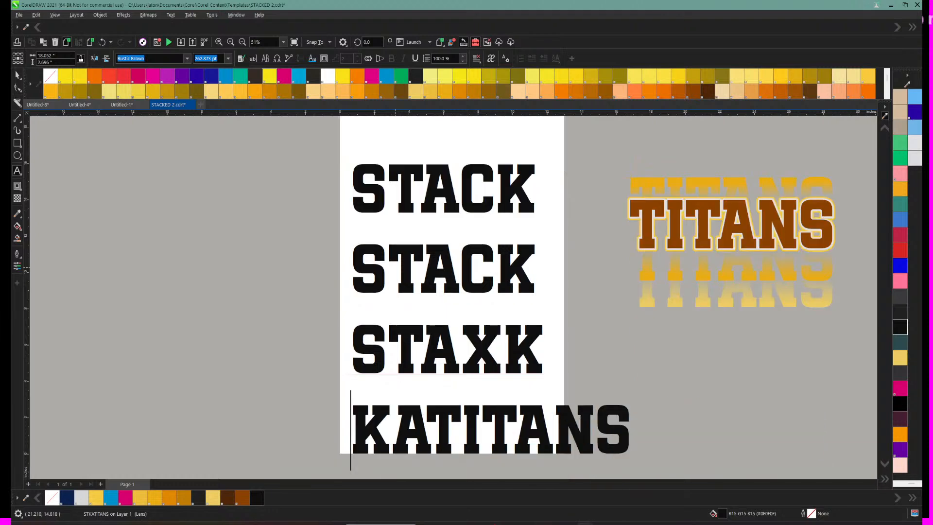
# Step: Make the fourth line read STACK and delete the leftover KATITANS letters after it
pyautogui.write('ST')
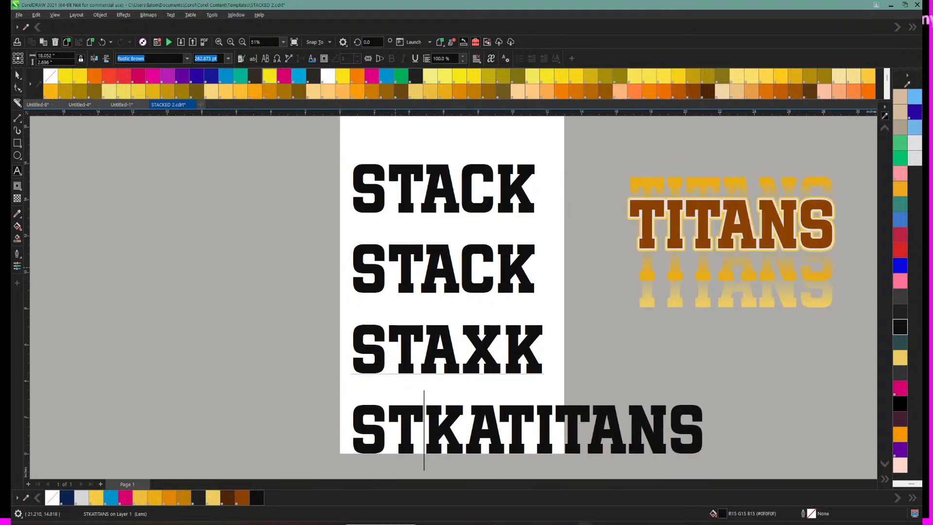
pyautogui.write('ACK')
pyautogui.press('Delete')
pyautogui.press('Delete')
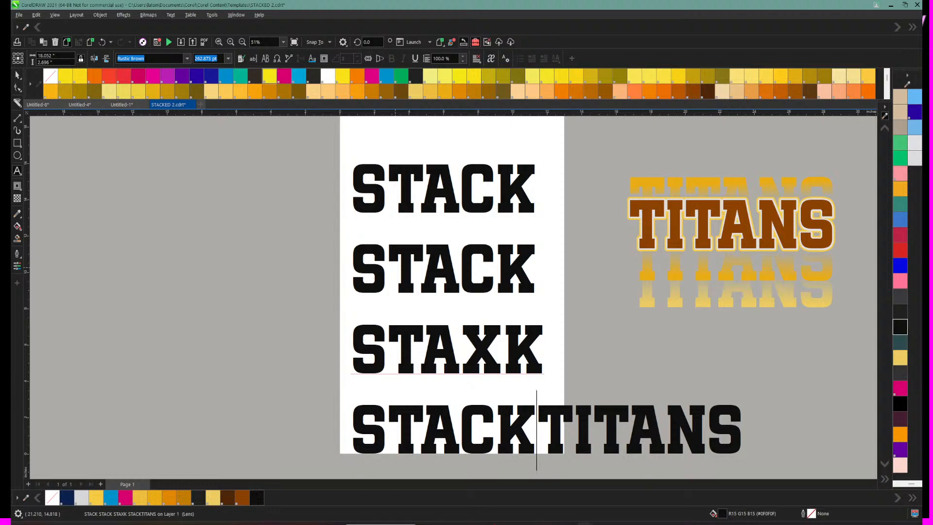
pyautogui.press('Delete')
pyautogui.press('Delete')
pyautogui.press('Delete')
pyautogui.press('Delete')
pyautogui.press('Delete')
pyautogui.press('Delete')
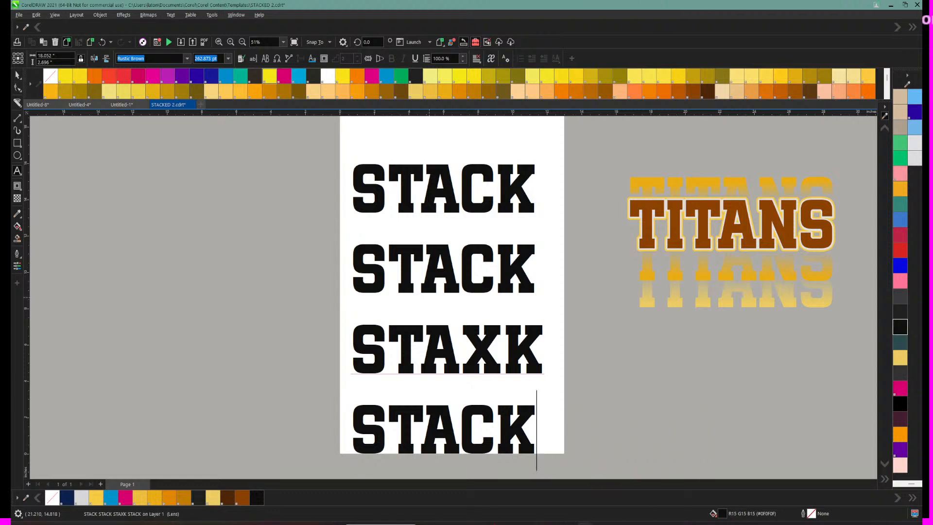
# Step: Correct the third line from STAXK to STACK and finish editing the text
pyautogui.click(503, 349)
pyautogui.press('BackSpace')
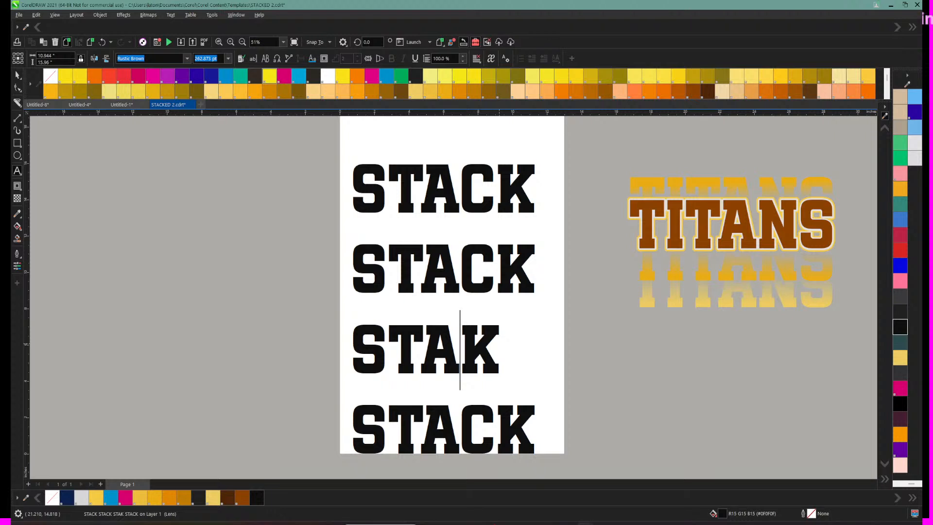
pyautogui.write('C')
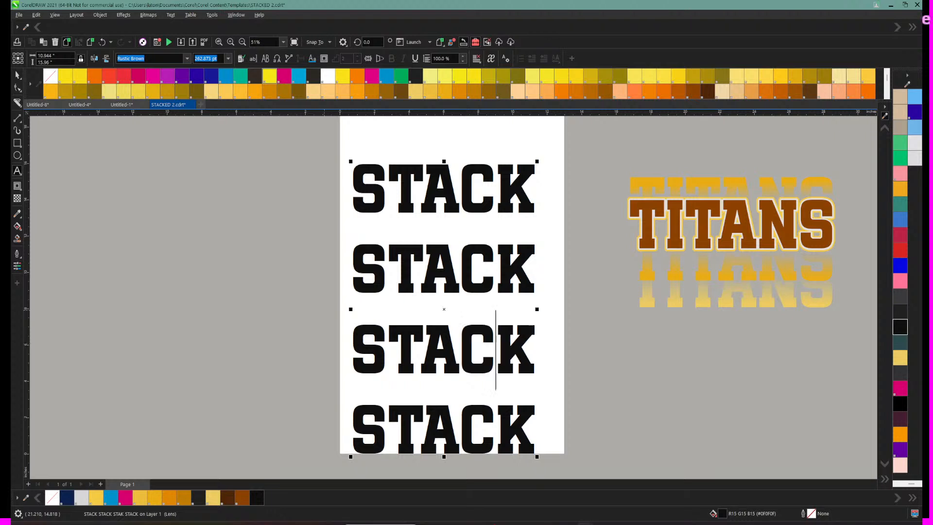
pyautogui.click(319, 307)
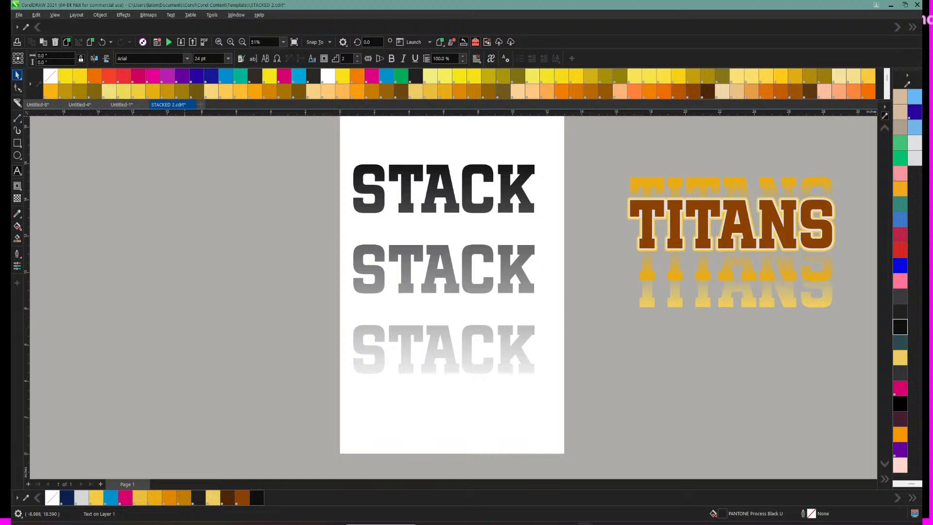
# Step: Move the four-line STACK text block up so that it fits within the page
pyautogui.click(421, 190)
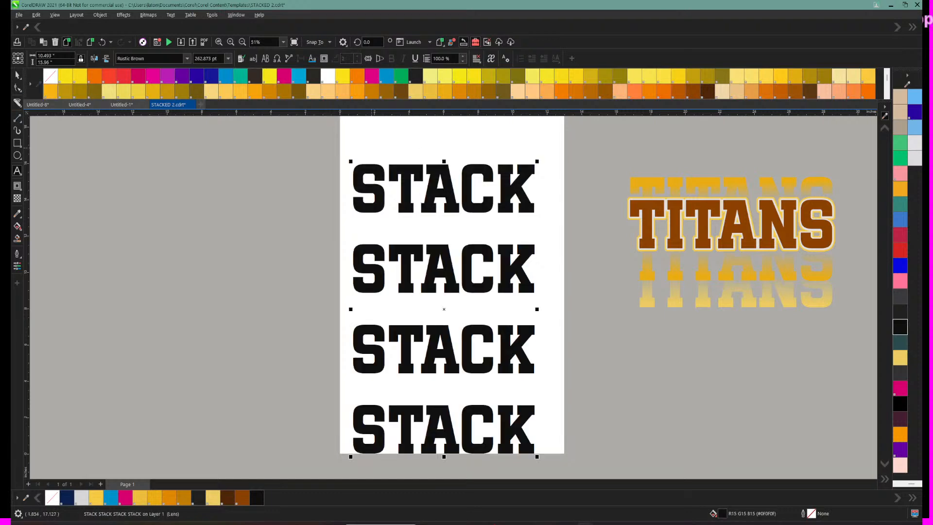
pyautogui.scroll(1, 525, 352)
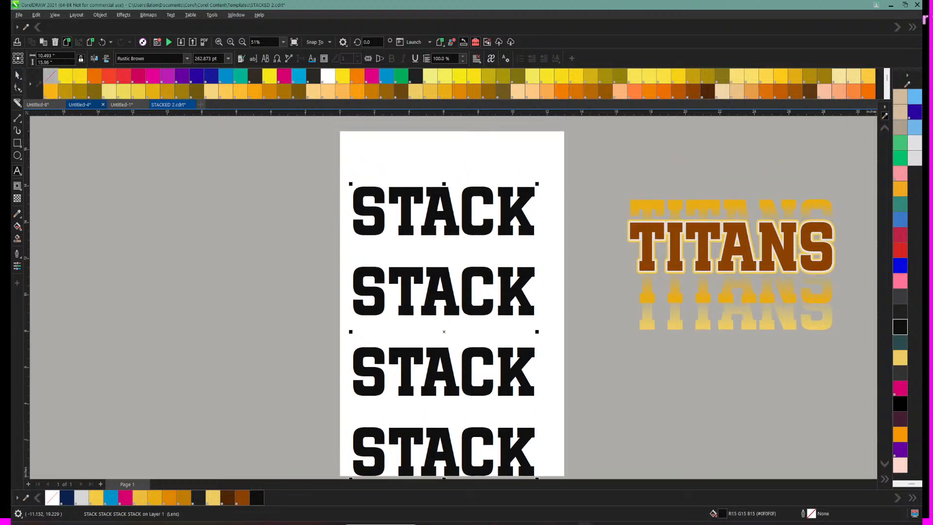
pyautogui.moveTo(360, 240); pyautogui.dragTo(364, 209)
pyautogui.click(330, 230)
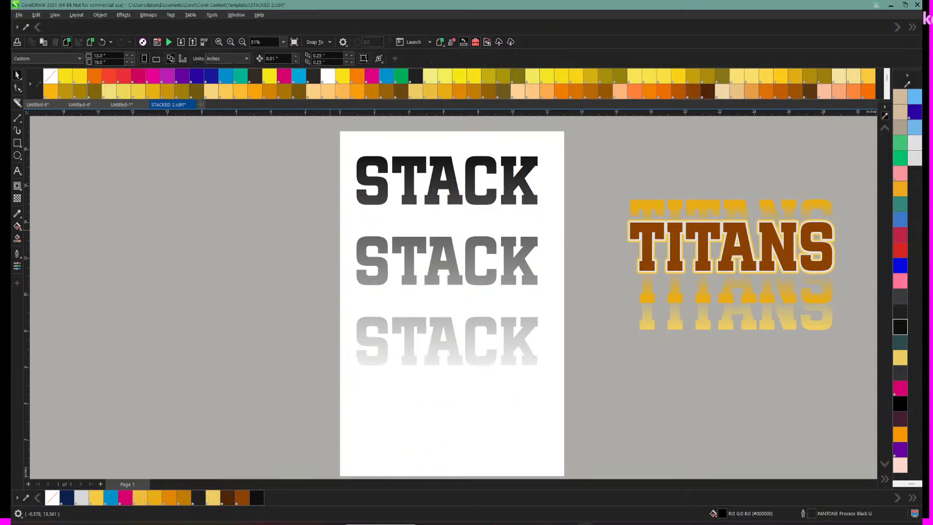
# Step: Shift the start of the STACK text's gradient transparency down to the second line
pyautogui.click(364, 247)
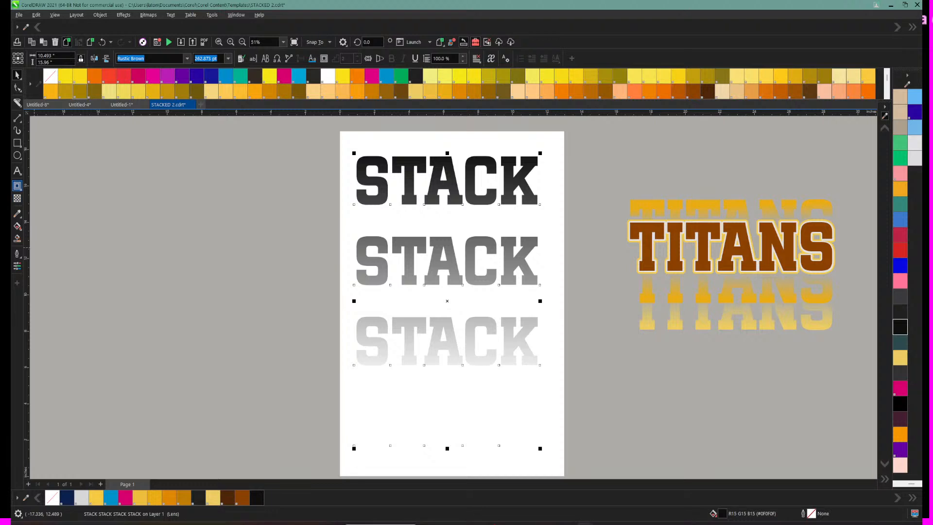
pyautogui.click(17, 186)
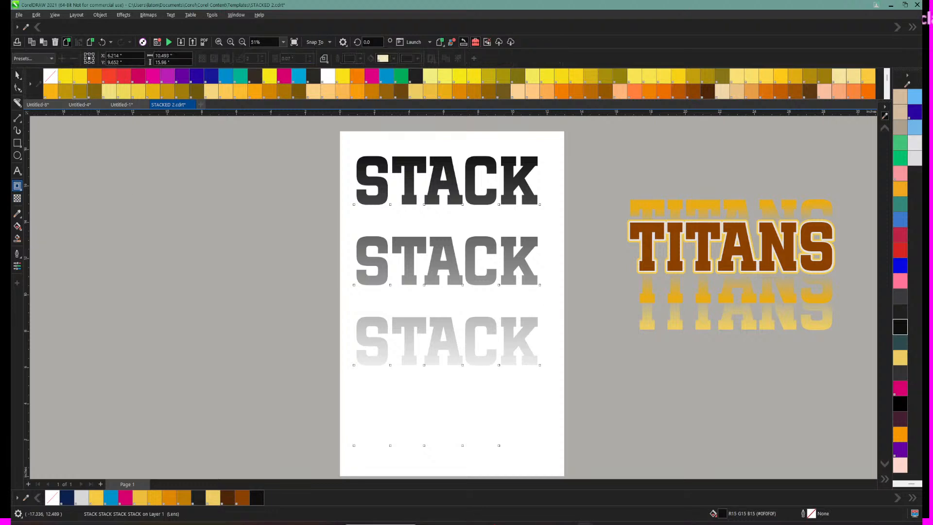
pyautogui.click(17, 199)
pyautogui.moveTo(447, 151); pyautogui.dragTo(447, 384)
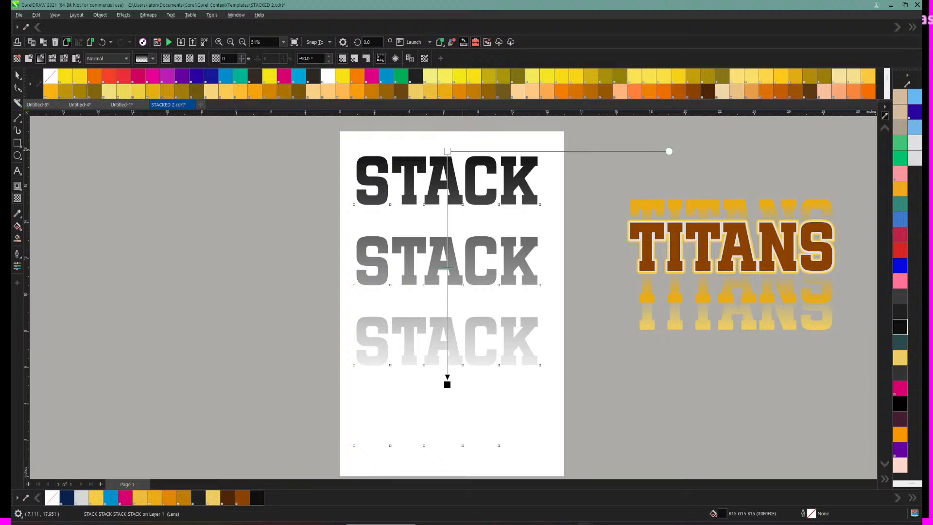
pyautogui.moveTo(447, 151); pyautogui.dragTo(432, 262)
# Step: Try removing the transparency from the STACK text and undo the removal
pyautogui.click(17, 58)
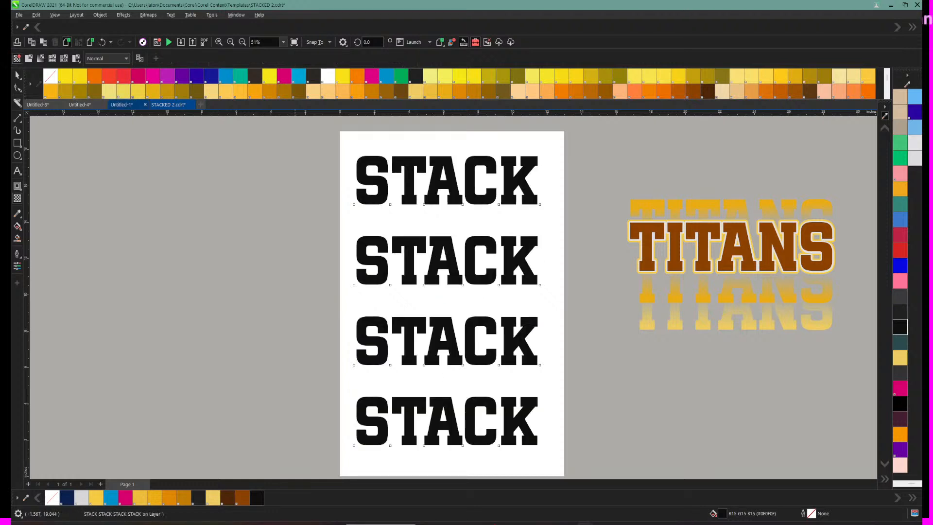
pyautogui.click(17, 75)
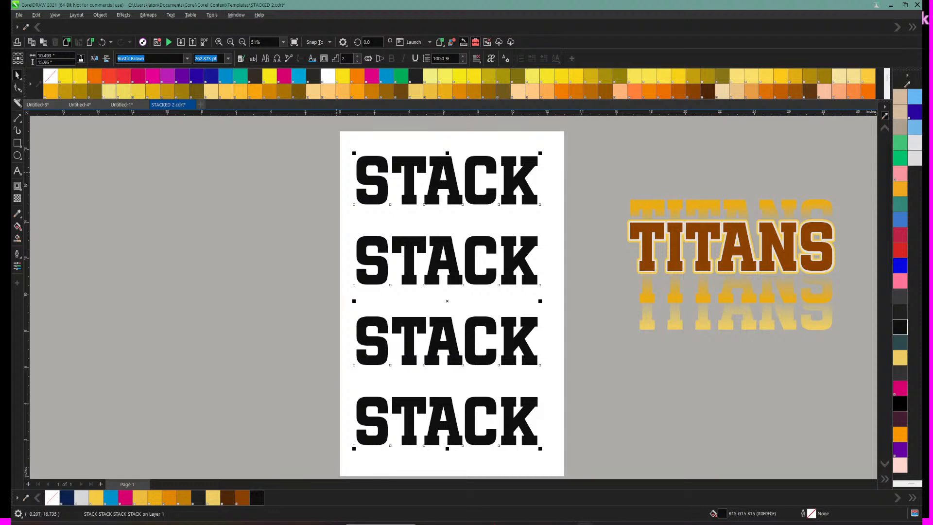
pyautogui.click(367, 178)
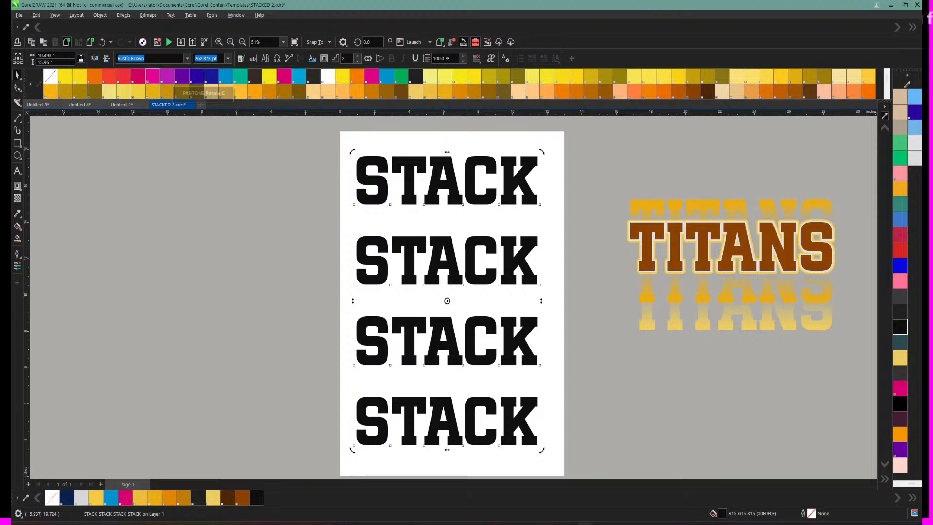
pyautogui.click(102, 42)
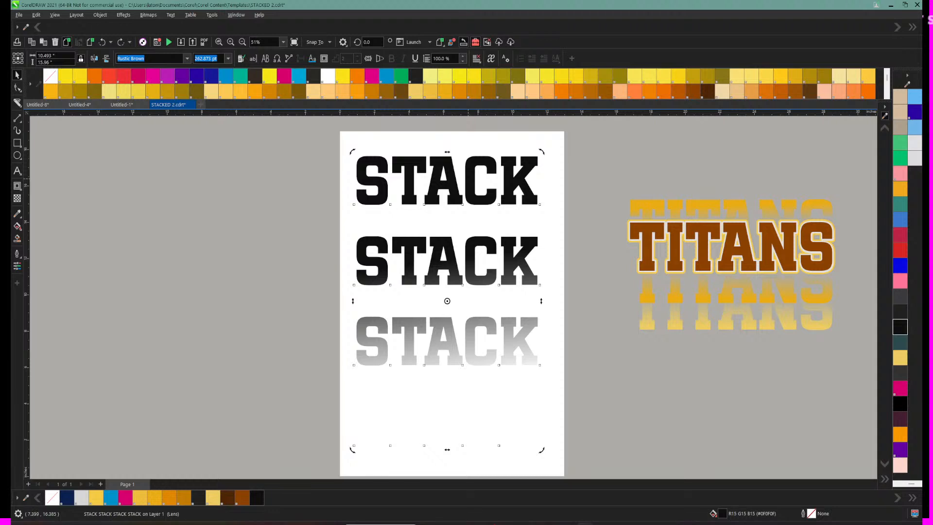
# Step: Tighten the STACK text's line spacing to about 47% so the lines overlap, and shift the block slightly down the page
pyautogui.click(17, 87)
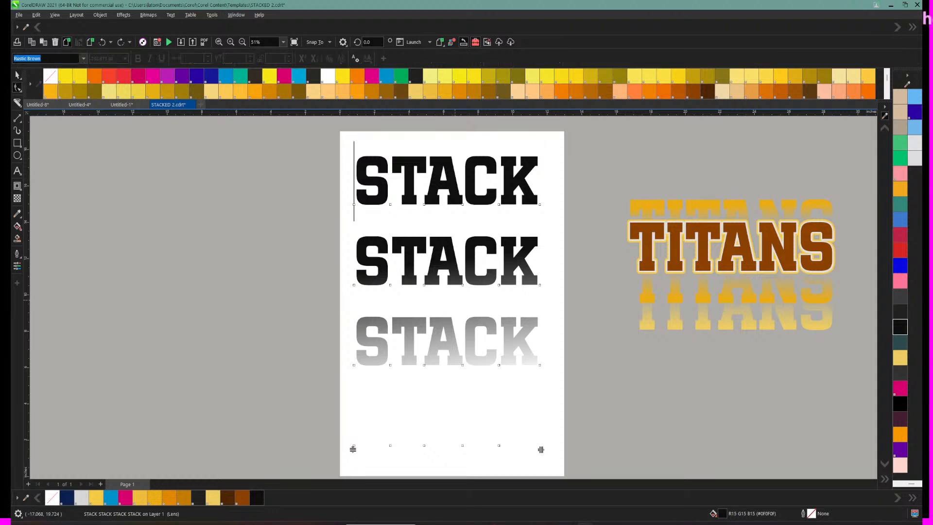
pyautogui.moveTo(353, 448); pyautogui.dragTo(352, 382)
pyautogui.moveTo(354, 447); pyautogui.dragTo(358, 301)
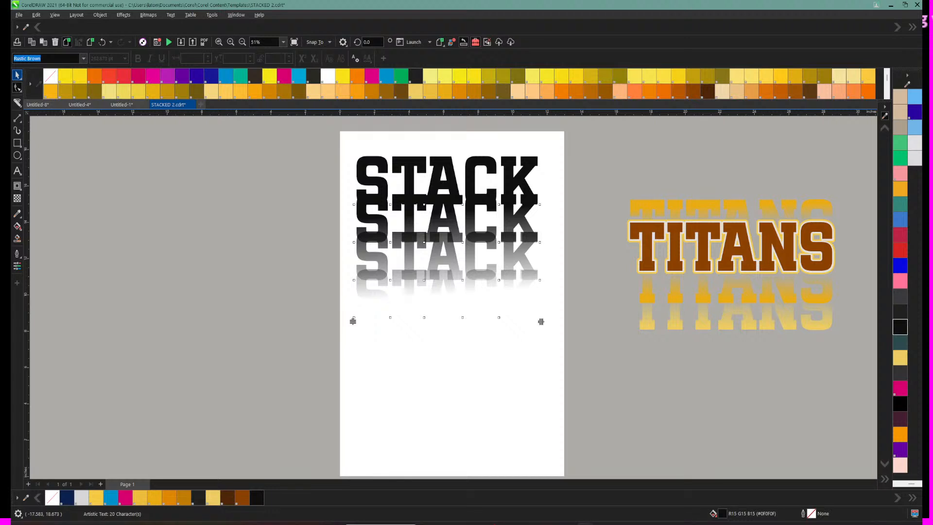
pyautogui.click(18, 74)
pyautogui.moveTo(379, 205); pyautogui.dragTo(381, 226)
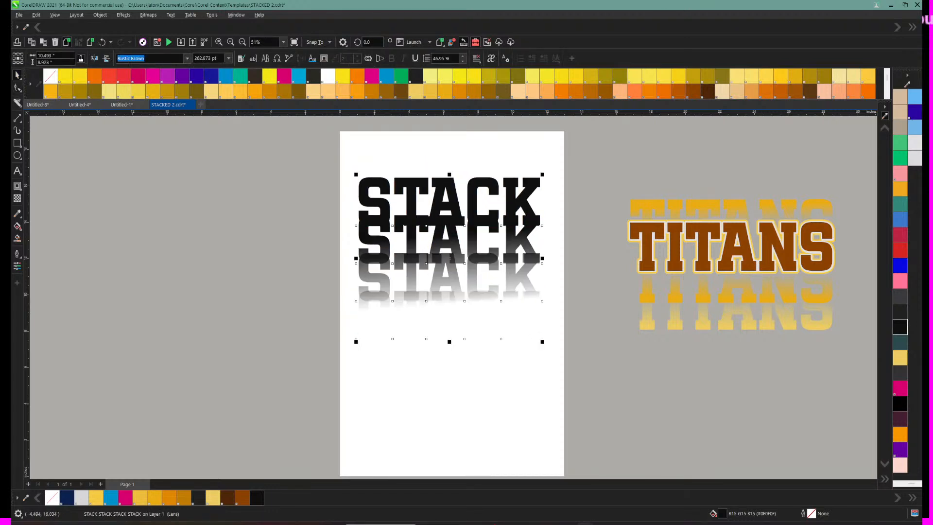
# Step: Tighten the STACK text's line spacing a little further so the lines overlap more
pyautogui.click(230, 41)
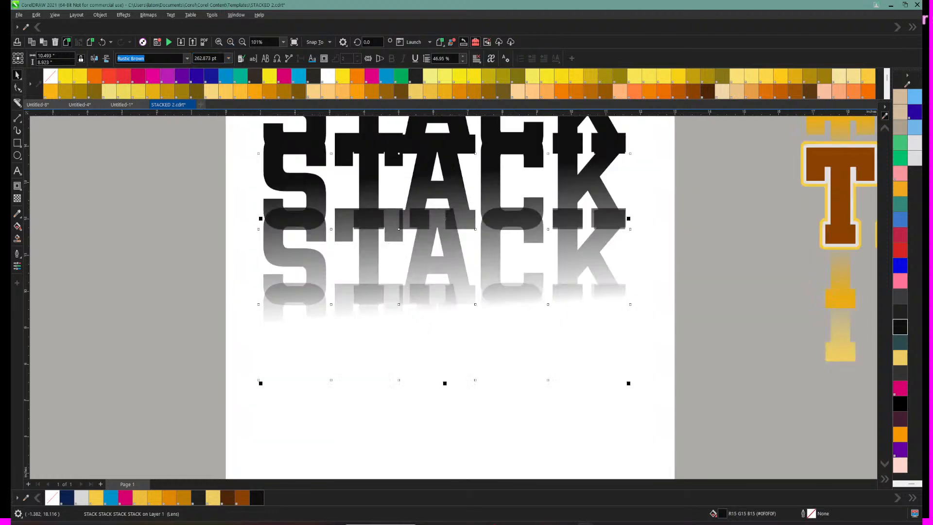
pyautogui.scroll(3, 450, 253)
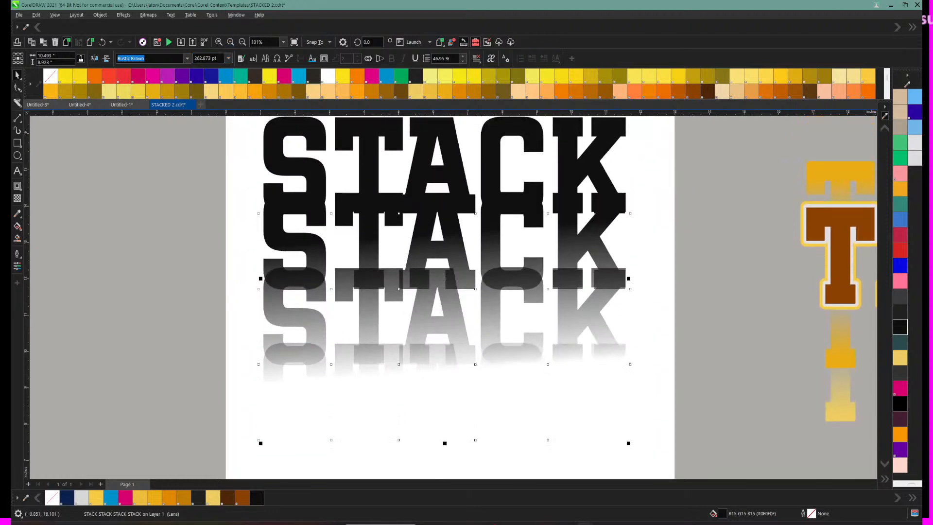
pyautogui.click(17, 88)
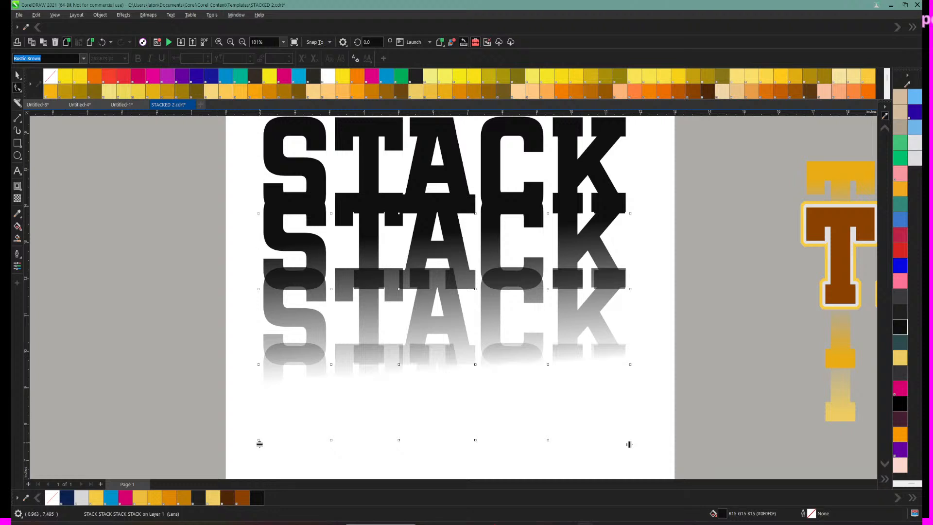
pyautogui.moveTo(259, 443); pyautogui.dragTo(260, 420)
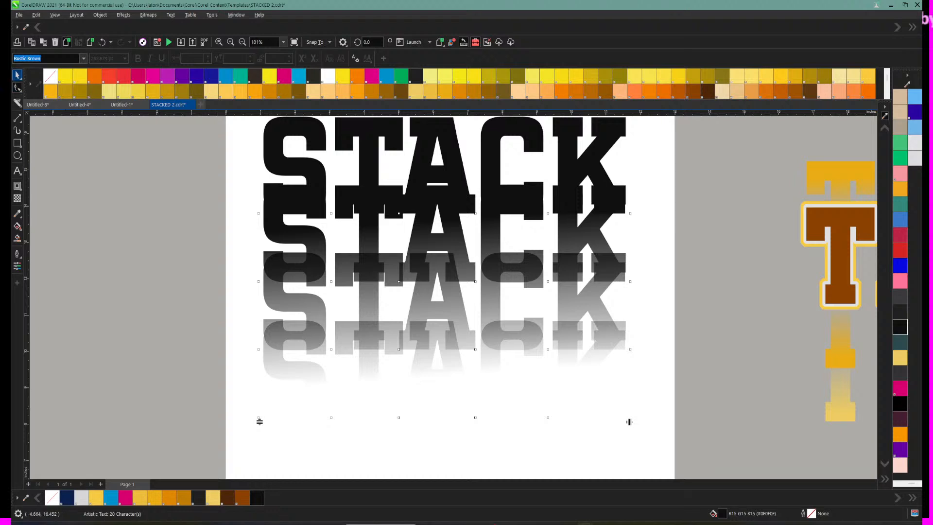
# Step: Extend the STACK text's gradient transparency so its fade ends just below the fourth line, and centre its start on the second line
pyautogui.click(17, 75)
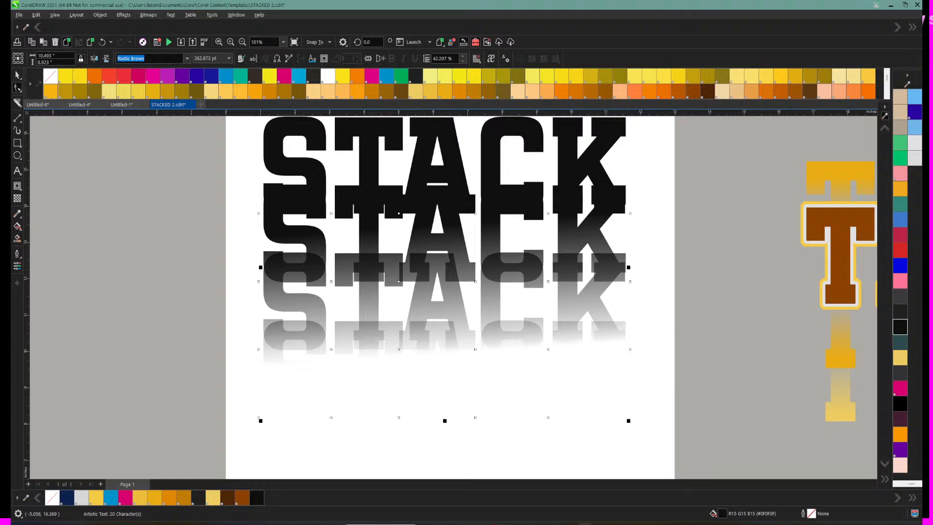
pyautogui.press('F3')
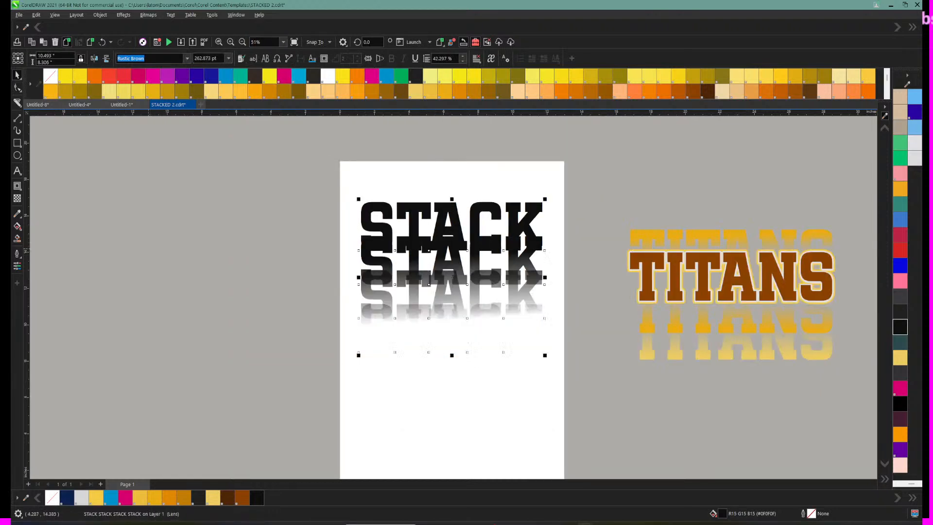
pyautogui.click(17, 199)
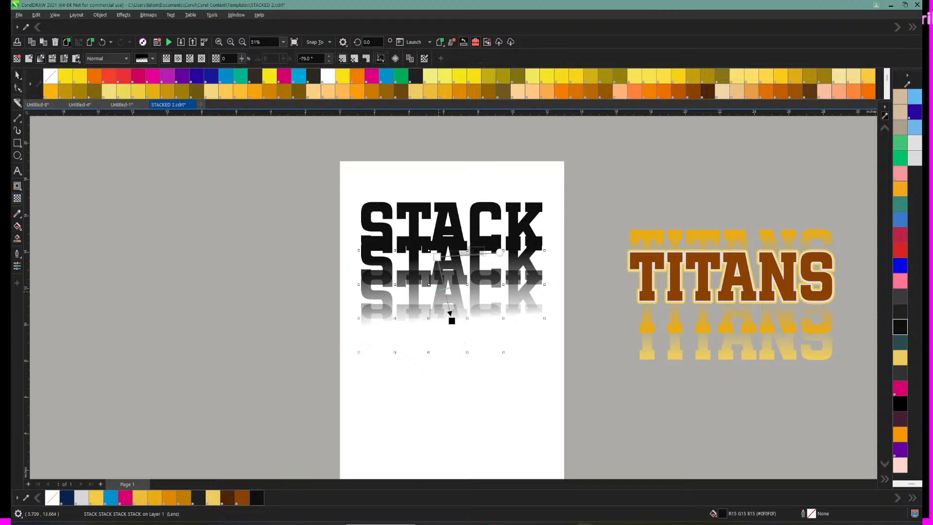
pyautogui.moveTo(451, 320); pyautogui.dragTo(444, 372)
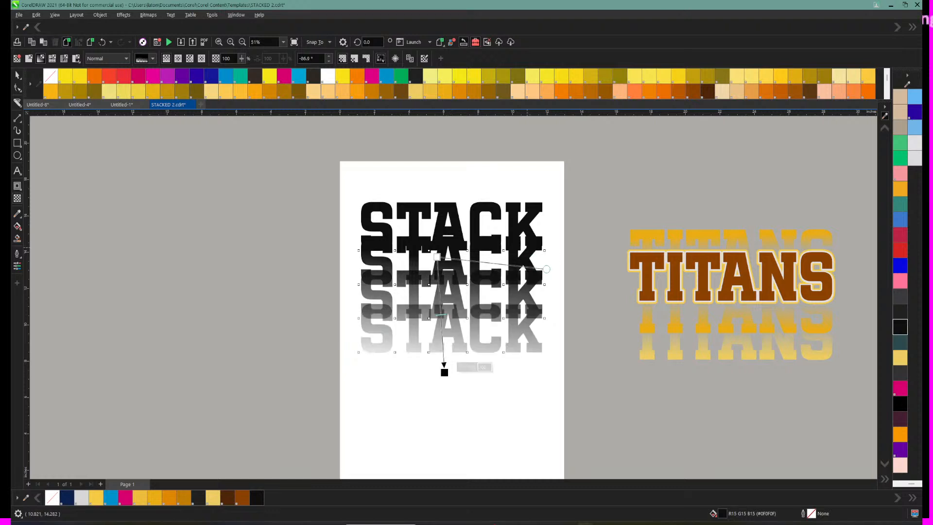
pyautogui.moveTo(547, 268); pyautogui.dragTo(547, 256)
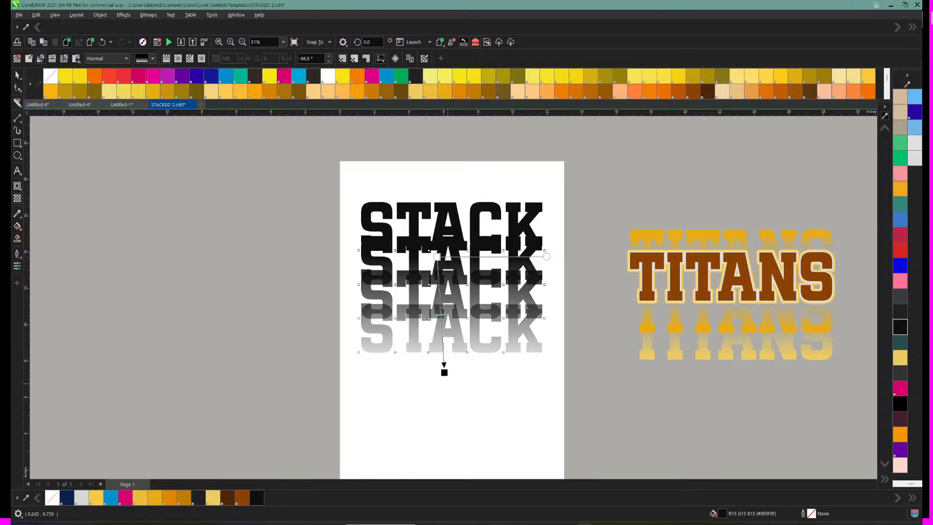
pyautogui.moveTo(444, 373); pyautogui.dragTo(435, 376)
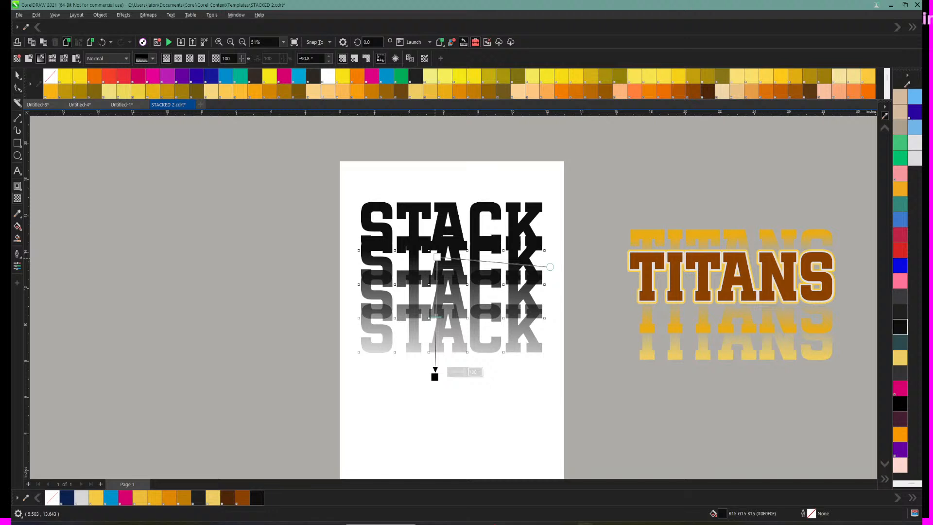
pyautogui.moveTo(438, 257); pyautogui.dragTo(448, 256)
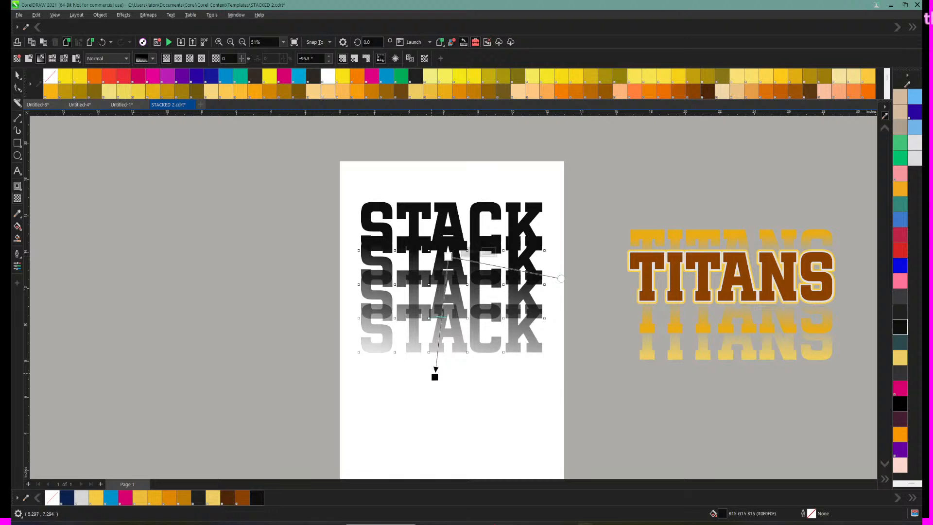
# Step: Try fading the STACK text diagonally toward the first letter of the last line, and return the gradient transparency to vertical
pyautogui.moveTo(435, 377); pyautogui.dragTo(377, 337)
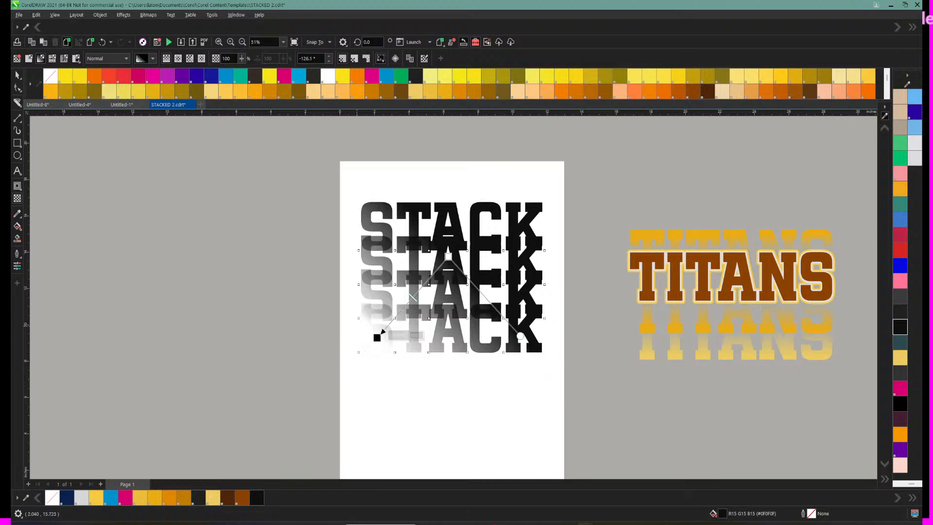
pyautogui.moveTo(377, 337); pyautogui.dragTo(447, 387)
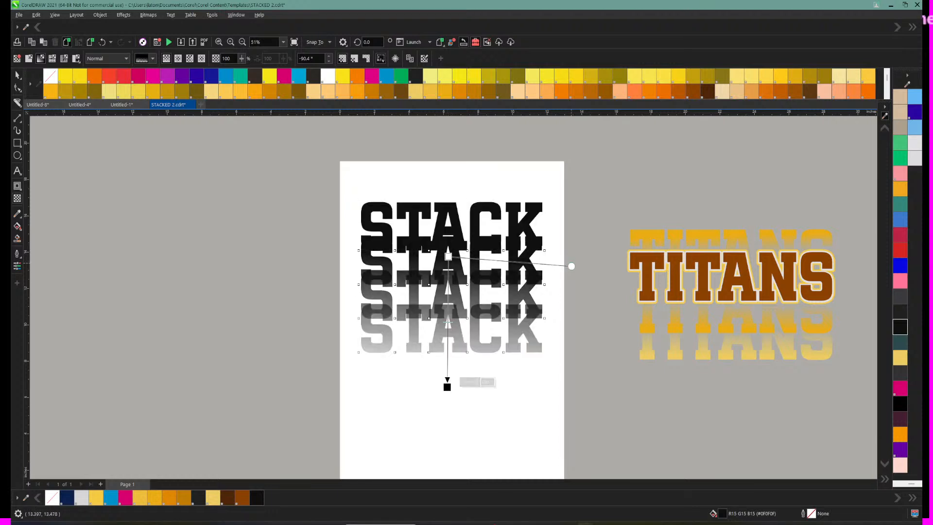
pyautogui.moveTo(572, 265); pyautogui.dragTo(574, 256)
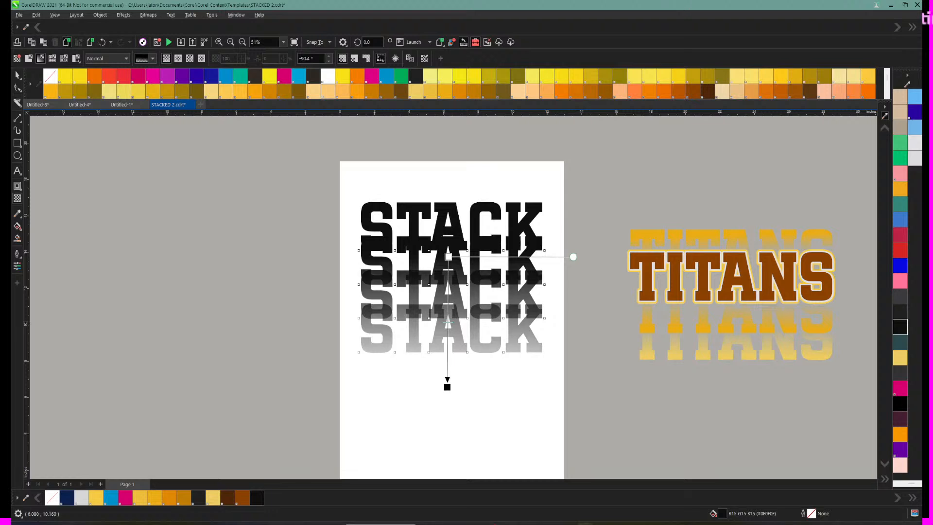
# Step: Move the midpoint of the STACK text's gradient transparency up and extend its end well below the fourth line
pyautogui.moveTo(448, 302); pyautogui.dragTo(448, 284)
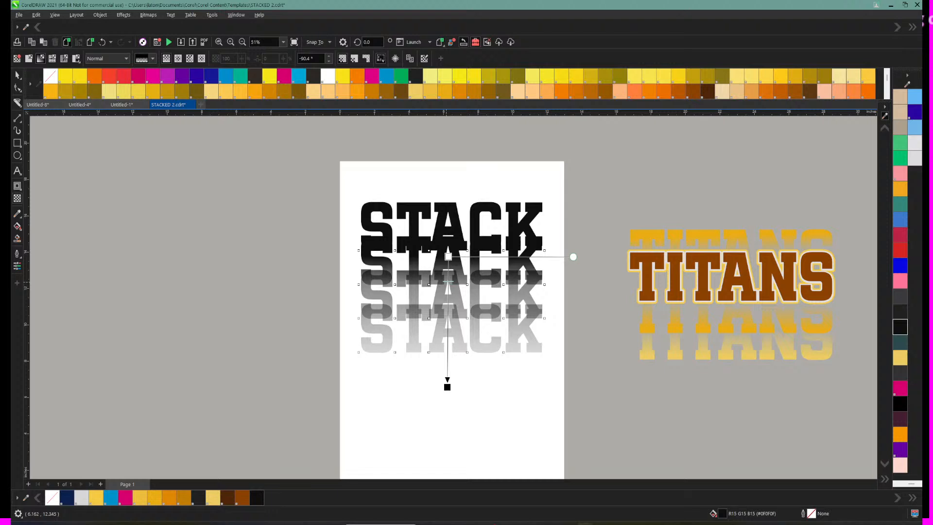
pyautogui.moveTo(447, 387); pyautogui.dragTo(447, 433)
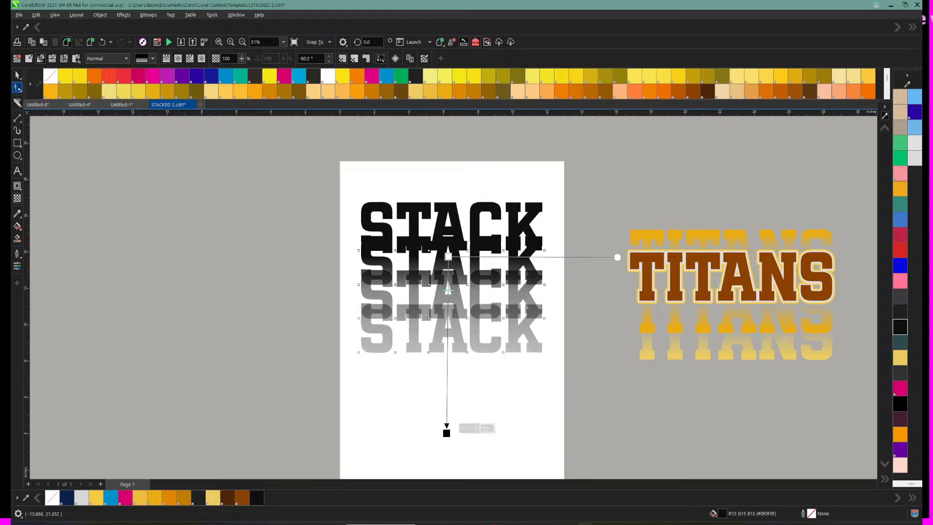
pyautogui.click(18, 75)
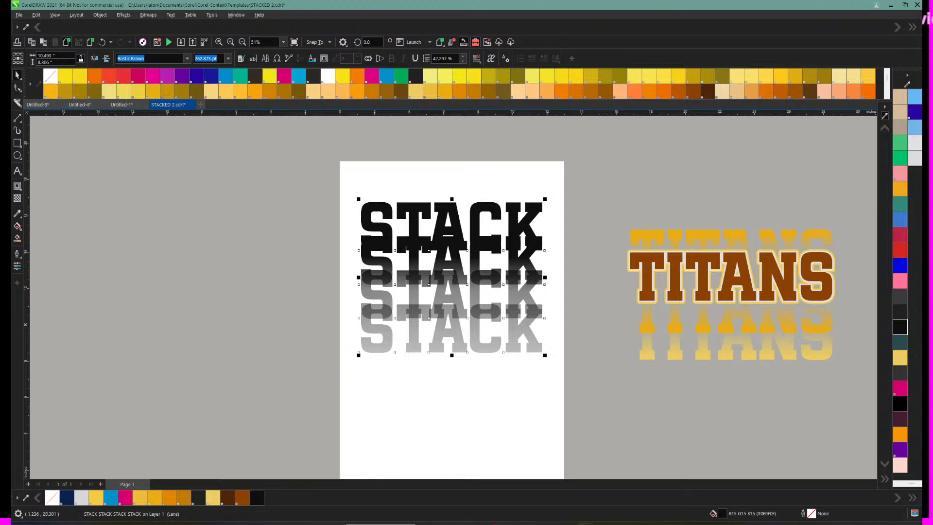
# Step: Try several blue, brown, gold and yellow fills on the STACK text and settle on PANTONE Hexachrome magenta
pyautogui.click(284, 76)
pyautogui.click(211, 77)
pyautogui.click(401, 91)
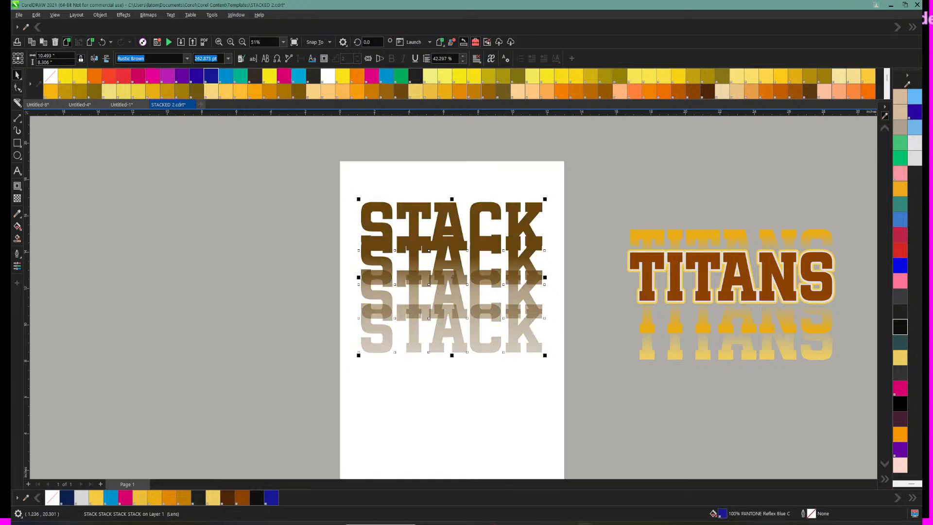
pyautogui.click(474, 91)
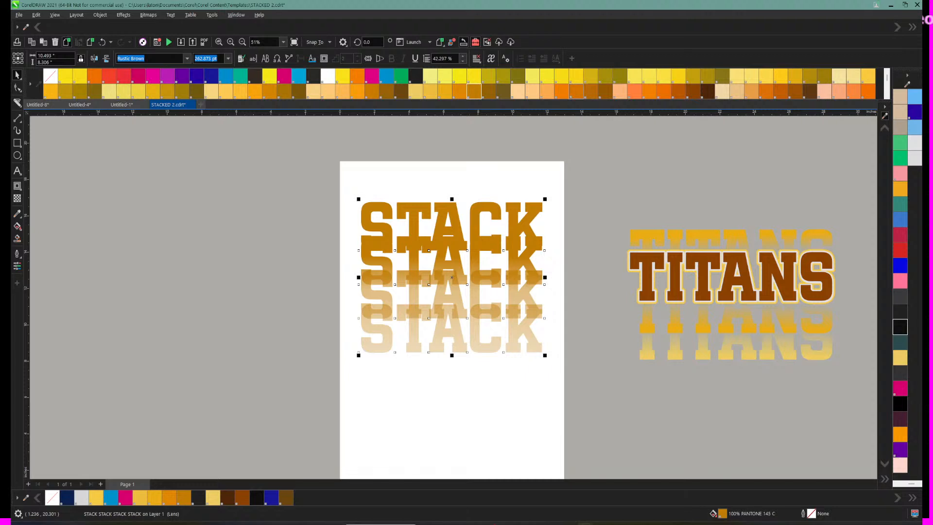
pyautogui.click(561, 76)
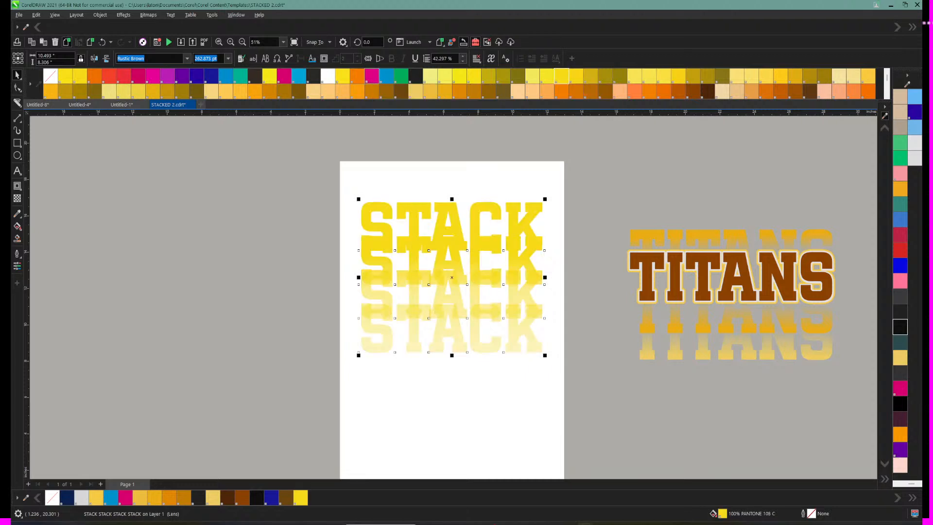
pyautogui.click(371, 76)
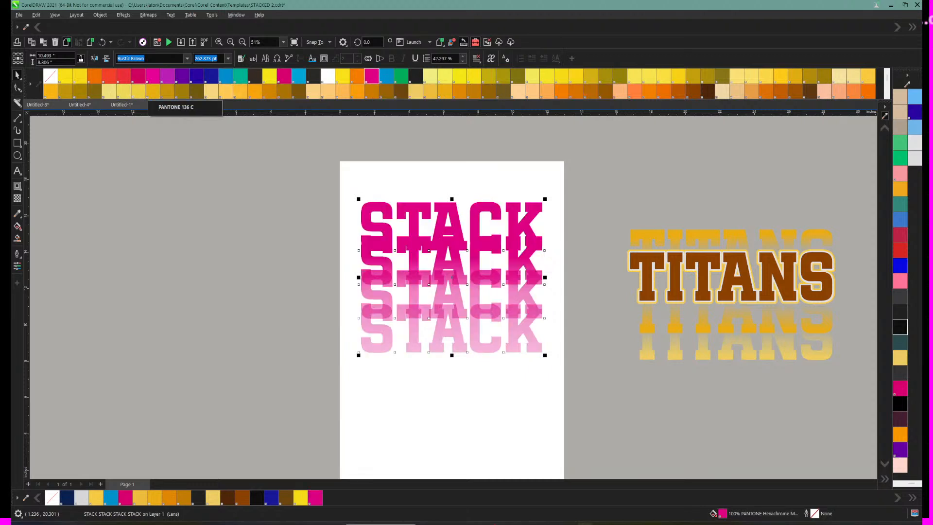
pyautogui.click(452, 277)
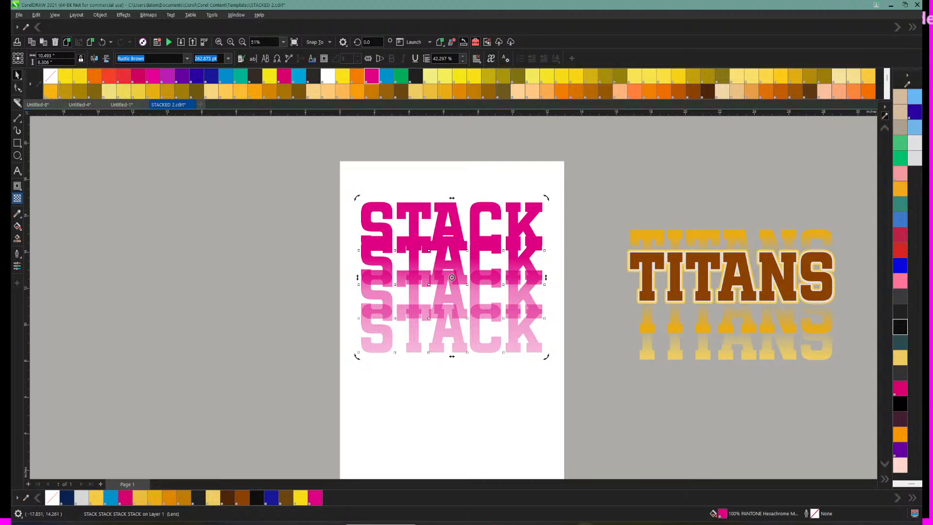
pyautogui.click(17, 186)
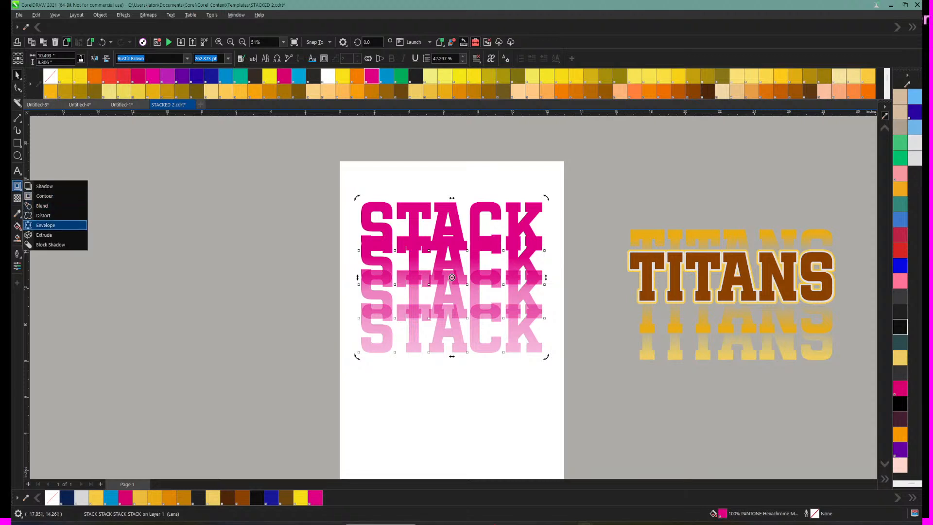
pyautogui.click(48, 224)
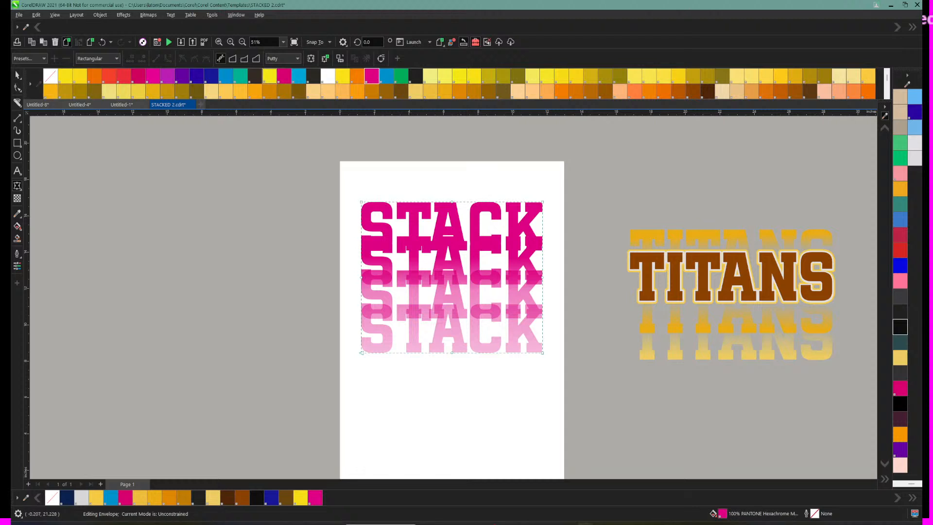
# Step: Highlight the first line of the STACK block with the Text tool to check that it is still editable text
pyautogui.click(231, 42)
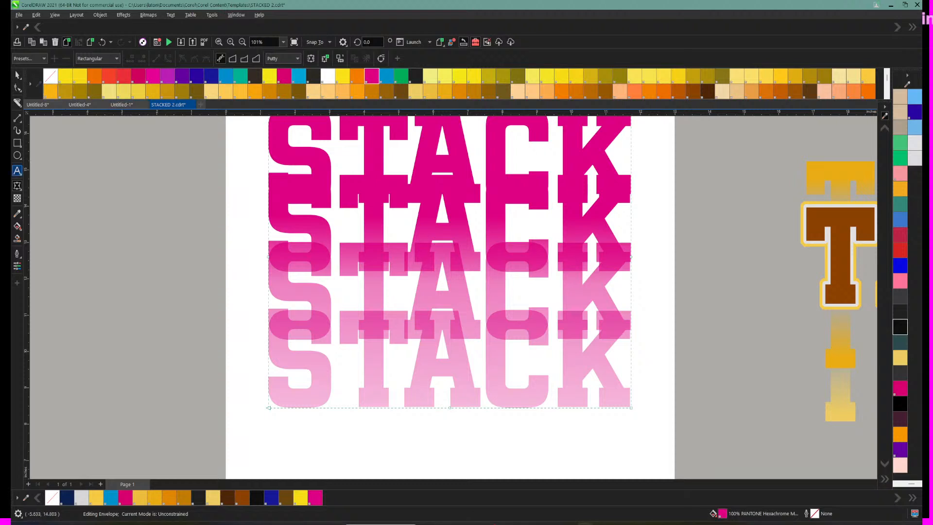
pyautogui.click(17, 171)
pyautogui.click(307, 191)
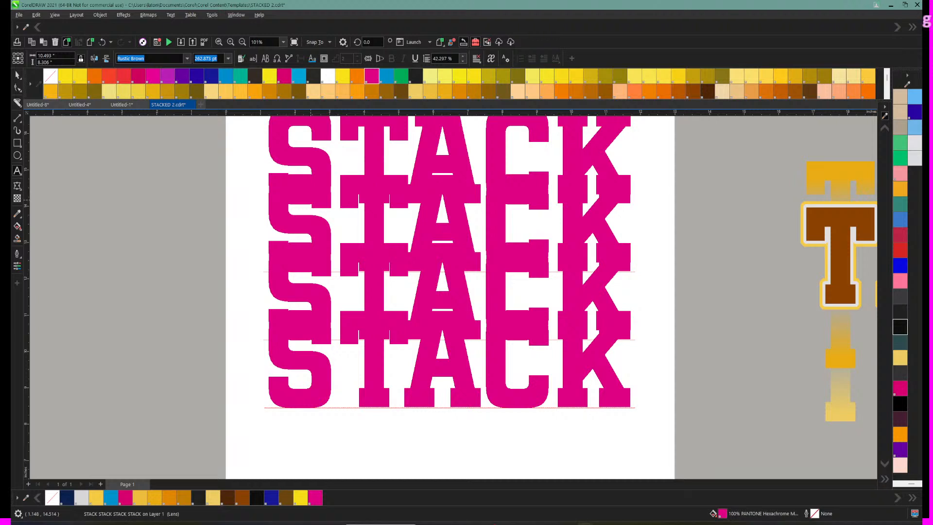
pyautogui.doubleClick(311, 200)
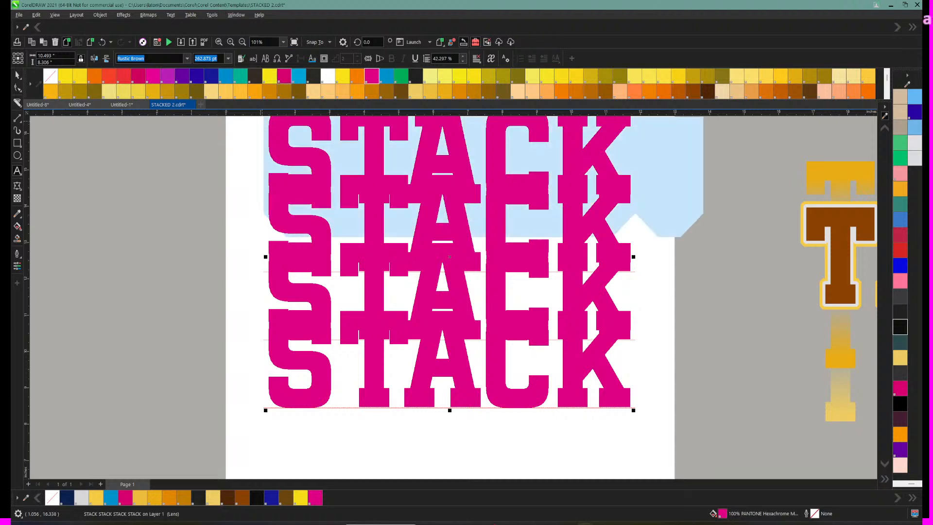
pyautogui.click(242, 42)
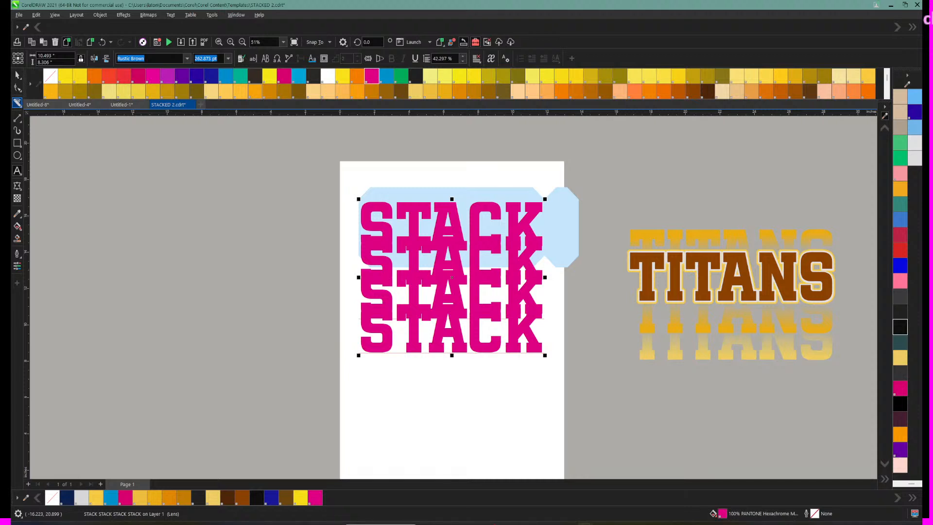
pyautogui.click(17, 74)
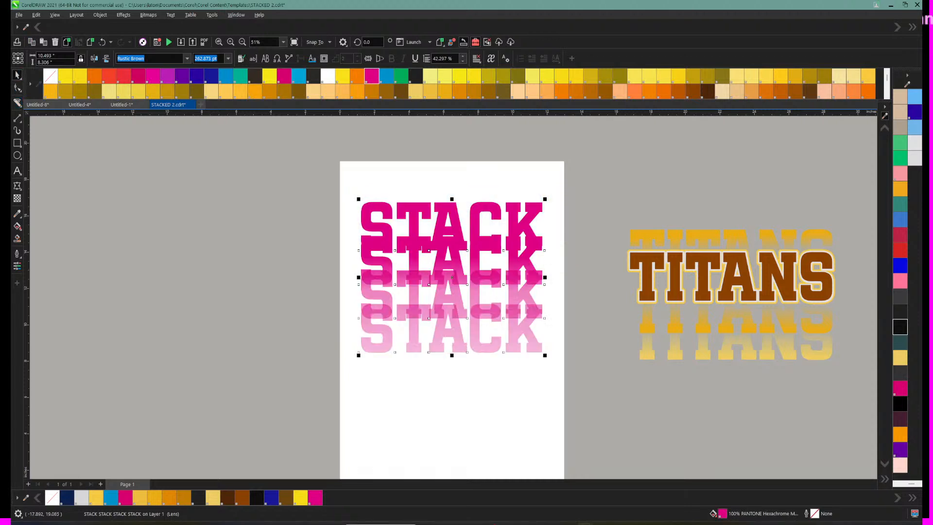
pyautogui.click(17, 185)
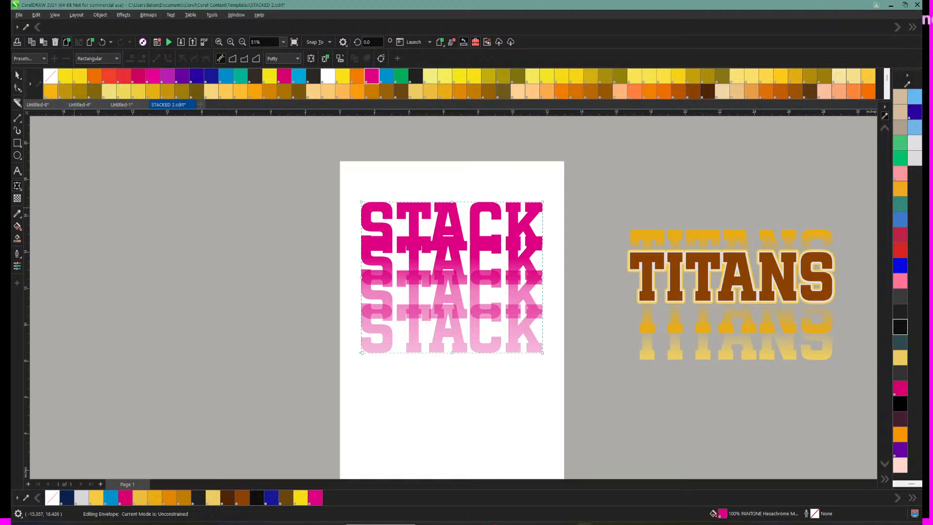
pyautogui.click(17, 171)
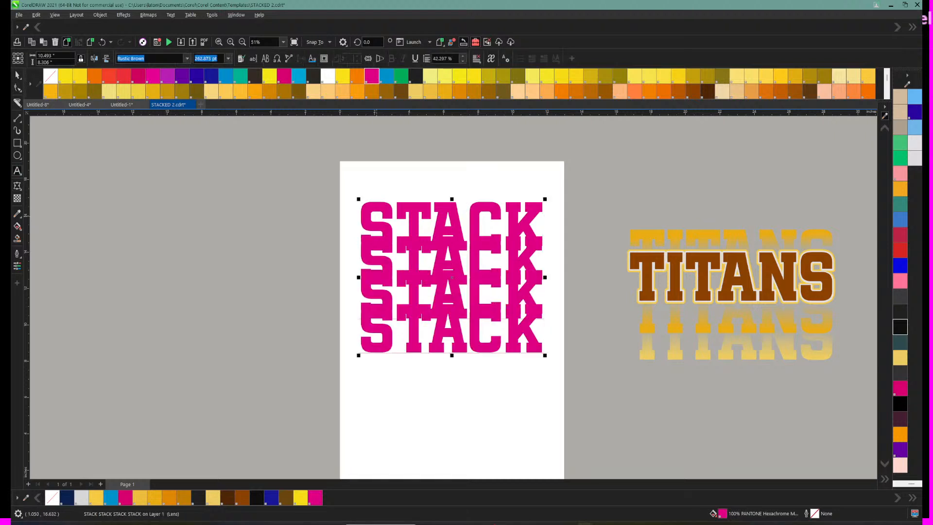
pyautogui.click(359, 204)
pyautogui.doubleClick(373, 217)
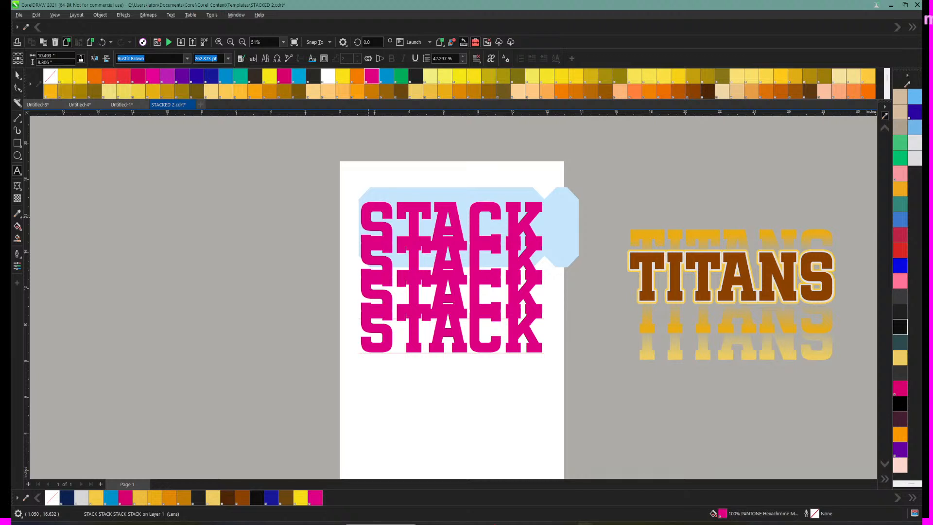
pyautogui.click(368, 218)
pyautogui.doubleClick(369, 217)
# Step: Warp the STACK text with a Single Arc envelope, bowing the top edge slightly and the bottom edge more strongly downward
pyautogui.click(17, 185)
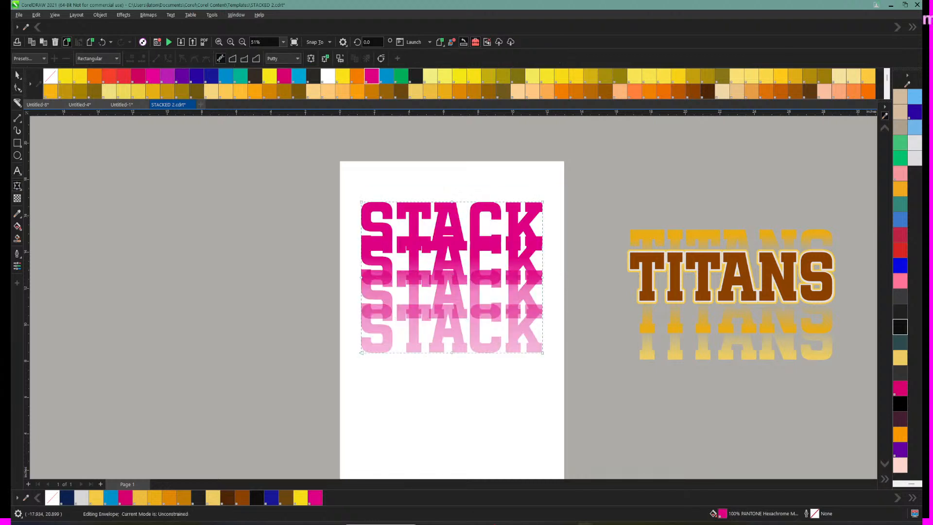
pyautogui.click(45, 225)
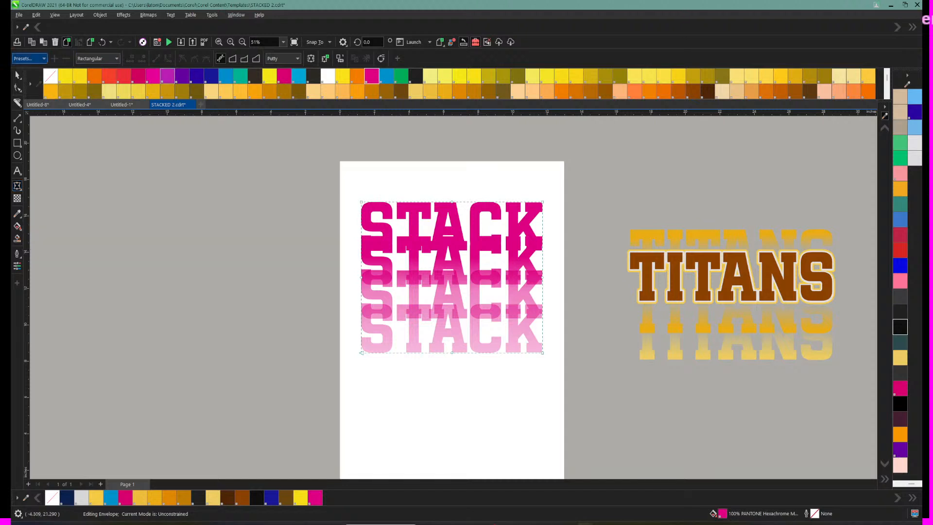
pyautogui.click(29, 58)
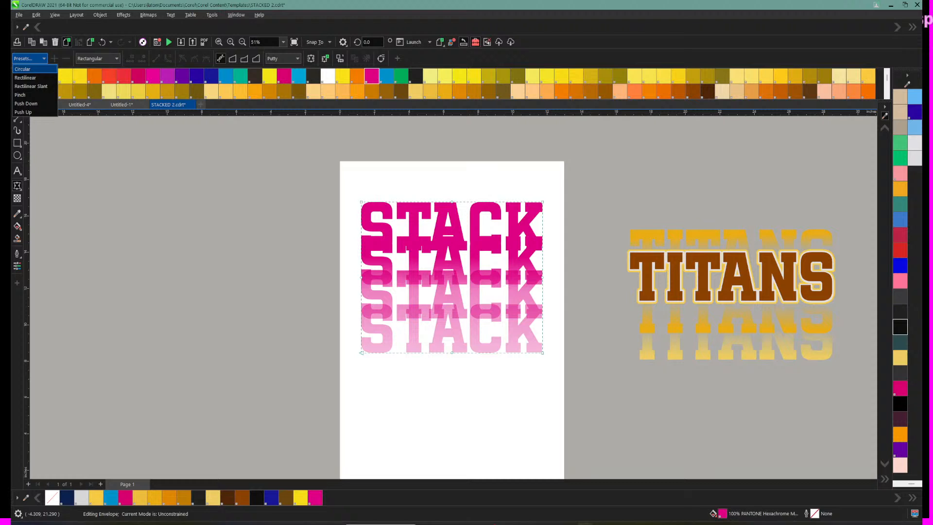
pyautogui.click(38, 59)
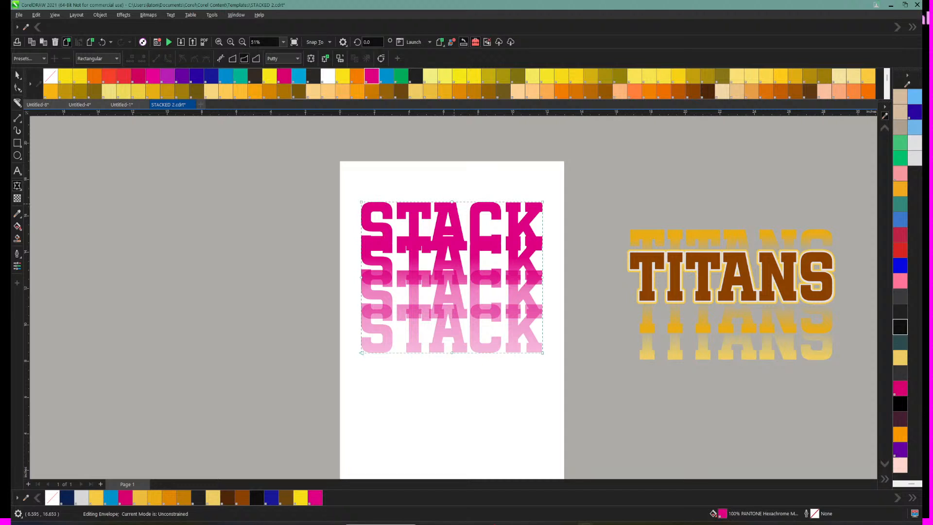
pyautogui.moveTo(452, 203); pyautogui.dragTo(452, 216)
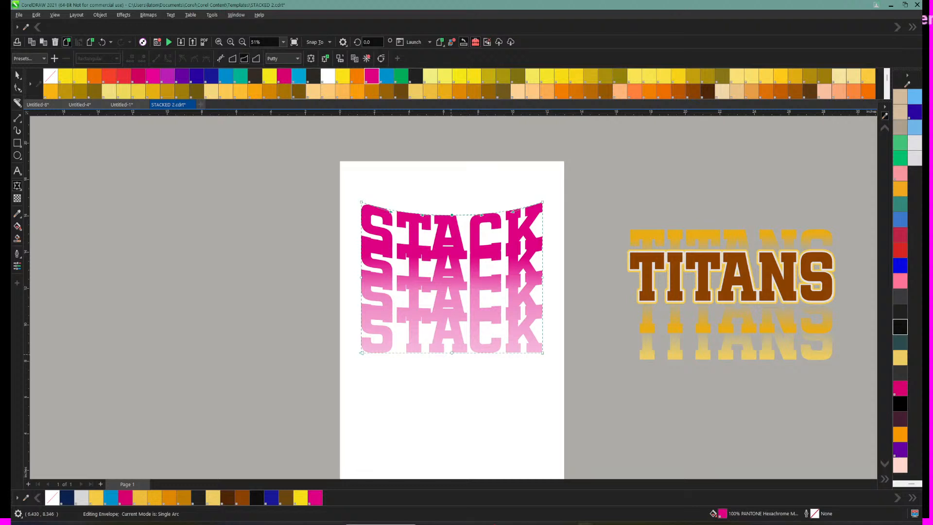
pyautogui.moveTo(452, 353); pyautogui.dragTo(452, 339)
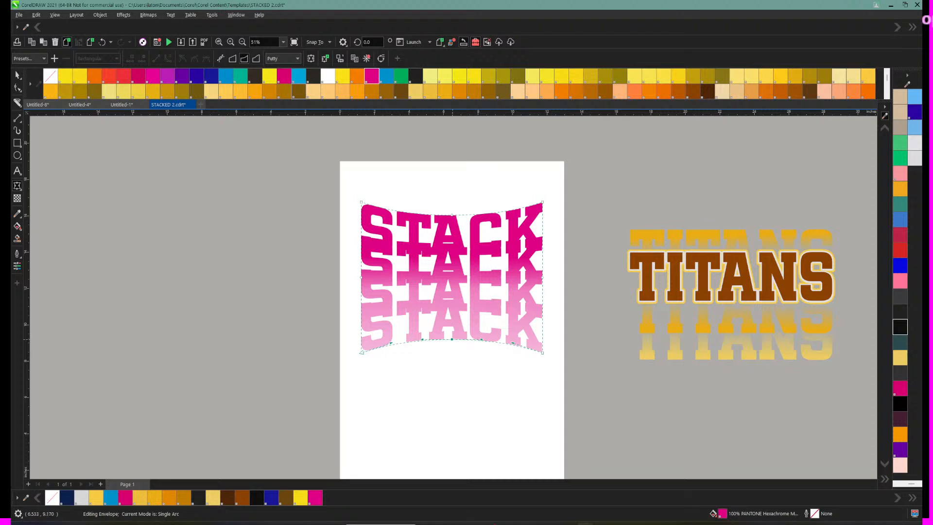
pyautogui.moveTo(452, 339); pyautogui.dragTo(452, 389)
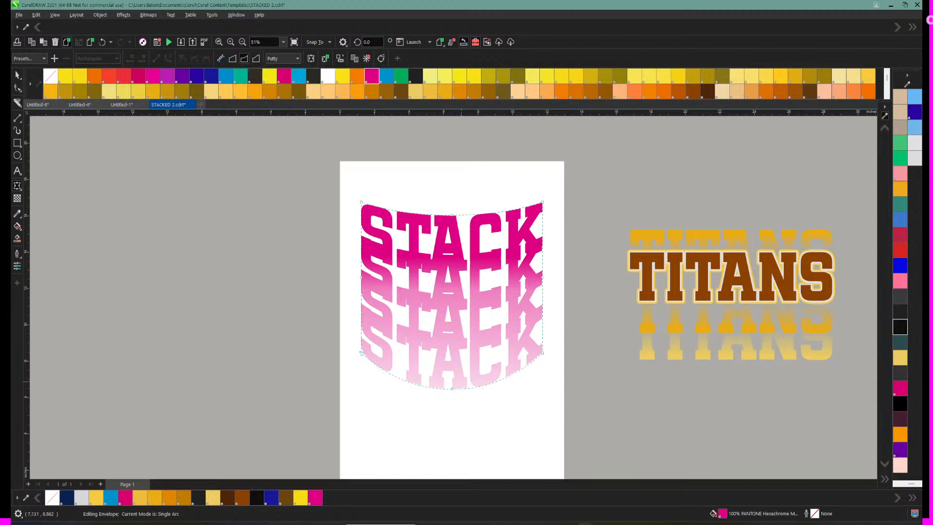
# Step: Reshape the STACK text's envelope so the bottom edge arches upward and the top edge is nearly straight
pyautogui.moveTo(452, 389); pyautogui.dragTo(452, 329)
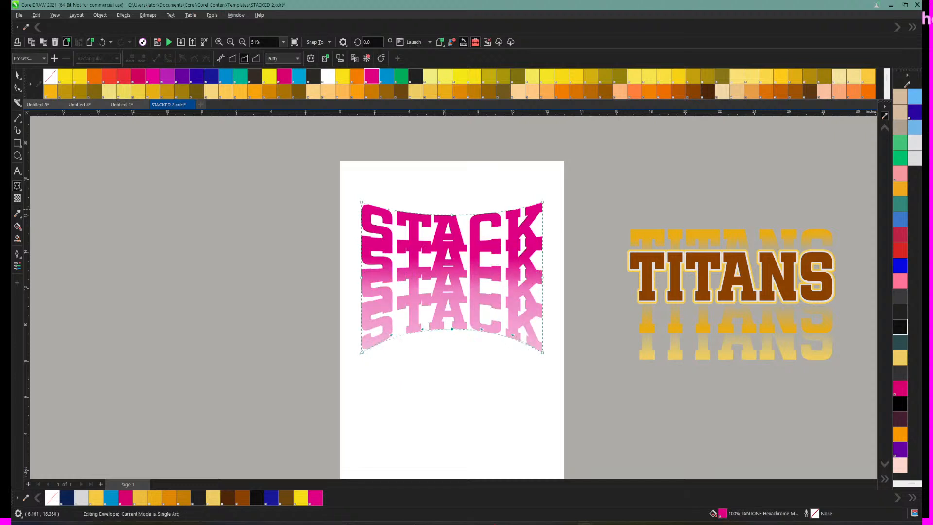
pyautogui.moveTo(452, 214); pyautogui.dragTo(452, 203)
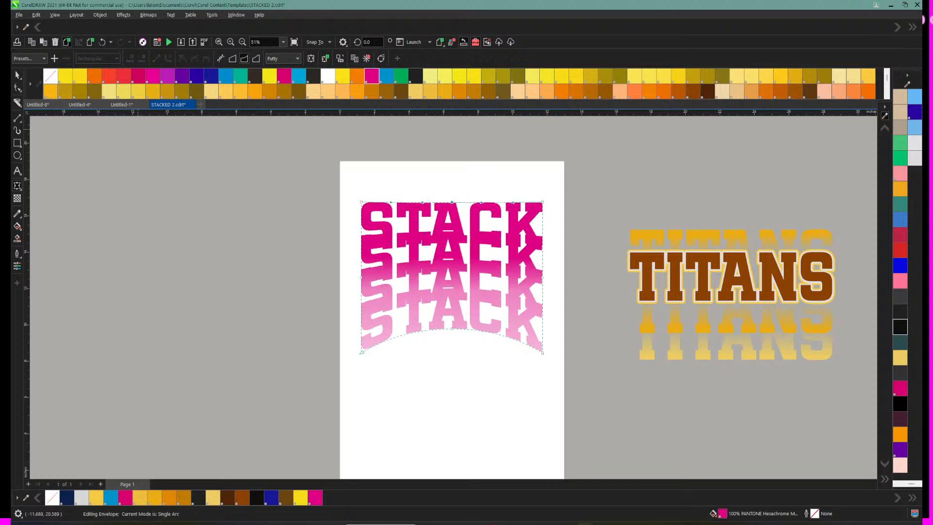
pyautogui.click(17, 74)
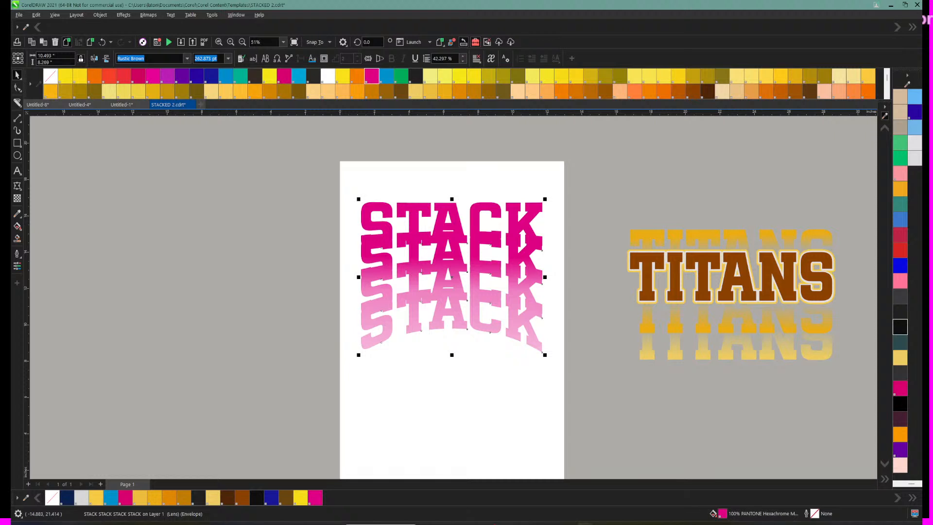
# Step: Open the warped STACK text in the text editor and try to change its font to Comic Sans MS
pyautogui.click(389, 218)
pyautogui.click(17, 171)
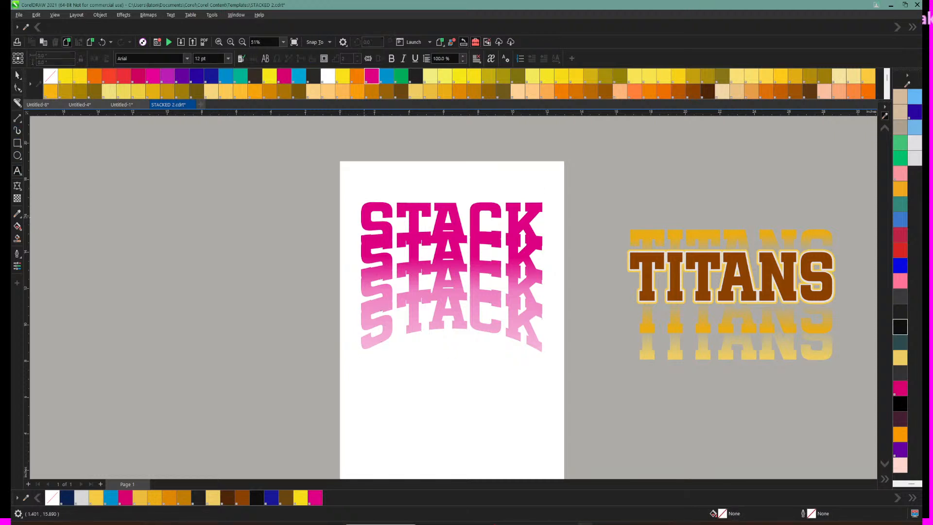
pyautogui.click(365, 220)
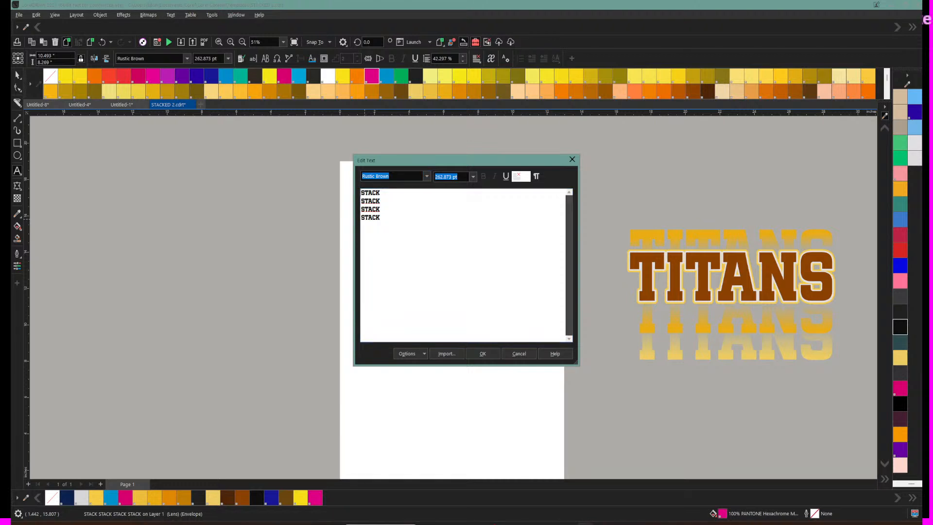
pyautogui.moveTo(457, 160); pyautogui.dragTo(669, 165)
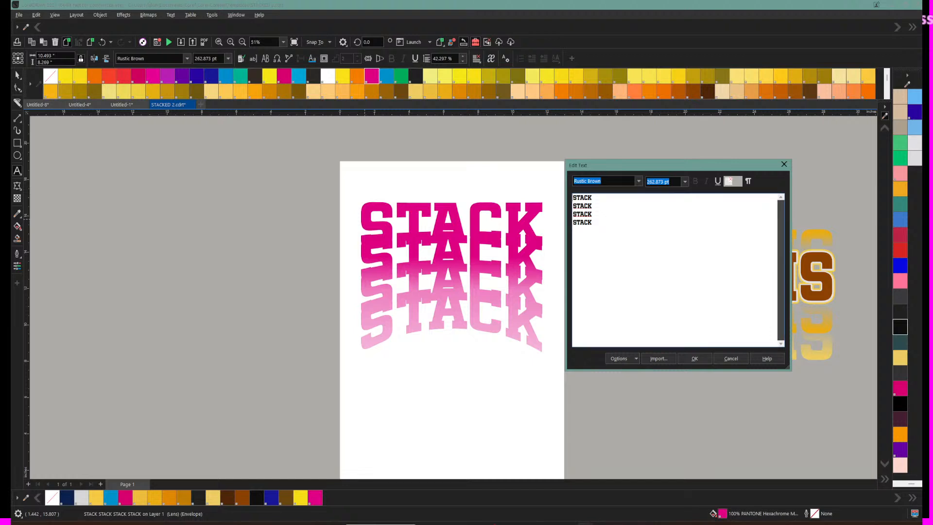
pyautogui.click(638, 181)
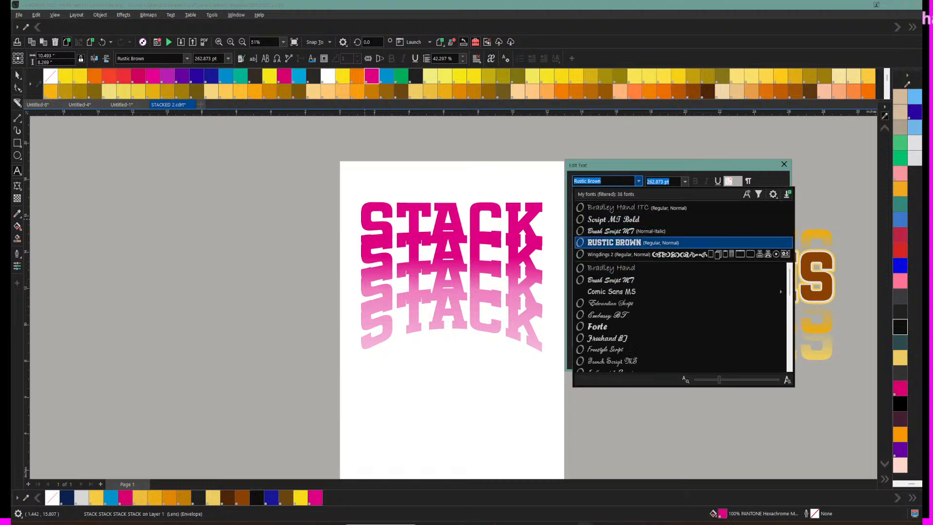
pyautogui.click(612, 291)
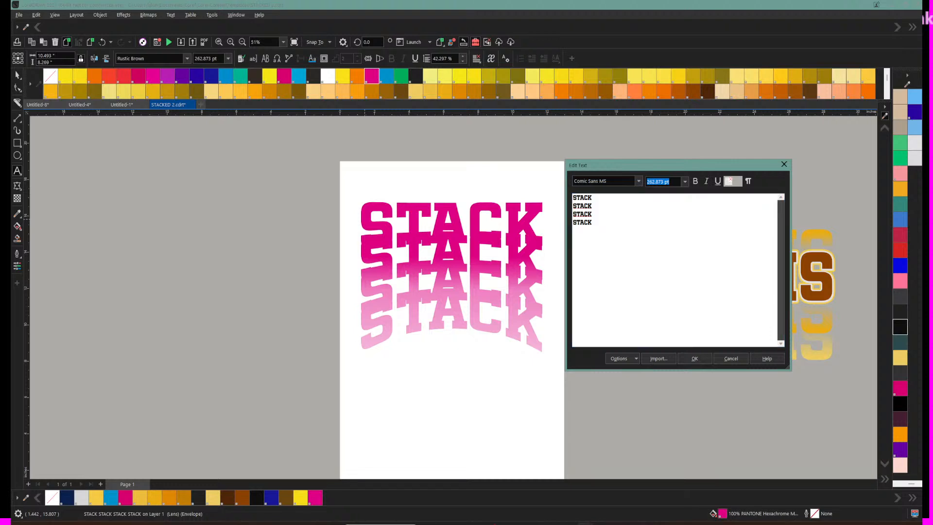
pyautogui.hotkey('ctrl', 'a')
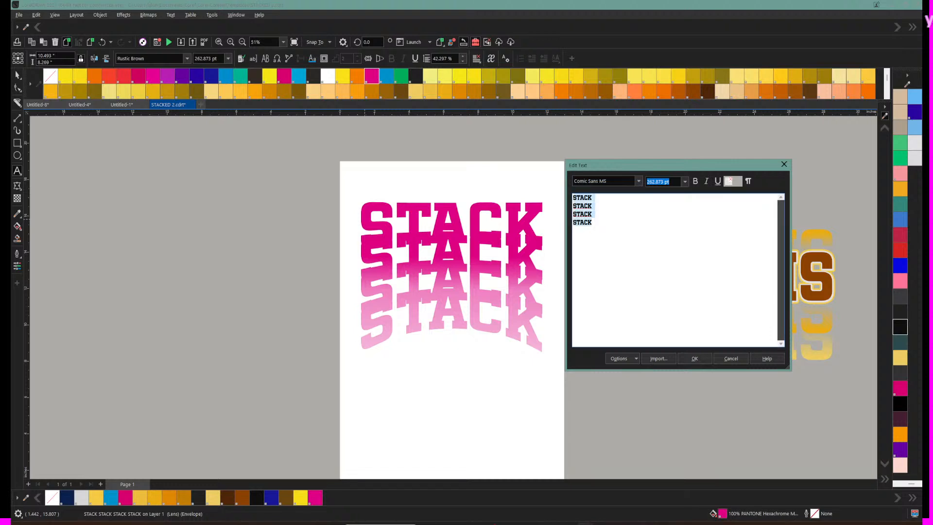
pyautogui.click(694, 359)
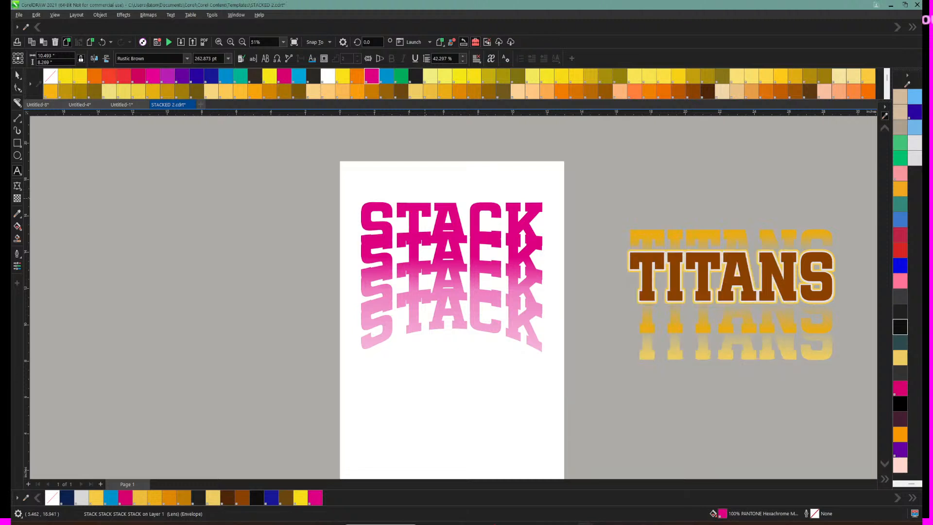
# Step: Try Comic Sans MS on all four lines of the warped STACK text, and undo the font change
pyautogui.hotkey('ctrl', 'shift', 't')
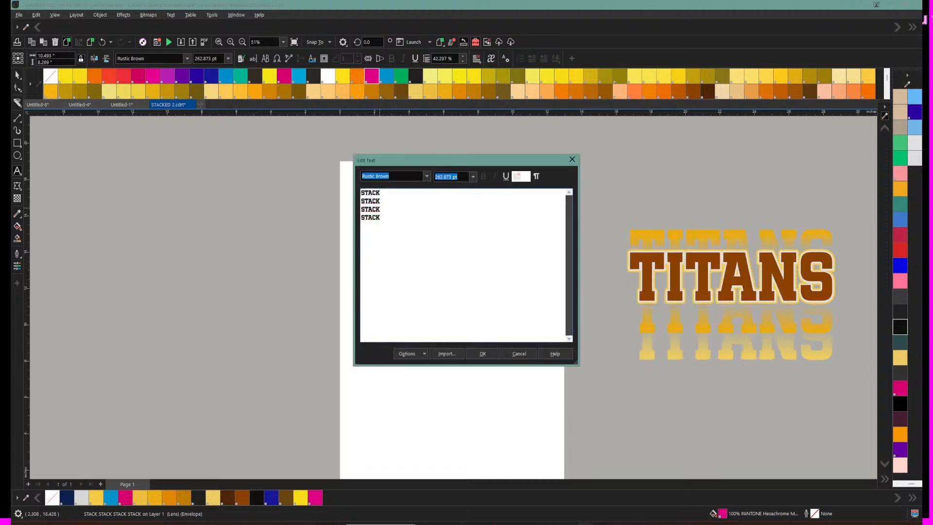
pyautogui.moveTo(362, 193); pyautogui.dragTo(381, 218)
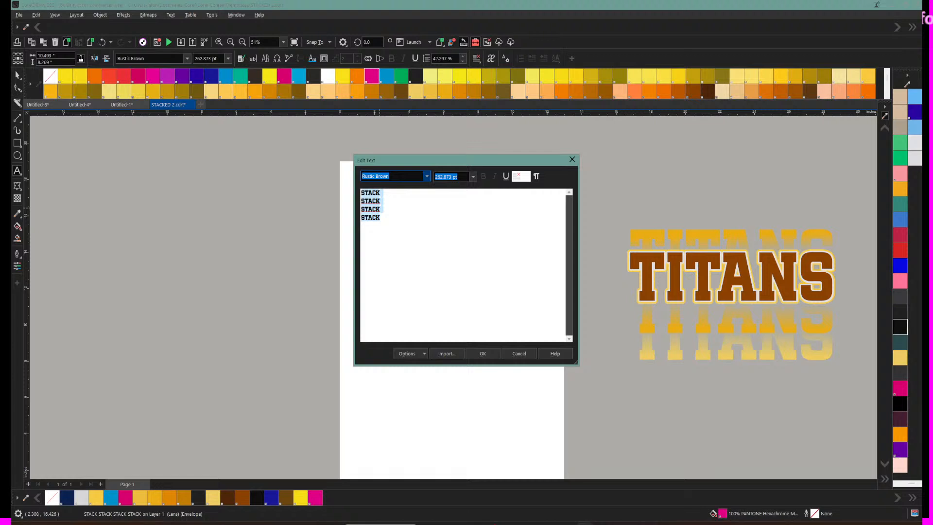
pyautogui.click(427, 177)
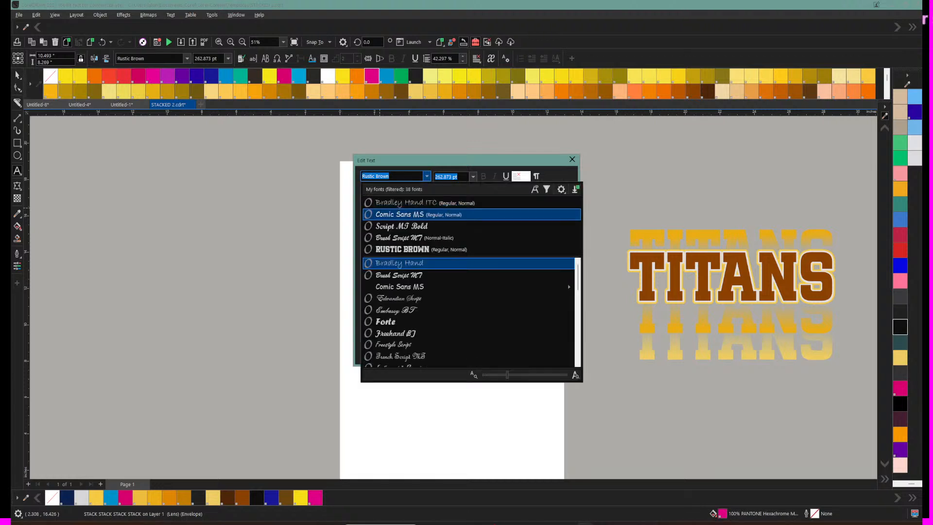
pyautogui.press('Down')
pyautogui.press('Down')
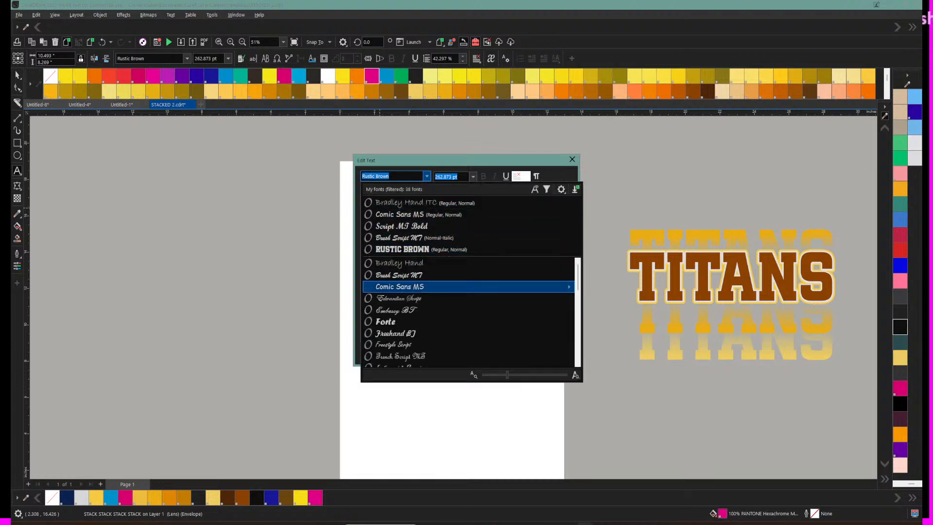
pyautogui.press('Return')
pyautogui.moveTo(465, 154); pyautogui.dragTo(466, 164)
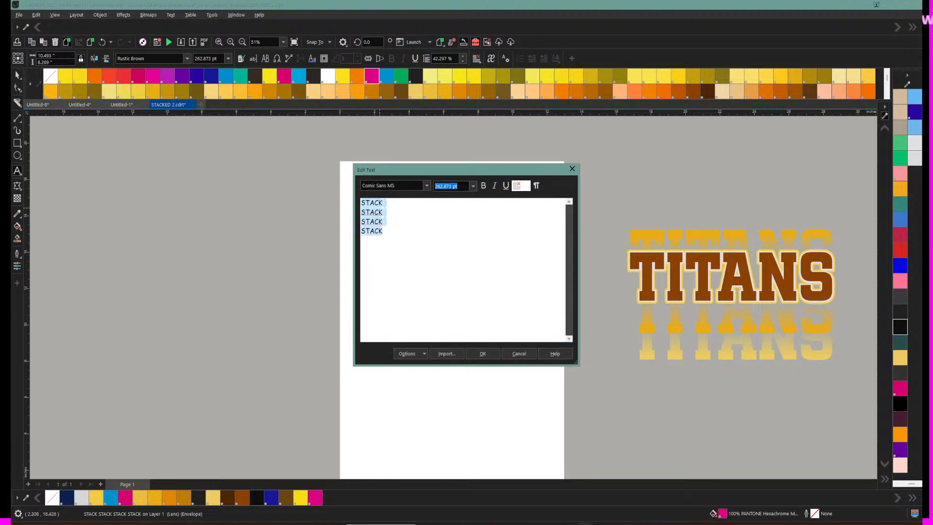
pyautogui.moveTo(466, 170); pyautogui.dragTo(713, 171)
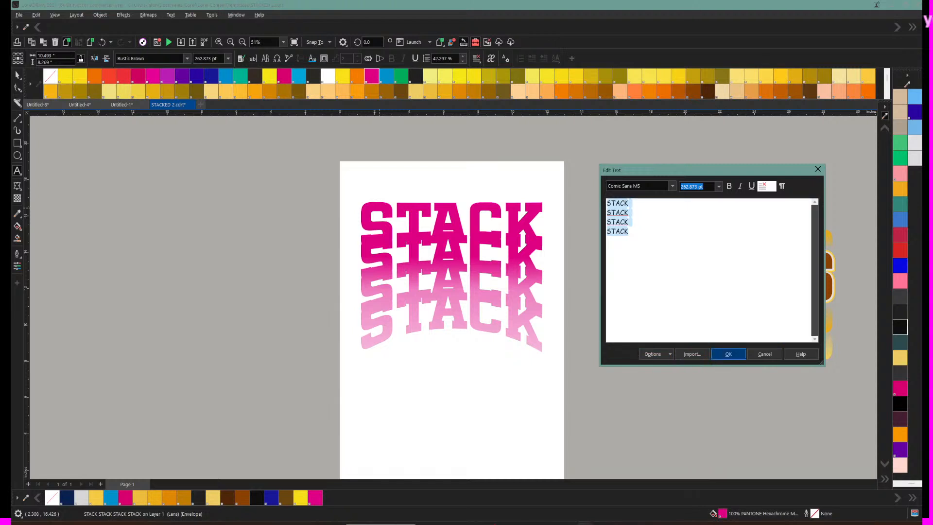
pyautogui.press('Return')
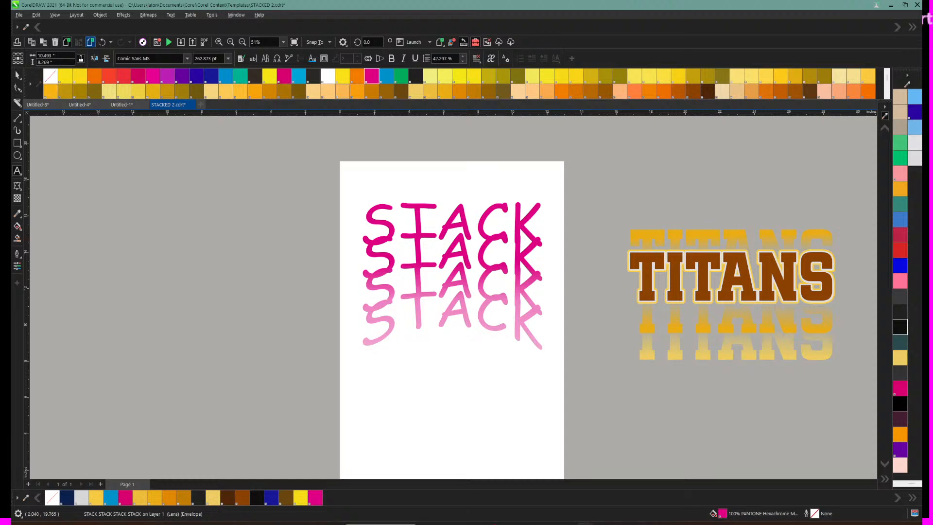
pyautogui.hotkey('ctrl', 'z')
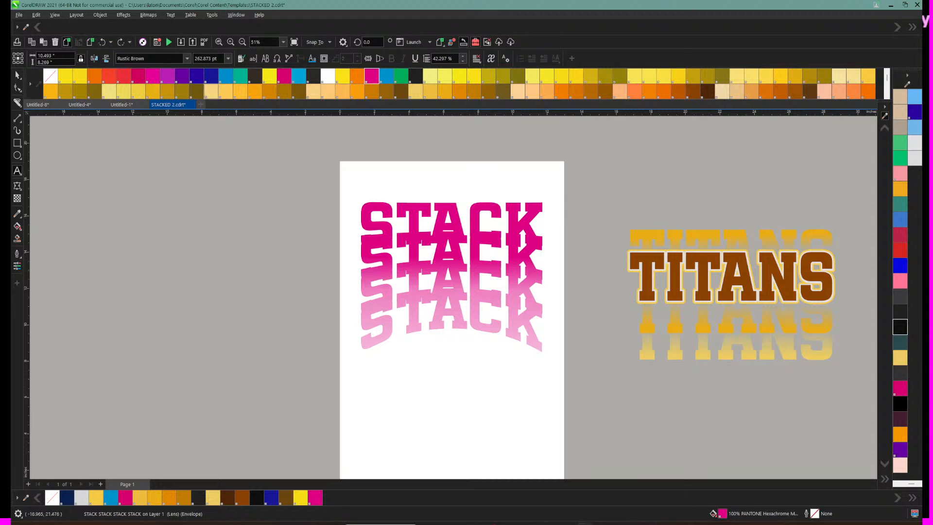
# Step: Move the whole TITANS design onto the page, directly below the STACK text
pyautogui.click(18, 75)
pyautogui.moveTo(613, 209); pyautogui.dragTo(854, 375)
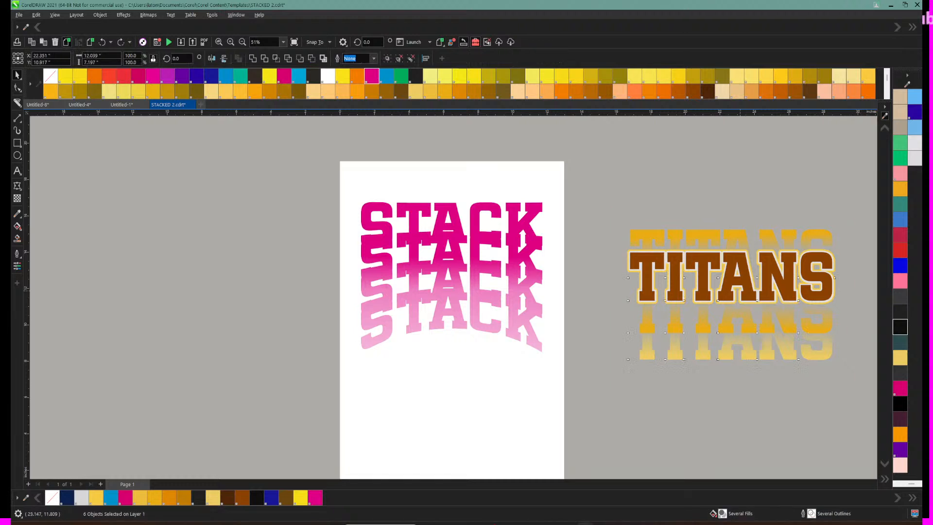
pyautogui.moveTo(757, 290); pyautogui.dragTo(480, 421)
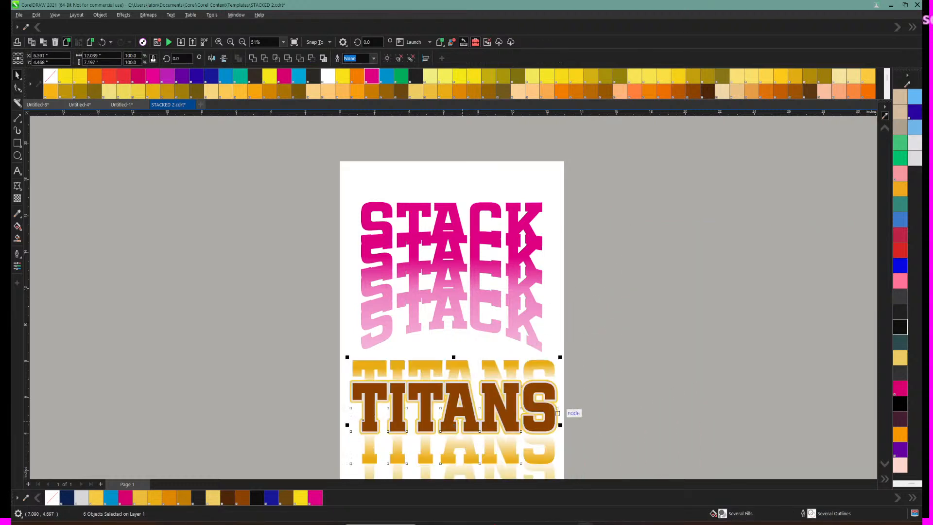
pyautogui.scroll(-3, 452, 291)
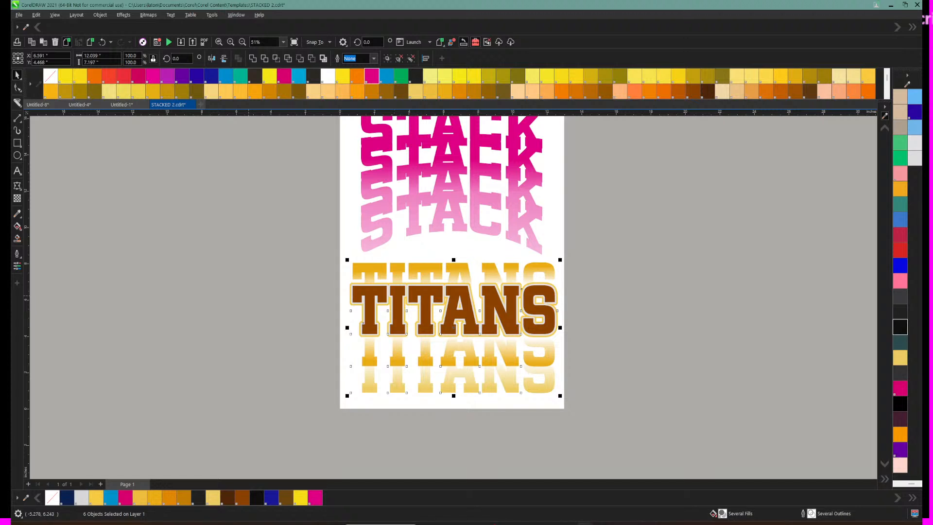
# Step: Select the brown TITANS line and the faded line beneath it individually to examine them as separate text objects
pyautogui.press('Escape')
pyautogui.click(447, 313)
pyautogui.moveTo(447, 313)
pyautogui.mouseDown()
pyautogui.moveTo(448, 324)
pyautogui.moveTo(445, 315)
pyautogui.mouseUp()
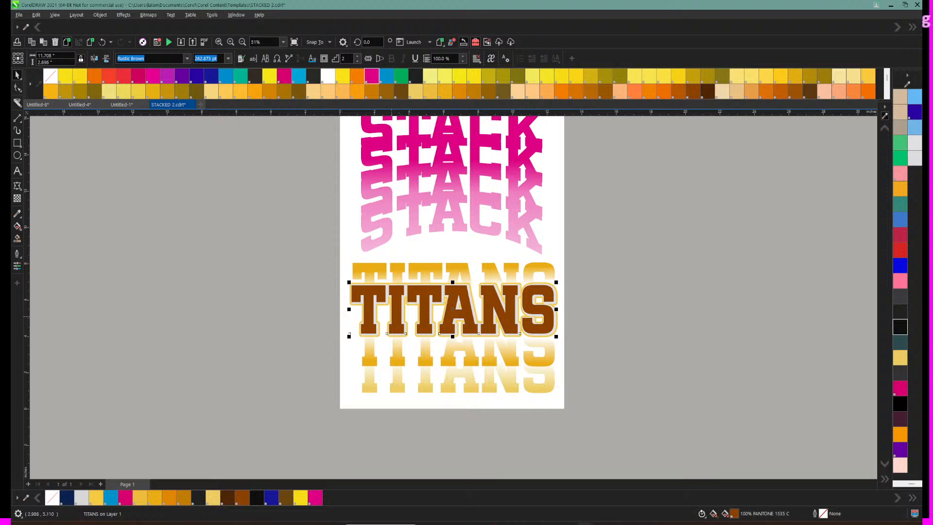
pyautogui.press('Escape')
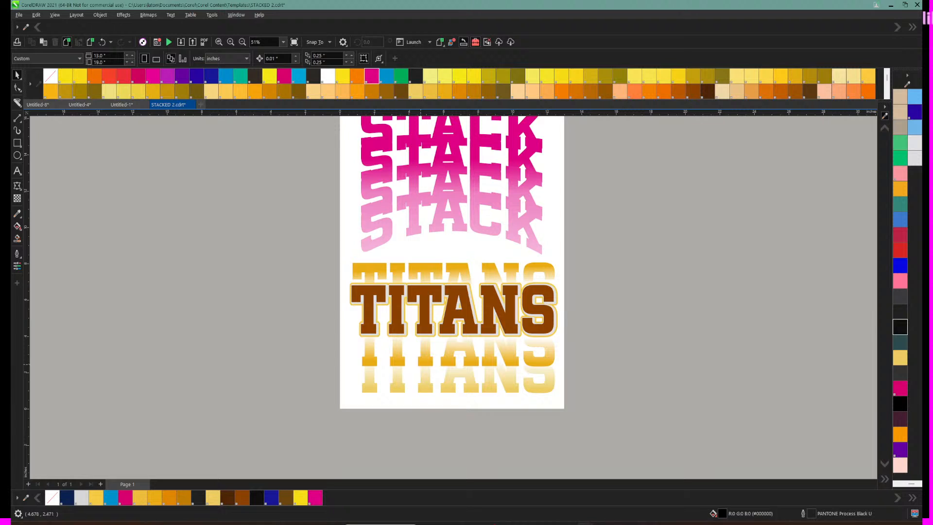
pyautogui.click(485, 342)
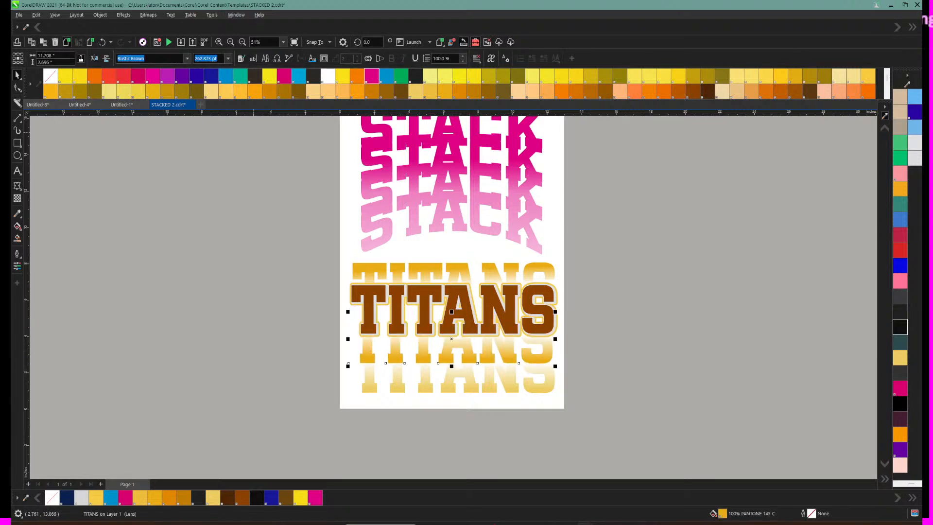
pyautogui.press('Escape')
# Step: Delete all objects of the TITANS design from the page
pyautogui.scroll(1, 452, 292)
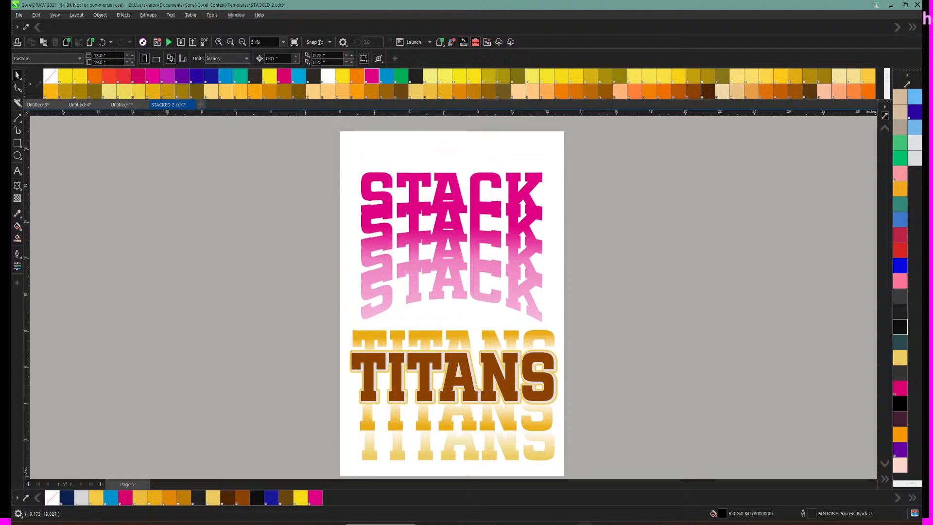
pyautogui.moveTo(306, 313); pyautogui.dragTo(586, 470)
pyautogui.scroll(-1, 486, 381)
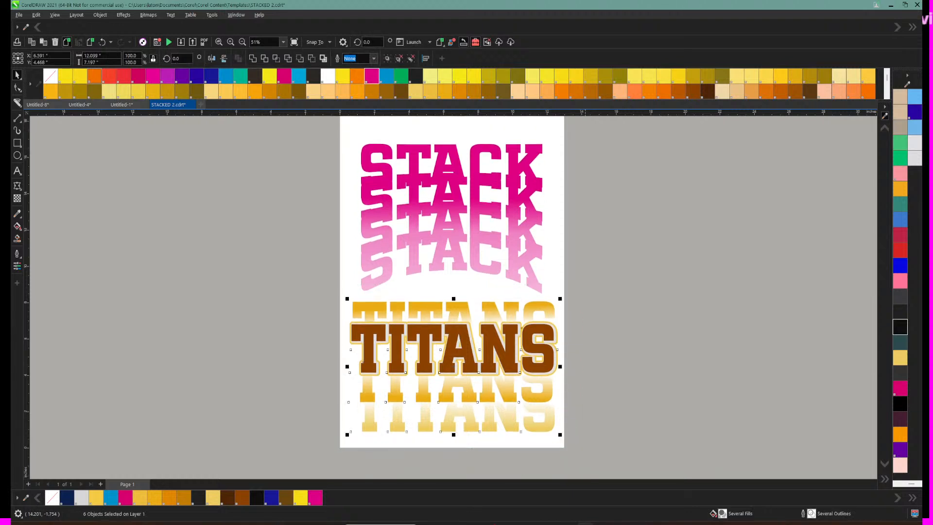
pyautogui.press('Delete')
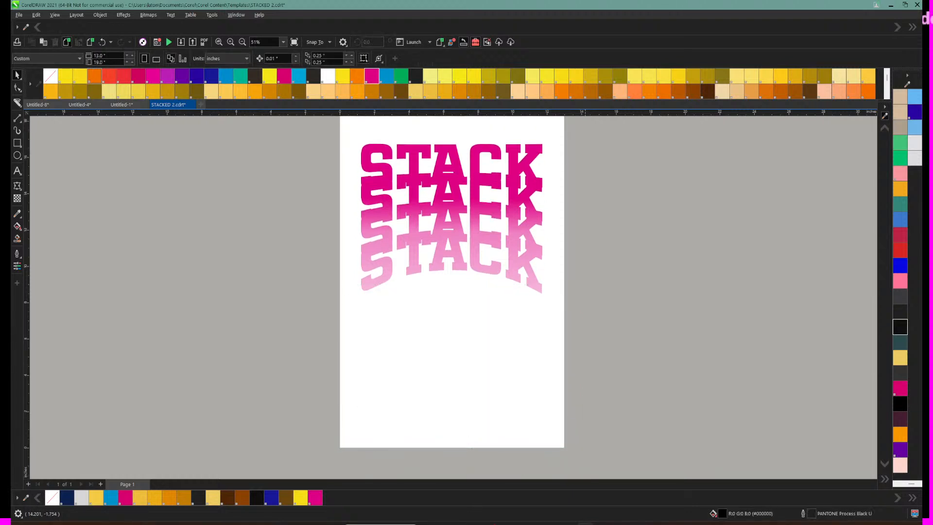
# Step: Save the drawing in the Templates folder under the new name STACKED 3
pyautogui.click(19, 15)
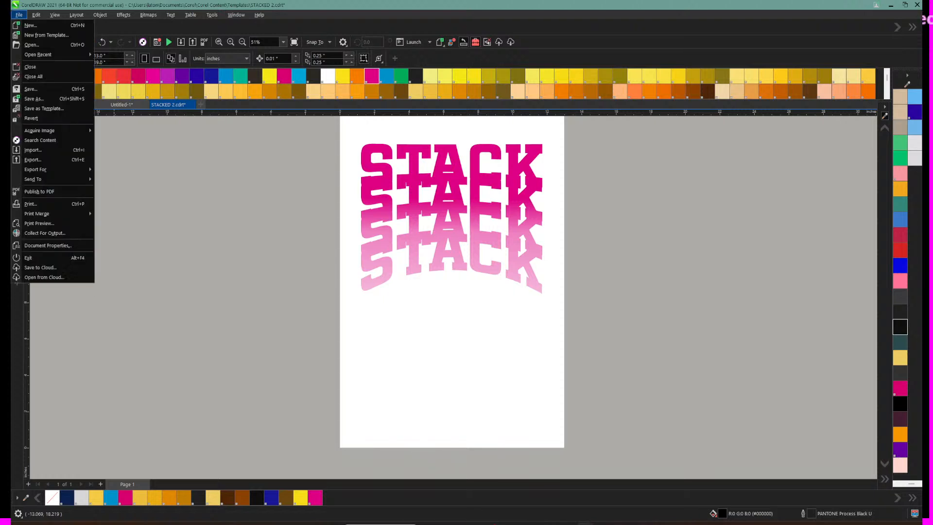
pyautogui.click(34, 99)
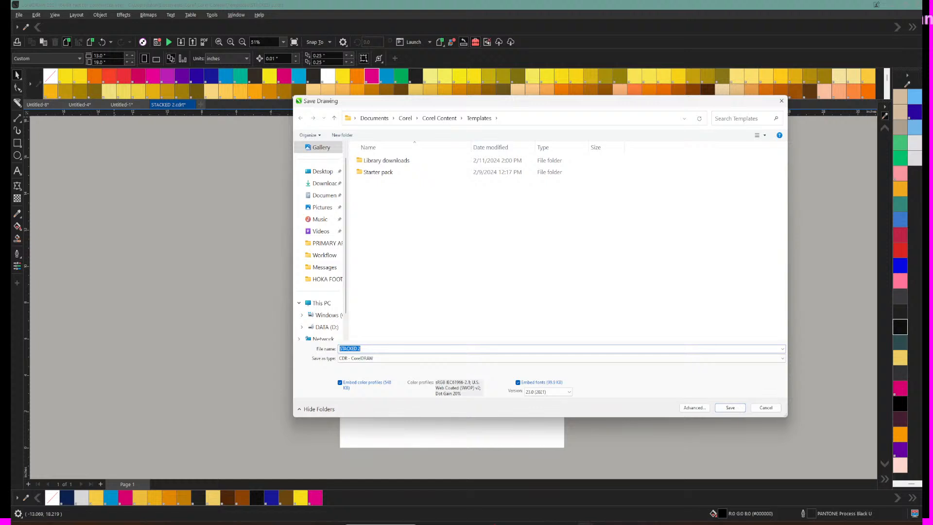
pyautogui.click(361, 349)
pyautogui.press('BackSpace')
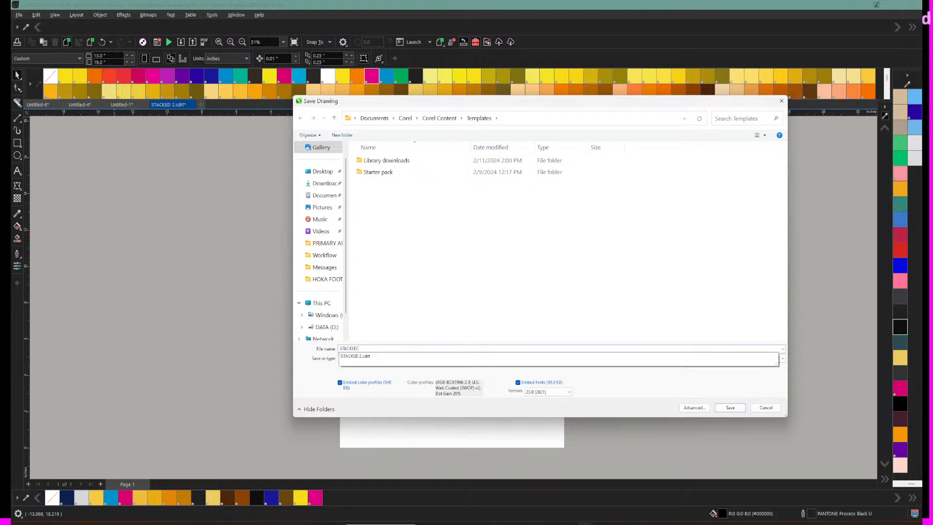
pyautogui.write('3')
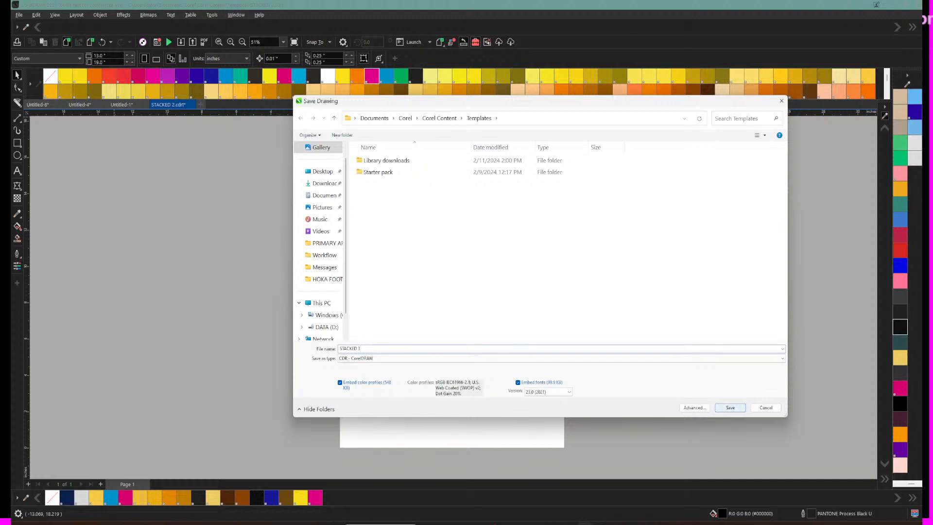
pyautogui.click(730, 408)
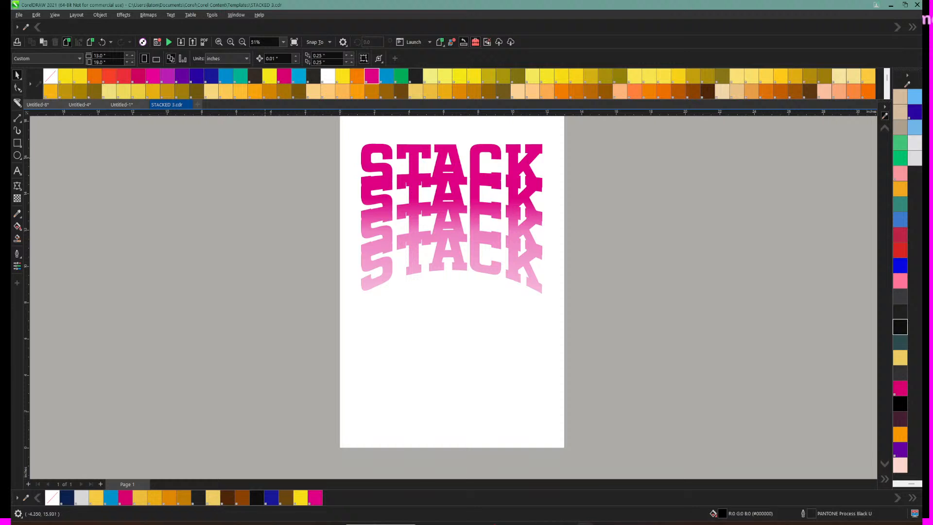
# Step: Go through the fountain, vector pattern and bitmap pattern transparency types to review their options
pyautogui.click(17, 199)
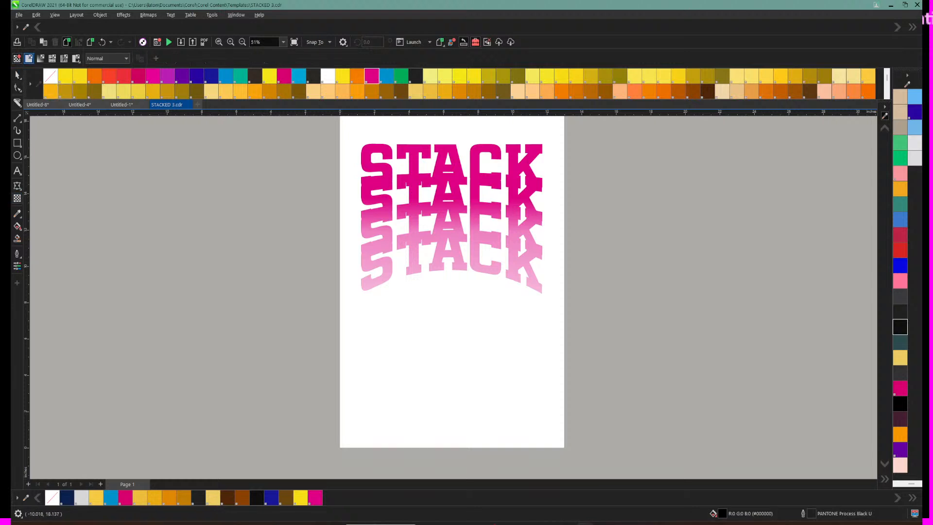
pyautogui.click(40, 58)
pyautogui.click(40, 58)
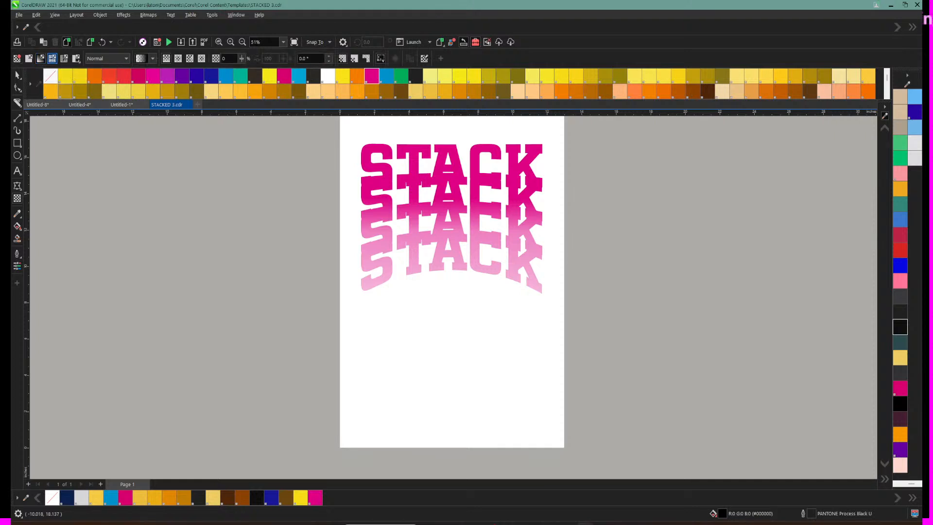
pyautogui.click(52, 59)
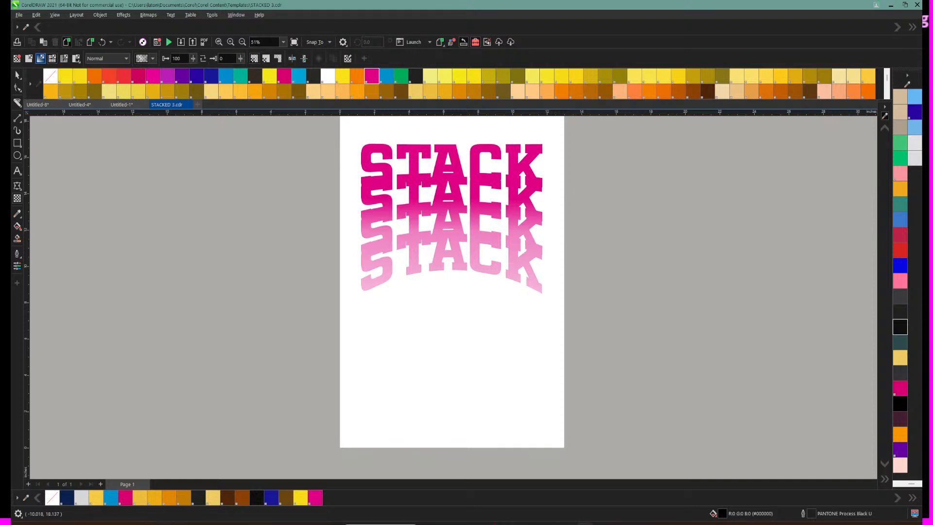
pyautogui.click(64, 58)
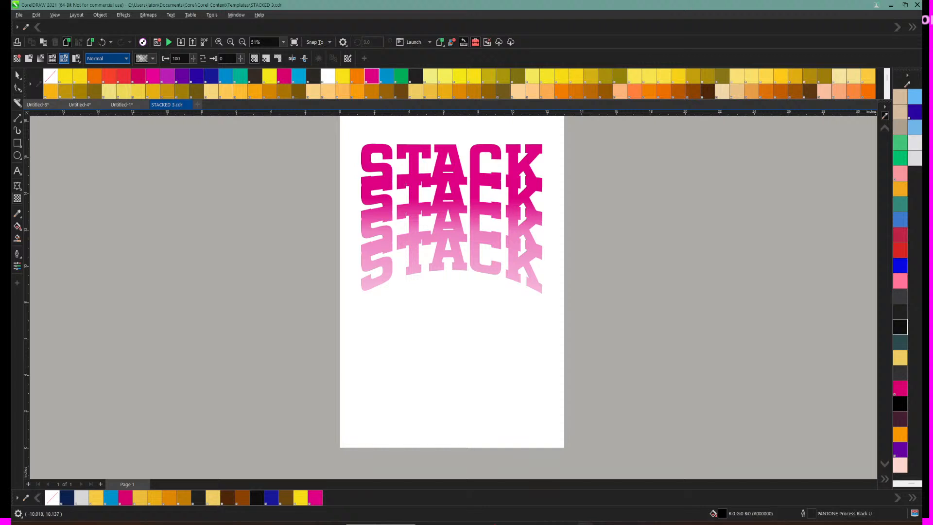
# Step: Try the diagonal-stripe bitmap pattern transparency with the Subtract merge mode, without applying it to any object
pyautogui.click(152, 59)
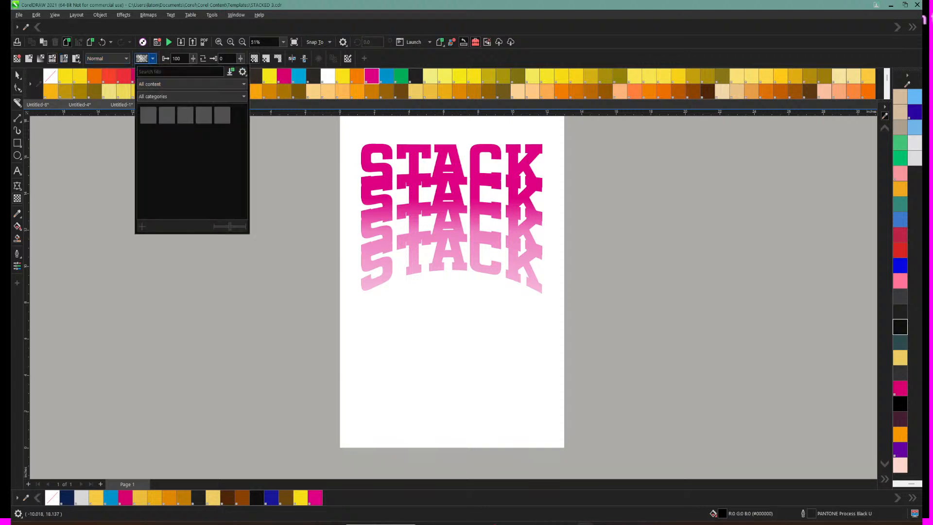
pyautogui.click(166, 115)
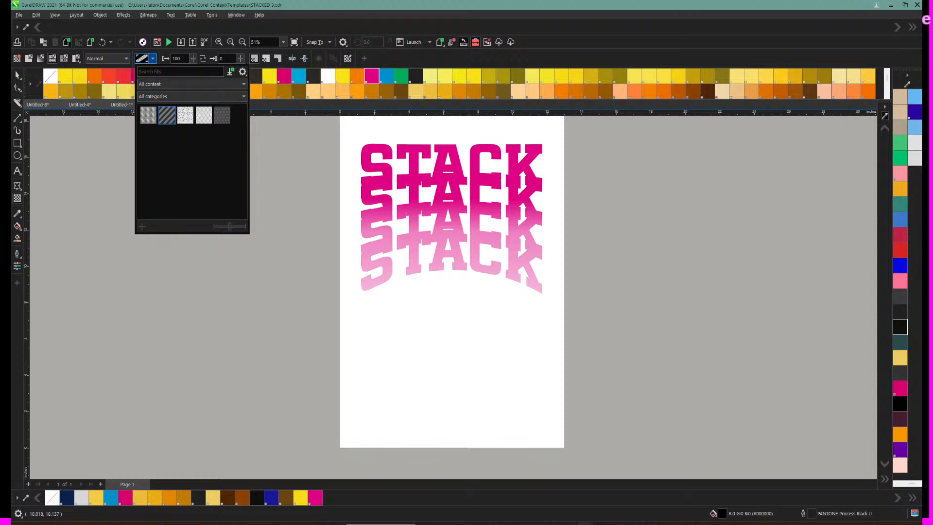
pyautogui.click(118, 58)
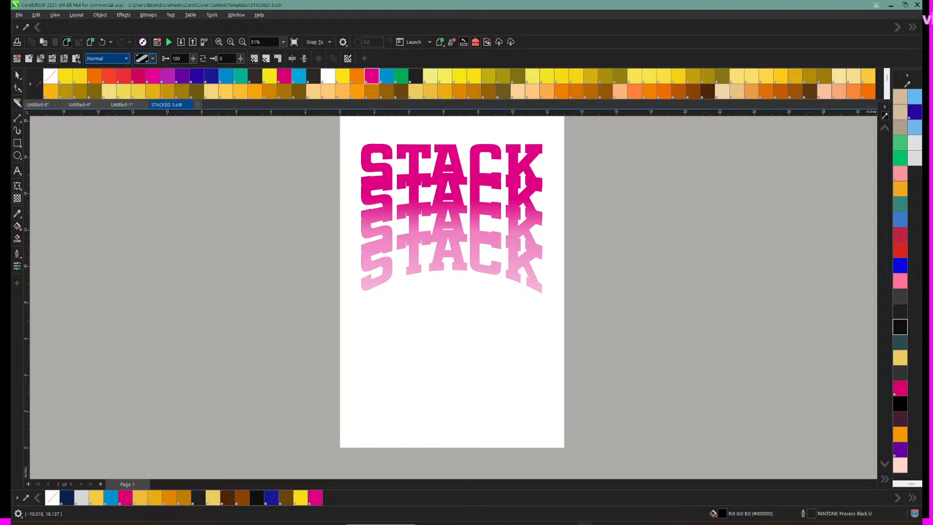
pyautogui.click(118, 59)
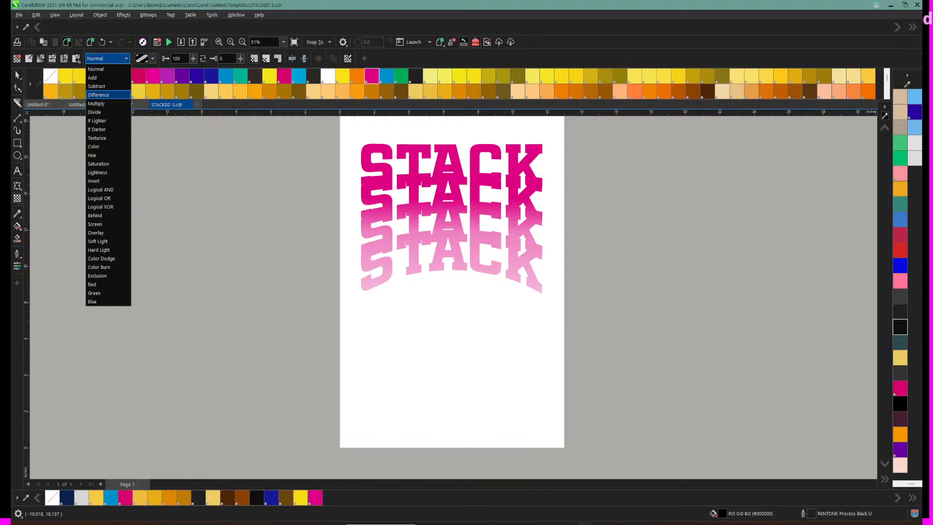
pyautogui.click(96, 86)
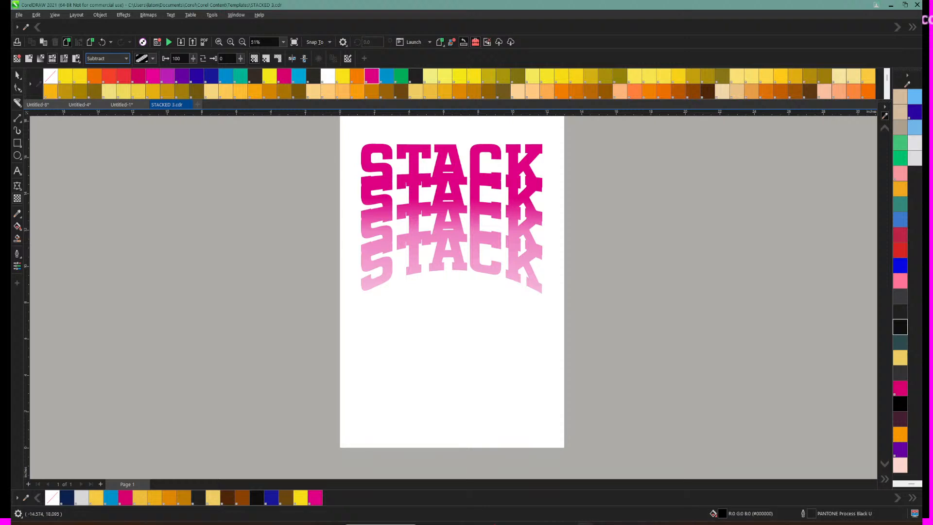
pyautogui.press('Escape')
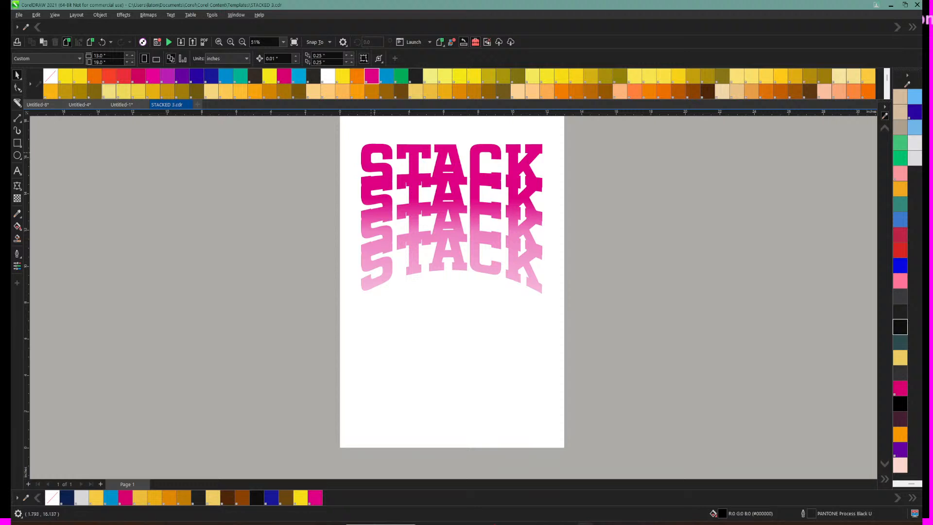
# Step: Export the STACK text to the Desktop as an SVG file named STACKED 3 with the default SVG settings
pyautogui.moveTo(313, 120); pyautogui.dragTo(581, 321)
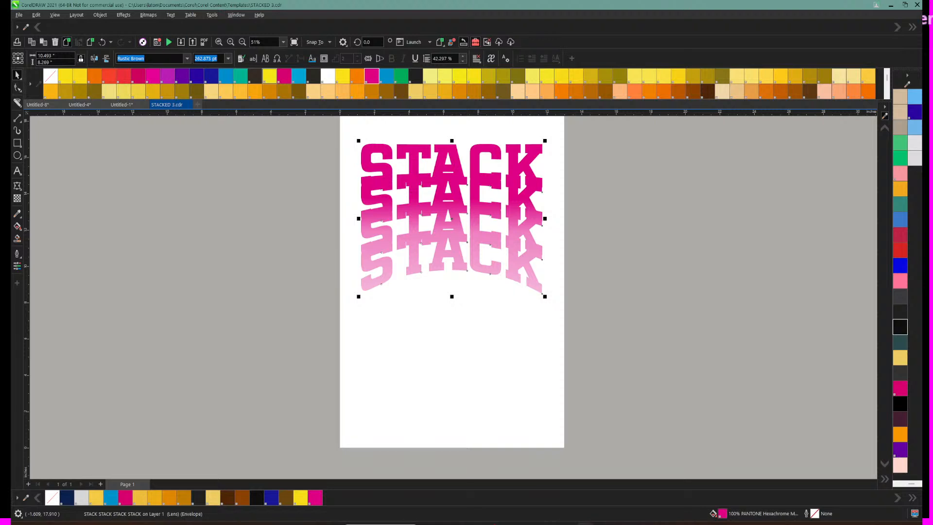
pyautogui.click(193, 42)
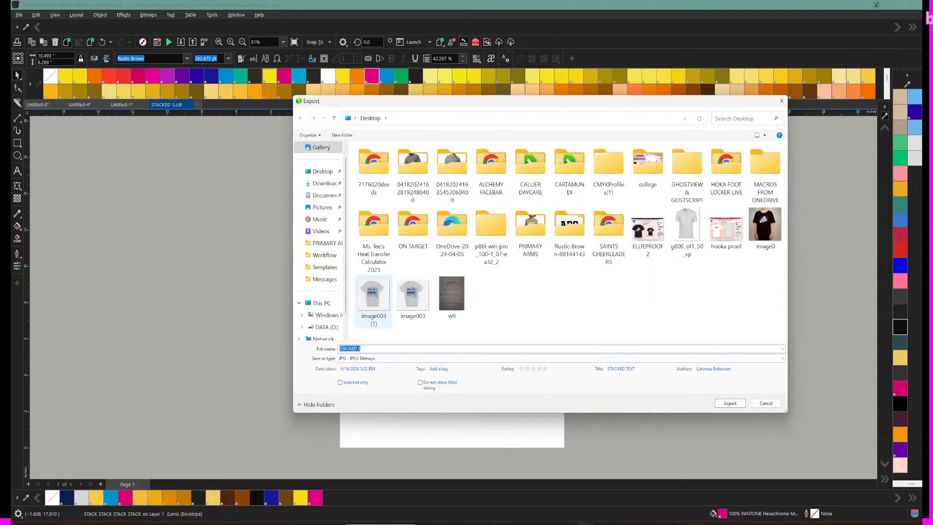
pyautogui.click(372, 358)
pyautogui.scroll(-5, 379, 428)
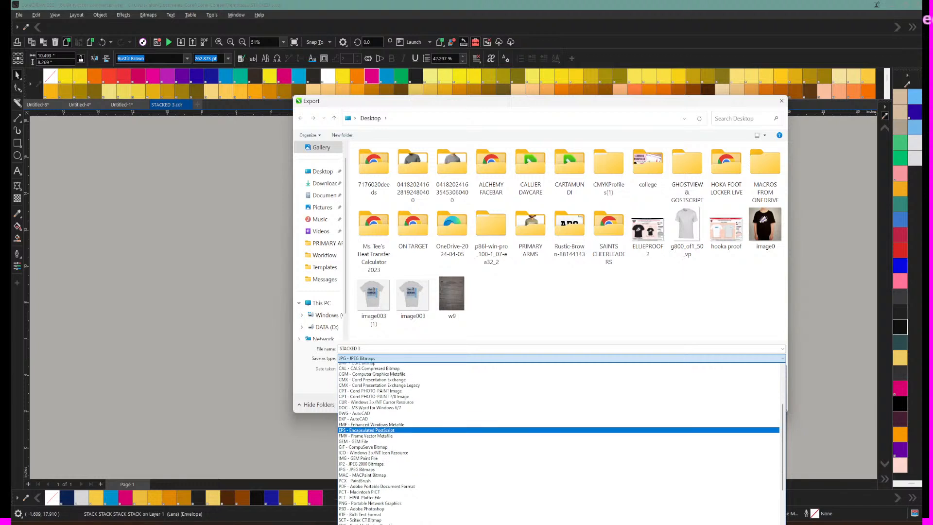
pyautogui.scroll(-3, 561, 443)
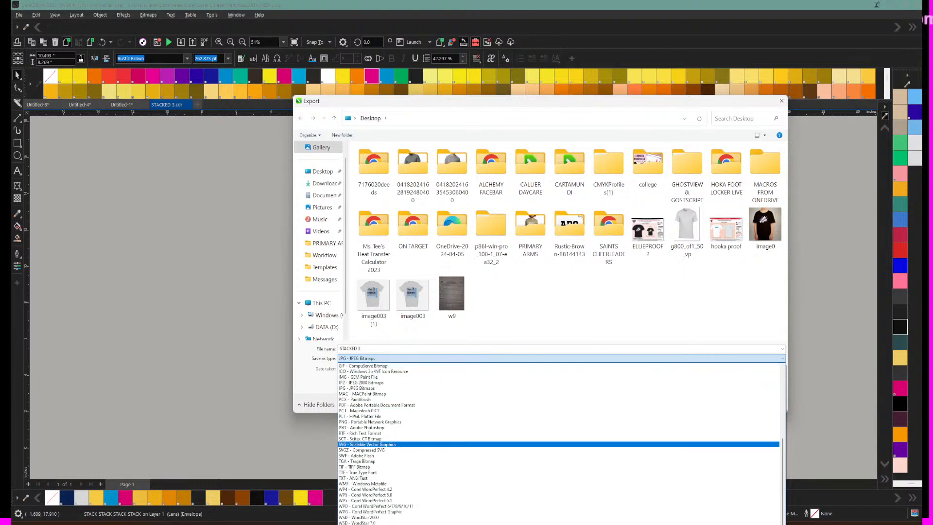
pyautogui.click(368, 445)
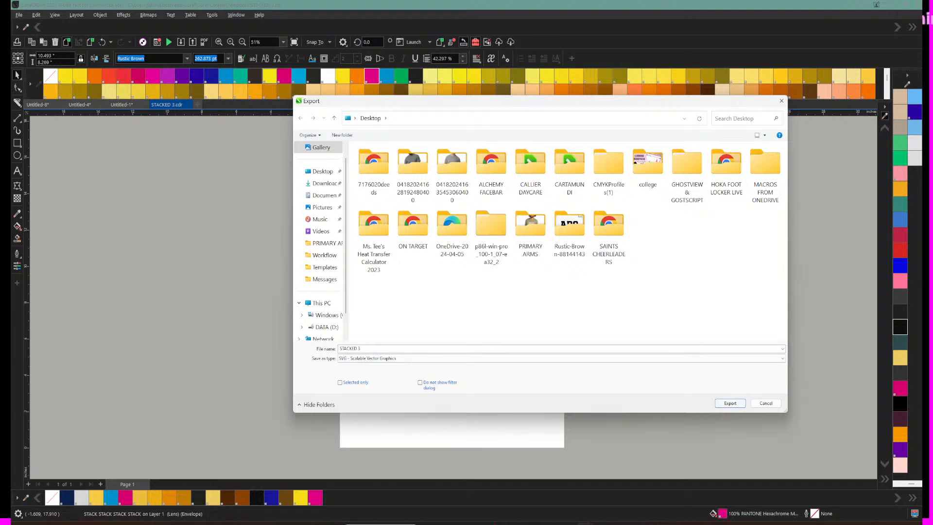
pyautogui.click(730, 403)
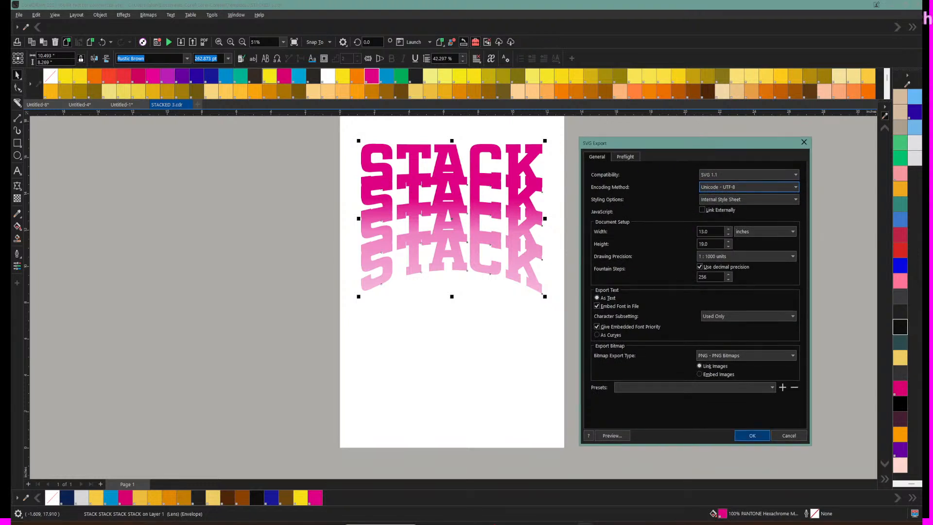
pyautogui.click(752, 435)
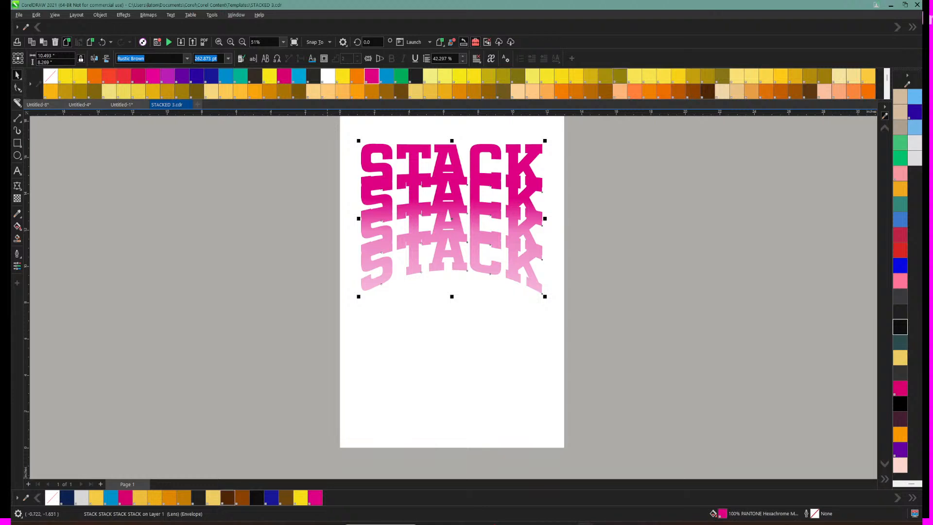
pyautogui.moveTo(490, 523)
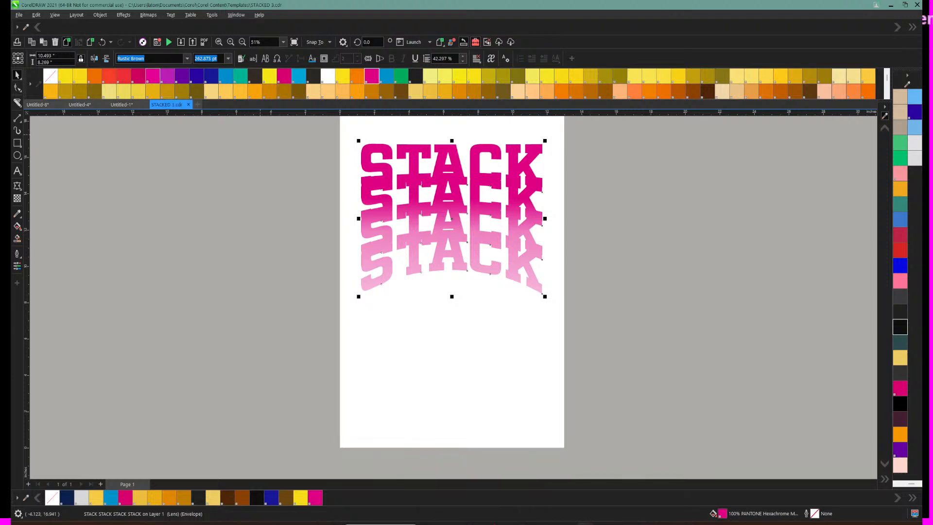
pyautogui.click(142, 122)
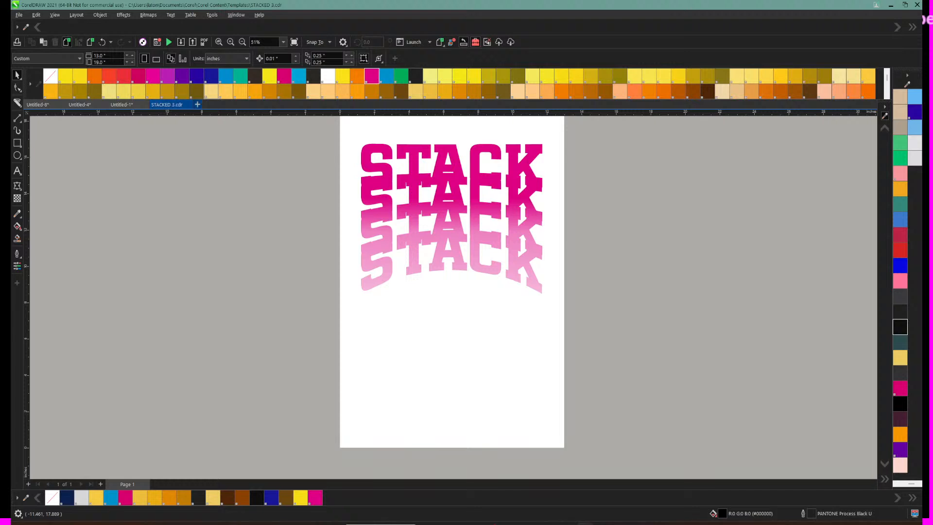
# Step: Import the STACKED 3 SVG from the Desktop into a new blank document and position the artwork near the top of the page
pyautogui.click(197, 104)
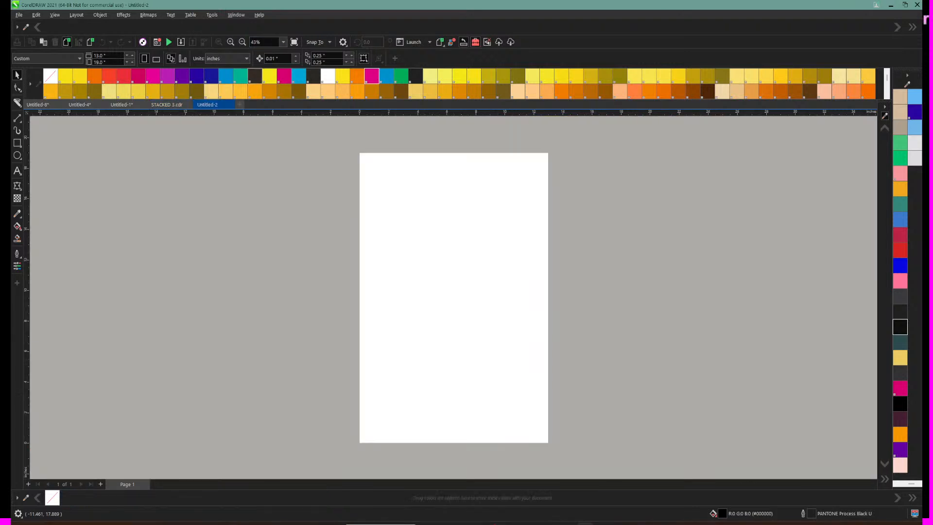
pyautogui.click(230, 42)
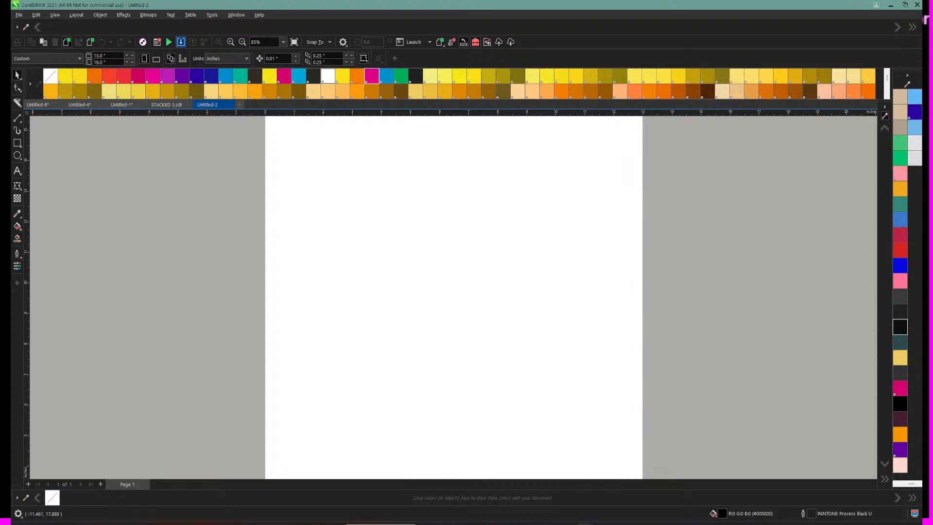
pyautogui.click(181, 42)
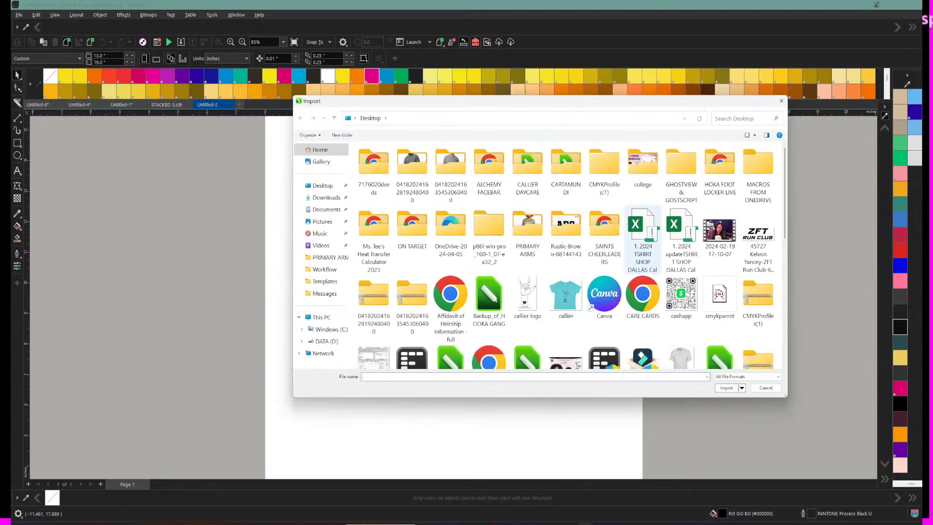
pyautogui.scroll(-10, 643, 243)
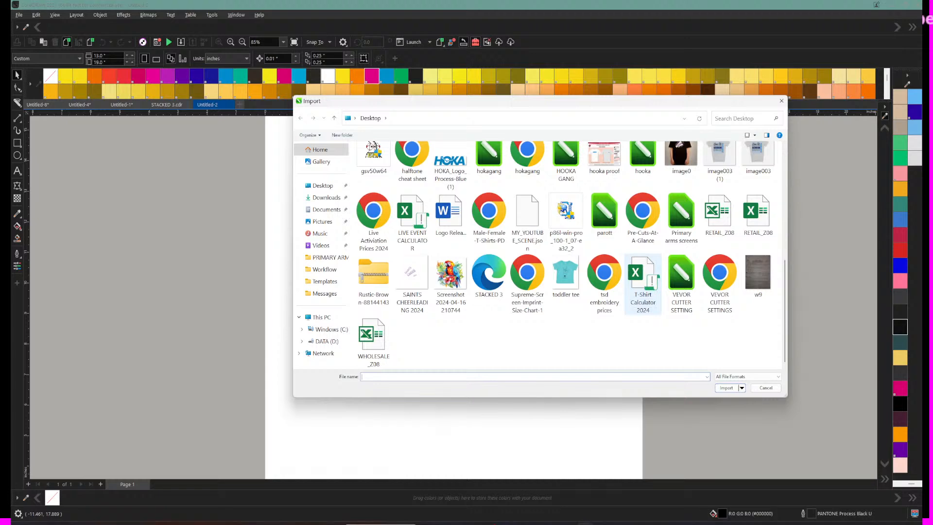
pyautogui.click(489, 278)
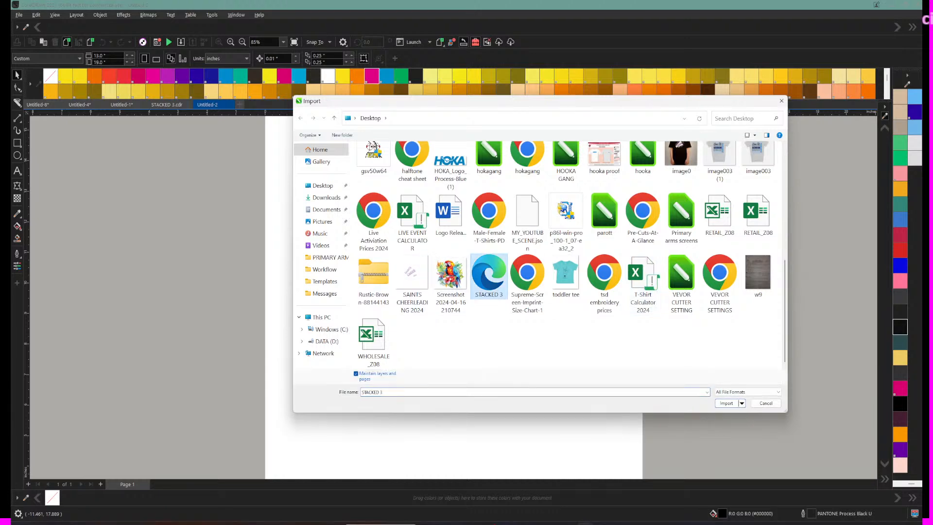
pyautogui.click(727, 403)
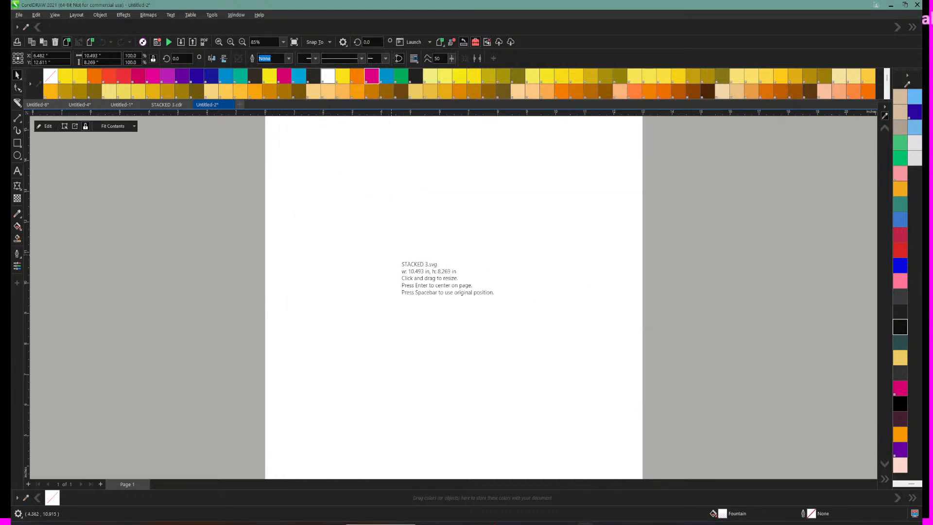
pyautogui.click(391, 253)
pyautogui.moveTo(543, 381); pyautogui.dragTo(700, 290)
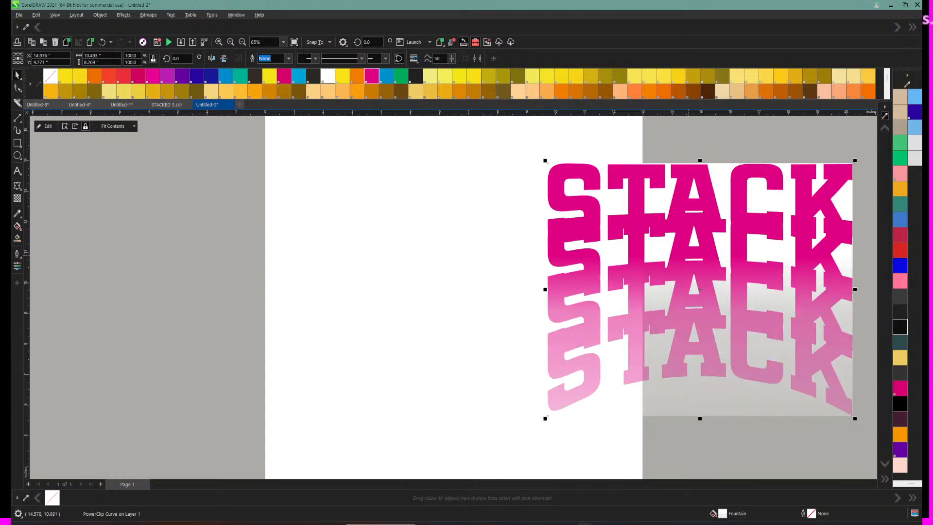
pyautogui.moveTo(658, 269); pyautogui.dragTo(395, 259)
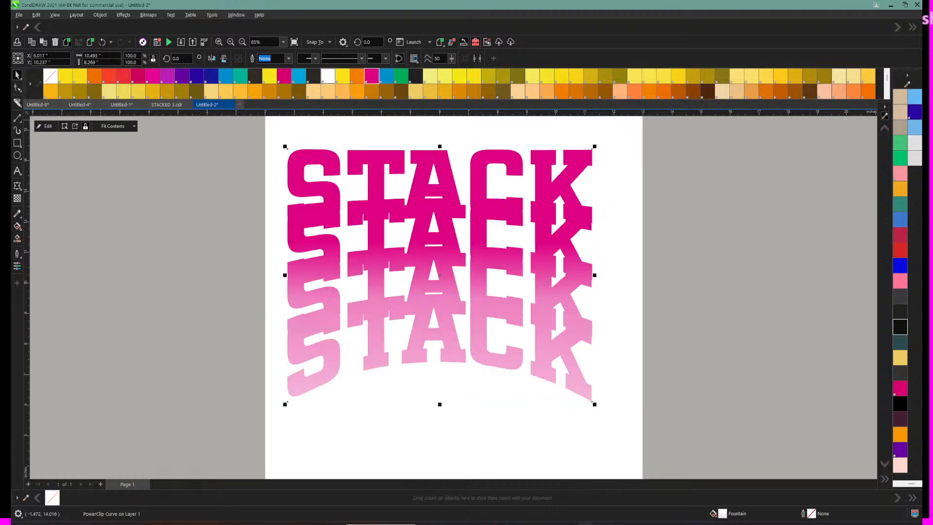
# Step: Examine the imported artwork's PowerClip contents by selecting the STACK curve inside, and finish editing without changes
pyautogui.click(46, 126)
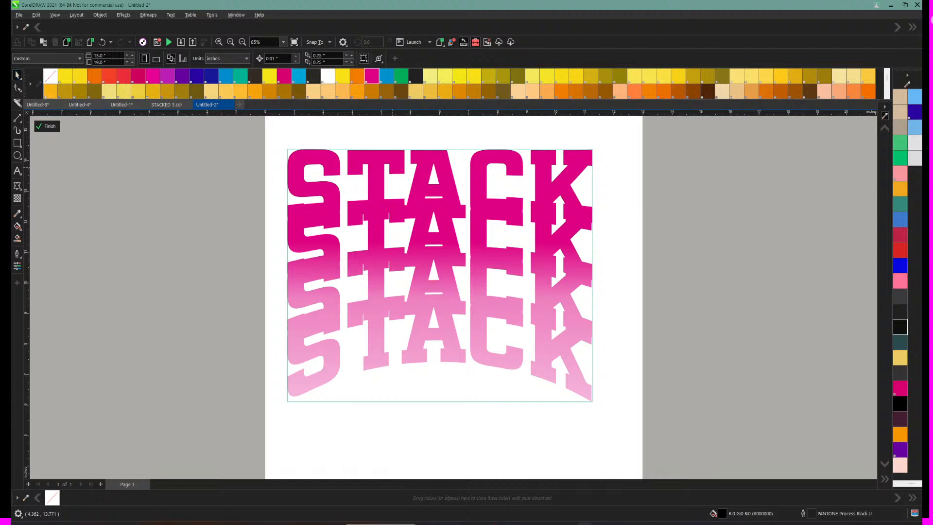
pyautogui.click(554, 209)
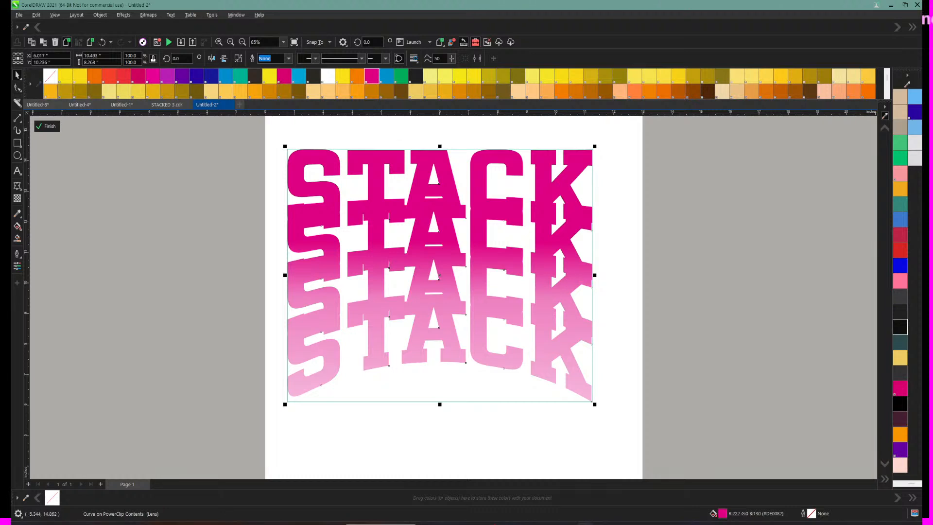
pyautogui.press('Escape')
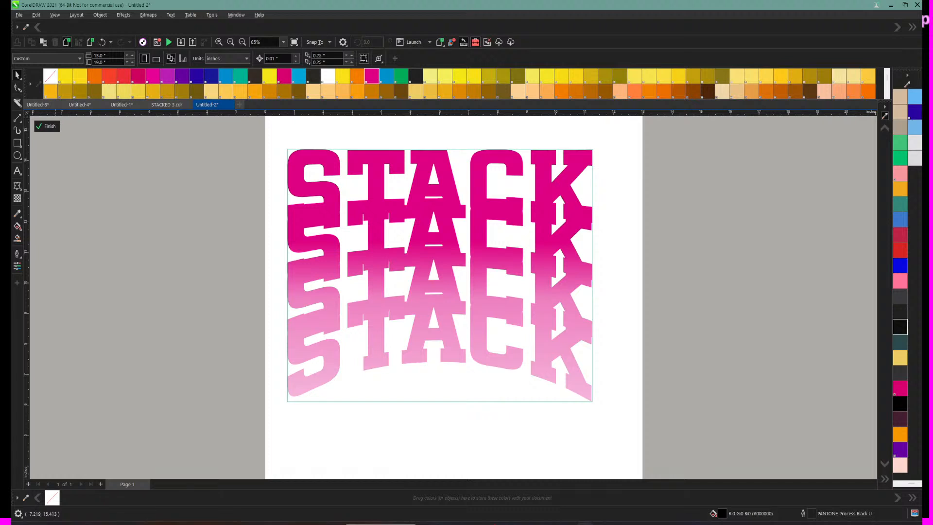
pyautogui.click(47, 125)
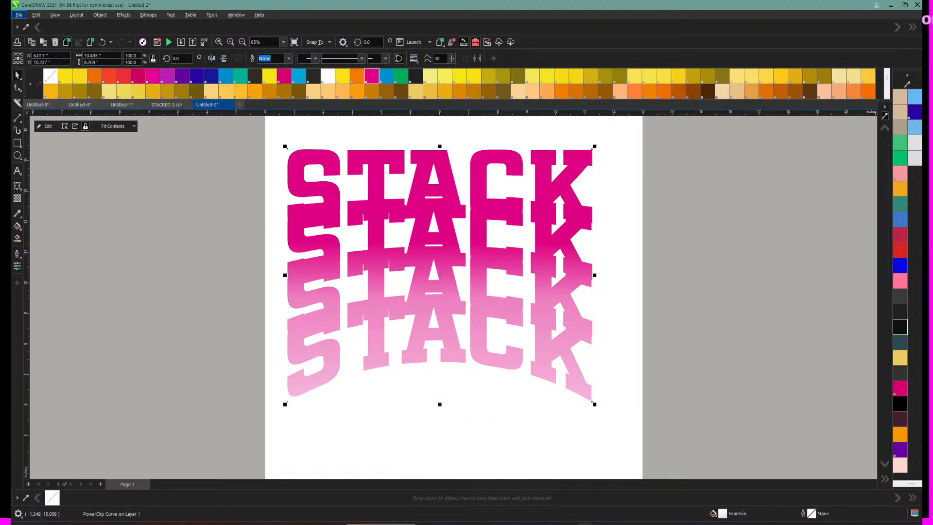
# Step: Browse My templates for a new document and preview the Class Of TITANS 2028 and brown TITANS designs
pyautogui.click(19, 14)
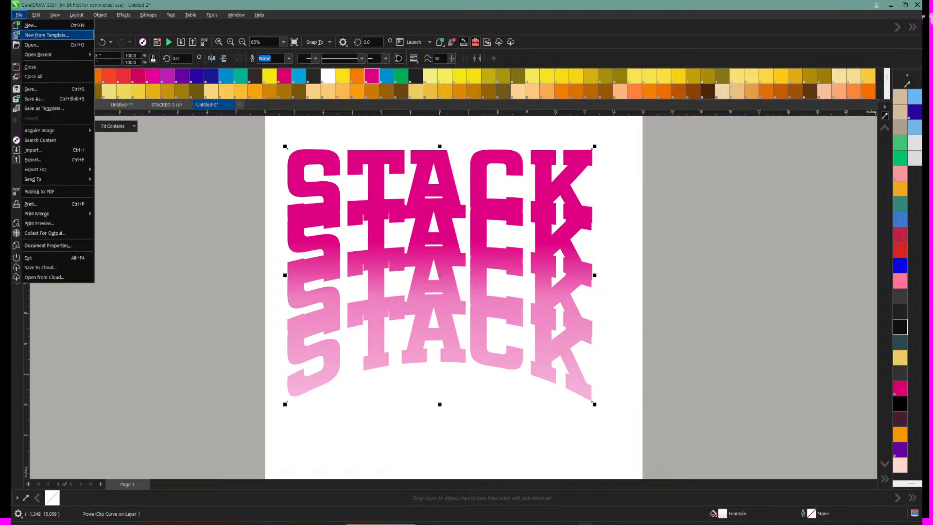
pyautogui.click(46, 35)
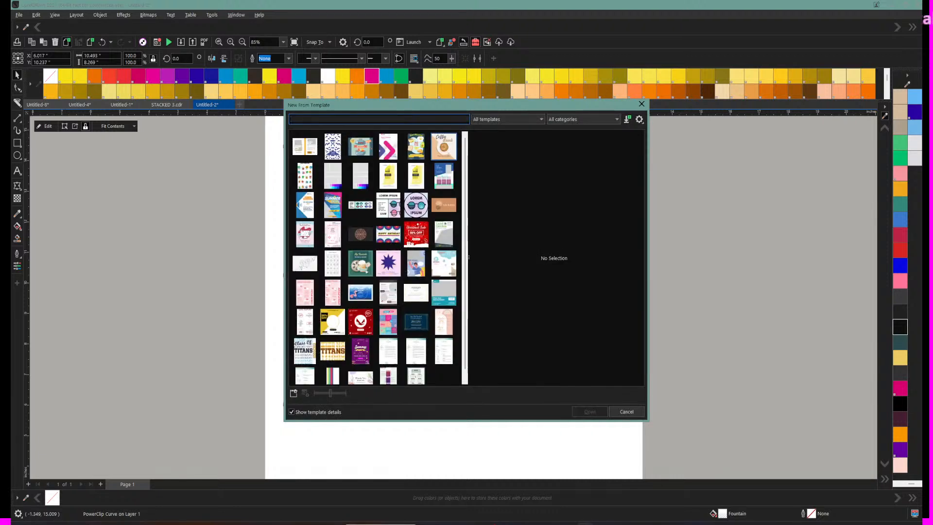
pyautogui.click(508, 119)
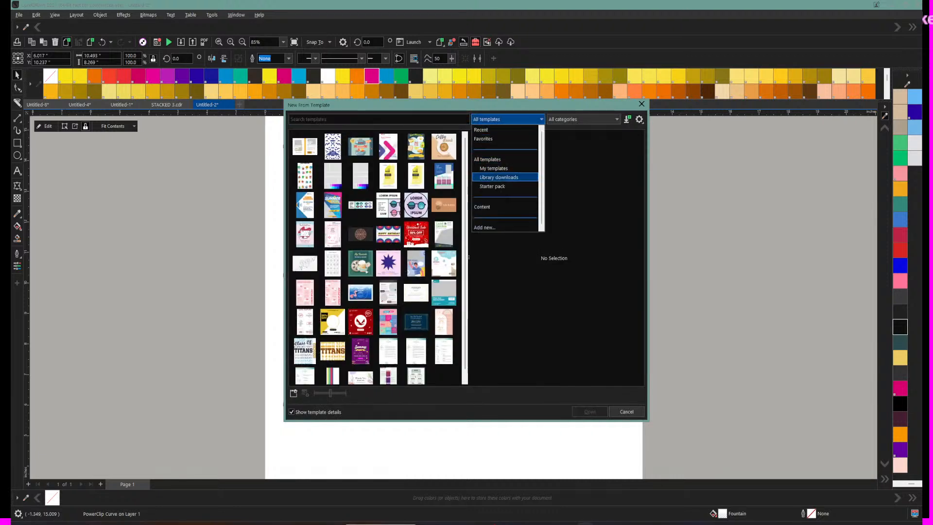
pyautogui.click(494, 168)
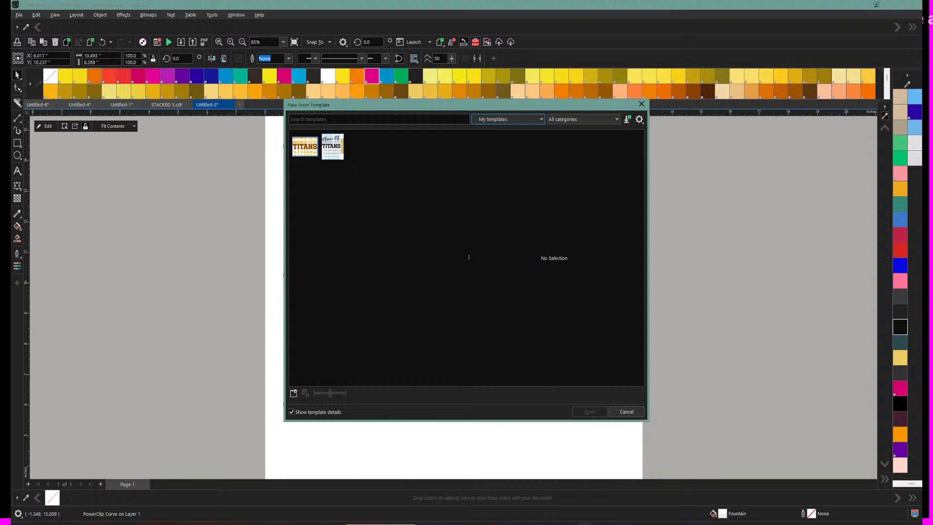
pyautogui.click(332, 147)
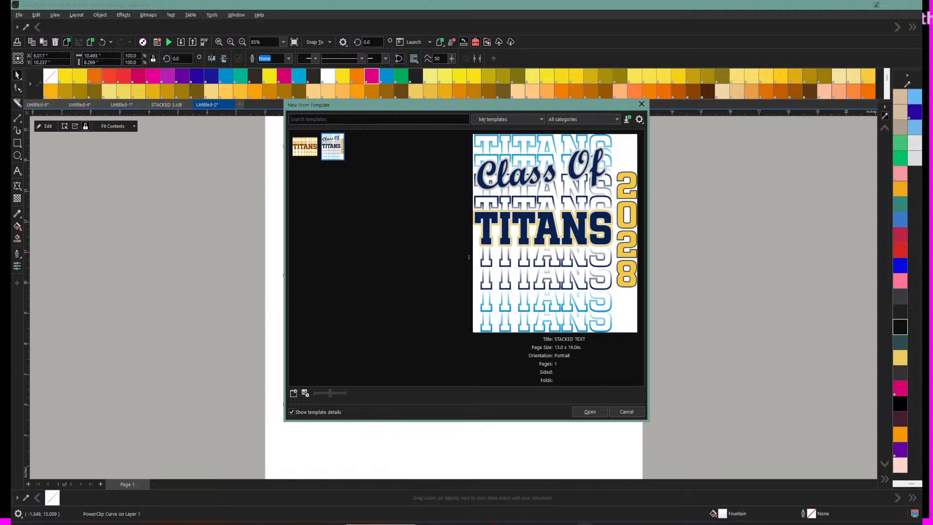
pyautogui.click(305, 146)
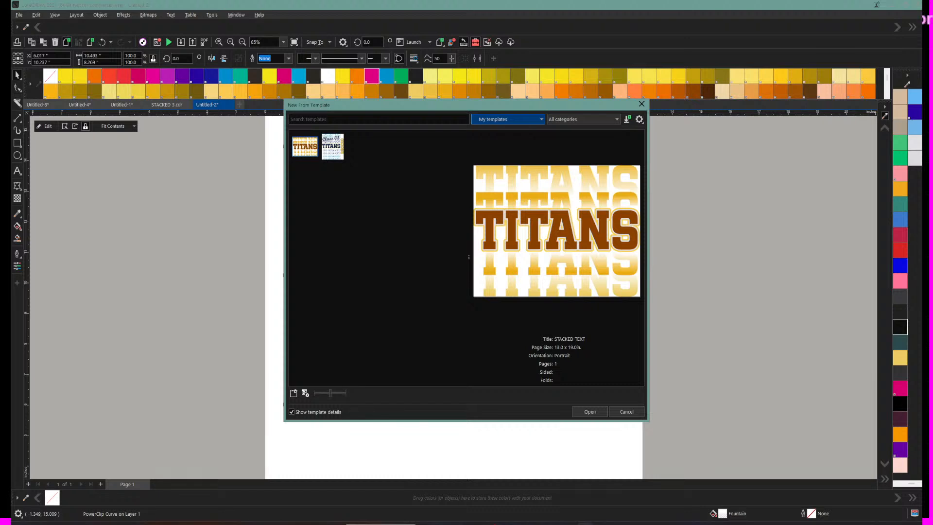
# Step: Look through the templates stored in the Content location
pyautogui.click(540, 119)
pyautogui.click(505, 207)
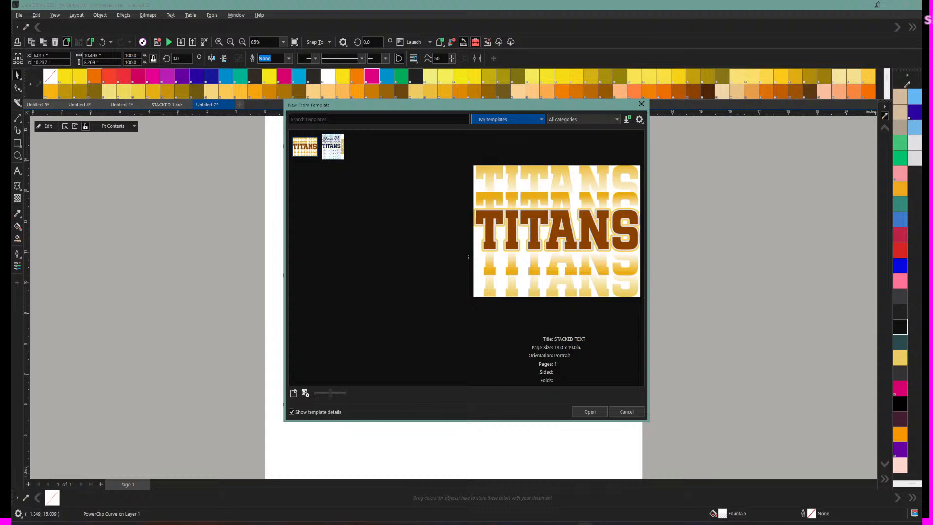
pyautogui.scroll(-3, 416, 287)
pyautogui.scroll(-4, 394, 342)
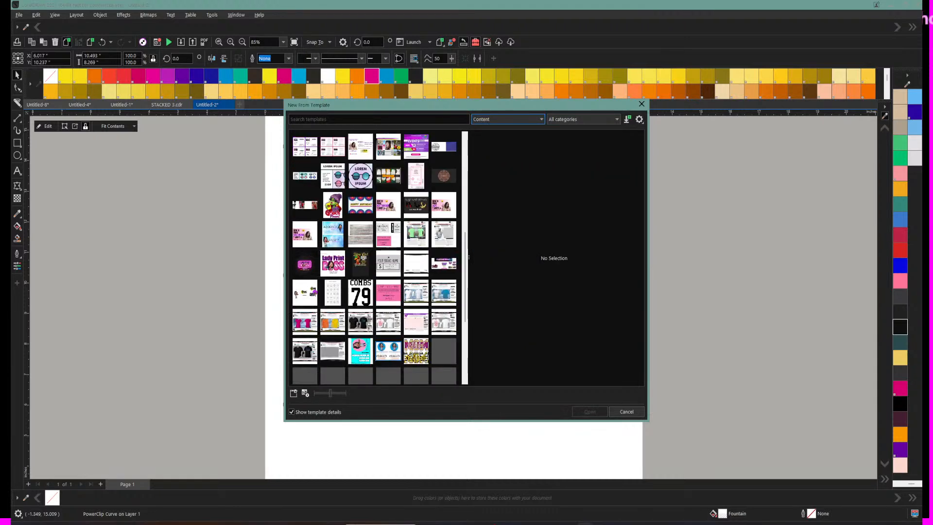